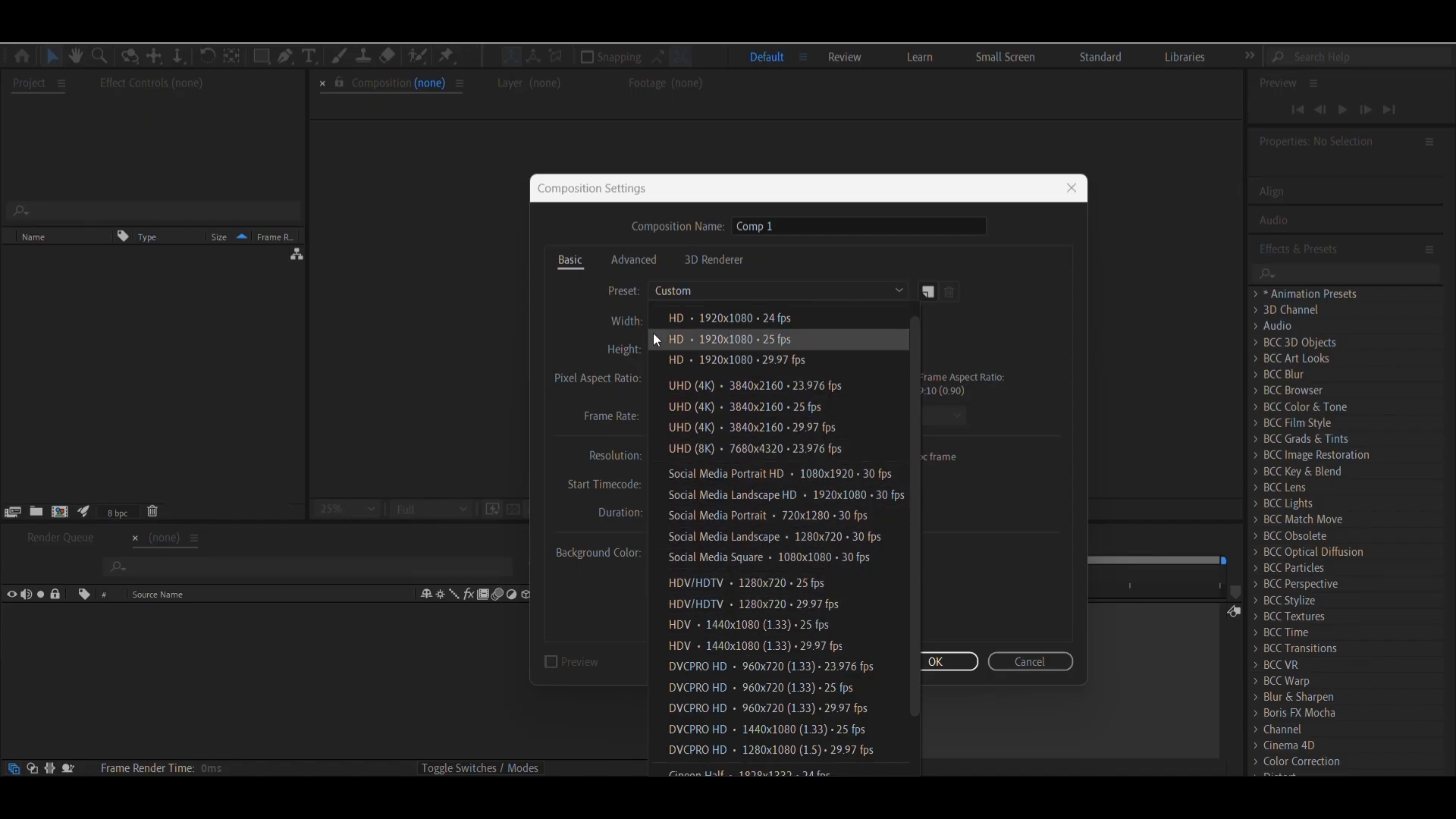
# Create the composition Comp 1 with the Custom preset at 1440 x 1600 px, 60 fps and a 0:00:40:08 duration
pyautogui.scroll(-3, 763, 443)
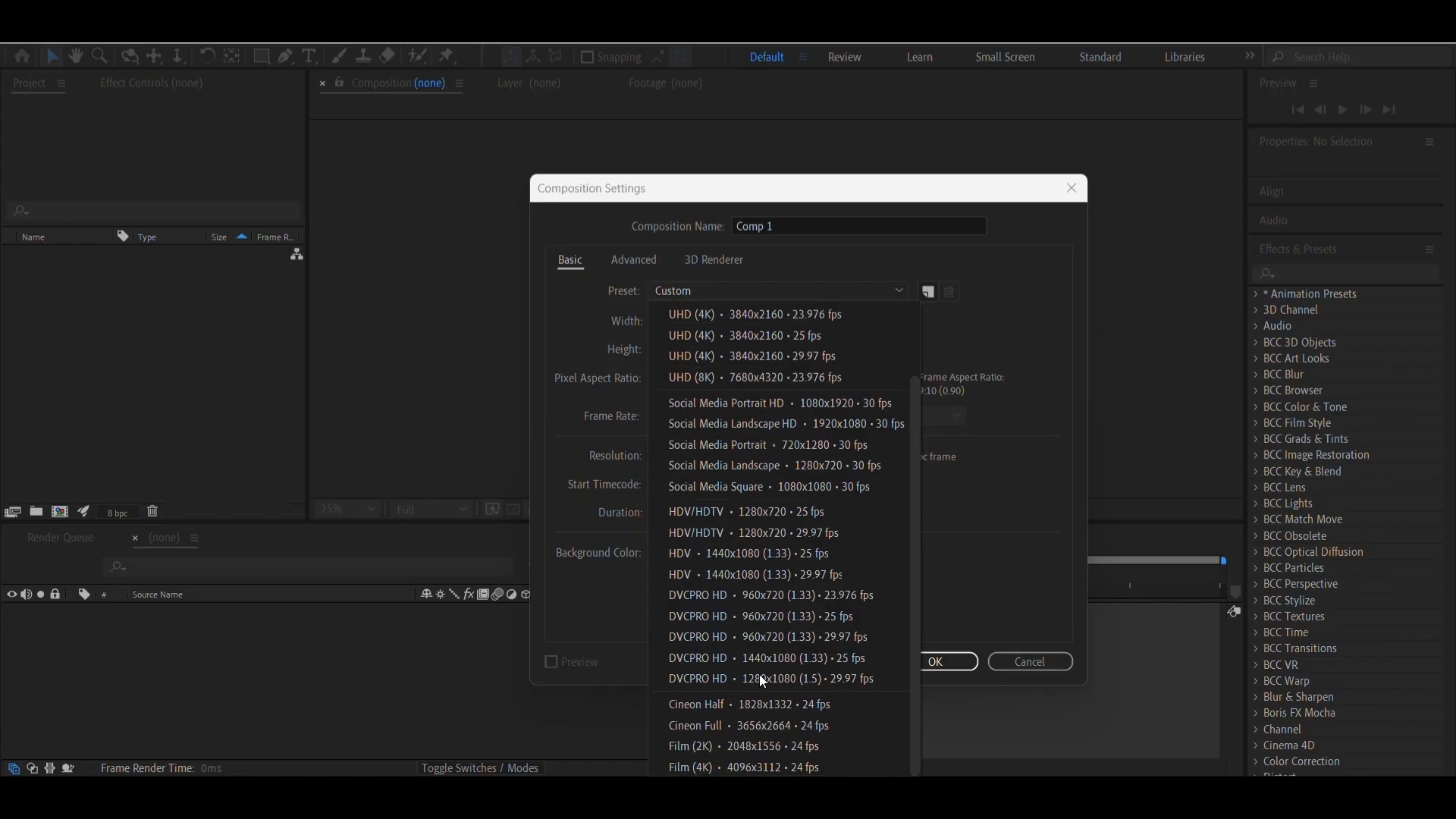
pyautogui.scroll(4, 758, 554)
pyautogui.scroll(-4, 763, 613)
pyautogui.scroll(4, 735, 712)
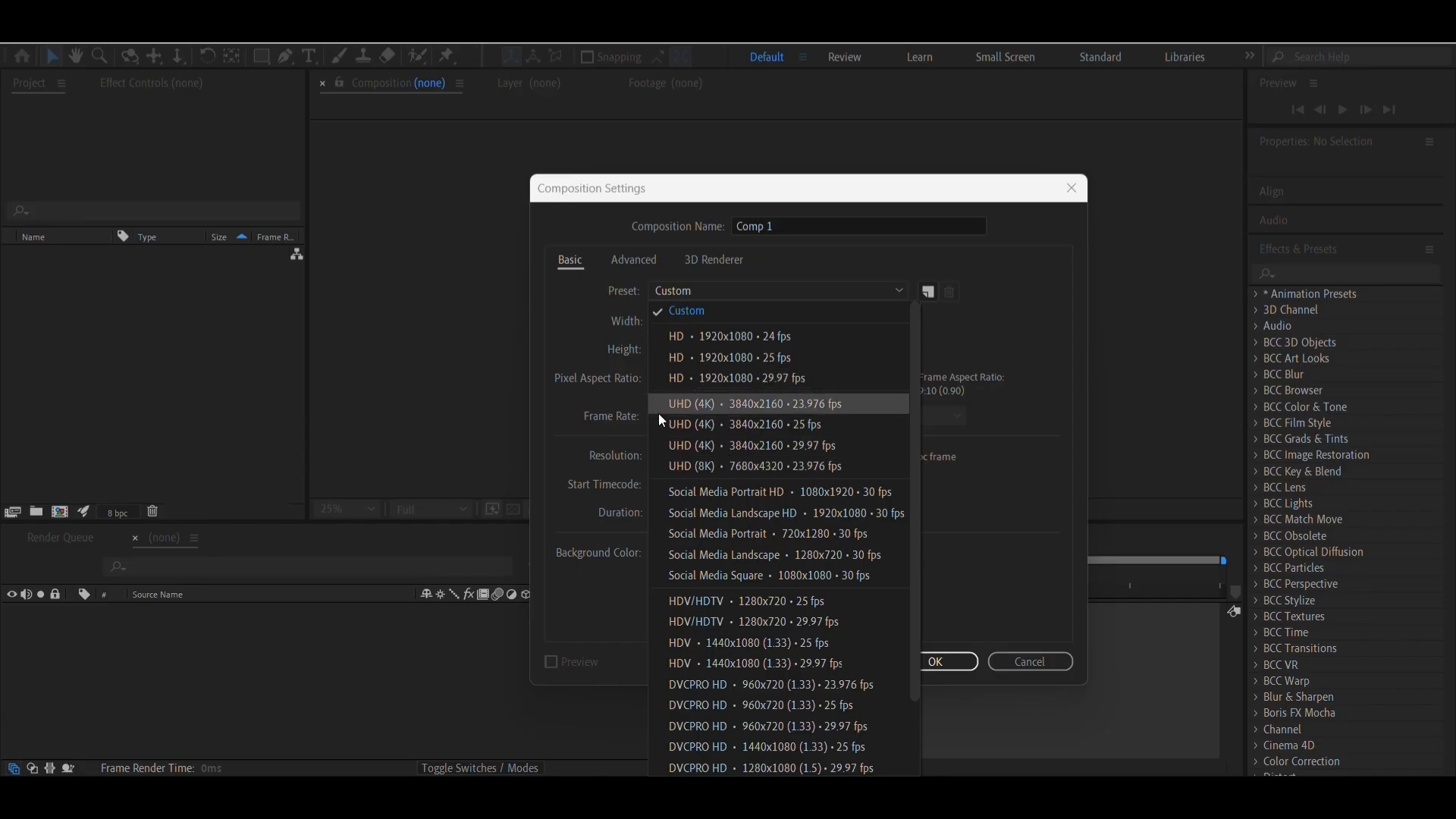
pyautogui.click(606, 337)
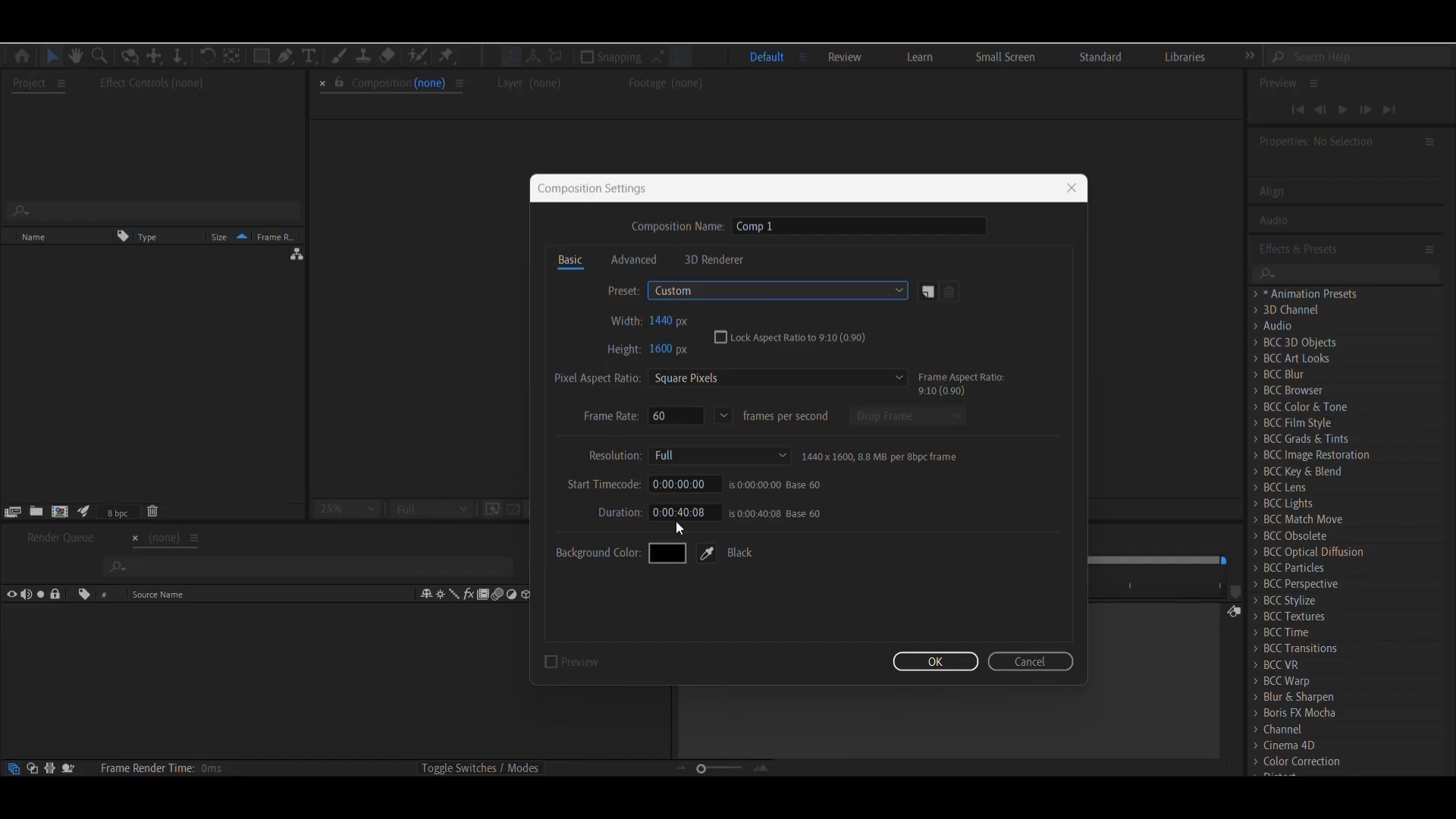
pyautogui.click(915, 662)
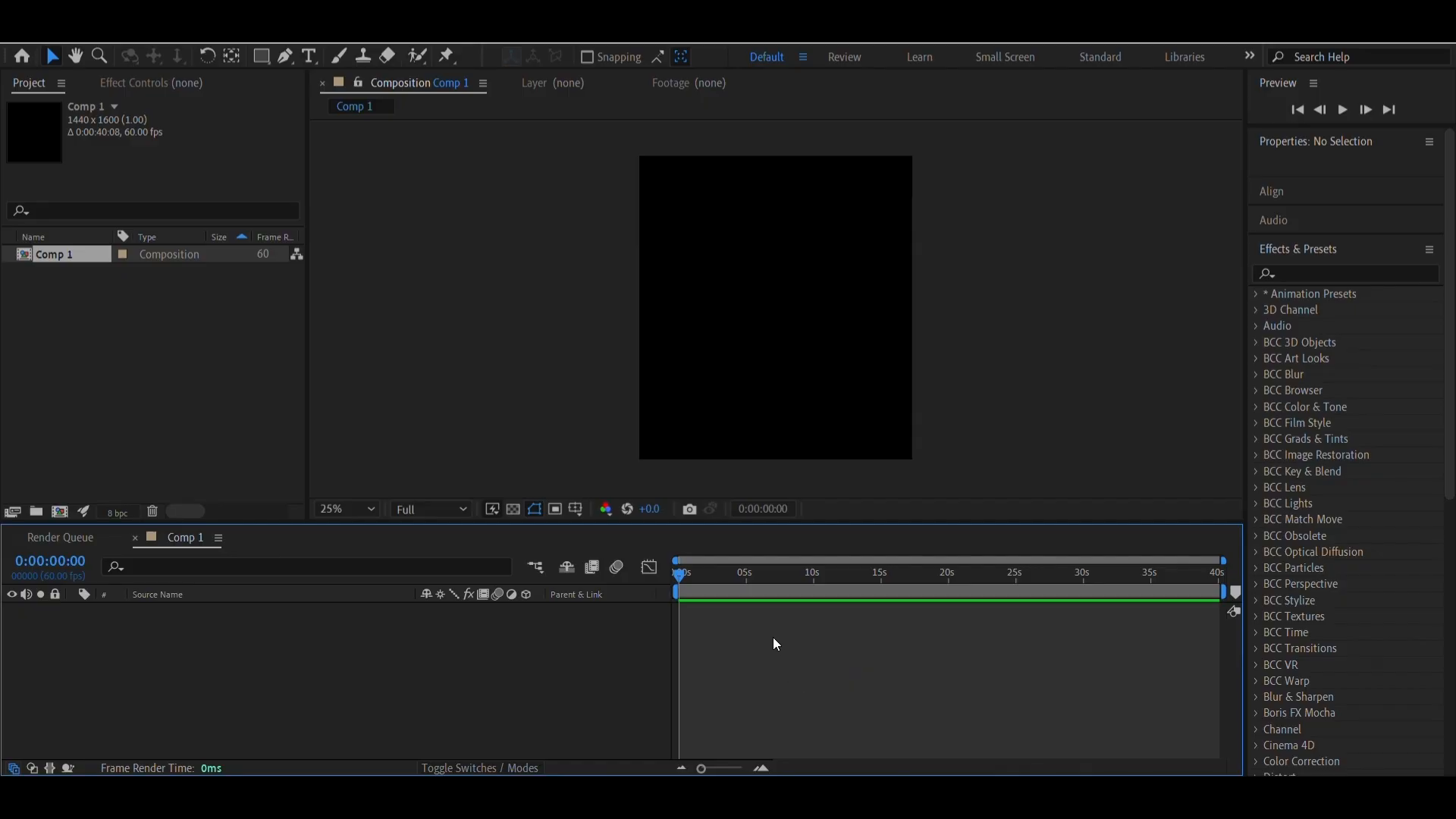
# Review the composition settings of Comp 1 and close them
pyautogui.click(95, 43)
pyautogui.click(116, 81)
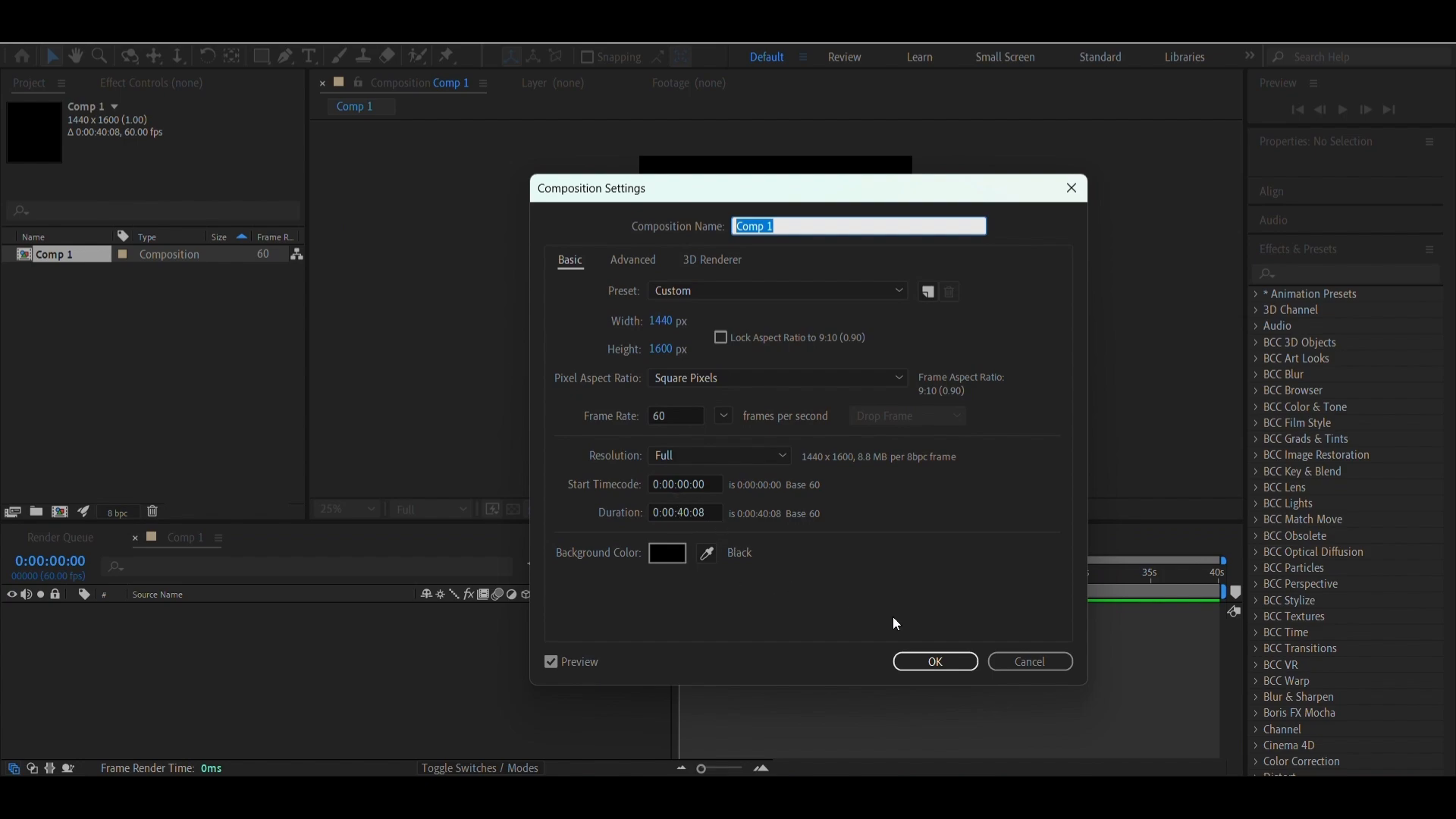
pyautogui.click(904, 660)
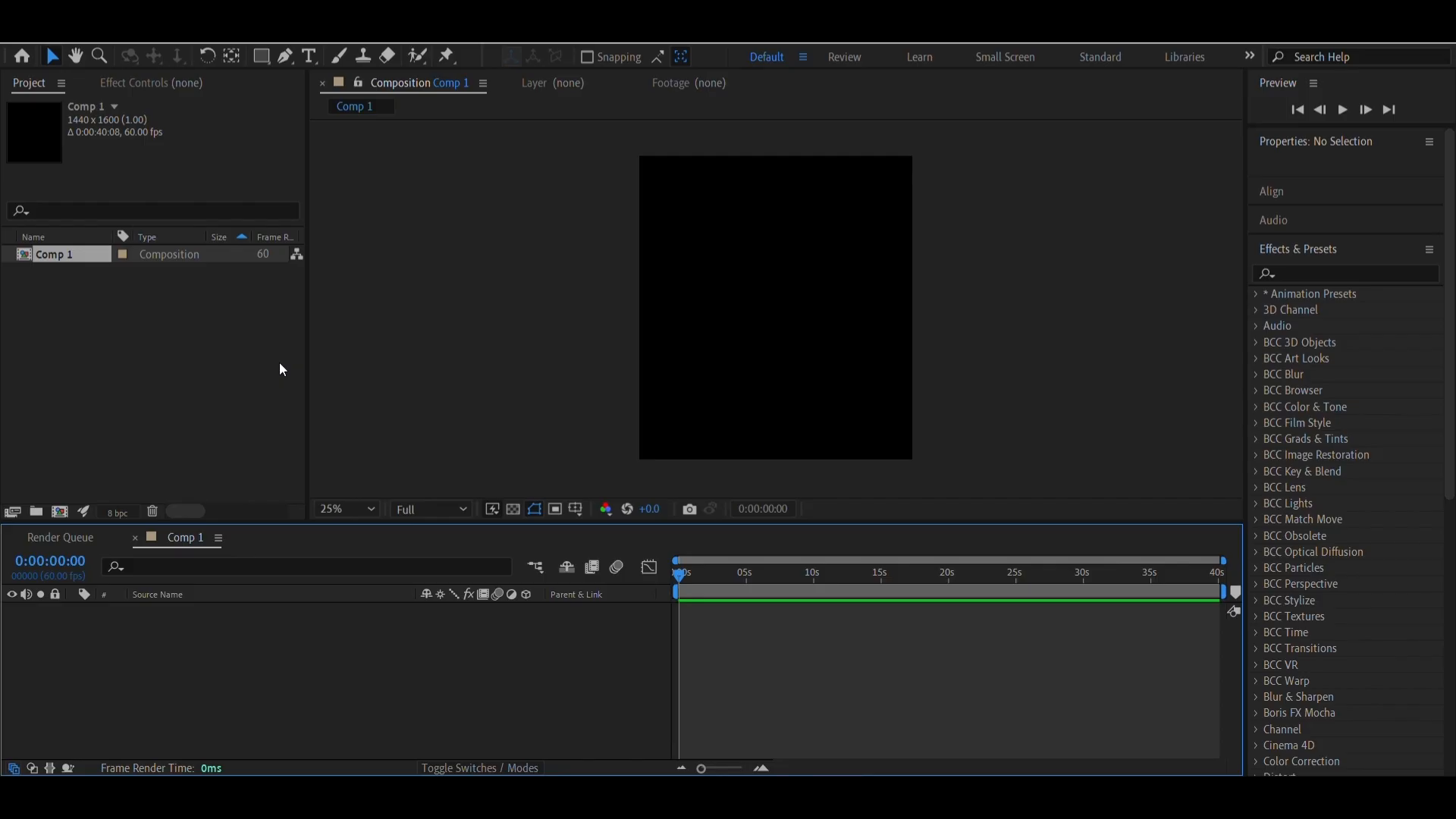
# Open the dialog for importing footage files into the project
pyautogui.click(22, 34)
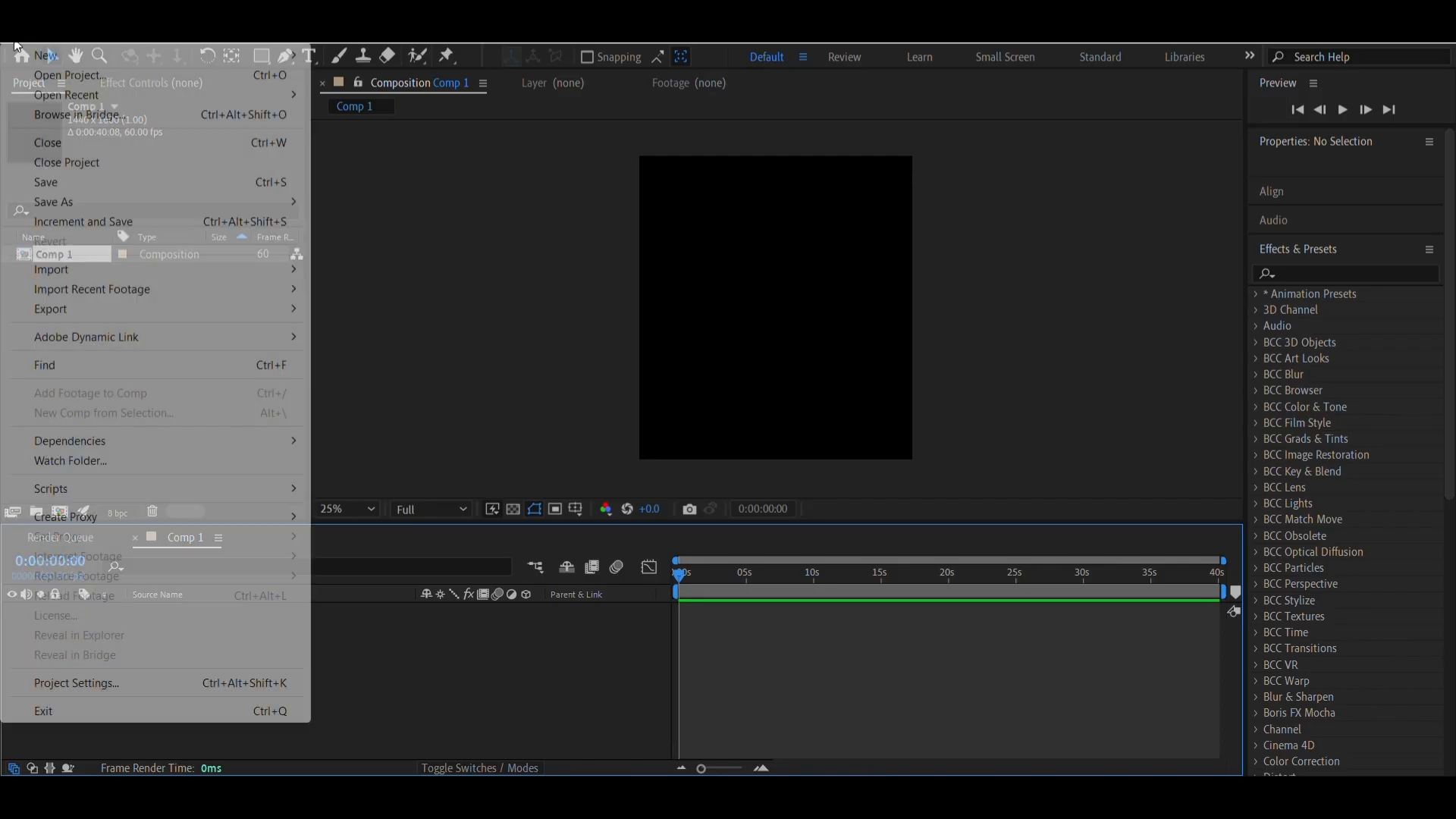
pyautogui.moveTo(83, 272)
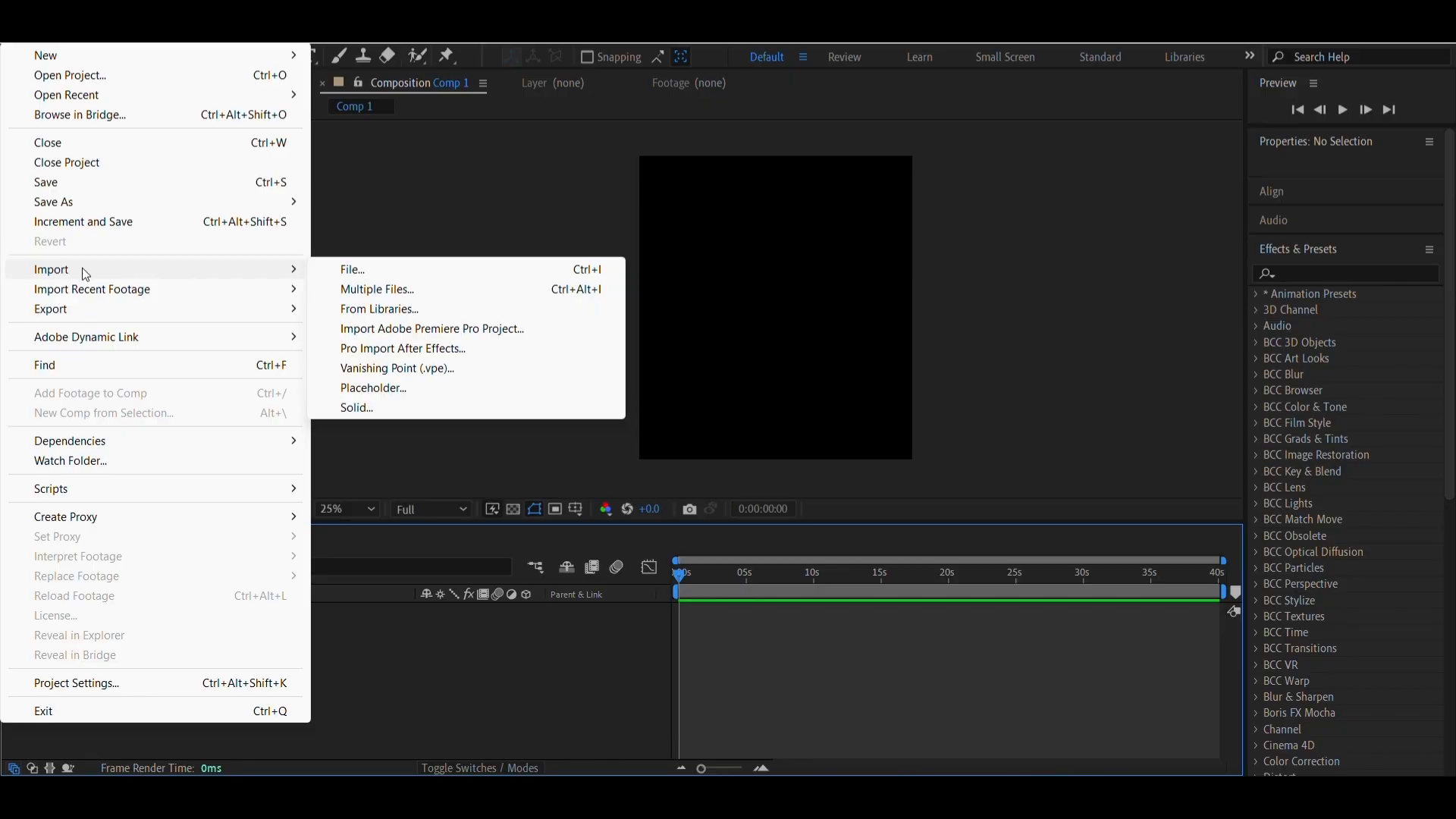
pyautogui.click(11, 38)
pyautogui.click(10, 38)
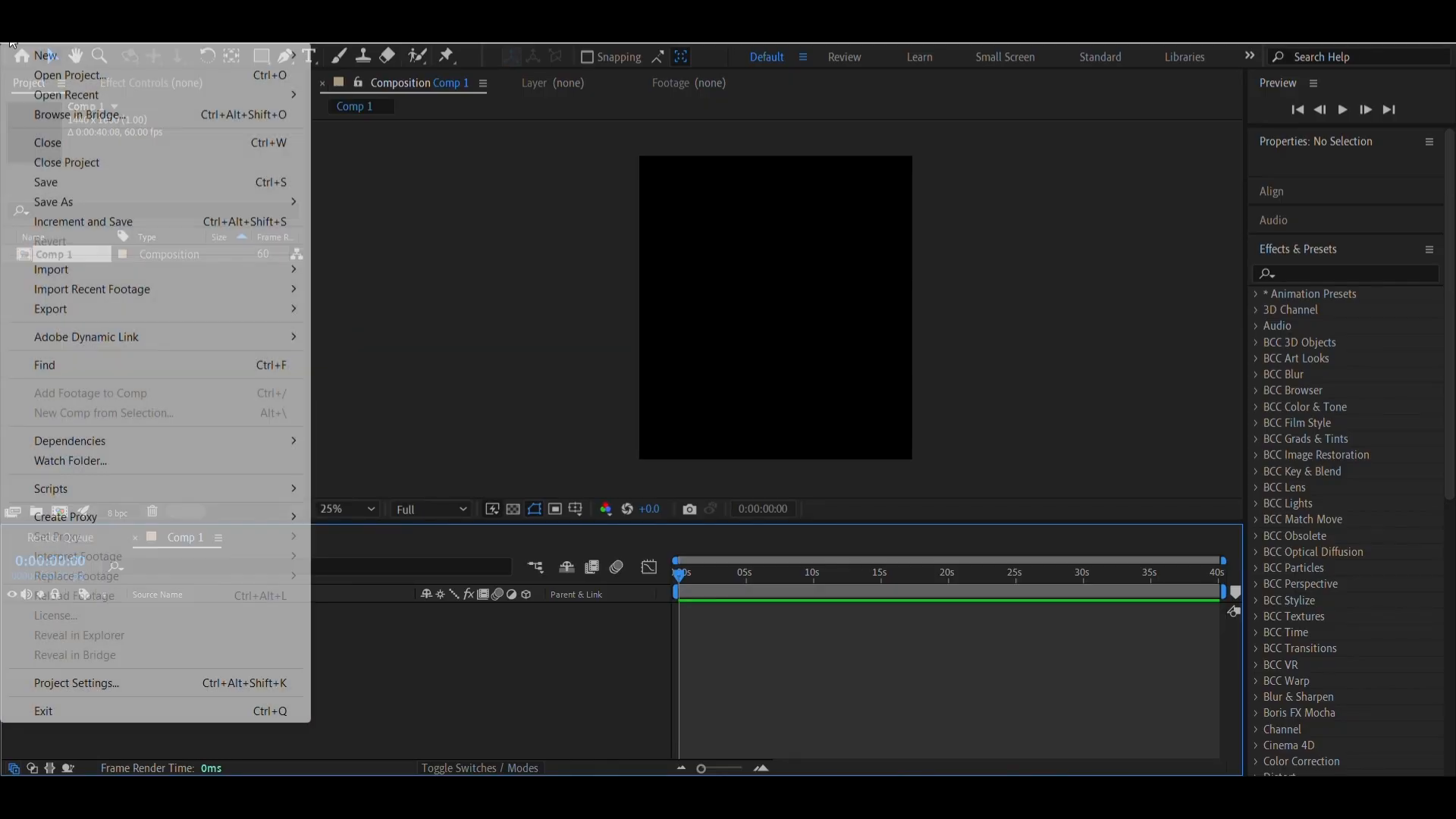
pyautogui.moveTo(24, 273)
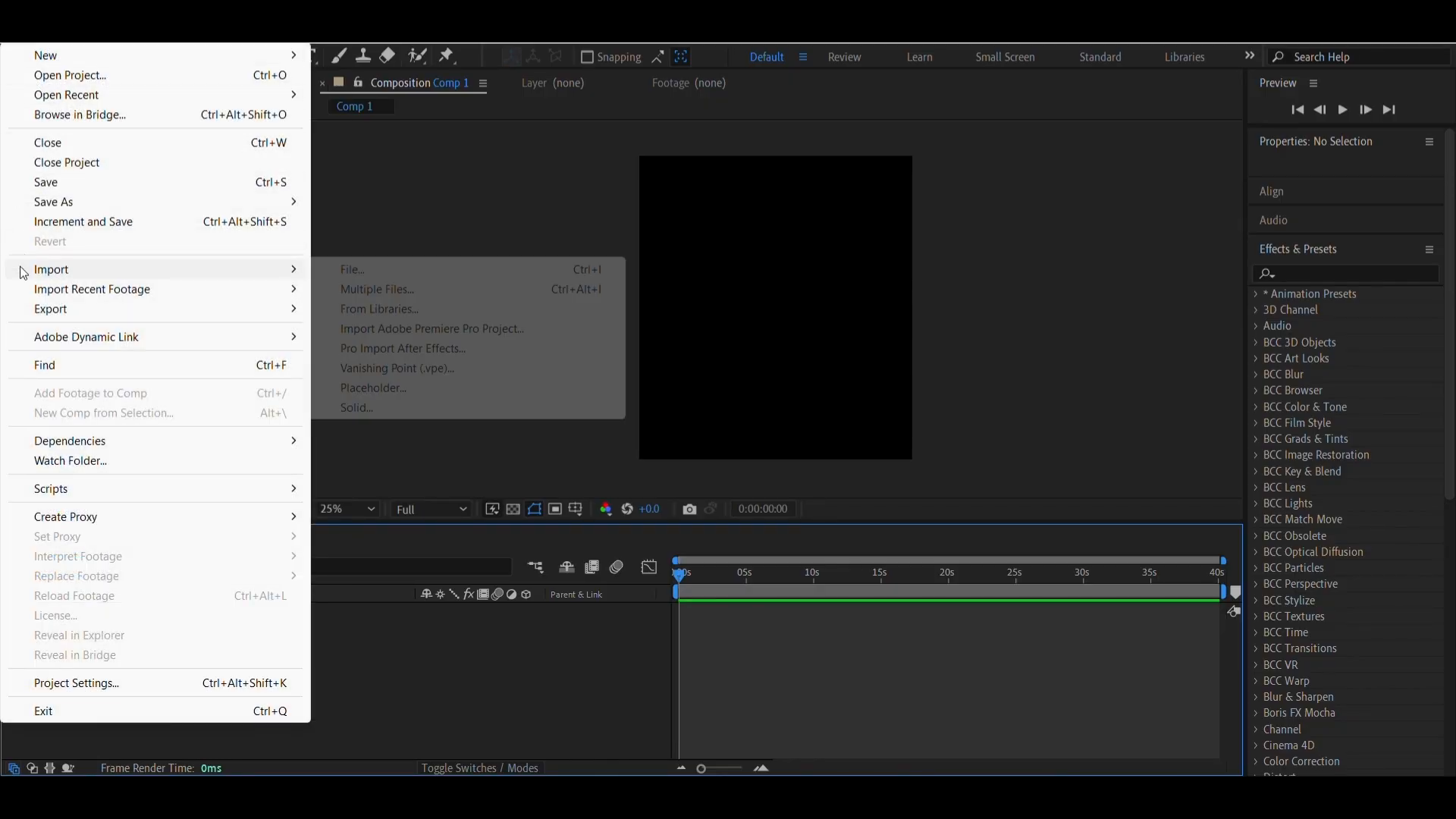
pyautogui.click(438, 278)
# Import Tai Lung (4K NO CC).mp4 and Tai Lung Bonus Clip (4K NO CC).mp4 from the Scene Packs folder
pyautogui.scroll(-1, 478, 345)
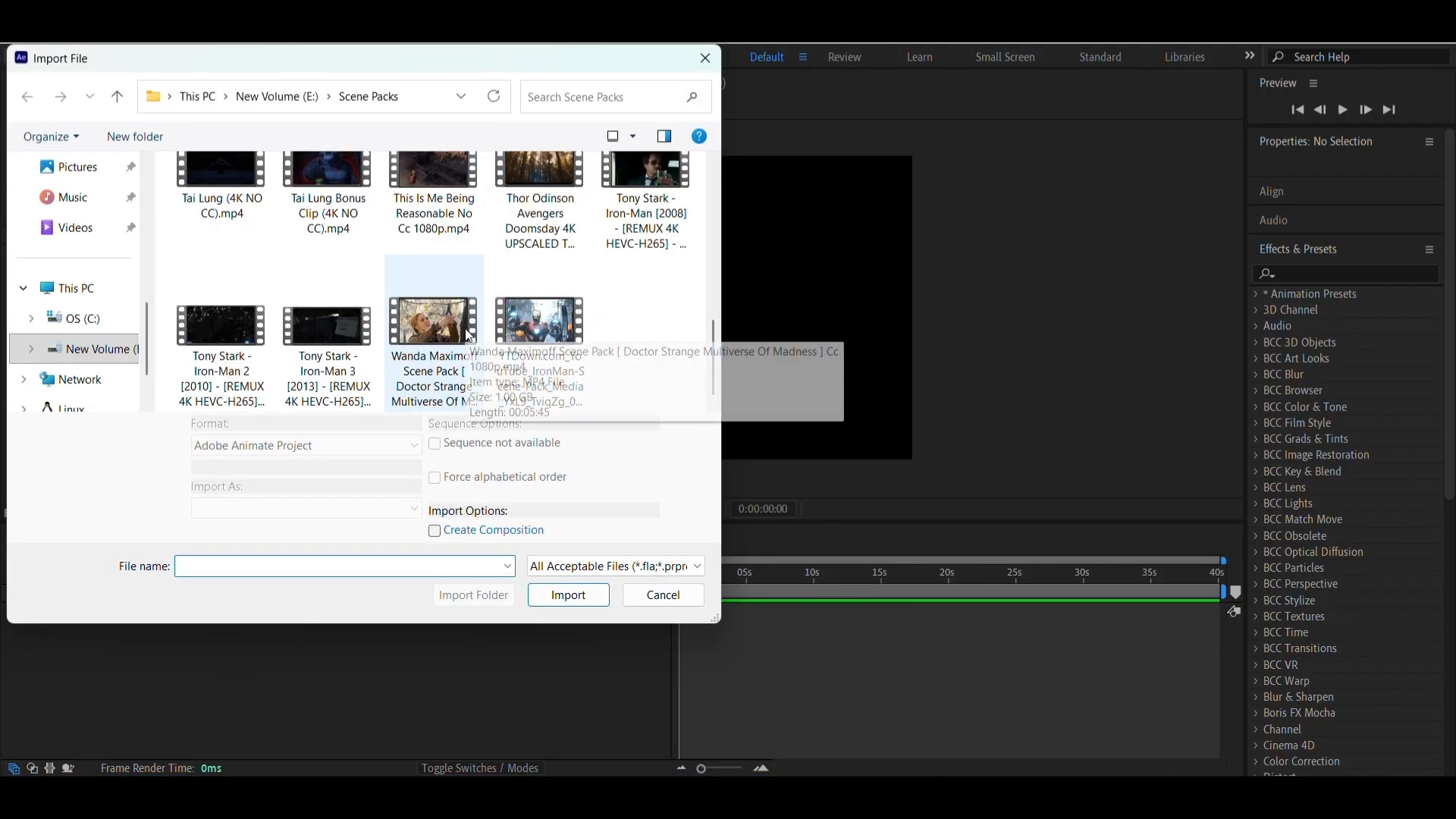
pyautogui.scroll(4, 56, 331)
pyautogui.scroll(-2, 63, 250)
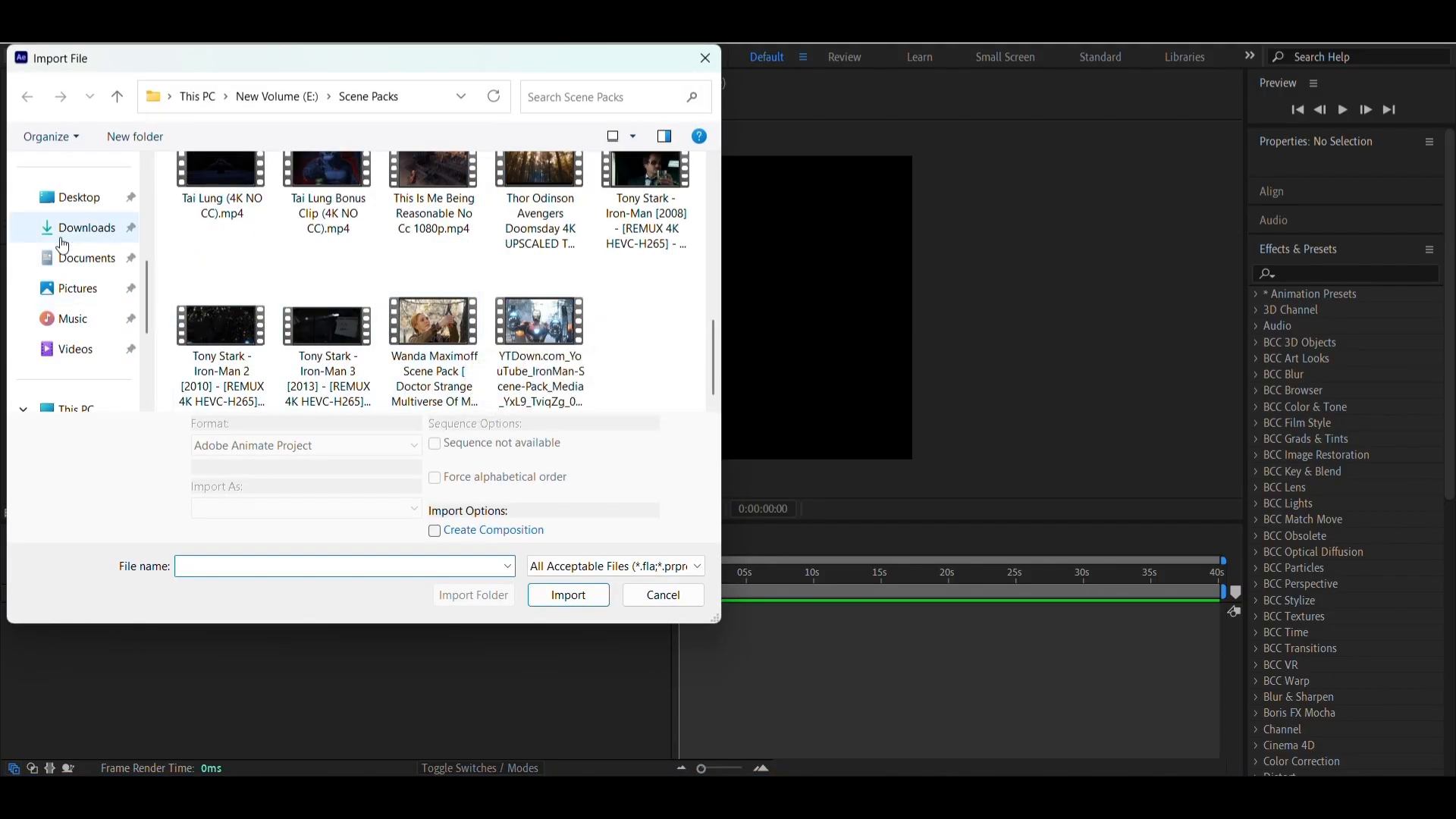
pyautogui.scroll(-2, 64, 258)
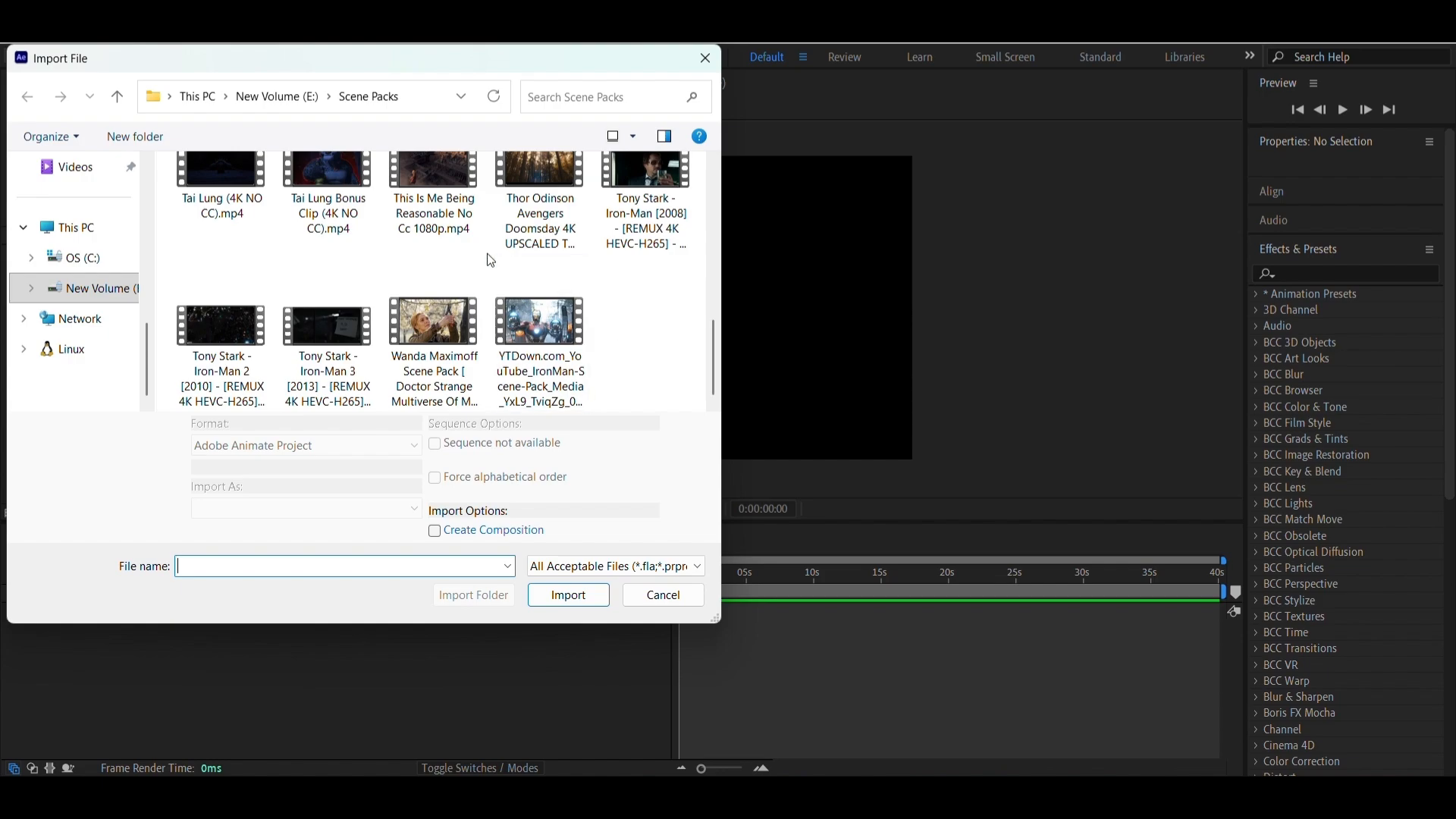
pyautogui.scroll(1, 457, 297)
pyautogui.scroll(-1, 452, 292)
pyautogui.scroll(3, 455, 312)
pyautogui.scroll(-3, 423, 315)
pyautogui.scroll(1, 303, 302)
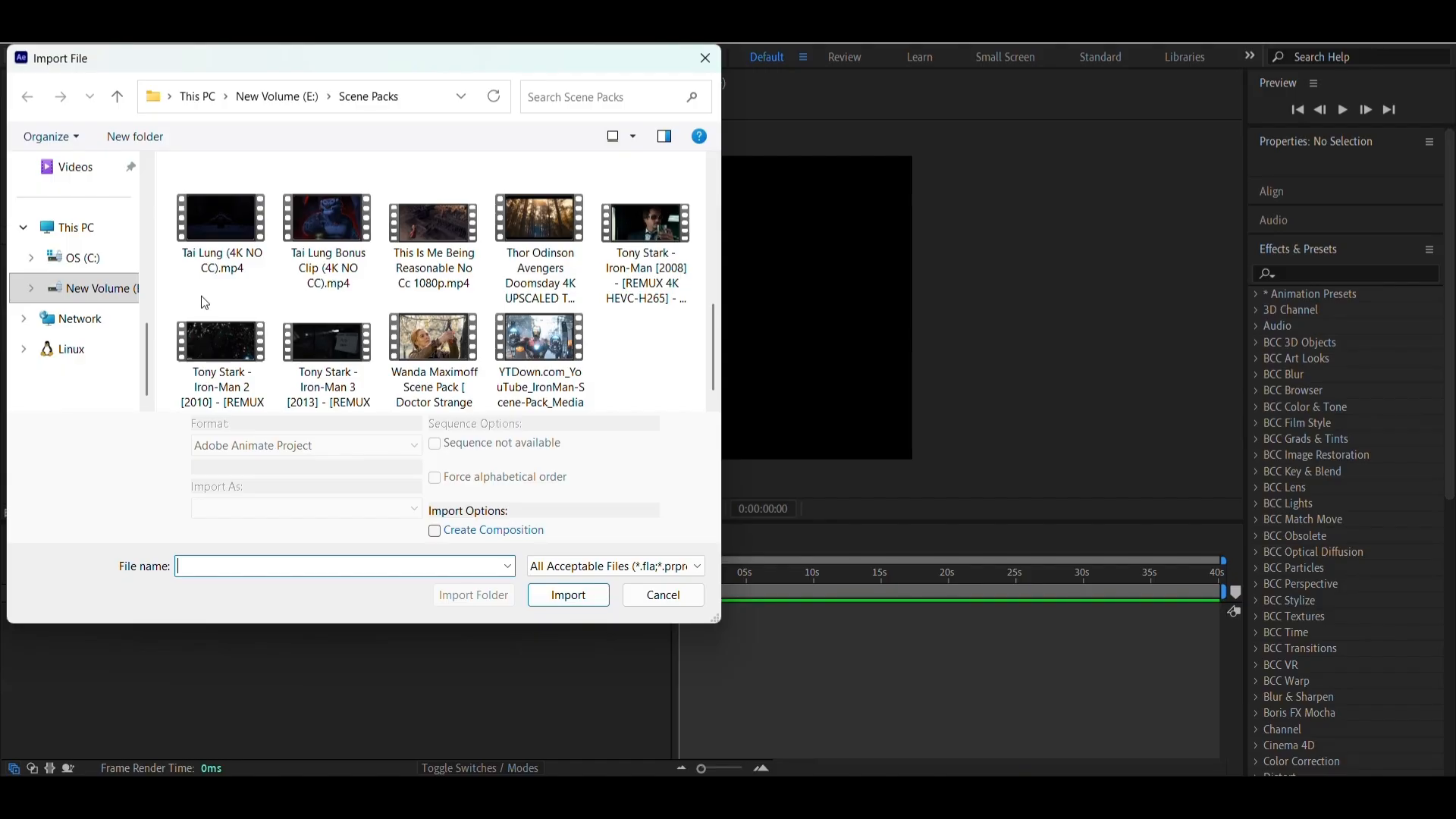
pyautogui.click(231, 267)
pyautogui.keyDown('ctrl'); pyautogui.click(328, 255); pyautogui.keyUp('ctrl')
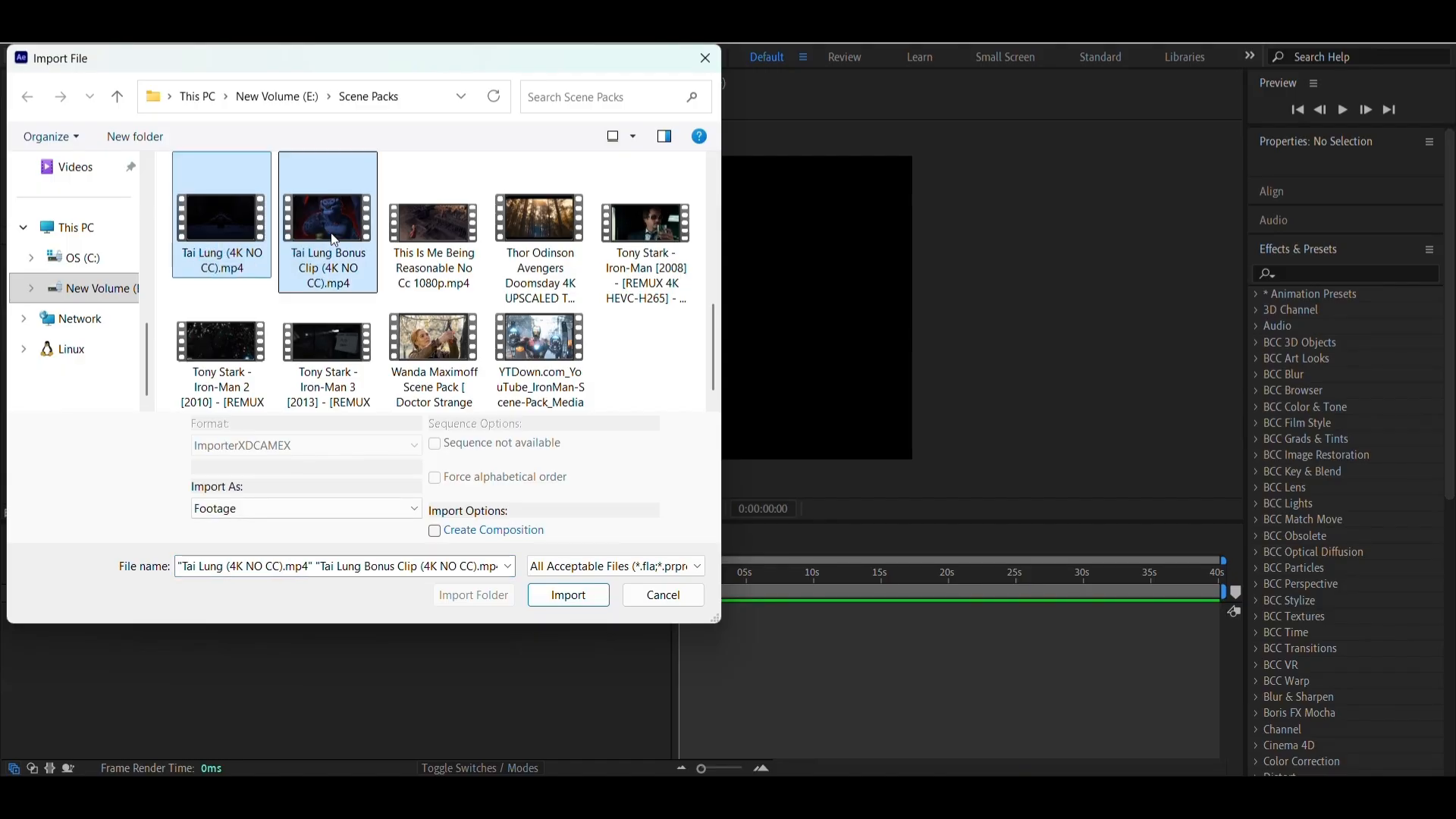
pyautogui.click(575, 603)
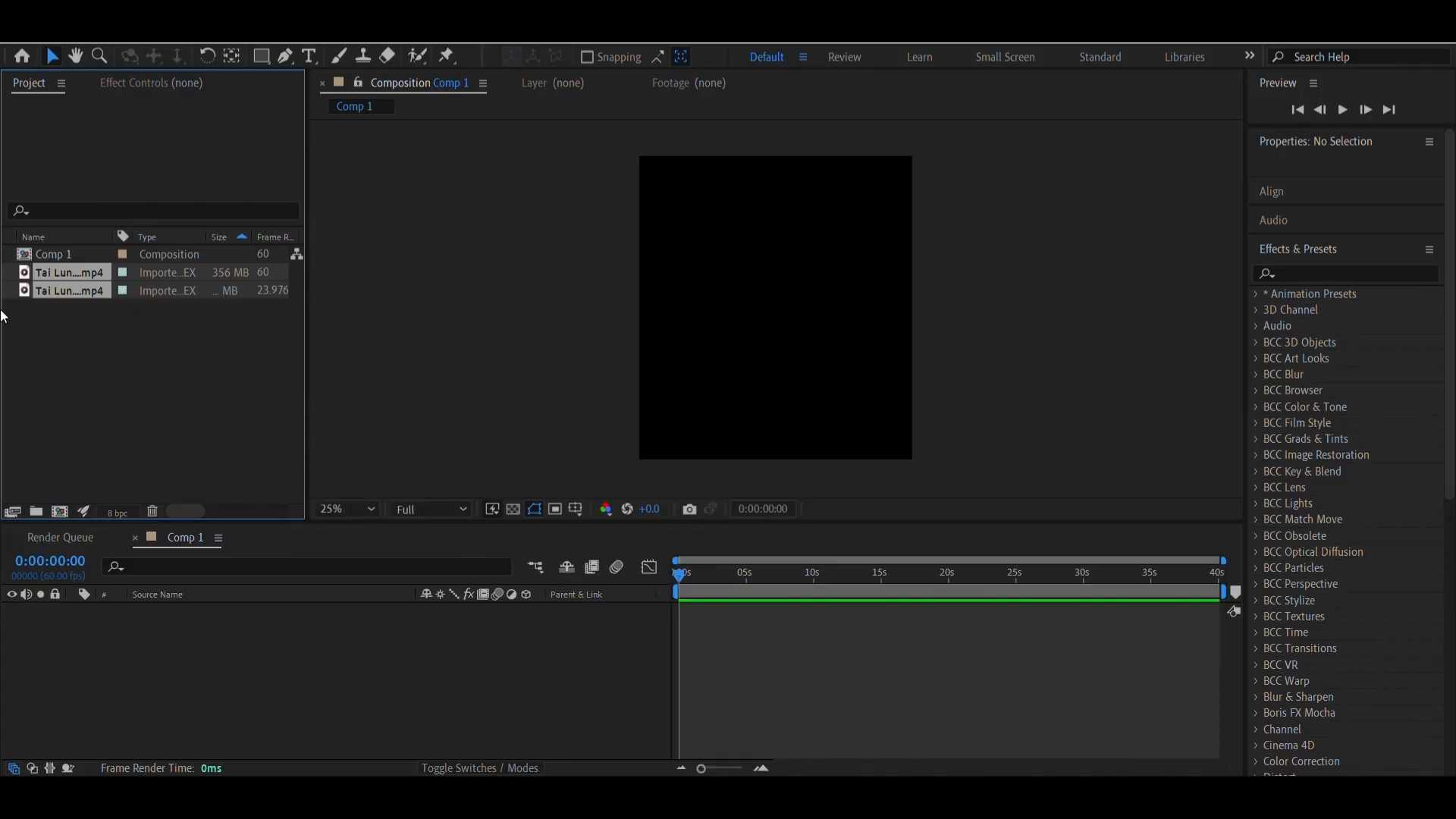
pyautogui.click(108, 321)
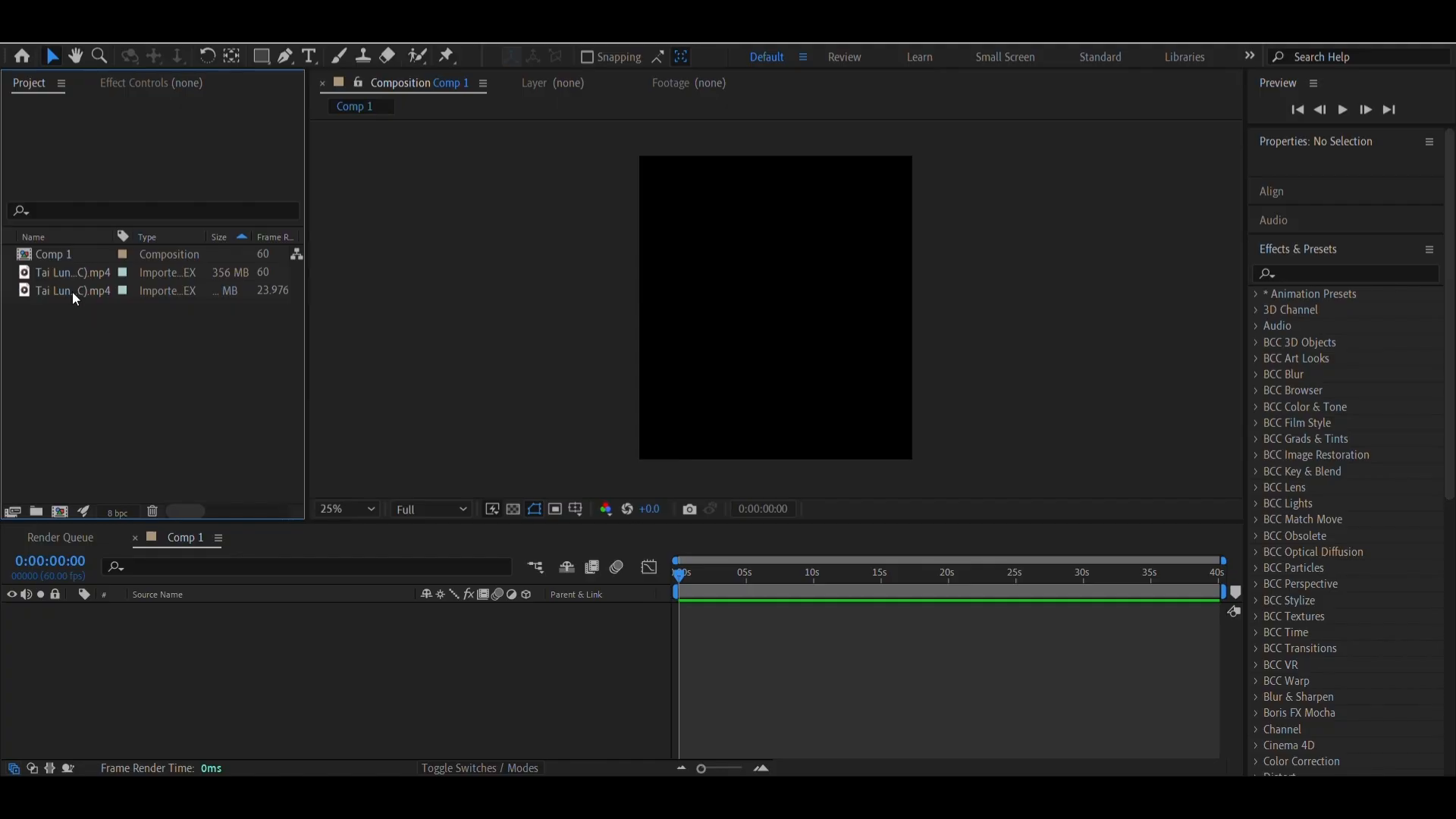
# Place Tai Lung Bonus Clip (4K NO CC).mp4 as a layer in the Comp 1 timeline
pyautogui.click(47, 267)
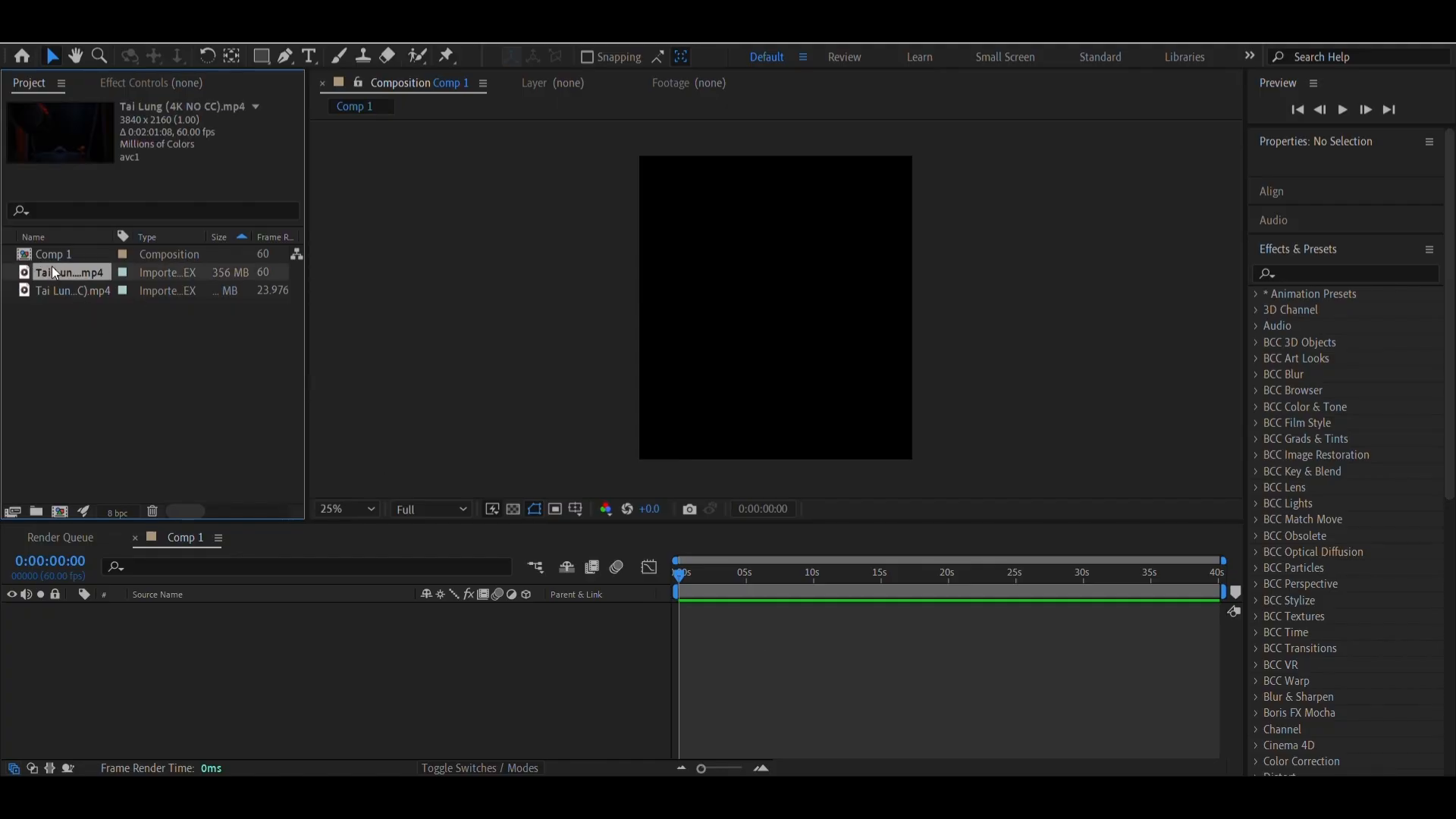
pyautogui.click(70, 298)
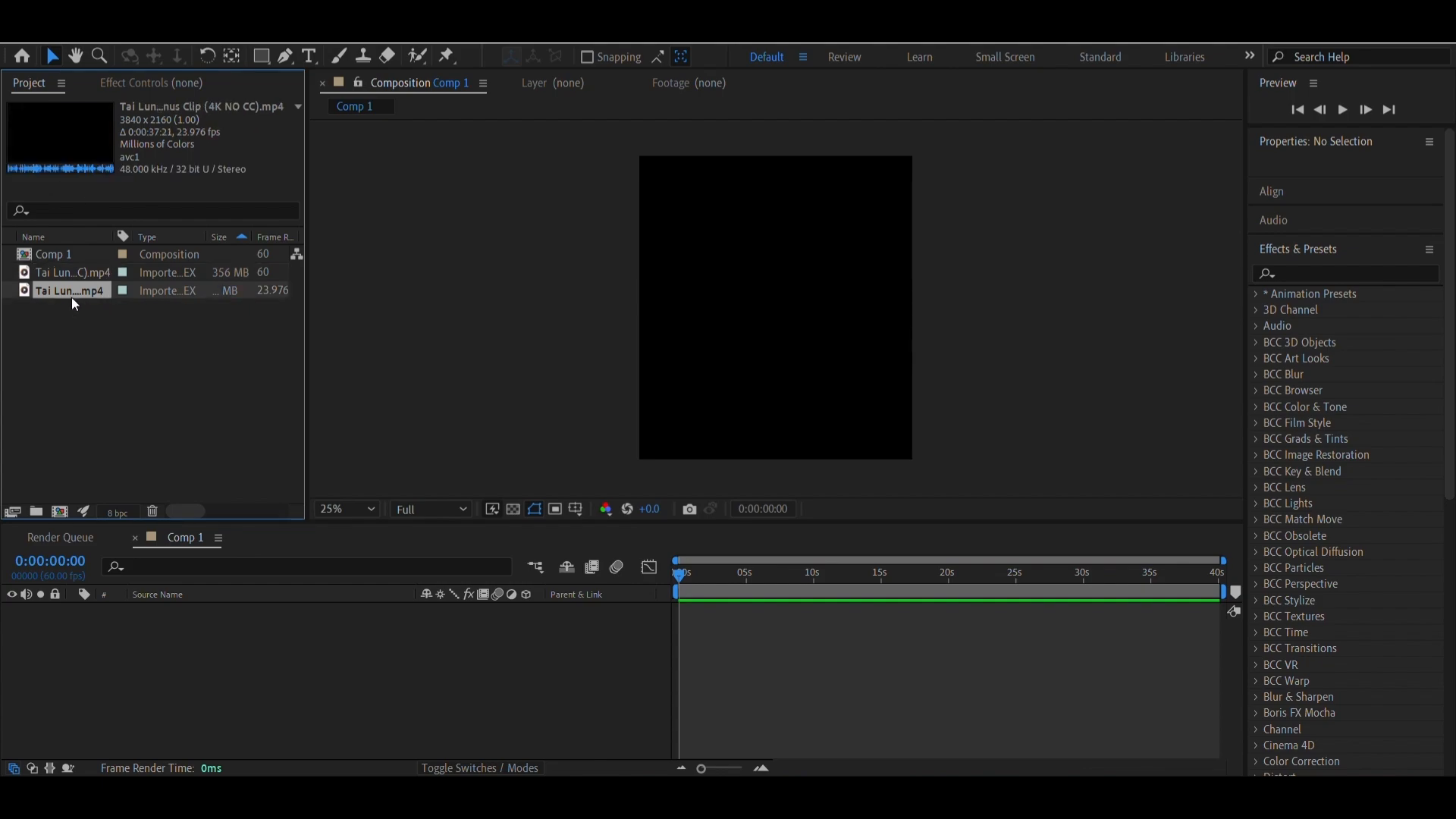
pyautogui.moveTo(72, 294); pyautogui.dragTo(722, 631)
pyautogui.click(760, 768)
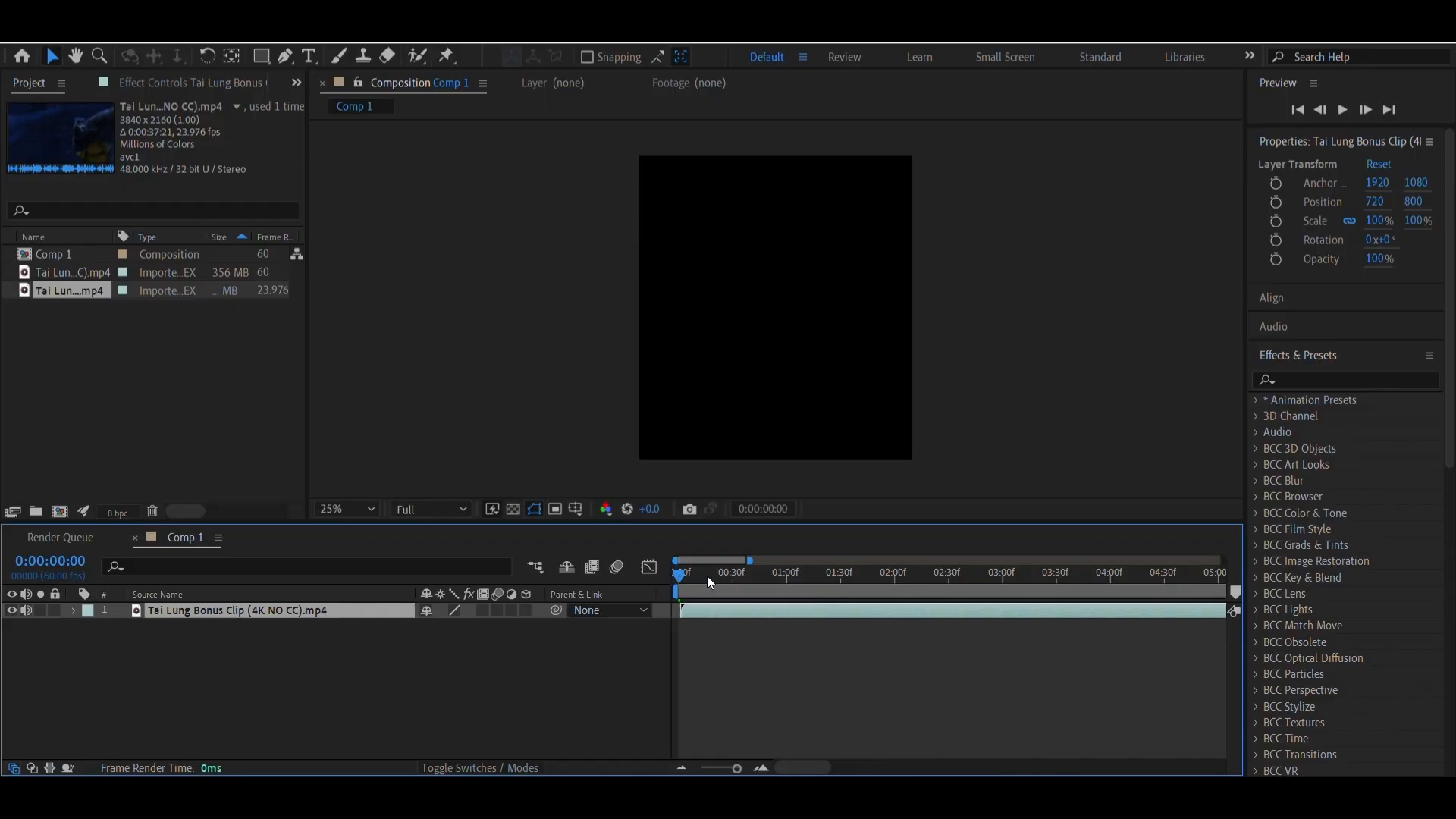
# Set the composition preview resolution to Quarter and scrub through the clip's opening, stopping at 0:00:02:10
pyautogui.moveTo(707, 576); pyautogui.dragTo(958, 599)
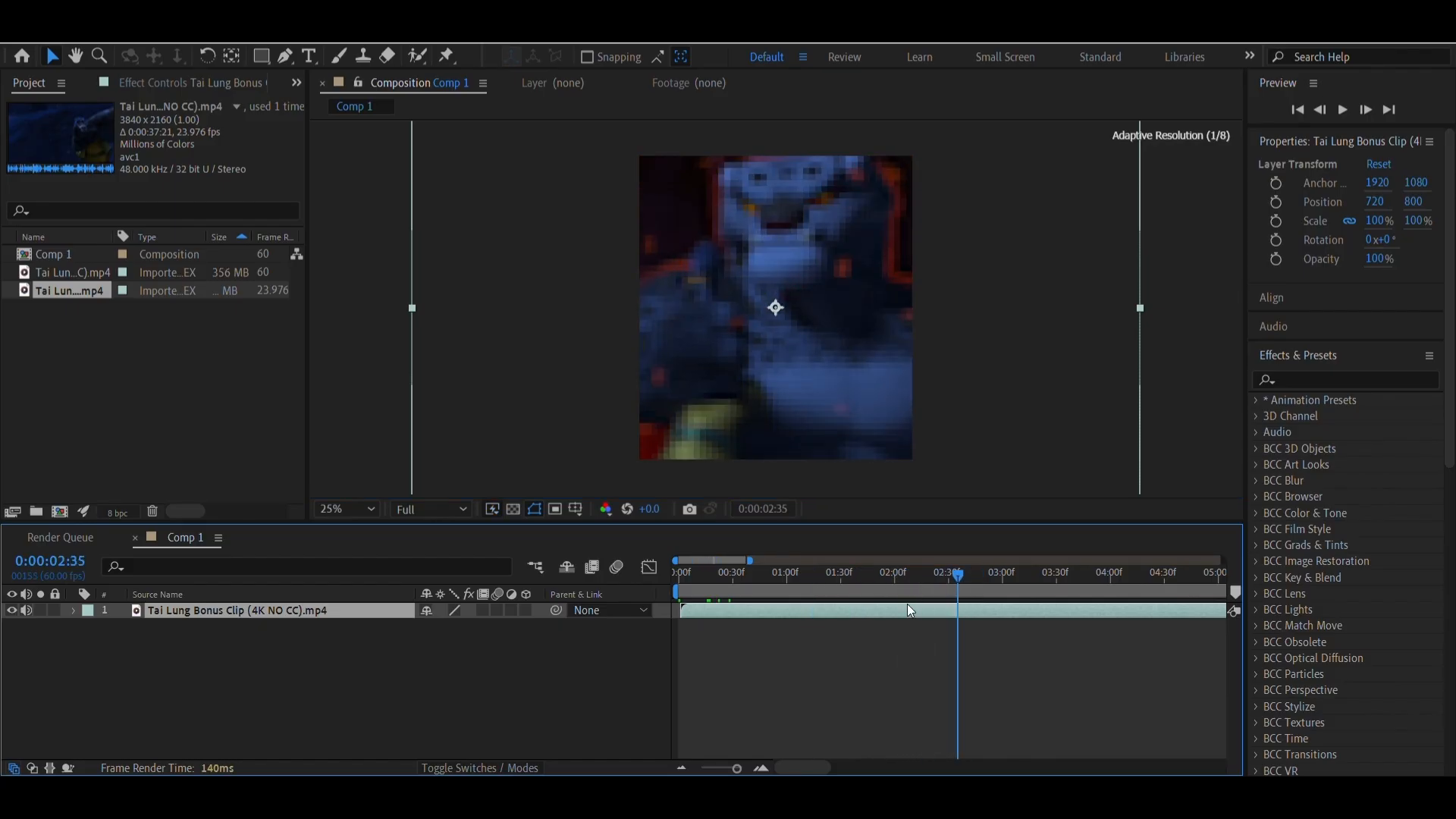
pyautogui.click(785, 576)
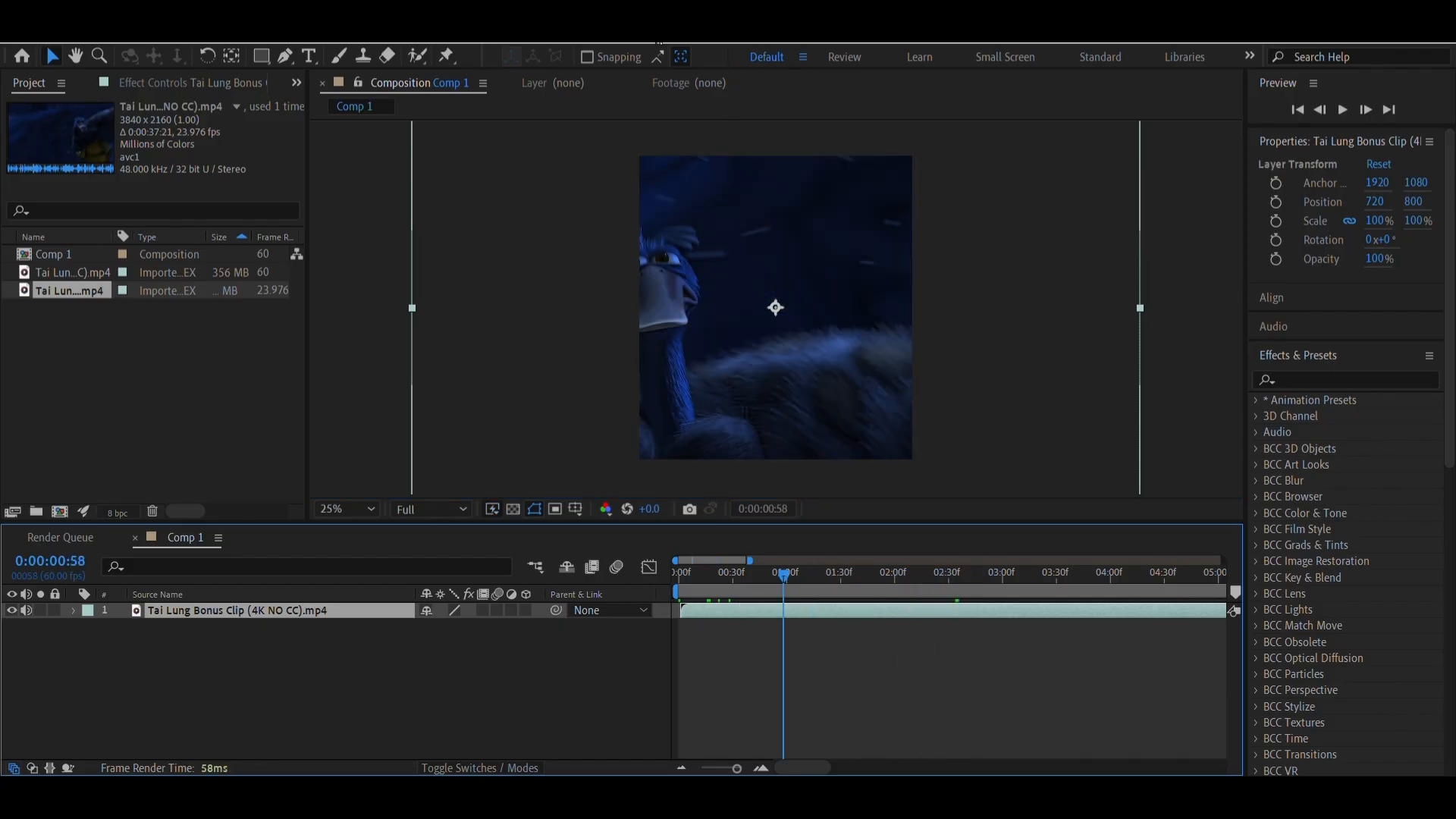
pyautogui.moveTo(784, 574)
pyautogui.mouseDown()
pyautogui.moveTo(1001, 576)
pyautogui.moveTo(813, 577)
pyautogui.mouseUp()
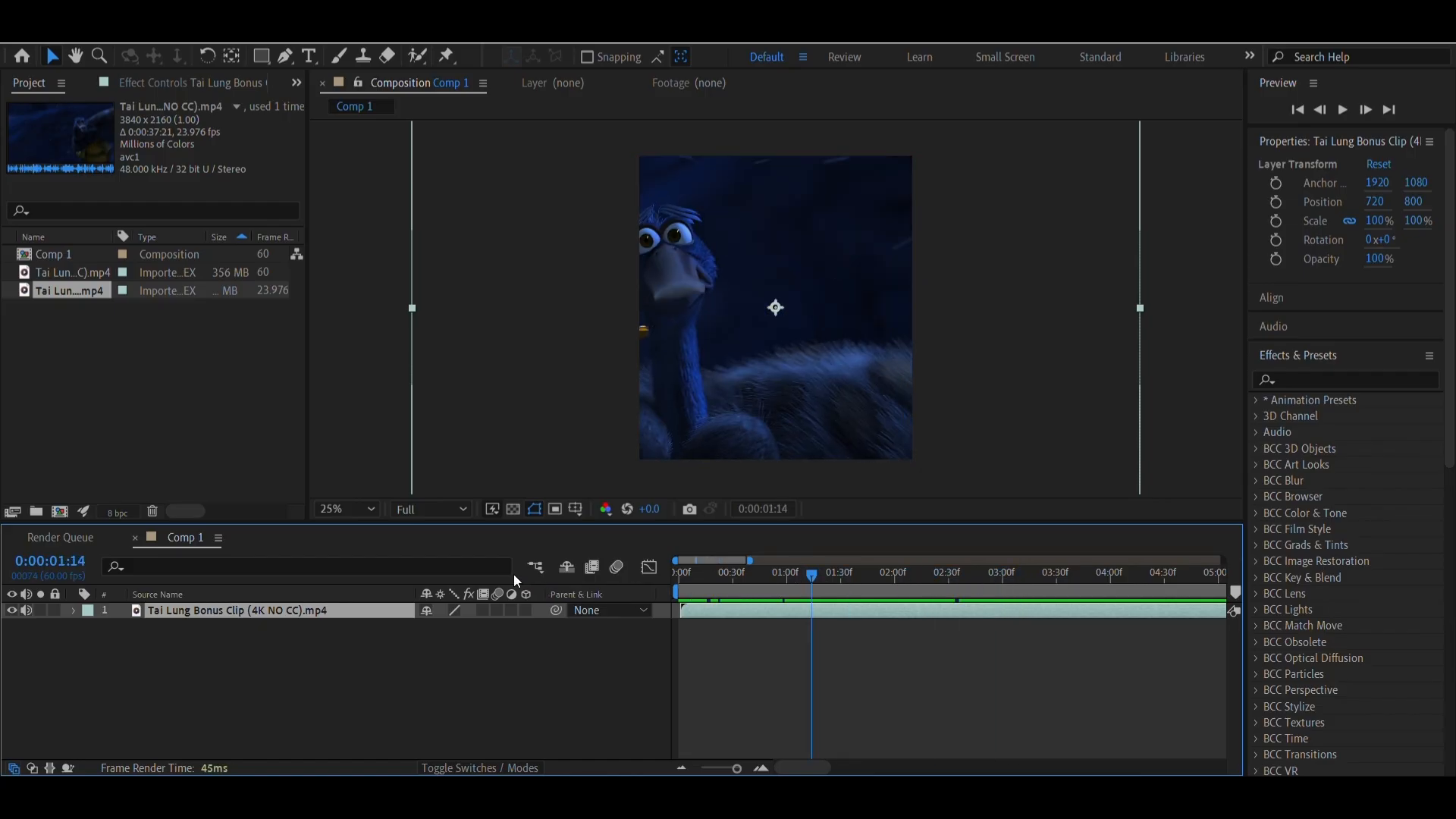
pyautogui.click(430, 509)
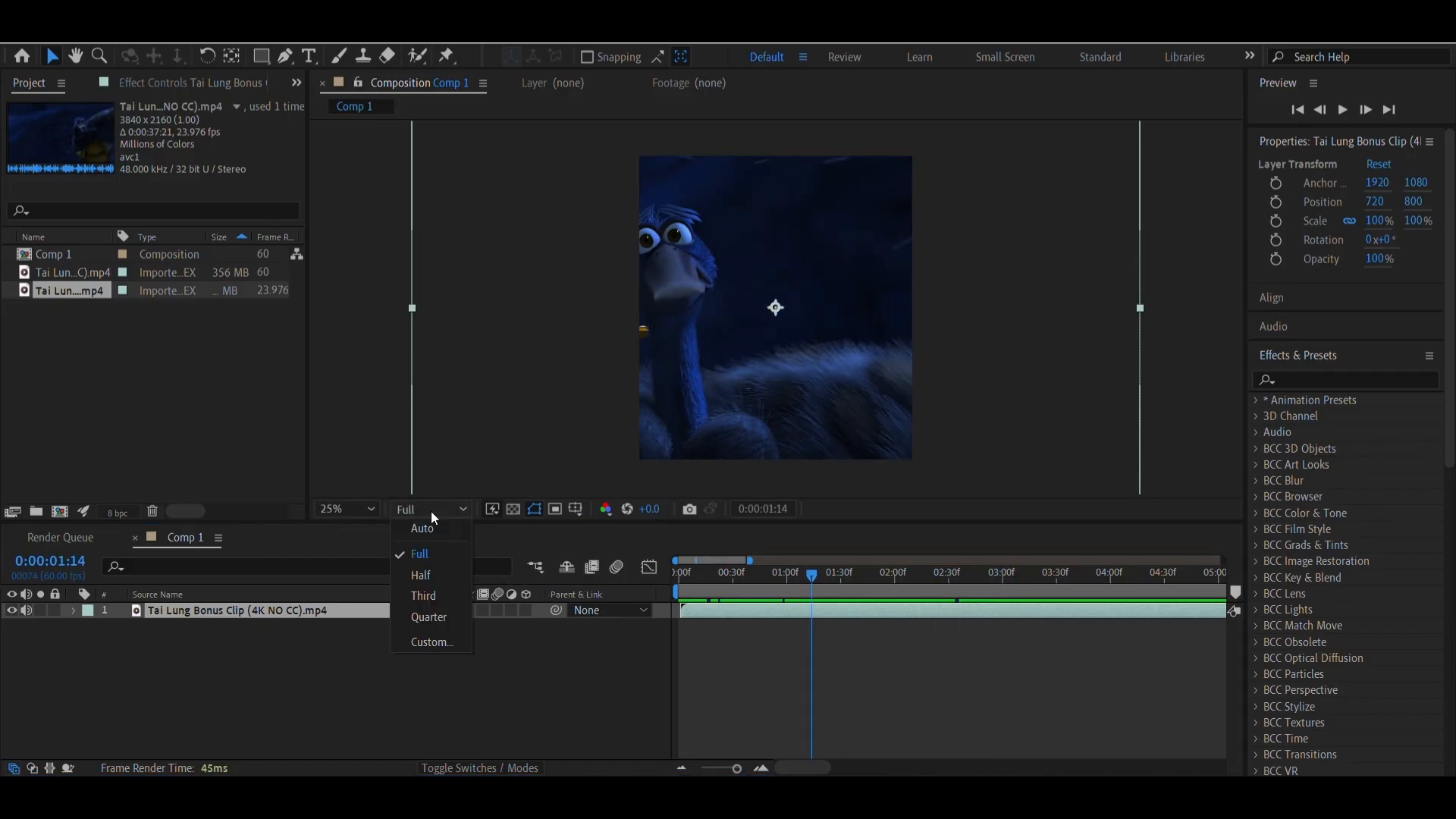
pyautogui.click(440, 616)
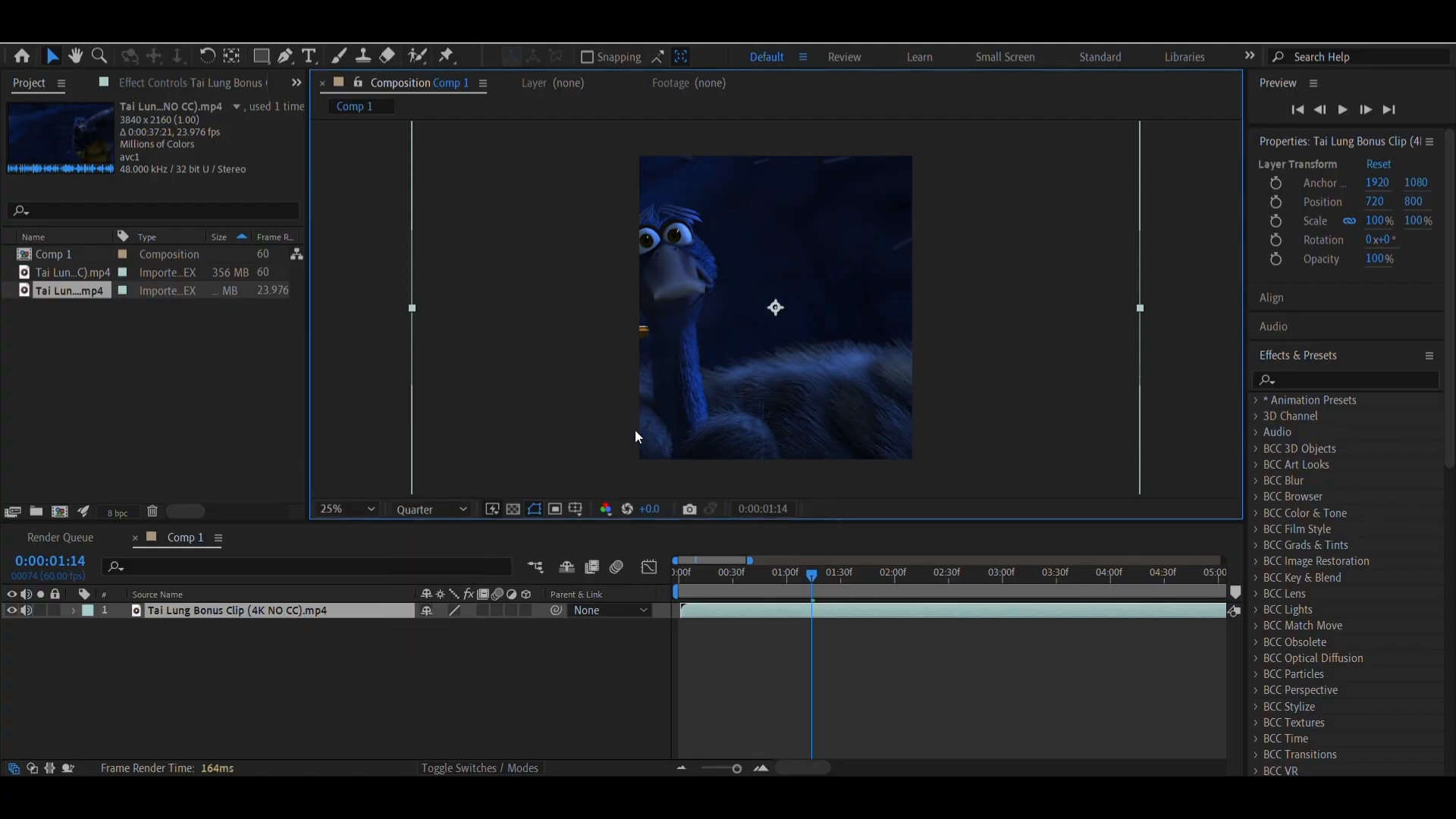
pyautogui.moveTo(771, 579); pyautogui.dragTo(904, 598)
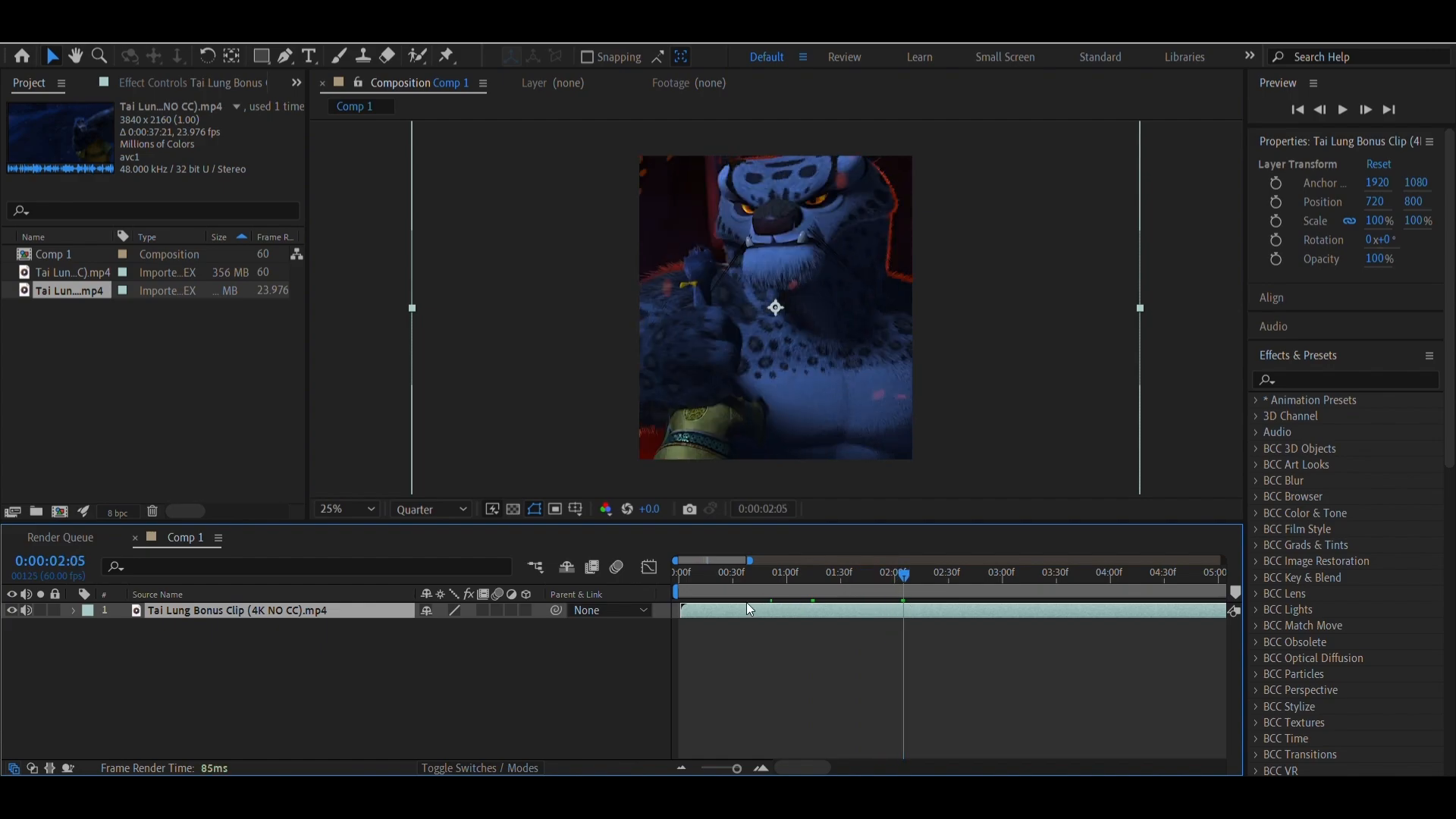
pyautogui.moveTo(761, 592); pyautogui.dragTo(911, 585)
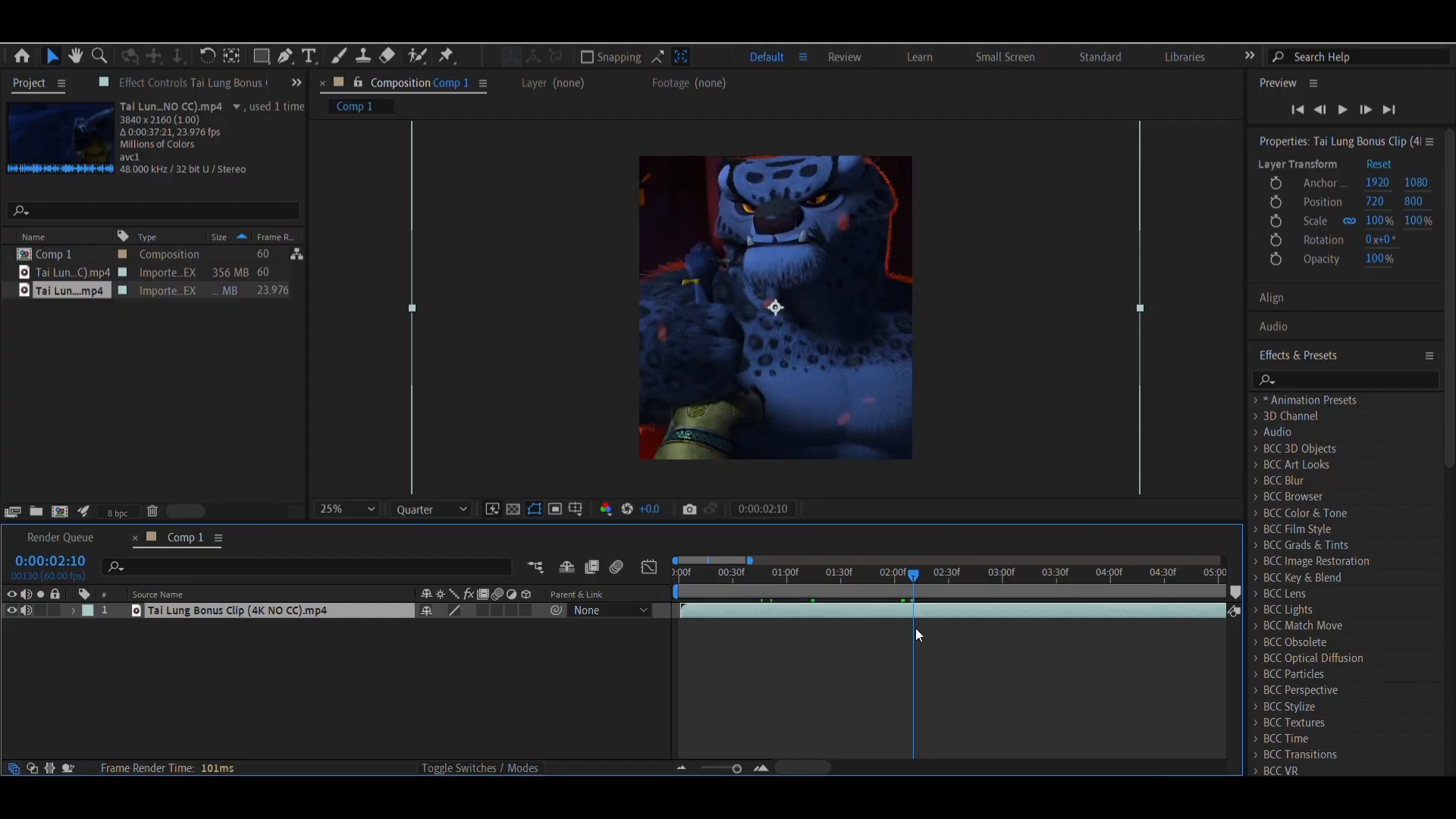
# Try fitting the clip layer to the composition with Fit to Comp, and undo it
pyautogui.rightClick(891, 610)
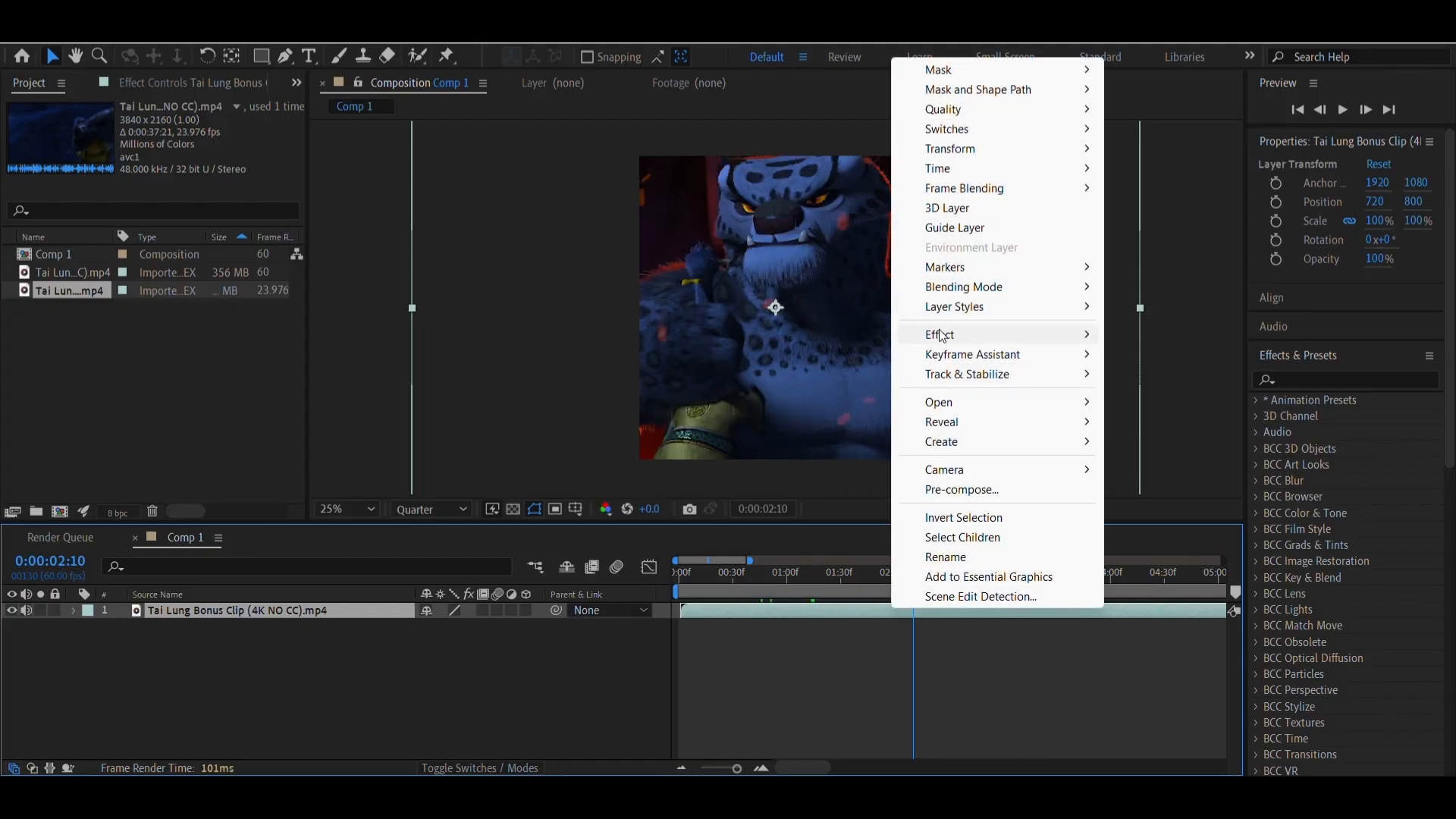
pyautogui.moveTo(956, 149)
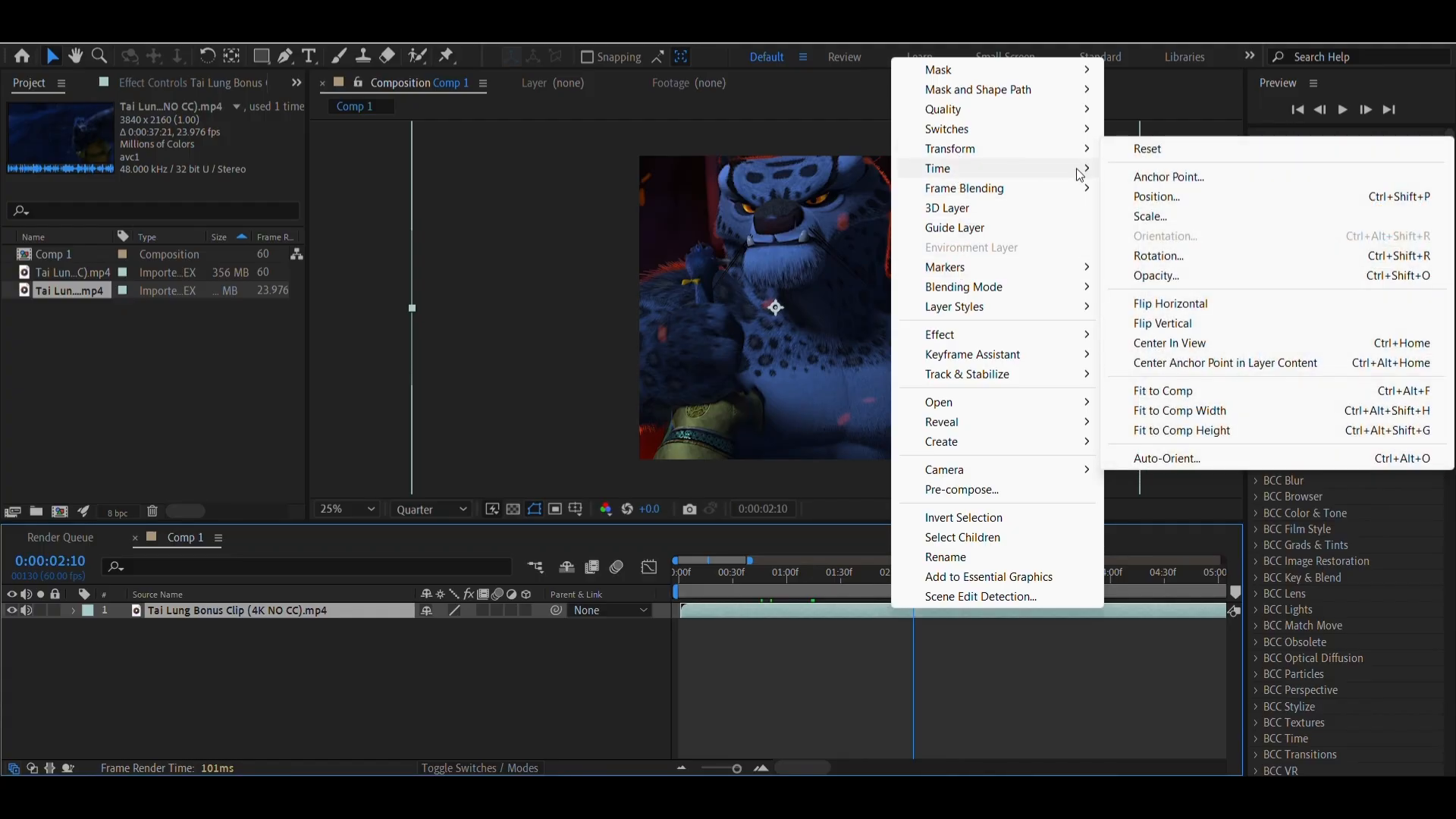
pyautogui.click(1150, 388)
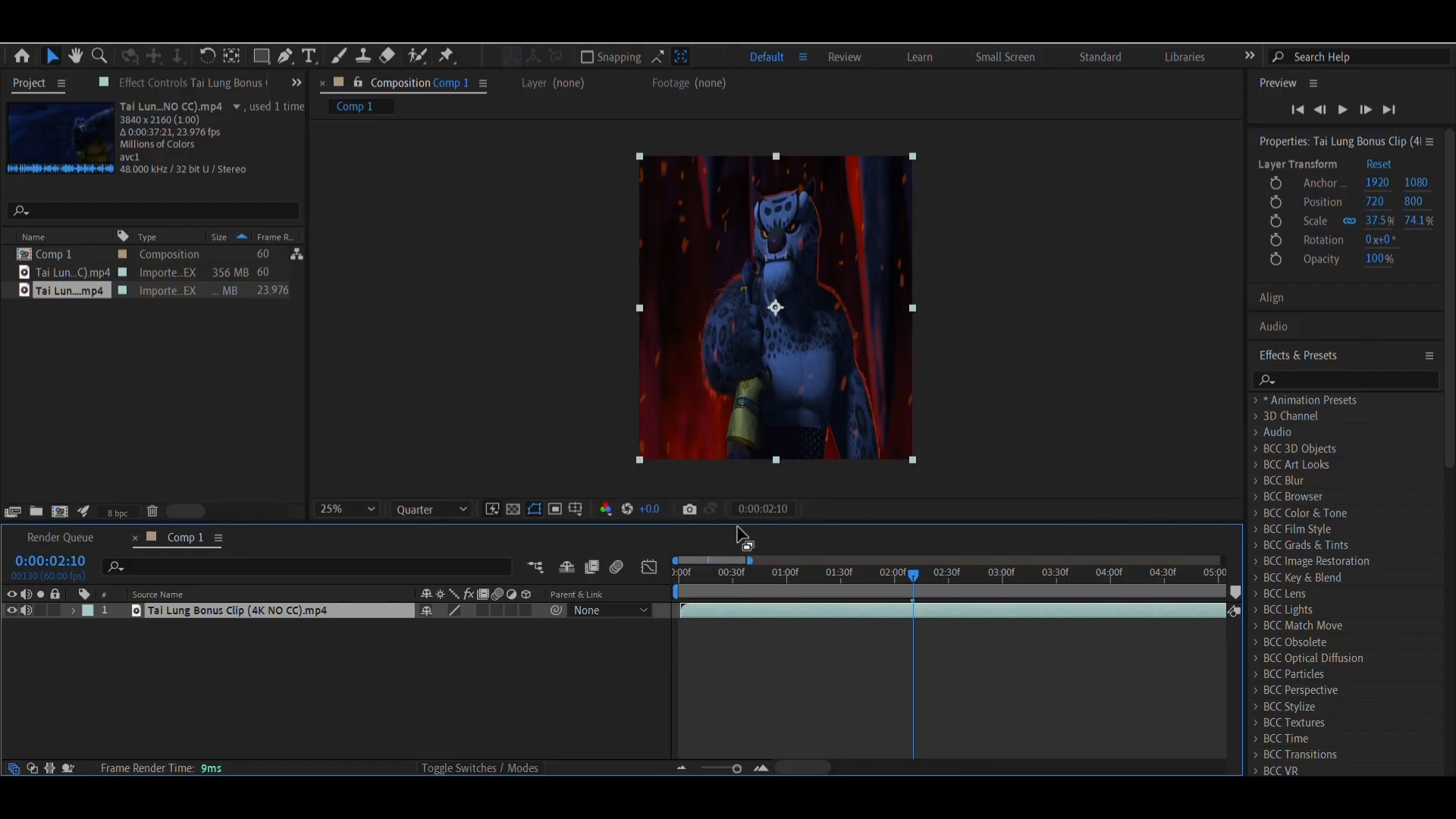
pyautogui.hotkey('ctrl', 'z')
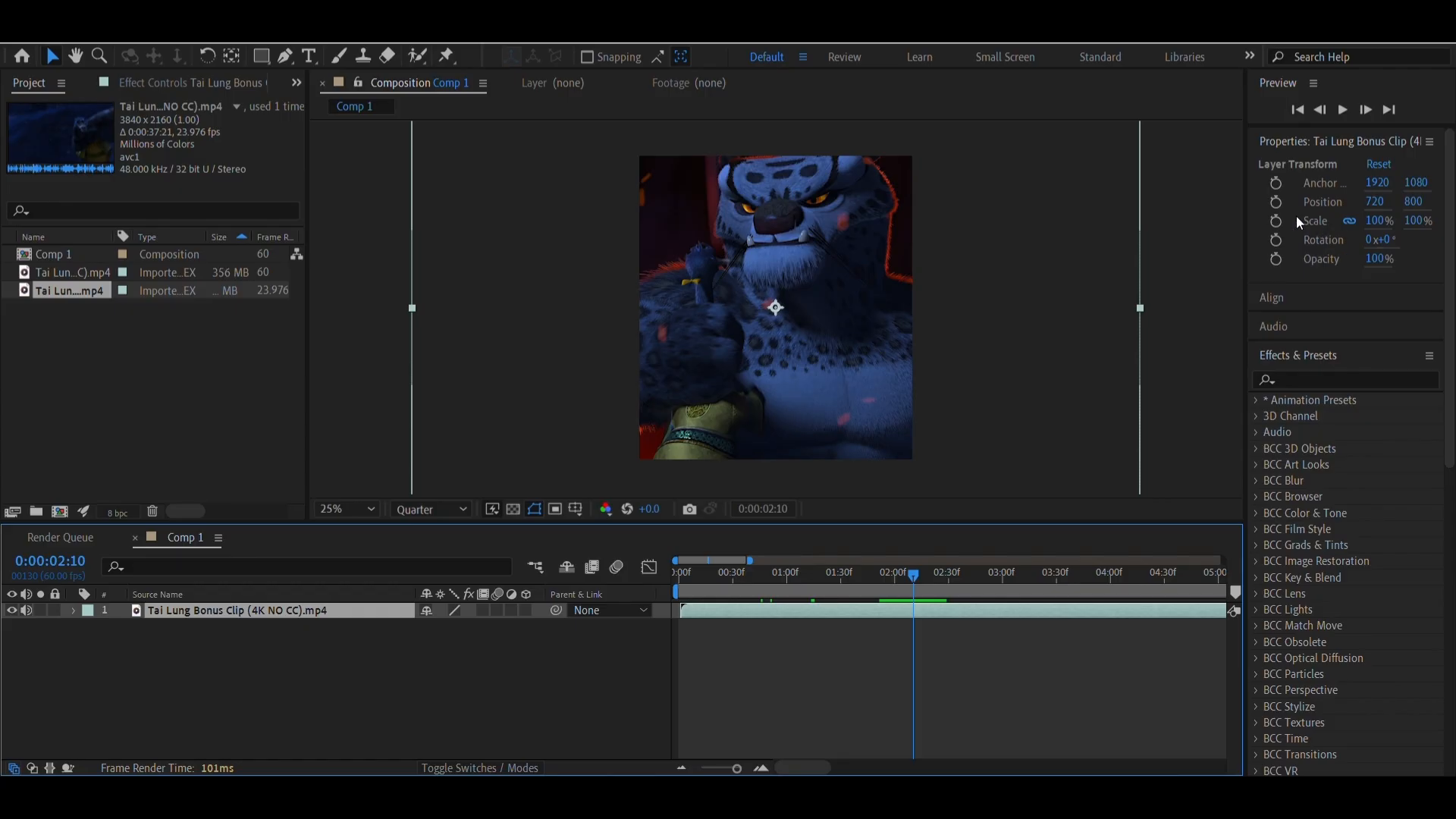
# Set the clip's horizontal position to 758, undoing trial changes to its vertical position, scale and rotation
pyautogui.moveTo(1375, 202); pyautogui.dragTo(1394, 262)
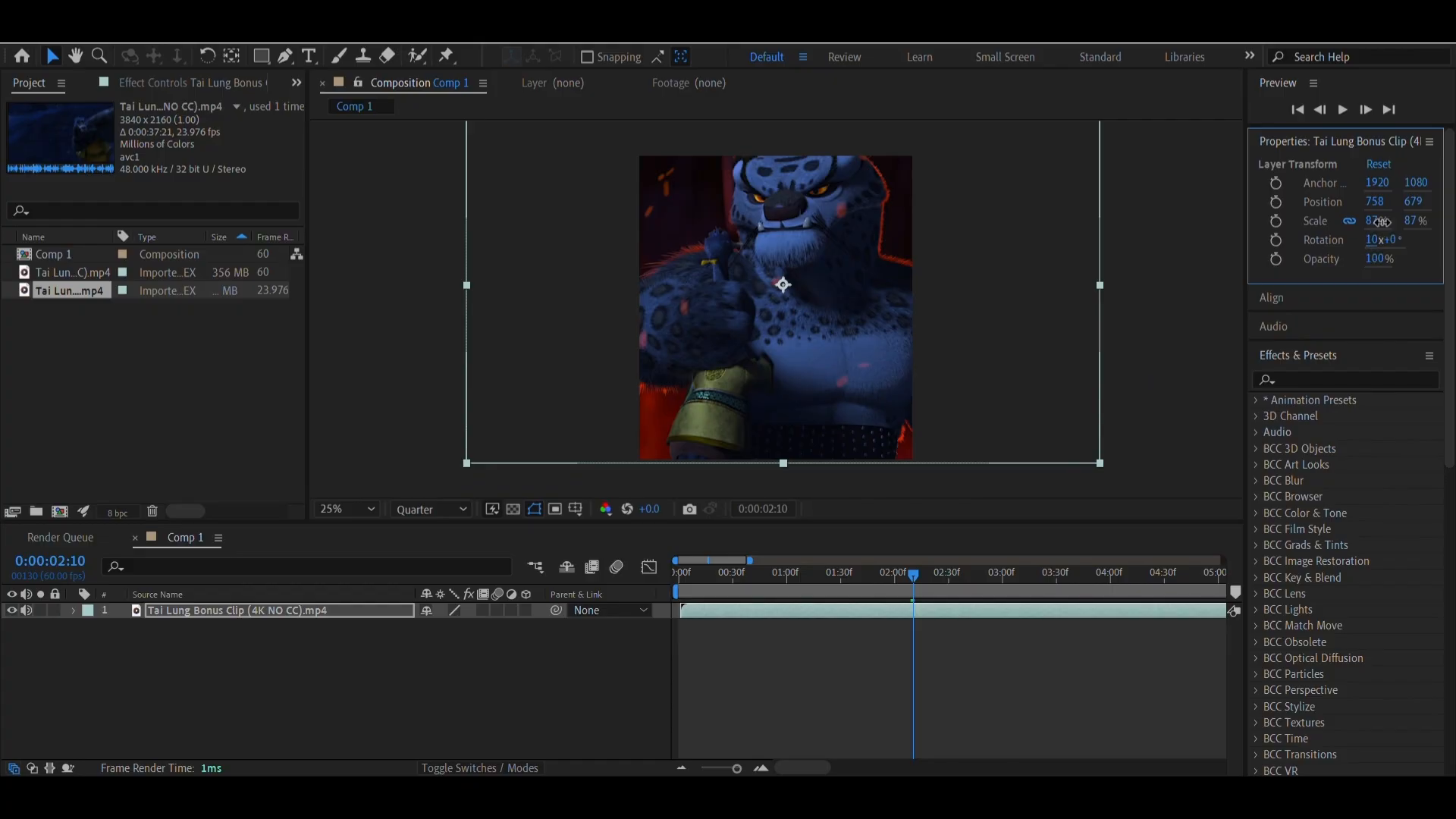
pyautogui.moveTo(1394, 240); pyautogui.dragTo(1390, 236)
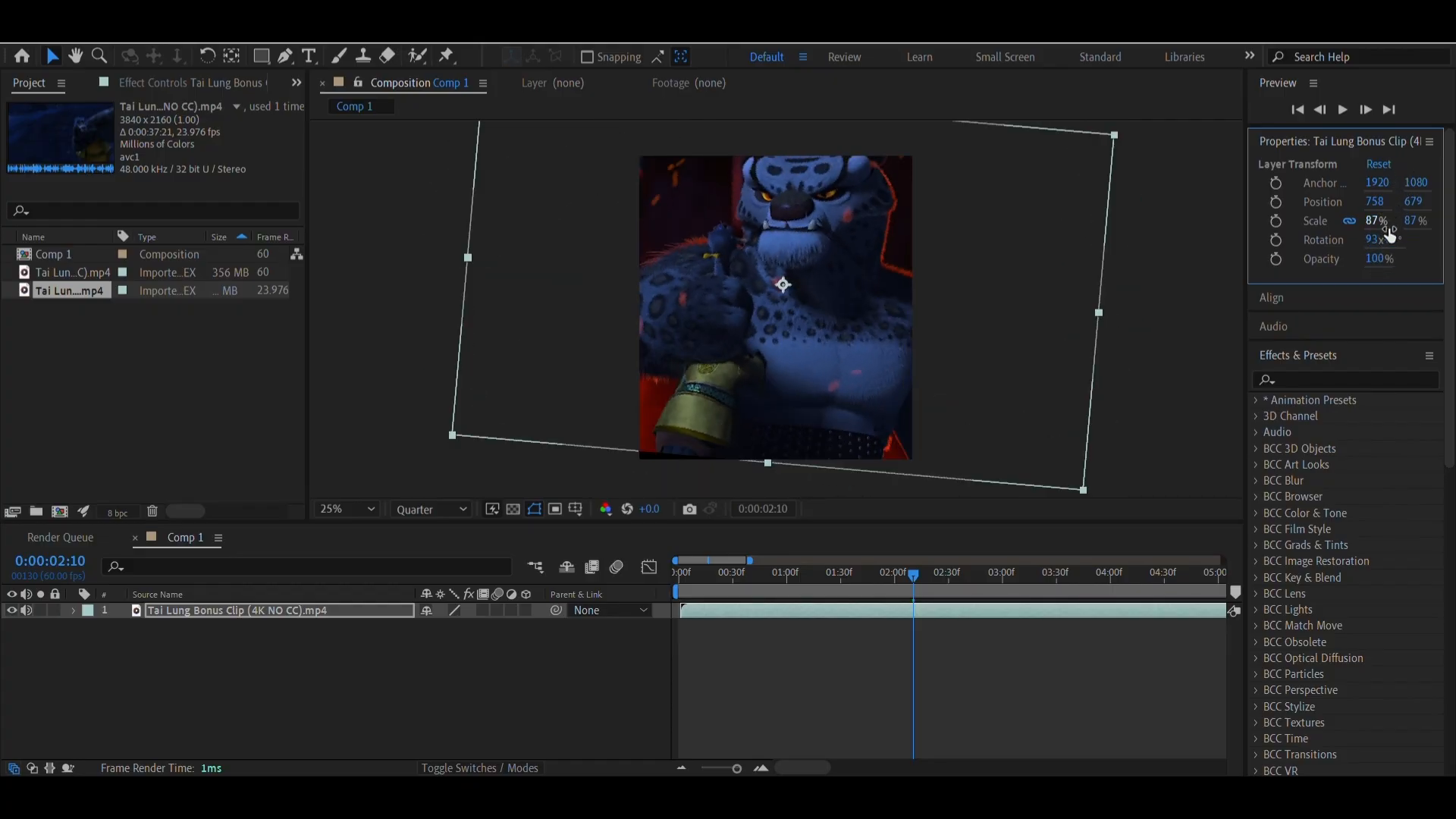
pyautogui.hotkey('ctrl', 'z')
pyautogui.hotkey('ctrl', 'z')
pyautogui.hotkey('ctrl', 'z')
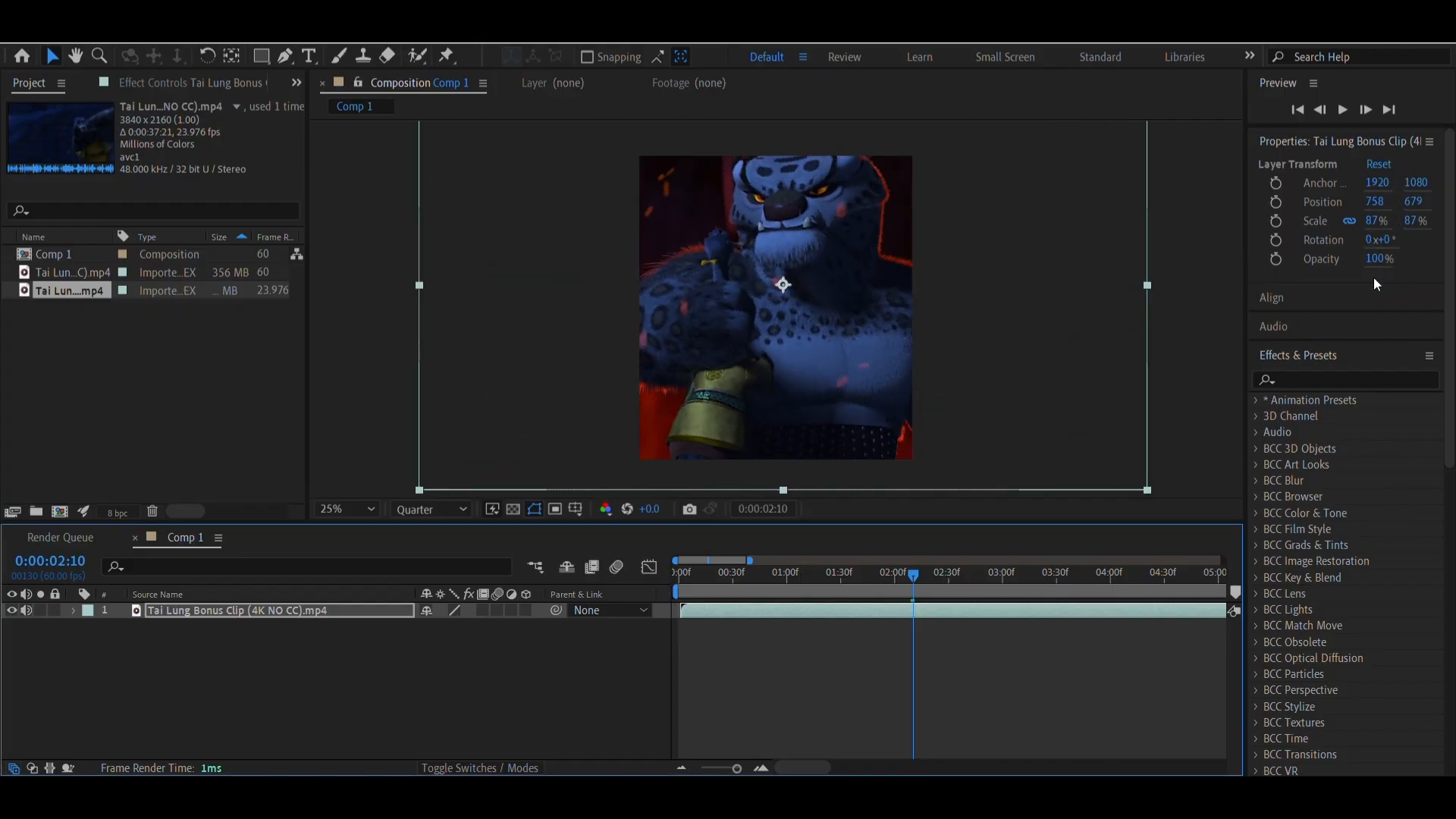
pyautogui.hotkey('ctrl', 'z')
pyautogui.hotkey('ctrl', 'z')
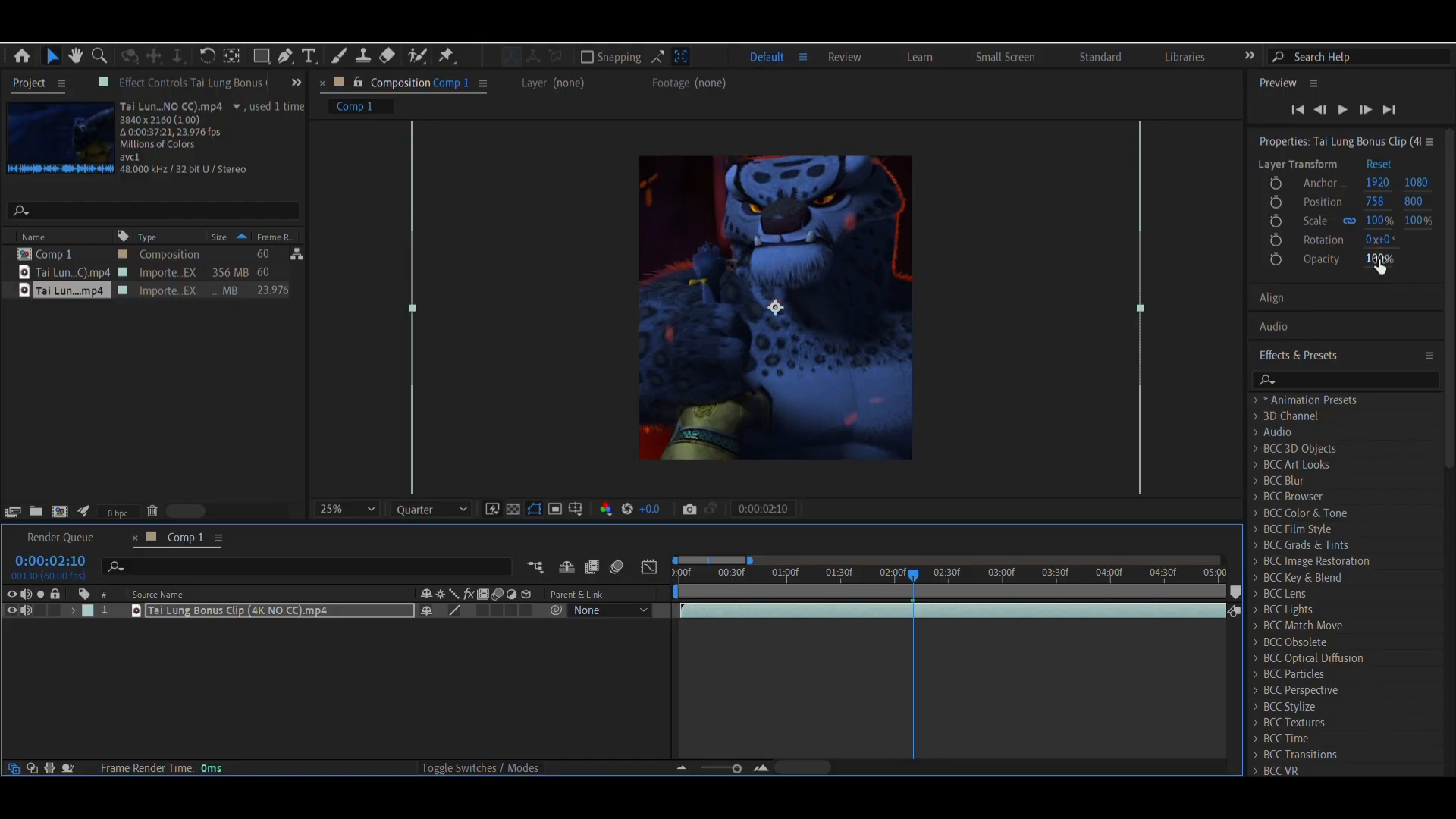
# Undo the clip's horizontal position change and the Quarter preview resolution, and scrub the timeline to 0:00:01:10
pyautogui.hotkey('ctrl', 'z')
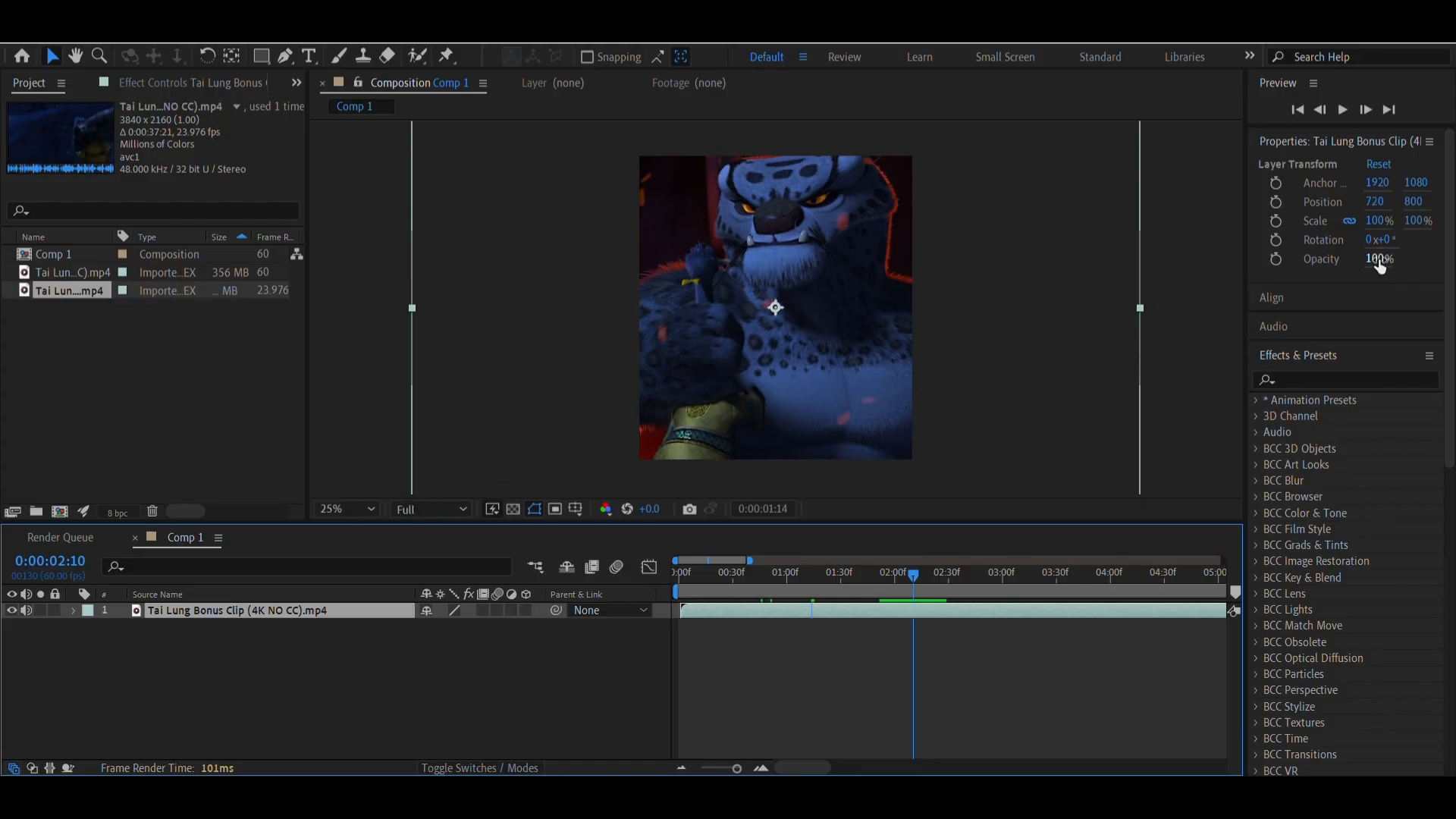
pyautogui.hotkey('ctrl', 'z')
pyautogui.moveTo(734, 590); pyautogui.dragTo(804, 598)
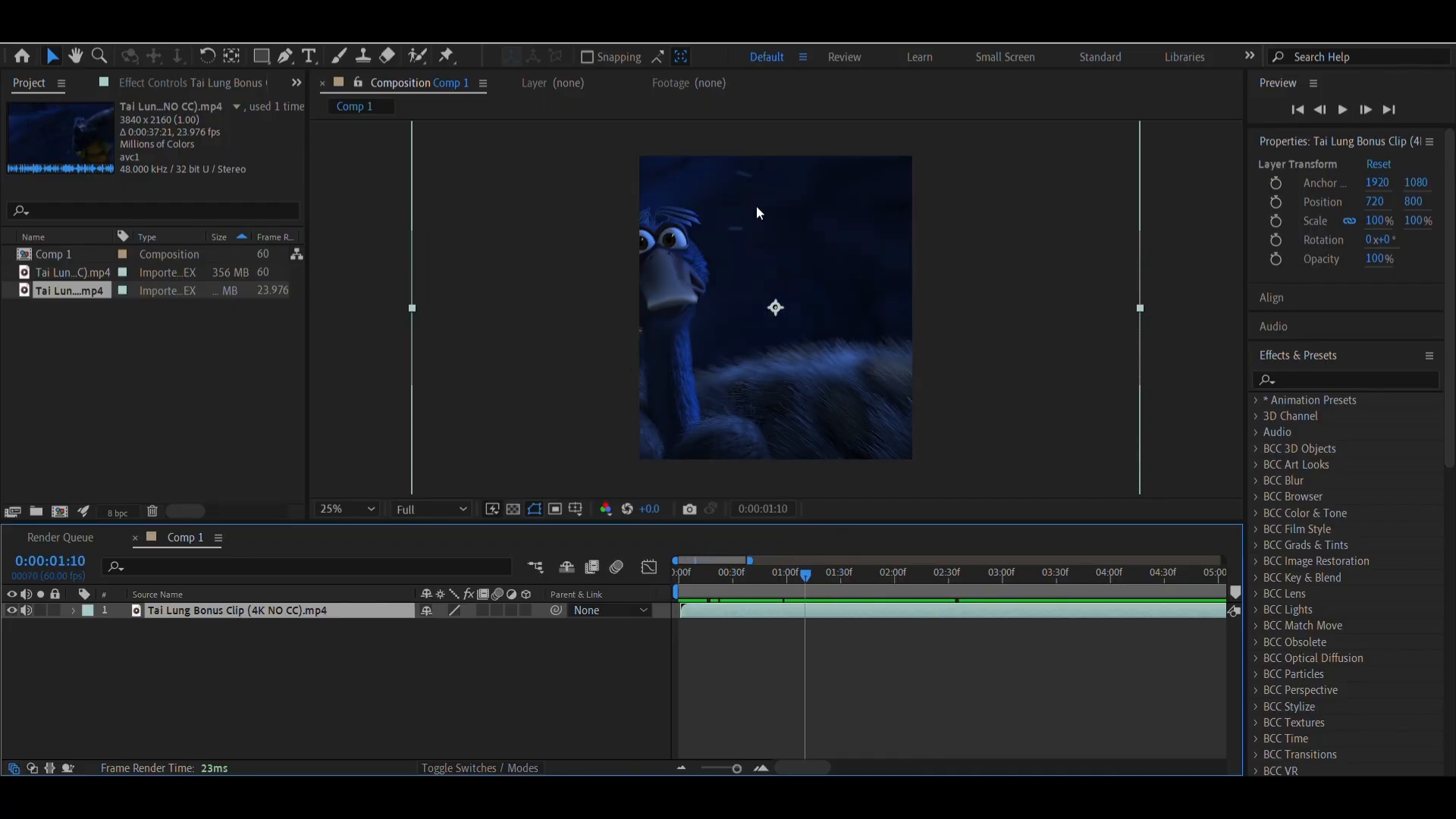
# Scale the clip layer uniformly to 75%, deselect it, and scrub to 0:00:01:32 to check the framing
pyautogui.click(1377, 223)
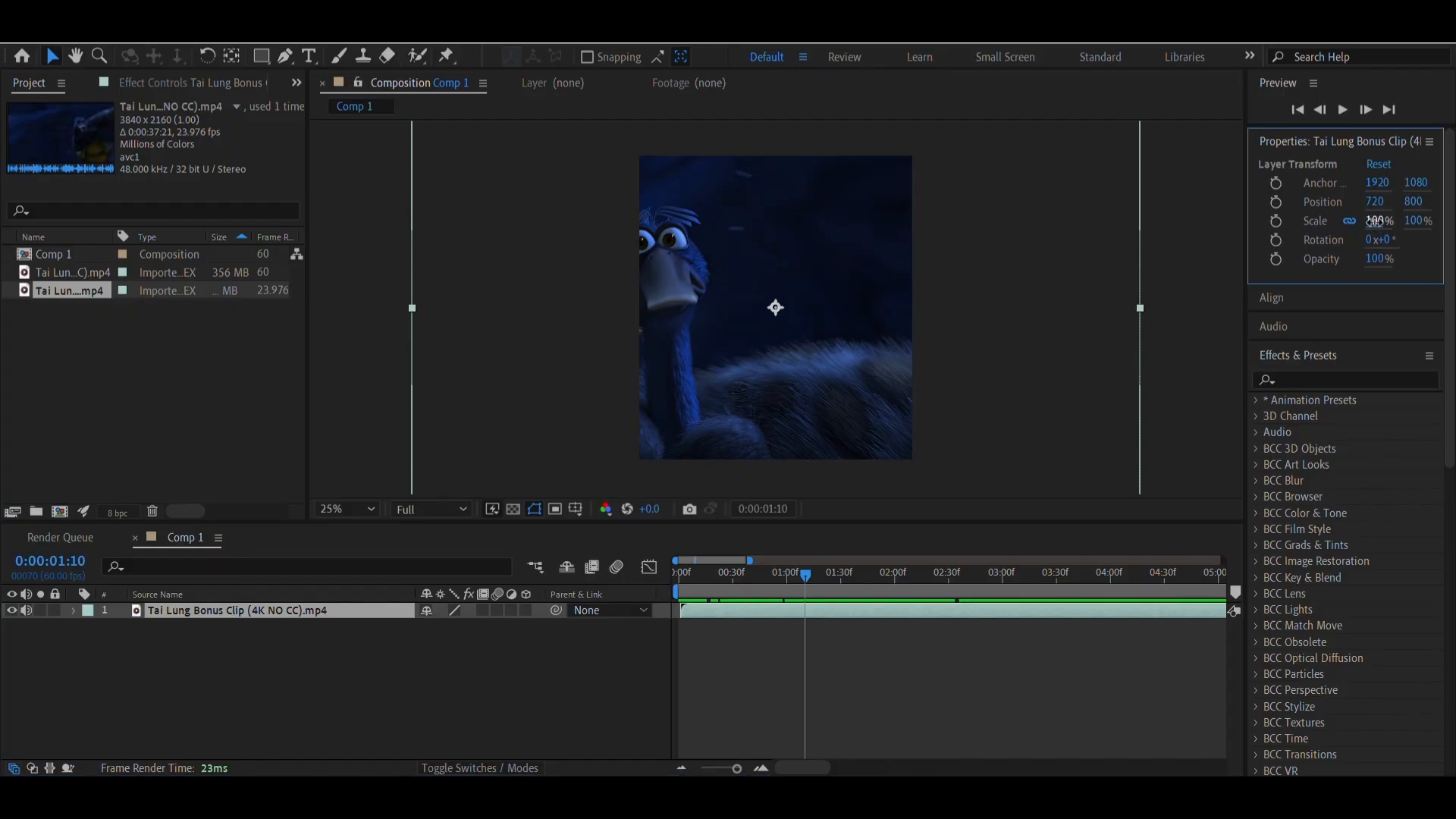
pyautogui.moveTo(1375, 221); pyautogui.dragTo(1375, 252)
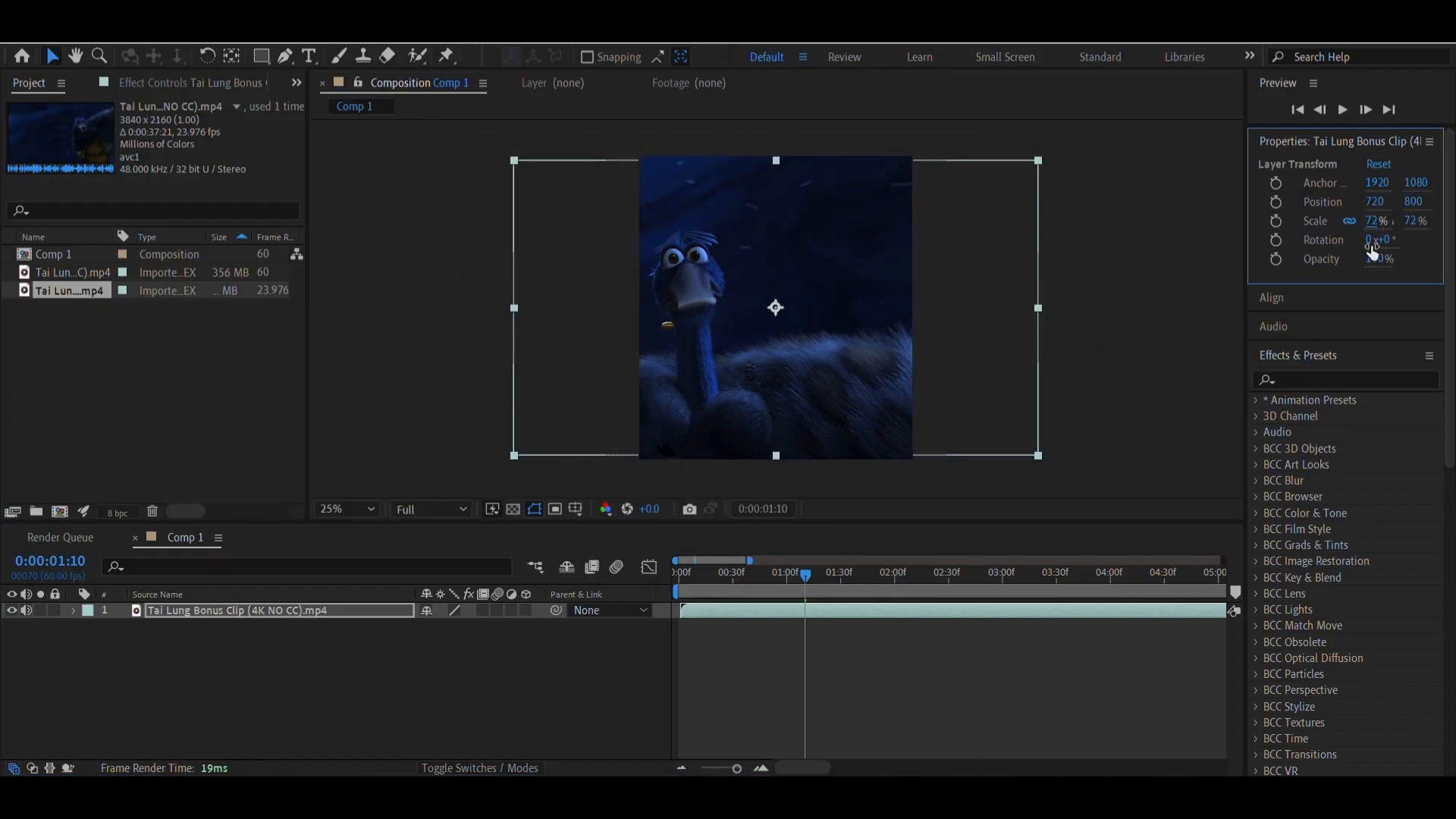
pyautogui.click(1377, 221)
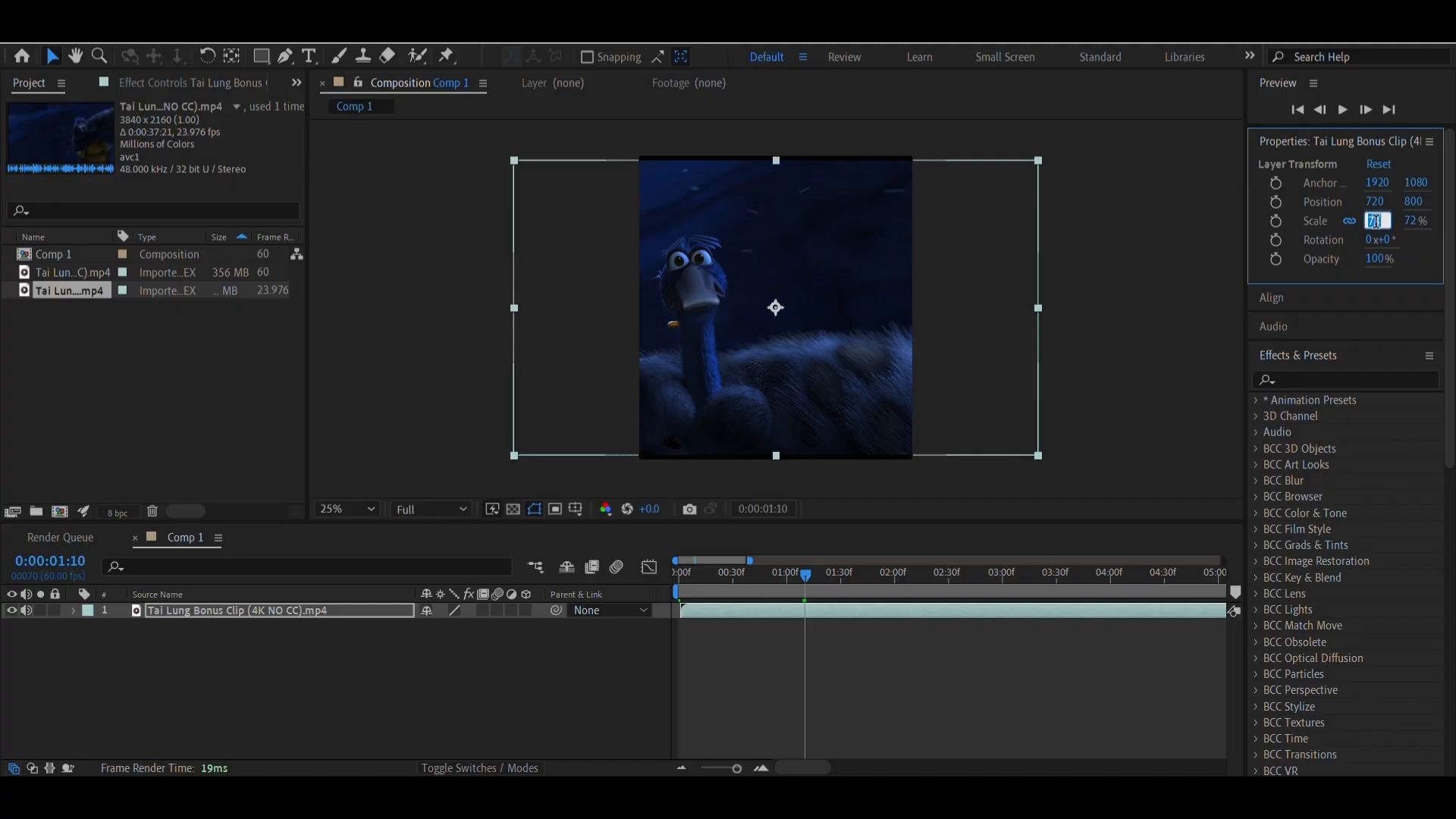
pyautogui.press('Up')
pyautogui.press('Up')
pyautogui.press('Up')
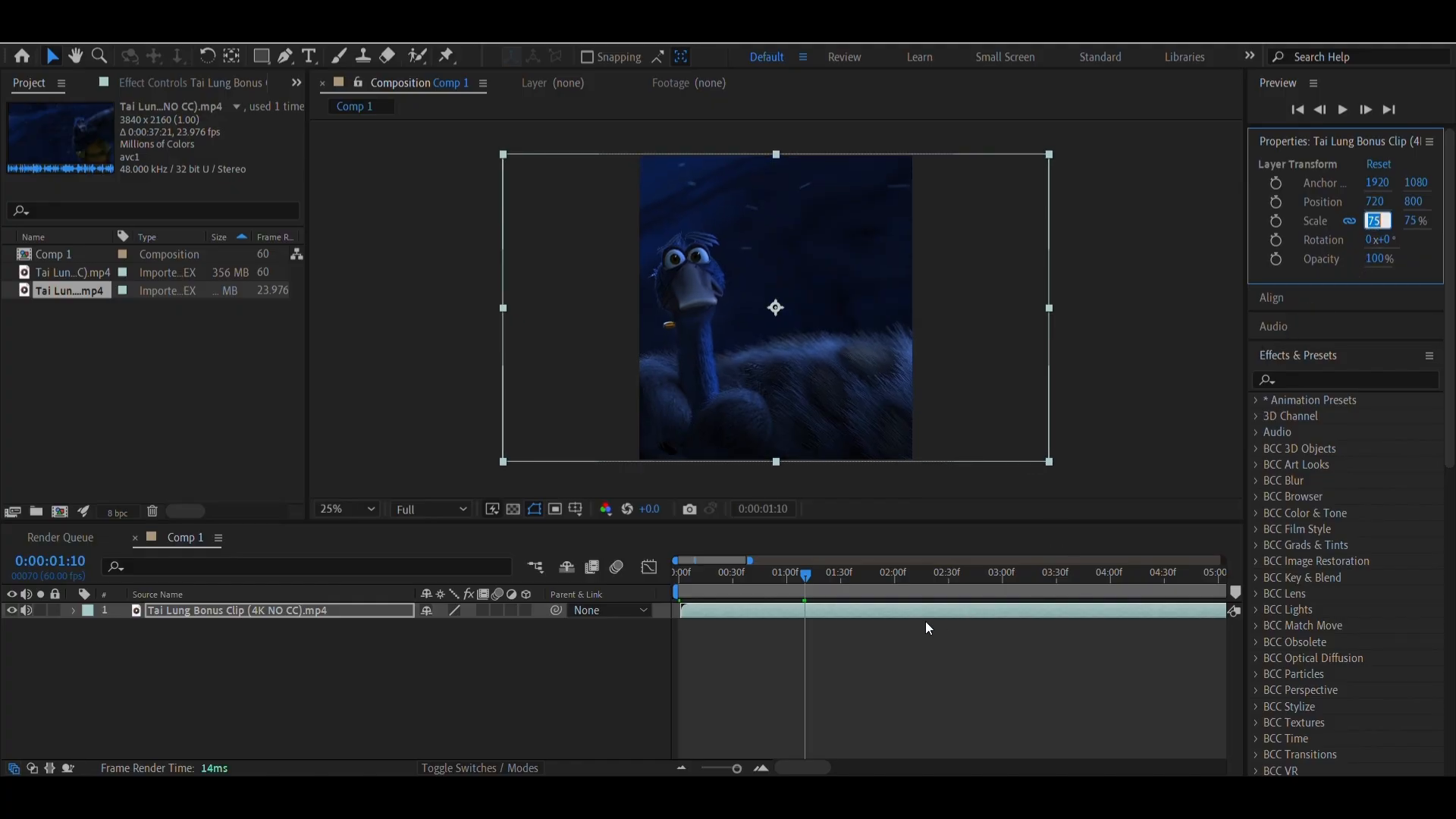
pyautogui.click(870, 700)
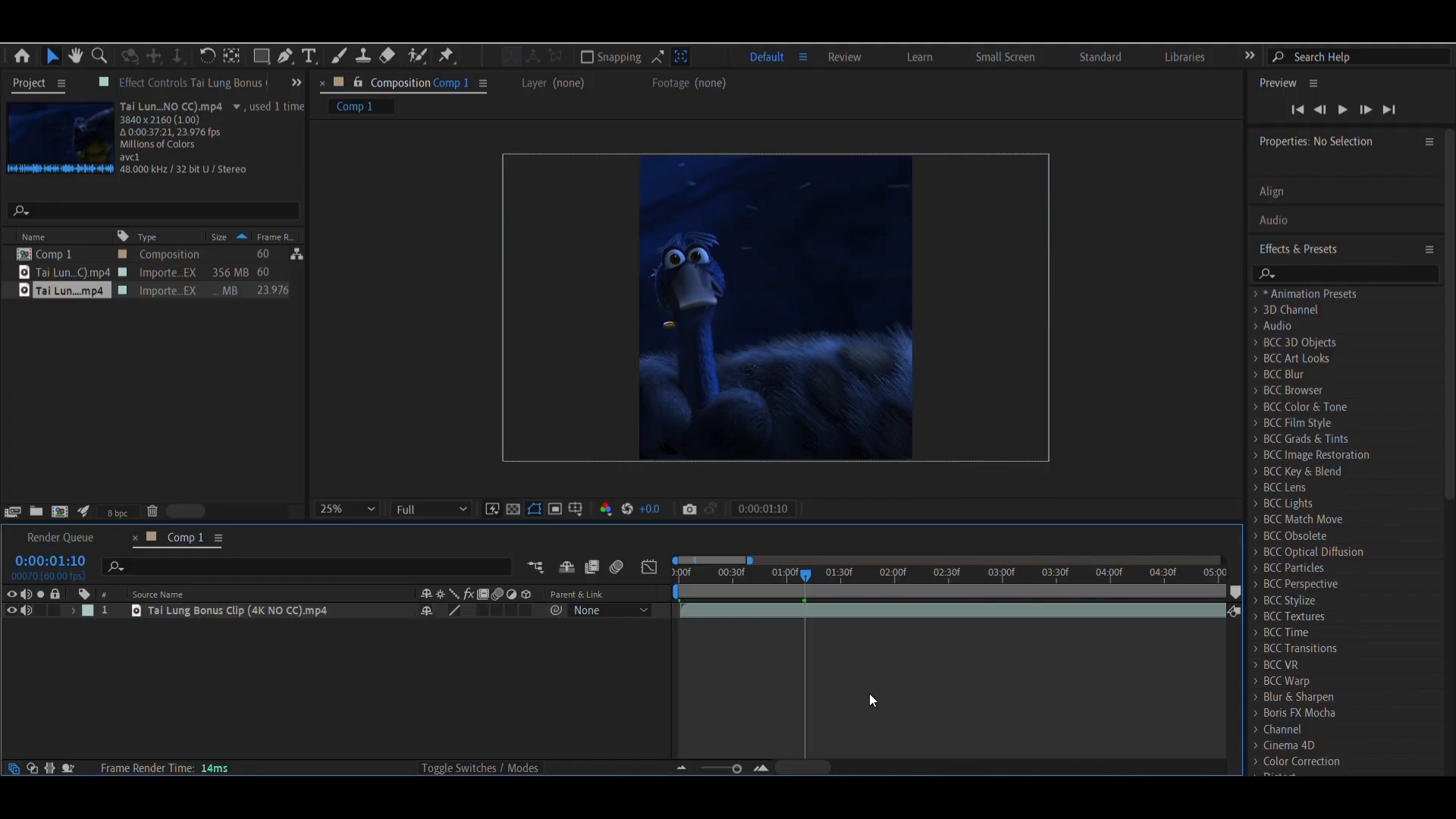
pyautogui.moveTo(804, 574); pyautogui.dragTo(846, 573)
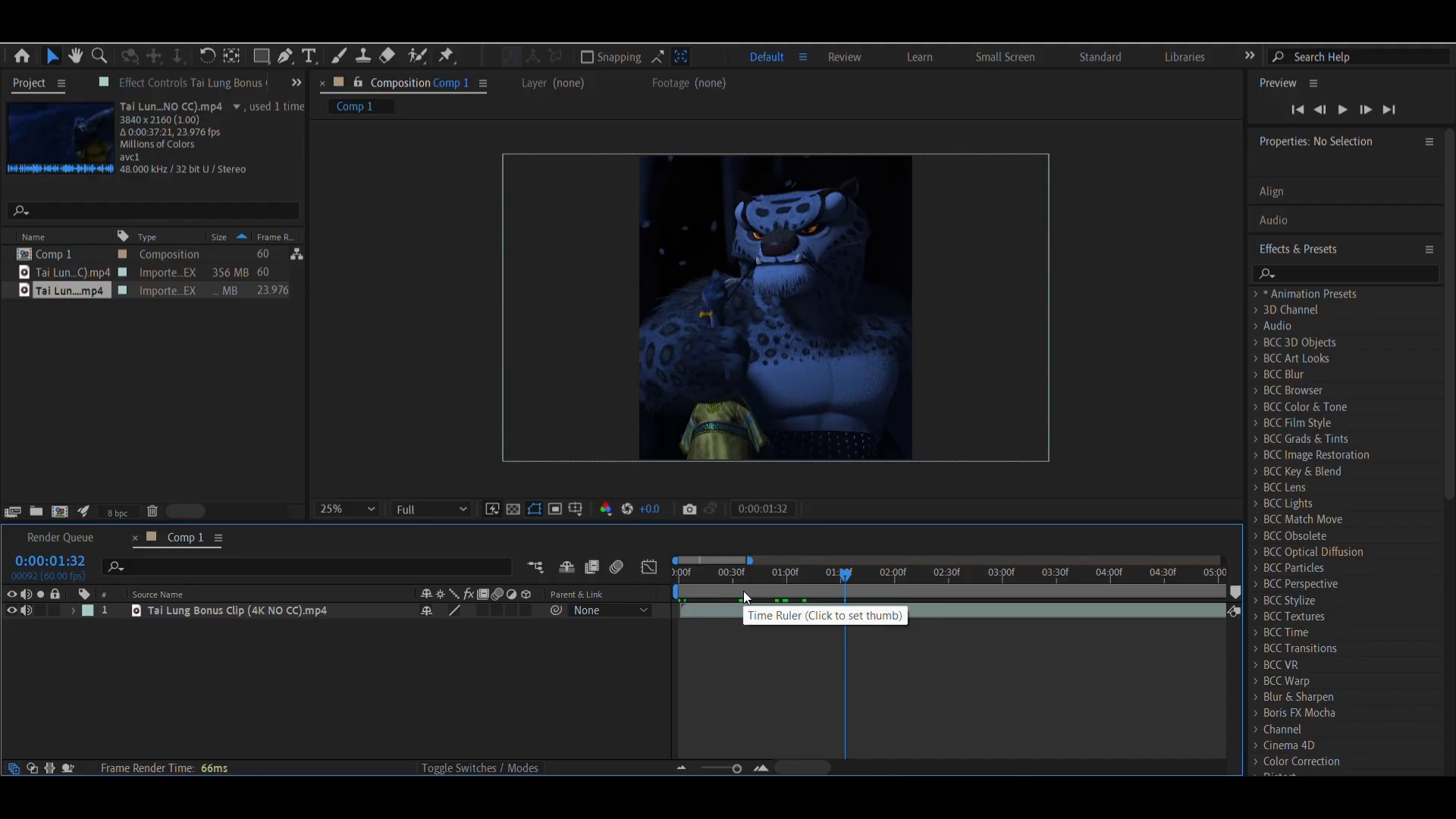
# Save the project as Untitled Project.aep on New Volume (E:), replacing the existing file
pyautogui.hotkey('ctrl', 's')
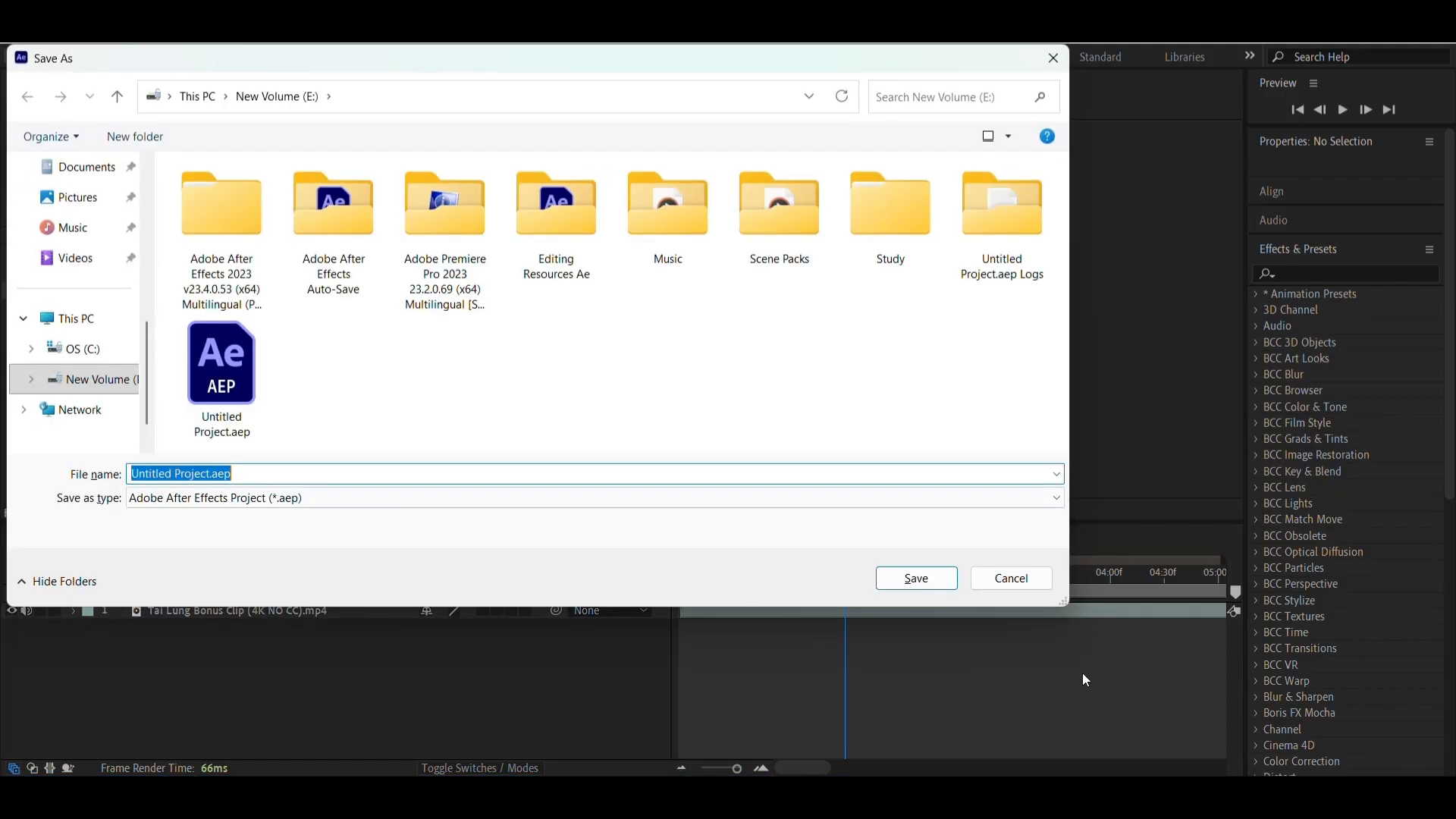
pyautogui.click(936, 584)
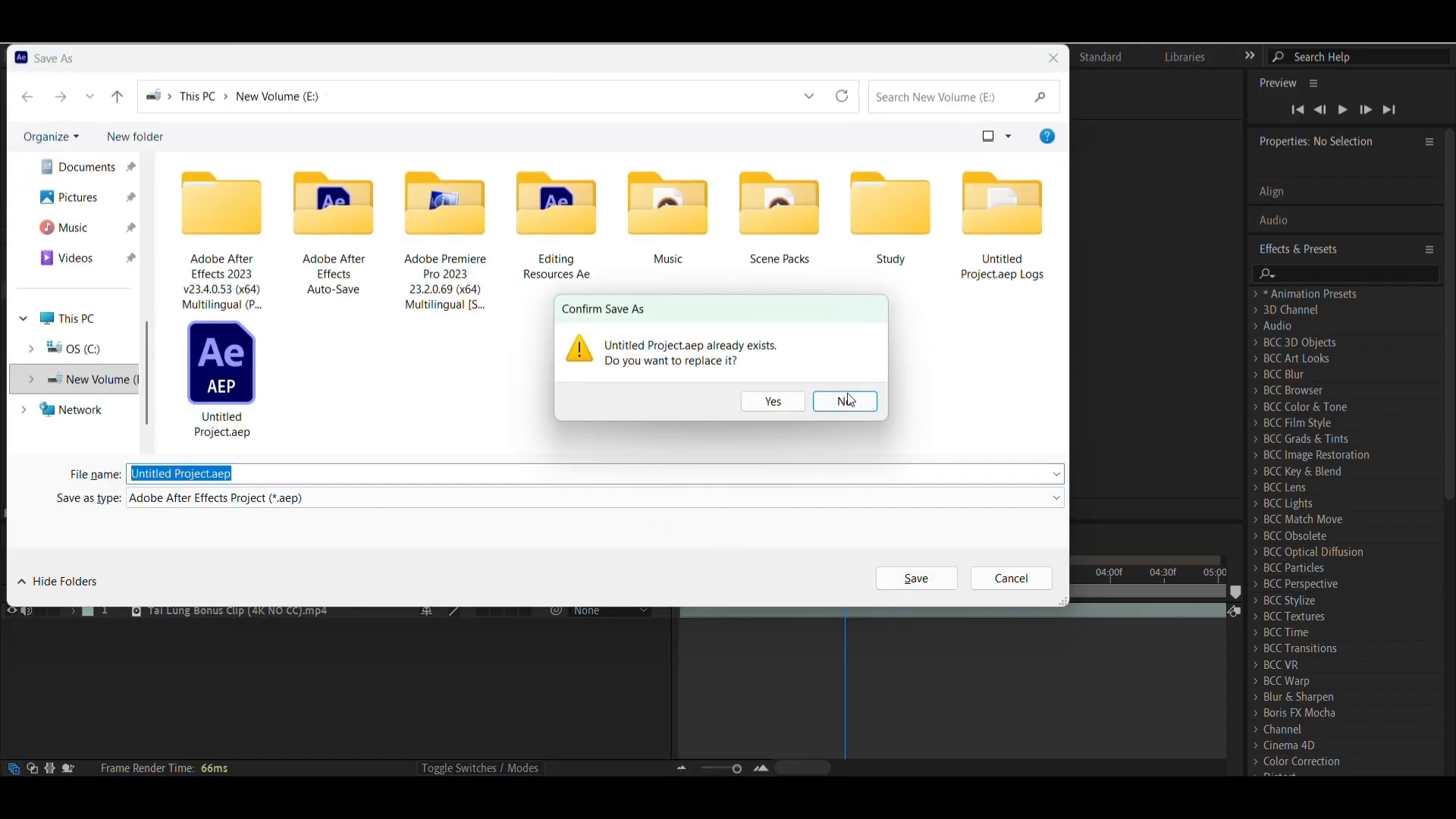
pyautogui.click(762, 410)
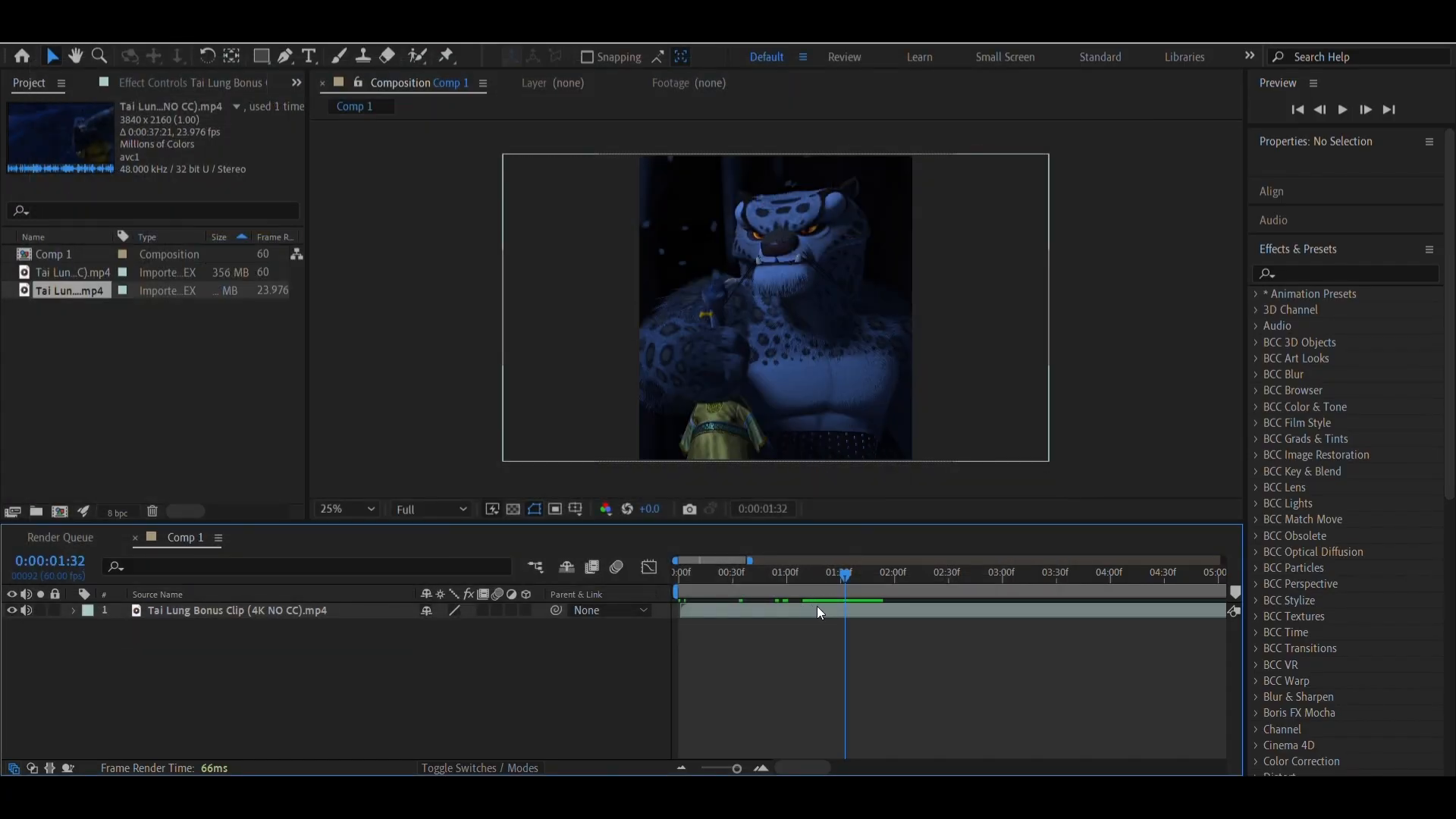
# Scrub back and forth through the clip's first few seconds, stopping at 0:00:01:36
pyautogui.moveTo(828, 595); pyautogui.dragTo(727, 604)
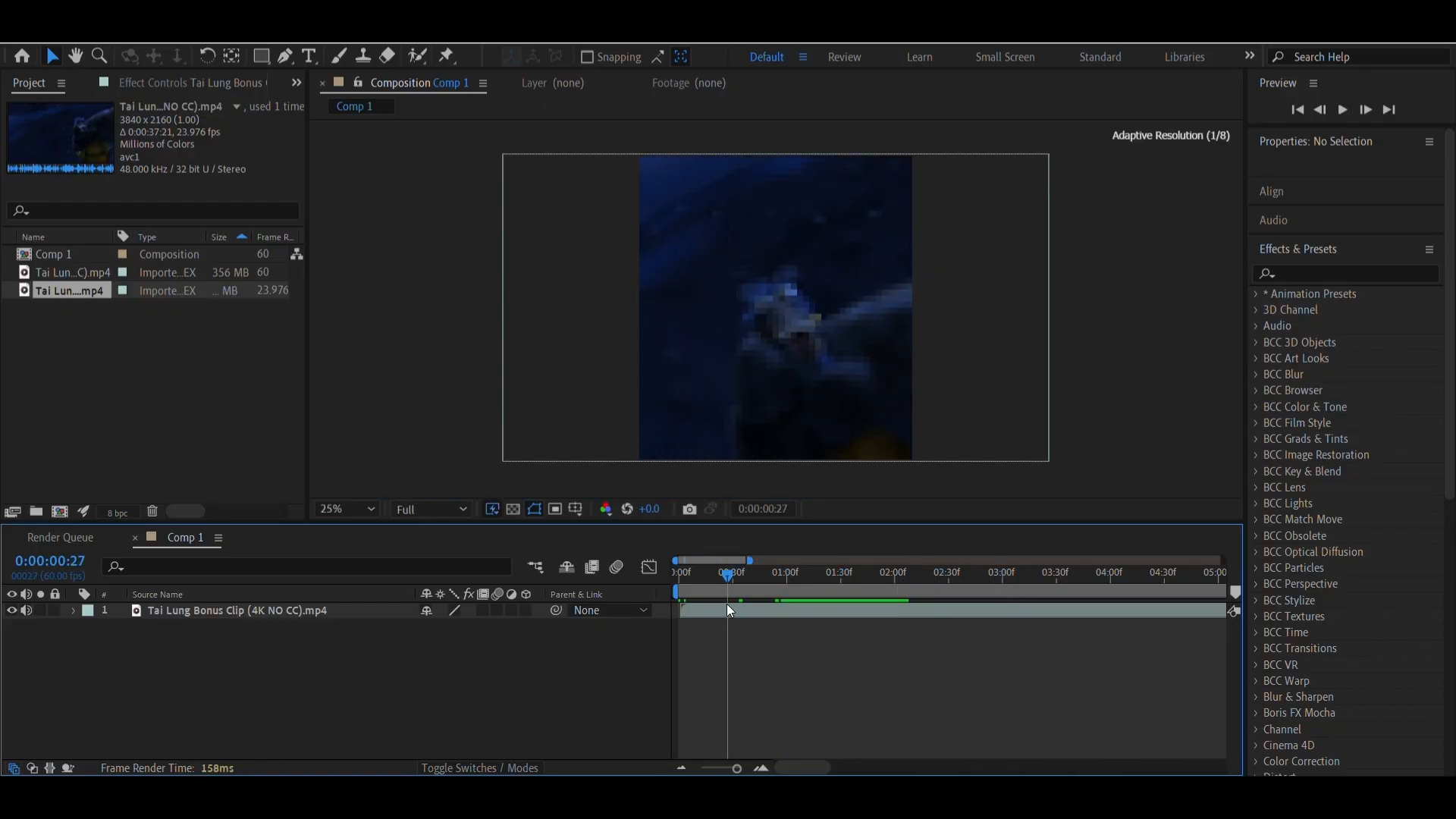
pyautogui.click(839, 585)
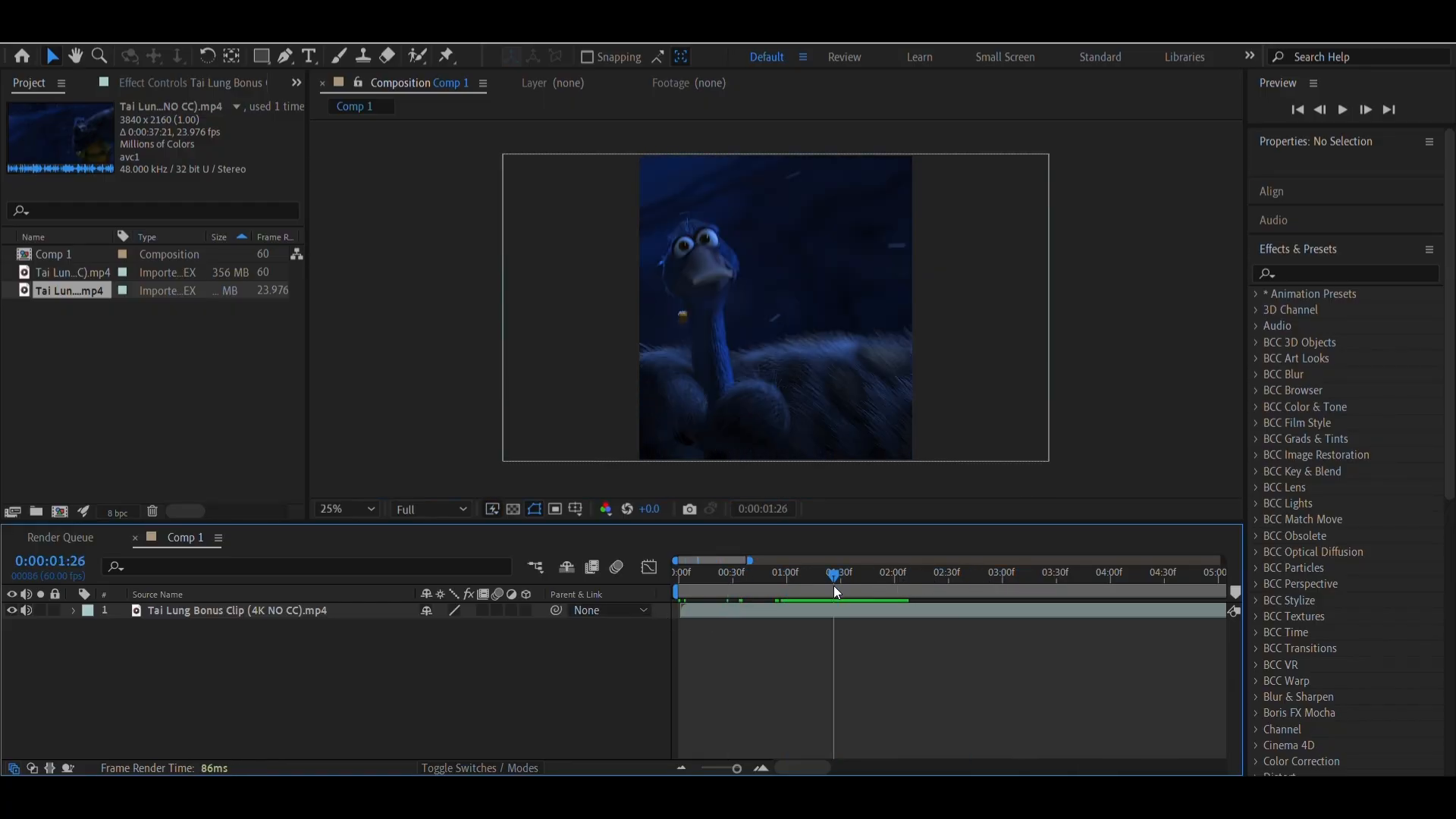
pyautogui.moveTo(834, 586); pyautogui.dragTo(918, 597)
pyautogui.moveTo(1011, 603); pyautogui.dragTo(1160, 596)
pyautogui.click(851, 599)
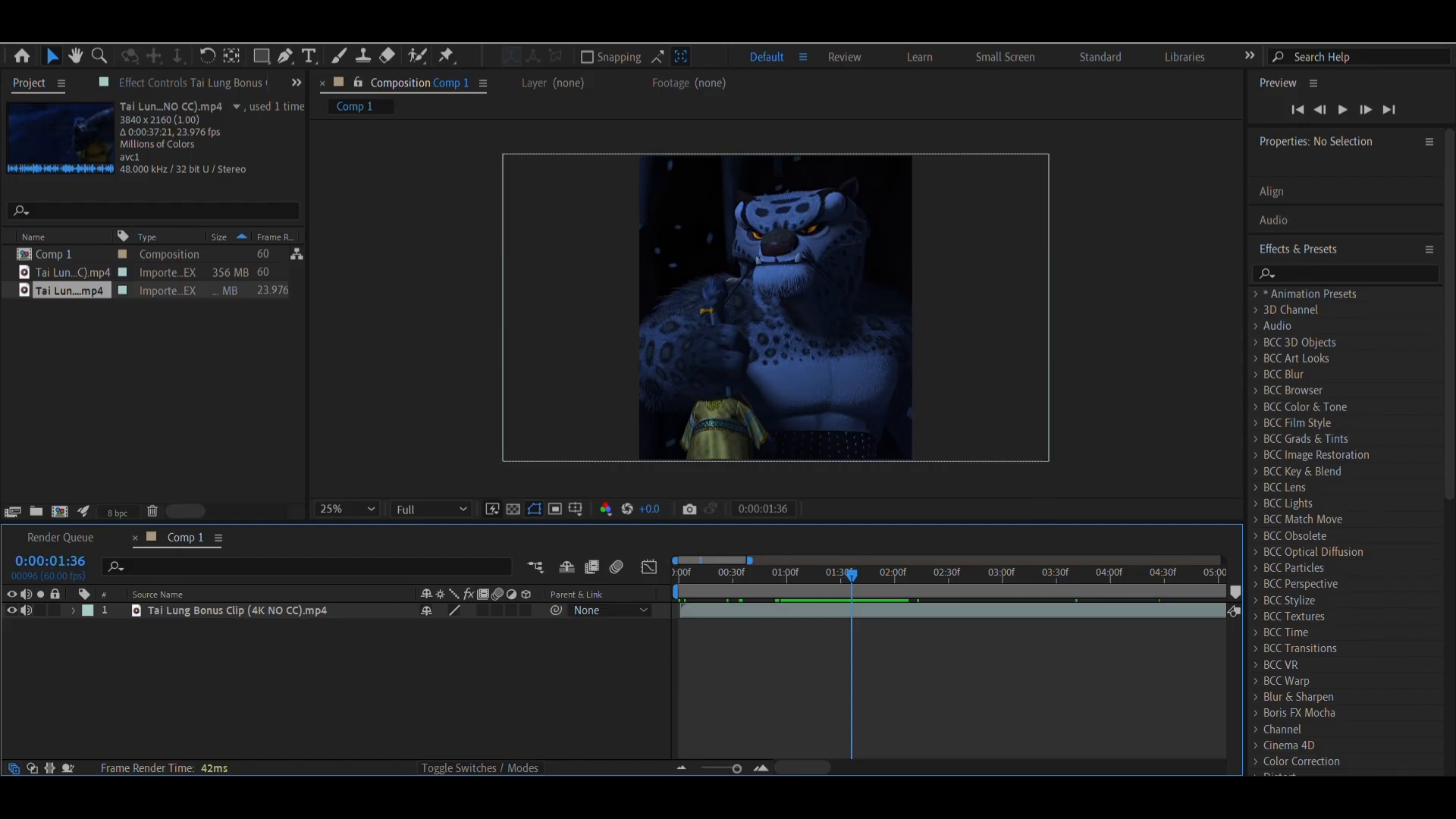
pyautogui.click(560, 797)
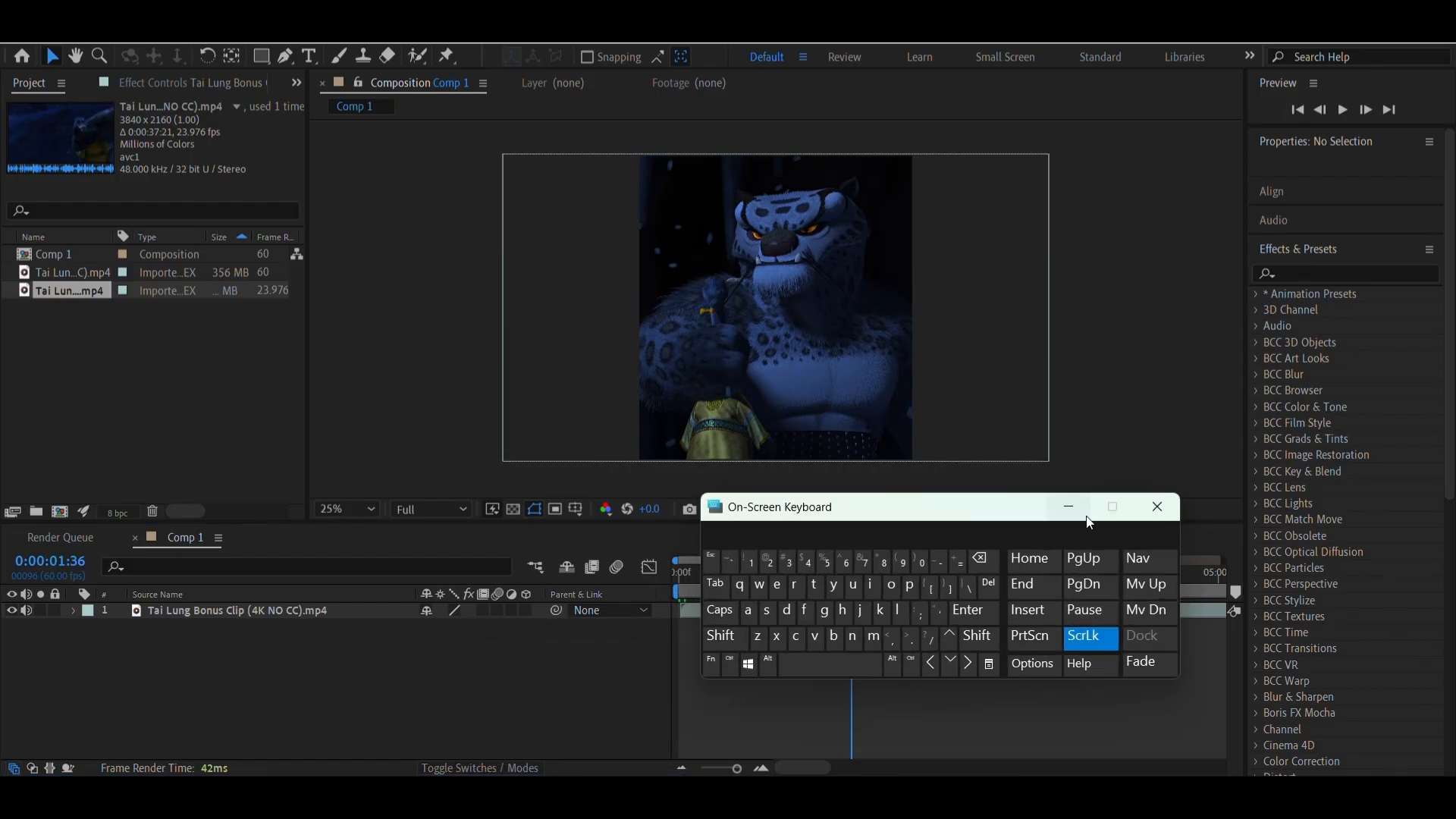
pyautogui.click(1085, 515)
# Slide the clip layer earlier so its start lies before the composition start, and scrub to 0:00:01:43
pyautogui.moveTo(820, 583); pyautogui.dragTo(1009, 576)
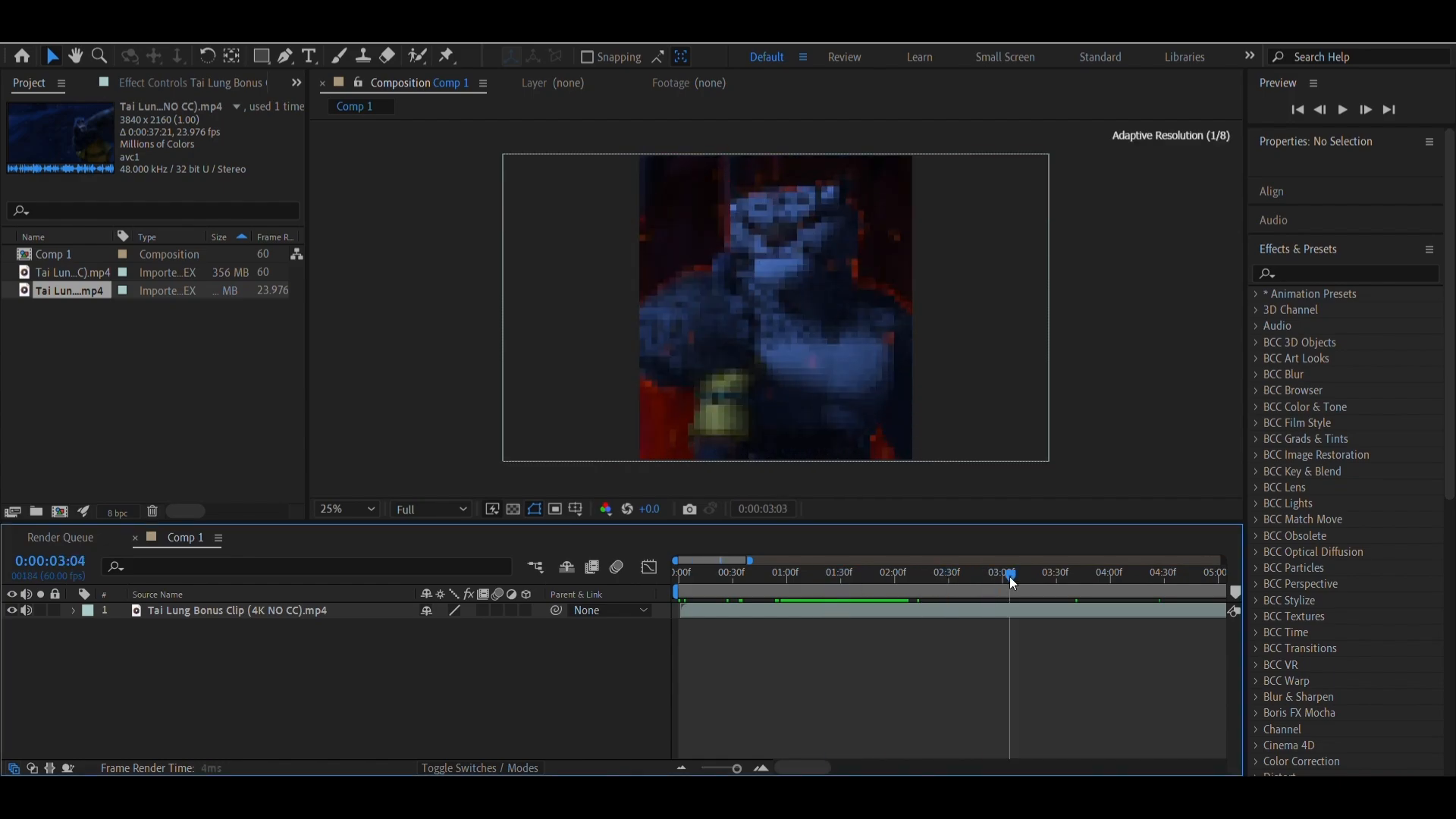
pyautogui.click(1000, 611)
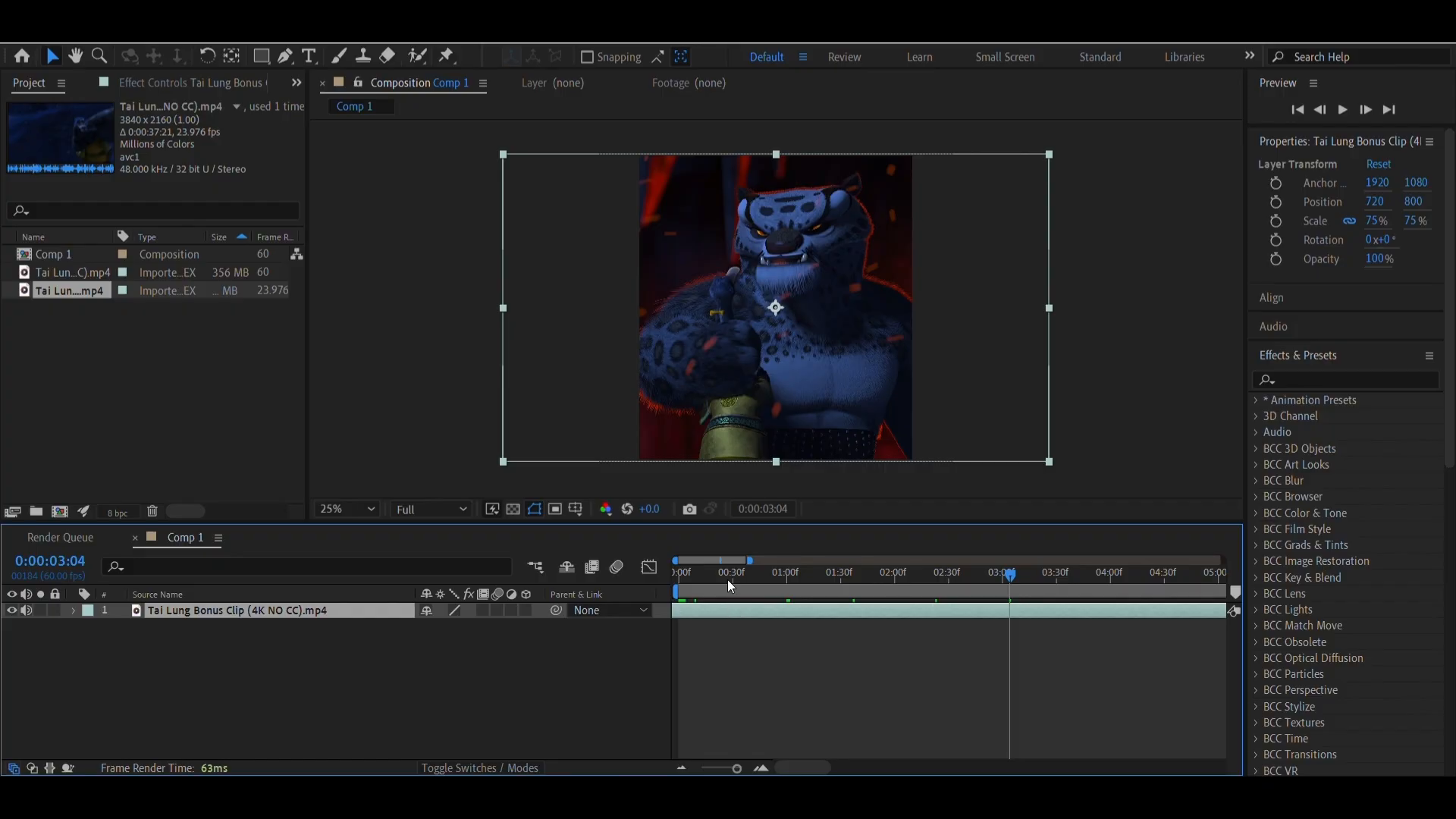
pyautogui.moveTo(728, 580); pyautogui.dragTo(865, 595)
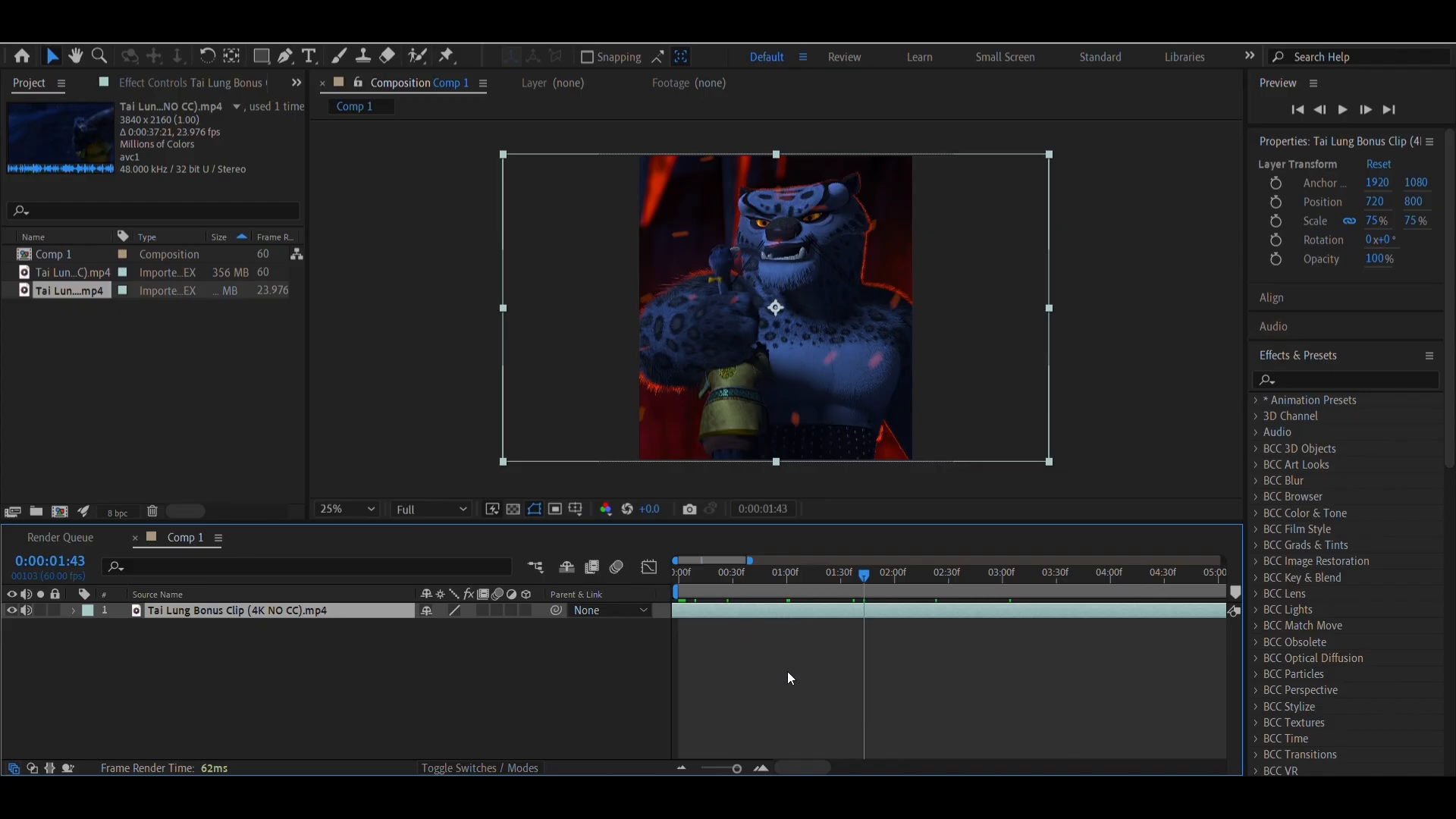
# Open the clip in the Layer viewer, set its in point to 0:00:09:10, and return to the Comp 1 view
pyautogui.doubleClick(756, 613)
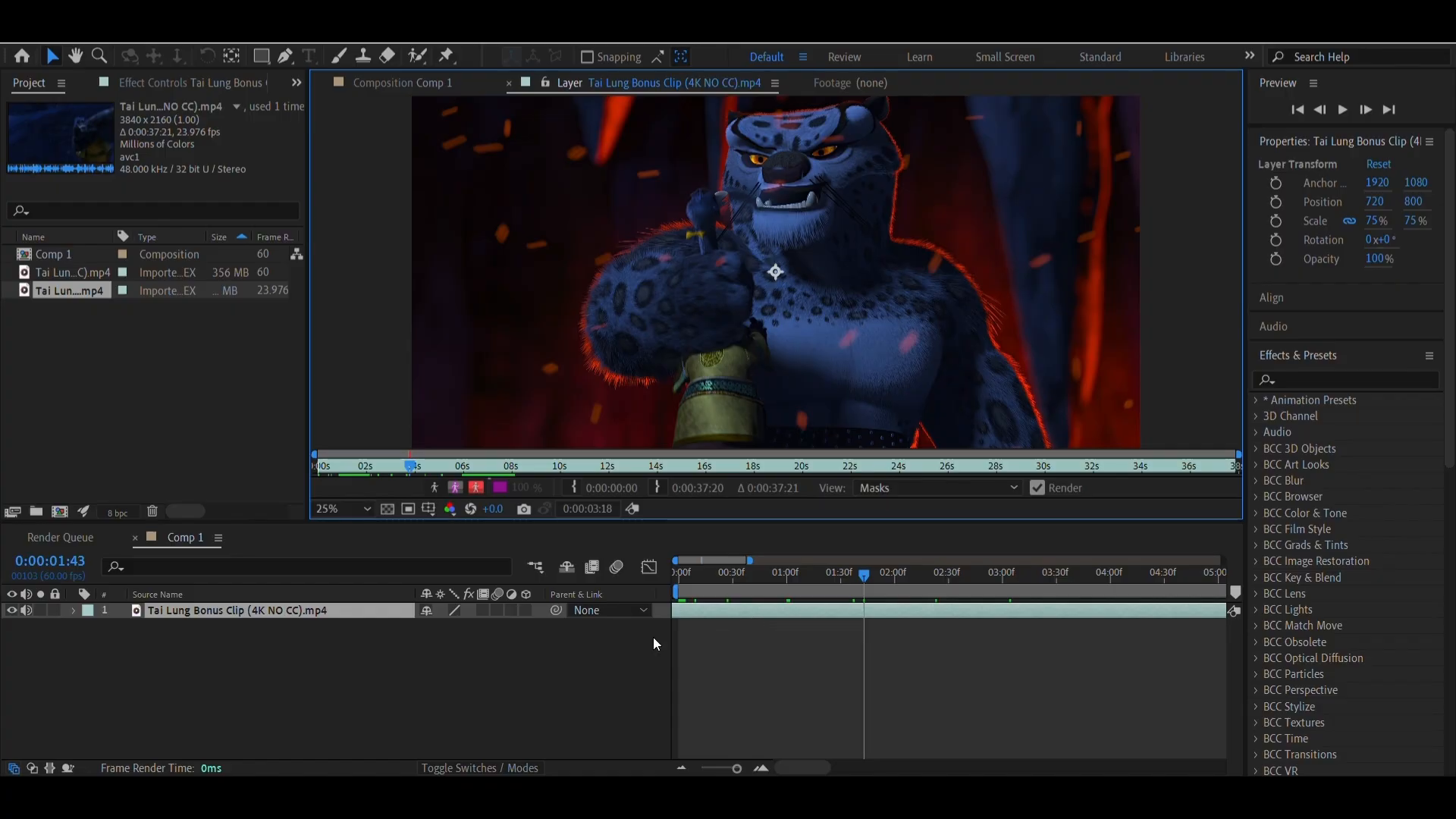
pyautogui.moveTo(410, 466); pyautogui.dragTo(536, 475)
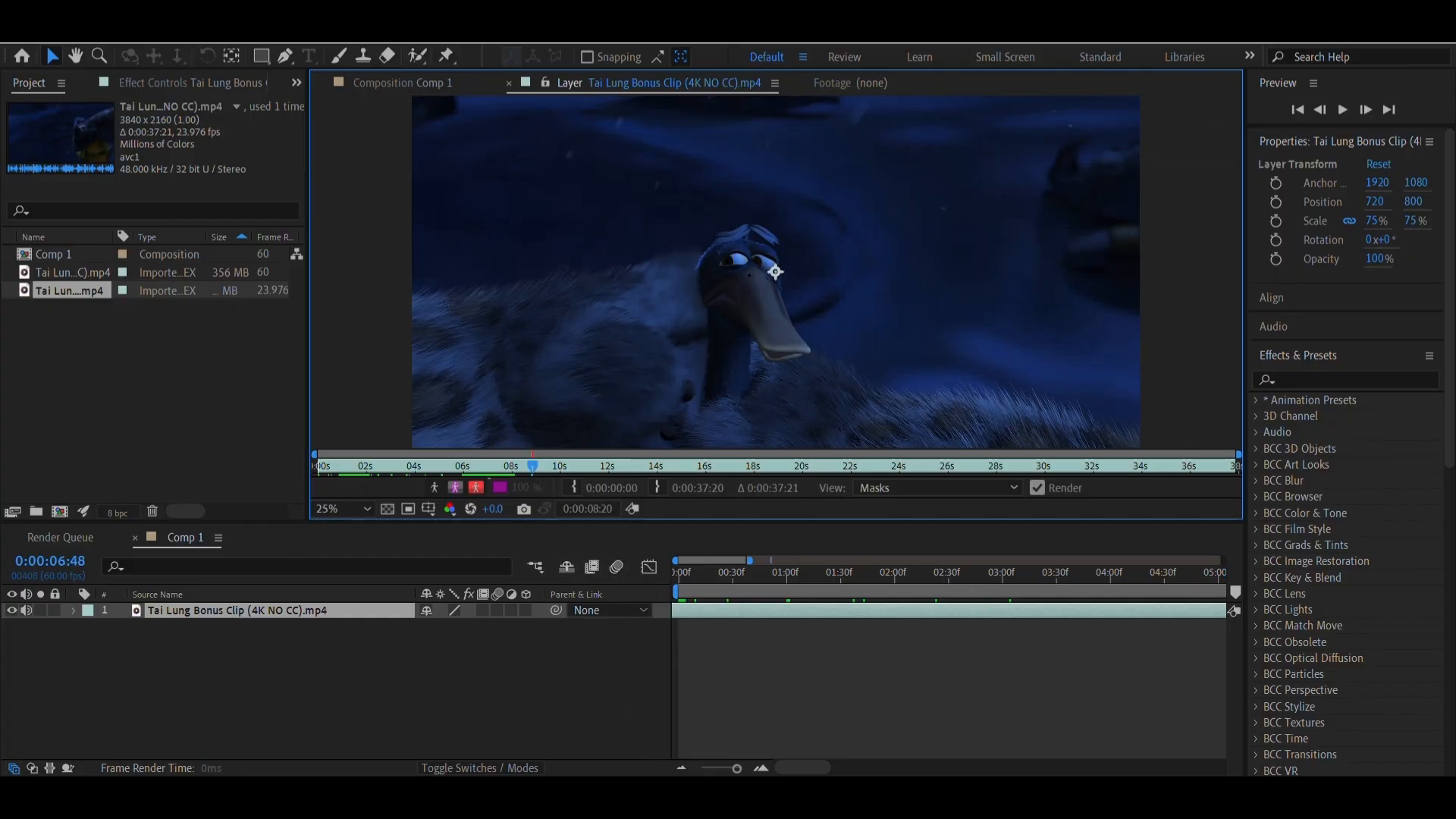
pyautogui.moveTo(547, 466)
pyautogui.mouseDown()
pyautogui.moveTo(600, 481)
pyautogui.moveTo(552, 490)
pyautogui.moveTo(584, 465)
pyautogui.moveTo(701, 471)
pyautogui.moveTo(528, 464)
pyautogui.moveTo(745, 466)
pyautogui.moveTo(546, 468)
pyautogui.mouseUp()
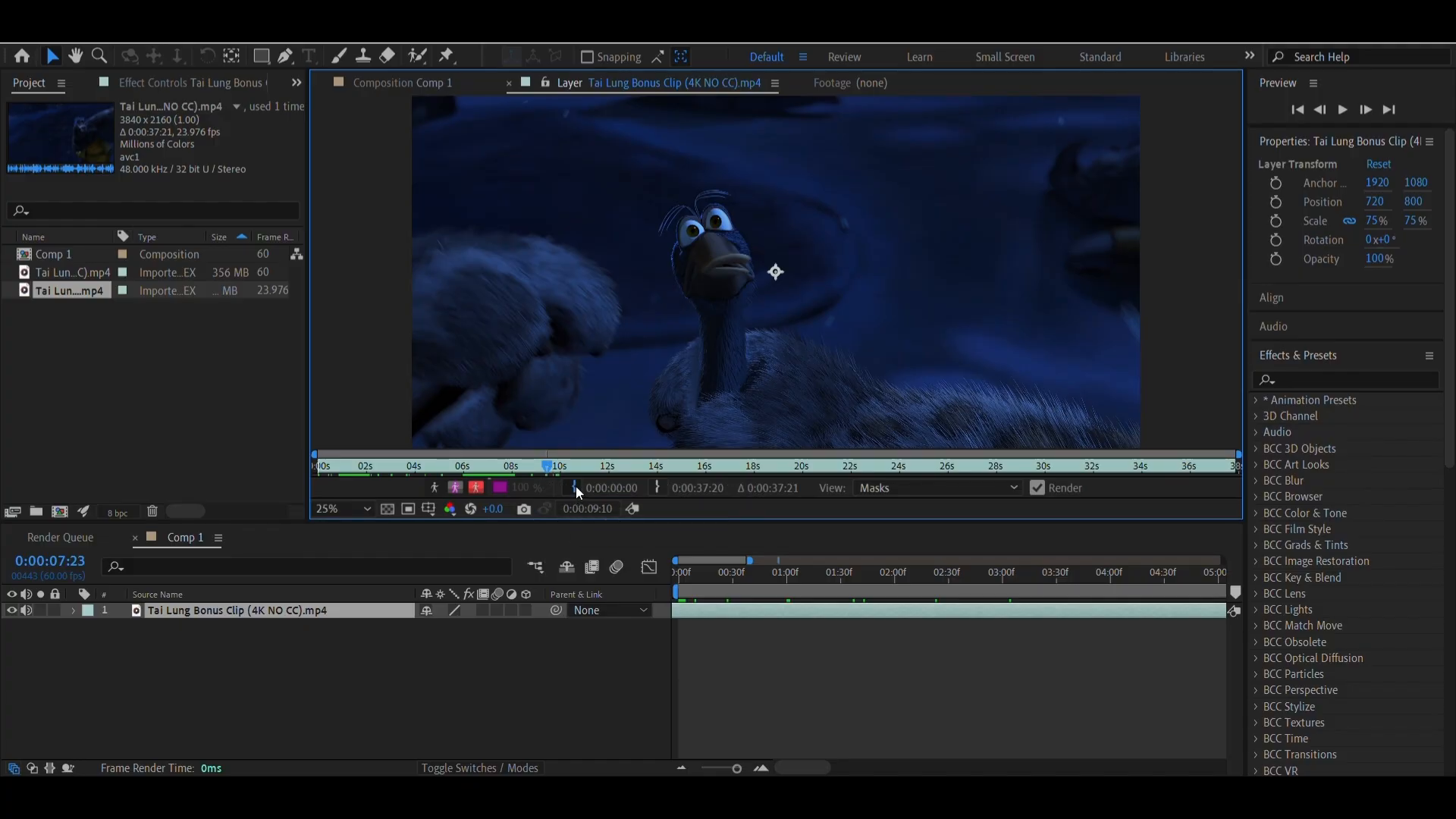
pyautogui.click(576, 485)
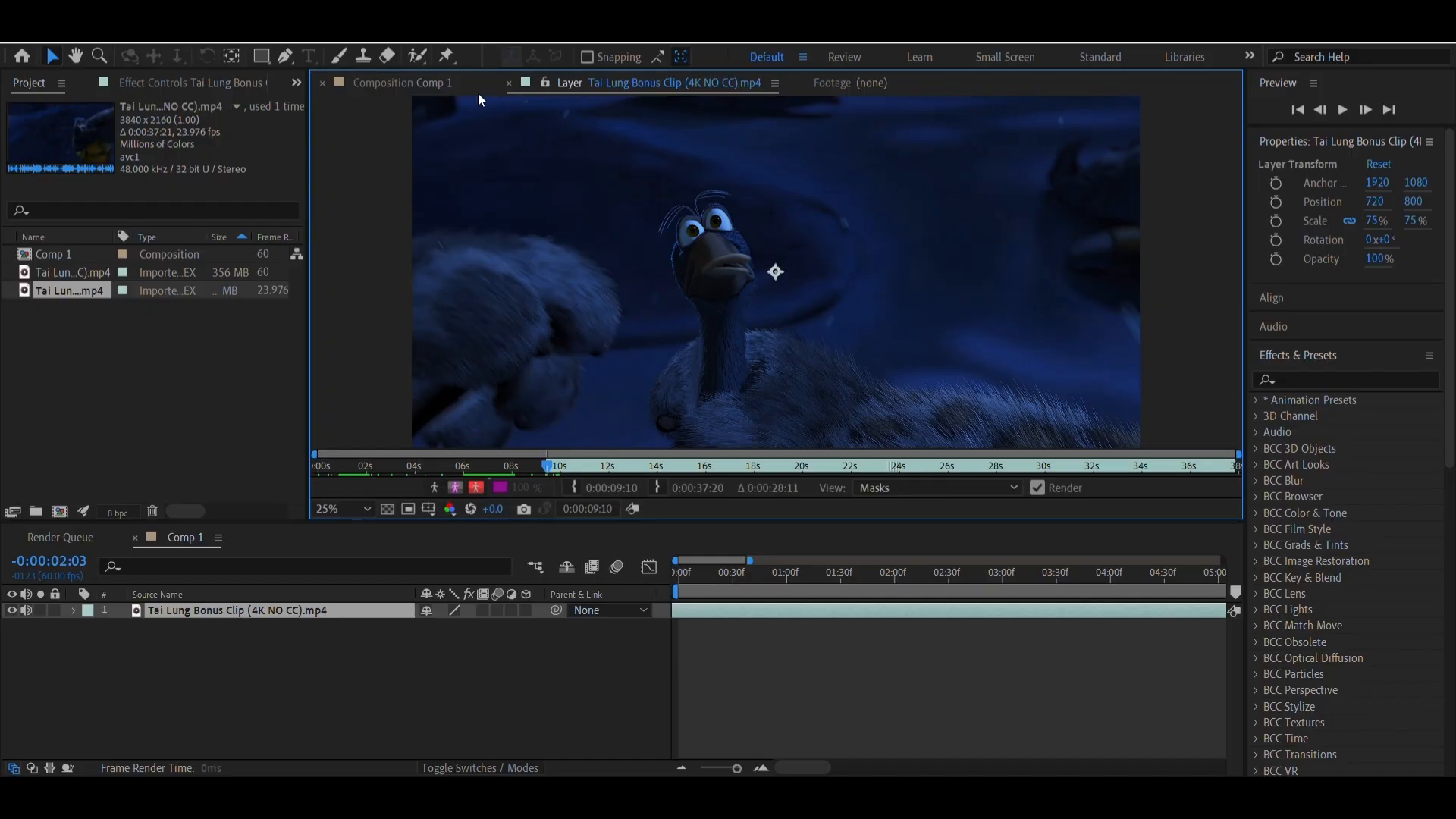
pyautogui.click(425, 84)
# Move the trimmed clip layer in the timeline so it starts at 0:00:00:00
pyautogui.moveTo(697, 584); pyautogui.dragTo(619, 588)
pyautogui.moveTo(744, 604); pyautogui.dragTo(564, 578)
pyautogui.moveTo(747, 561); pyautogui.dragTo(1059, 560)
pyautogui.click(815, 578)
pyautogui.moveTo(815, 578); pyautogui.dragTo(84, 557)
pyautogui.moveTo(685, 606); pyautogui.dragTo(762, 615)
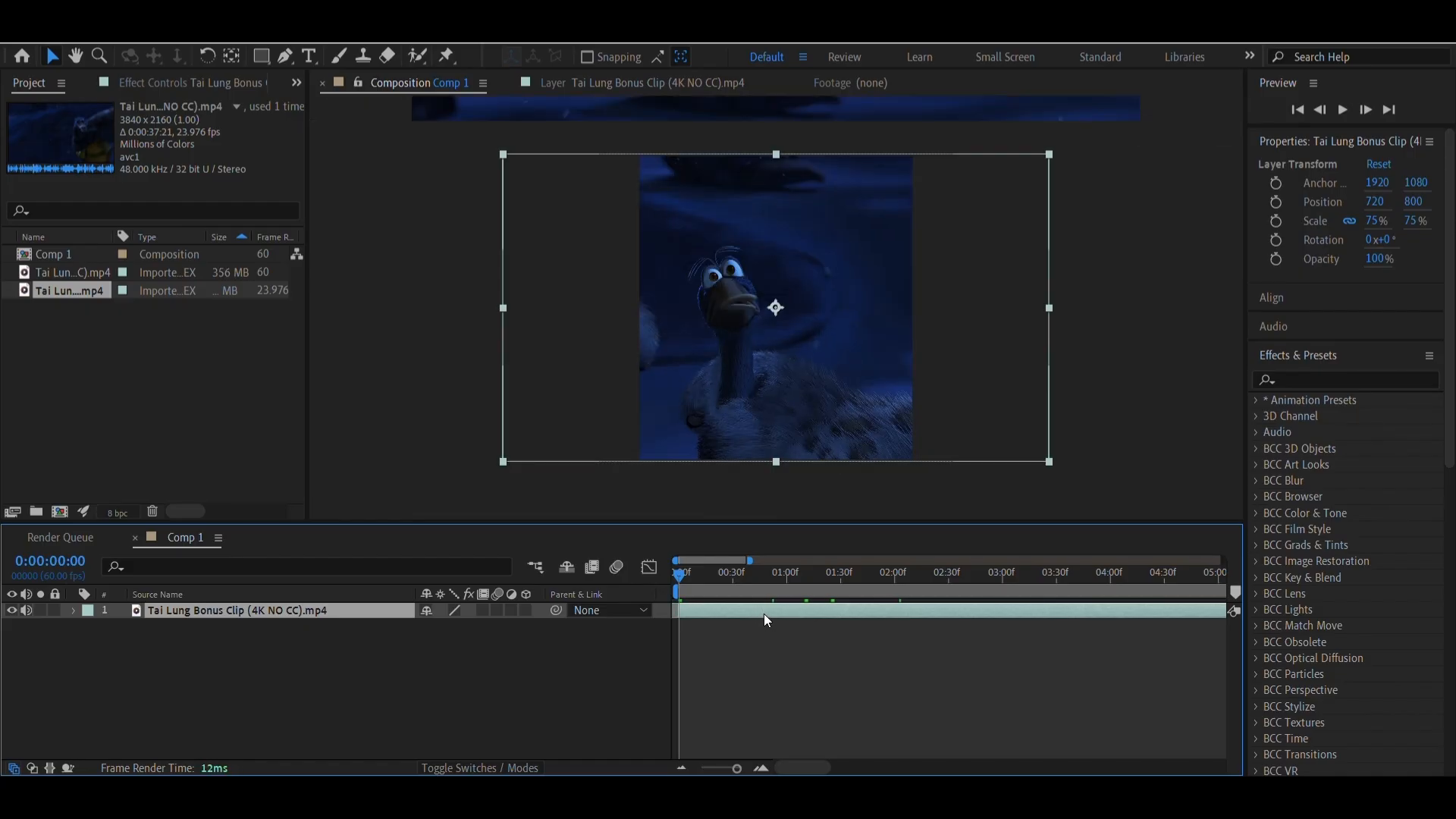
# Reopen the clip in the Layer viewer, set its in point to 0:00:09:14, and return to Comp 1
pyautogui.doubleClick(763, 613)
pyautogui.moveTo(542, 468)
pyautogui.mouseDown()
pyautogui.moveTo(493, 467)
pyautogui.moveTo(569, 476)
pyautogui.moveTo(551, 473)
pyautogui.mouseUp()
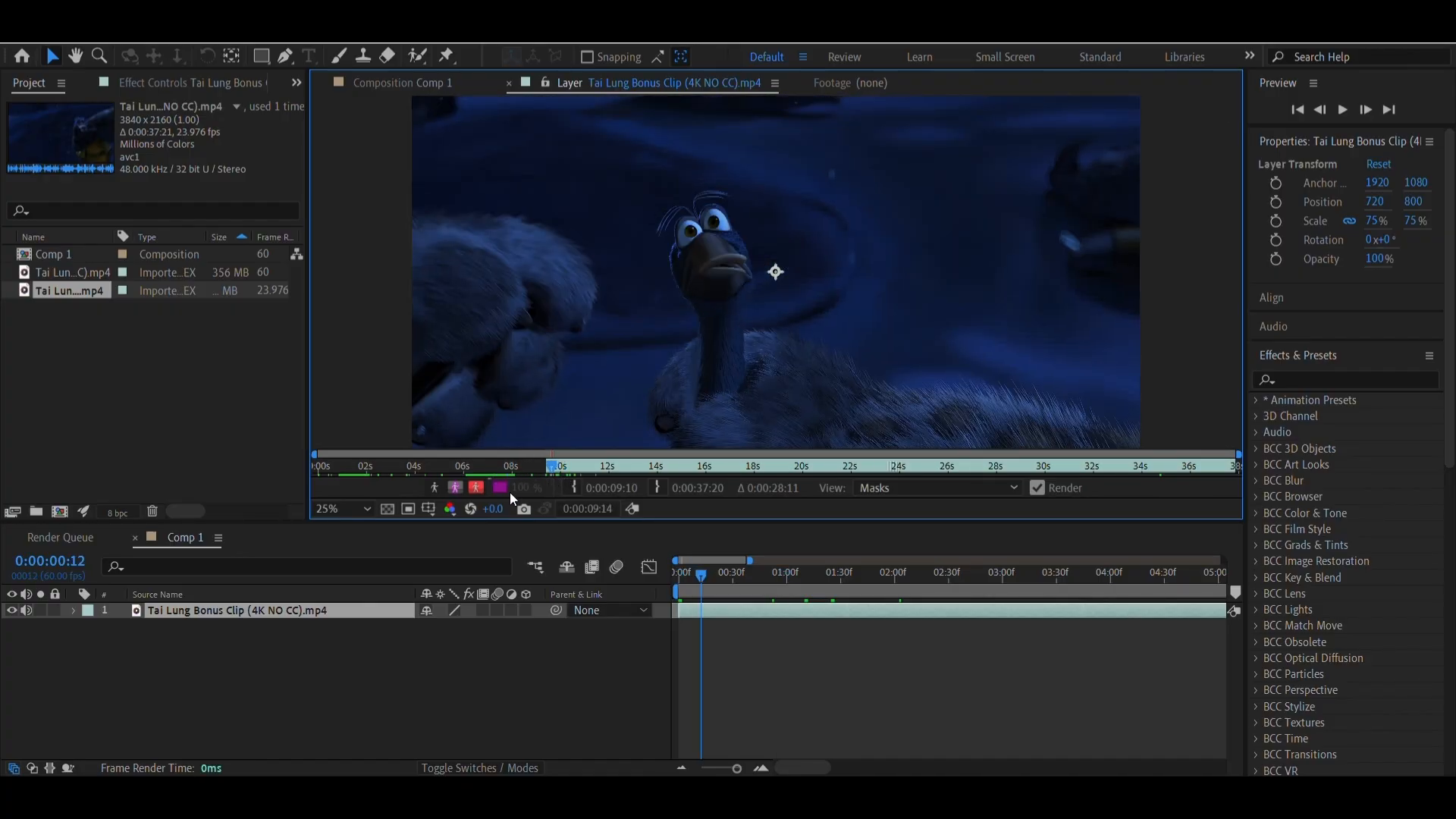
pyautogui.click(574, 488)
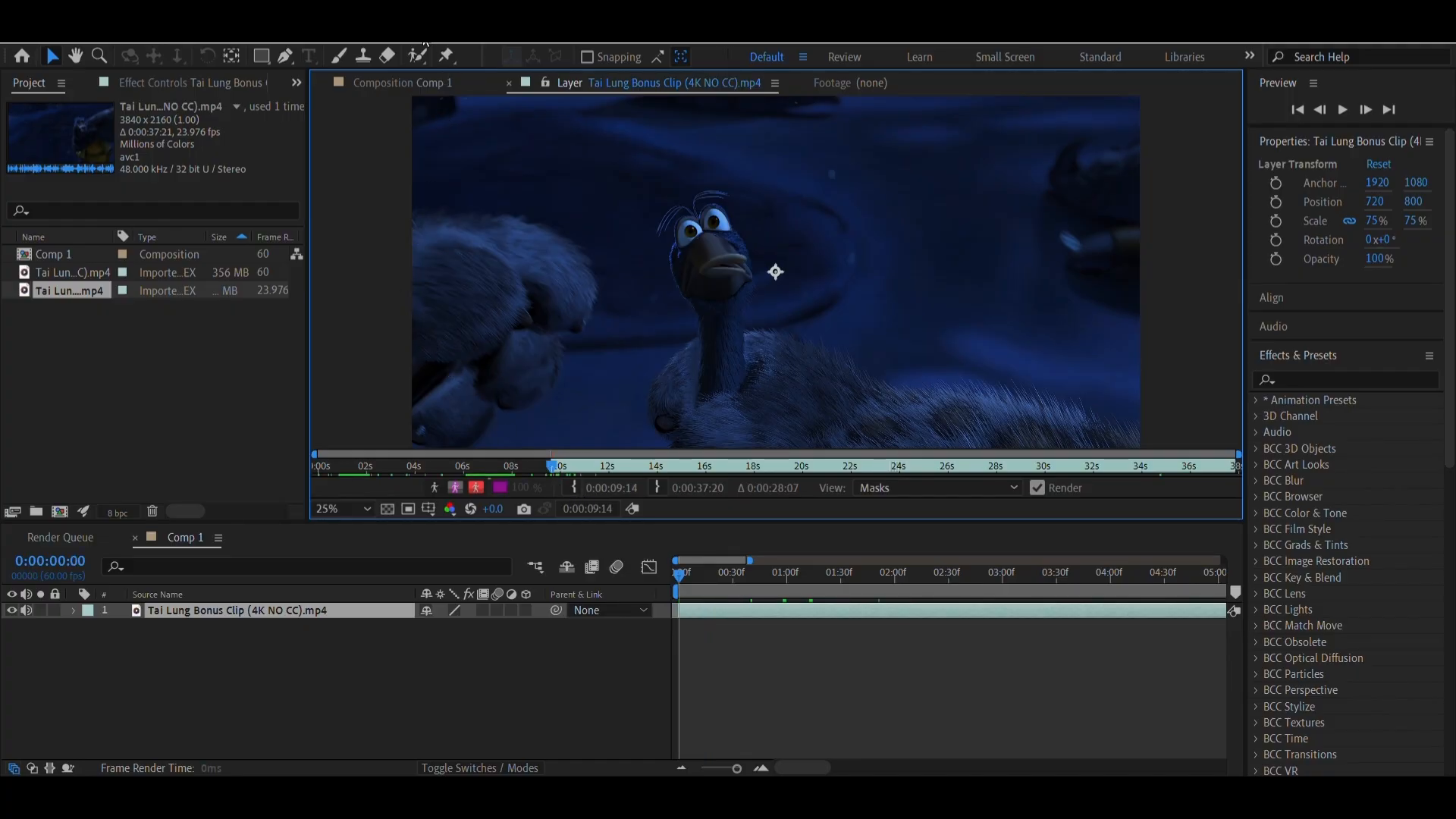
pyautogui.click(417, 84)
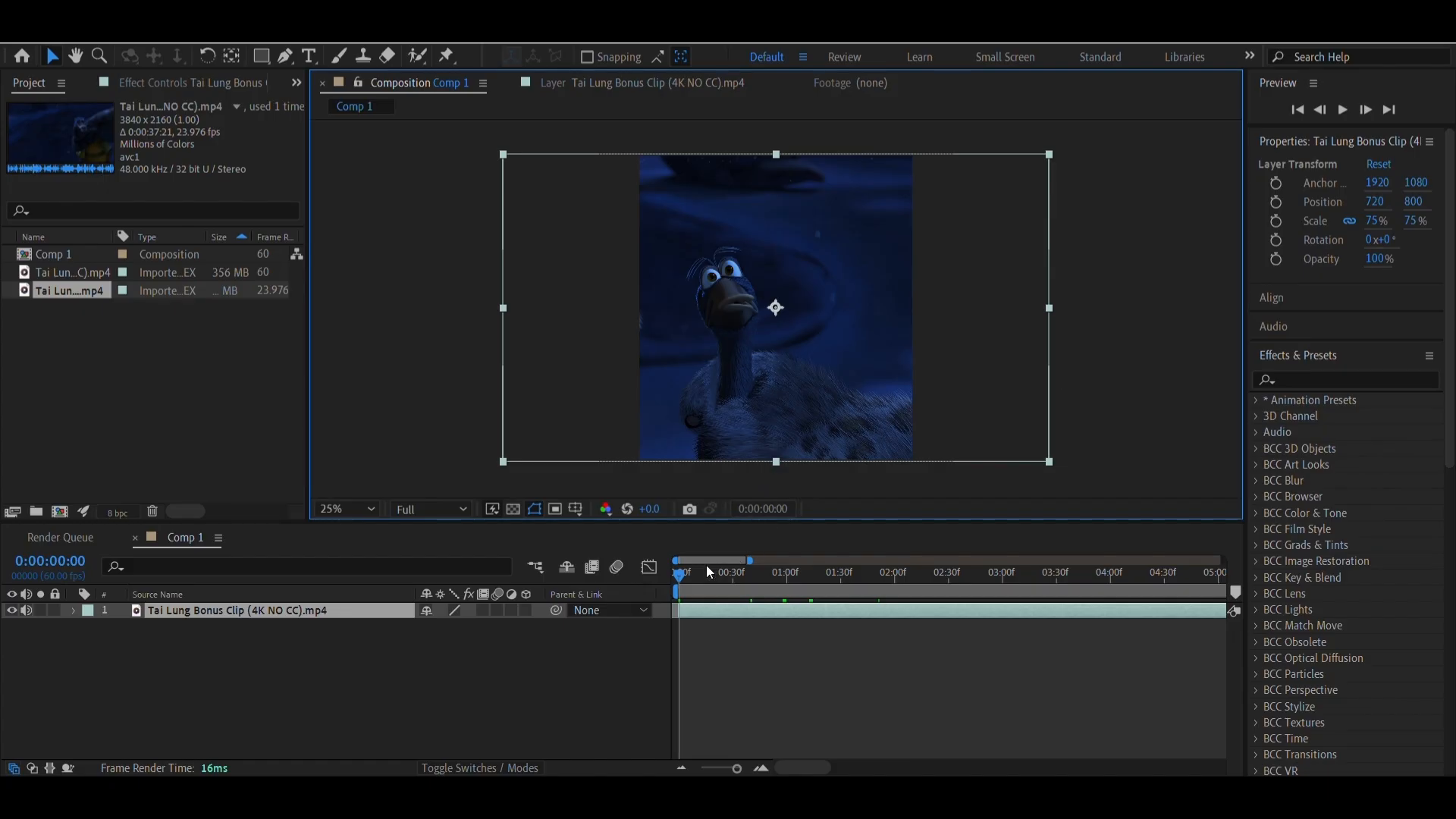
# Scrub through the trimmed clip up to 0:00:07:28 and play a preview of that section
pyautogui.moveTo(707, 571); pyautogui.dragTo(1149, 620)
pyautogui.hscroll(6, 1149, 621)
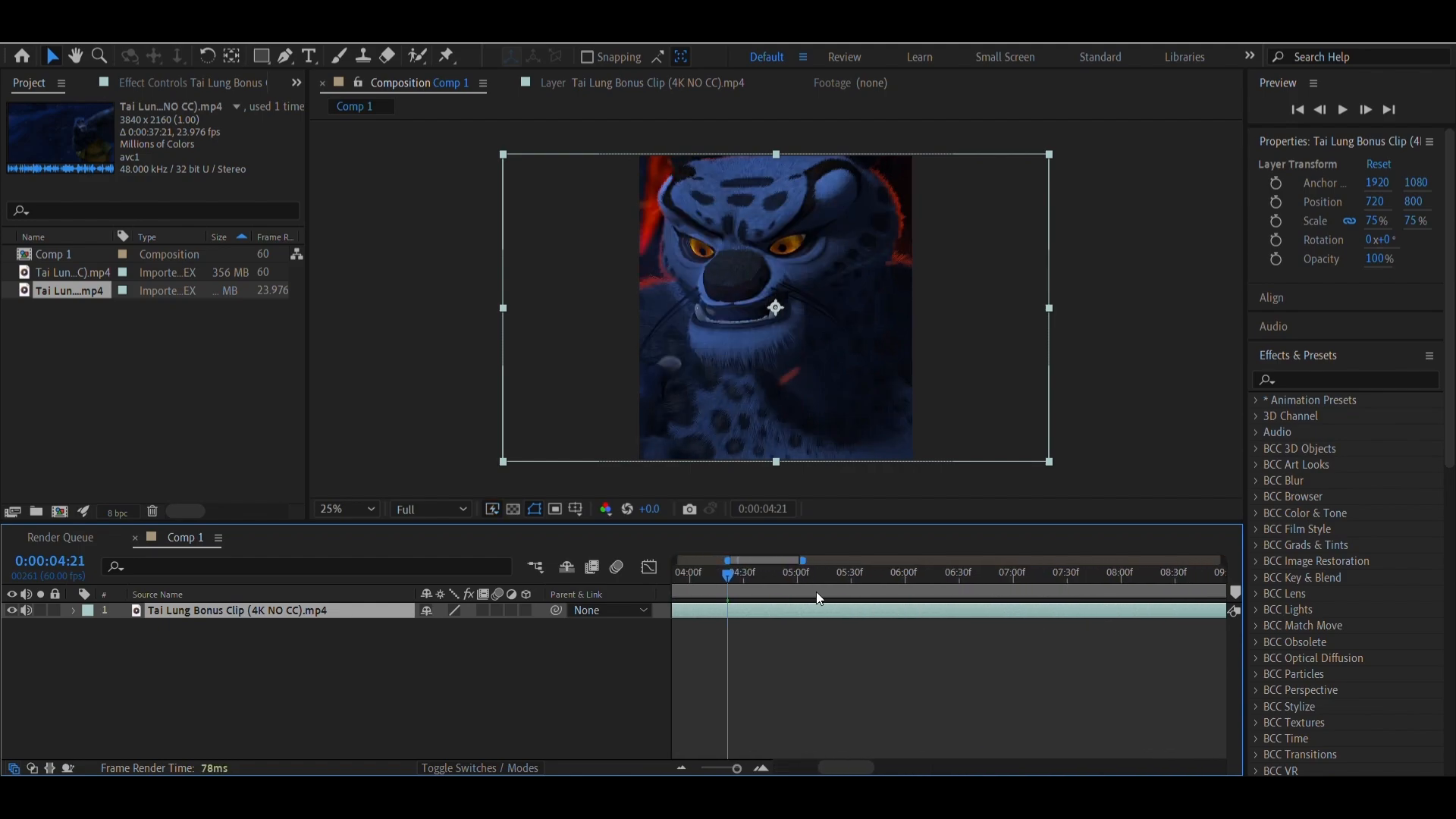
pyautogui.moveTo(818, 599); pyautogui.dragTo(1063, 617)
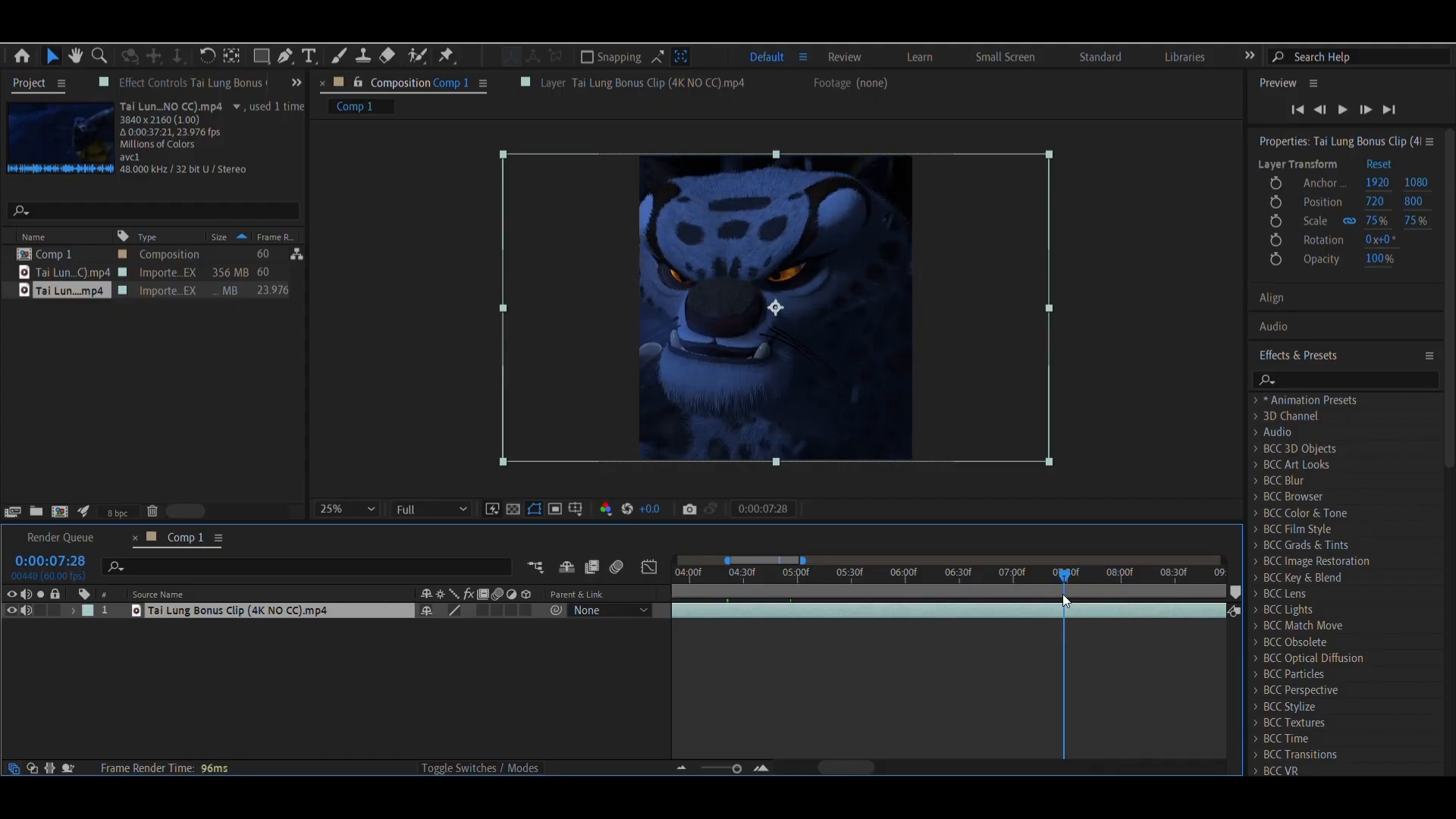
pyautogui.press('space')
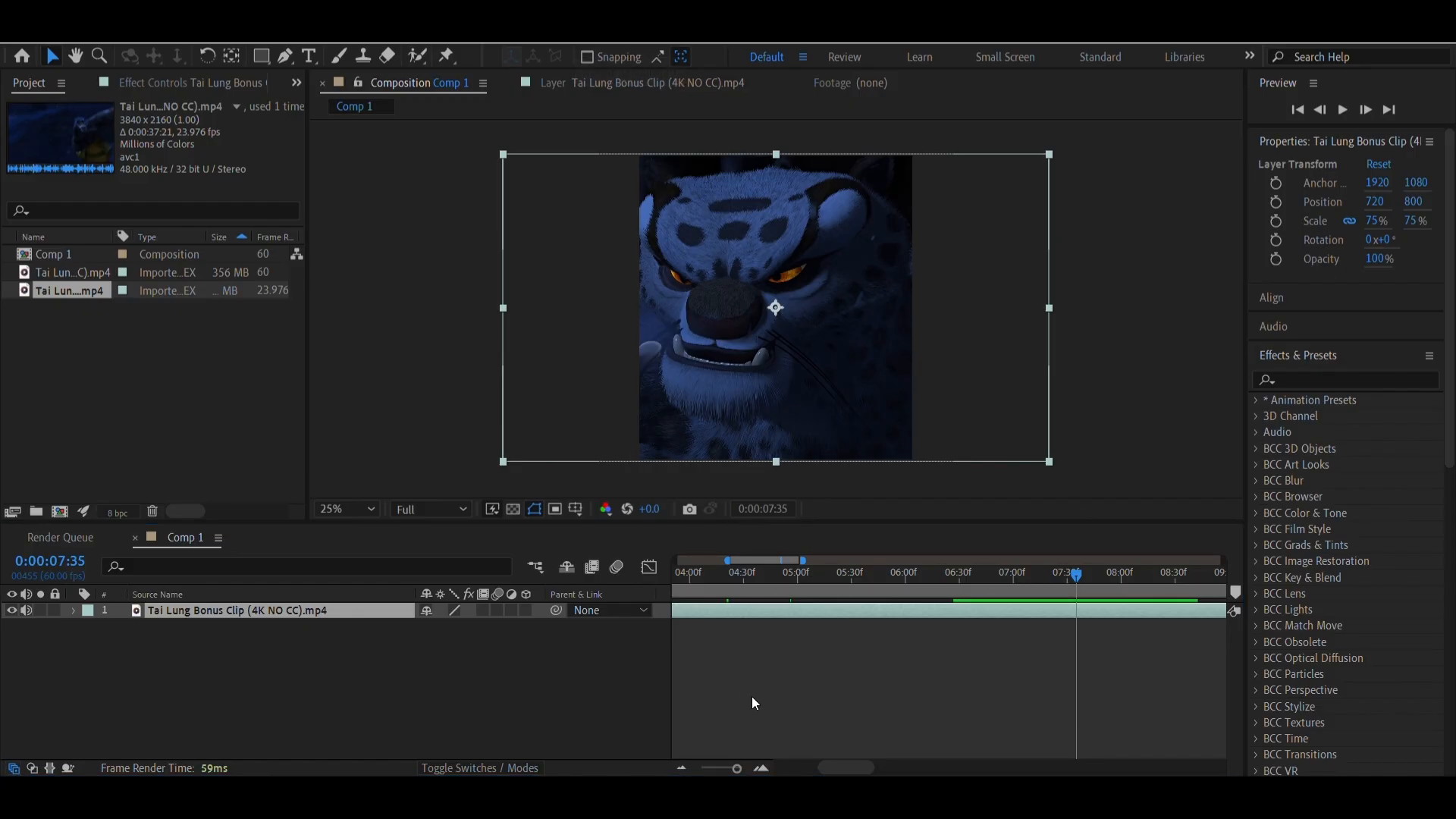
# Set the clip's horizontal position to 886 at the composition start, and scrub to 0:00:00:18 to check it
pyautogui.moveTo(694, 578); pyautogui.dragTo(508, 591)
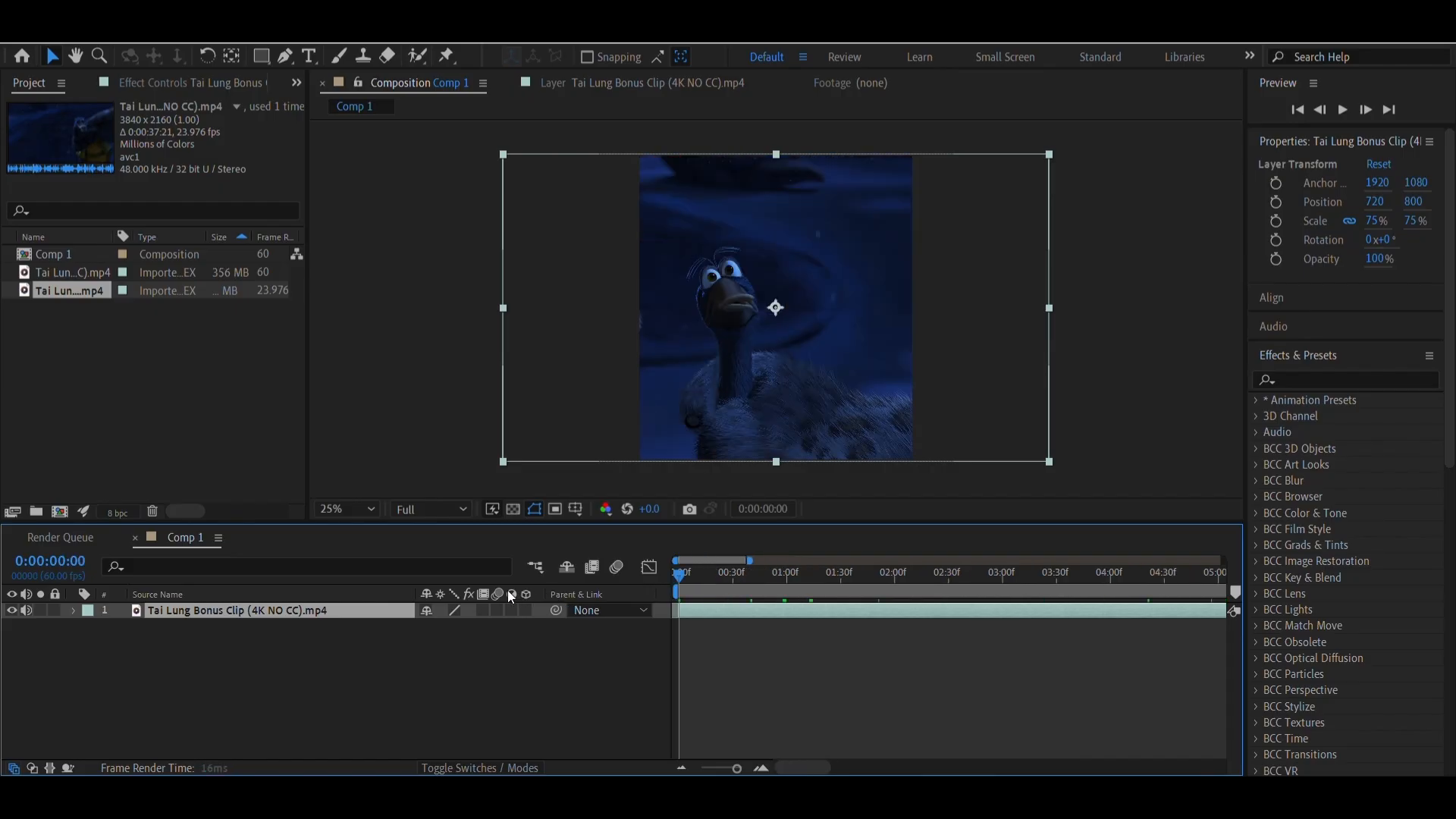
pyautogui.moveTo(1375, 202); pyautogui.dragTo(1026, 512)
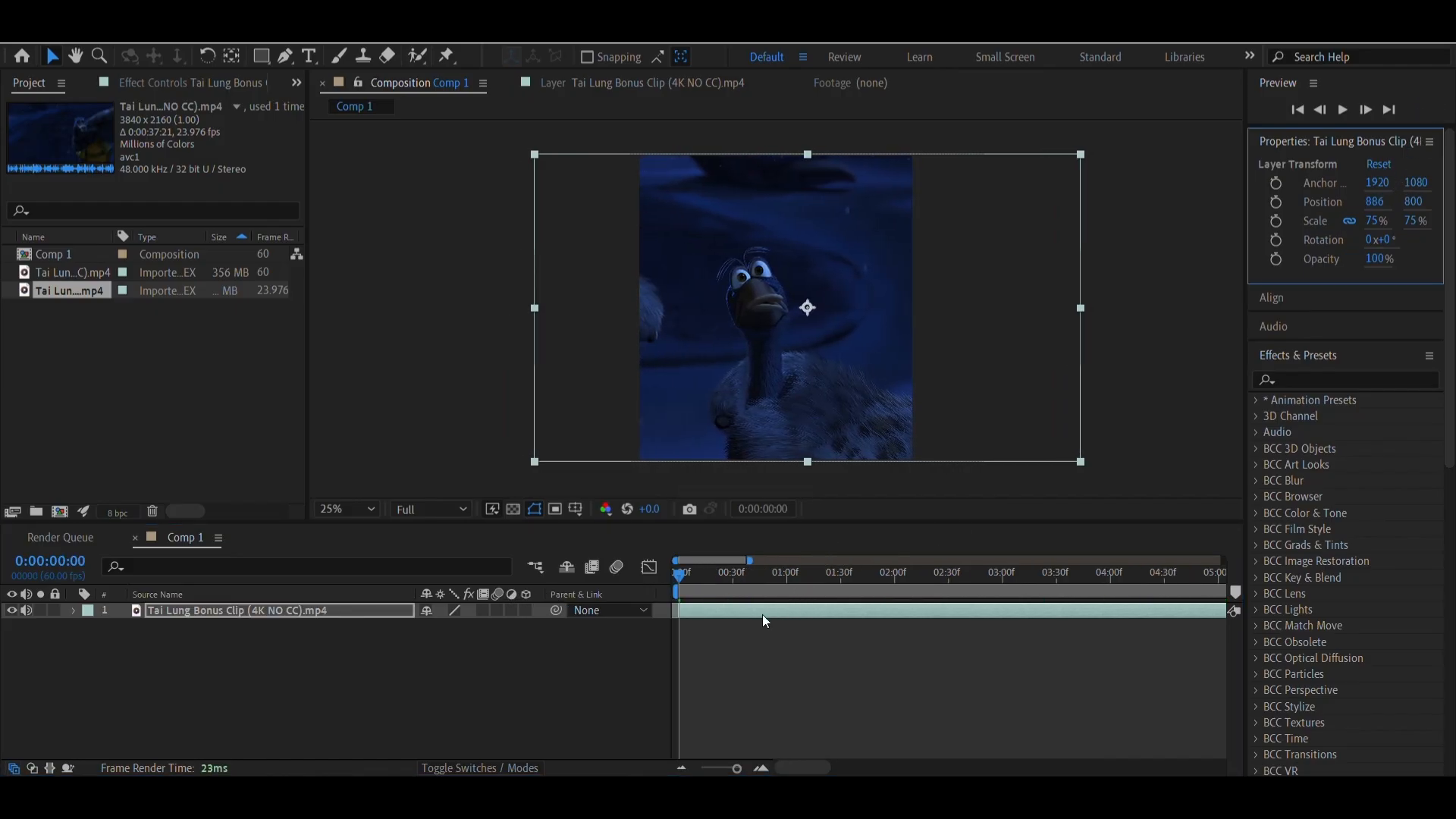
pyautogui.moveTo(689, 590)
pyautogui.mouseDown()
pyautogui.moveTo(748, 588)
pyautogui.moveTo(711, 590)
pyautogui.mouseUp()
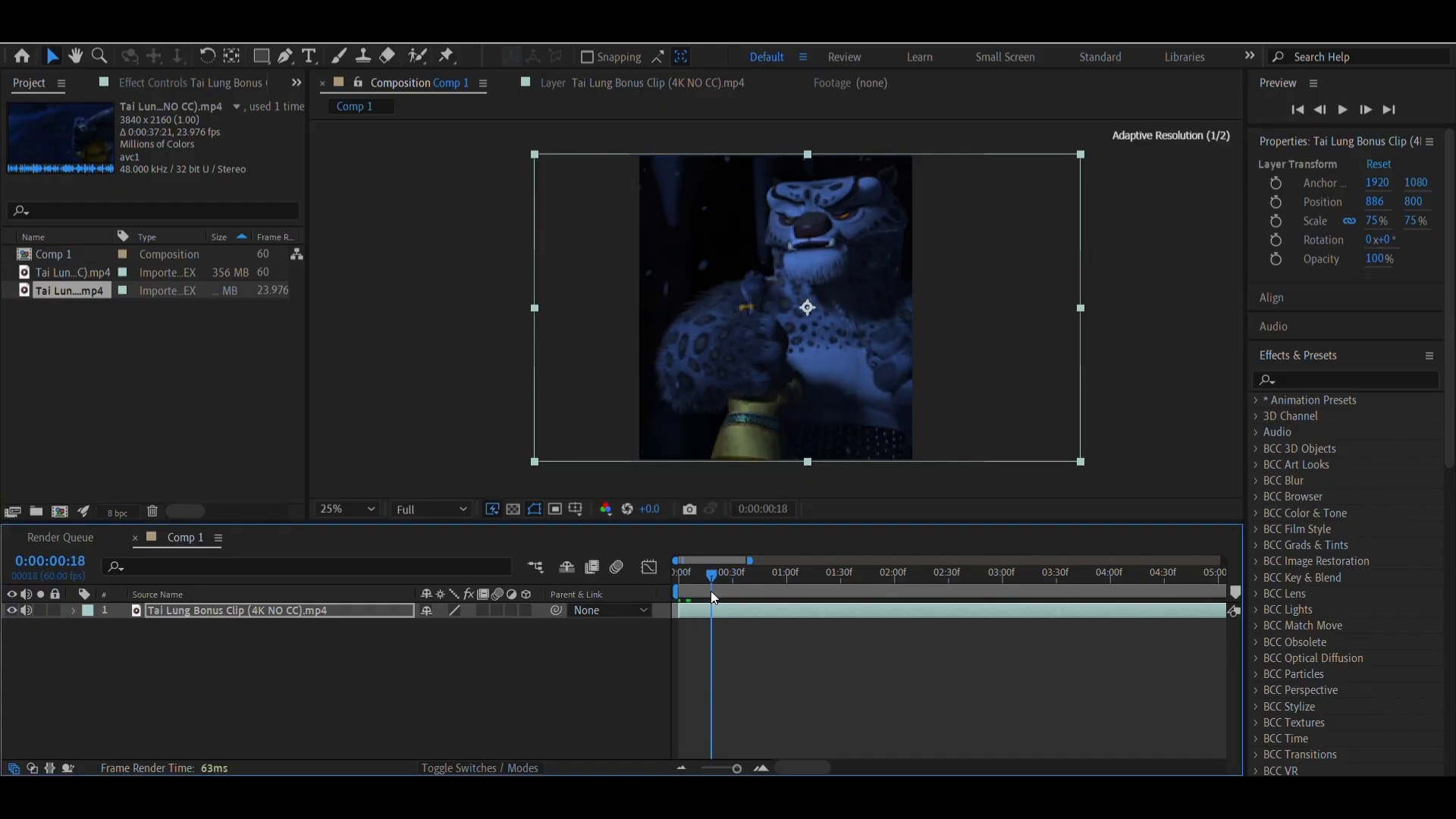
# Examine the clip's opening frame by frame in an enlarged timeline, scrubbing back to 0:00:00:01
pyautogui.click(760, 770)
pyautogui.click(762, 769)
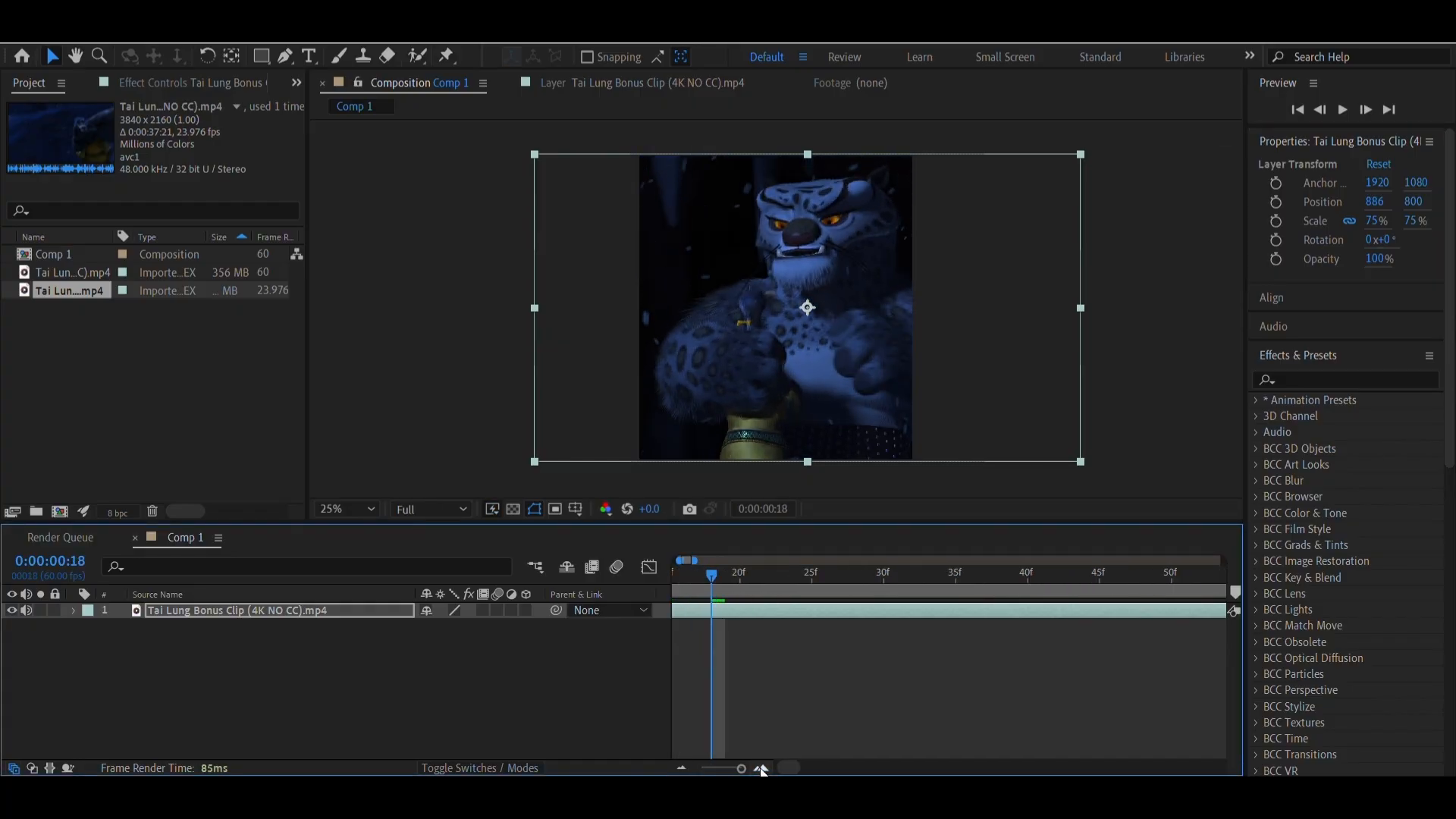
pyautogui.hscroll(-5, 714, 705)
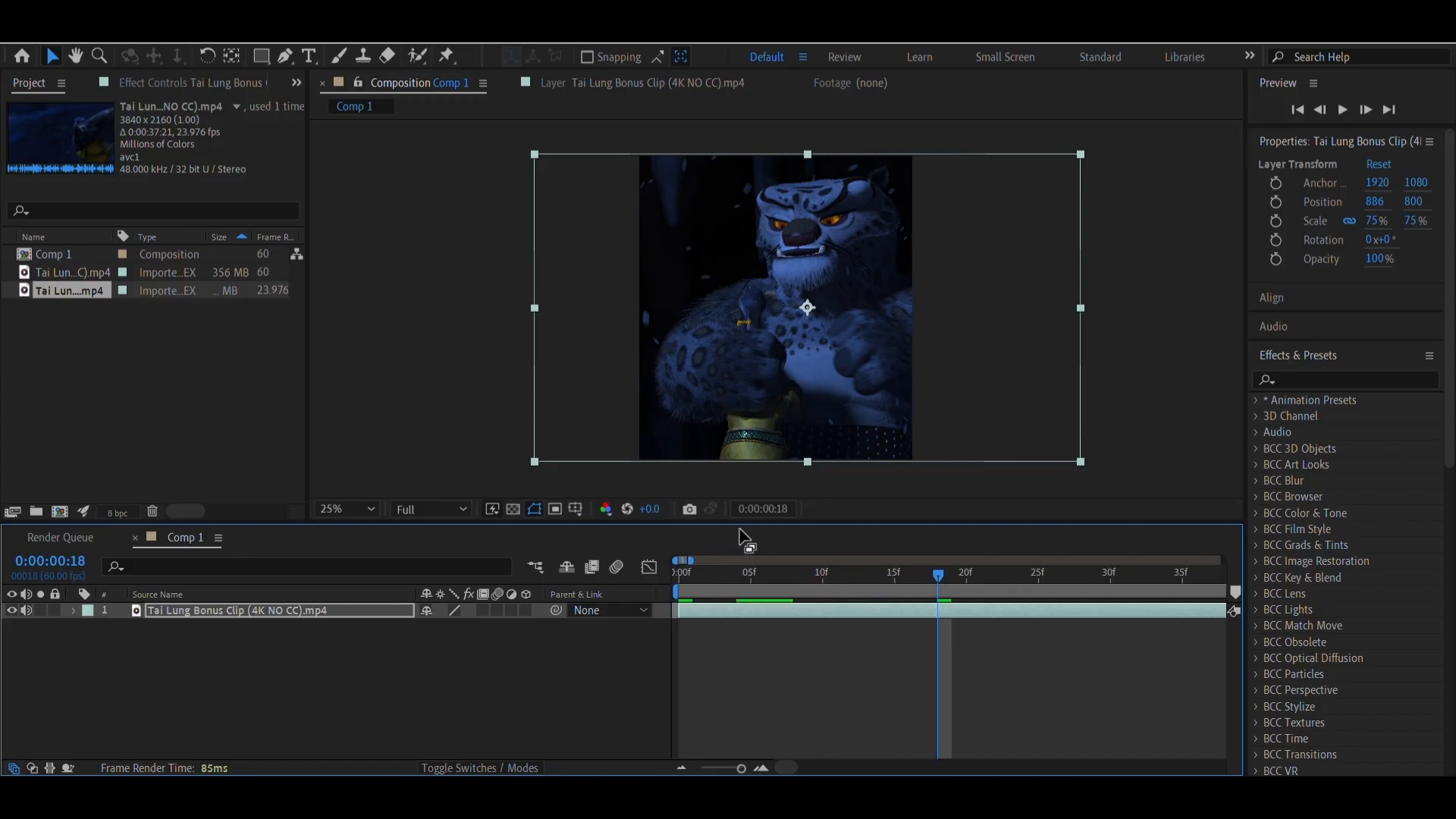
pyautogui.click(738, 573)
pyautogui.moveTo(766, 577); pyautogui.dragTo(688, 605)
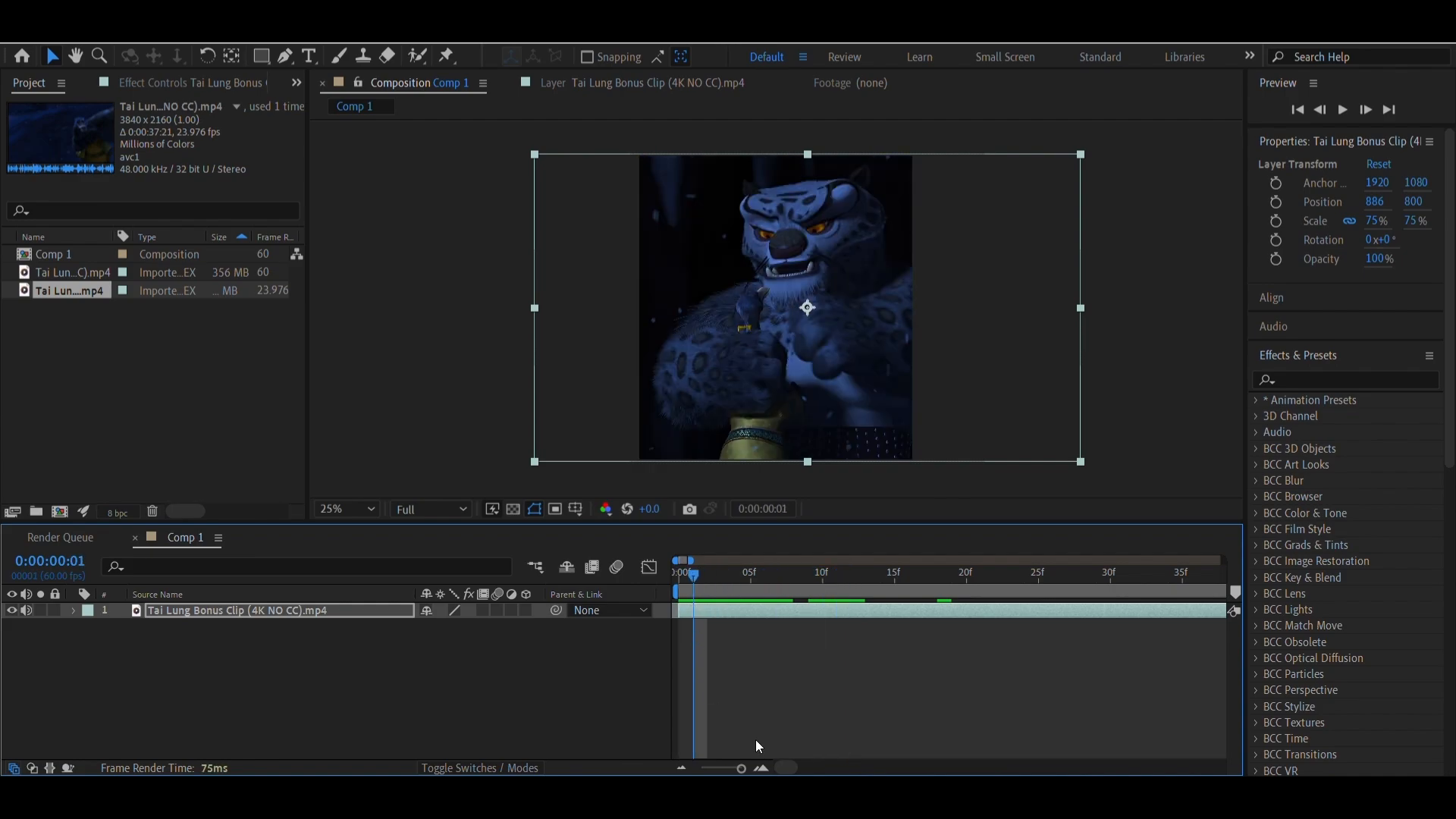
# Split the Tai Lung Bonus Clip layer at 0:00:00:01
pyautogui.click(766, 770)
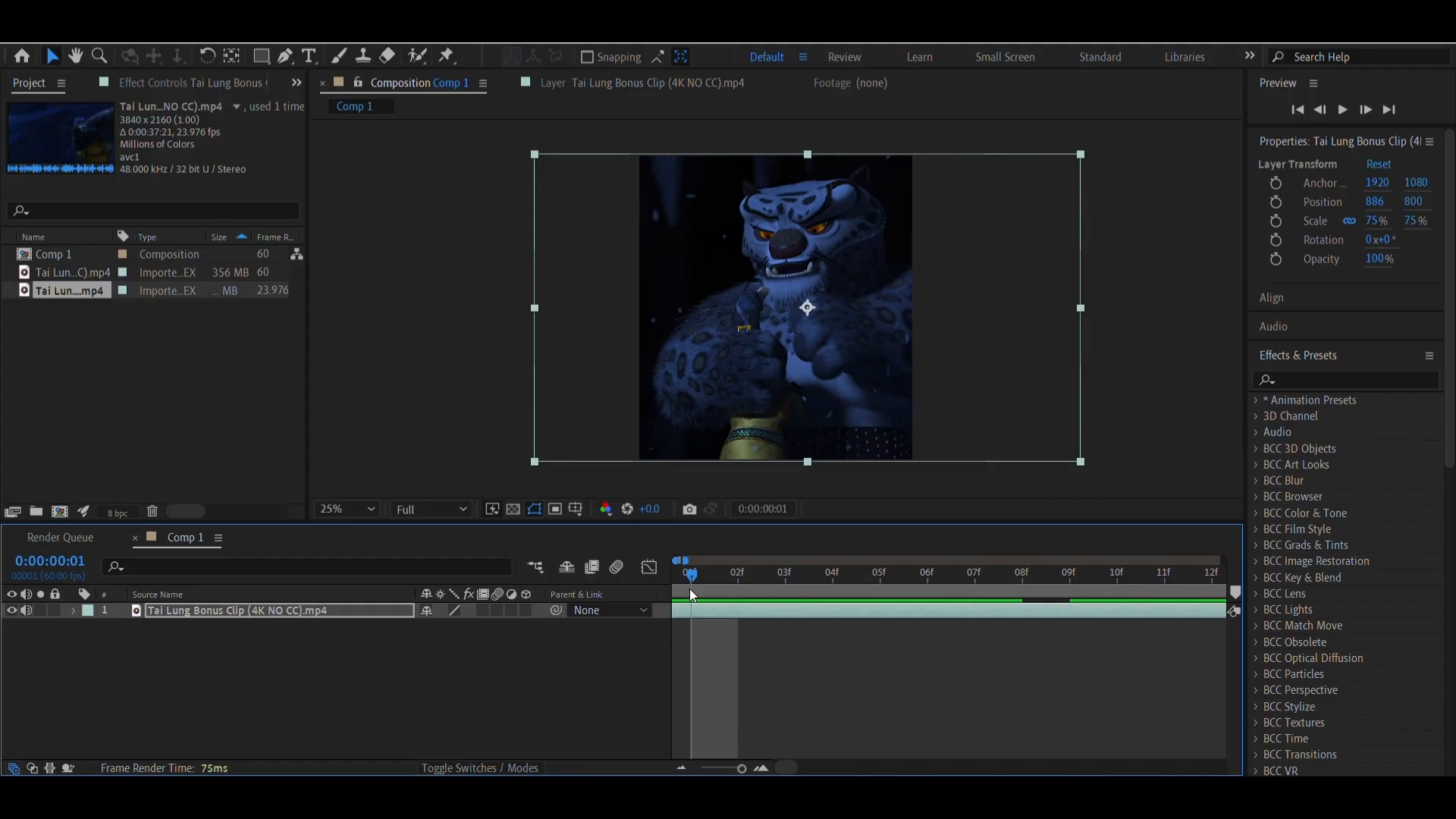
pyautogui.moveTo(690, 589); pyautogui.dragTo(558, 606)
pyautogui.moveTo(695, 600)
pyautogui.mouseDown()
pyautogui.moveTo(735, 600)
pyautogui.moveTo(687, 599)
pyautogui.moveTo(723, 602)
pyautogui.mouseUp()
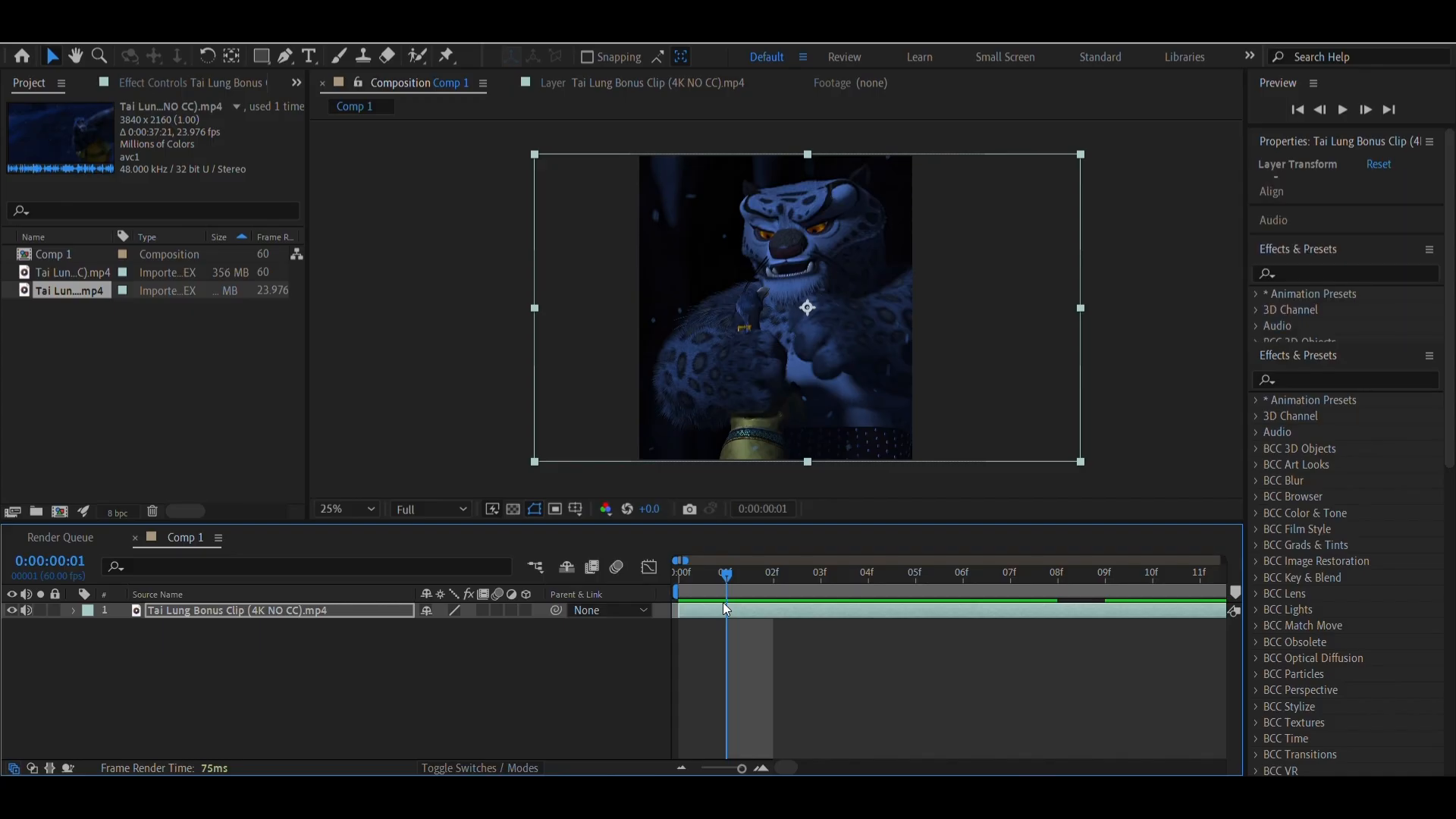
pyautogui.hotkey('ctrl', 'd')
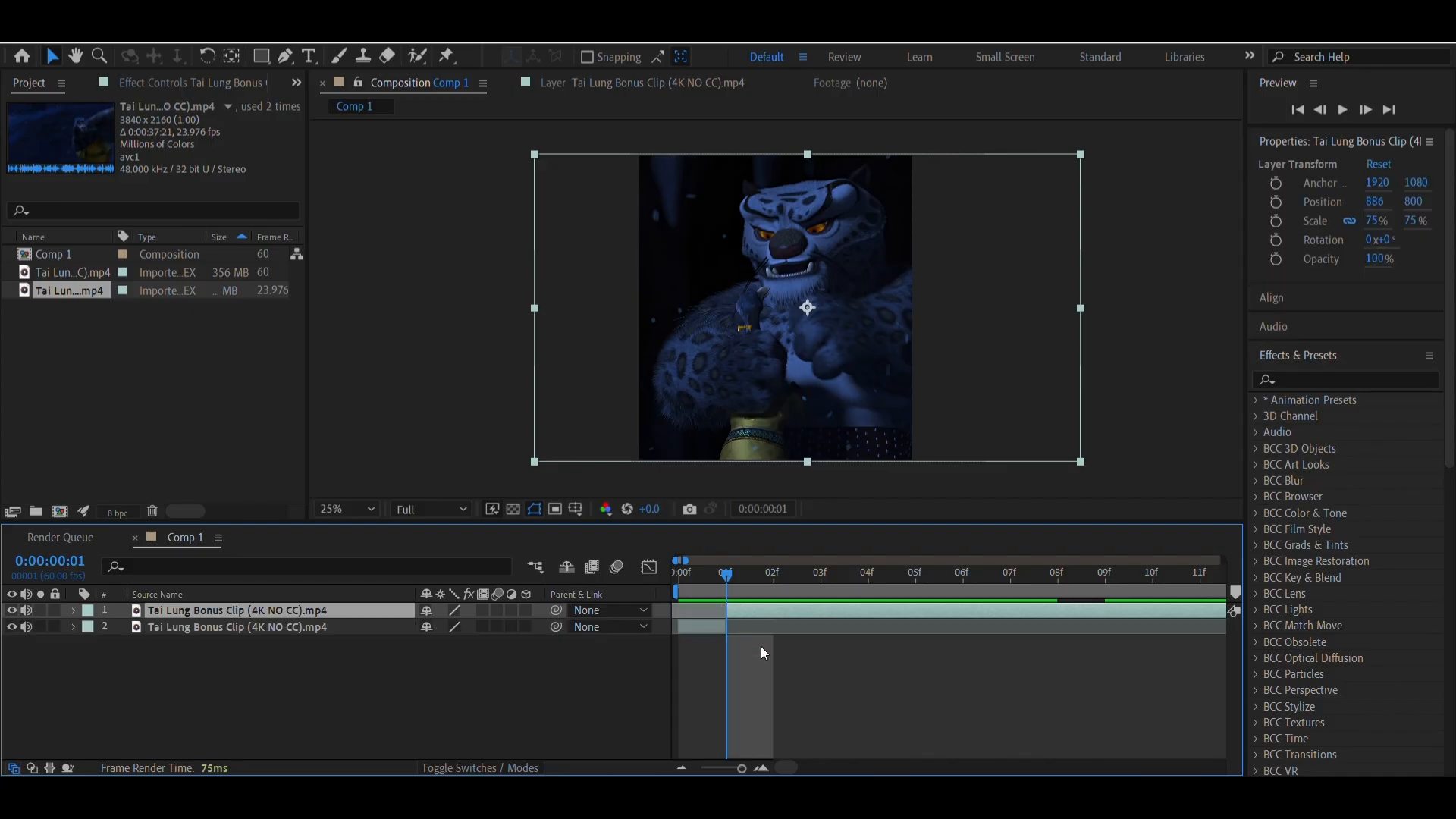
# Set the horizontal position of the clip segment after the split to 731
pyautogui.moveTo(1375, 201); pyautogui.dragTo(1344, 325)
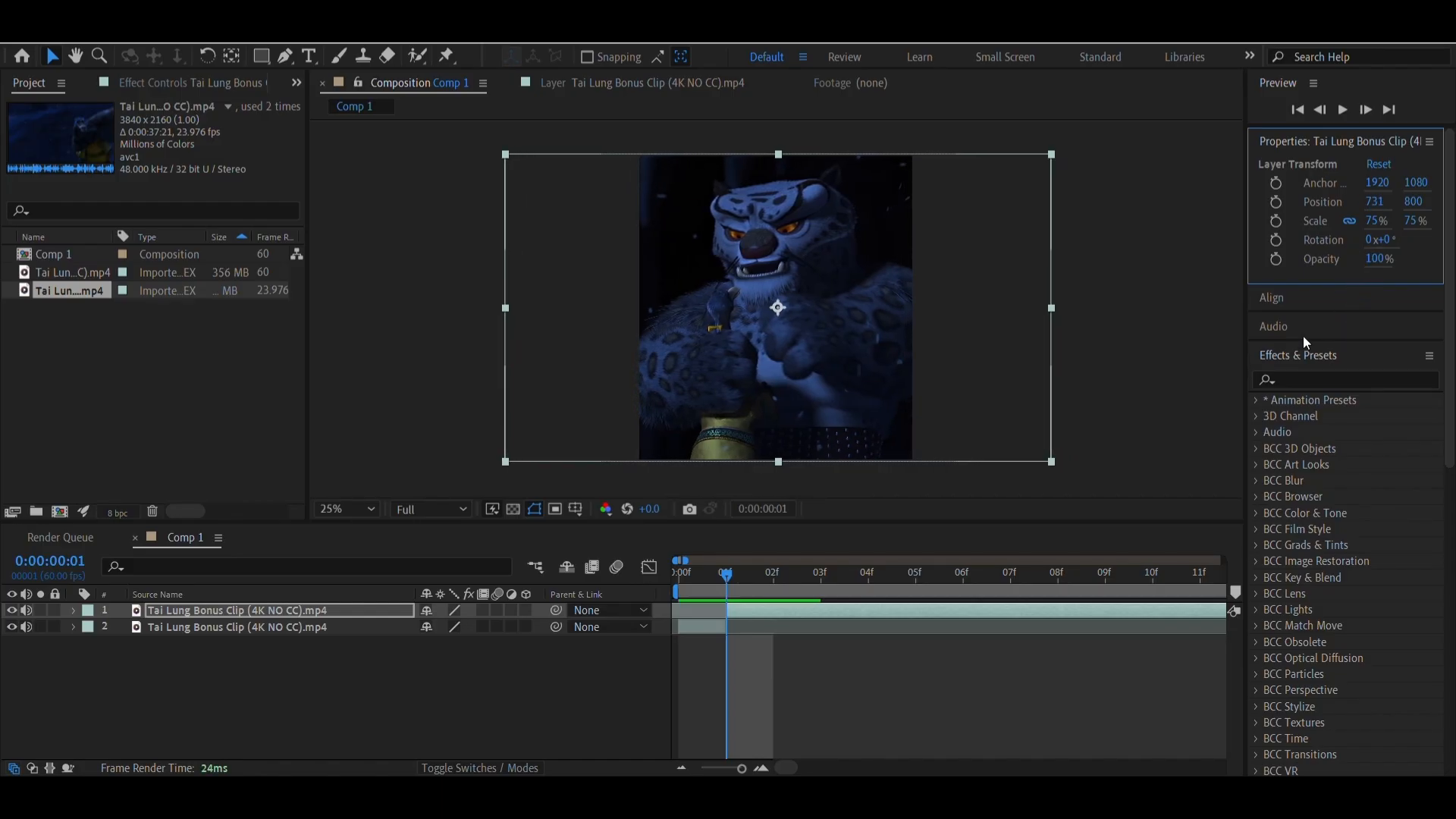
pyautogui.click(681, 768)
pyautogui.click(681, 768)
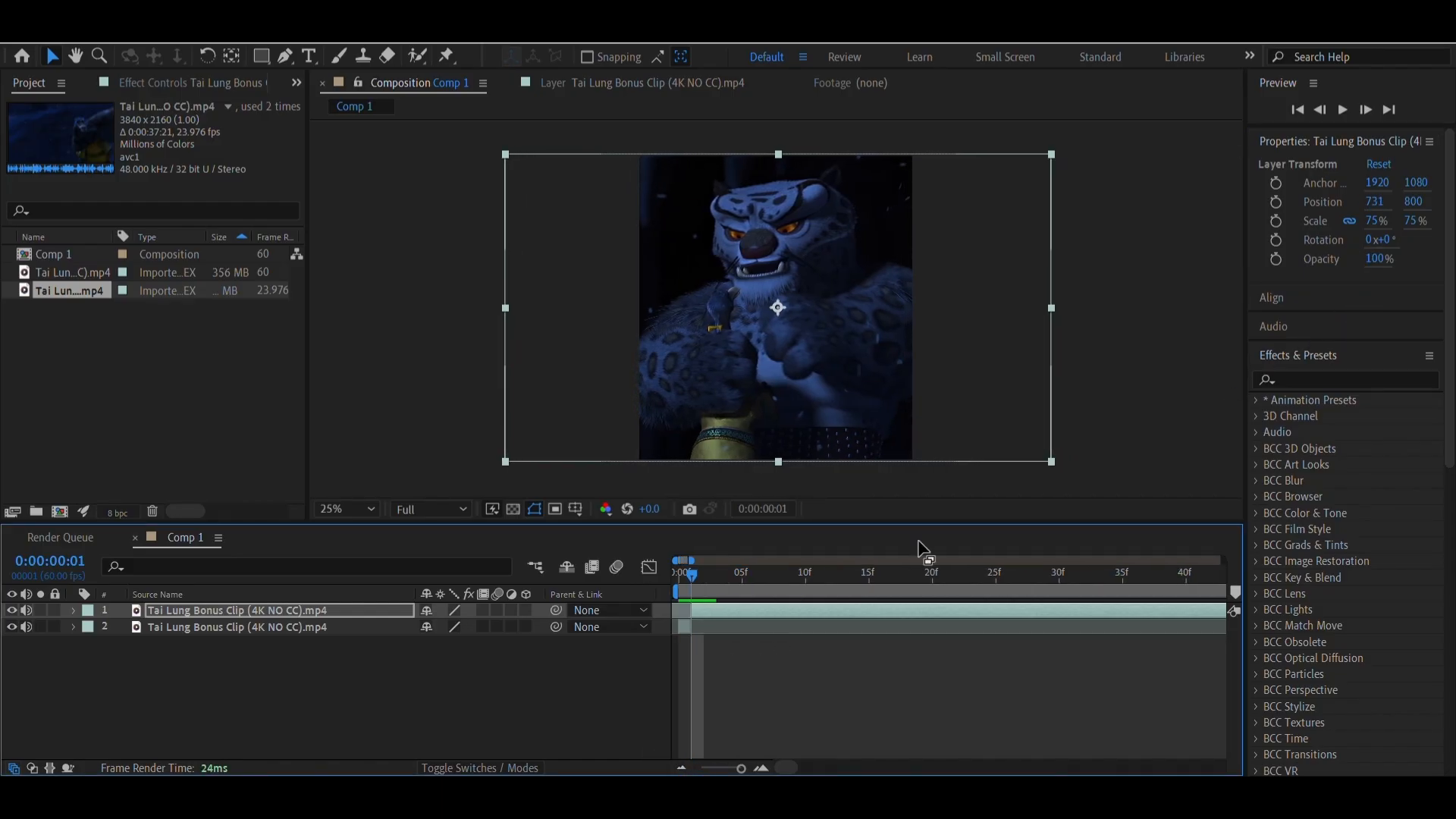
pyautogui.moveTo(1373, 205); pyautogui.dragTo(1373, 207)
pyautogui.click(1374, 202)
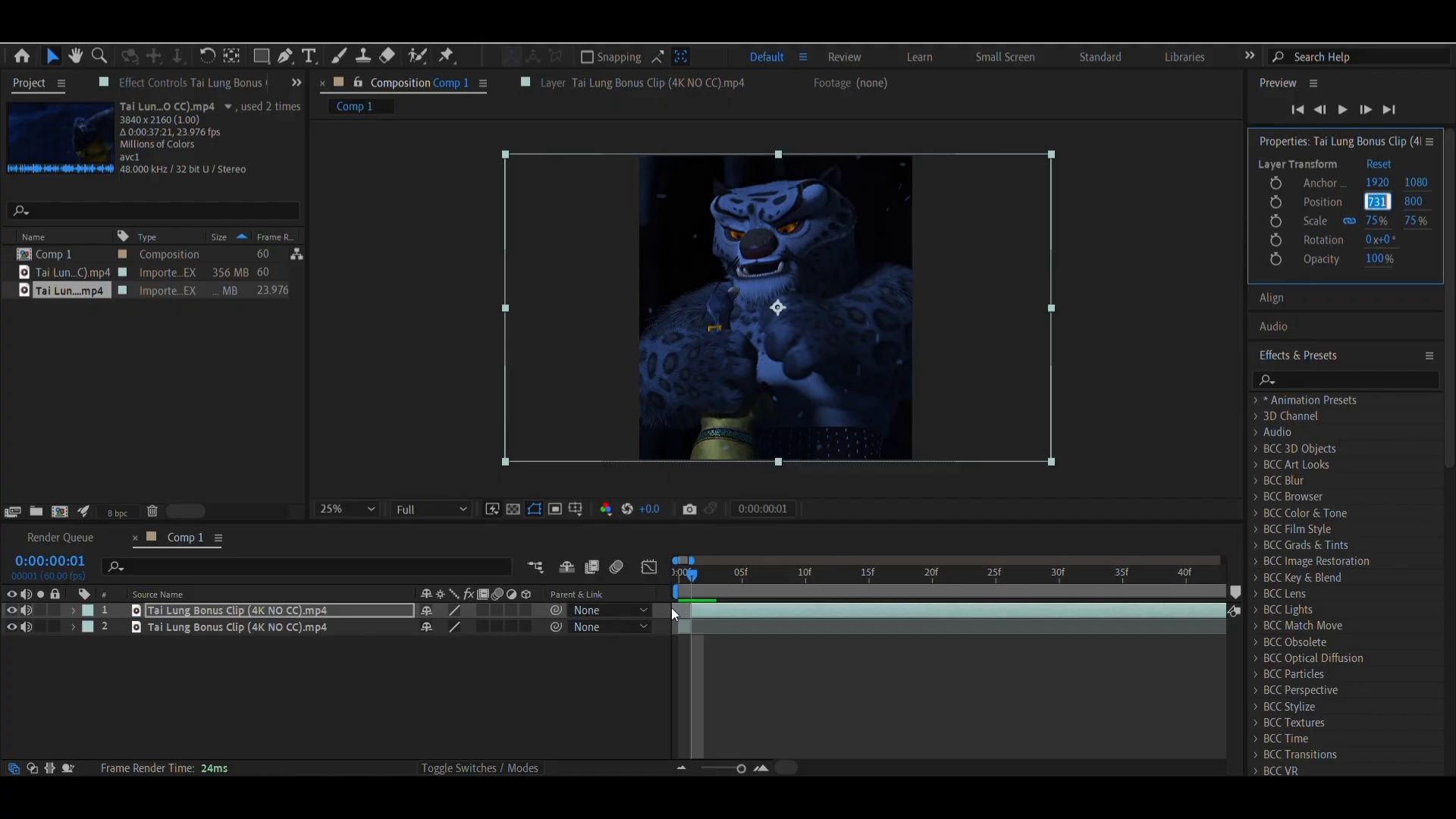
# Scrub through the longer clip segment to 0:00:07:30 and set its horizontal position to 830
pyautogui.moveTo(688, 580); pyautogui.dragTo(1181, 594)
pyautogui.hscroll(7, 1165, 595)
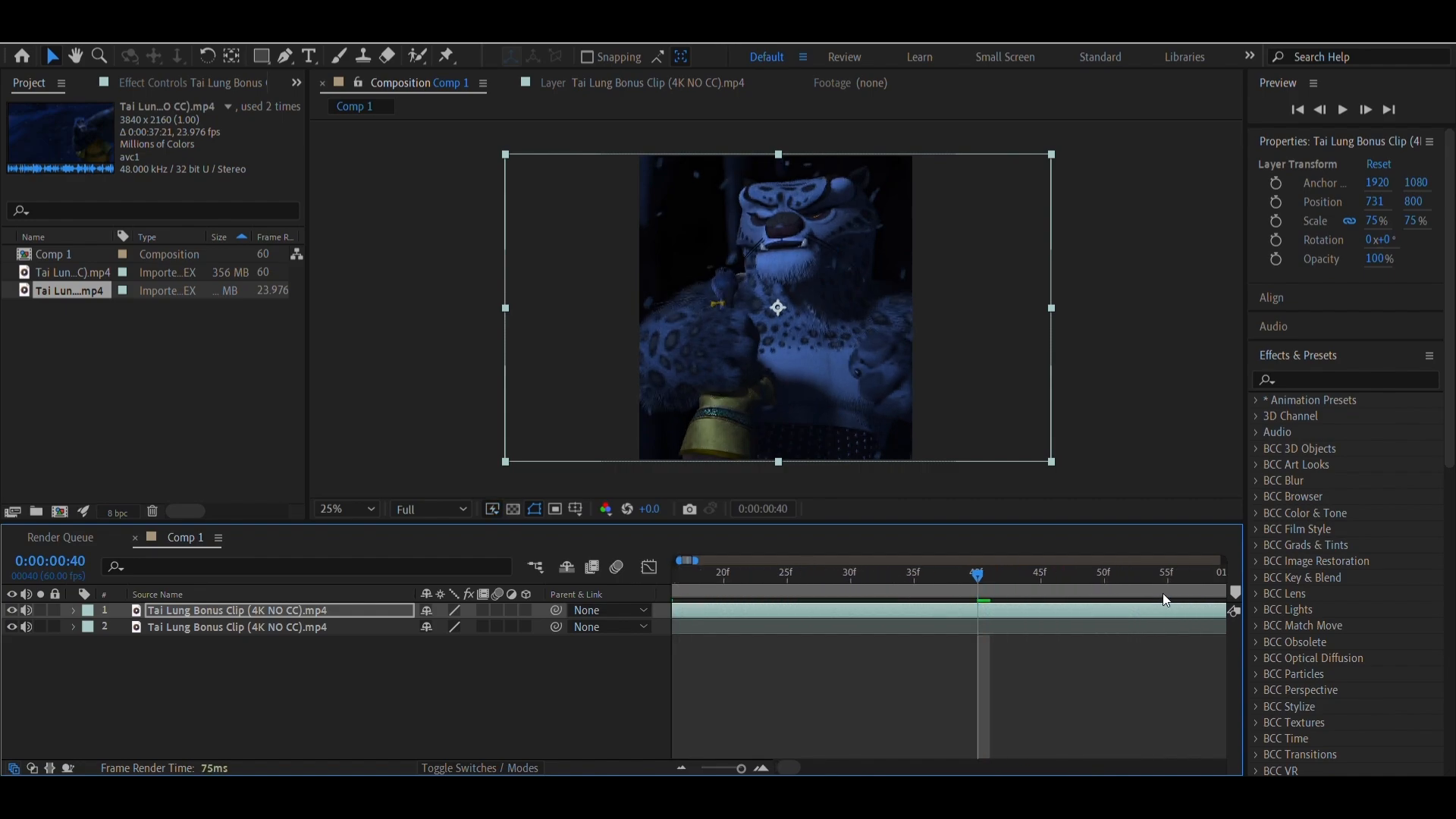
pyautogui.moveTo(953, 596)
pyautogui.mouseDown()
pyautogui.moveTo(1211, 610)
pyautogui.moveTo(980, 576)
pyautogui.moveTo(1221, 584)
pyautogui.moveTo(932, 583)
pyautogui.mouseUp()
pyautogui.click(967, 583)
pyautogui.click(680, 768)
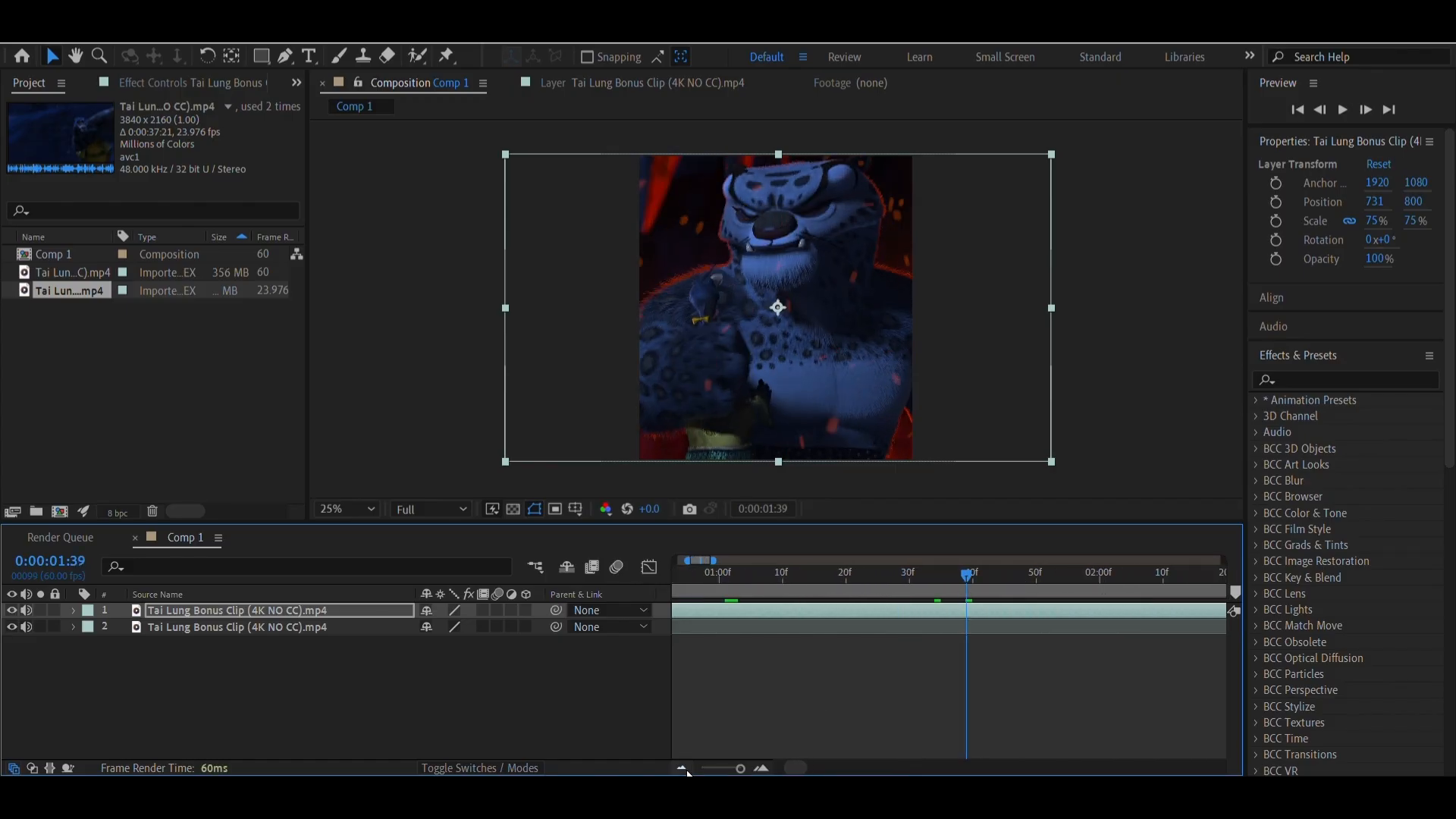
pyautogui.click(680, 768)
pyautogui.moveTo(969, 589); pyautogui.dragTo(1112, 605)
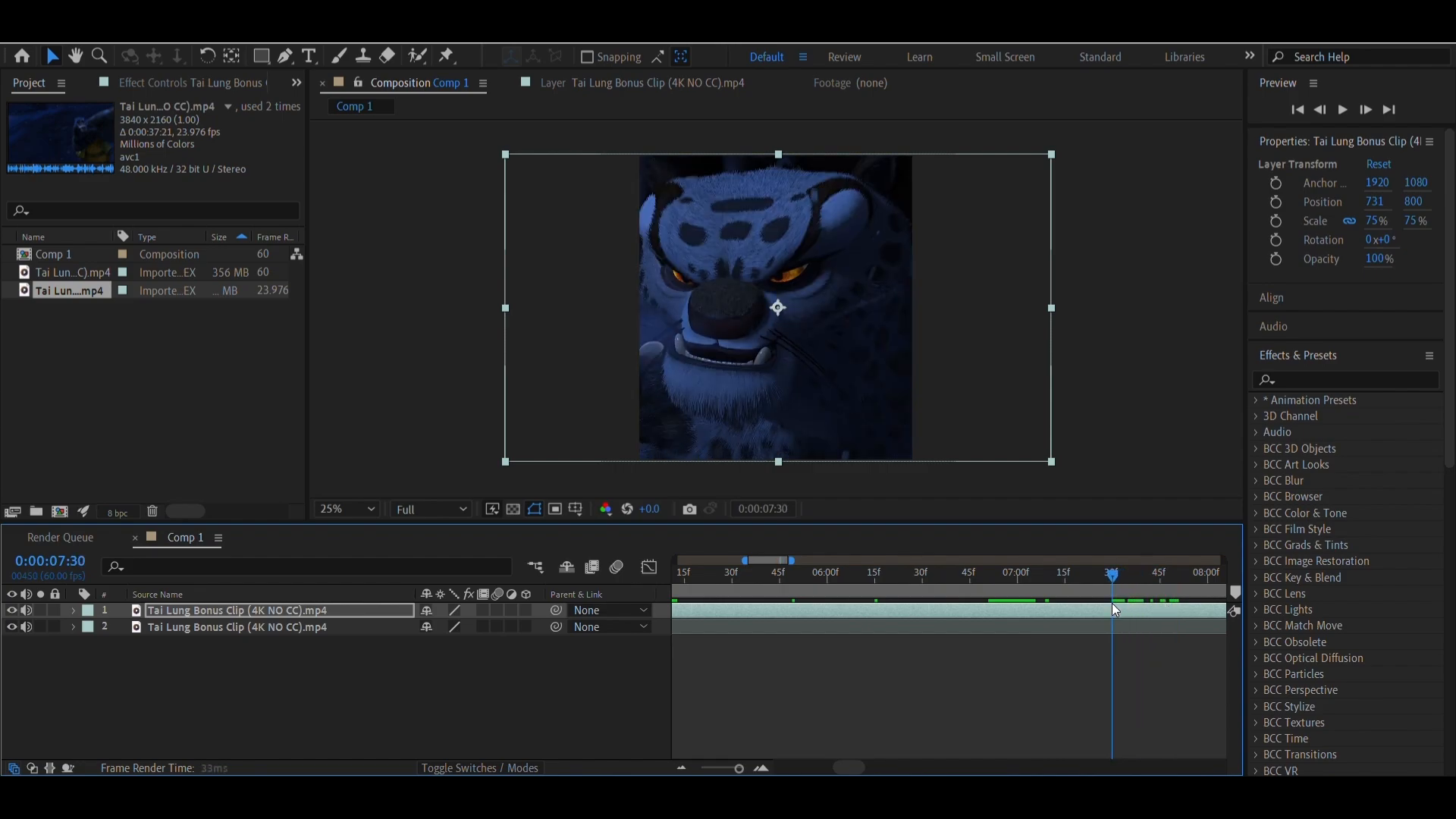
pyautogui.moveTo(1375, 208); pyautogui.dragTo(1402, 146)
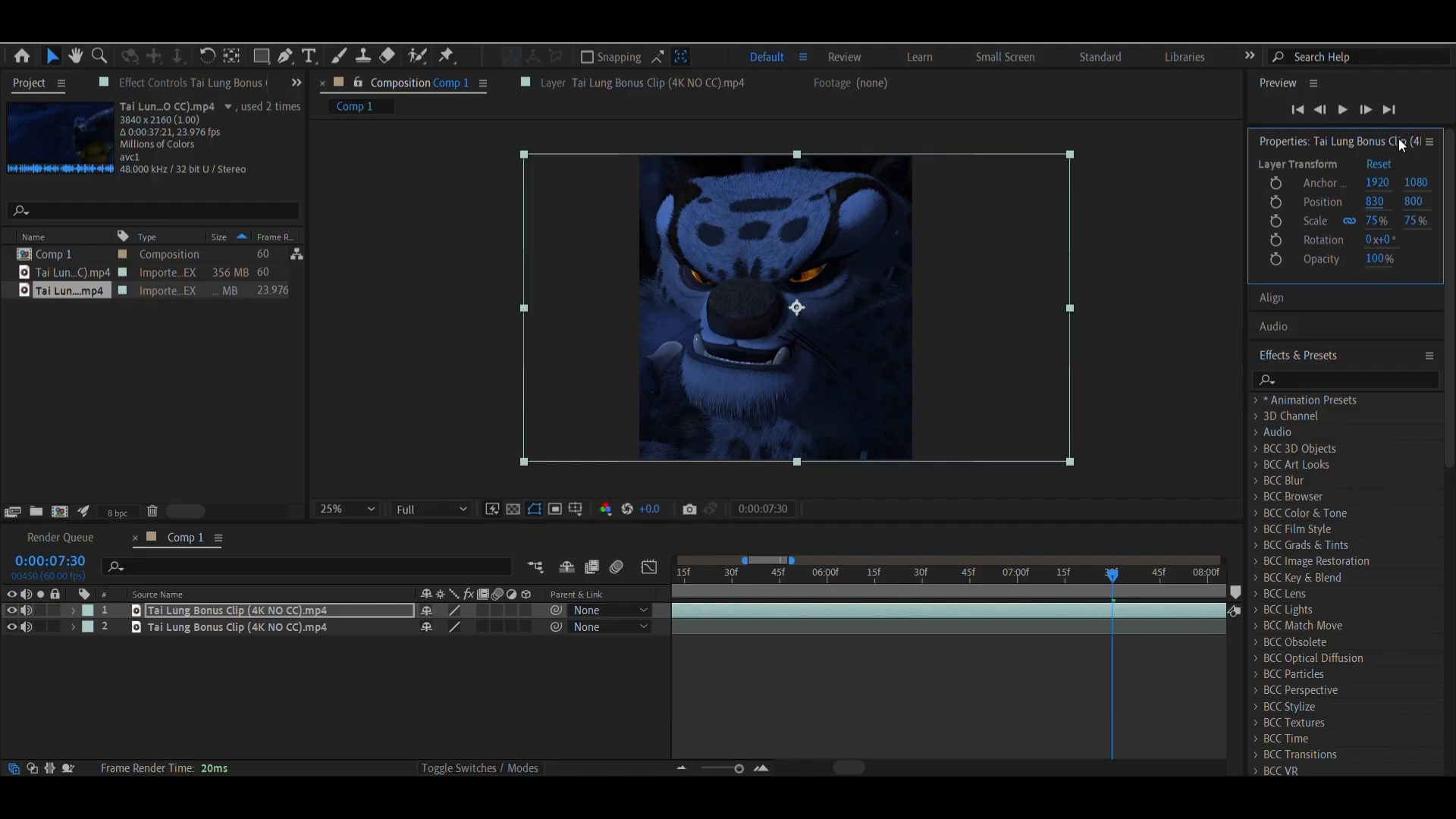
# Split the longer clip segment at 0:00:07:34, where the shot changes, and delete the part after the cut
pyautogui.click(763, 769)
pyautogui.click(763, 770)
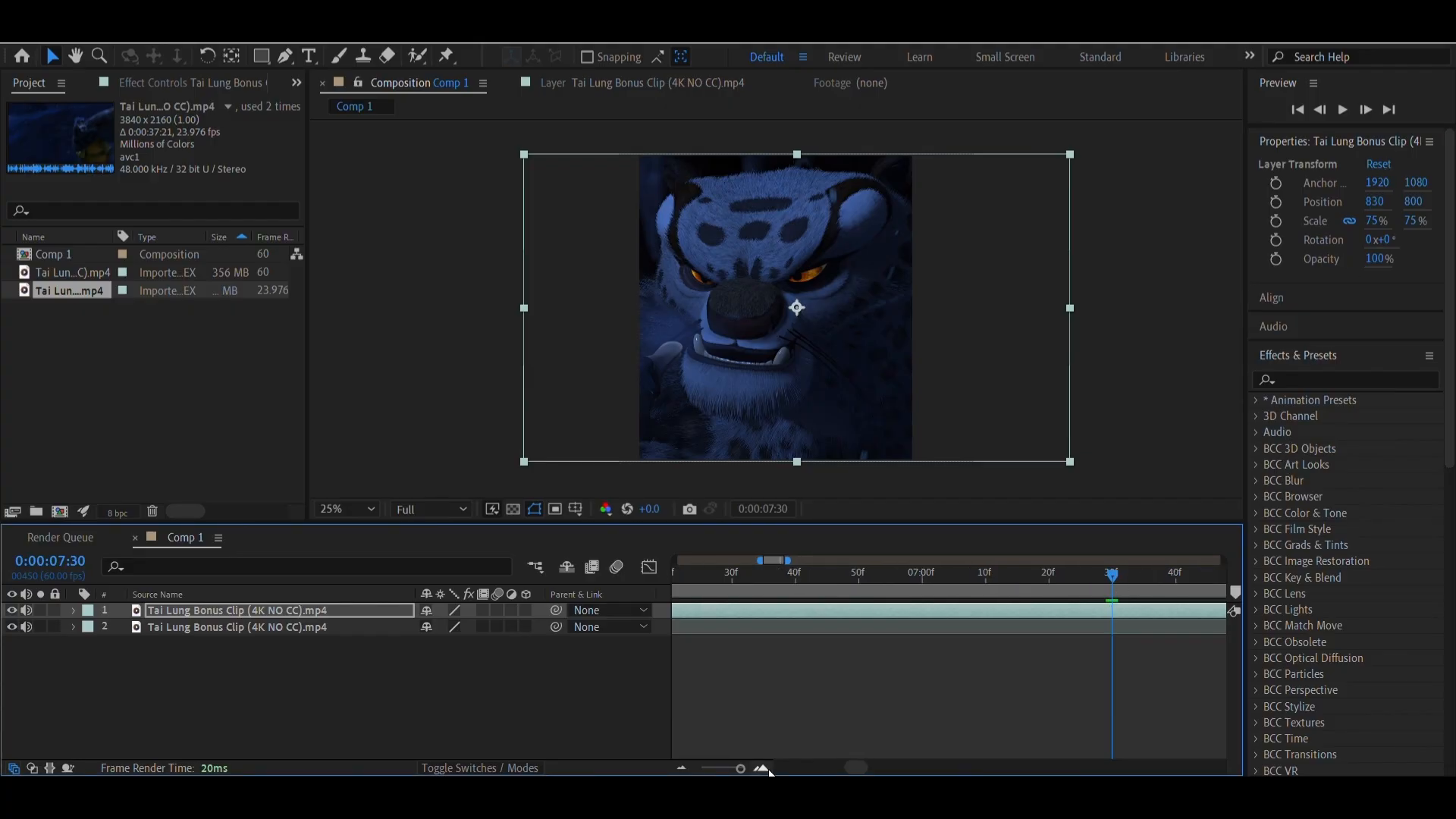
pyautogui.click(763, 769)
pyautogui.click(763, 769)
pyautogui.hscroll(6, 1127, 616)
pyautogui.moveTo(917, 593); pyautogui.dragTo(938, 614)
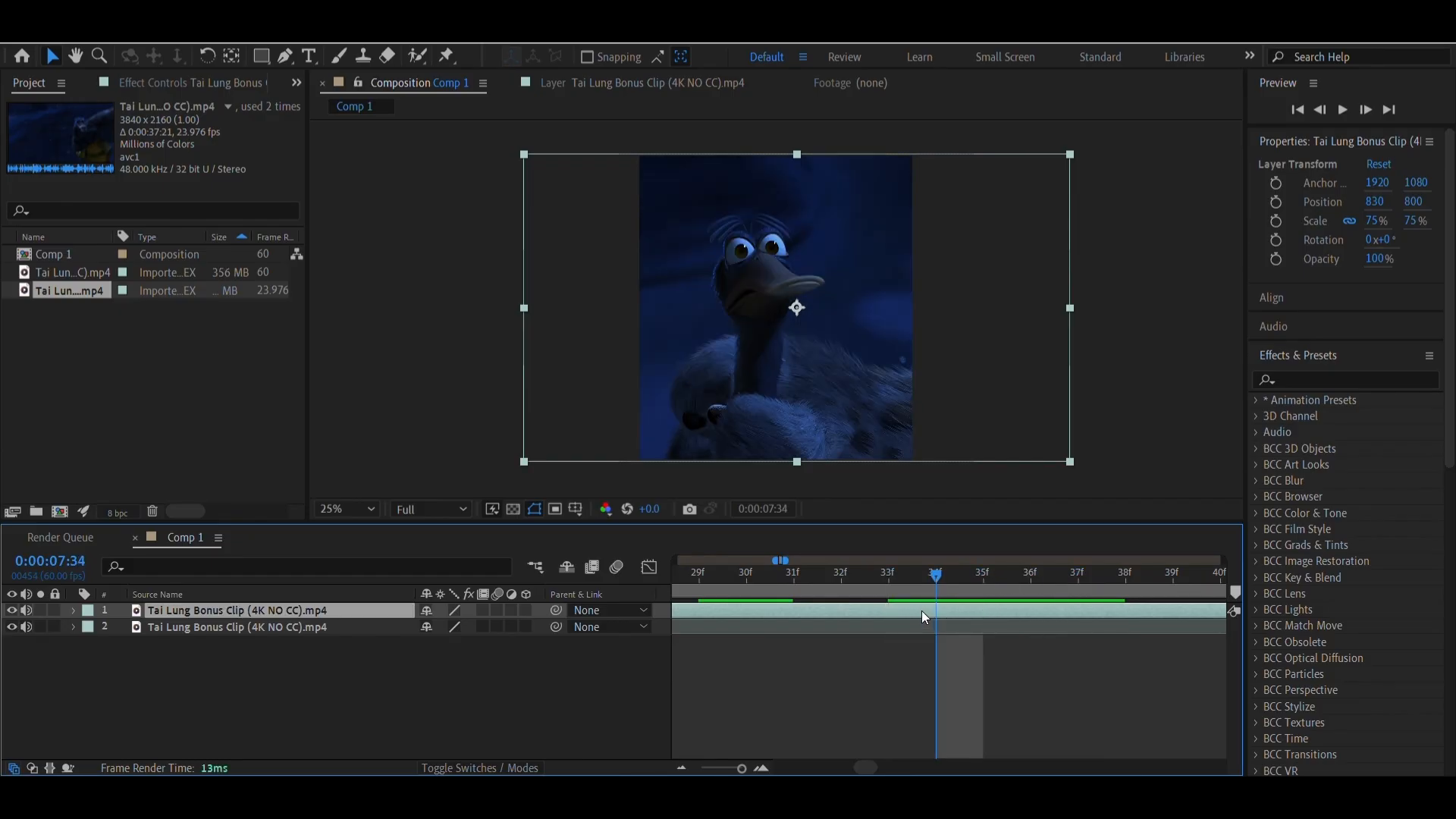
pyautogui.hotkey('ctrl', 'shift', 'd')
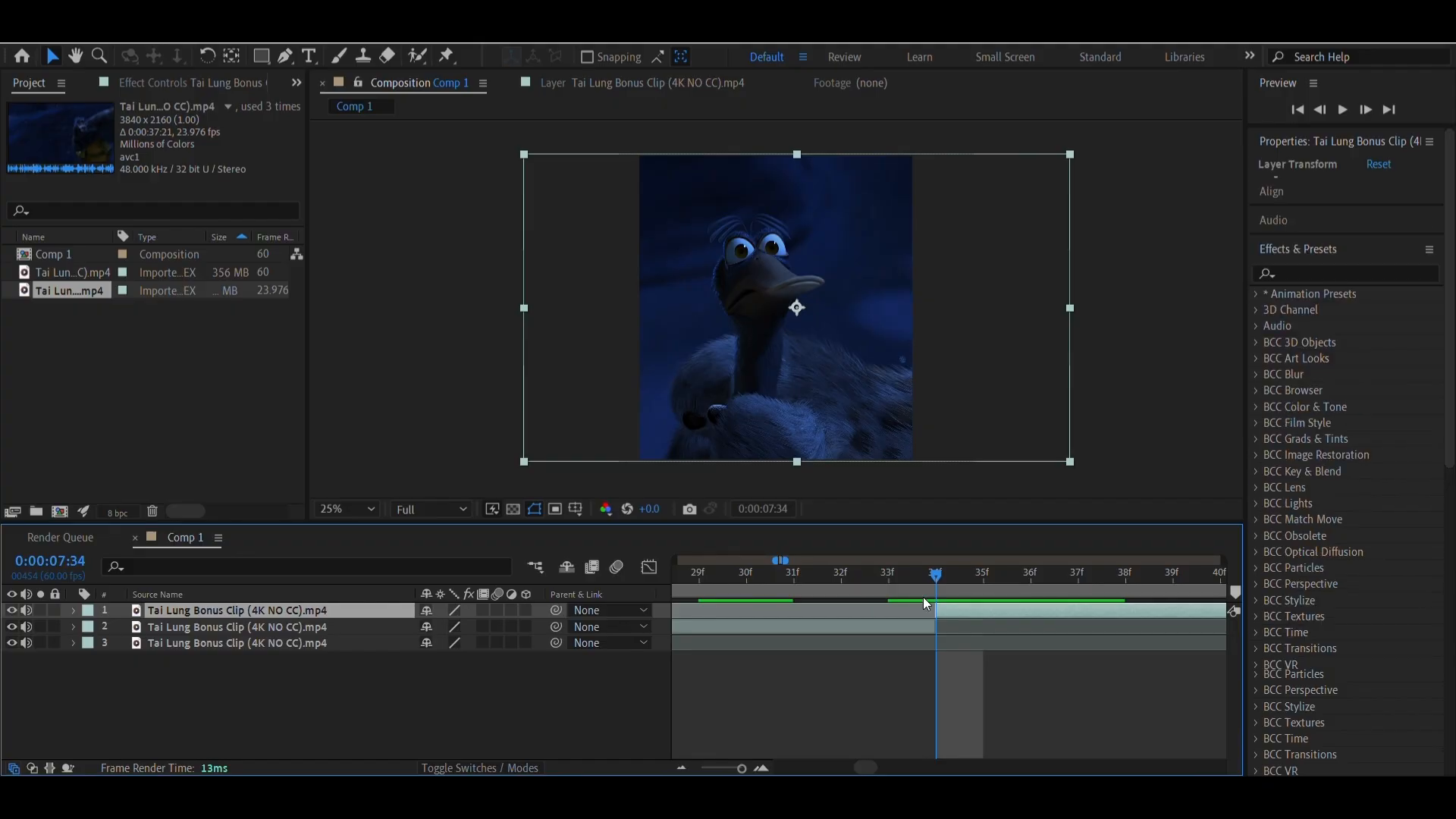
pyautogui.press('Delete')
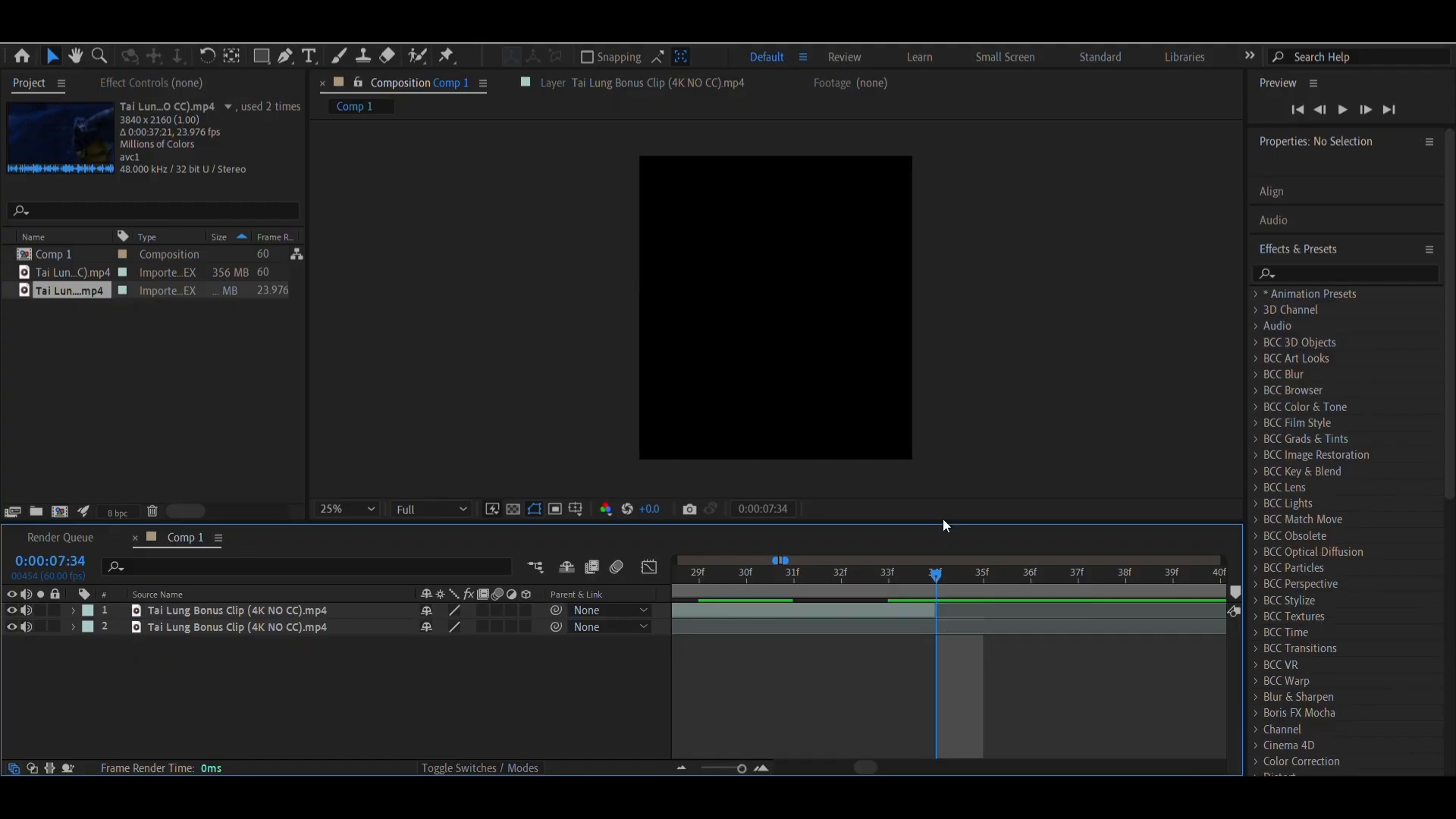
# Check the frame before the new end cut, play a preview, and return to the composition start
pyautogui.click(893, 584)
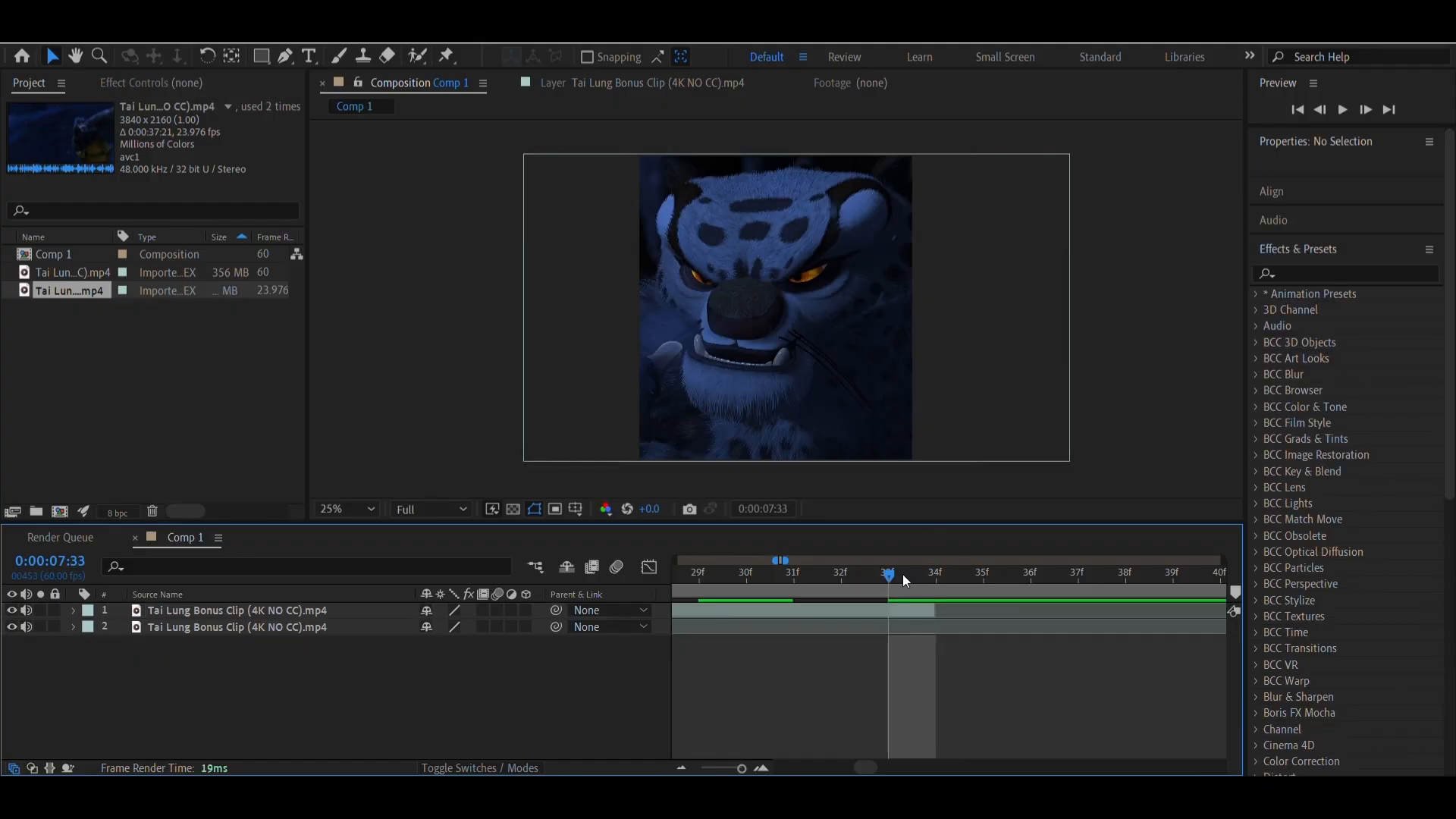
pyautogui.press('space')
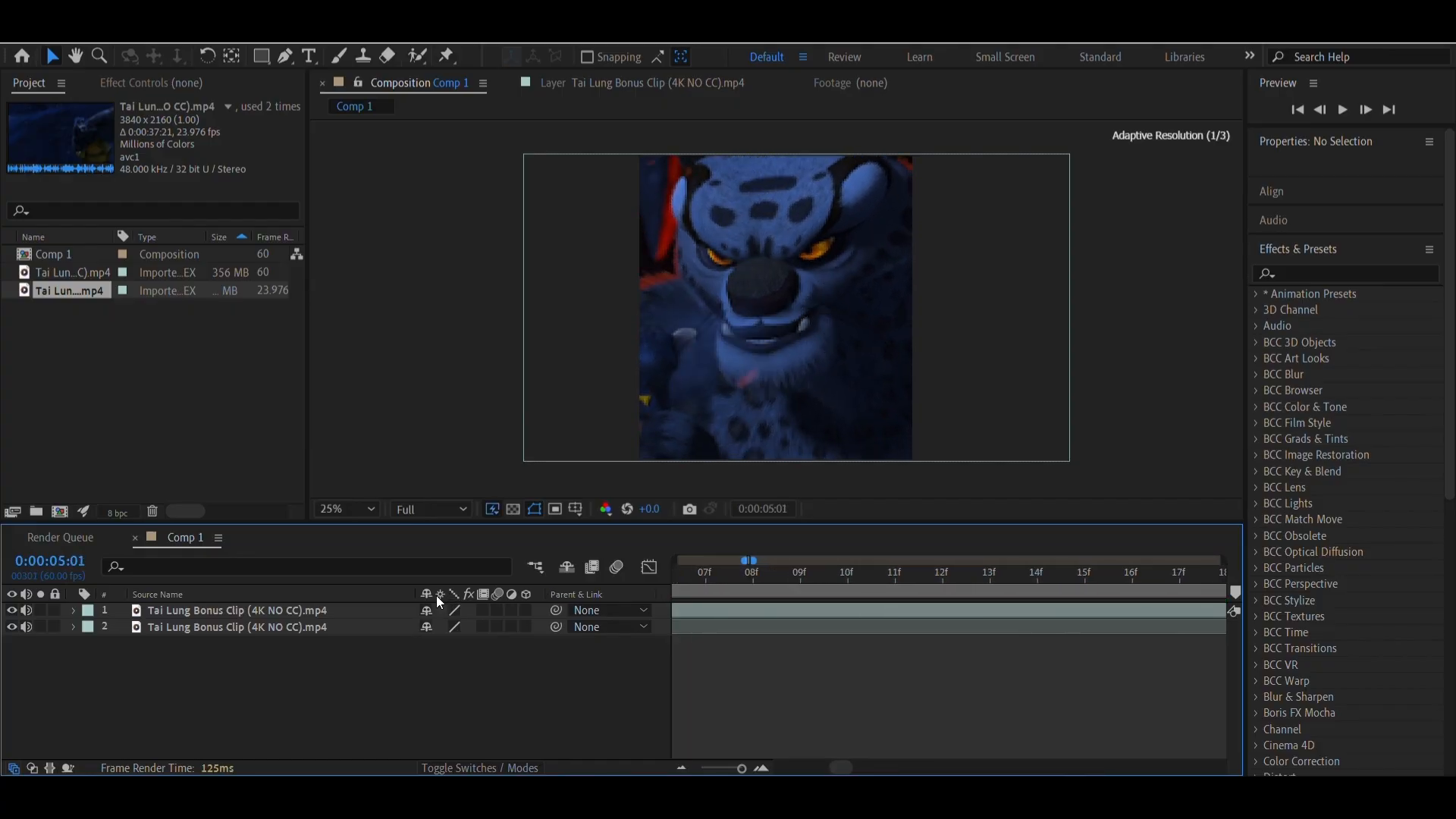
pyautogui.moveTo(742, 769); pyautogui.dragTo(713, 769)
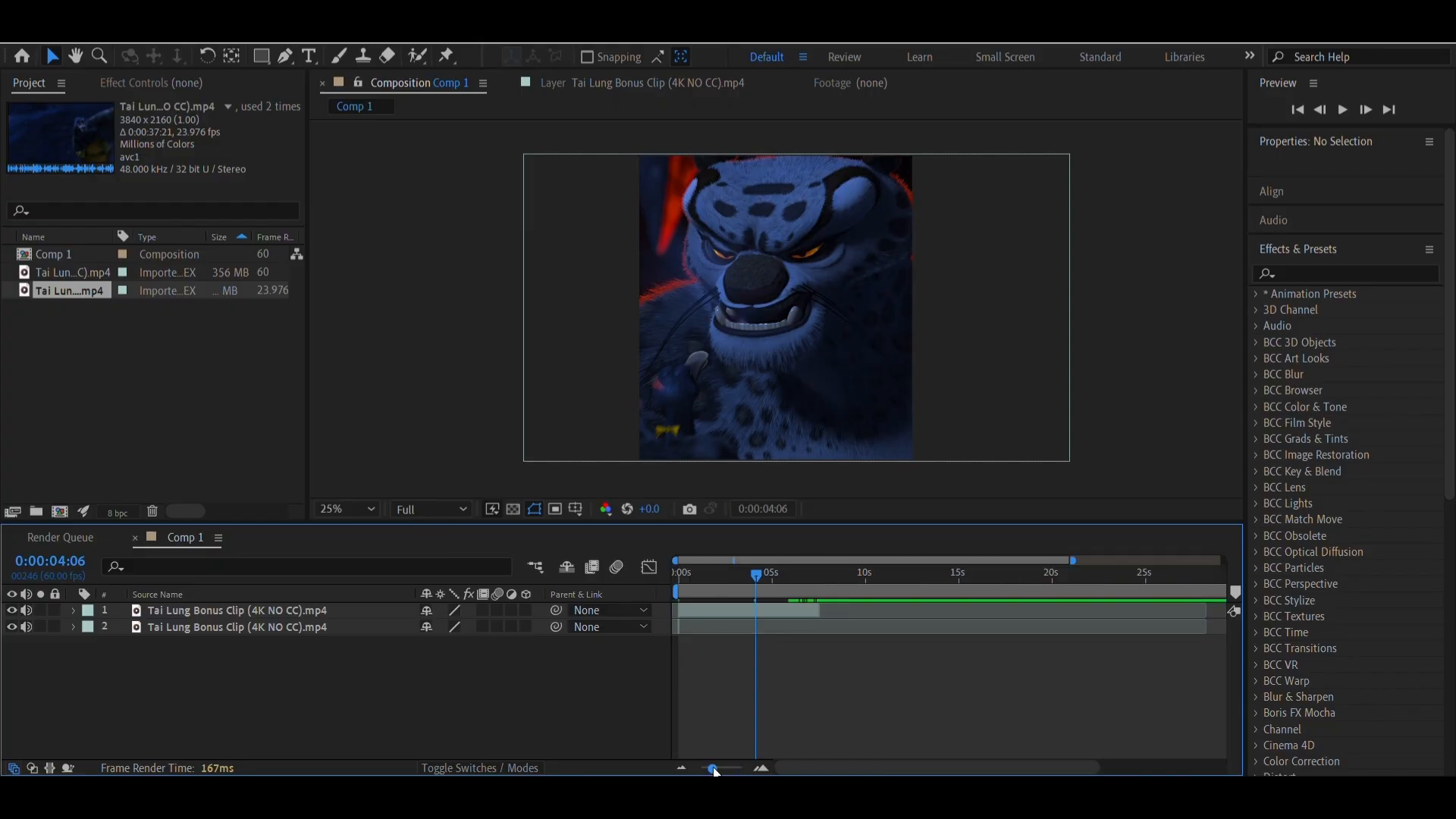
pyautogui.moveTo(754, 597); pyautogui.dragTo(647, 589)
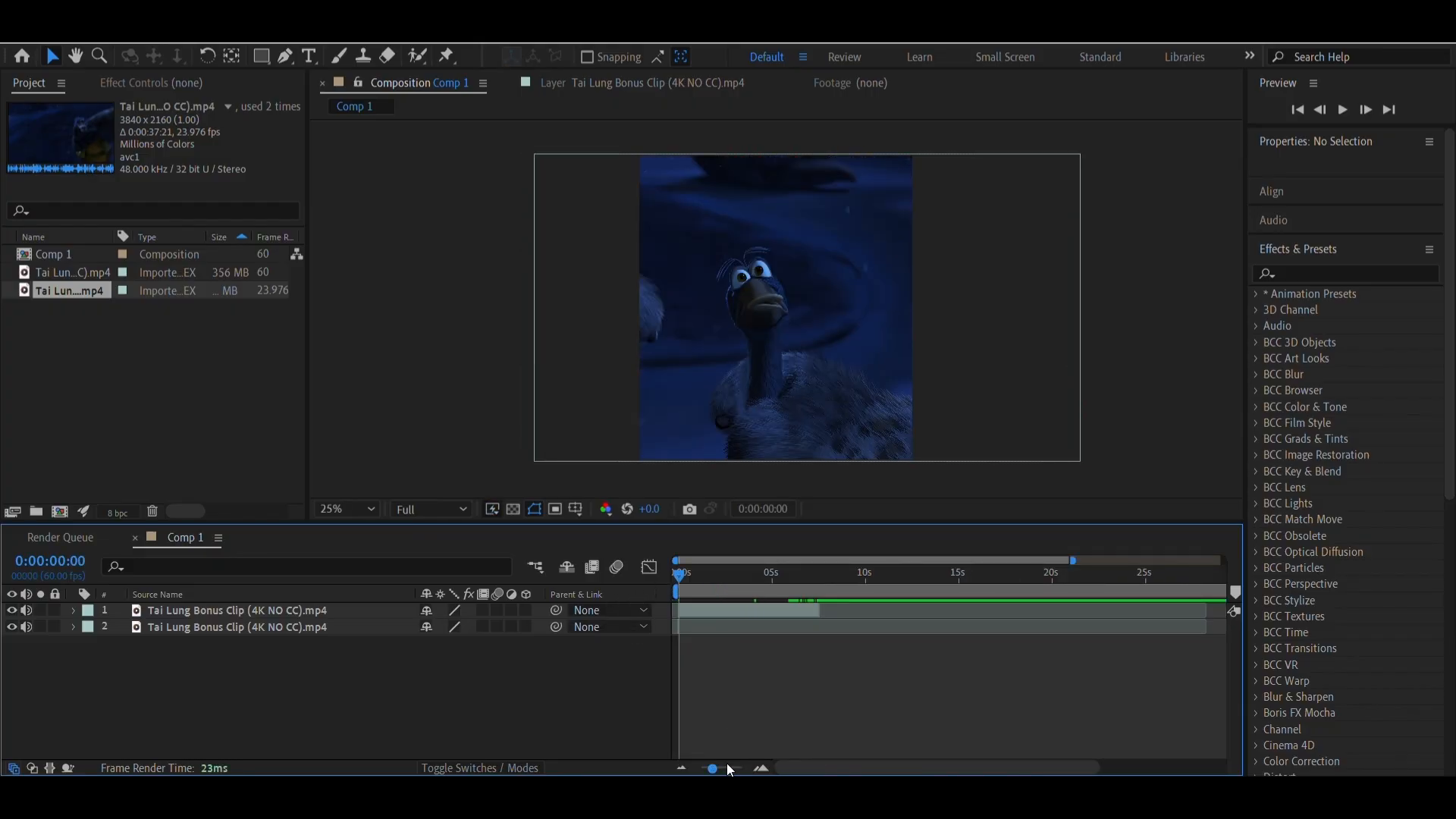
# Examine the cut at the composition's opening in an enlarged timeline, scrubbing forward to 0:00:00:15 and back to the start
pyautogui.click(760, 768)
pyautogui.click(760, 768)
pyautogui.click(760, 768)
pyautogui.click(760, 769)
pyautogui.click(760, 768)
pyautogui.click(760, 768)
pyautogui.click(760, 769)
pyautogui.click(760, 769)
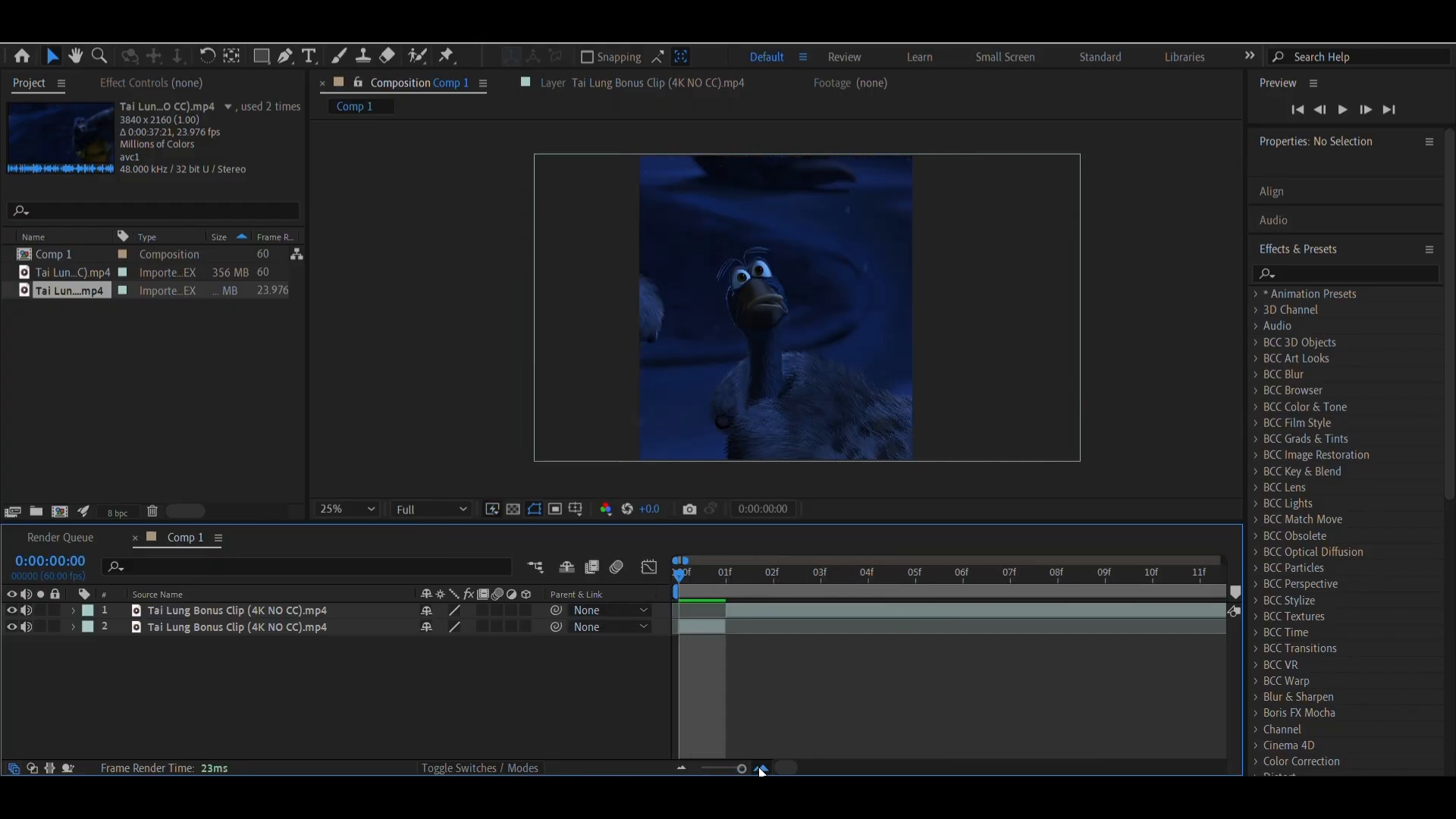
pyautogui.moveTo(684, 580); pyautogui.dragTo(584, 604)
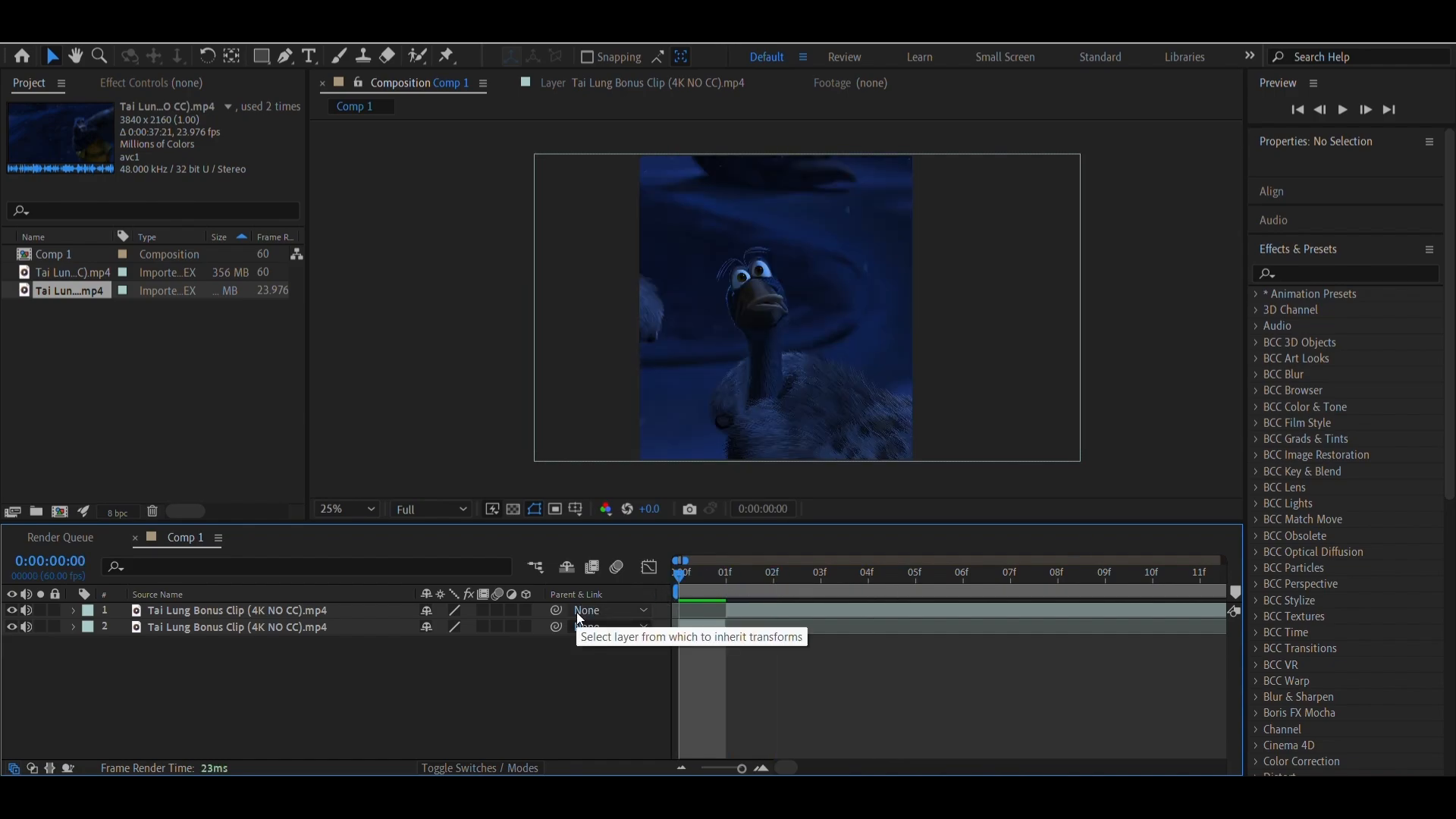
pyautogui.click(709, 573)
pyautogui.moveTo(709, 573); pyautogui.dragTo(339, 613)
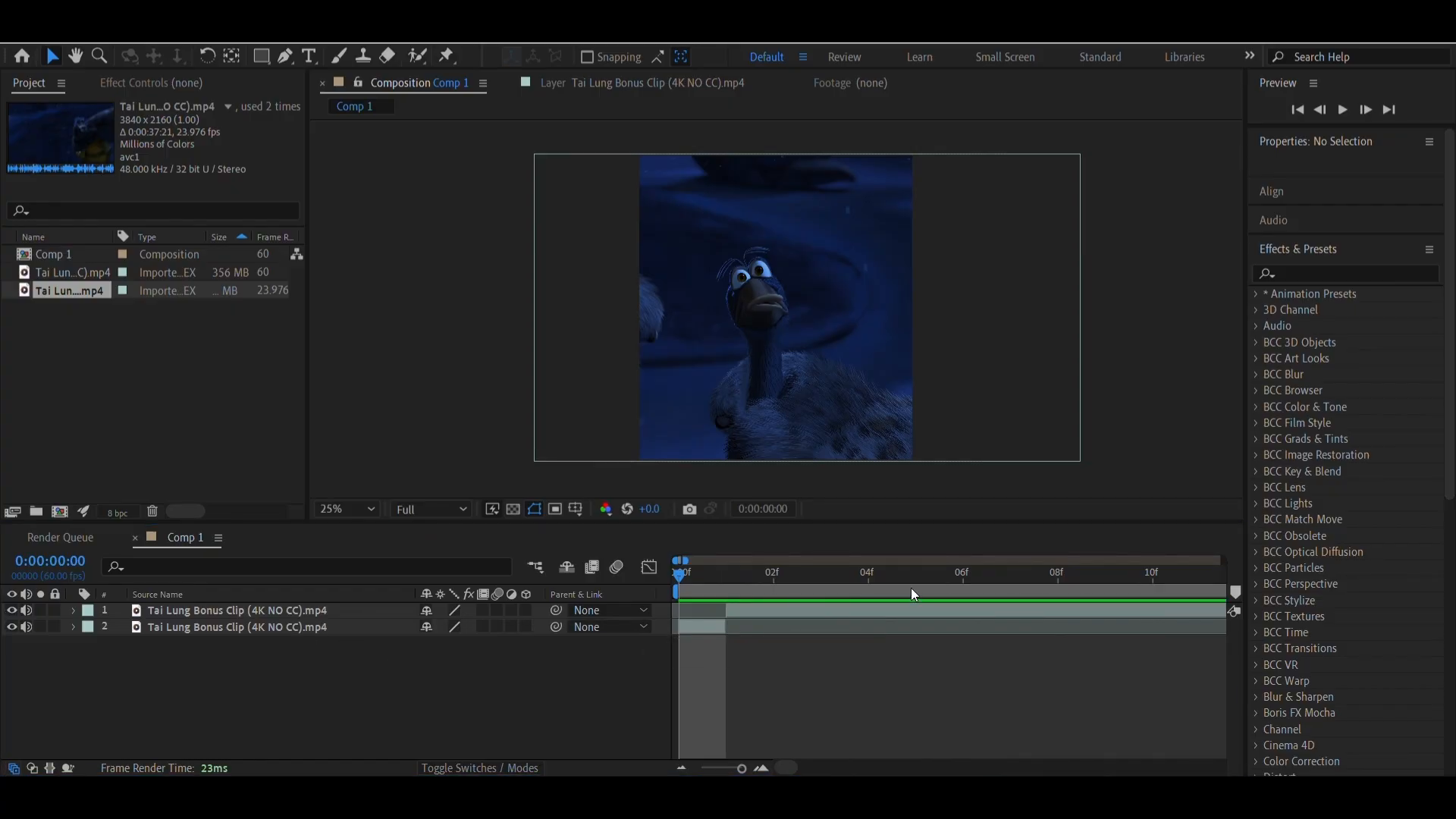
pyautogui.moveTo(848, 585); pyautogui.dragTo(1258, 616)
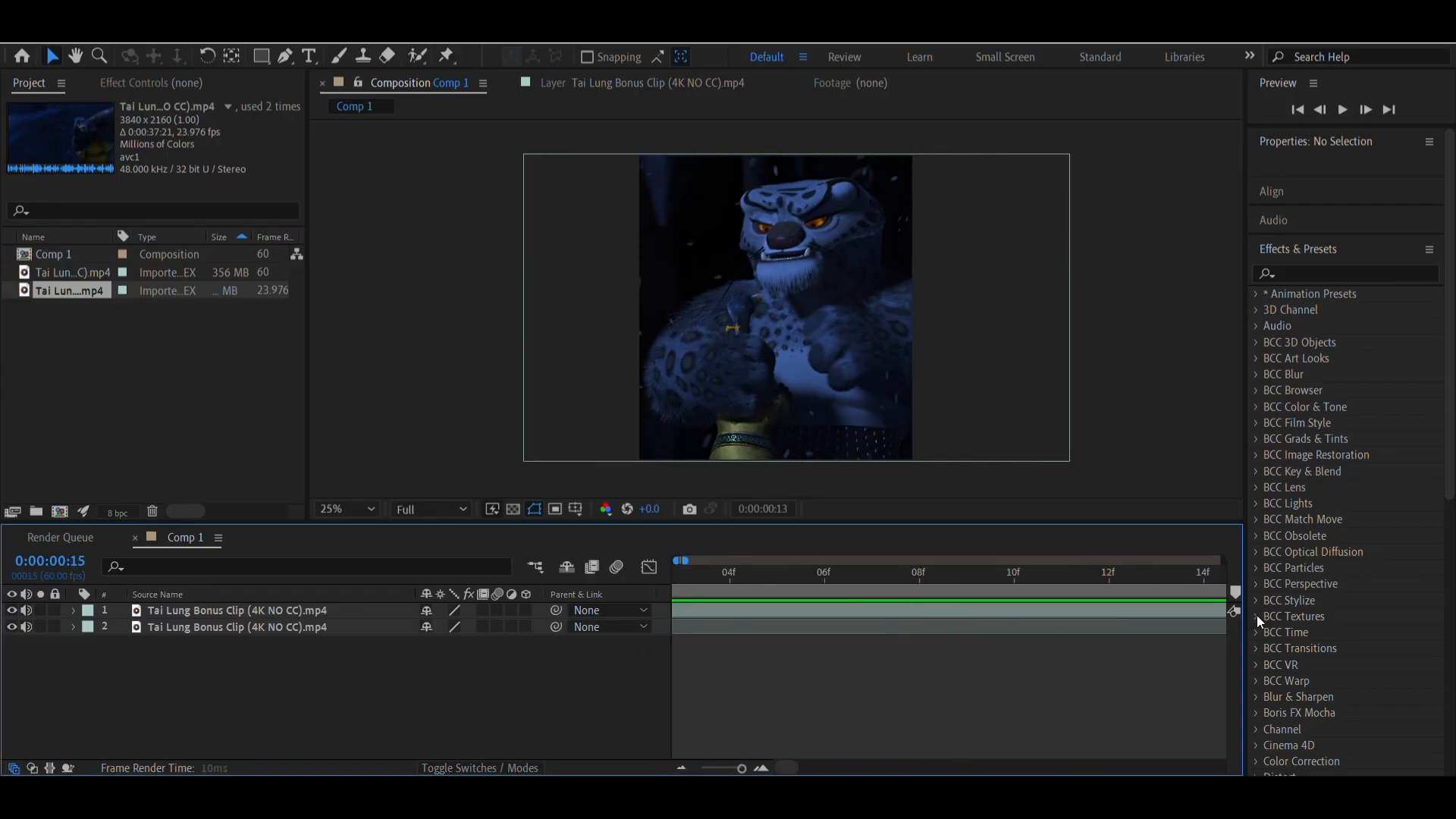
pyautogui.moveTo(1143, 619); pyautogui.dragTo(533, 725)
# Pre-compose both clip layers as Pre-comp 1, moving all attributes and adjusting the duration to the selected layers' time span
pyautogui.click(681, 768)
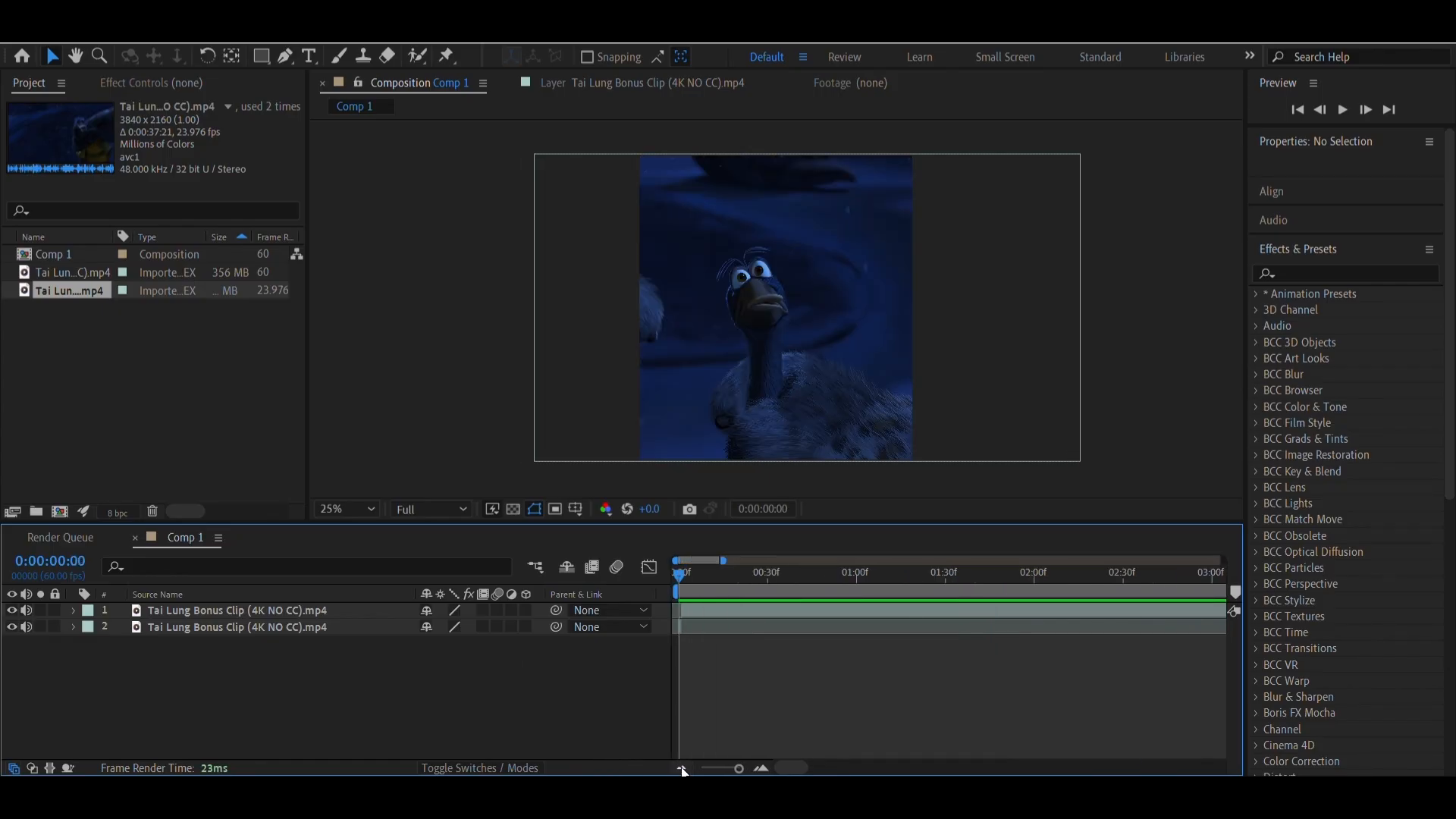
pyautogui.click(683, 770)
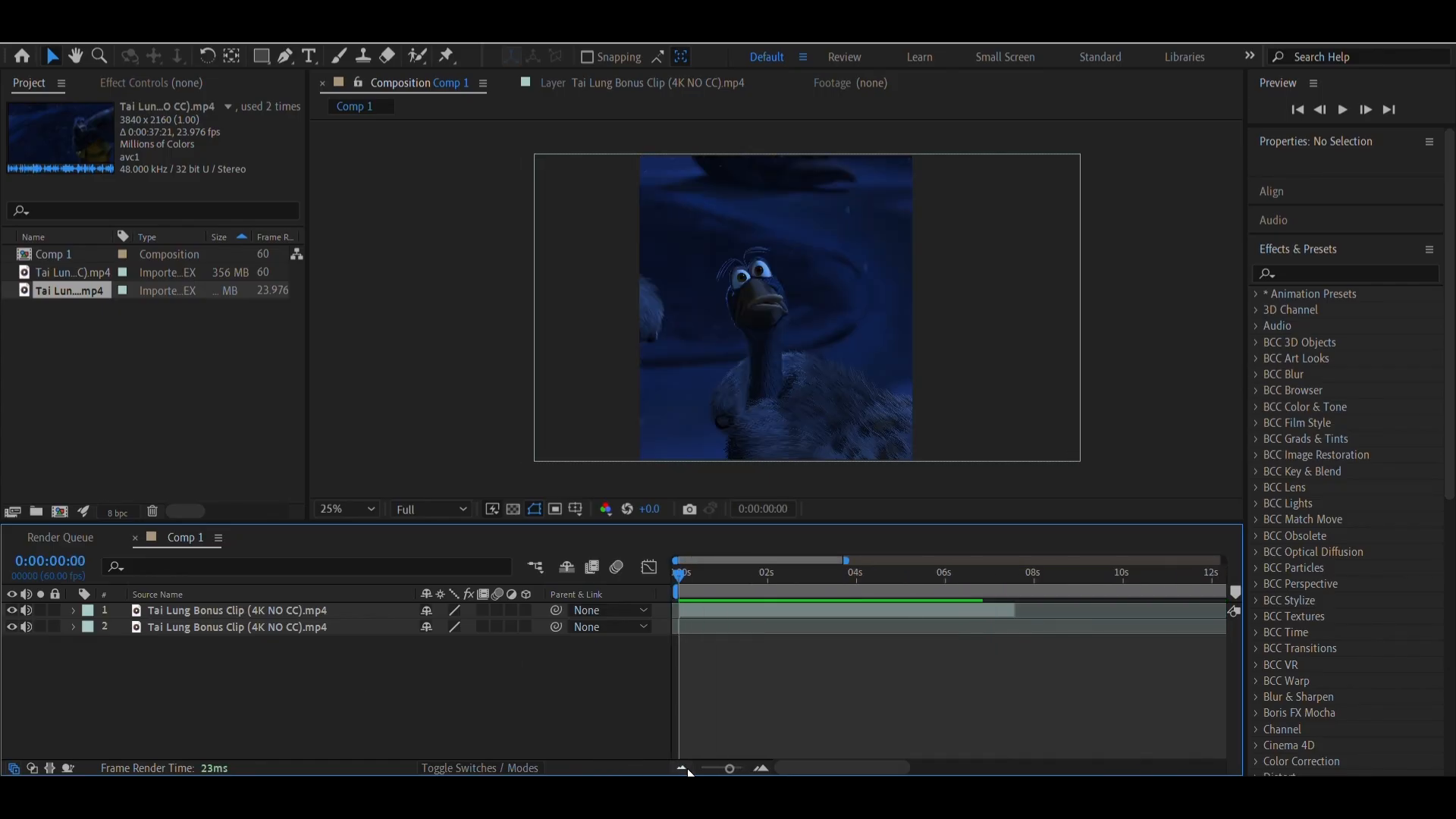
pyautogui.click(680, 626)
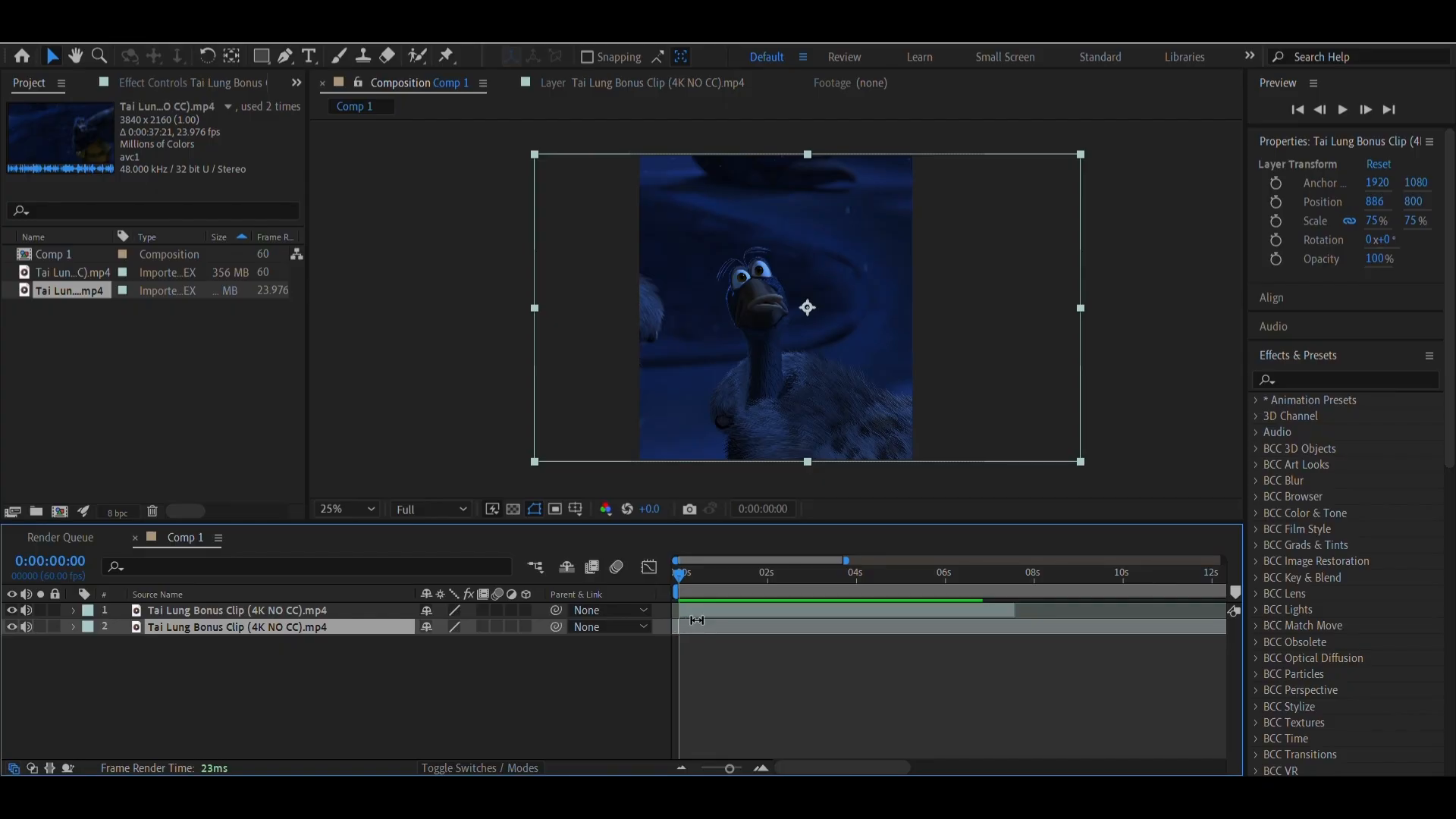
pyautogui.keyDown('shift'); pyautogui.click(704, 610); pyautogui.keyUp('shift')
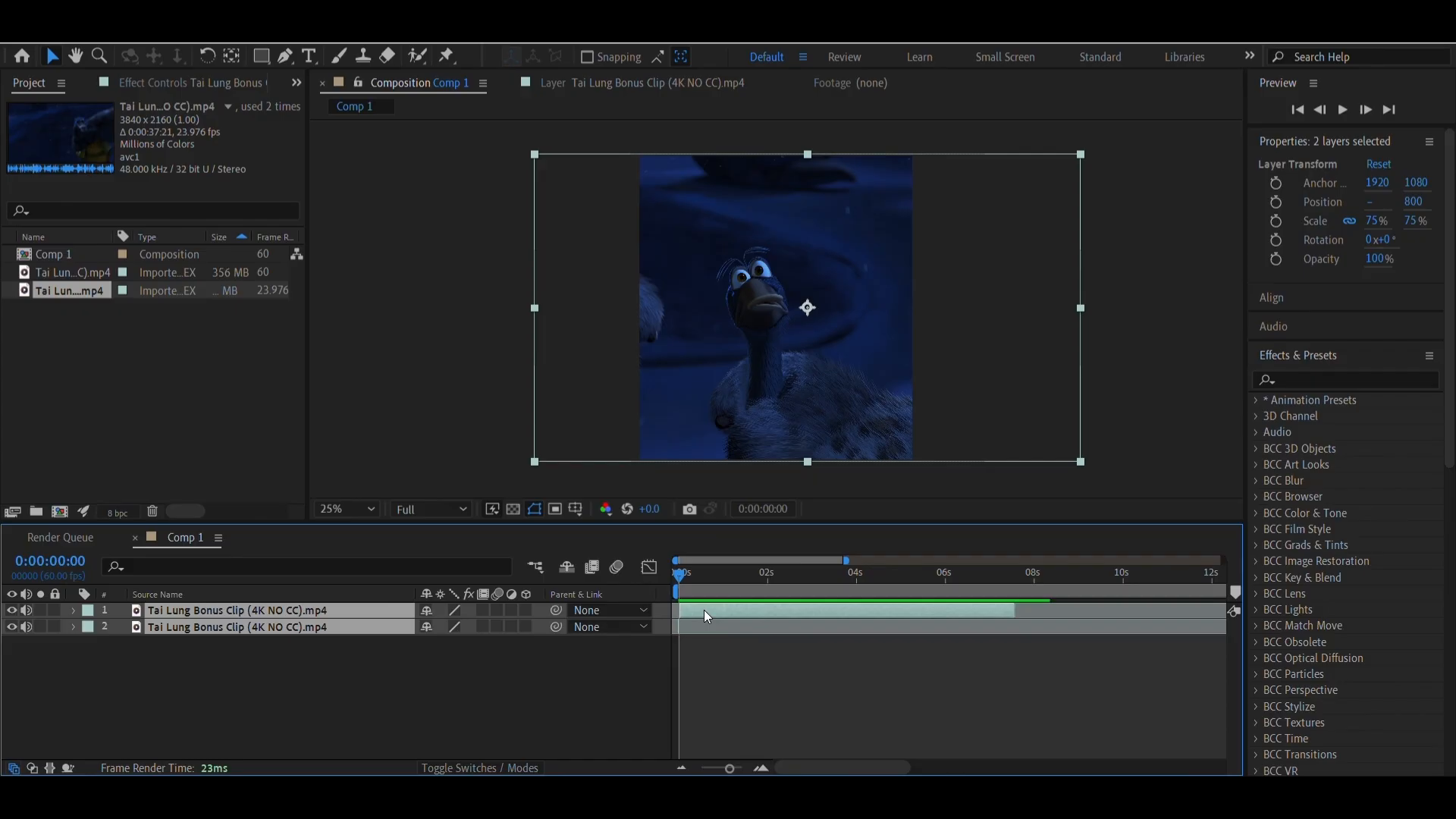
pyautogui.rightClick(704, 609)
pyautogui.click(767, 491)
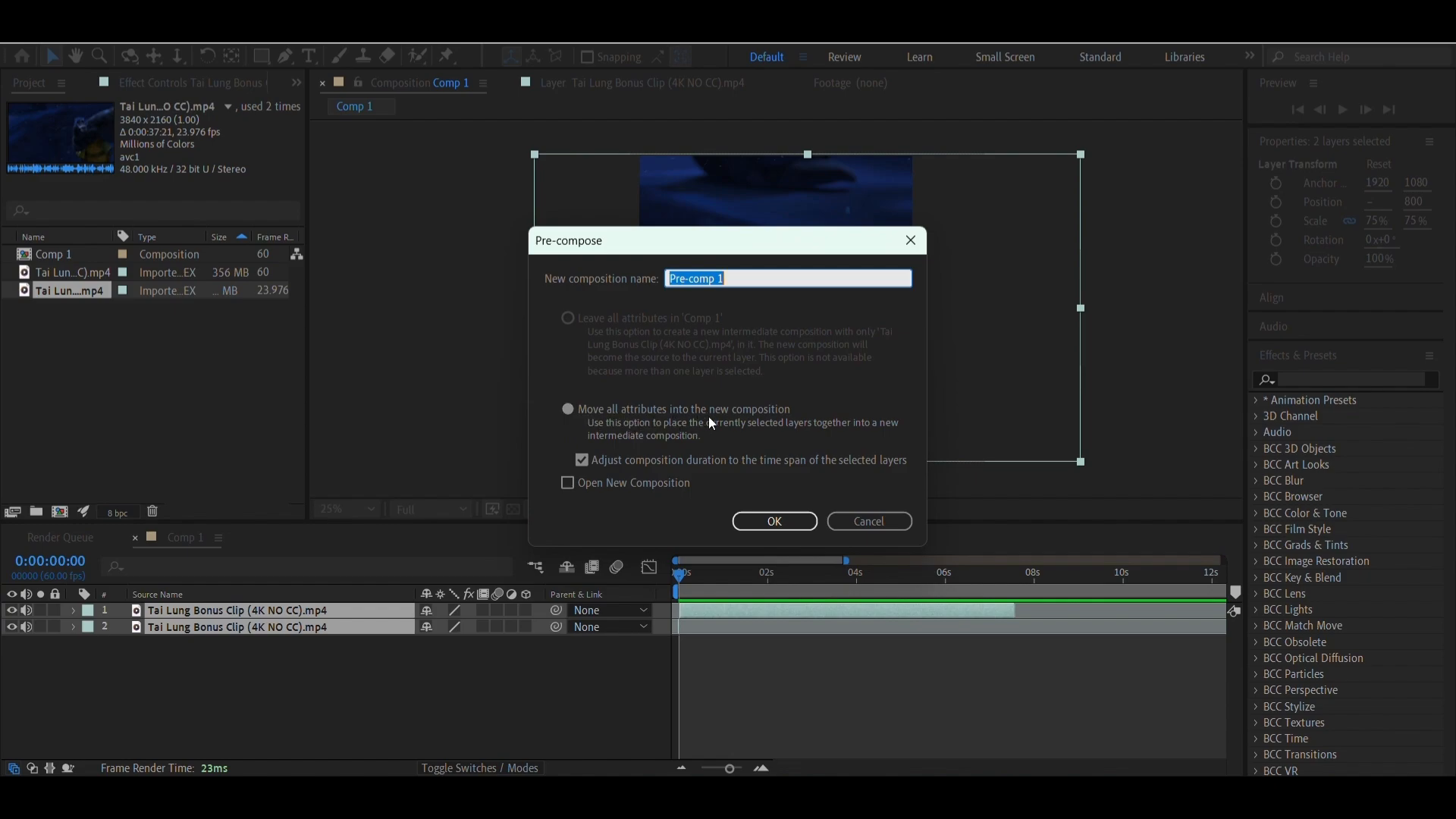
pyautogui.click(744, 521)
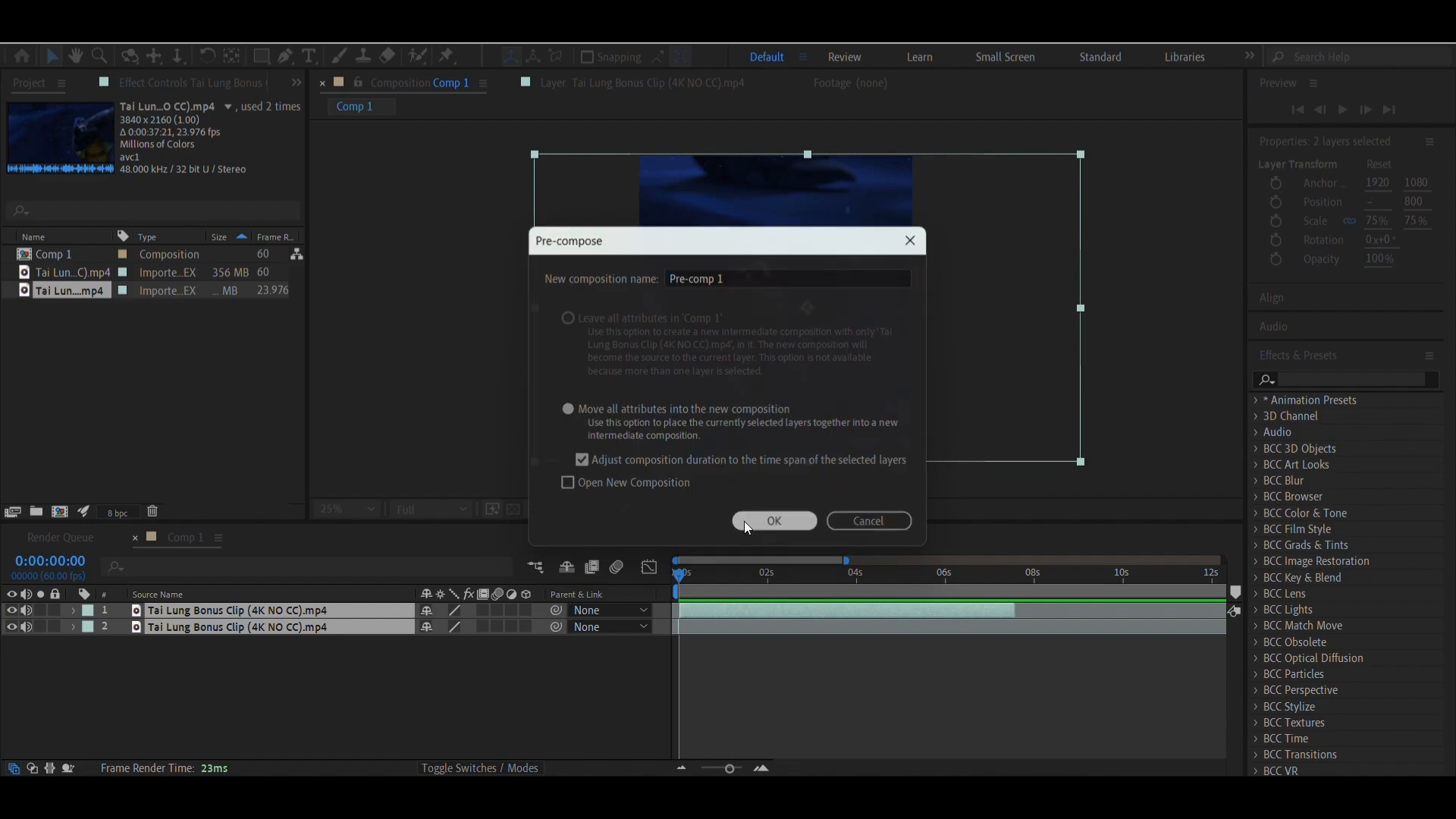
pyautogui.moveTo(707, 590); pyautogui.dragTo(550, 611)
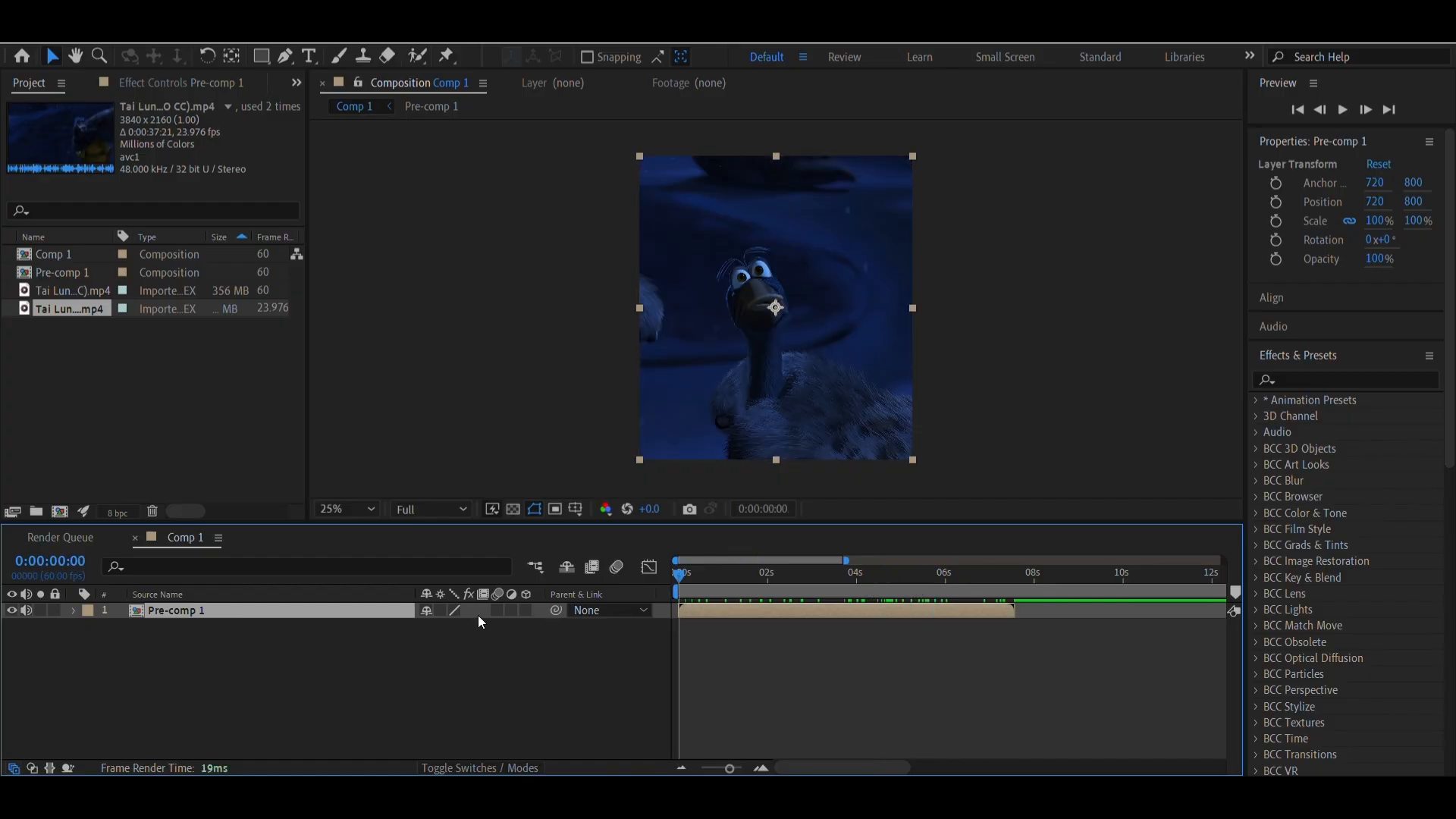
# Open Pre-comp 1 and enable frame blending and motion blur on both clip layers
pyautogui.doubleClick(715, 608)
pyautogui.click(709, 612)
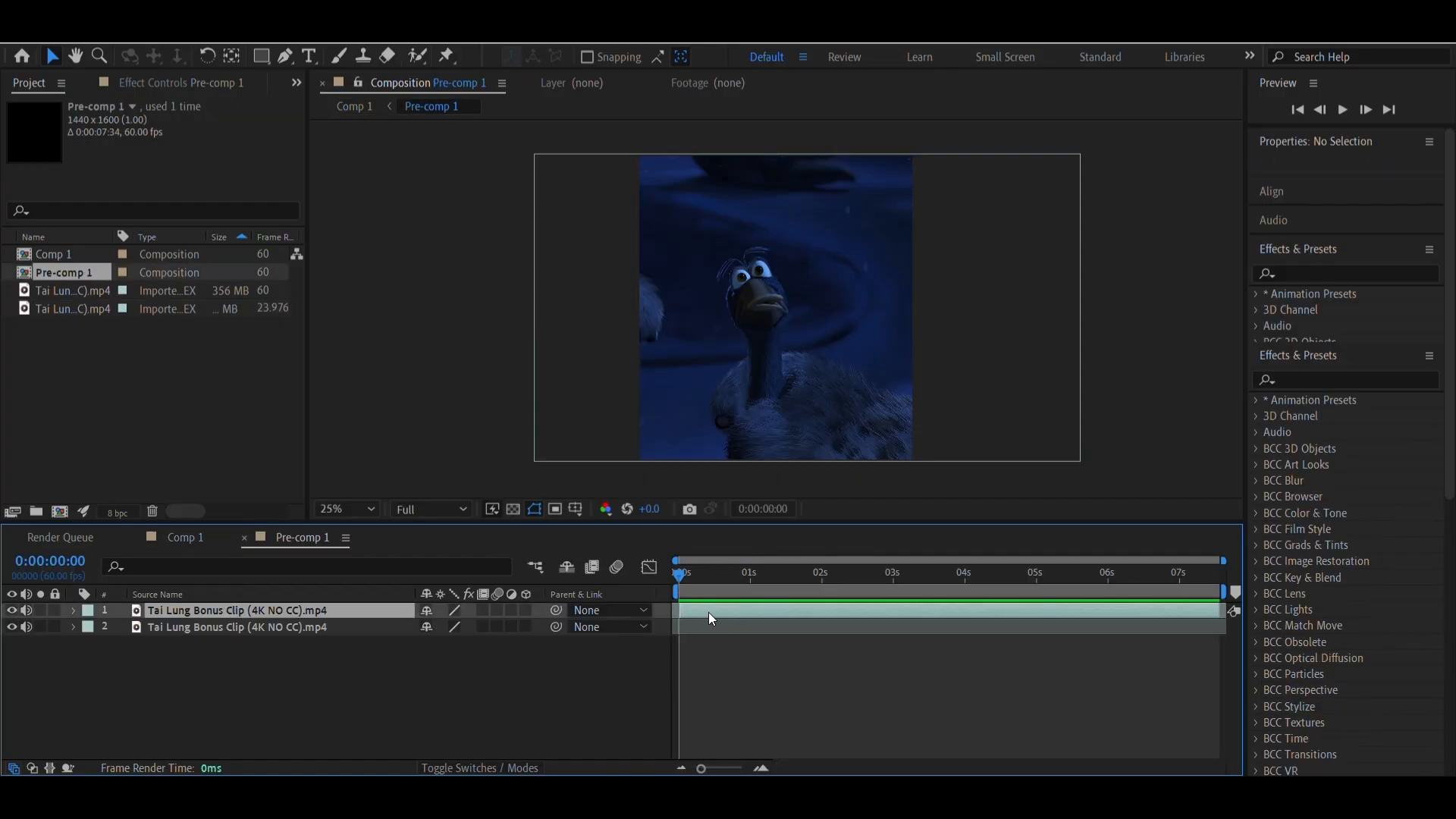
pyautogui.click(481, 612)
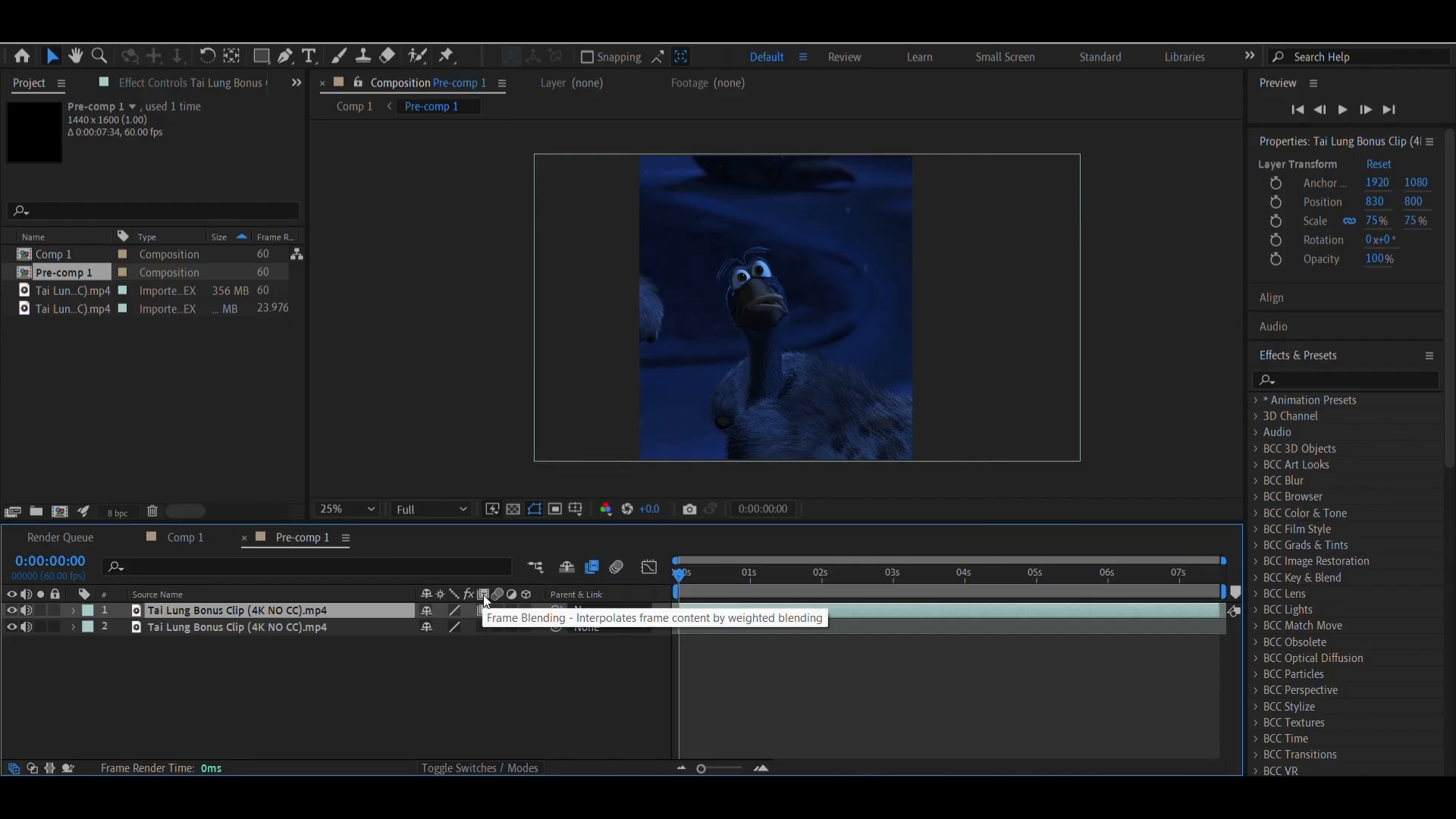
pyautogui.click(483, 626)
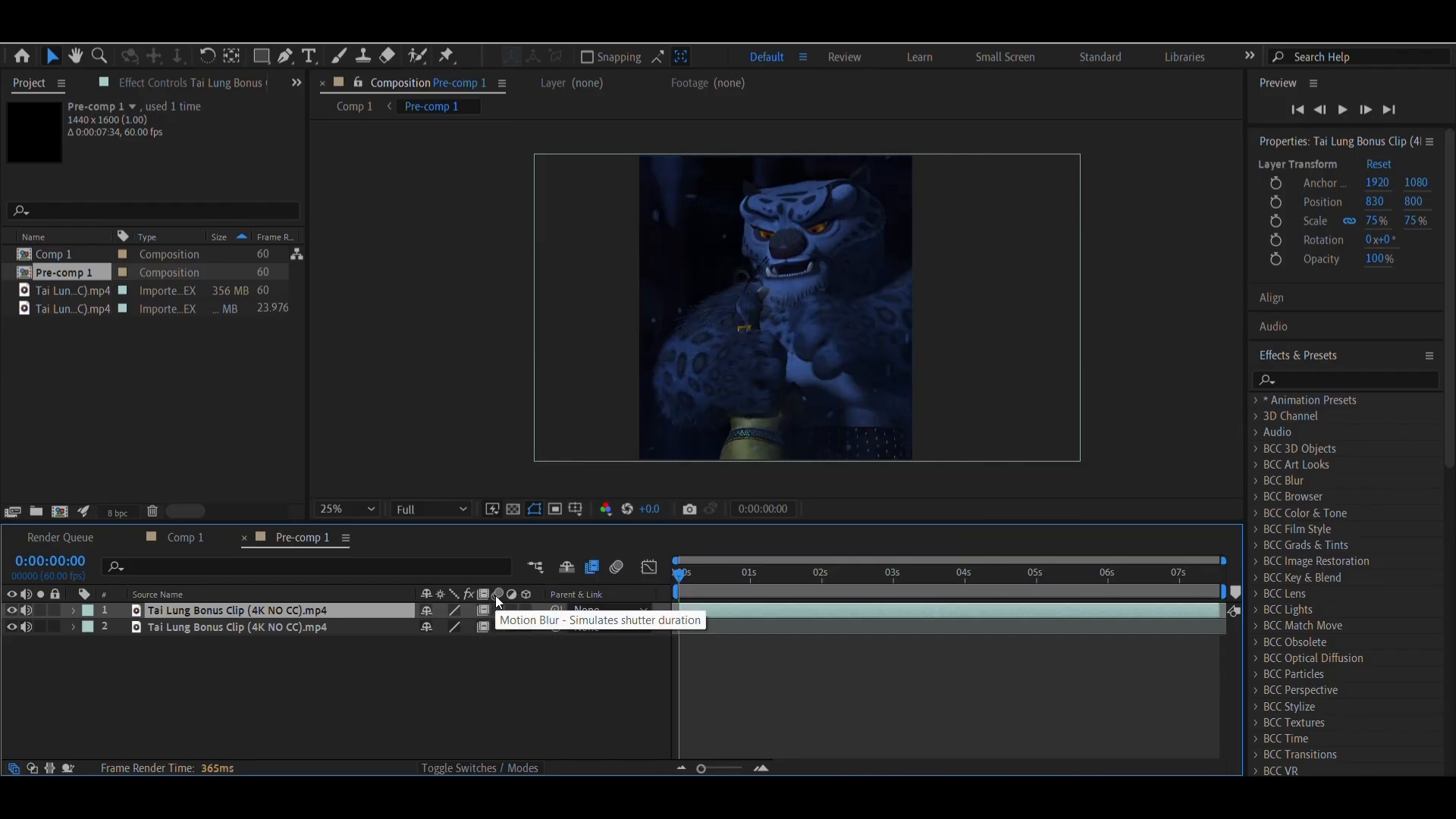
pyautogui.click(498, 610)
pyautogui.click(499, 626)
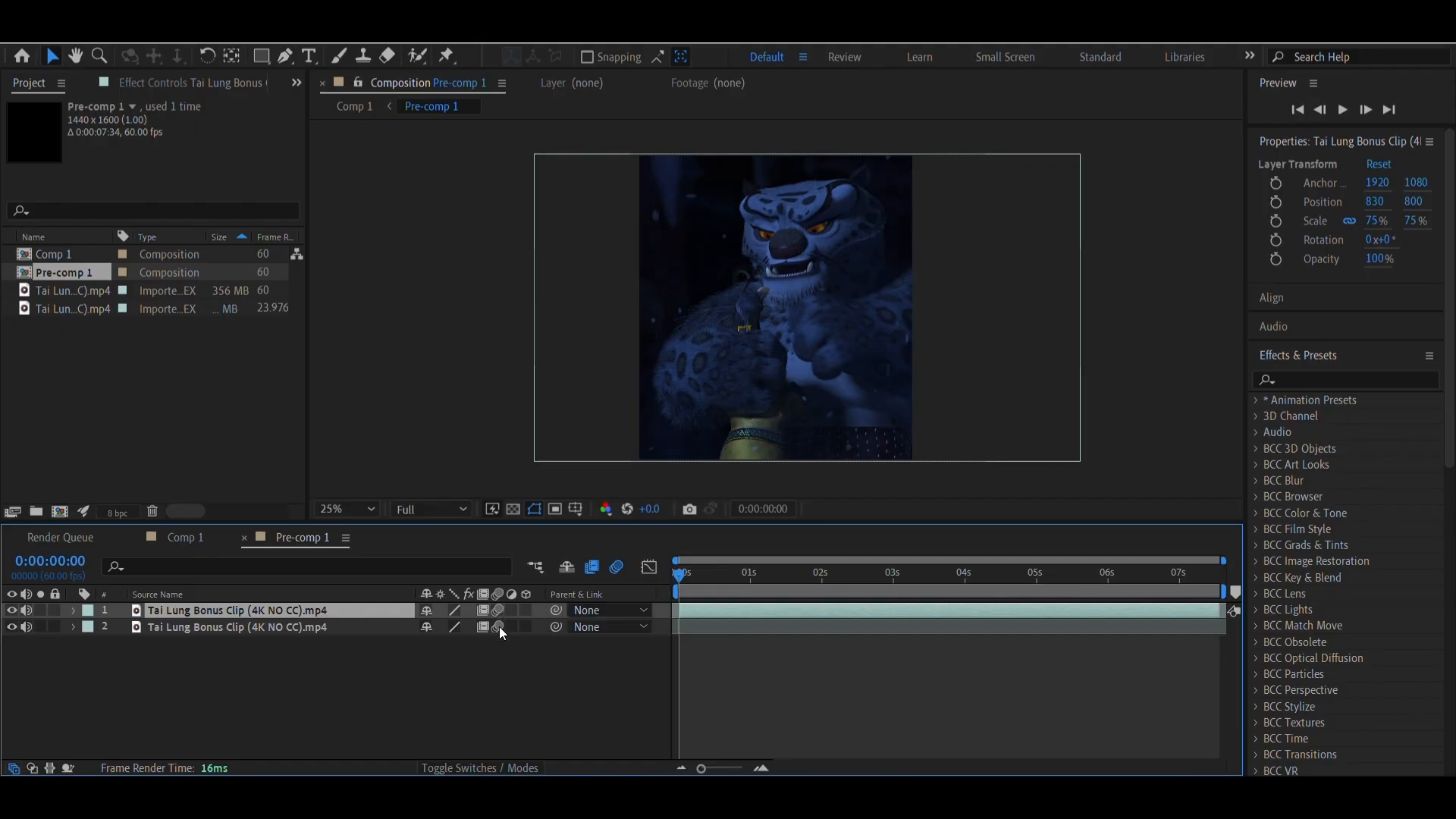
# Return to Comp 1 and scrub through Pre-comp 1 to 0:00:01:22 to check the blended footage
pyautogui.click(184, 540)
pyautogui.click(703, 580)
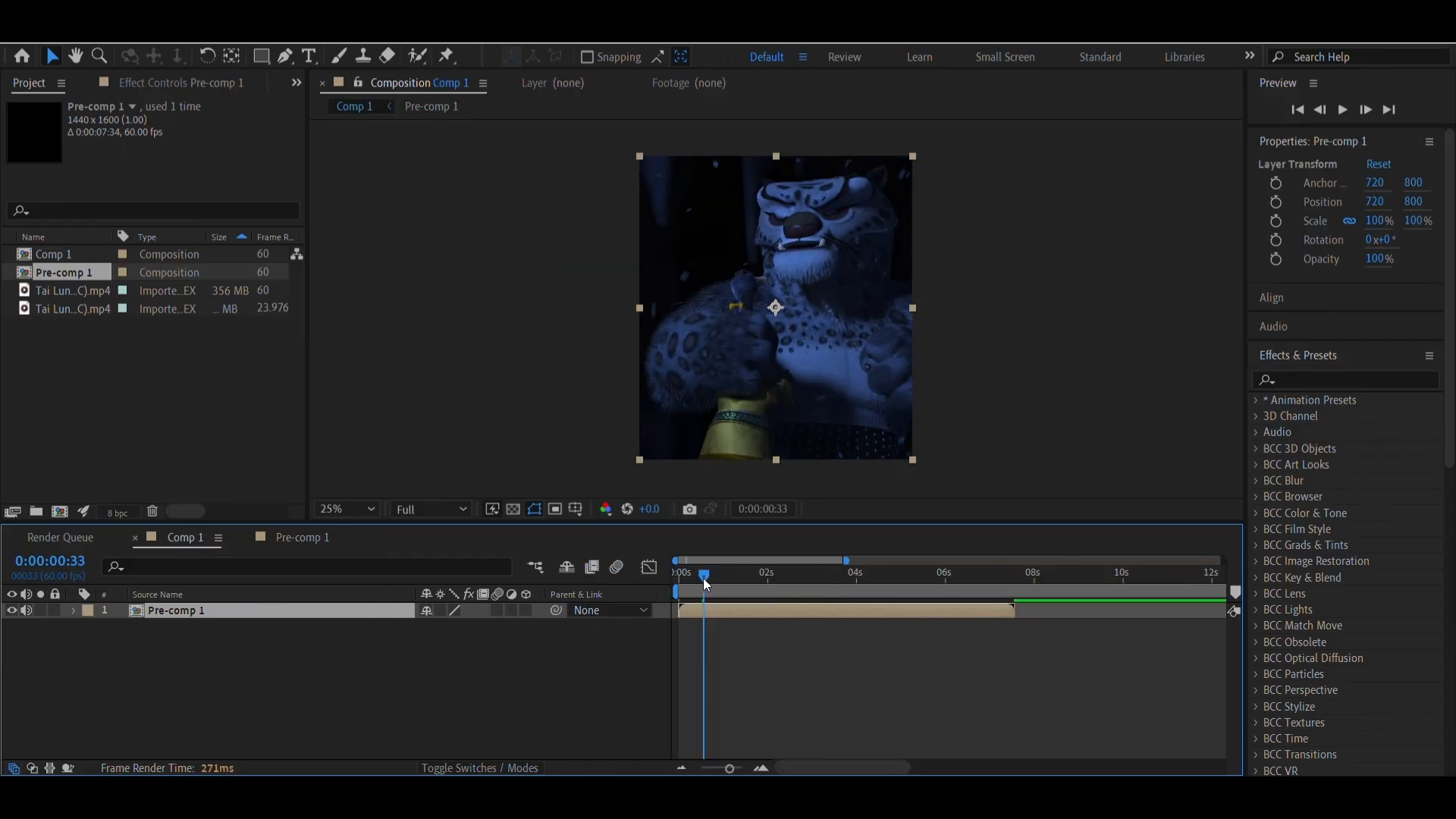
pyautogui.moveTo(703, 580); pyautogui.dragTo(740, 594)
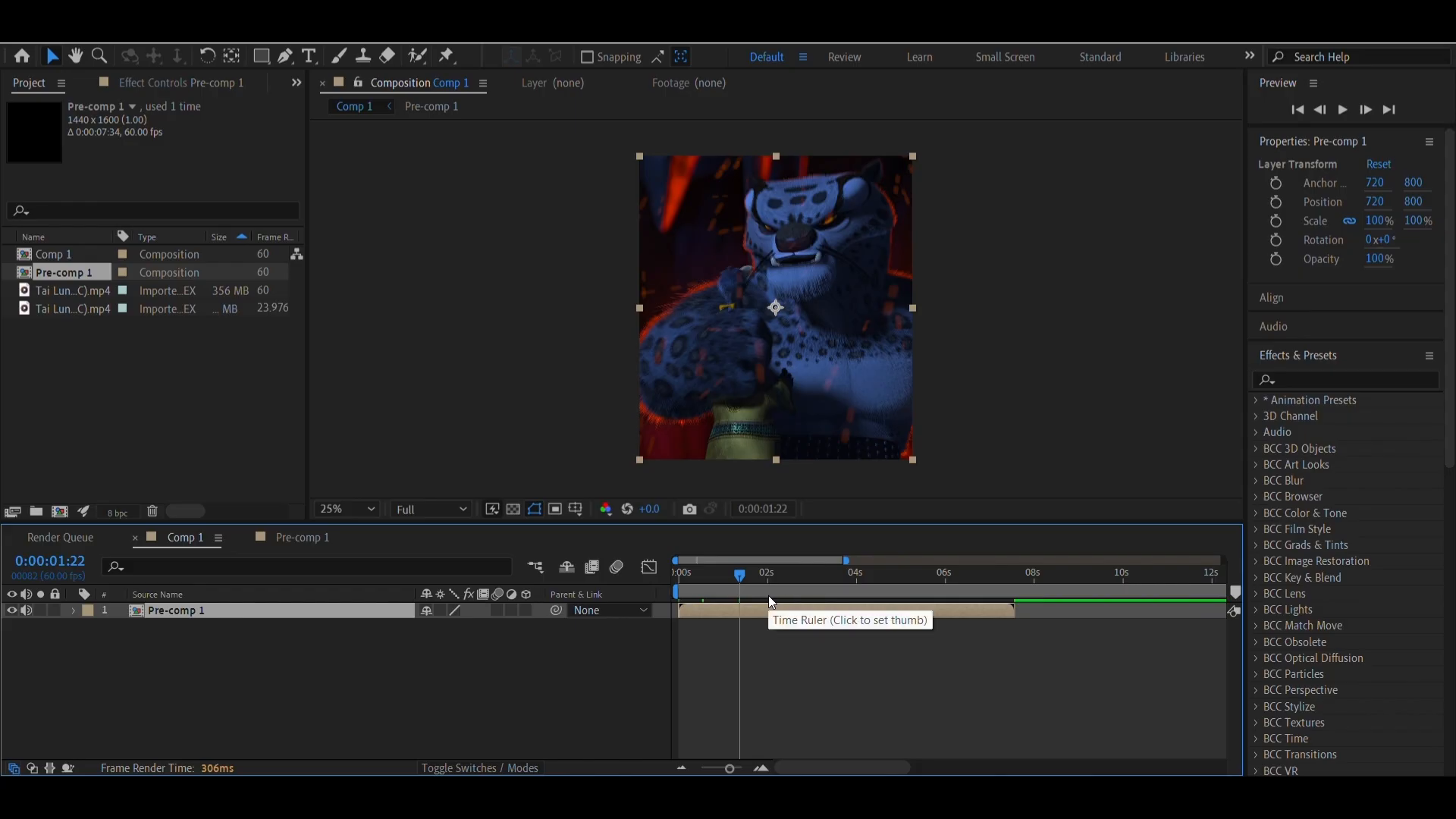
# Scrub through Comp 1 up to 0:00:06:00 to check the blended footage across both clips
pyautogui.moveTo(769, 596); pyautogui.dragTo(861, 593)
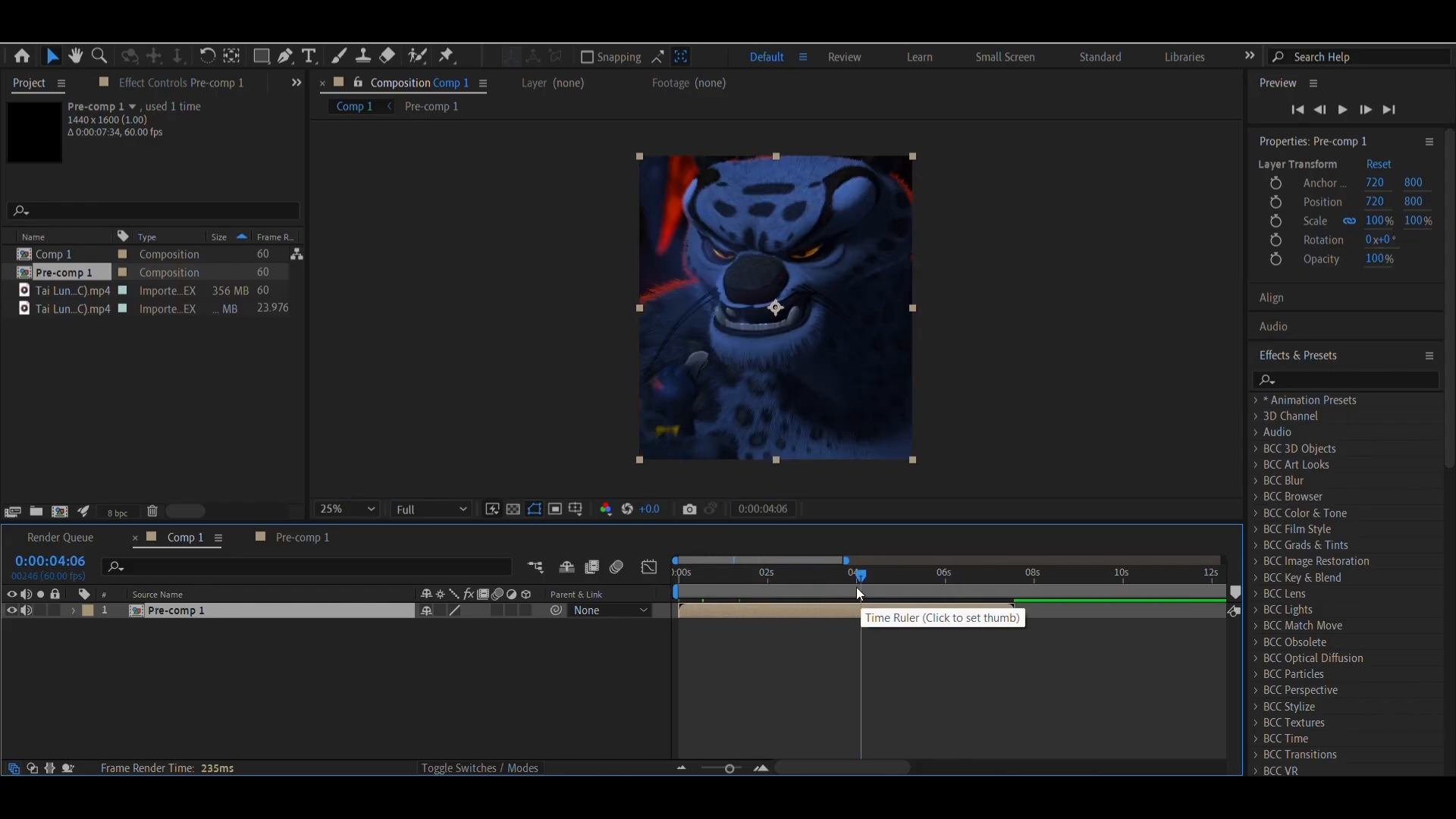
pyautogui.click(771, 592)
pyautogui.moveTo(804, 594); pyautogui.dragTo(946, 593)
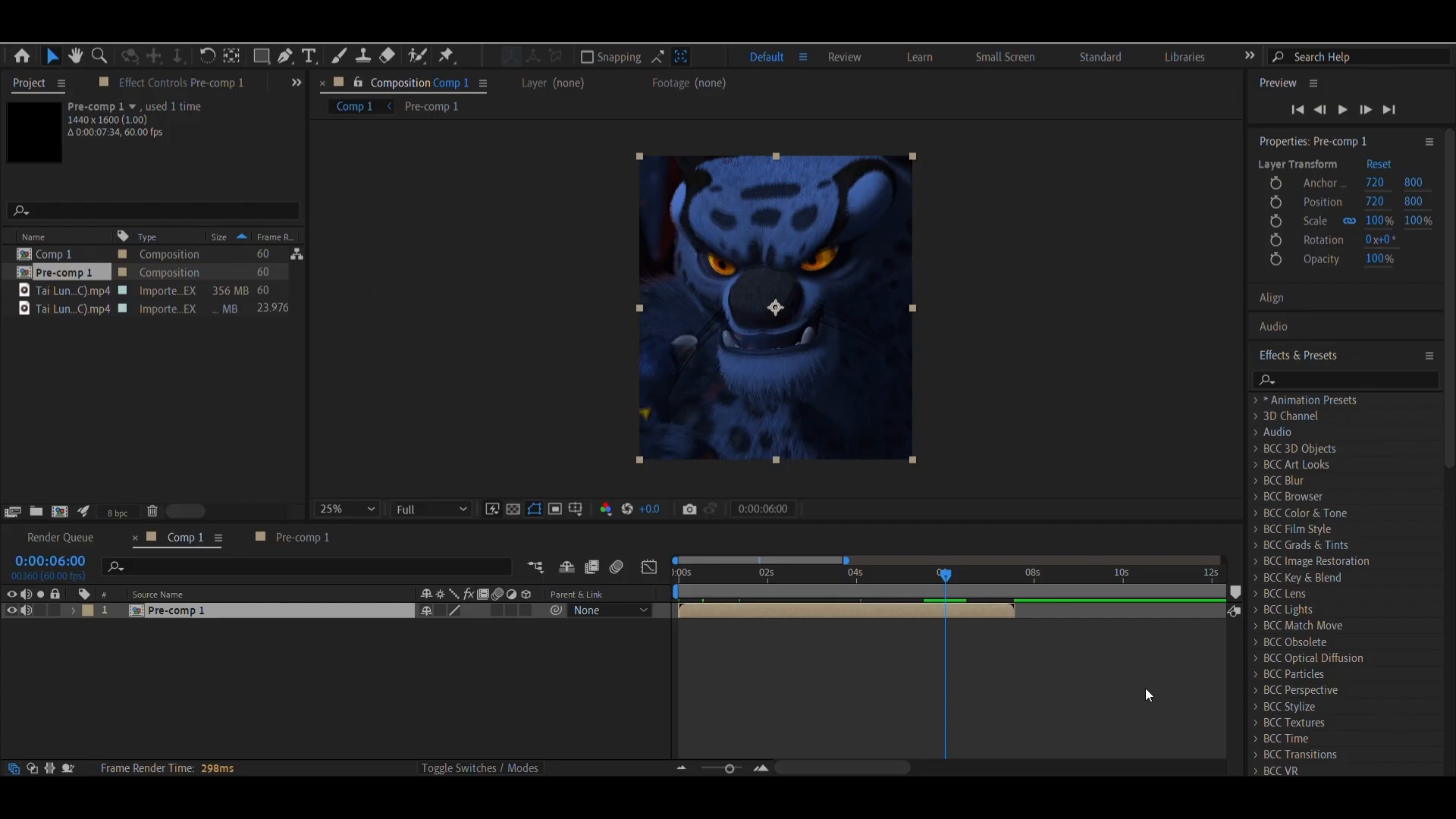
# Shorten Comp 1's duration to 0:00:07:34, matching the end of Pre-comp 1, and scrub back to 0:00:07:29 to check the ending
pyautogui.moveTo(989, 577); pyautogui.dragTo(1016, 594)
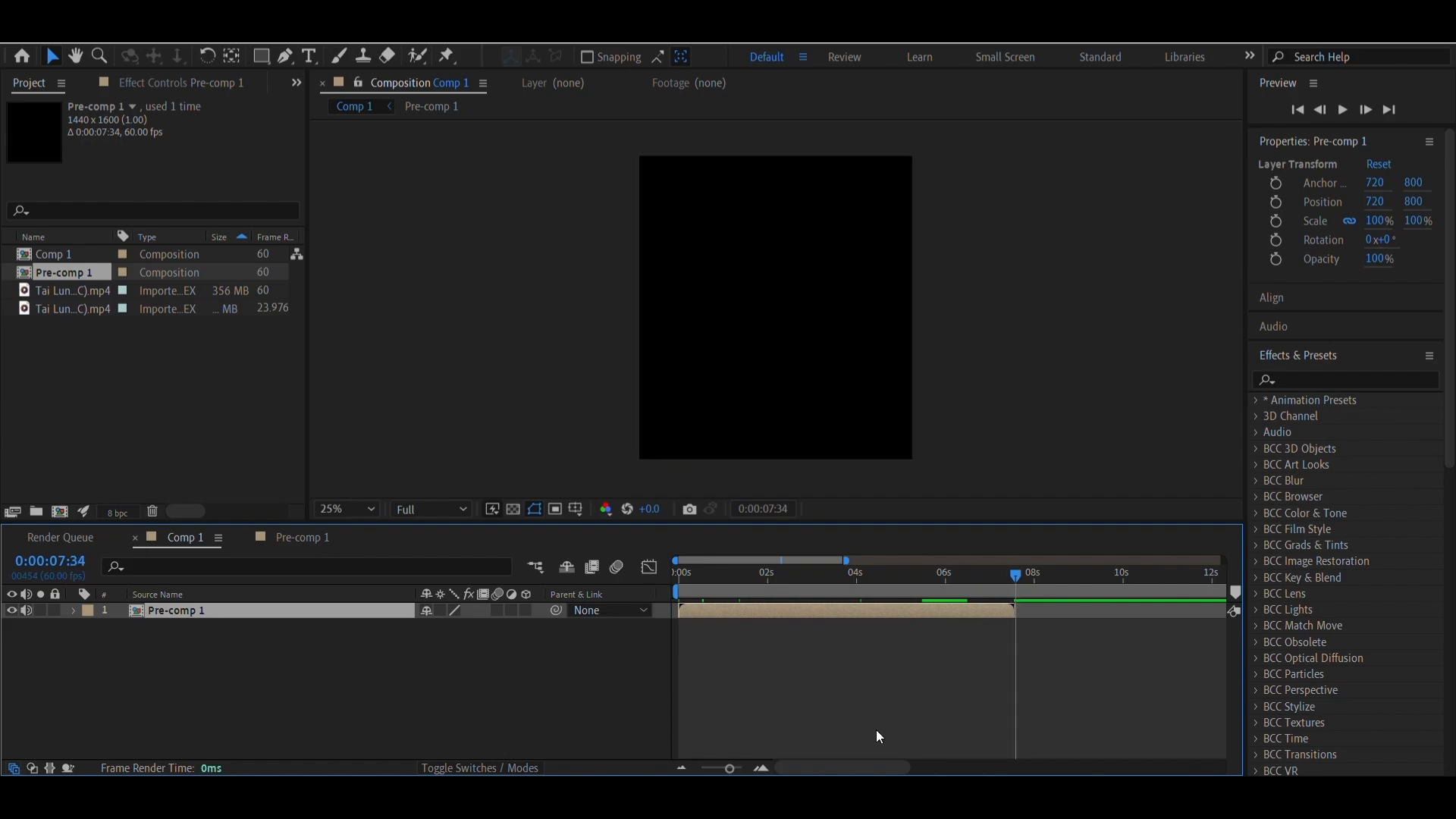
pyautogui.click(760, 769)
pyautogui.click(760, 769)
pyautogui.click(760, 769)
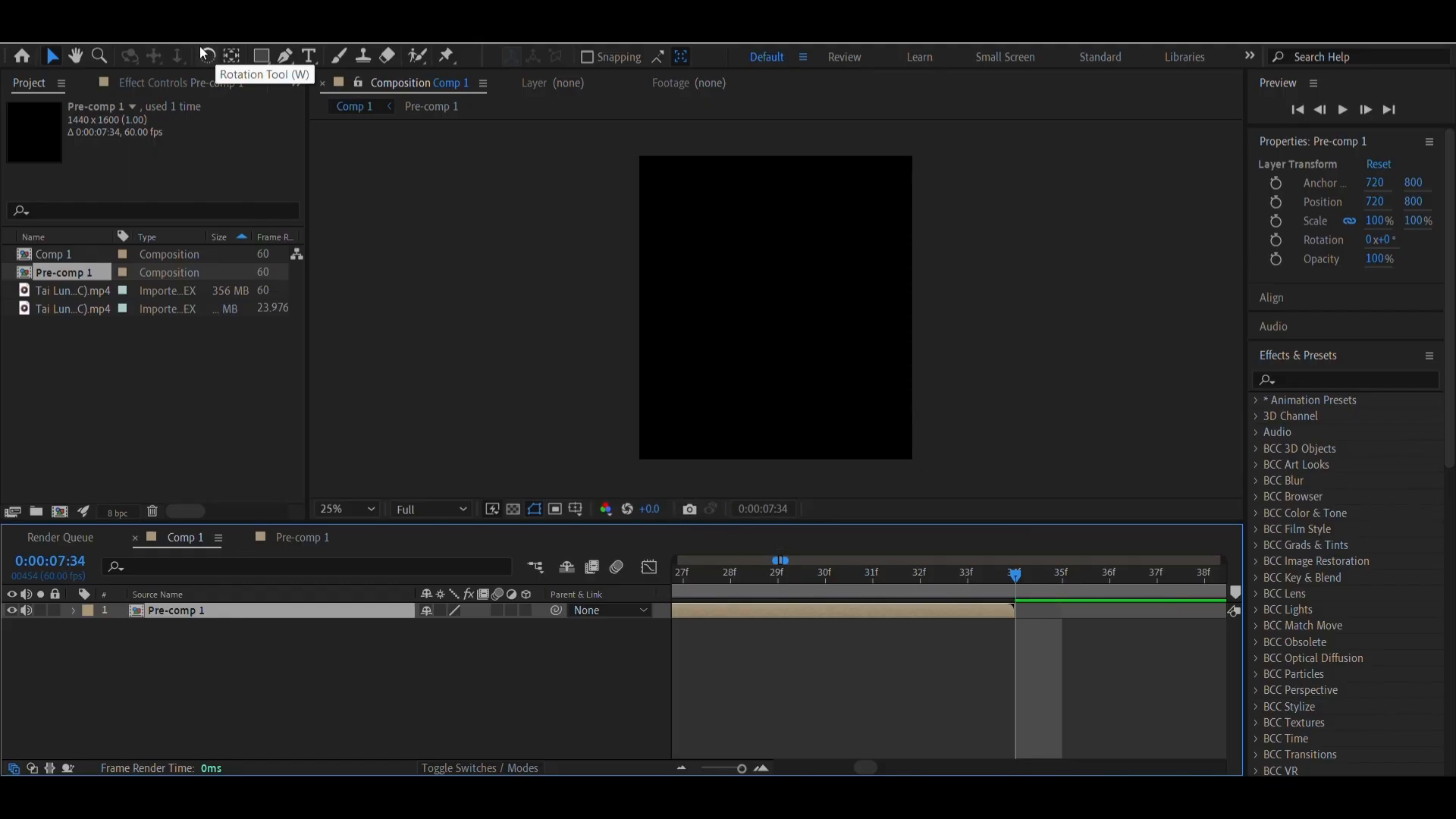
pyautogui.click(106, 31)
pyautogui.click(150, 86)
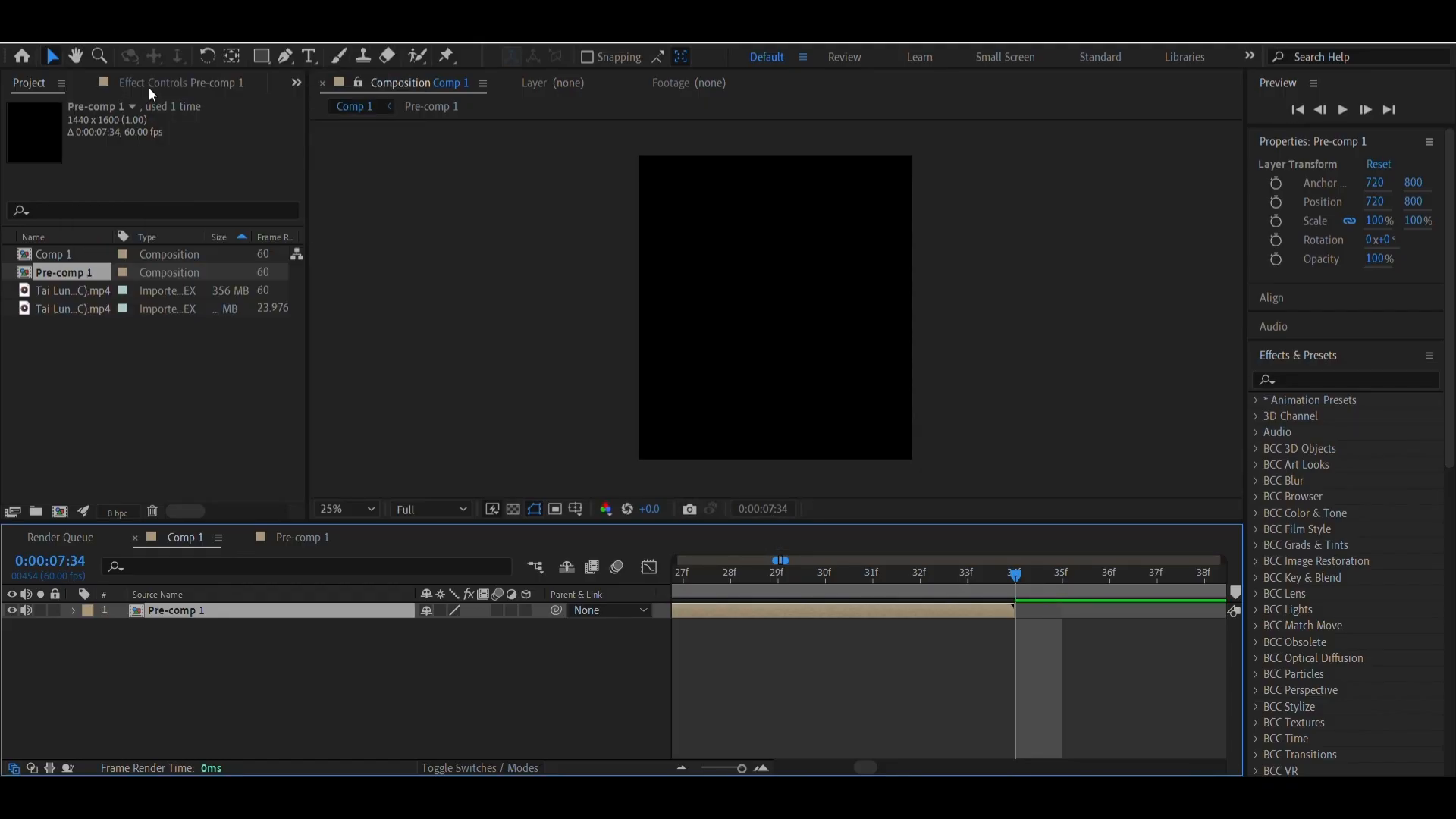
pyautogui.click(701, 510)
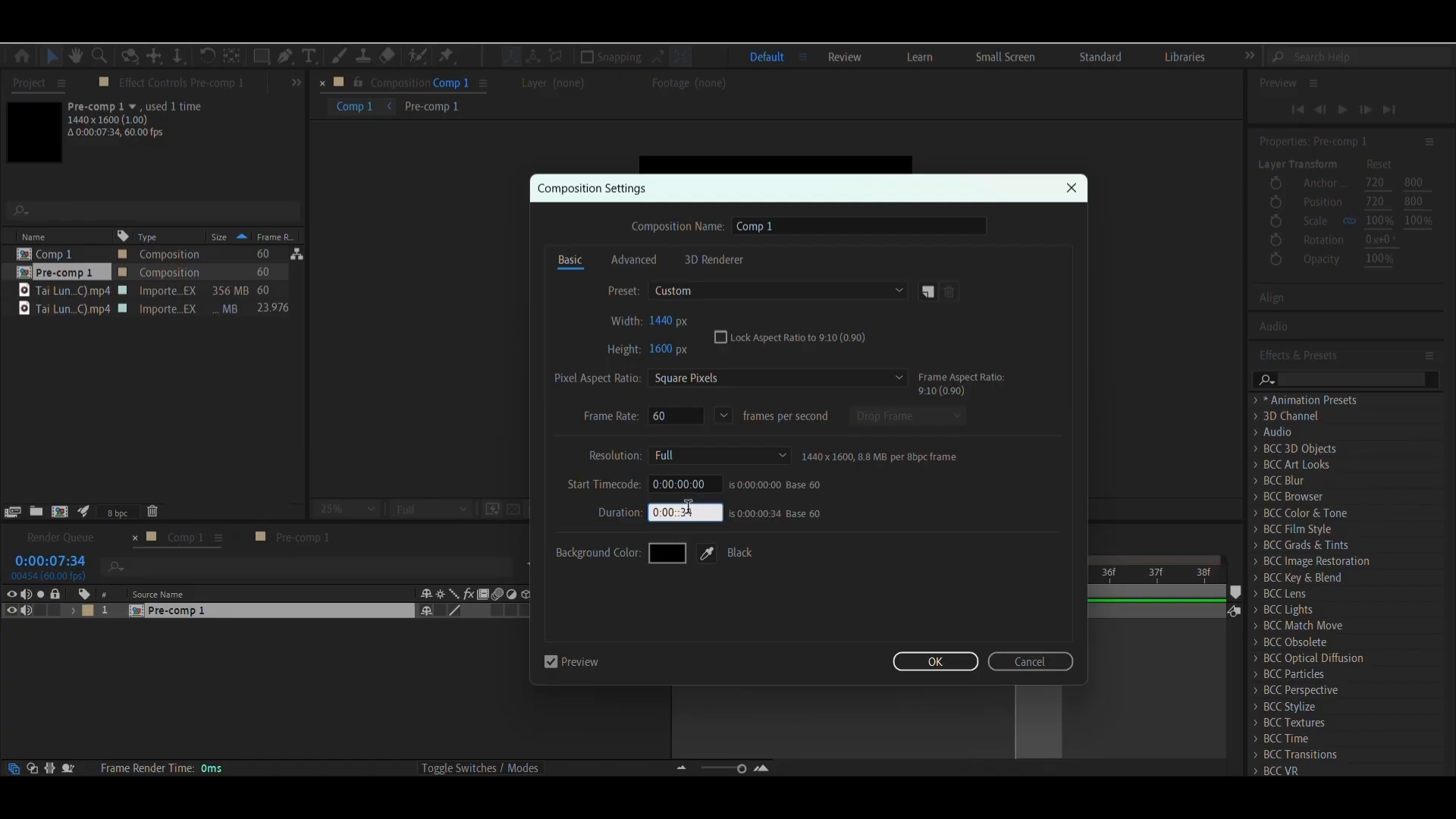
pyautogui.write('07')
pyautogui.press('Return')
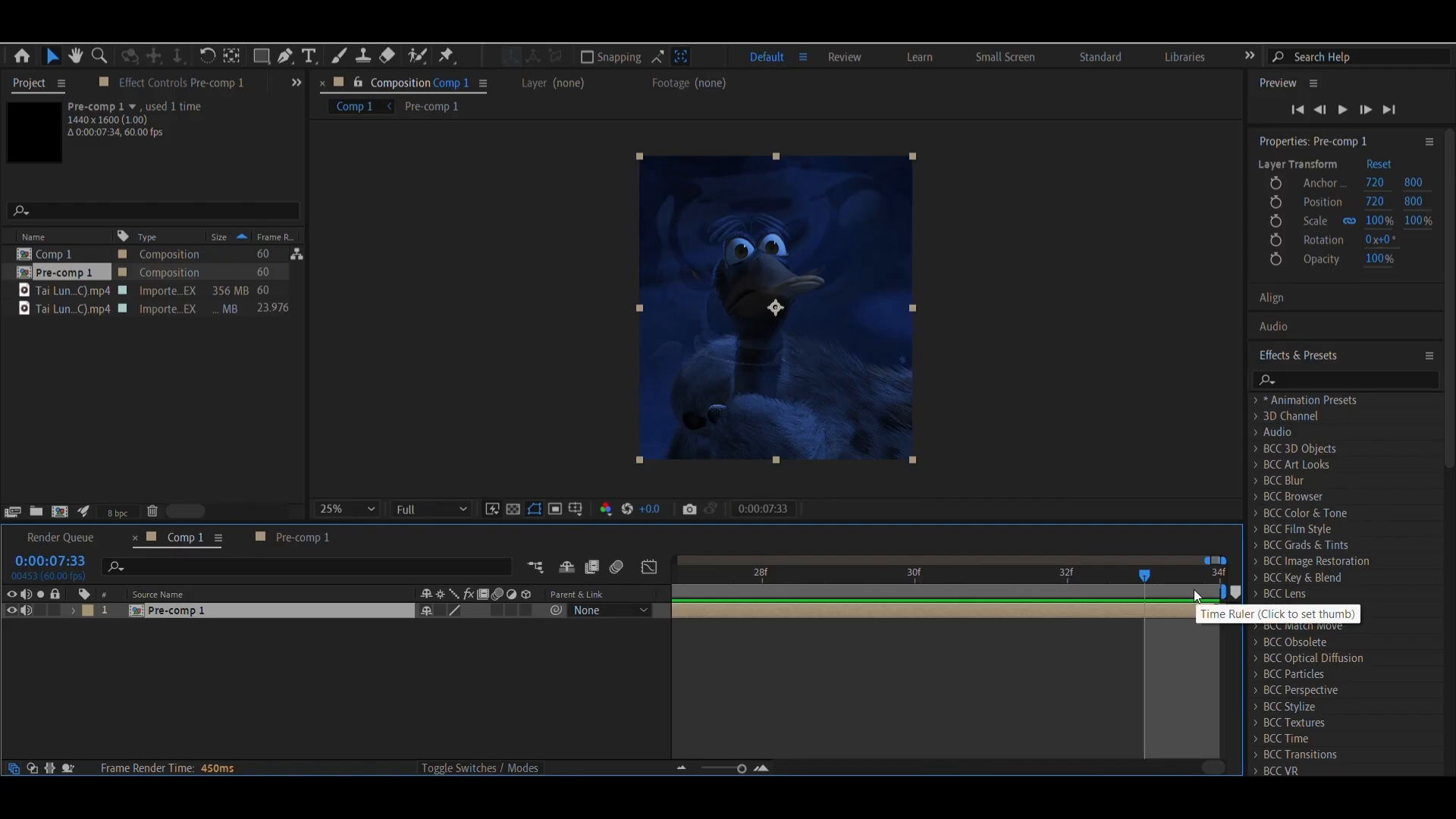
pyautogui.moveTo(955, 573); pyautogui.dragTo(831, 576)
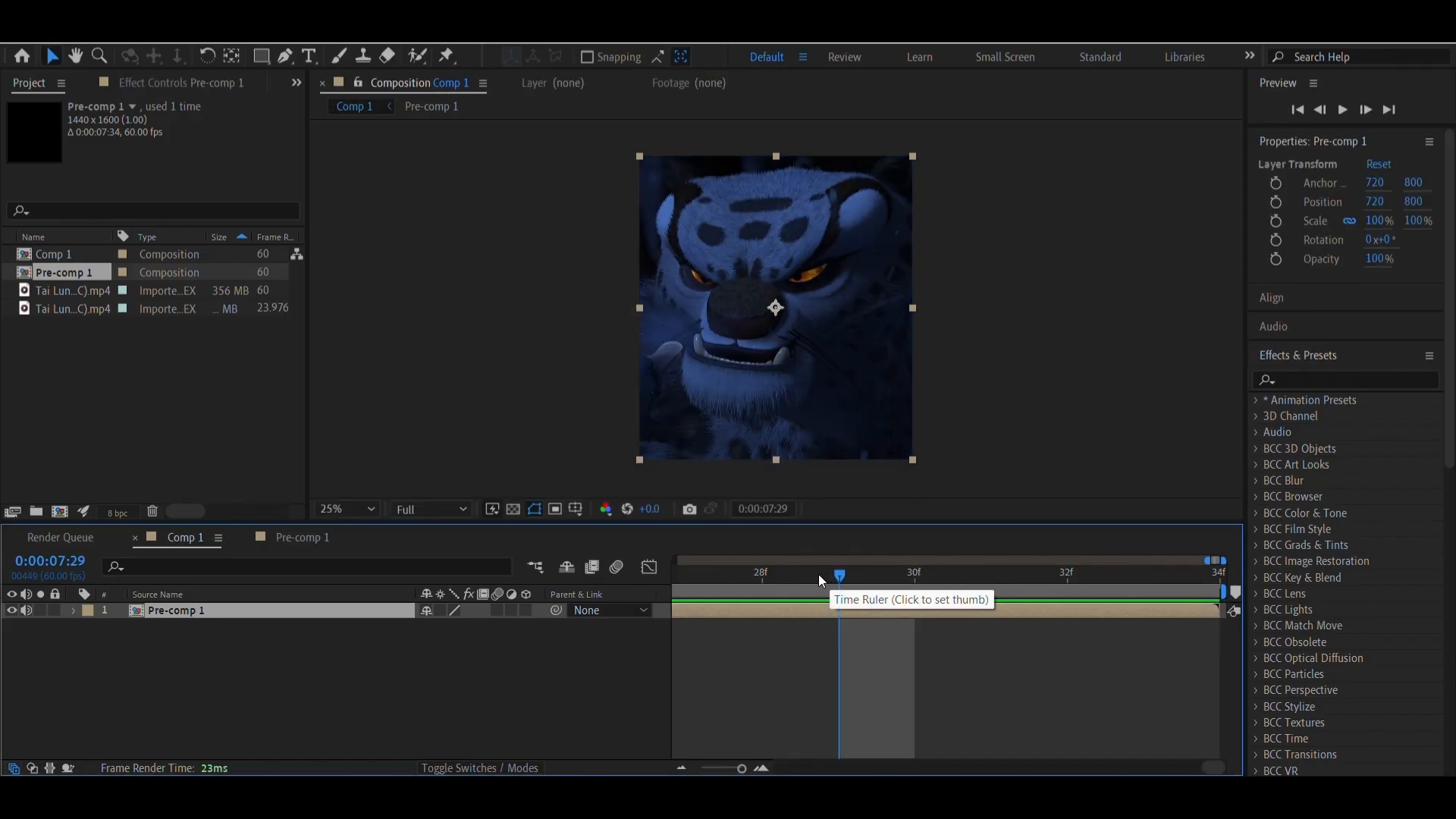
# Add Comp 1 to the render queue and review its H.264 output module settings without changing them
pyautogui.hotkey('alt', 'f')
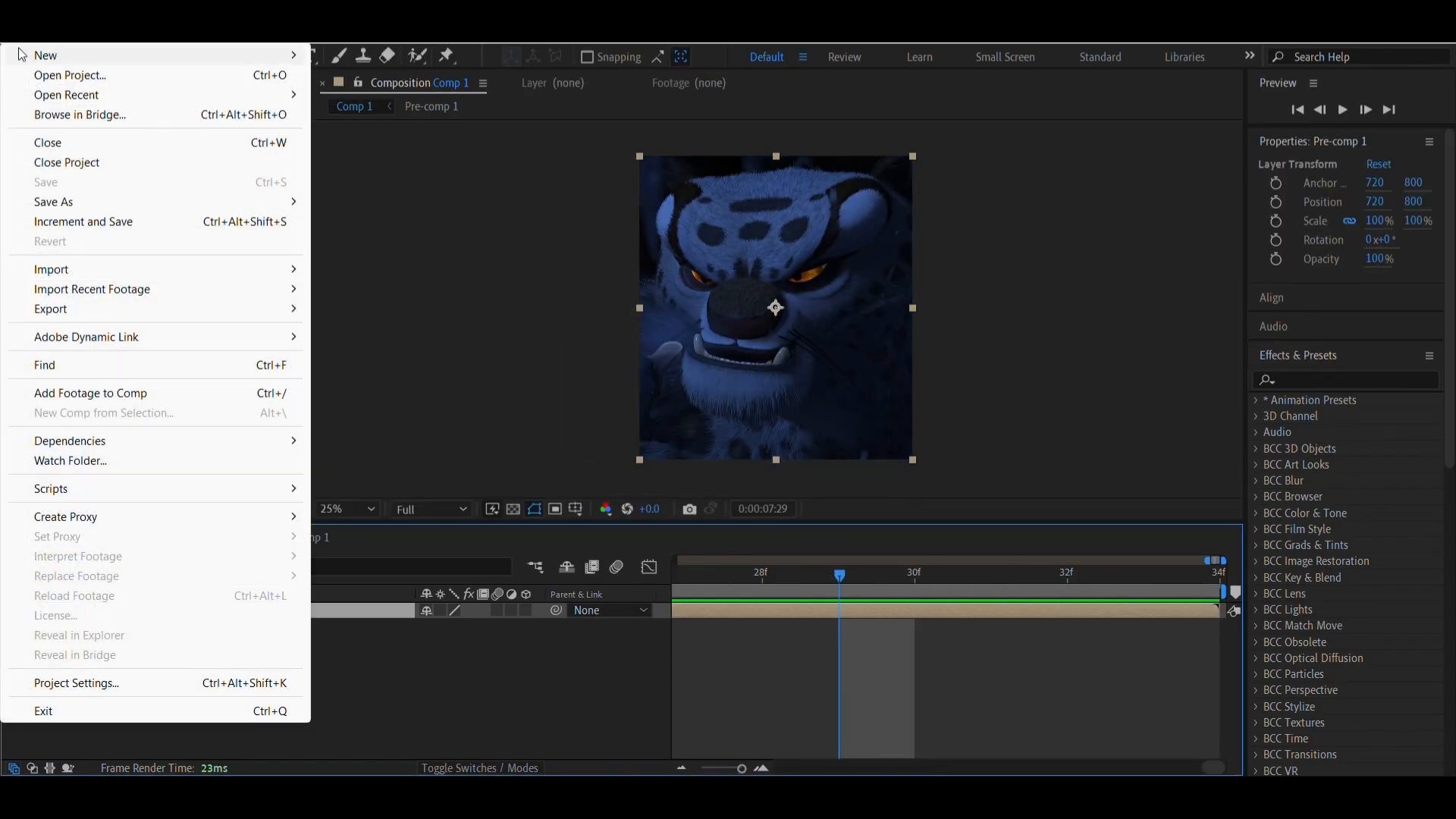
pyautogui.moveTo(24, 311)
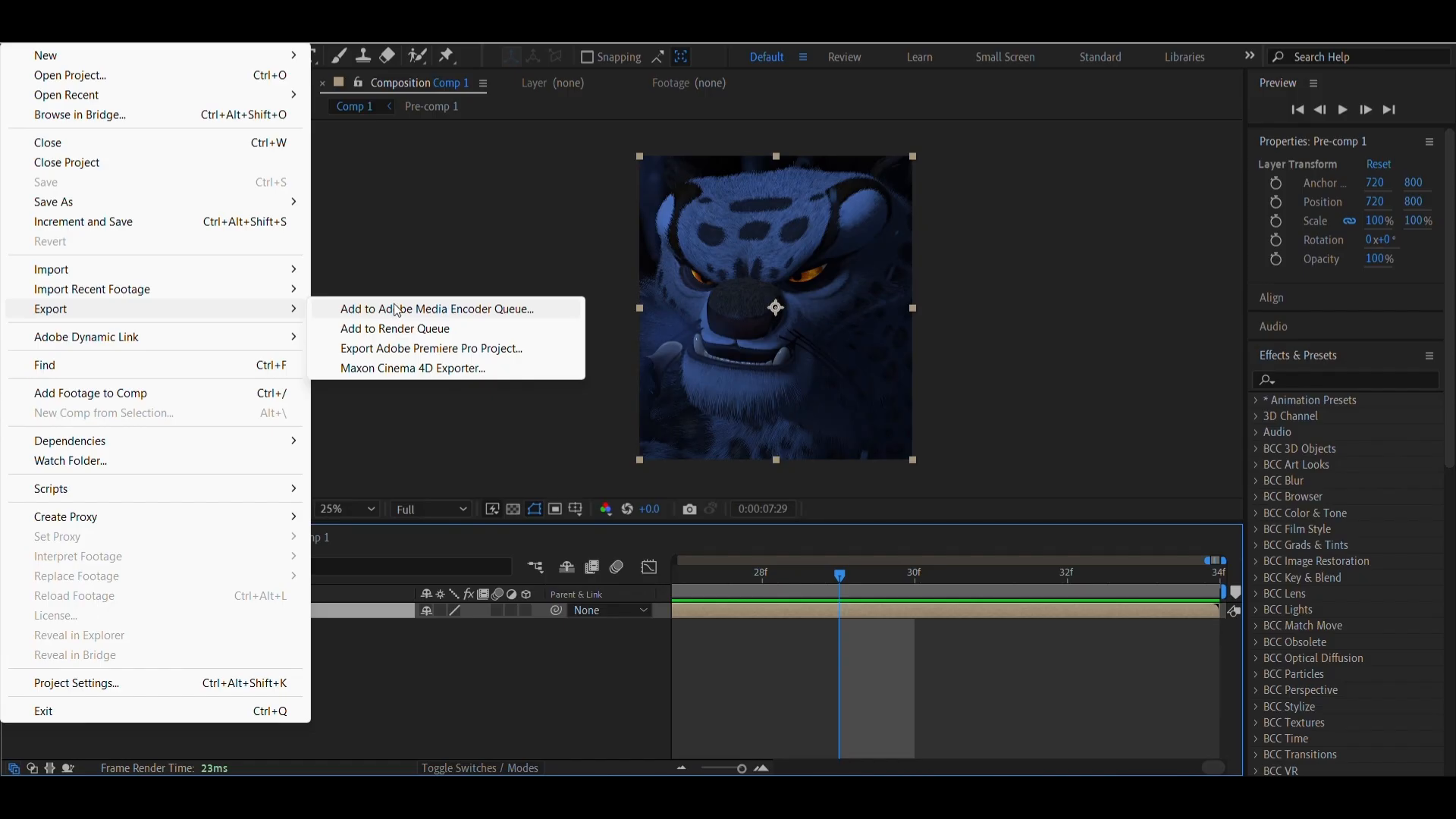
pyautogui.click(361, 331)
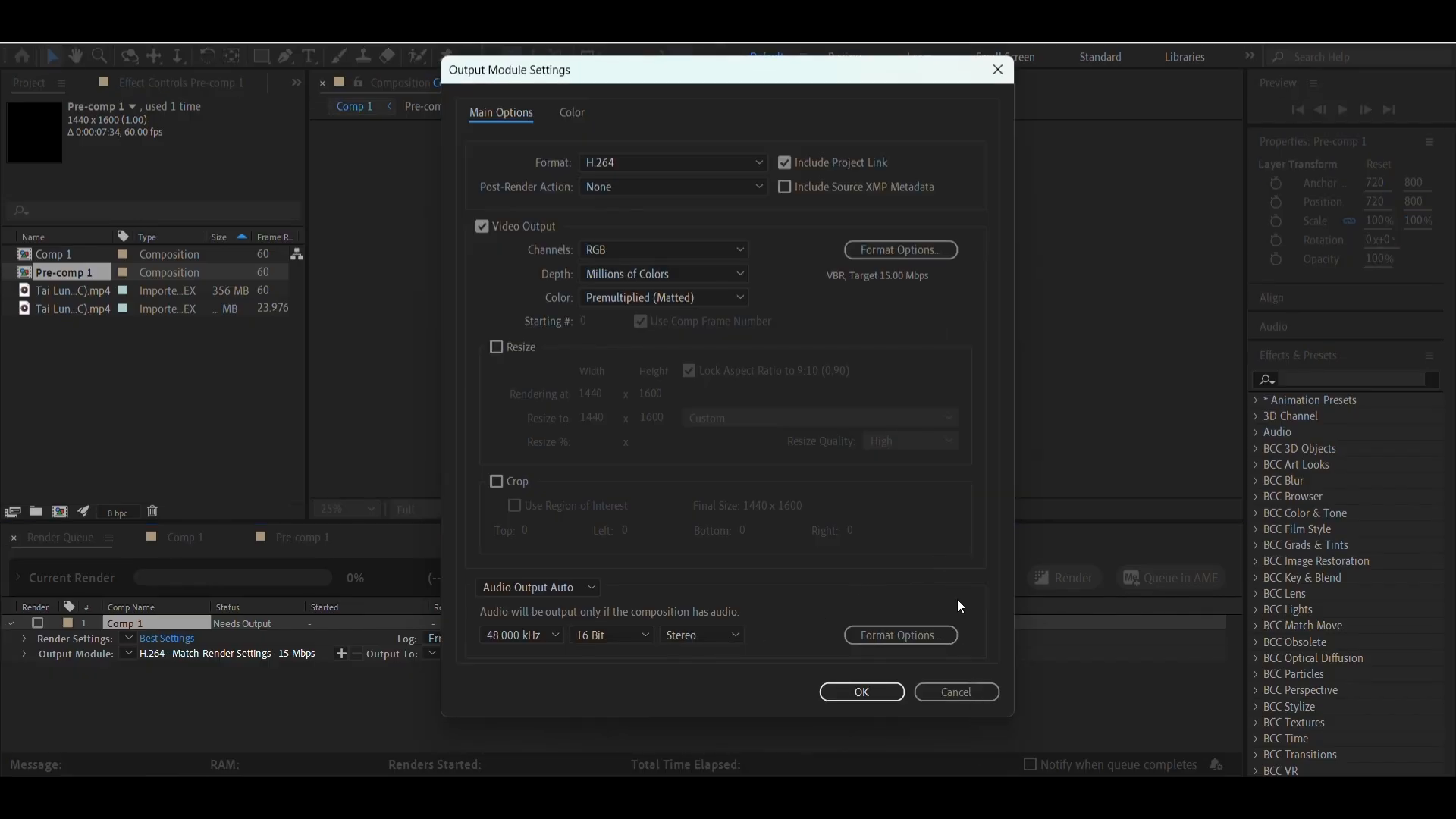
pyautogui.click(986, 79)
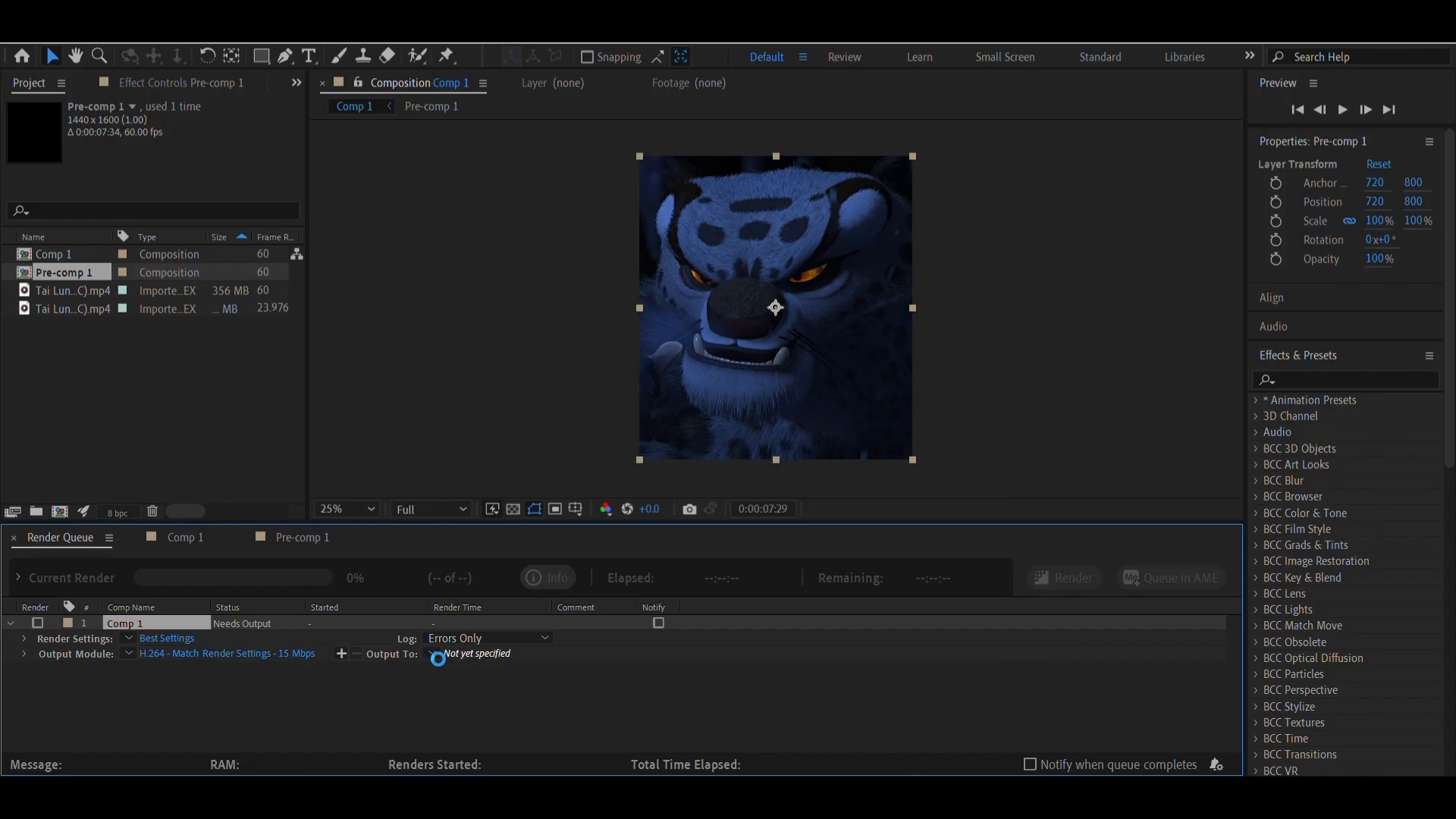
# Set the output file to Comp Tai Lung Edit.mp4 on New Volume (E:) and render Comp 1
pyautogui.click(434, 654)
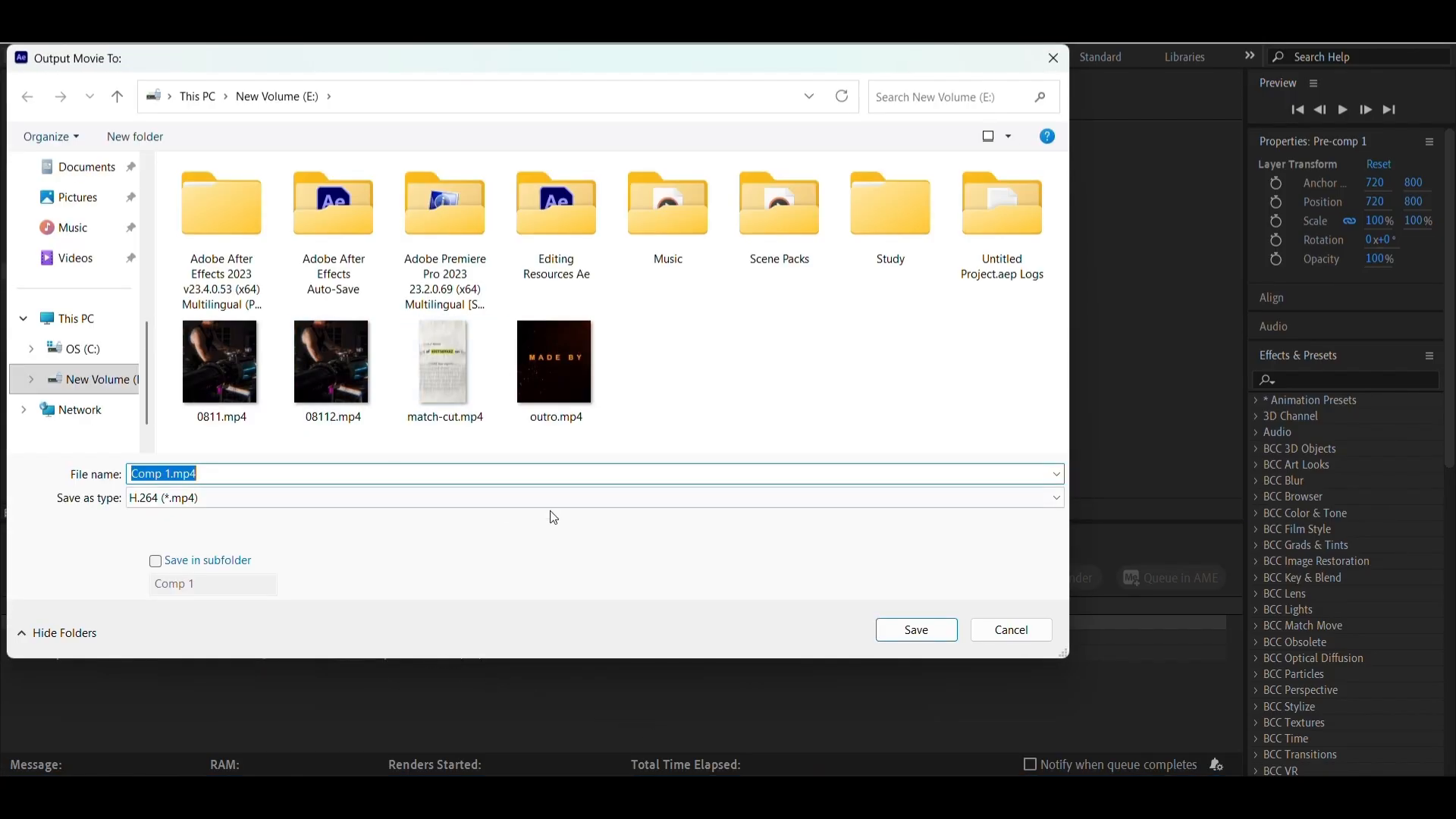
pyautogui.click(170, 476)
pyautogui.press('BackSpace')
pyautogui.write('t')
pyautogui.write('l')
pyautogui.press('BackSpace')
pyautogui.press('BackSpace')
pyautogui.write('tAl')
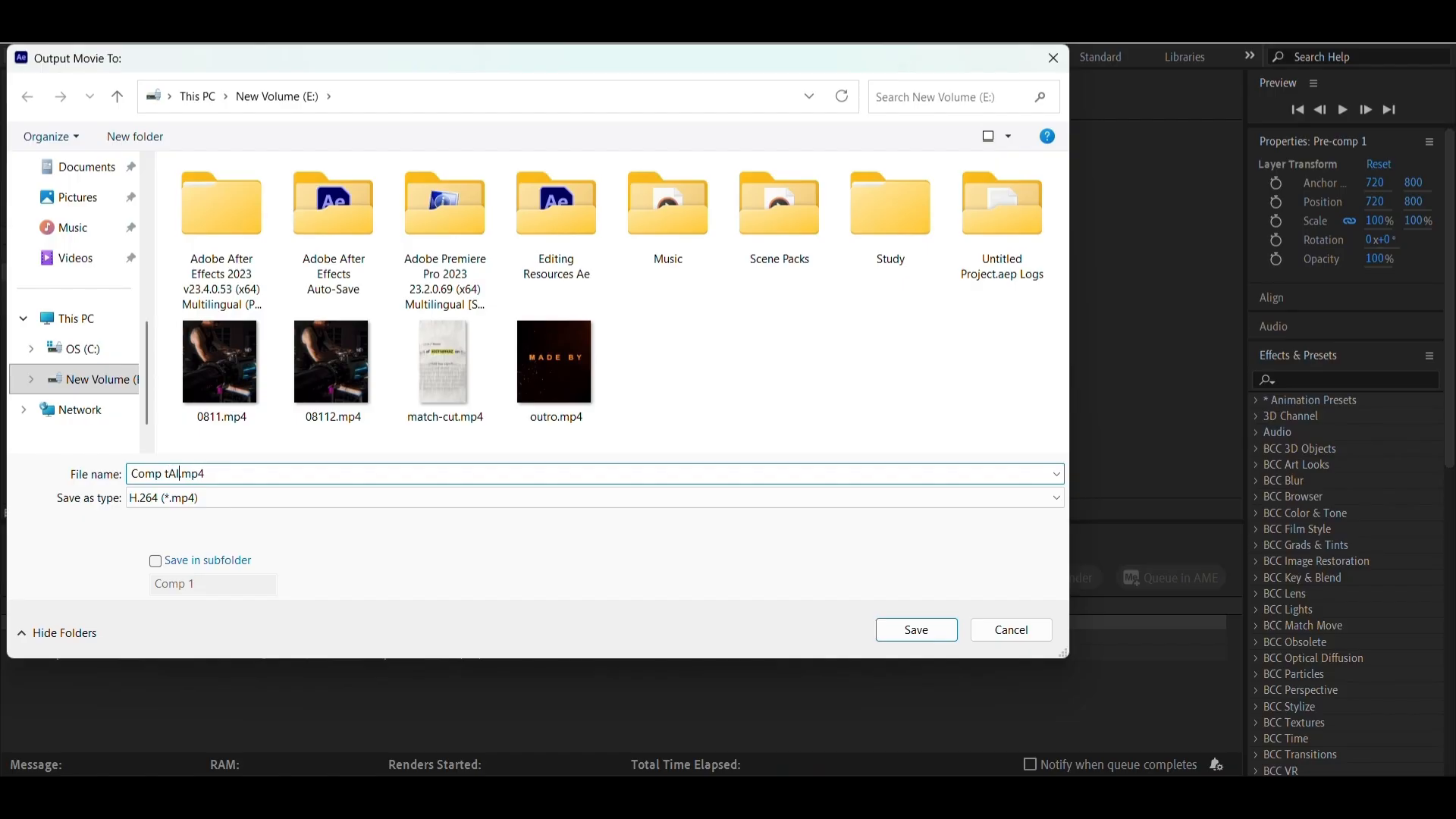
pyautogui.rightClick(184, 475)
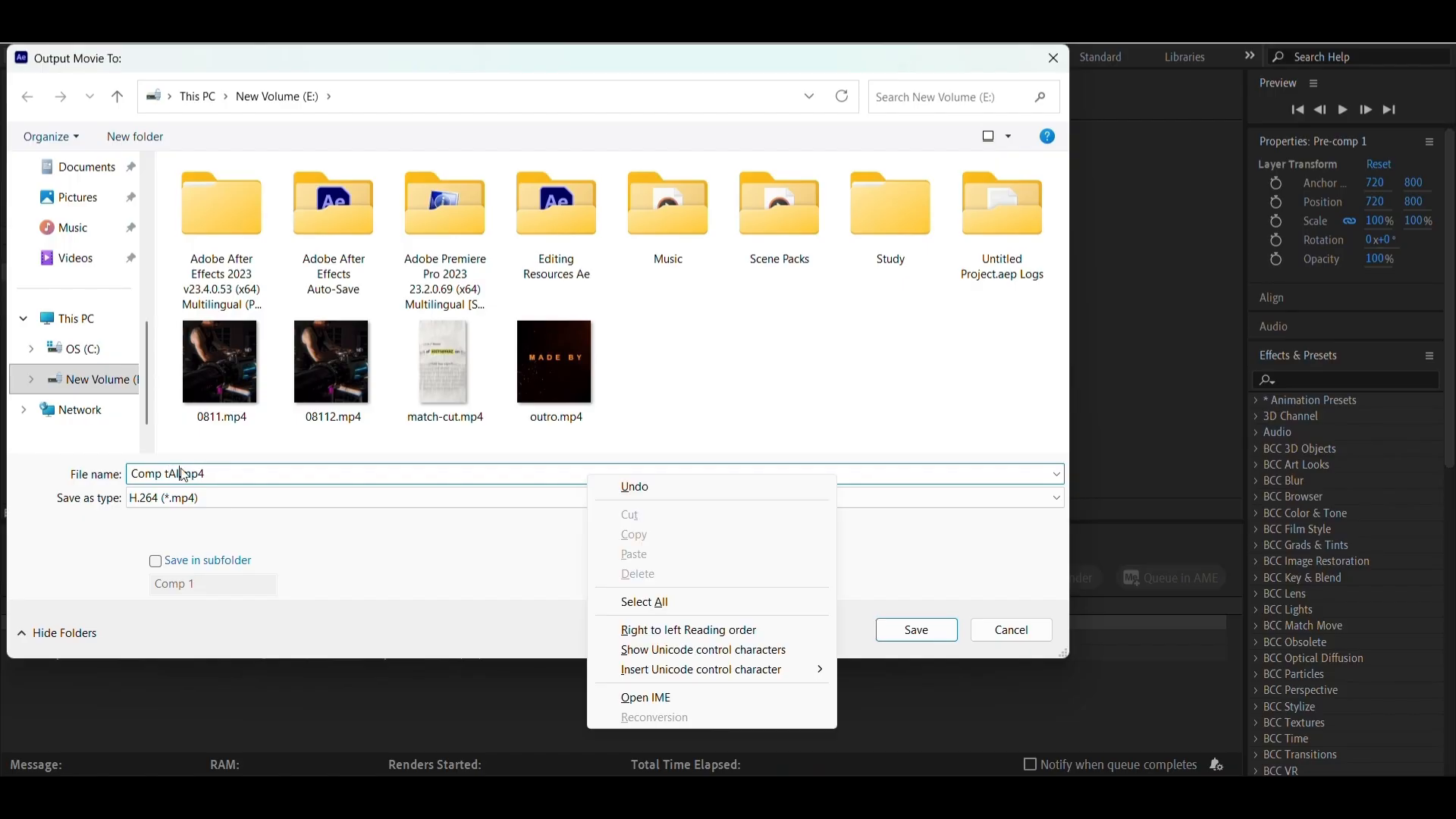
pyautogui.click(176, 474)
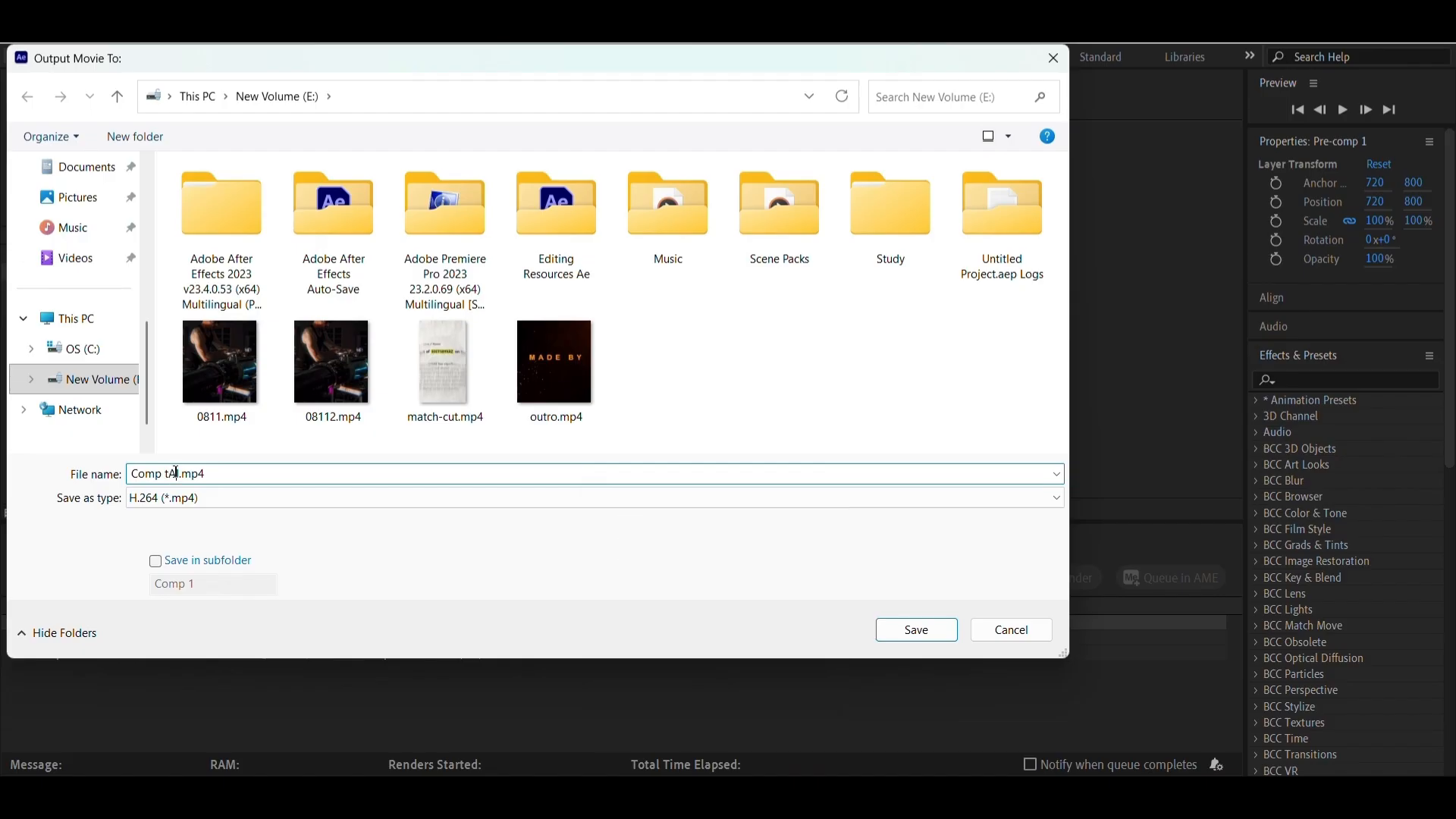
pyautogui.press('BackSpace')
pyautogui.press('BackSpace')
pyautogui.press('BackSpace')
pyautogui.write('TI')
pyautogui.write('ai ')
pyautogui.write('Lun')
pyautogui.write('gl')
pyautogui.write(' Edot')
pyautogui.press('BackSpace')
pyautogui.press('BackSpace')
pyautogui.press('BackSpace')
pyautogui.write('it')
pyautogui.press('BackSpace')
pyautogui.click(898, 630)
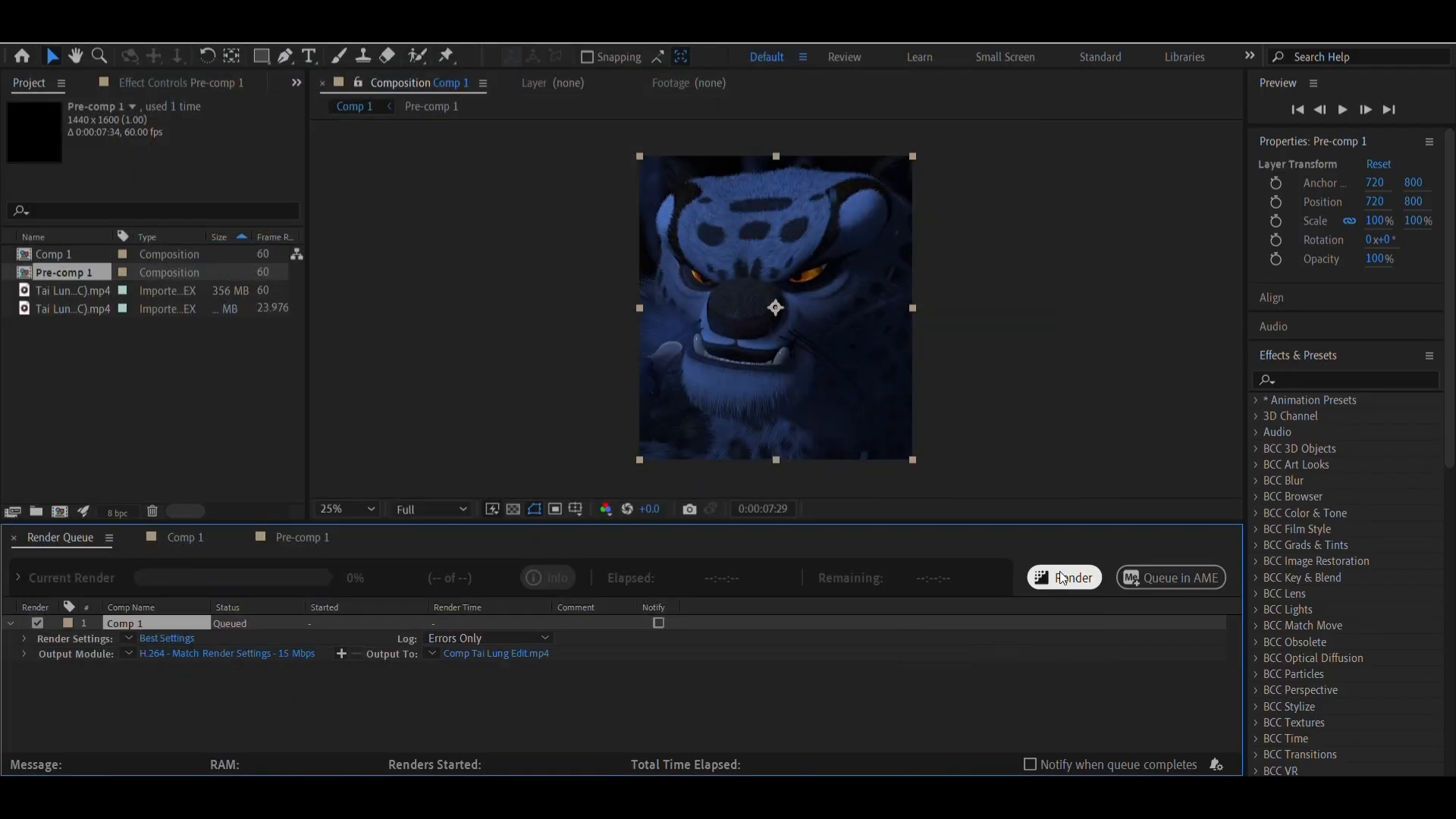
pyautogui.click(1061, 578)
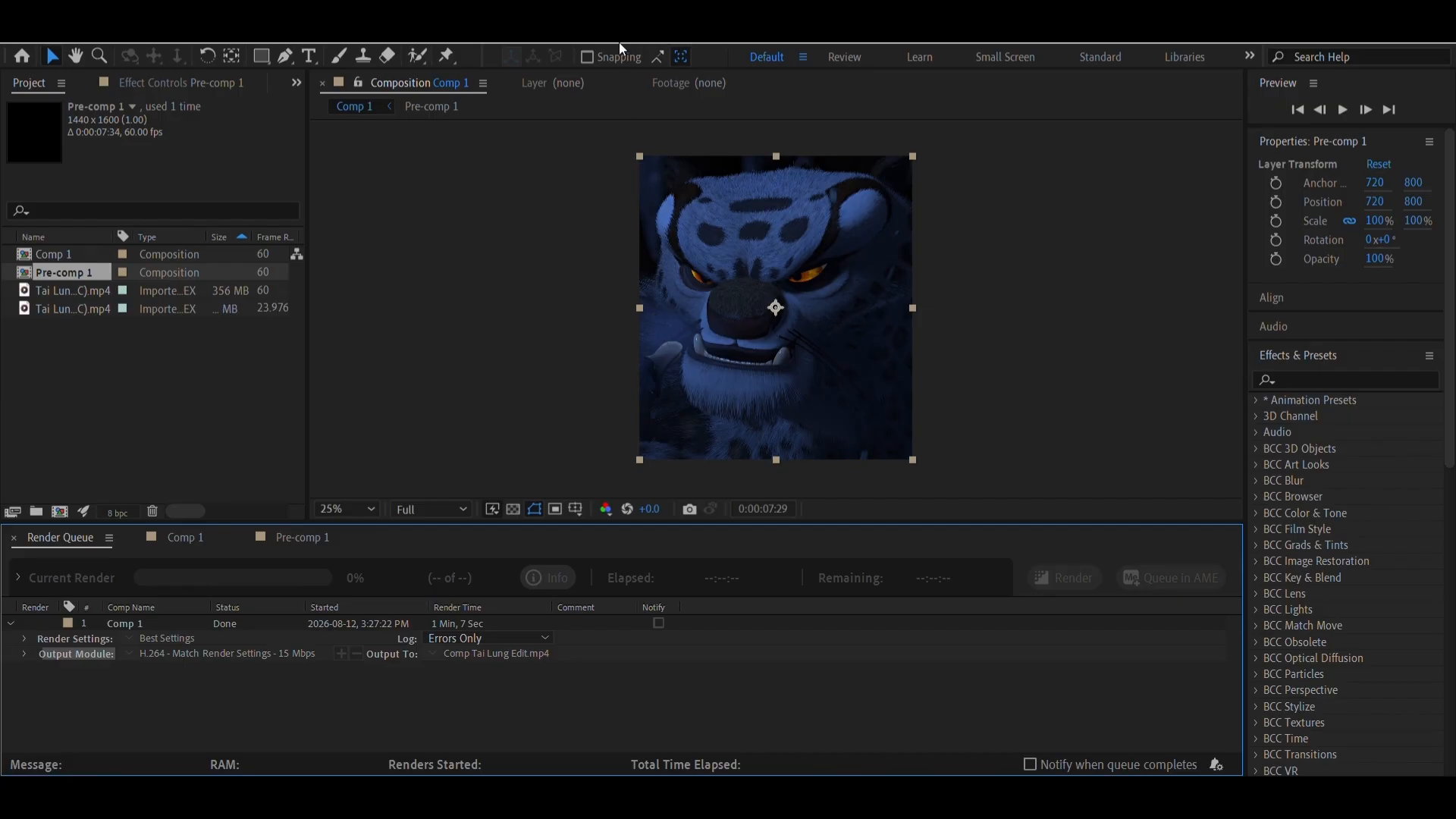
# Add Comp 1 to the render queue again and set the new item's output format to MP3
pyautogui.click(884, 377)
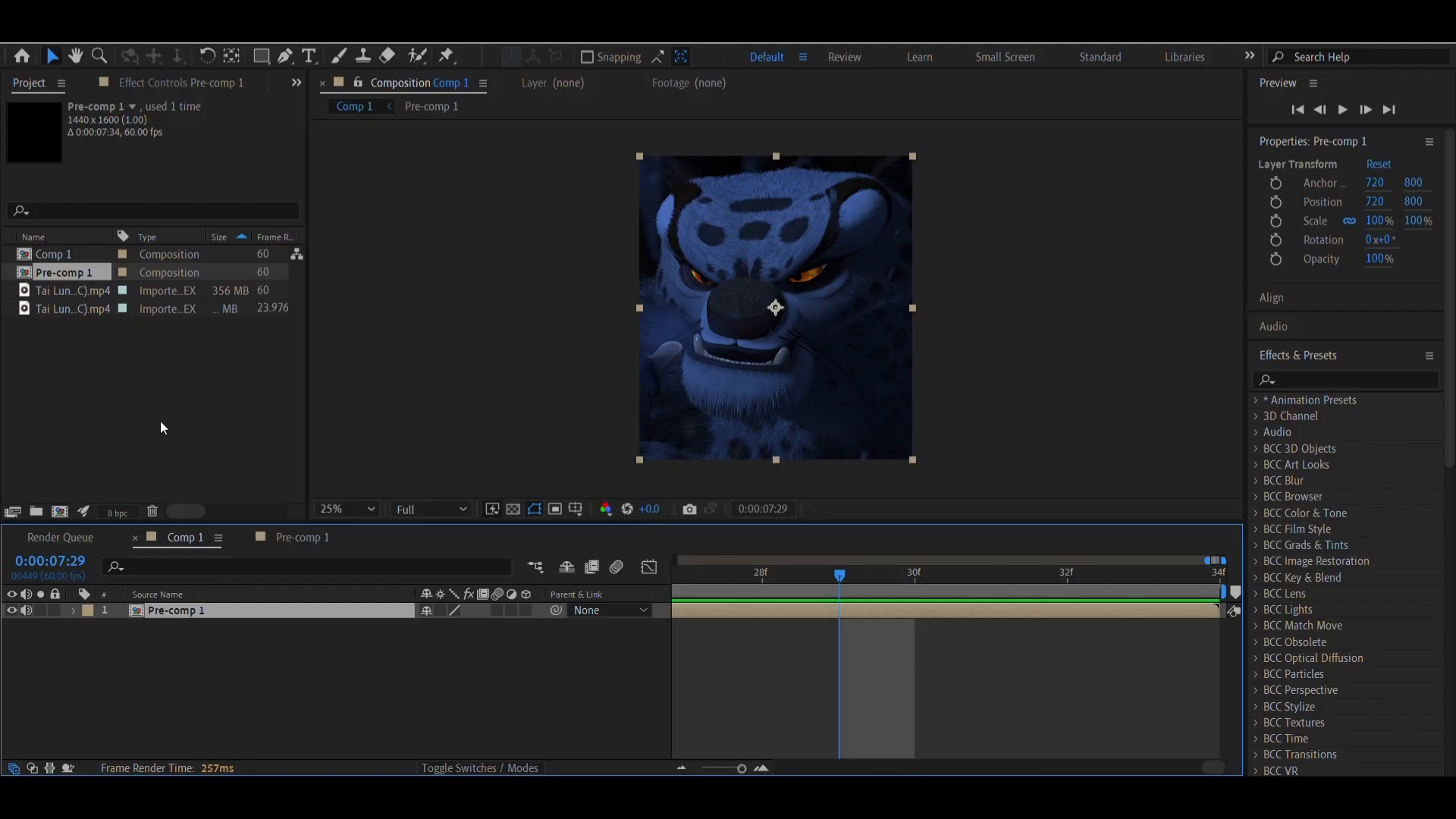
pyautogui.click(999, 599)
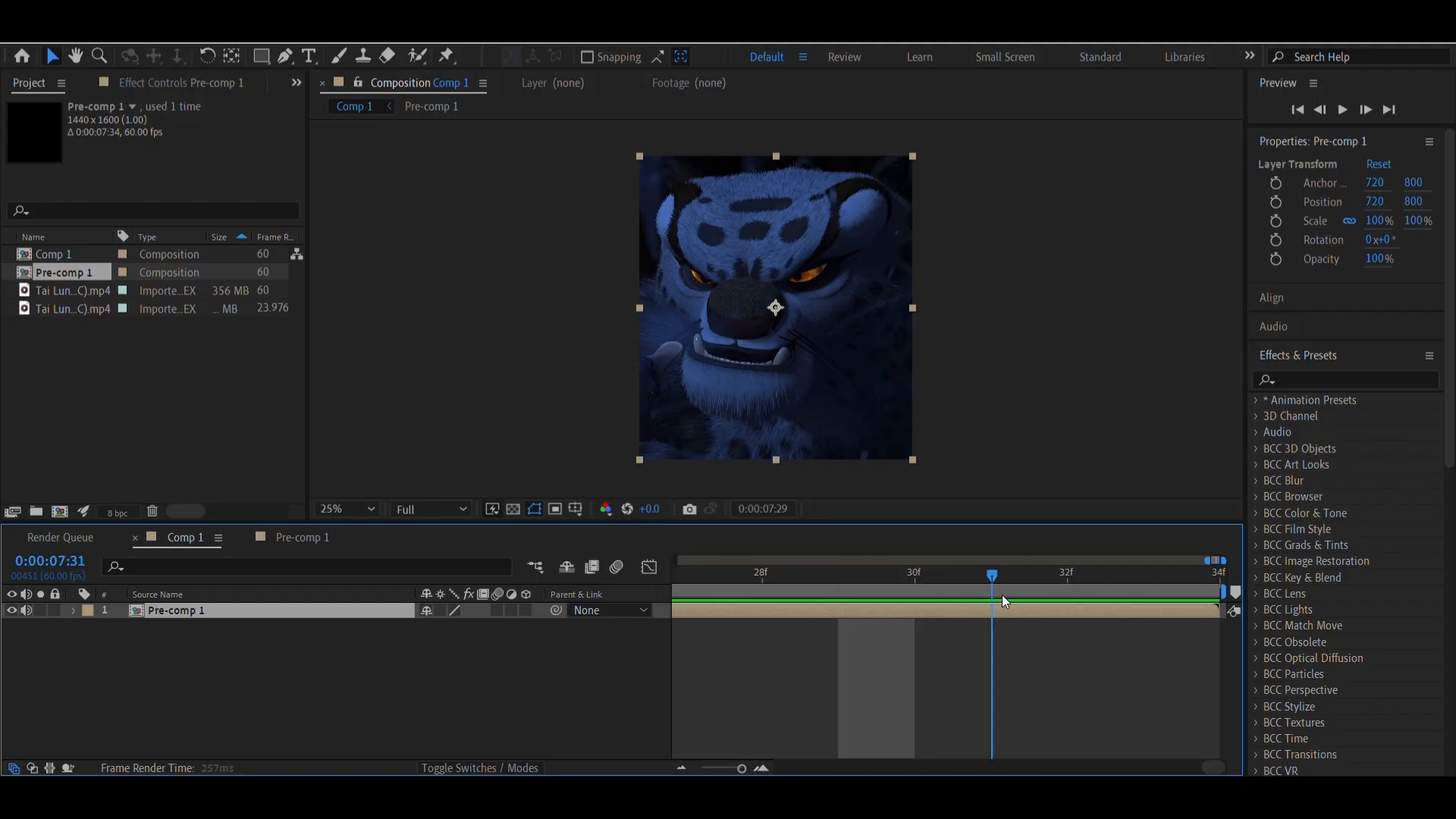
pyautogui.click(782, 598)
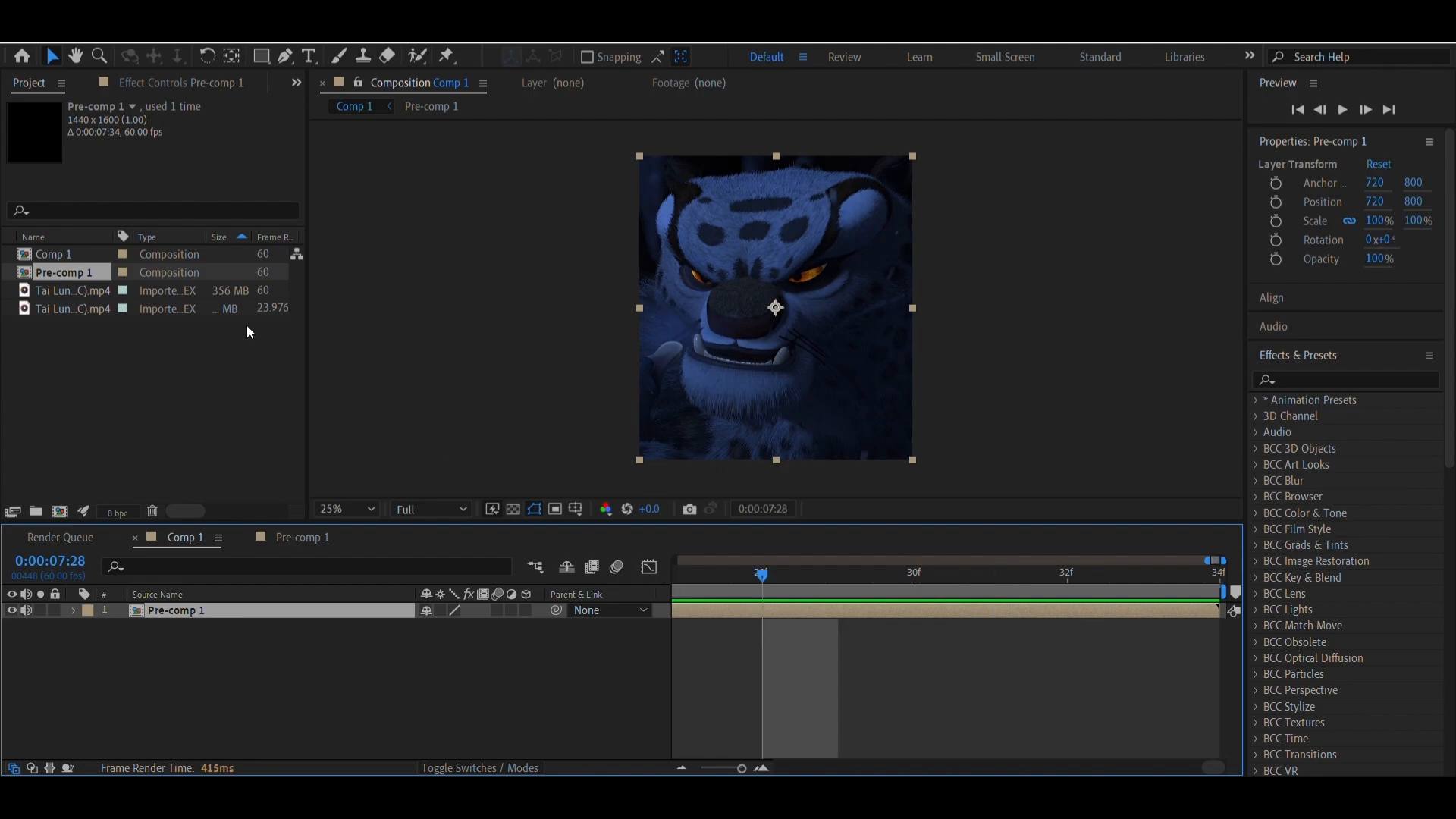
pyautogui.click(13, 27)
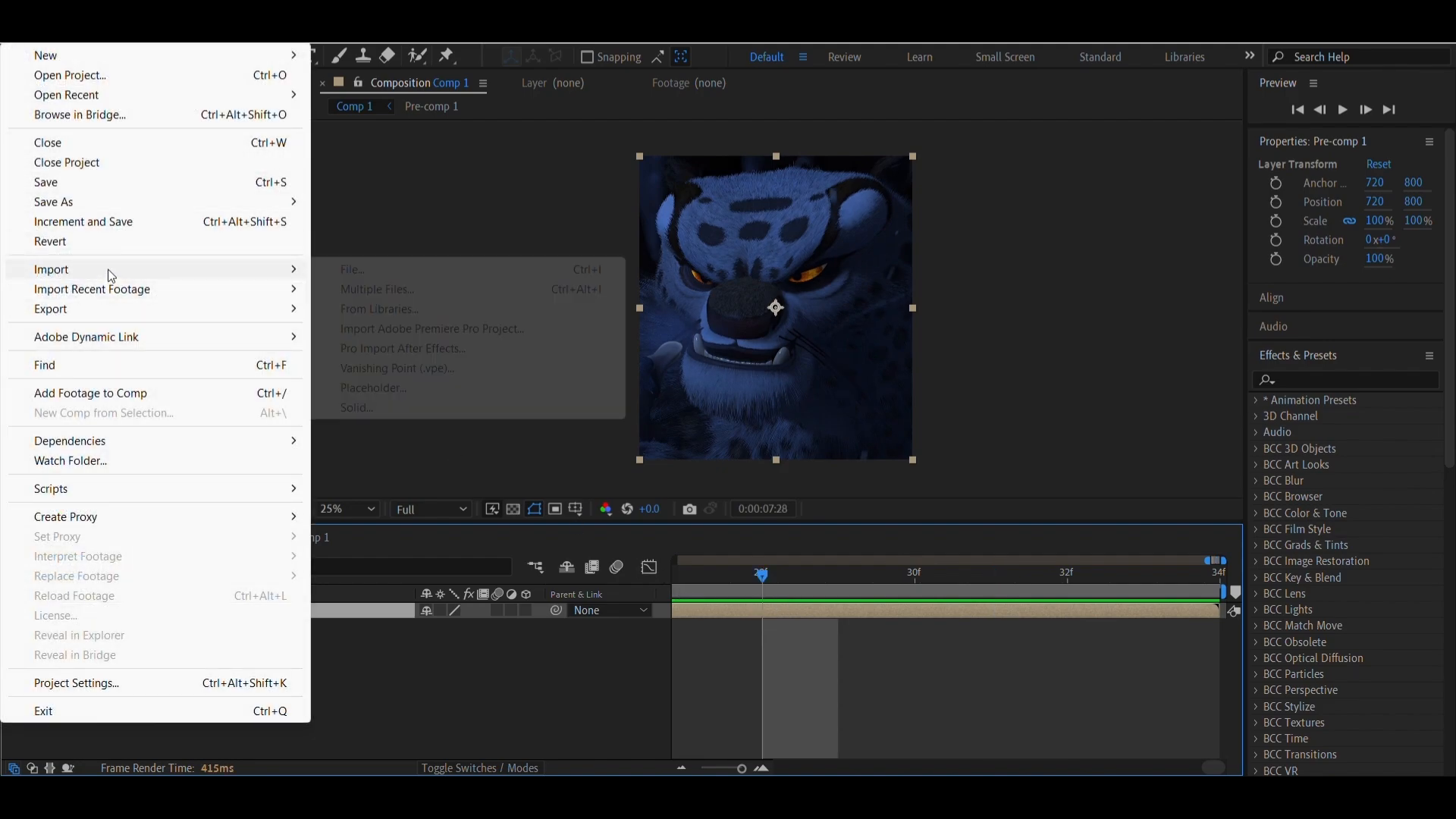
pyautogui.moveTo(182, 312)
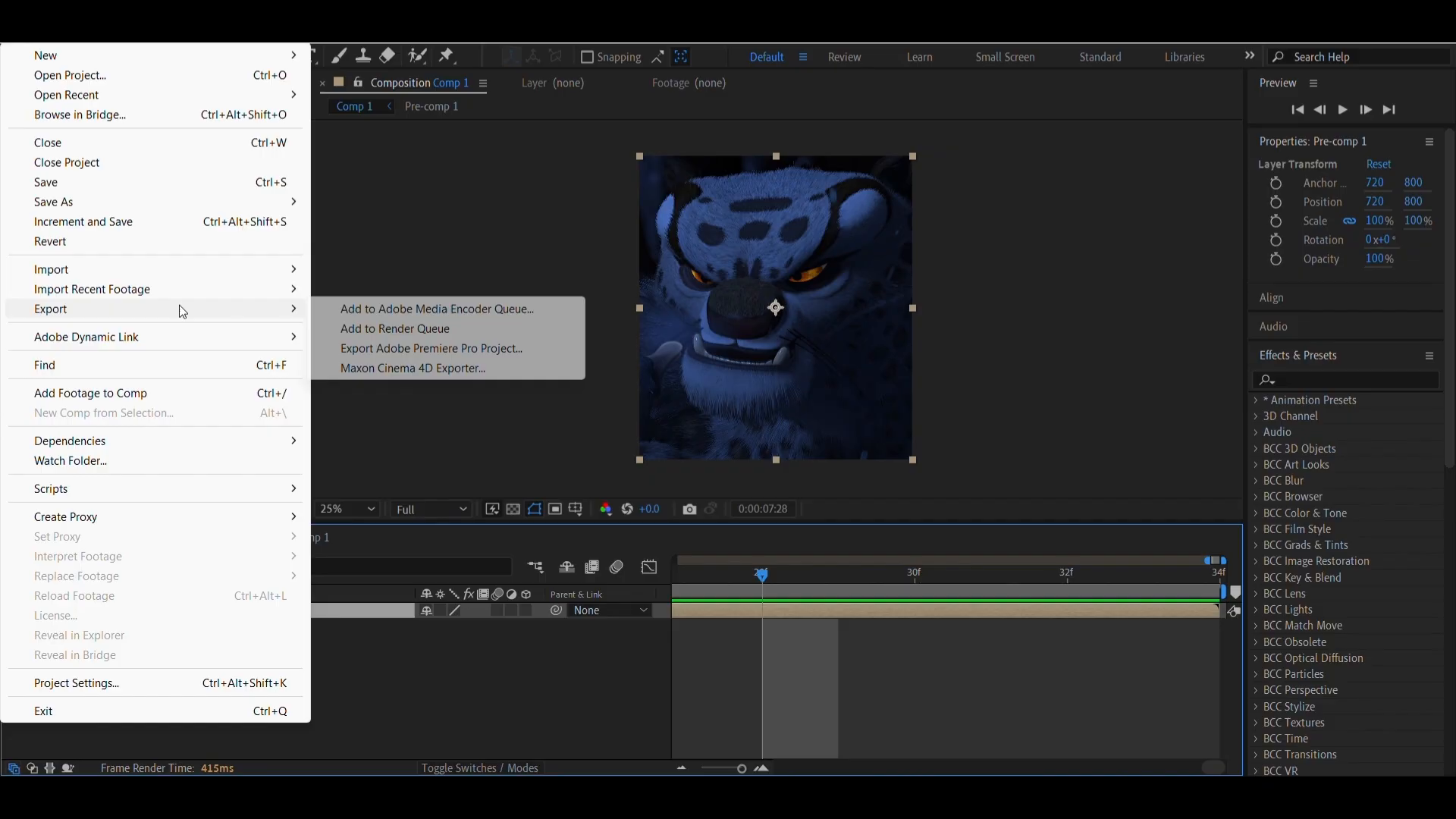
pyautogui.click(439, 328)
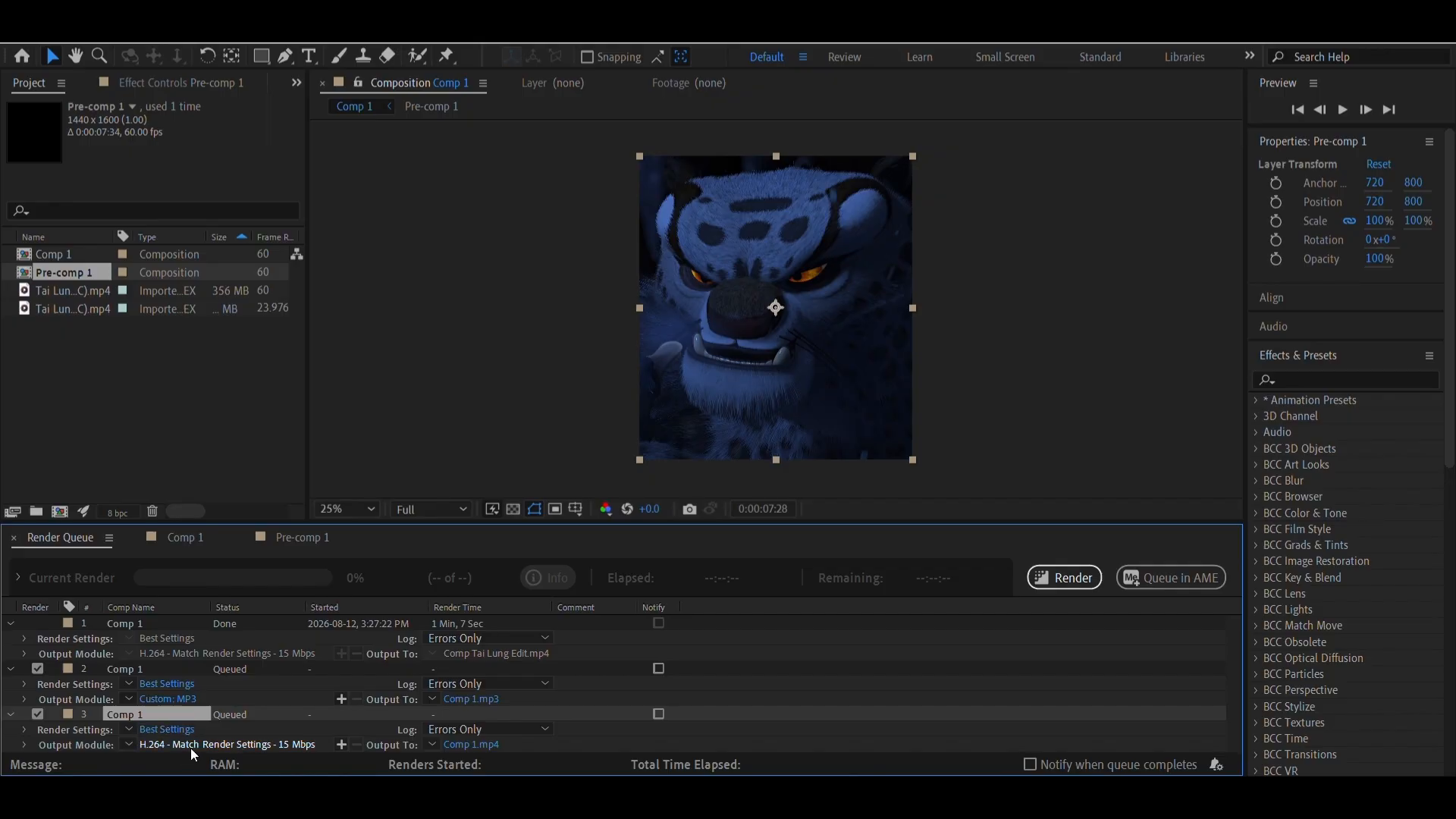
pyautogui.click(164, 749)
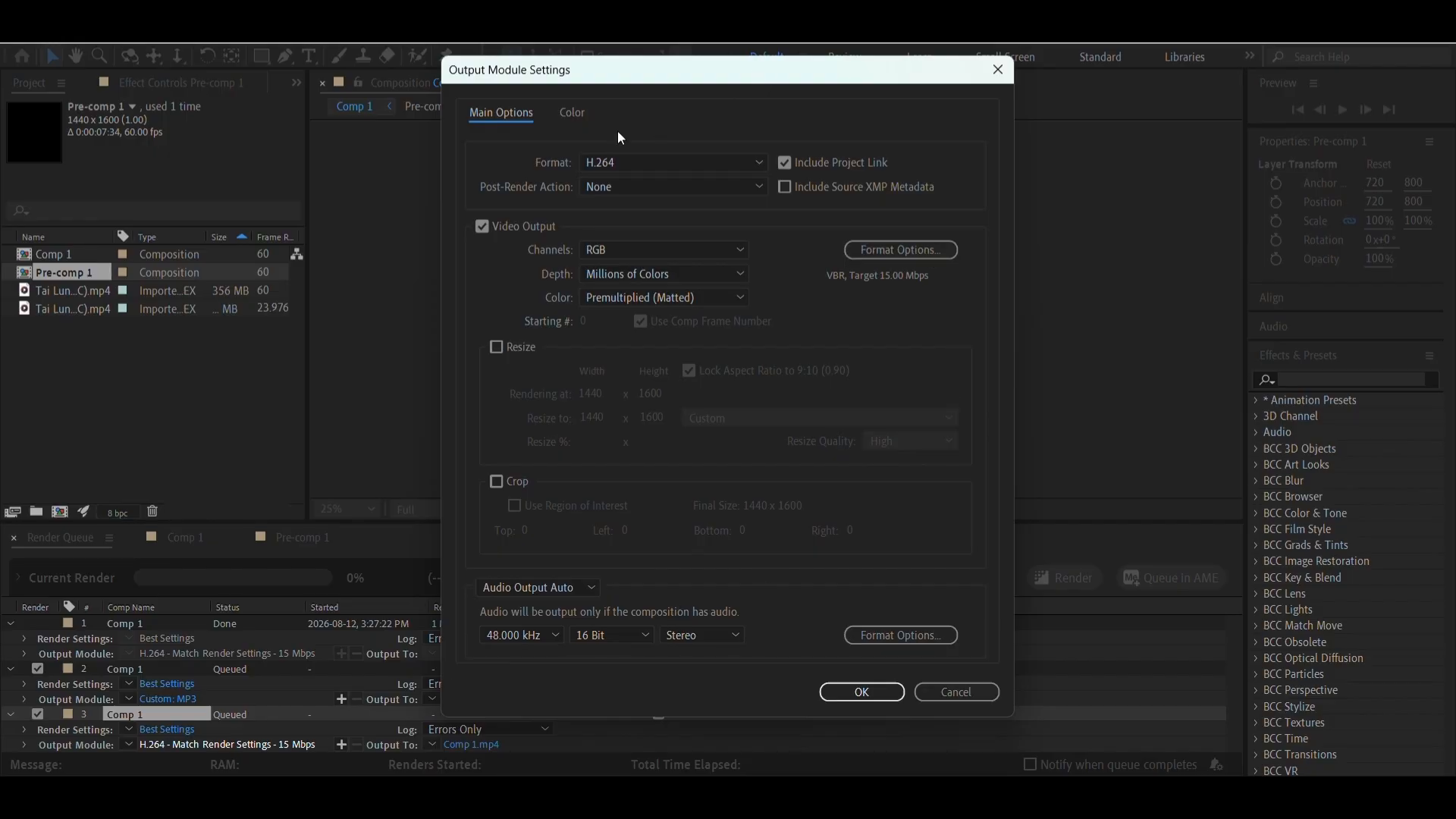
pyautogui.click(598, 162)
pyautogui.click(620, 316)
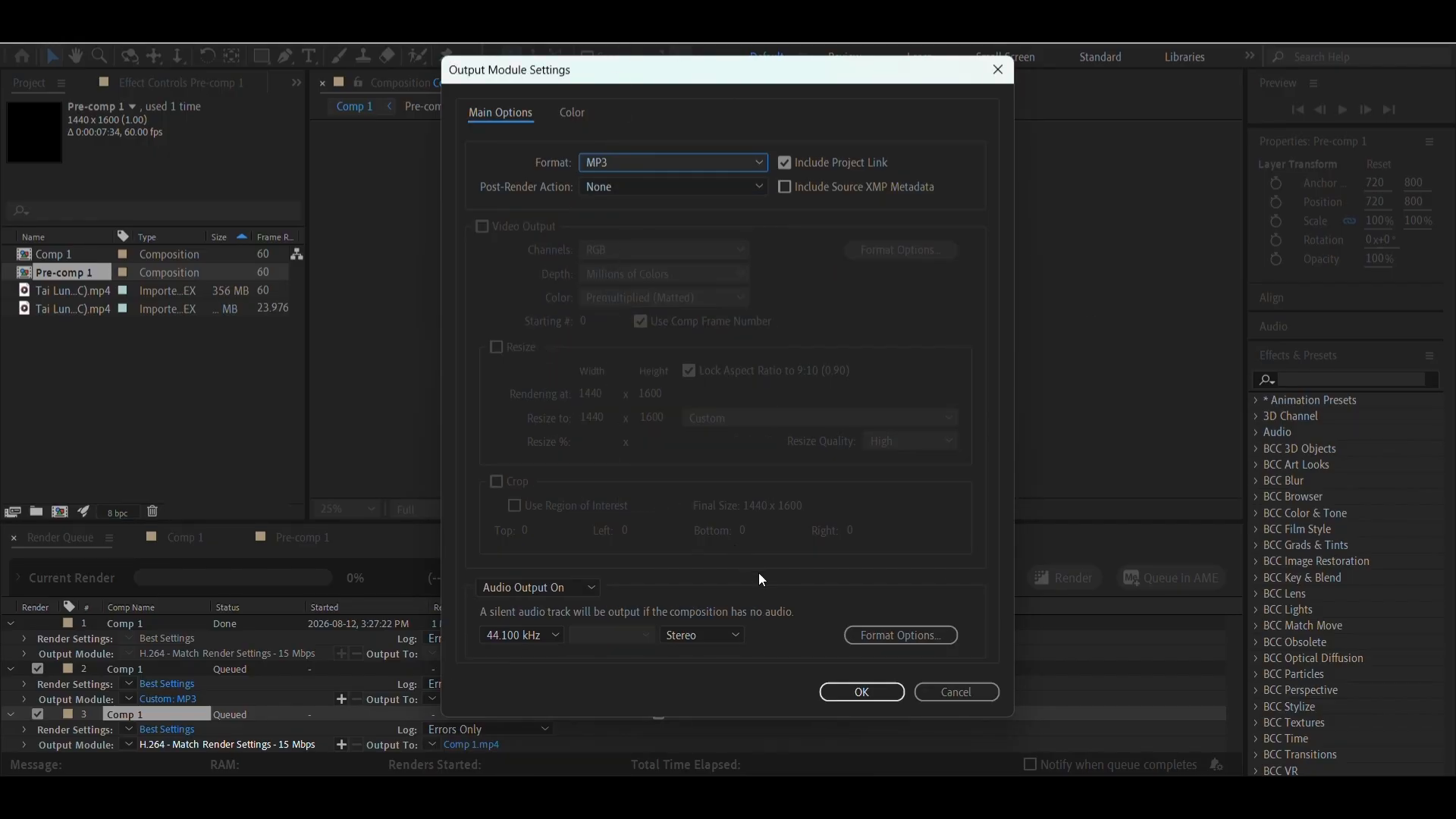
pyautogui.click(833, 692)
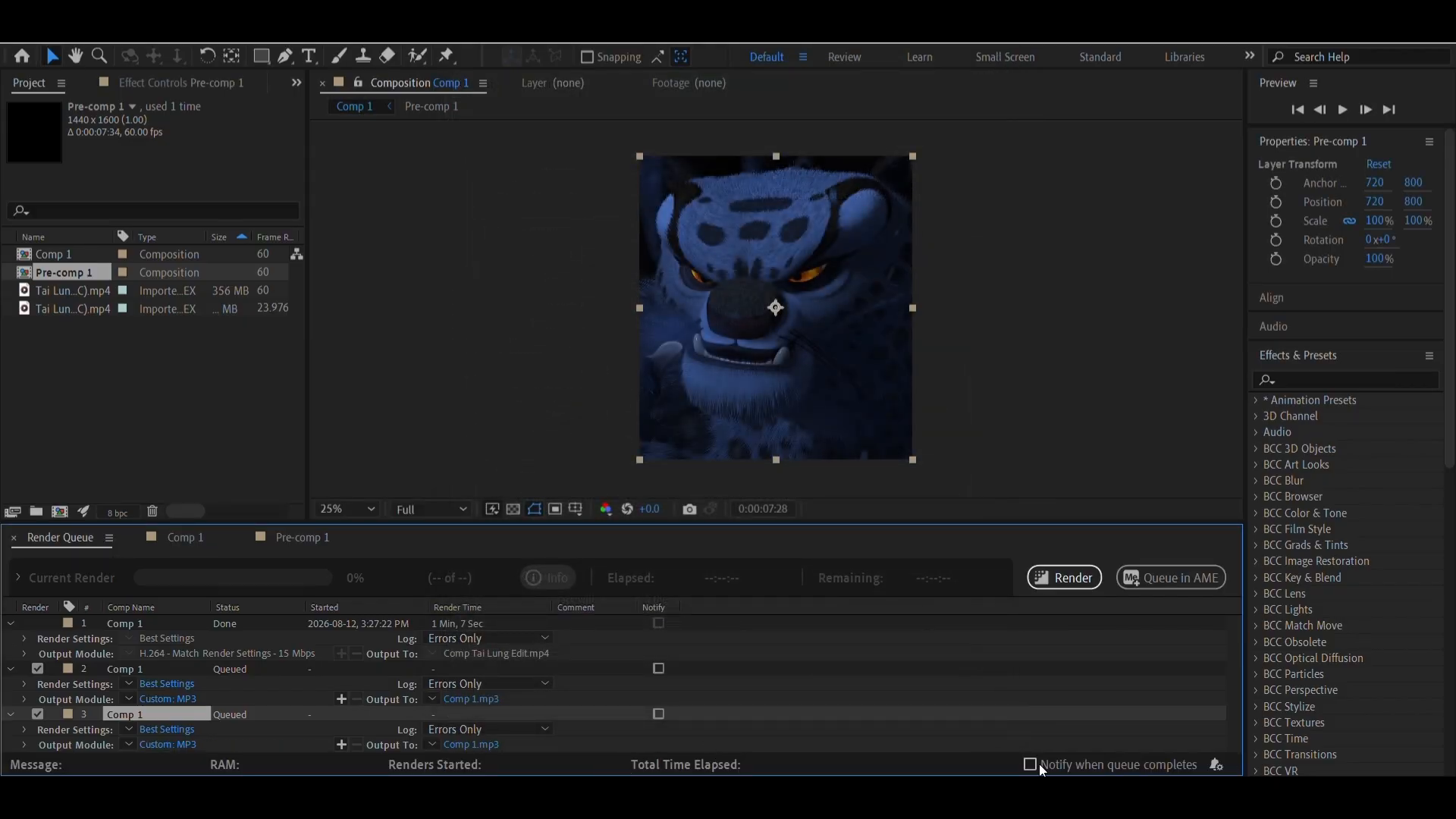
# Rename the third queue item's output file to Comp 11.mp3 on New Volume (E:) and render the queued MP3 items
pyautogui.click(1081, 582)
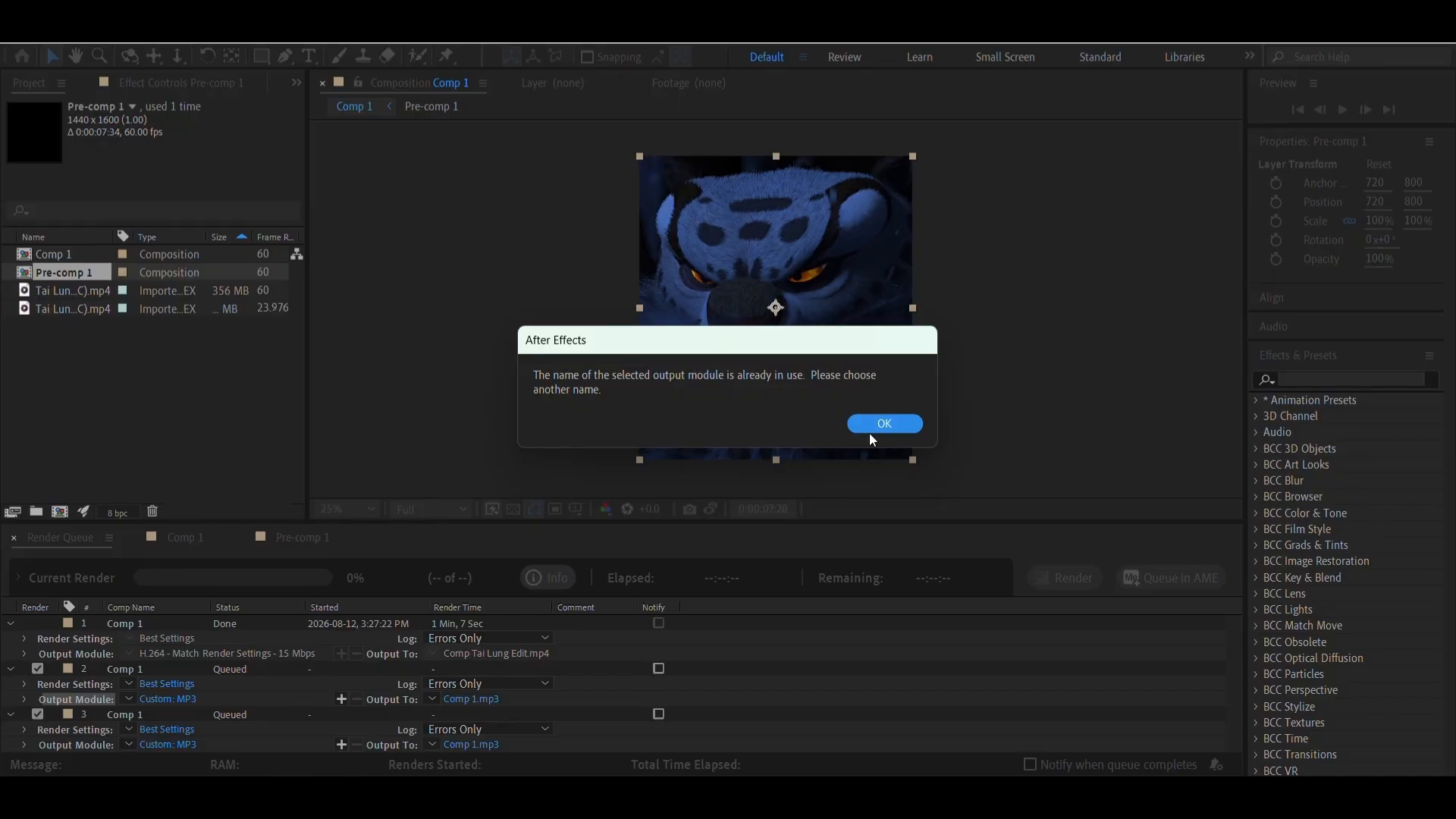
pyautogui.click(879, 429)
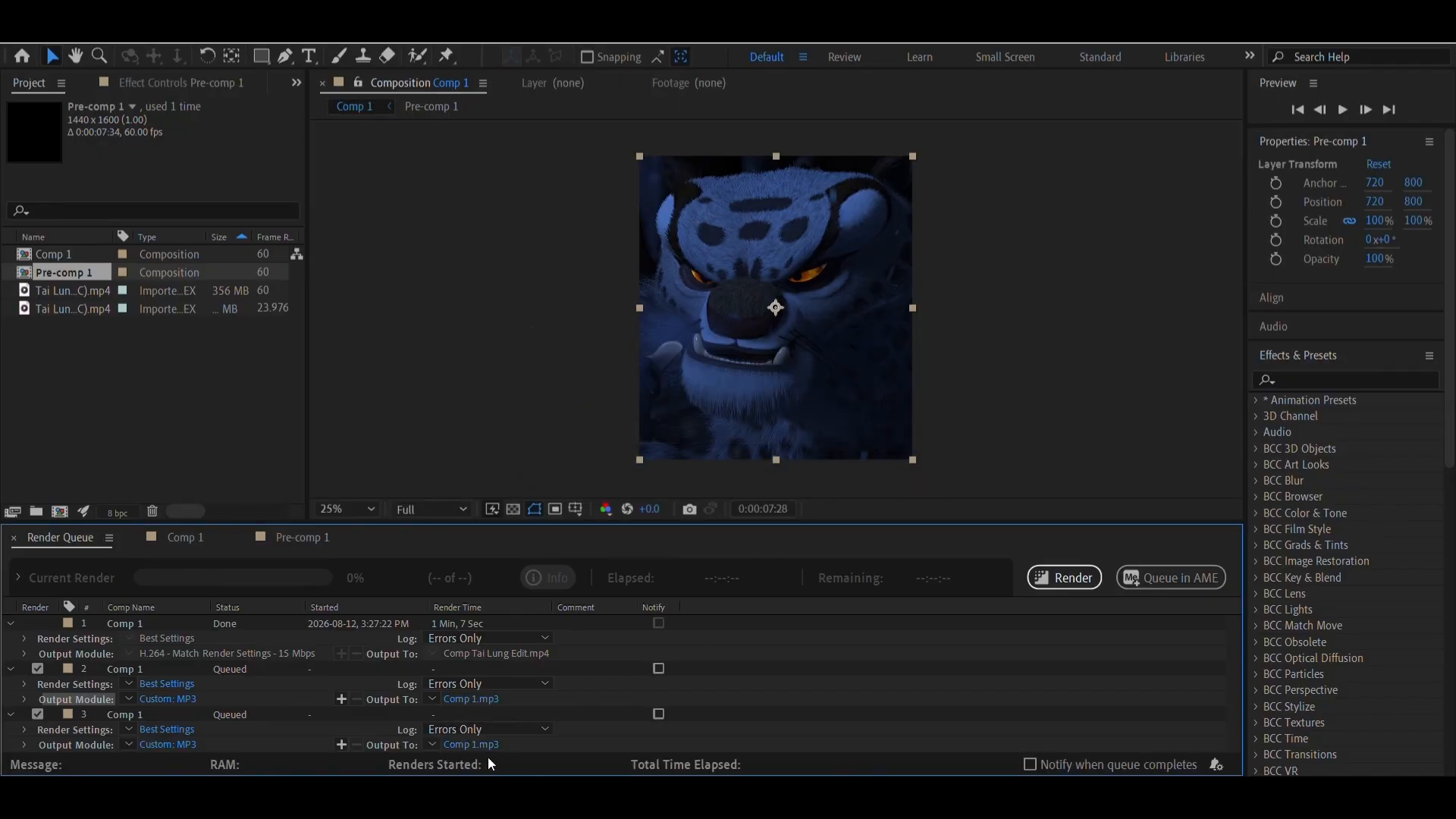
pyautogui.click(467, 747)
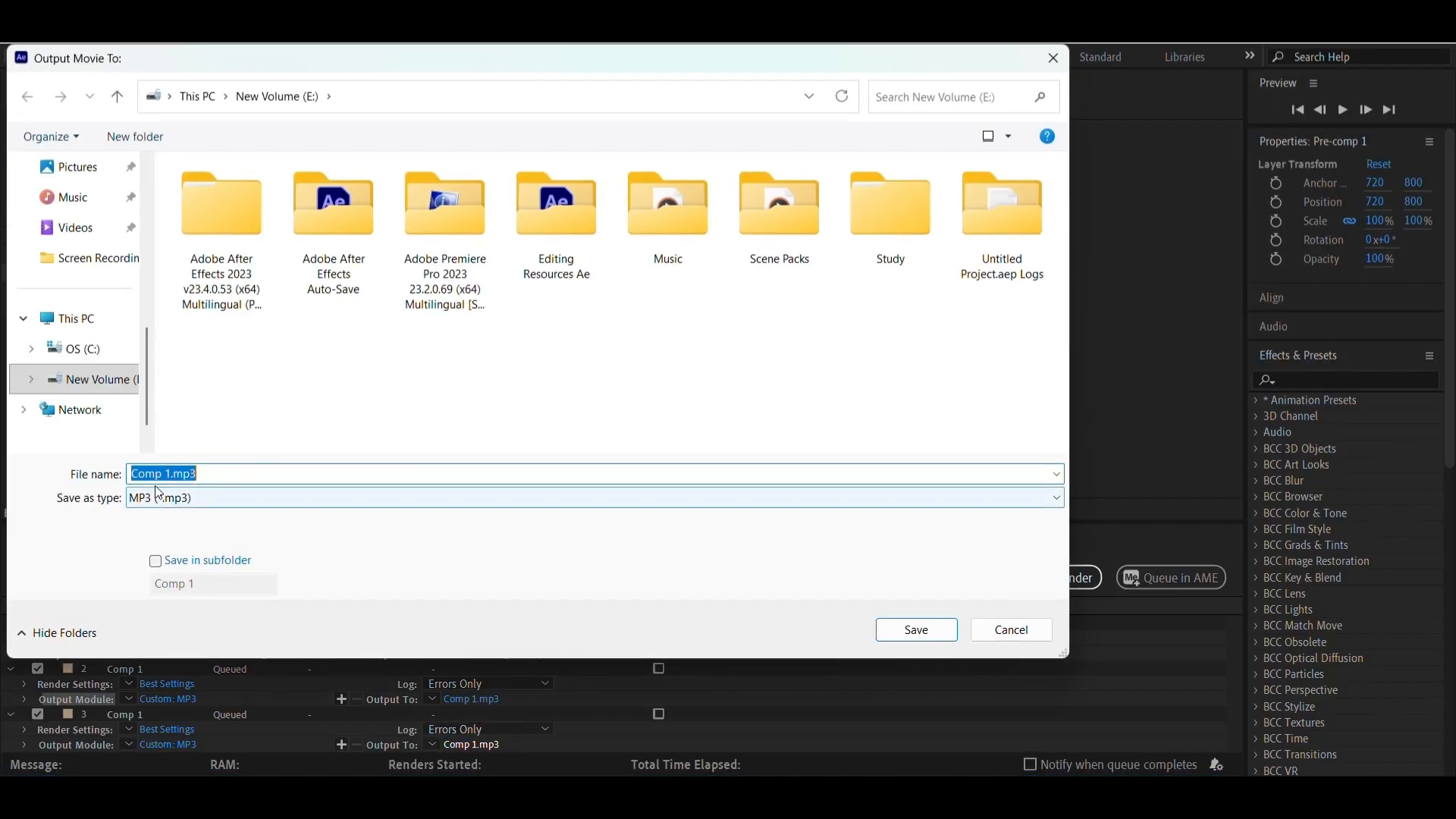
pyautogui.click(171, 476)
pyautogui.write('1')
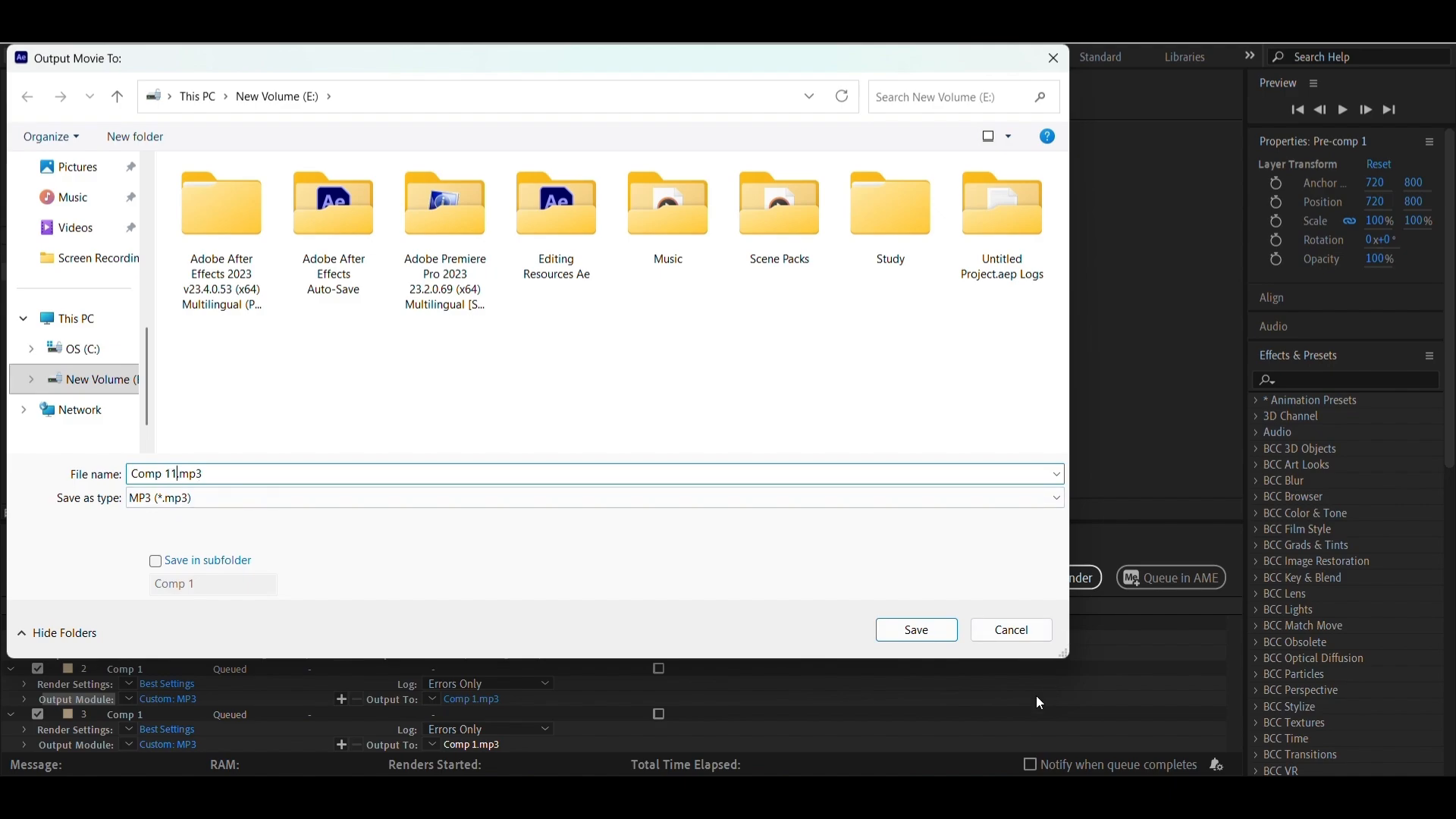
pyautogui.click(918, 631)
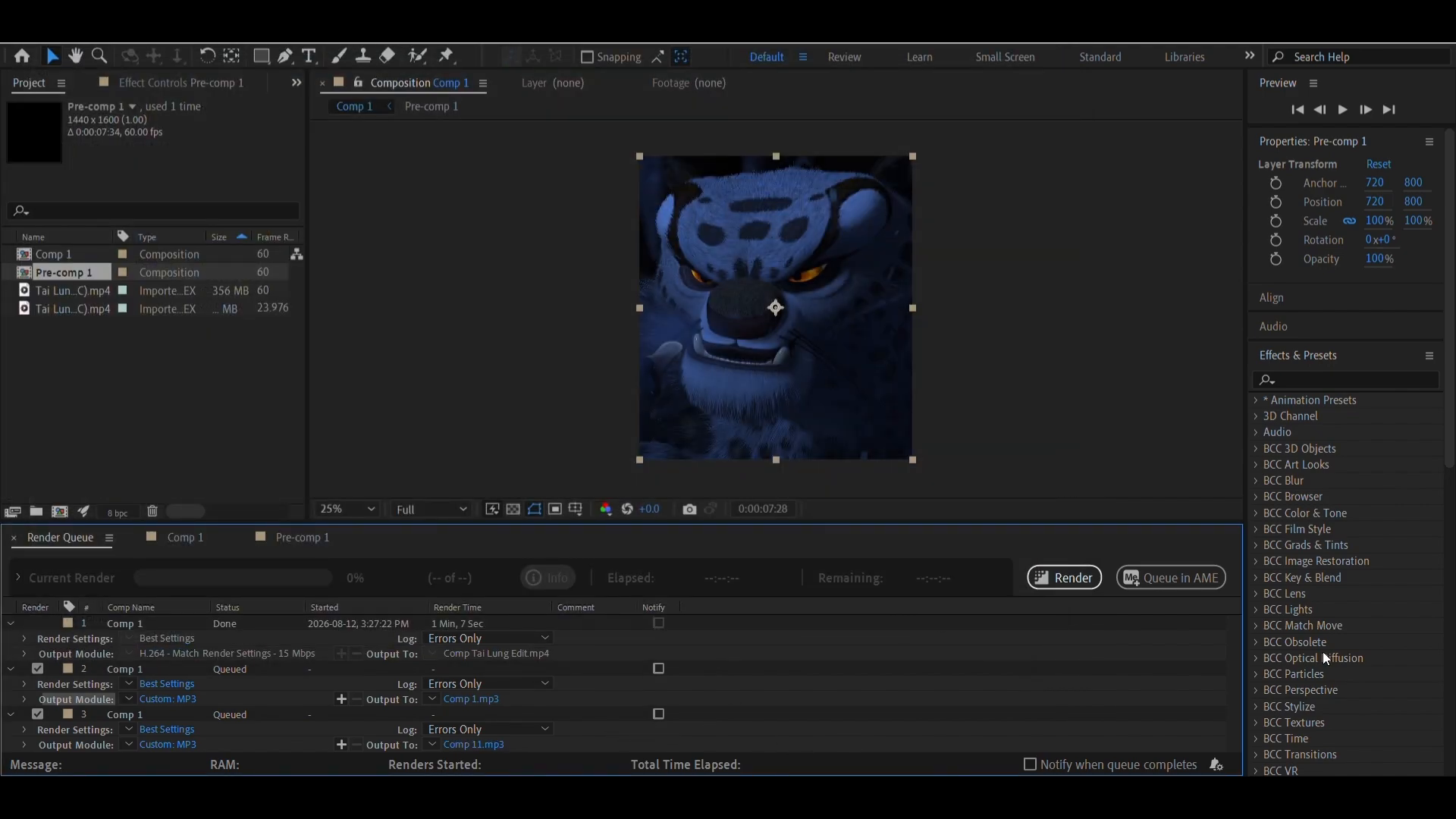
pyautogui.click(1060, 587)
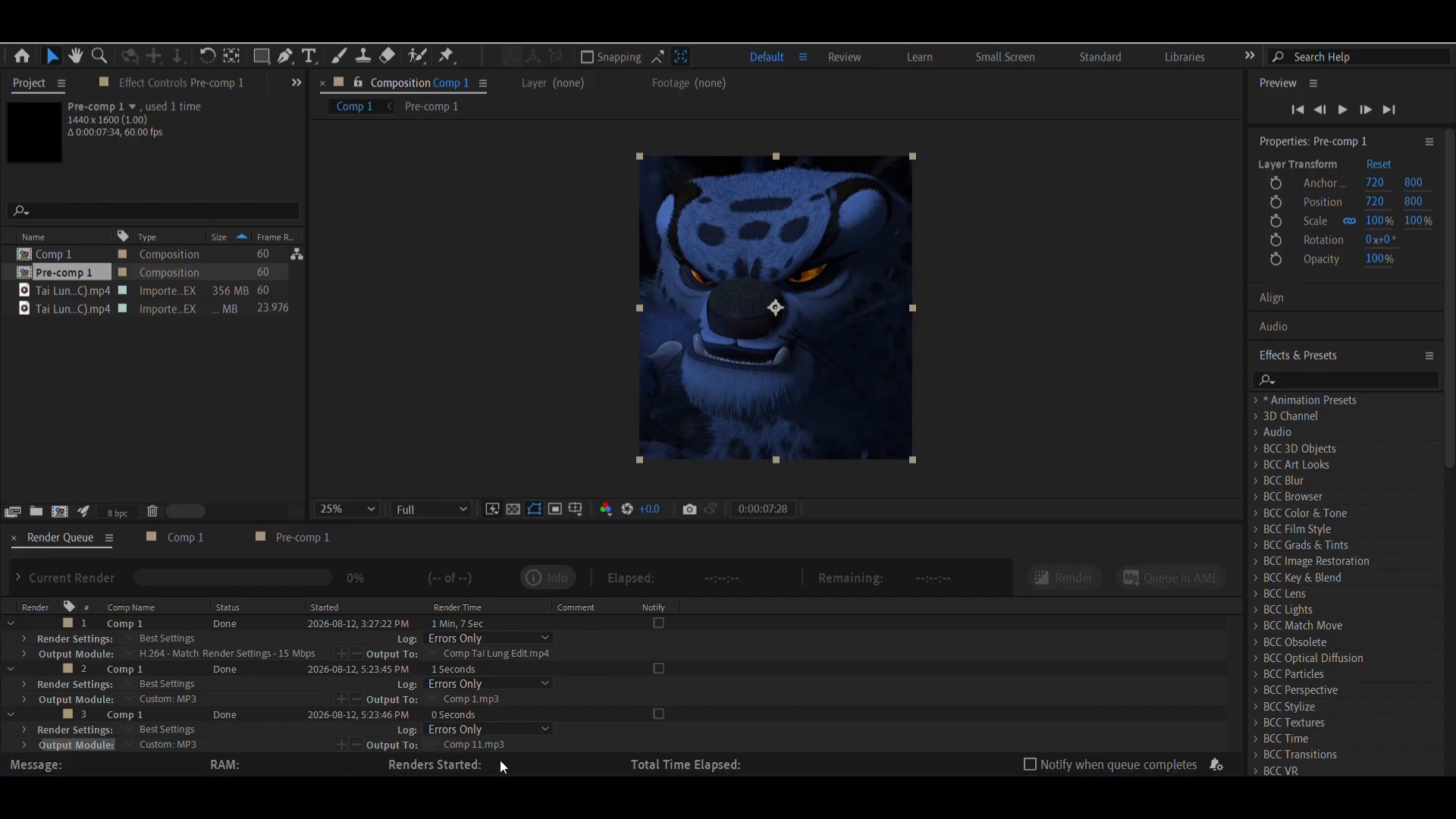
# Switch to File Explorer and open New Volume (E:) to look at the rendered video and MP3 files
pyautogui.click(519, 797)
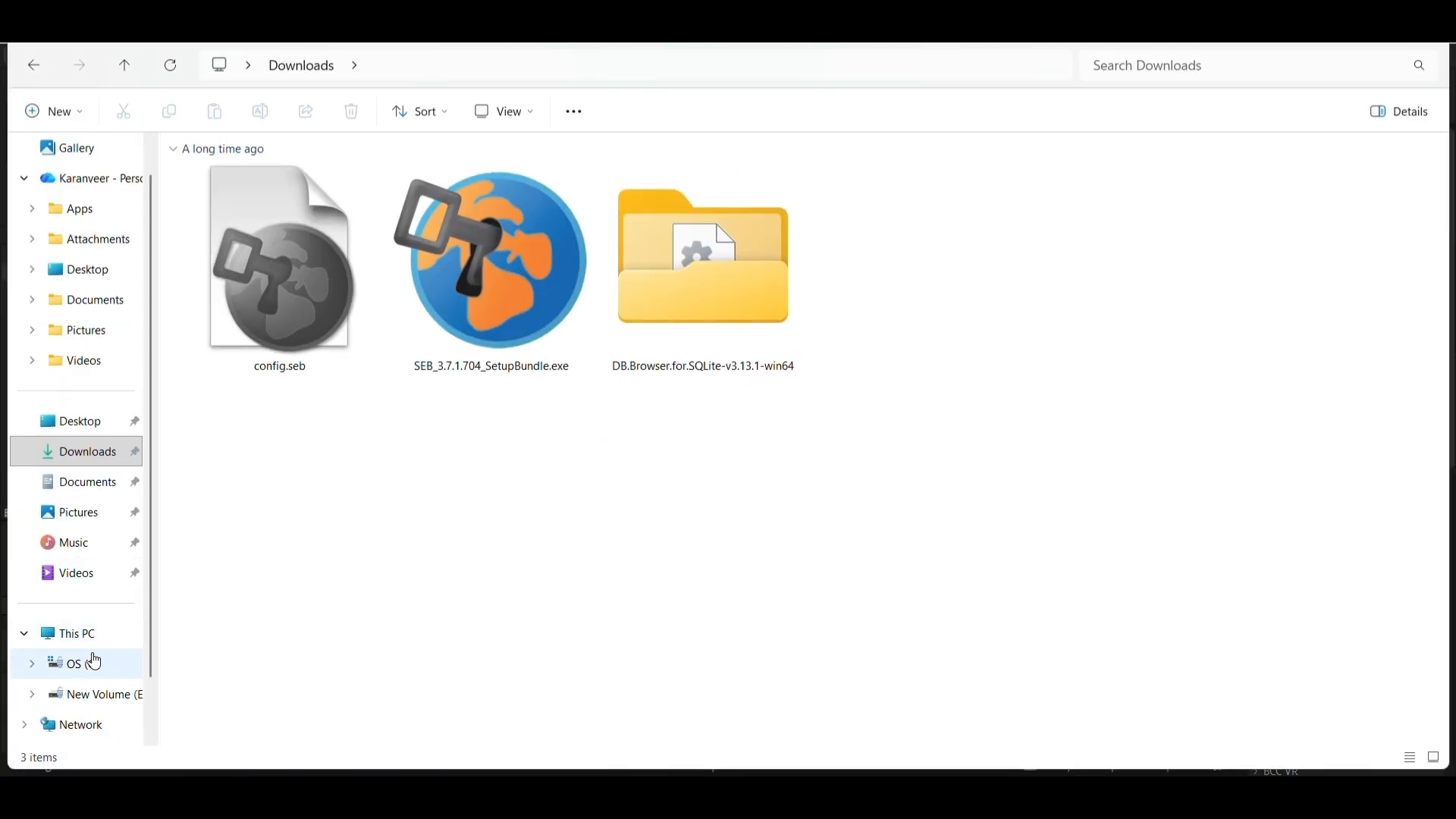
pyautogui.click(92, 645)
pyautogui.doubleClick(534, 177)
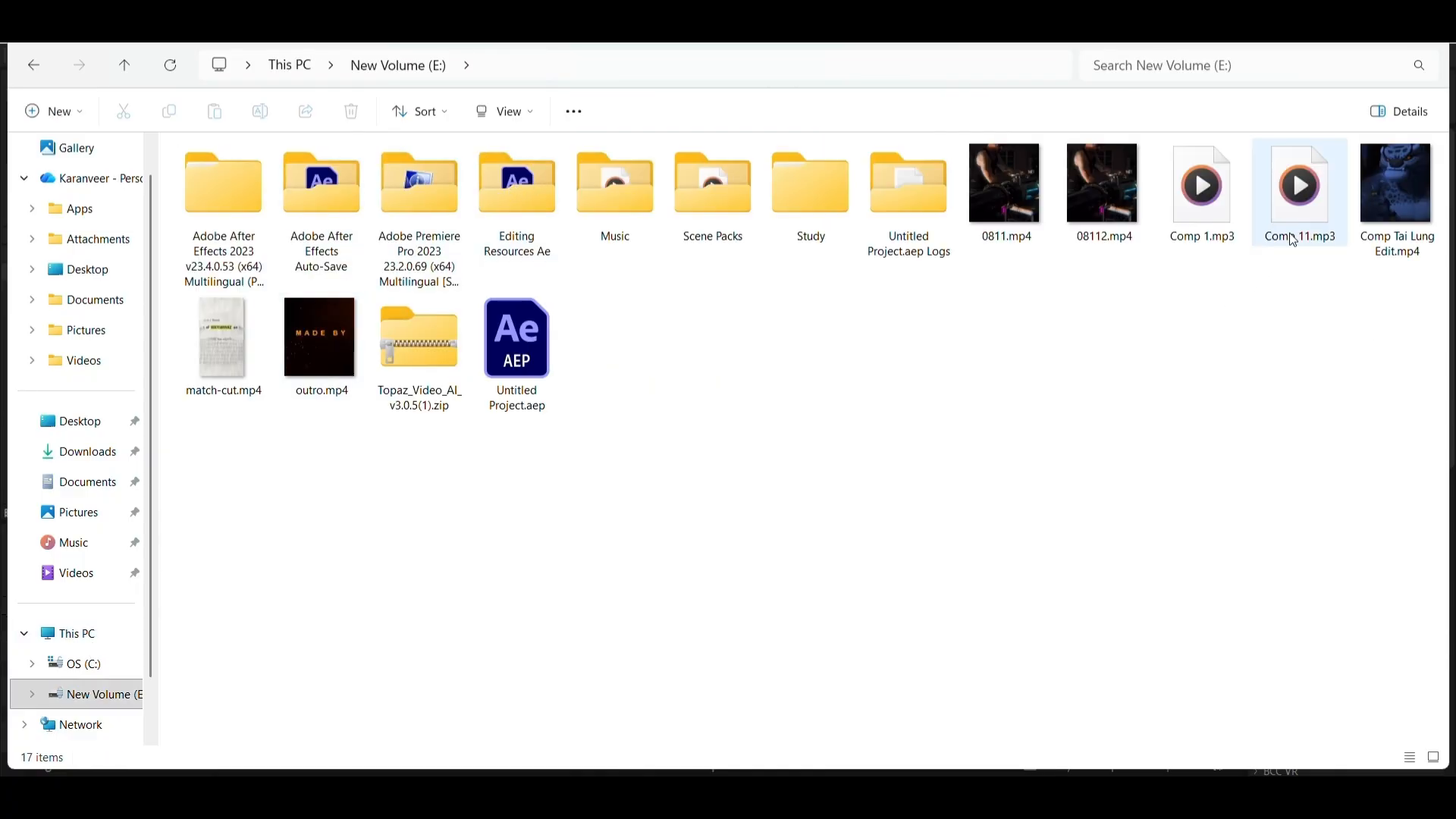
# Switch to the web browser, search for "vocal isolation" and open vocalremover.org
pyautogui.moveTo(1291, 220)
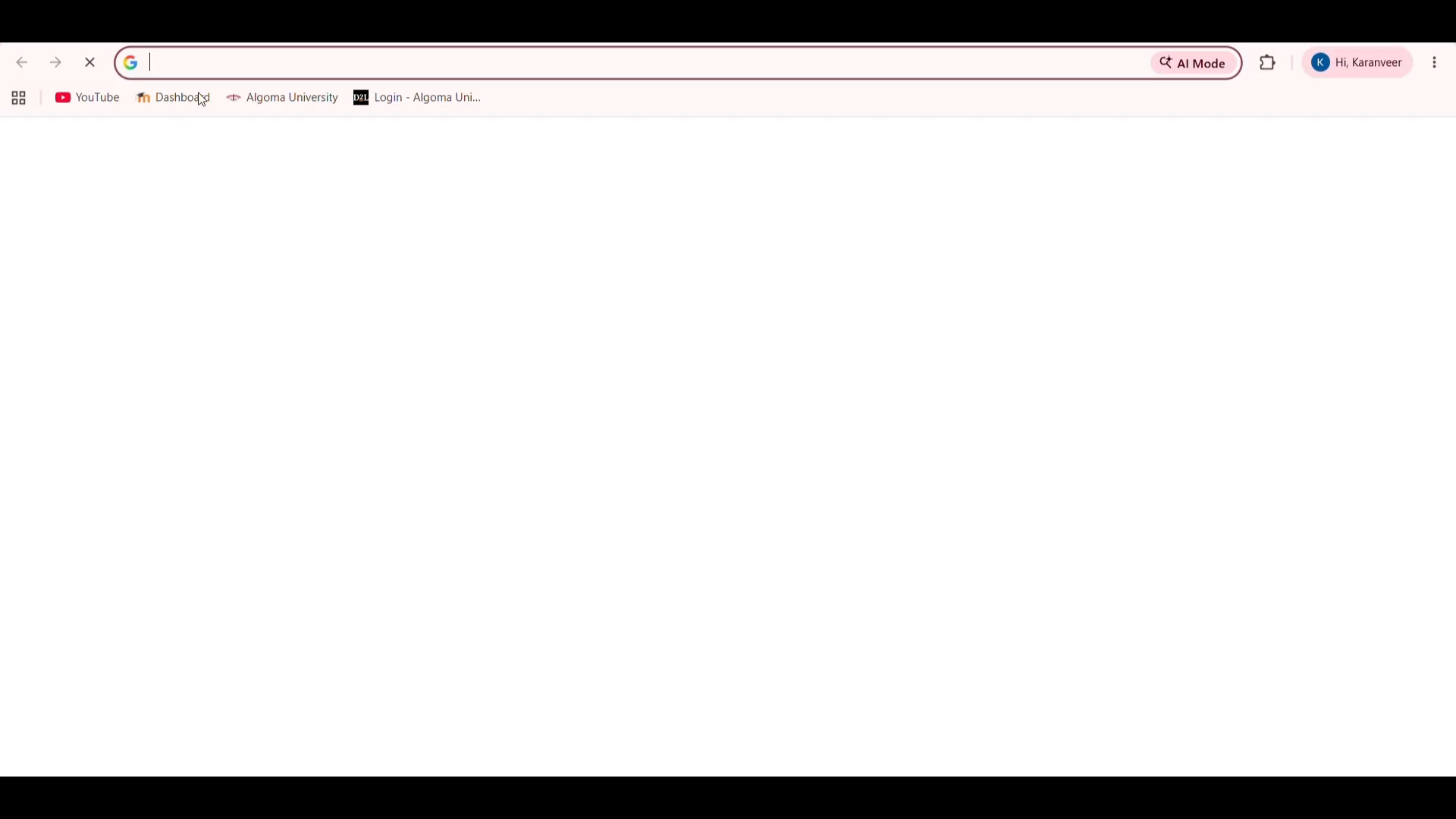
pyautogui.write('voca')
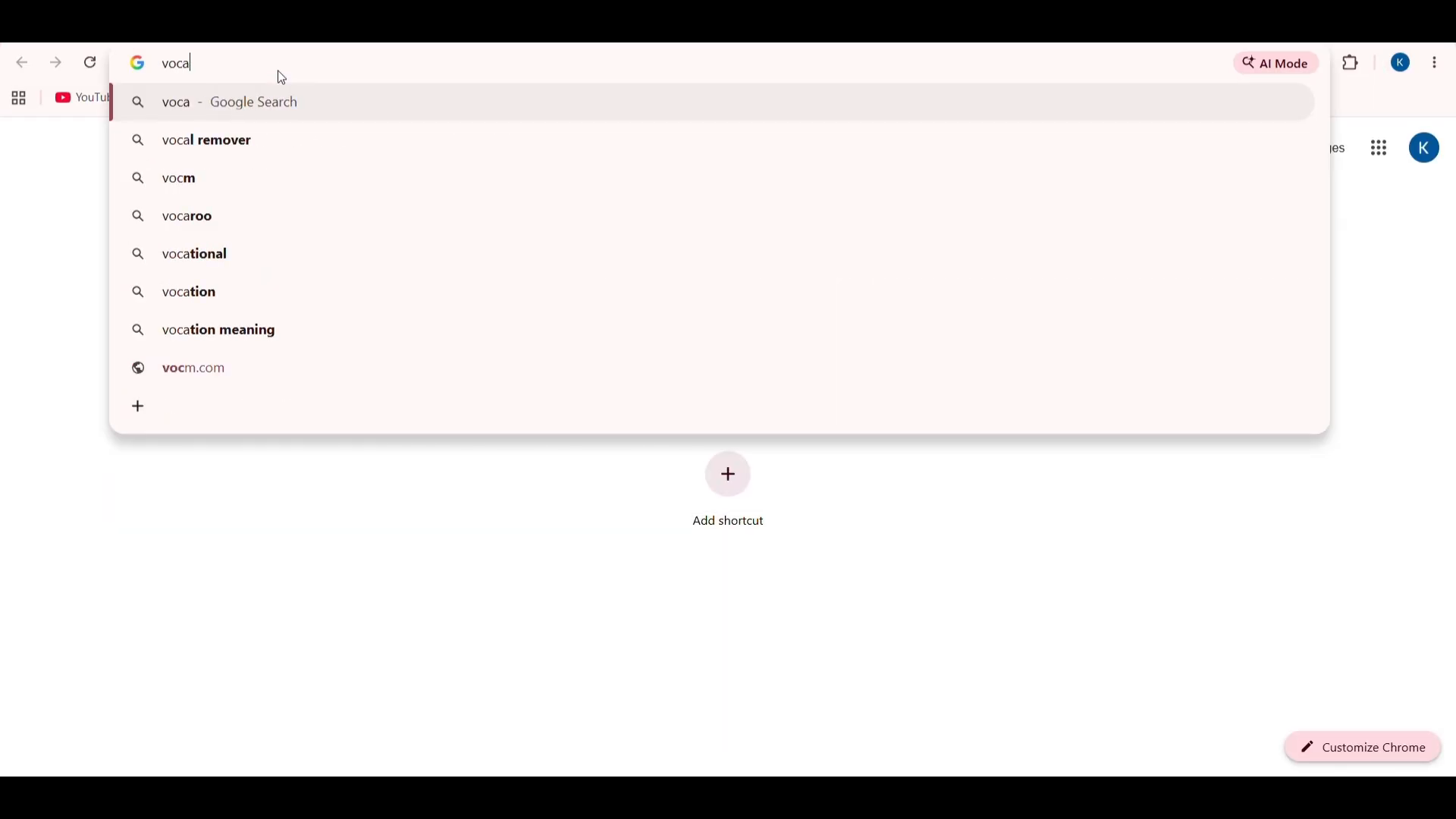
pyautogui.write('l isolat')
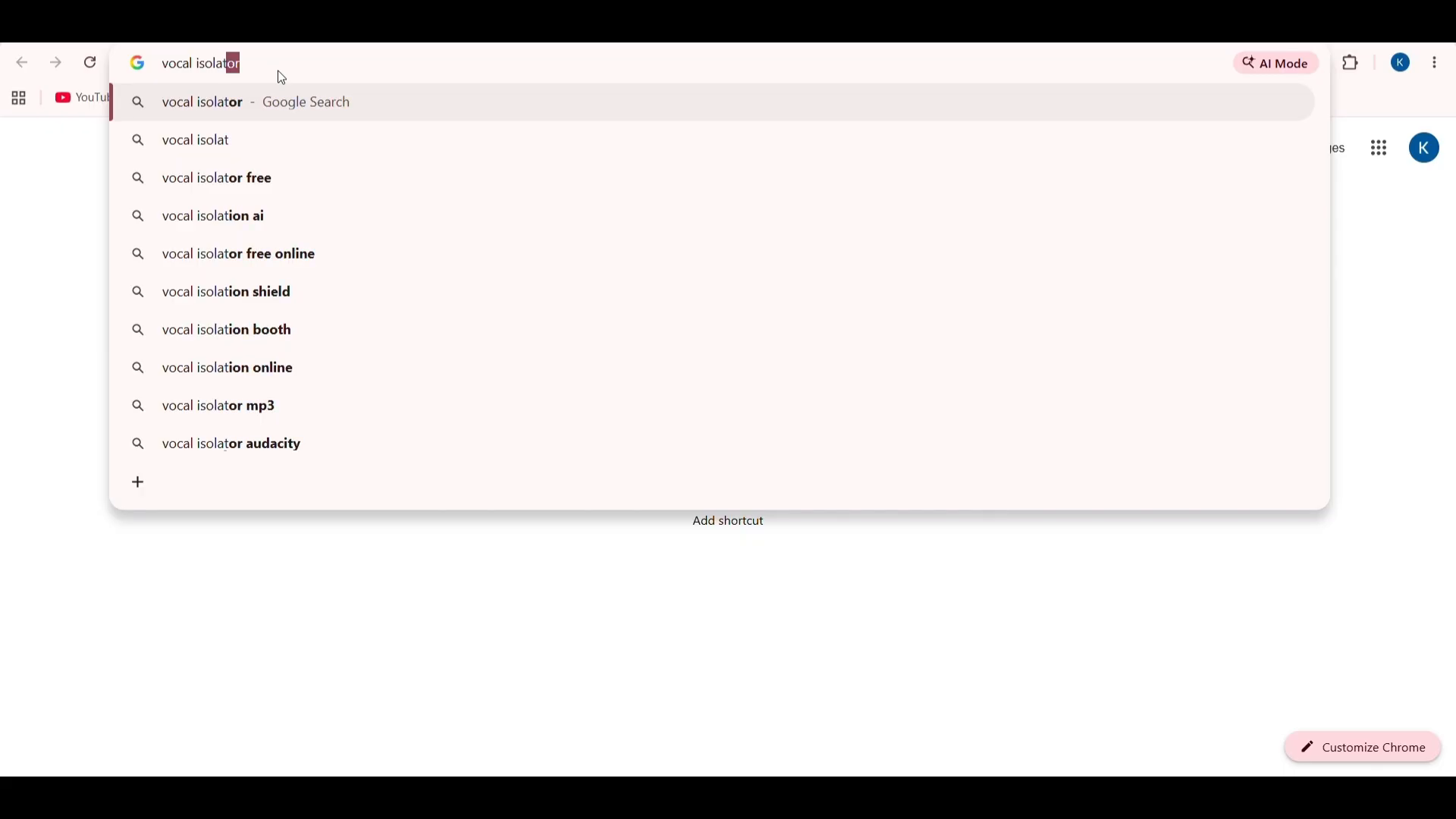
pyautogui.write('ion')
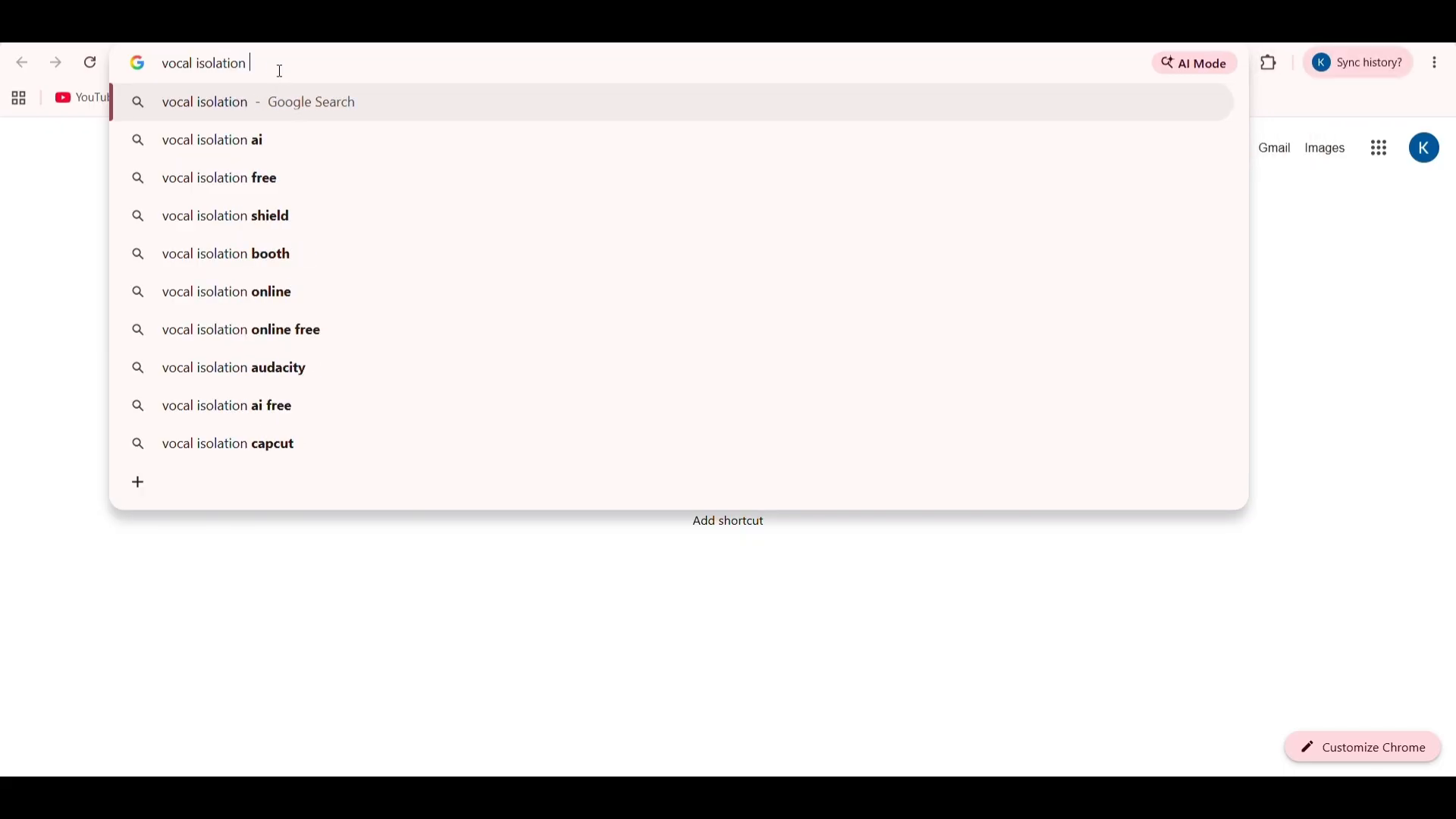
pyautogui.press('Return')
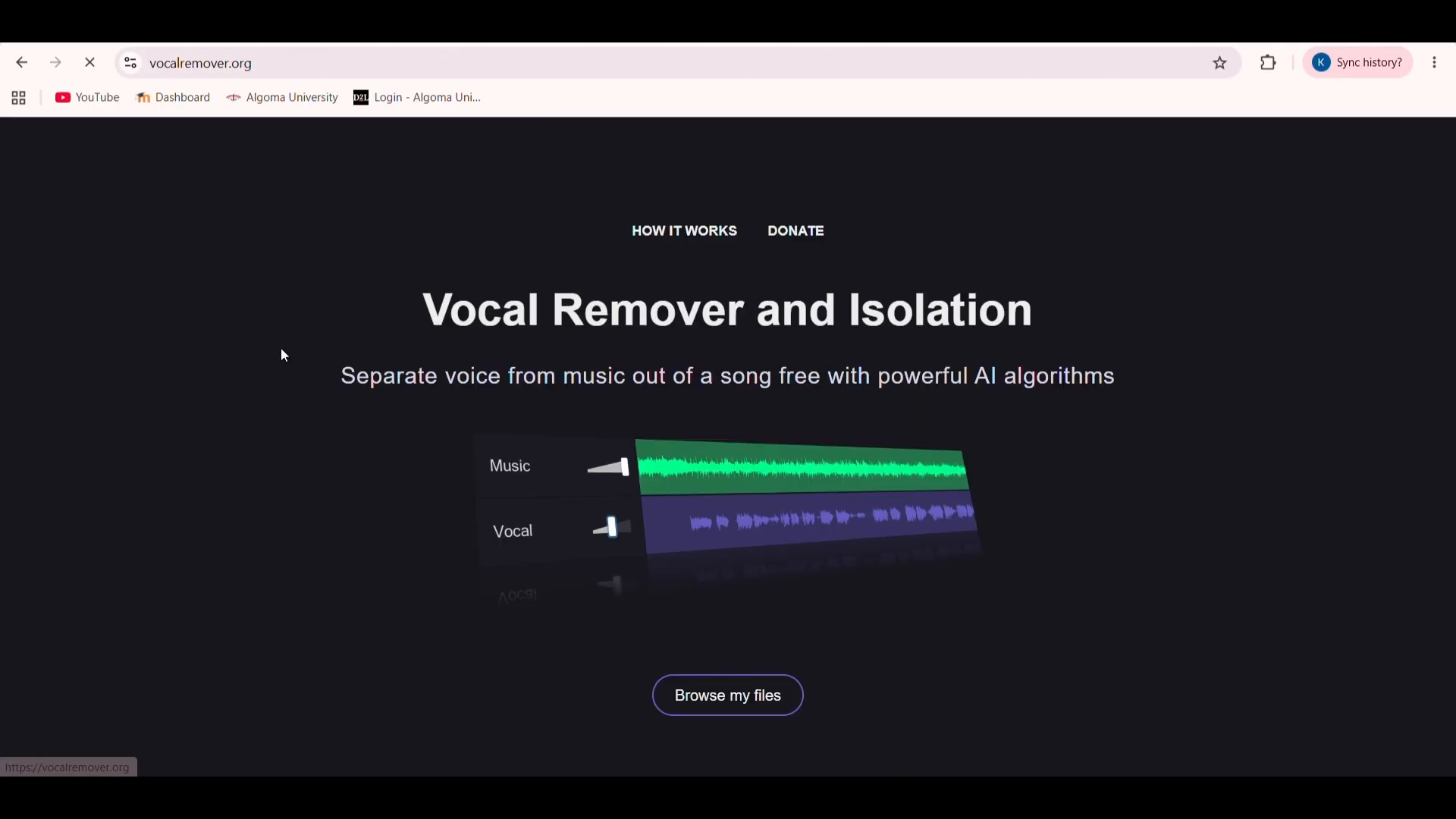
# Upload Comp 11.mp3 from New Volume (E:) to the vocal remover for separation
pyautogui.click(764, 707)
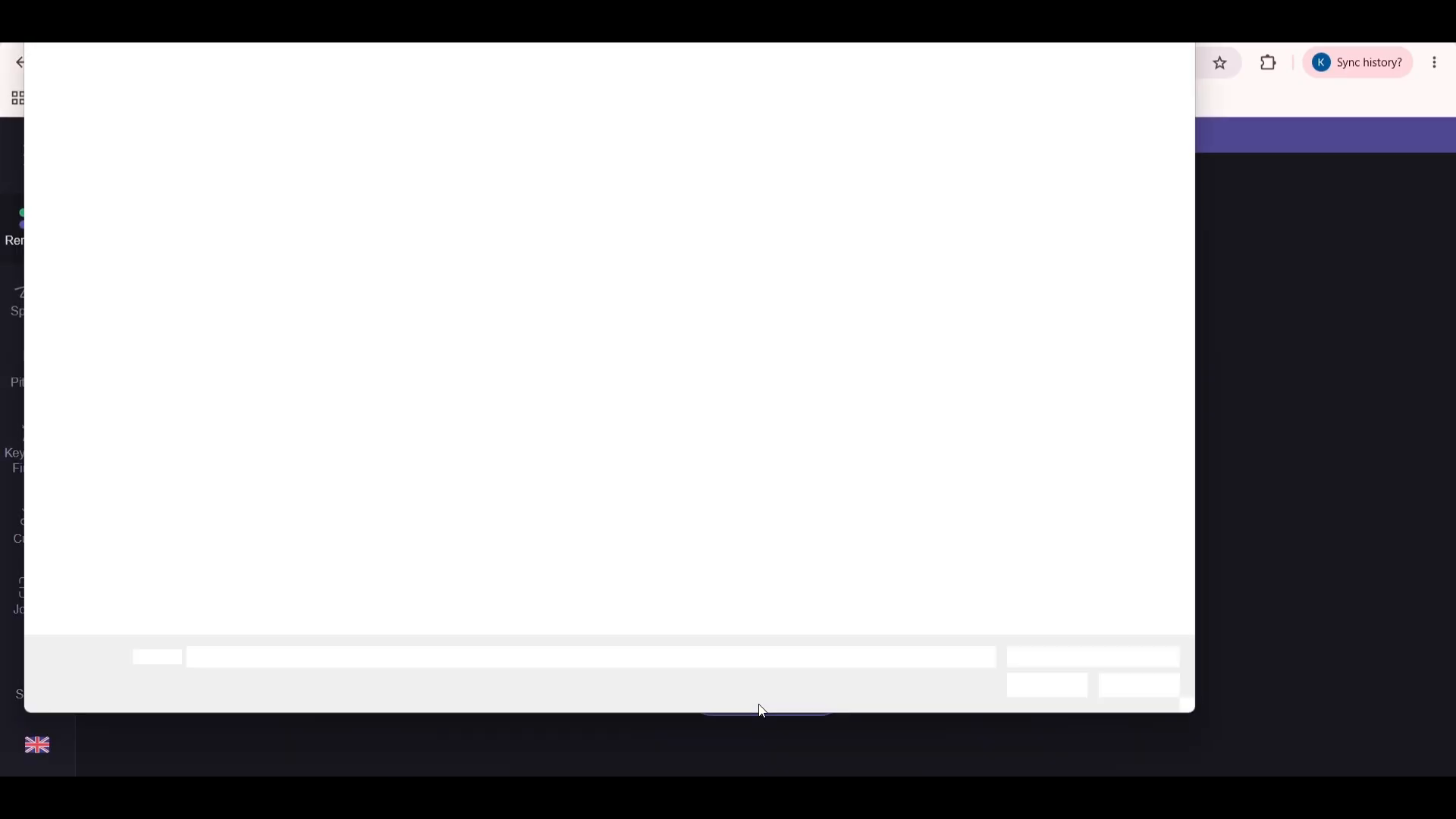
pyautogui.click(1172, 173)
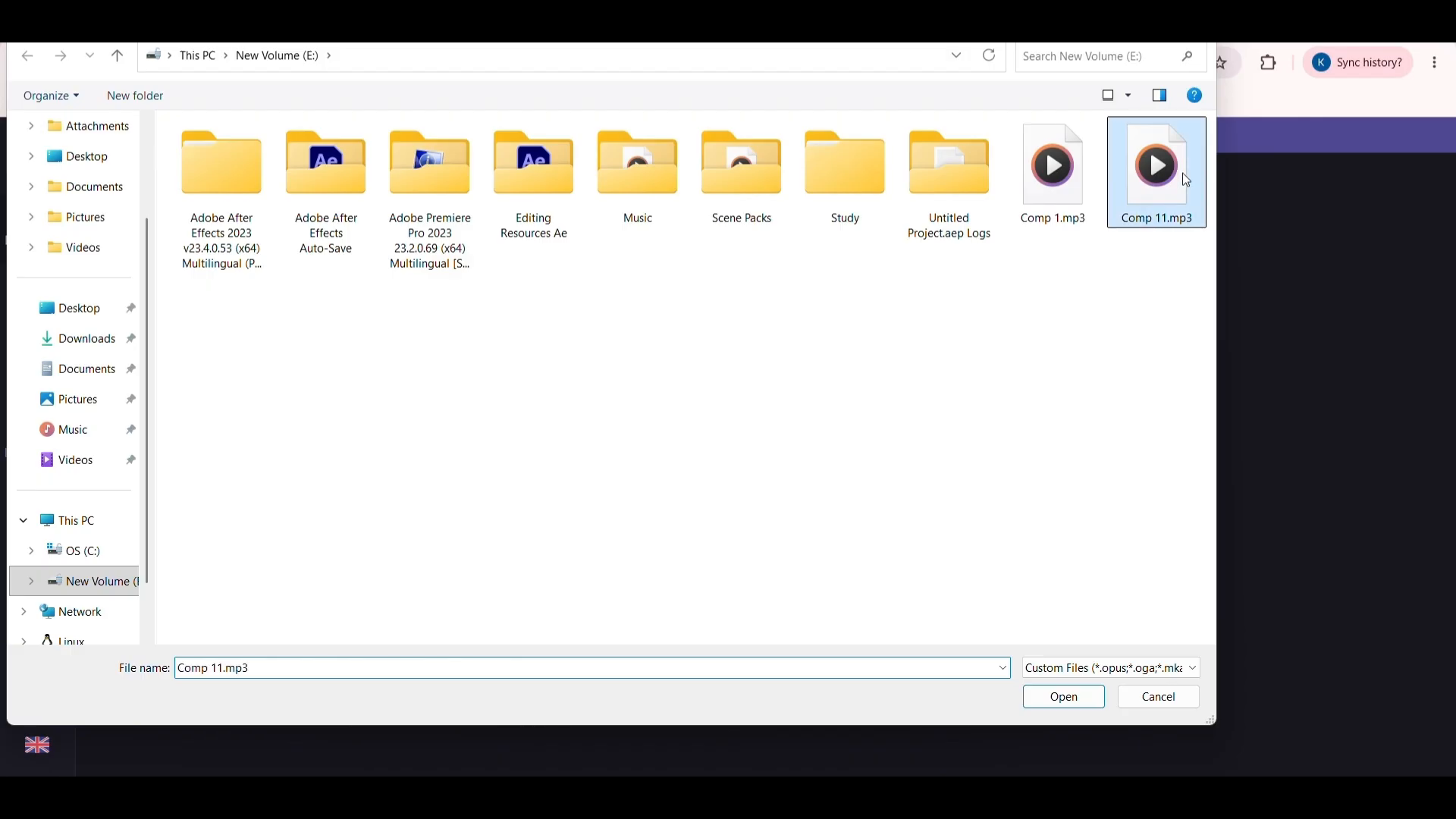
pyautogui.click(1068, 705)
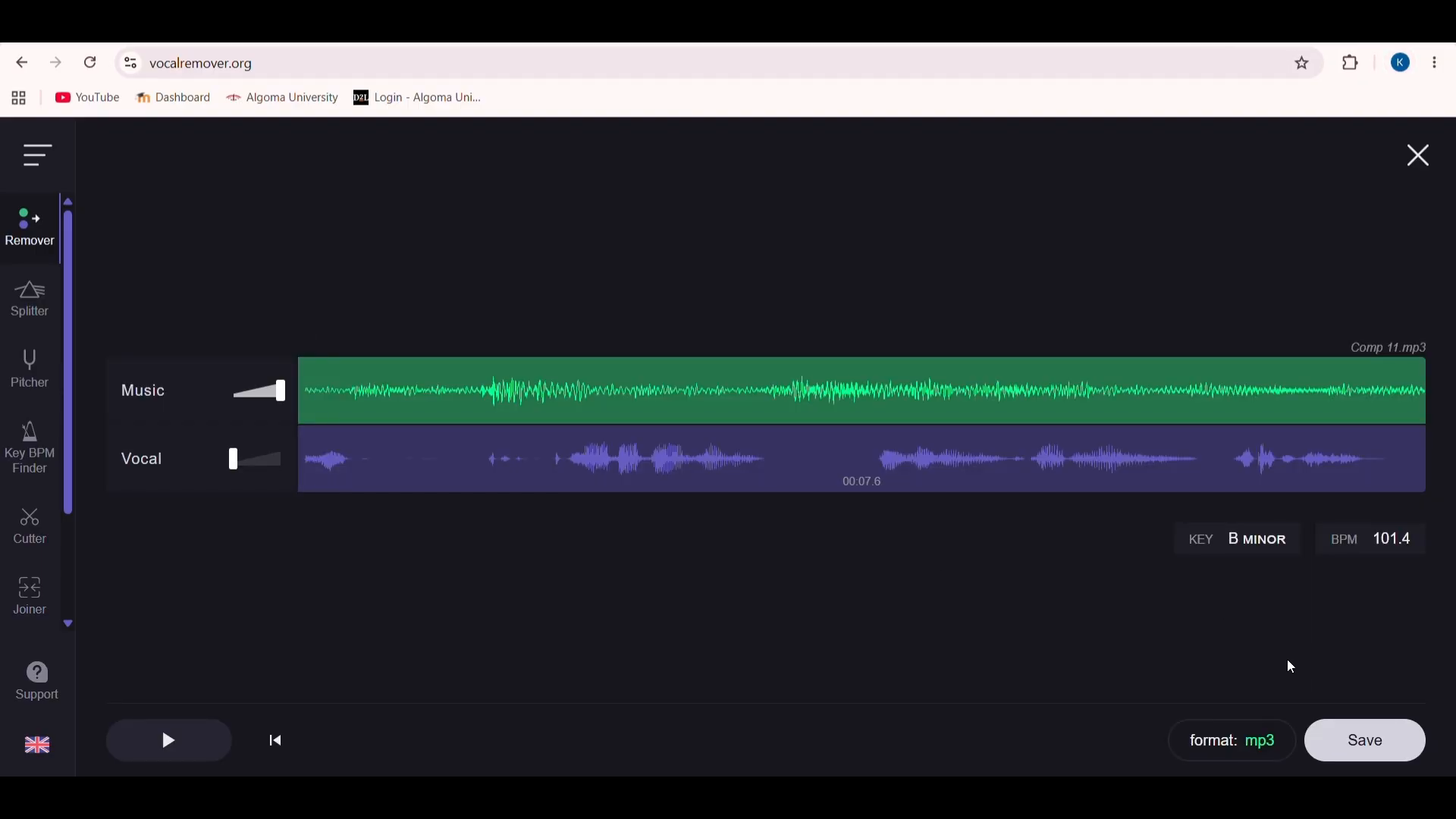
# Save only the separated vocal track of Comp 11.mp3 in mp3 format
pyautogui.click(1371, 740)
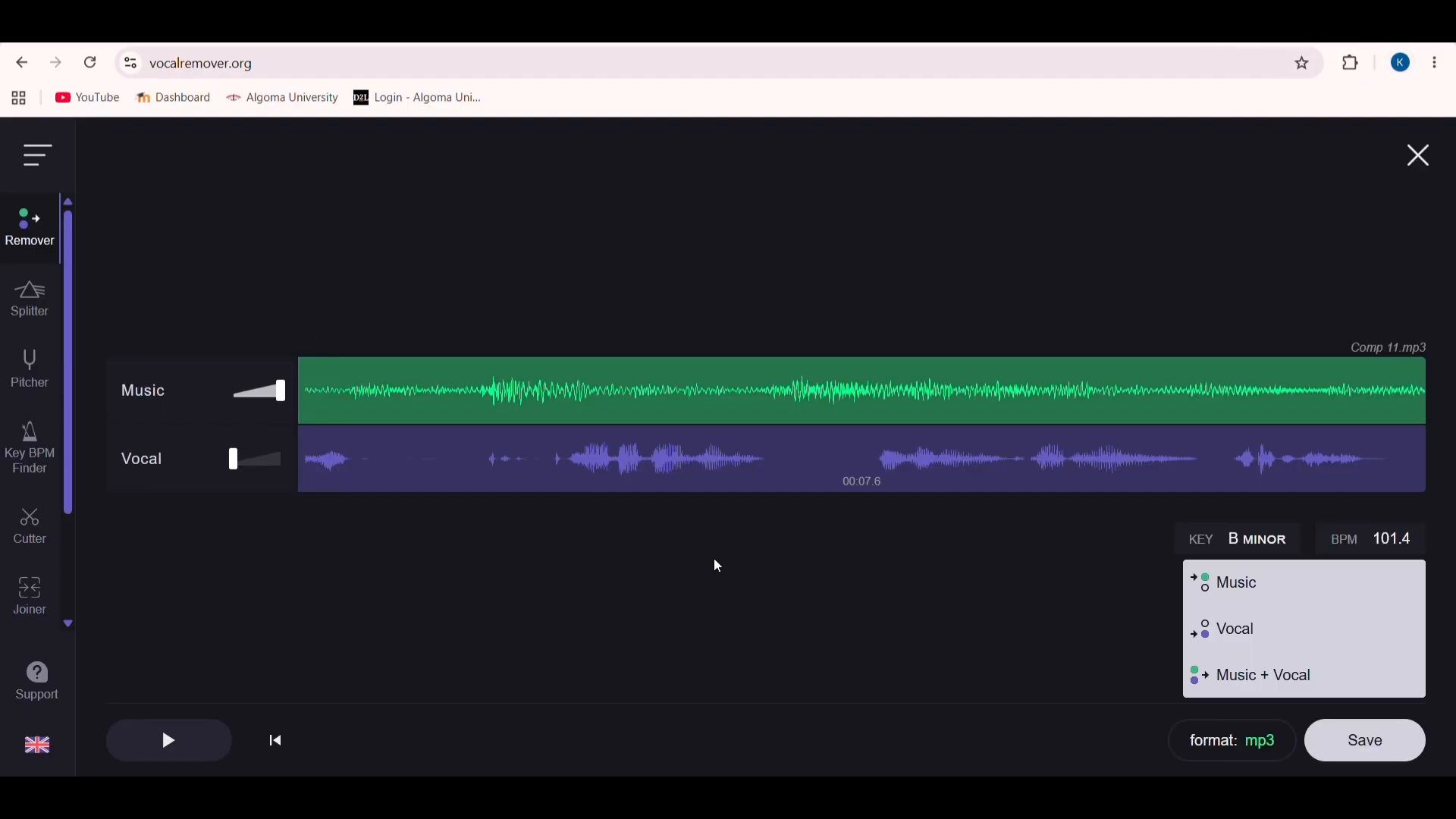
pyautogui.click(1347, 651)
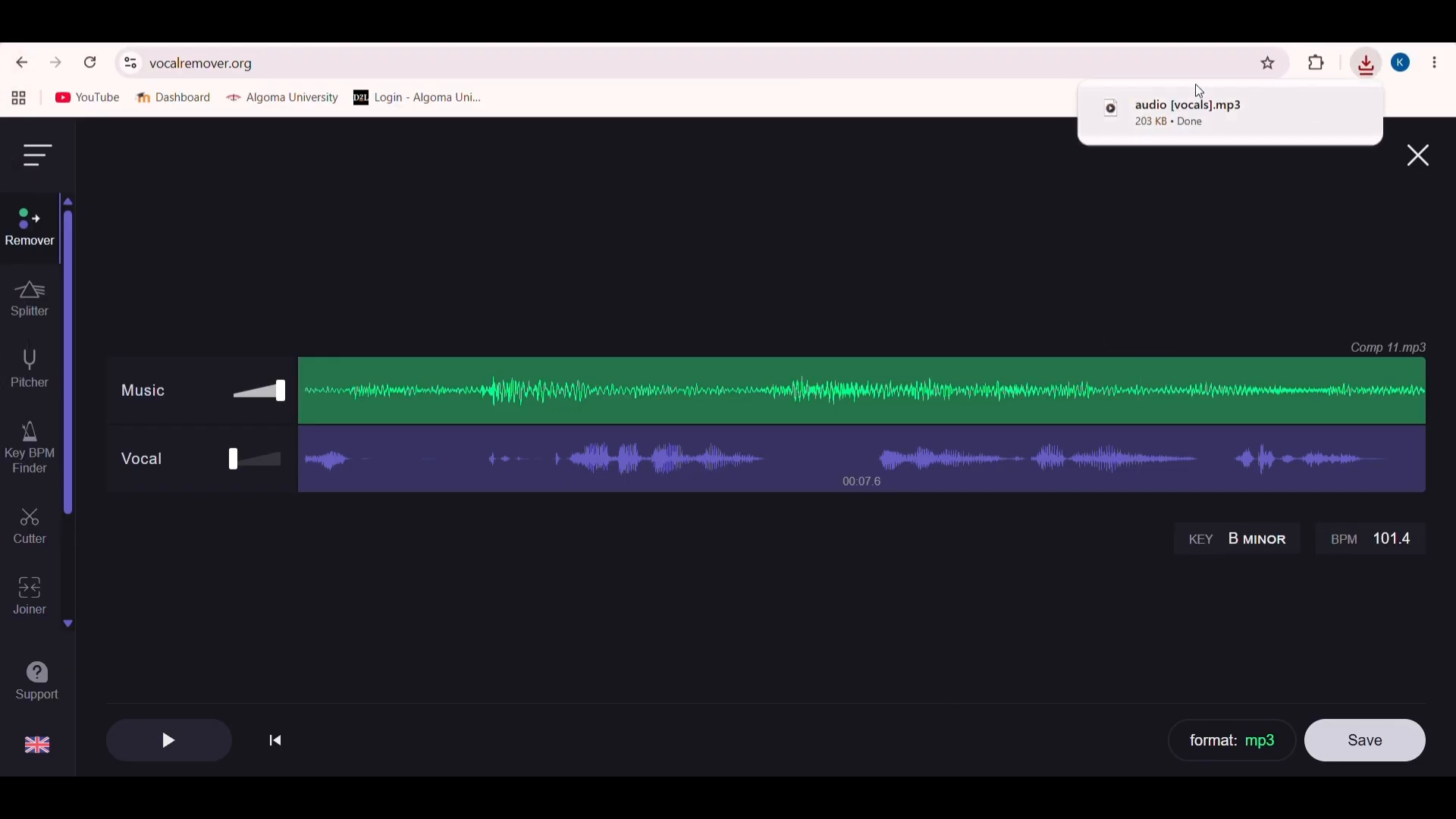
pyautogui.click(1348, 20)
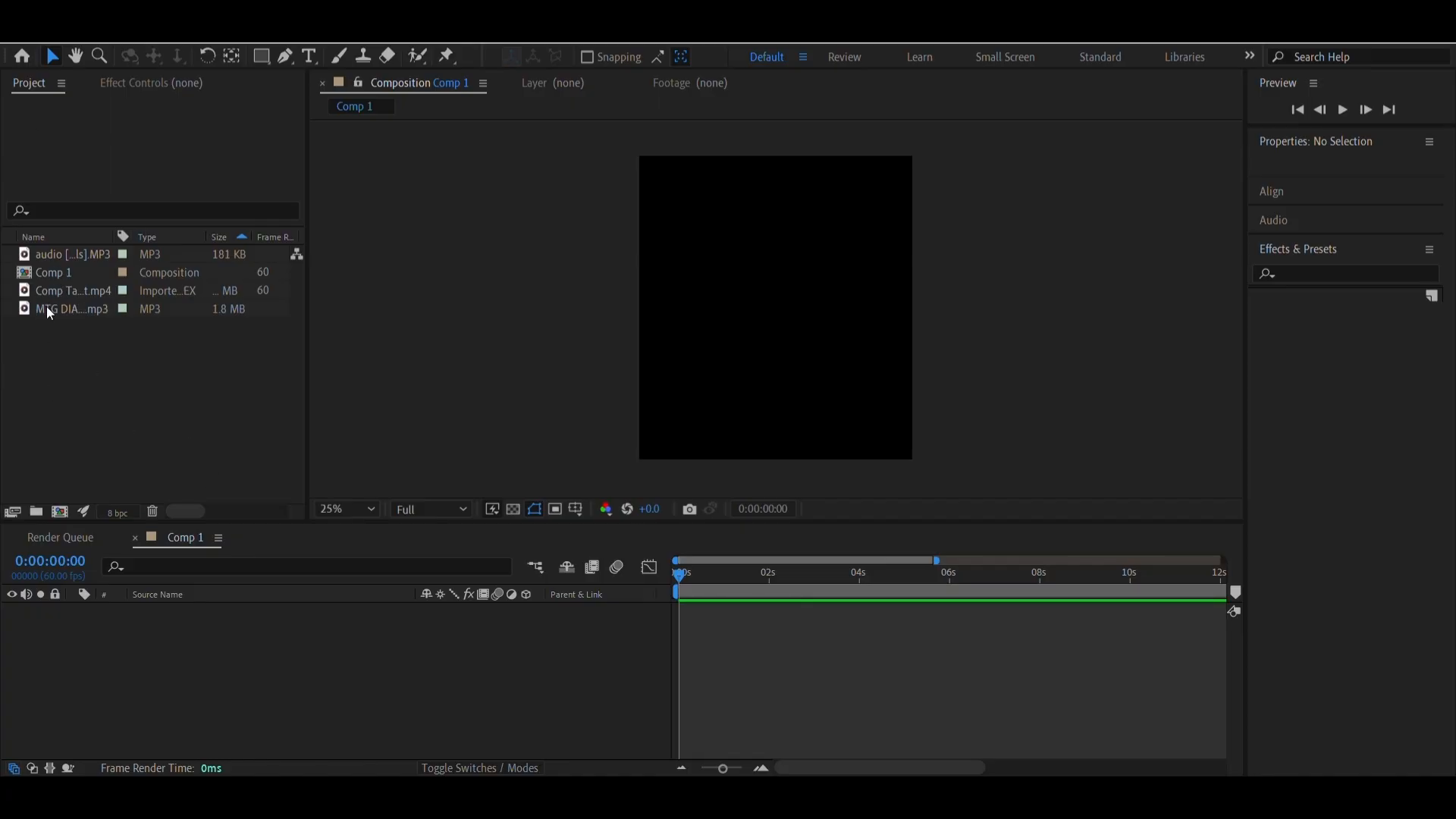
# Add Comp Tai Lung Edit.mp4 and audio [vocals].MP3 to Comp 1 in After Effects, both starting at 0:00:00:00, and check their start
pyautogui.moveTo(49, 291); pyautogui.dragTo(864, 597)
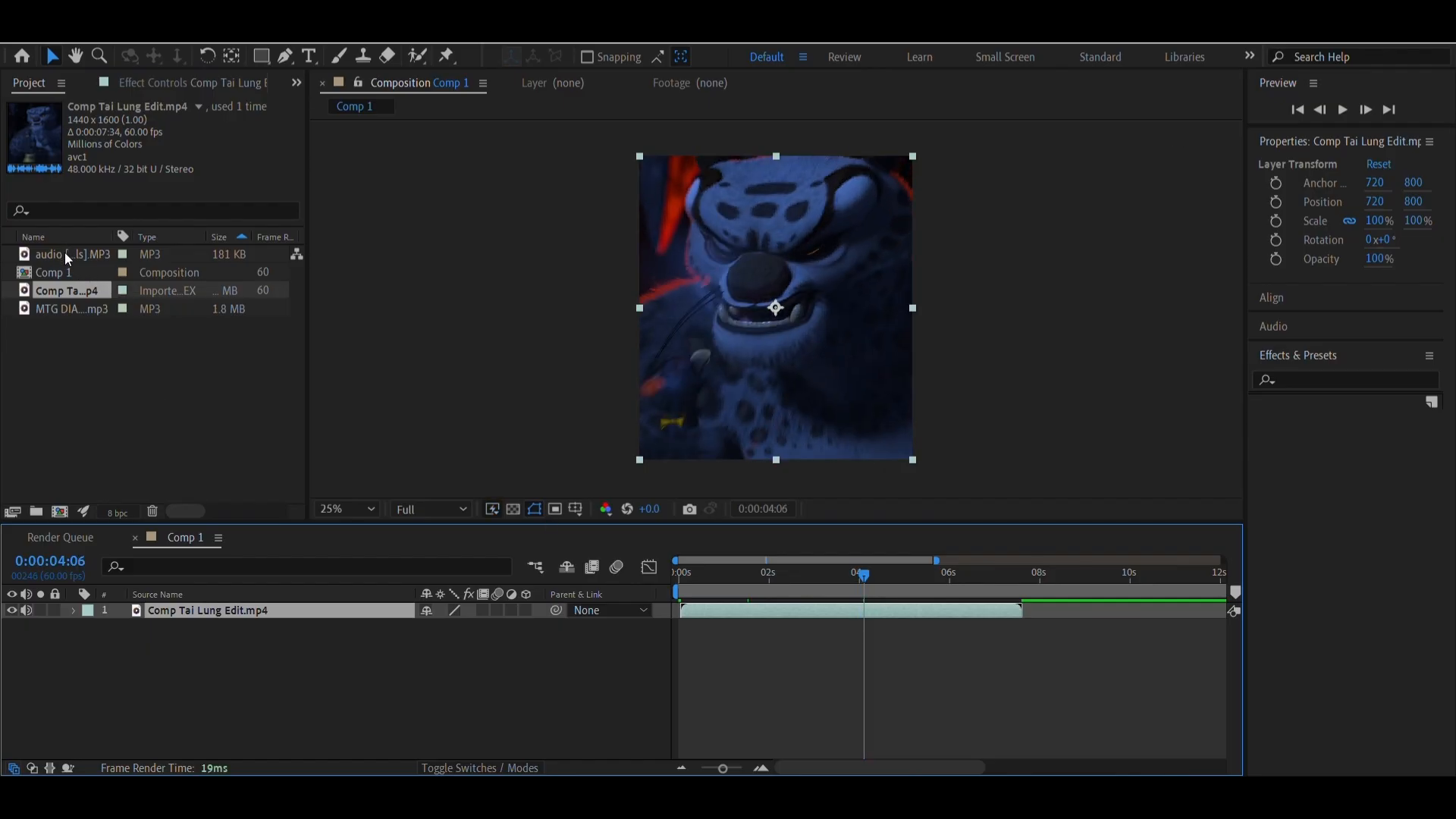
pyautogui.moveTo(65, 252); pyautogui.dragTo(753, 603)
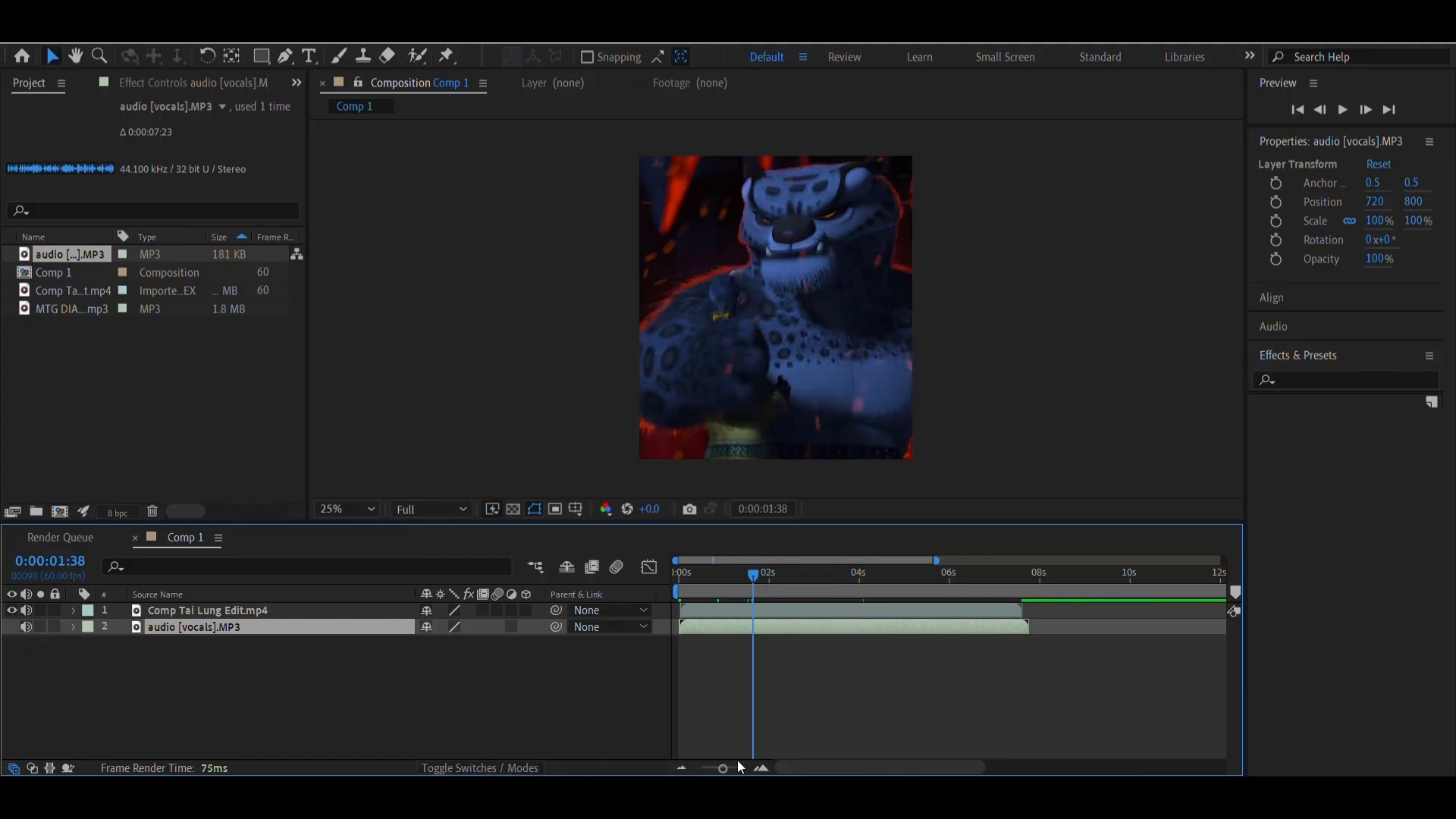
pyautogui.click(762, 769)
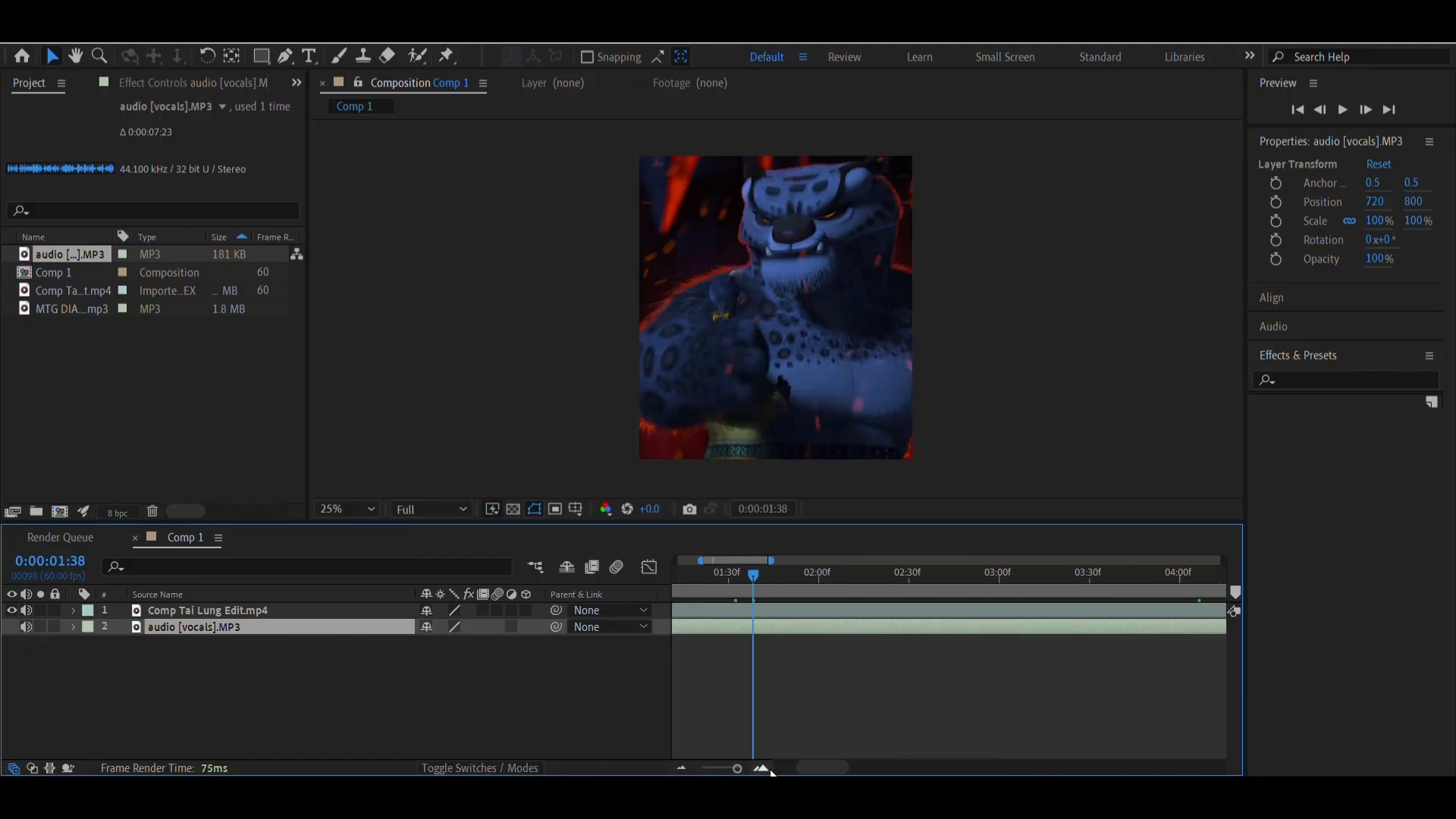
pyautogui.click(761, 768)
pyautogui.press('Home')
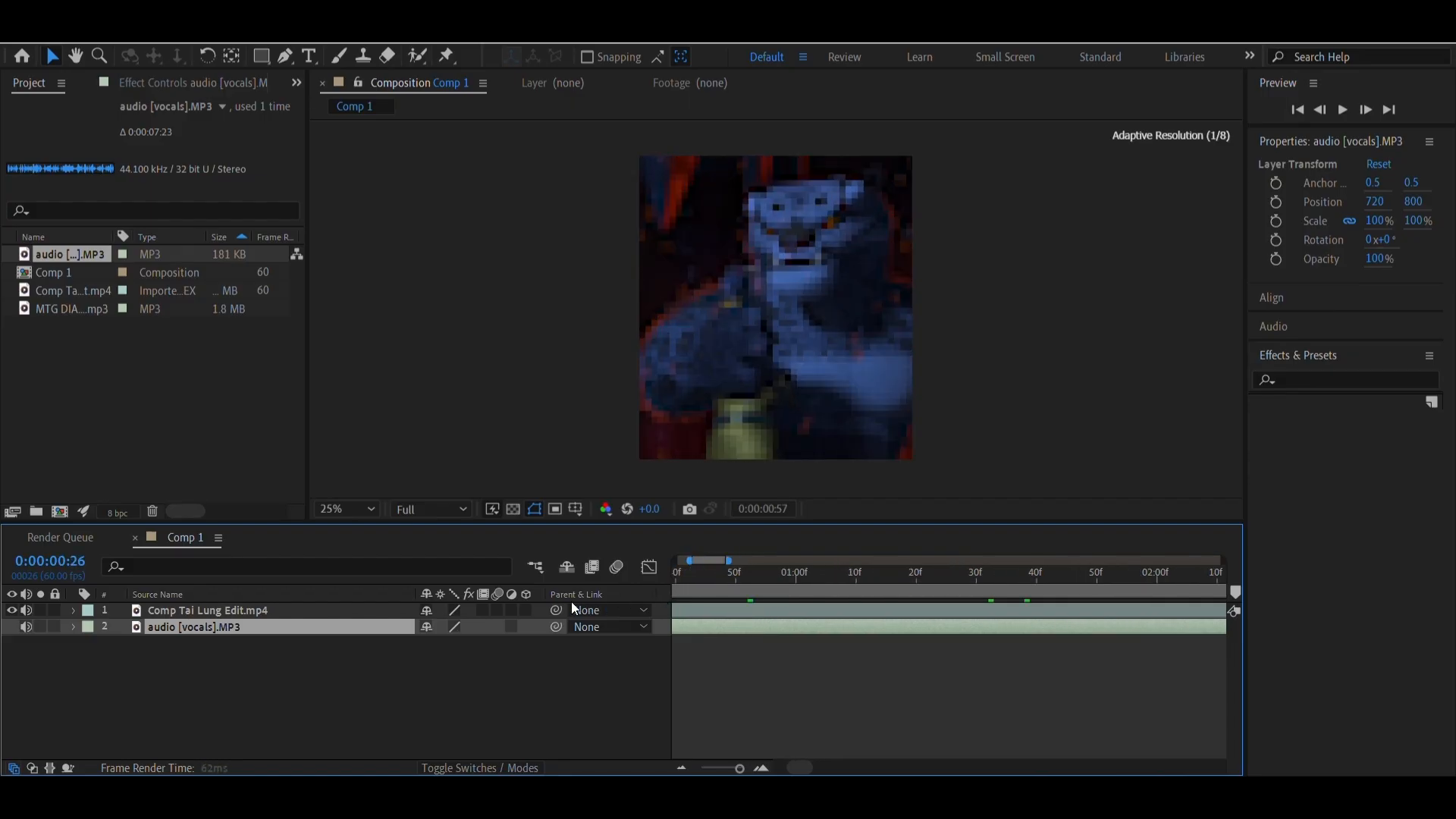
pyautogui.moveTo(715, 611); pyautogui.dragTo(690, 626)
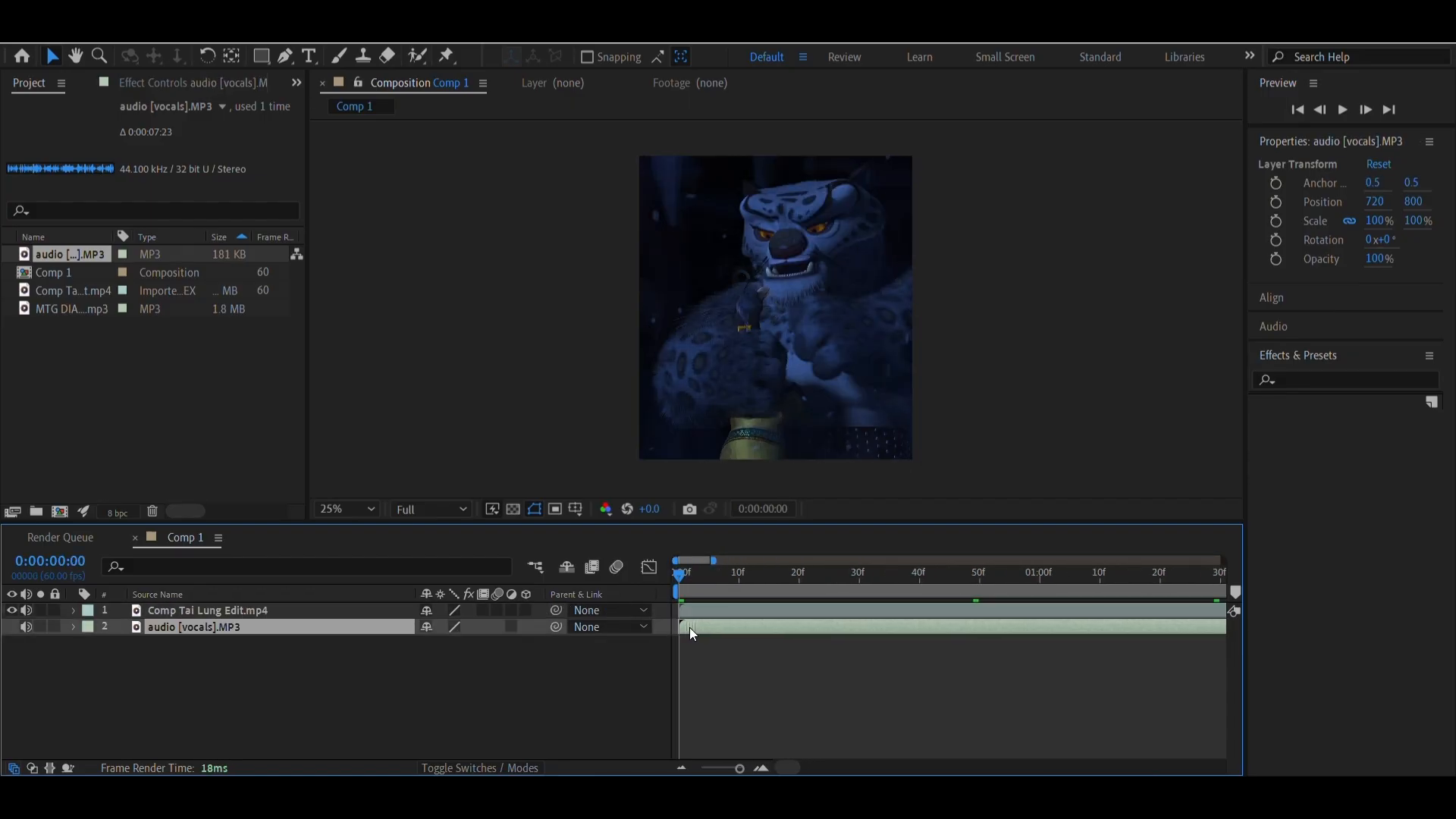
# Split the Comp Tai Lung Edit.mp4 layer at 0:00:07:32 and delete the piece after the cut
pyautogui.click(719, 768)
pyautogui.moveTo(865, 595); pyautogui.dragTo(954, 605)
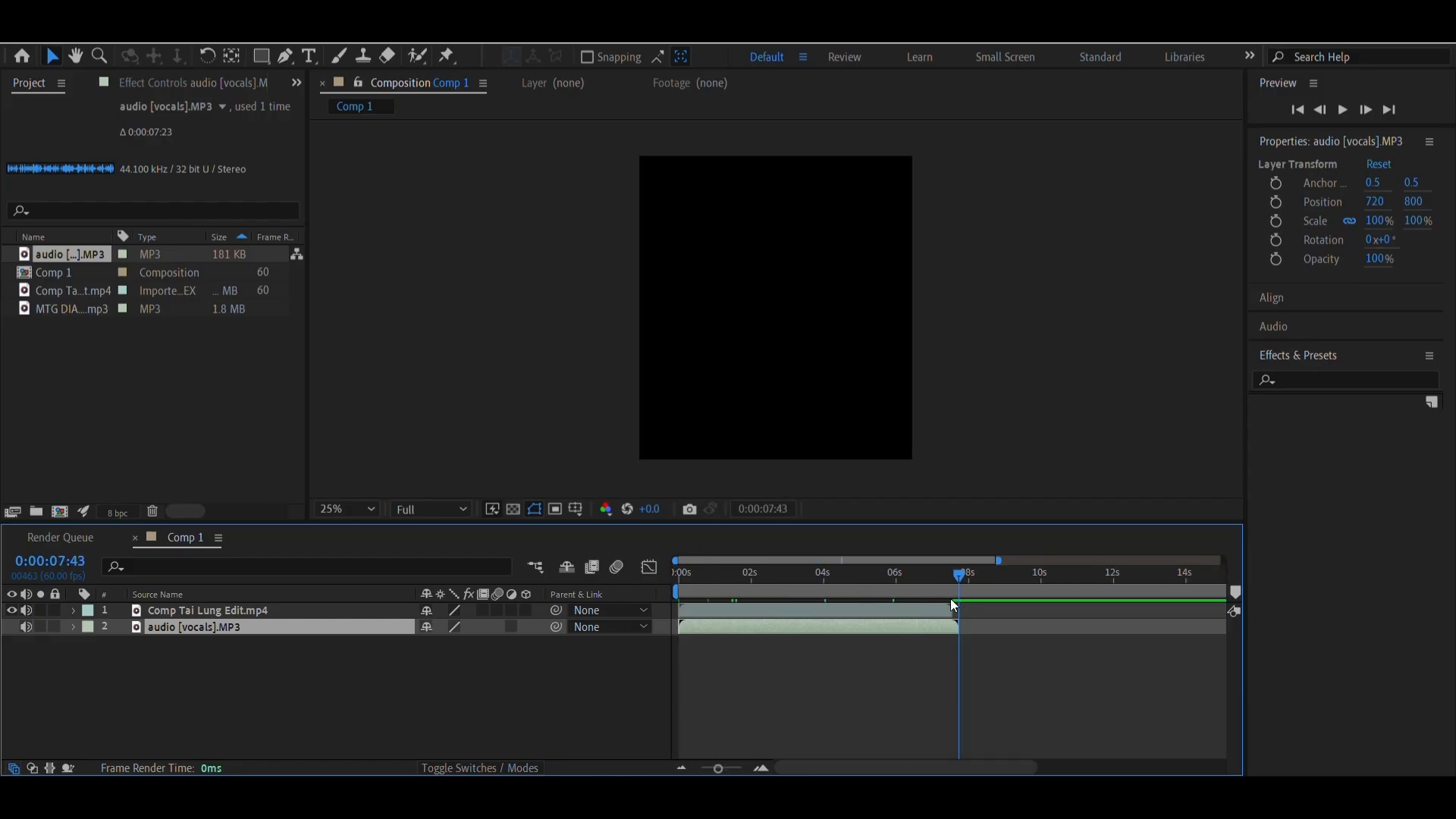
pyautogui.click(761, 768)
pyautogui.click(761, 768)
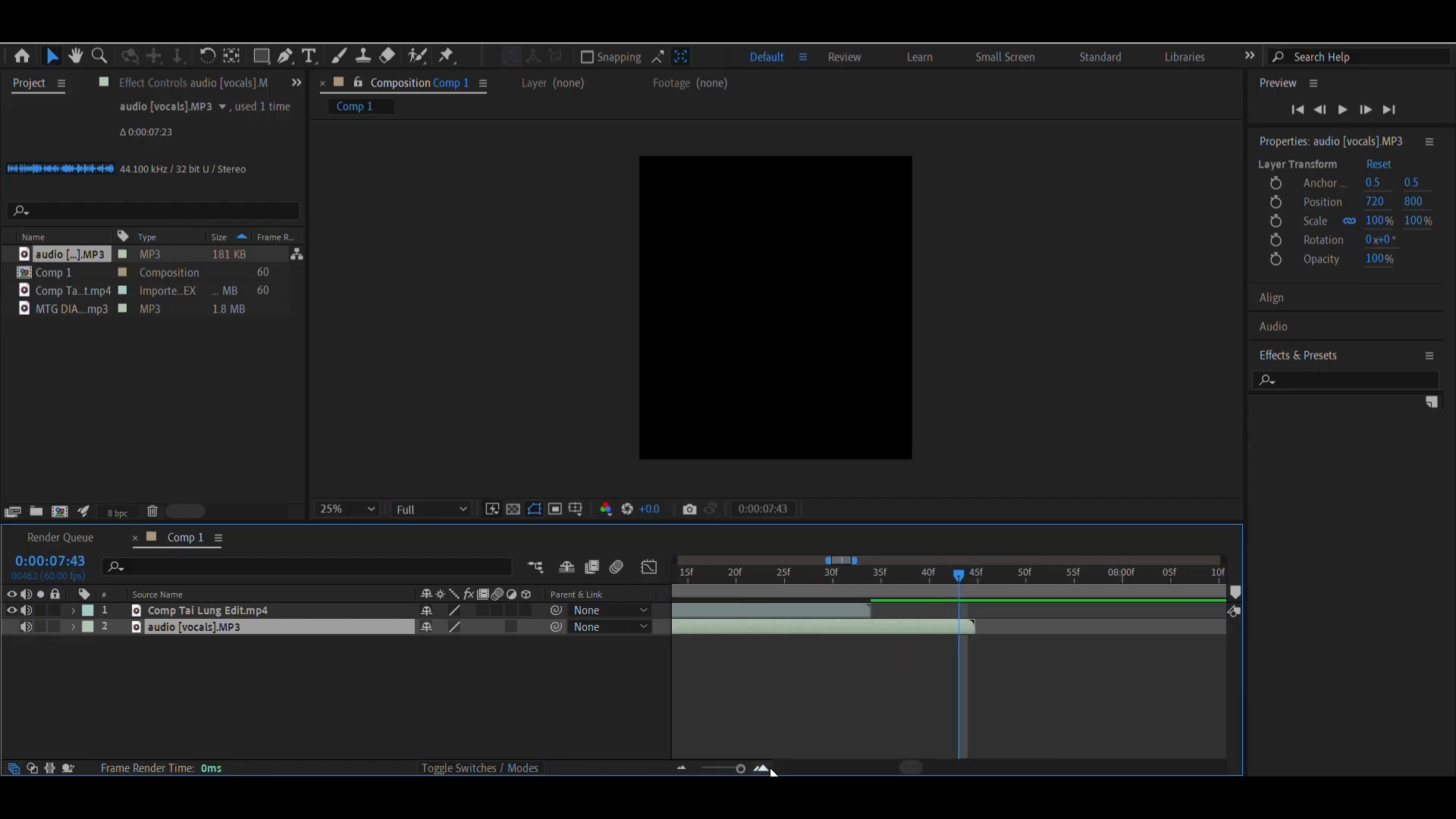
pyautogui.click(862, 585)
pyautogui.moveTo(860, 586)
pyautogui.mouseDown()
pyautogui.moveTo(842, 598)
pyautogui.moveTo(871, 596)
pyautogui.moveTo(850, 603)
pyautogui.mouseUp()
pyautogui.click(854, 613)
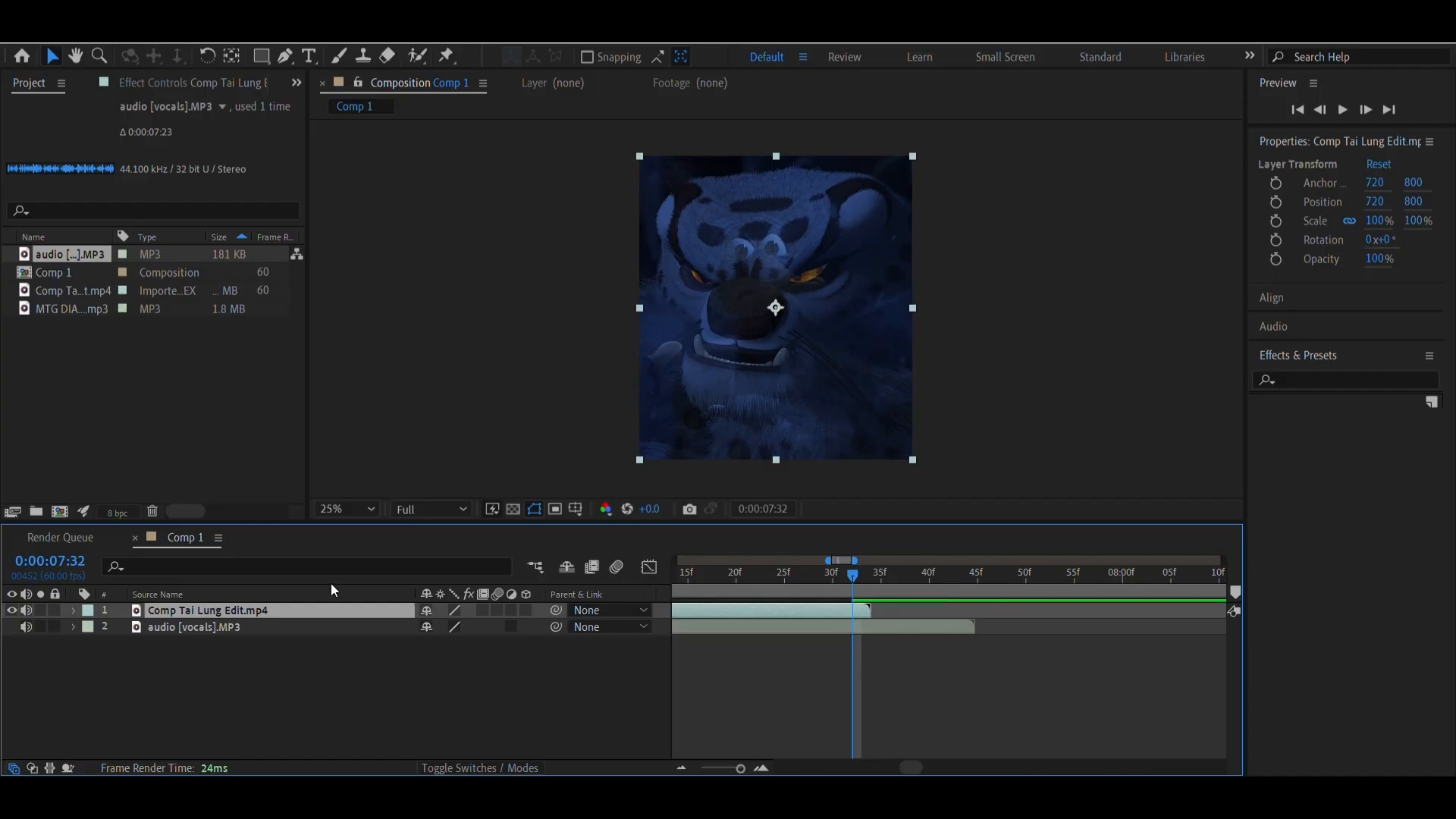
pyautogui.hotkey('ctrl', 'shift', 'd')
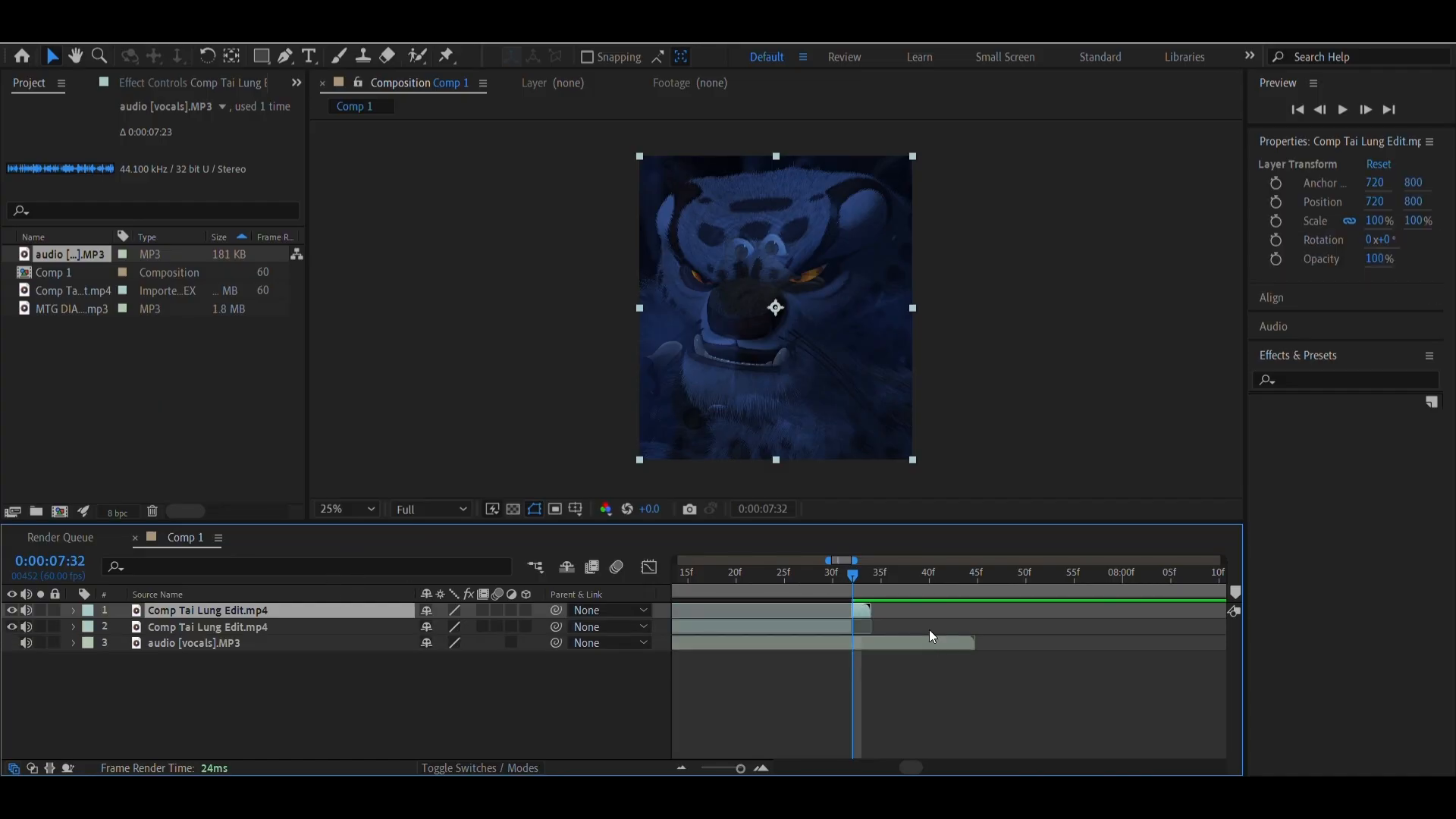
pyautogui.press('Delete')
# Split the audio [vocals].MP3 layer at 0:00:07:32 and delete its remaining end piece
pyautogui.click(858, 625)
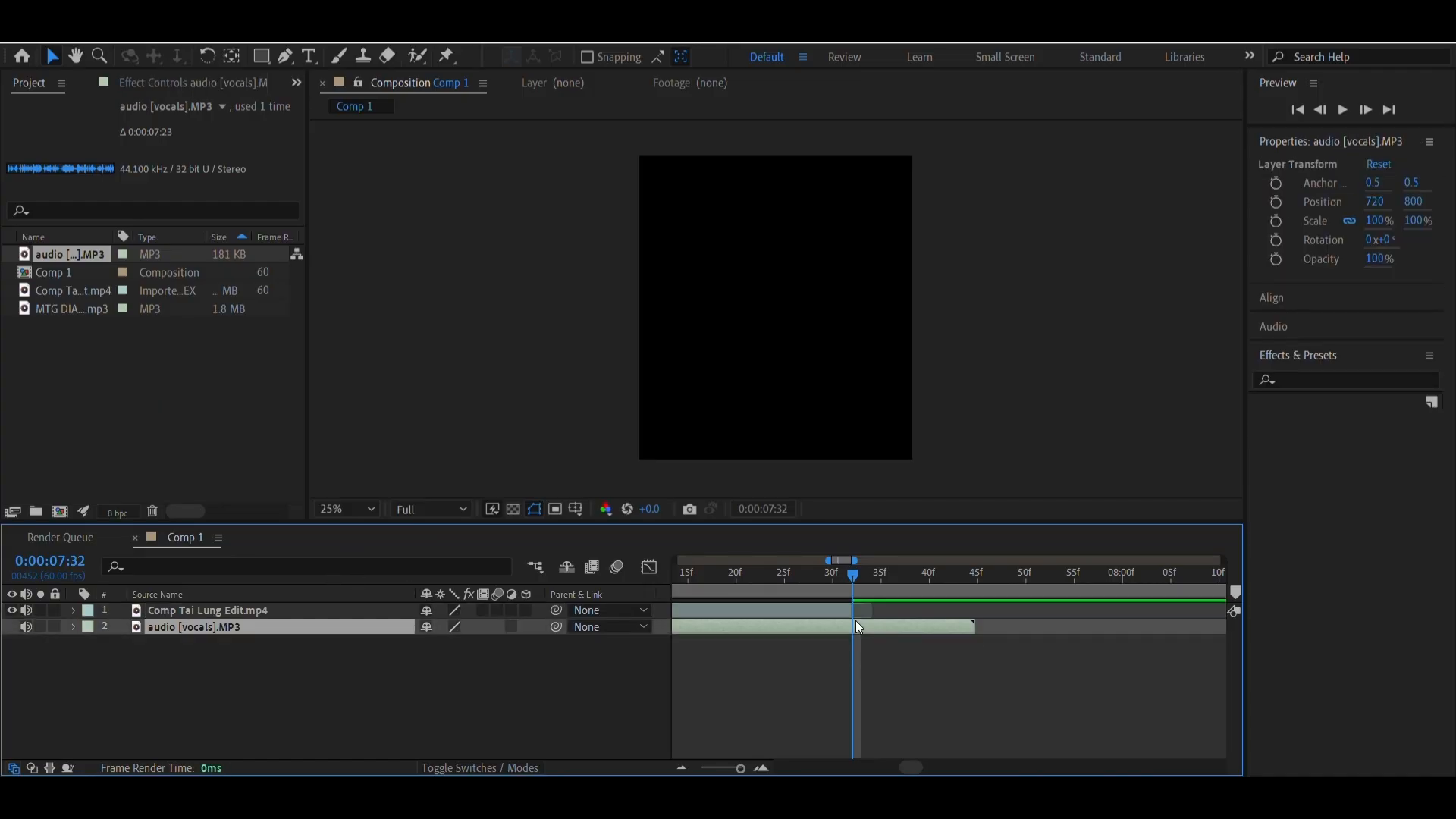
pyautogui.hotkey('ctrl', 'shift', 'd')
pyautogui.press('Delete')
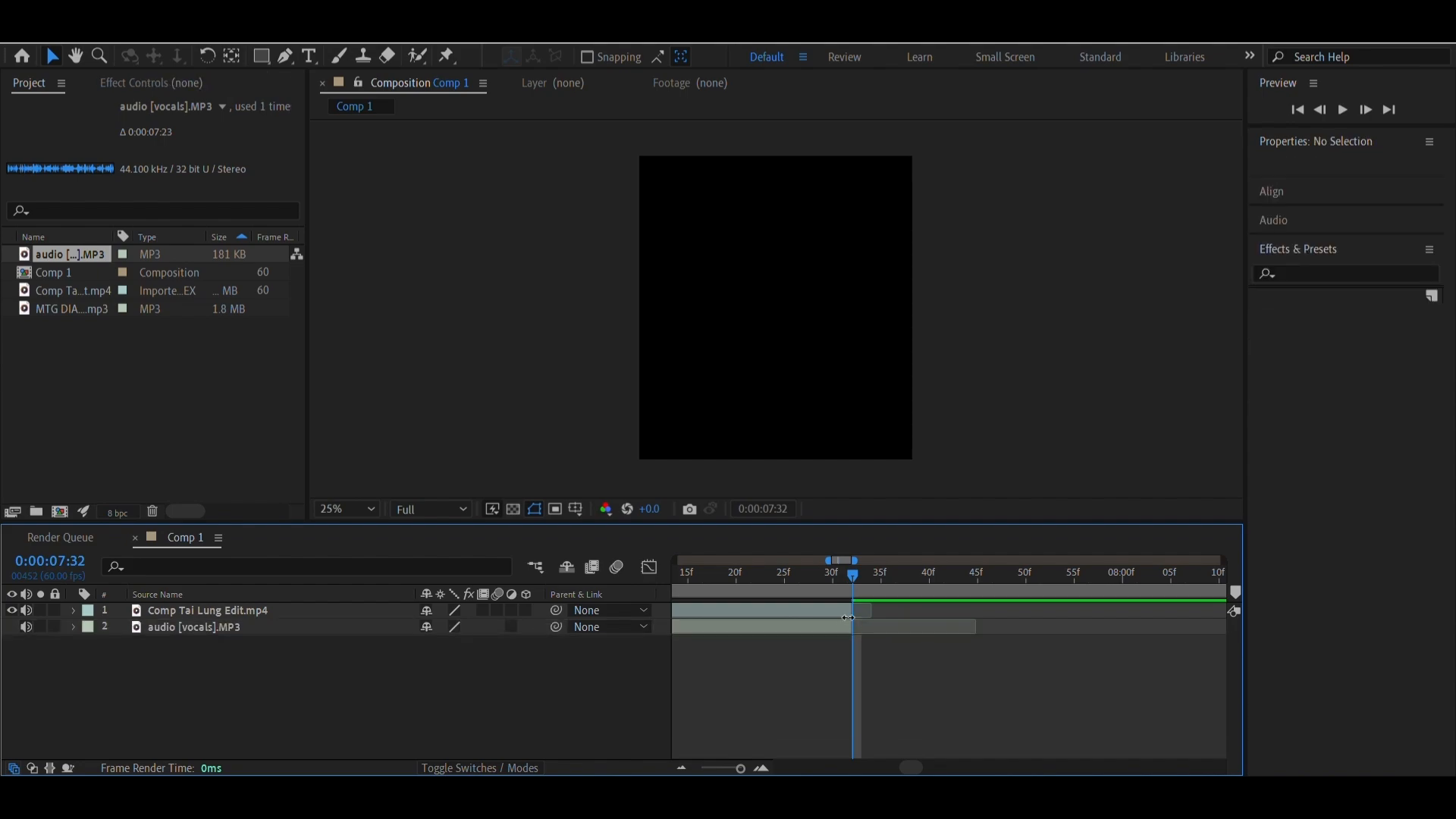
# Return to the start of the timeline and save the project as Untitled Project.aep on New Volume (E:), replacing the existing file
pyautogui.moveTo(853, 588); pyautogui.dragTo(1166, 709)
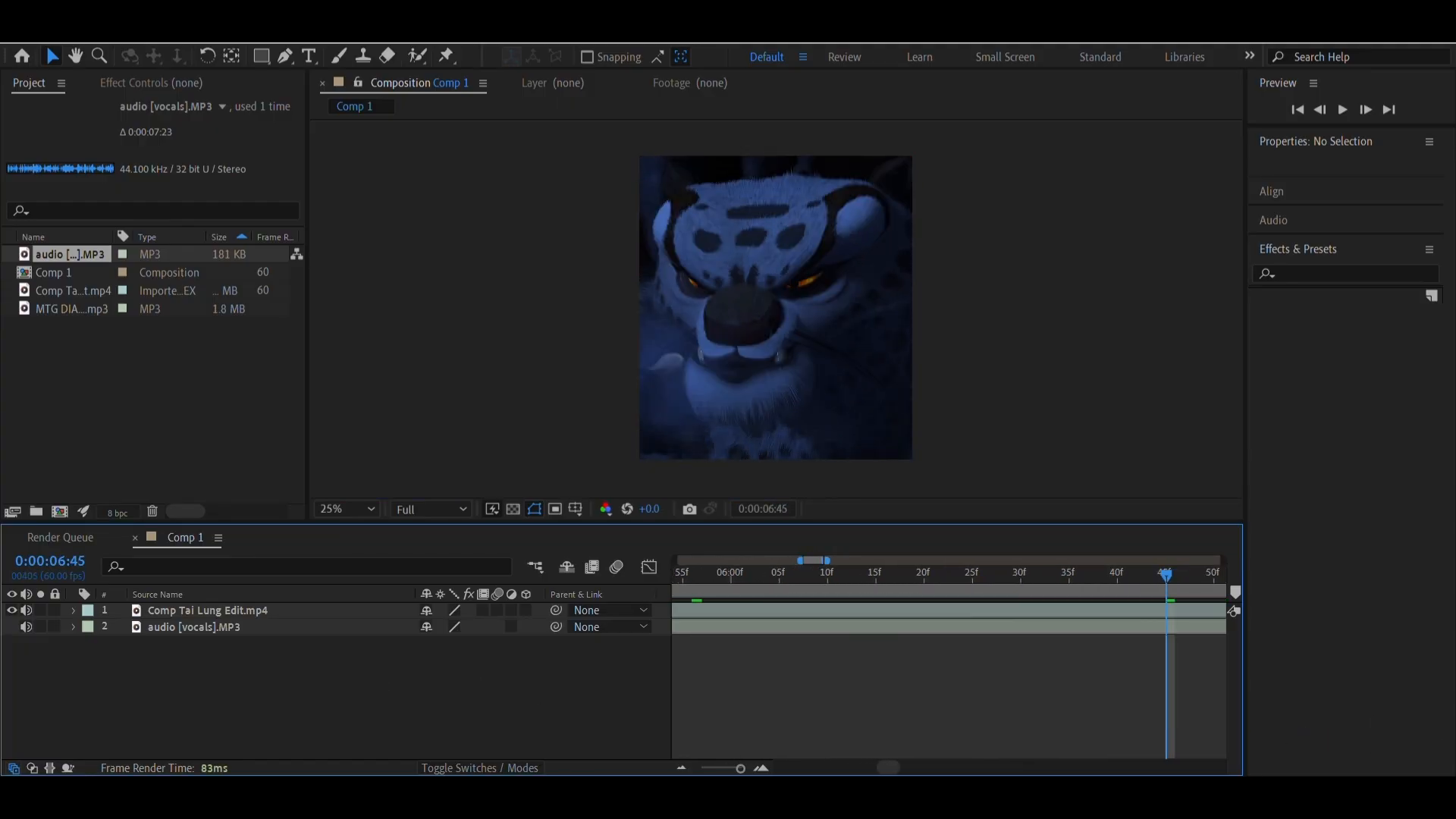
pyautogui.click(679, 768)
pyautogui.moveTo(1144, 594); pyautogui.dragTo(435, 630)
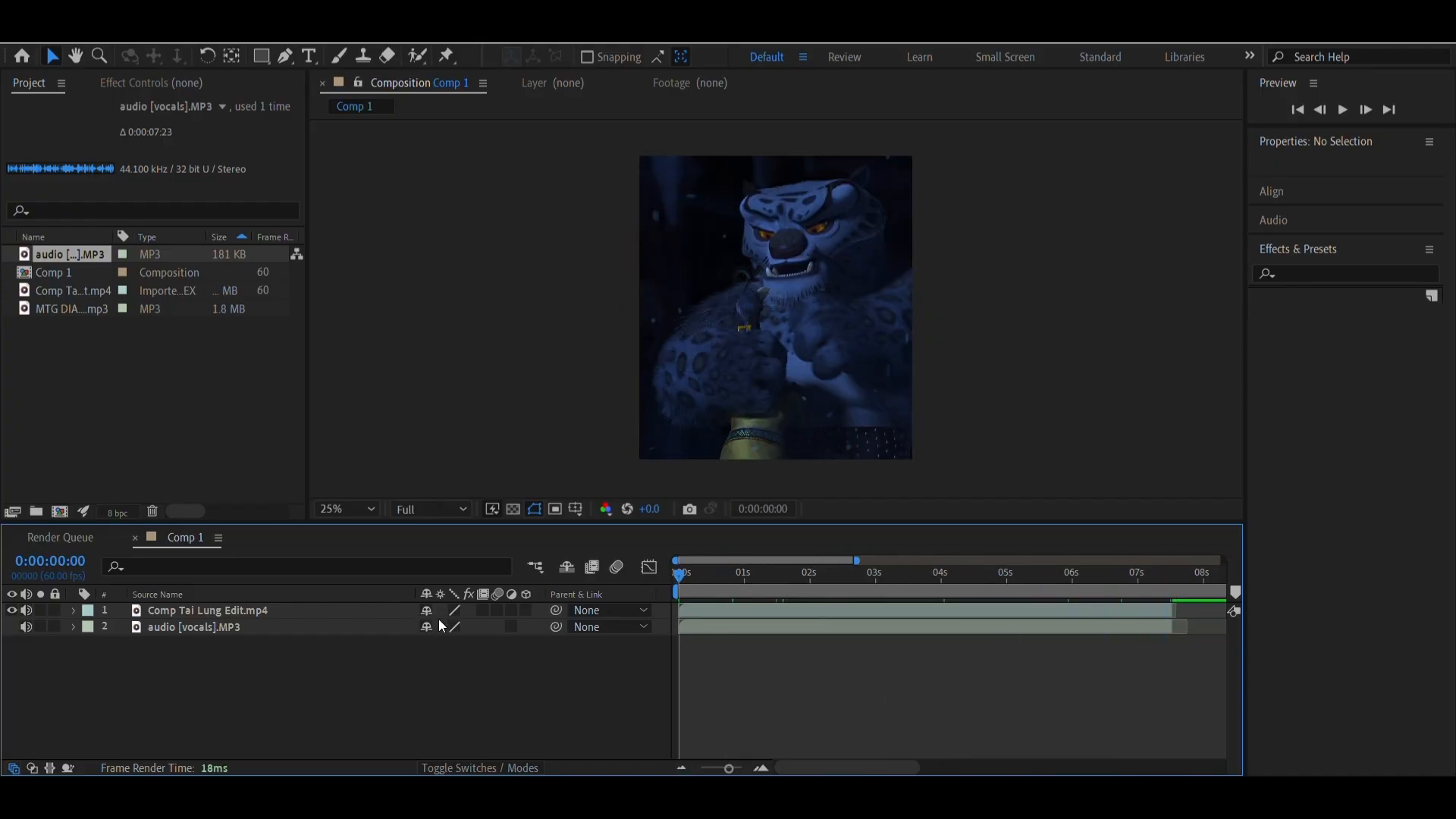
pyautogui.hotkey('ctrl', 's')
pyautogui.click(929, 590)
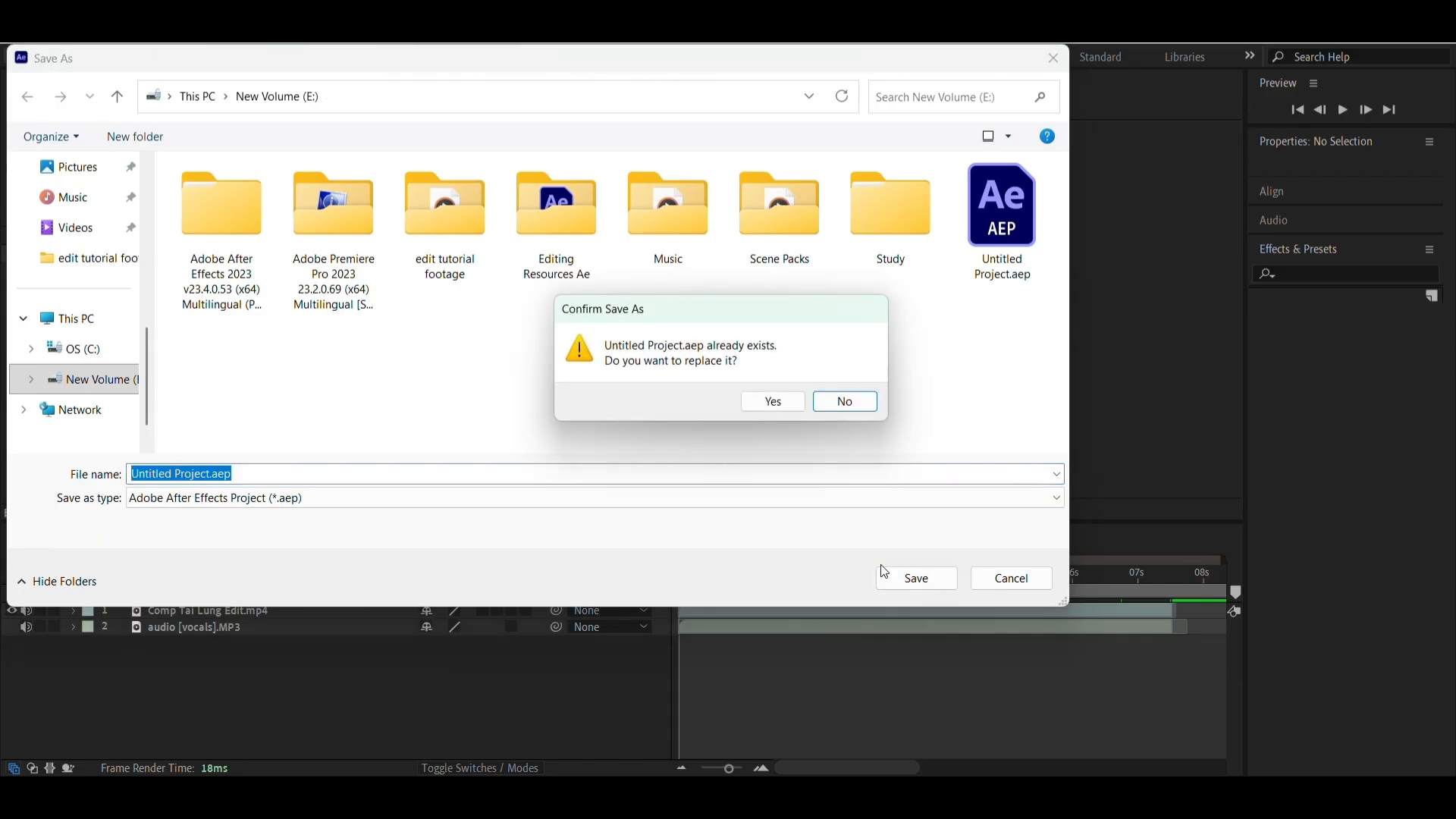
pyautogui.click(774, 402)
# Mute the audio of the Comp Tai Lung Edit.mp4 layer and move the current time to 0:00:01:18
pyautogui.moveTo(731, 587); pyautogui.dragTo(641, 588)
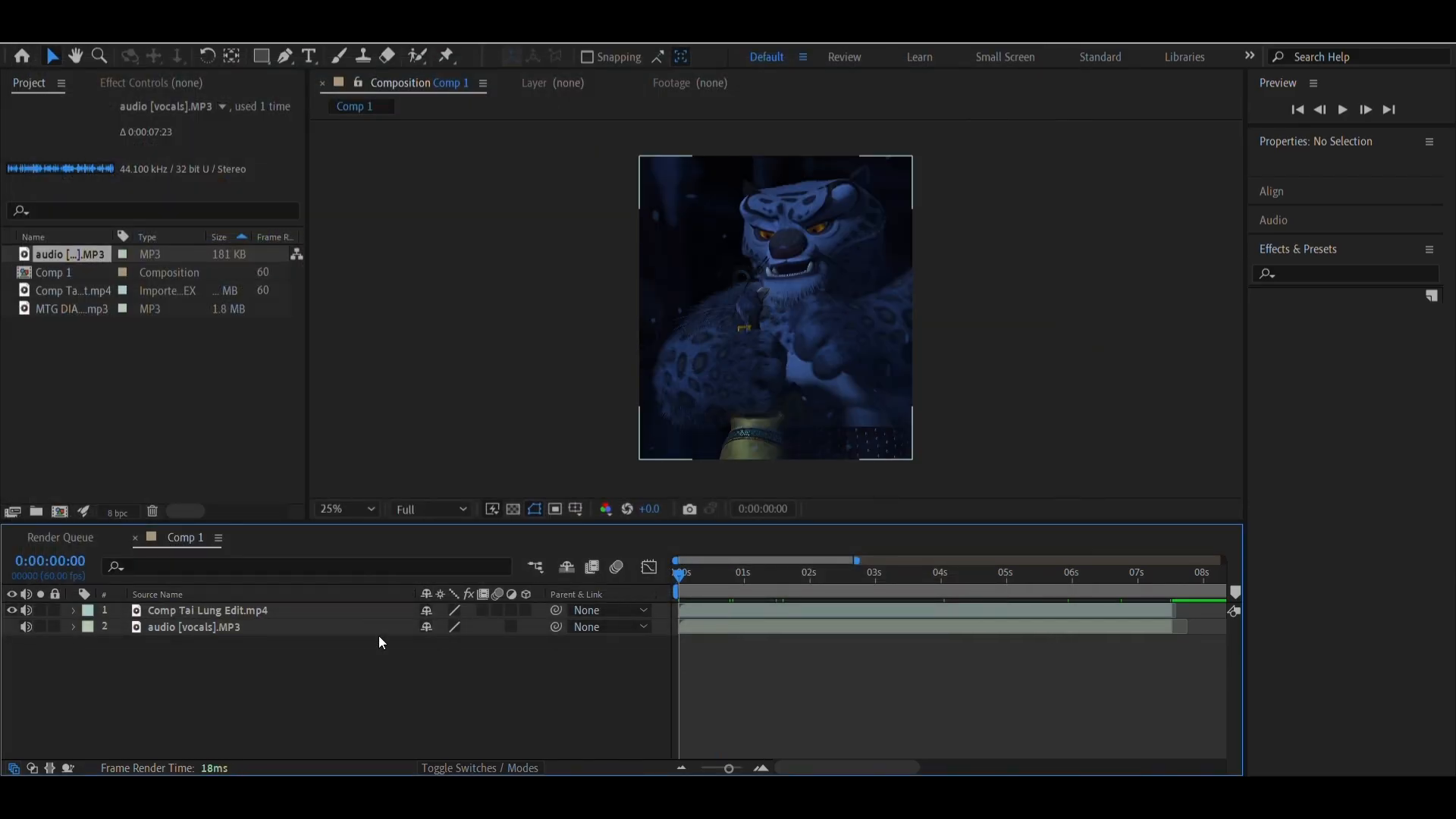
pyautogui.click(26, 610)
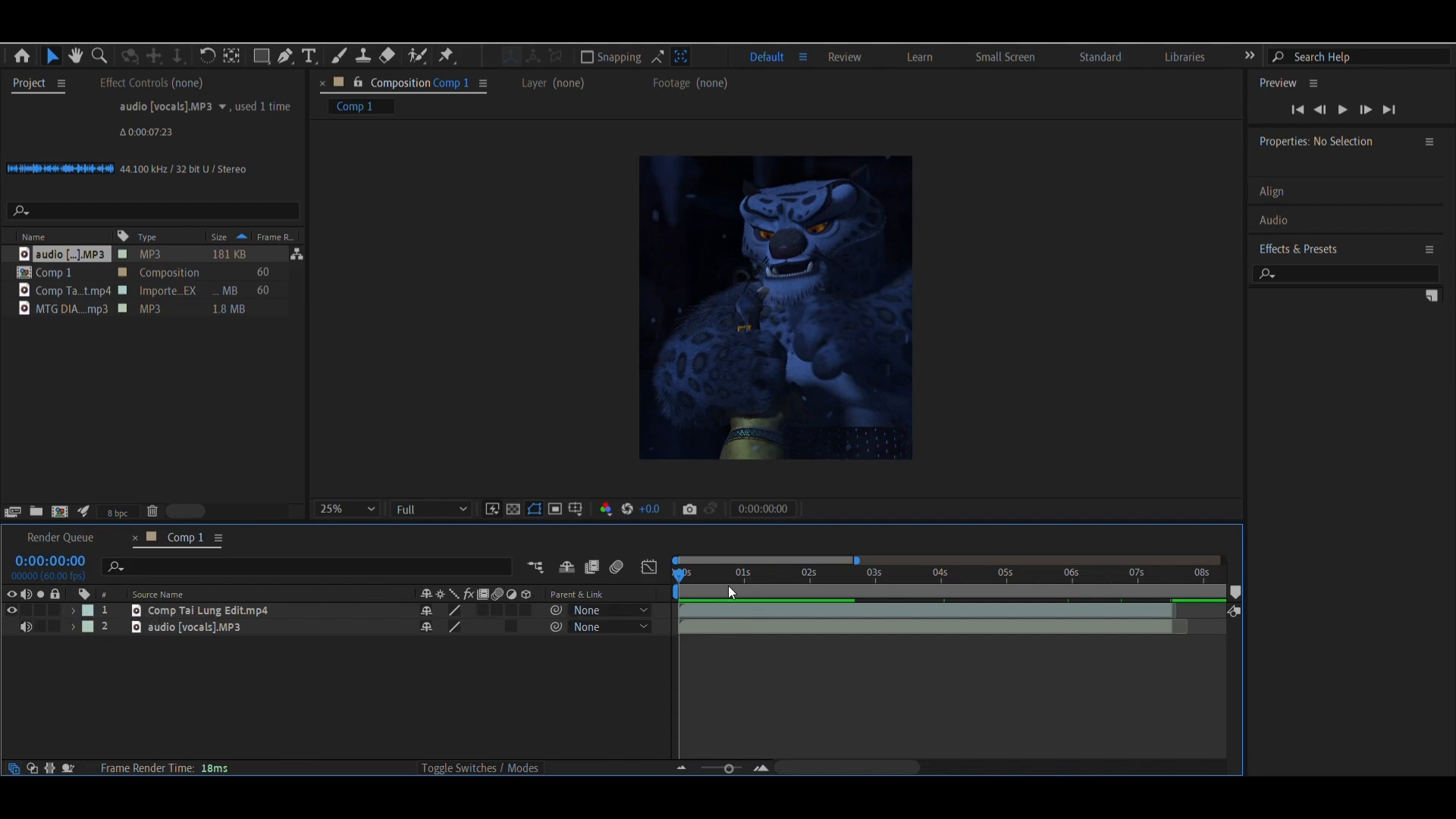
pyautogui.moveTo(728, 586); pyautogui.dragTo(765, 609)
# Try pre-composing only the audio [vocals].MP3 layer with all attributes moved into the new composition, then undo it
pyautogui.click(755, 628)
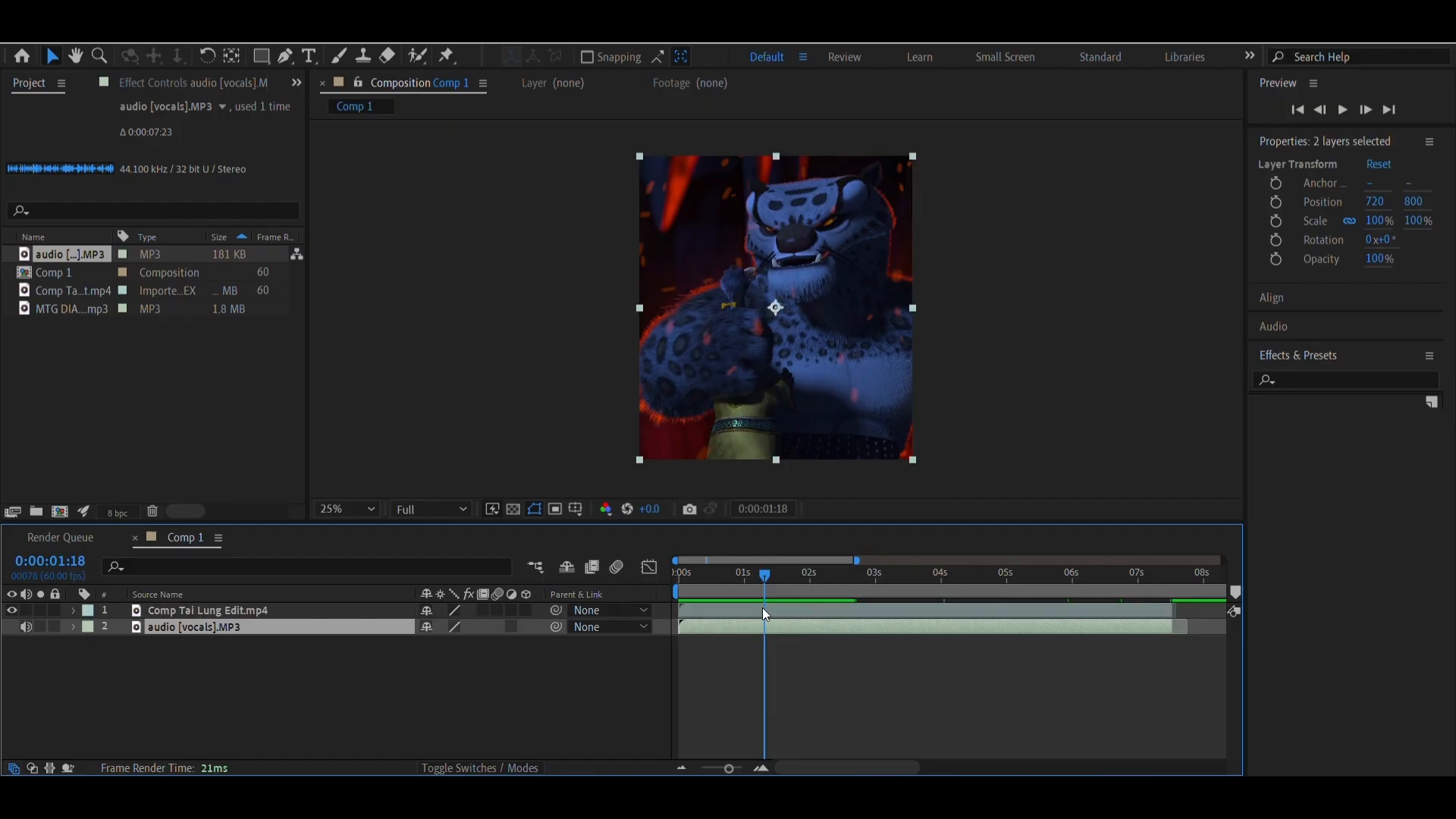
pyautogui.rightClick(762, 608)
pyautogui.click(823, 490)
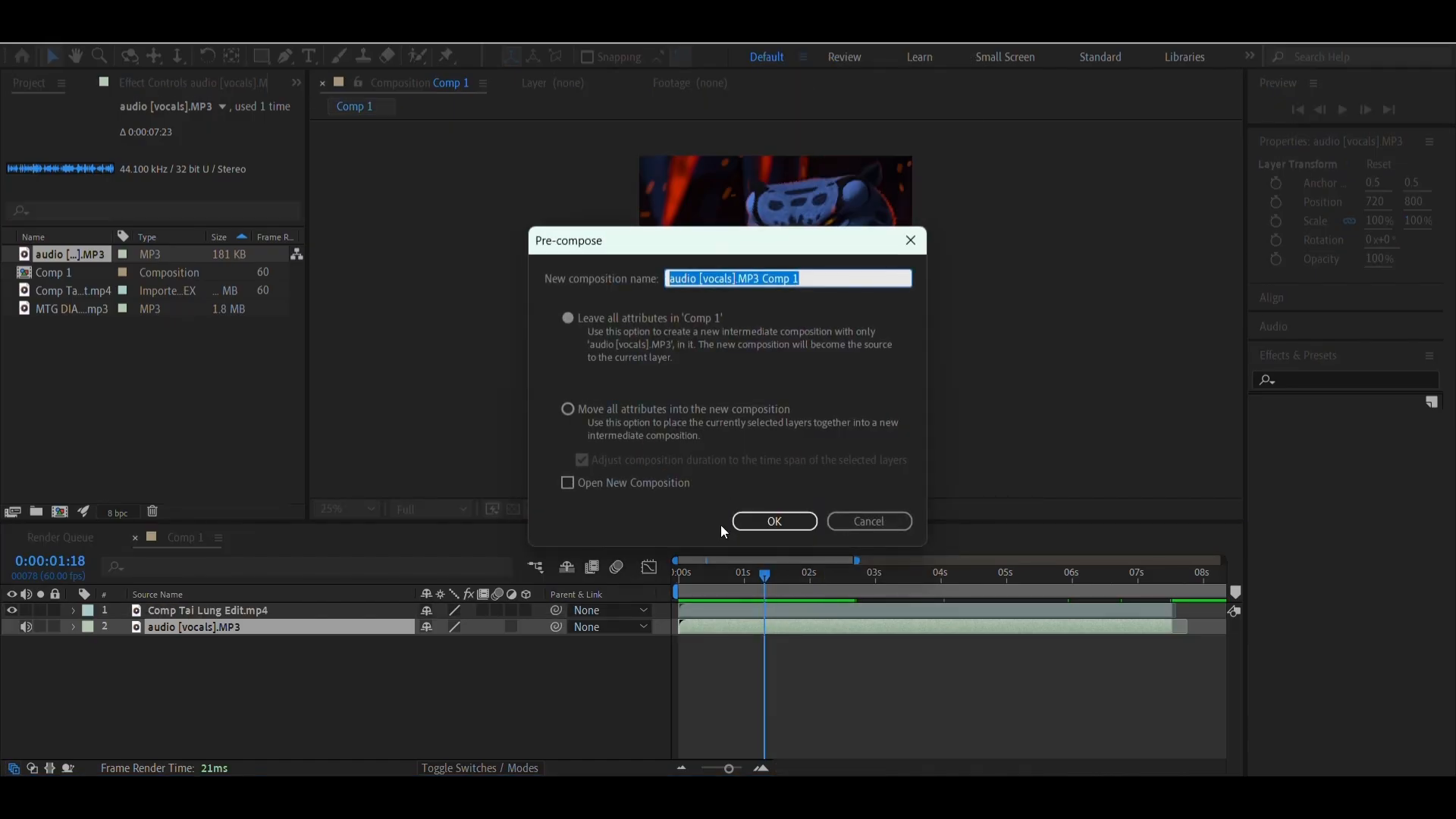
pyautogui.click(577, 407)
pyautogui.click(767, 521)
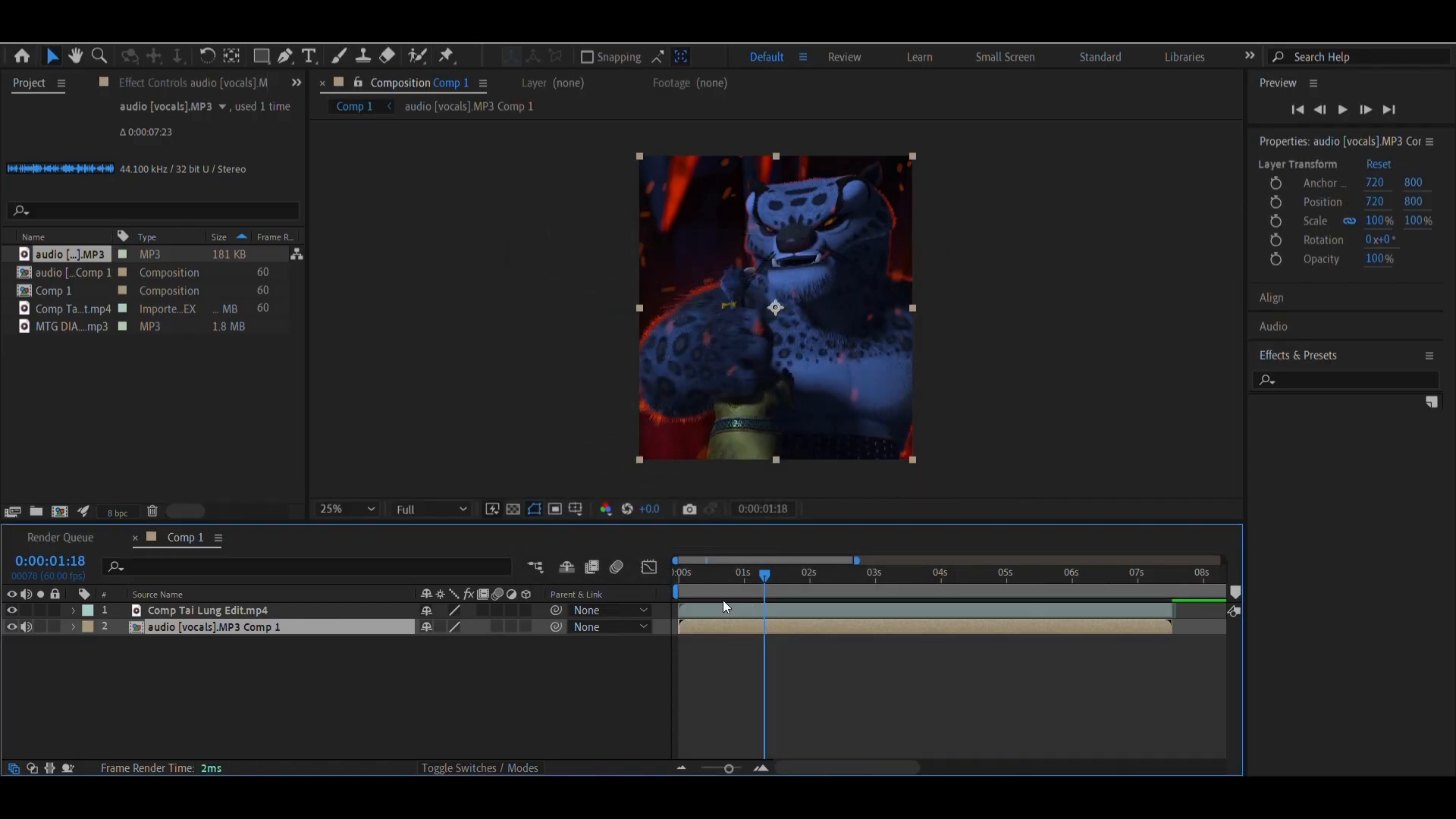
pyautogui.press('Home')
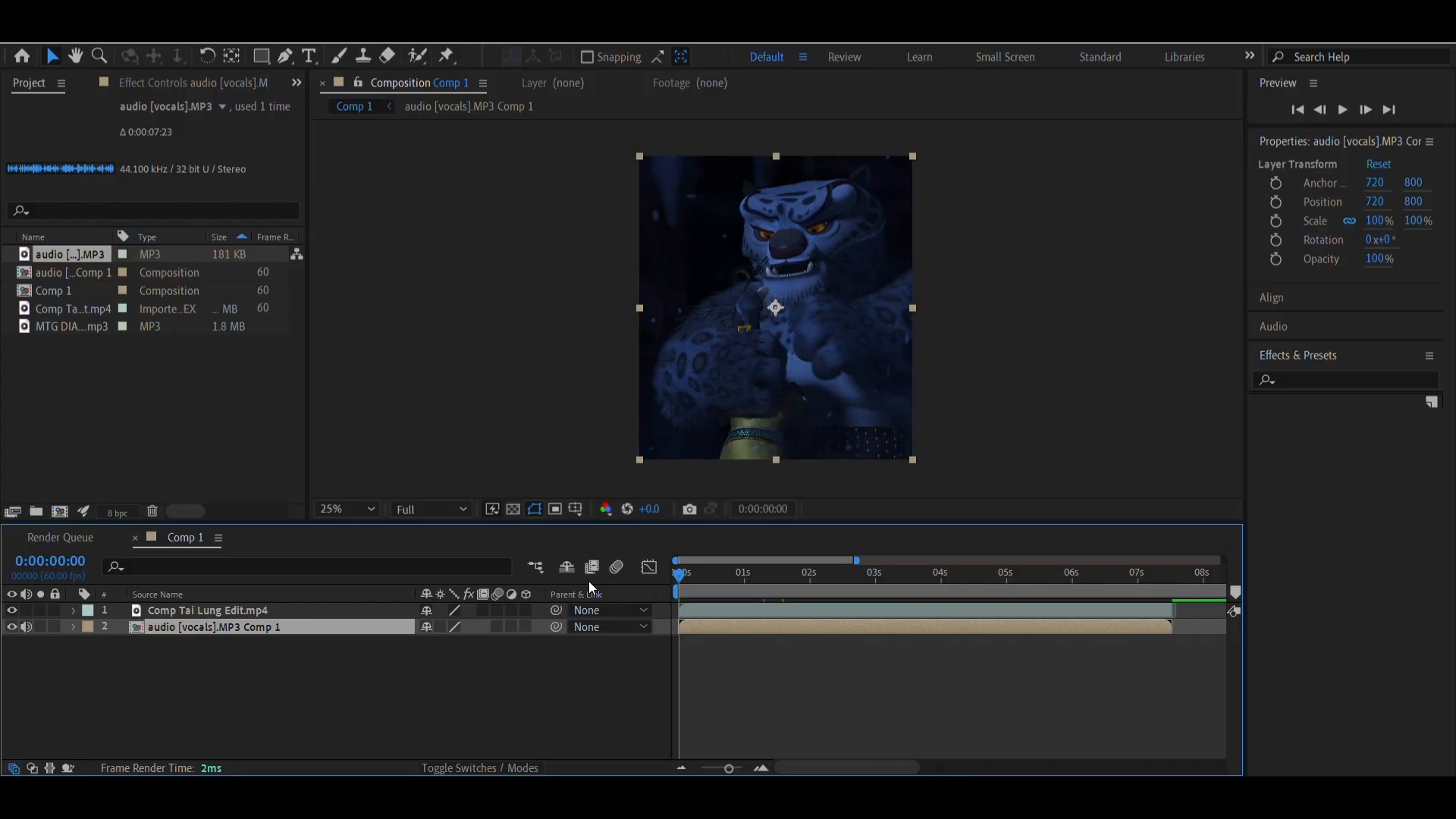
pyautogui.hotkey('ctrl', 'z')
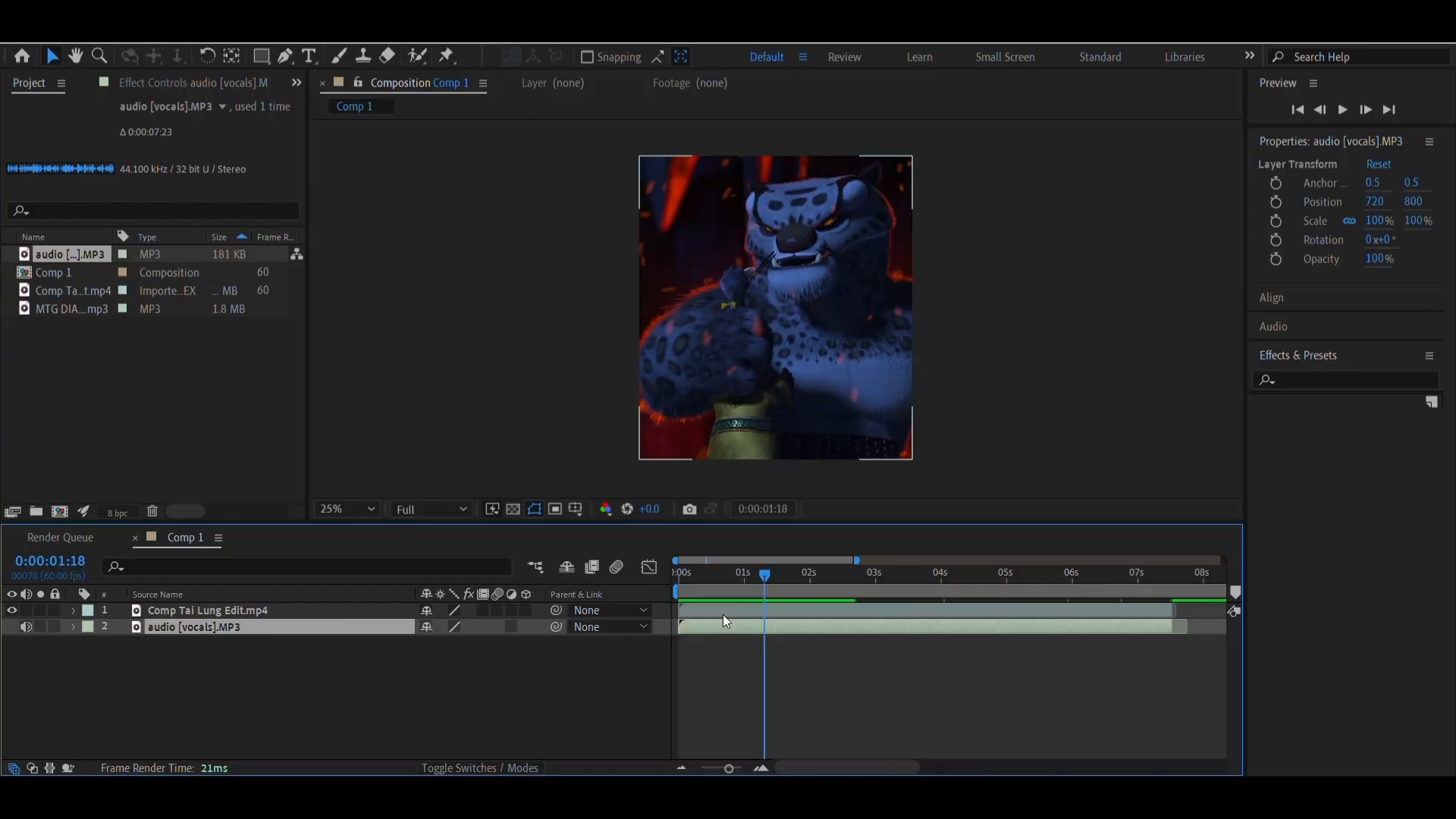
# Pre-compose the Comp Tai Lung Edit.mp4 and audio [vocals].MP3 layers together as Pre-comp 1, moving all attributes into the new composition
pyautogui.keyDown('shift'); pyautogui.click(715, 609); pyautogui.keyUp('shift')
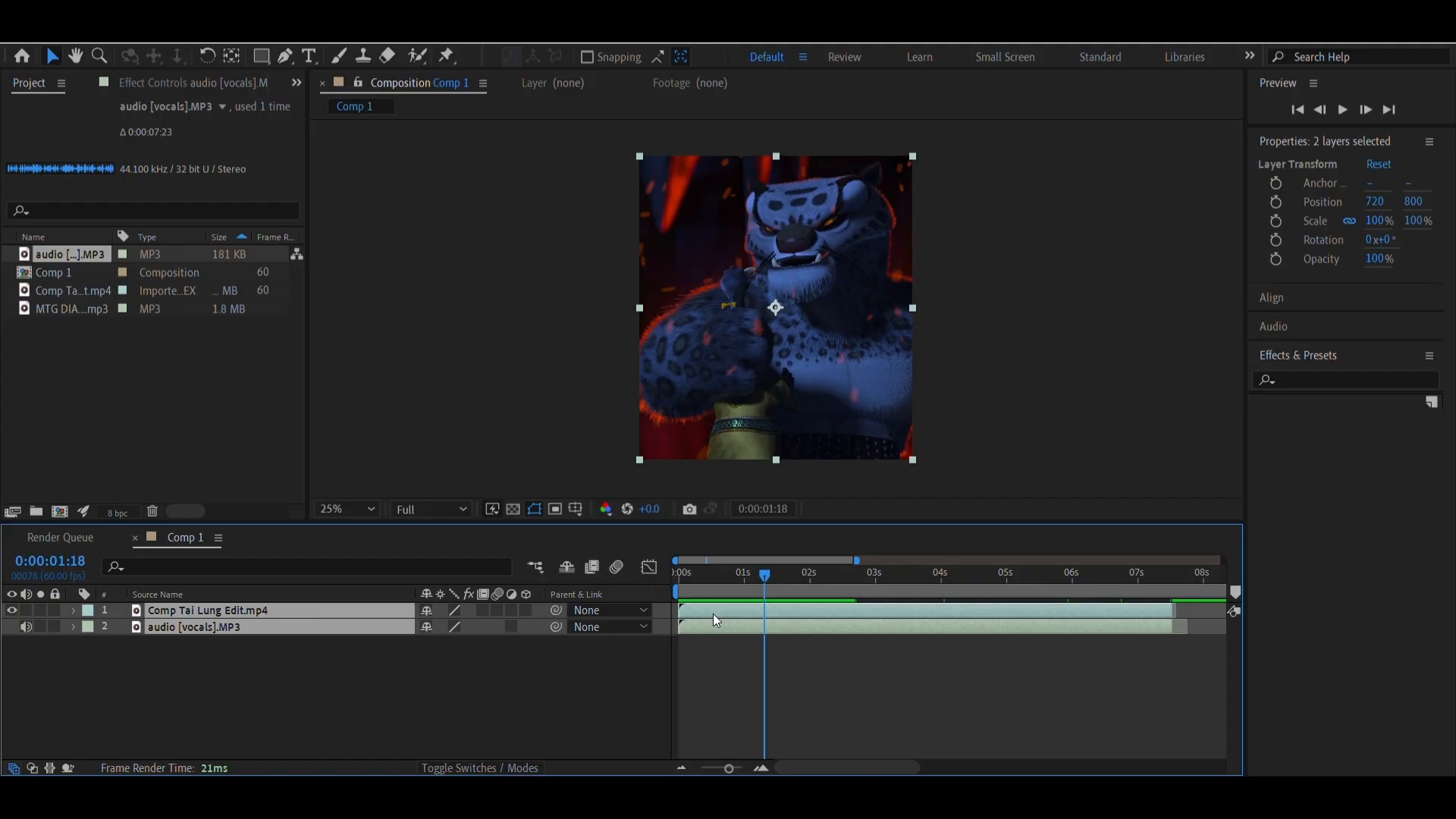
pyautogui.rightClick(713, 614)
pyautogui.click(753, 496)
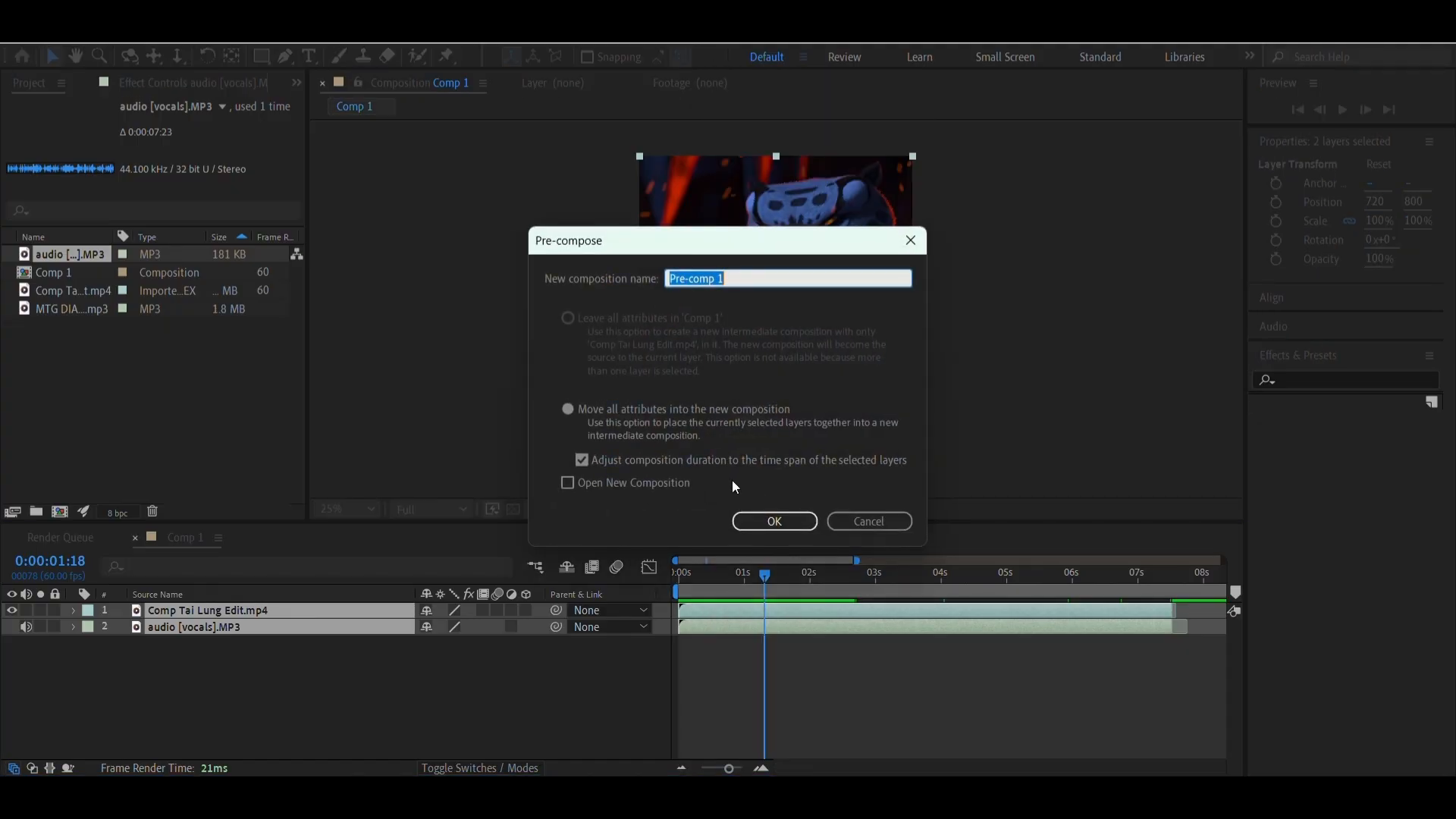
pyautogui.click(762, 516)
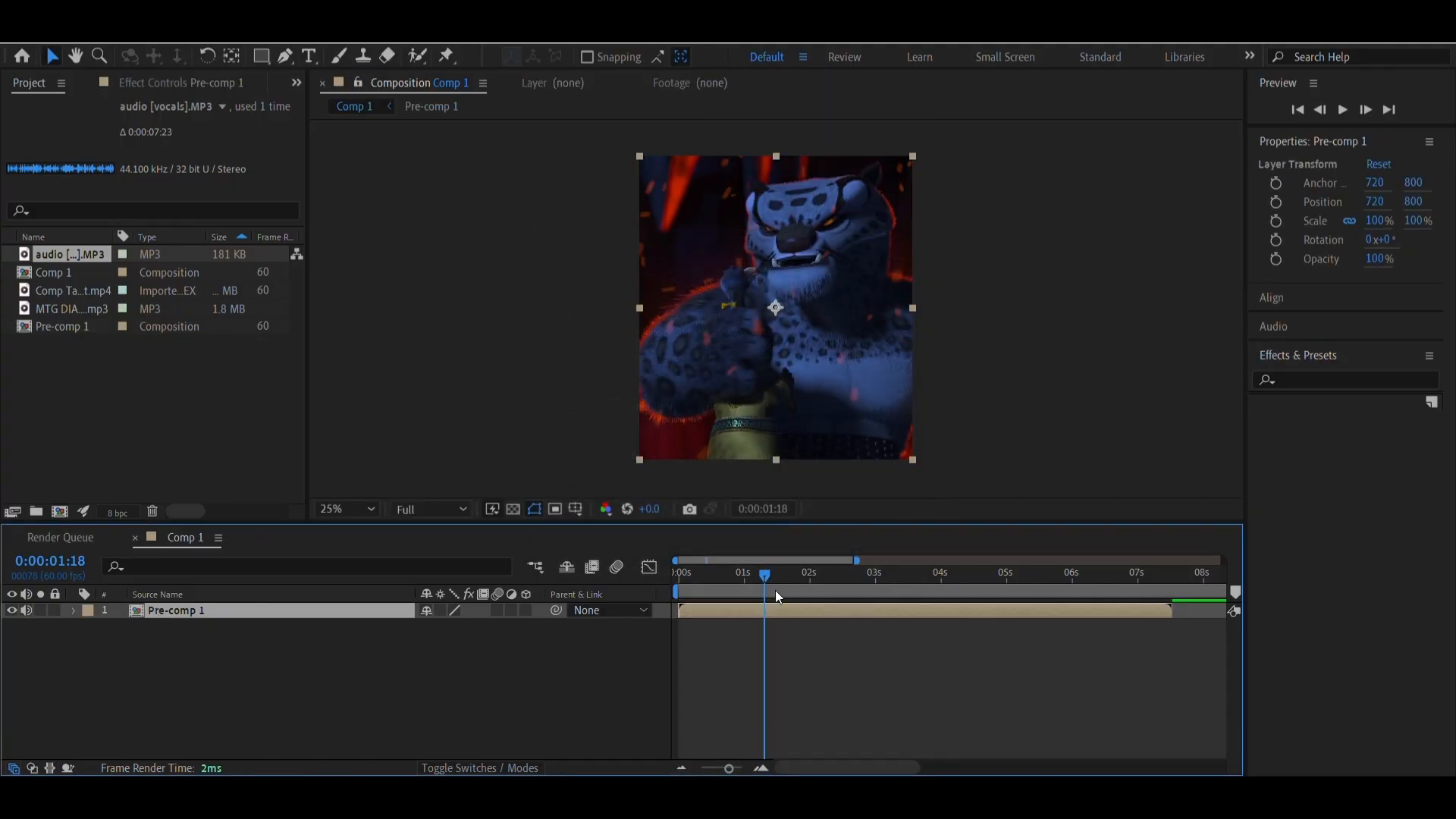
# Preview Comp 1 and add the MTG DIABÓLICA (Slowed) MP3 as a layer beneath Pre-comp 1
pyautogui.press('space')
pyautogui.moveTo(886, 626); pyautogui.dragTo(988, 624)
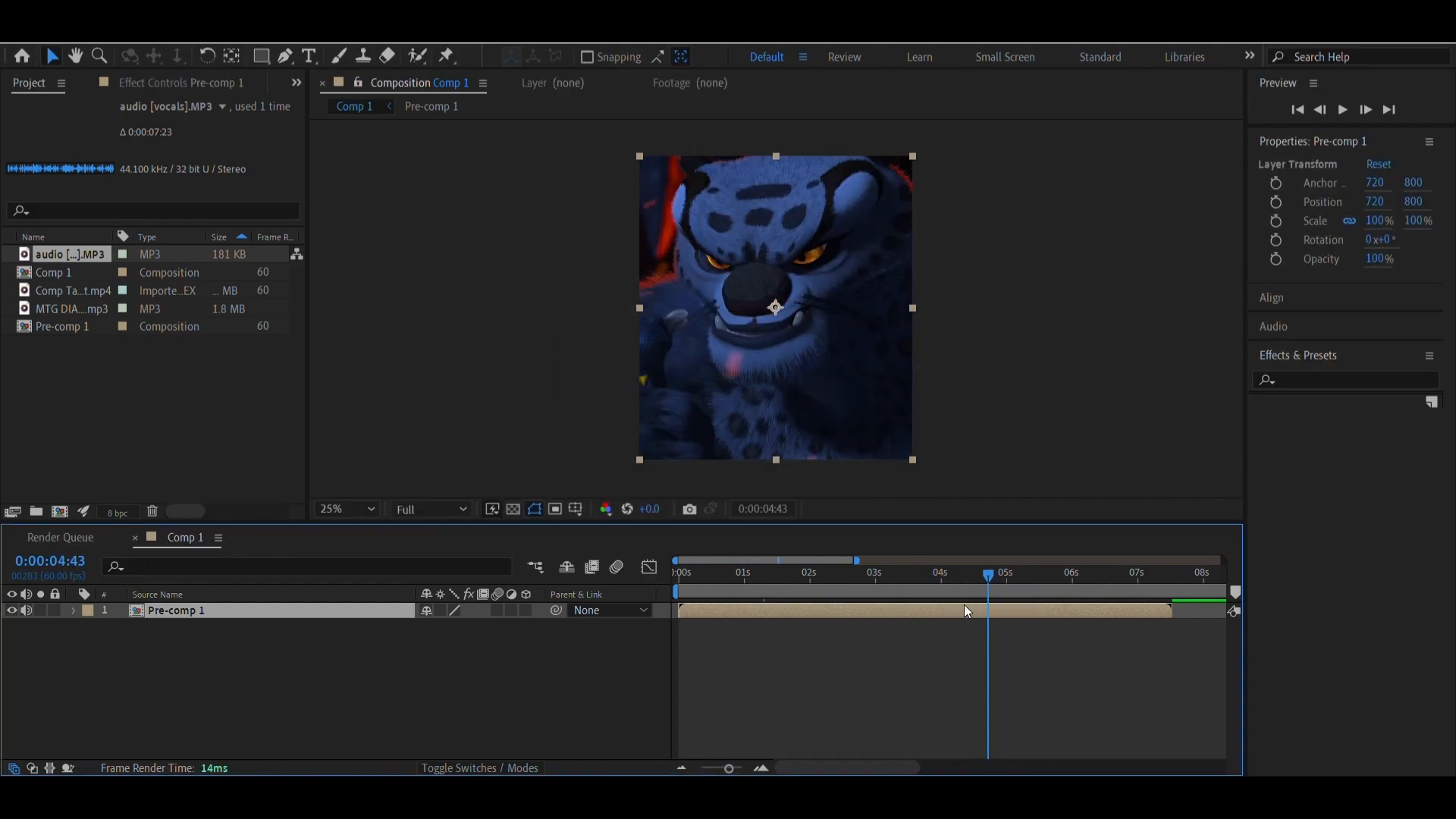
pyautogui.click(891, 579)
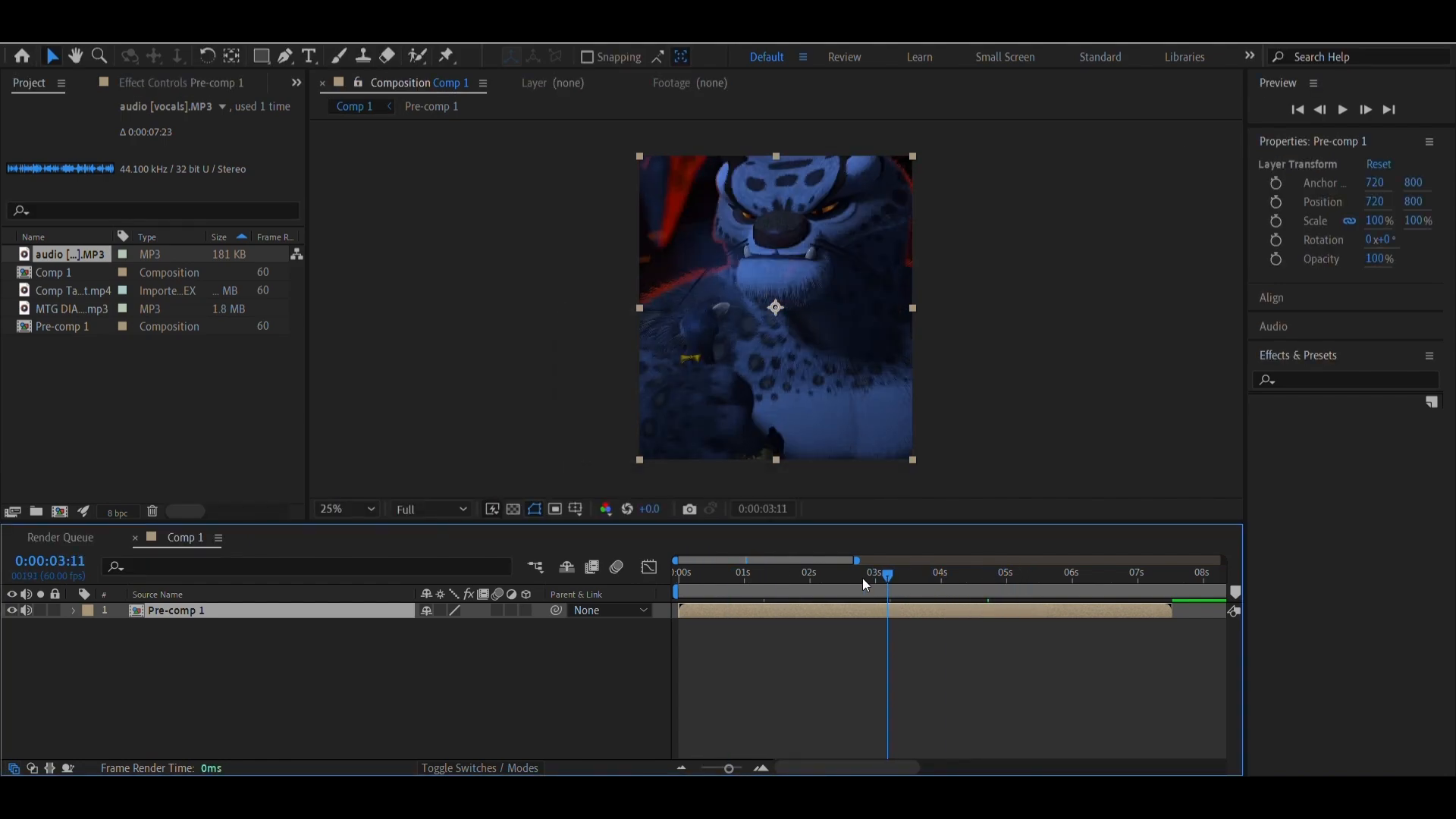
pyautogui.click(798, 577)
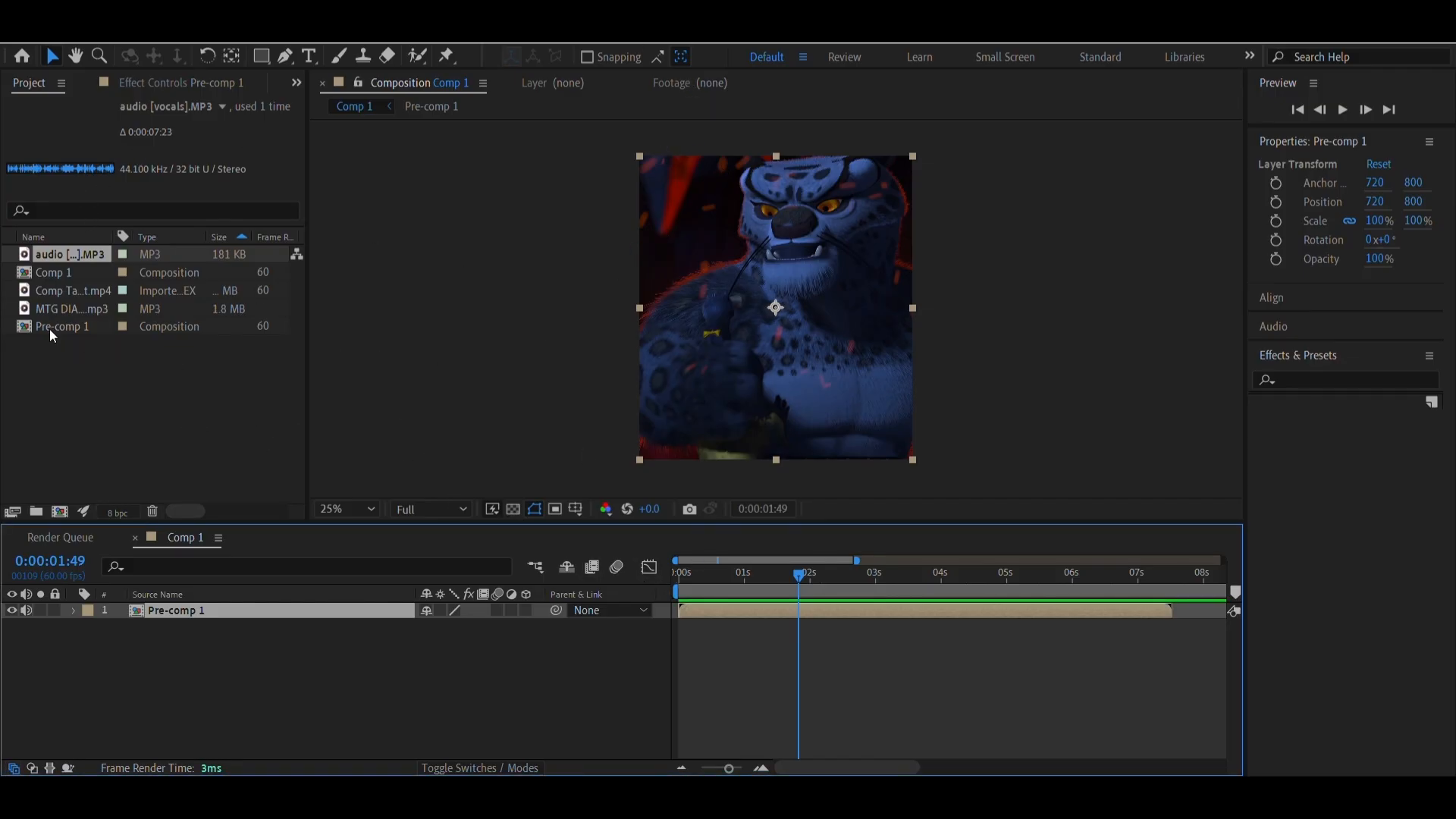
pyautogui.moveTo(53, 308); pyautogui.dragTo(708, 634)
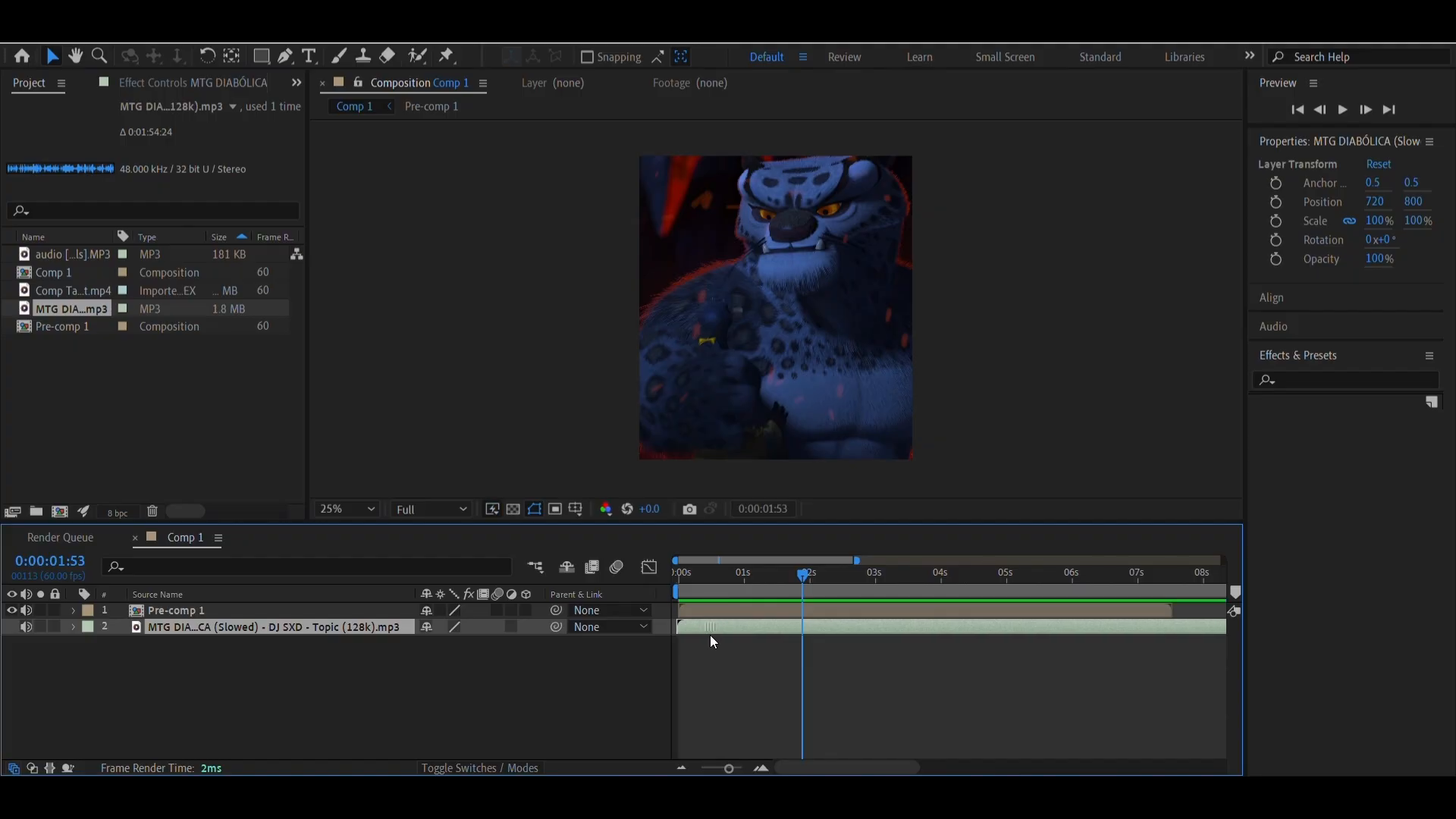
# Shift the MTG DIABÓLICA (Slowed) layer earlier to align the music with Pre-comp 1, and check the alignment through the composition up to 0:00:06:13
pyautogui.moveTo(783, 582); pyautogui.dragTo(836, 584)
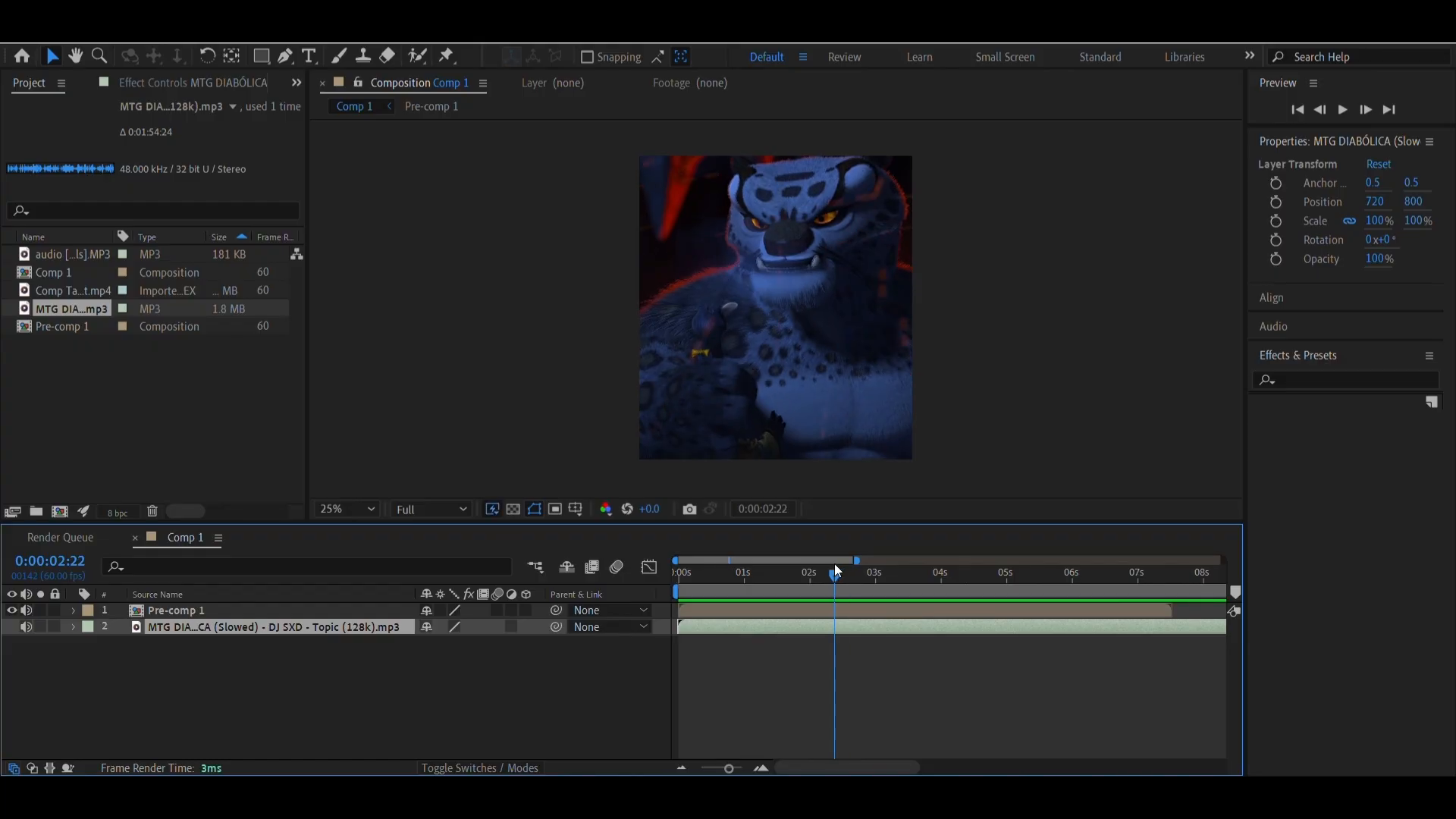
pyautogui.moveTo(836, 569); pyautogui.dragTo(991, 595)
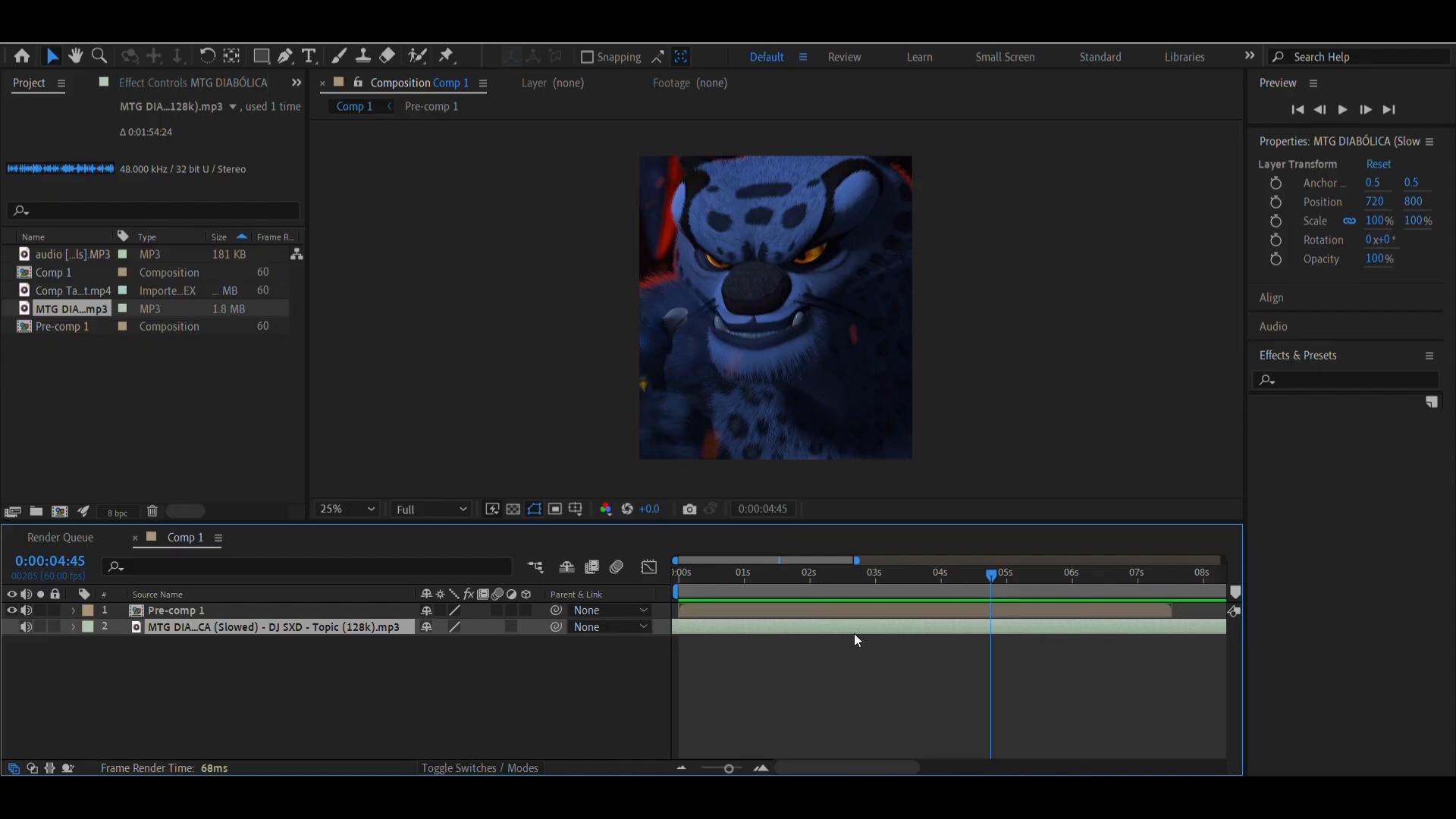
pyautogui.moveTo(857, 627); pyautogui.dragTo(739, 626)
pyautogui.moveTo(908, 627); pyautogui.dragTo(745, 616)
pyautogui.click(840, 589)
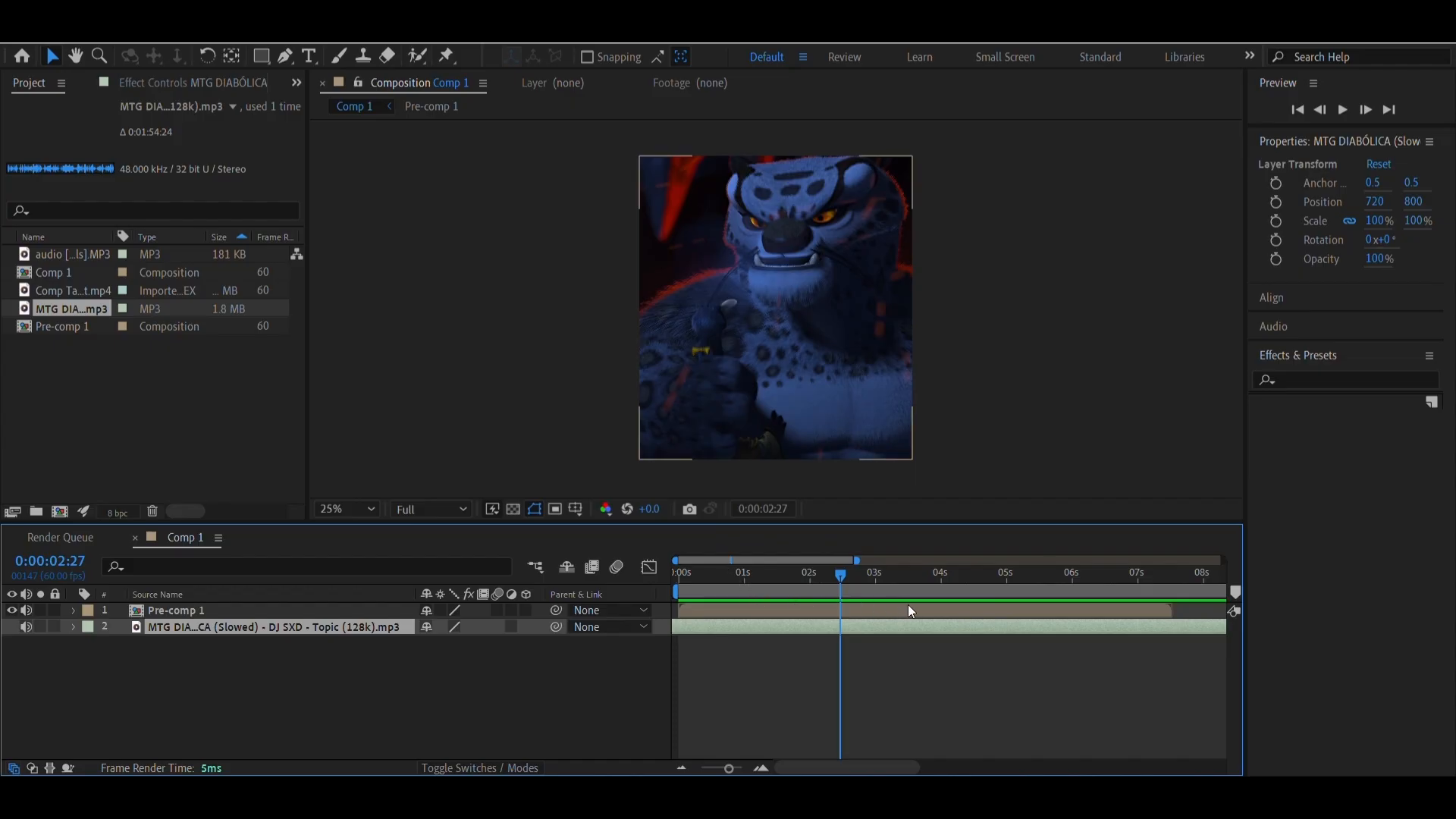
pyautogui.click(892, 588)
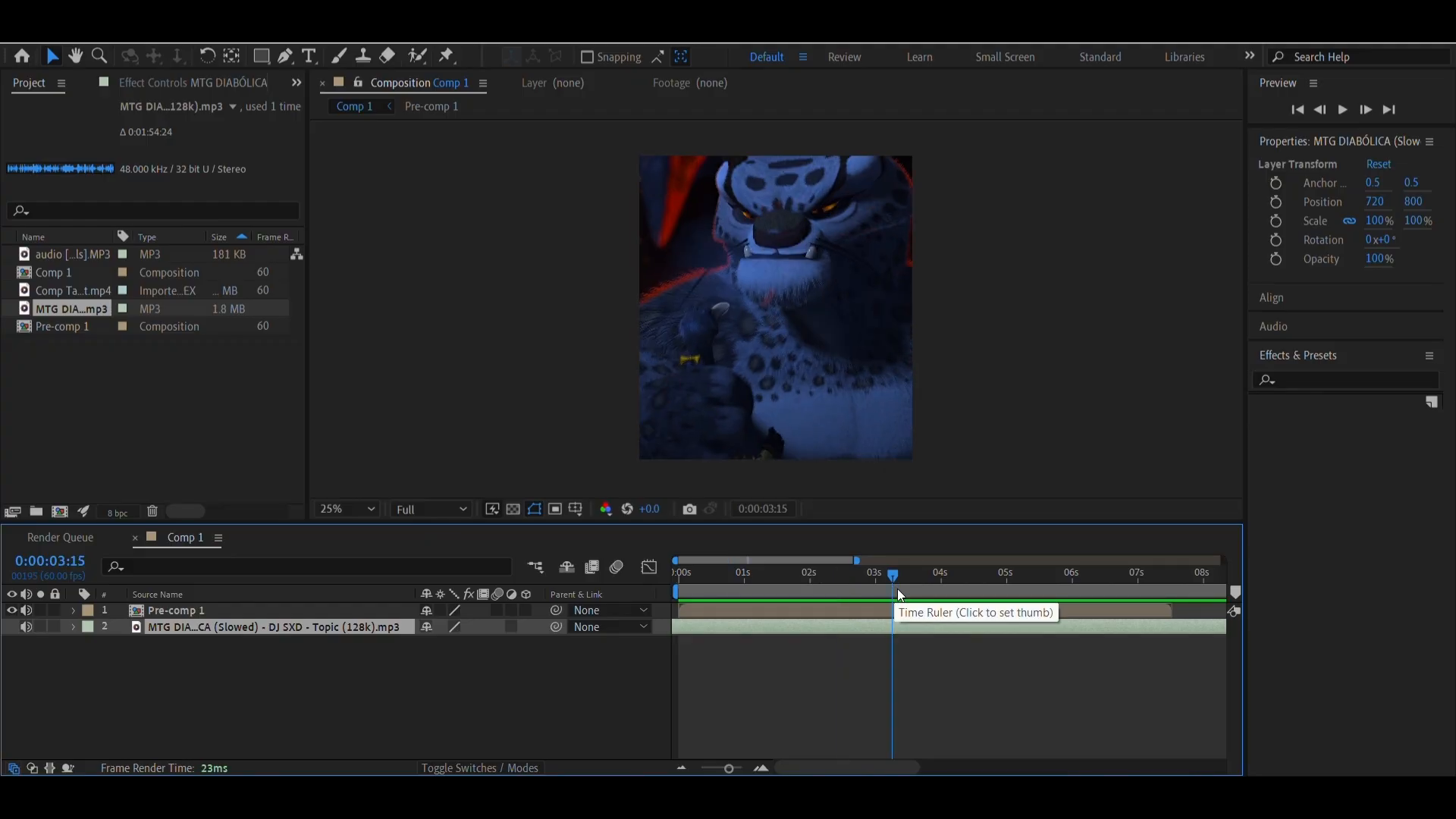
pyautogui.moveTo(898, 589); pyautogui.dragTo(1087, 611)
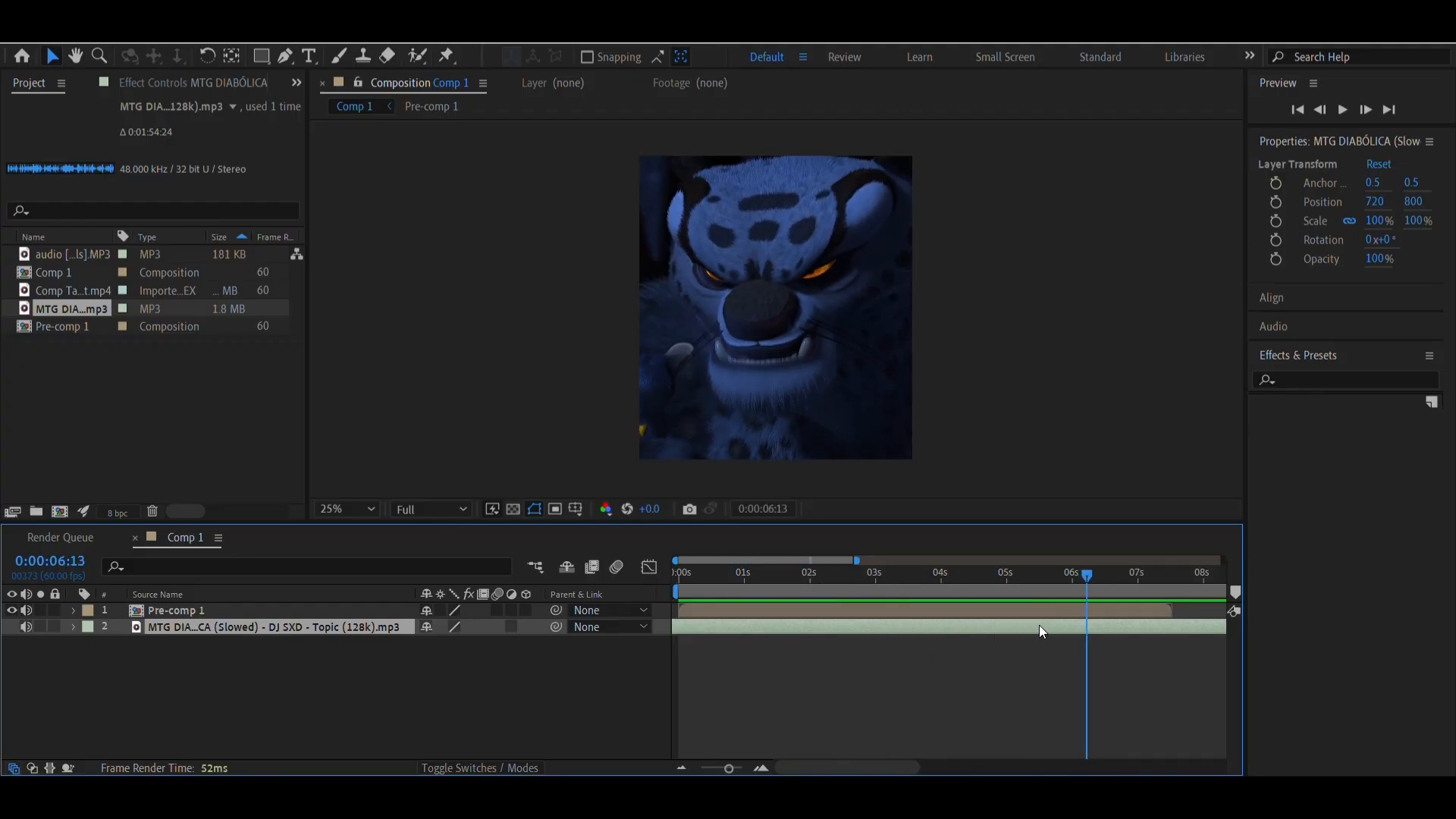
pyautogui.click(955, 581)
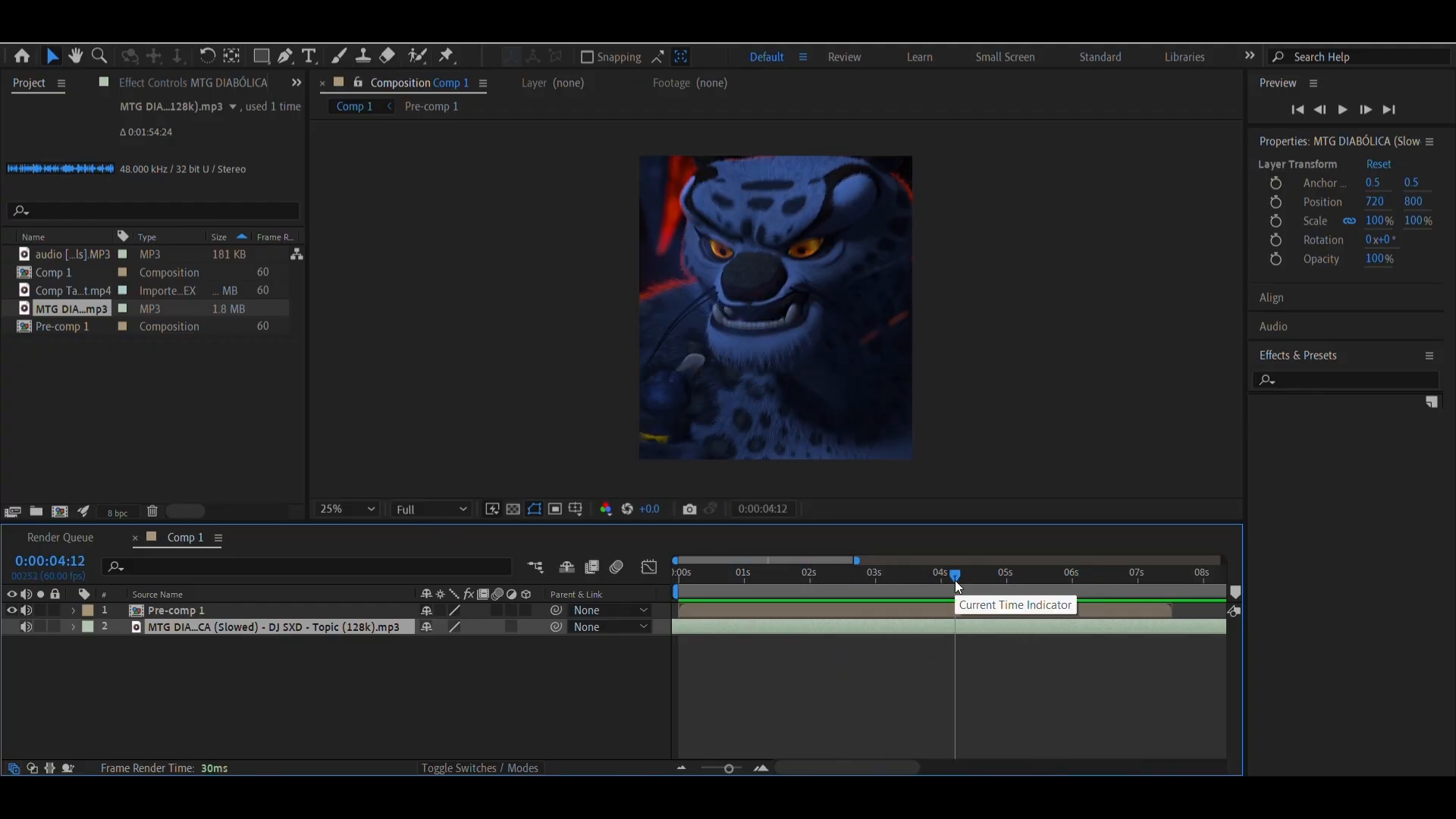
# Open the On-Screen Keyboard, place it clear of the timeline, and move the current time to 0:00:05:22
pyautogui.press('ctrl+super+o')
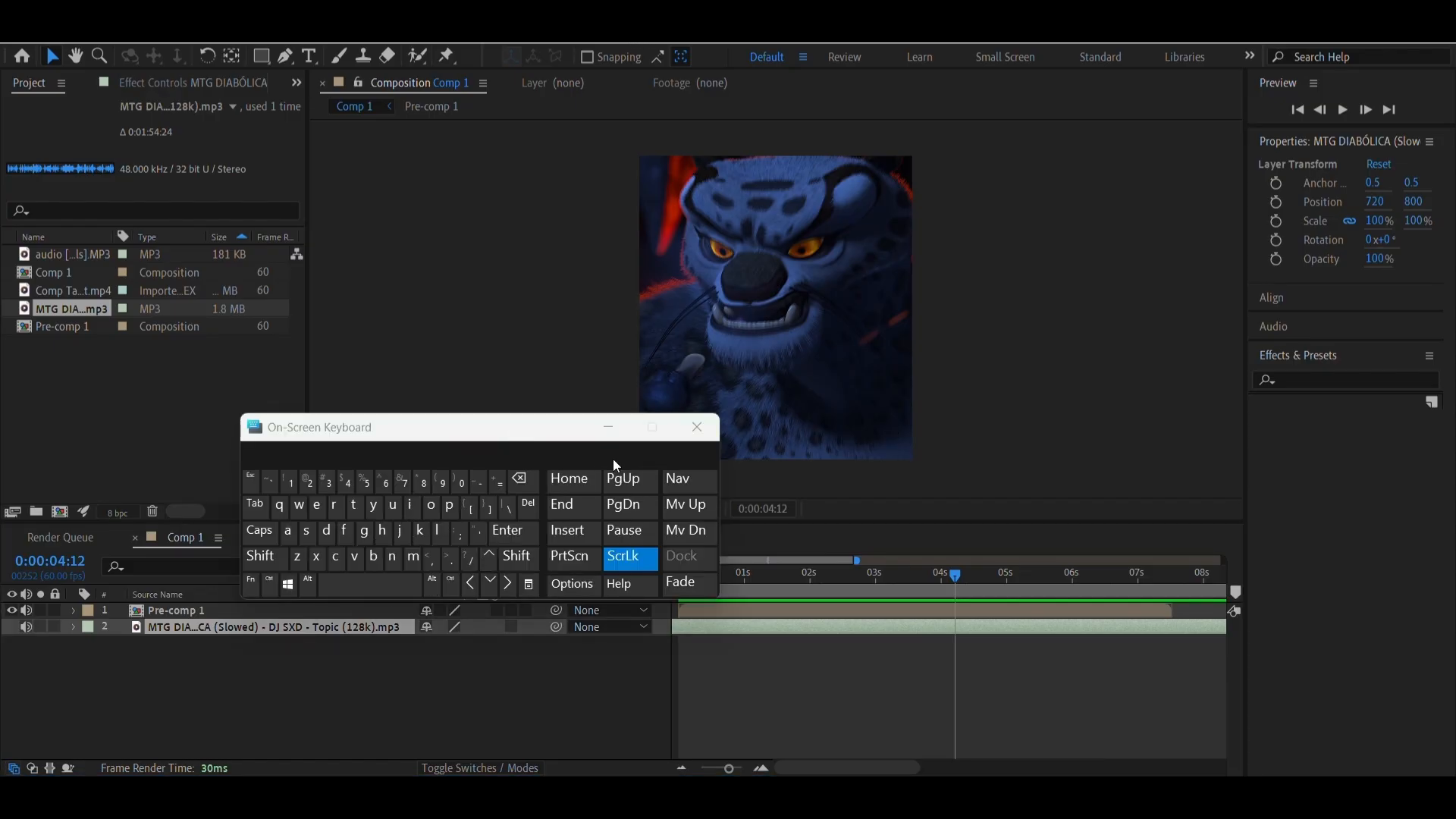
pyautogui.moveTo(540, 436); pyautogui.dragTo(351, 313)
pyautogui.click(197, 468)
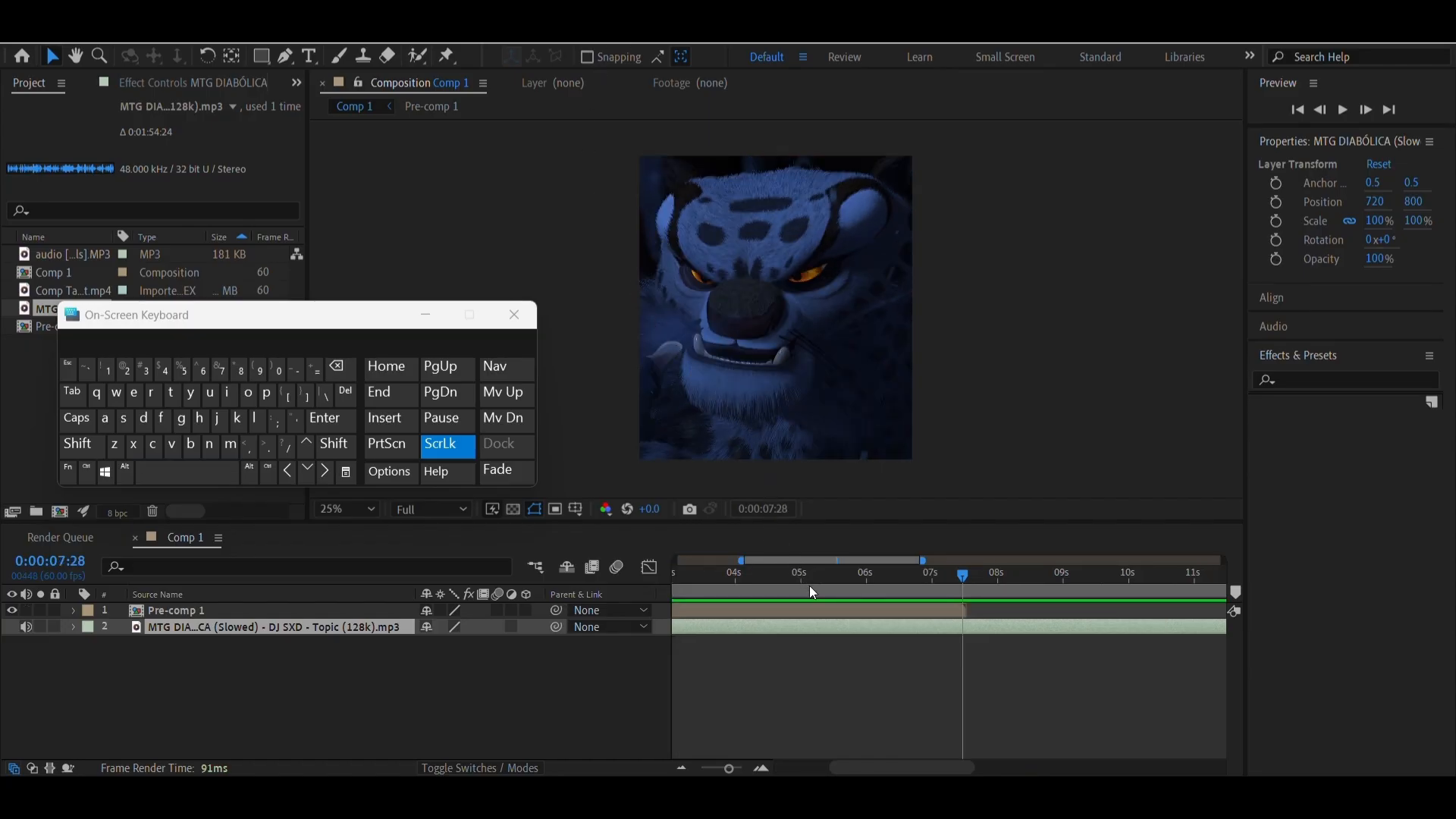
pyautogui.moveTo(810, 587); pyautogui.dragTo(826, 630)
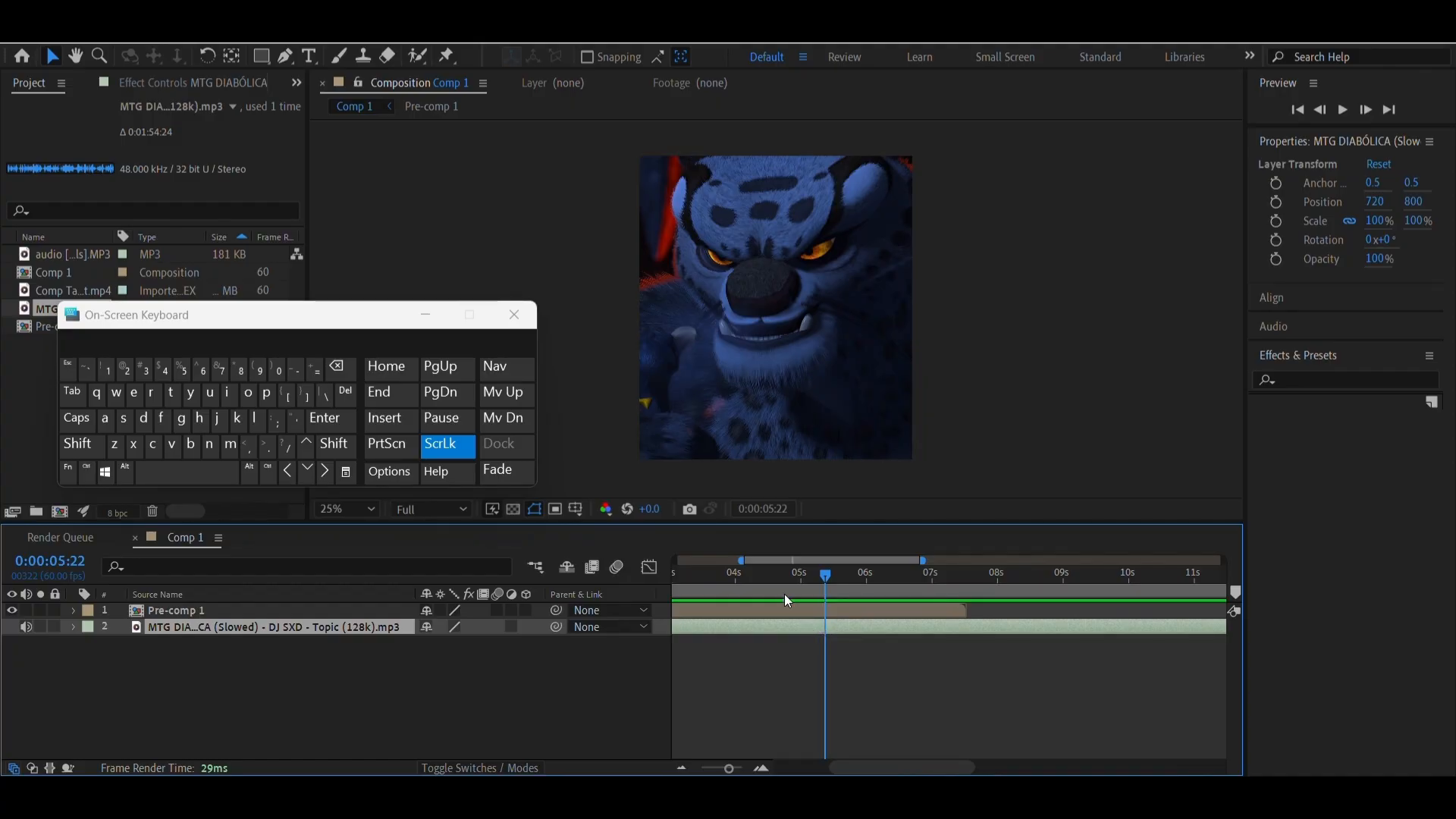
# Inspect Pre-comp 1's audio properties and set the Audio Levels of the MTG DIABÓLICA (Slowed) layer to -25 dB
pyautogui.click(728, 611)
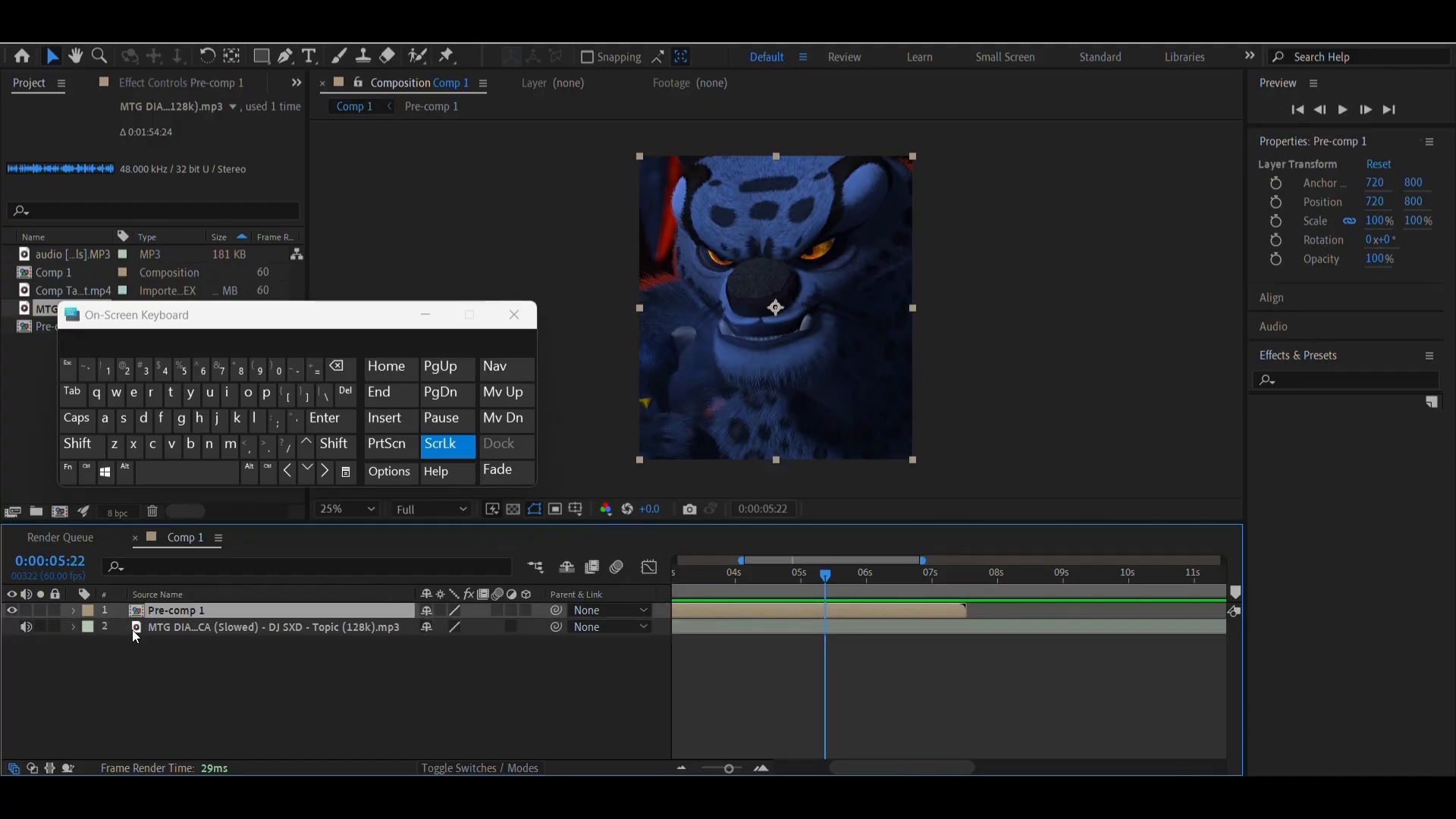
pyautogui.click(70, 610)
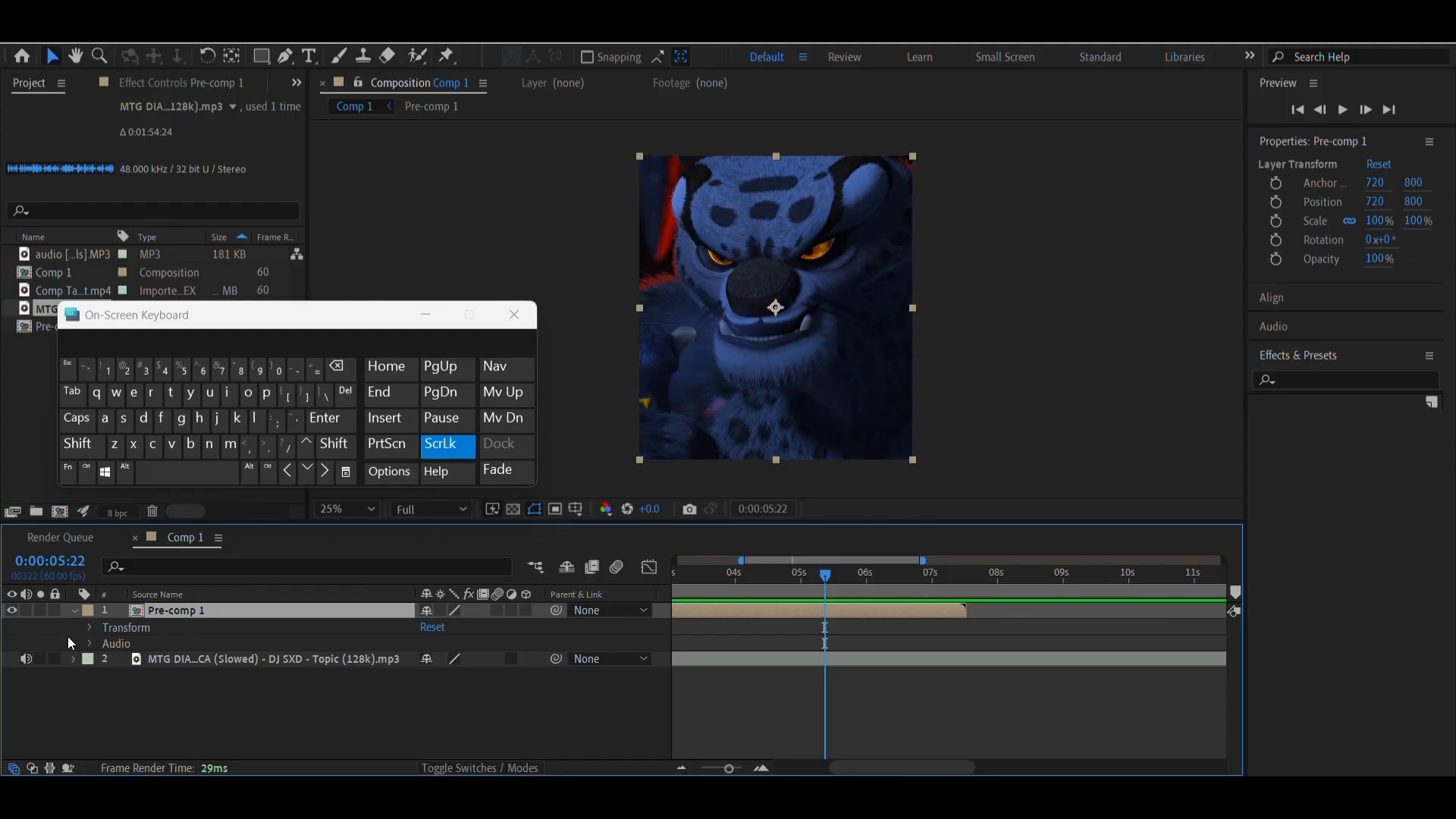
pyautogui.click(90, 644)
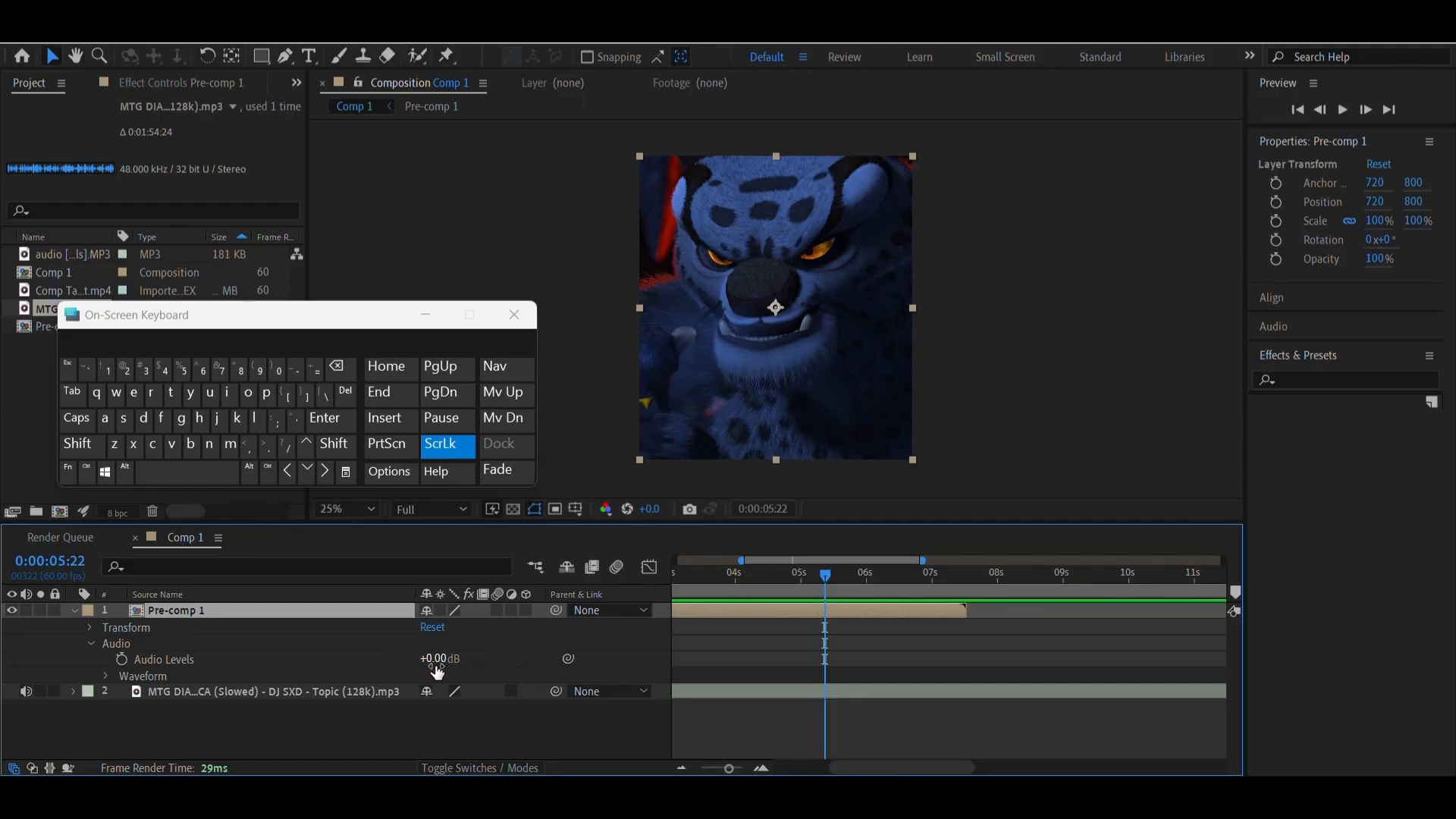
pyautogui.click(77, 611)
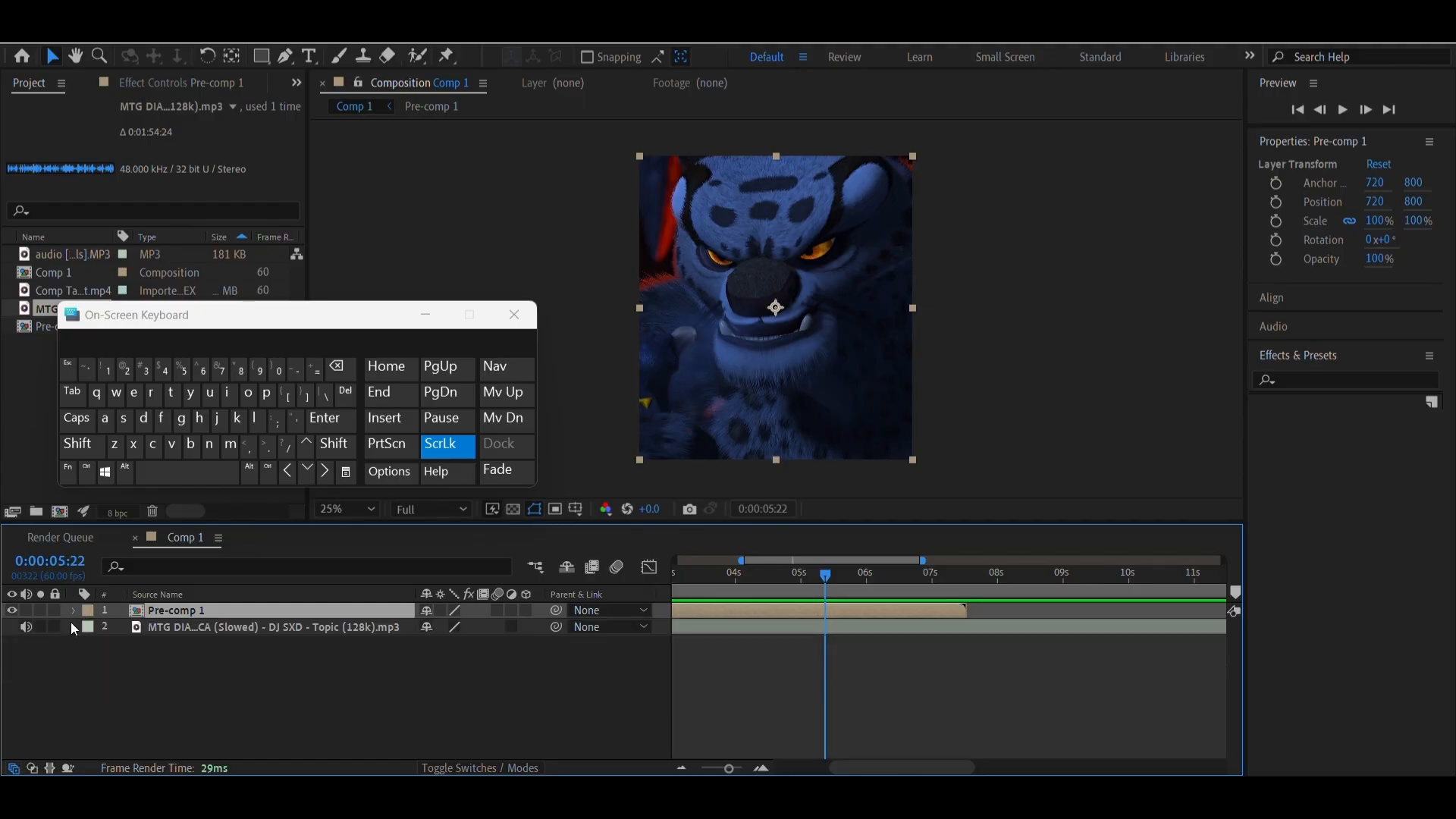
pyautogui.click(75, 628)
pyautogui.click(89, 646)
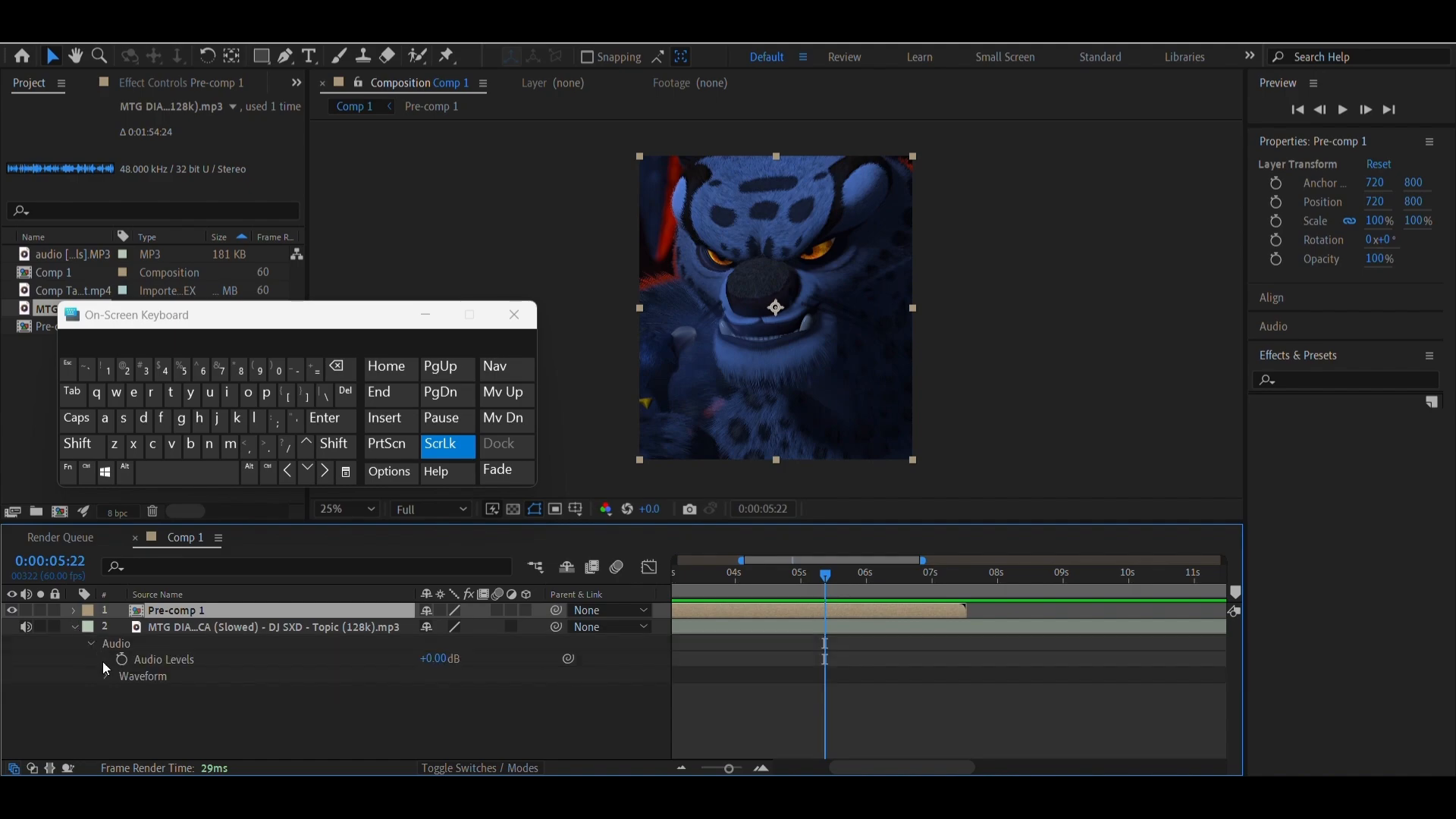
pyautogui.click(434, 658)
pyautogui.write('-25')
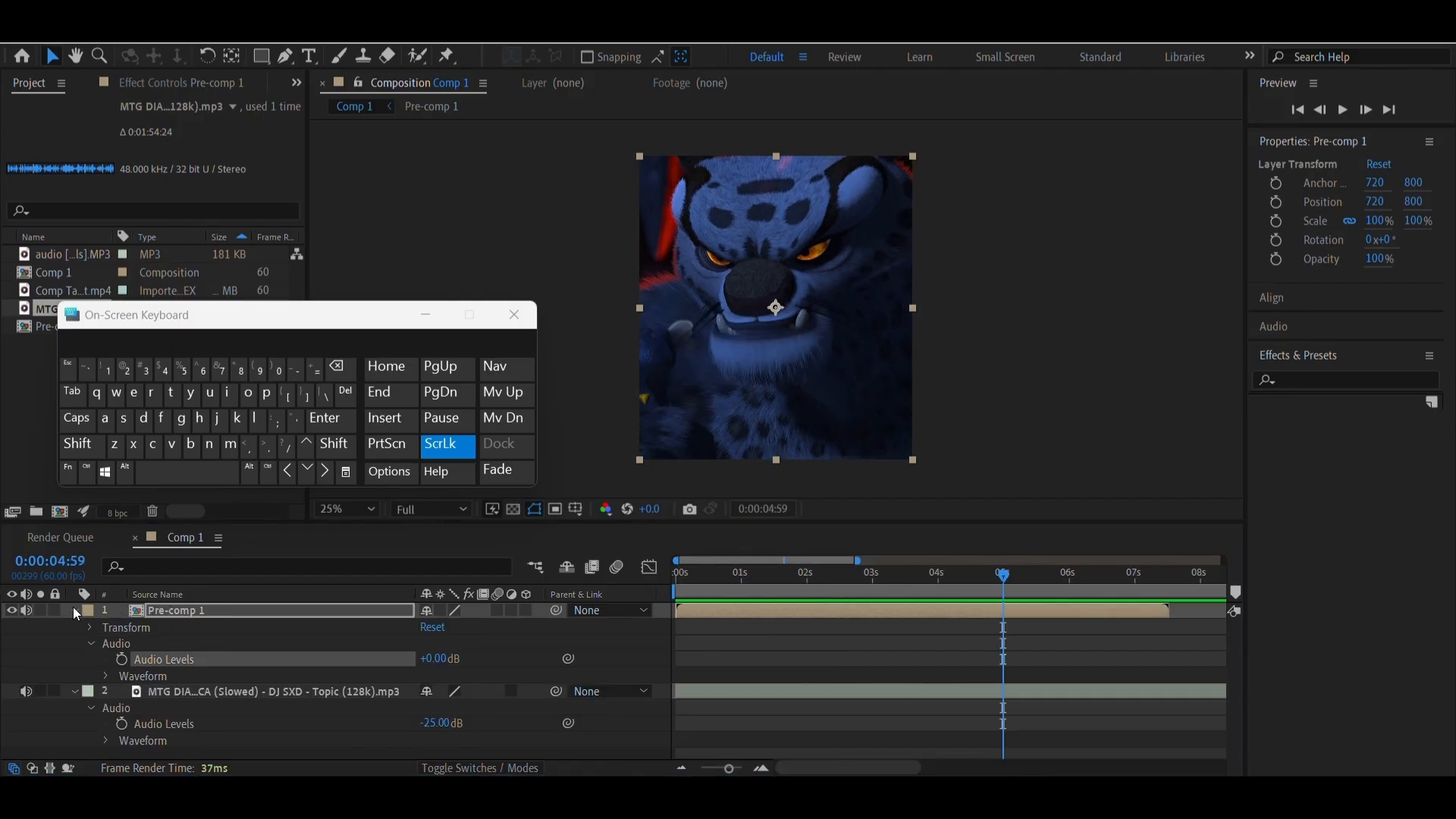
# Return Comp 1 to 0:00:00:00 and collapse the properties of both layers
pyautogui.click(853, 594)
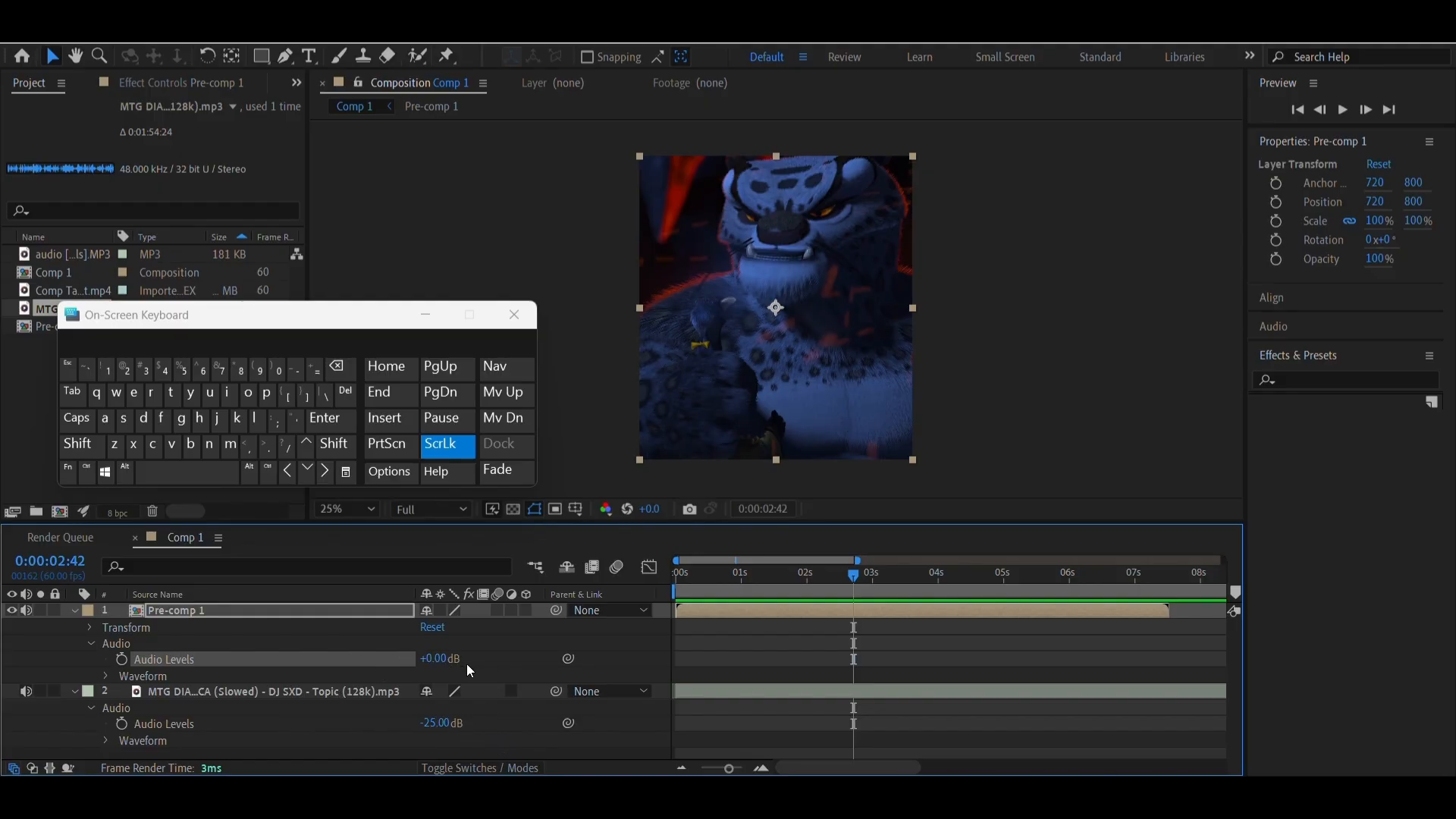
pyautogui.moveTo(725, 596); pyautogui.dragTo(607, 645)
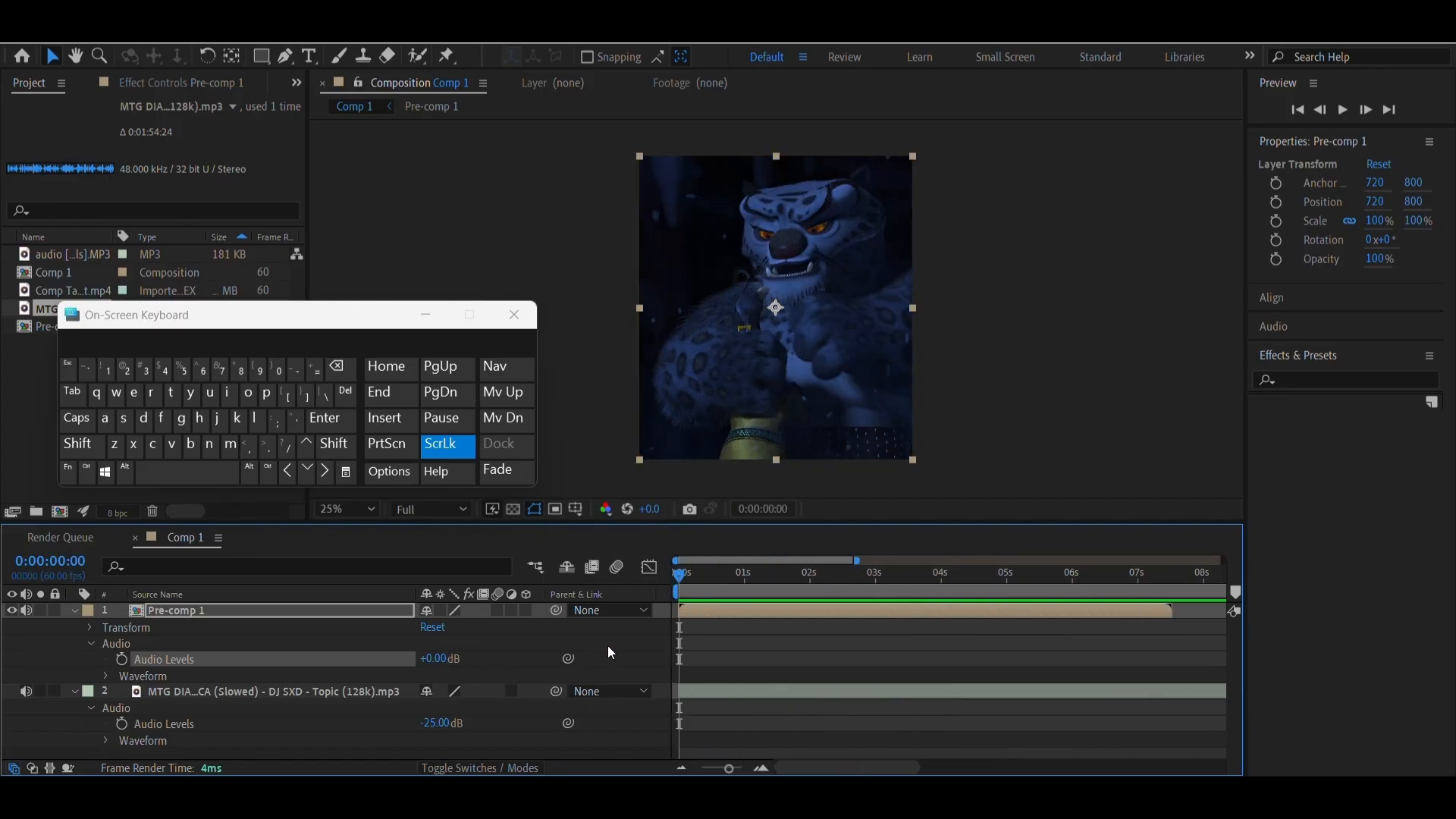
pyautogui.click(75, 609)
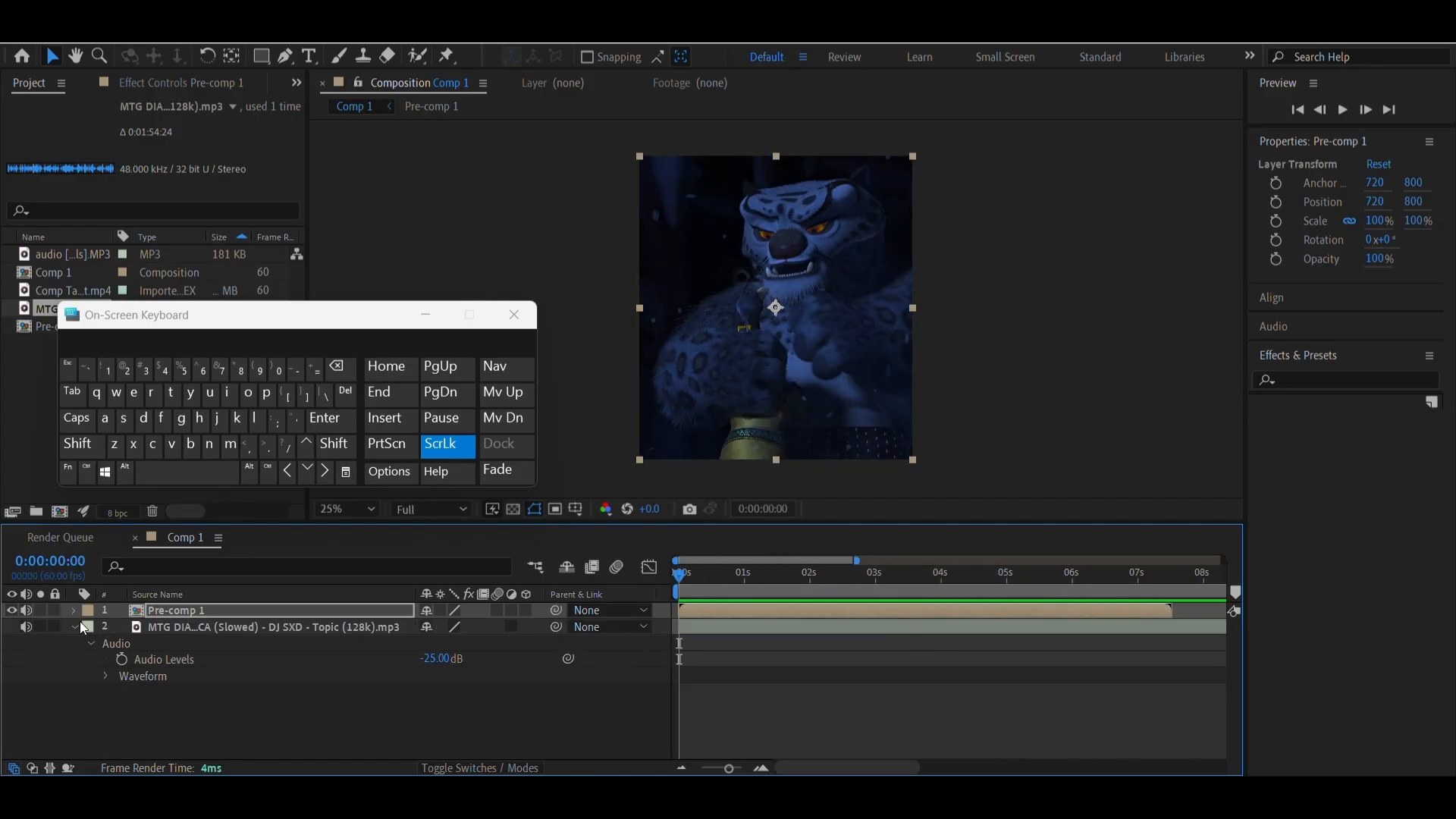
pyautogui.click(75, 629)
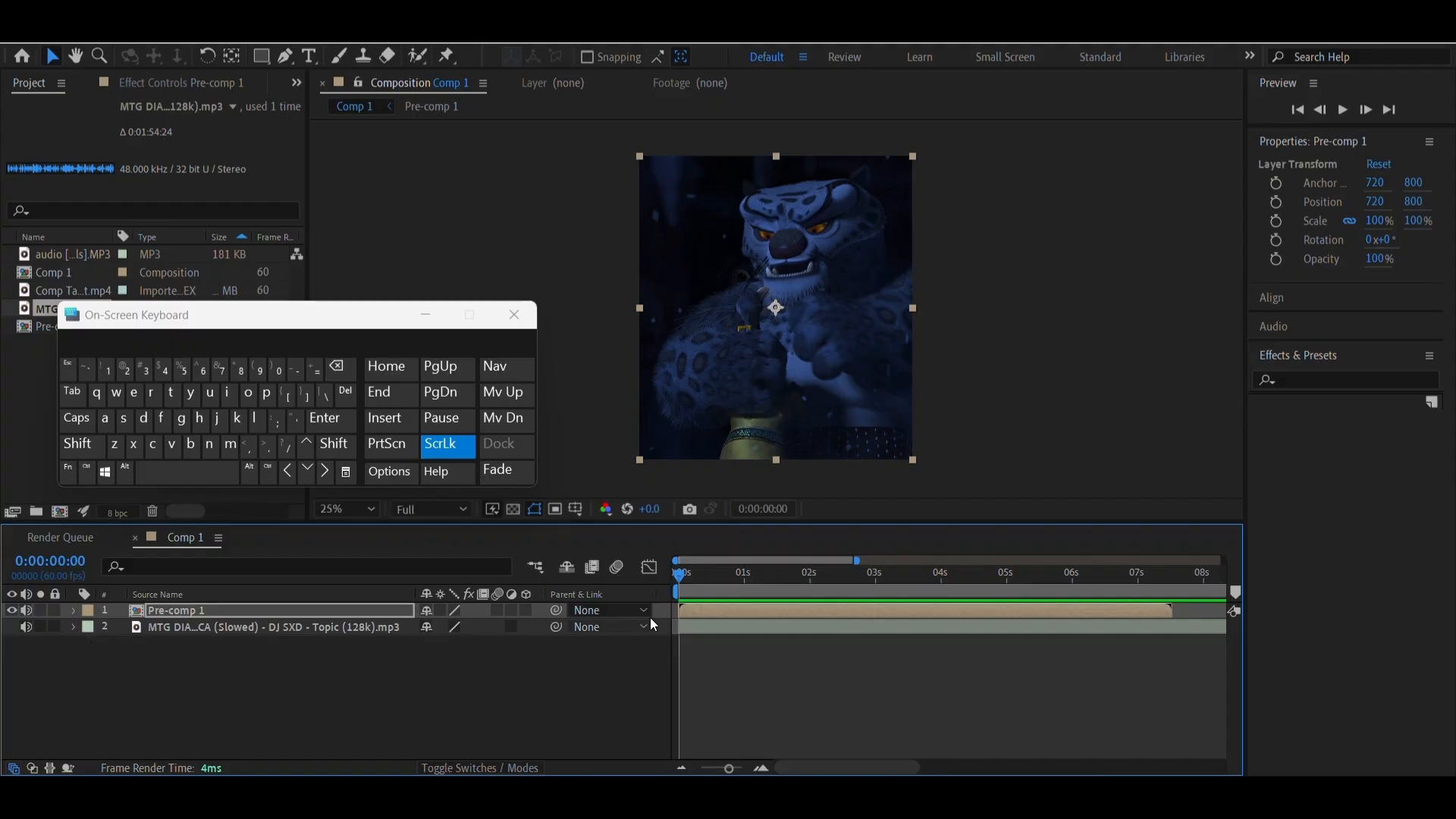
# Open Pre-comp 1 to review its audio [vocals].MP3 layer, and return to Comp 1
pyautogui.doubleClick(742, 605)
pyautogui.click(716, 628)
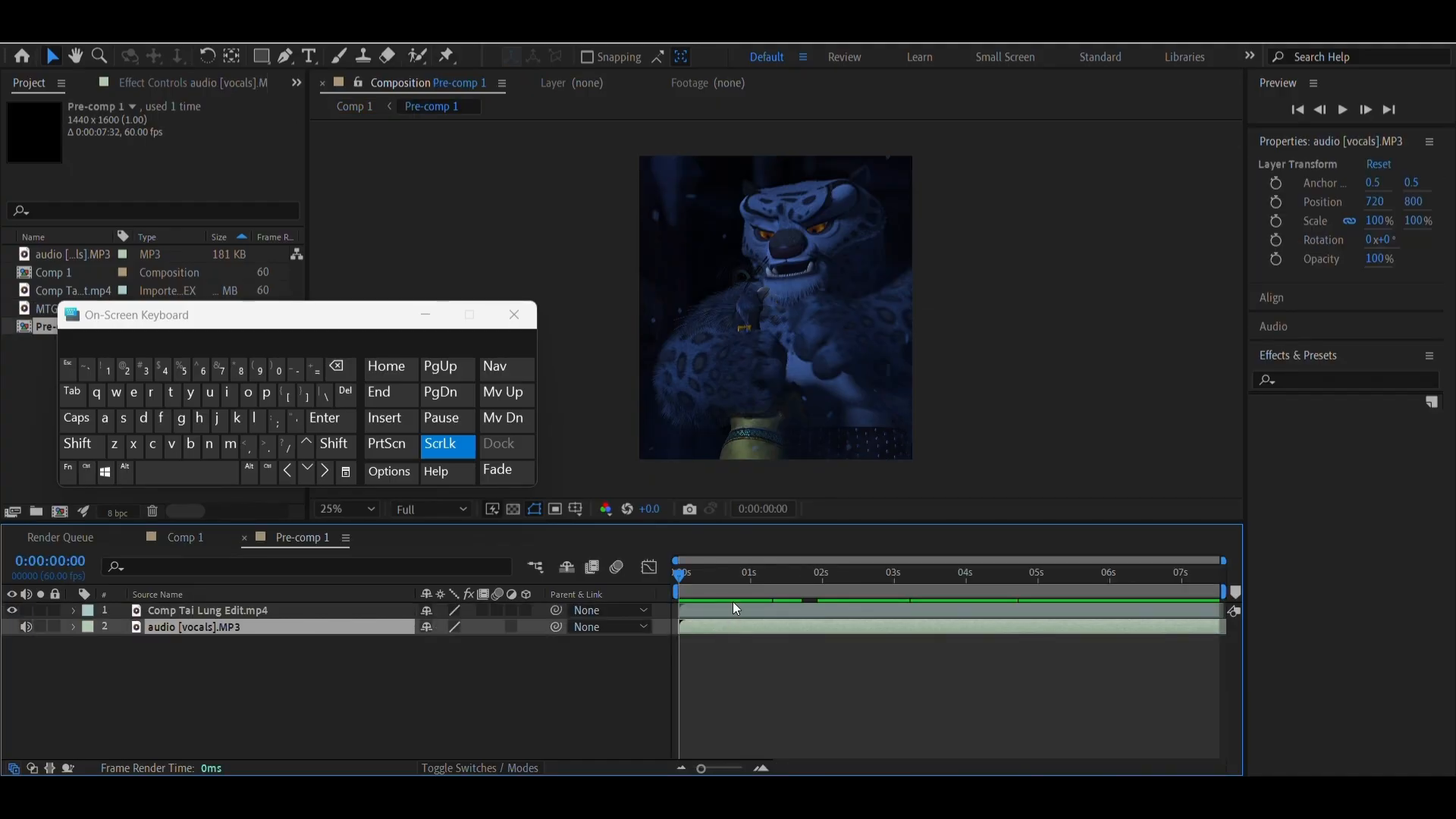
pyautogui.moveTo(740, 591); pyautogui.dragTo(784, 600)
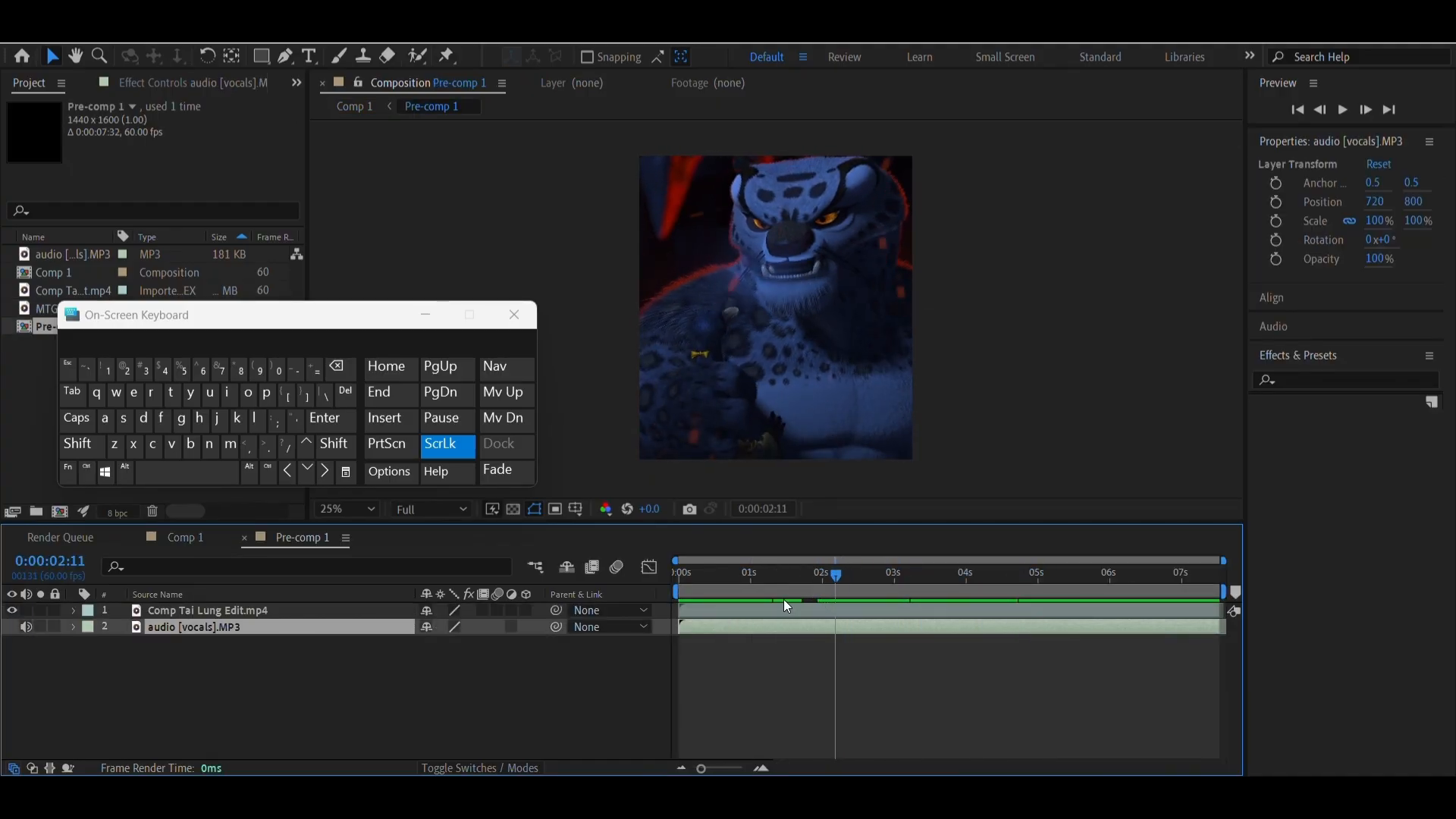
pyautogui.click(190, 537)
pyautogui.moveTo(908, 573); pyautogui.dragTo(882, 631)
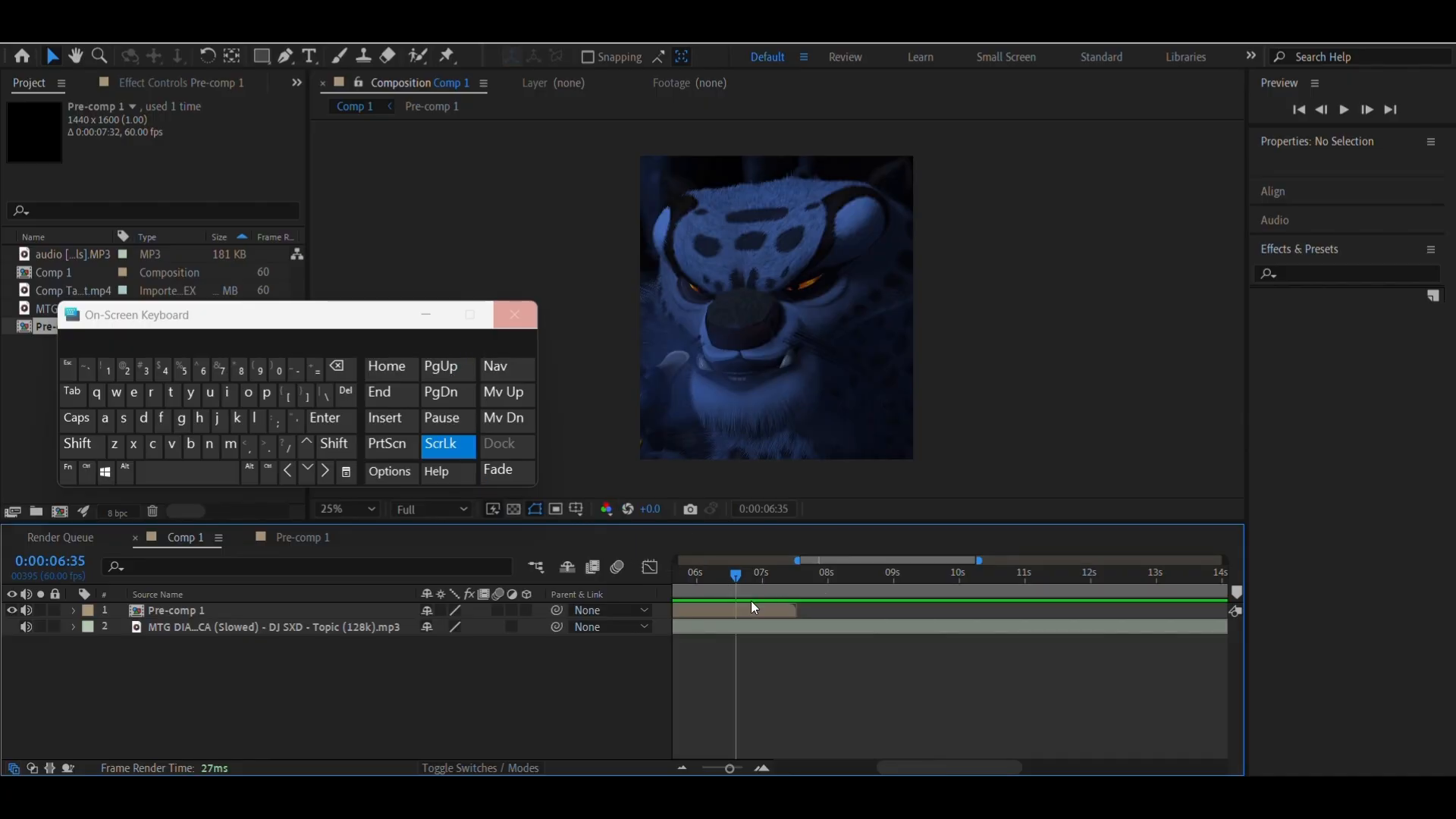
# Convert the audio of the MTG DIABÓLICA (Slowed) layer in Comp 1 to keyframes
pyautogui.click(793, 632)
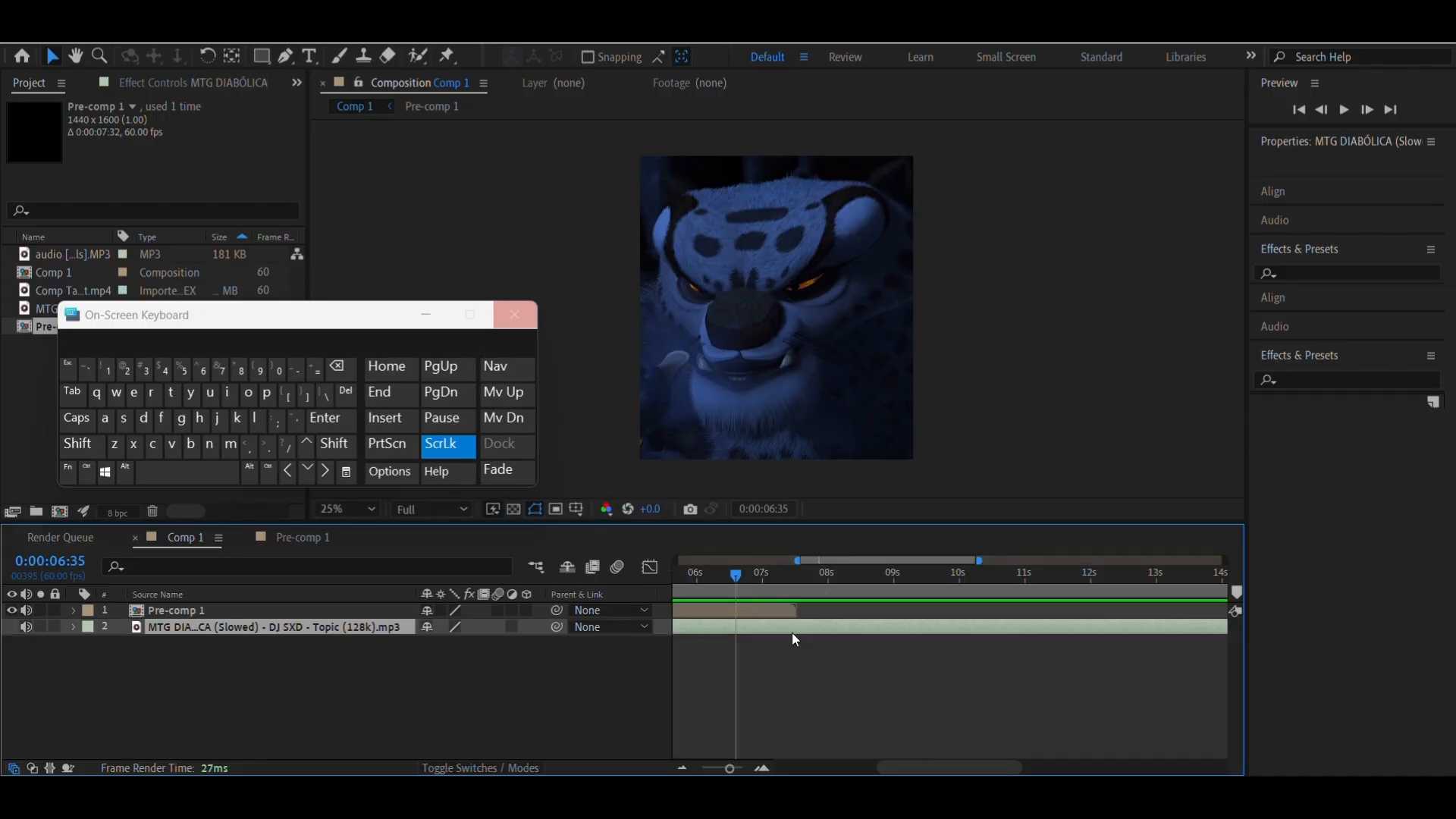
pyautogui.rightClick(794, 631)
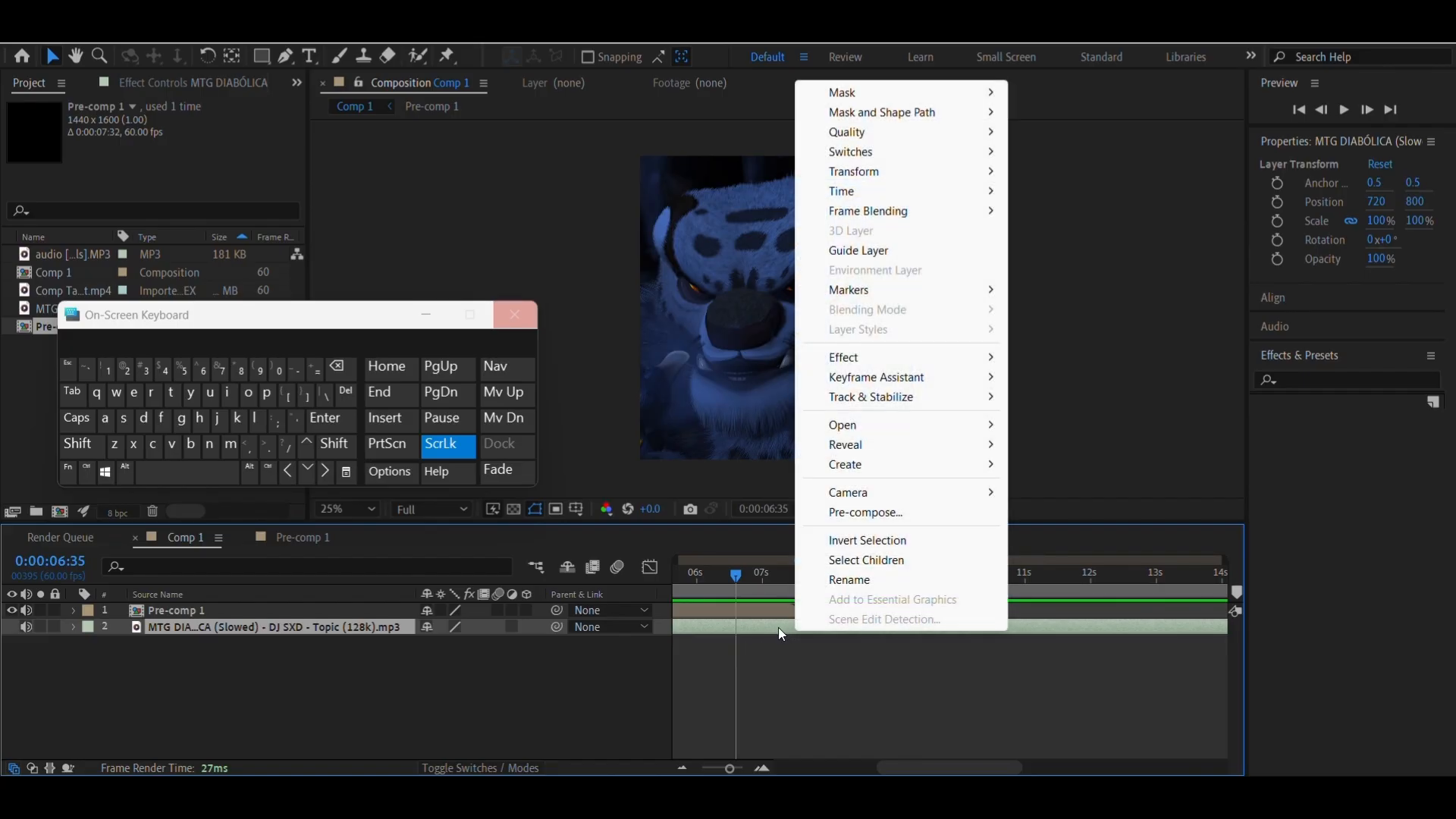
pyautogui.moveTo(883, 379)
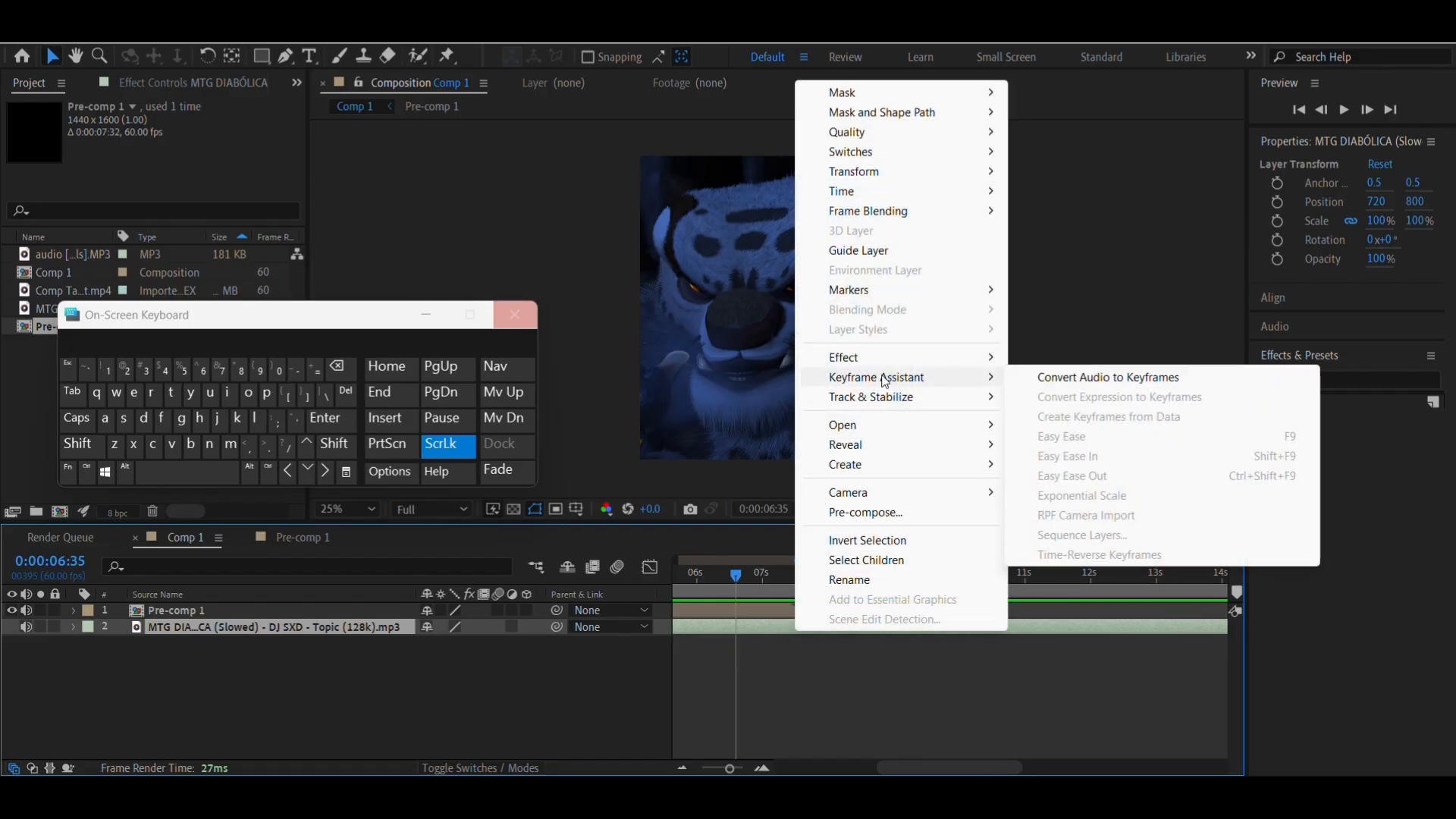
pyautogui.click(1047, 378)
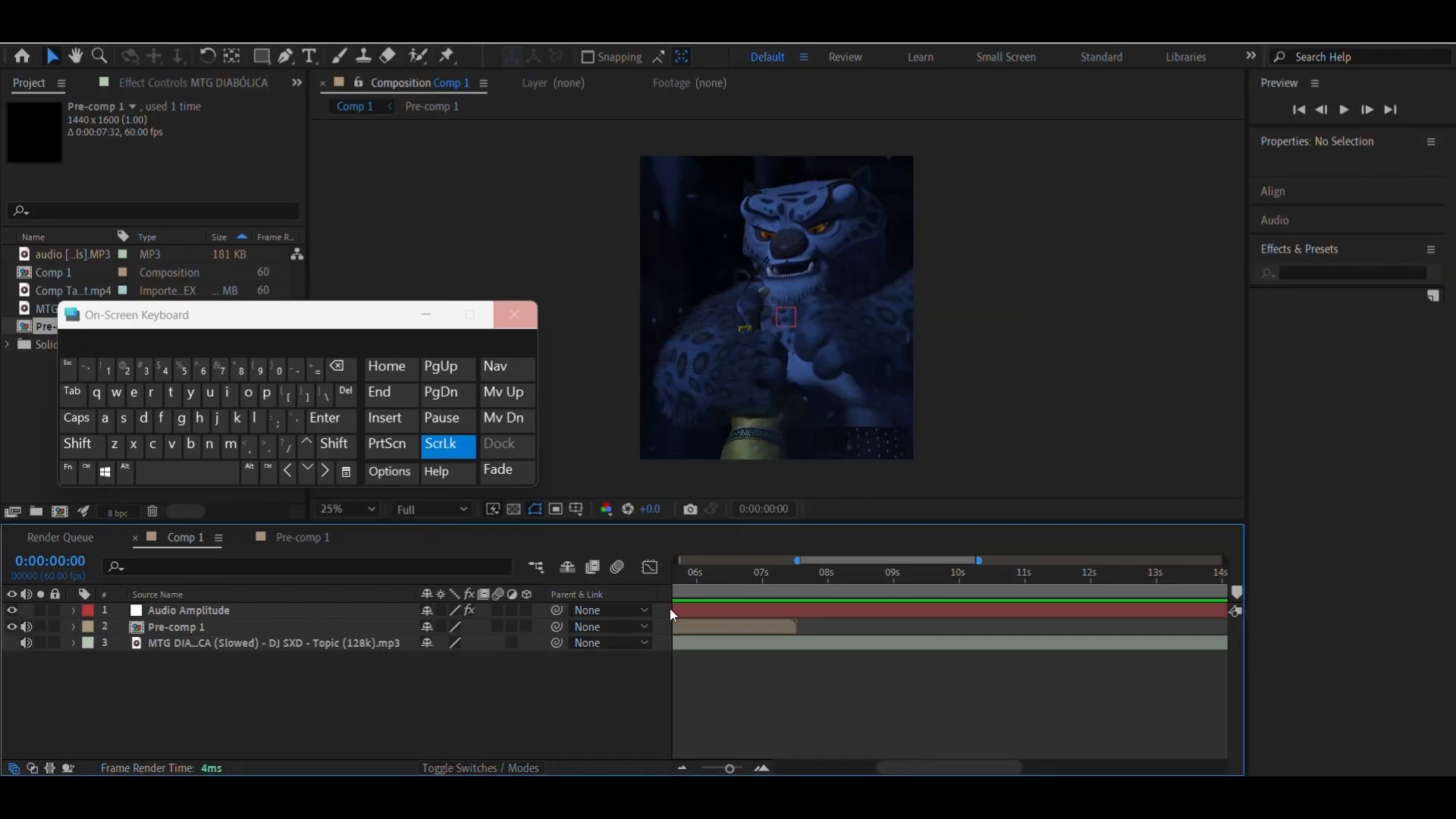
# Reveal the Audio Amplitude keyframes and show the Both Channels slider curve in an enlarged Graph Editor with a wider time range
pyautogui.click(712, 611)
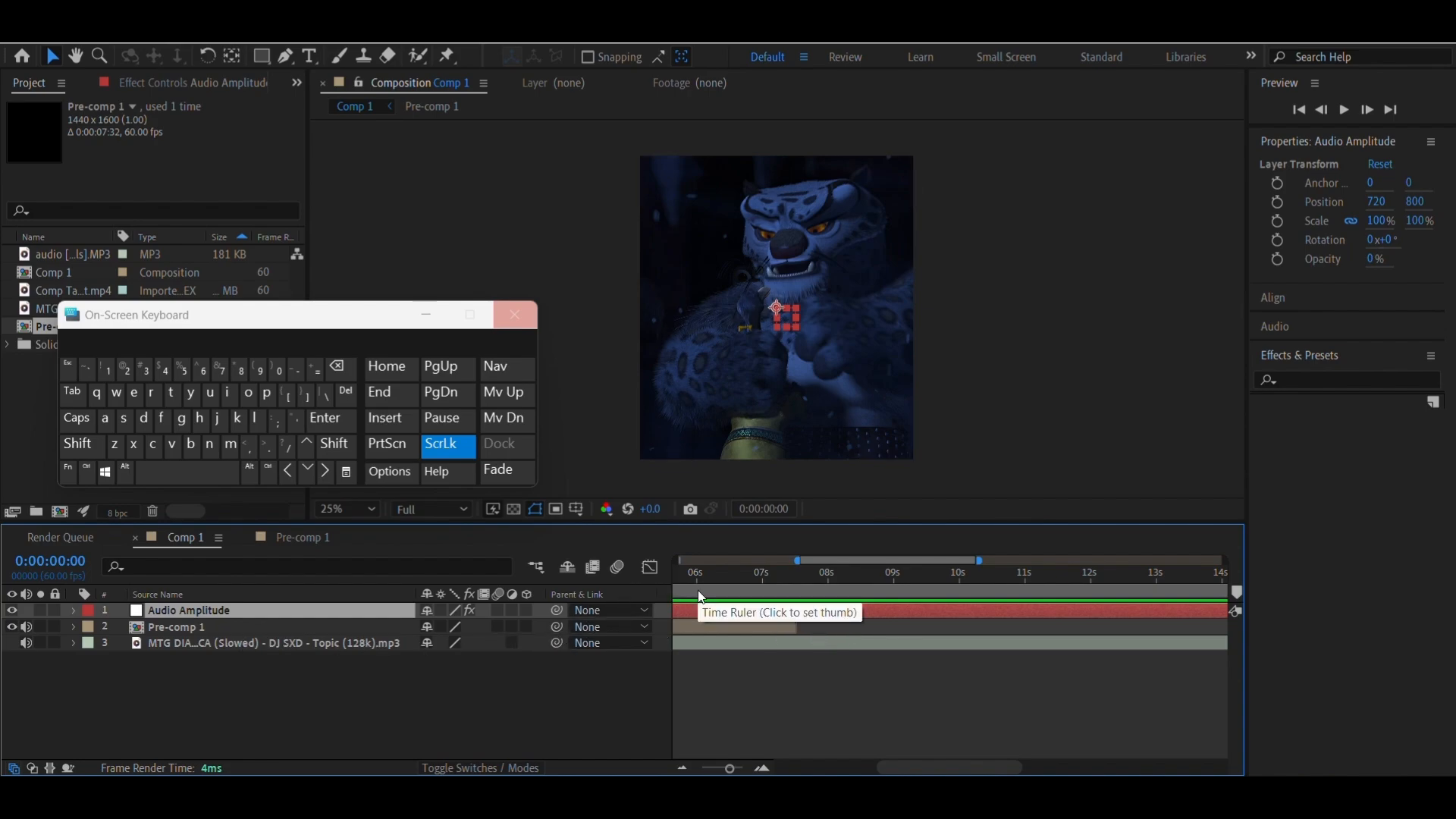
pyautogui.press('u')
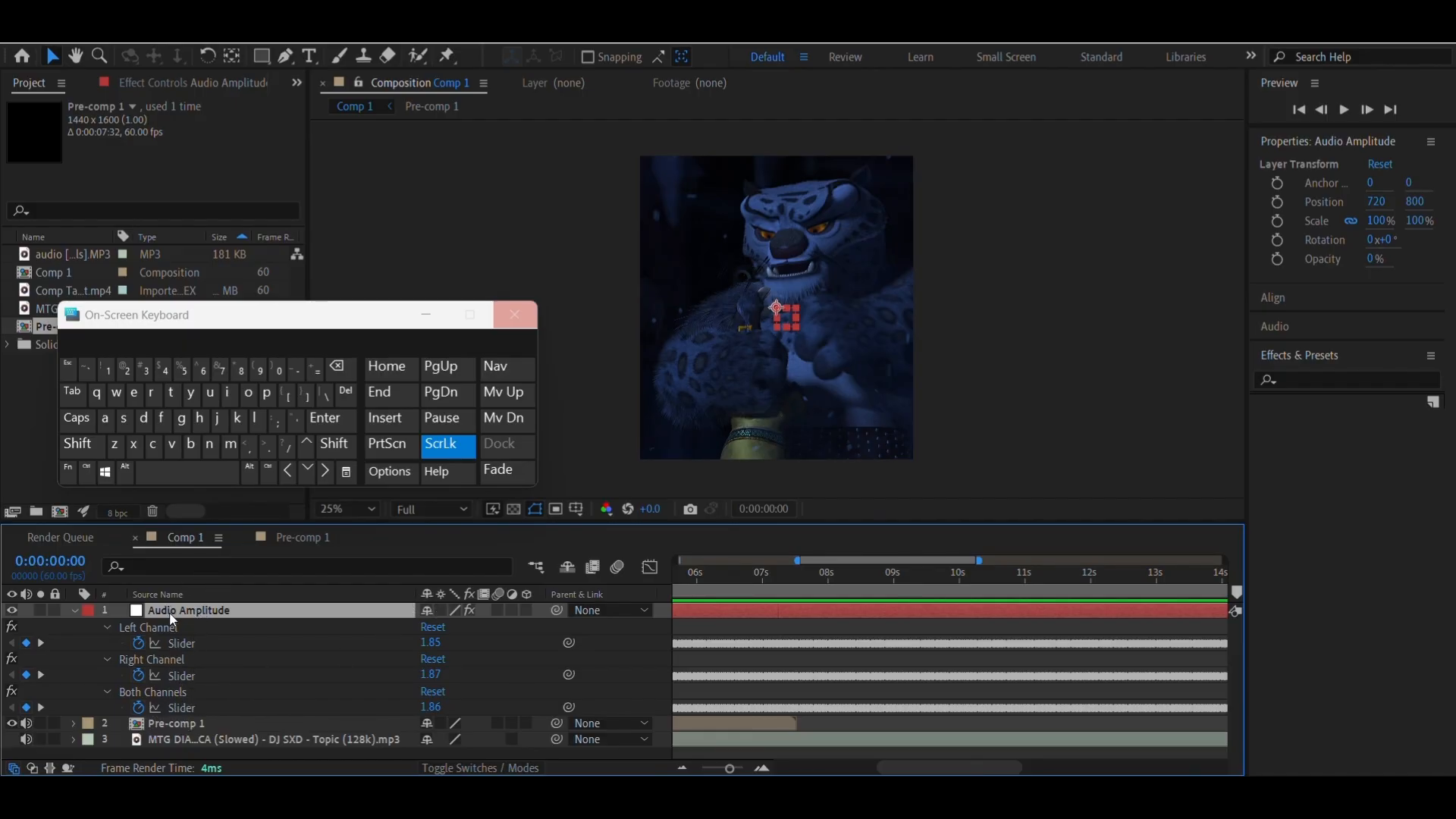
pyautogui.click(169, 707)
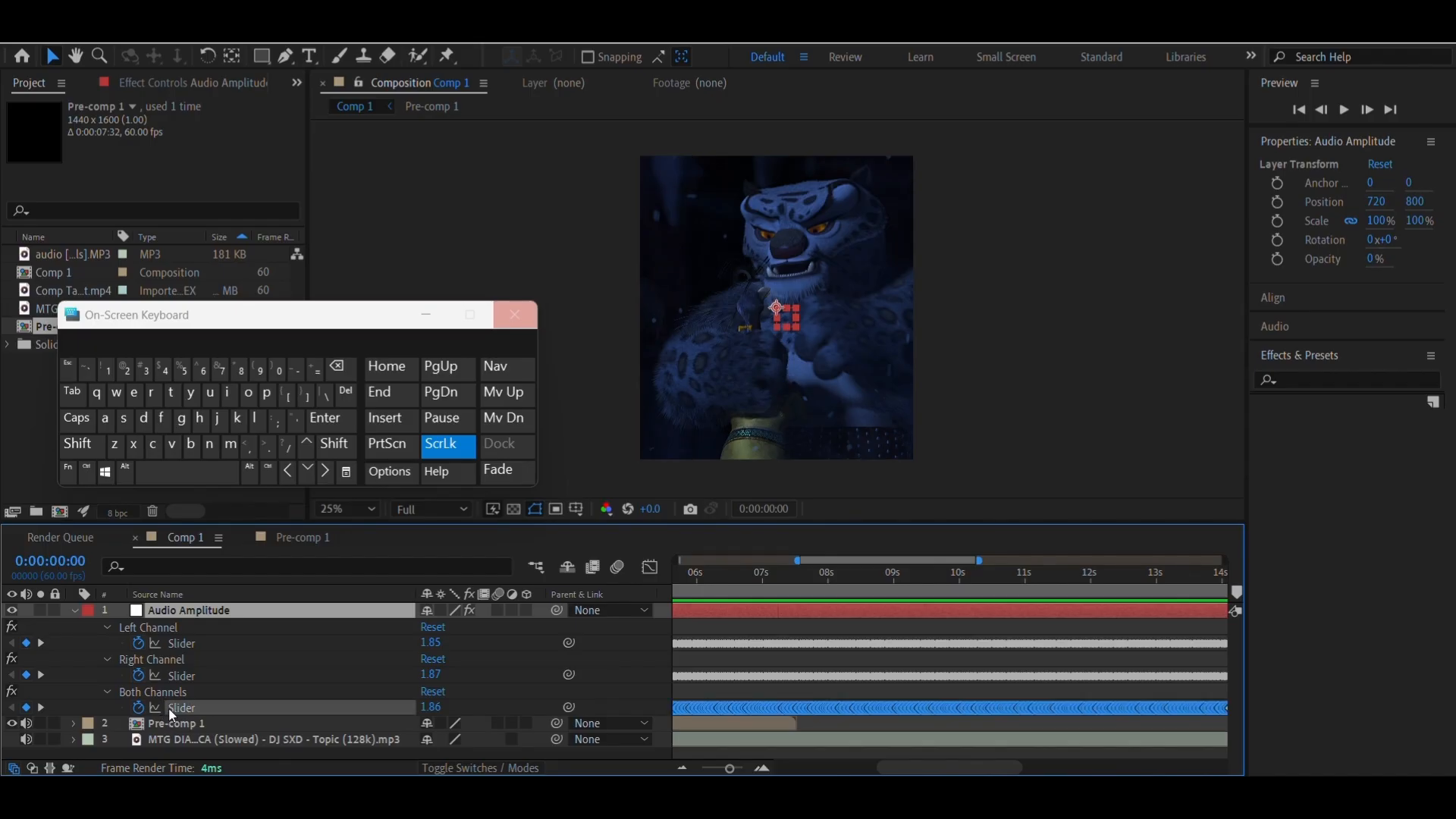
pyautogui.click(650, 567)
pyautogui.click(786, 584)
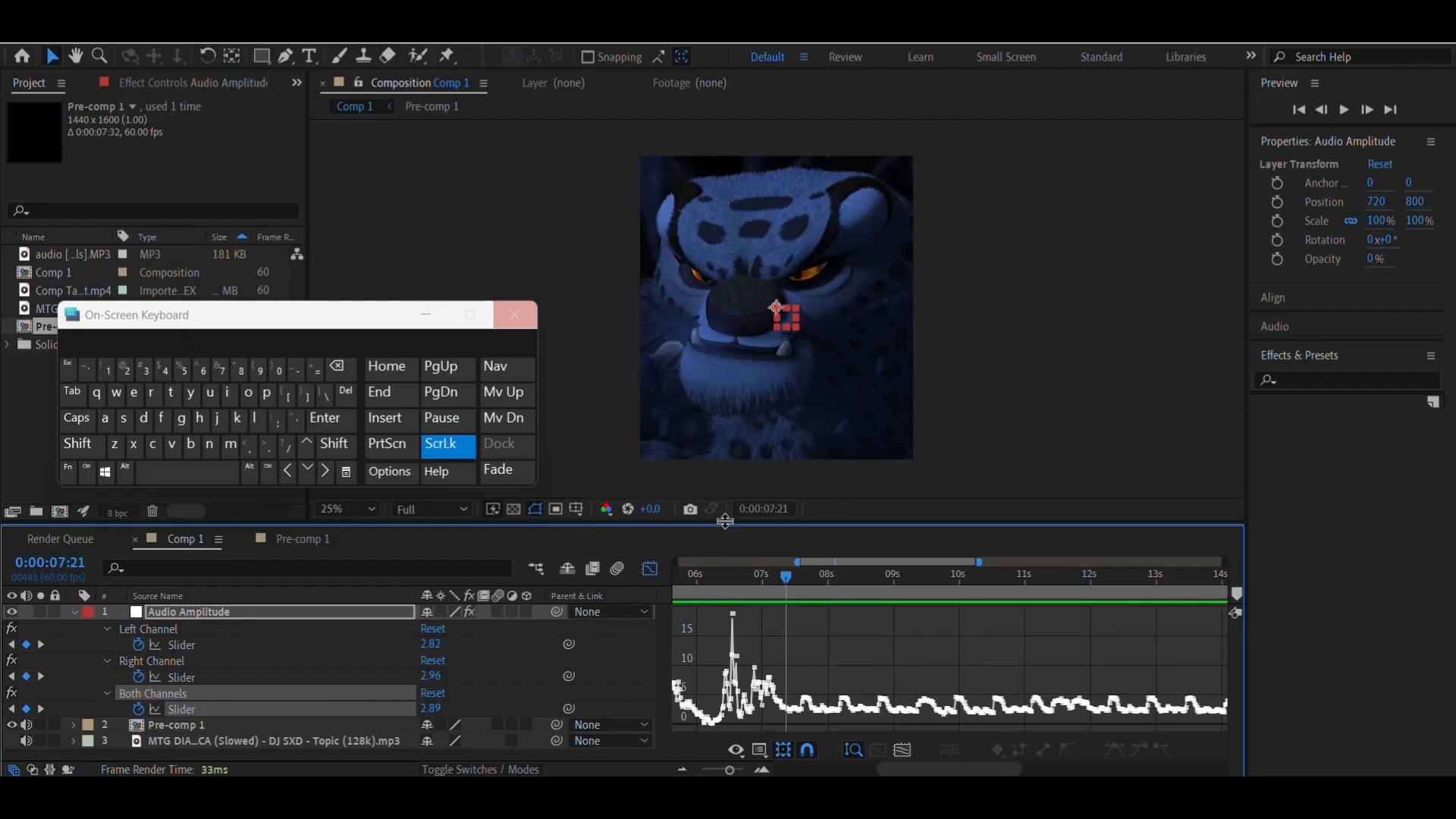
pyautogui.moveTo(717, 527); pyautogui.dragTo(719, 420)
pyautogui.click(682, 768)
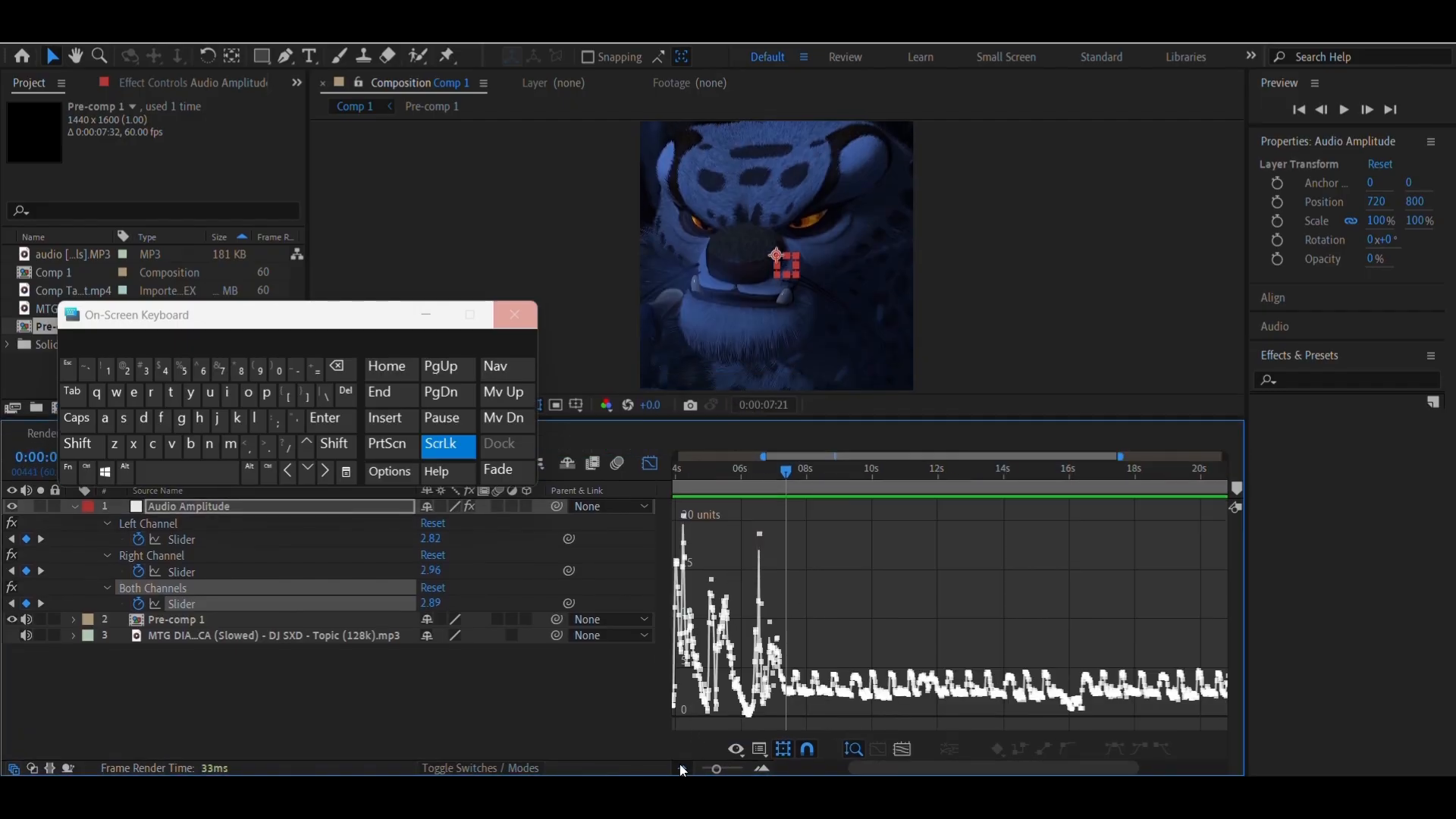
# Shorten the timeline panel, hide the Graph Editor and check the end of Pre-comp 1 at about 0:00:07:12
pyautogui.click(681, 768)
pyautogui.click(682, 768)
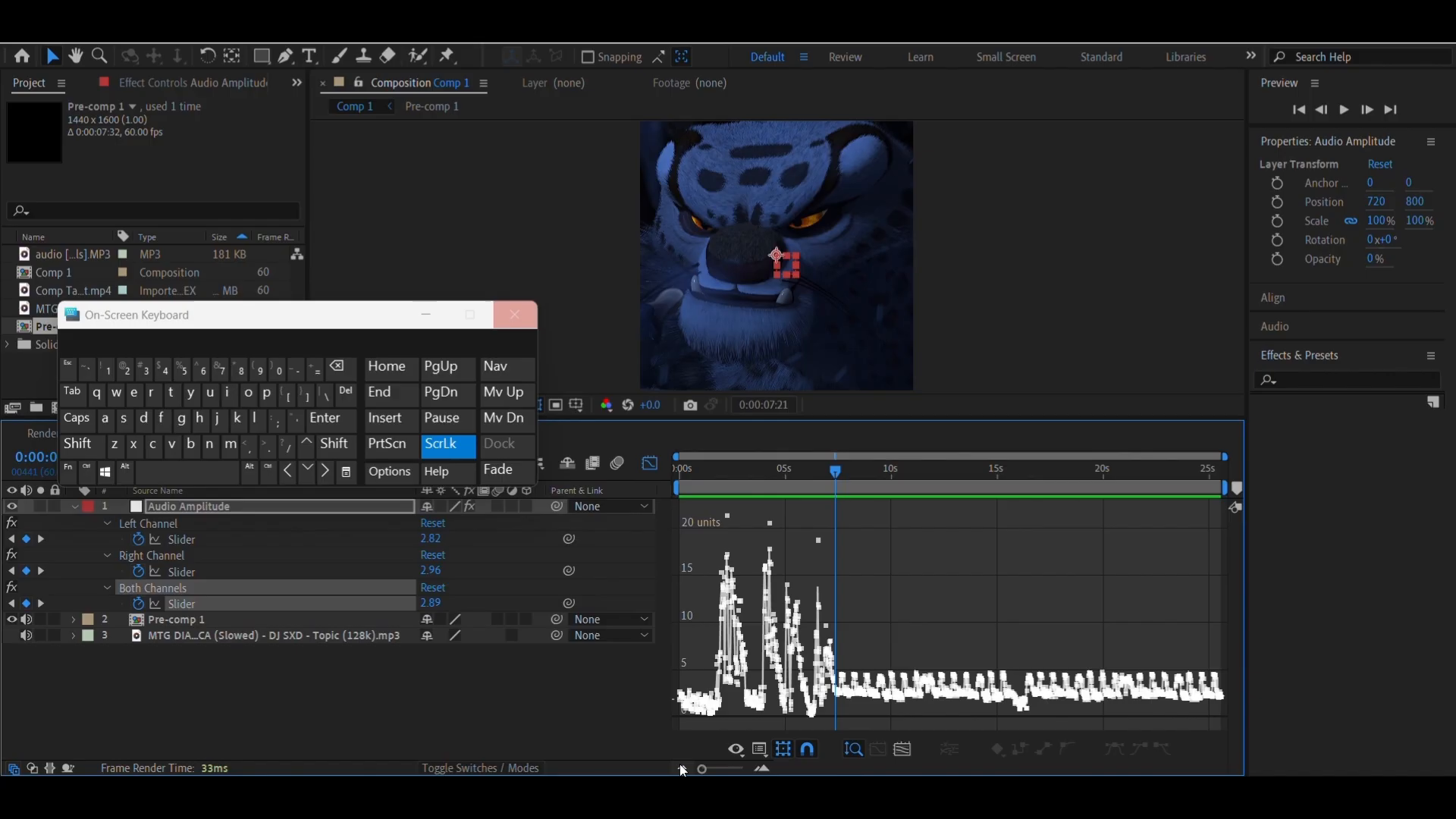
pyautogui.click(758, 764)
pyautogui.click(758, 765)
pyautogui.click(758, 765)
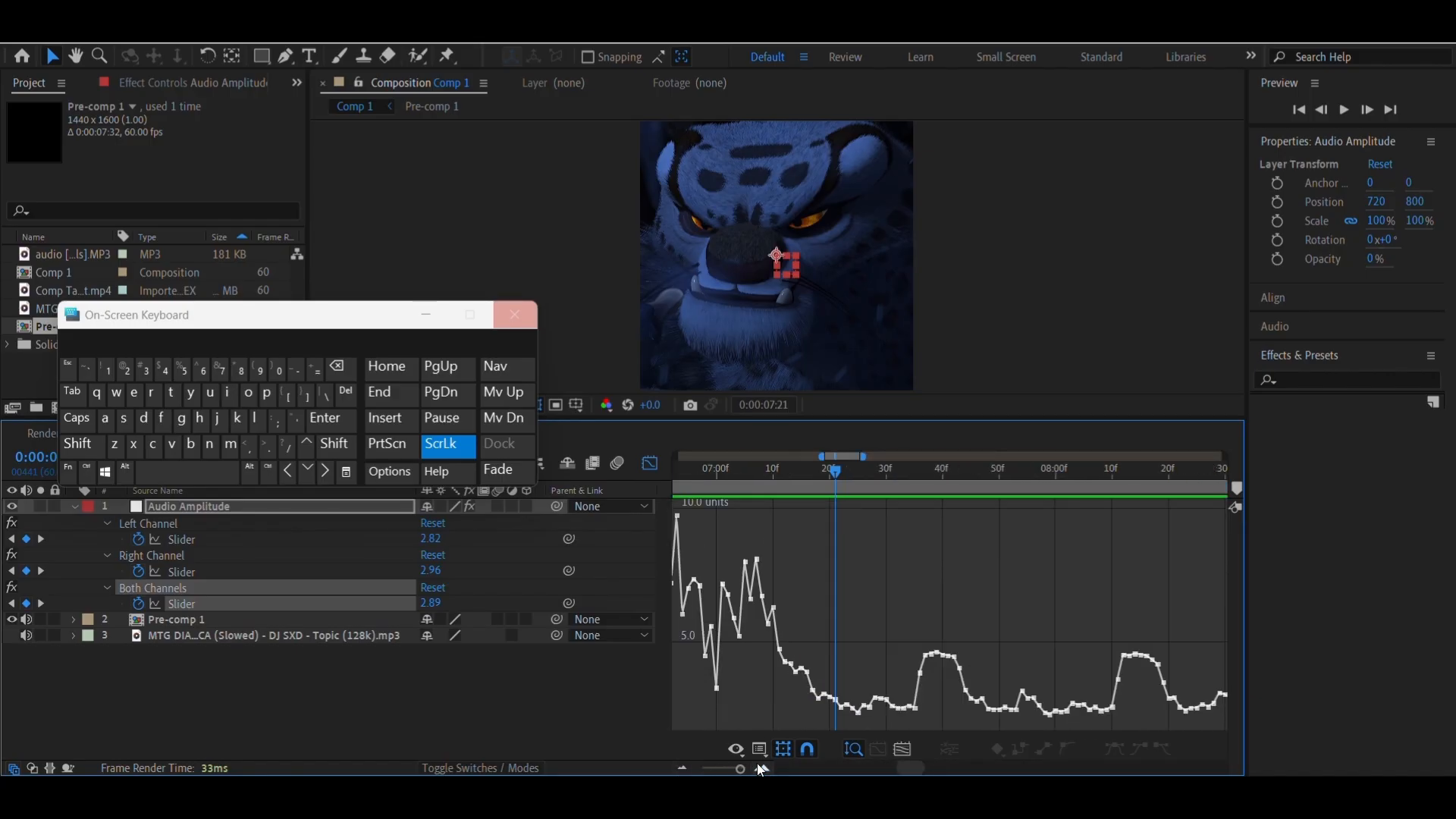
pyautogui.click(682, 768)
pyautogui.click(681, 769)
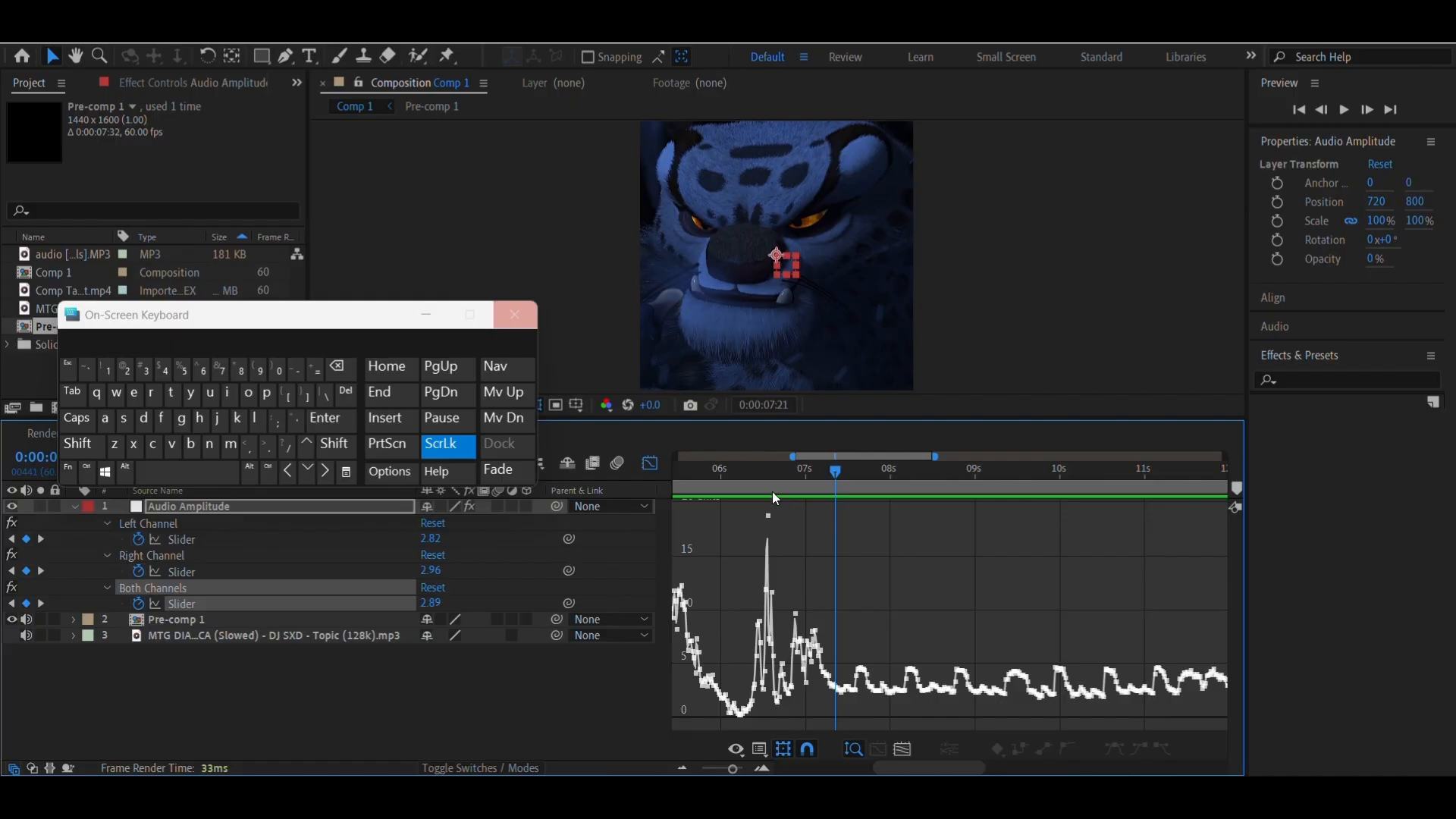
pyautogui.click(773, 472)
pyautogui.moveTo(765, 418); pyautogui.dragTo(824, 560)
pyautogui.click(650, 528)
pyautogui.click(749, 533)
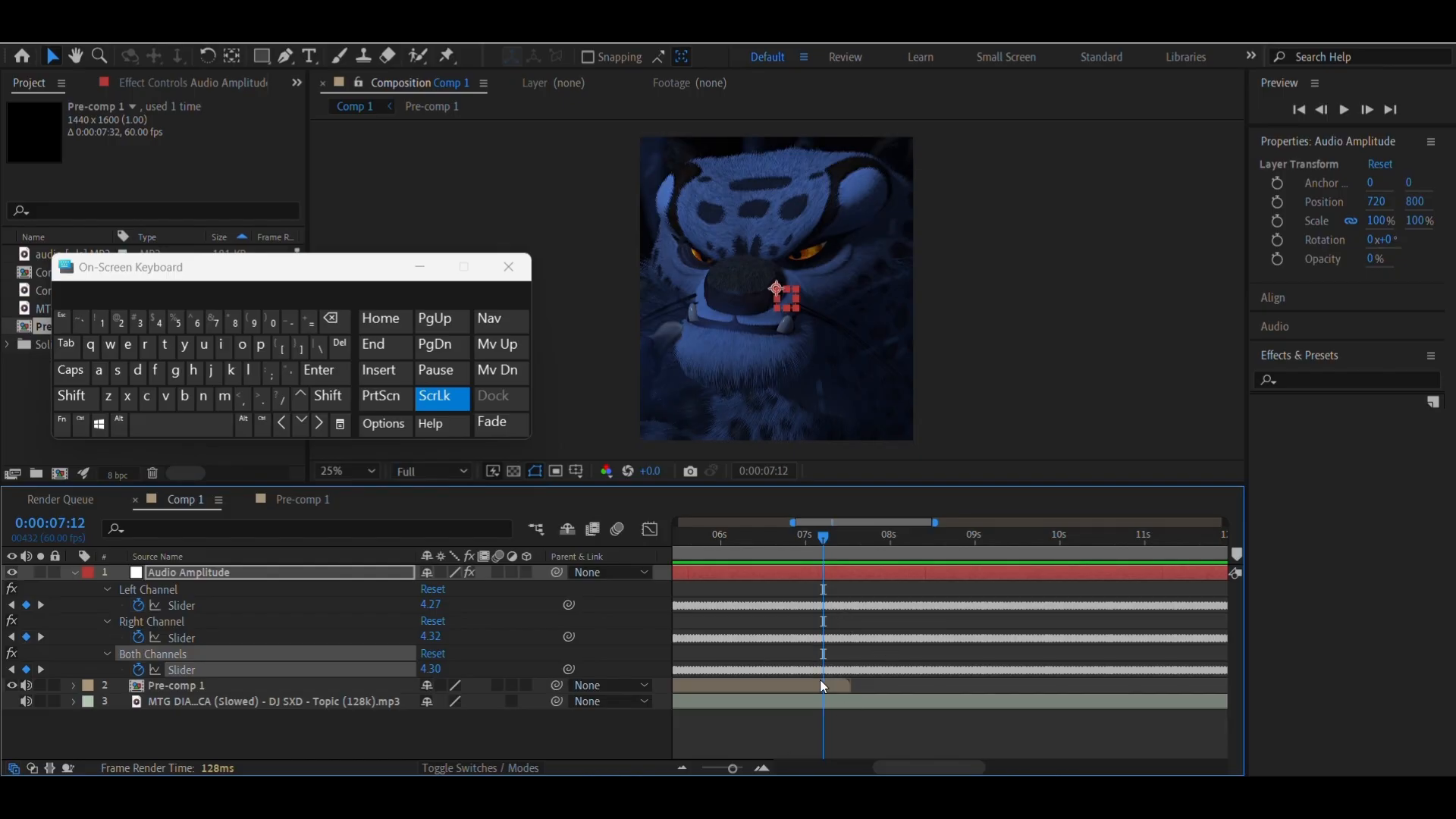
# Show the Both Channels slider curve in the Graph Editor again and preview the music leading up to the end of Pre-comp 1
pyautogui.click(649, 530)
pyautogui.click(762, 769)
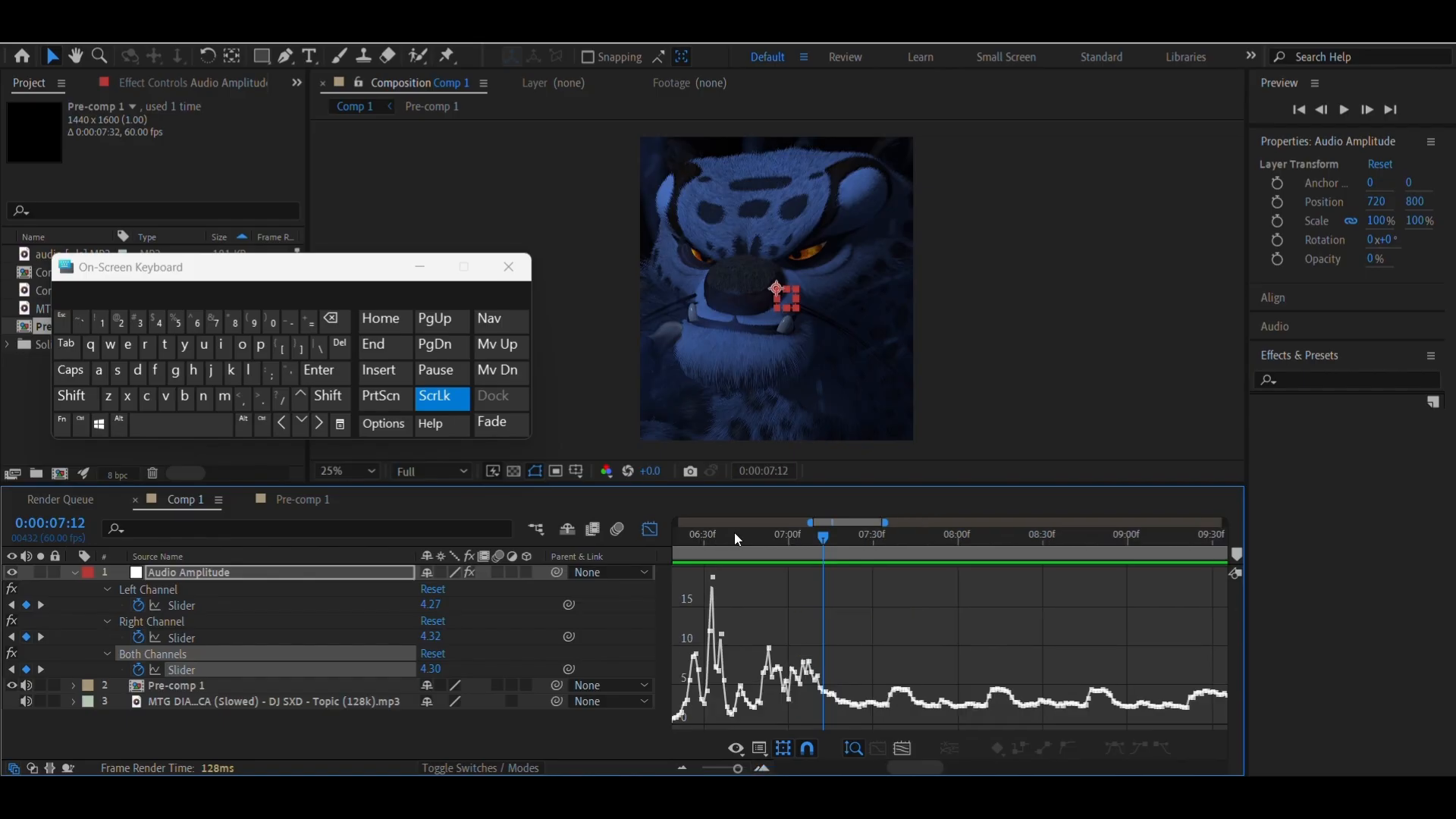
pyautogui.click(716, 536)
pyautogui.click(213, 427)
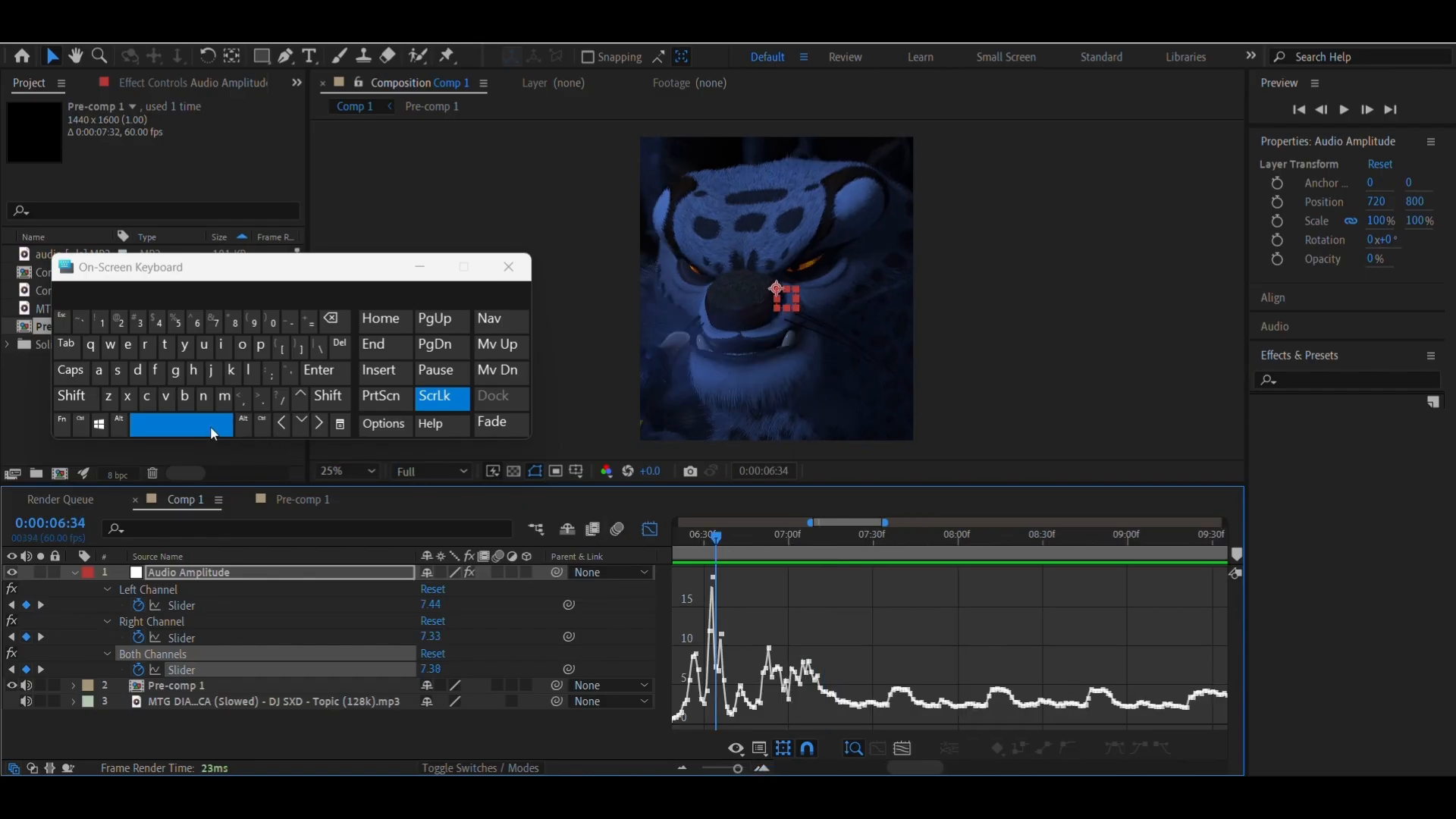
pyautogui.click(762, 769)
pyautogui.click(783, 538)
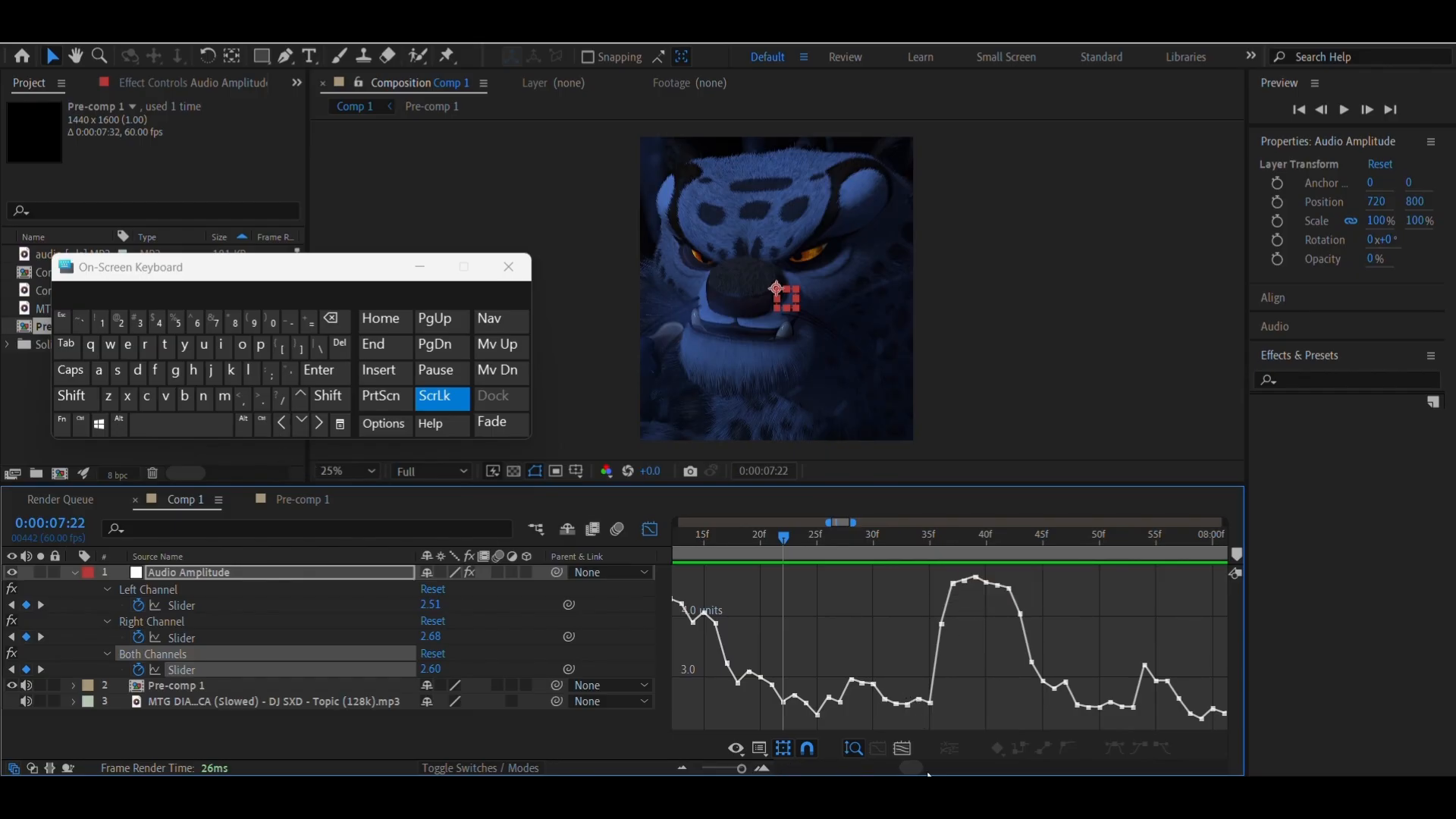
# Examine the amplitude peaks around the end of Pre-comp 1 and preview the music from 0:00:06:47 to find the first beat
pyautogui.hscroll(5, 930, 773)
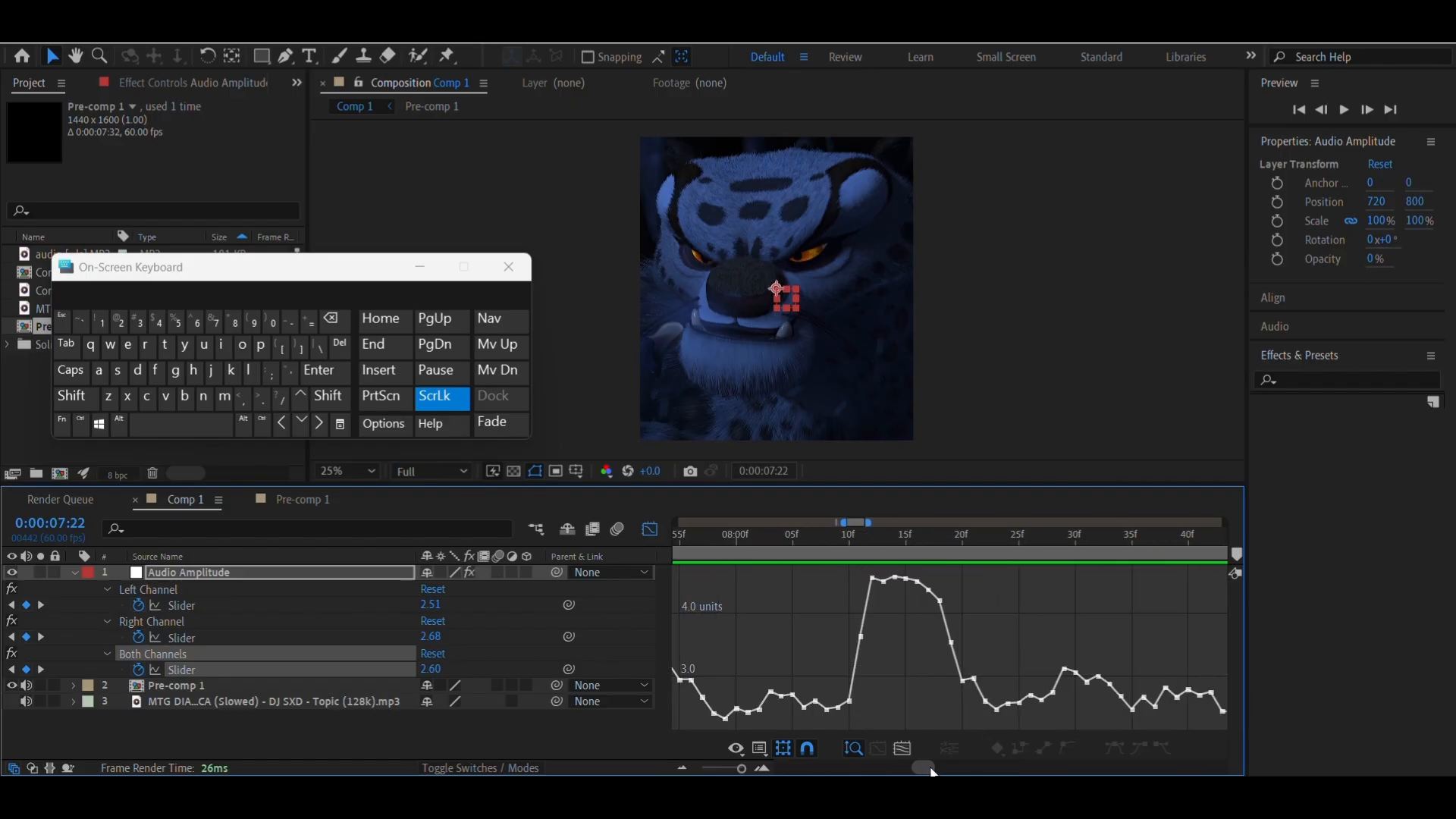
pyautogui.moveTo(933, 773); pyautogui.dragTo(918, 773)
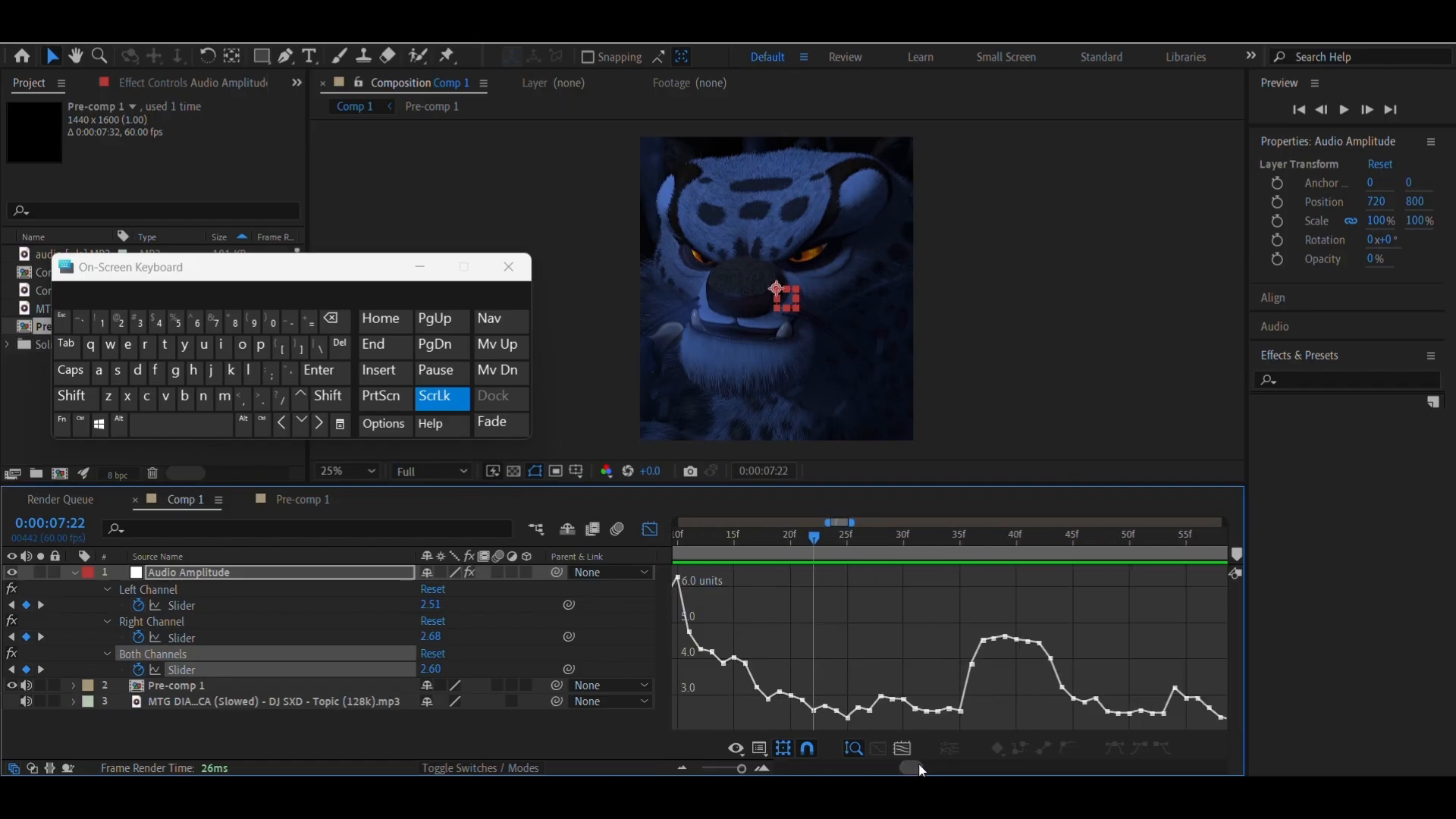
pyautogui.hscroll(2, 918, 765)
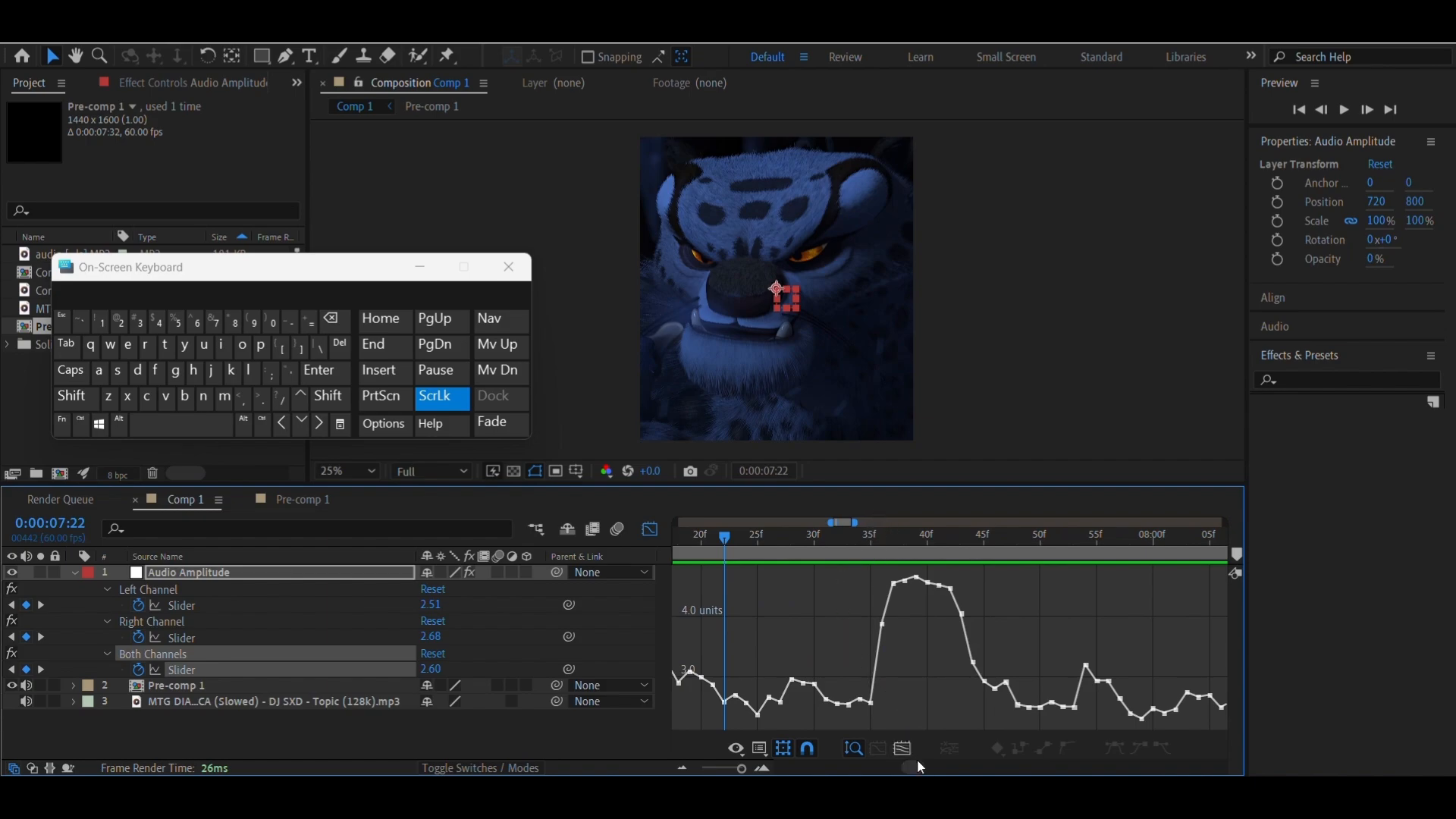
pyautogui.moveTo(917, 768); pyautogui.dragTo(903, 768)
pyautogui.click(713, 539)
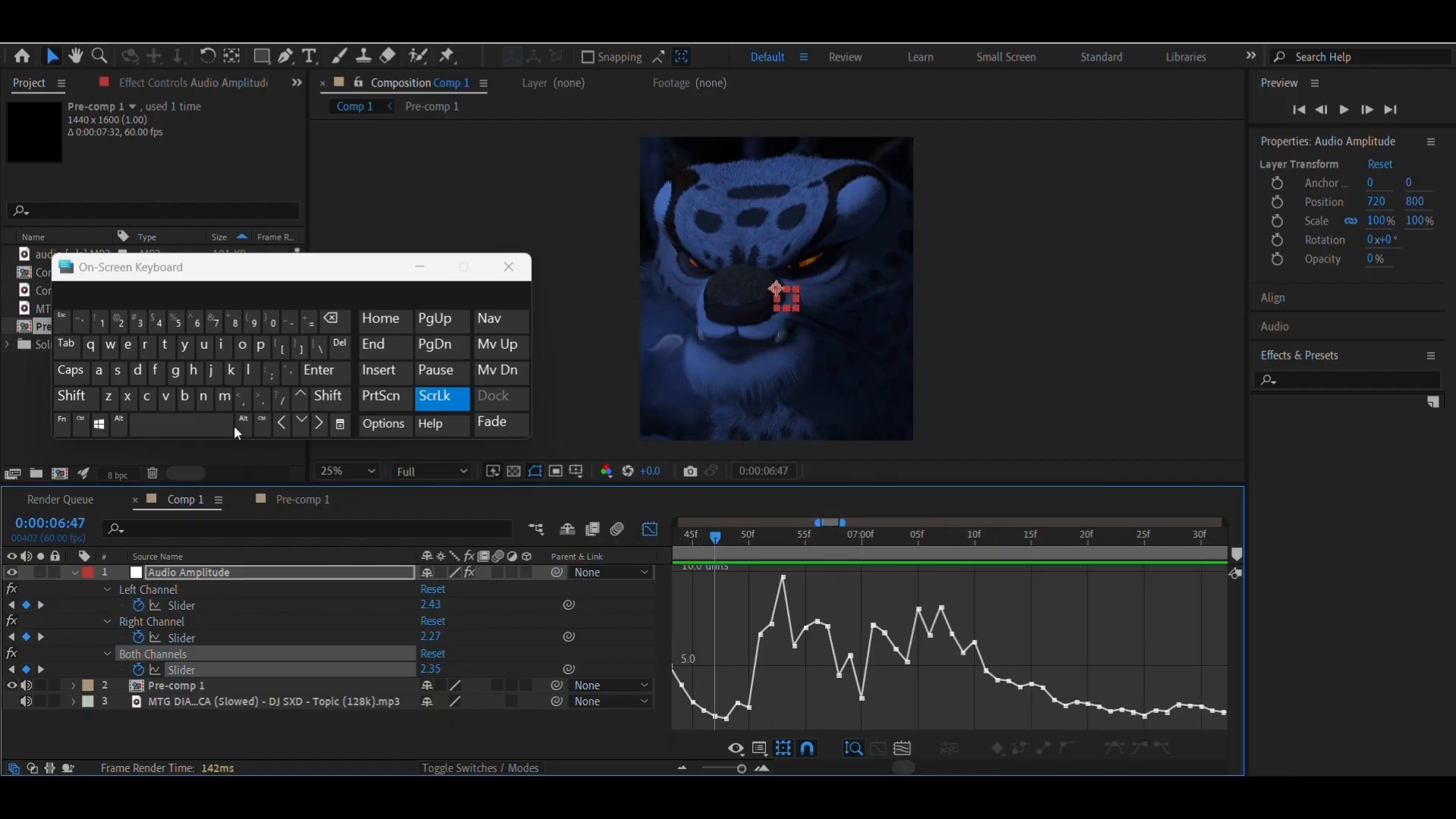
pyautogui.press('space')
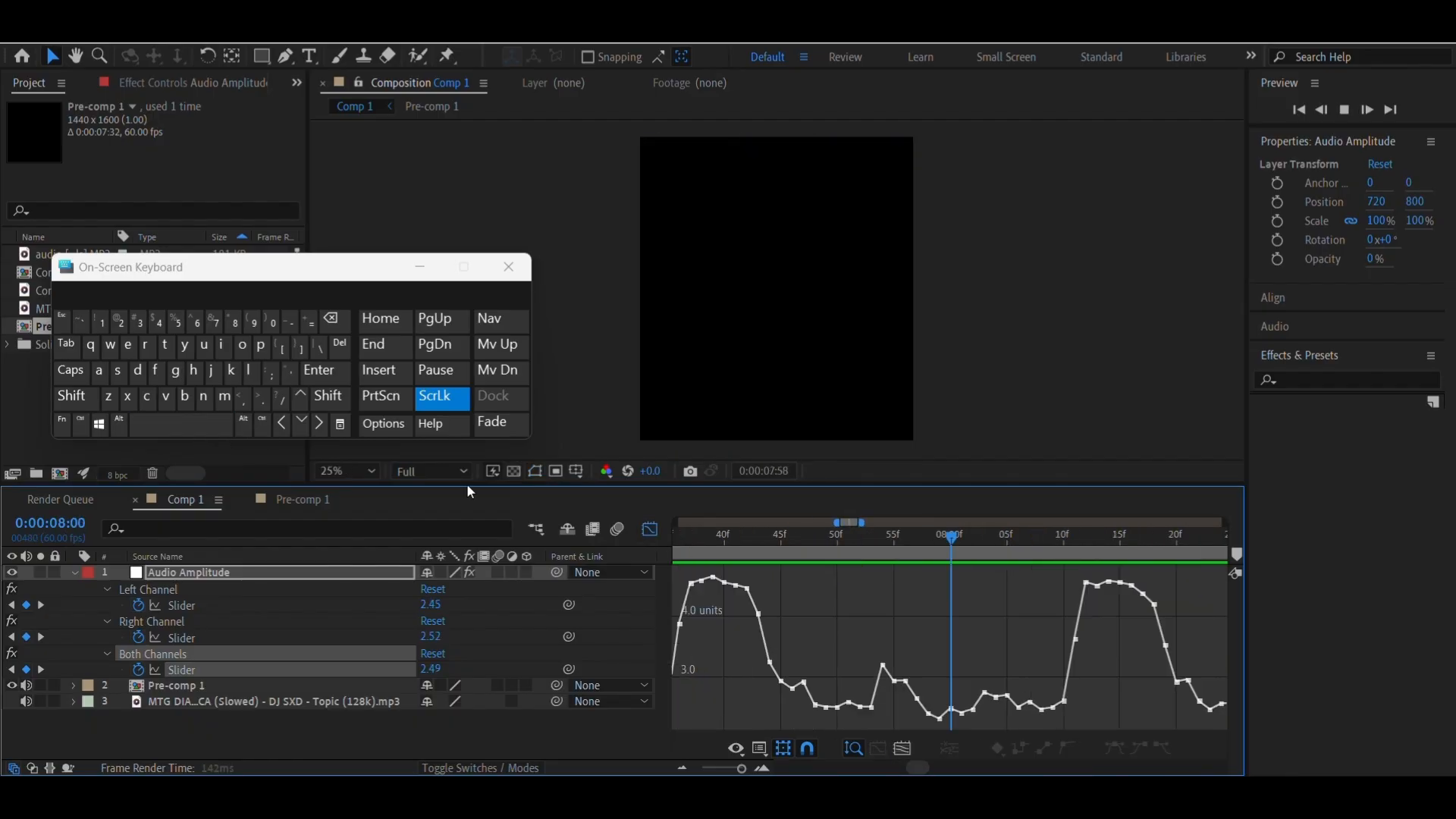
pyautogui.press('space')
pyautogui.moveTo(784, 543); pyautogui.dragTo(736, 577)
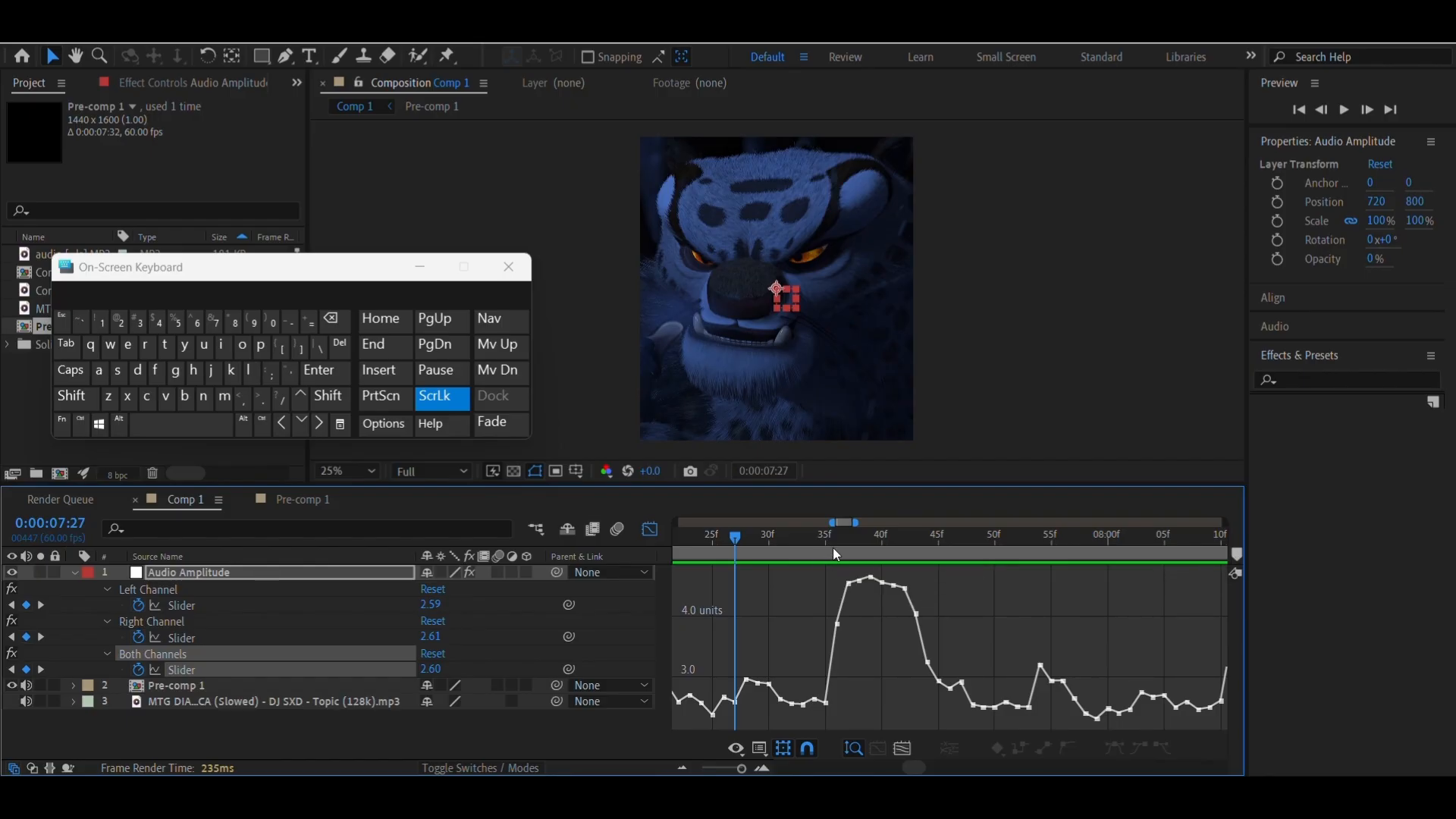
# Try to place a composition marker at the start of the first beat at 0:00:07:35
pyautogui.moveTo(833, 548); pyautogui.dragTo(826, 552)
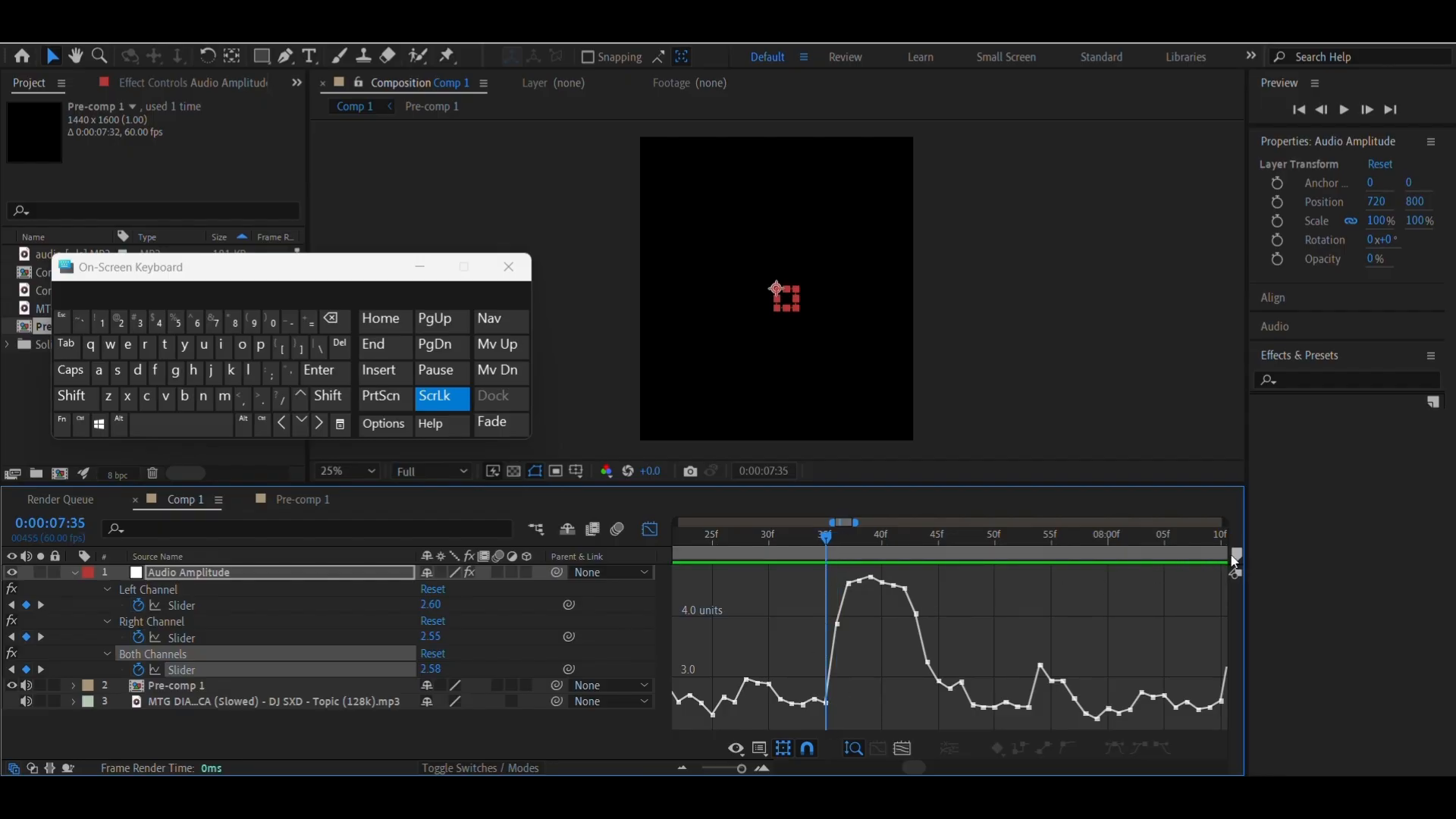
pyautogui.moveTo(1235, 560); pyautogui.dragTo(846, 569)
pyautogui.keyDown('ctrl'); pyautogui.click(828, 555); pyautogui.keyUp('ctrl')
pyautogui.click(775, 557)
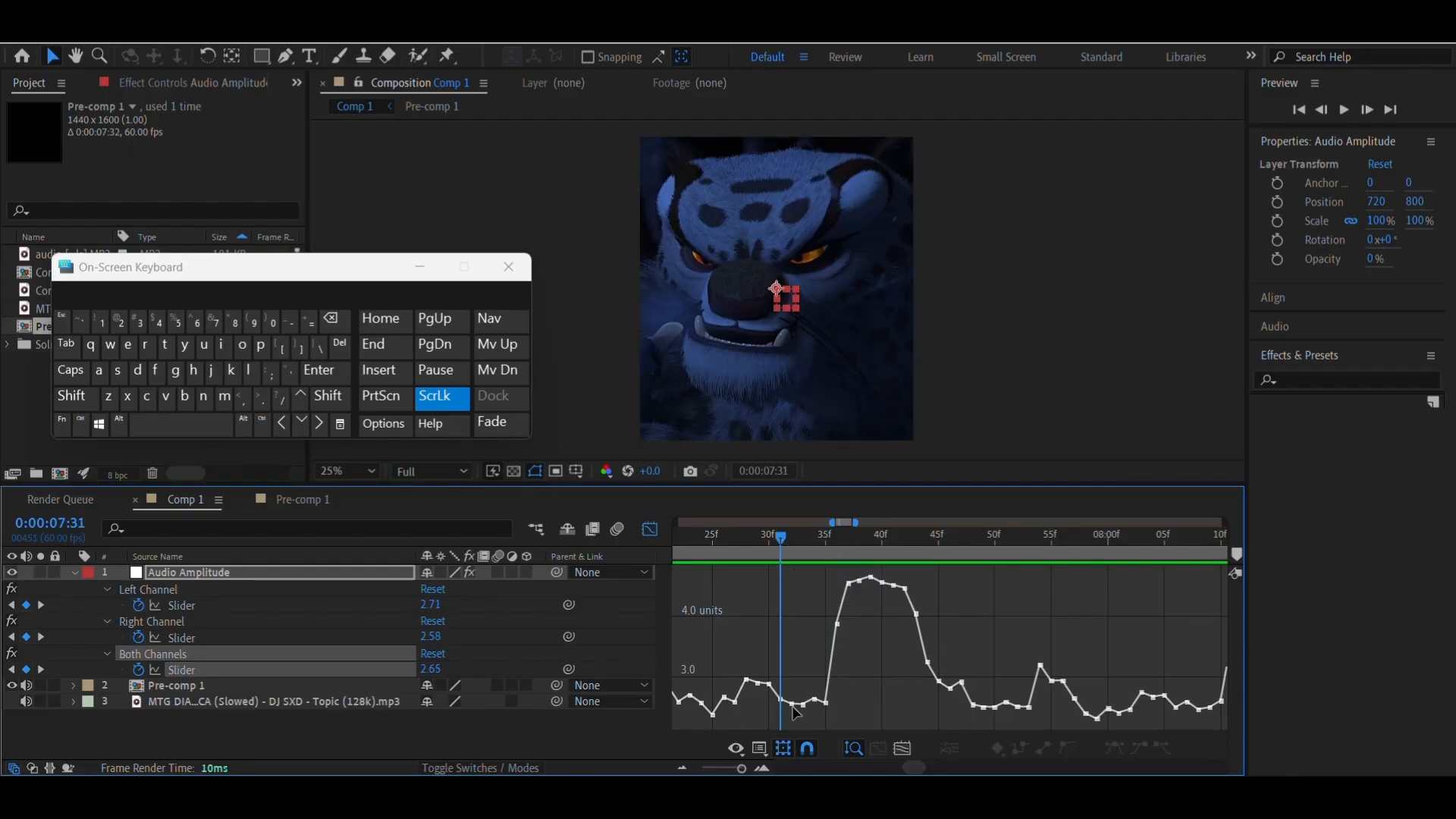
# Go to the keyframe where the first amplitude peak begins and place composition marker 1 there at 0:00:07:35
pyautogui.rightClick(830, 707)
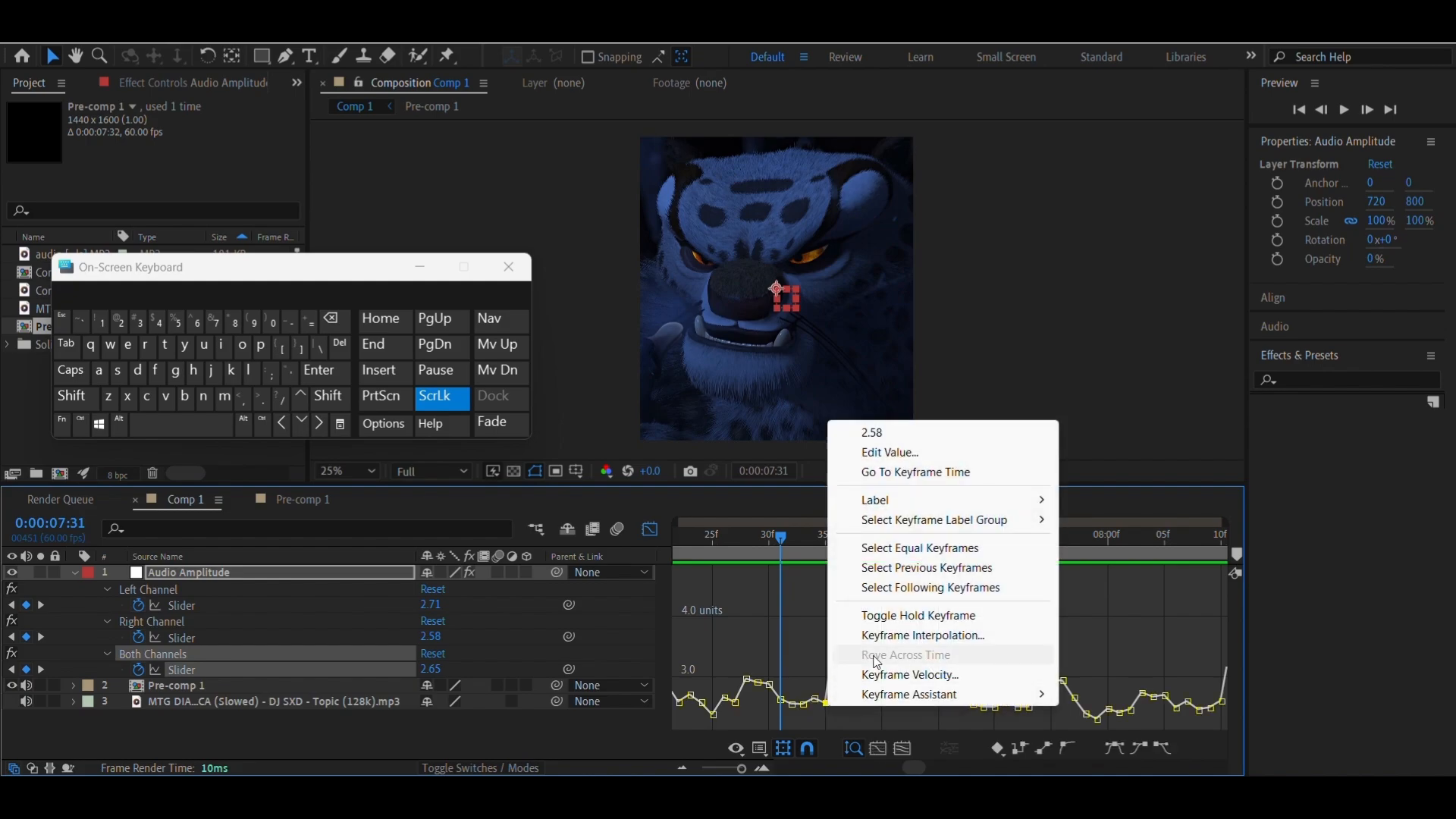
pyautogui.click(880, 472)
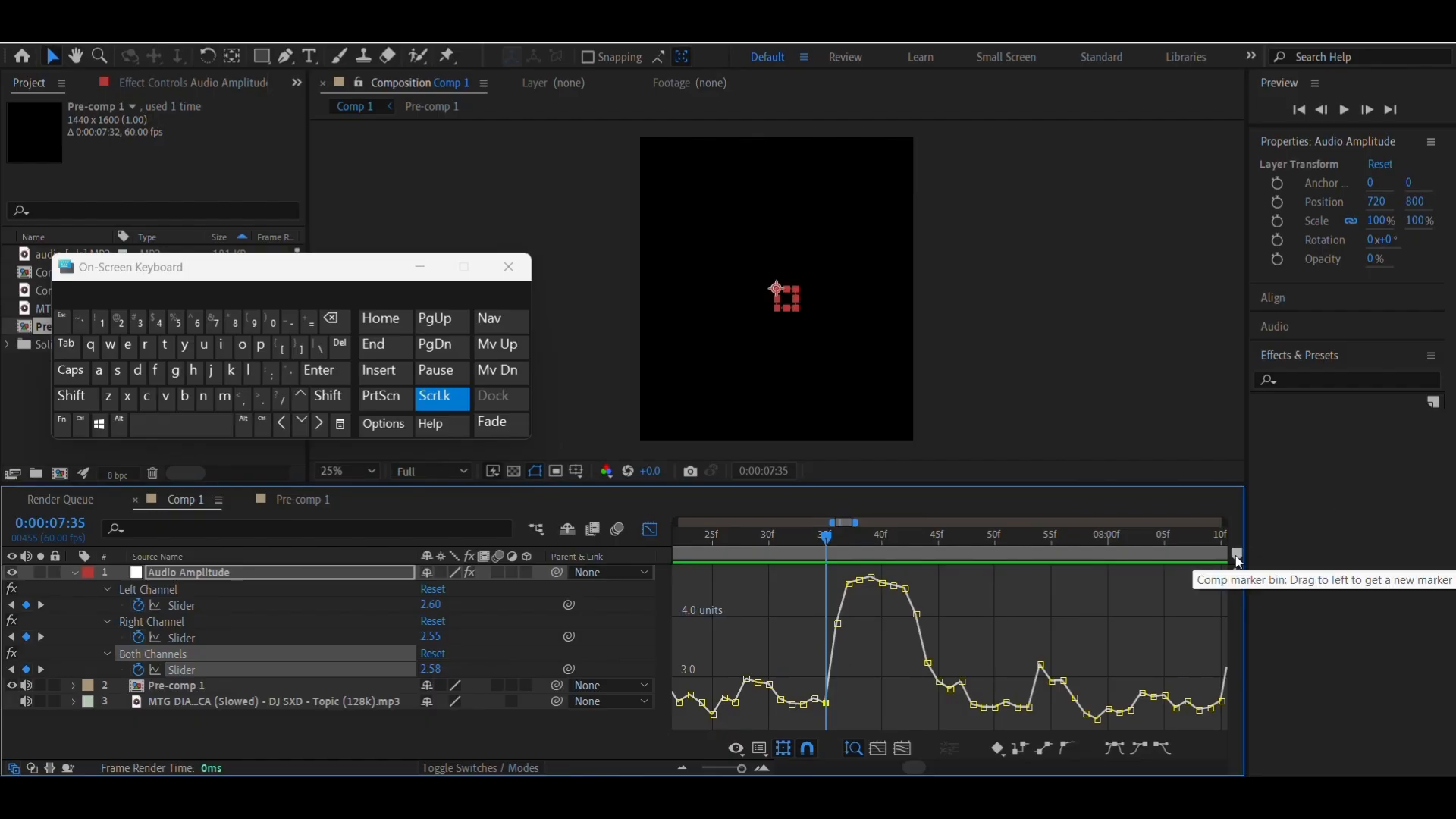
pyautogui.moveTo(1237, 559); pyautogui.dragTo(831, 553)
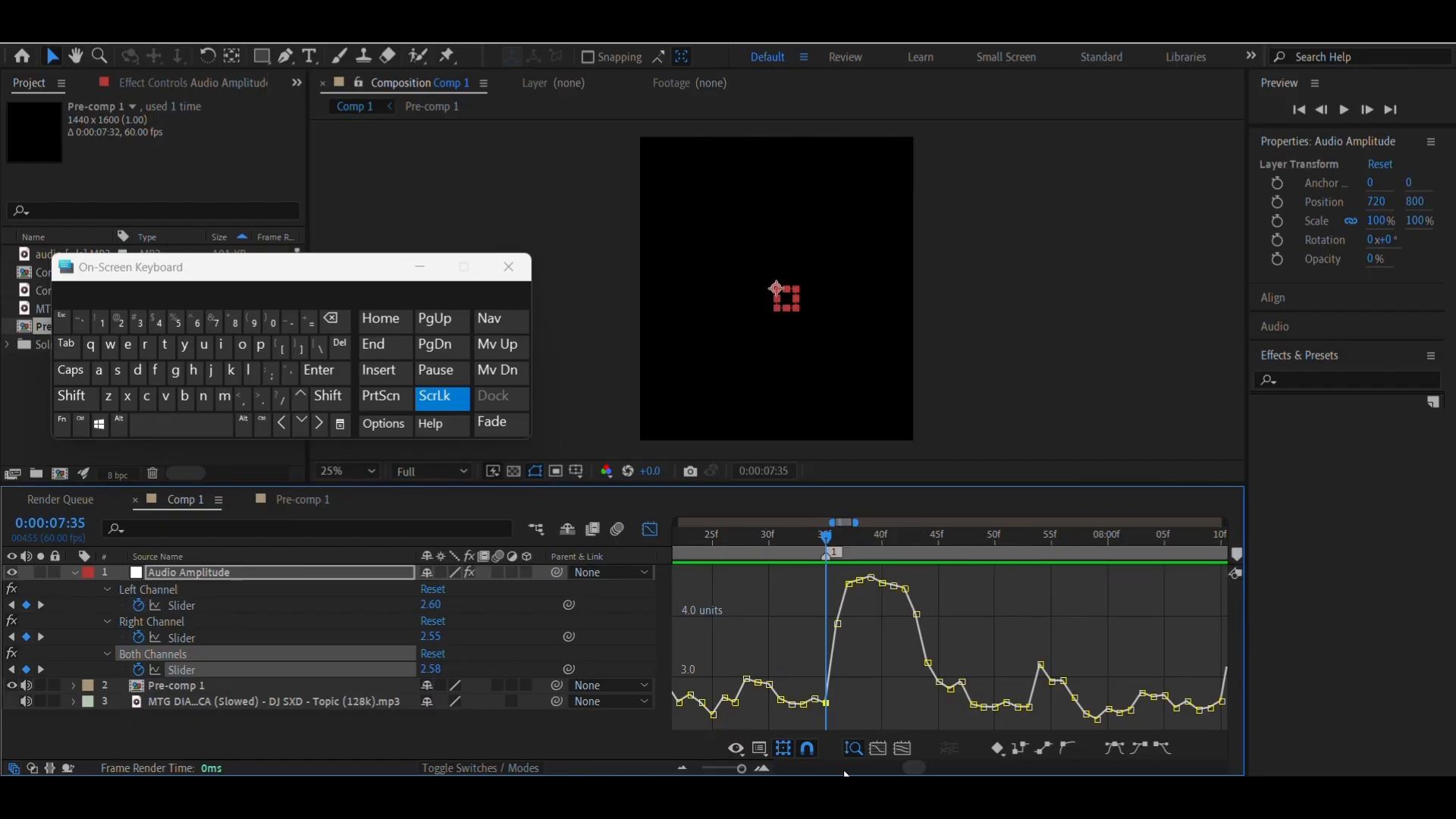
# Place composition marker 2 at 0:00:08:10, where the second amplitude peak starts rising
pyautogui.moveTo(908, 772); pyautogui.dragTo(918, 773)
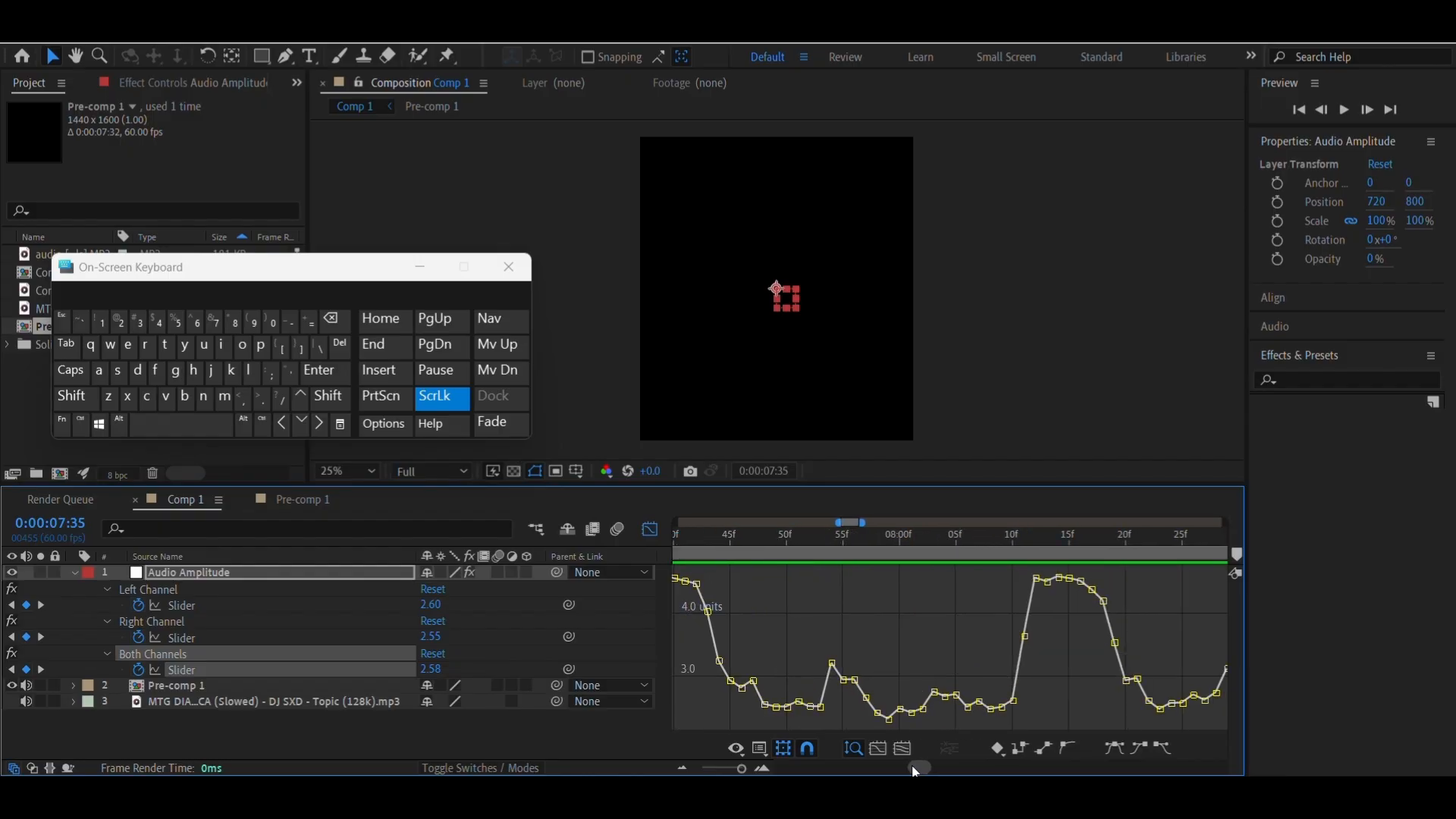
pyautogui.click(1009, 548)
pyautogui.moveTo(1242, 556); pyautogui.dragTo(1013, 552)
# Place composition marker 3 at 0:00:08:45, at the foot of the following amplitude peak
pyautogui.moveTo(914, 770); pyautogui.dragTo(921, 770)
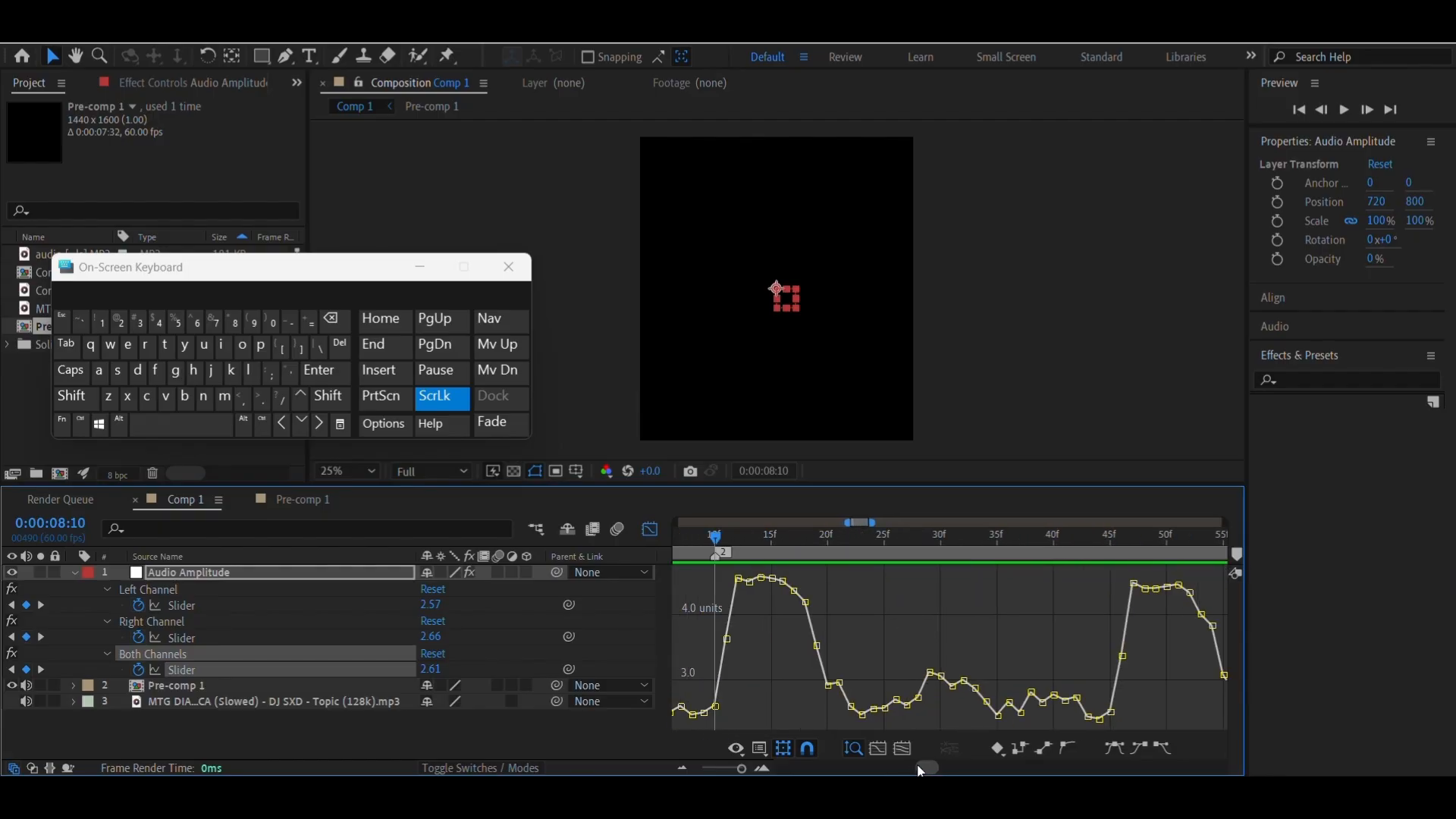
pyautogui.click(1112, 553)
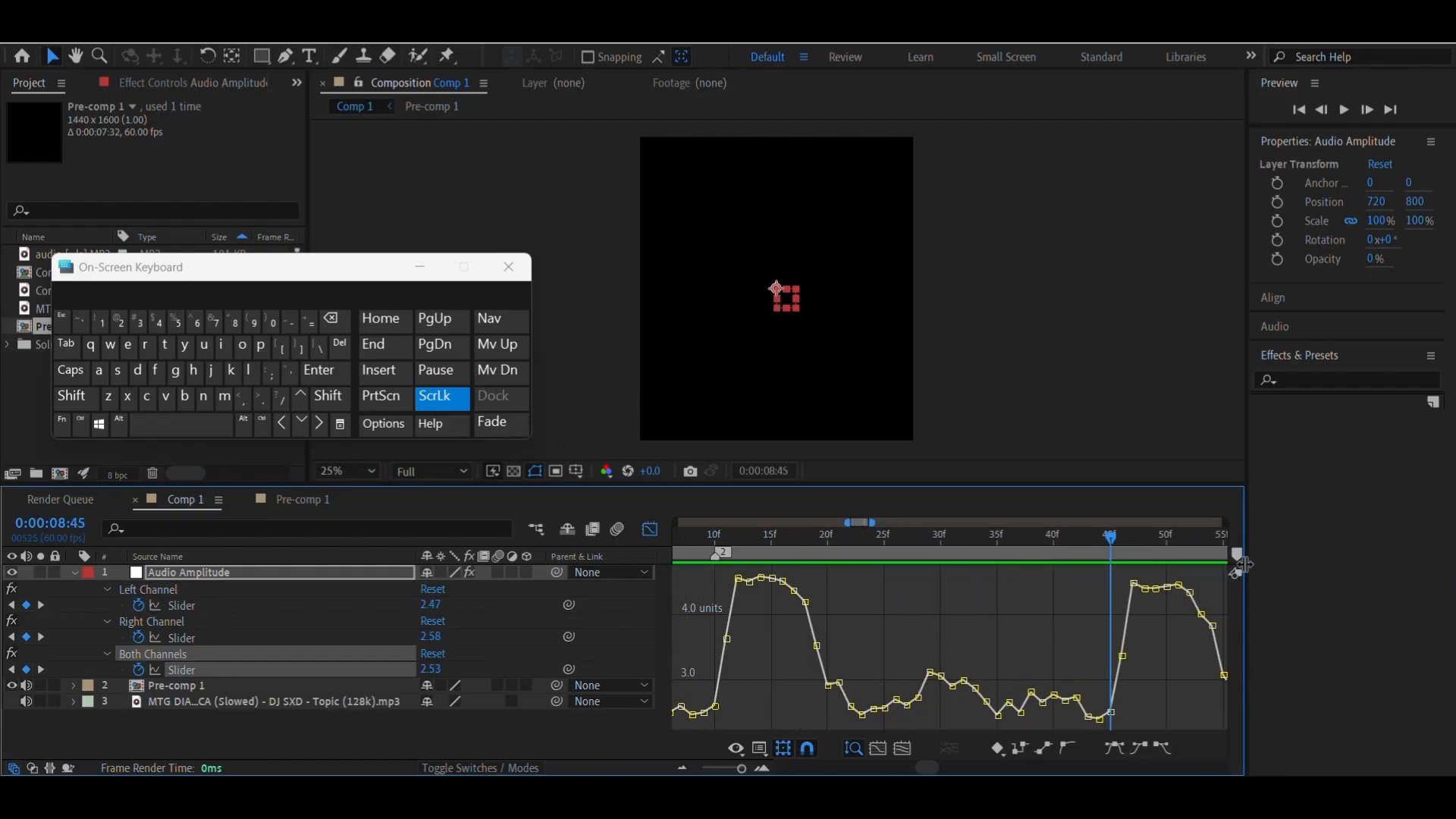
pyautogui.moveTo(1238, 556); pyautogui.dragTo(1112, 553)
pyautogui.moveTo(936, 770); pyautogui.dragTo(943, 769)
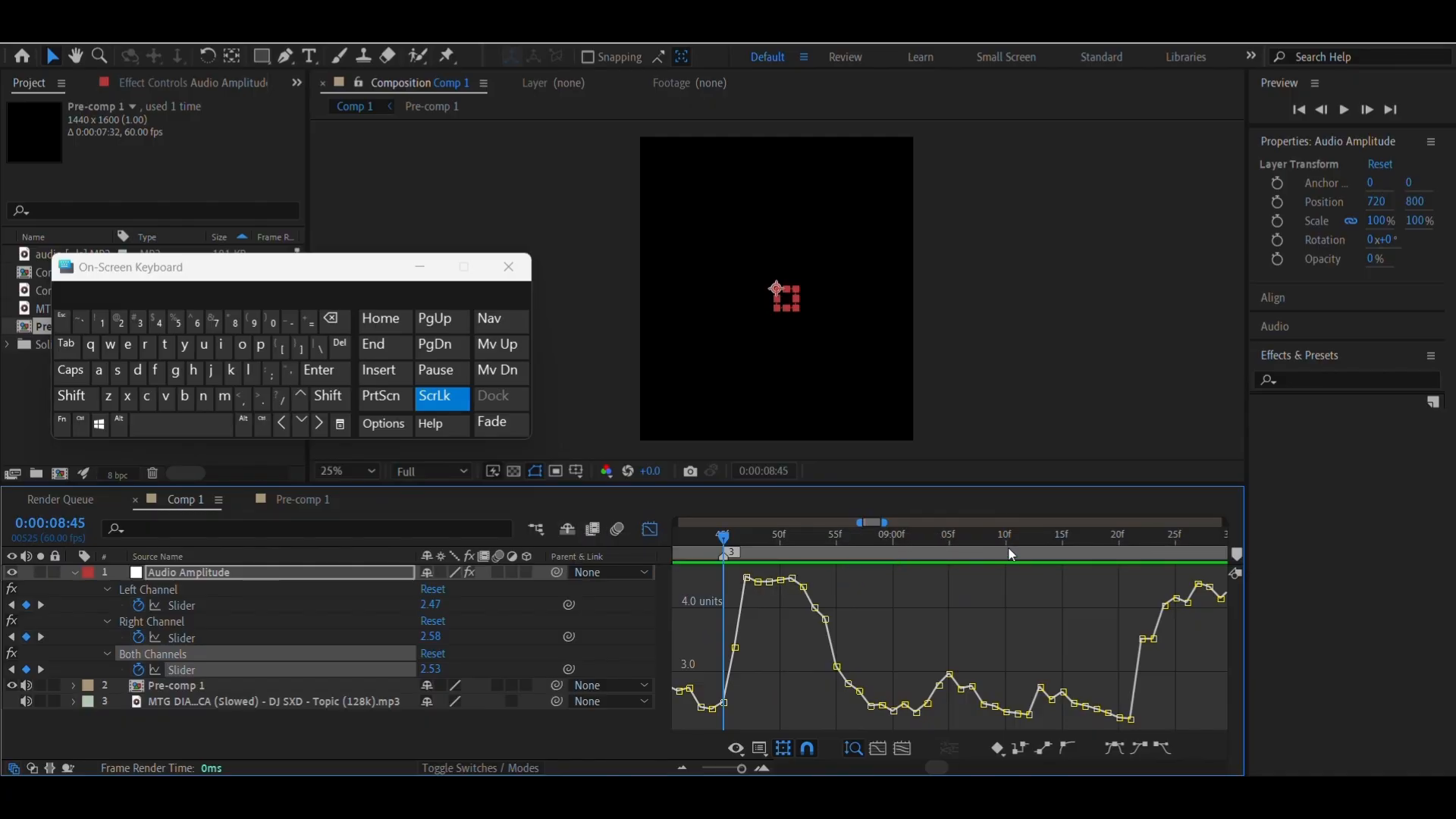
pyautogui.click(302, 499)
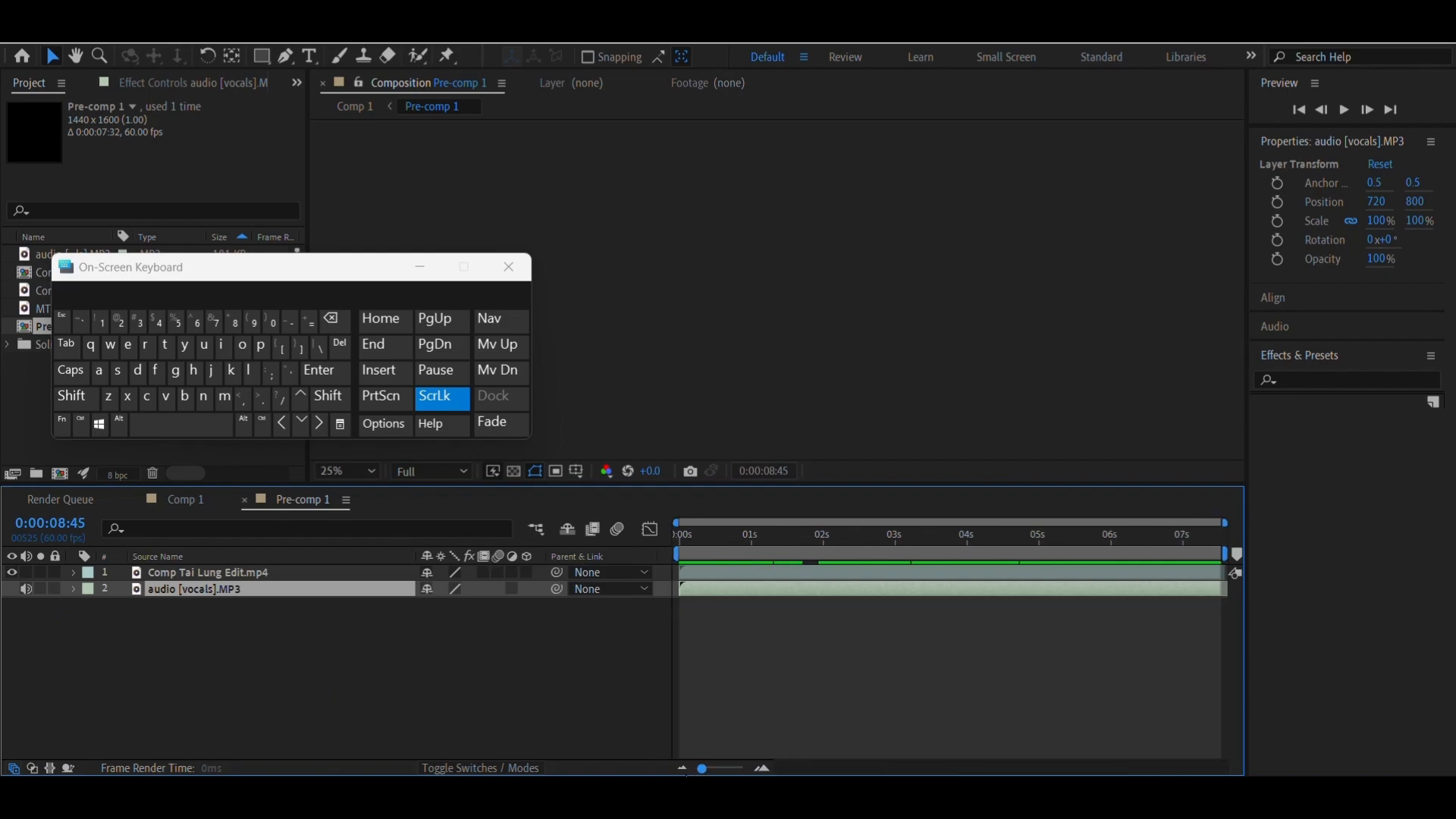
pyautogui.click(168, 506)
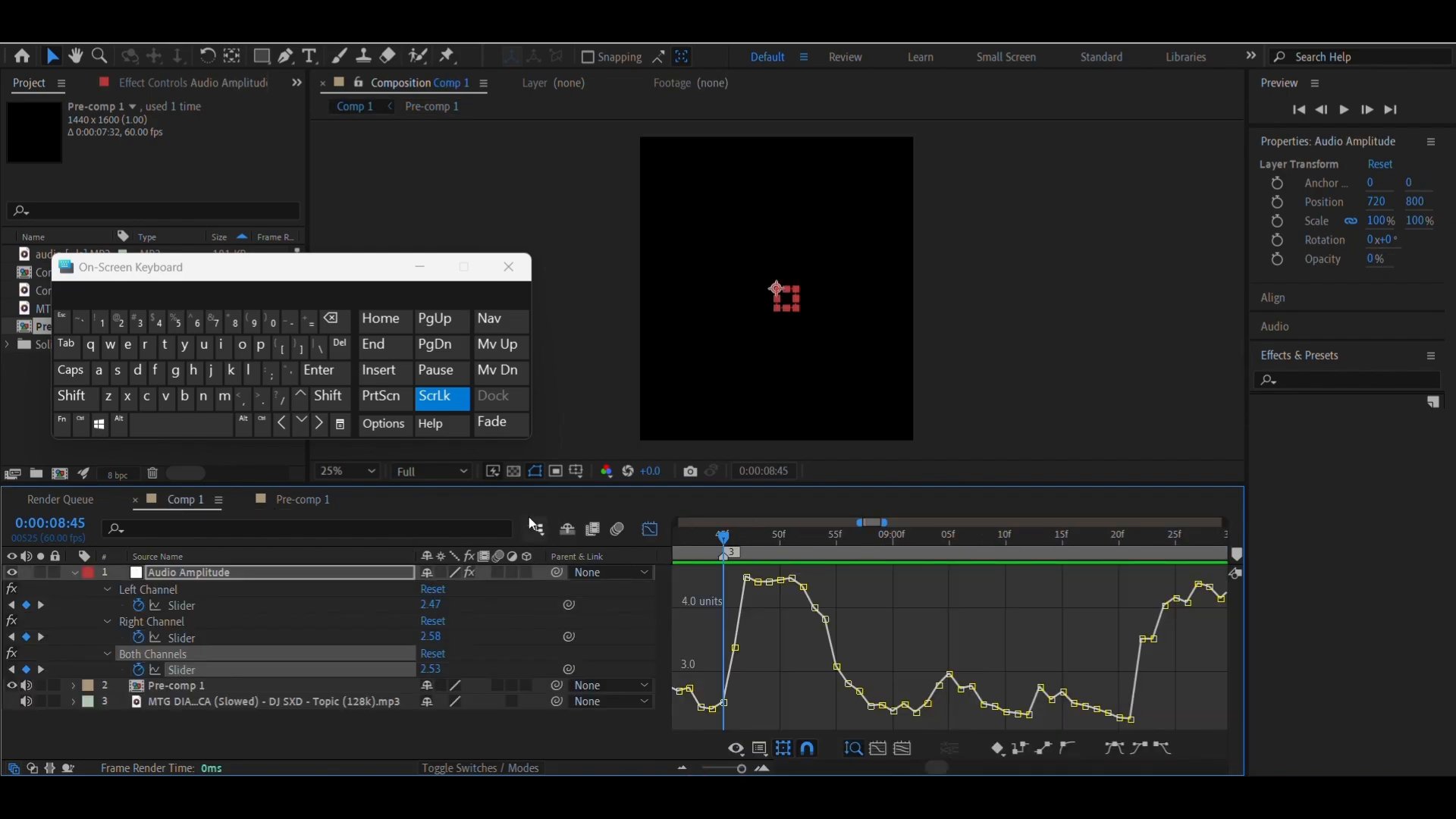
# Hide the Graph Editor, show nearly the whole Comp 1 timeline and preview the marked beats from 0:00:06:55
pyautogui.click(650, 540)
pyautogui.moveTo(834, 544); pyautogui.dragTo(939, 645)
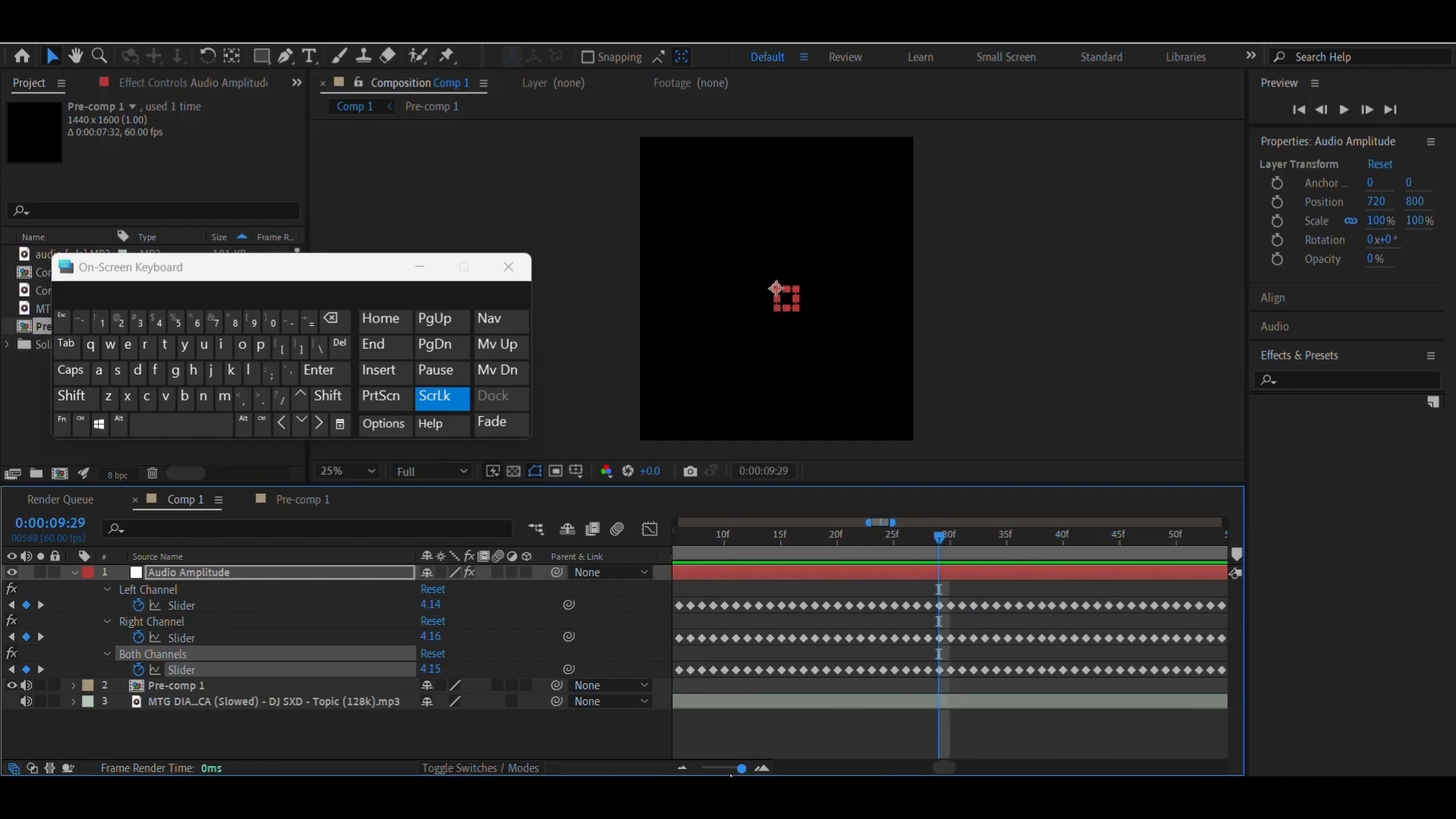
pyautogui.moveTo(740, 768); pyautogui.dragTo(709, 768)
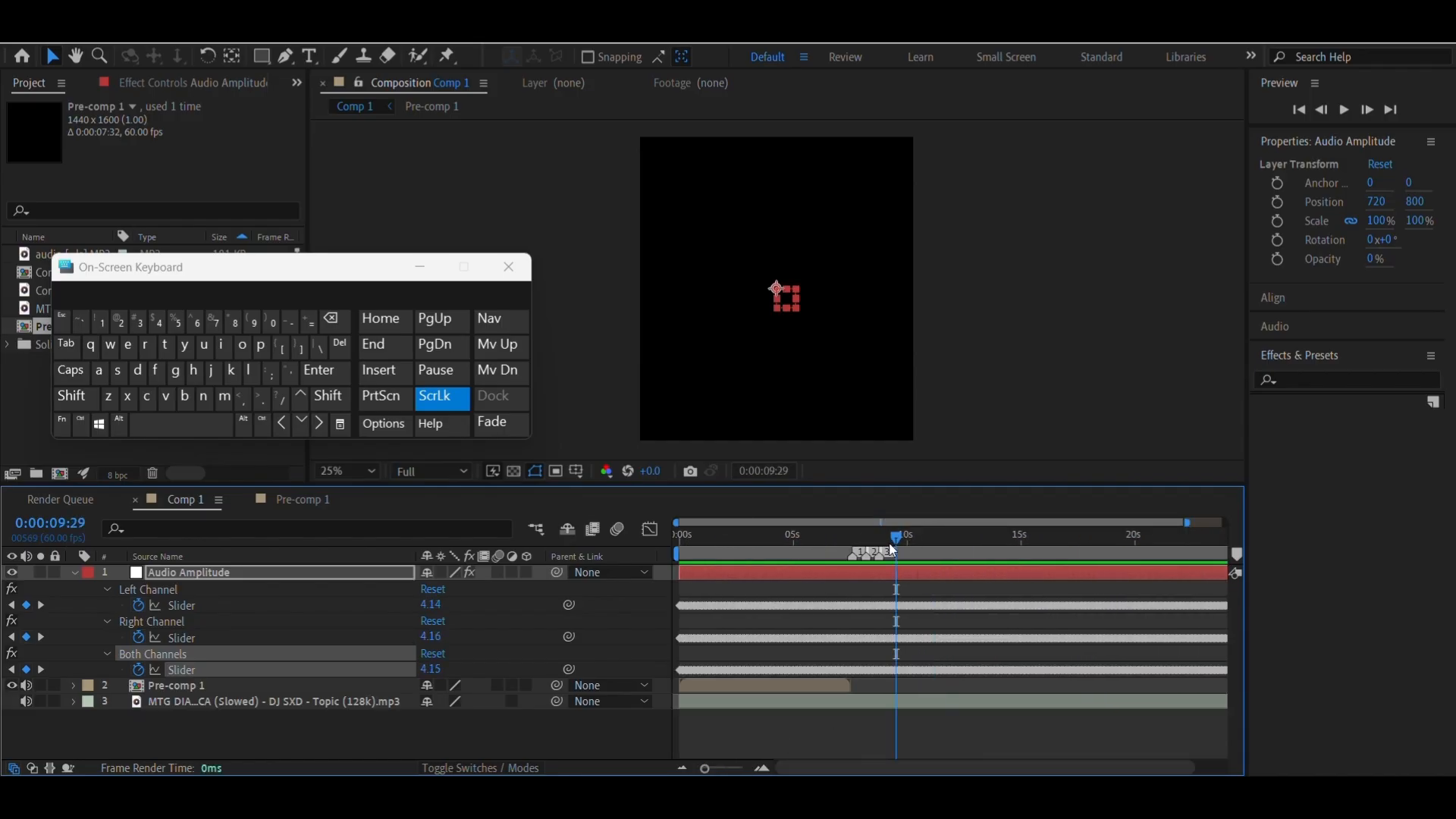
pyautogui.moveTo(897, 537); pyautogui.dragTo(832, 580)
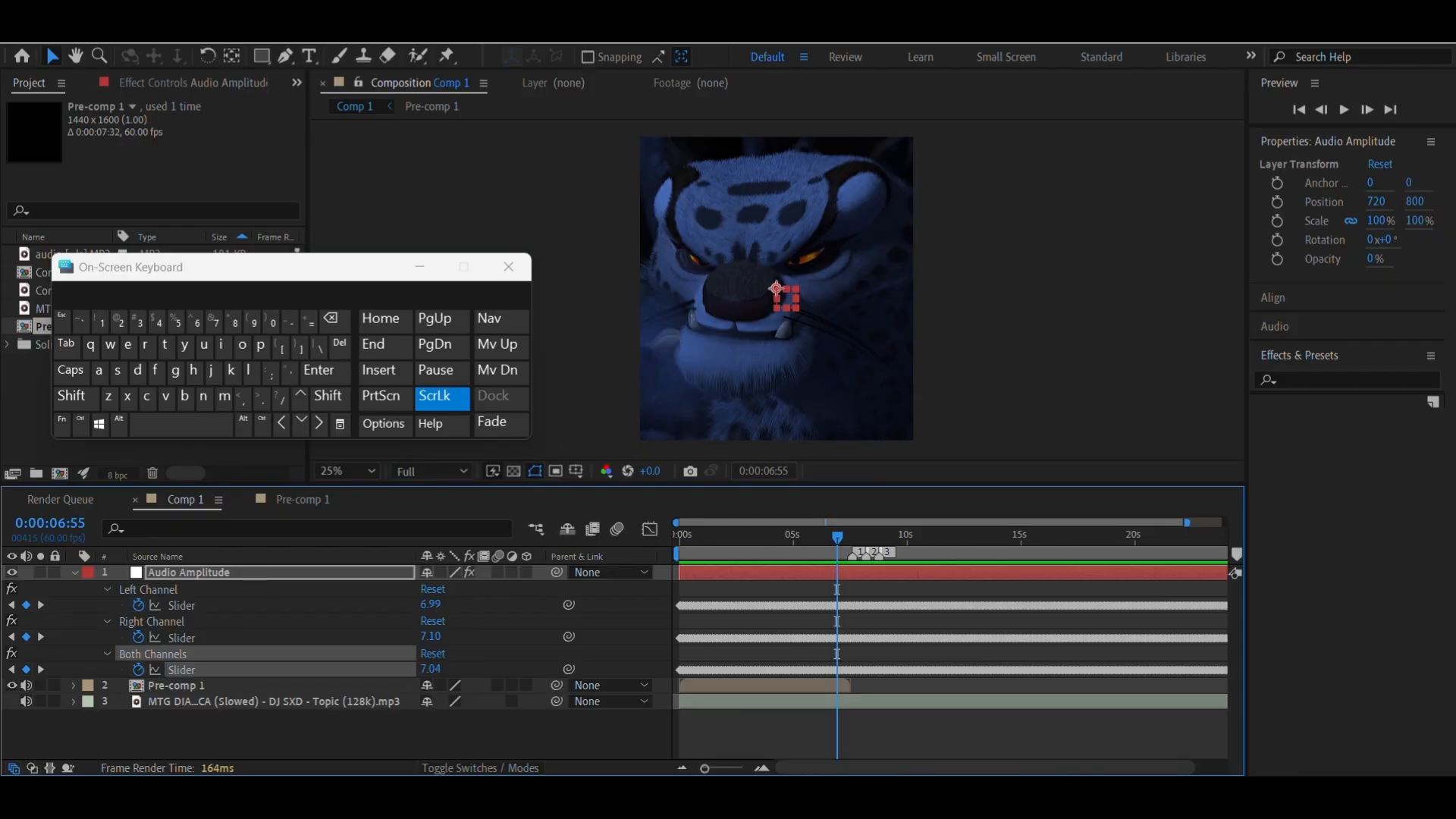
pyautogui.click(189, 430)
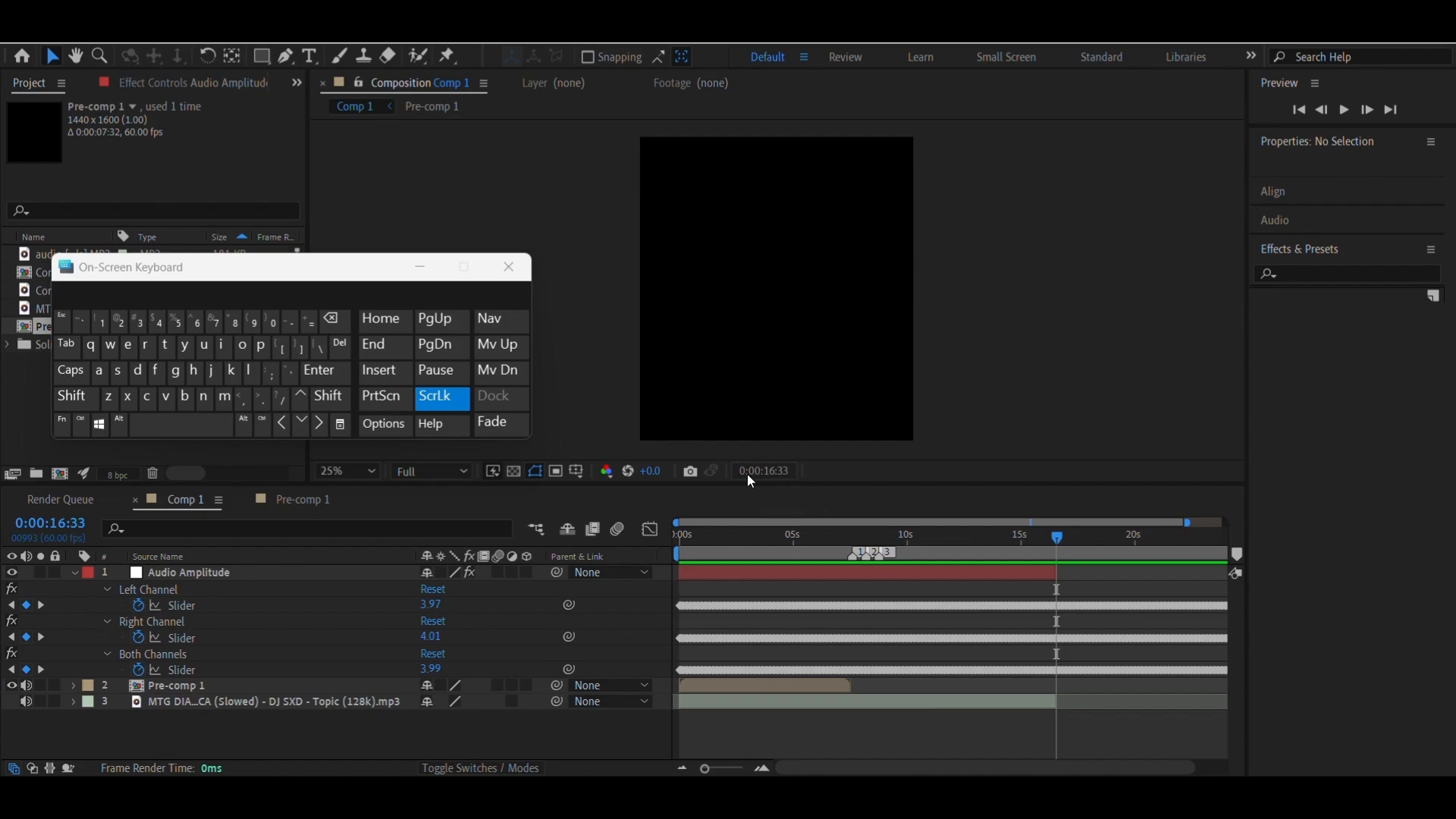
# Set the duration of Comp 1 to 0:00:16:33 in the composition settings
pyautogui.click(81, 42)
pyautogui.click(122, 85)
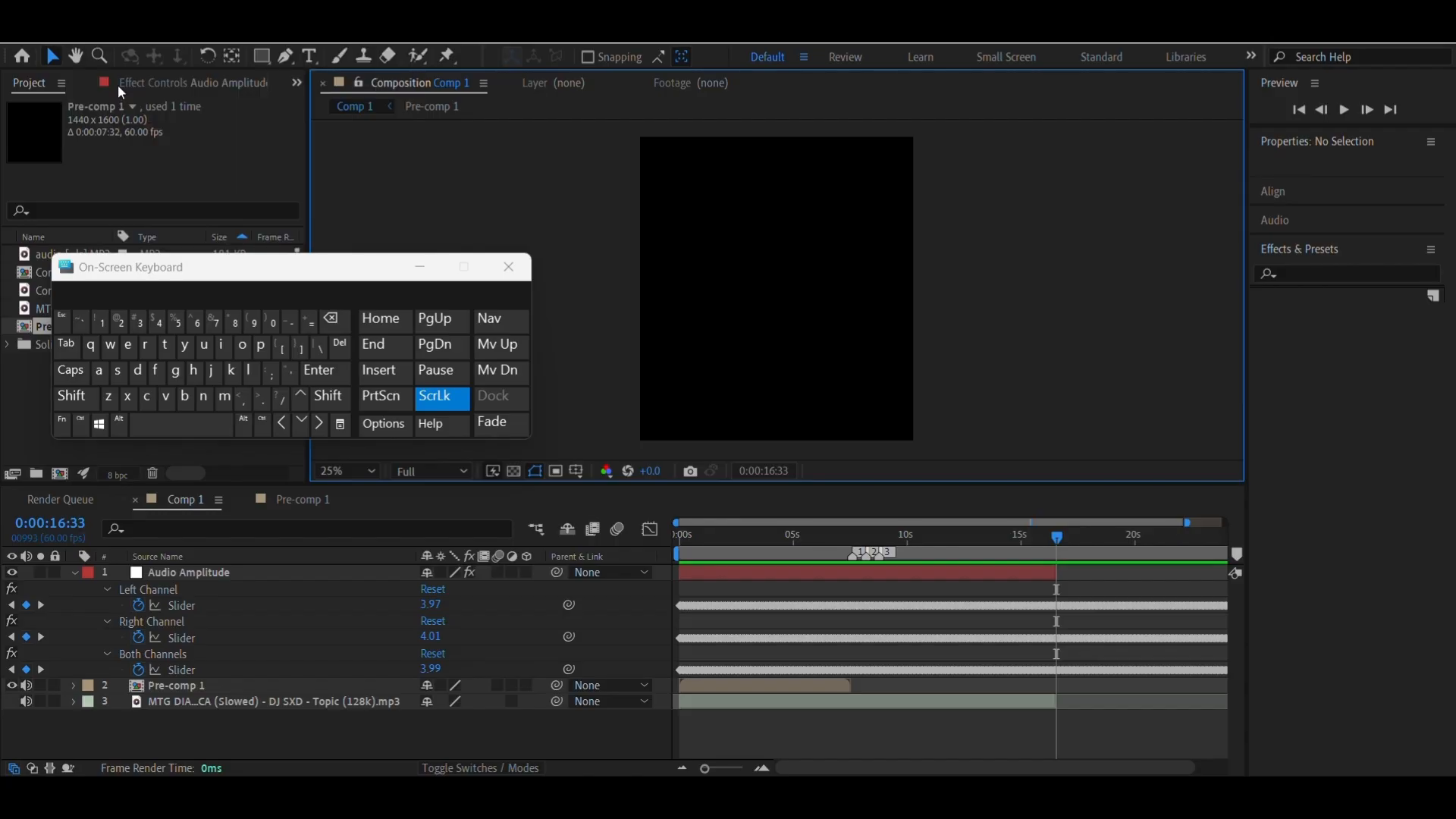
pyautogui.click(699, 522)
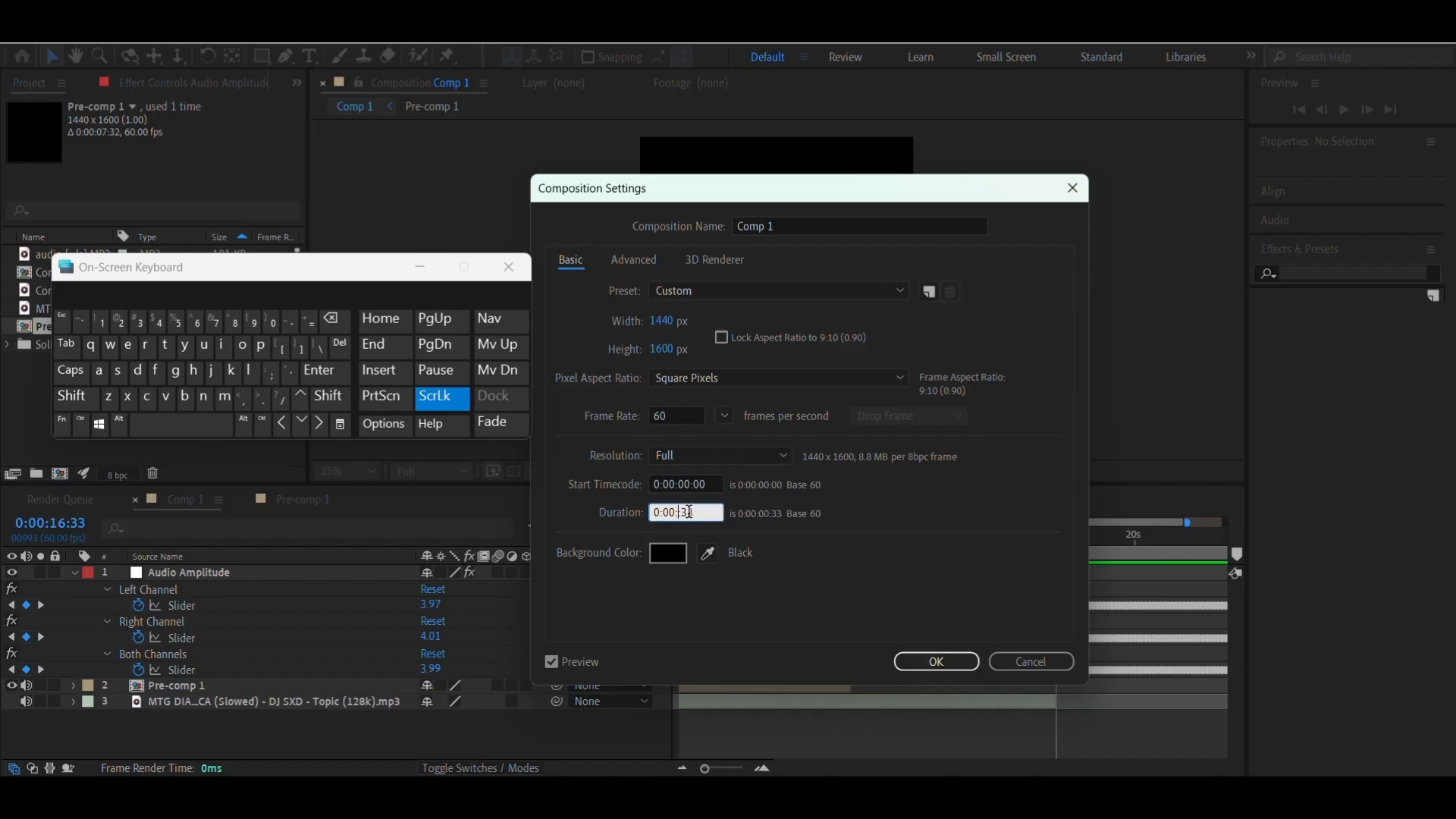
pyautogui.write('16:')
pyautogui.click(963, 661)
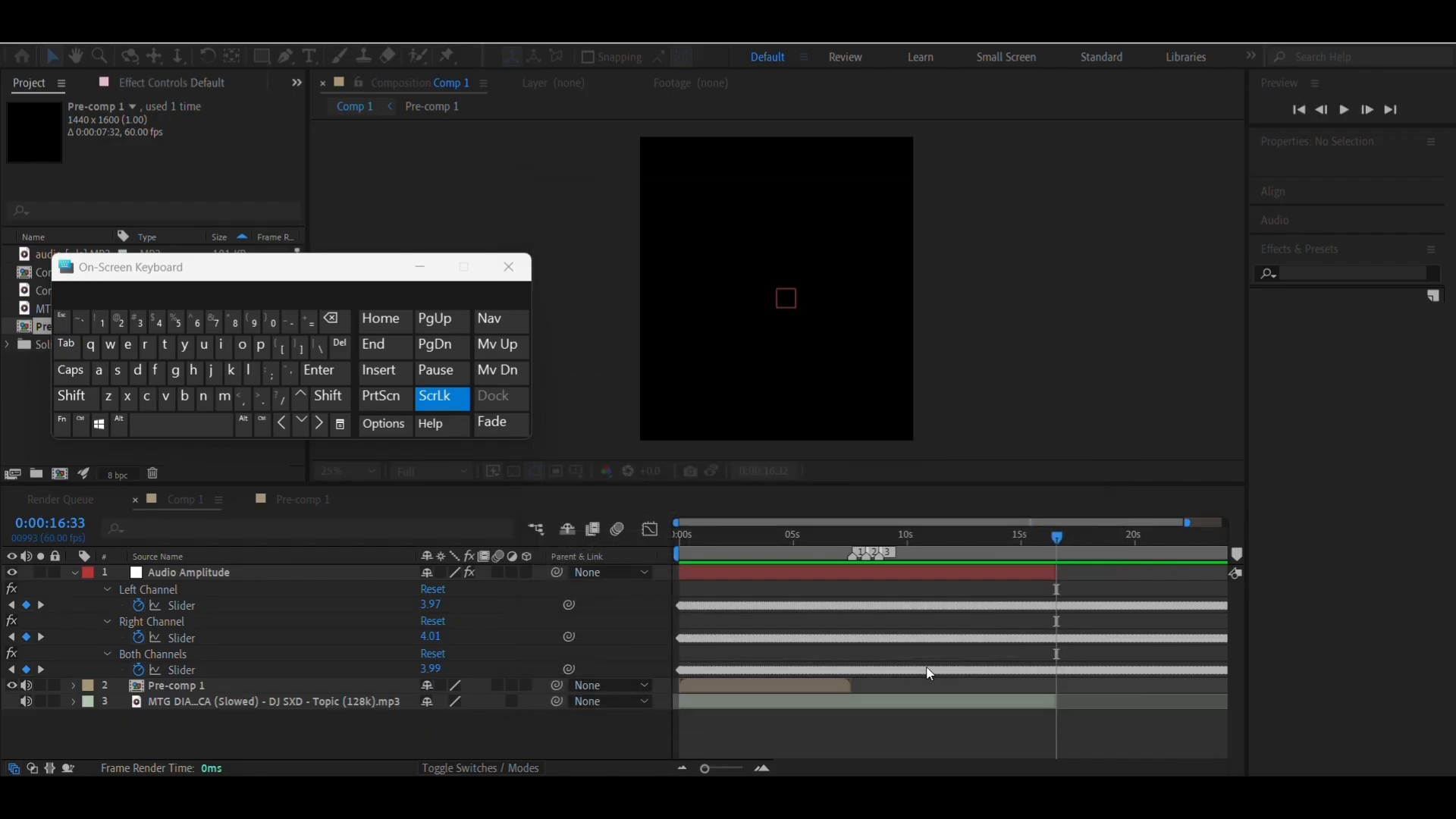
# Scrub through the marked beats and move the current time to composition marker 3 at 0:00:08:45
pyautogui.moveTo(1159, 546); pyautogui.dragTo(906, 553)
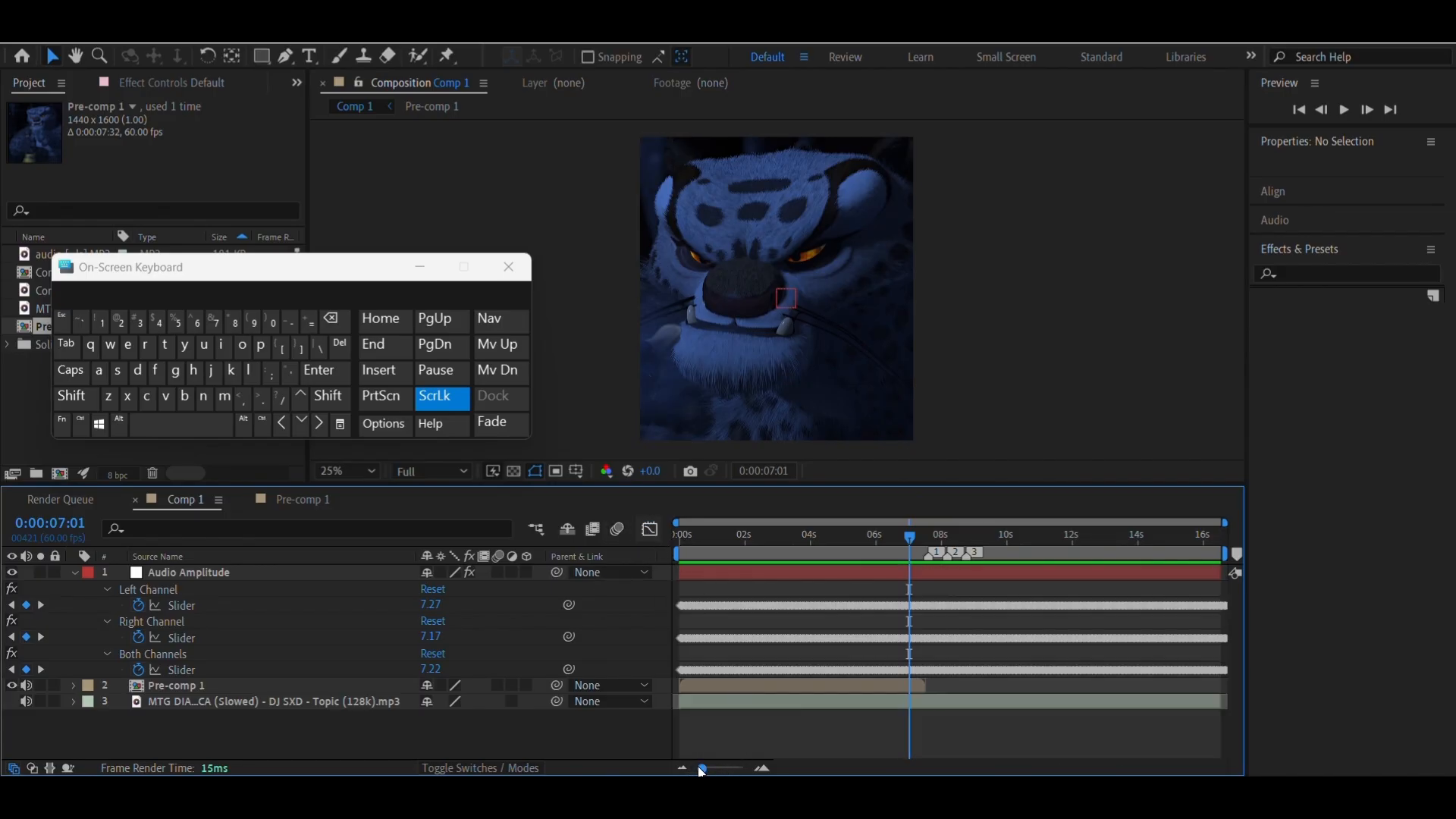
pyautogui.moveTo(710, 771)
pyautogui.mouseDown()
pyautogui.moveTo(732, 772)
pyautogui.moveTo(713, 774)
pyautogui.mouseUp()
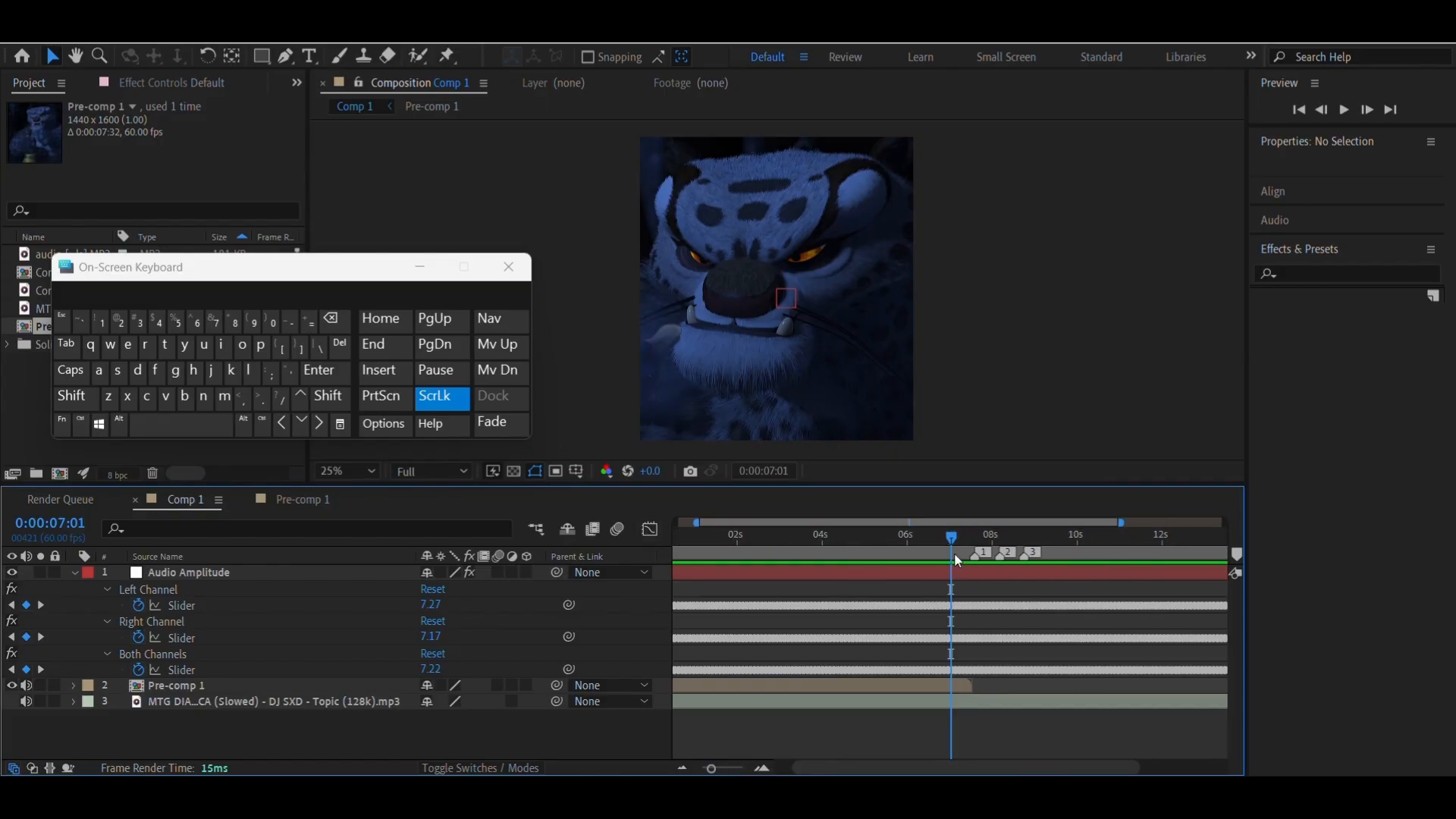
pyautogui.moveTo(955, 549)
pyautogui.mouseDown()
pyautogui.moveTo(1144, 545)
pyautogui.moveTo(900, 556)
pyautogui.moveTo(954, 559)
pyautogui.mouseUp()
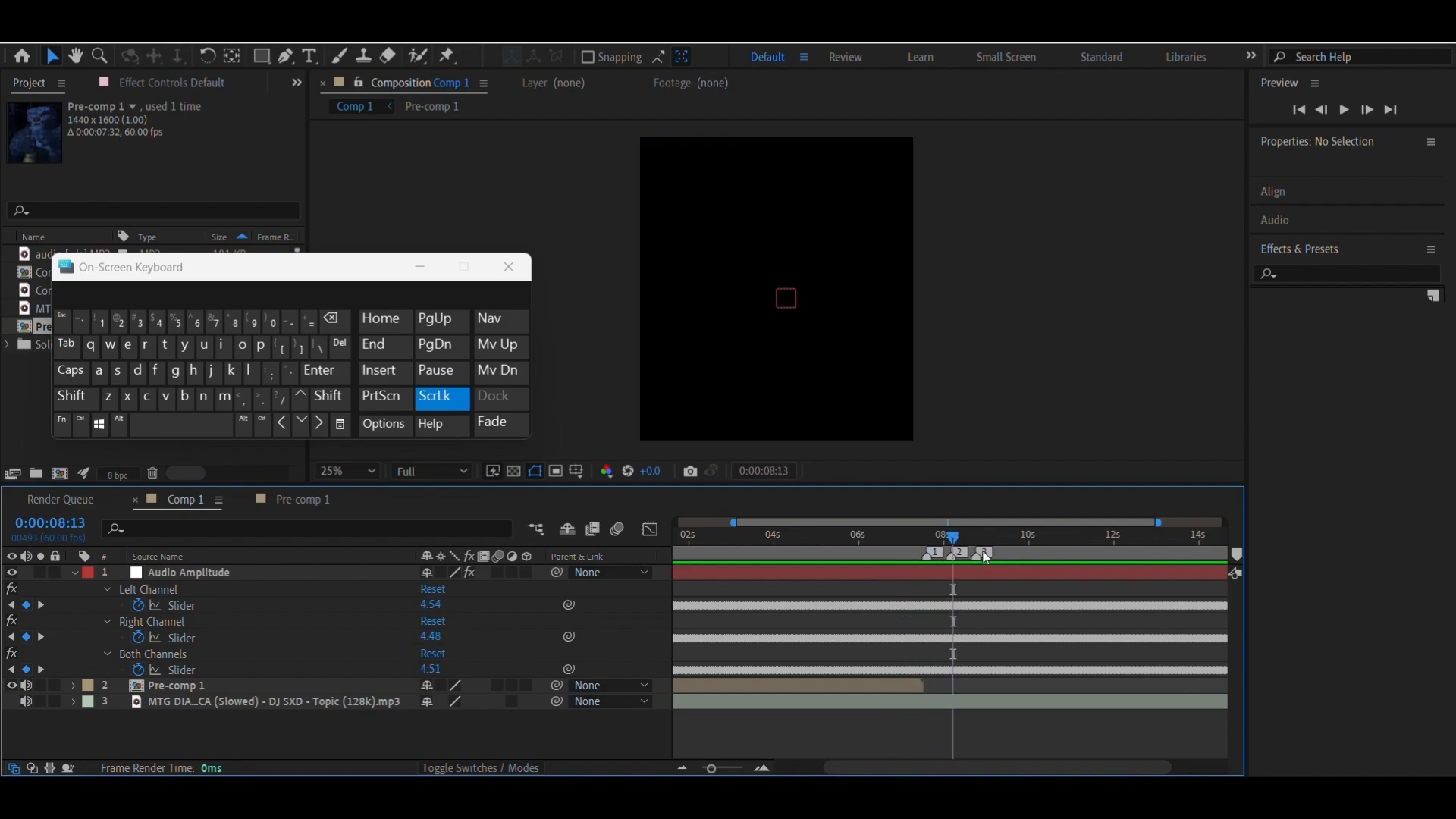
pyautogui.rightClick(978, 555)
pyautogui.click(1013, 612)
# Reveal the Audio Amplitude layer's keyframes and show the Both Channels slider curve in the Graph Editor
pyautogui.click(984, 574)
pyautogui.press('u')
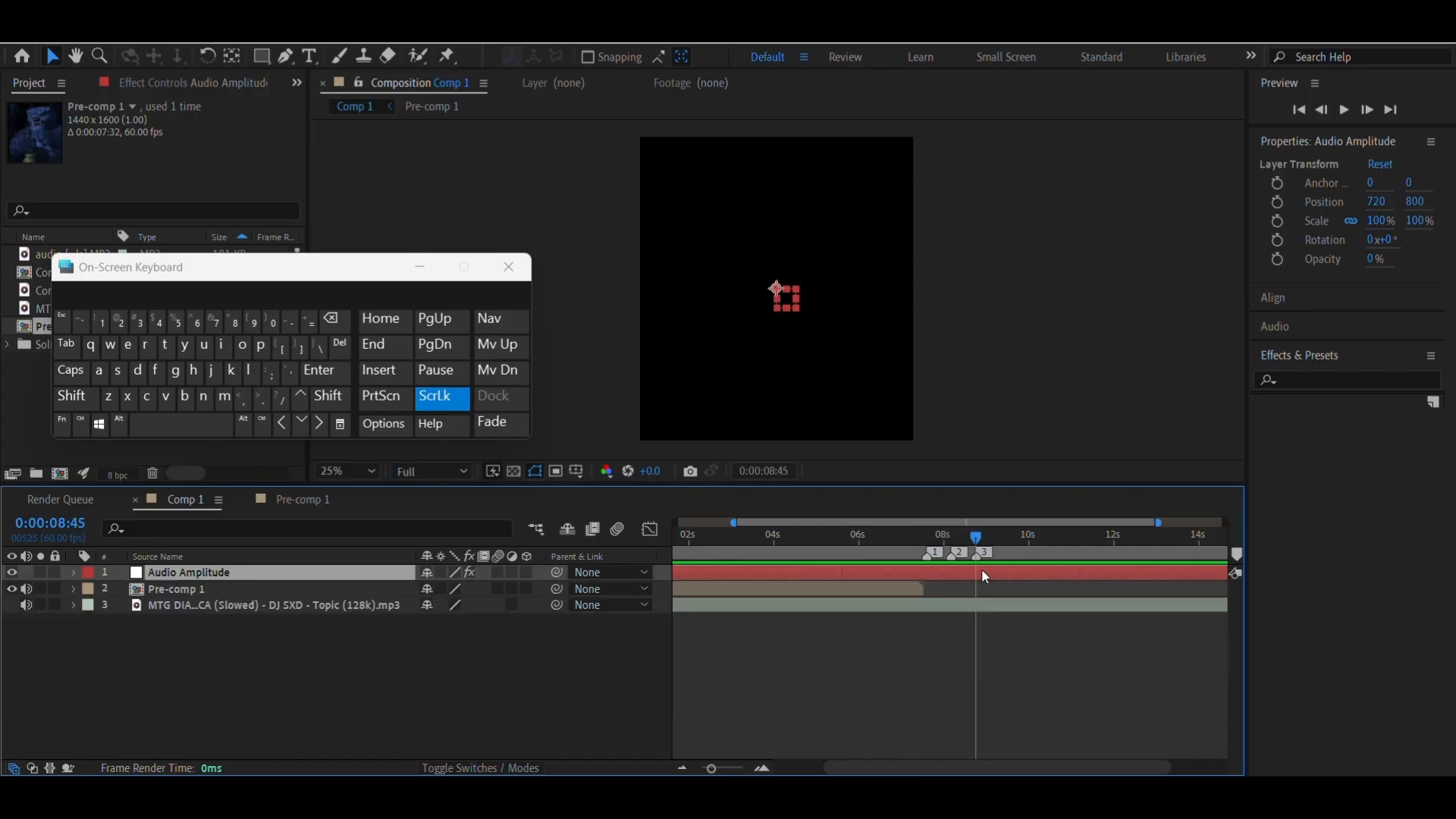
pyautogui.press('u')
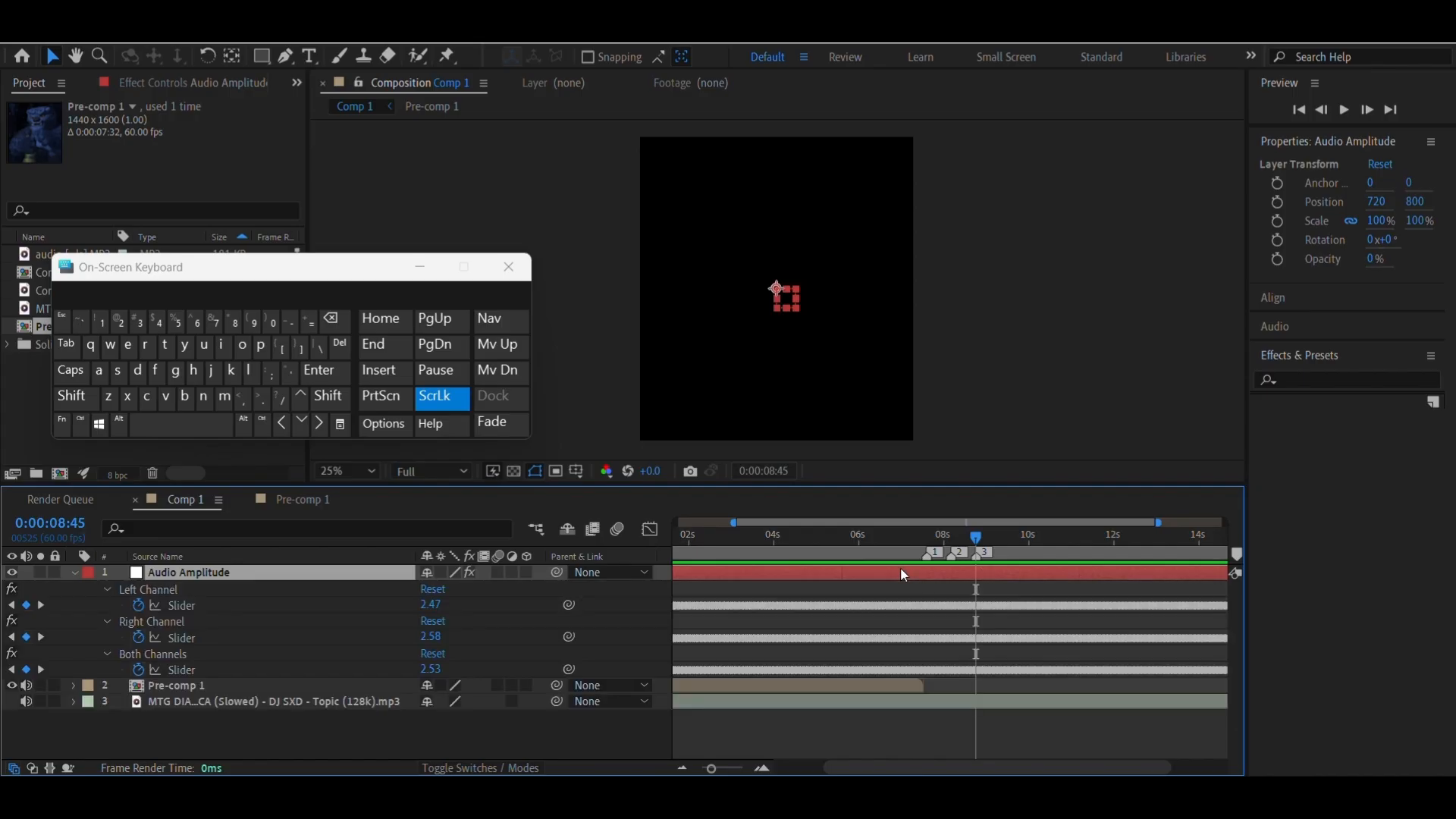
pyautogui.click(274, 671)
pyautogui.click(651, 529)
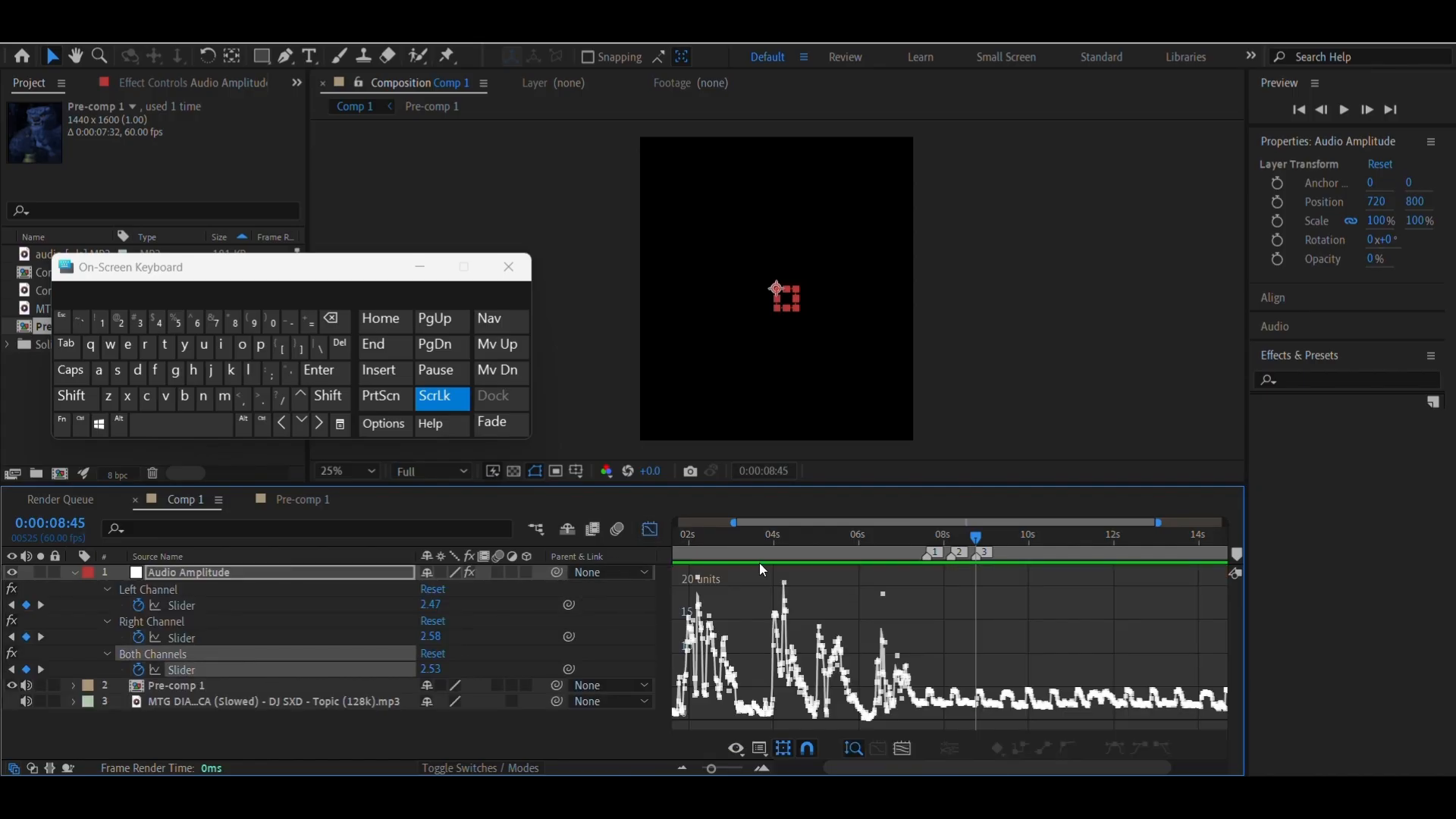
# Place composition markers 4 and 5 where the next two amplitude peaks start rising, at about 0:00:09:20 and at 0:00:09:56
pyautogui.click(762, 769)
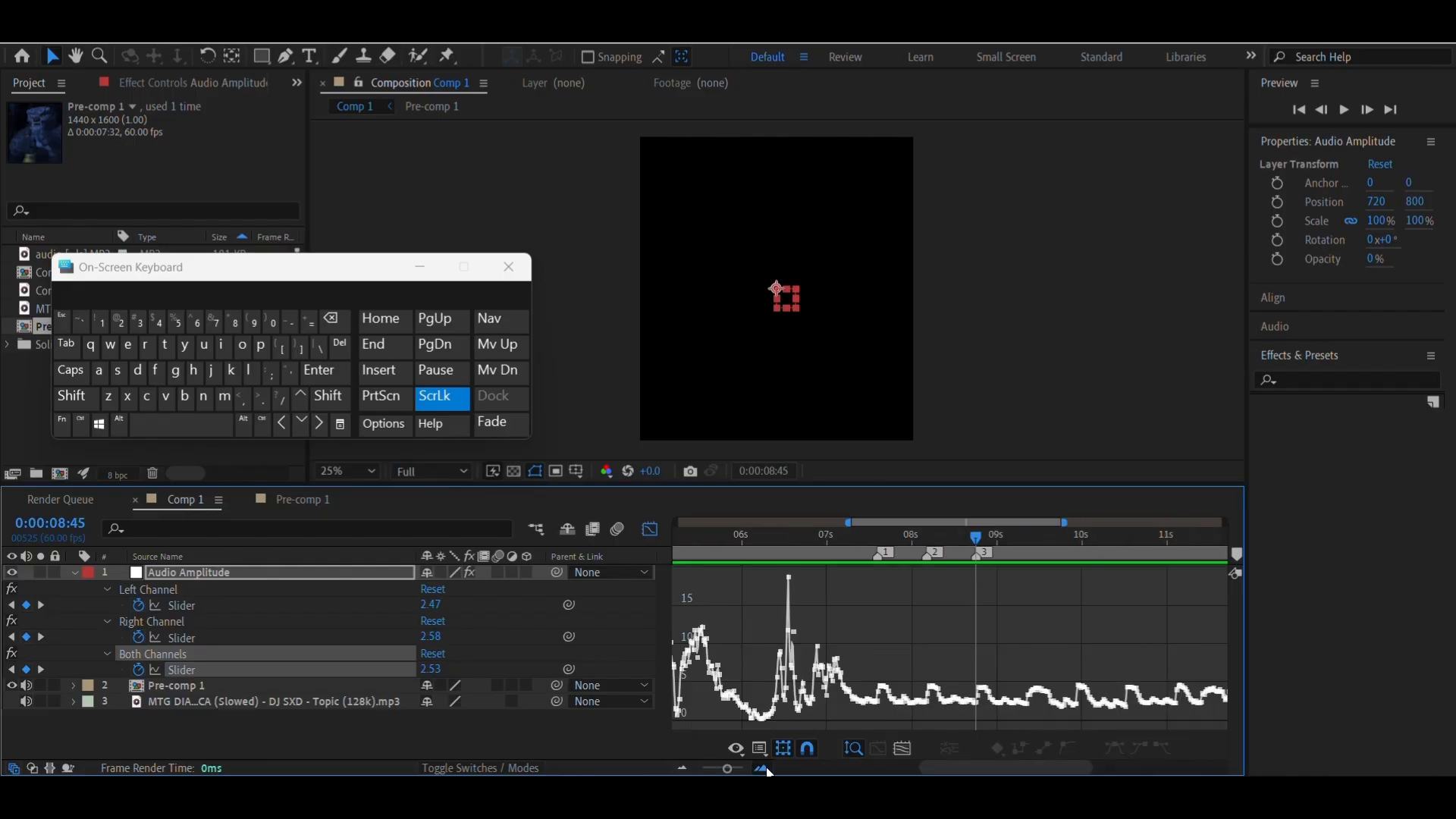
pyautogui.click(765, 770)
pyautogui.moveTo(741, 553); pyautogui.dragTo(853, 606)
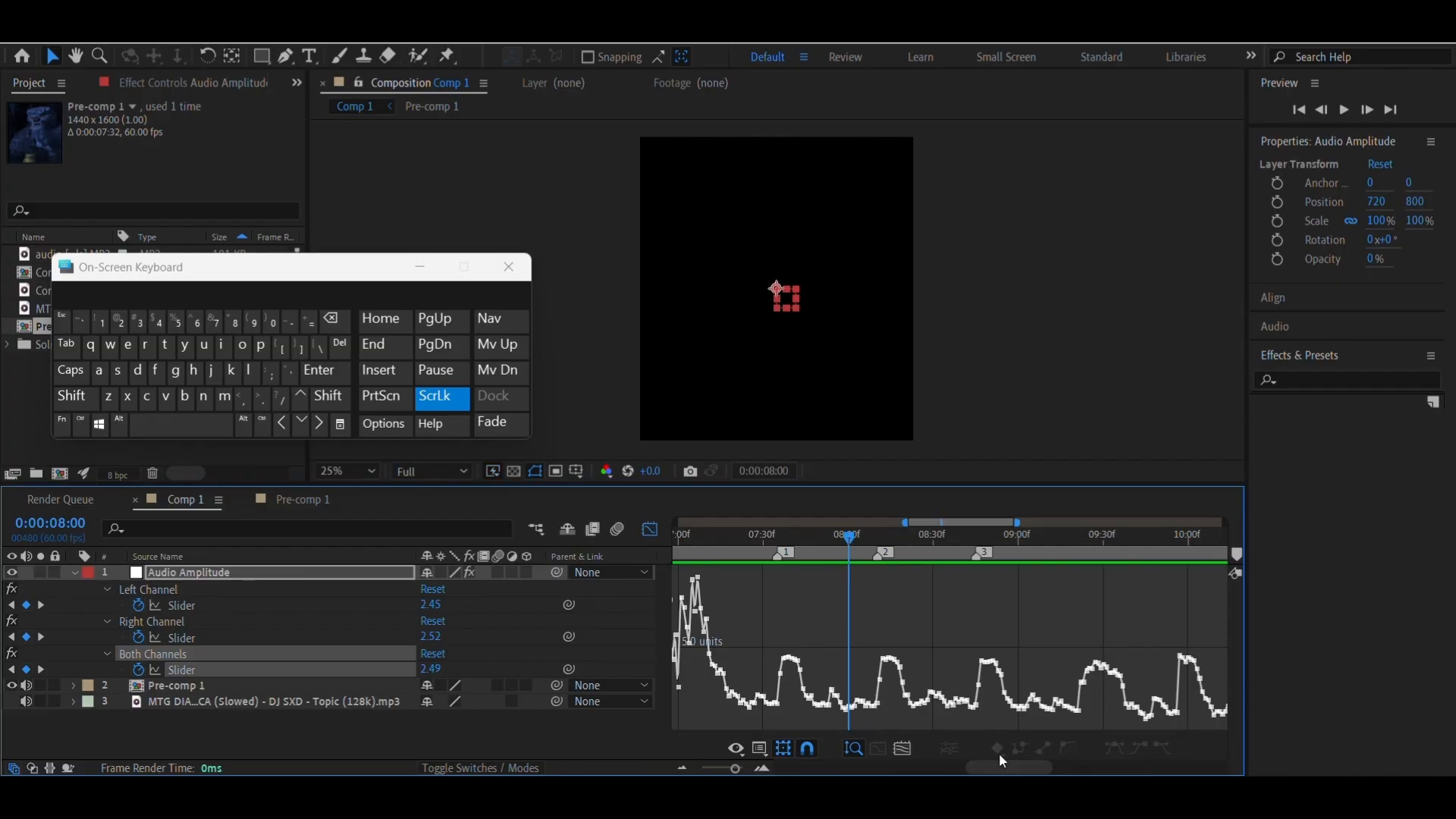
pyautogui.moveTo(940, 543); pyautogui.dragTo(1080, 567)
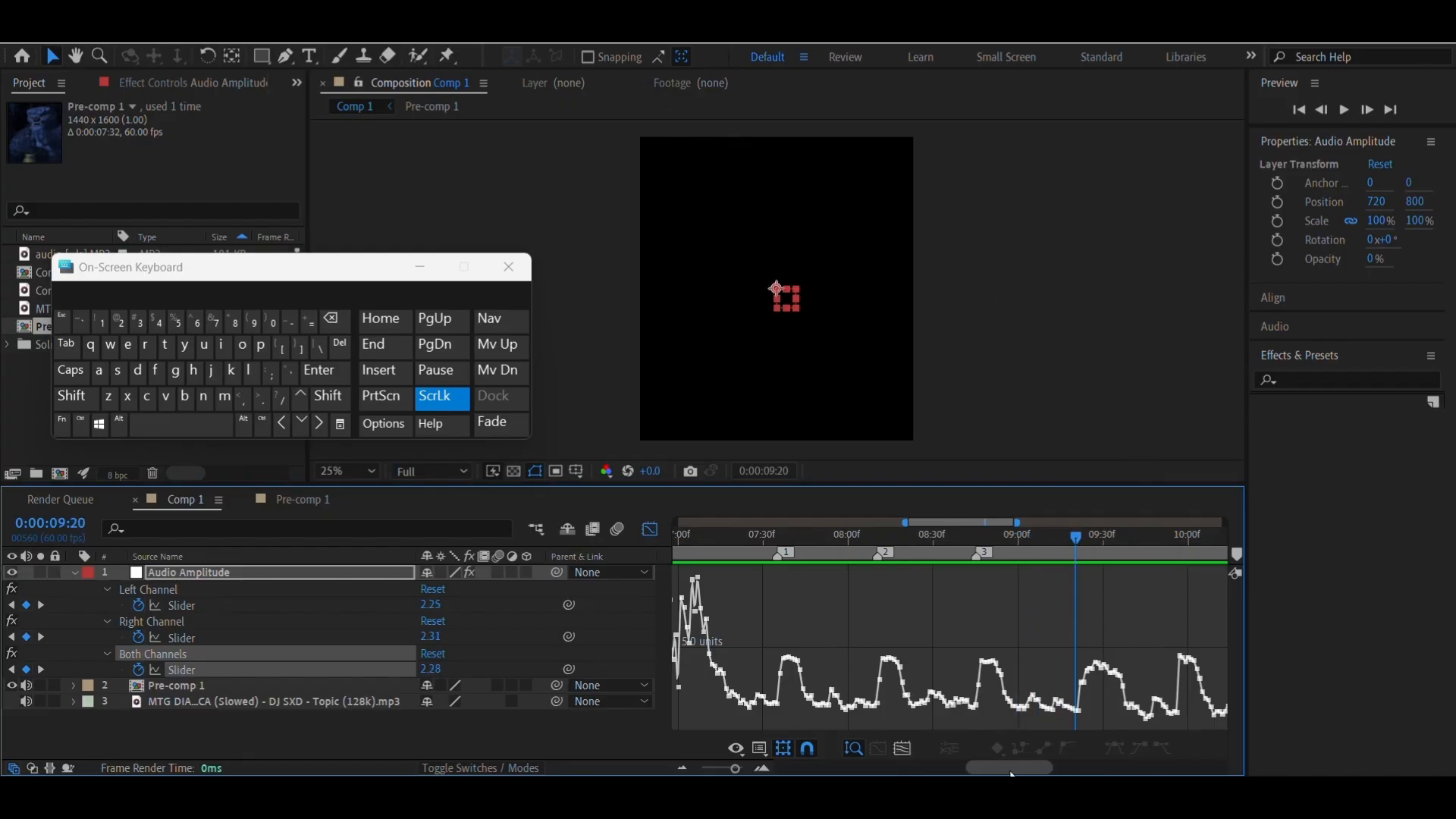
pyautogui.moveTo(1012, 769); pyautogui.dragTo(1022, 773)
pyautogui.moveTo(1015, 543); pyautogui.dragTo(1018, 556)
pyautogui.press('KP_Multiply')
pyautogui.moveTo(1101, 539); pyautogui.dragTo(1117, 558)
pyautogui.press('KP_Multiply')
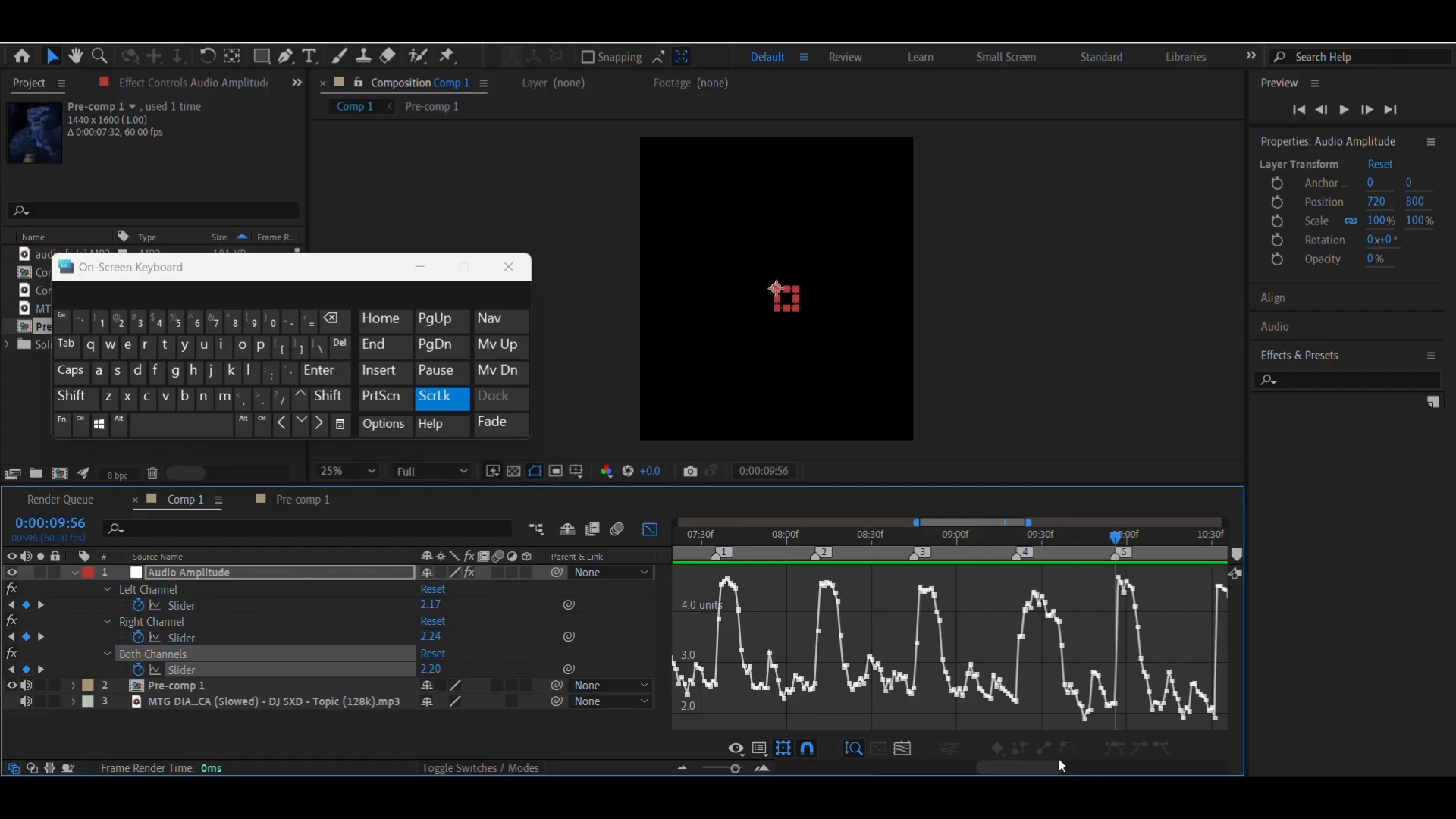
# Place composition markers 6 and 7 at 0:00:10:31 and 0:00:11:06, at the feet of the following two amplitude peaks
pyautogui.moveTo(1055, 769); pyautogui.dragTo(1086, 770)
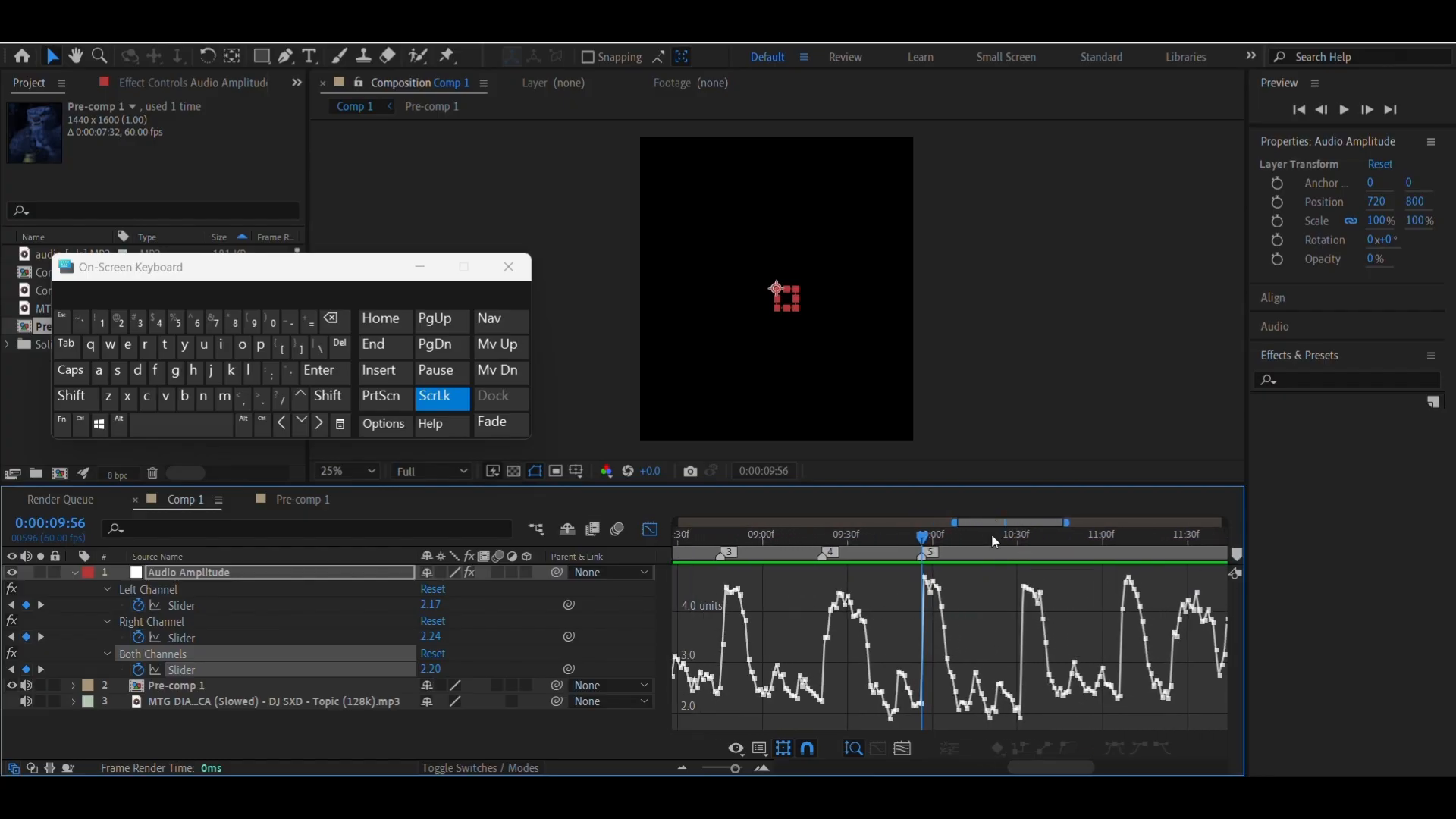
pyautogui.moveTo(1036, 554); pyautogui.dragTo(1020, 565)
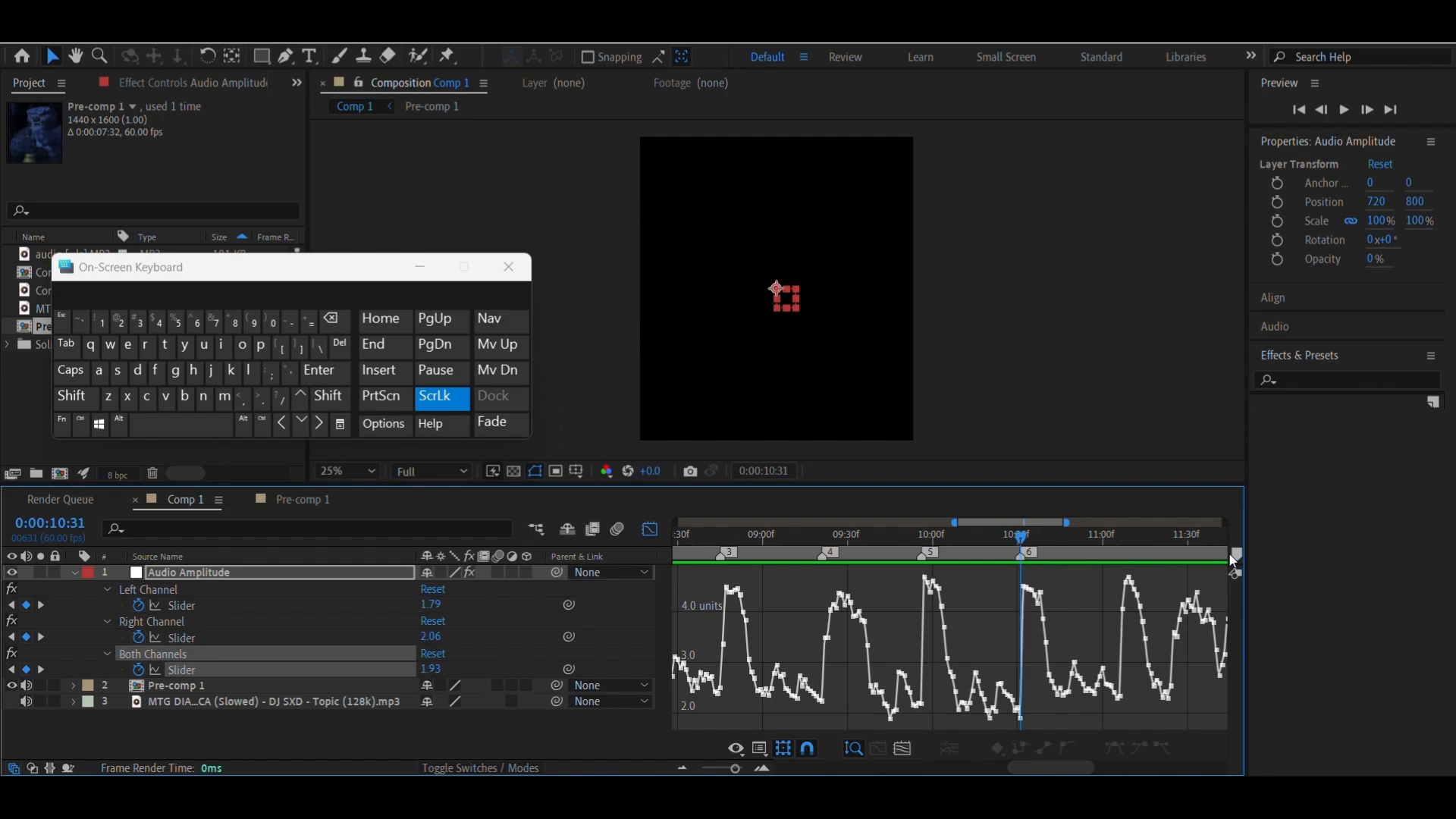
pyautogui.moveTo(1039, 770); pyautogui.dragTo(1063, 758)
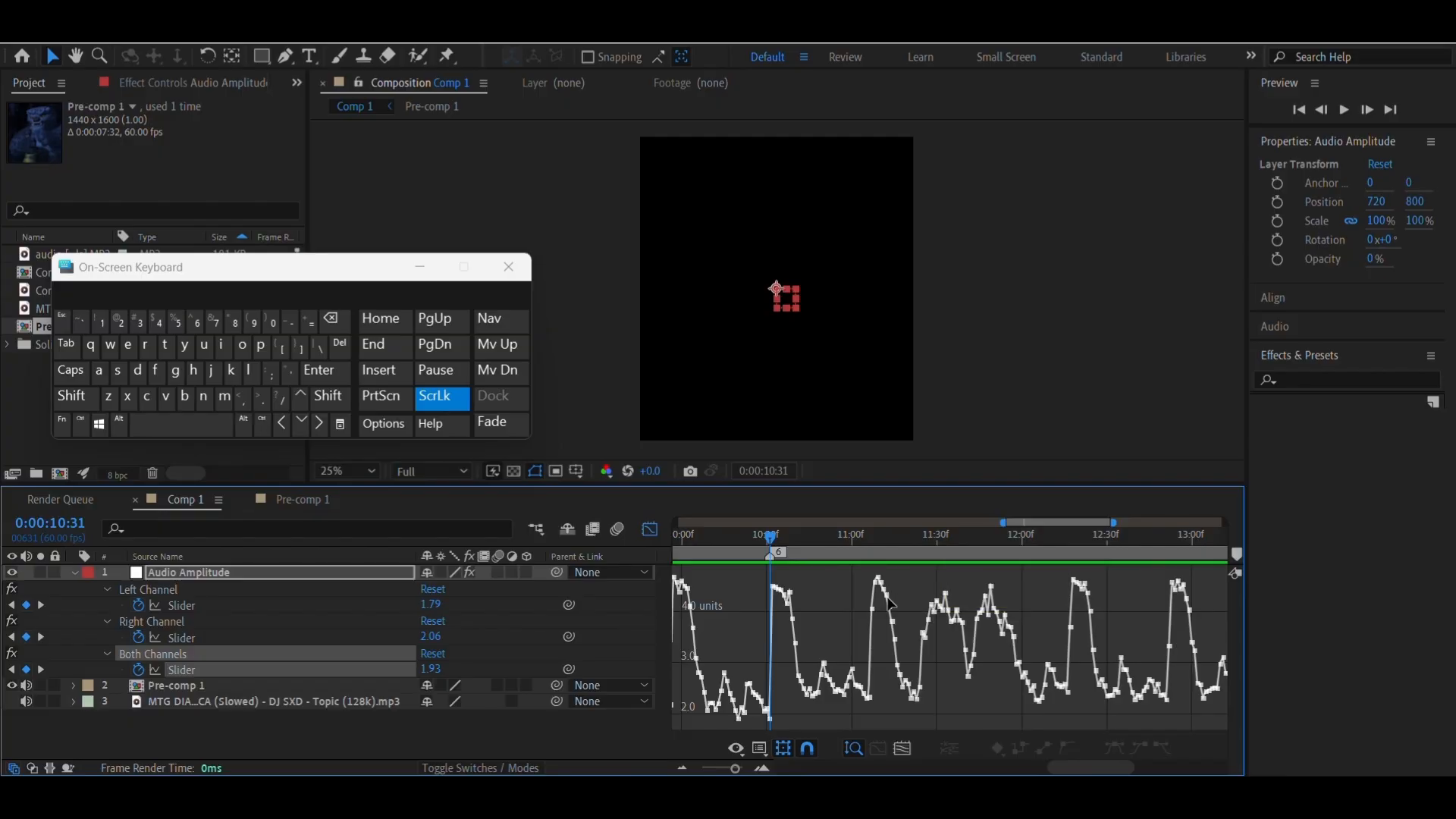
pyautogui.click(872, 545)
pyautogui.moveTo(870, 553); pyautogui.dragTo(867, 553)
pyautogui.click(1237, 554)
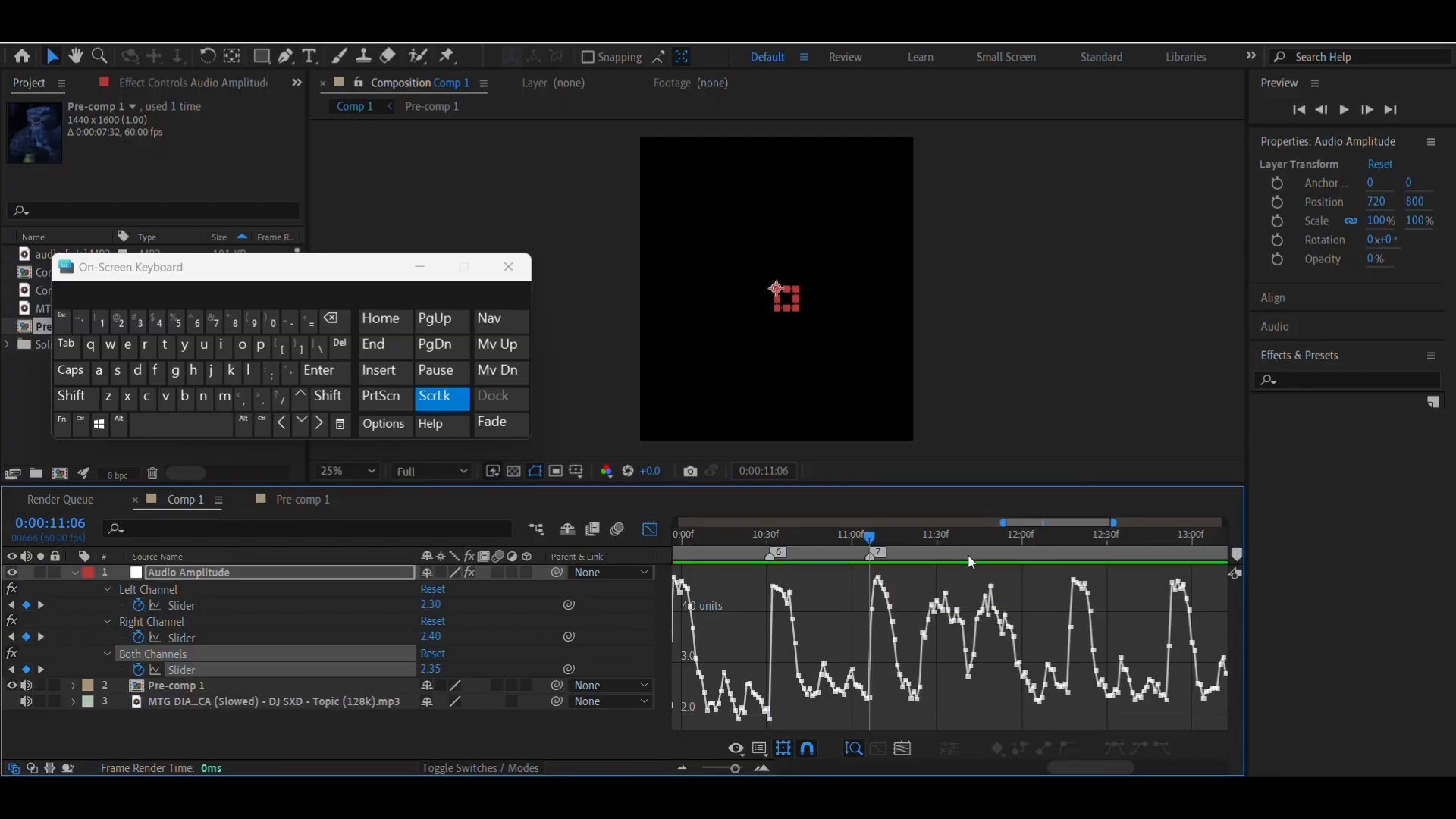
# Place composition marker 8 at 0:00:11:23 and marker 9 at 0:00:11:41, where each half of the double peak starts rising
pyautogui.click(918, 556)
pyautogui.click(1237, 555)
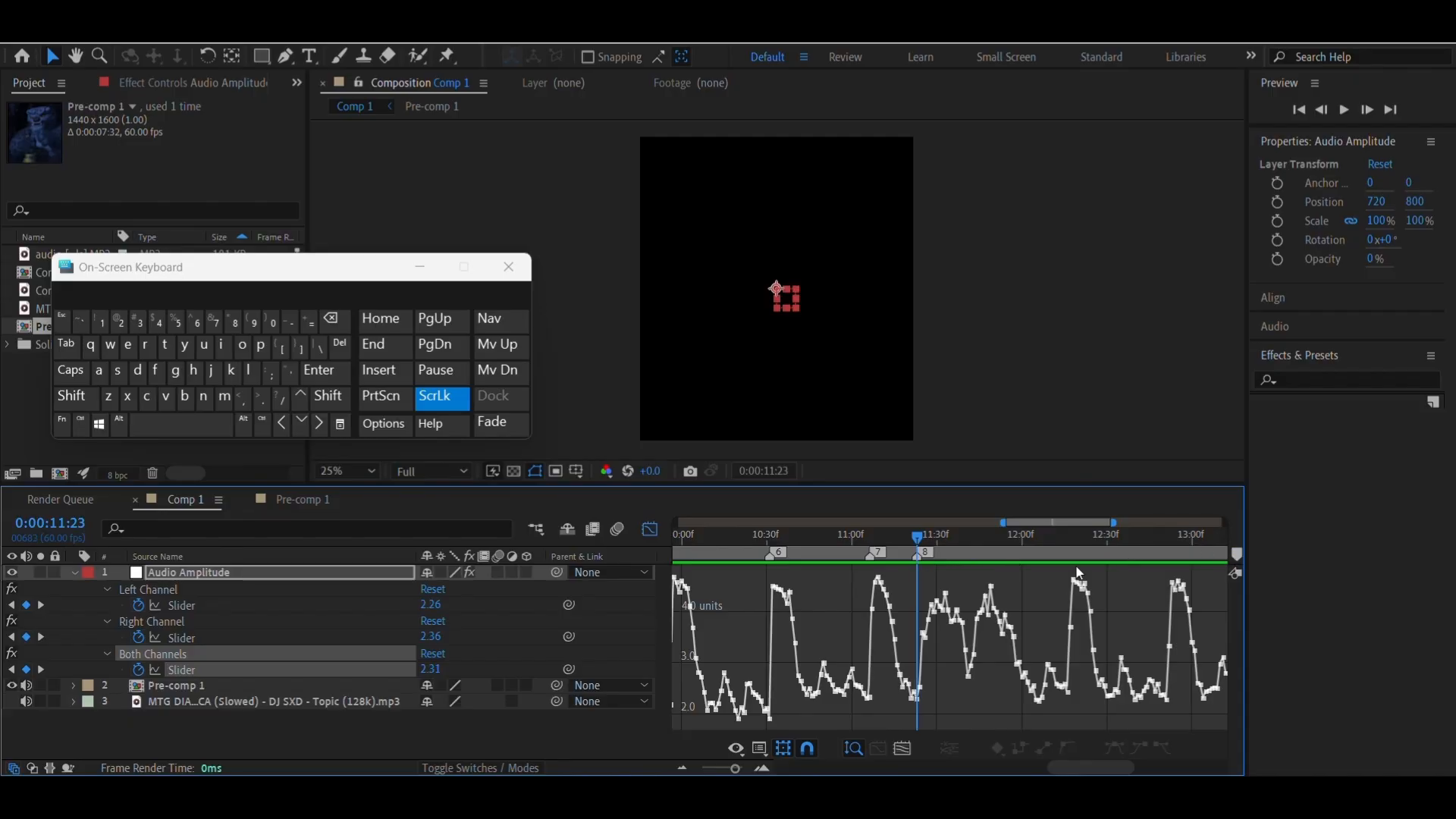
pyautogui.click(972, 548)
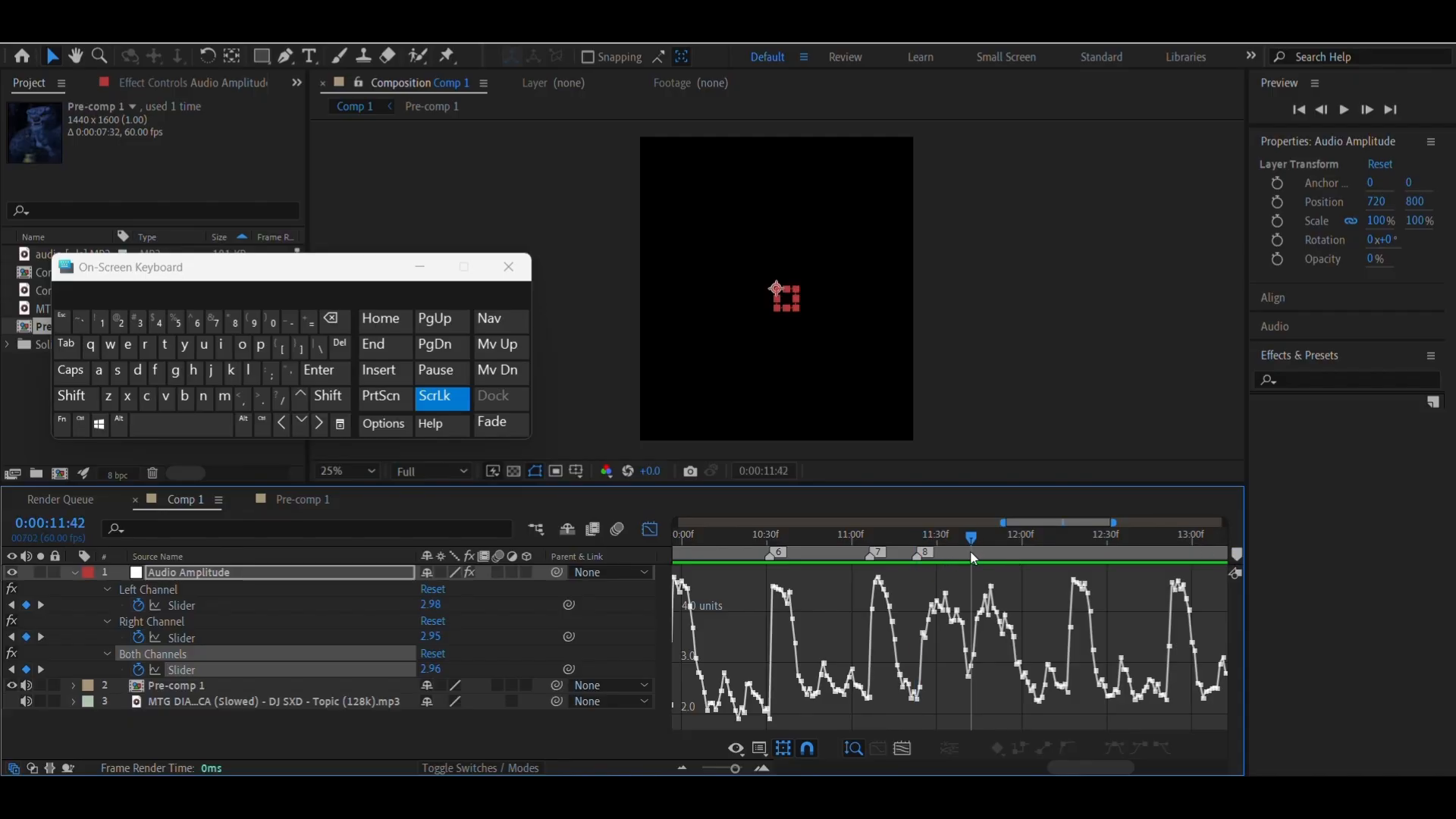
pyautogui.click(1237, 555)
# Place composition markers 10, 11 and 12 at 0:00:12:16, 0:00:12:50 and 0:00:13:26, at the feet of the next three amplitude peaks
pyautogui.moveTo(1042, 558); pyautogui.dragTo(1071, 562)
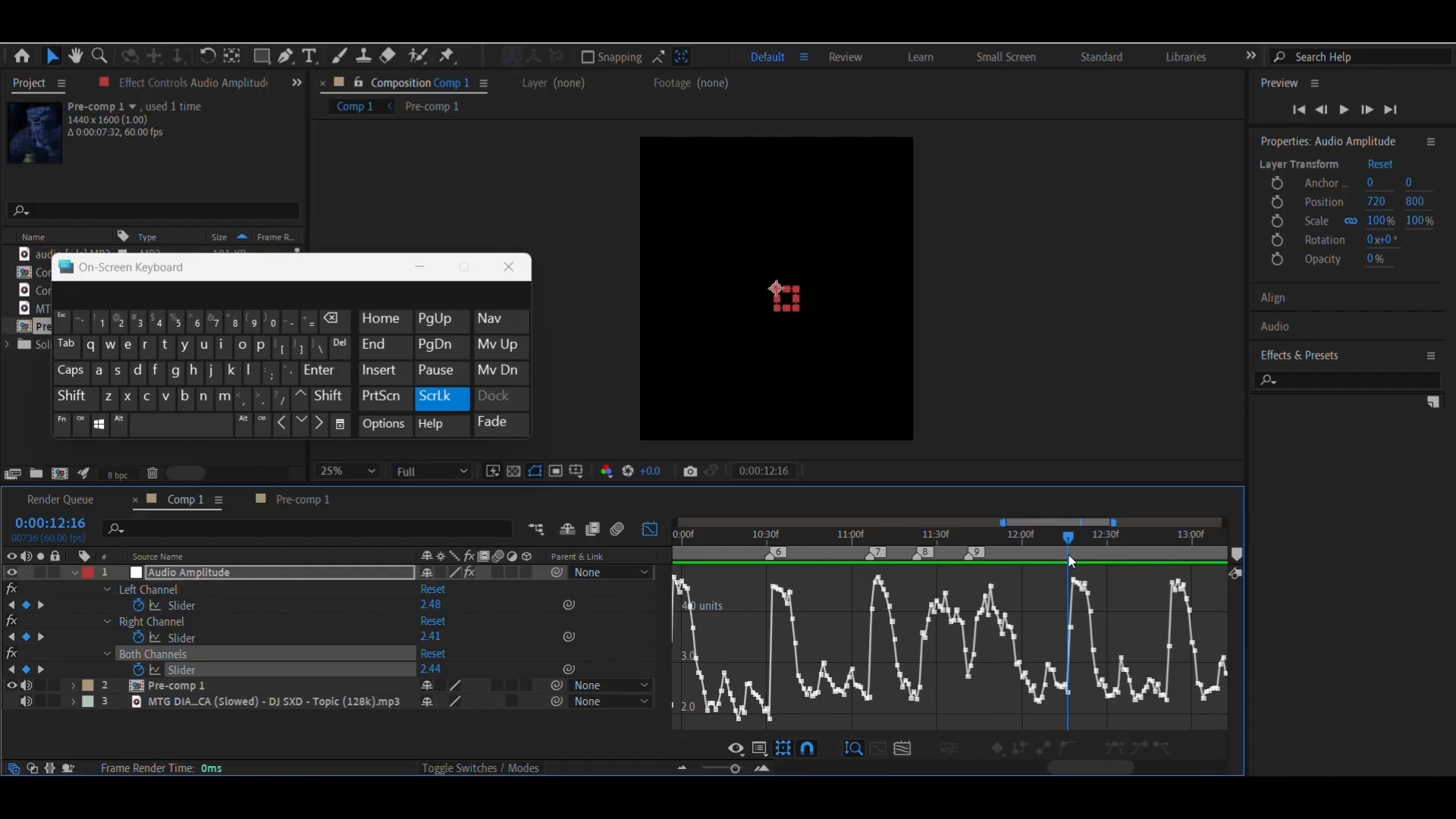
pyautogui.click(1237, 555)
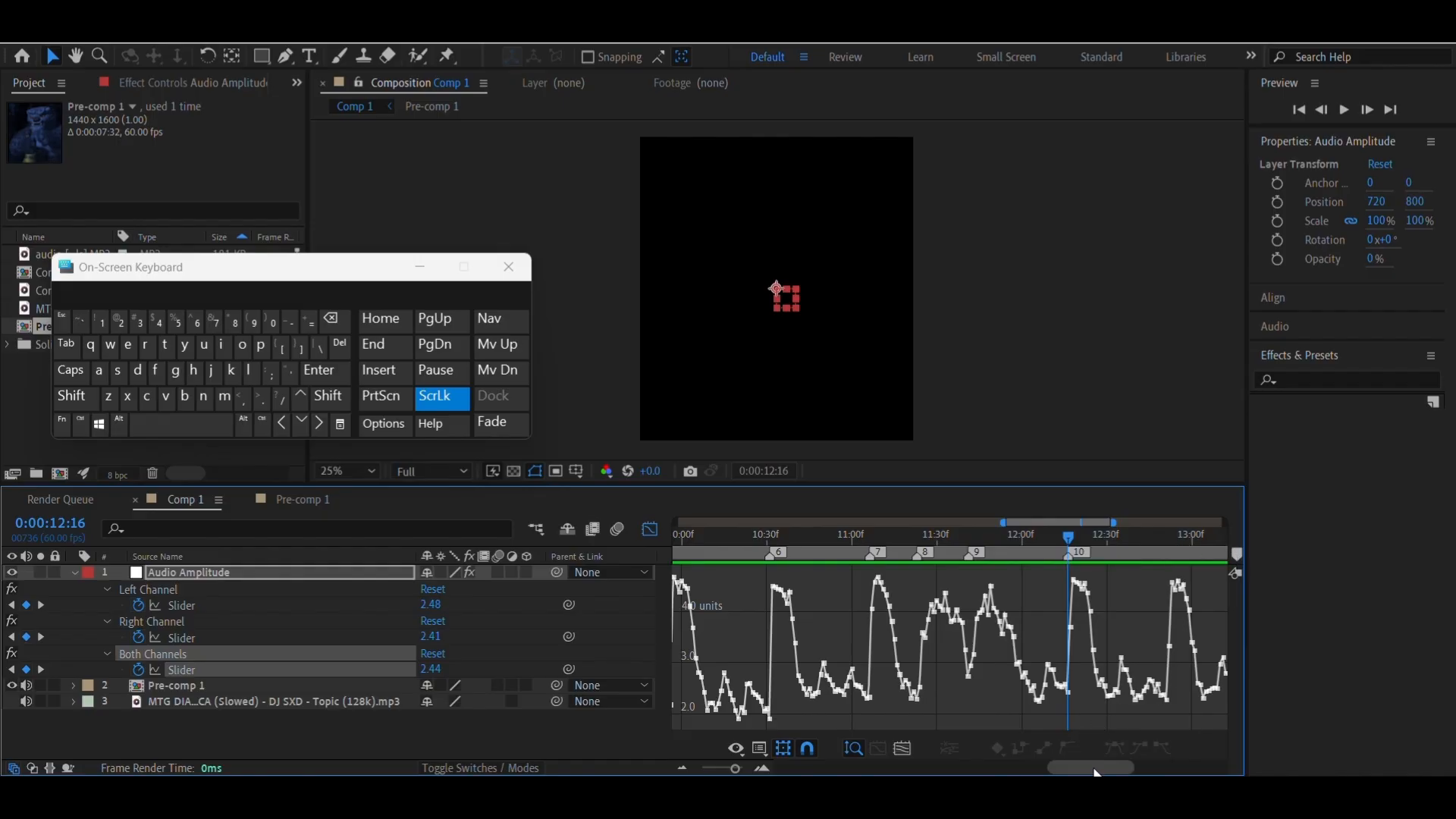
pyautogui.moveTo(1096, 772); pyautogui.dragTo(1122, 773)
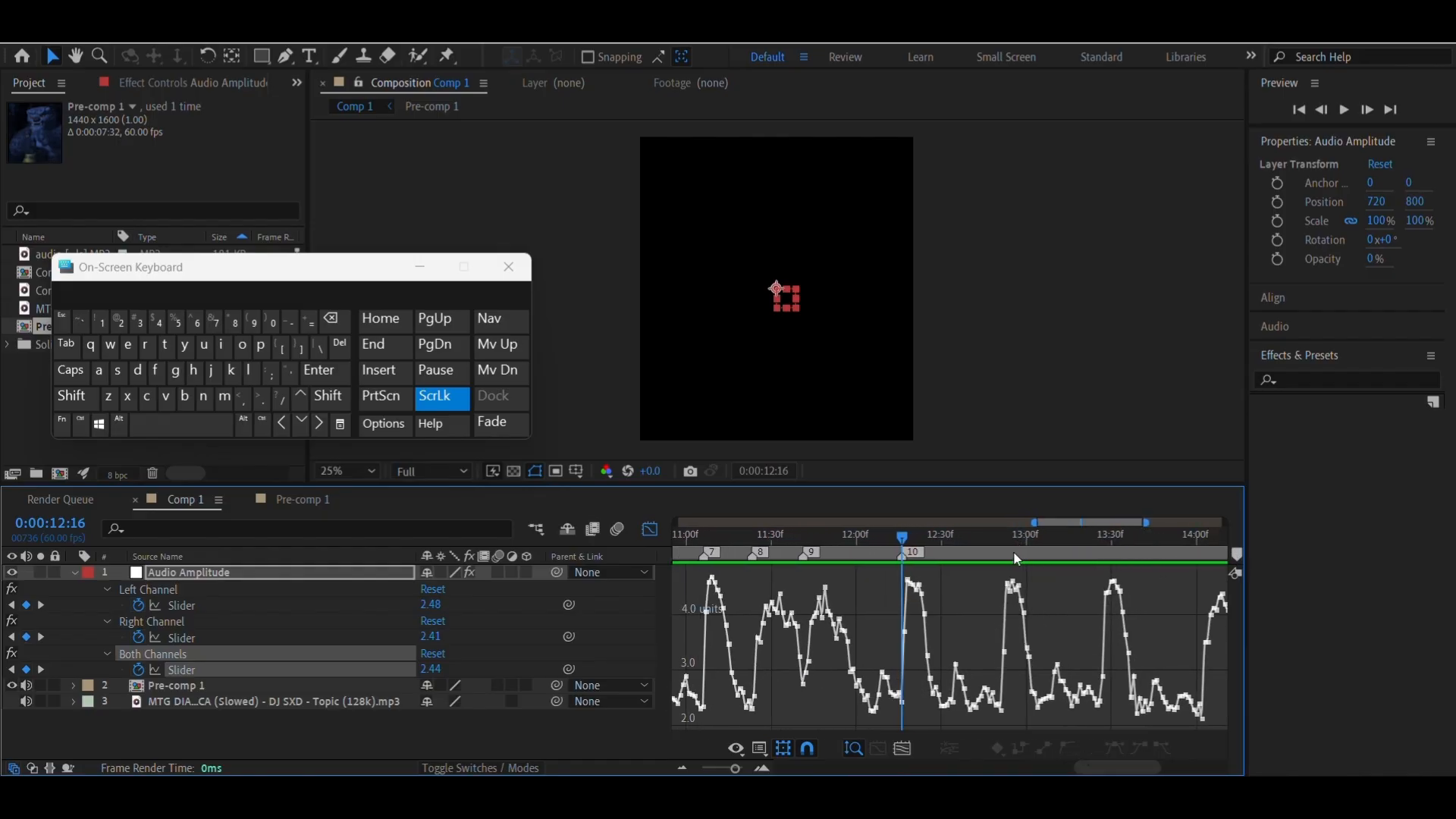
pyautogui.click(996, 554)
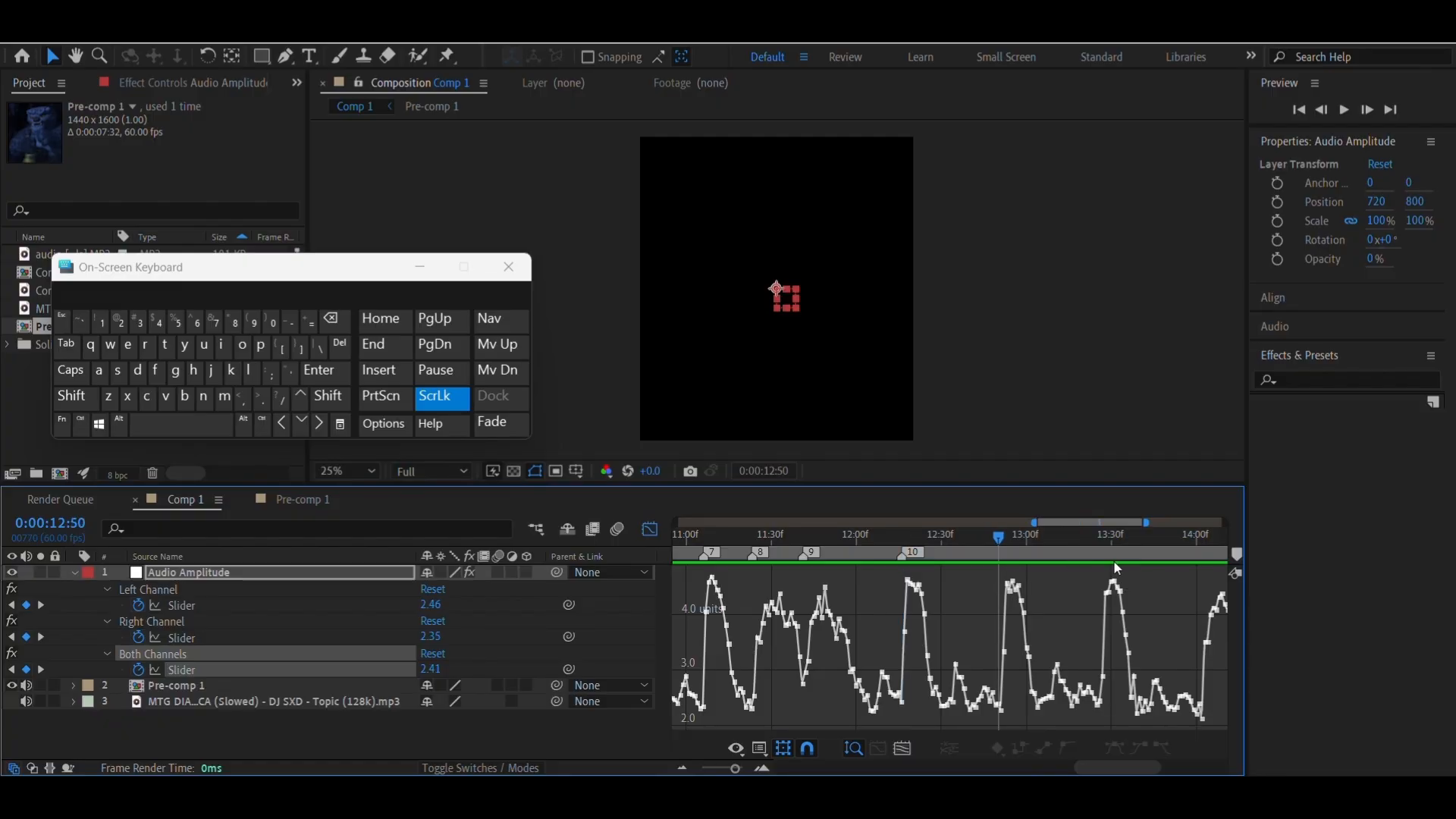
pyautogui.moveTo(1237, 554)
pyautogui.mouseDown()
pyautogui.moveTo(999, 553)
pyautogui.moveTo(1111, 557)
pyautogui.mouseUp()
pyautogui.click(1083, 535)
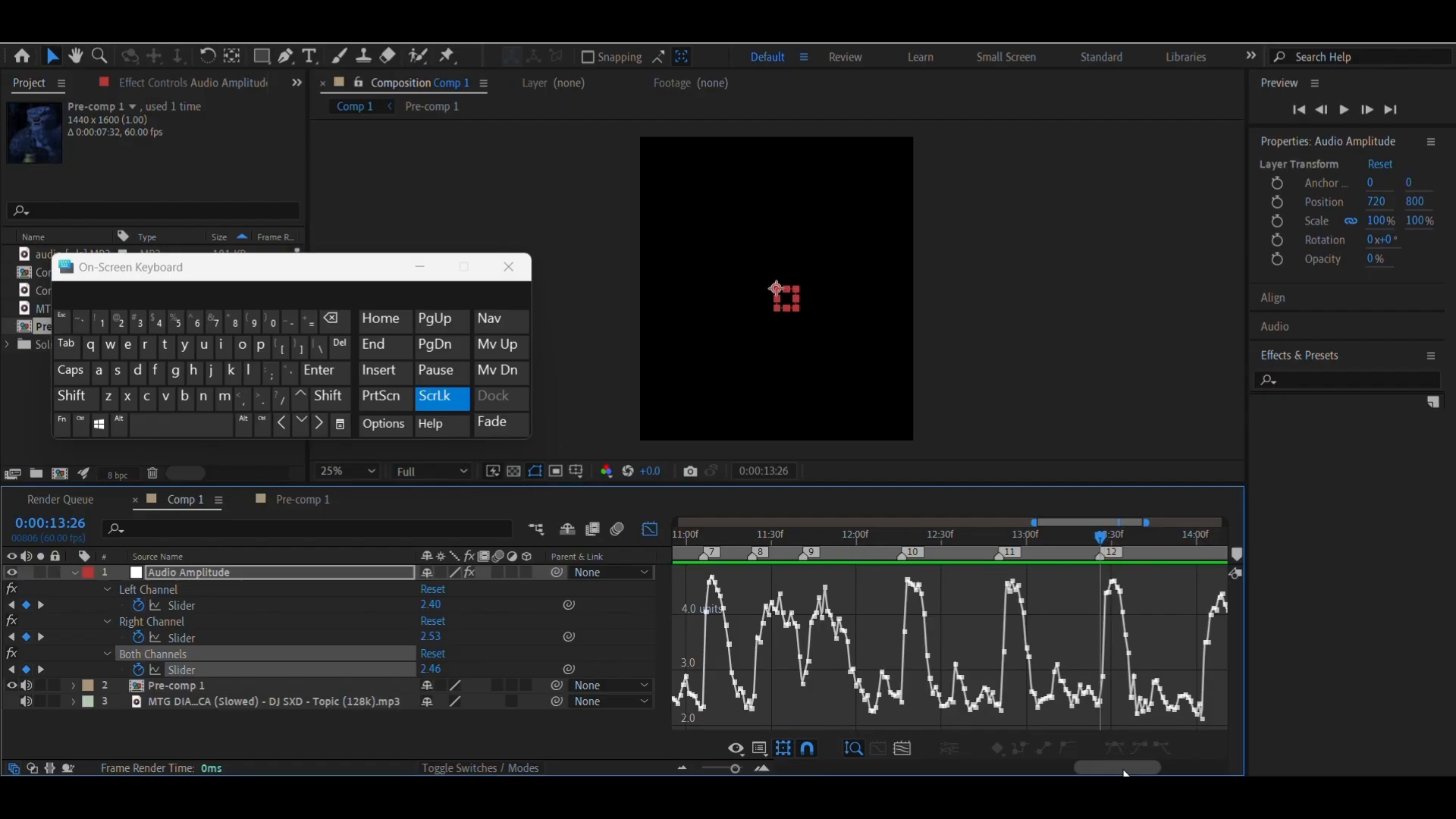
# Go to the keyframe where the amplitude peak just after 0:00:14:00 begins and place composition marker 13 there
pyautogui.moveTo(1127, 770); pyautogui.dragTo(1181, 772)
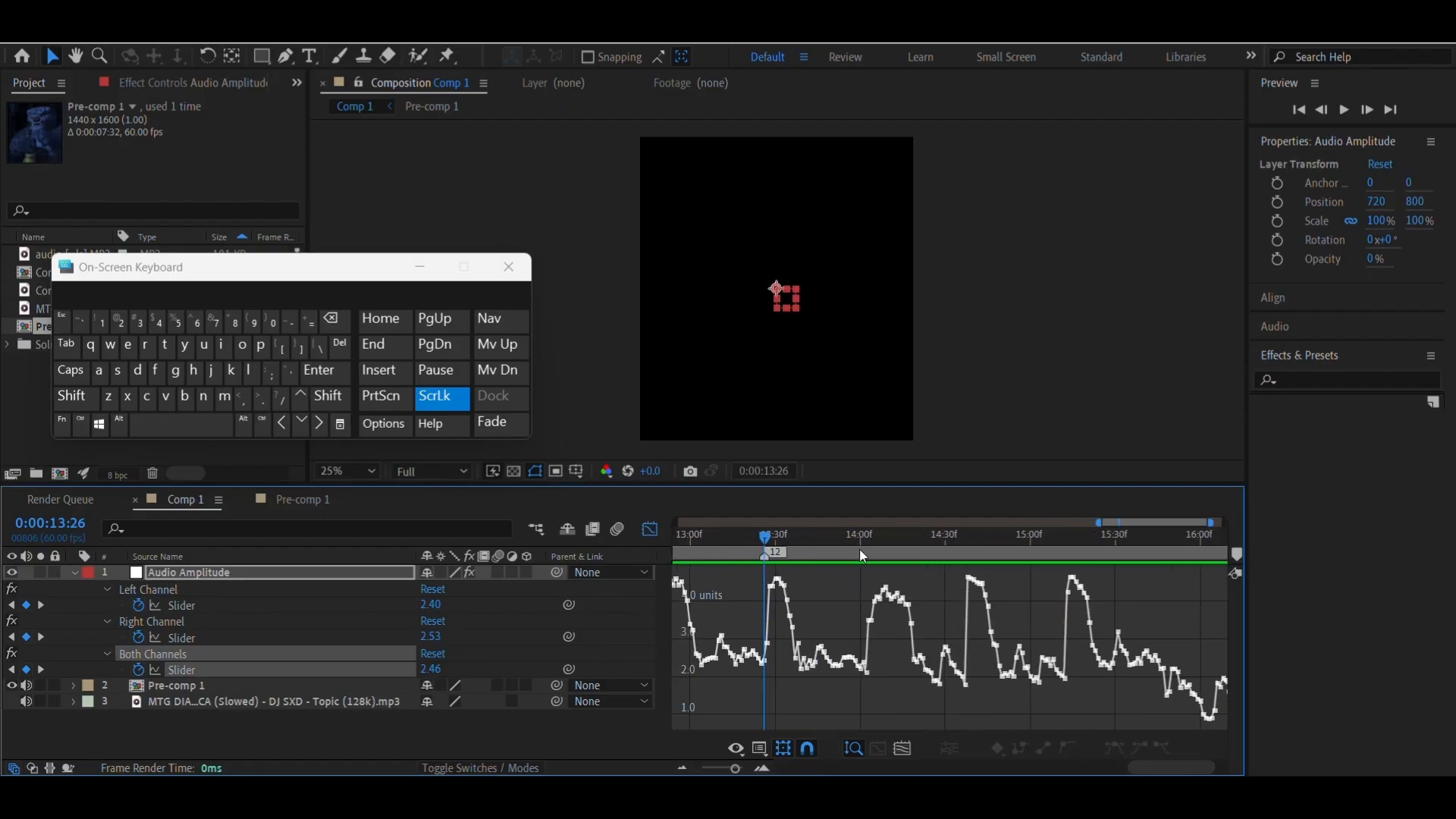
pyautogui.moveTo(859, 549); pyautogui.dragTo(870, 550)
pyautogui.rightClick(866, 672)
pyautogui.click(941, 441)
pyautogui.click(1236, 555)
# Place composition markers 14 and 15 at about 0:00:14:36 and 0:00:15:12, where the next two amplitude peaks rise
pyautogui.click(965, 550)
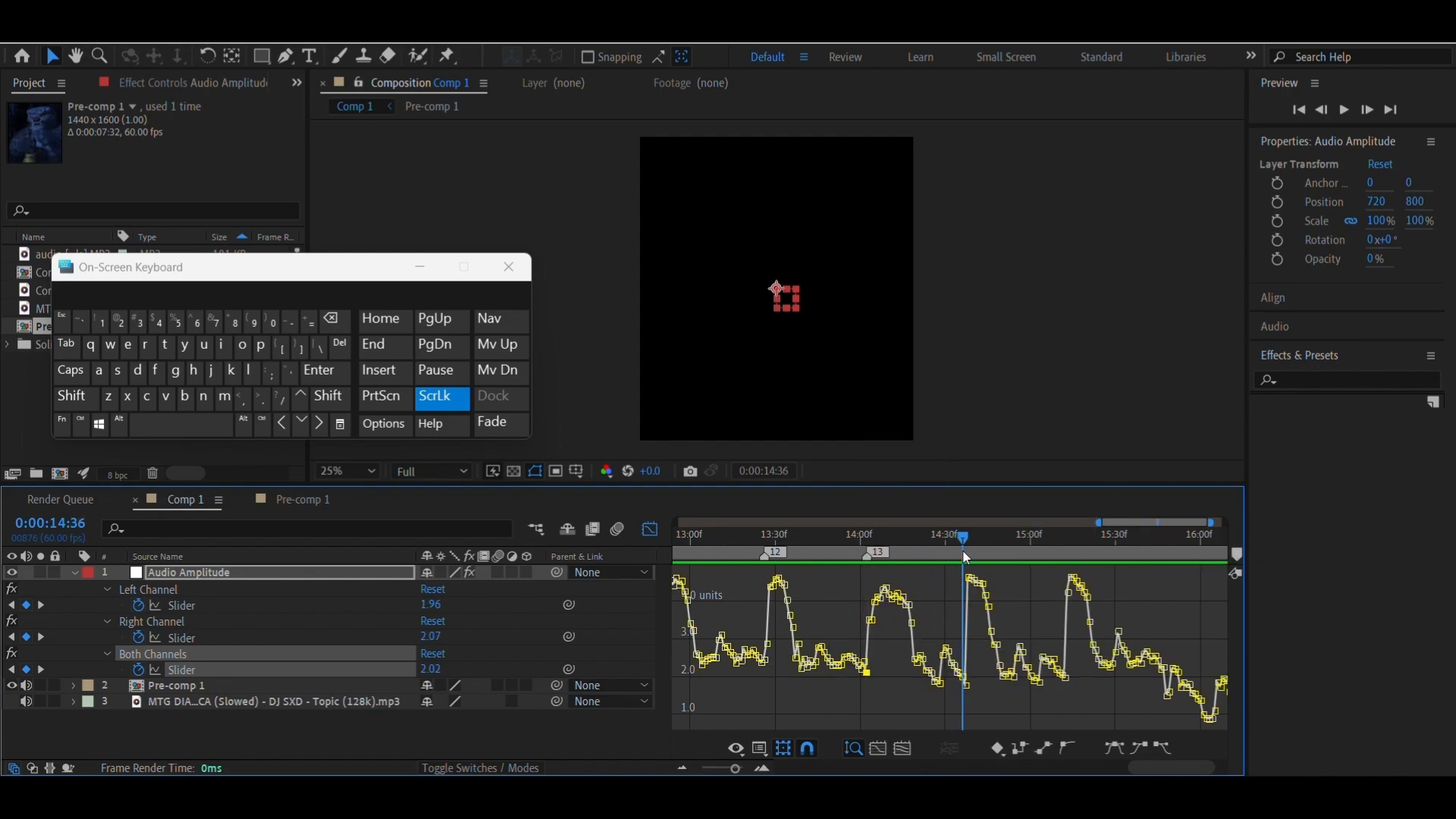
pyautogui.click(1236, 554)
pyautogui.click(1068, 555)
pyautogui.moveTo(1070, 556); pyautogui.dragTo(1071, 559)
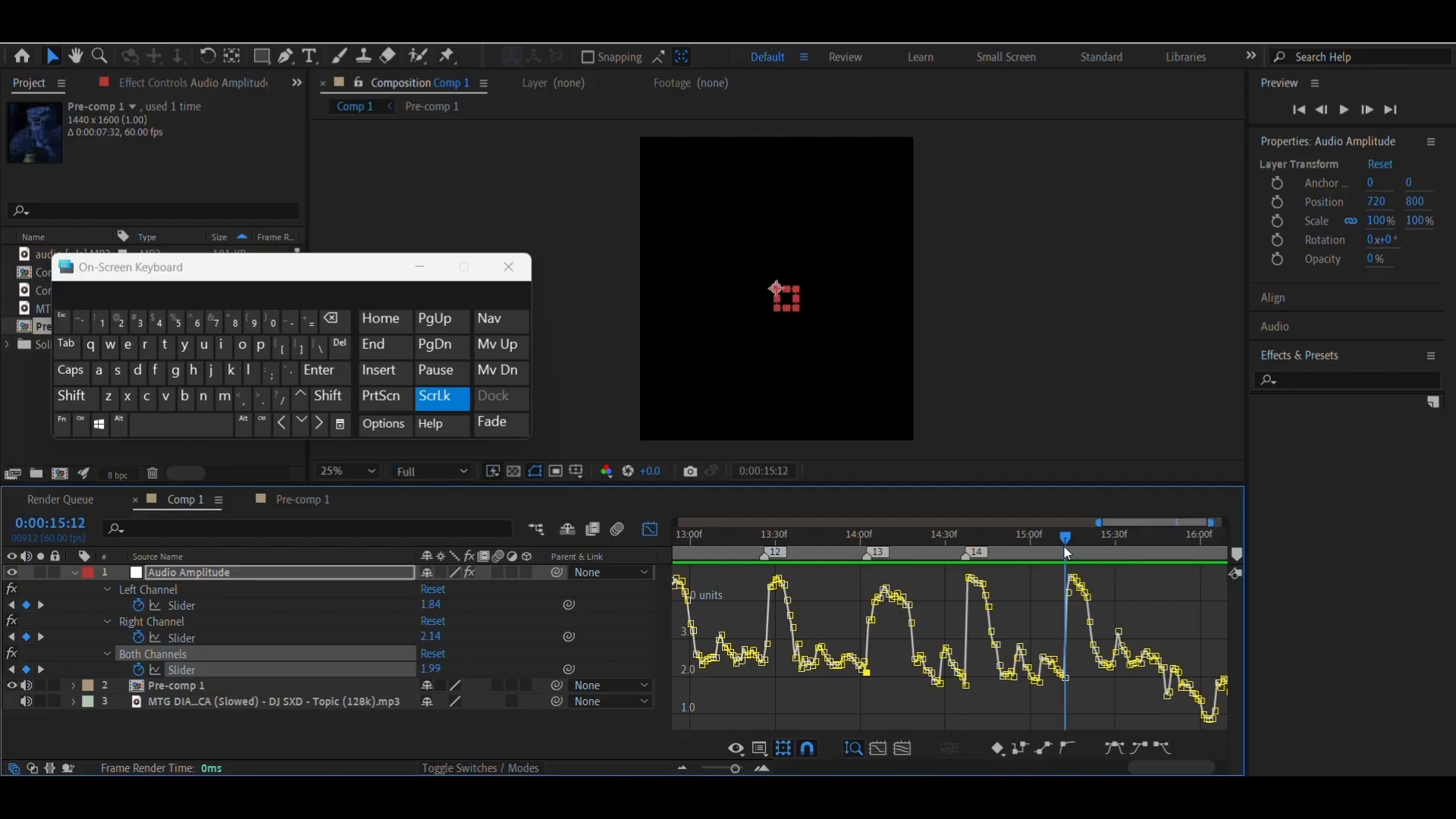
pyautogui.click(1237, 554)
# Place composition marker 16 at 0:00:16:22, at the foot of the last amplitude peak before the composition ends
pyautogui.moveTo(1168, 768); pyautogui.dragTo(1182, 767)
pyautogui.moveTo(1198, 556); pyautogui.dragTo(1189, 560)
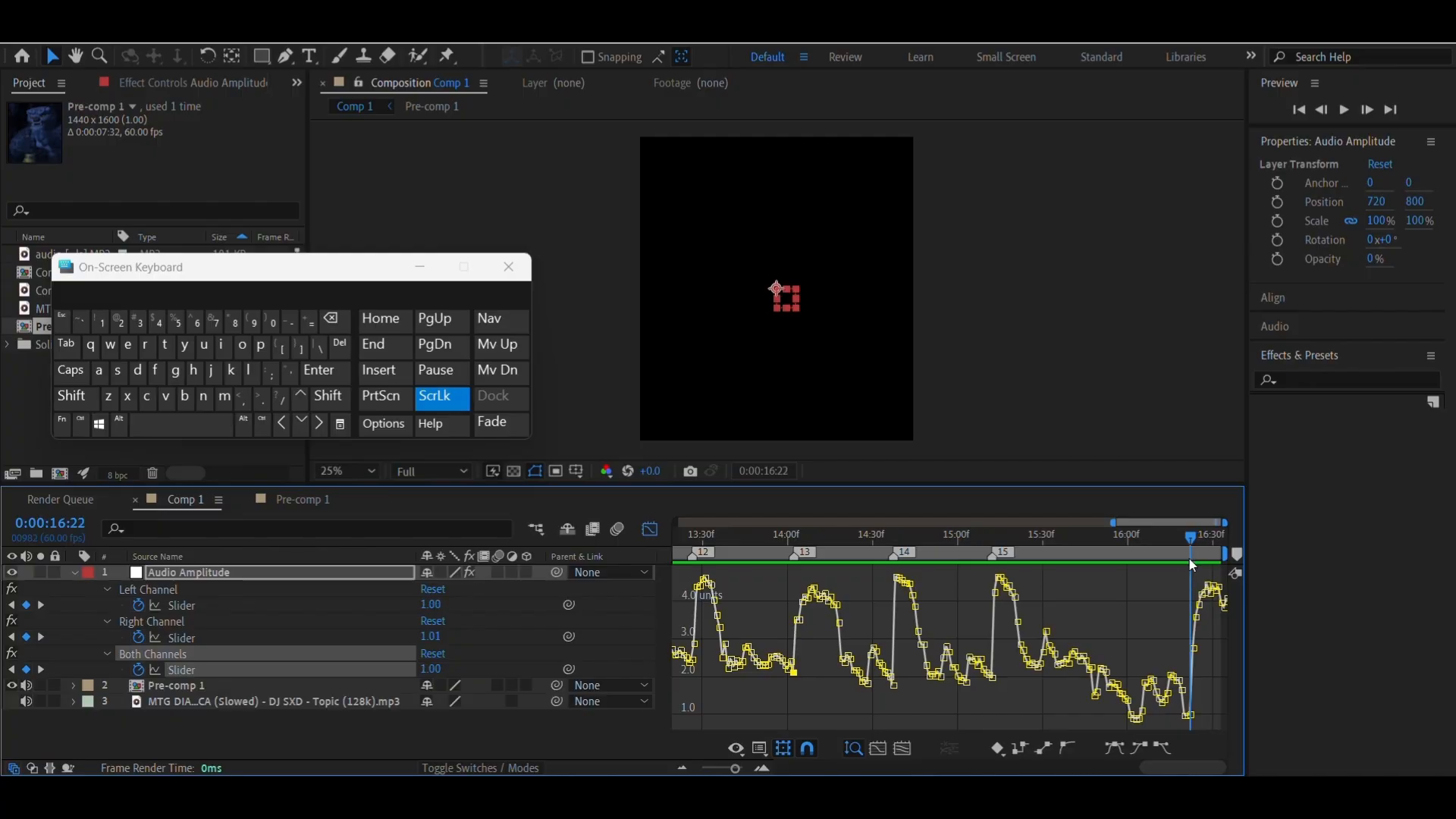
pyautogui.click(1236, 556)
# Hide the Graph Editor and delete the Audio Amplitude layer from Comp 1
pyautogui.click(652, 529)
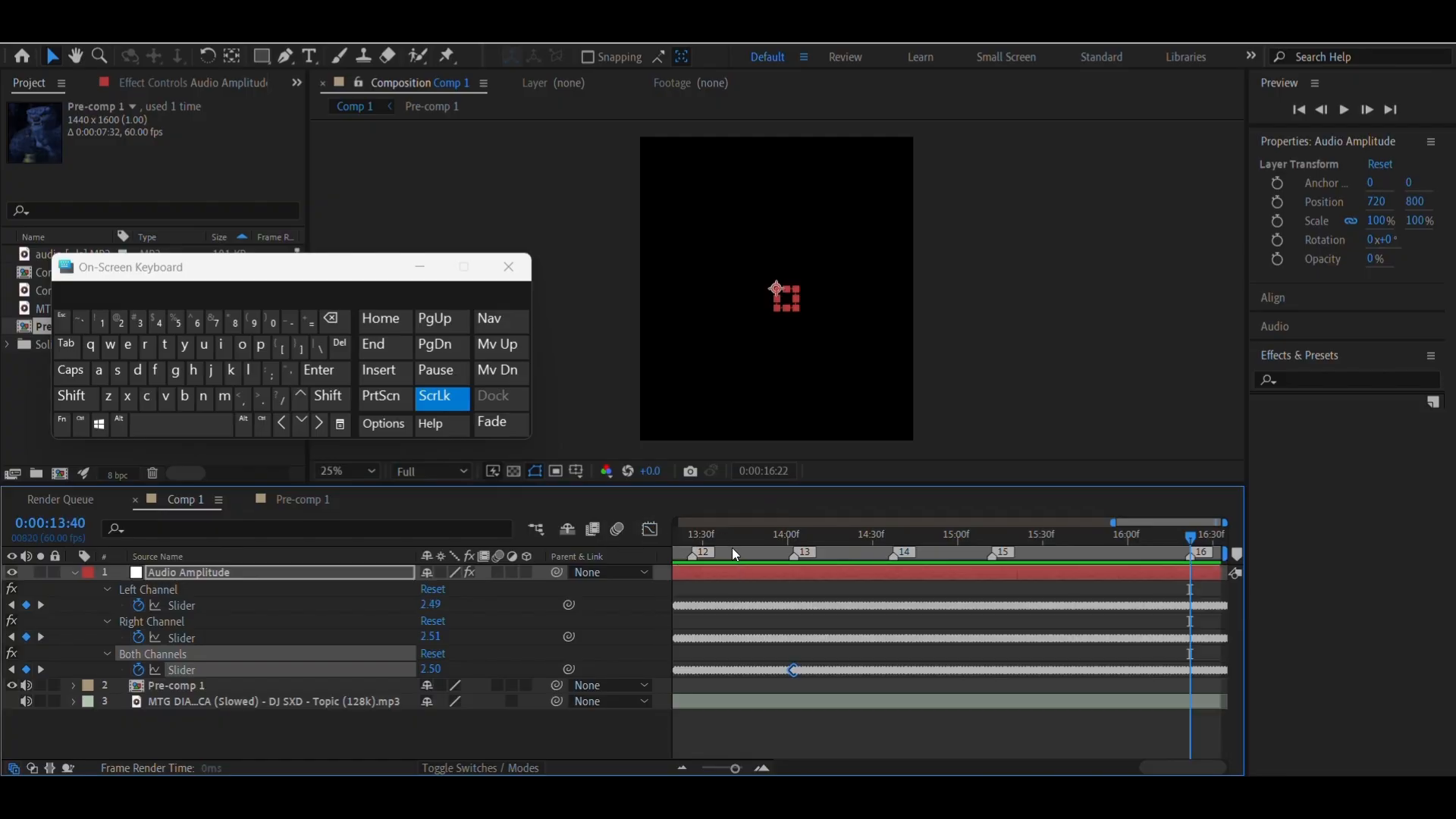
pyautogui.moveTo(731, 547); pyautogui.dragTo(766, 583)
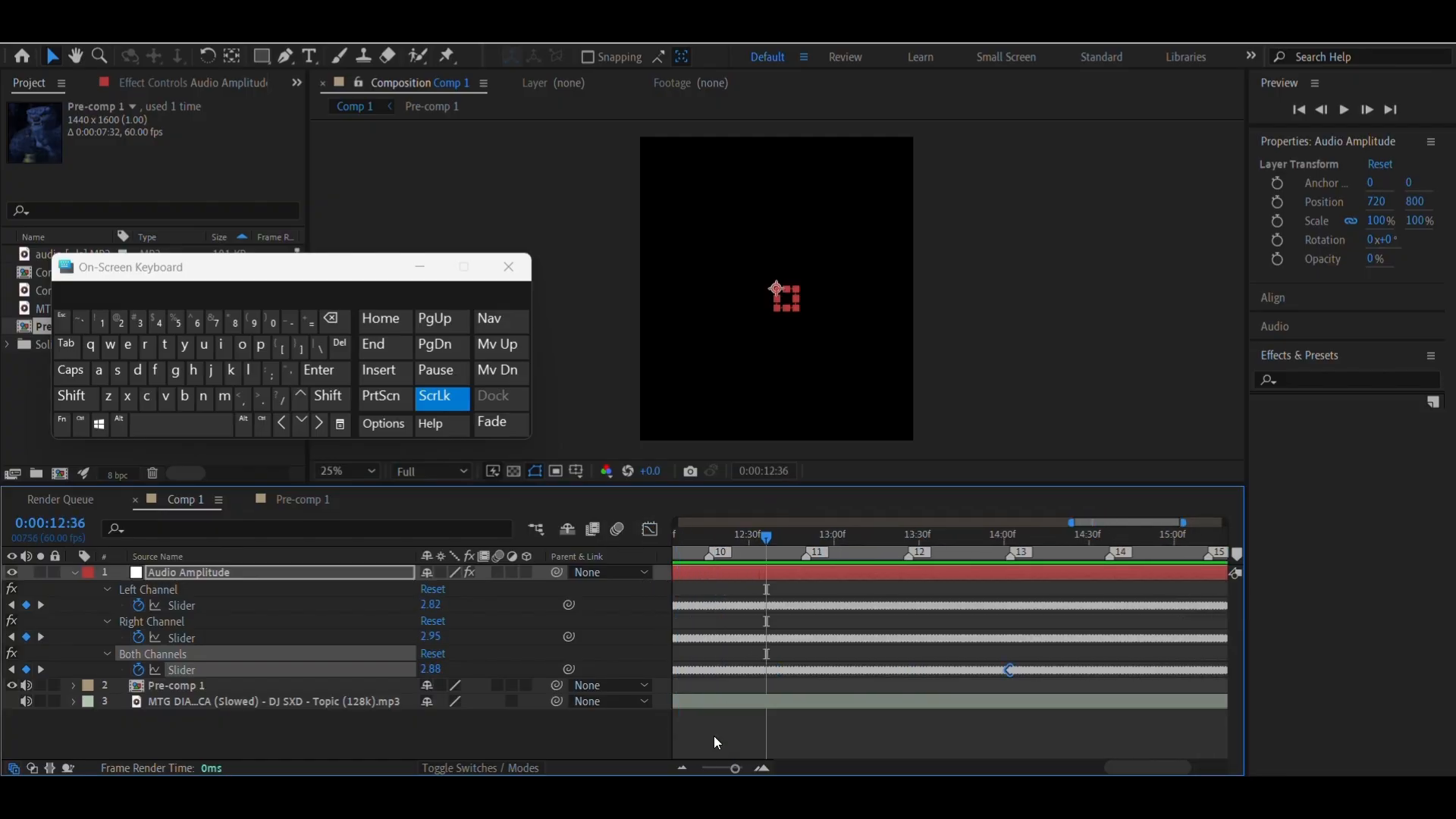
pyautogui.click(677, 766)
pyautogui.click(678, 767)
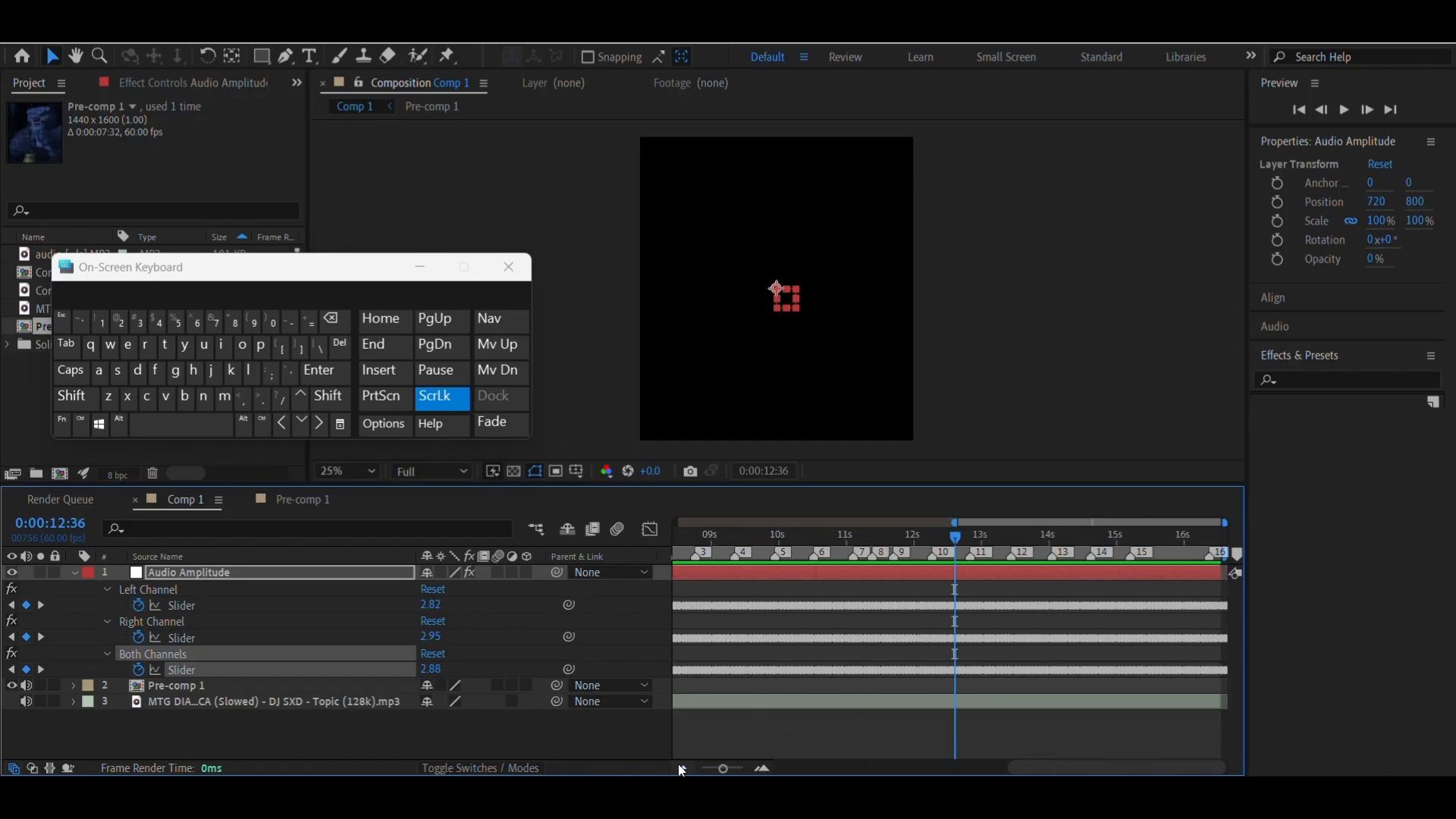
pyautogui.click(678, 768)
pyautogui.click(682, 768)
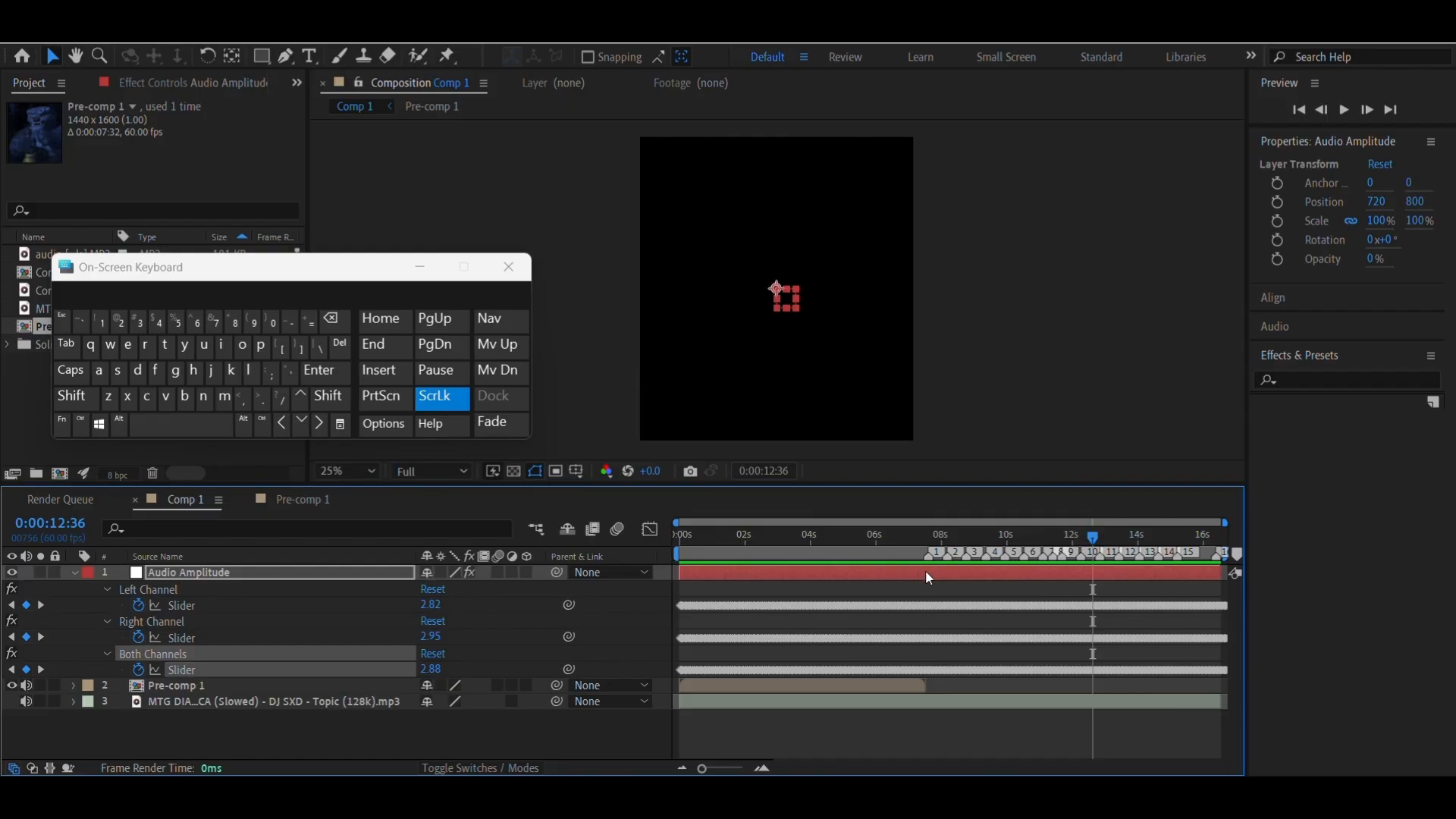
pyautogui.click(807, 575)
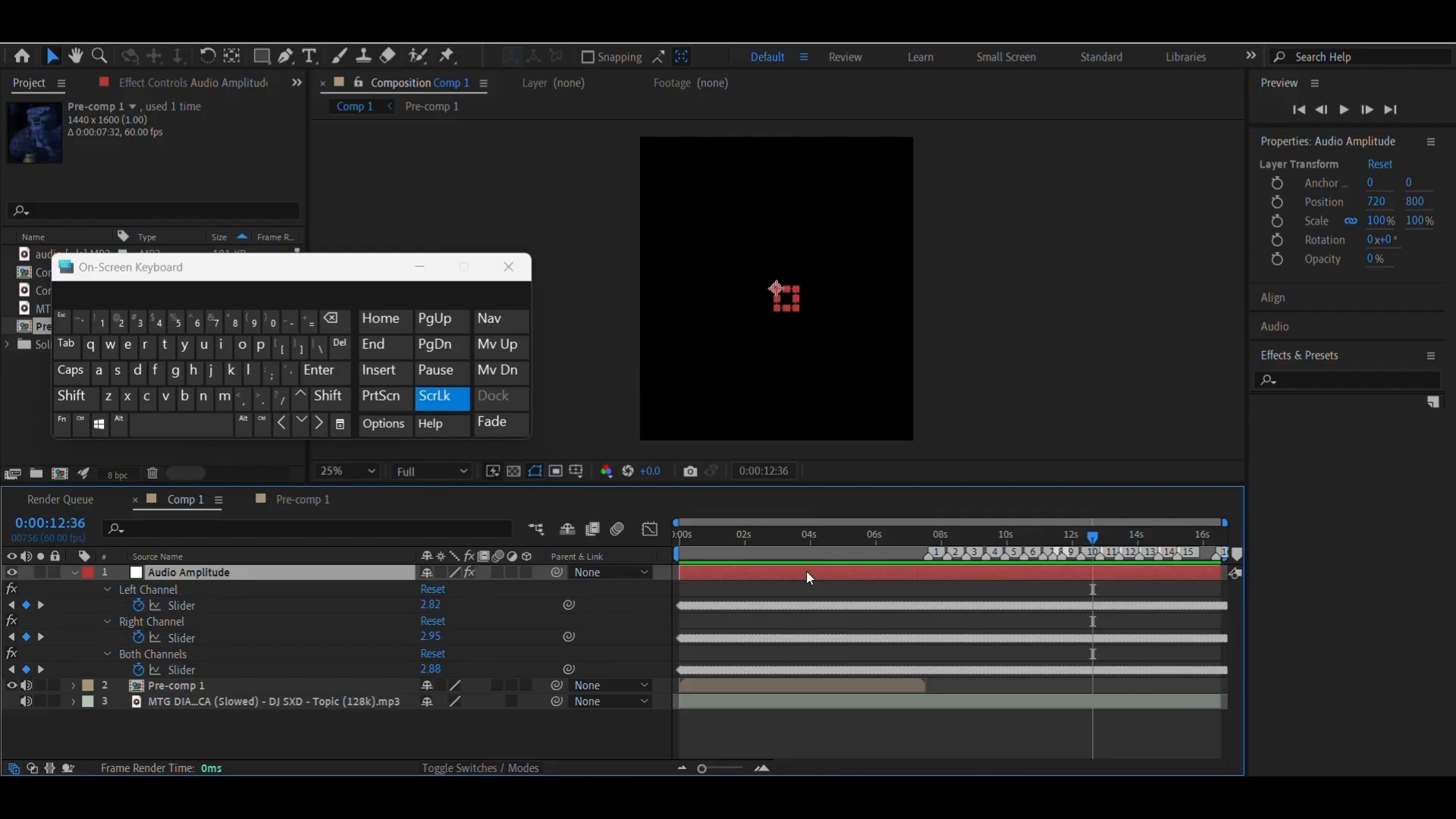
pyautogui.press('Delete')
# Move composition marker 1 to the end of the Pre-comp 1 layer at 0:00:07:32
pyautogui.moveTo(839, 561); pyautogui.dragTo(921, 573)
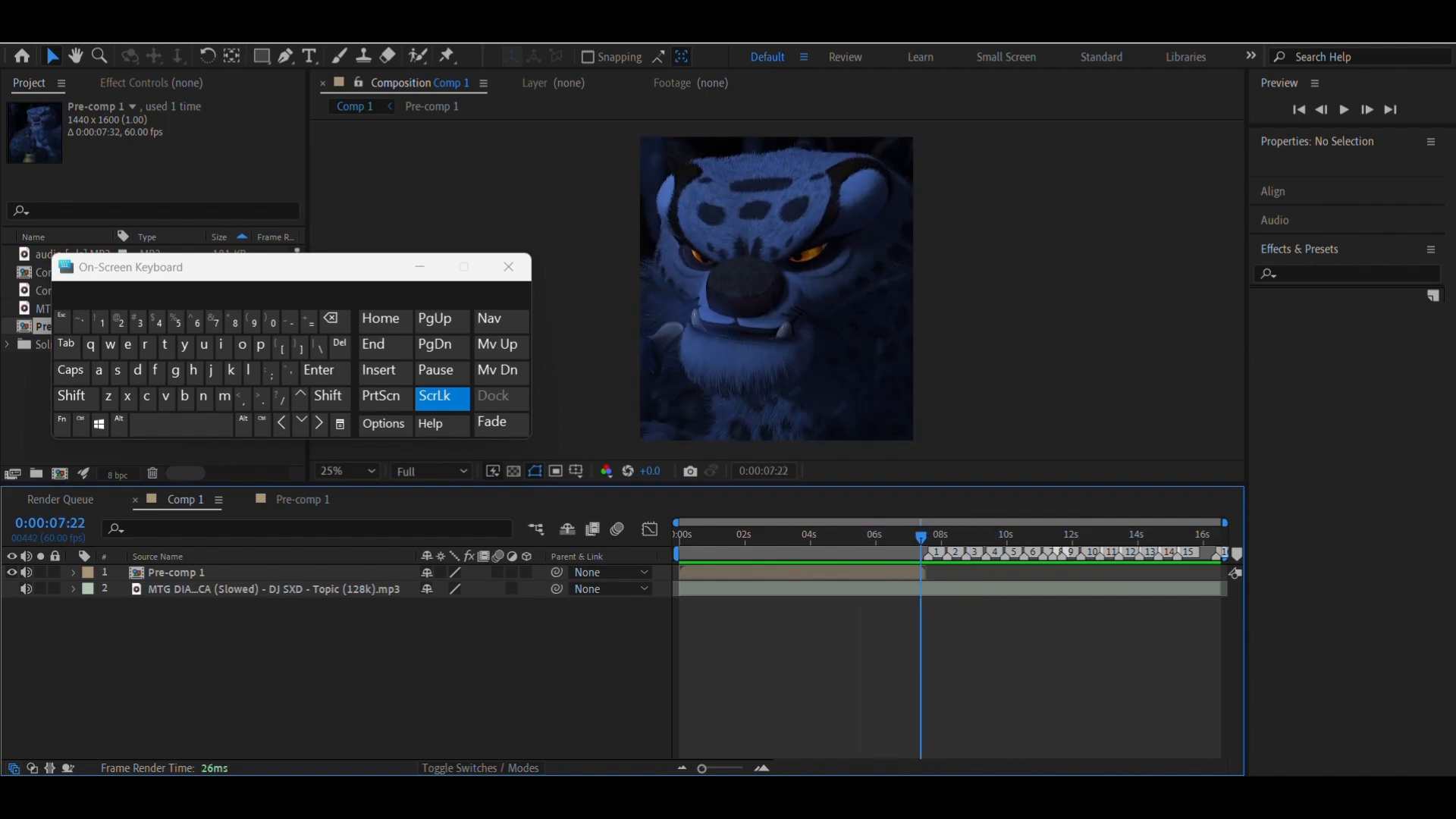
pyautogui.click(774, 769)
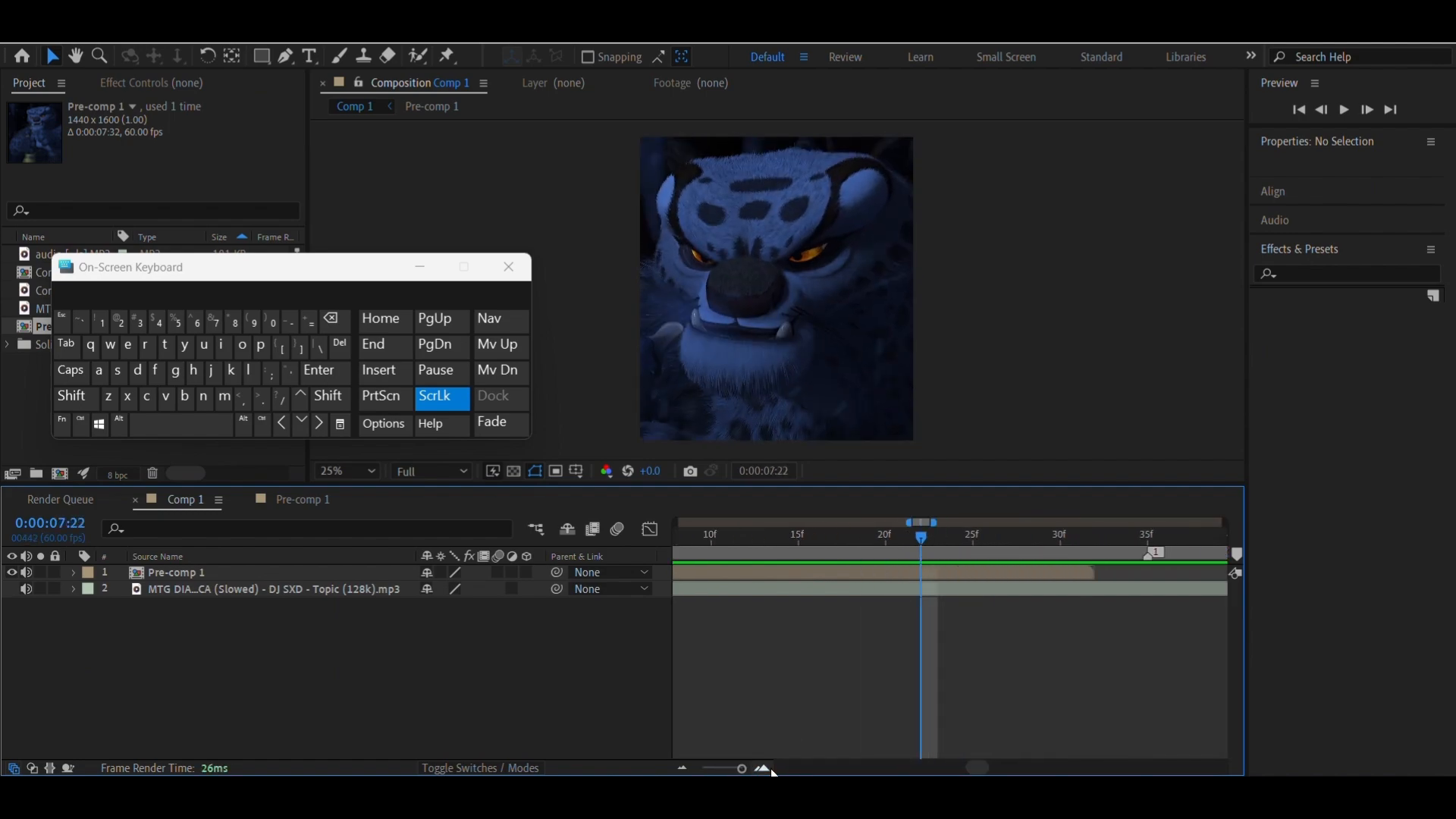
pyautogui.moveTo(1103, 545); pyautogui.dragTo(766, 669)
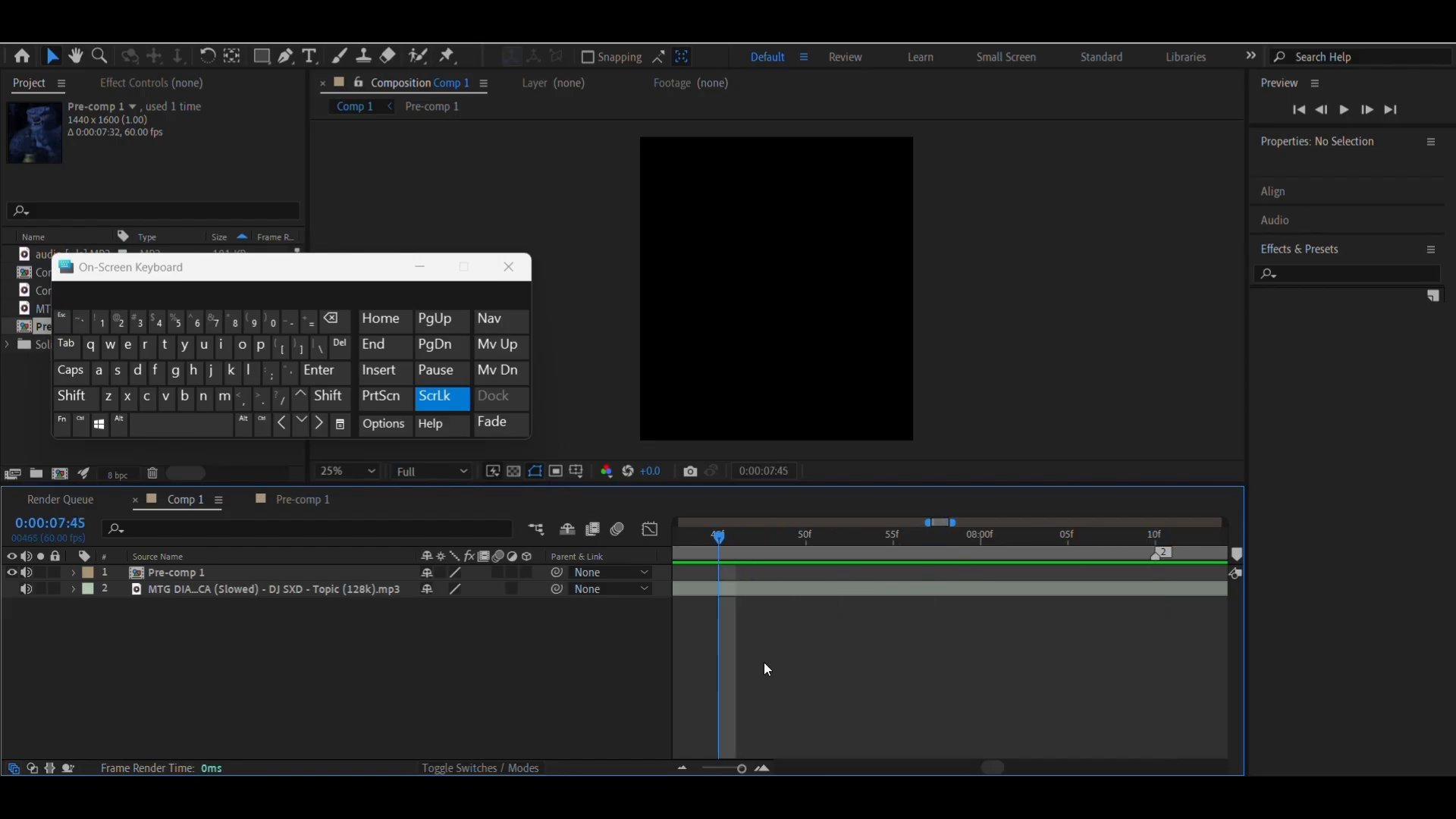
pyautogui.click(683, 769)
pyautogui.click(683, 769)
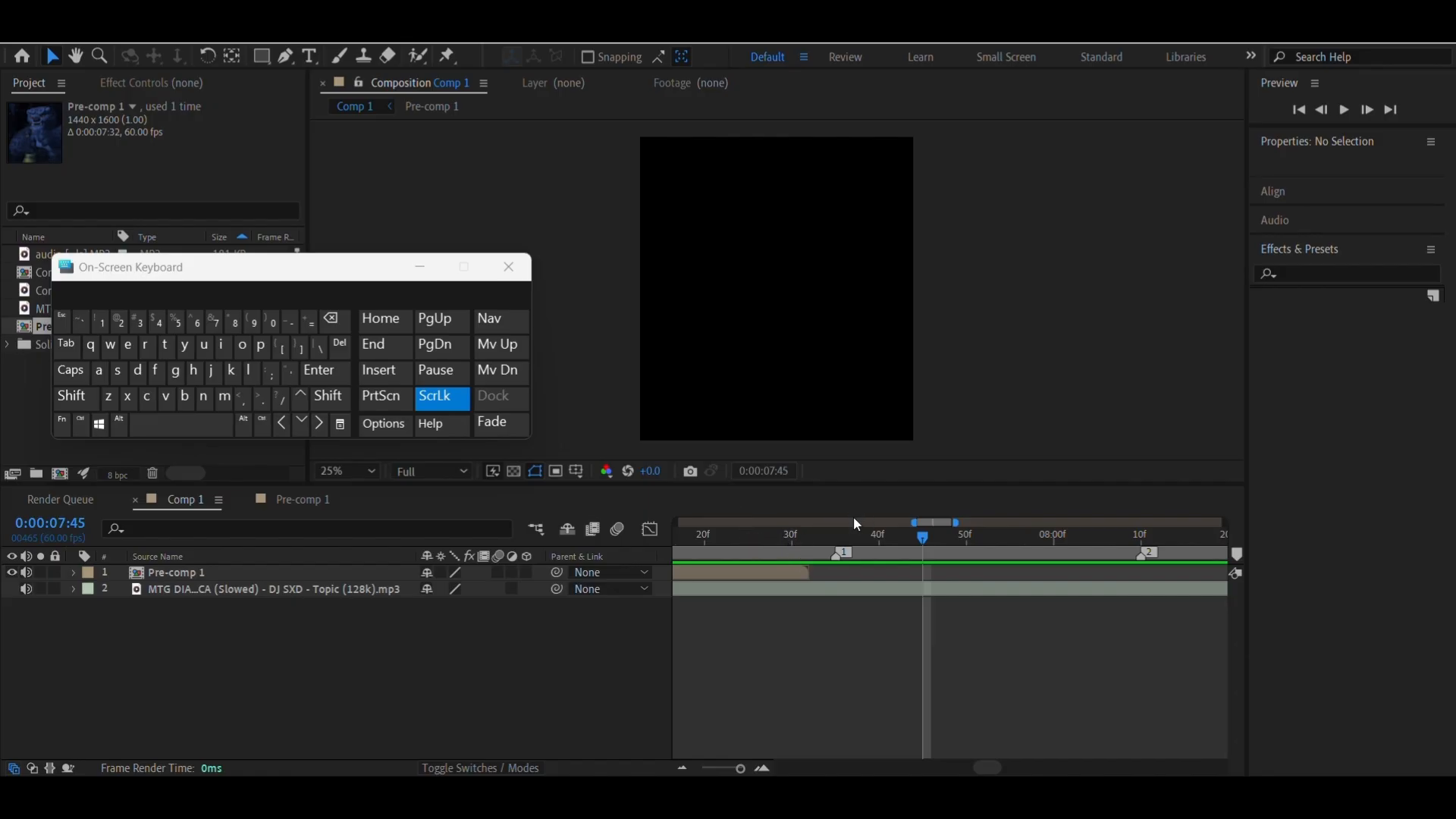
pyautogui.moveTo(804, 547)
pyautogui.mouseDown()
pyautogui.moveTo(821, 553)
pyautogui.moveTo(775, 557)
pyautogui.moveTo(852, 558)
pyautogui.moveTo(807, 563)
pyautogui.mouseUp()
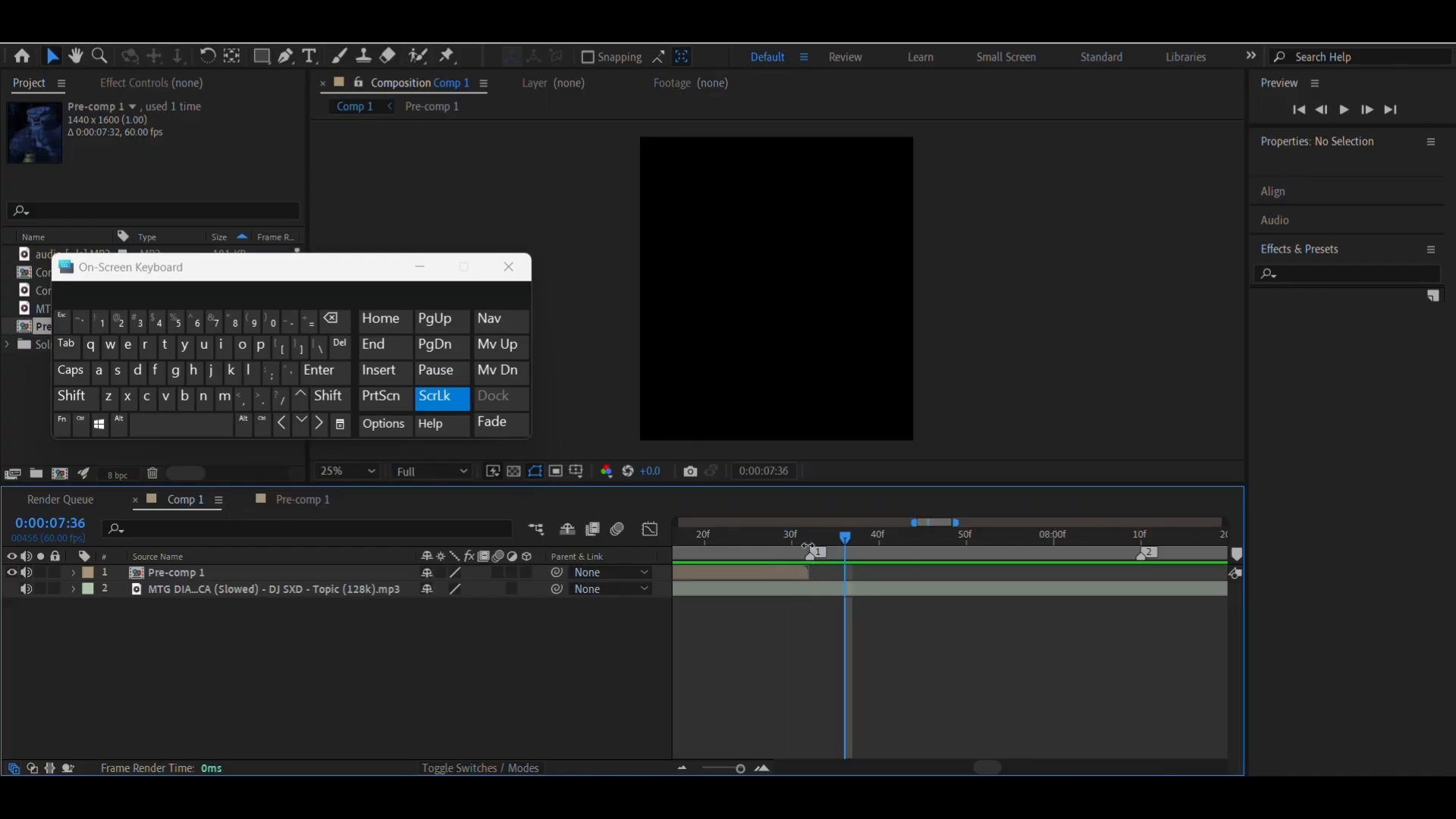
pyautogui.click(811, 536)
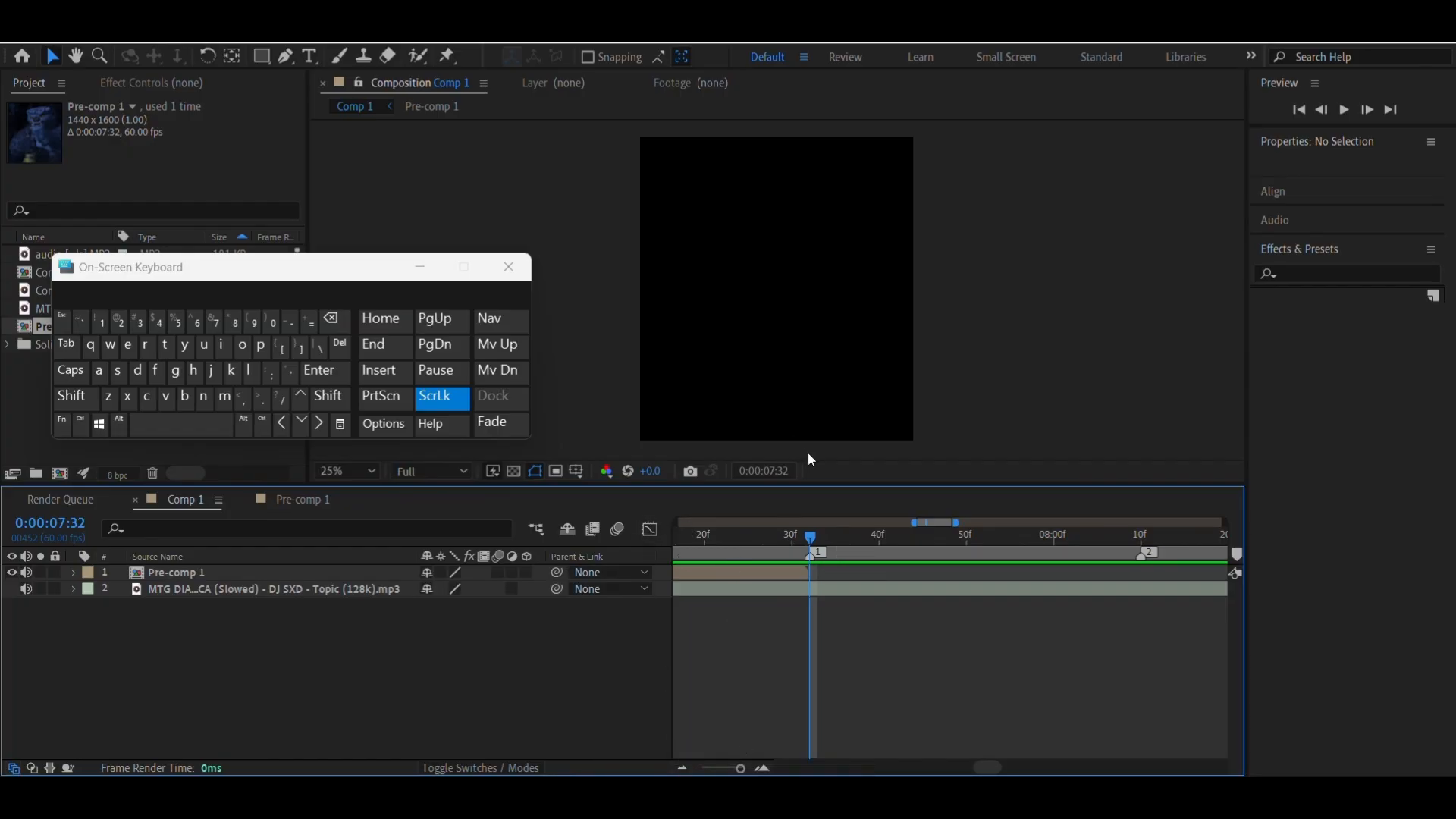
pyautogui.click(682, 769)
pyautogui.click(682, 769)
pyautogui.click(682, 769)
pyautogui.click(681, 768)
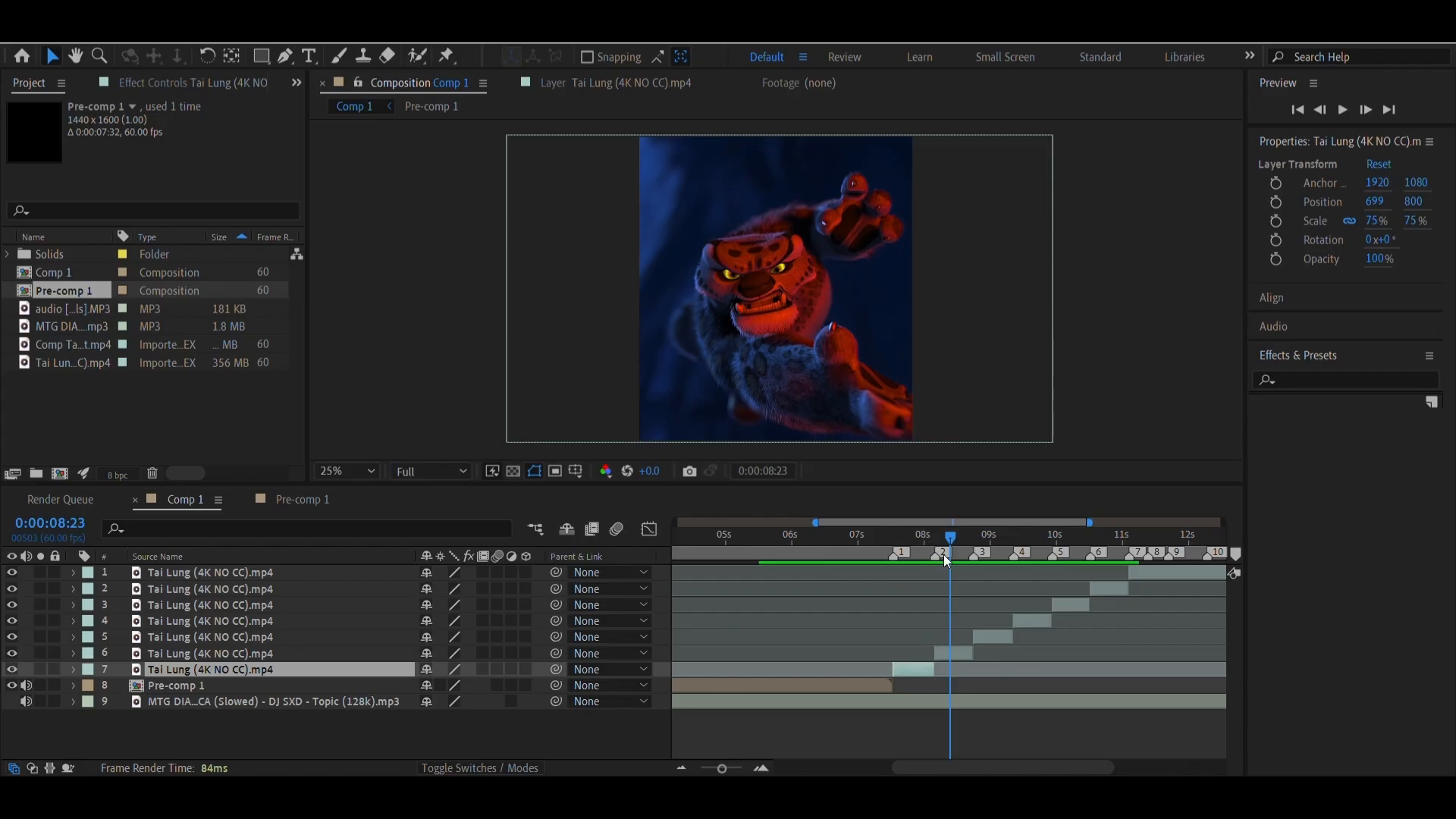
# Examine the first Tai Lung clip after marker 1 in the composition and in its own layer view
pyautogui.click(921, 536)
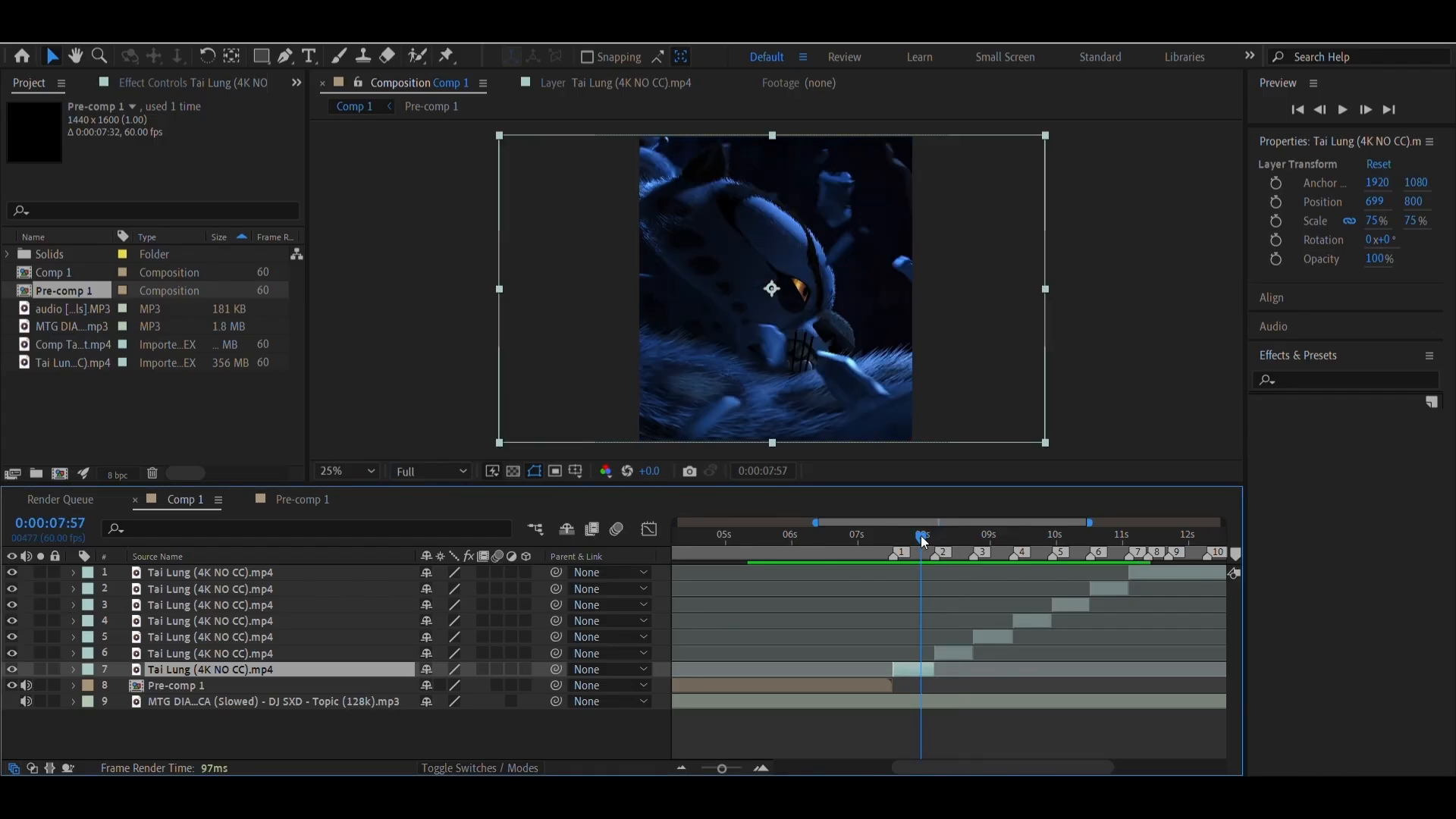
pyautogui.moveTo(930, 540); pyautogui.dragTo(908, 578)
pyautogui.doubleClick(918, 671)
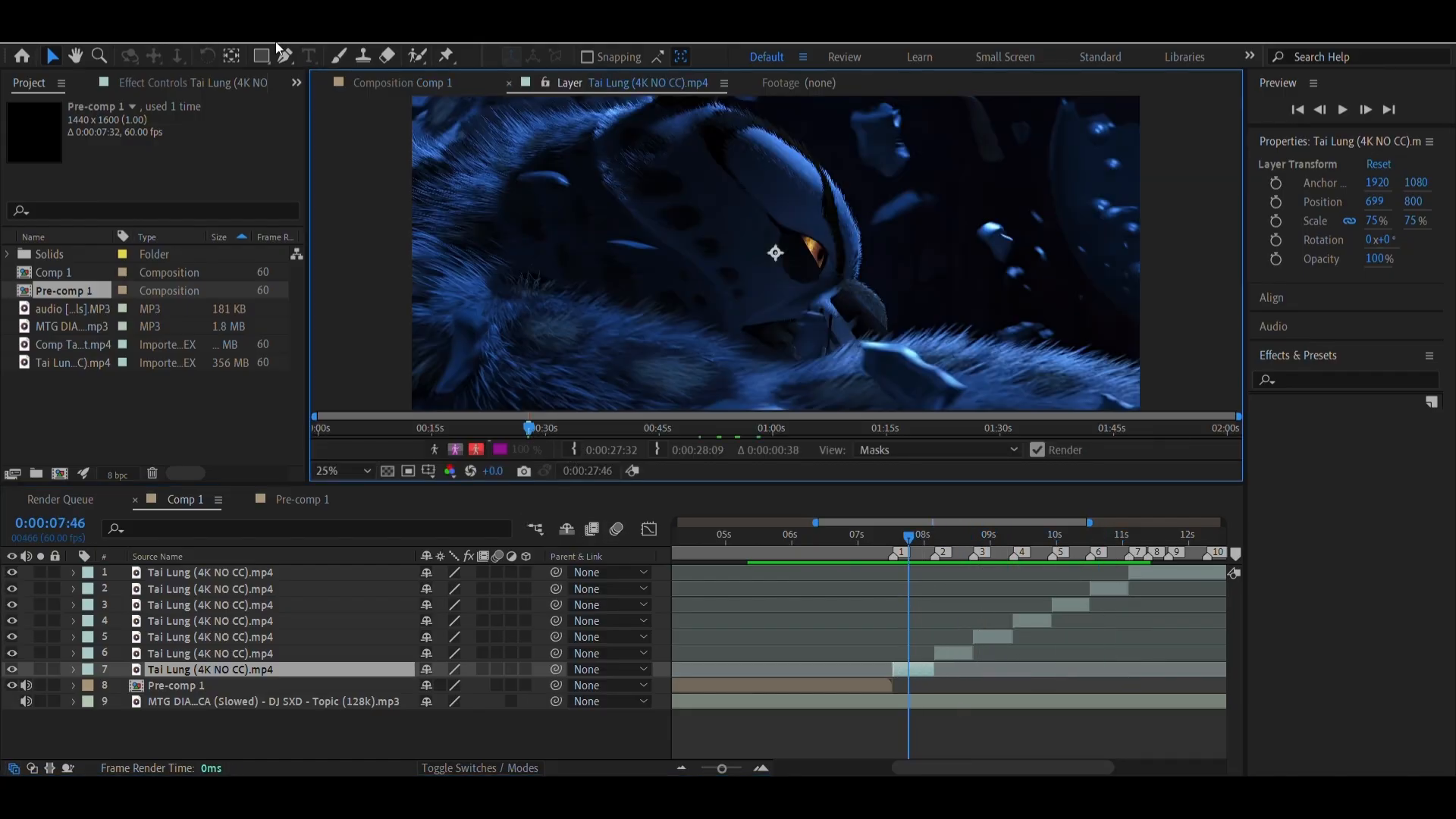
pyautogui.click(388, 79)
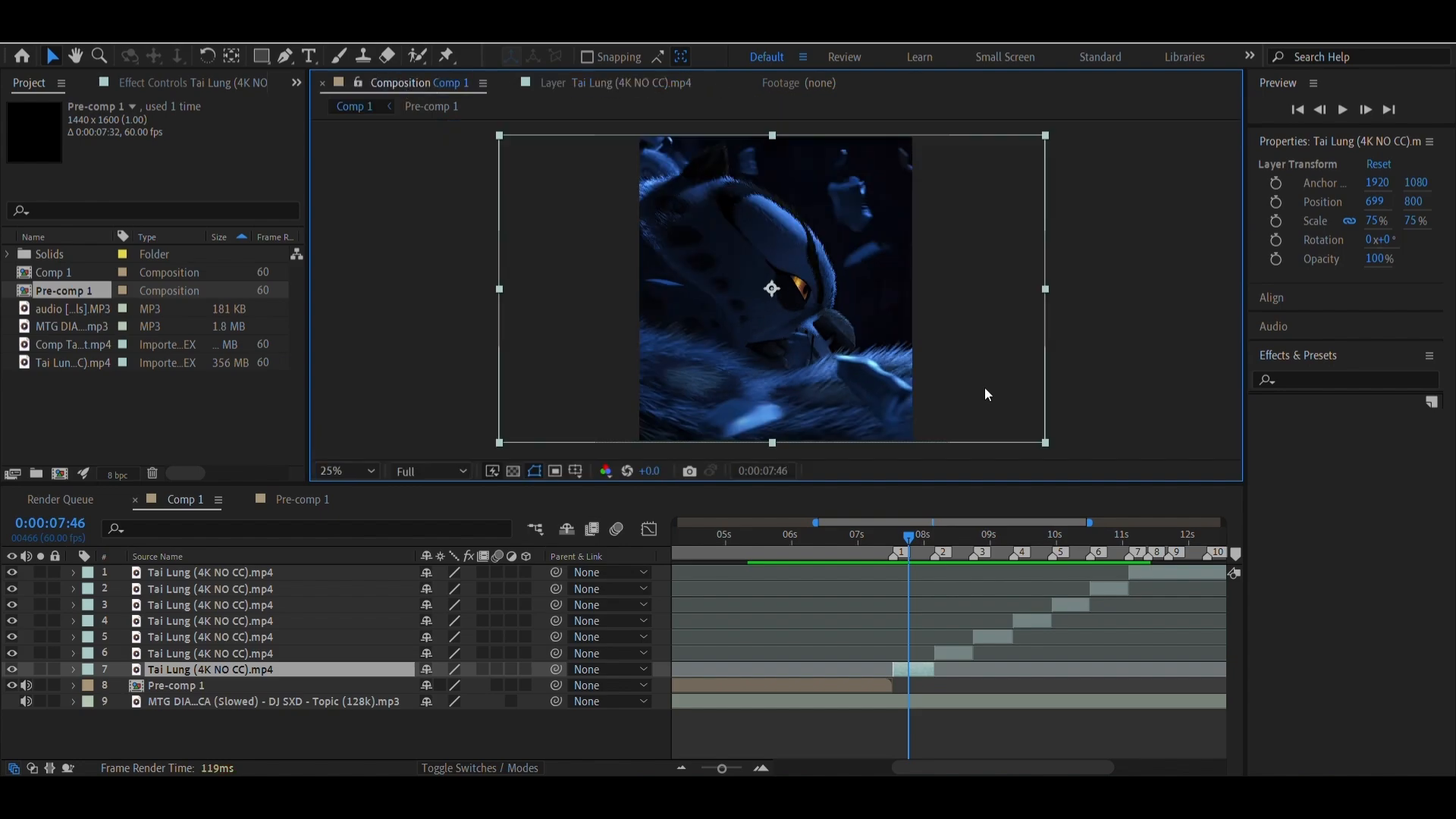
# At marker 7, set the top Tai Lung clip's In point to source time 0:01:03:04 and its horizontal position to 575
pyautogui.click(1127, 545)
pyautogui.rightClick(1128, 557)
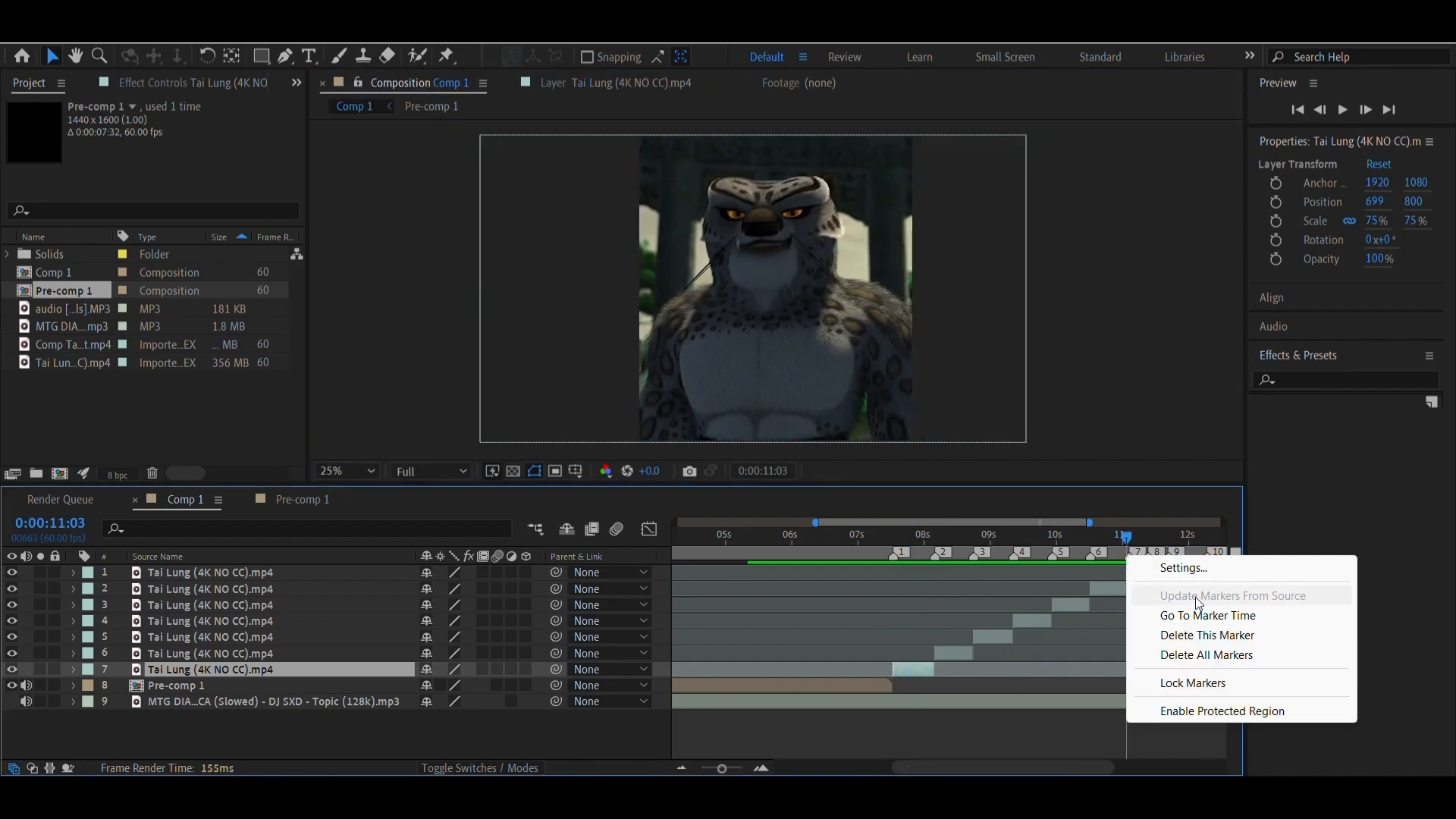
pyautogui.click(1187, 615)
pyautogui.doubleClick(1138, 575)
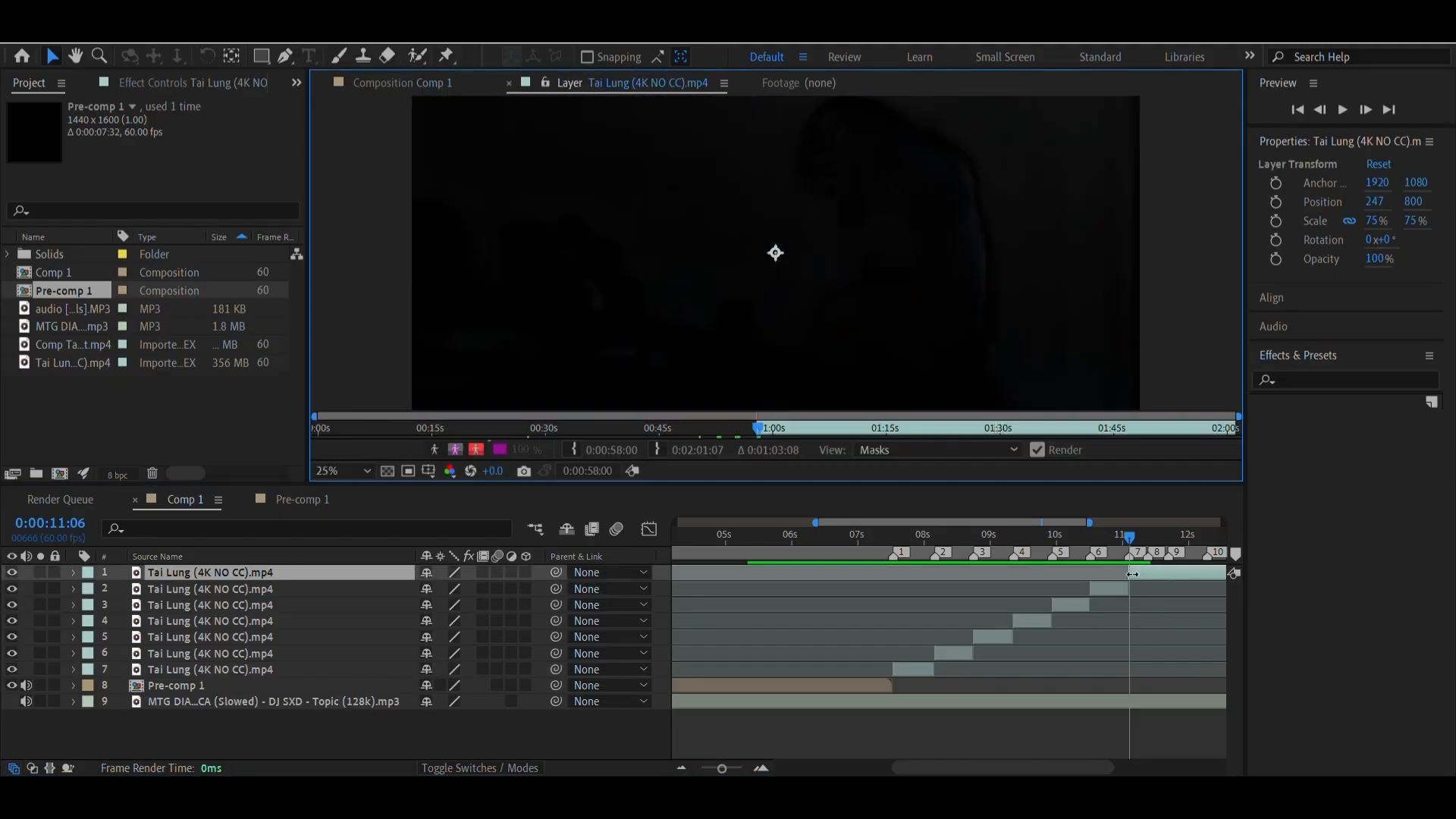
pyautogui.moveTo(760, 427); pyautogui.dragTo(800, 434)
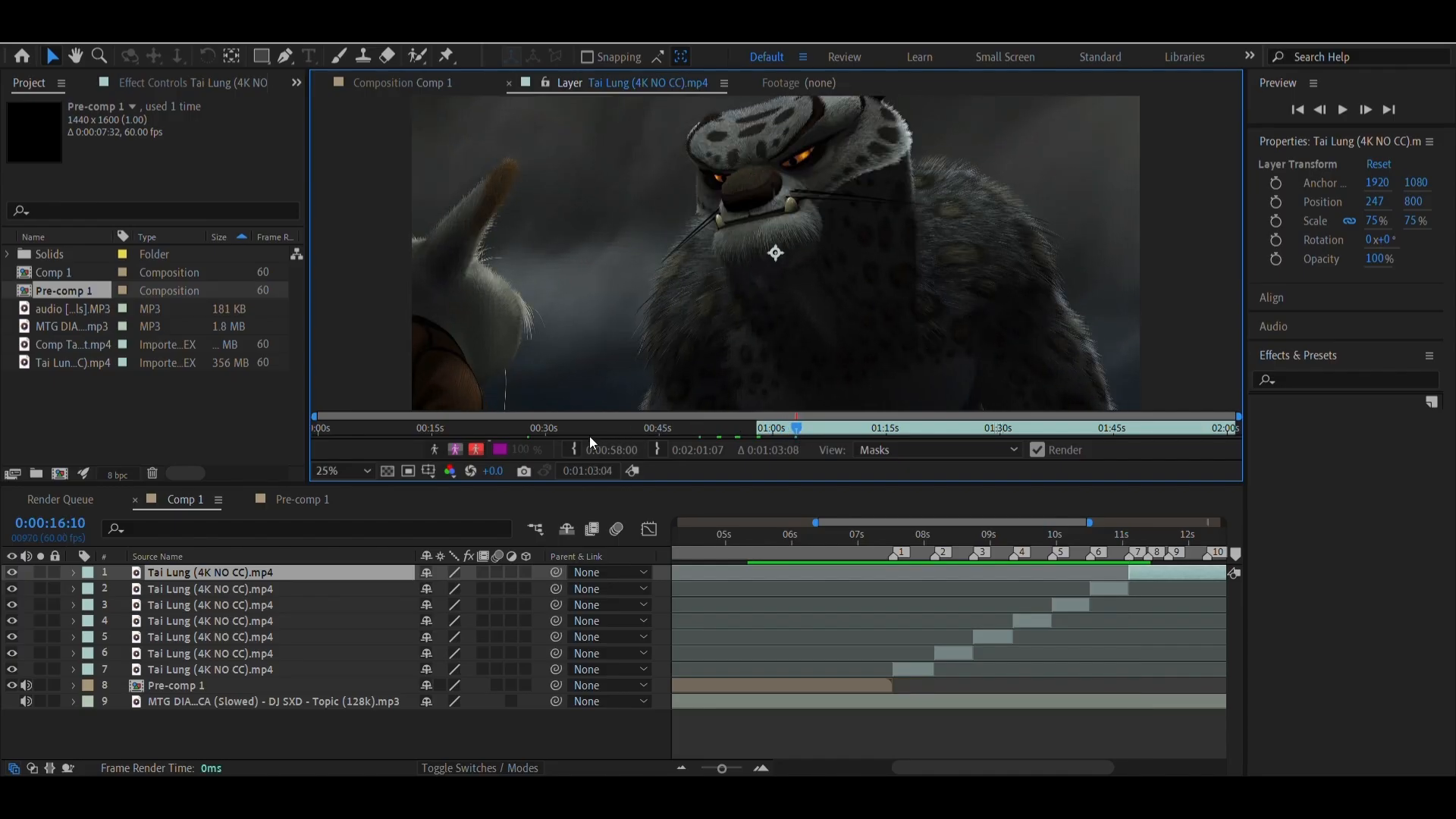
pyautogui.click(575, 449)
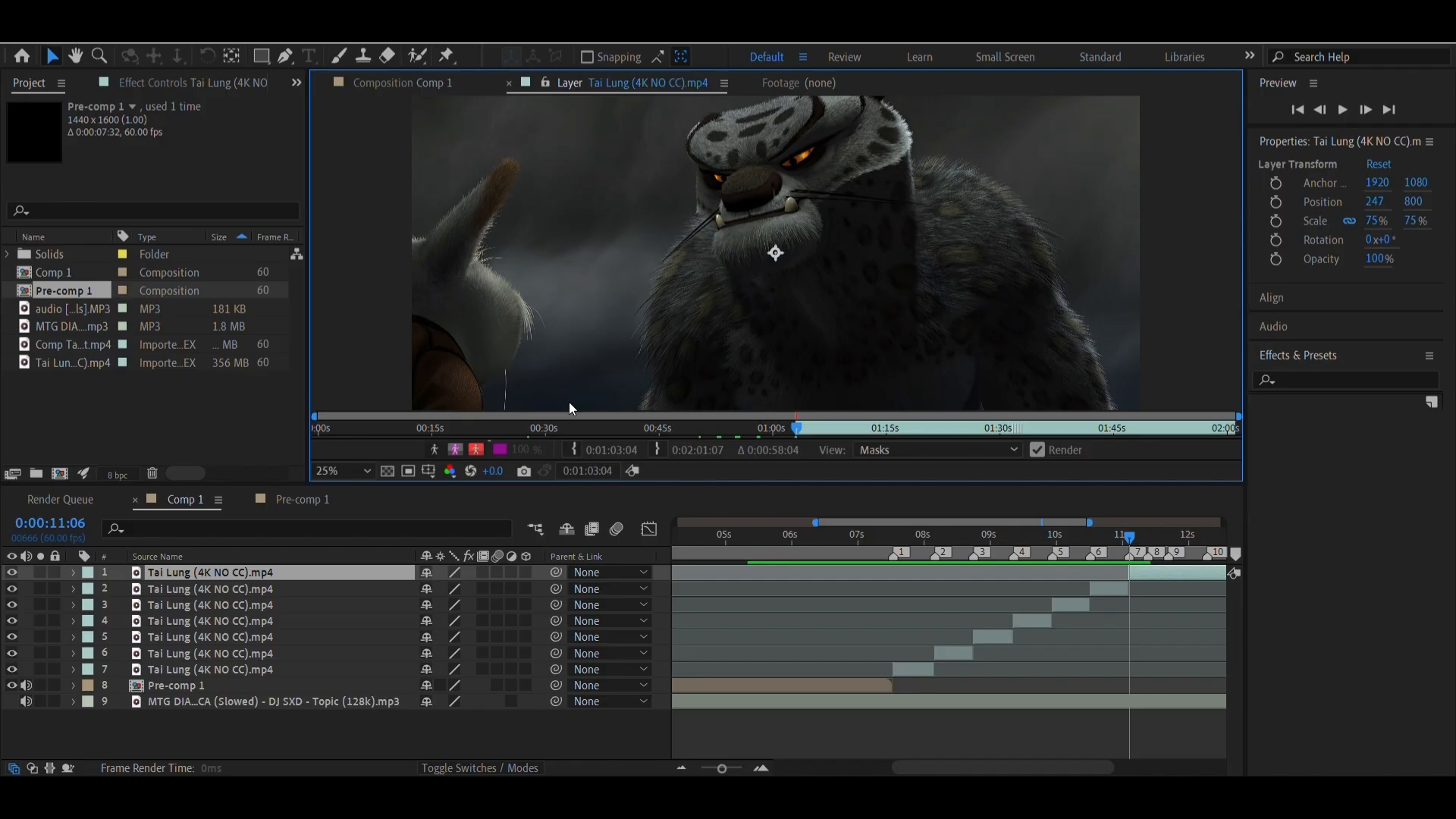
pyautogui.click(431, 76)
pyautogui.moveTo(1375, 201)
pyautogui.mouseDown()
pyautogui.moveTo(1418, 201)
pyautogui.moveTo(1385, 169)
pyautogui.moveTo(1379, 182)
pyautogui.mouseUp()
# Split the top Tai Lung layer at composition marker 8, at 0:00:11:23
pyautogui.rightClick(1152, 563)
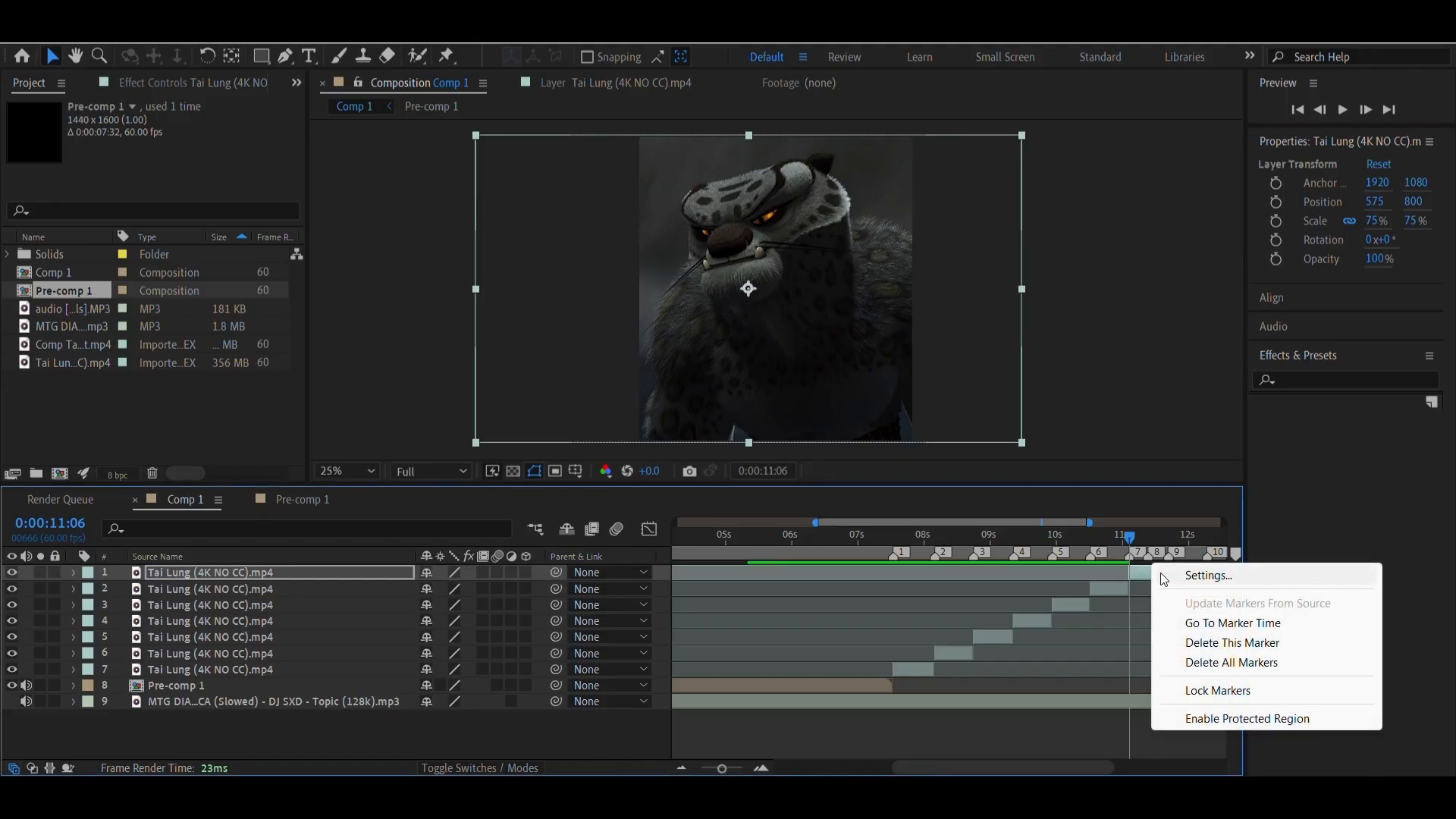
pyautogui.click(1184, 623)
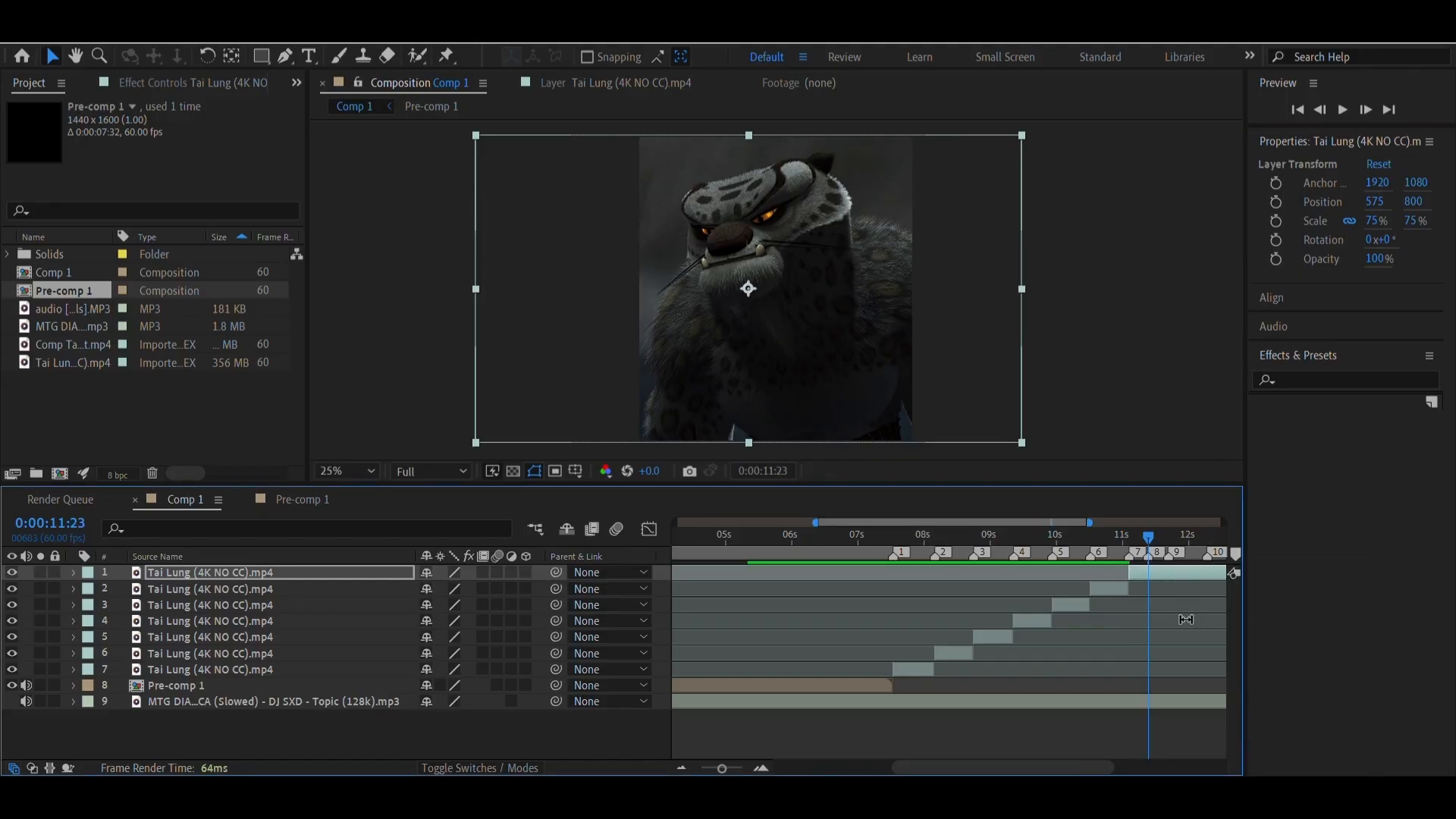
pyautogui.hotkey('ctrl', 'shift', 'd')
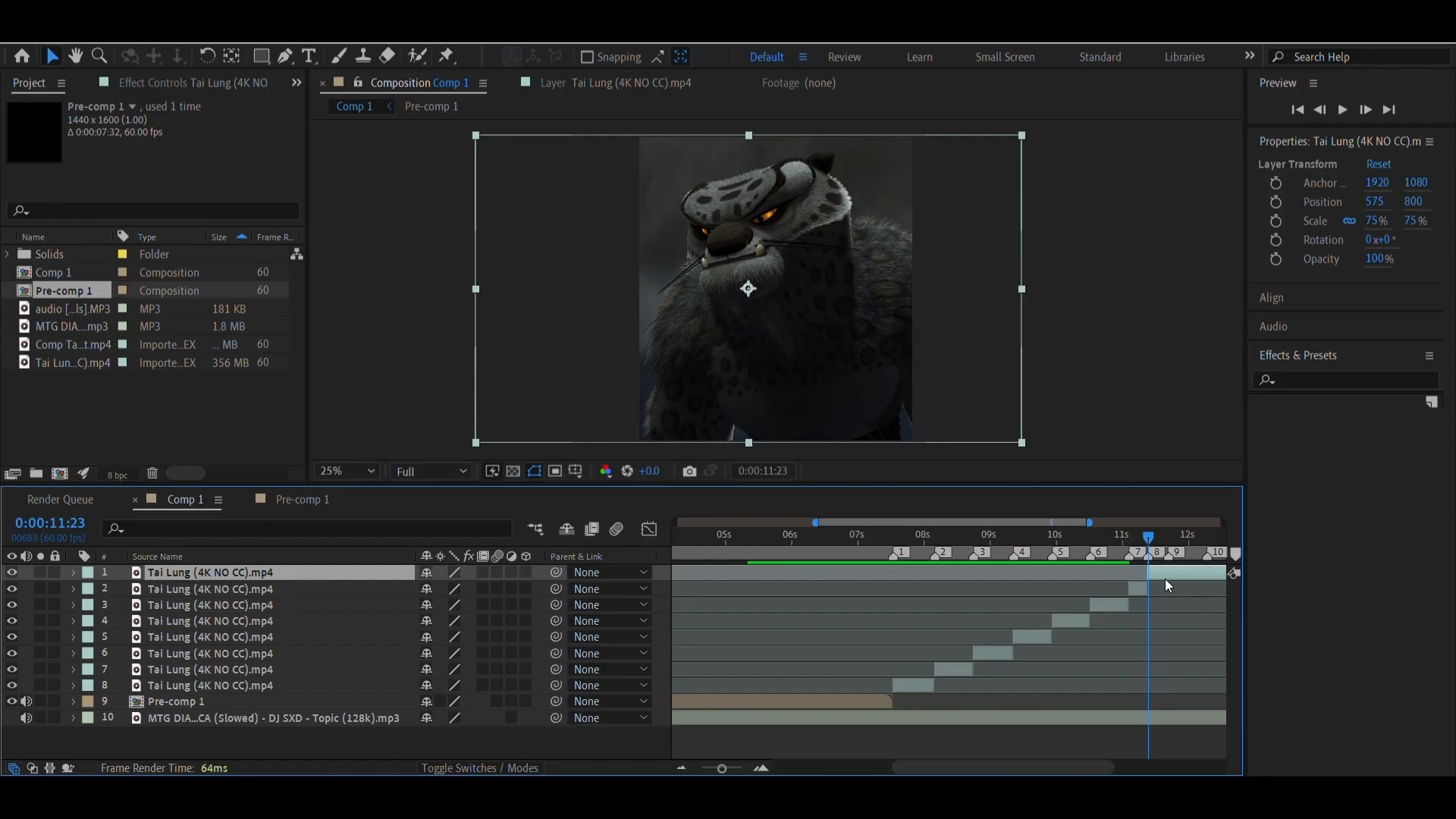
# Set the new top clip's In point to source time 0:01:08:12 and its horizontal position to 80
pyautogui.doubleClick(1165, 578)
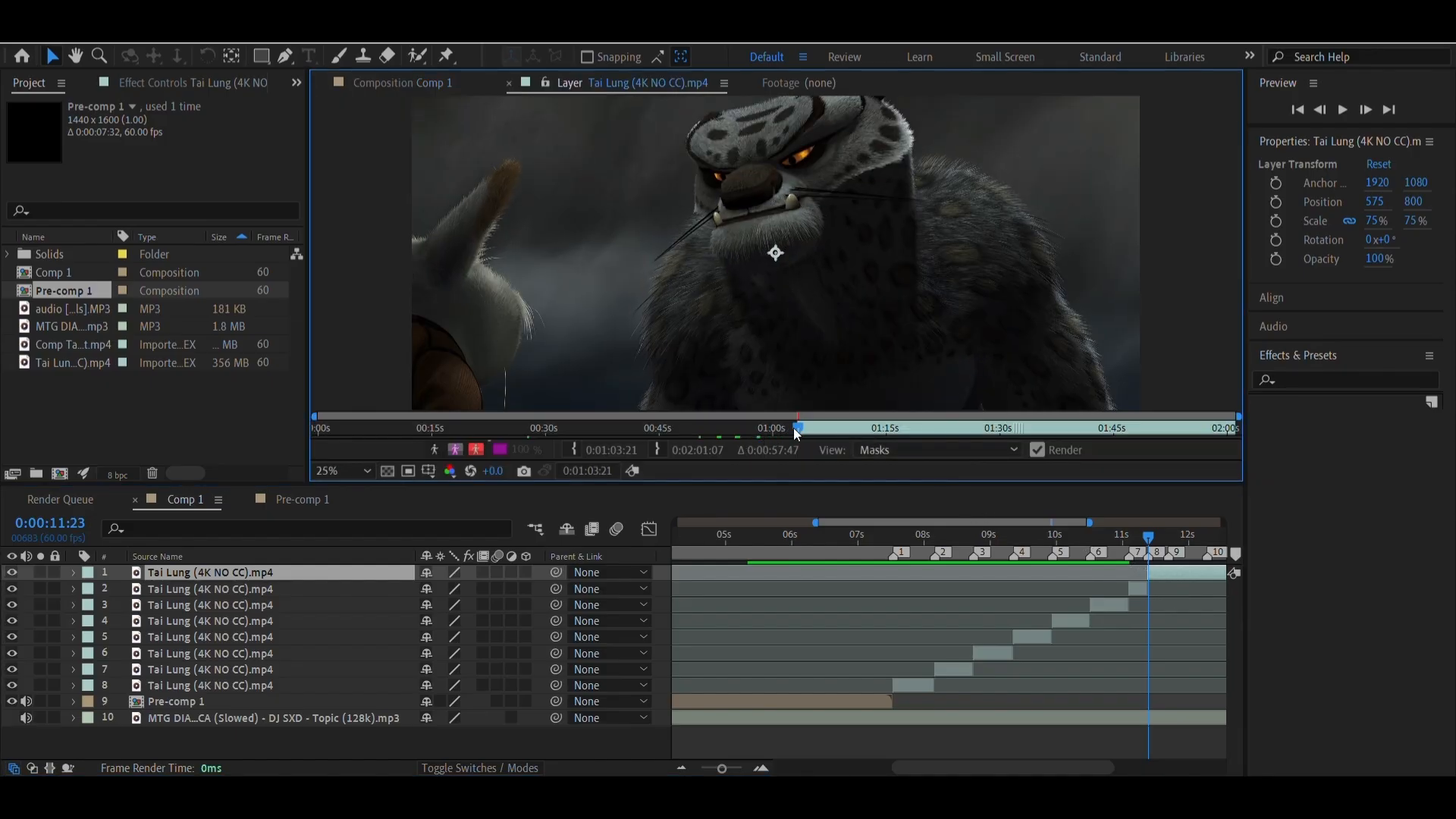
pyautogui.moveTo(797, 433); pyautogui.dragTo(838, 434)
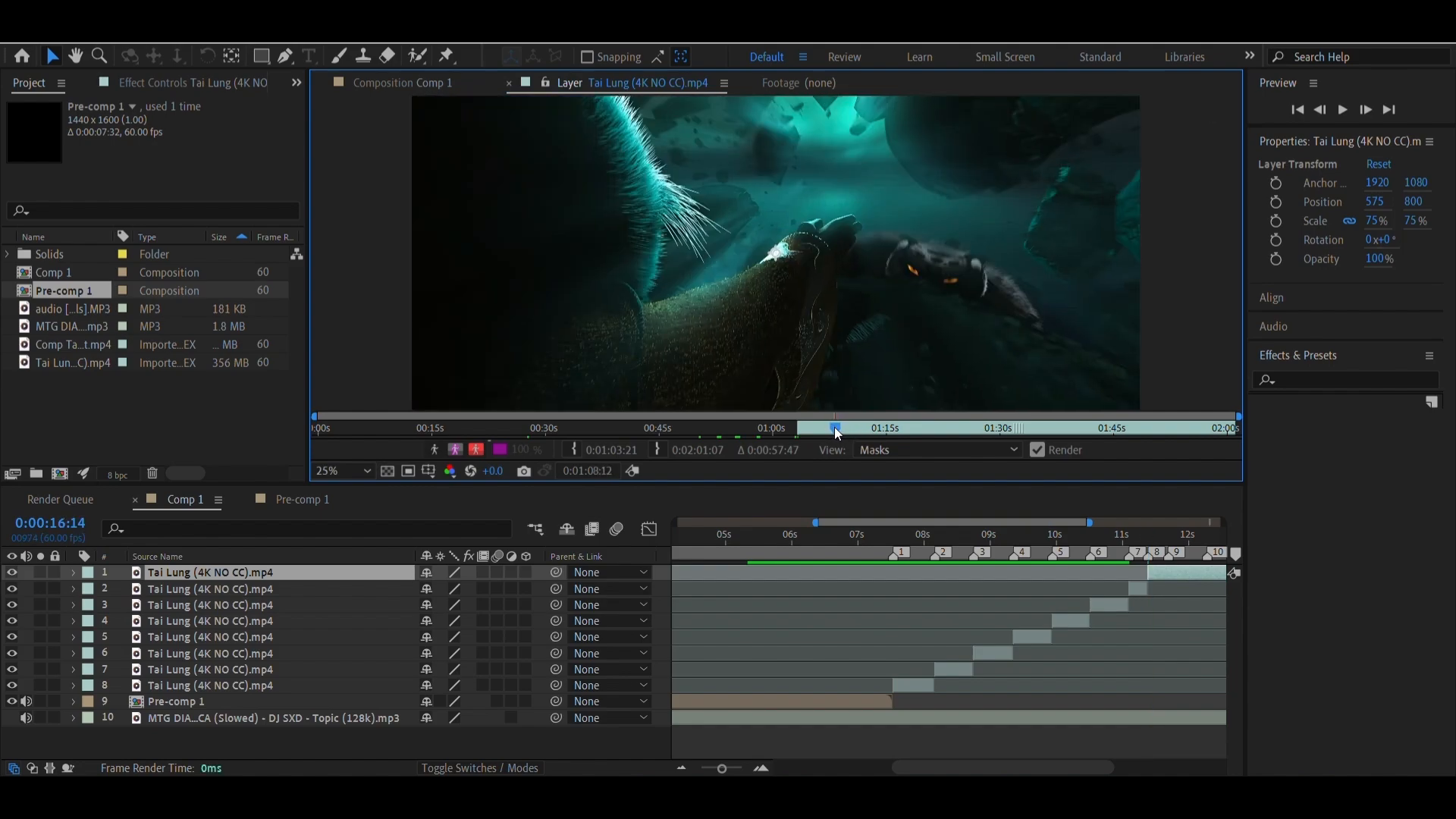
pyautogui.click(575, 453)
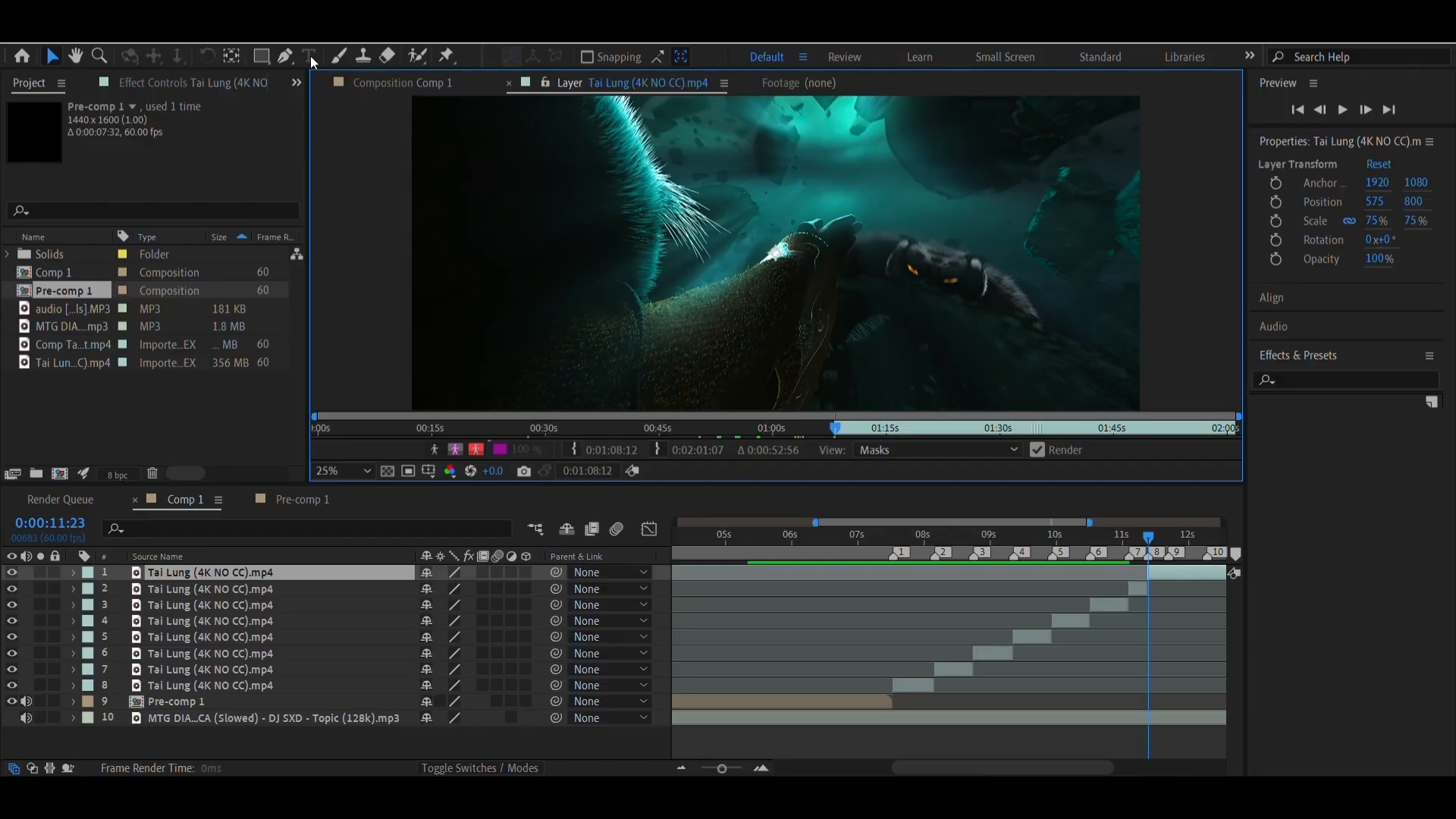
pyautogui.click(381, 78)
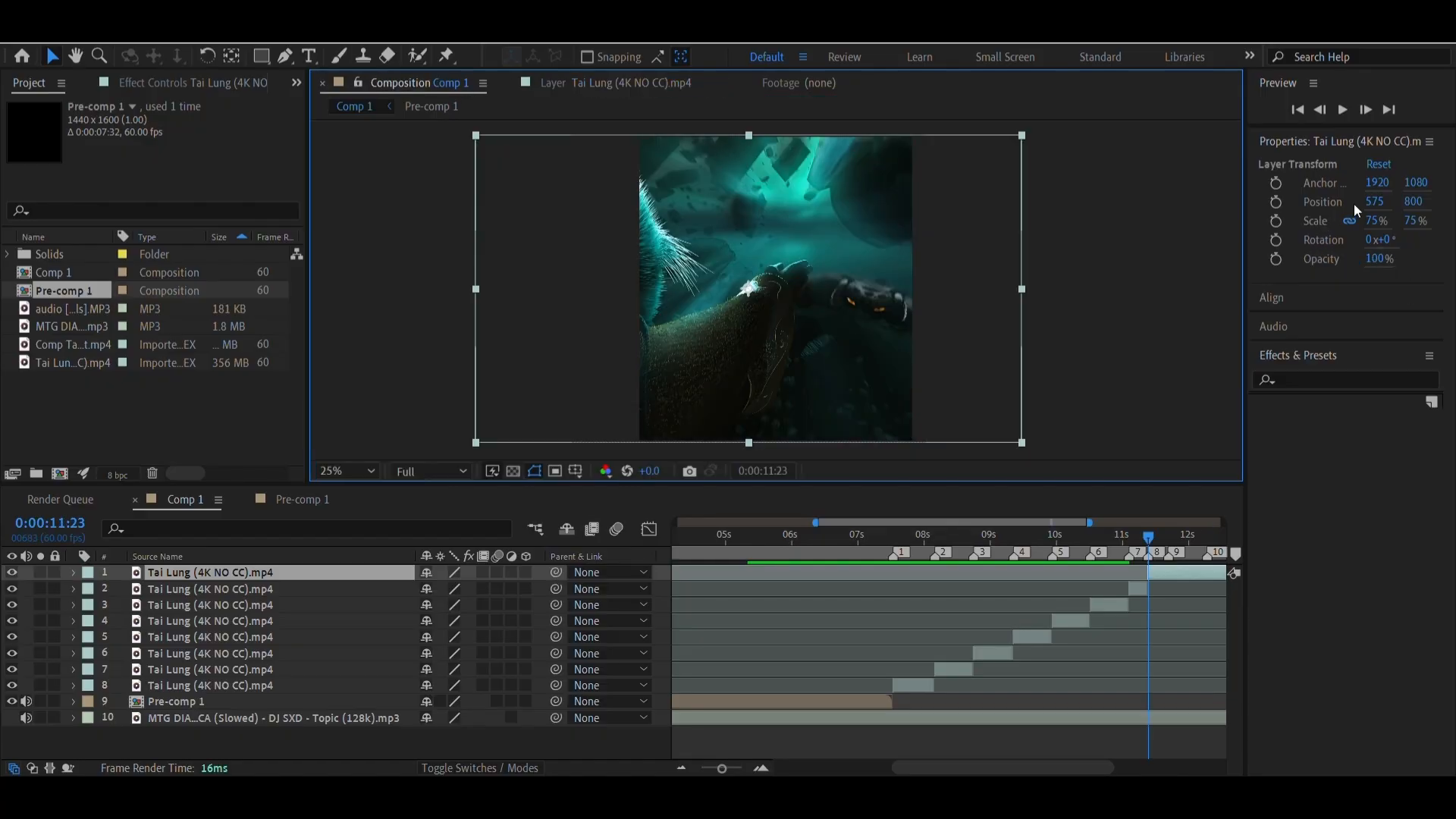
pyautogui.moveTo(1375, 202); pyautogui.dragTo(1312, 607)
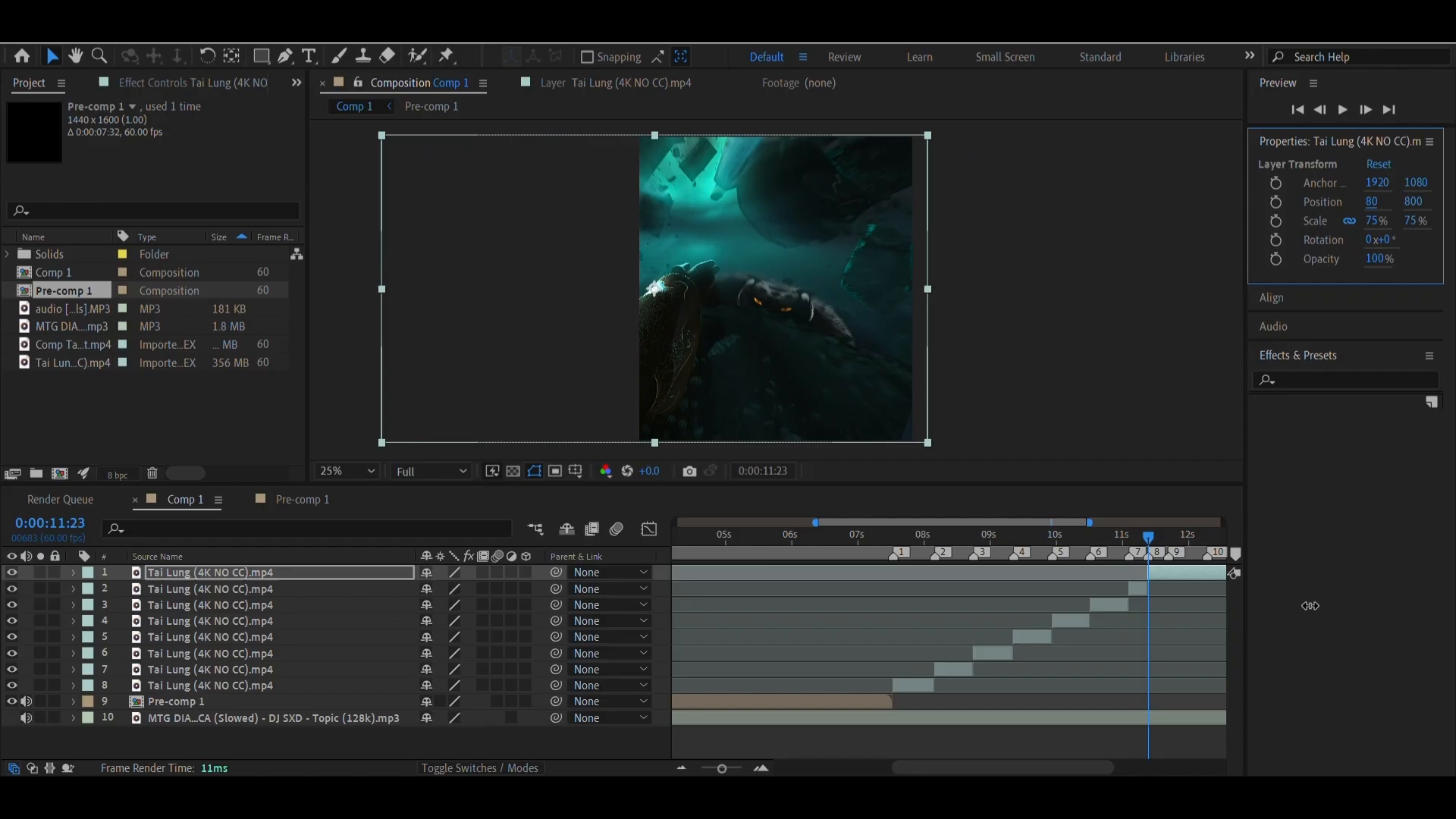
# Go to marker 9 at 0:00:11:41, shift the top clip's horizontal position to 119 and split the layer there
pyautogui.rightClick(1166, 559)
pyautogui.click(1234, 604)
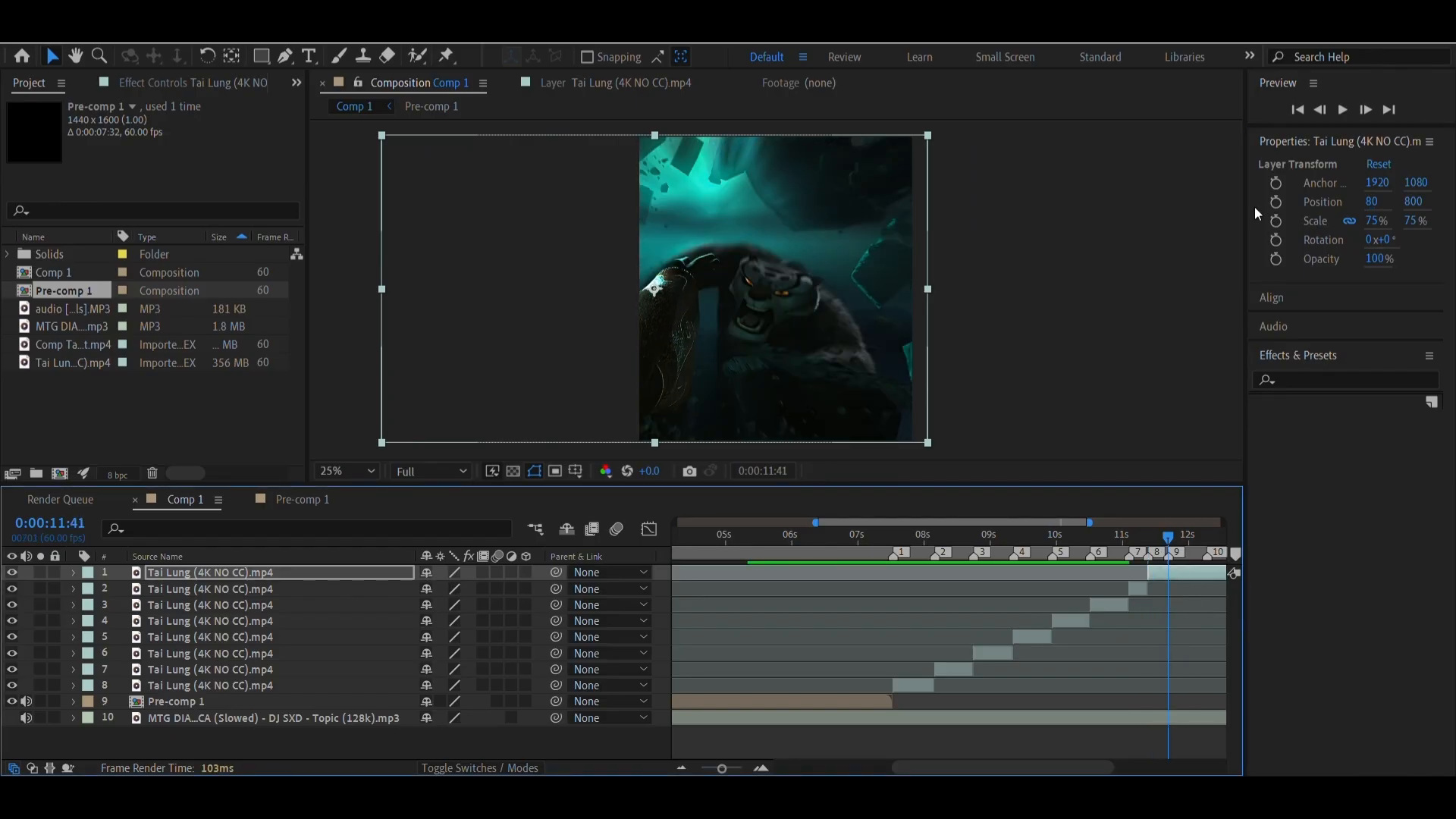
pyautogui.moveTo(1371, 201); pyautogui.dragTo(1385, 182)
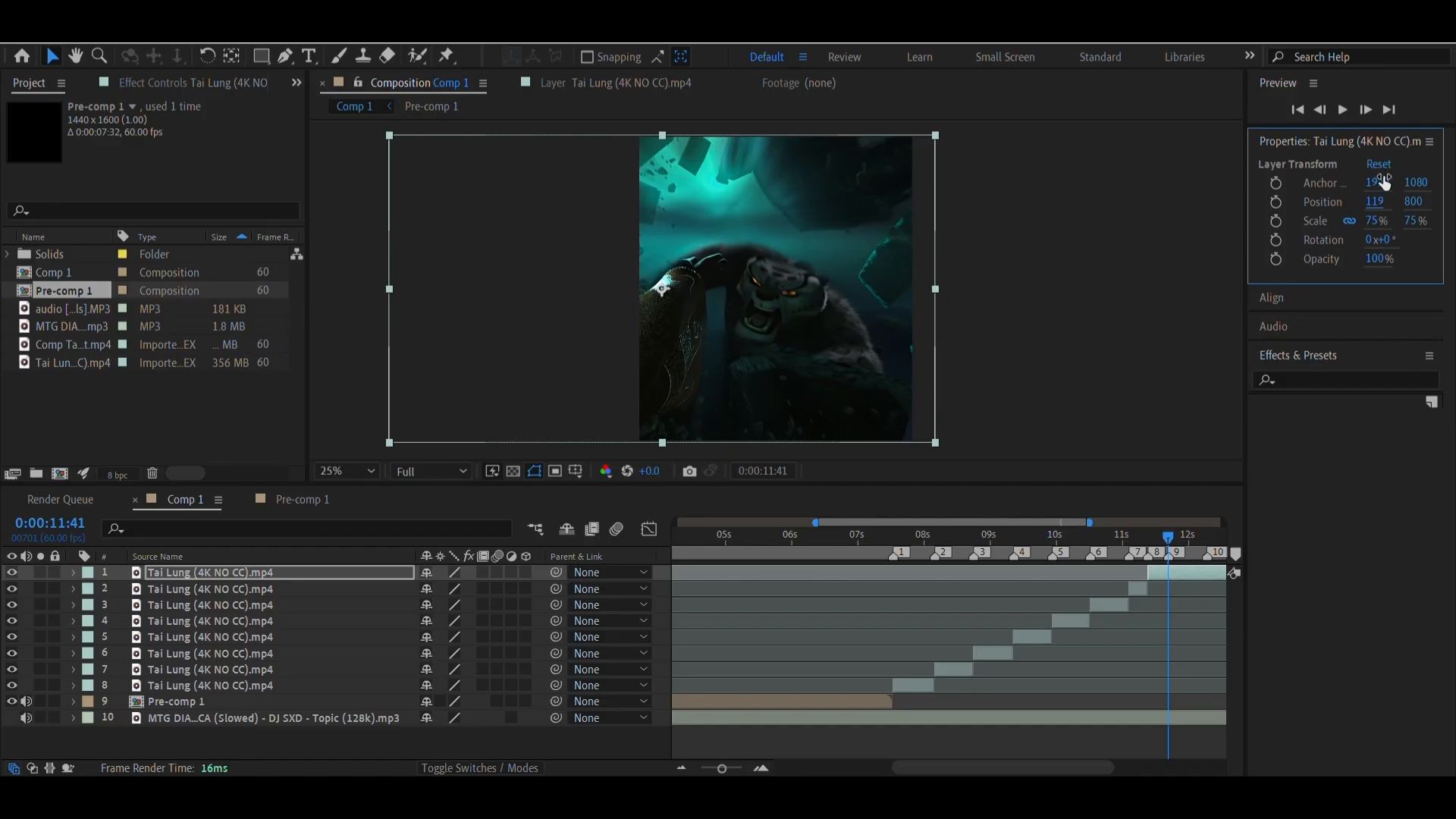
pyautogui.click(1127, 504)
pyautogui.hotkey('ctrl', 'shift', 'd')
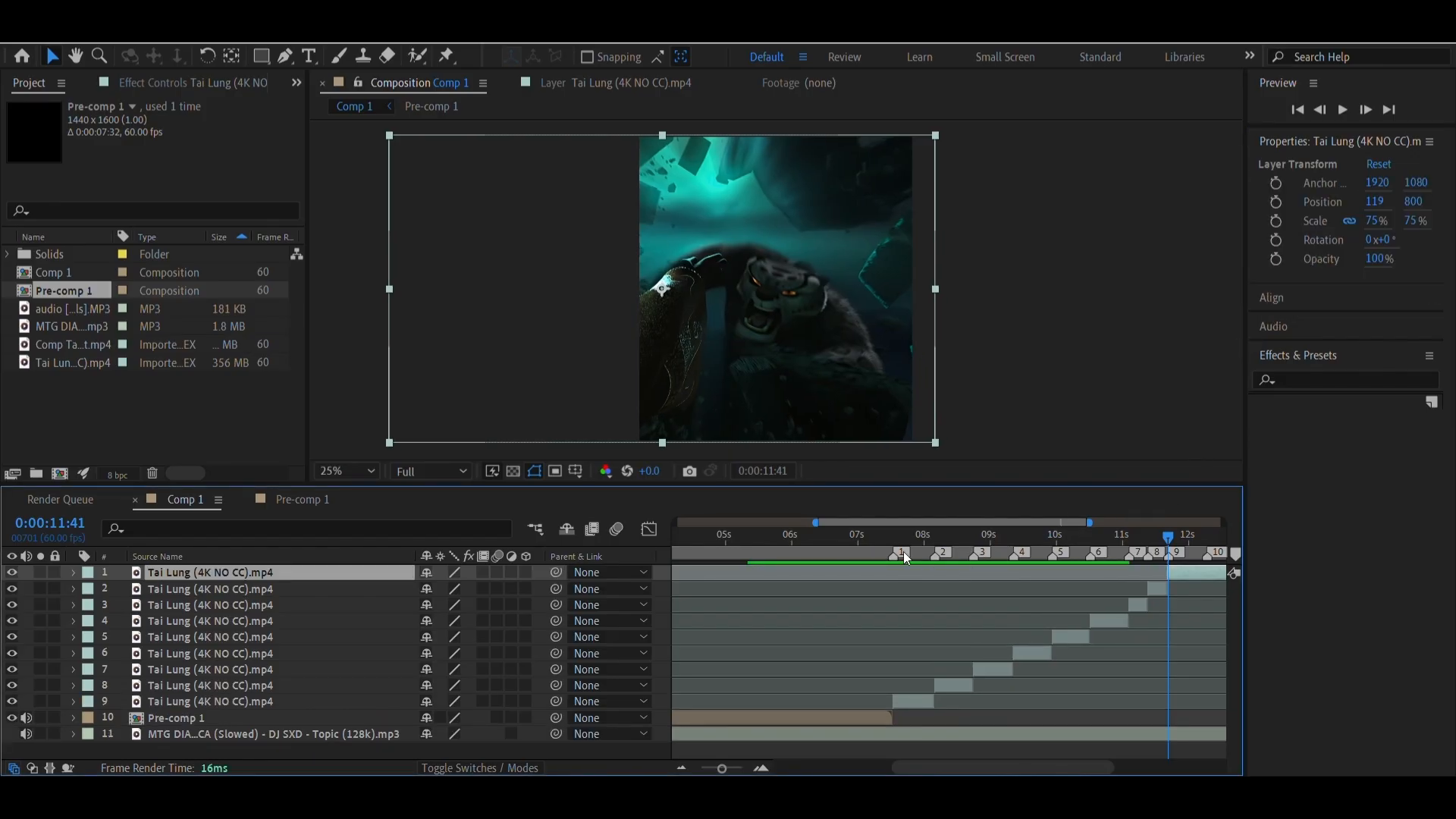
# Scrub through the Tai Lung clips between markers 1 and 9 to check each cut against its marker
pyautogui.moveTo(903, 553); pyautogui.dragTo(1158, 593)
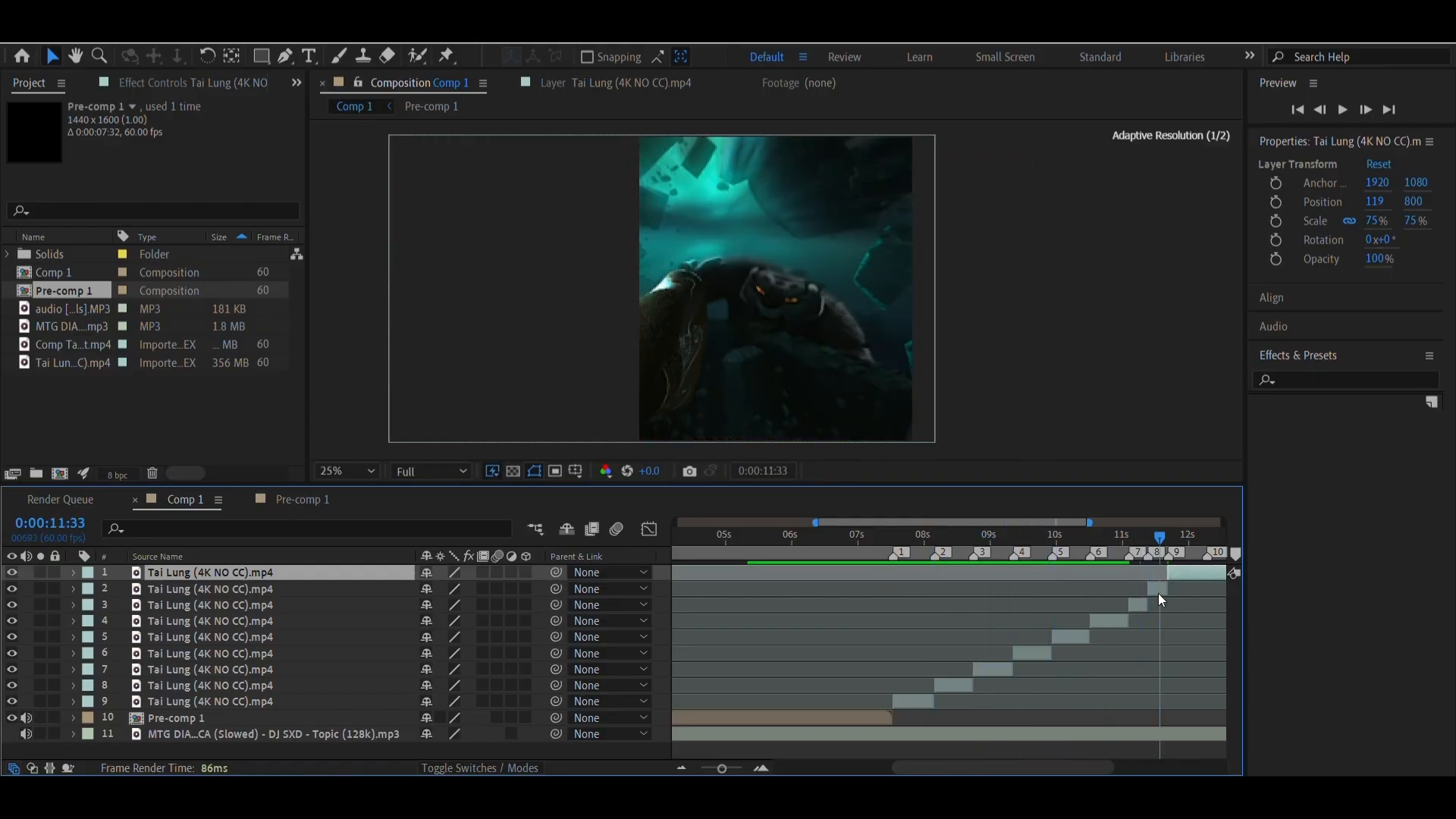
pyautogui.moveTo(931, 774); pyautogui.dragTo(1013, 774)
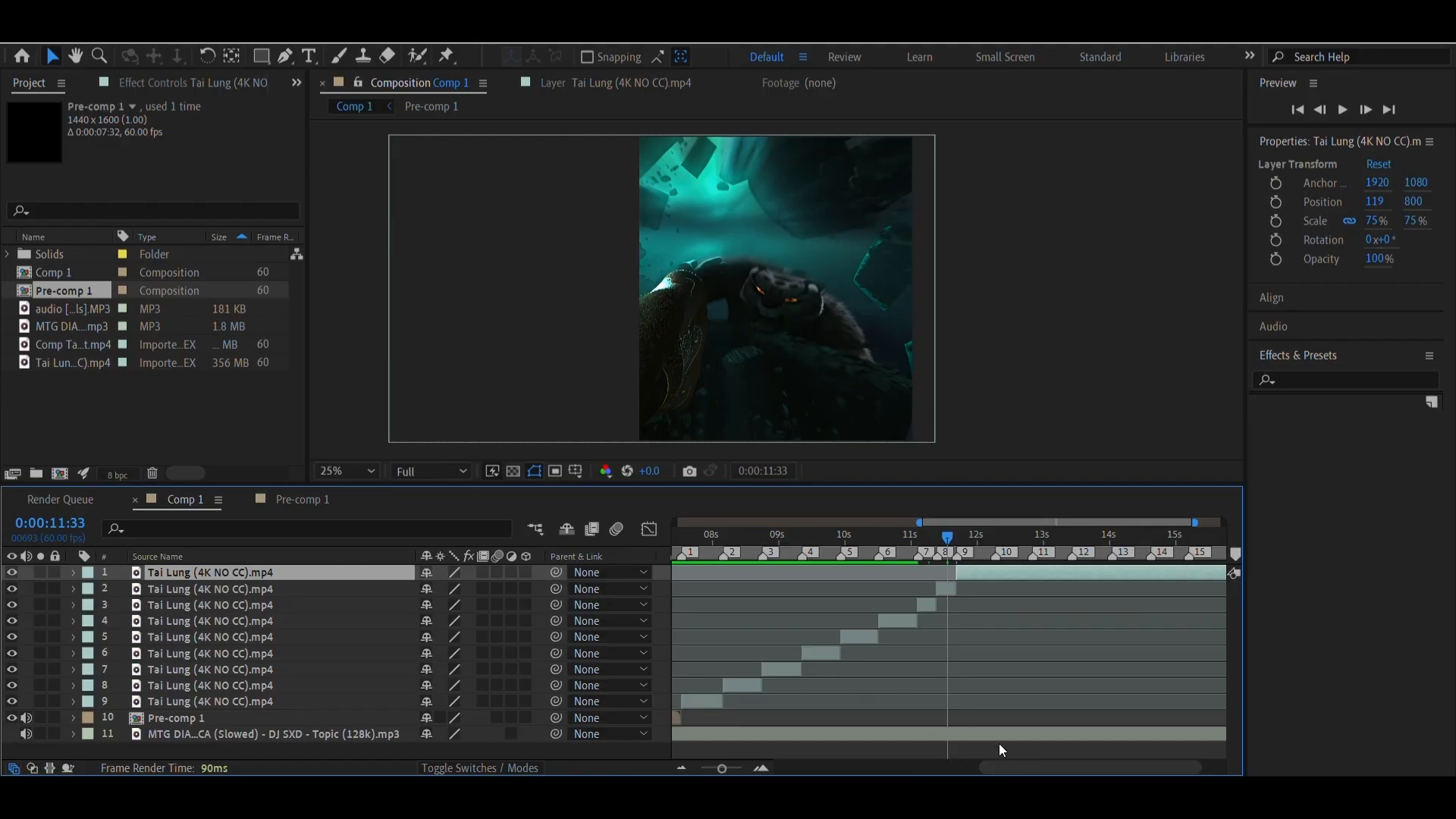
pyautogui.moveTo(712, 539); pyautogui.dragTo(899, 561)
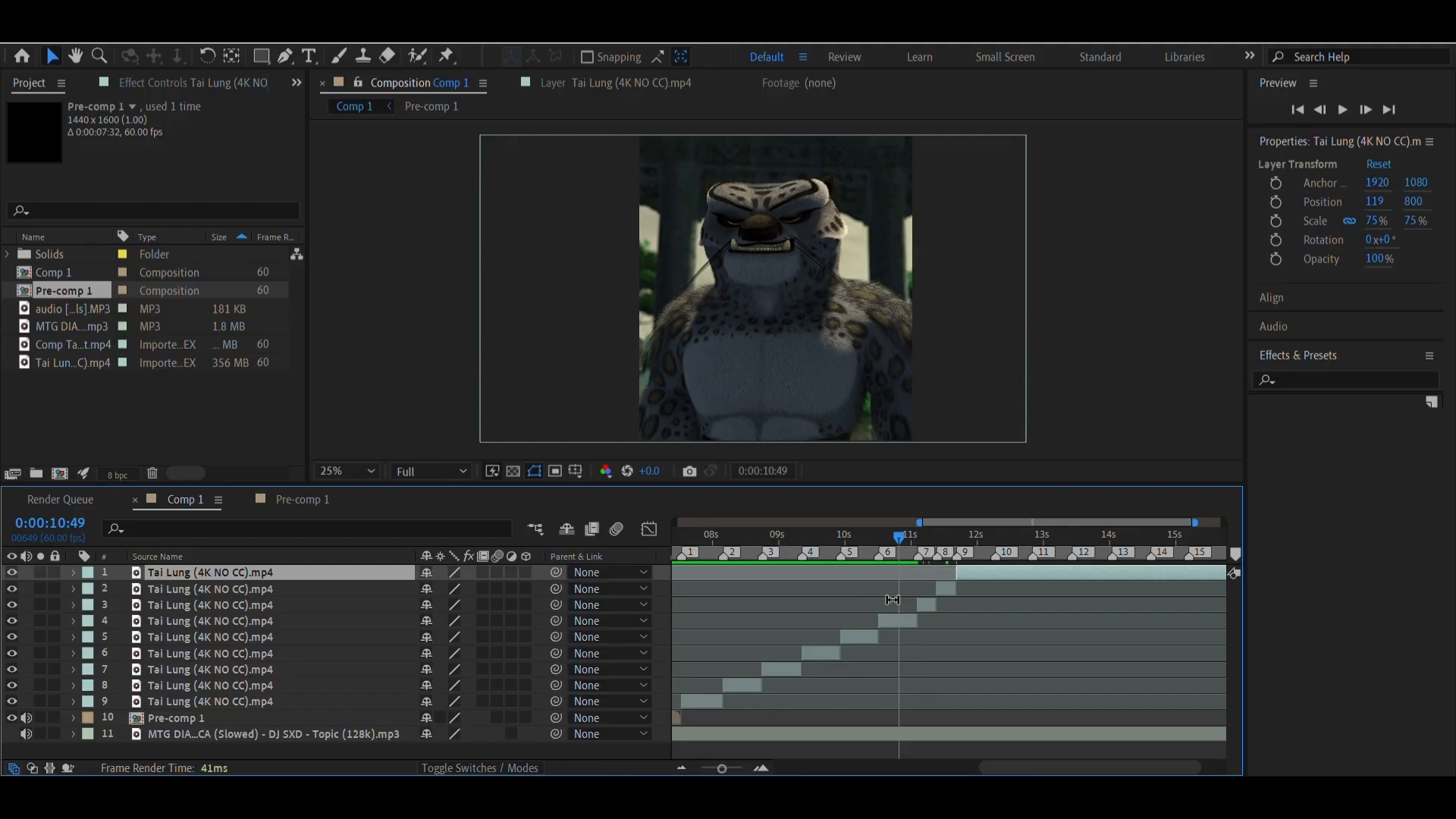
pyautogui.moveTo(903, 558); pyautogui.dragTo(872, 553)
pyautogui.click(965, 540)
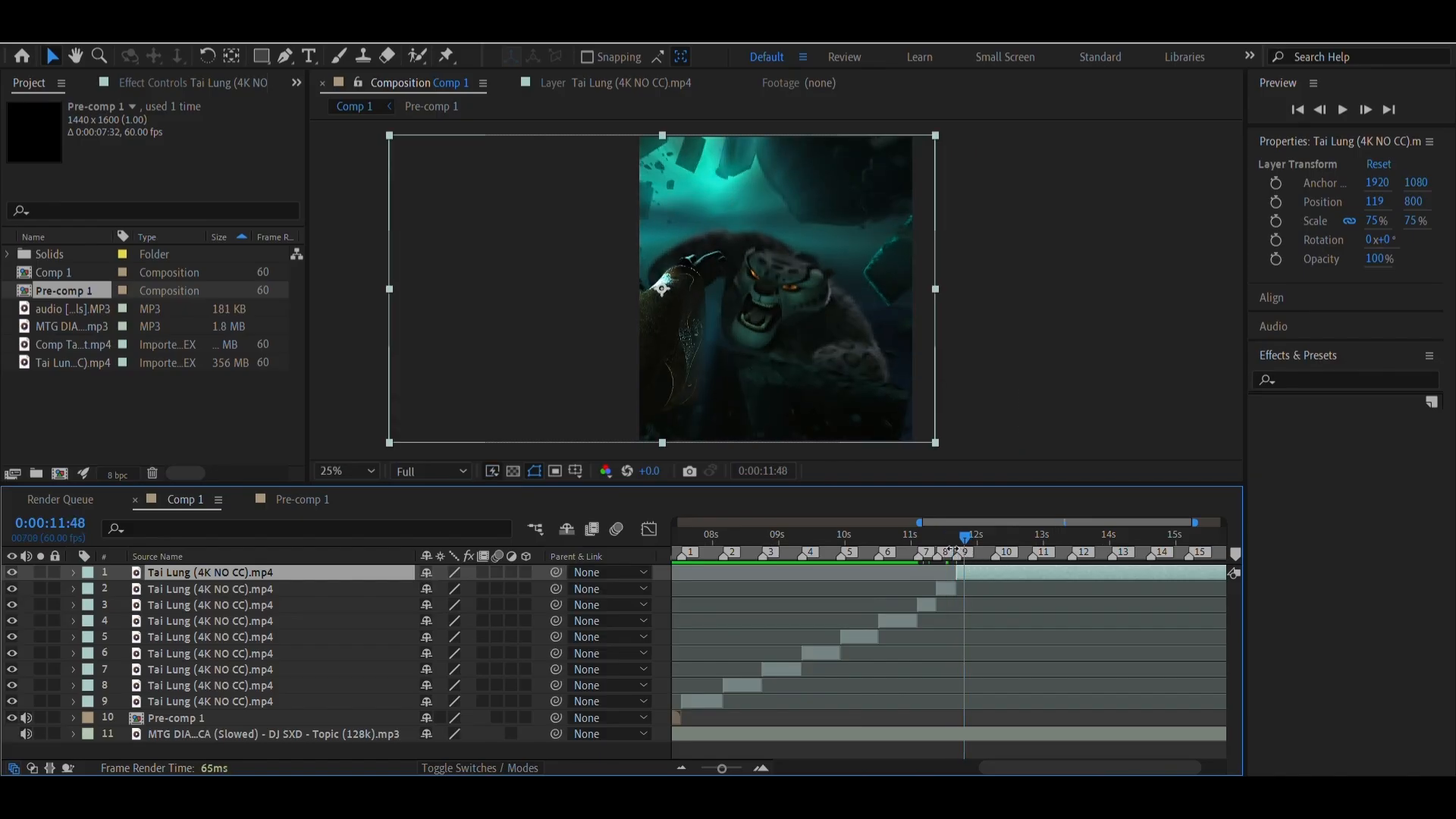
pyautogui.click(946, 543)
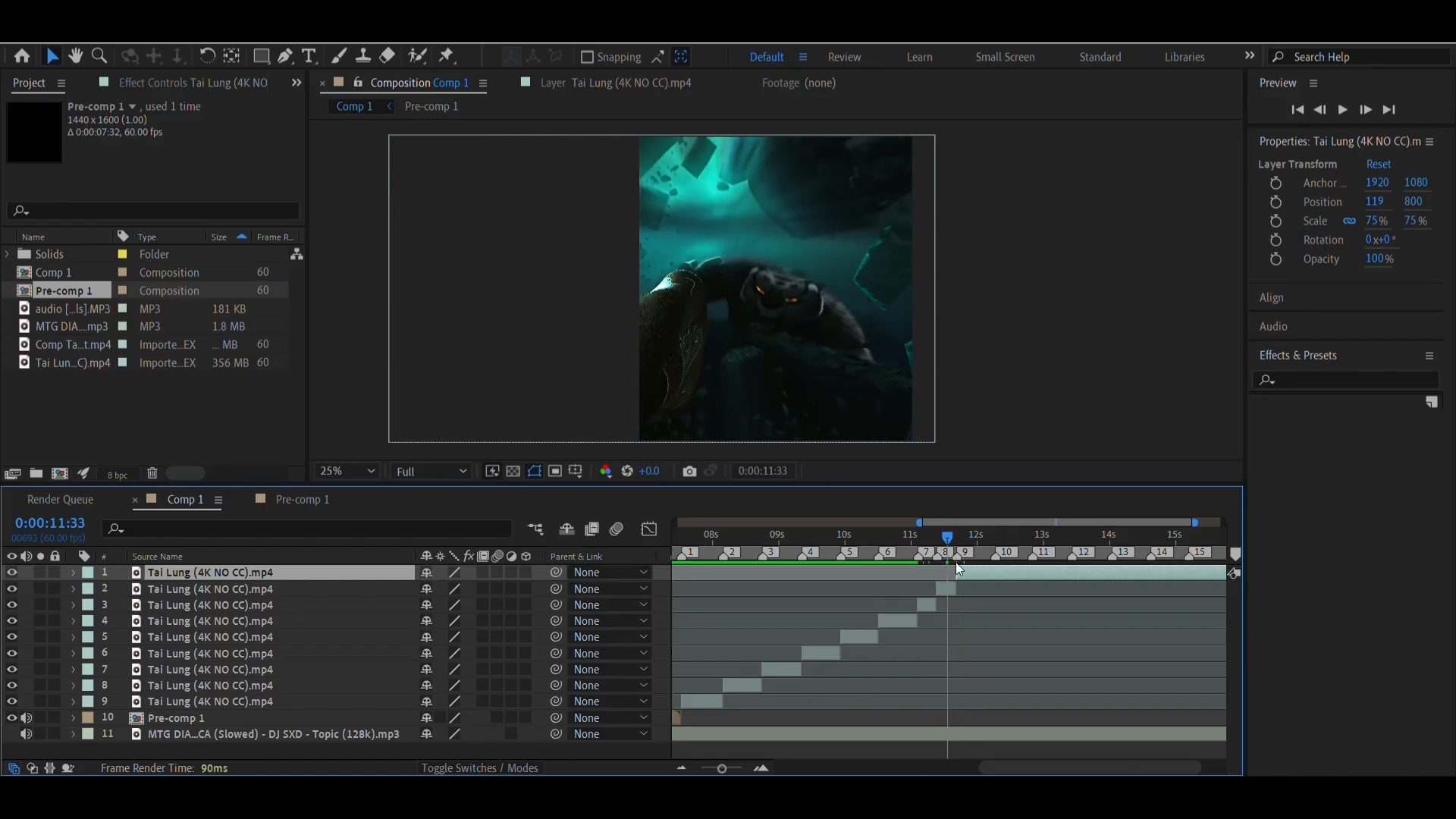
# At marker 9, set the top clip's In point to source time 0:01:13:50 and its horizontal position to 298
pyautogui.rightClick(957, 558)
pyautogui.click(984, 620)
pyautogui.doubleClick(972, 572)
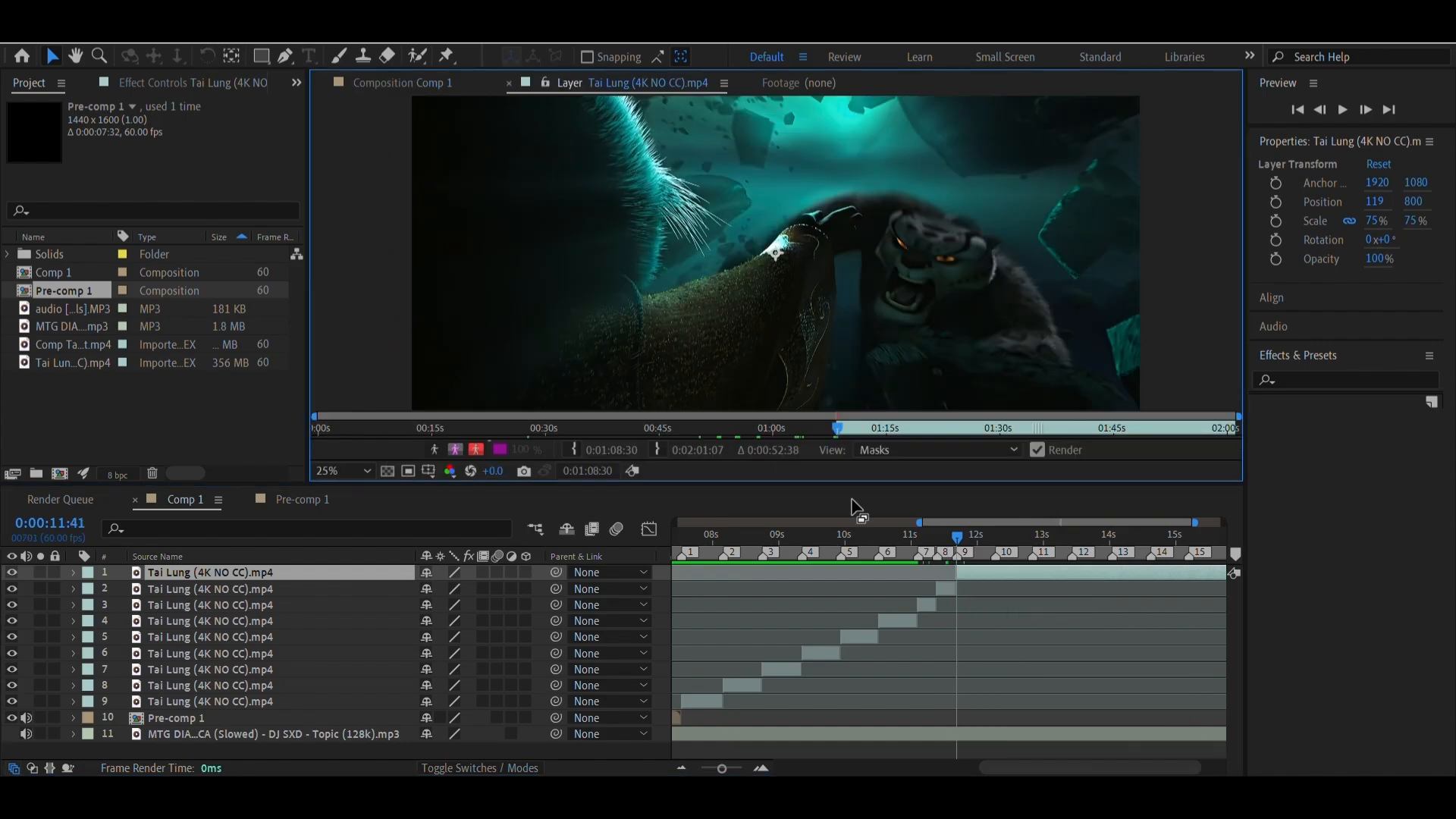
pyautogui.moveTo(840, 431); pyautogui.dragTo(880, 433)
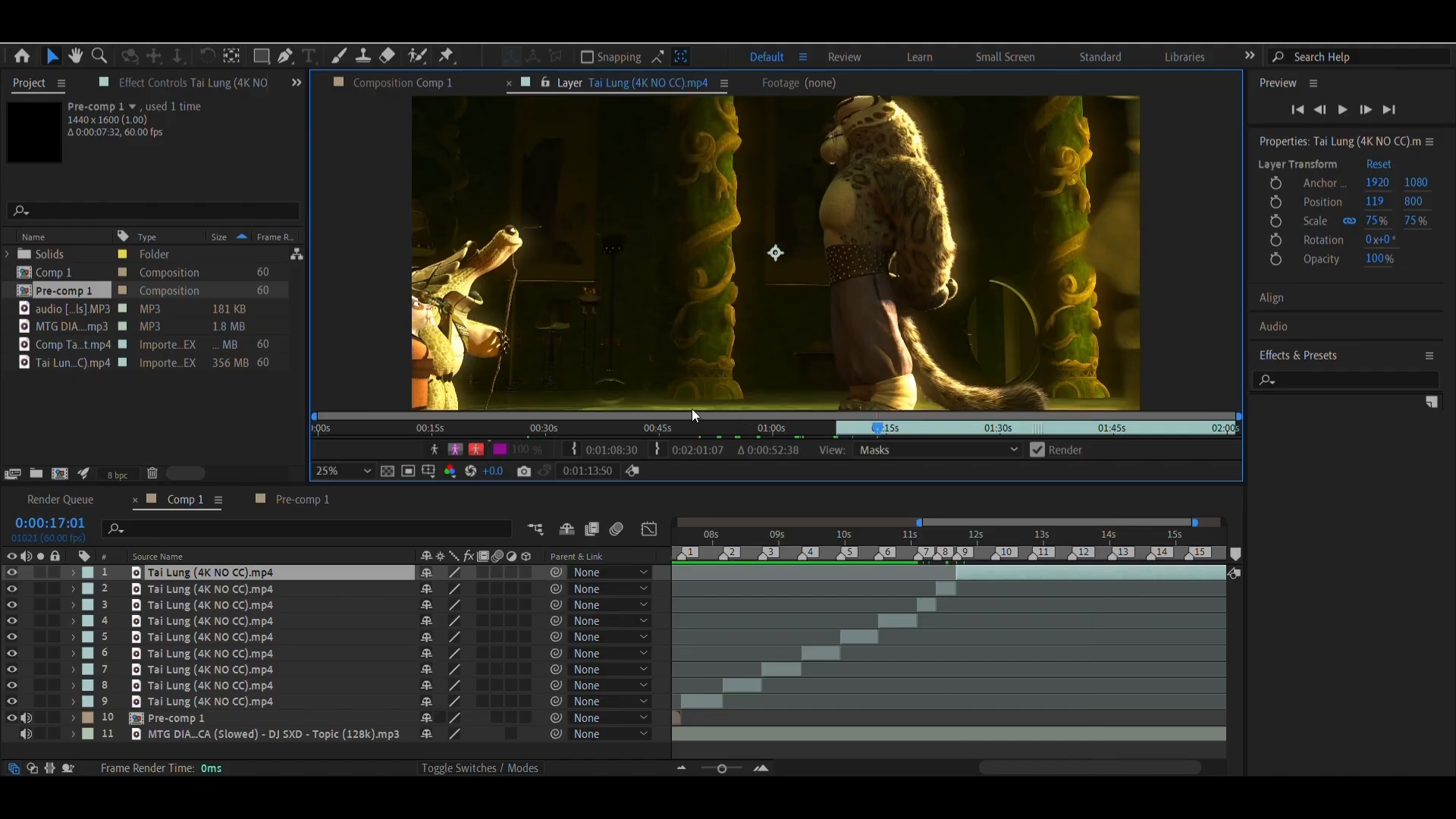
pyautogui.click(575, 449)
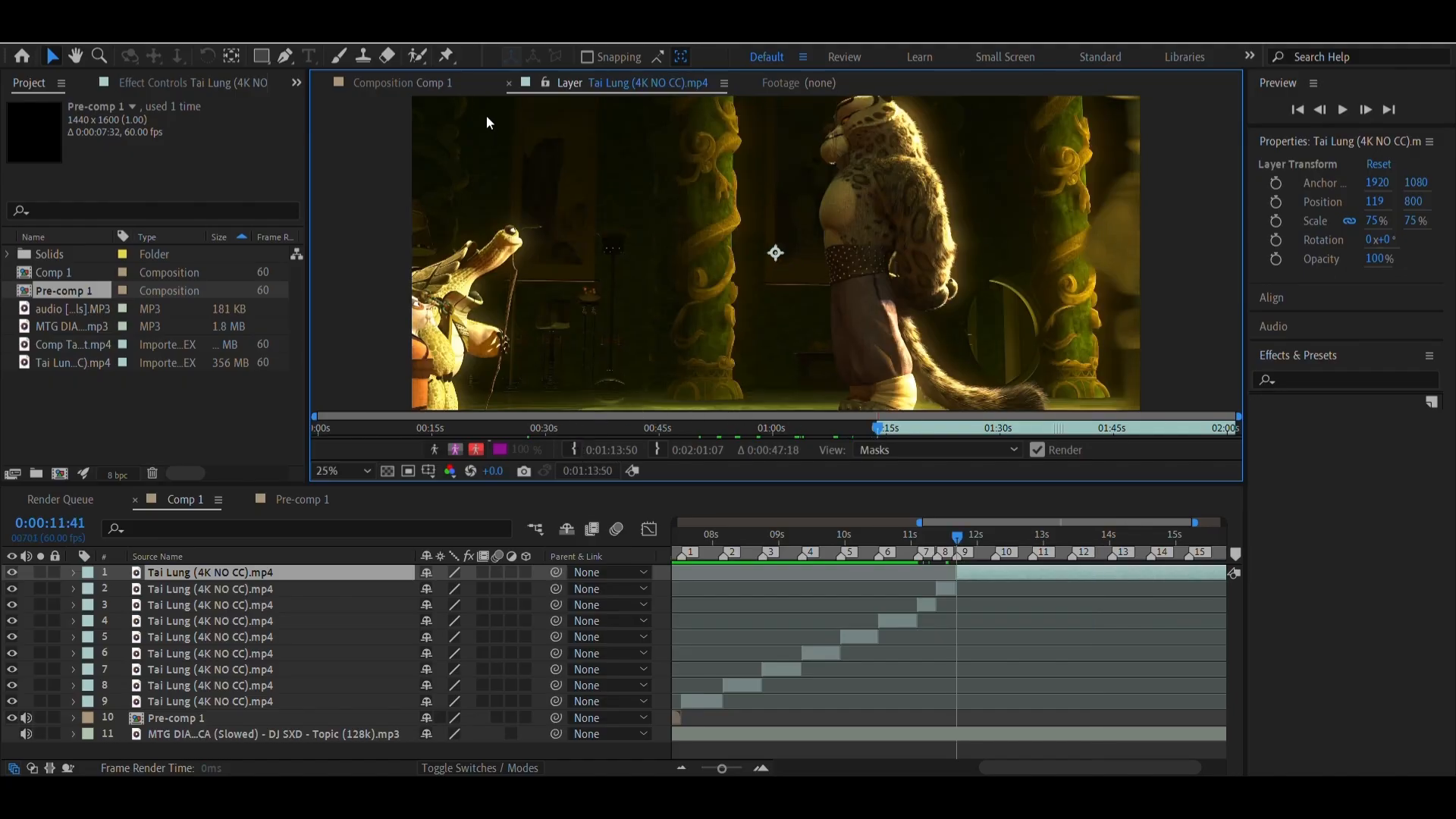
pyautogui.click(405, 83)
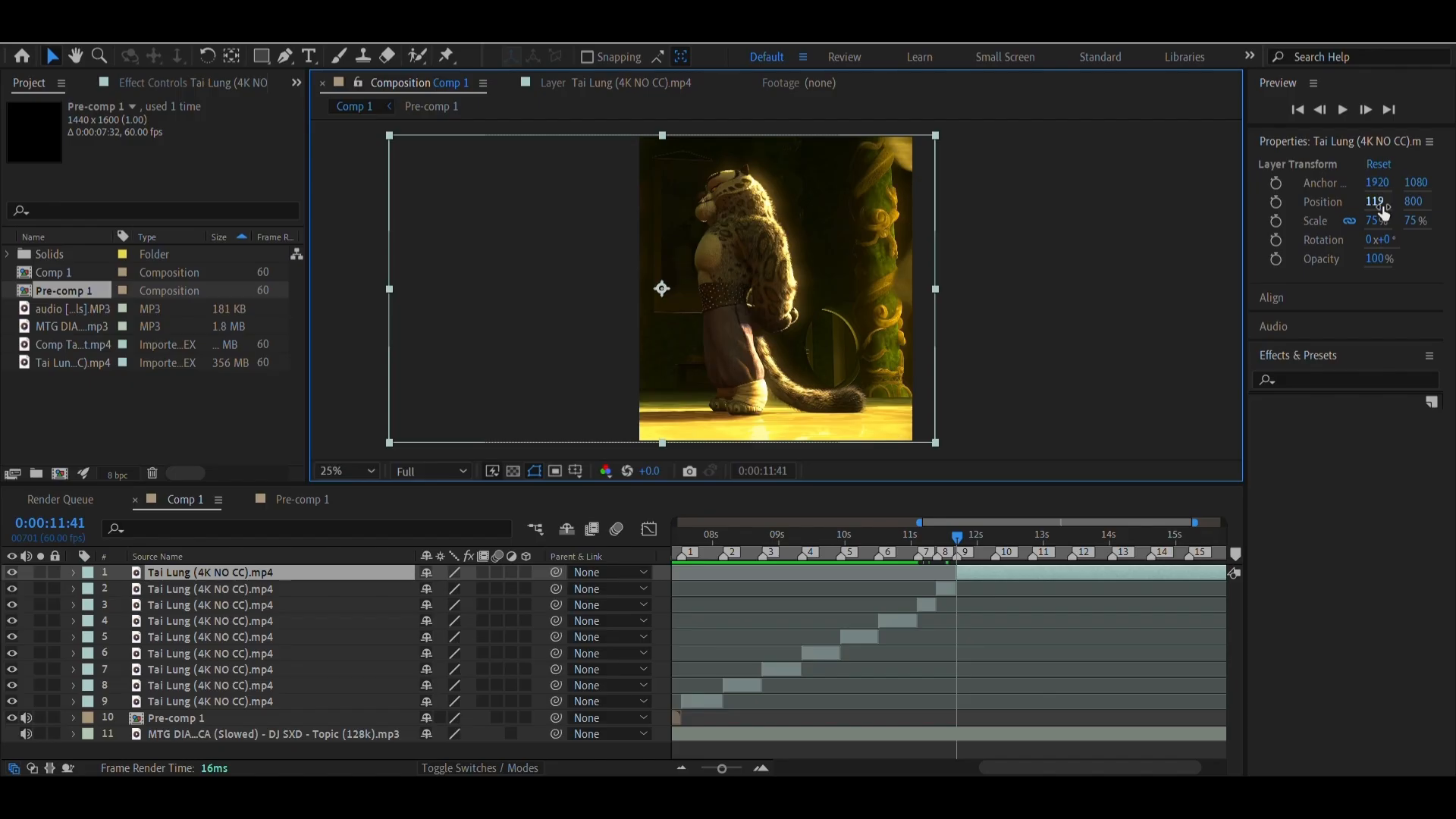
pyautogui.moveTo(1372, 203); pyautogui.dragTo(1455, 202)
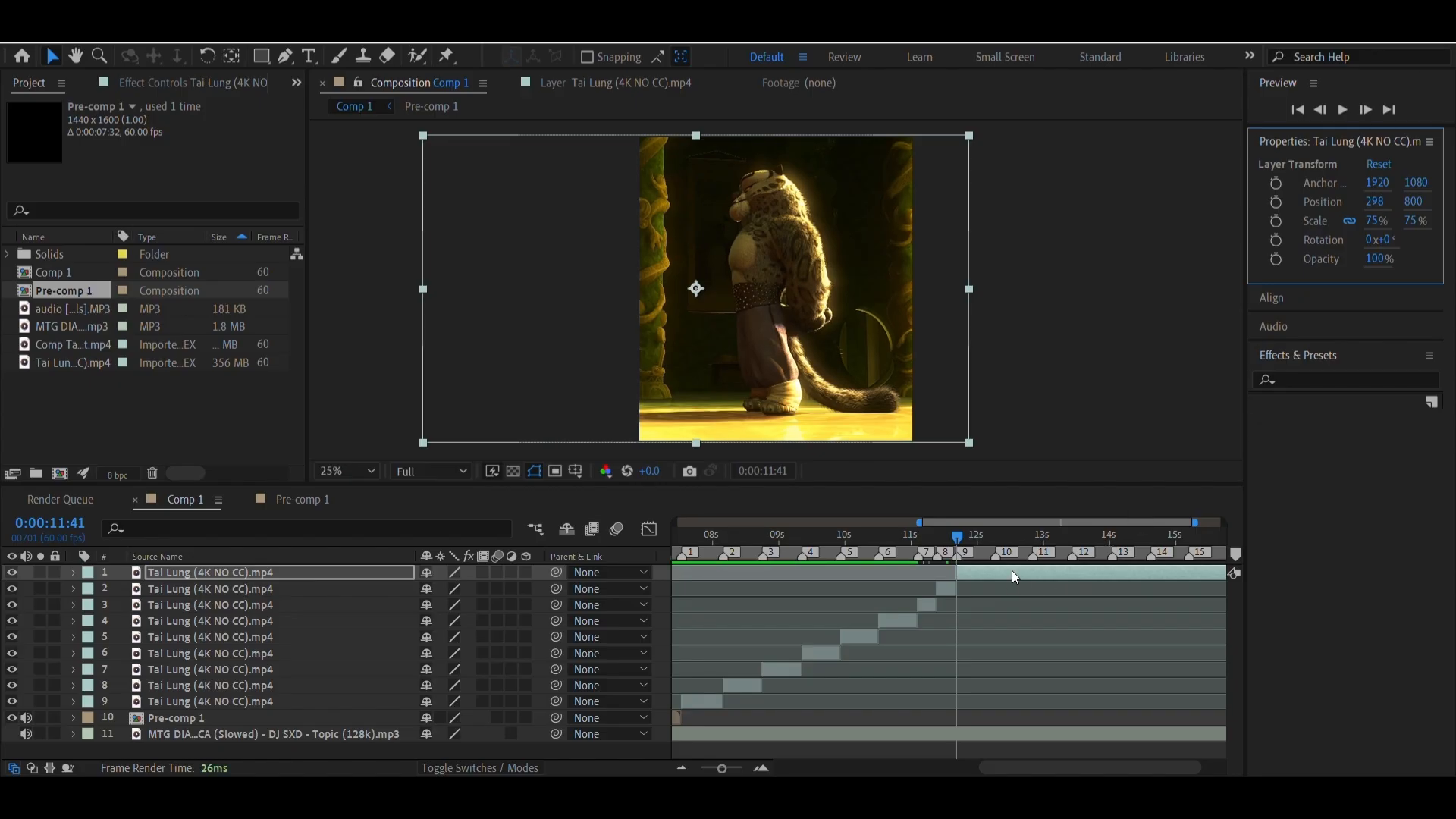
# Go to marker 10 at 0:00:12:16 and split the top Tai Lung clip there
pyautogui.rightClick(995, 557)
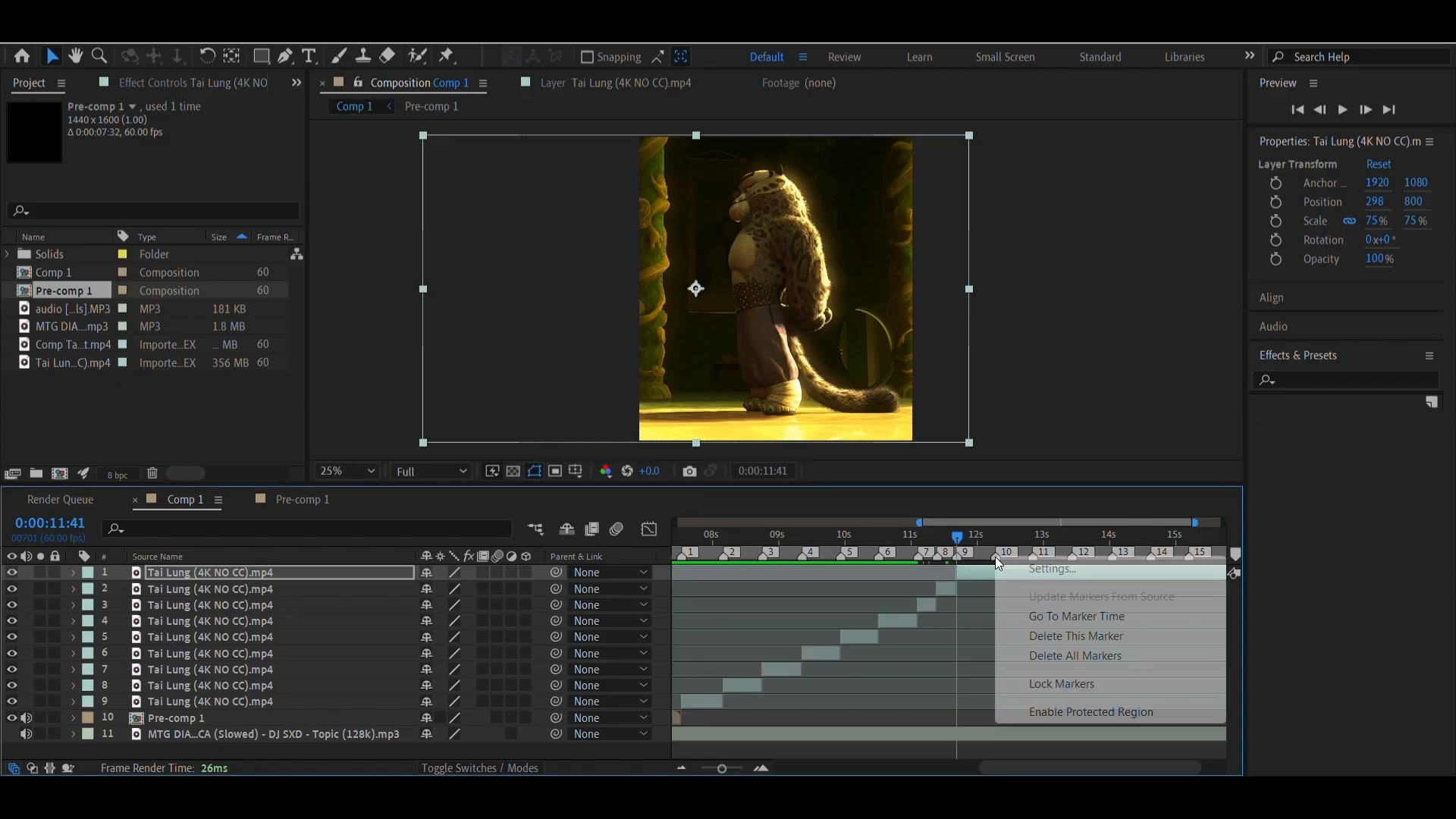
pyautogui.click(1052, 615)
pyautogui.hotkey('ctrl', 'shift', 'd')
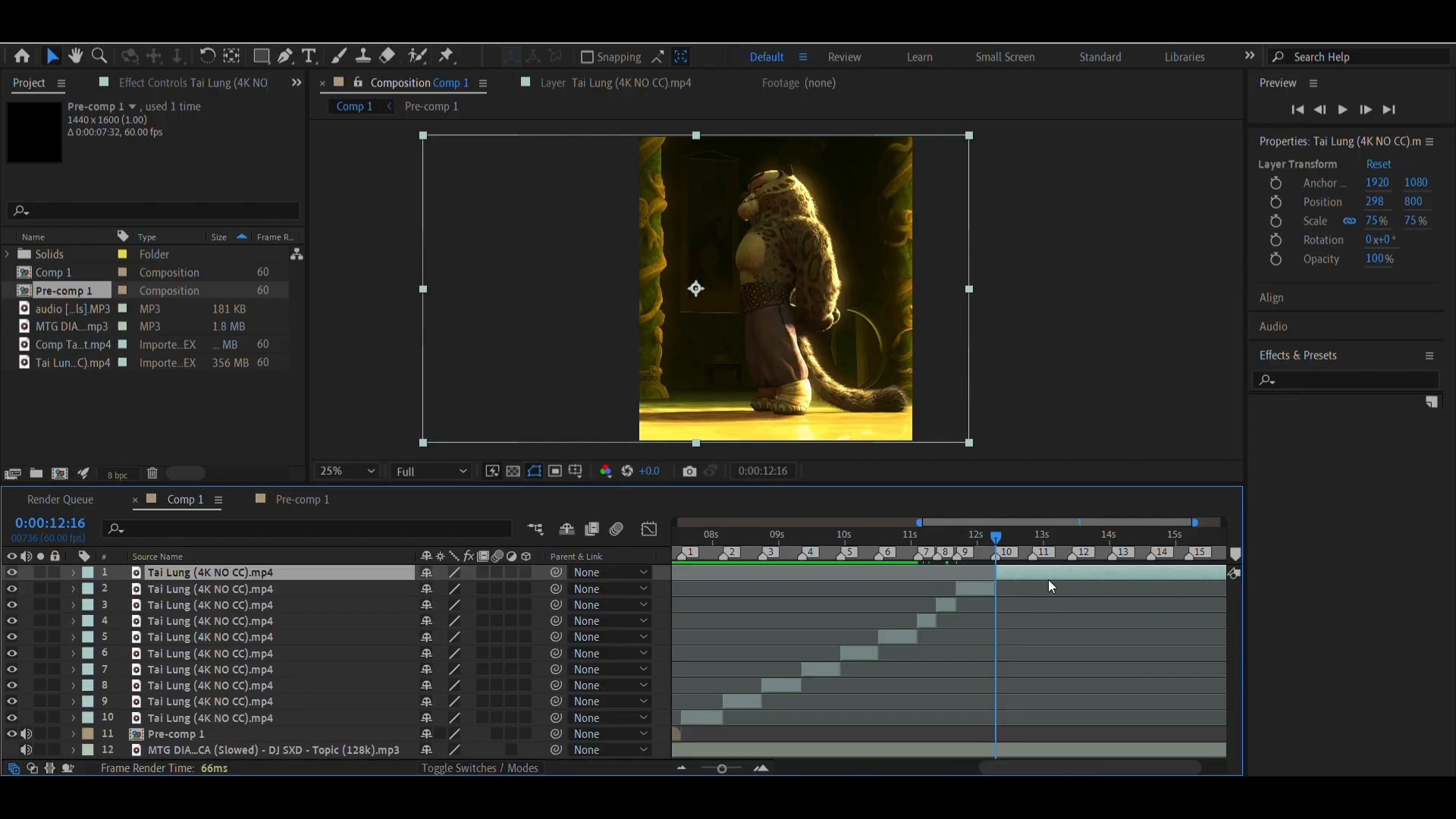
# At marker 10, set the new top clip's In point to source time 0:01:16:43 and its horizontal position to 487
pyautogui.doubleClick(1043, 569)
pyautogui.moveTo(883, 428); pyautogui.dragTo(900, 428)
pyautogui.click(573, 449)
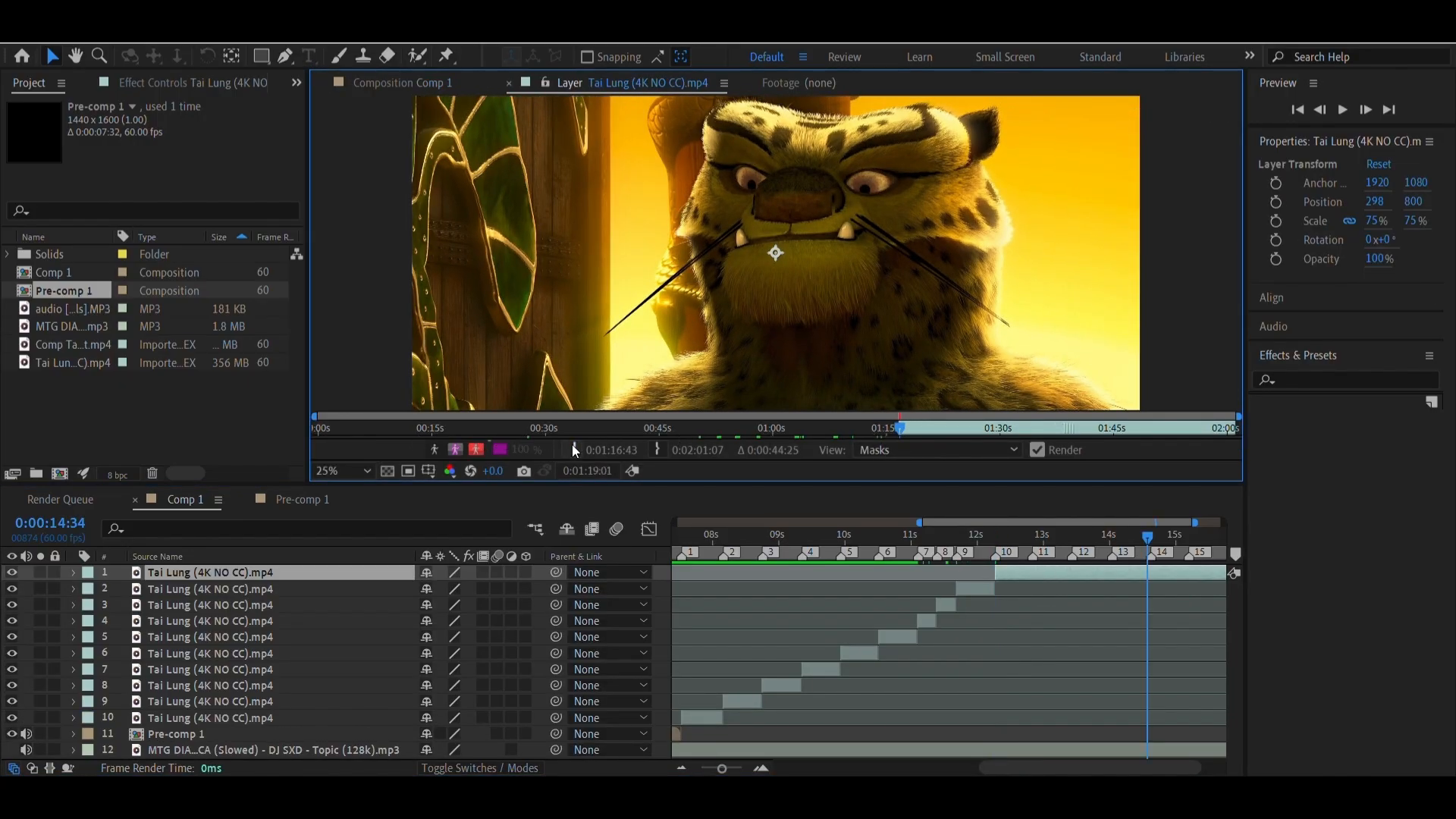
pyautogui.click(421, 82)
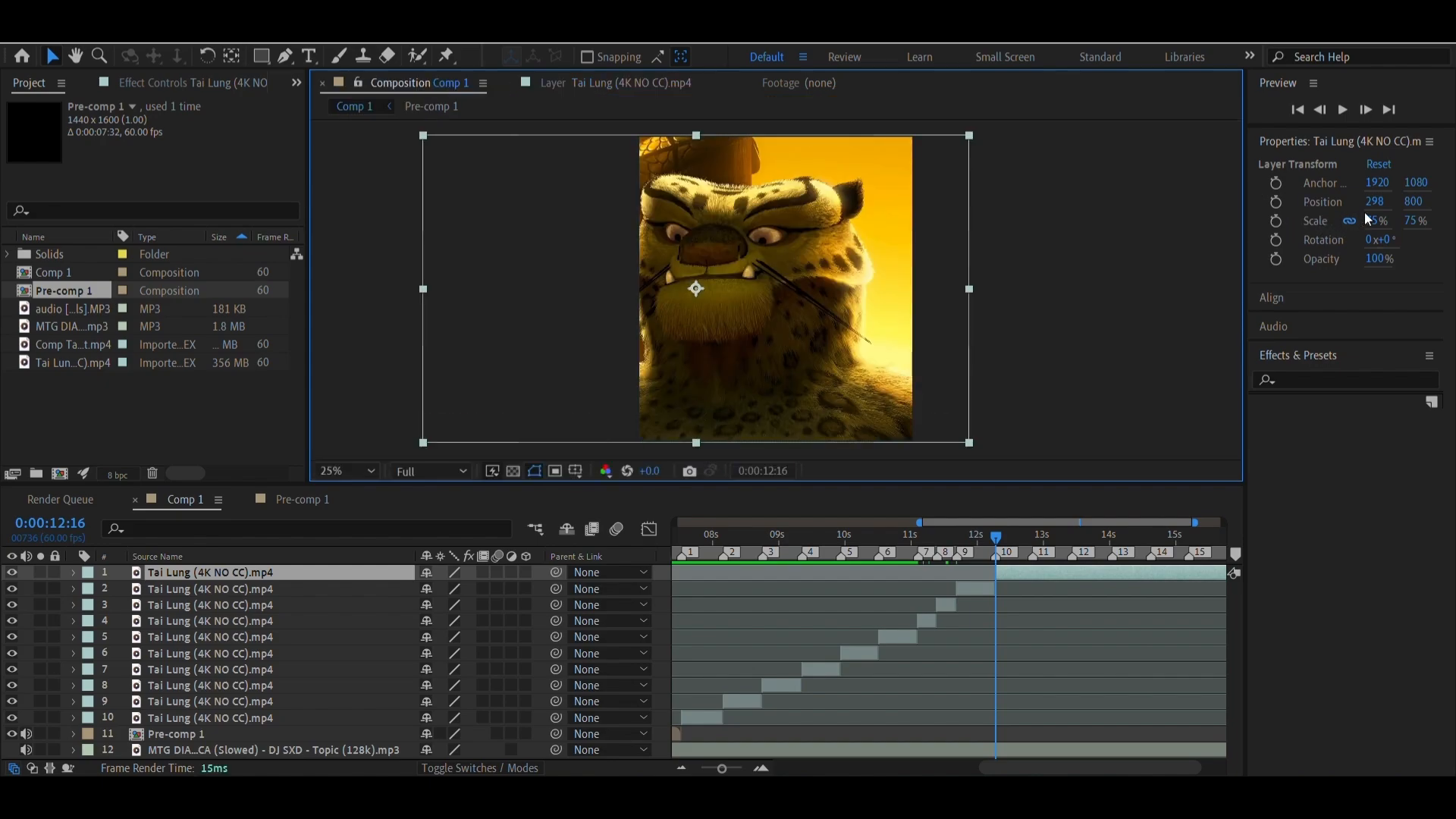
pyautogui.moveTo(1373, 202); pyautogui.dragTo(1443, 201)
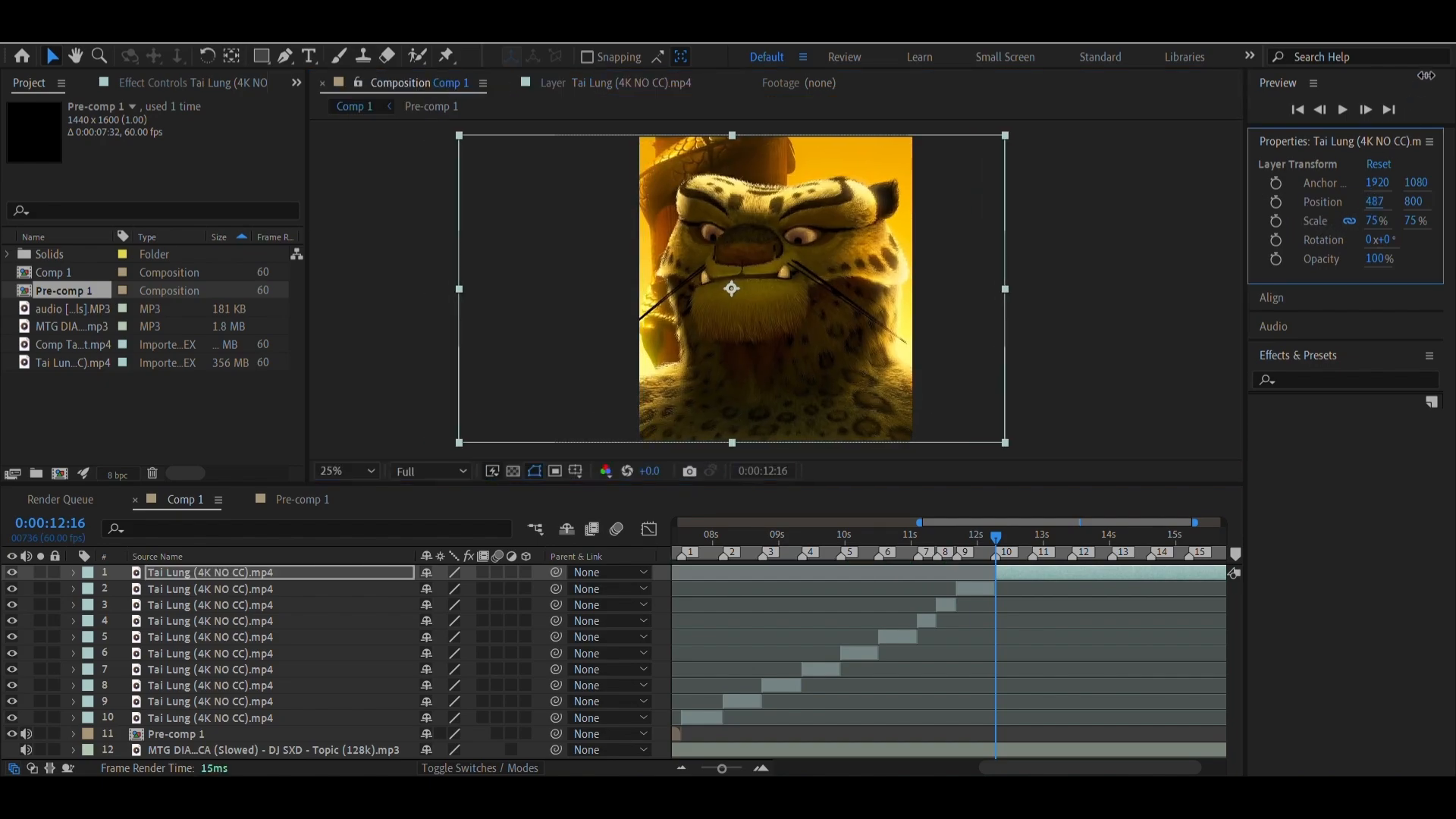
# Go to marker 11 at 0:00:12:50, shift the top clip's horizontal position to 510 and split the layer there
pyautogui.rightClick(1034, 556)
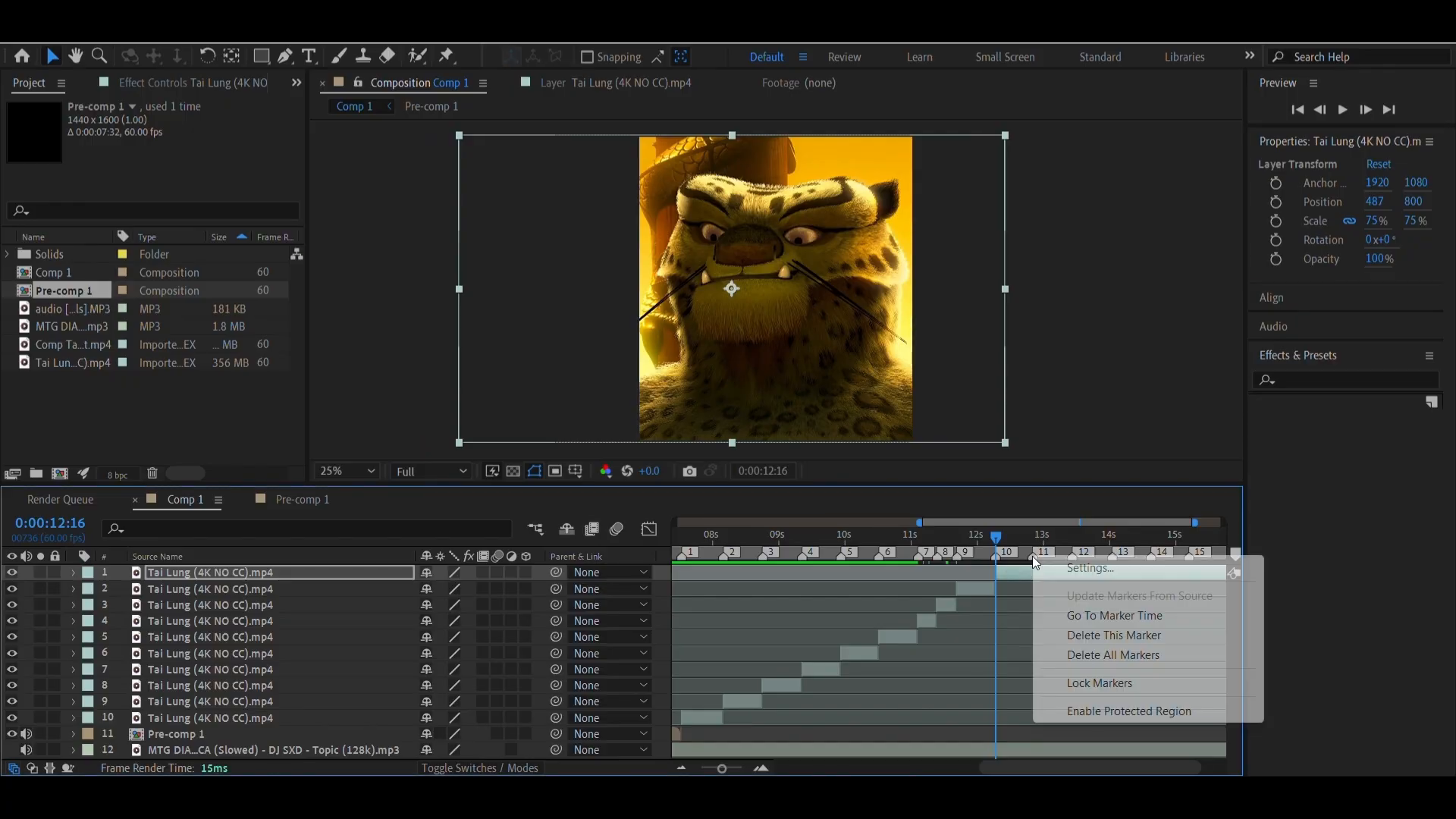
pyautogui.click(1062, 615)
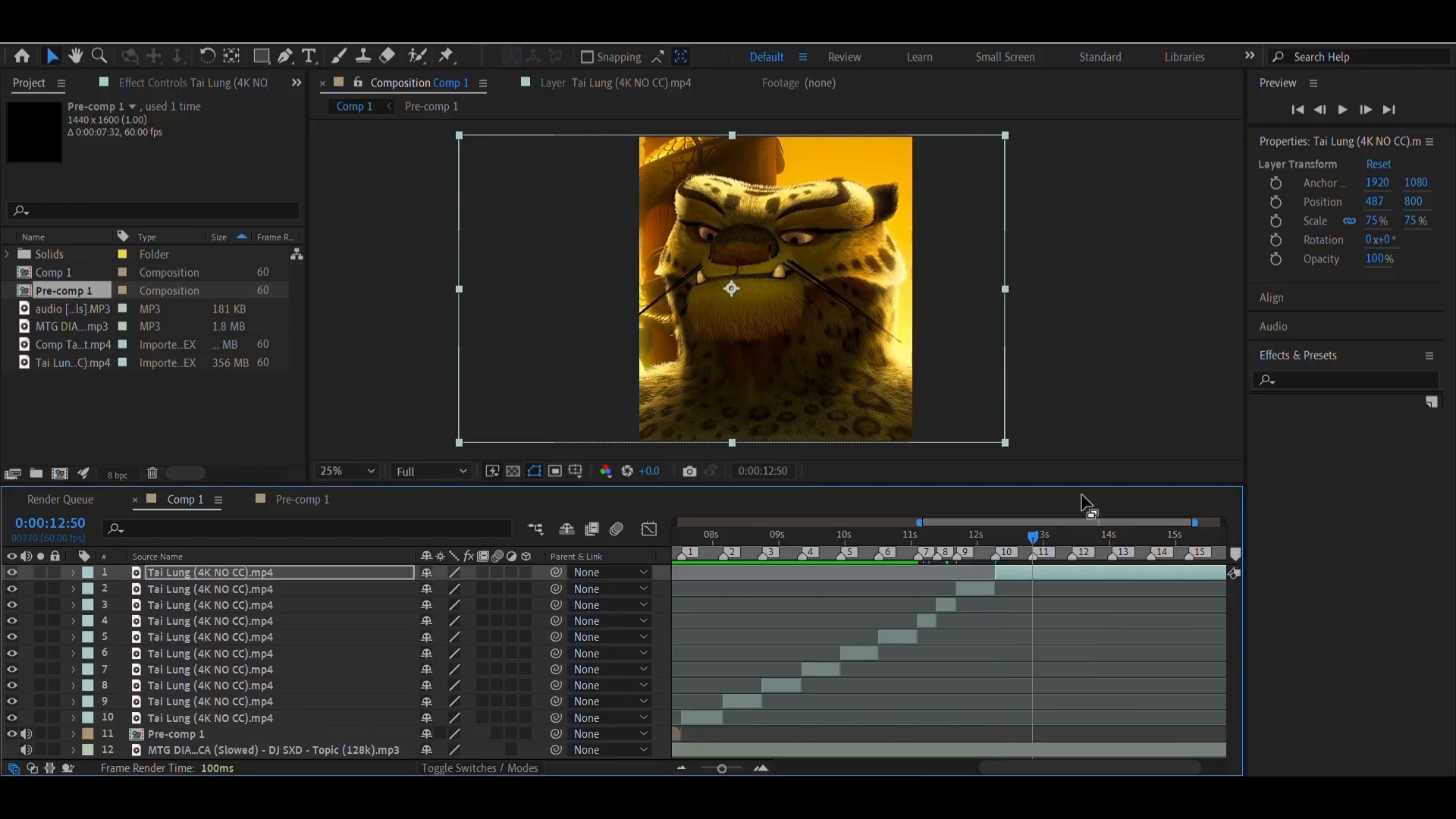
pyautogui.moveTo(1366, 201); pyautogui.dragTo(1371, 199)
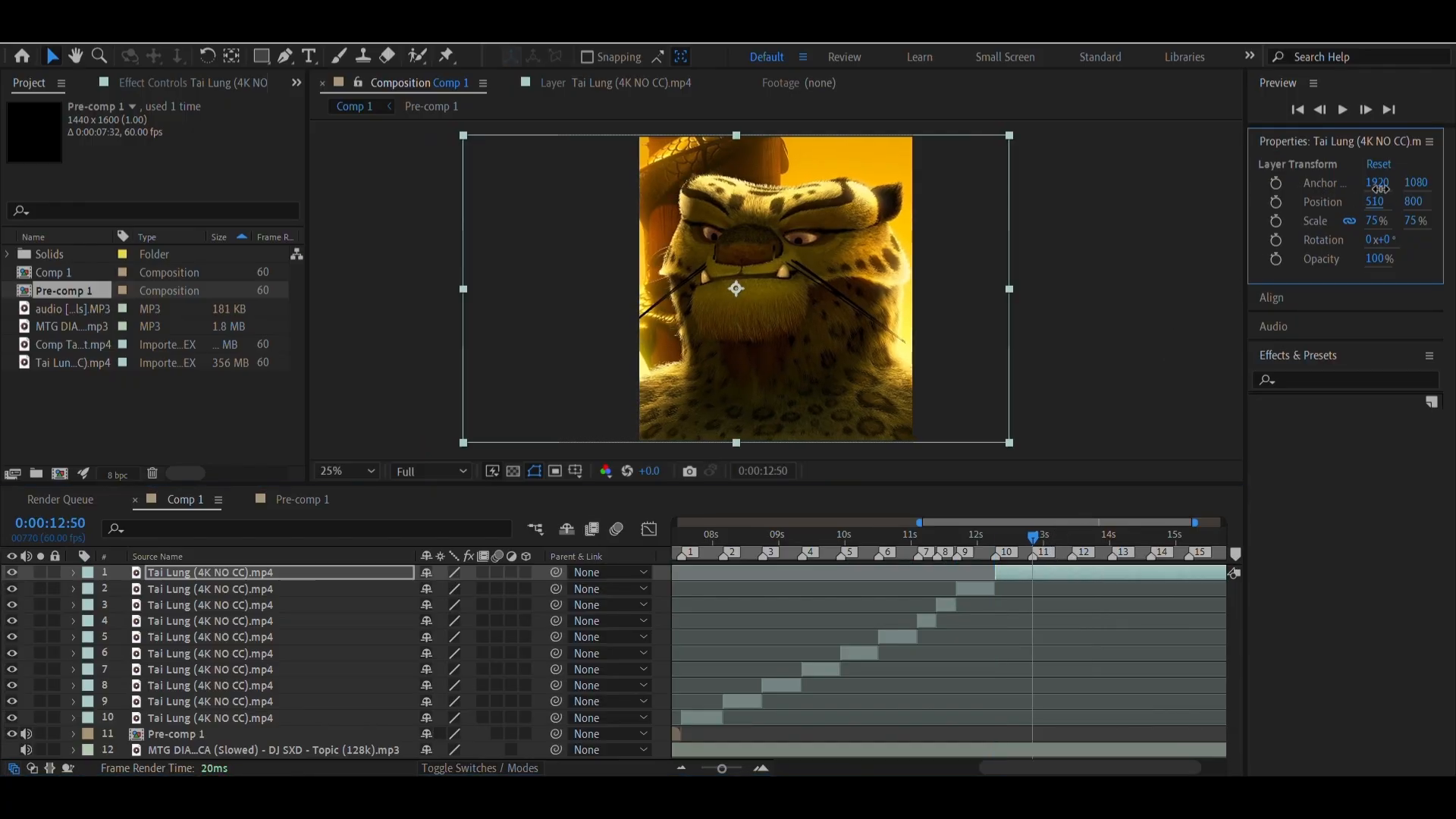
pyautogui.click(1067, 575)
pyautogui.hotkey('ctrl', 'shift', 'd')
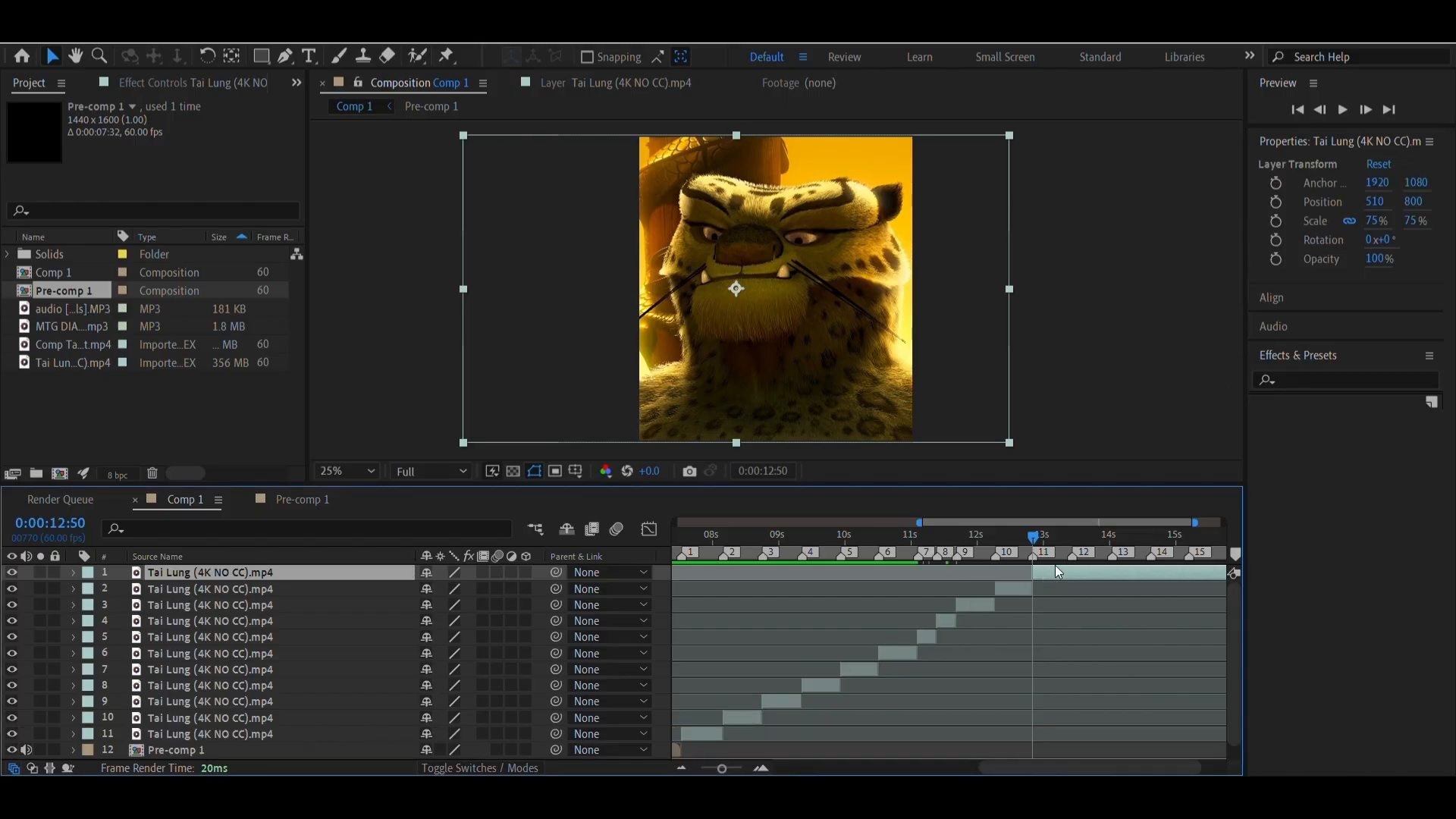
# At marker 11, set the new top clip's In point to source time 0:01:19:13 and its horizontal position to 648
pyautogui.doubleClick(1056, 570)
pyautogui.moveTo(905, 434); pyautogui.dragTo(919, 430)
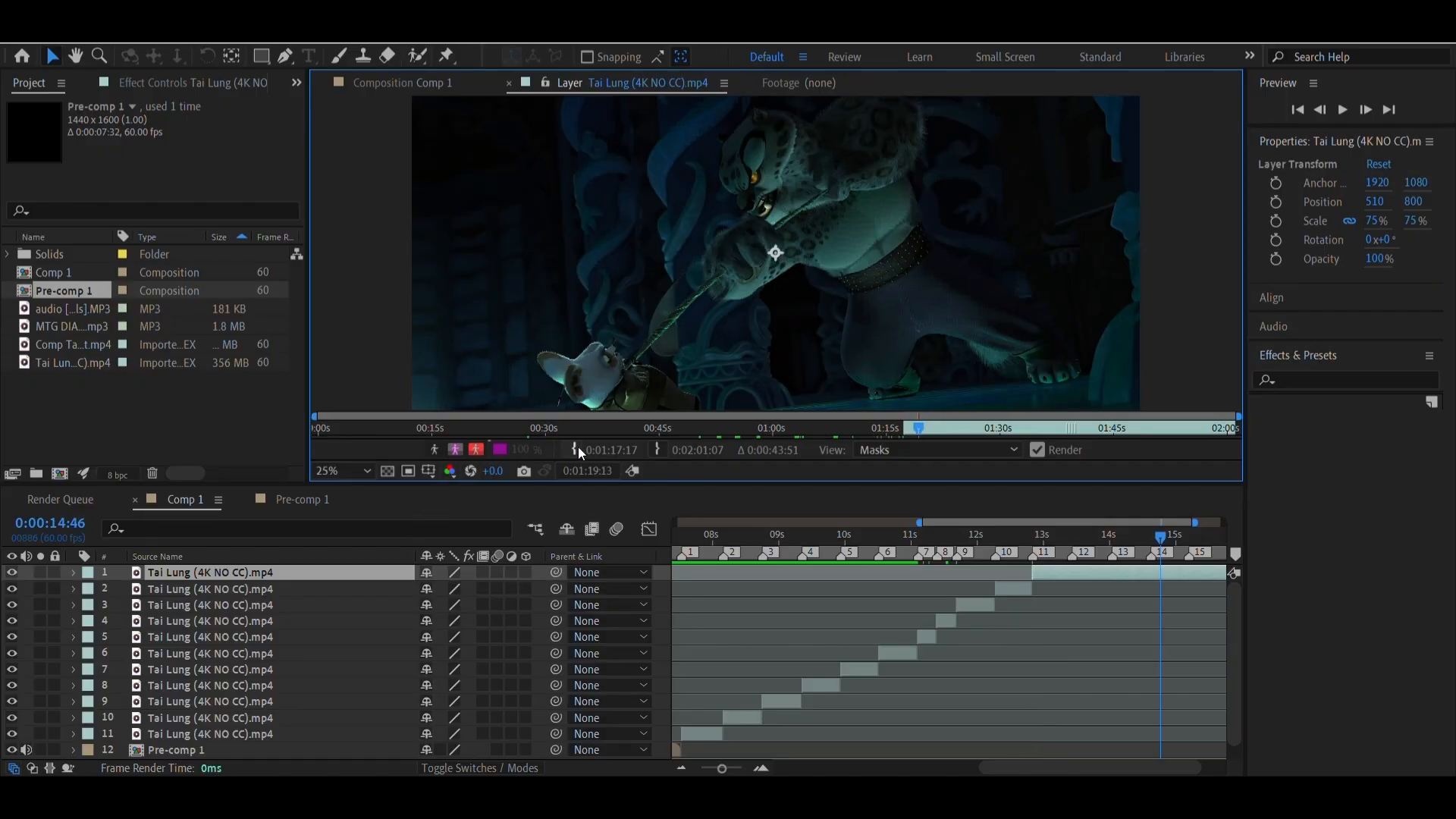
pyautogui.click(429, 84)
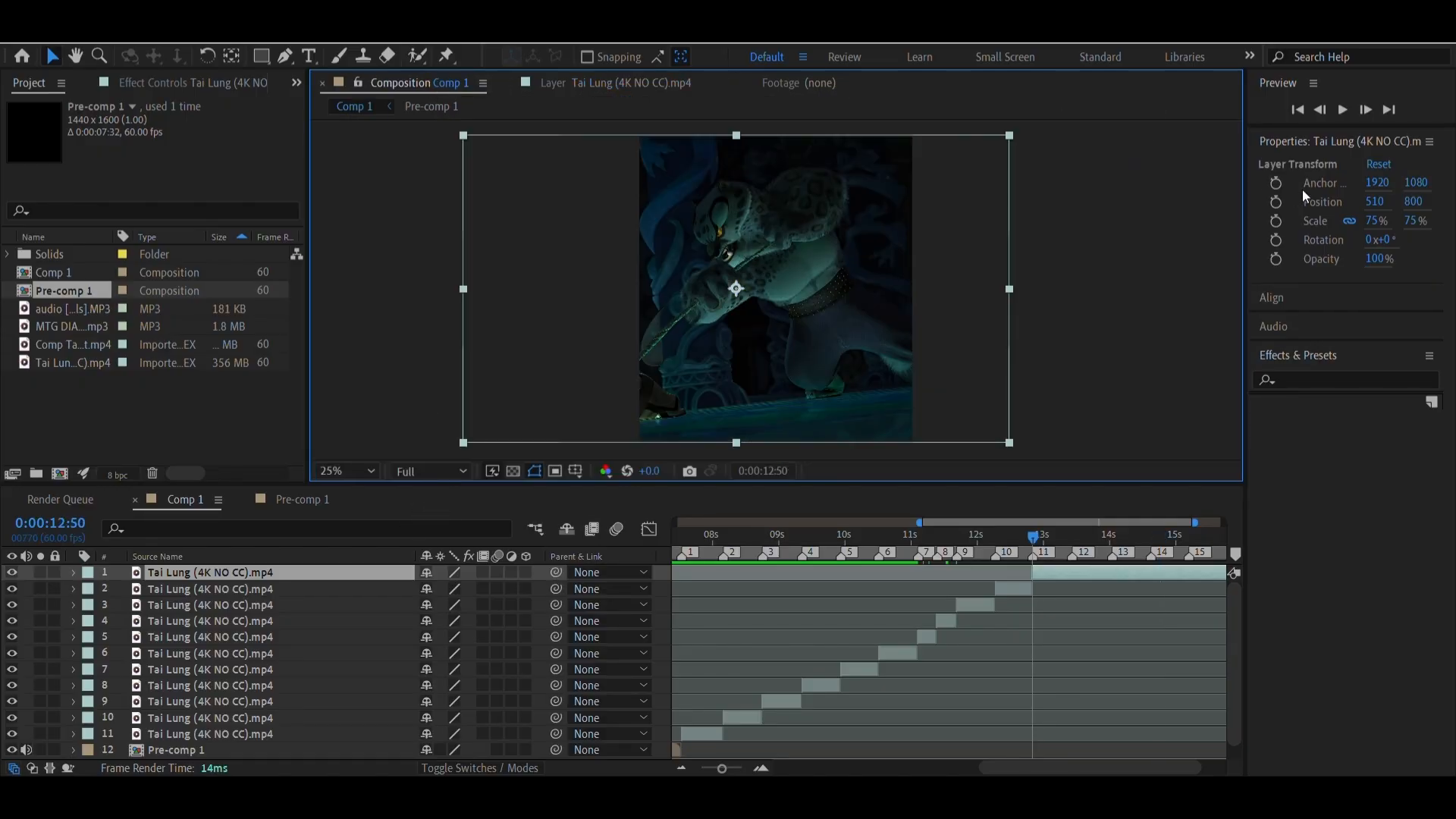
pyautogui.moveTo(1376, 201); pyautogui.dragTo(1421, 119)
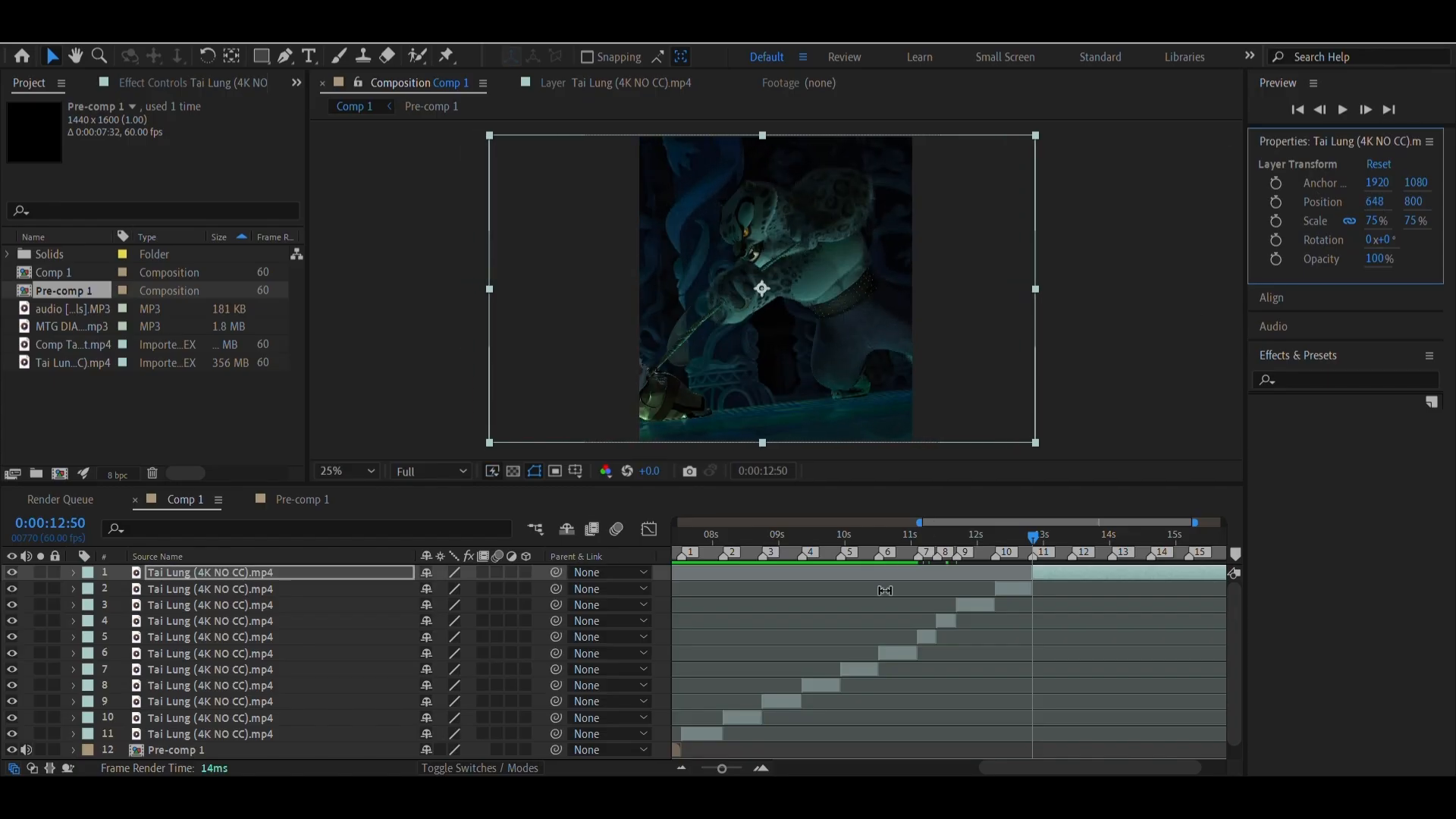
# Go to marker 12 at 0:00:13:26 and split the top Tai Lung clip there
pyautogui.rightClick(1072, 555)
pyautogui.click(1119, 610)
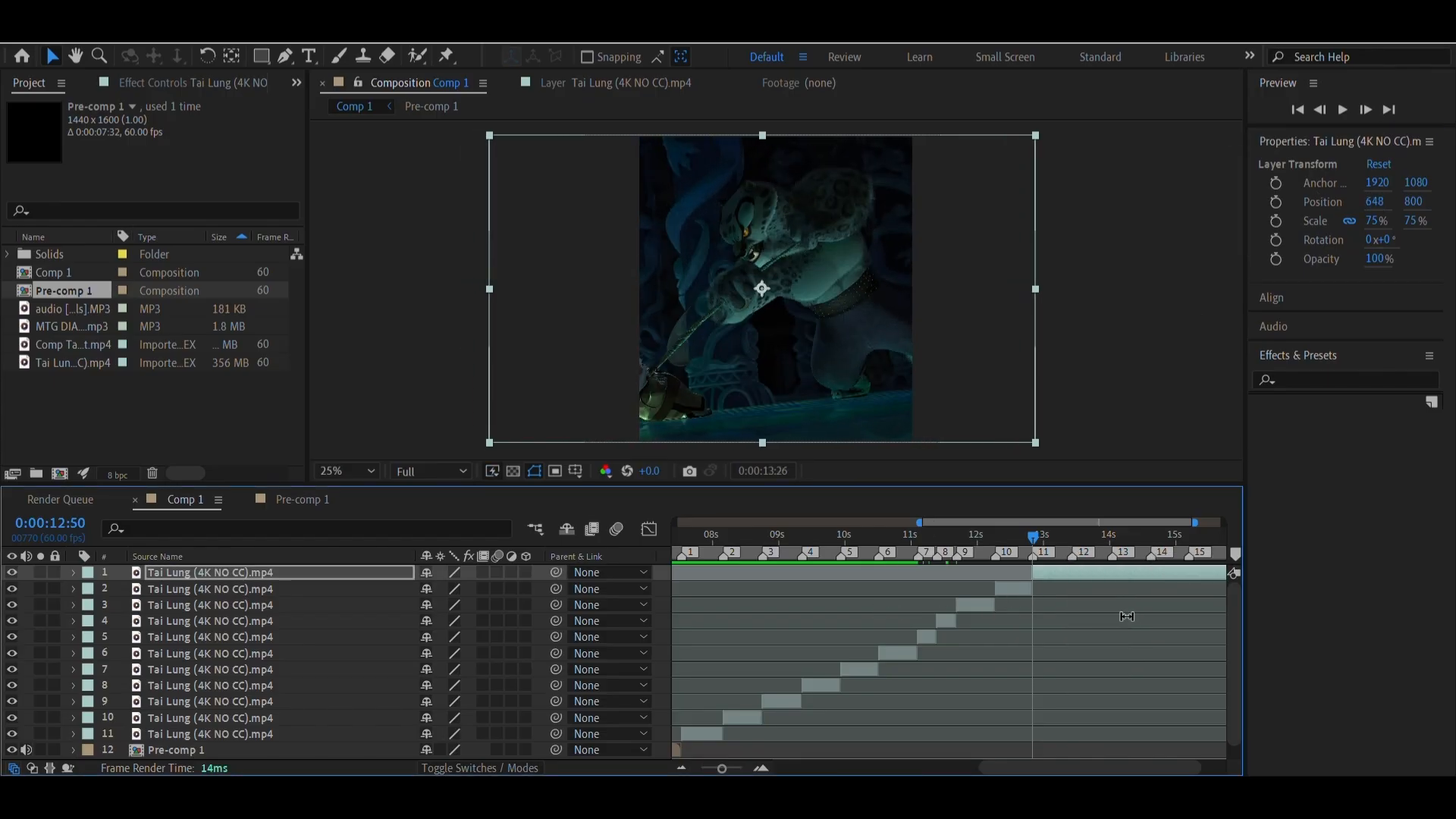
pyautogui.hotkey('ctrl', 'shift', 'd')
# At marker 12, set the new top clip's In point to source time 0:01:22:43 and its horizontal position to 937
pyautogui.doubleClick(1092, 570)
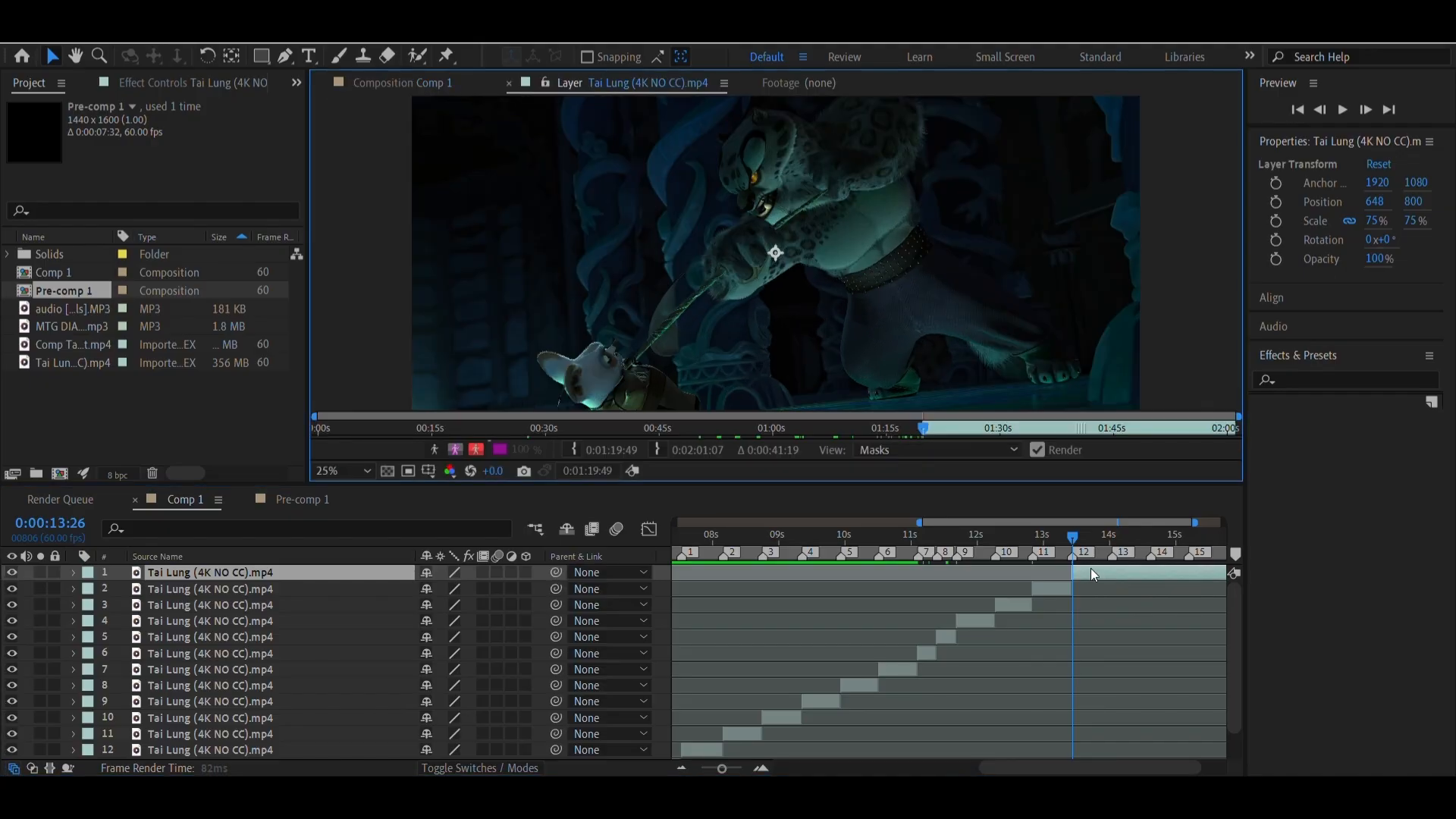
pyautogui.moveTo(923, 422); pyautogui.dragTo(945, 428)
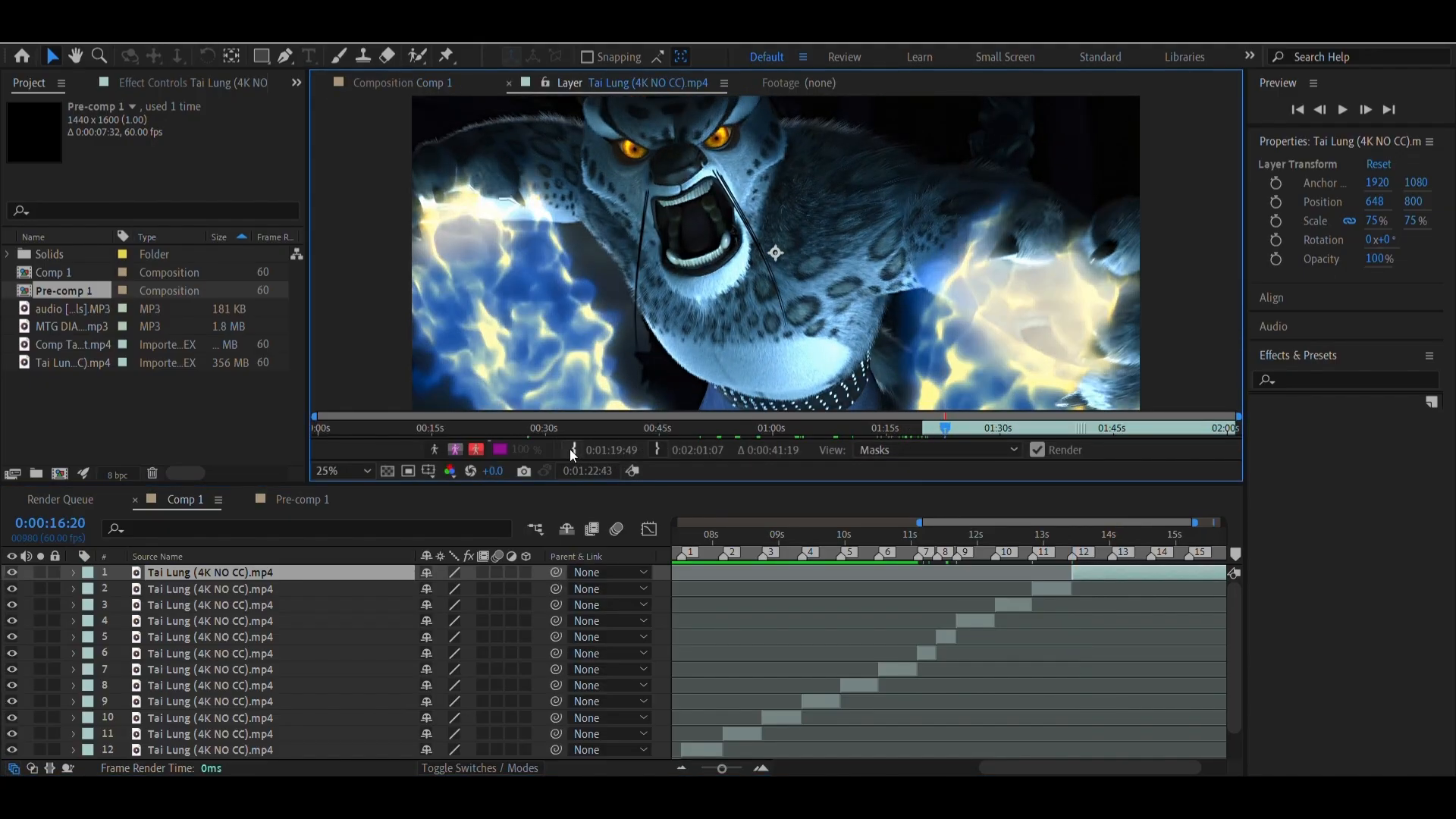
pyautogui.click(572, 449)
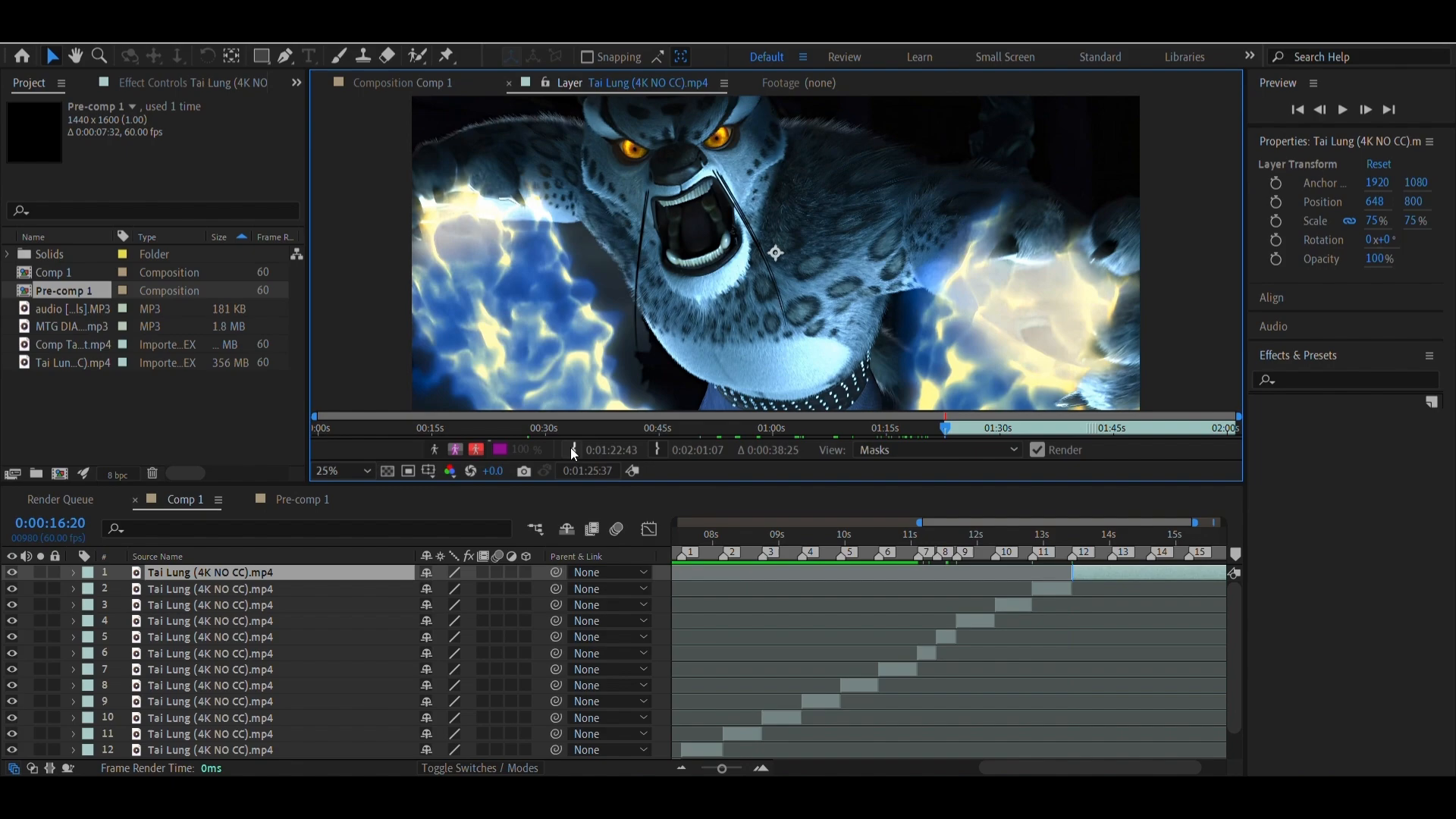
pyautogui.click(445, 89)
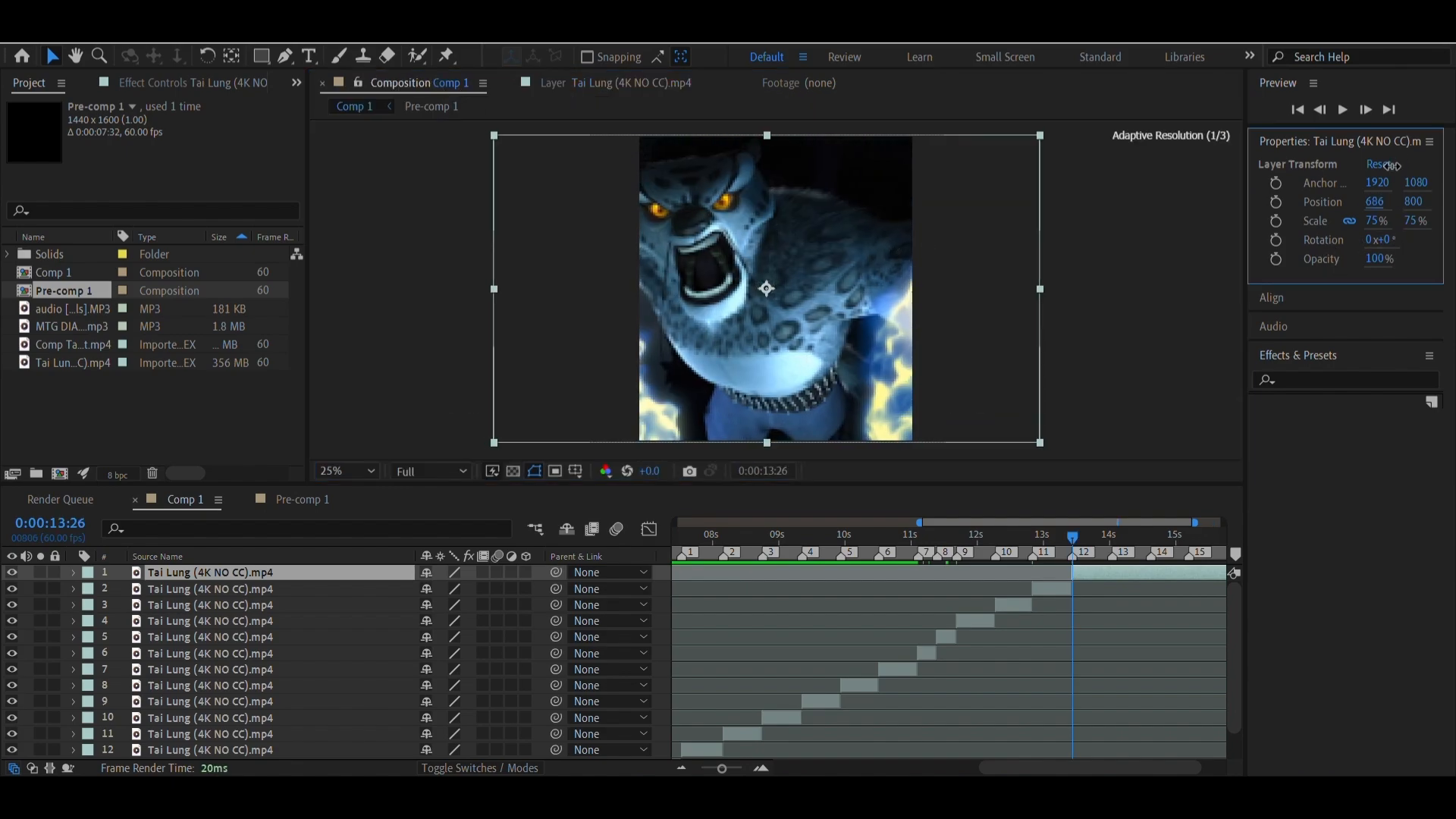
pyautogui.moveTo(1375, 202); pyautogui.dragTo(1419, 206)
# Go to marker 13 at 0:00:14:02, shift the top clip's horizontal position to 1012 and split the layer there
pyautogui.rightClick(1111, 561)
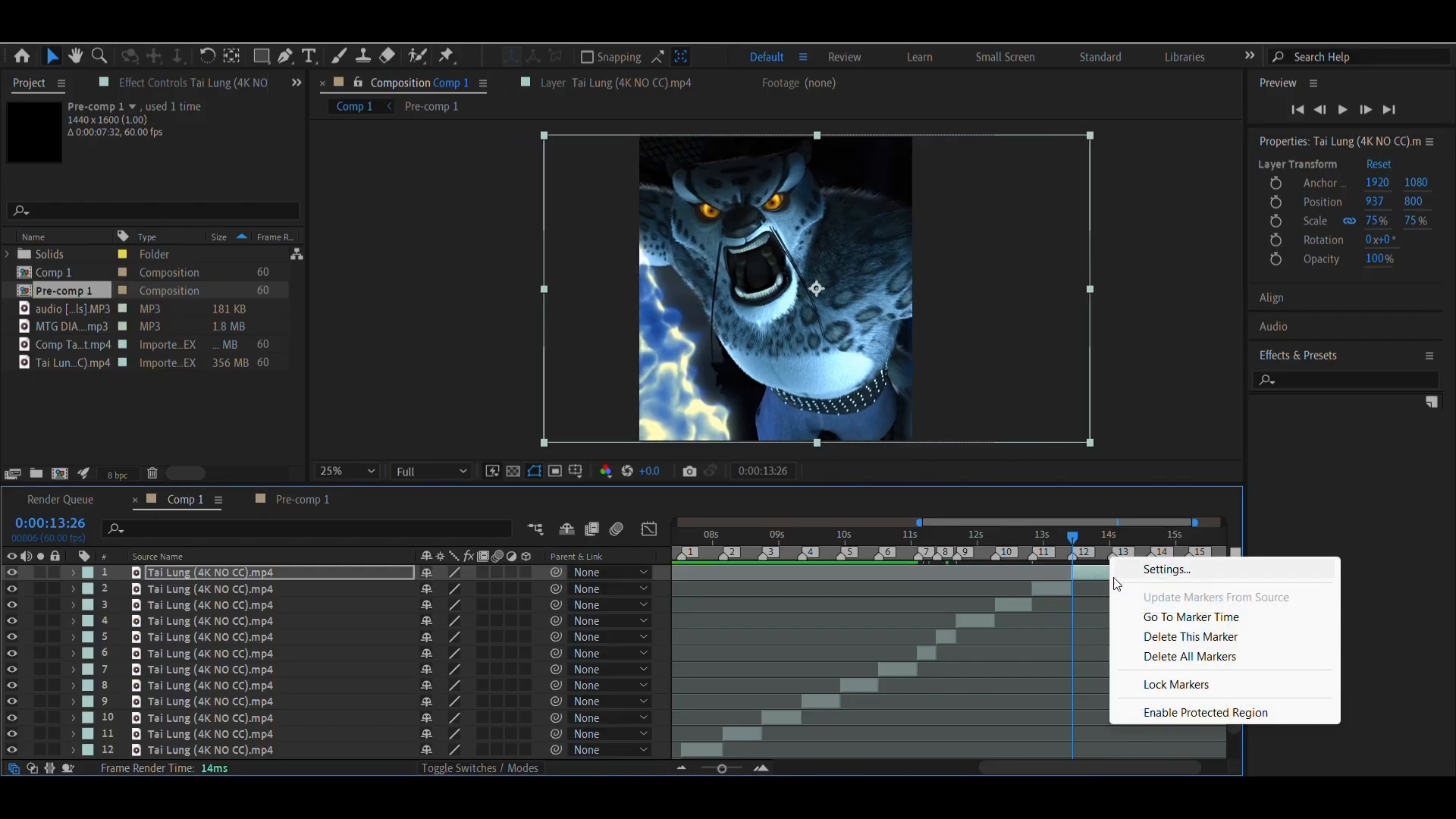
pyautogui.click(1130, 609)
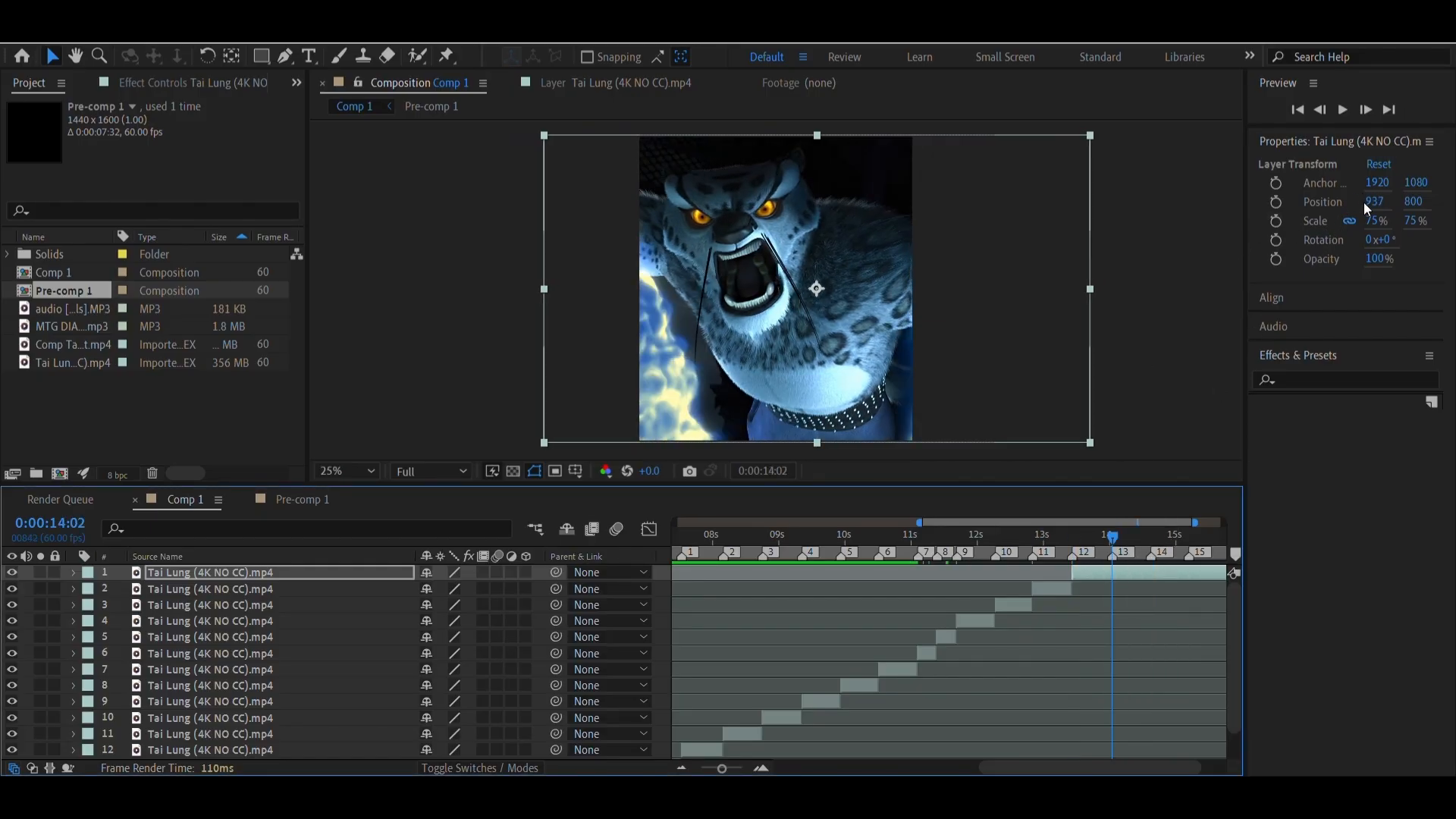
pyautogui.moveTo(1371, 204); pyautogui.dragTo(1394, 203)
pyautogui.click(1141, 564)
pyautogui.hotkey('ctrl', 'shift', 'd')
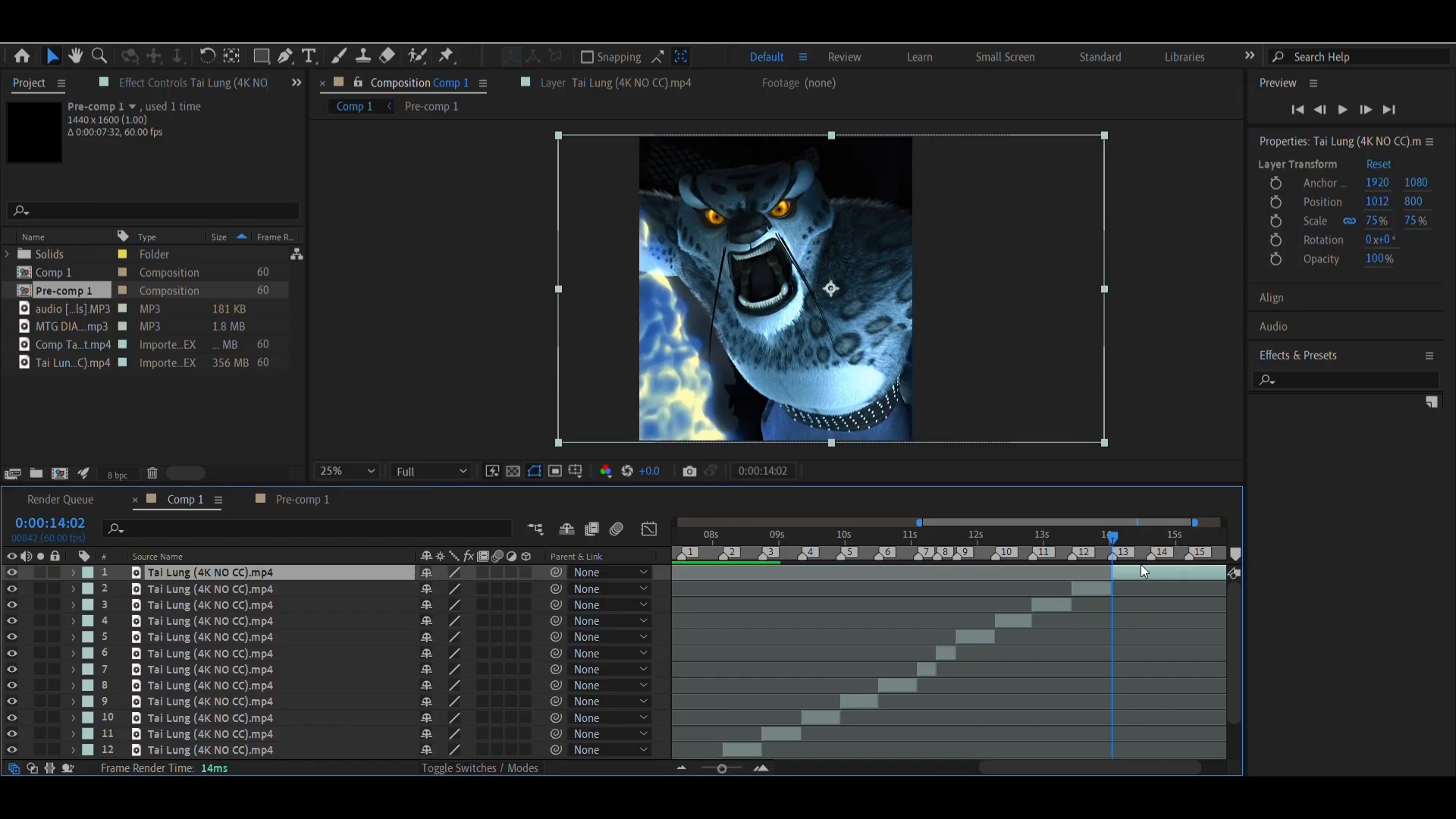
# At marker 13, set the new top clip's In point to source time 0:01:27:36 and its horizontal position to 494
pyautogui.doubleClick(1154, 572)
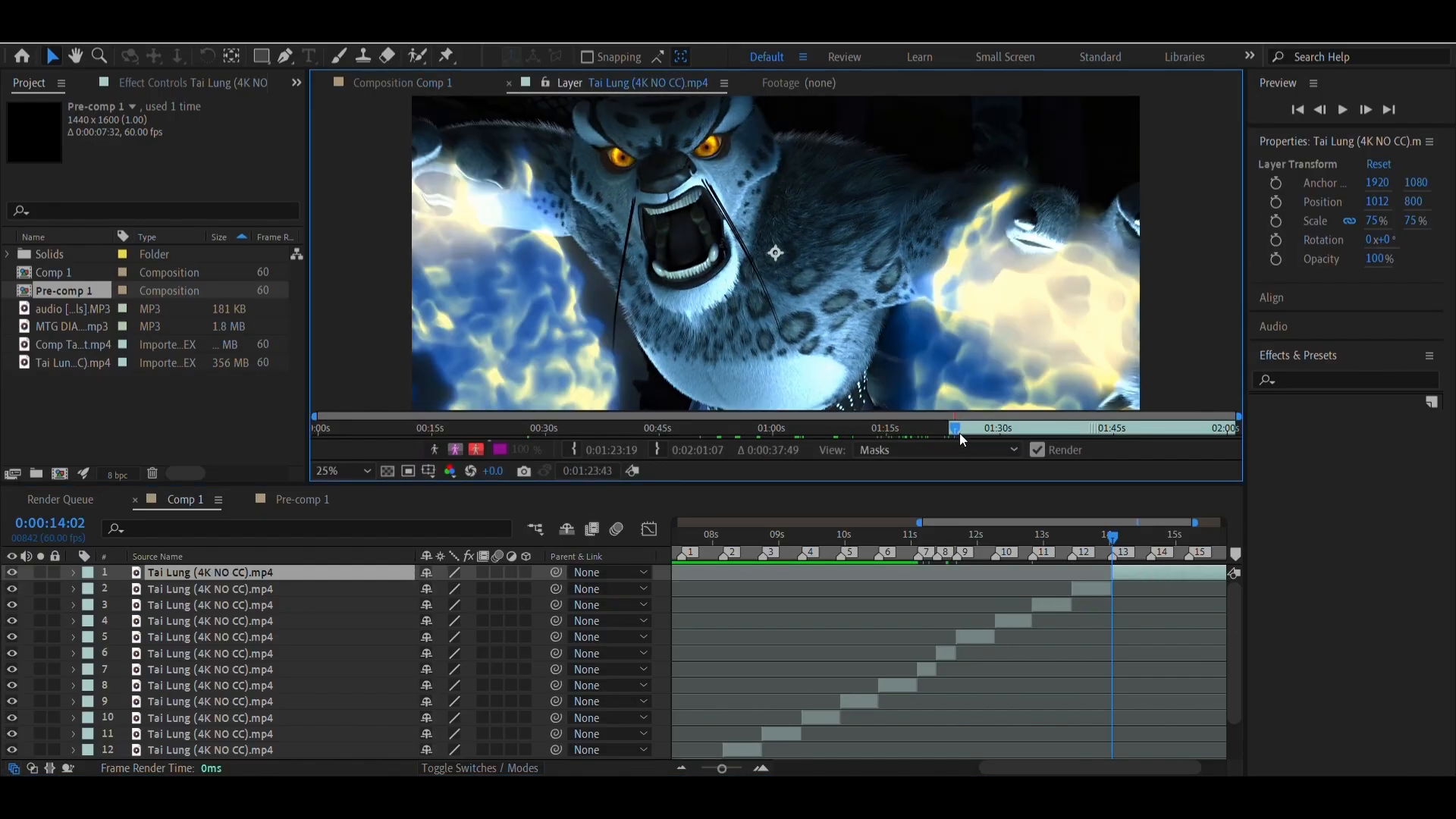
pyautogui.moveTo(959, 434); pyautogui.dragTo(984, 436)
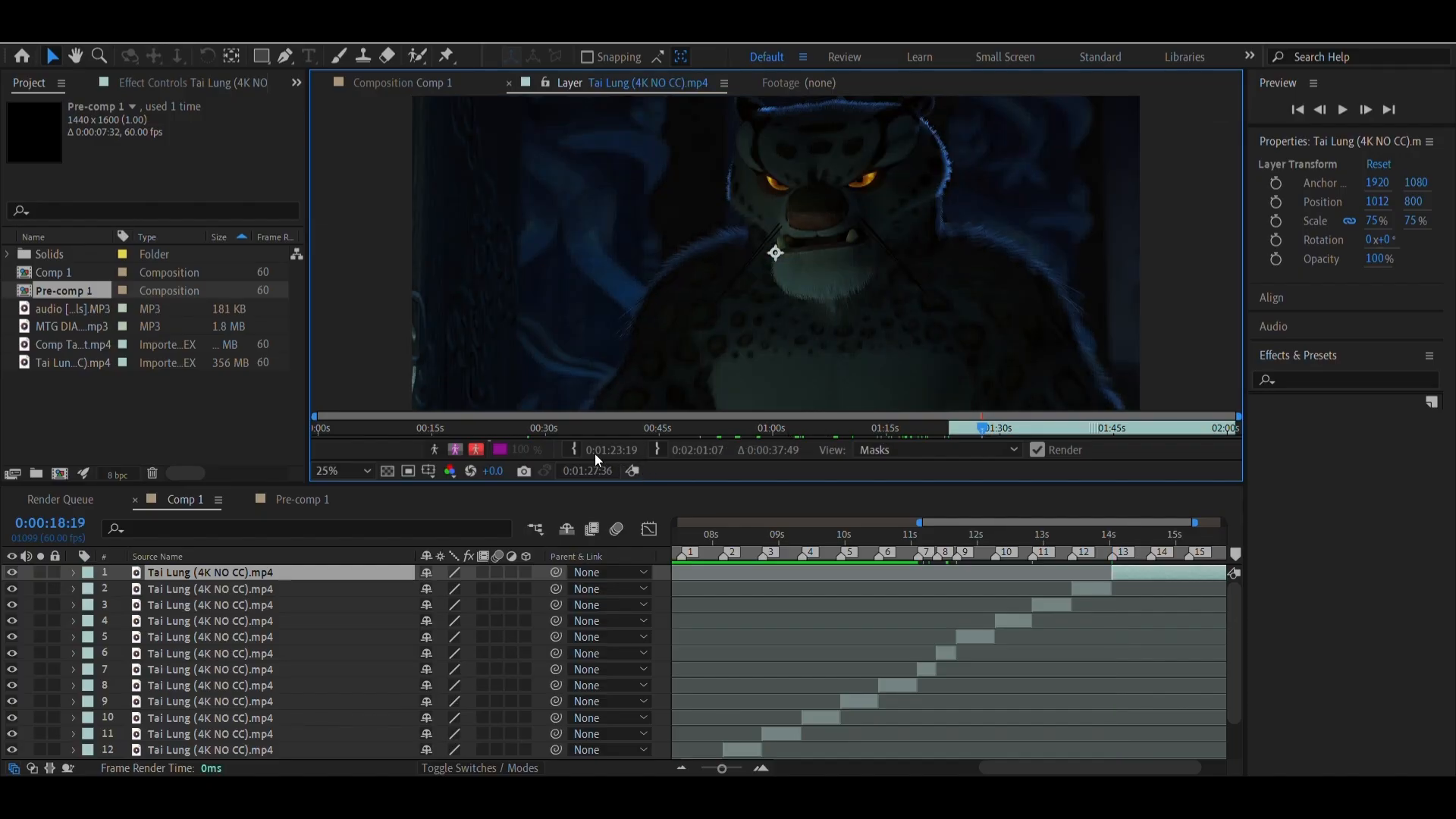
pyautogui.click(575, 451)
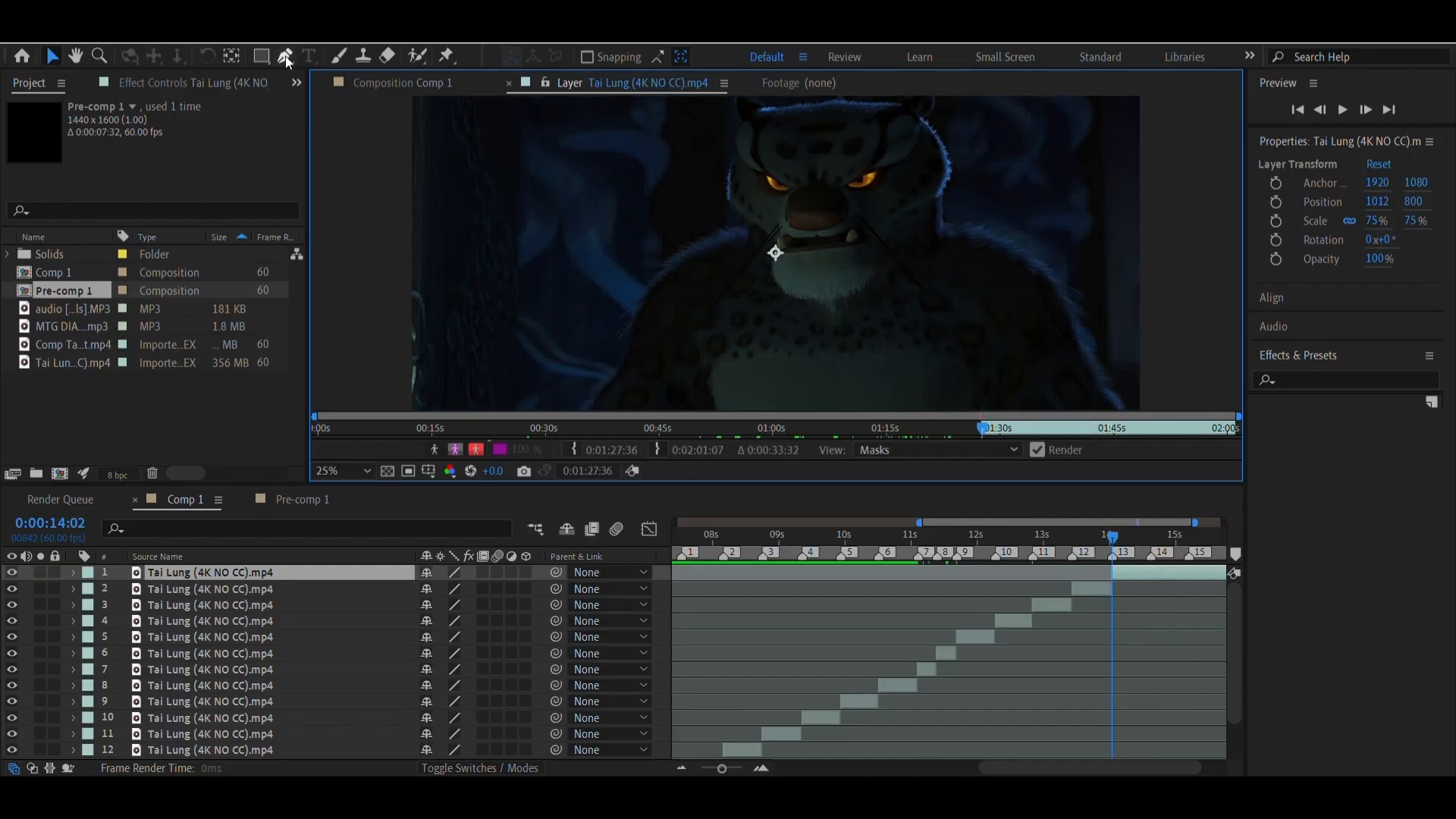
pyautogui.click(379, 83)
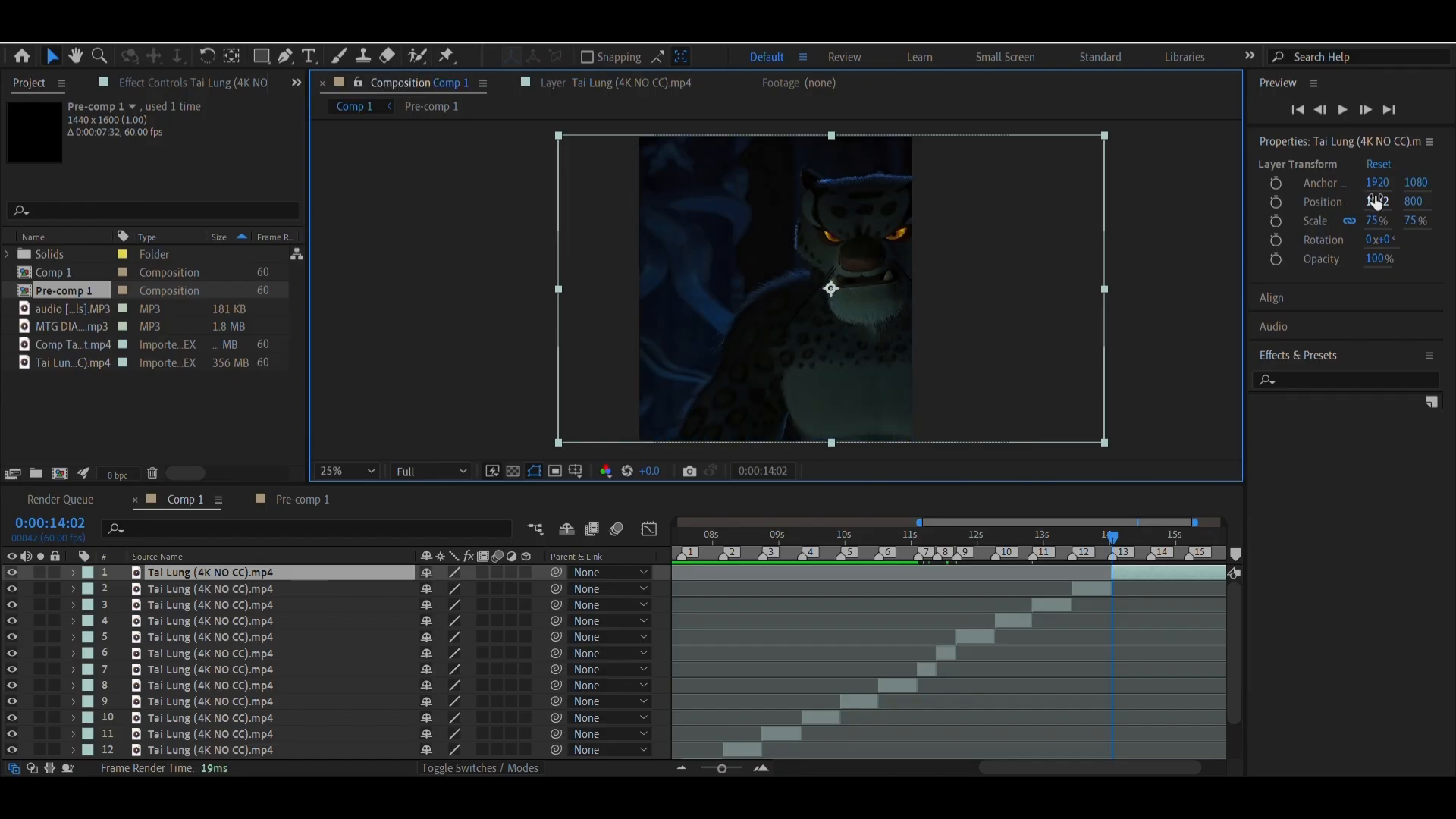
pyautogui.moveTo(1378, 201); pyautogui.dragTo(1291, 607)
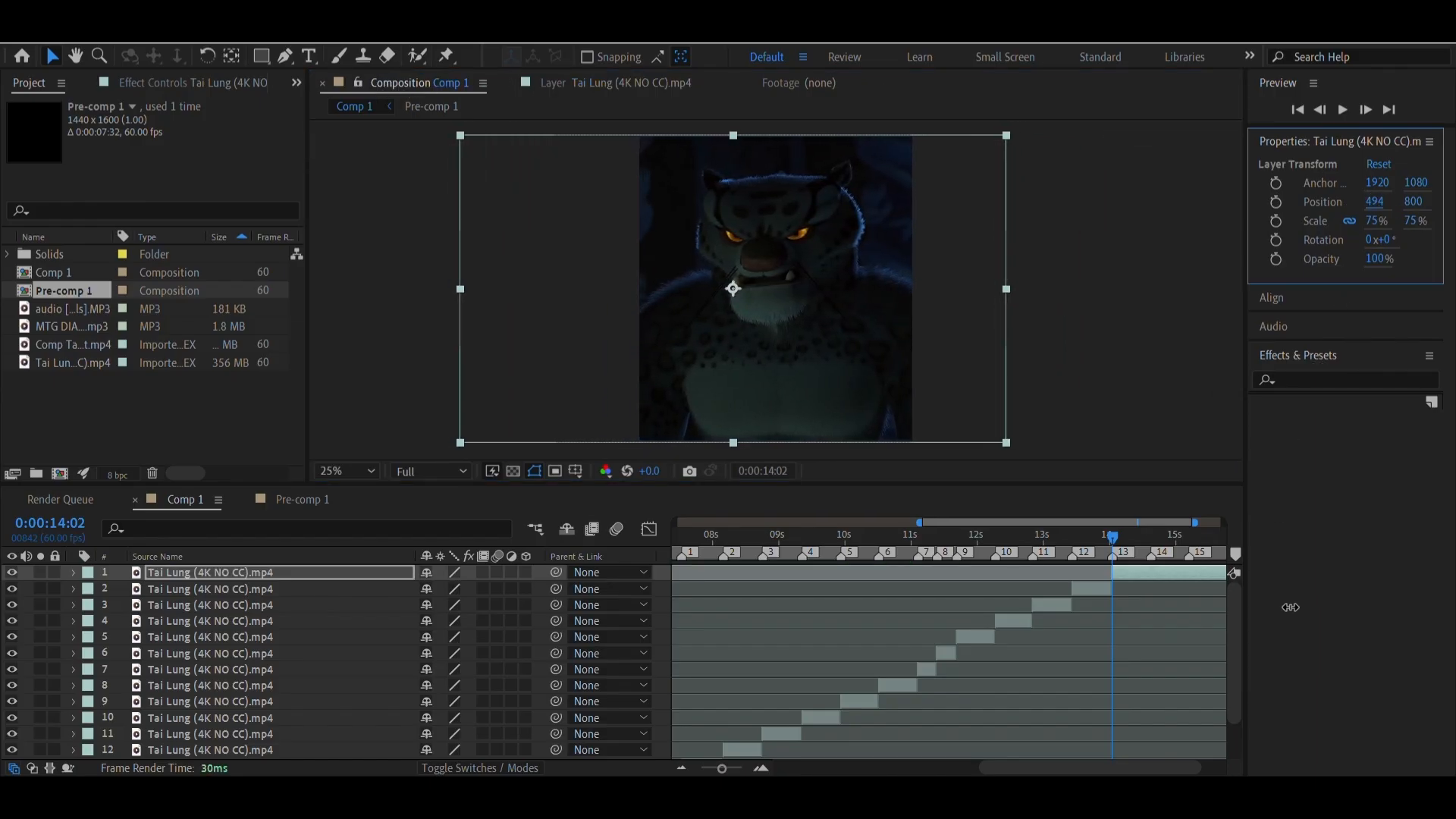
# Slide the top clip earlier so its close-up shot falls on marker 13, and set its horizontal position to 737
pyautogui.click(1150, 556)
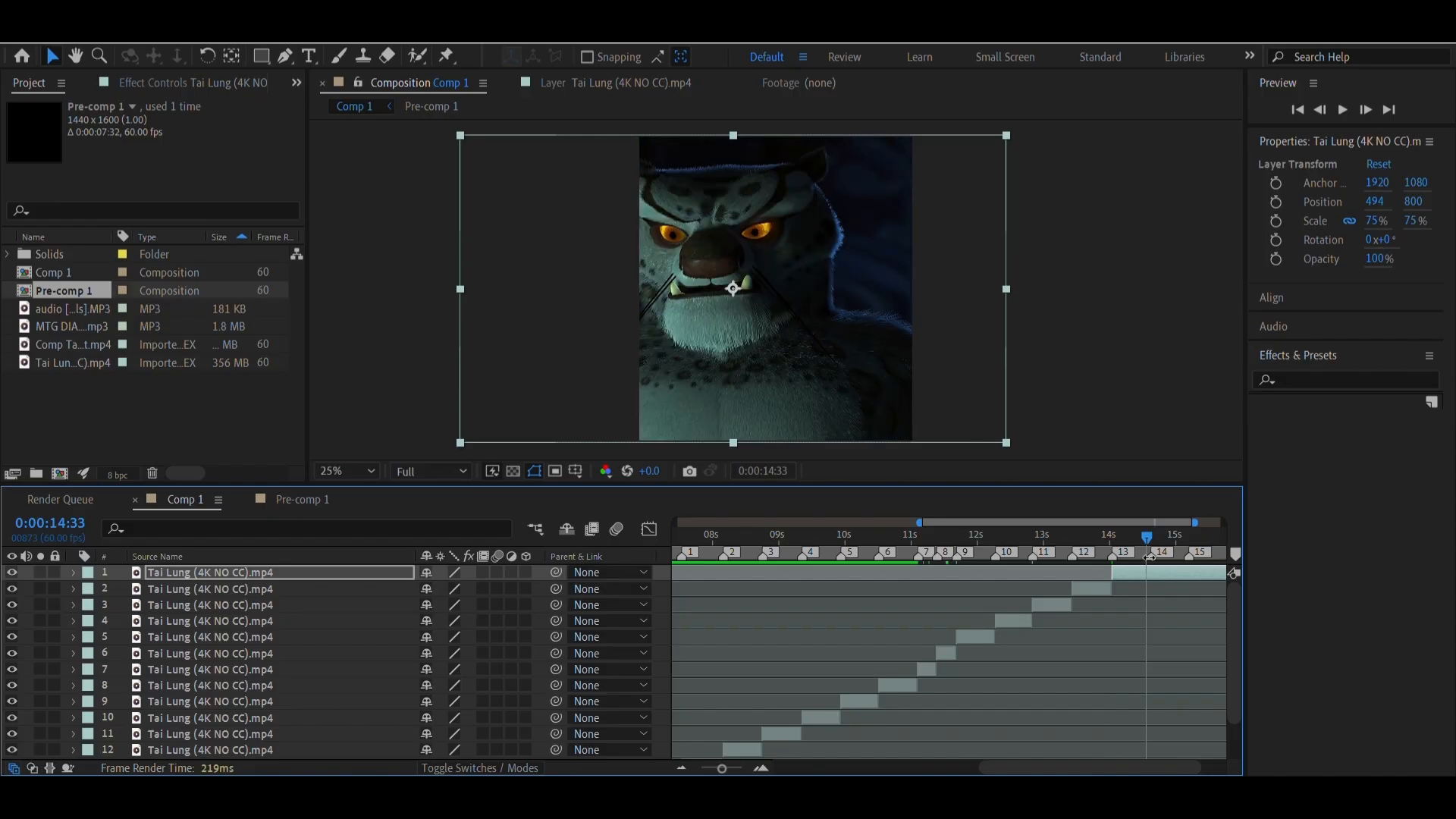
pyautogui.moveTo(1145, 573); pyautogui.dragTo(1100, 572)
pyautogui.click(1113, 547)
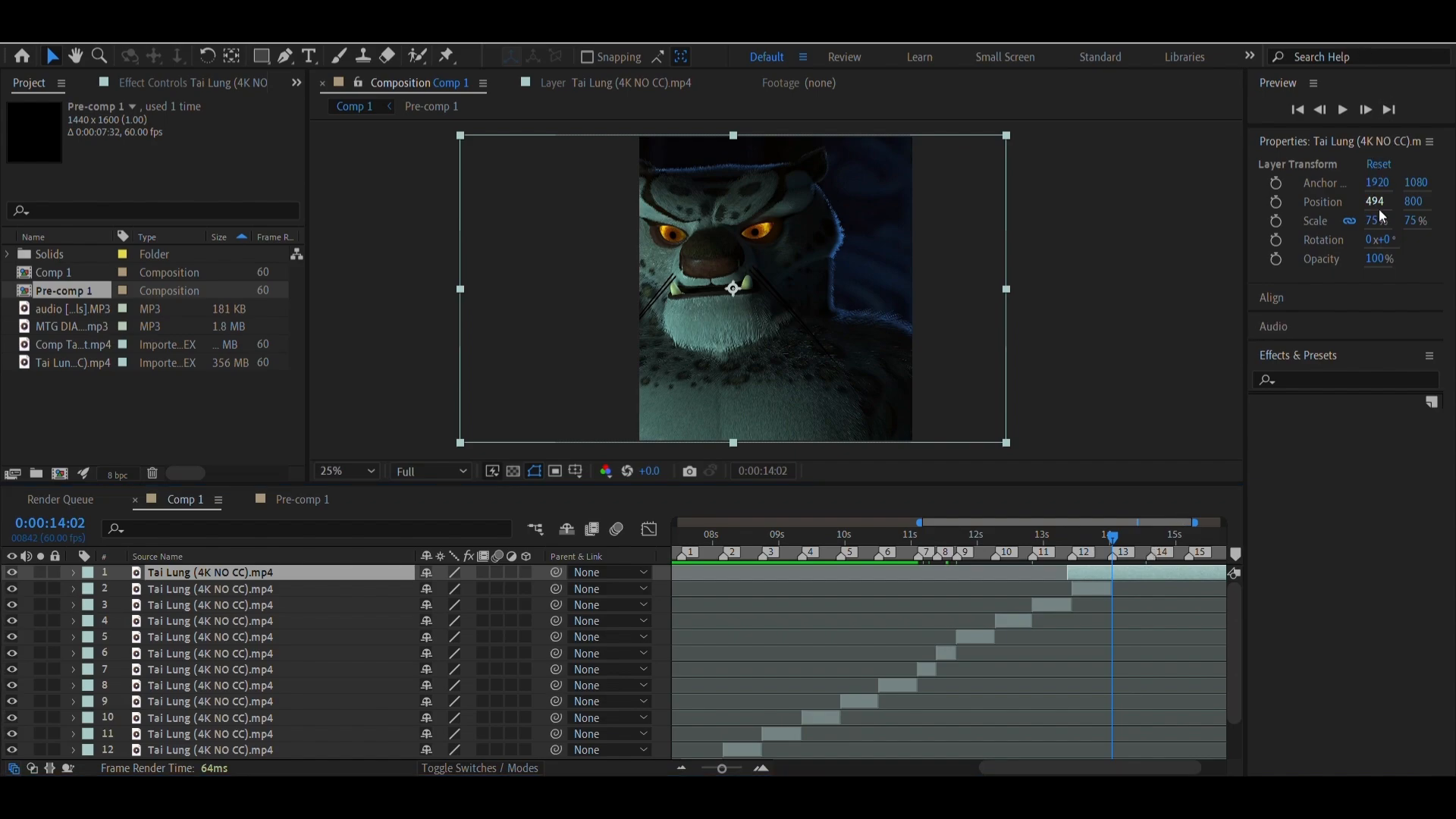
pyautogui.moveTo(1374, 201)
pyautogui.mouseDown()
pyautogui.moveTo(1454, 201)
pyautogui.moveTo(1375, 204)
pyautogui.mouseUp()
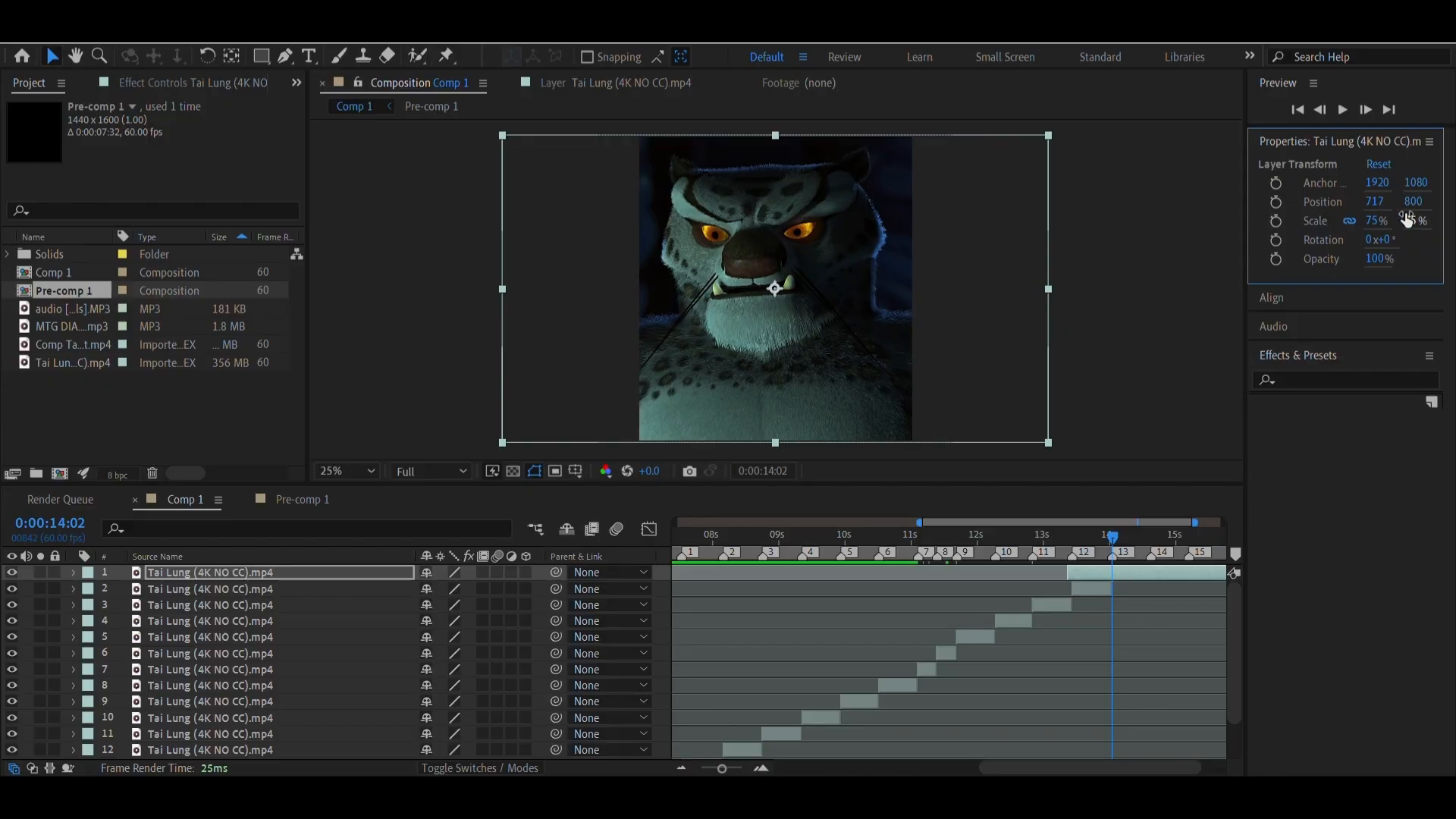
pyautogui.moveTo(1375, 202); pyautogui.dragTo(1381, 187)
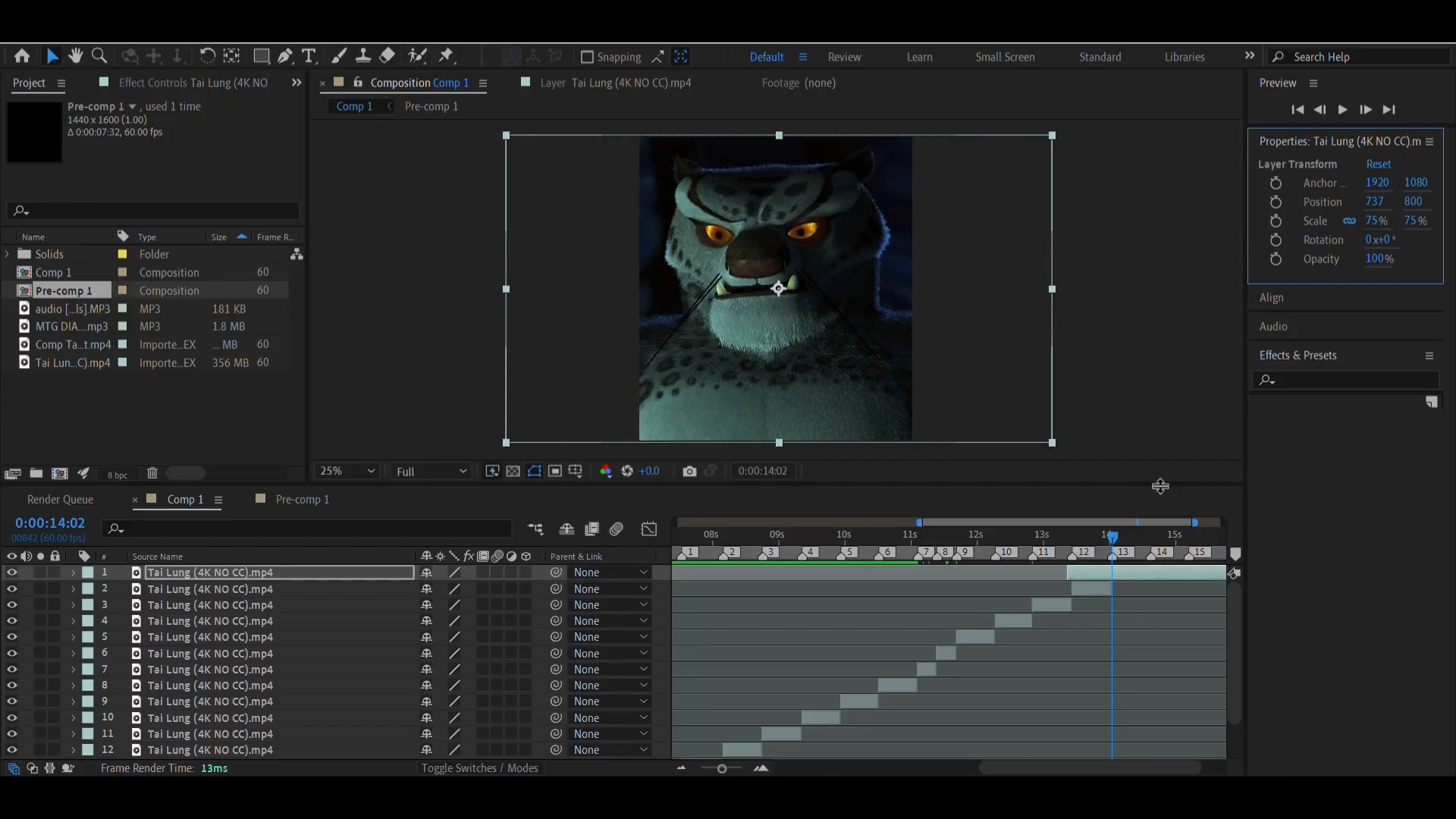
# Split the top clip at marker 13 and delete the leftover piece before the marker
pyautogui.click(1121, 571)
pyautogui.hotkey('ctrl', 'shift', 'd')
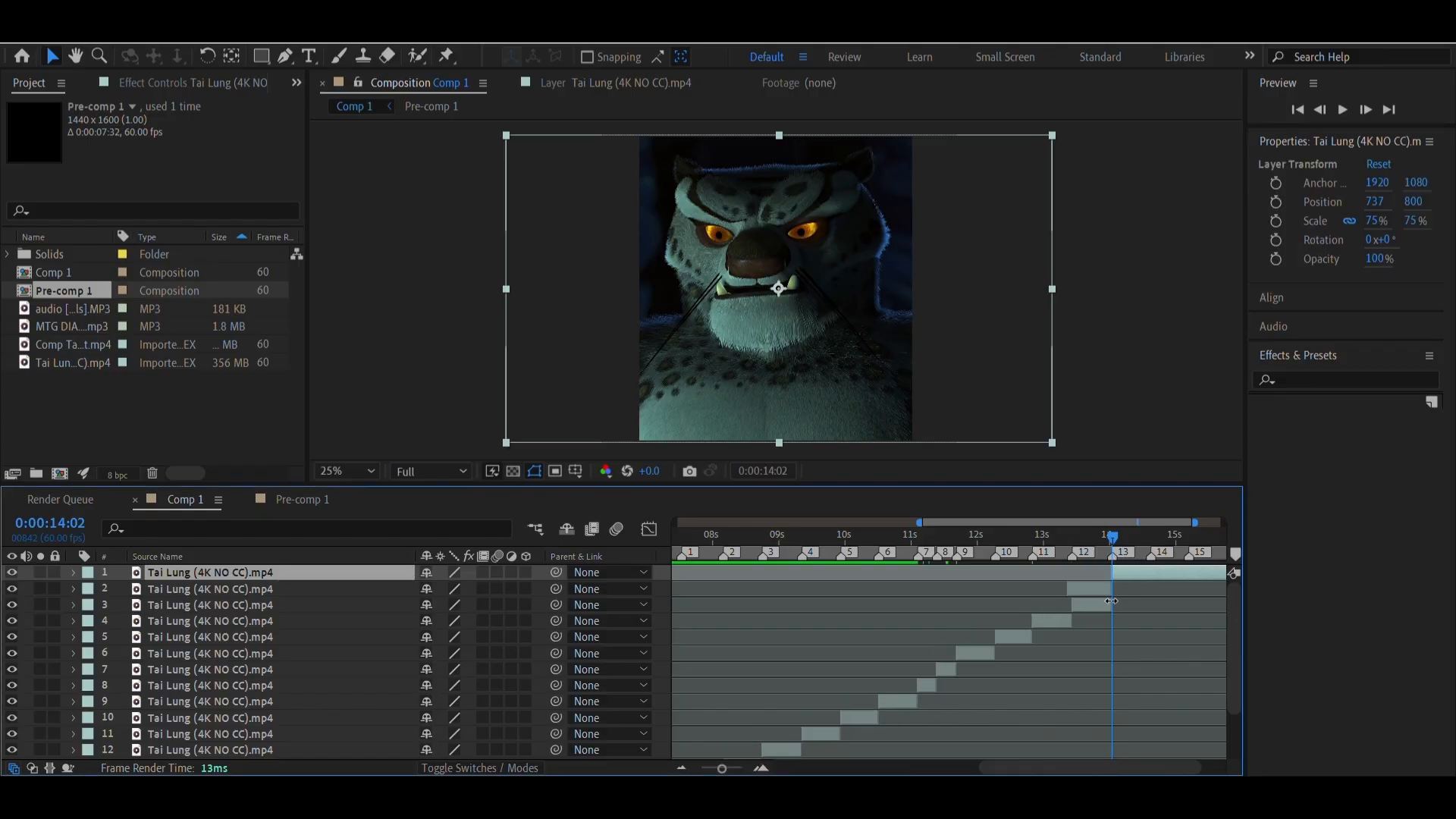
pyautogui.click(1102, 590)
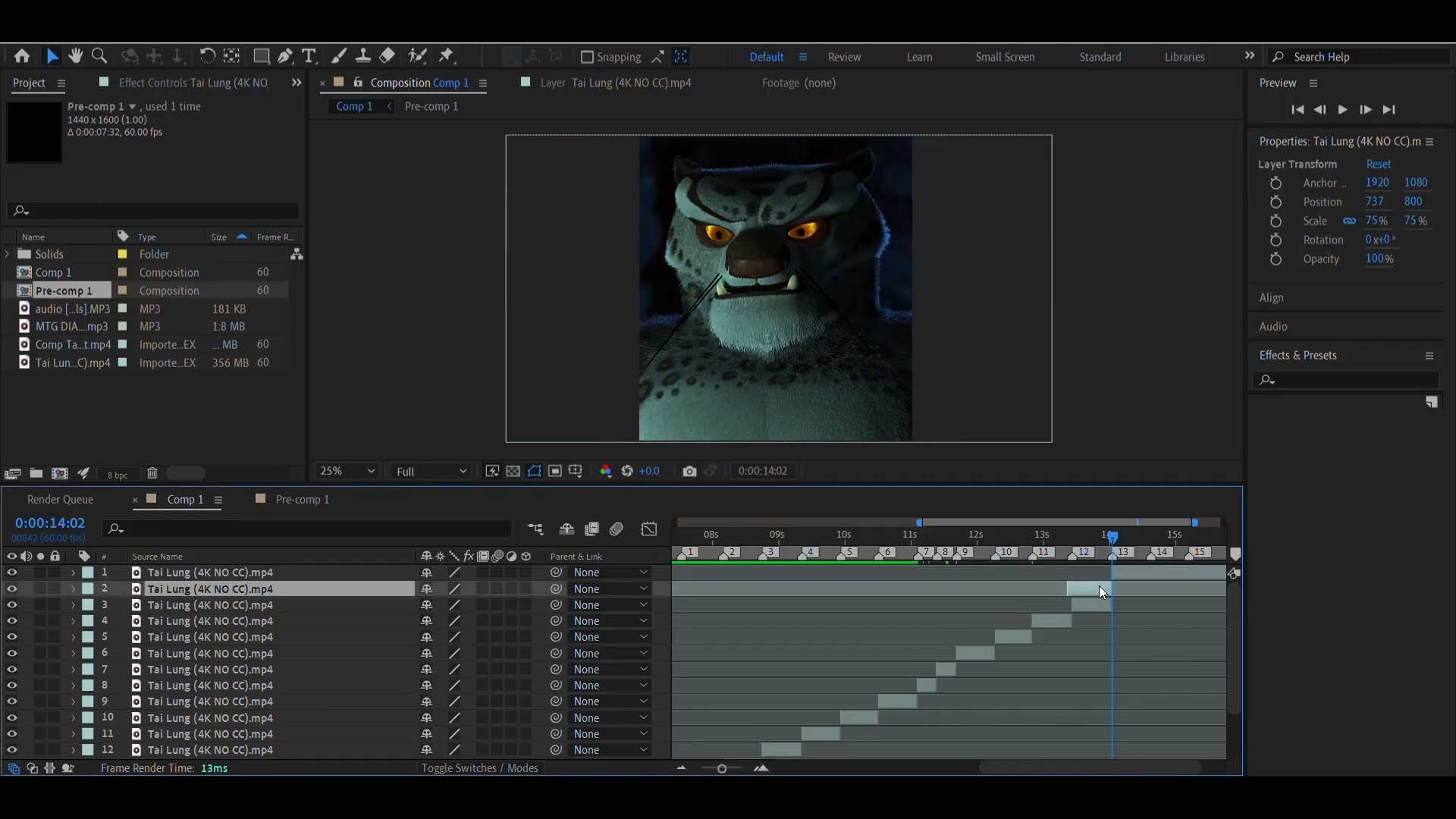
pyautogui.press('Delete')
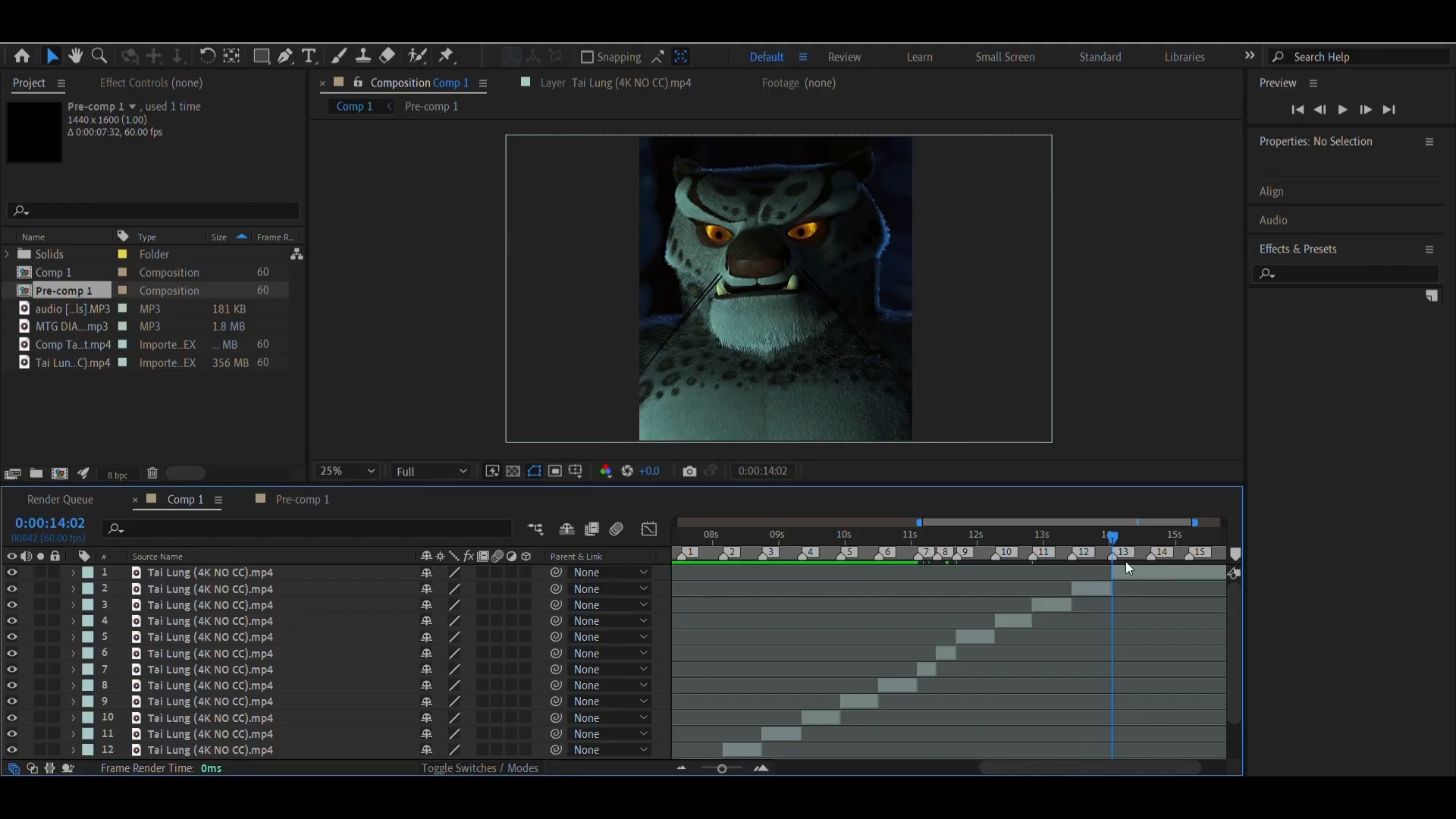
# Split the top clip at marker 14 at 0:00:14:37 and set the horizontal position of the piece before it to 752
pyautogui.rightClick(1149, 554)
pyautogui.click(1206, 607)
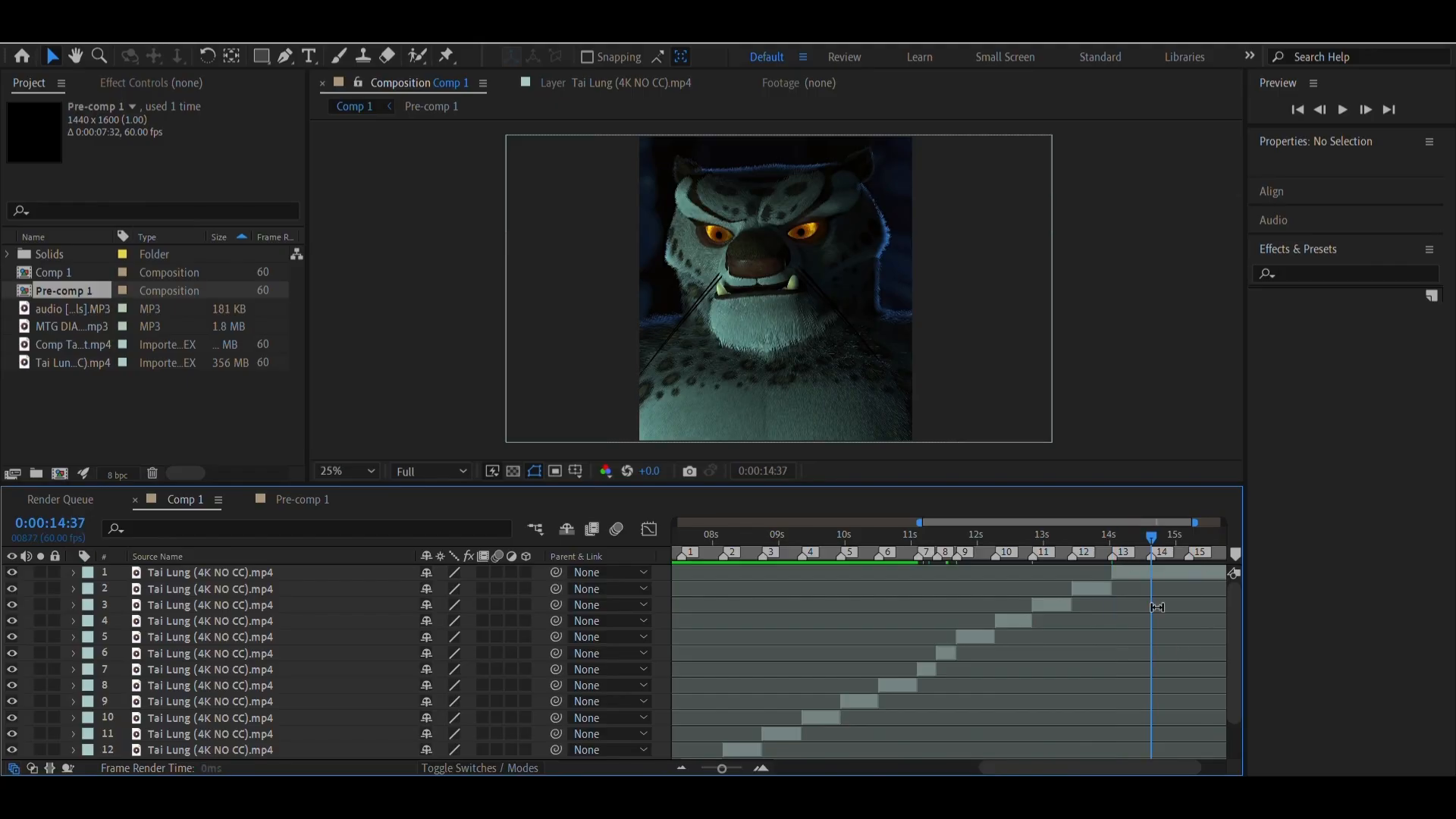
pyautogui.click(1145, 574)
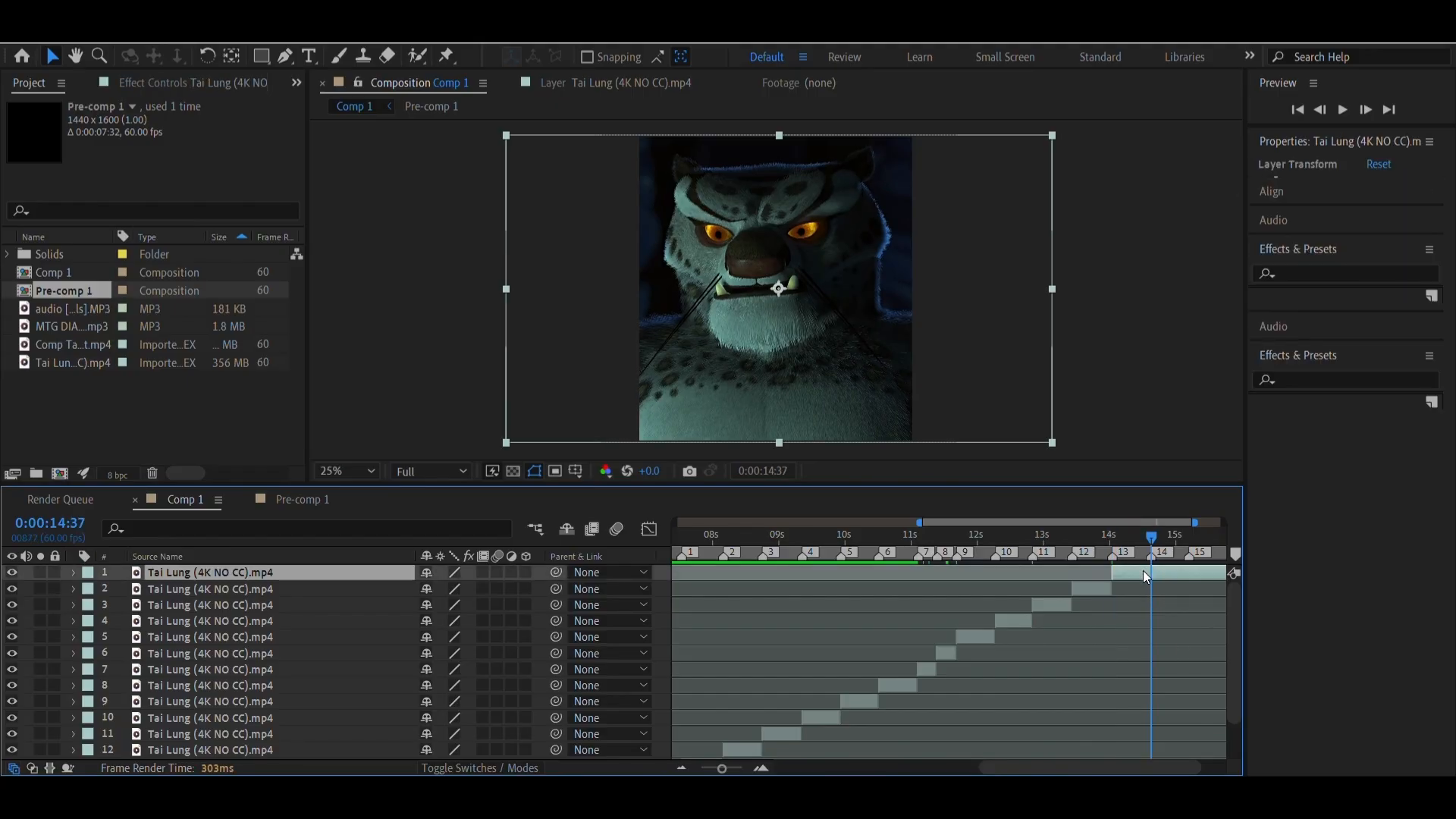
pyautogui.hotkey('ctrl', 'shift', 'd')
pyautogui.click(1133, 590)
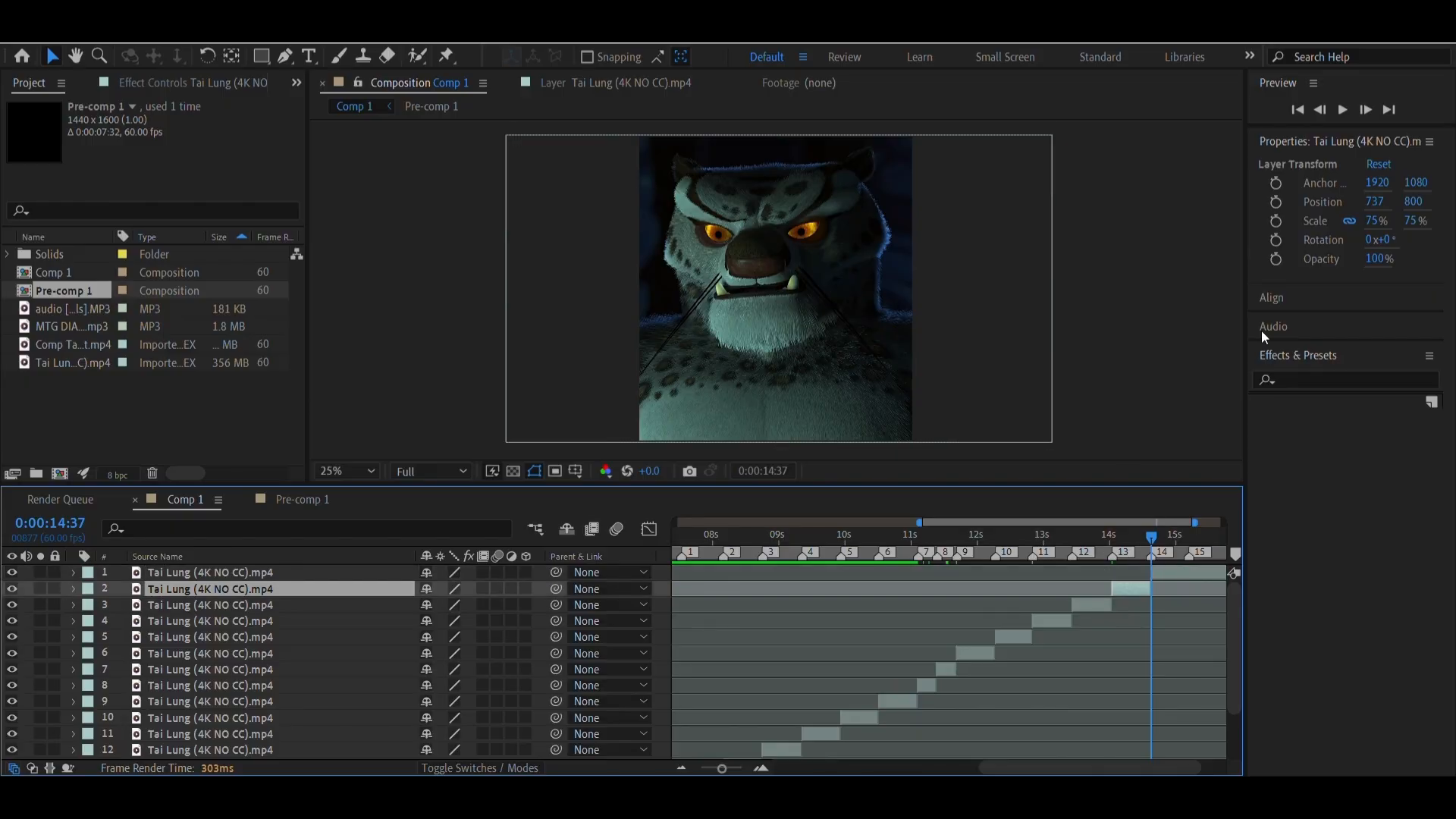
pyautogui.moveTo(1382, 214); pyautogui.dragTo(1393, 214)
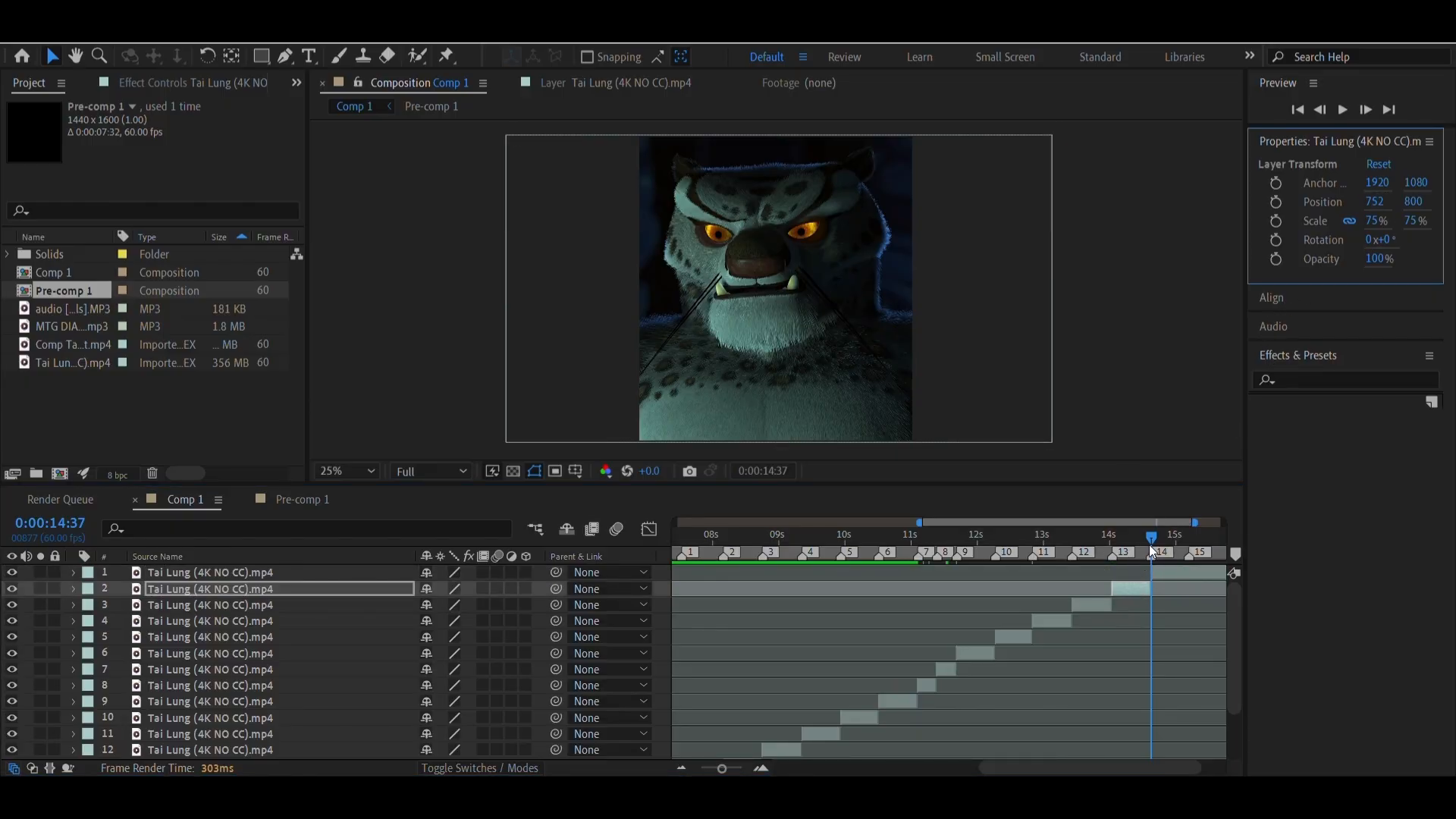
# At marker 14, set the new top clip's In point to source time 0:01:53:45 and its horizontal position to 759
pyautogui.moveTo(1149, 545); pyautogui.dragTo(1140, 545)
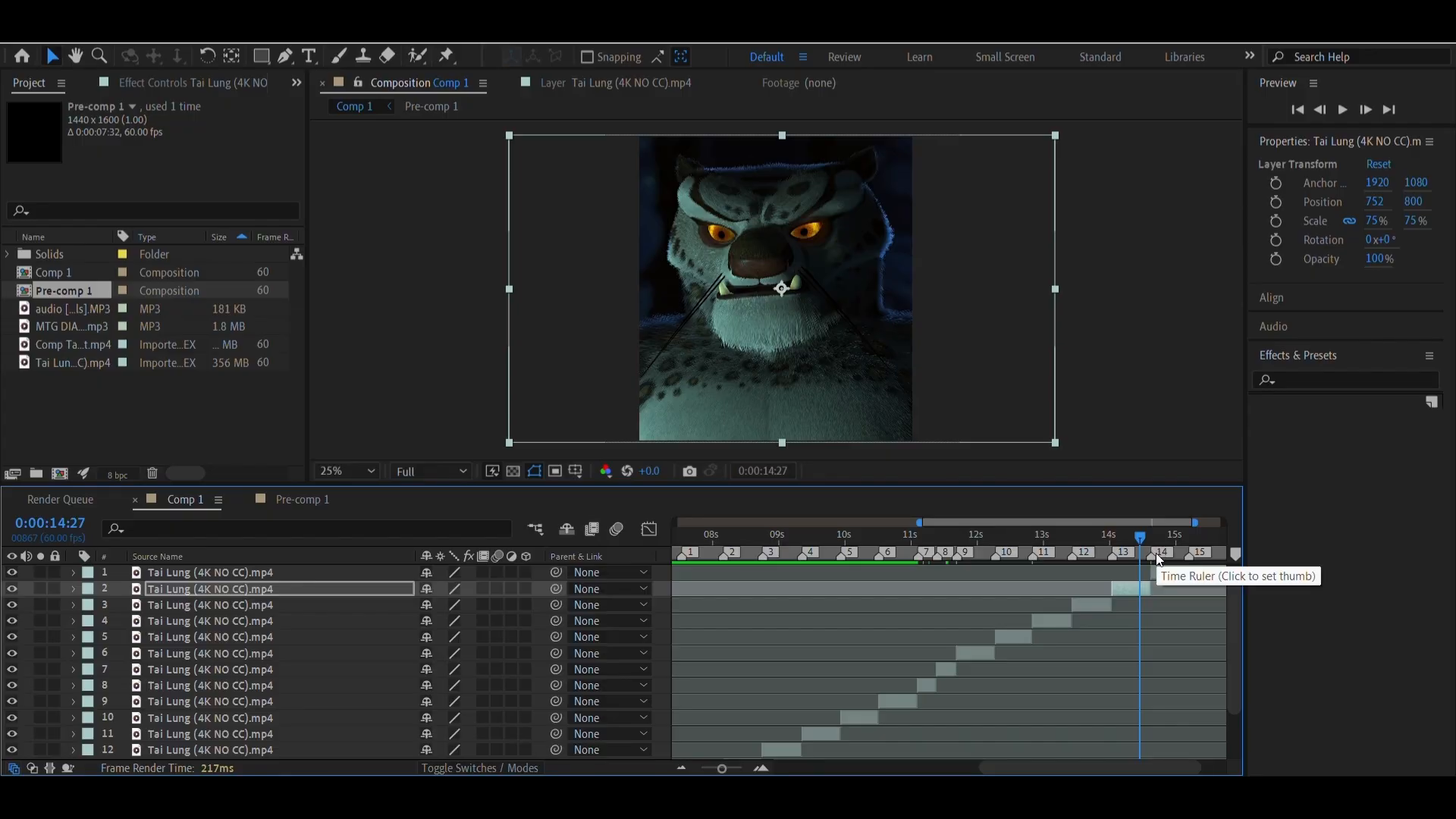
pyautogui.rightClick(1150, 558)
pyautogui.click(1233, 612)
pyautogui.hscroll(1, 1100, 679)
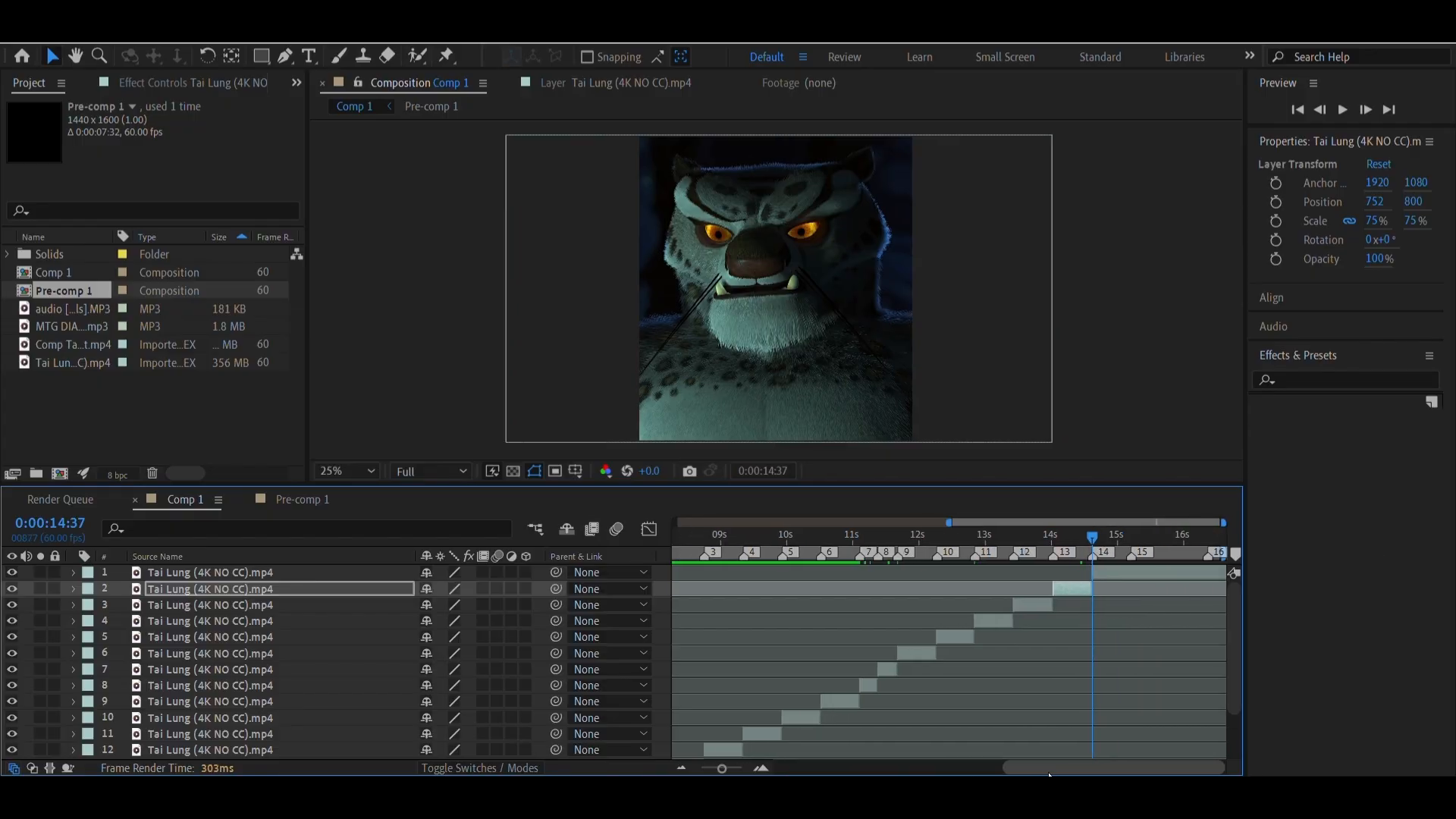
pyautogui.doubleClick(1114, 572)
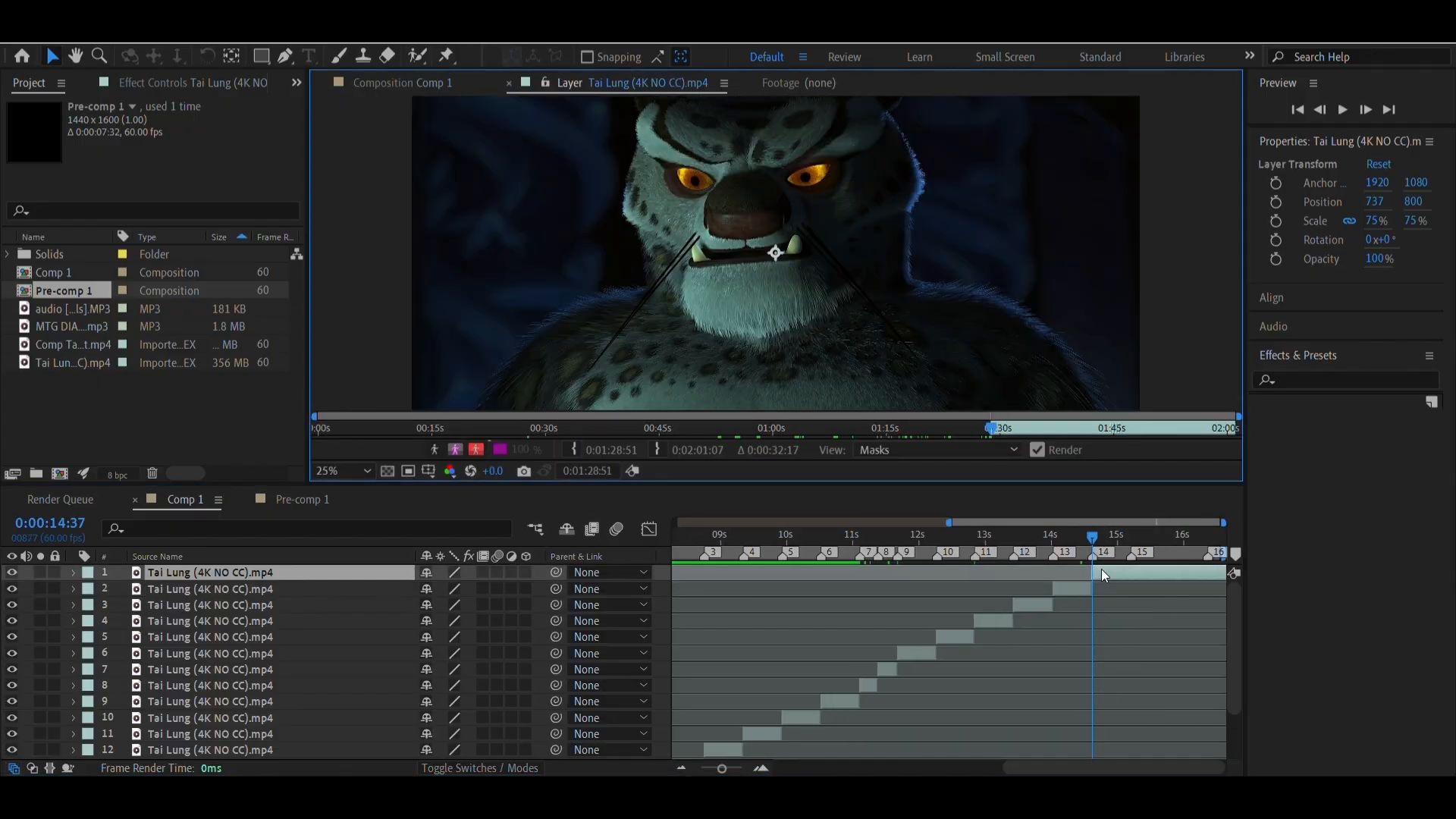
pyautogui.moveTo(998, 429); pyautogui.dragTo(1179, 434)
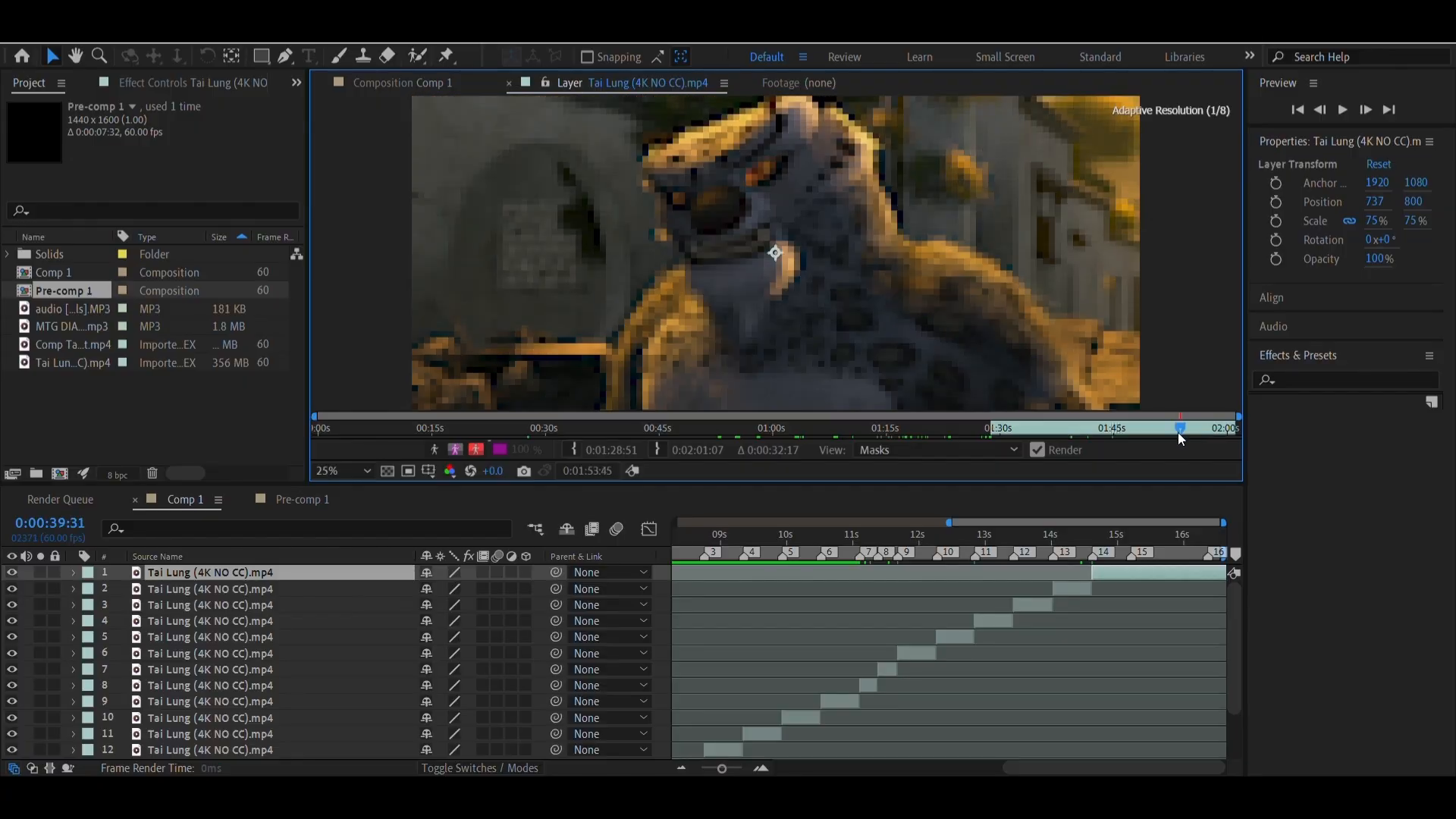
pyautogui.click(580, 452)
pyautogui.click(378, 85)
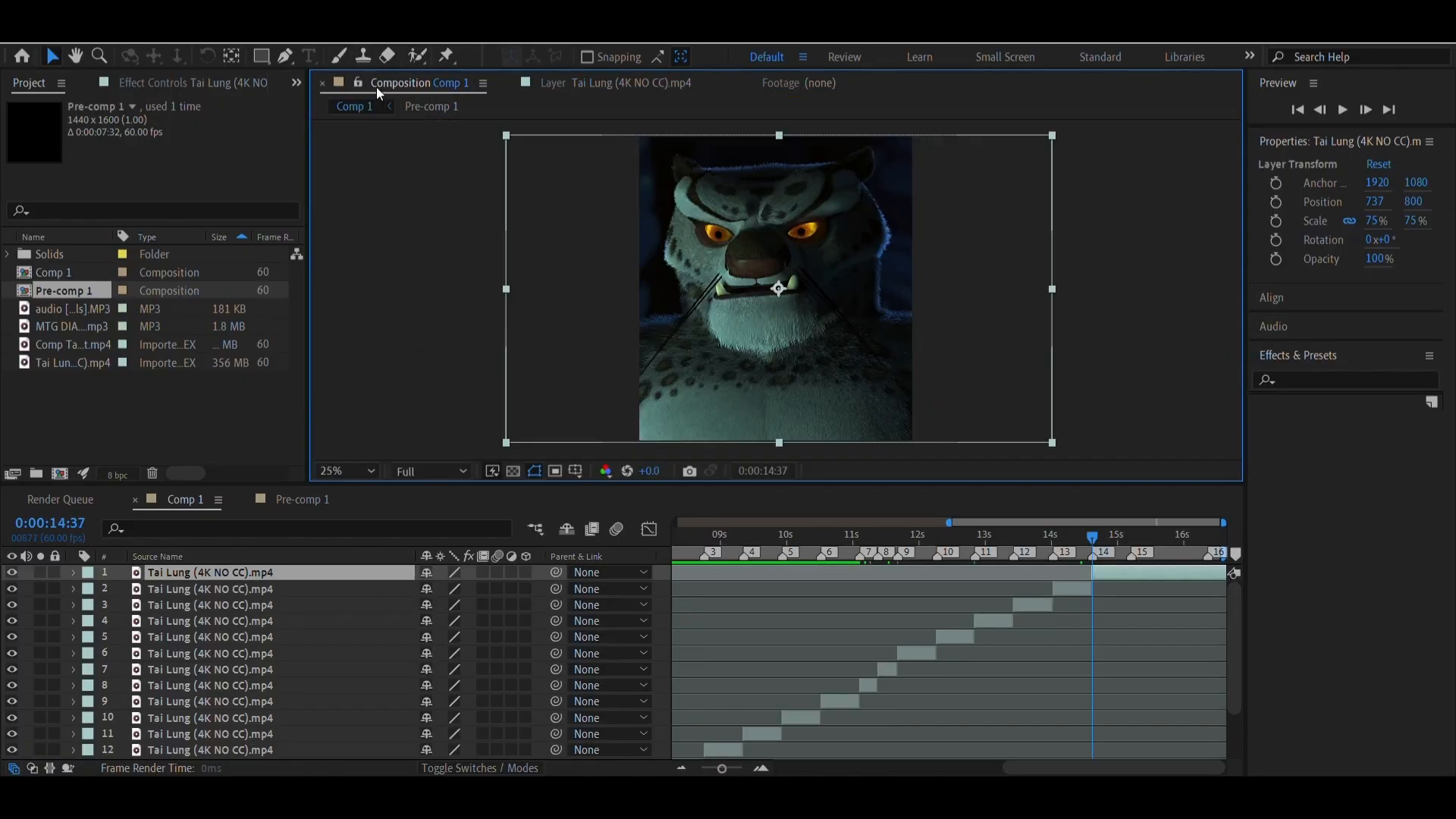
pyautogui.moveTo(1365, 210); pyautogui.dragTo(1382, 198)
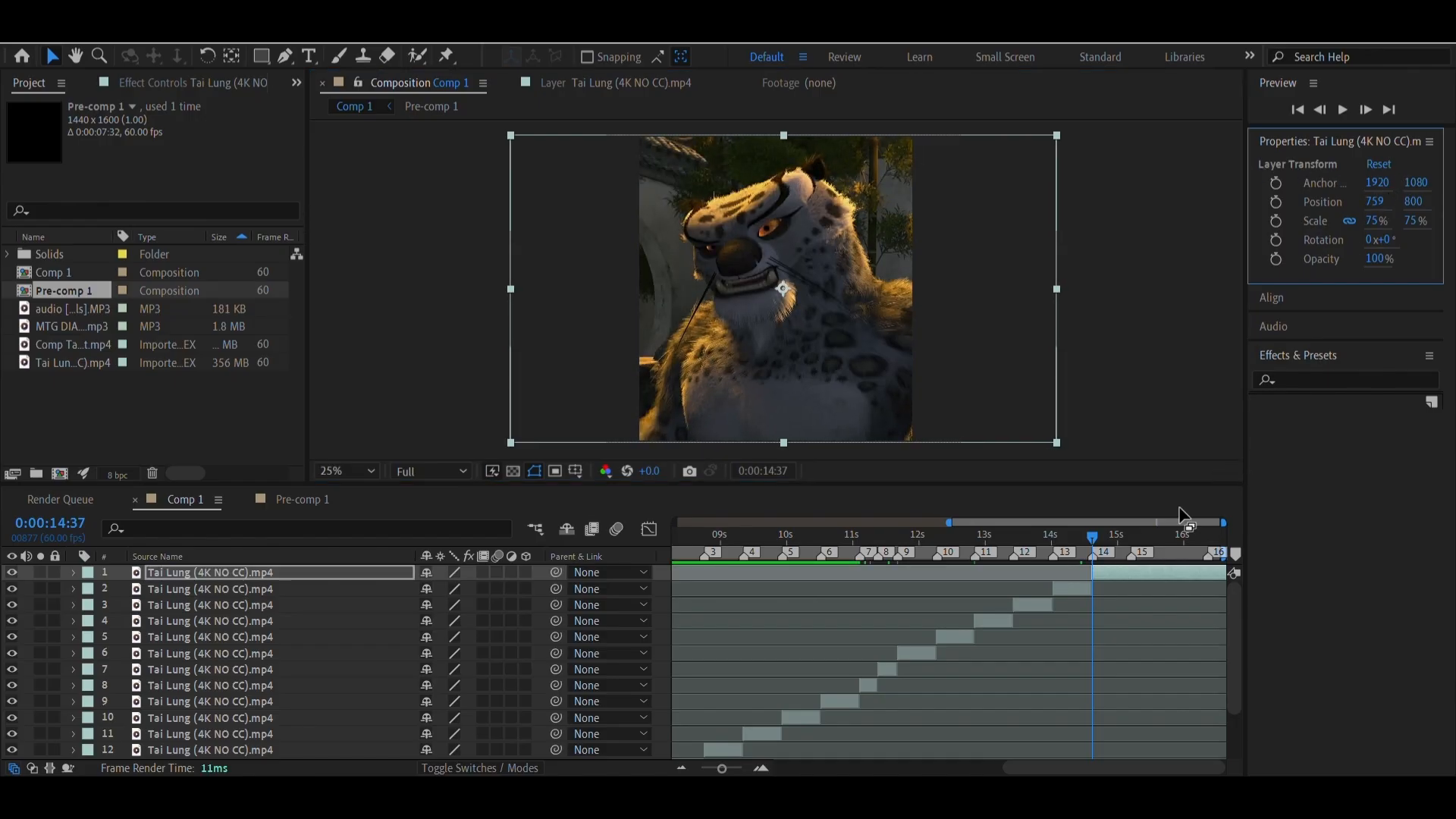
# Split the top clip at marker 15 at 0:00:15:12 and delete the piece after the marker
pyautogui.rightClick(1131, 557)
pyautogui.click(1143, 578)
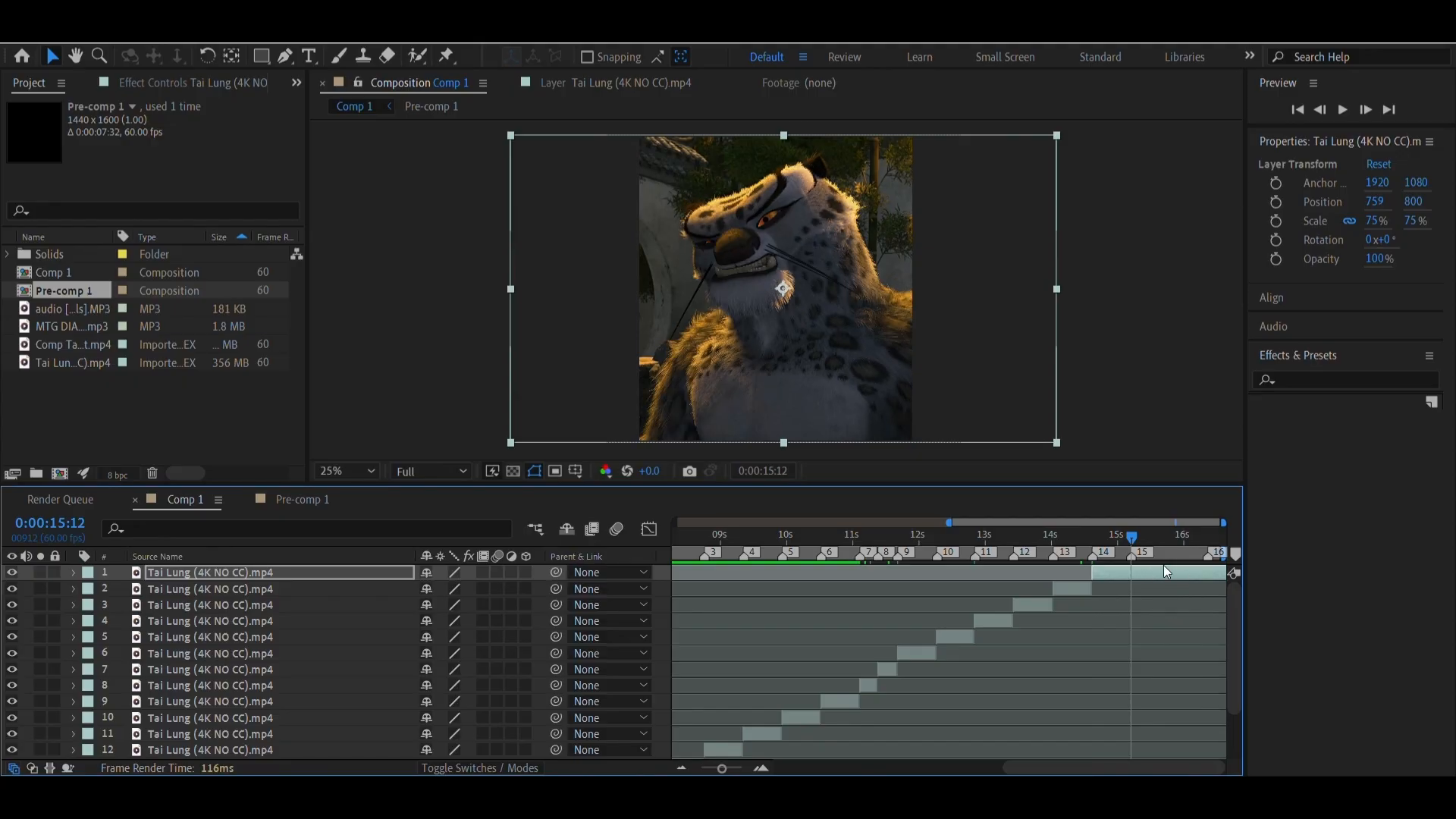
pyautogui.click(1189, 570)
pyautogui.hotkey('ctrl', 'shift', 'd')
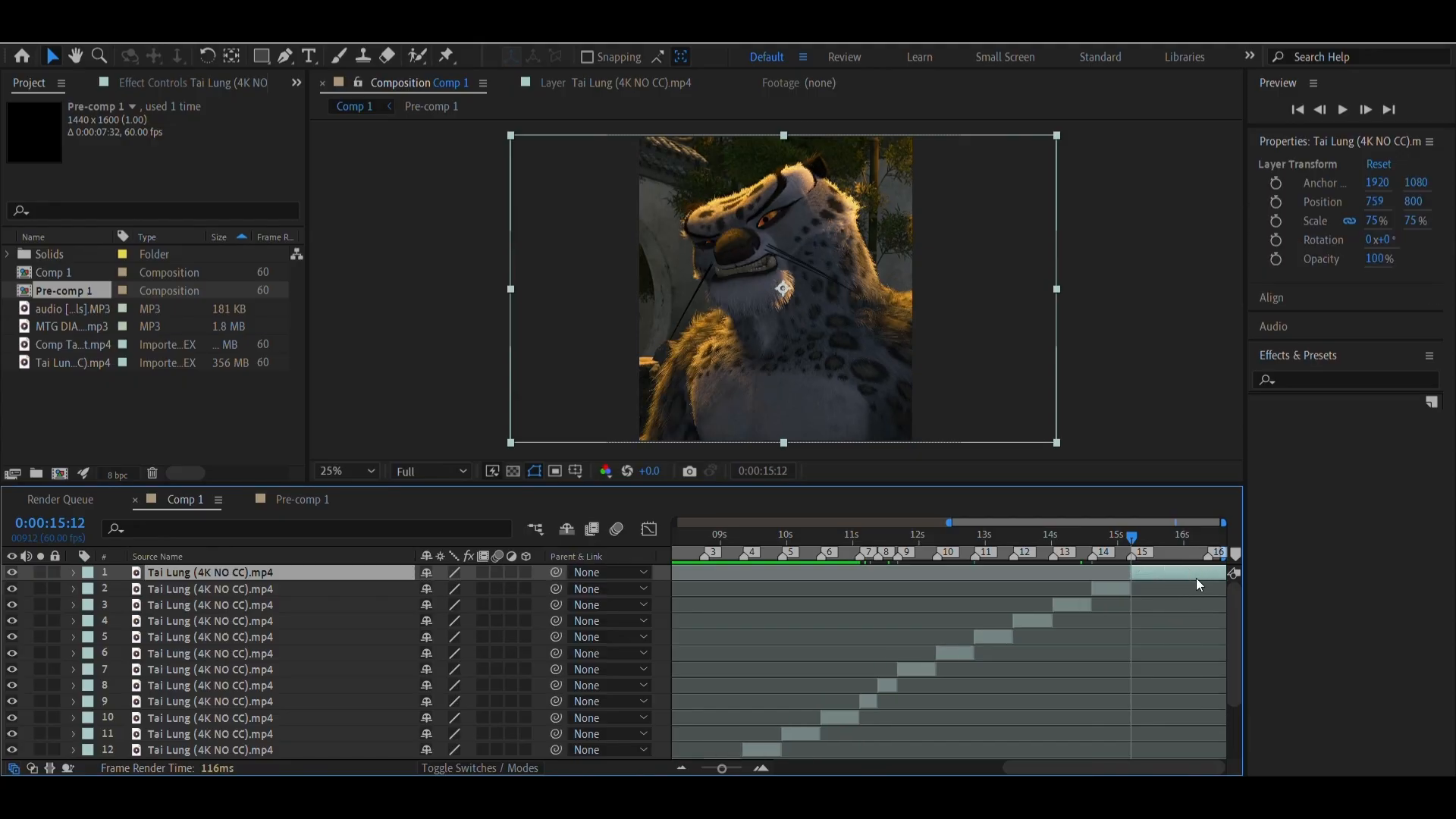
pyautogui.press('Delete')
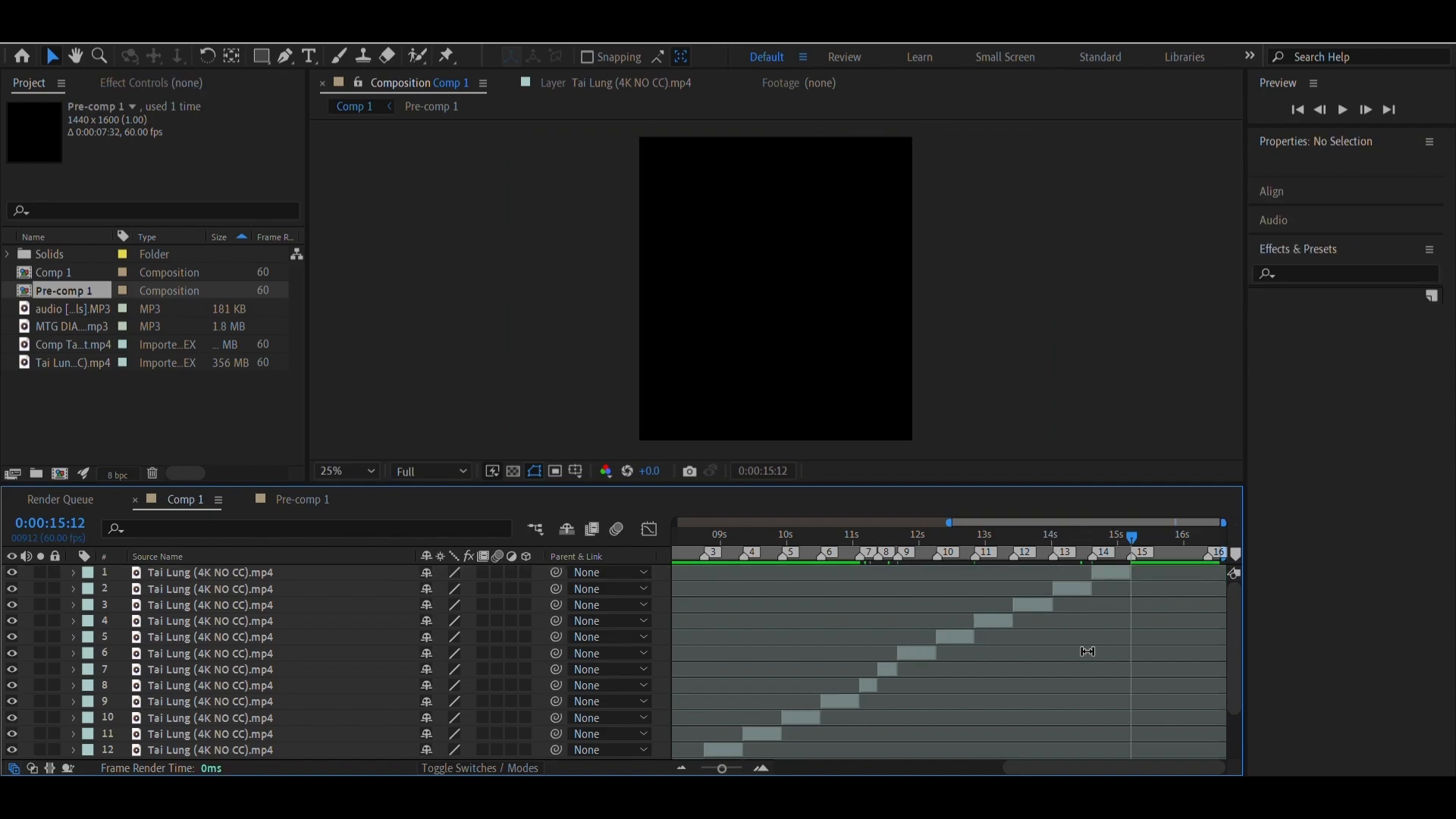
# Import outro.mp4 from New Volume (E:) into Comp 1 as the top layer and place its start at marker 15
pyautogui.click(532, 796)
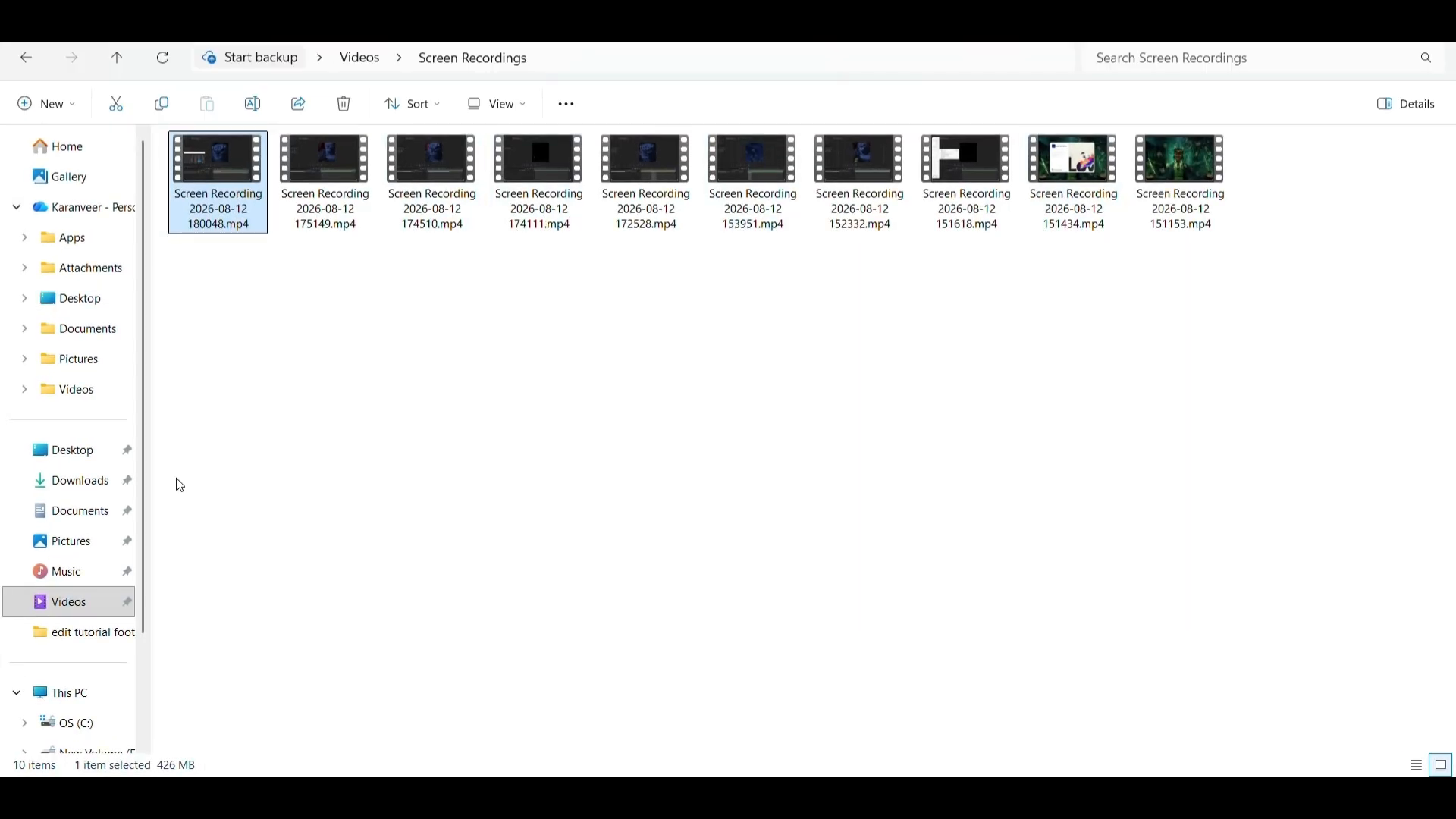
pyautogui.click(96, 694)
pyautogui.doubleClick(476, 184)
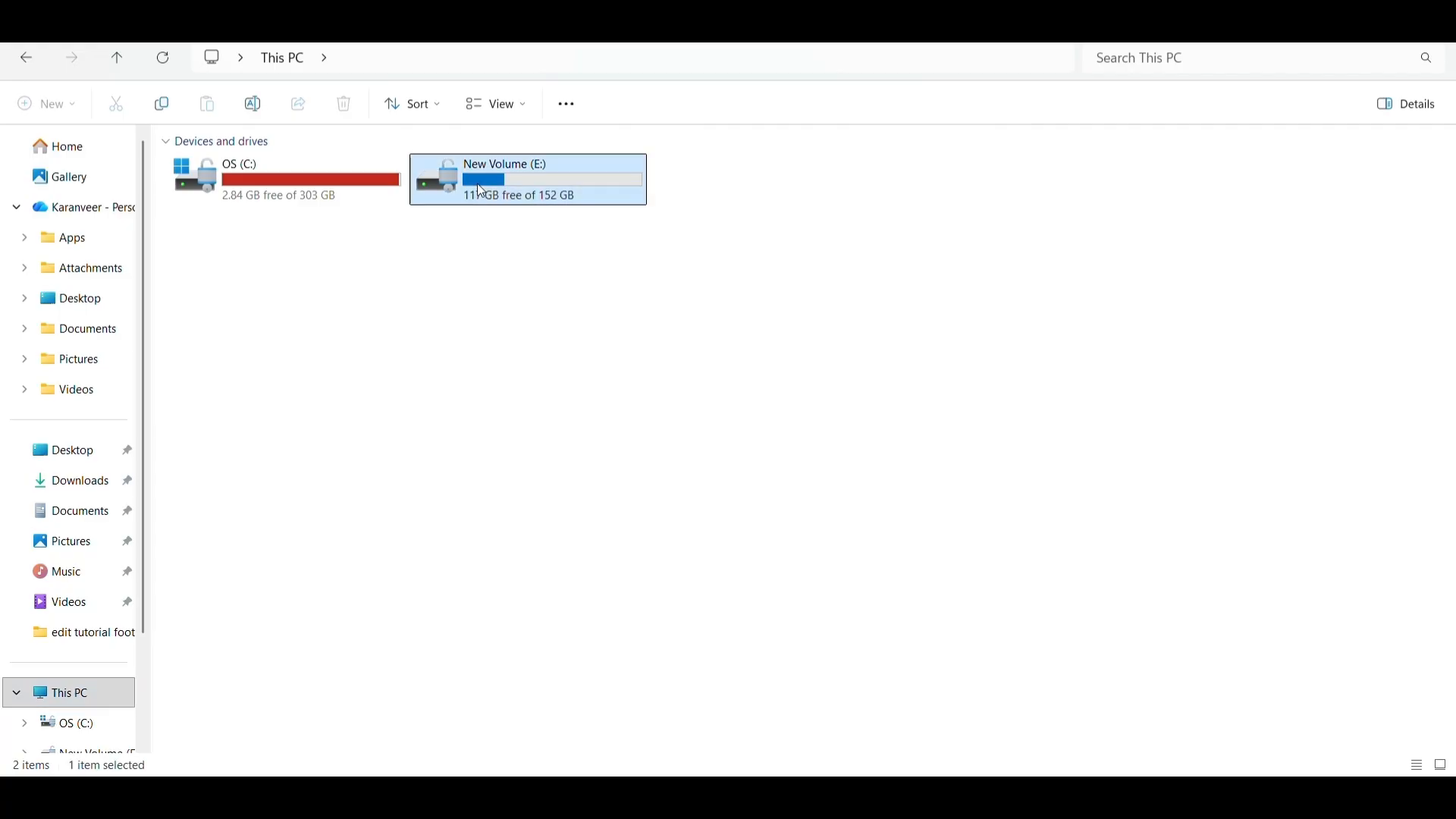
pyautogui.moveTo(1003, 172); pyautogui.dragTo(1129, 592)
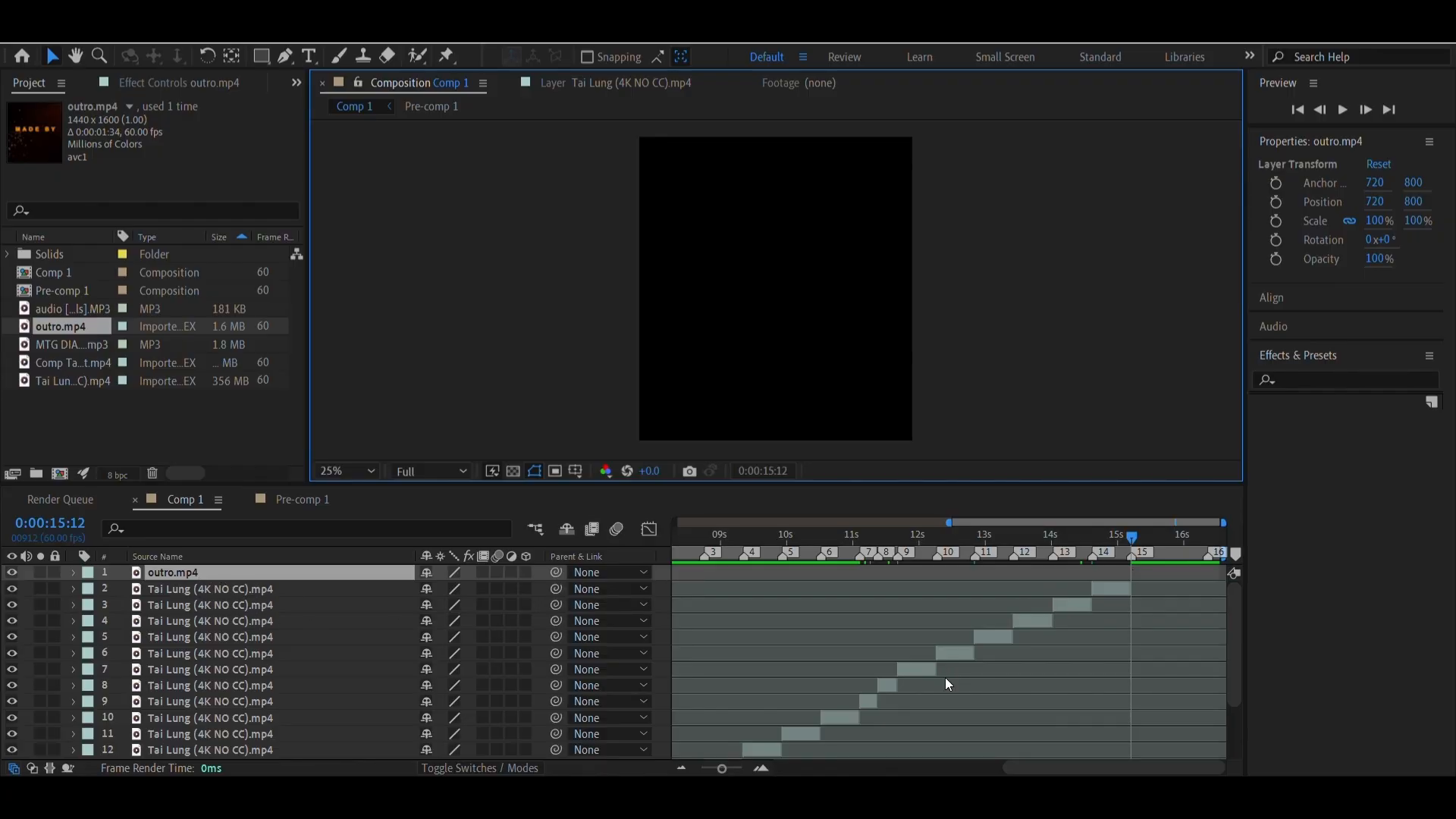
pyautogui.moveTo(1084, 768); pyautogui.dragTo(855, 771)
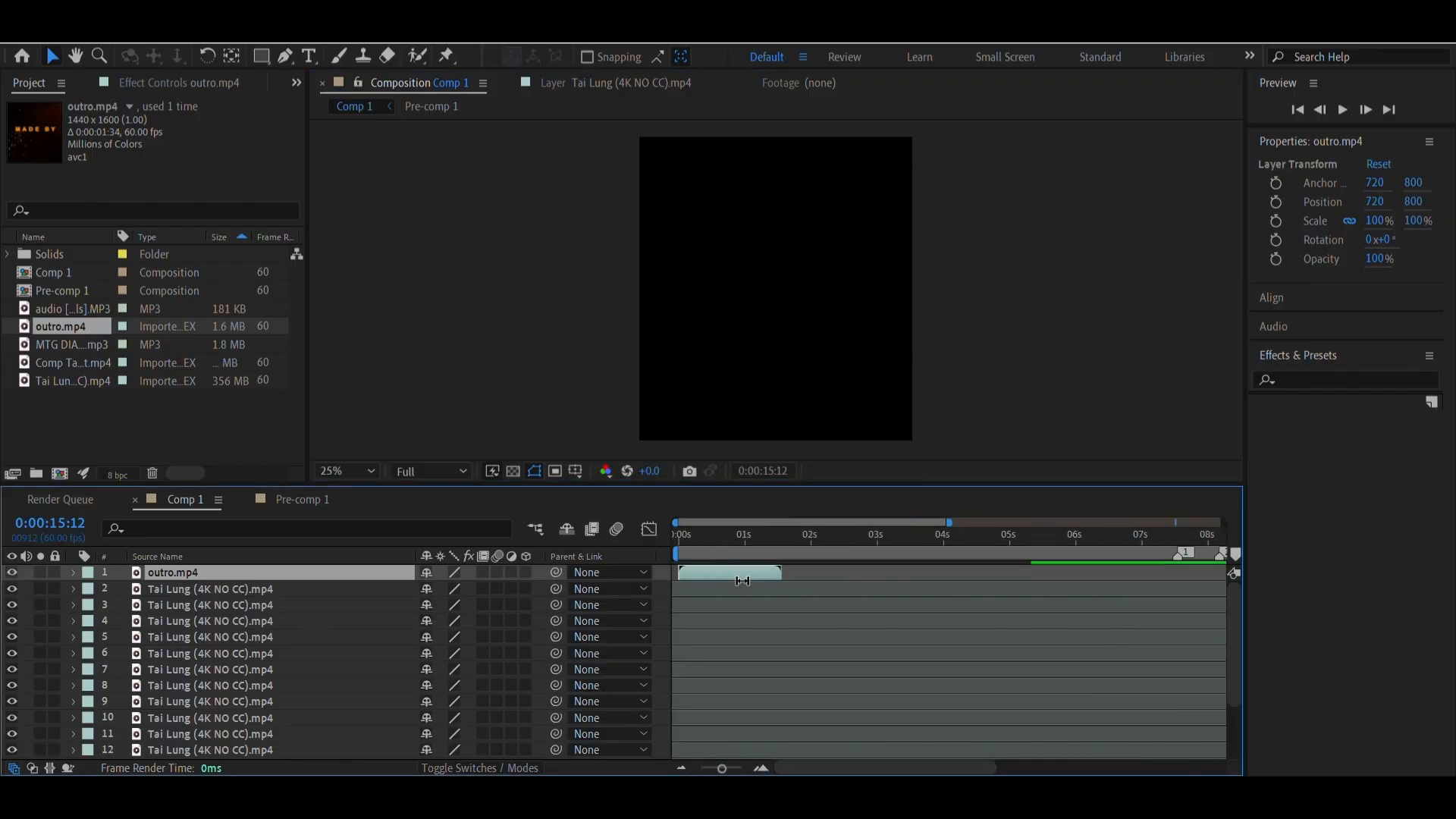
pyautogui.moveTo(720, 571); pyautogui.dragTo(1233, 556)
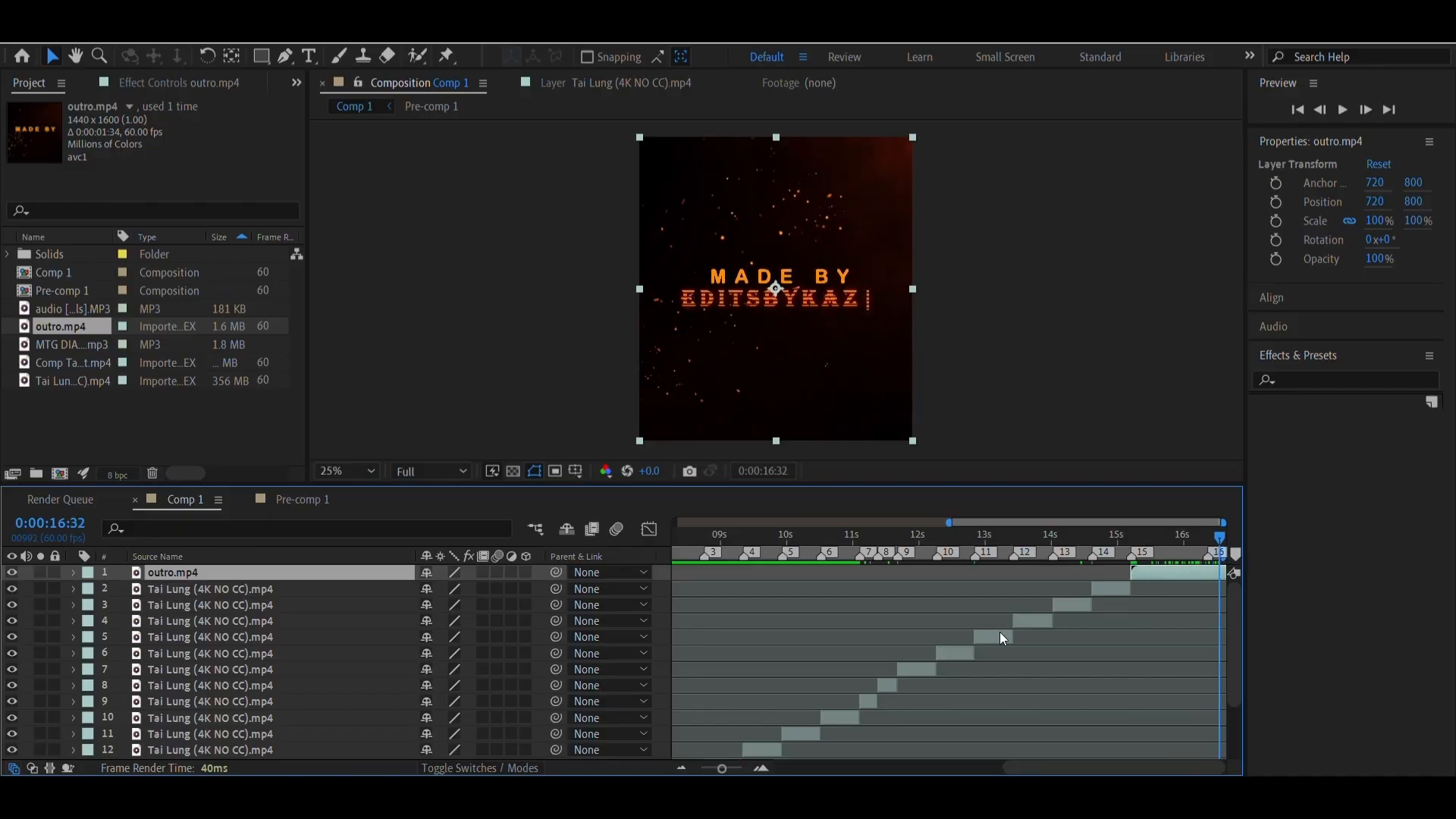
# Check the outro's start at marker 15, and place marker 17 at 0:00:16:33 at the end of the timeline
pyautogui.rightClick(1139, 558)
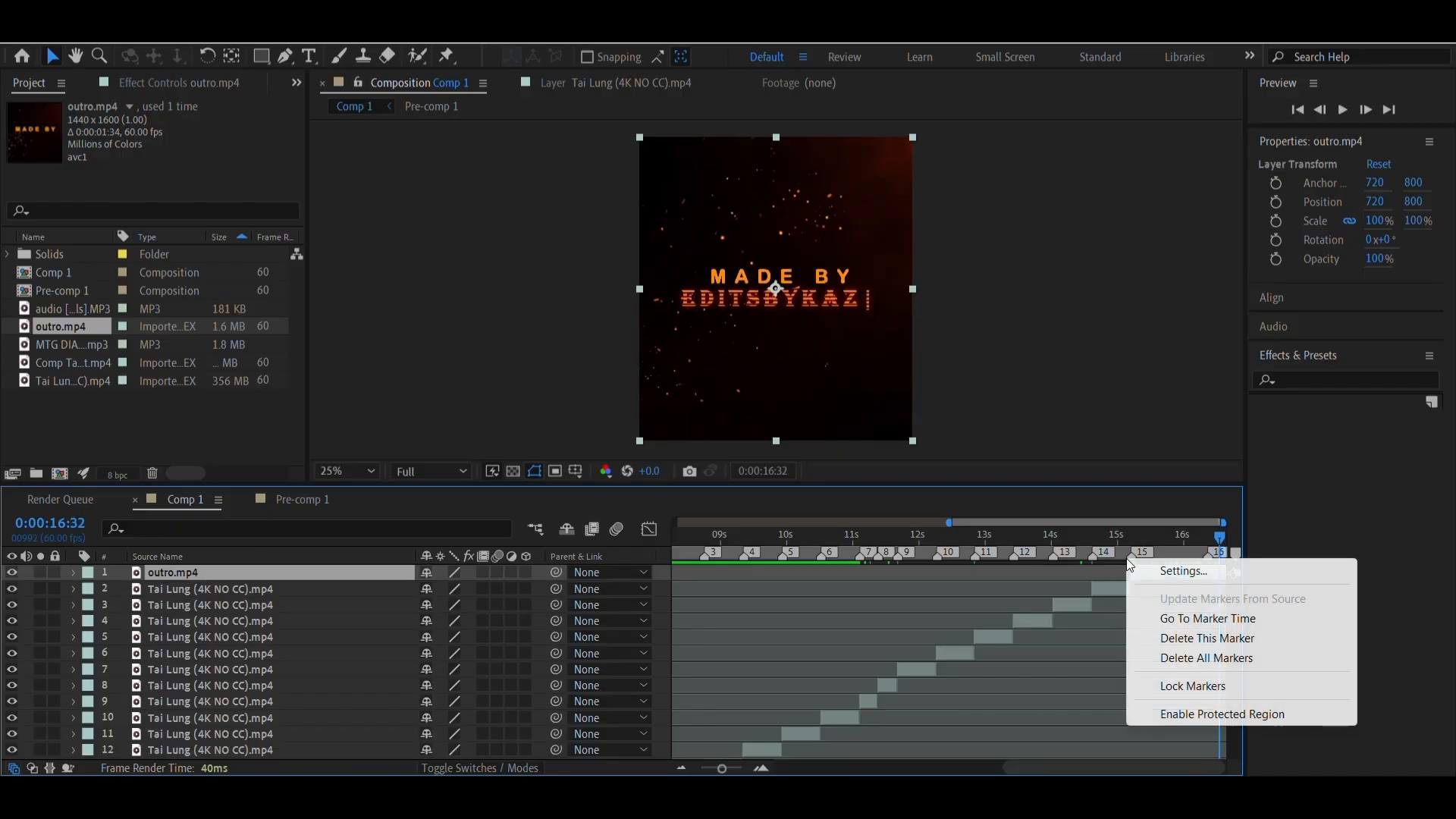
pyautogui.click(1166, 611)
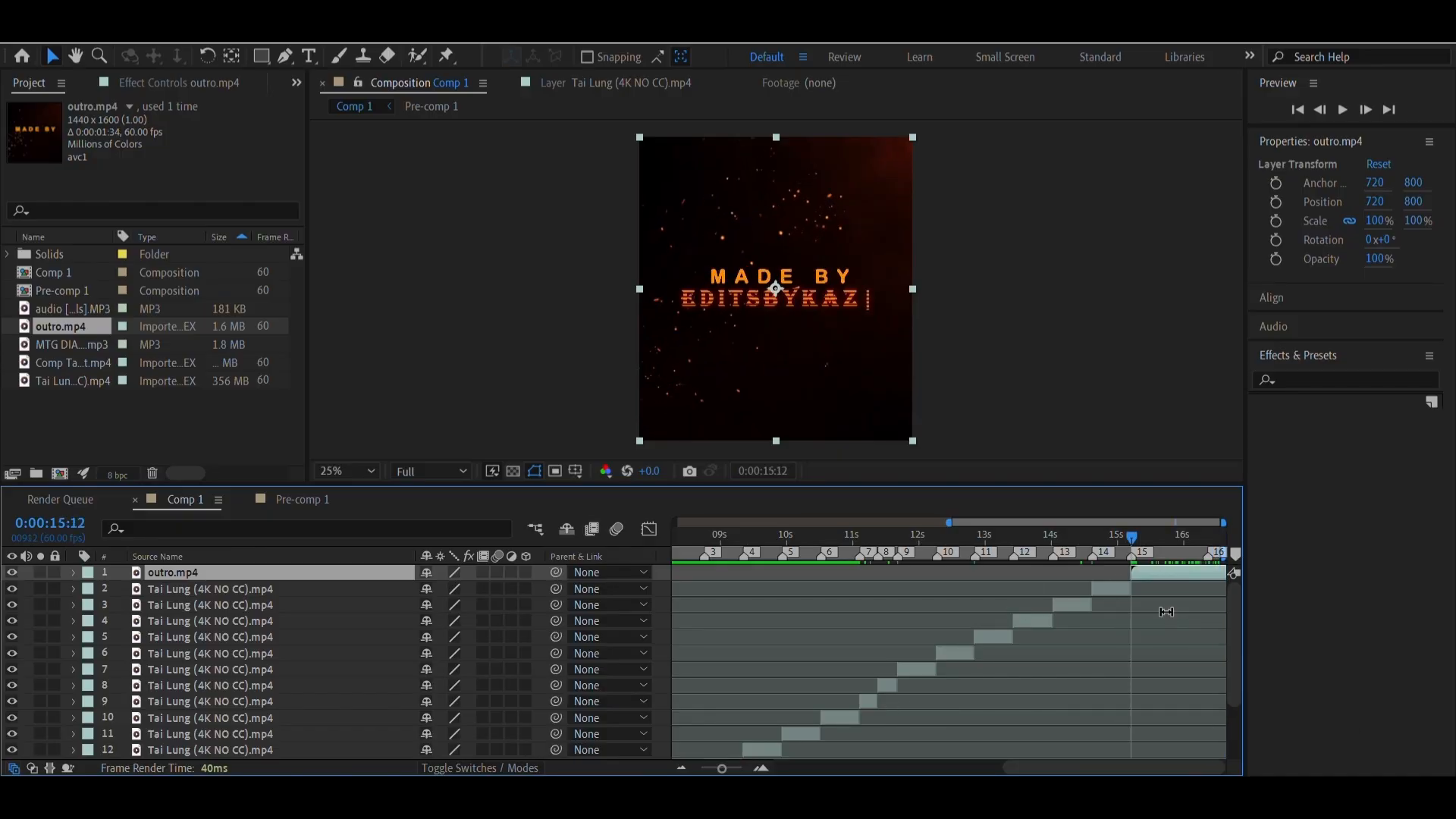
pyautogui.click(764, 769)
pyautogui.click(764, 769)
pyautogui.click(764, 769)
pyautogui.click(763, 769)
pyautogui.moveTo(1180, 769); pyautogui.dragTo(1261, 774)
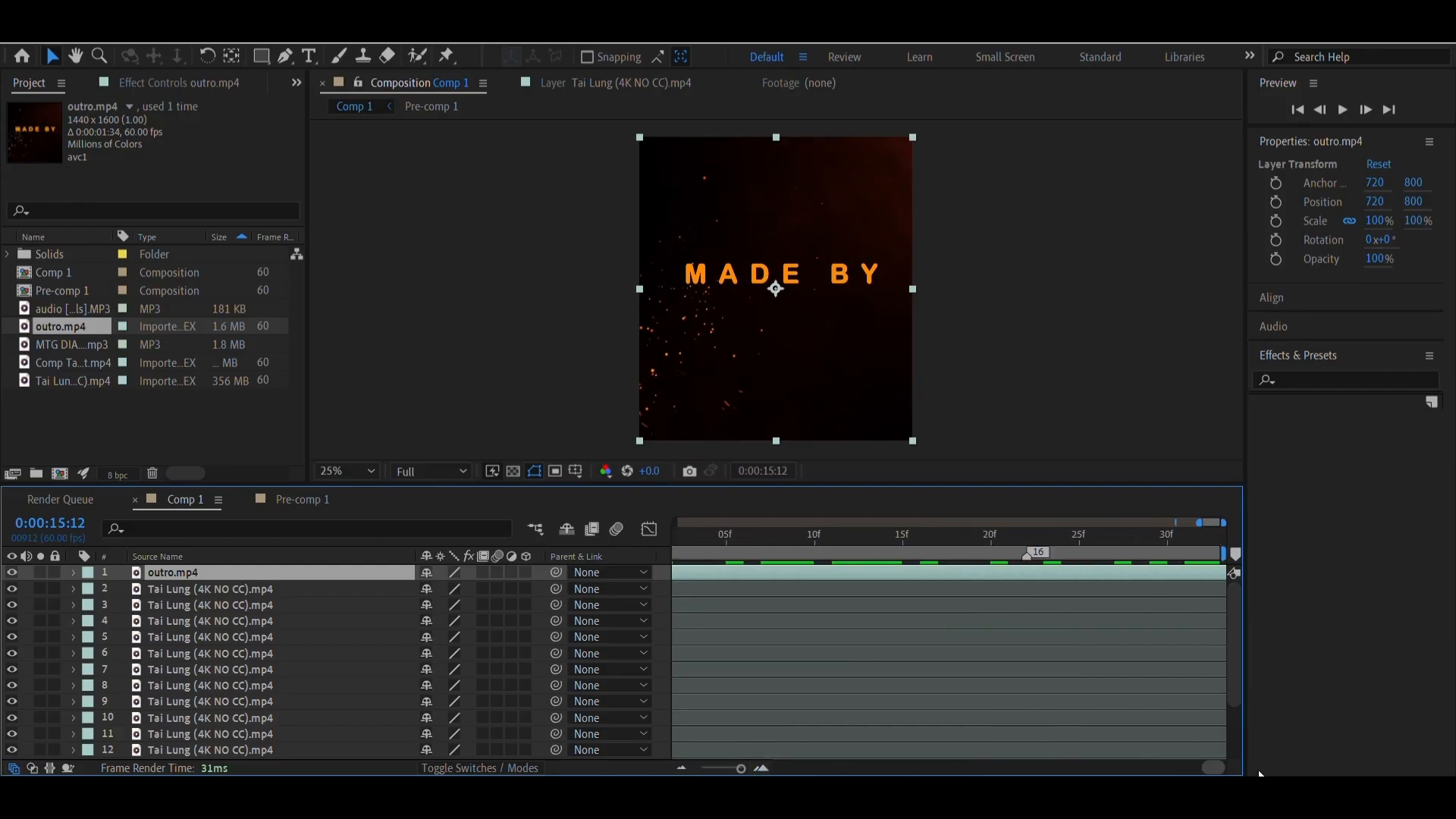
pyautogui.moveTo(1185, 548); pyautogui.dragTo(1251, 553)
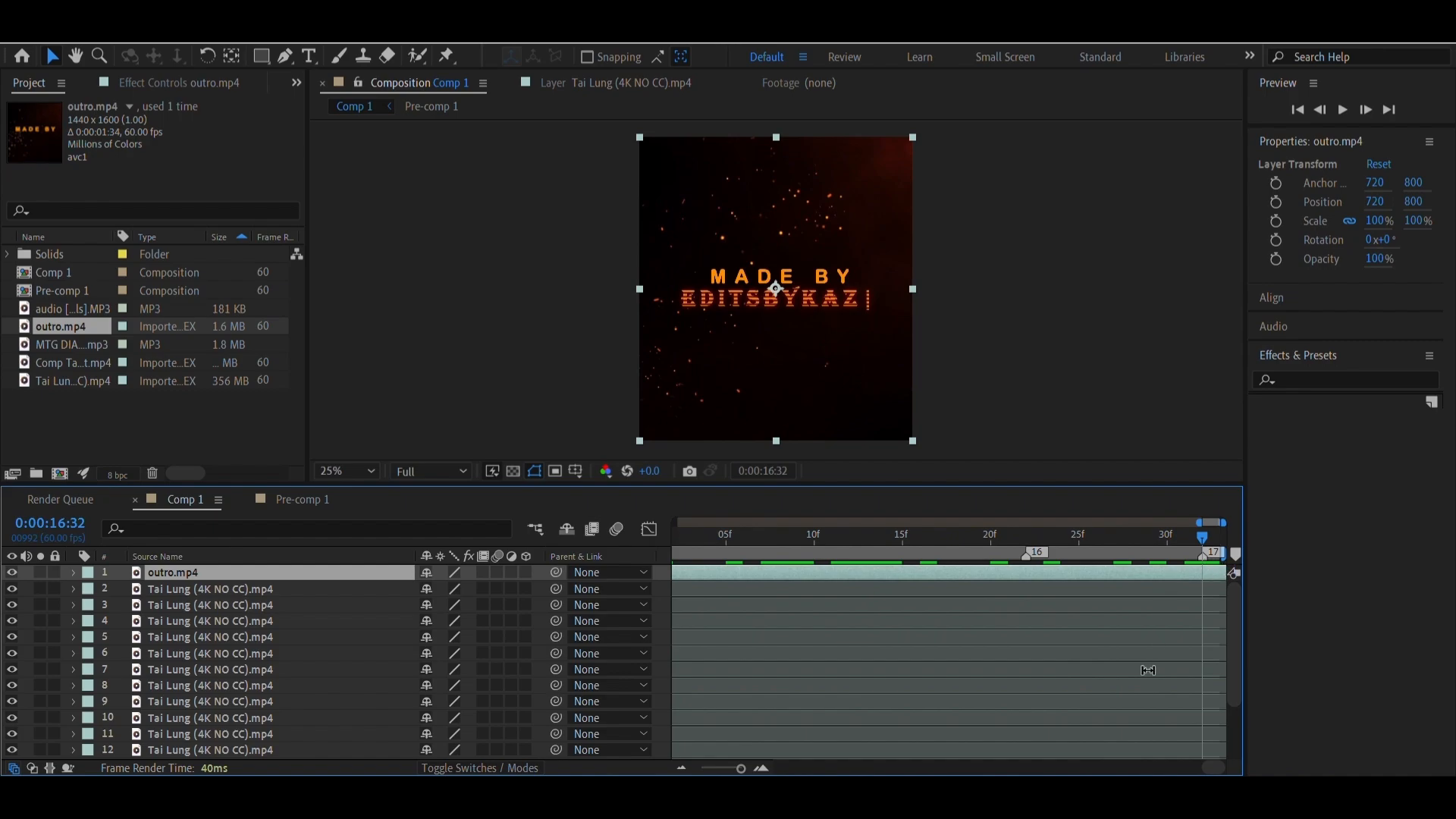
pyautogui.moveTo(1206, 553); pyautogui.dragTo(1233, 553)
# Split the outro clip at marker 17 and delete the piece after it
pyautogui.rightClick(1219, 558)
pyautogui.click(1267, 611)
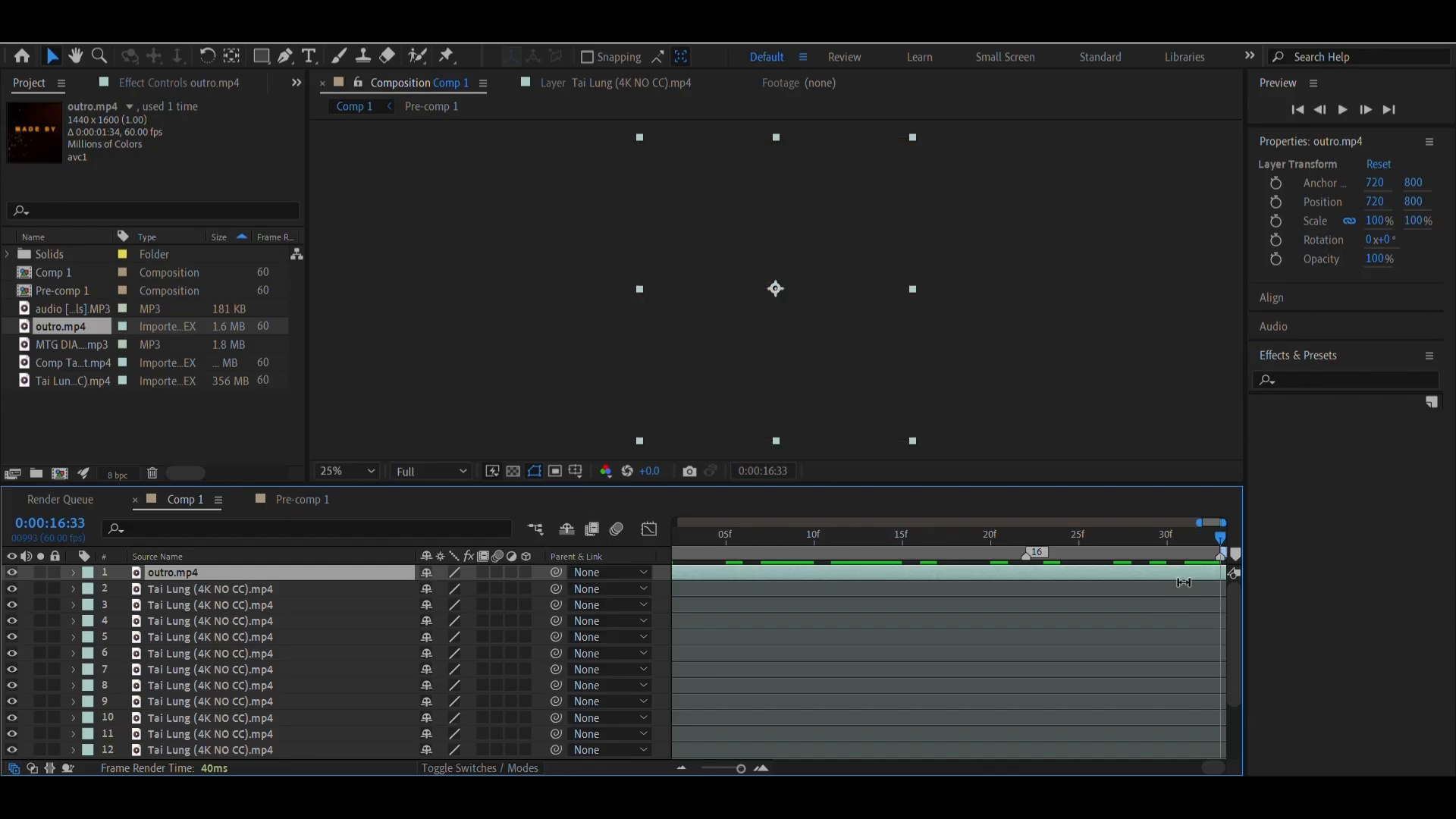
pyautogui.hotkey('ctrl', 'shift', 'd')
pyautogui.press('Delete')
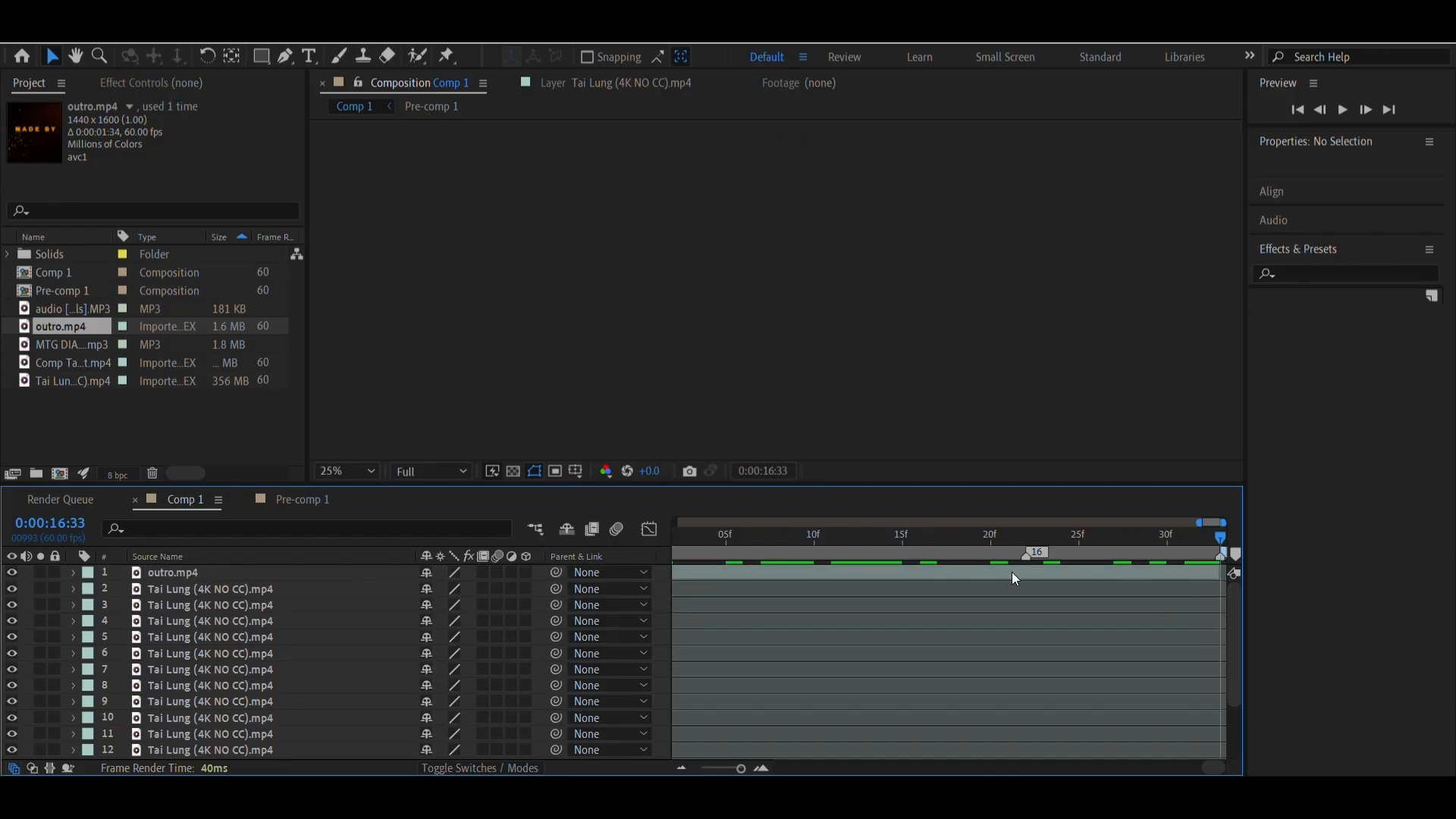
# Save the project
pyautogui.moveTo(735, 772); pyautogui.dragTo(721, 772)
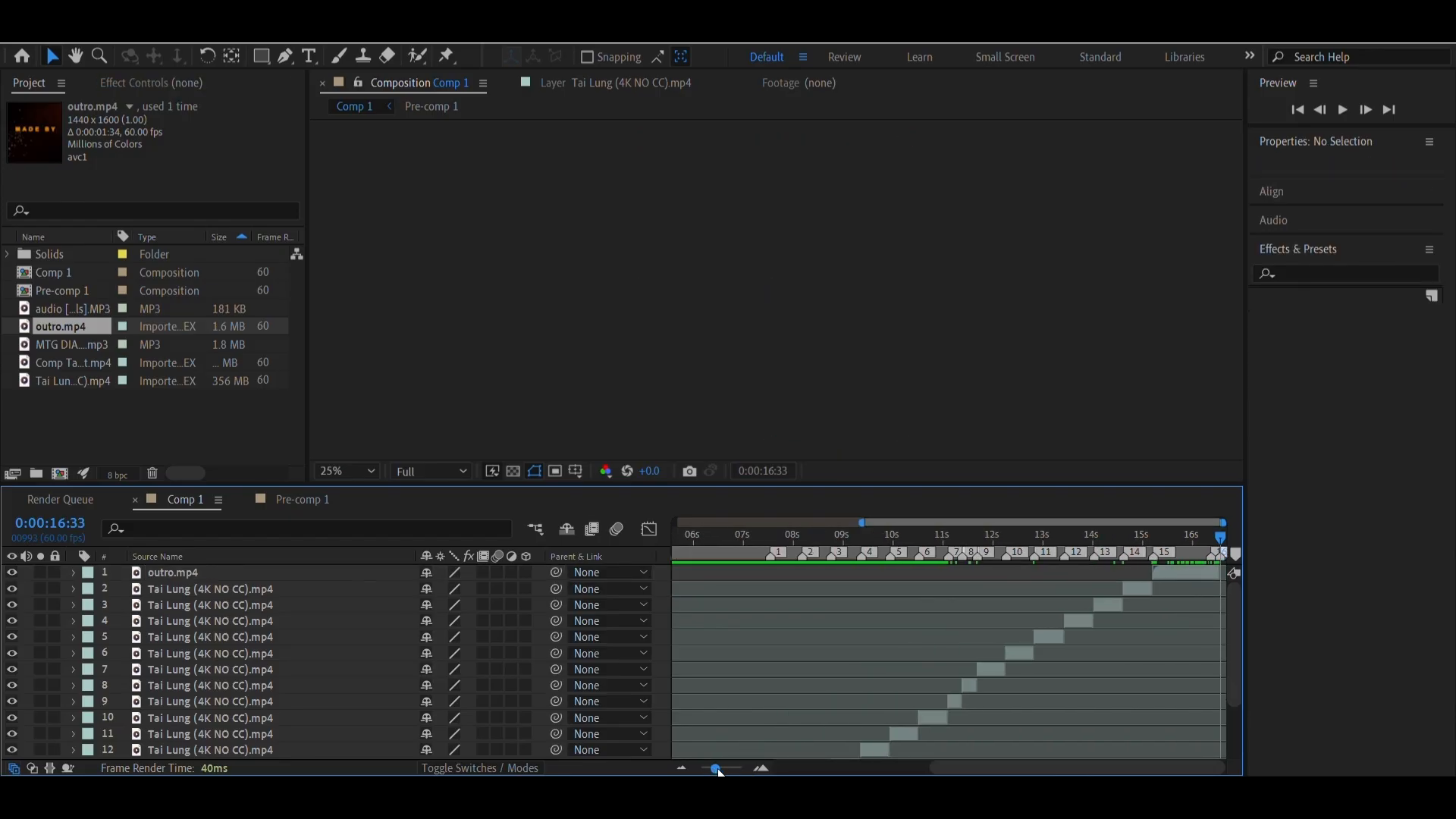
pyautogui.click(809, 688)
pyautogui.hotkey('ctrl', 's')
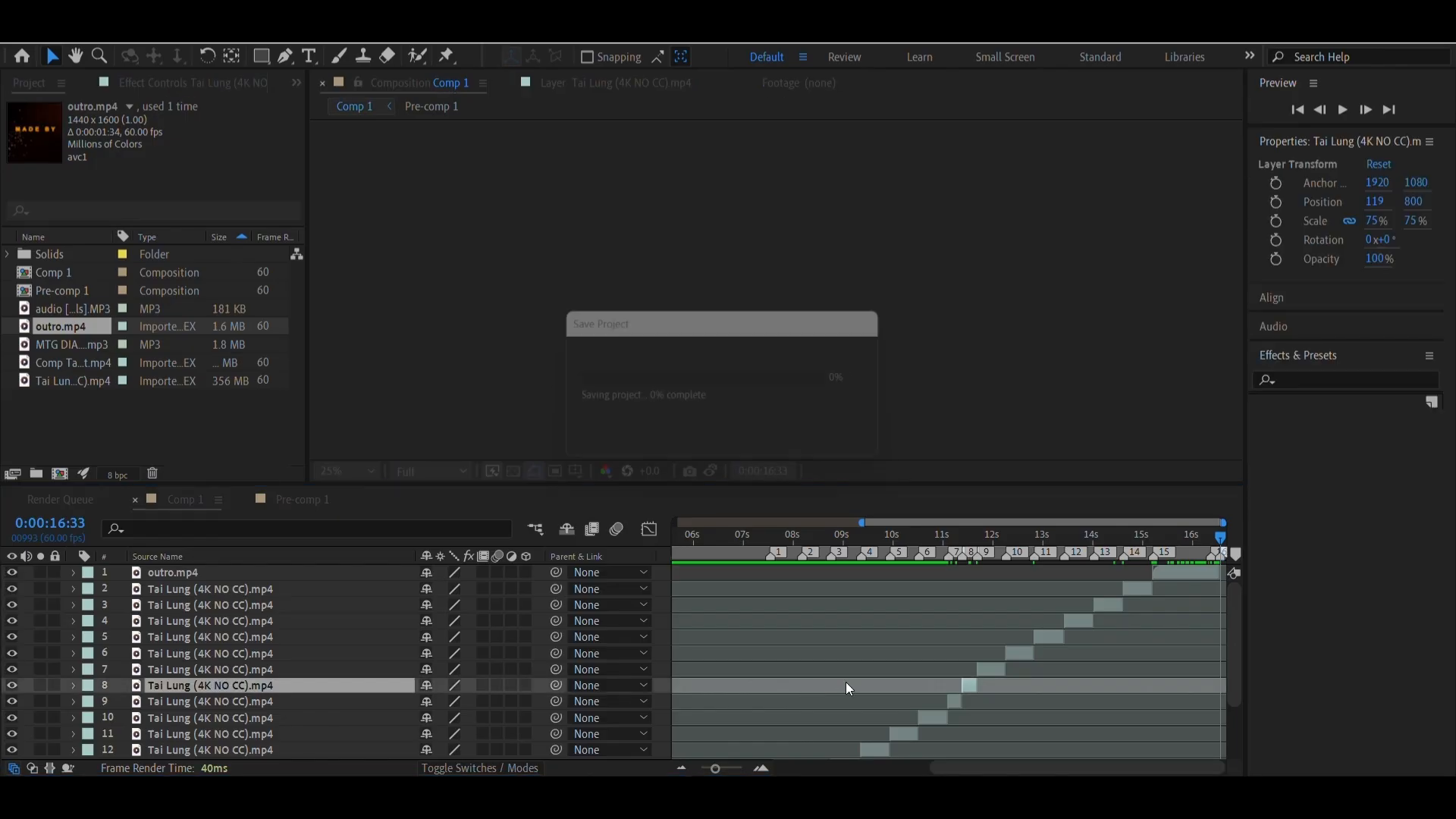
# Pre-compose the Tai Lung clip at marker 1, moving all attributes into the new composition Tai Lung (4K NO CC).mp4 Comp 1
pyautogui.moveTo(750, 540); pyautogui.dragTo(801, 542)
pyautogui.moveTo(917, 553); pyautogui.dragTo(759, 553)
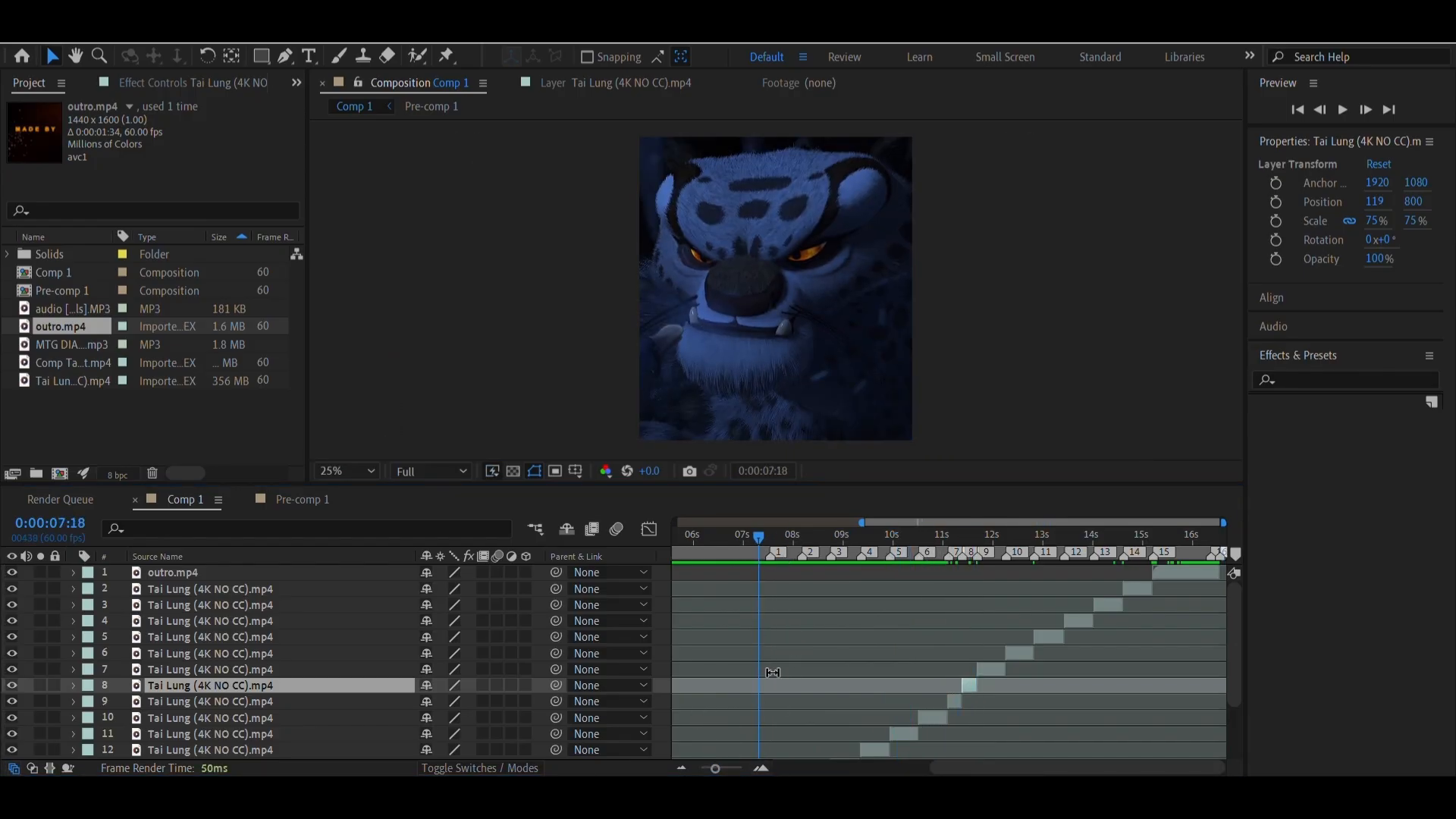
pyautogui.moveTo(755, 549)
pyautogui.mouseDown()
pyautogui.moveTo(713, 557)
pyautogui.moveTo(749, 557)
pyautogui.mouseUp()
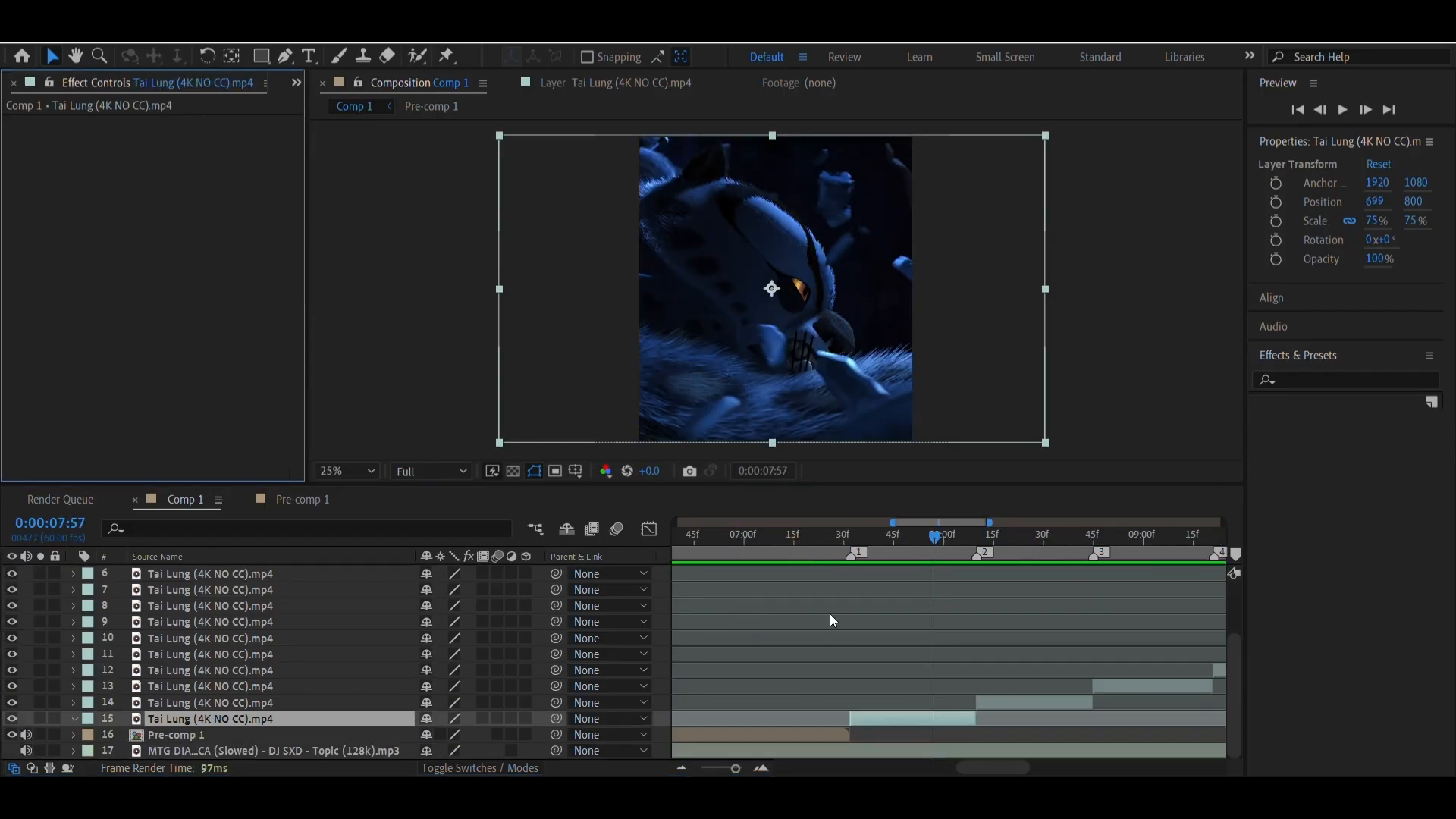
pyautogui.moveTo(844, 543); pyautogui.dragTo(853, 582)
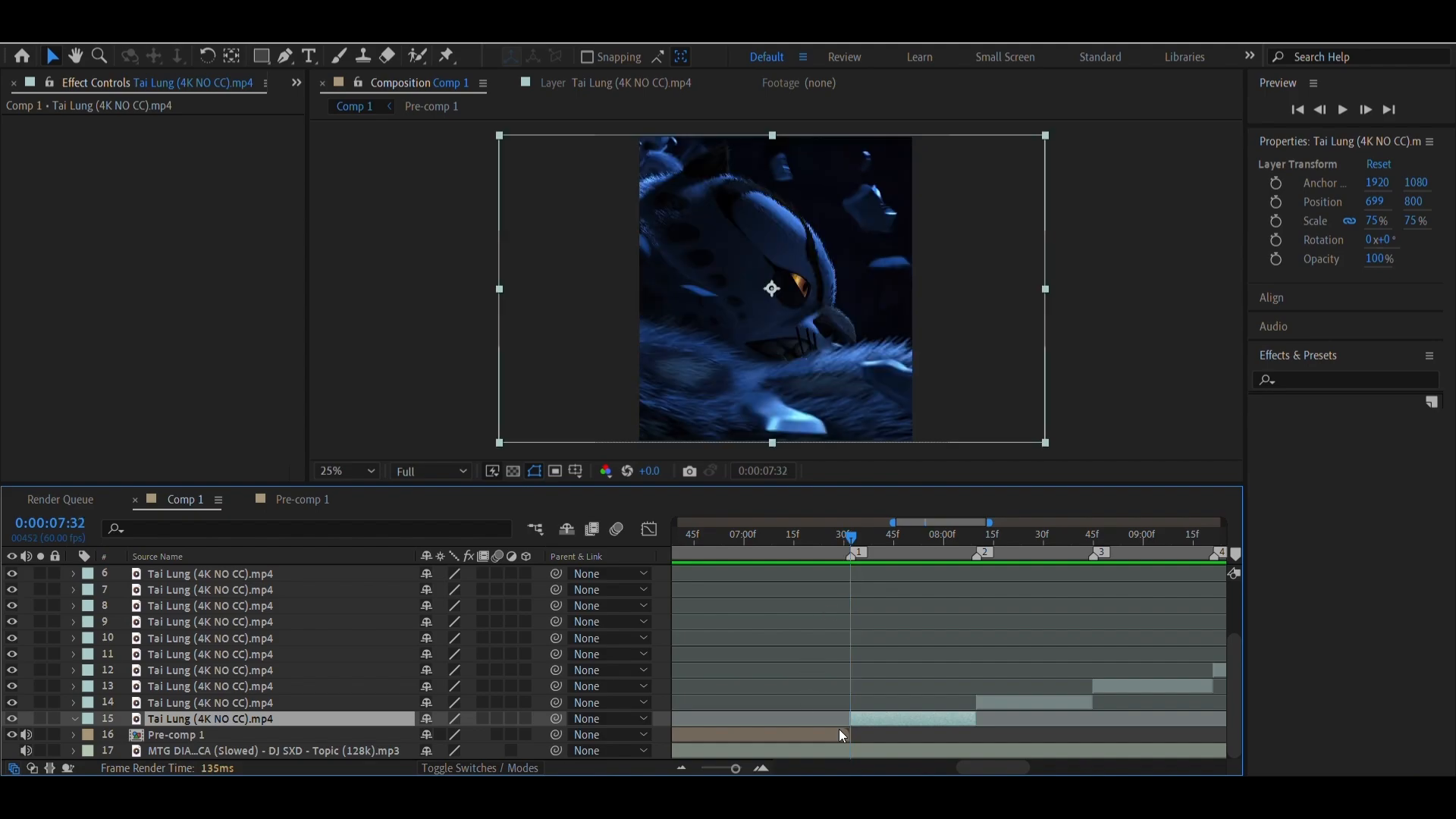
pyautogui.moveTo(812, 551); pyautogui.dragTo(850, 562)
pyautogui.rightClick(898, 721)
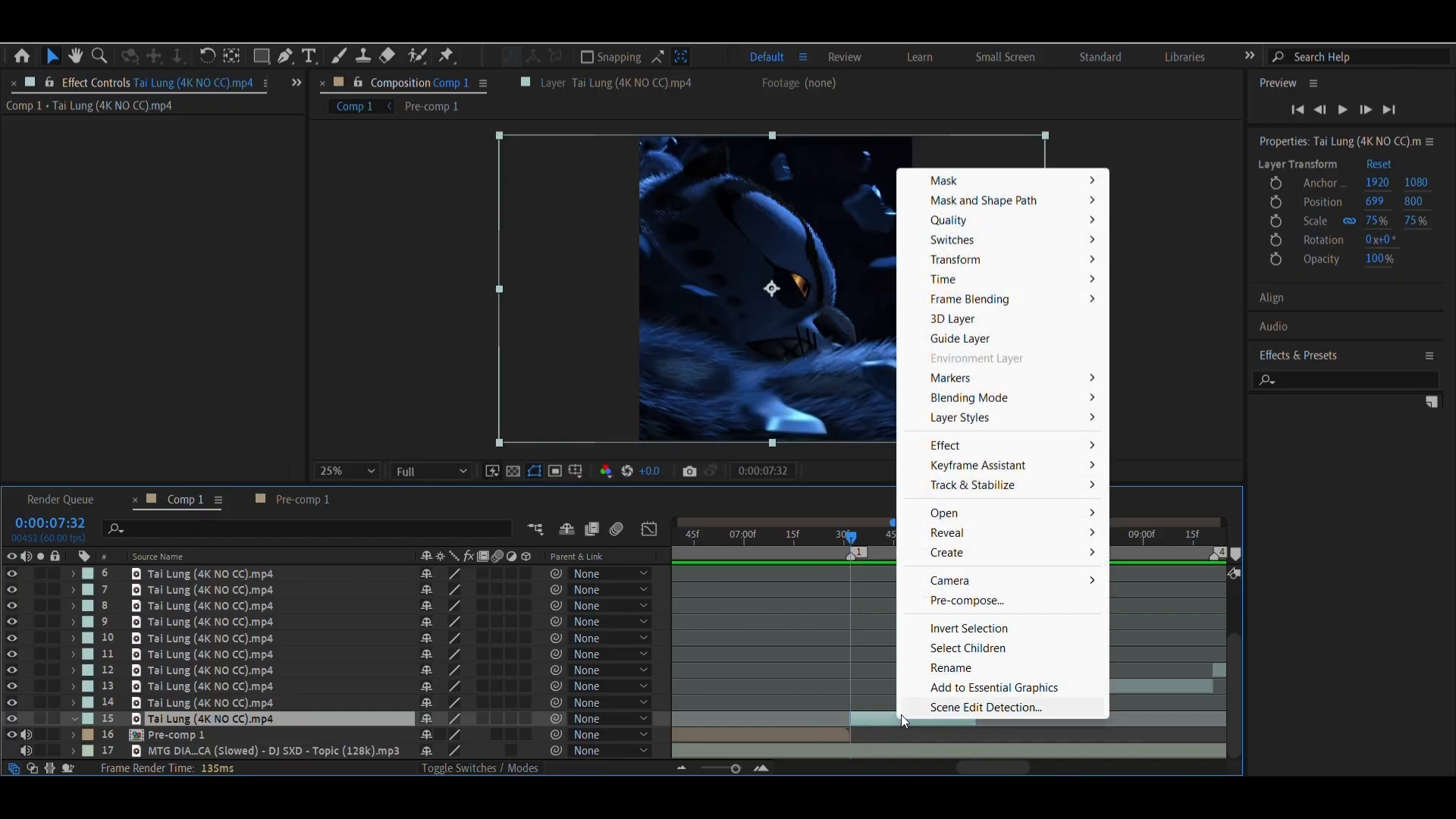
pyautogui.click(959, 601)
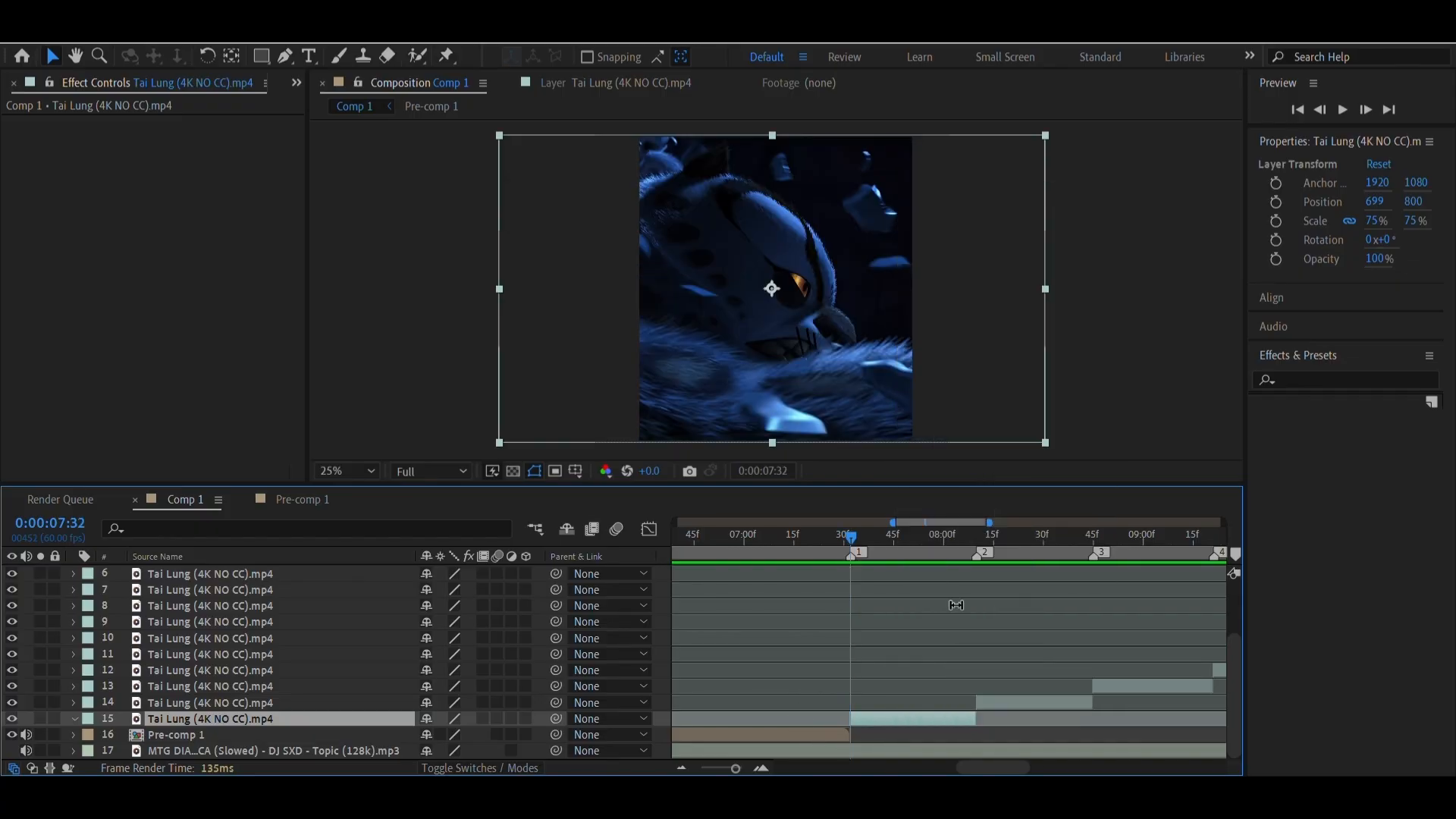
pyautogui.click(567, 409)
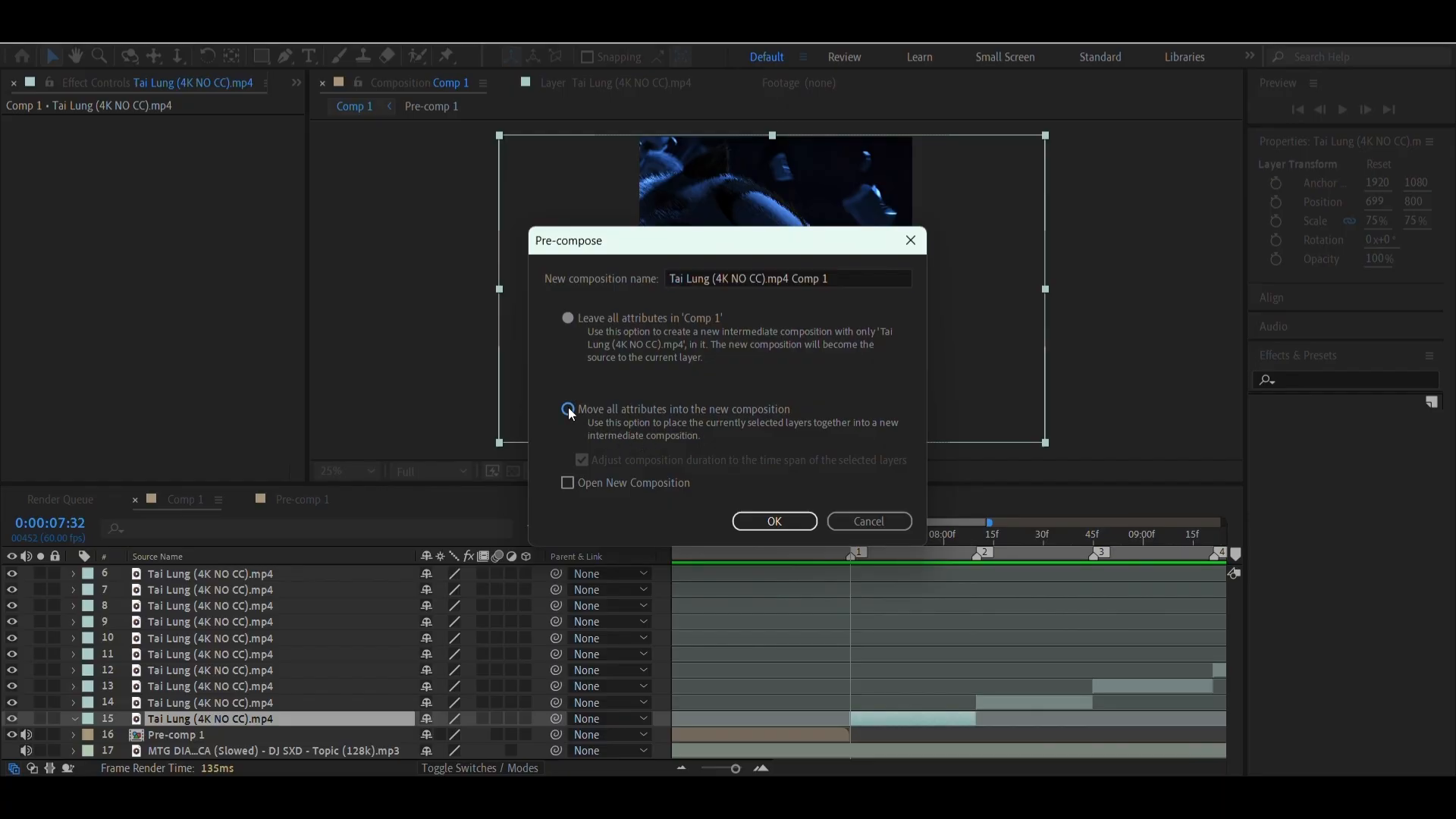
pyautogui.click(785, 530)
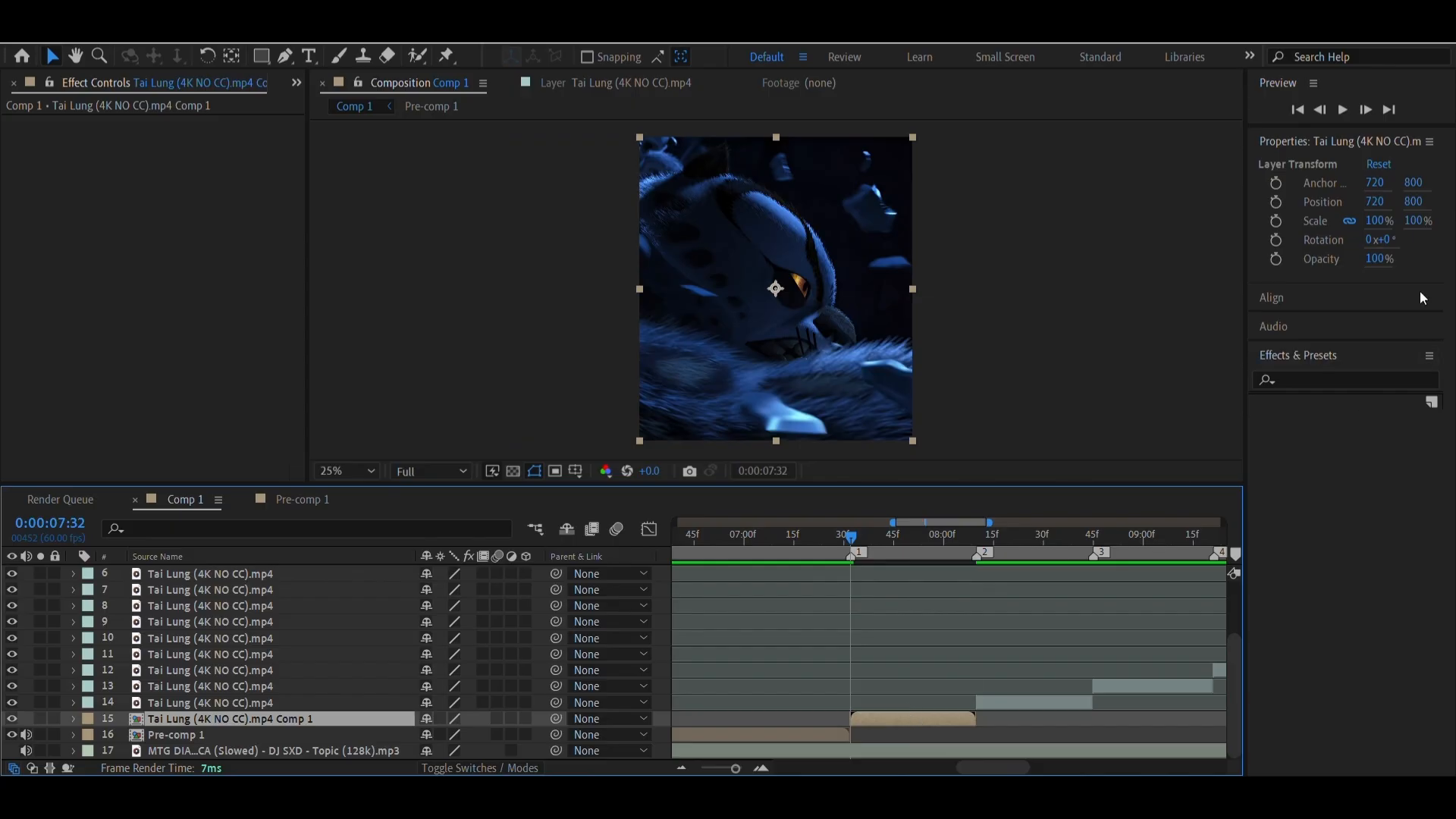
# Find the Sapphire blur effects with "s_blur" and apply S_BlurMoCurves to the pre-composed clip at marker 1
pyautogui.click(1305, 377)
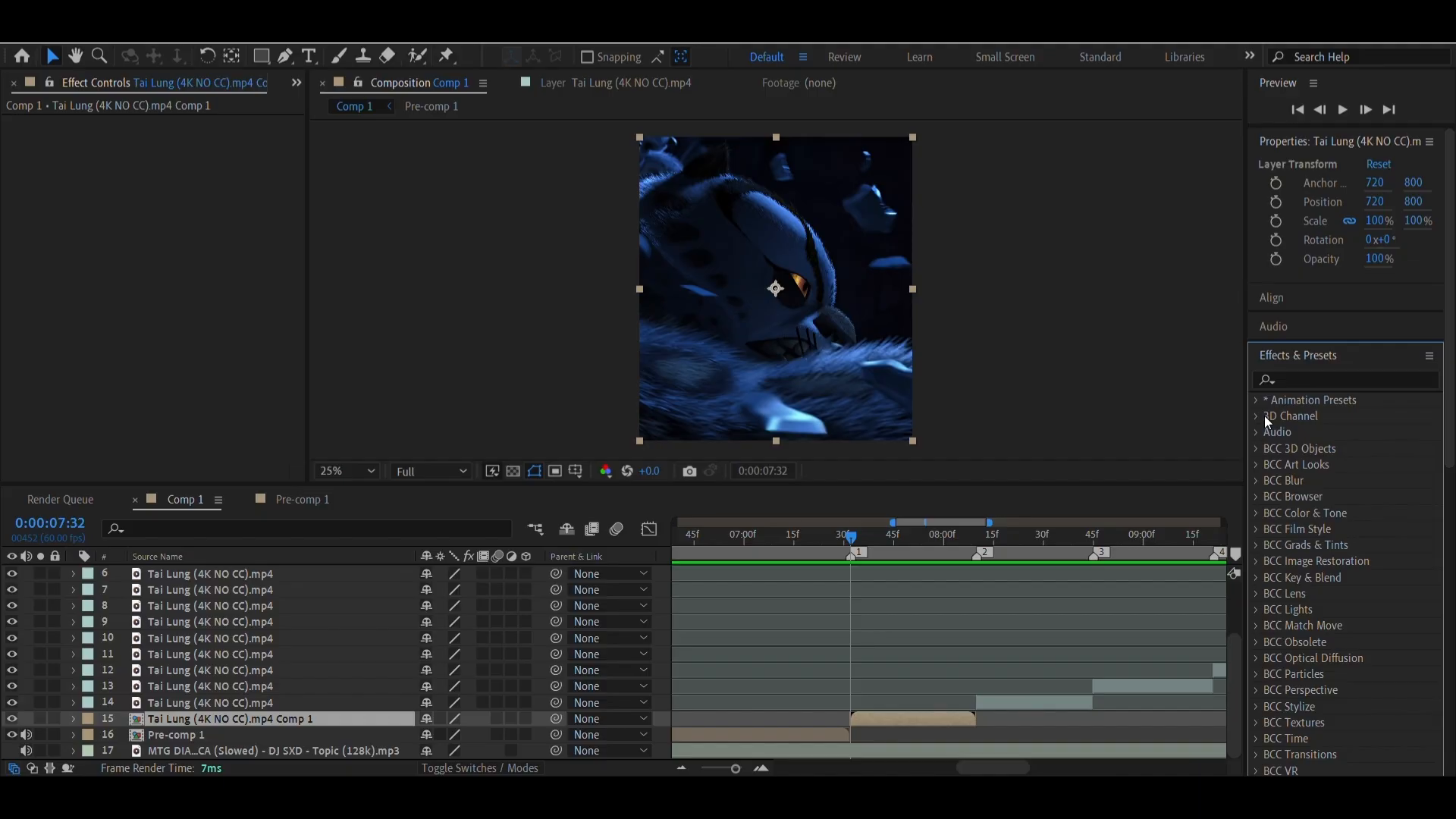
pyautogui.click(1297, 380)
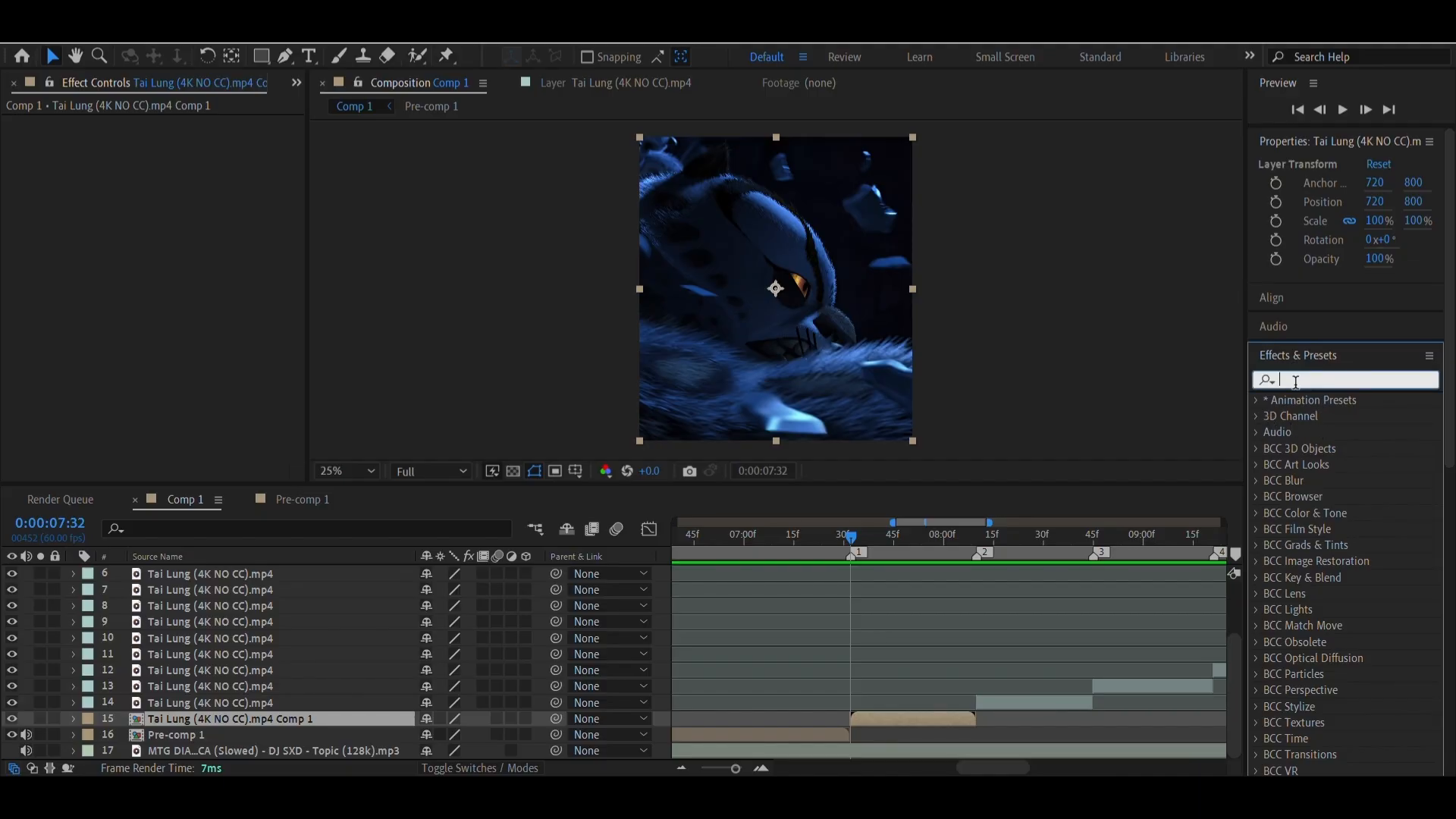
pyautogui.write('s')
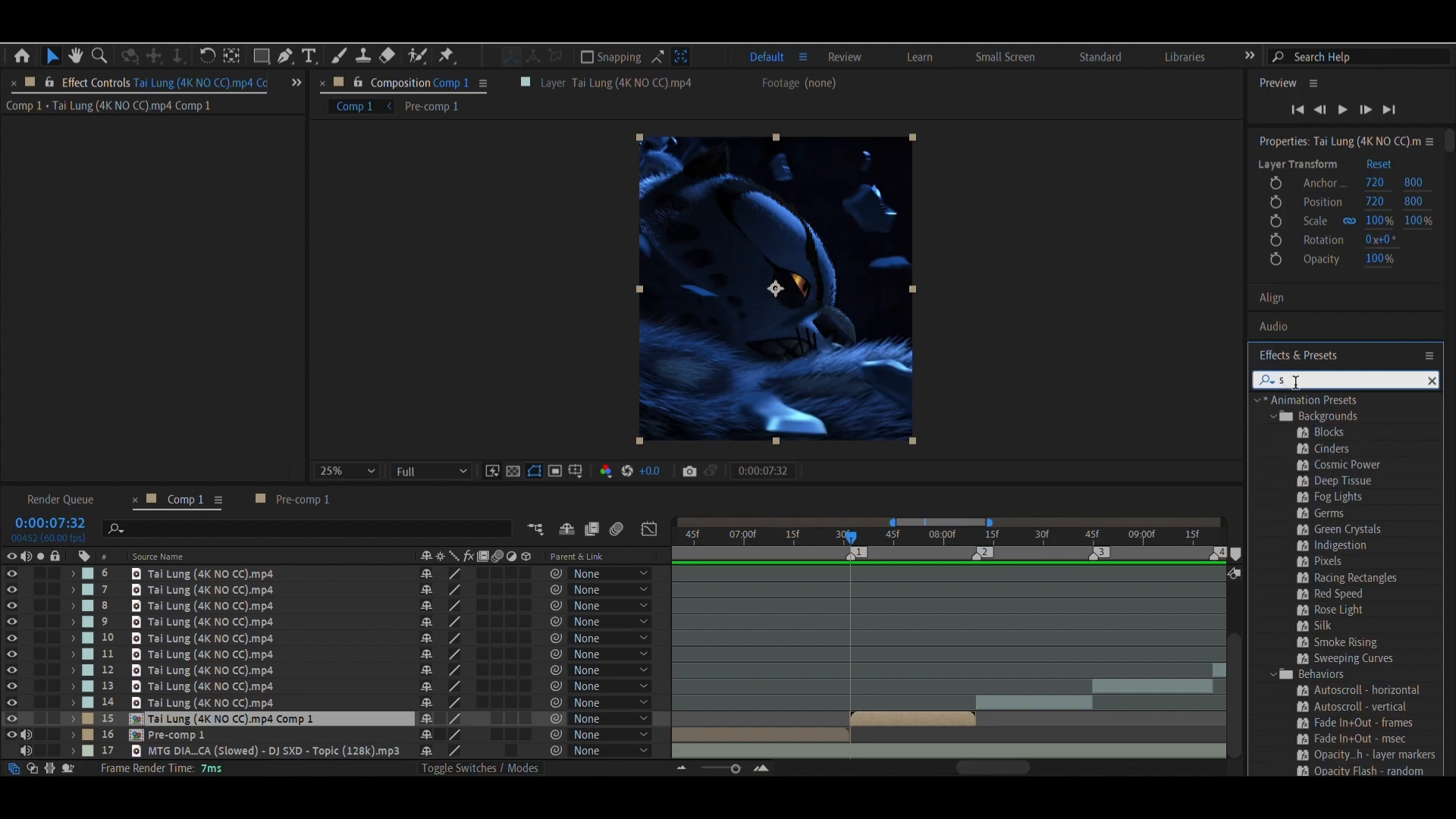
pyautogui.write('_')
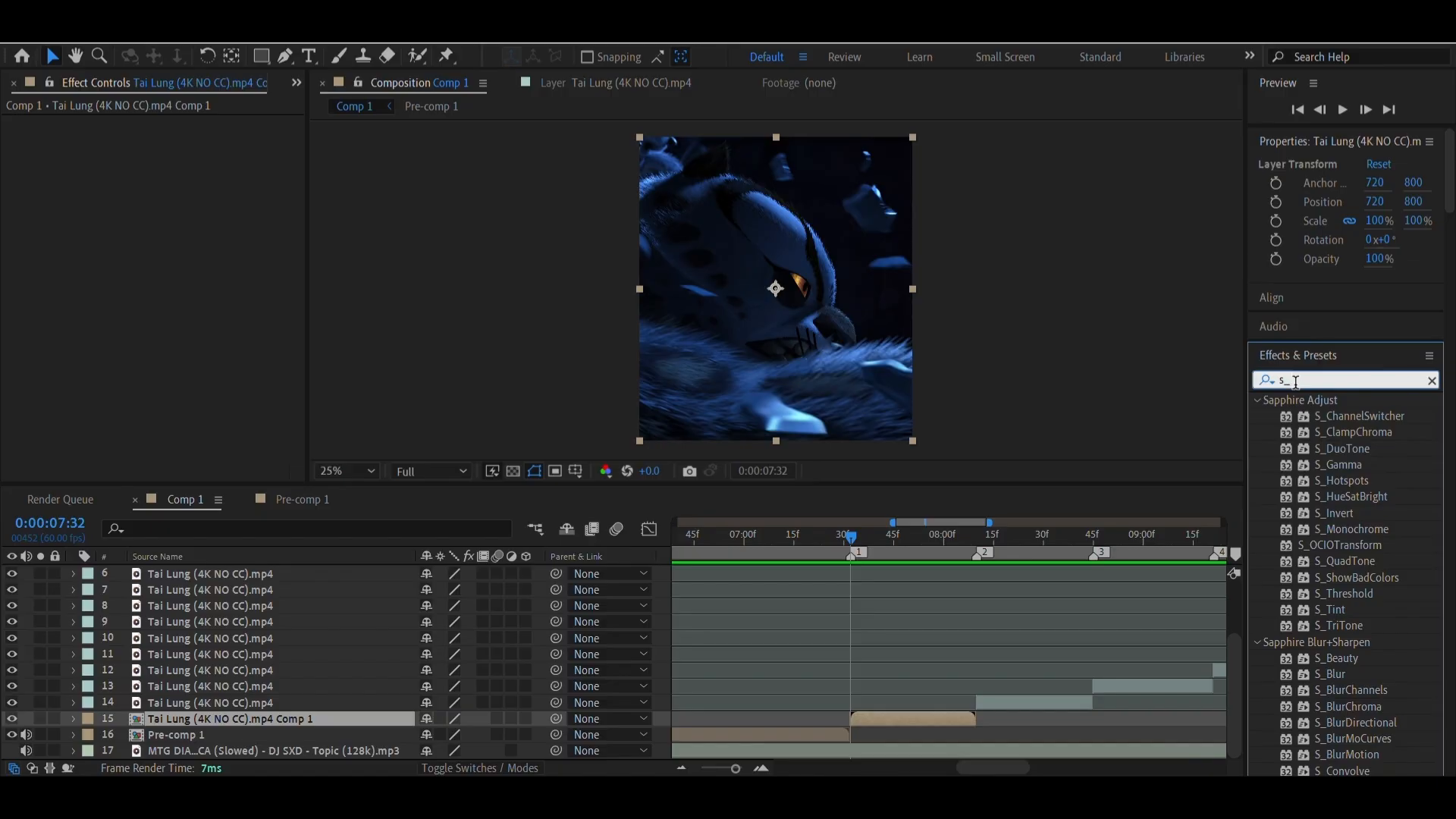
pyautogui.write('blur')
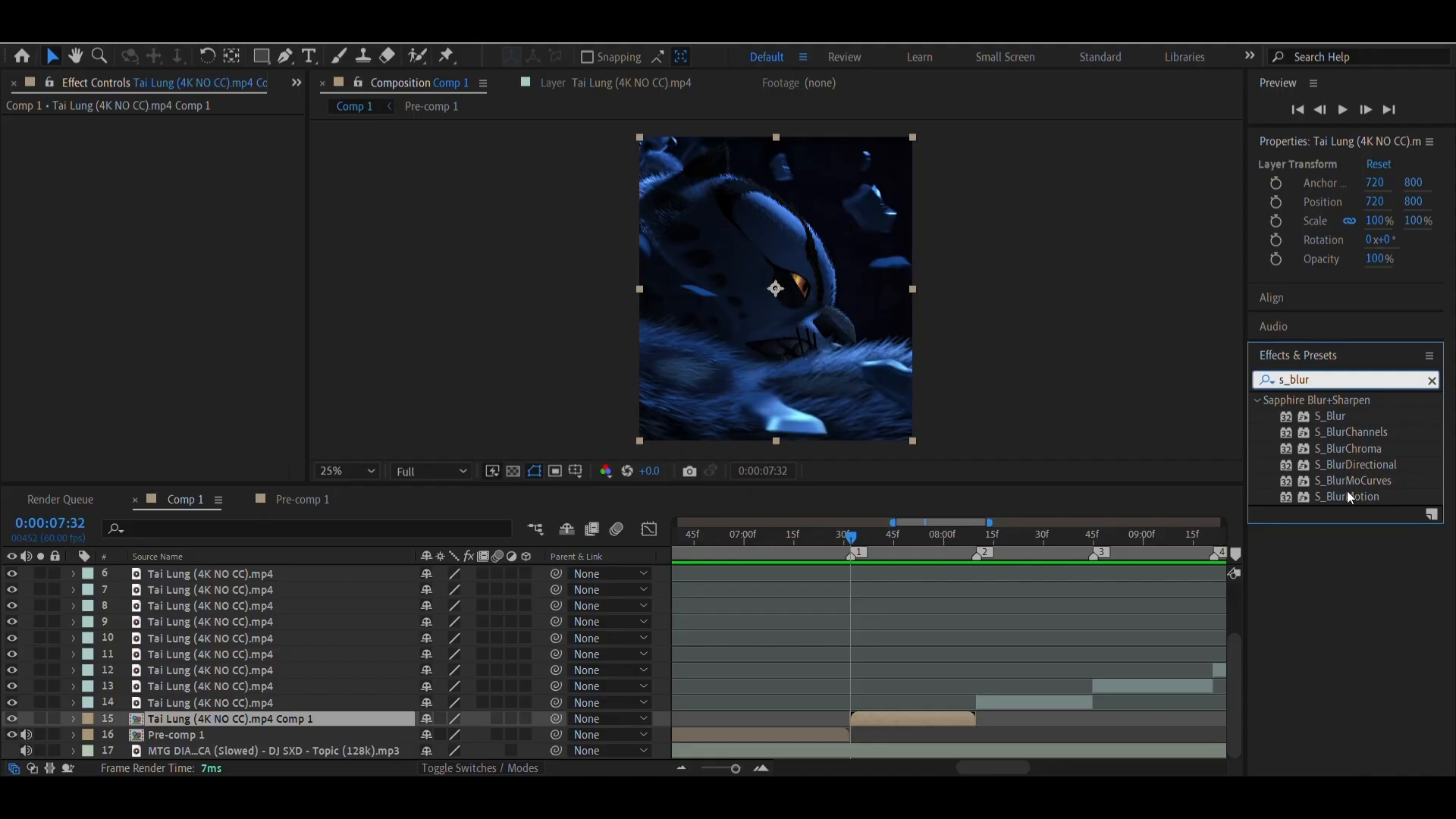
pyautogui.moveTo(1350, 488); pyautogui.dragTo(900, 721)
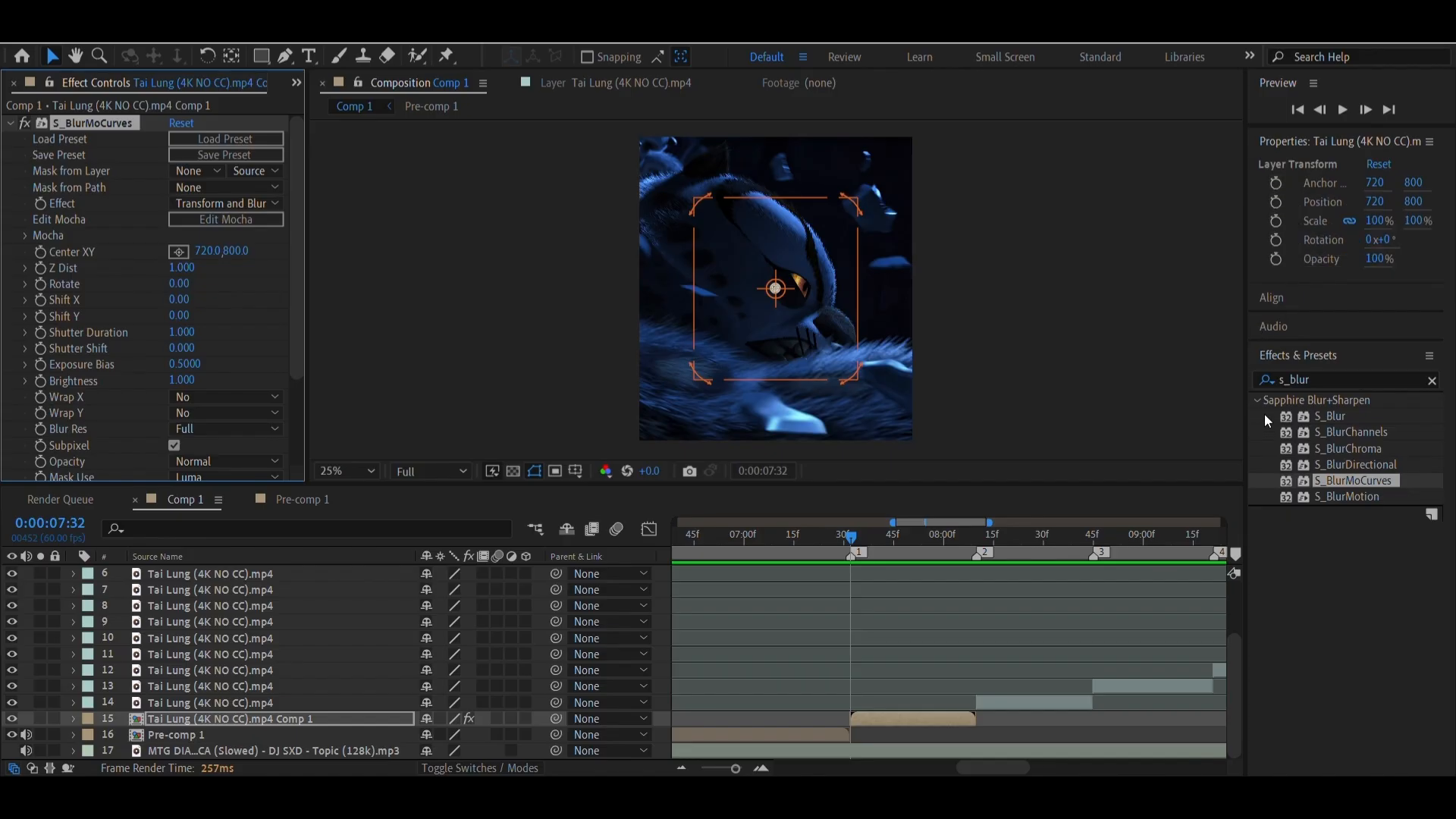
# Start keyframing the Z Dist of S_BlurMoCurves at marker 1 and reveal the keyframe under the pre-composed clip
pyautogui.click(762, 768)
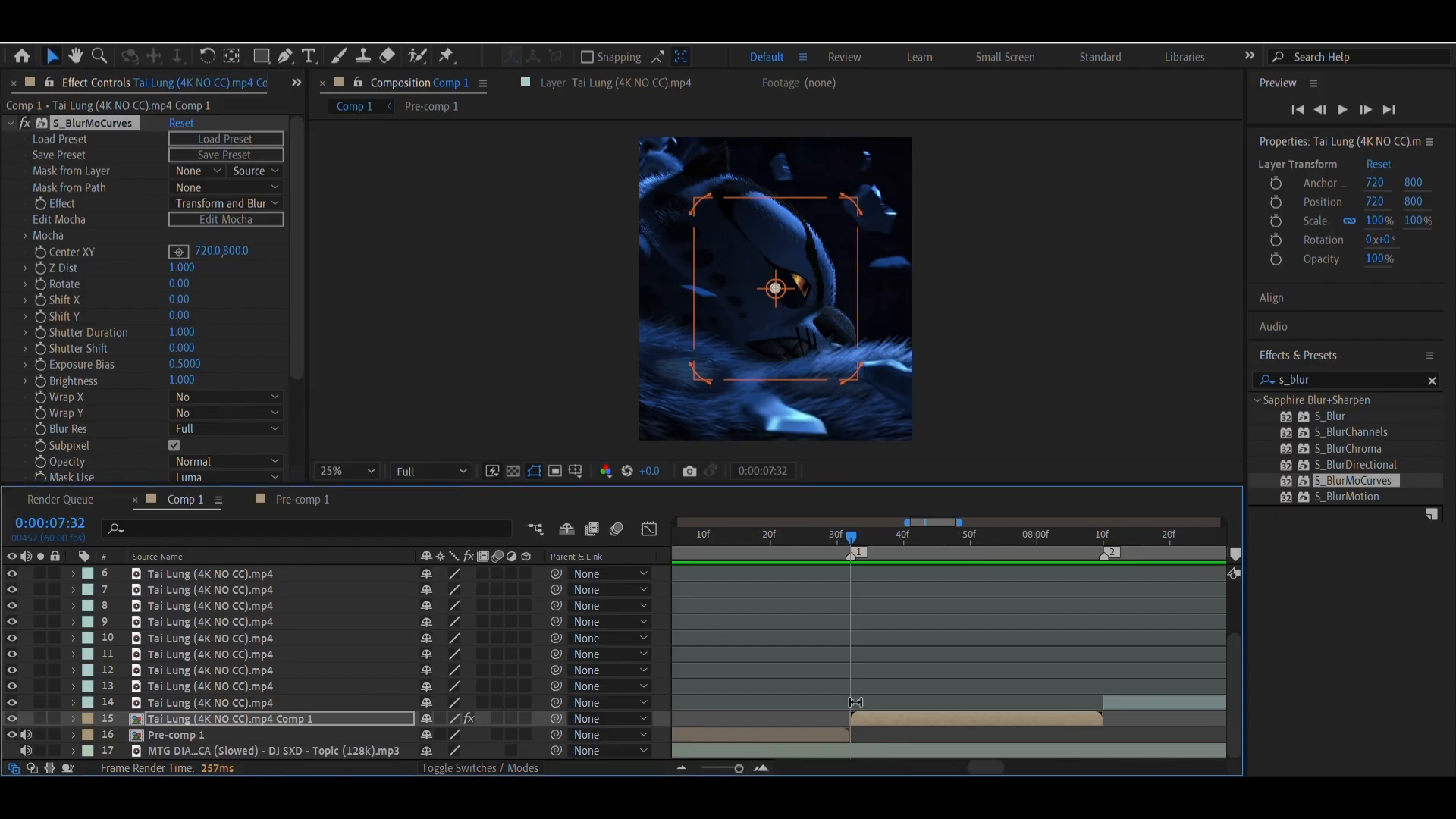
pyautogui.click(39, 268)
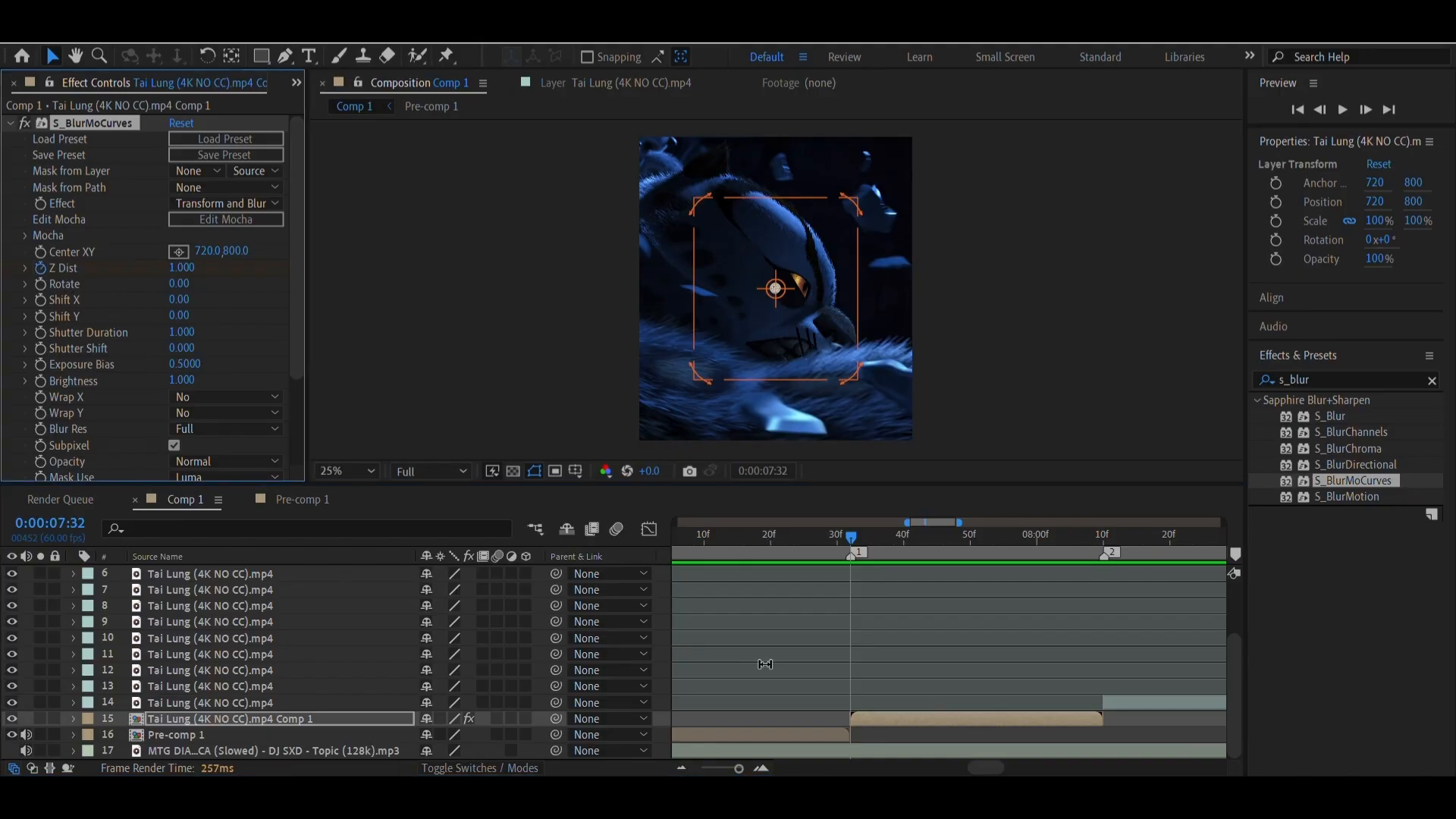
pyautogui.click(880, 717)
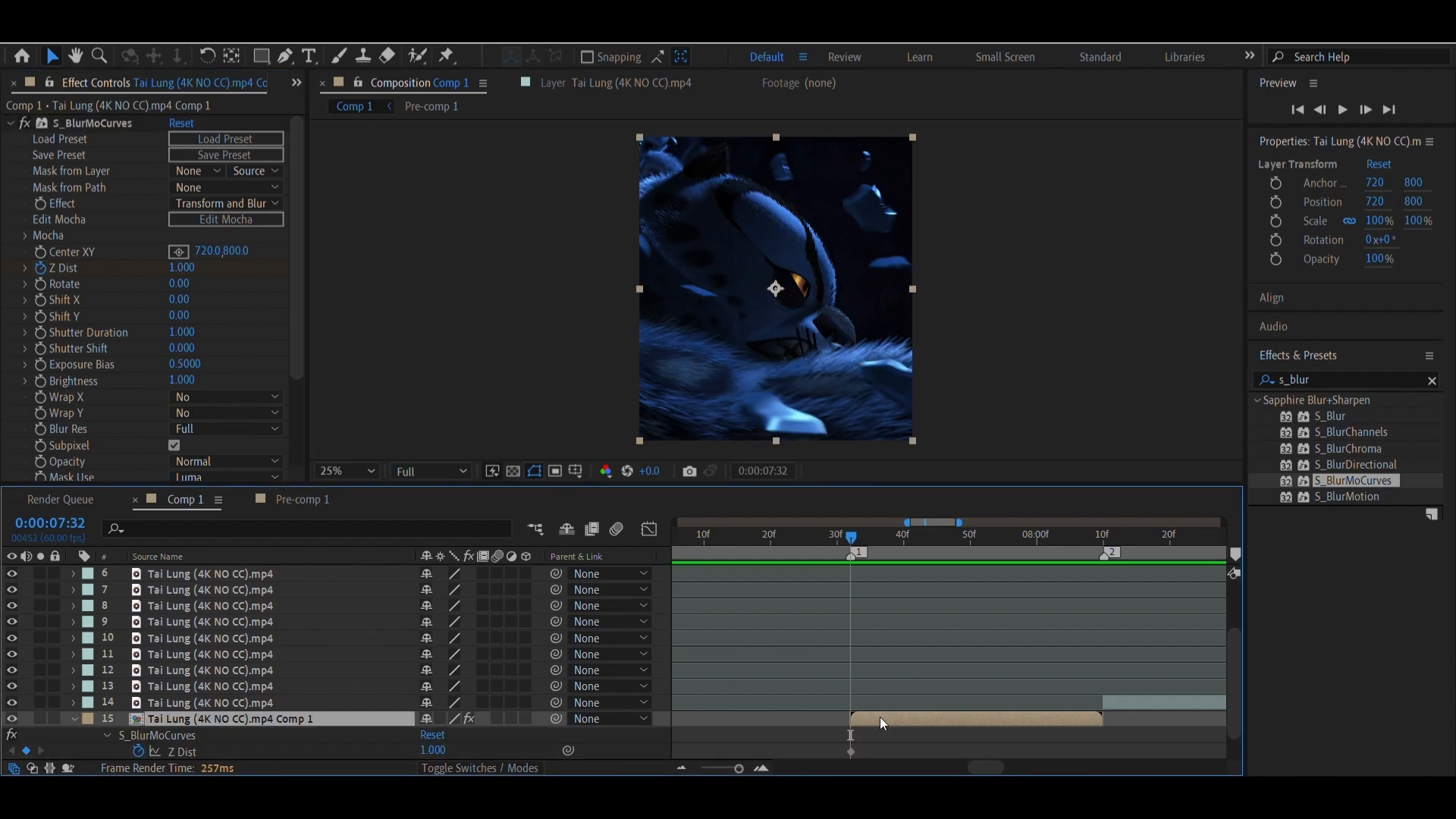
pyautogui.press('u')
pyautogui.click(851, 719)
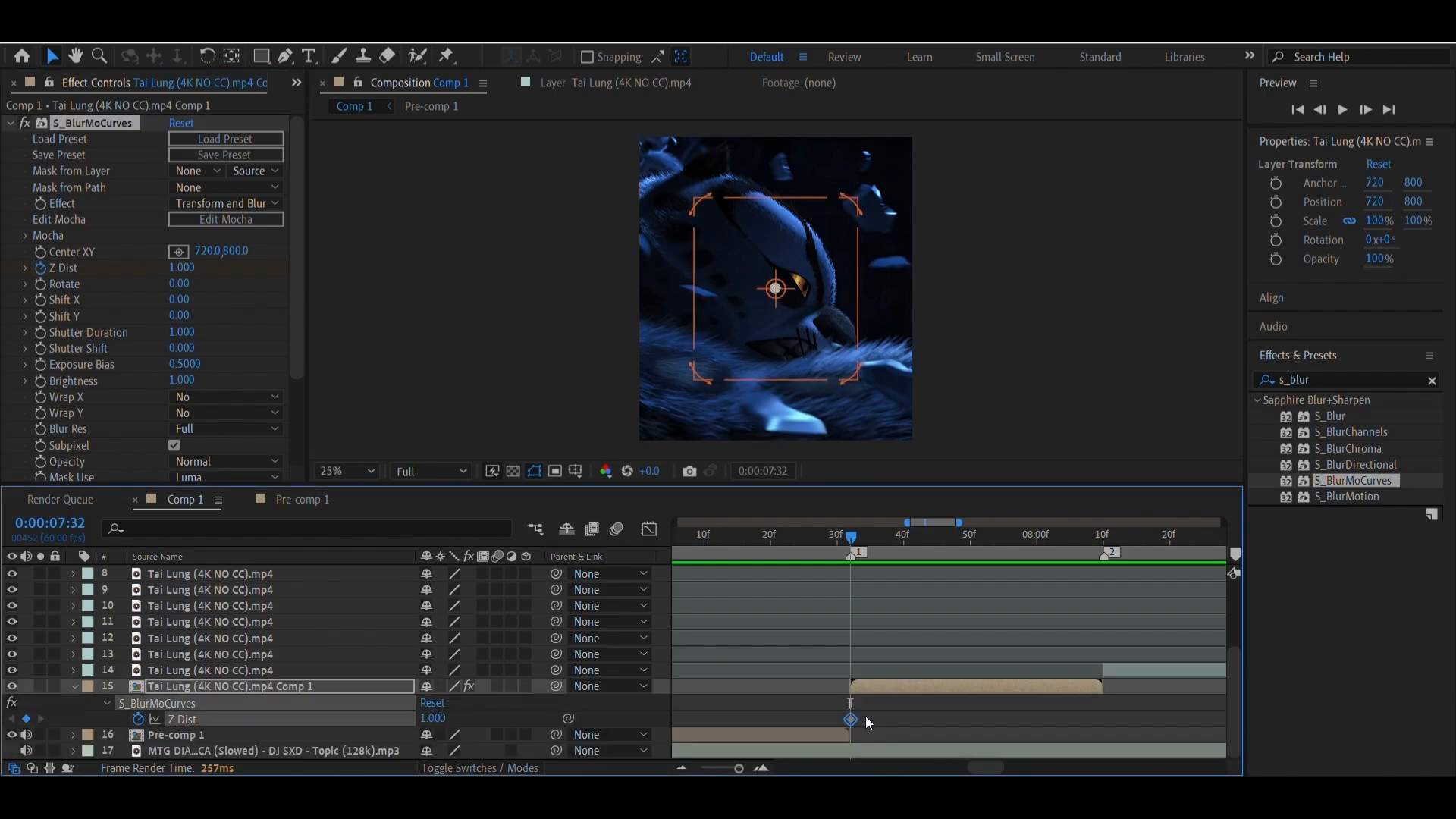
# Set the Z Dist keyframe at marker 1 to 0.550
pyautogui.moveTo(178, 268); pyautogui.dragTo(146, 282)
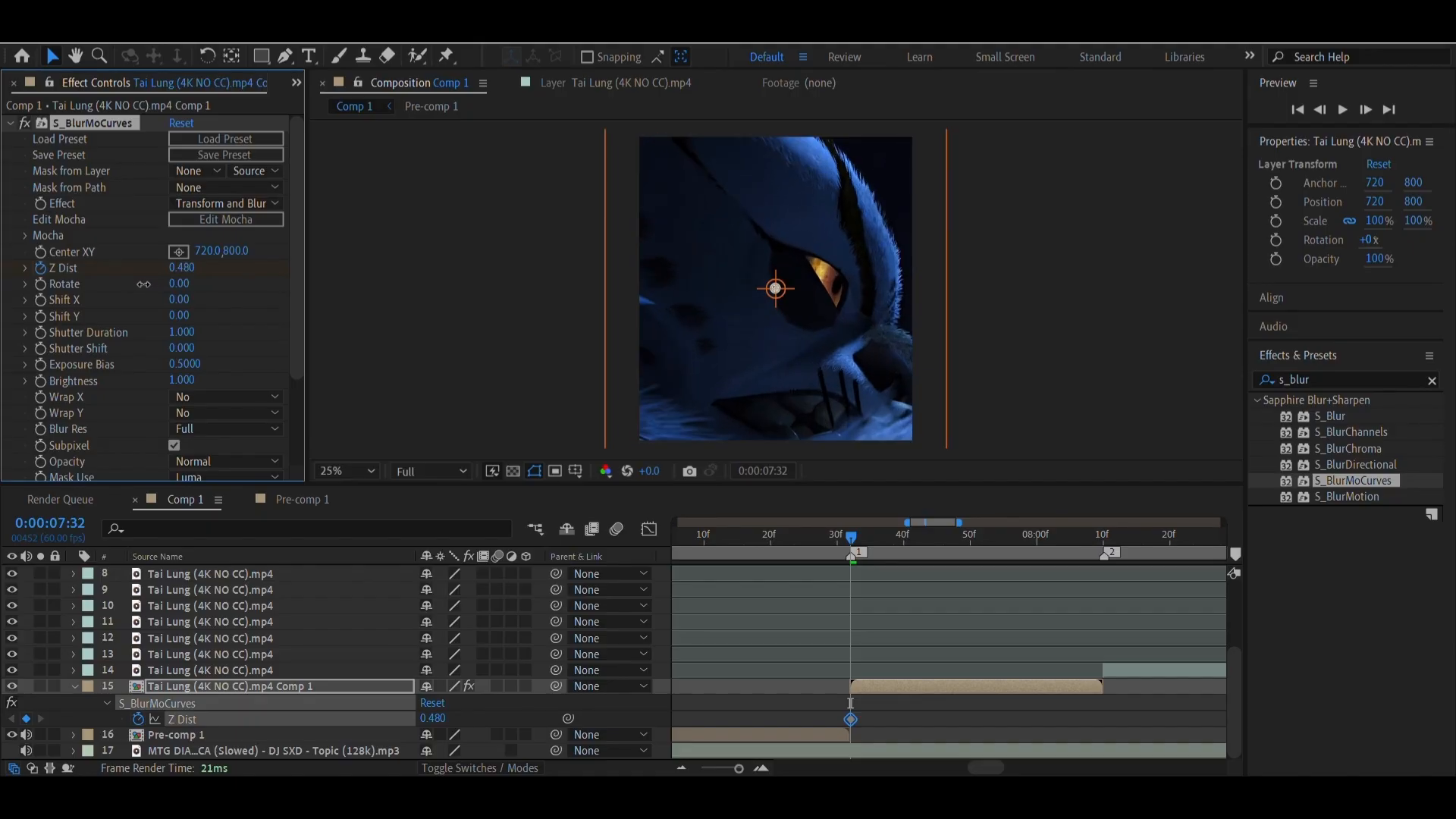
pyautogui.click(186, 268)
pyautogui.write('0')
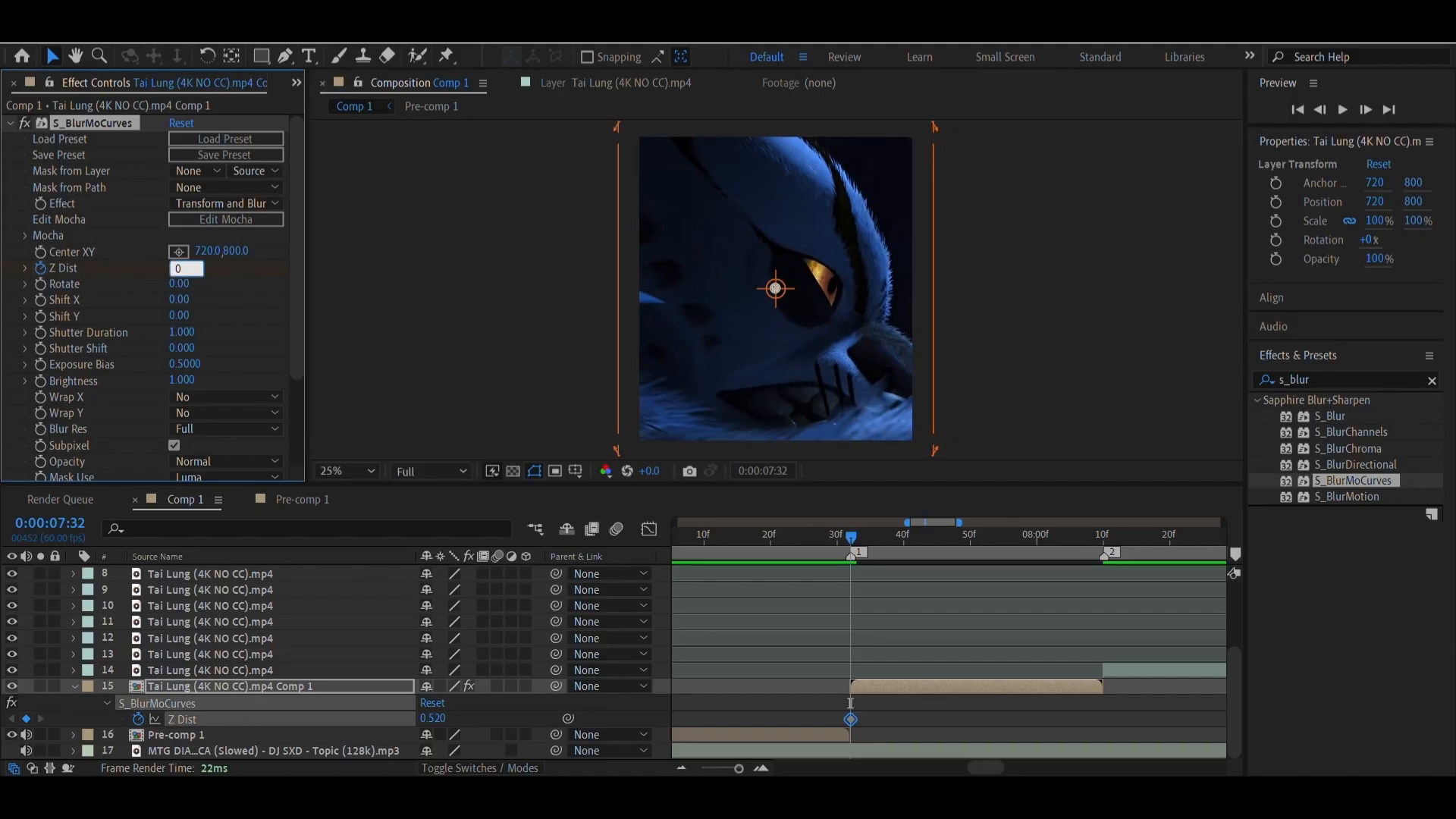
pyautogui.write('.550')
pyautogui.press('Return')
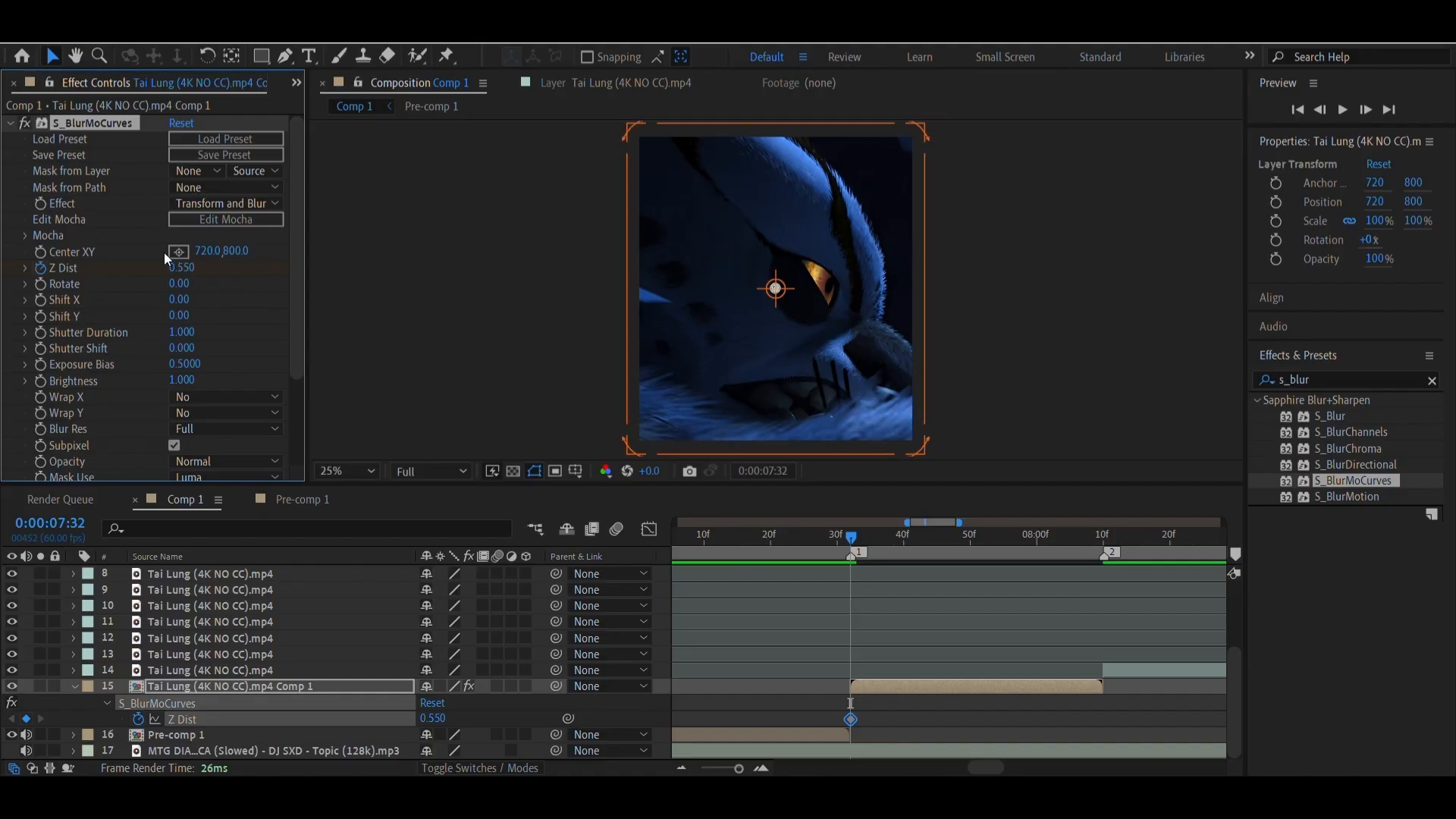
pyautogui.scroll(-2, 174, 320)
pyautogui.scroll(-1, 174, 320)
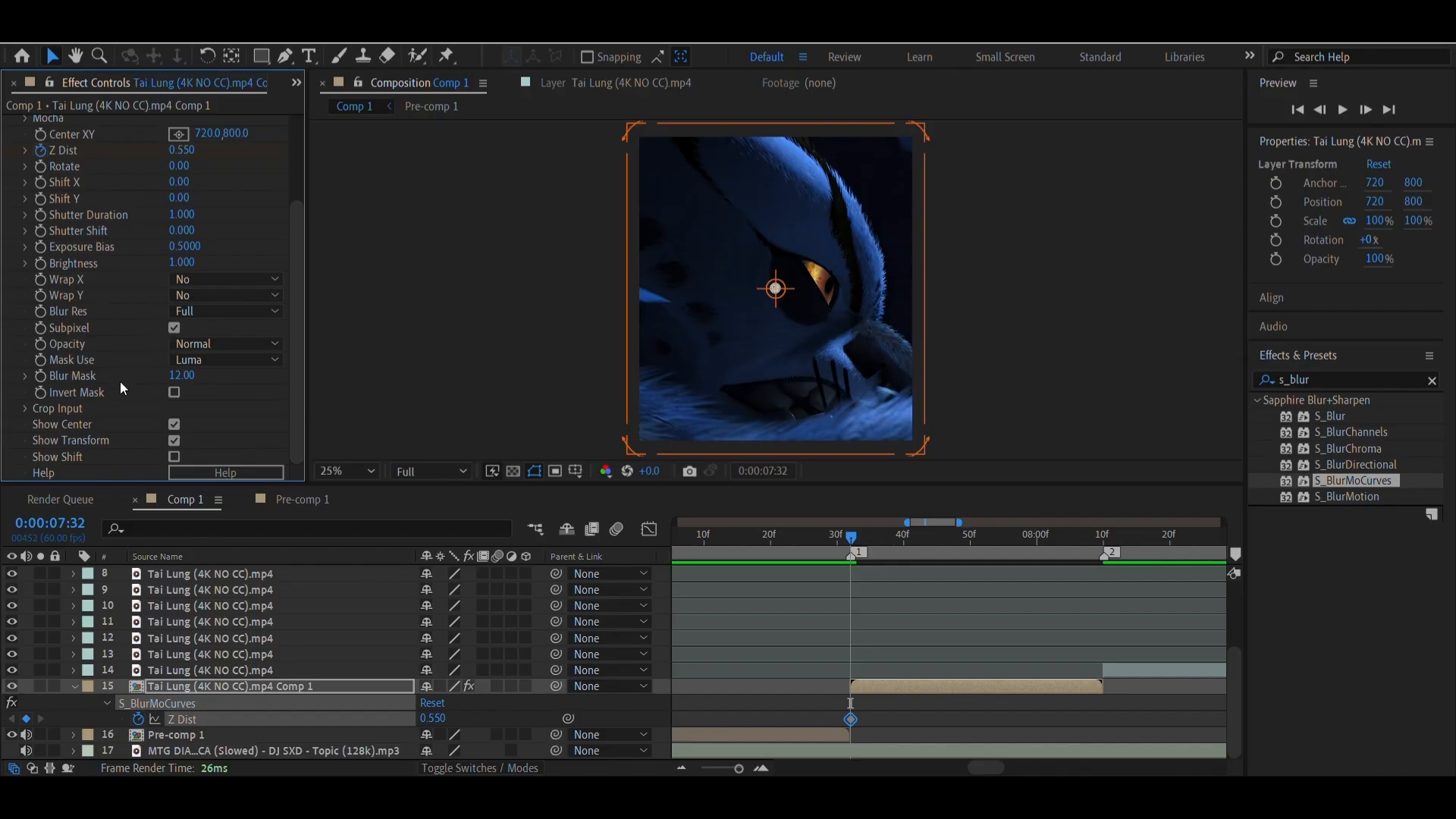
pyautogui.scroll(4, 120, 381)
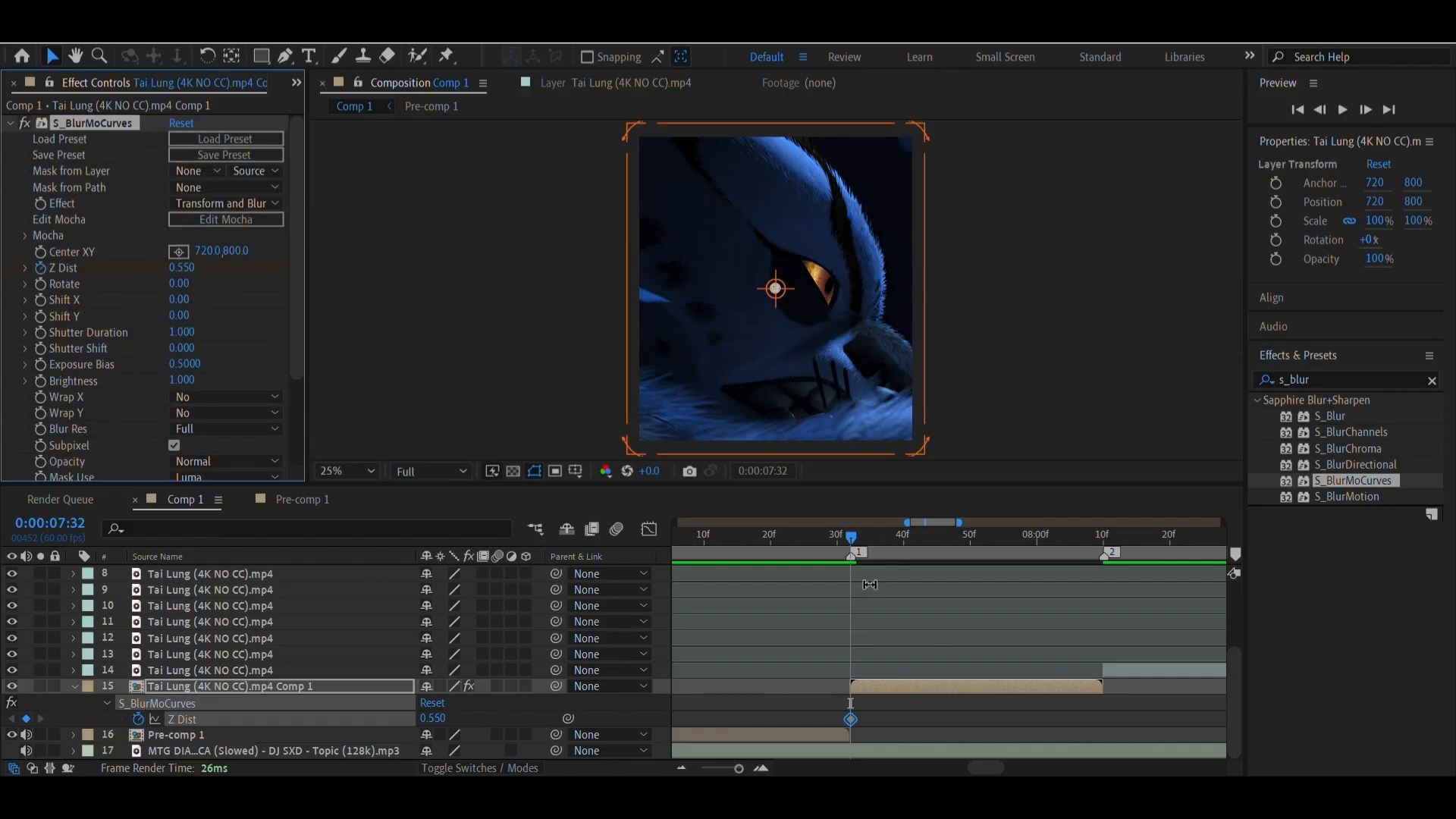
# Add a second Z Dist keyframe of 1.000 at marker 2, where the pre-composed clip ends
pyautogui.click(854, 544)
pyautogui.moveTo(854, 544); pyautogui.dragTo(1104, 572)
pyautogui.click(178, 269)
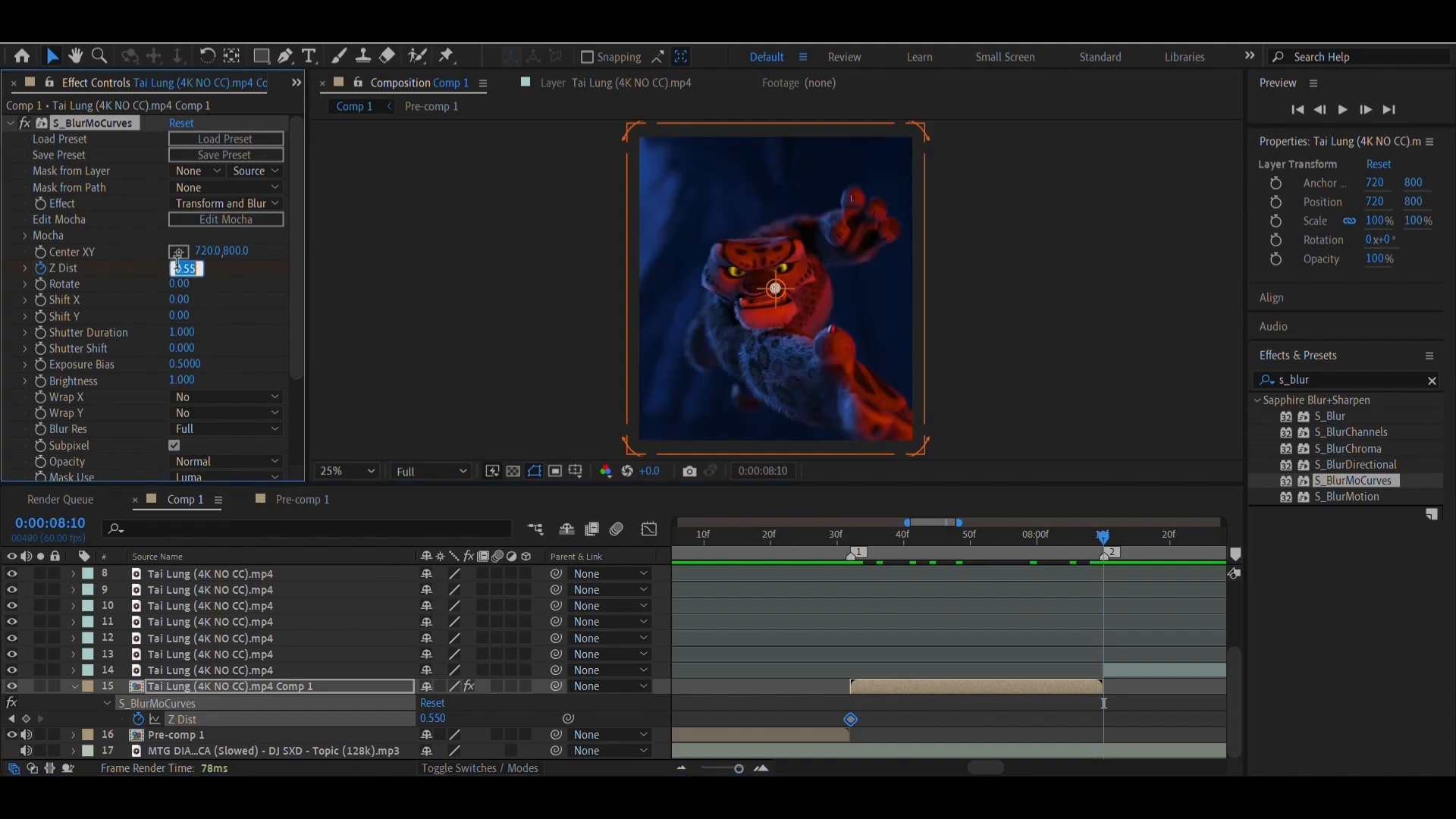
pyautogui.press('Return')
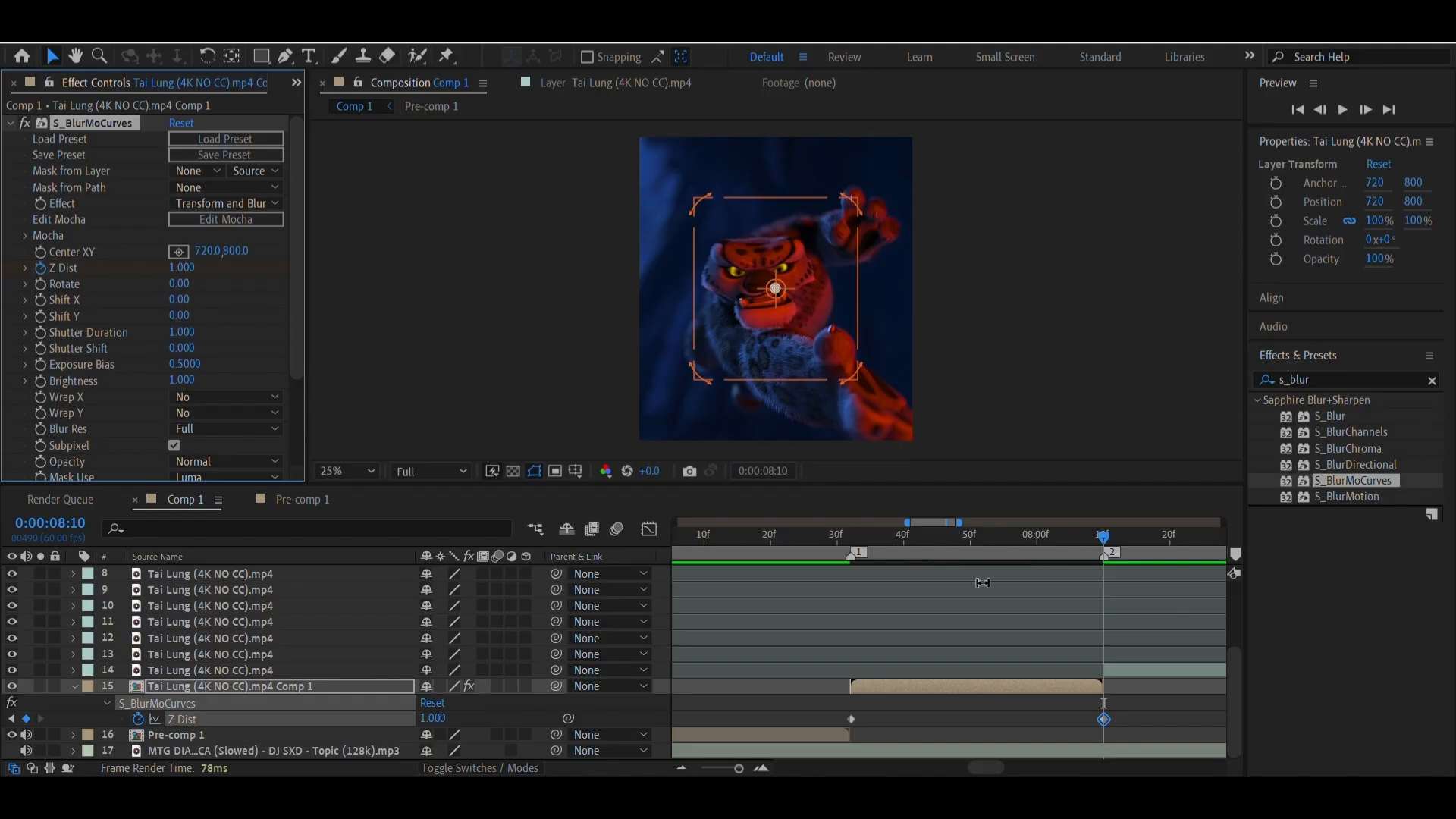
# Play back the Z Dist zoom from just before marker 1 to past marker 2
pyautogui.moveTo(856, 540); pyautogui.dragTo(829, 570)
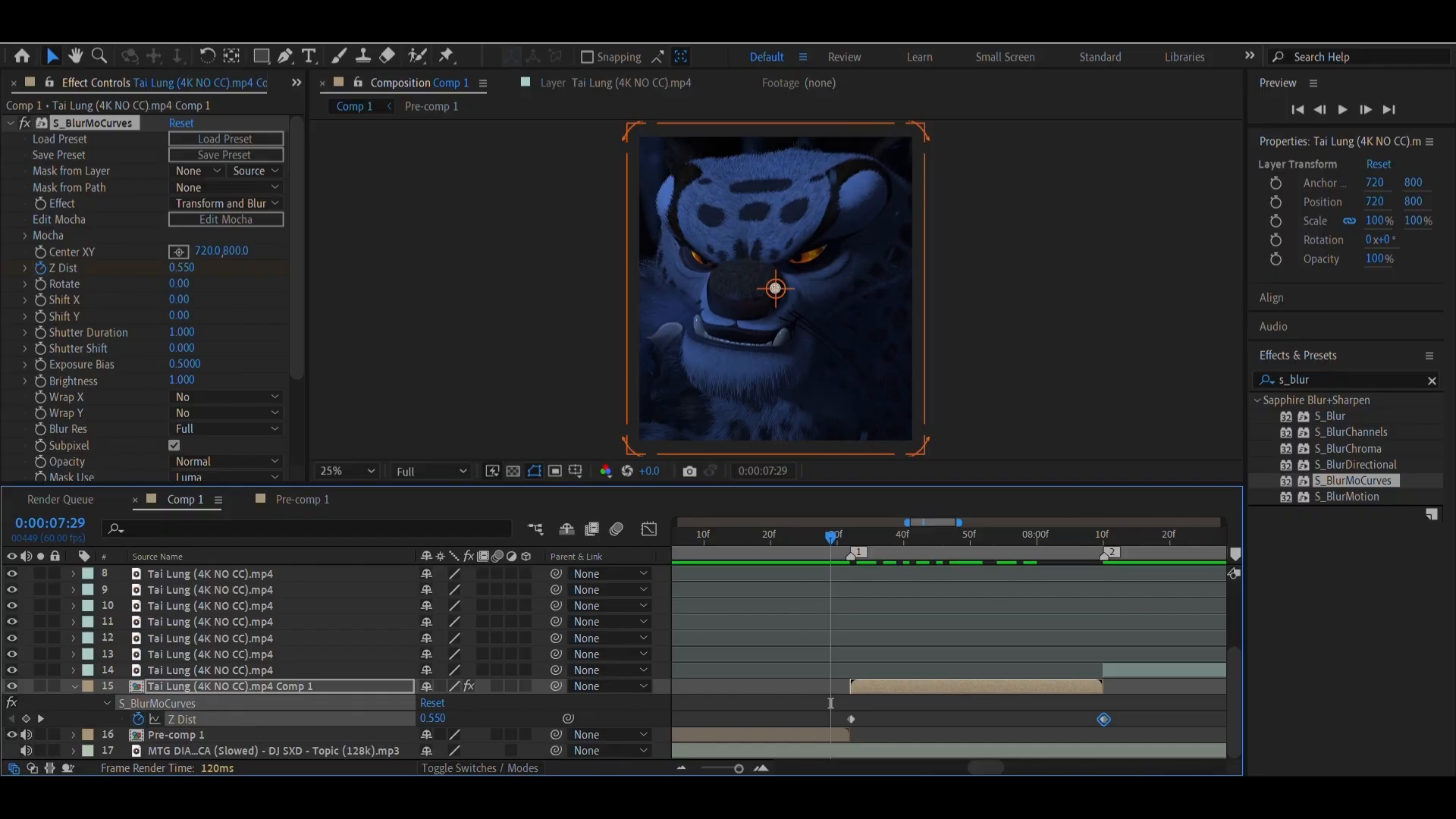
pyautogui.press('ctrl+super+o')
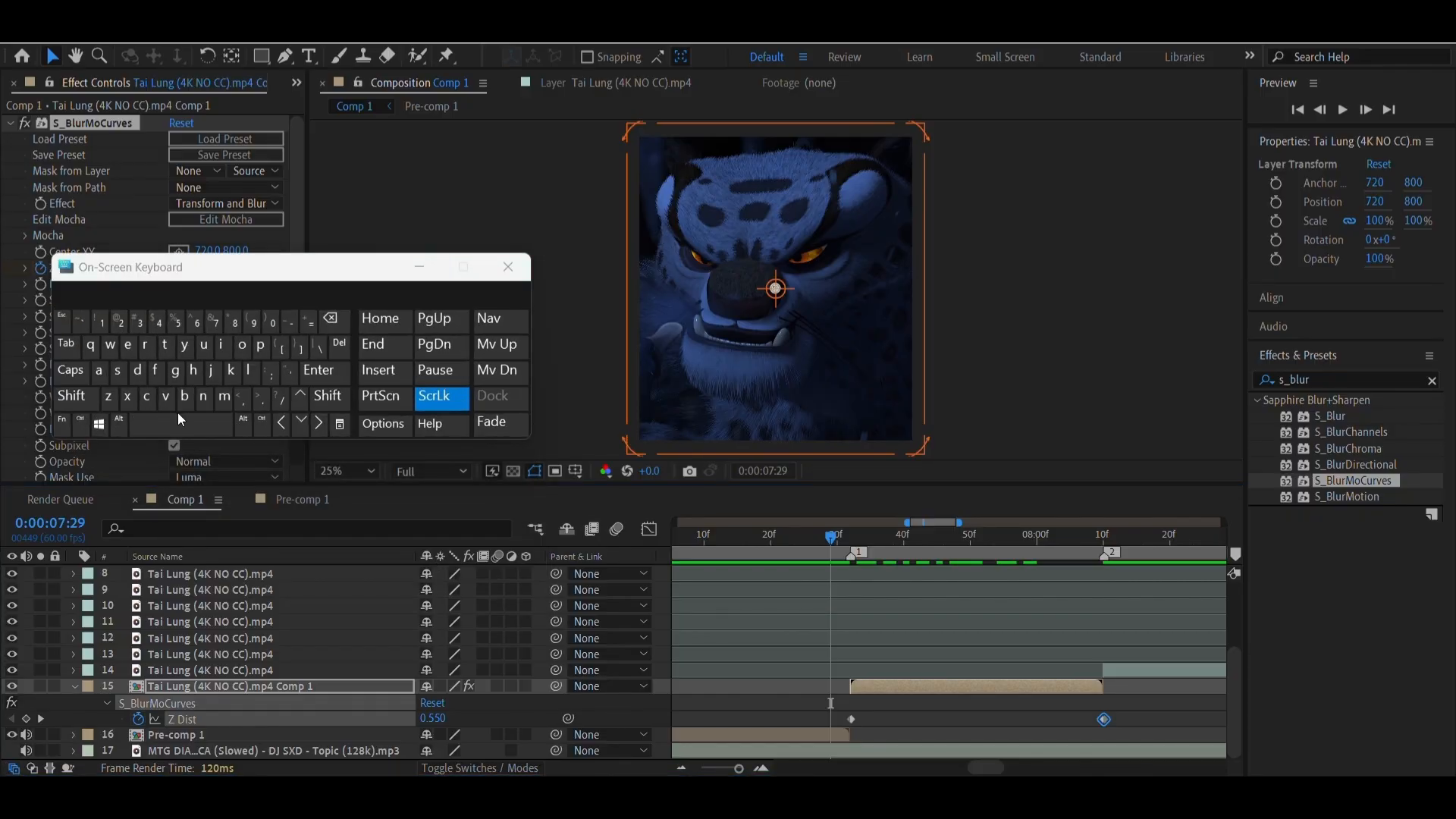
pyautogui.click(179, 416)
pyautogui.click(825, 551)
pyautogui.click(163, 425)
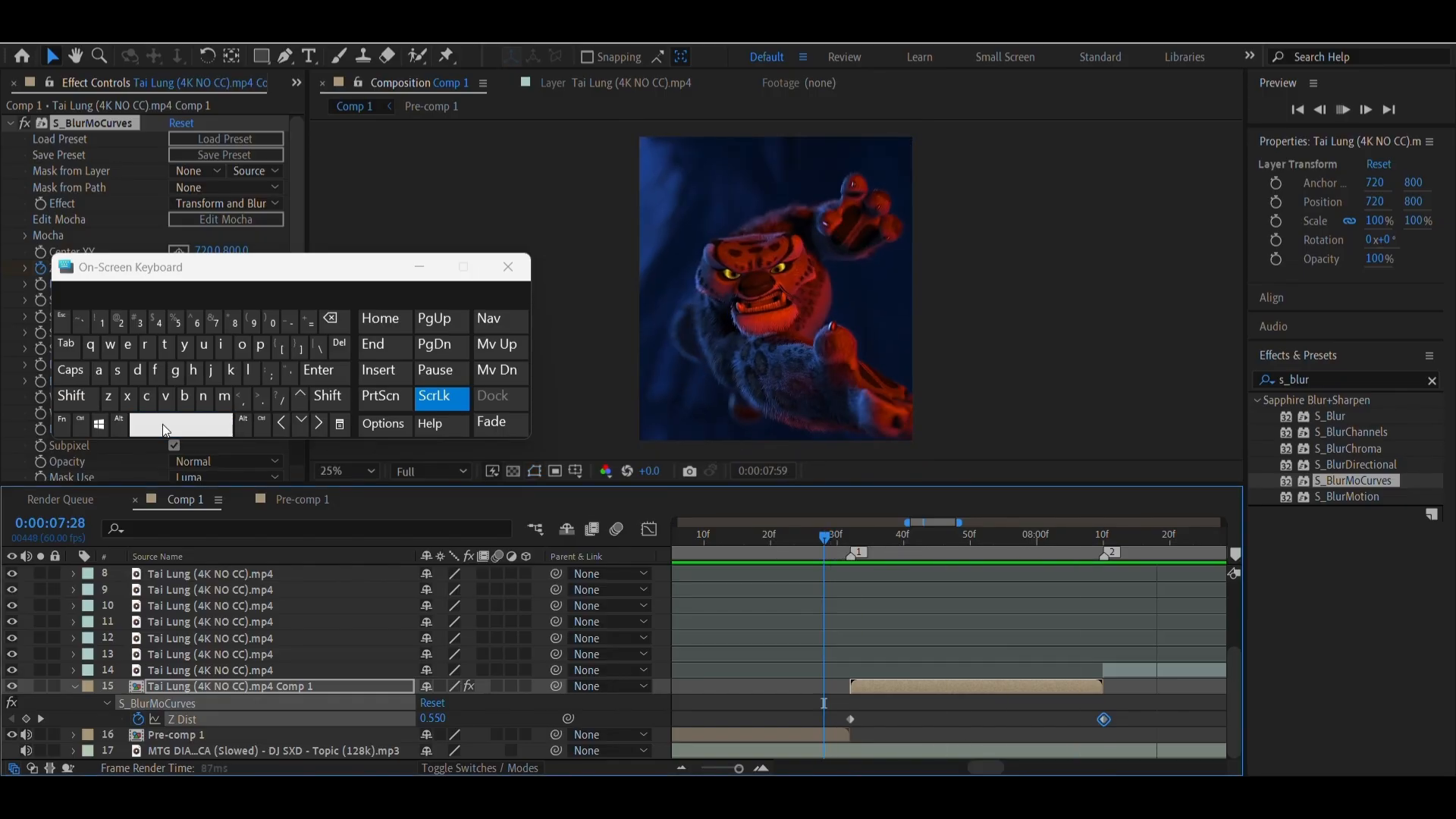
pyautogui.click(176, 432)
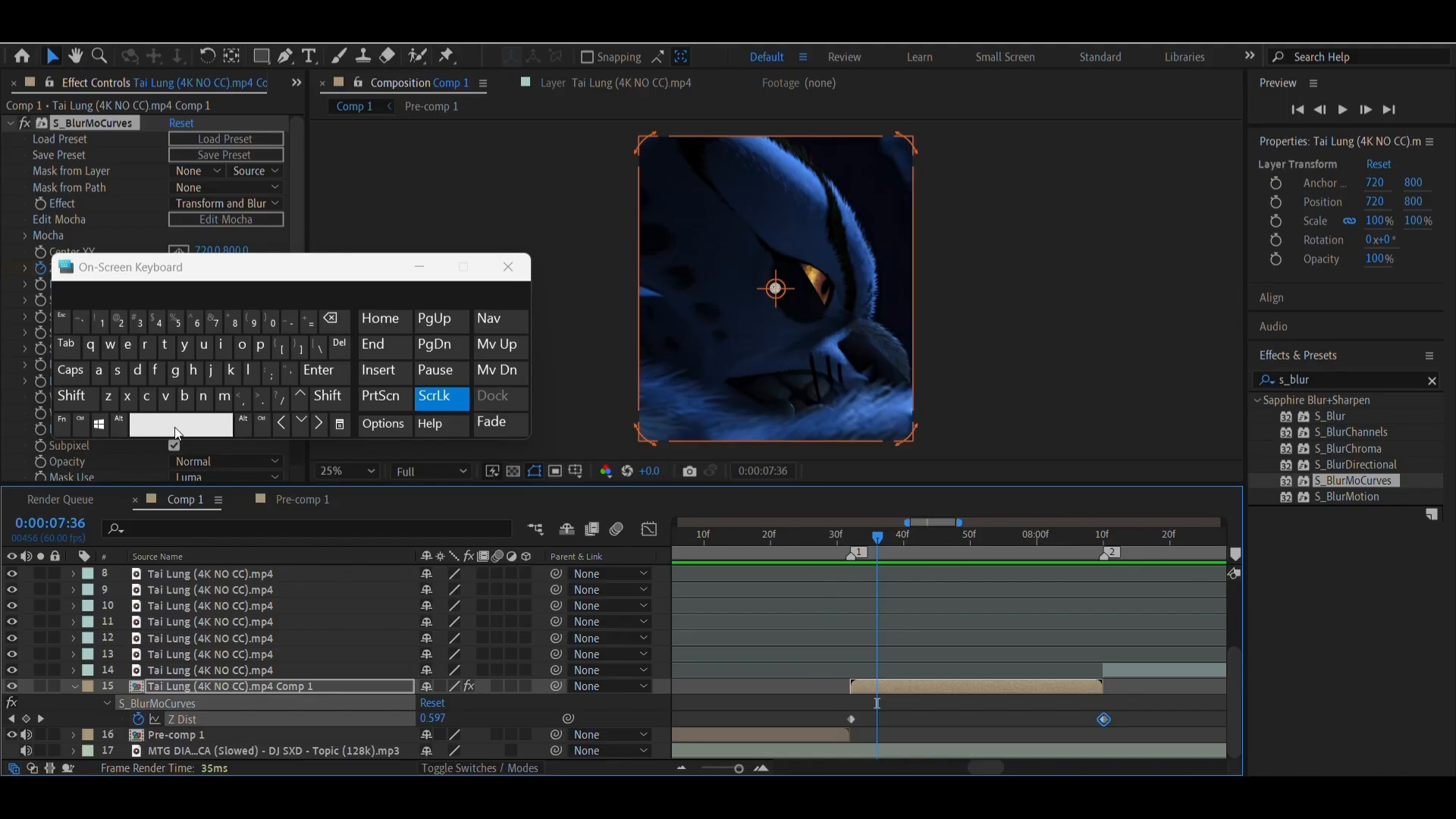
pyautogui.click(174, 430)
pyautogui.click(172, 431)
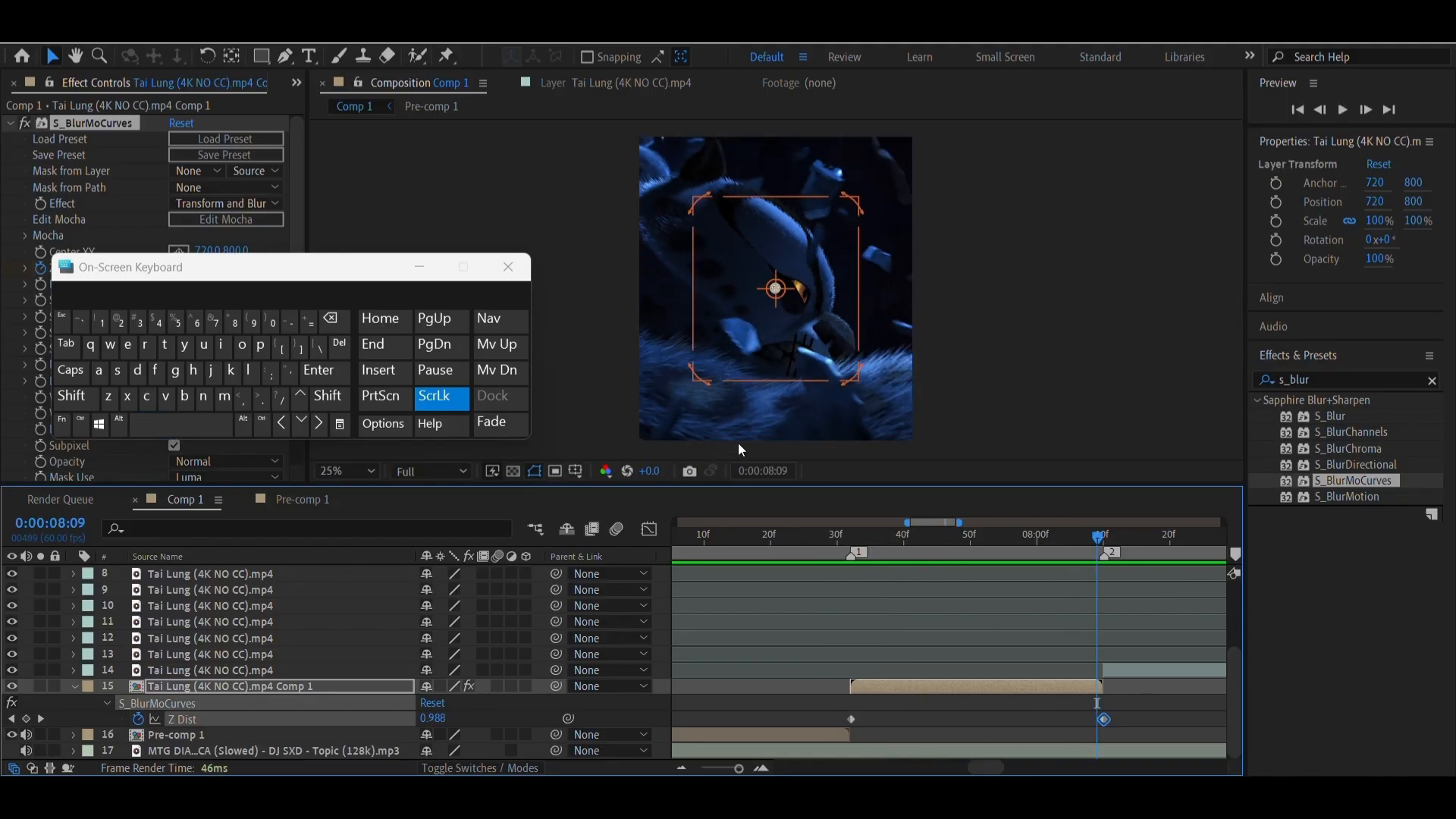
pyautogui.click(419, 267)
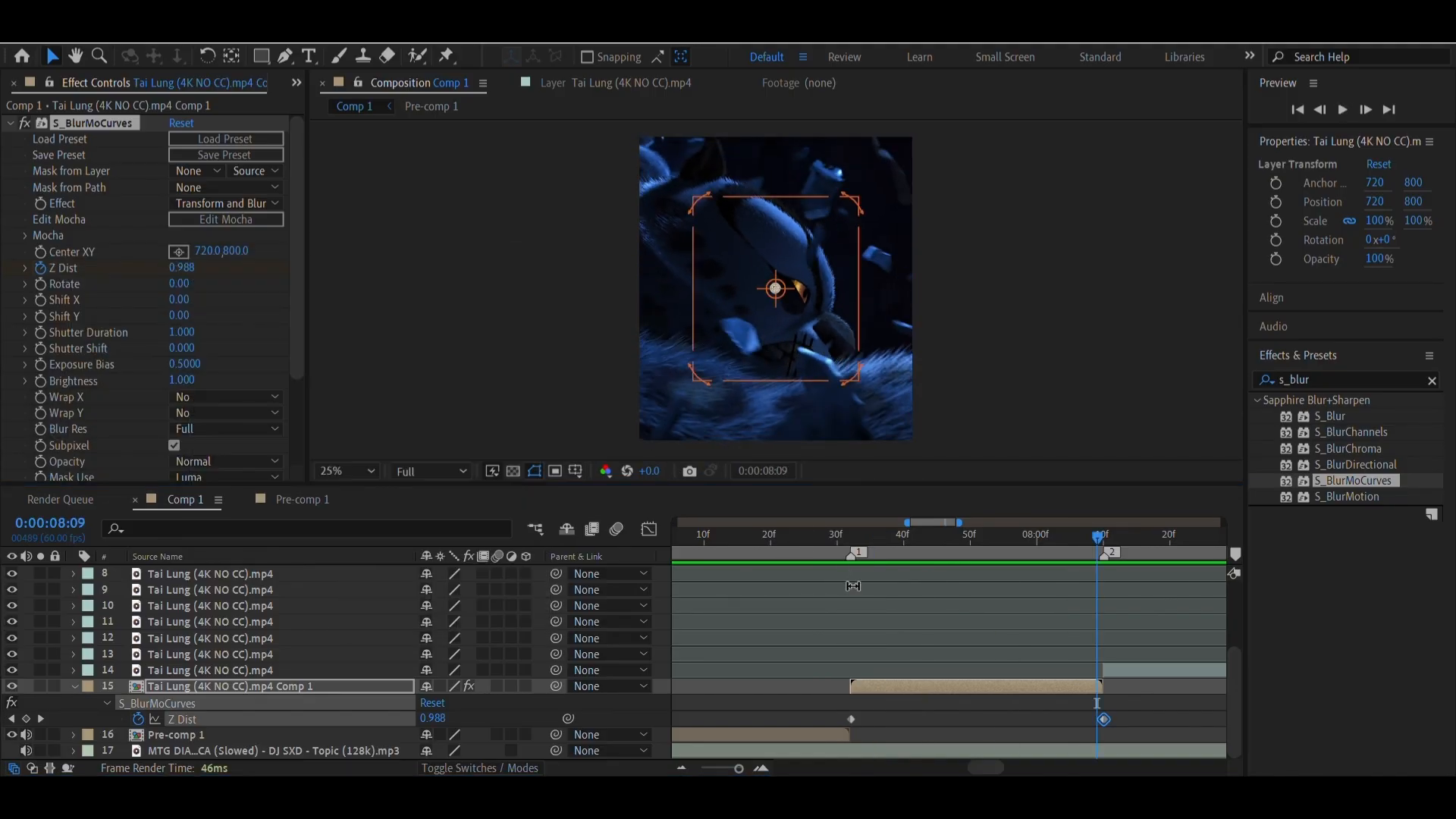
# Apply Easy Ease to both Z Dist keyframes of the pre-composed clip
pyautogui.click(851, 540)
pyautogui.click(853, 718)
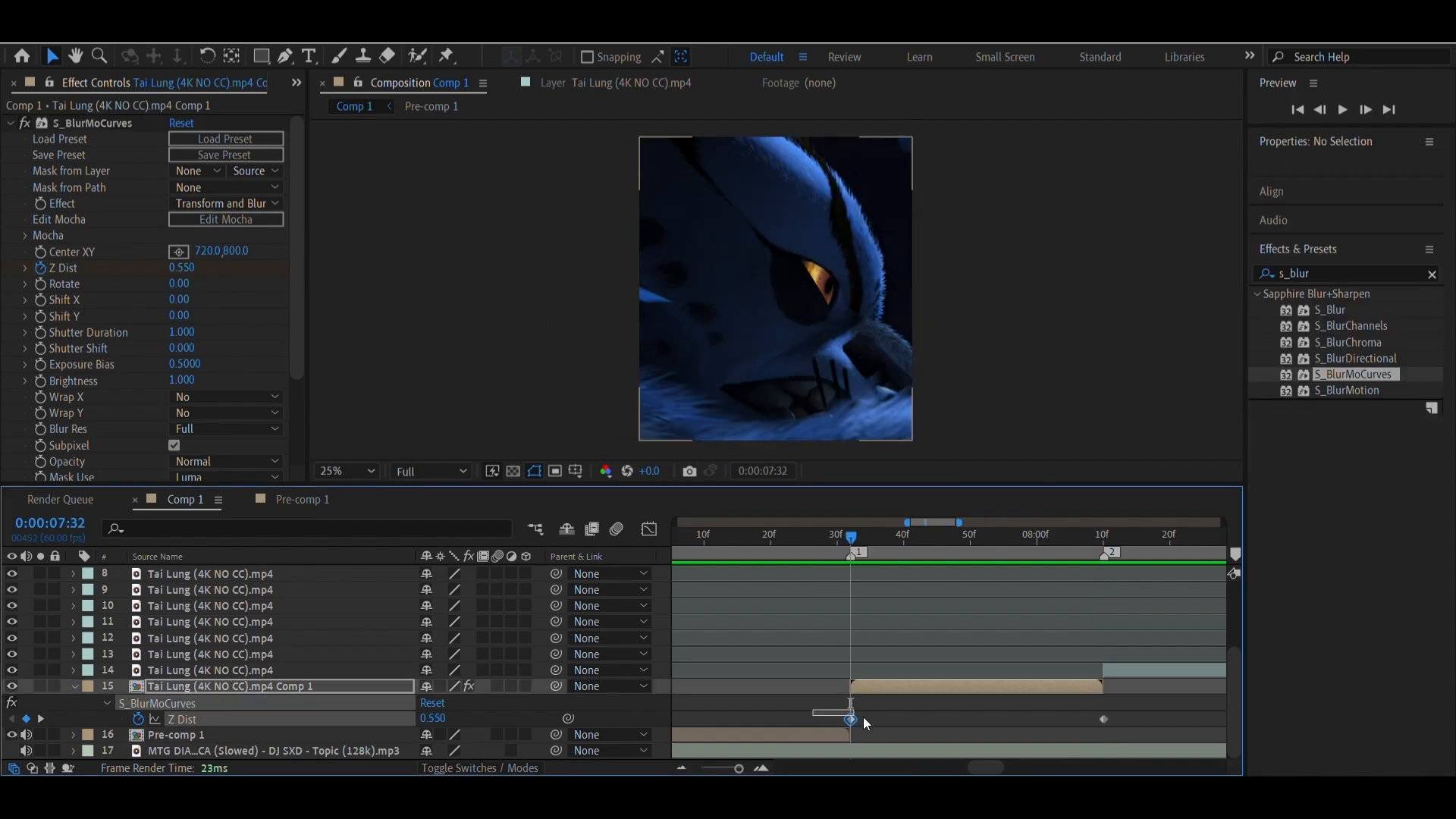
pyautogui.moveTo(867, 723); pyautogui.dragTo(1137, 736)
pyautogui.rightClick(1096, 717)
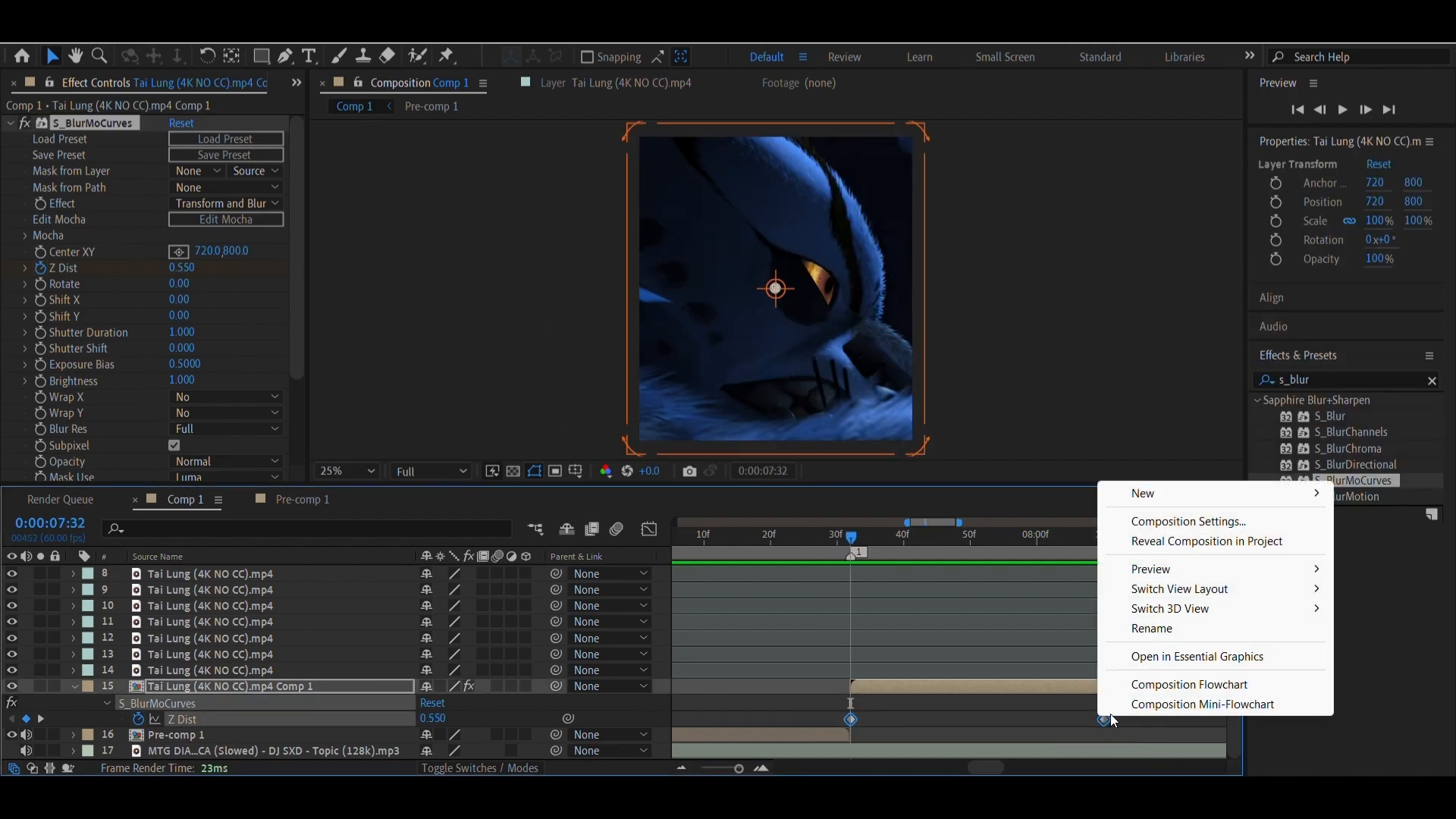
pyautogui.rightClick(1104, 720)
pyautogui.moveTo(1130, 713)
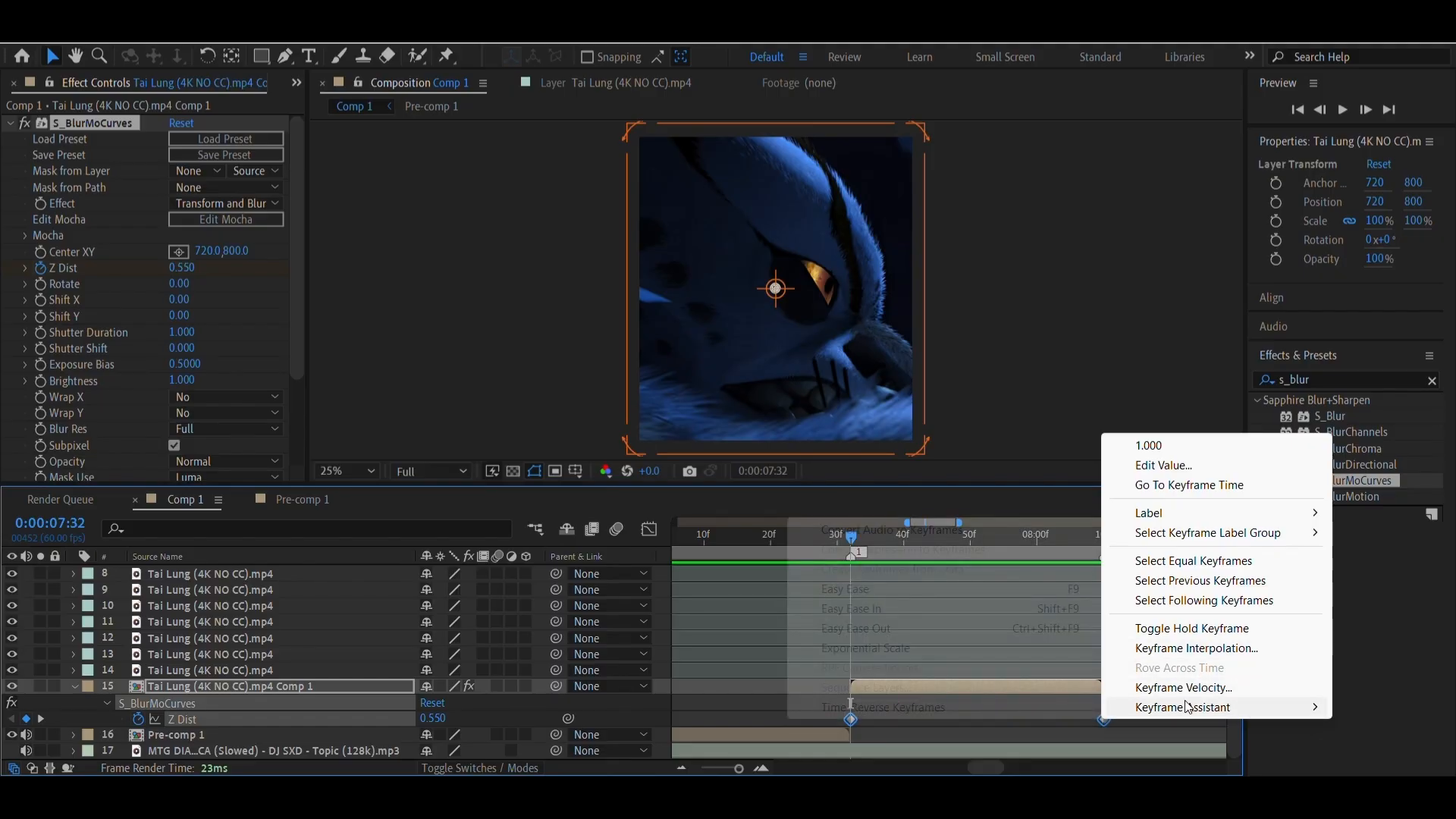
pyautogui.click(893, 590)
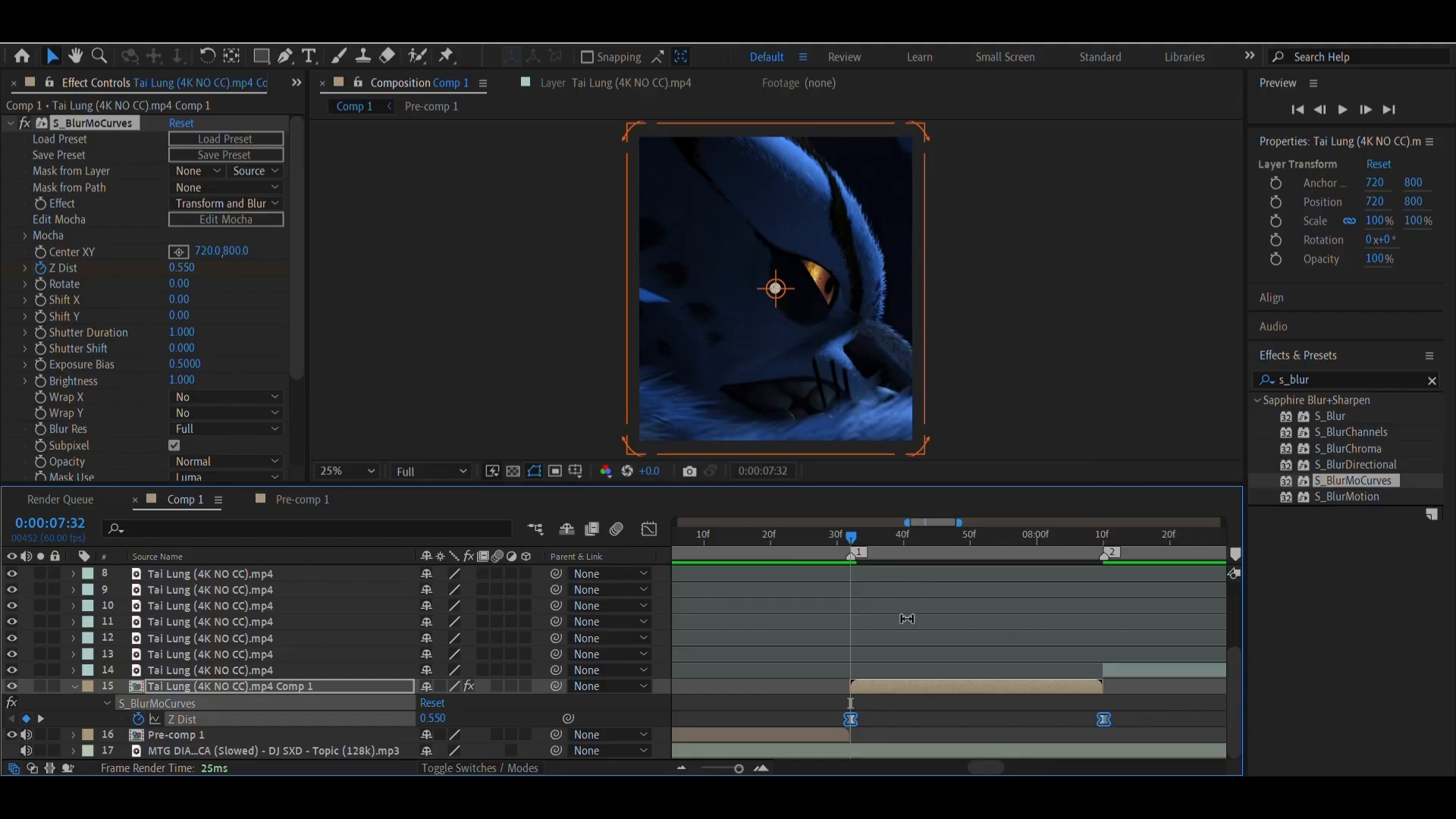
# Reshape the Z Dist value curve in the graph editor so it rises steeply at both keyframes and flattens in the middle
pyautogui.click(647, 527)
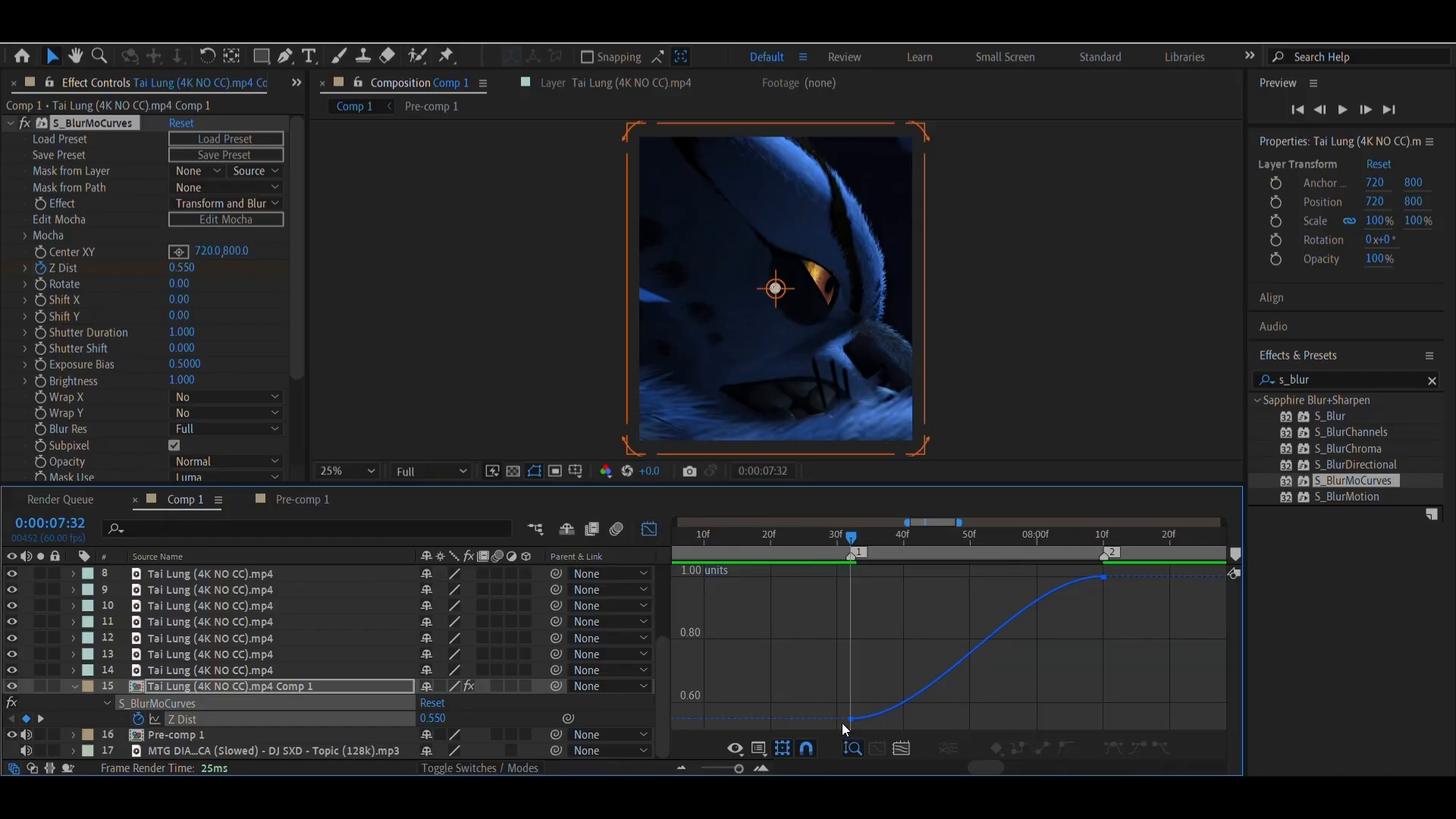
pyautogui.click(851, 719)
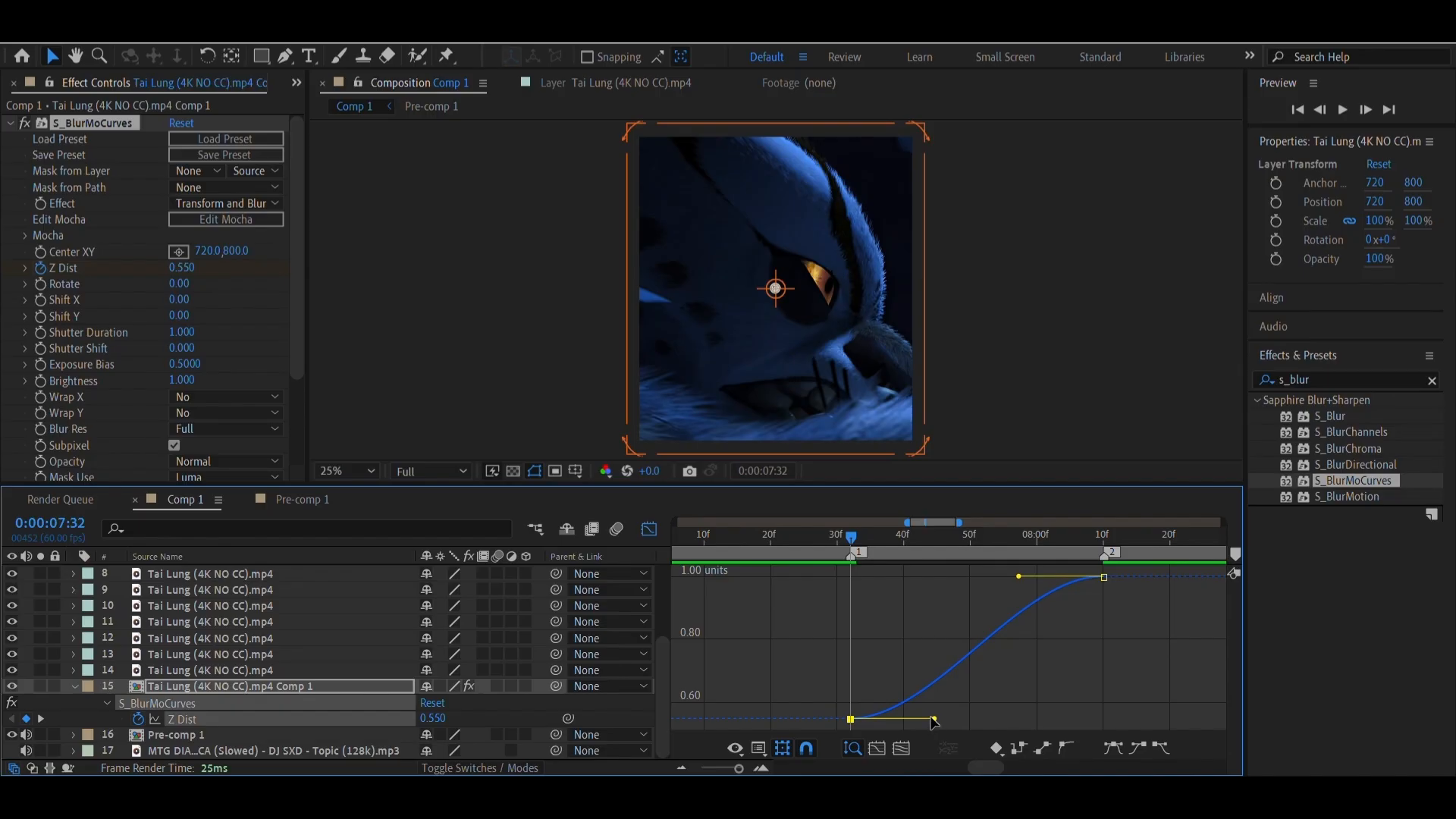
pyautogui.moveTo(934, 719); pyautogui.dragTo(907, 632)
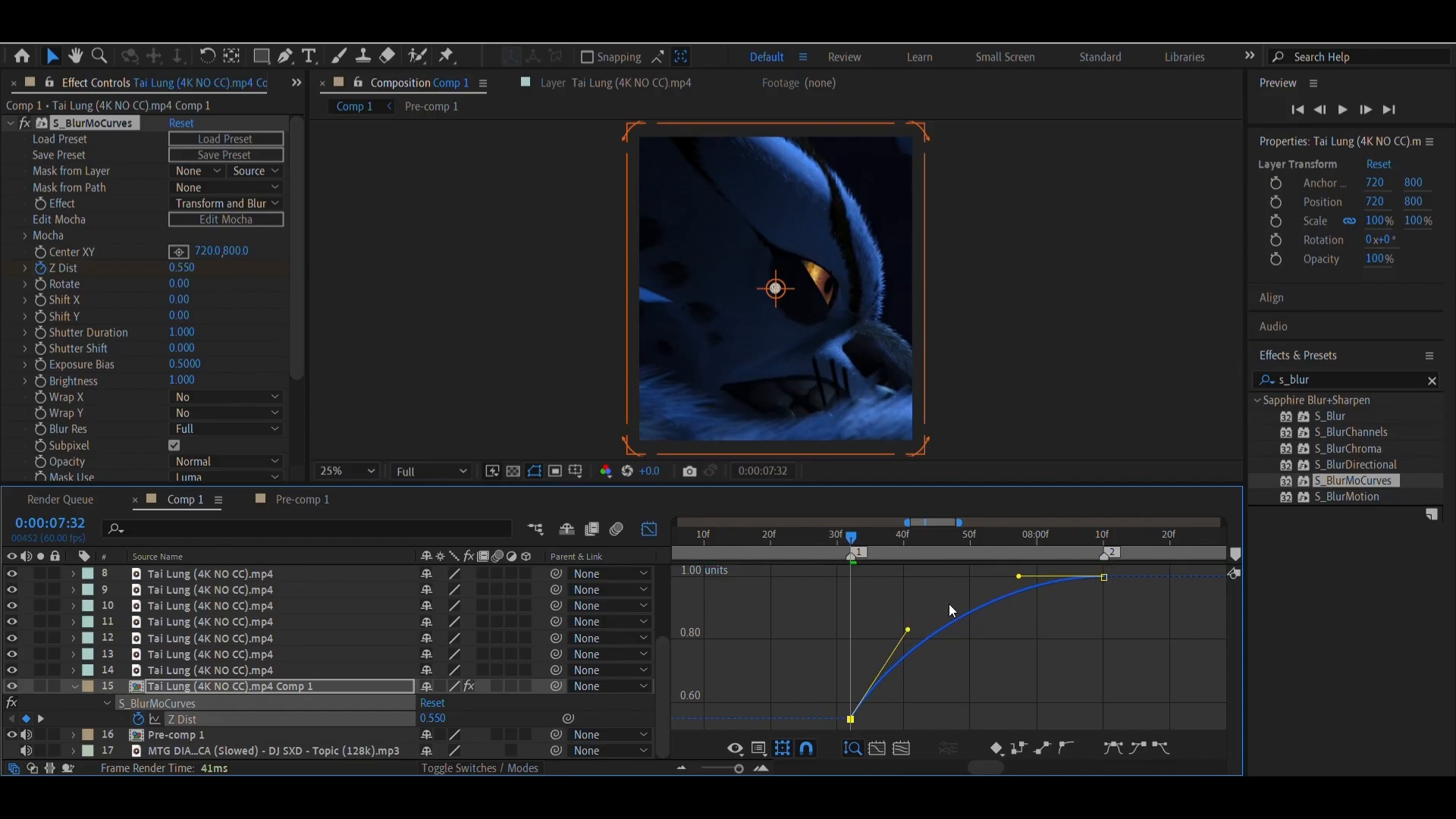
pyautogui.moveTo(1019, 577); pyautogui.dragTo(1032, 659)
pyautogui.moveTo(908, 630); pyautogui.dragTo(926, 633)
pyautogui.click(1029, 658)
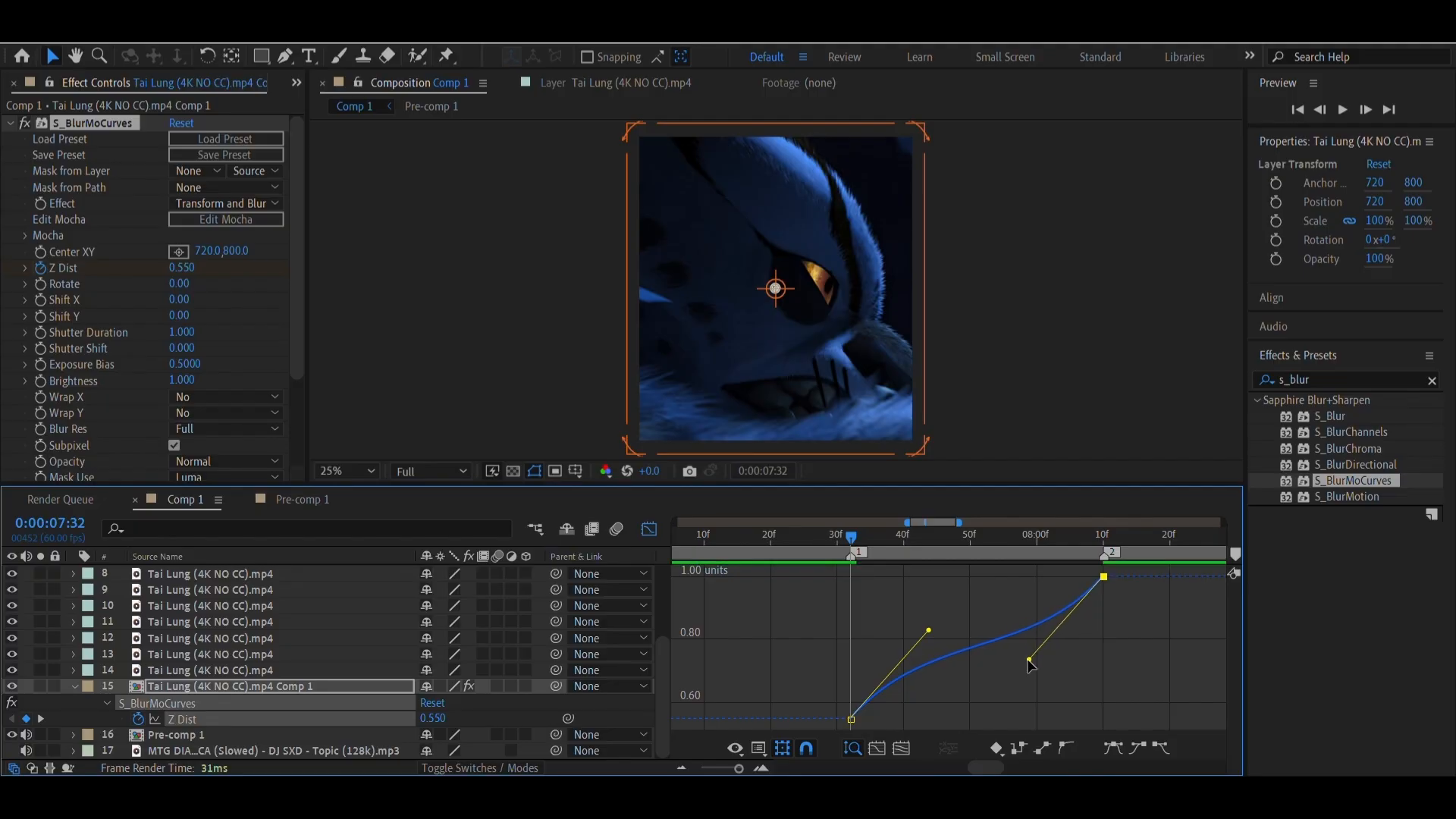
pyautogui.click(649, 530)
# Preview the zoom with the reshaped Z Dist curve, starting shortly before marker 1
pyautogui.click(809, 554)
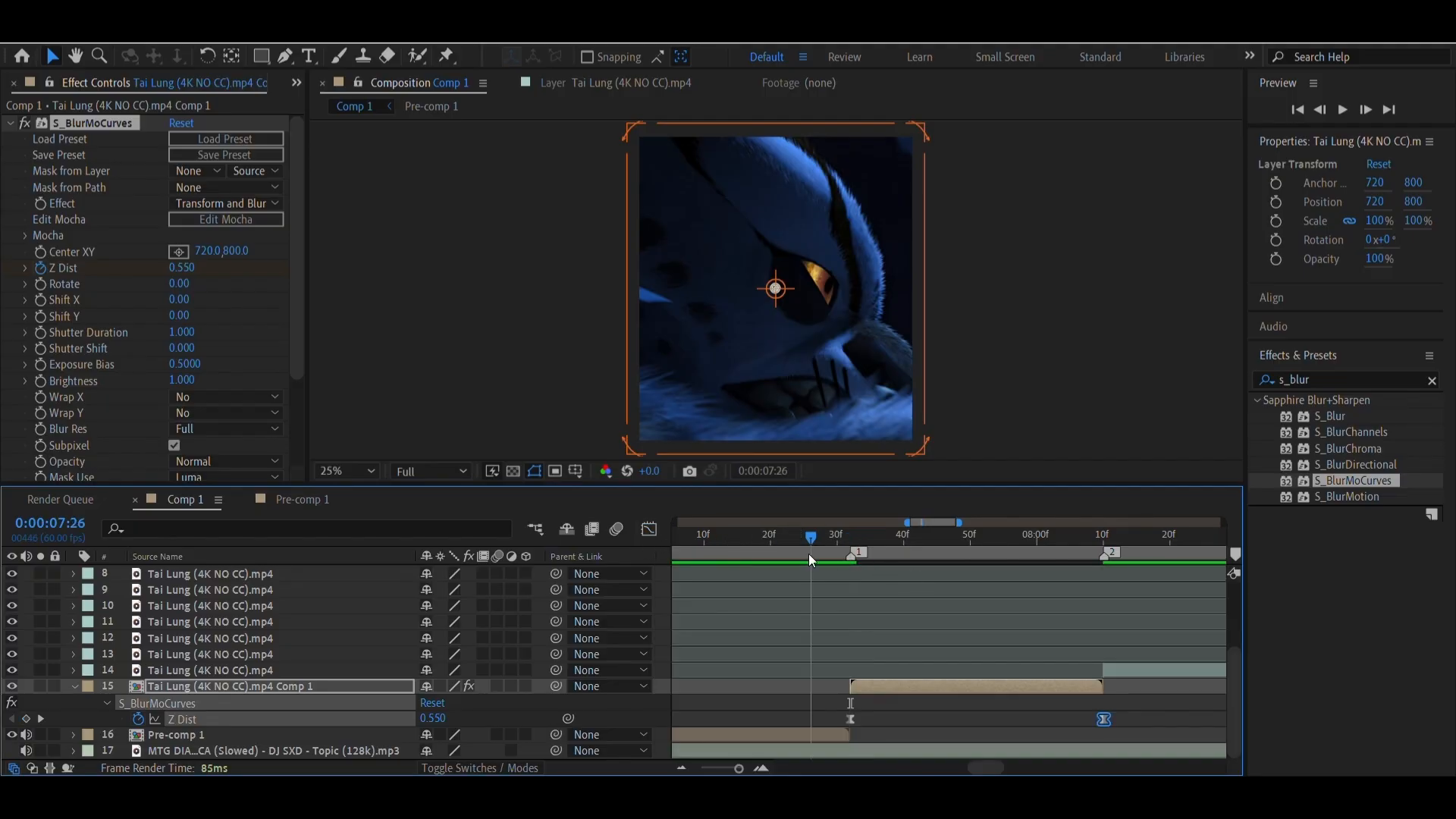
pyautogui.press('space')
pyautogui.press('space')
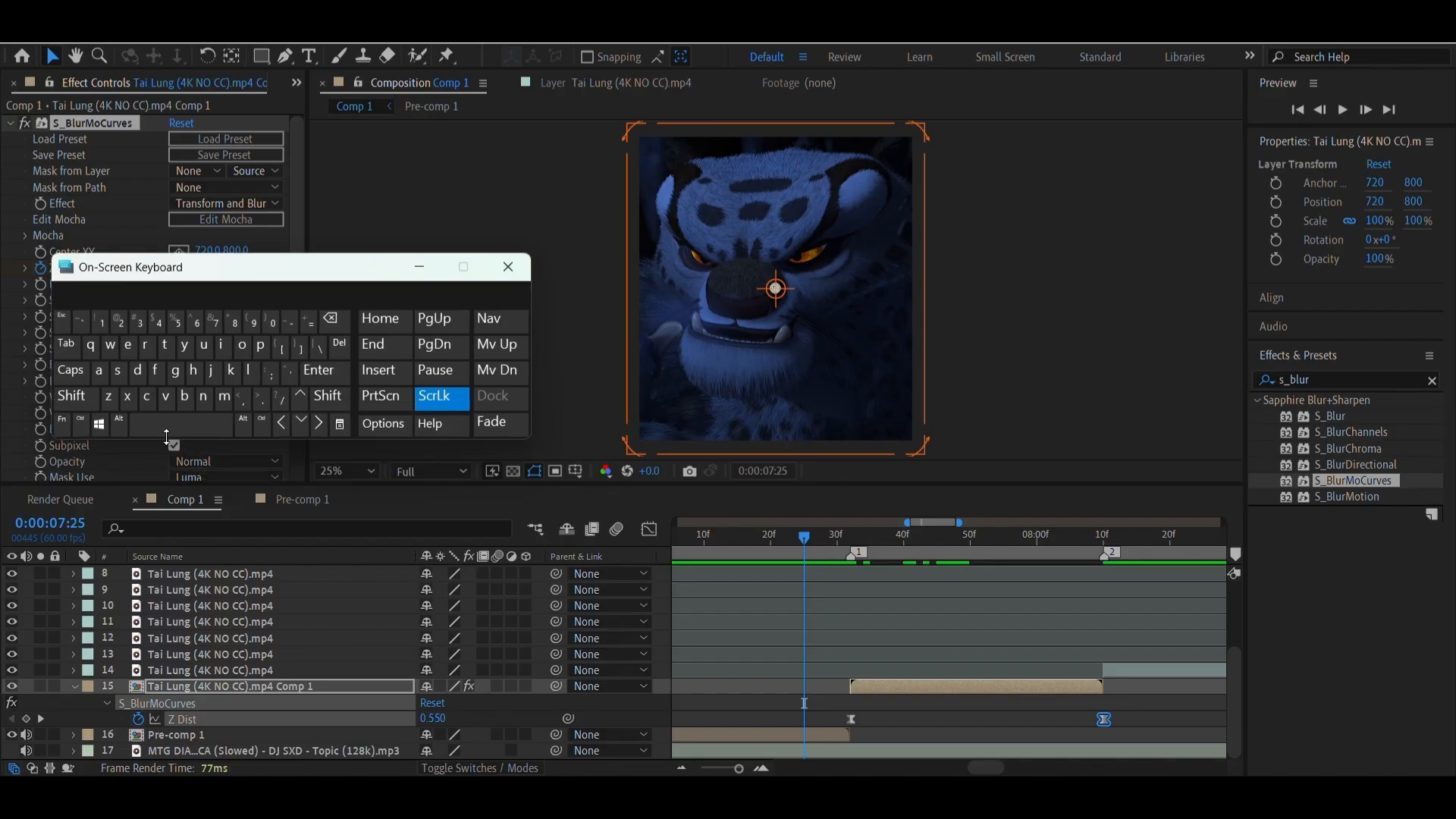
pyautogui.click(162, 440)
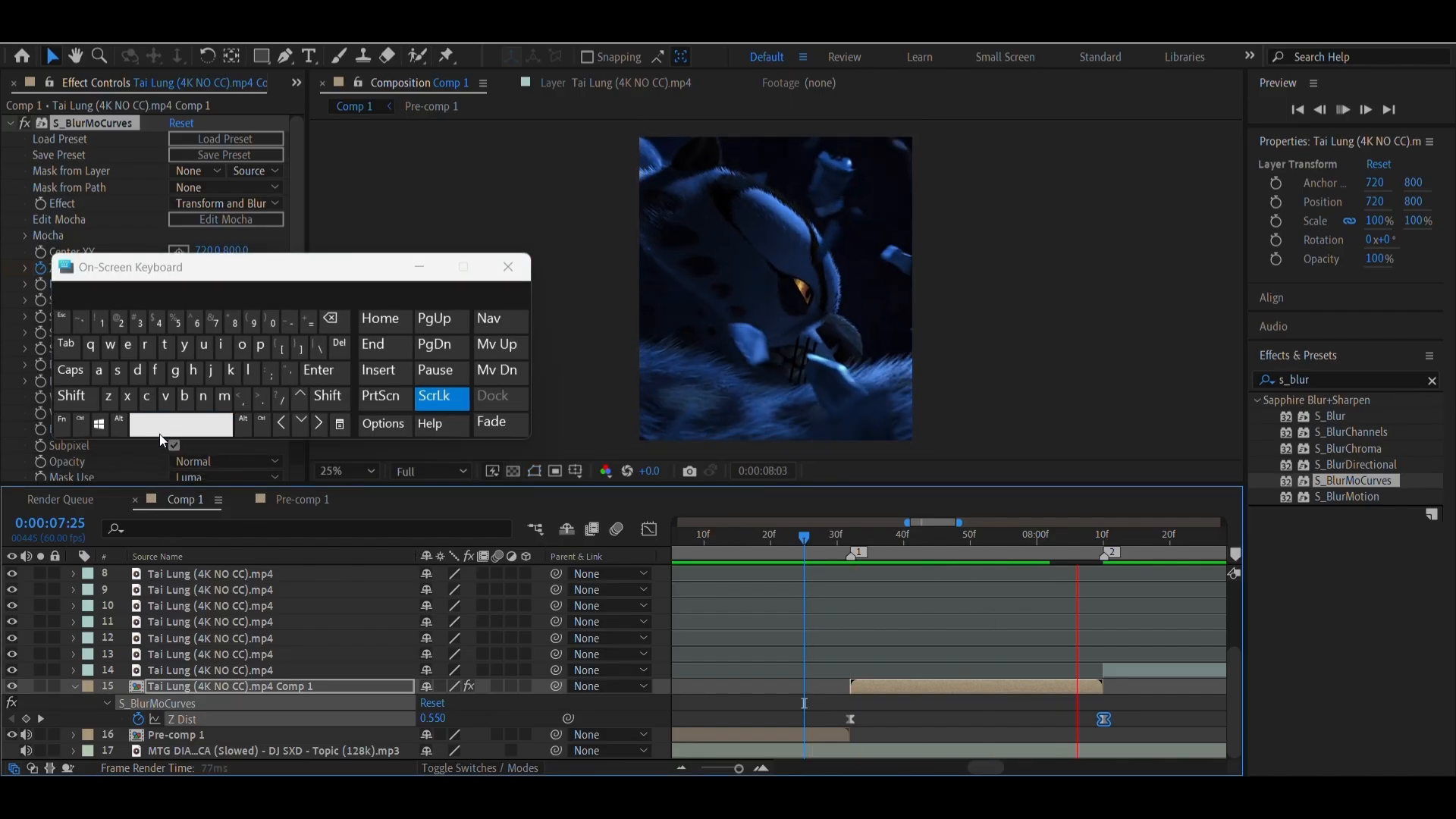
pyautogui.click(162, 435)
pyautogui.moveTo(957, 540); pyautogui.dragTo(796, 579)
pyautogui.click(862, 635)
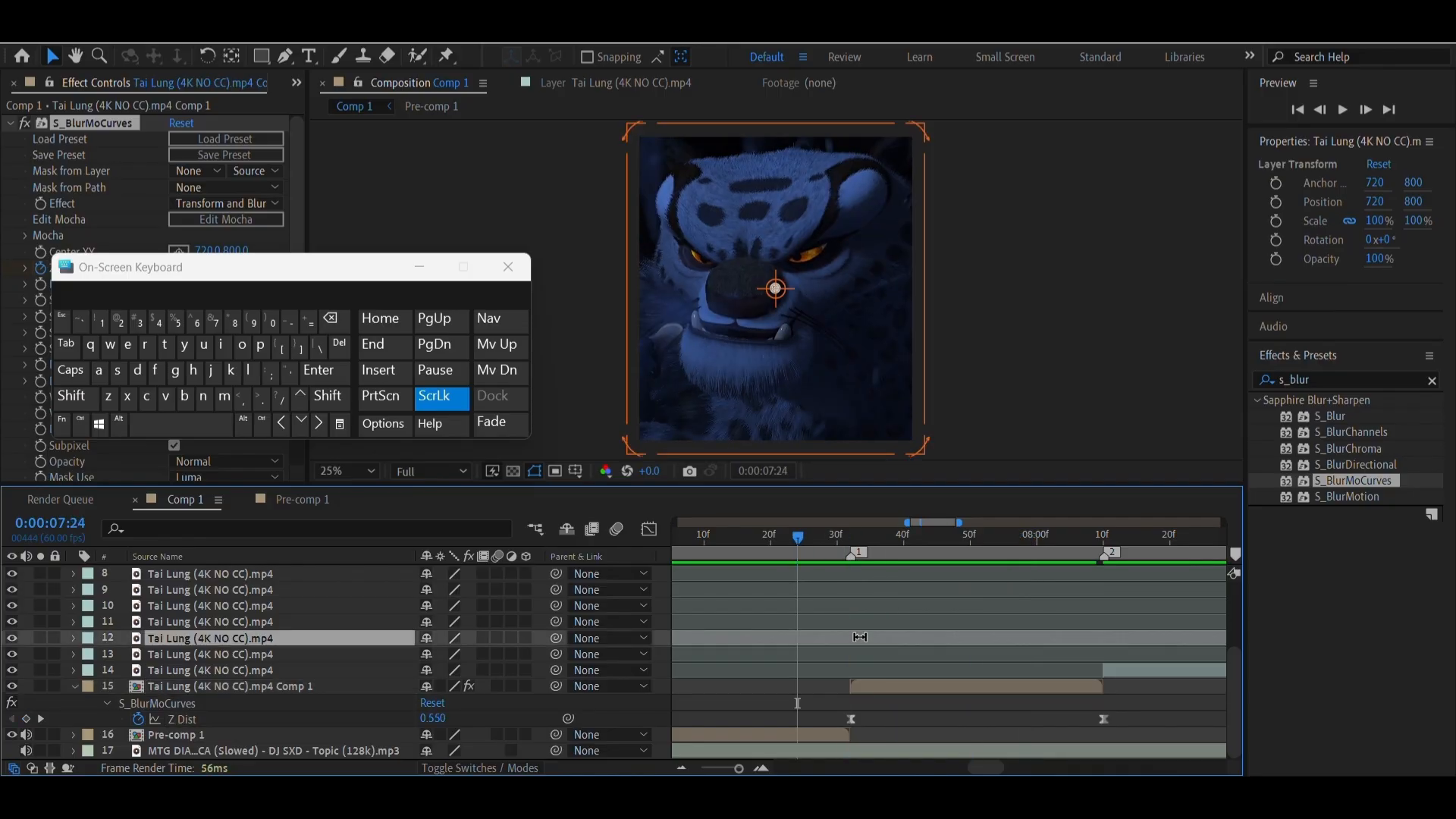
# Copy both Z Dist keyframes of the pre-composed clip at marker 1
pyautogui.click(951, 689)
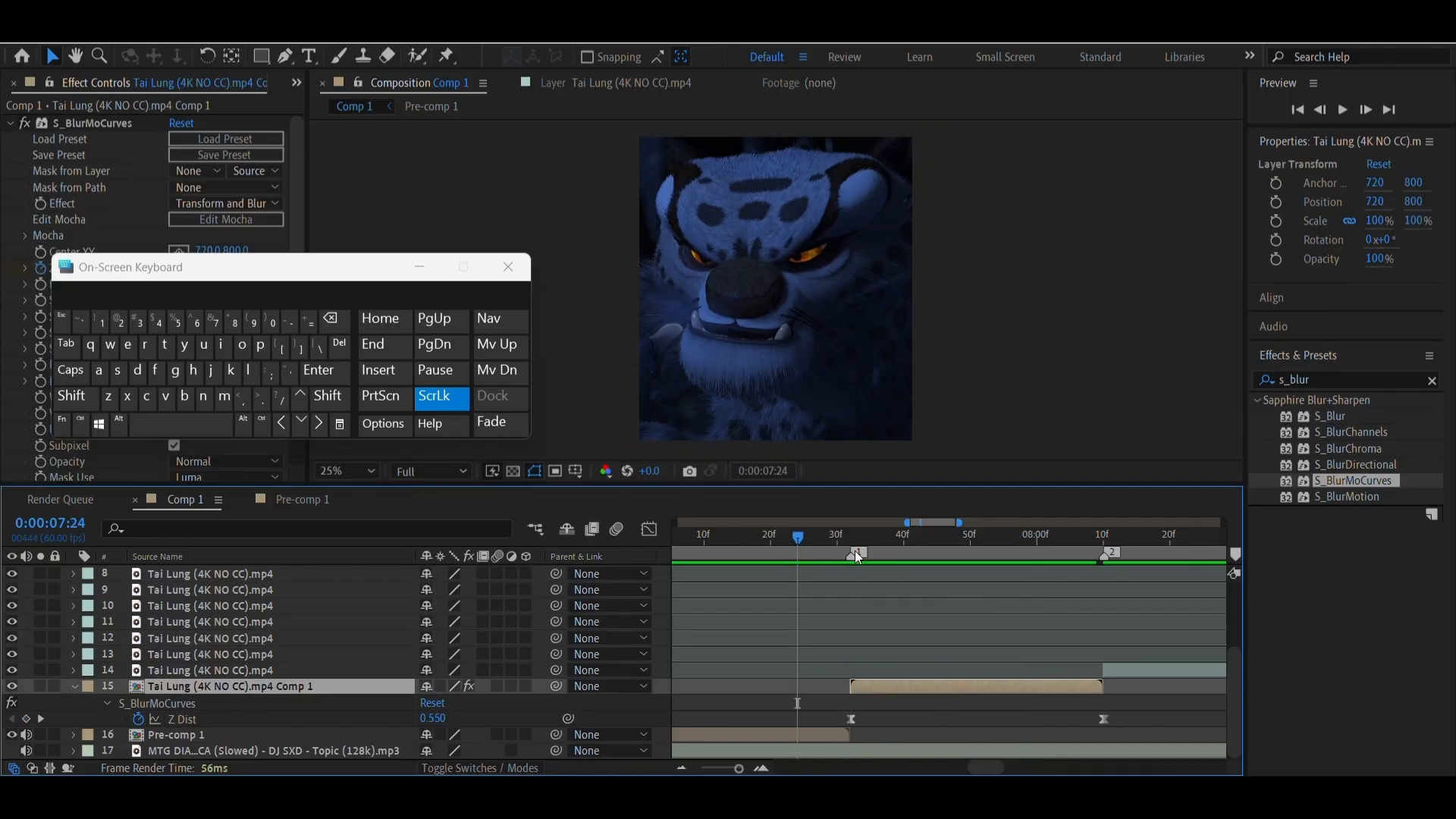
pyautogui.moveTo(946, 544); pyautogui.dragTo(768, 576)
pyautogui.moveTo(705, 707); pyautogui.dragTo(1005, 739)
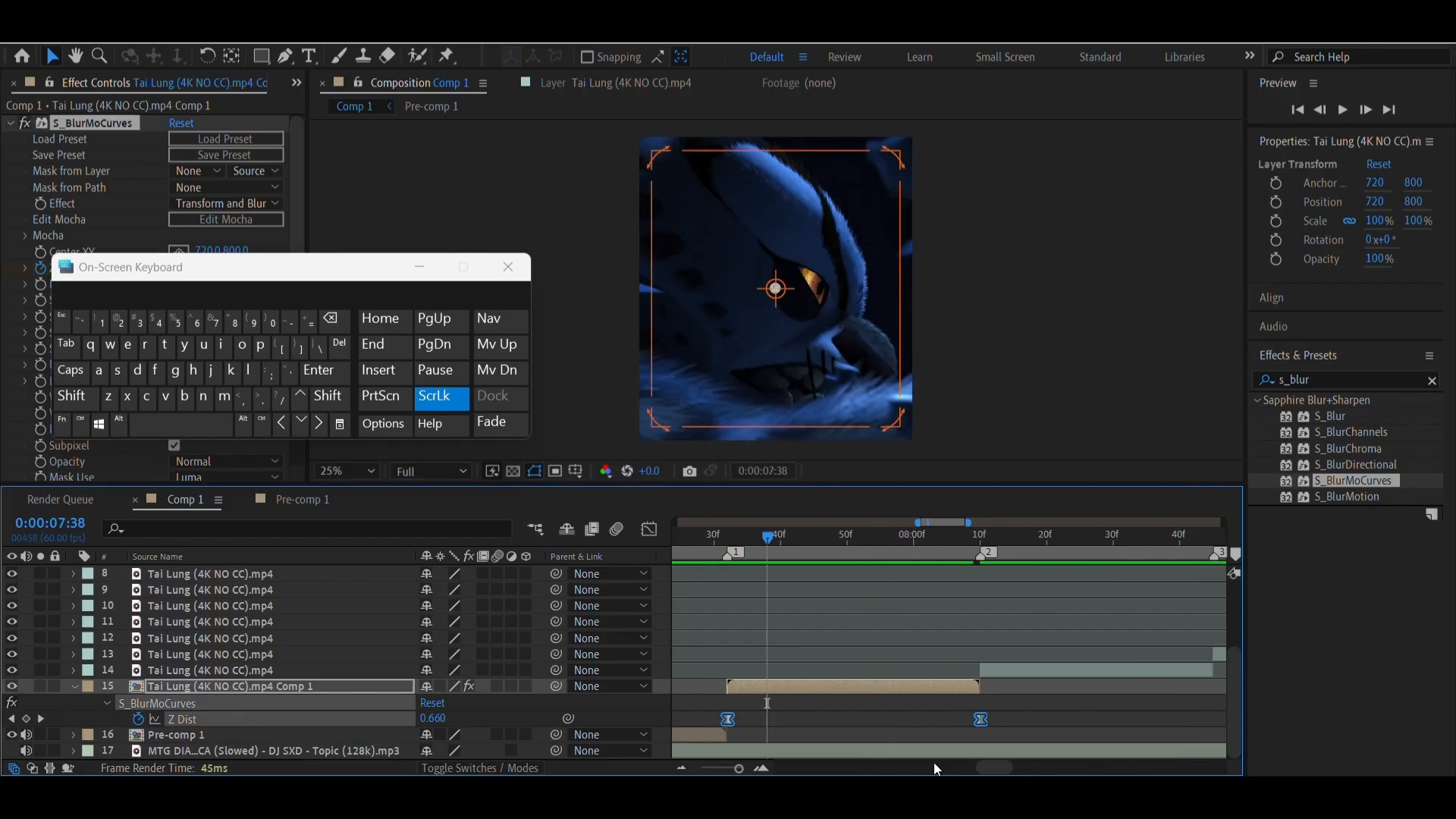
pyautogui.press('ctrl')
pyautogui.click(420, 266)
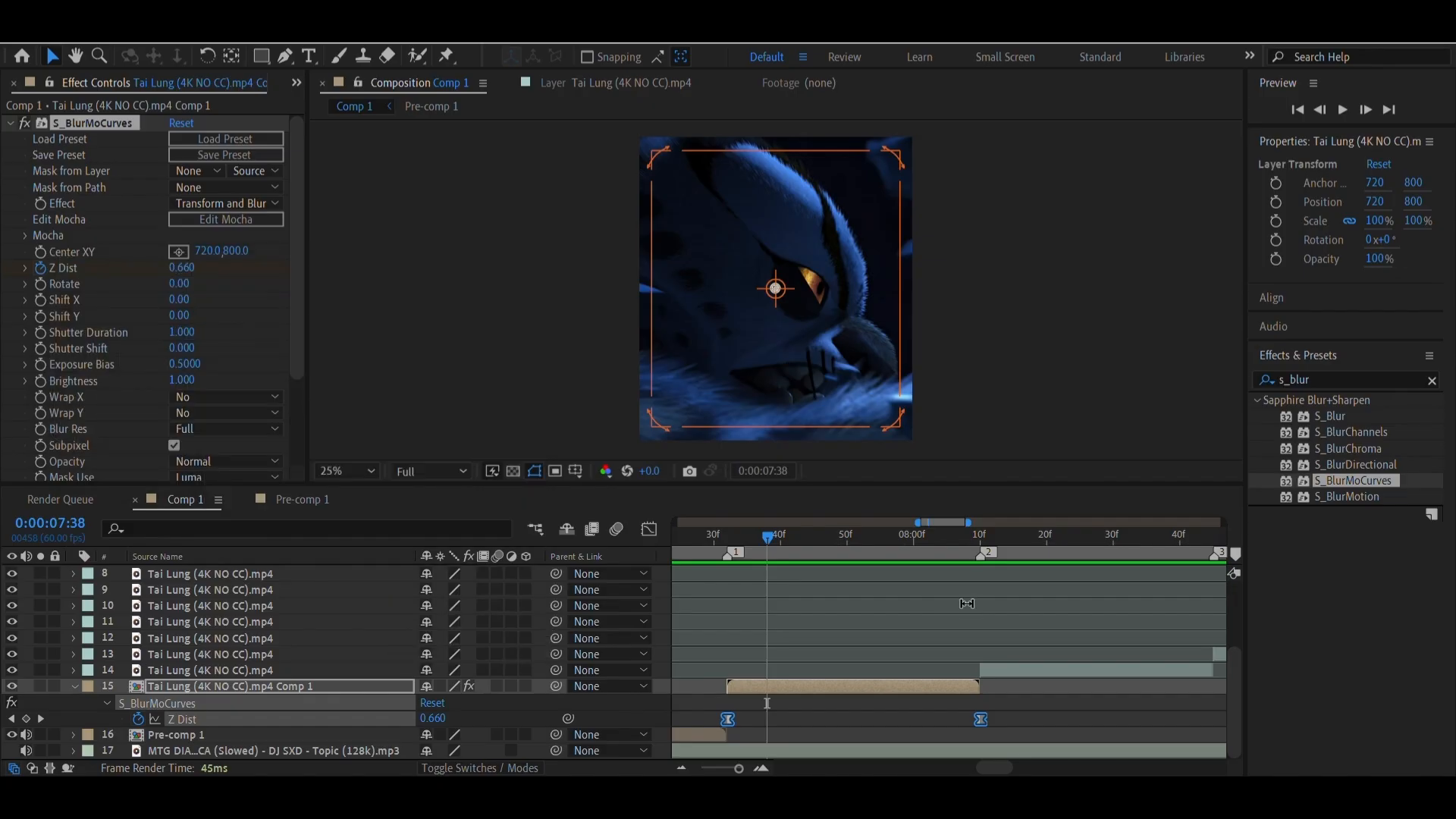
# Pre-compose the clip at marker 2 as Tai Lung (4K NO CC).mp4 Comp 2 and paste the S_BlurMoCurves Z Dist keyframes onto it
pyautogui.click(980, 540)
pyautogui.rightClick(1003, 669)
pyautogui.click(1056, 547)
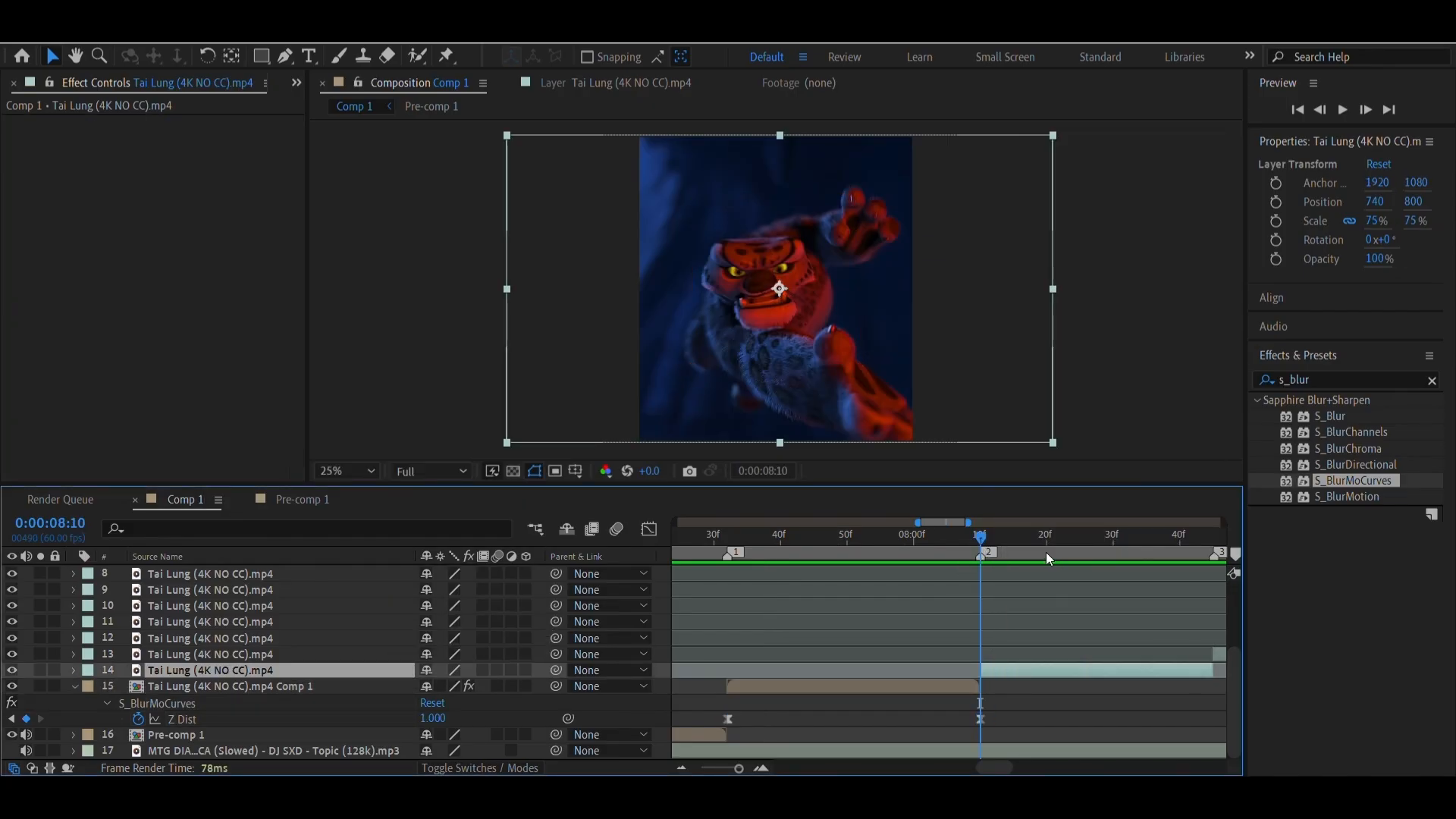
pyautogui.click(764, 522)
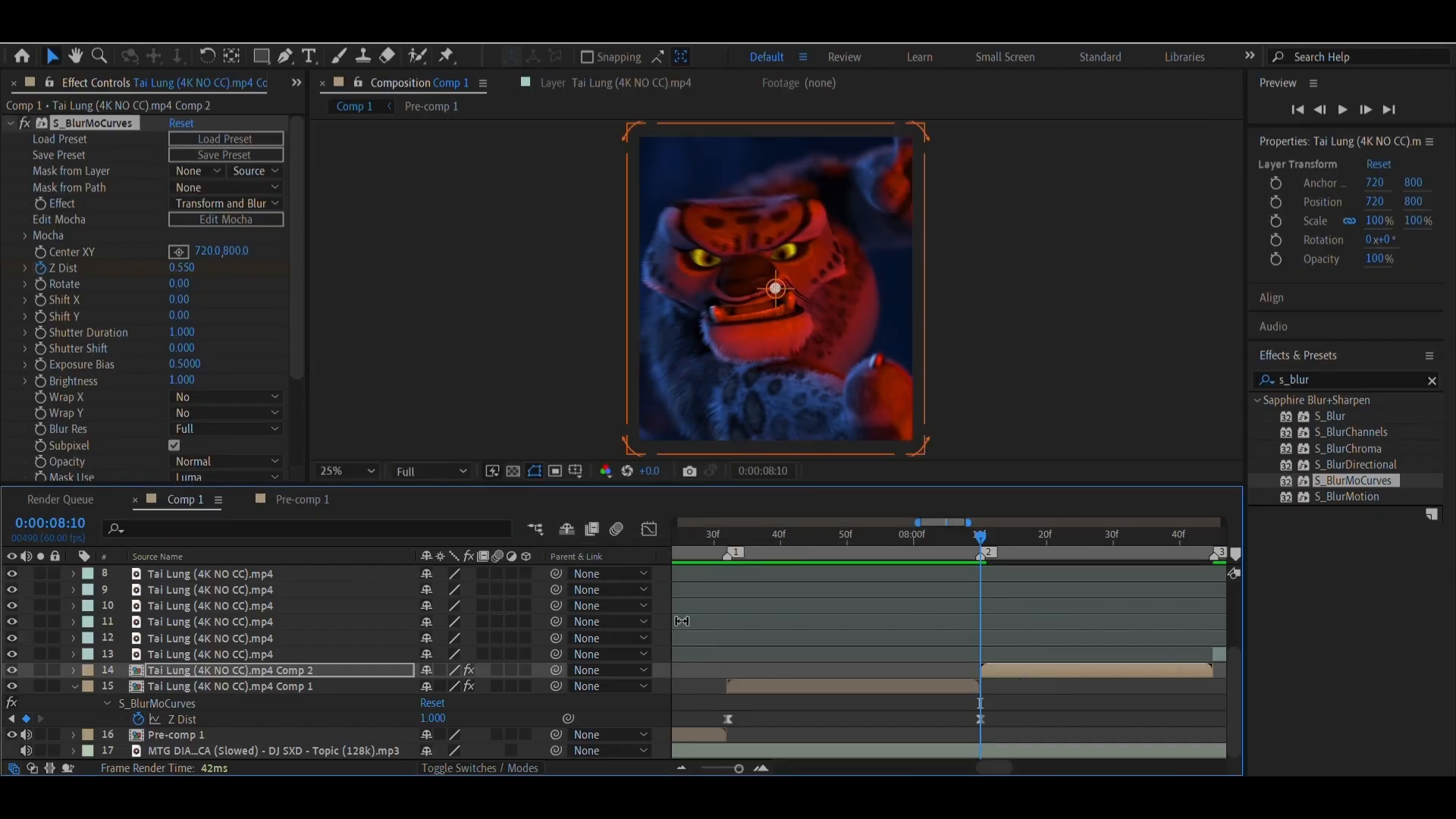
pyautogui.moveTo(721, 539); pyautogui.dragTo(727, 543)
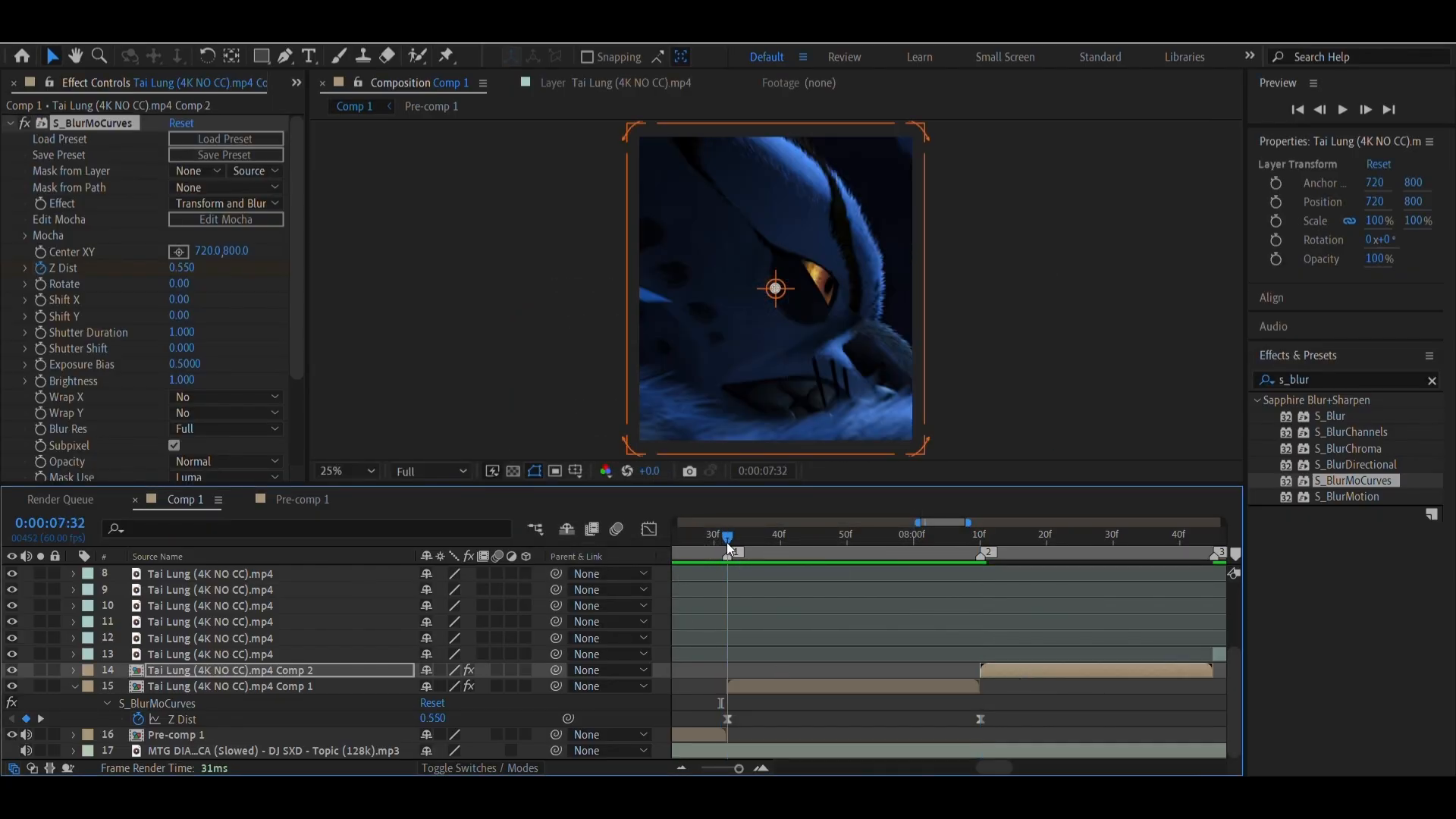
# Reveal the Z Dist keyframes of Comp 2 at marker 2 and move its S_BlurMoCurves center to about 628, 748 on the face
pyautogui.click(779, 307)
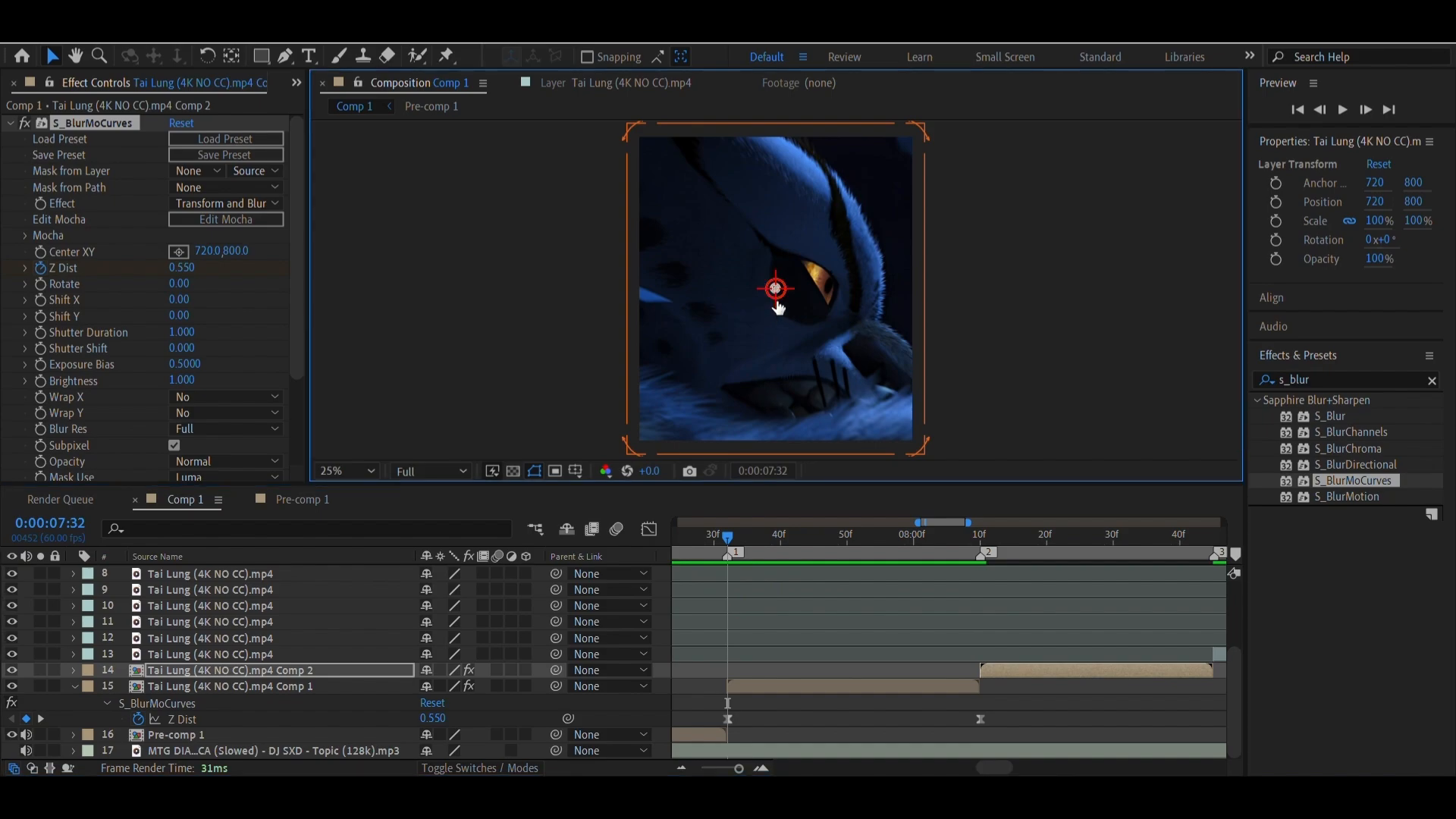
pyautogui.moveTo(779, 308); pyautogui.dragTo(768, 292)
pyautogui.moveTo(873, 543); pyautogui.dragTo(981, 546)
pyautogui.click(994, 671)
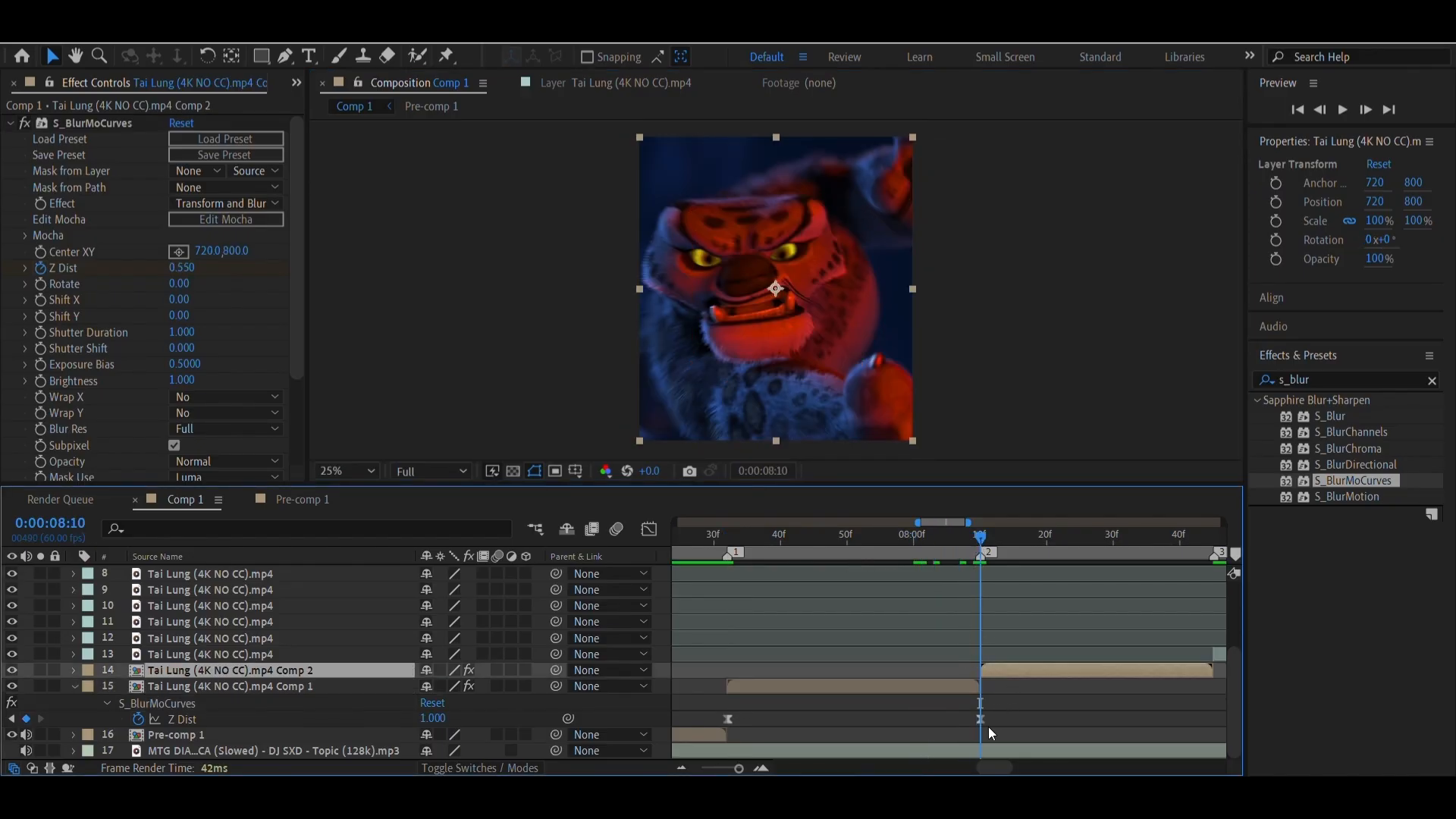
pyautogui.press('u')
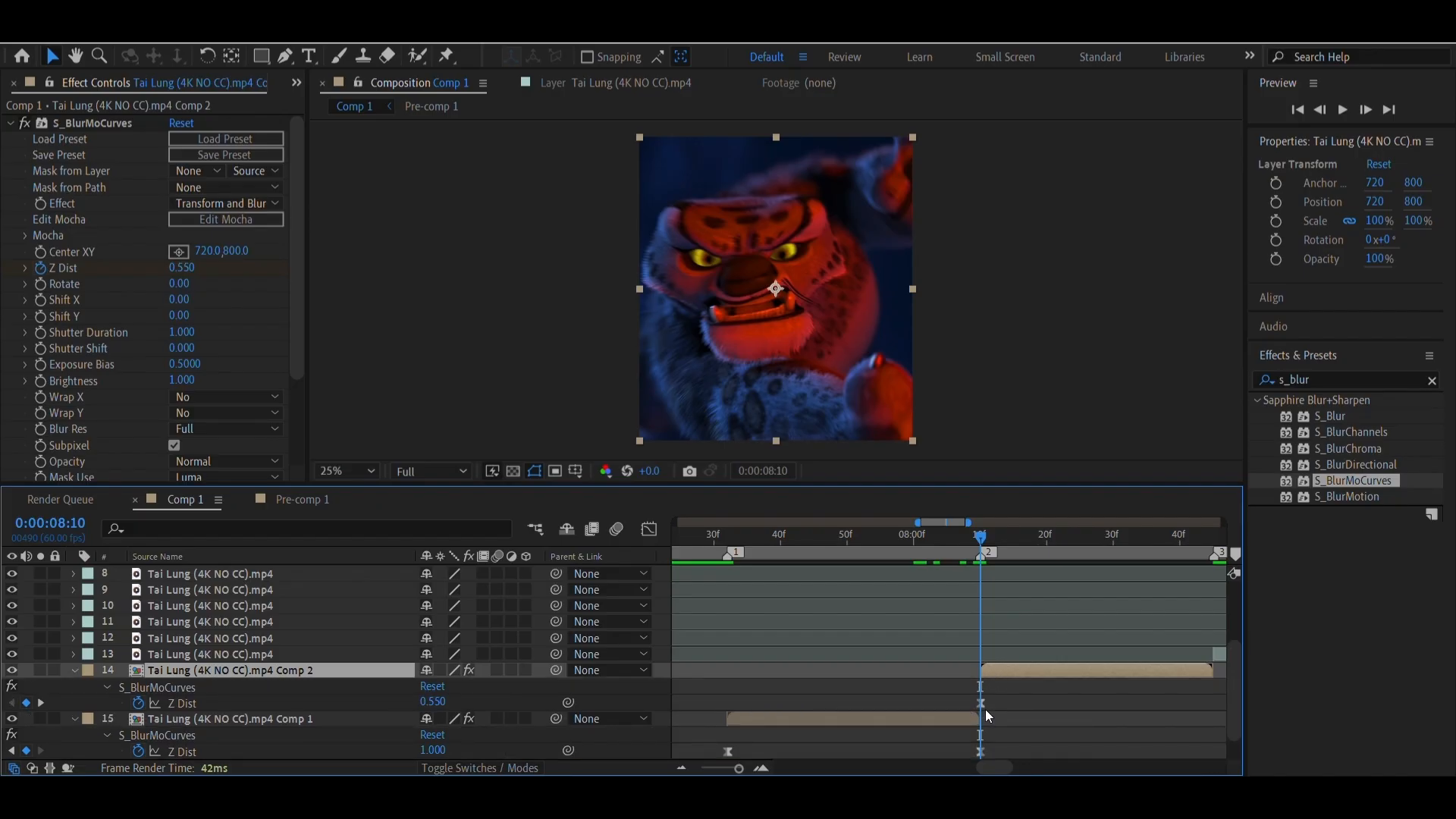
pyautogui.click(981, 703)
pyautogui.moveTo(776, 289); pyautogui.dragTo(757, 293)
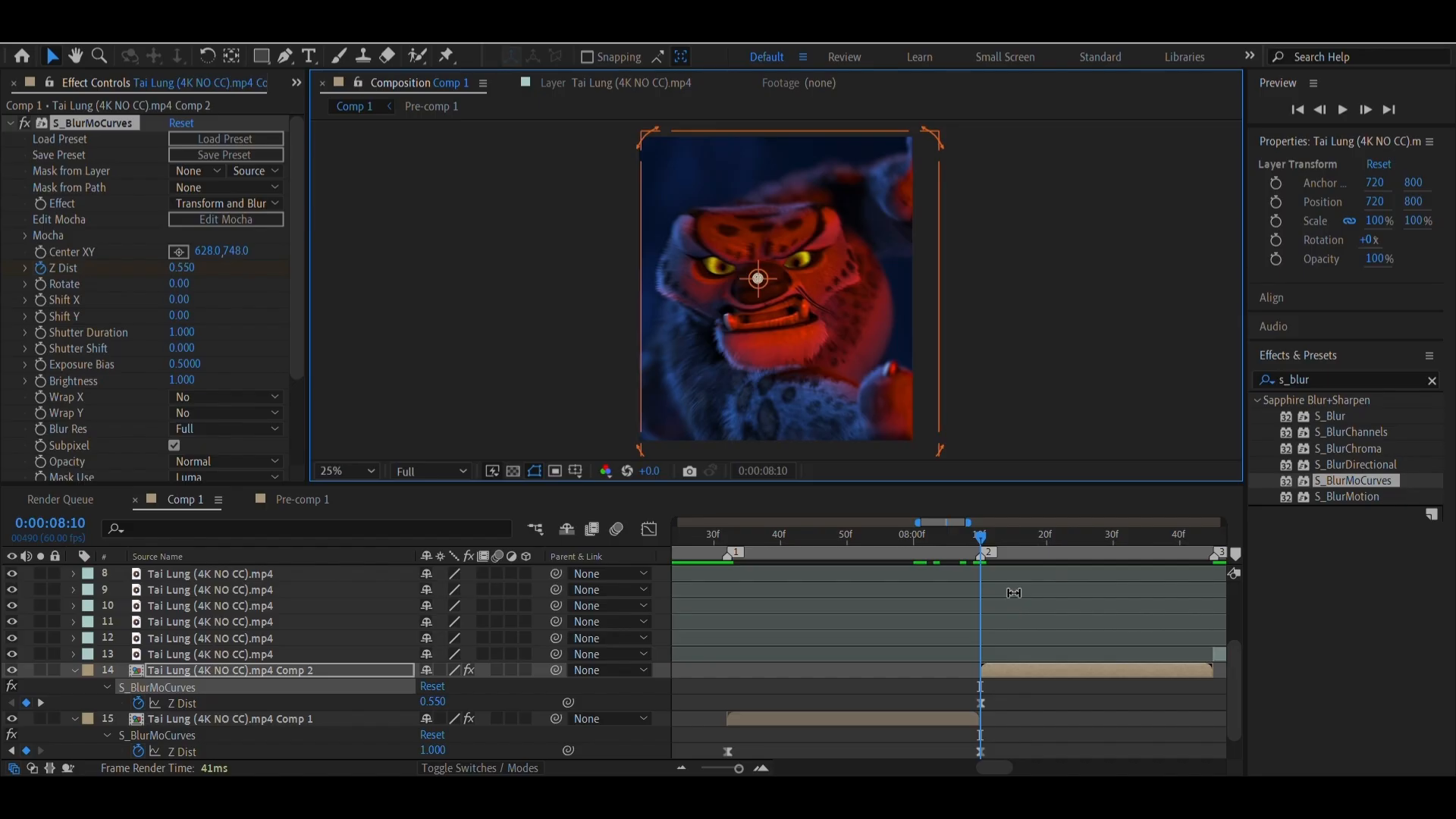
# Move the ending Z Dist keyframe of Comp 2 to marker 3, at the end of its clip
pyautogui.hscroll(1, 1014, 592)
pyautogui.hscroll(4, 1014, 592)
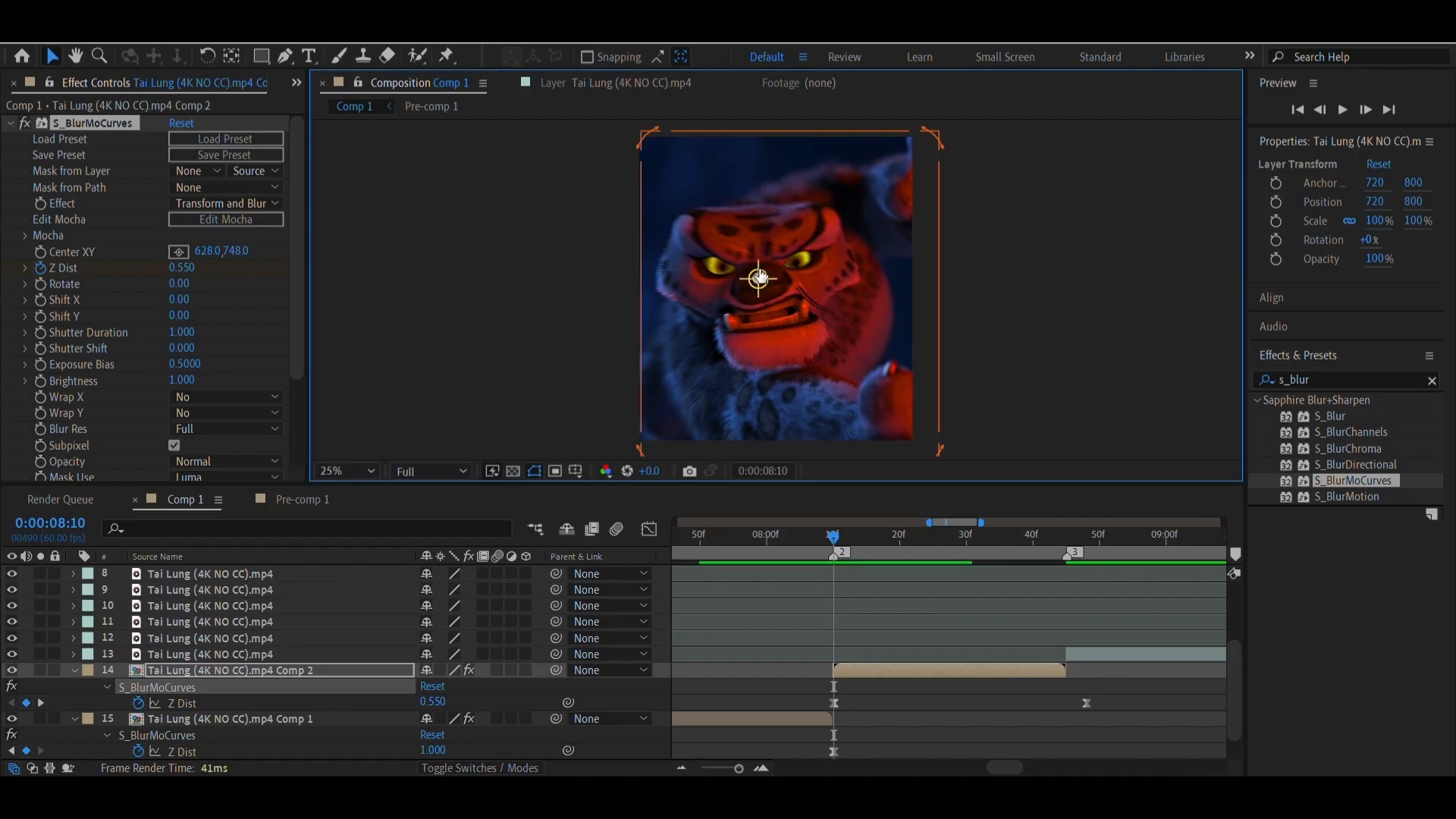
pyautogui.moveTo(1088, 707); pyautogui.dragTo(1069, 704)
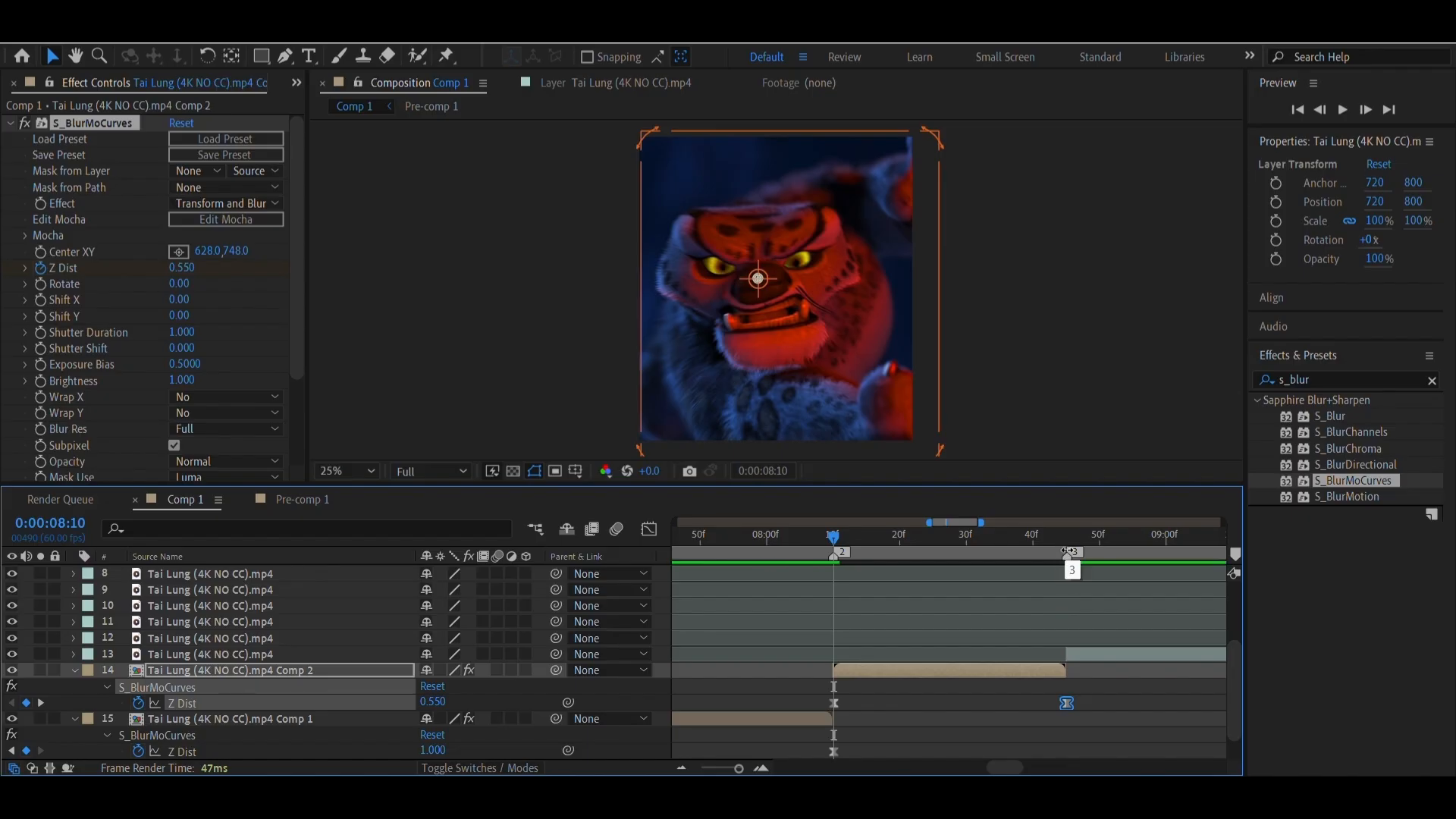
# Pre-compose the clip at marker 3 as Comp 3 and paste the S_BlurMoCurves Z Dist keyframes onto it, centered at about 624, 428
pyautogui.rightClick(1071, 553)
pyautogui.click(1092, 611)
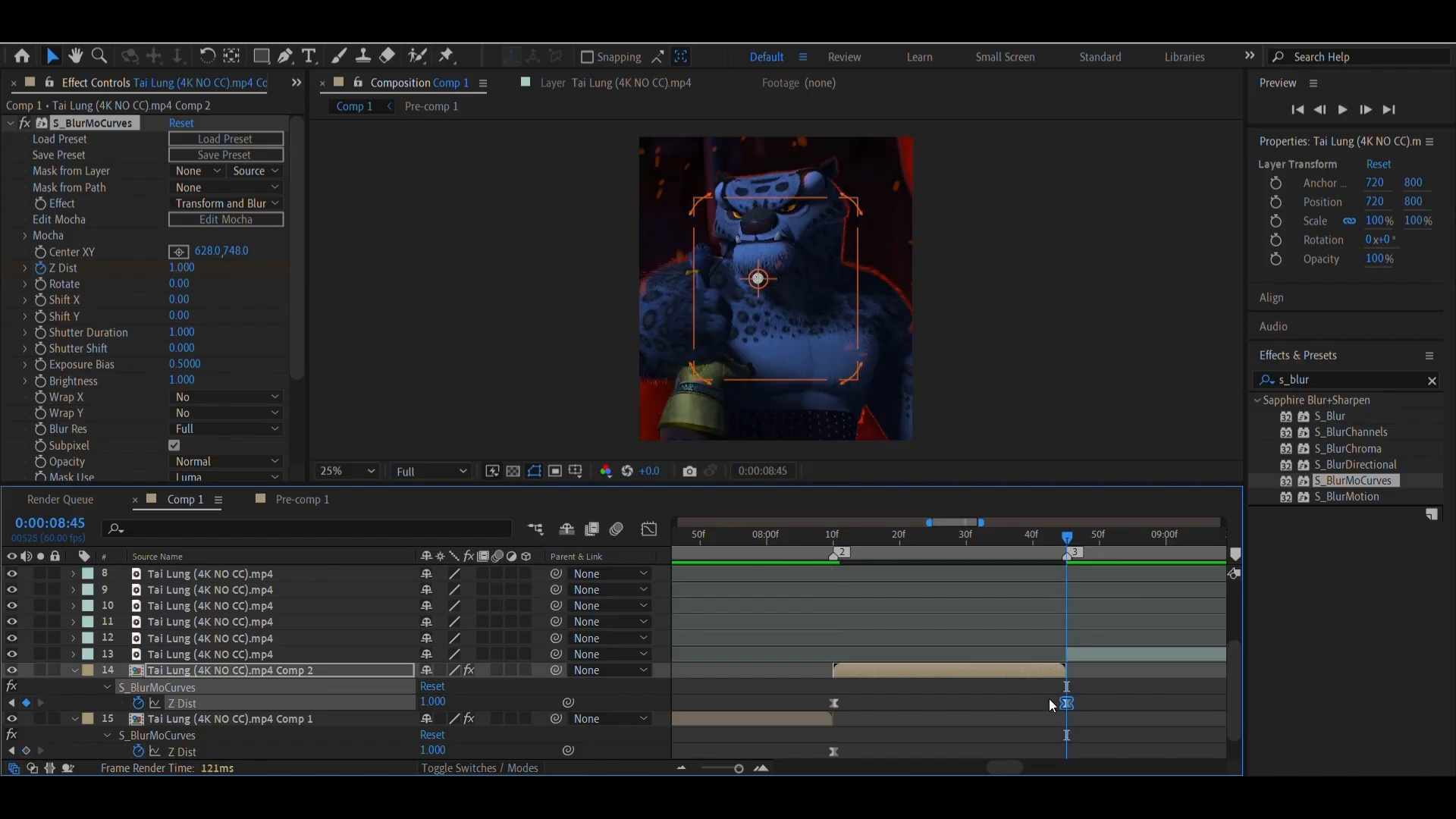
pyautogui.hscroll(2, 970, 709)
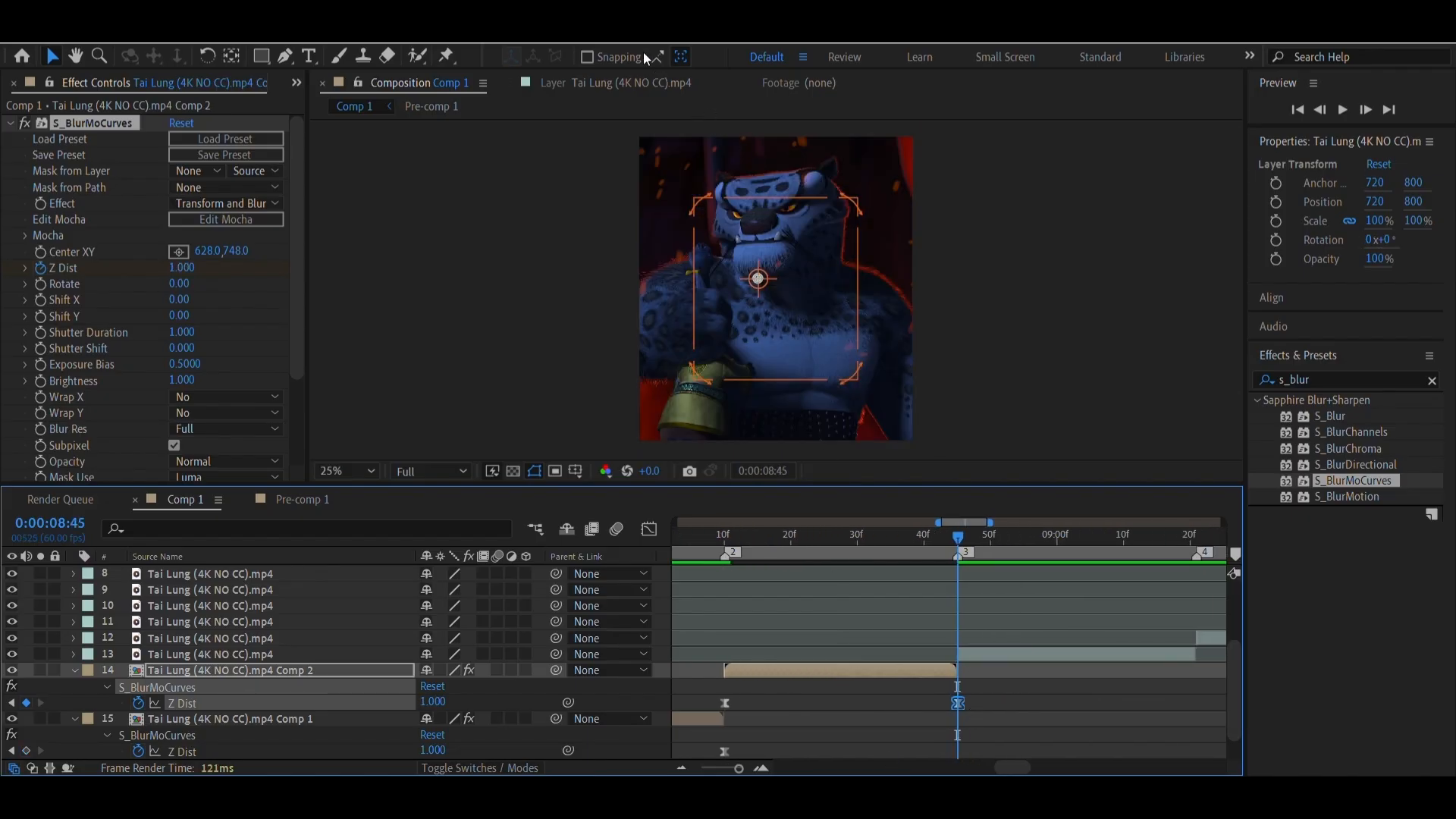
pyautogui.click(1001, 655)
pyautogui.hotkey('ctrl', 'shift', 'c')
pyautogui.press('Return')
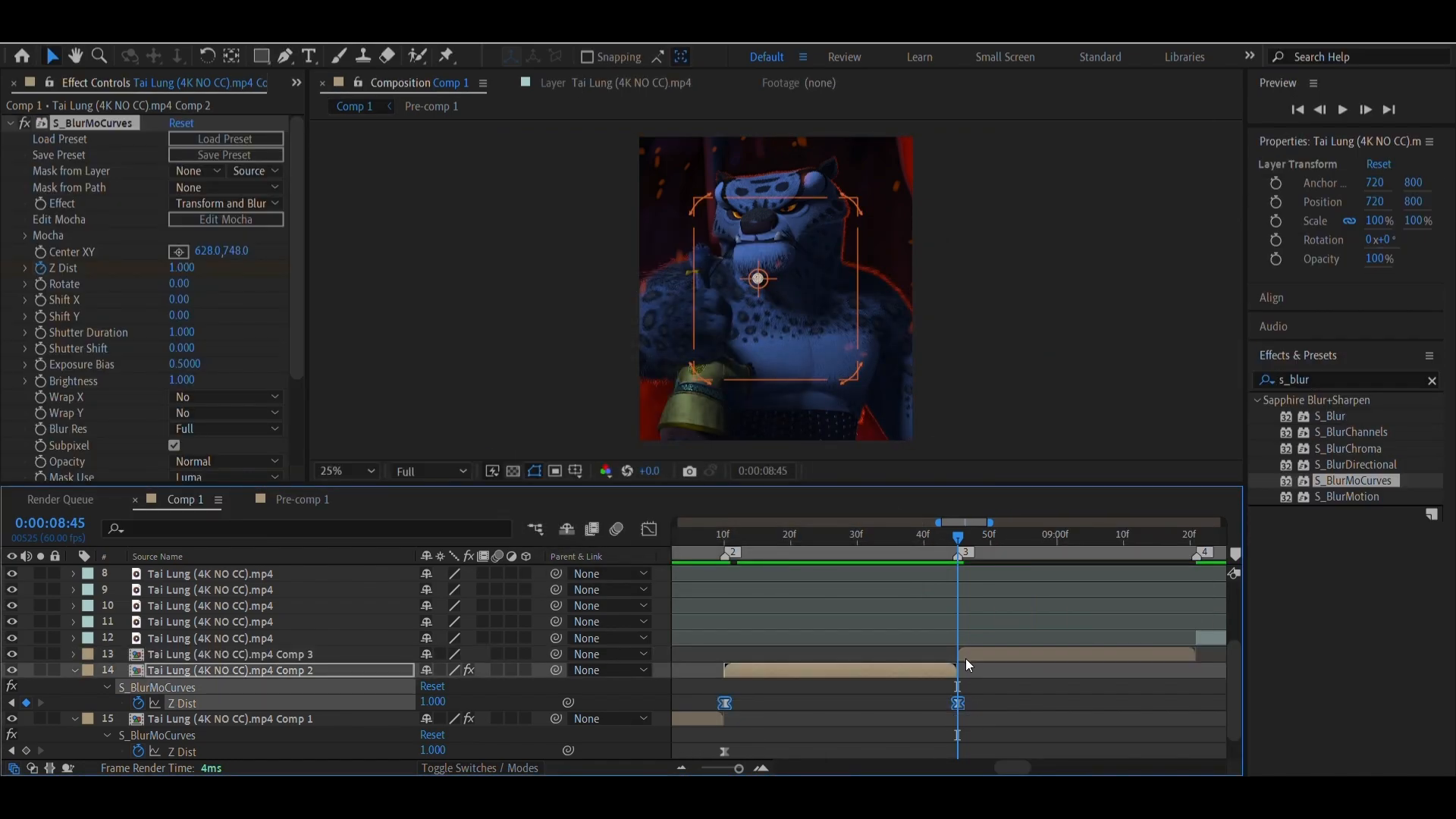
pyautogui.click(970, 657)
pyautogui.hotkey('ctrl', 'v')
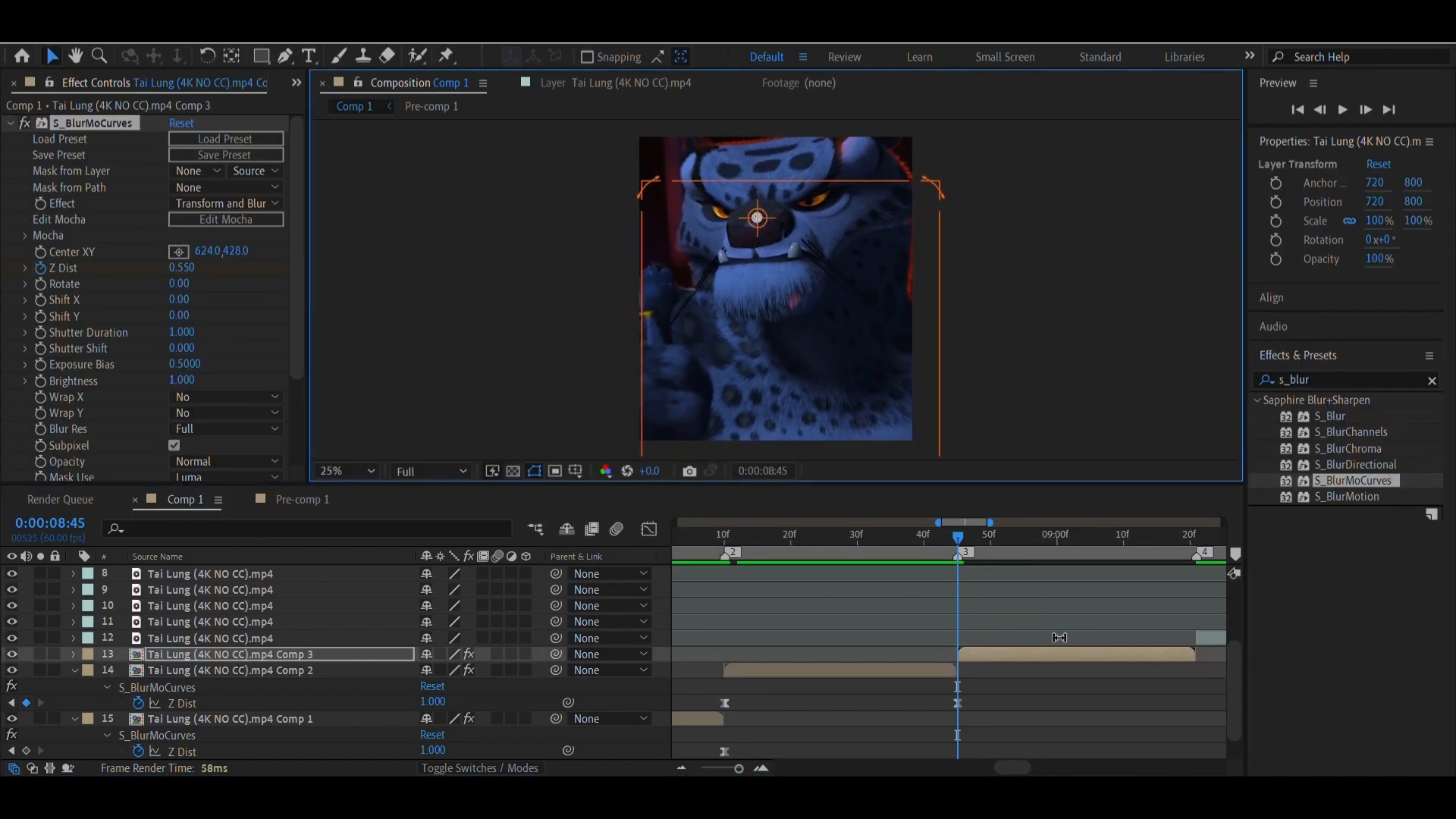
# Reveal the Z Dist keyframes of Comp 3 and move the ending one to marker 4
pyautogui.press('u')
pyautogui.click(1070, 678)
pyautogui.hscroll(2, 1070, 683)
pyautogui.moveTo(1058, 687); pyautogui.dragTo(1065, 688)
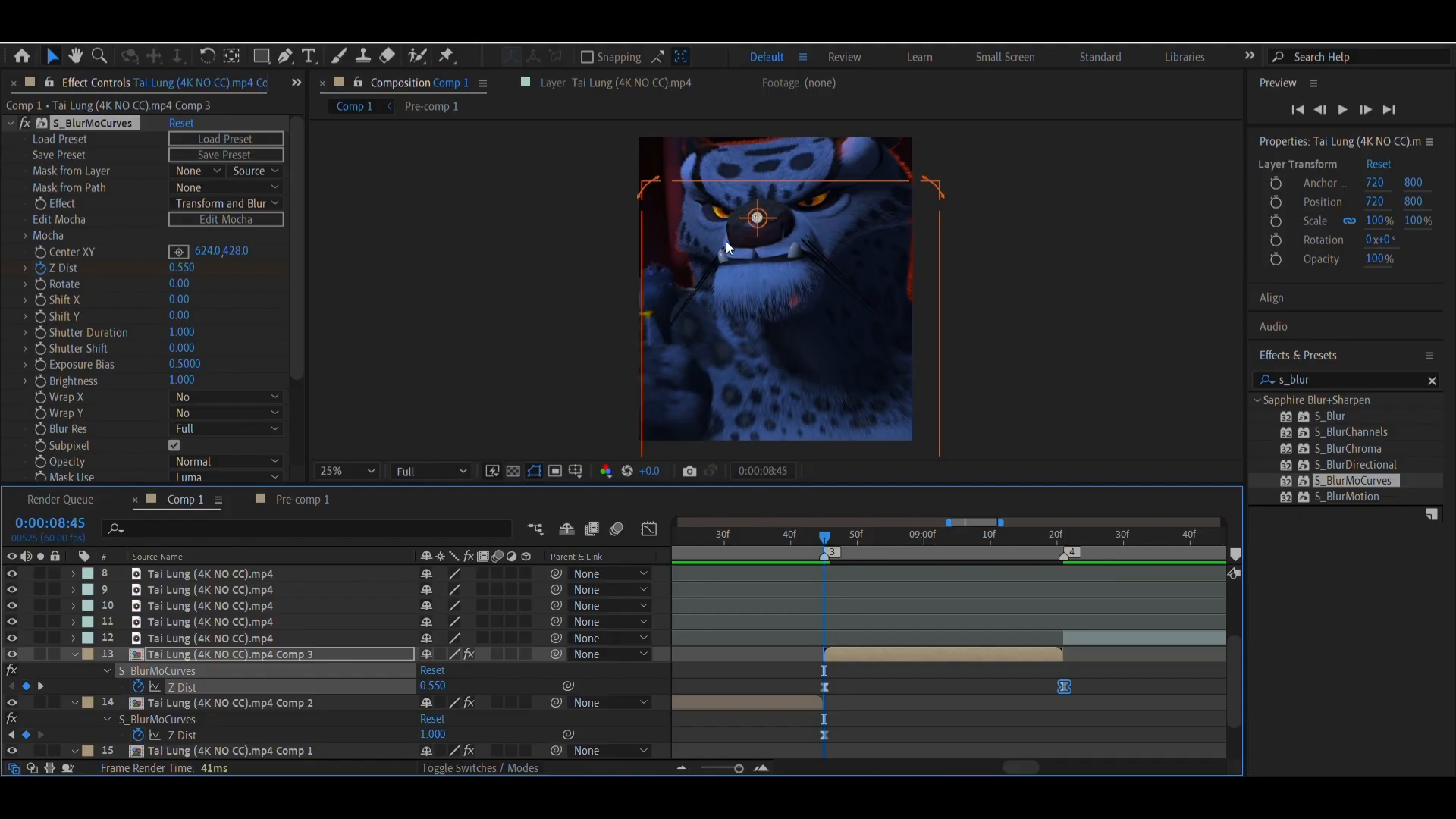
# Pre-compose the clip at marker 4 as Comp 4 and paste the Z Dist zoom onto it, centered at about 564, 444
pyautogui.moveTo(1016, 766); pyautogui.dragTo(1029, 766)
pyautogui.moveTo(854, 535); pyautogui.dragTo(864, 540)
pyautogui.click(891, 641)
pyautogui.hotkey('ctrl', 'shift', 'c')
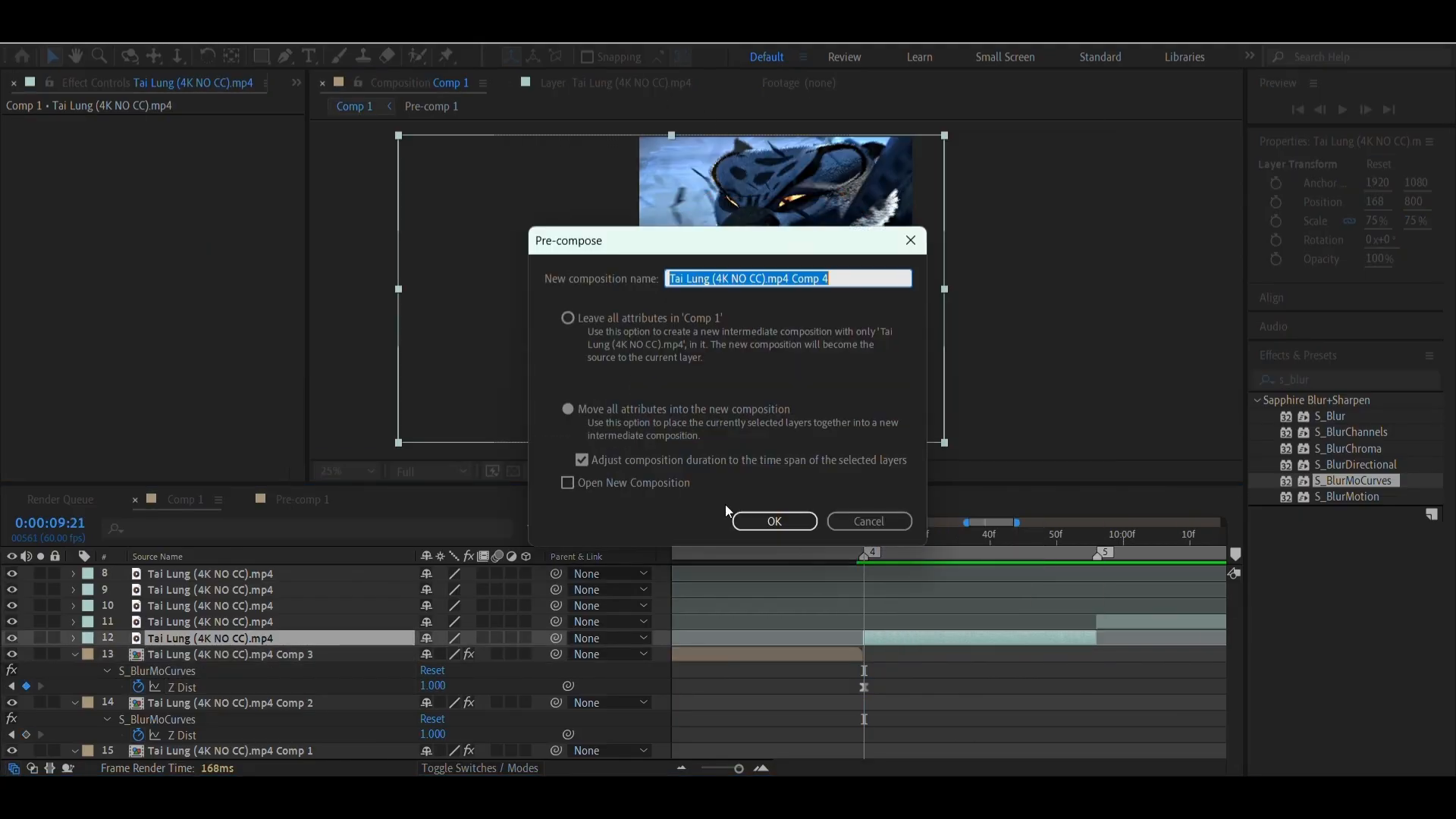
pyautogui.click(758, 522)
pyautogui.hotkey('ctrl', 'v')
pyautogui.press('u')
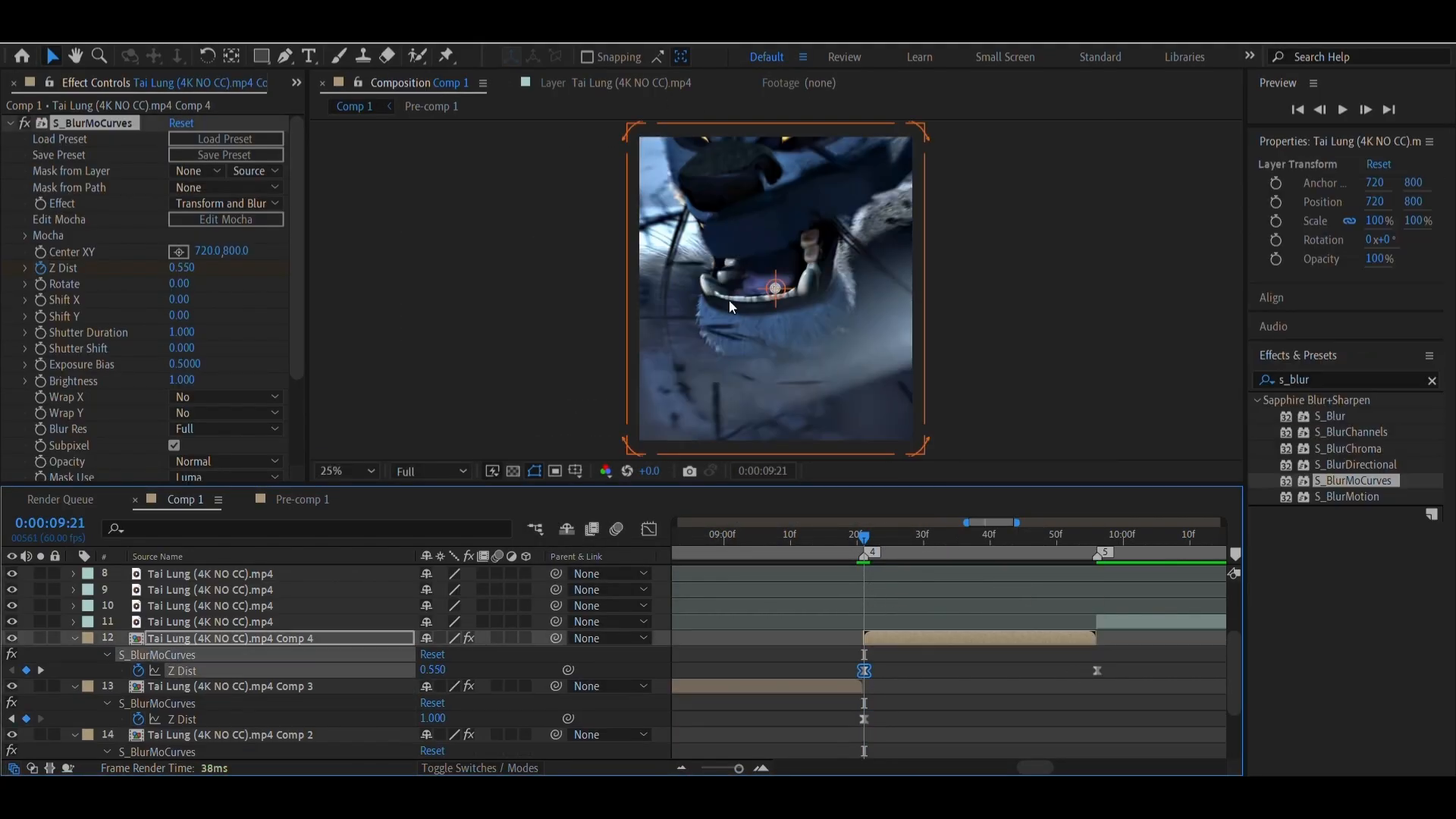
pyautogui.moveTo(775, 289); pyautogui.dragTo(745, 221)
# Pre-compose the clip at marker 5 as Comp 5, paste the S_BlurMoCurves Z Dist keyframes at 0:00:09:56 and reveal them
pyautogui.moveTo(1027, 767); pyautogui.dragTo(1047, 769)
pyautogui.click(786, 535)
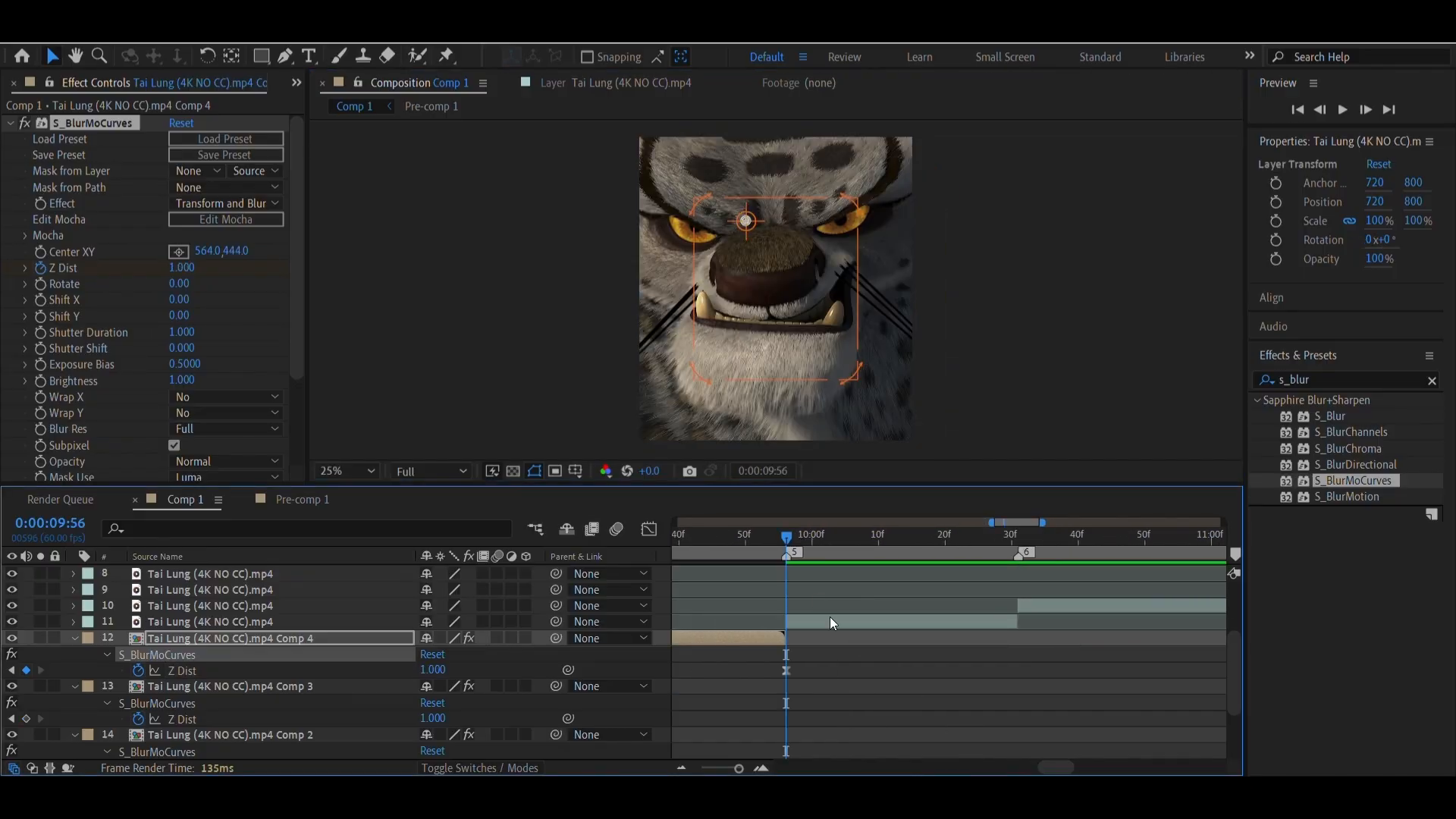
pyautogui.click(829, 617)
pyautogui.hotkey('ctrl', 'shift', 'c')
pyautogui.press('Return')
pyautogui.hotkey('ctrl', 'v')
pyautogui.press('u')
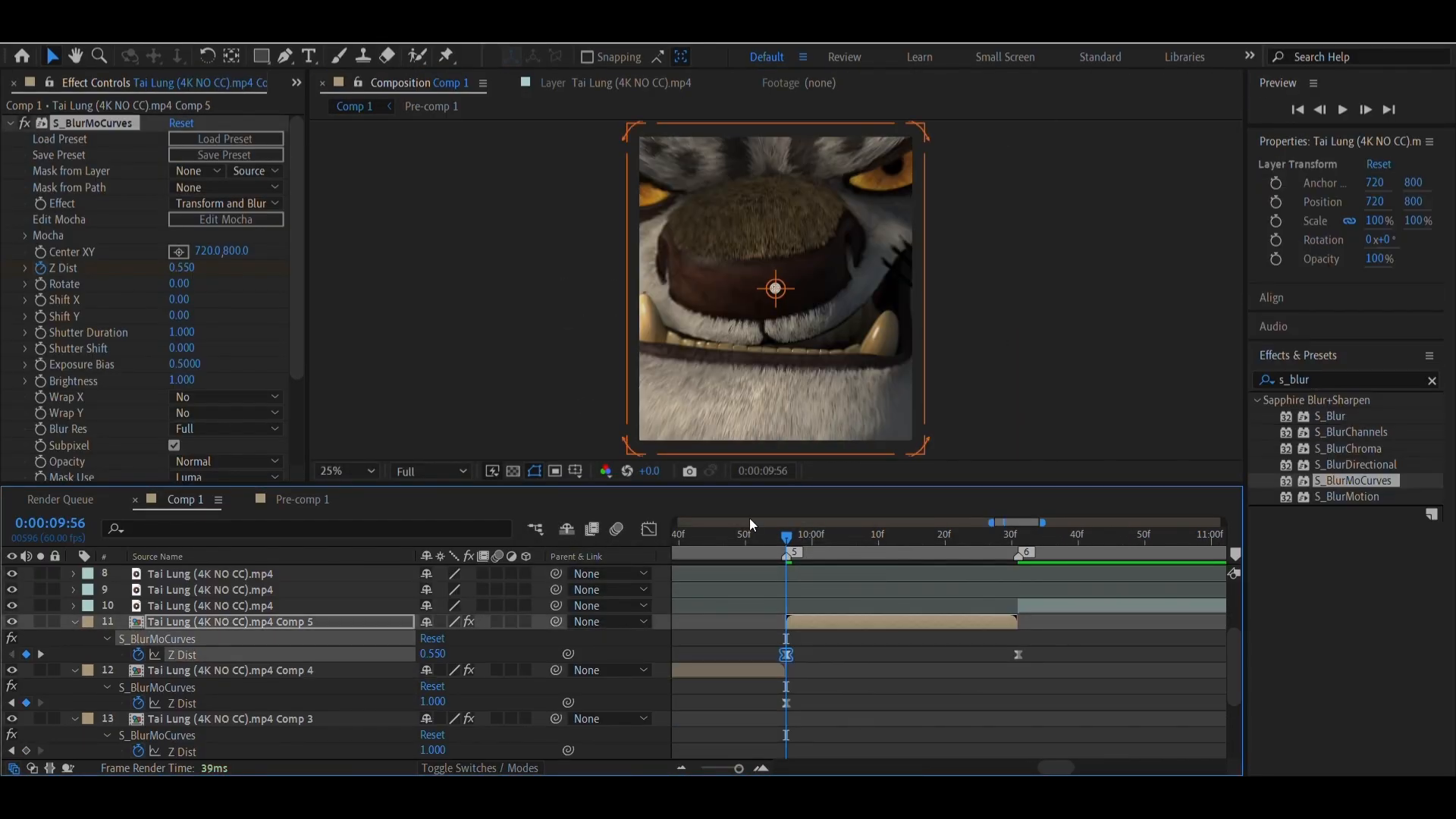
# Pre-compose the clip at marker 6 as Comp 6 and paste the Z Dist zoom onto it, centered on the character's nose
pyautogui.click(1019, 537)
pyautogui.rightClick(1162, 605)
pyautogui.click(1189, 484)
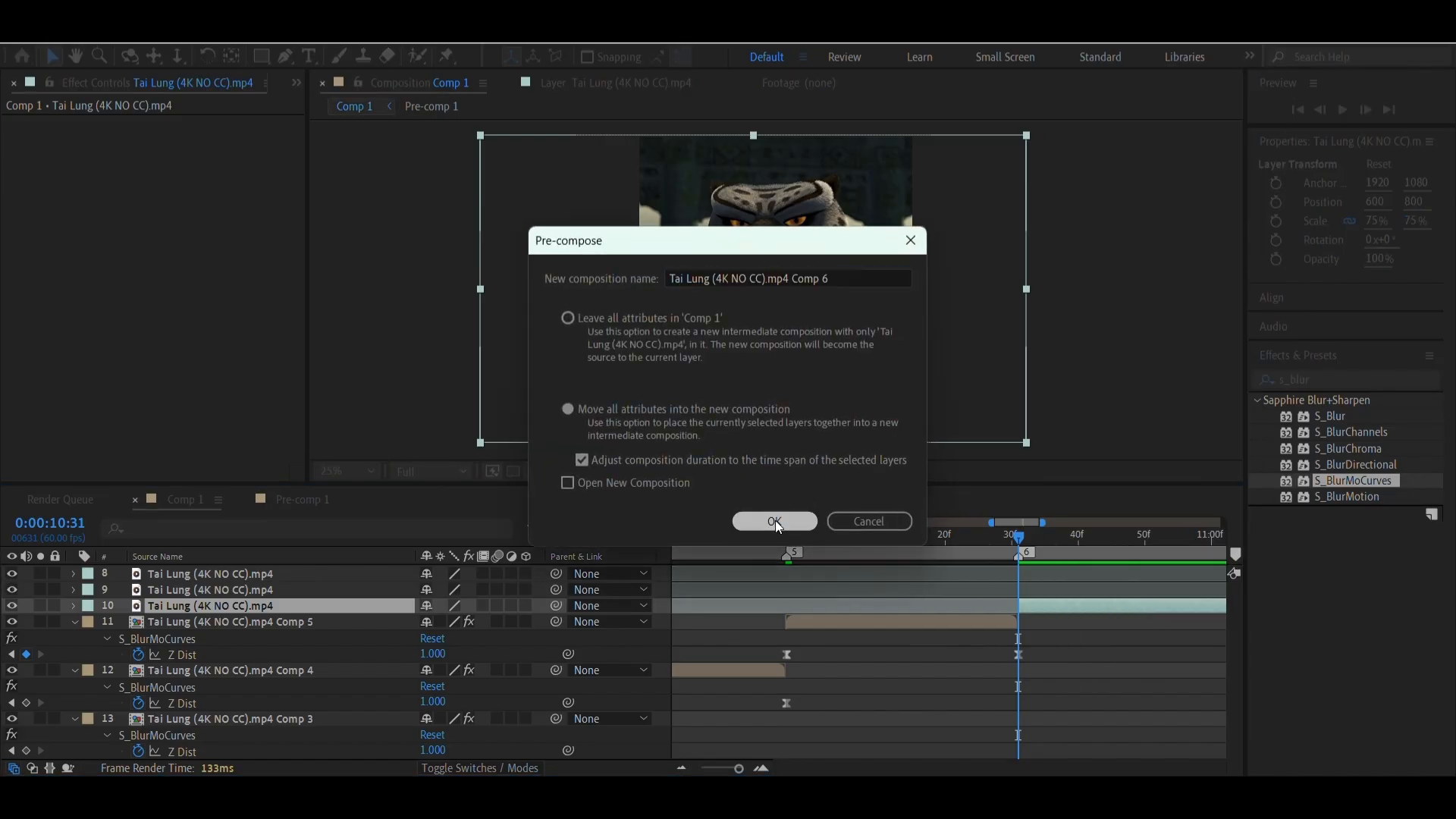
pyautogui.click(775, 520)
pyautogui.hotkey('ctrl', 'v')
pyautogui.press('u')
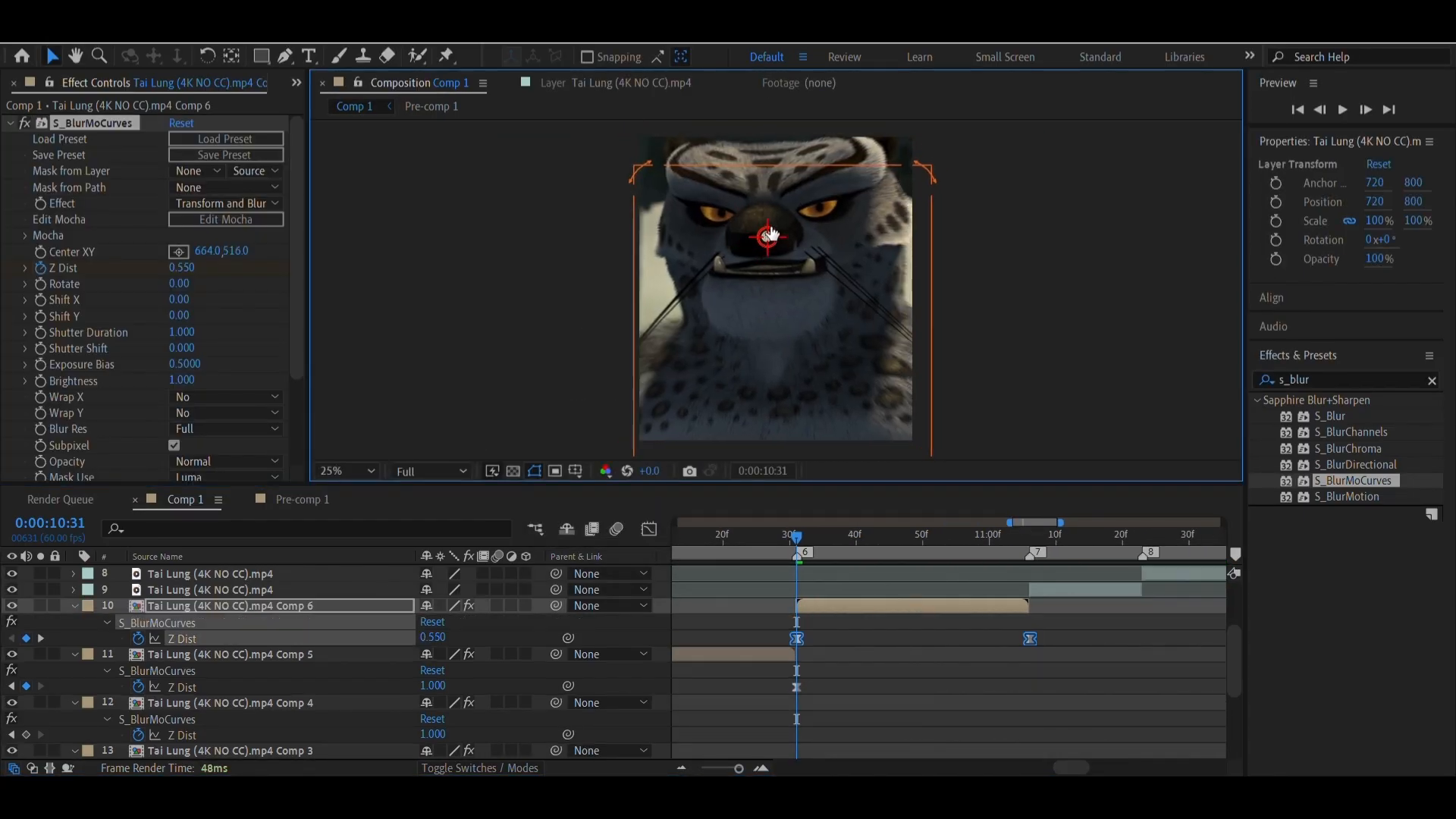
pyautogui.moveTo(770, 233); pyautogui.dragTo(765, 224)
# Pre-compose the clip at marker 7 as Tai Lung (4K NO CC).mp4 Comp 7 with all attributes moved into the new composition
pyautogui.hscroll(1, 930, 592)
pyautogui.click(930, 537)
pyautogui.rightClick(986, 590)
pyautogui.click(1014, 471)
pyautogui.click(775, 520)
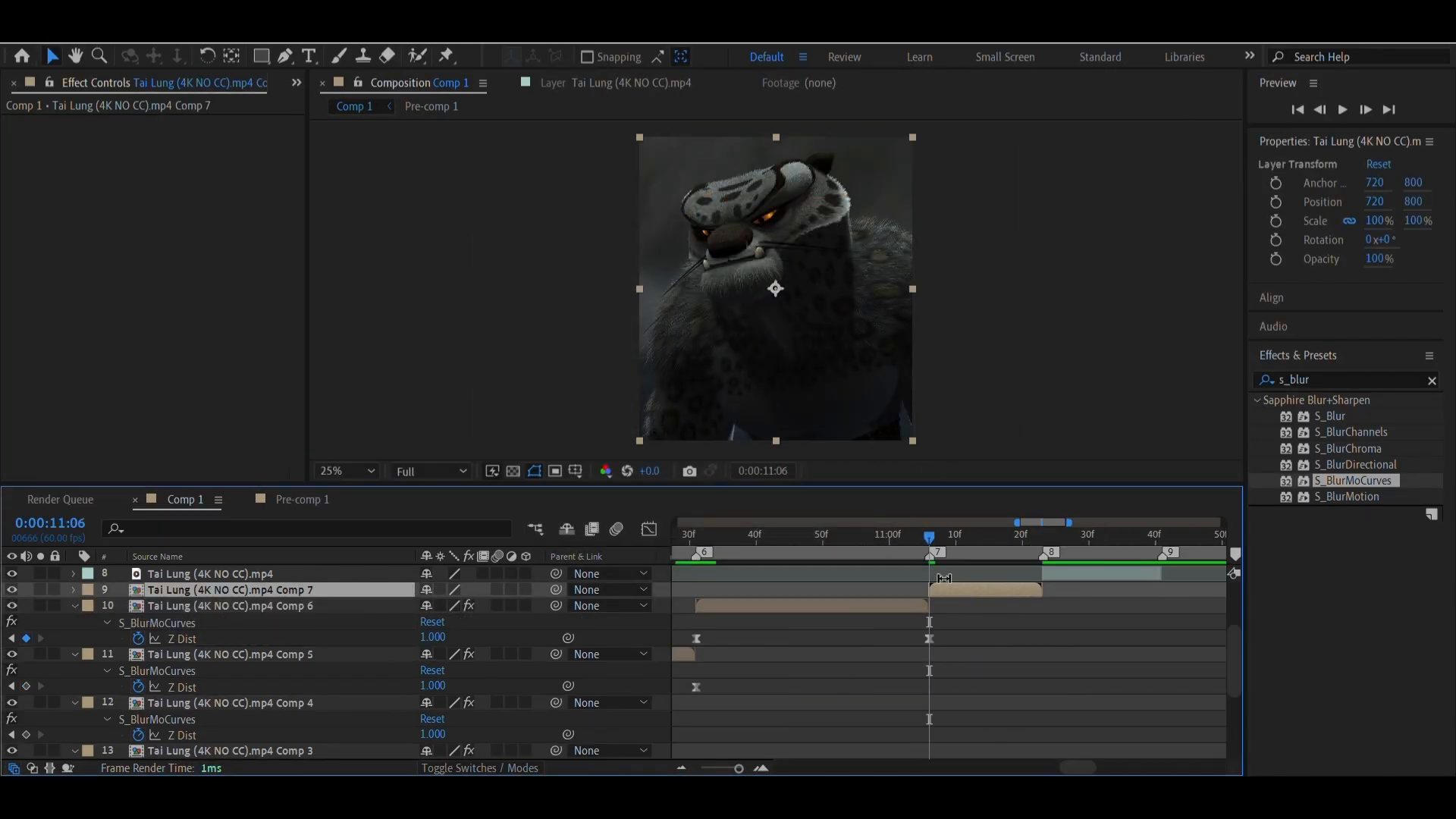
# Paste the Z Dist zoom onto Comp 7, centered at about 456, 504, and move its ending keyframe to marker 8 at 0:00:11:23
pyautogui.hotkey('ctrl', 'v')
pyautogui.press('u')
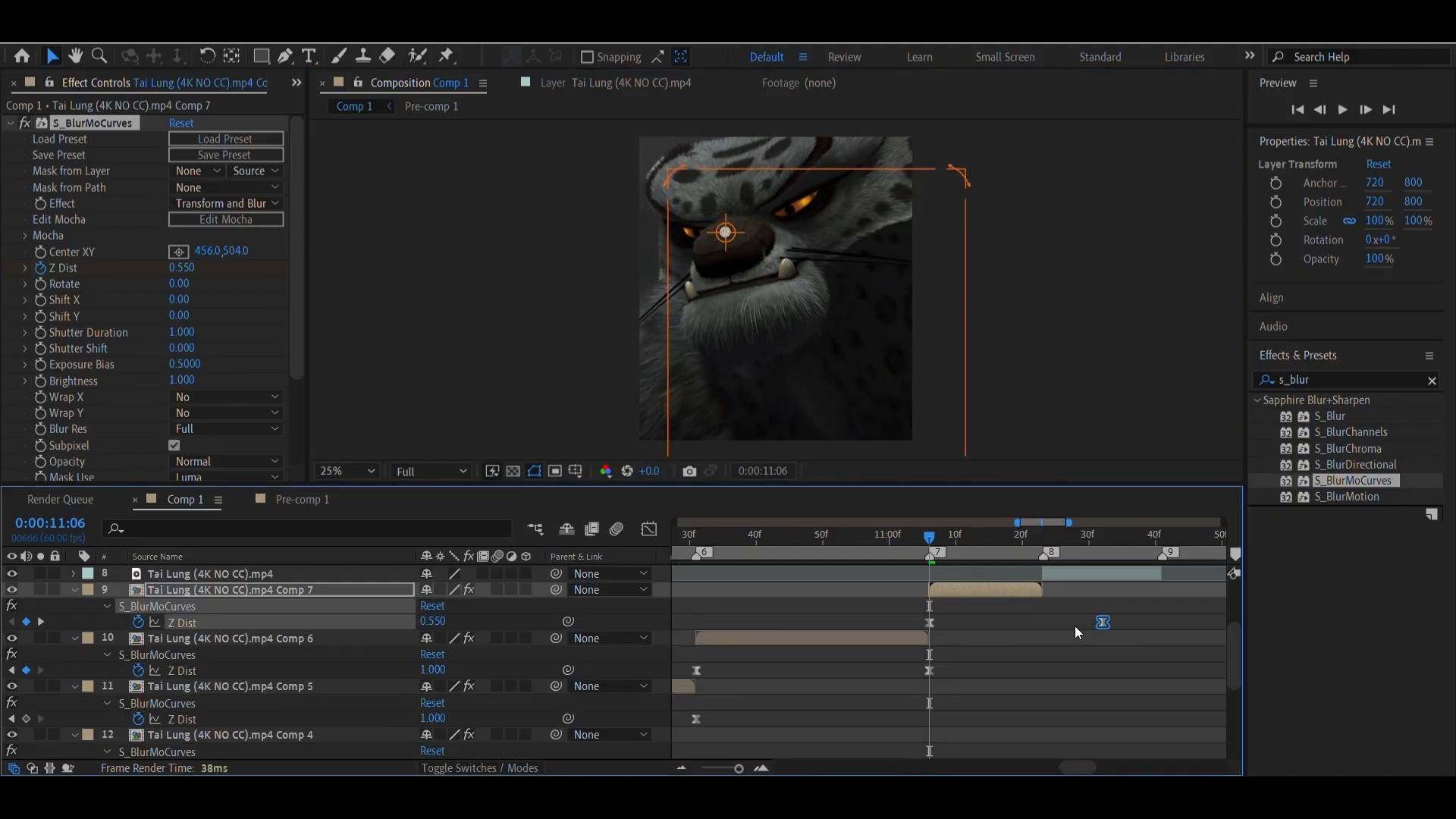
pyautogui.moveTo(1103, 622); pyautogui.dragTo(1044, 622)
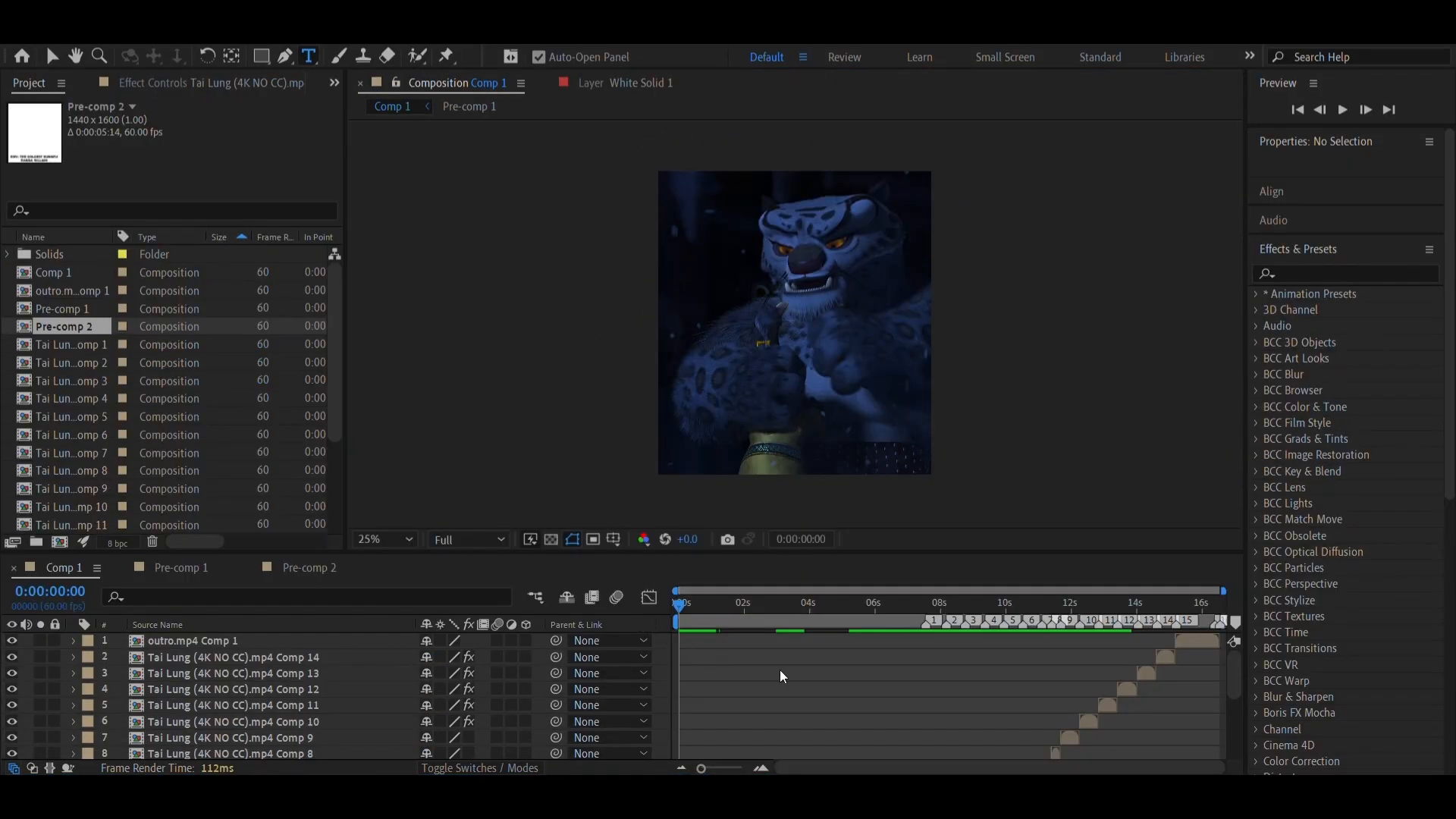
pyautogui.scroll(-5, 782, 671)
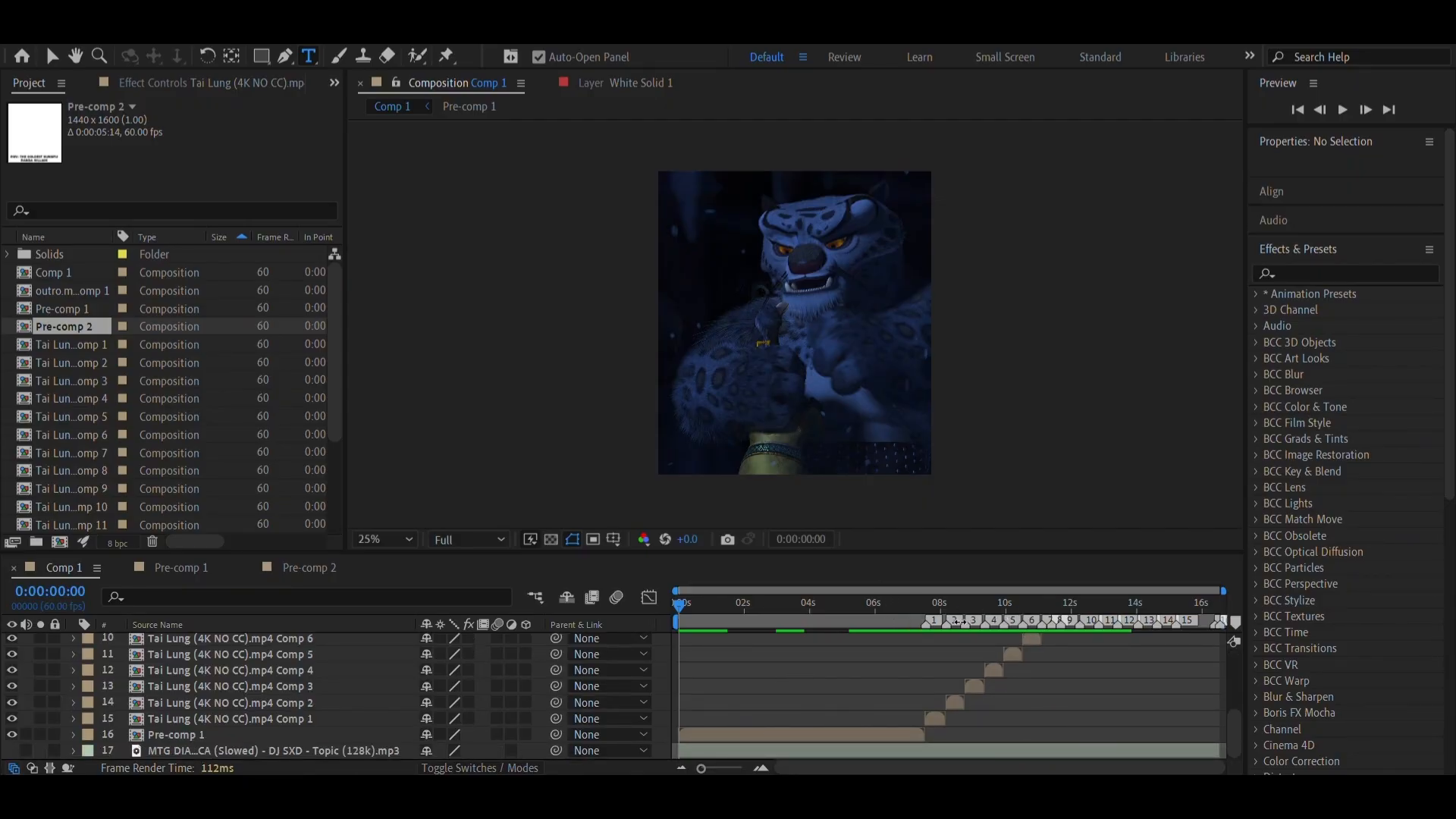
pyautogui.moveTo(900, 621); pyautogui.dragTo(922, 619)
pyautogui.click(876, 629)
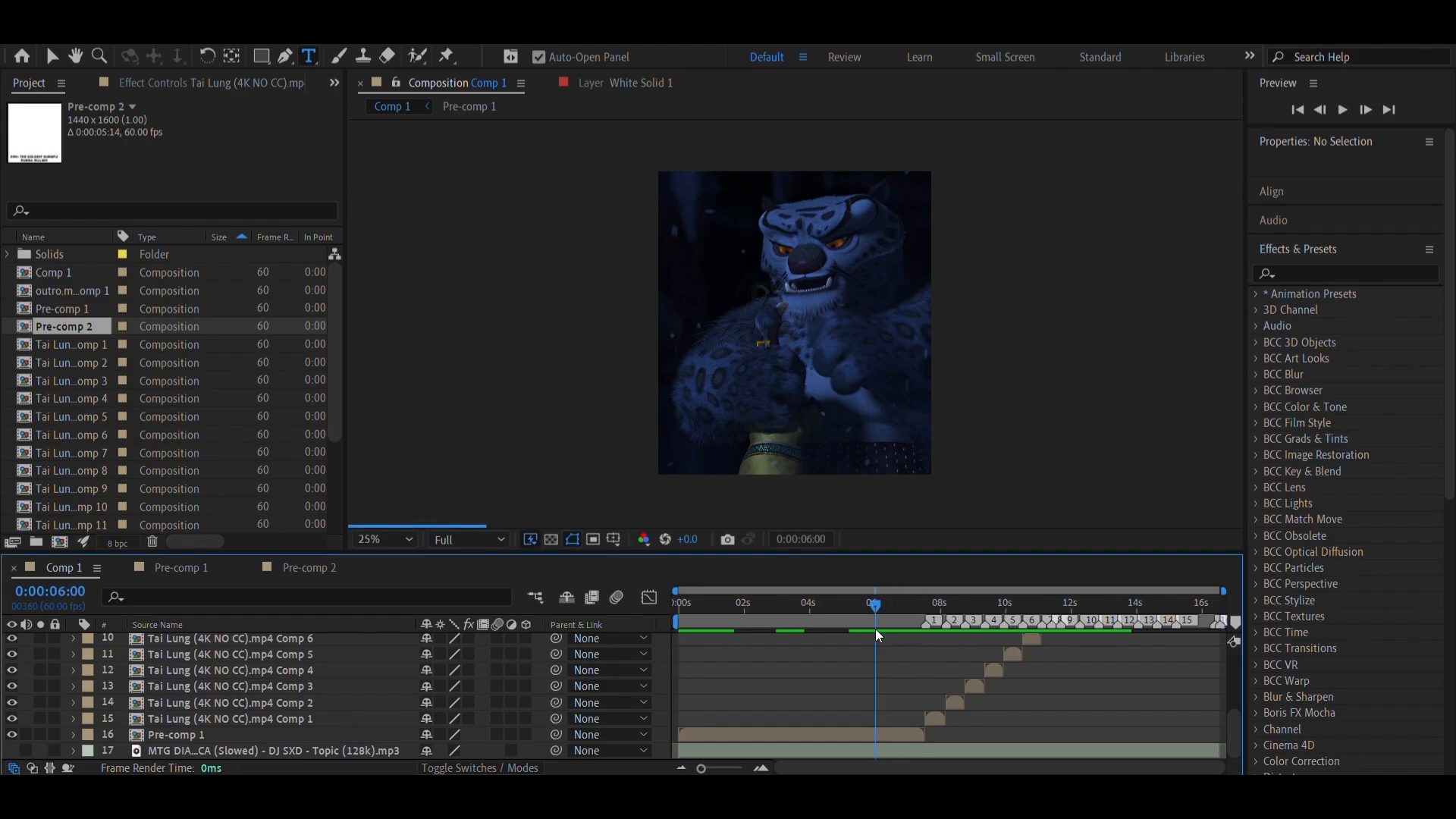
pyautogui.click(740, 673)
pyautogui.scroll(3, 740, 674)
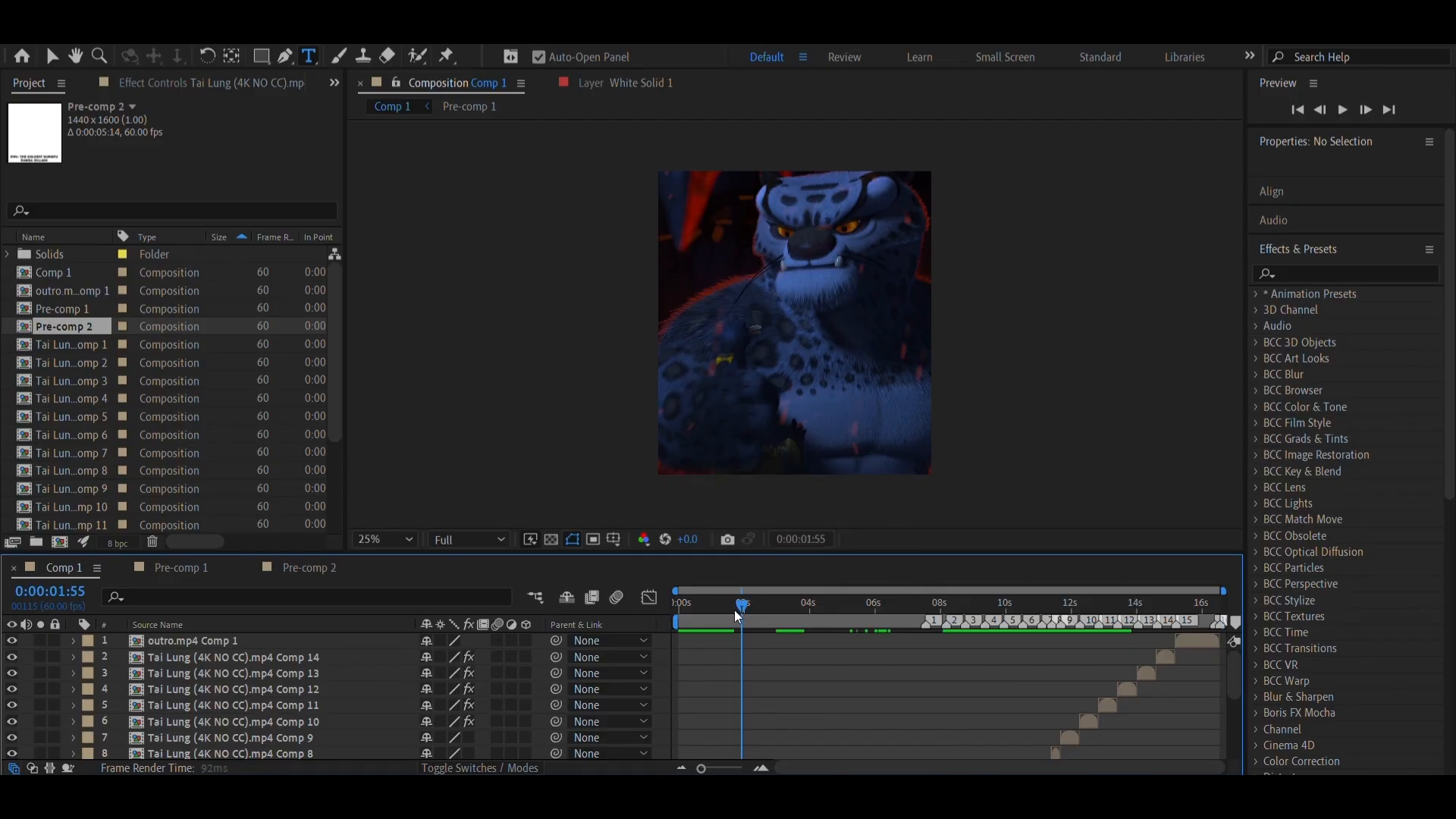
pyautogui.moveTo(735, 612); pyautogui.dragTo(643, 595)
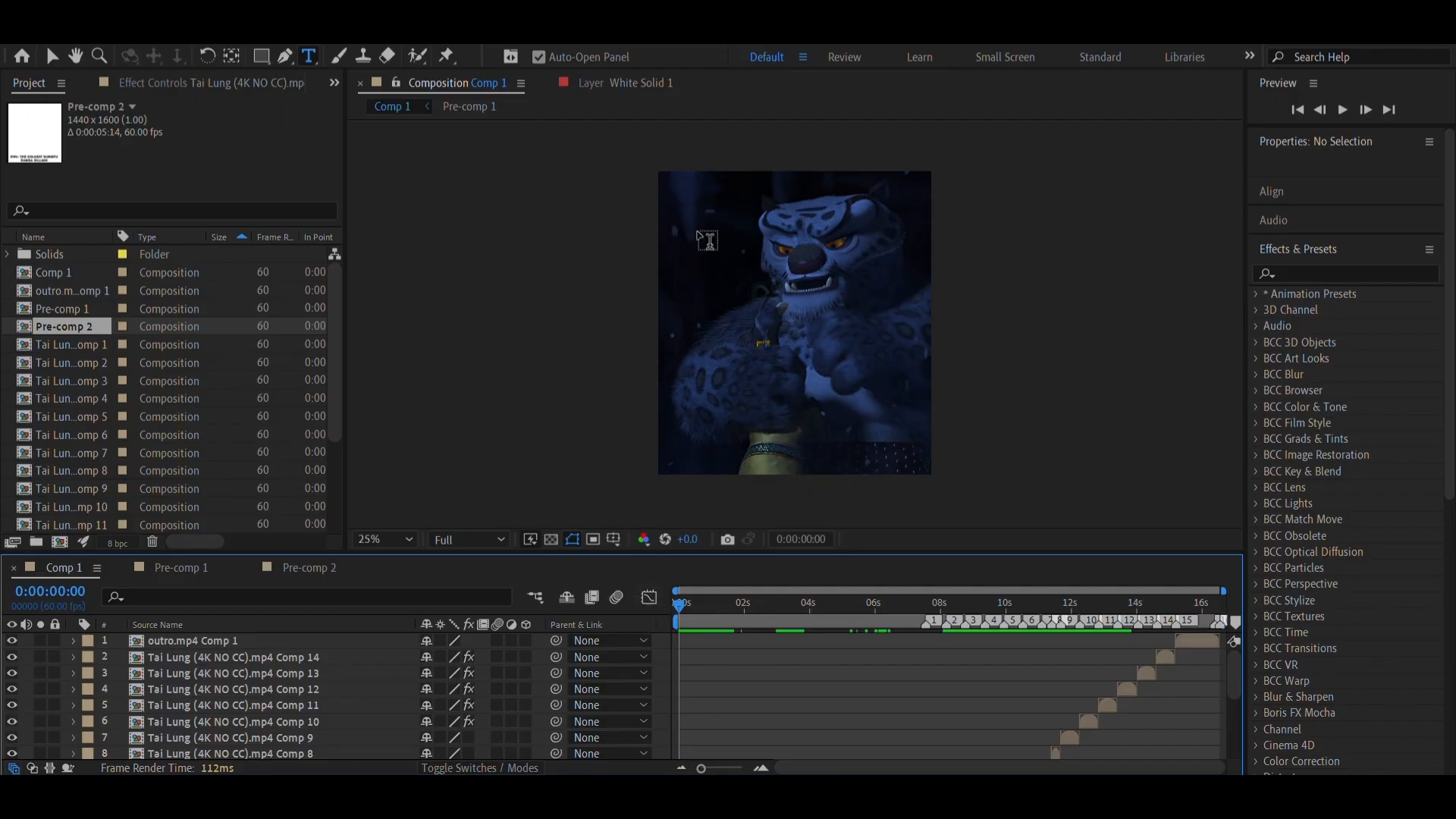
# Add a full-frame white solid layer above all the clips in Comp 1
pyautogui.click(733, 233)
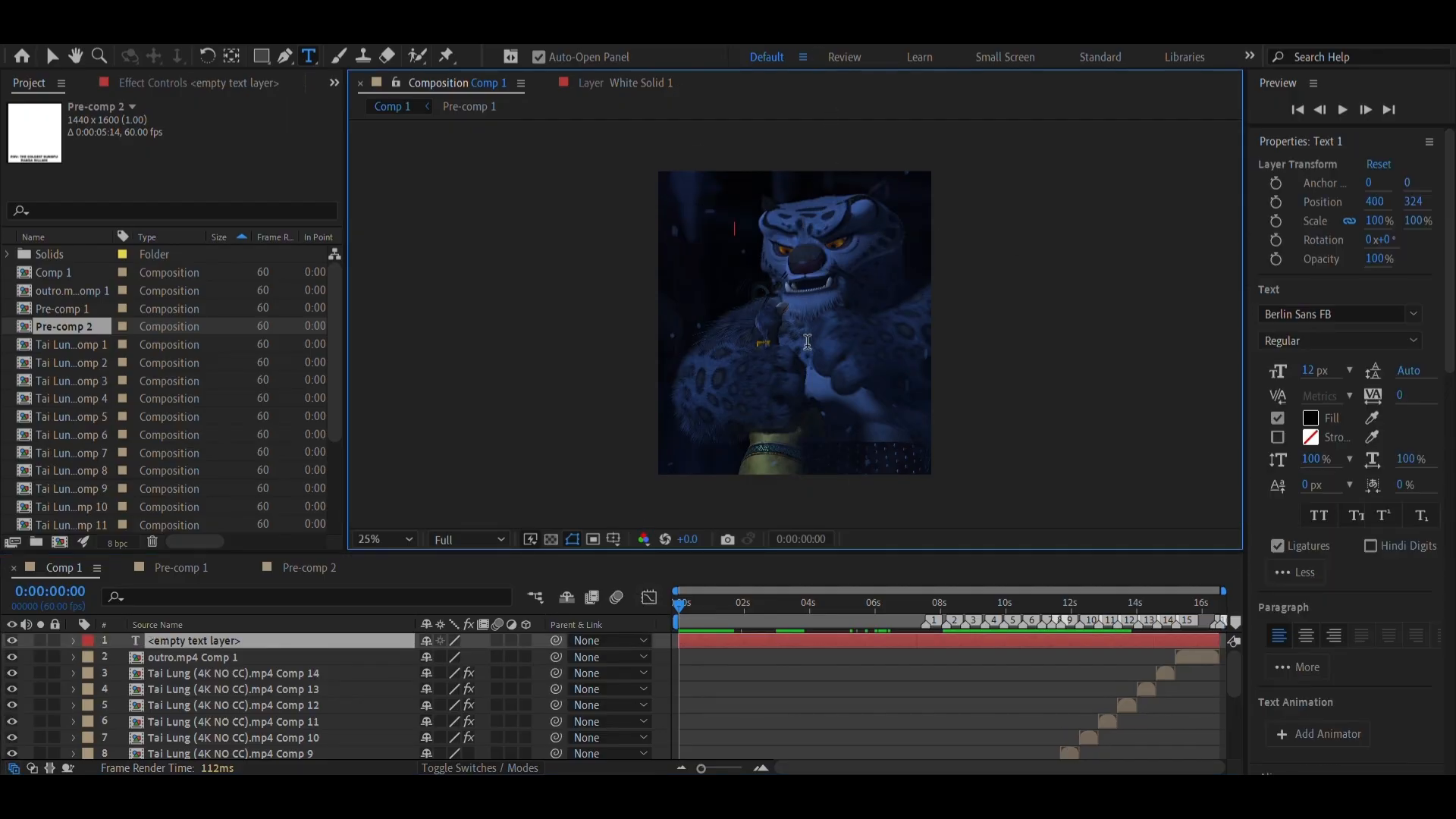
pyautogui.hotkey('ctrl', 'z')
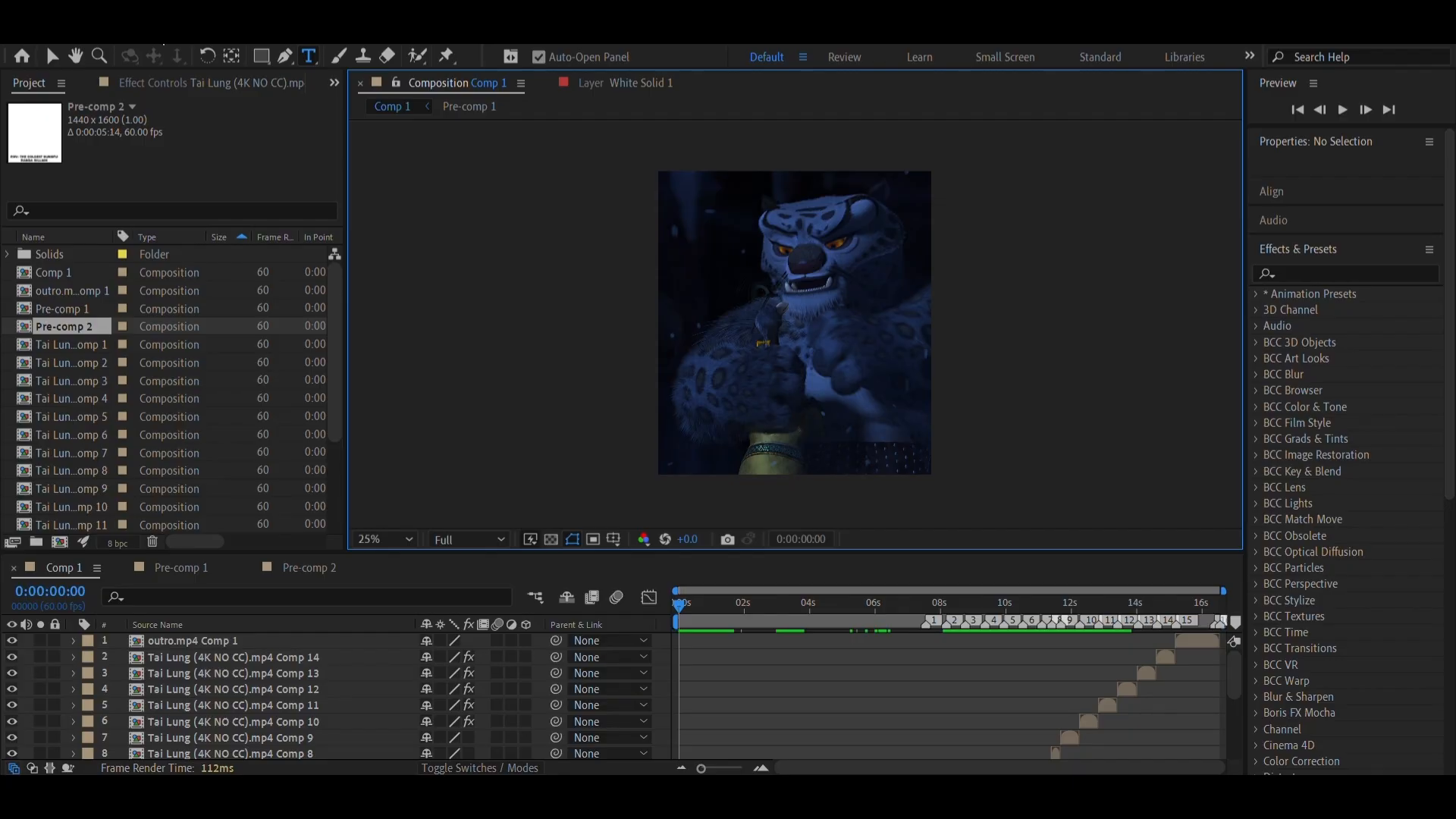
pyautogui.click(158, 33)
pyautogui.moveTo(188, 56)
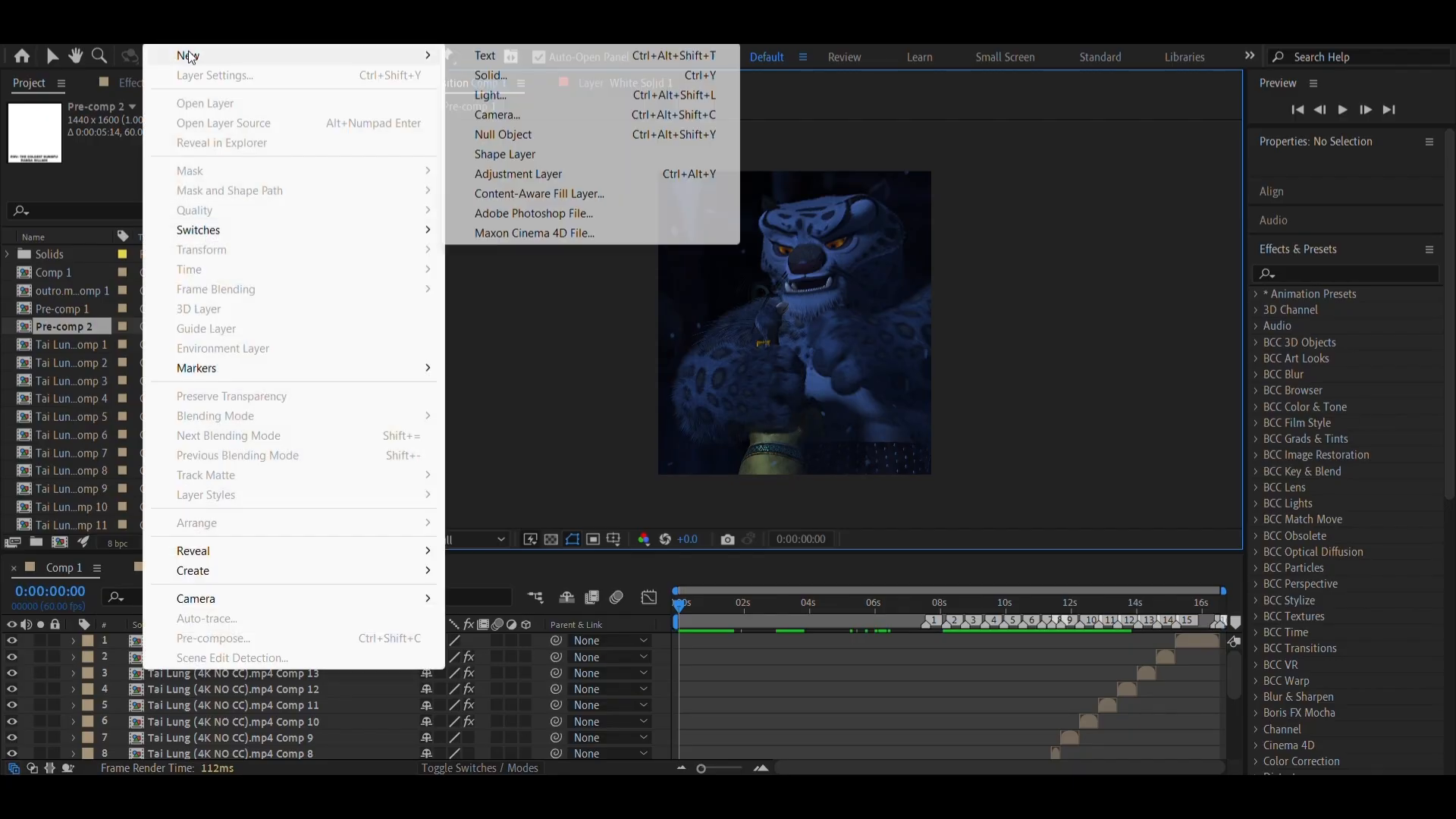
pyautogui.click(495, 75)
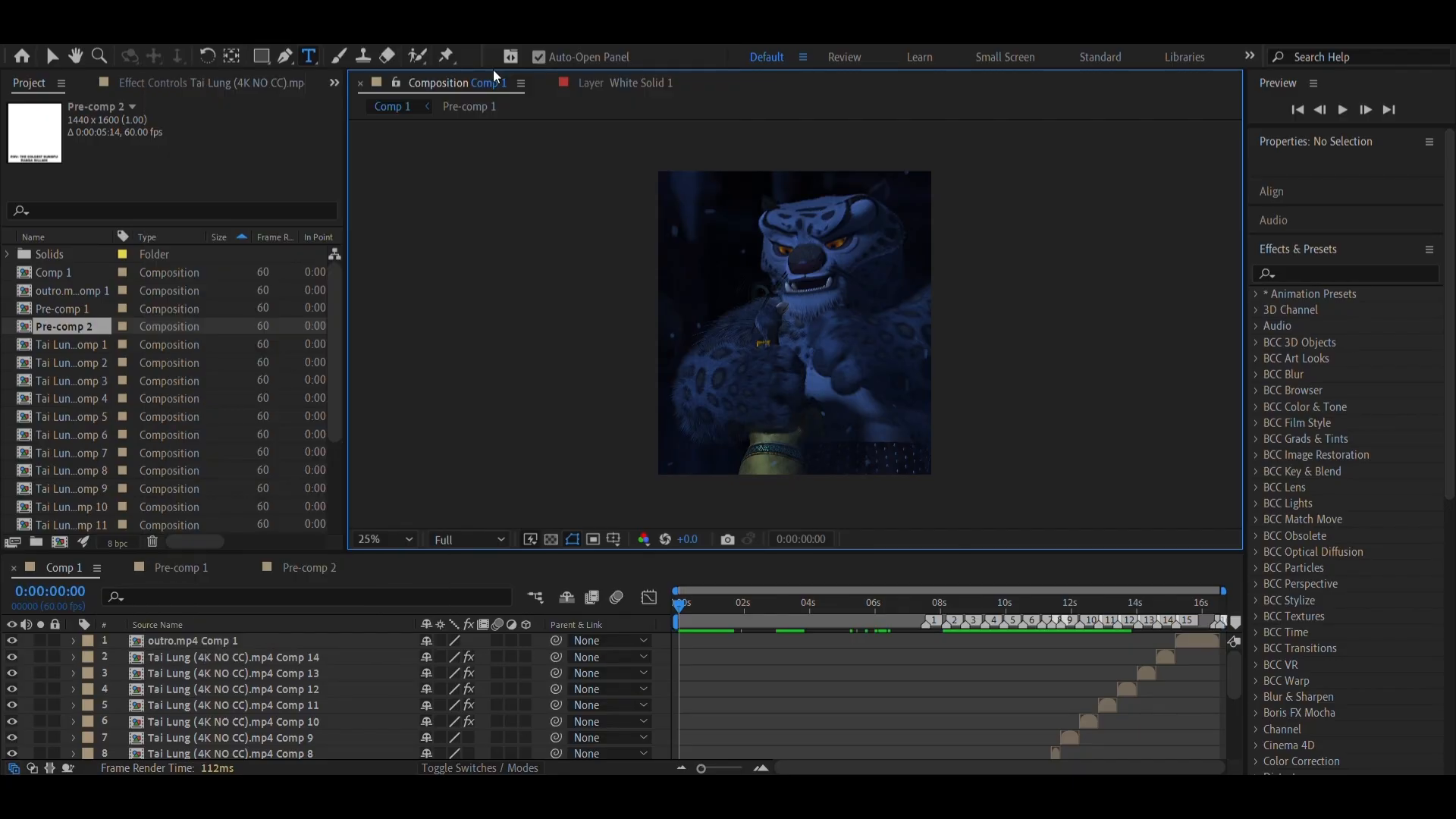
pyautogui.click(802, 569)
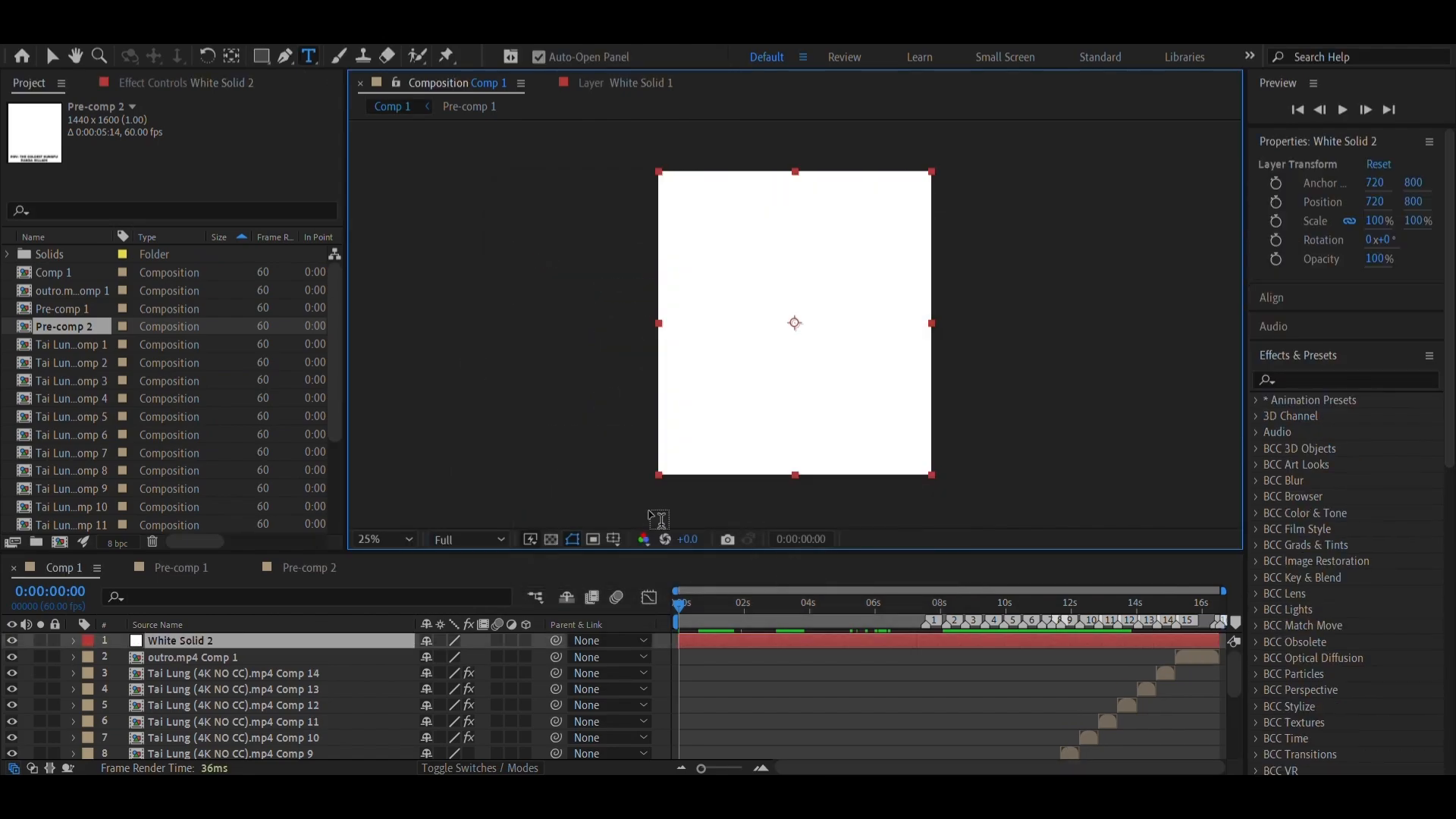
# Add a new empty text layer above the white solid
pyautogui.click(157, 38)
pyautogui.moveTo(196, 56)
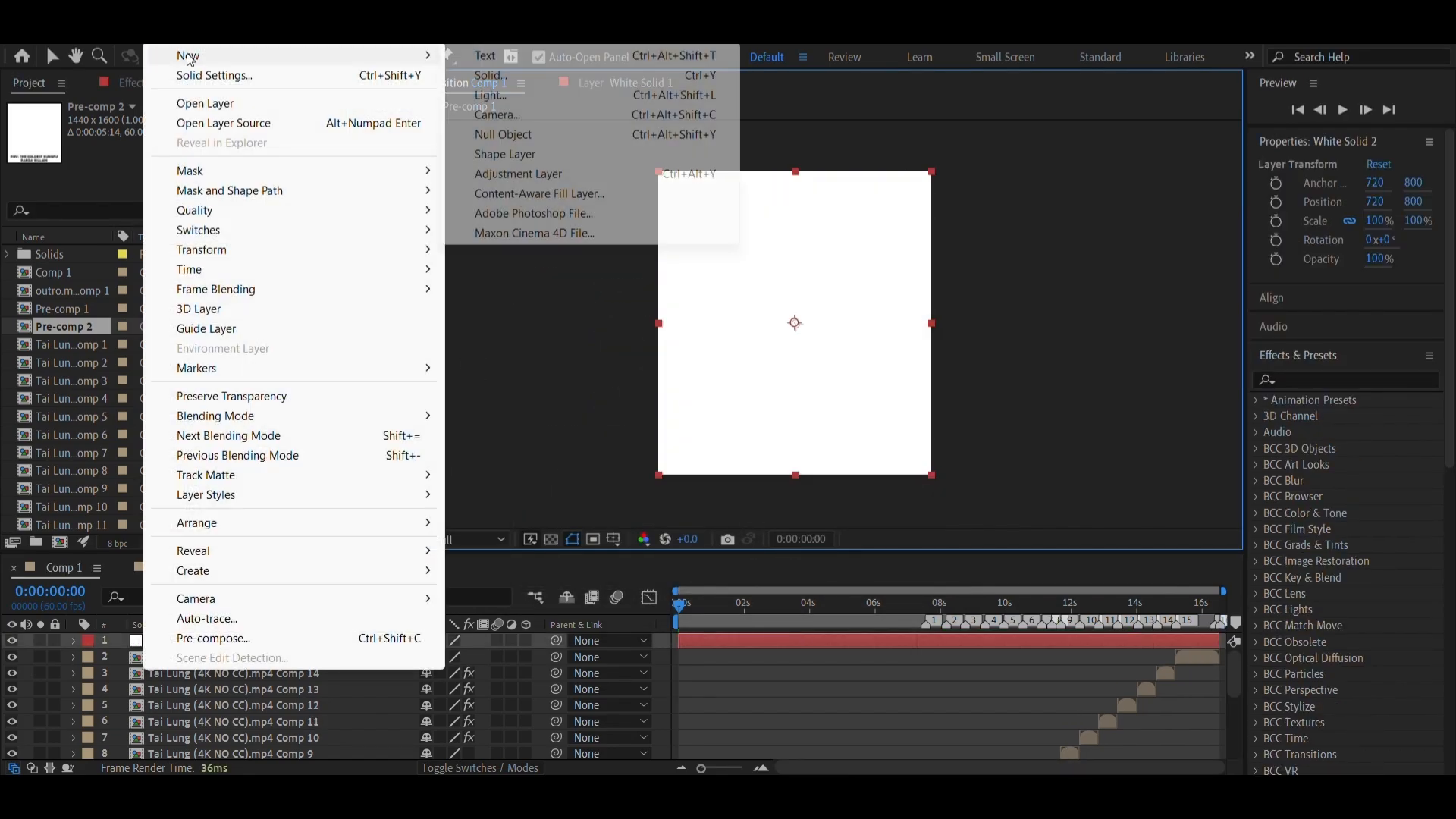
pyautogui.click(487, 58)
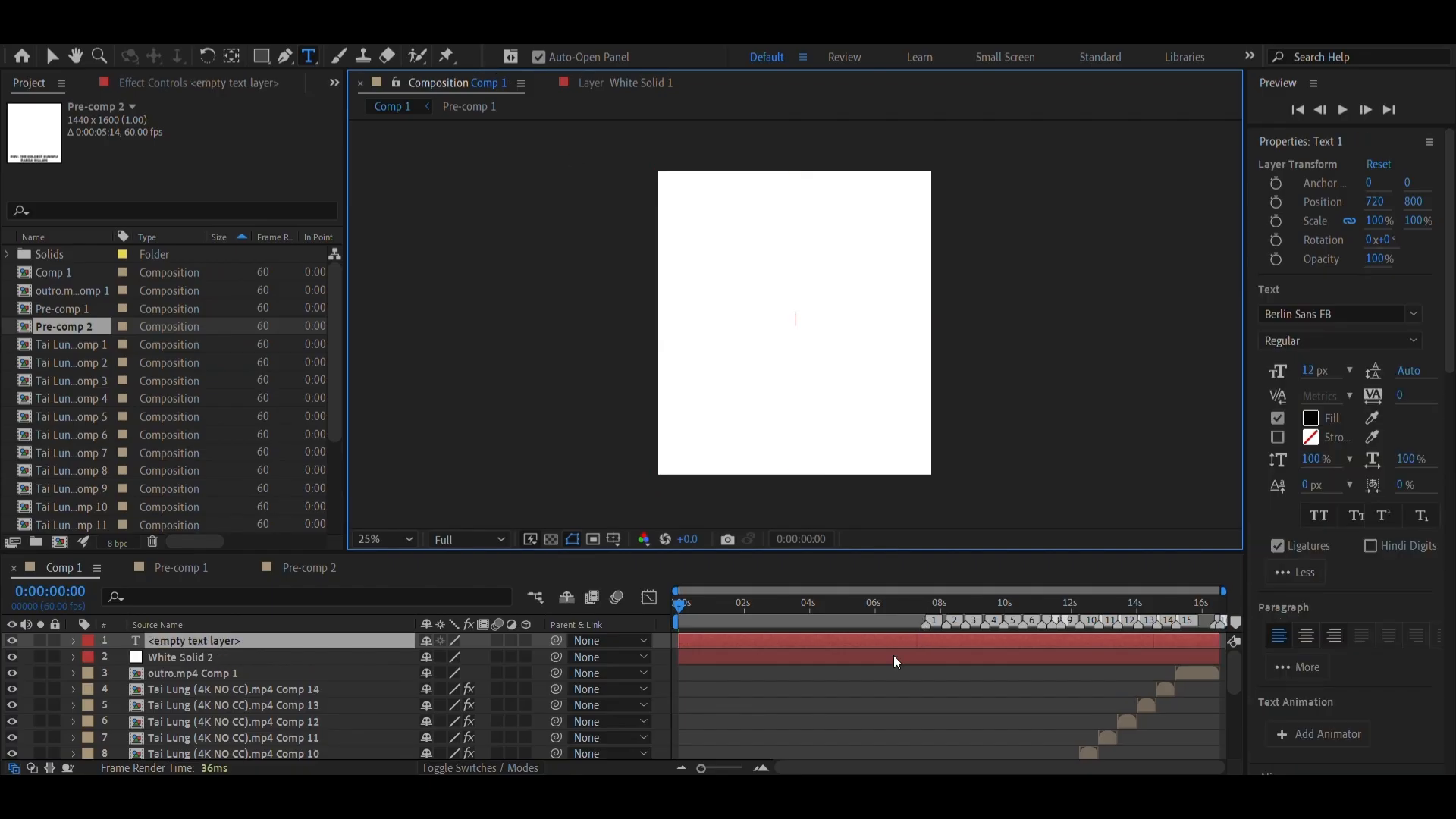
# Split the empty text layer and the white solid at 0:00:04:05 and remove their segments after that time
pyautogui.click(812, 622)
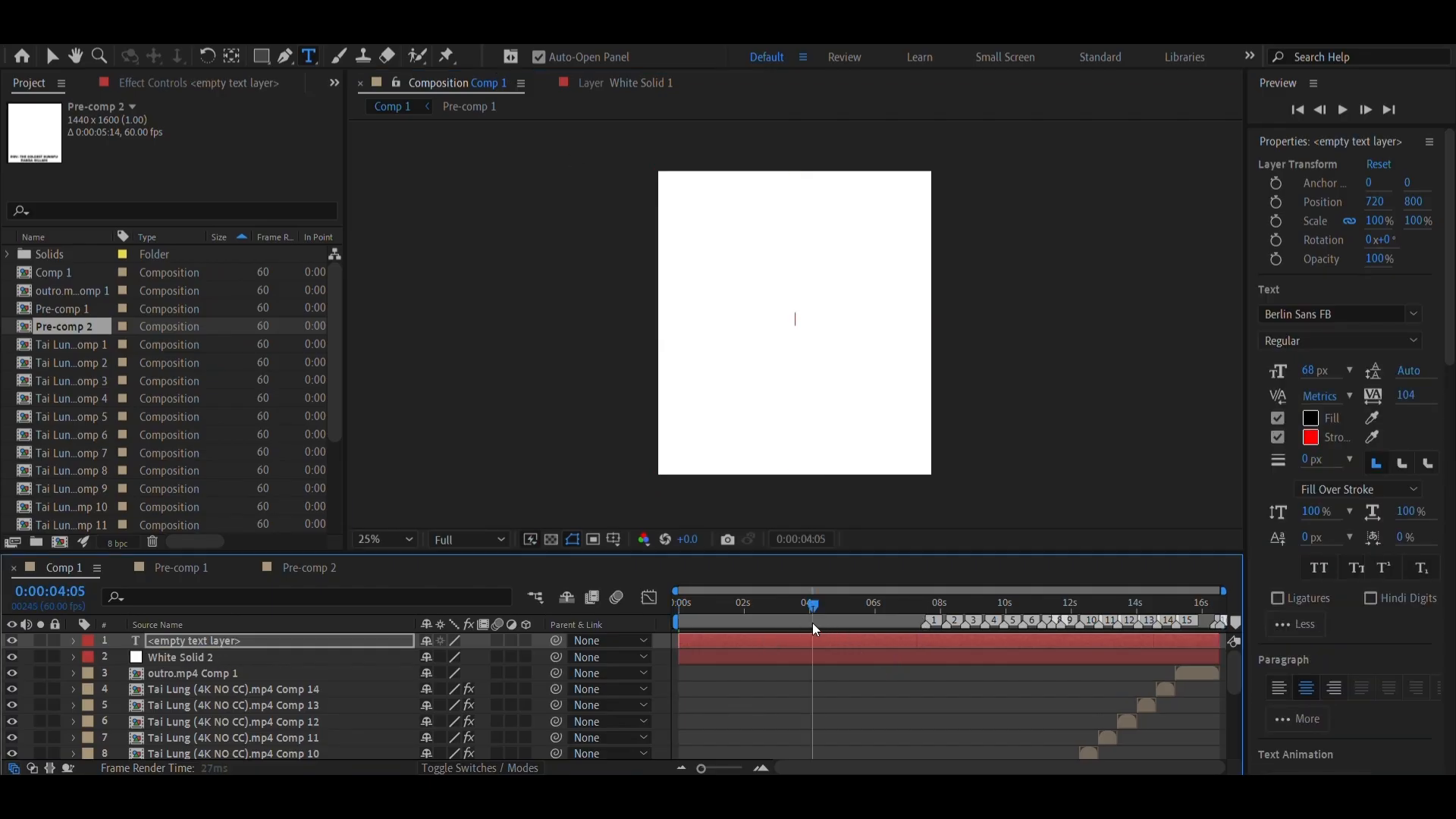
pyautogui.click(812, 657)
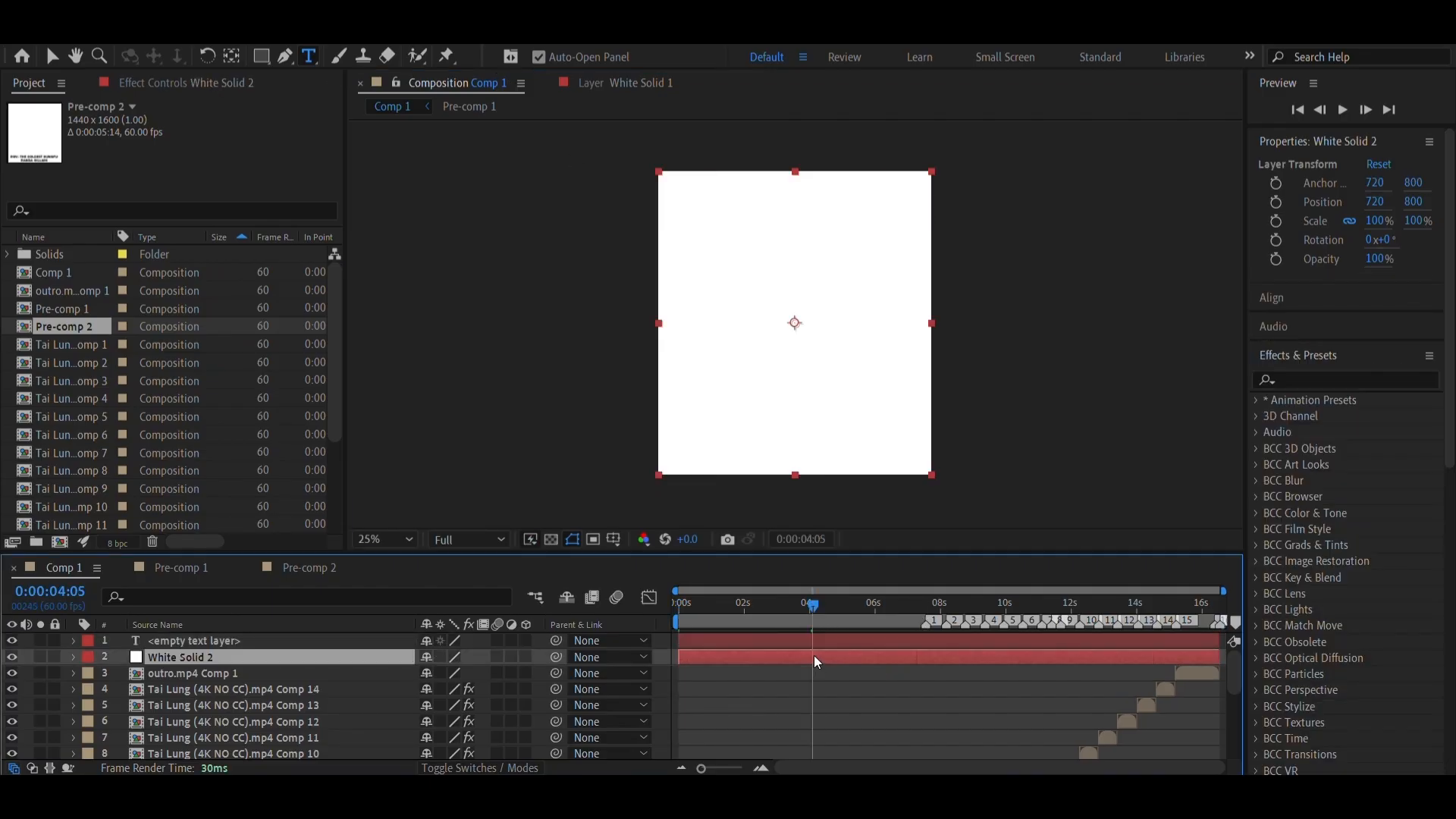
pyautogui.click(817, 644)
pyautogui.click(809, 656)
pyautogui.keyDown('shift'); pyautogui.click(819, 642); pyautogui.keyUp('shift')
pyautogui.hotkey('alt', ']')
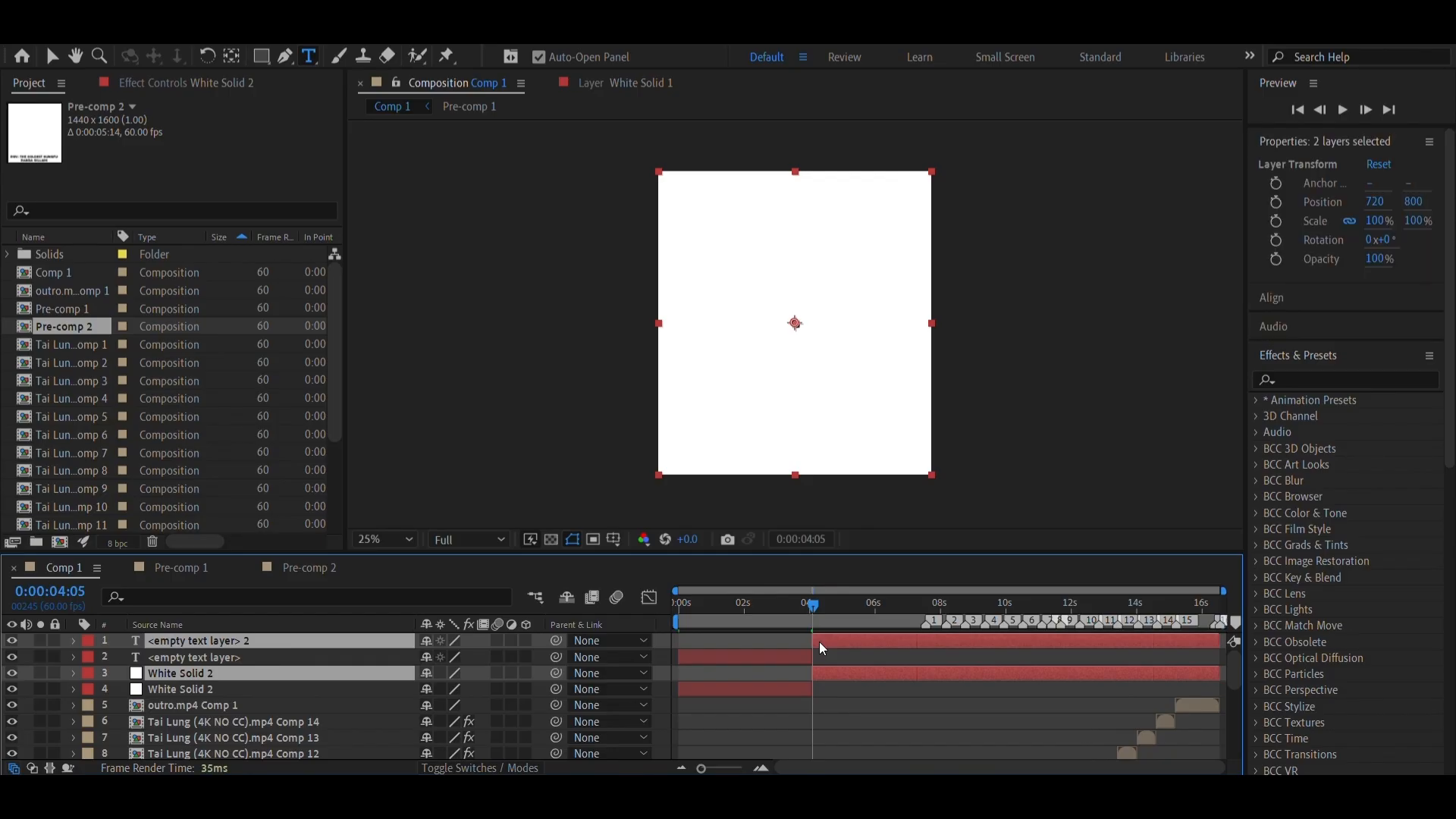
pyautogui.hotkey('ctrl', 'shift', 'a')
pyautogui.moveTo(677, 612); pyautogui.dragTo(717, 620)
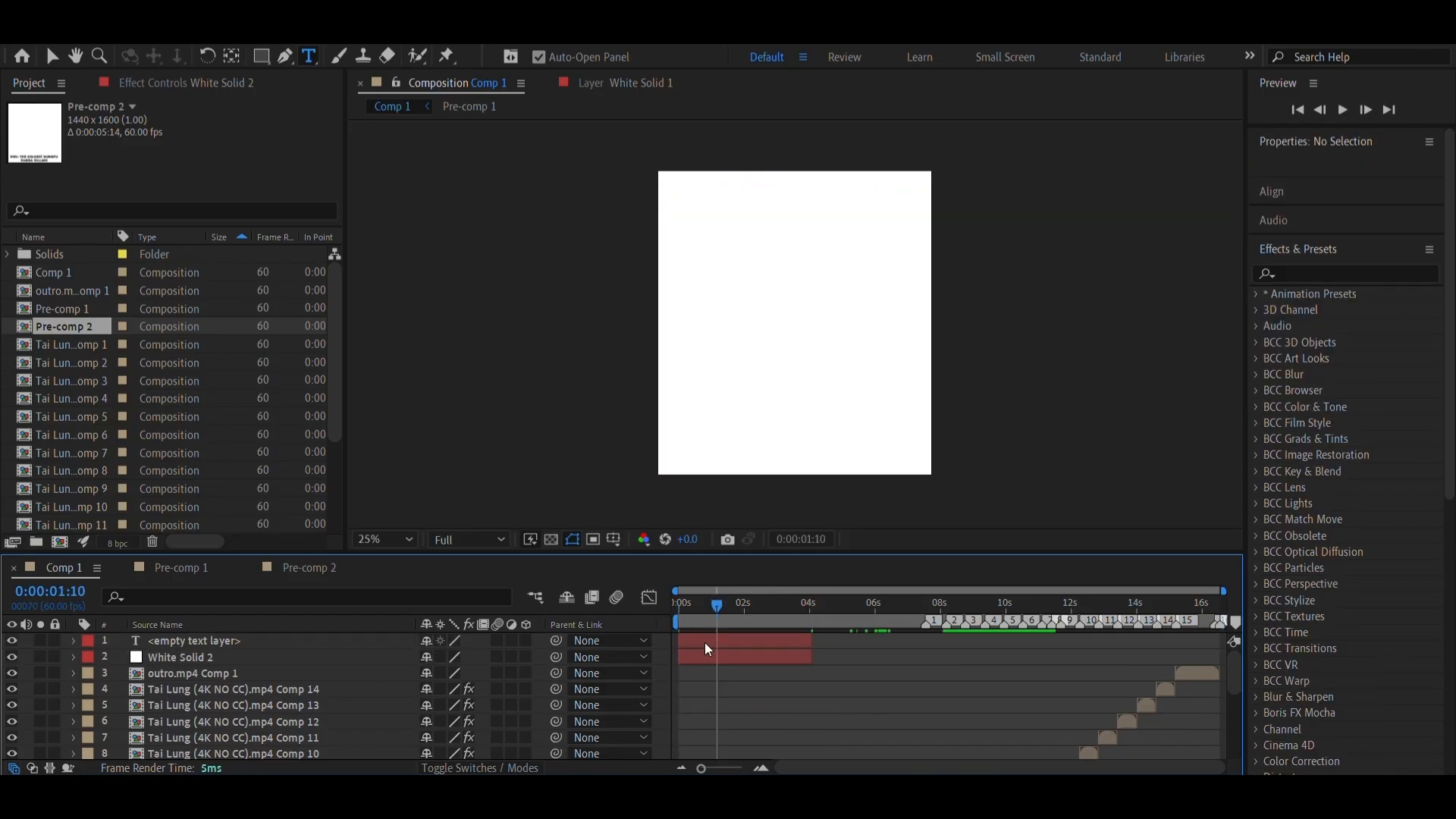
# Copy "POV: THE COLDEST KUNGFU PANDA VILLAIN" from Notepad into the empty text layer and move it down to a vertical position of 1475
pyautogui.click(707, 649)
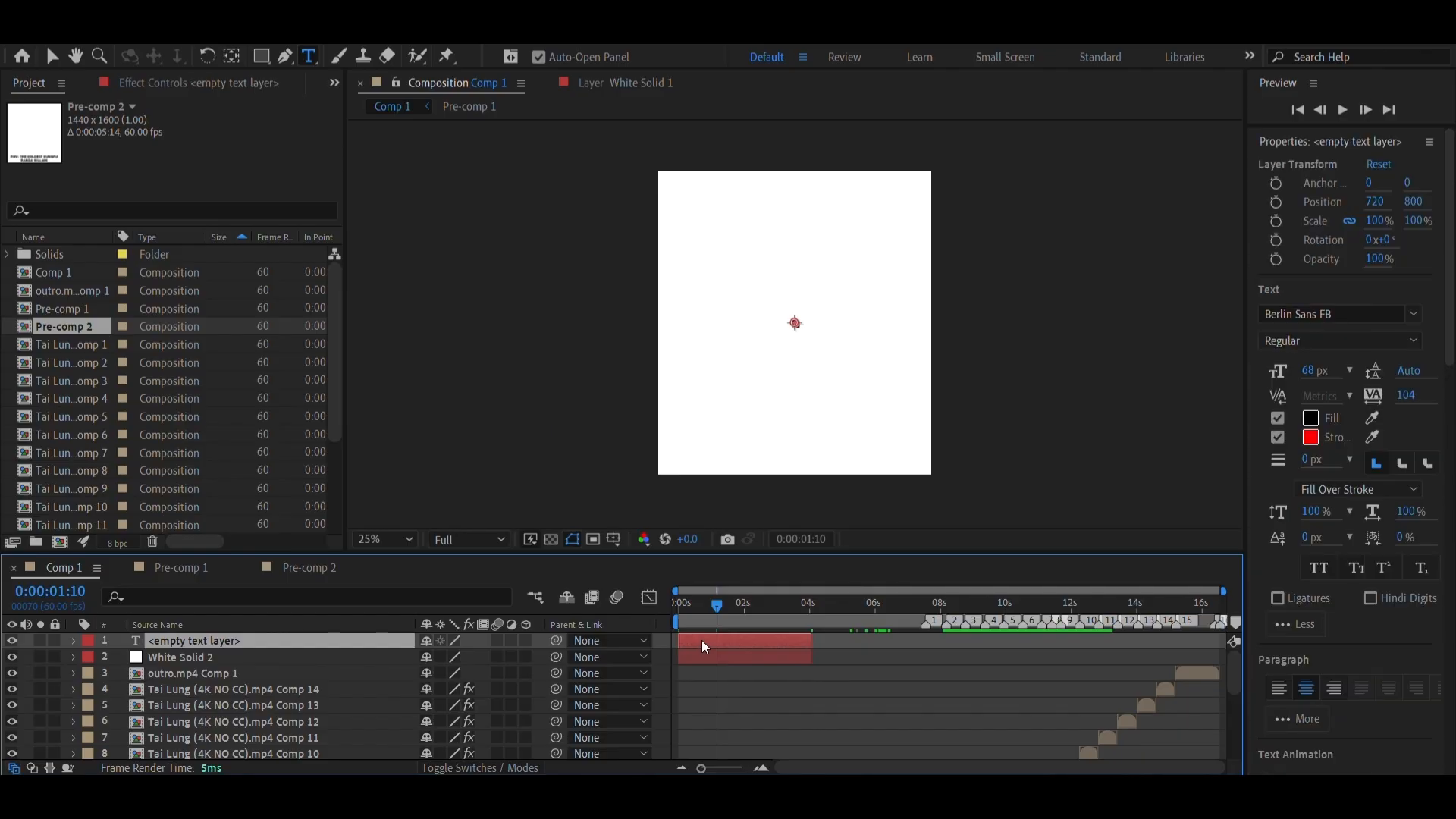
pyautogui.click(745, 798)
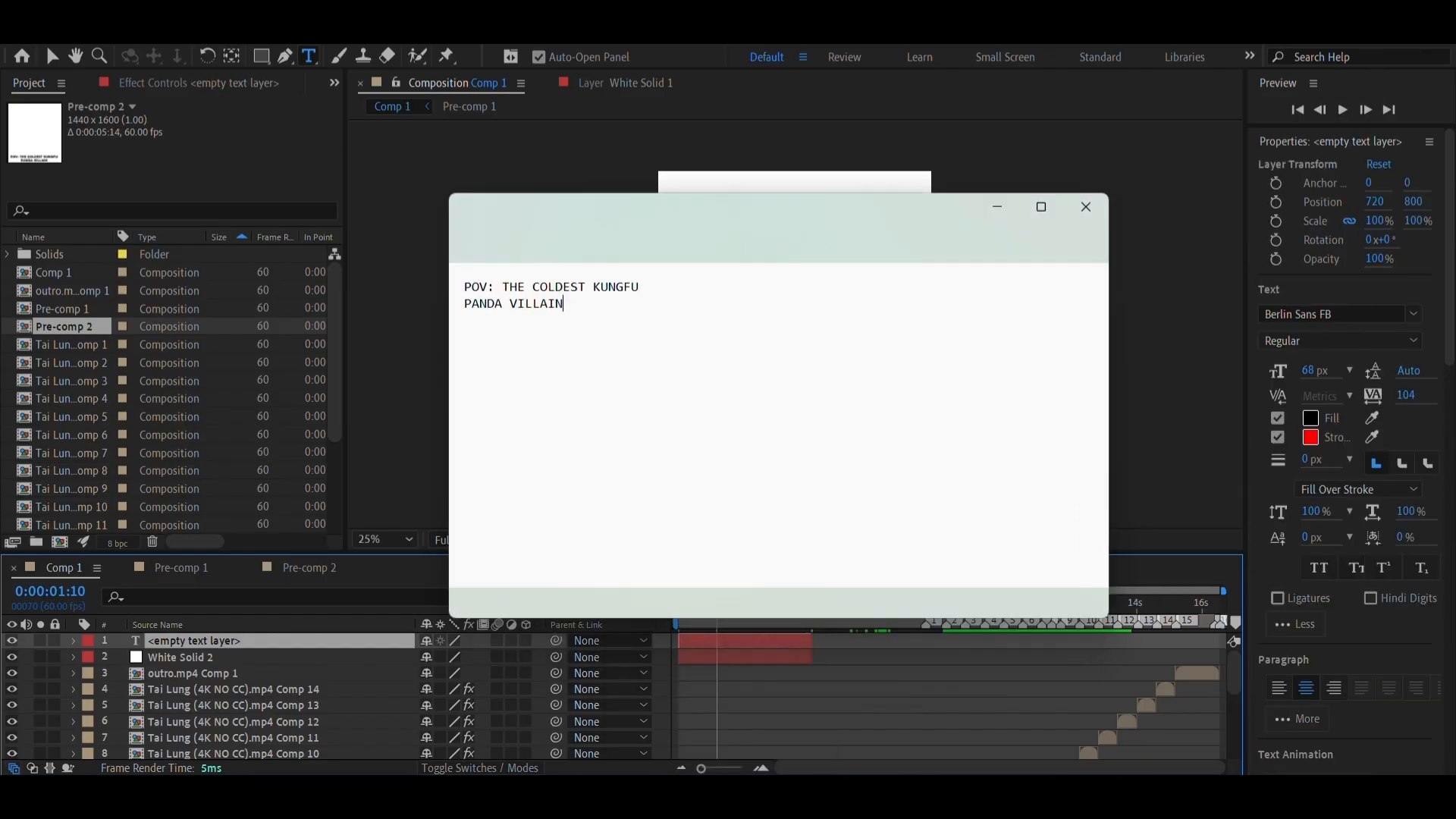
pyautogui.hotkey('ctrl', 'a')
pyautogui.hotkey('ctrl', 'c')
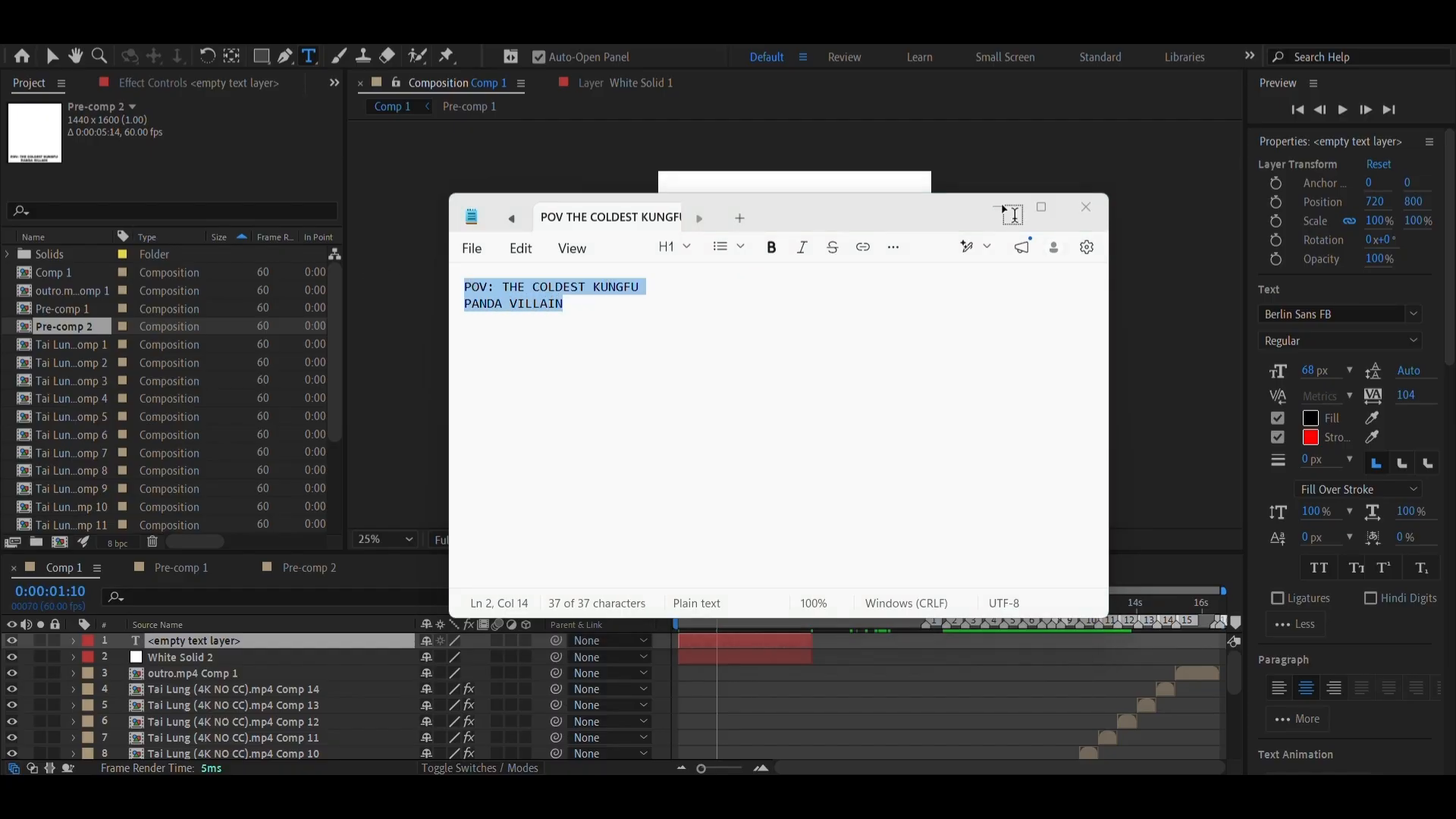
pyautogui.click(717, 647)
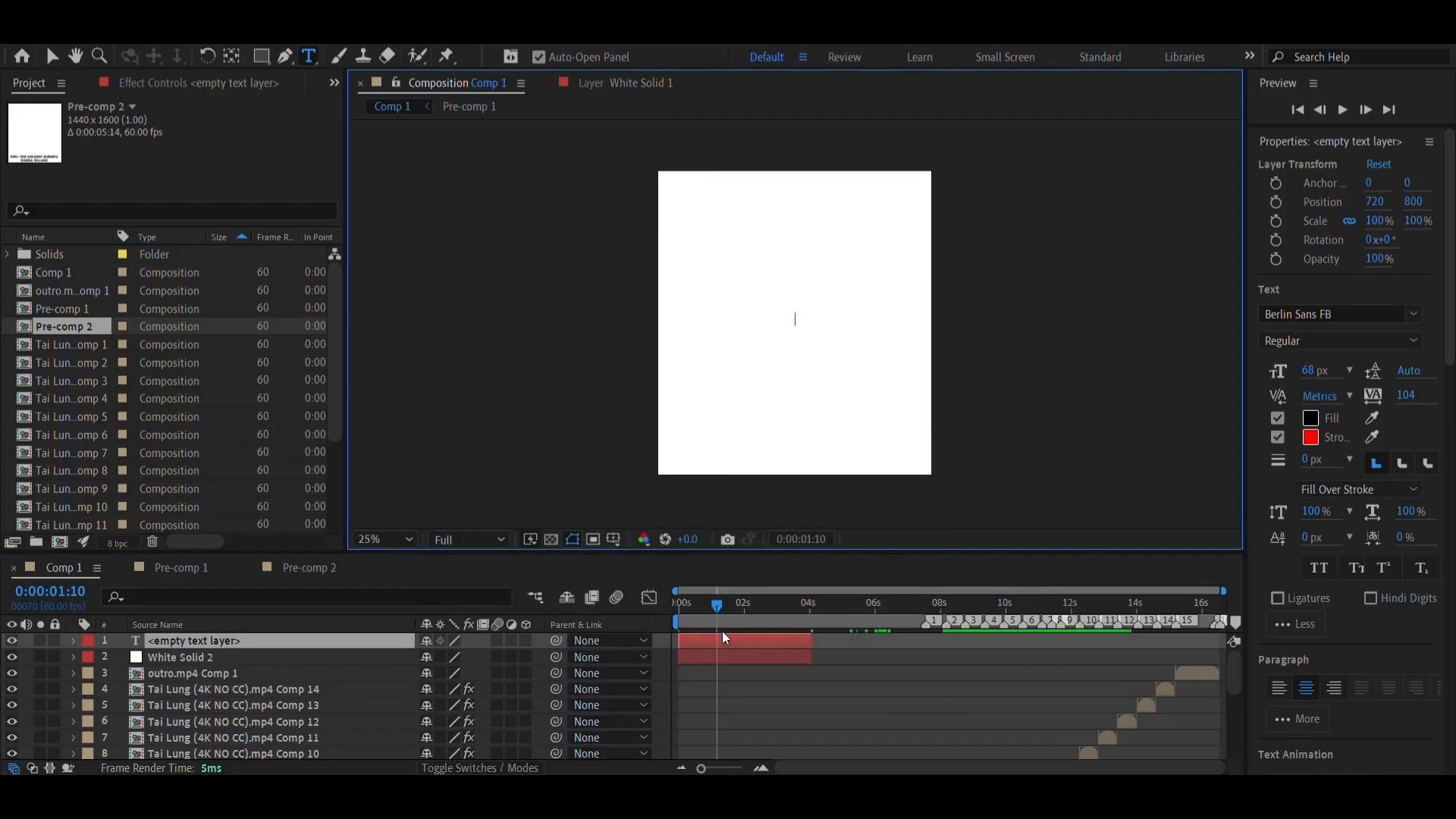
pyautogui.hotkey('ctrl', 'v')
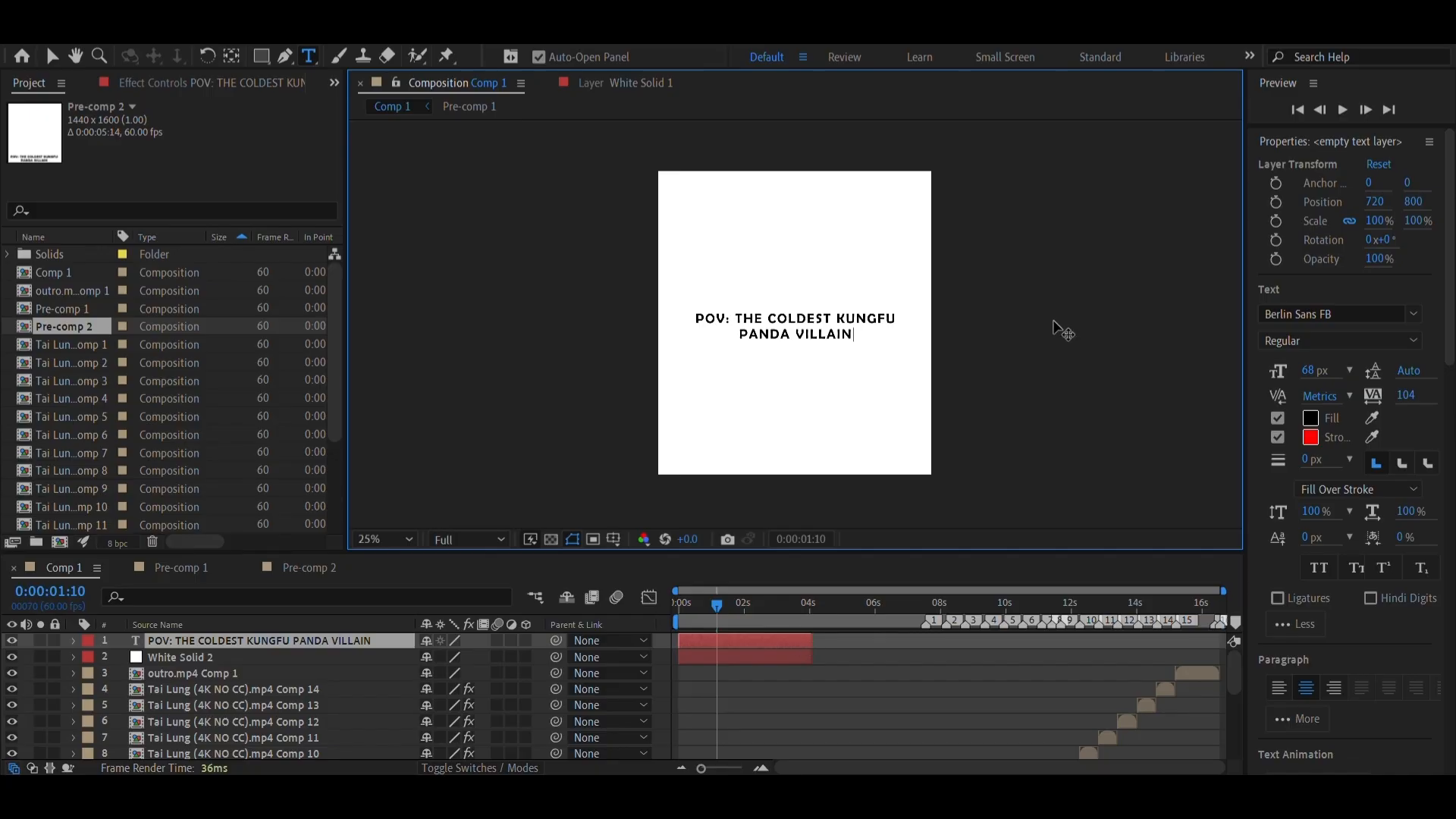
pyautogui.moveTo(1409, 205); pyautogui.dragTo(1343, 574)
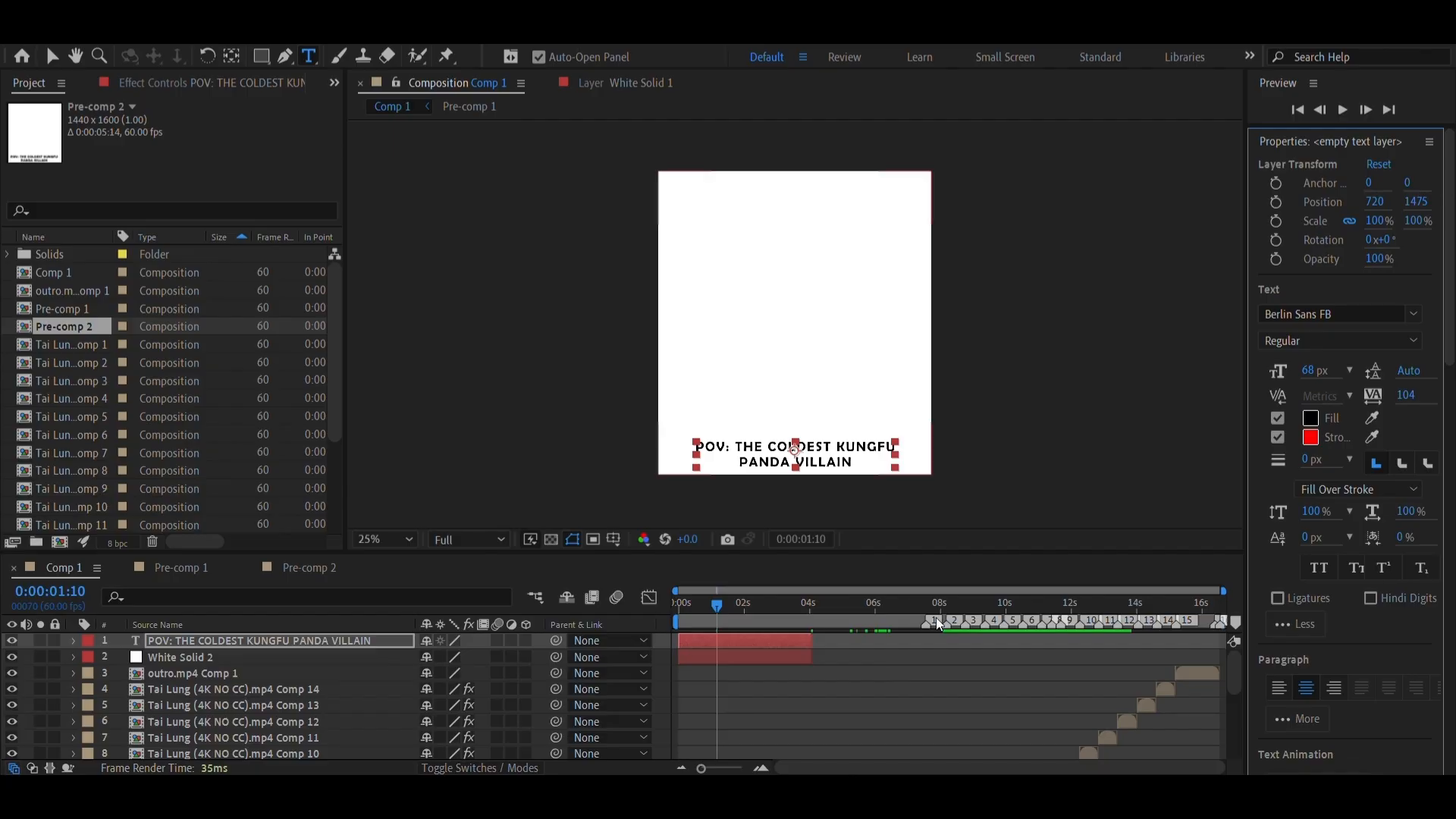
pyautogui.click(1414, 314)
pyautogui.scroll(-2, 1204, 550)
pyautogui.scroll(1, 1174, 565)
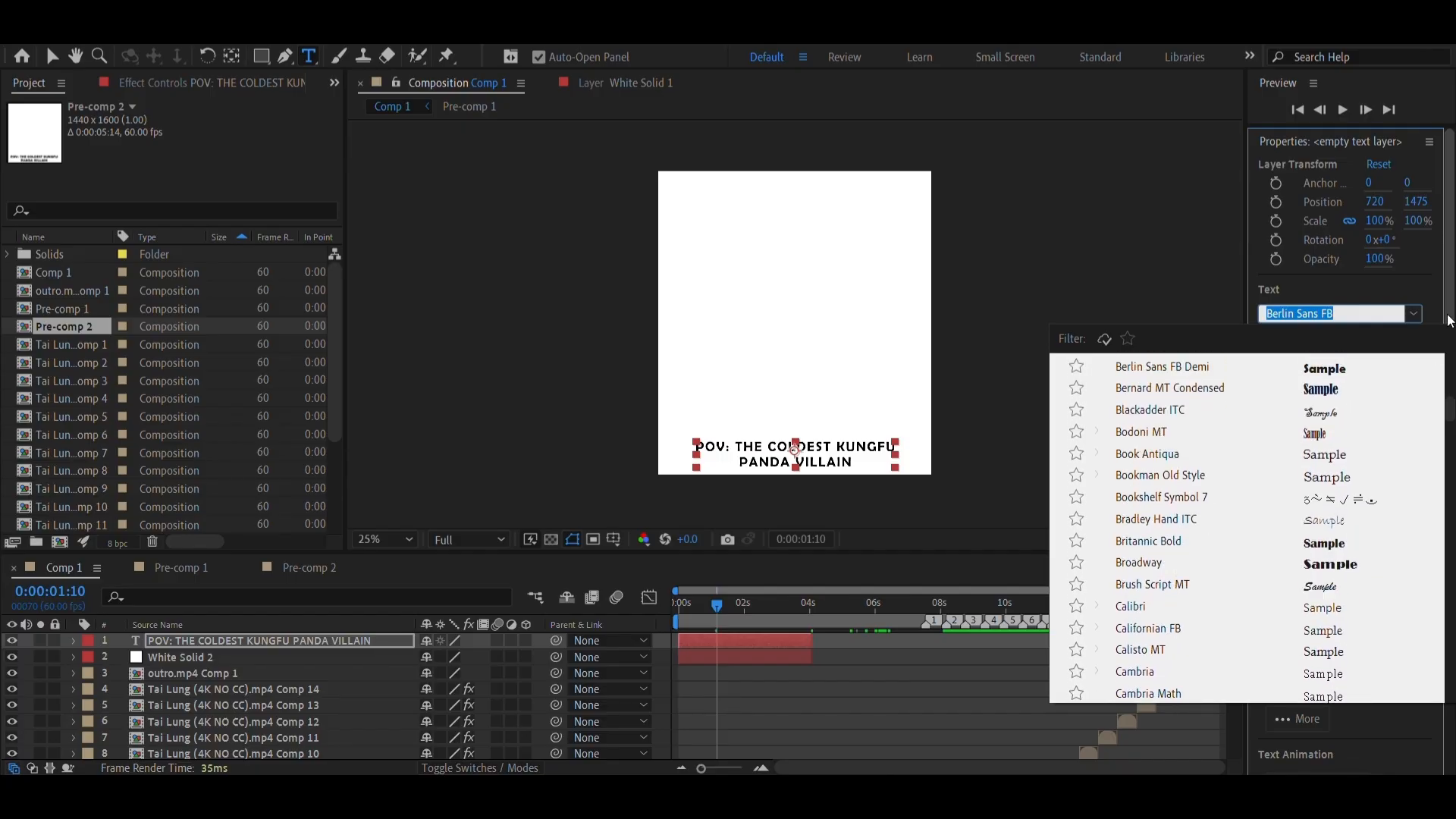
pyautogui.click(1415, 315)
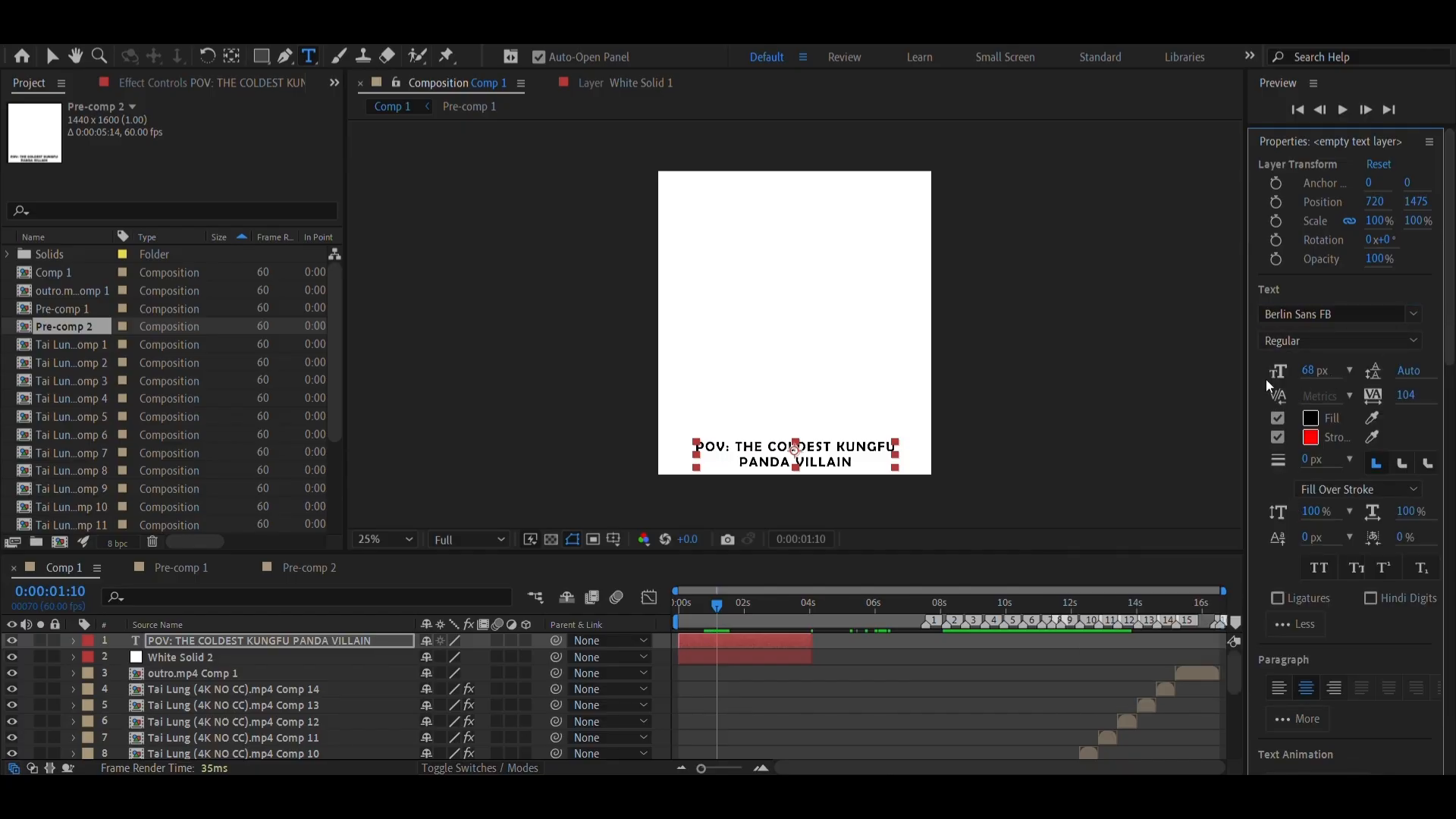
# Set the font size of the caption text to 79 px
pyautogui.moveTo(1309, 371)
pyautogui.mouseDown()
pyautogui.moveTo(1319, 352)
pyautogui.moveTo(1316, 369)
pyautogui.mouseUp()
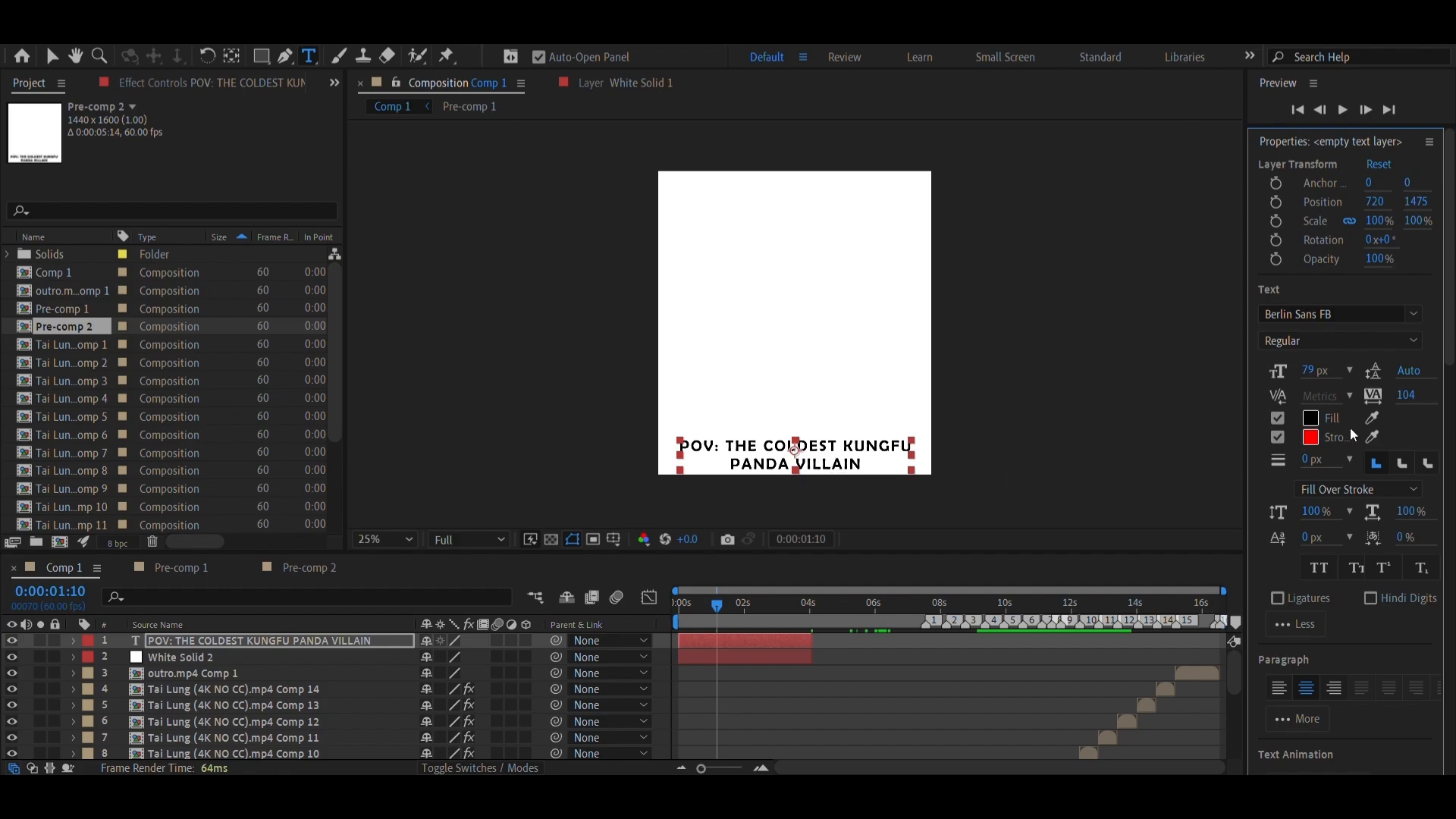
pyautogui.moveTo(1405, 395); pyautogui.dragTo(1394, 400)
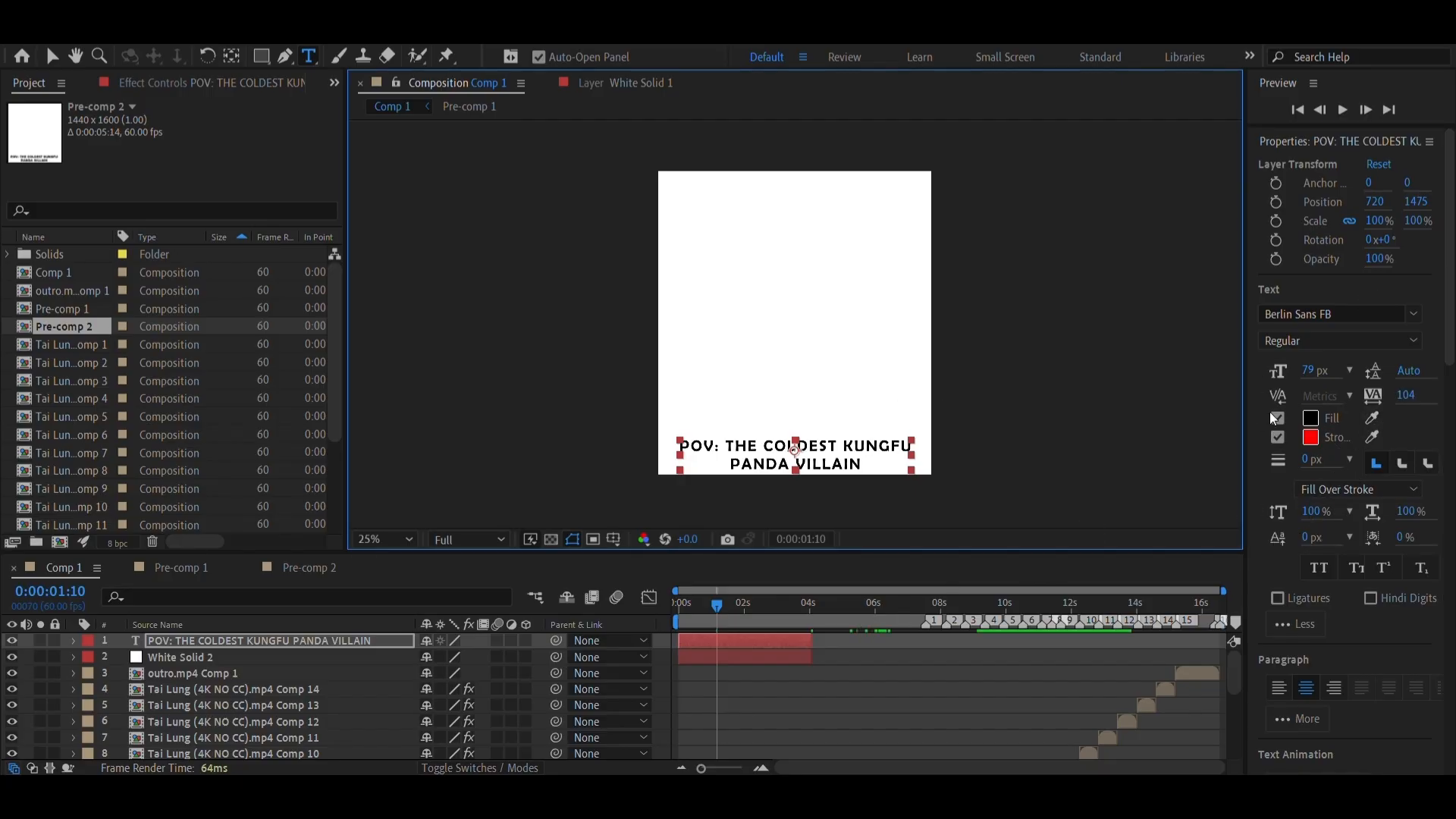
pyautogui.click(1310, 418)
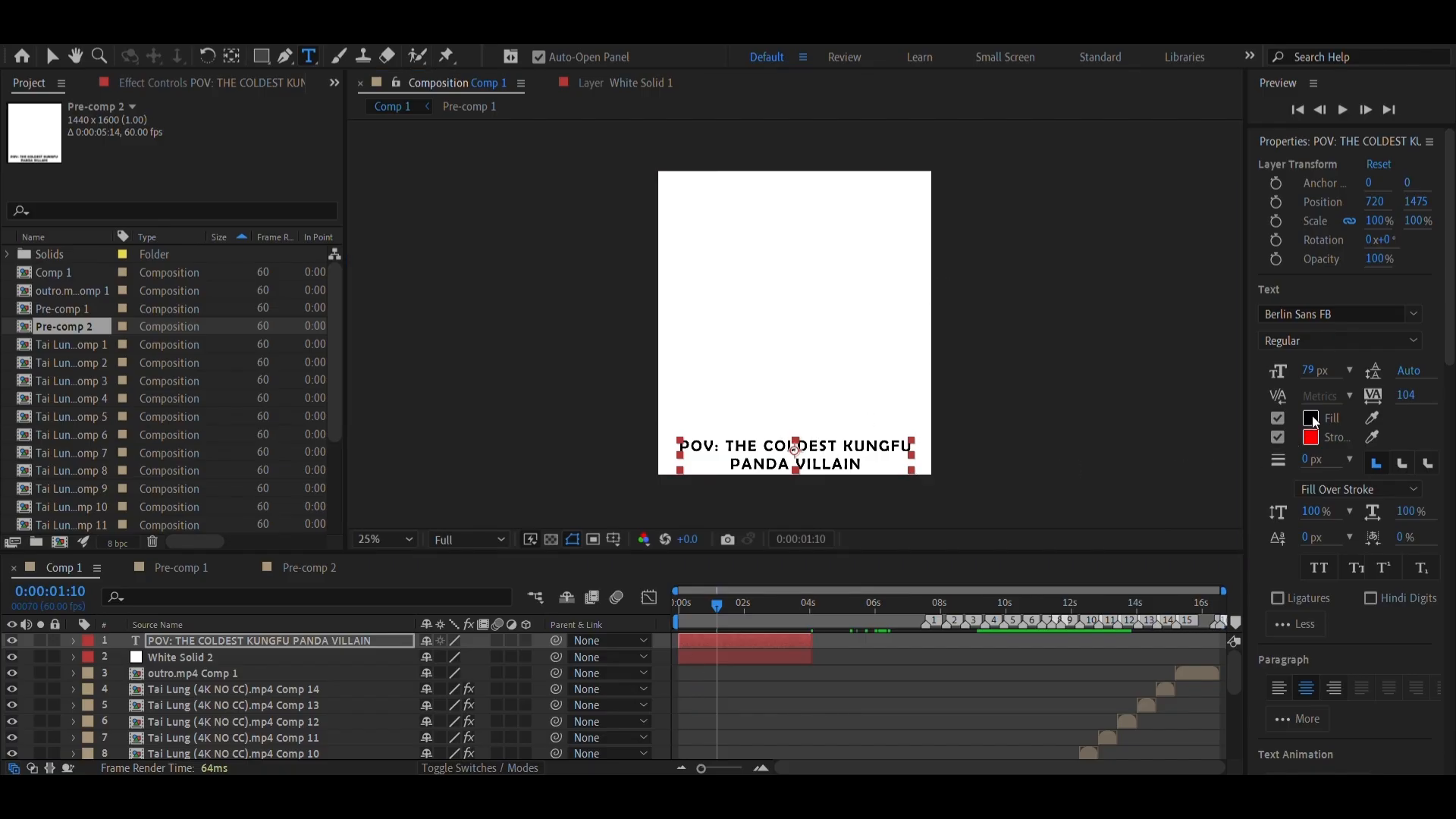
pyautogui.moveTo(554, 351)
pyautogui.mouseDown()
pyautogui.moveTo(546, 480)
pyautogui.moveTo(479, 564)
pyautogui.mouseUp()
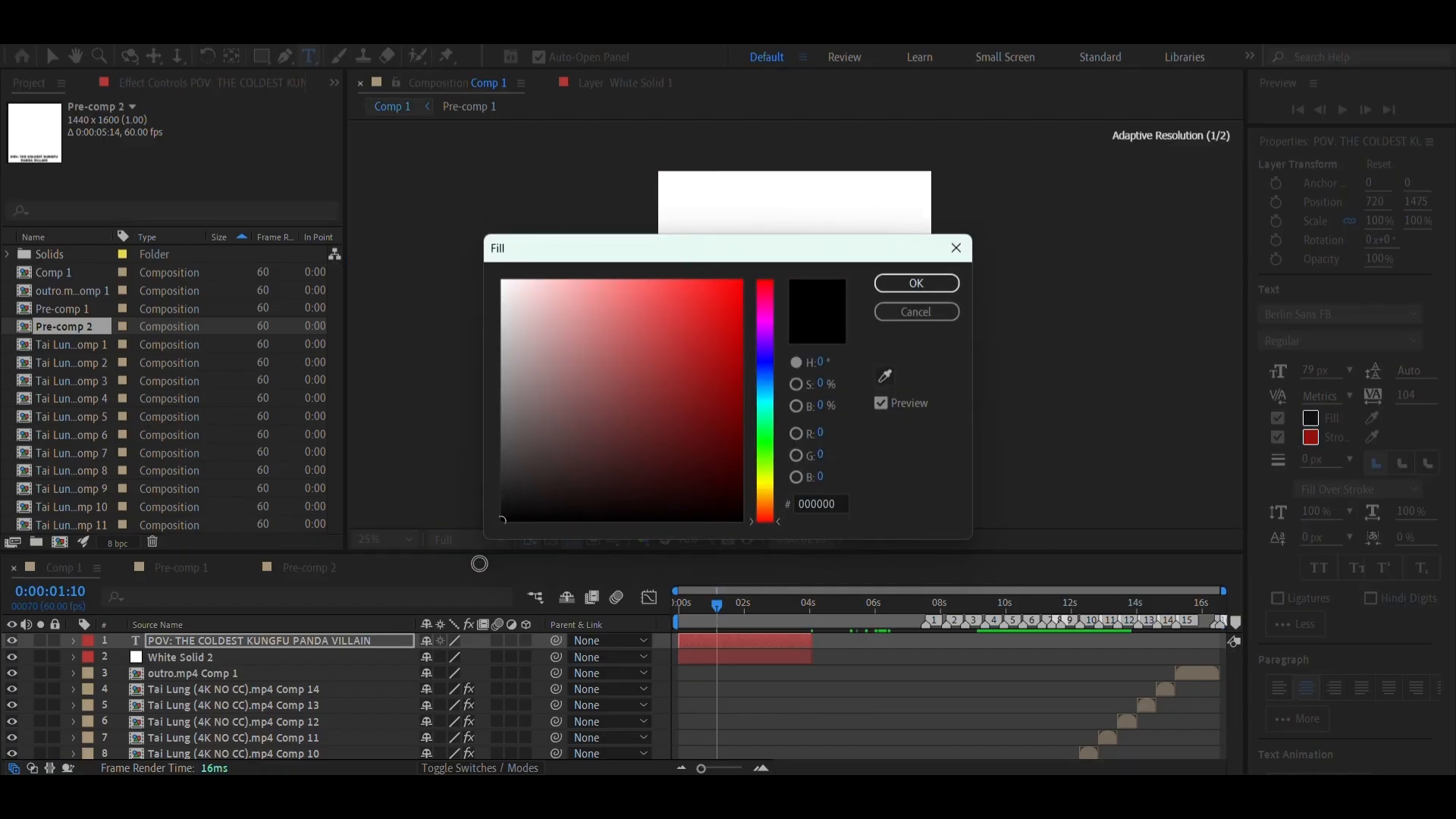
pyautogui.click(884, 287)
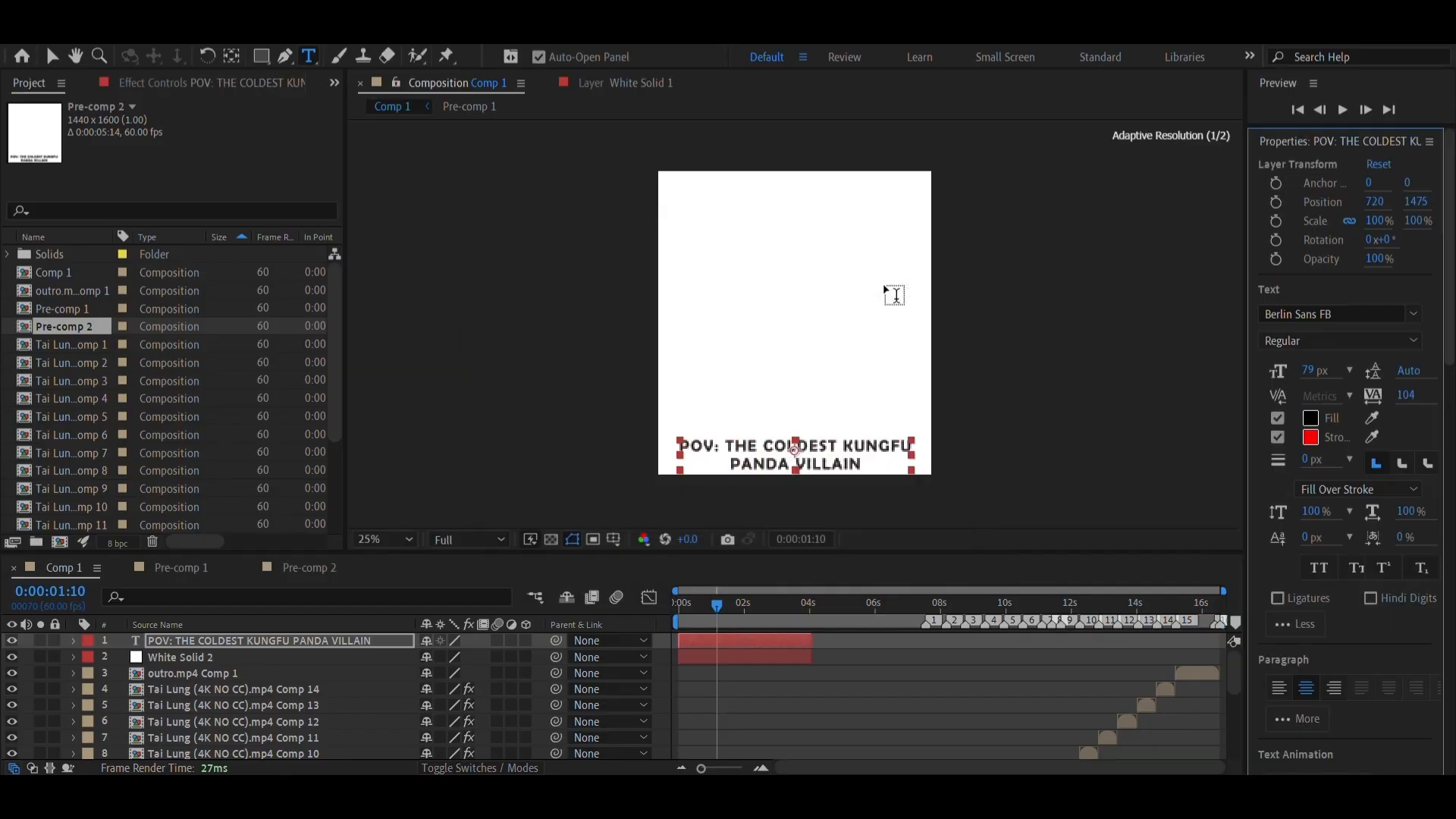
pyautogui.click(1311, 421)
pyautogui.moveTo(695, 261); pyautogui.dragTo(878, 604)
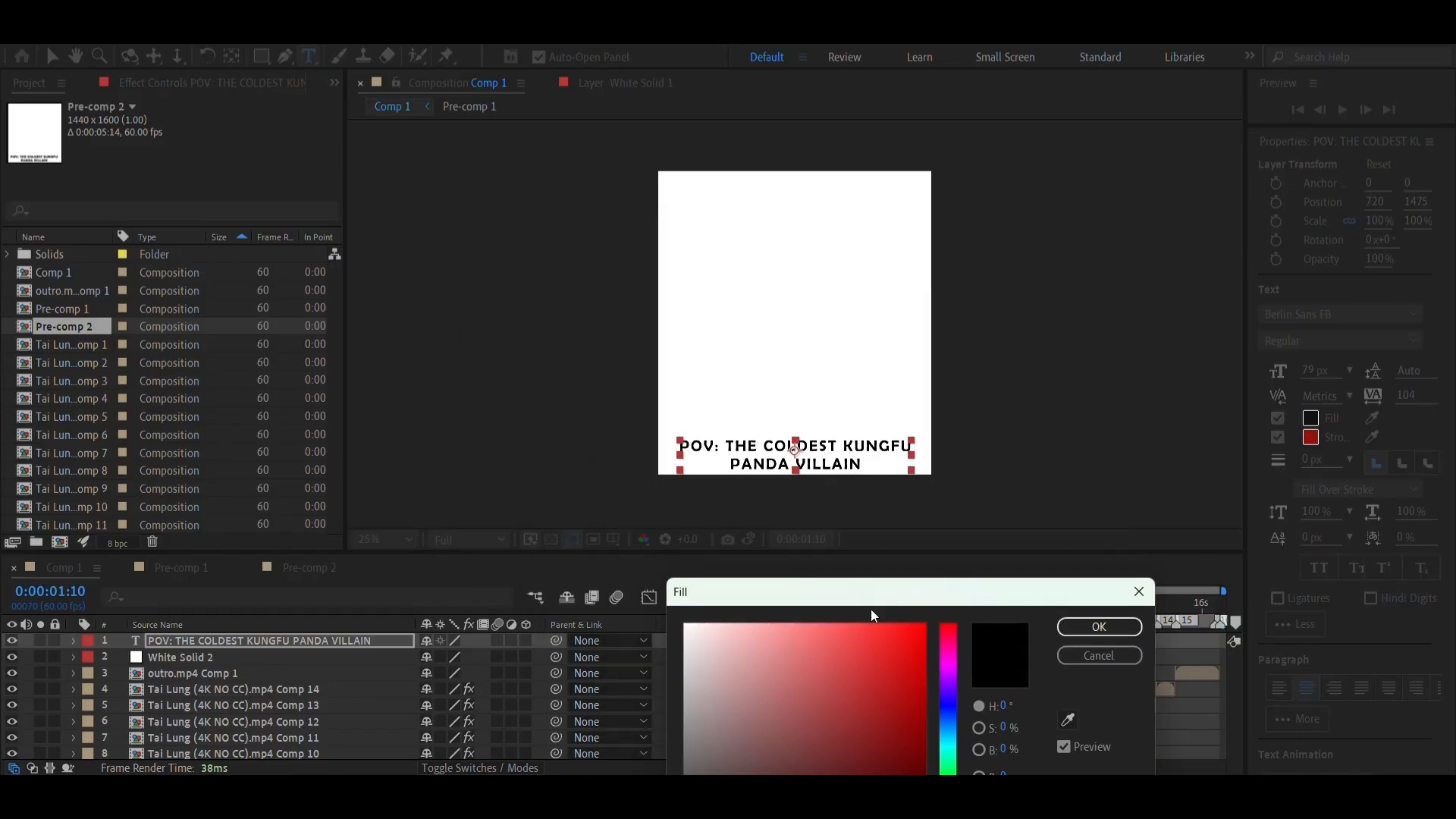
pyautogui.write('ff0000')
pyautogui.click(1138, 592)
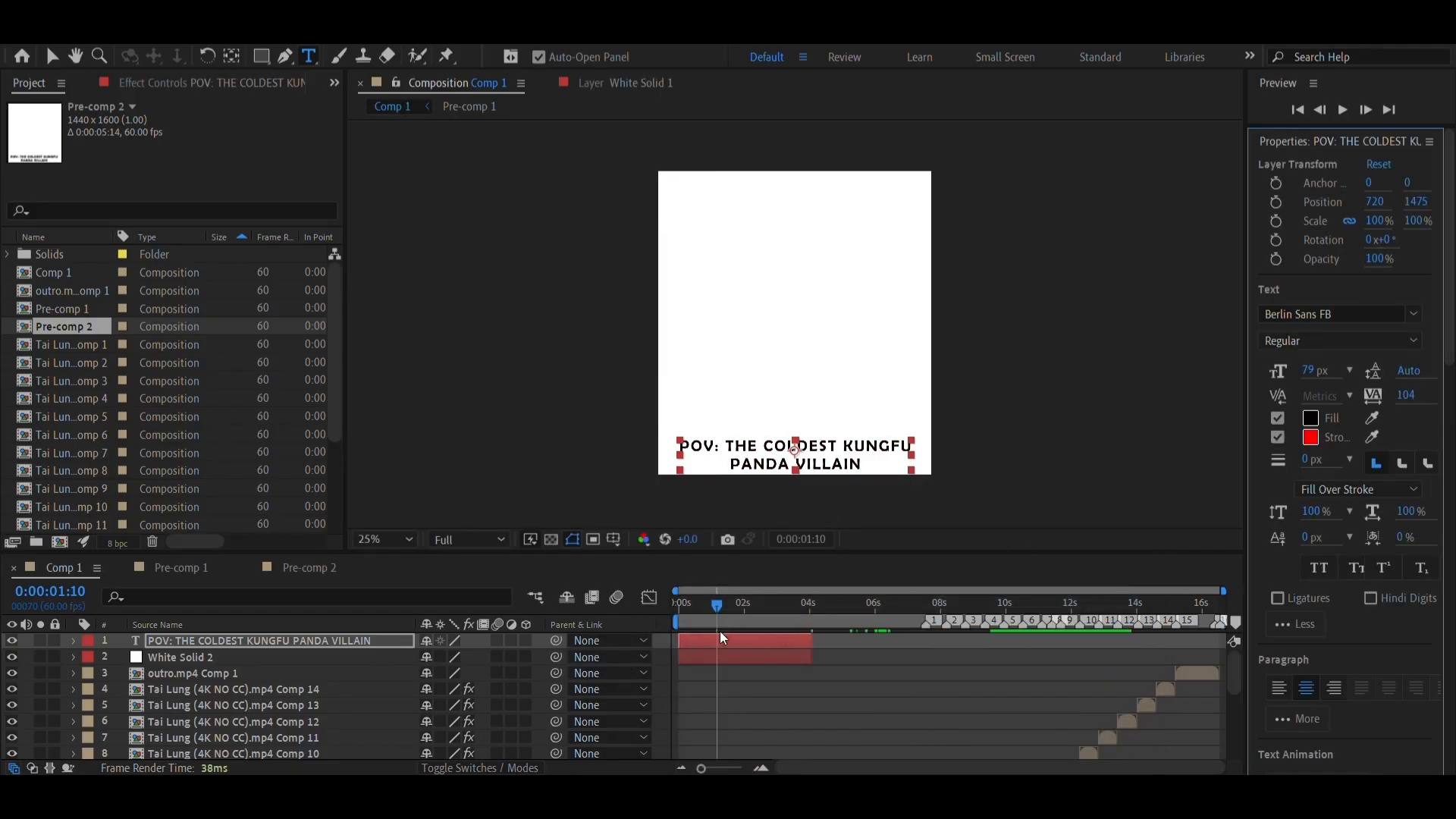
# Extend the caption text layer and the white solid below it so both end at 0:00:04:15
pyautogui.click(760, 769)
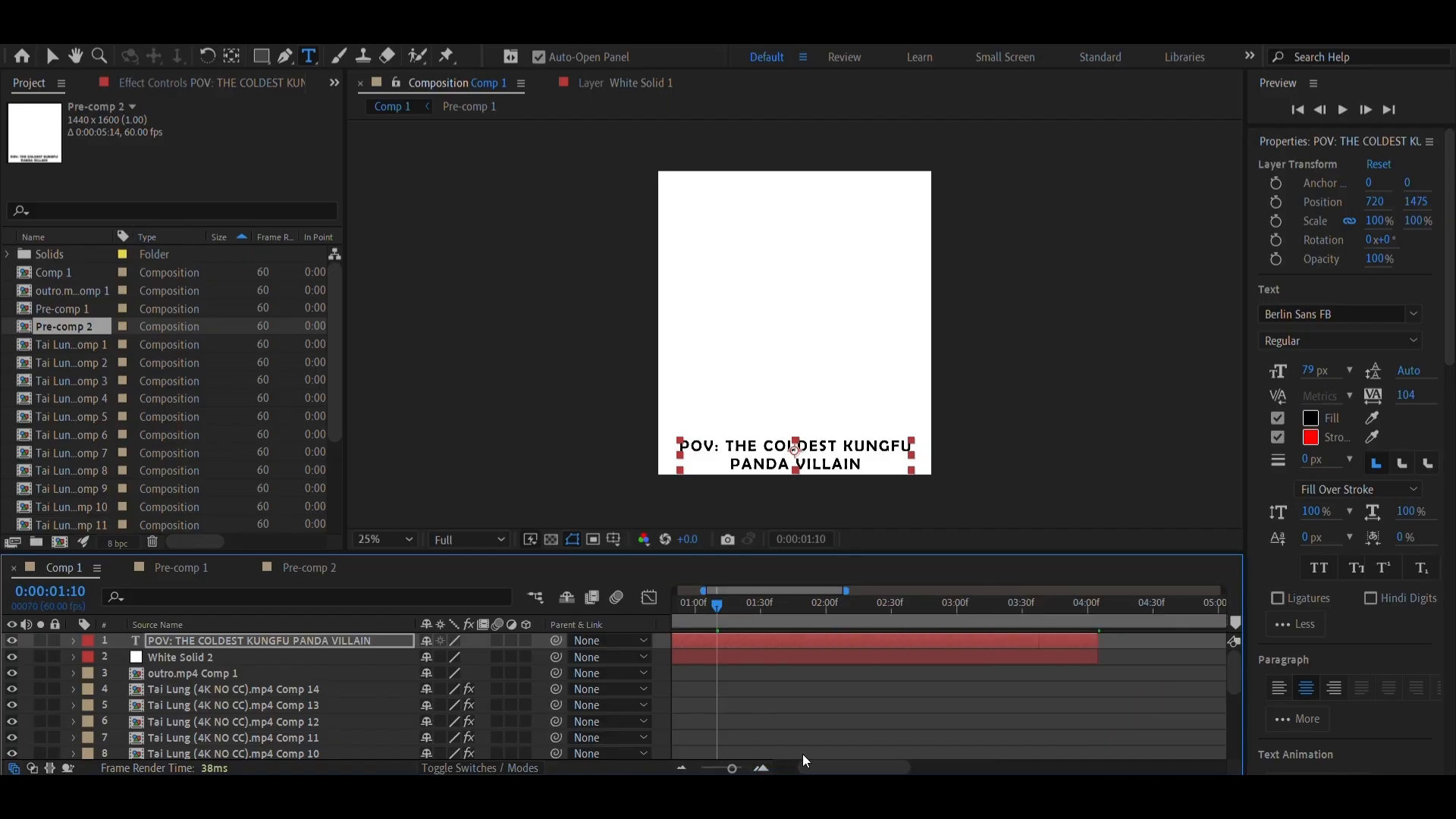
pyautogui.moveTo(1094, 635); pyautogui.dragTo(1118, 664)
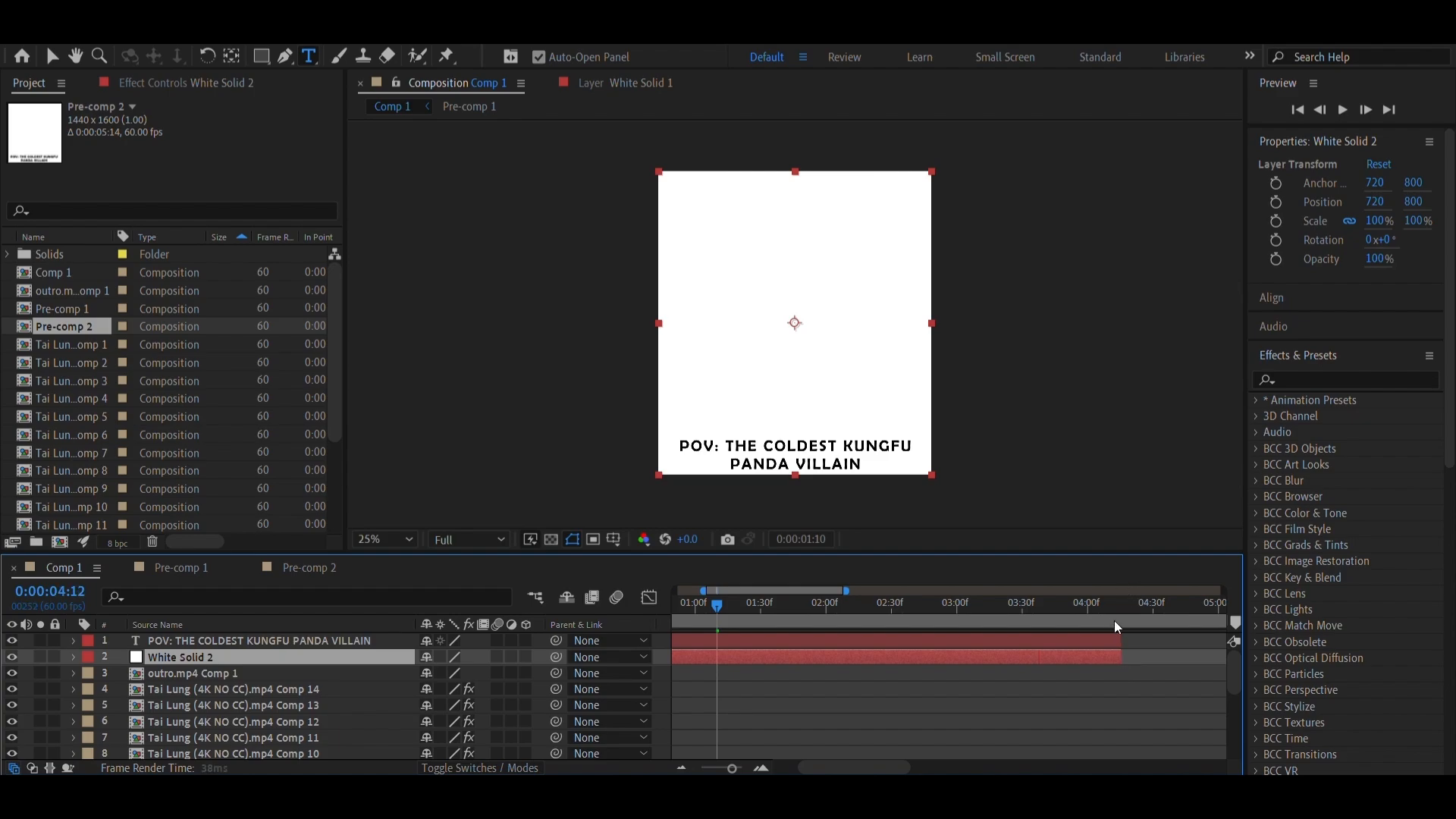
pyautogui.moveTo(1114, 620); pyautogui.dragTo(1121, 621)
pyautogui.click(756, 769)
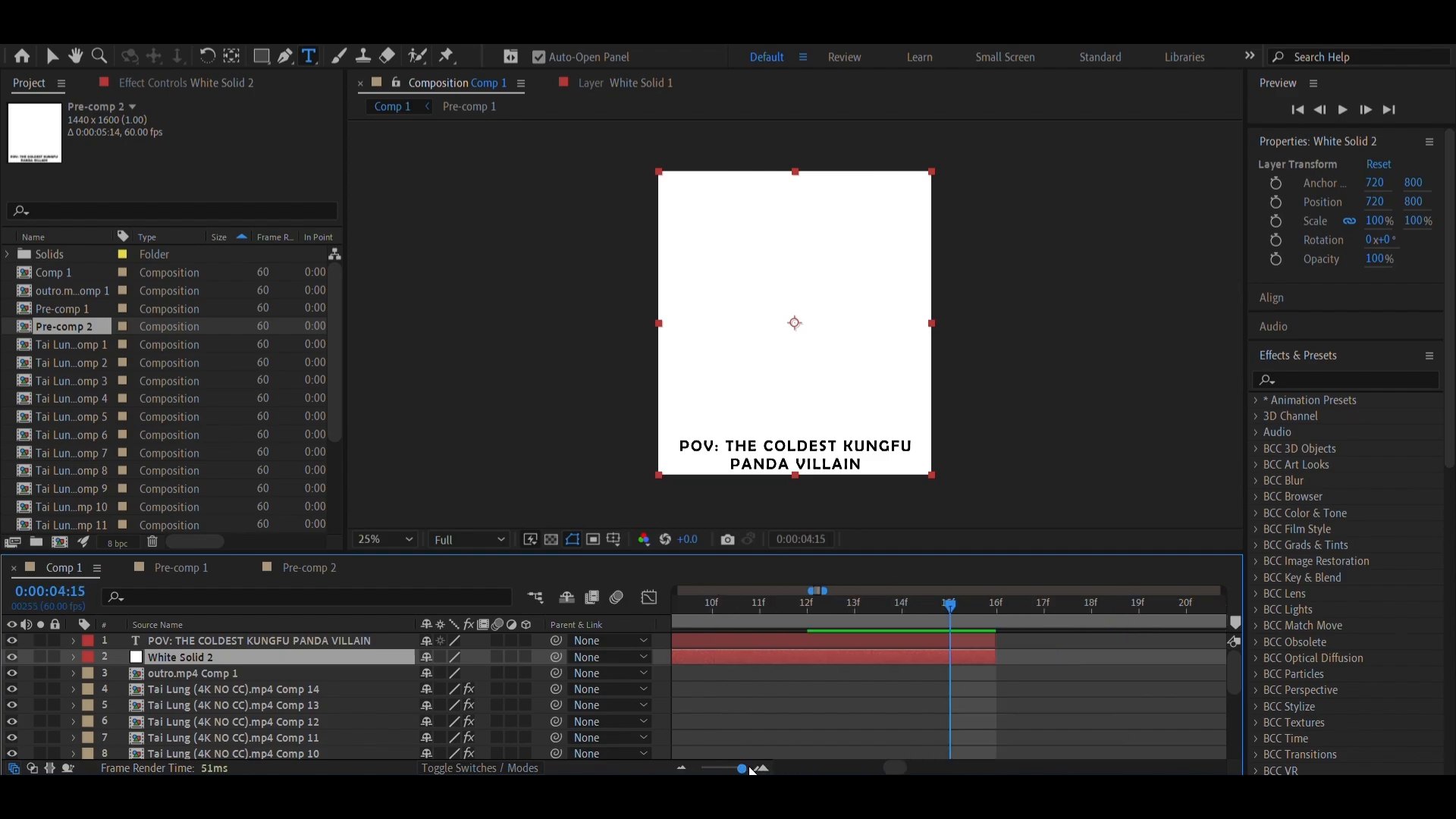
pyautogui.moveTo(728, 769); pyautogui.dragTo(710, 771)
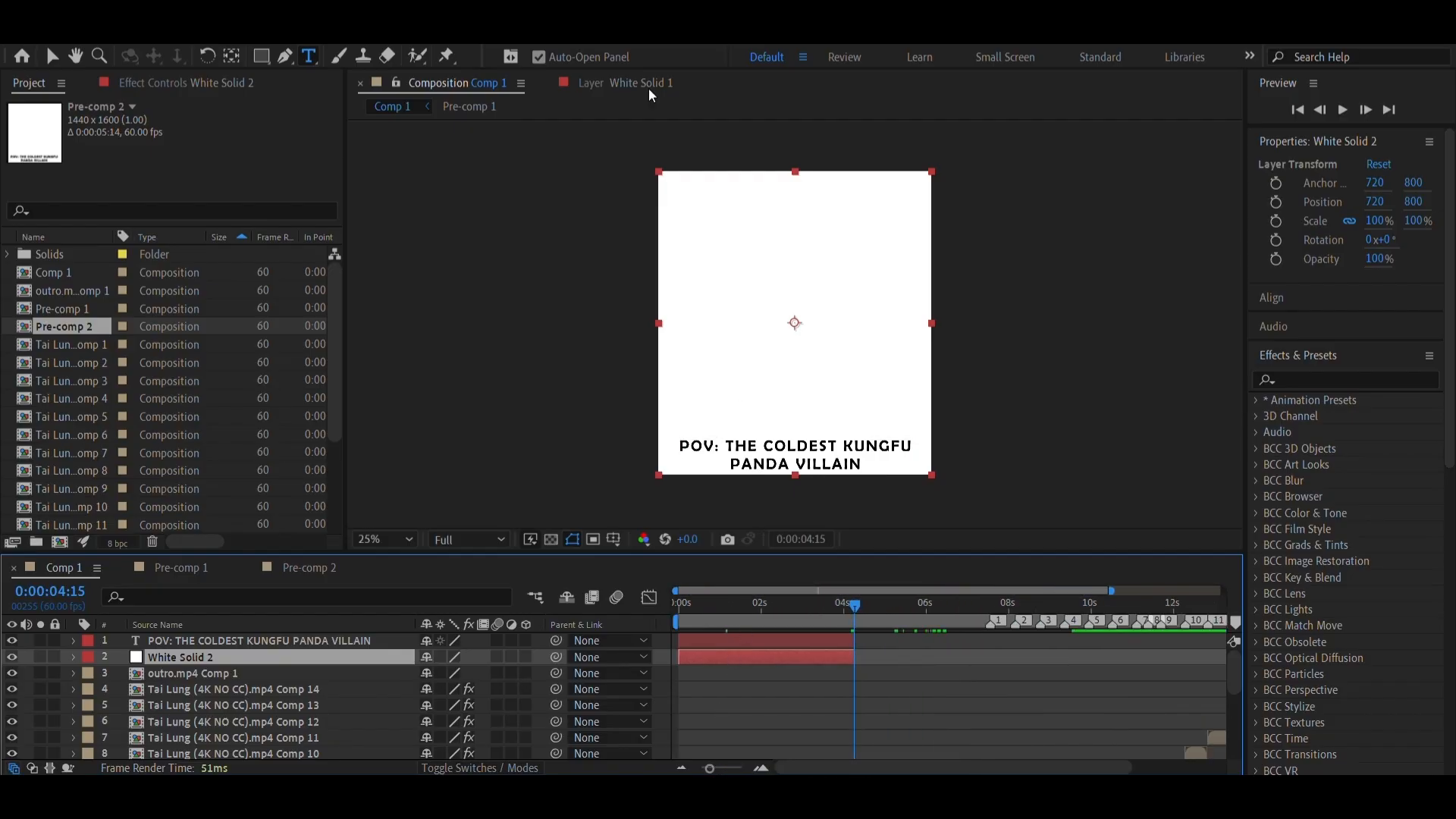
# Pre-compose the caption text and white solid together, moving all attributes and adjusting the duration to the selected layers
pyautogui.keyDown('shift'); pyautogui.click(756, 643); pyautogui.keyUp('shift')
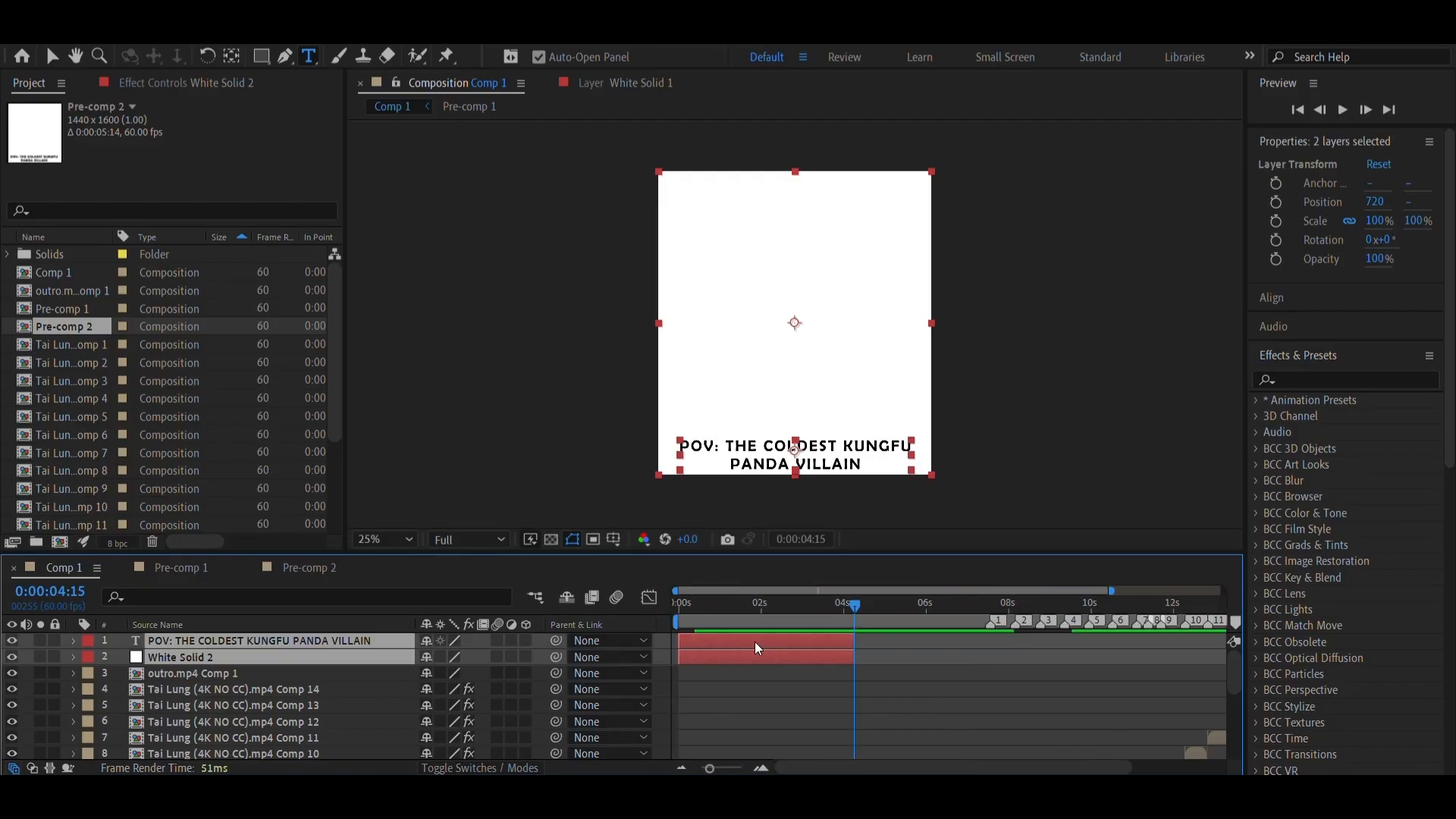
pyautogui.rightClick(756, 648)
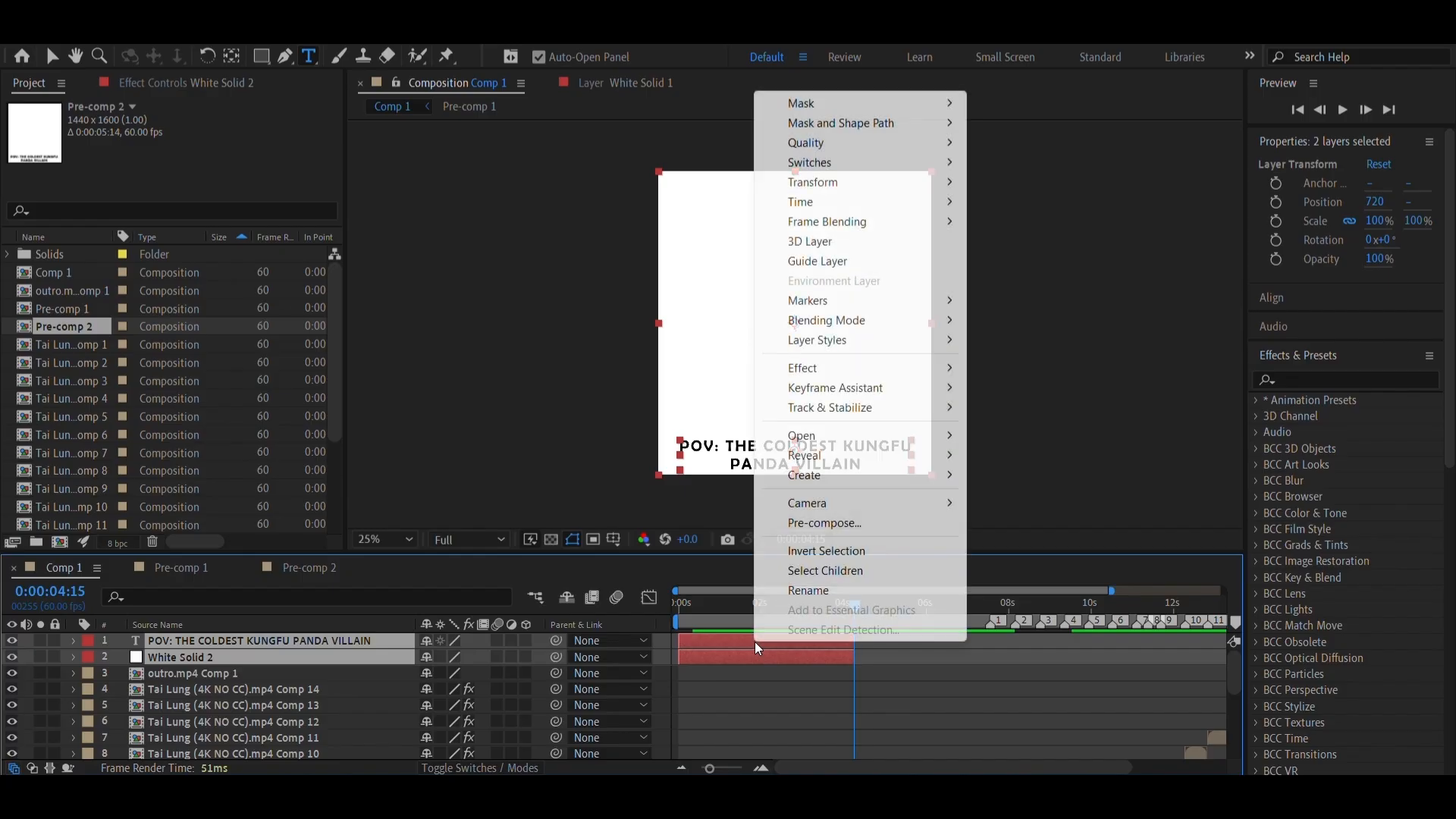
pyautogui.click(809, 518)
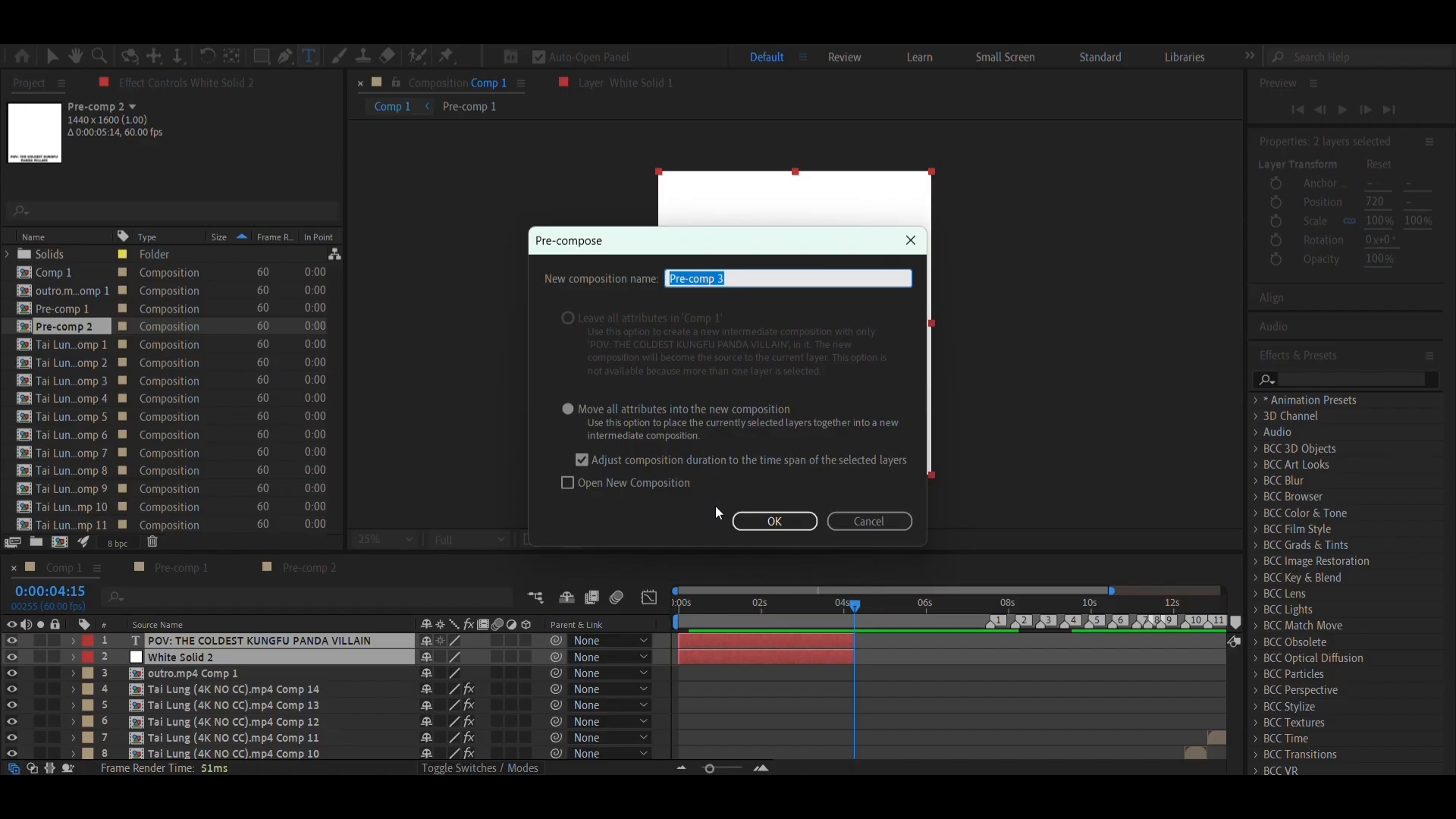
pyautogui.click(780, 521)
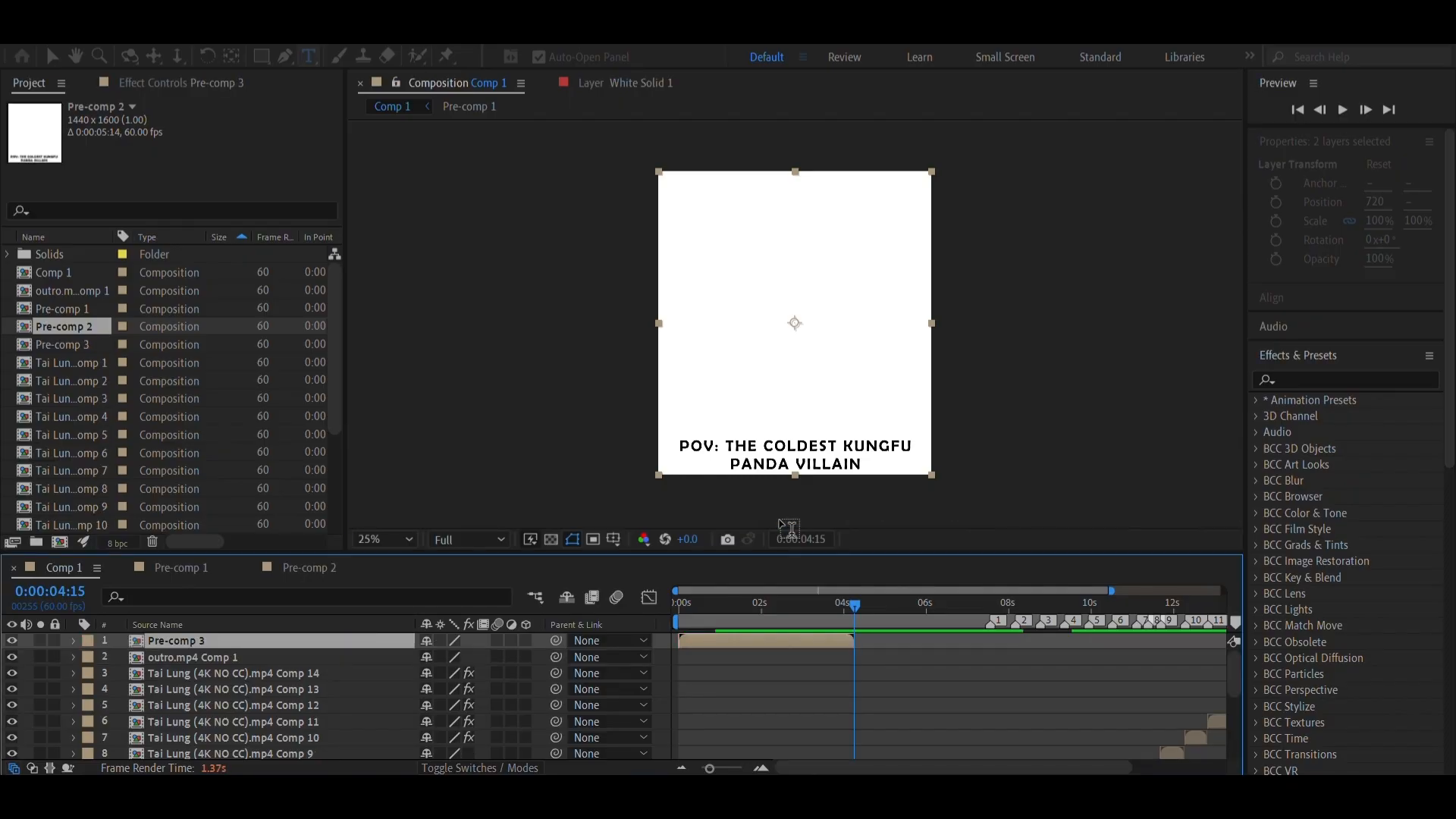
# Scrub through the pre-composed caption, open it to examine its text and solid layers, and return to Comp 1
pyautogui.click(725, 616)
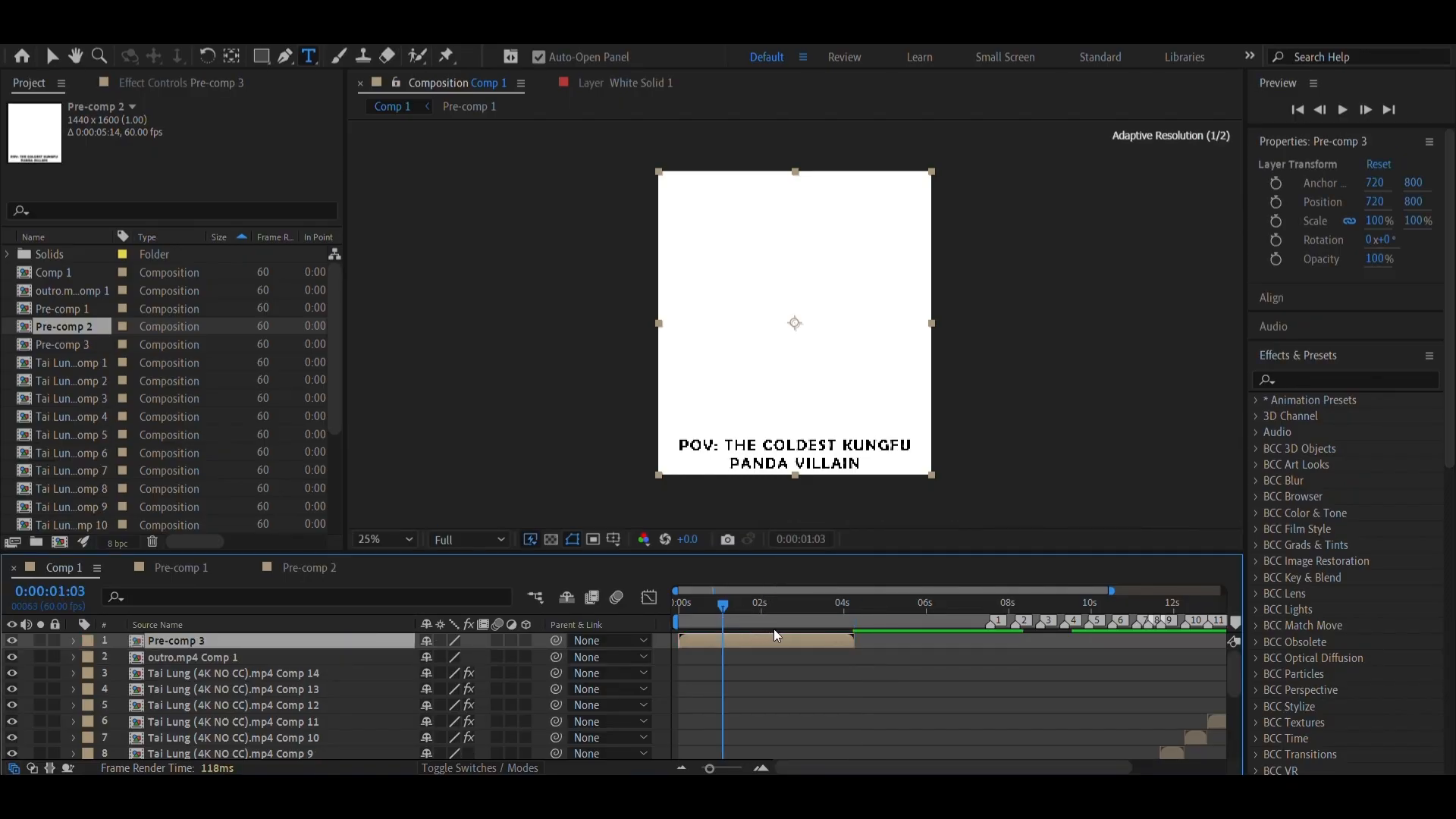
pyautogui.press('space')
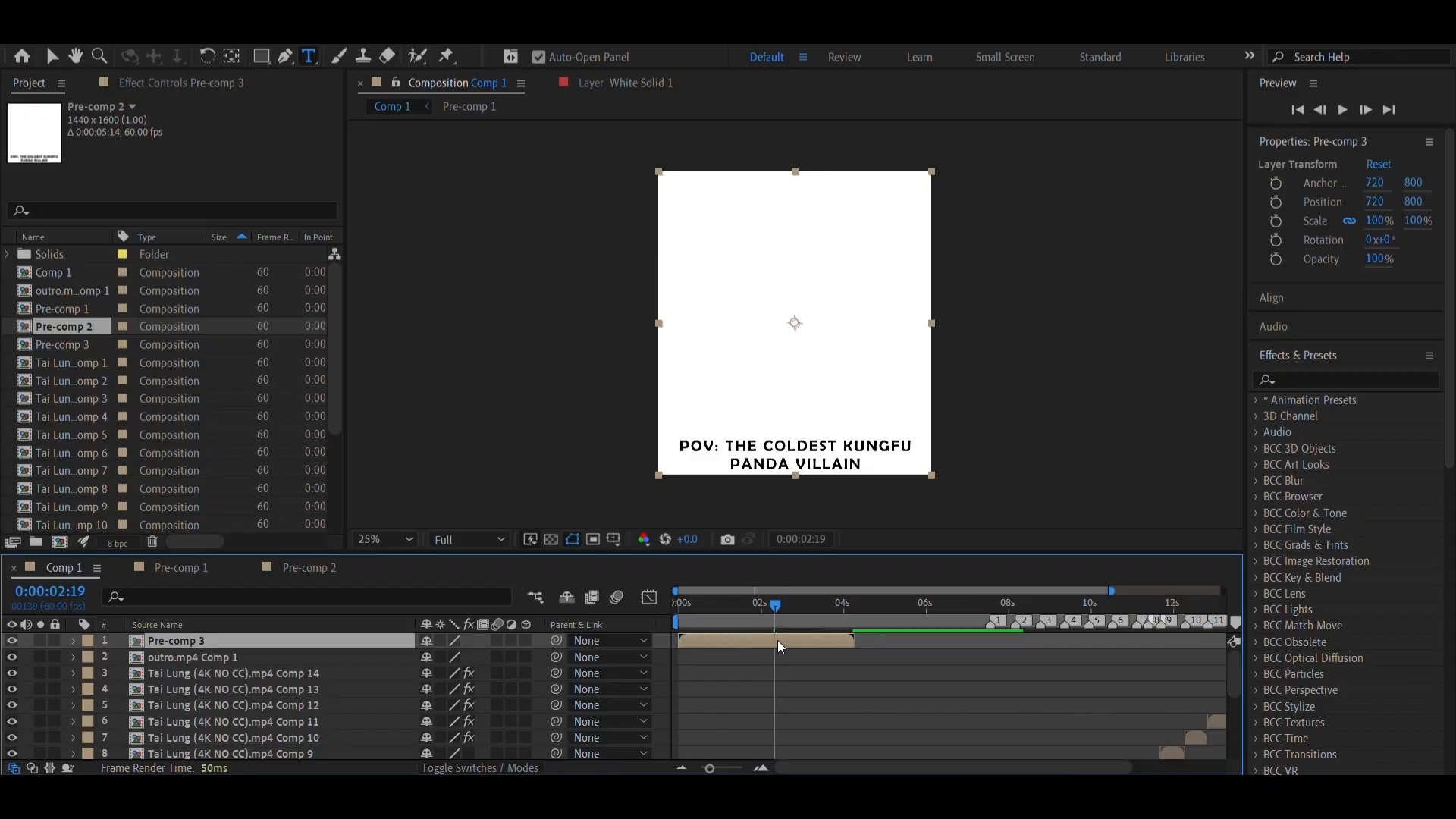
pyautogui.doubleClick(779, 643)
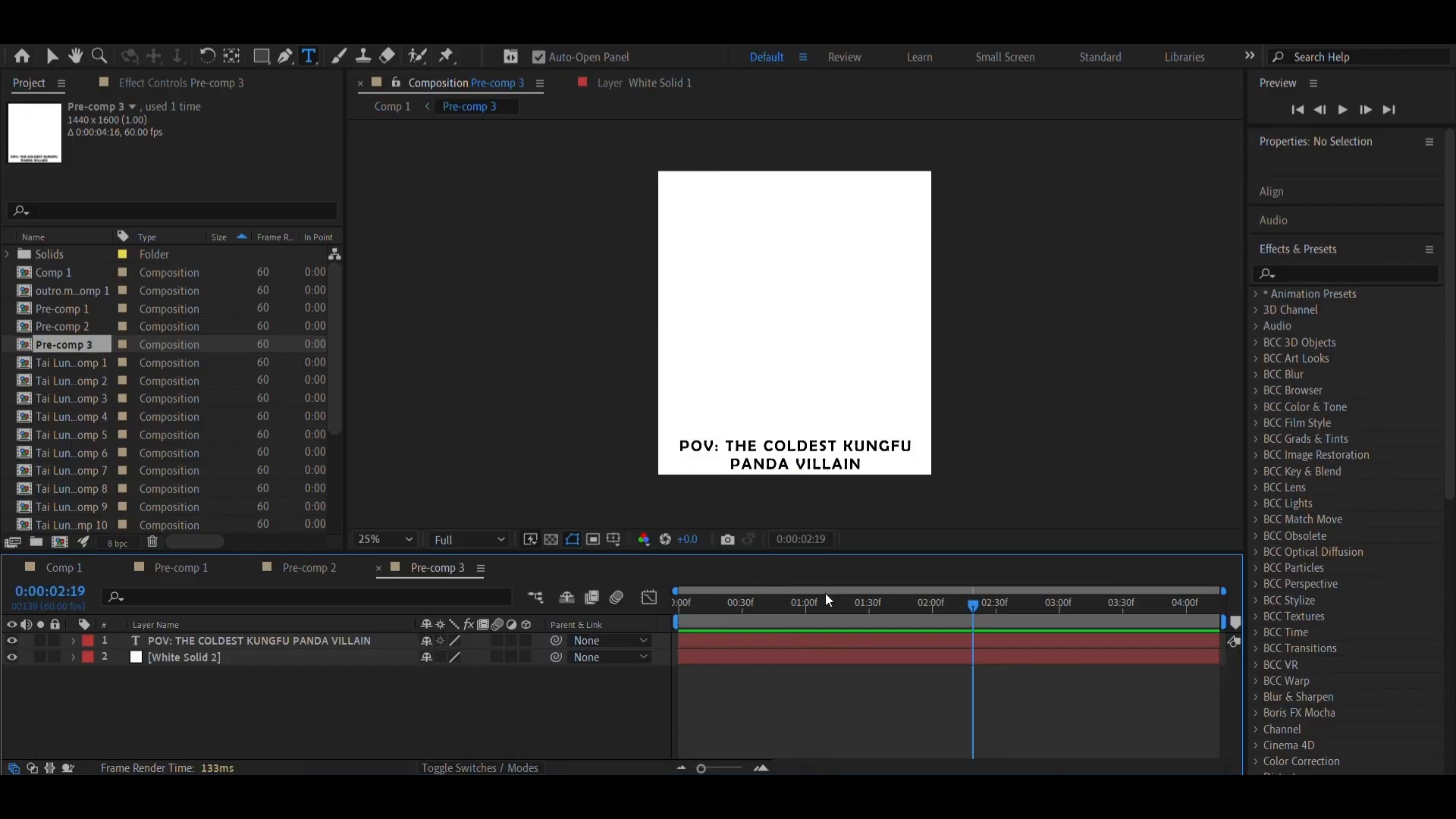
pyautogui.click(88, 567)
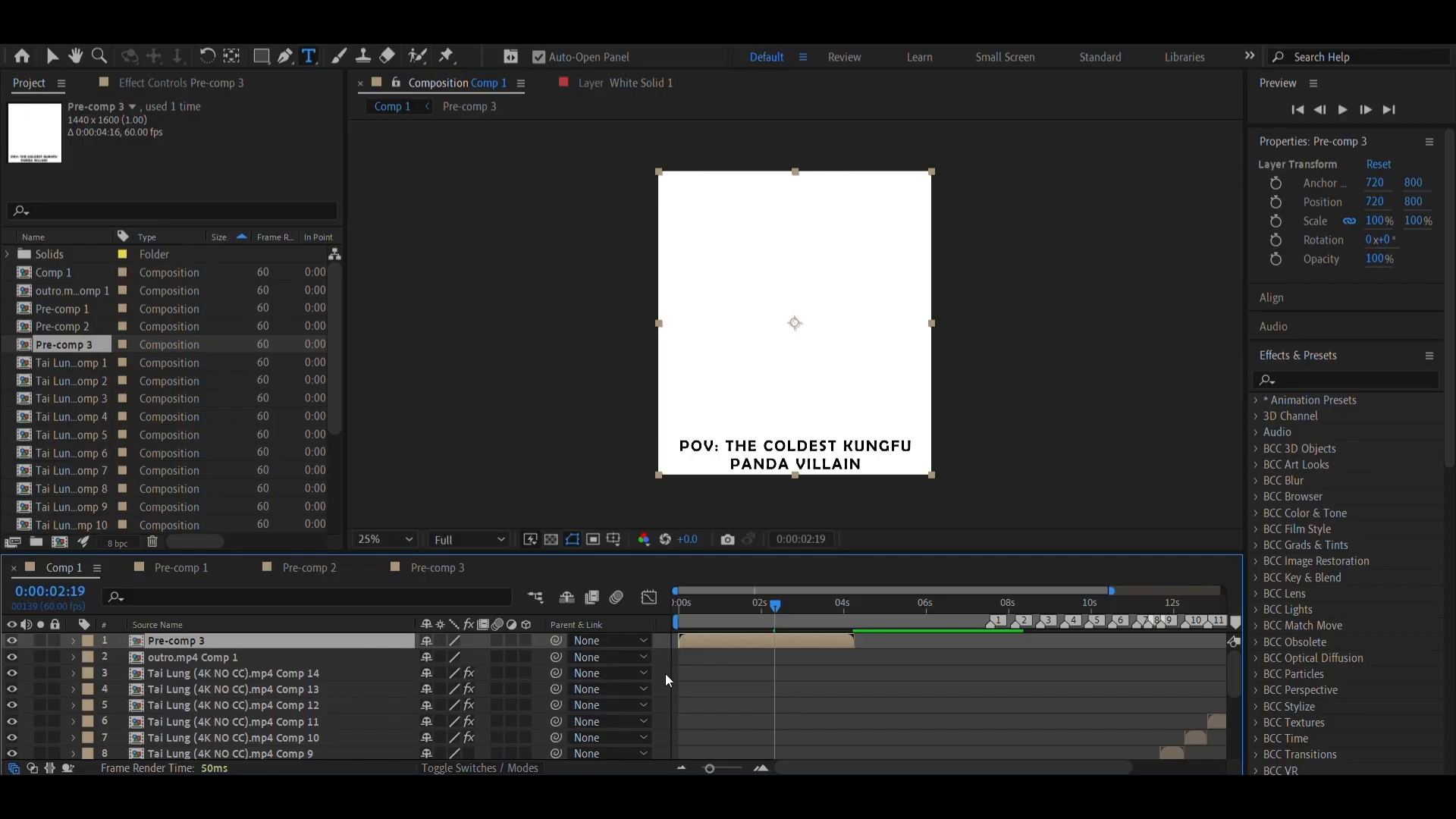
# Move the caption pre-comp up to position 720, -578, leaving only the caption strip over the clip
pyautogui.click(738, 621)
pyautogui.click(777, 621)
pyautogui.moveTo(1414, 202); pyautogui.dragTo(1431, 61)
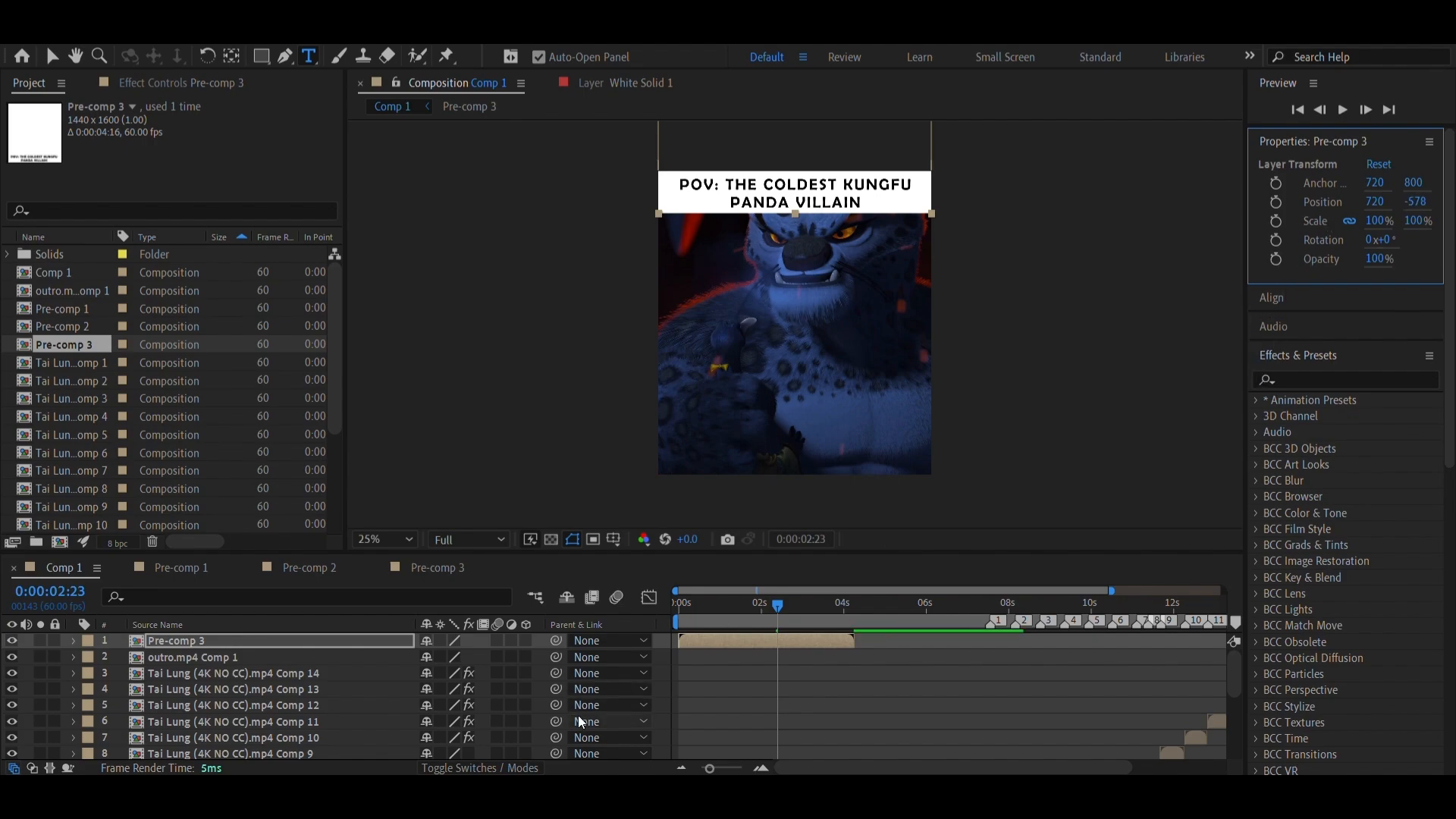
# Add position keyframes at 720, -578 to the caption pre-comp at 0:00:01:41 and 0:00:02:48
pyautogui.moveTo(727, 619); pyautogui.dragTo(748, 643)
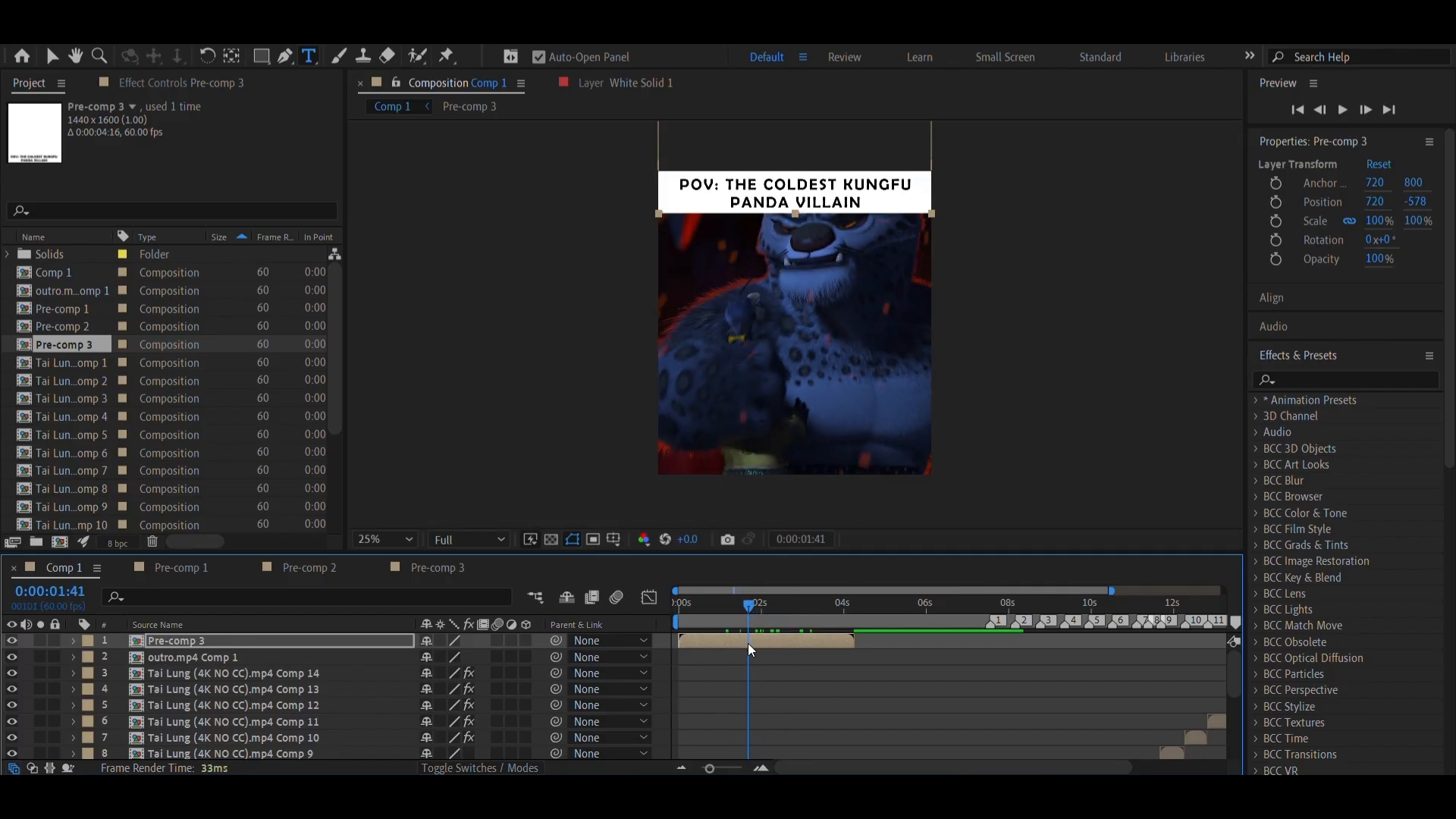
pyautogui.click(1276, 203)
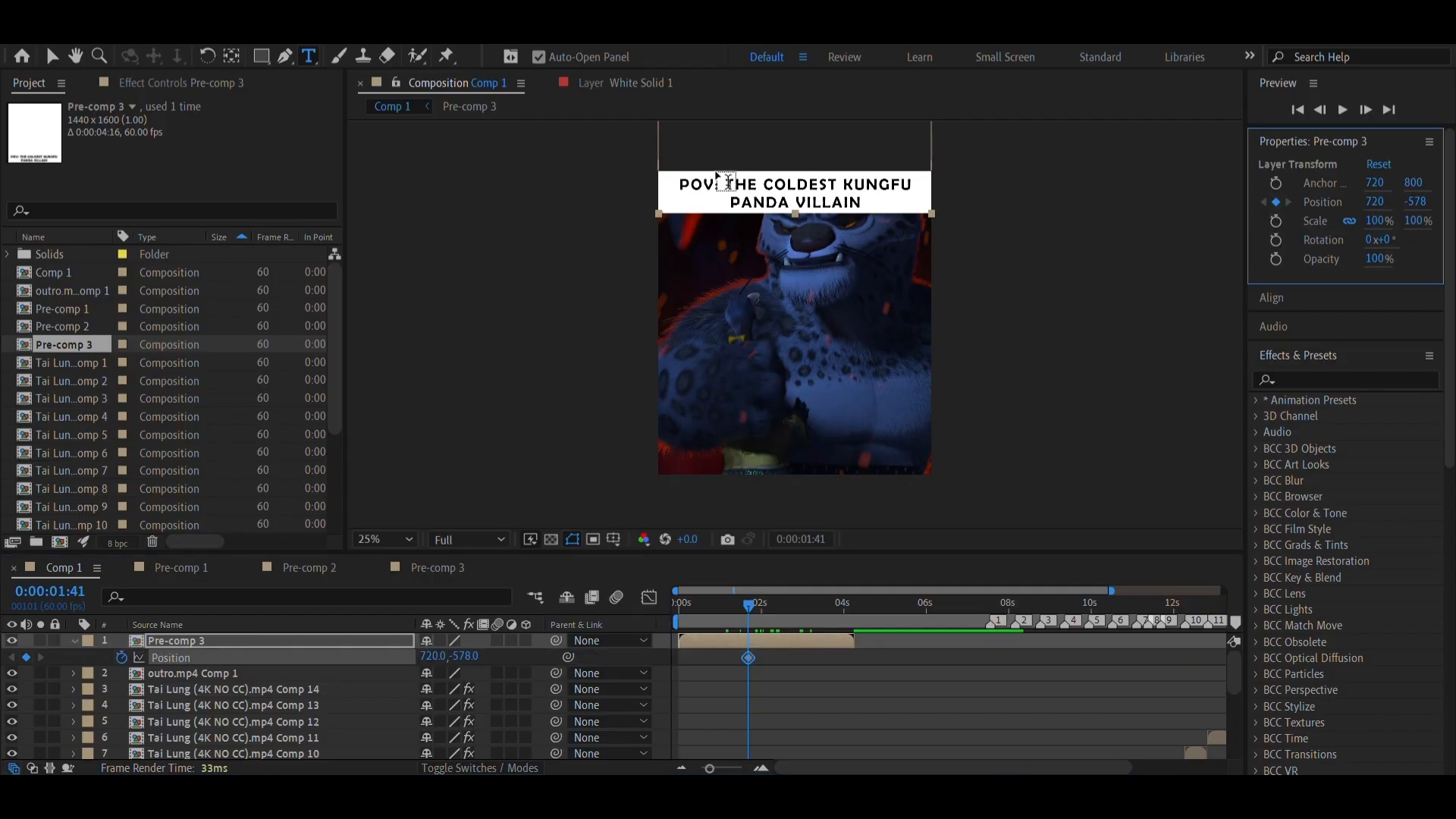
pyautogui.click(741, 663)
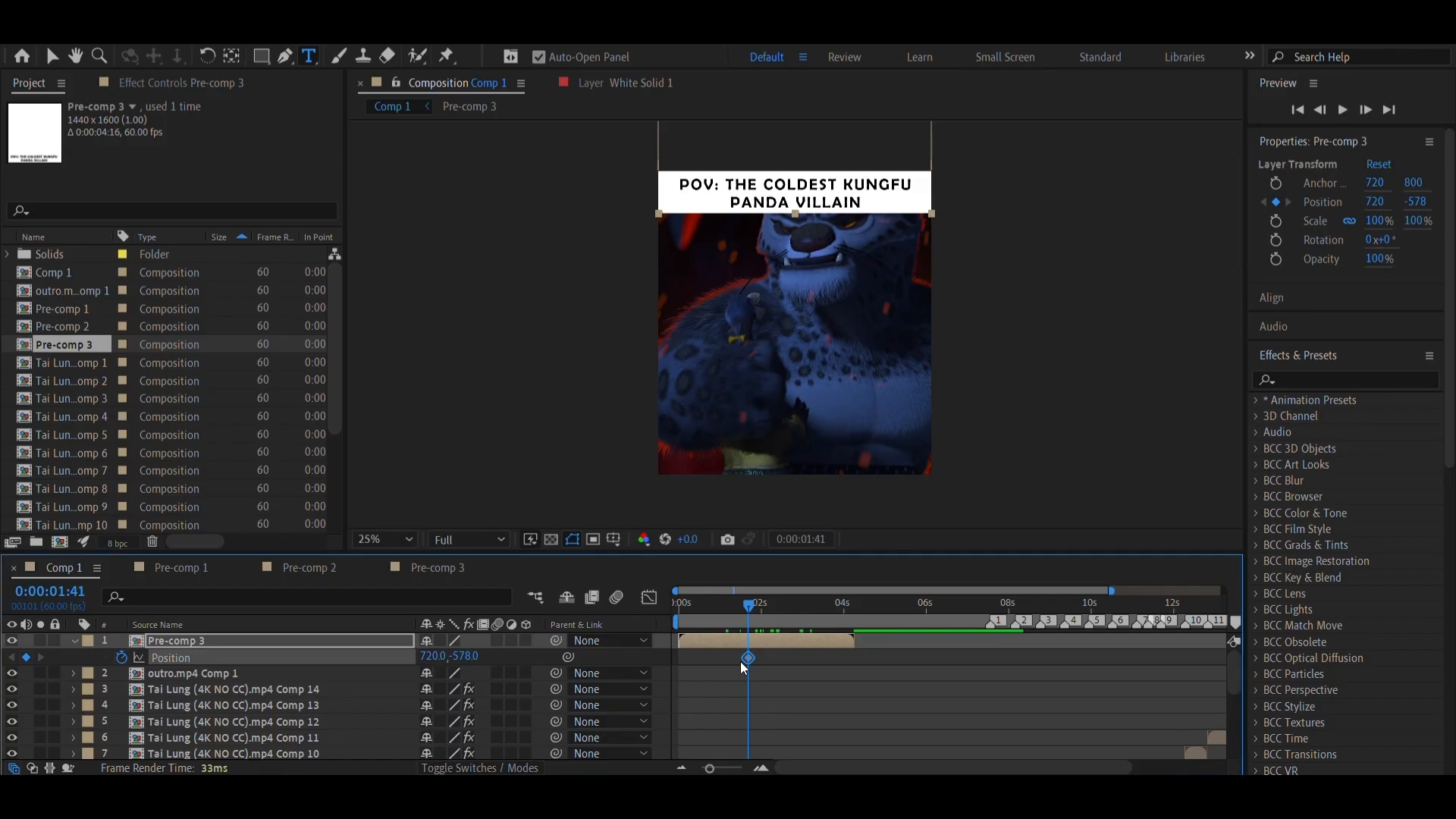
pyautogui.click(794, 616)
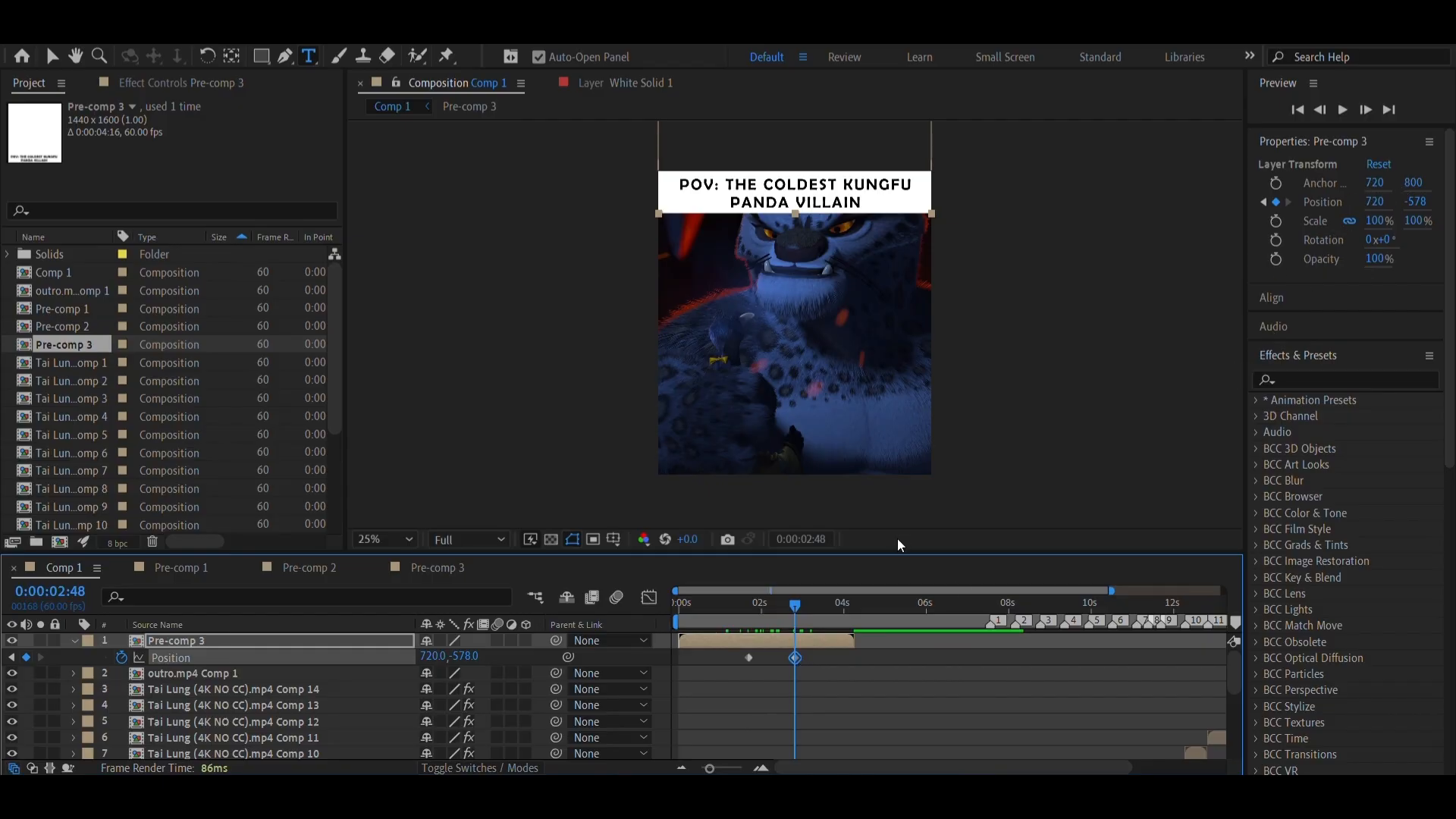
# Keyframe the caption pre-comp's vertical position to -819 at 0:00:04:11 and preview its slide out of the frame
pyautogui.moveTo(759, 627); pyautogui.dragTo(852, 630)
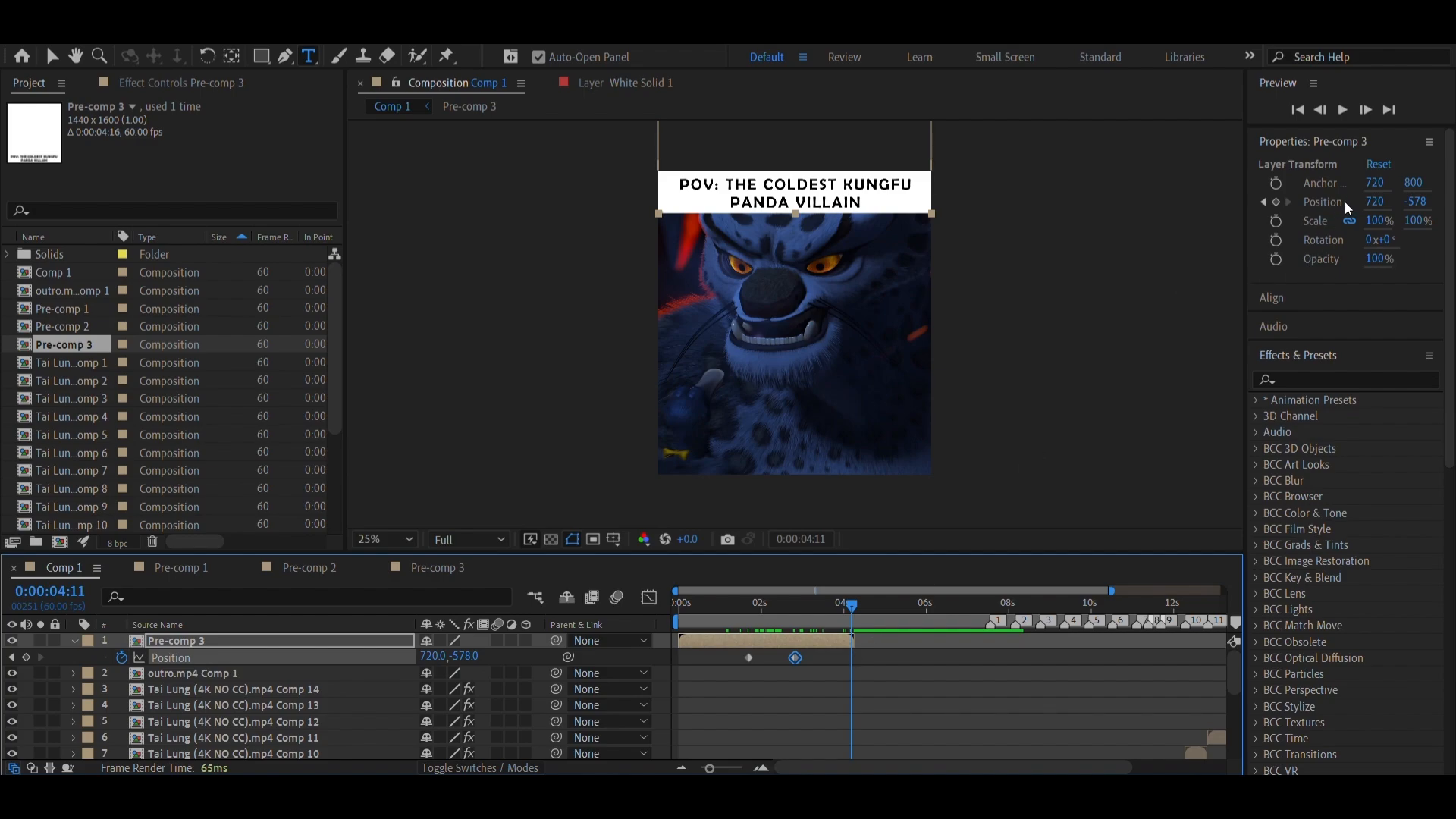
pyautogui.click(1415, 201)
pyautogui.moveTo(1415, 200); pyautogui.dragTo(1411, 167)
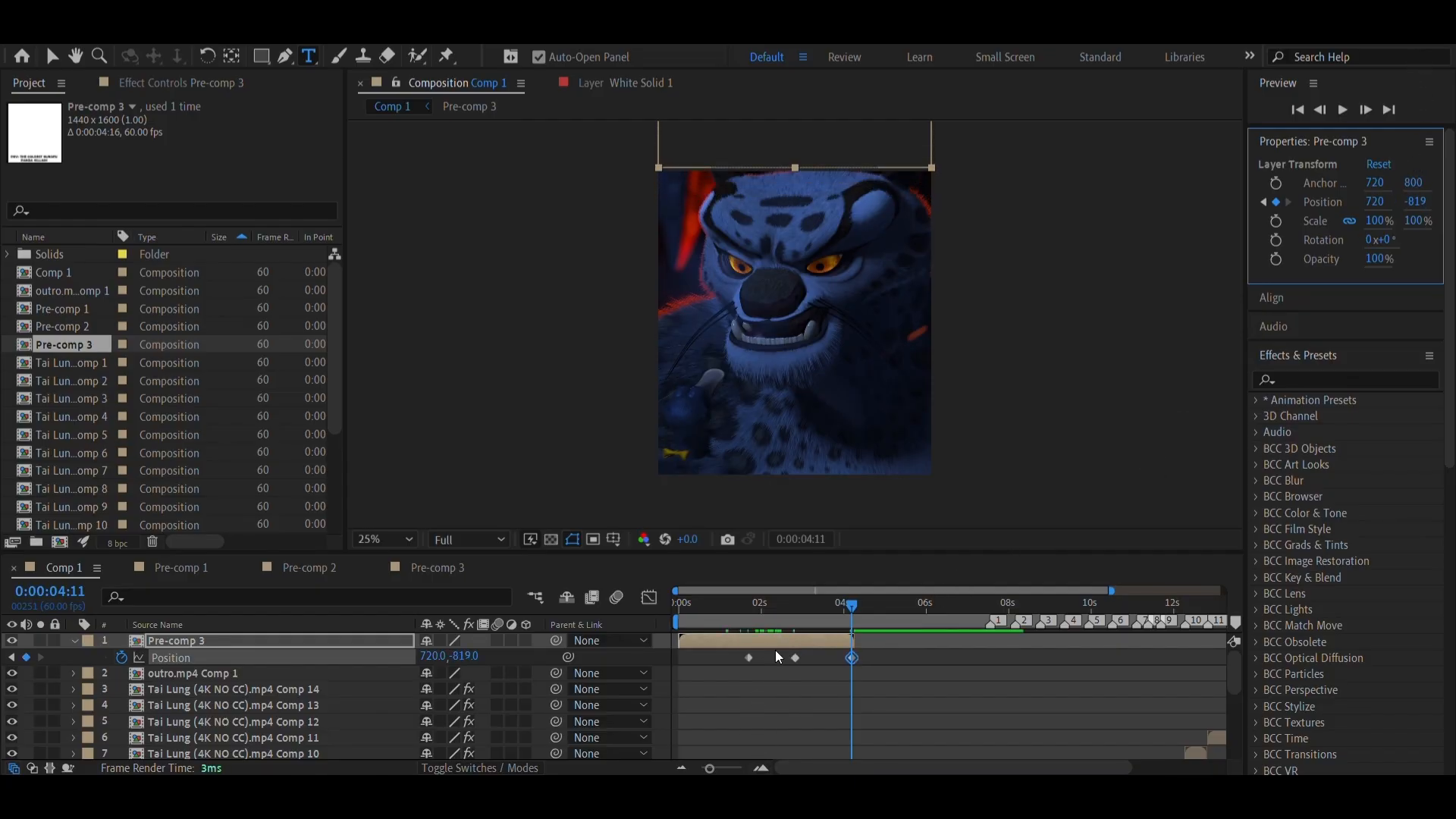
pyautogui.click(799, 627)
pyautogui.press('space')
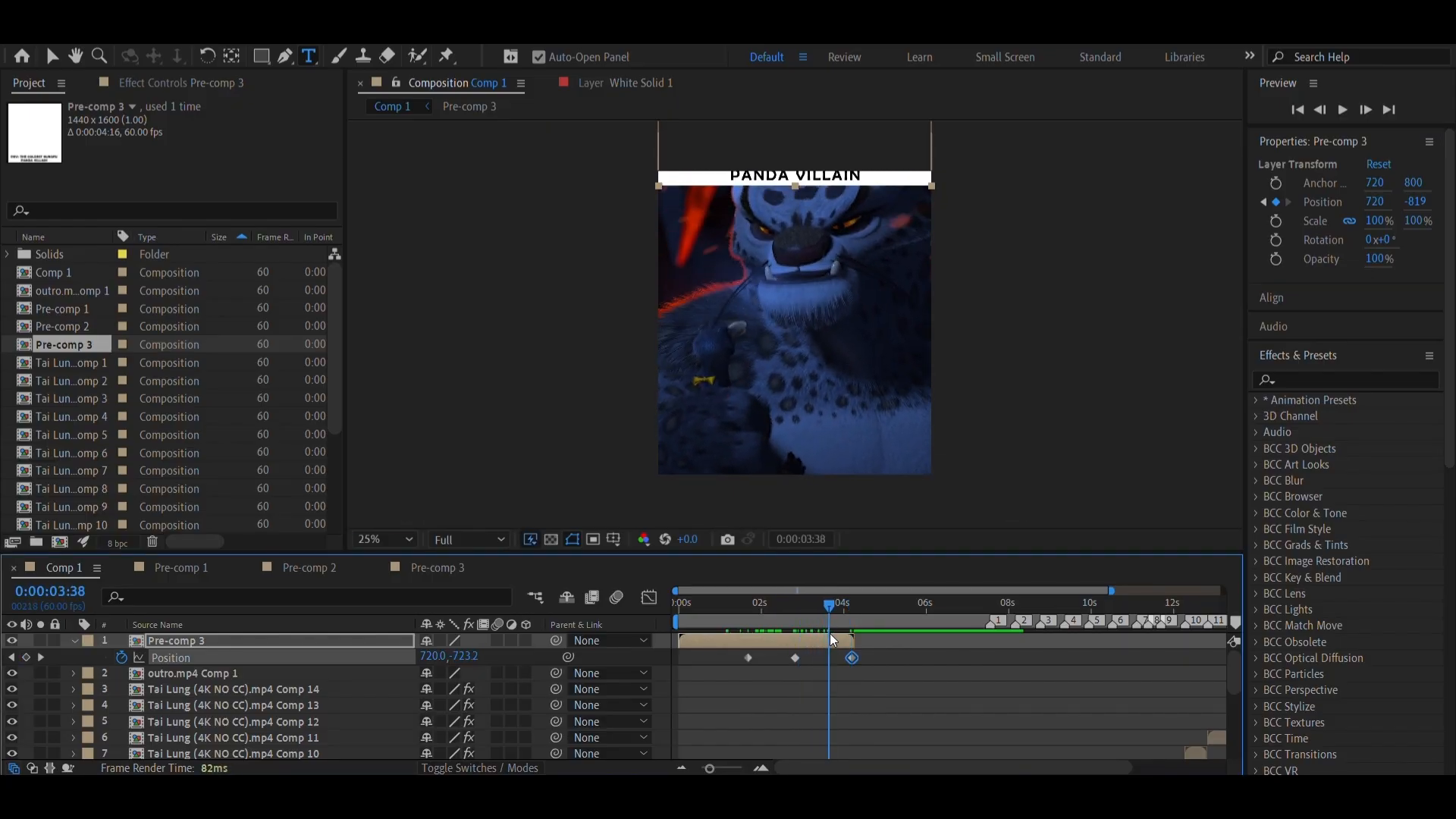
# Move the caption pre-comp's last position keyframe later, close to the end of its layer
pyautogui.moveTo(845, 641); pyautogui.dragTo(841, 646)
pyautogui.click(761, 769)
pyautogui.click(761, 769)
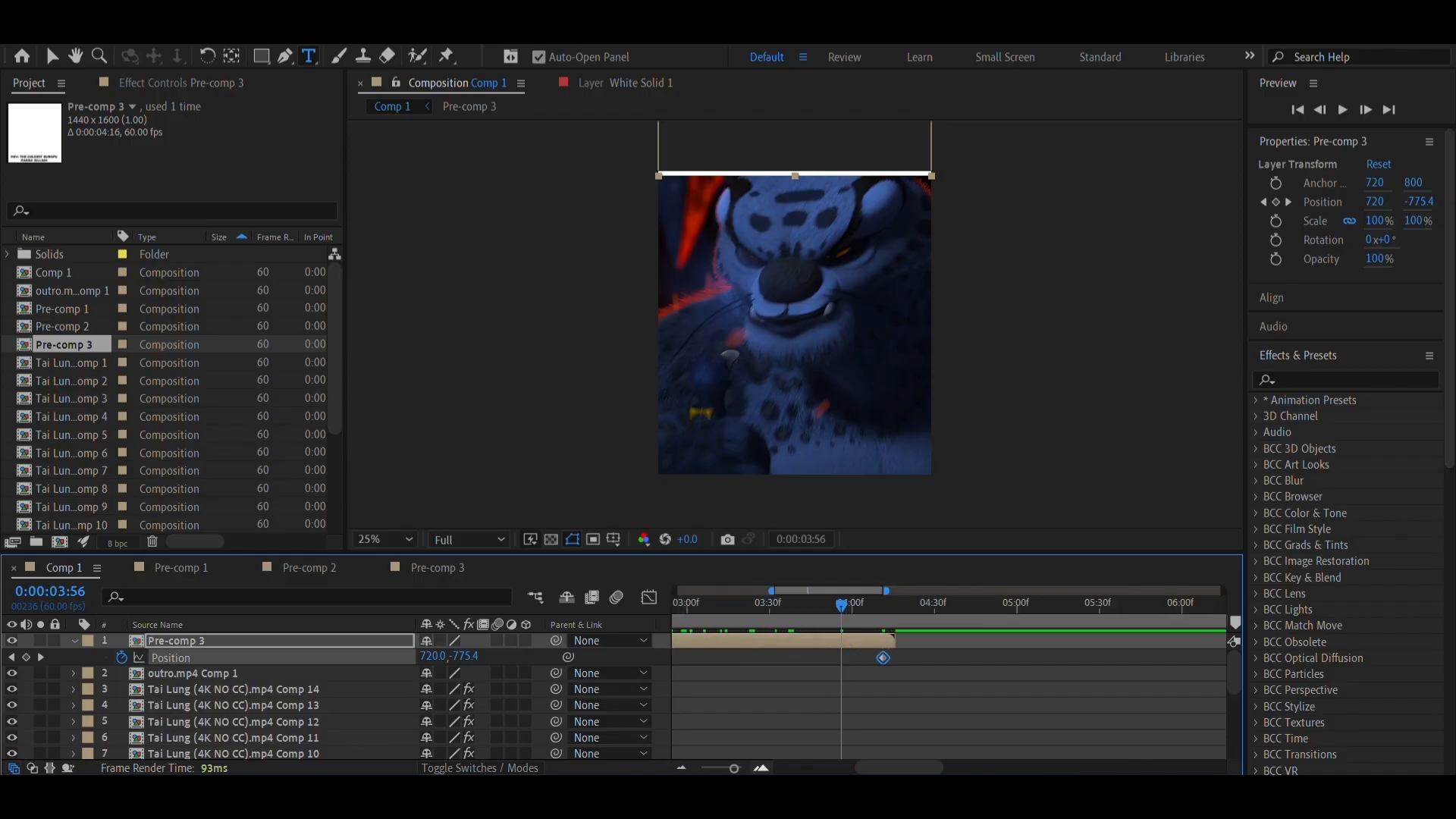
pyautogui.click(761, 769)
pyautogui.click(760, 769)
pyautogui.click(1039, 657)
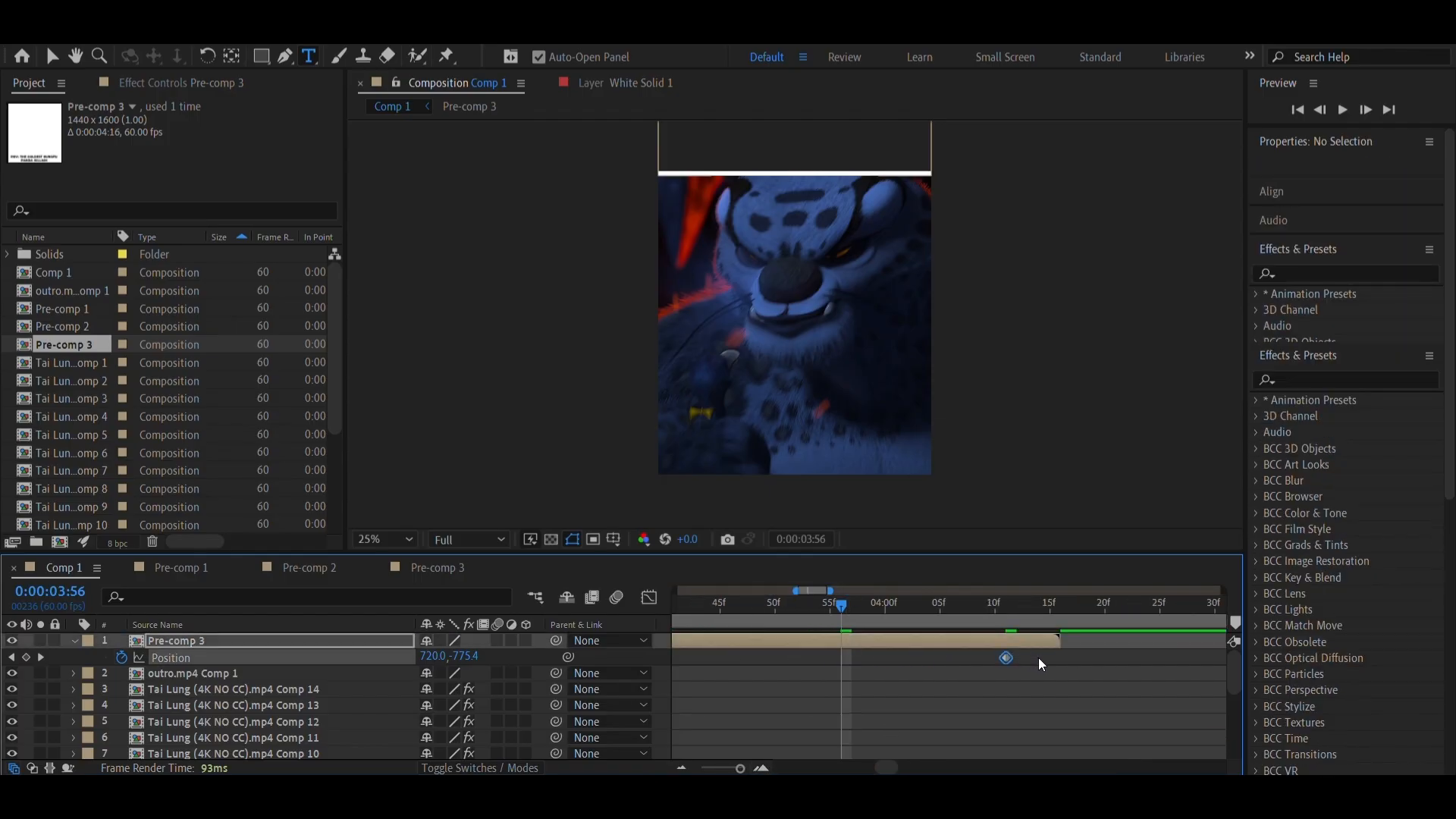
pyautogui.moveTo(1006, 658); pyautogui.dragTo(1056, 656)
pyautogui.click(728, 770)
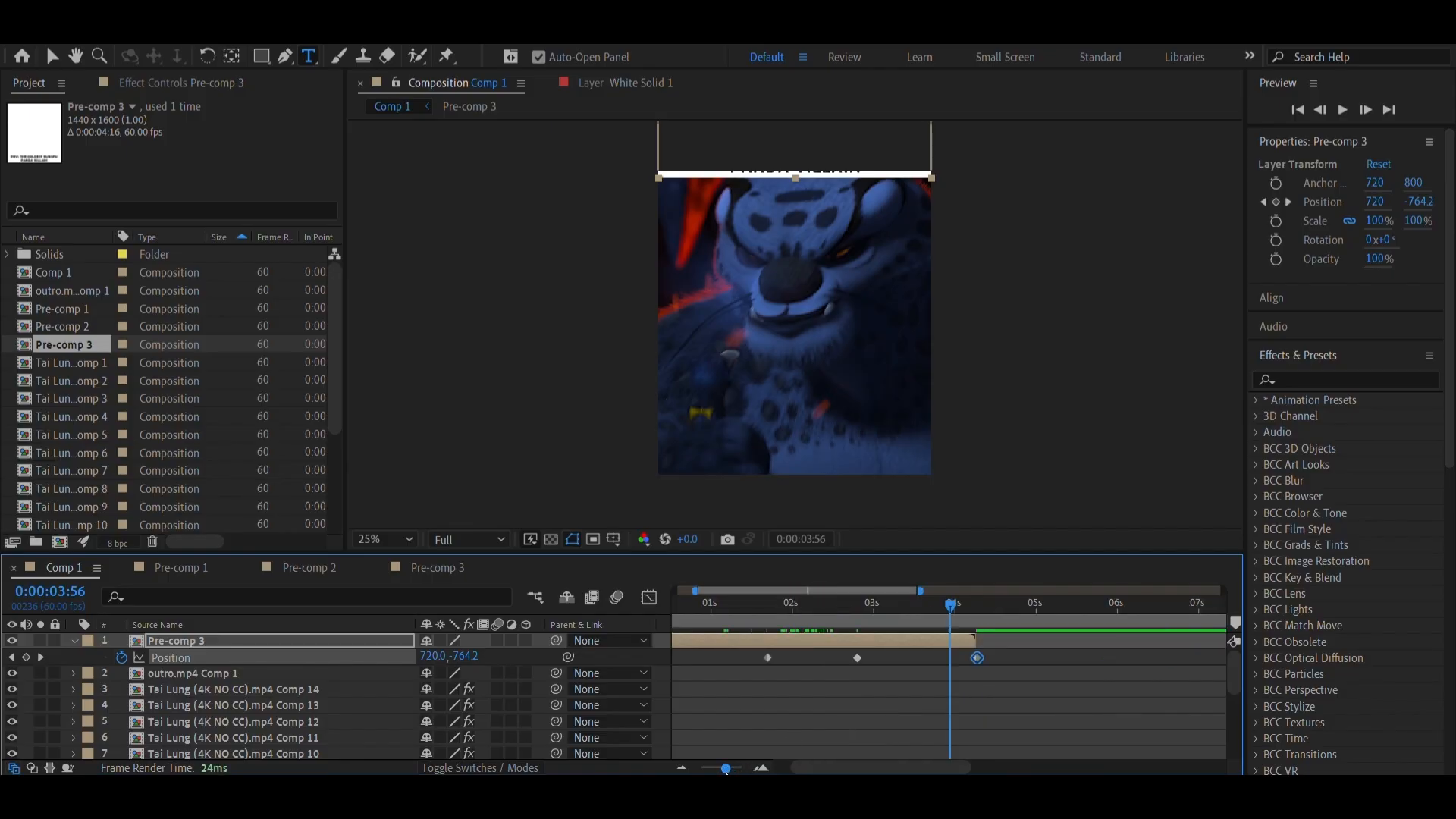
pyautogui.moveTo(725, 769); pyautogui.dragTo(718, 769)
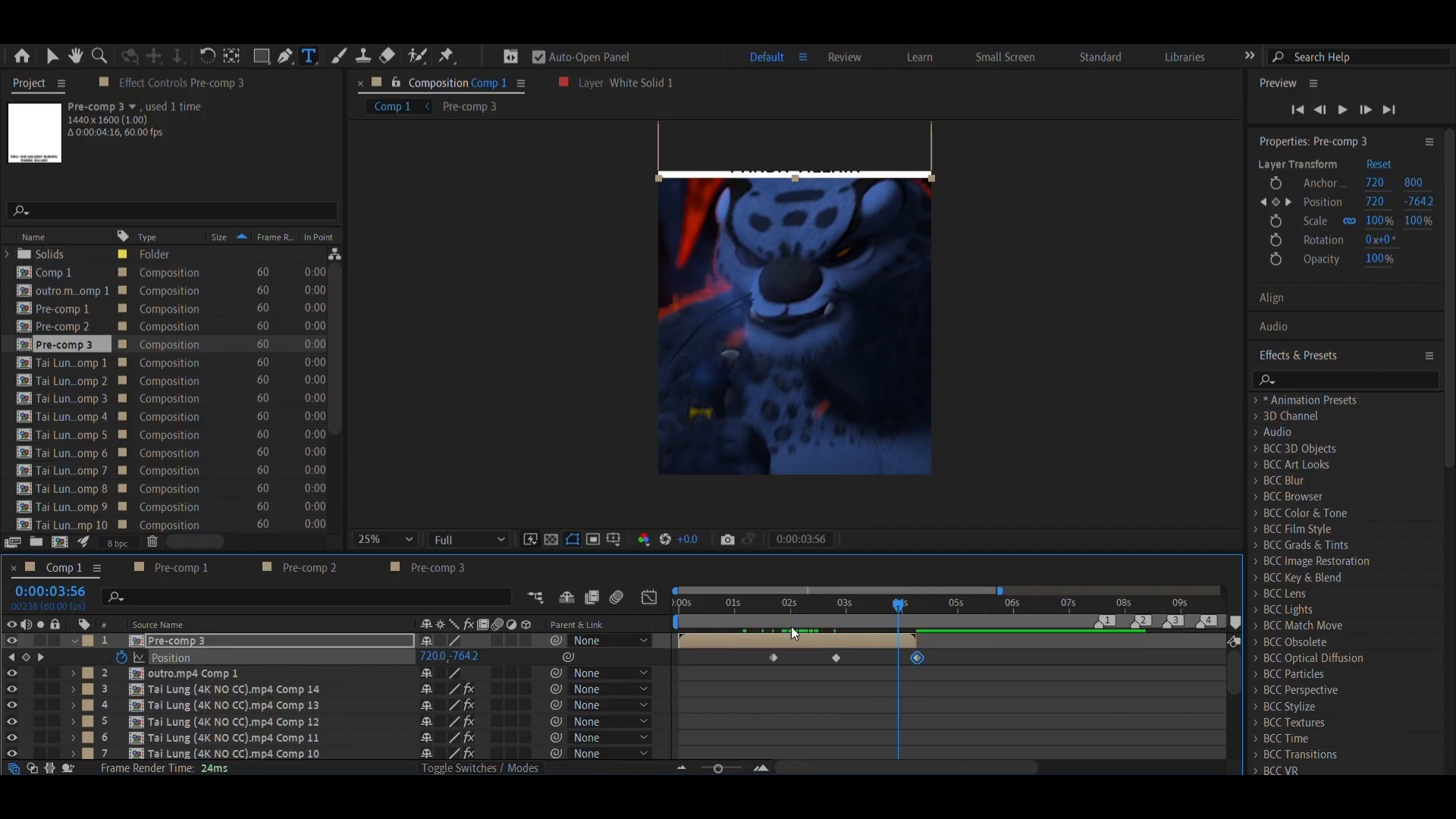
# Add a 100% opacity keyframe to the caption pre-comp at the time of its first position keyframe, 0:00:01:41
pyautogui.click(772, 610)
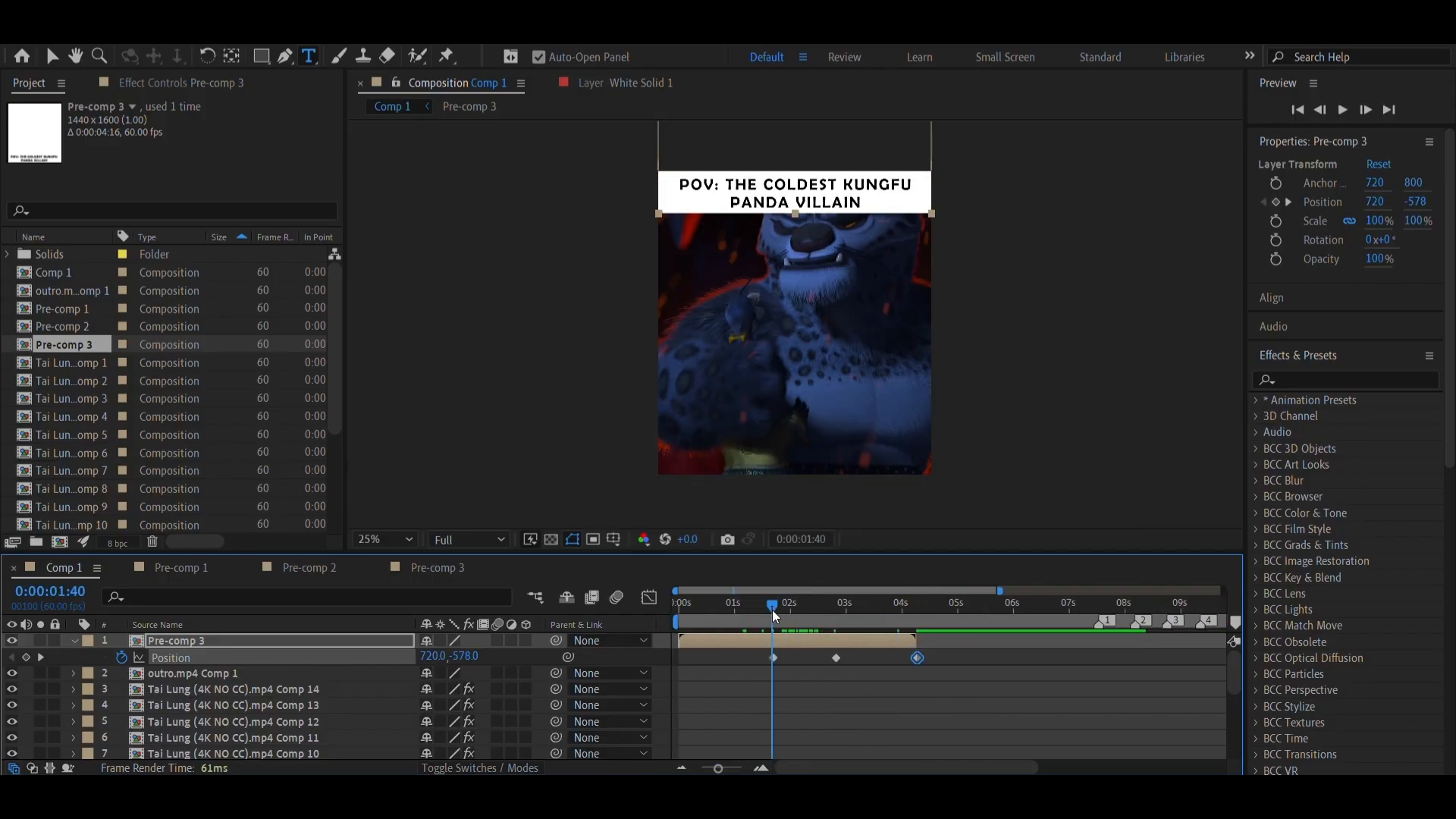
pyautogui.rightClick(774, 662)
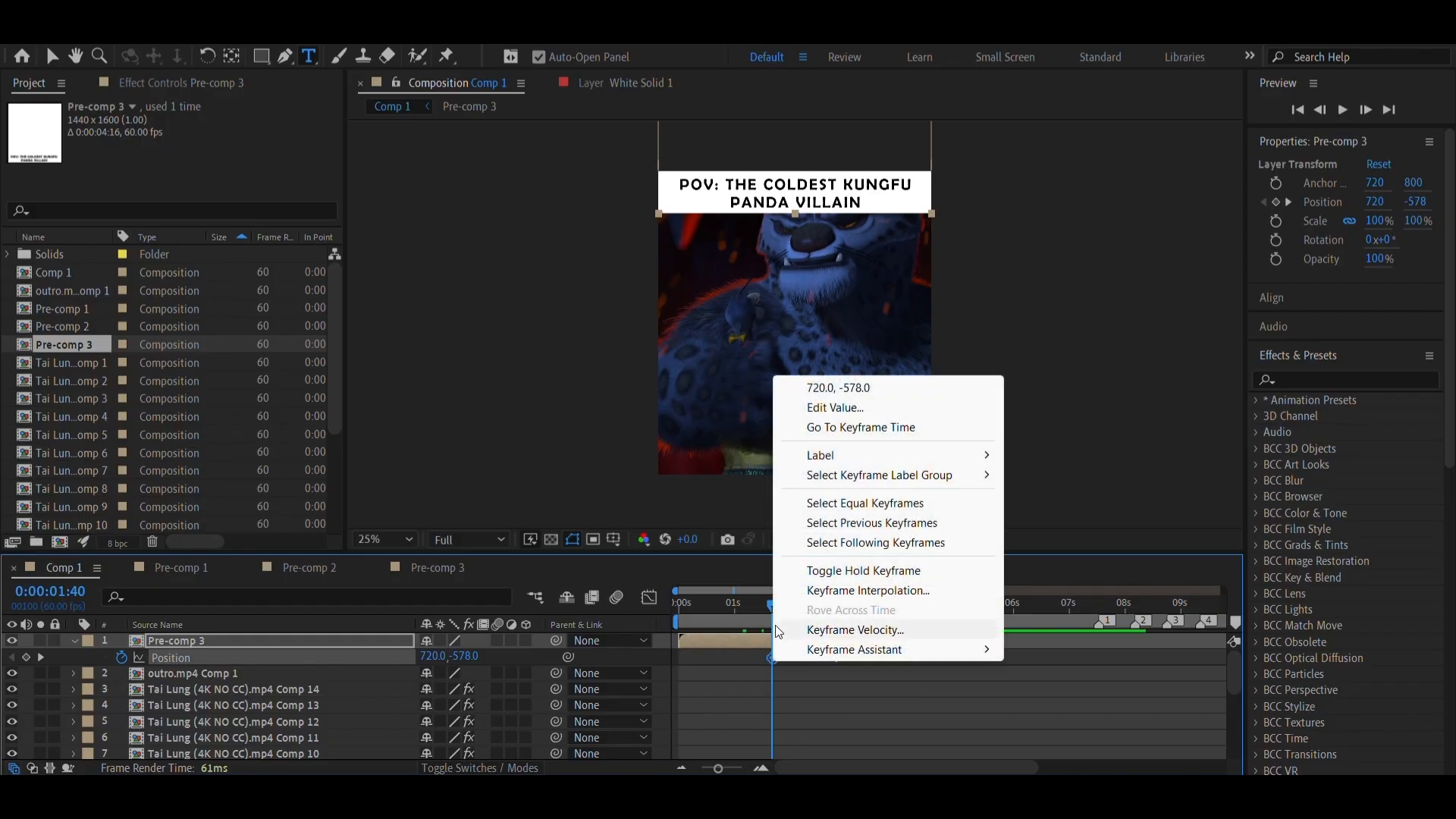
pyautogui.click(834, 423)
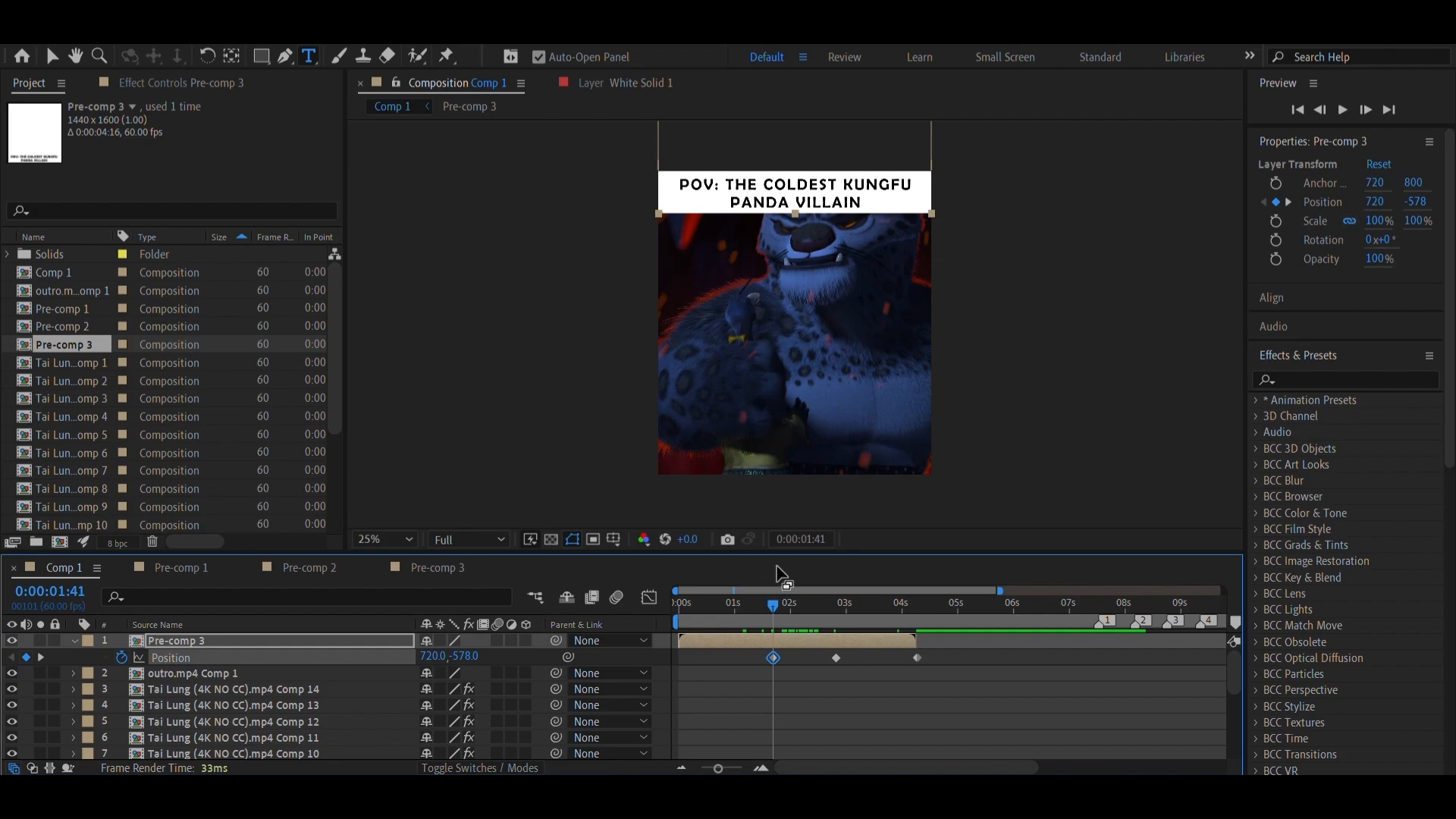
pyautogui.click(1274, 261)
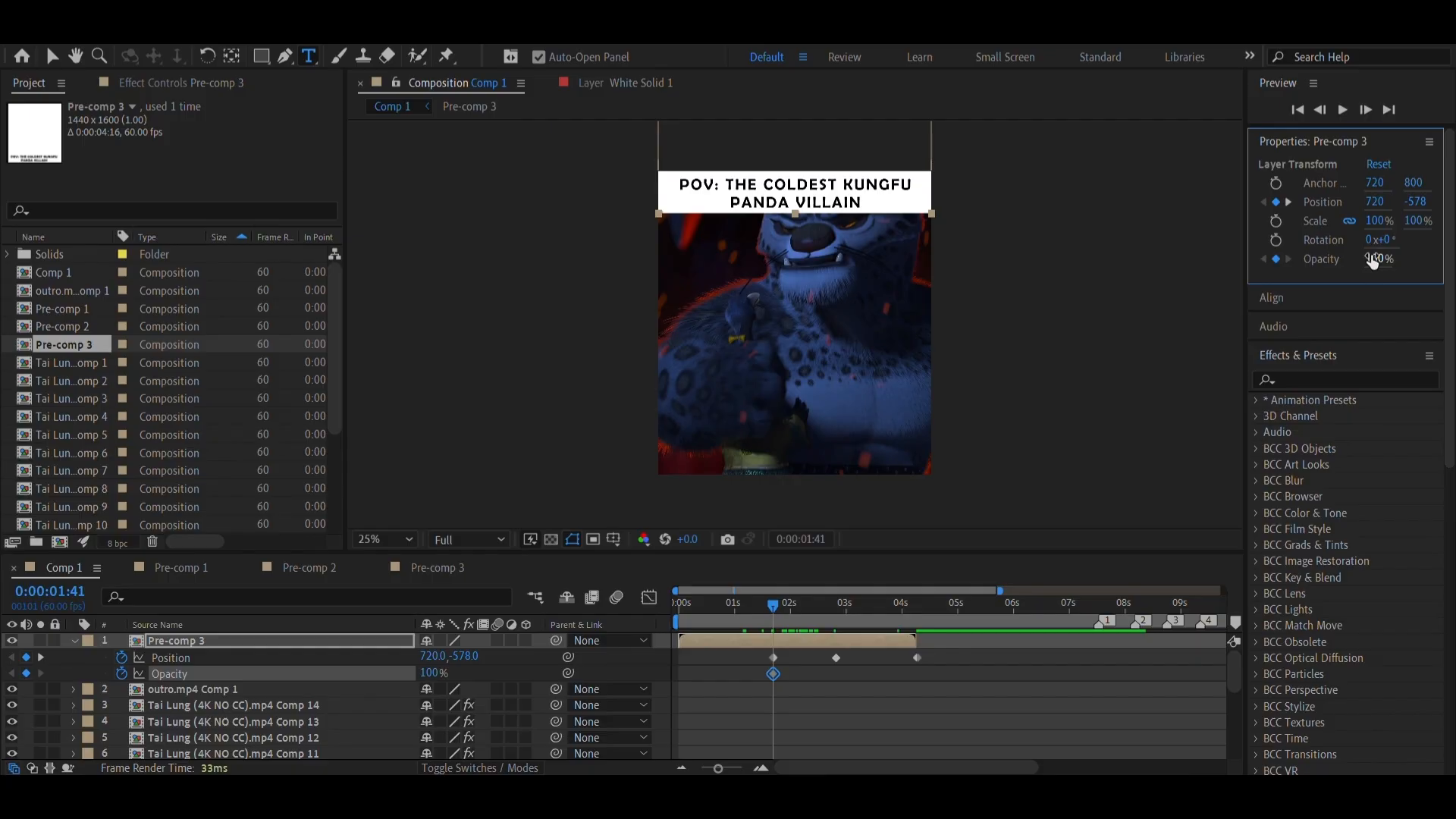
pyautogui.moveTo(1373, 262); pyautogui.dragTo(1365, 317)
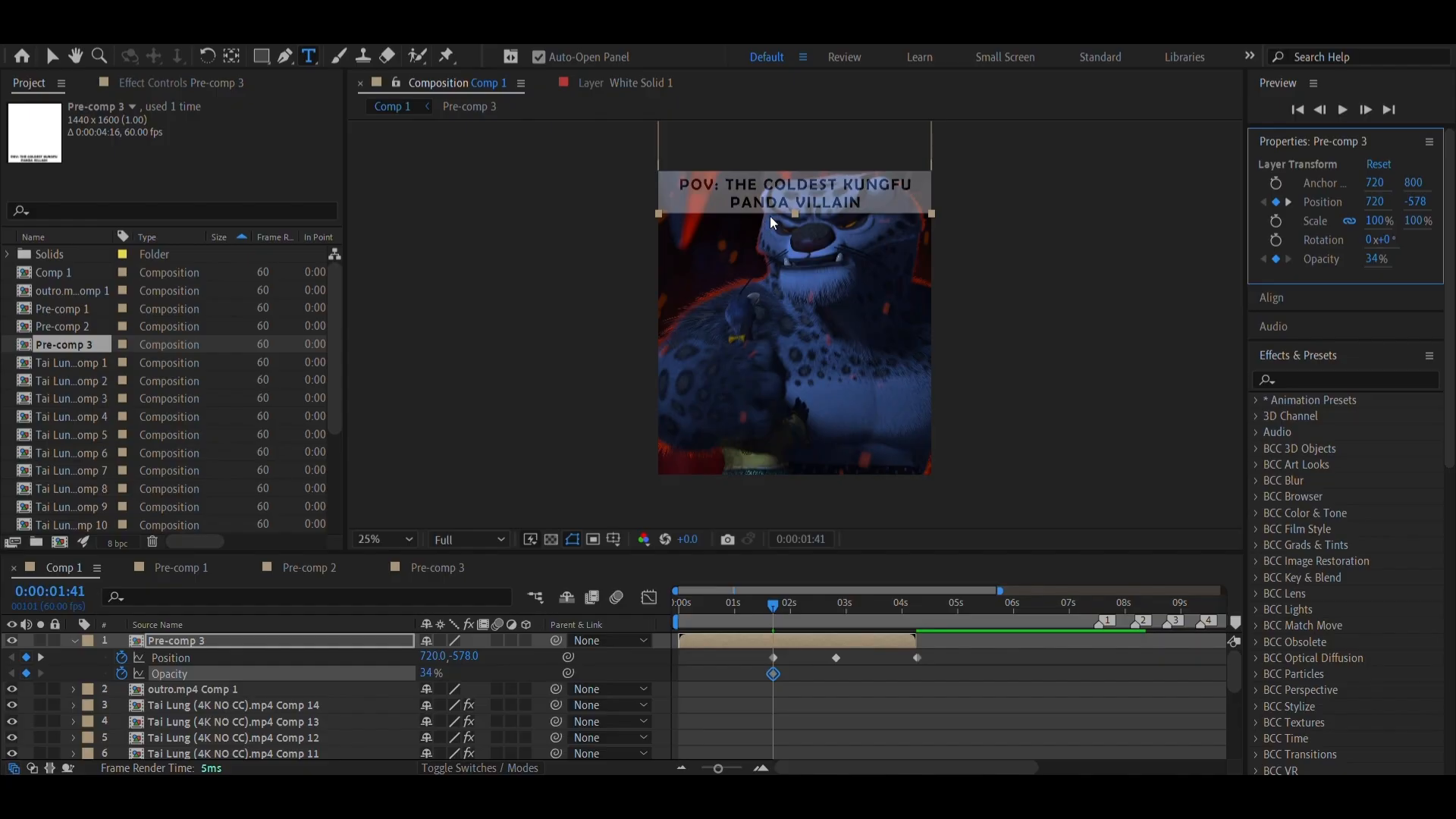
pyautogui.hotkey('ctrl', 'z')
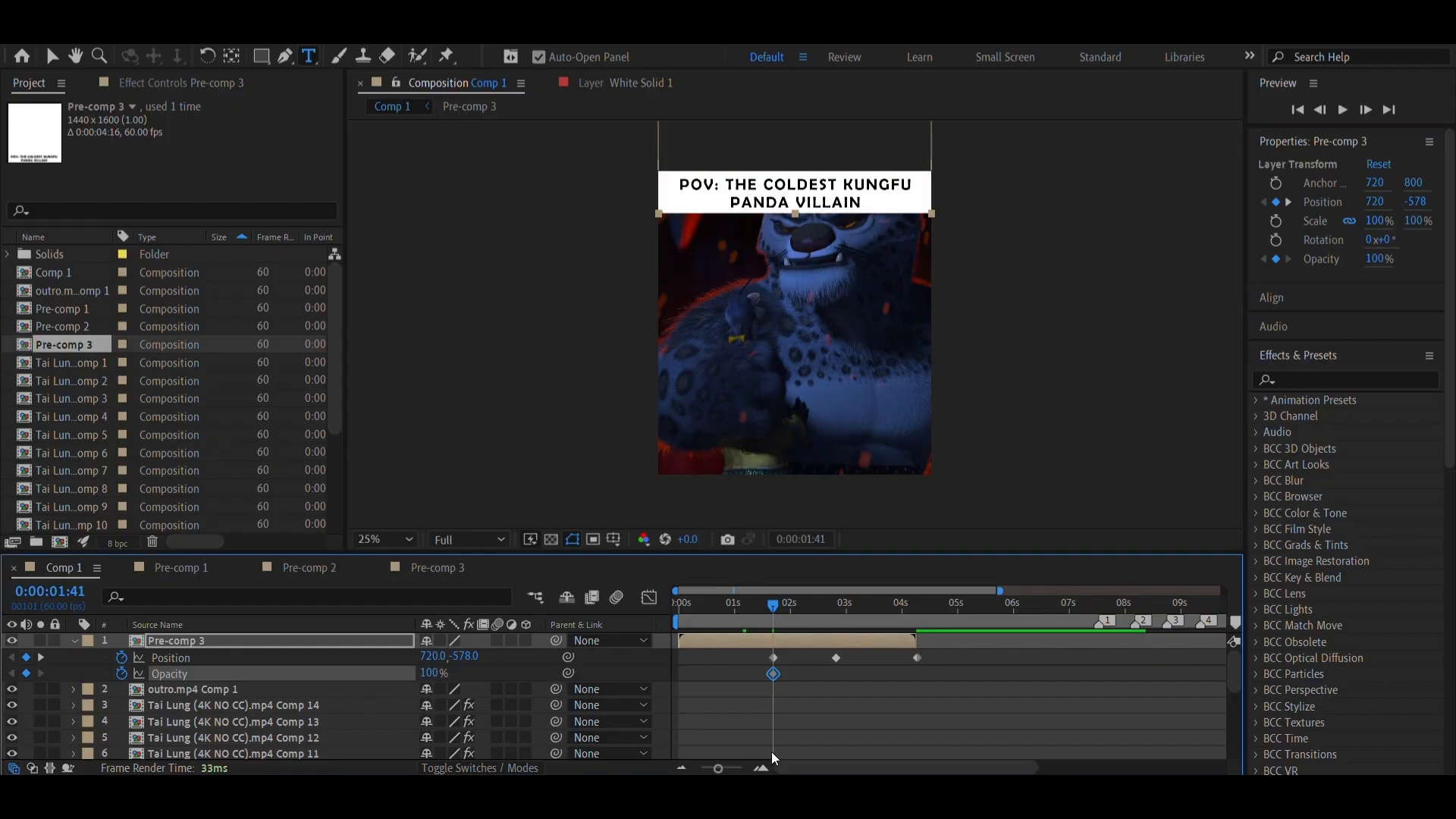
# Keyframe the caption pre-comp's opacity to 0% at 0:00:00:00 so that it fades in
pyautogui.click(761, 618)
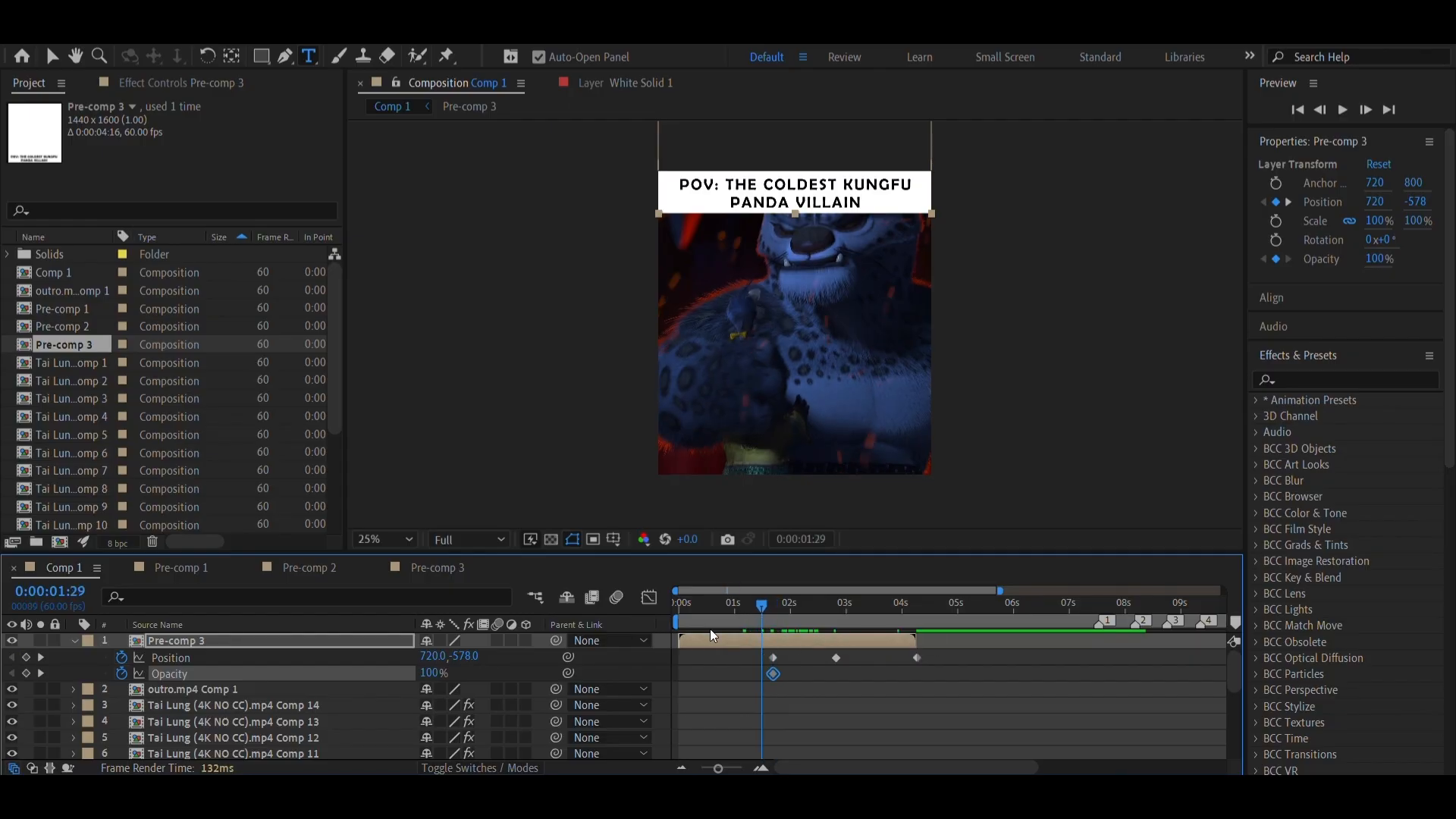
pyautogui.press('Home')
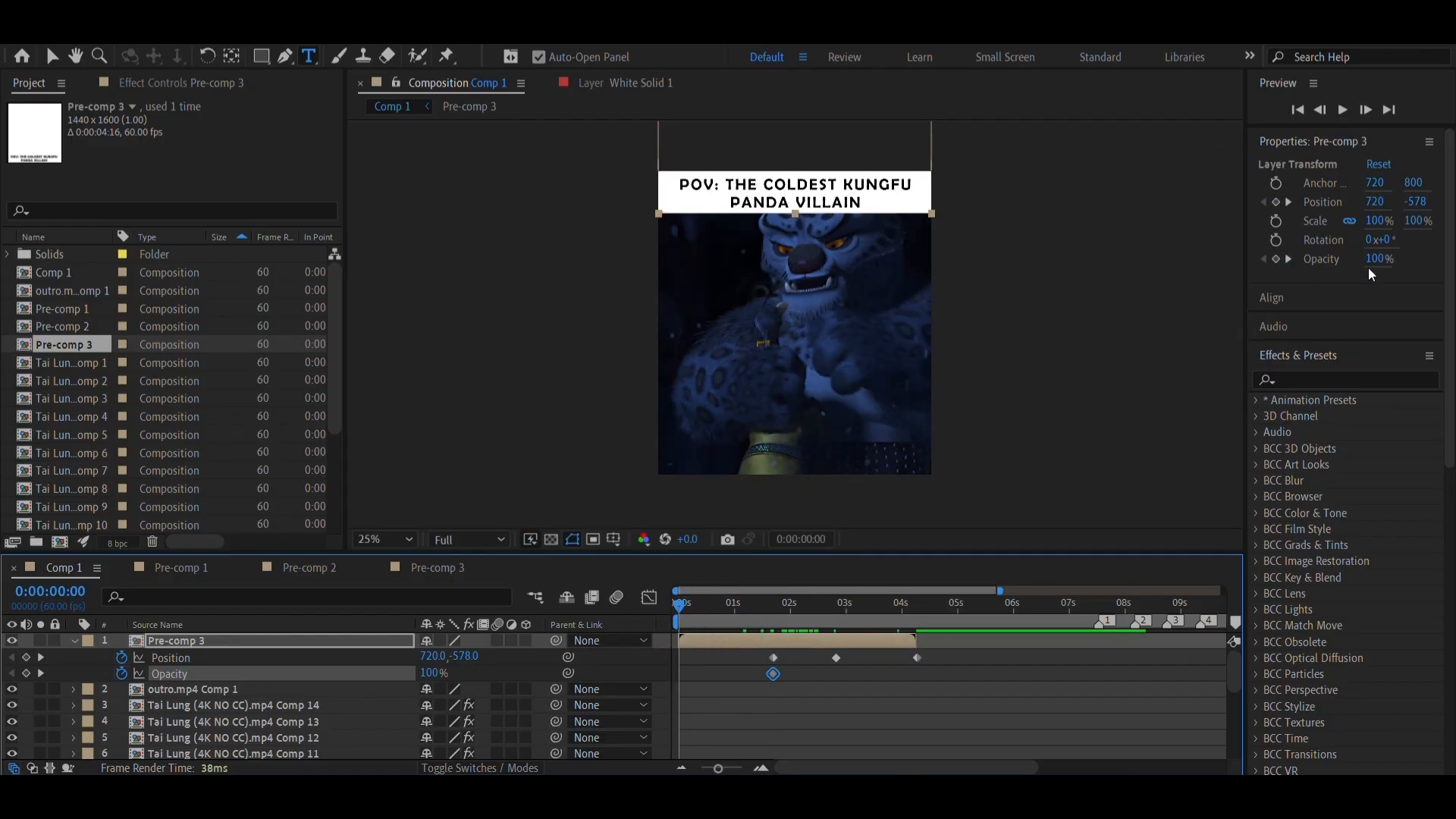
pyautogui.click(1375, 258)
pyautogui.write('0')
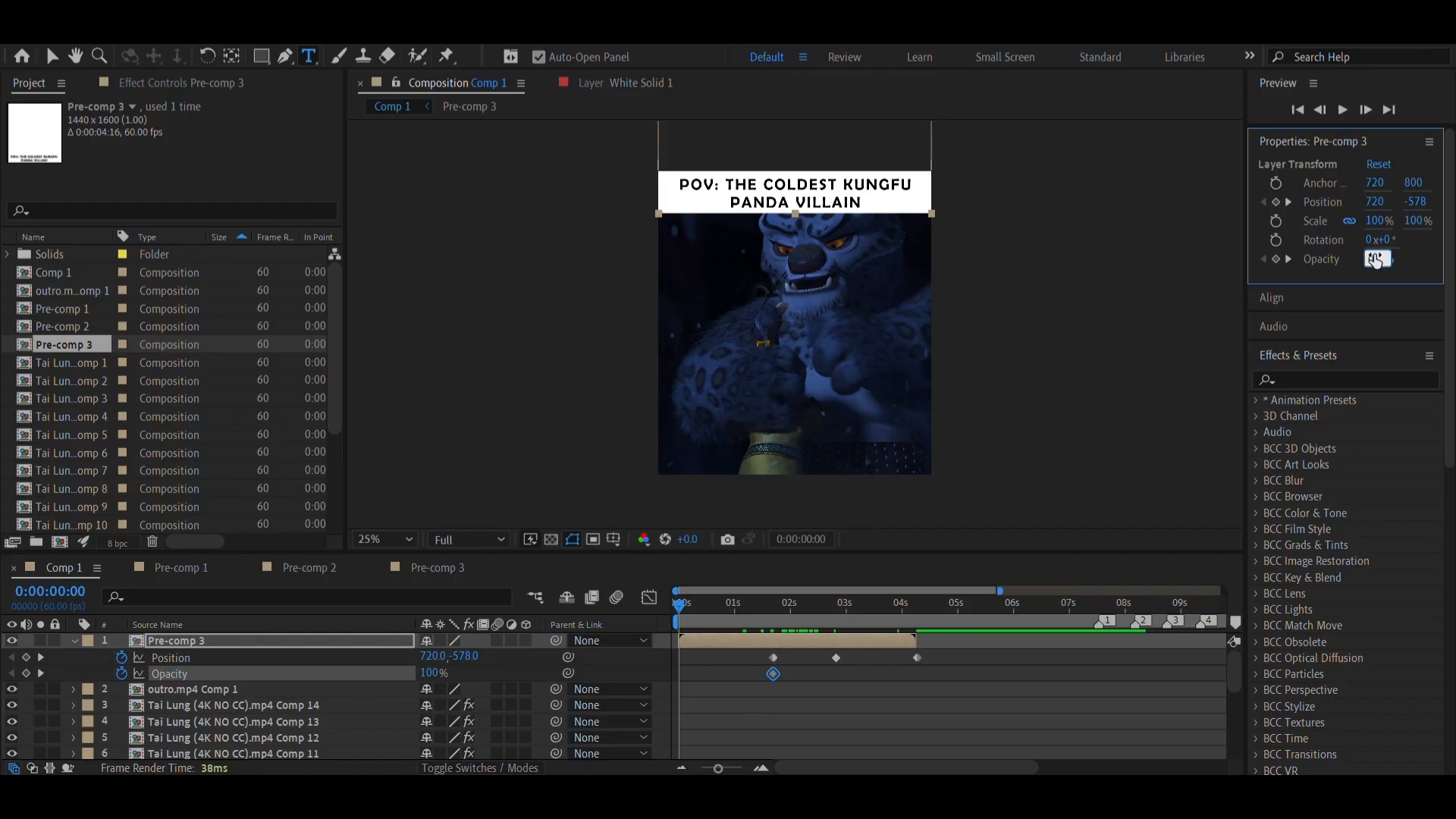
pyautogui.press('Return')
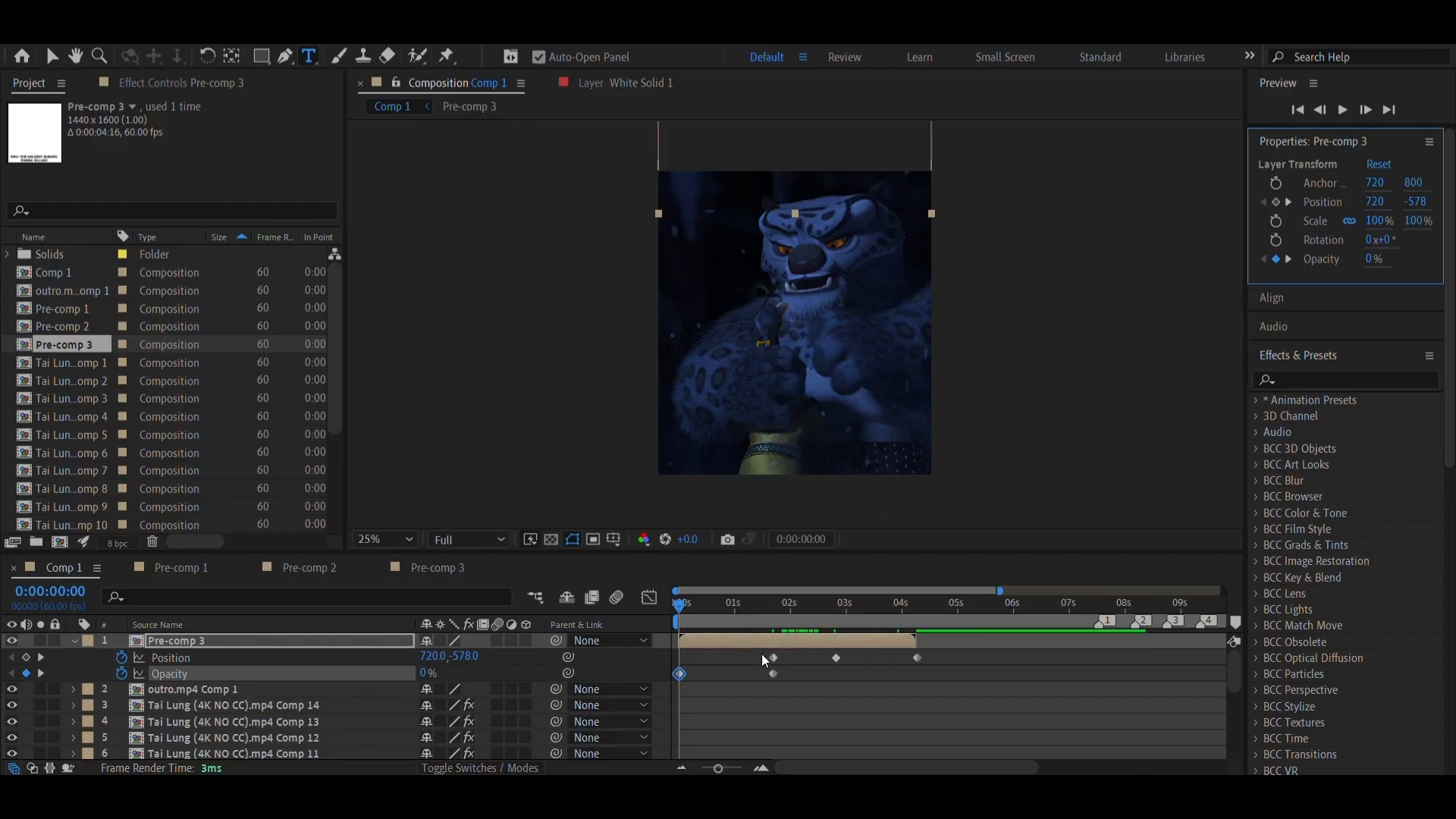
# Apply Easy Ease to all position and opacity keyframes of the caption pre-comp, preview the motion, and collapse its properties
pyautogui.moveTo(752, 613); pyautogui.dragTo(667, 655)
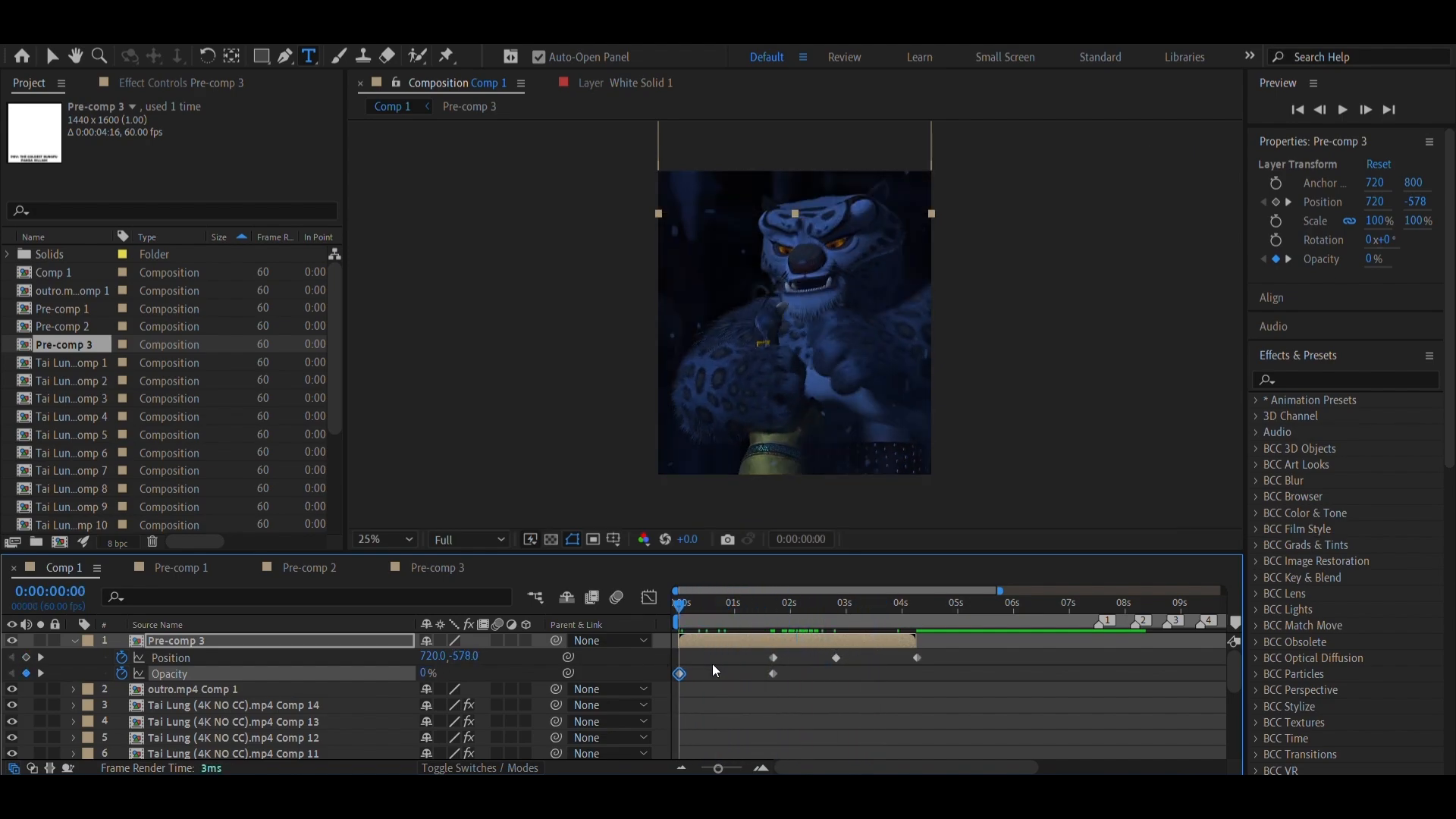
pyautogui.click(942, 671)
pyautogui.moveTo(915, 680); pyautogui.dragTo(671, 664)
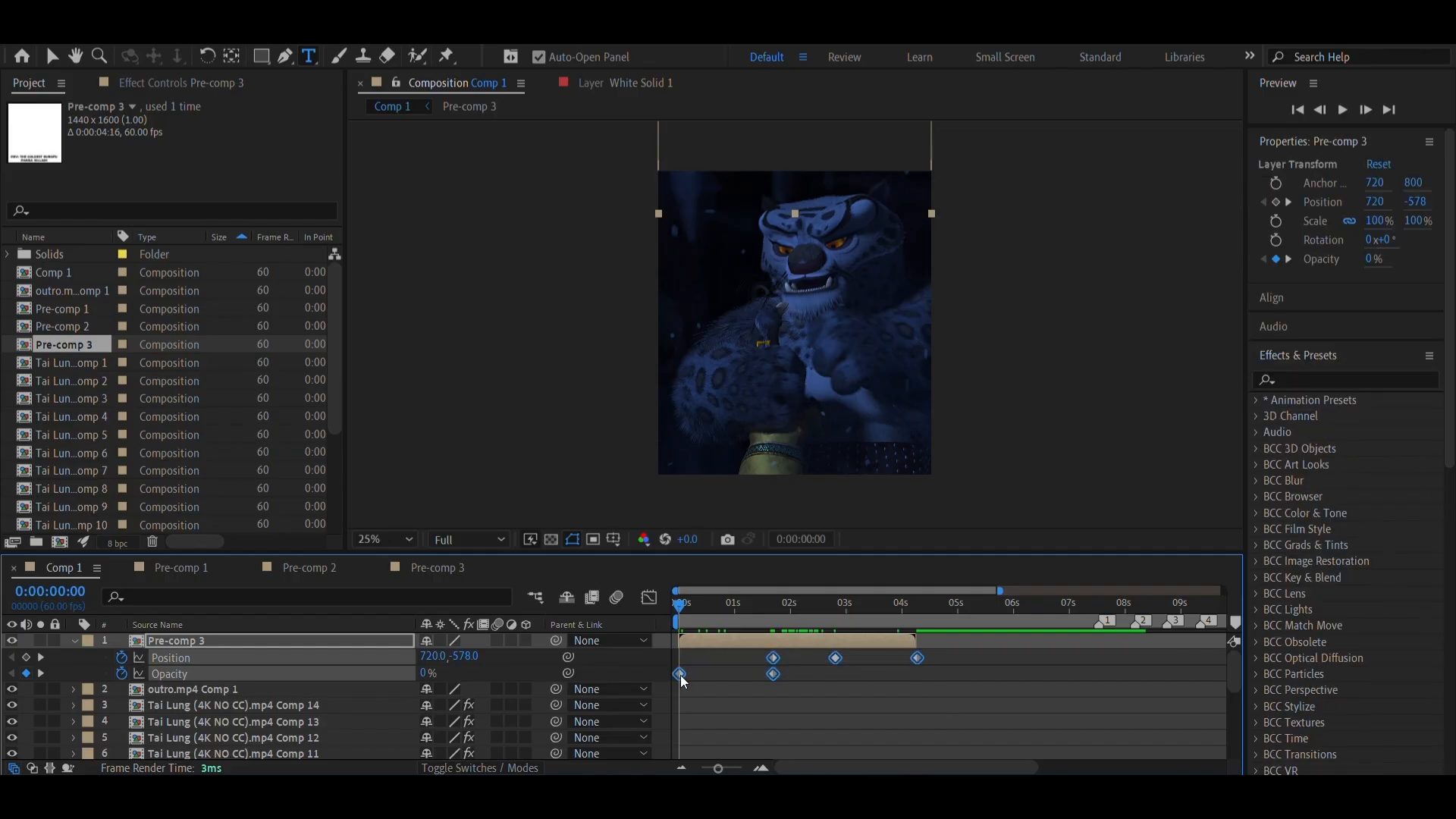
pyautogui.rightClick(680, 675)
pyautogui.moveTo(688, 674)
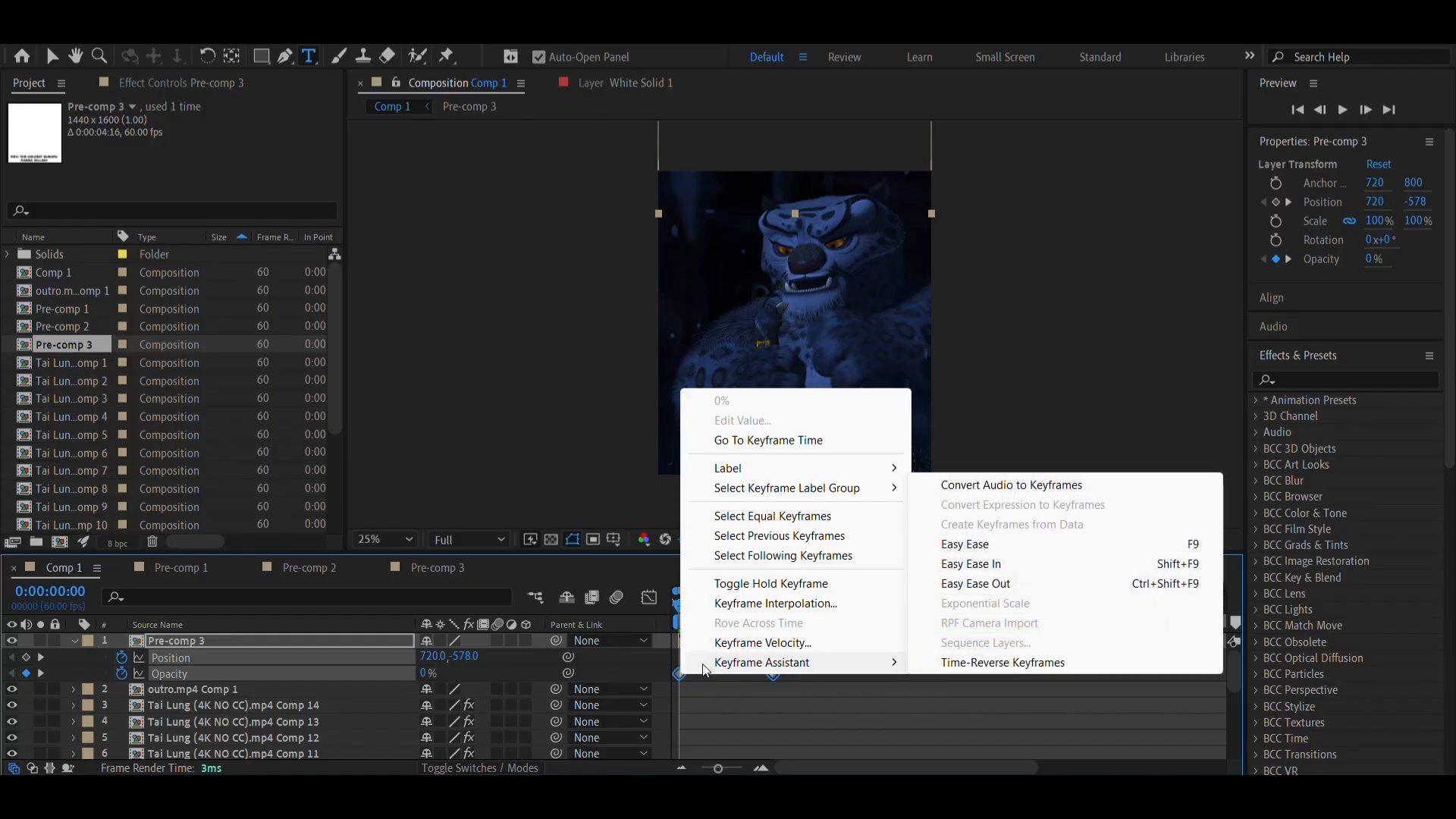
pyautogui.click(975, 547)
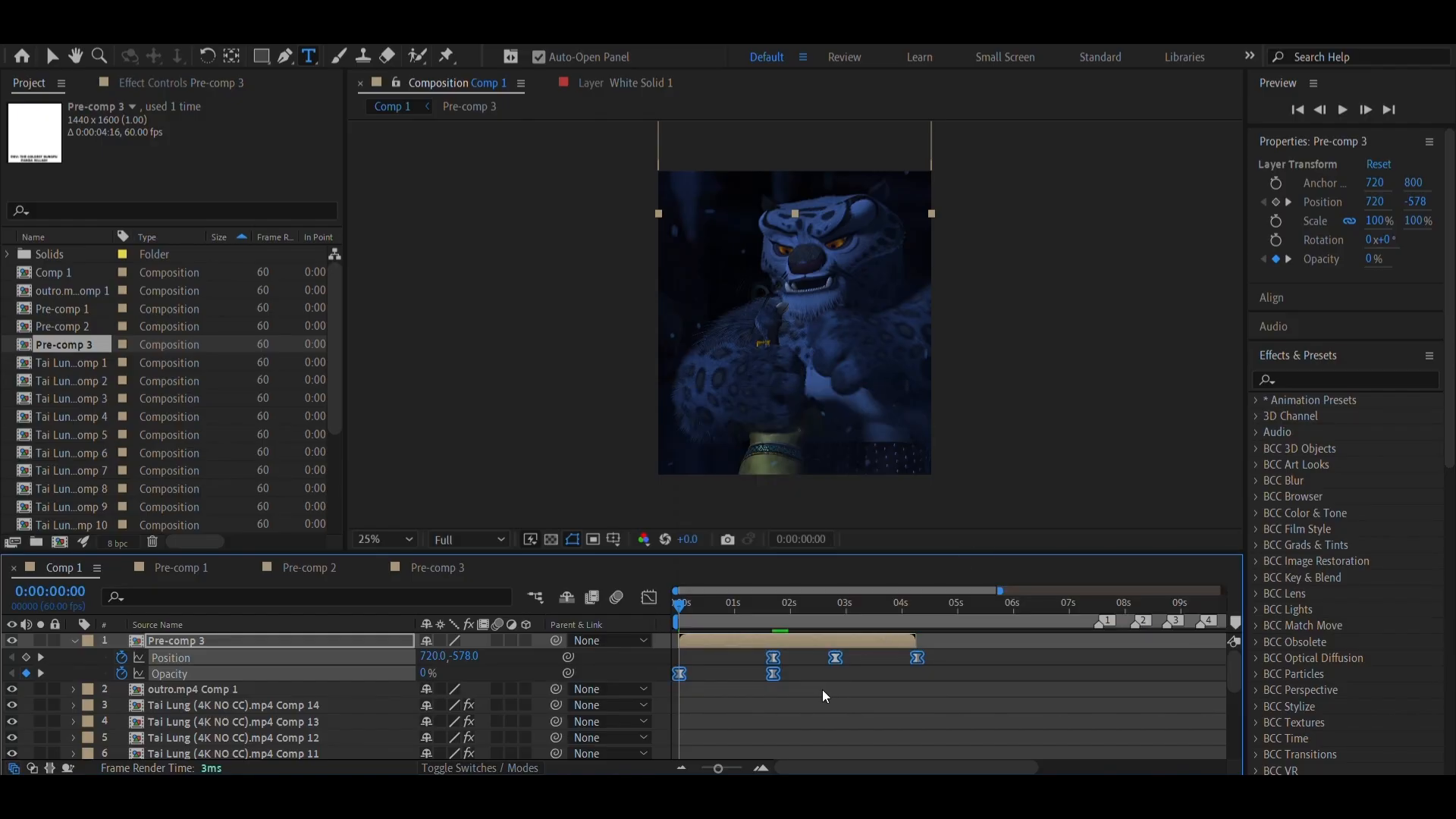
pyautogui.moveTo(702, 622); pyautogui.dragTo(904, 625)
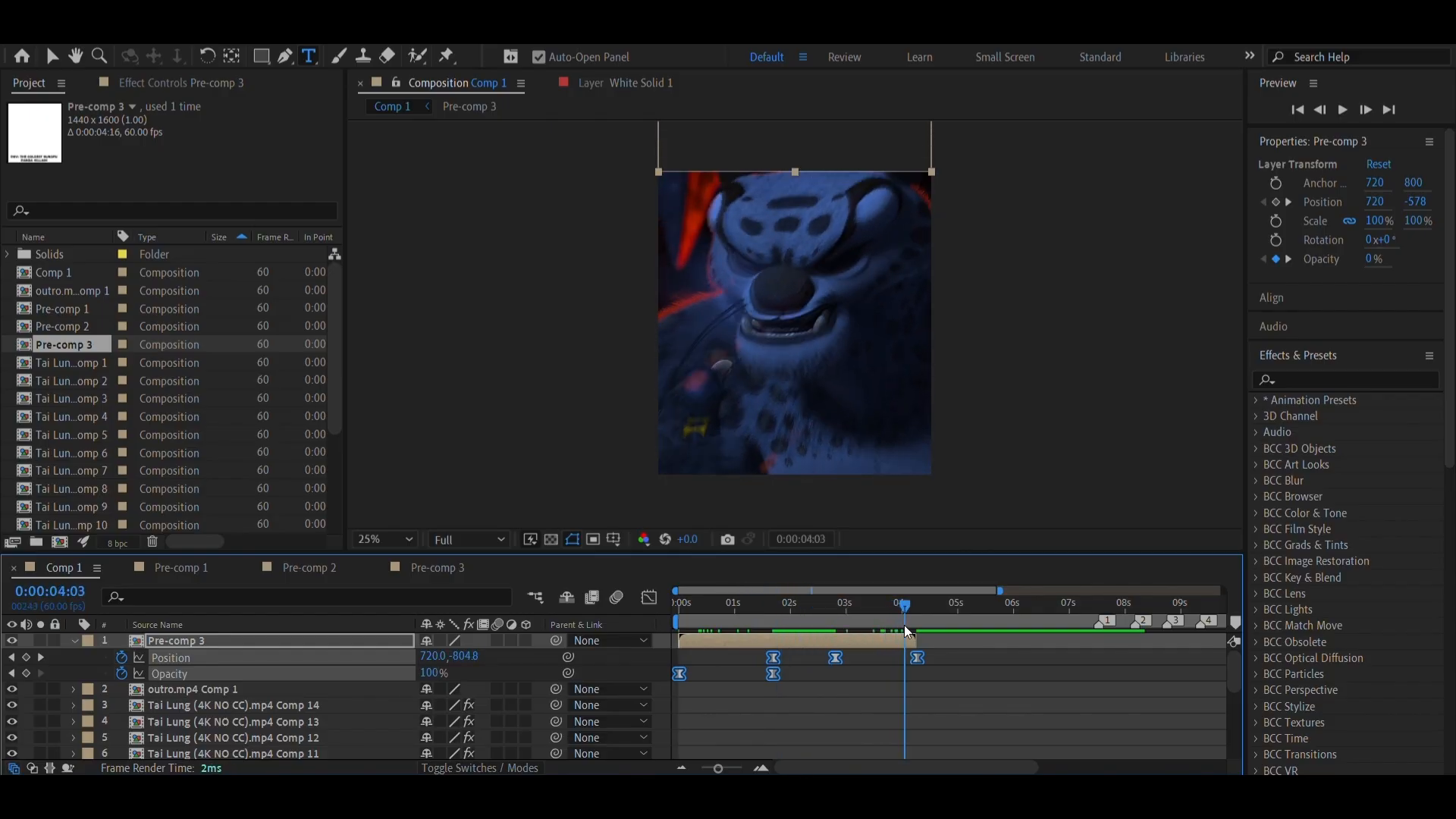
pyautogui.click(801, 639)
pyautogui.press('u')
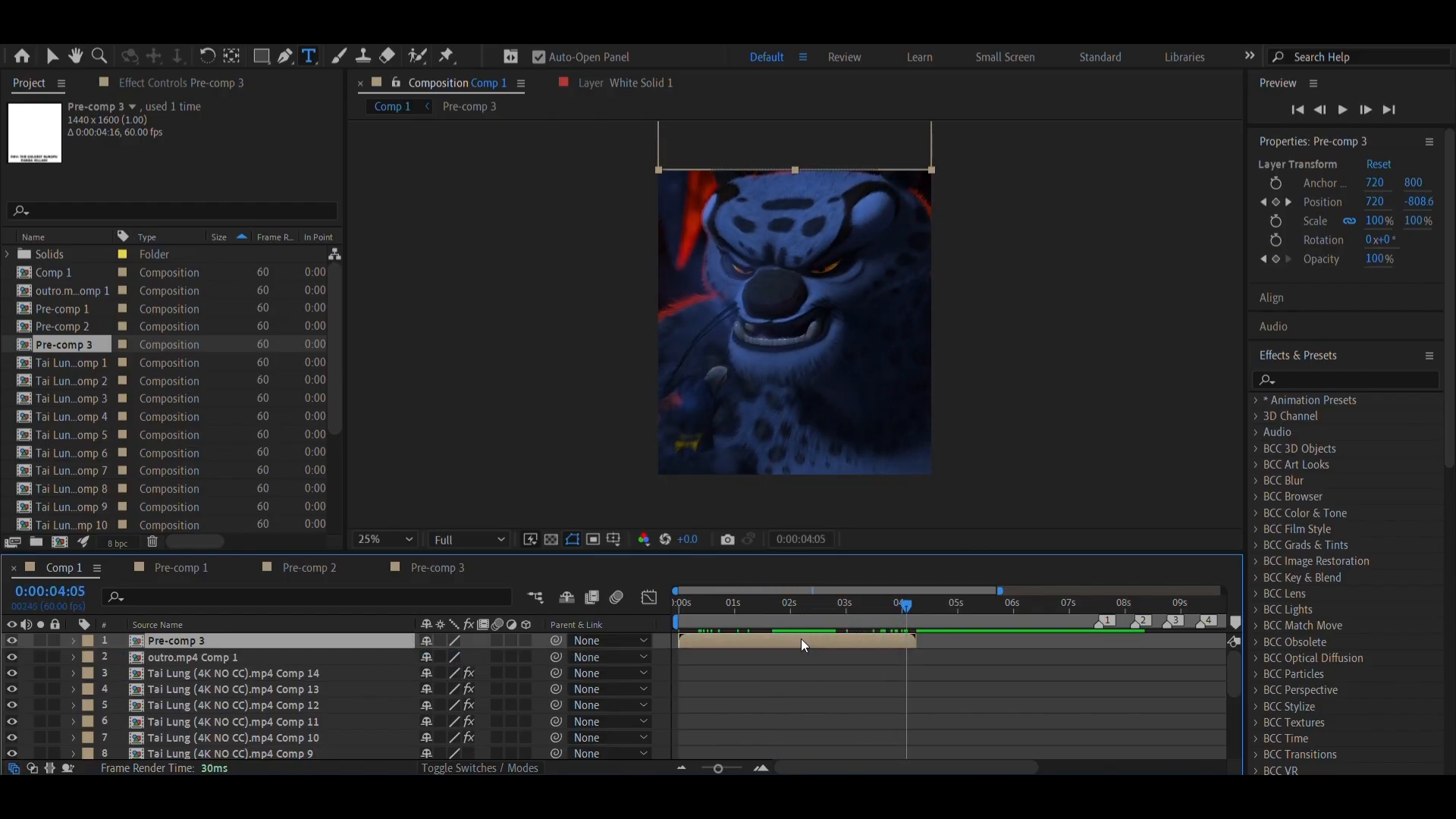
# Find the Perspective Drop Shadow effect and apply it to the caption pre-comp
pyautogui.click(711, 618)
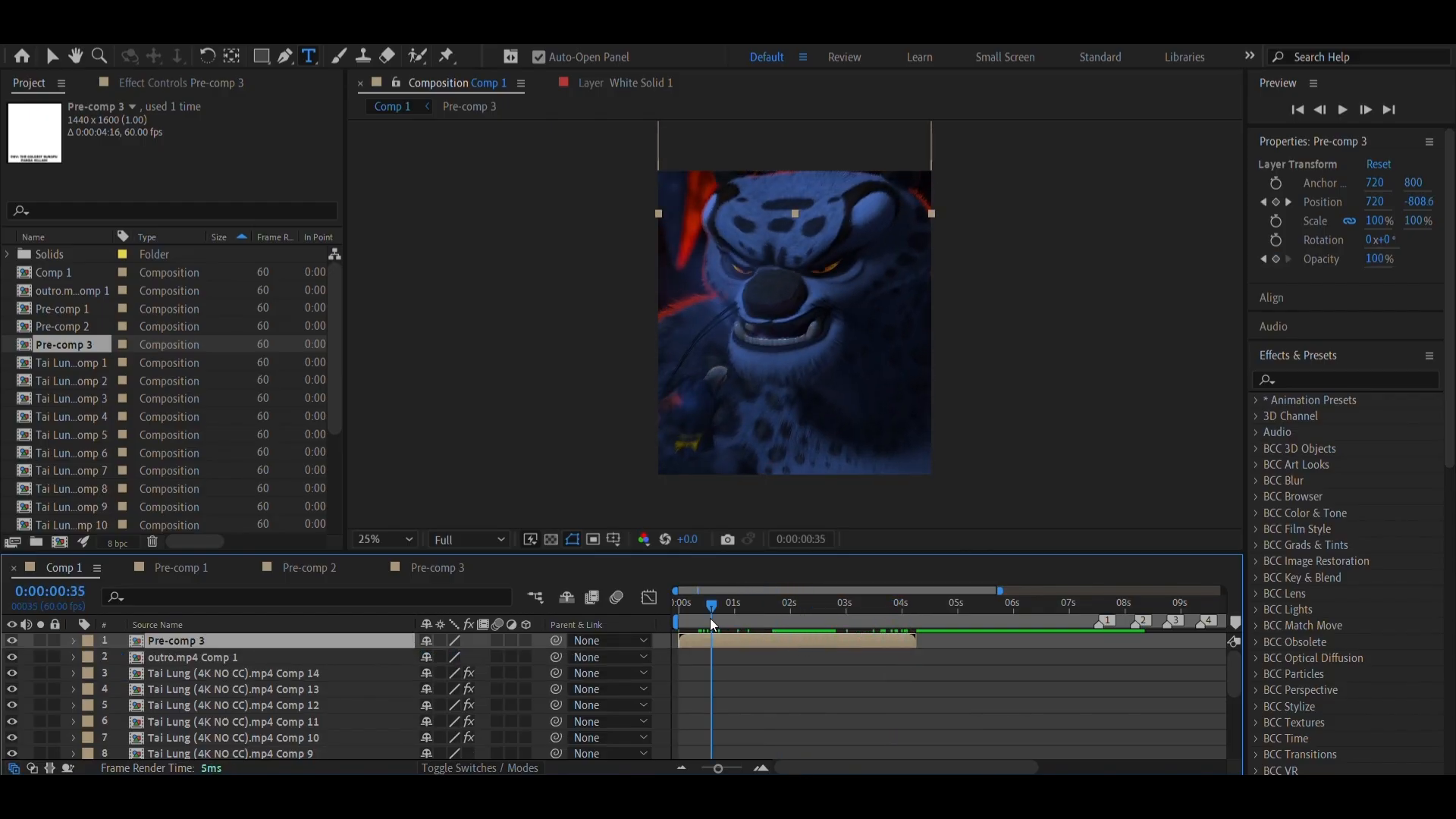
pyautogui.click(1290, 379)
pyautogui.write('dr')
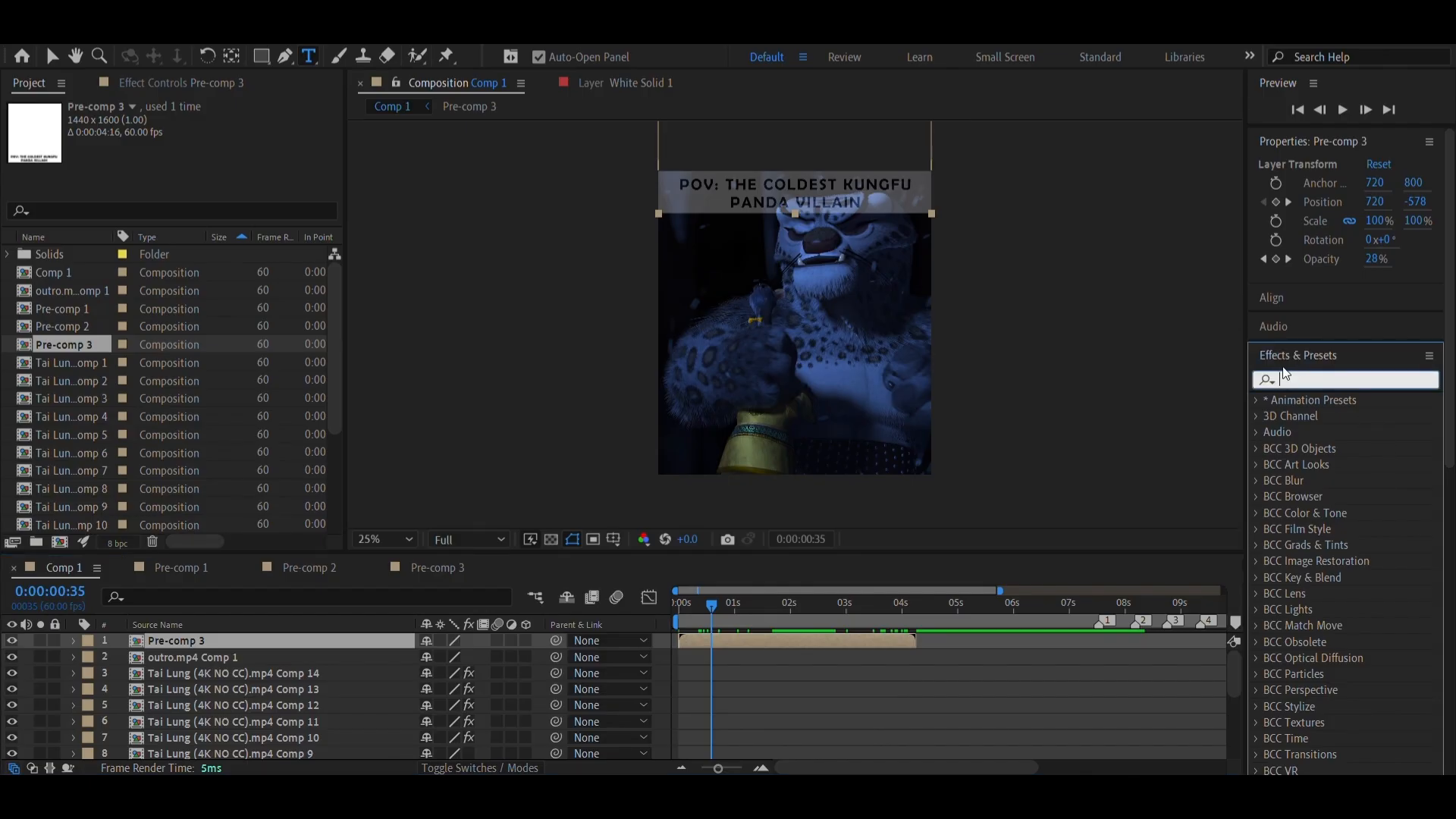
pyautogui.write('op')
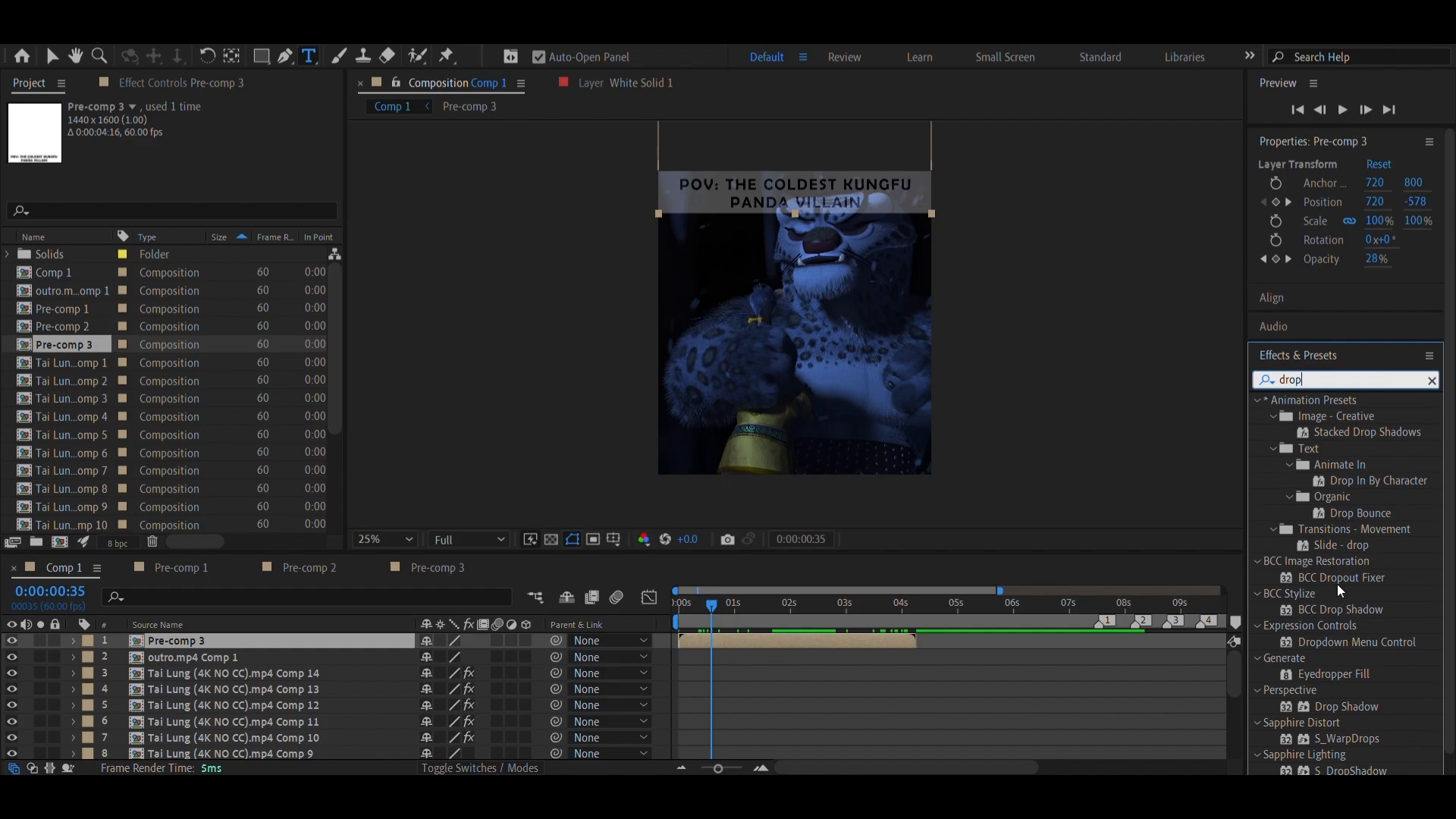
pyautogui.scroll(-1, 1300, 663)
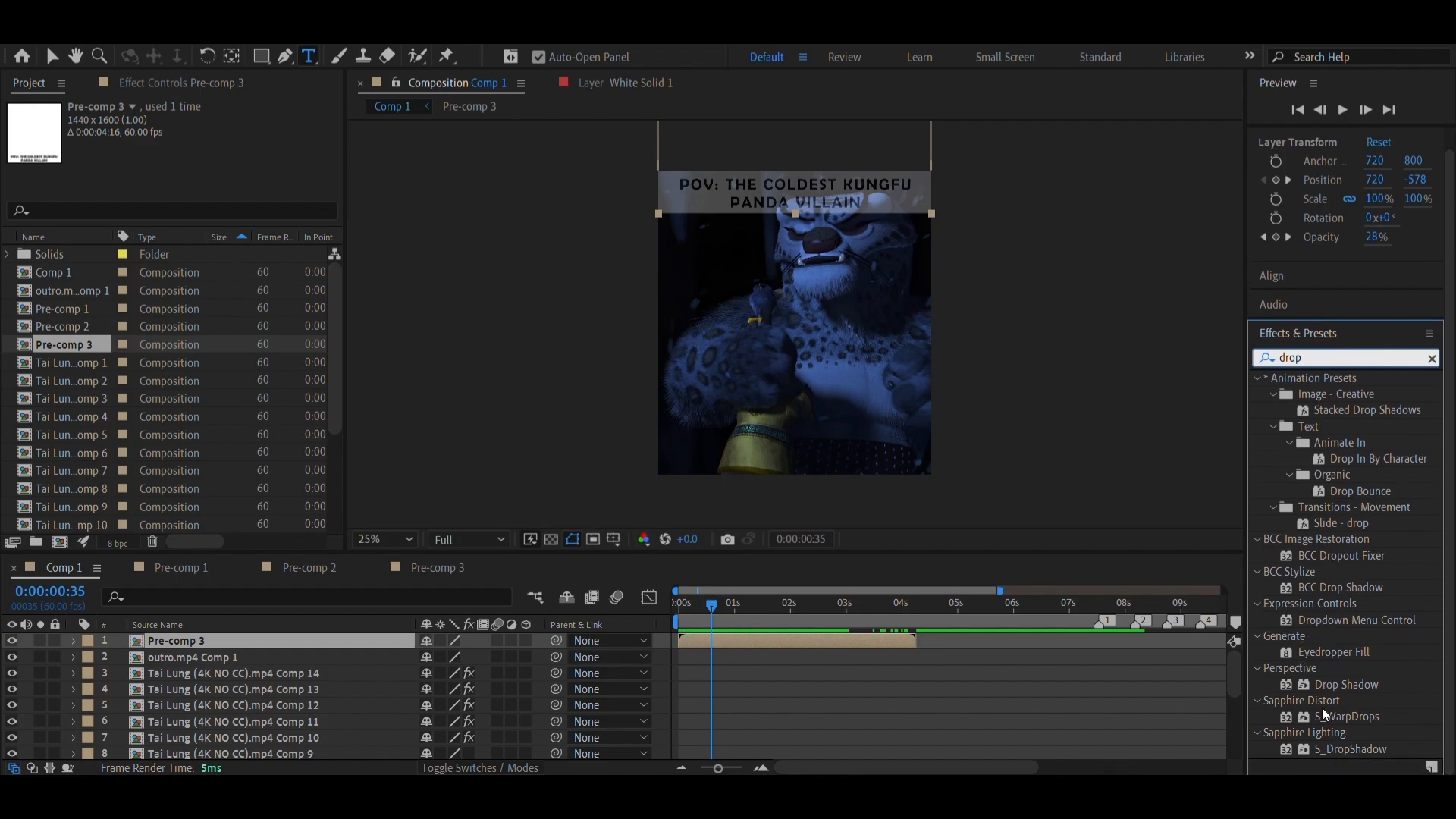
pyautogui.scroll(1, 1335, 543)
pyautogui.scroll(-1, 1335, 546)
pyautogui.moveTo(1332, 687); pyautogui.dragTo(853, 643)
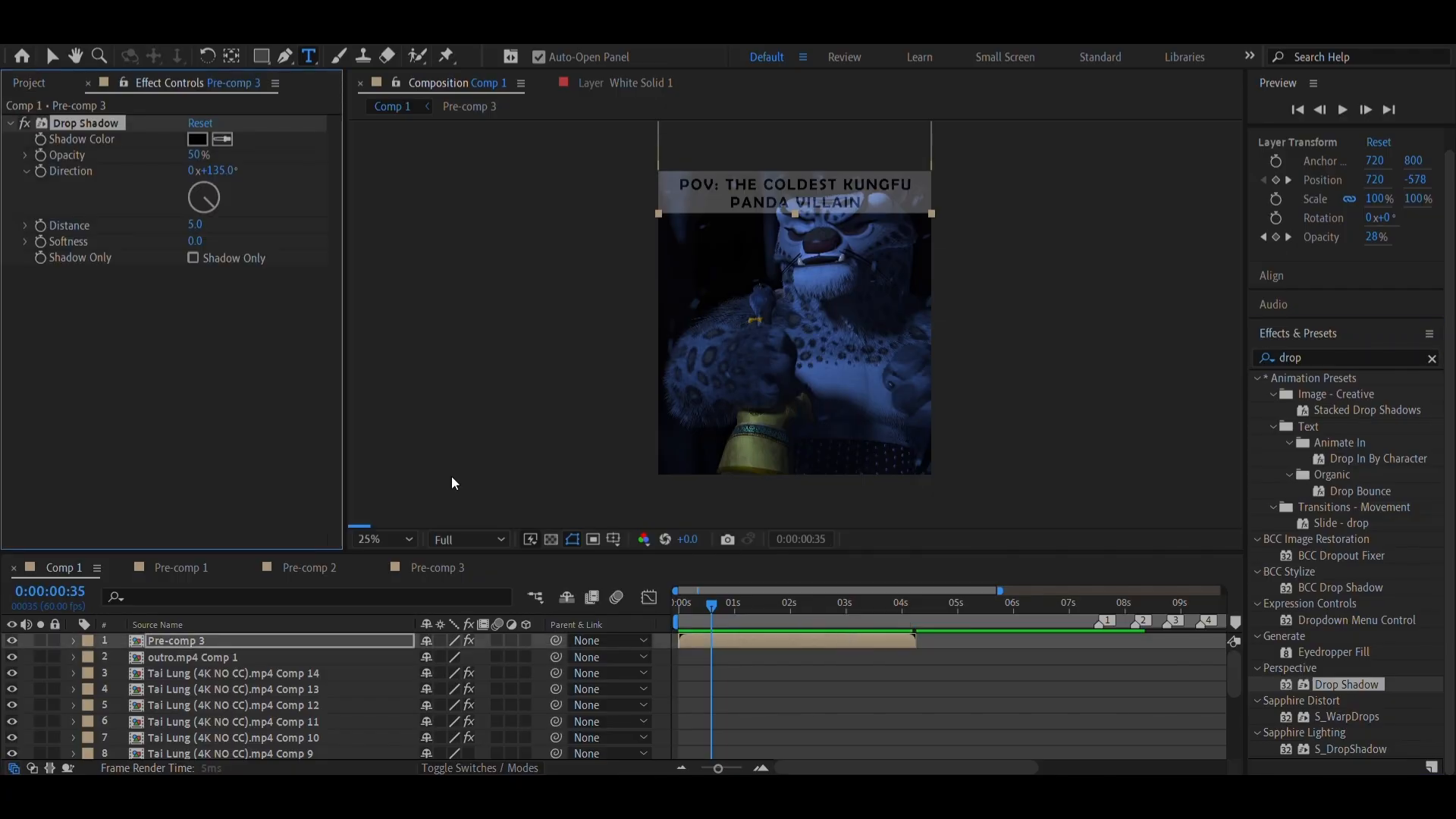
# Scrub through the opening to examine the caption's fade-in and slide-out, and look over the lower layers
pyautogui.press('v')
pyautogui.click(806, 620)
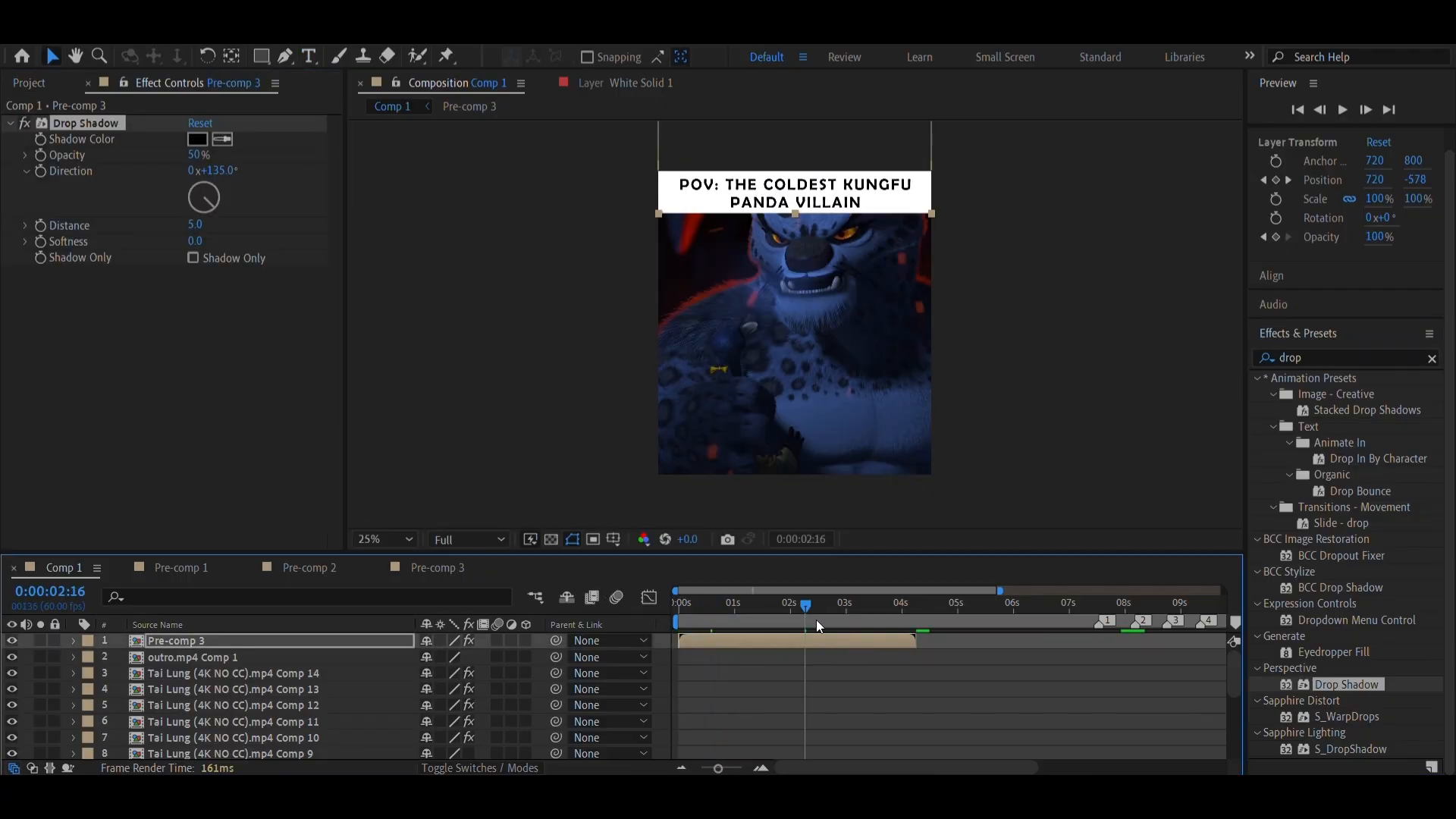
pyautogui.moveTo(819, 627); pyautogui.dragTo(756, 627)
pyautogui.moveTo(743, 626); pyautogui.dragTo(784, 698)
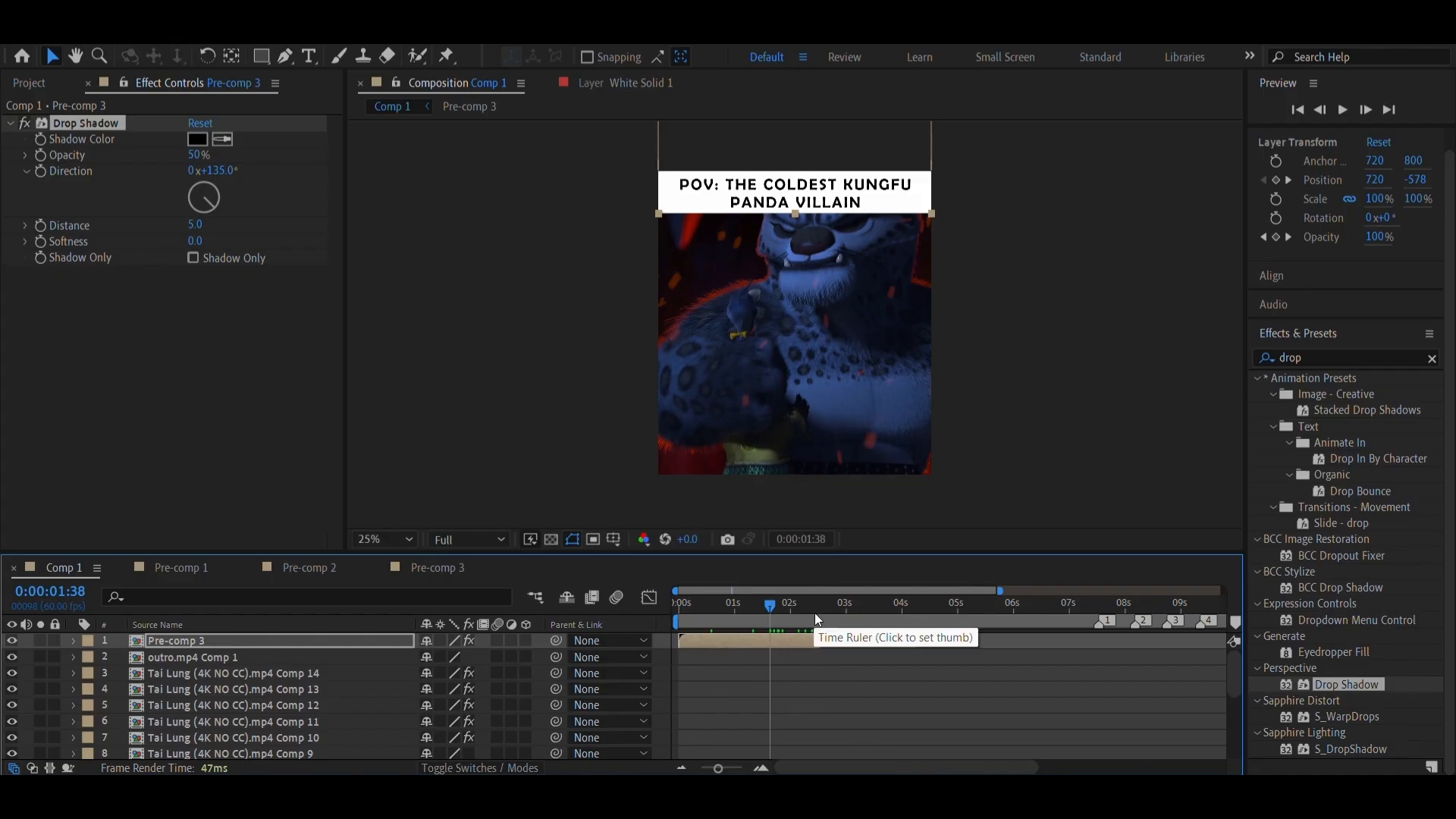
pyautogui.moveTo(705, 620); pyautogui.dragTo(963, 657)
pyautogui.scroll(-5, 964, 657)
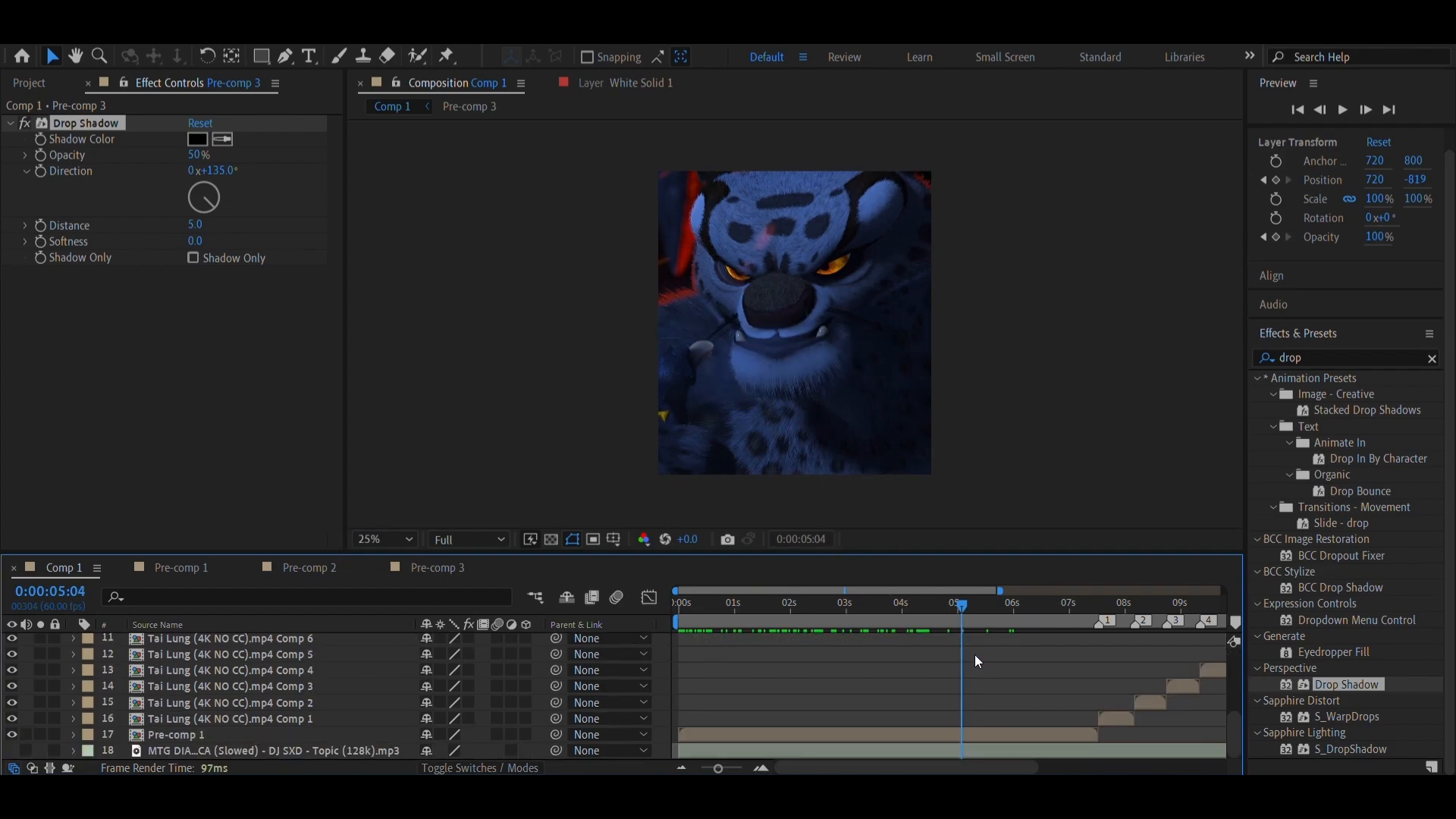
pyautogui.moveTo(962, 767)
pyautogui.mouseDown()
pyautogui.moveTo(1027, 768)
pyautogui.moveTo(978, 767)
pyautogui.mouseUp()
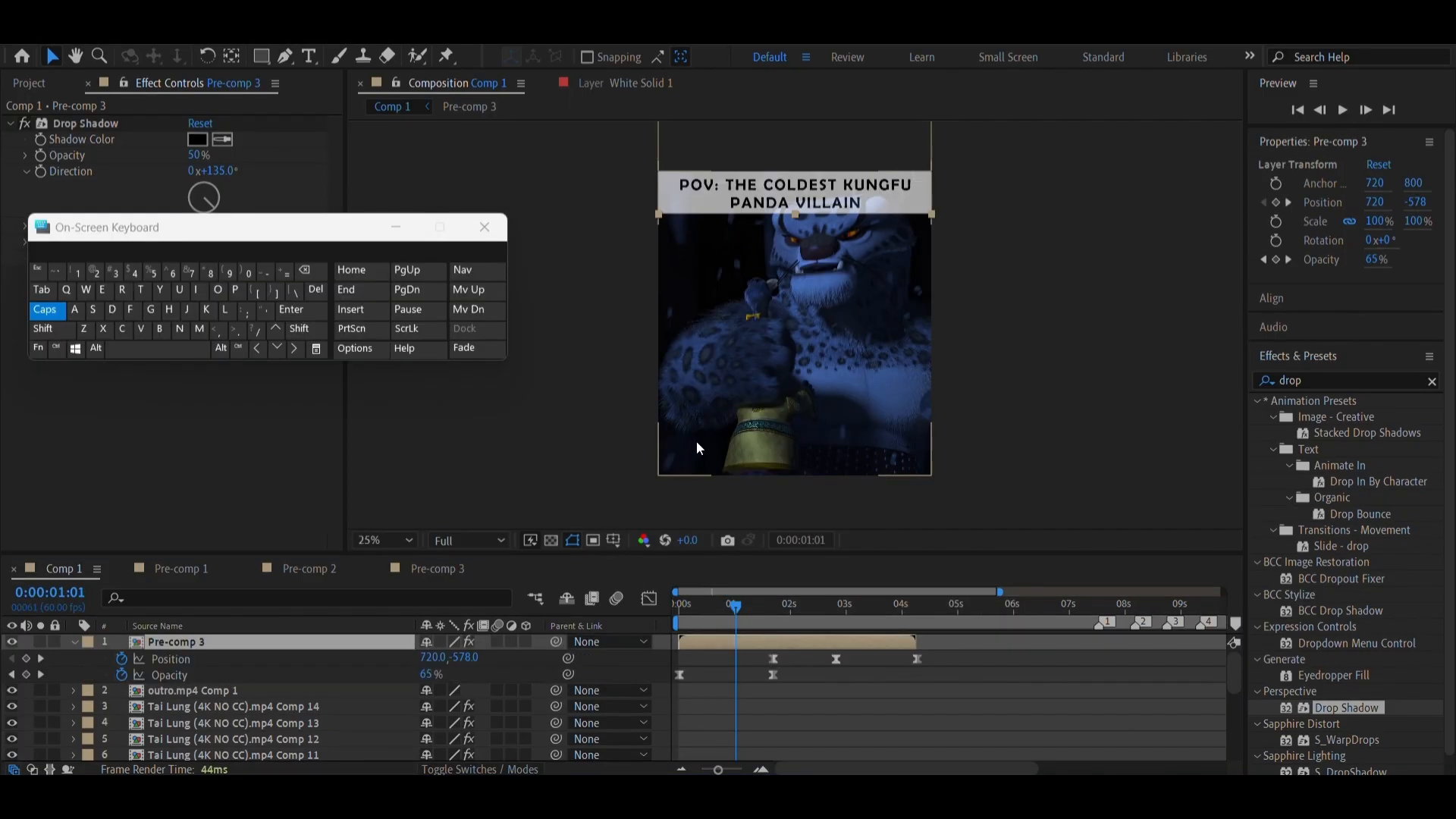
# Minimize the on-screen keyboard and add a new empty text layer above the caption pre-comp
pyautogui.click(395, 228)
pyautogui.click(153, 47)
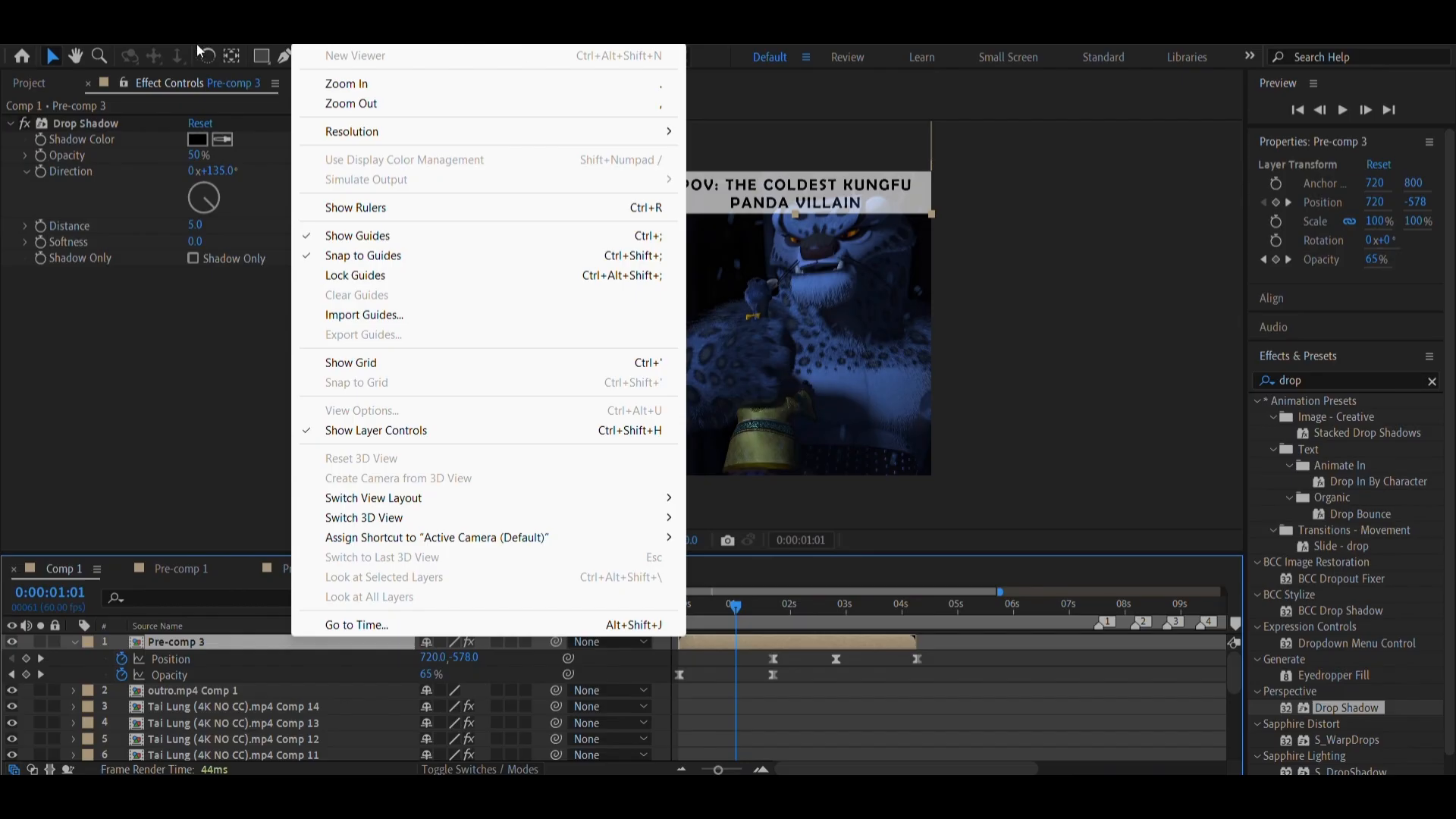
pyautogui.moveTo(164, 46)
pyautogui.click(493, 62)
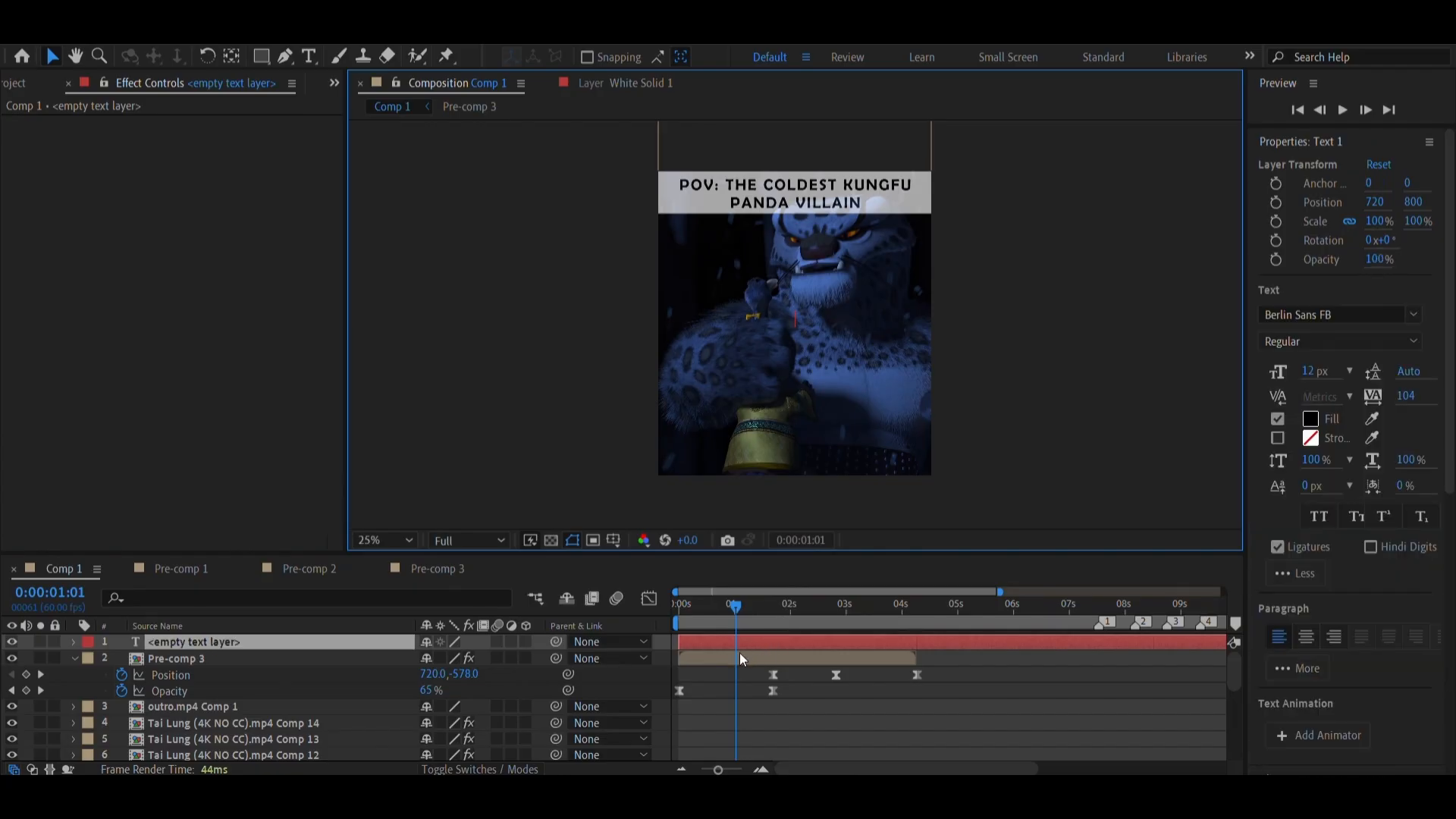
# Split the empty text layer at 0:00:01:55 and delete the part before the split
pyautogui.click(787, 625)
pyautogui.hotkey('ctrl', 't')
pyautogui.press('capslock')
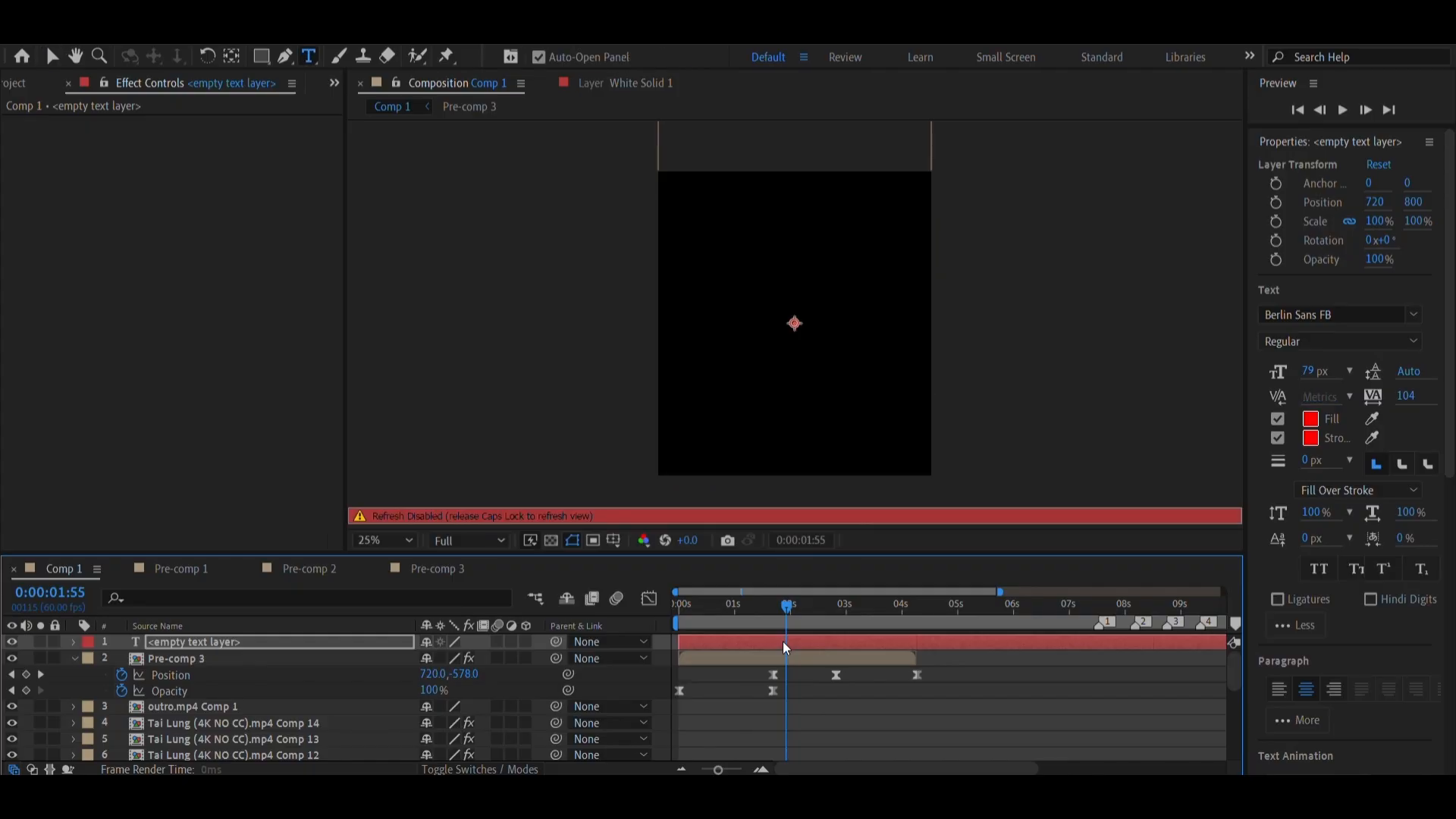
pyautogui.press('capslock')
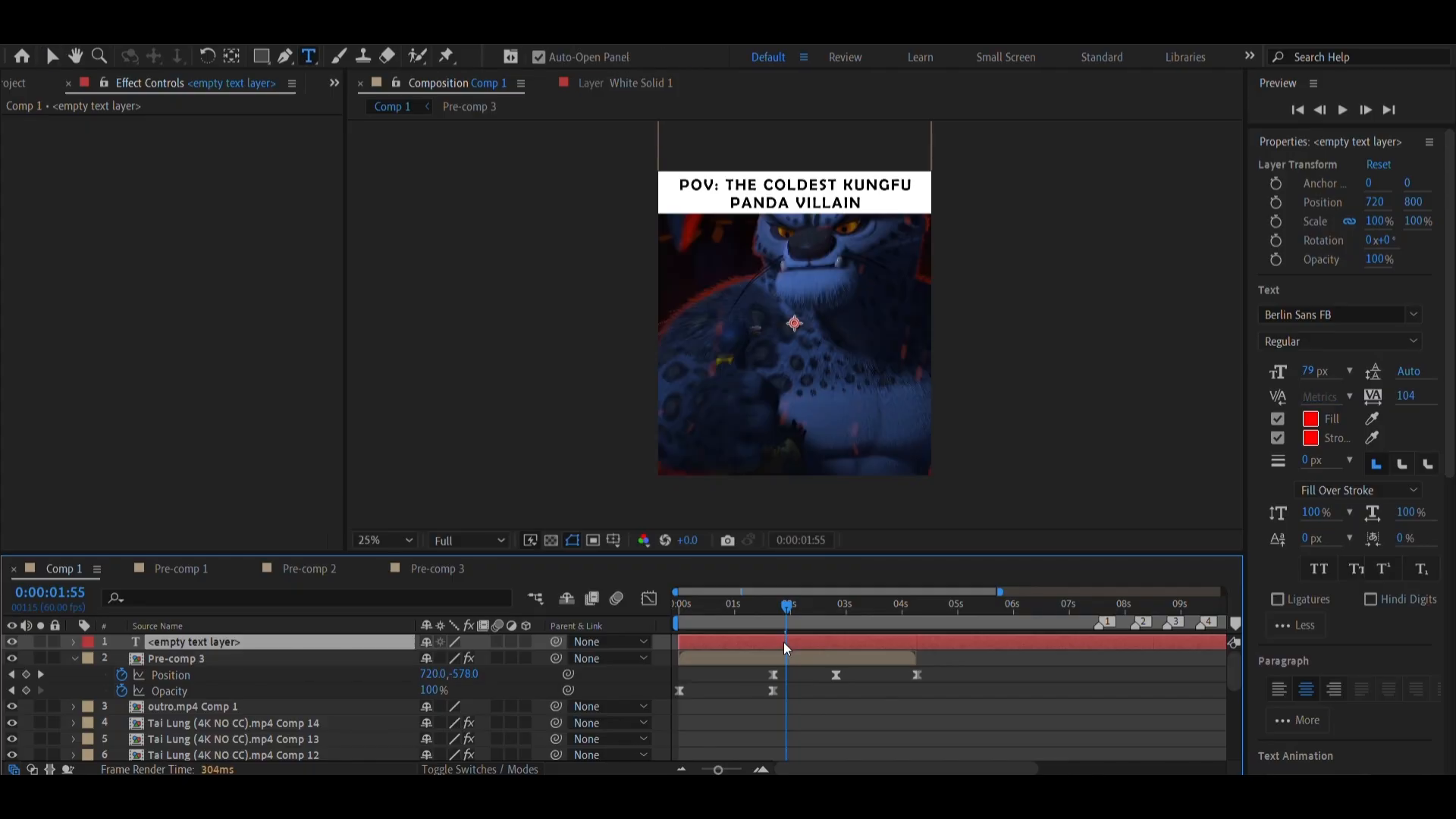
pyautogui.hotkey('ctrl', 'shift', 'd')
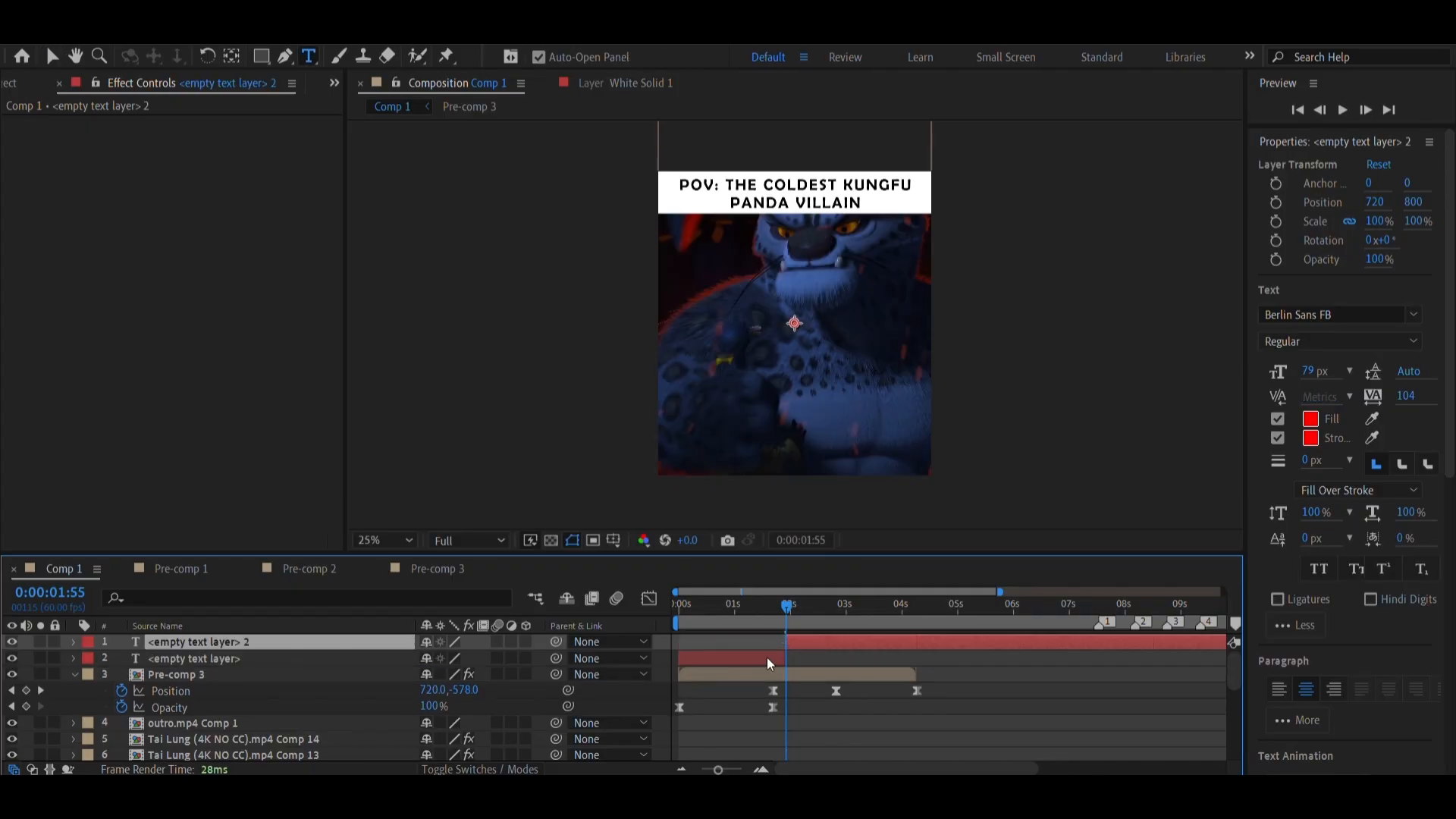
pyautogui.click(766, 658)
pyautogui.press('Delete')
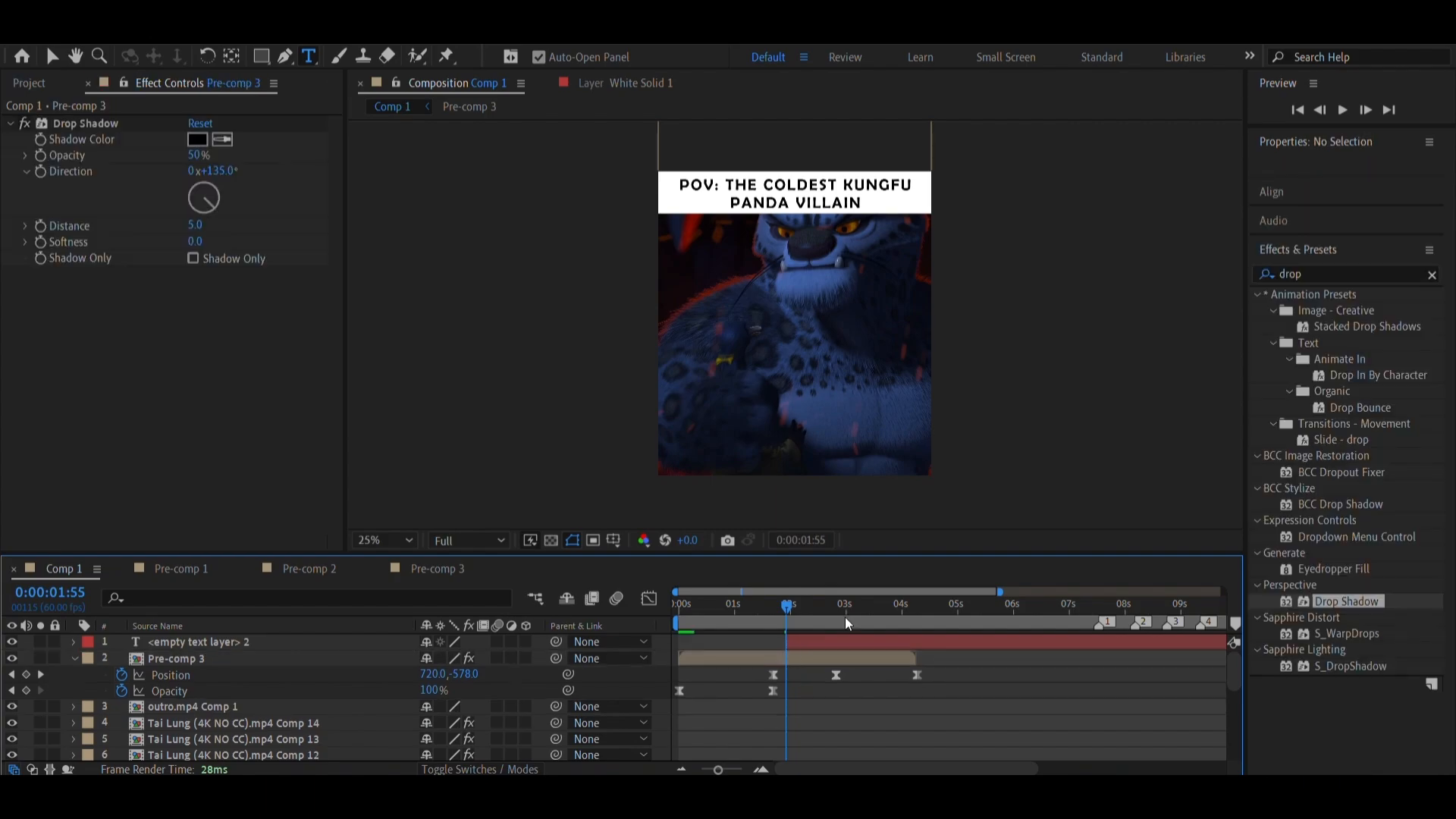
# Split the empty text layer at 0:00:04:38 and 0:00:07:02, and delete the part after the second split
pyautogui.click(938, 613)
pyautogui.click(940, 638)
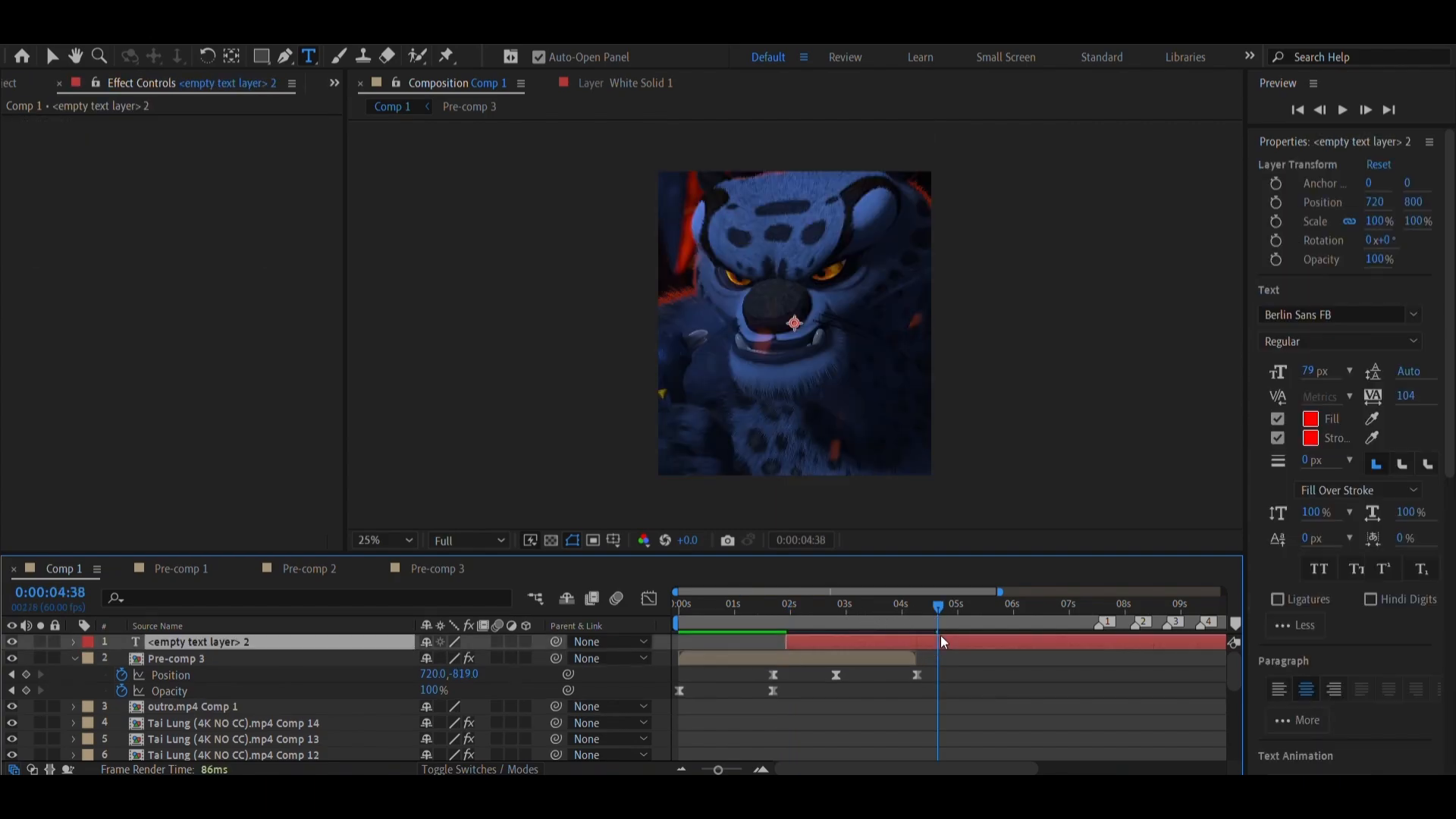
pyautogui.hotkey('ctrl', 'shift', 'd')
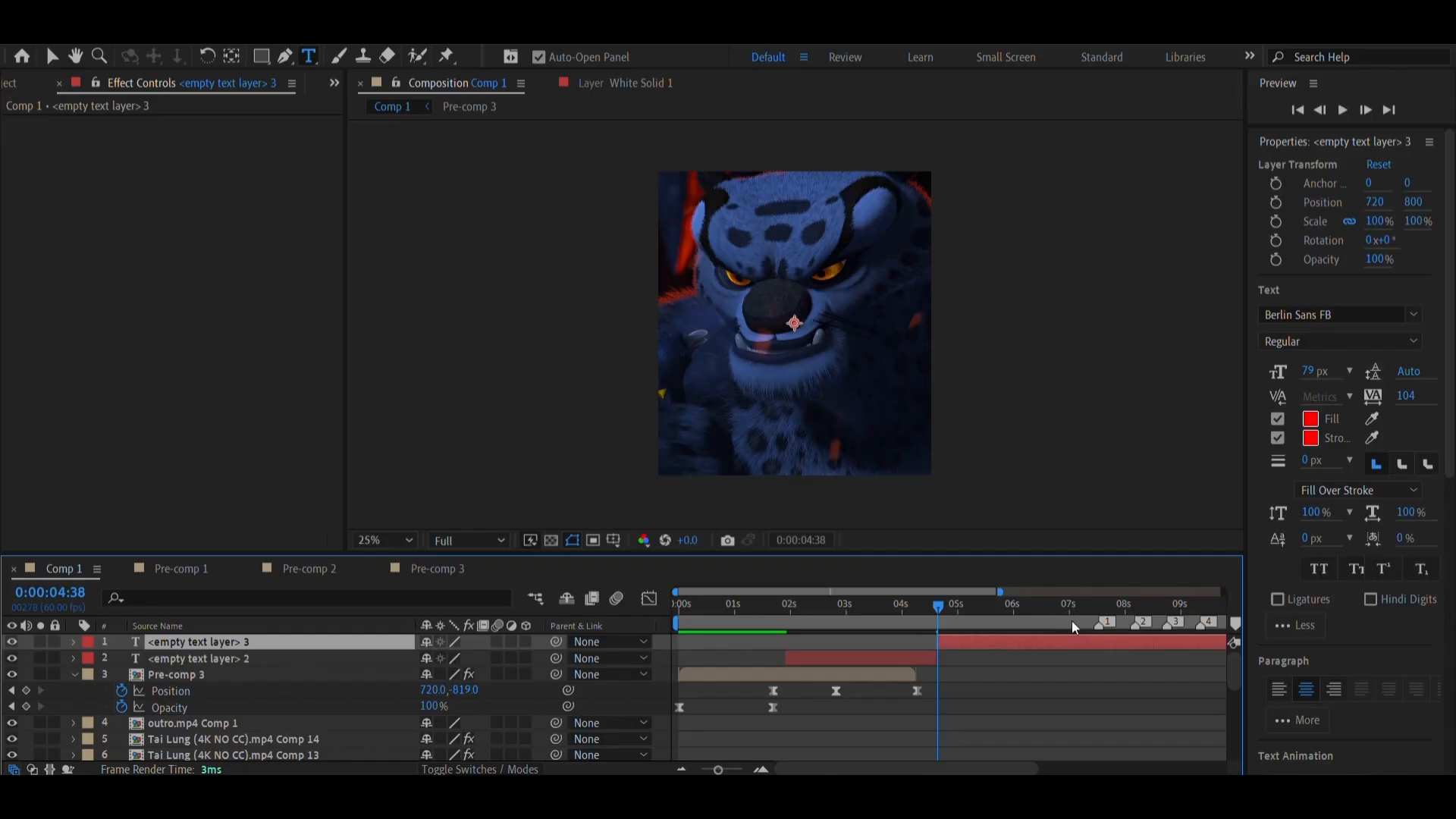
pyautogui.click(1072, 625)
pyautogui.hotkey('ctrl', 'shift', 'd')
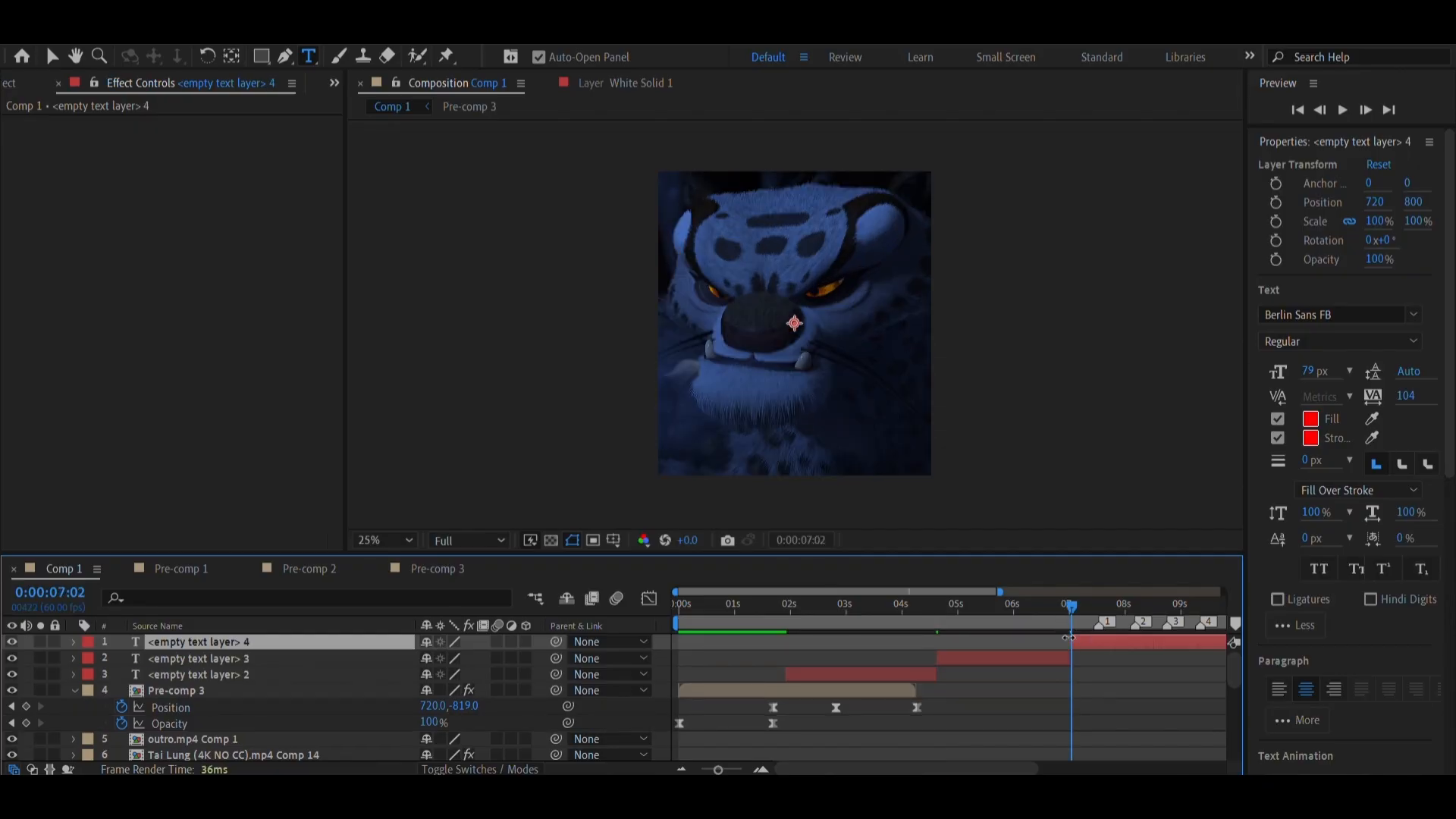
pyautogui.press('Delete')
# Go to 0:00:03:10 and select the earlier of the two empty text layers
pyautogui.click(856, 622)
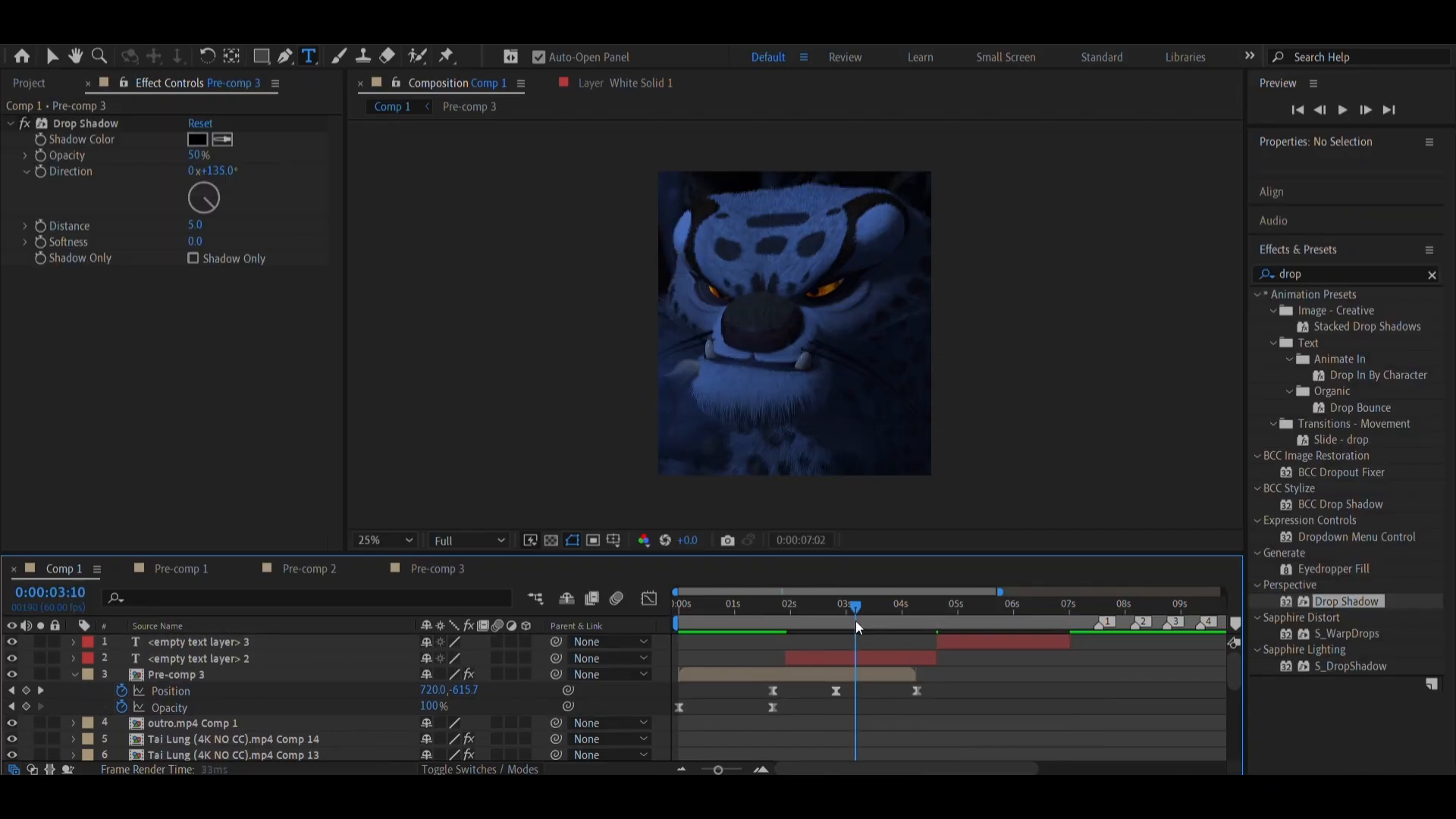
pyautogui.click(848, 657)
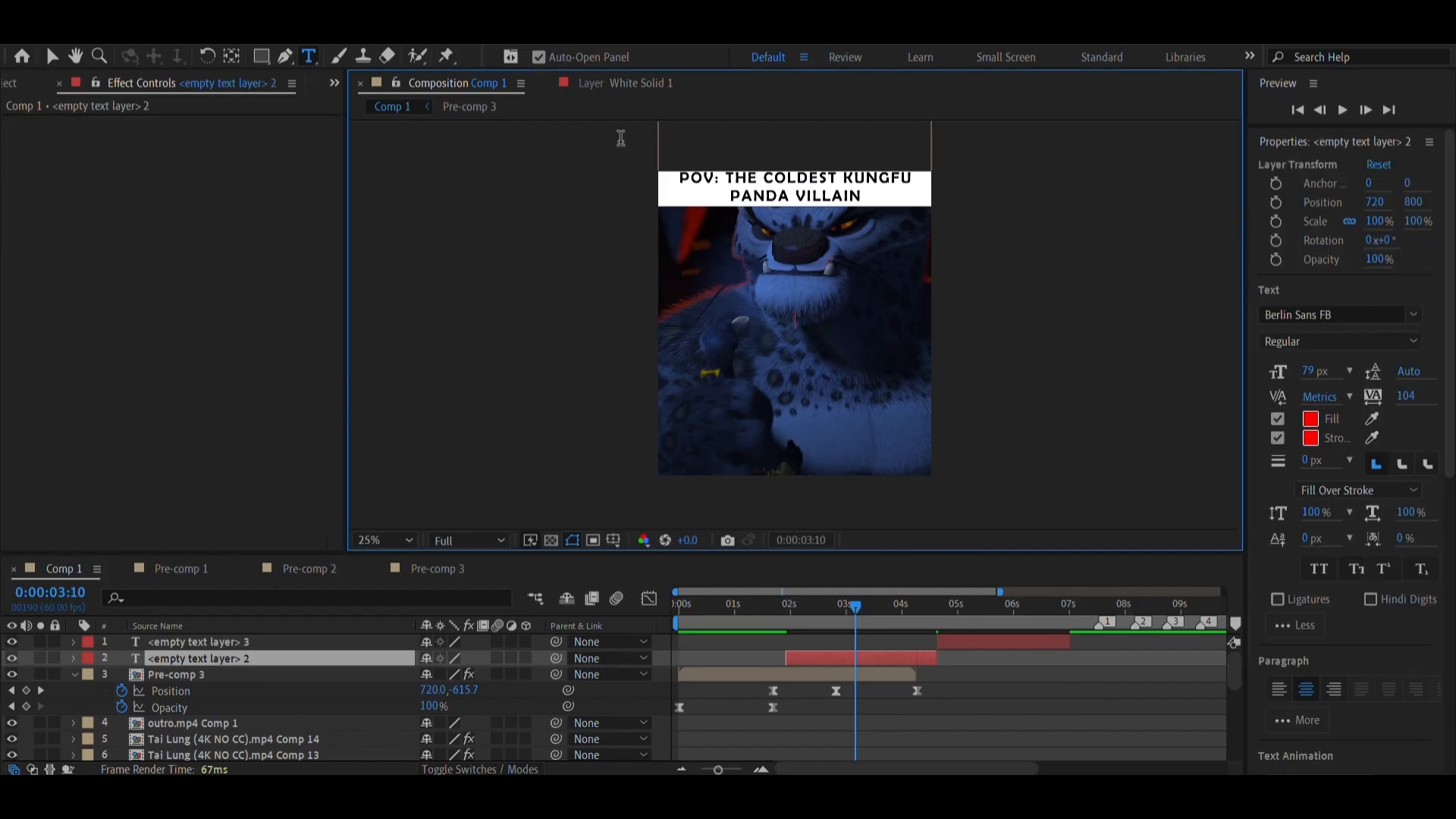
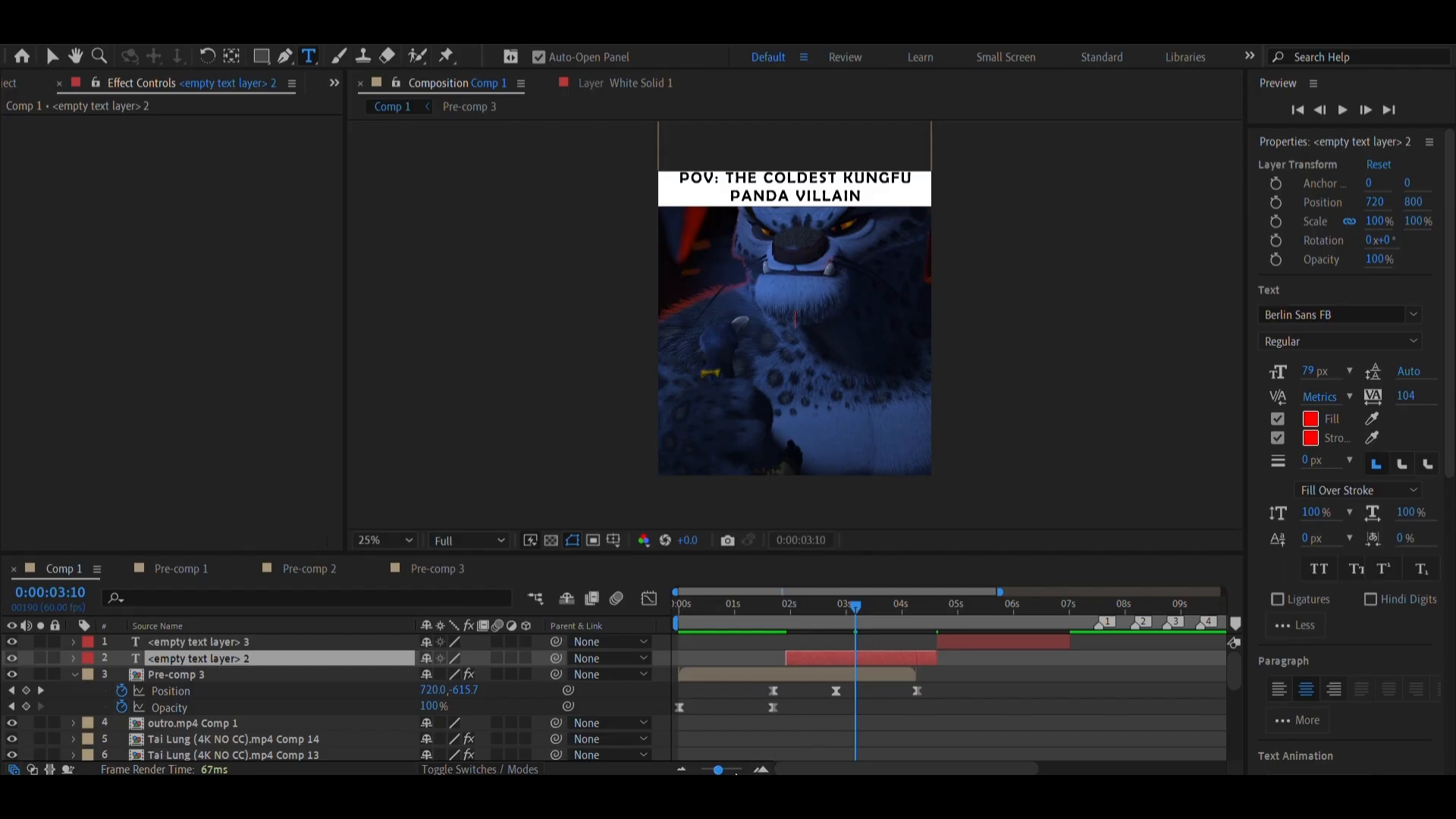
# Enter the text "FLY BACK THERE AND TELL THEM" in the earlier empty text layer
pyautogui.doubleClick(861, 658)
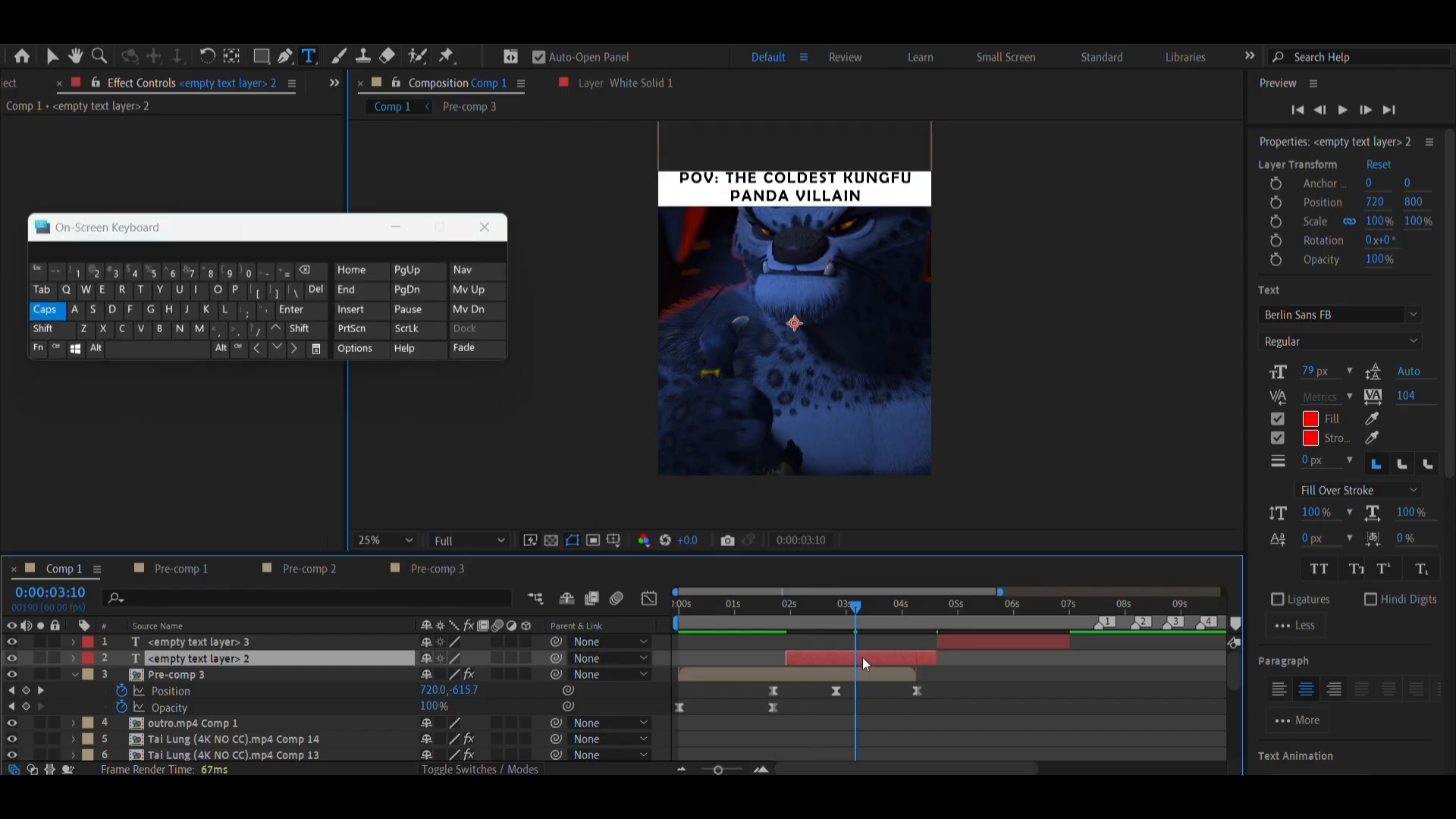
pyautogui.write('FLY')
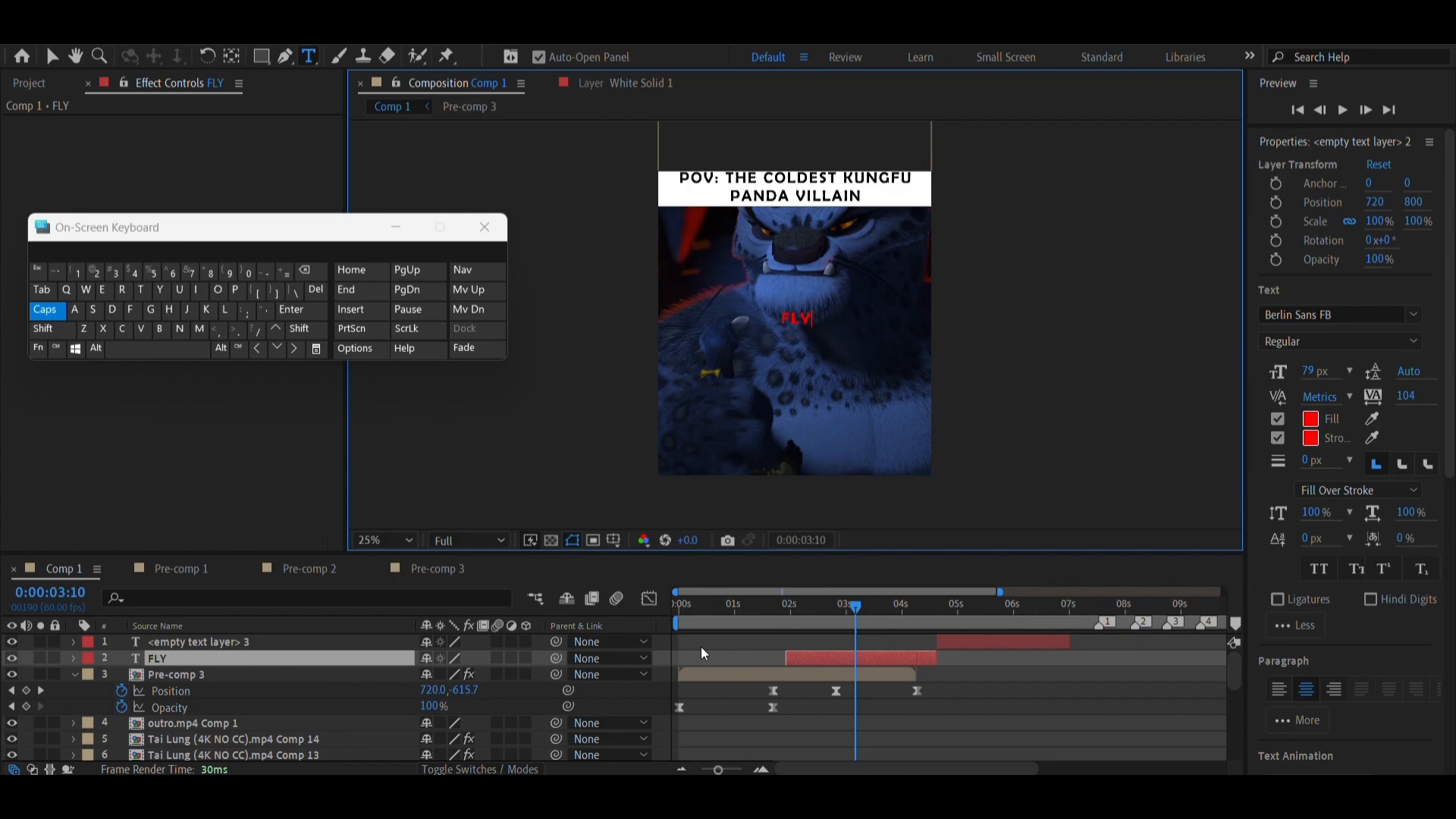
pyautogui.click(134, 355)
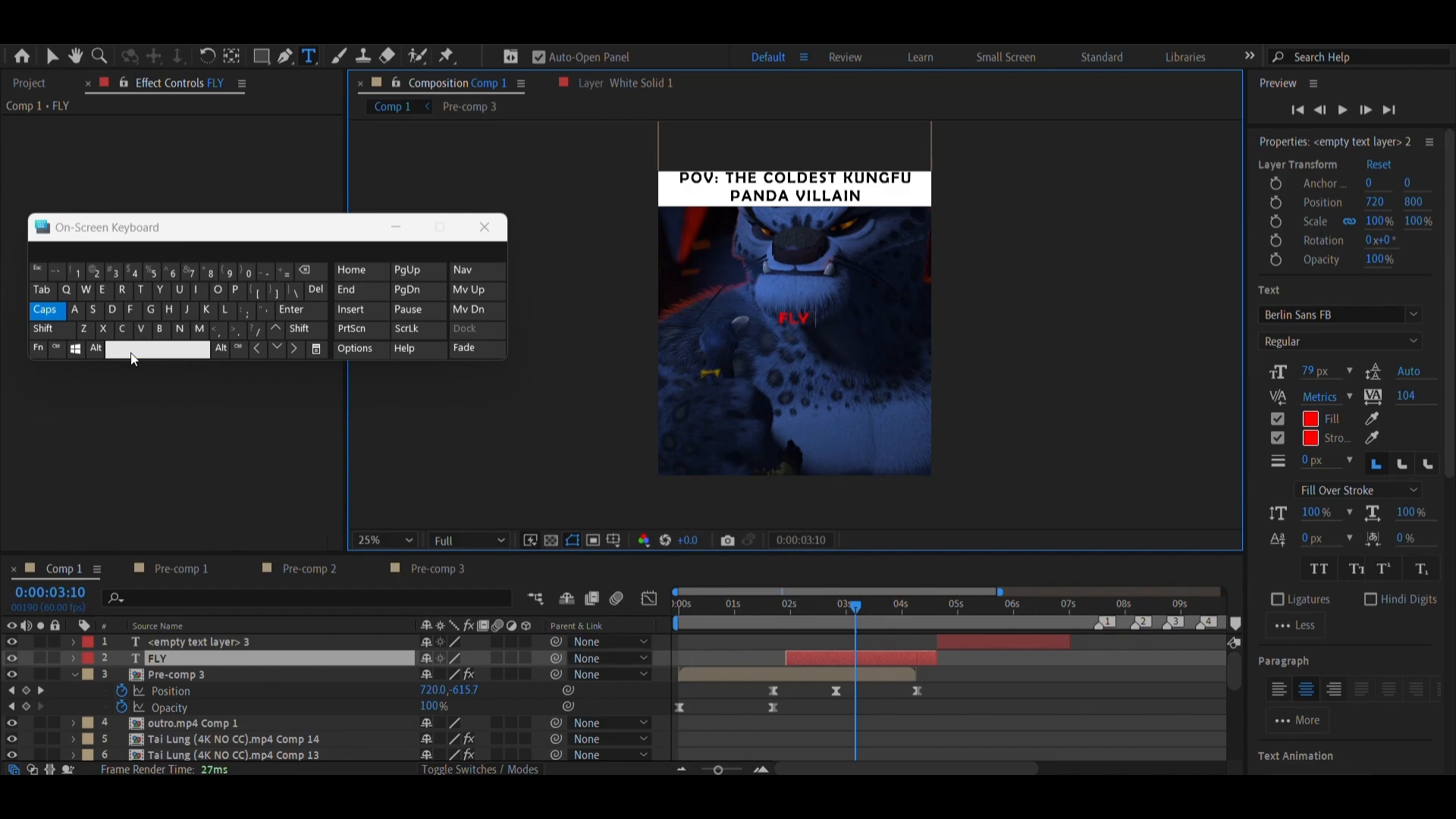
pyautogui.write('BACK')
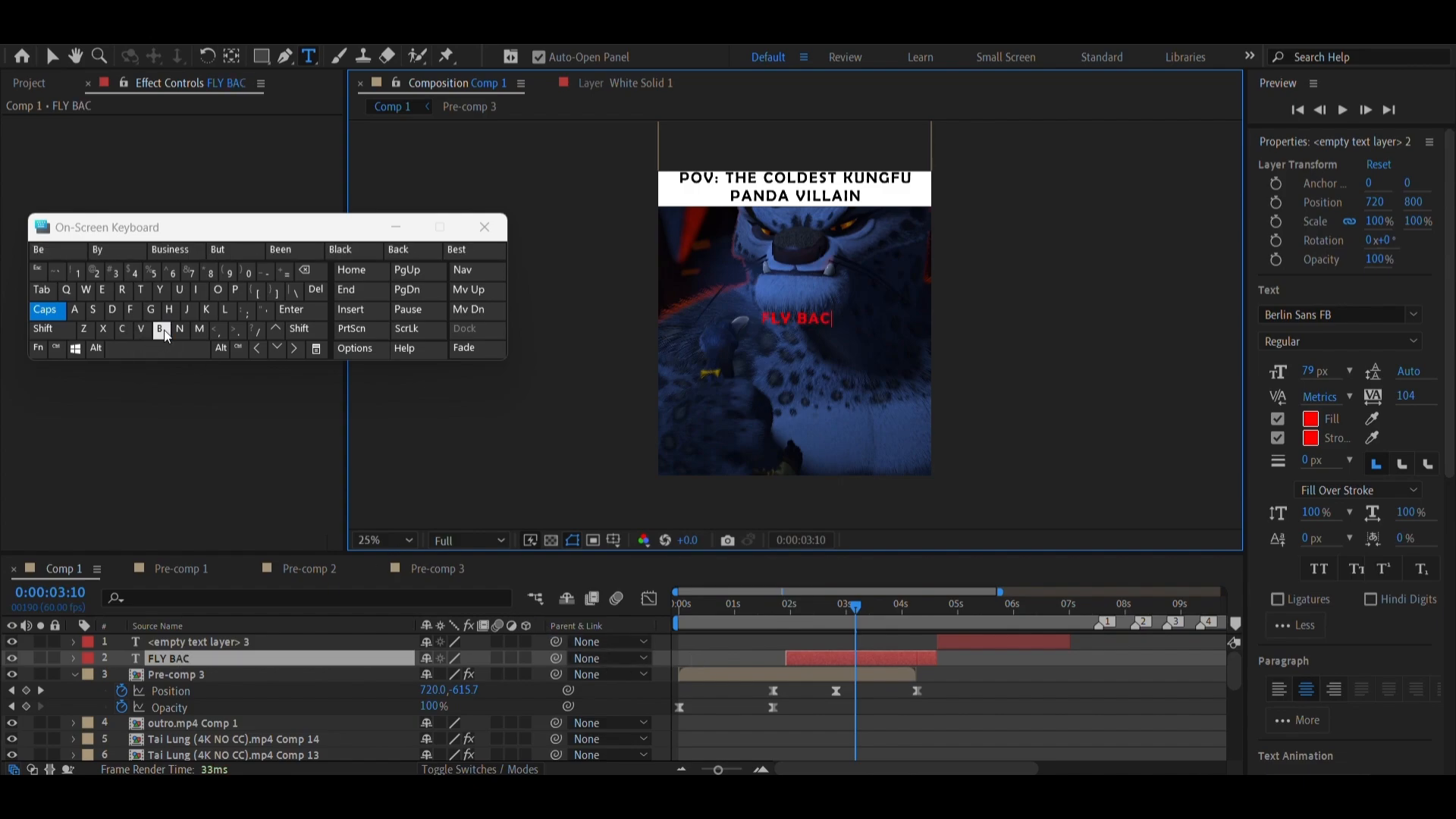
pyautogui.click(160, 349)
pyautogui.write('THERE')
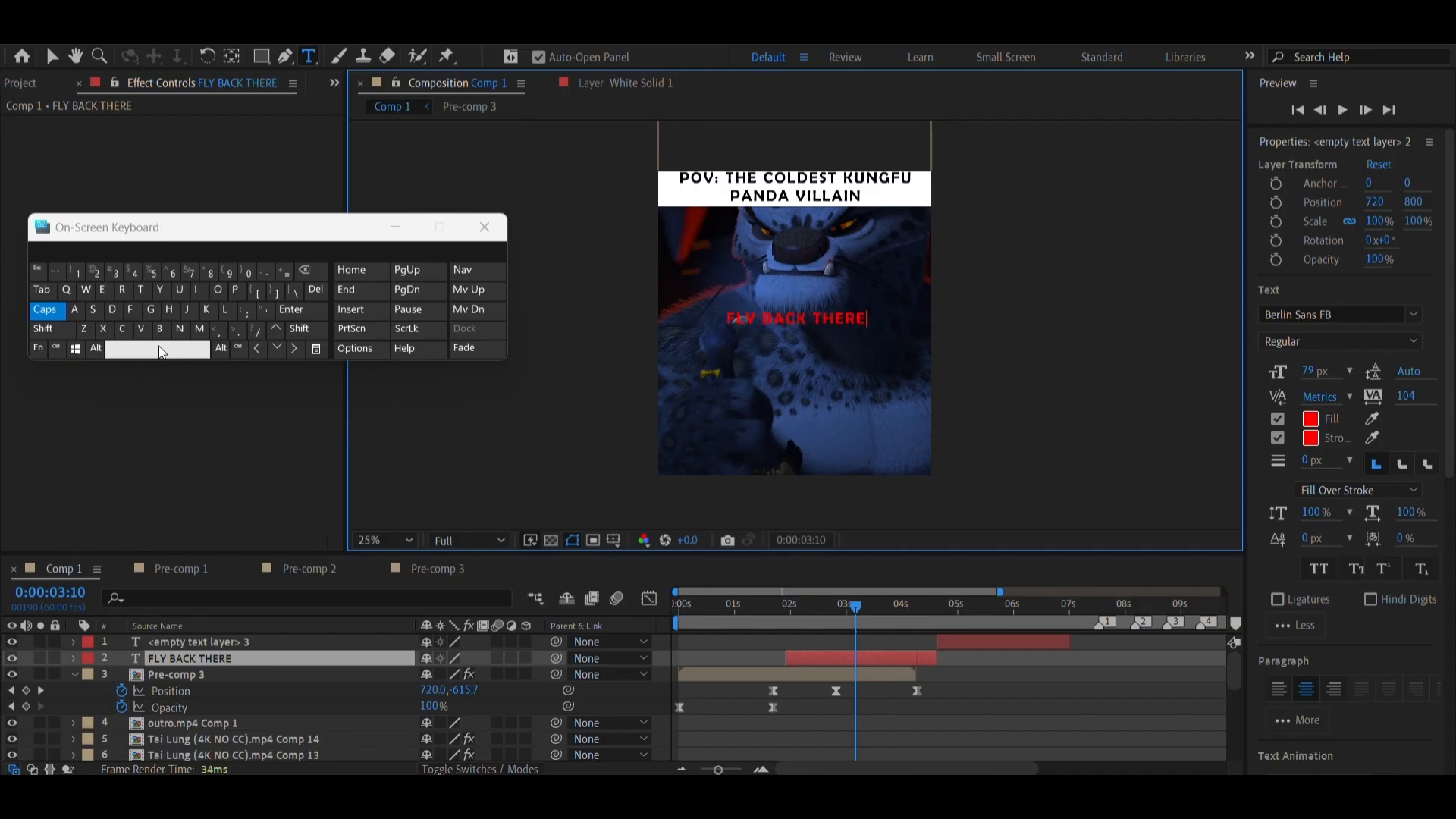
pyautogui.click(158, 348)
pyautogui.write('A')
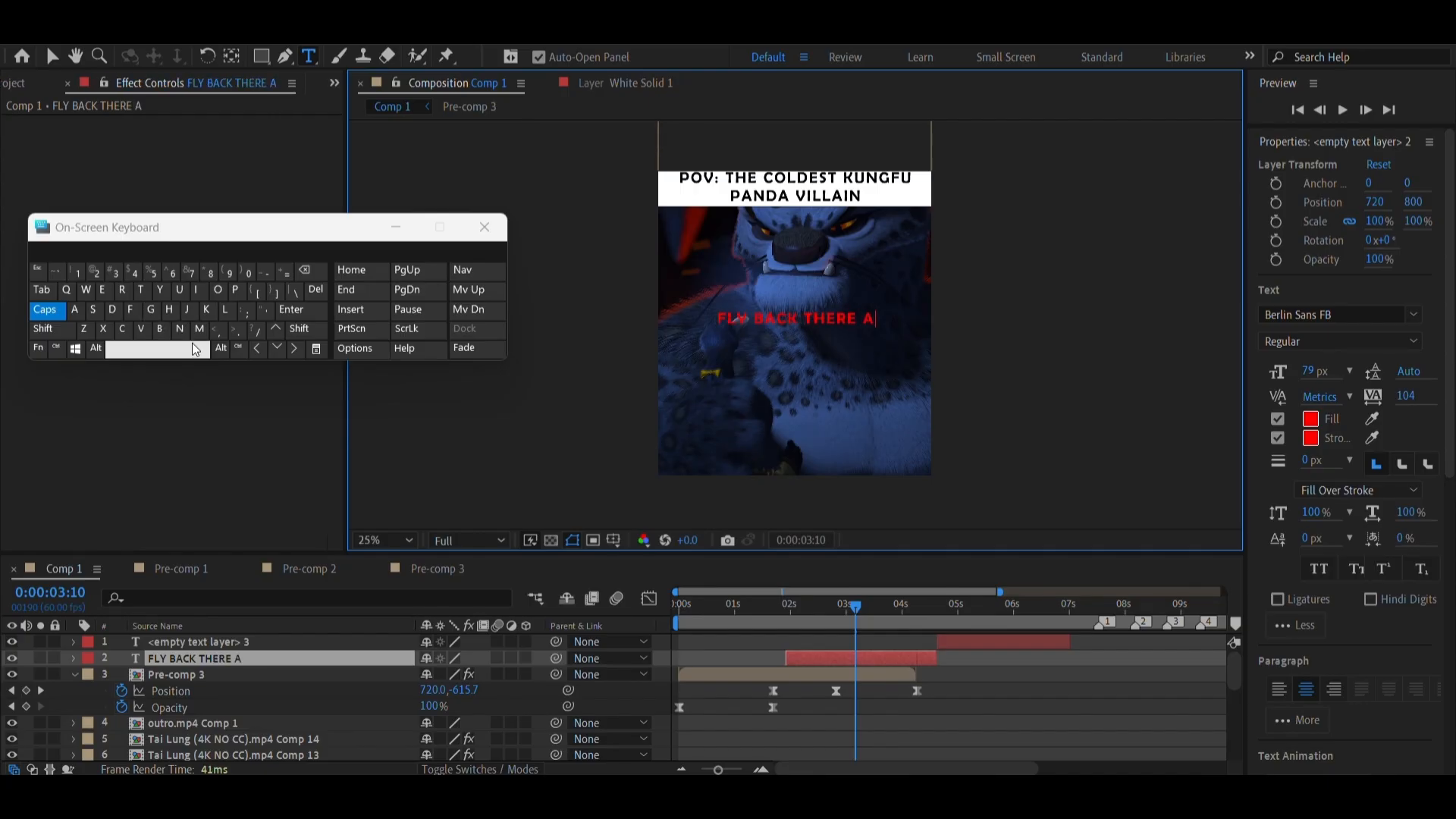
pyautogui.write('ND')
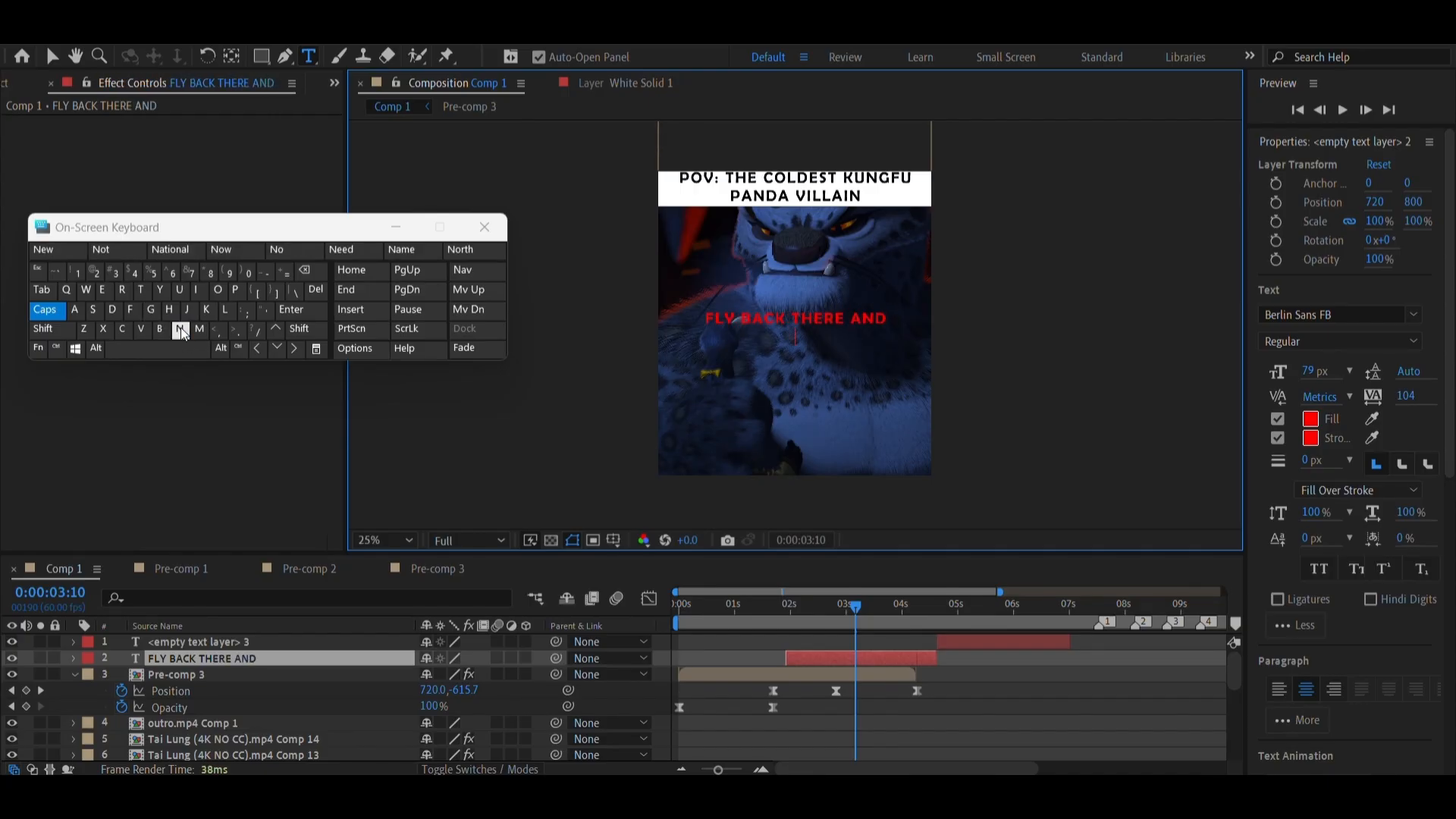
pyautogui.write(' TELL')
pyautogui.click(168, 351)
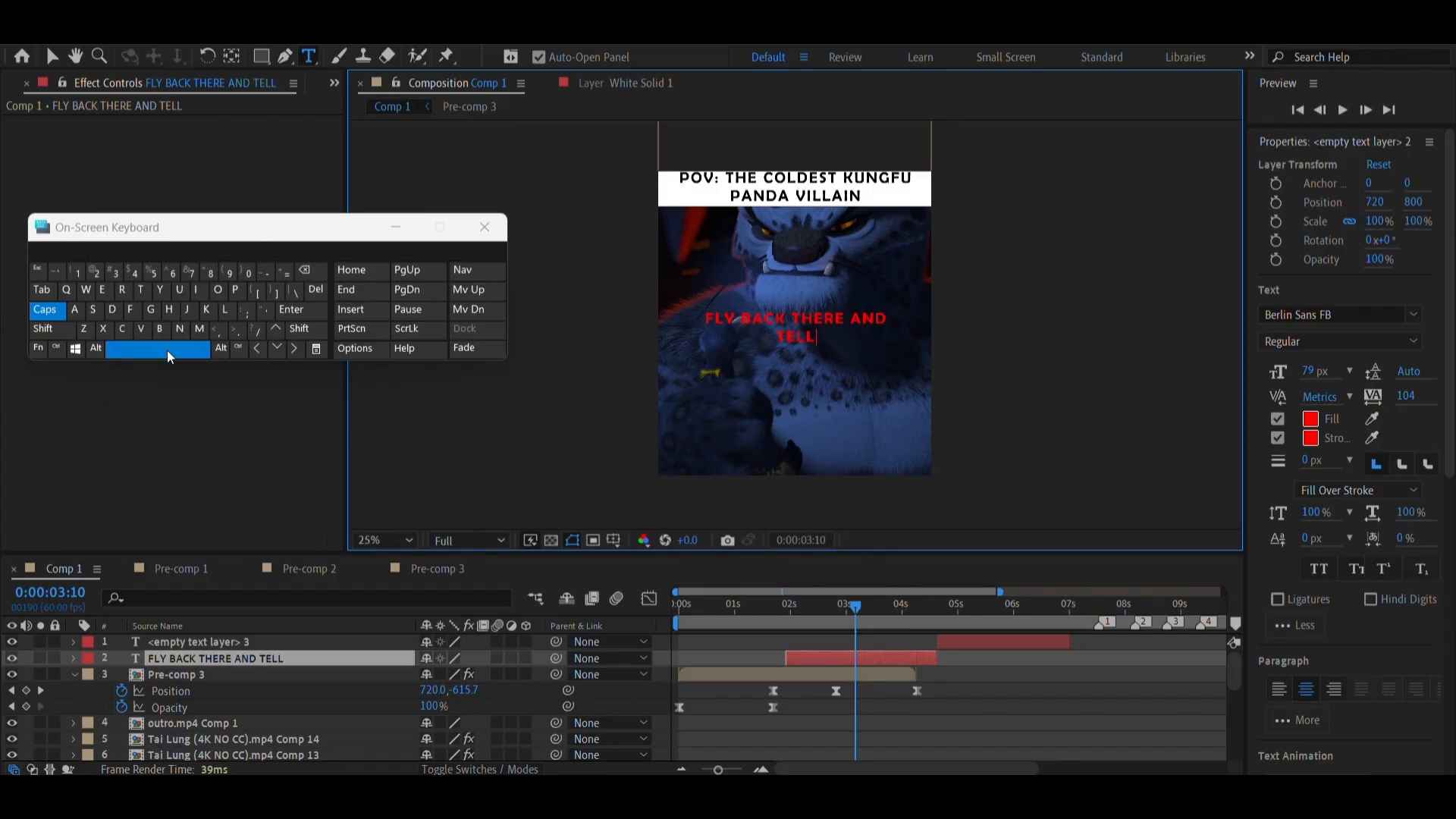
pyautogui.write('THEM')
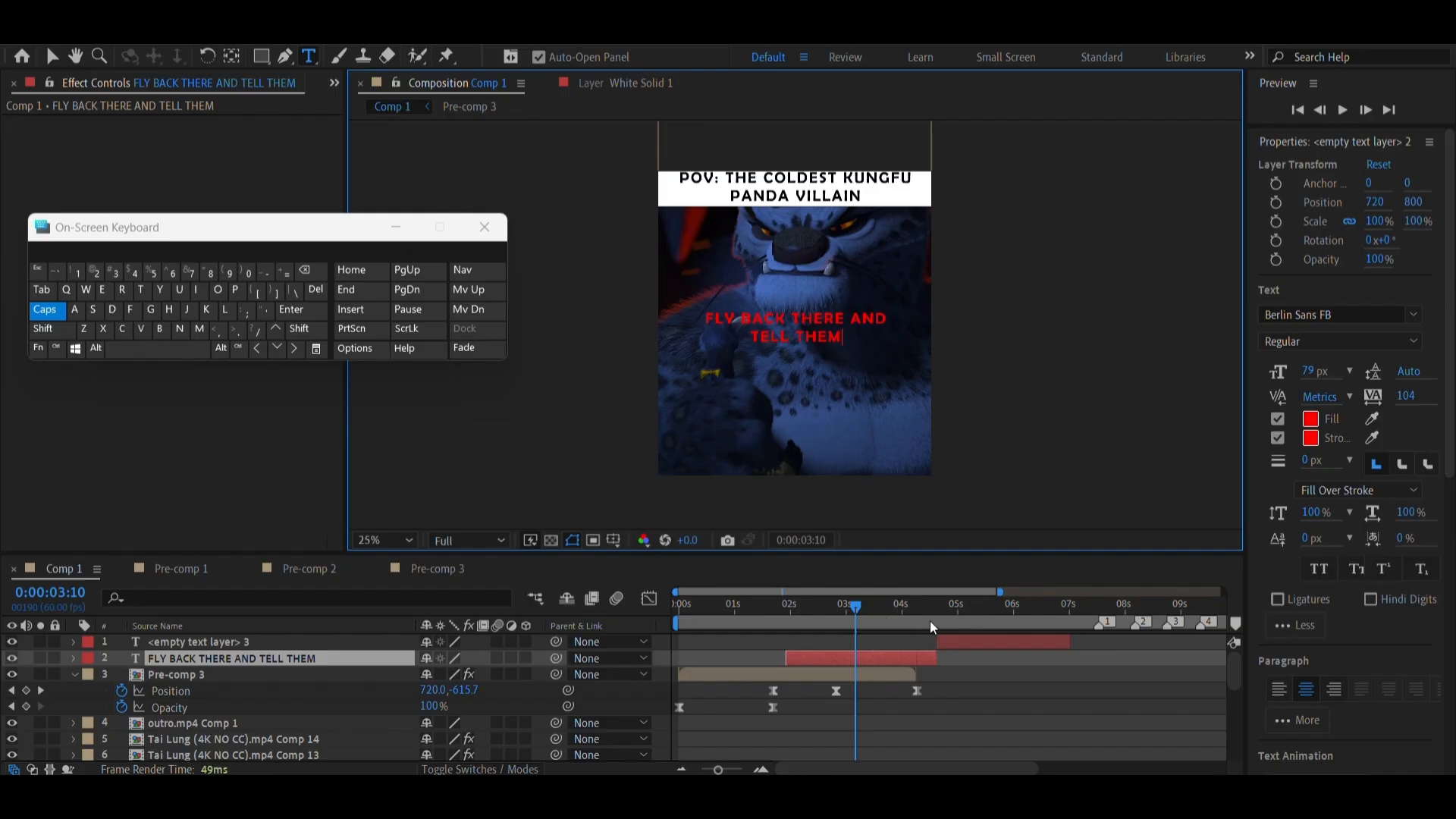
# Go to 0:00:05:00 and enter "THE REAL DRAGON WARRIOR IS COMING HOME!" in the remaining empty text layer
pyautogui.click(959, 619)
pyautogui.click(958, 640)
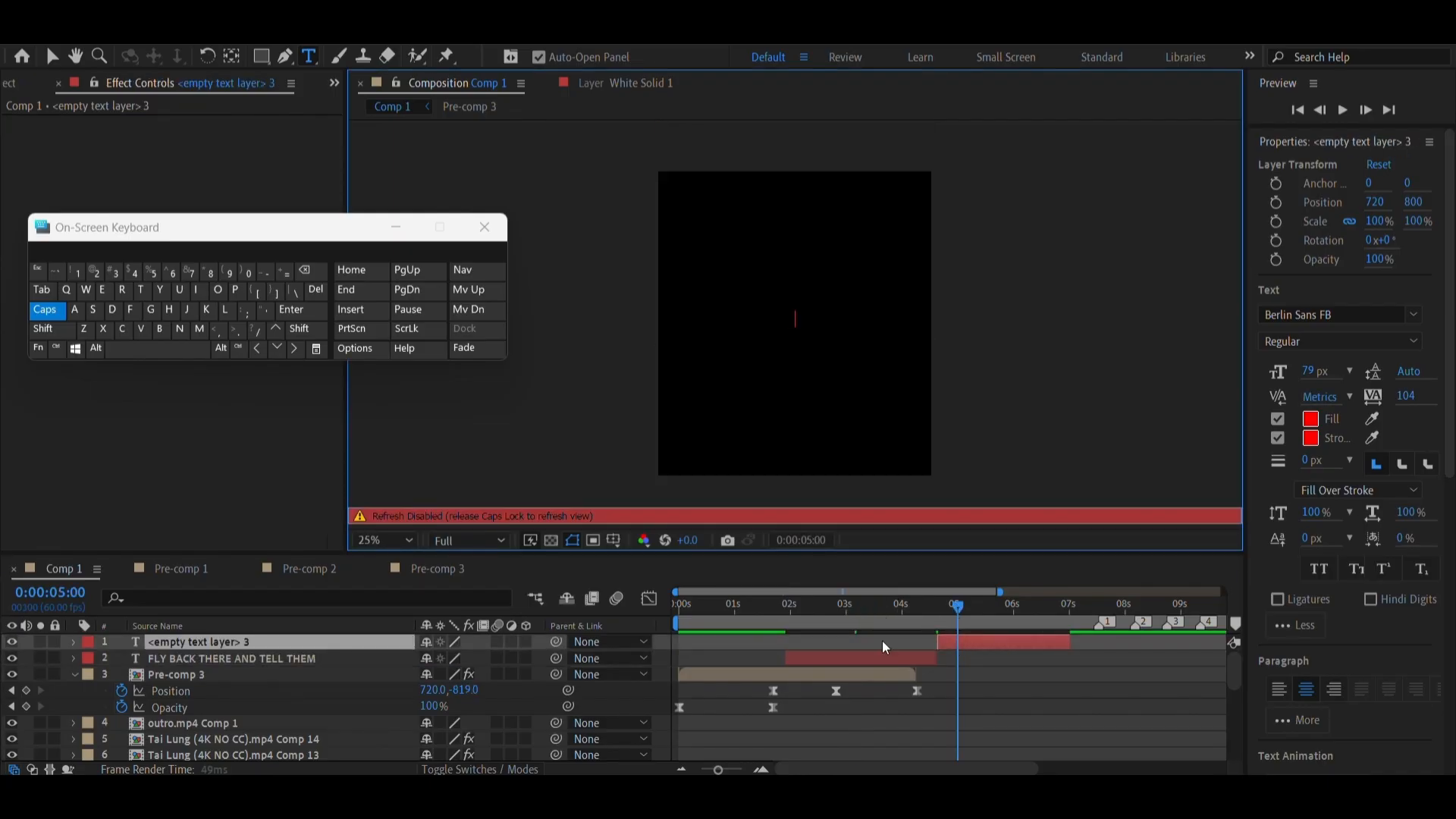
pyautogui.write('TH')
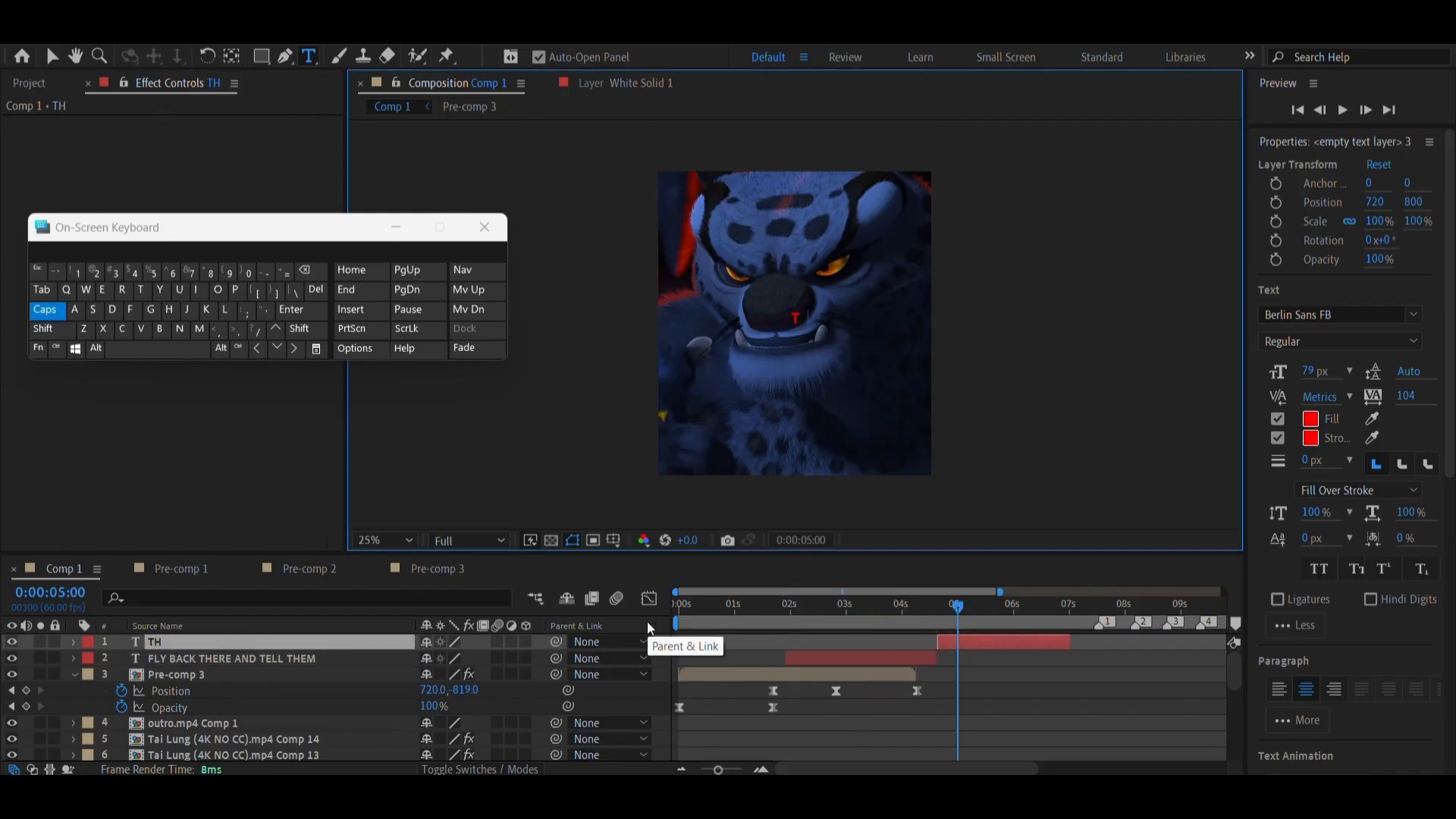
pyautogui.write('E\\')
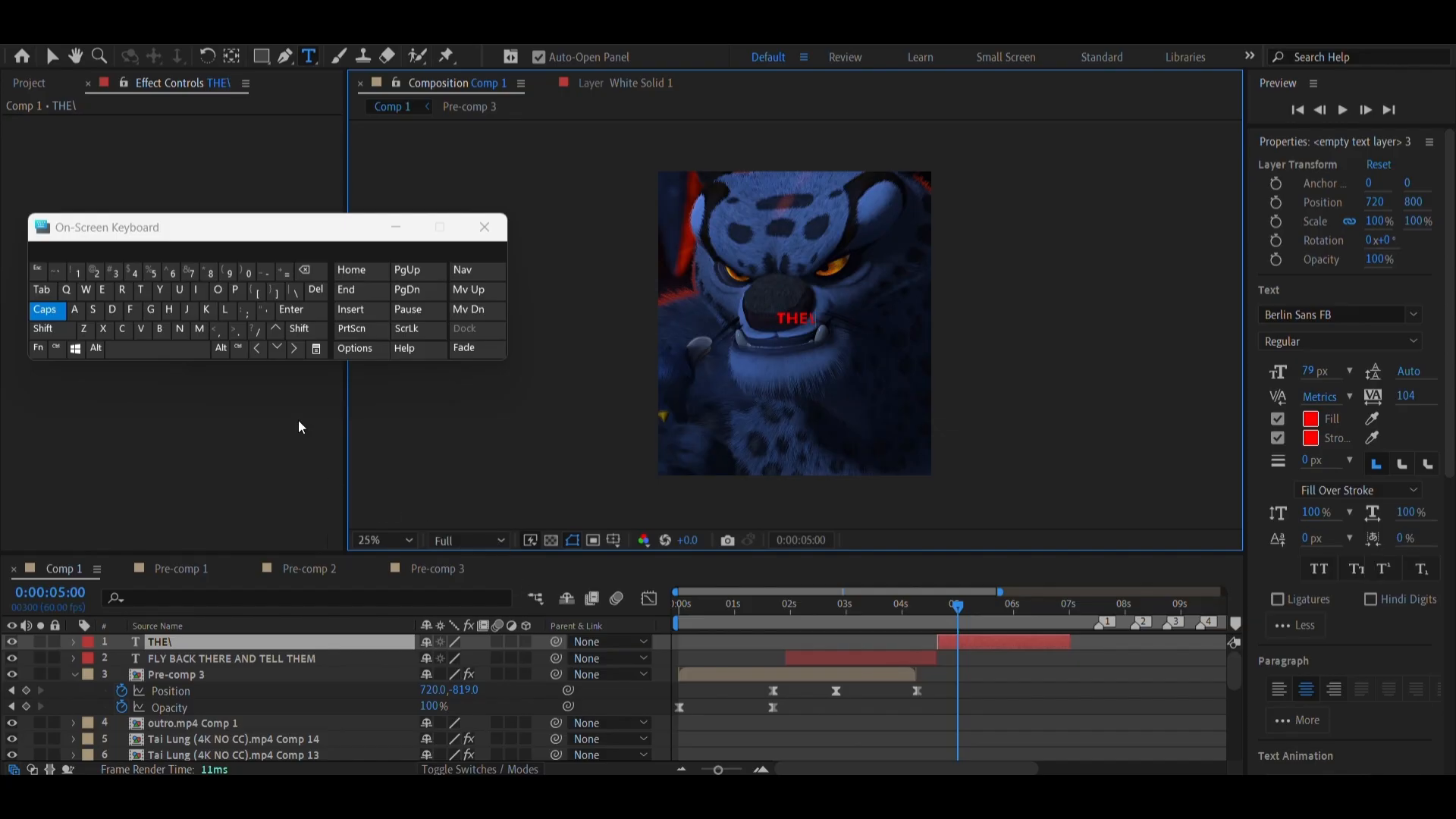
pyautogui.press('BackSpace')
pyautogui.click(193, 348)
pyautogui.write('RE')
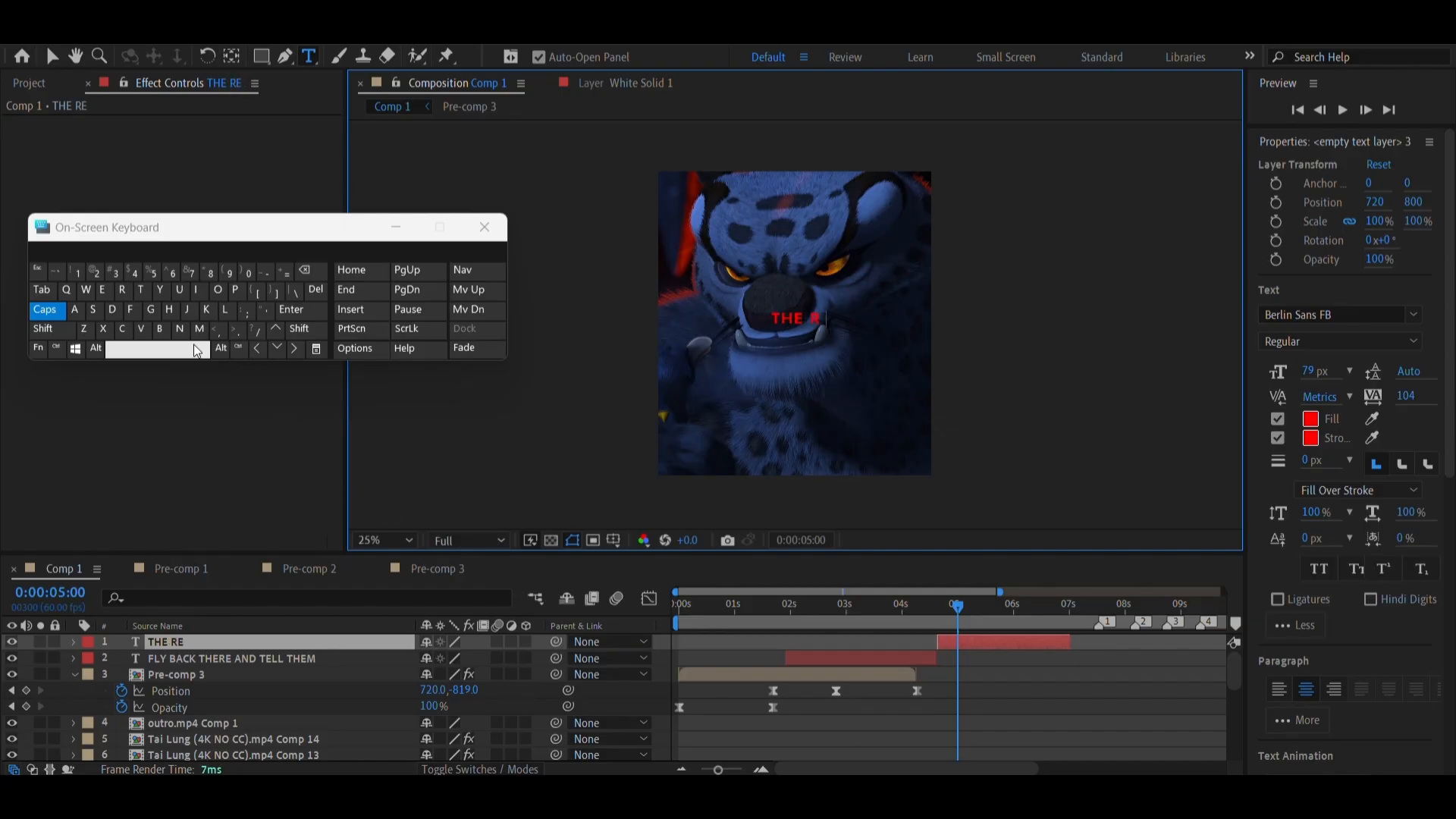
pyautogui.write('AL')
pyautogui.click(193, 346)
pyautogui.write('DI')
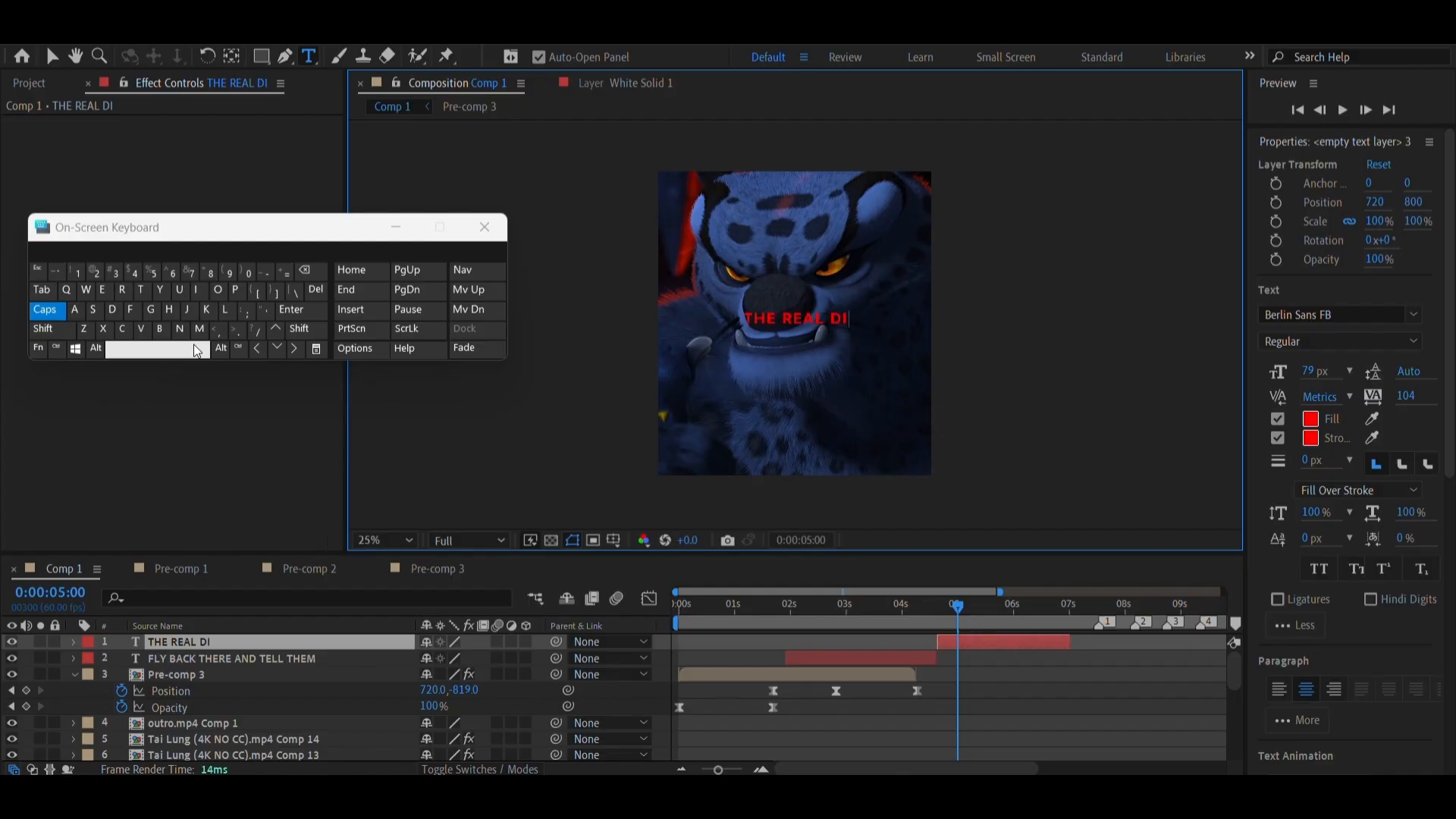
pyautogui.press('BackSpace')
pyautogui.write('RAGO')
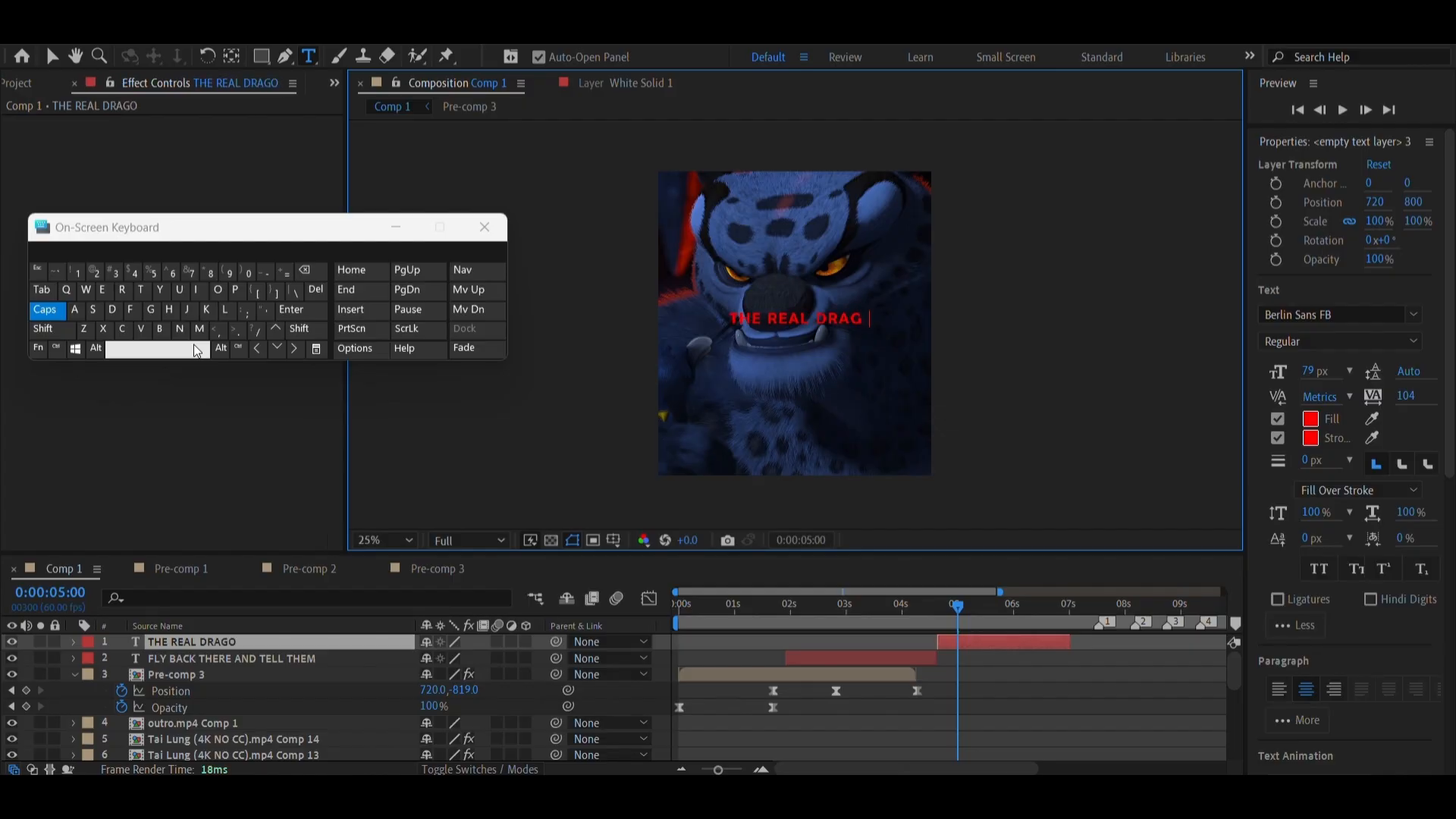
pyautogui.write('N')
pyautogui.click(194, 347)
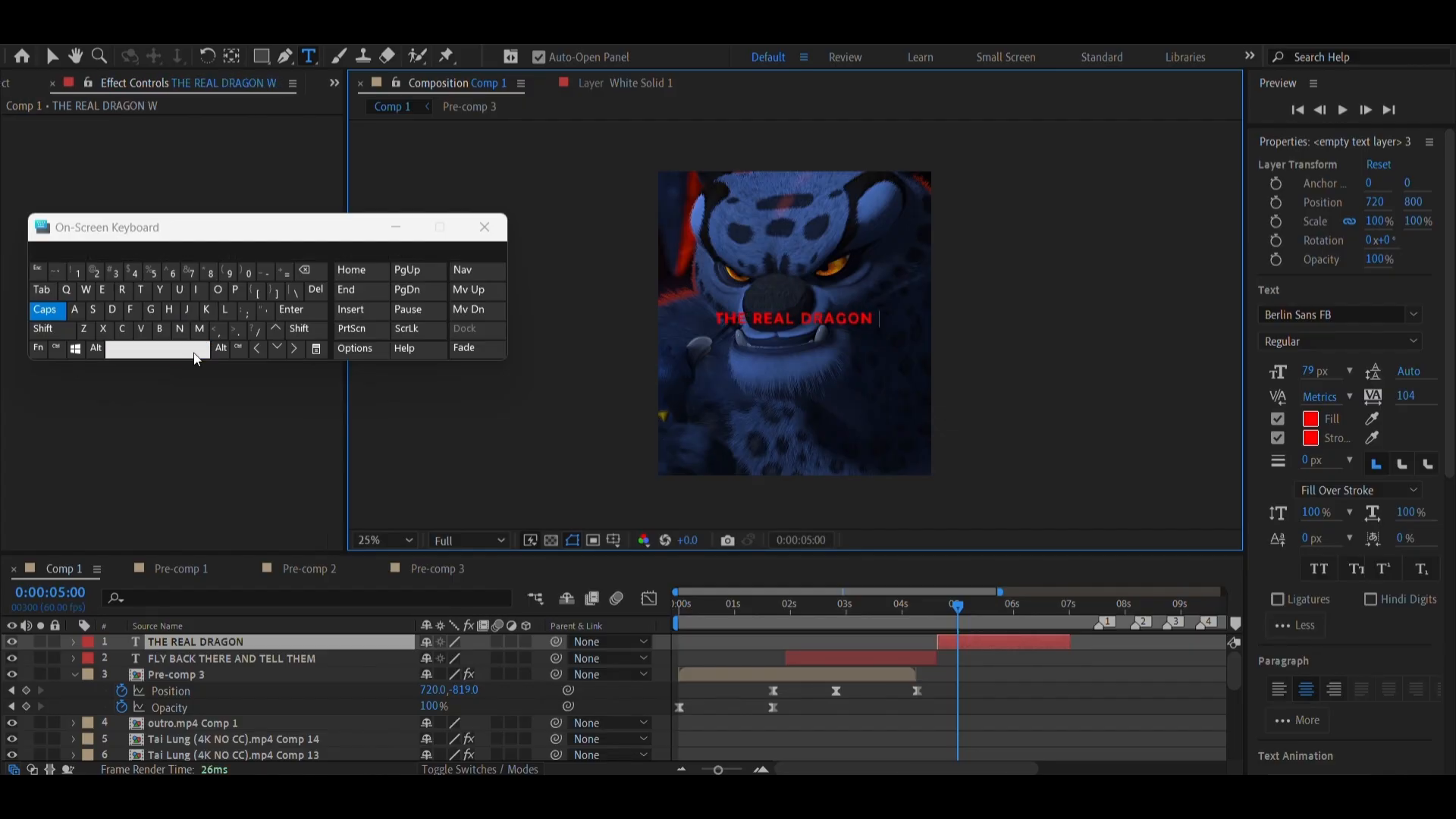
pyautogui.write('WARRIOR')
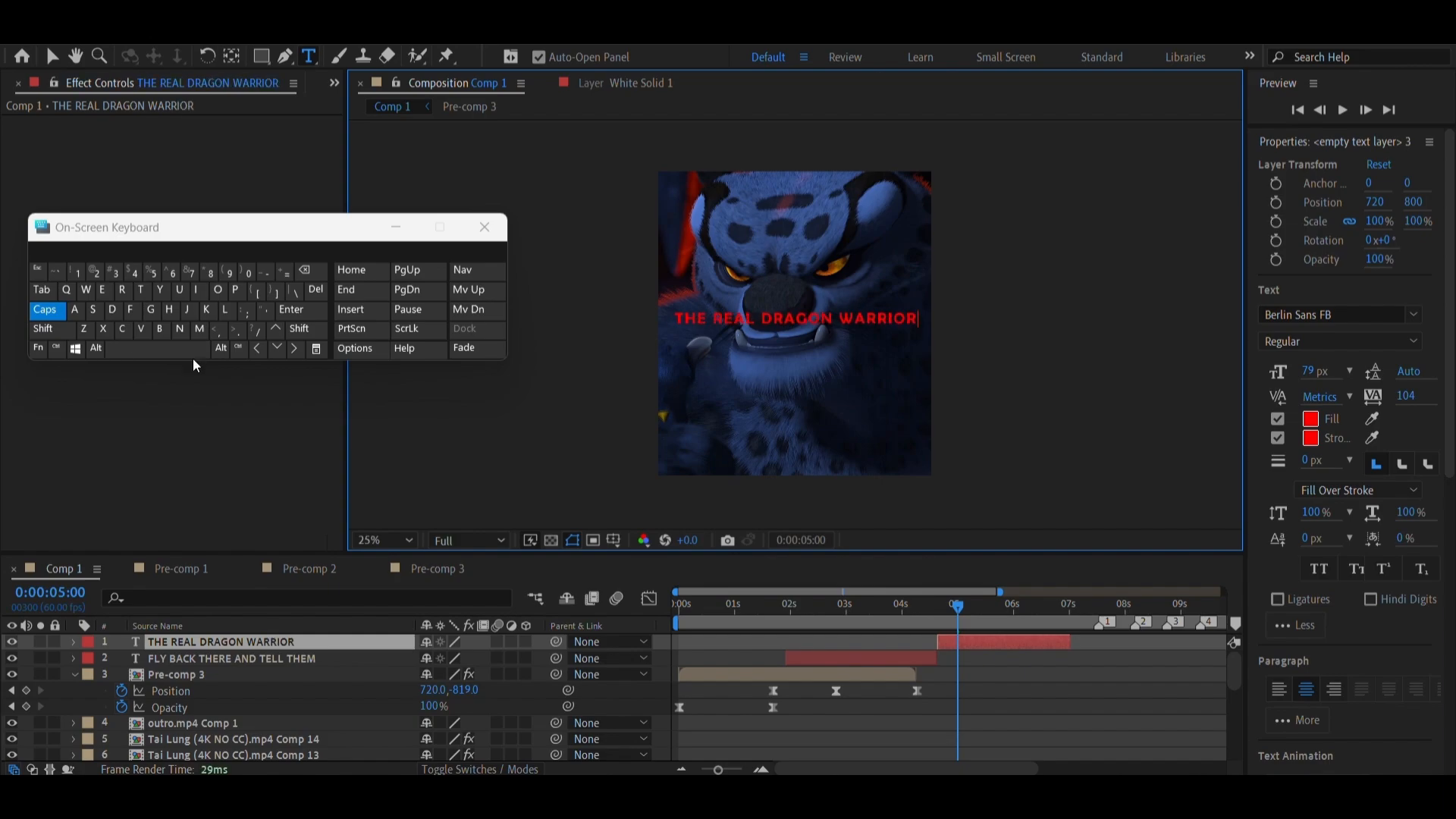
pyautogui.click(192, 353)
pyautogui.write('I')
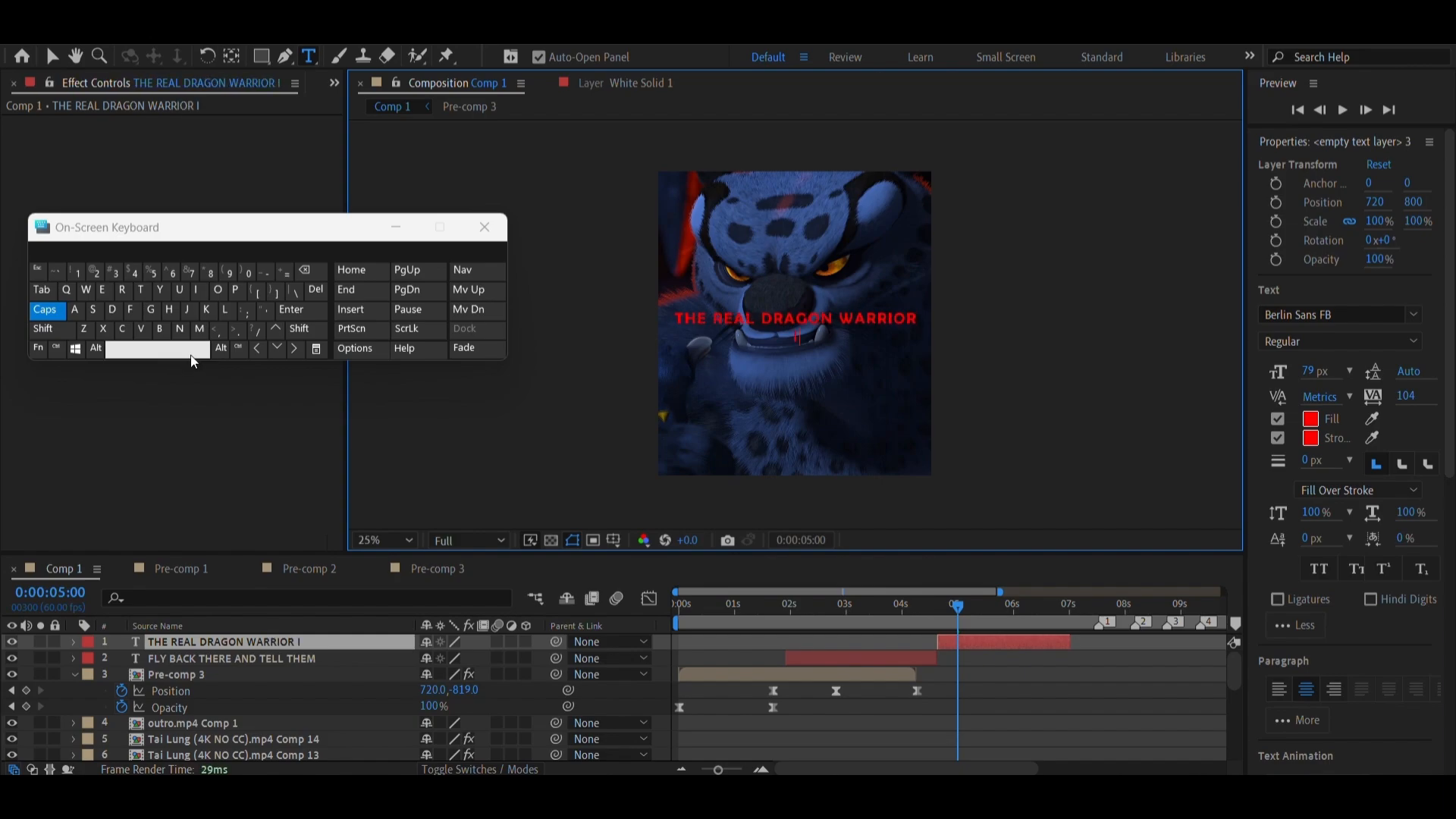
pyautogui.write('S COMING')
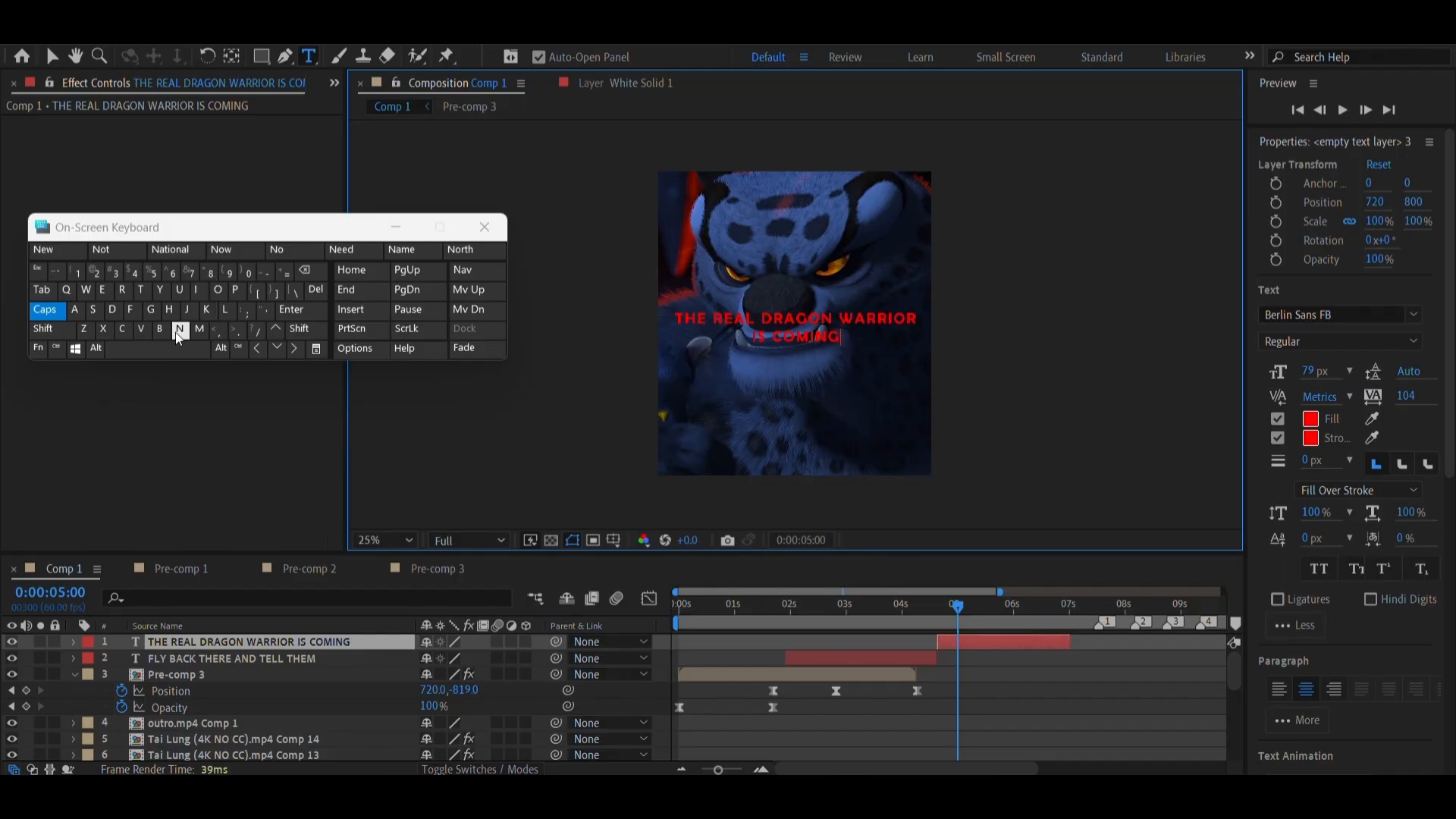
pyautogui.click(174, 348)
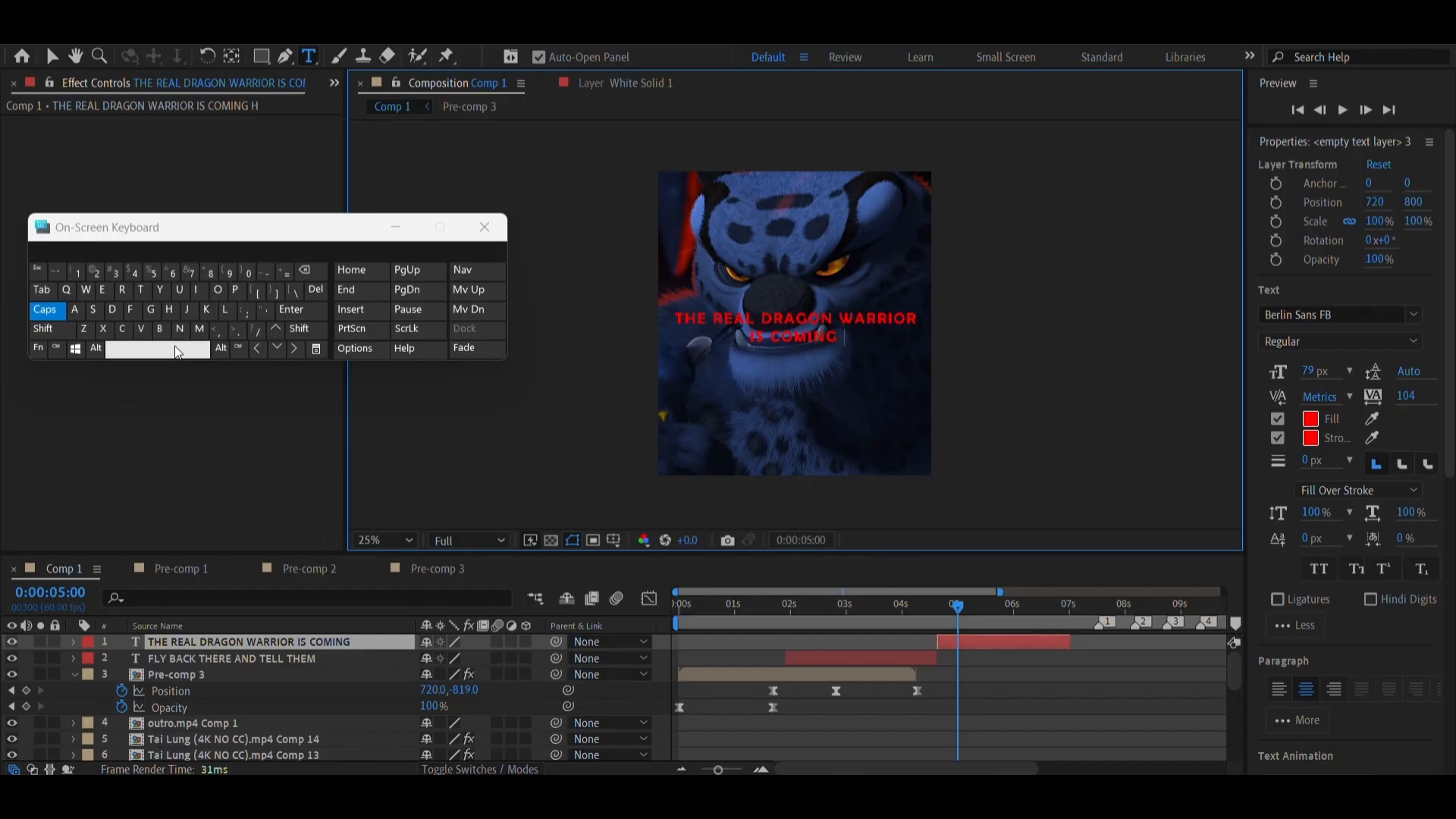
pyautogui.write('HOME!')
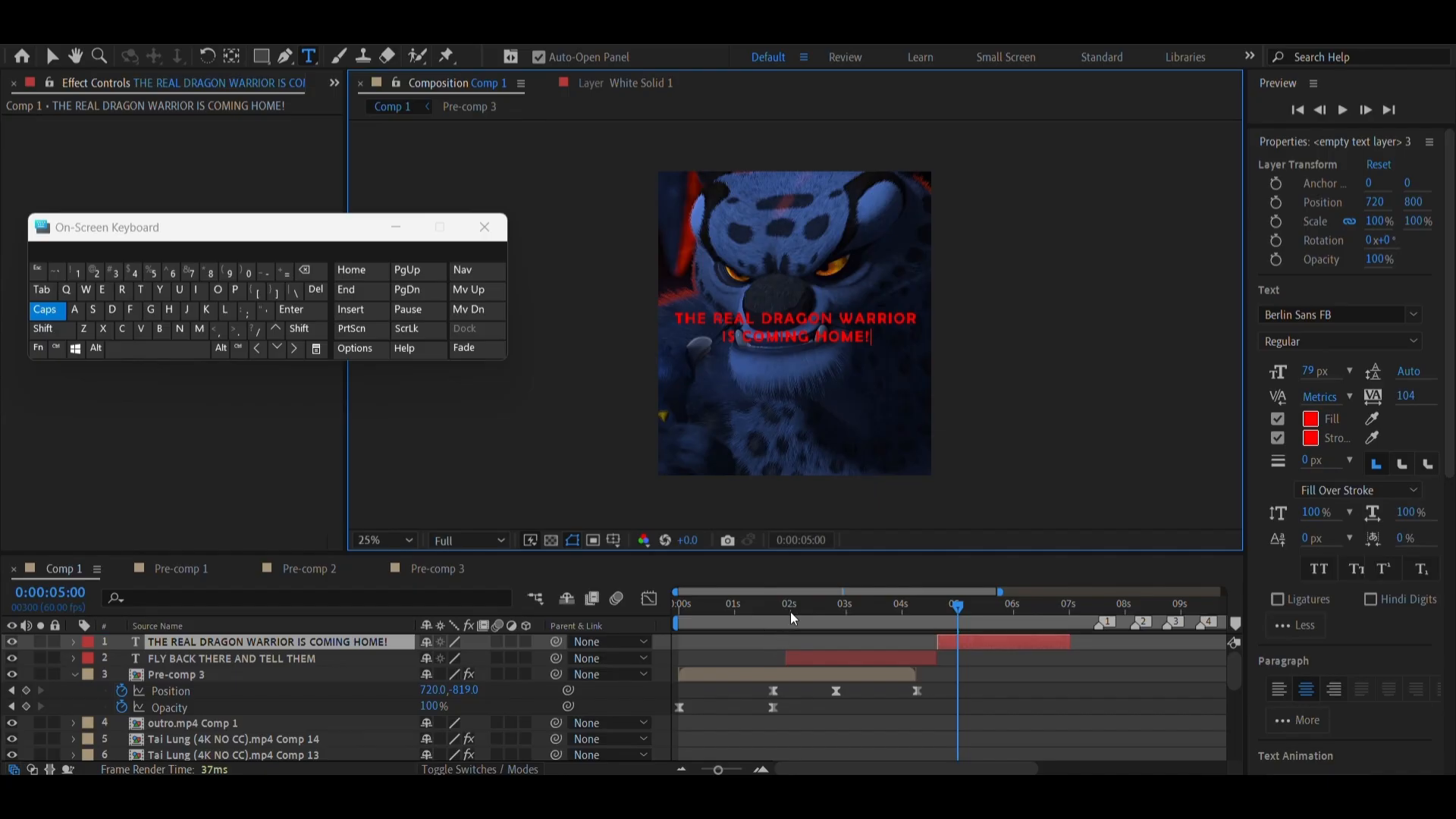
# Retime the FLY BACK THERE AND TELL THEM layer to run from 0:00:01:42 to about 3.5 seconds, with the other text layer directly after it
pyautogui.moveTo(791, 614)
pyautogui.mouseDown()
pyautogui.moveTo(821, 617)
pyautogui.moveTo(773, 621)
pyautogui.mouseUp()
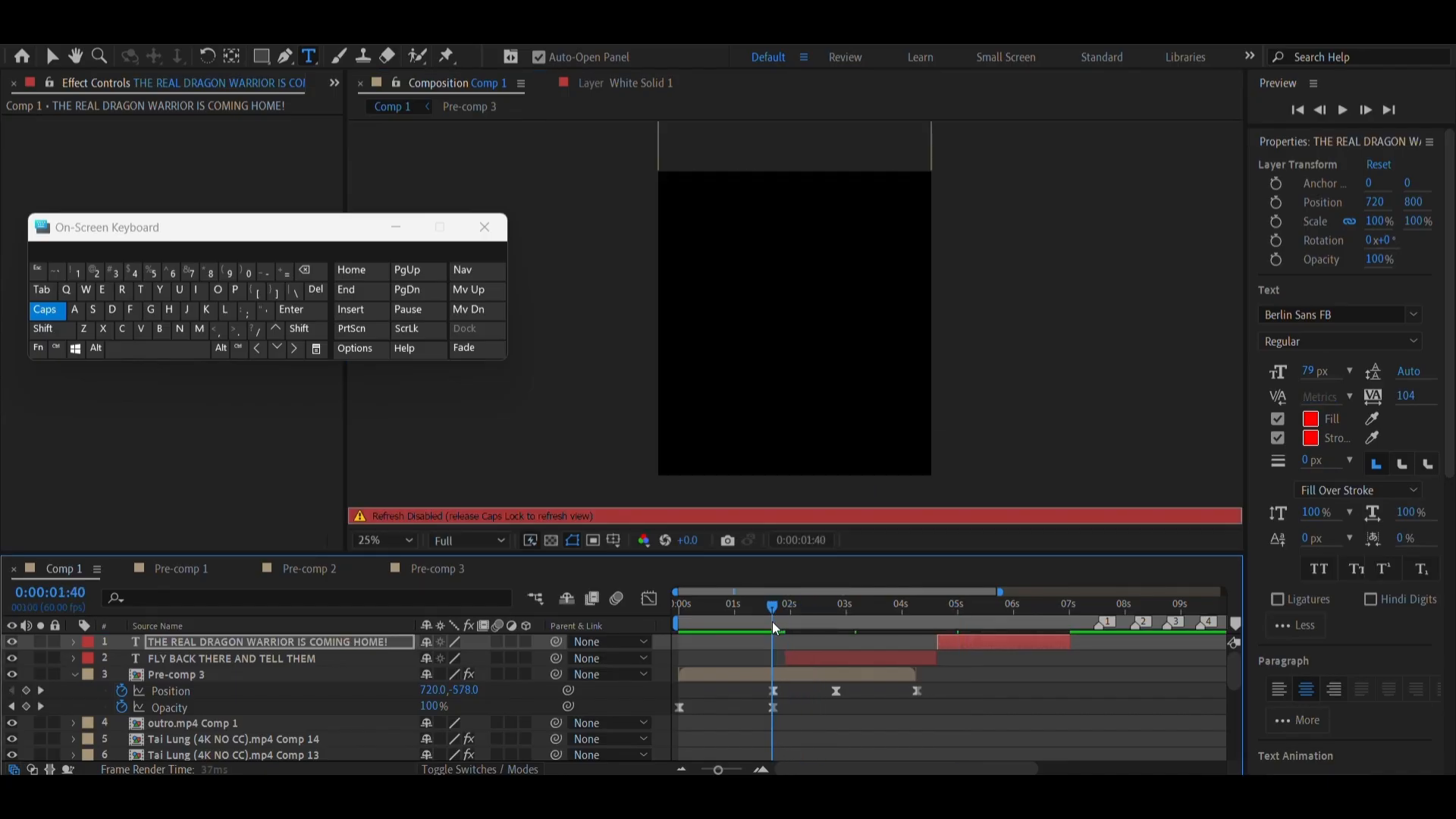
pyautogui.click(157, 350)
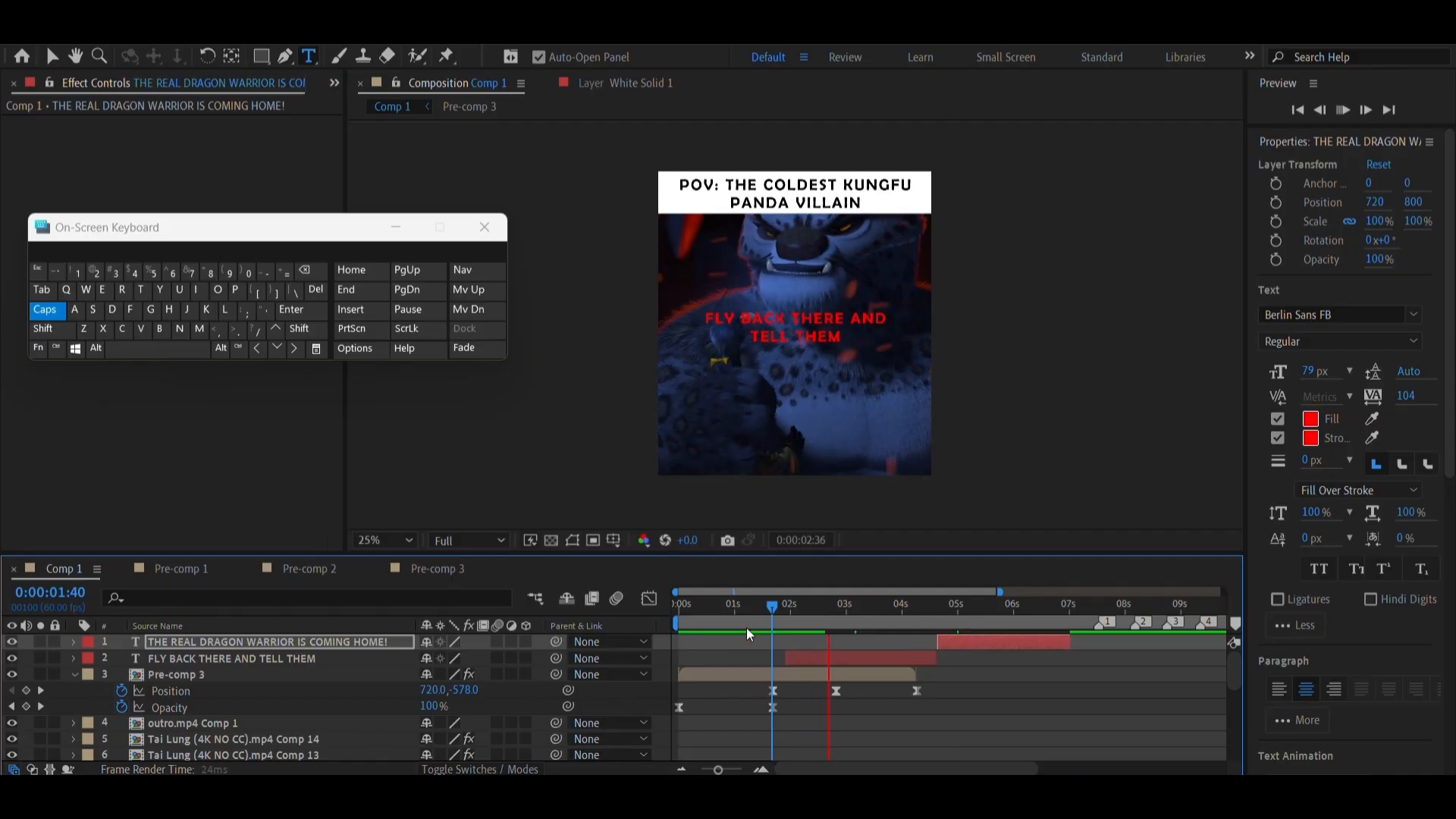
pyautogui.click(773, 620)
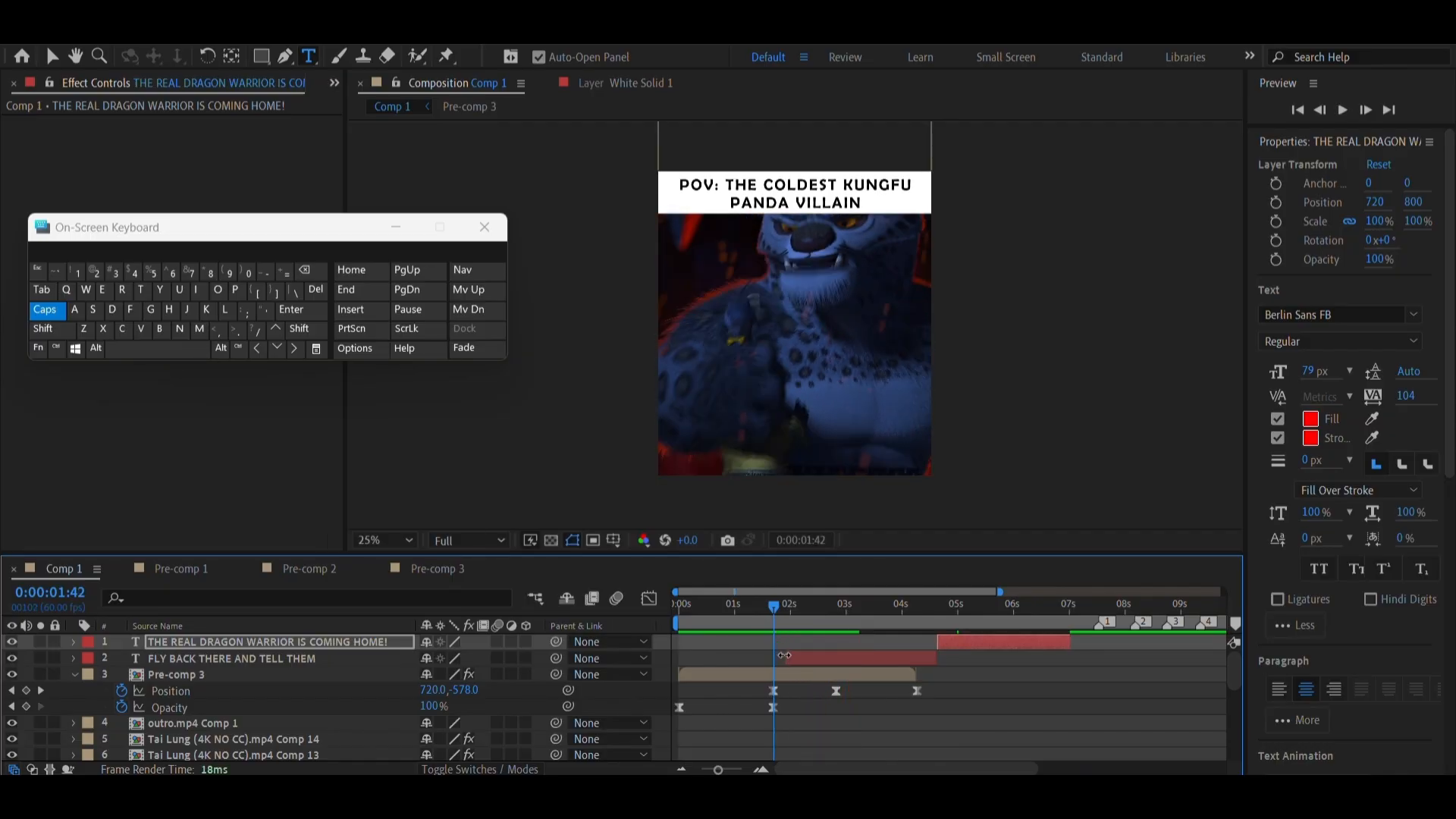
pyautogui.moveTo(785, 656); pyautogui.dragTo(773, 668)
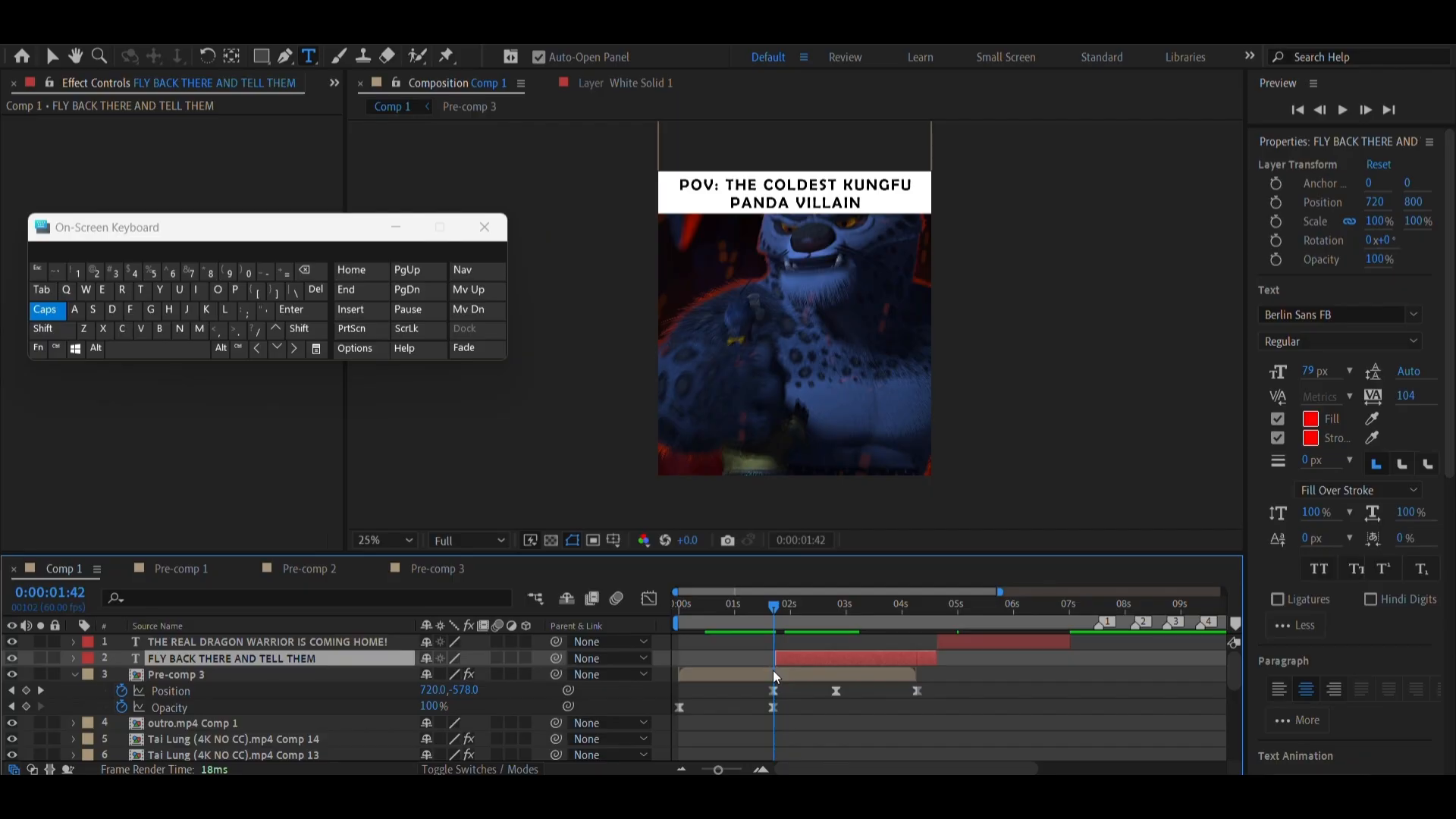
pyautogui.moveTo(936, 660); pyautogui.dragTo(891, 675)
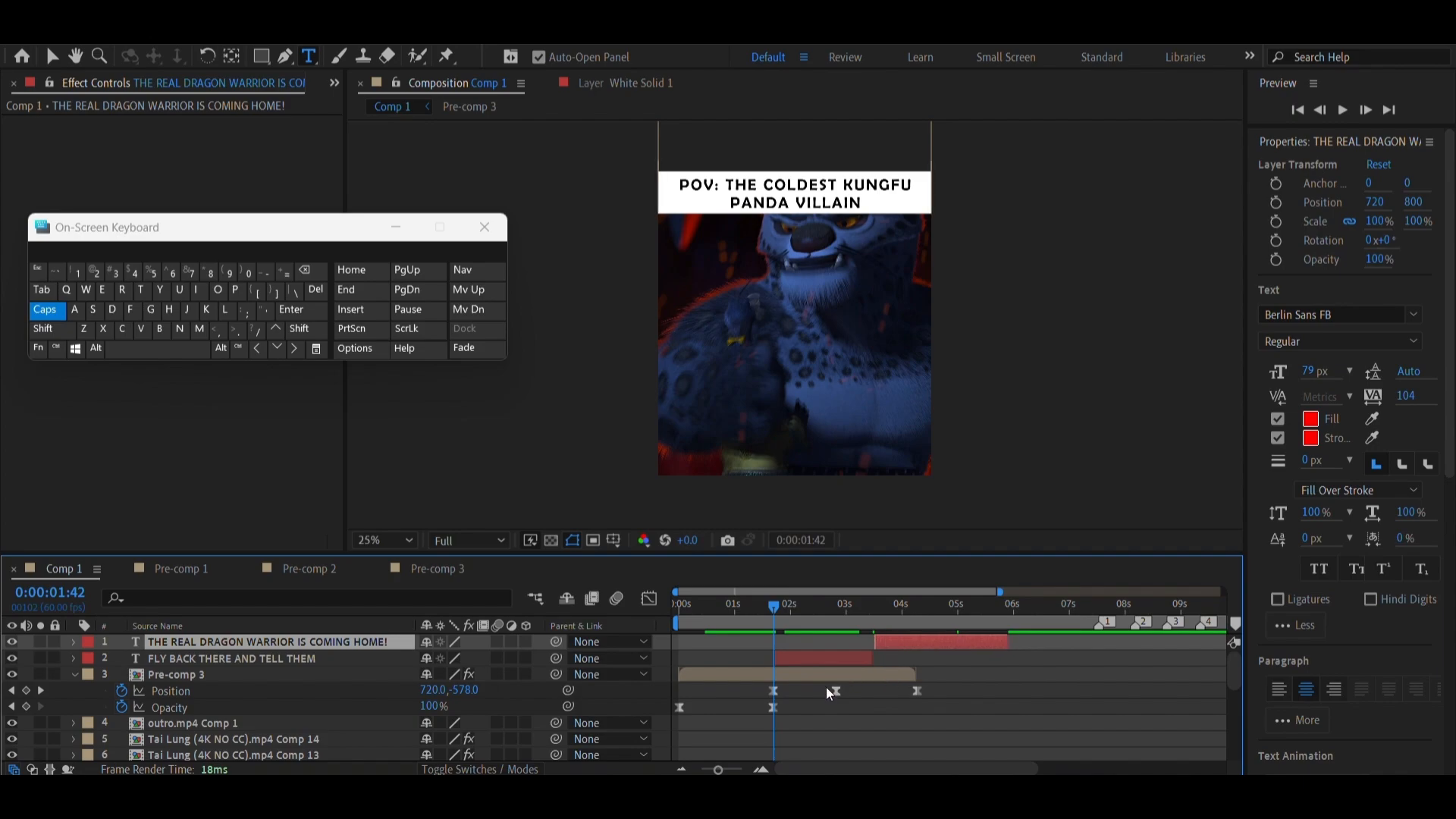
# Preview the composition from 0:00:01:15 to check the timing of both text layers
pyautogui.click(168, 351)
pyautogui.click(749, 622)
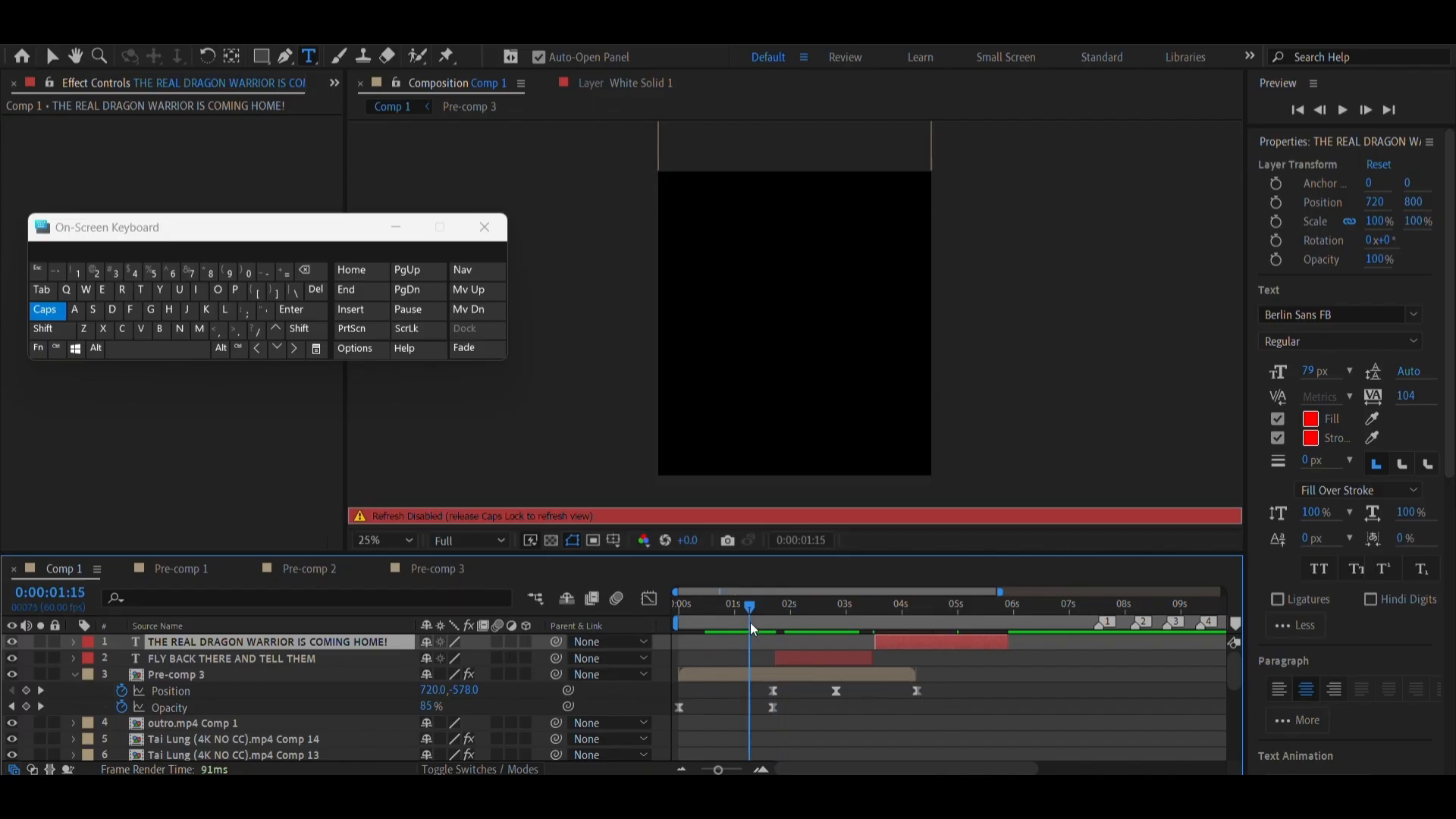
pyautogui.press('capslock')
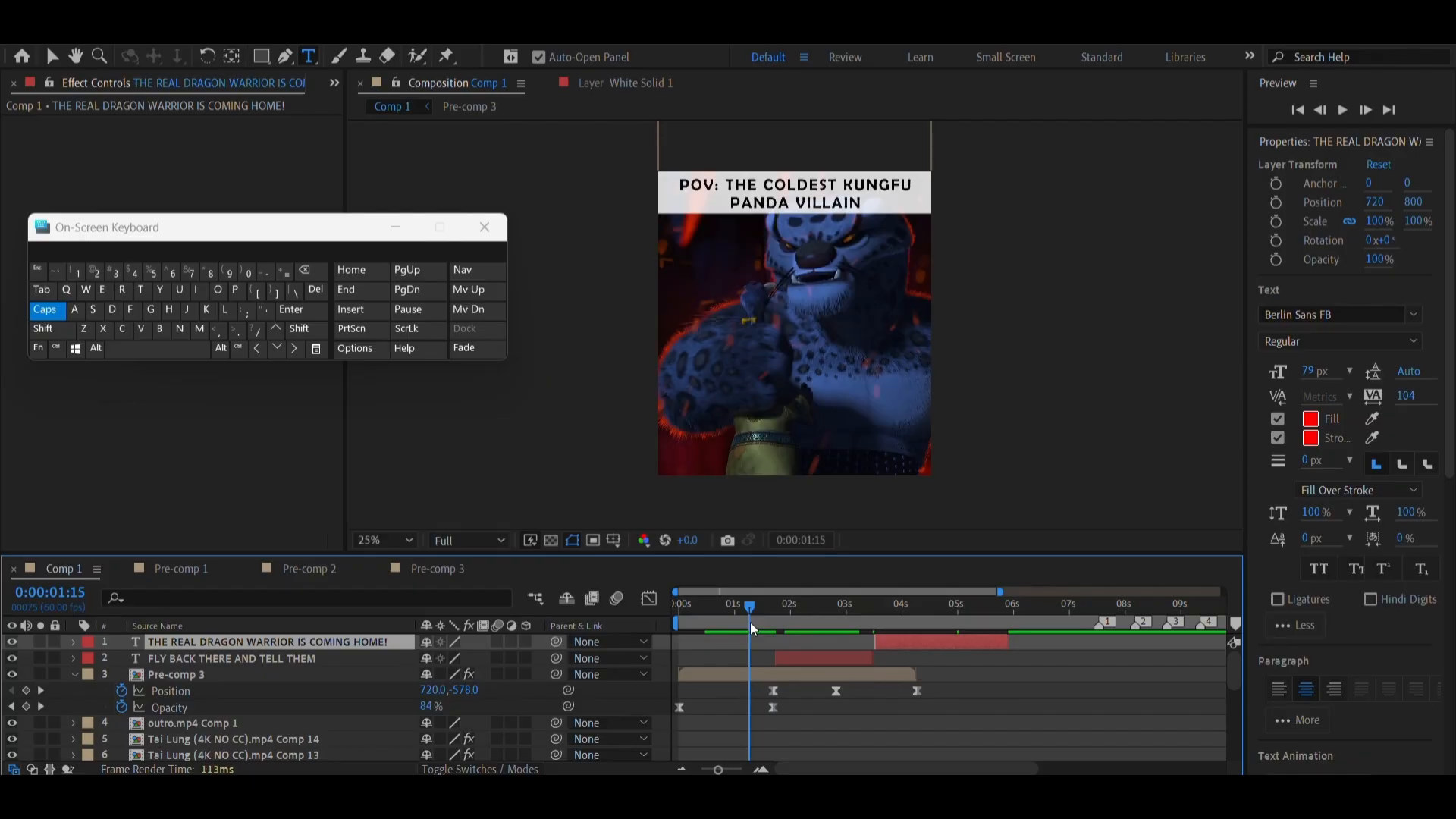
pyautogui.click(158, 342)
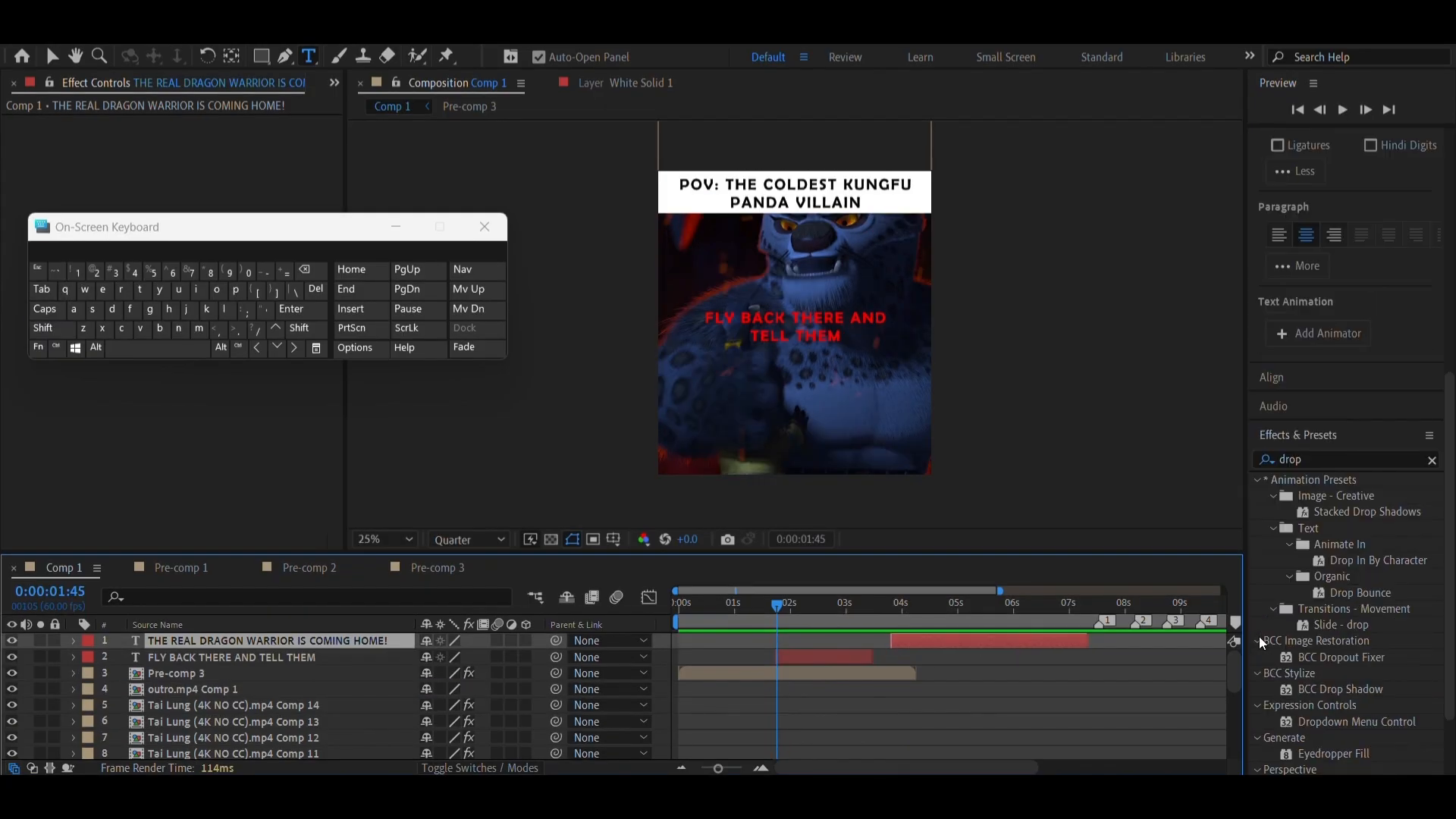
# Search the effects and presets for "fade"
pyautogui.scroll(-1, 1258, 637)
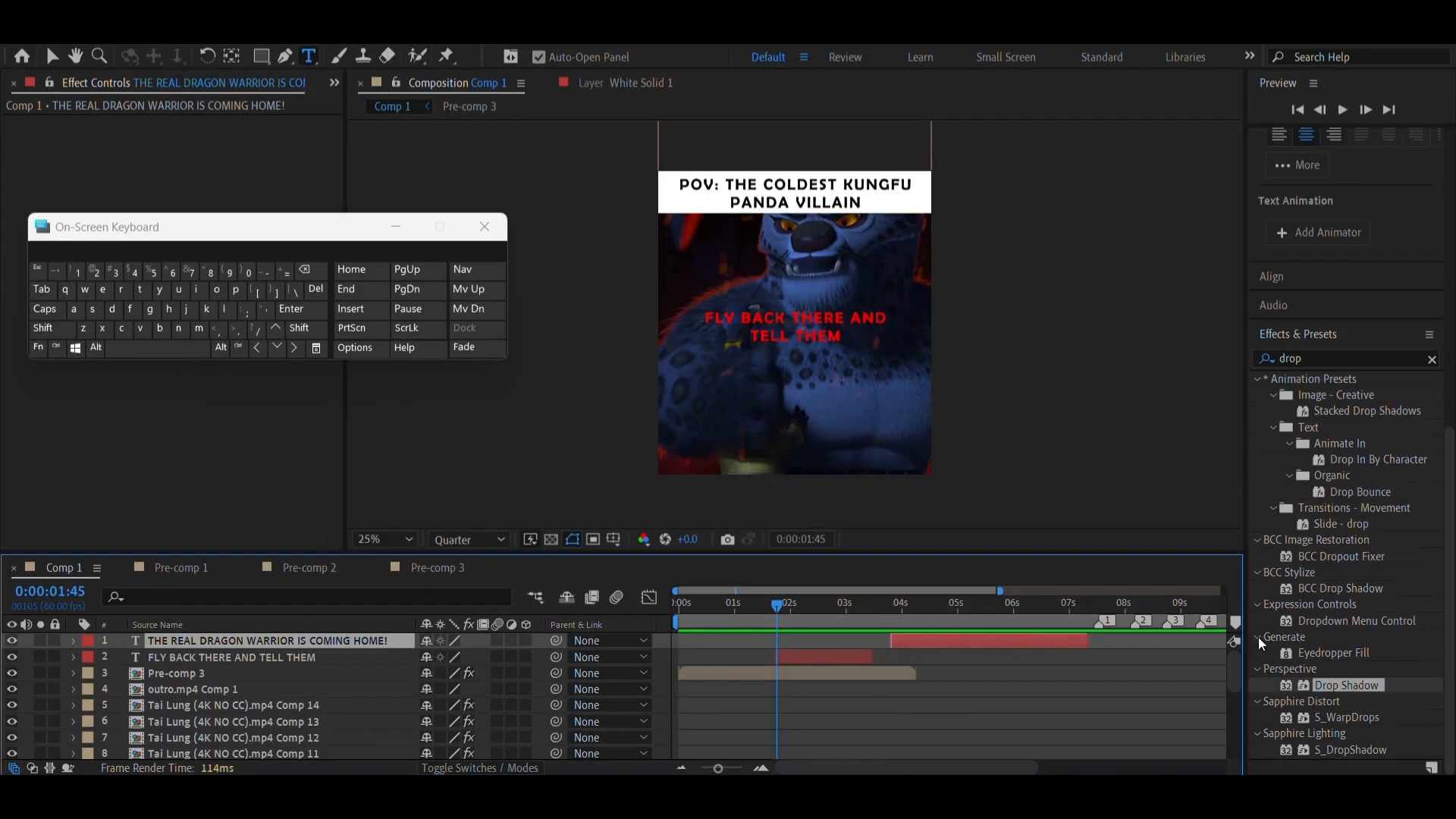
pyautogui.doubleClick(1306, 358)
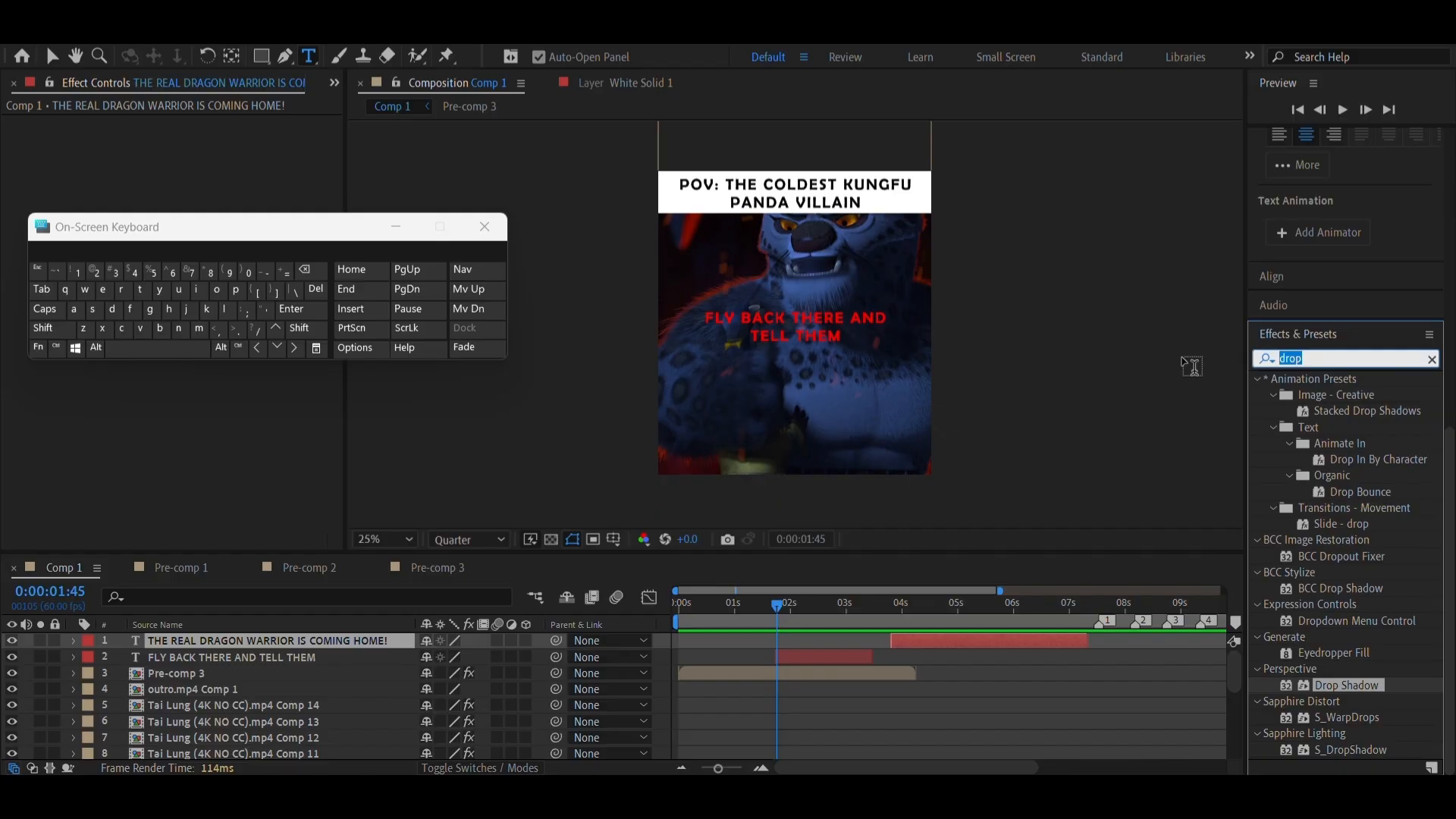
pyautogui.write('fade')
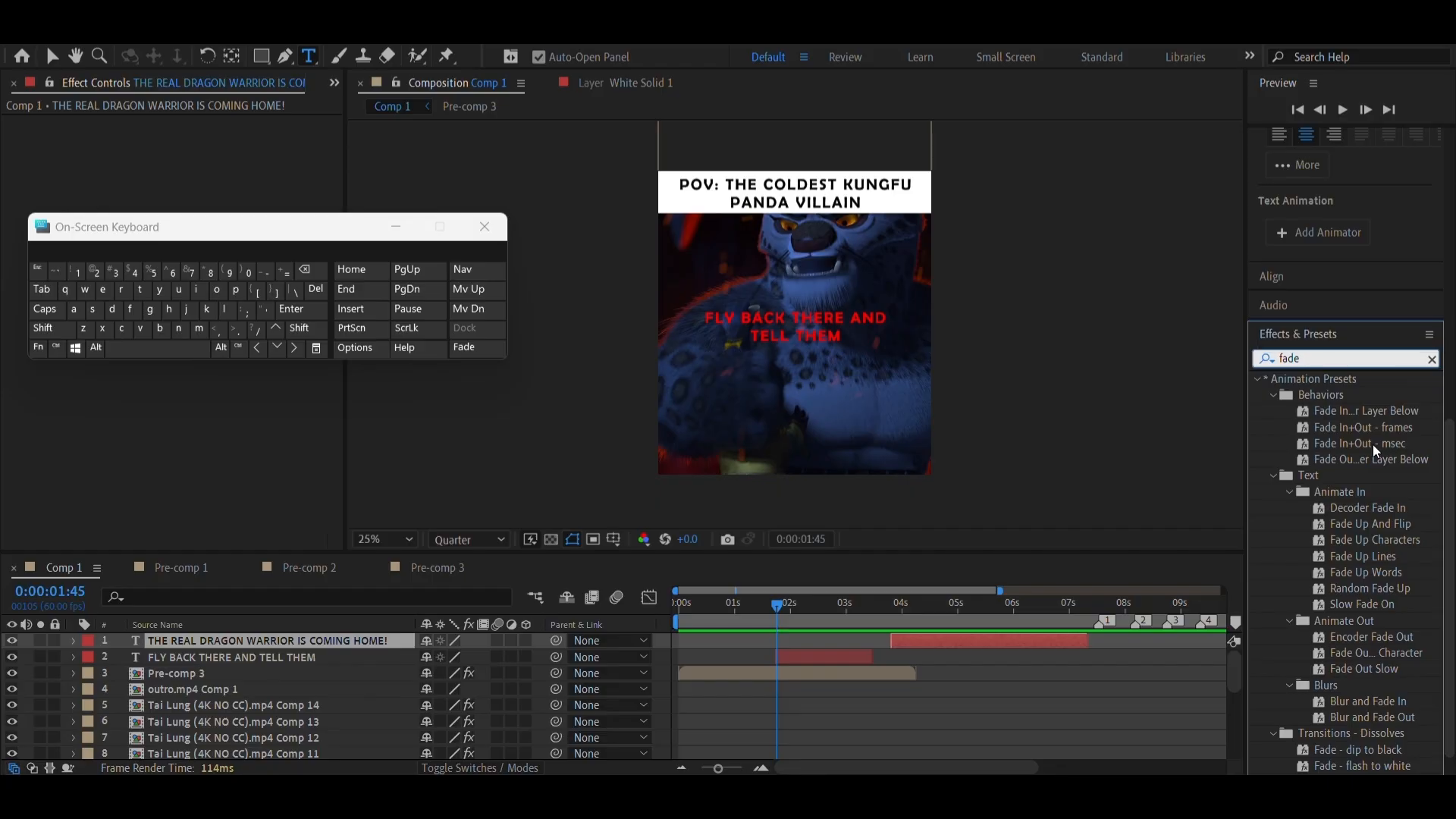
# Try the Fade In+Out - msec preset on the FLY BACK THERE AND TELL THEM layer, and undo it
pyautogui.moveTo(1373, 445); pyautogui.dragTo(817, 655)
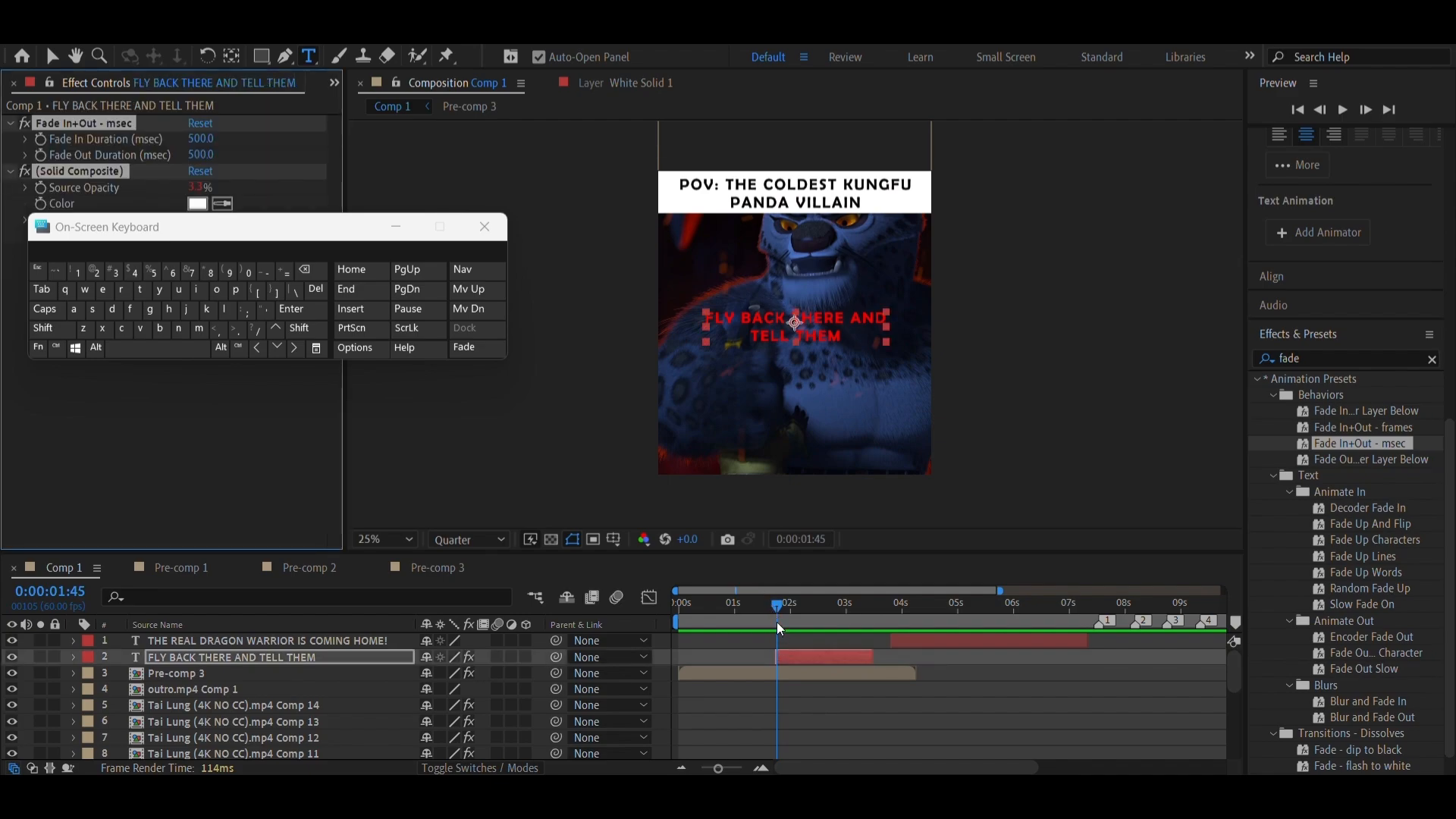
pyautogui.moveTo(767, 629); pyautogui.dragTo(881, 625)
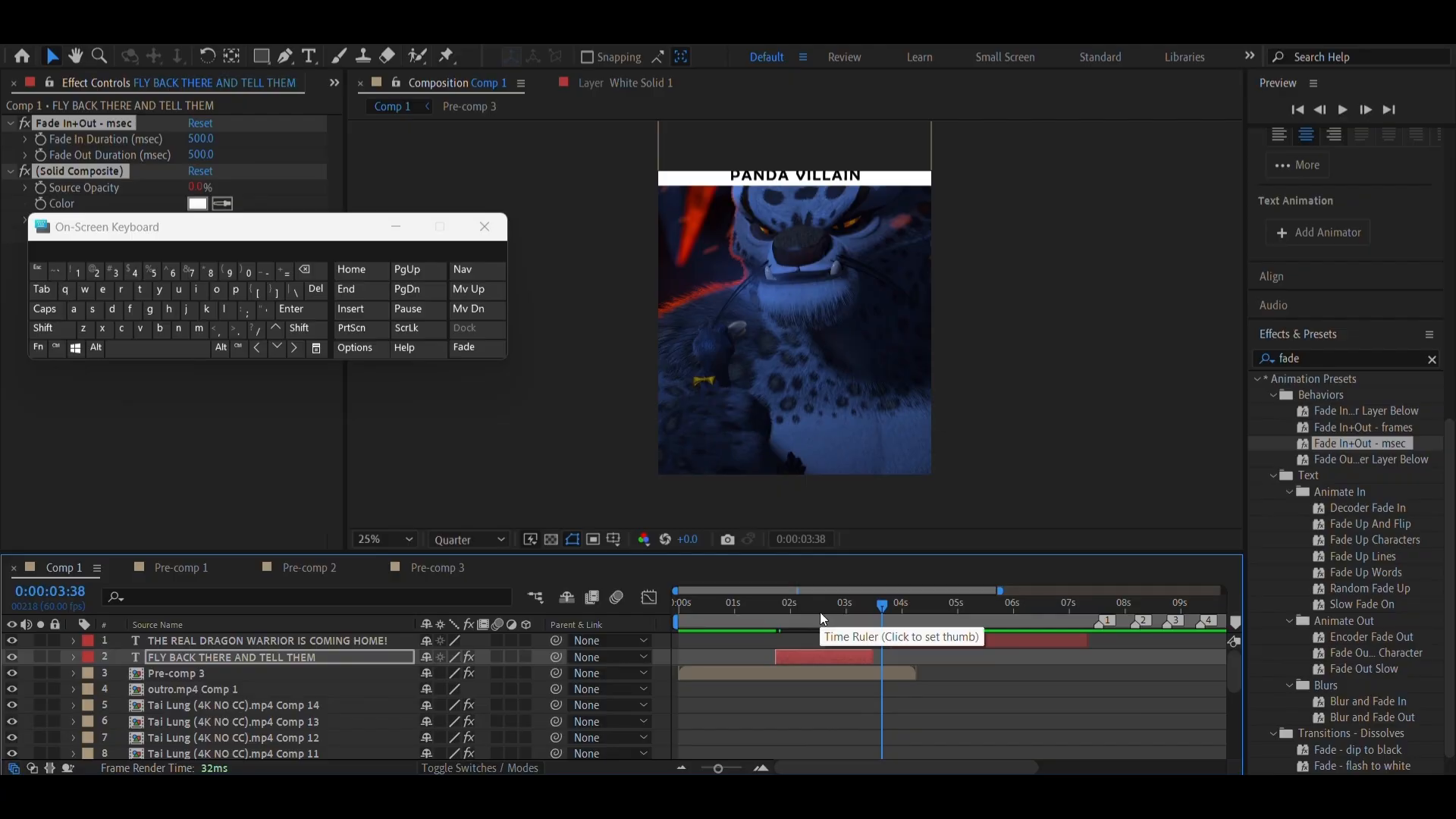
pyautogui.hotkey('ctrl', 'z')
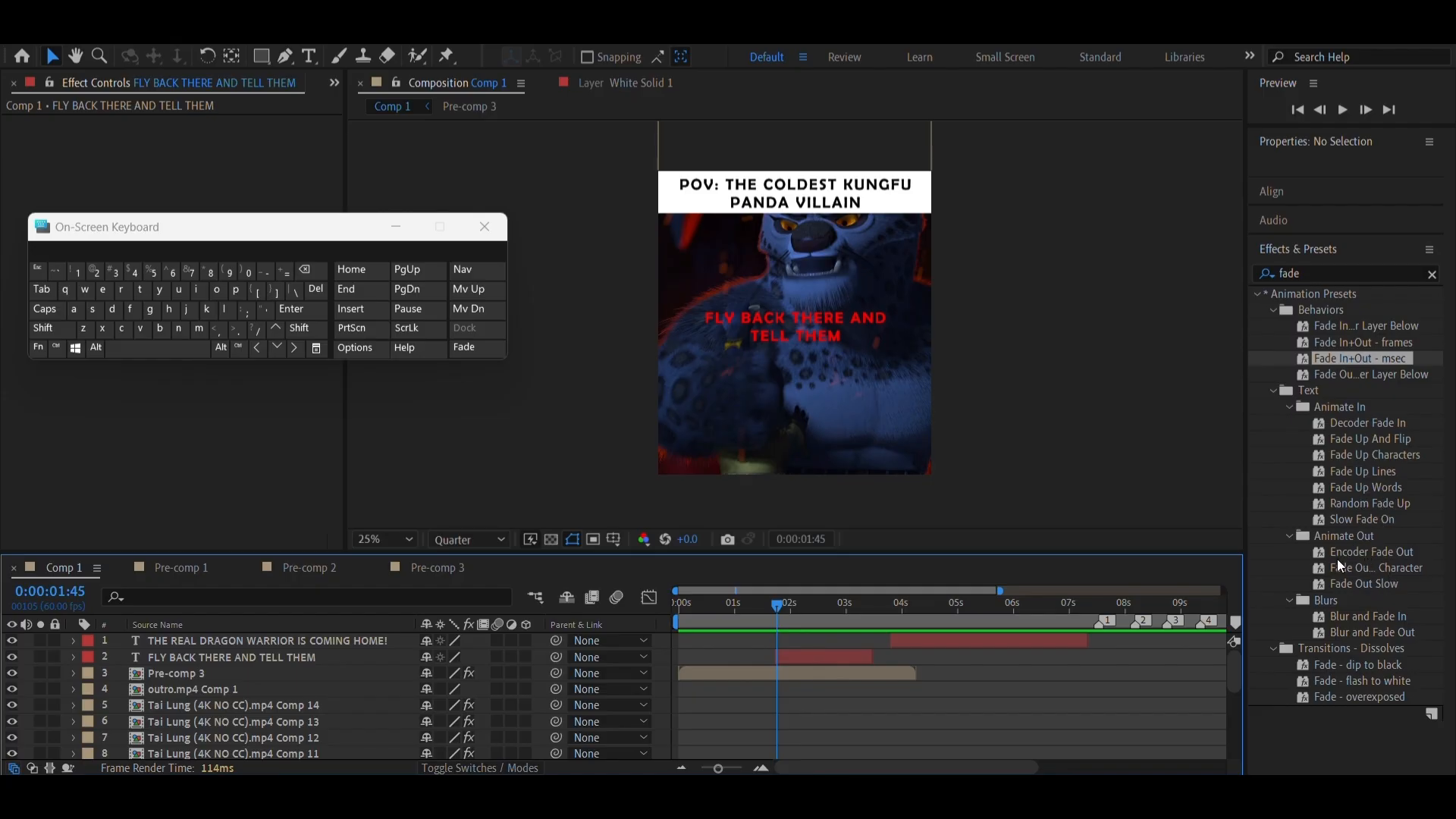
# Apply the Fade Up Words preset to FLY BACK THERE AND TELL THEM, placing its Start keyframes at the layer's start and about 0:00:03:05
pyautogui.moveTo(1354, 483); pyautogui.dragTo(812, 652)
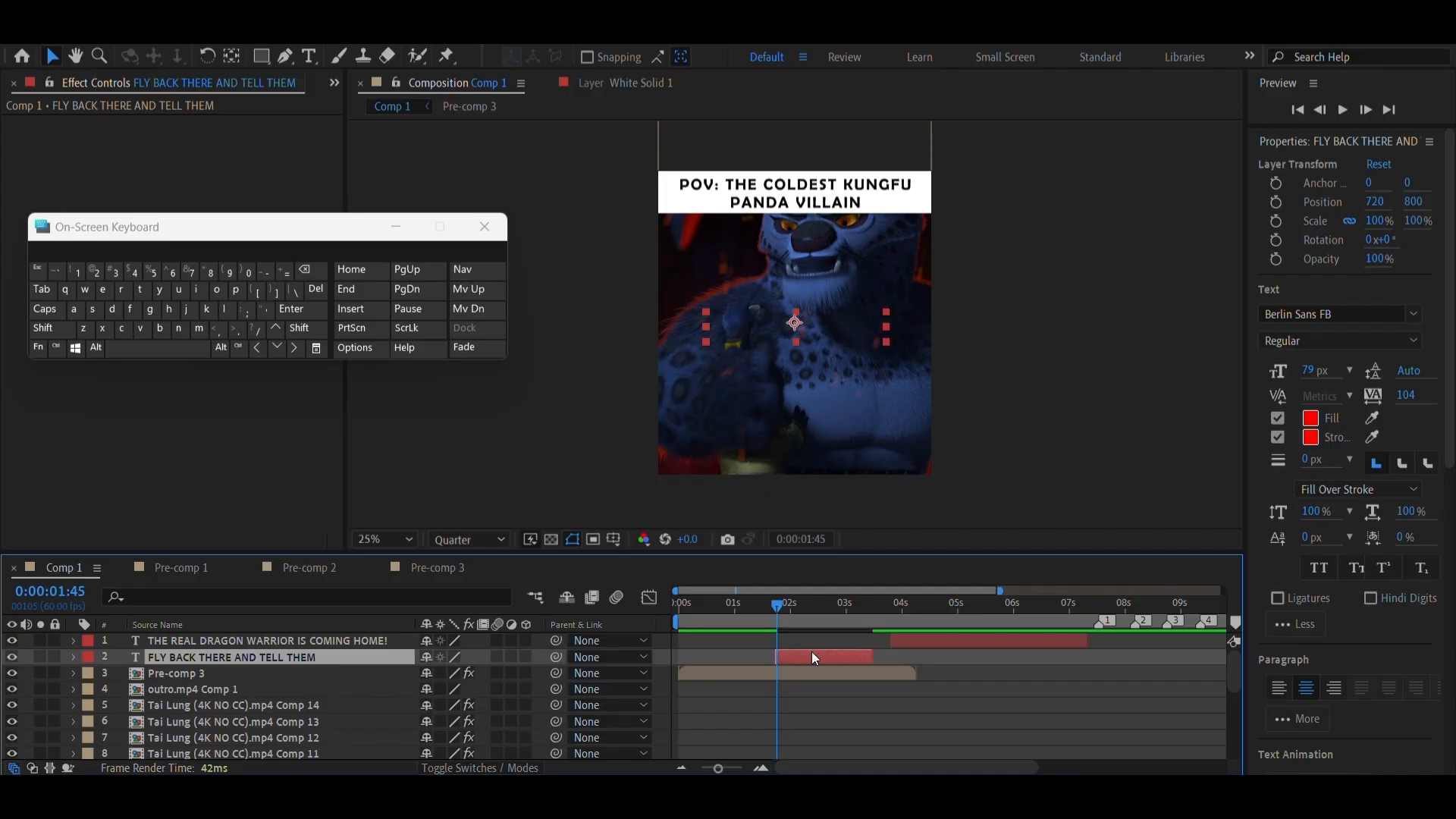
pyautogui.press('u')
pyautogui.click(762, 767)
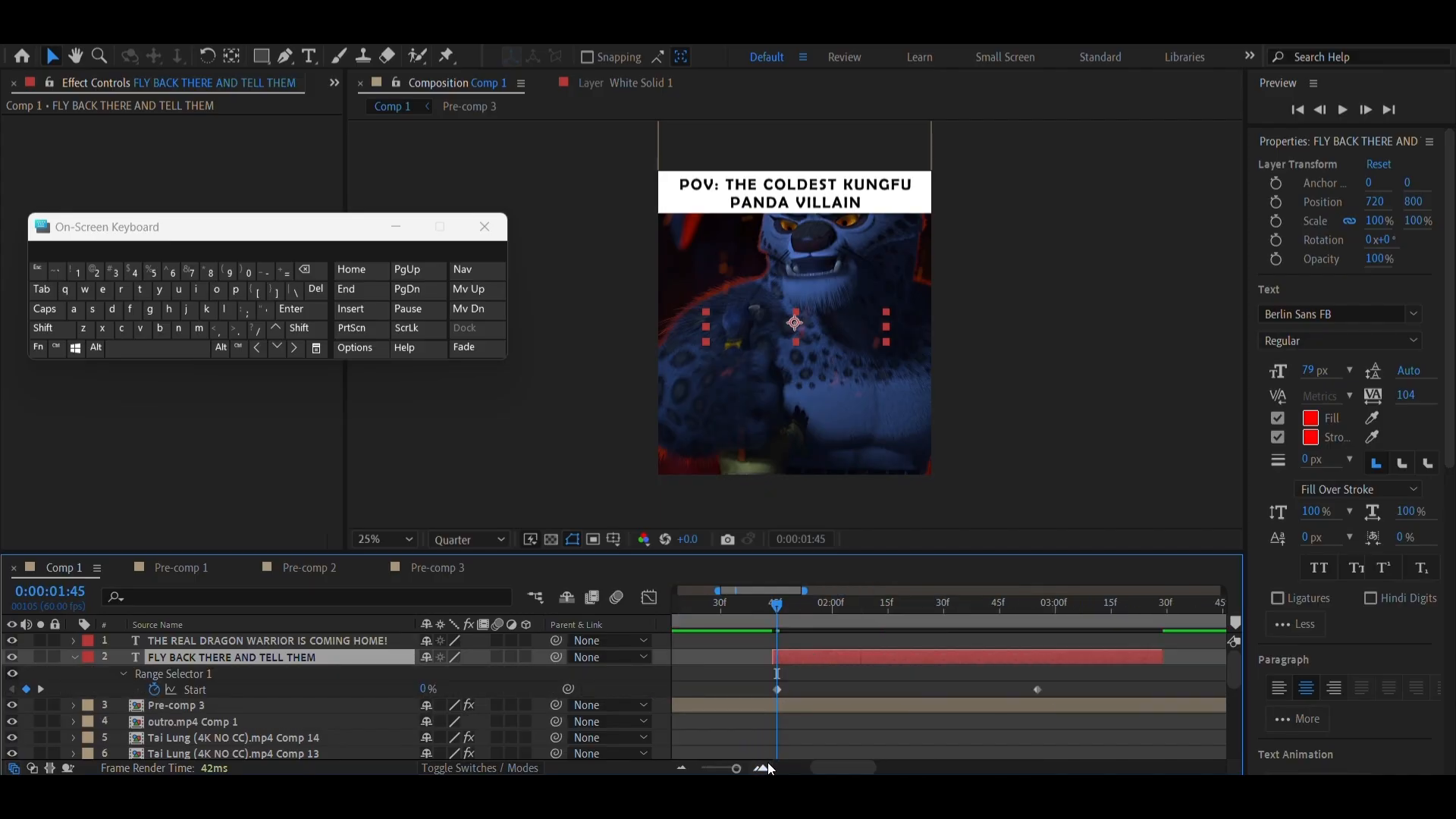
pyautogui.click(762, 767)
pyautogui.moveTo(780, 694); pyautogui.dragTo(775, 697)
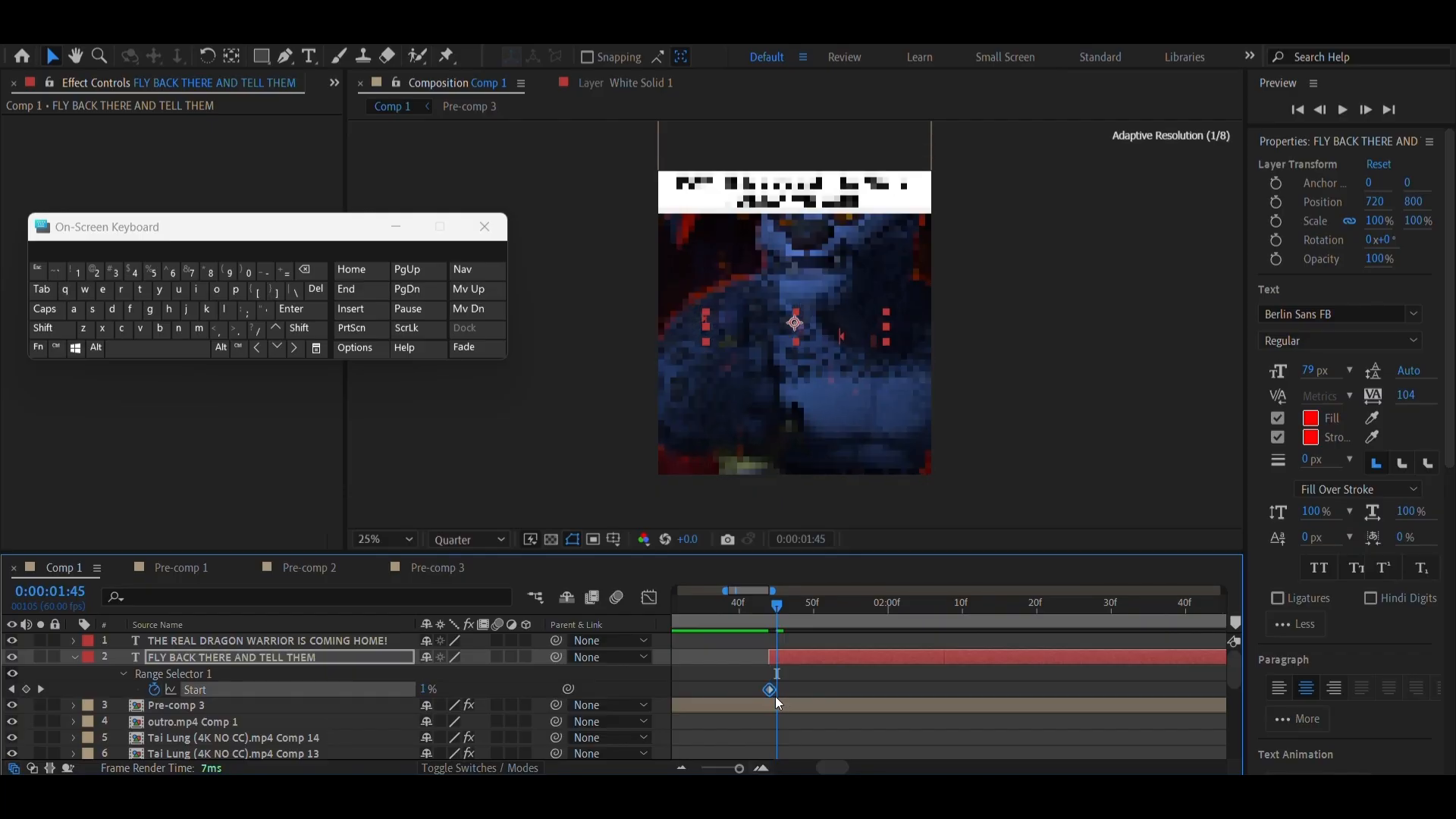
pyautogui.moveTo(739, 768); pyautogui.dragTo(728, 768)
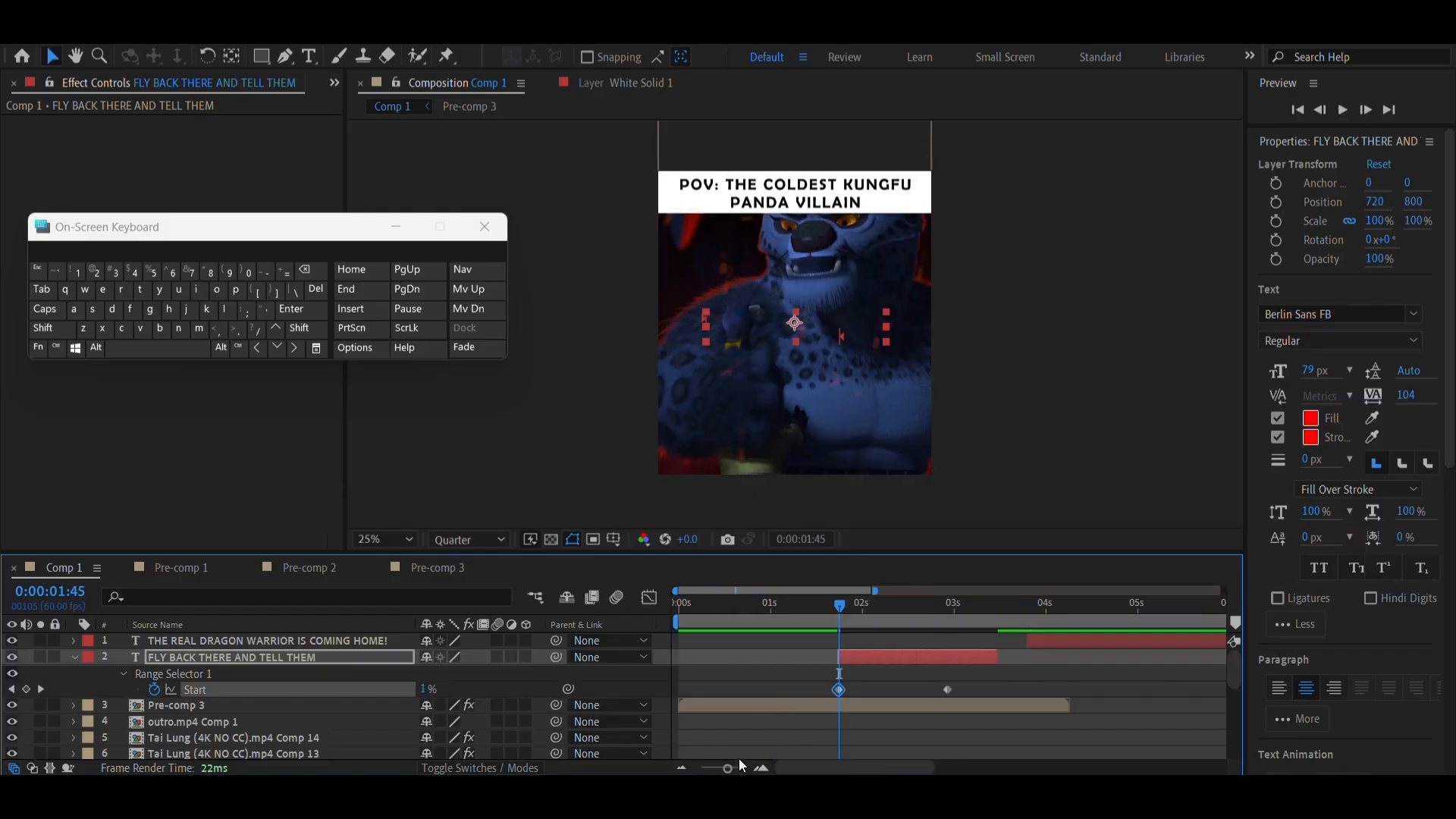
pyautogui.click(826, 617)
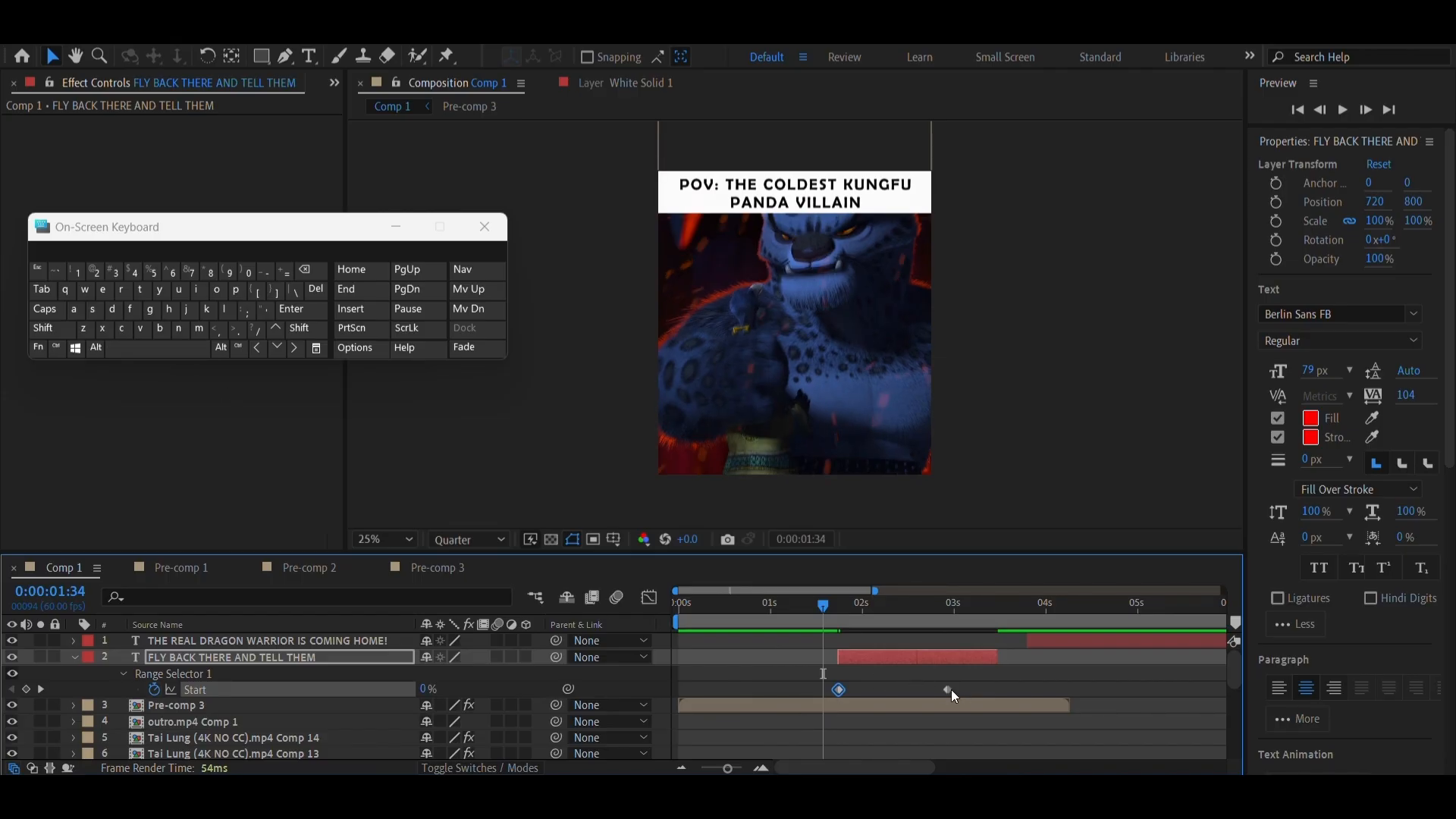
pyautogui.moveTo(952, 689); pyautogui.dragTo(975, 710)
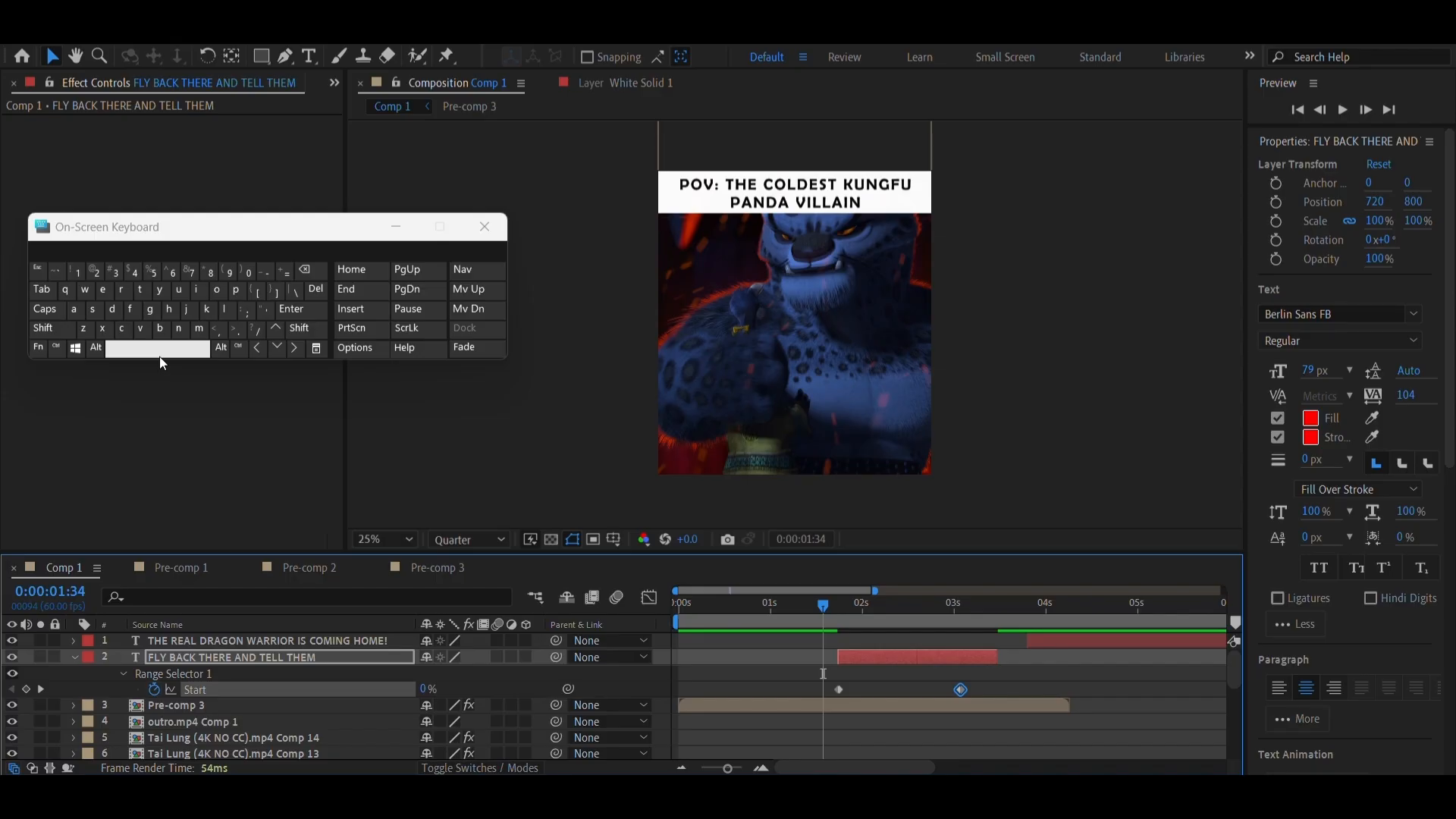
# Preview the word-by-word fade-in of the FLY BACK THERE AND TELL THEM text, replaying it from 0:00:00:53
pyautogui.click(159, 356)
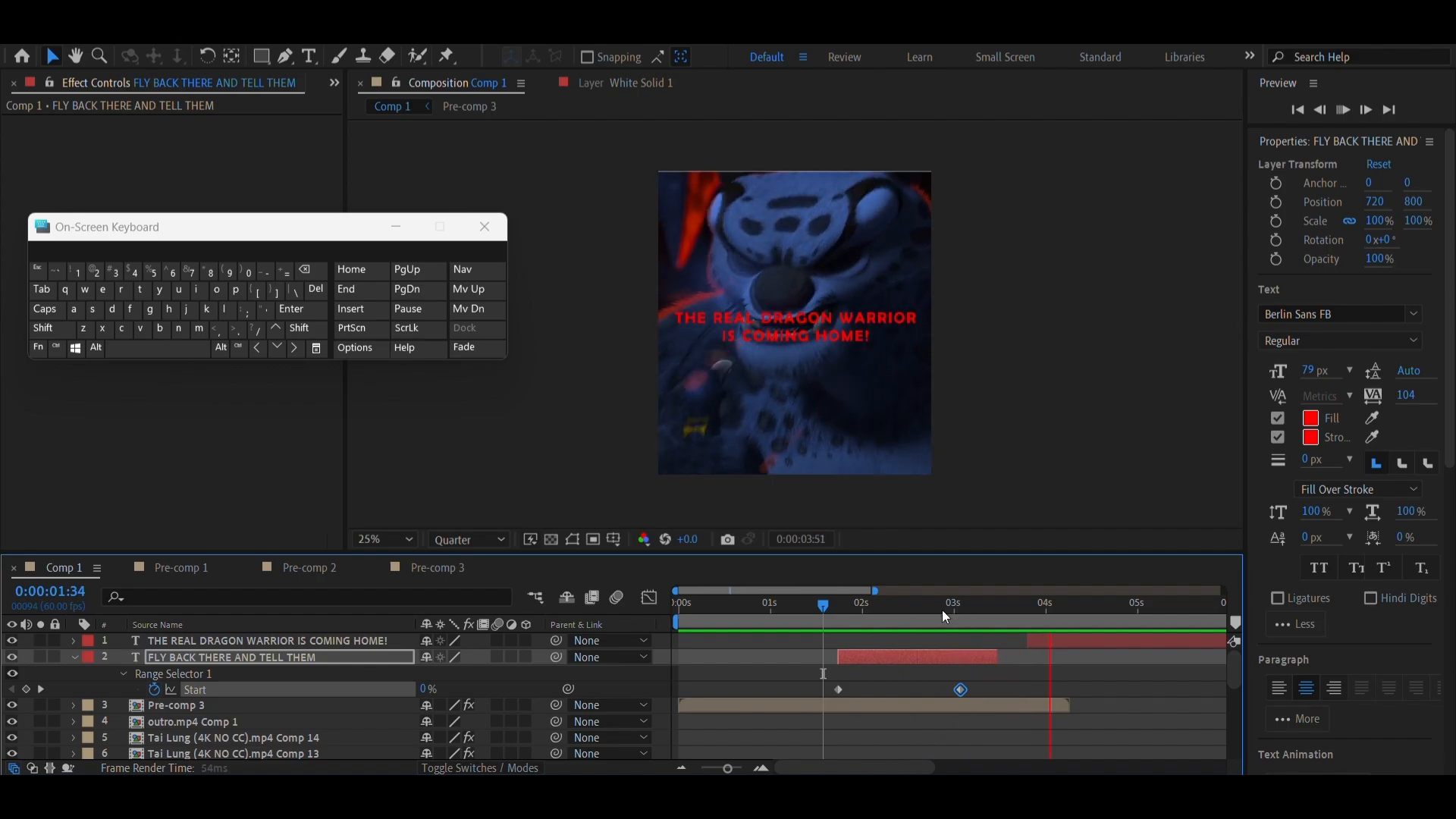
pyautogui.click(914, 619)
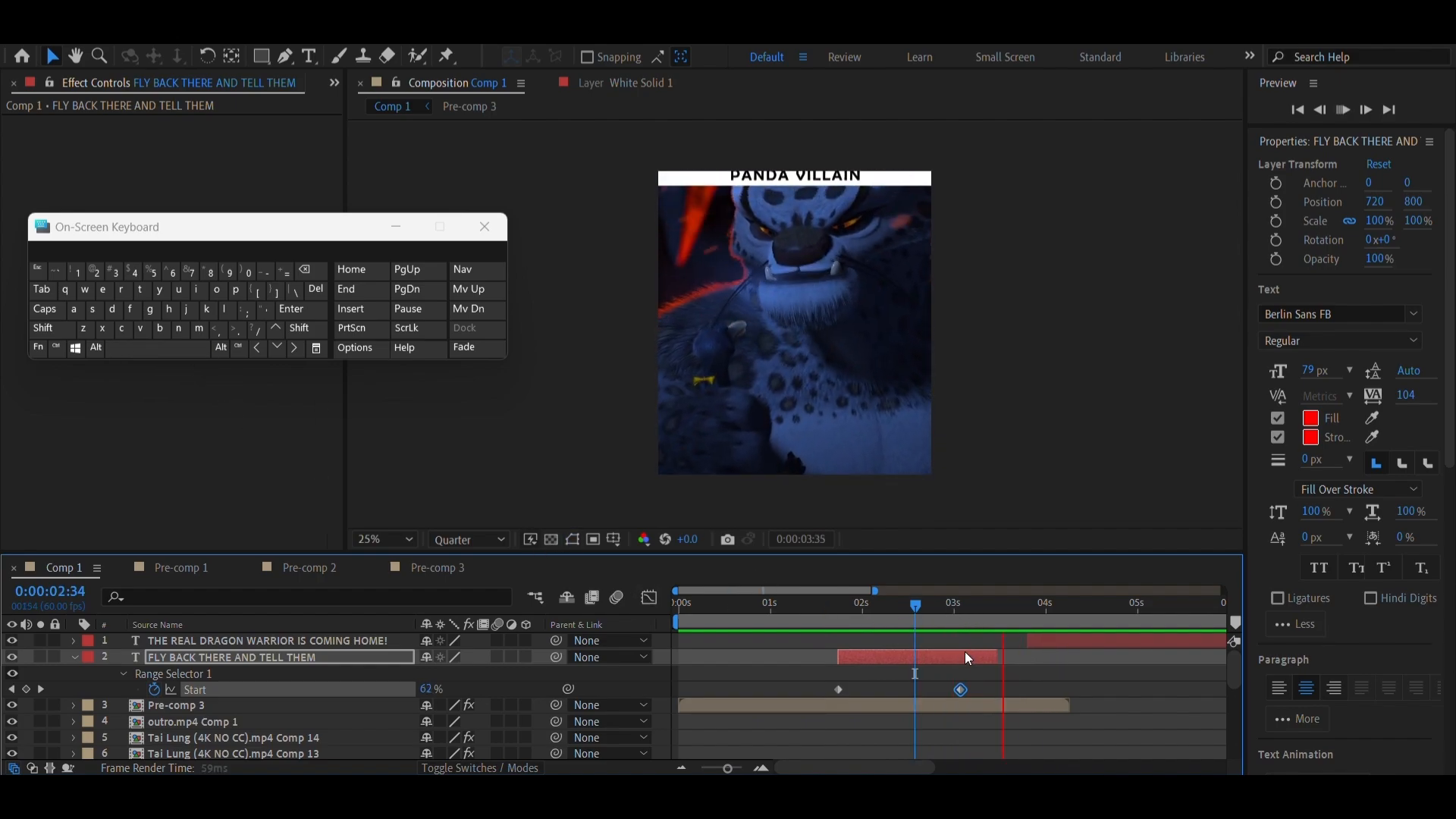
pyautogui.moveTo(952, 613); pyautogui.dragTo(761, 635)
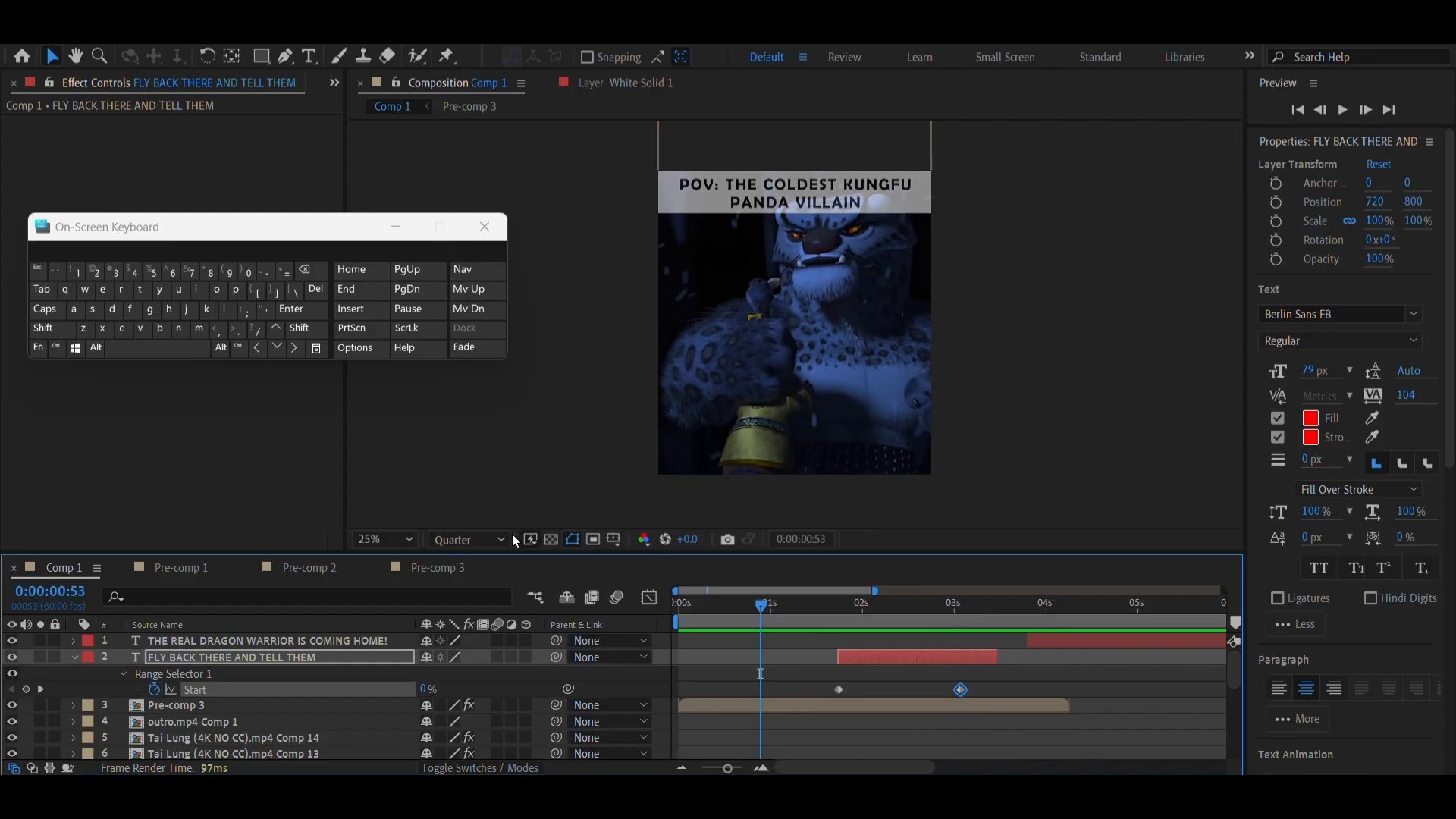
pyautogui.click(199, 348)
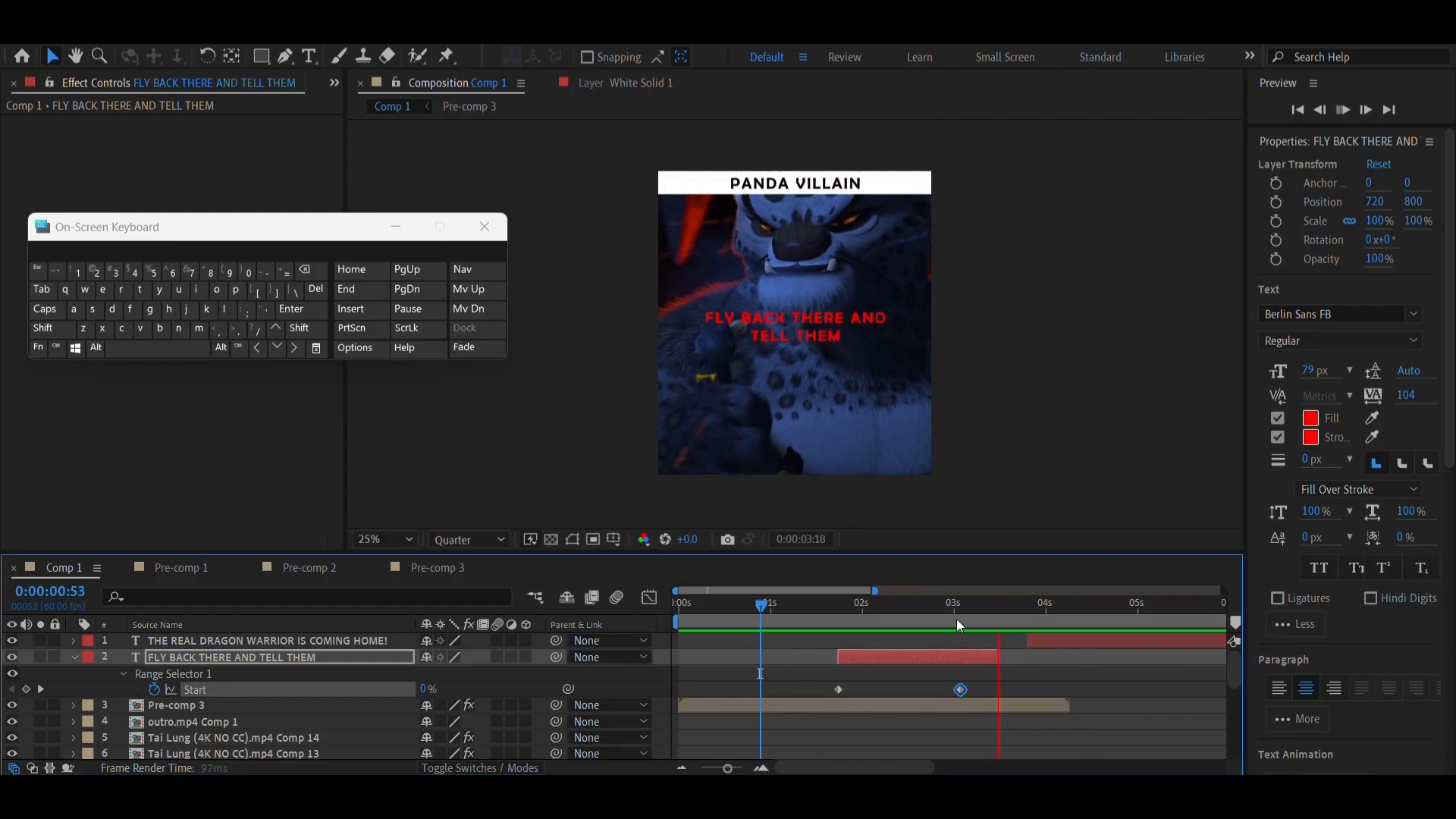
pyautogui.click(984, 613)
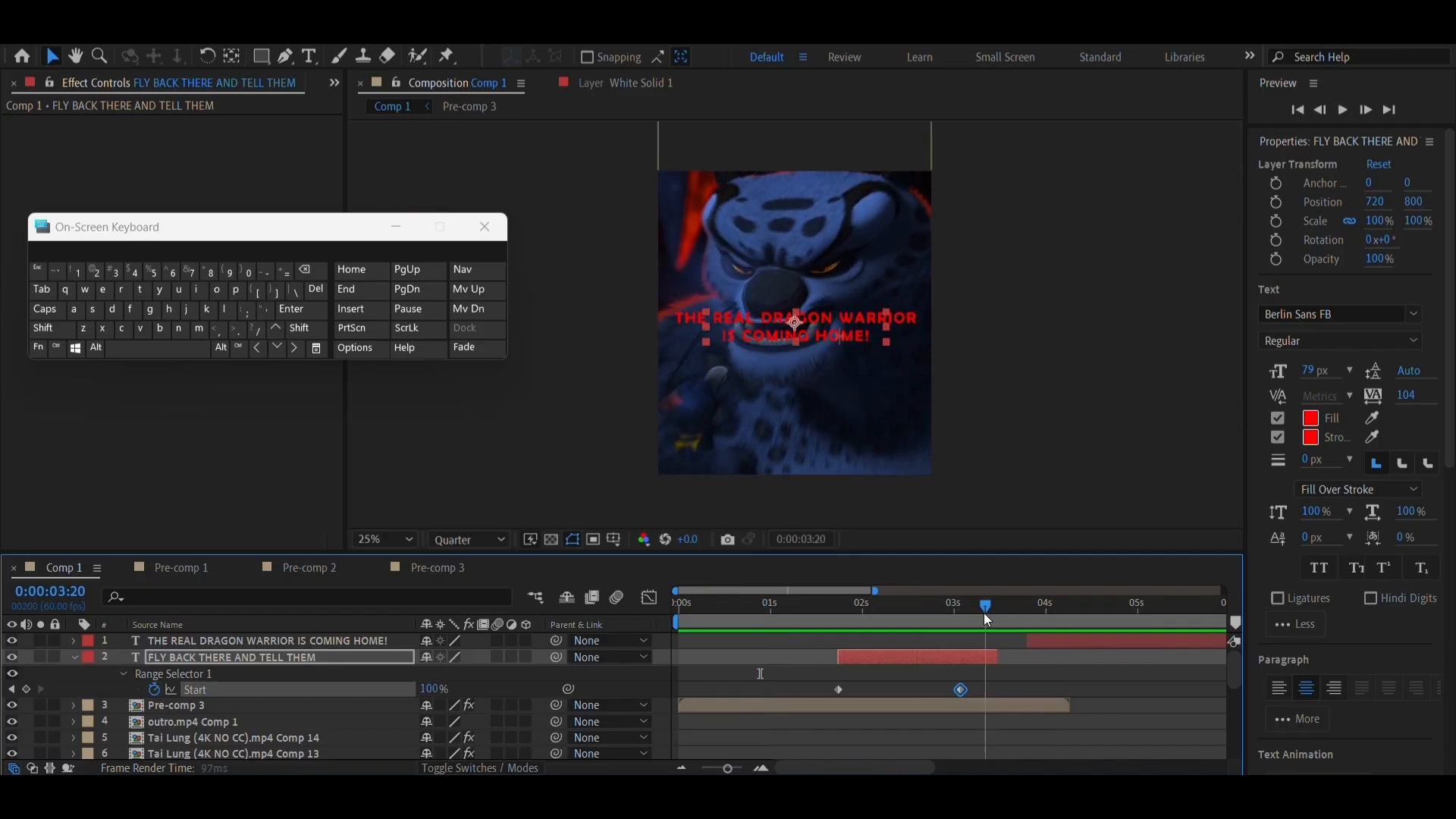
# Apply the Fade Out Slow preset to FLY BACK THERE AND TELL THEM, with Offset keyframes at about 0:00:03:00 and 0:00:03:47
pyautogui.click(939, 616)
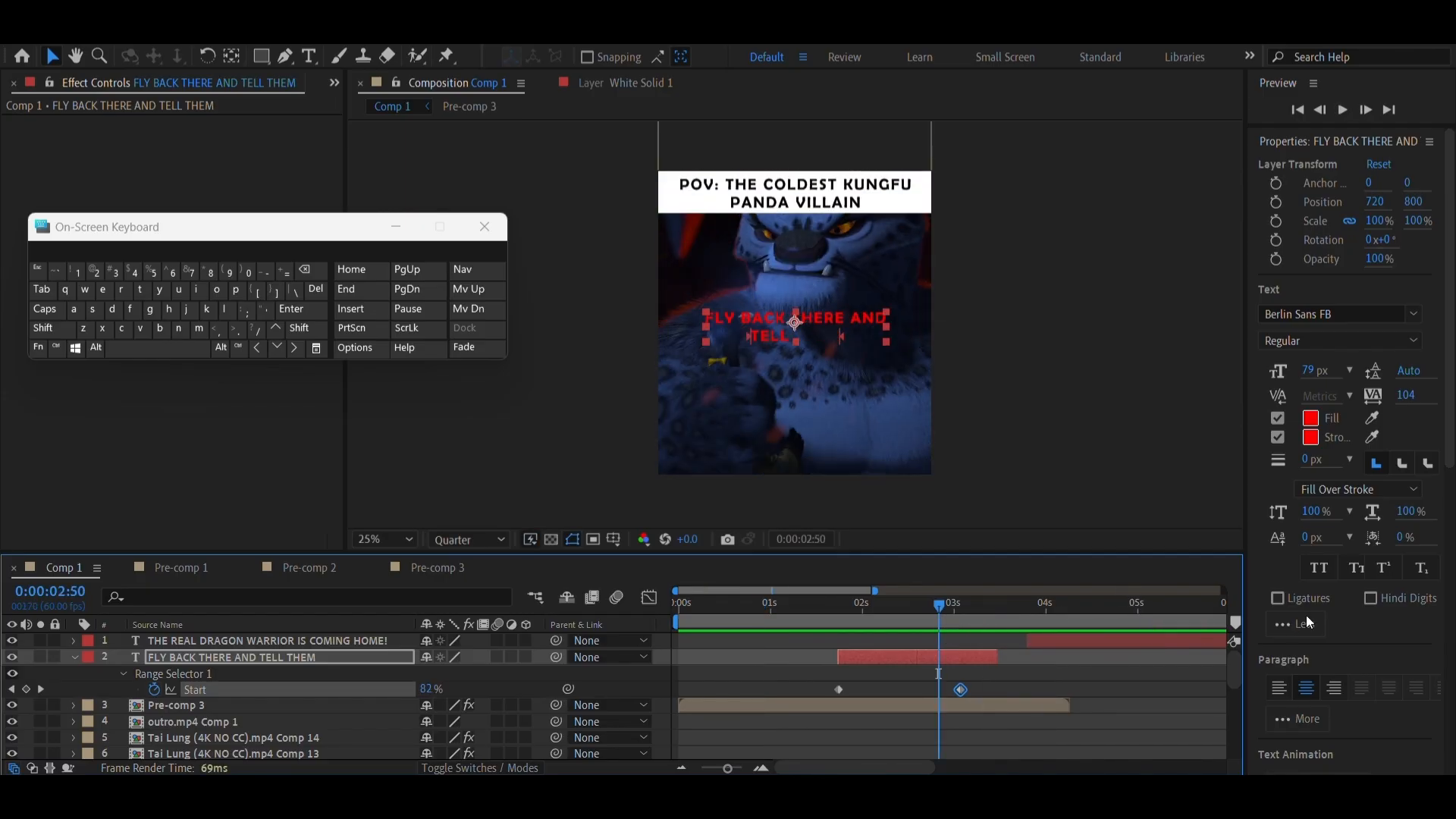
pyautogui.scroll(-8, 1306, 616)
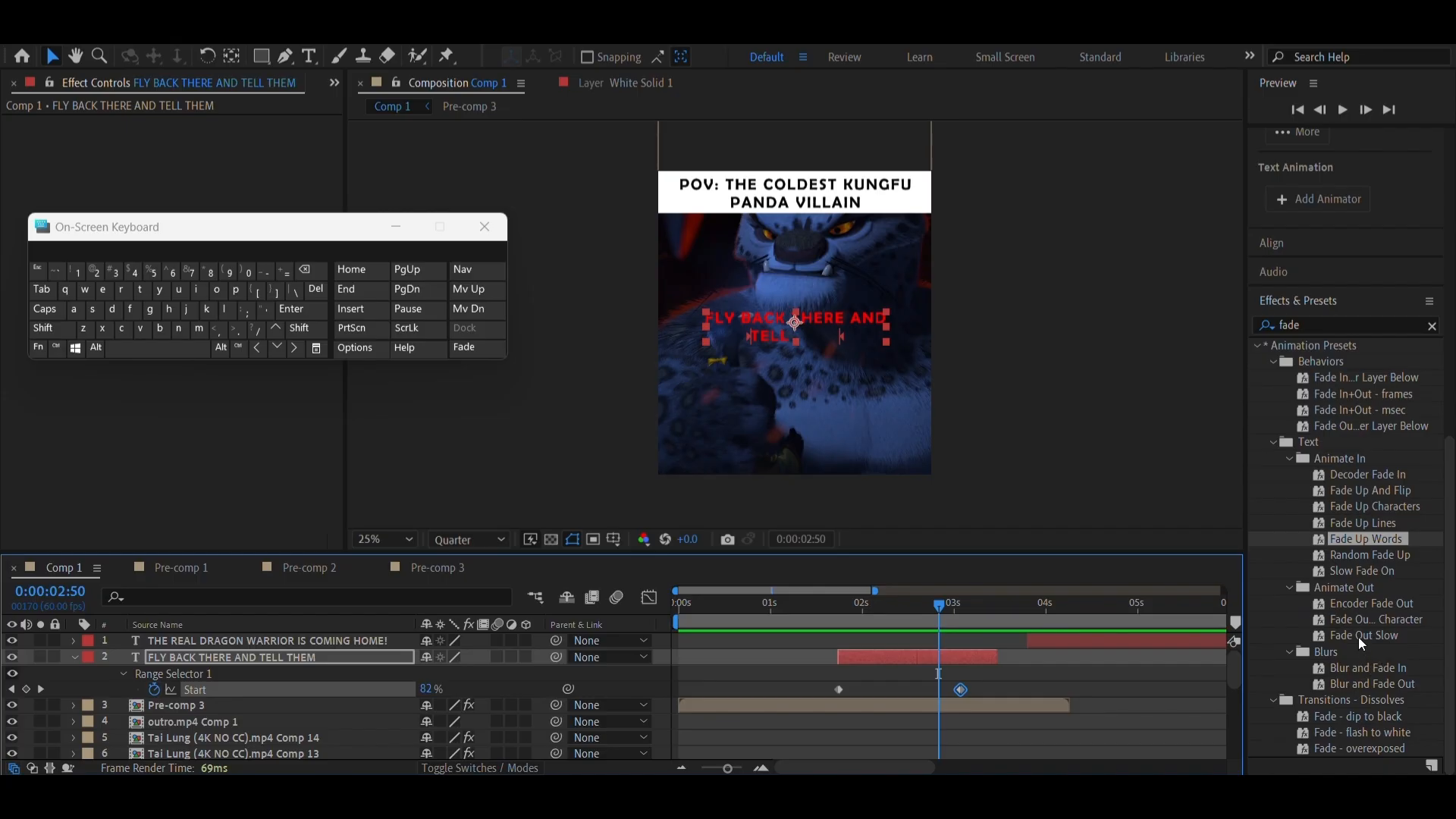
pyautogui.moveTo(1360, 639); pyautogui.dragTo(965, 654)
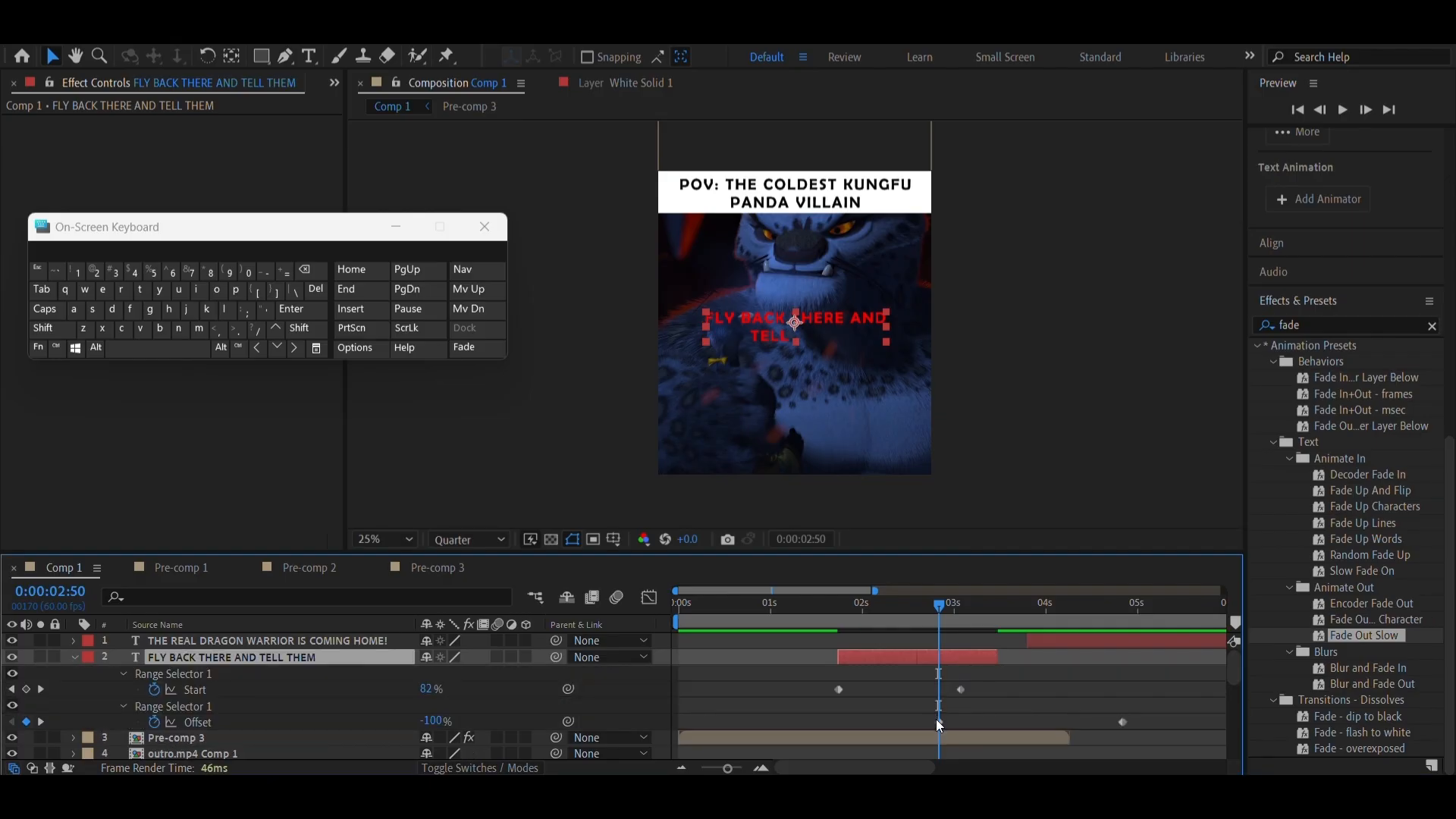
pyautogui.moveTo(939, 721); pyautogui.dragTo(954, 733)
pyautogui.moveTo(1127, 722); pyautogui.dragTo(1023, 747)
# Extend the FLY BACK THERE AND TELL THEM layer to 0:00:03:48 and align its last Offset keyframe with that end
pyautogui.moveTo(997, 657); pyautogui.dragTo(1027, 676)
pyautogui.scroll(8, 971, 703)
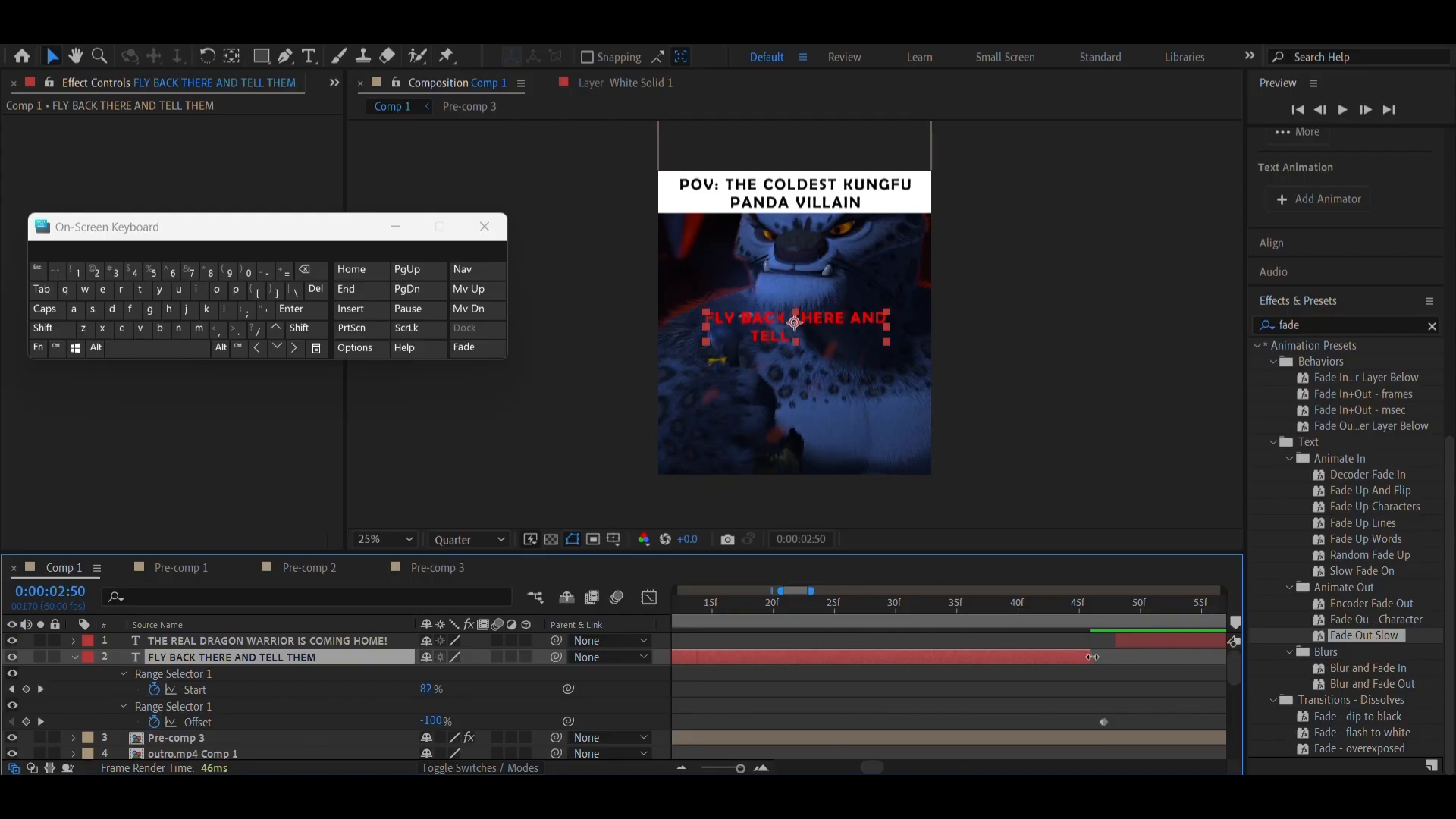
pyautogui.moveTo(1106, 664); pyautogui.dragTo(1117, 665)
pyautogui.moveTo(1104, 722); pyautogui.dragTo(1117, 727)
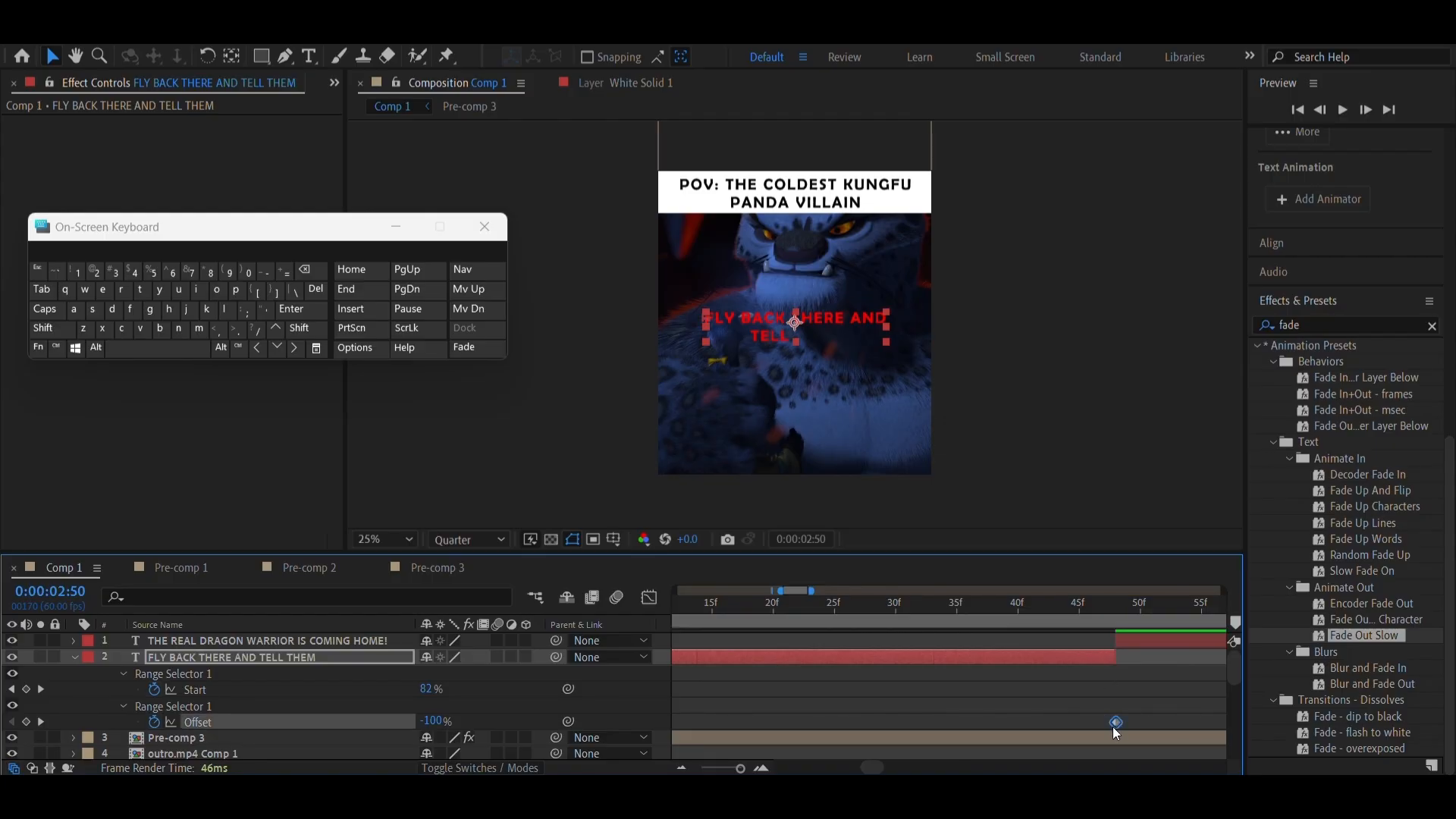
pyautogui.click(1113, 621)
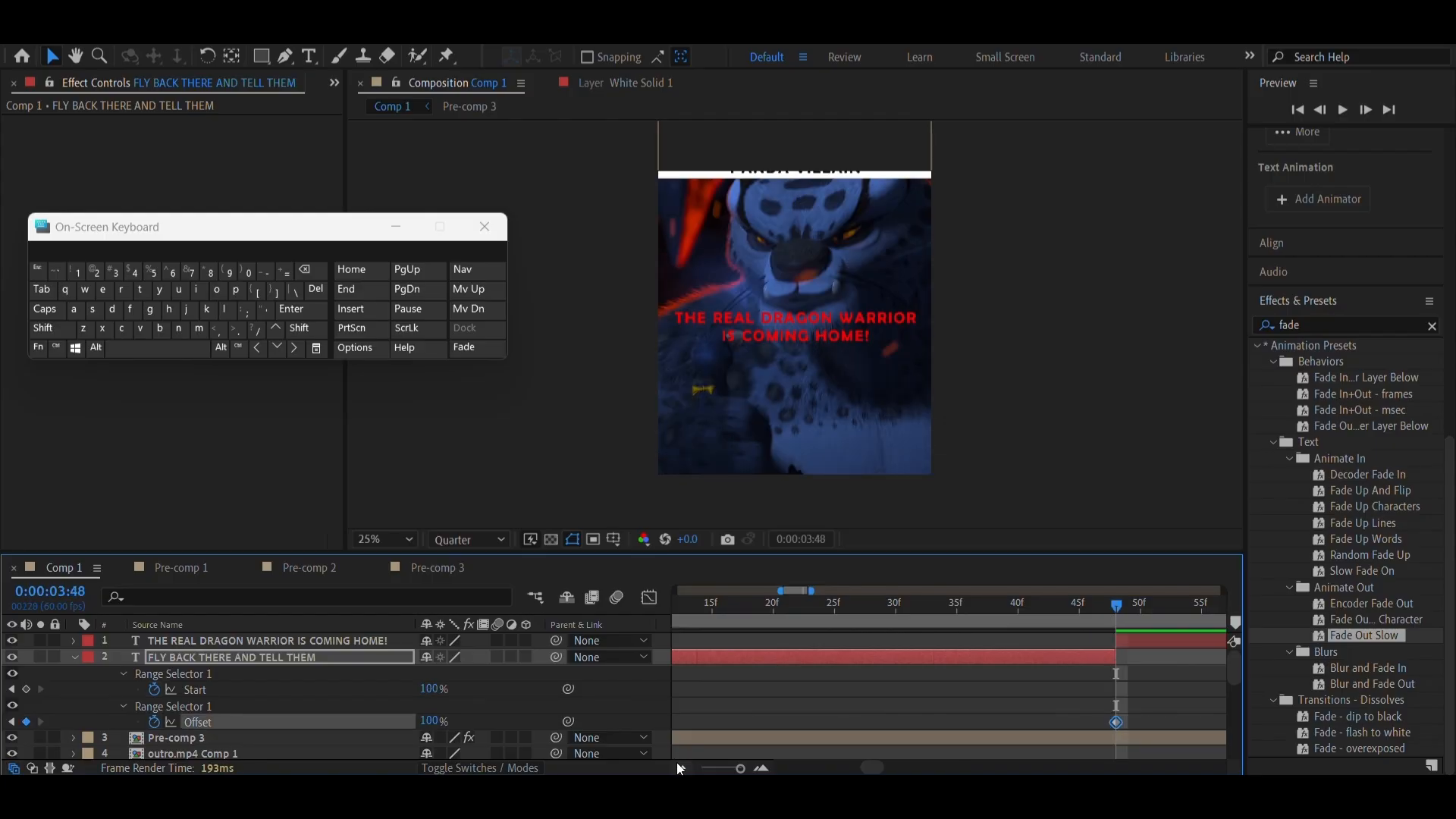
# Preview the fade-in and fade-out of the FLY BACK THERE AND TELL THEM text from 0:00:01:23
pyautogui.click(726, 769)
pyautogui.moveTo(791, 617); pyautogui.dragTo(773, 622)
pyautogui.click(129, 355)
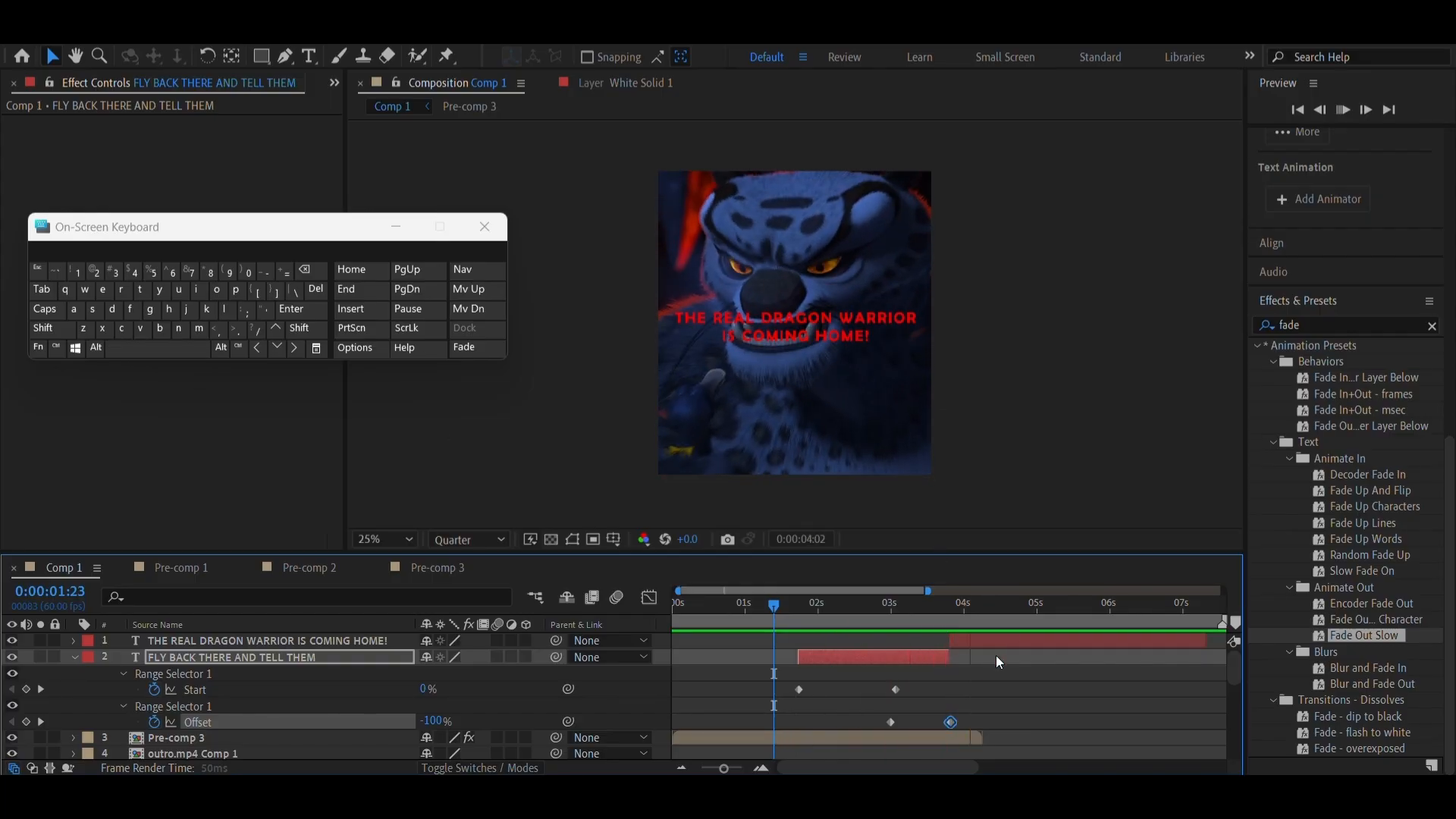
# Apply the Fade Up Words preset to the THE REAL DRAGON WARRIOR IS COMING HOME! layer at its start, 0:00:03:48
pyautogui.click(945, 616)
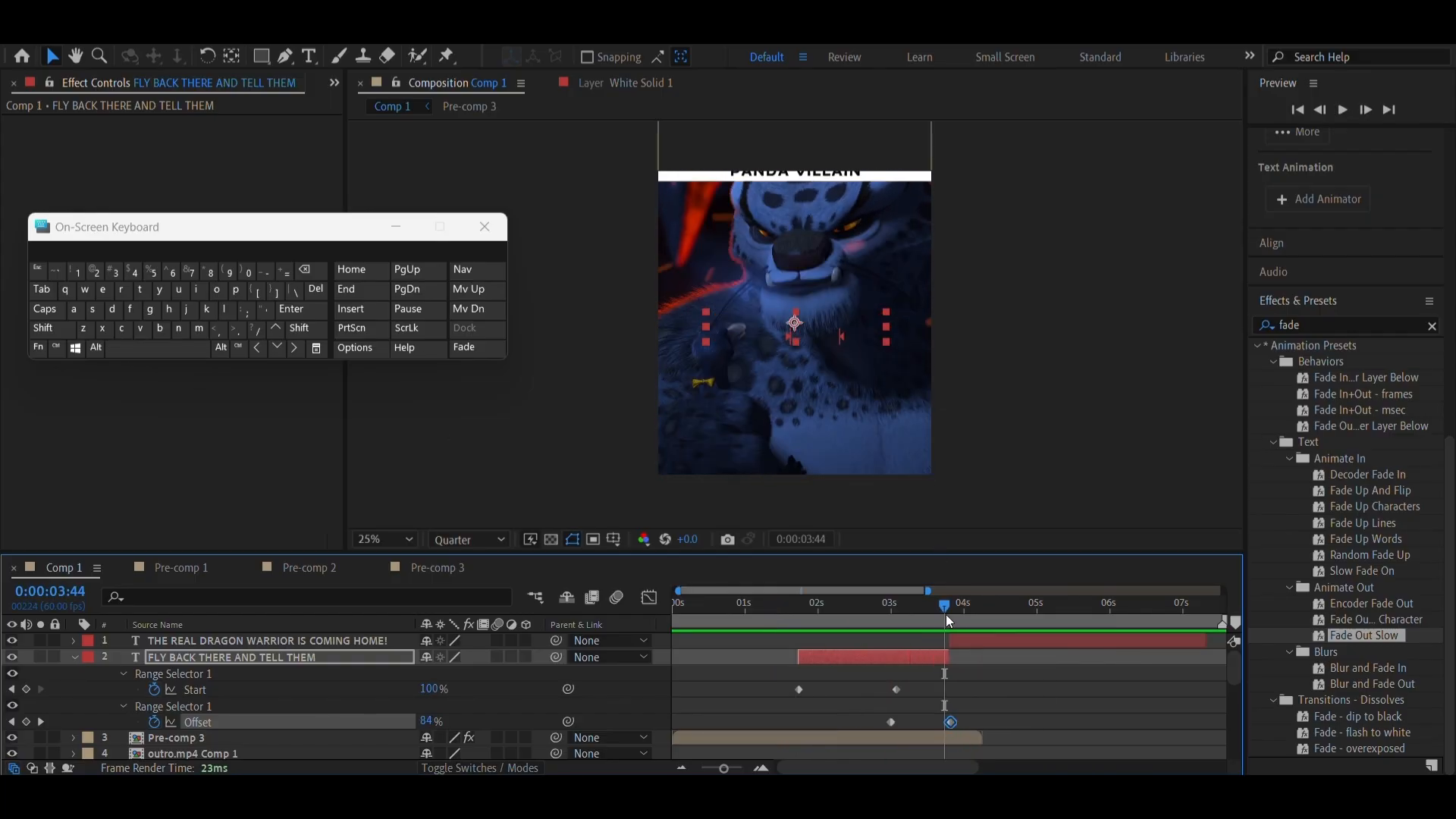
pyautogui.press('=')
pyautogui.press('=')
pyautogui.hscroll(2, 911, 707)
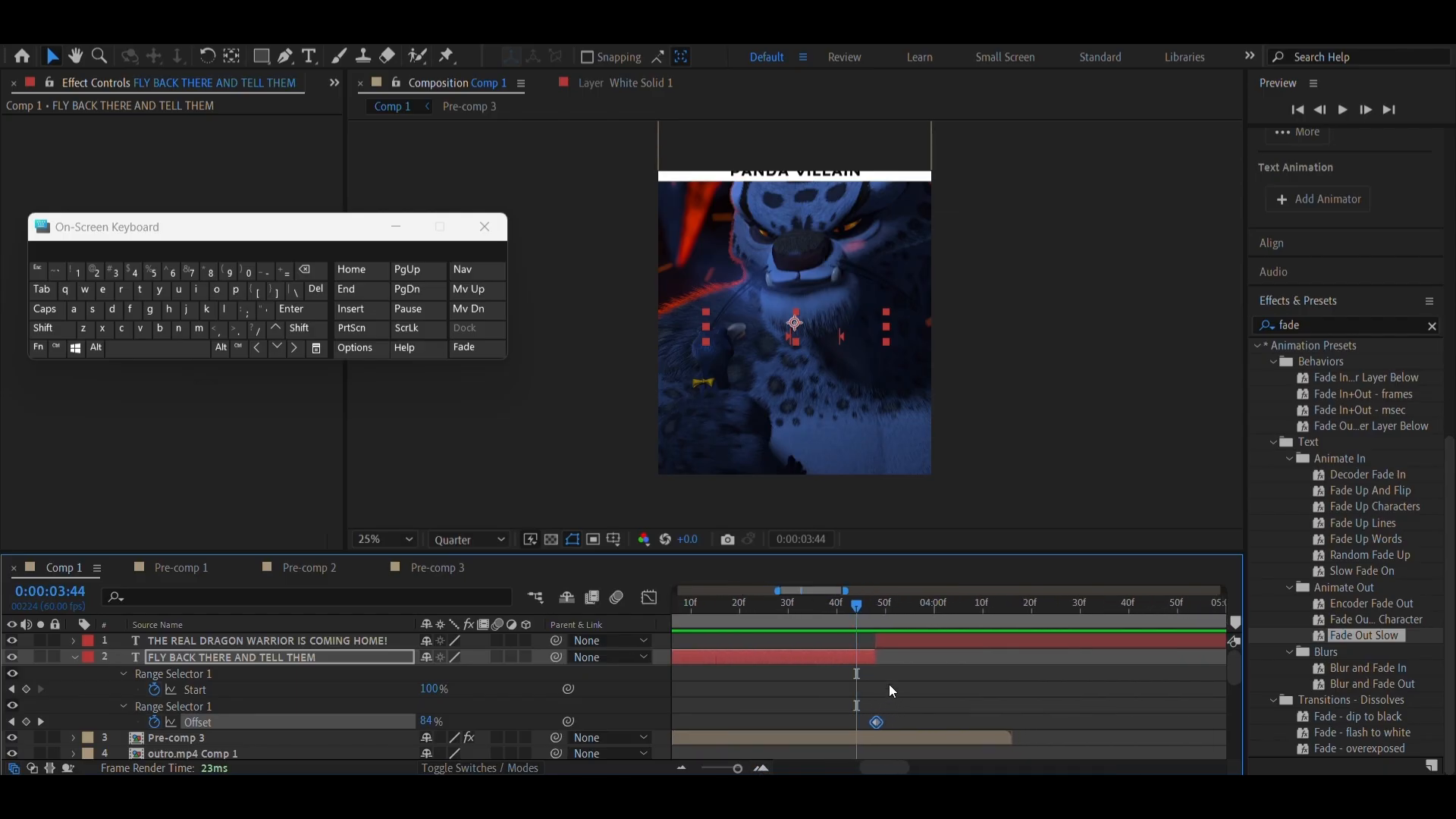
pyautogui.click(871, 608)
pyautogui.moveTo(871, 611); pyautogui.dragTo(875, 616)
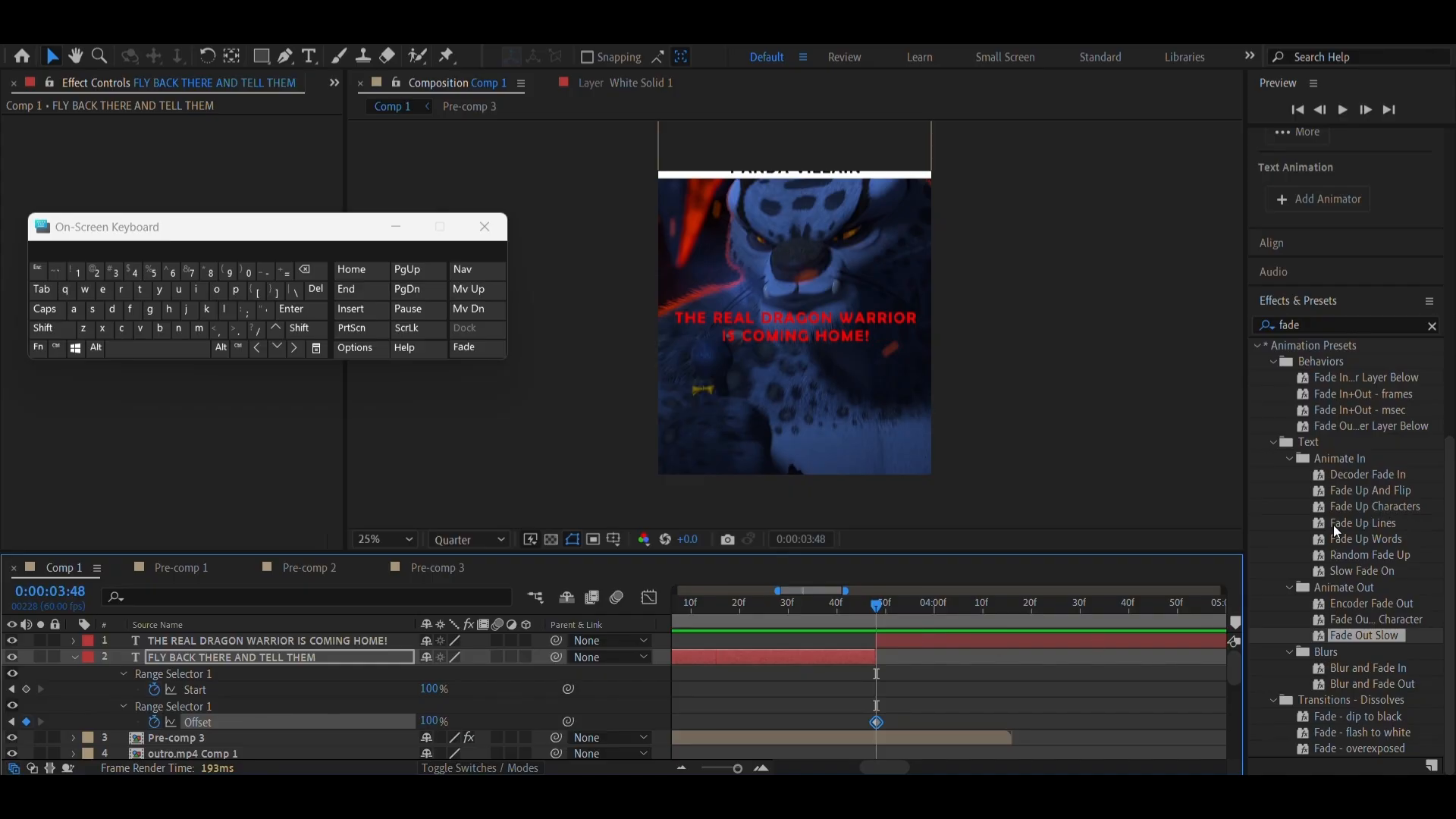
pyautogui.moveTo(1352, 539); pyautogui.dragTo(980, 643)
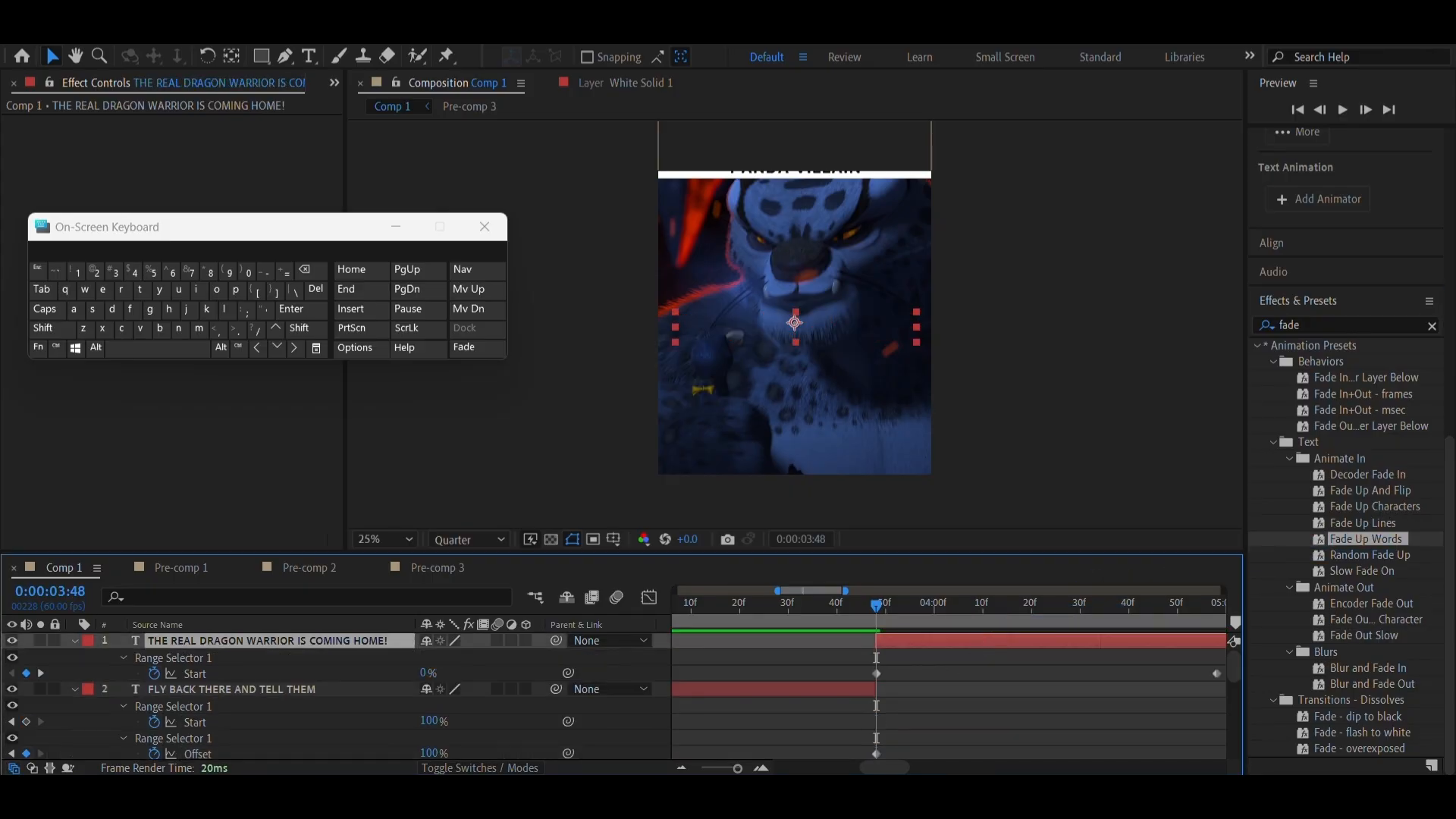
# Move the last Start keyframe of THE REAL DRAGON WARRIOR IS COMING HOME! to about 0:00:06:52, previewing the slower fade-in
pyautogui.click(726, 769)
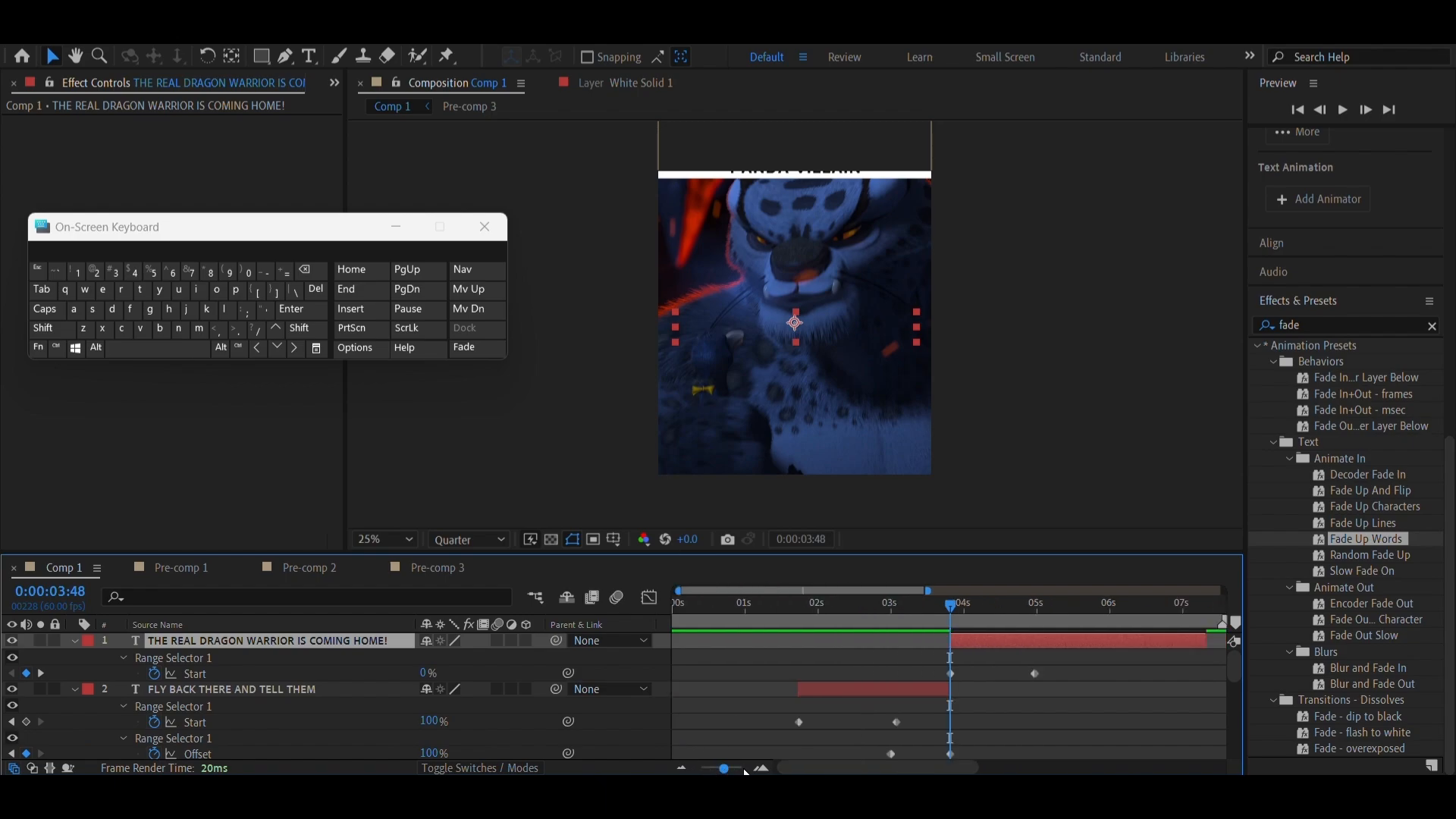
pyautogui.hscroll(3, 963, 757)
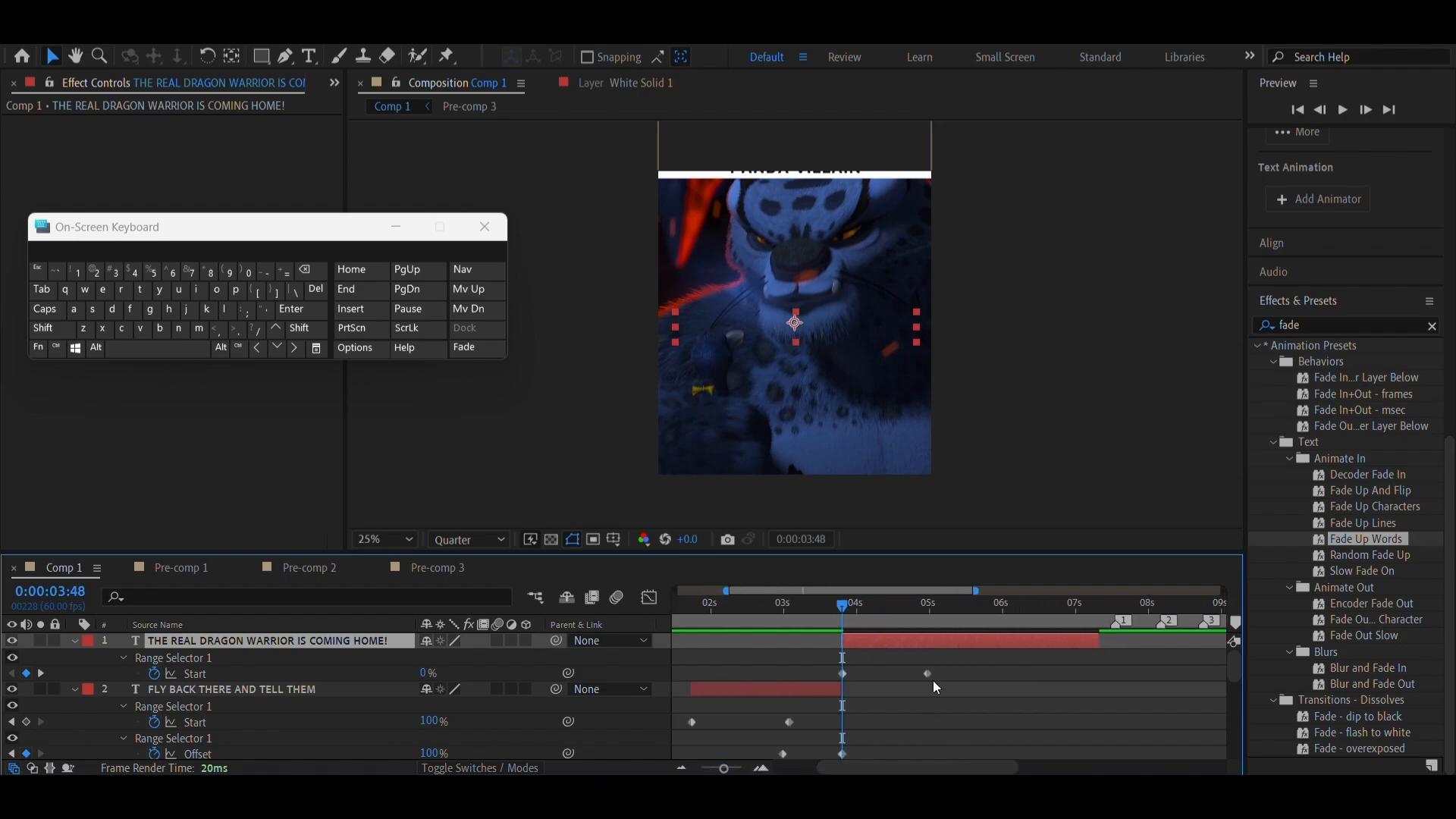
pyautogui.moveTo(930, 677); pyautogui.dragTo(938, 675)
pyautogui.moveTo(1019, 694); pyautogui.dragTo(1051, 700)
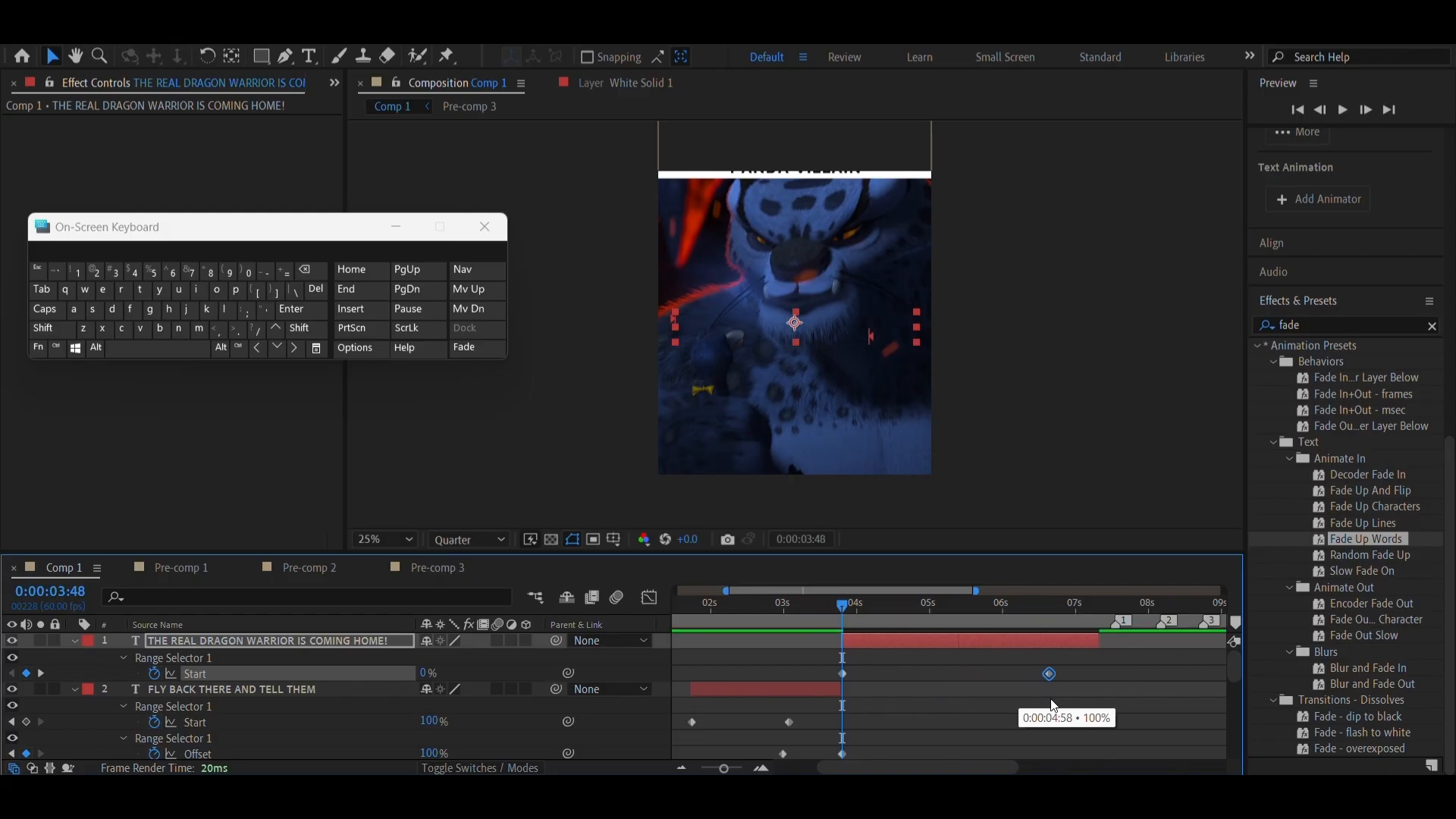
pyautogui.click(192, 352)
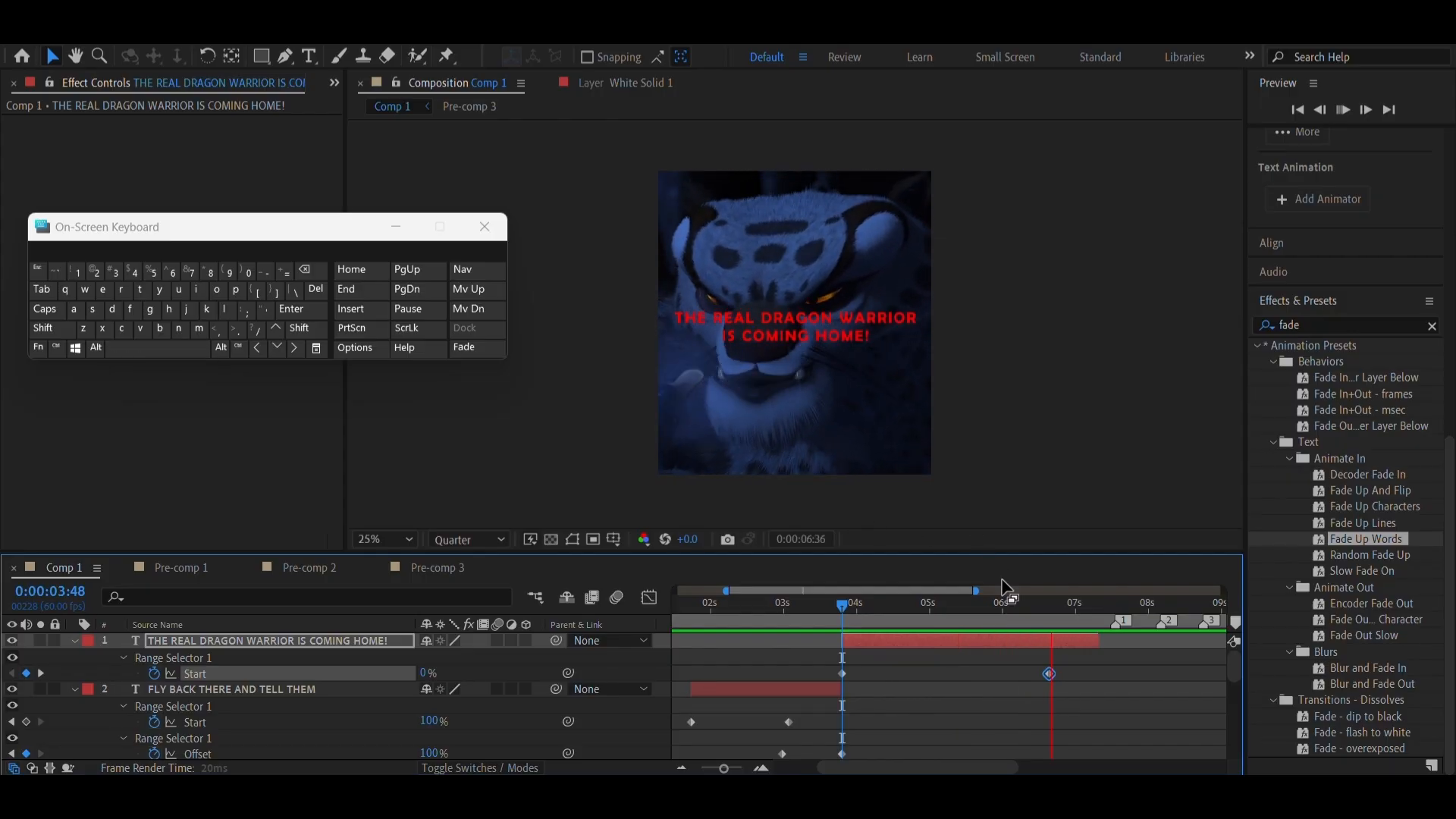
pyautogui.click(1072, 617)
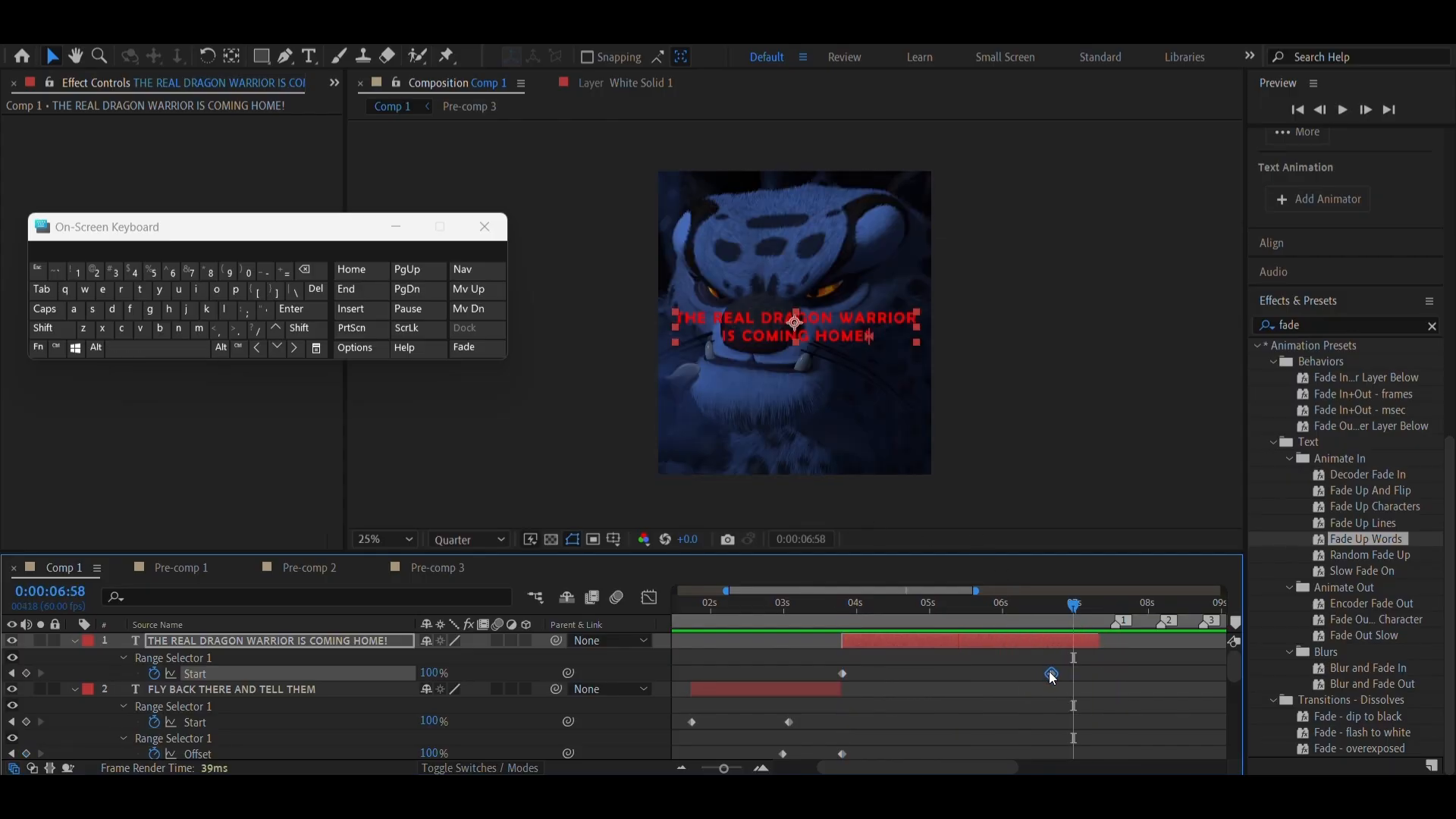
pyautogui.moveTo(1050, 674); pyautogui.dragTo(1066, 674)
pyautogui.click(993, 610)
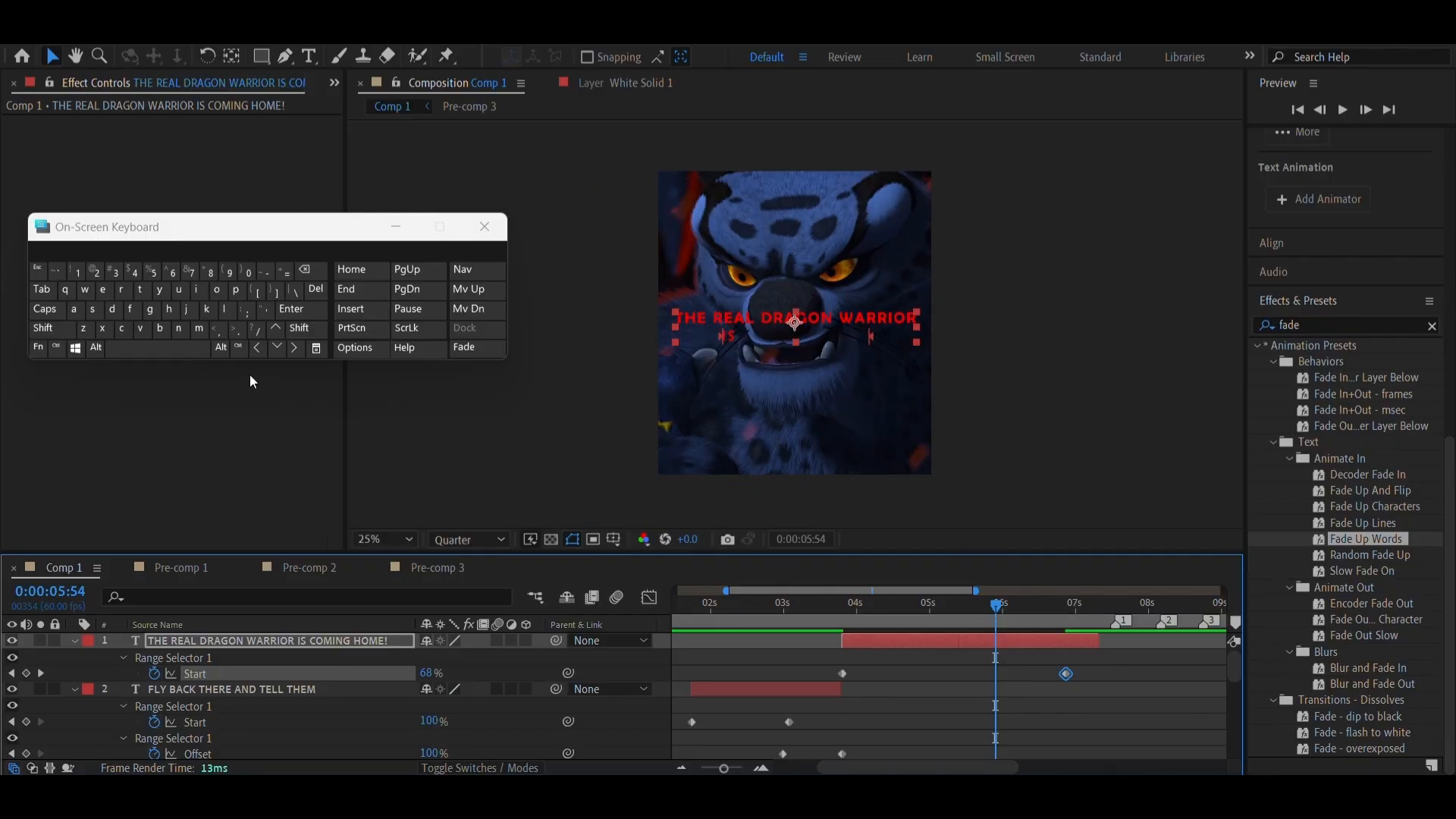
pyautogui.click(157, 350)
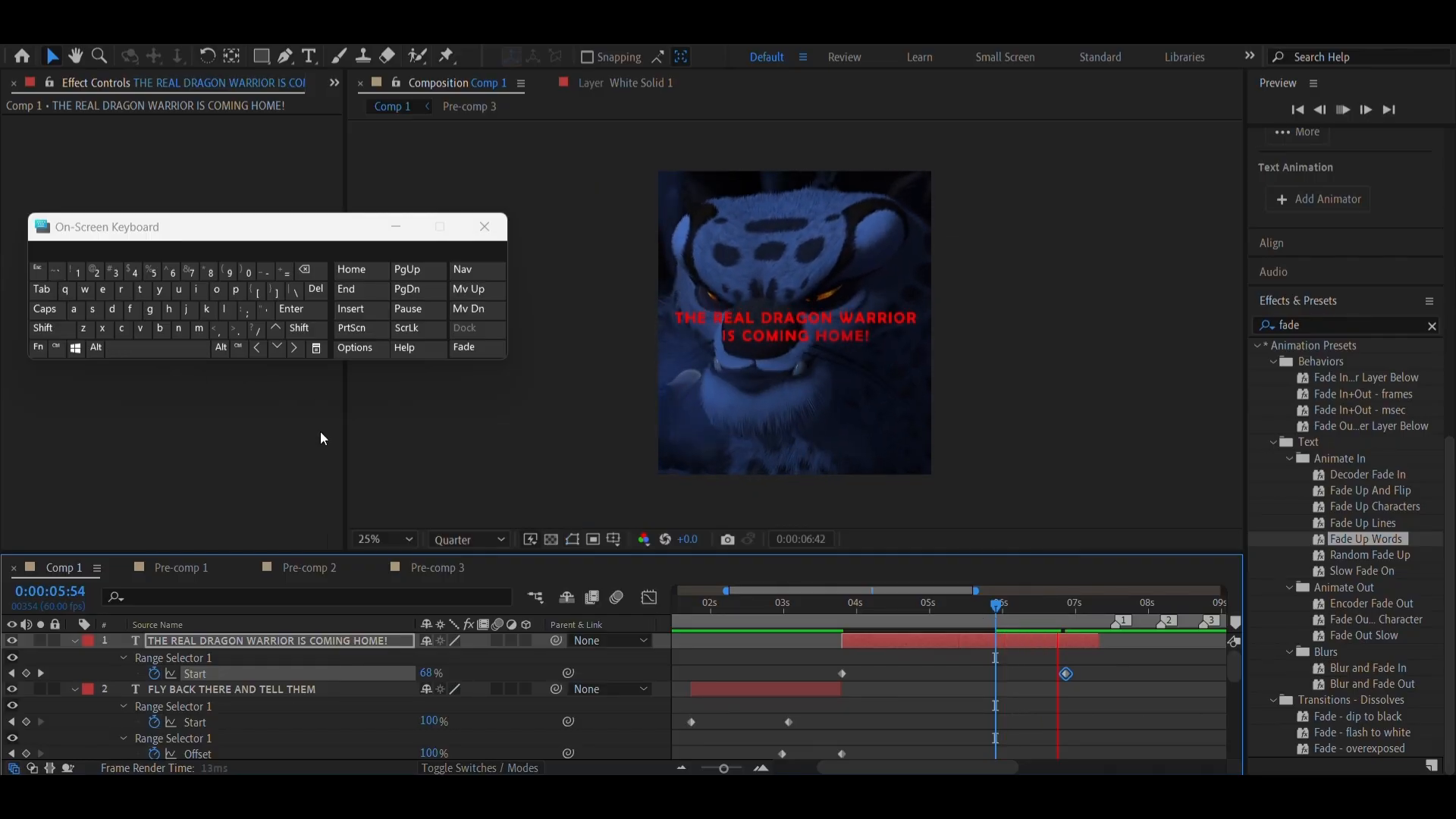
# Apply the Fade Out Slow preset to the THE REAL DRAGON WARRIOR IS COMING HOME! layer at 0:00:06:46
pyautogui.moveTo(1043, 613); pyautogui.dragTo(1060, 627)
pyautogui.moveTo(1358, 634); pyautogui.dragTo(1060, 635)
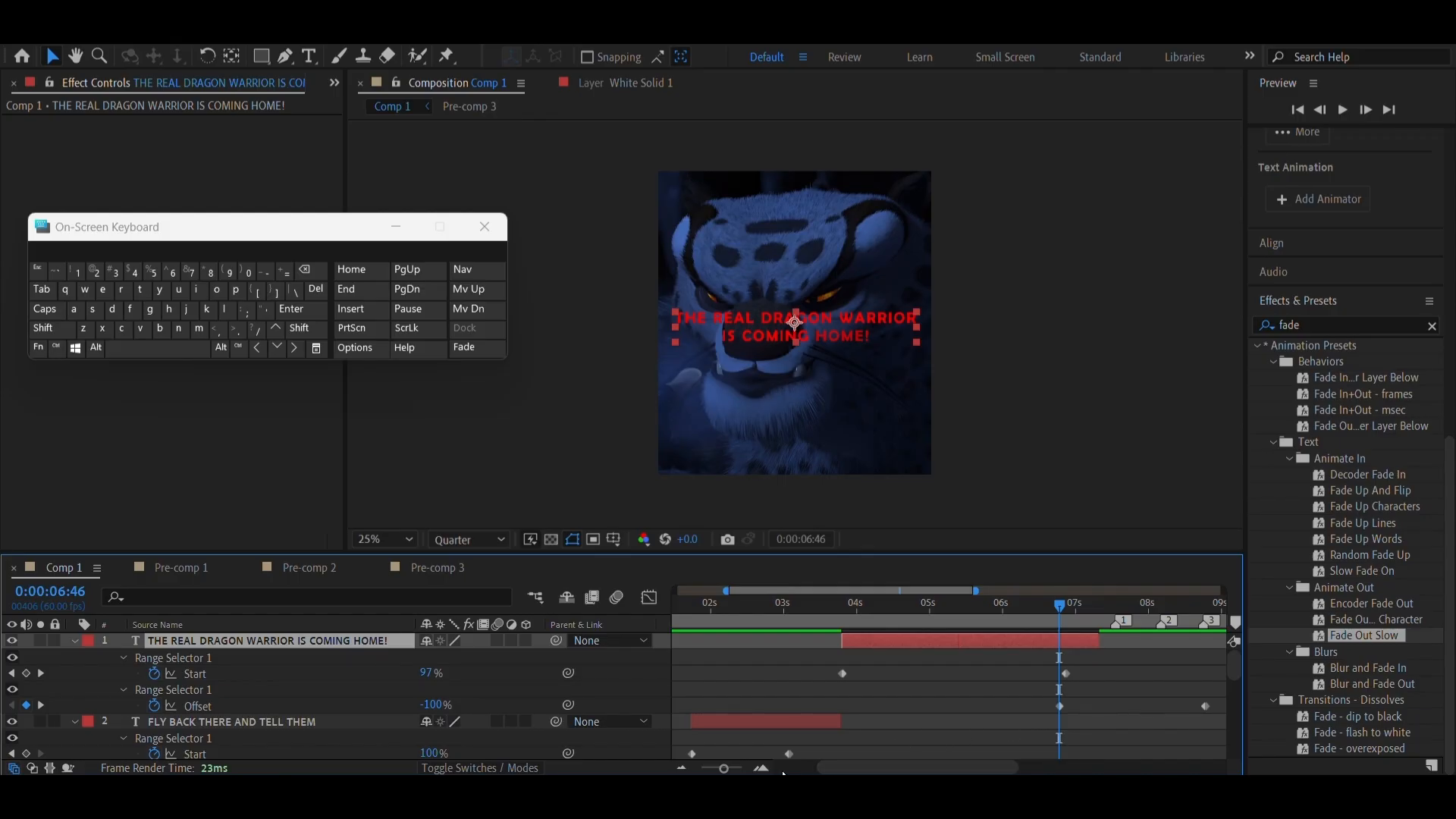
pyautogui.click(760, 767)
pyautogui.click(760, 767)
pyautogui.hscroll(10, 1012, 713)
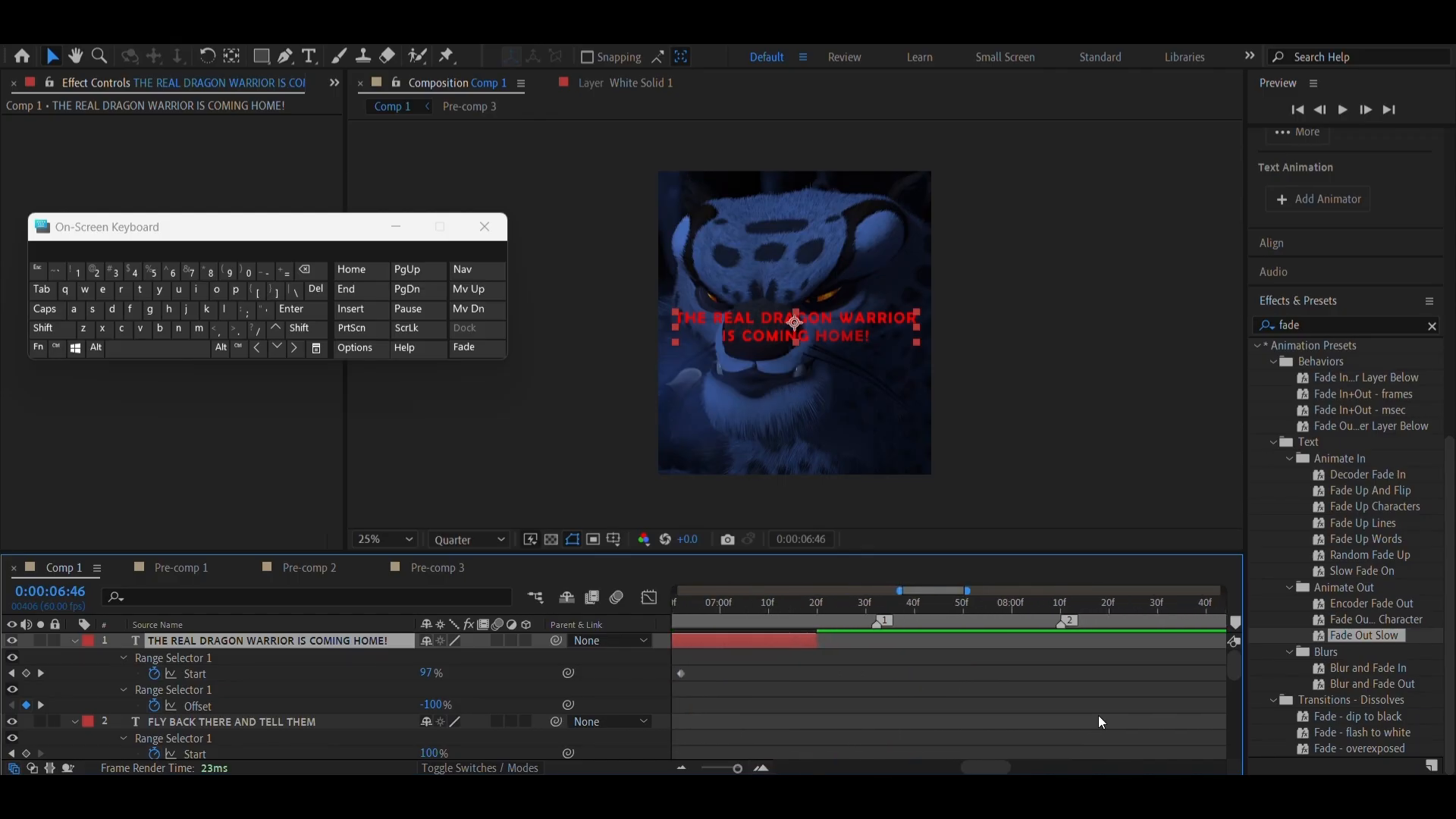
pyautogui.hscroll(-6, 831, 652)
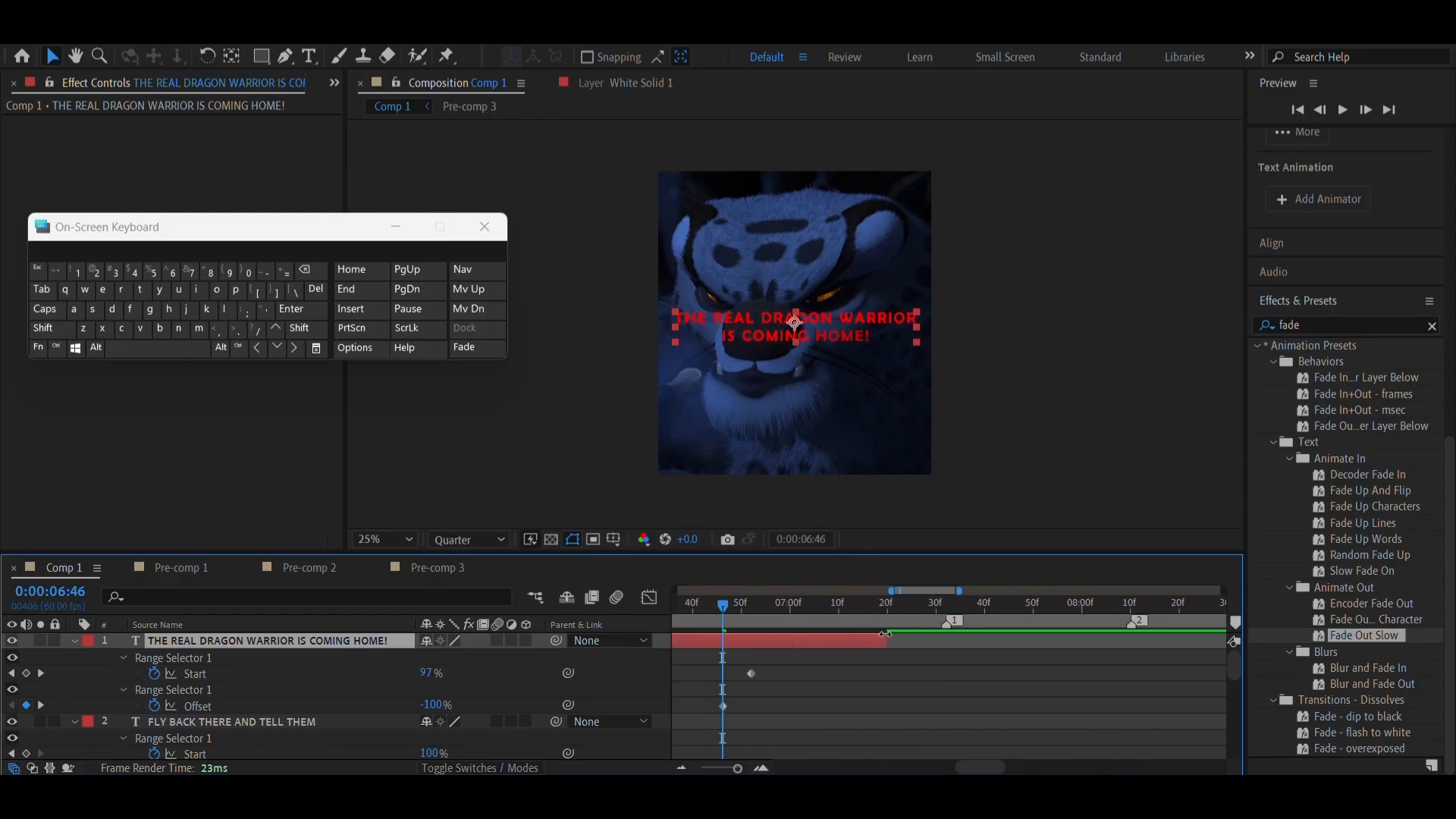
# Extend THE REAL DRAGON WARRIOR IS COMING HOME! to marker 1 at 0:00:07:32, move its last Offset keyframe there, and collapse the layer's properties
pyautogui.moveTo(915, 617)
pyautogui.mouseDown()
pyautogui.moveTo(947, 624)
pyautogui.moveTo(946, 644)
pyautogui.mouseUp()
pyautogui.hscroll(3, 986, 667)
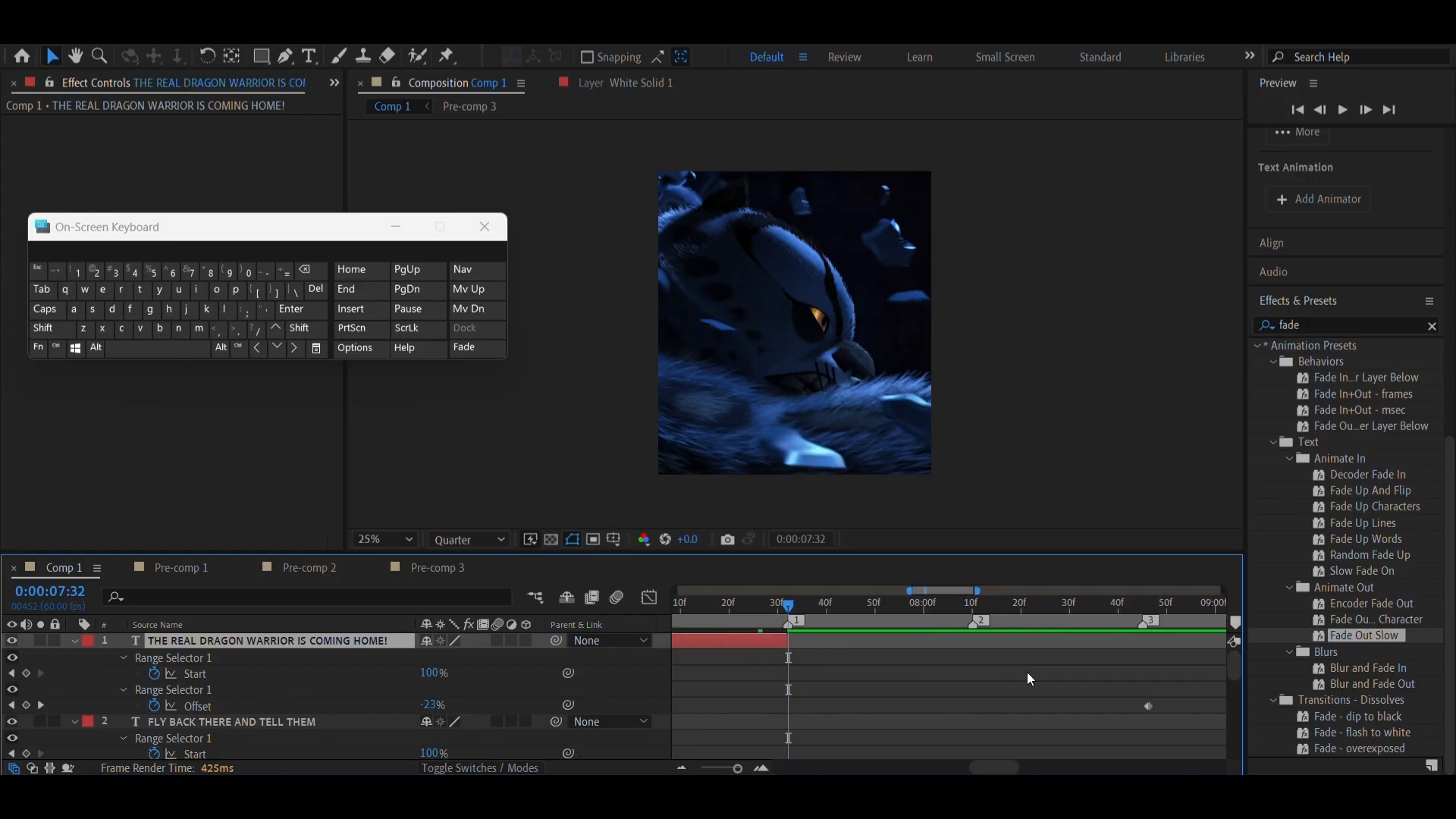
pyautogui.hscroll(1, 1027, 679)
pyautogui.moveTo(1137, 707); pyautogui.dragTo(777, 740)
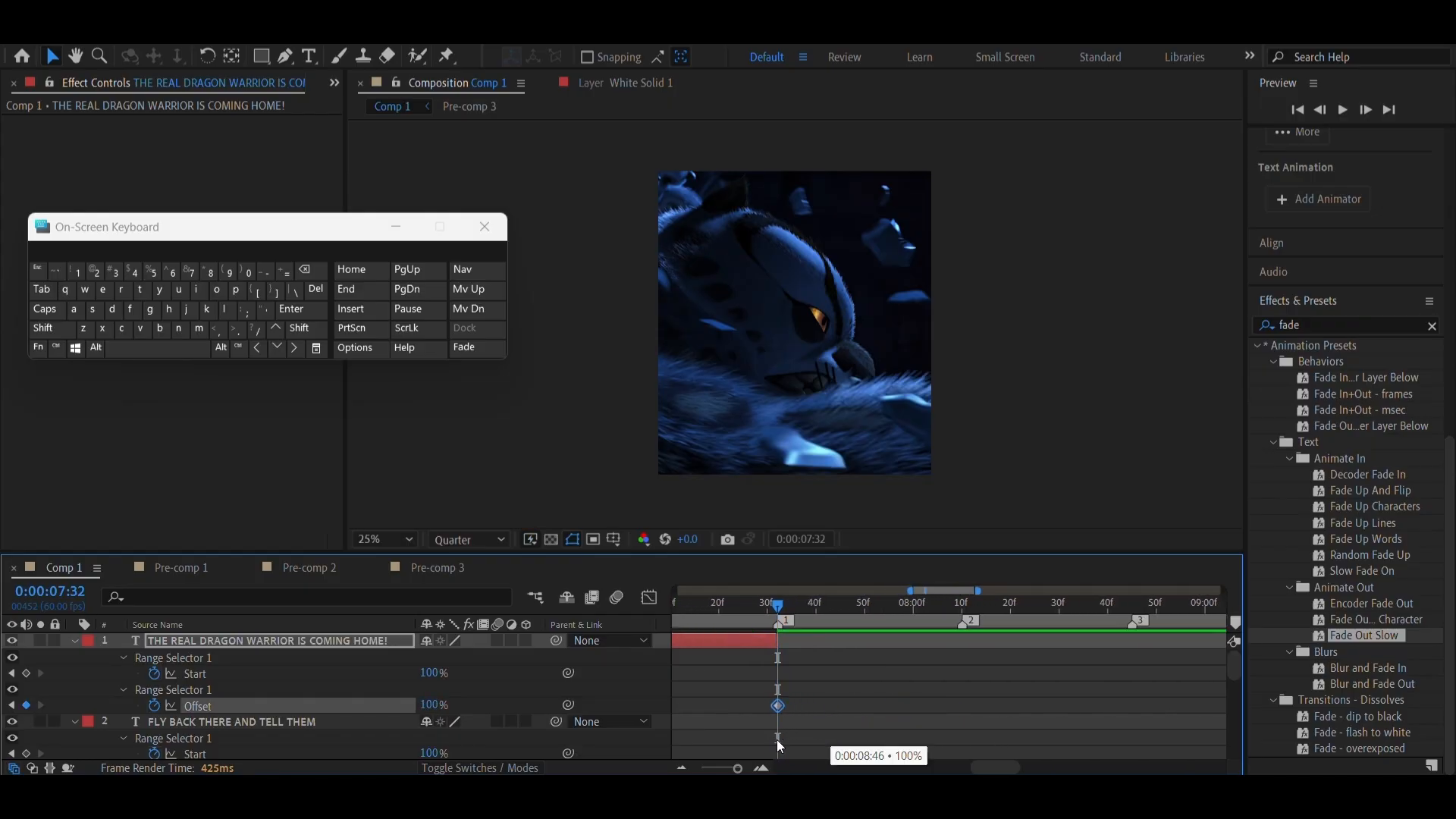
pyautogui.hscroll(-9, 831, 669)
pyautogui.press('u')
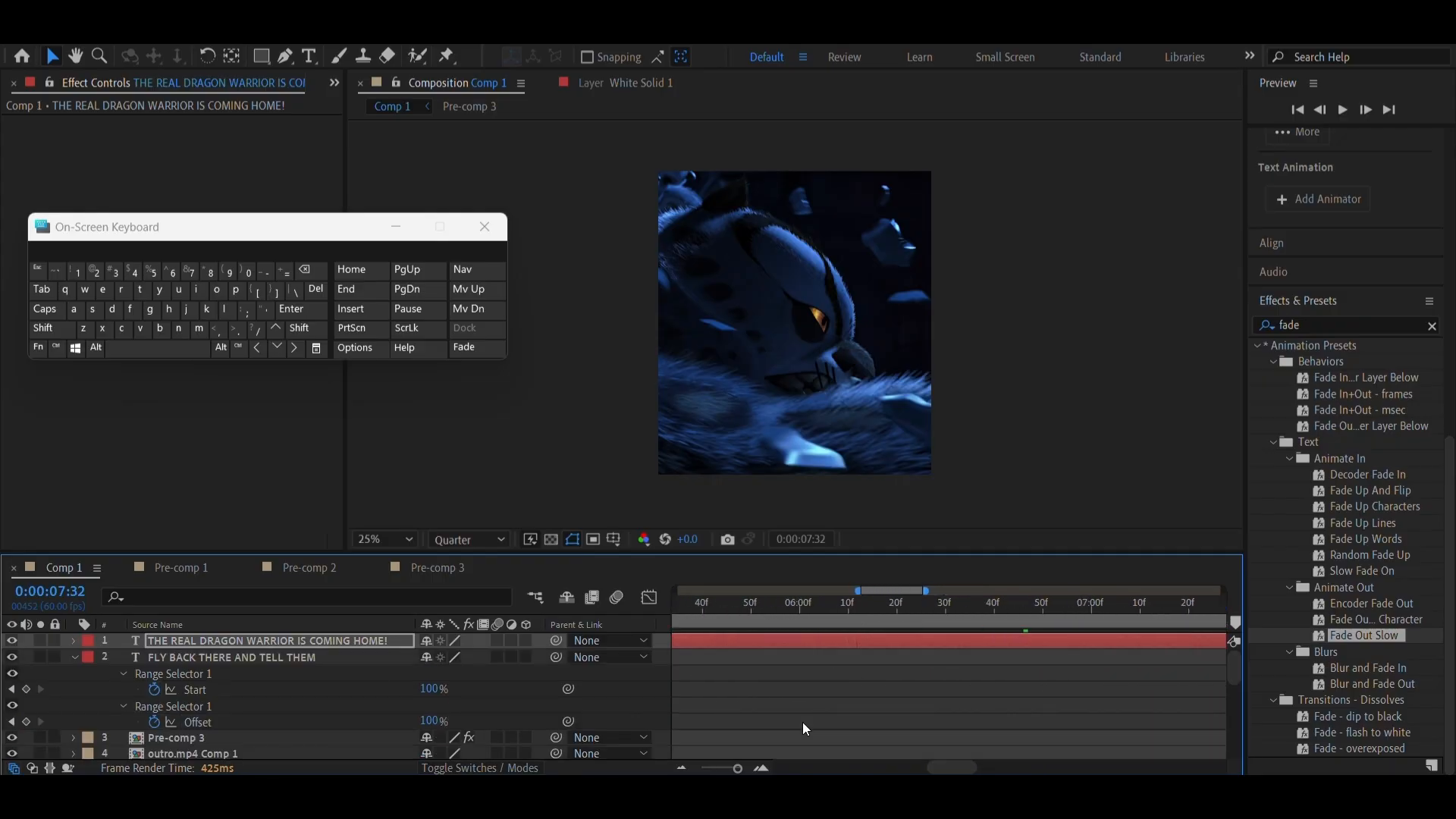
# Collapse the FLY BACK THERE AND TELL THEM layer's properties and play both dialogue texts from 0:00:01:25
pyautogui.click(716, 769)
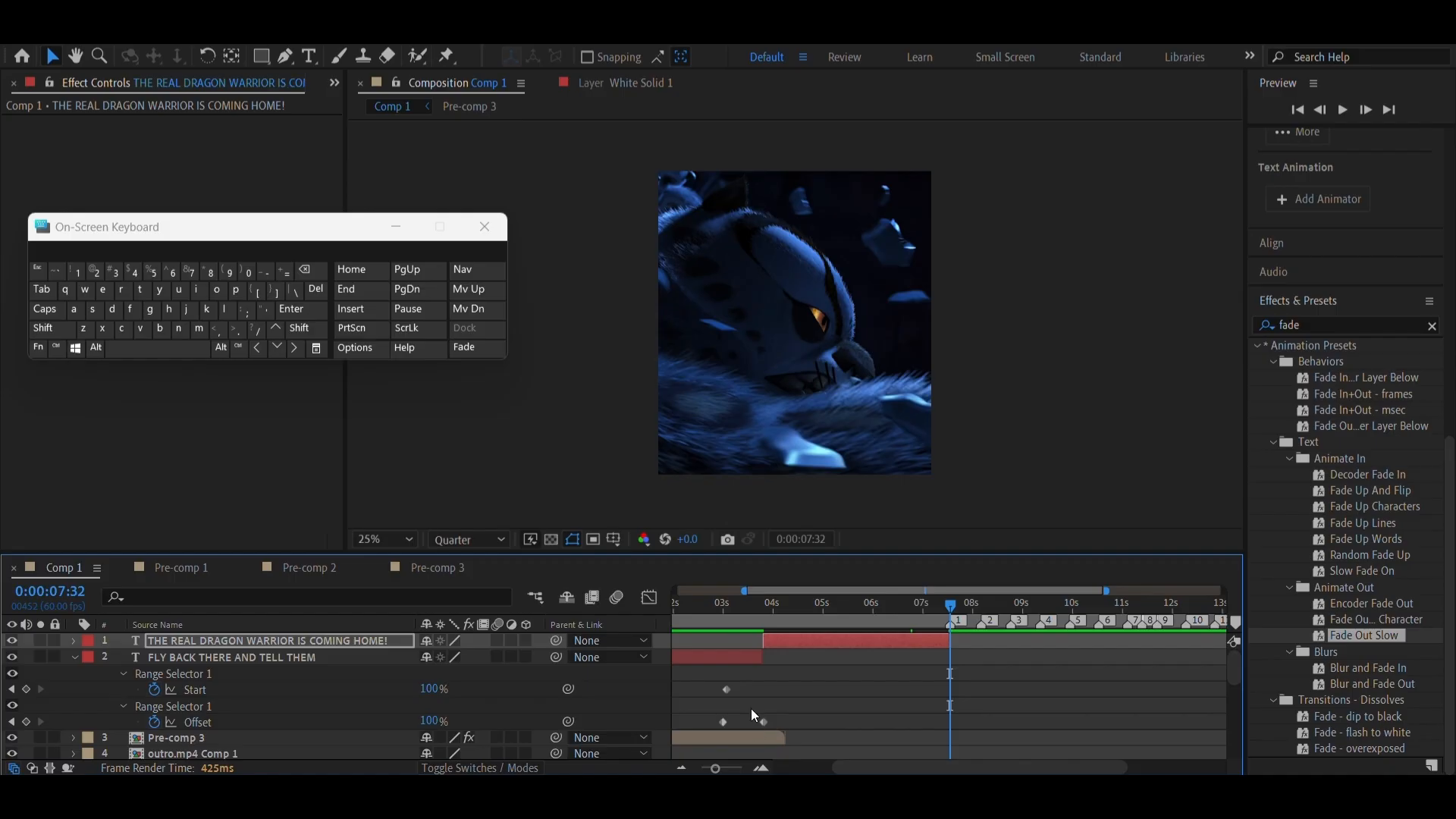
pyautogui.hscroll(-2, 751, 706)
pyautogui.click(754, 689)
pyautogui.press('u')
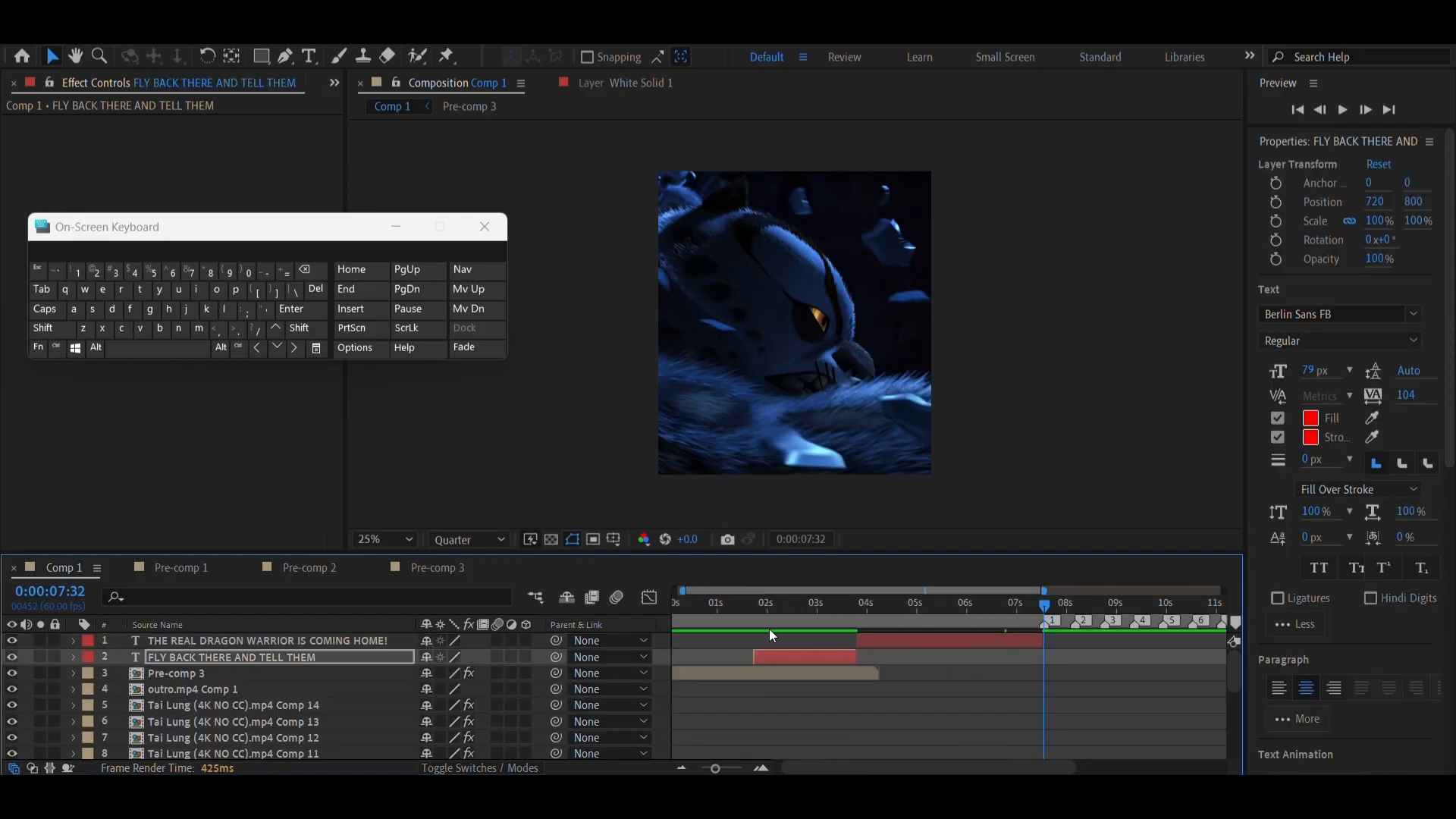
pyautogui.click(739, 624)
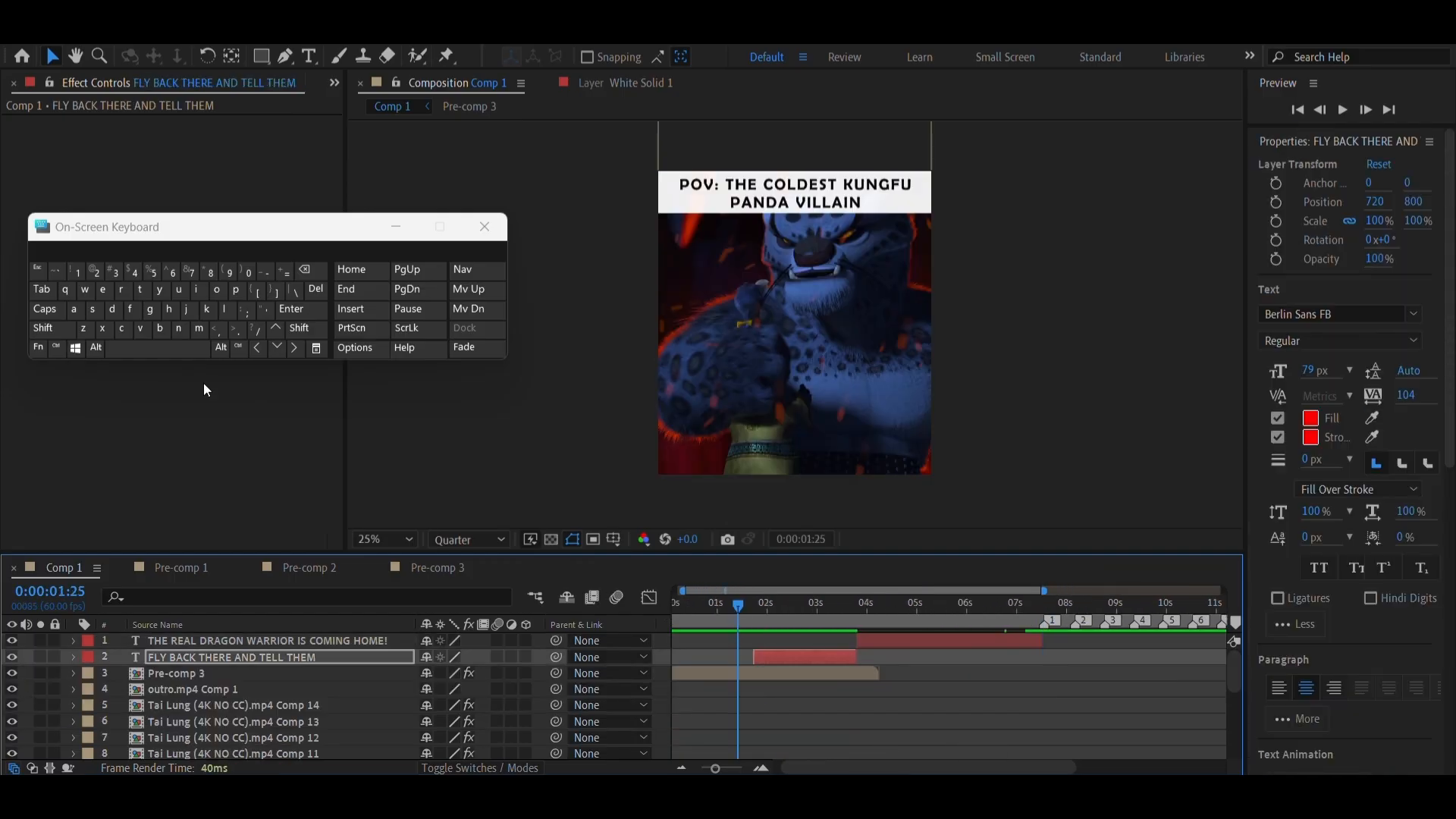
pyautogui.click(173, 351)
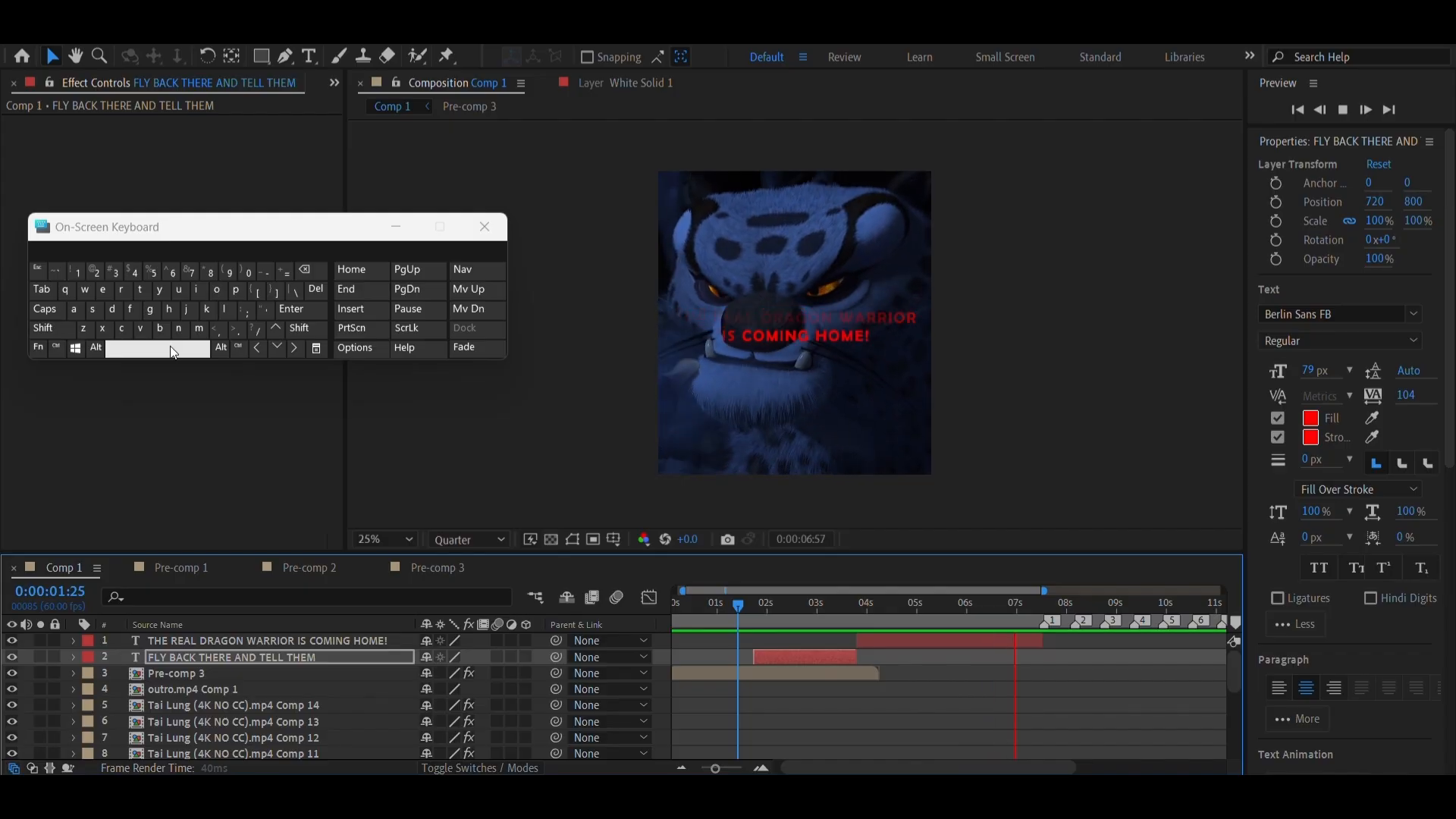
pyautogui.click(173, 351)
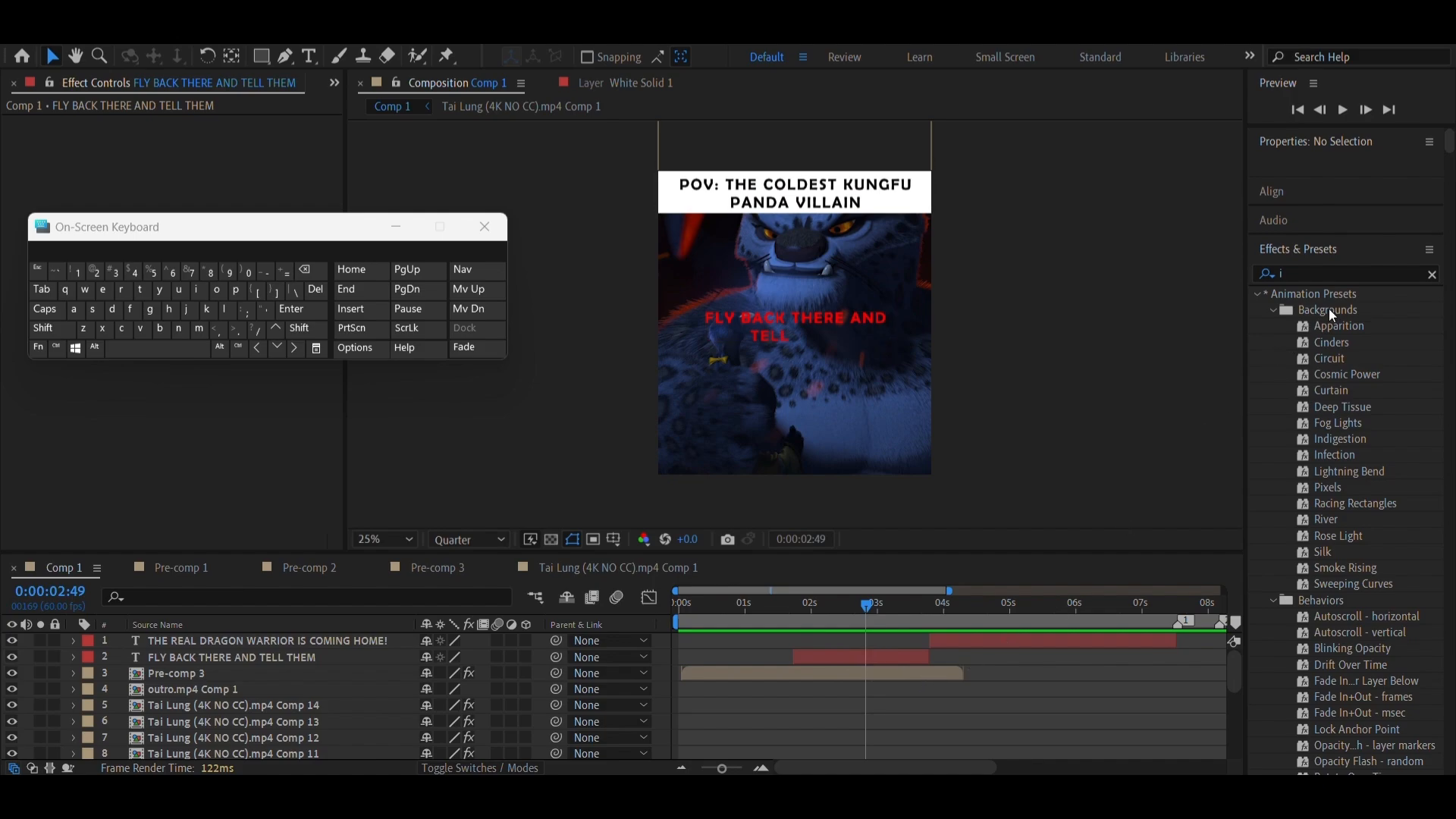
# Find the Increase Tracking preset and apply it to the FLY BACK THERE AND TELL THEM layer at 0:00:02:49
pyautogui.click(1287, 272)
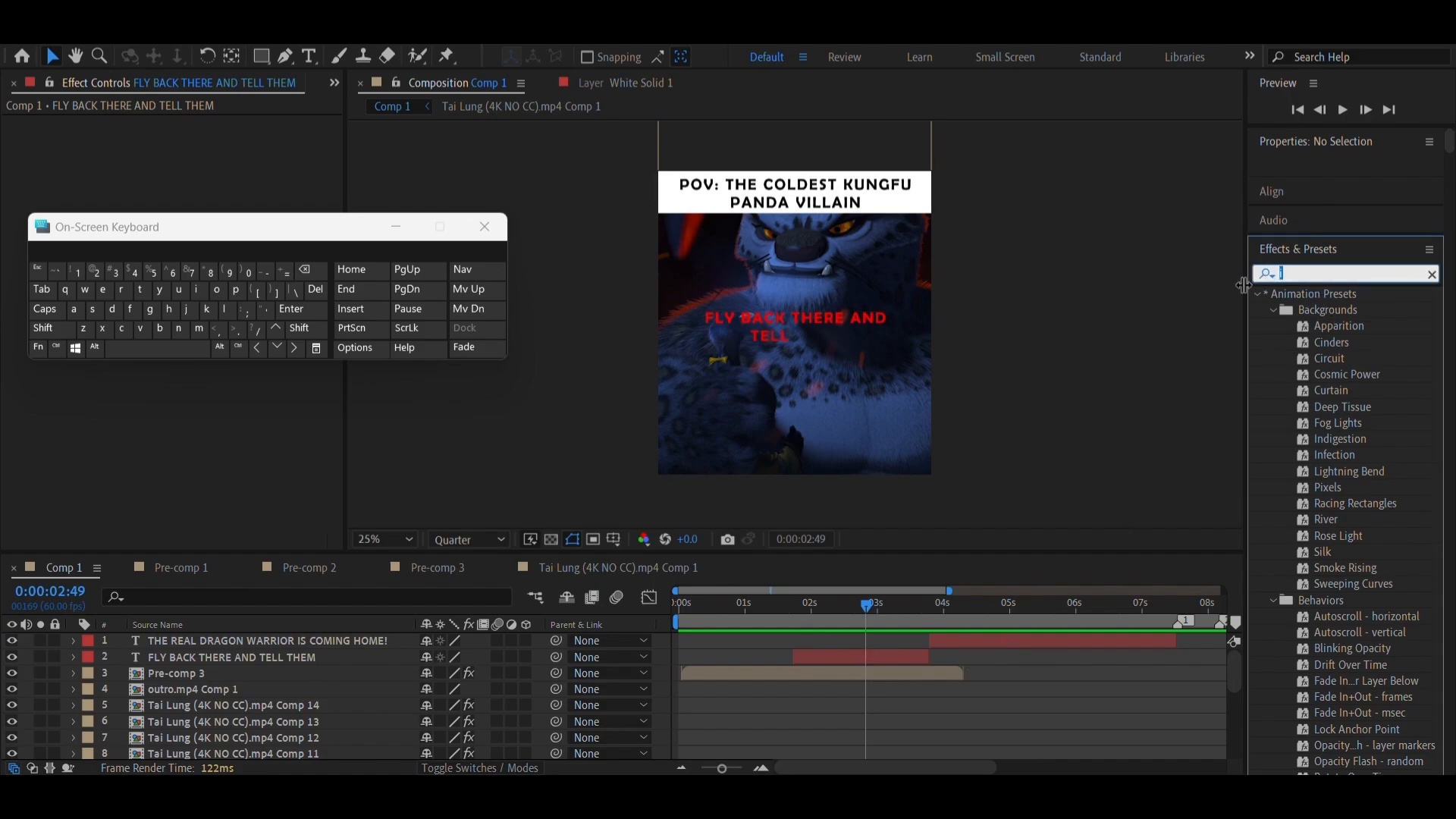
pyautogui.write('incre')
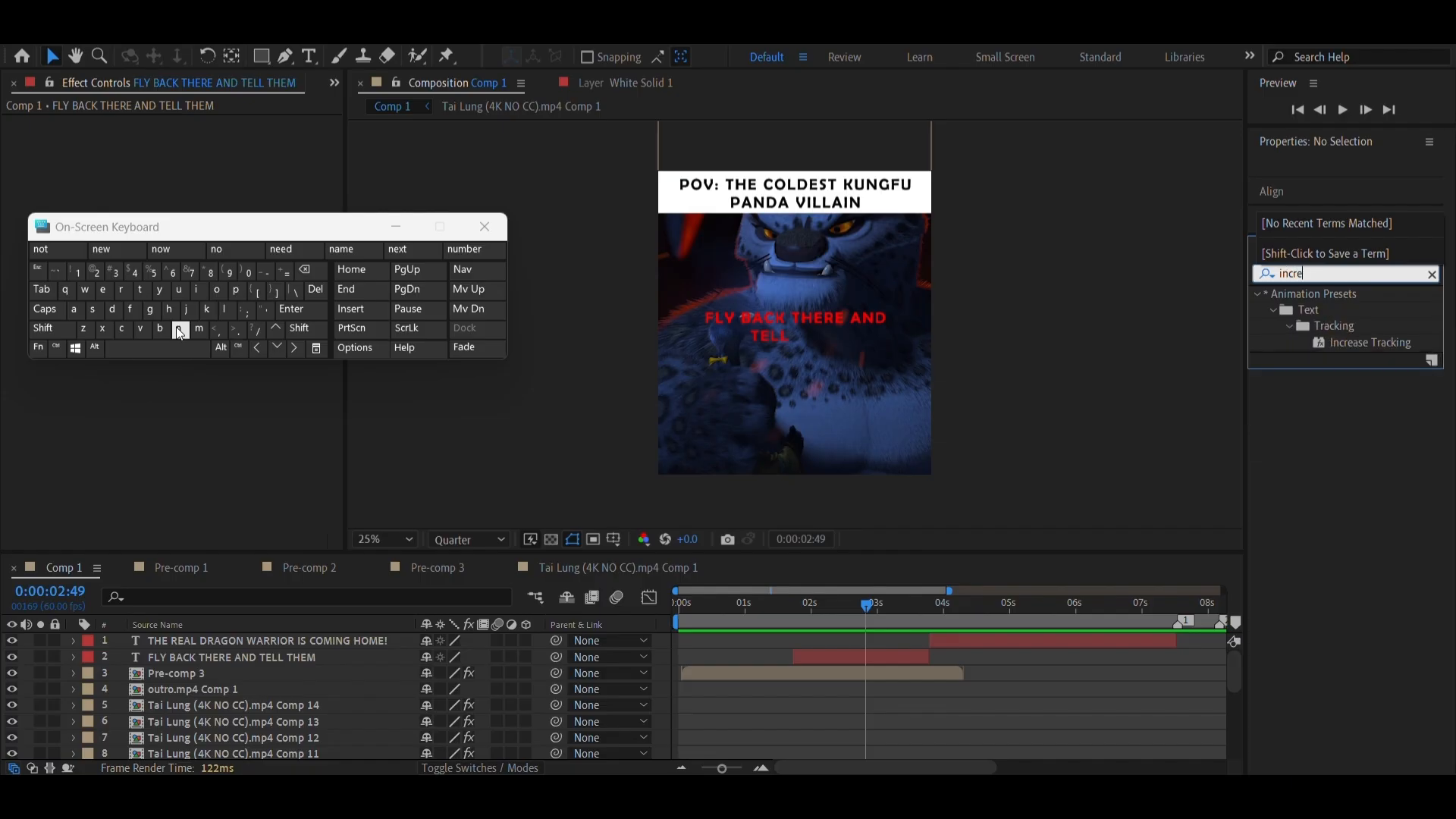
pyautogui.write('ase')
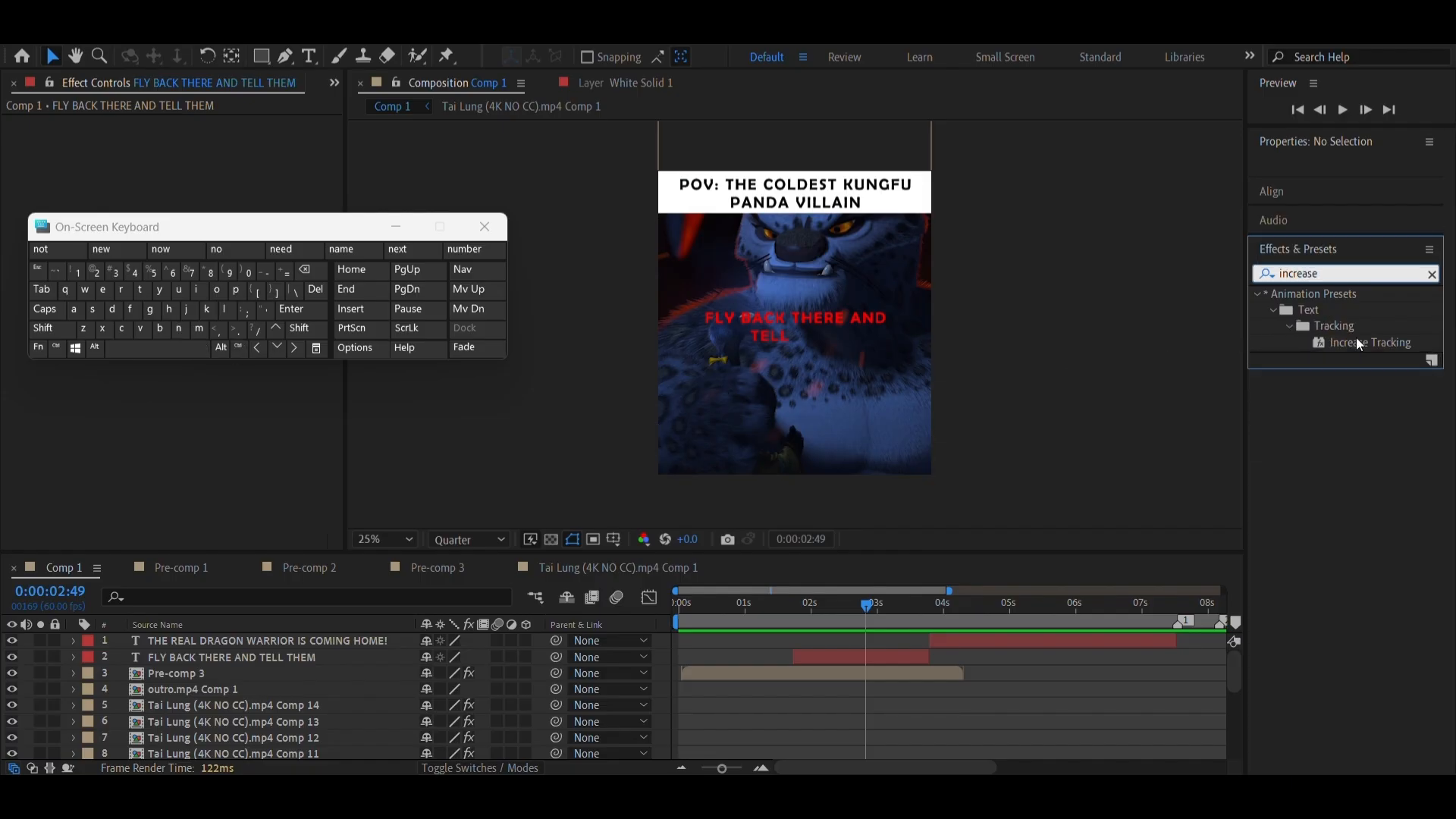
pyautogui.moveTo(1362, 343); pyautogui.dragTo(818, 650)
# Move FLY BACK THERE AND TELL THEM's first Tracking Amount keyframe before the layer's start and the last one past its end, to about 5 seconds
pyautogui.click(805, 621)
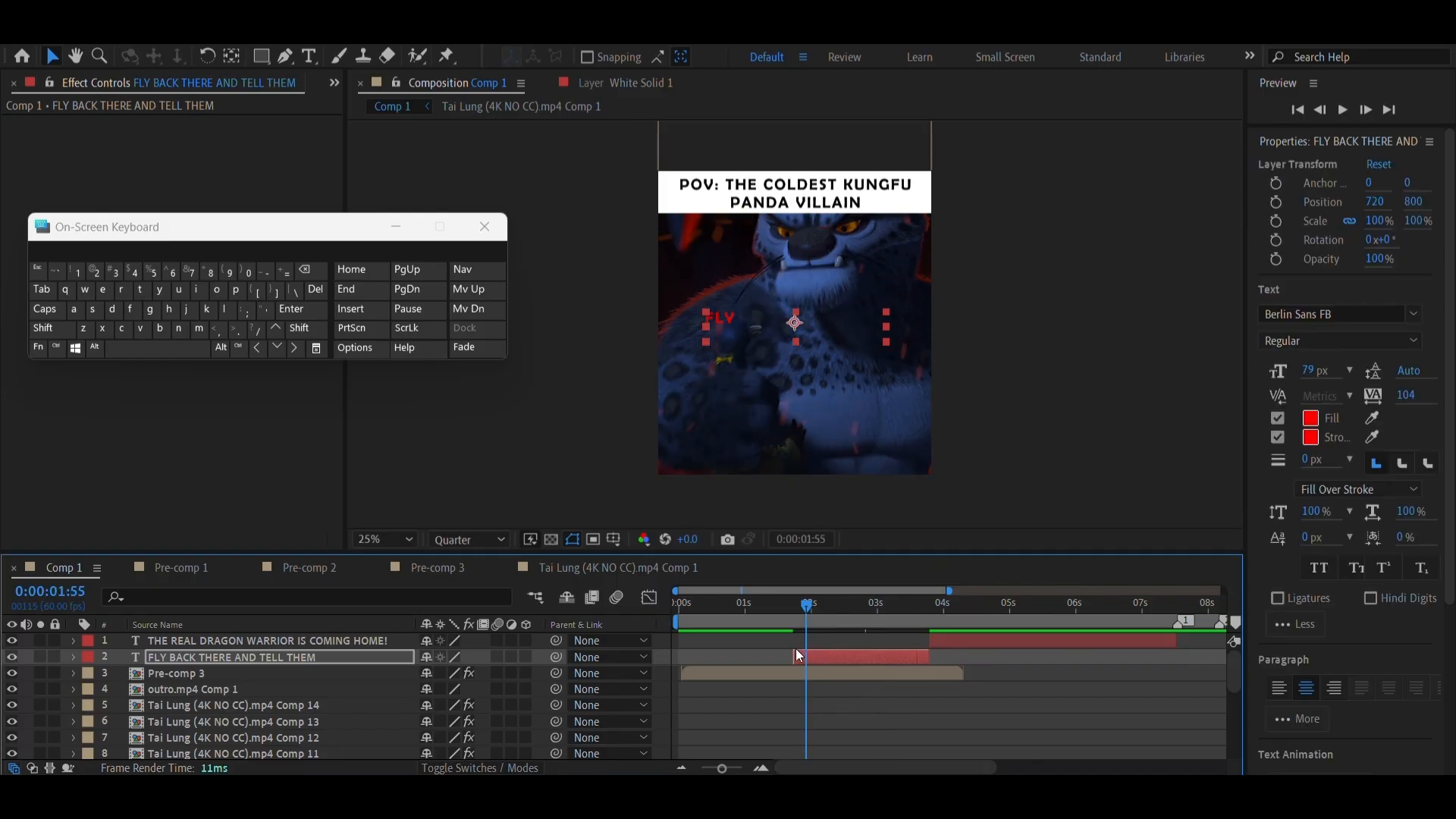
pyautogui.press('u')
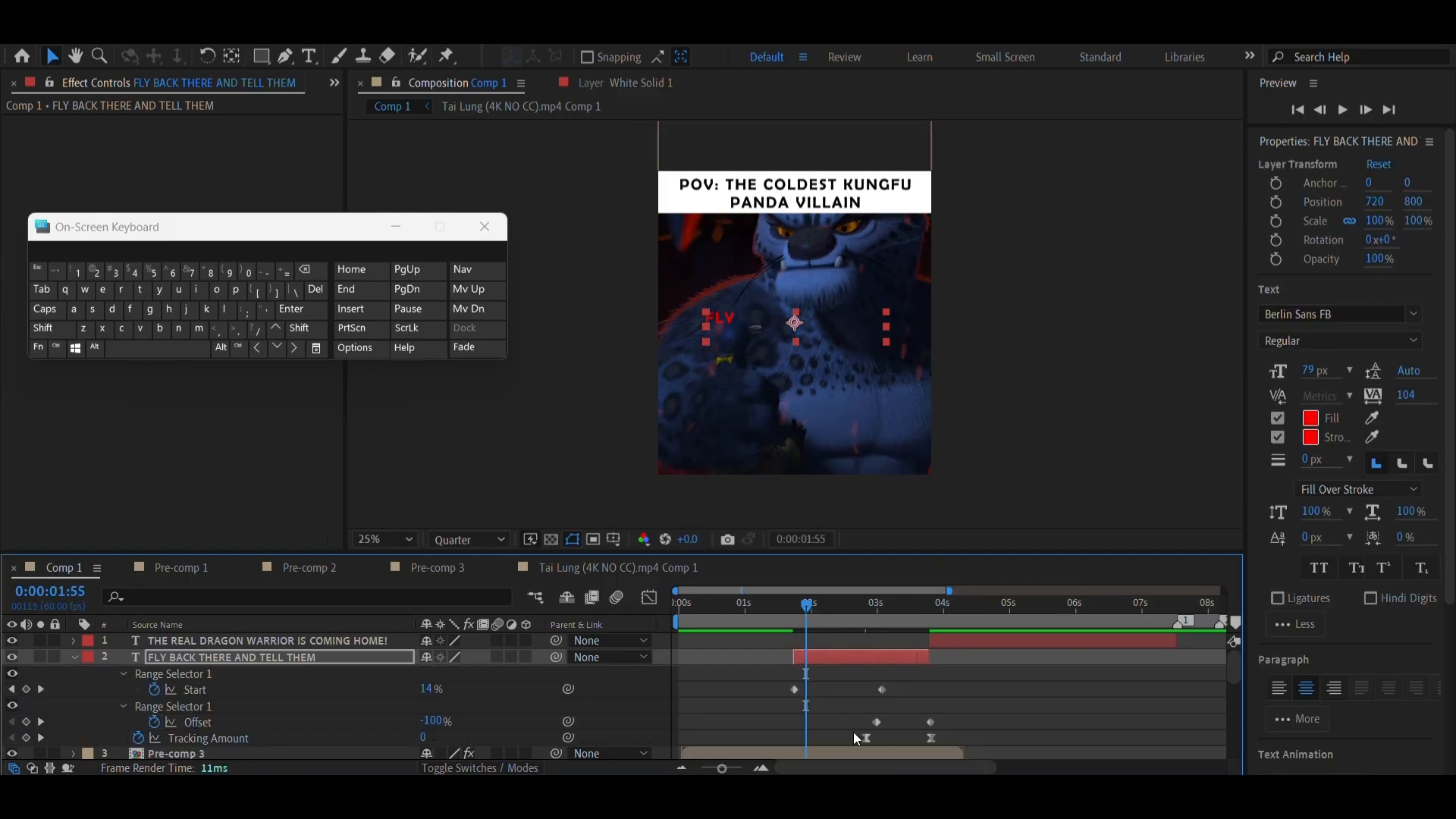
pyautogui.moveTo(866, 740); pyautogui.dragTo(776, 753)
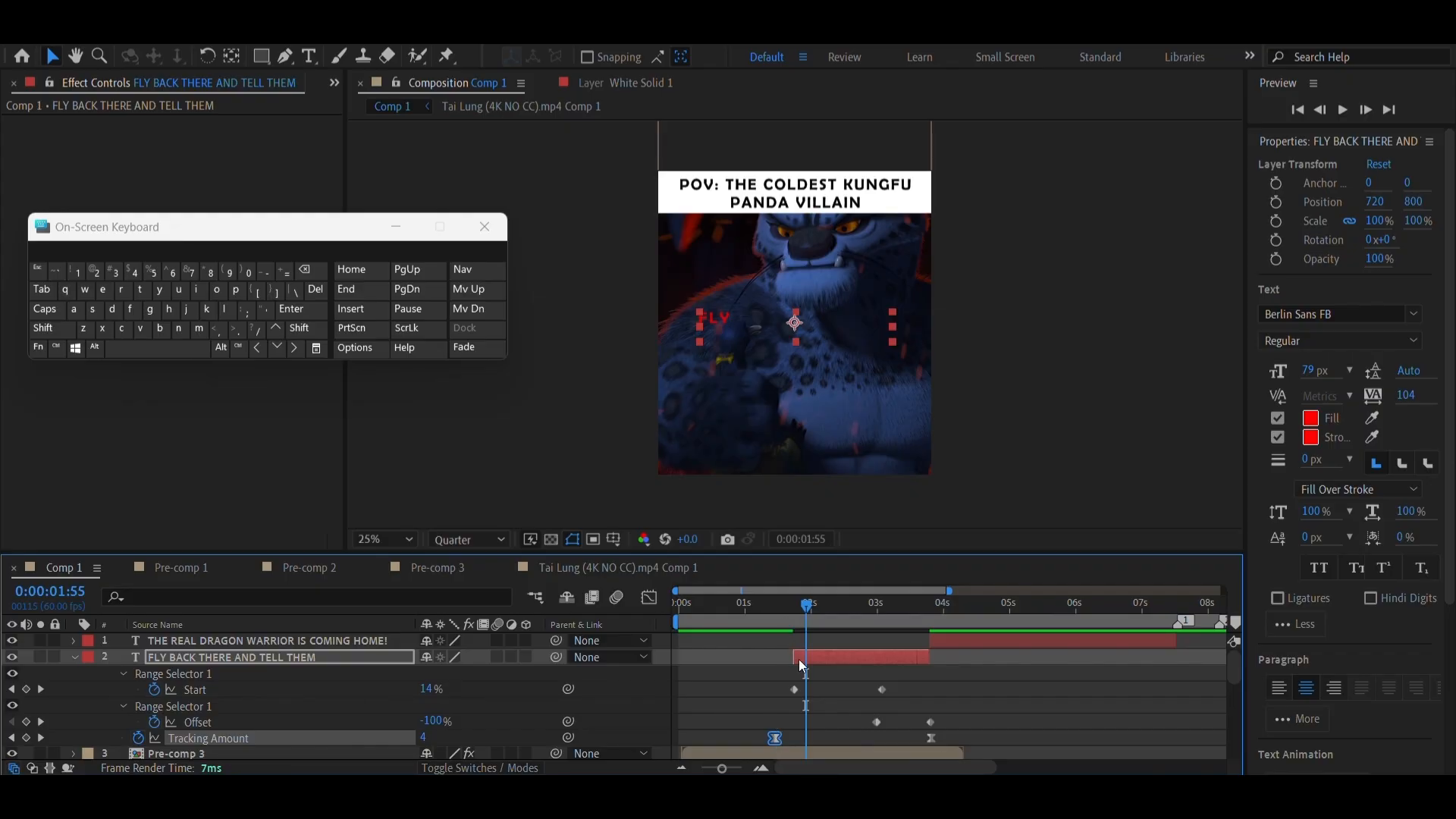
pyautogui.moveTo(932, 738); pyautogui.dragTo(1001, 736)
pyautogui.click(858, 605)
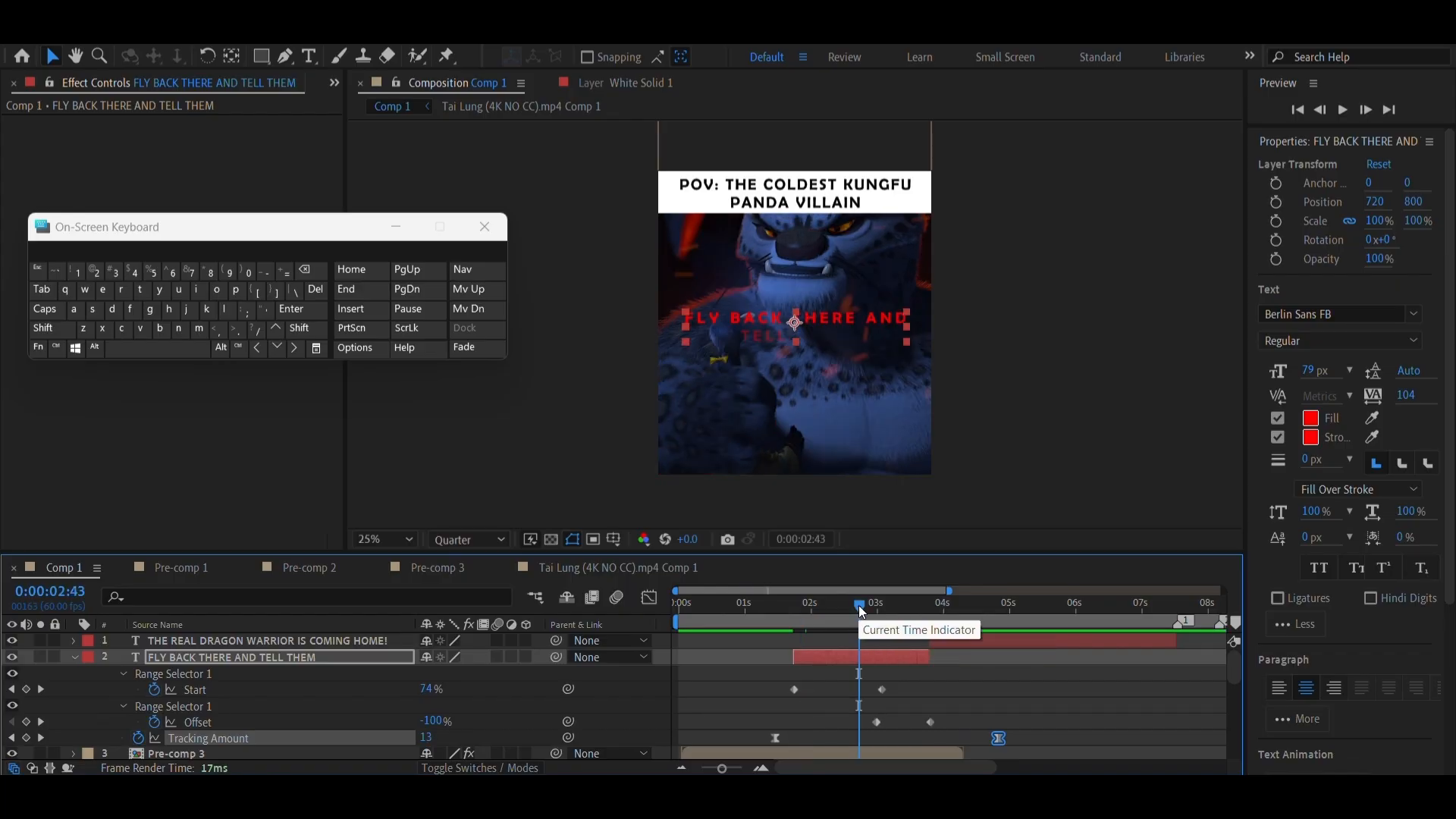
# Slow the tracking of FLY BACK THERE AND TELL THEM by moving its last Tracking Amount keyframe to just before 6 seconds, and scrub to check it
pyautogui.click(683, 768)
pyautogui.click(683, 768)
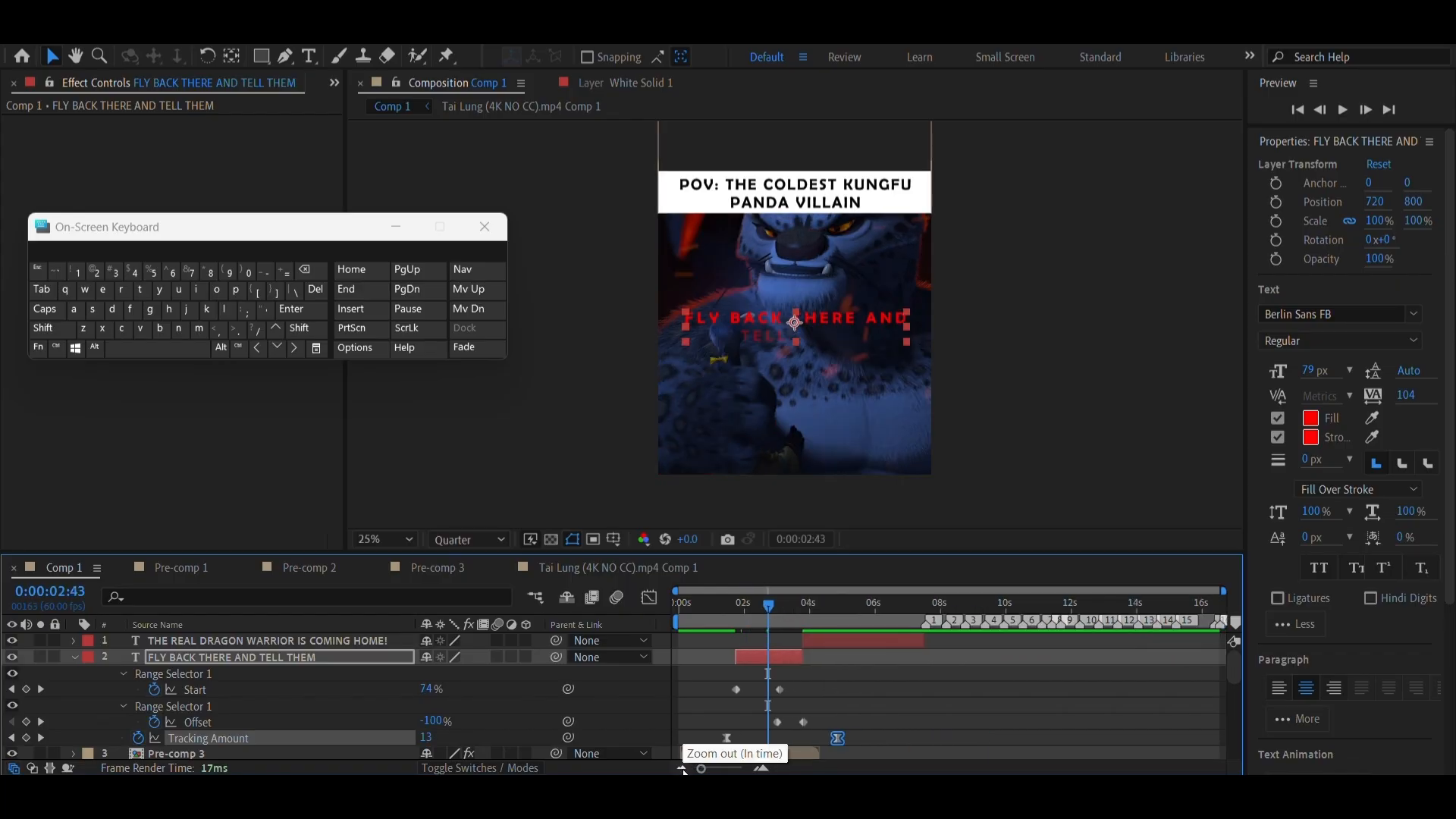
pyautogui.moveTo(768, 617)
pyautogui.mouseDown()
pyautogui.moveTo(781, 623)
pyautogui.moveTo(768, 636)
pyautogui.mouseUp()
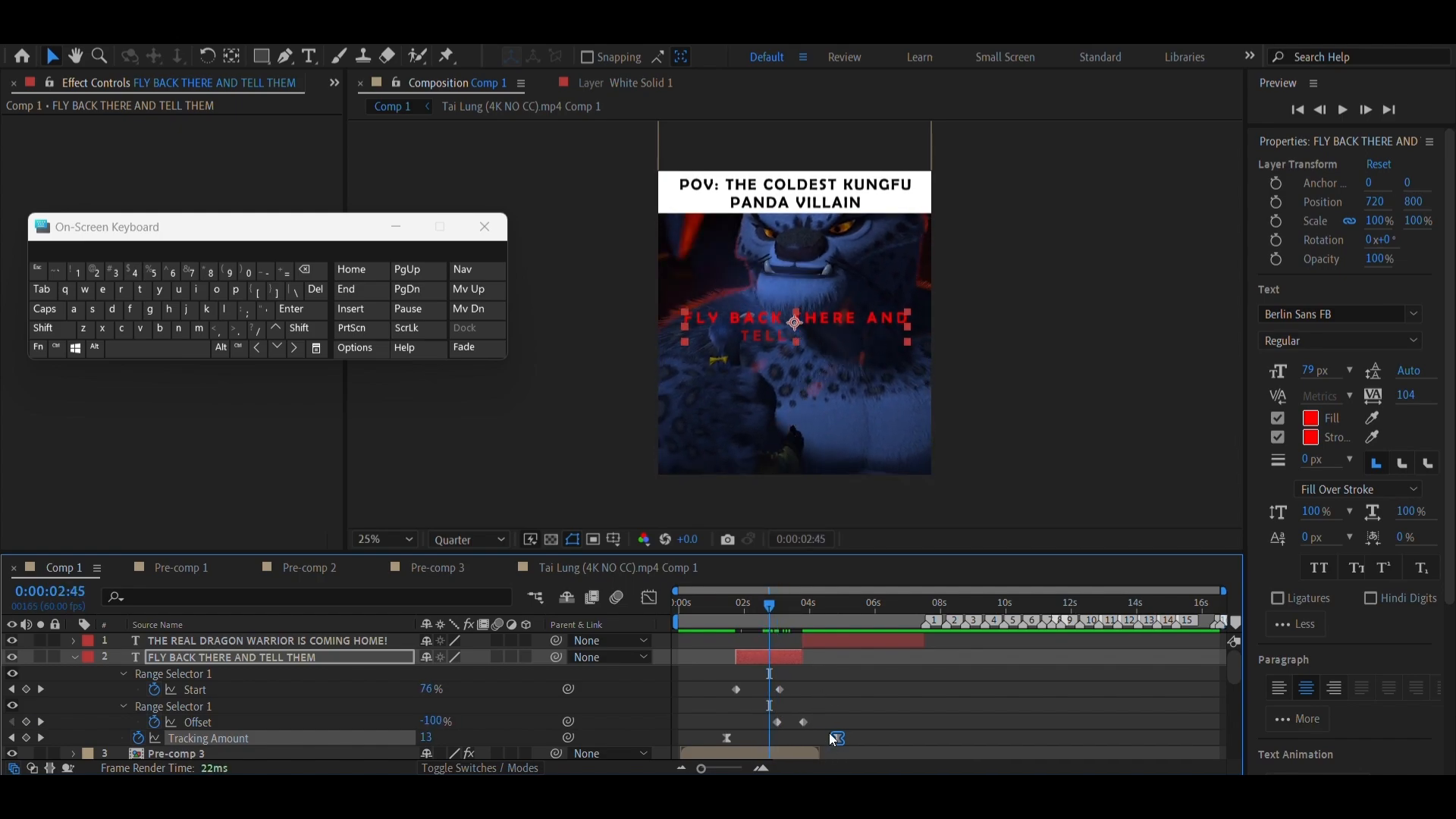
pyautogui.moveTo(837, 739); pyautogui.dragTo(1229, 735)
pyautogui.moveTo(1077, 736)
pyautogui.mouseDown()
pyautogui.moveTo(826, 729)
pyautogui.moveTo(1100, 734)
pyautogui.moveTo(818, 733)
pyautogui.moveTo(1093, 737)
pyautogui.moveTo(1217, 718)
pyautogui.moveTo(1072, 731)
pyautogui.mouseUp()
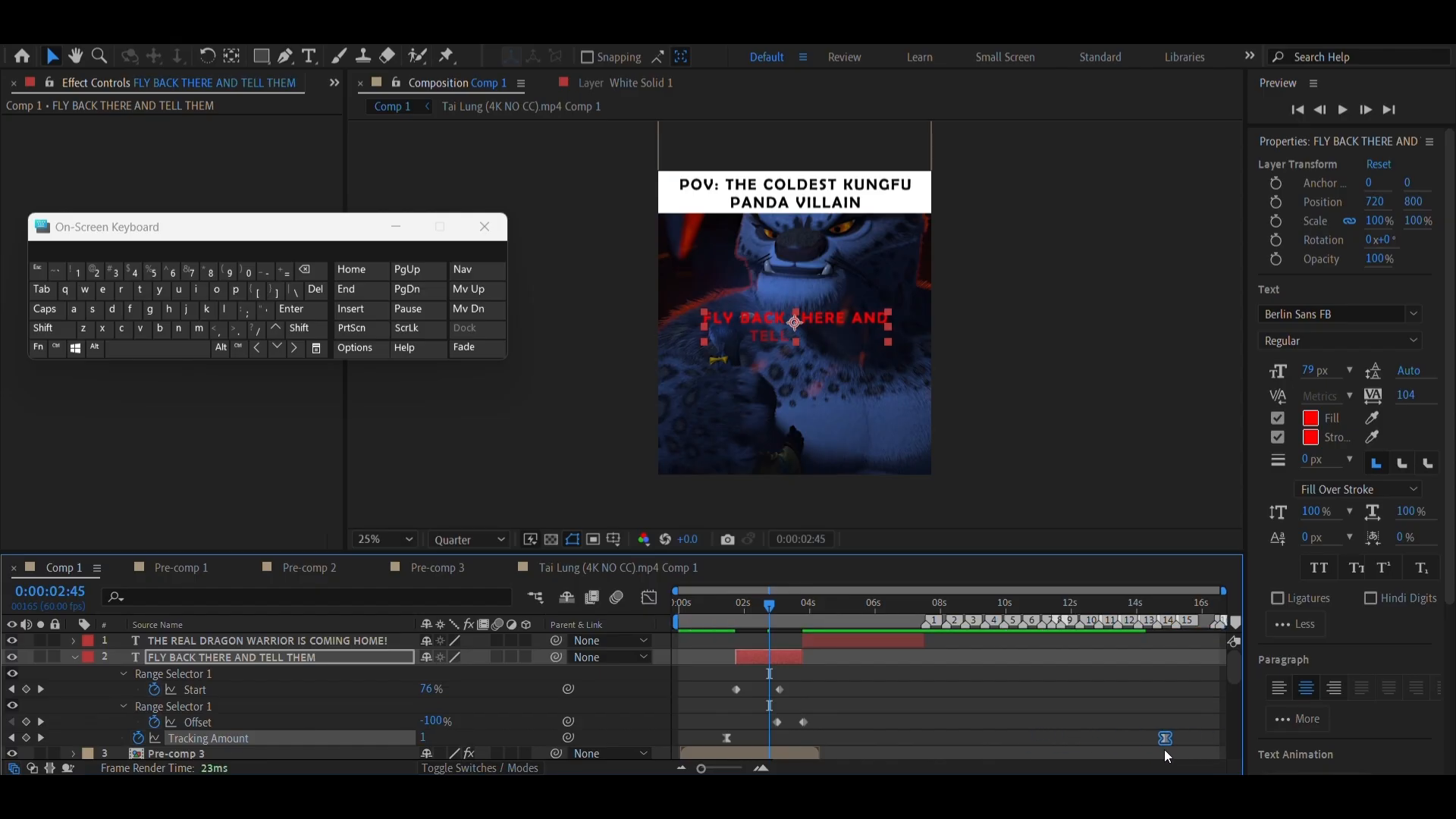
pyautogui.moveTo(1166, 738); pyautogui.dragTo(867, 731)
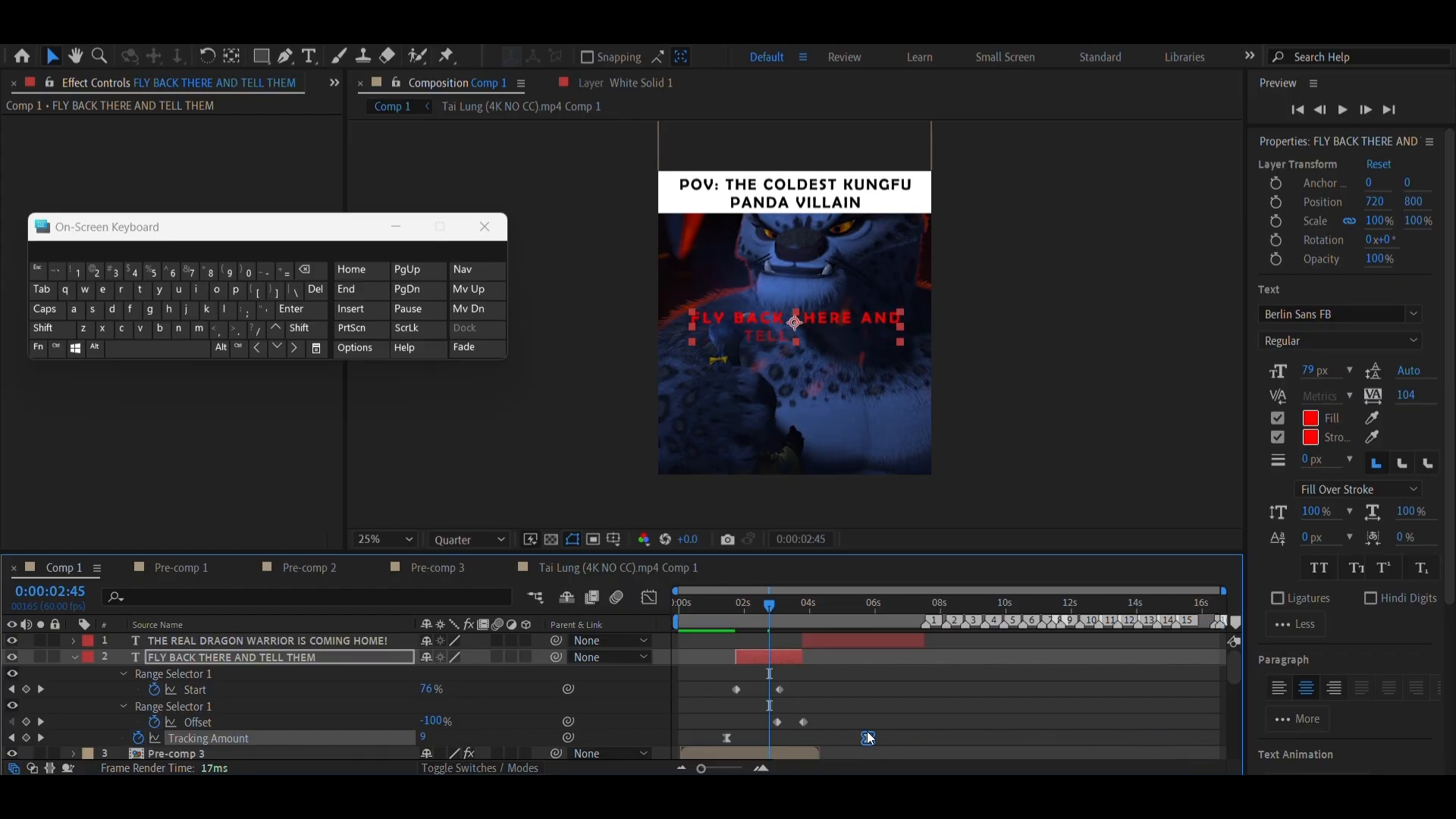
pyautogui.moveTo(762, 616); pyautogui.dragTo(797, 622)
pyautogui.moveTo(794, 627); pyautogui.dragTo(790, 626)
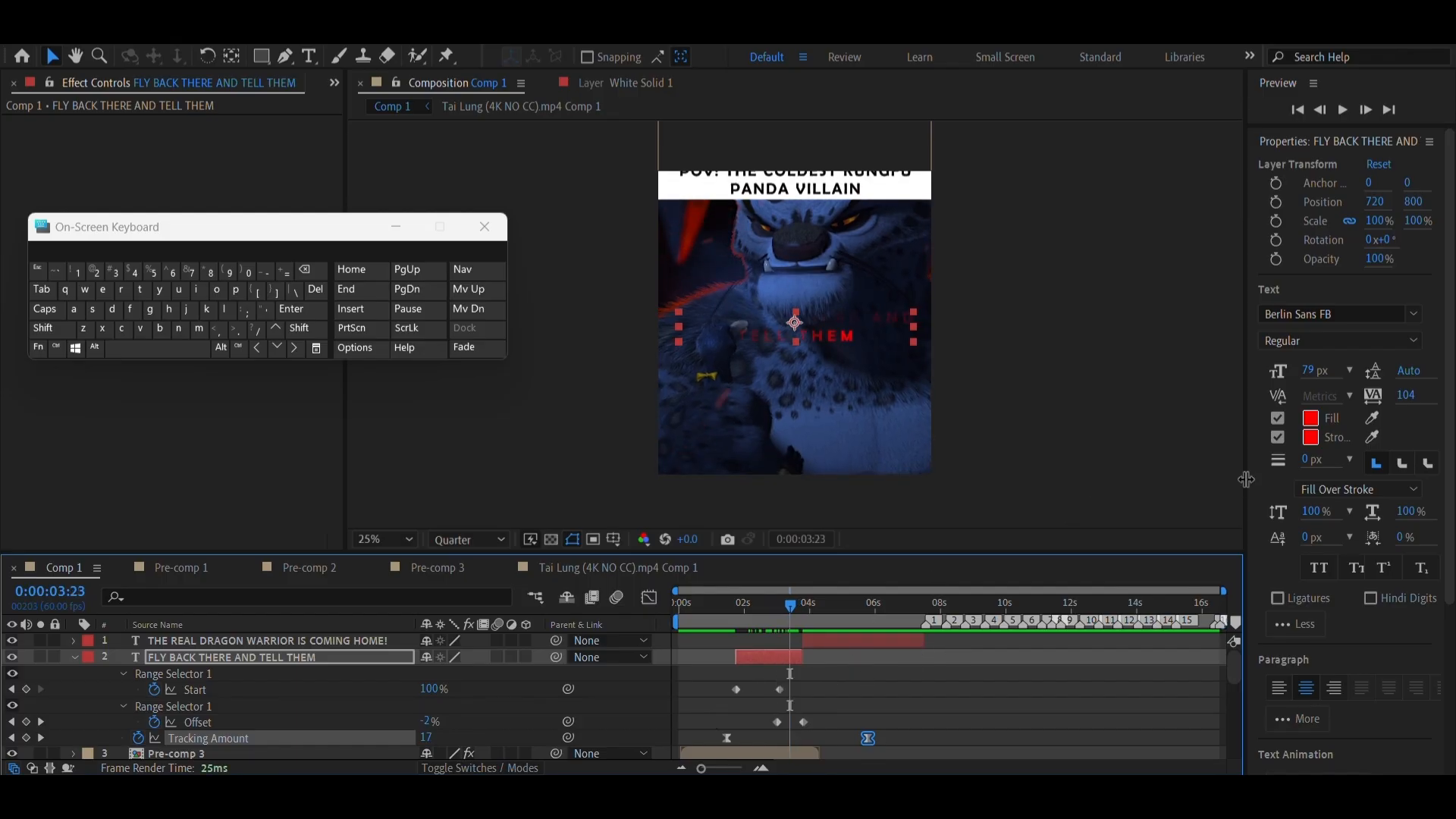
pyautogui.click(830, 644)
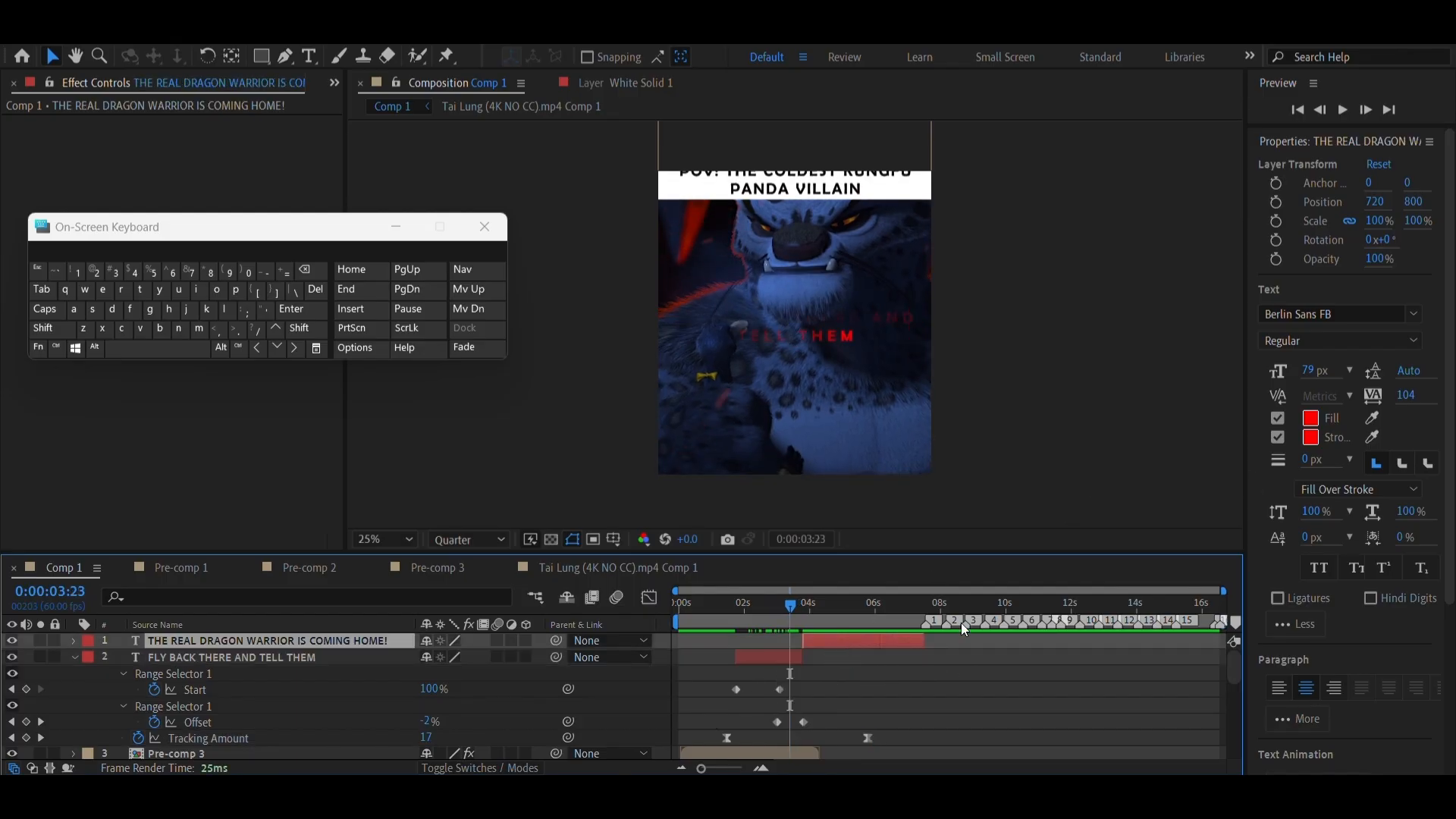
pyautogui.scroll(-5, 1323, 691)
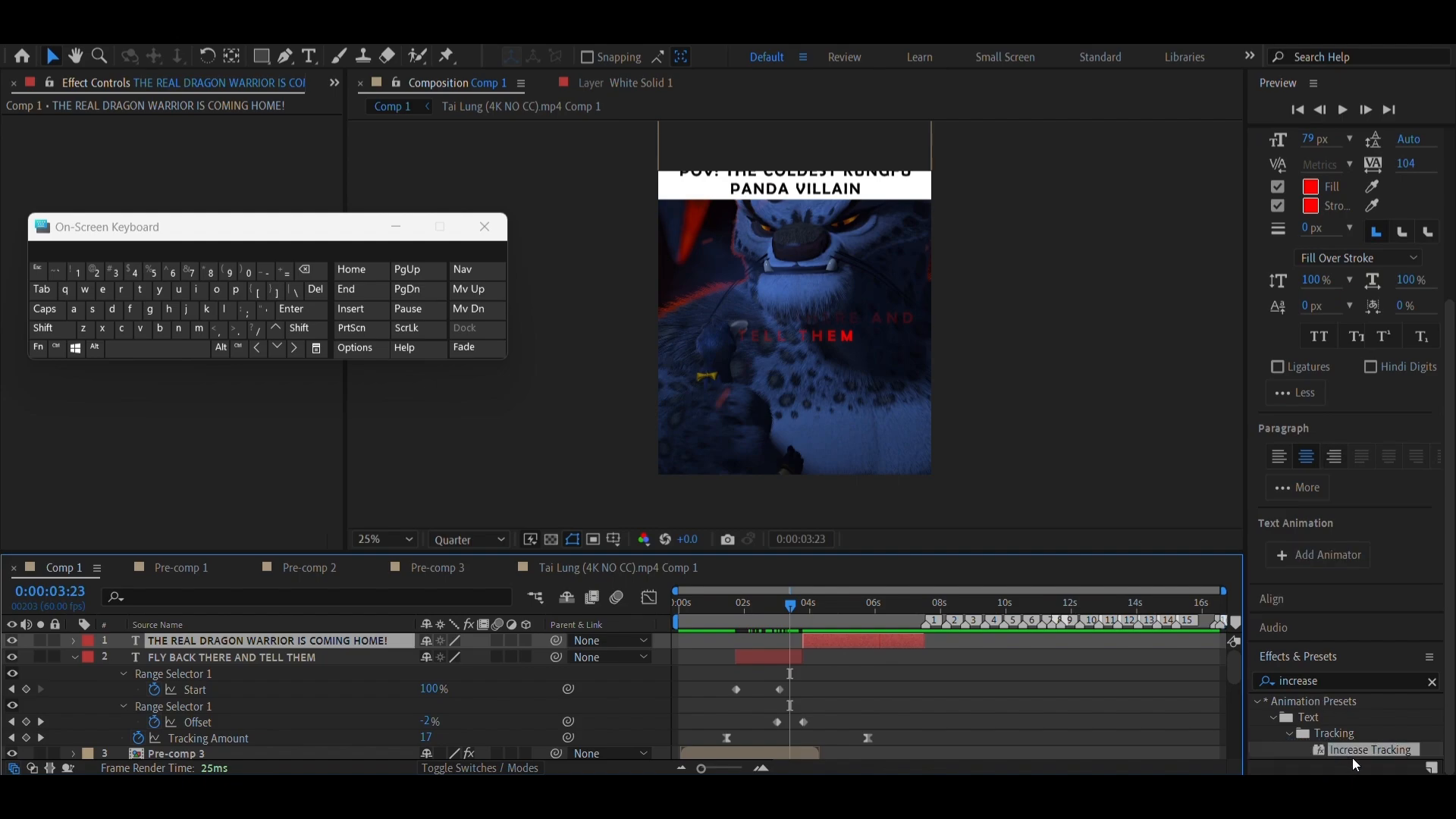
pyautogui.moveTo(1354, 758); pyautogui.dragTo(852, 643)
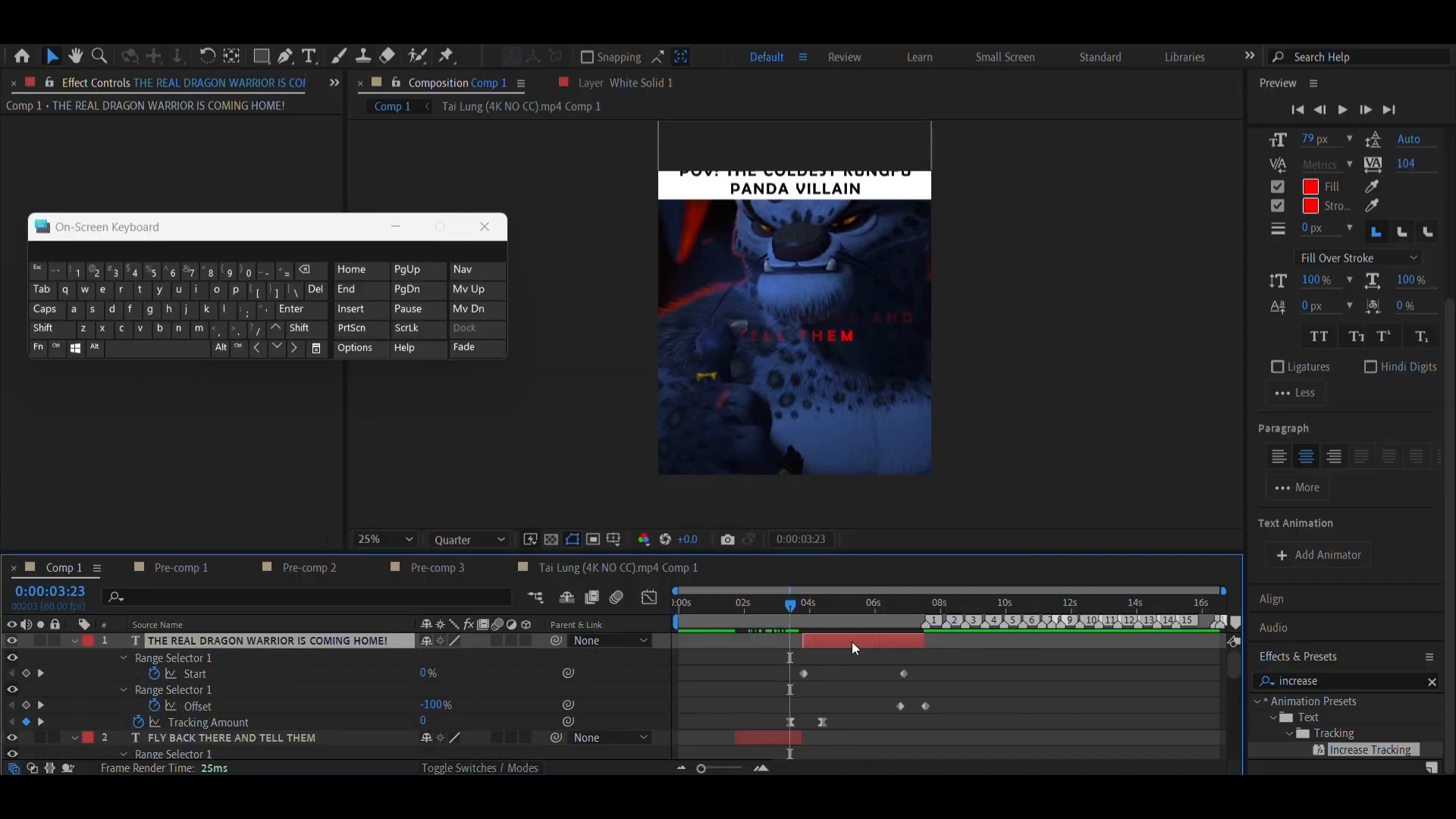
pyautogui.moveTo(790, 721); pyautogui.dragTo(957, 726)
pyautogui.click(855, 605)
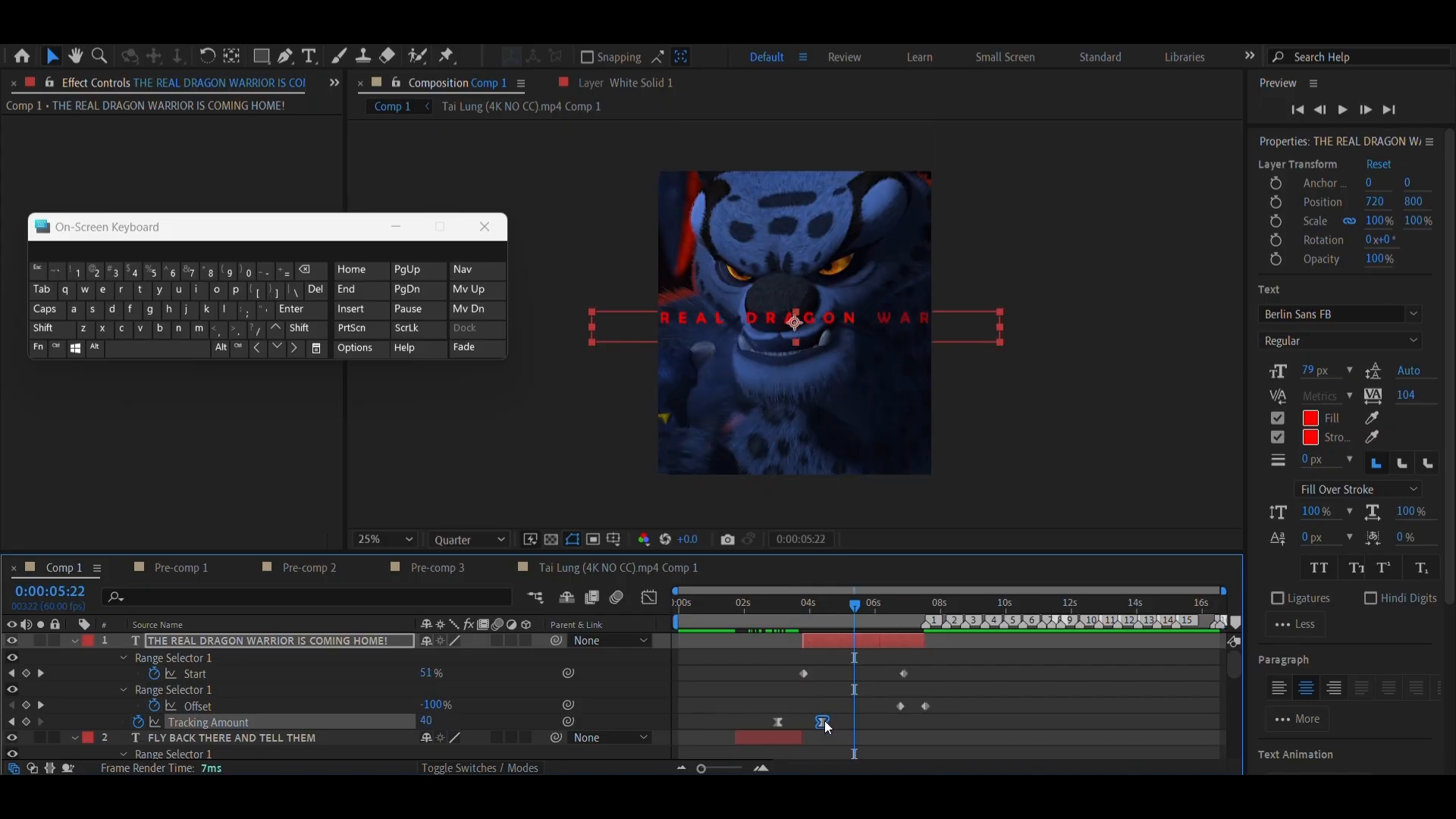
pyautogui.moveTo(826, 721); pyautogui.dragTo(1232, 718)
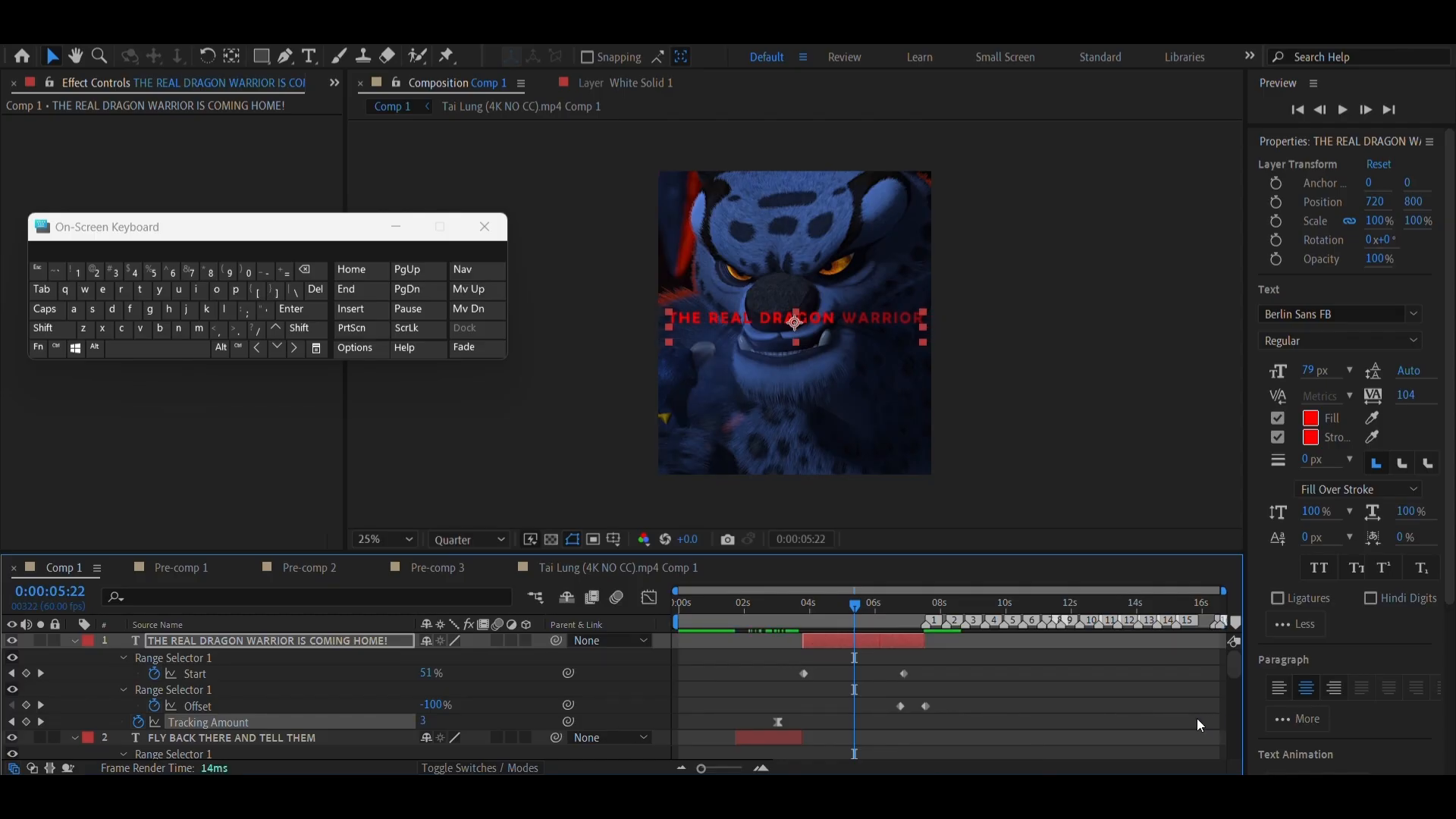
pyautogui.hotkey('ctrl', 'z')
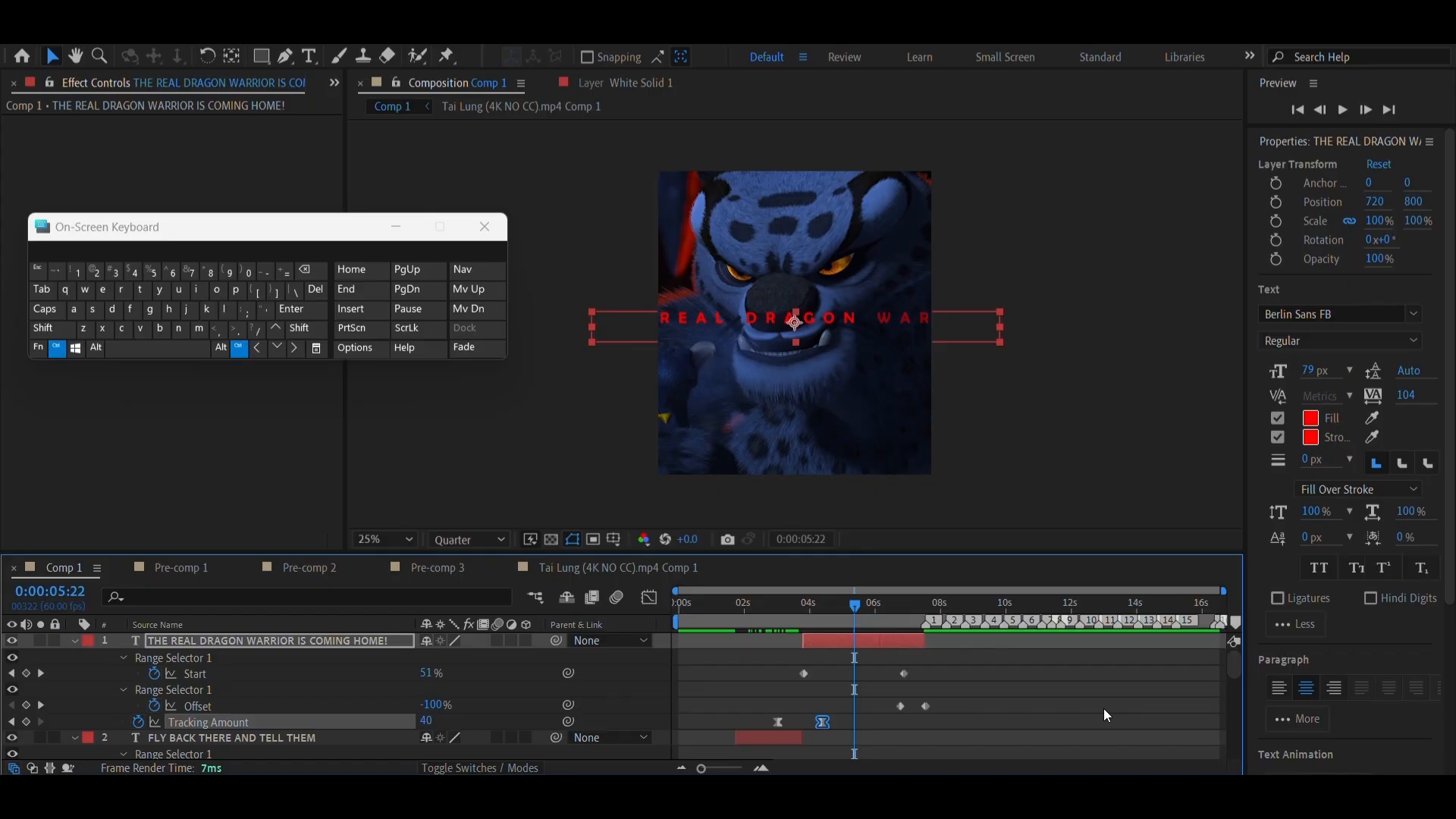
pyautogui.hotkey('ctrl', 'z')
pyautogui.hotkey('ctrl', 'z')
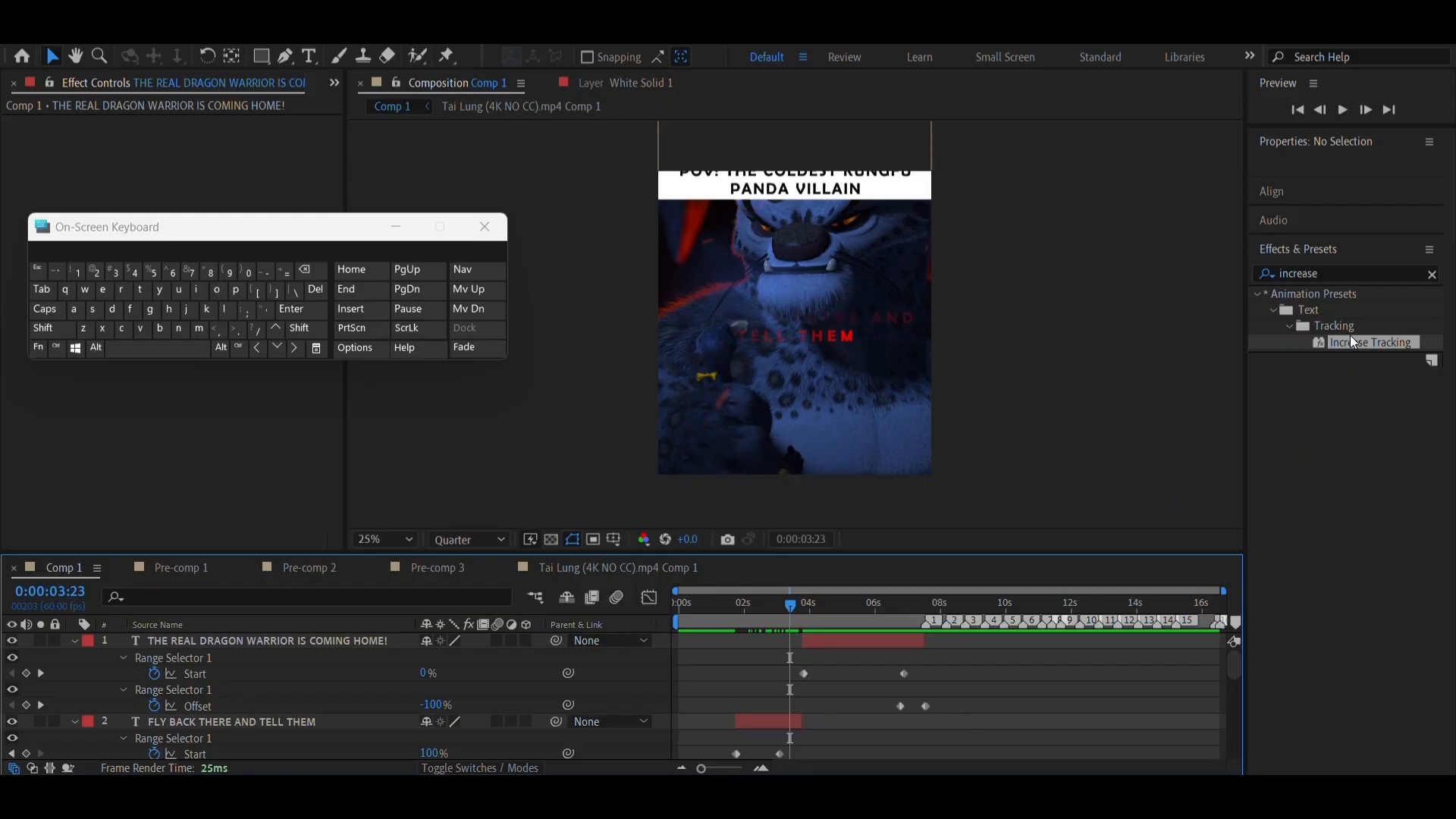
# Apply the Increase Tracking preset to the THE REAL DRAGON WARRIOR IS COMING HOME! layer at 0:00:03:23 and reveal its keyframes
pyautogui.moveTo(1350, 341); pyautogui.dragTo(833, 644)
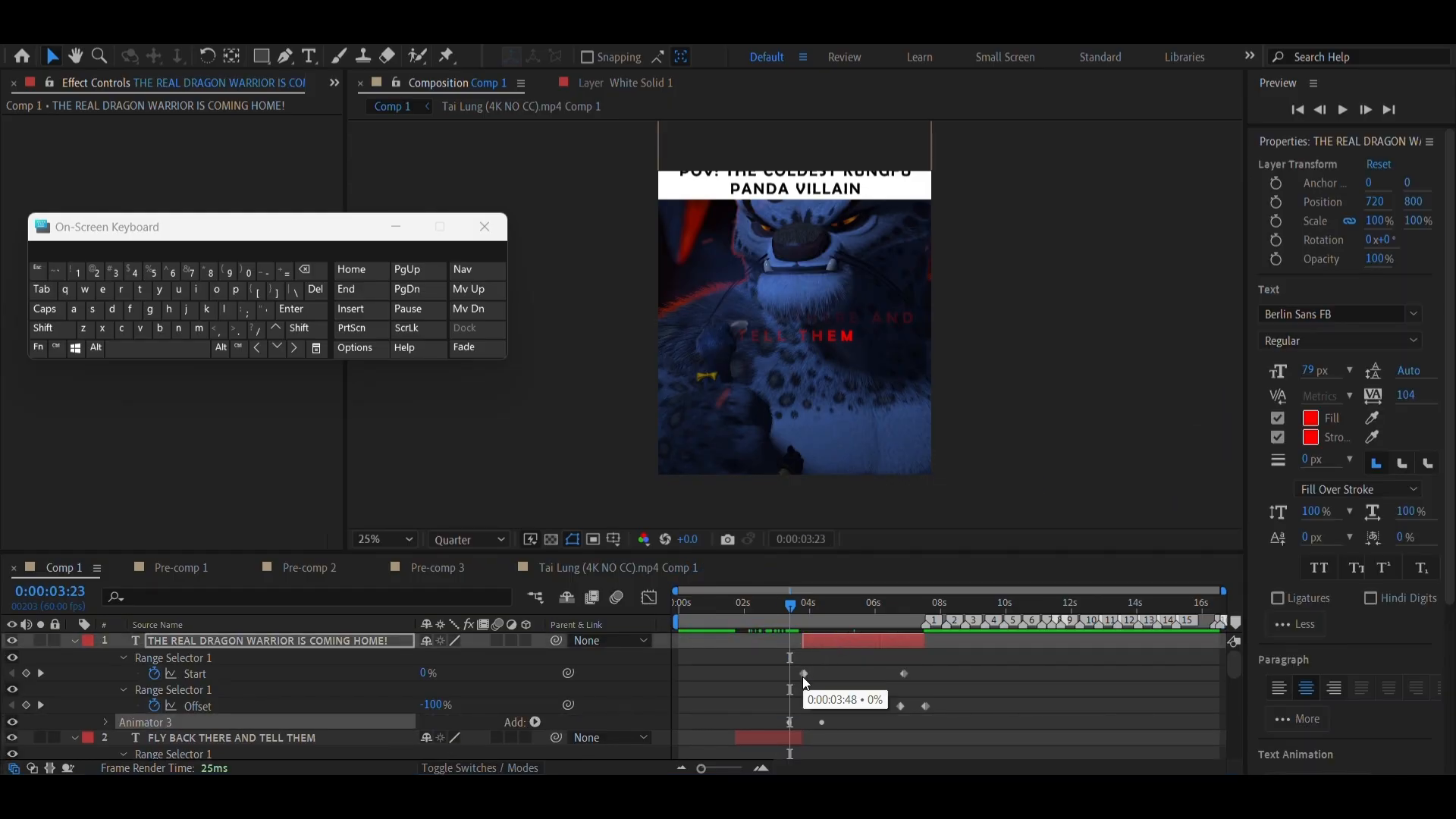
pyautogui.click(827, 643)
pyautogui.press('u')
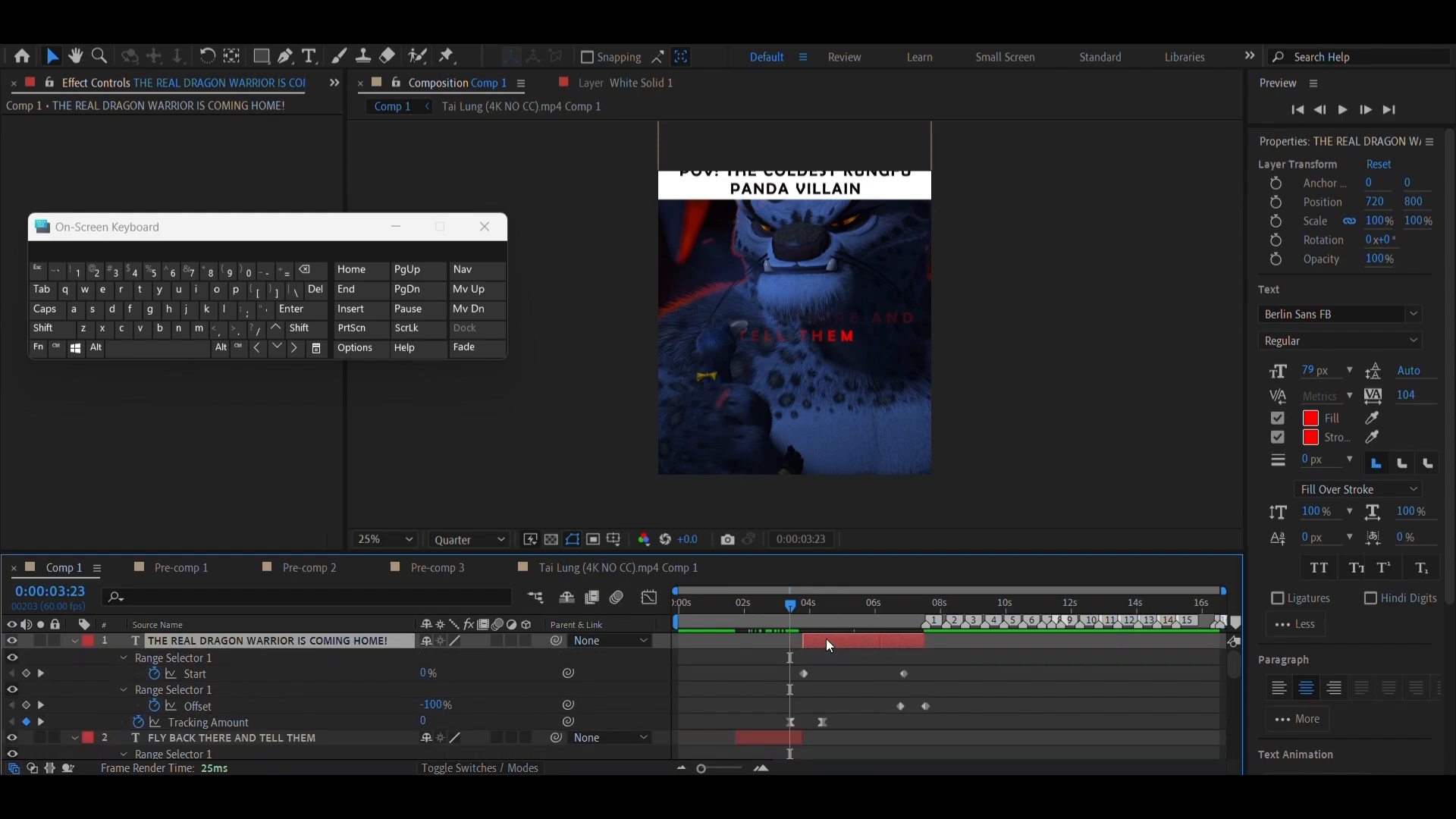
# Move THE REAL DRAGON WARRIOR IS COMING HOME!'s Tracking Amount keyframes to about 3 seconds and 16 seconds, and scrub through the slower spread
pyautogui.moveTo(822, 722); pyautogui.dragTo(1200, 722)
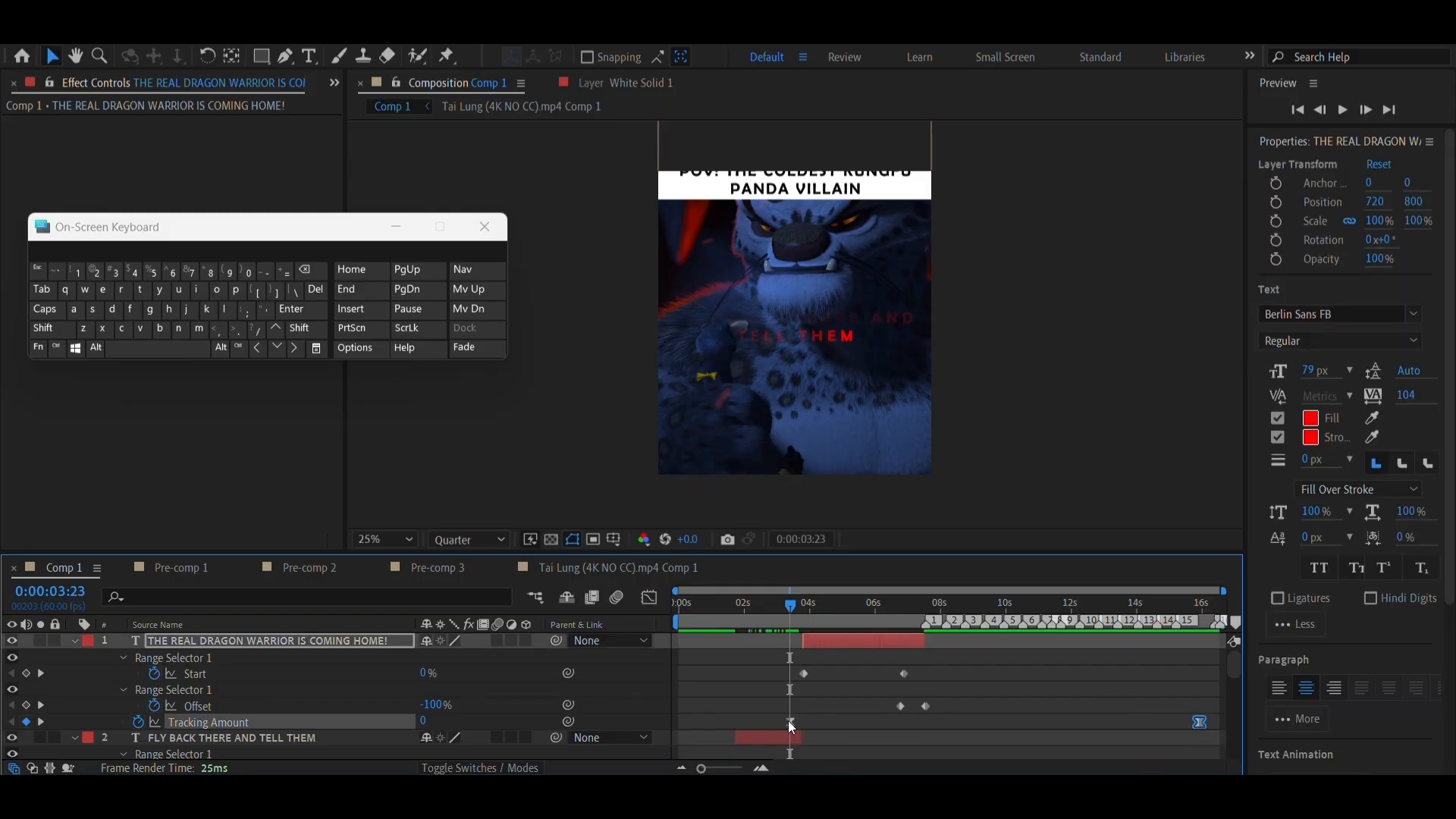
pyautogui.moveTo(787, 722); pyautogui.dragTo(774, 722)
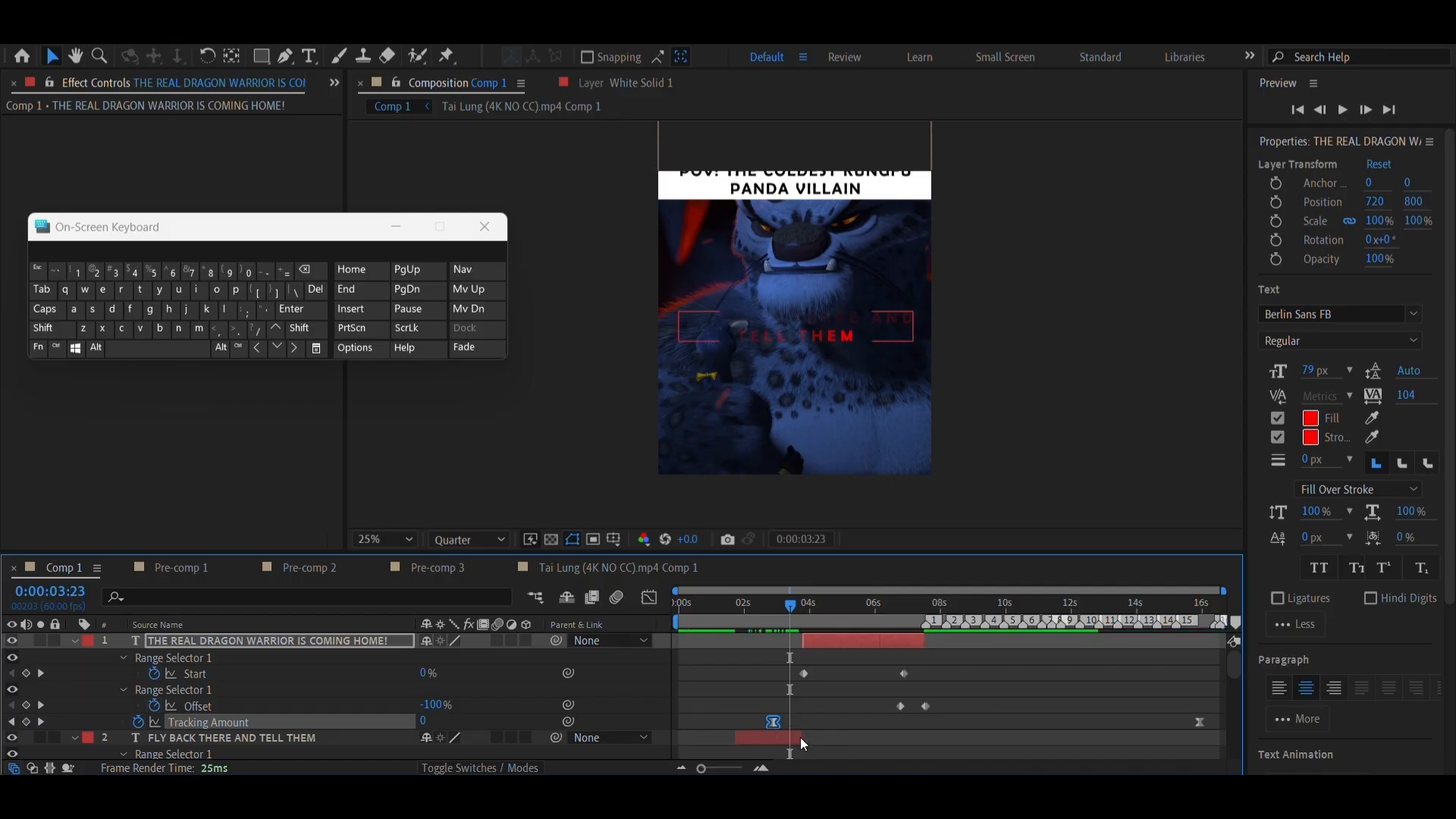
pyautogui.click(1199, 722)
pyautogui.moveTo(790, 607); pyautogui.dragTo(917, 720)
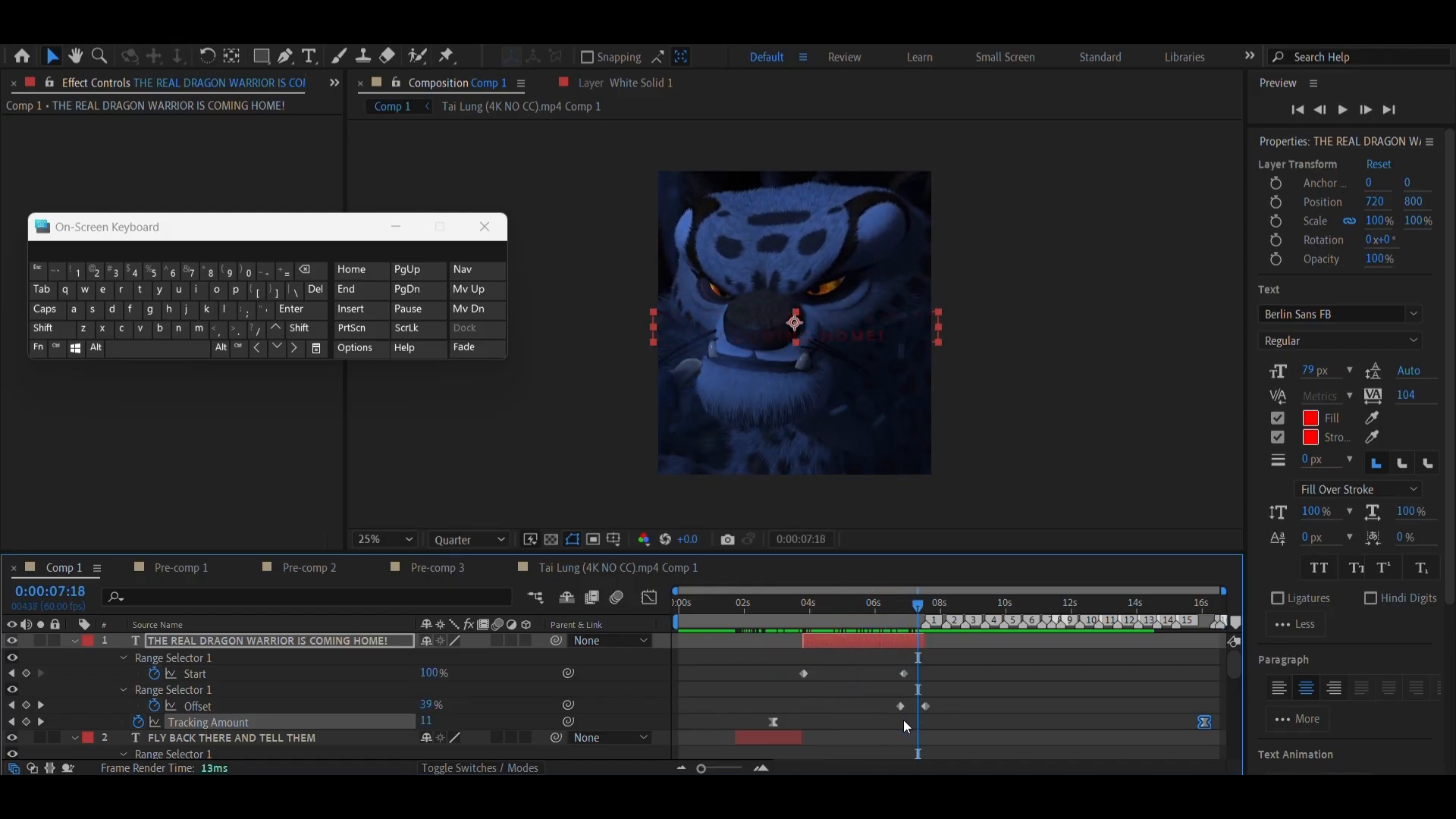
# Collapse both dialogue layers' properties and scrub through FLY BACK THERE AND TELL THEM to check its letter spacing
pyautogui.click(771, 628)
pyautogui.press('u')
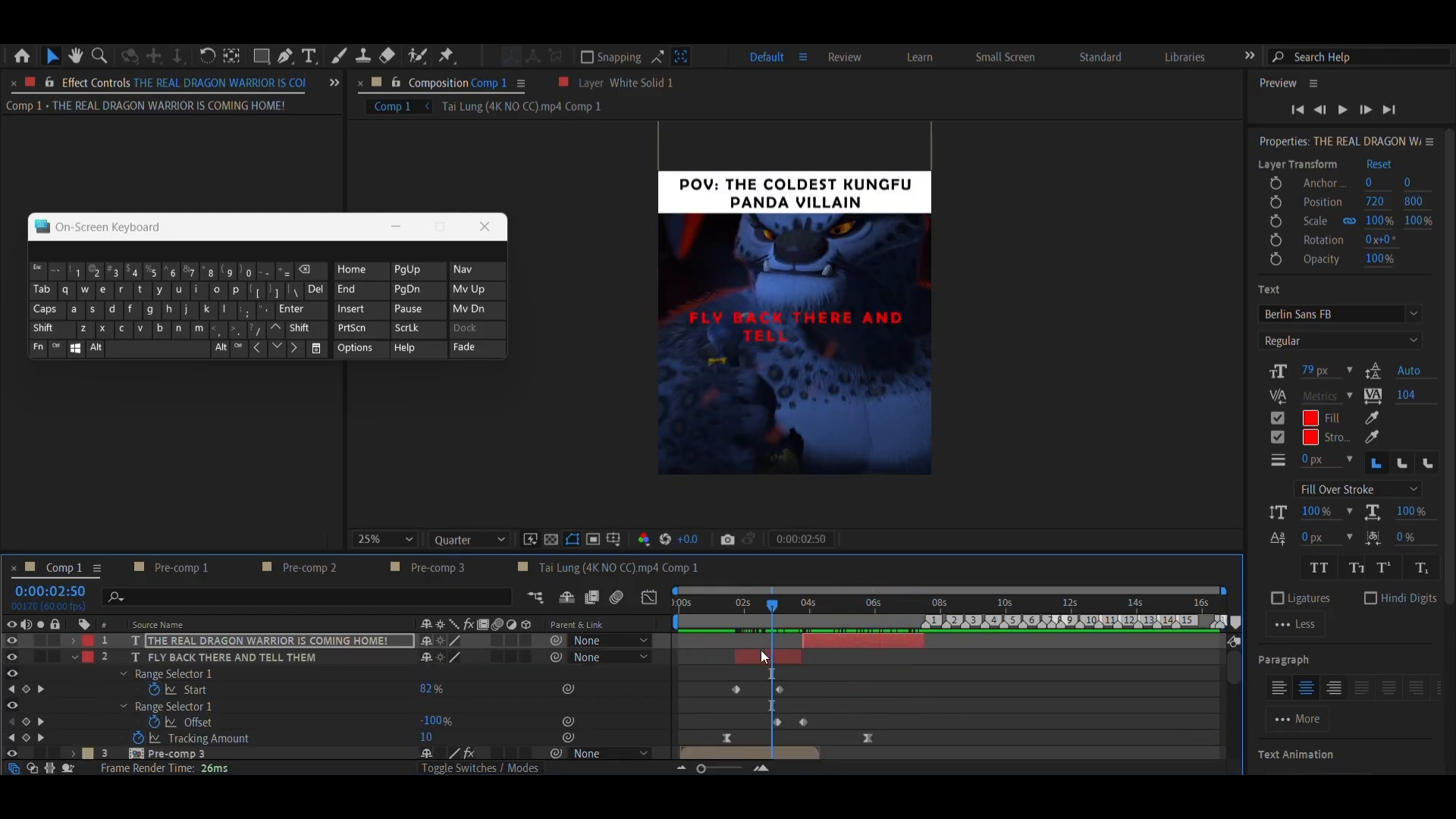
pyautogui.click(760, 685)
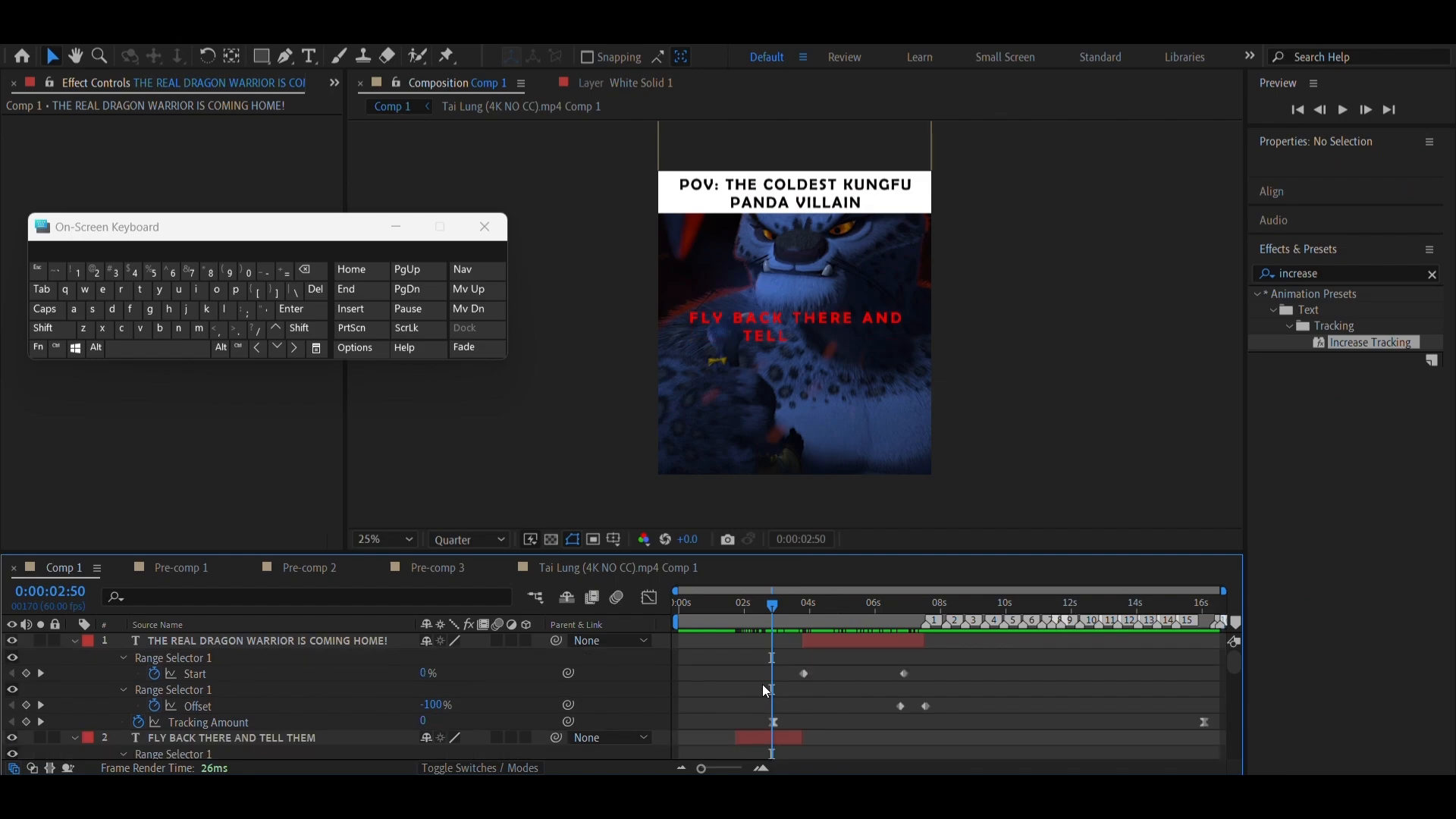
pyautogui.press('u')
pyautogui.click(750, 610)
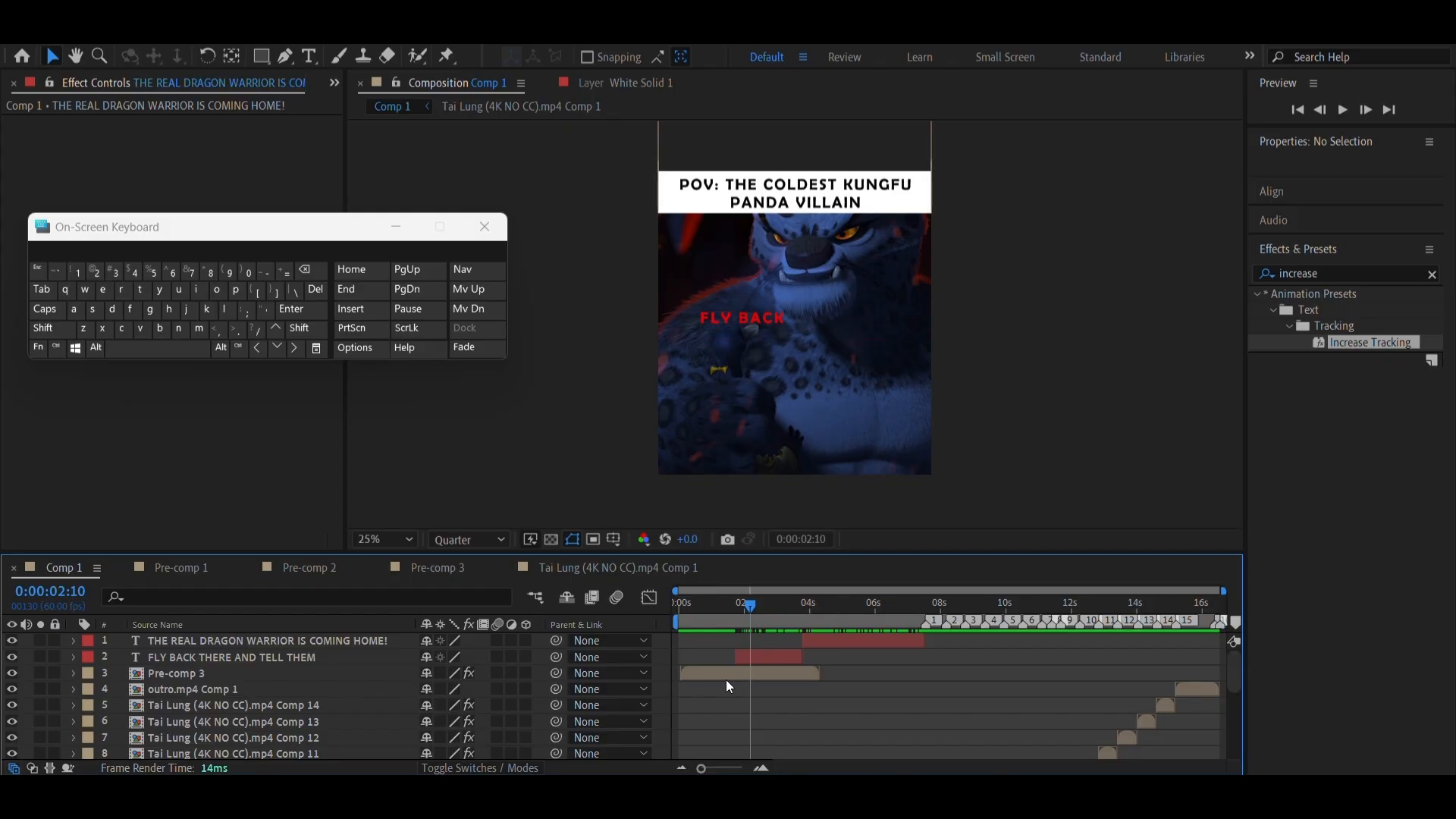
pyautogui.moveTo(723, 627); pyautogui.dragTo(775, 628)
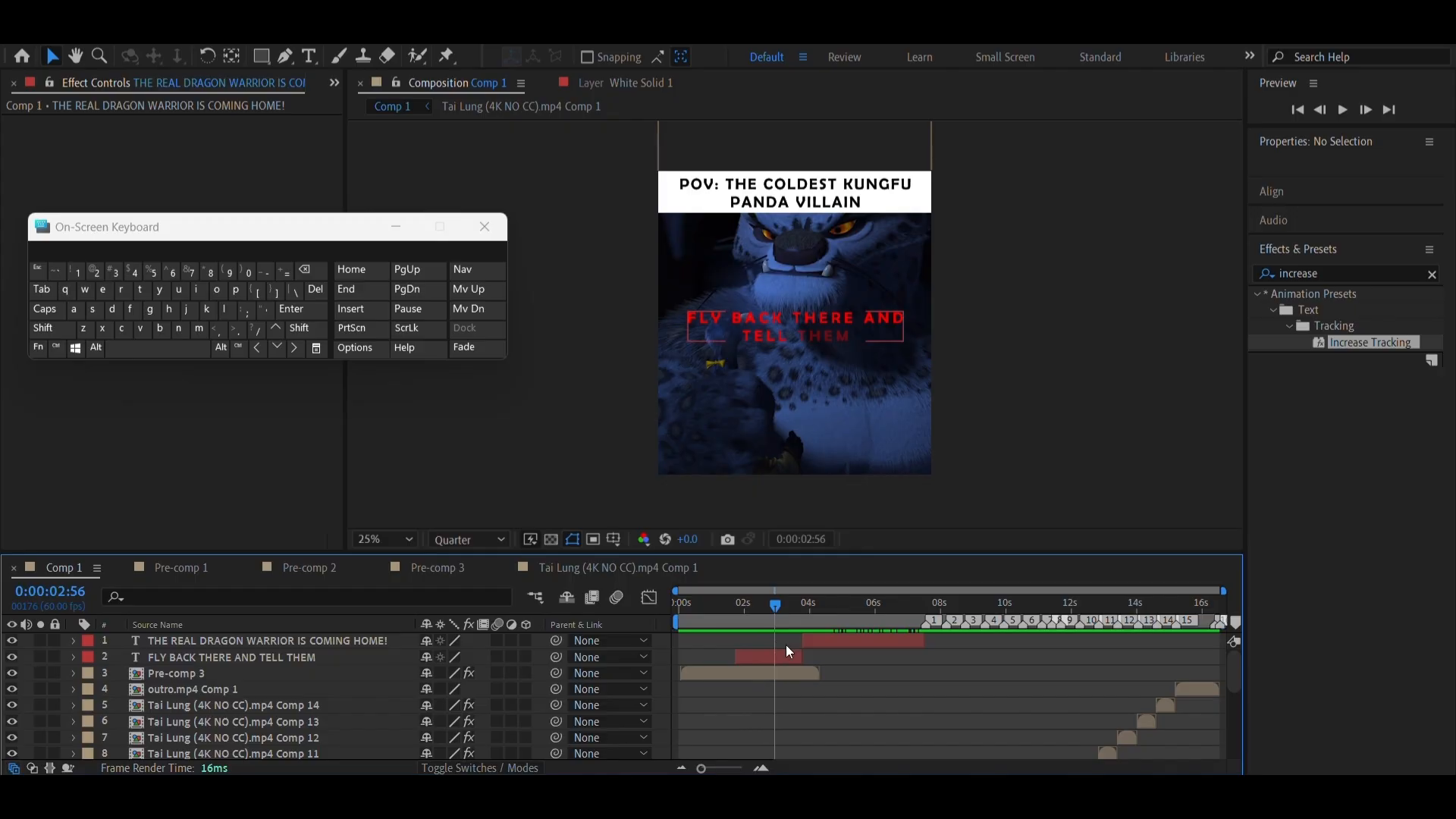
pyautogui.click(836, 610)
# Change the fill colour of the TELL THEM line in the FLY BACK THERE AND TELL THEM layer to yellow with hue 65°
pyautogui.click(772, 617)
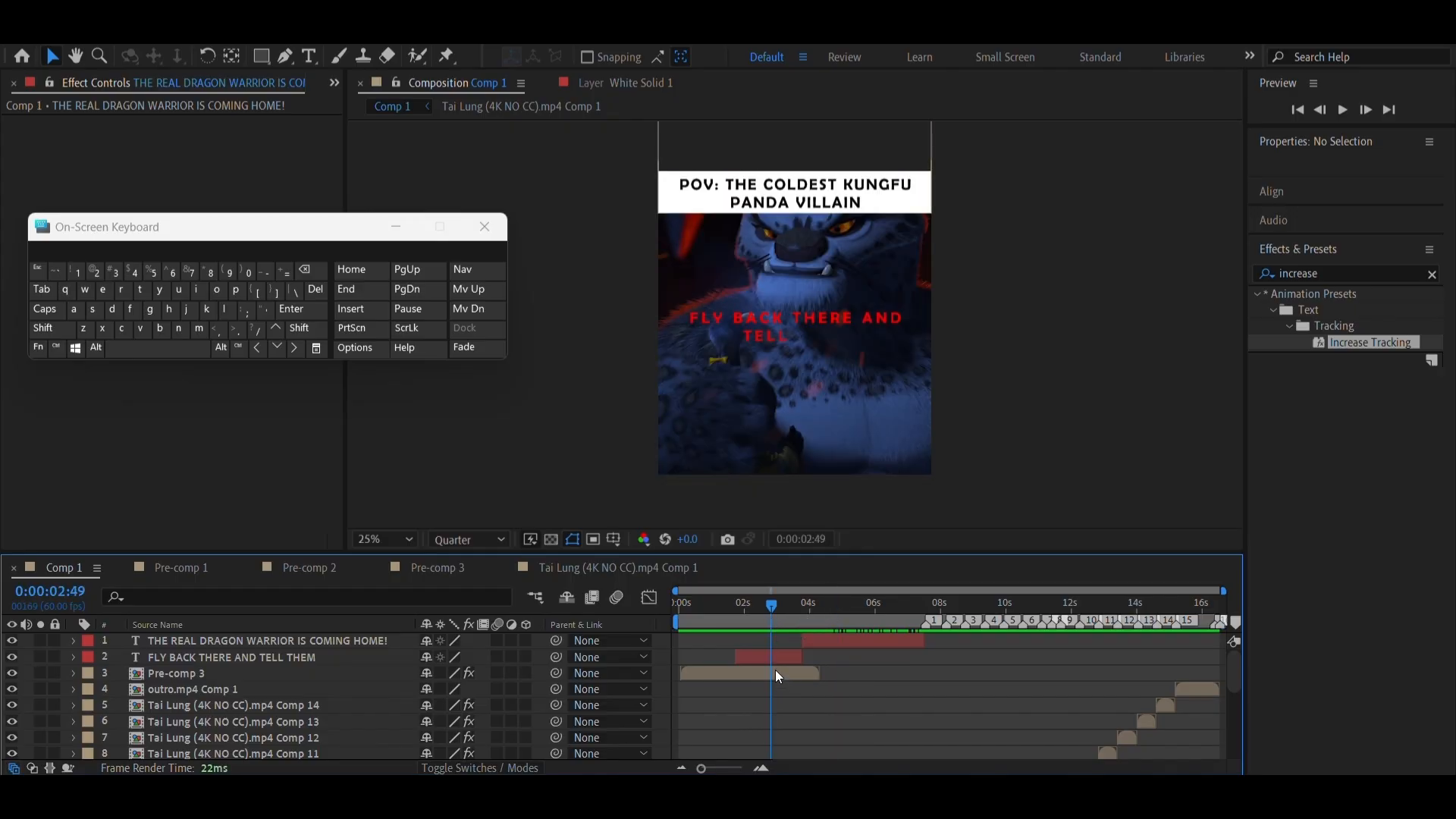
pyautogui.click(763, 659)
pyautogui.doubleClick(763, 659)
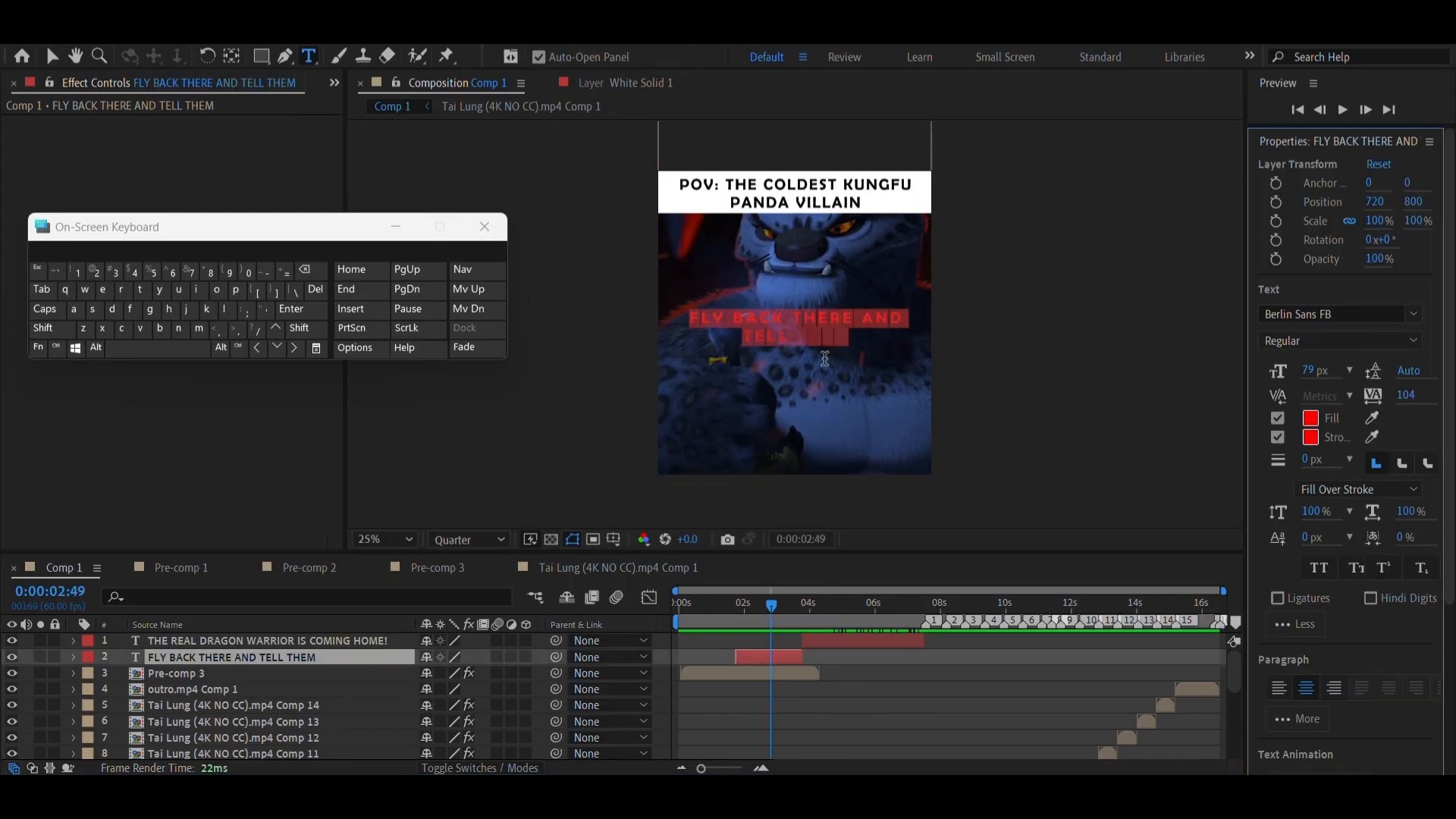
pyautogui.scroll(4, 816, 375)
pyautogui.scroll(-2, 816, 375)
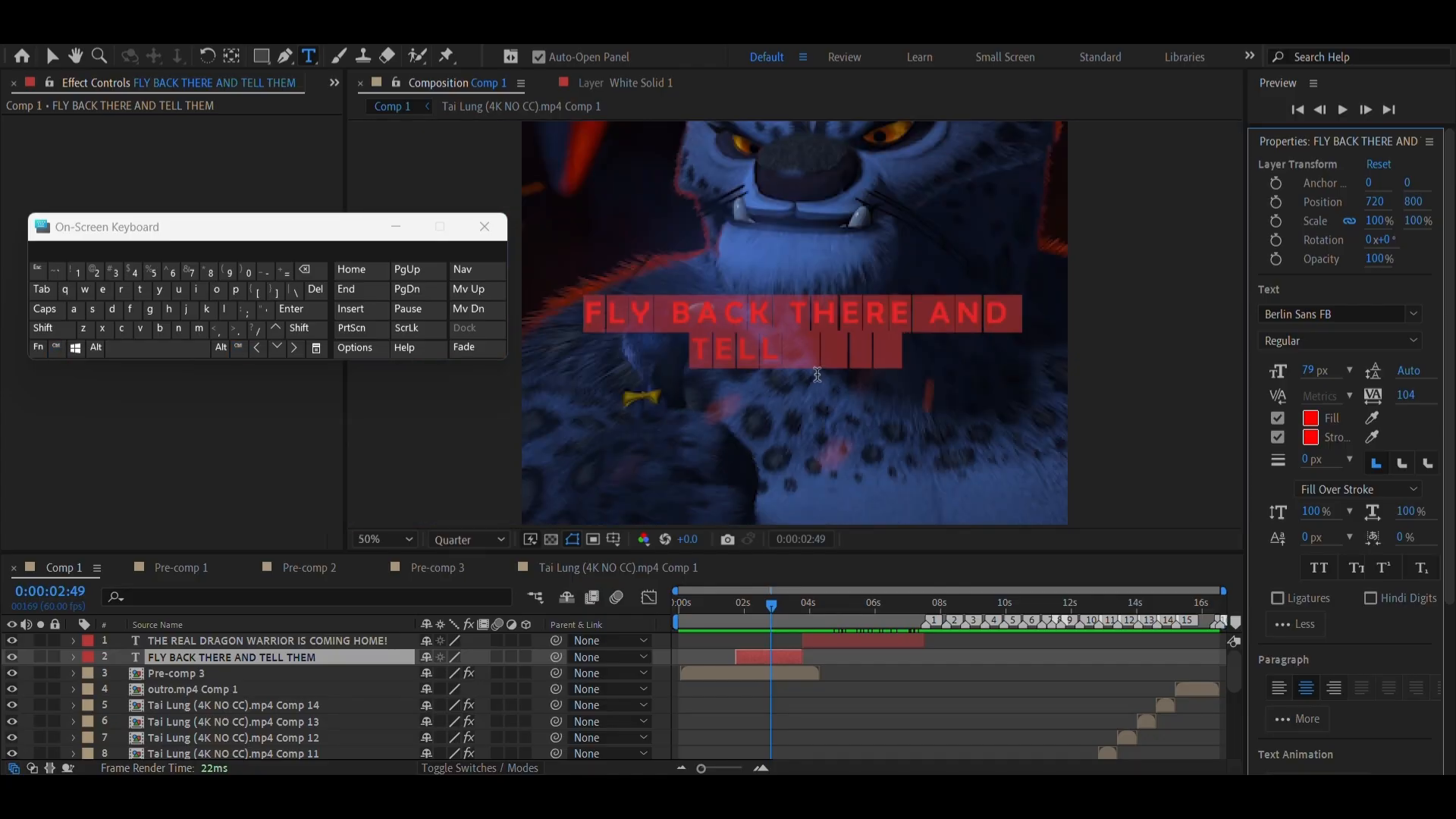
pyautogui.click(763, 347)
pyautogui.tripleClick(762, 347)
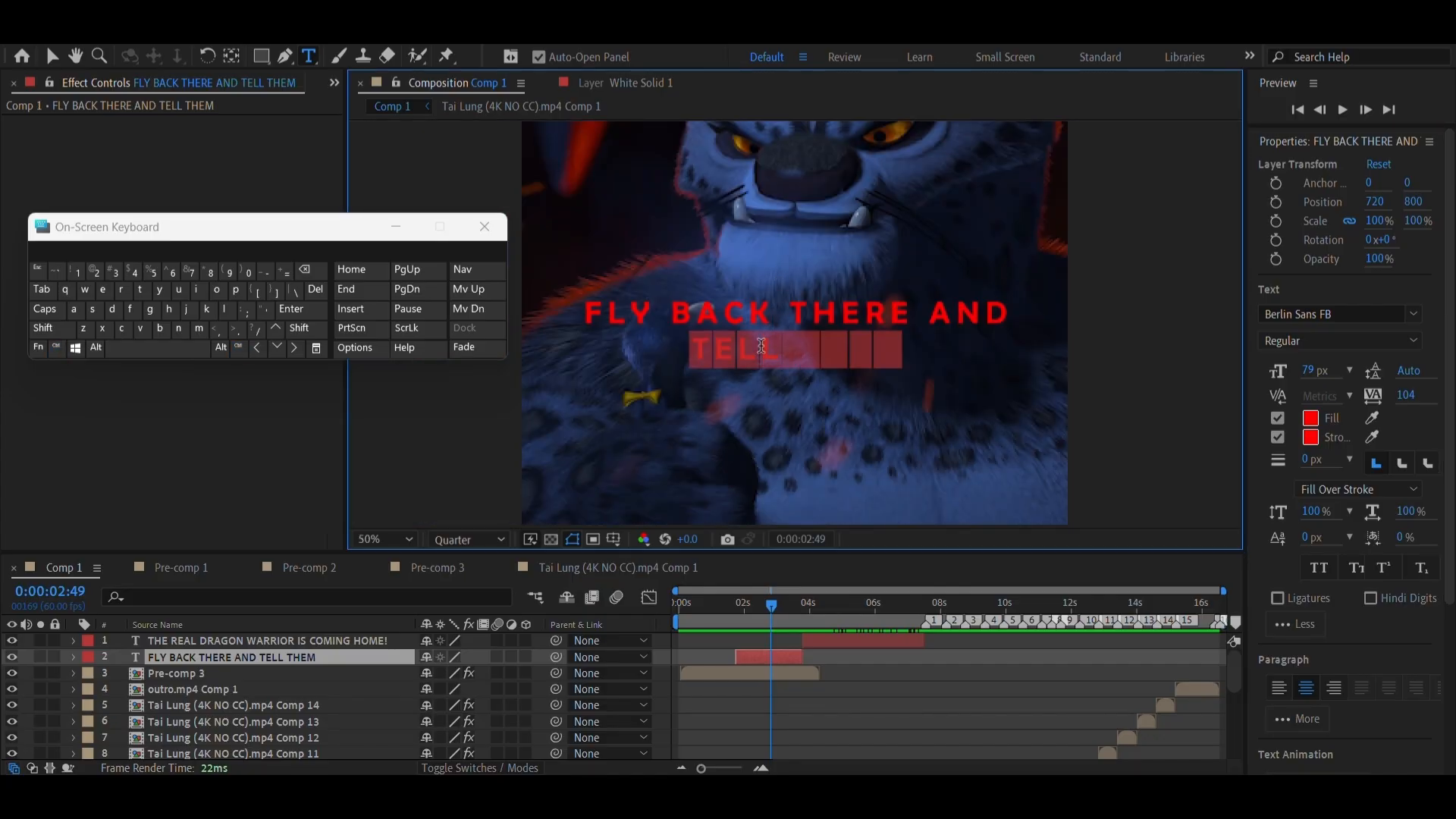
pyautogui.click(1312, 418)
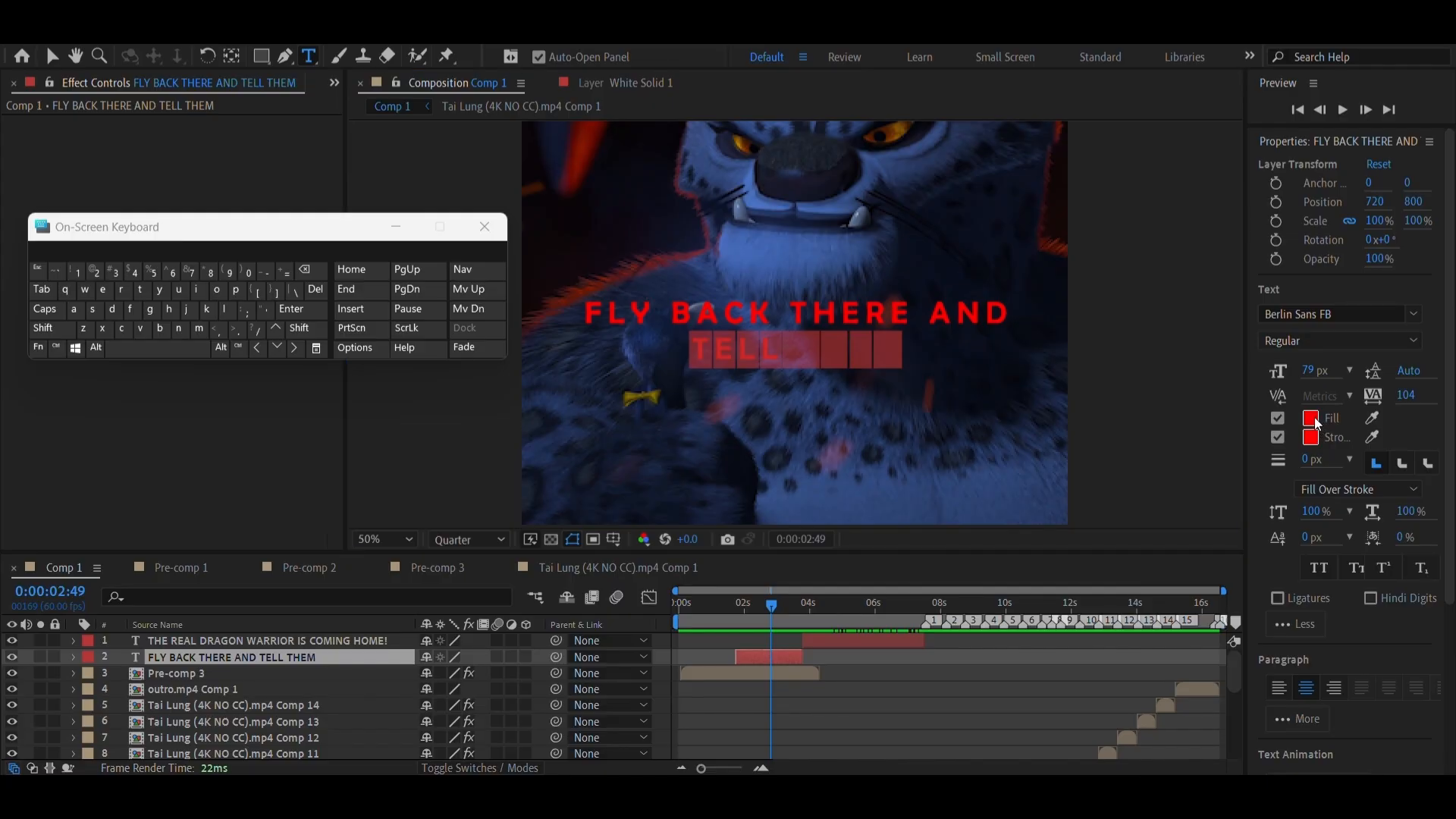
pyautogui.moveTo(958, 726); pyautogui.dragTo(950, 816)
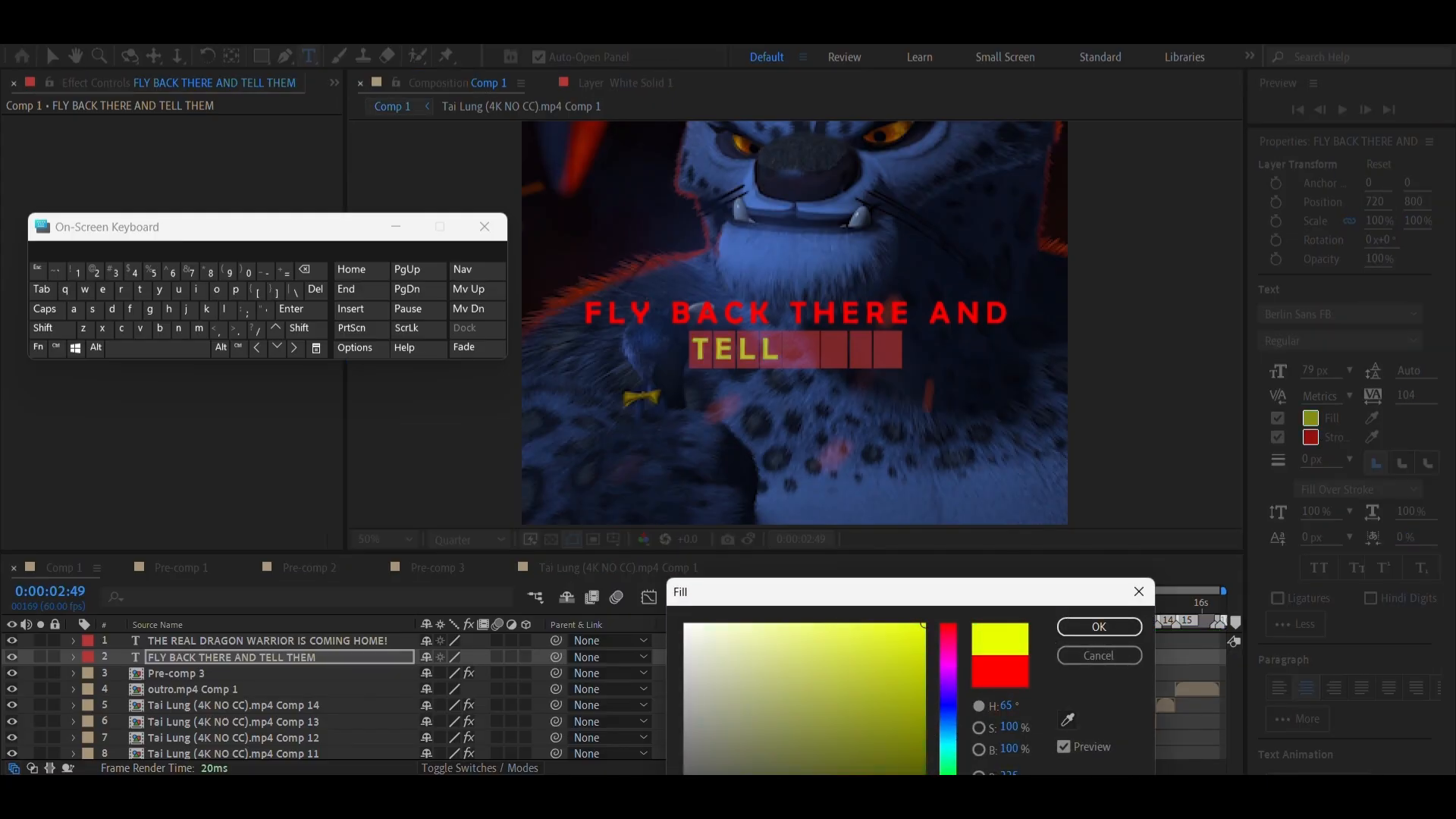
pyautogui.click(1122, 626)
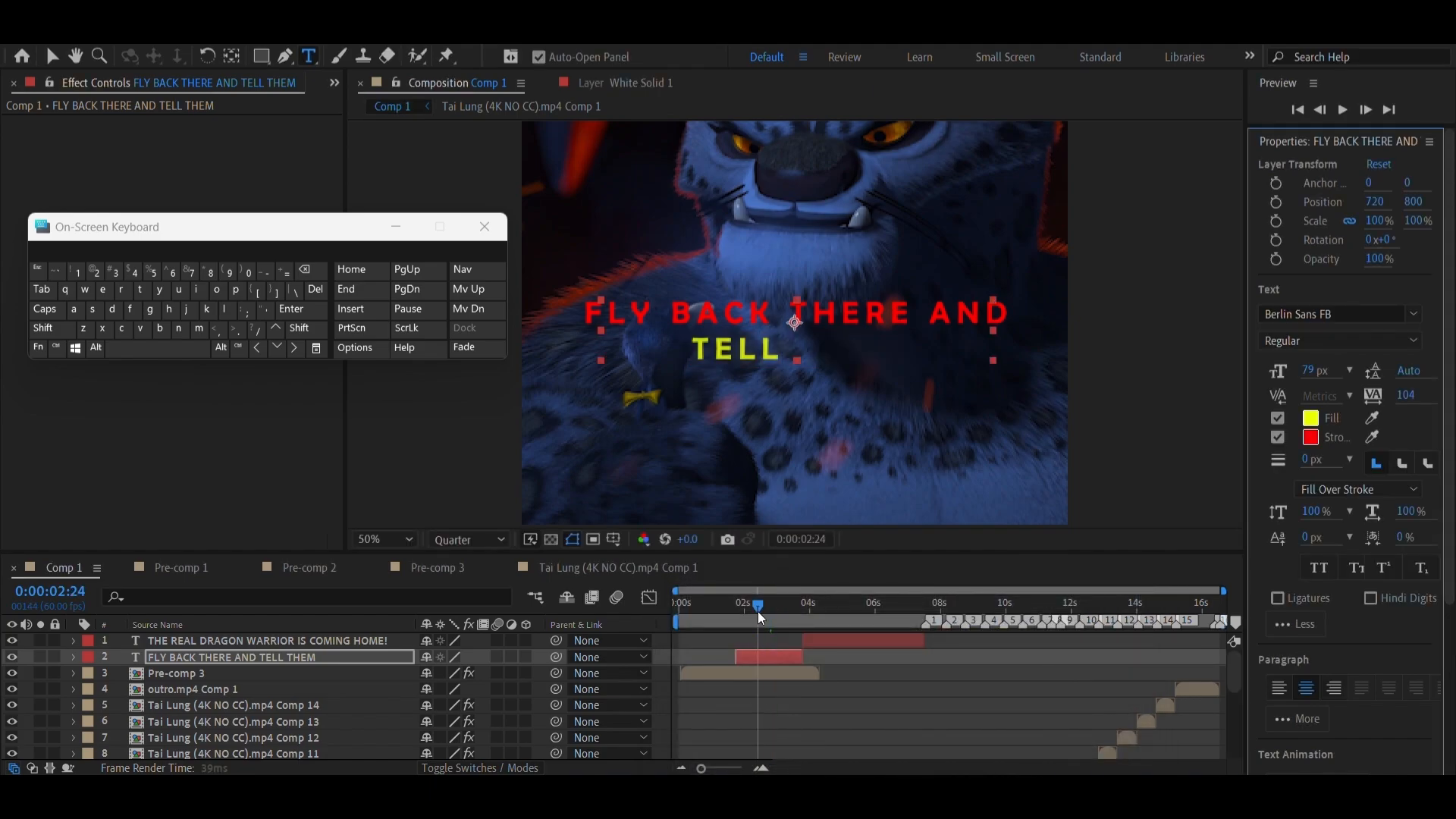
# Set the TELL THEM line's font to Bauhaus 93 and its size to 113 px at 0:00:03:04
pyautogui.moveTo(757, 611)
pyautogui.mouseDown()
pyautogui.moveTo(795, 617)
pyautogui.moveTo(780, 621)
pyautogui.mouseUp()
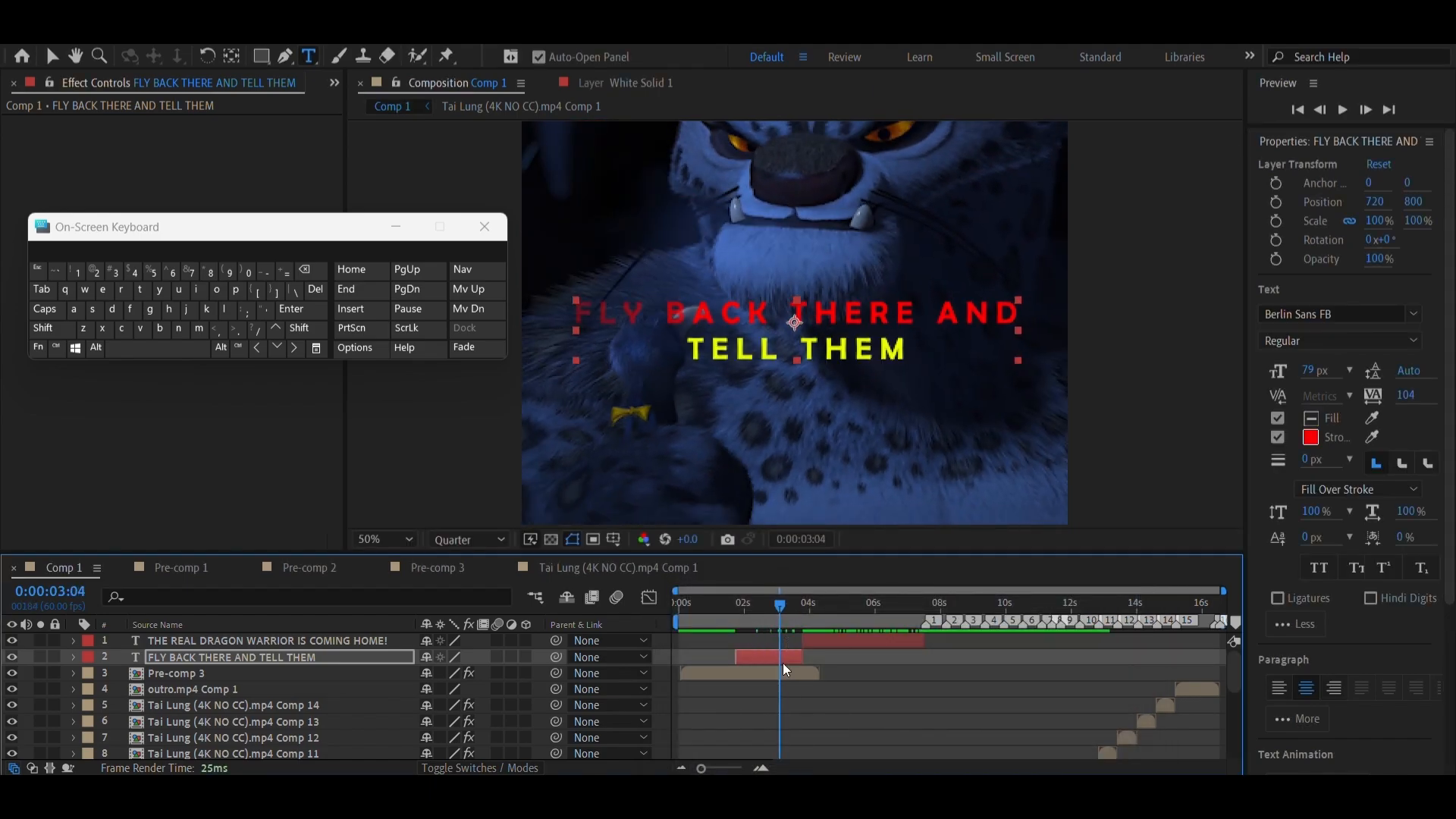
pyautogui.doubleClick(780, 657)
pyautogui.click(823, 360)
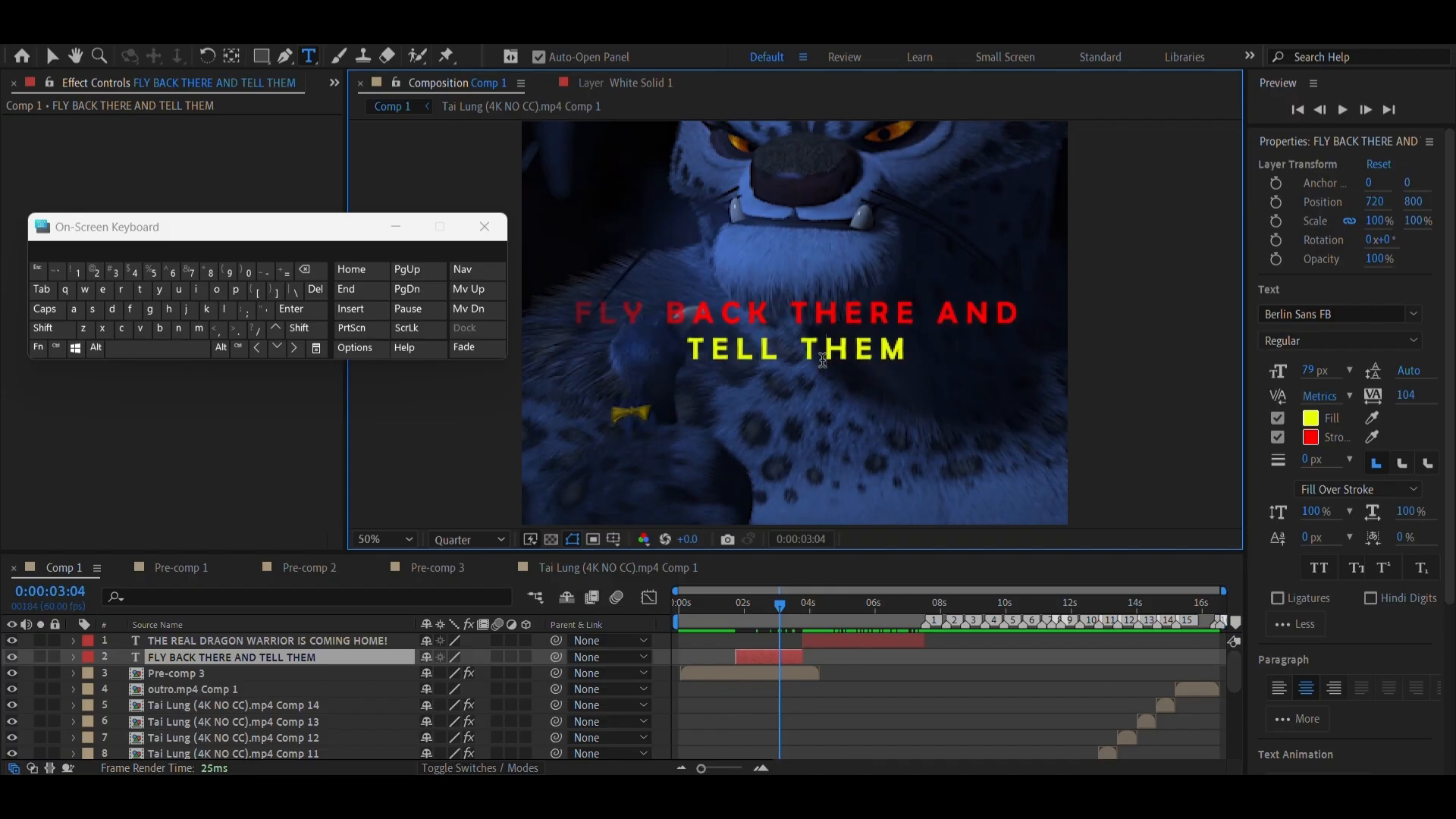
pyautogui.tripleClick(823, 360)
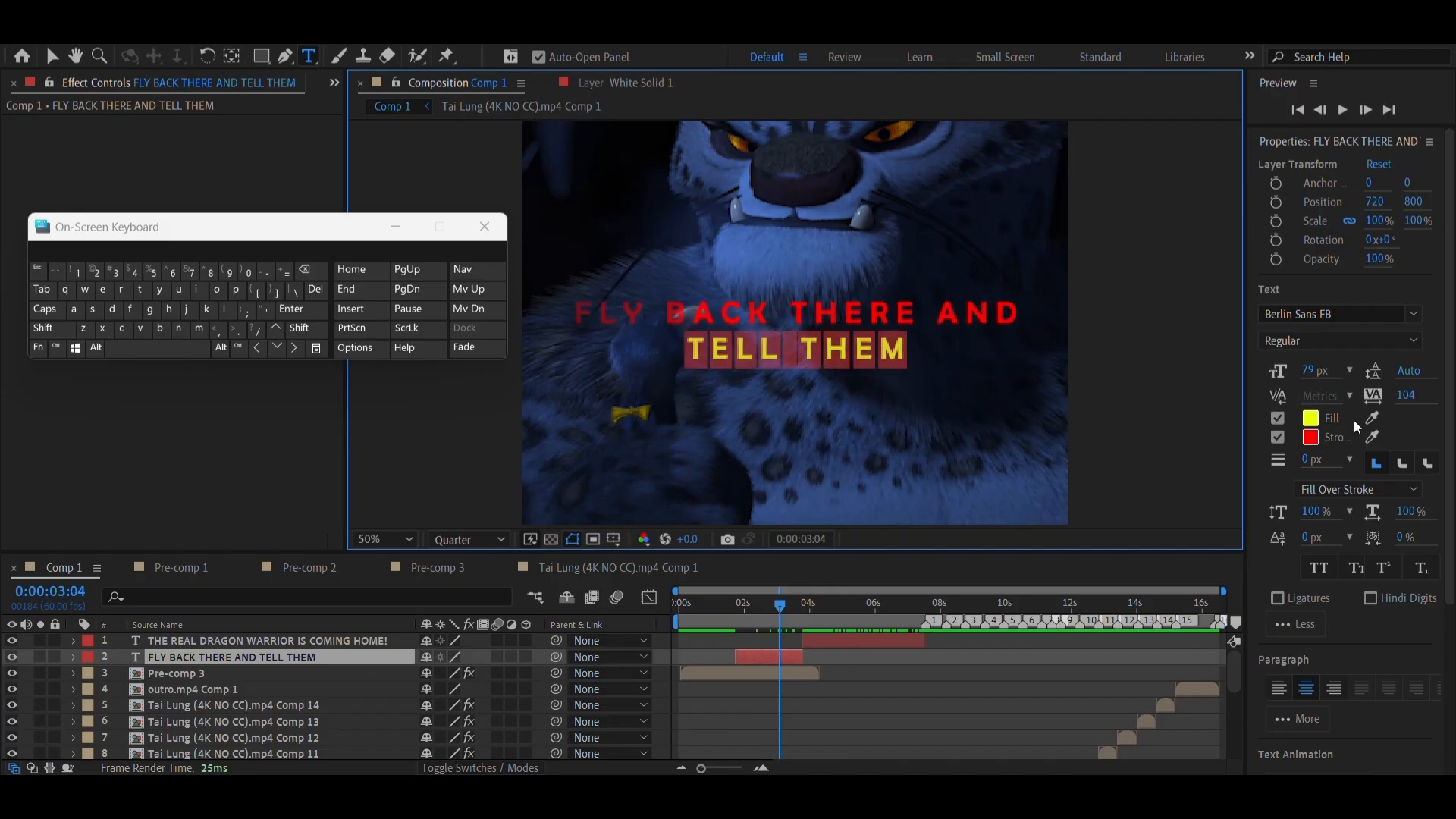
pyautogui.click(1414, 315)
pyautogui.scroll(5, 1199, 551)
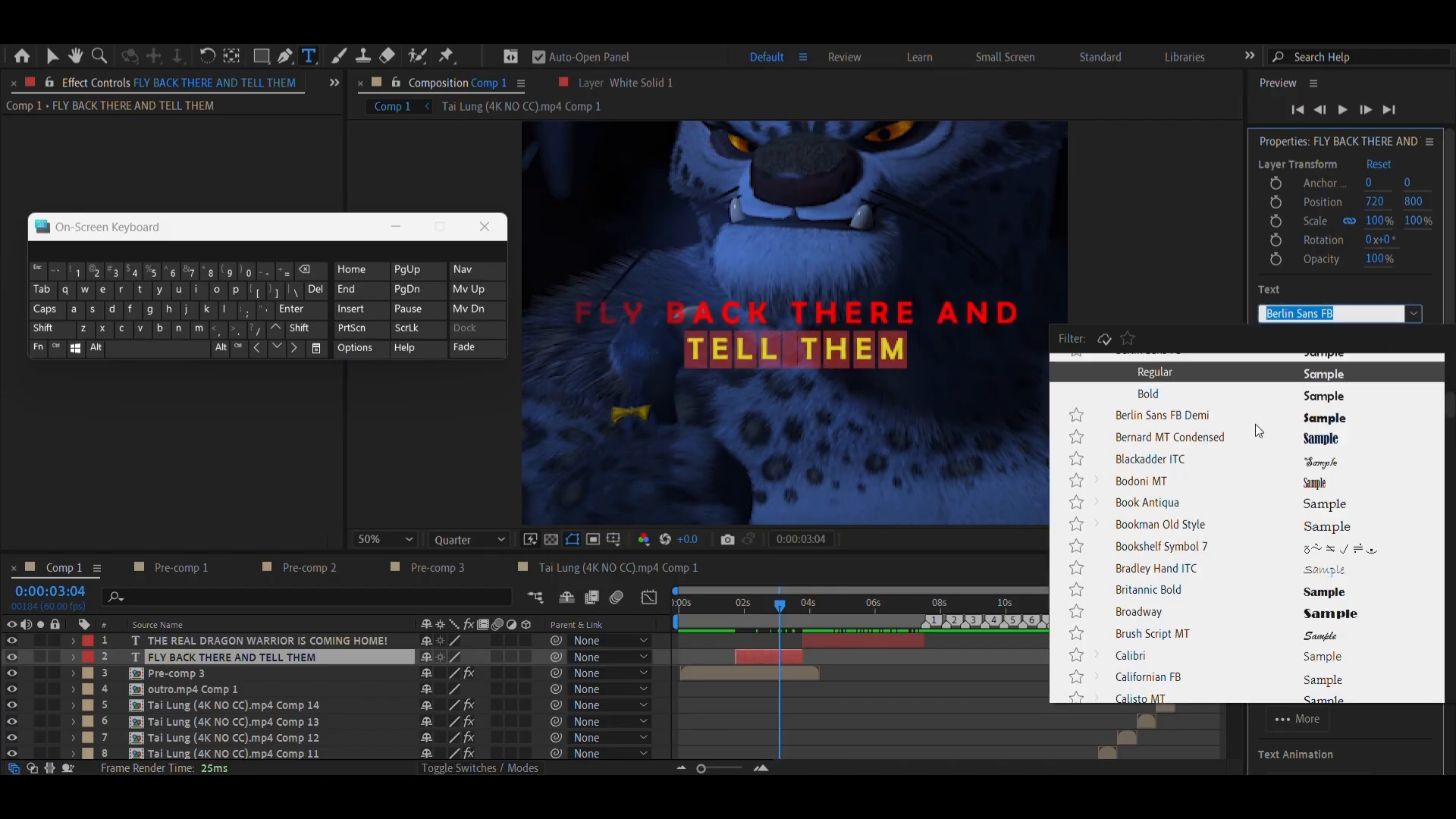
pyautogui.scroll(2, 1177, 452)
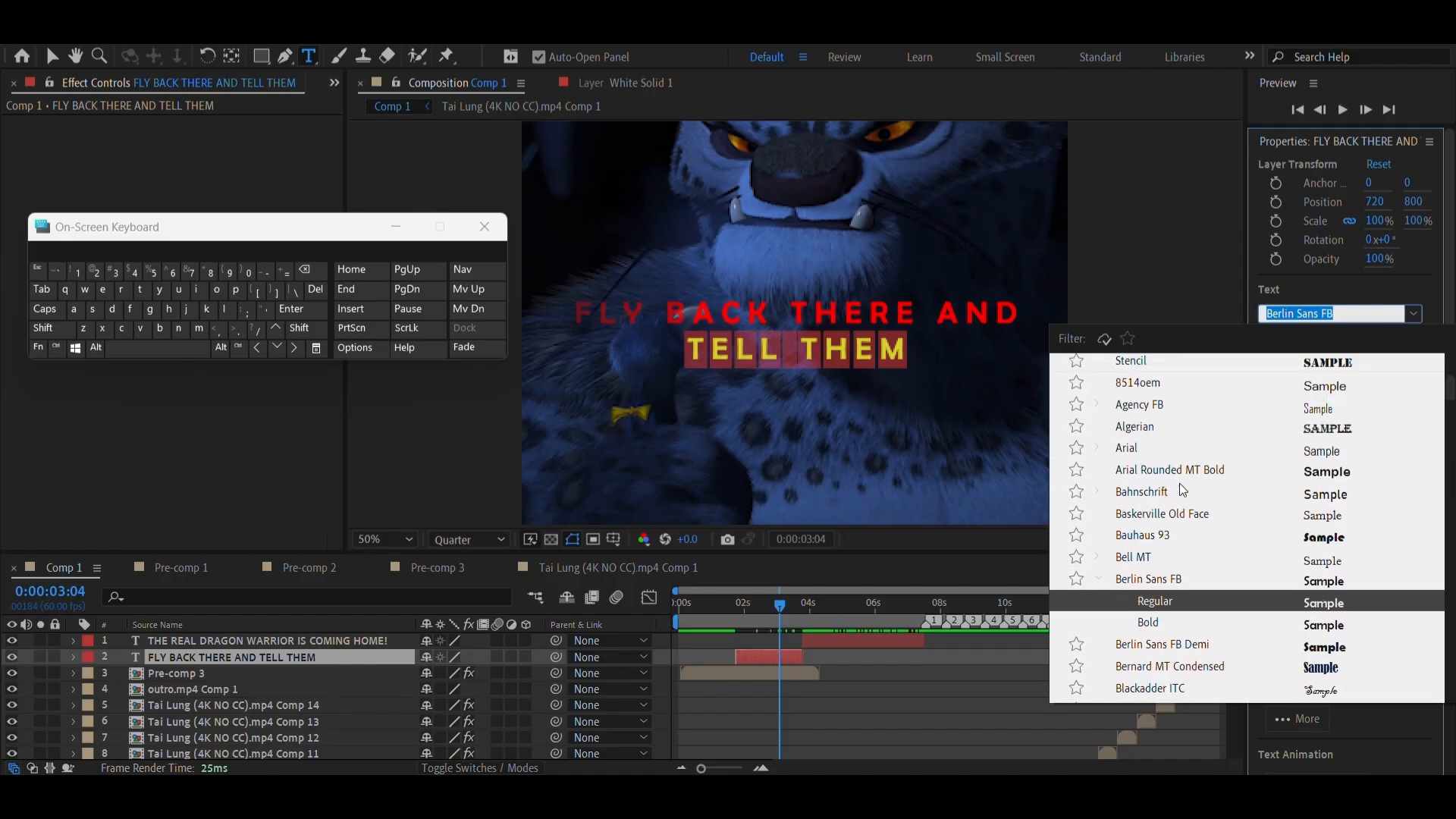
pyautogui.click(1145, 547)
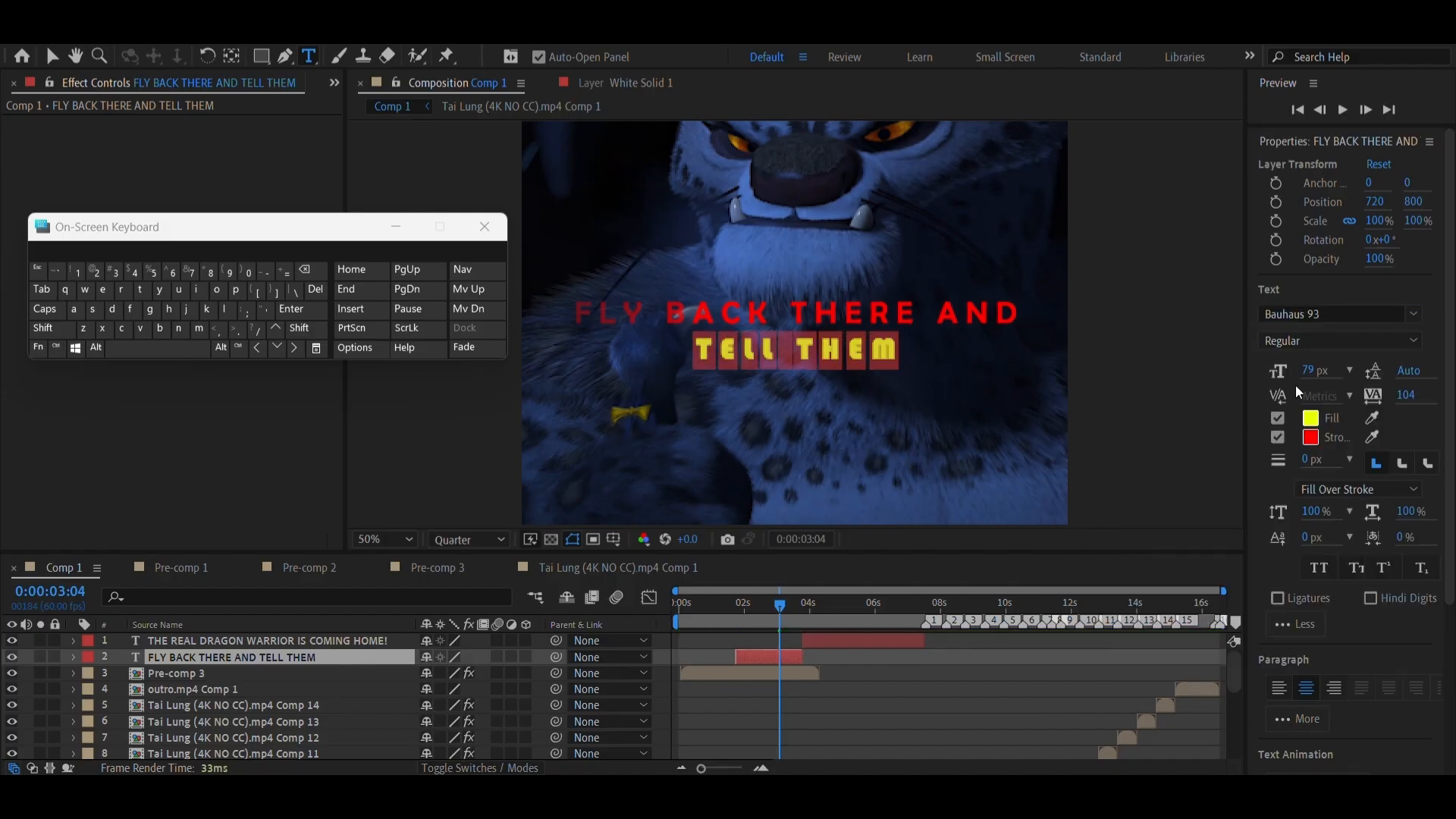
pyautogui.moveTo(1303, 371); pyautogui.dragTo(1313, 344)
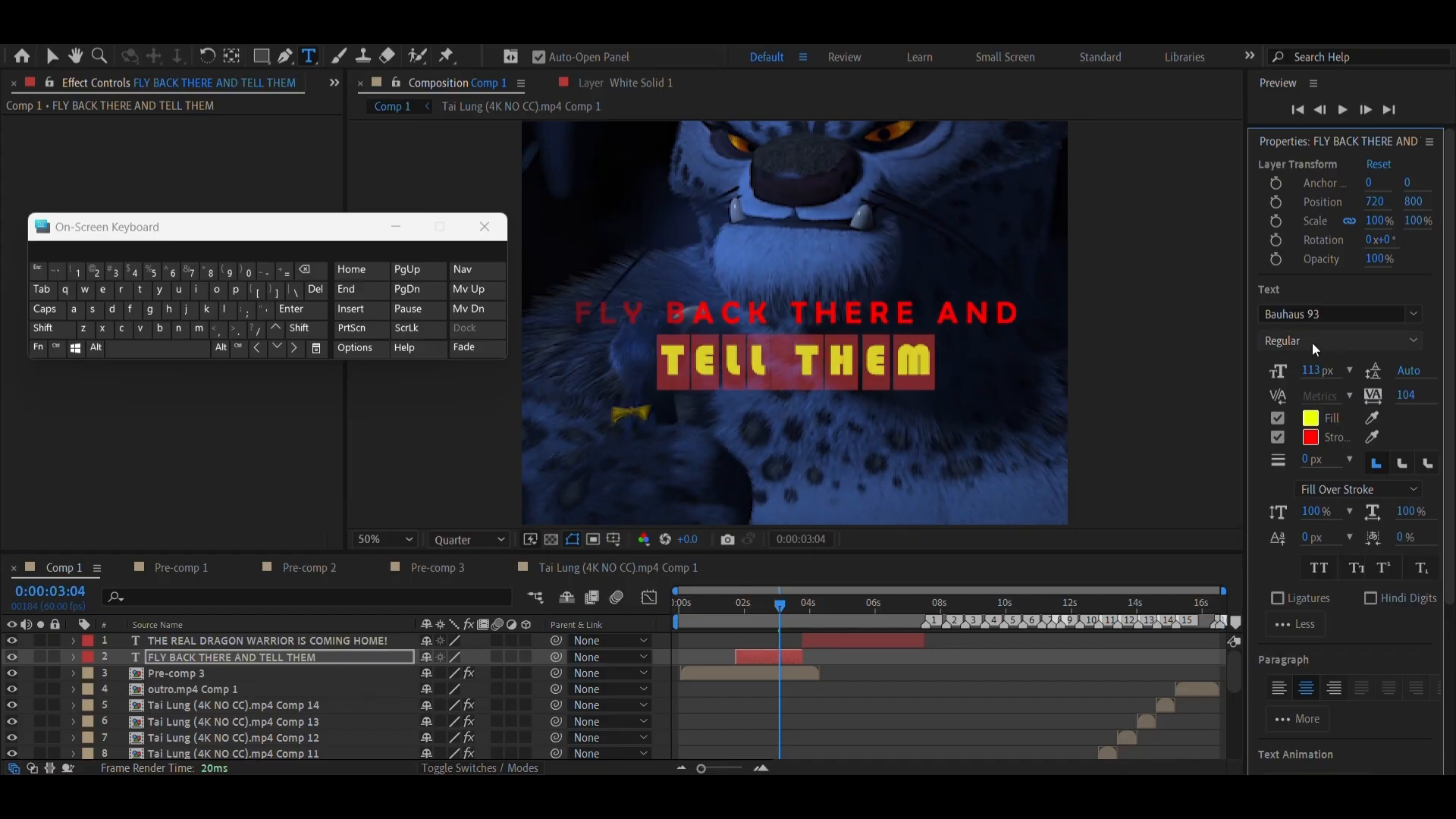
# Enlarge the FLY BACK THERE AND line to 87 px, keeping Berlin Sans FB, and scrub through the text
pyautogui.tripleClick(825, 310)
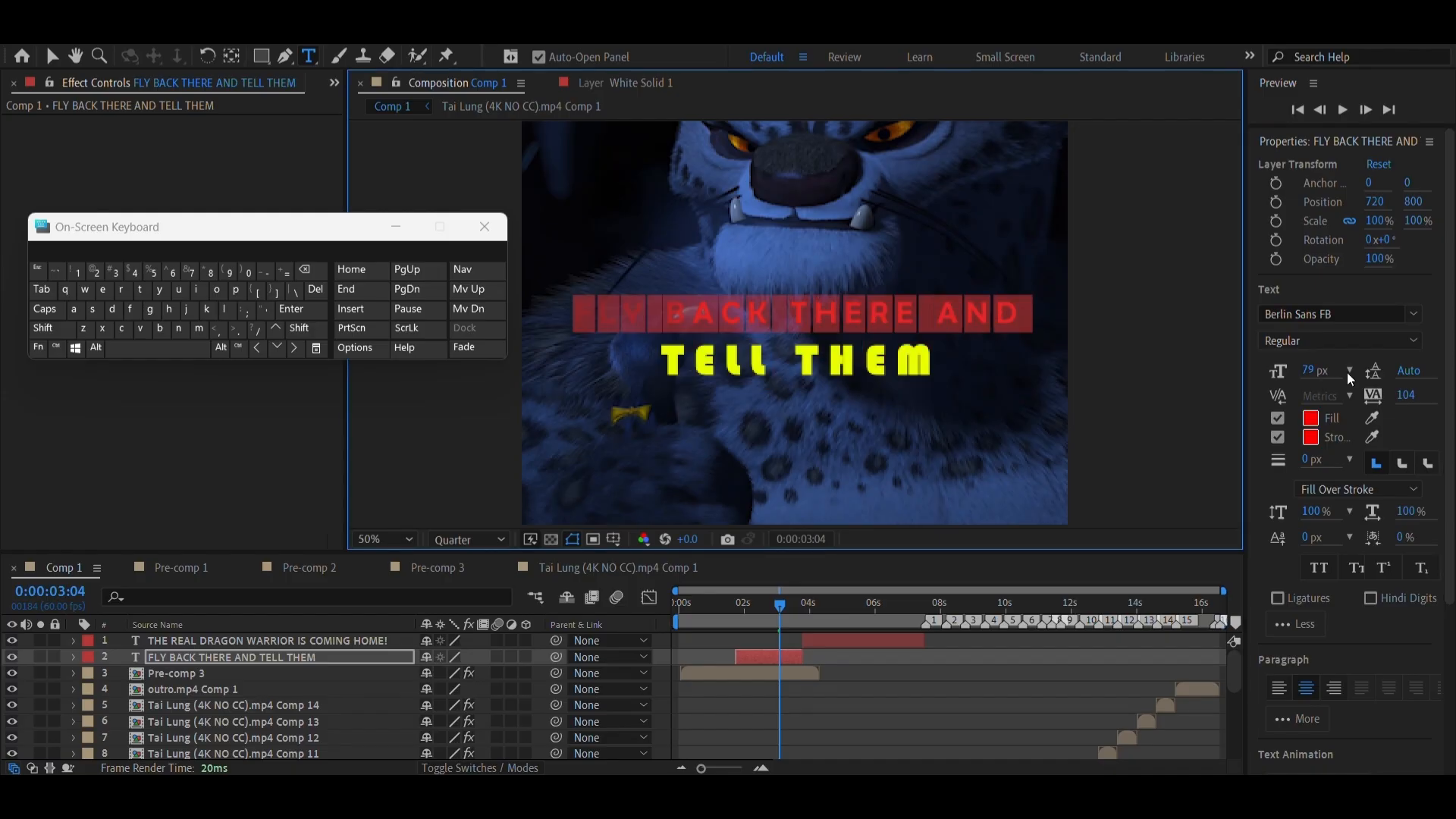
pyautogui.click(1413, 317)
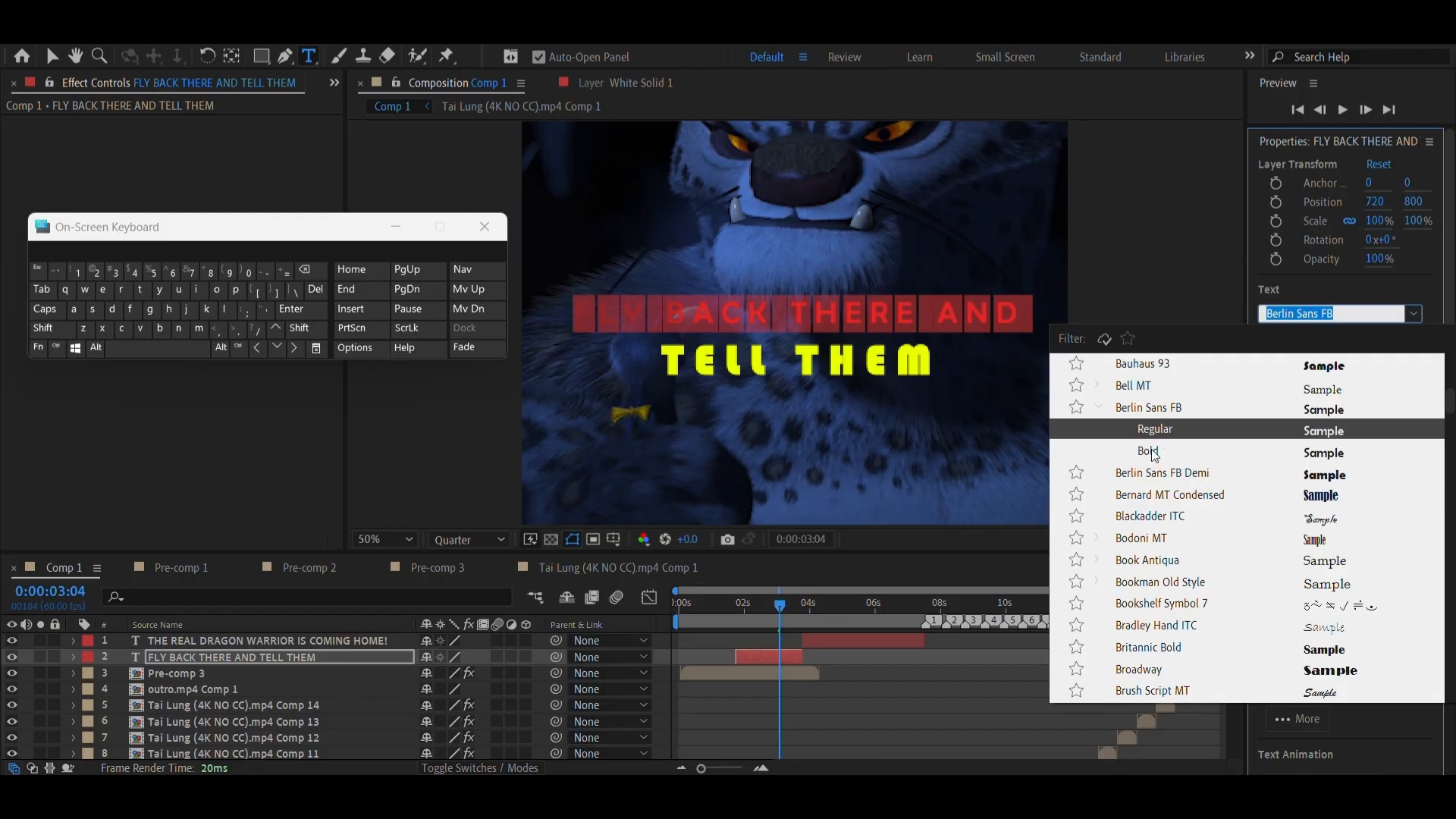
pyautogui.click(1261, 295)
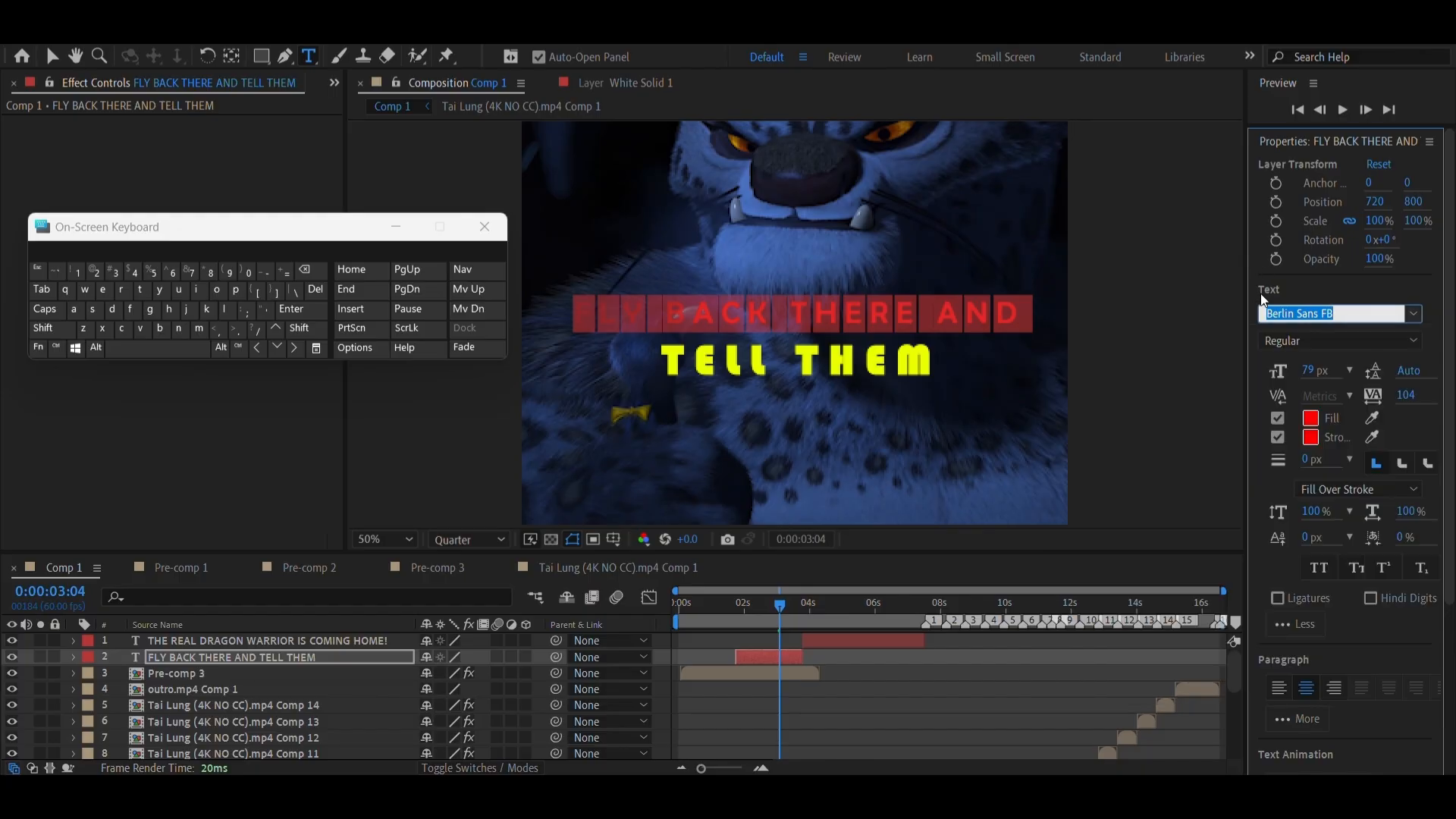
pyautogui.moveTo(1307, 368); pyautogui.dragTo(1306, 361)
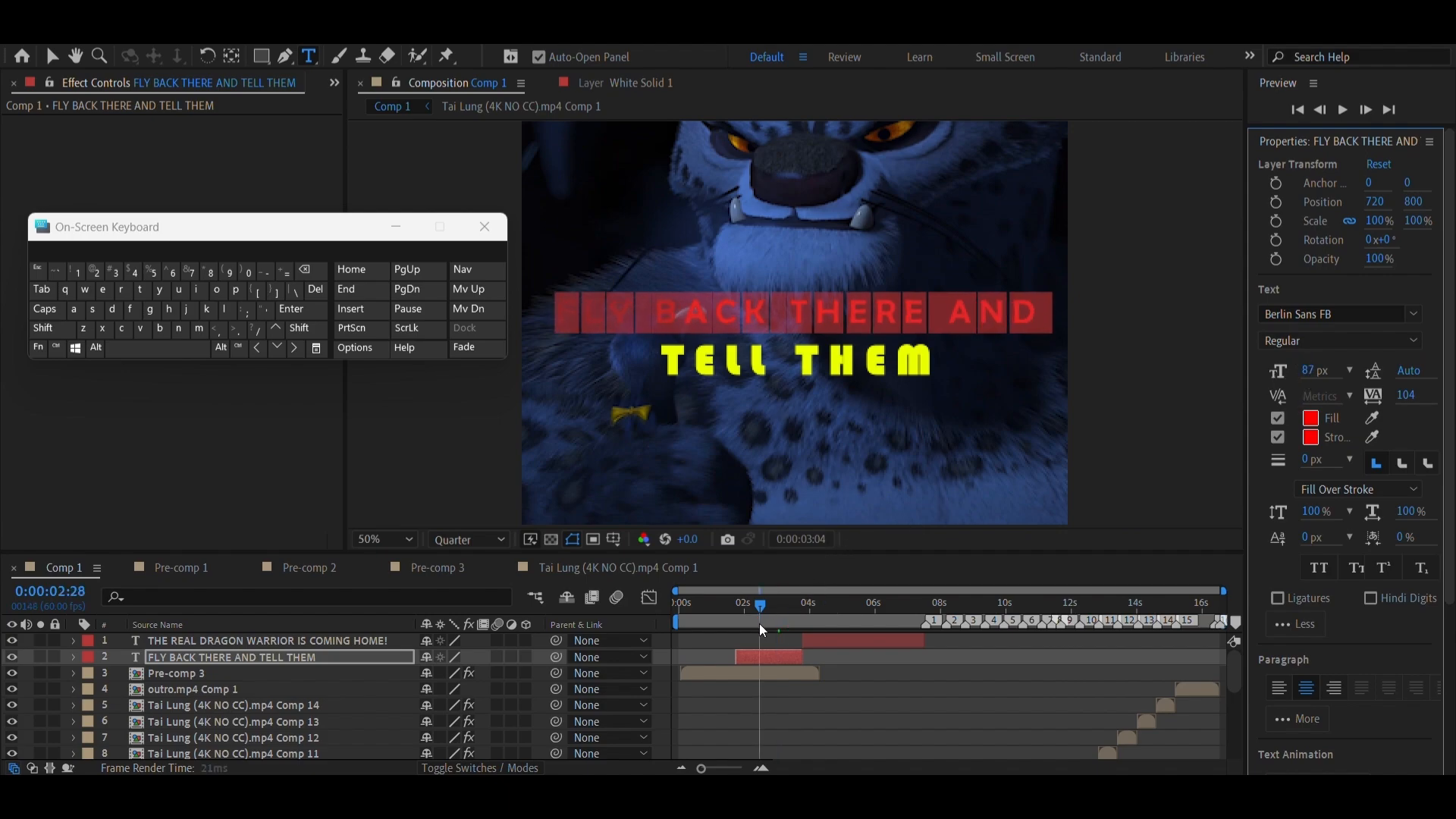
pyautogui.moveTo(758, 624); pyautogui.dragTo(786, 620)
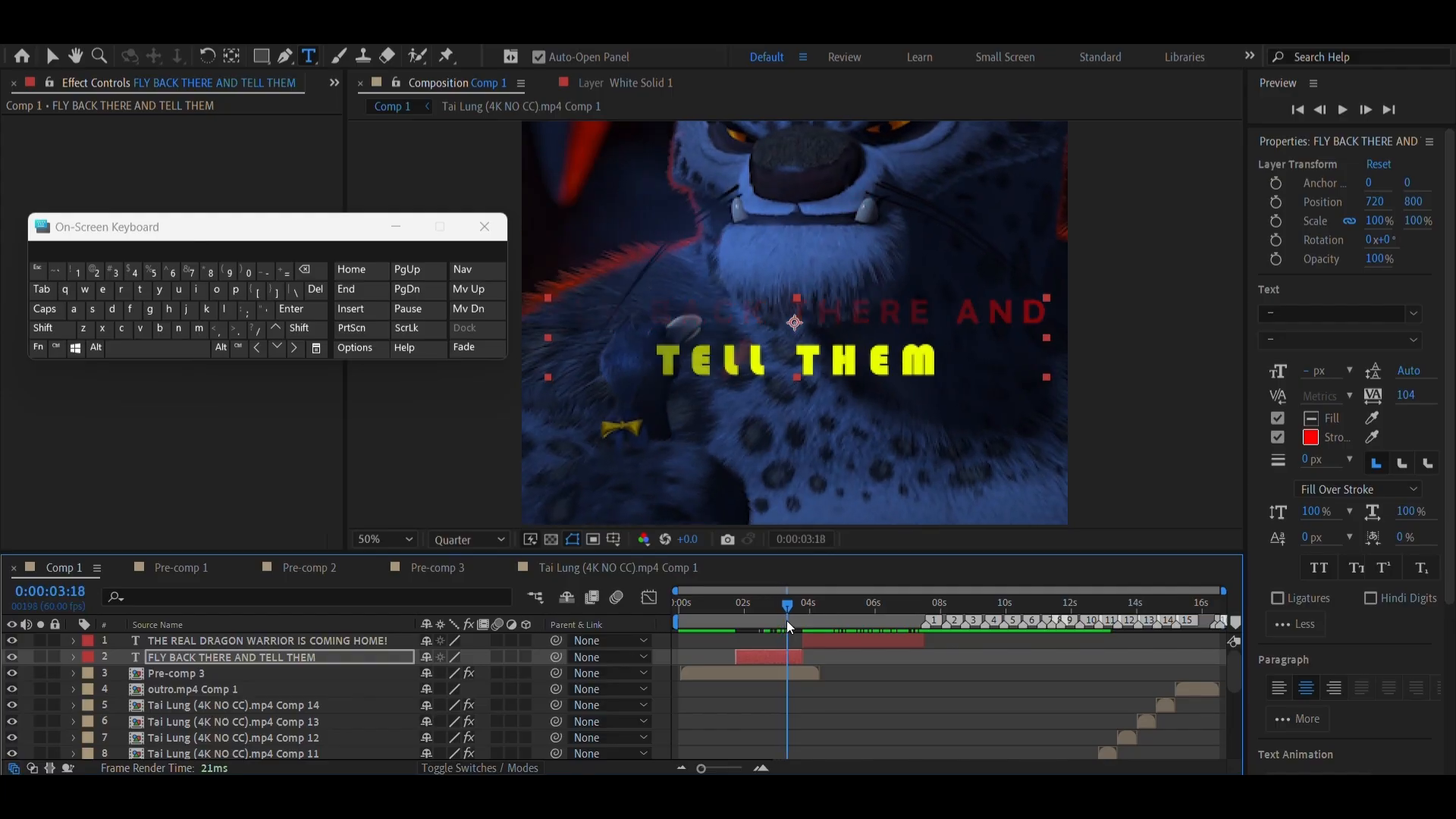
# Reduce the TELL THEM line's font size to 99 px
pyautogui.click(772, 661)
pyautogui.doubleClick(773, 662)
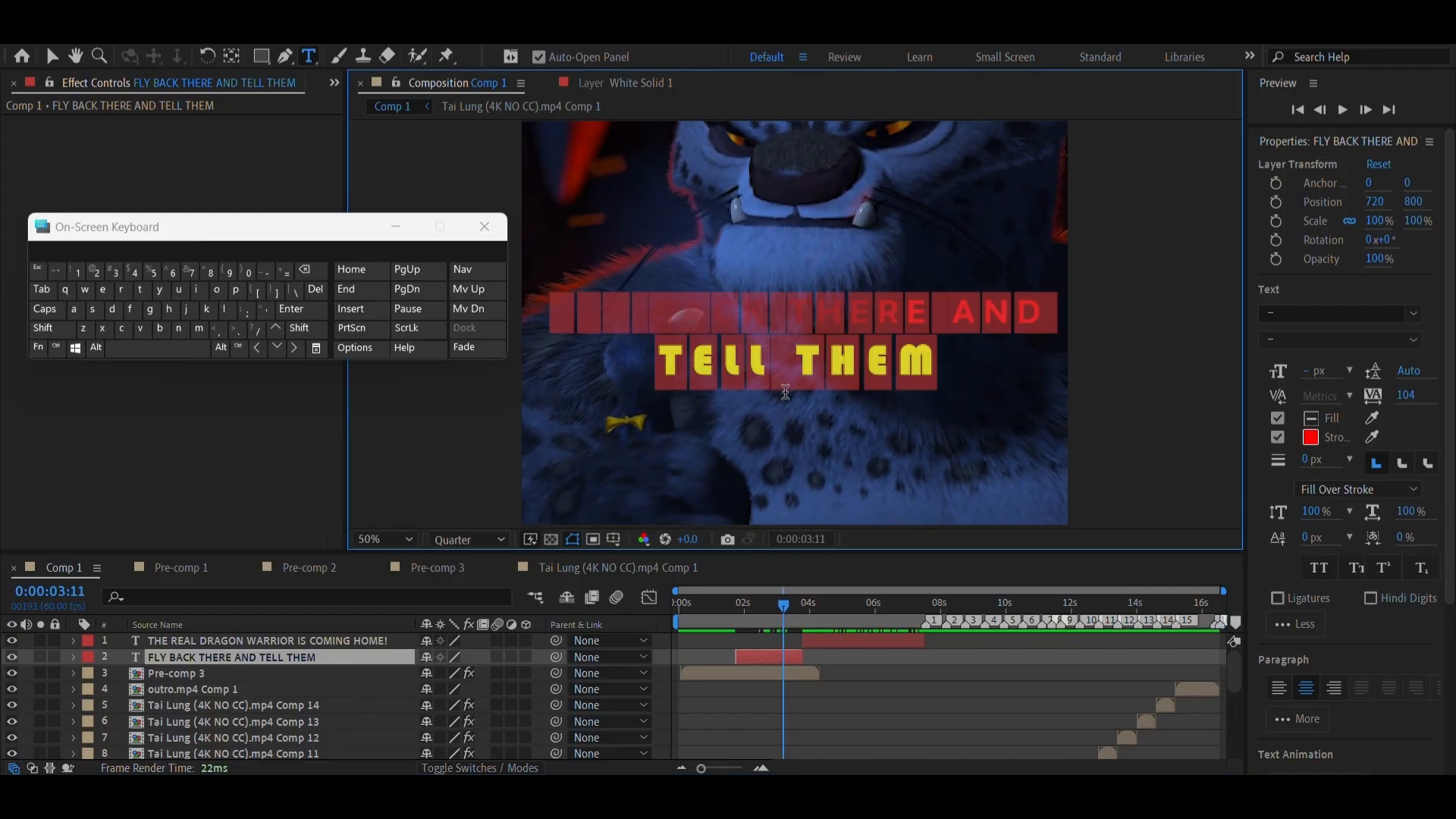
pyautogui.tripleClick(787, 371)
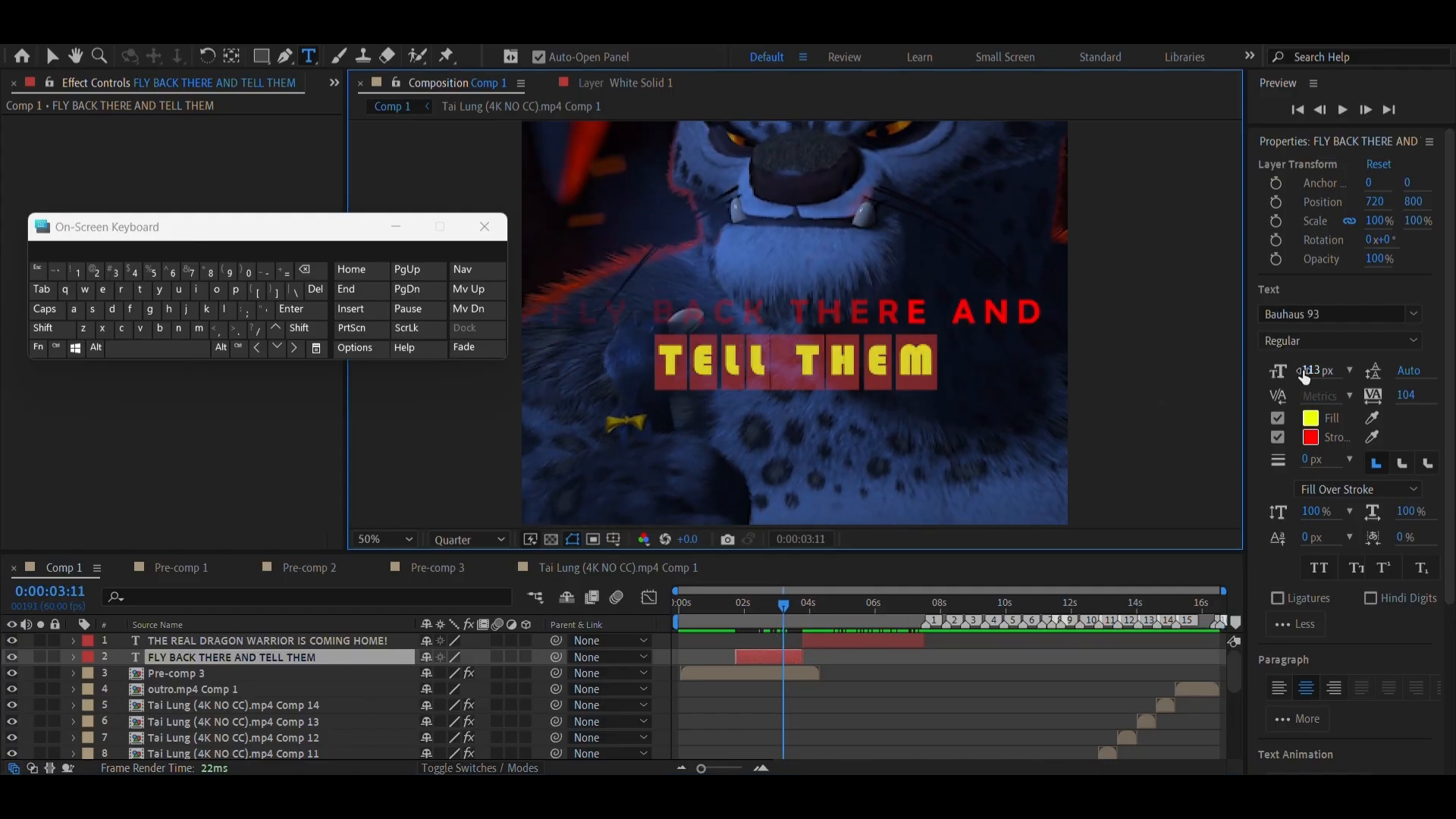
pyautogui.moveTo(1304, 375); pyautogui.dragTo(1304, 389)
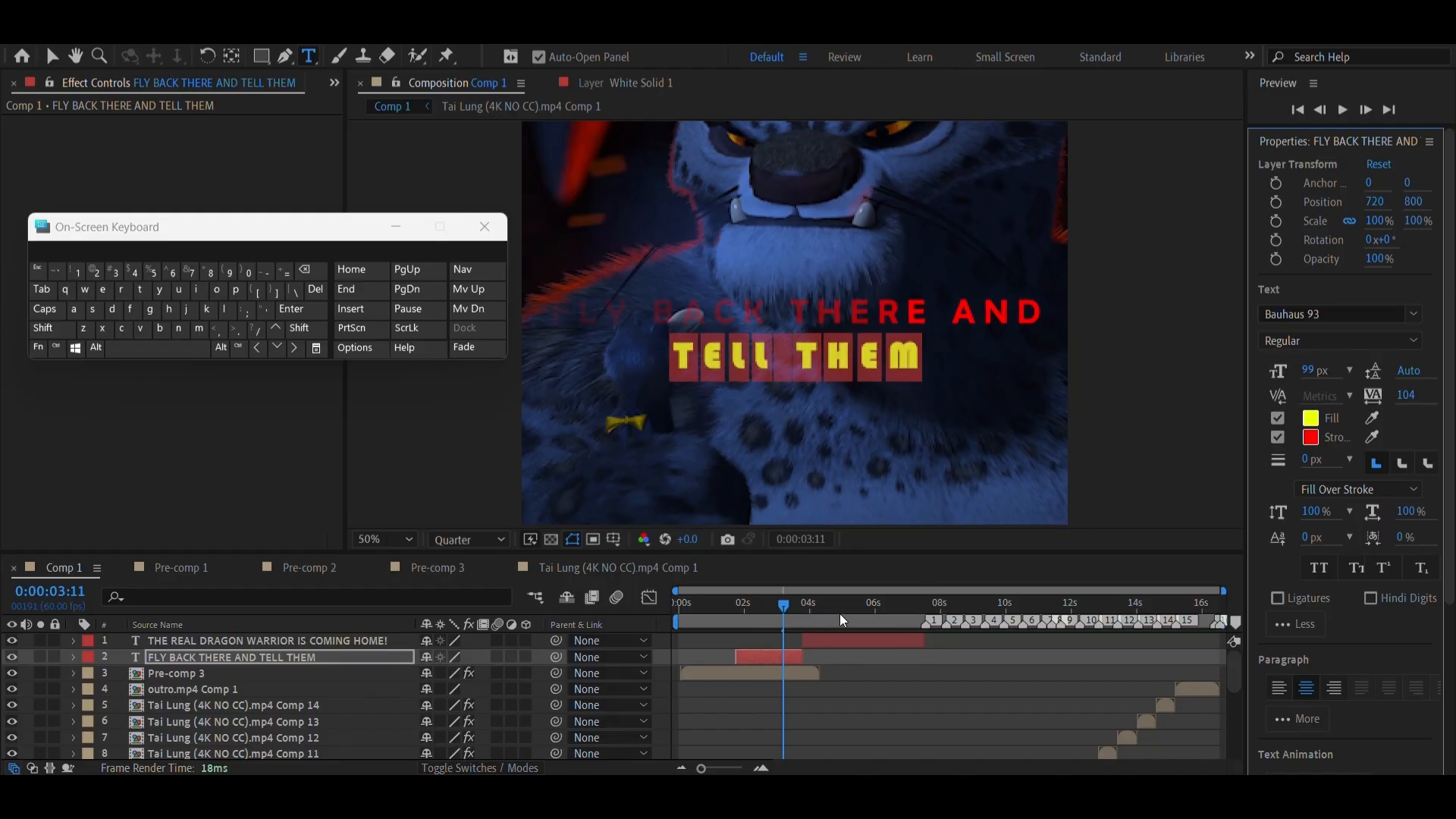
# Change the fill of the THE REAL DRAGON WARRIOR line to blue with hue 224° at 0:00:06:40
pyautogui.press('space')
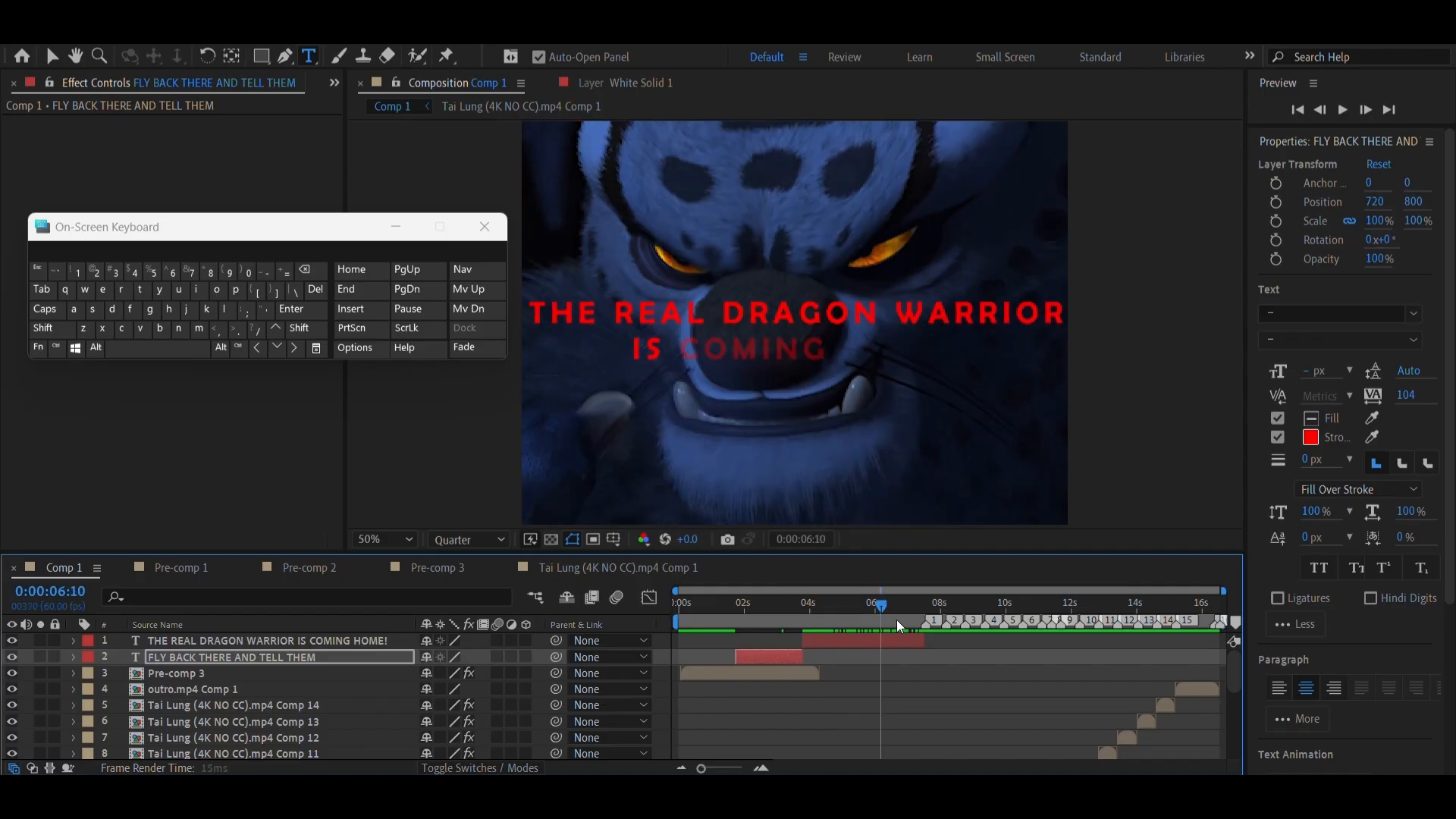
pyautogui.click(872, 637)
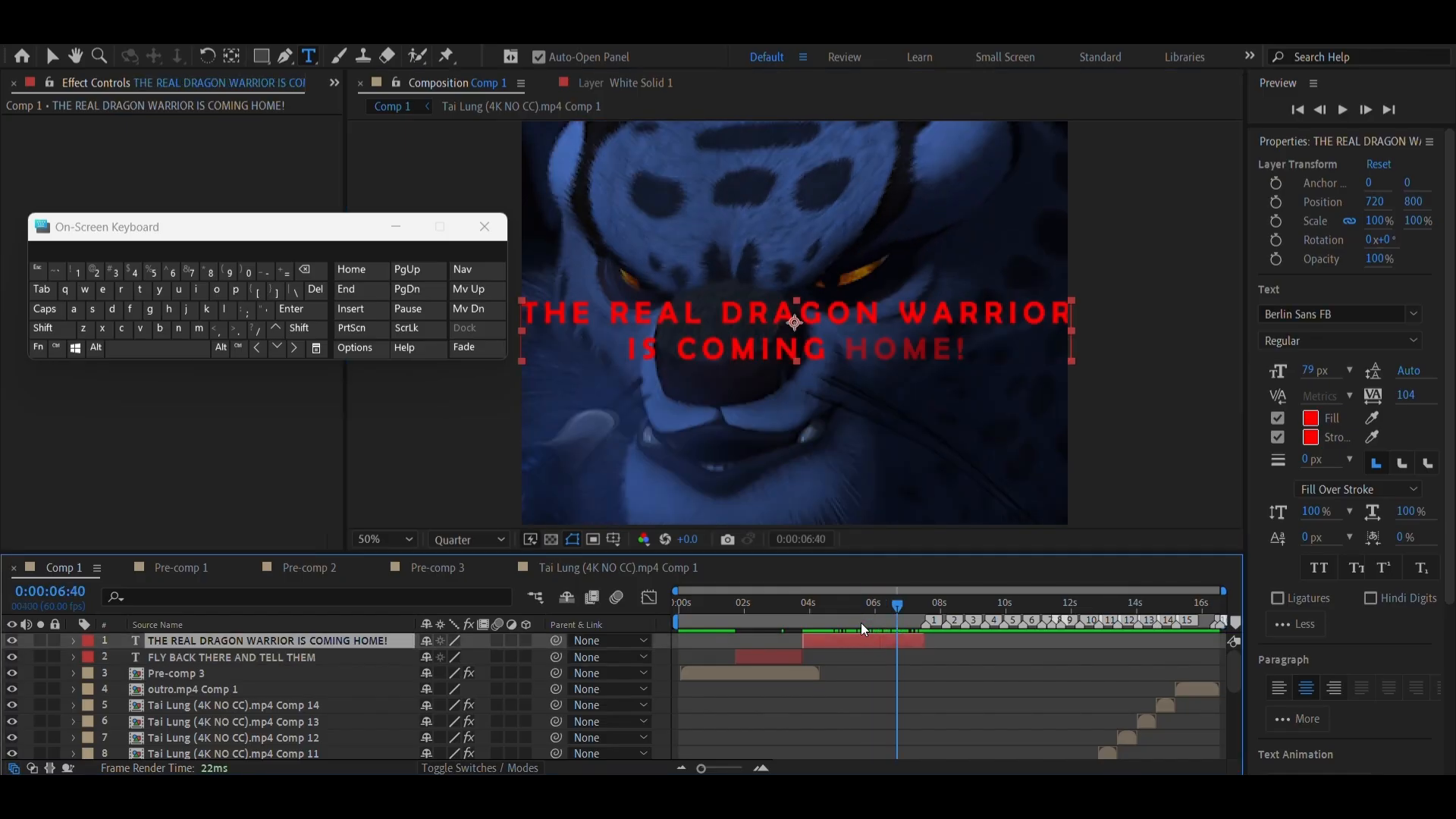
pyautogui.tripleClick(773, 319)
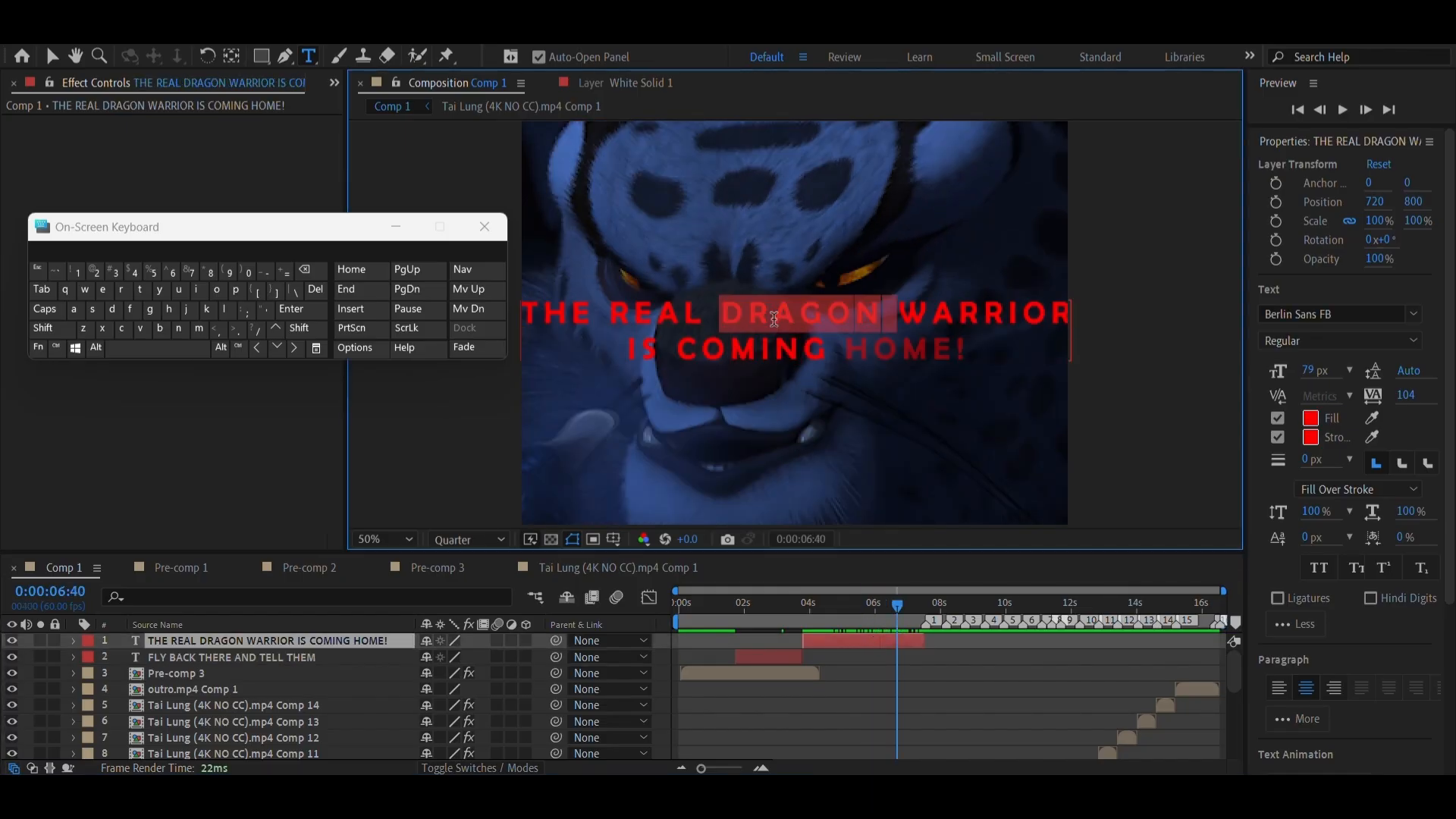
pyautogui.click(1312, 419)
pyautogui.click(950, 741)
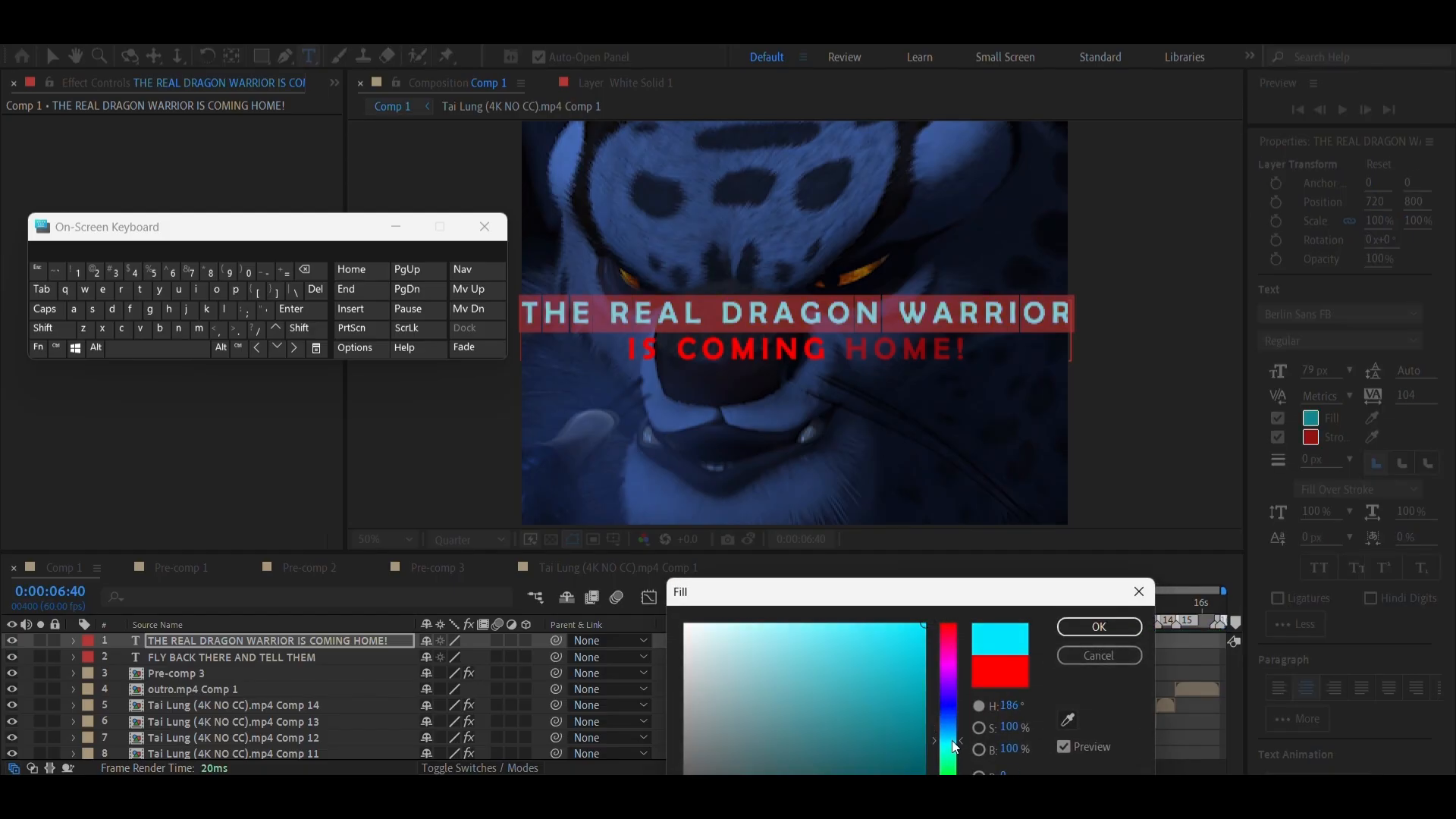
pyautogui.moveTo(954, 758); pyautogui.dragTo(948, 714)
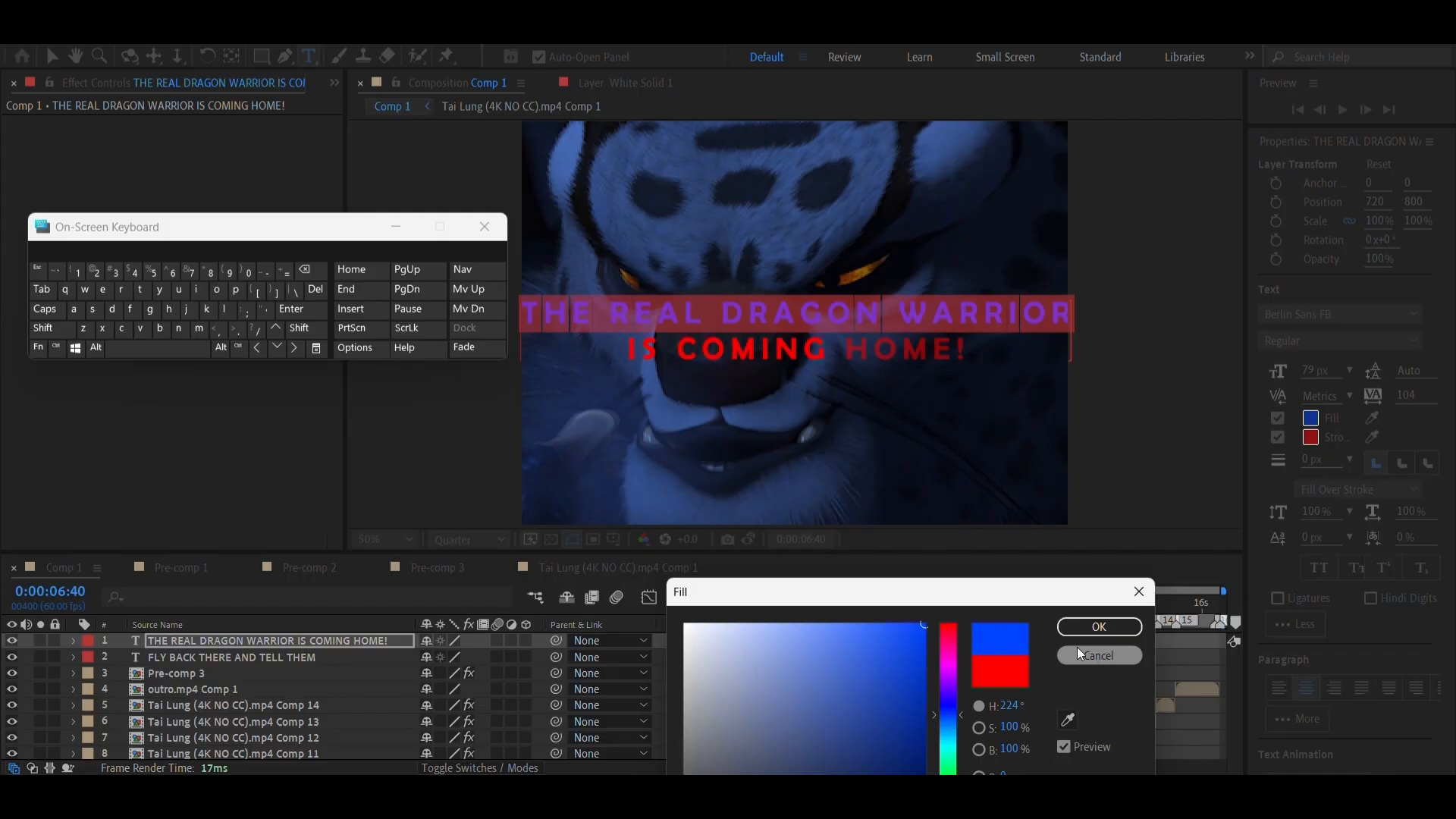
pyautogui.click(1080, 627)
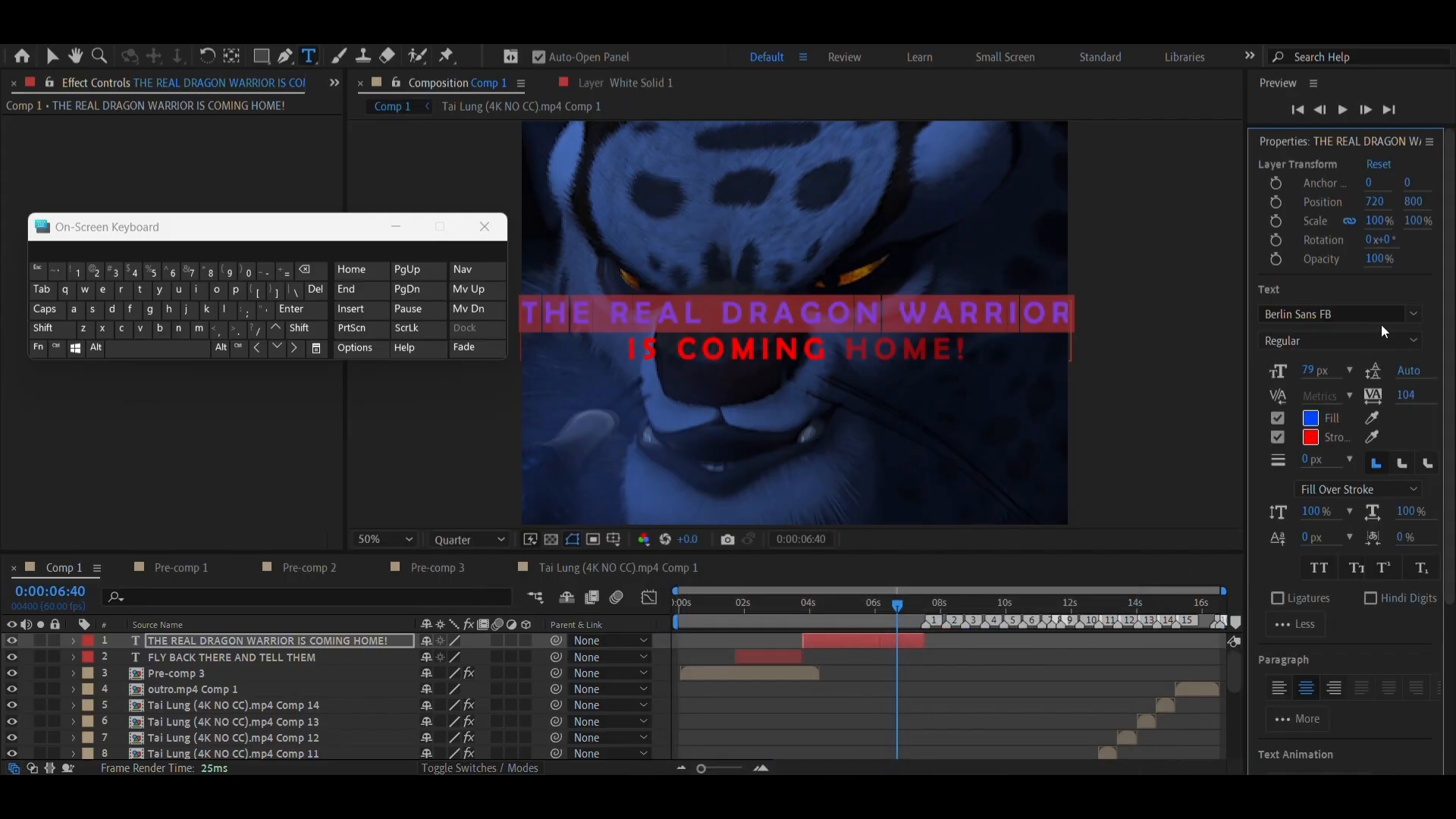
# Set the THE REAL DRAGON WARRIOR line's font to Chiller and its size to 85 px
pyautogui.click(1413, 314)
pyautogui.scroll(-3, 1238, 535)
pyautogui.scroll(-1, 1240, 537)
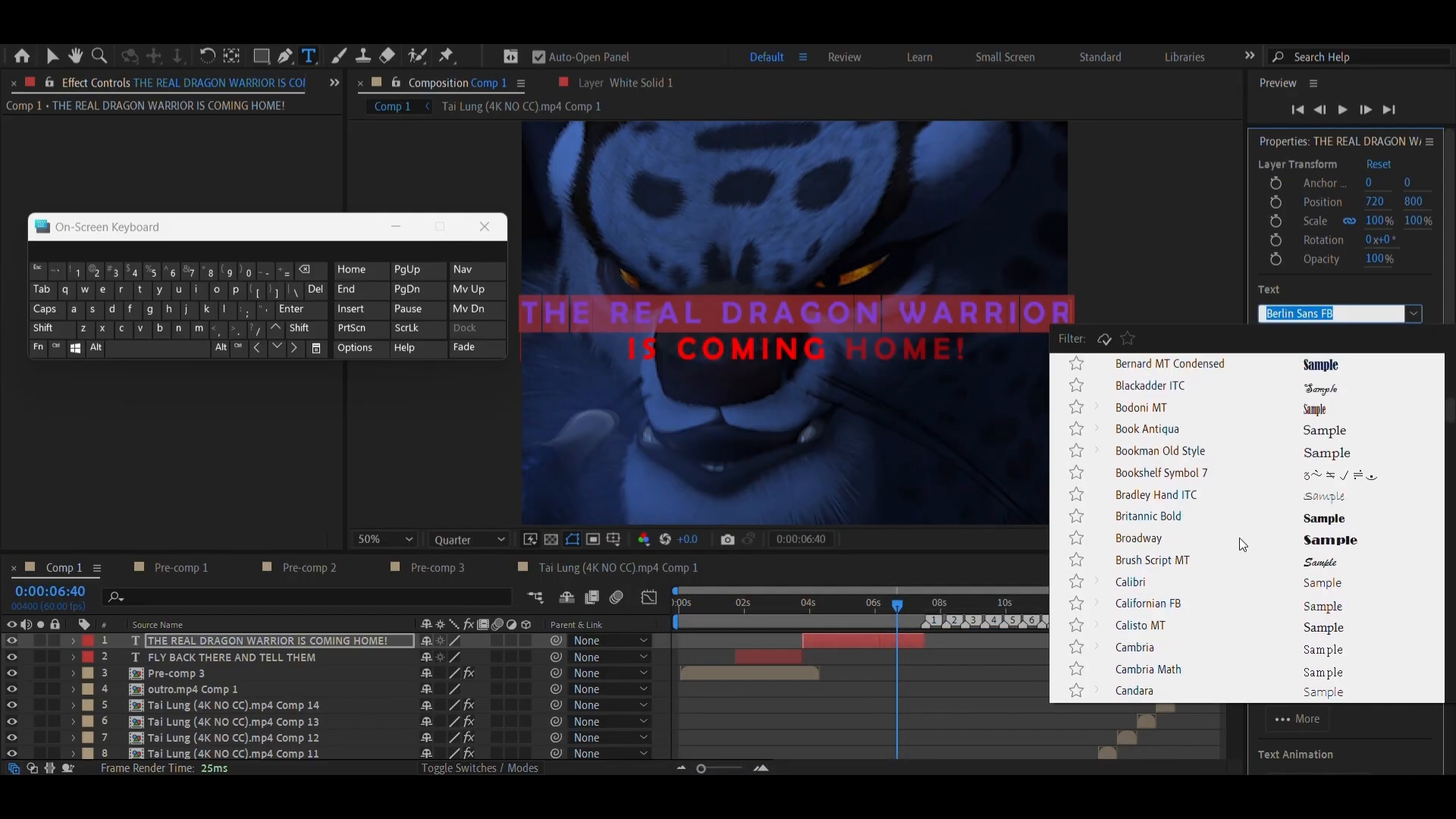
pyautogui.scroll(-3, 1210, 666)
pyautogui.scroll(-2, 1183, 642)
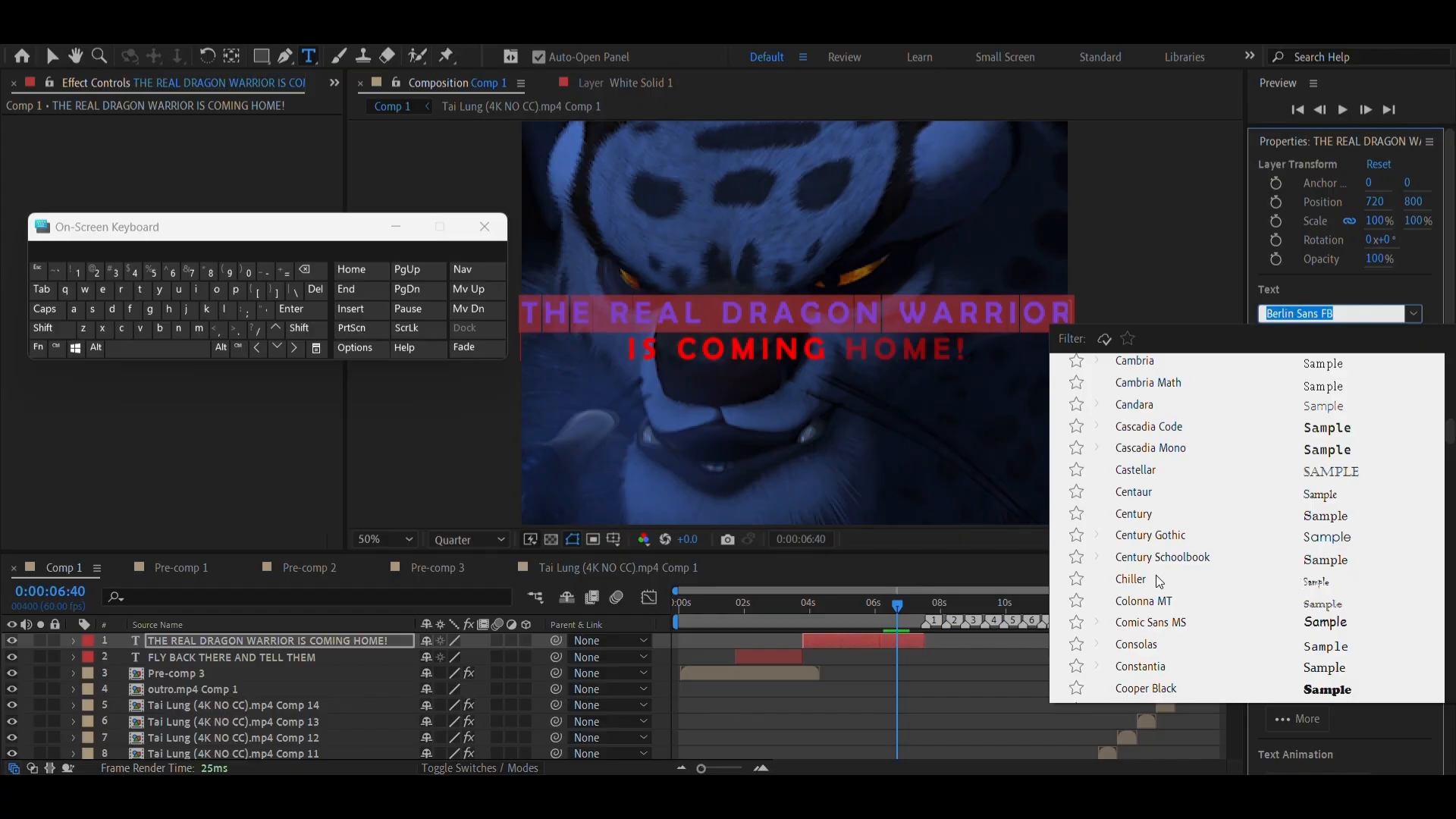
pyautogui.click(1131, 581)
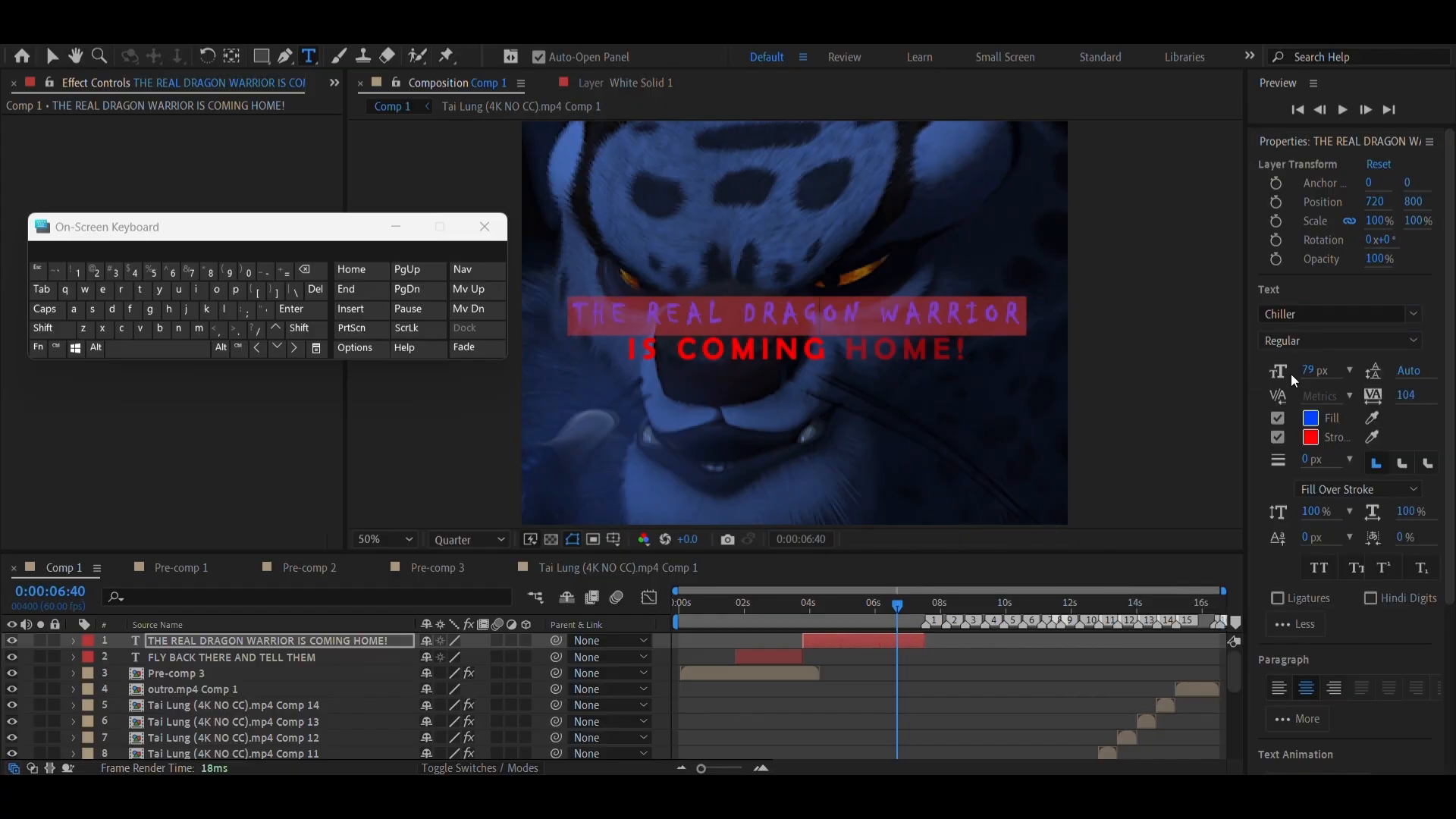
pyautogui.moveTo(1308, 371); pyautogui.dragTo(1310, 358)
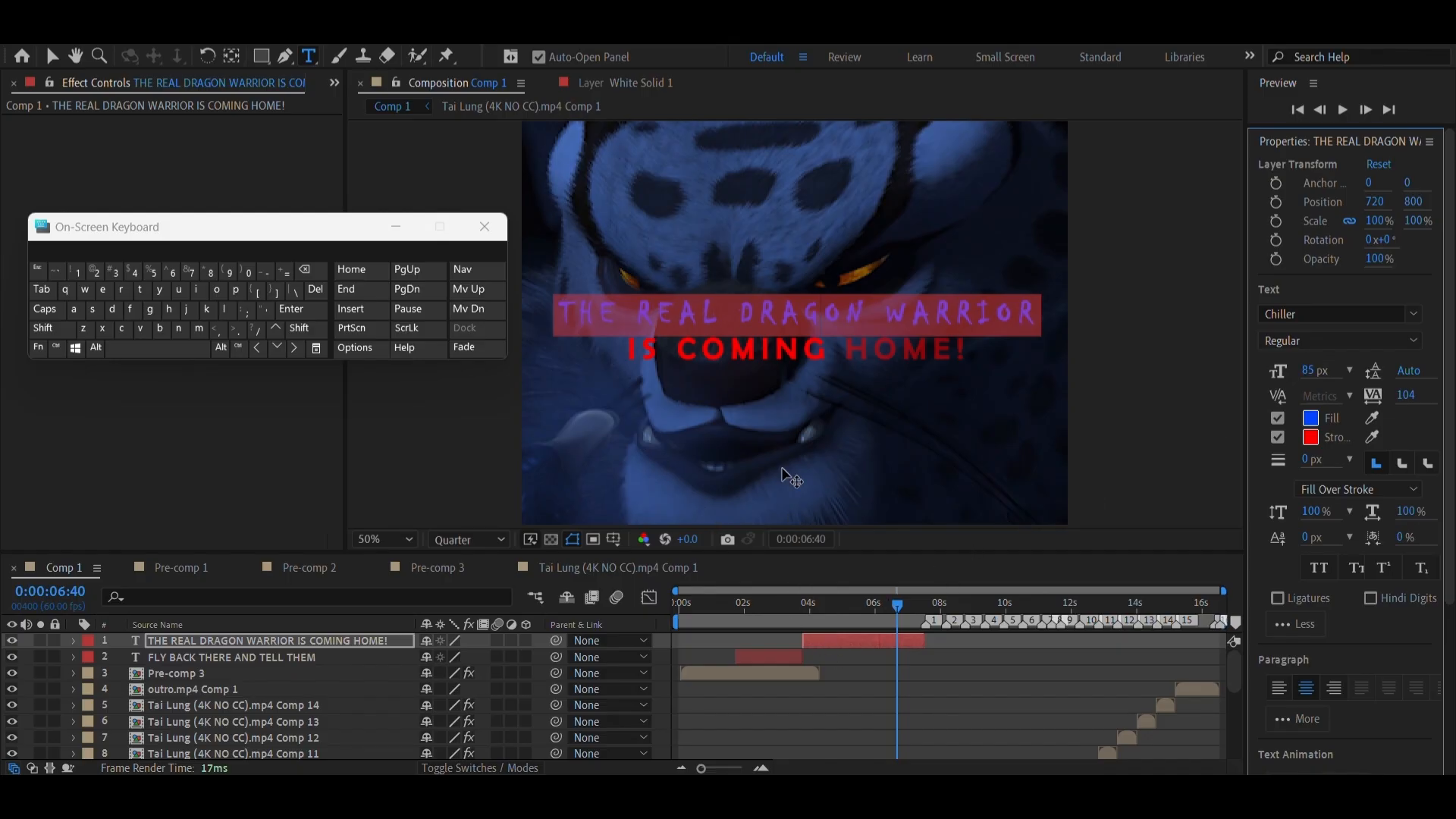
# Change the fill of the IS COMING HOME! line from red to turquoise green
pyautogui.tripleClick(798, 361)
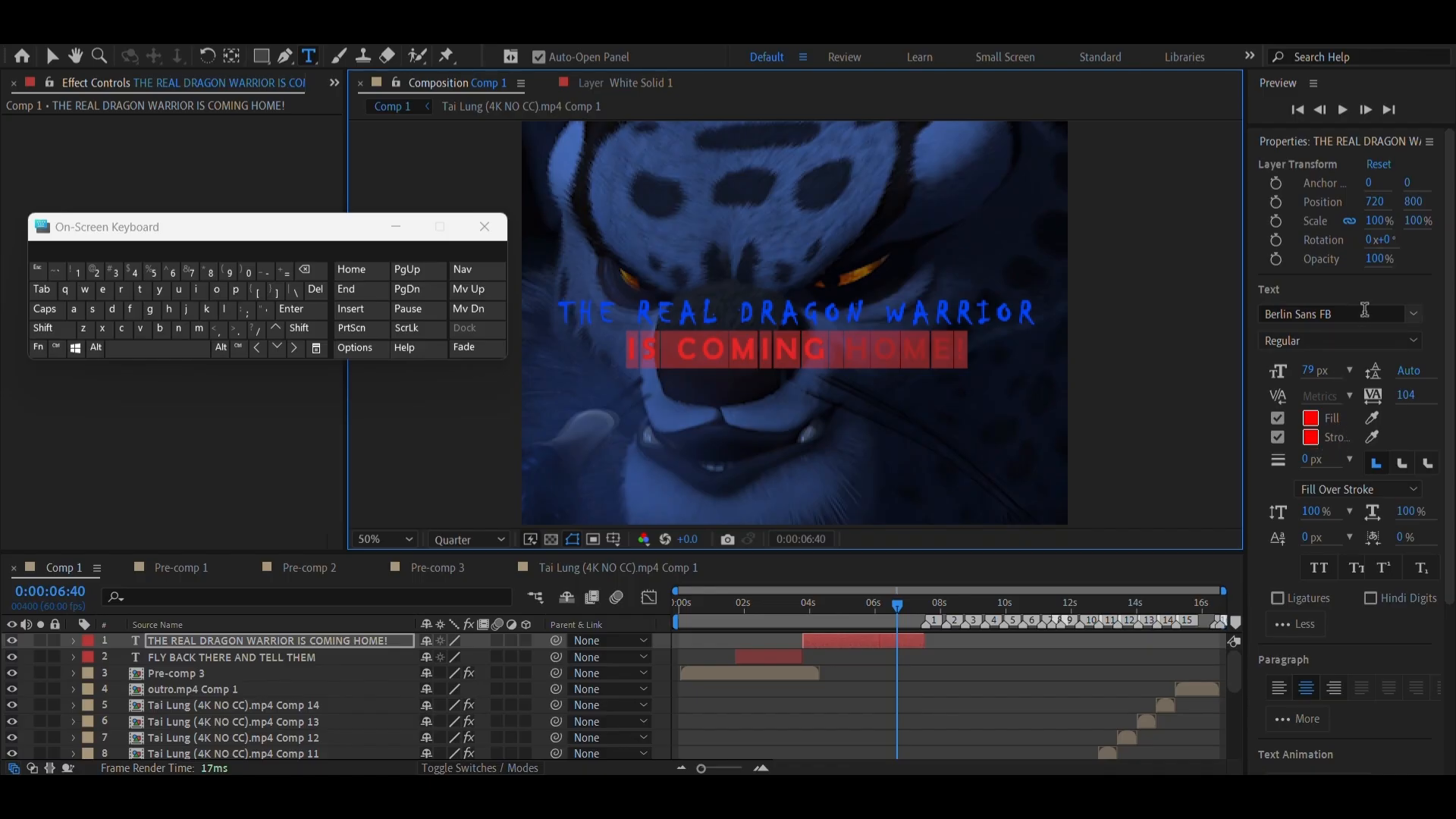
pyautogui.click(1413, 320)
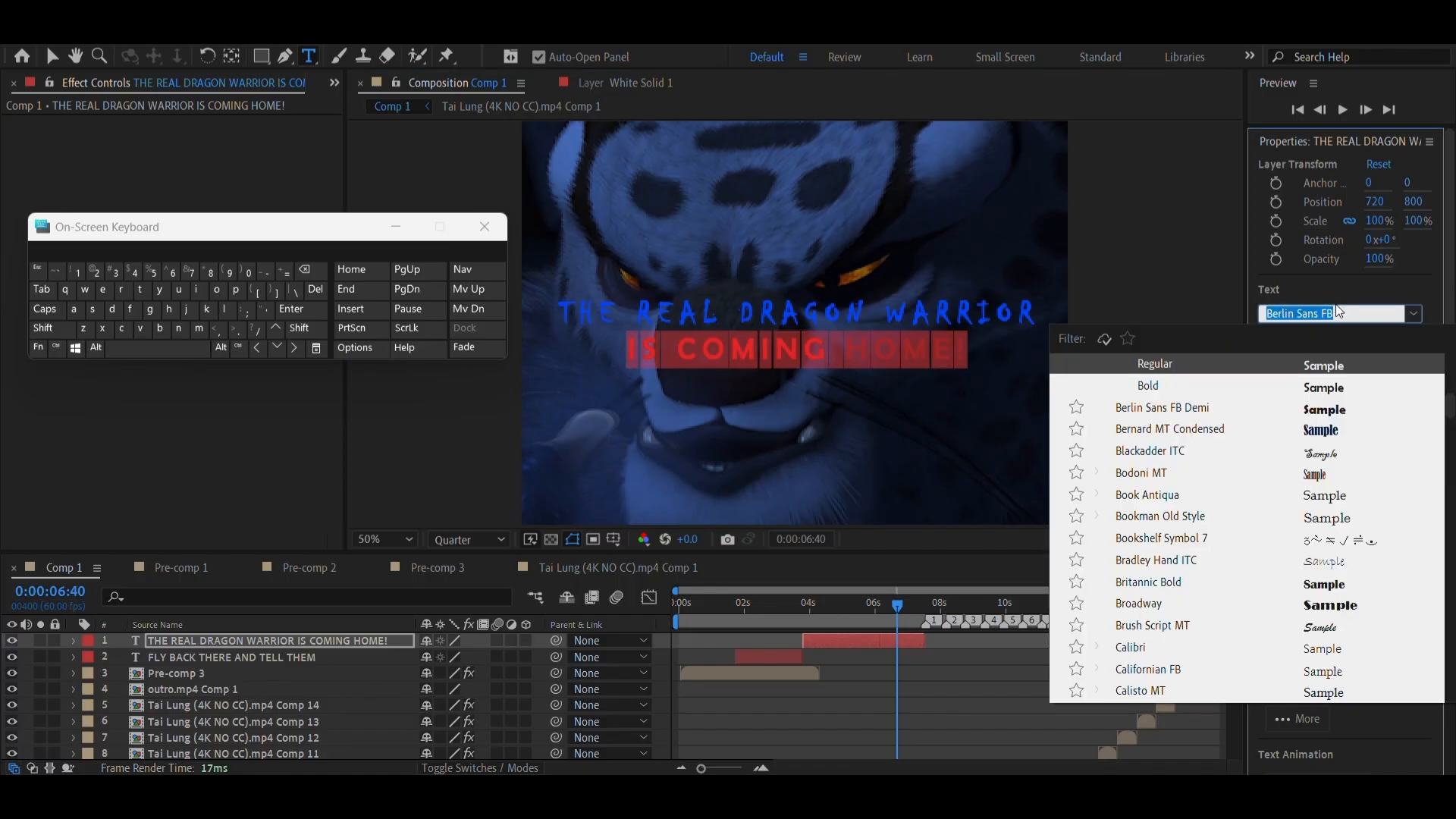
pyautogui.click(1378, 279)
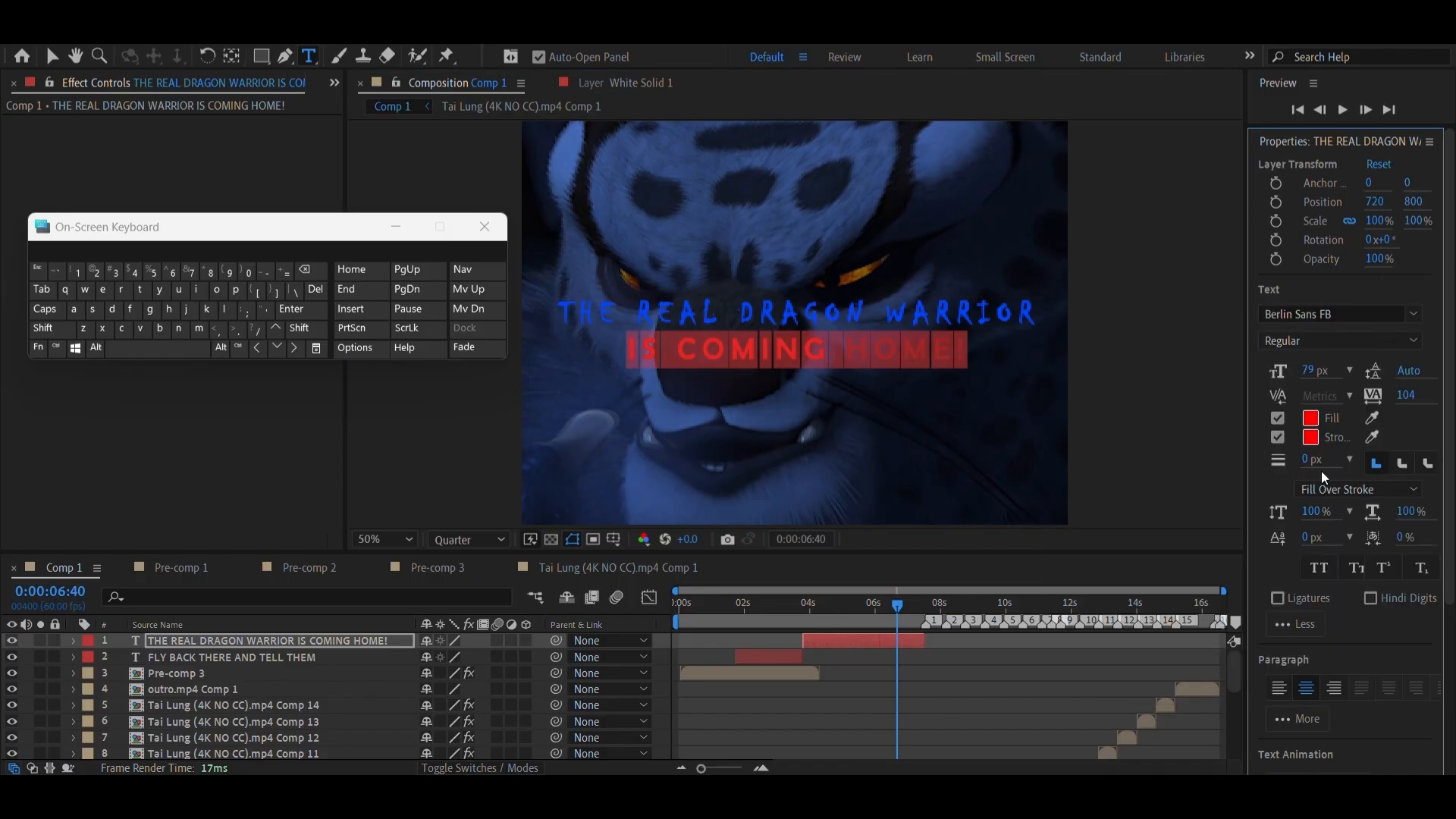
pyautogui.click(1310, 418)
pyautogui.moveTo(952, 711); pyautogui.dragTo(951, 759)
pyautogui.click(1081, 631)
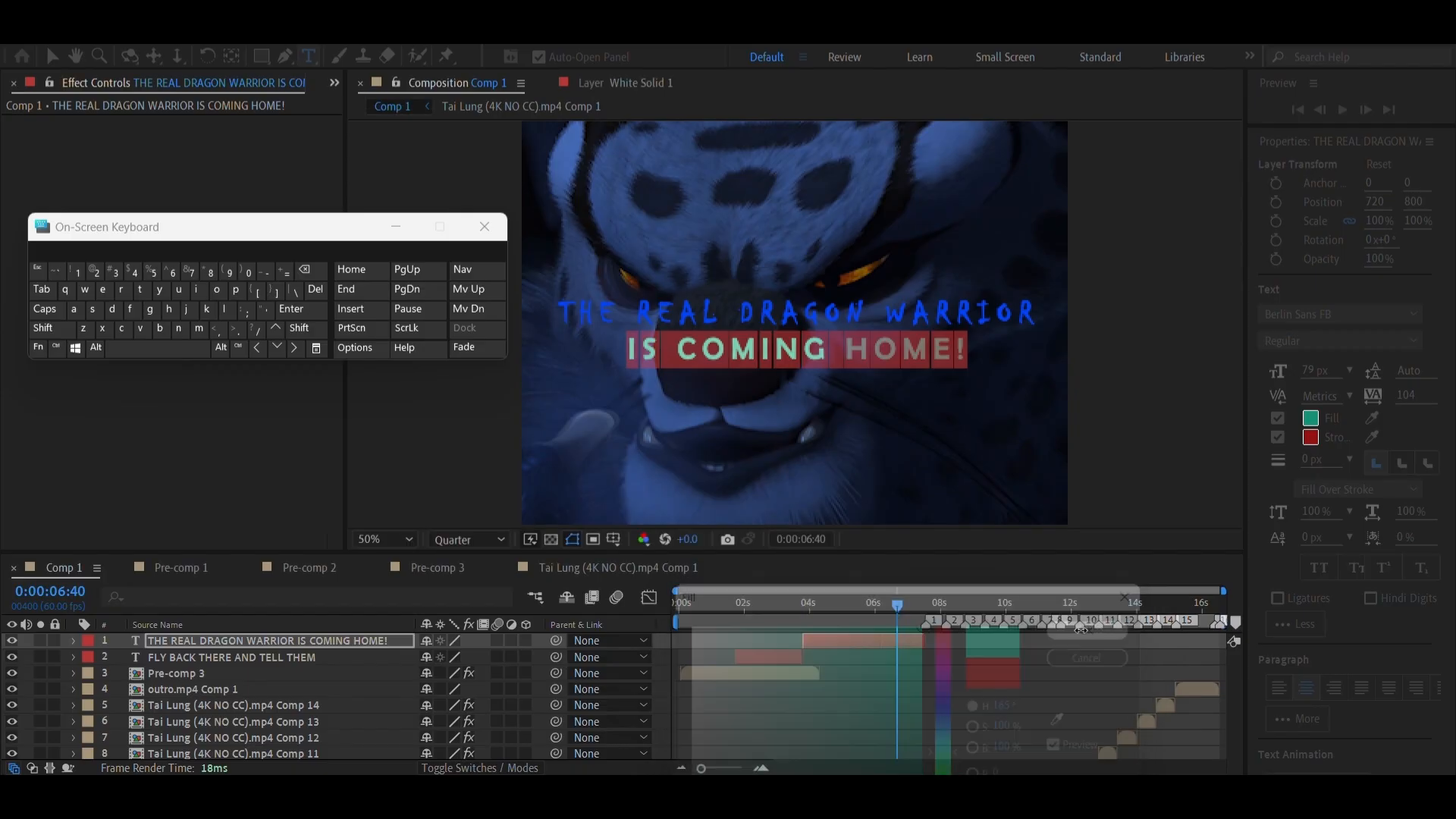
# Try the Century Gothic font on the IS COMING HOME! line
pyautogui.click(1414, 321)
pyautogui.scroll(-5, 1111, 599)
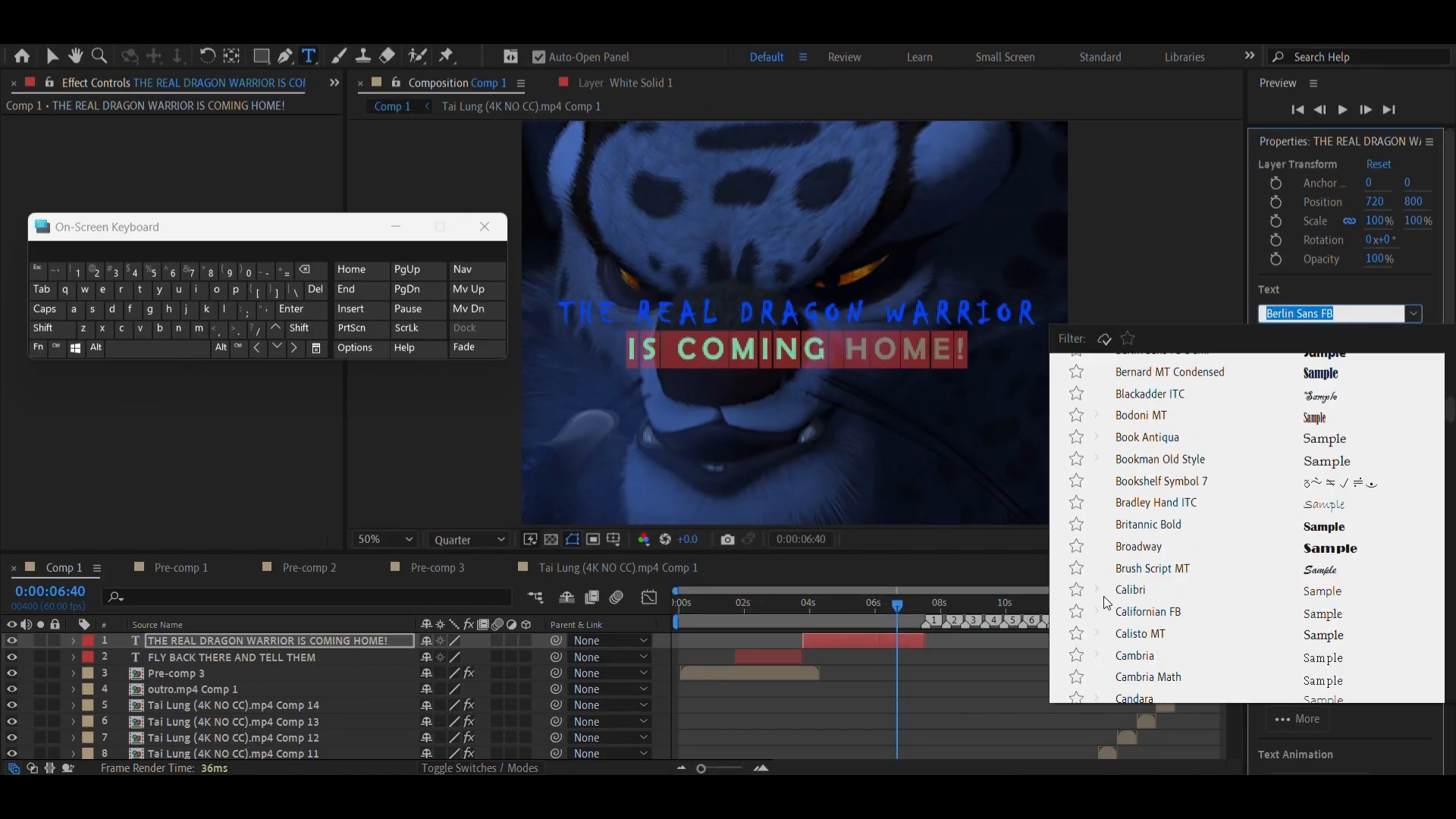
pyautogui.scroll(-5, 1218, 509)
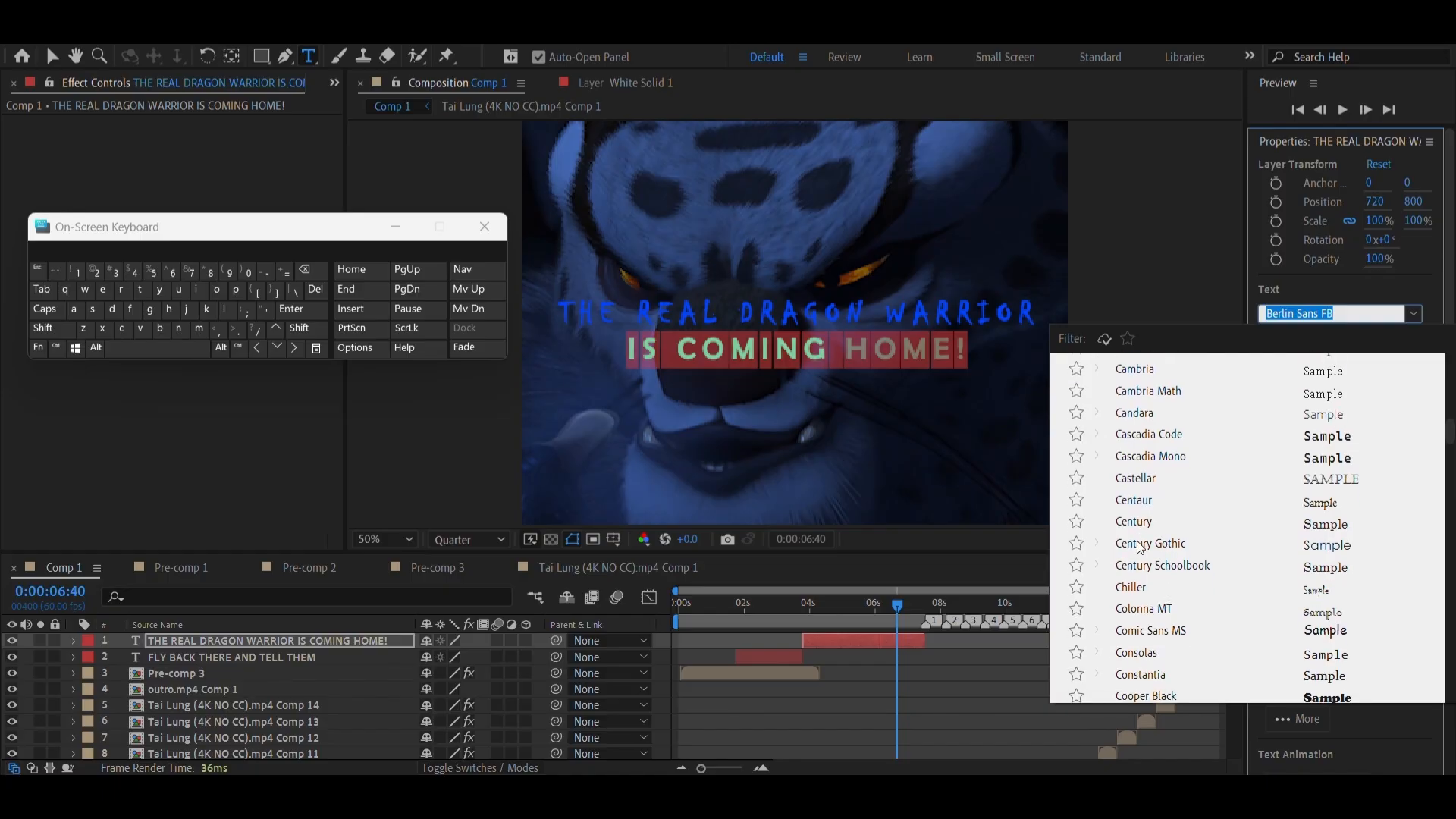
pyautogui.click(1140, 545)
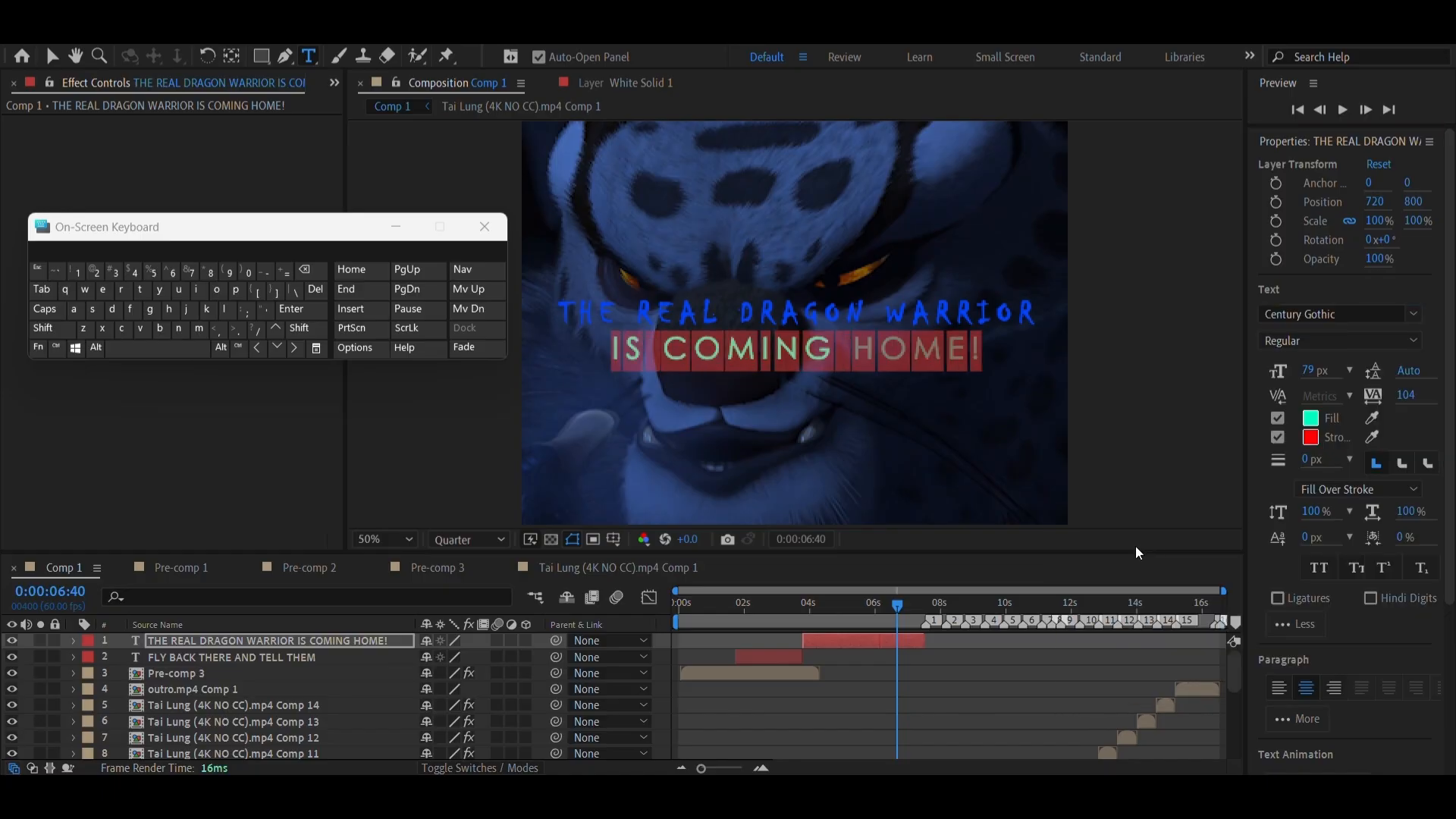
# Set the IS COMING HOME! line's font to Curlz MT
pyautogui.click(1409, 320)
pyautogui.scroll(-2, 1150, 645)
pyautogui.scroll(-2, 1221, 561)
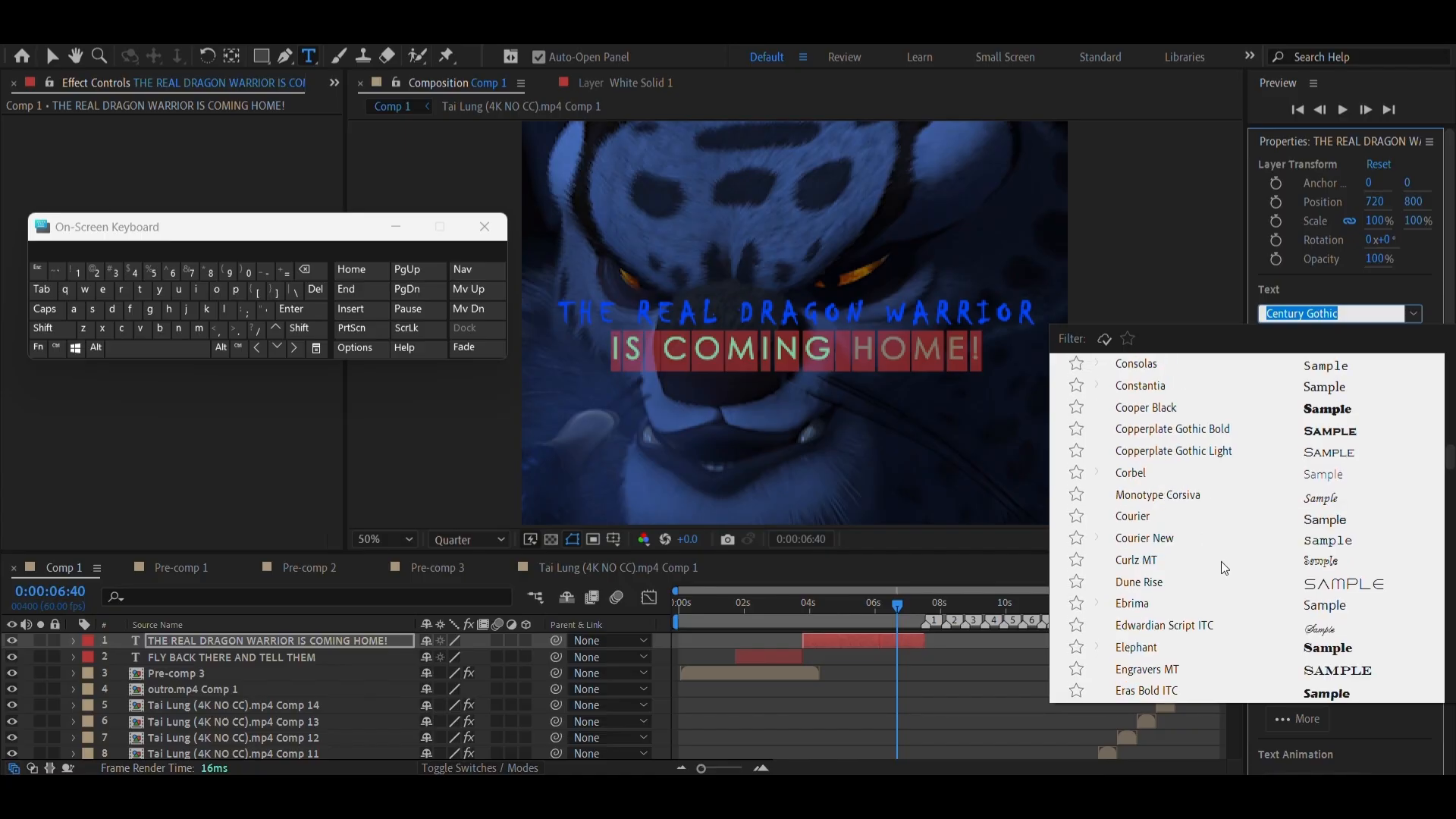
pyautogui.click(1133, 502)
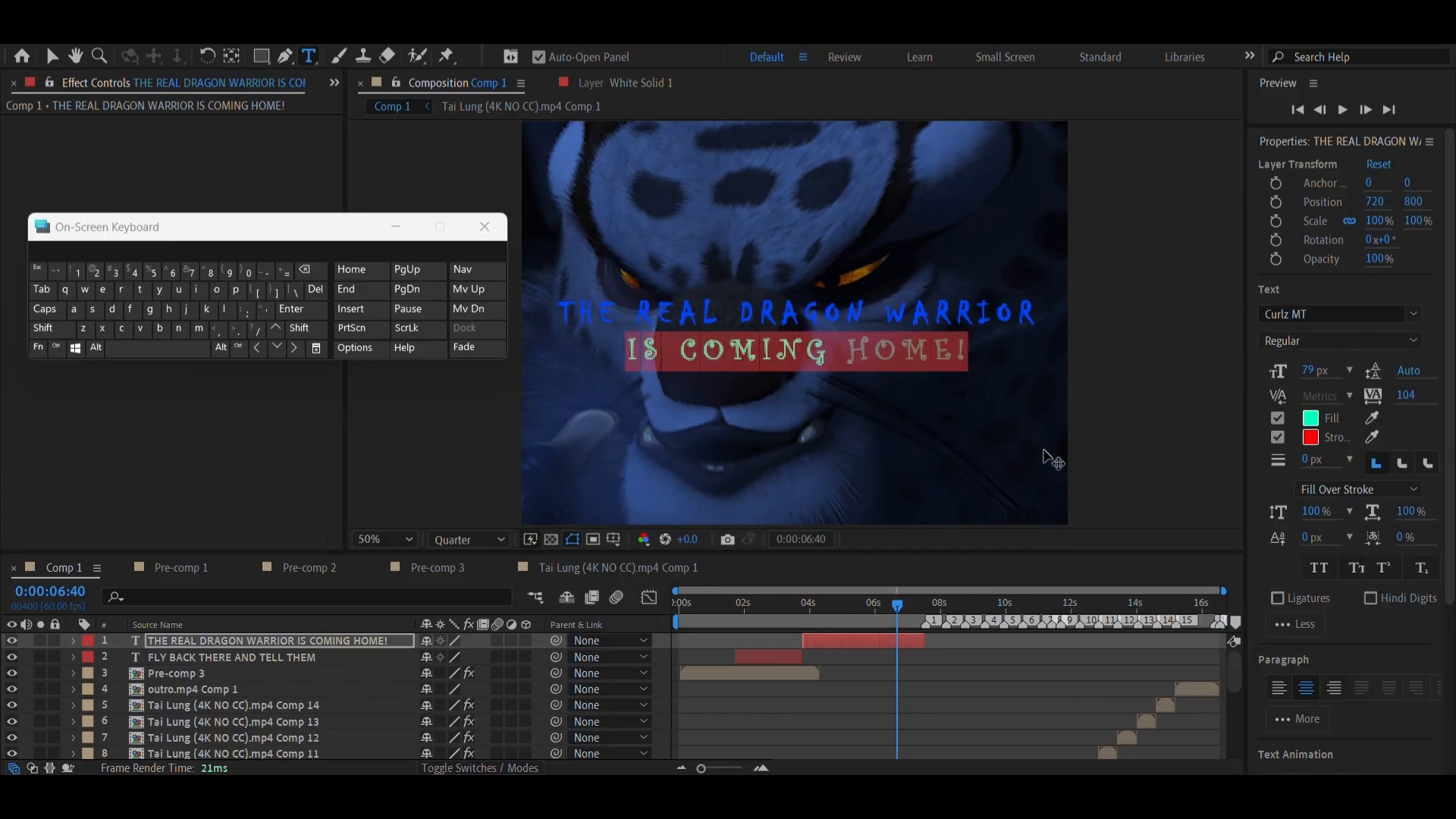
# Widen the IS COMING HOME! line's tracking to 207 and set its font size to 77 px
pyautogui.moveTo(1315, 369); pyautogui.dragTo(1320, 385)
pyautogui.moveTo(1406, 394); pyautogui.dragTo(1416, 338)
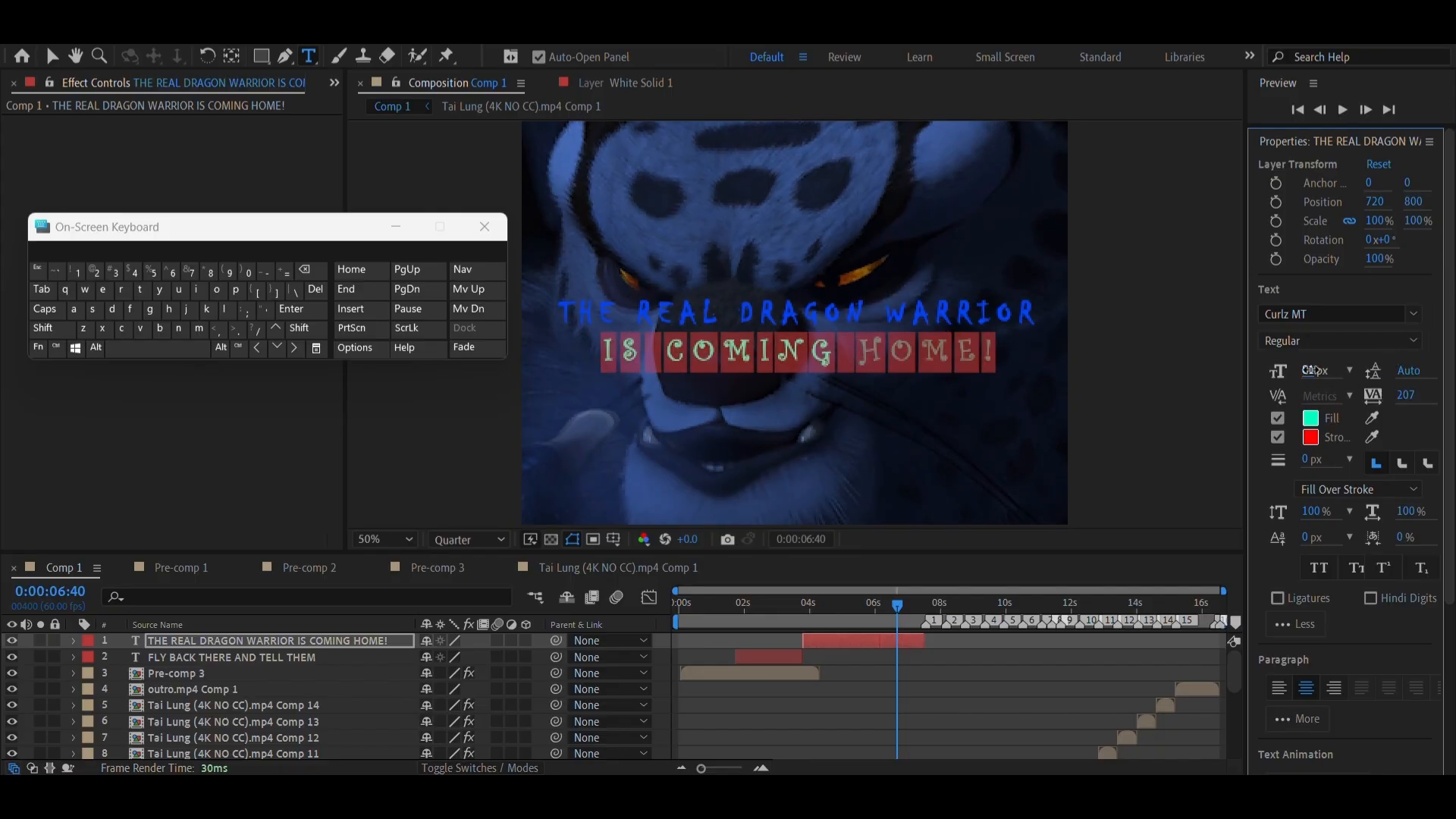
pyautogui.moveTo(1313, 371); pyautogui.dragTo(1308, 372)
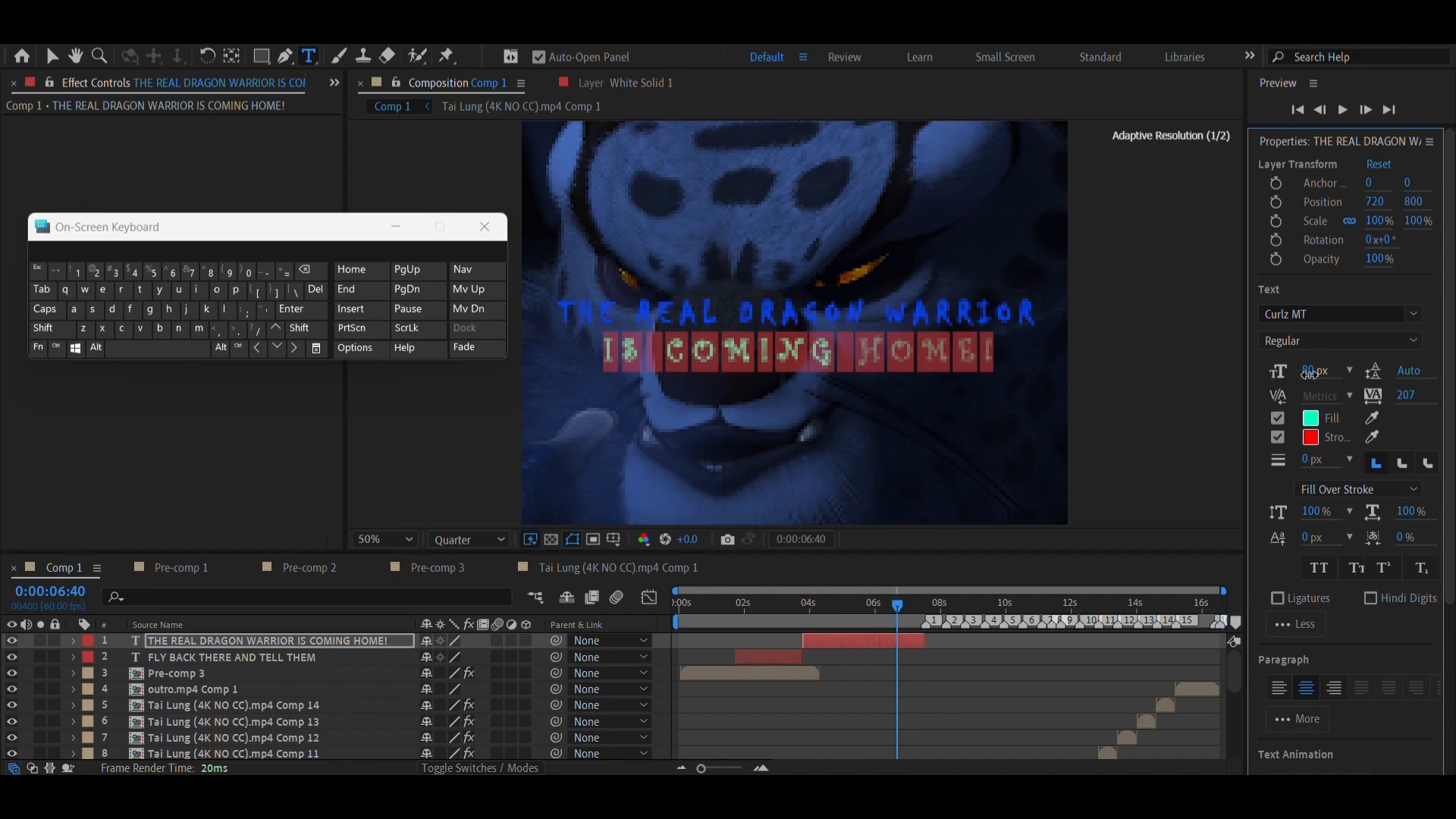
# Pre-compose the FLY BACK THERE AND TELL THEM and THE REAL DRAGON WARRIOR IS COMING HOME! text layers into one composition
pyautogui.click(844, 663)
pyautogui.moveTo(827, 607); pyautogui.dragTo(753, 622)
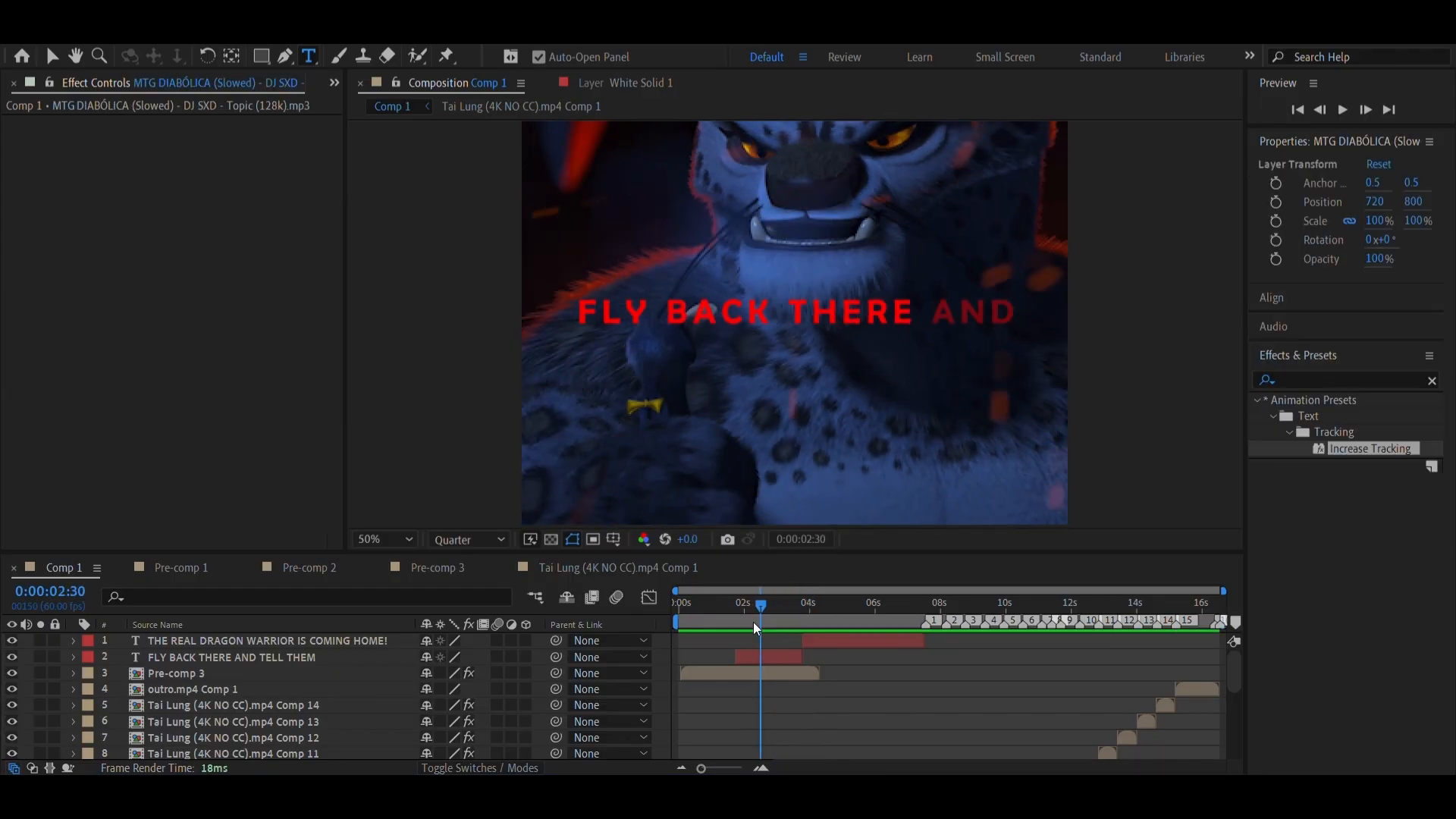
pyautogui.click(787, 657)
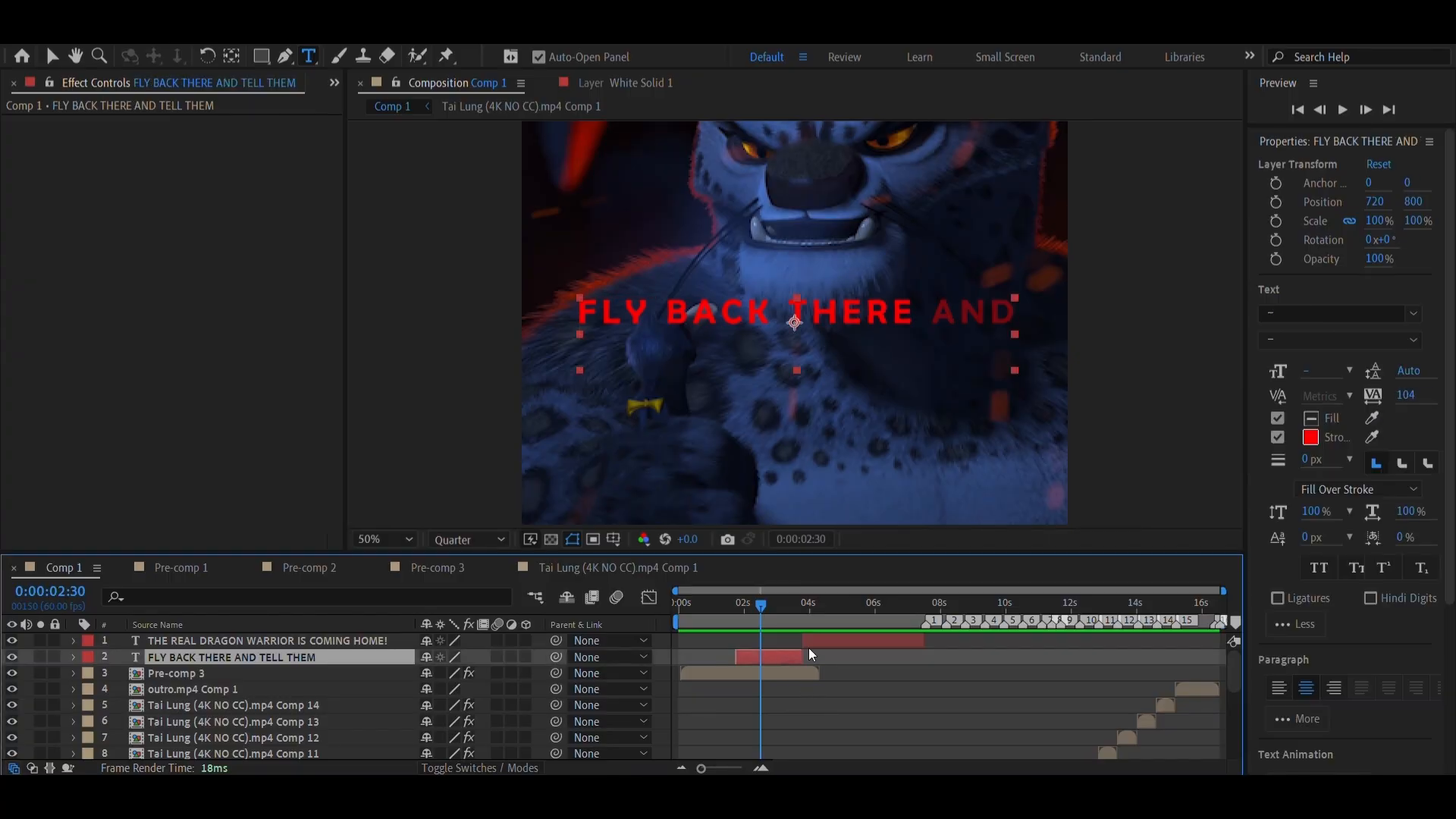
pyautogui.keyDown('ctrl'); pyautogui.click(809, 647); pyautogui.keyUp('ctrl')
pyautogui.rightClick(810, 646)
pyautogui.click(877, 526)
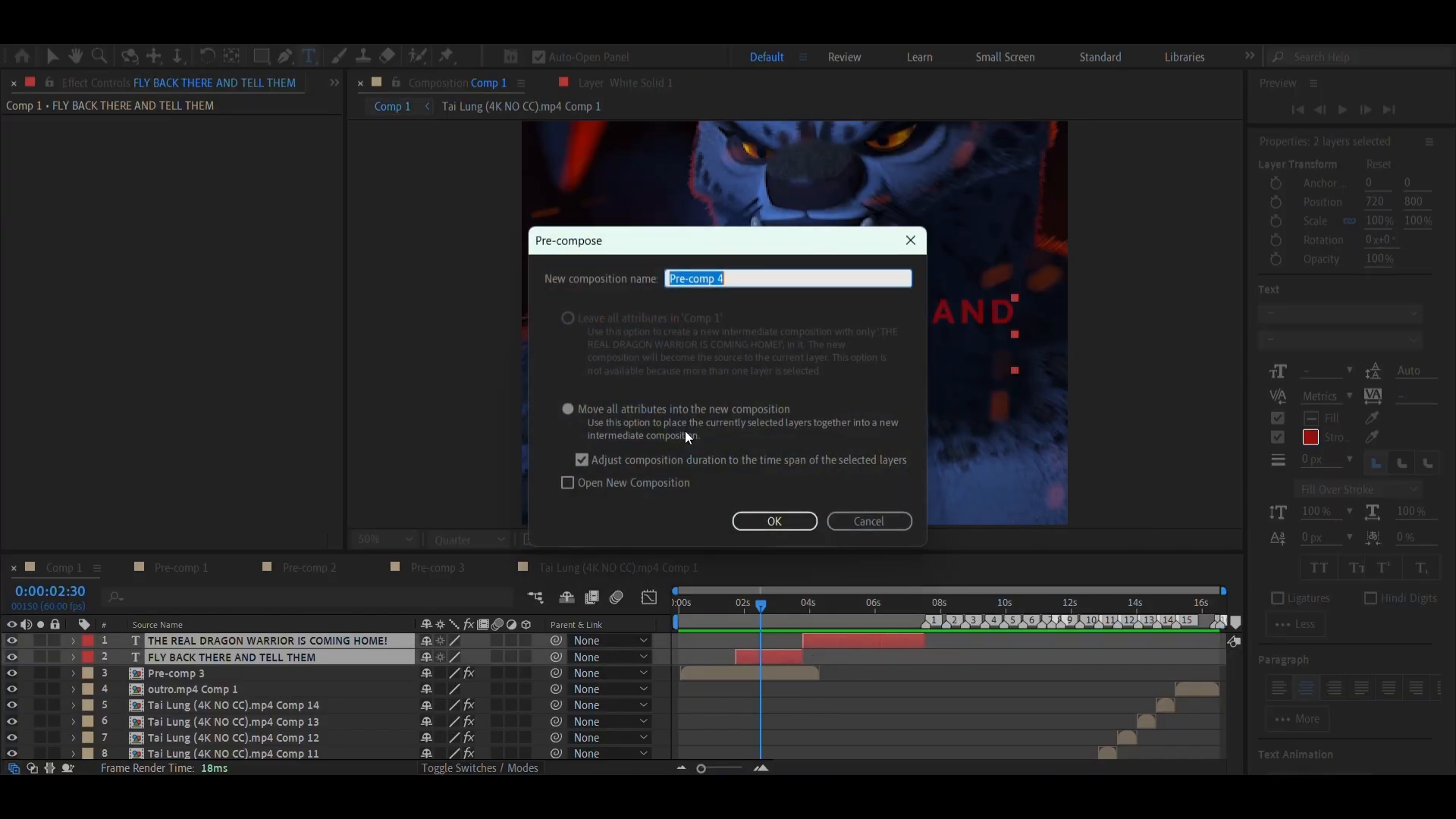
pyautogui.click(744, 525)
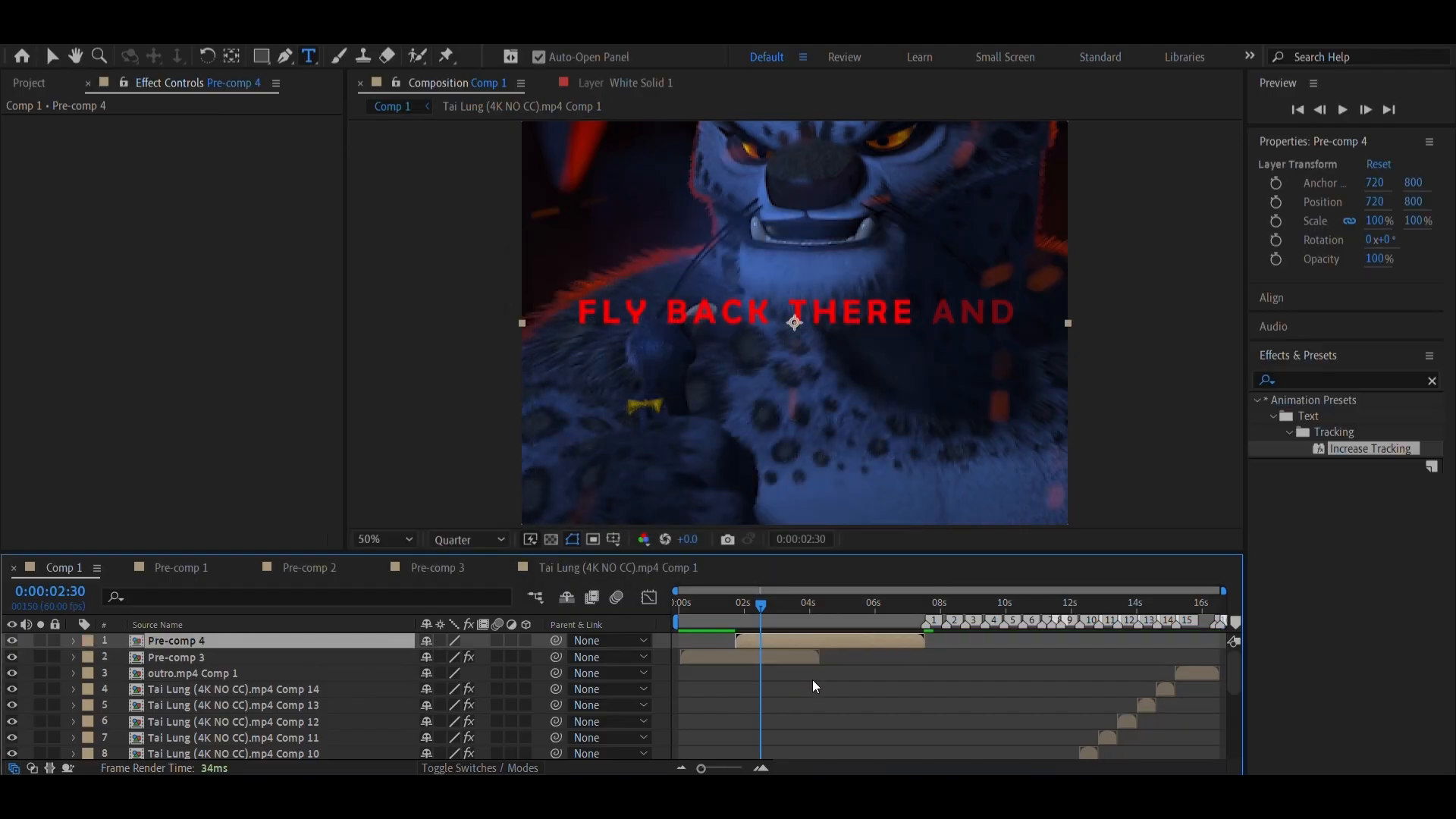
# Find the Bevel Alpha effect by searching for bevel and apply it to the pre-composed dialogue text layer
pyautogui.moveTo(753, 601)
pyautogui.mouseDown()
pyautogui.moveTo(781, 626)
pyautogui.moveTo(754, 625)
pyautogui.mouseUp()
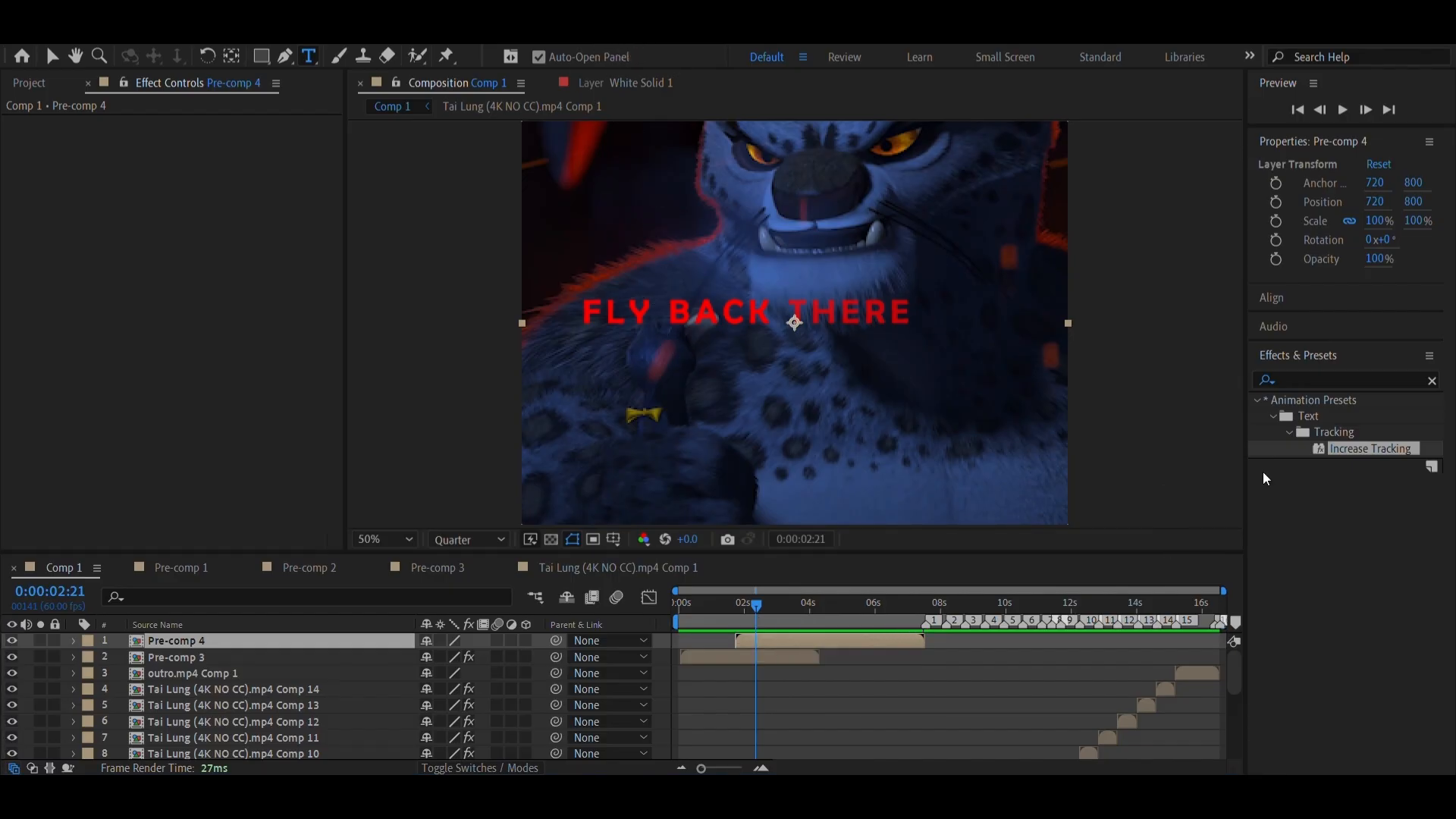
pyautogui.click(1299, 382)
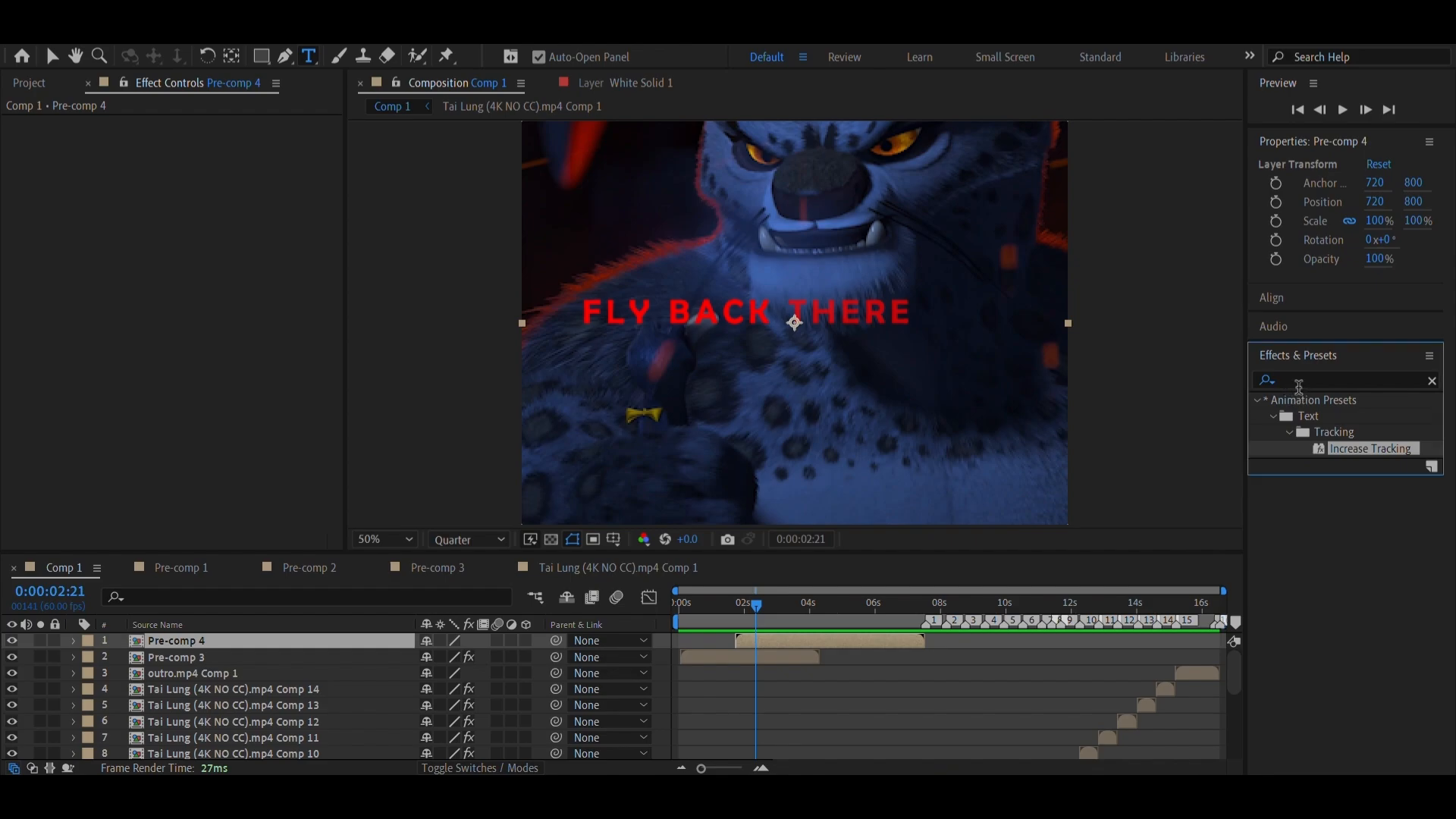
pyautogui.click(1432, 381)
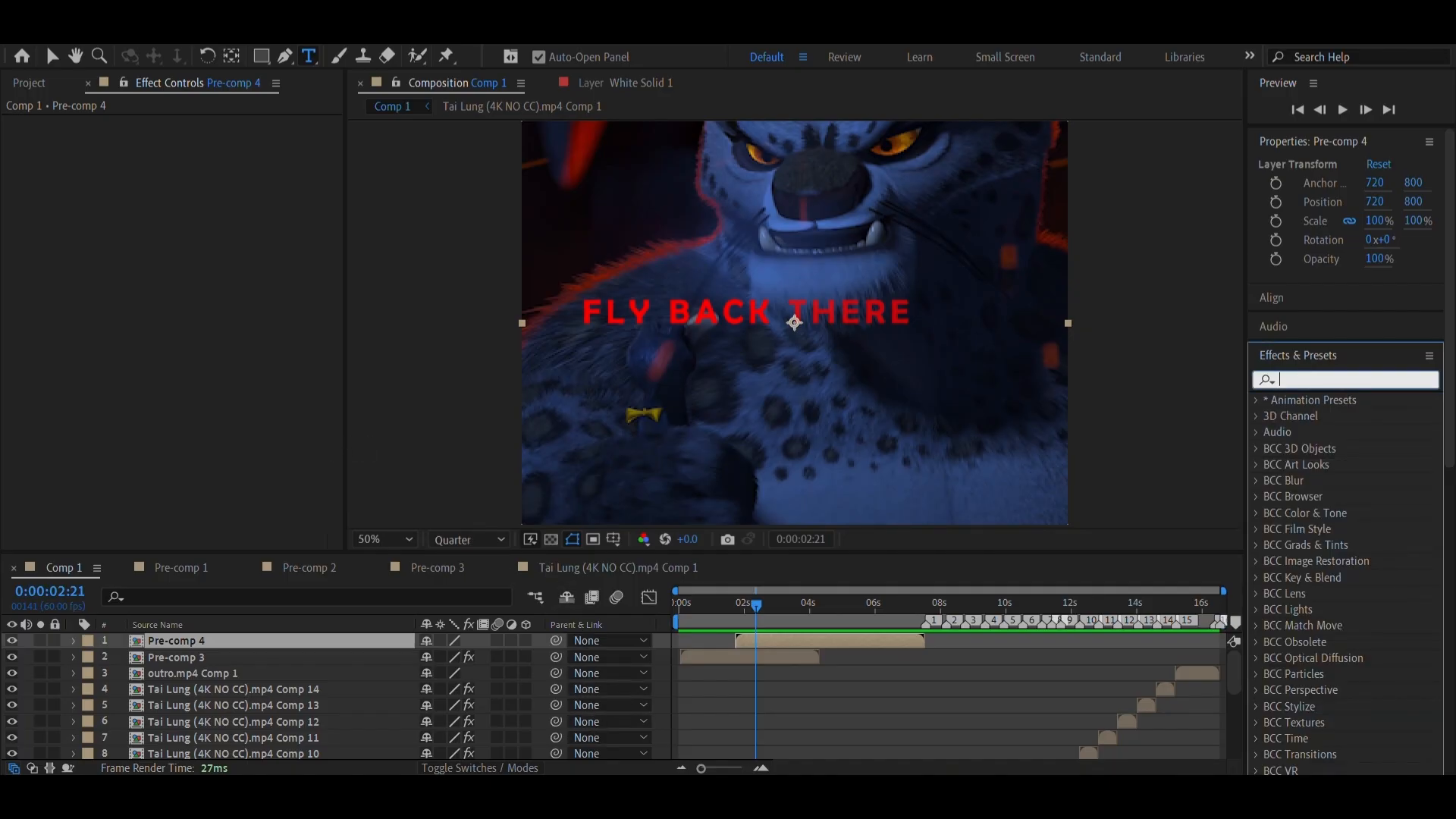
pyautogui.click(705, 797)
pyautogui.click(706, 797)
pyautogui.click(705, 797)
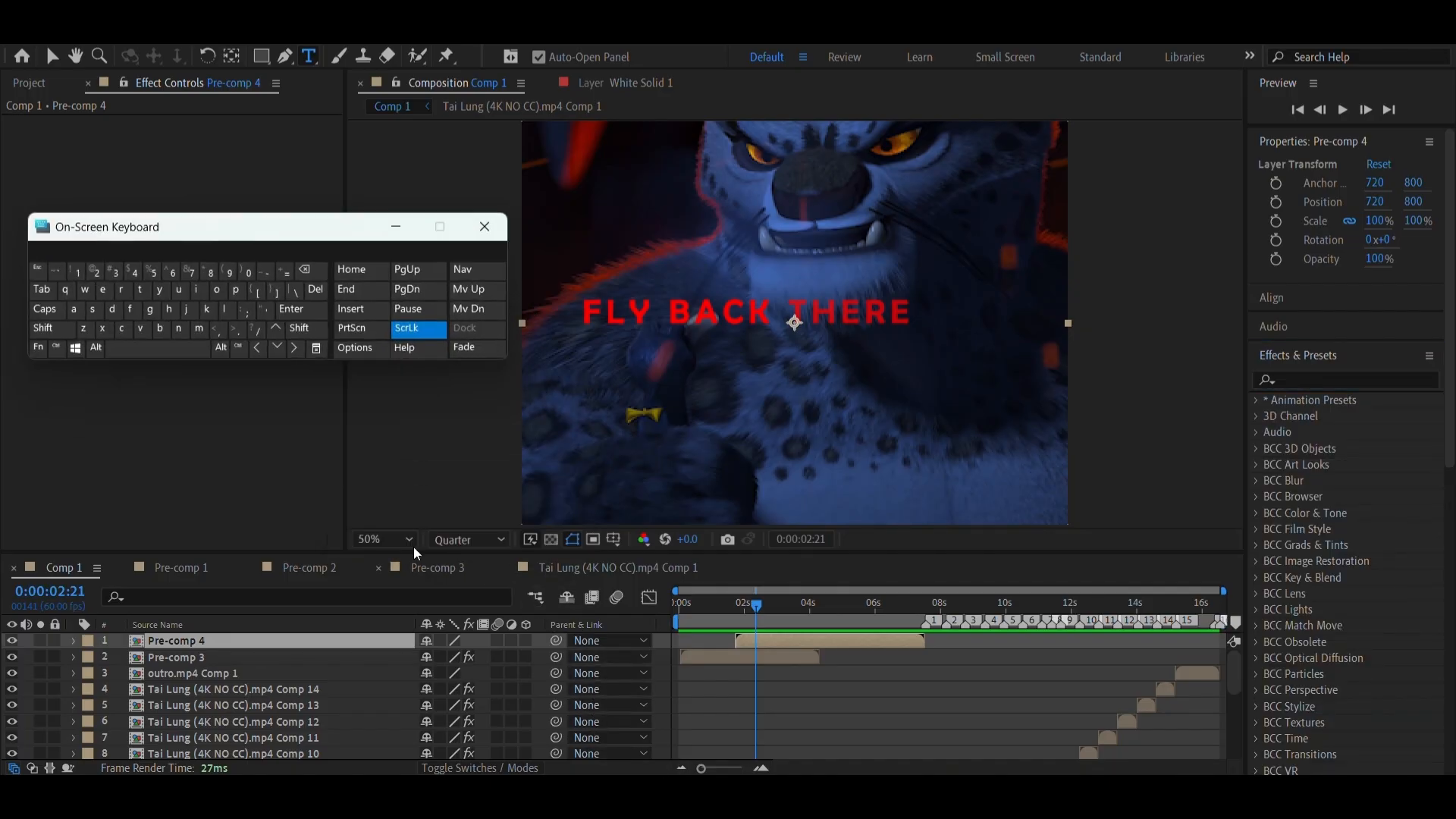
pyautogui.click(164, 334)
pyautogui.click(1301, 380)
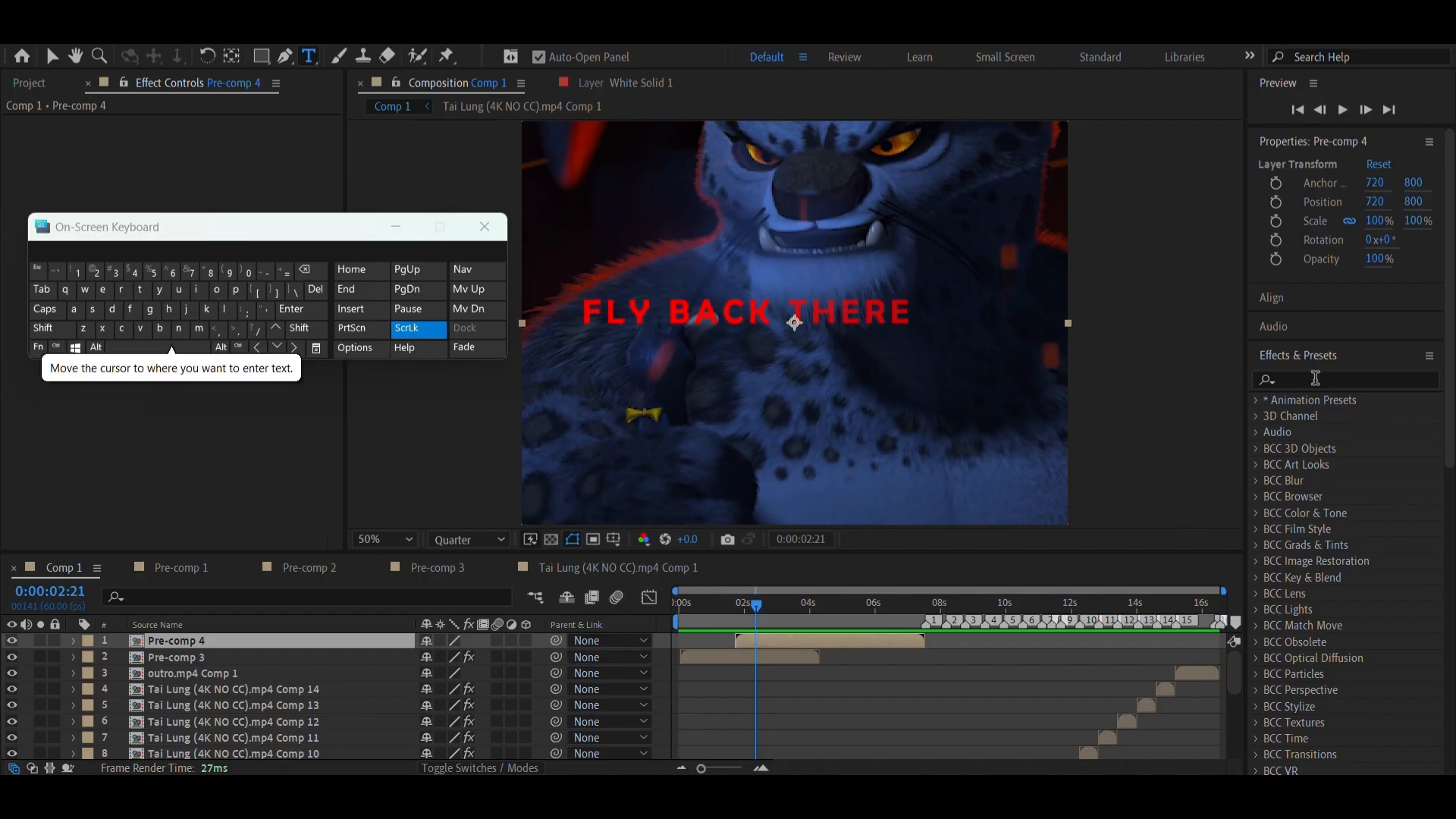
pyautogui.write('bee')
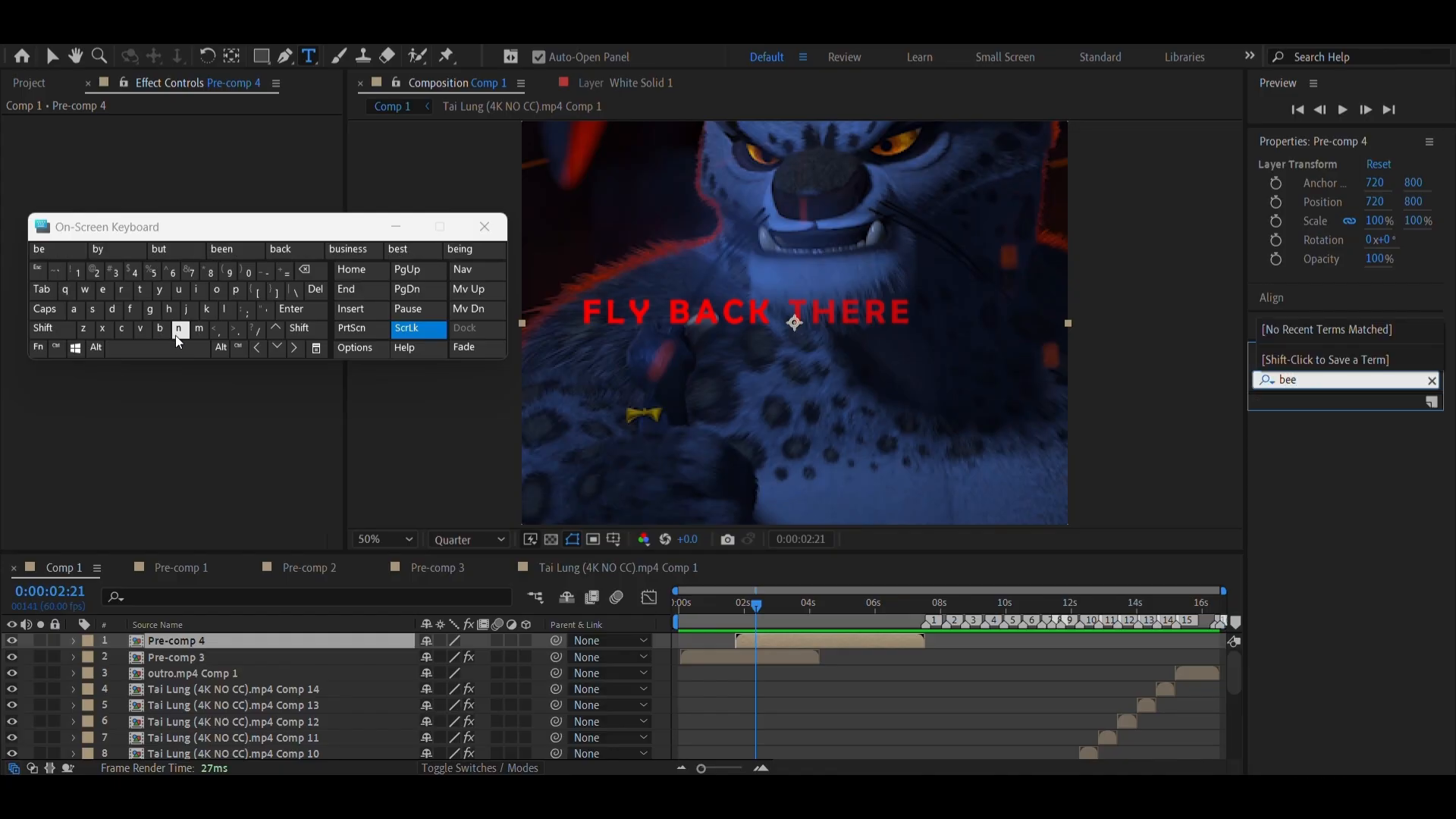
pyautogui.press('BackSpace')
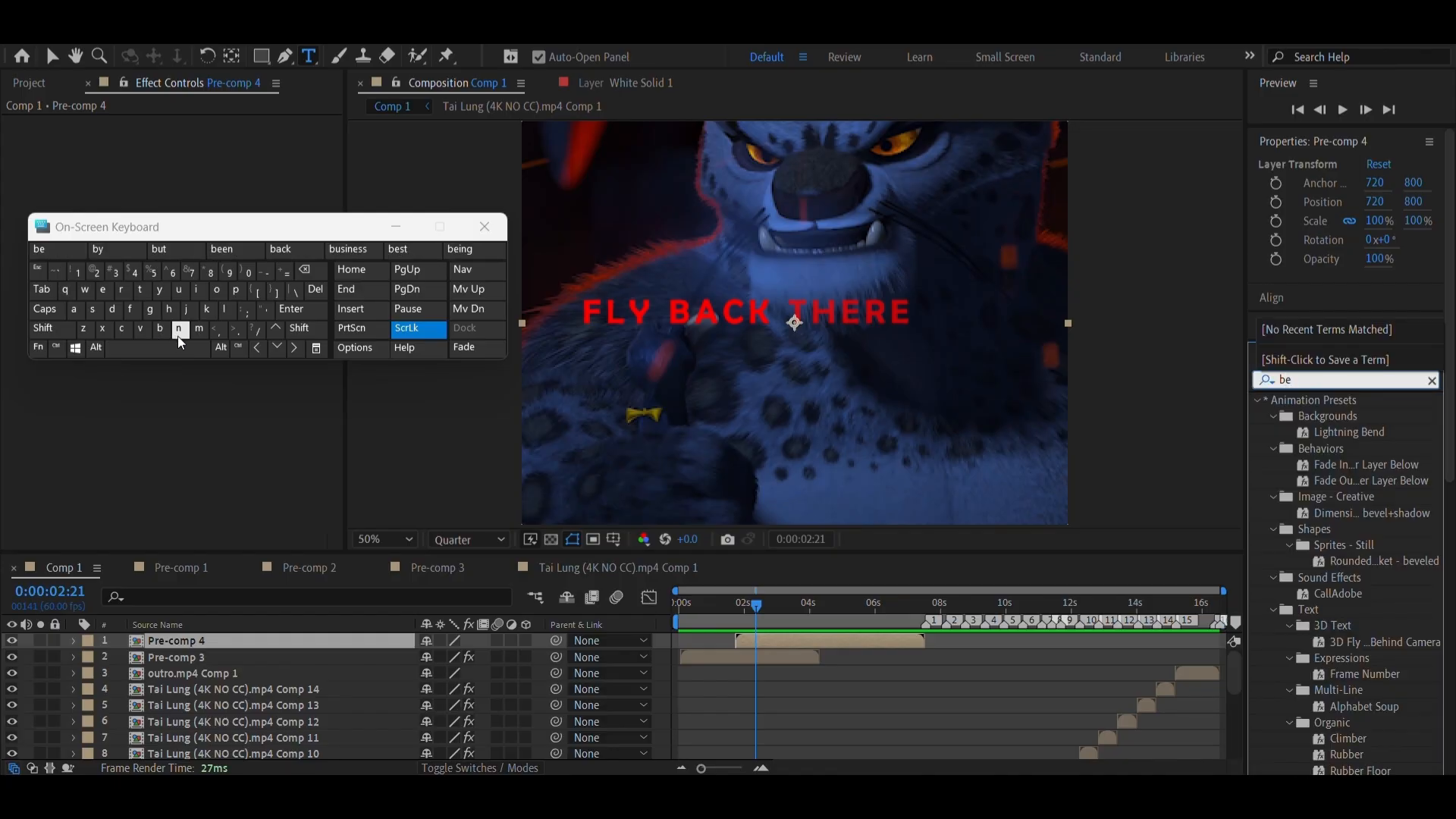
pyautogui.write('vel')
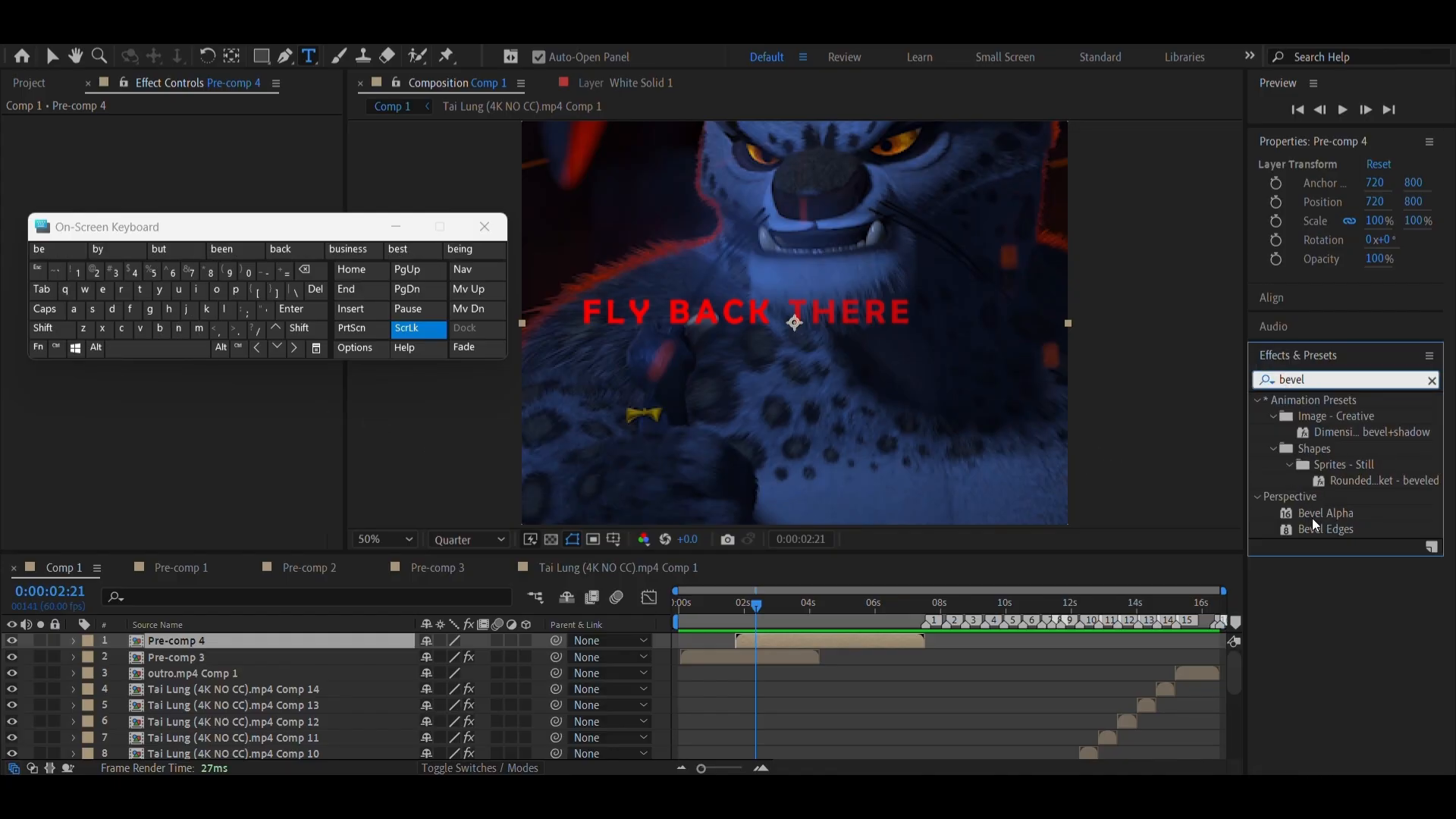
pyautogui.moveTo(1316, 514); pyautogui.dragTo(798, 644)
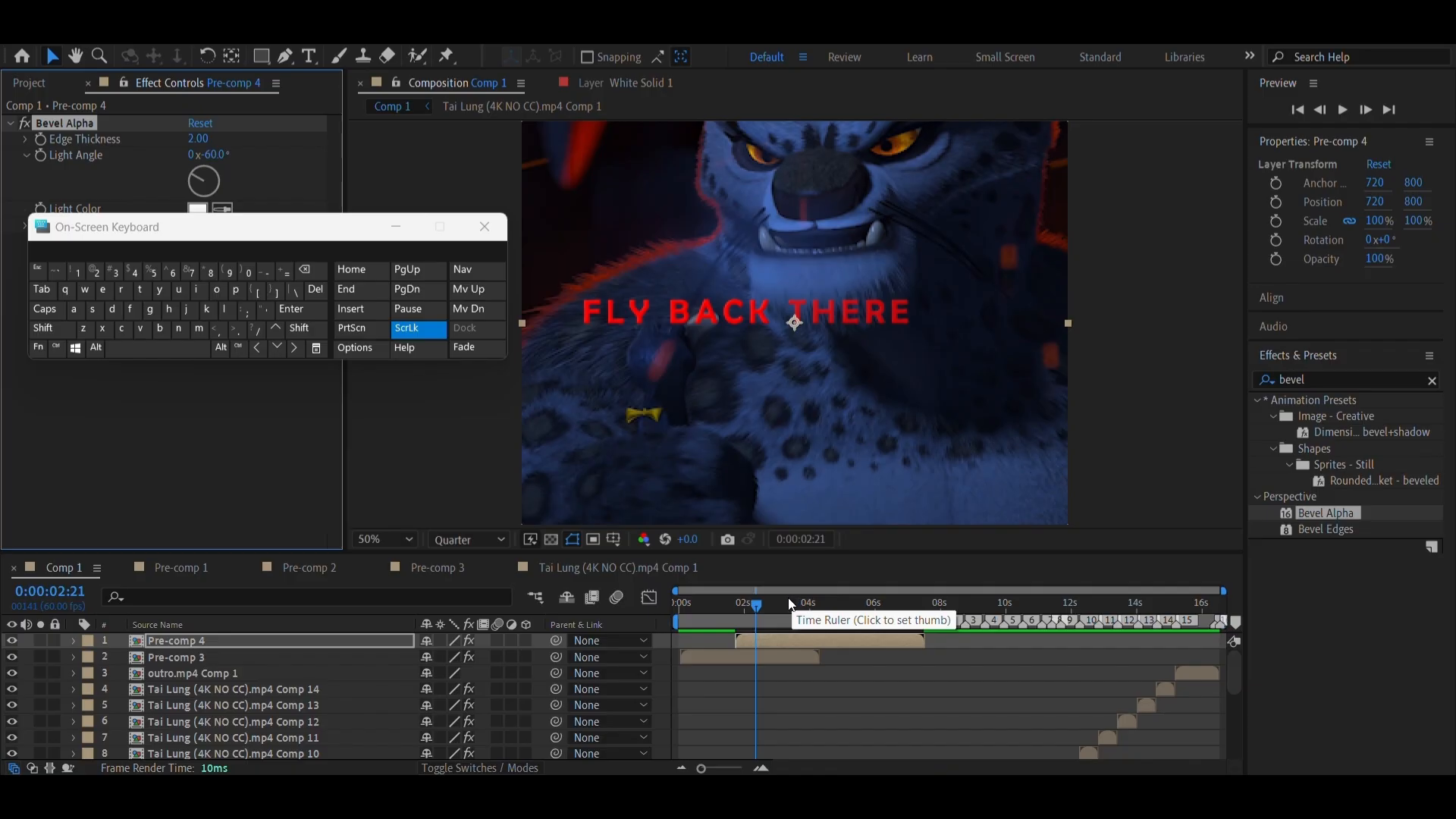
# Set the Bevel Alpha light intensity to 0.30 on the dialogue text pre-comp
pyautogui.click(406, 224)
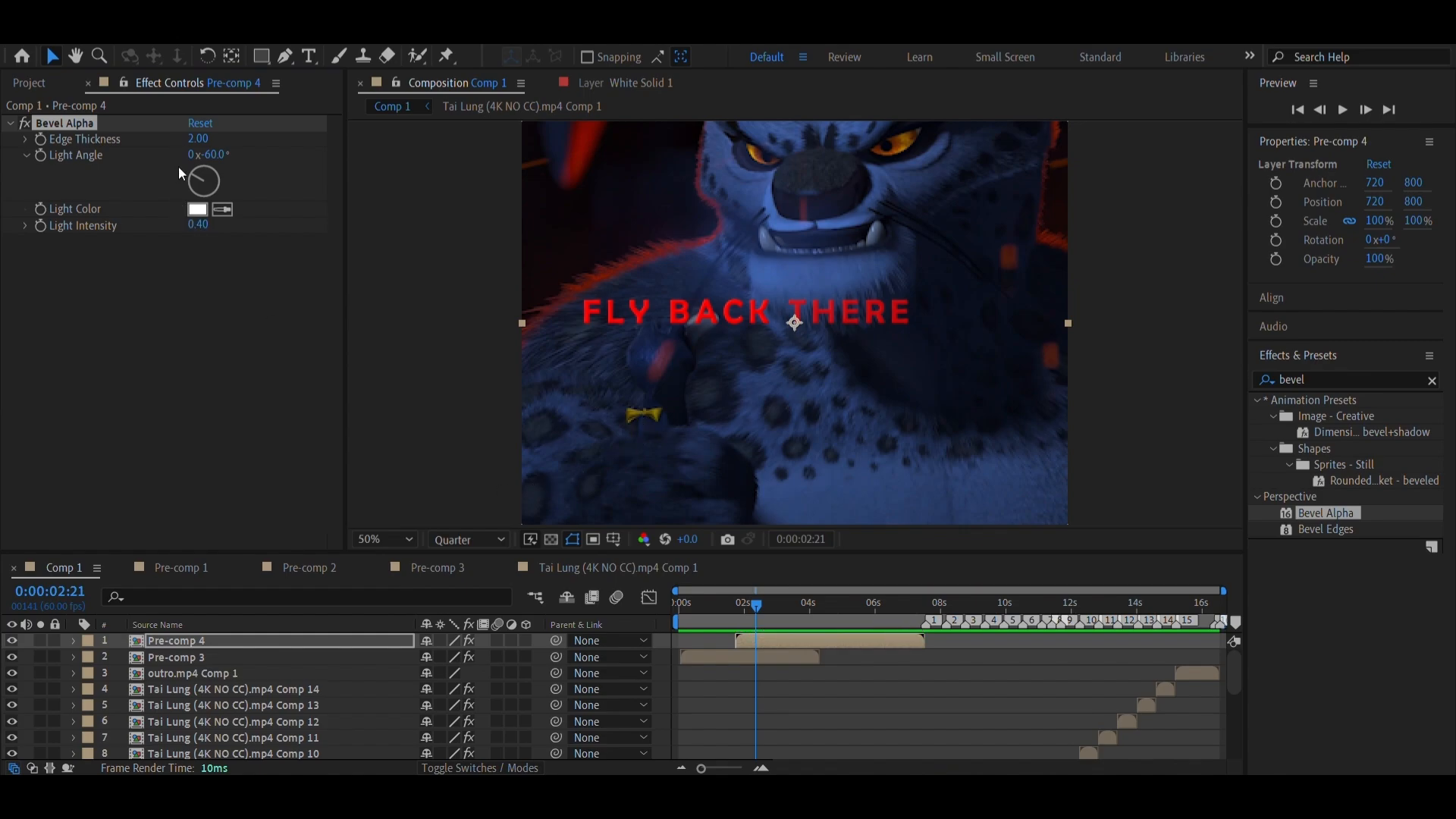
pyautogui.click(199, 226)
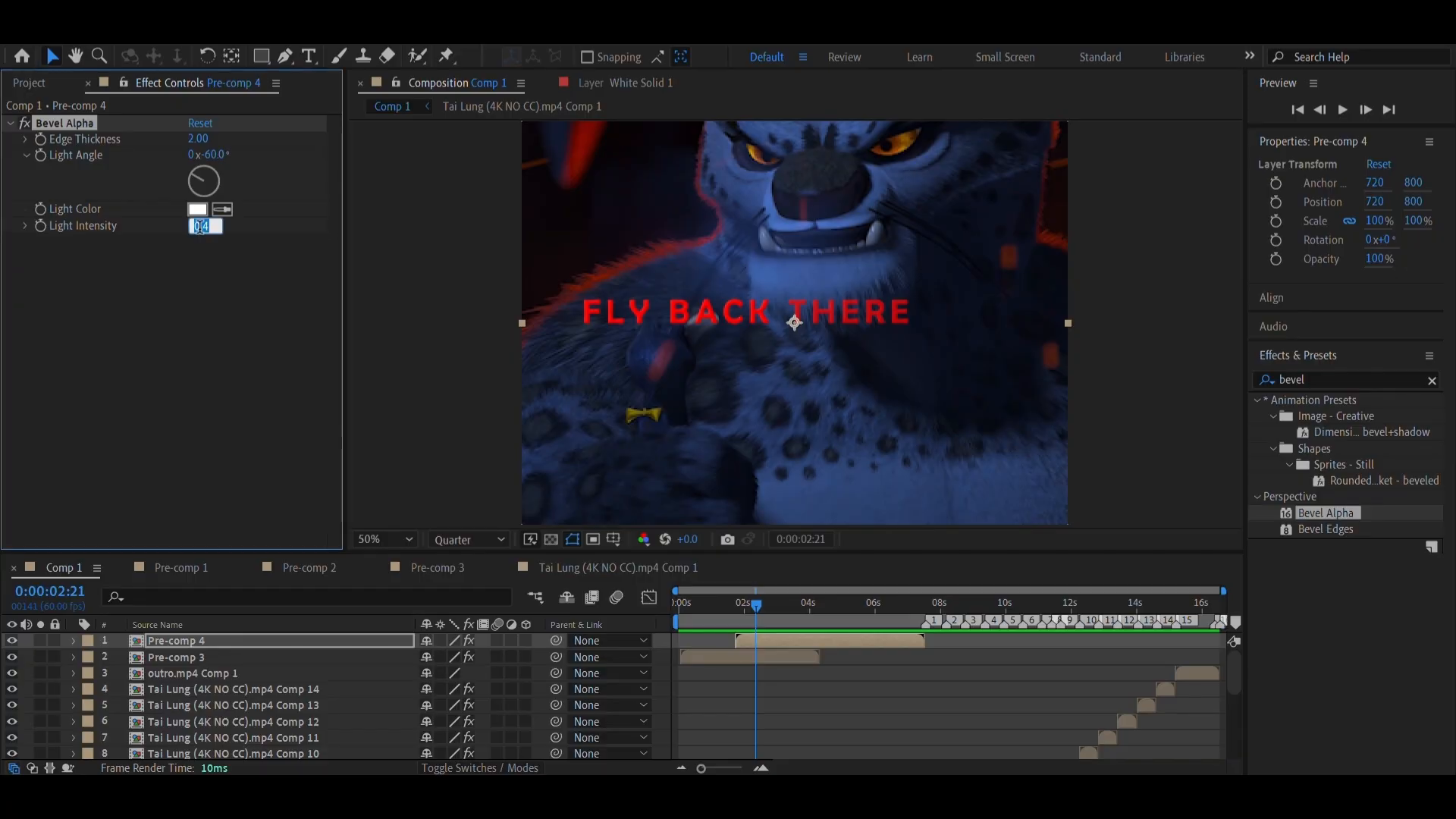
pyautogui.write('0.30')
pyautogui.press('Return')
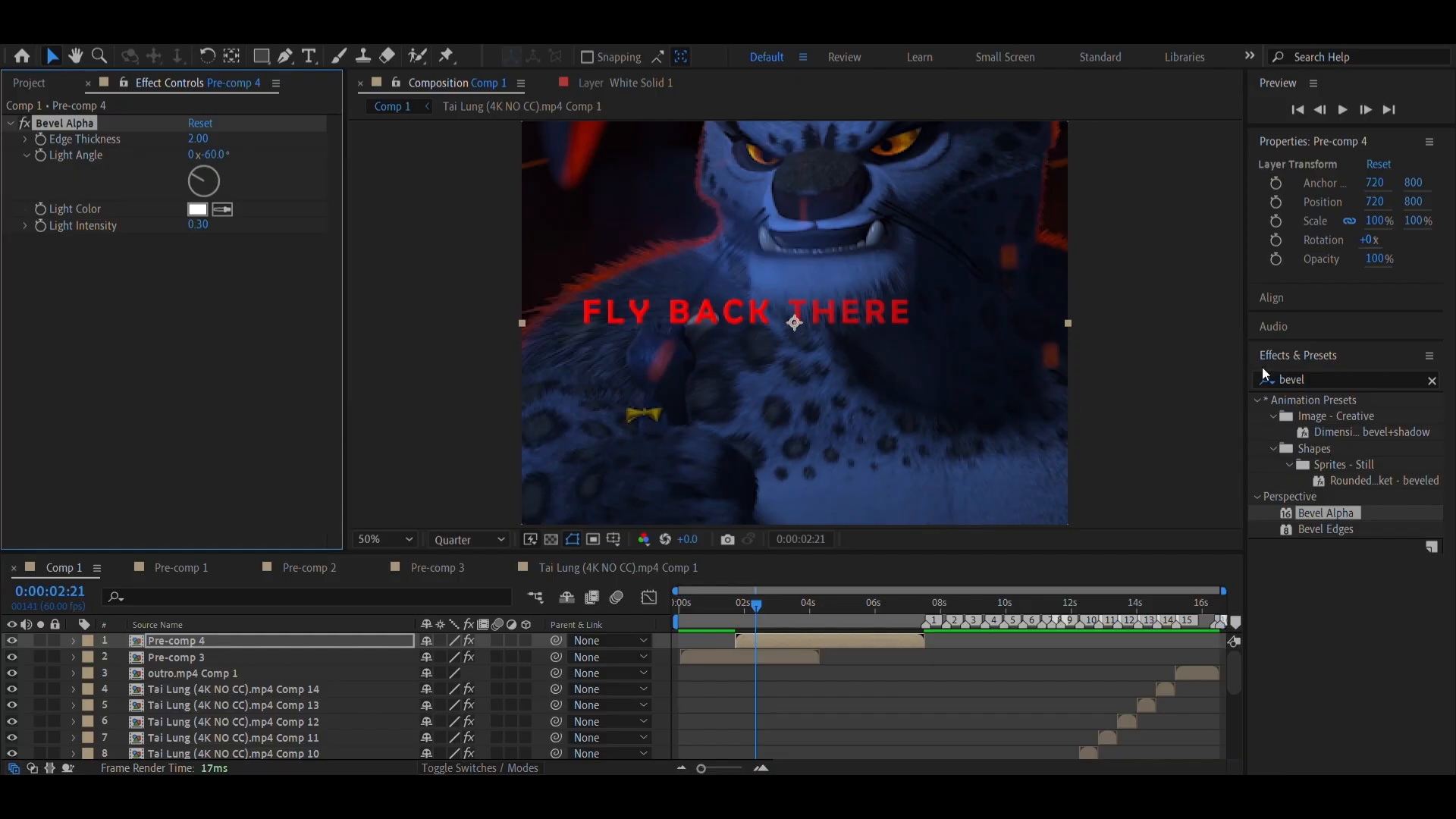
# Find the Deep Glow effect by searching for deep and apply it to the dialogue text pre-comp
pyautogui.doubleClick(1308, 379)
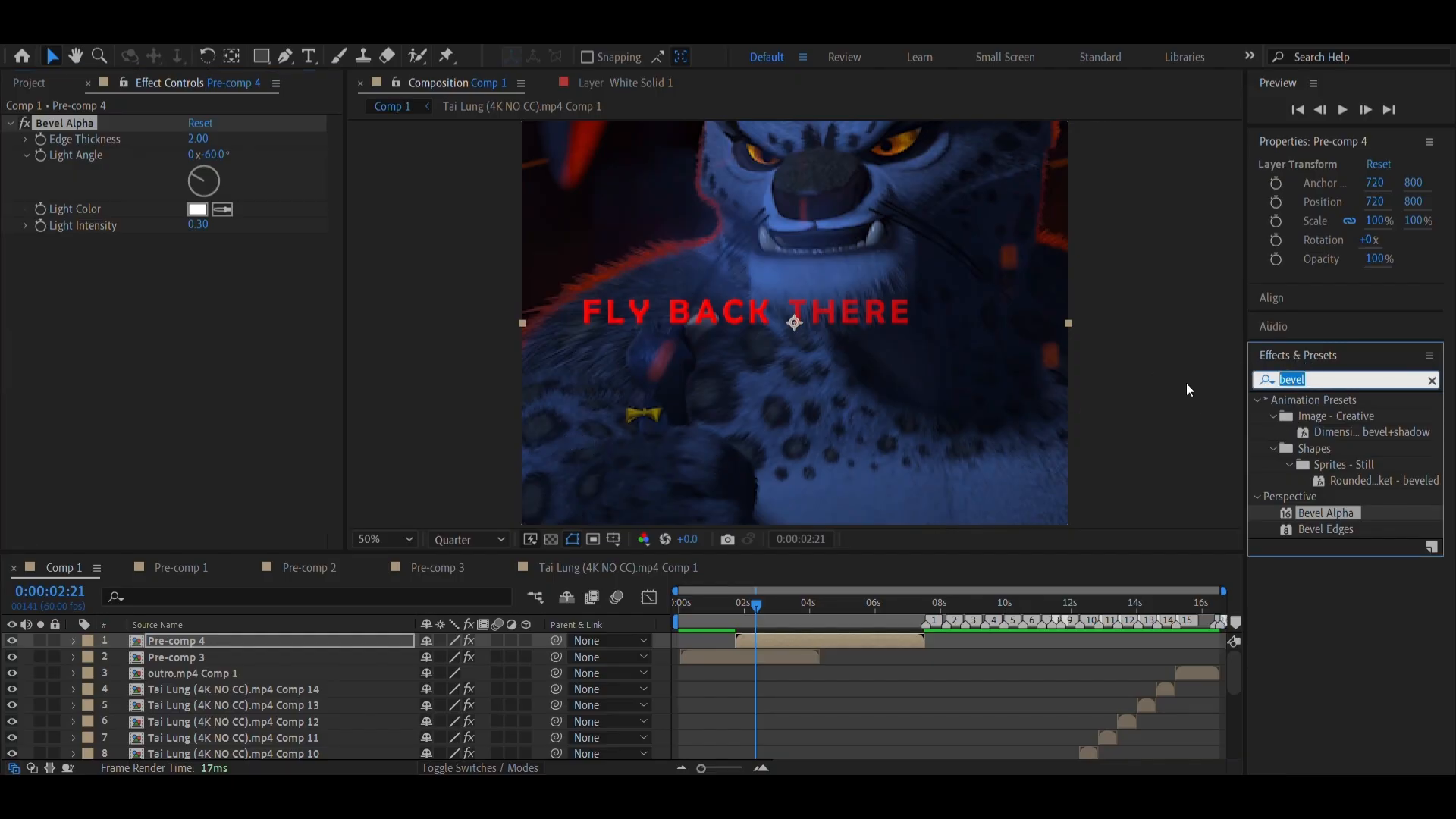
pyautogui.write('deep')
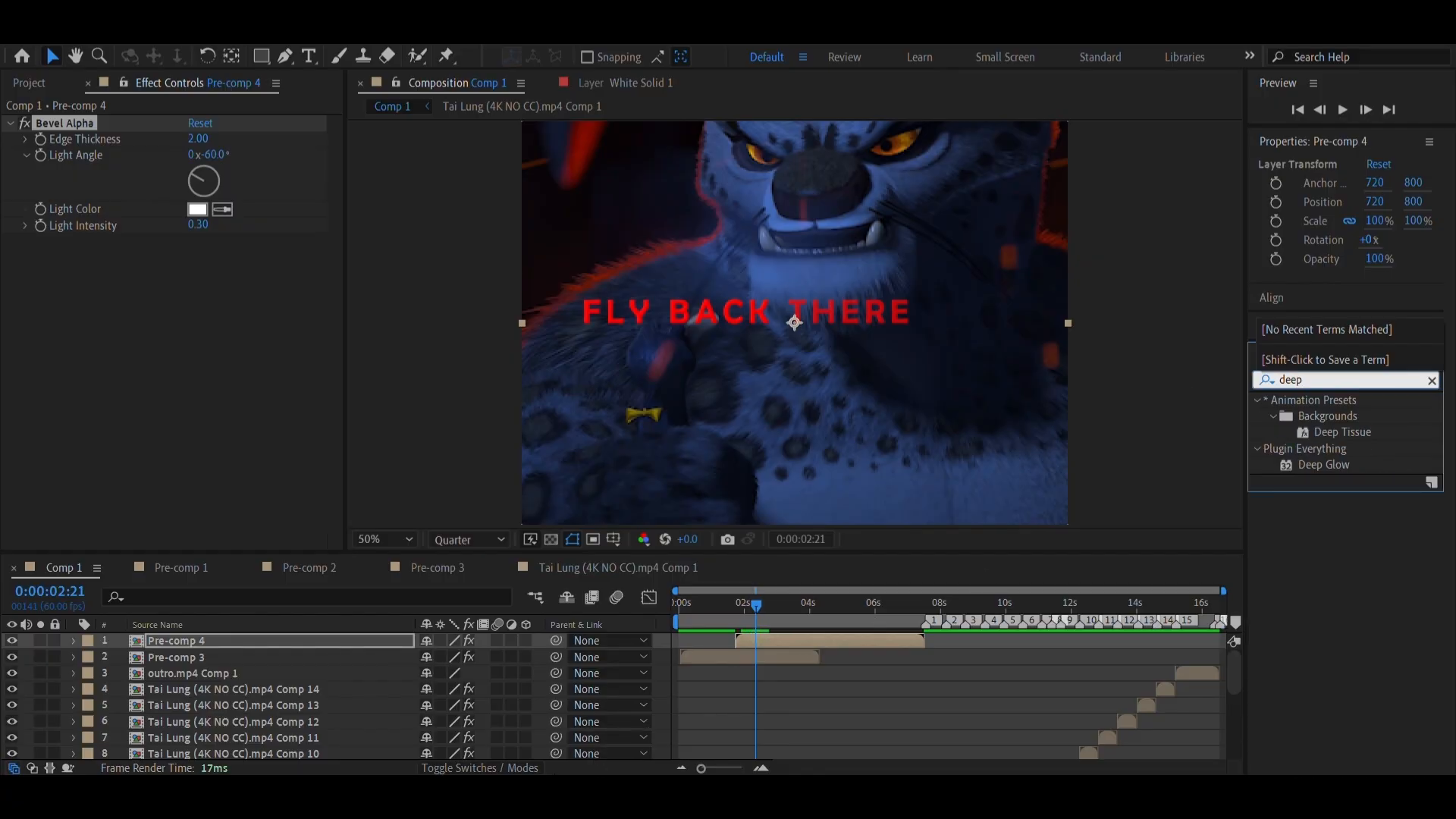
pyautogui.click(677, 793)
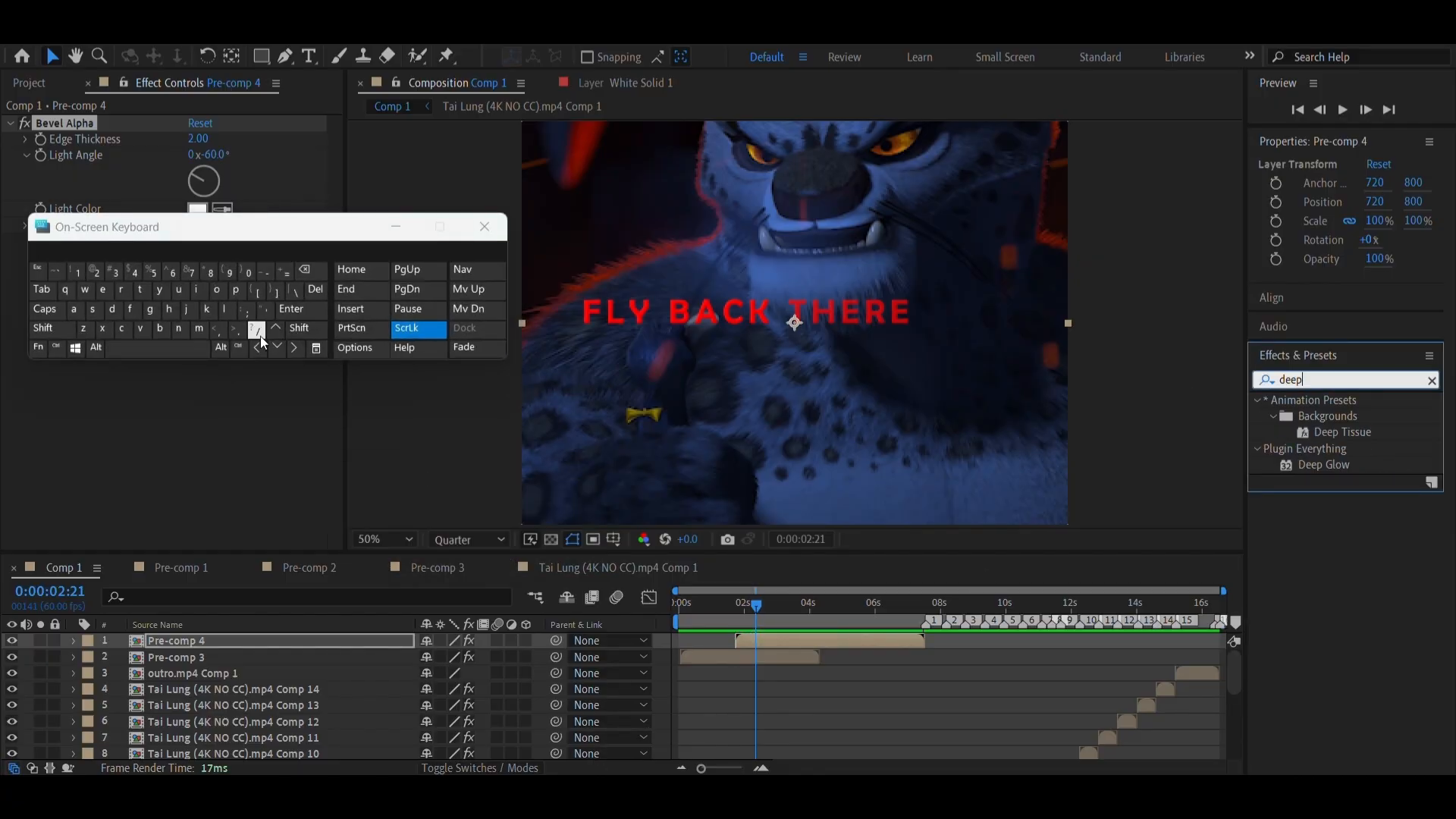
pyautogui.moveTo(1326, 465); pyautogui.dragTo(851, 636)
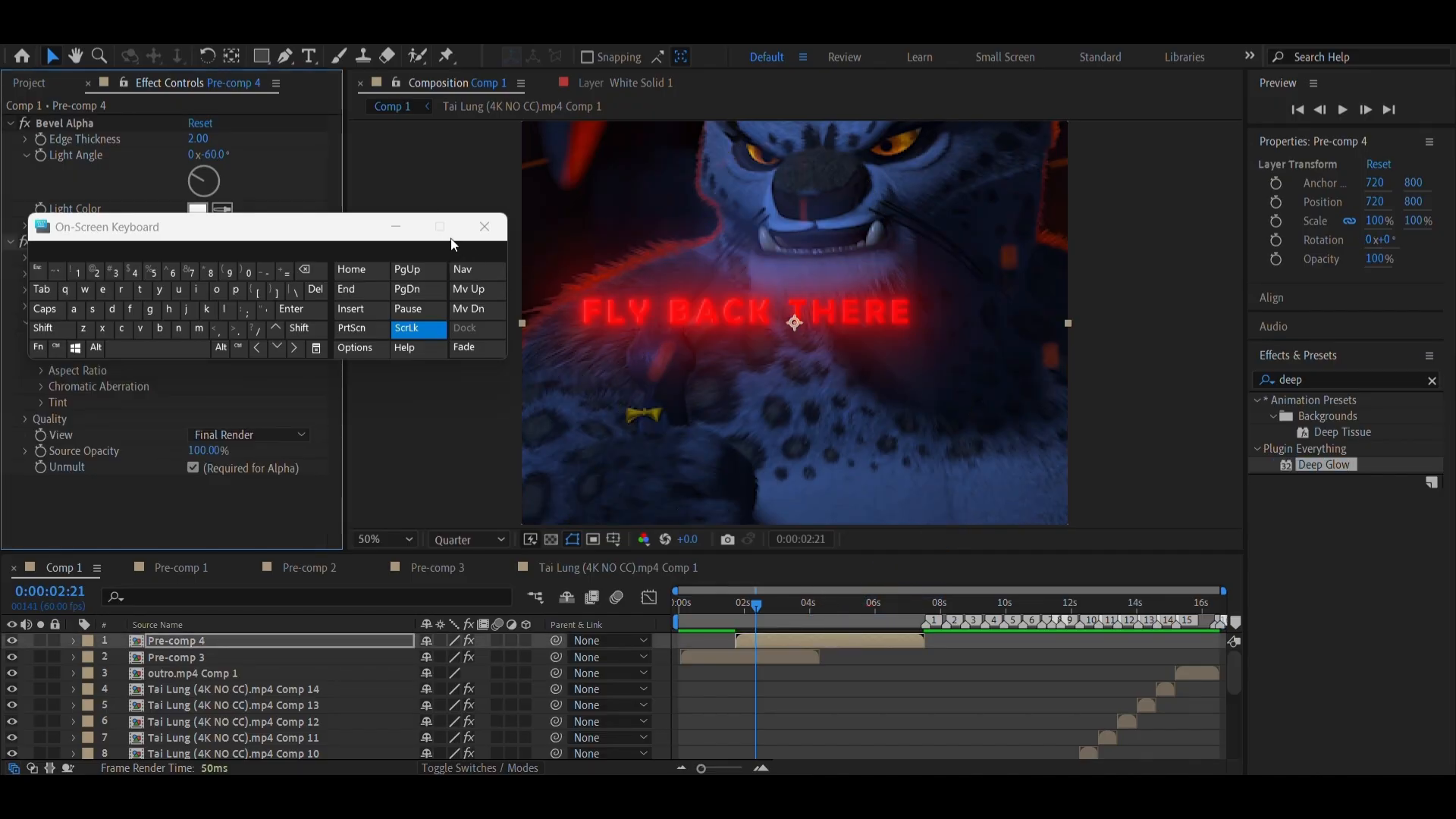
# Set the Deep Glow radius to 350 and its exposure to 0.3
pyautogui.click(396, 226)
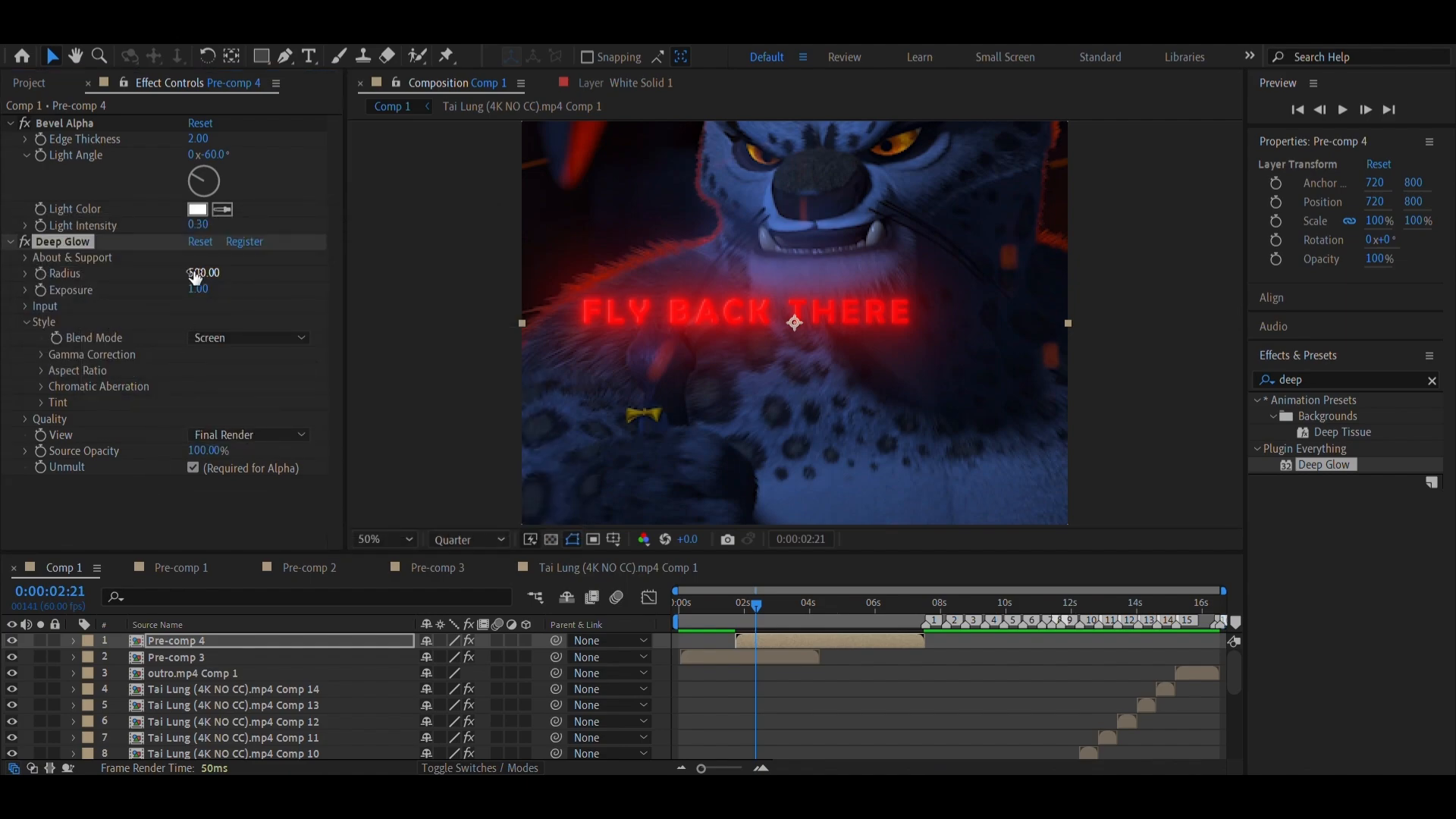
pyautogui.click(194, 274)
pyautogui.write('3')
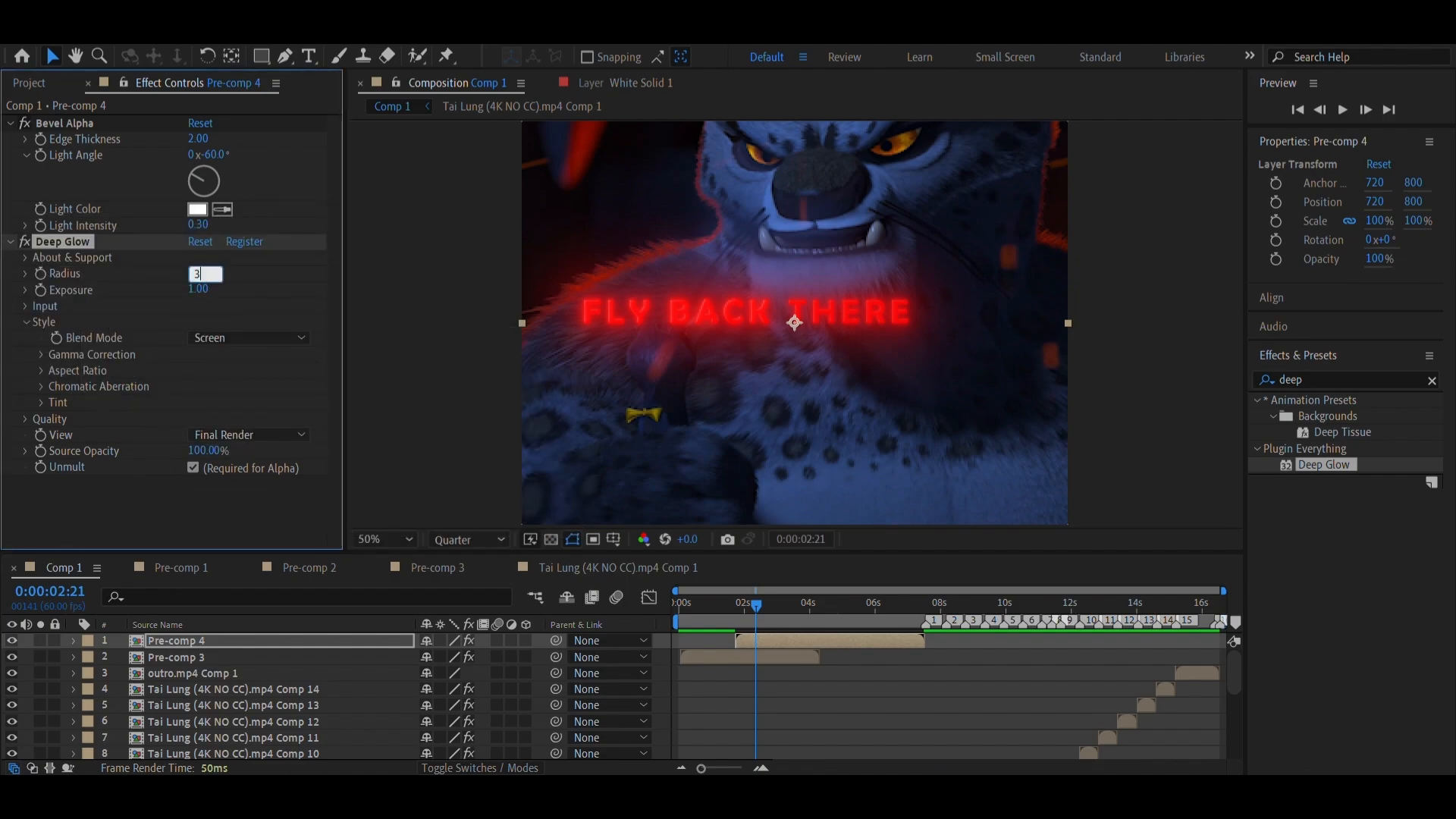
pyautogui.write('50')
pyautogui.press('Return')
pyautogui.click(200, 292)
pyautogui.write('0.3')
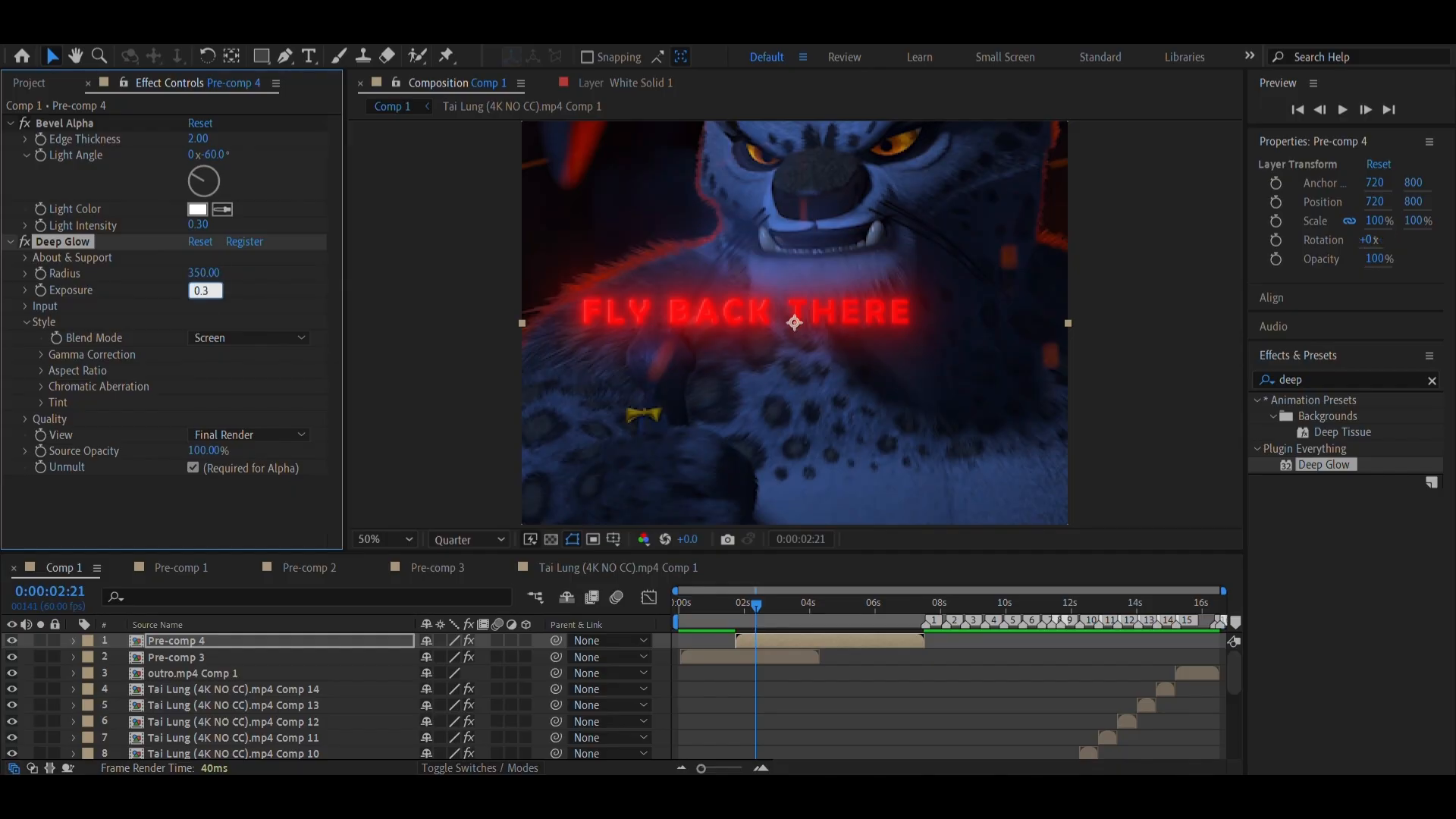
pyautogui.press('Return')
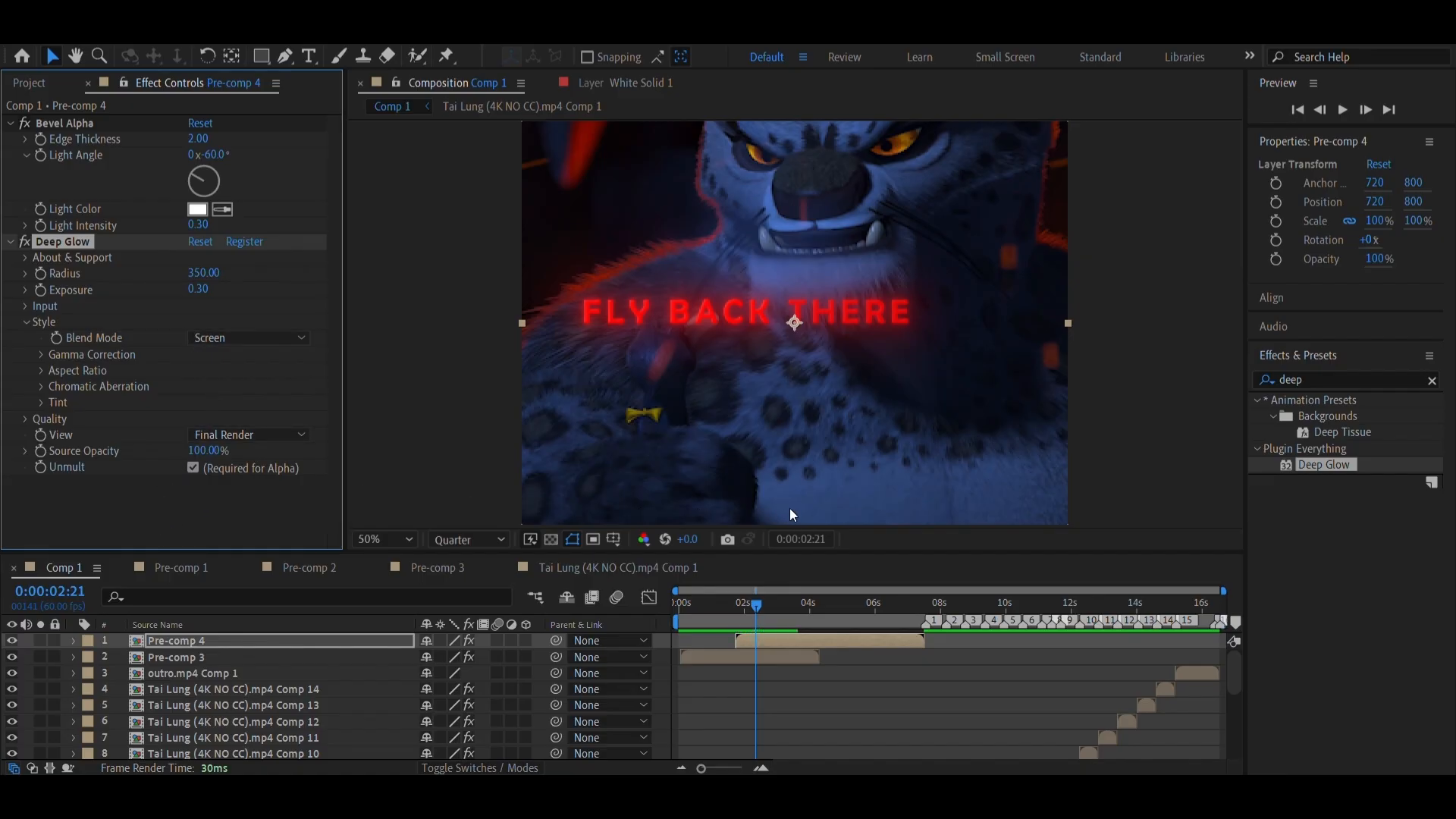
# Search the effects for drop, apply Drop Shadow to the dialogue text pre-comp, and duplicate the effect
pyautogui.click(1337, 378)
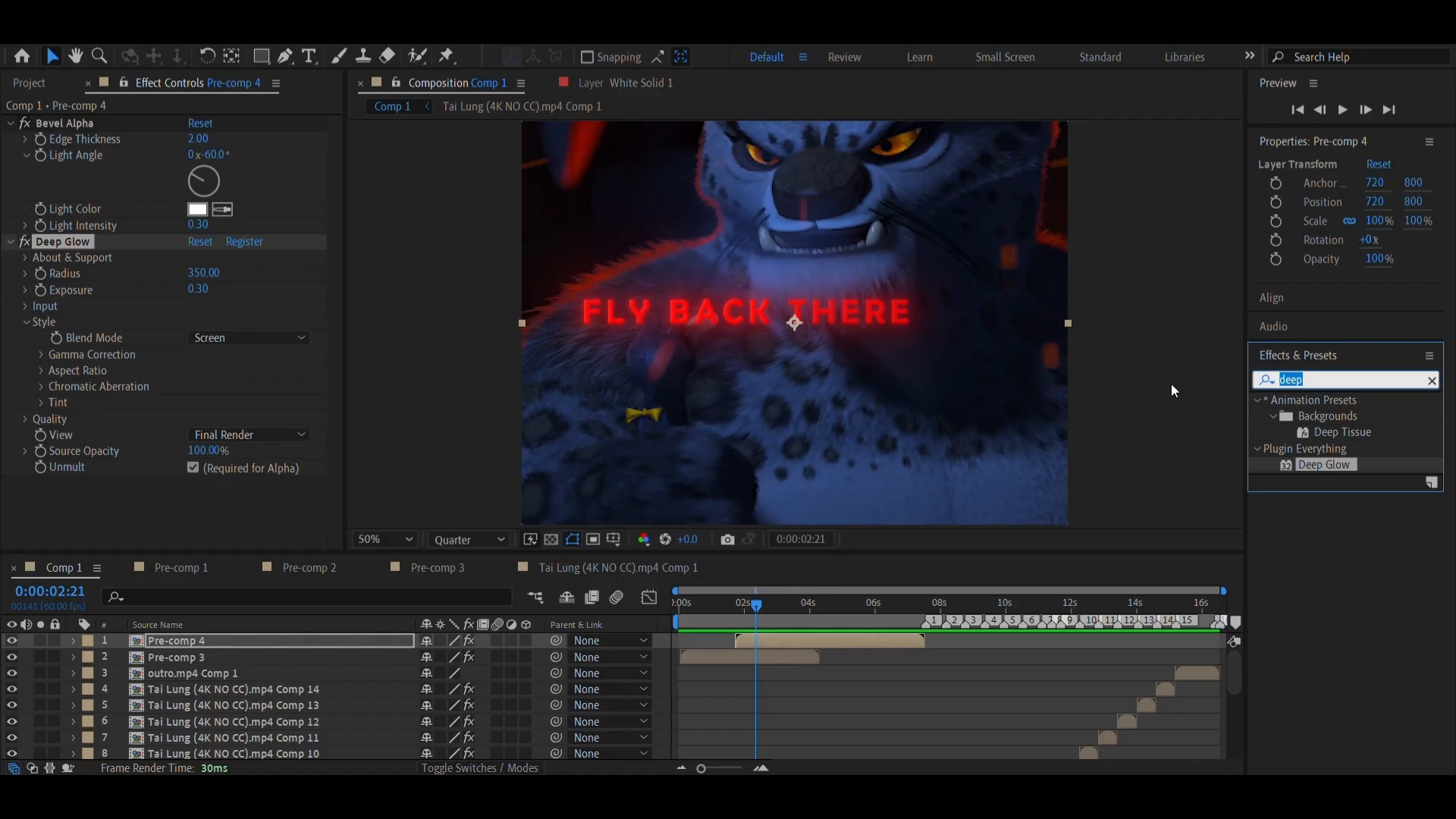
pyautogui.write('drop')
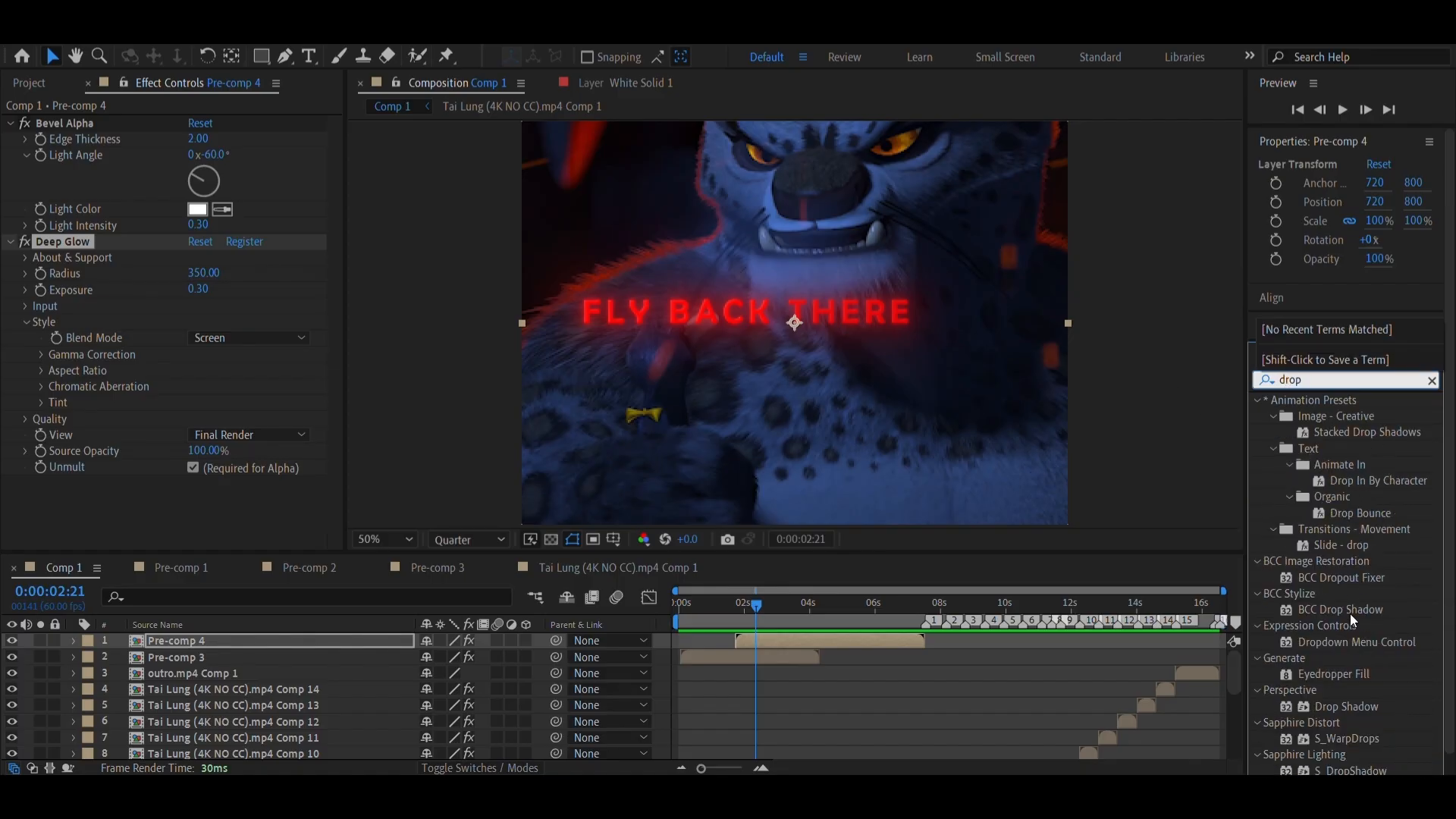
pyautogui.scroll(-1, 1350, 534)
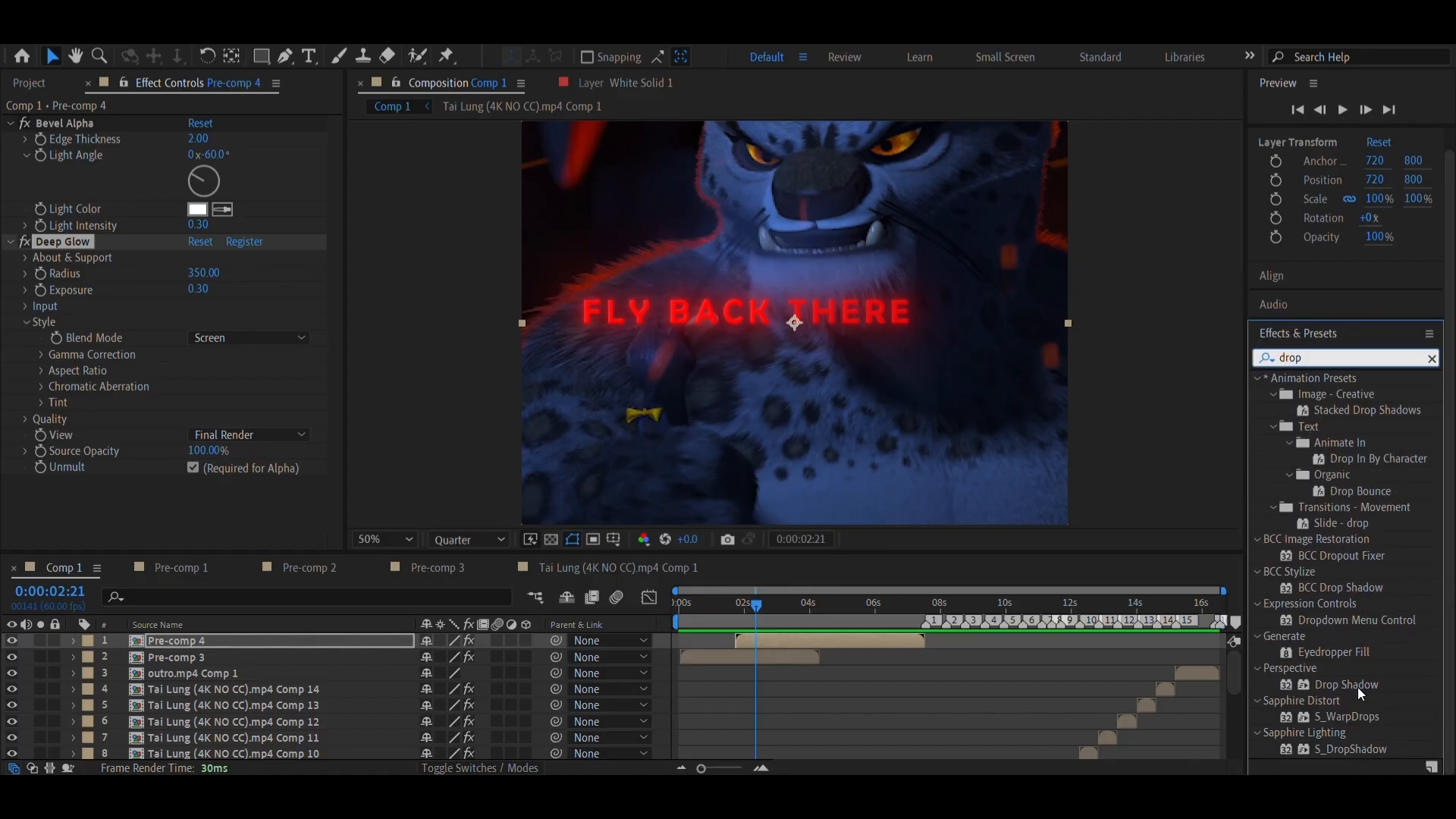
pyautogui.moveTo(1358, 688); pyautogui.dragTo(812, 642)
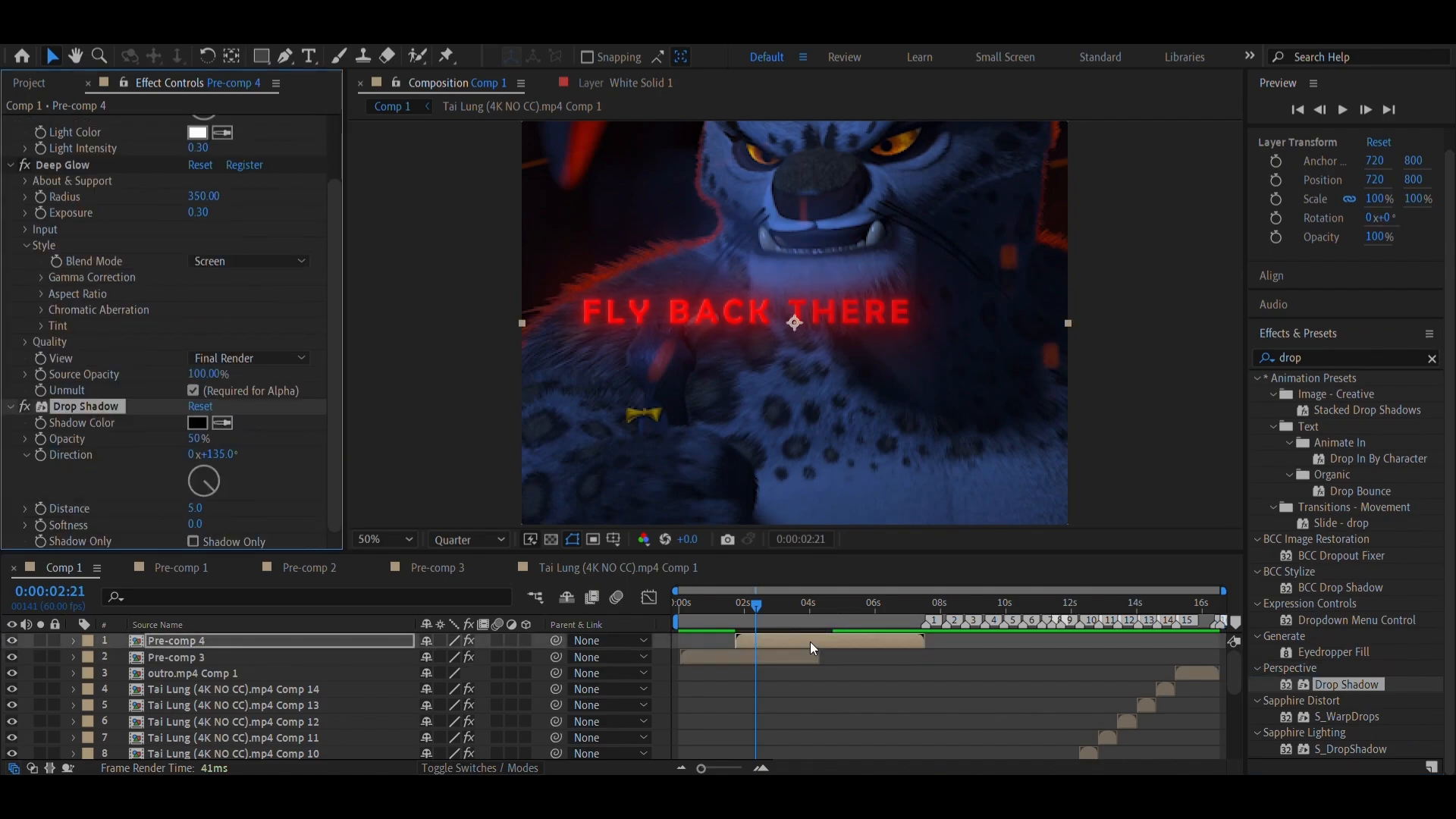
pyautogui.rightClick(111, 410)
pyautogui.click(158, 505)
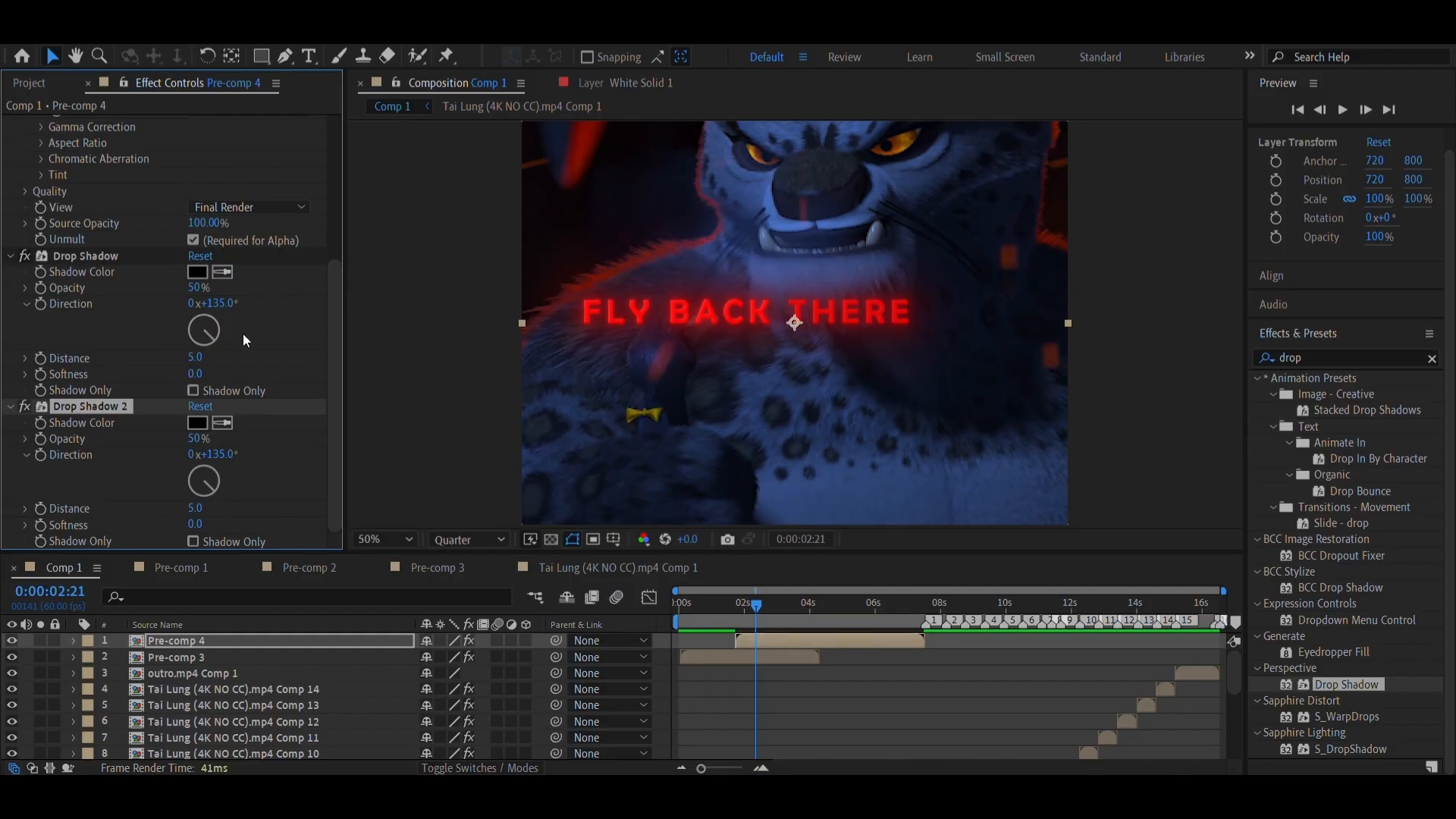
# Set the first Drop Shadow's distance to 0 and its softness to 120
pyautogui.click(197, 358)
pyautogui.write('0')
pyautogui.press('Return')
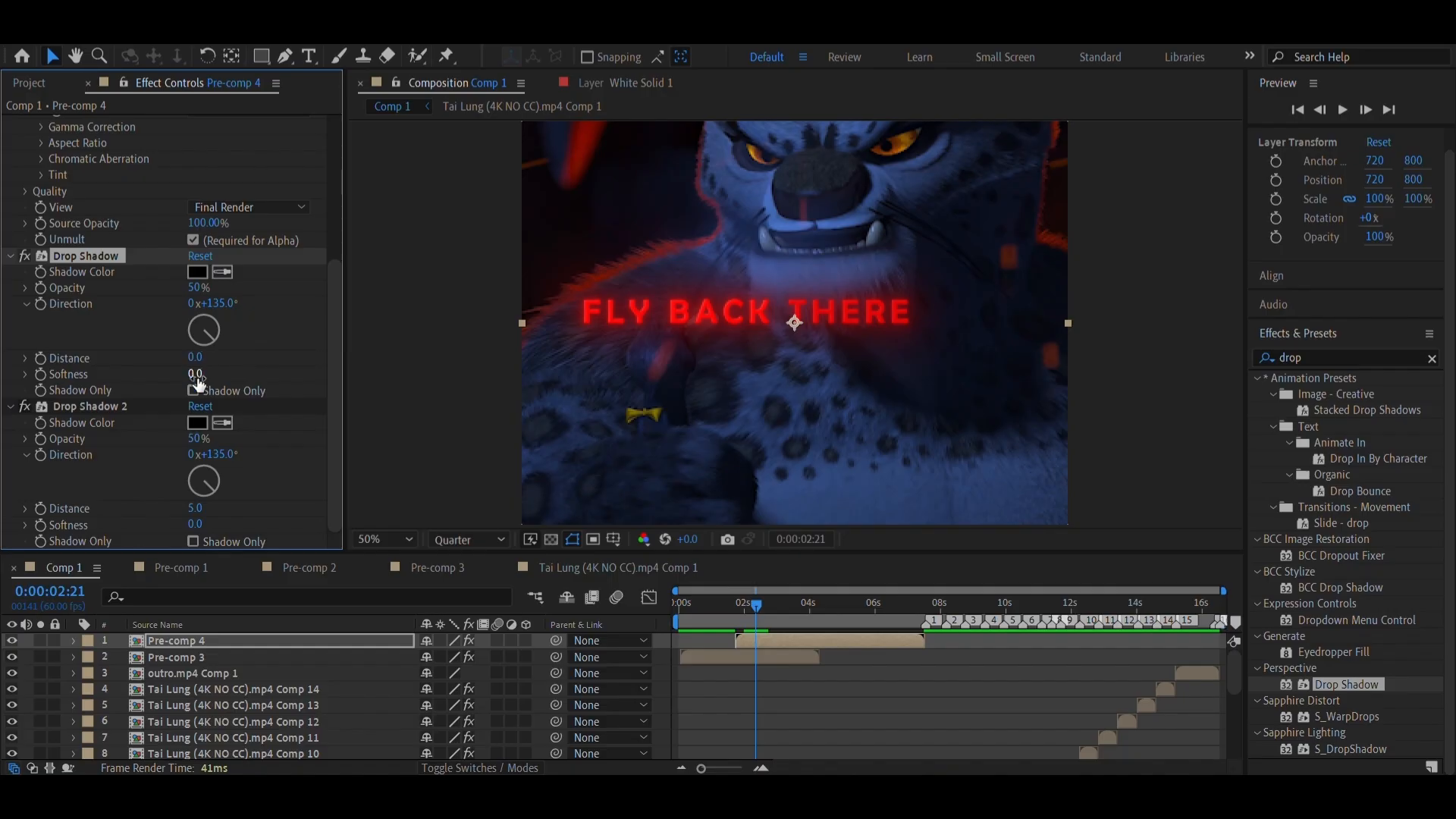
pyautogui.click(196, 375)
pyautogui.write('120')
pyautogui.press('Return')
# Set the duplicated Drop Shadow's distance to 0 and its softness to 120
pyautogui.click(195, 510)
pyautogui.write('0')
pyautogui.press('Return')
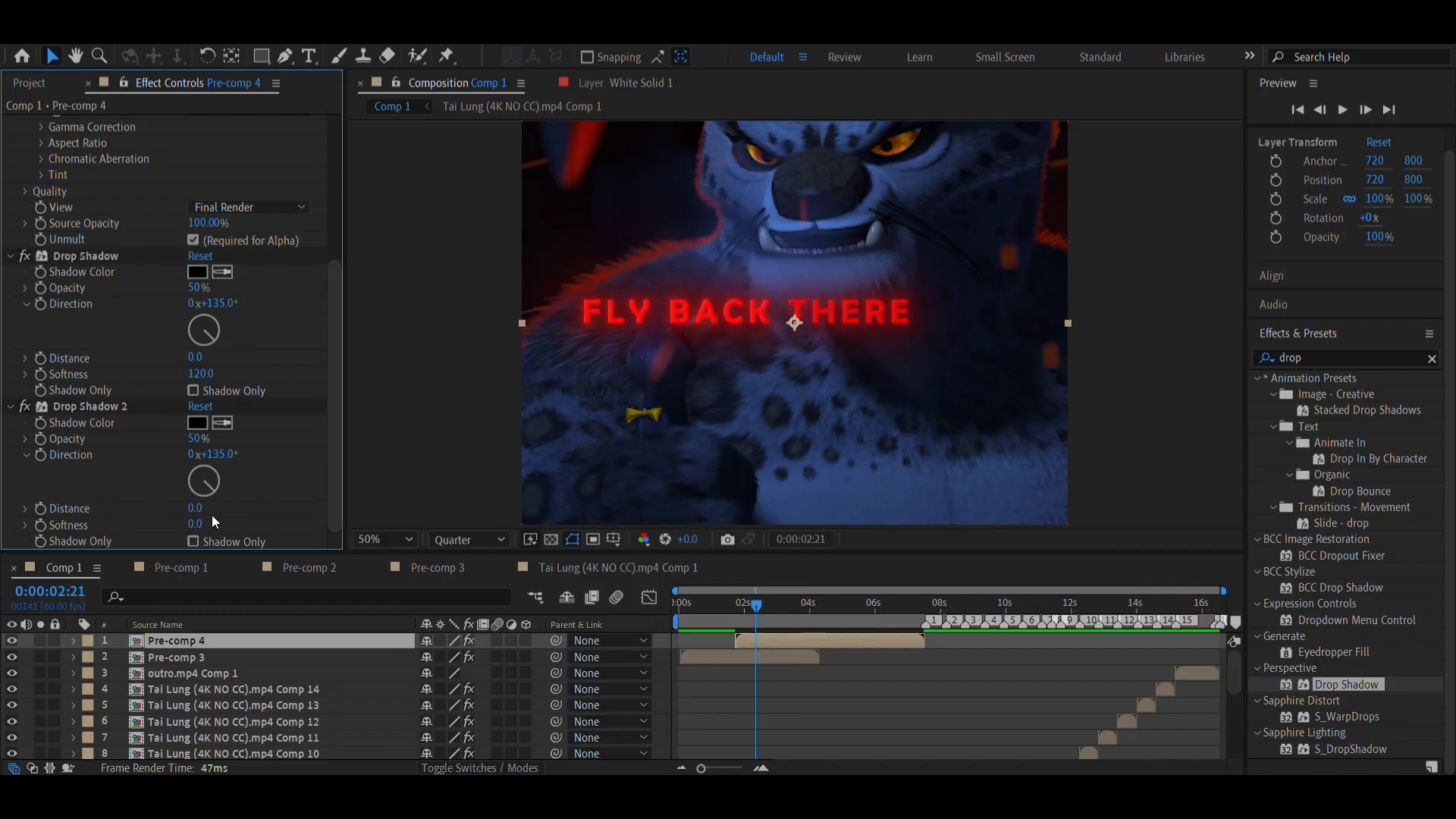
pyautogui.click(196, 523)
pyautogui.write('120')
pyautogui.press('Return')
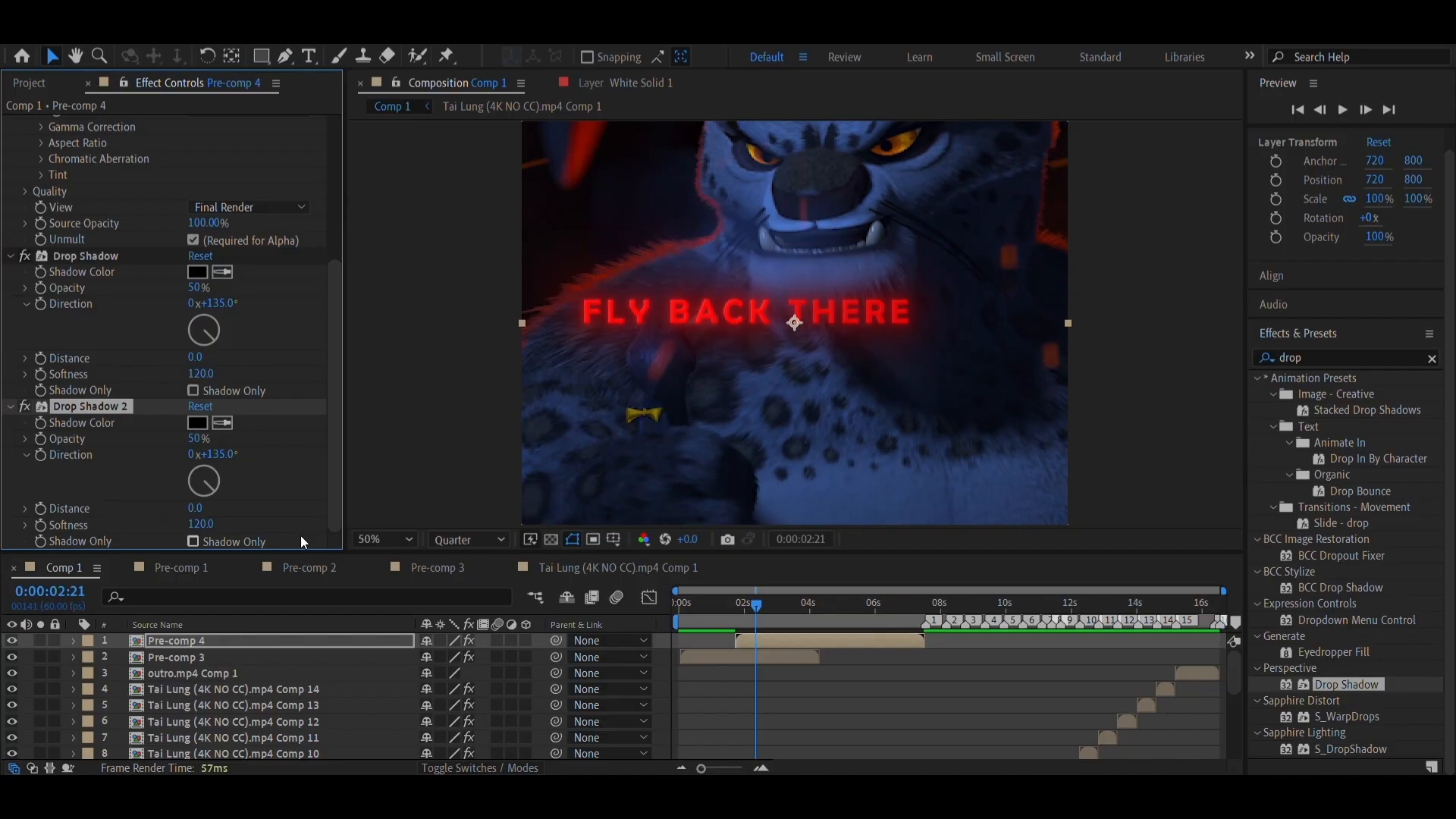
# Inspect the styled dialogue text at Full preview resolution at several points in the composition
pyautogui.scroll(5, 116, 308)
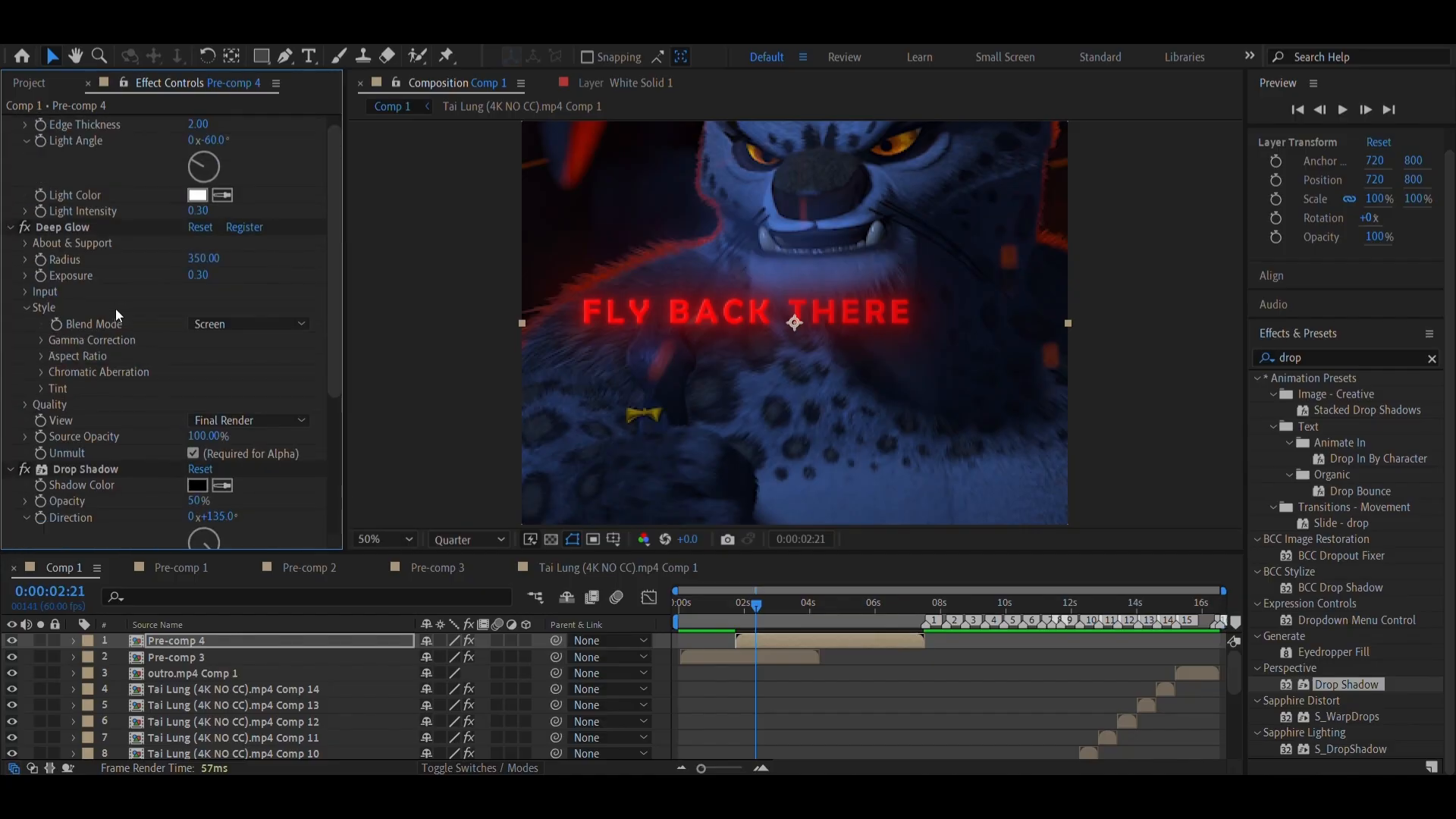
pyautogui.moveTo(789, 610); pyautogui.dragTo(890, 630)
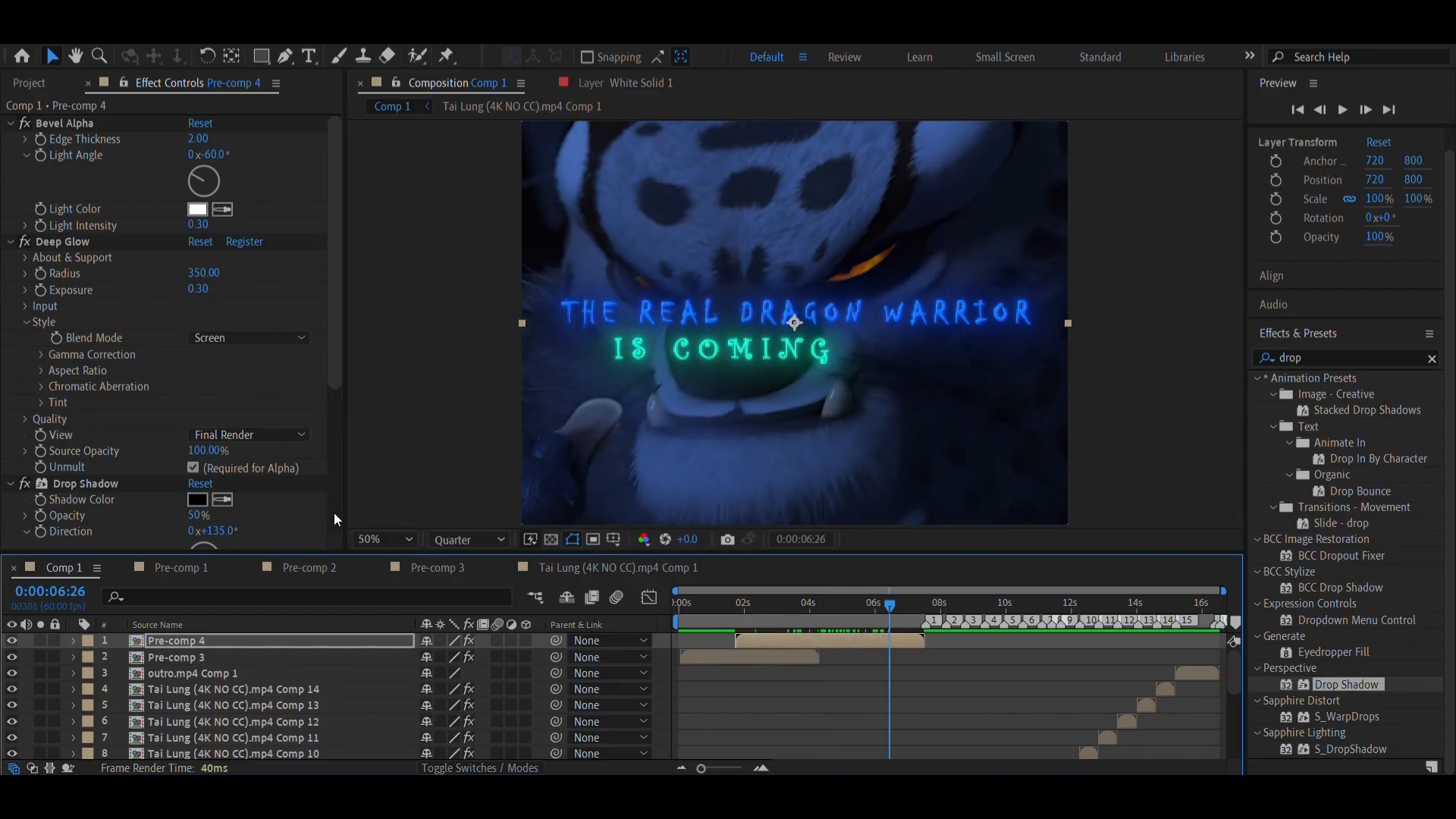
pyautogui.click(448, 539)
pyautogui.click(437, 587)
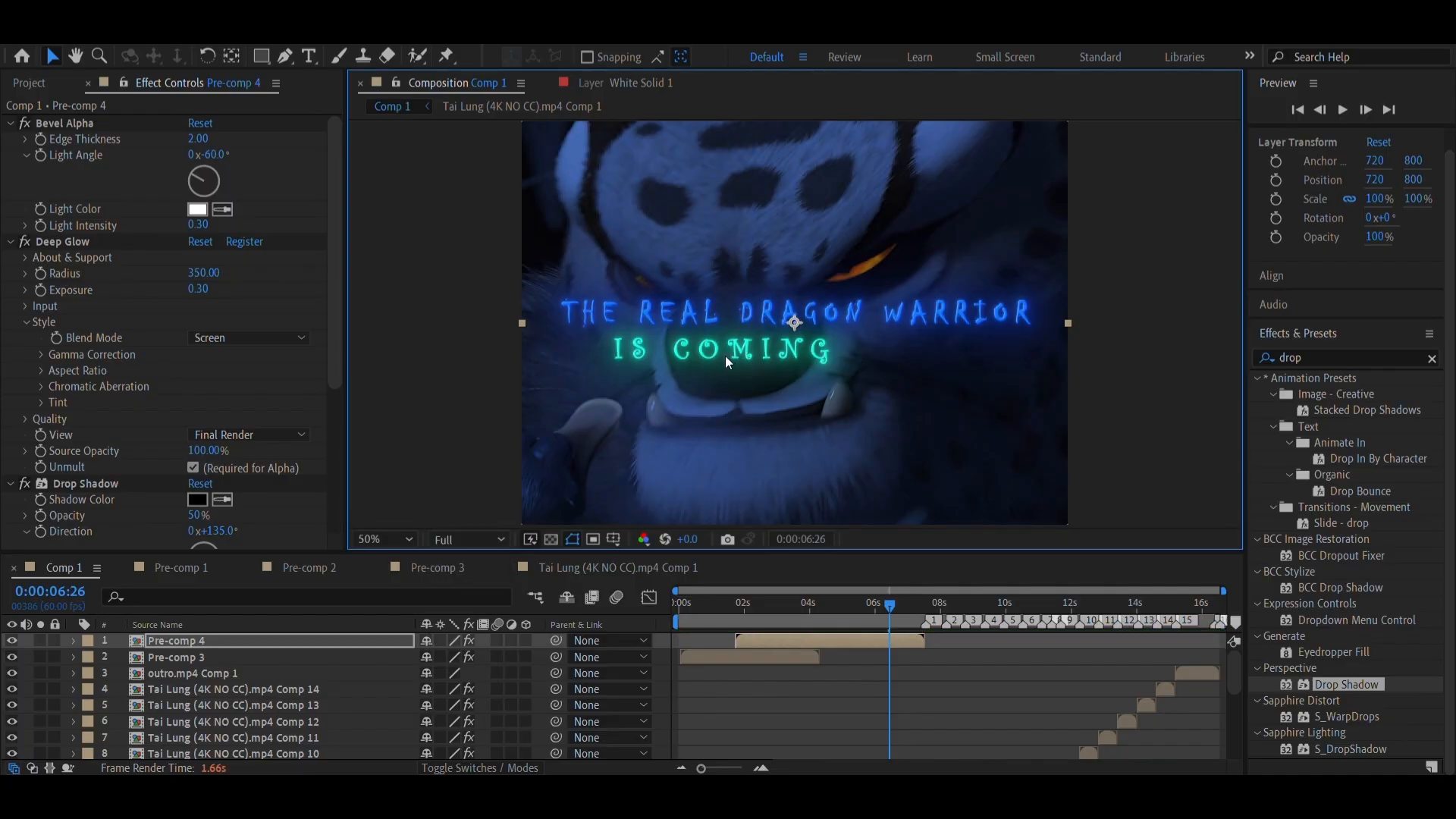
pyautogui.click(787, 615)
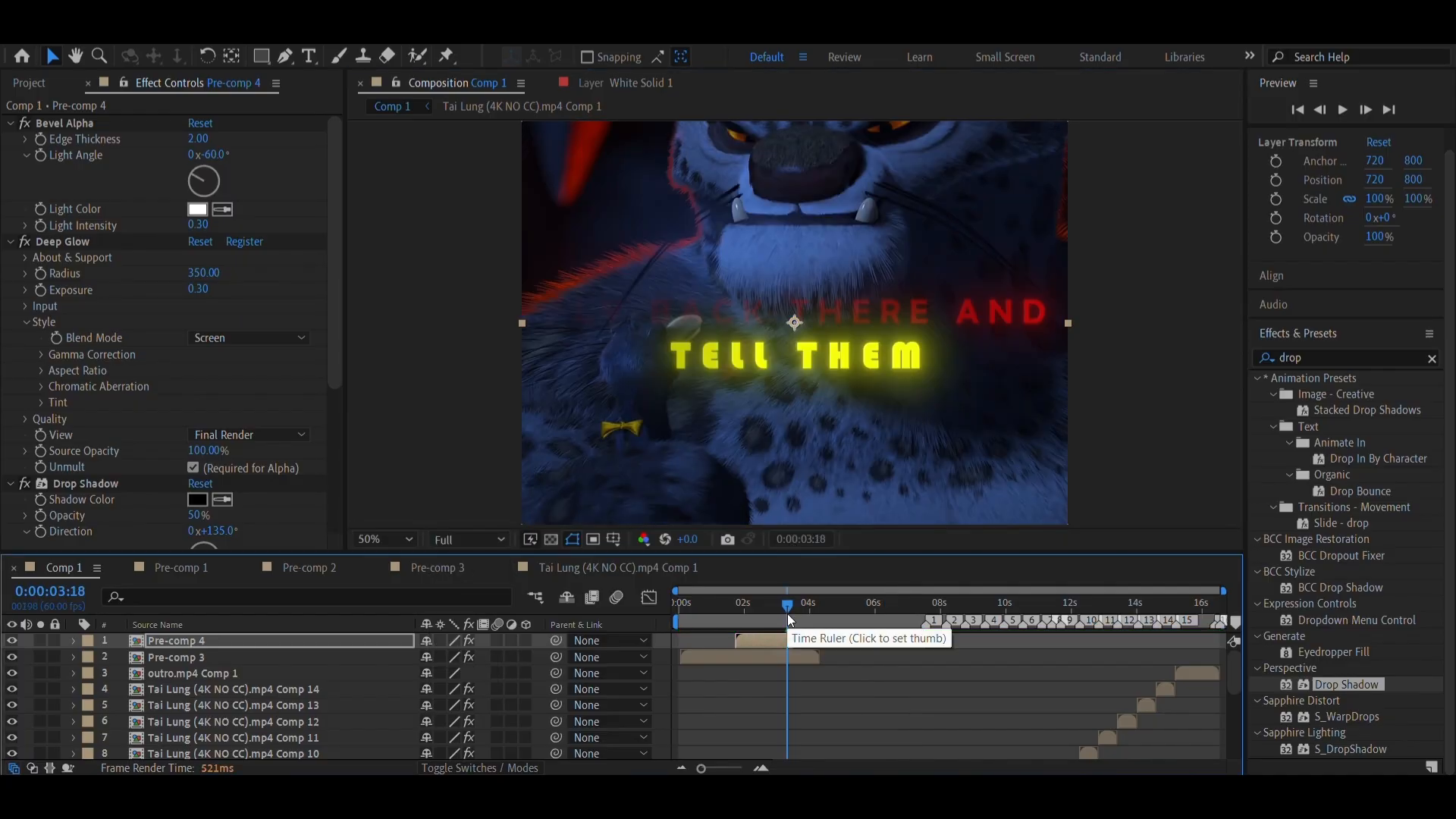
pyautogui.press('Home')
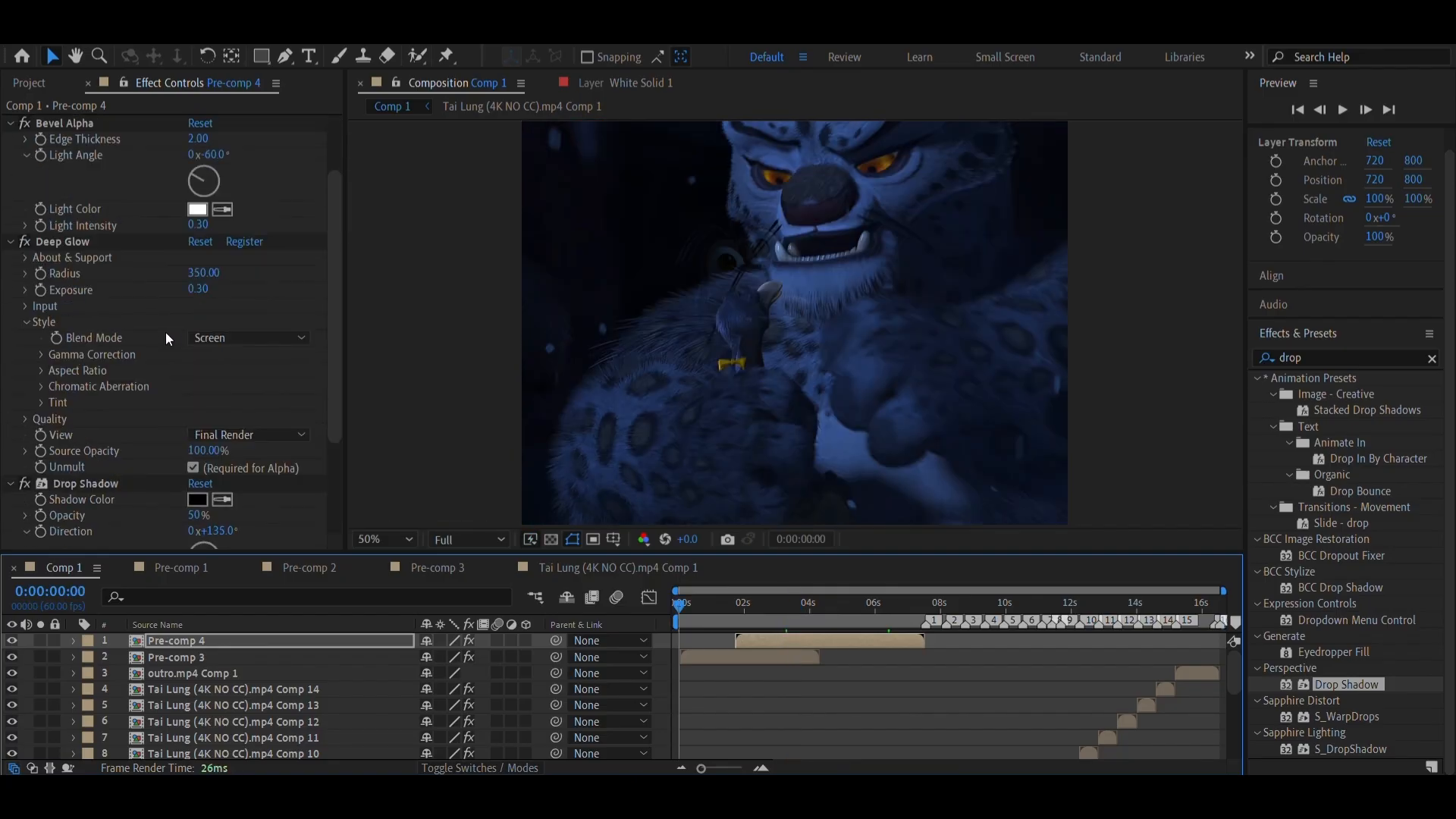
pyautogui.click(767, 624)
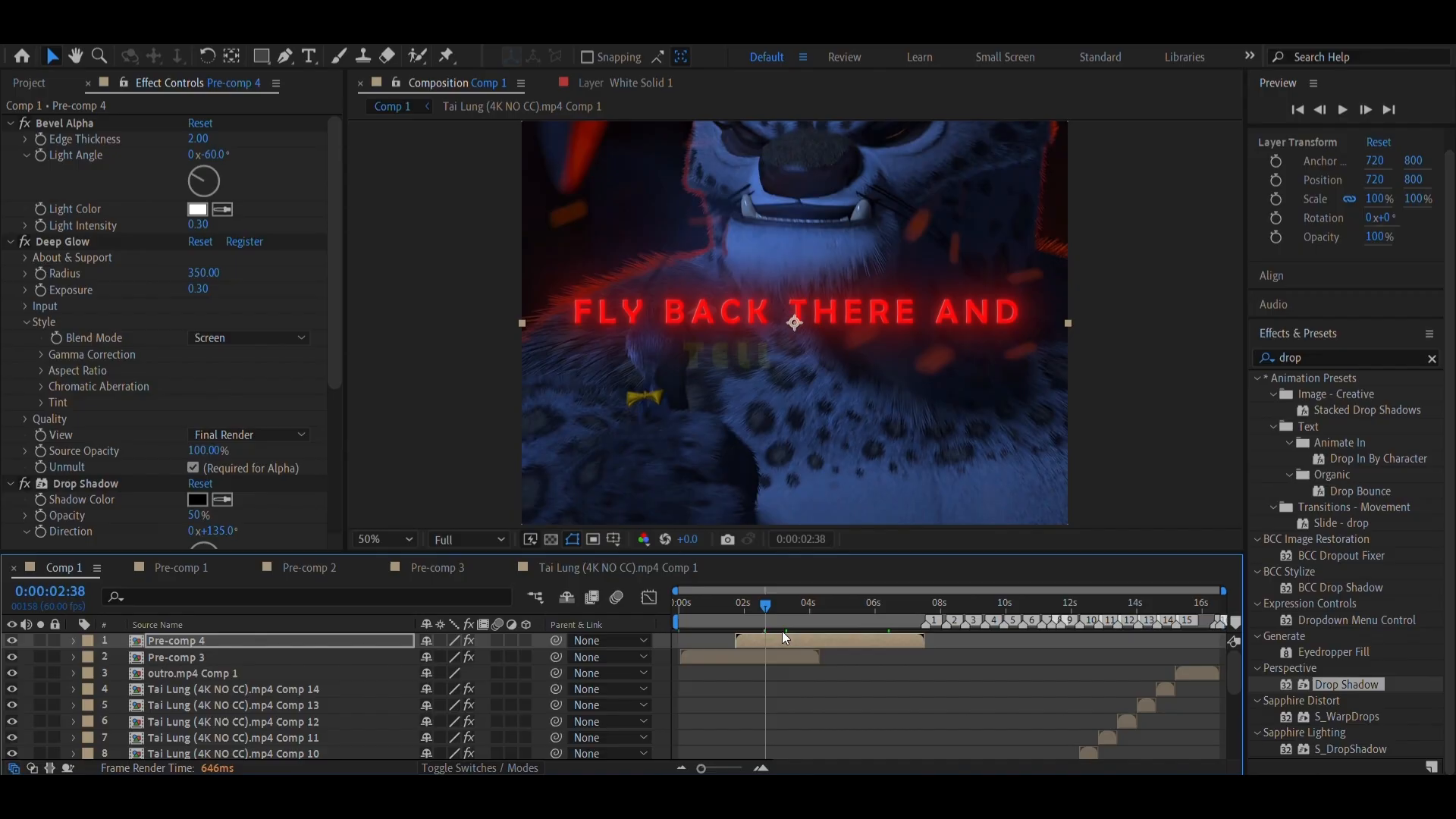
# Return the composition preview to Quarter resolution and save the project
pyautogui.click(466, 537)
pyautogui.click(474, 655)
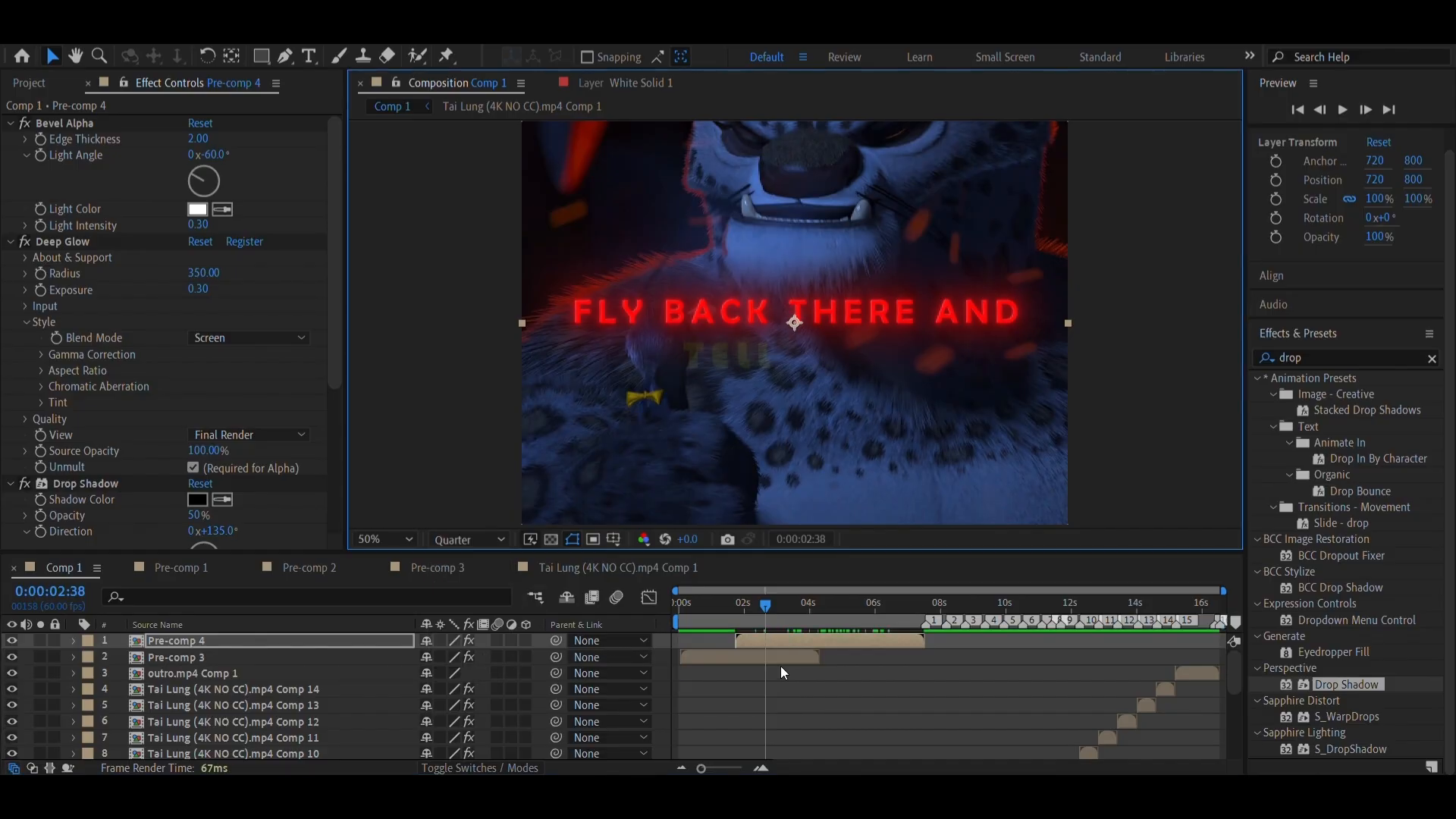
pyautogui.hotkey('ctrl', 's')
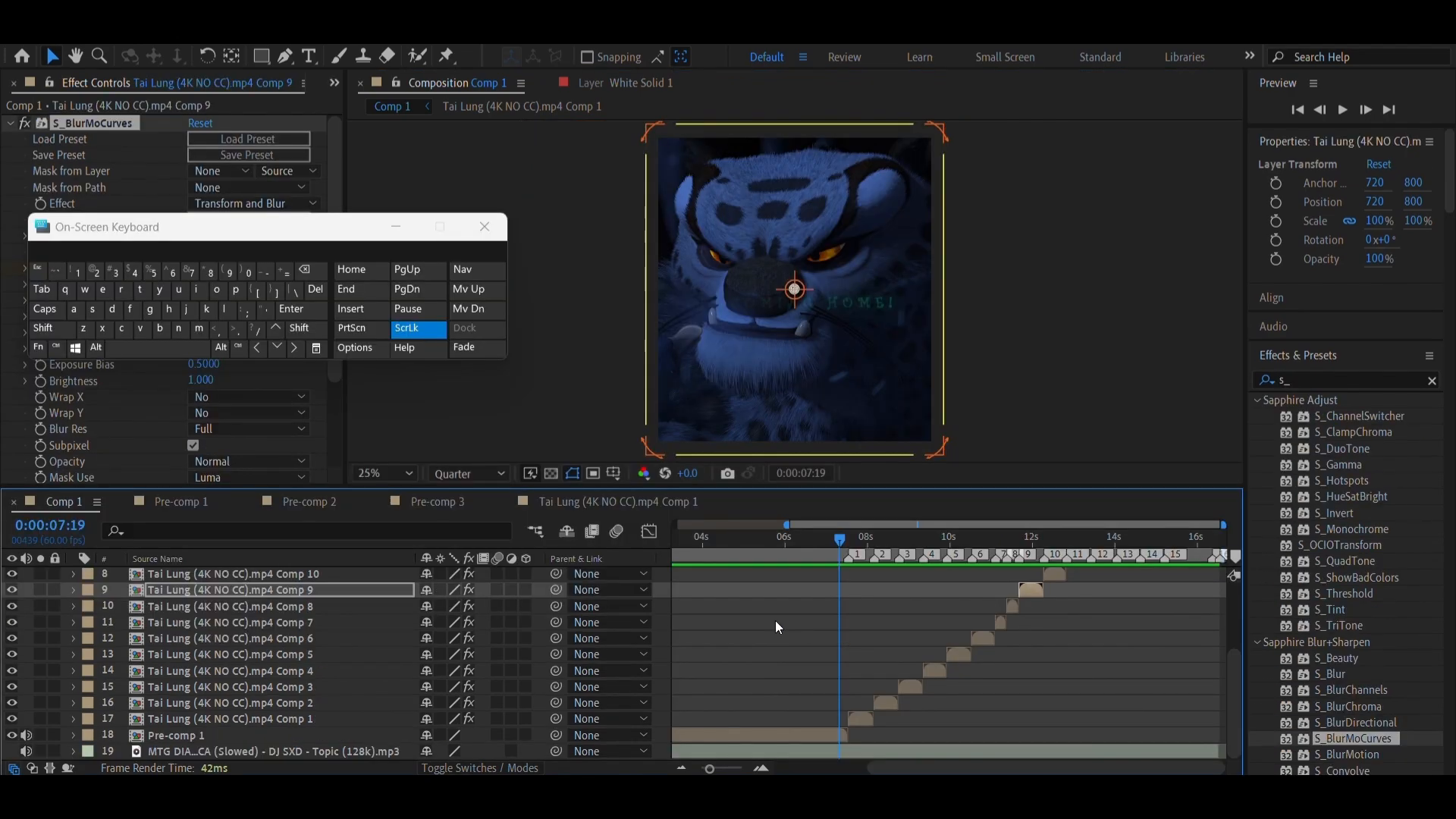
# Preview the edit's playback from 0:00:06:29 through the beat-synced clips
pyautogui.moveTo(790, 548); pyautogui.dragTo(805, 595)
pyautogui.press('space')
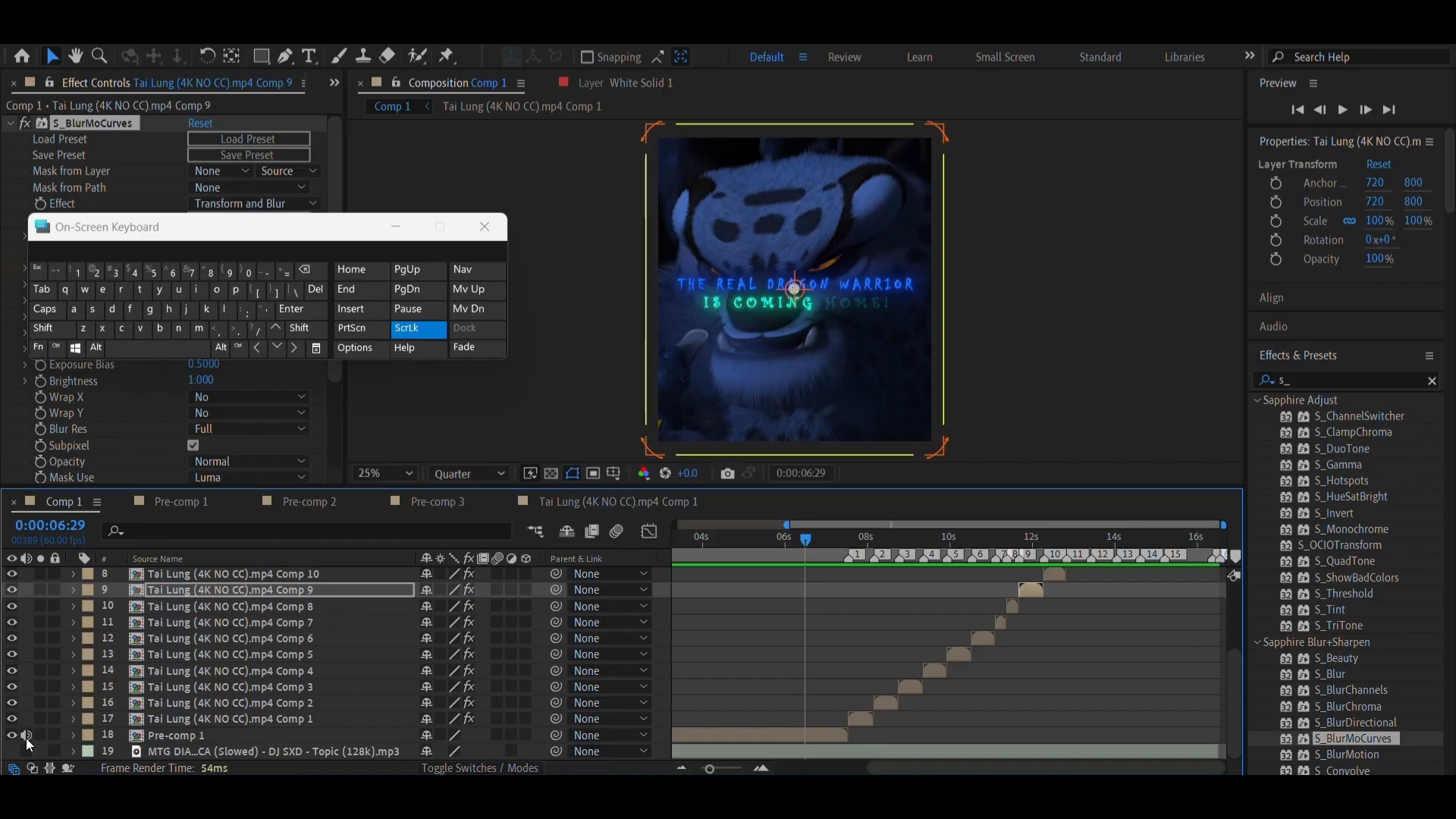
pyautogui.click(167, 348)
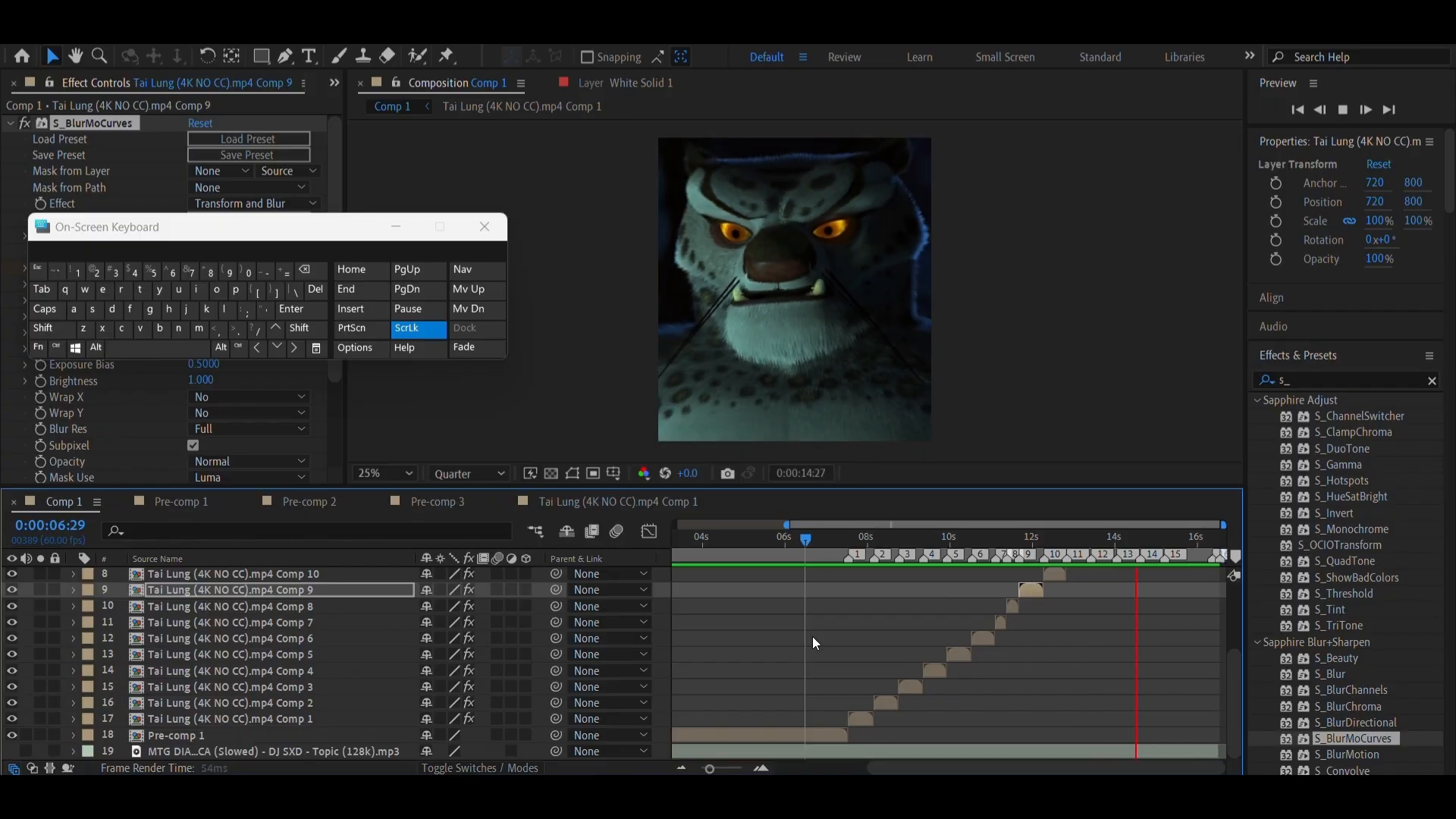
# Move the current time to marker 1 at 0:00:07:32 and create a white 1440 × 1600 px solid
pyautogui.click(841, 547)
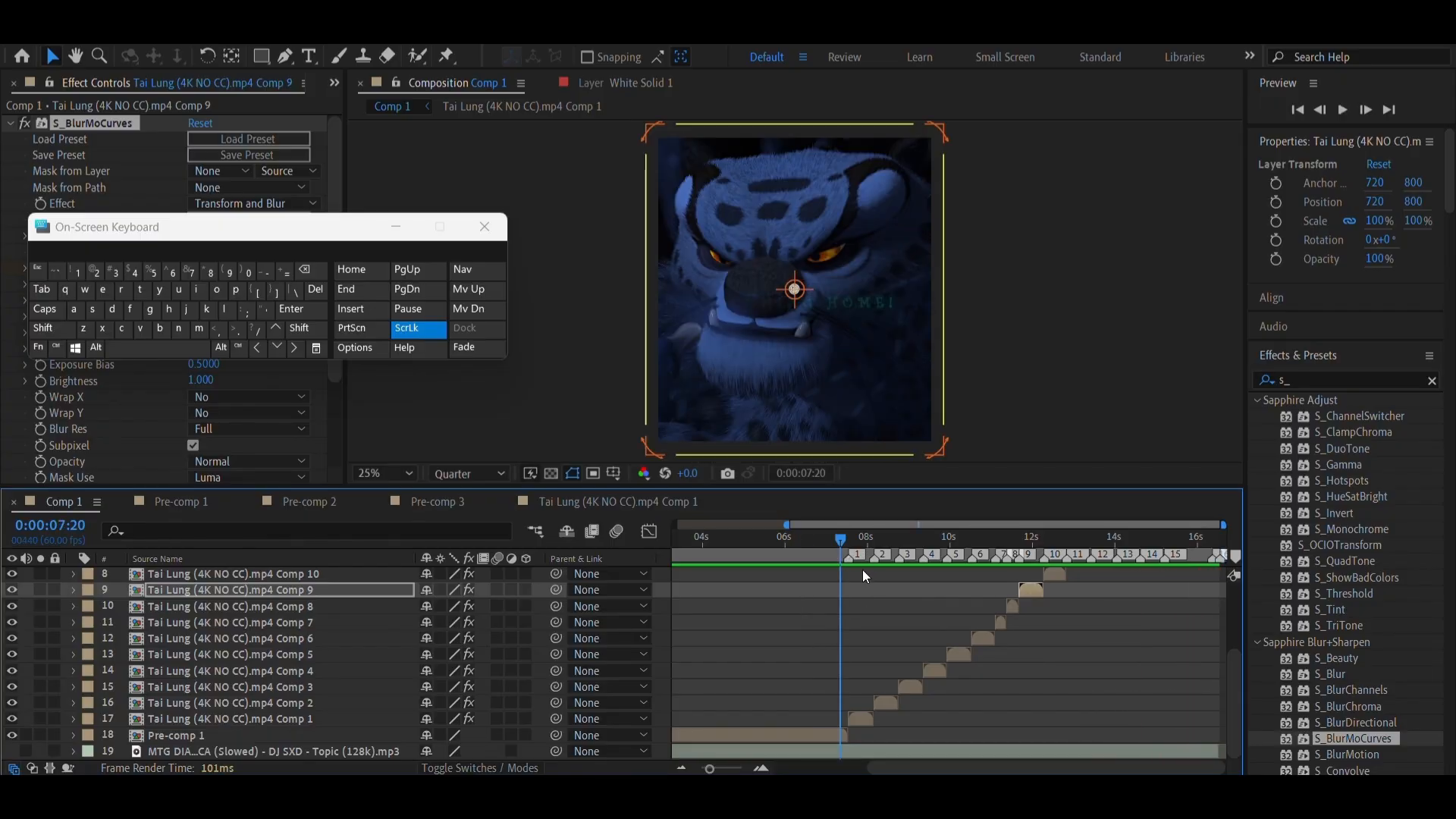
pyautogui.rightClick(849, 562)
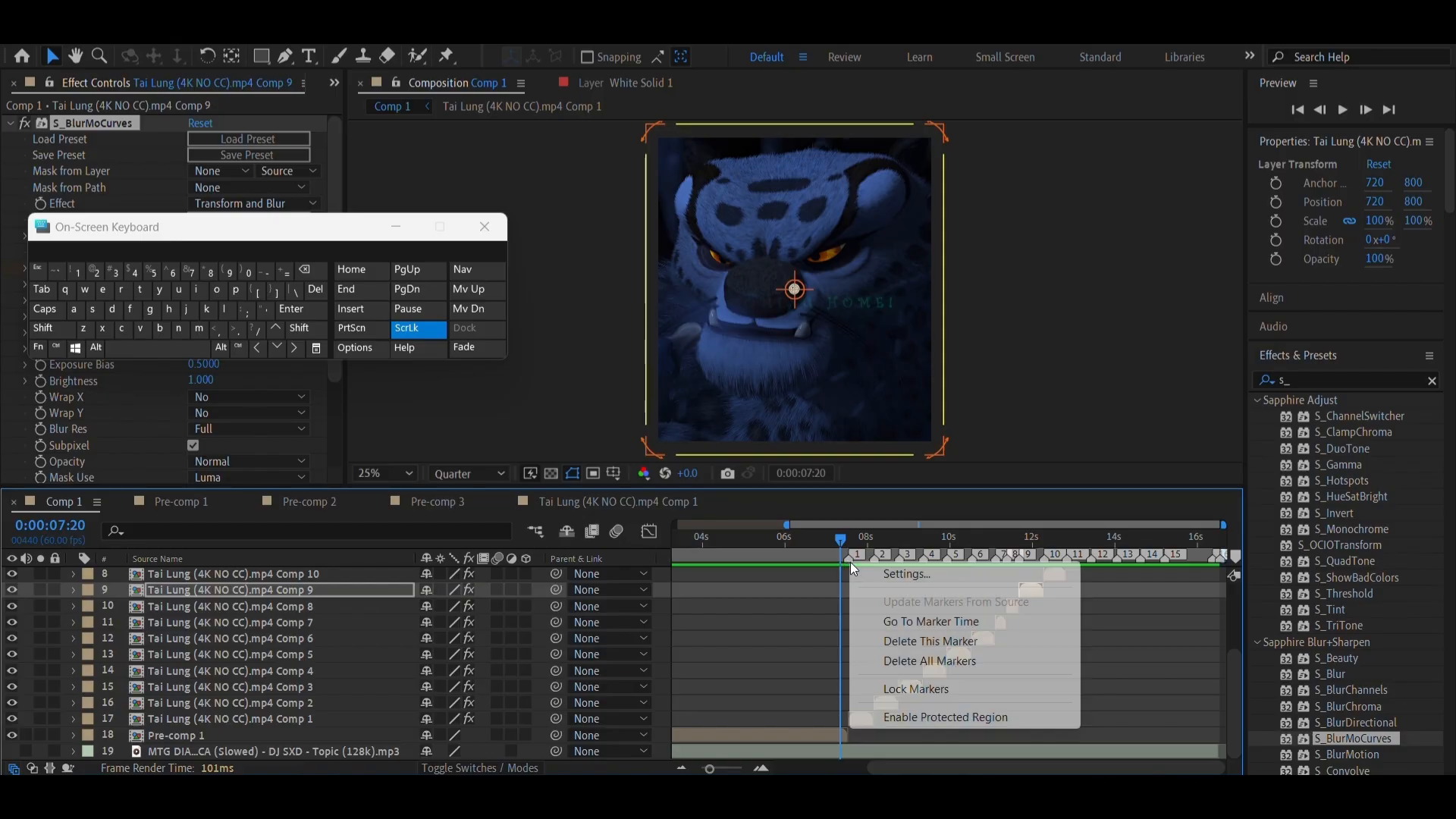
pyautogui.click(898, 622)
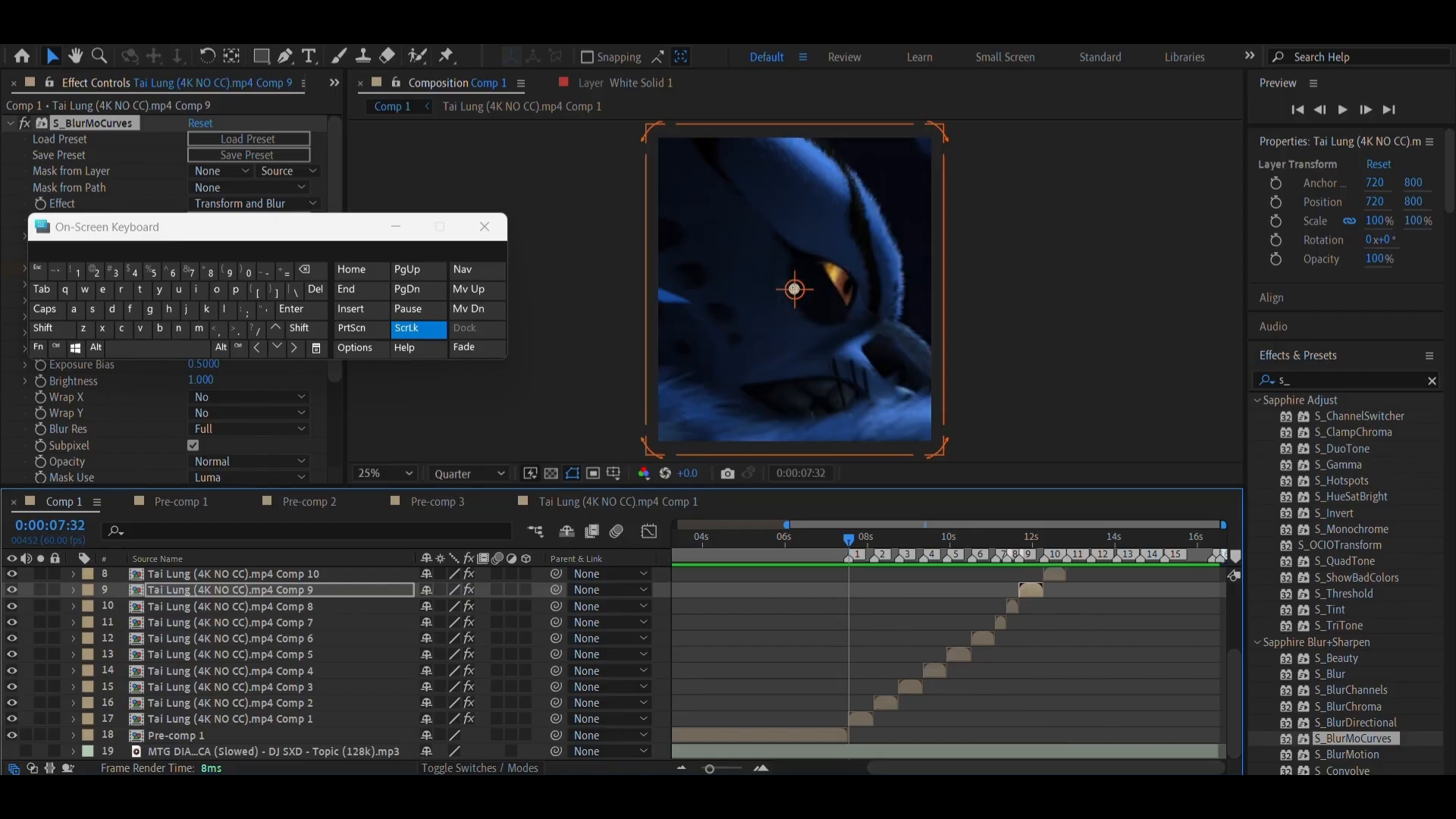
pyautogui.click(396, 228)
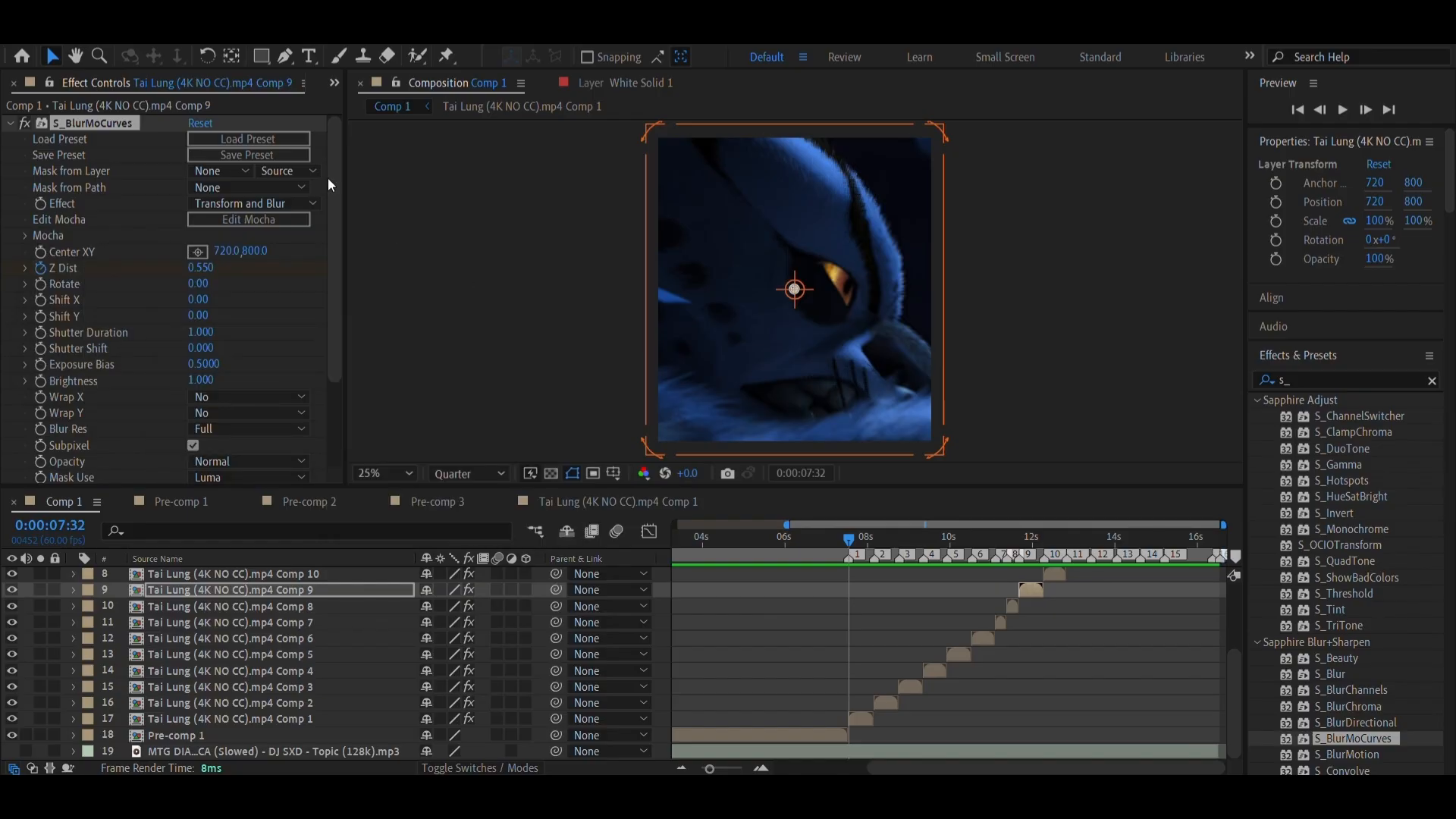
pyautogui.click(158, 49)
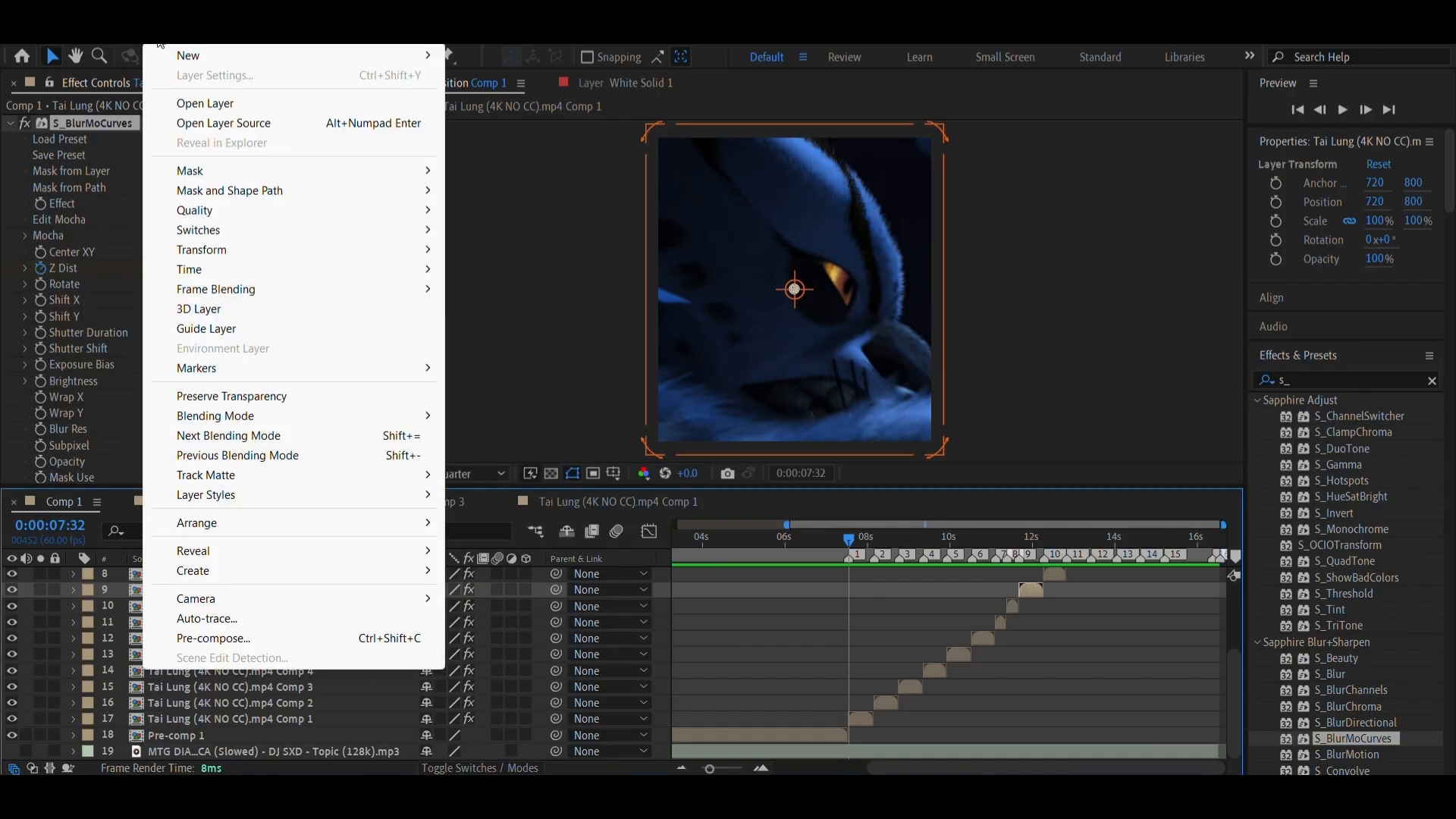
pyautogui.moveTo(179, 52)
pyautogui.click(531, 75)
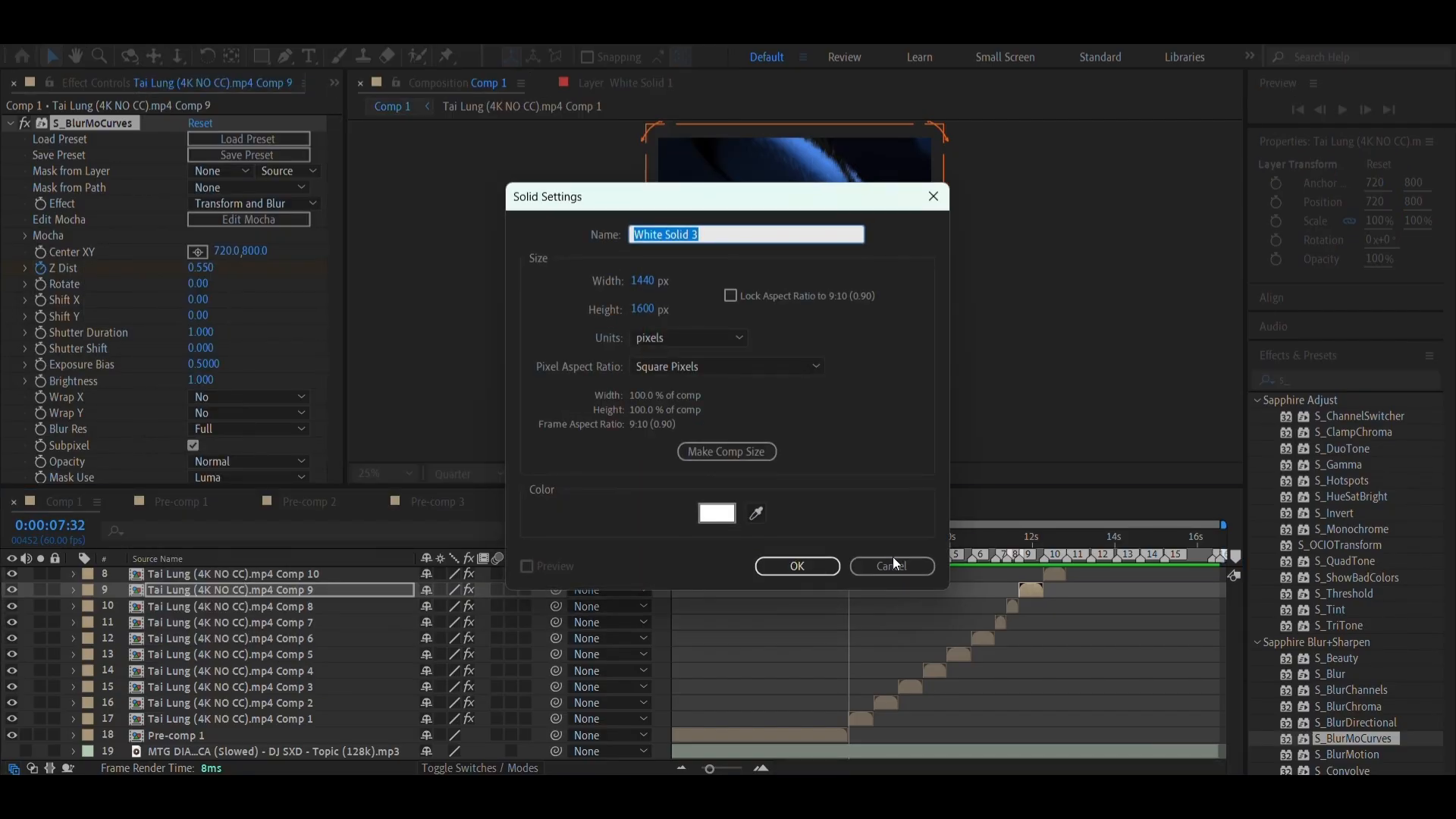
pyautogui.click(797, 567)
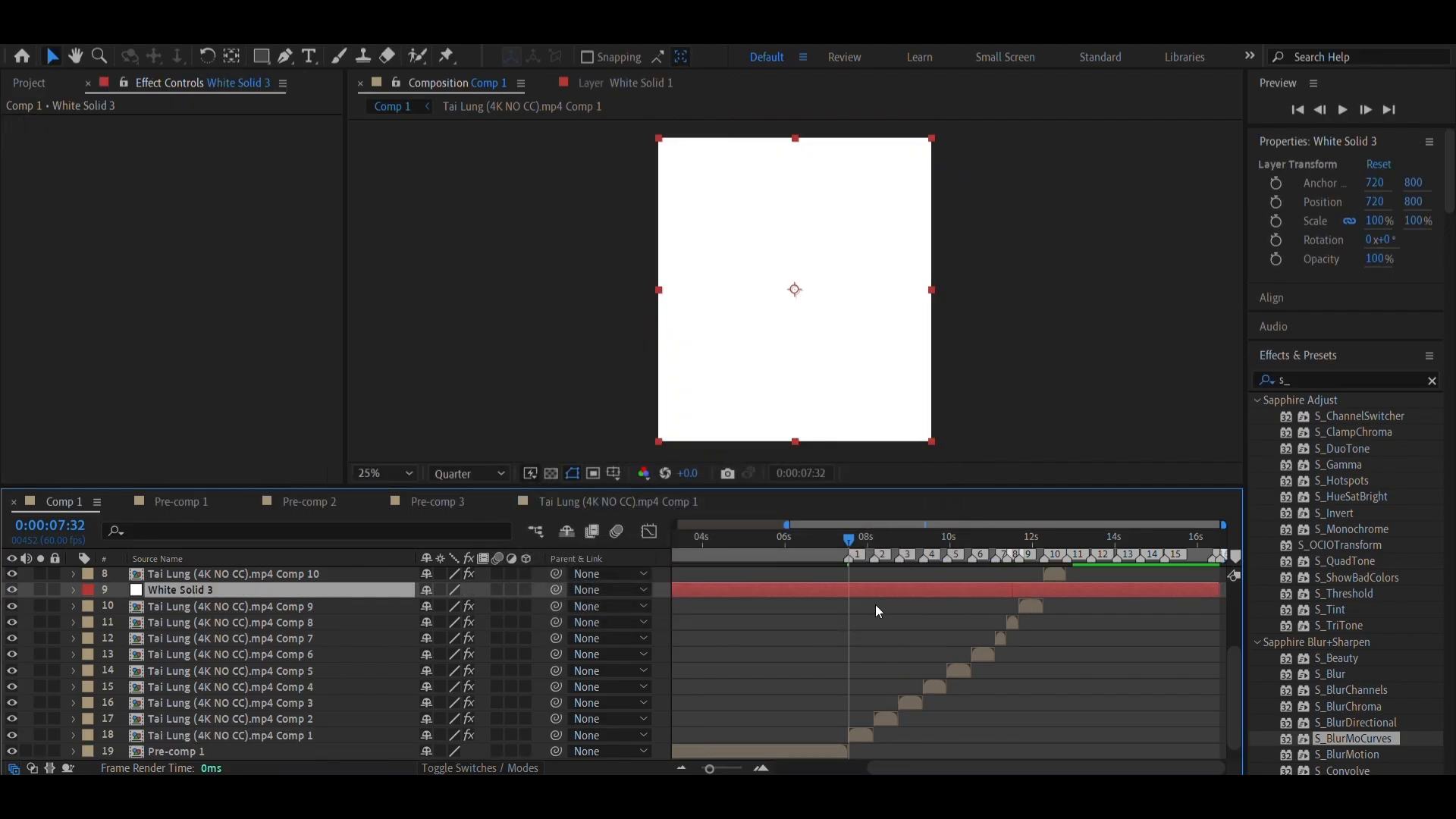
# Split the white solid at marker 1 and delete the portion before it
pyautogui.hotkey('ctrl', 'shift', 'd')
pyautogui.click(830, 604)
pyautogui.press('Delete')
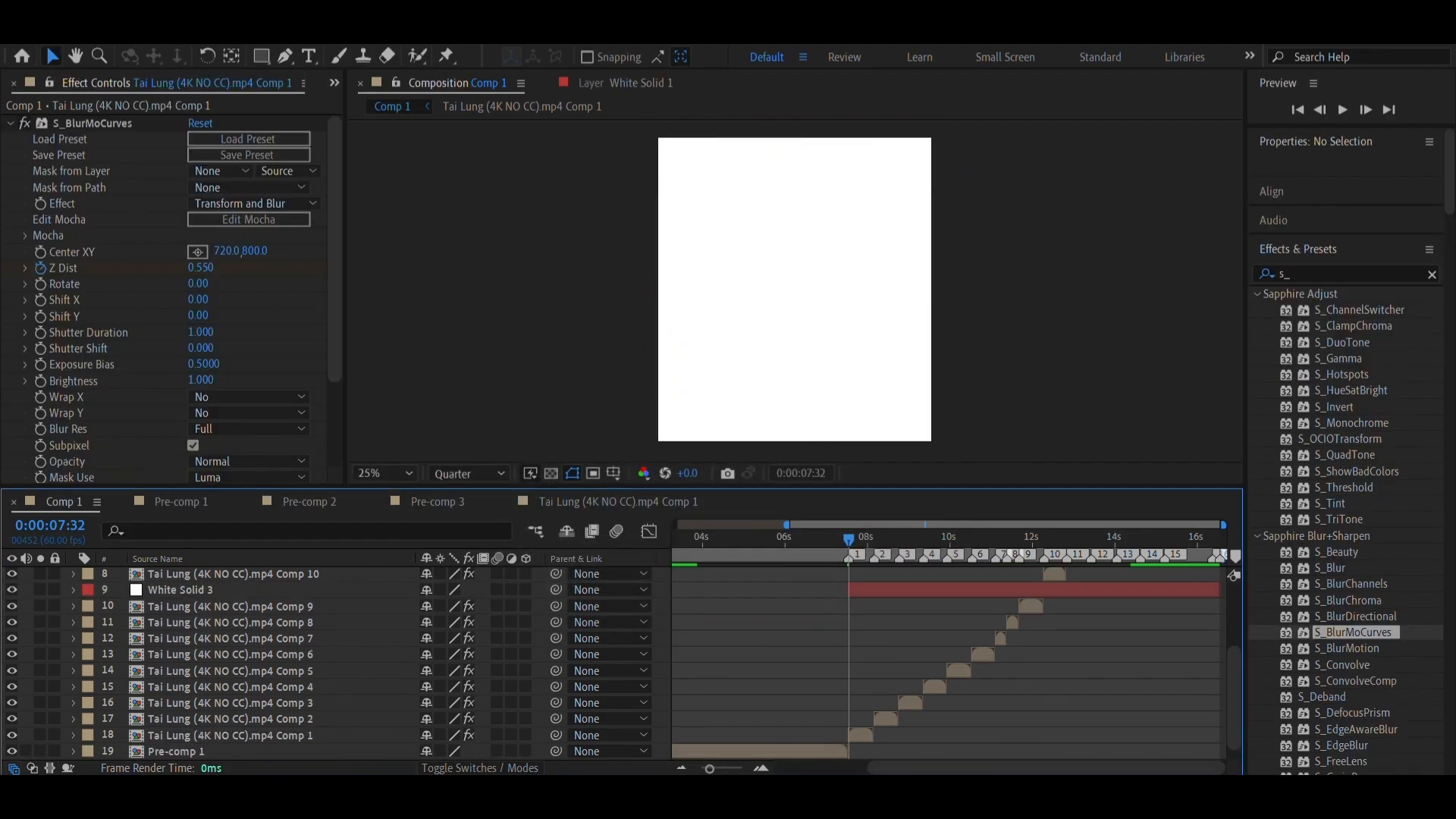
# Split the white solid at 0:00:07:34 and delete the portion after it, leaving a two-frame flash
pyautogui.click(763, 769)
pyautogui.click(762, 769)
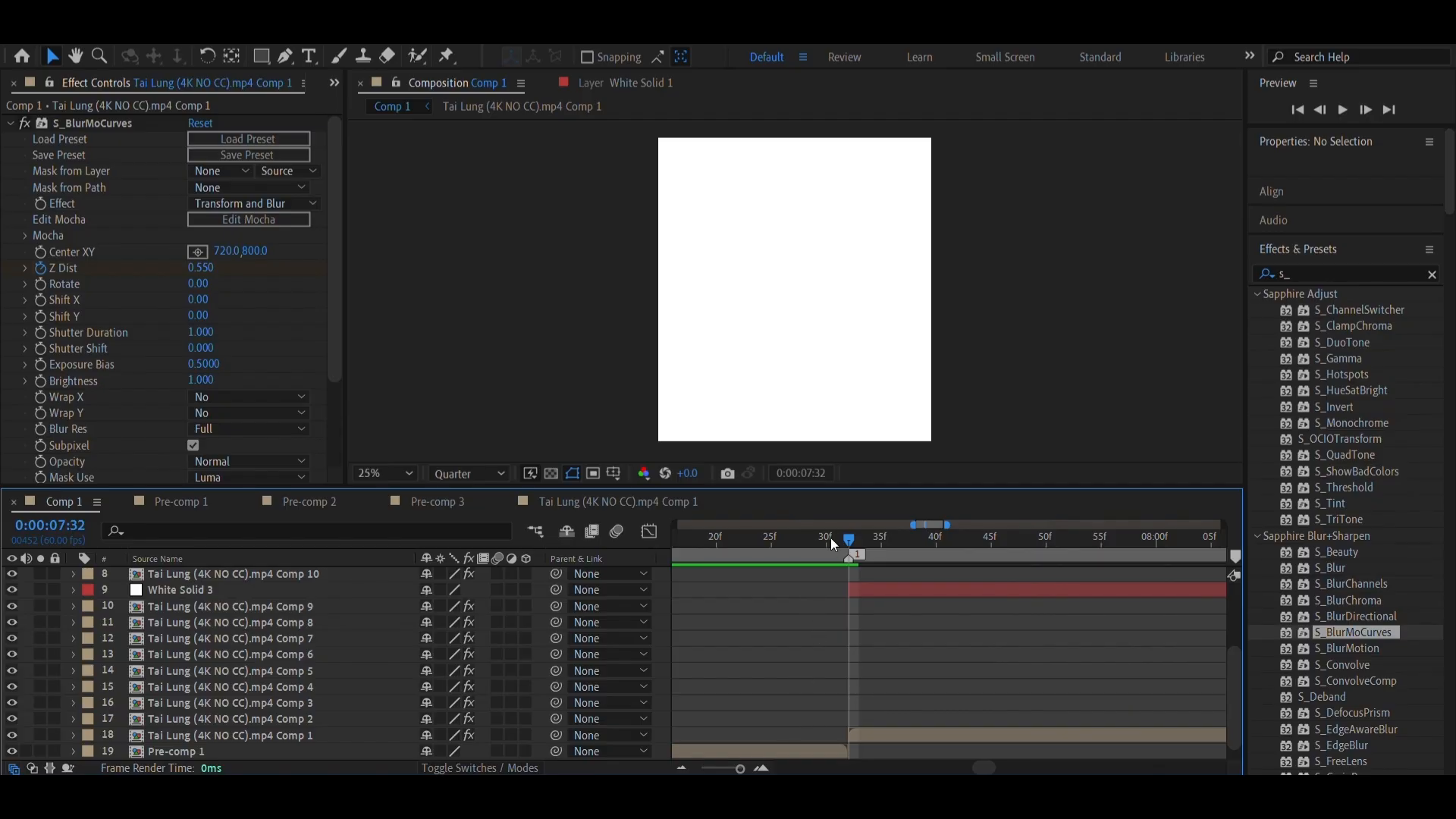
pyautogui.moveTo(849, 541)
pyautogui.mouseDown()
pyautogui.moveTo(872, 546)
pyautogui.moveTo(840, 554)
pyautogui.moveTo(865, 556)
pyautogui.mouseUp()
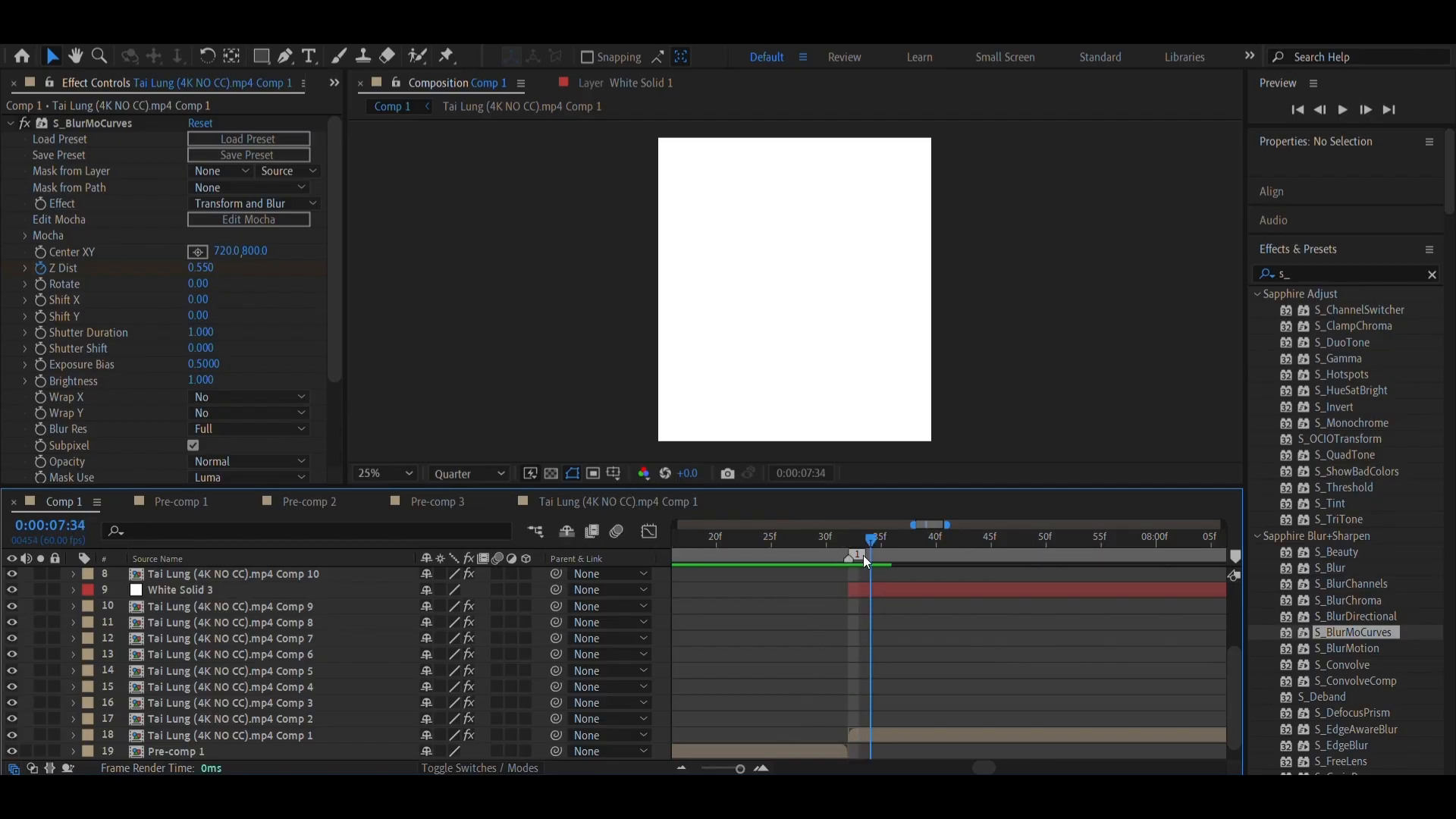
pyautogui.click(876, 595)
pyautogui.hotkey('ctrl', 'shift', 'd')
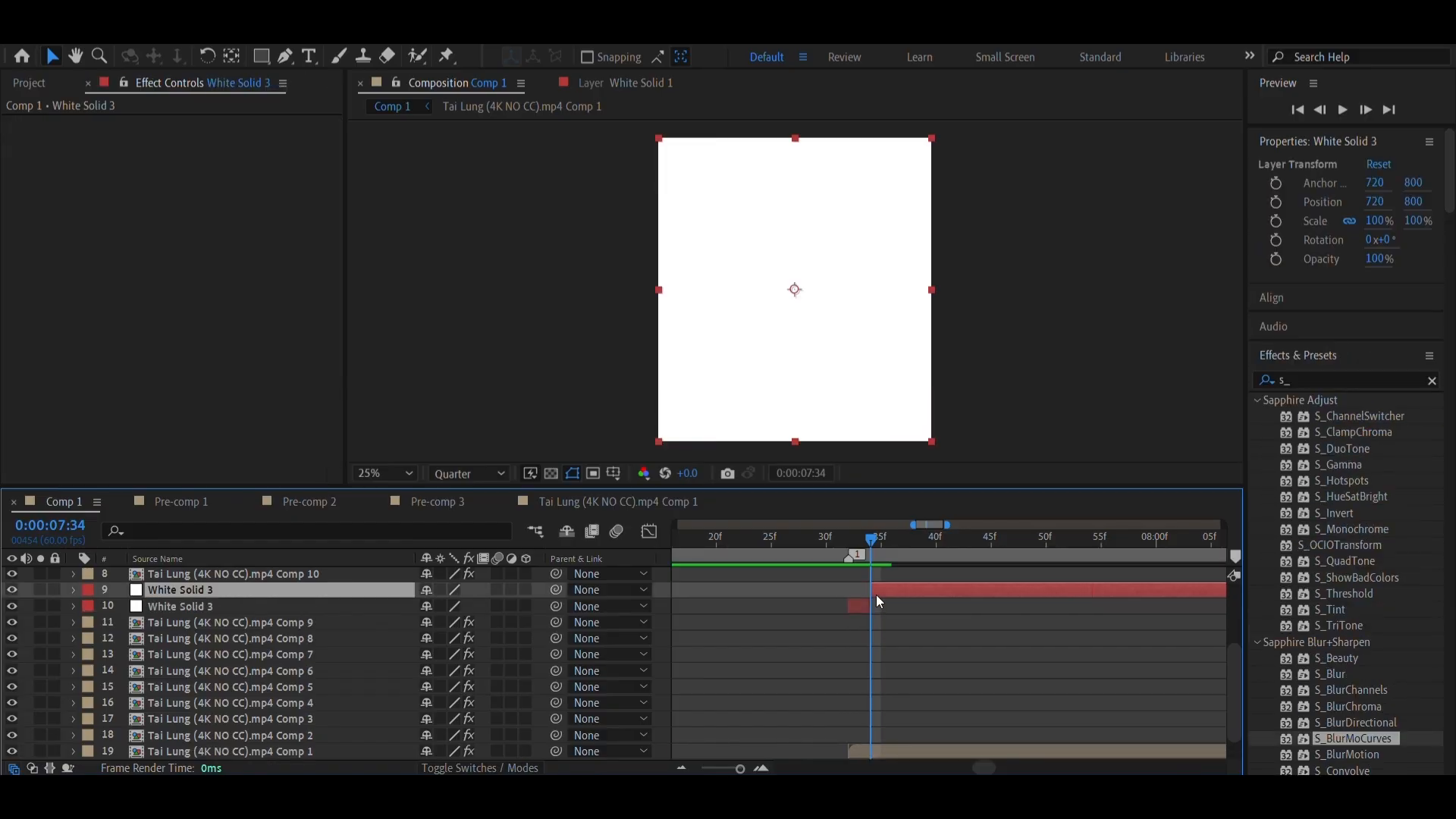
pyautogui.press('Delete')
# Add a 100% opacity keyframe to the white solid at its start, 0:00:07:32
pyautogui.click(850, 540)
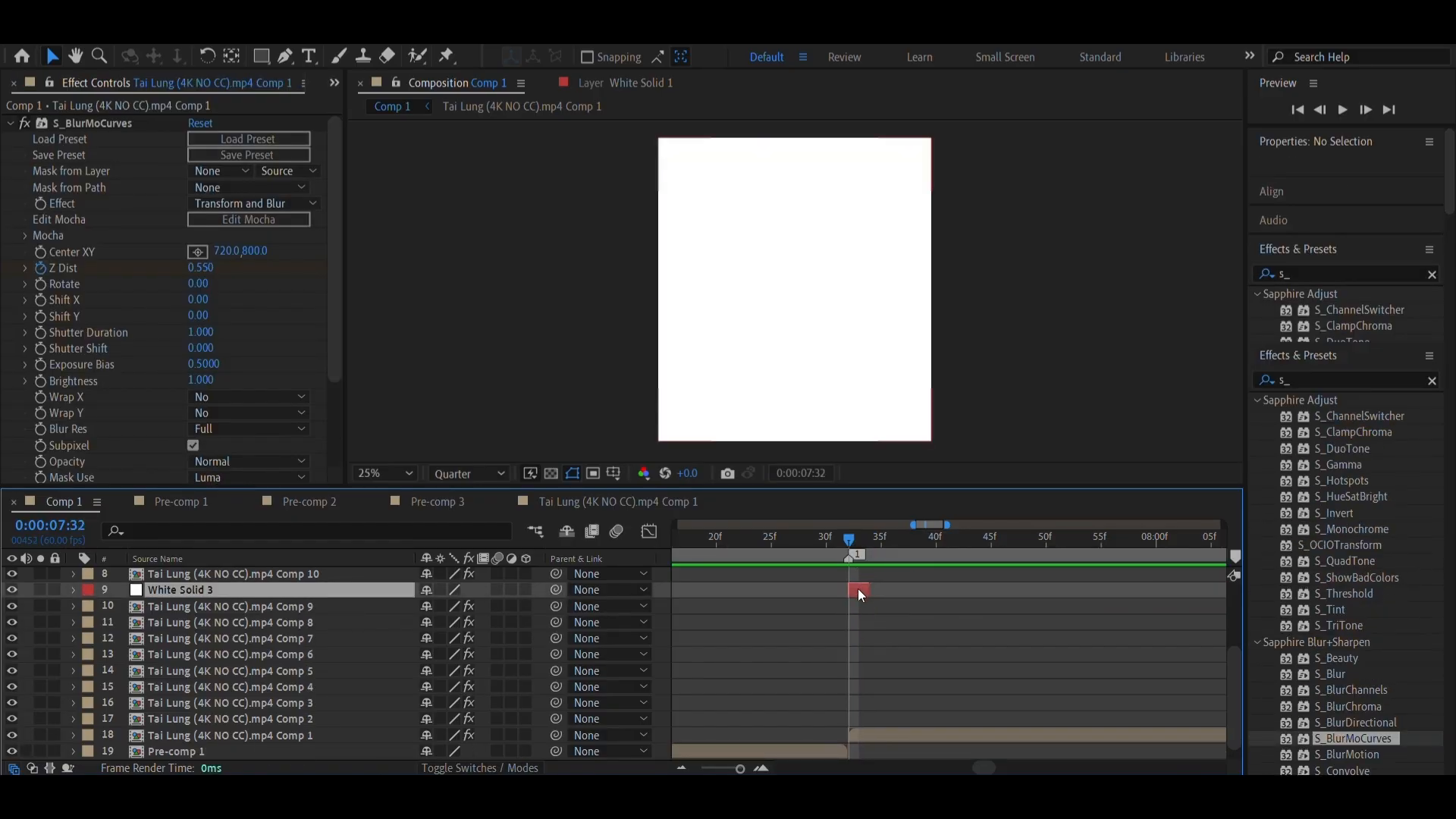
pyautogui.click(860, 591)
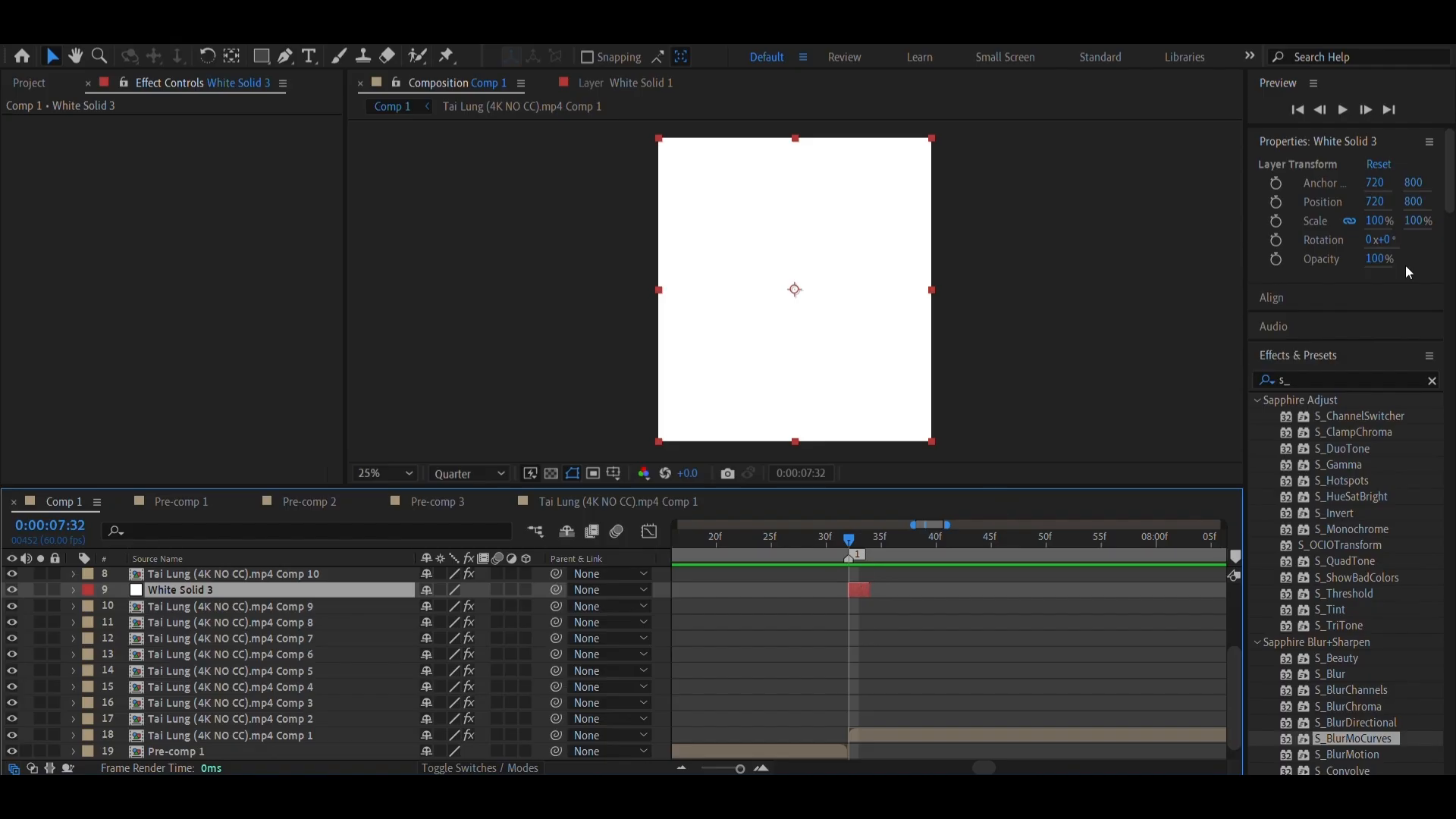
pyautogui.moveTo(752, 553); pyautogui.dragTo(845, 556)
pyautogui.click(1276, 260)
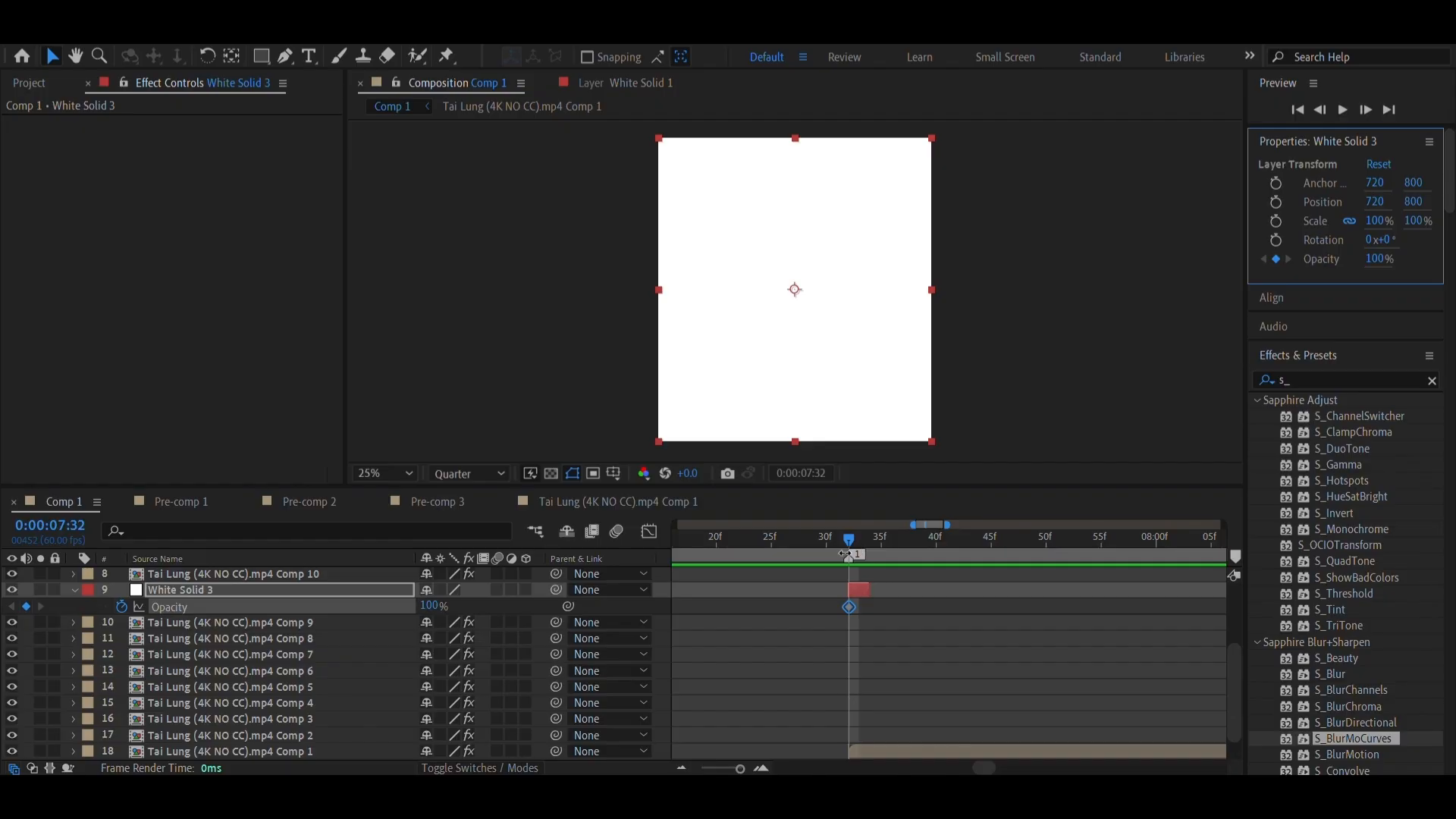
# Keyframe the white solid's opacity to 0% at 0:00:07:34
pyautogui.click(865, 555)
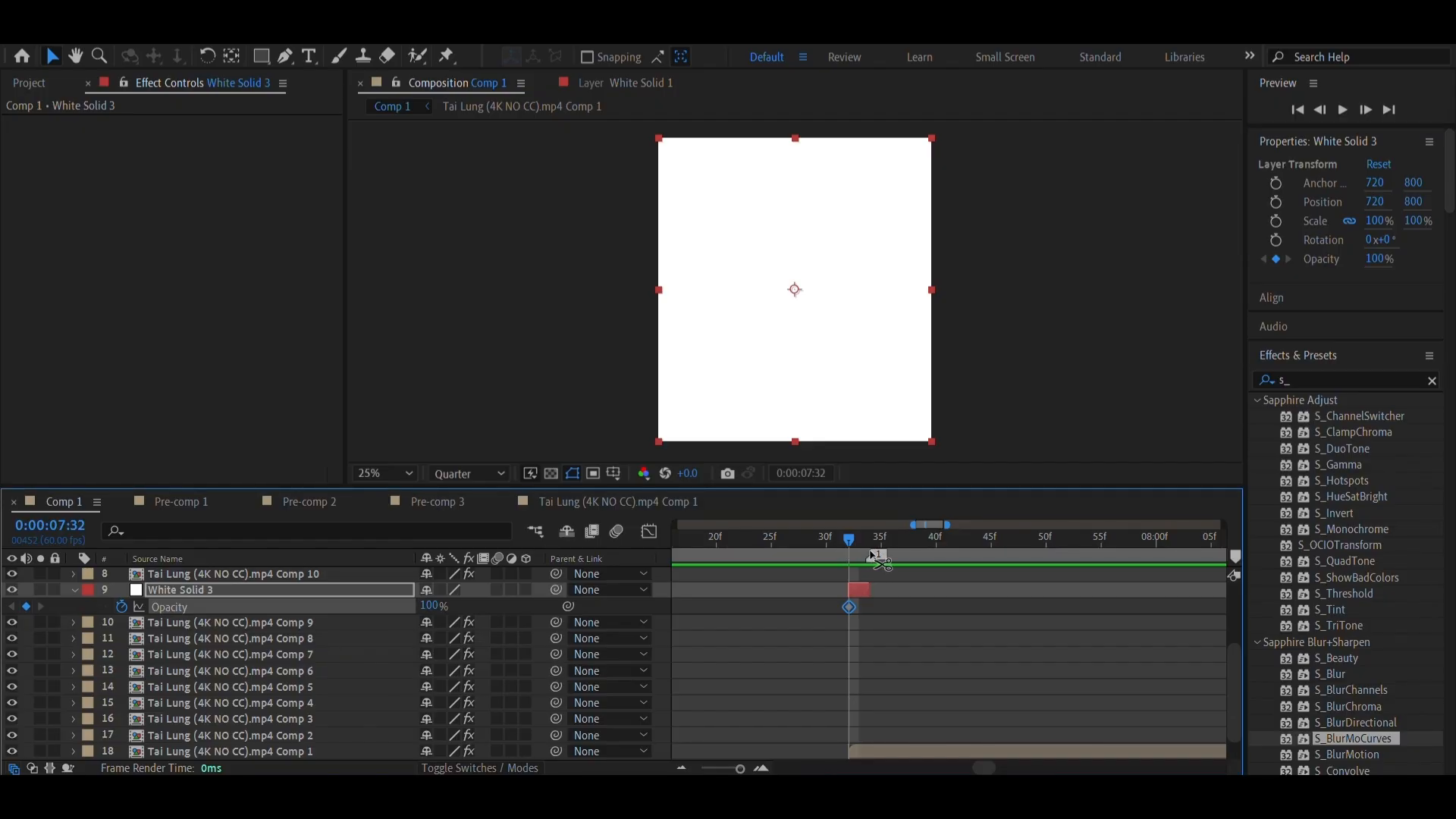
pyautogui.moveTo(854, 541); pyautogui.dragTo(880, 540)
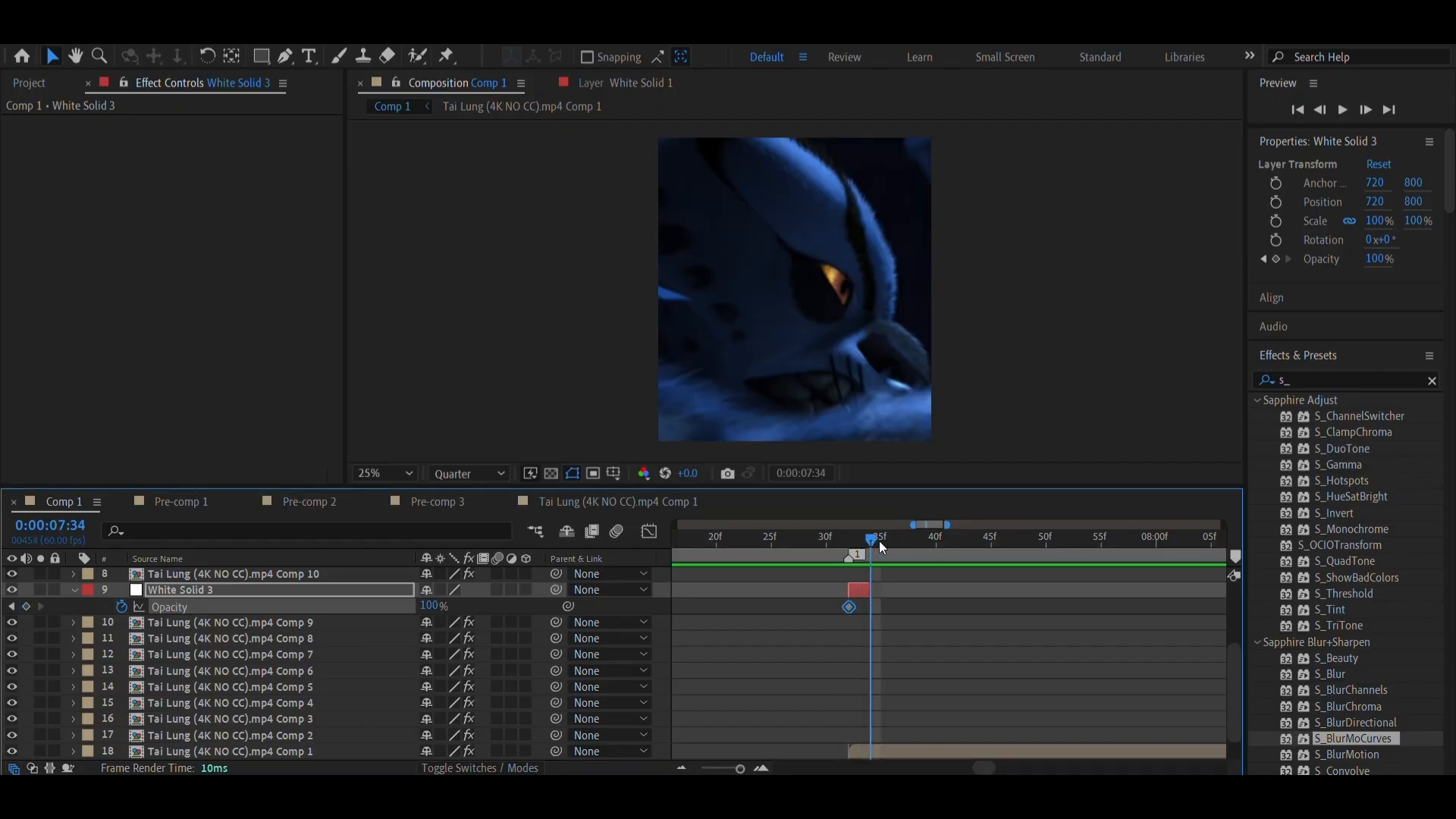
pyautogui.click(1385, 261)
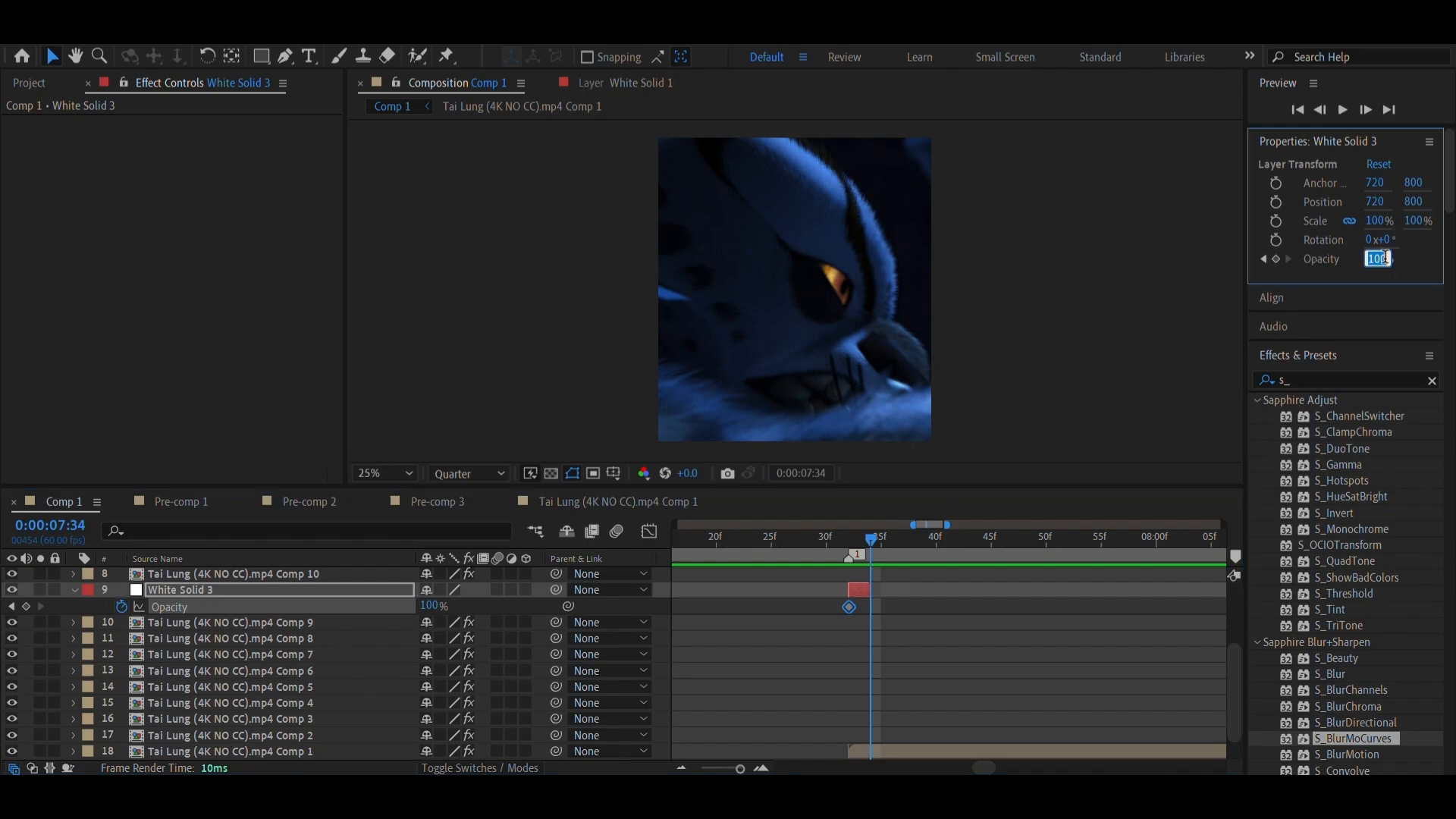
pyautogui.write('0')
pyautogui.press('Return')
# Apply Easy Ease to both opacity keyframes of the white solid and save the project
pyautogui.moveTo(826, 612); pyautogui.dragTo(873, 611)
pyautogui.rightClick(874, 613)
pyautogui.moveTo(978, 590)
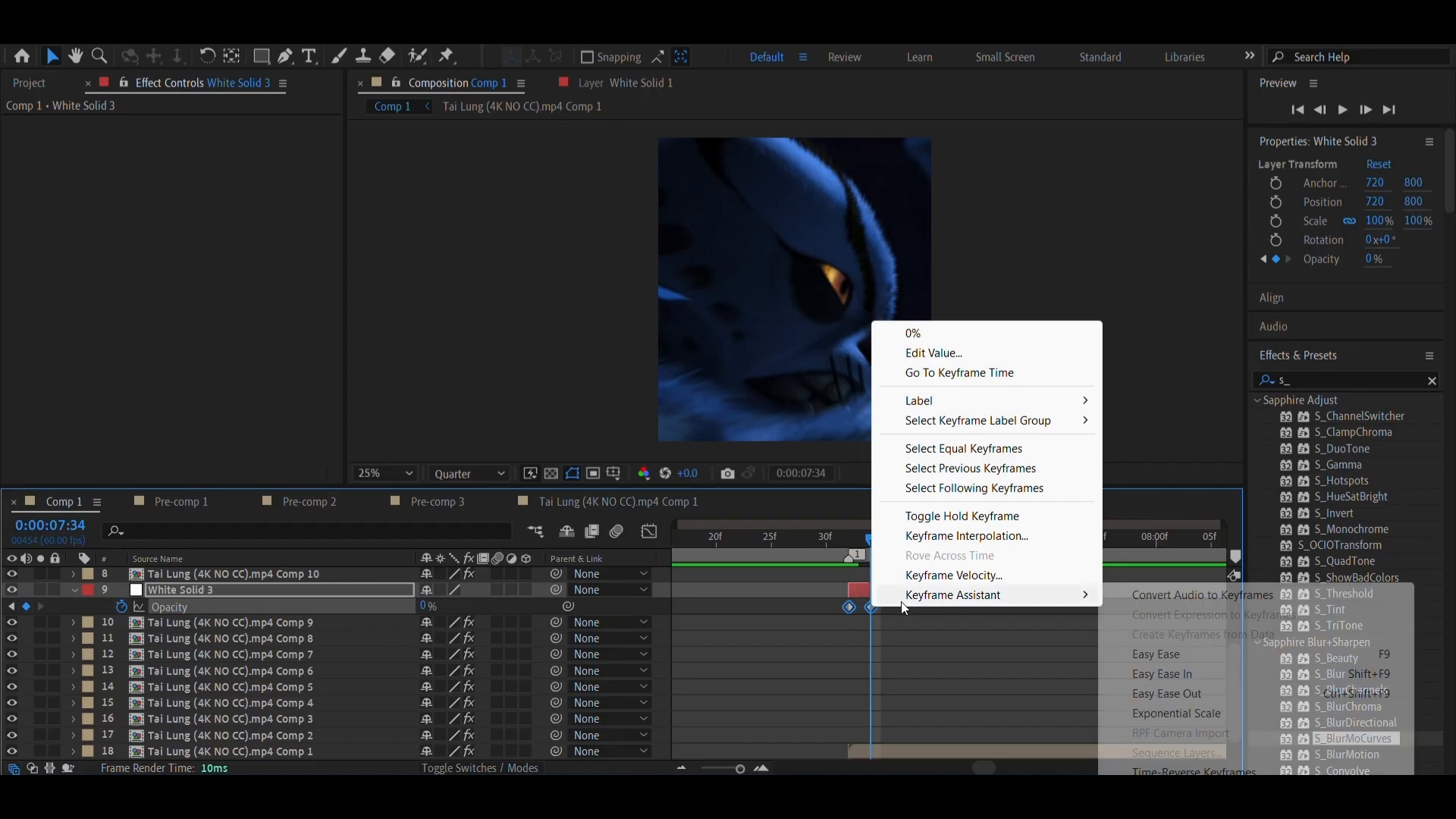
pyautogui.click(1149, 654)
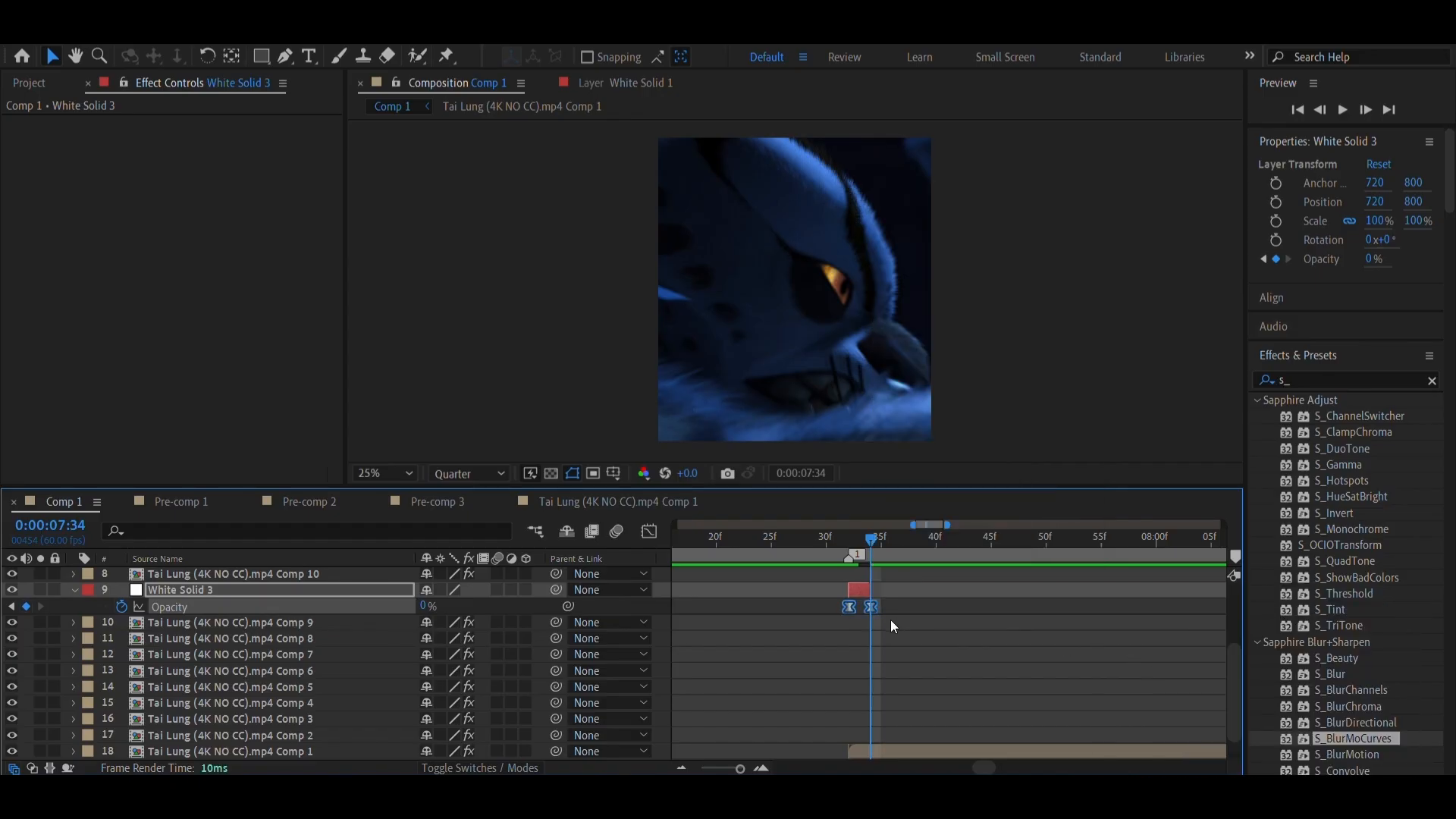
pyautogui.hotkey('ctrl', 's')
# Preview the white flash from 0:00:07:29, just before marker 1
pyautogui.click(815, 540)
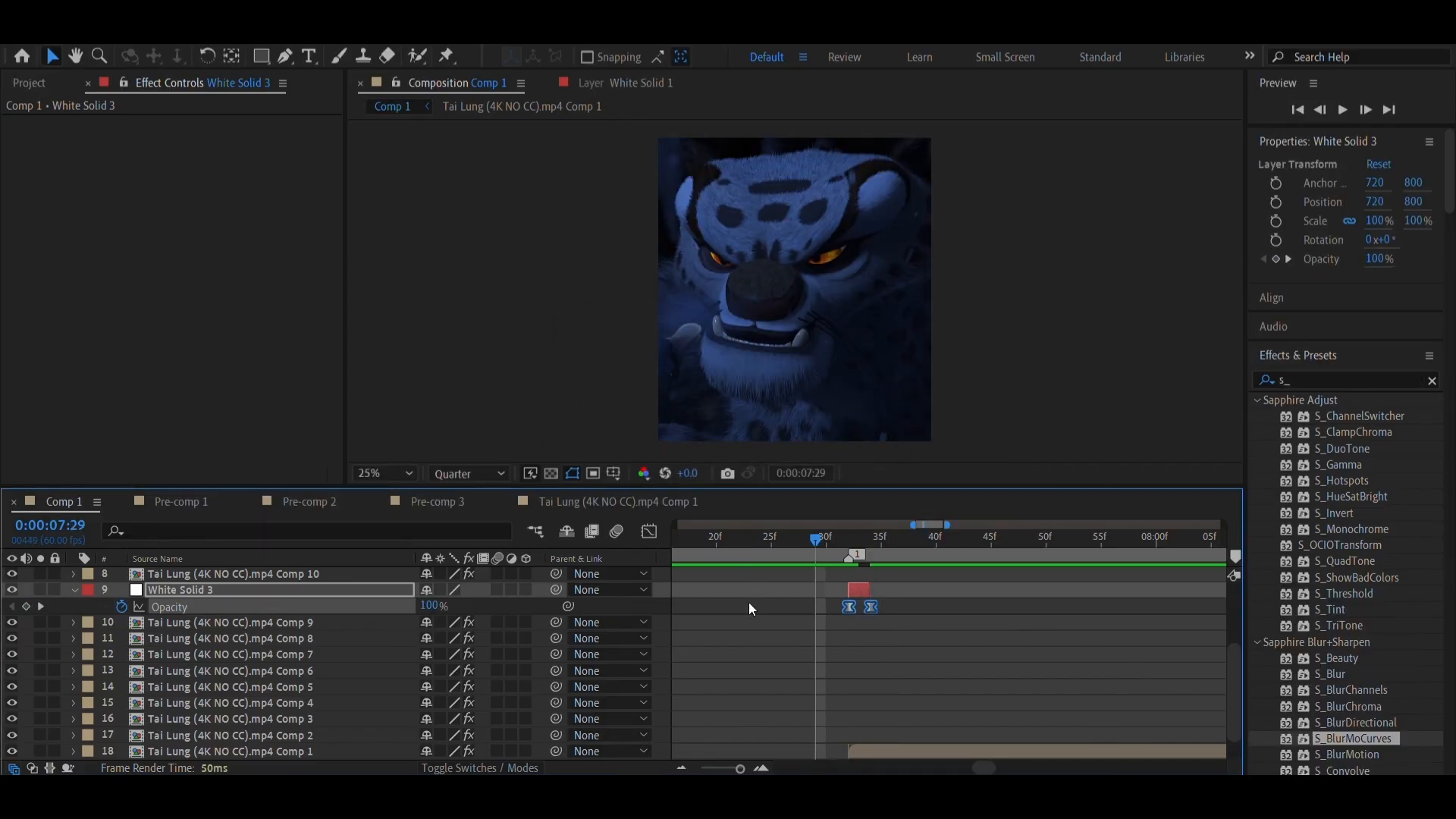
pyautogui.click(675, 795)
pyautogui.click(138, 342)
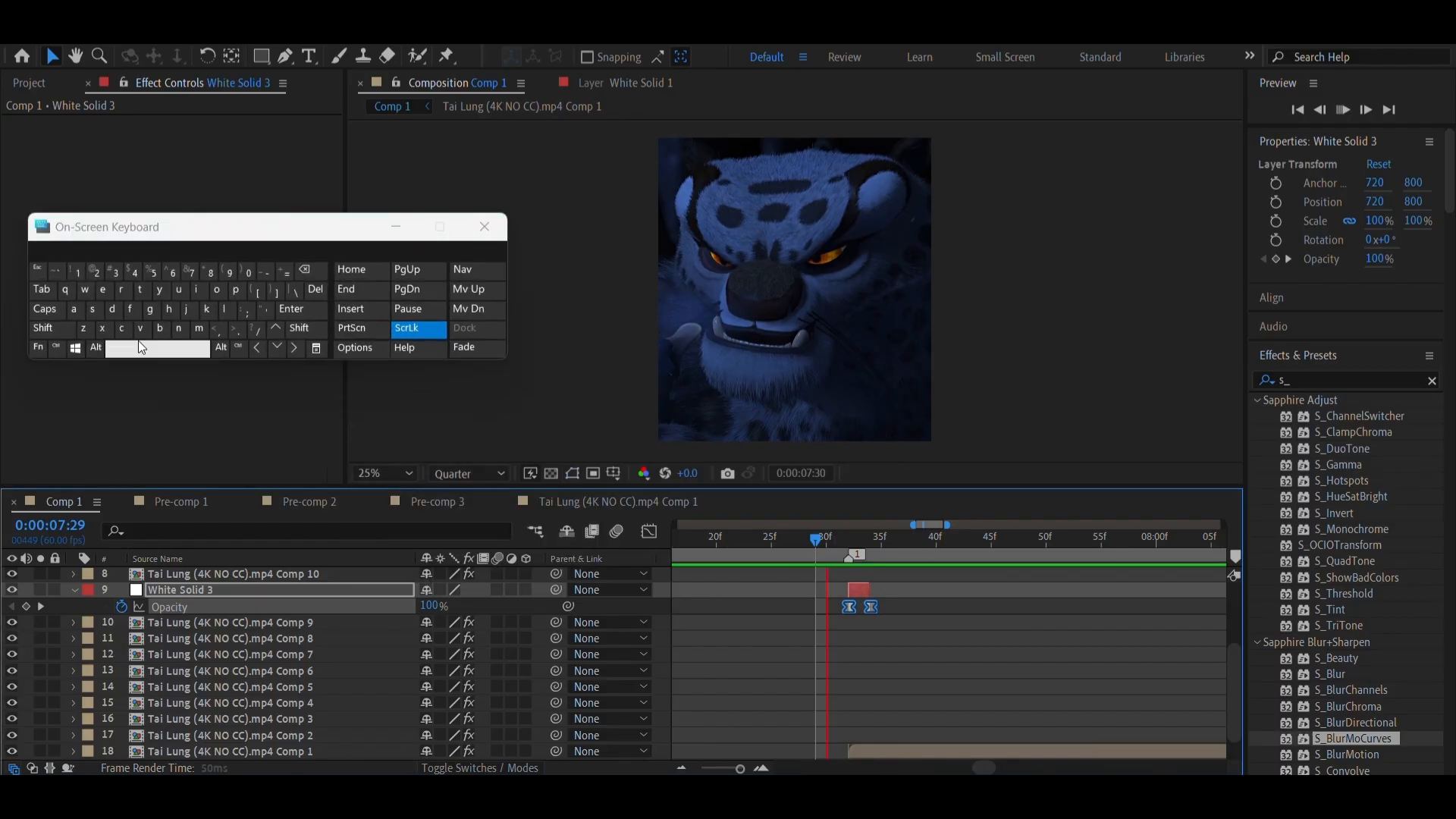
pyautogui.click(823, 547)
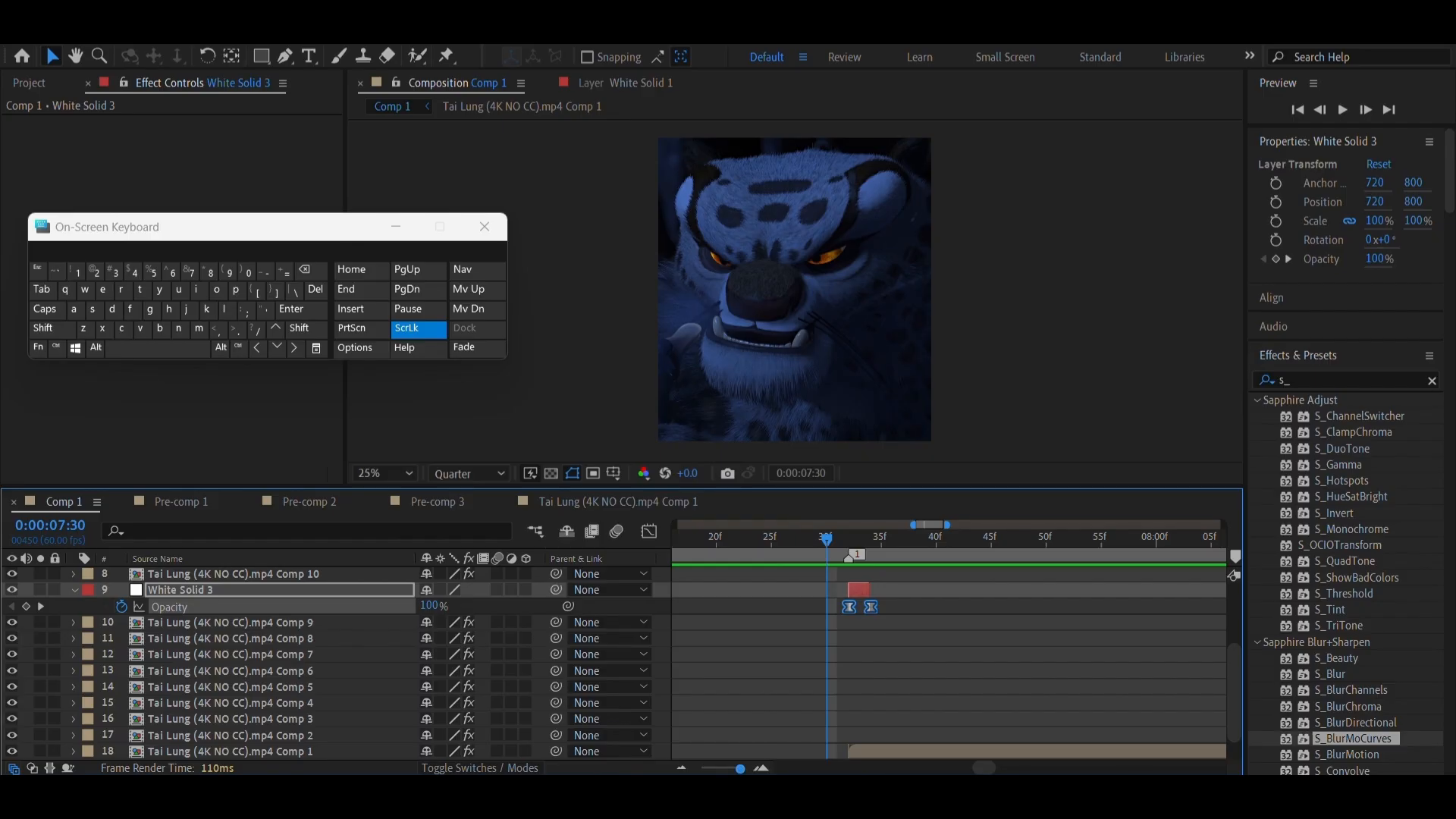
# Collapse the keyframed properties of all layers and move the playhead to the start of the composition
pyautogui.click(804, 693)
pyautogui.press('u')
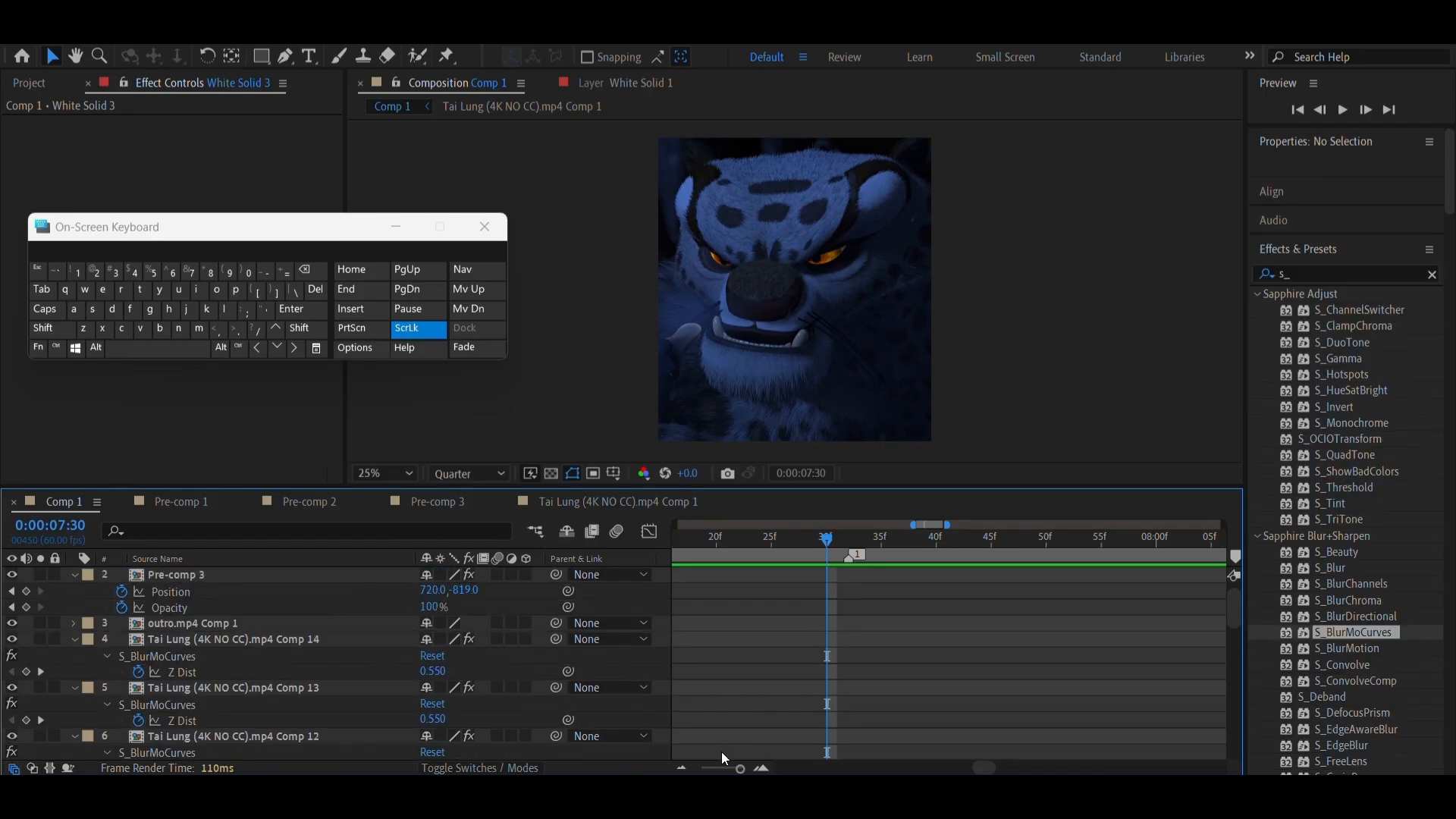
pyautogui.press('u')
pyautogui.moveTo(740, 768); pyautogui.dragTo(709, 766)
pyautogui.scroll(-5, 1004, 587)
pyautogui.moveTo(797, 540); pyautogui.dragTo(381, 497)
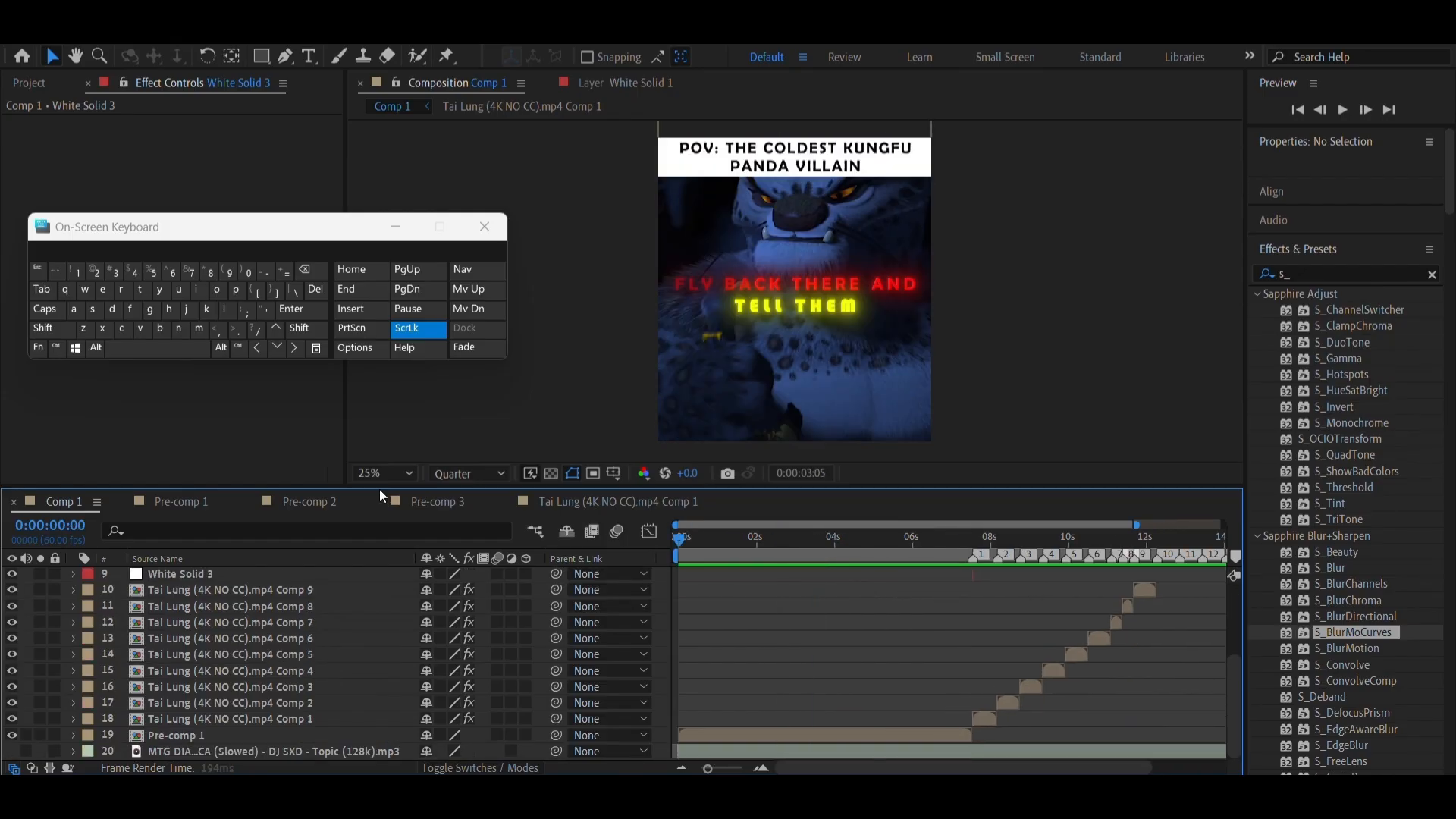
# Create an adjustment layer in Comp 1 and place it directly below Pre-comp 3
pyautogui.click(170, 38)
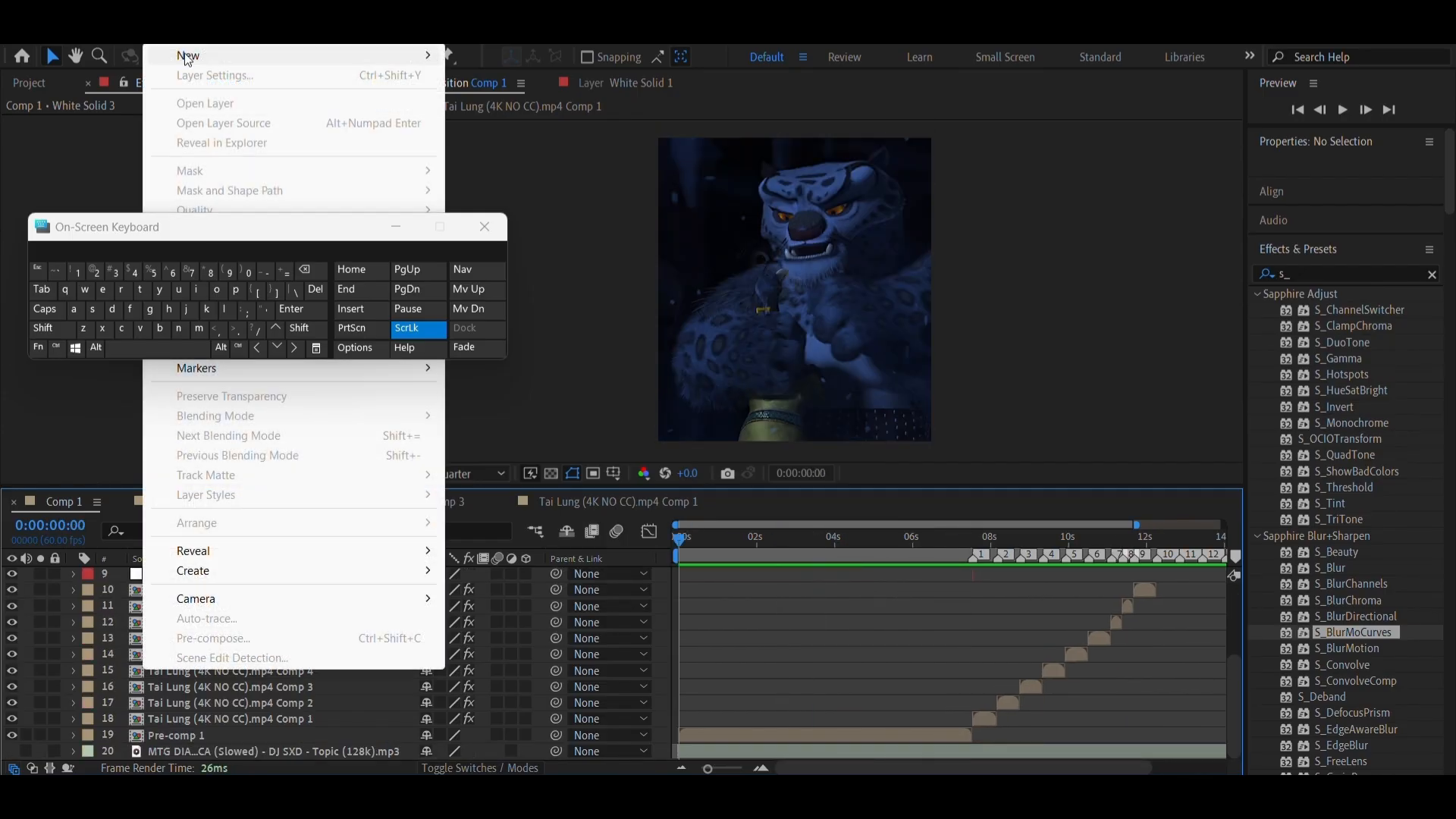
pyautogui.moveTo(191, 59)
pyautogui.click(531, 152)
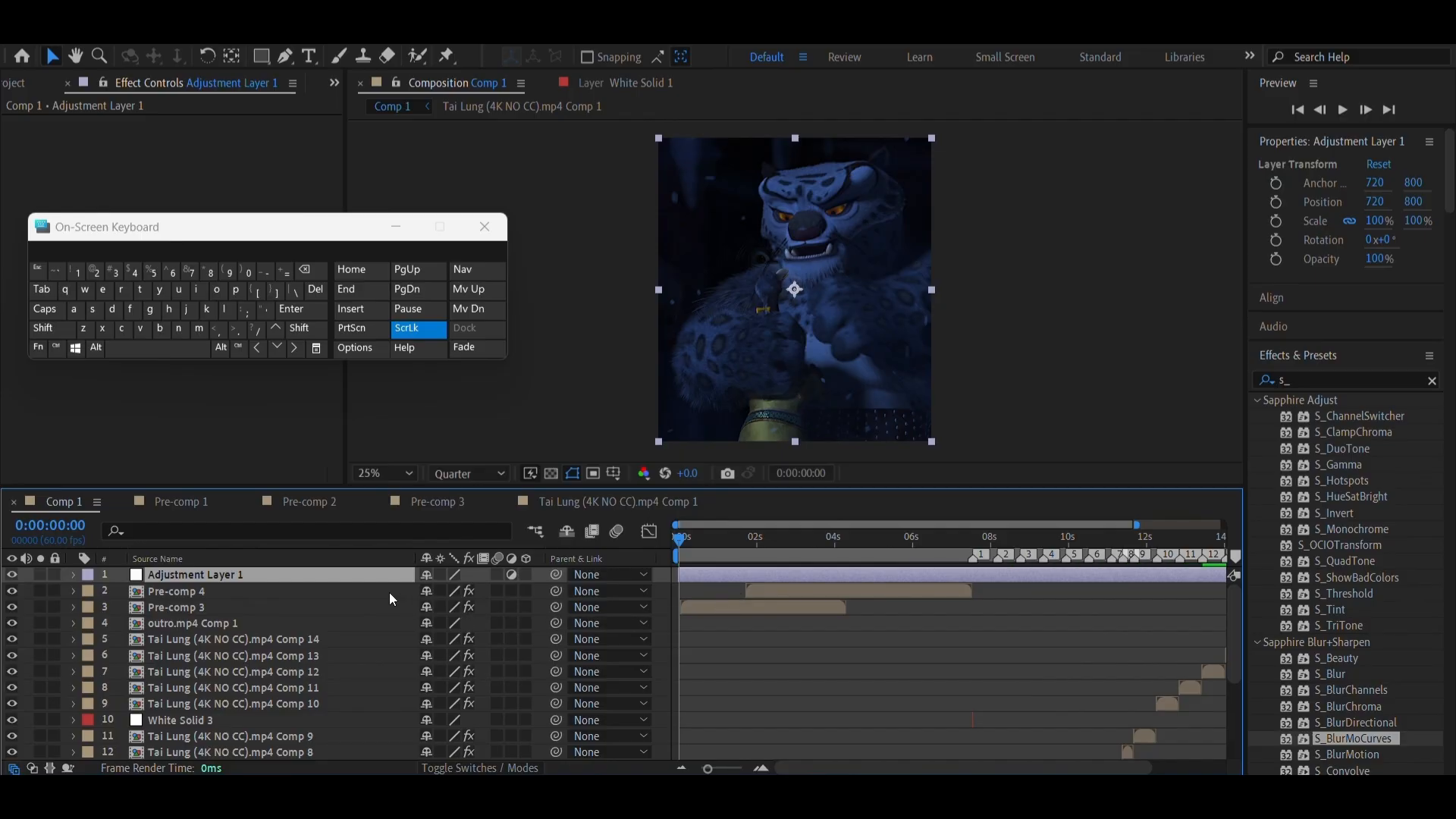
pyautogui.moveTo(343, 571); pyautogui.dragTo(343, 610)
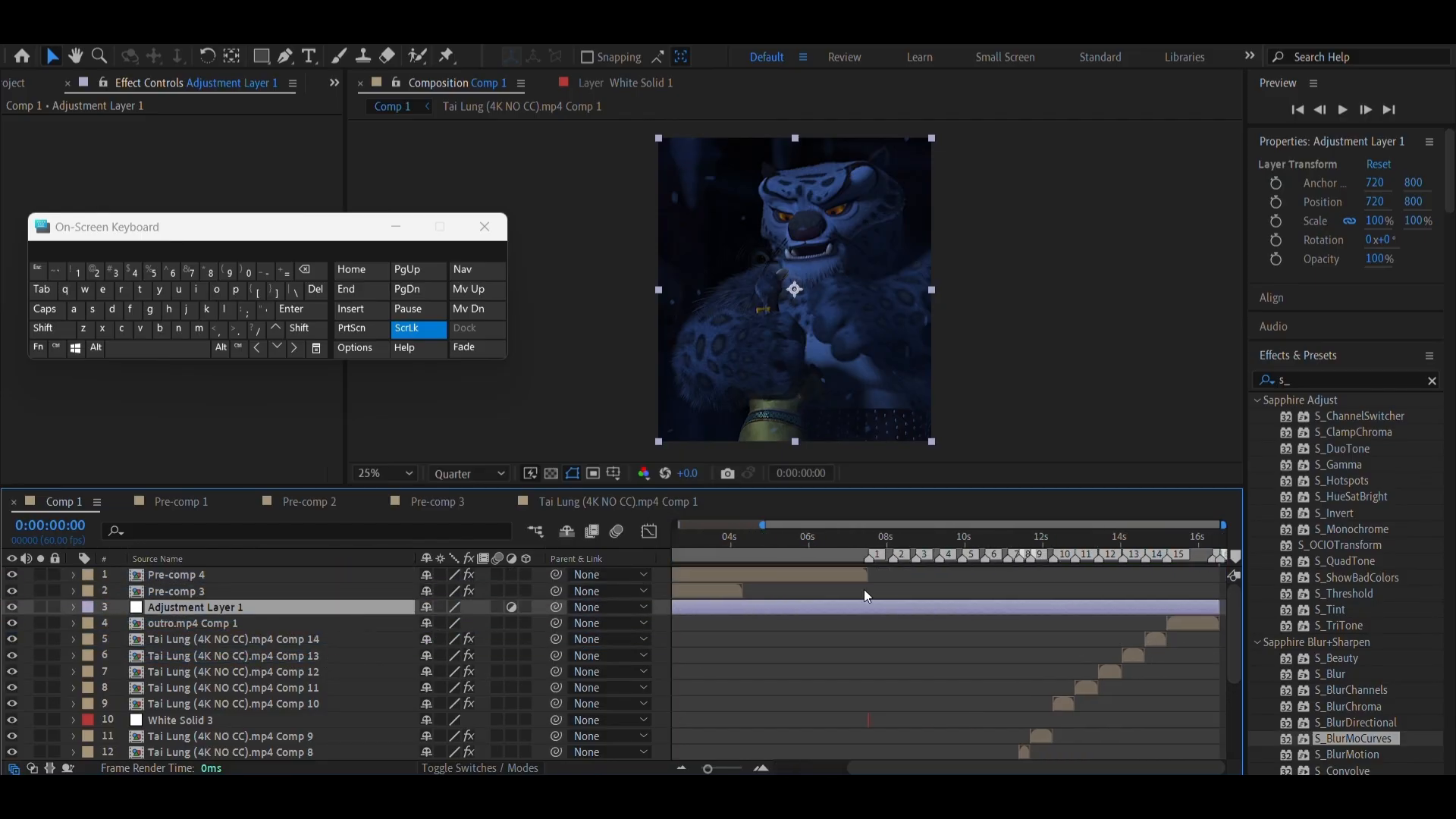
# Scrub through the dialogue section up to 0:00:06:06 to check the footage and its text
pyautogui.click(799, 555)
pyautogui.moveTo(800, 551); pyautogui.dragTo(829, 578)
pyautogui.press('space')
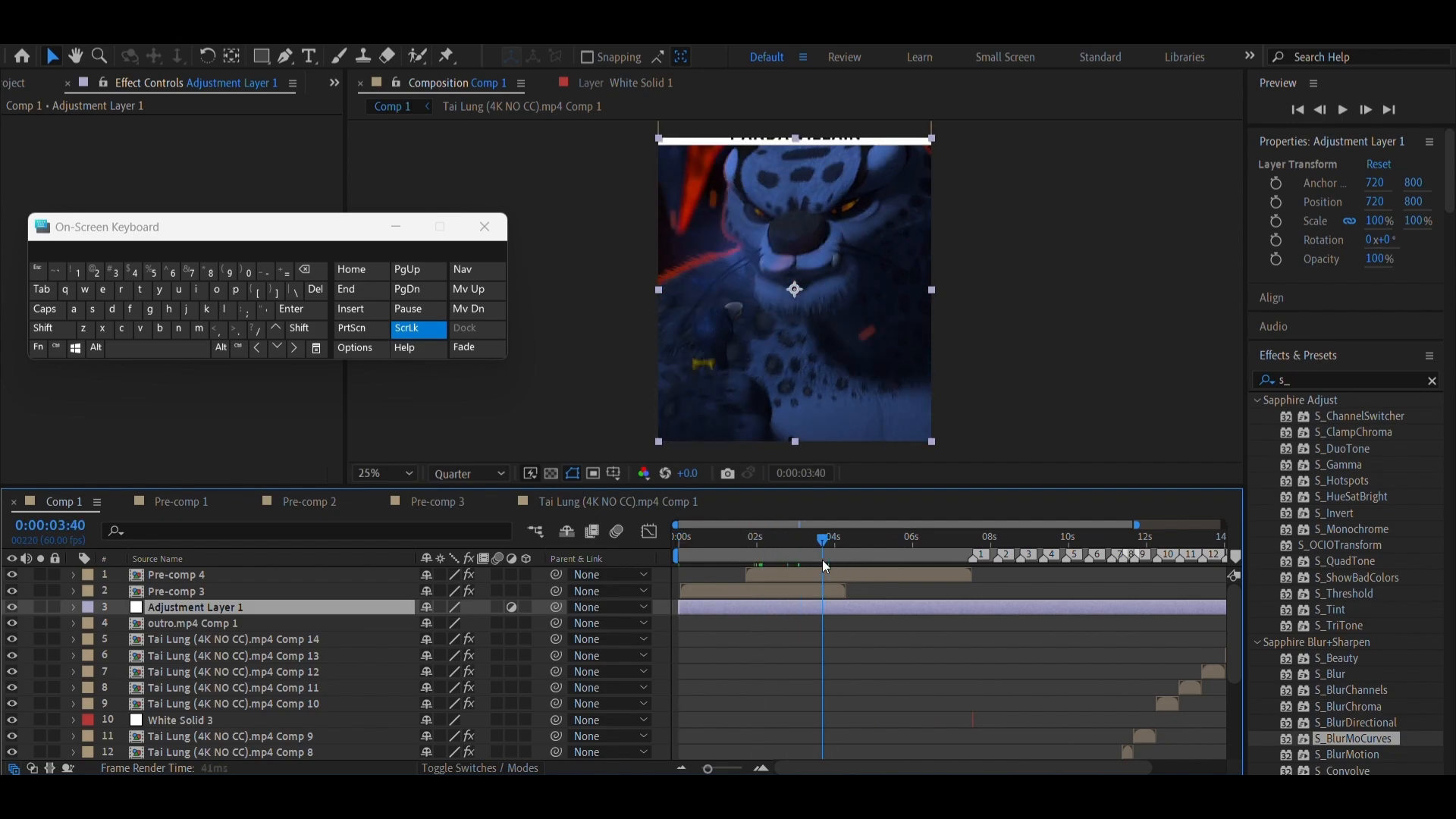
pyautogui.hscroll(-4, 1014, 621)
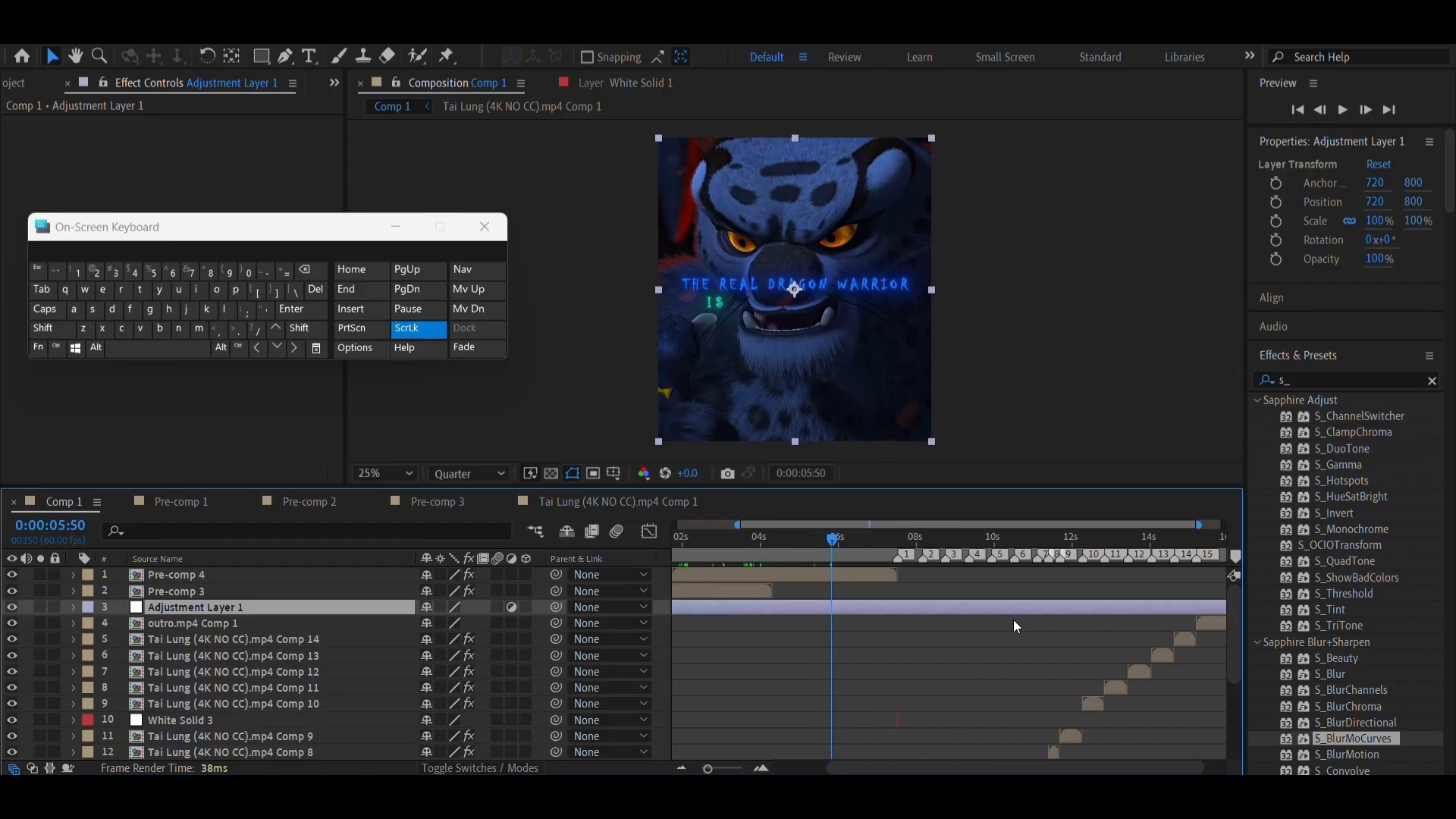
pyautogui.scroll(-4, 924, 621)
pyautogui.scroll(4, 922, 618)
pyautogui.moveTo(927, 540)
pyautogui.mouseDown()
pyautogui.moveTo(947, 543)
pyautogui.moveTo(904, 549)
pyautogui.moveTo(917, 558)
pyautogui.mouseUp()
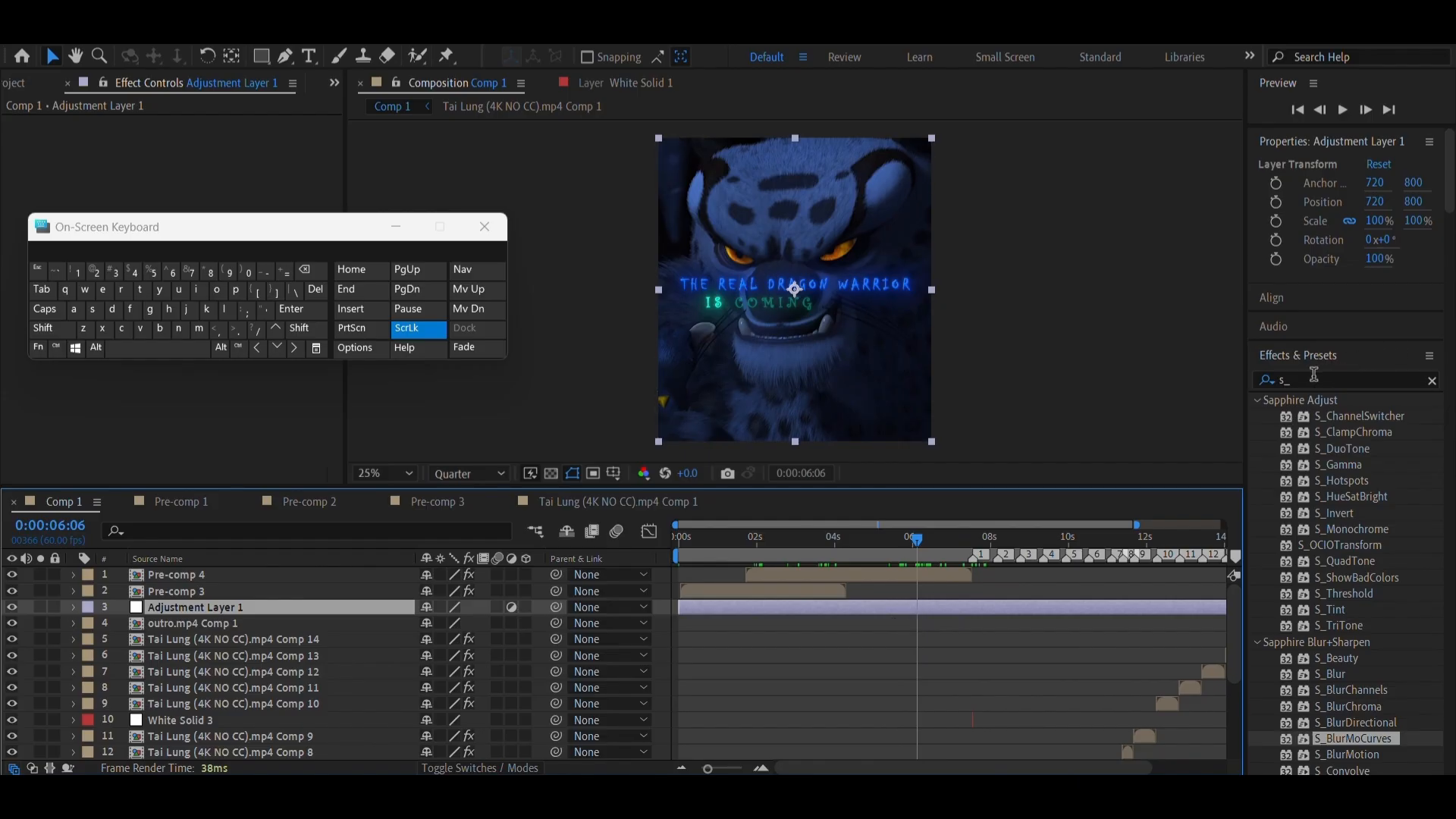
# Clear the "s_" term from the effects search
pyautogui.click(1288, 380)
pyautogui.press('BackSpace')
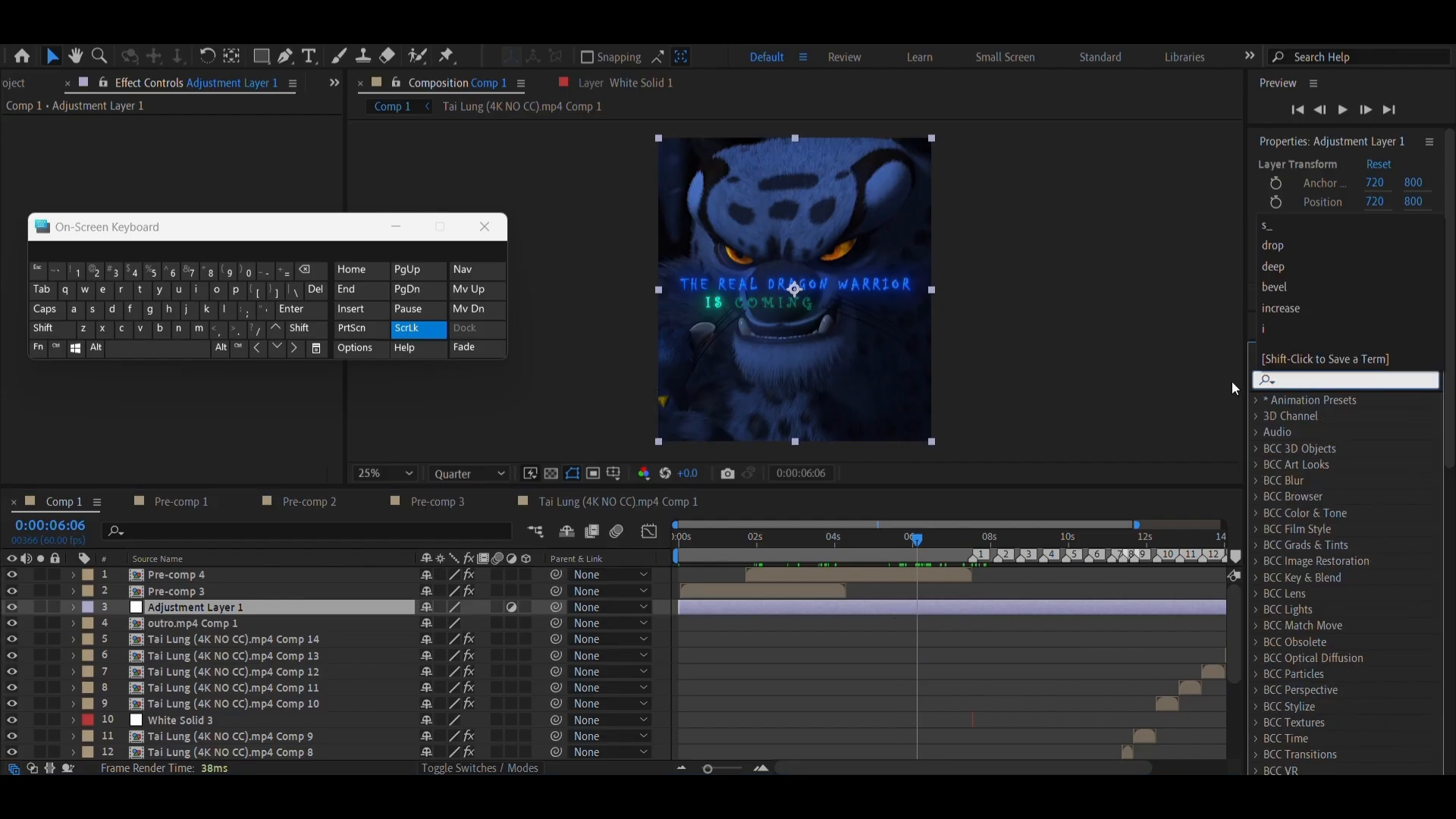
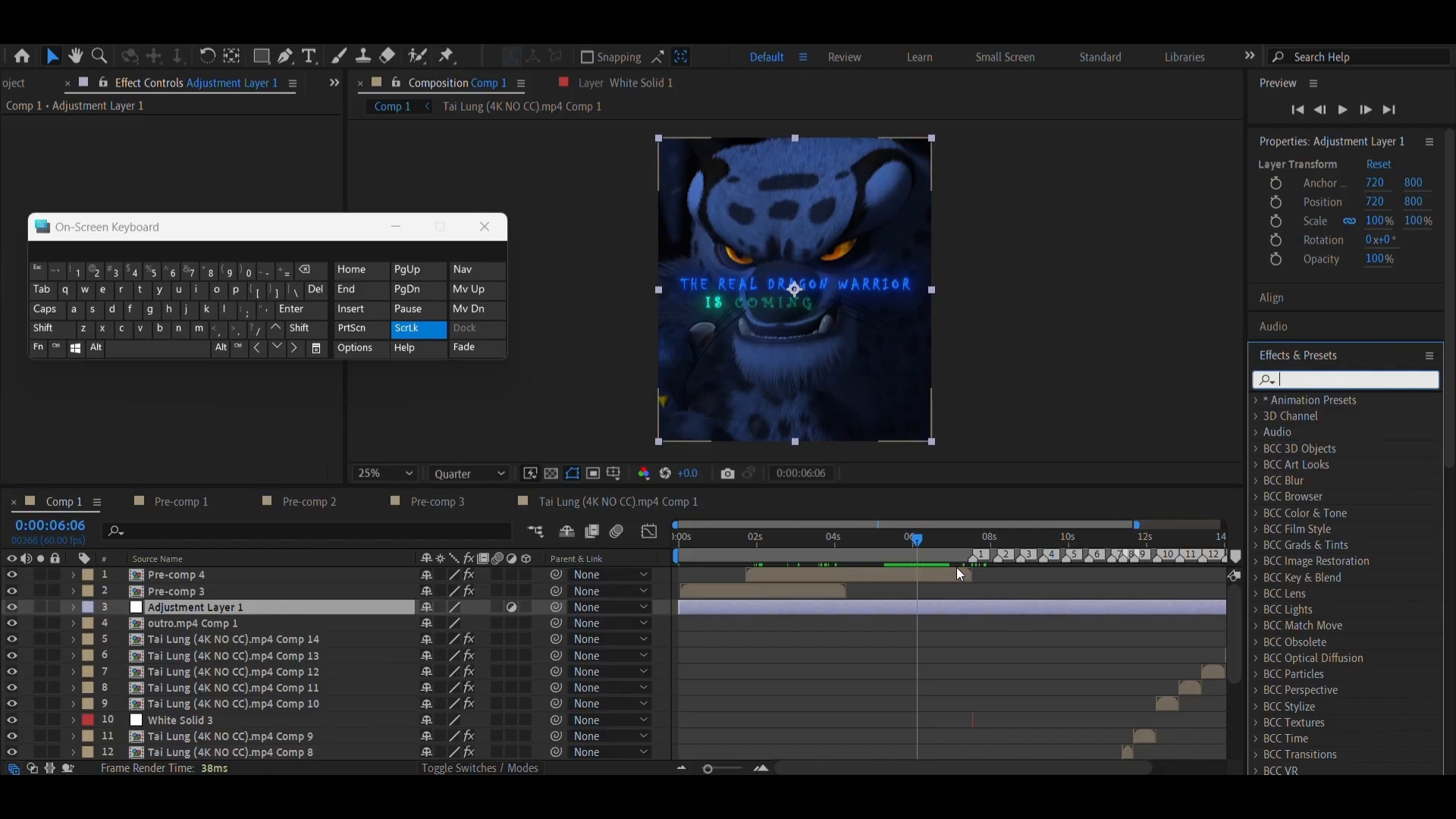
# Create another adjustment layer in Comp 1
pyautogui.moveTo(949, 543)
pyautogui.mouseDown()
pyautogui.moveTo(1030, 543)
pyautogui.moveTo(903, 556)
pyautogui.moveTo(992, 549)
pyautogui.moveTo(923, 547)
pyautogui.moveTo(979, 544)
pyautogui.moveTo(945, 547)
pyautogui.mouseUp()
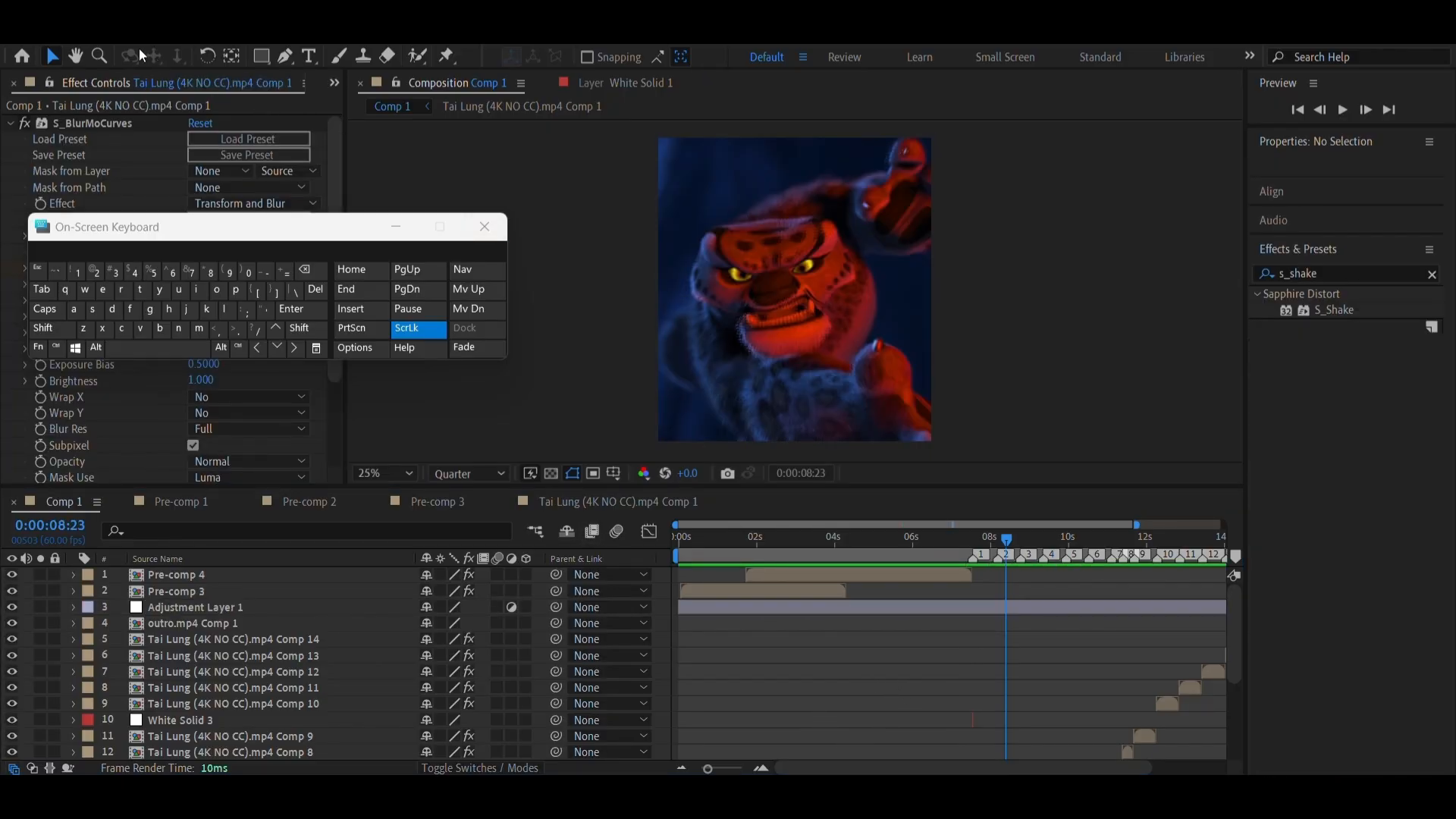
pyautogui.click(162, 36)
pyautogui.moveTo(218, 57)
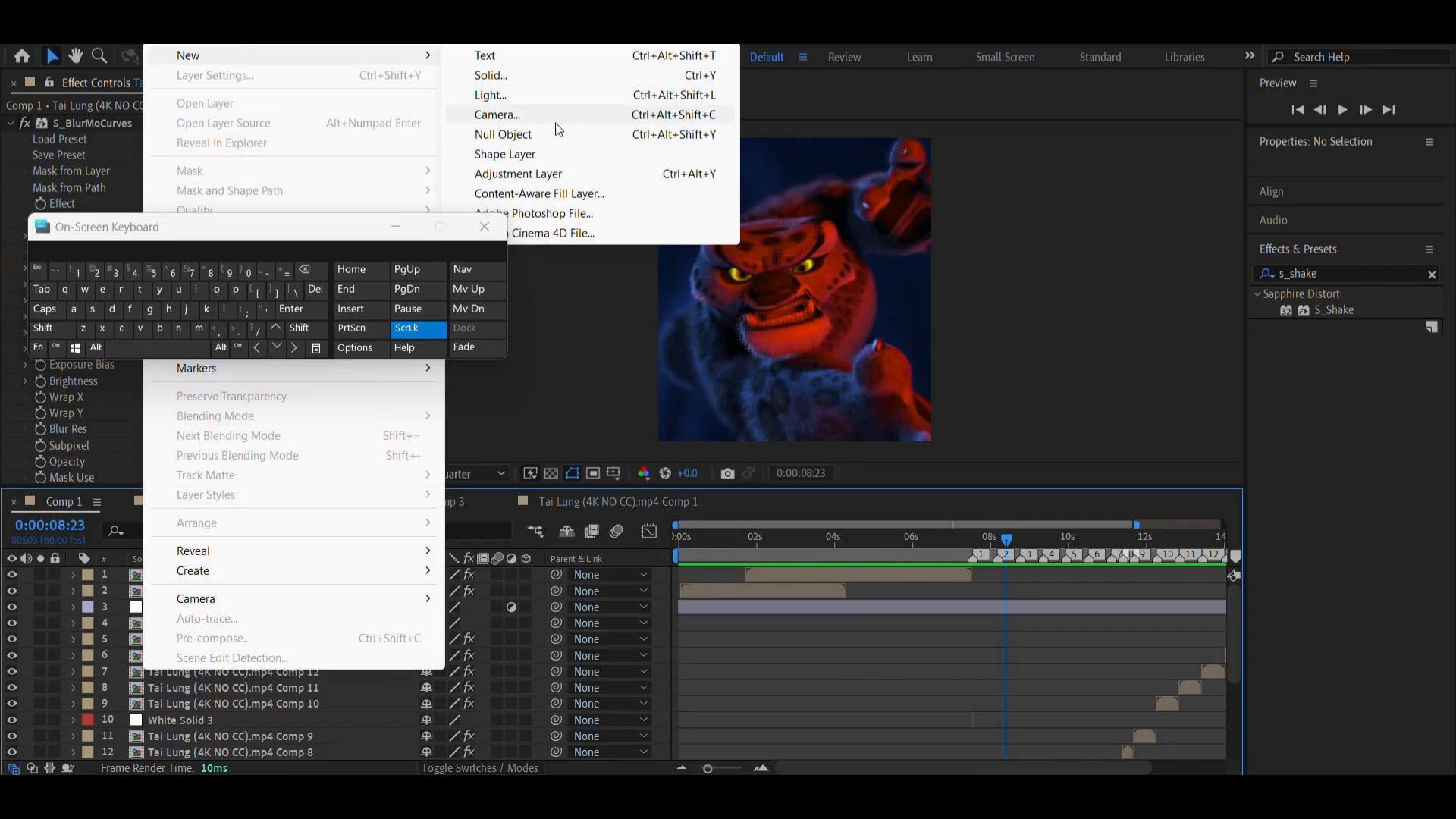
pyautogui.click(587, 180)
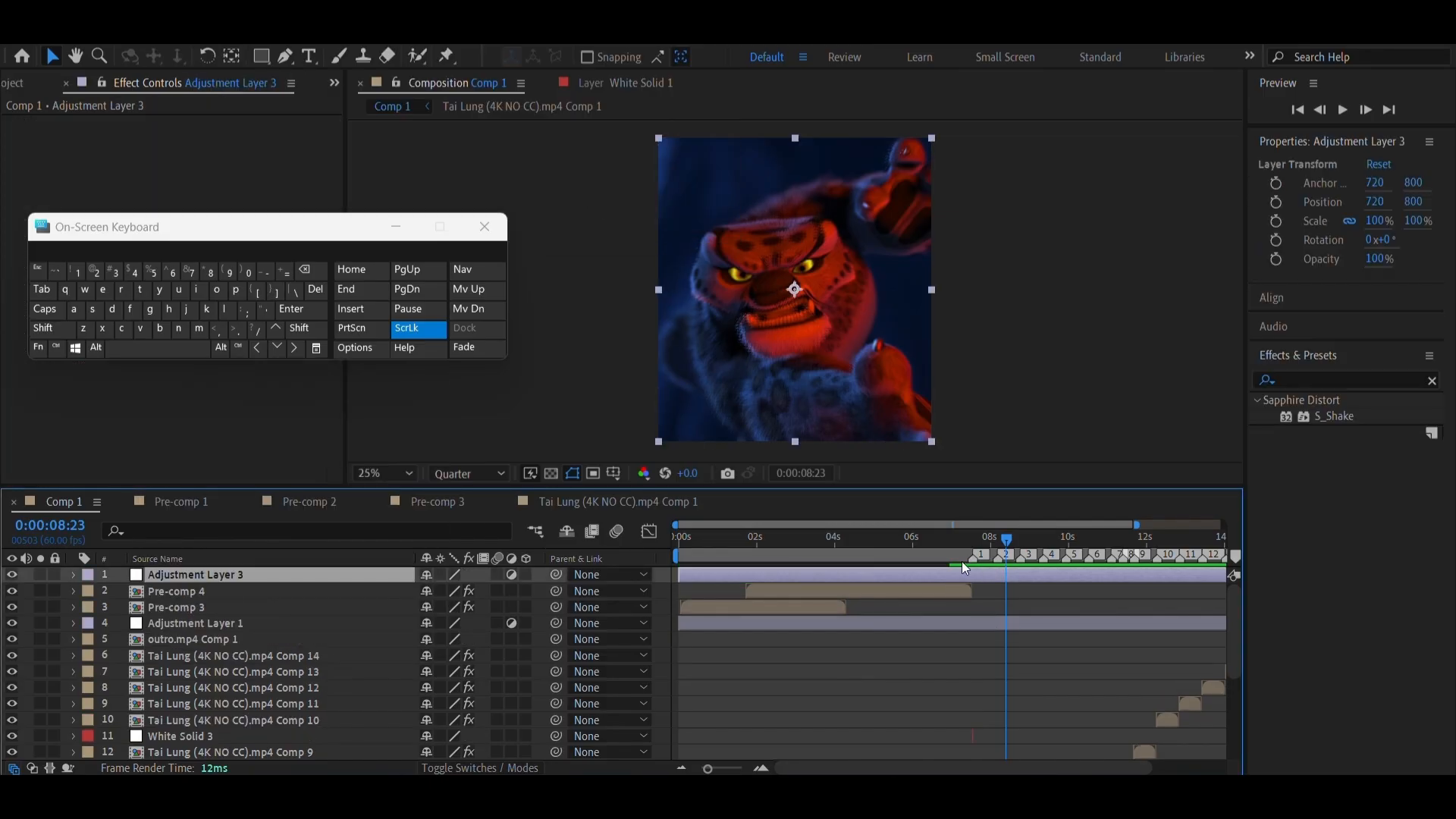
# Split the new adjustment layer at marker 1 (0:00:07:32) and delete the part before it
pyautogui.rightClick(965, 557)
pyautogui.click(1017, 613)
pyautogui.hotkey('ctrl', 'shift', 'd')
pyautogui.click(908, 590)
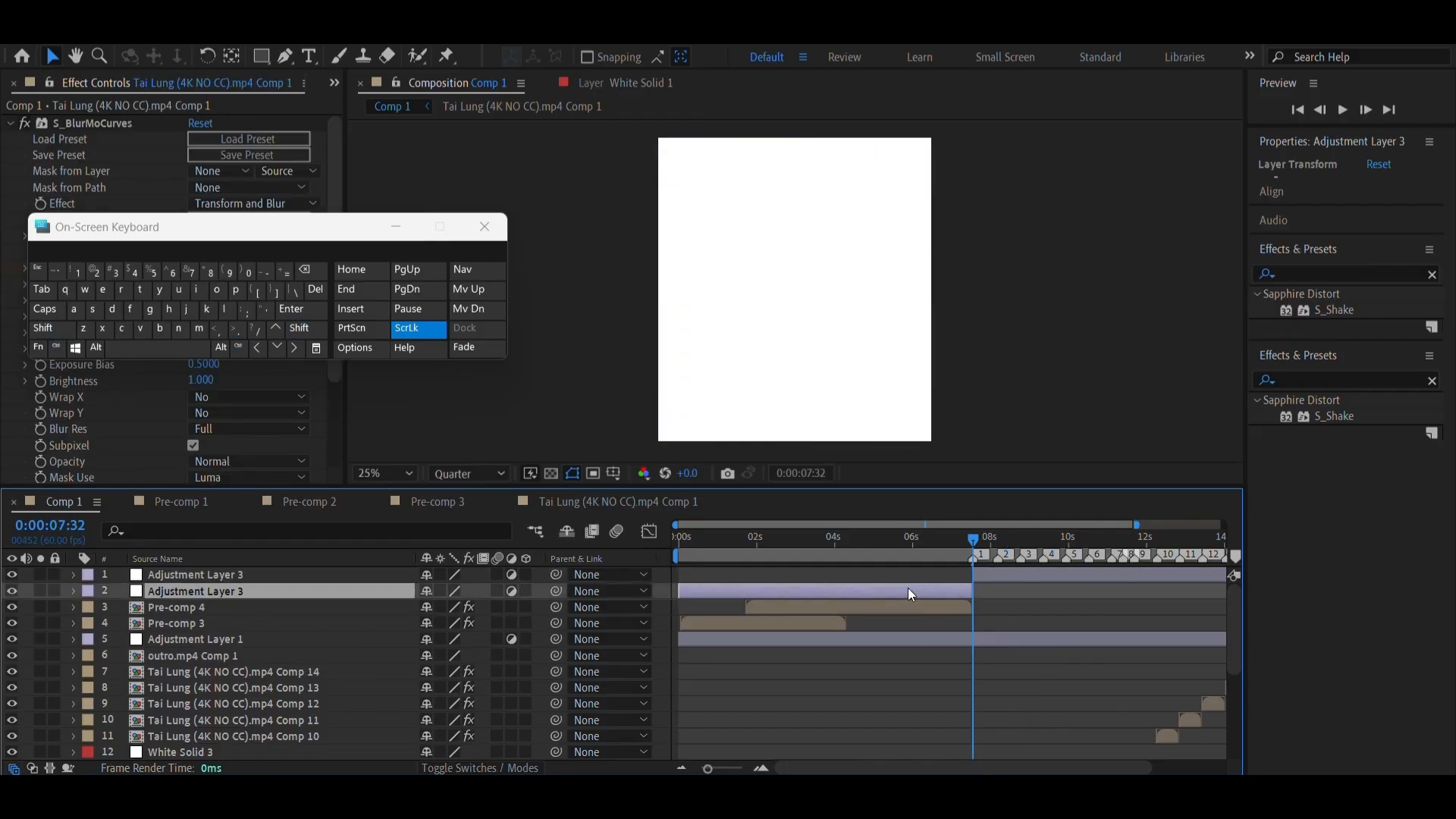
pyautogui.press('Delete')
# Move Adjustment Layer 3 directly below Adjustment Layer 1 in the layer stack
pyautogui.moveTo(208, 575); pyautogui.dragTo(216, 618)
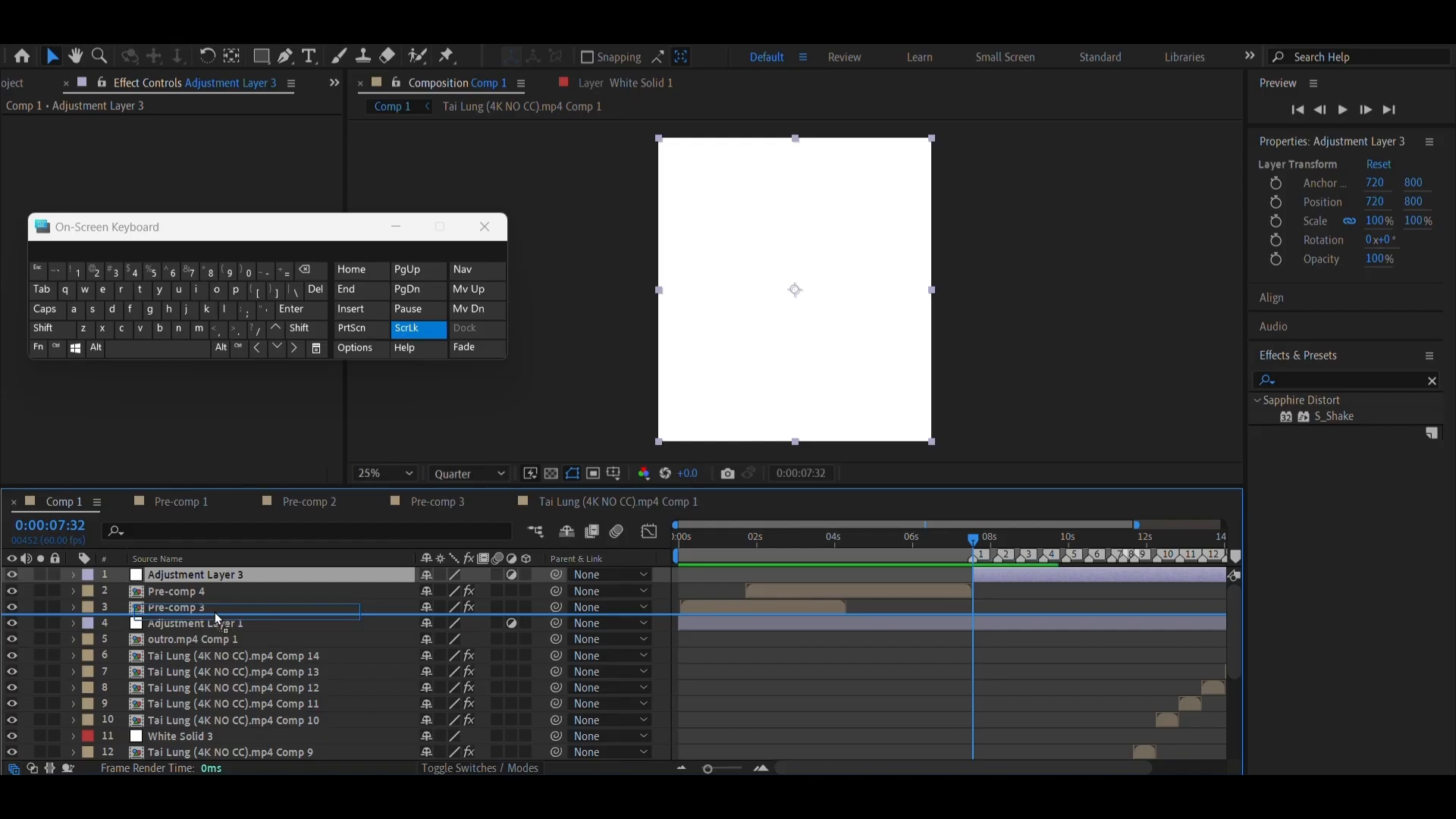
pyautogui.moveTo(215, 614); pyautogui.dragTo(216, 639)
pyautogui.moveTo(975, 547); pyautogui.dragTo(977, 546)
pyautogui.hotkey('shift', 'pageup')
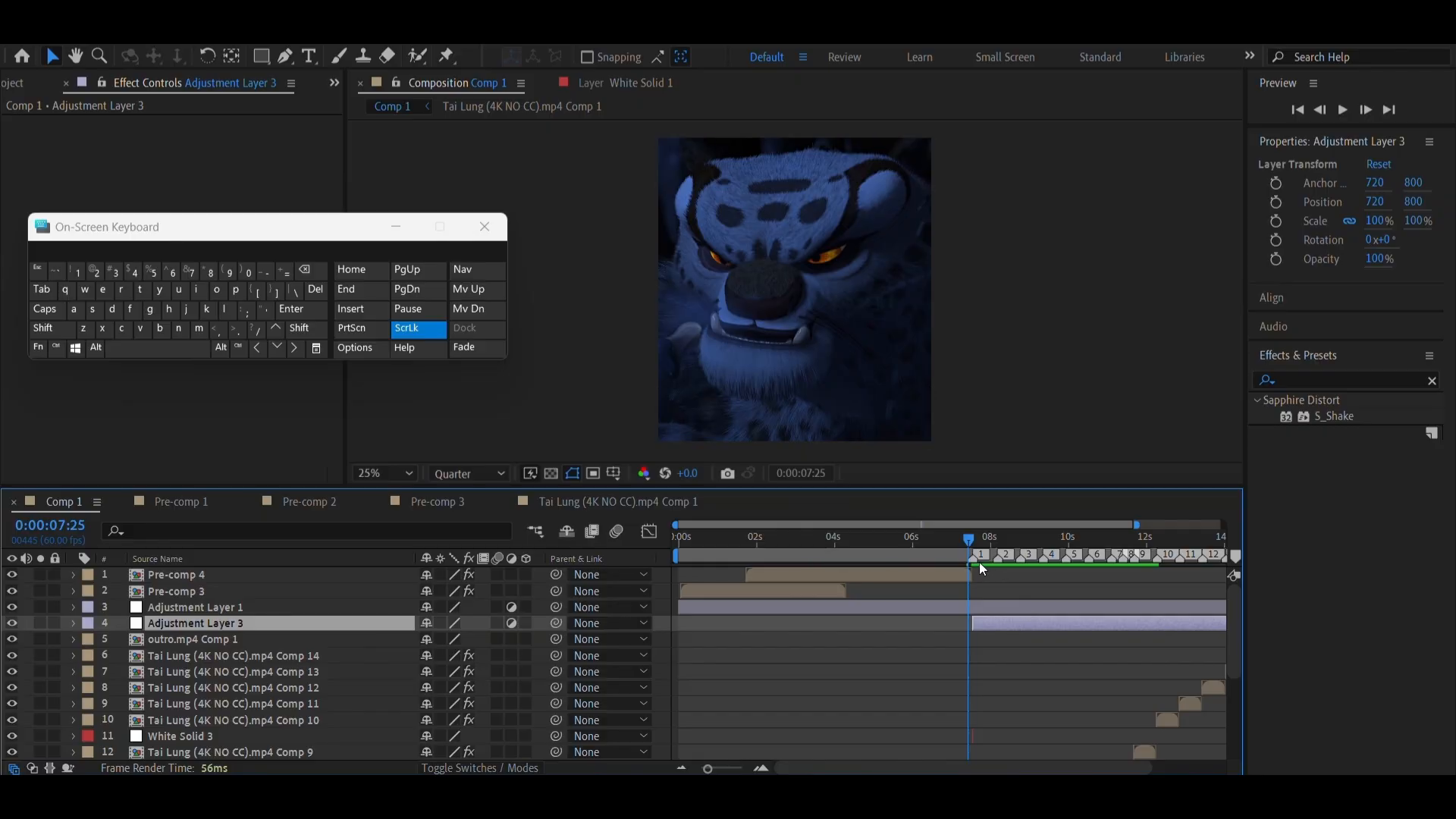
# Apply the S_Shake effect to Adjustment Layer 3 with the playhead at marker 1
pyautogui.rightClick(978, 560)
pyautogui.click(1006, 622)
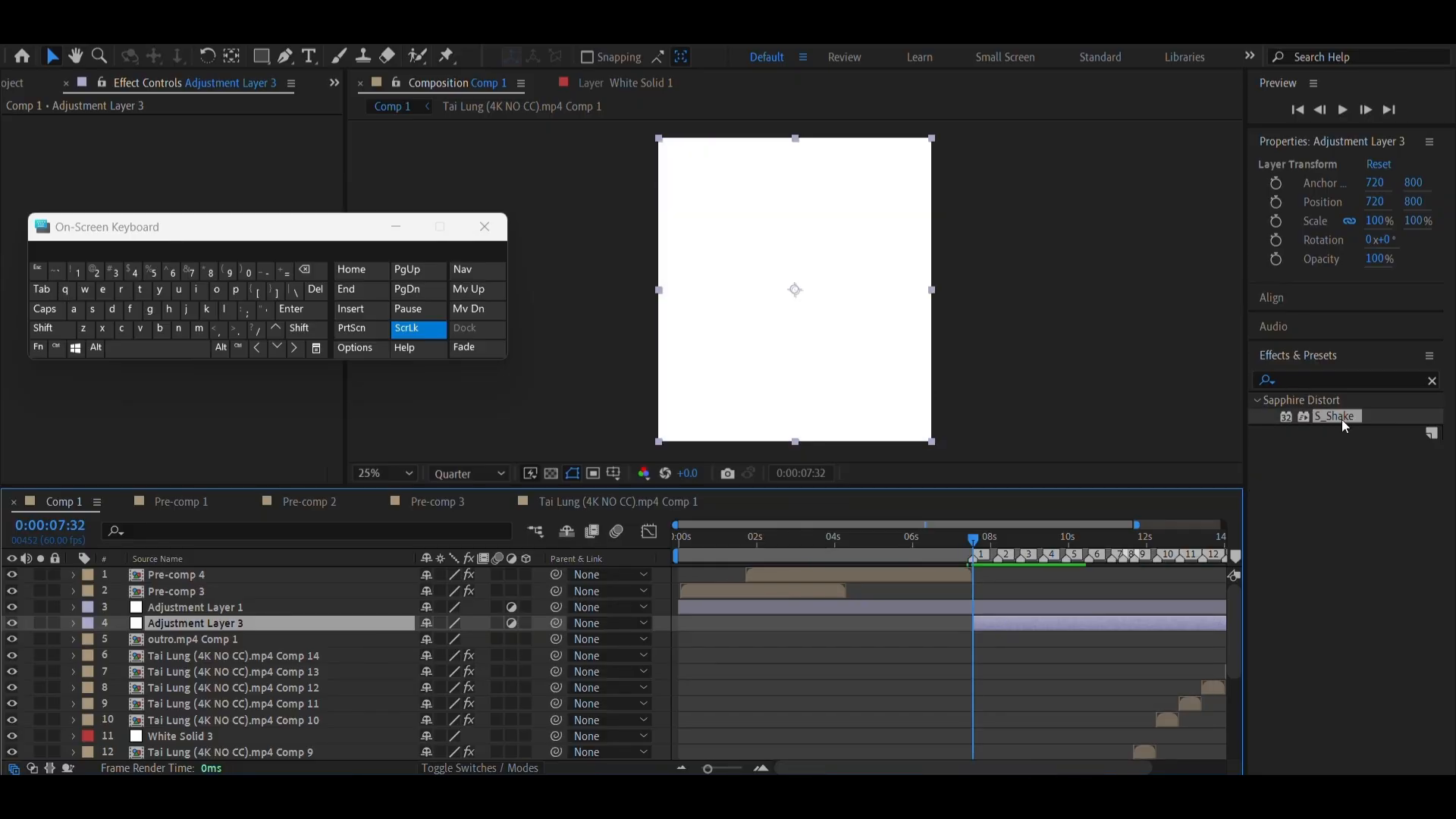
pyautogui.moveTo(1341, 420); pyautogui.dragTo(1097, 621)
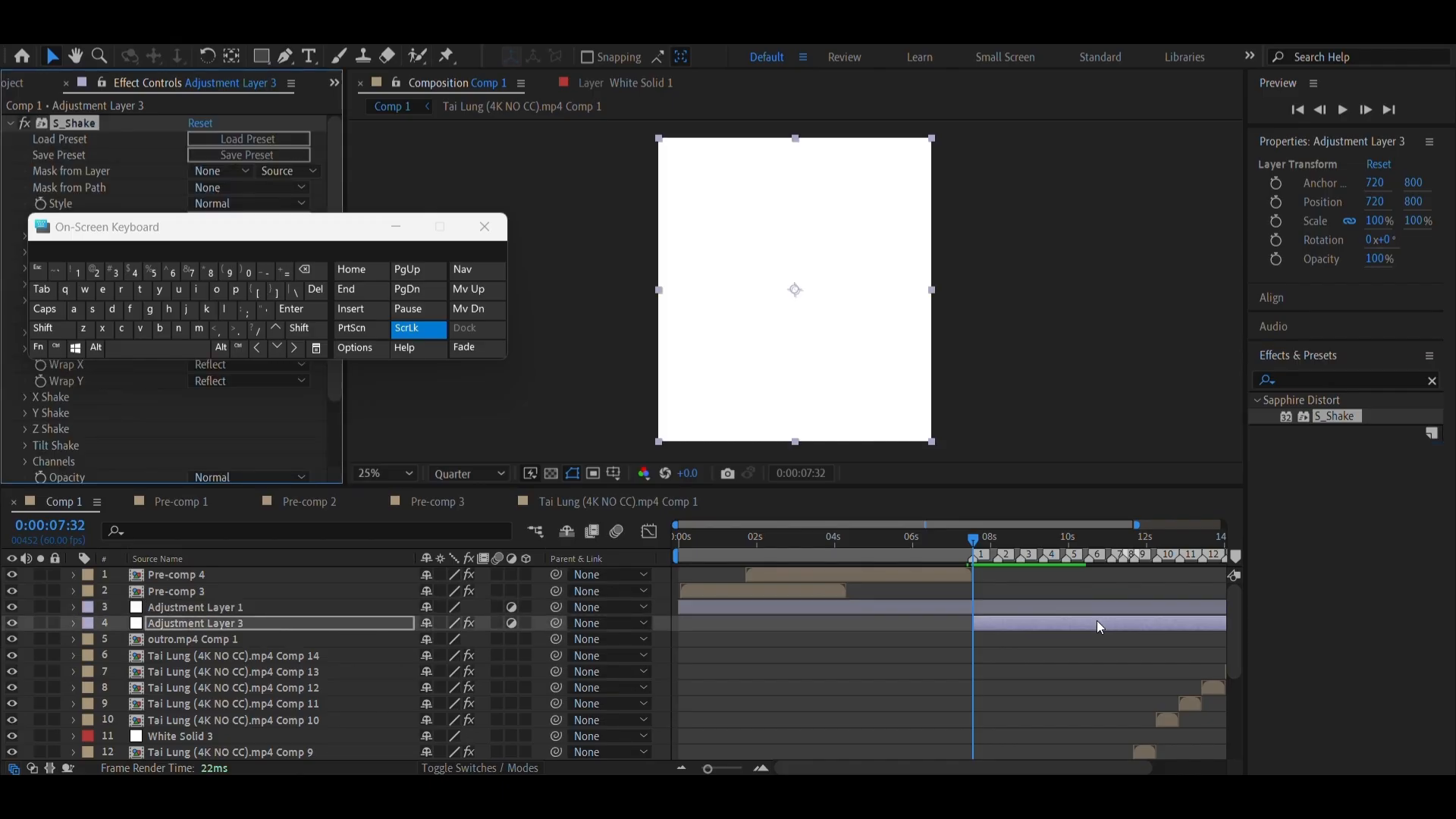
pyautogui.click(396, 226)
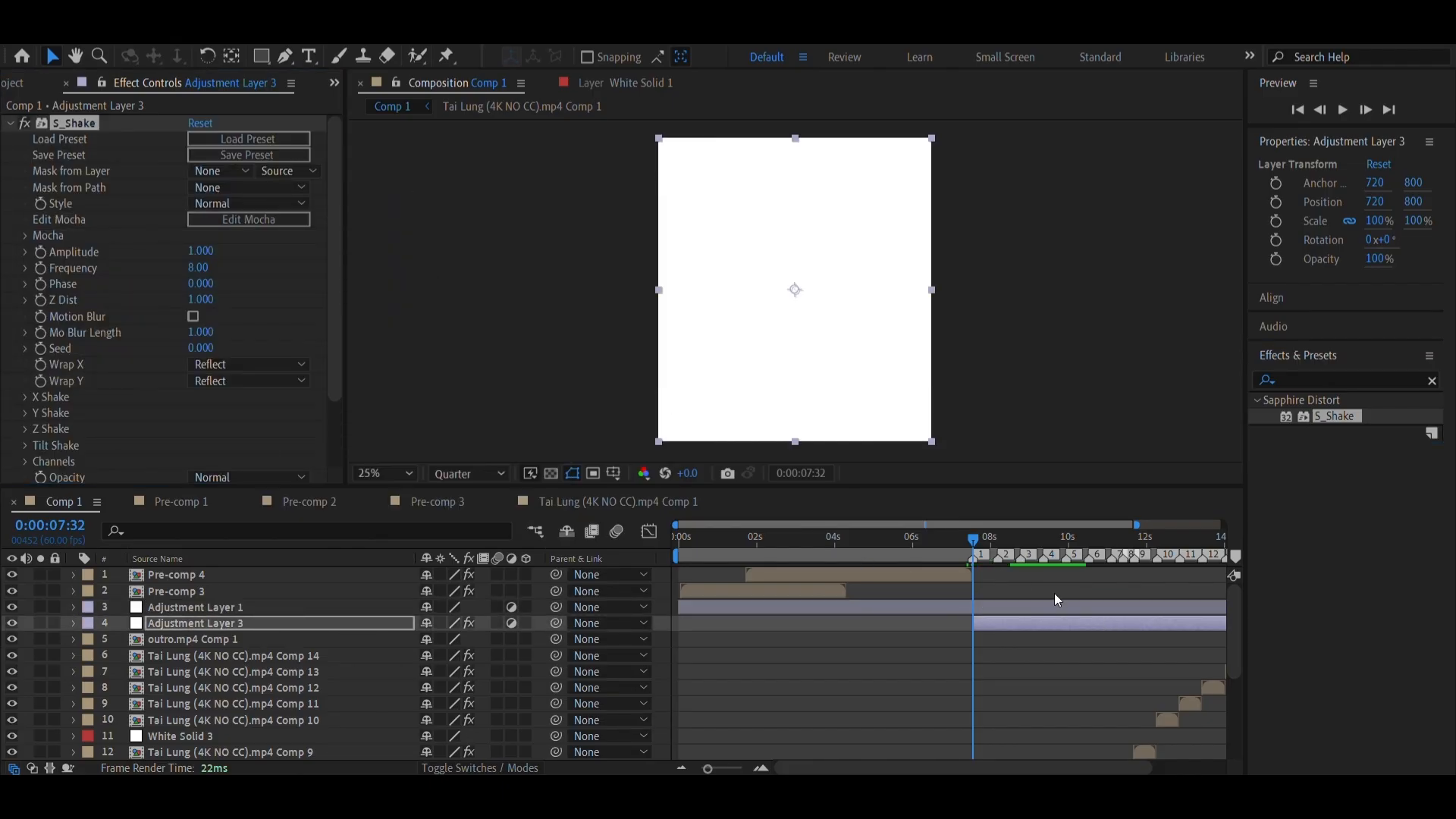
# Set the S_Shake amplitude to 0.250 and its frequency to 3.00 on Adjustment Layer 3
pyautogui.moveTo(989, 539); pyautogui.dragTo(992, 540)
pyautogui.rightClick(973, 559)
pyautogui.click(1005, 622)
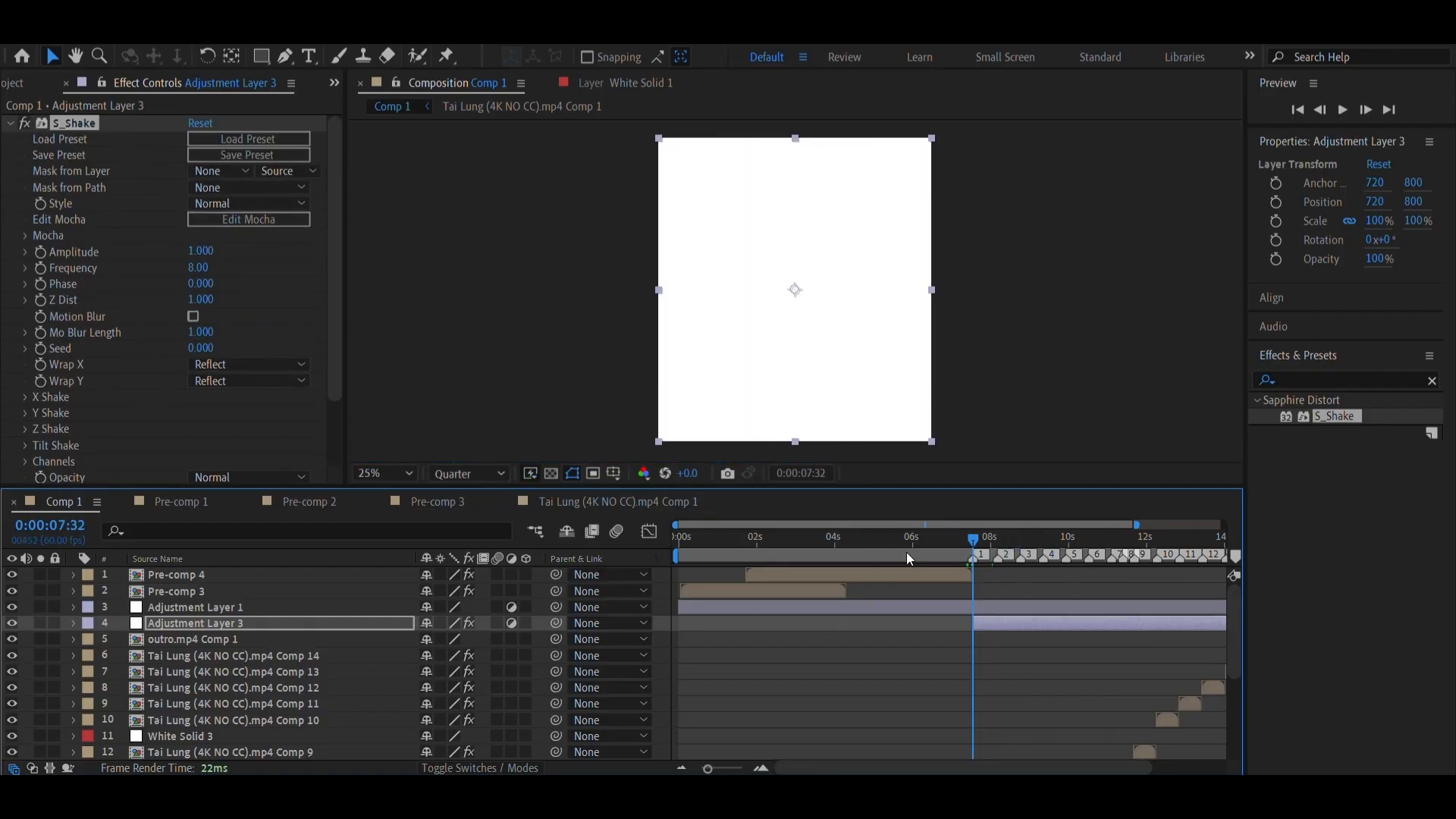
pyautogui.click(1003, 539)
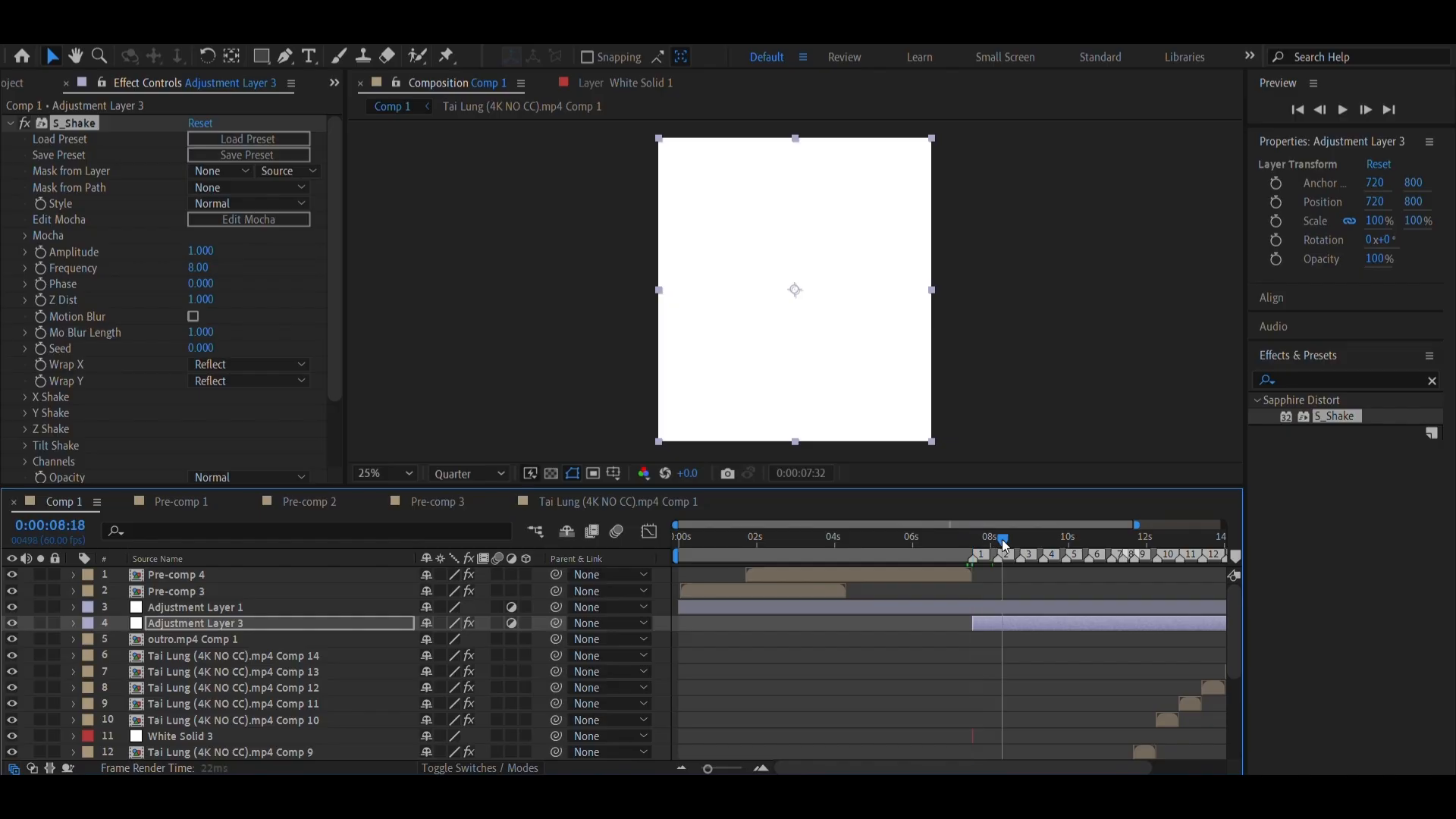
pyautogui.click(203, 251)
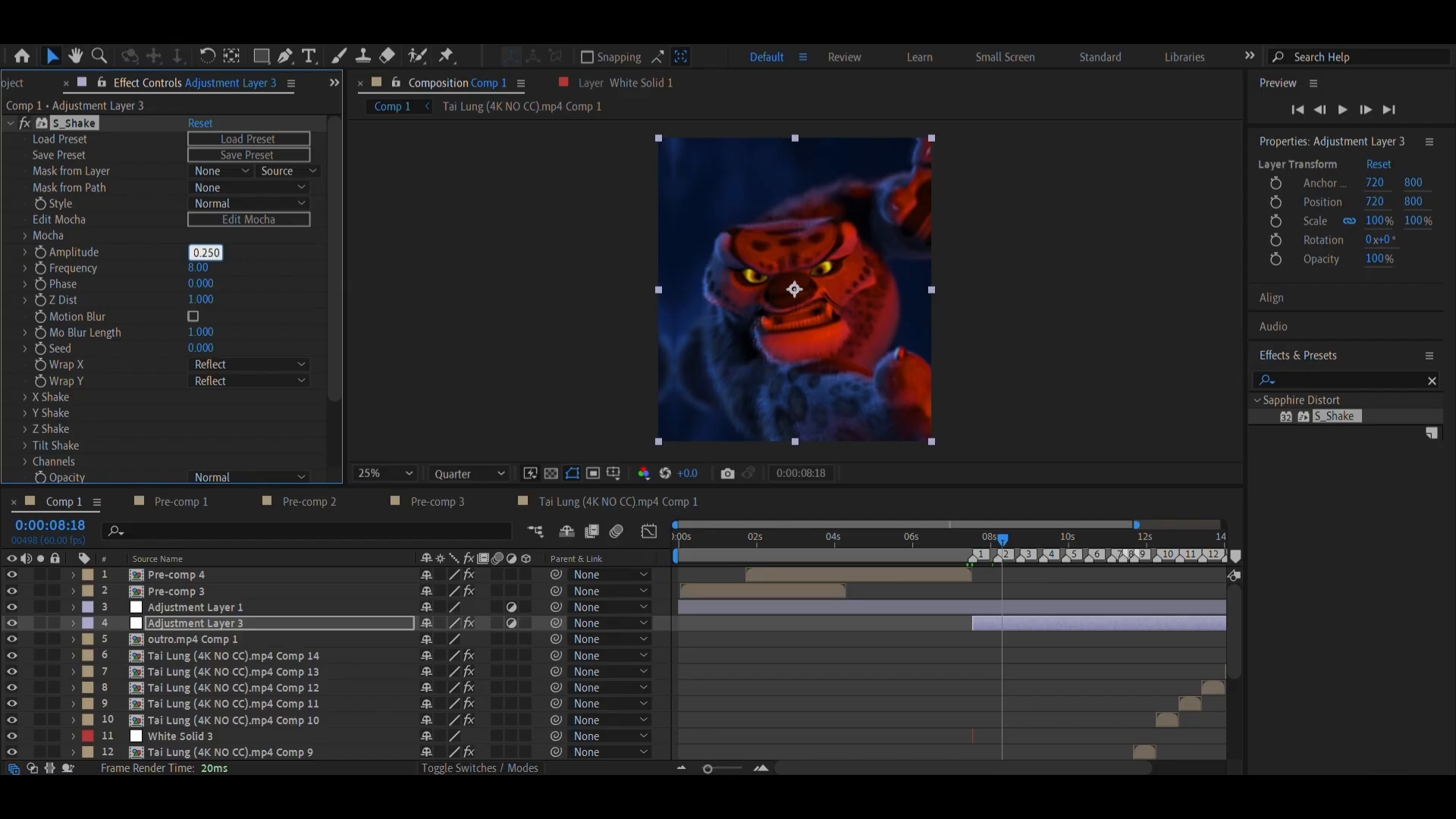
pyautogui.press('Return')
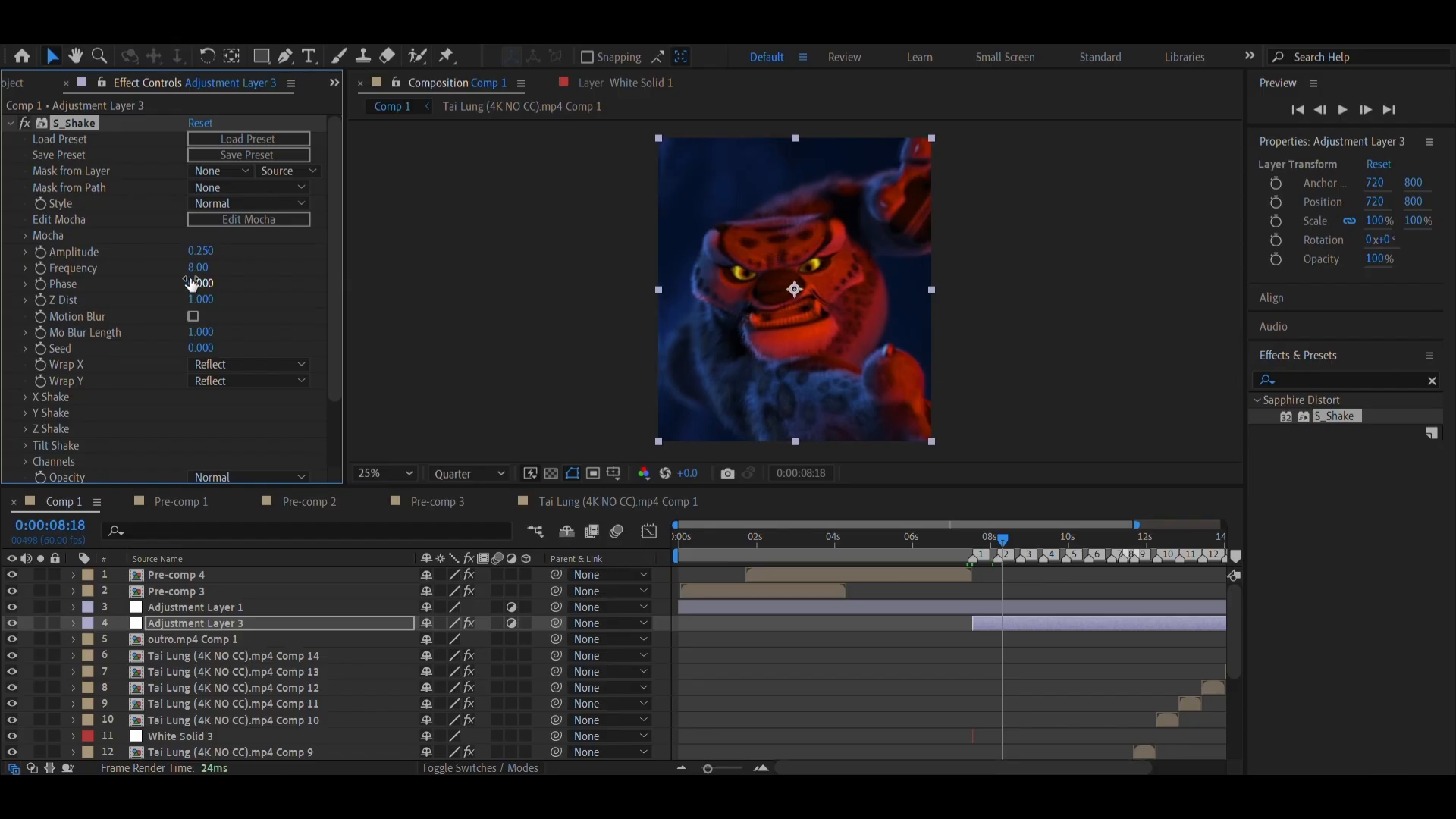
pyautogui.click(195, 268)
pyautogui.press('Return')
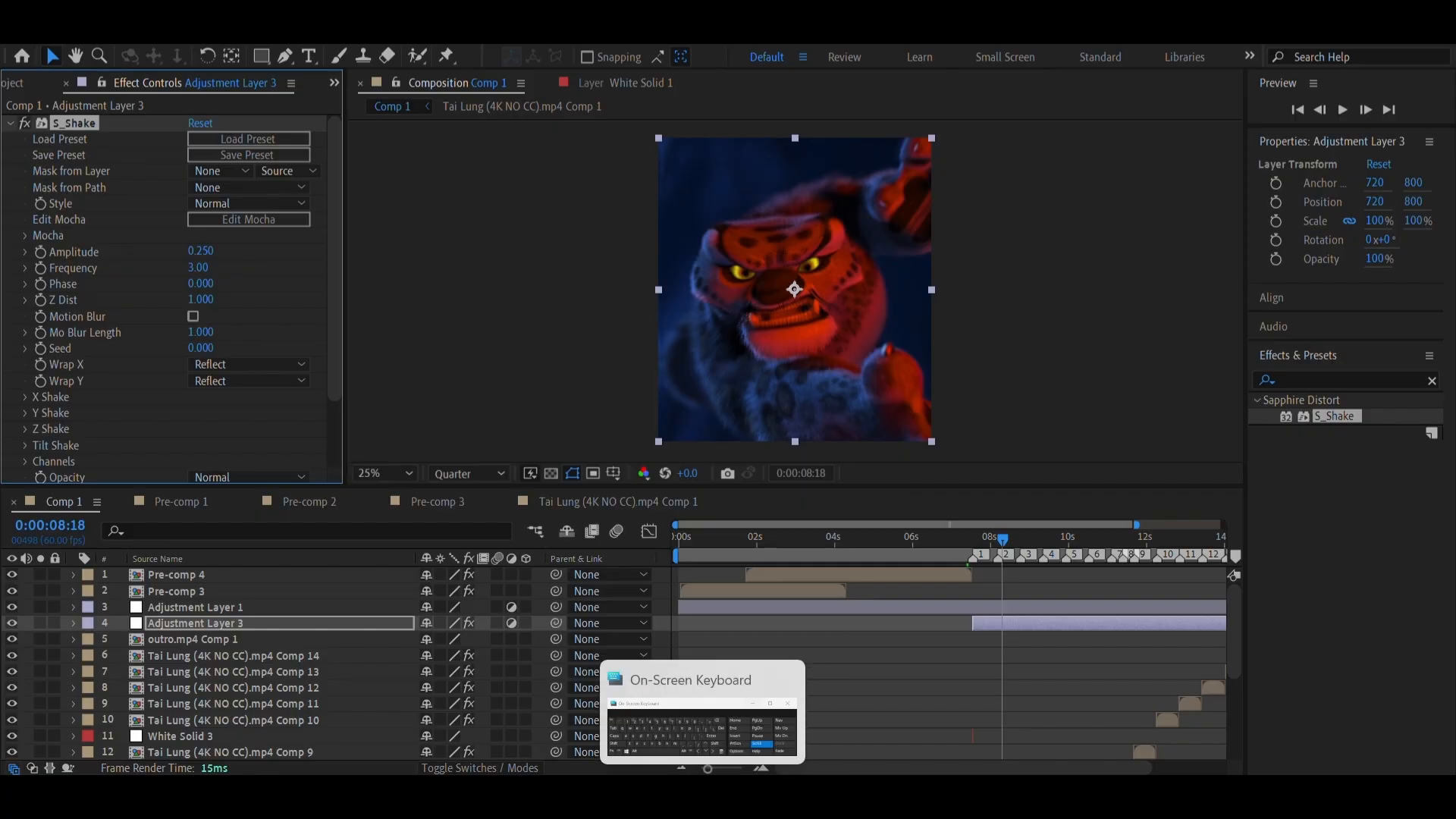
# Preview the shake across the clips, playing from 0:00:06:59 and again from 0:00:07:16
pyautogui.click(703, 795)
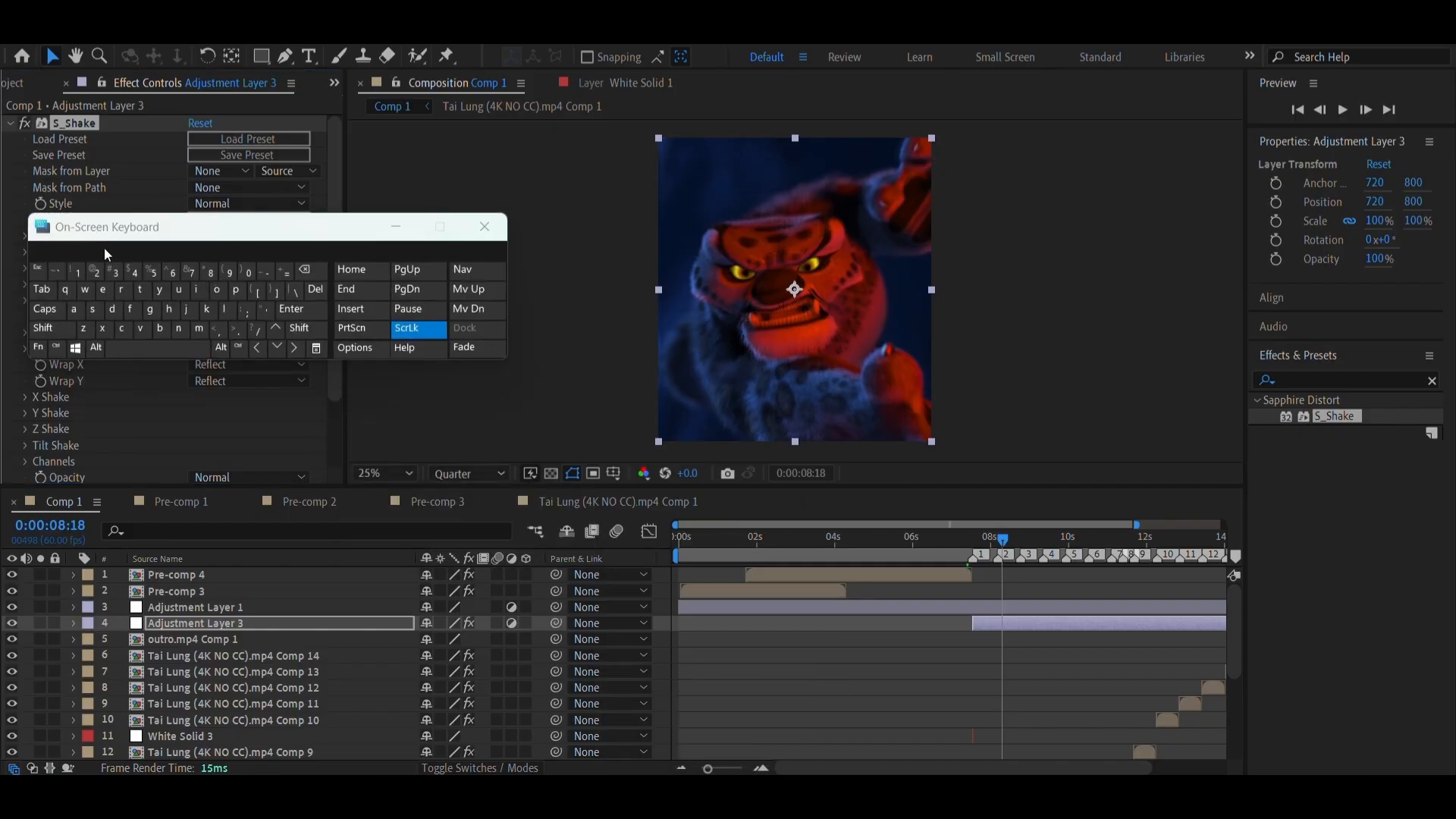
pyautogui.click(951, 553)
pyautogui.click(187, 349)
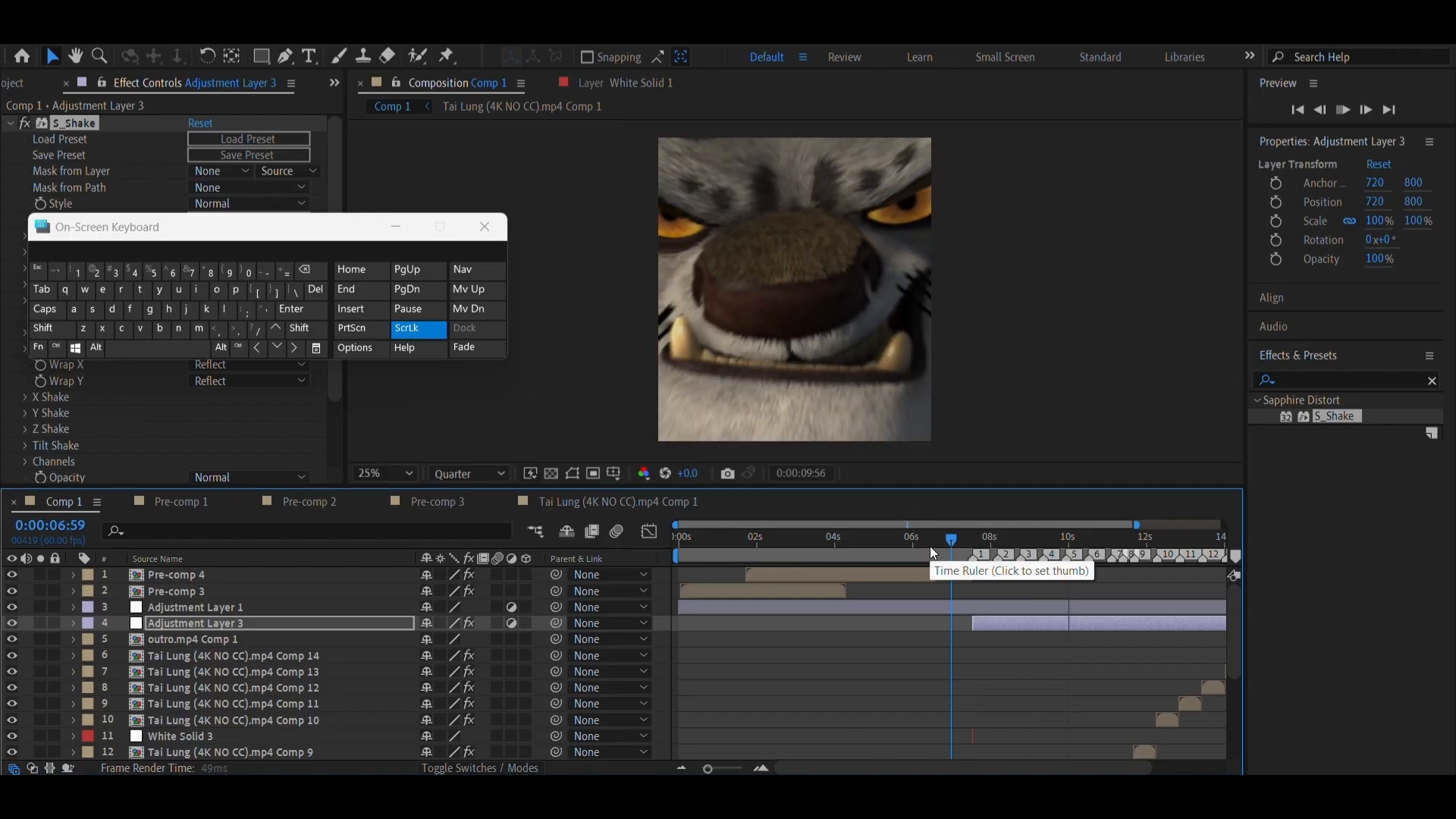
pyautogui.click(963, 540)
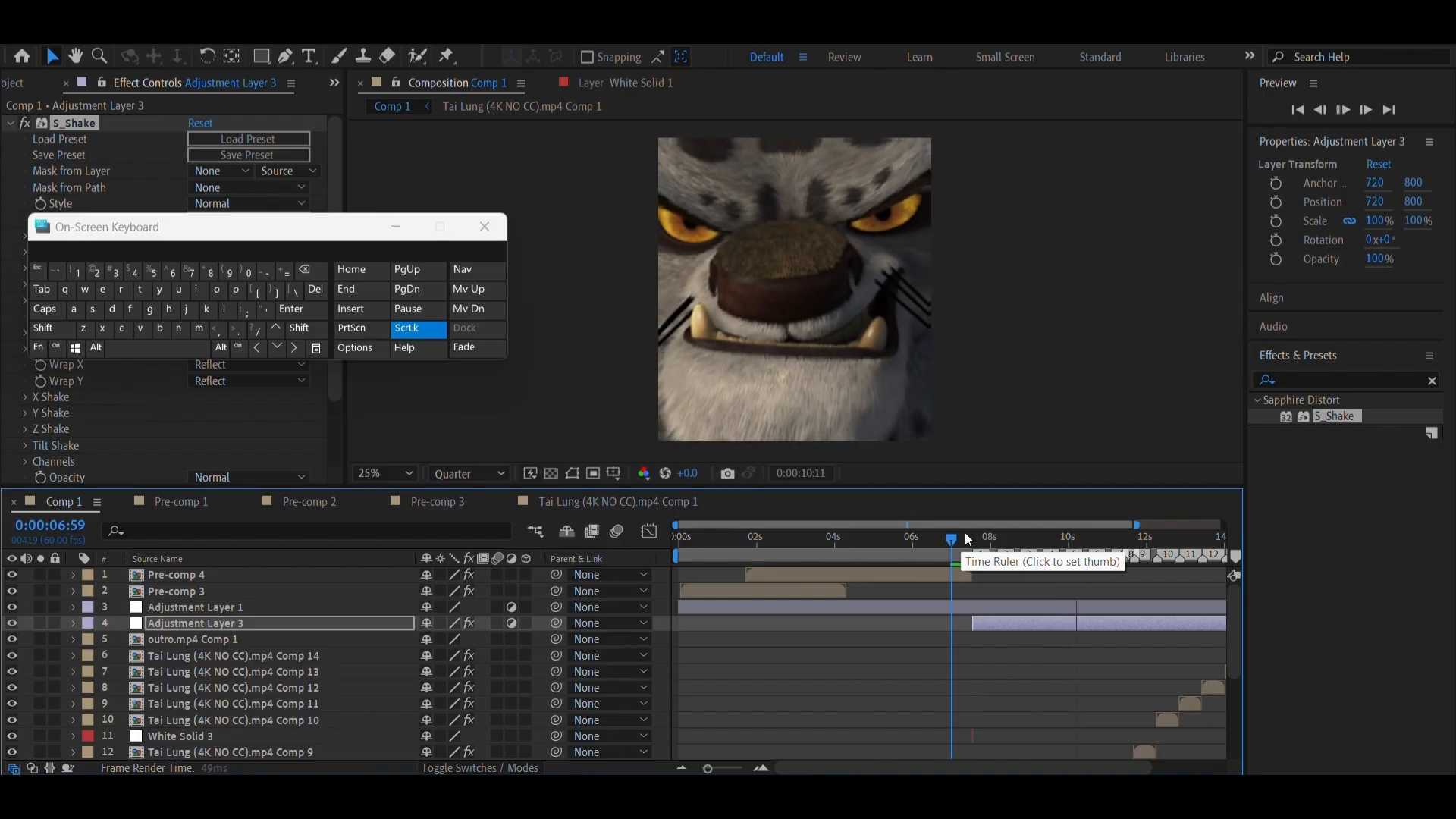
pyautogui.click(194, 352)
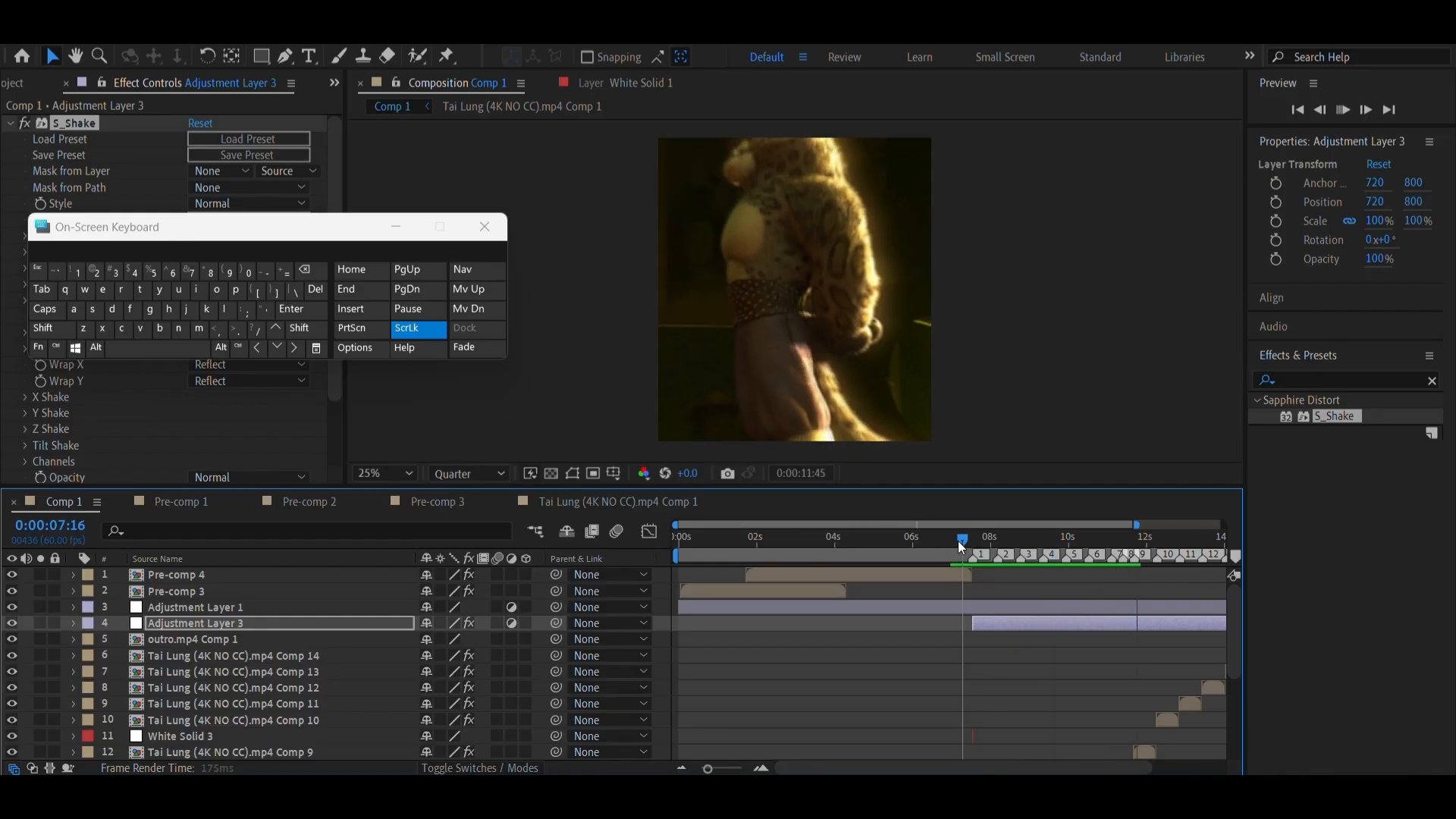
pyautogui.press('space')
# Check where Adjustment Layer 3 ends at the end of the composition and save the project
pyautogui.hscroll(3, 1110, 607)
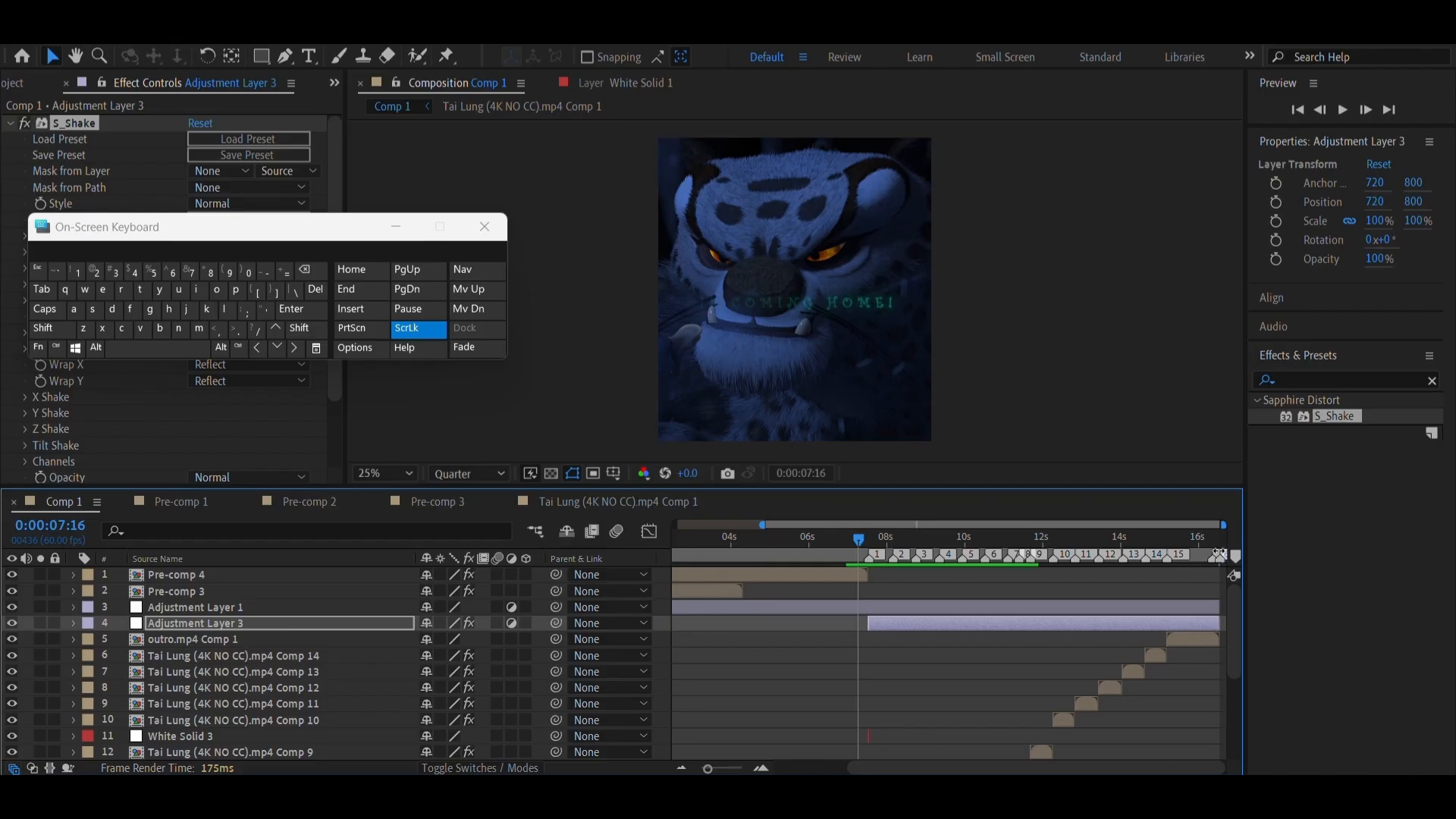
pyautogui.click(761, 768)
pyautogui.click(761, 768)
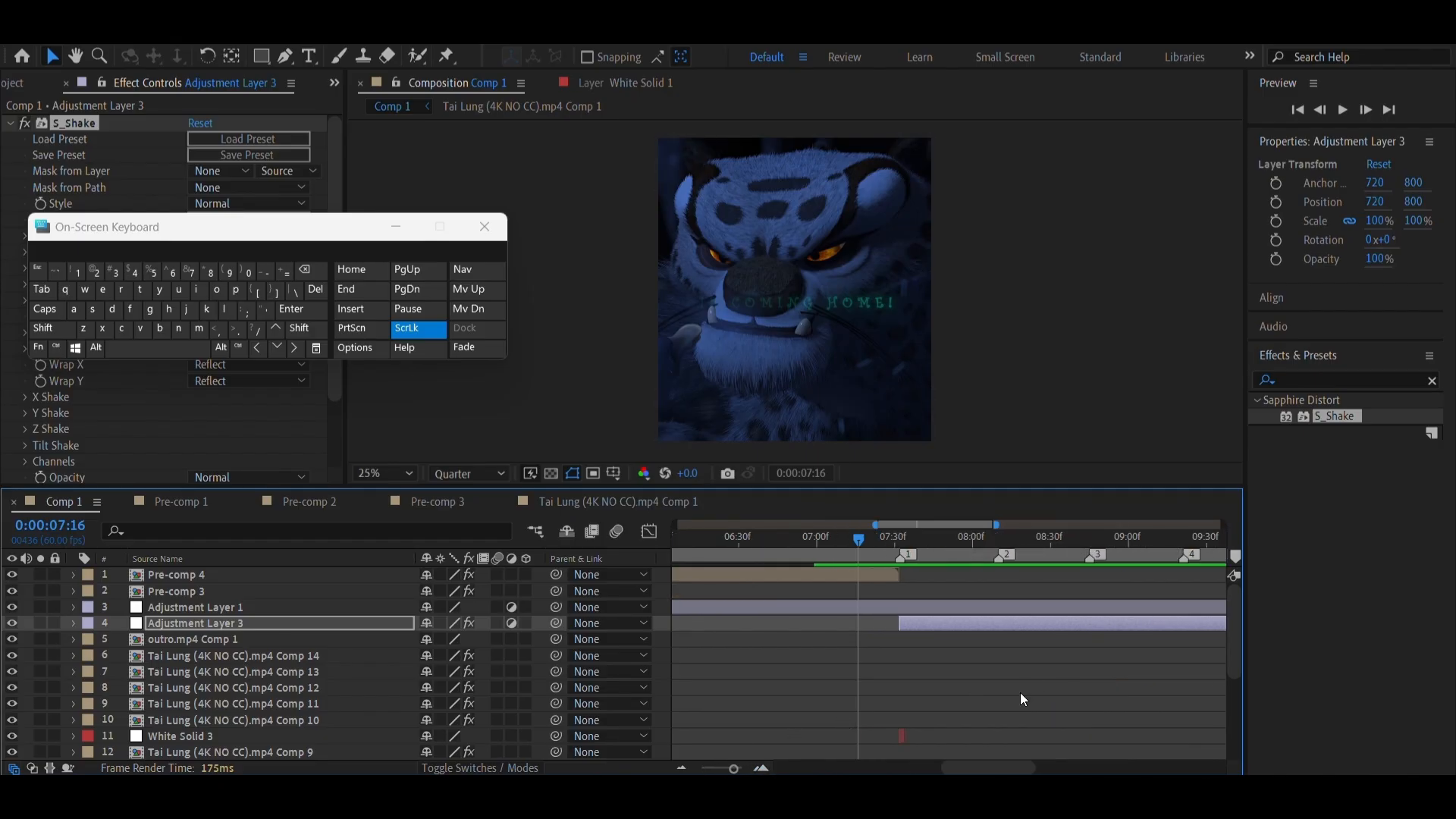
pyautogui.hscroll(10, 1121, 614)
pyautogui.moveTo(1123, 539); pyautogui.dragTo(1432, 565)
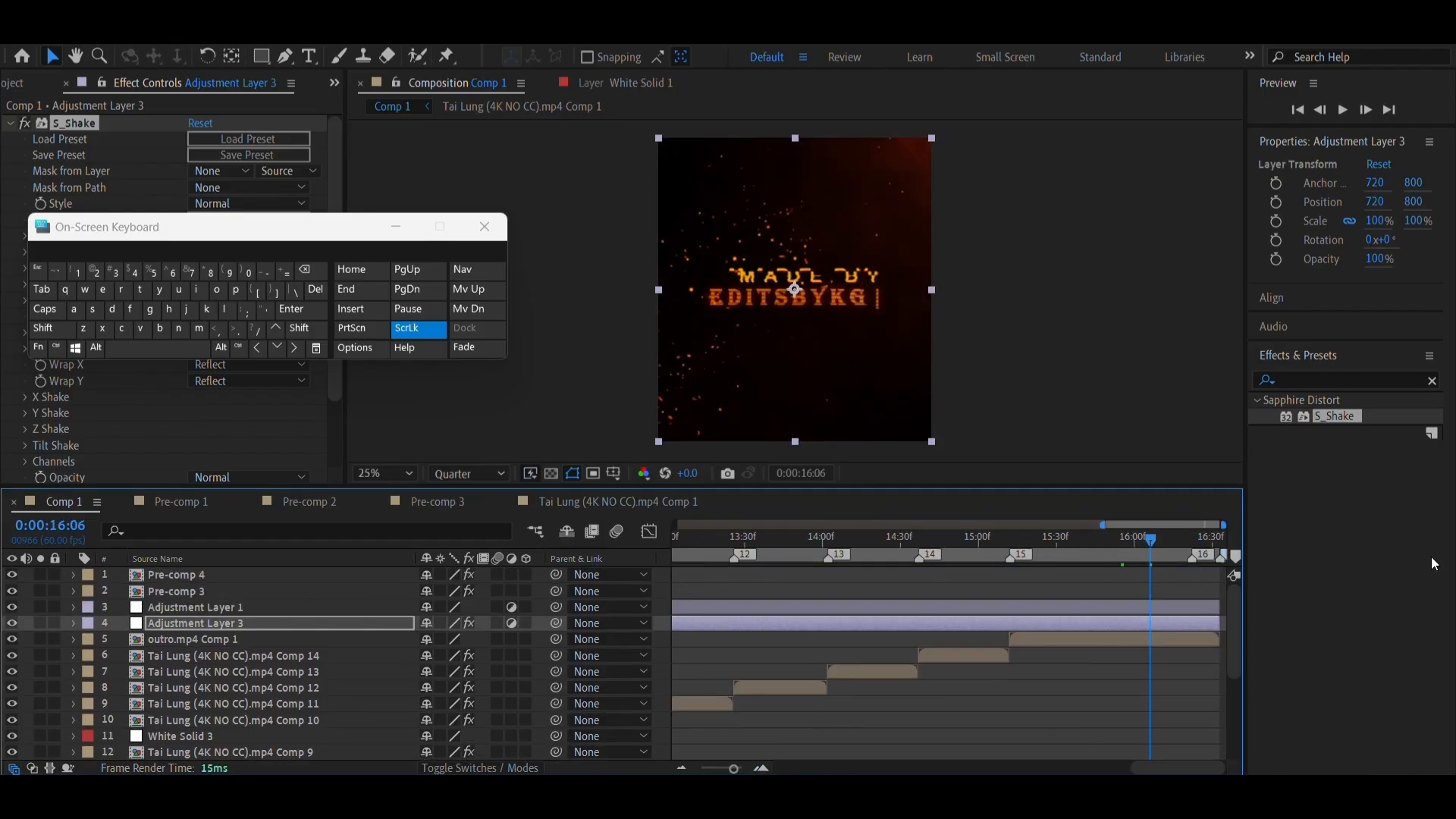
pyautogui.rightClick(1217, 574)
pyautogui.click(1276, 613)
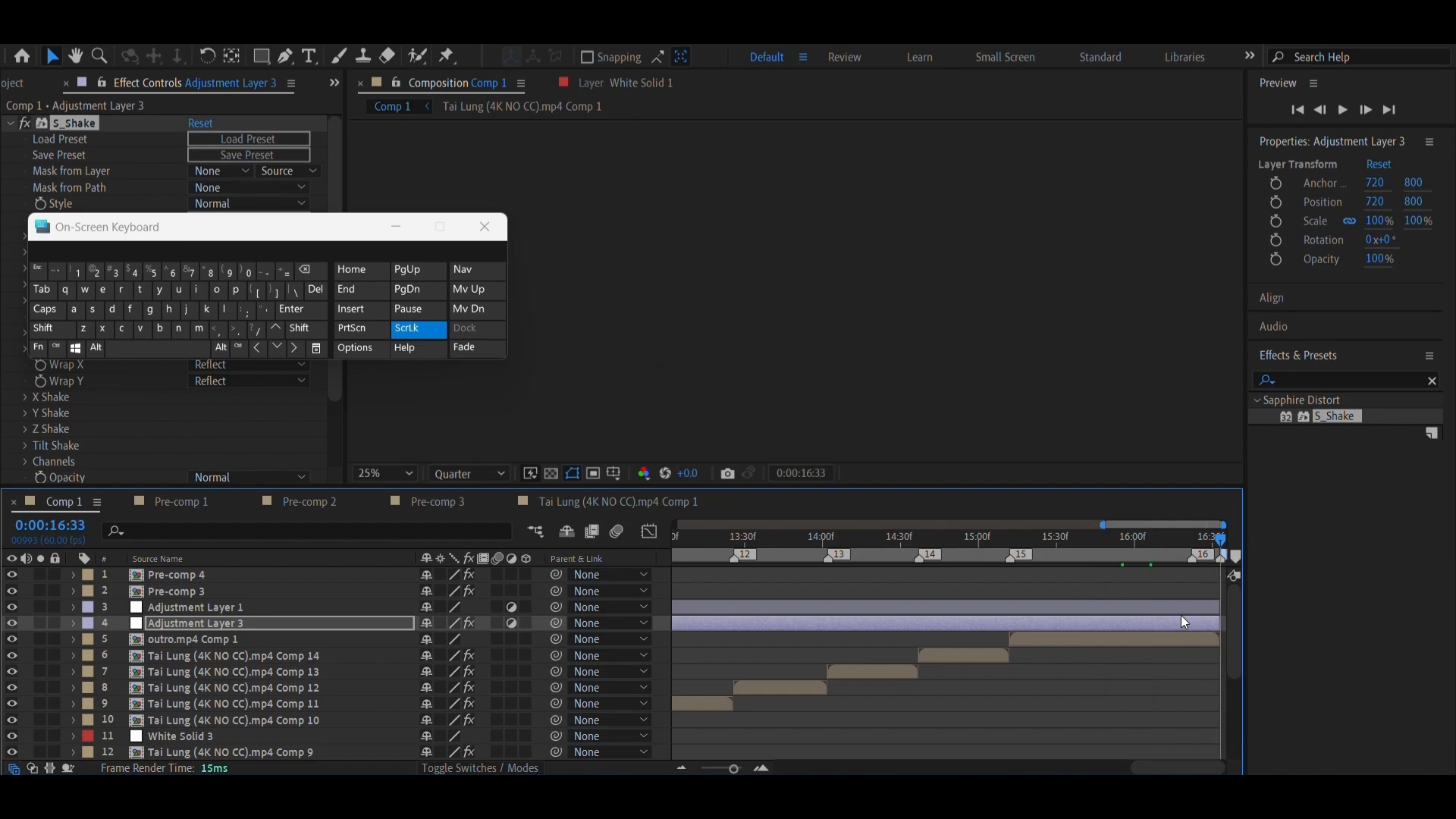
pyautogui.click(1212, 624)
pyautogui.hscroll(-6, 917, 644)
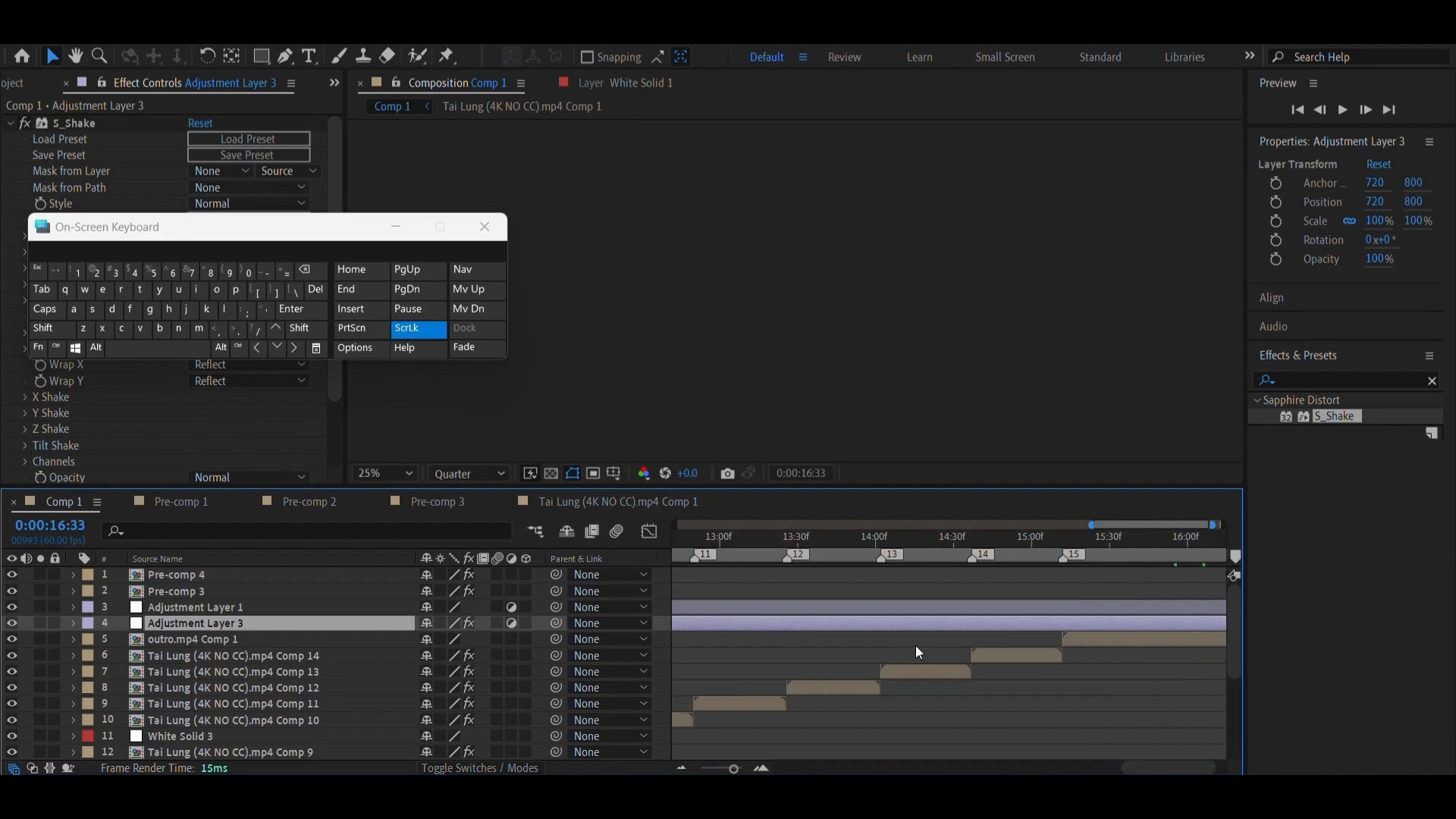
pyautogui.click(707, 769)
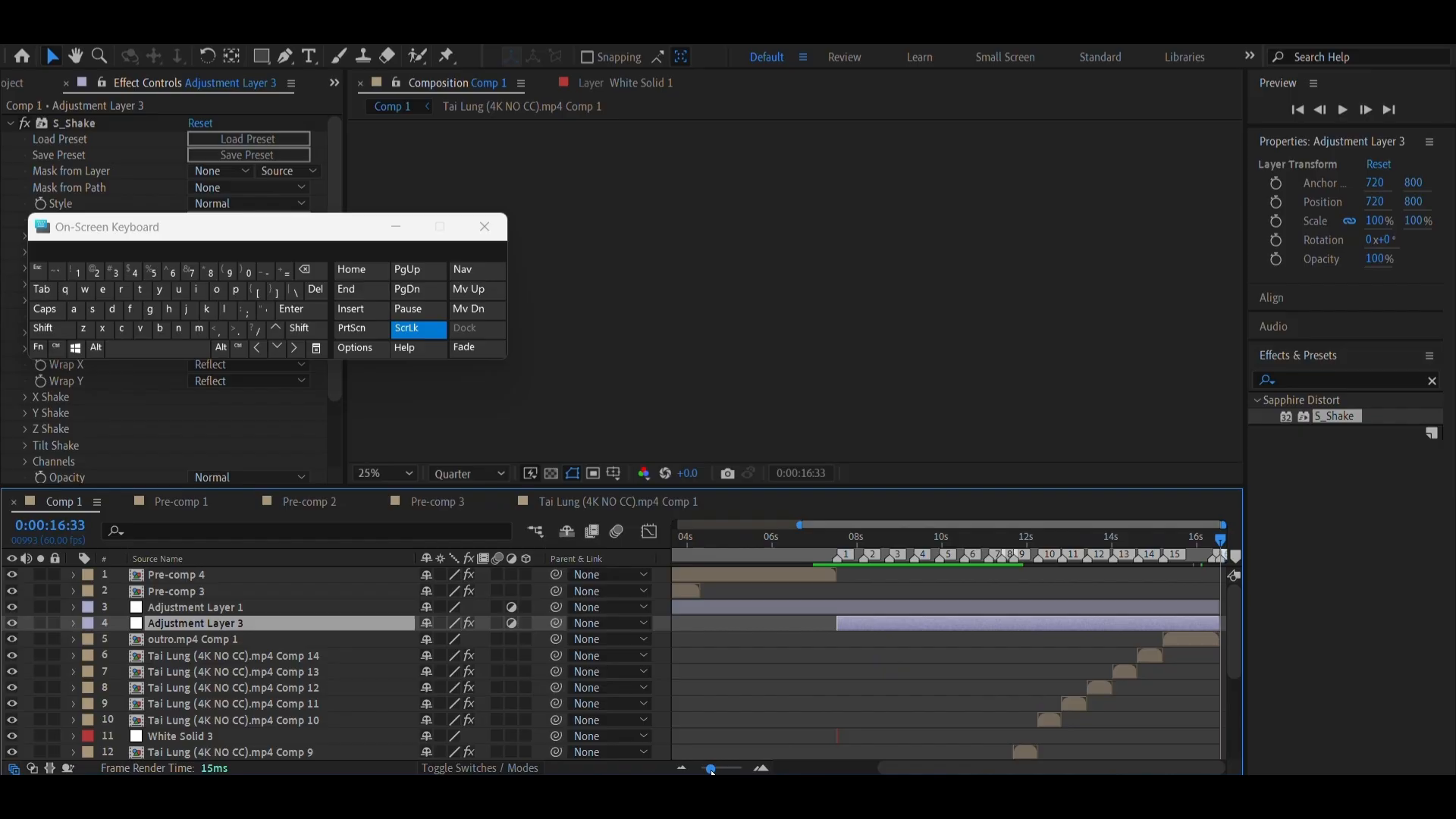
pyautogui.click(948, 648)
pyautogui.hotkey('ctrl', 's')
# Create a new adjustment layer, split it at 0:00:07:12, and delete the part before the playhead
pyautogui.click(822, 545)
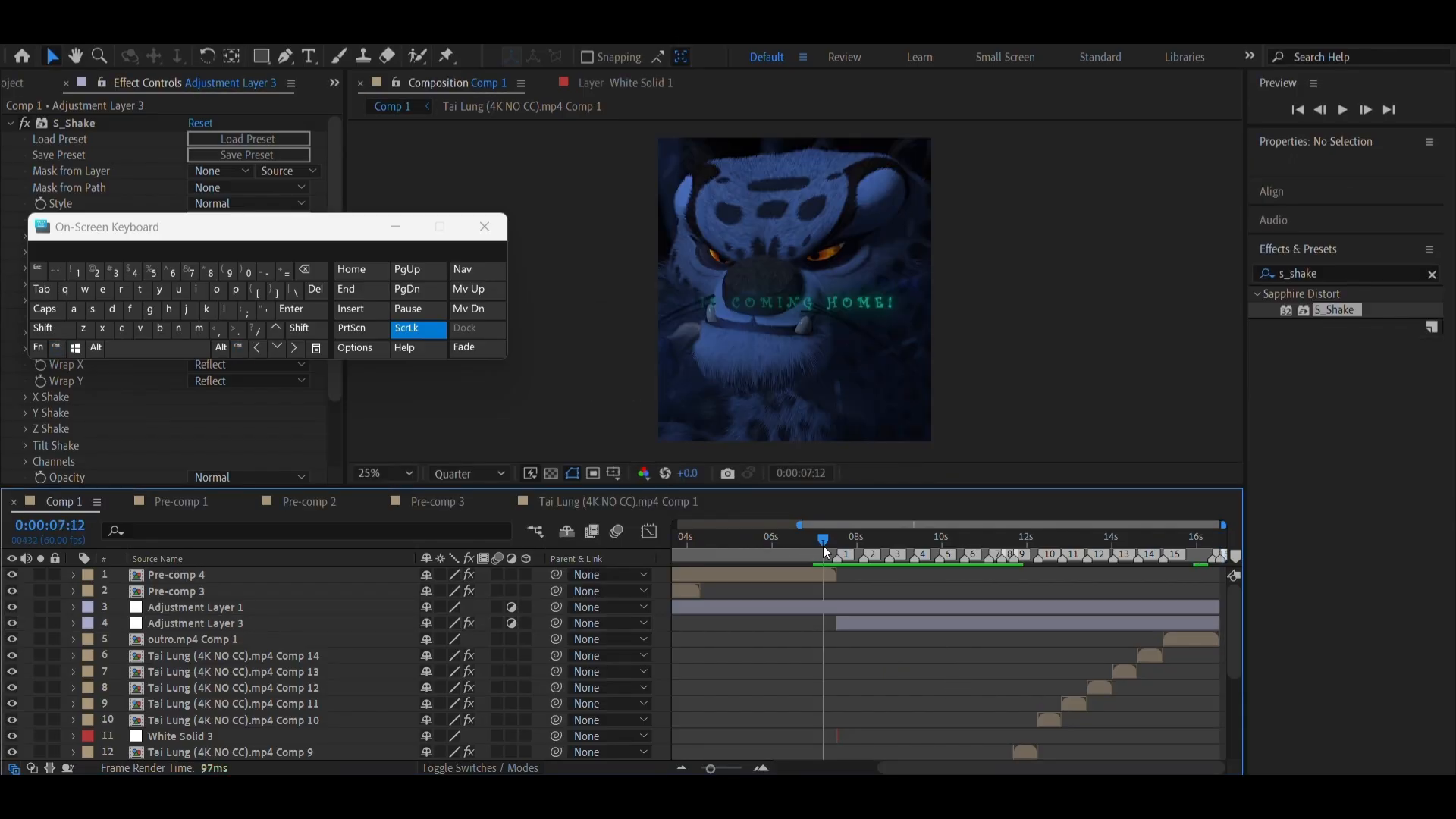
pyautogui.click(399, 227)
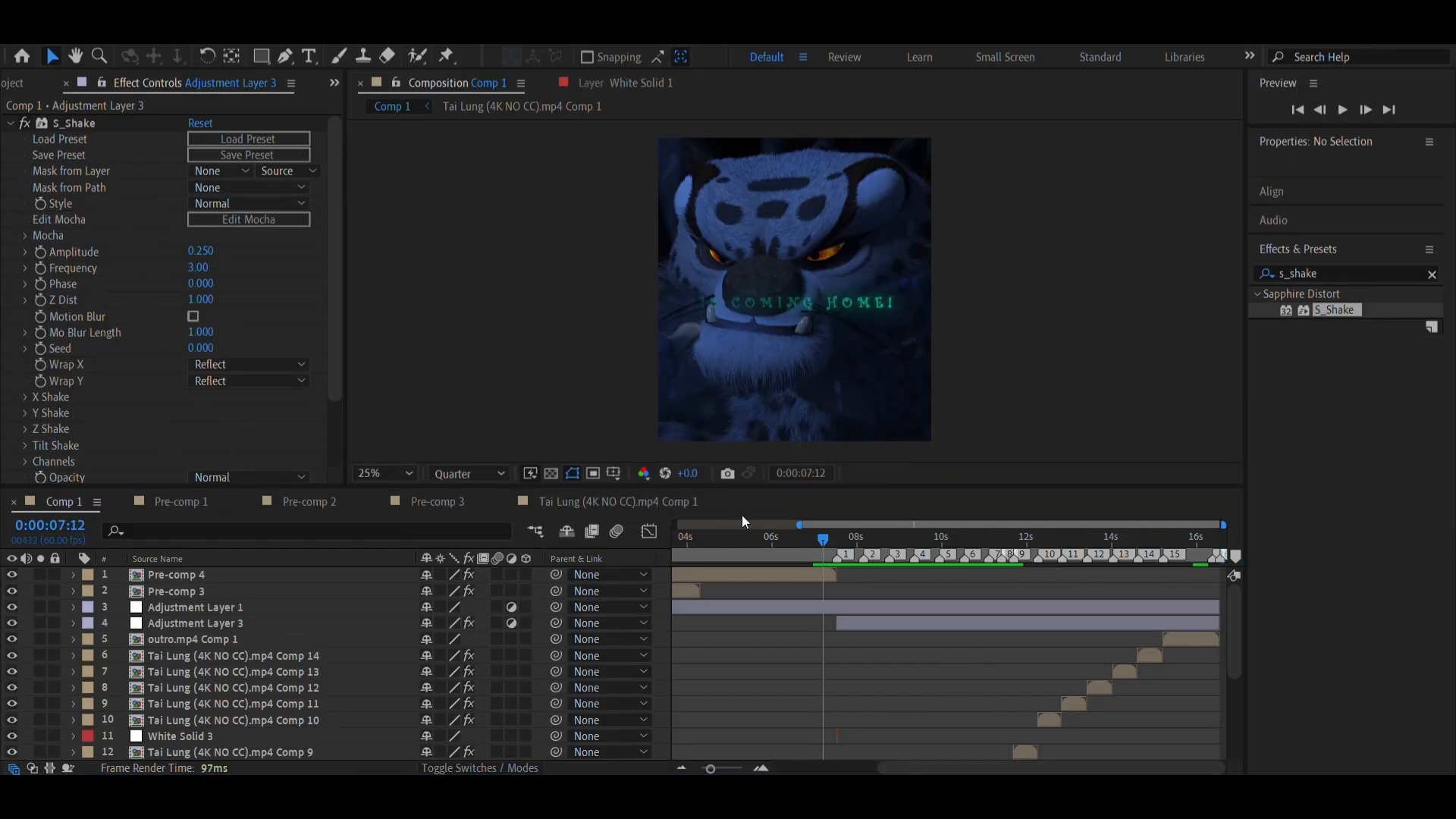
pyautogui.click(191, 46)
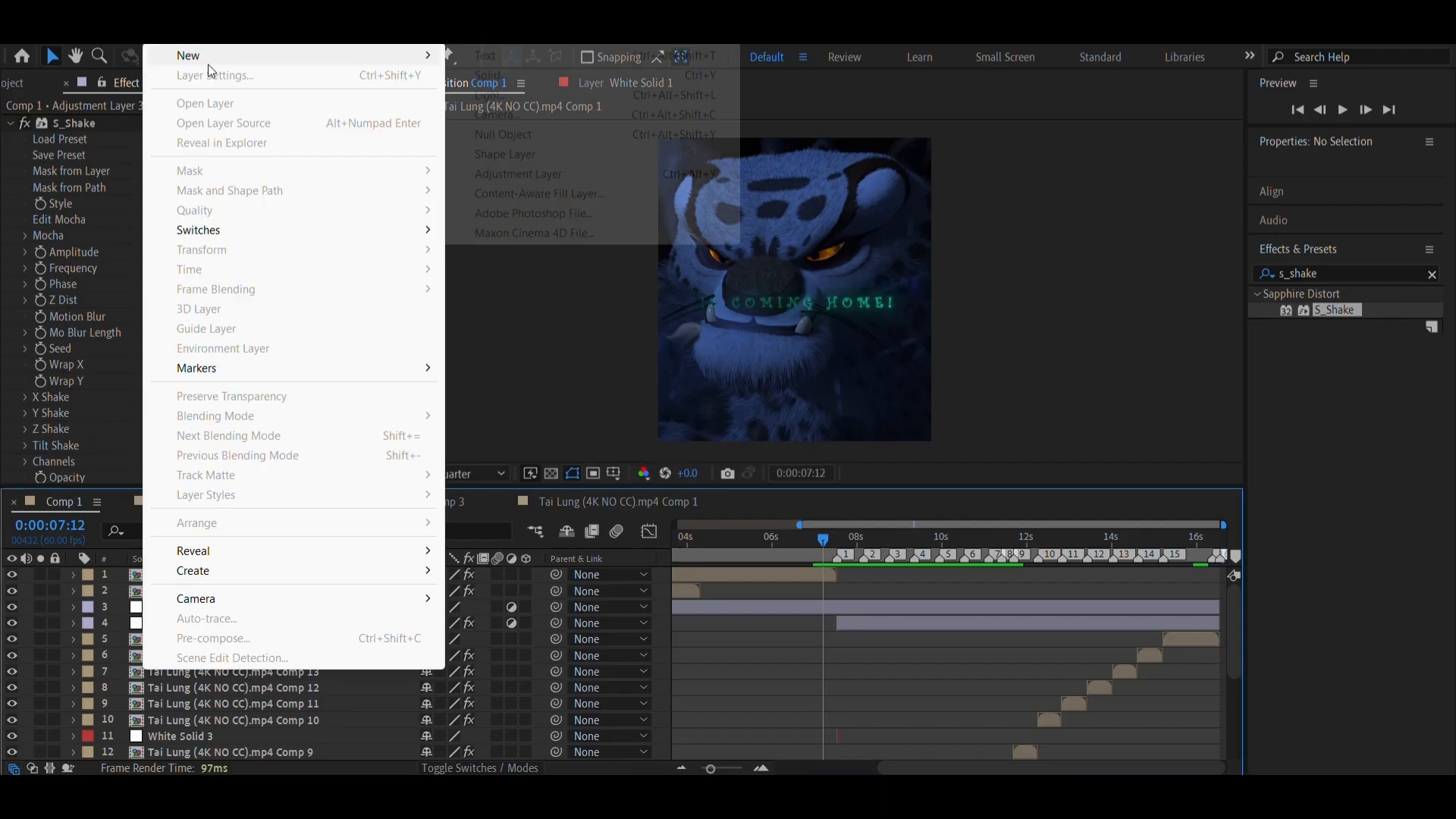
pyautogui.moveTo(212, 62)
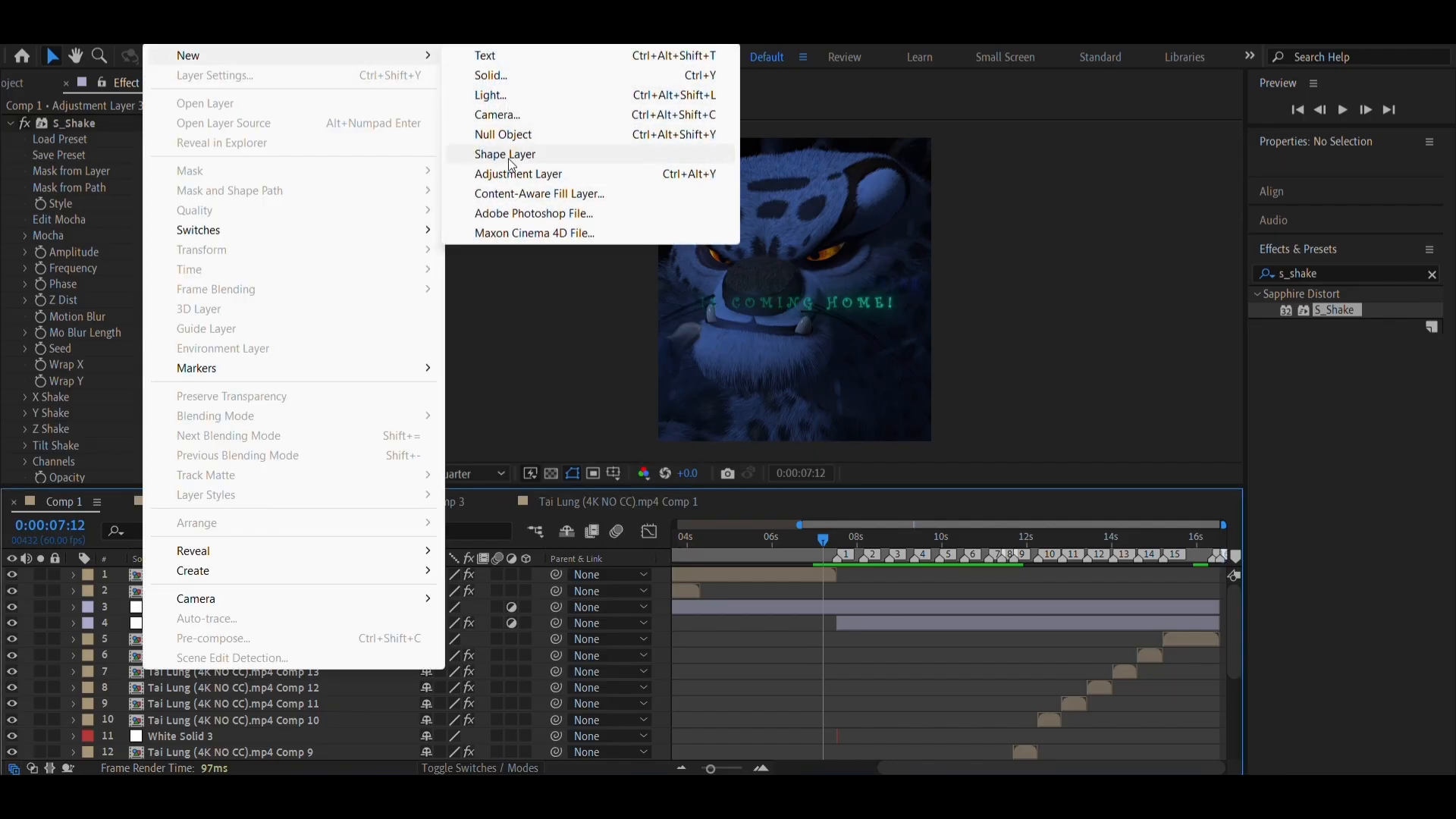
pyautogui.click(498, 180)
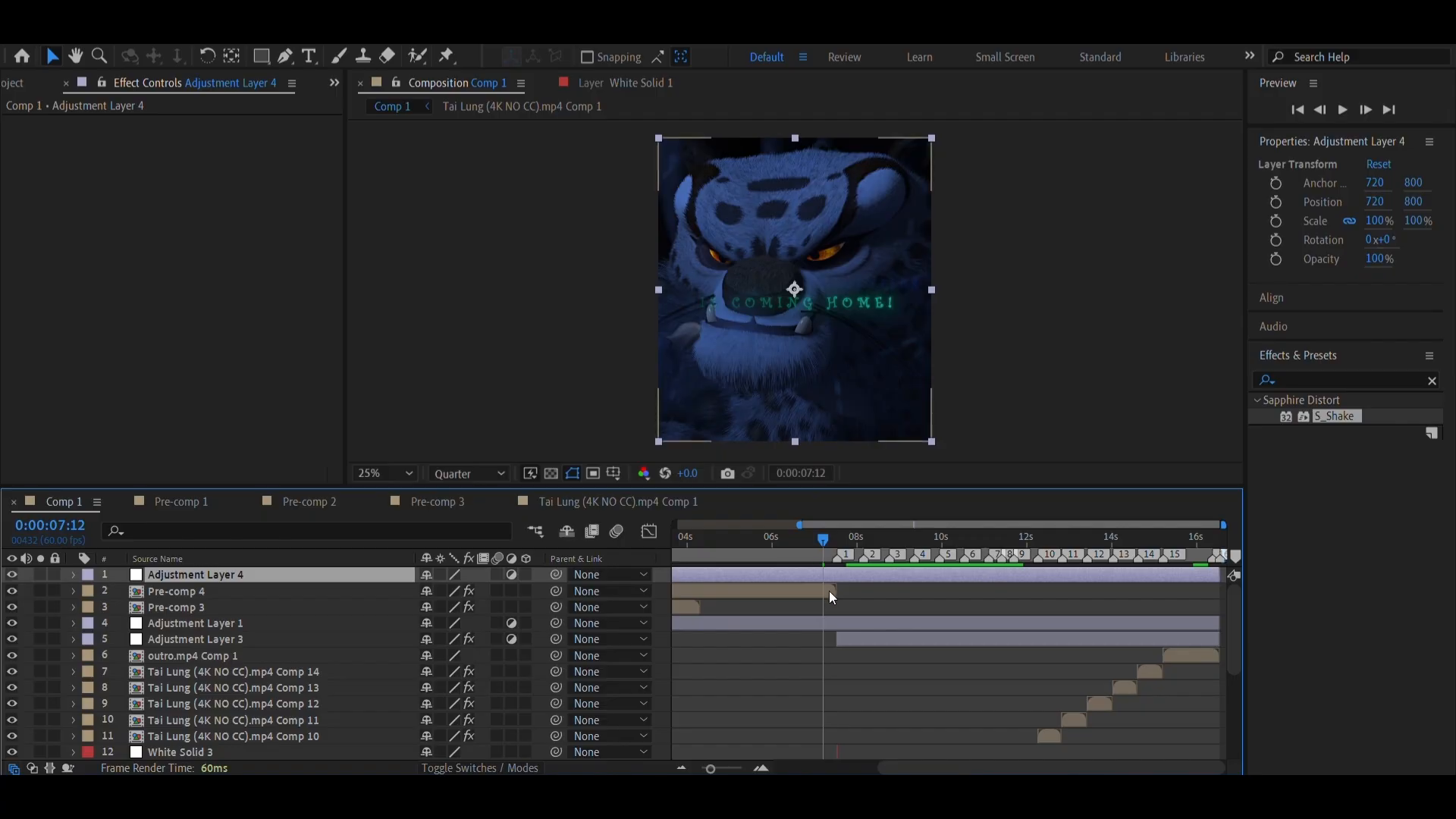
pyautogui.hotkey('ctrl', 'shift', 'd')
pyautogui.press('Delete')
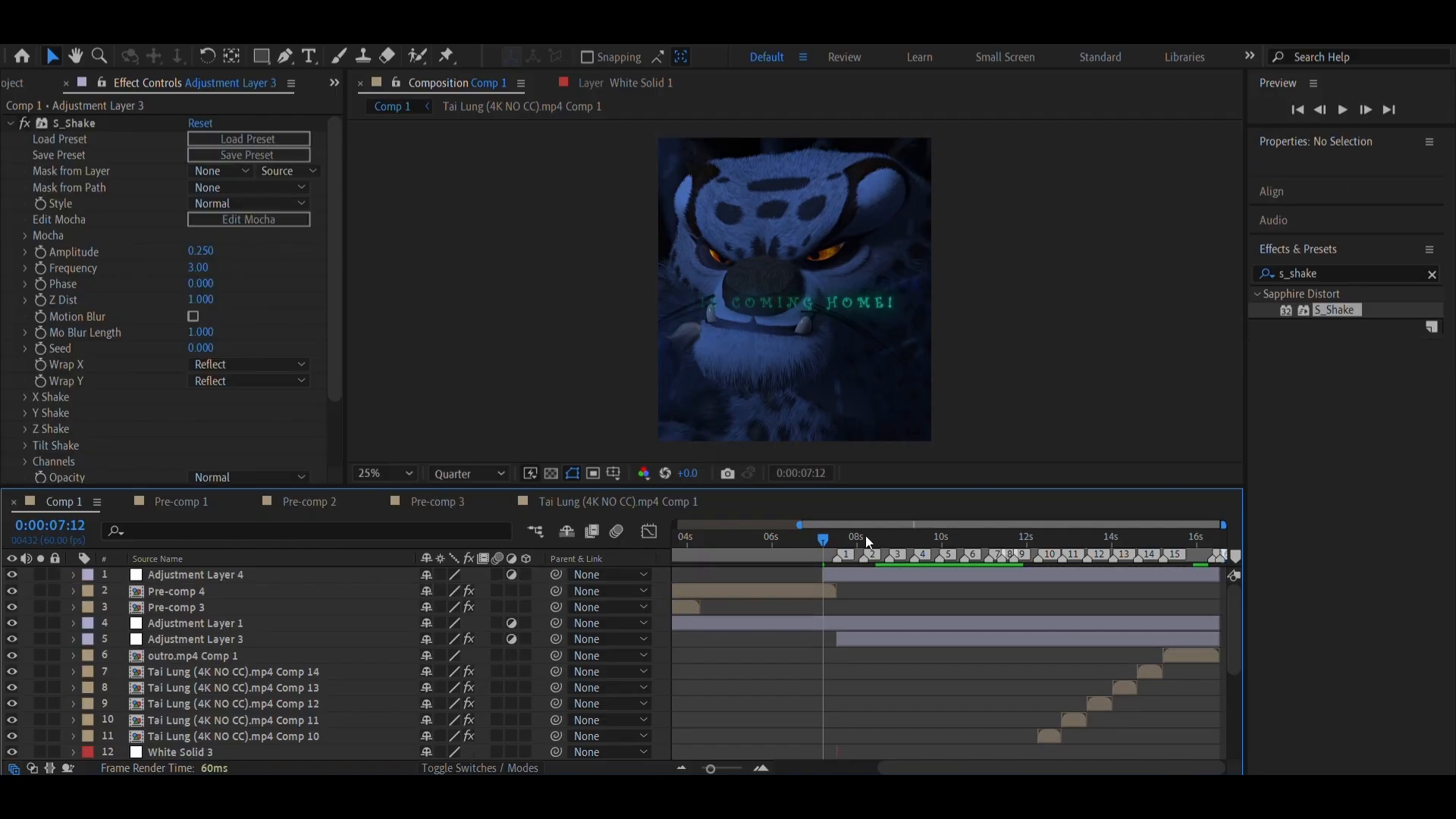
# Split Adjustment Layer 4 at 0:00:07:52 and delete the part after the playhead
pyautogui.click(852, 540)
pyautogui.click(845, 575)
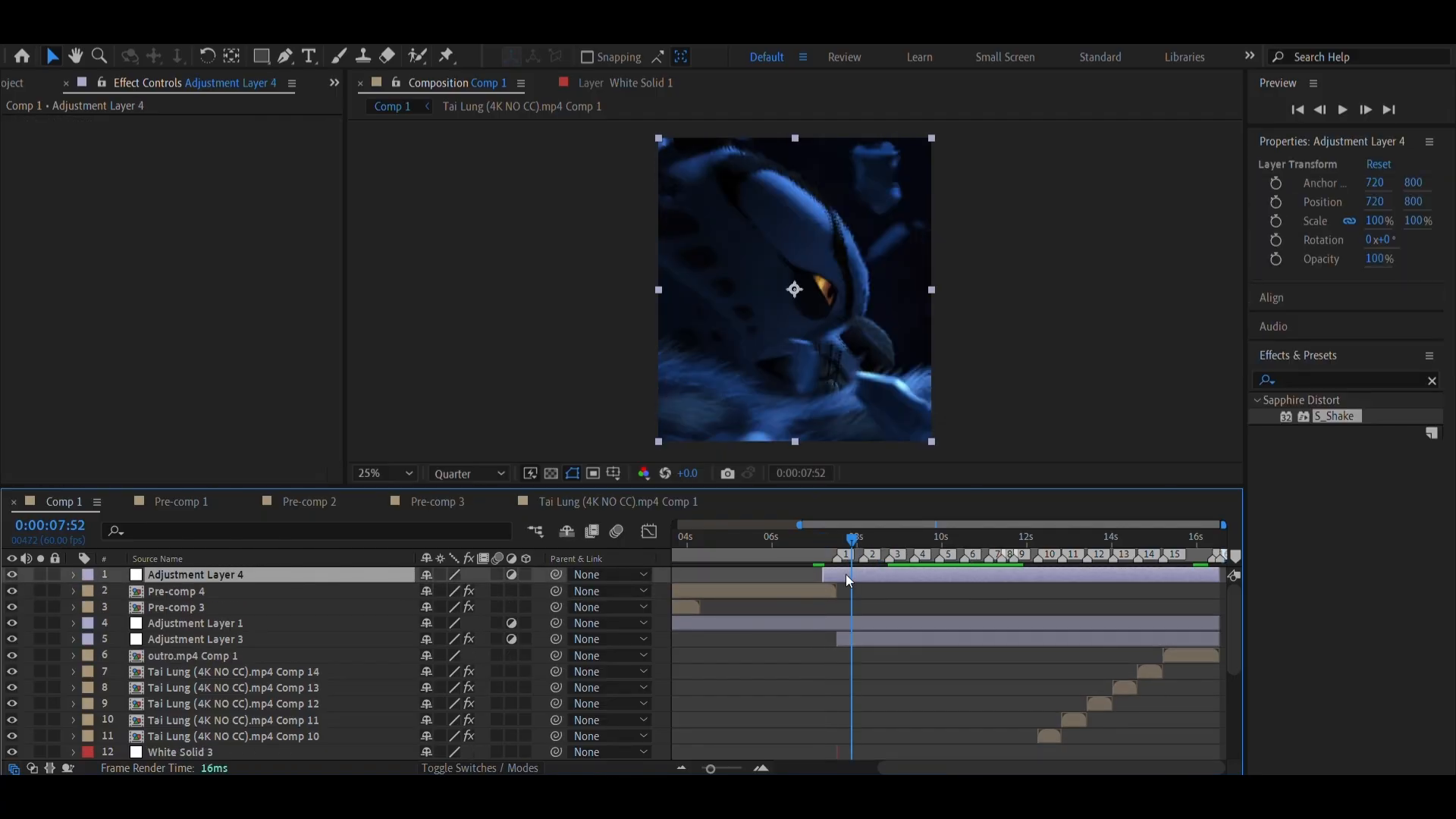
pyautogui.hotkey('ctrl', 'shift', 'd')
pyautogui.press('Delete')
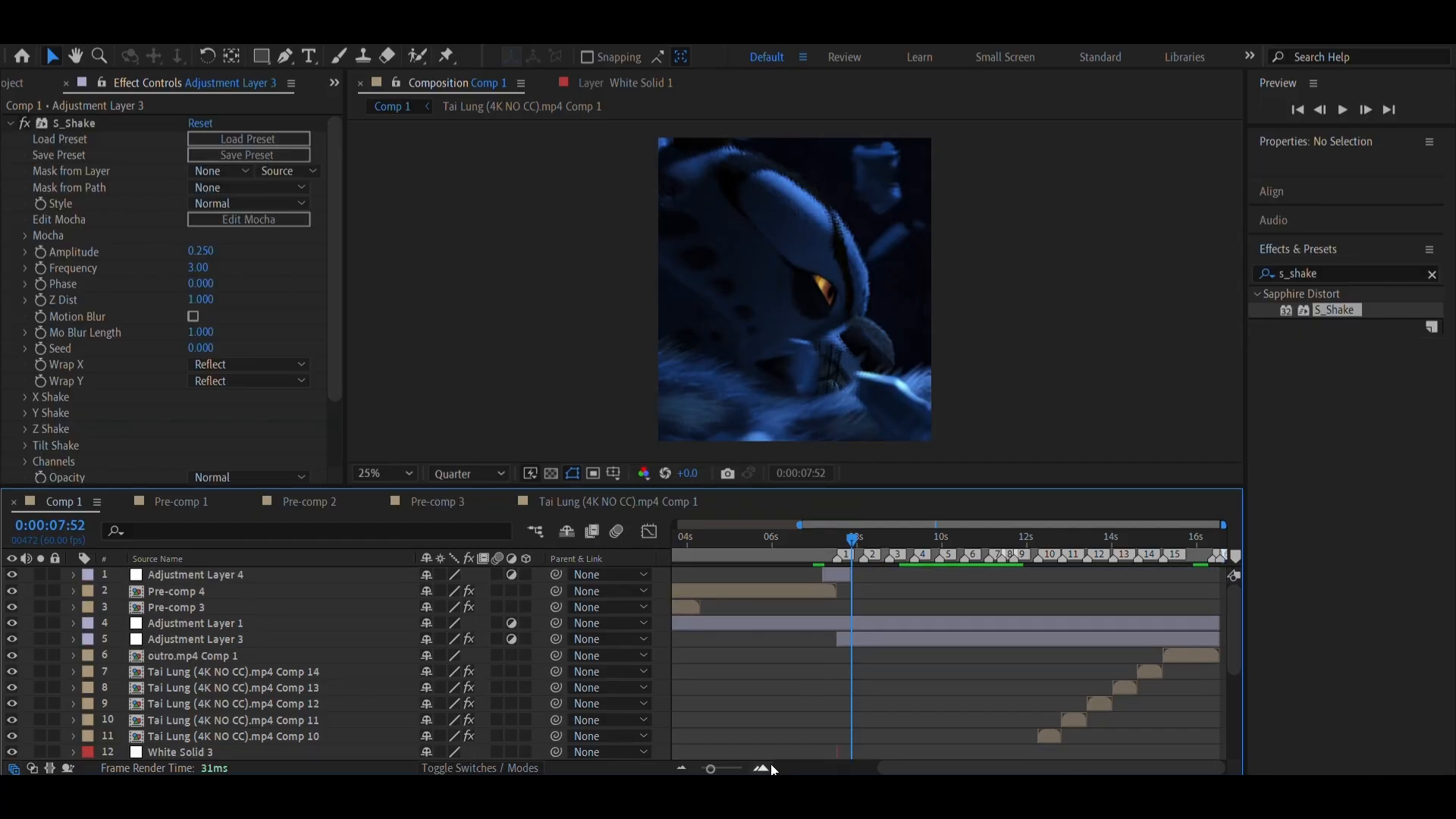
# Trim both ends of Adjustment Layer 4 closer around marker 1 and move the playhead to 0:00:07:20
pyautogui.click(767, 767)
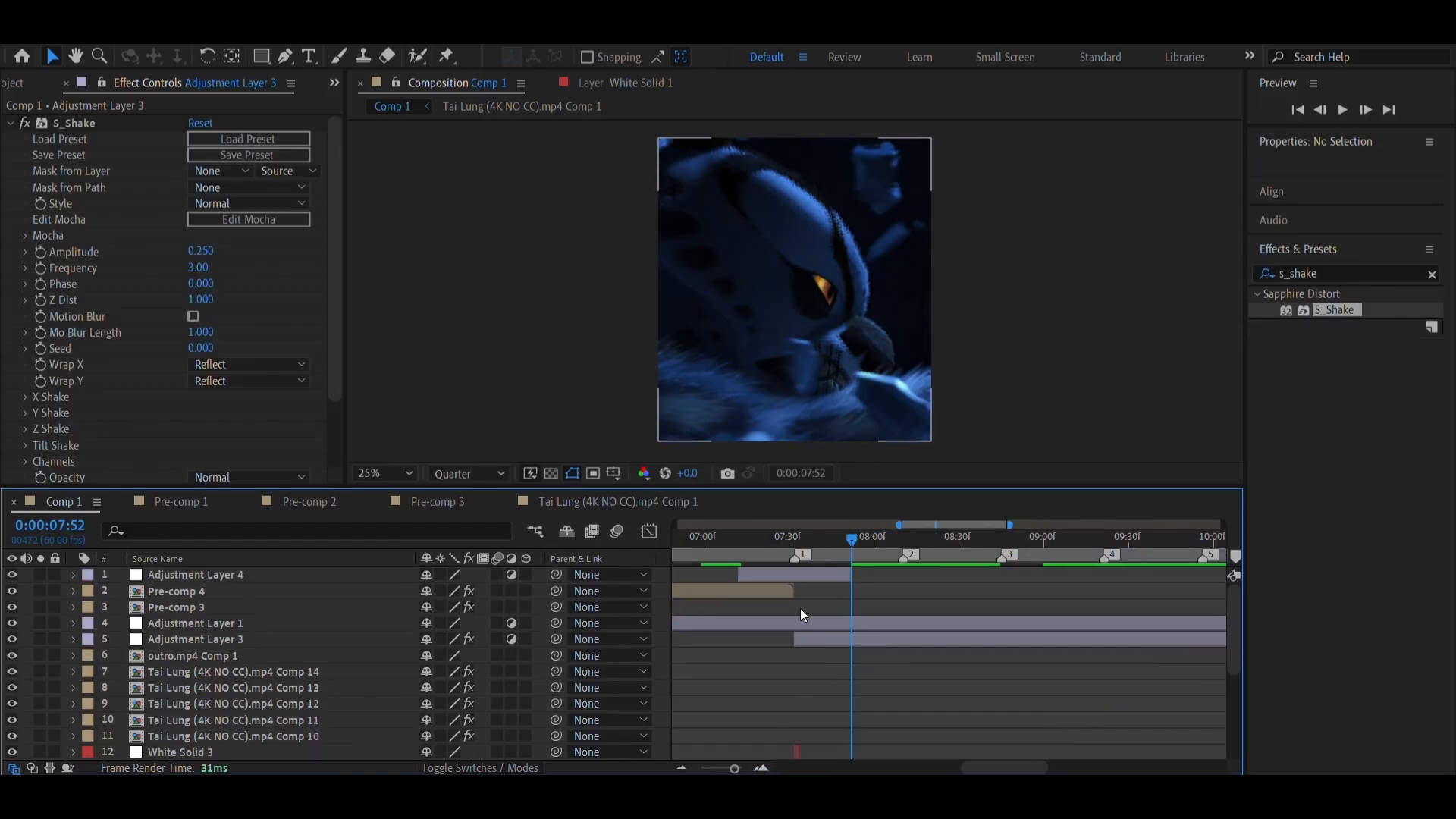
pyautogui.moveTo(900, 547)
pyautogui.mouseDown()
pyautogui.moveTo(910, 555)
pyautogui.moveTo(820, 573)
pyautogui.moveTo(841, 575)
pyautogui.mouseUp()
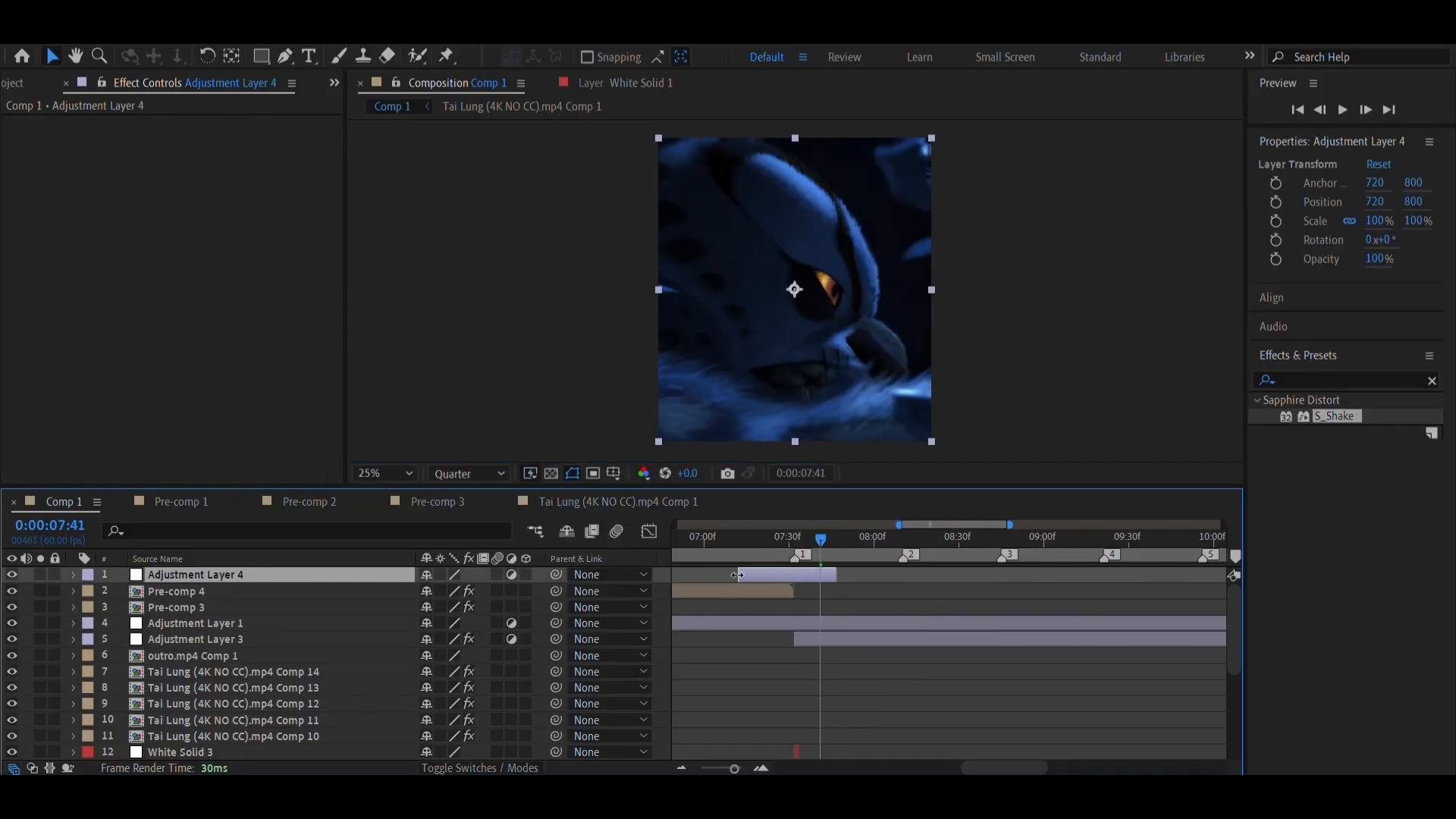
pyautogui.moveTo(737, 575); pyautogui.dragTo(751, 581)
pyautogui.click(761, 543)
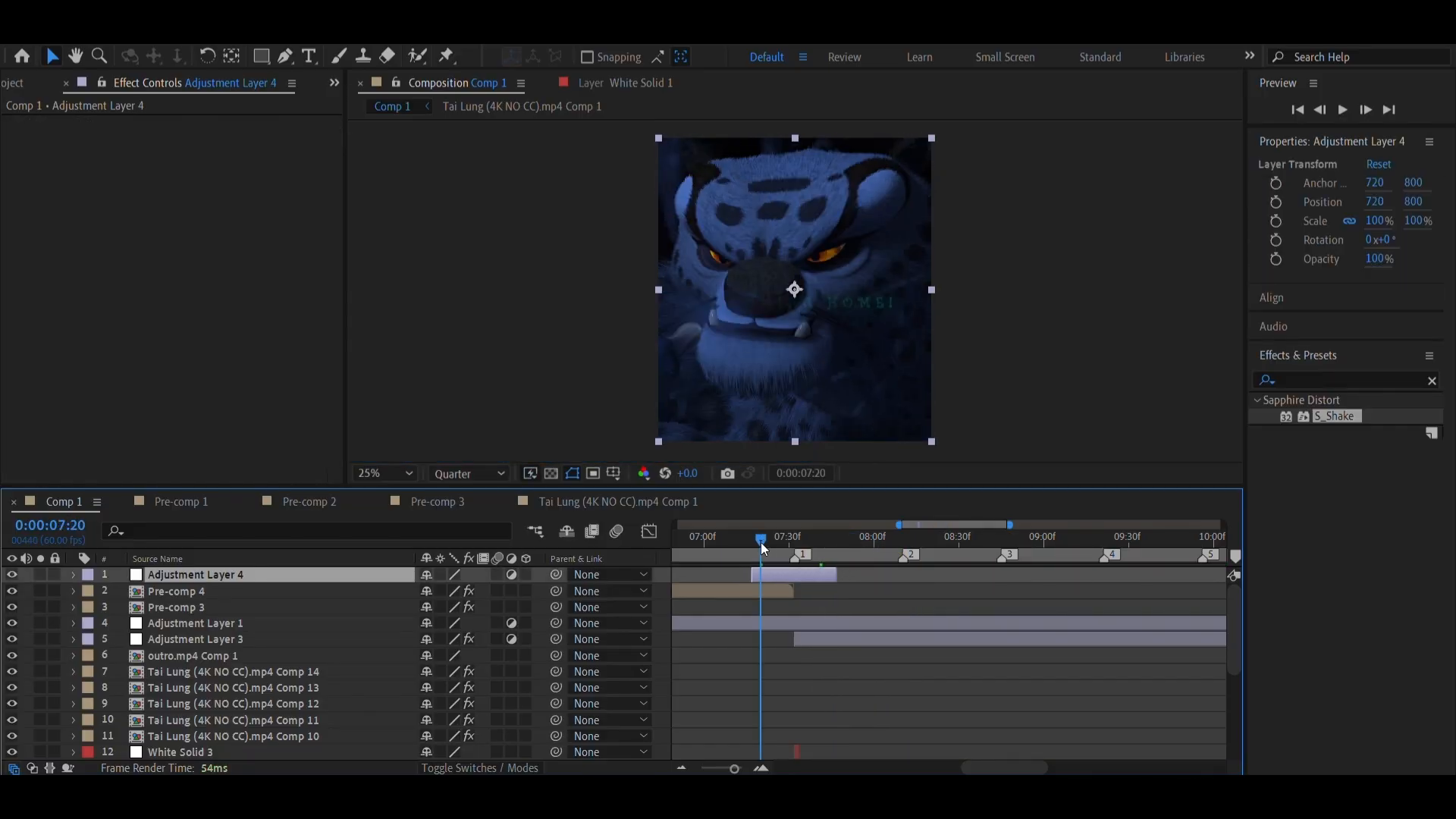
# Move the playhead to 0:00:07:17, find S_HalfTone in the effects library, and apply it to Adjustment Layer 4
pyautogui.click(761, 768)
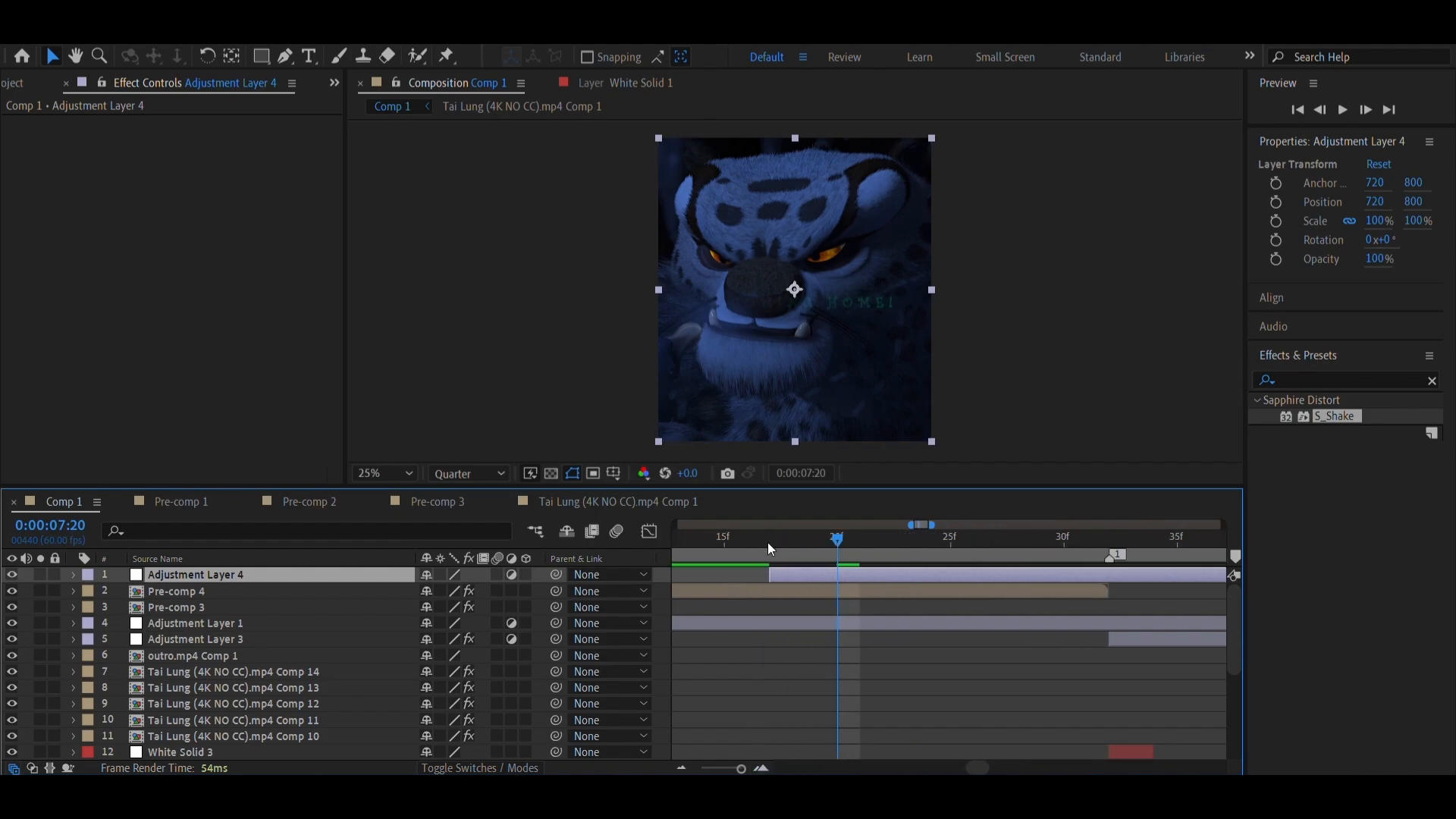
pyautogui.click(769, 543)
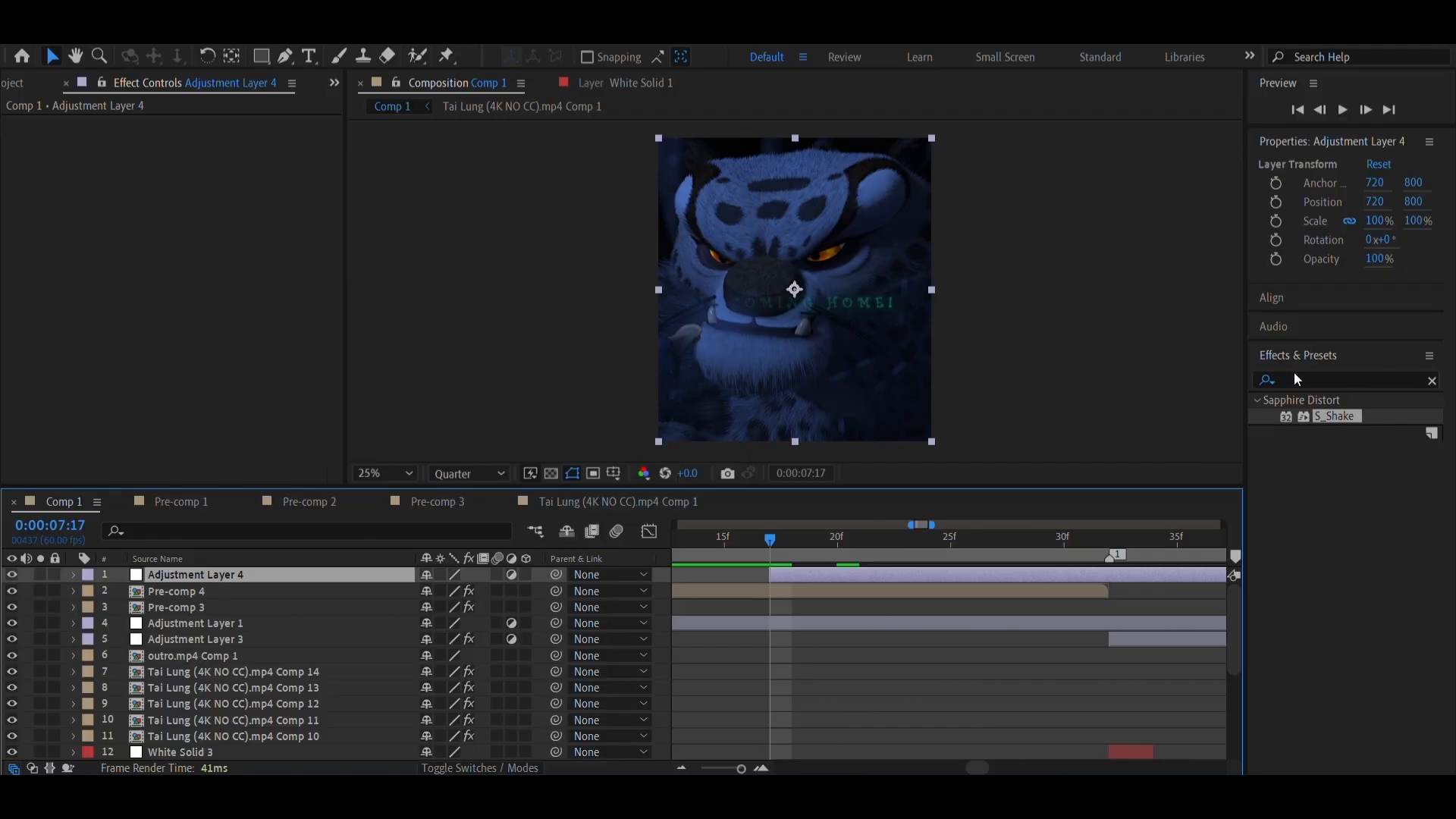
pyautogui.click(1432, 381)
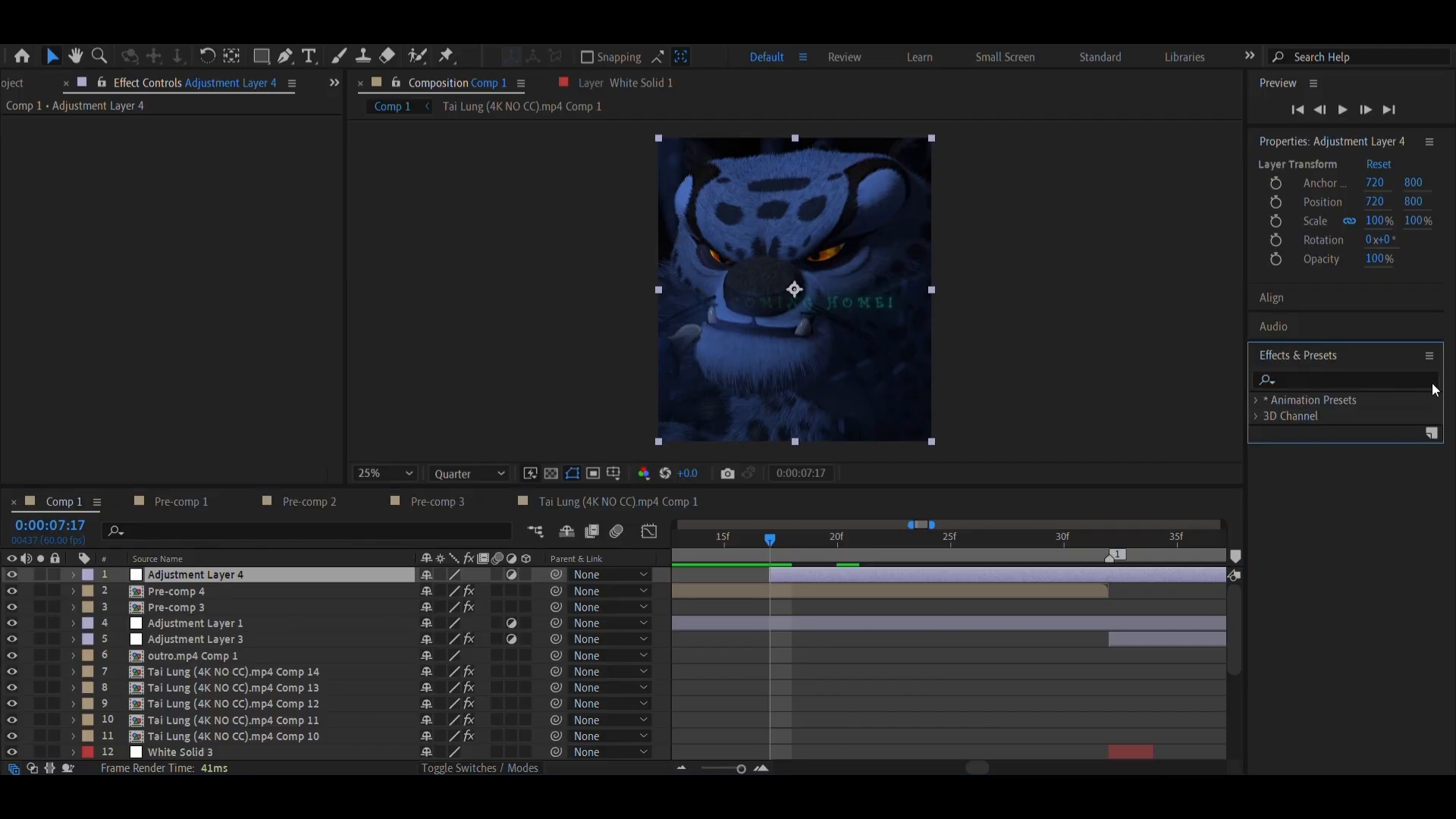
pyautogui.click(1321, 379)
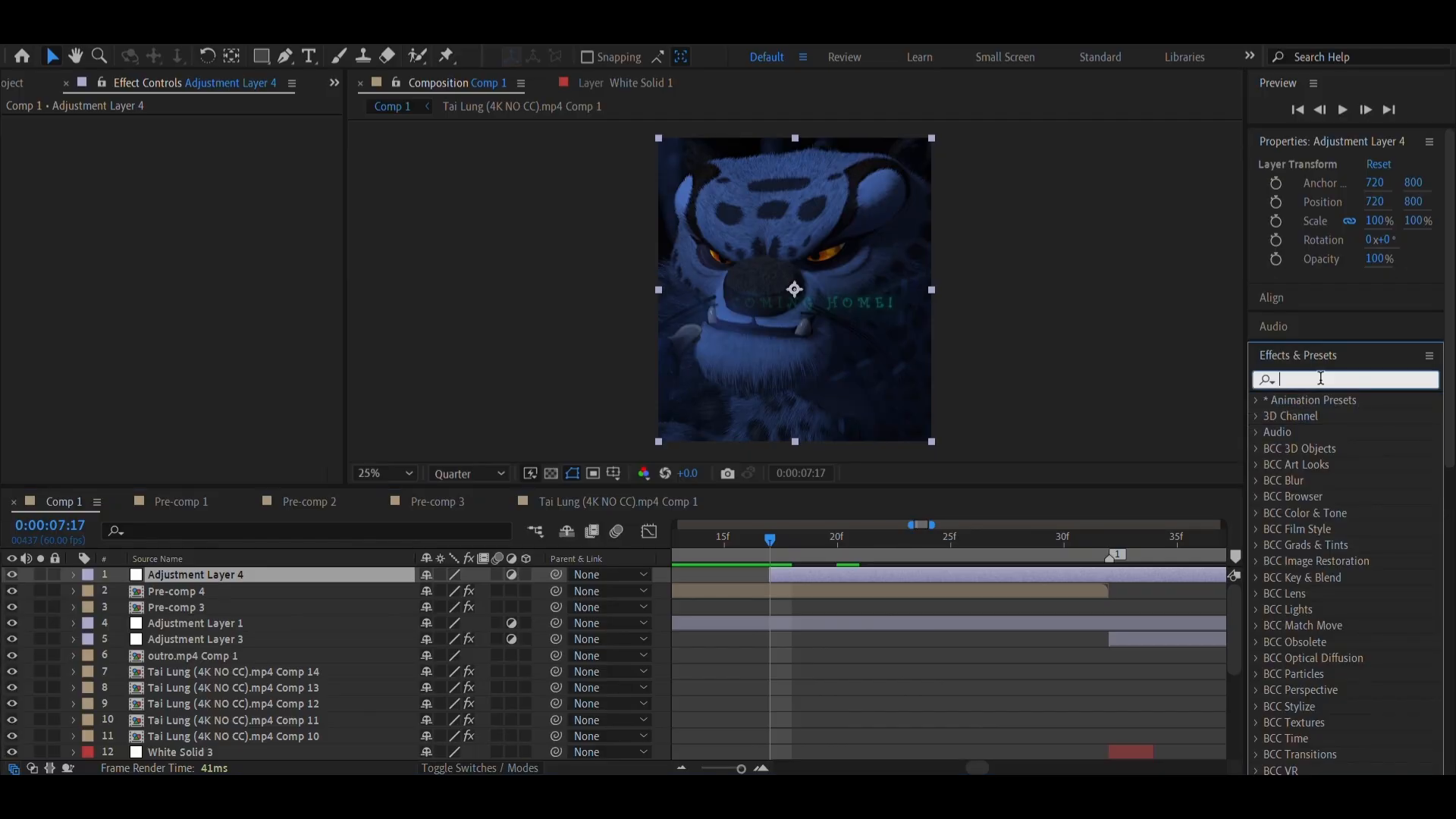
pyautogui.write('s_')
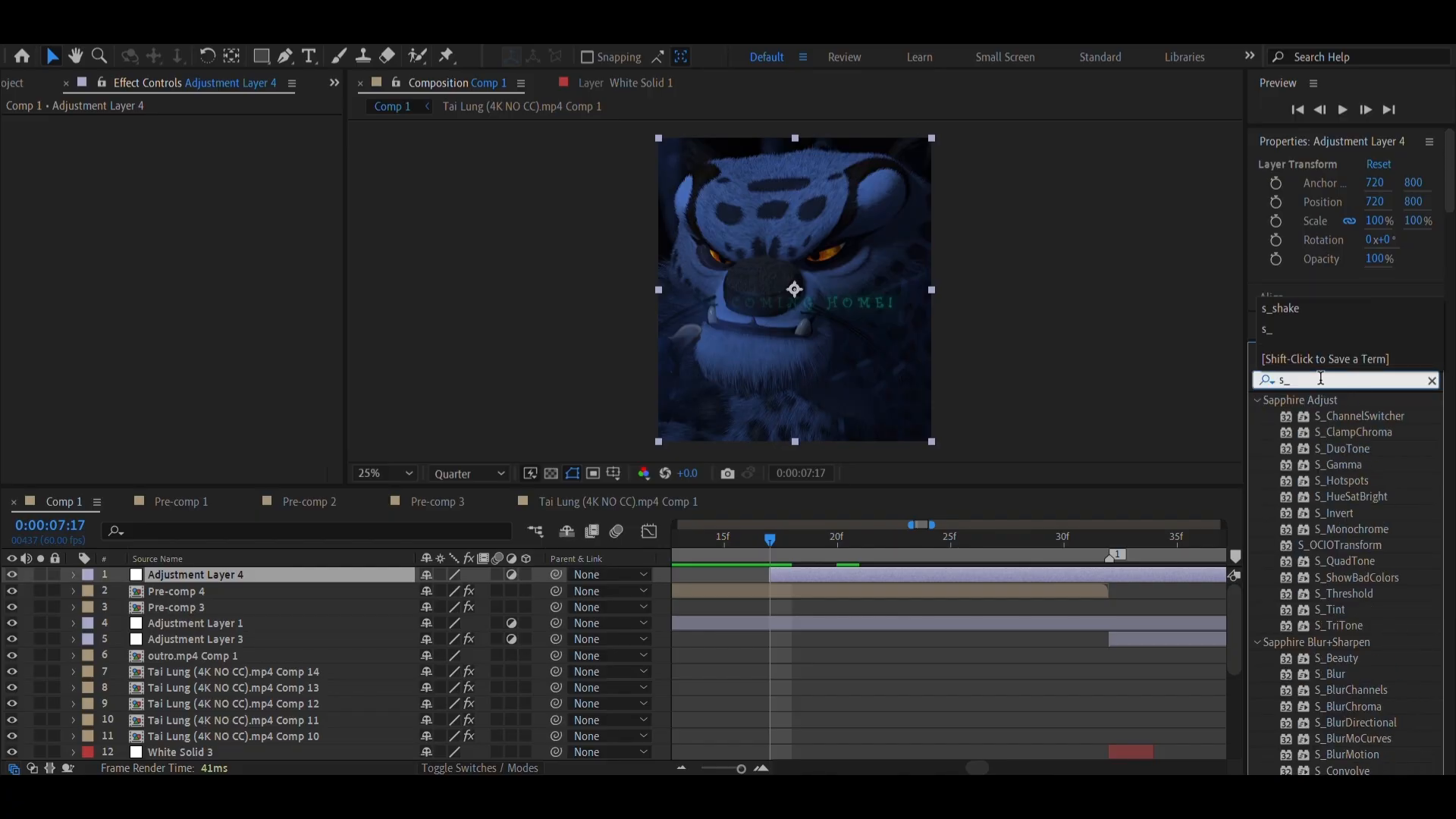
pyautogui.write('hal')
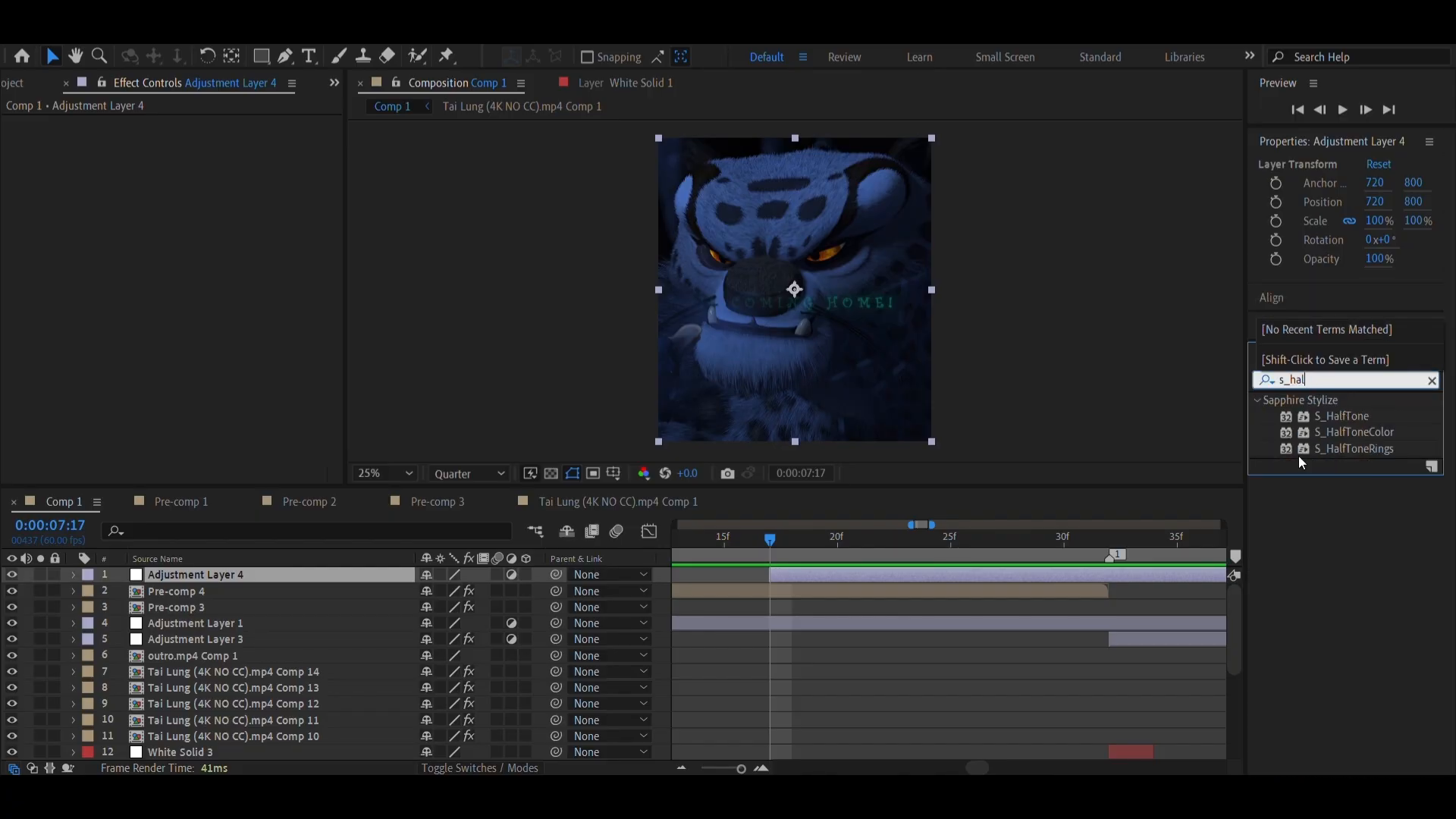
pyautogui.moveTo(1337, 412); pyautogui.dragTo(882, 580)
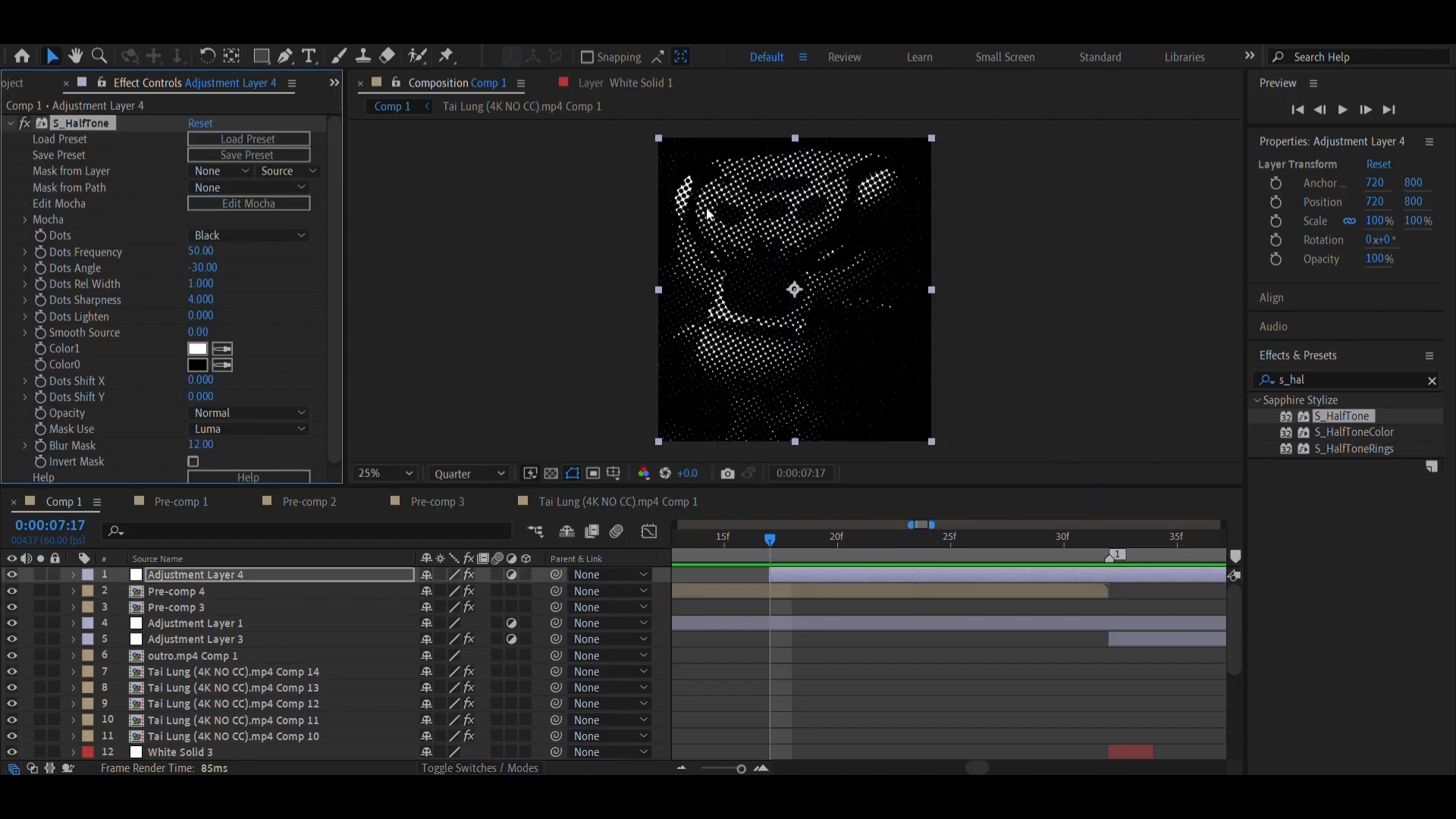
# Try S_HalfTone Dots Frequency values of 78, 58 and 100 on Adjustment Layer 4
pyautogui.hscroll(2, 788, 652)
pyautogui.hscroll(-1, 684, 607)
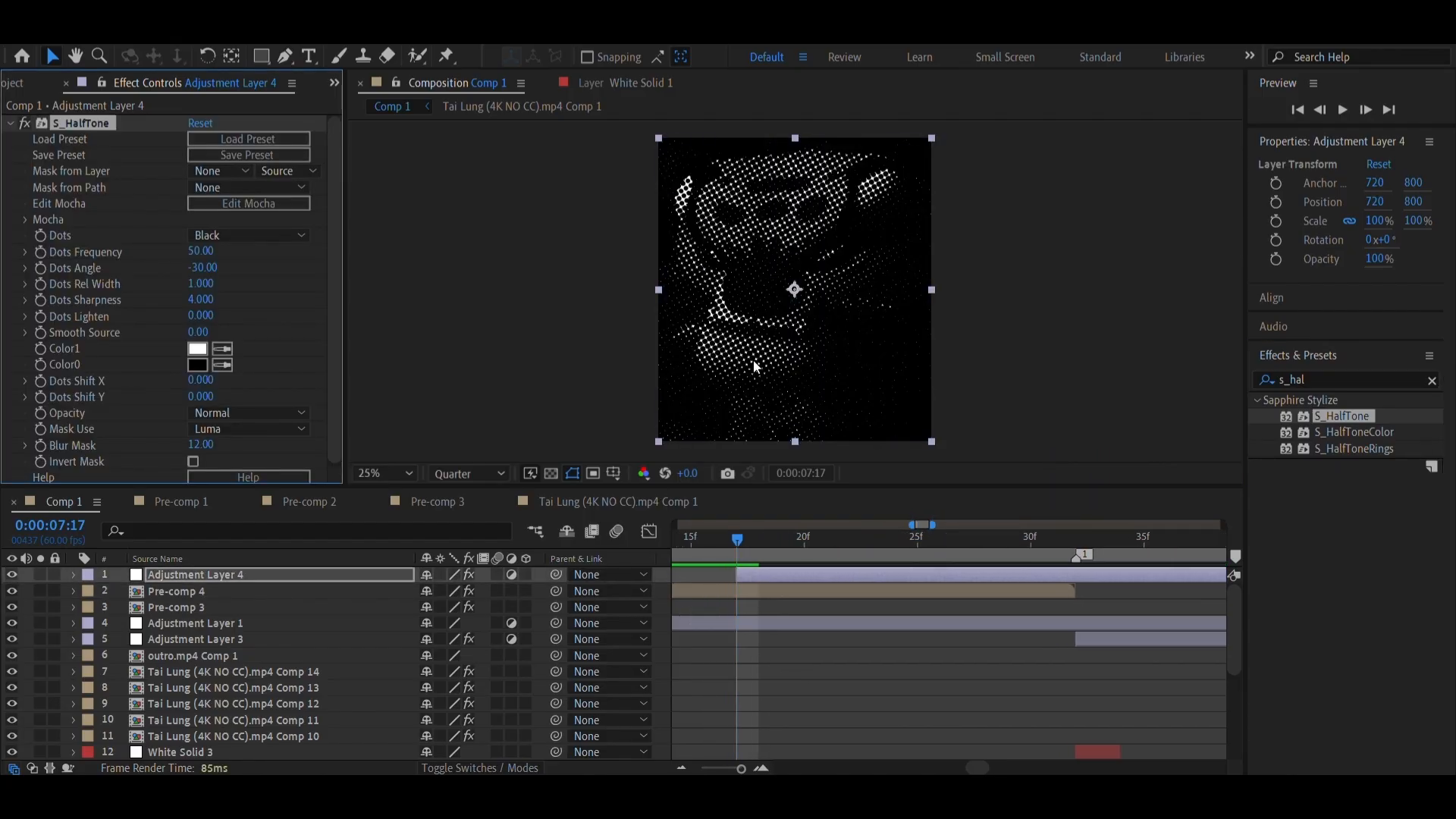
pyautogui.hscroll(1, 886, 579)
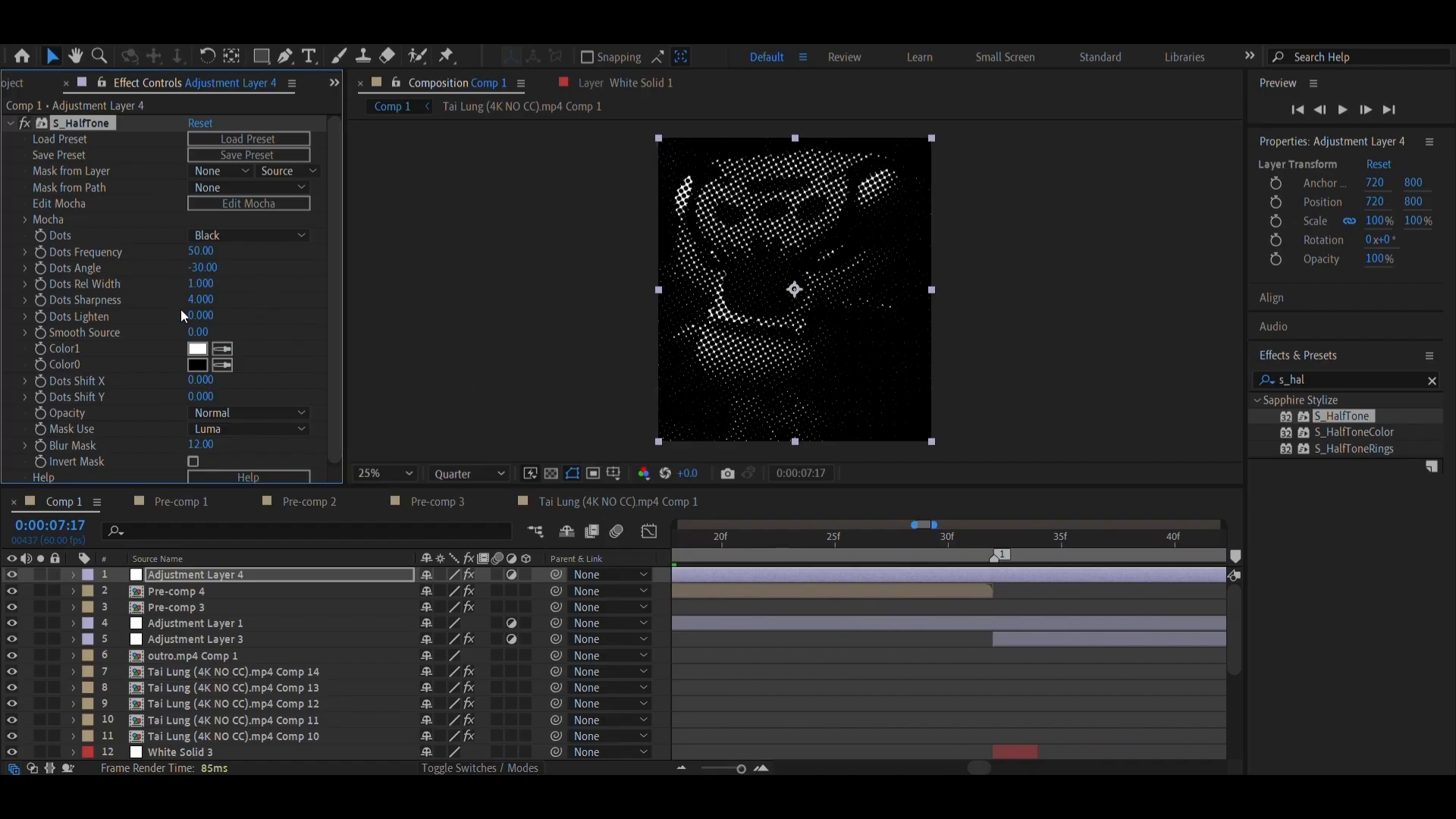
pyautogui.hscroll(1, 869, 593)
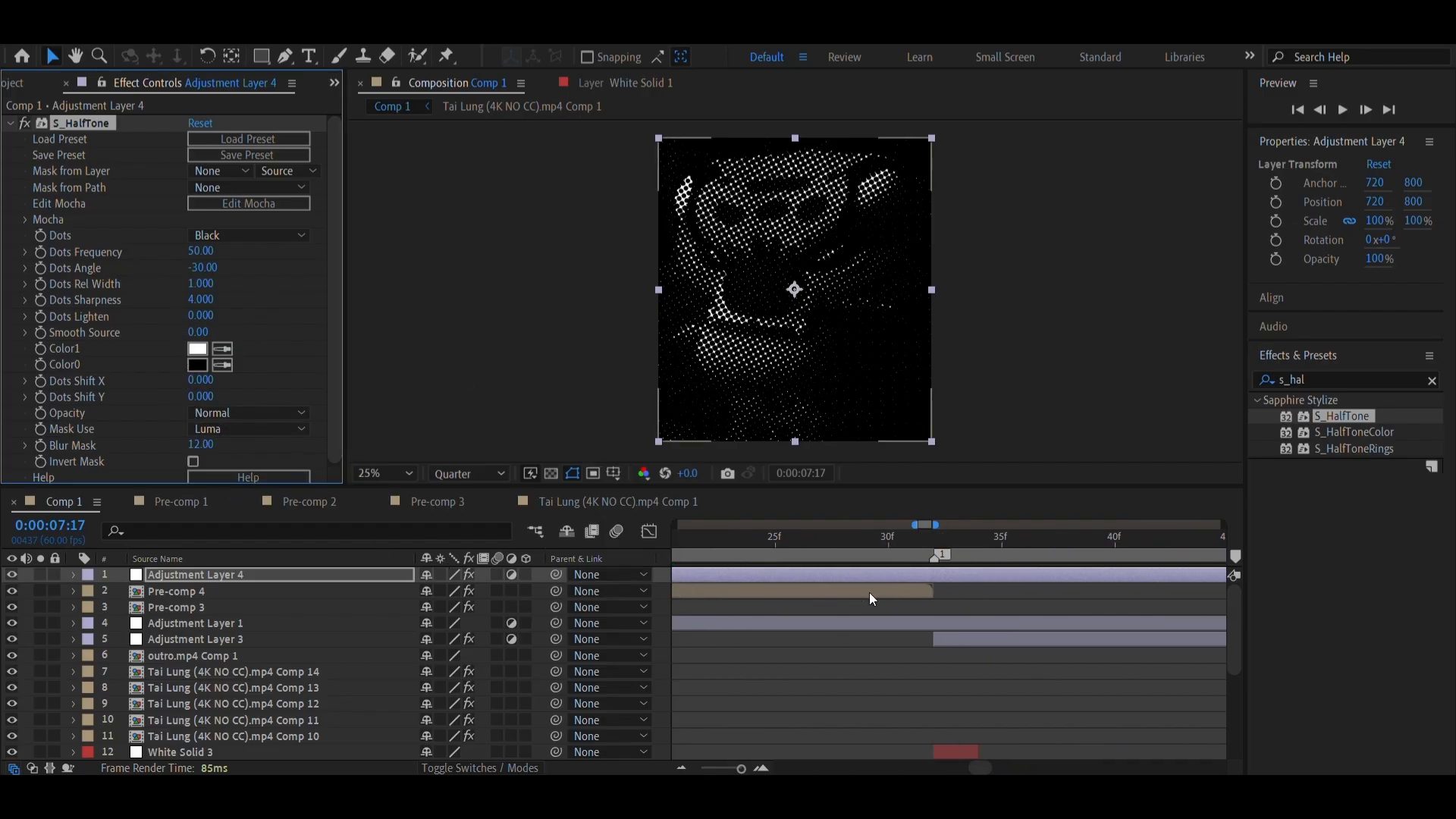
pyautogui.hscroll(1, 869, 593)
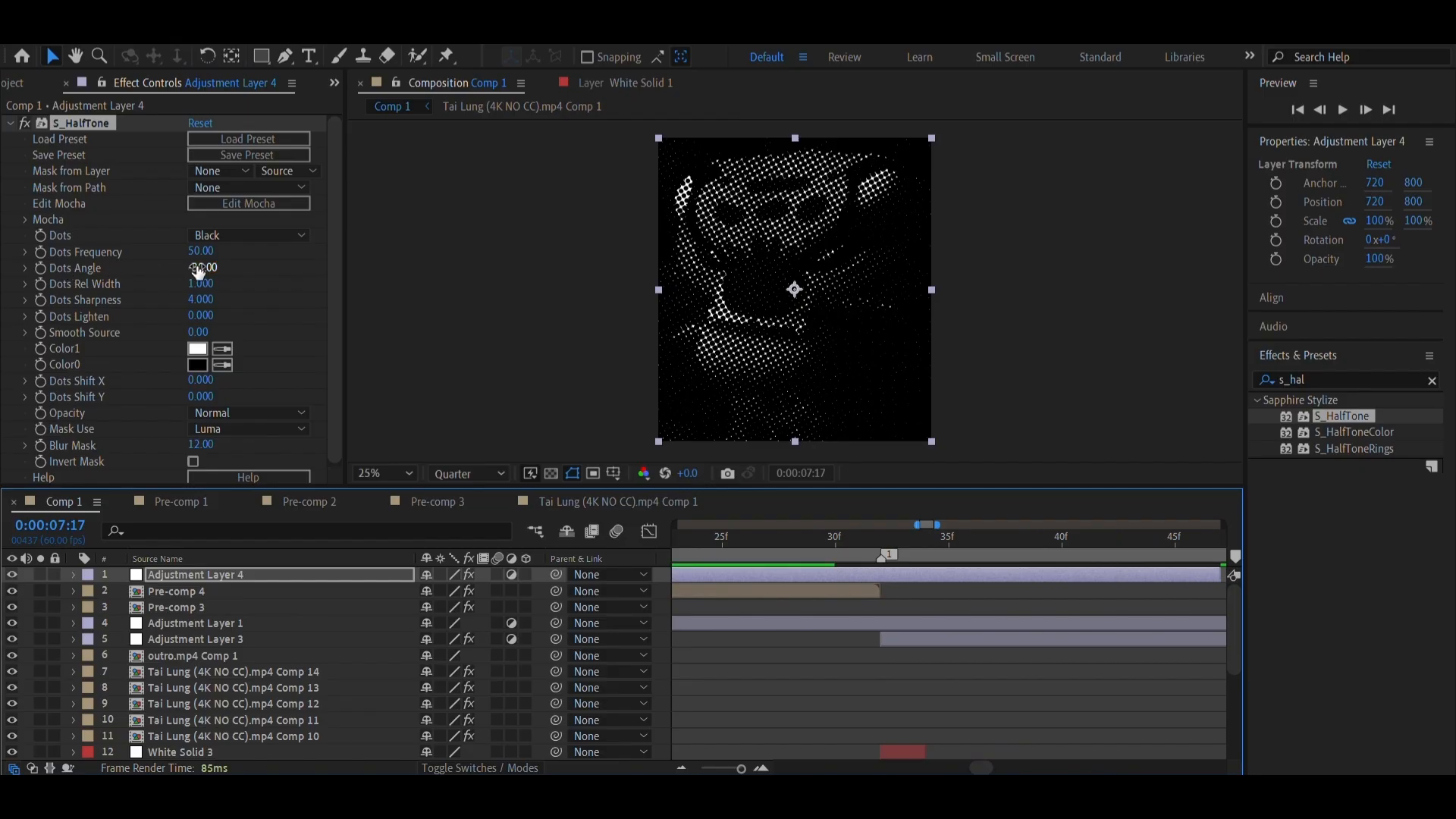
pyautogui.moveTo(203, 251); pyautogui.dragTo(226, 248)
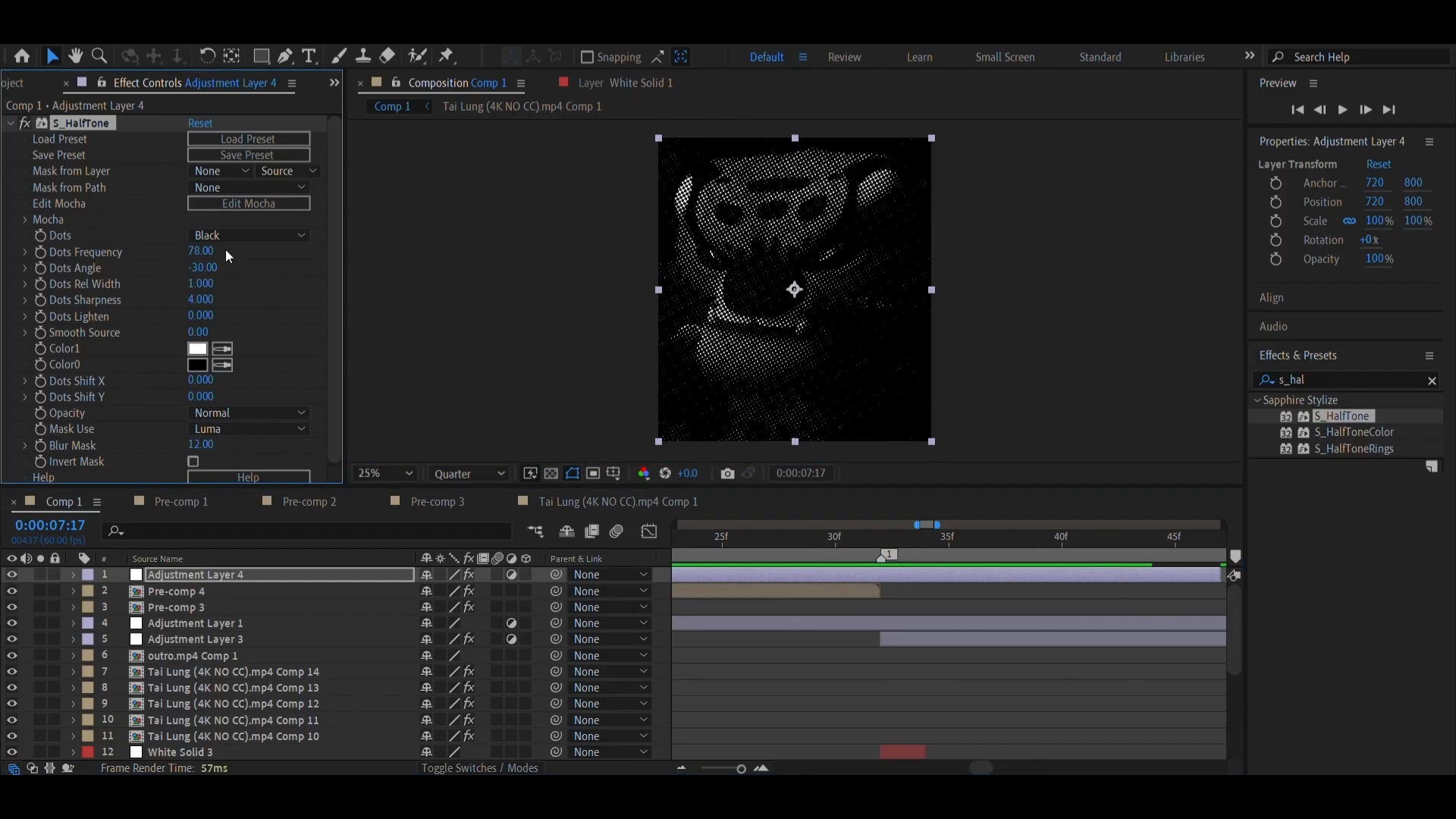
pyautogui.hotkey('ctrl', 'z')
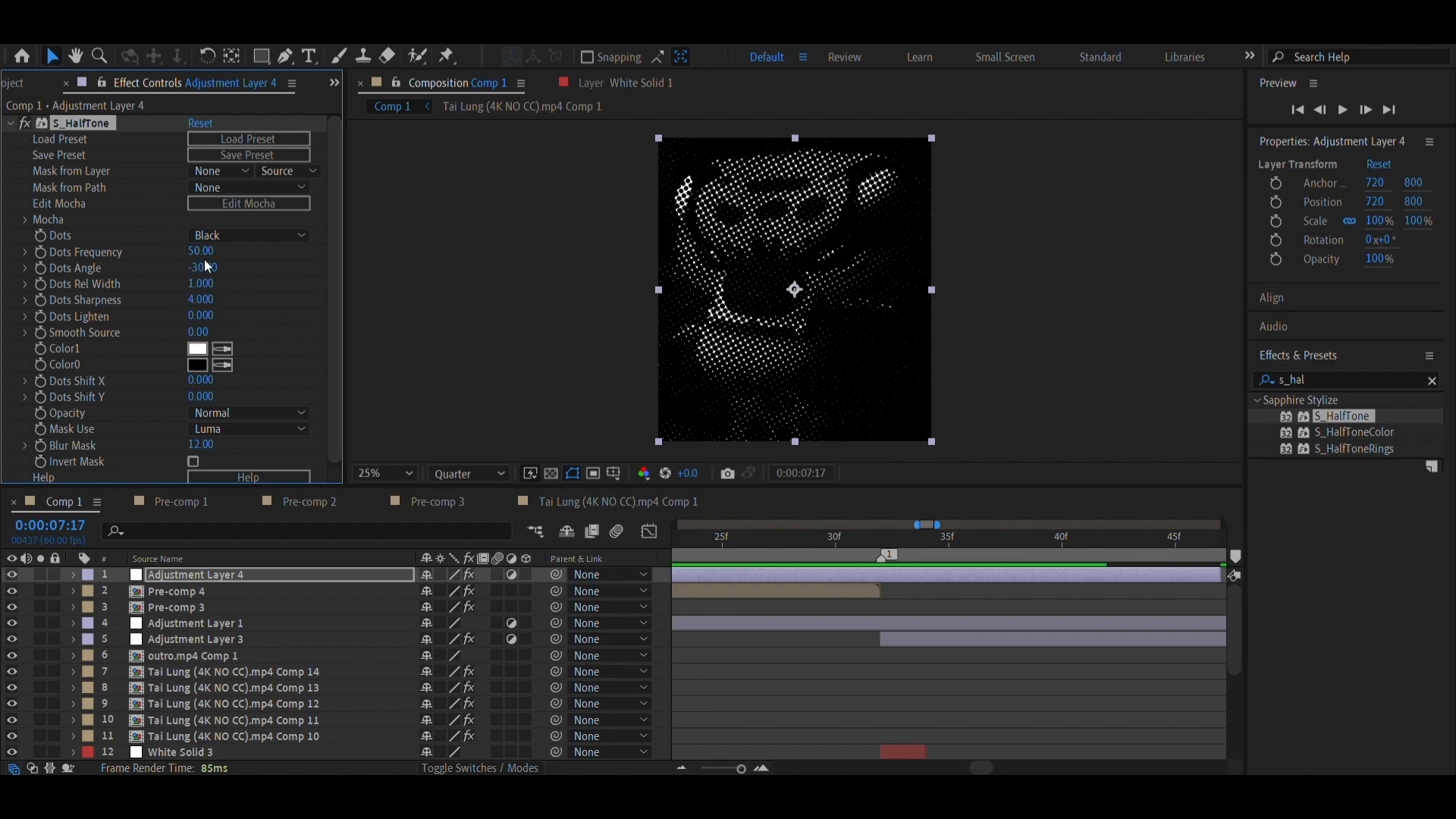
pyautogui.moveTo(204, 259); pyautogui.dragTo(208, 258)
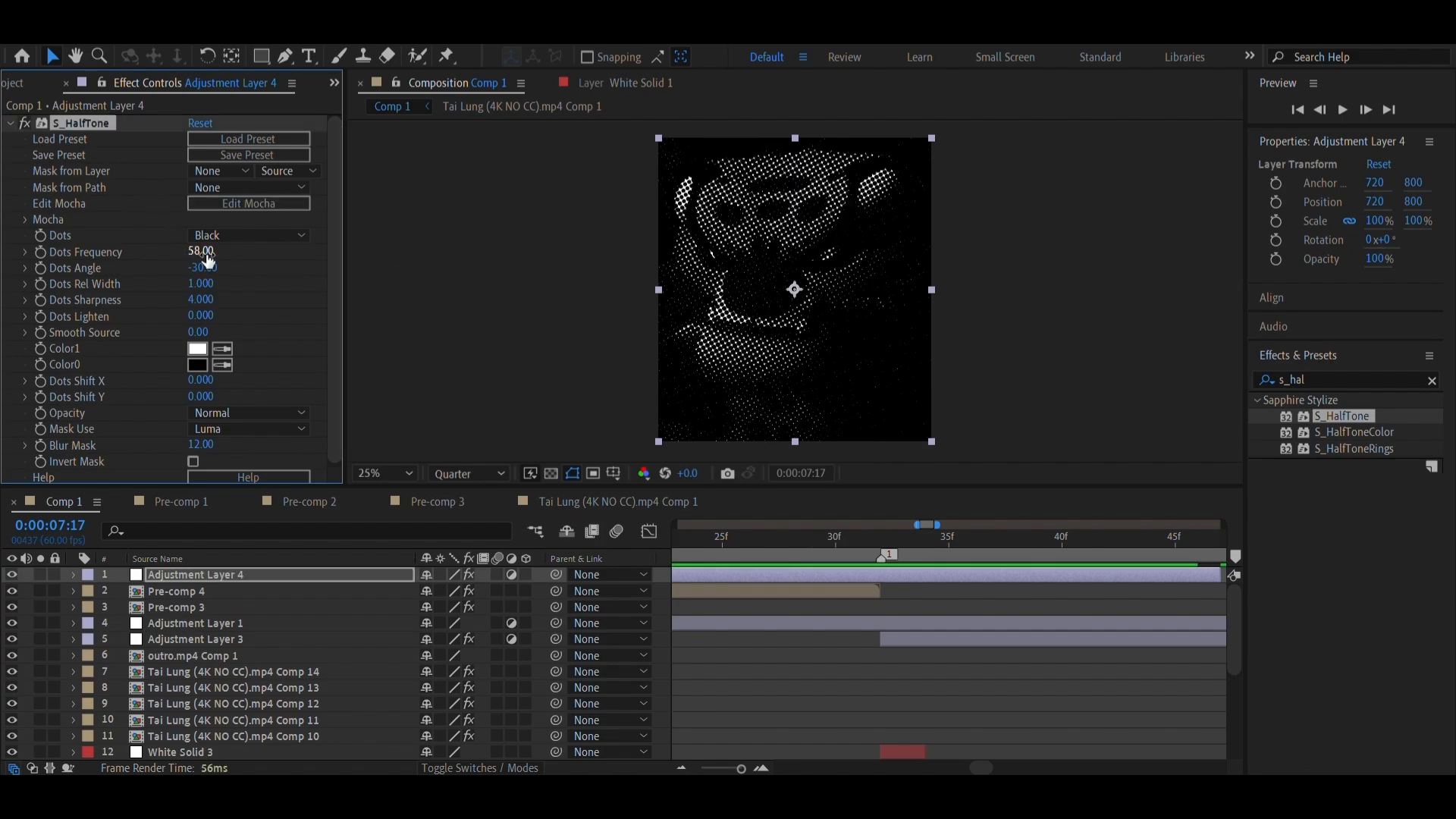
pyautogui.click(207, 260)
pyautogui.write('100')
pyautogui.press('Return')
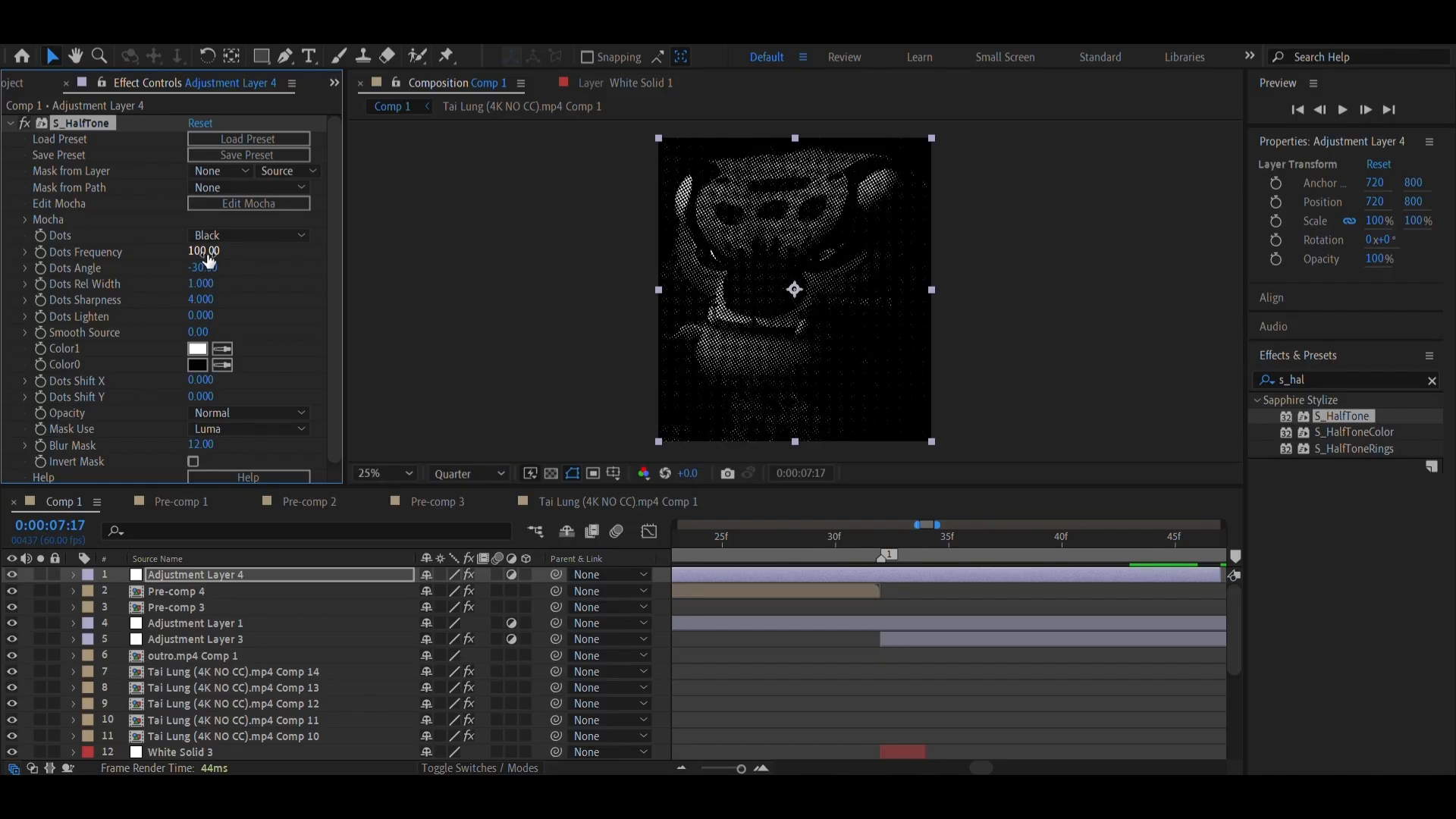
# Set the S_HalfTone Dots Frequency on Adjustment Layer 4 to 65
pyautogui.click(203, 246)
pyautogui.write('65')
pyautogui.press('Return')
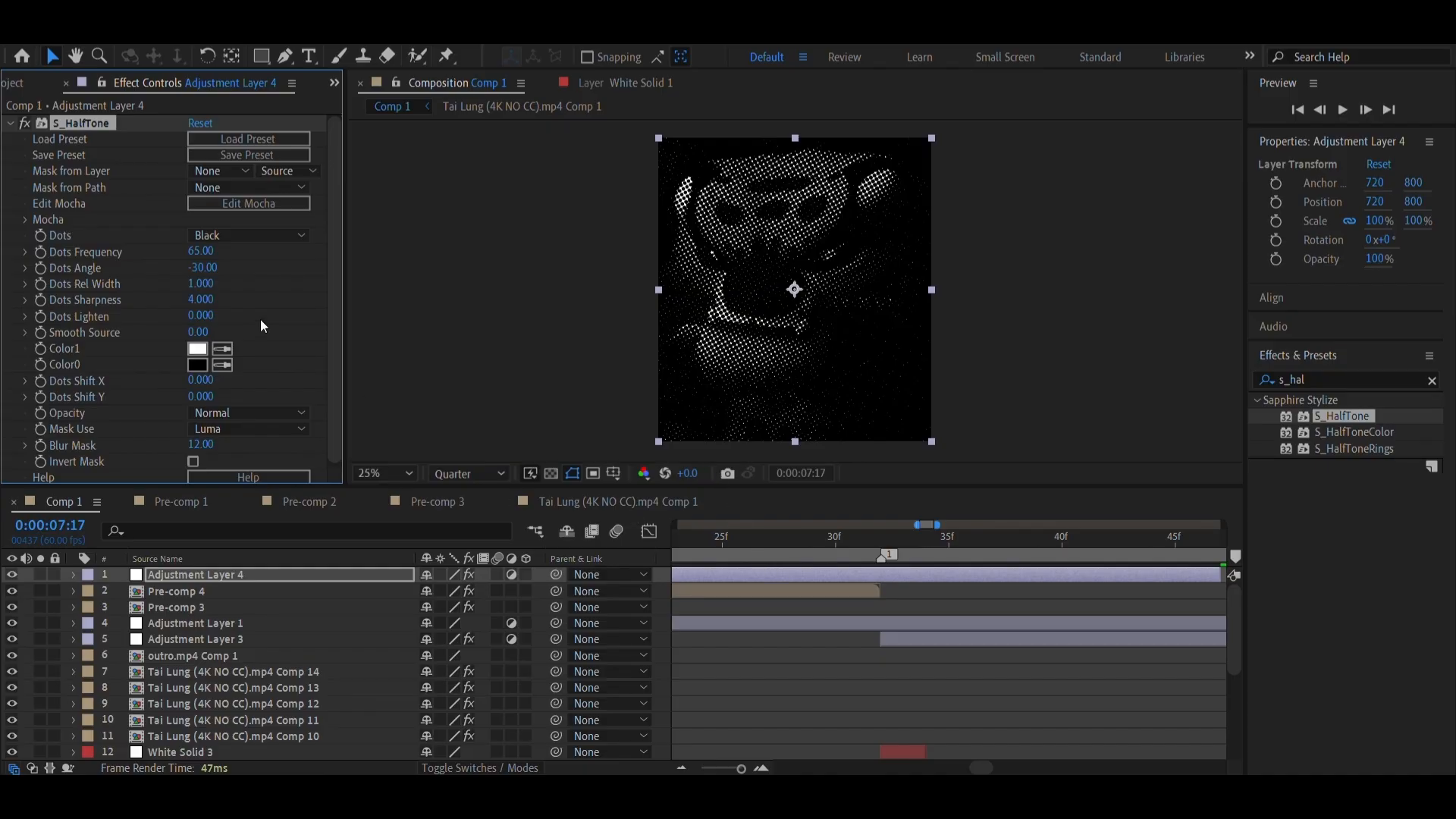
pyautogui.rightClick(881, 556)
pyautogui.click(933, 631)
pyautogui.hotkey('ctrl', 'z')
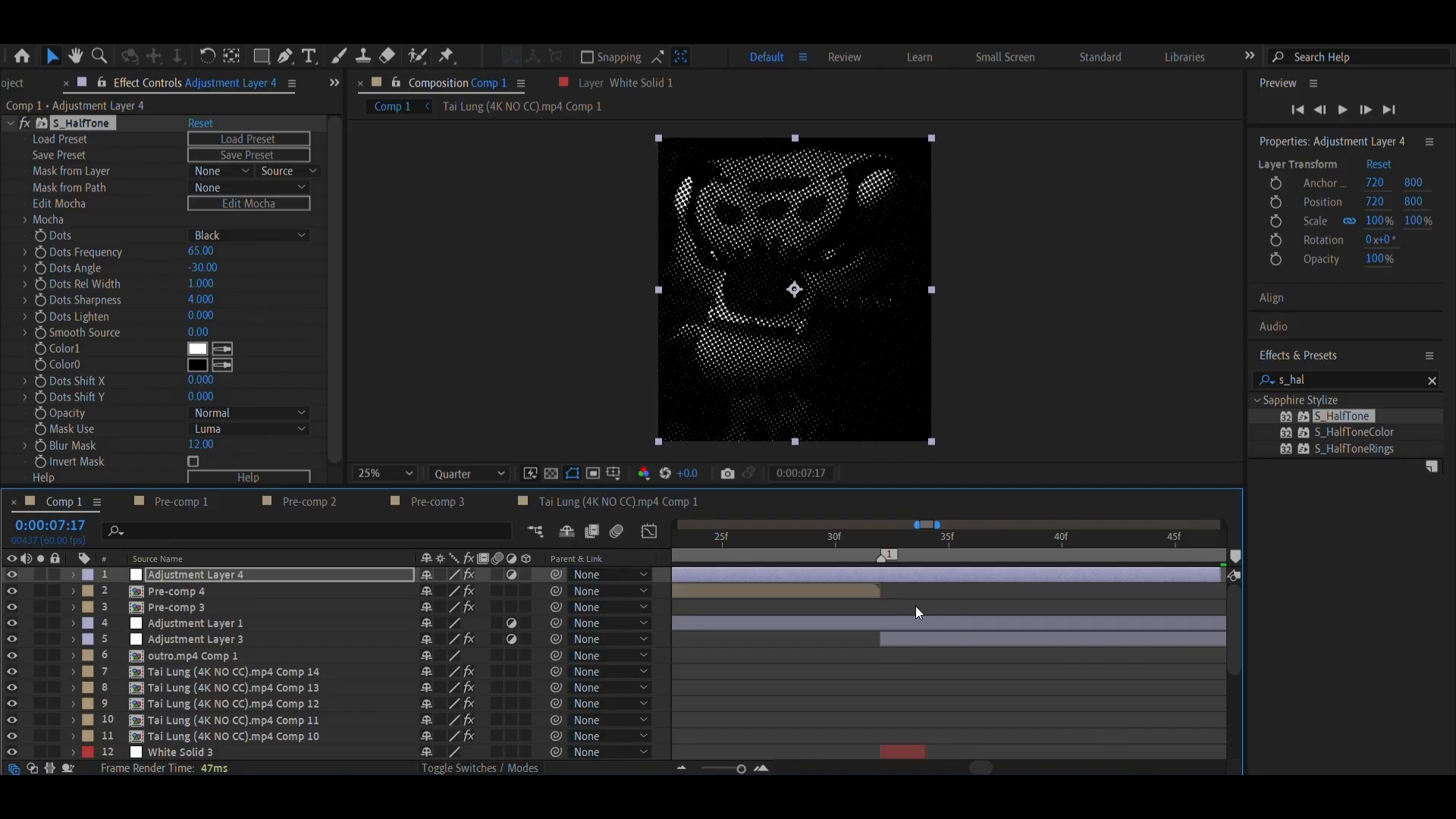
# Keyframe Adjustment Layer 4's opacity at 100% on marker 1 and at 0% on the layer's start at 0:00:07:17
pyautogui.rightClick(884, 557)
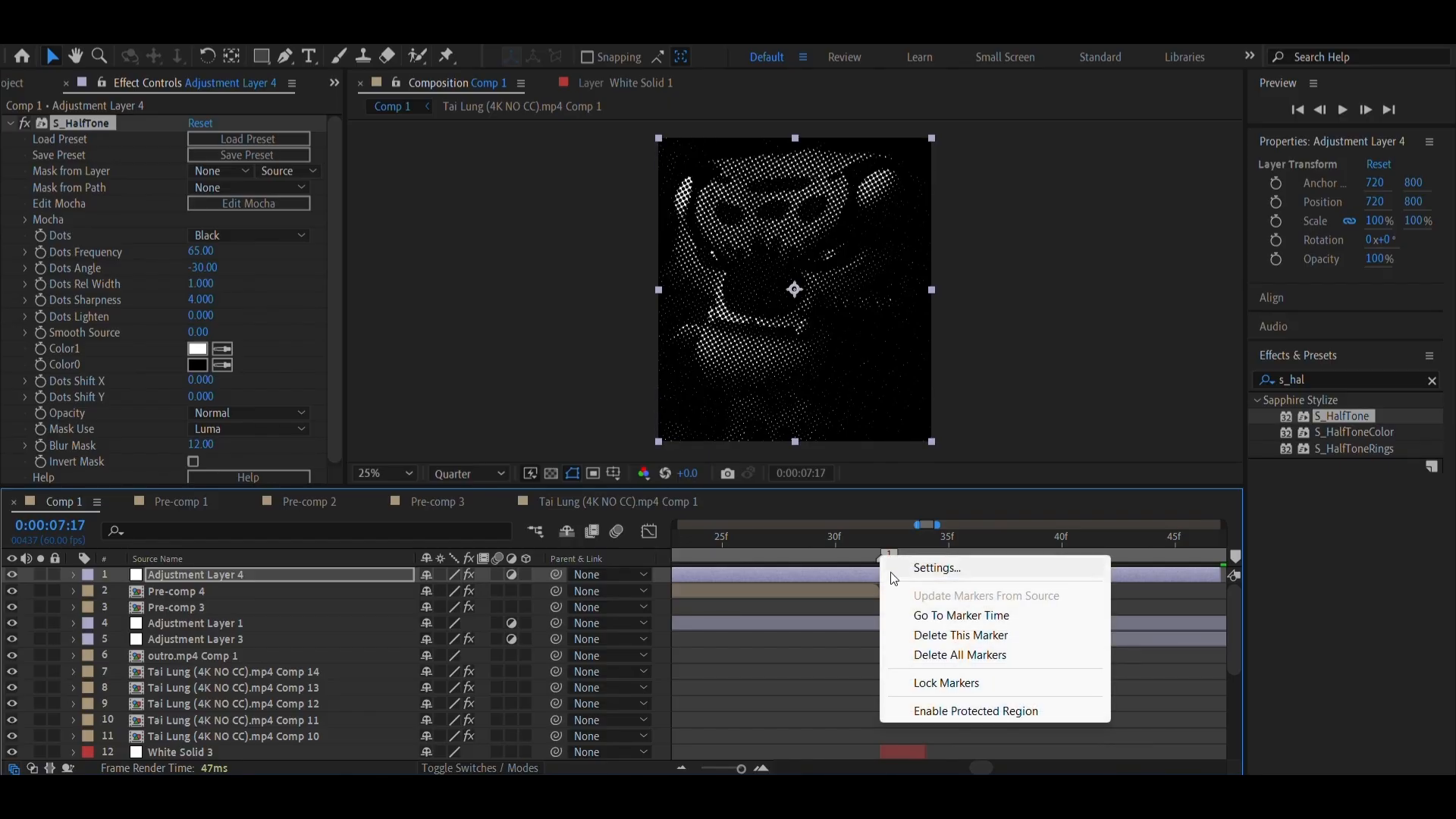
pyautogui.click(910, 615)
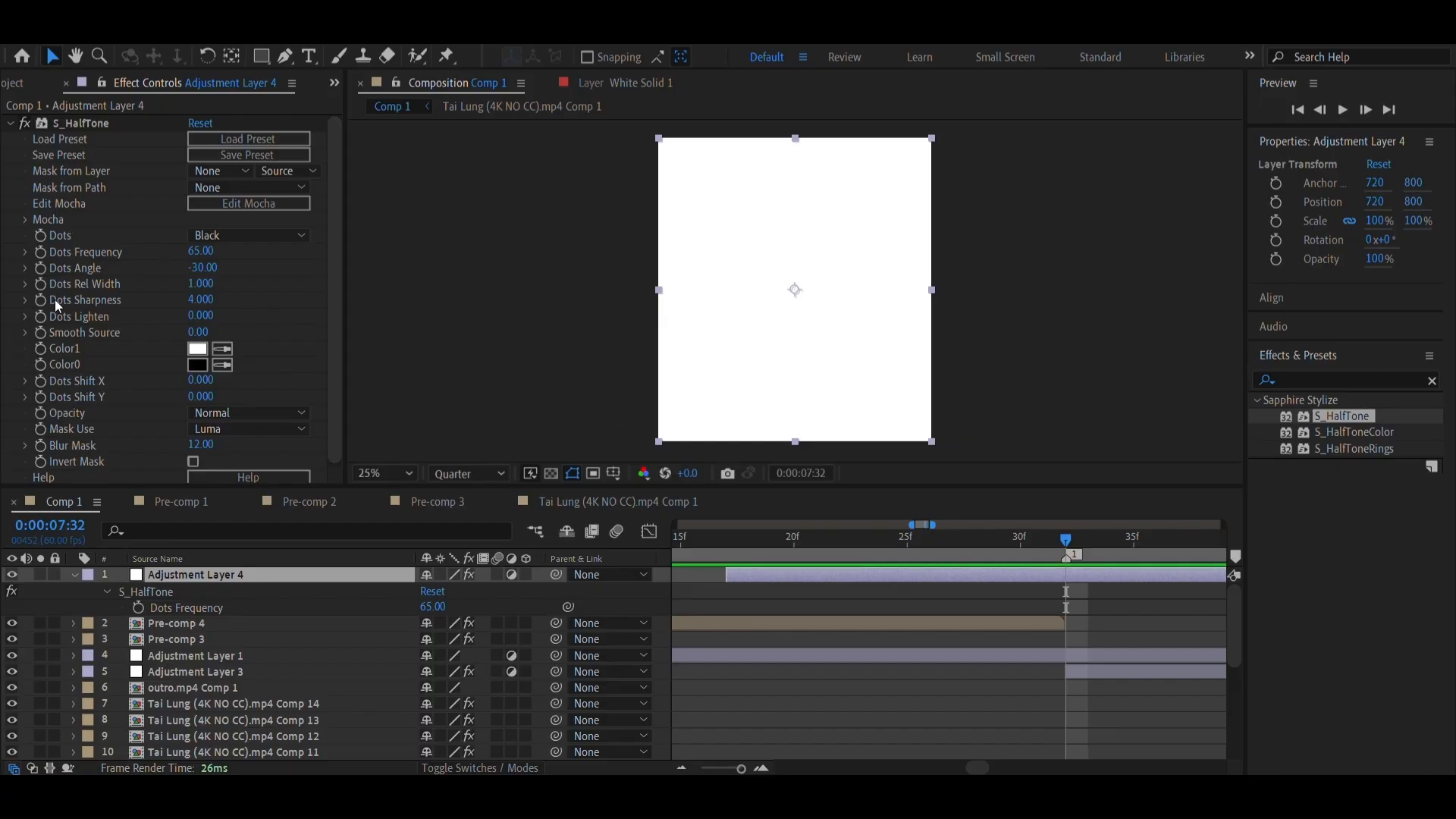
pyautogui.click(1277, 260)
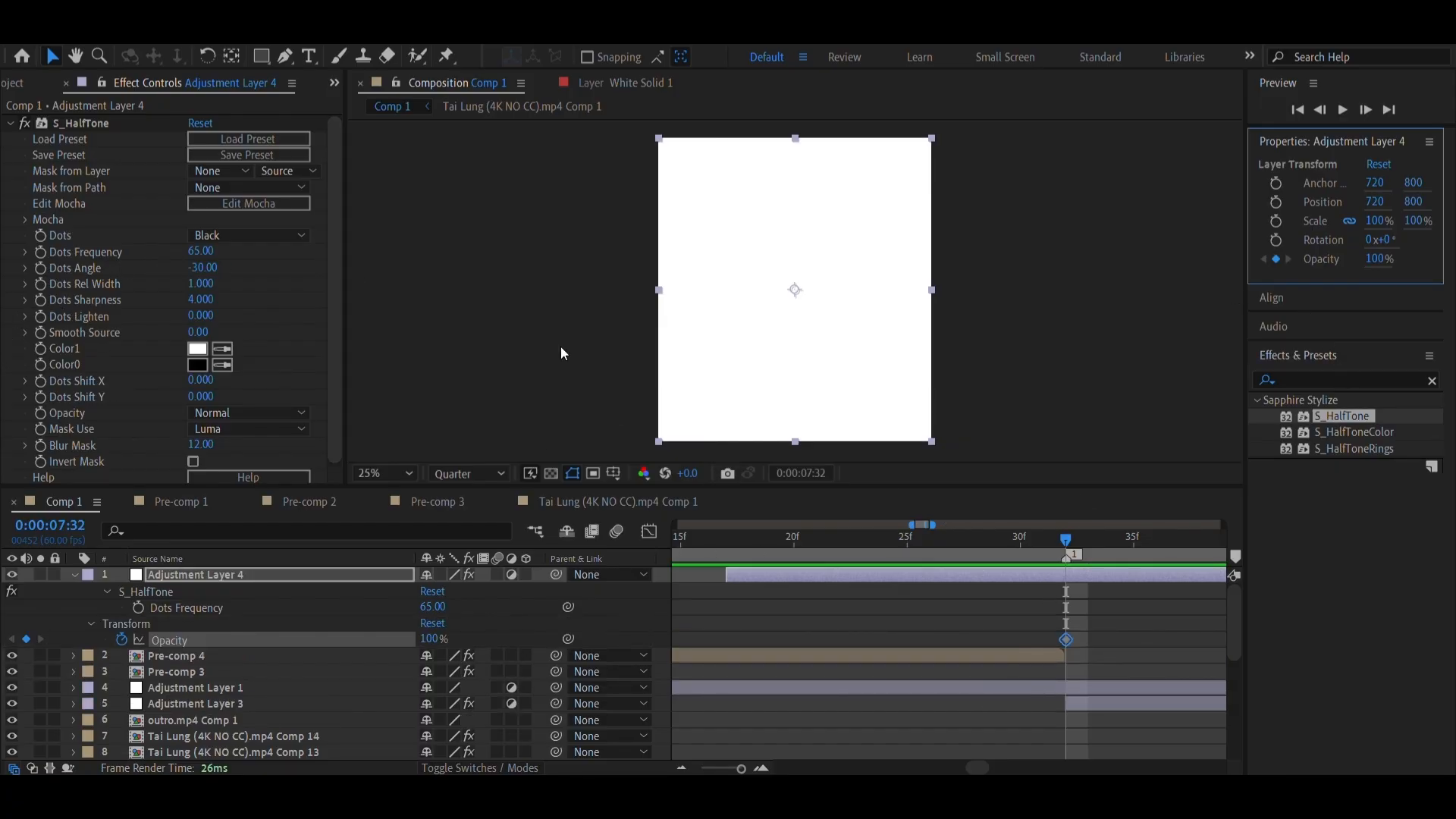
pyautogui.click(724, 540)
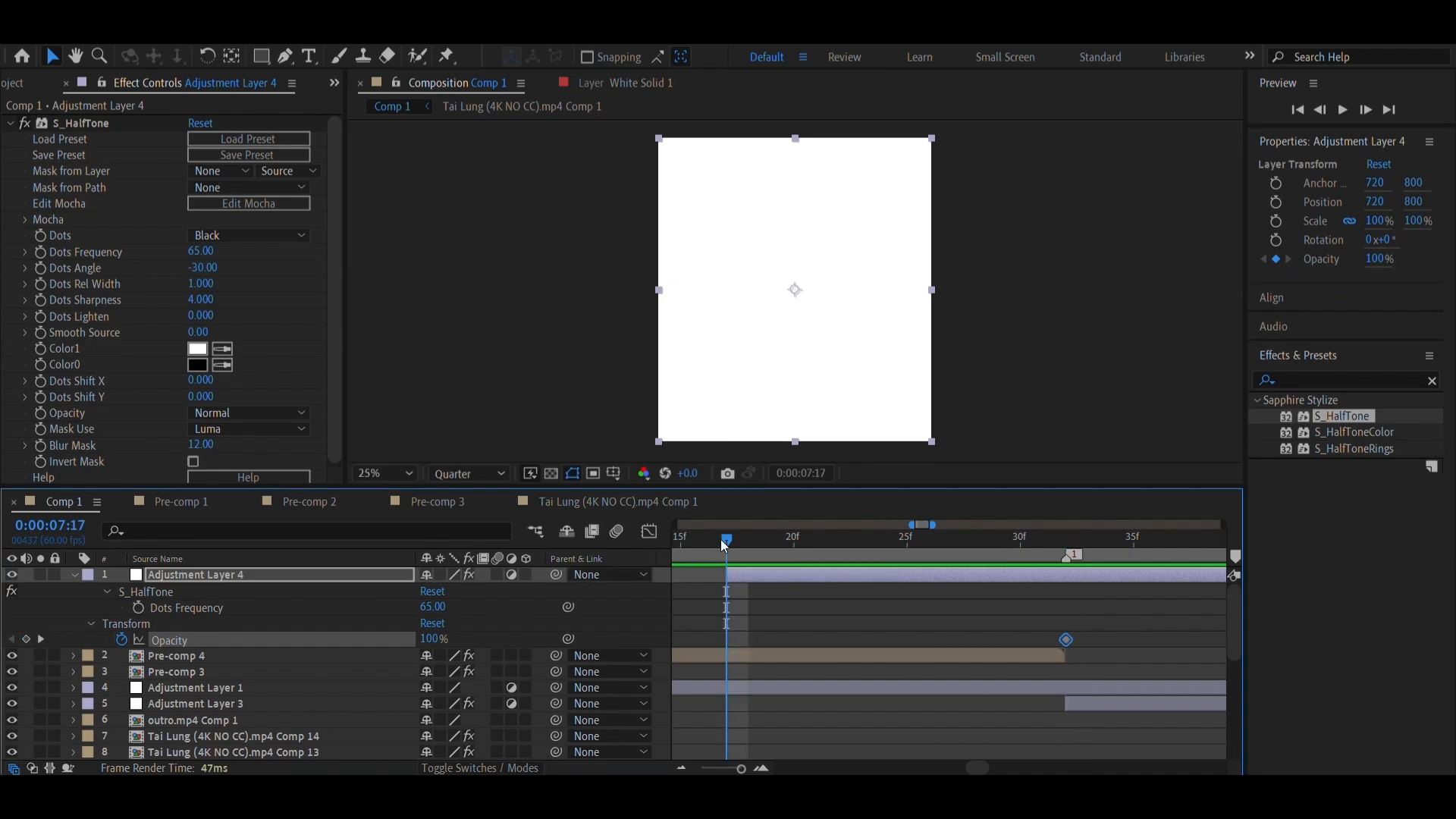
pyautogui.click(1377, 258)
pyautogui.write('0')
pyautogui.press('Return')
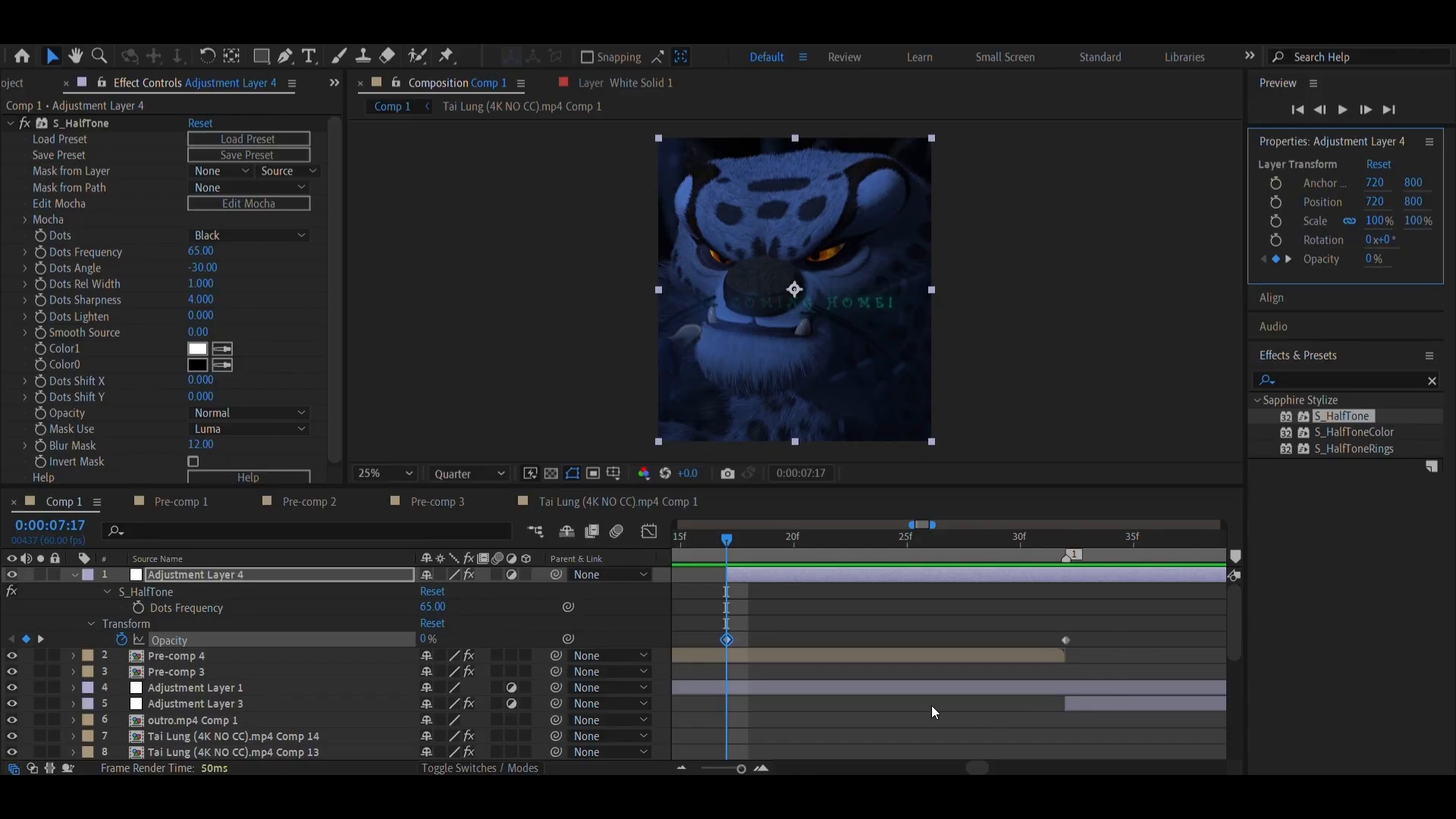
# Paste the 0% opacity keyframe at the end of Adjustment Layer 4, at 0:00:07:47
pyautogui.hscroll(5, 1018, 608)
pyautogui.hscroll(-4, 896, 620)
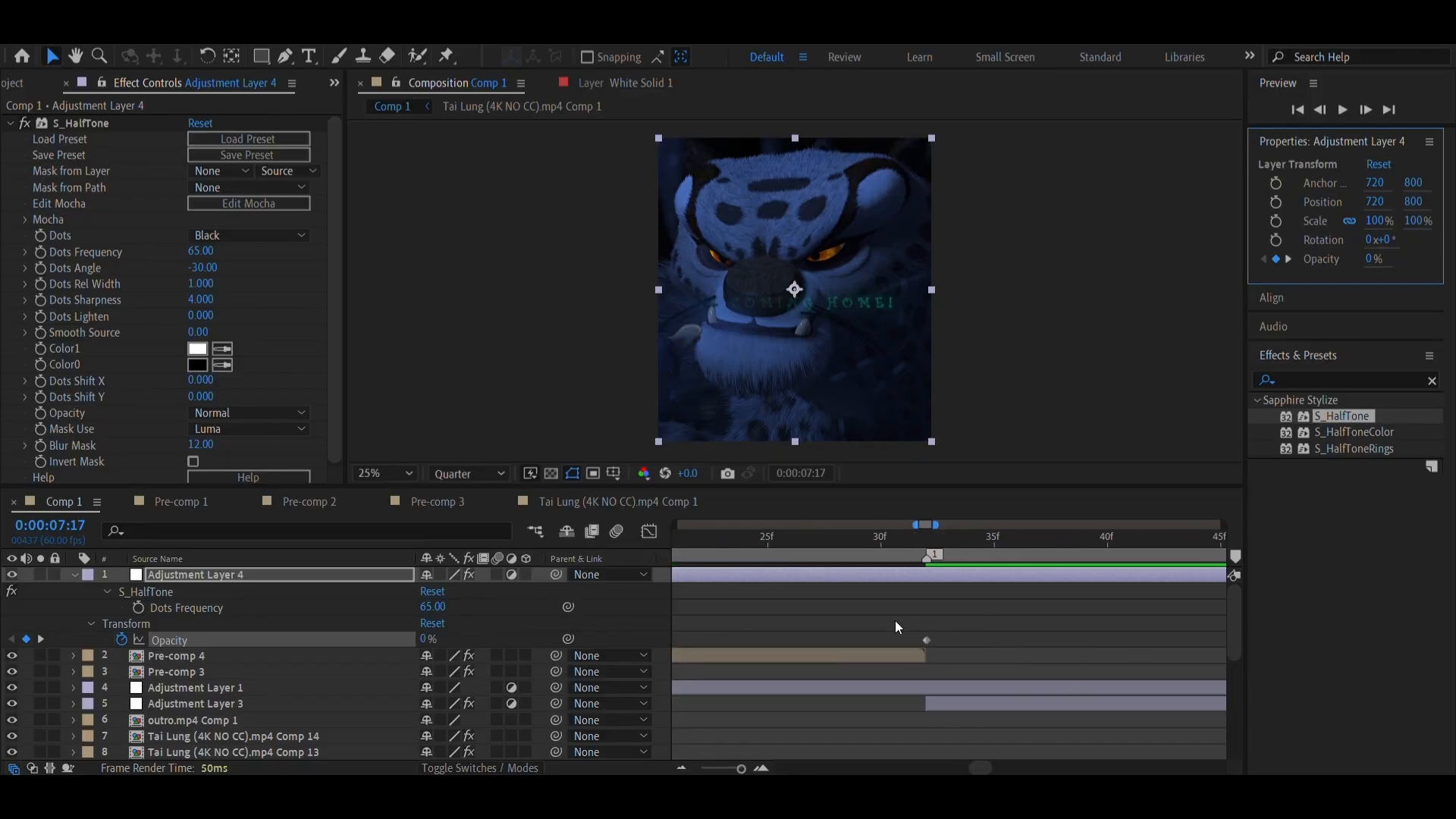
pyautogui.hscroll(4, 865, 623)
pyautogui.hscroll(-5, 799, 623)
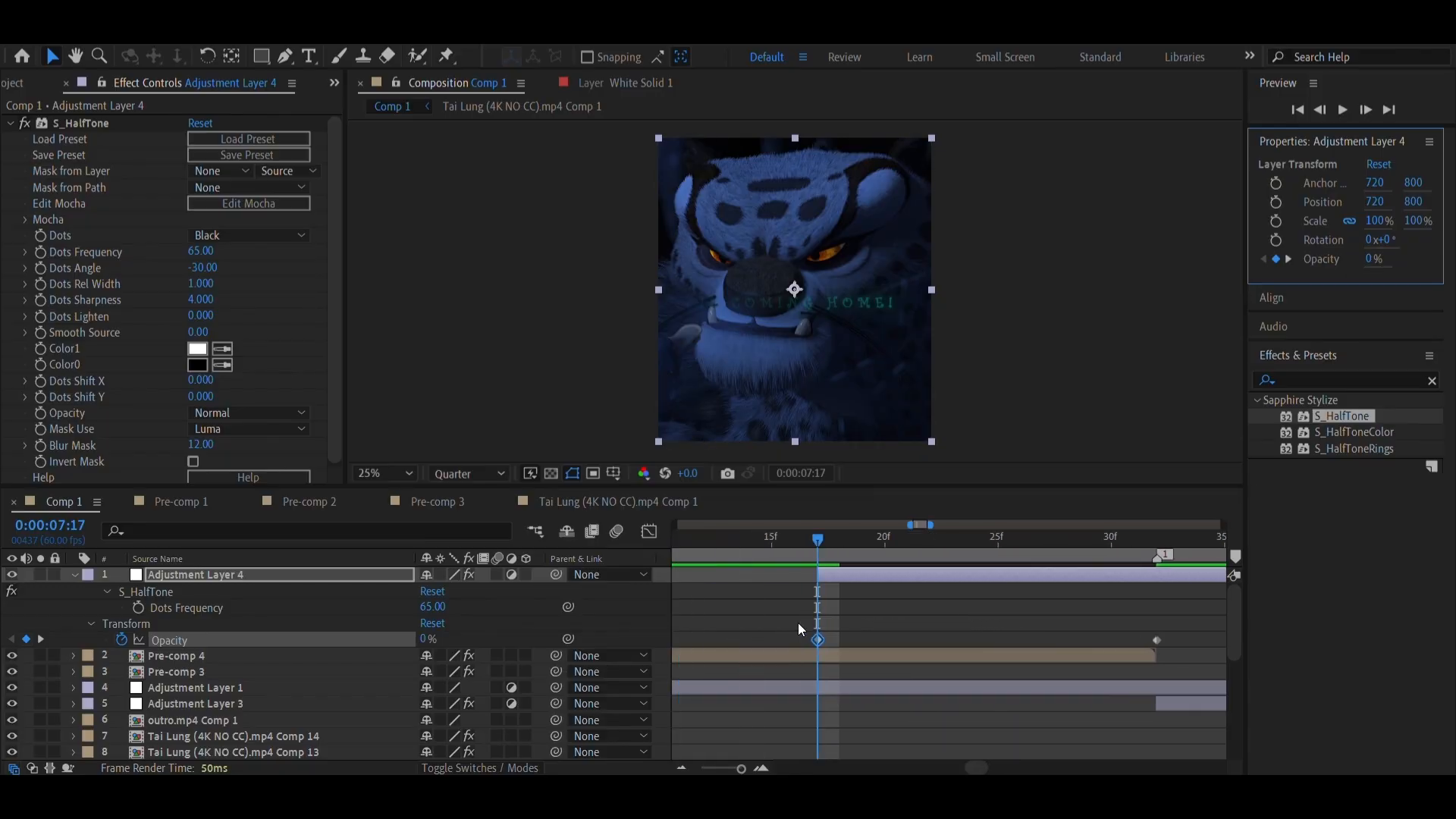
pyautogui.hscroll(5, 940, 644)
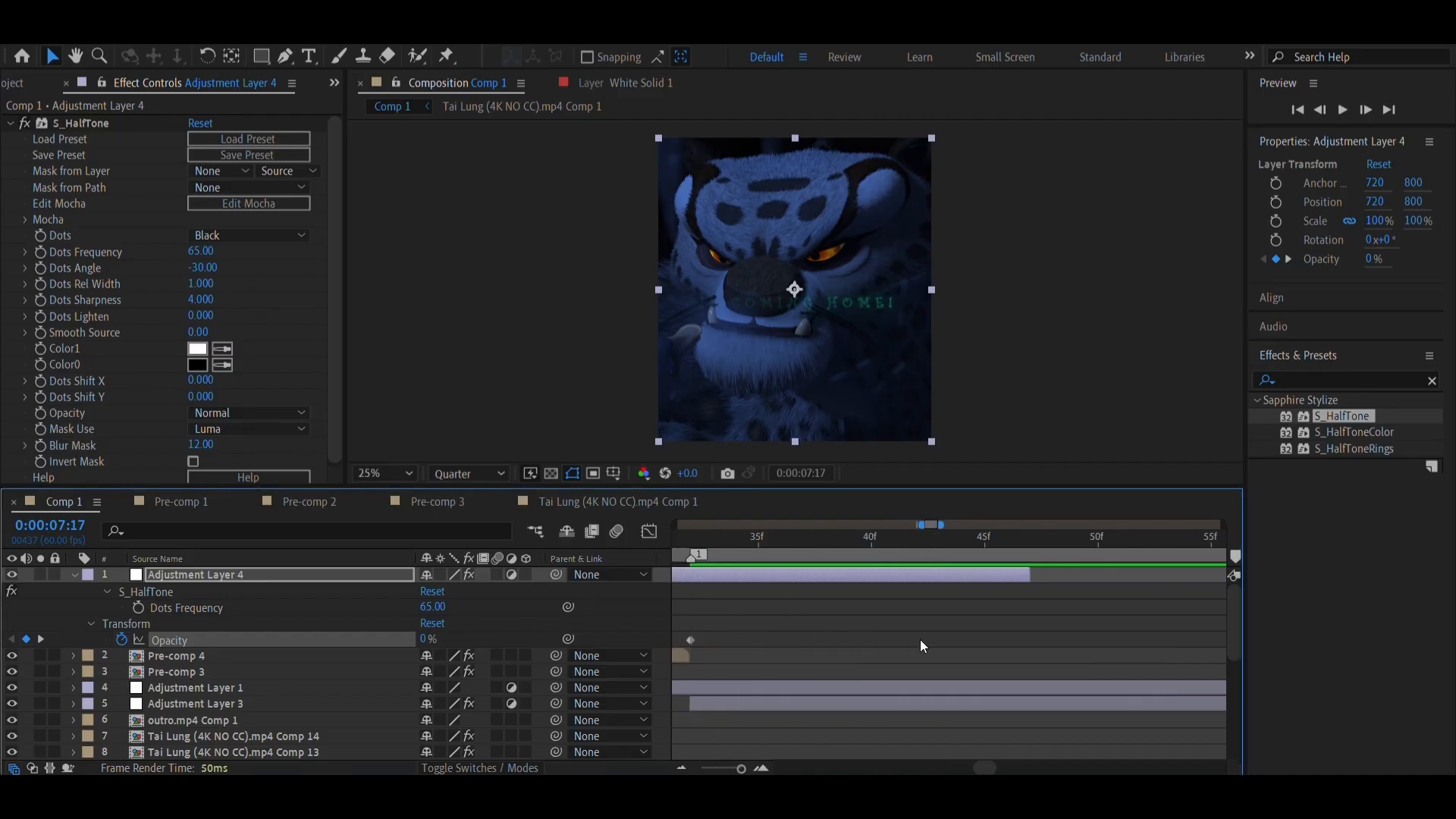
pyautogui.click(1026, 543)
pyautogui.hotkey('ctrl', 'v')
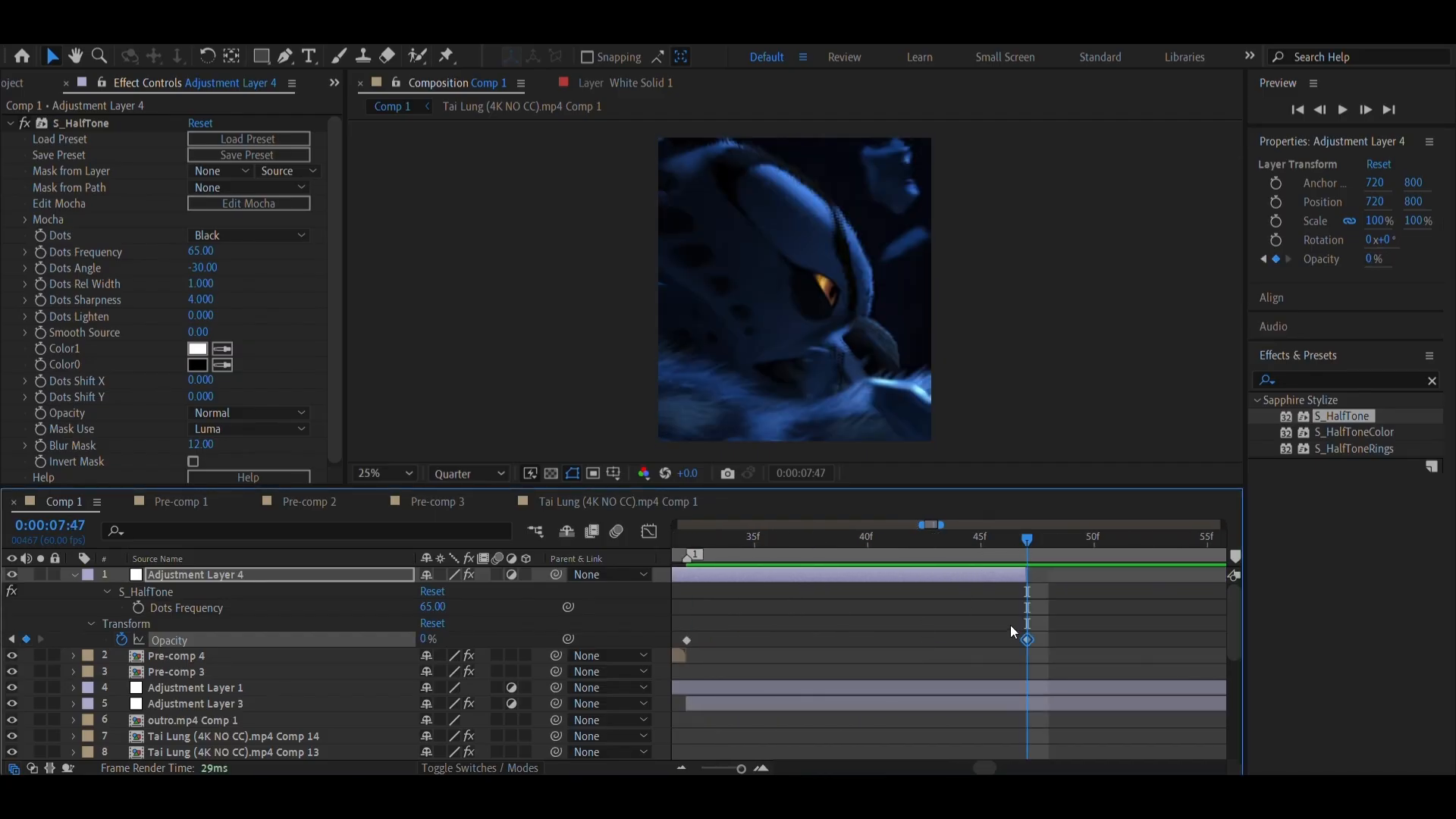
# Check the halftone fade on Adjustment Layer 4 at 0:00:07:45, 0:00:07:16 and 0:00:07:31
pyautogui.hscroll(-3, 1009, 634)
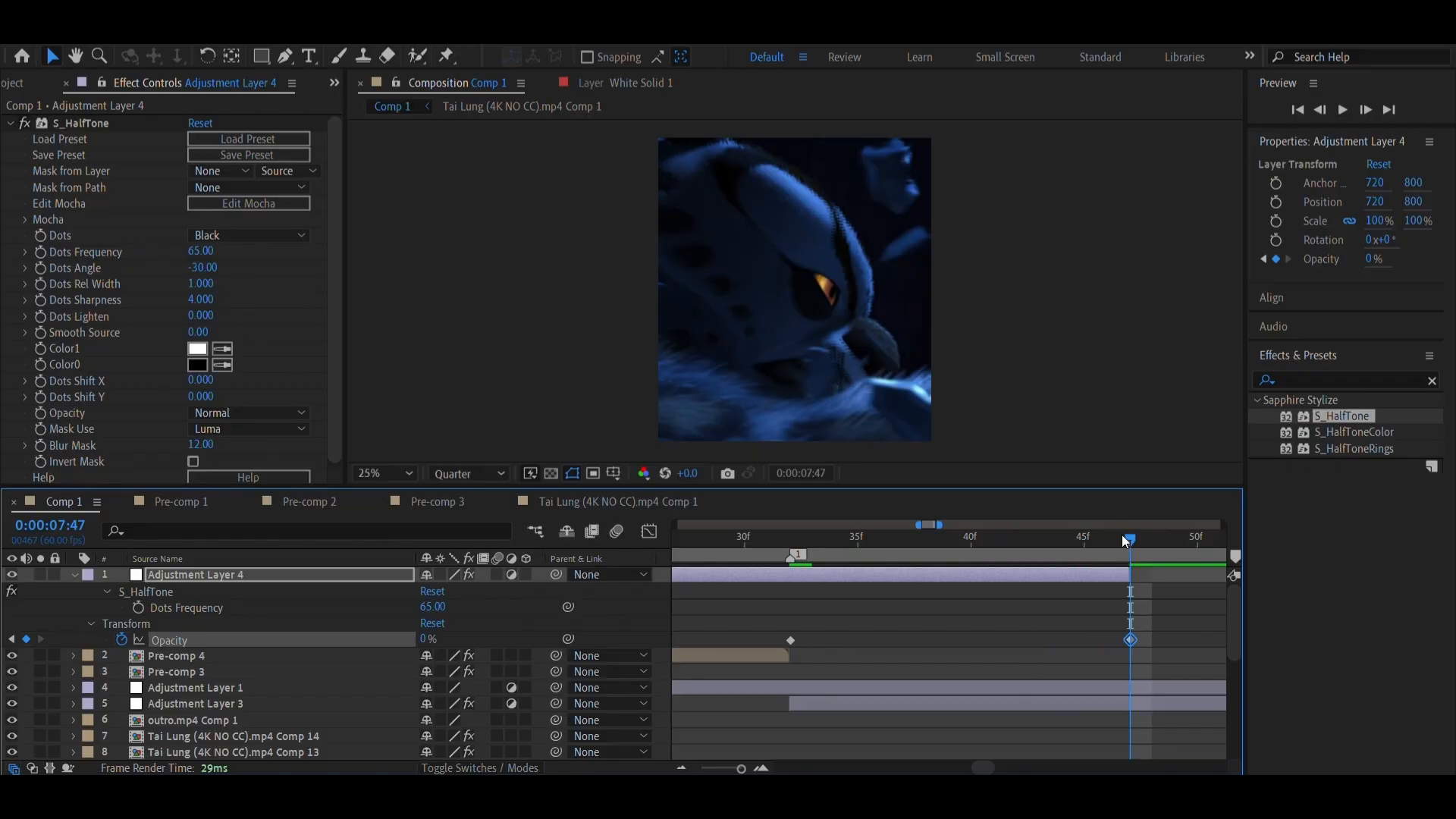
pyautogui.moveTo(1121, 537); pyautogui.dragTo(1085, 542)
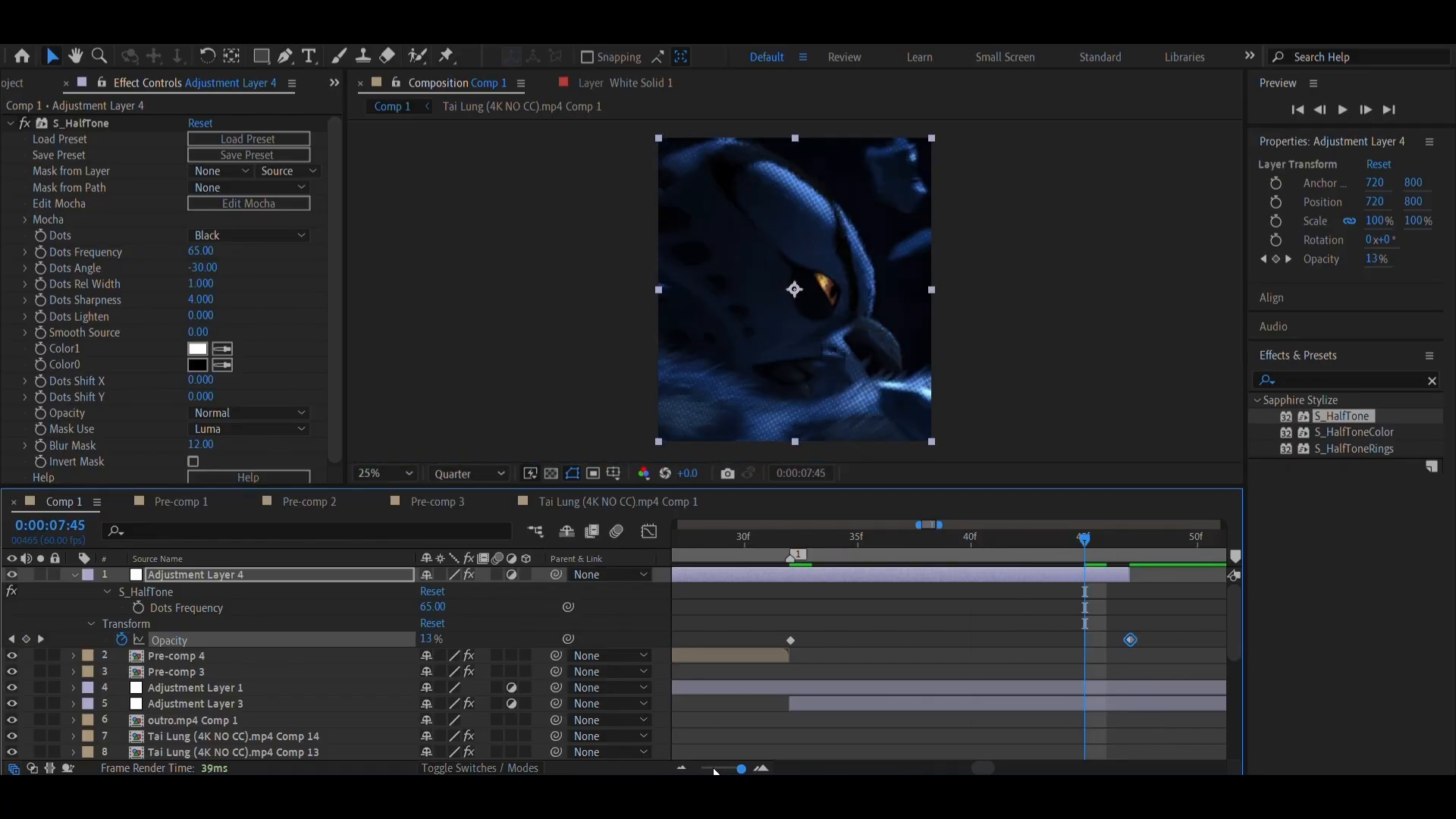
pyautogui.click(678, 769)
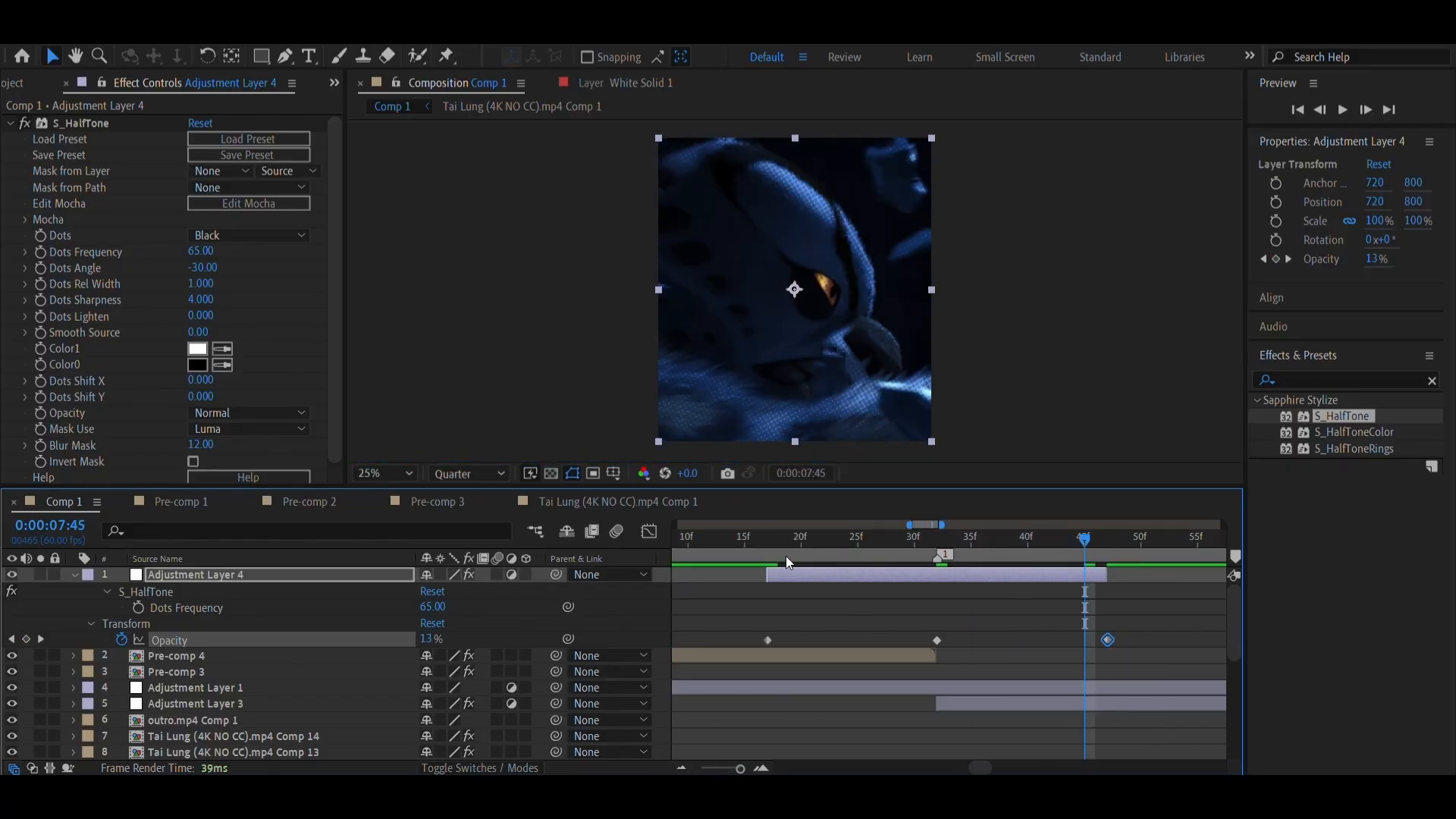
pyautogui.moveTo(785, 557); pyautogui.dragTo(754, 575)
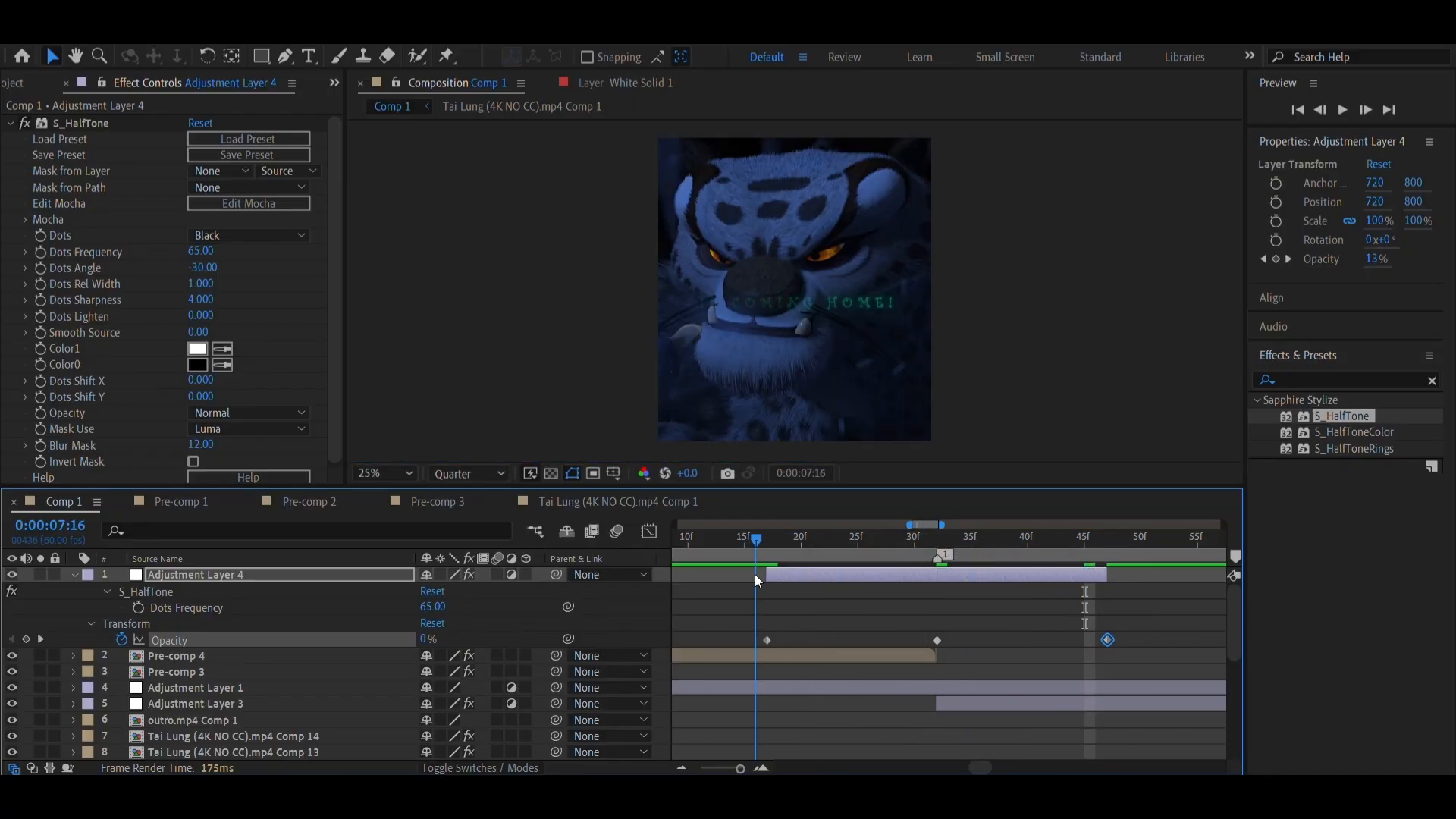
pyautogui.scroll(-1, 782, 595)
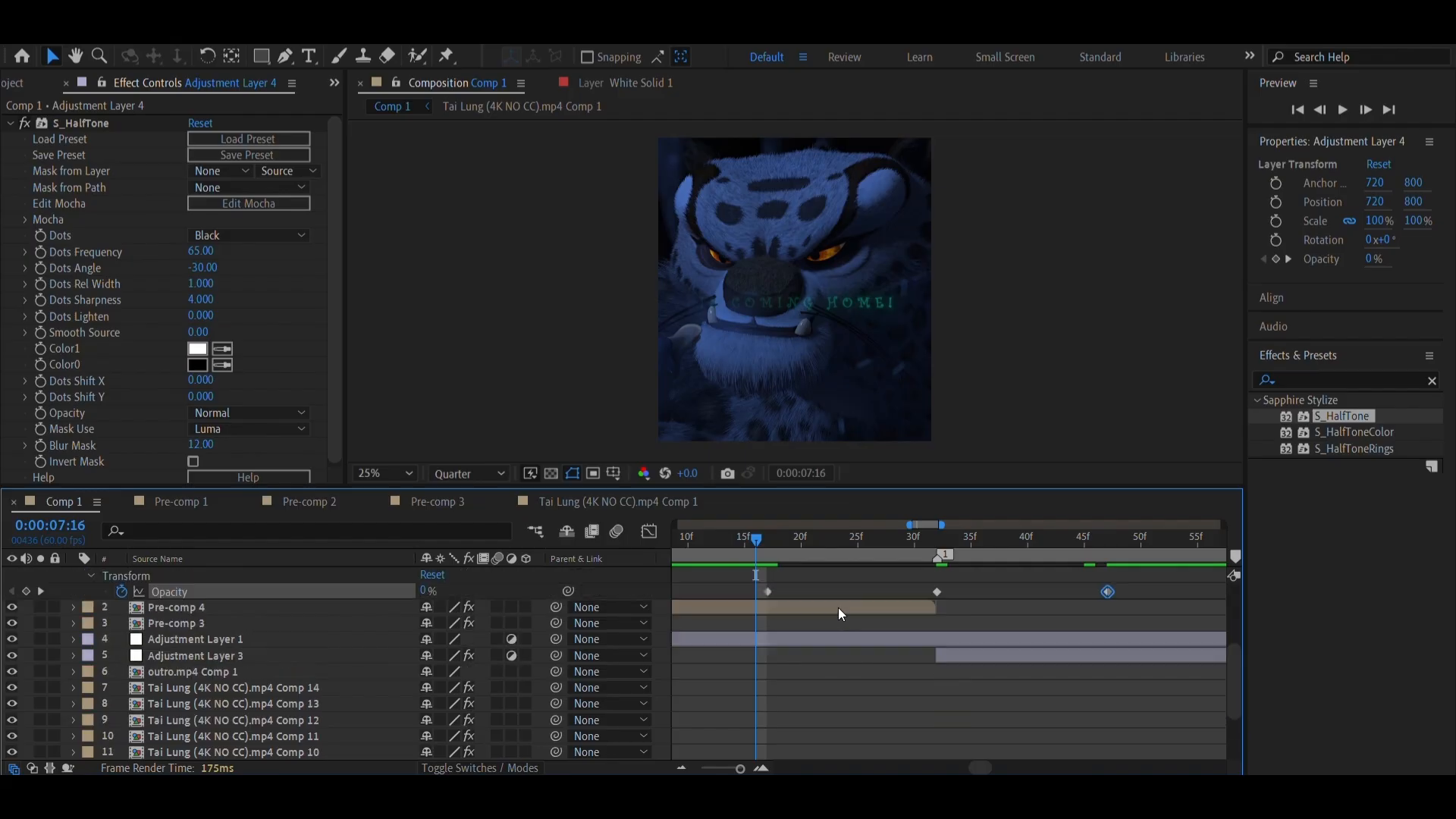
pyautogui.scroll(-3, 839, 608)
pyautogui.moveTo(933, 543)
pyautogui.mouseDown()
pyautogui.moveTo(945, 553)
pyautogui.moveTo(925, 557)
pyautogui.mouseUp()
pyautogui.scroll(4, 871, 653)
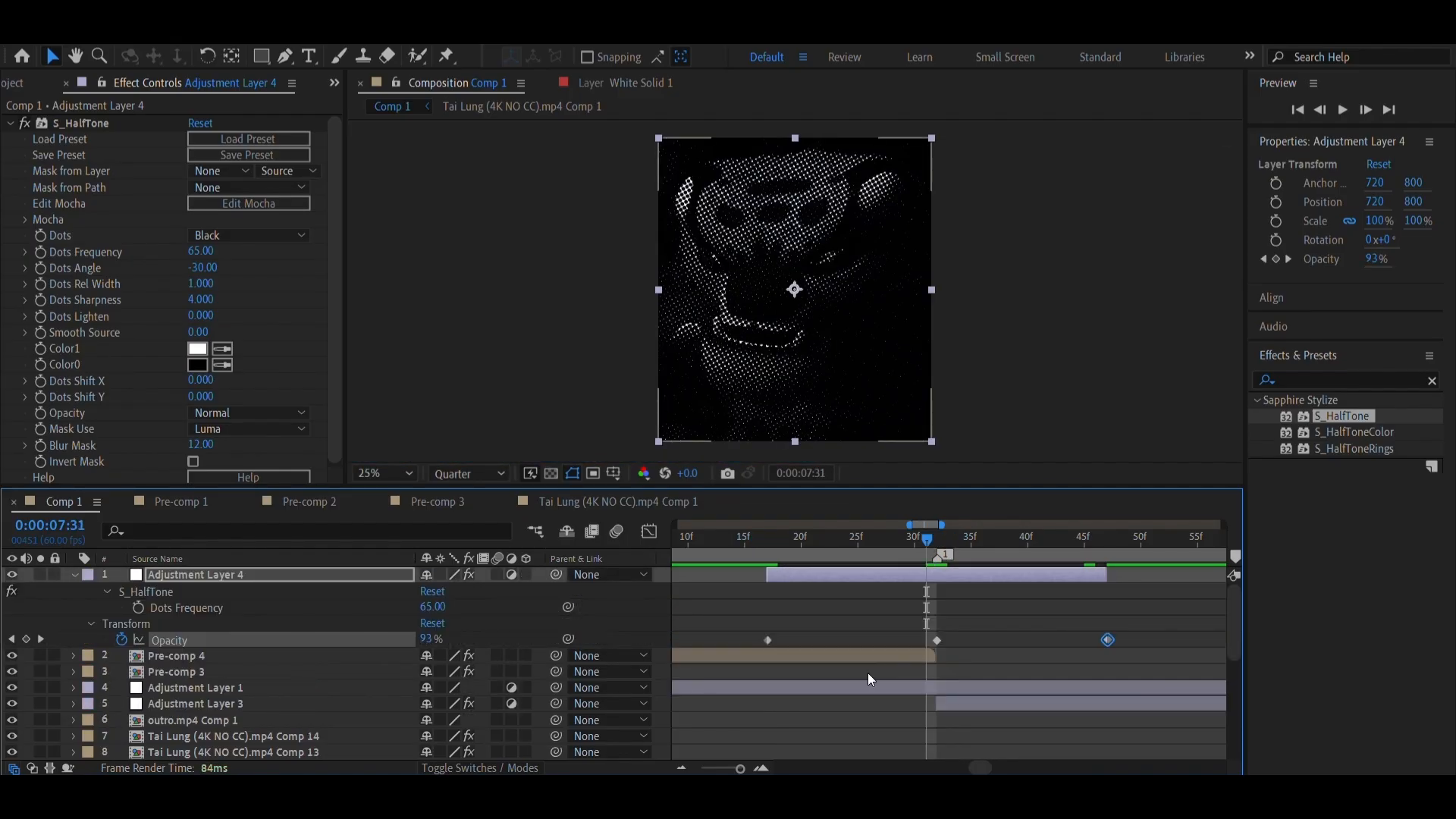
pyautogui.scroll(-3, 868, 672)
pyautogui.scroll(3, 864, 677)
# Move Adjustment Layer 4 down the layer stack to sit between Adjustment Layer 1 and Adjustment Layer 3, checking the effect at 0:00:07:30
pyautogui.moveTo(308, 575); pyautogui.dragTo(308, 713)
pyautogui.scroll(-3, 704, 686)
pyautogui.click(906, 540)
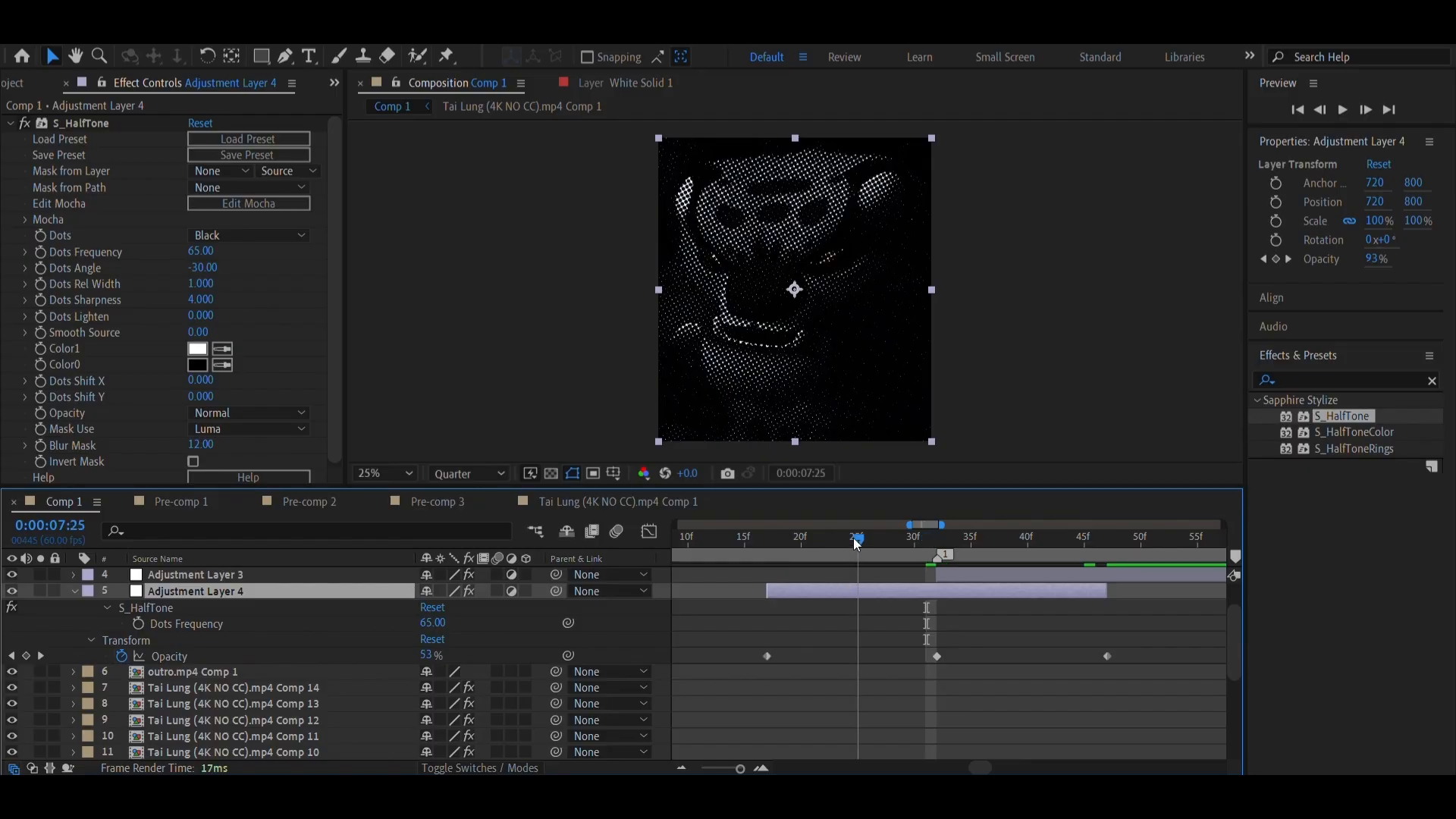
pyautogui.click(915, 542)
pyautogui.scroll(3, 859, 562)
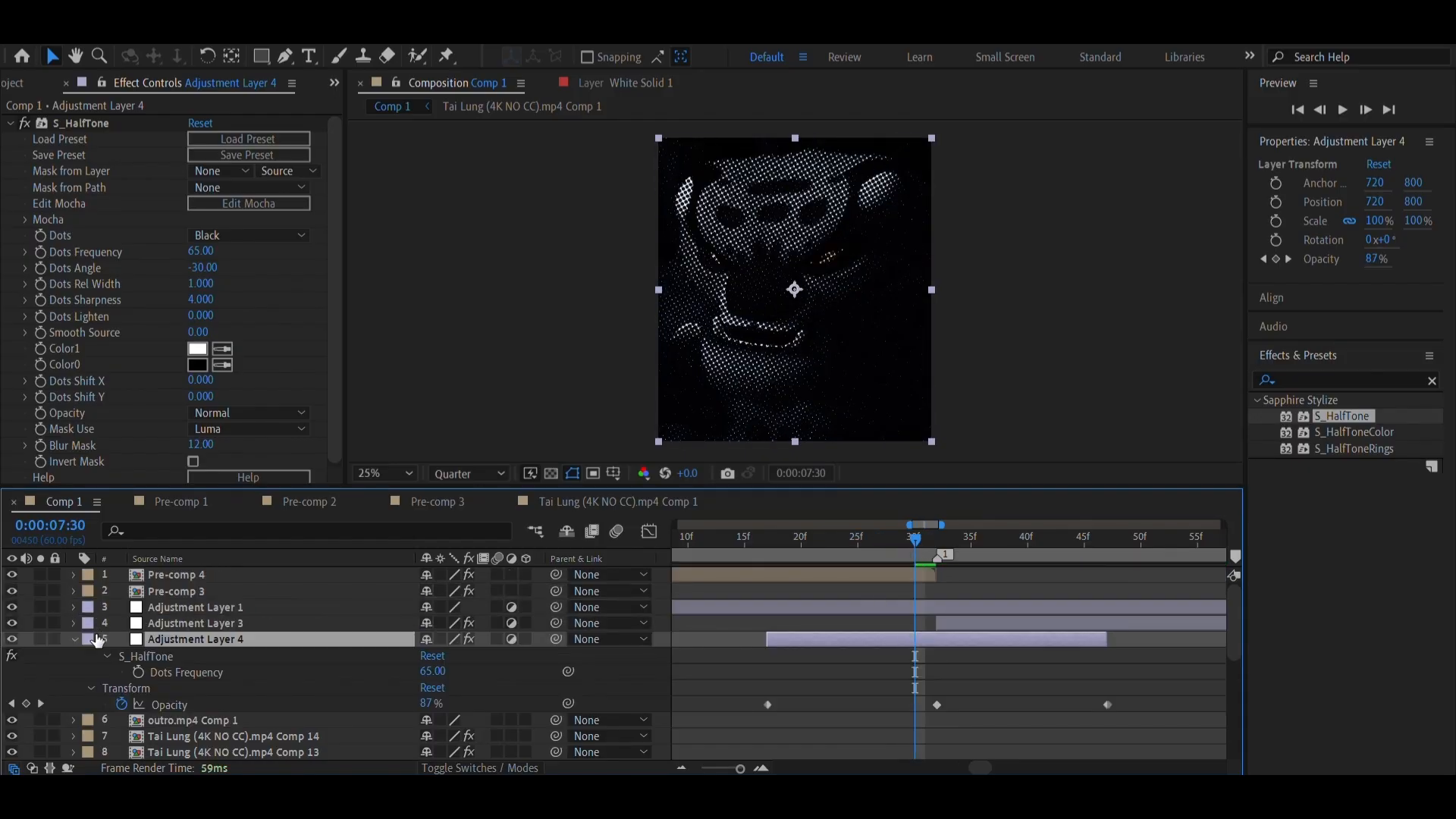
pyautogui.moveTo(181, 640); pyautogui.dragTo(200, 616)
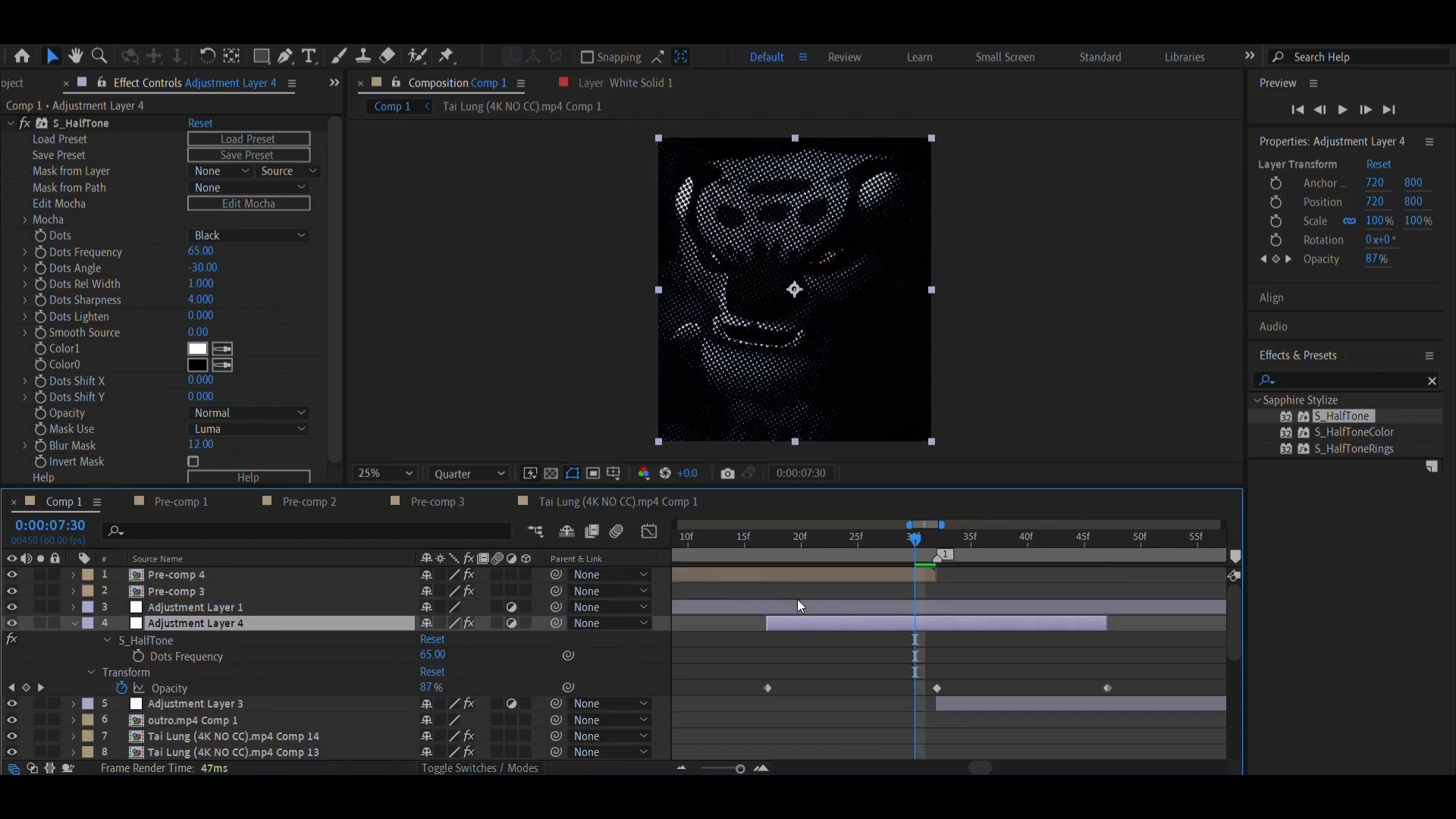
# Move Adjustment Layer 1 down the layer stack to sit between Adjustment Layer 3 and outro.mp4 Comp 1
pyautogui.click(721, 606)
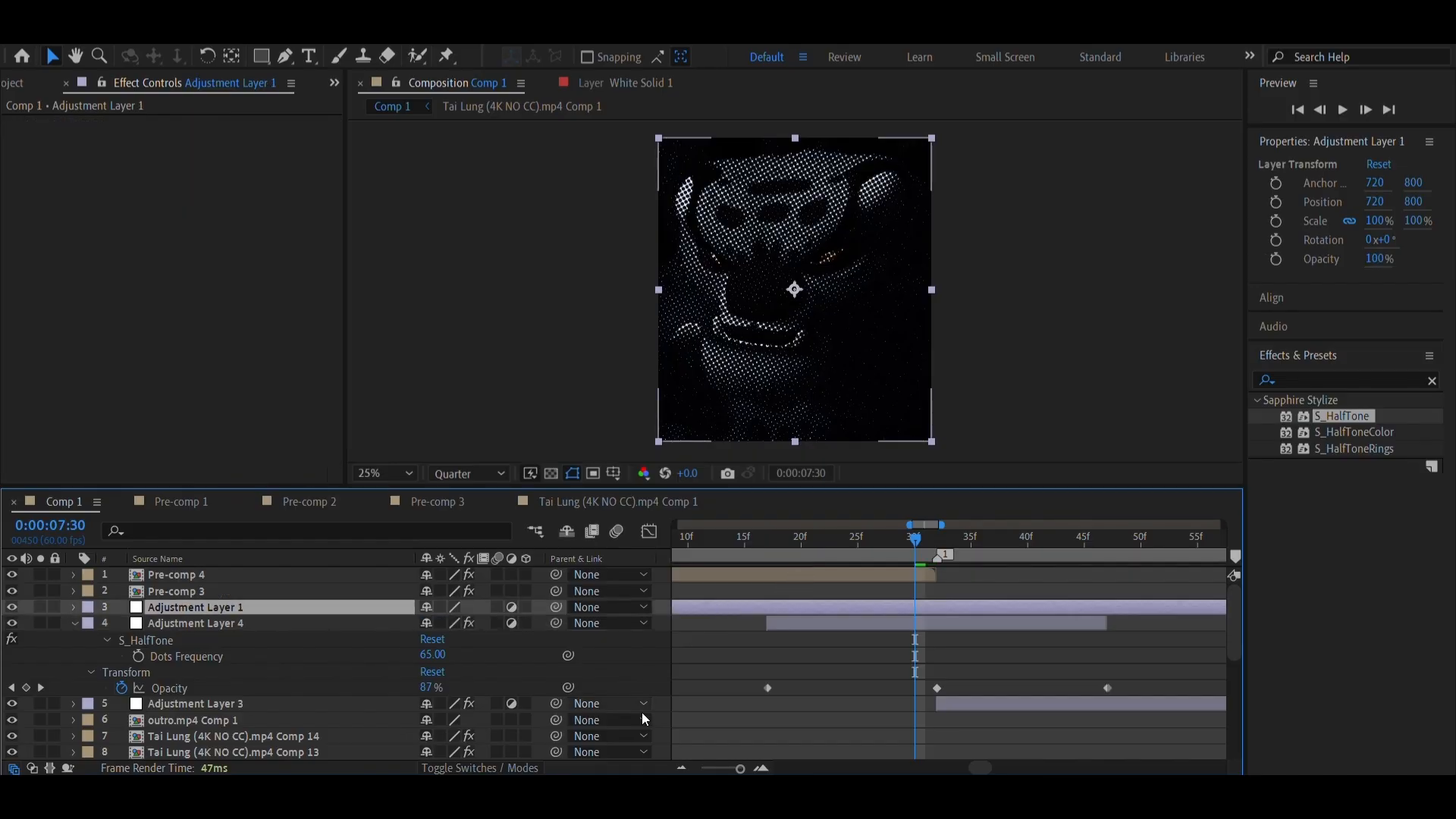
pyautogui.click(685, 771)
pyautogui.click(684, 771)
pyautogui.click(685, 771)
pyautogui.click(685, 771)
pyautogui.scroll(-2, 723, 689)
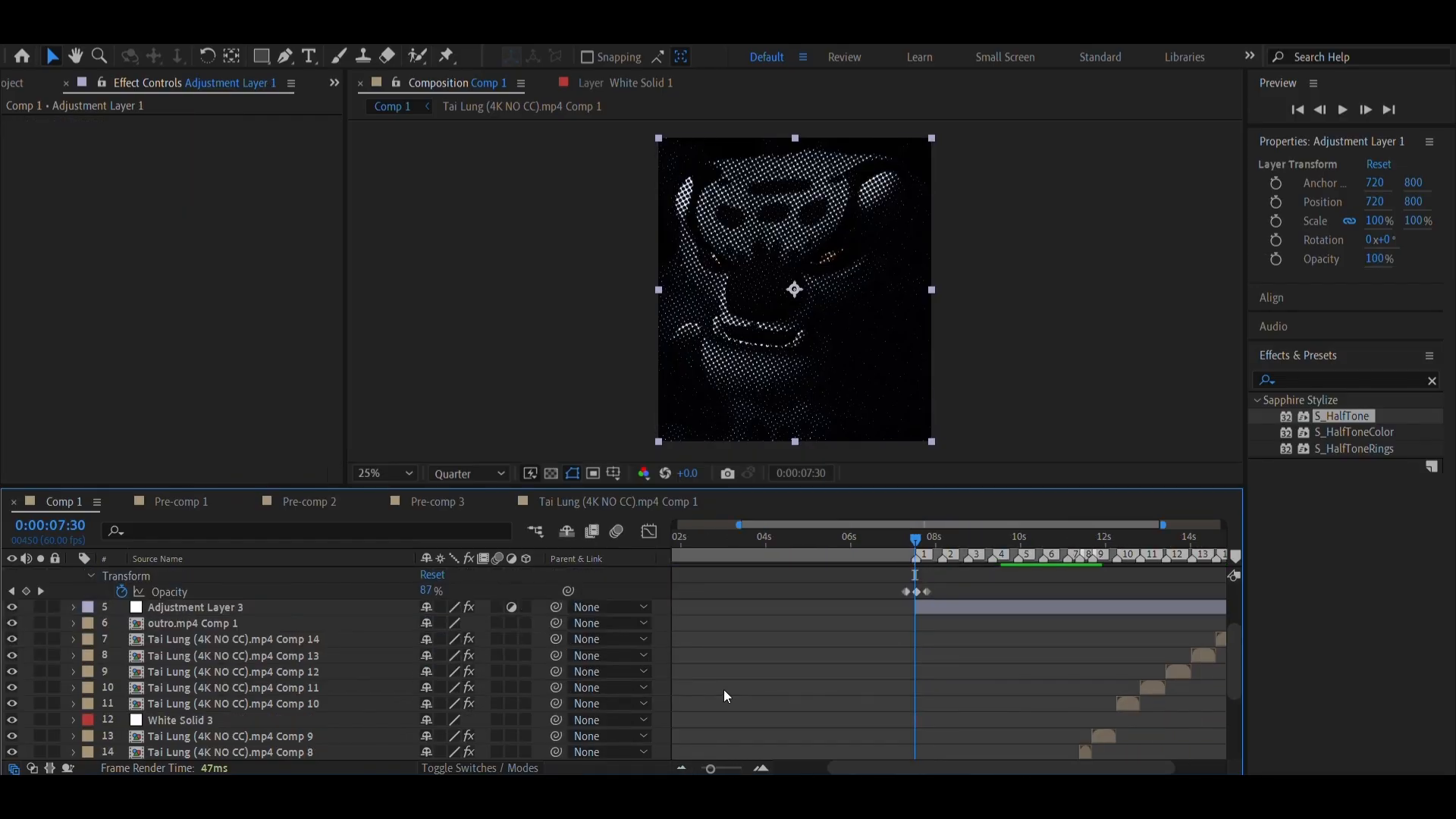
pyautogui.scroll(2, 724, 690)
pyautogui.moveTo(282, 604); pyautogui.dragTo(295, 710)
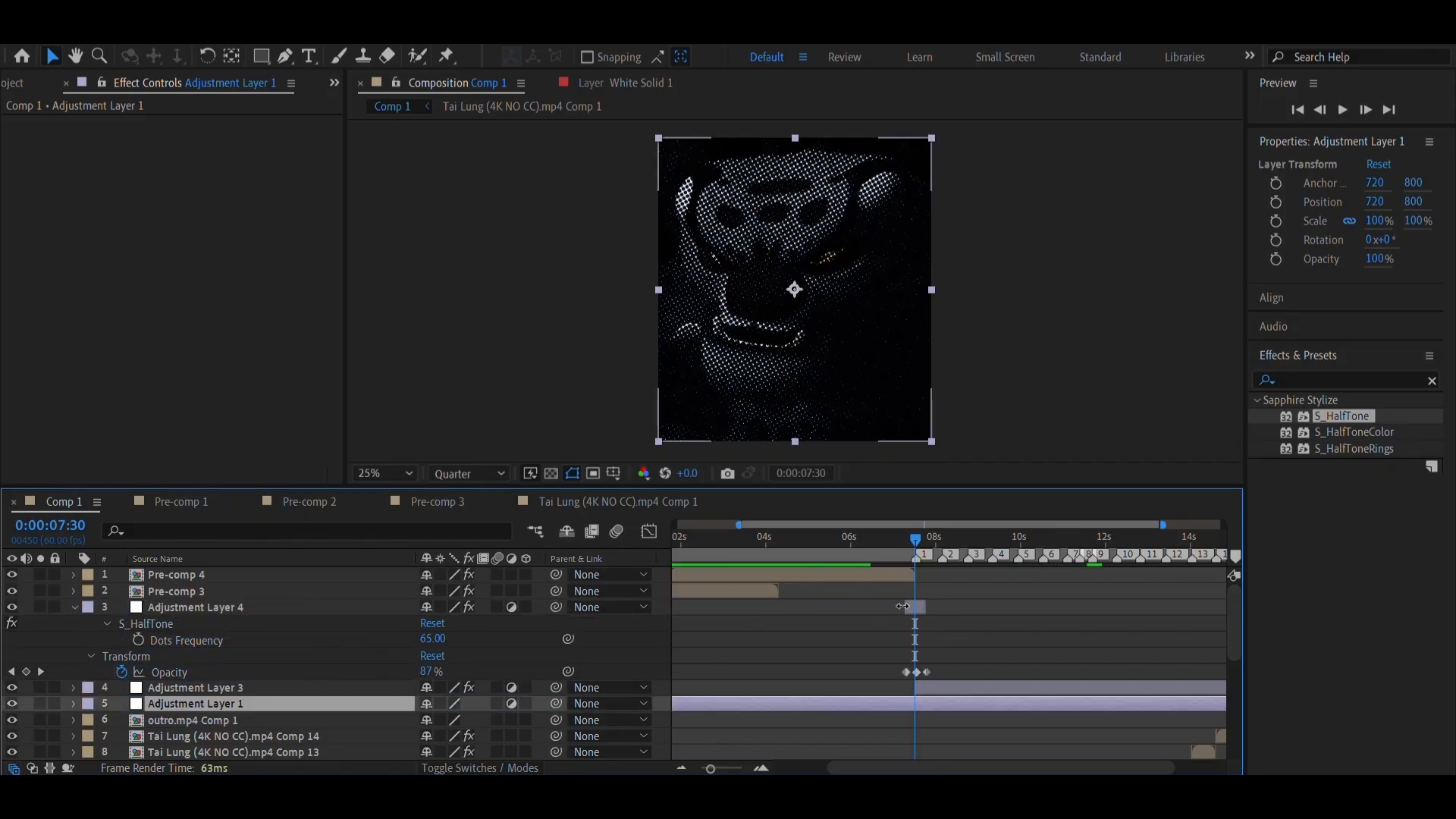
pyautogui.click(874, 608)
pyautogui.click(762, 769)
pyautogui.click(761, 769)
pyautogui.click(761, 769)
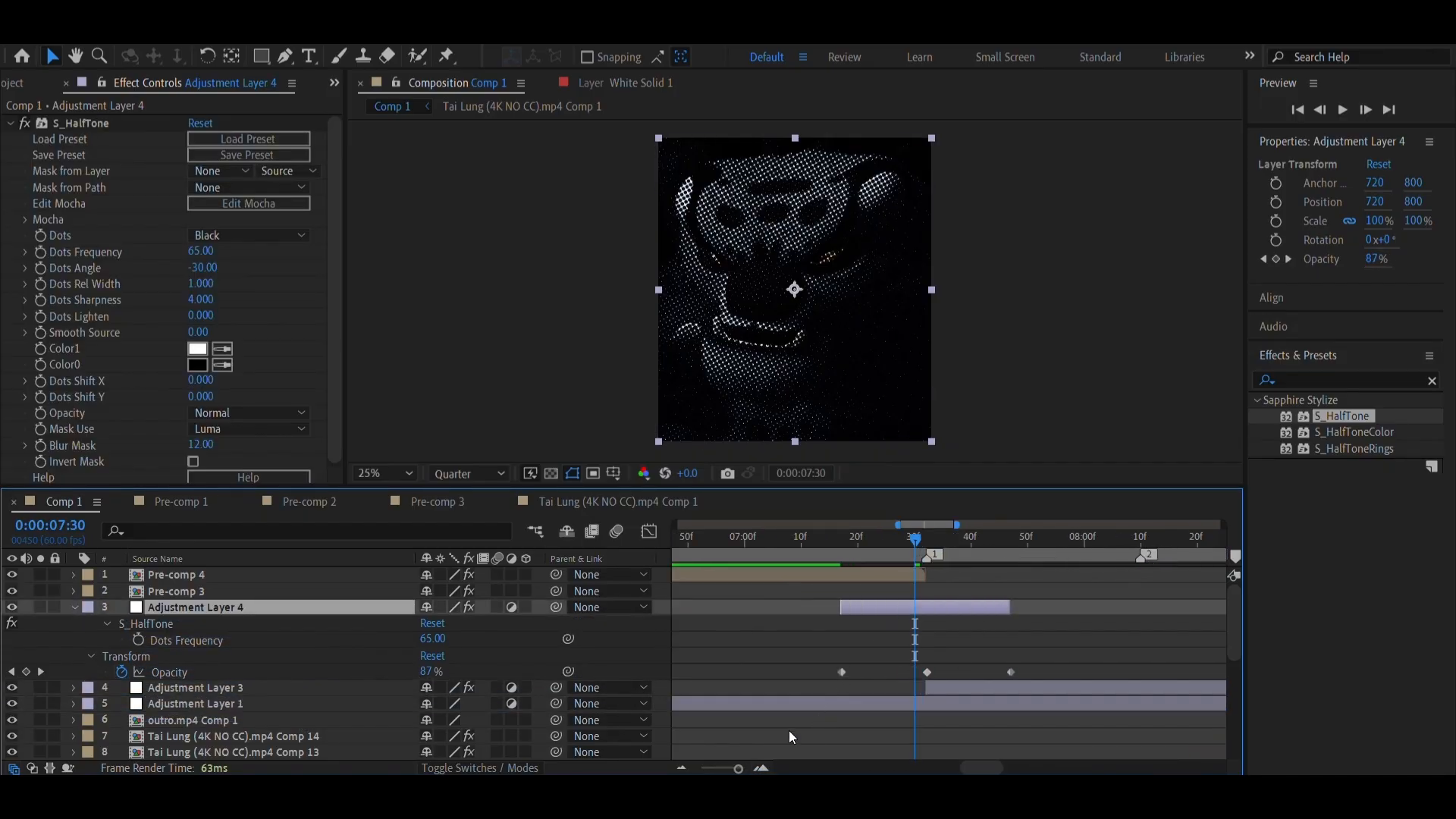
pyautogui.rightClick(927, 674)
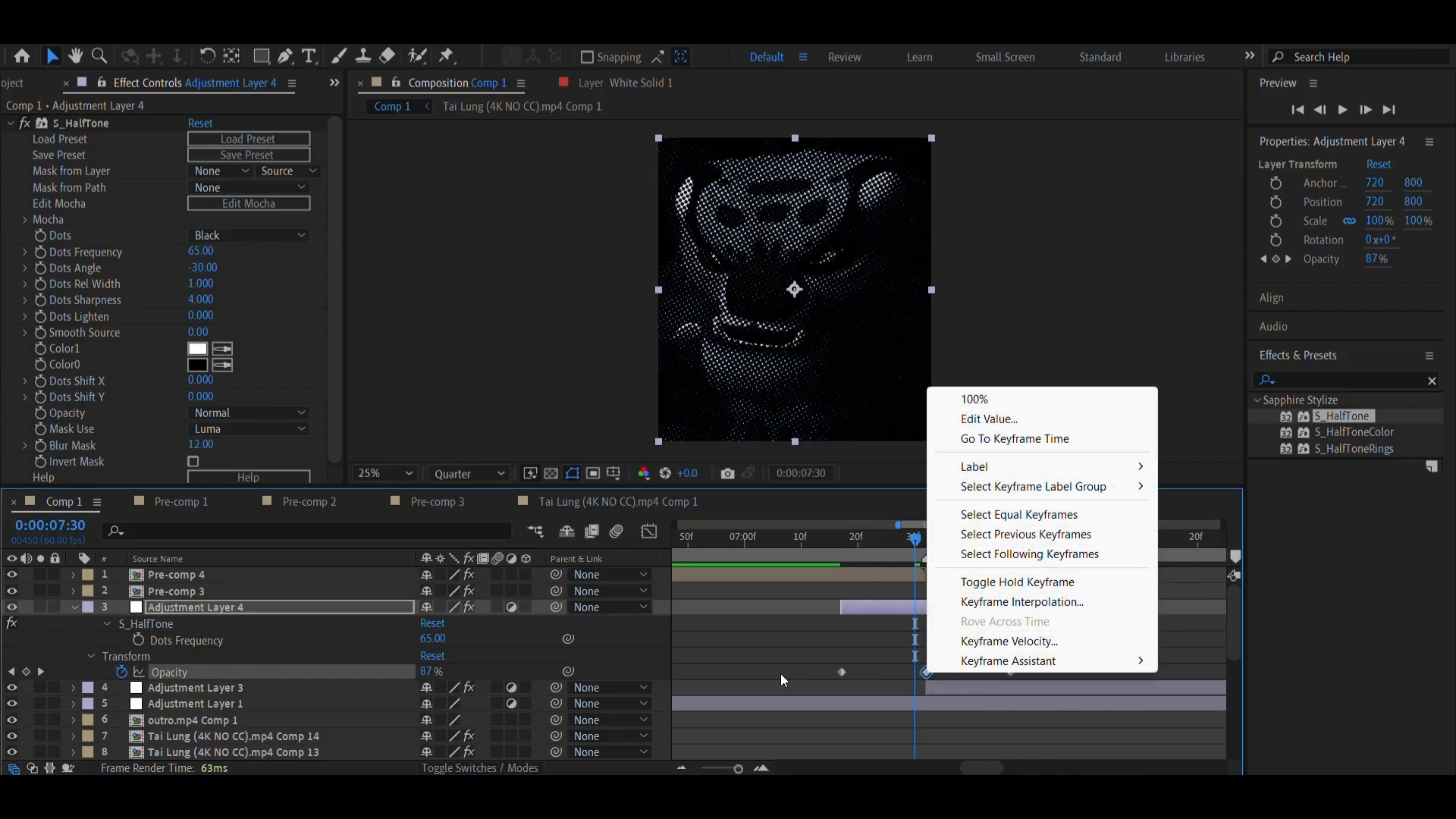
pyautogui.click(797, 649)
# Play back the halftone transition from 0:00:07:05 and 0:00:07:08, and inspect its fade at 0:00:07:26 and 0:00:07:17
pyautogui.click(772, 540)
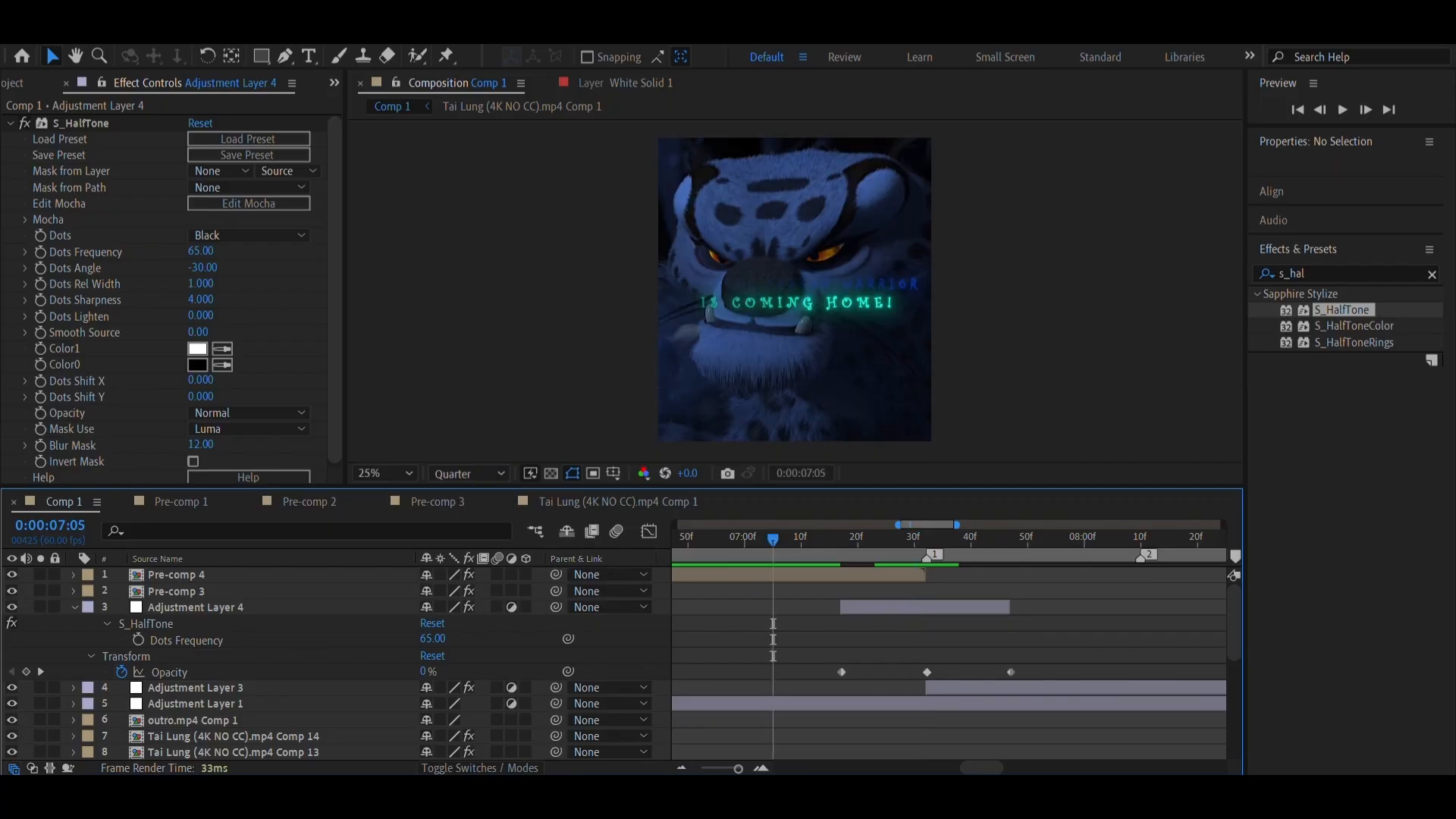
pyautogui.click(668, 796)
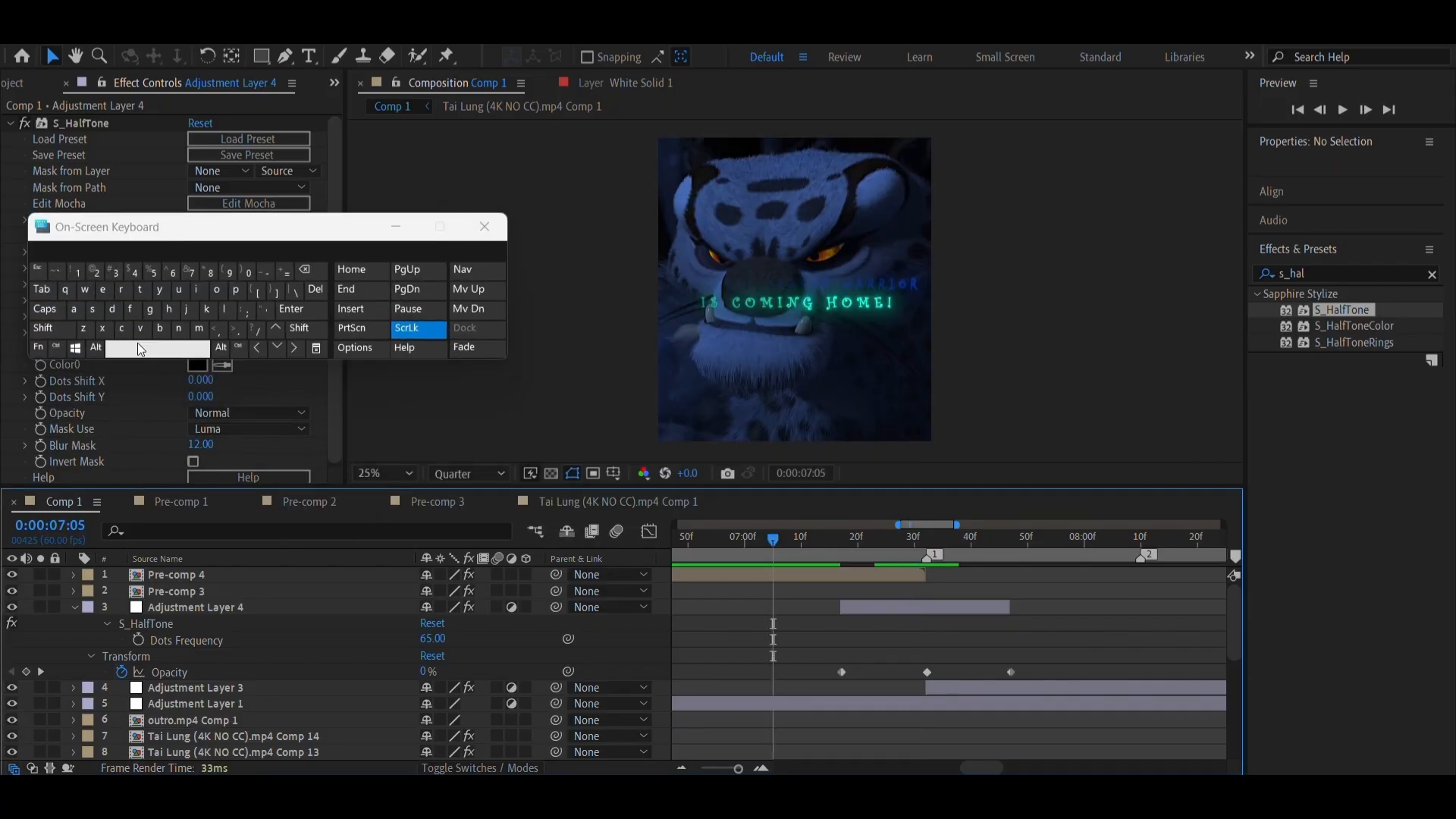
pyautogui.click(138, 343)
pyautogui.click(138, 344)
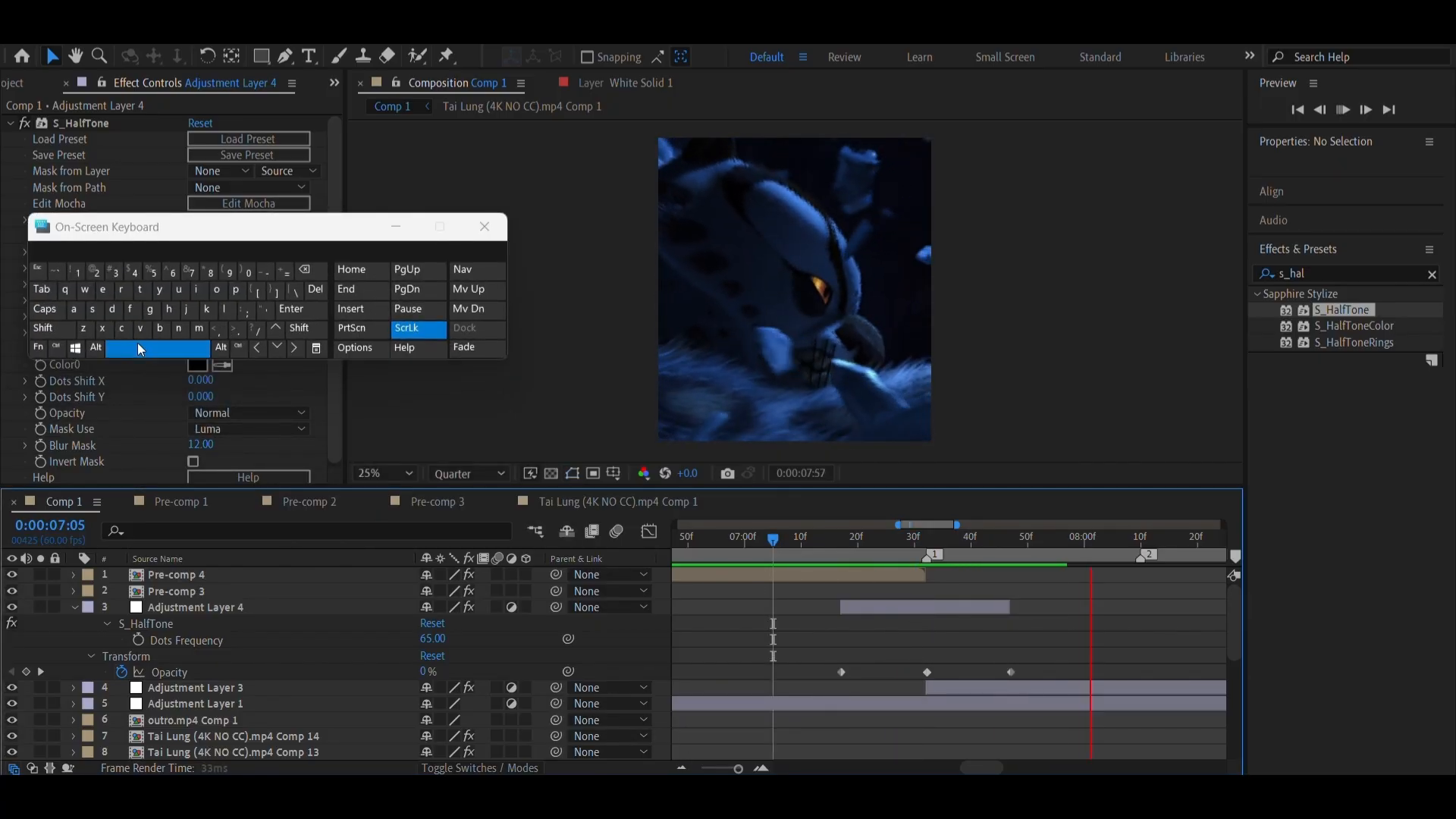
pyautogui.click(793, 547)
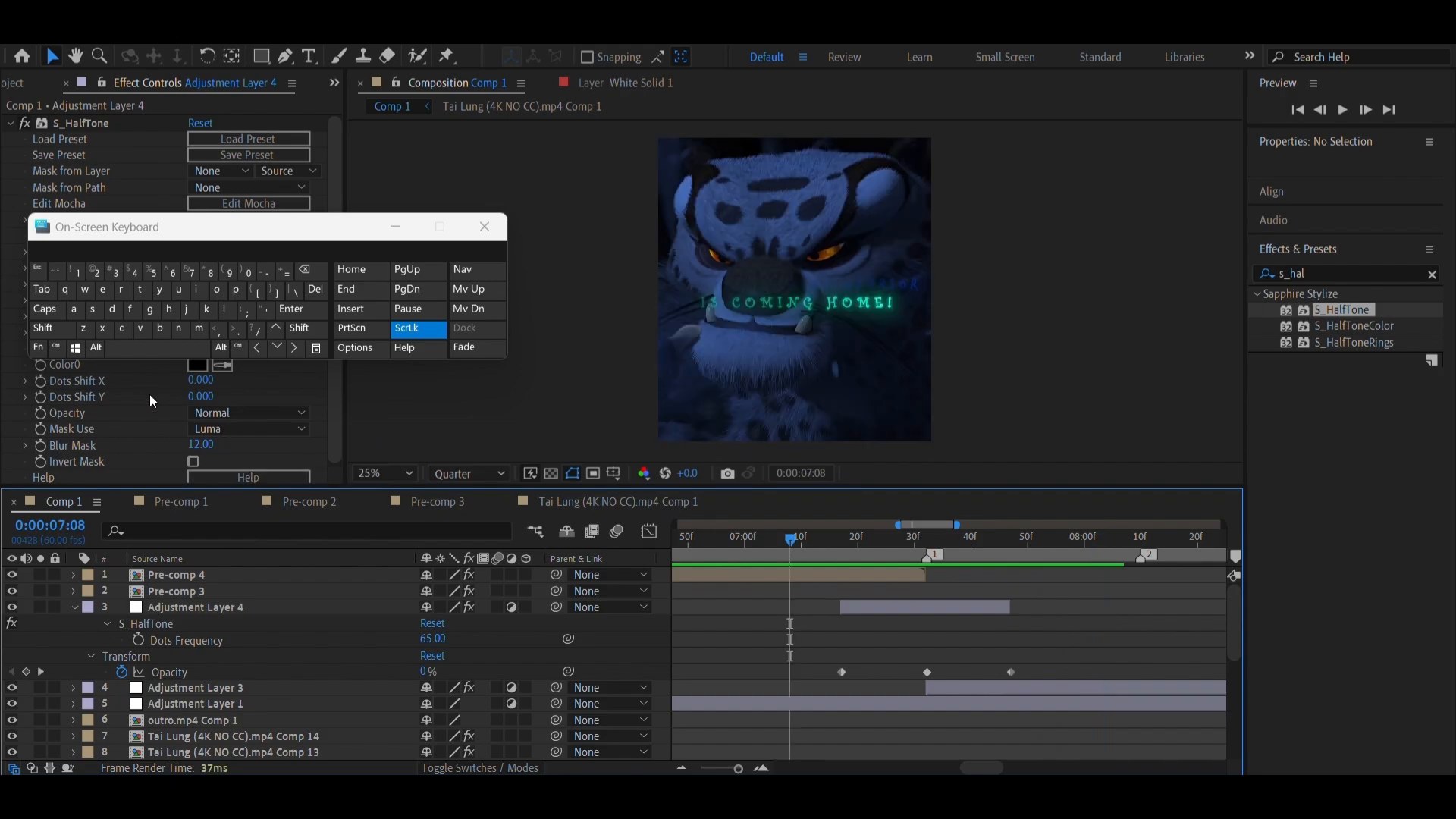
pyautogui.click(153, 343)
pyautogui.click(893, 555)
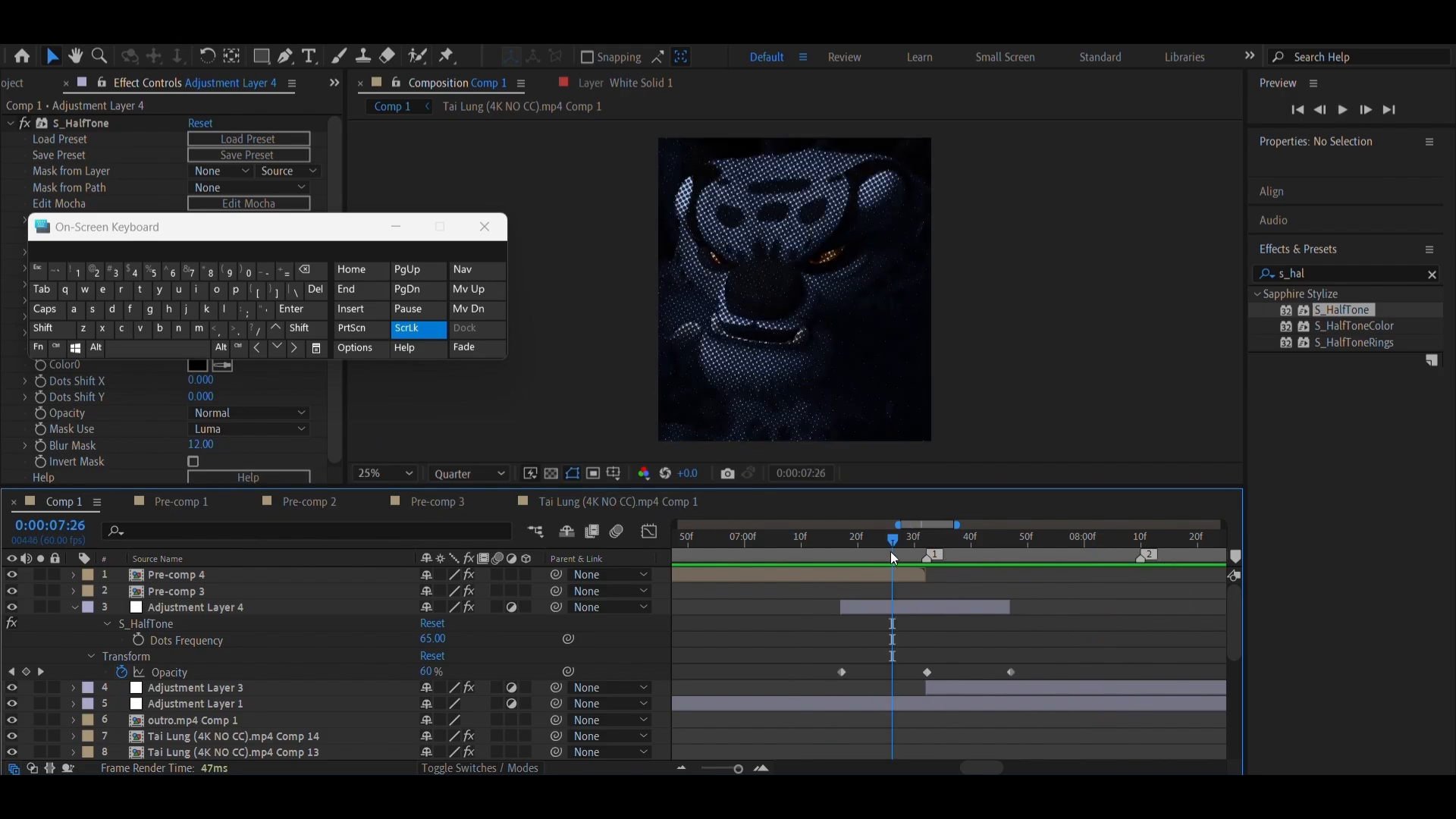
pyautogui.click(830, 544)
pyautogui.moveTo(830, 543); pyautogui.dragTo(839, 548)
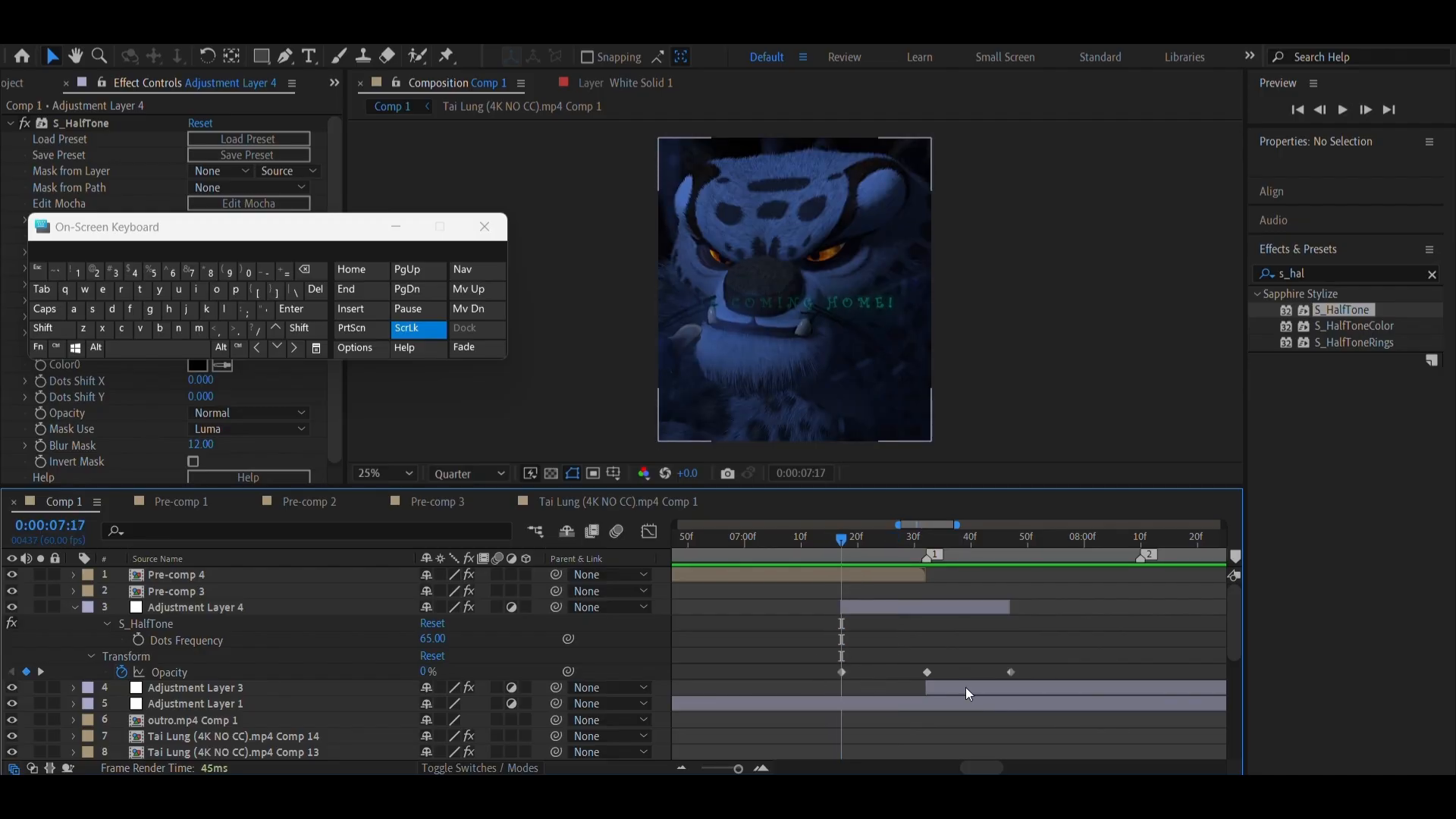
# Apply Easy Ease to all three opacity keyframes on Adjustment Layer 4
pyautogui.moveTo(807, 663); pyautogui.dragTo(1045, 686)
pyautogui.rightClick(1017, 667)
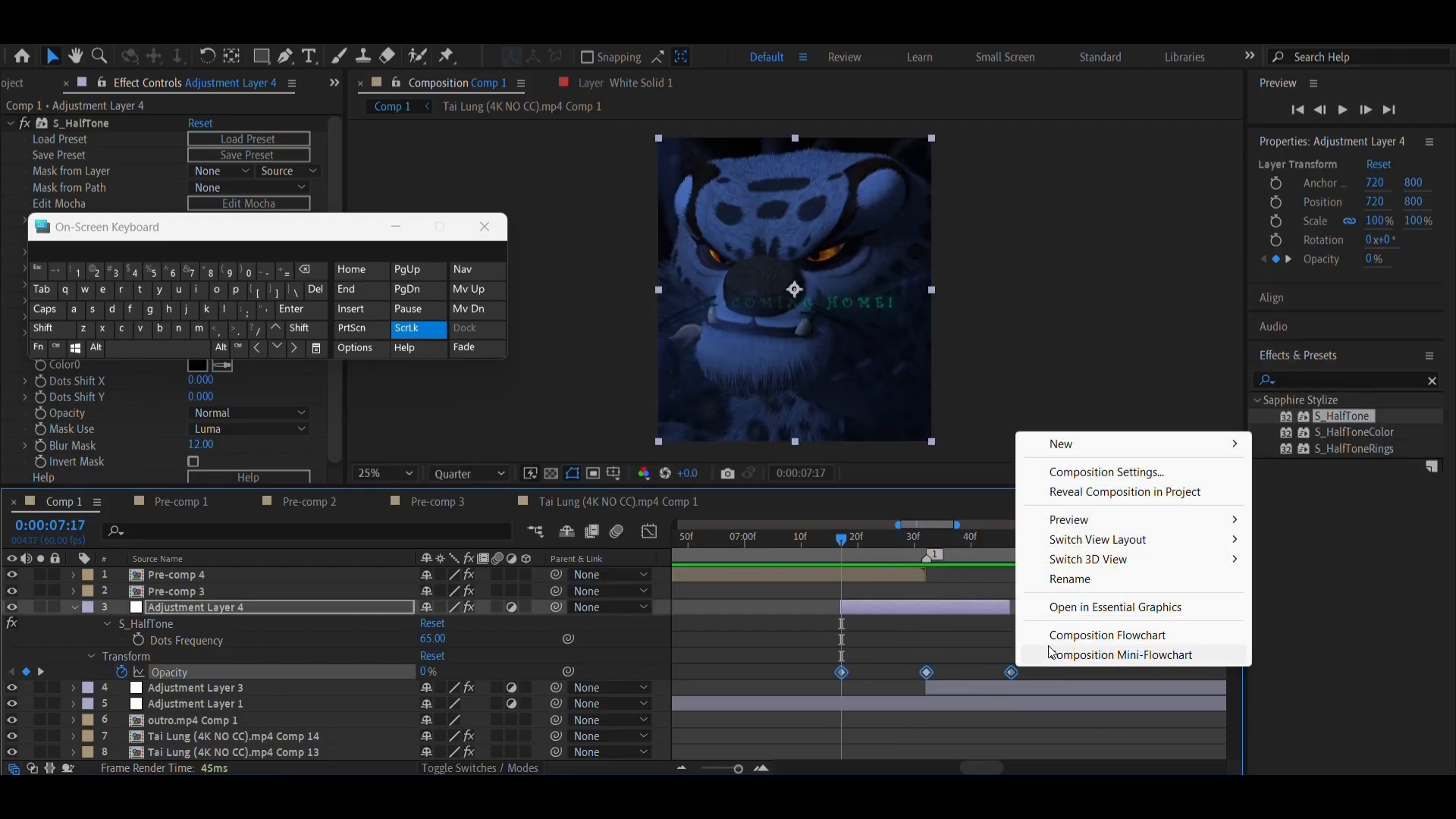
pyautogui.rightClick(1010, 673)
pyautogui.moveTo(1092, 656)
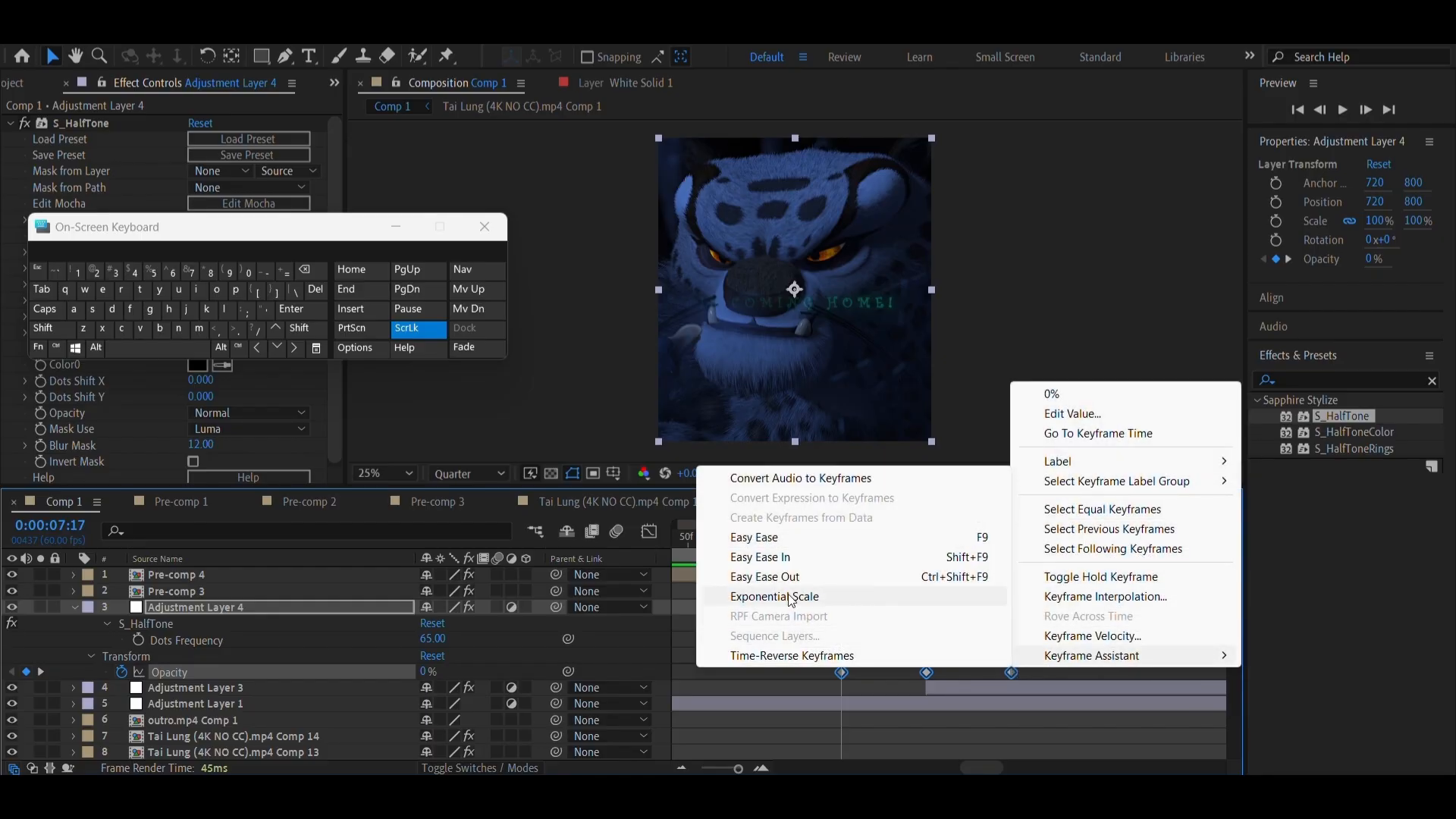
pyautogui.click(744, 537)
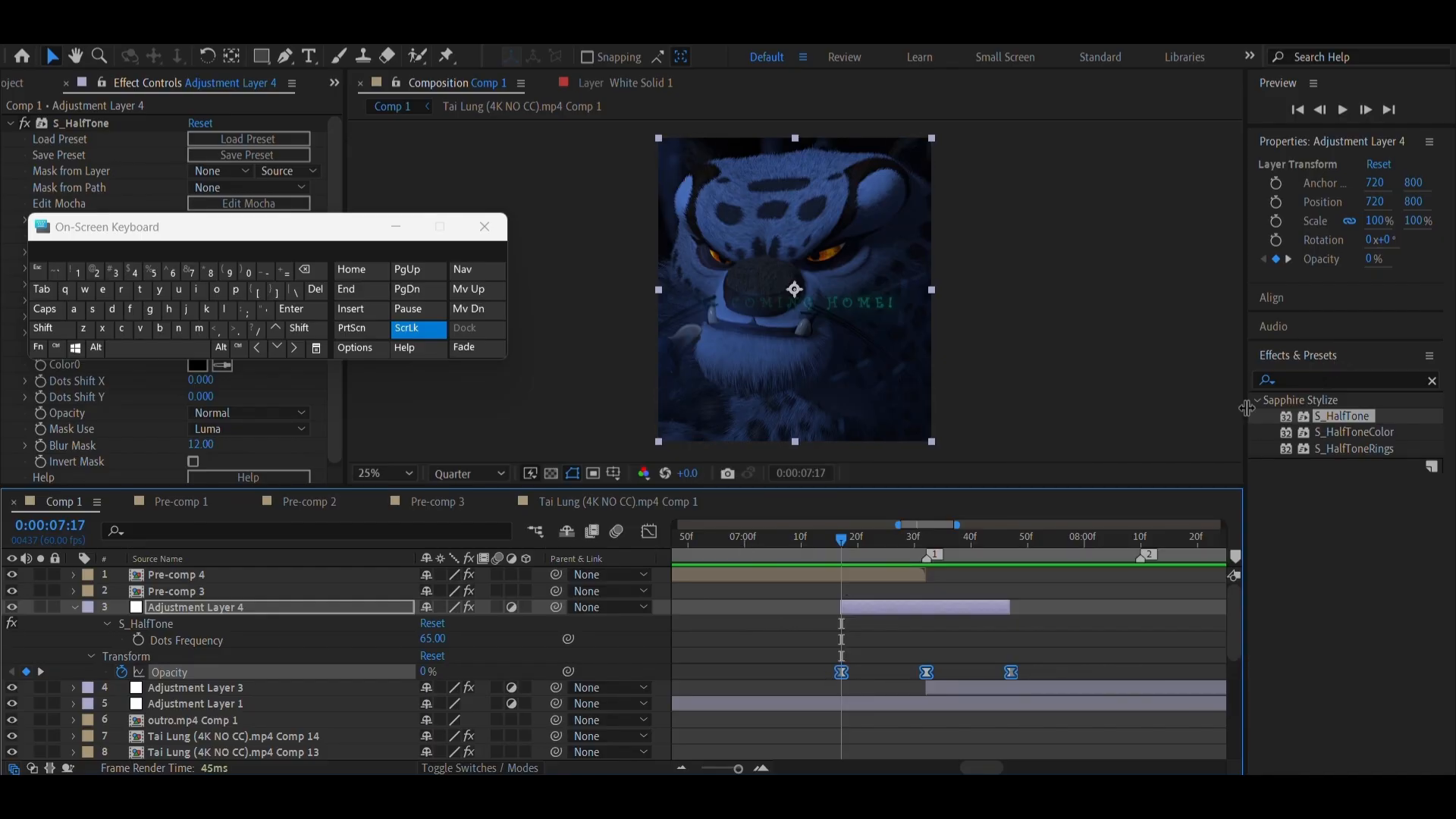
# Shorten the incoming and outgoing handles of the 100% keyframe on Adjustment Layer 4's opacity curve to sharpen the peak
pyautogui.click(649, 532)
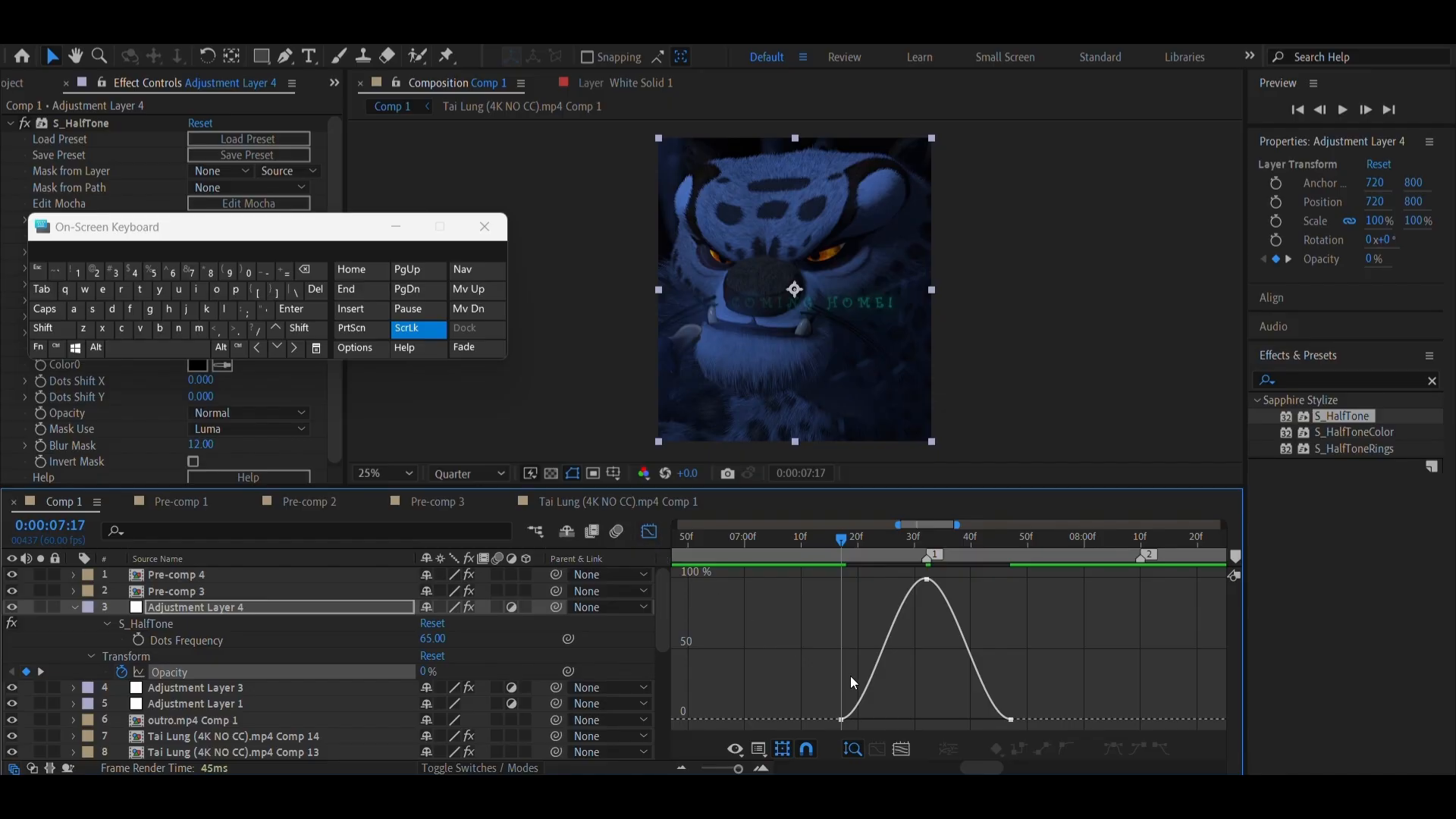
pyautogui.click(926, 579)
pyautogui.moveTo(908, 581); pyautogui.dragTo(917, 584)
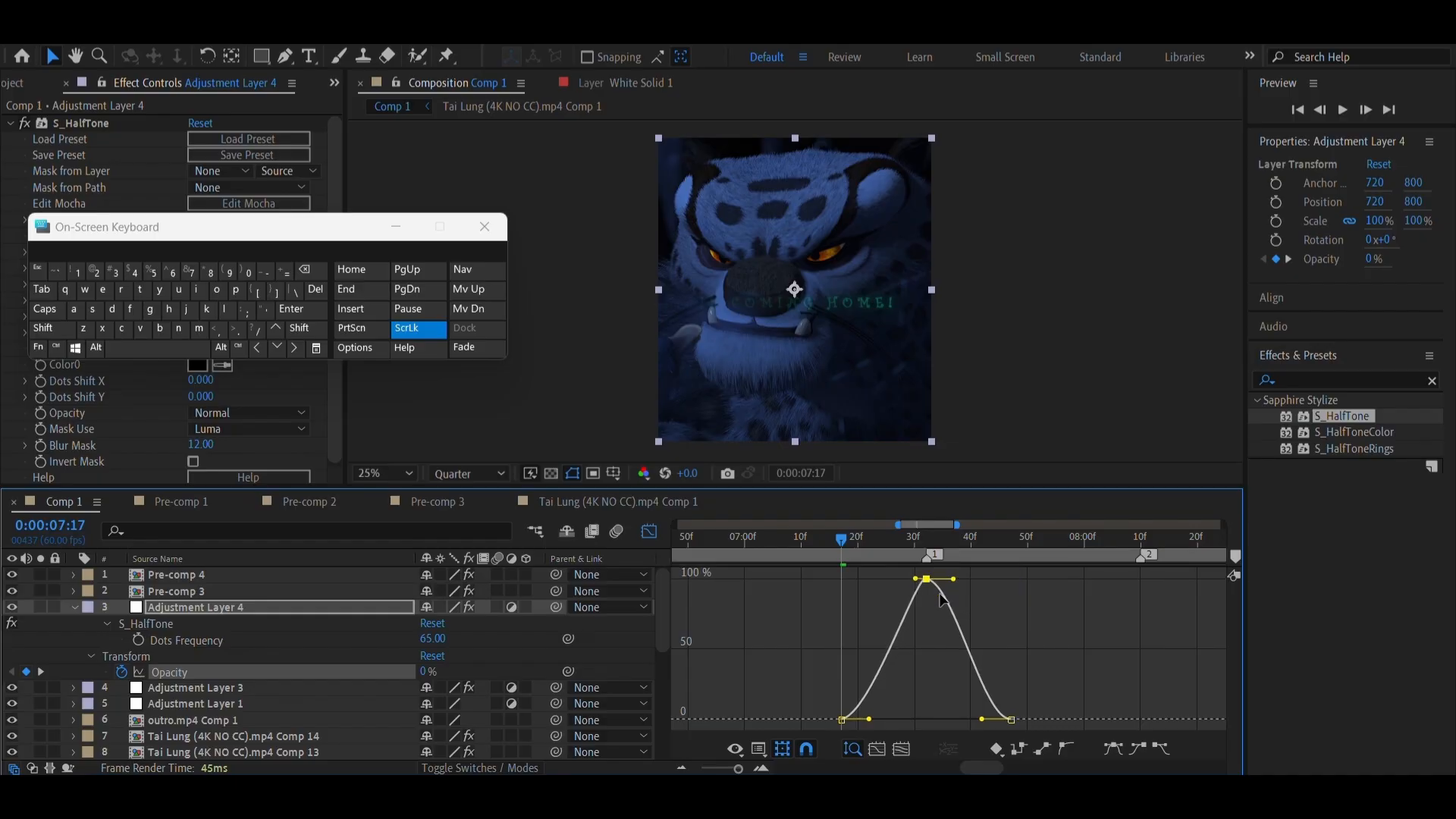
pyautogui.click(764, 770)
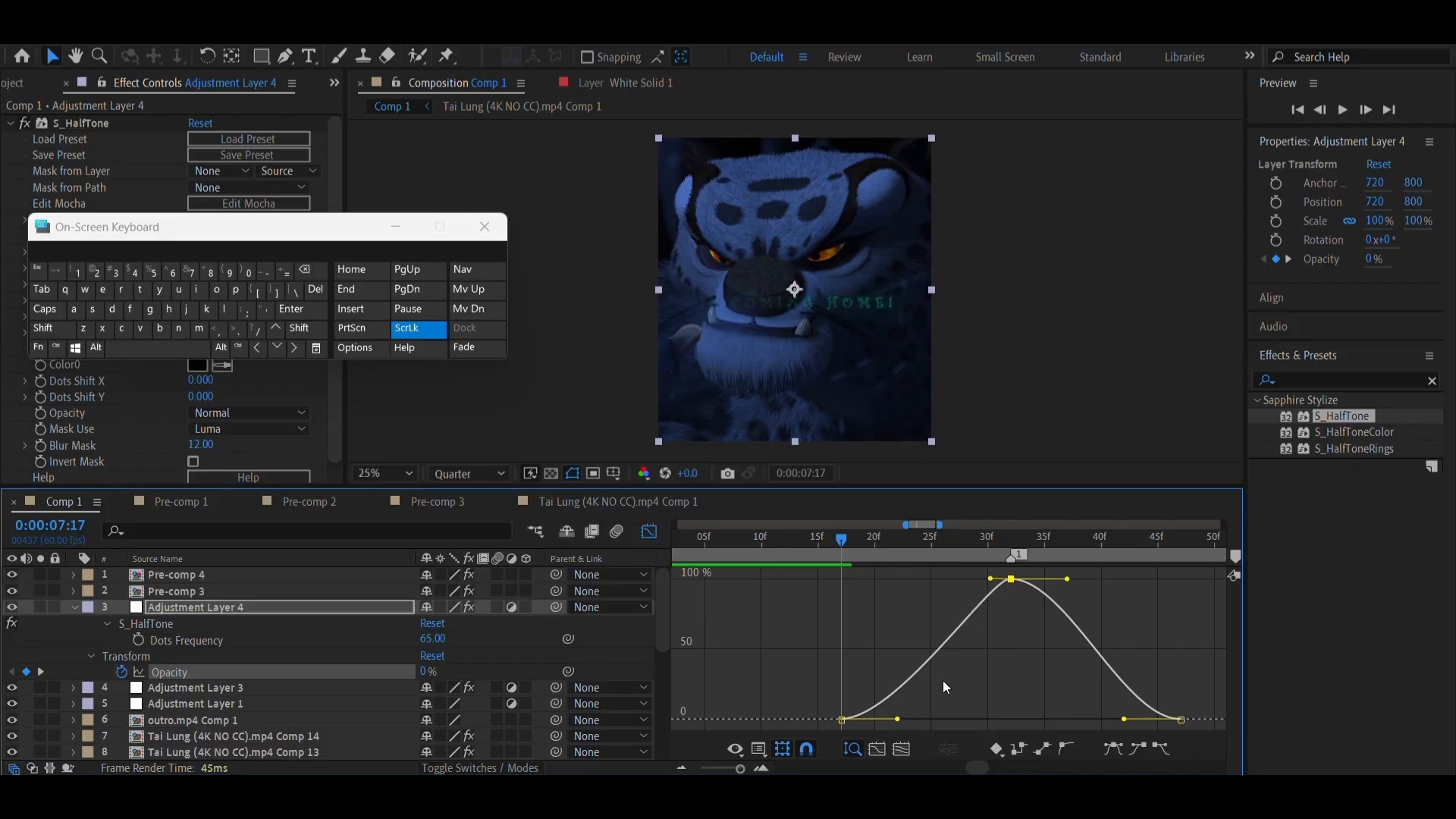
pyautogui.click(1060, 576)
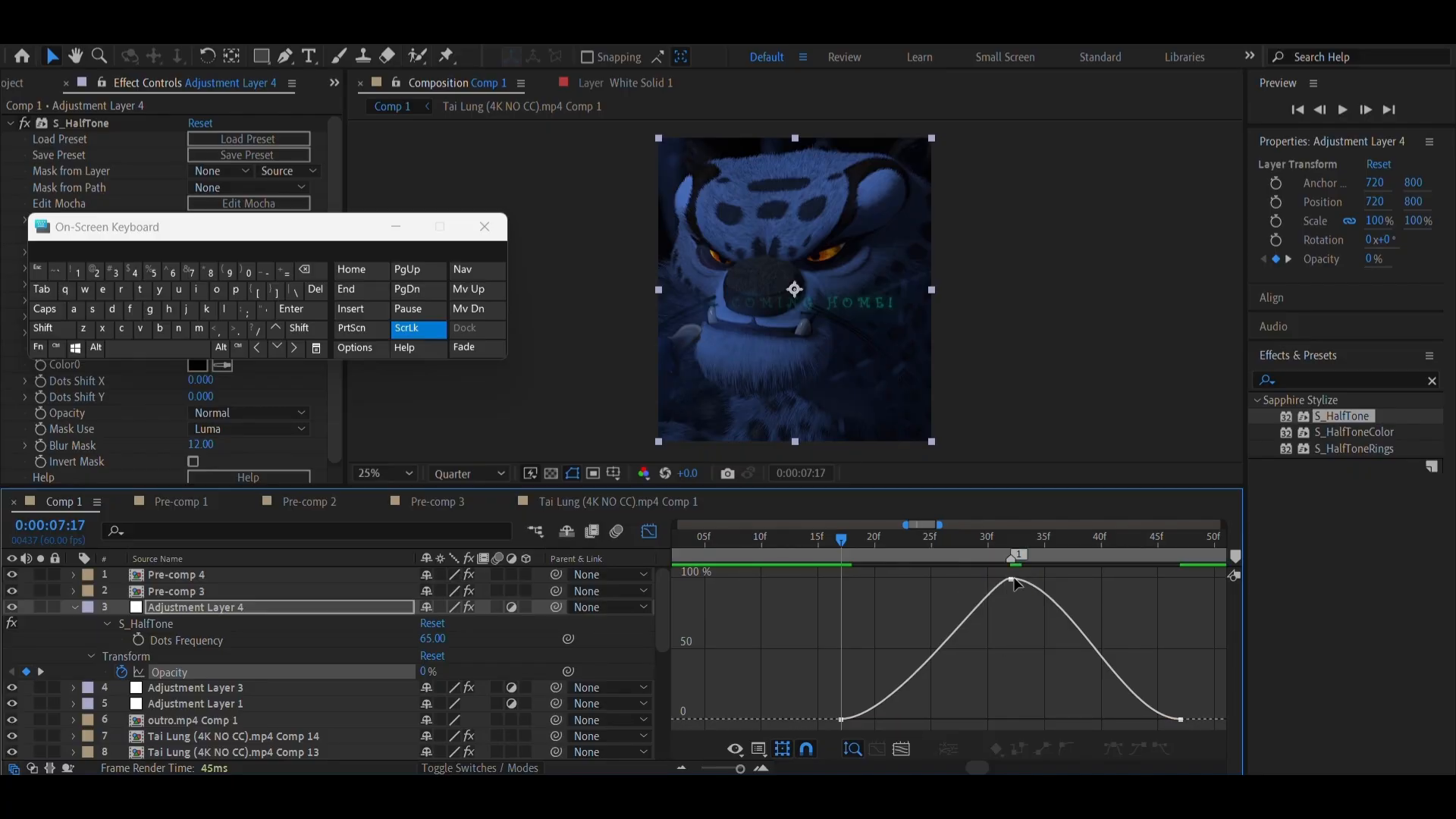
pyautogui.click(1012, 581)
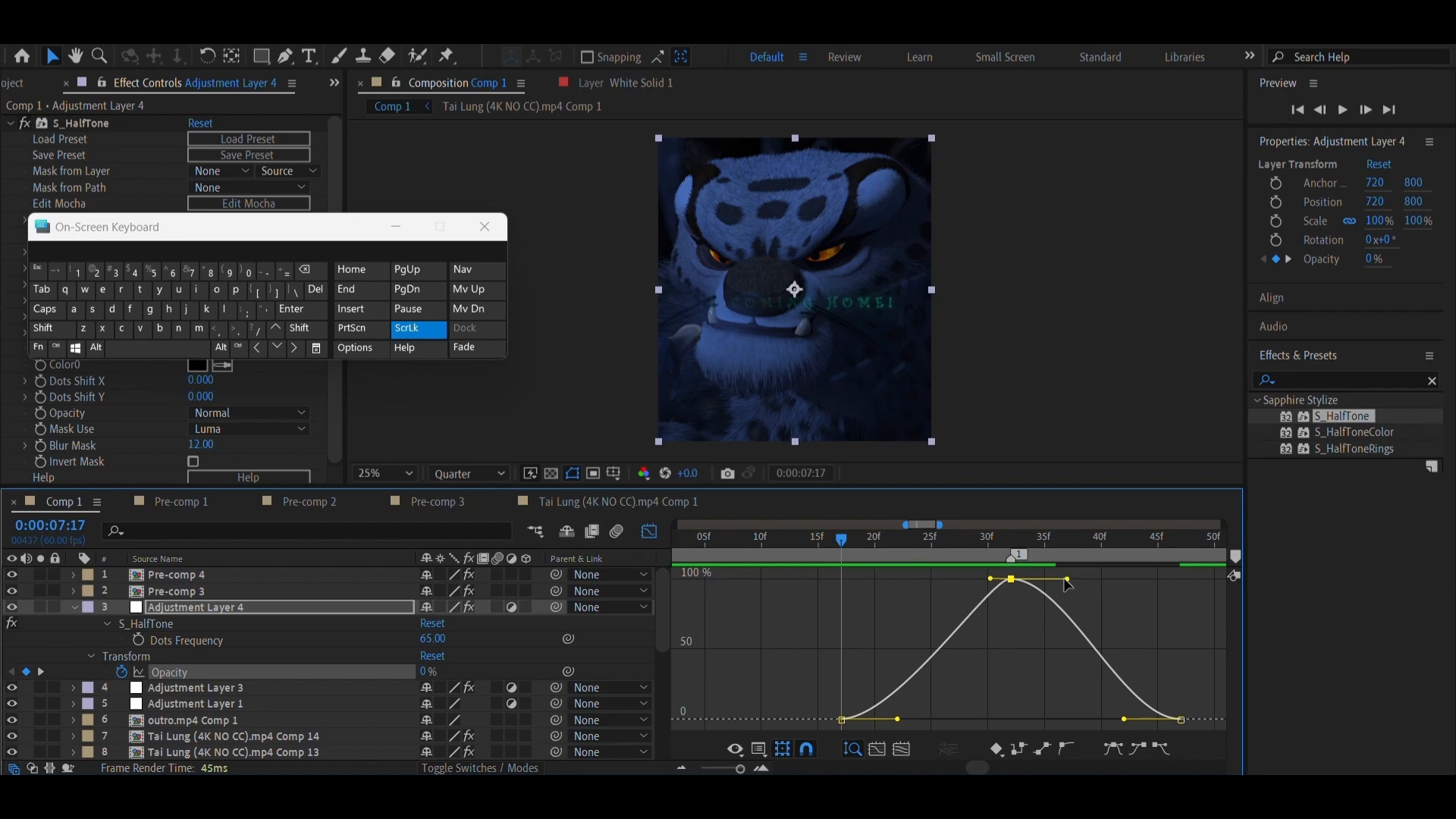
pyautogui.moveTo(1067, 579); pyautogui.dragTo(1033, 581)
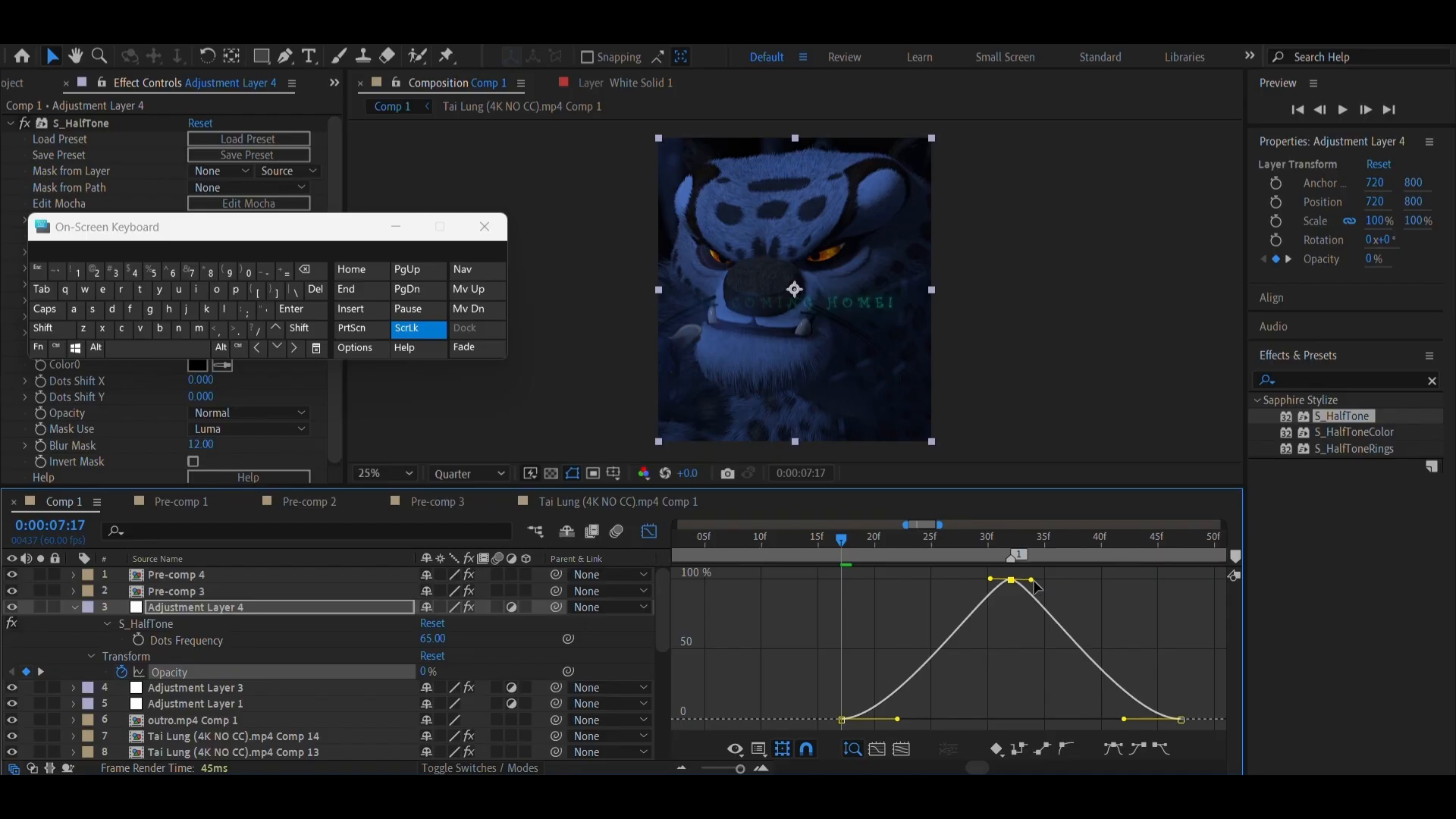
# Extend the handles of the first and last opacity keyframes toward the peak, and return to the layer bar view
pyautogui.moveTo(897, 720); pyautogui.dragTo(1011, 717)
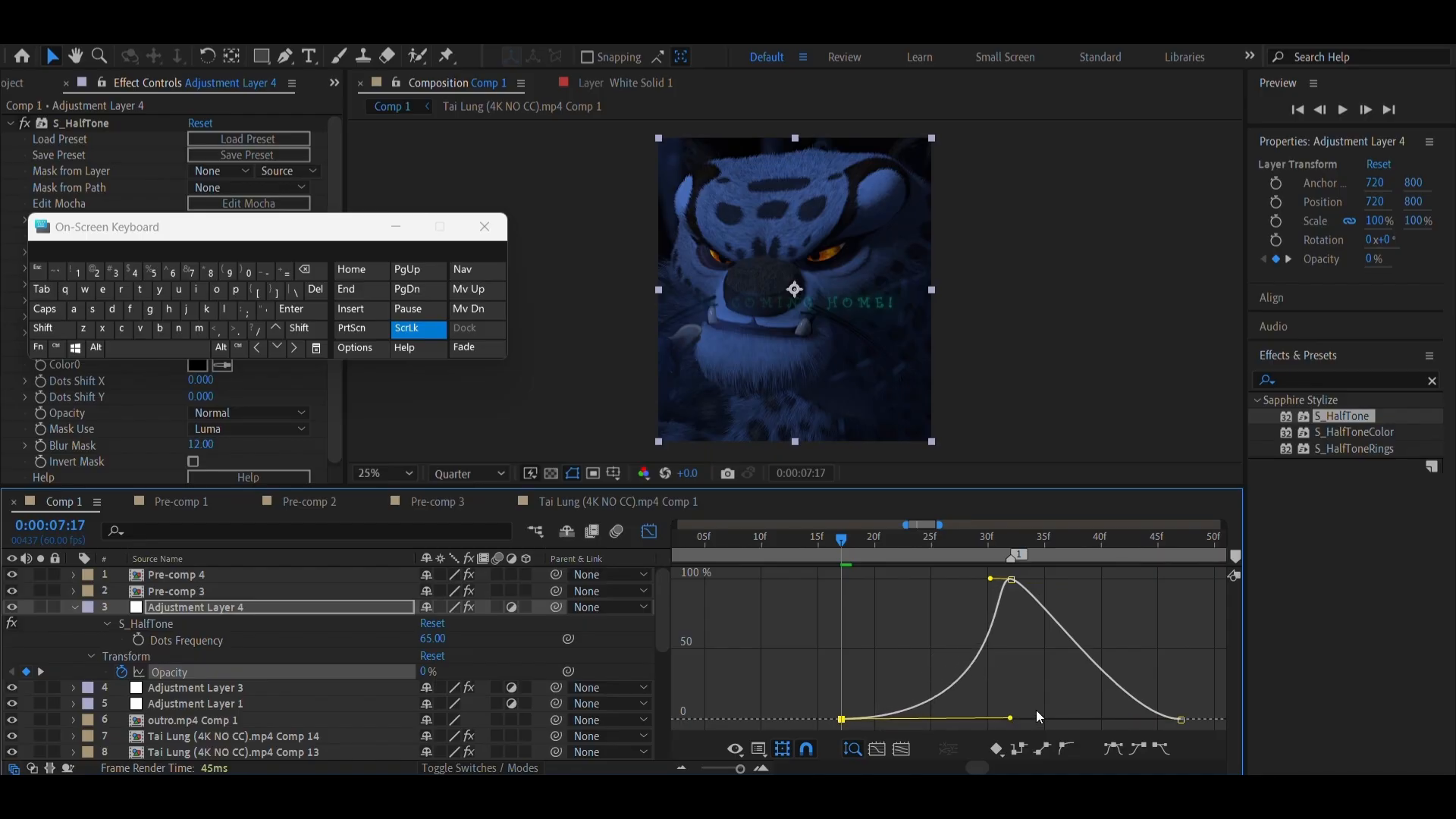
pyautogui.click(1181, 718)
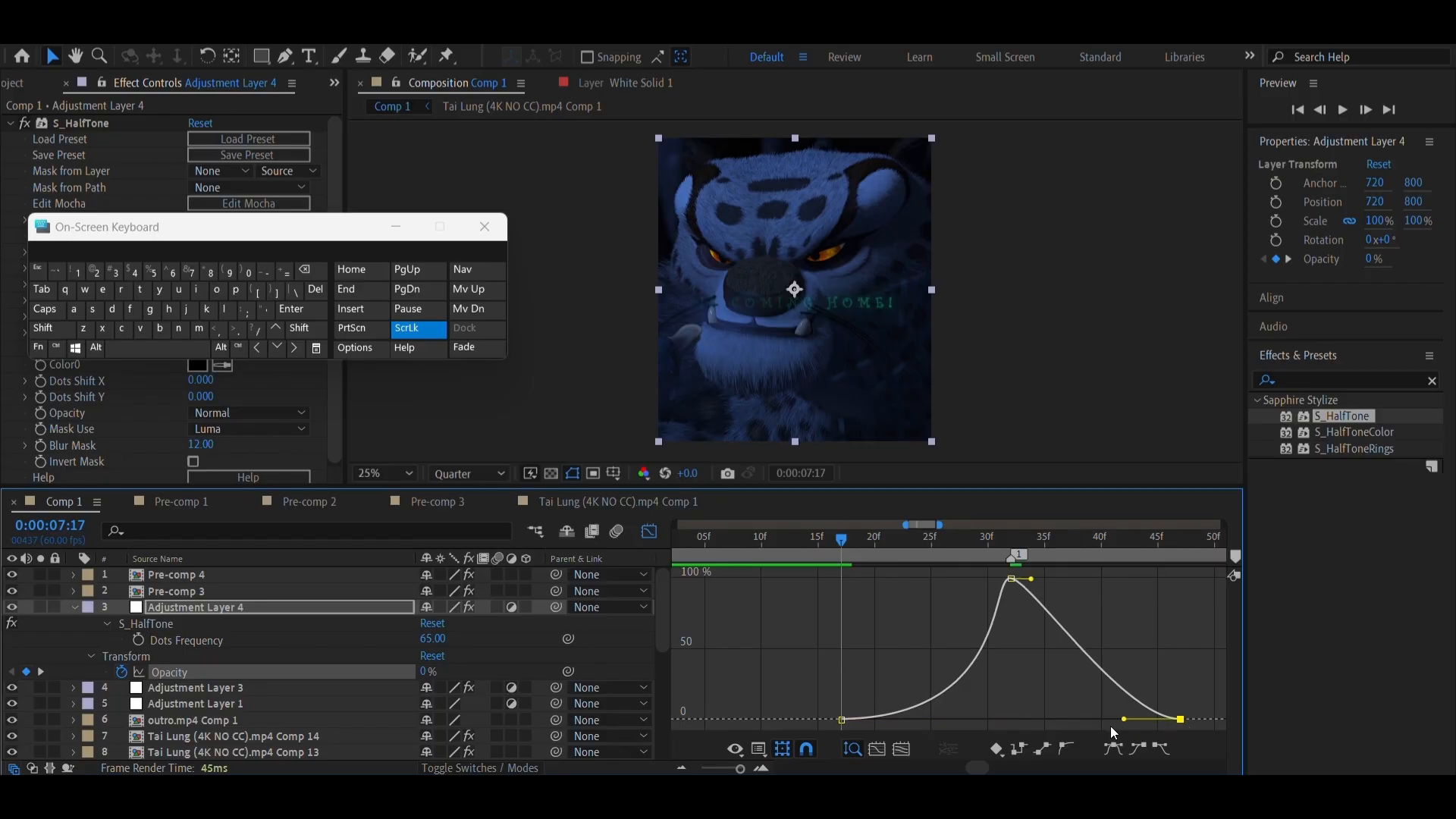
pyautogui.moveTo(1125, 718); pyautogui.dragTo(1001, 719)
pyautogui.click(646, 532)
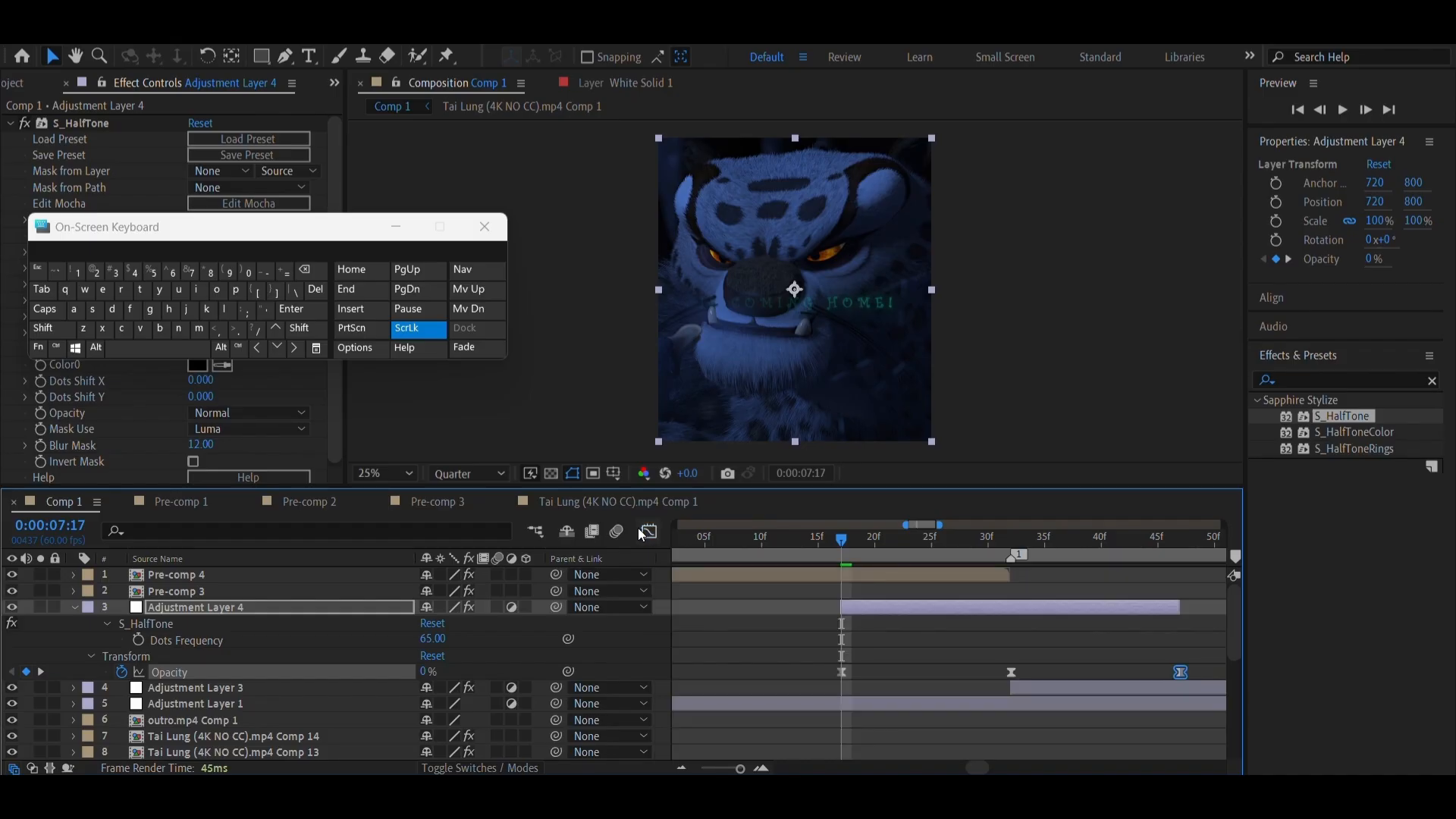
# Play back the eased halftone fade from 0:00:07:12, inspect it at 0:00:07:25, and collapse Adjustment Layer 4's properties
pyautogui.moveTo(978, 545); pyautogui.dragTo(785, 544)
pyautogui.click(161, 341)
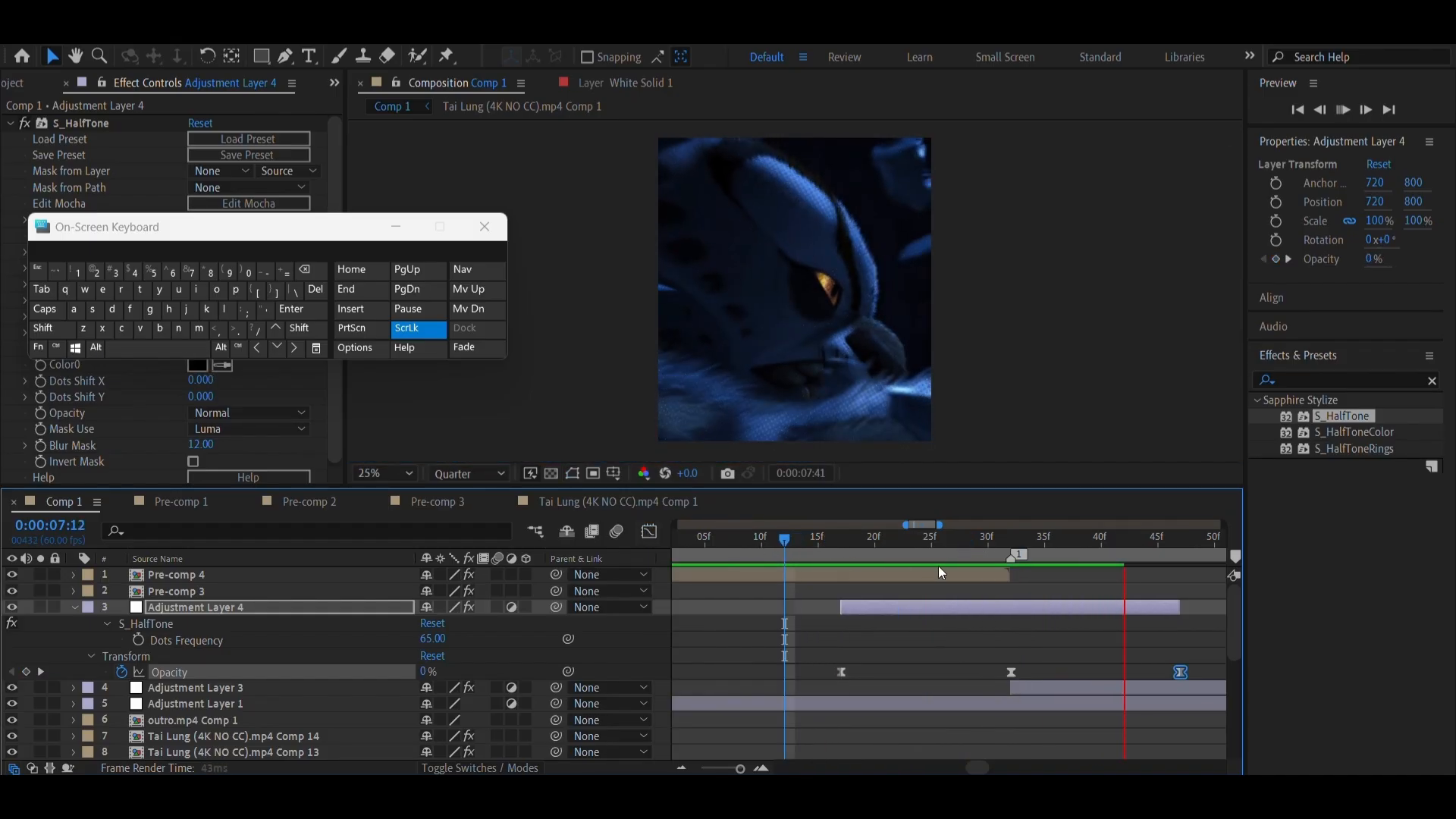
pyautogui.moveTo(871, 537); pyautogui.dragTo(932, 574)
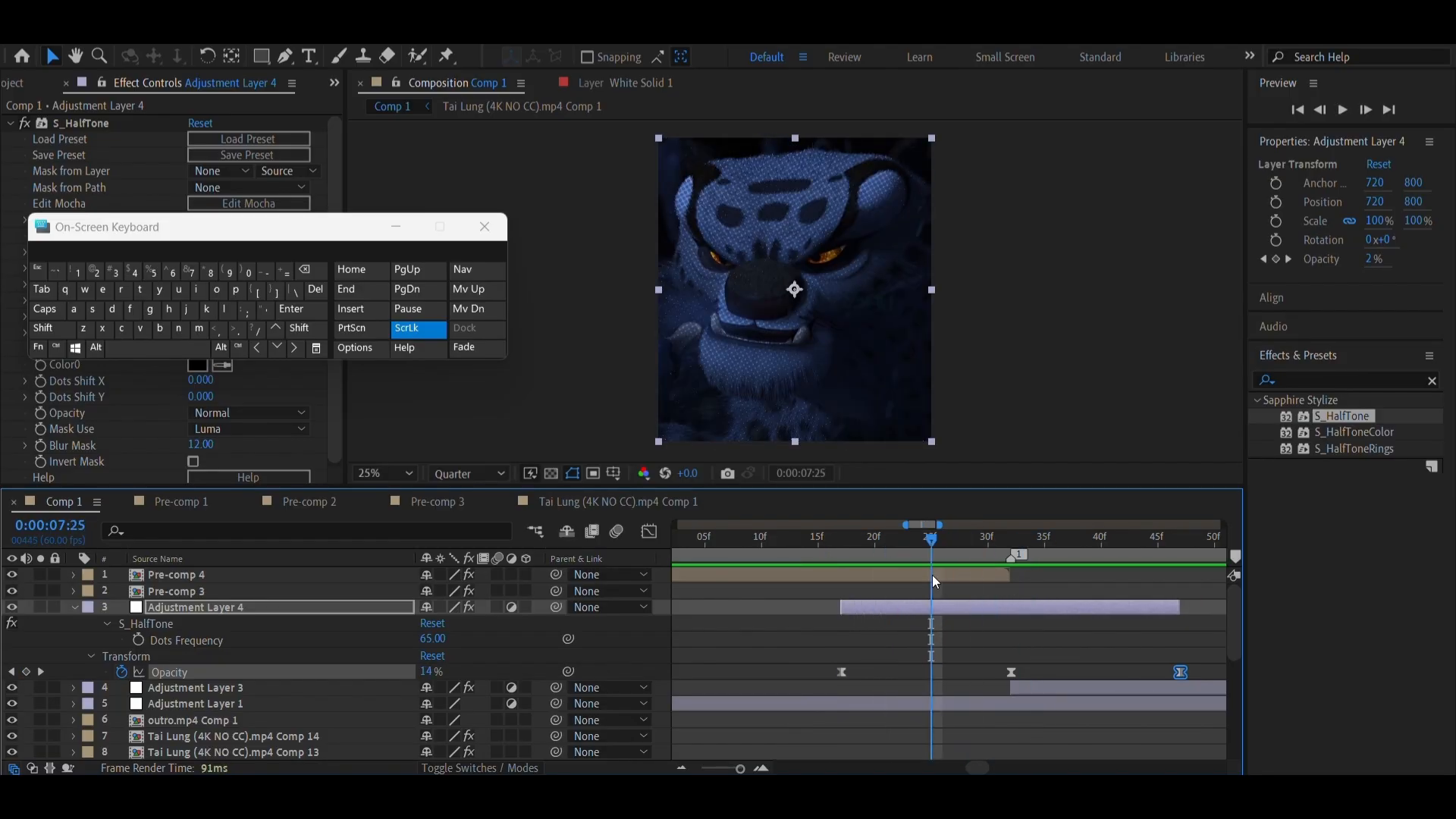
pyautogui.click(931, 607)
pyautogui.press('u')
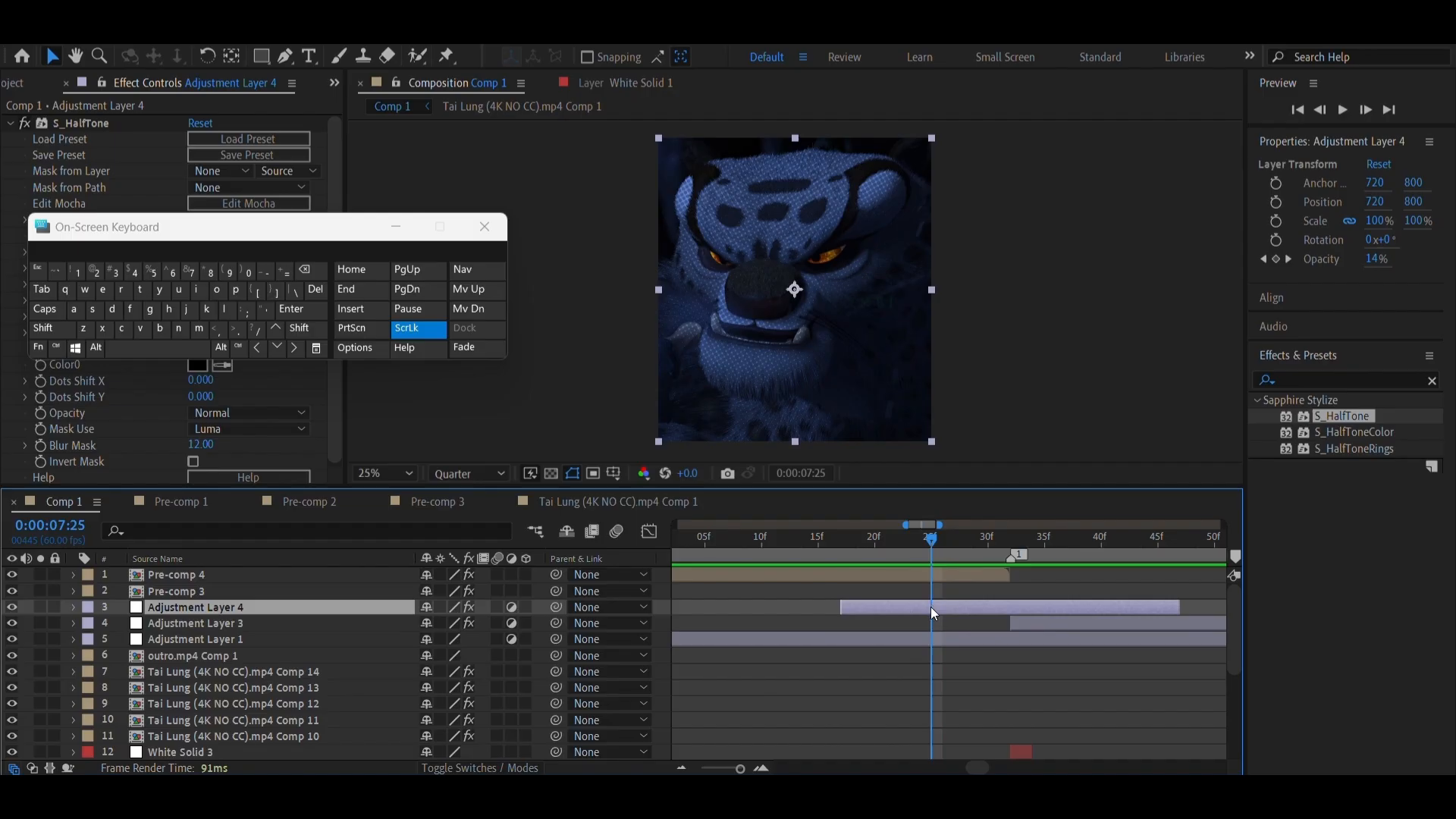
# Create a new adjustment layer above Adjustment Layer 4, split it at 0:00:07:17 and delete the earlier part
pyautogui.click(843, 541)
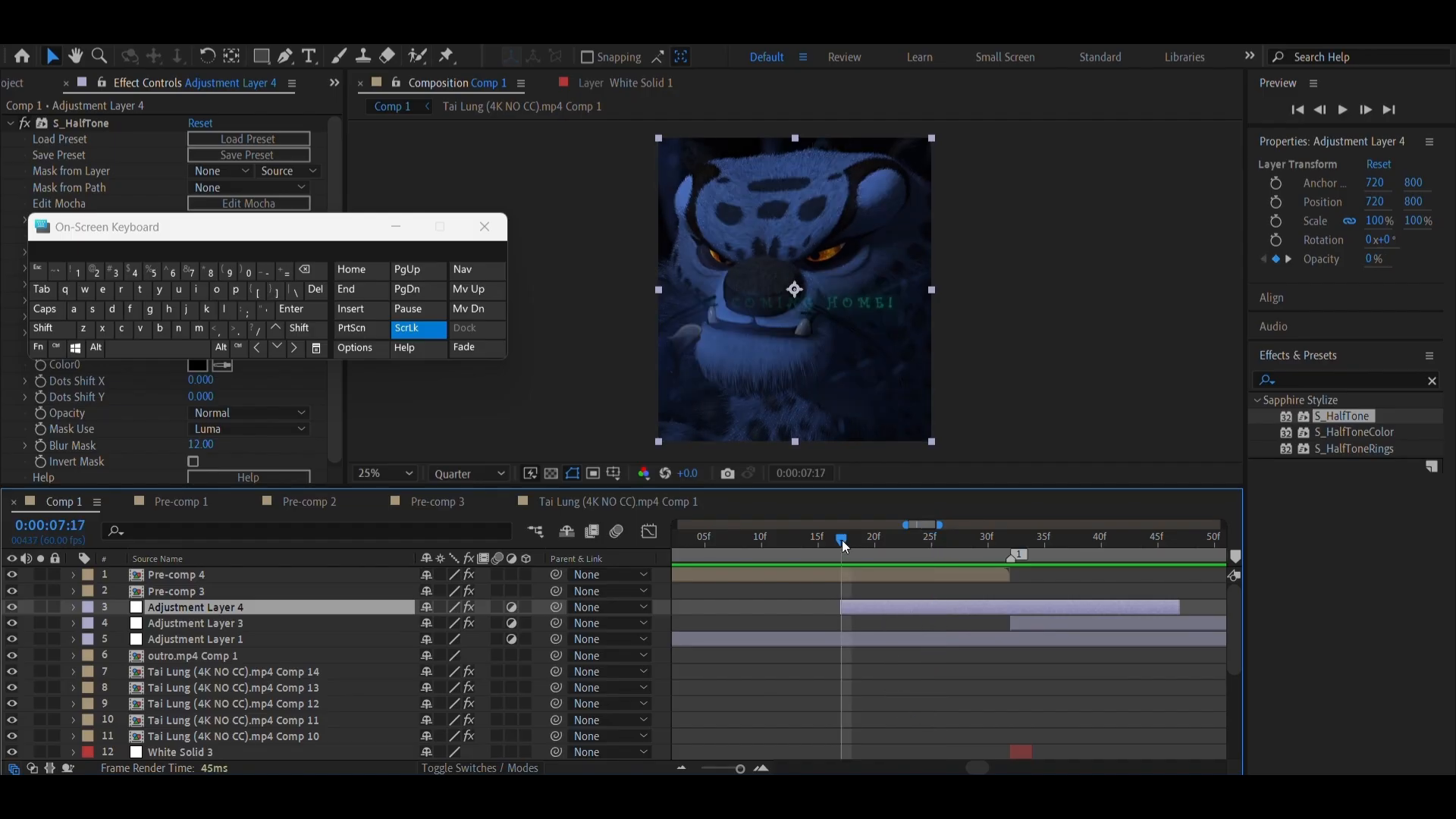
pyautogui.click(194, 37)
pyautogui.moveTo(161, 36)
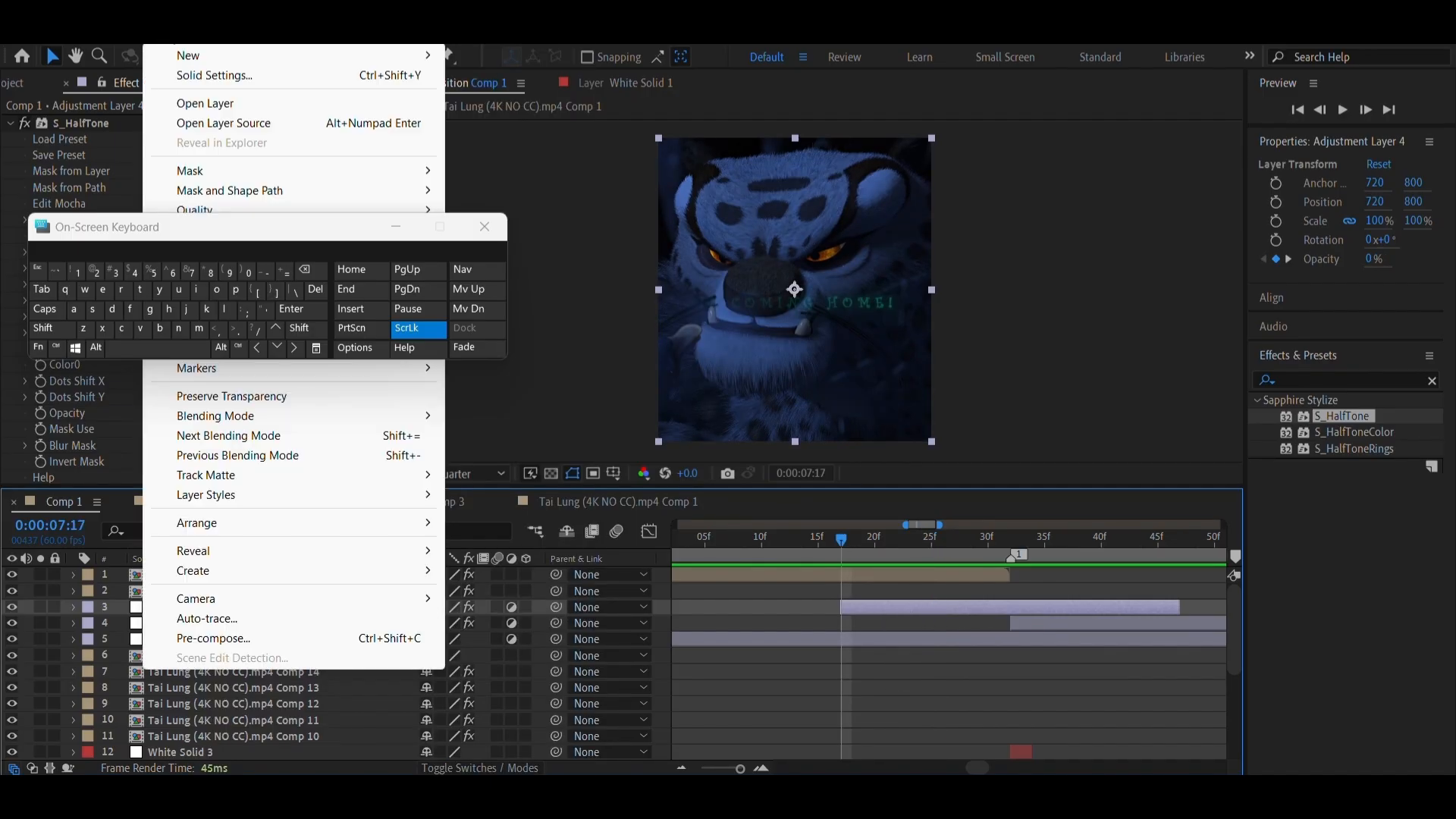
pyautogui.moveTo(172, 61)
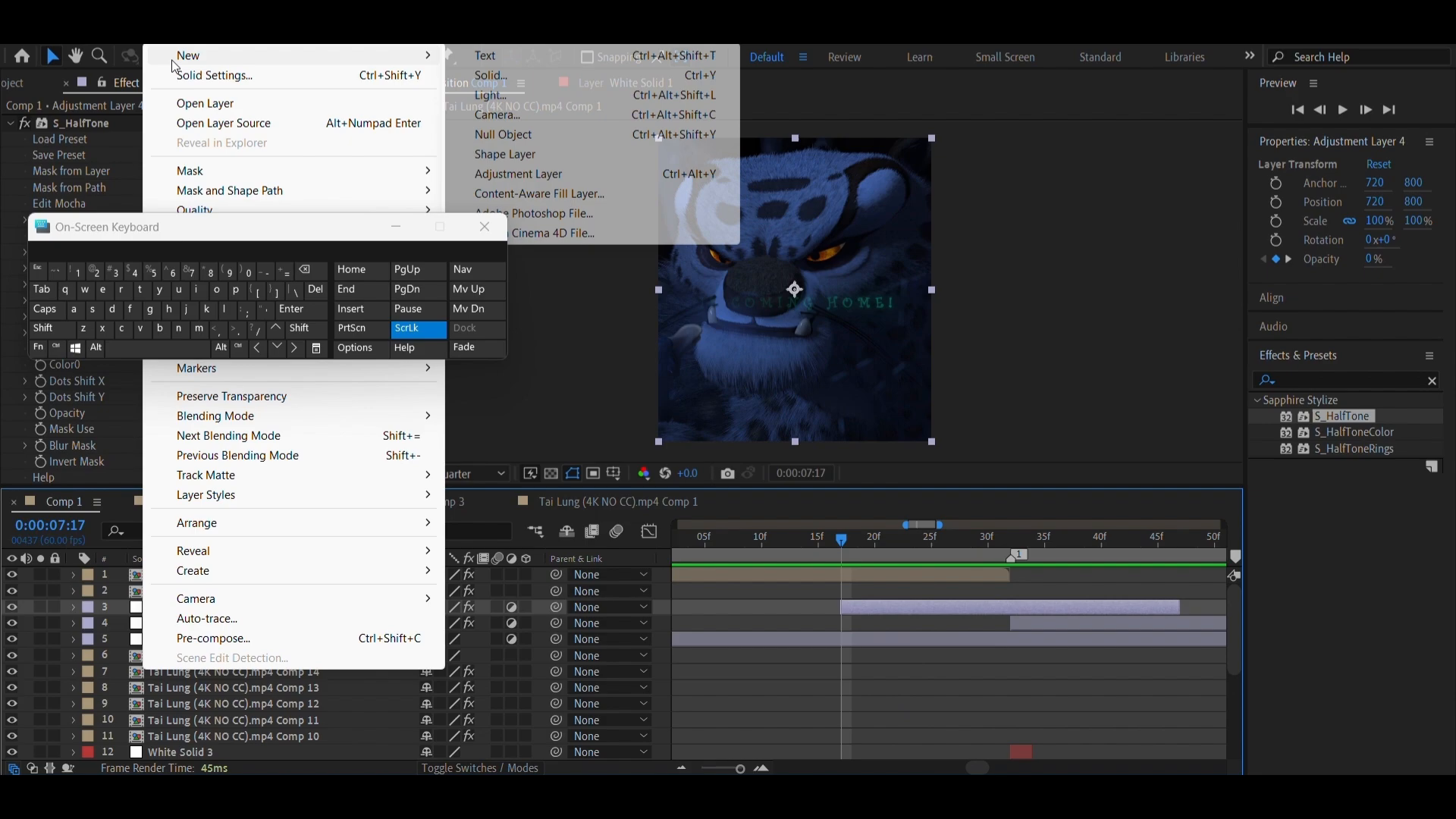
pyautogui.click(539, 174)
pyautogui.hotkey('ctrl', 'shift', 'd')
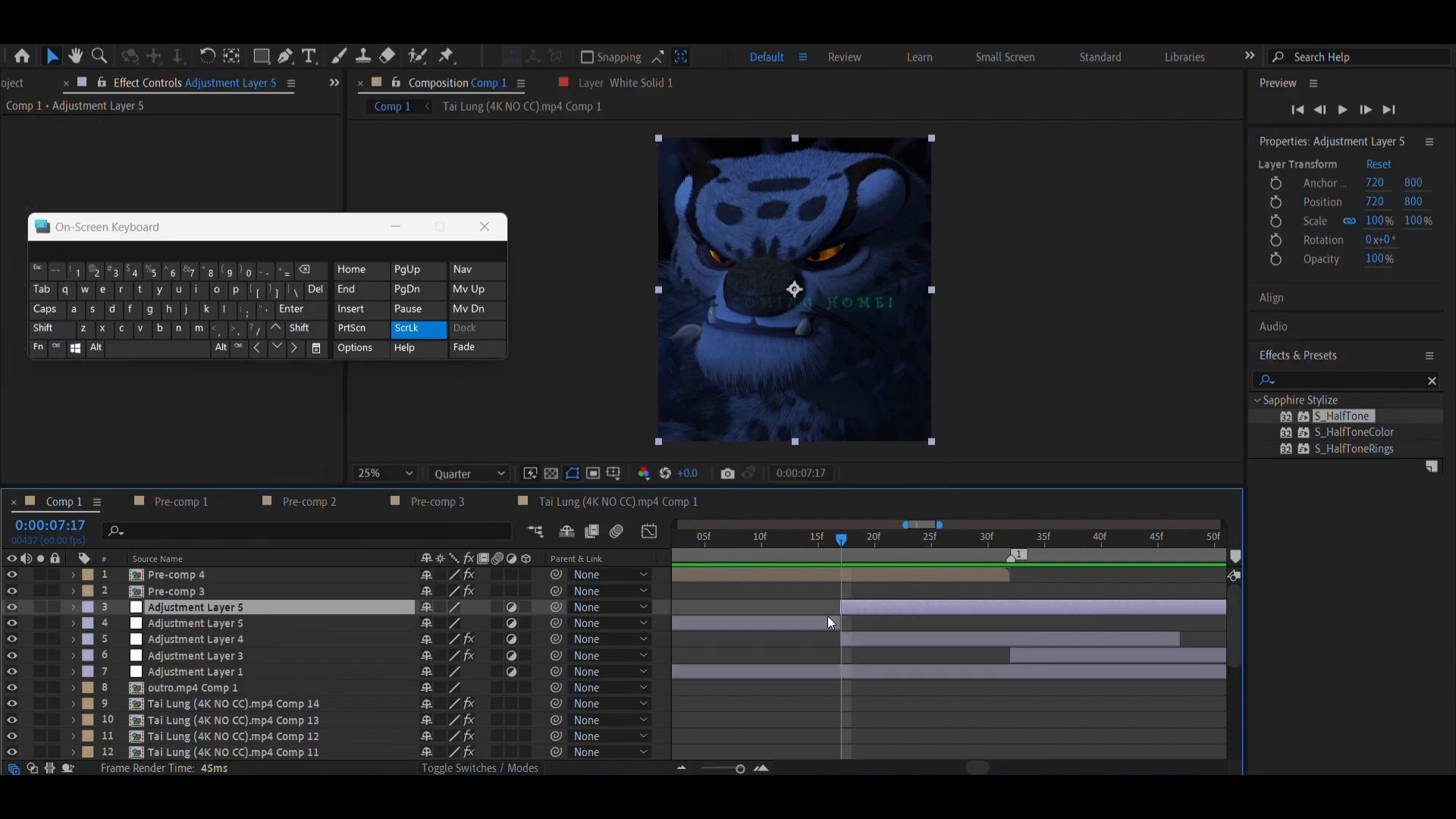
pyautogui.click(826, 618)
pyautogui.press('Delete')
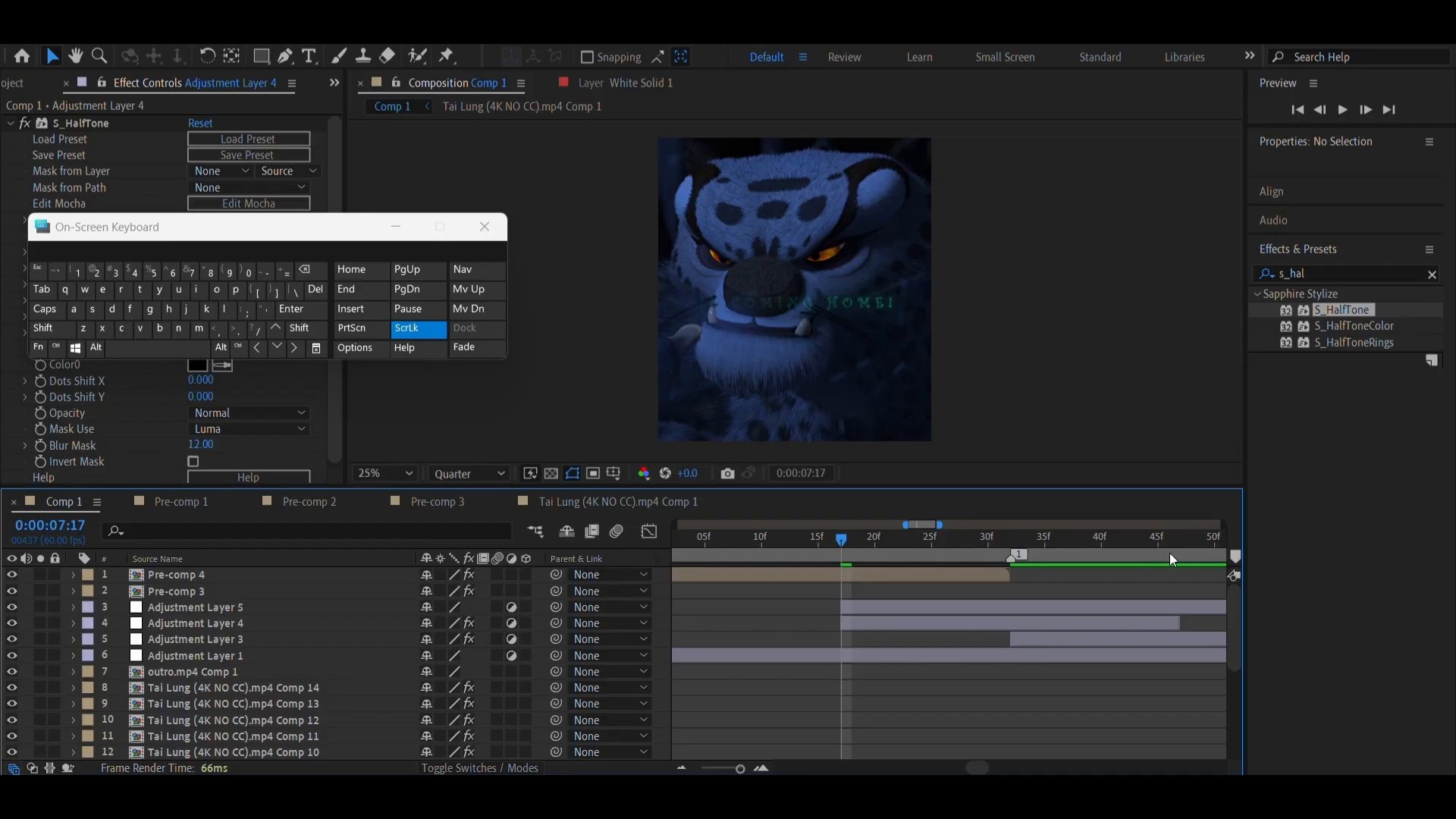
# Split the new adjustment layer at Adjustment Layer 4's end, 0:00:07:47, and delete the remainder after it
pyautogui.moveTo(1170, 552); pyautogui.dragTo(1182, 576)
pyautogui.click(1182, 607)
pyautogui.hotkey('ctrl', 'shift', 'd')
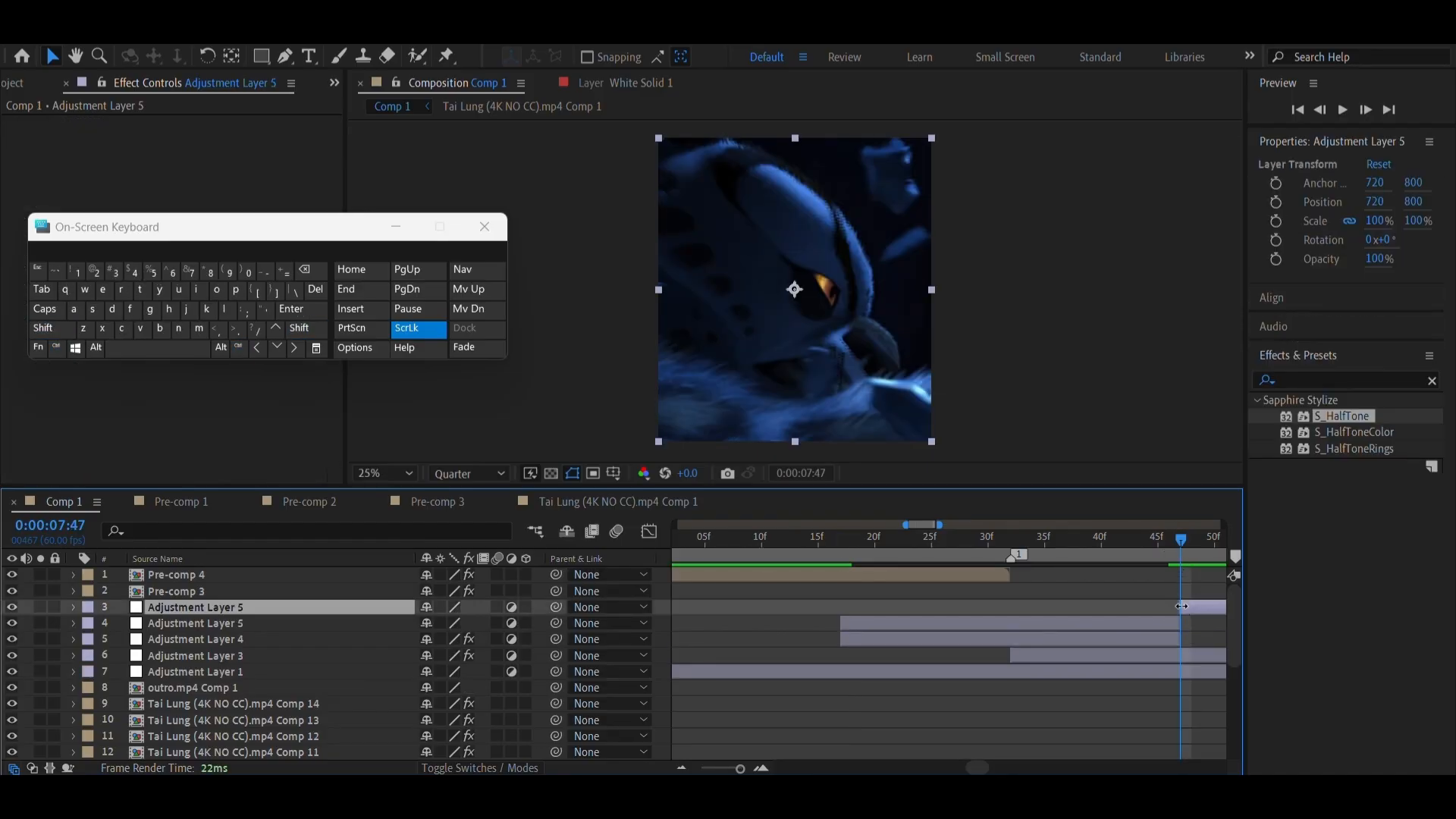
pyautogui.press('Delete')
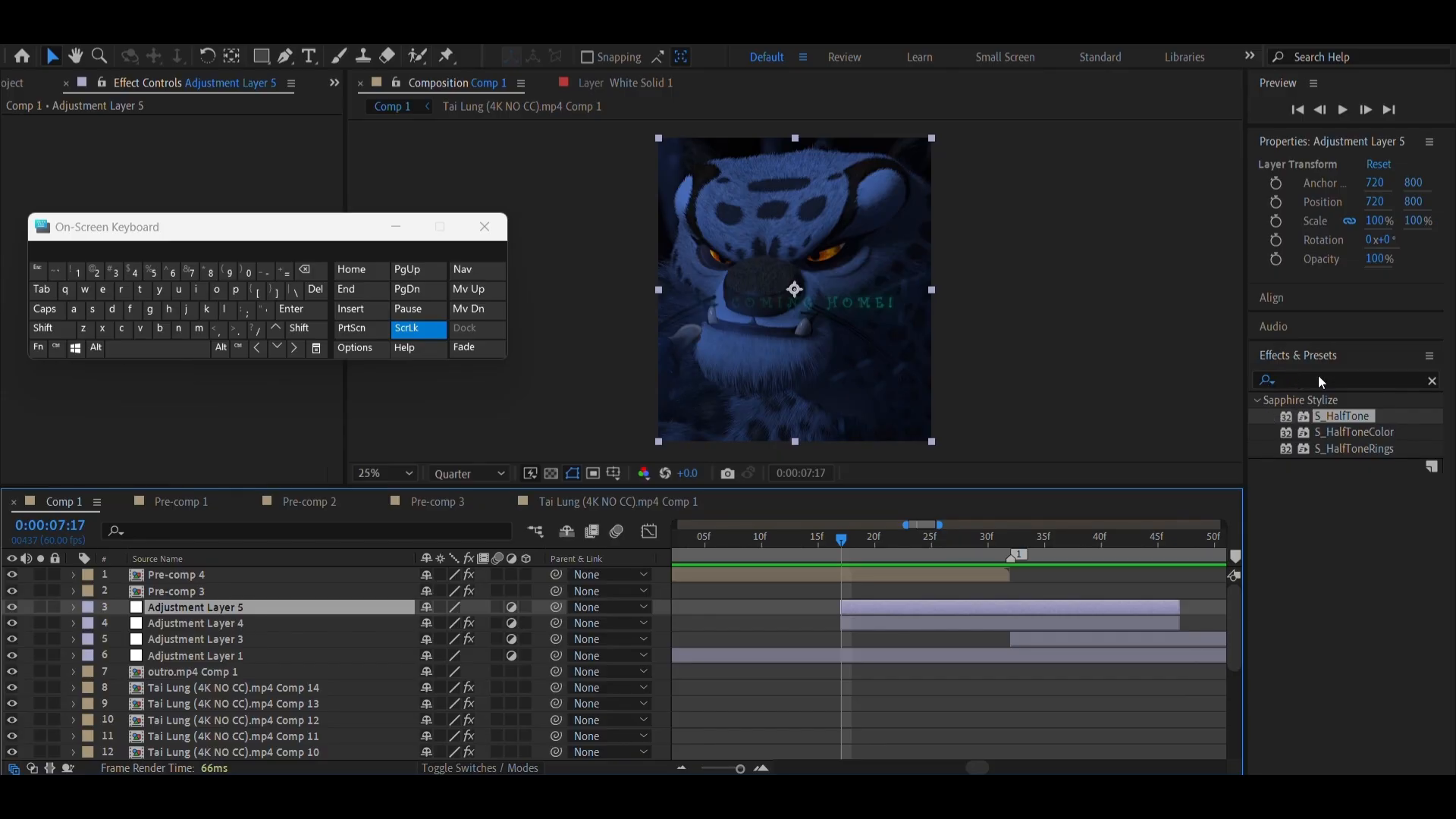
# Search the effects for S_Shake and apply it to Adjustment Layer 5
pyautogui.click(1436, 382)
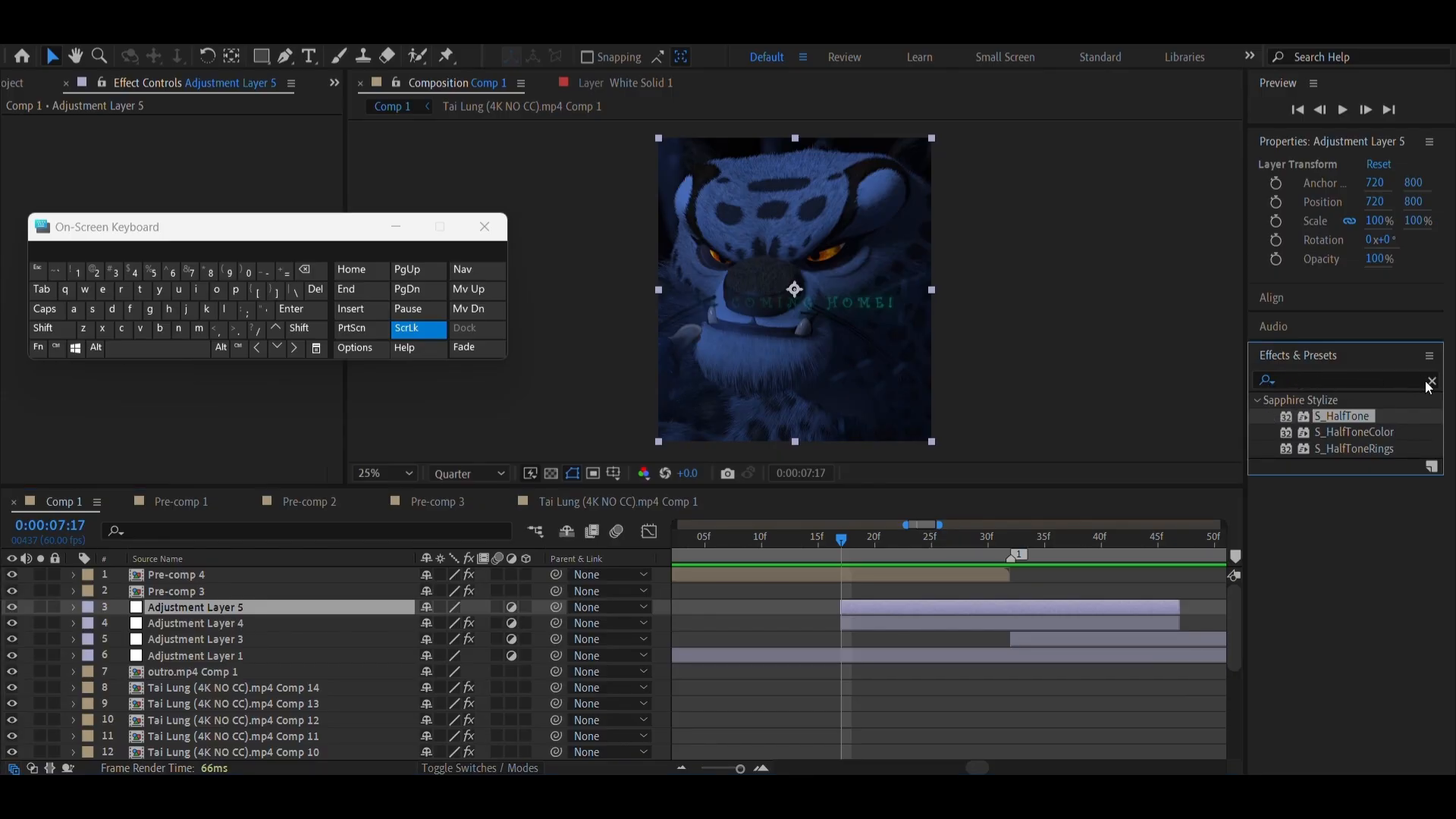
pyautogui.click(1428, 381)
pyautogui.click(1287, 385)
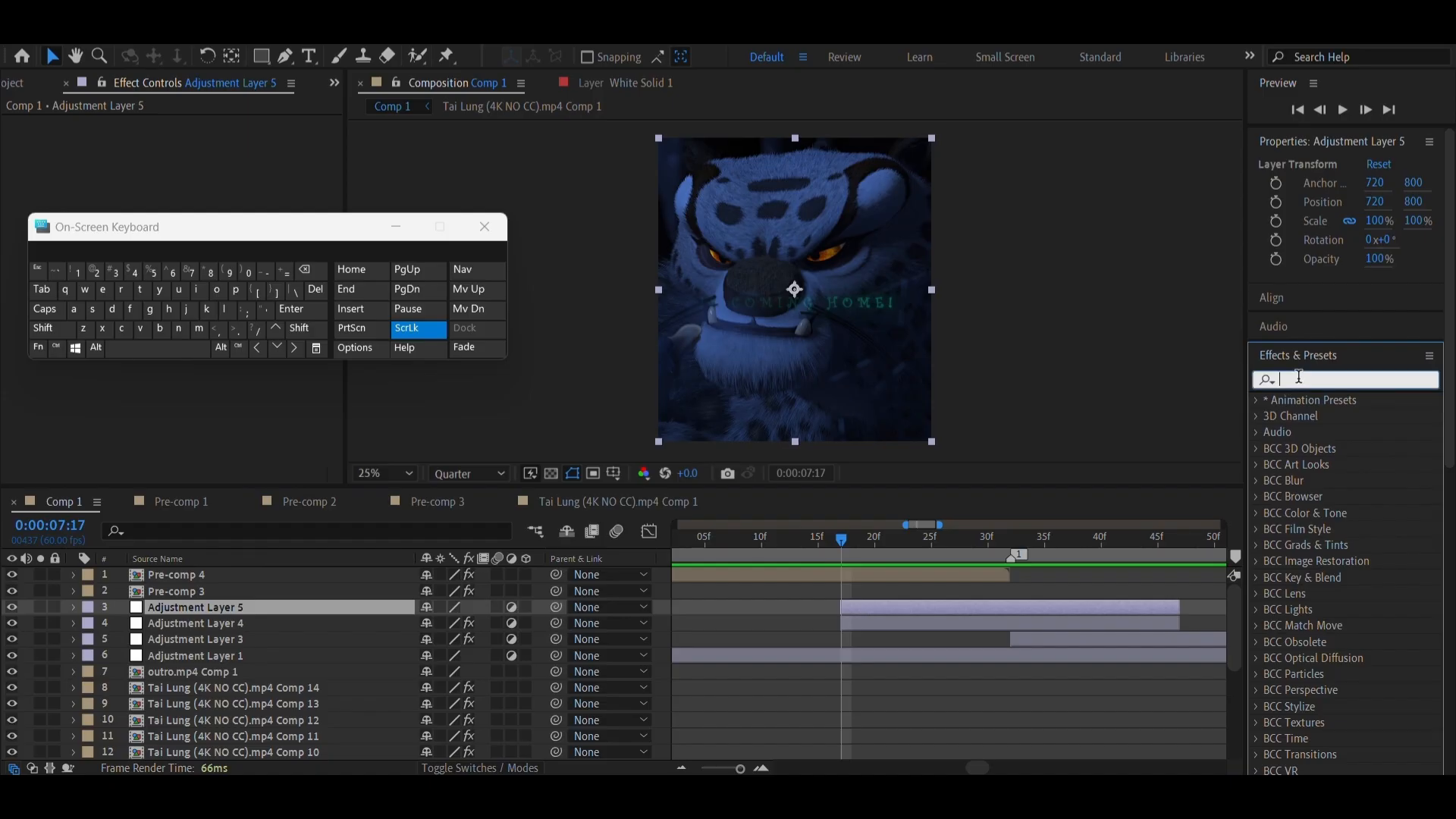
pyautogui.write('s_shak')
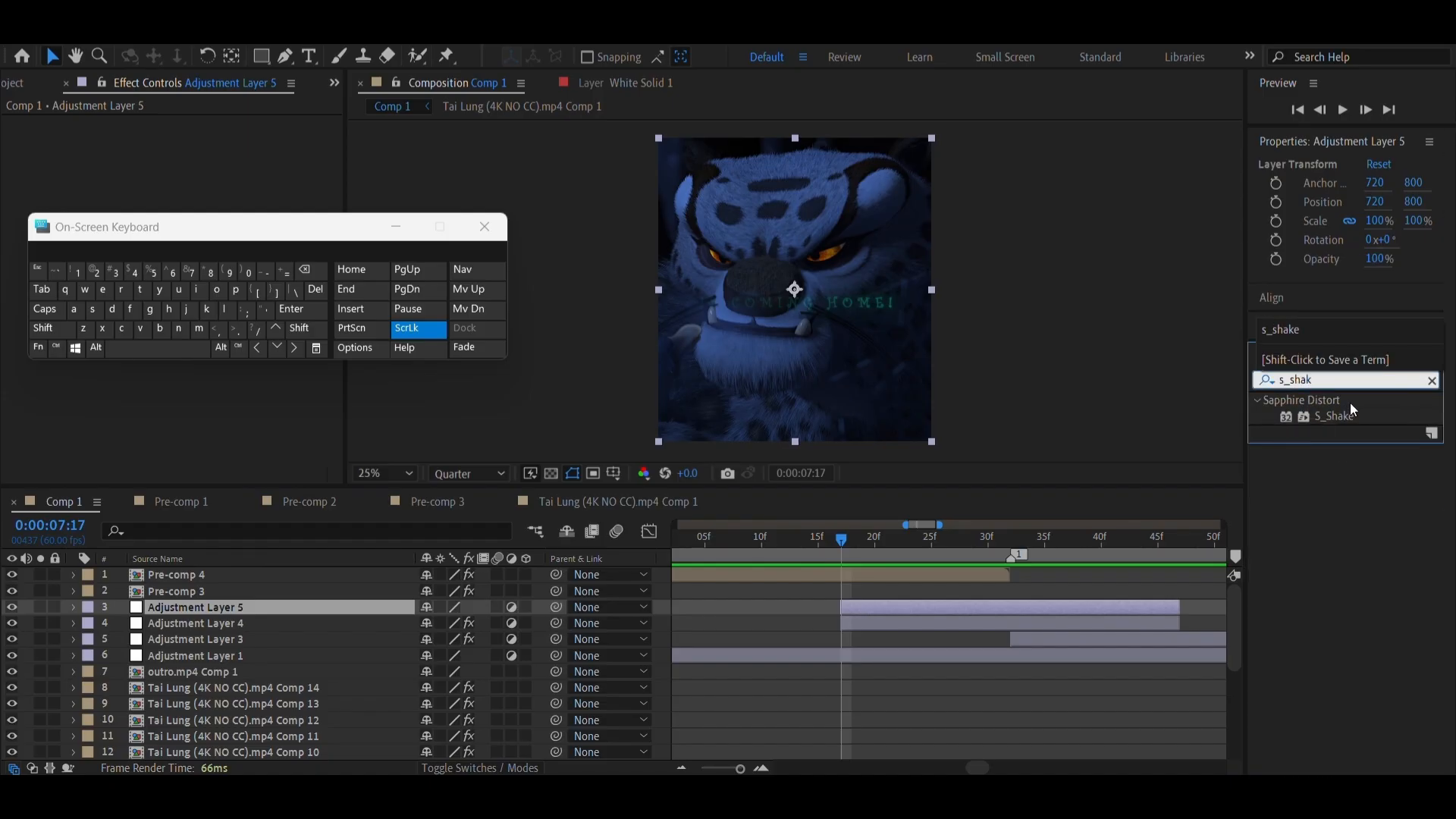
pyautogui.moveTo(1344, 408); pyautogui.dragTo(984, 607)
# Go to marker 1 at 0:00:07:32 and set Adjustment Layer 5's S_Shake Amplitude to 0.55 and Frequency to 4
pyautogui.rightClick(1010, 558)
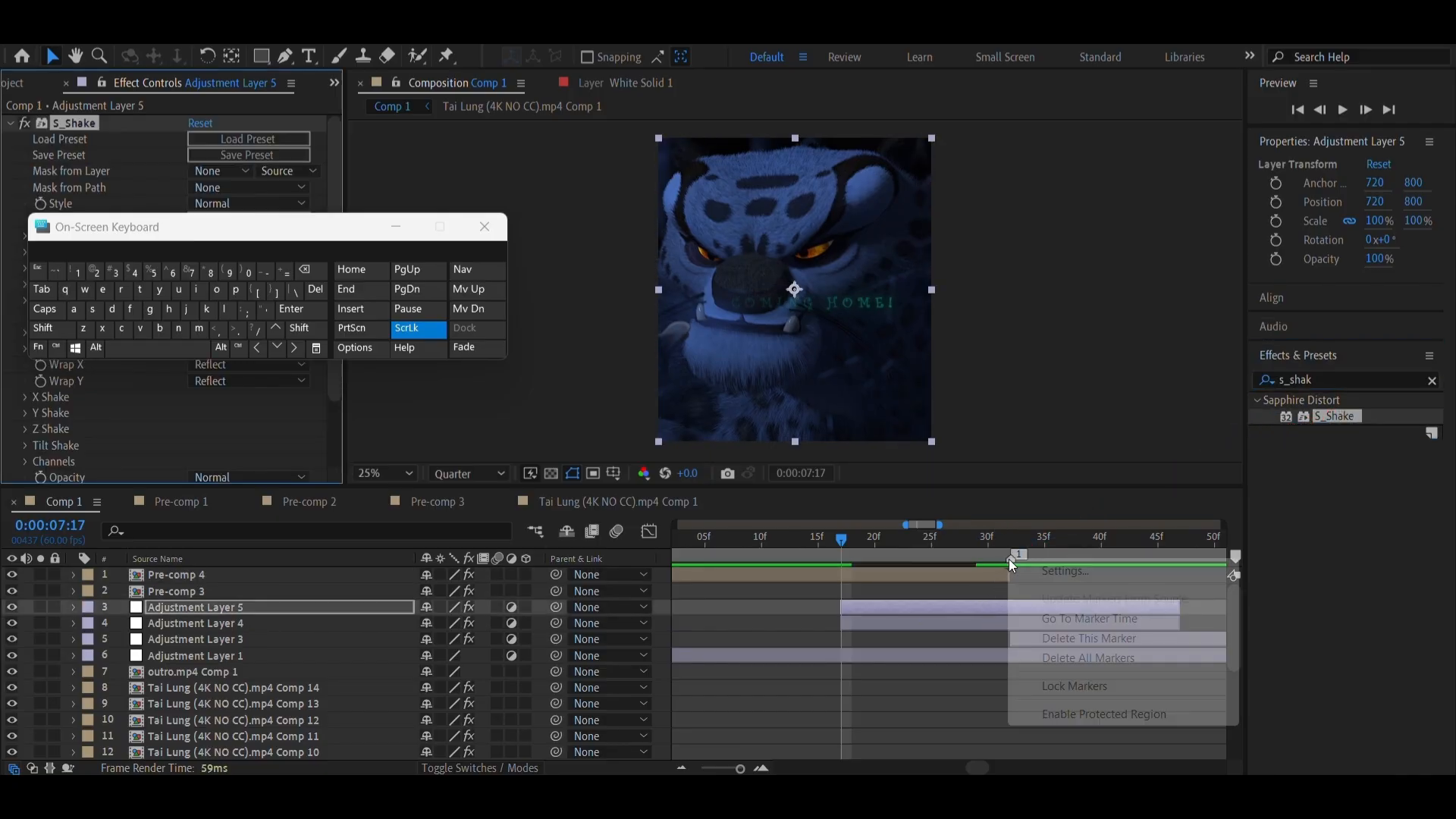
pyautogui.click(1067, 618)
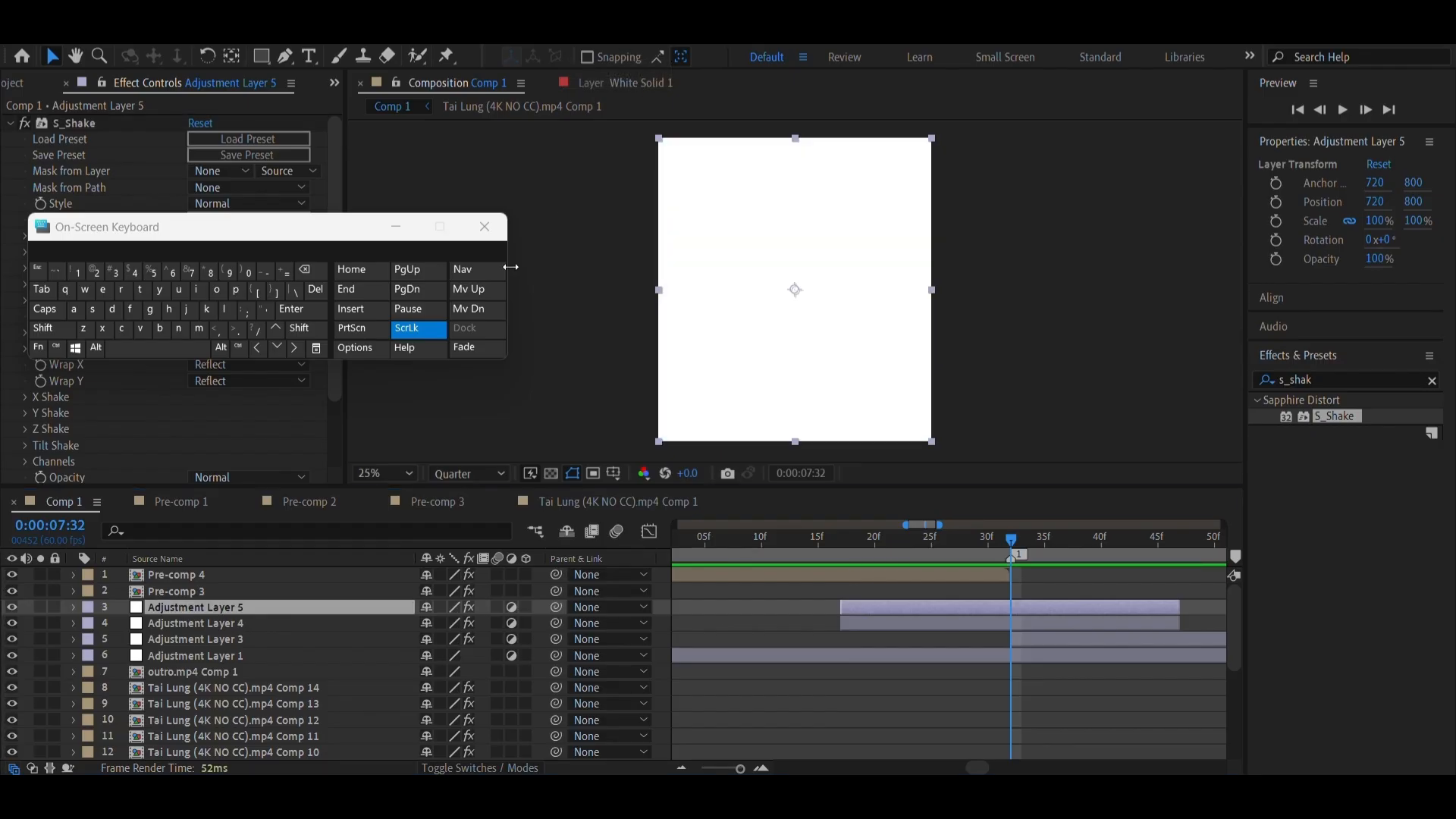
pyautogui.click(402, 237)
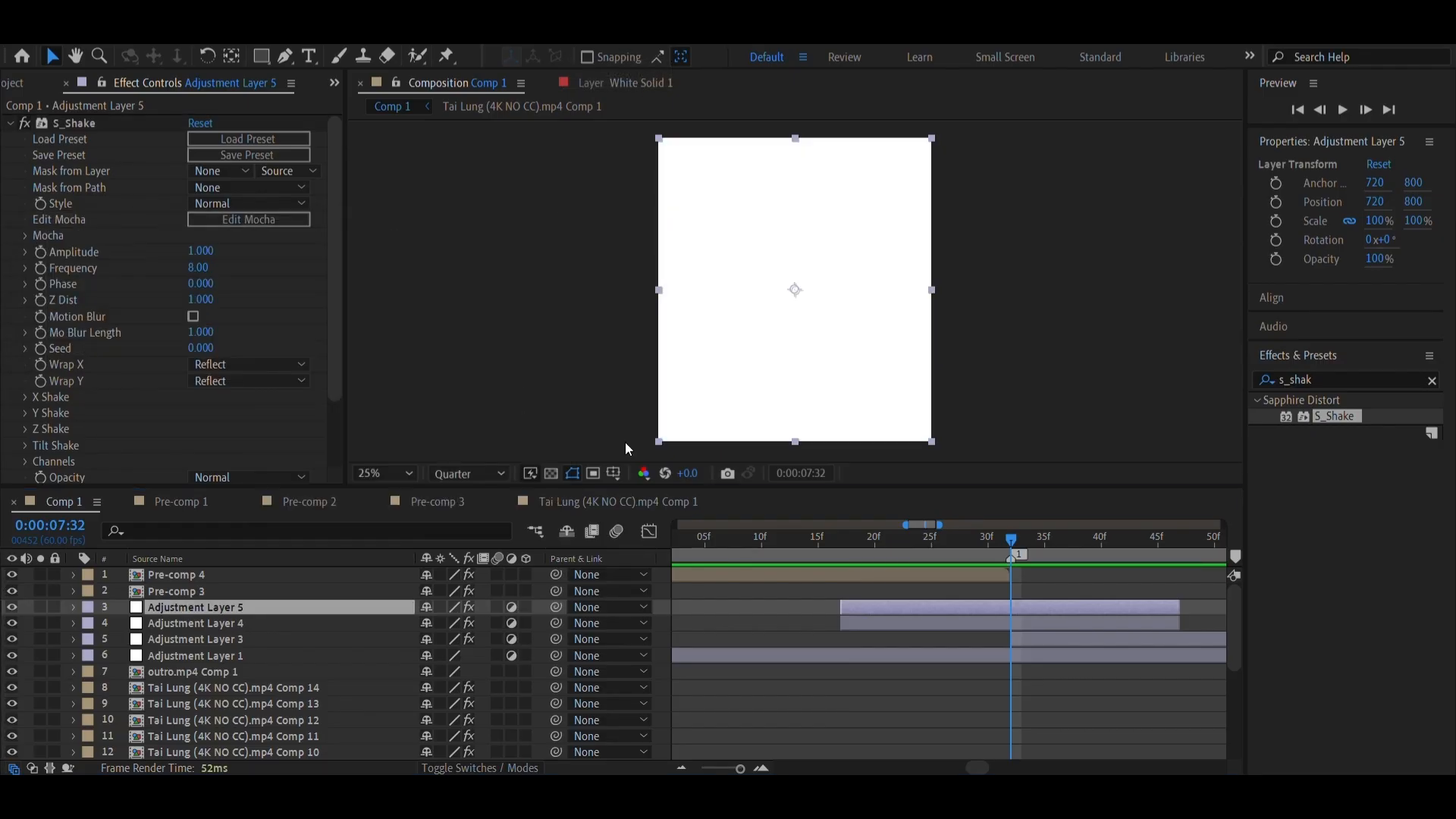
pyautogui.click(1006, 620)
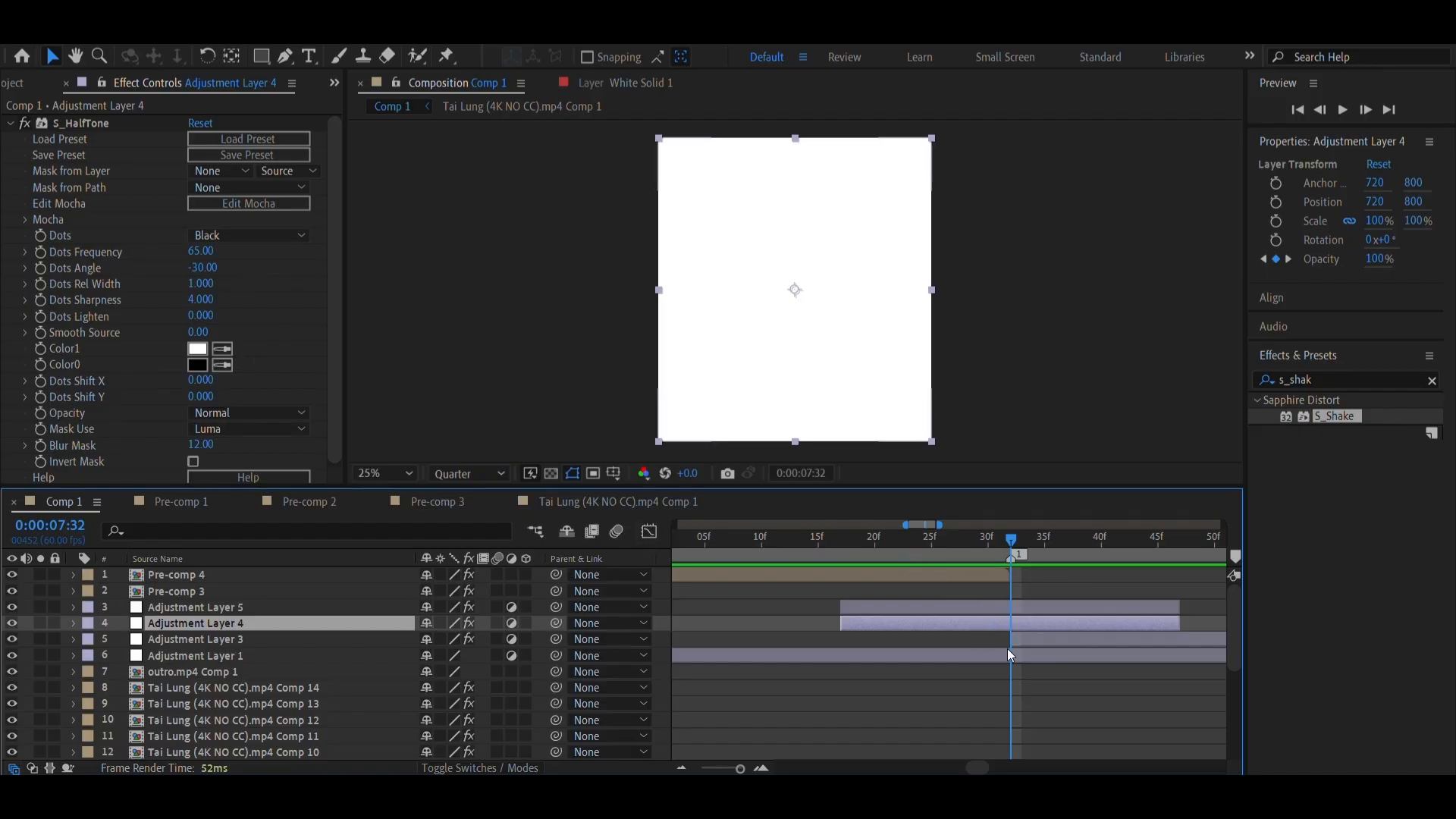
pyautogui.click(1025, 610)
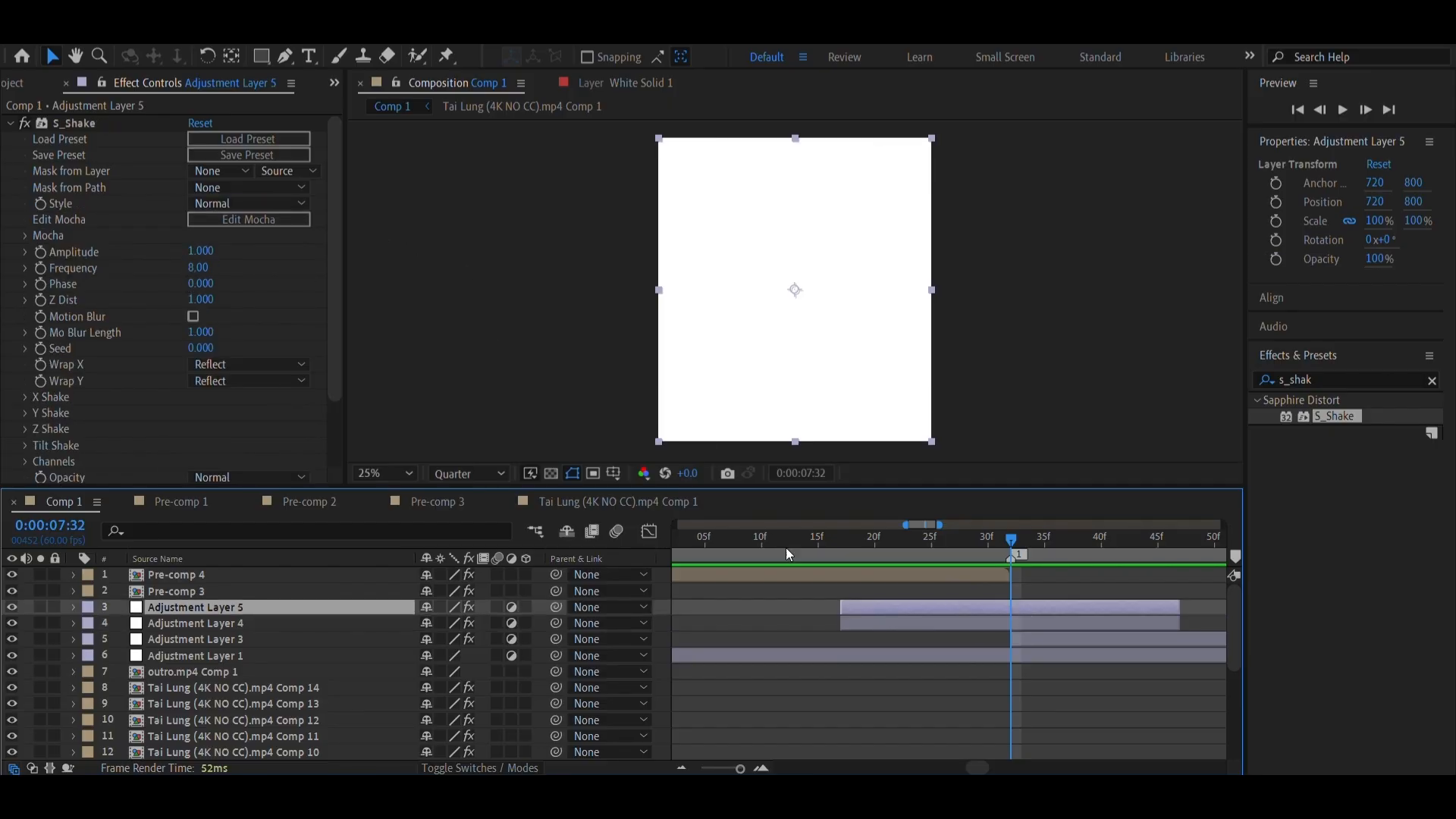
pyautogui.click(203, 254)
pyautogui.write('0')
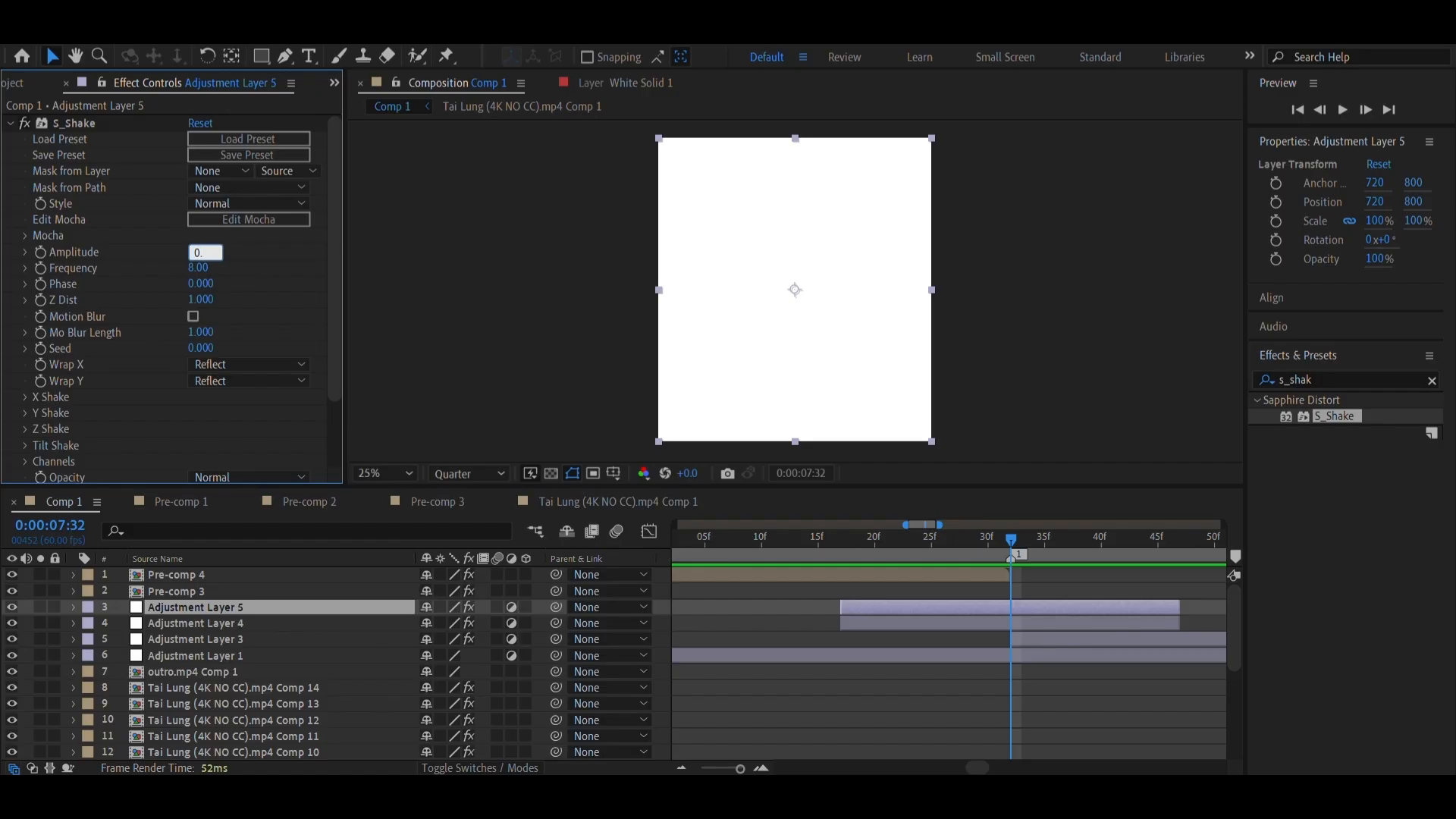
pyautogui.write('.55')
pyautogui.press('Return')
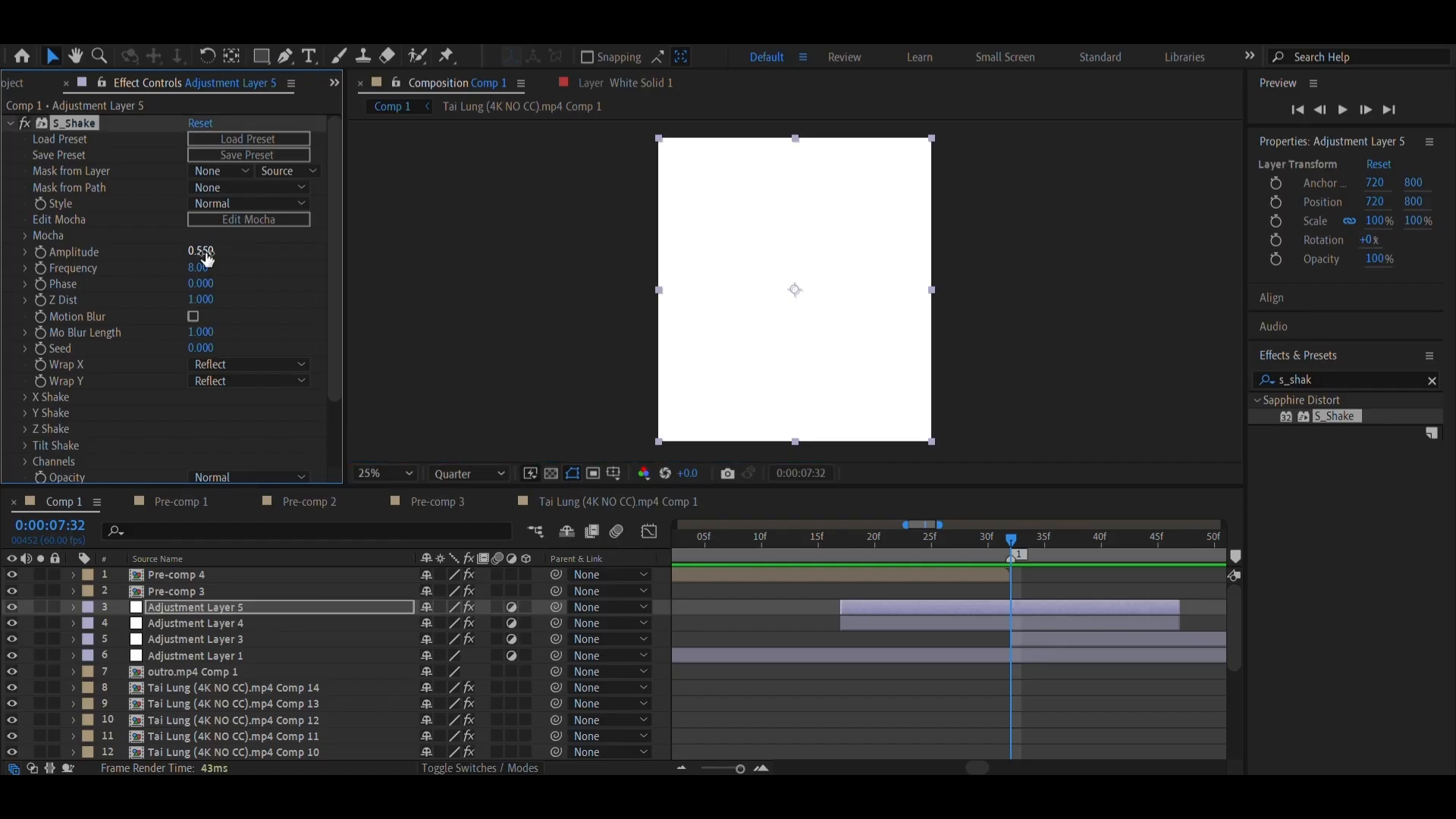
pyautogui.click(194, 268)
pyautogui.write('4')
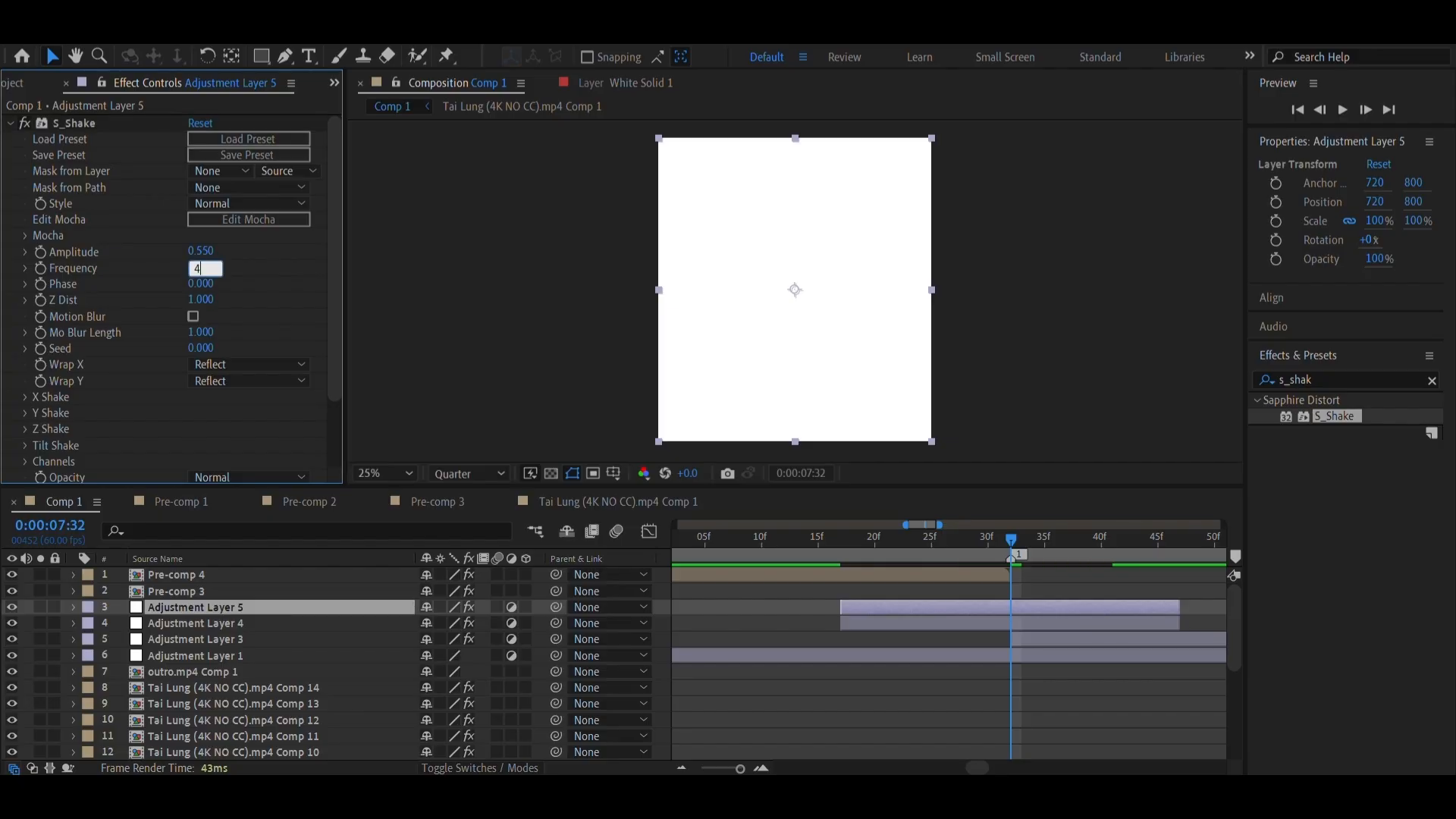
pyautogui.press('Return')
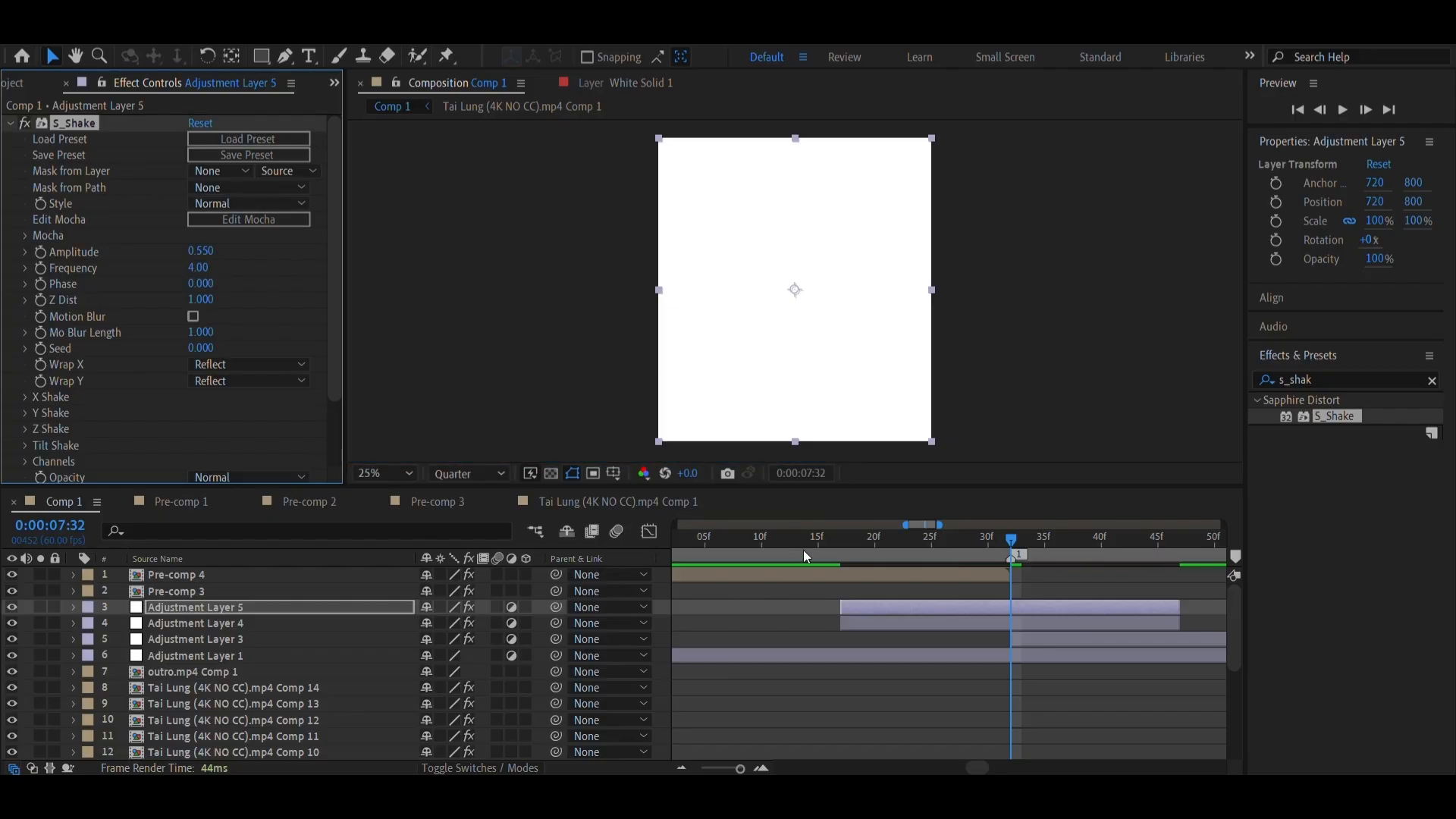
# Play back the shake from 0:00:07:10 and examine the S_Shake Amplitude keyframes at 0:00:07:17 and 0:00:07:32
pyautogui.click(806, 556)
pyautogui.click(622, 799)
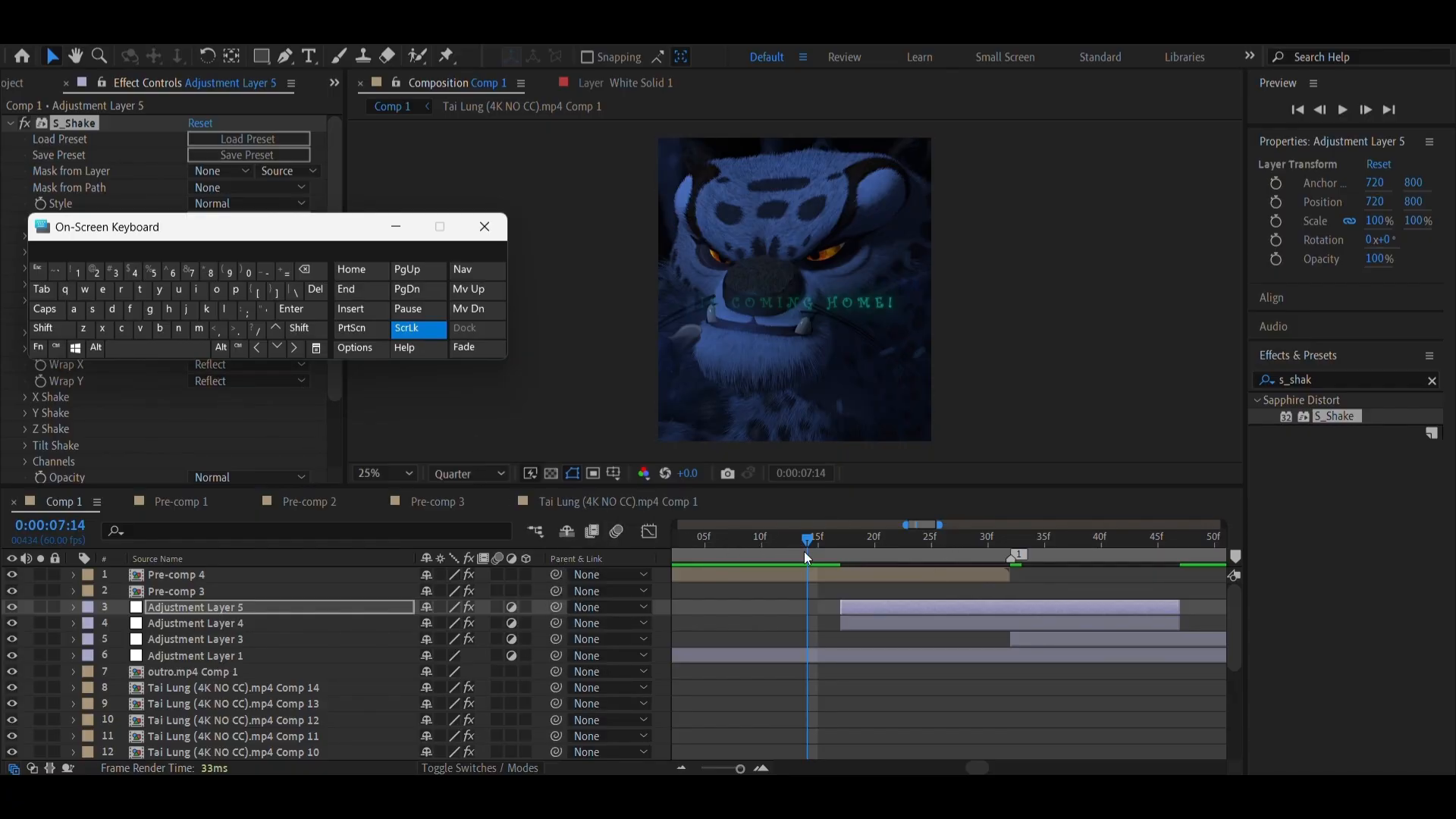
pyautogui.moveTo(805, 553)
pyautogui.mouseDown()
pyautogui.moveTo(913, 554)
pyautogui.moveTo(778, 555)
pyautogui.mouseUp()
pyautogui.click(184, 351)
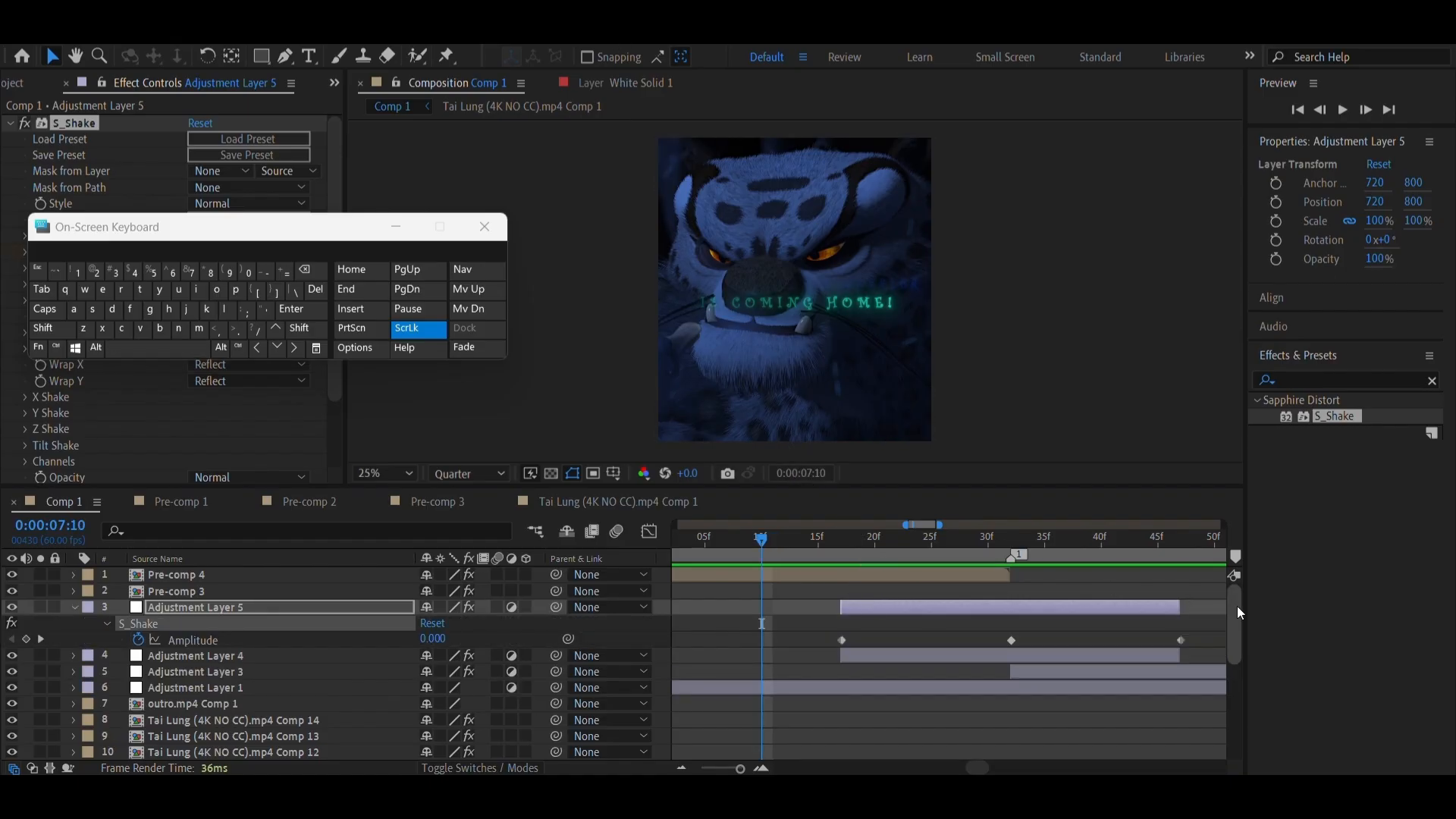
pyautogui.moveTo(832, 555); pyautogui.dragTo(848, 555)
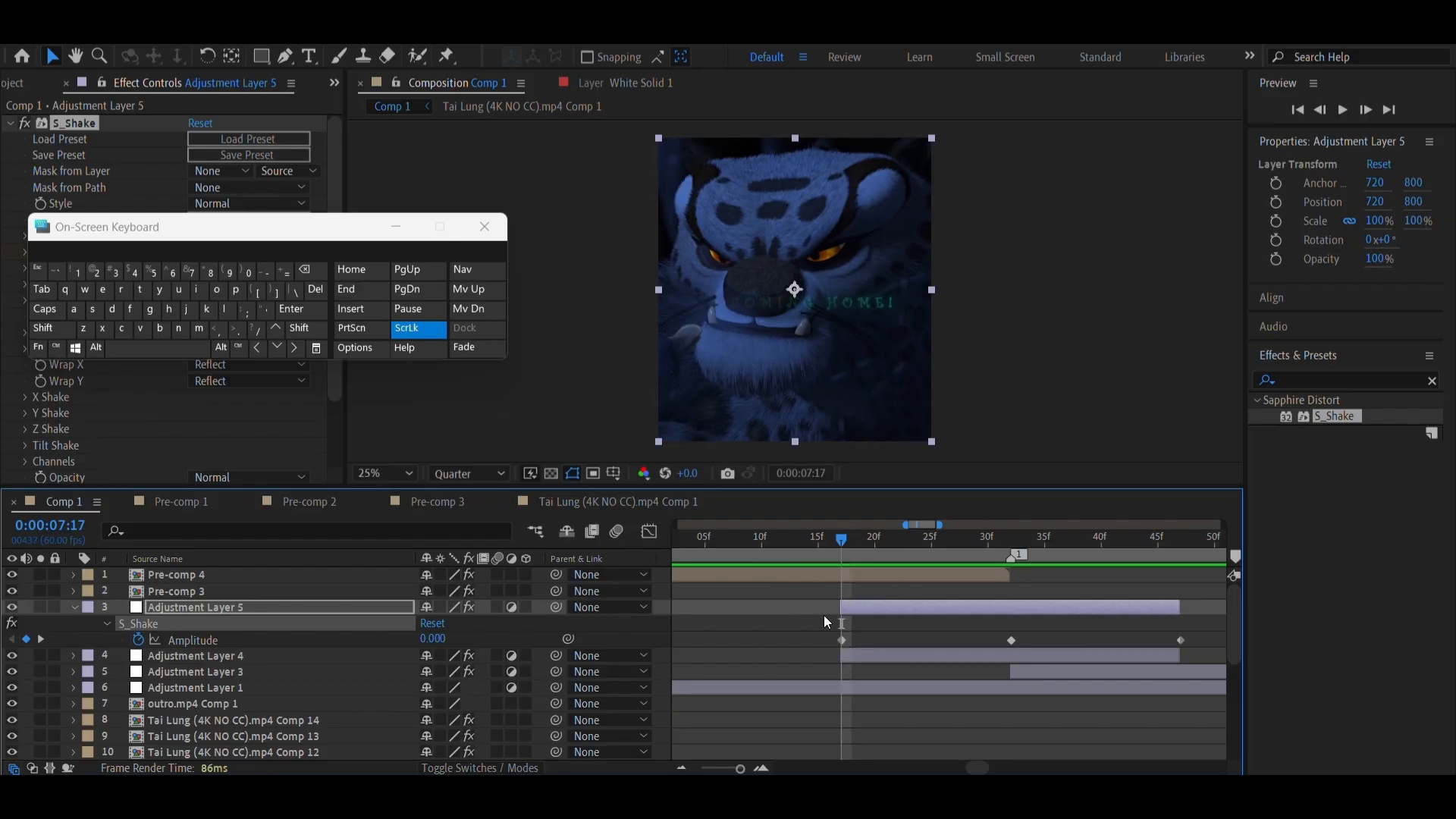
pyautogui.click(396, 227)
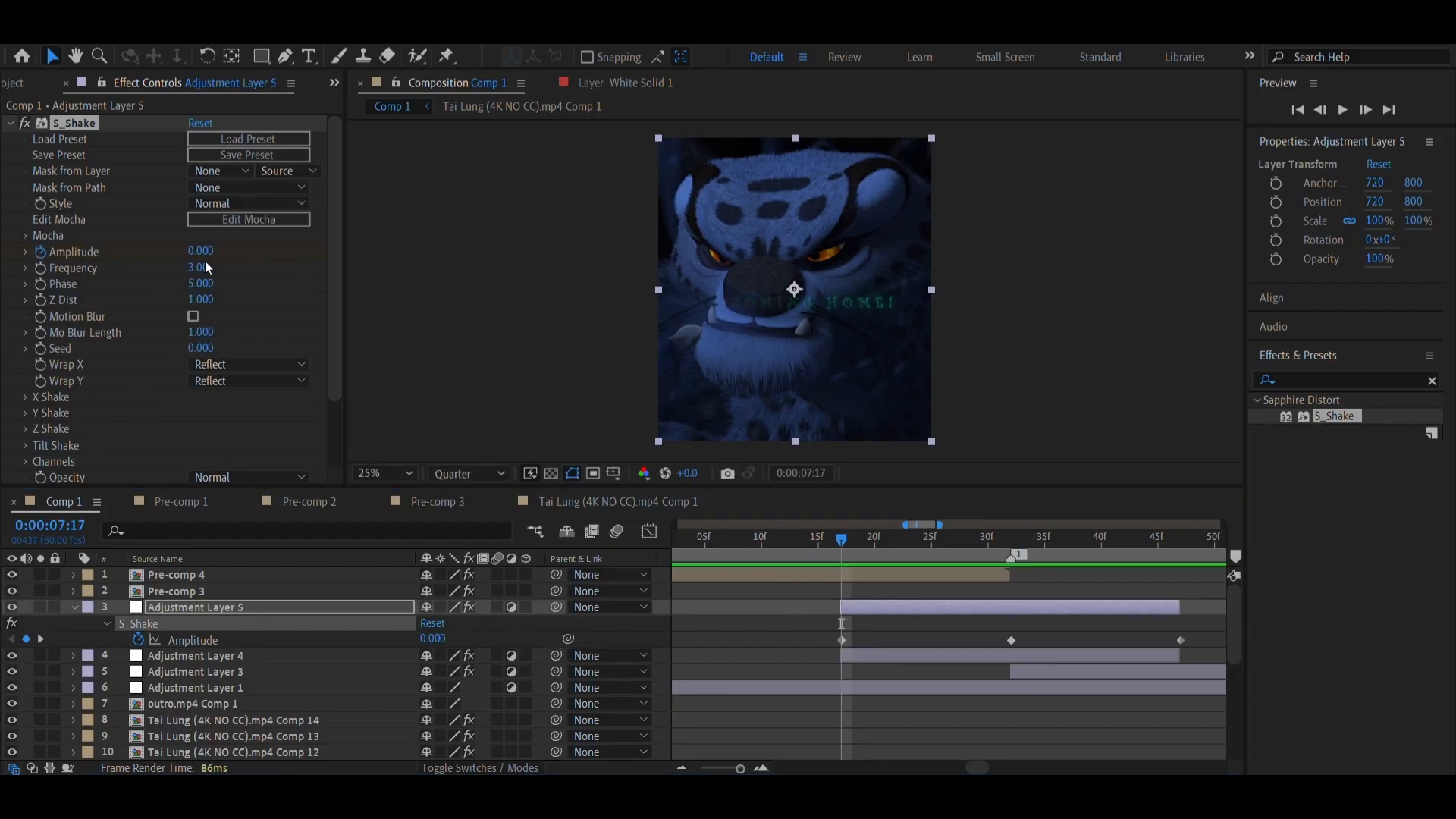
pyautogui.click(1012, 540)
pyautogui.click(1012, 639)
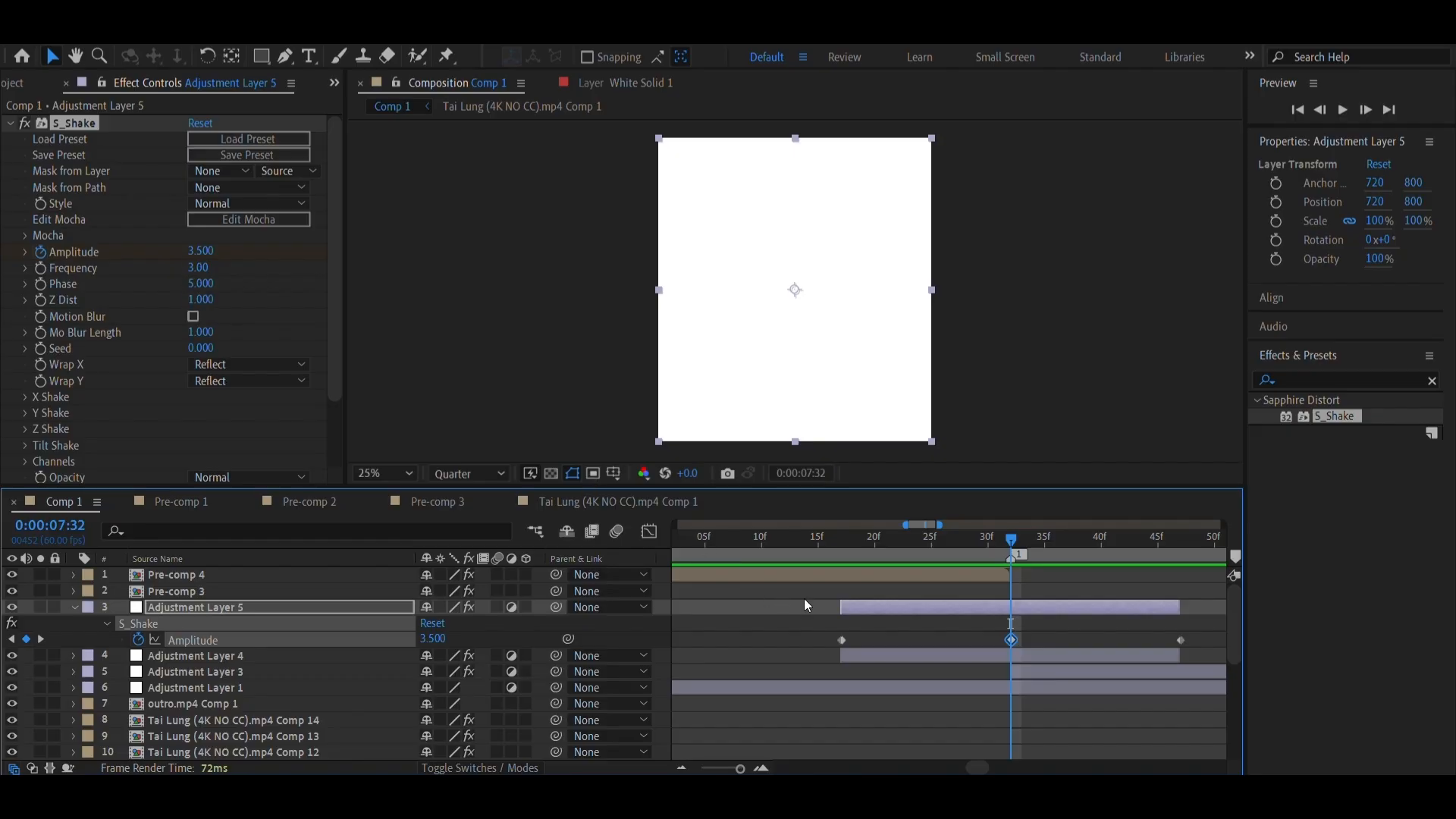
# Play back the keyframed shake transition from 0:00:07:15, and return to the first Amplitude keyframe at 0:00:07:17
pyautogui.moveTo(824, 545); pyautogui.dragTo(796, 540)
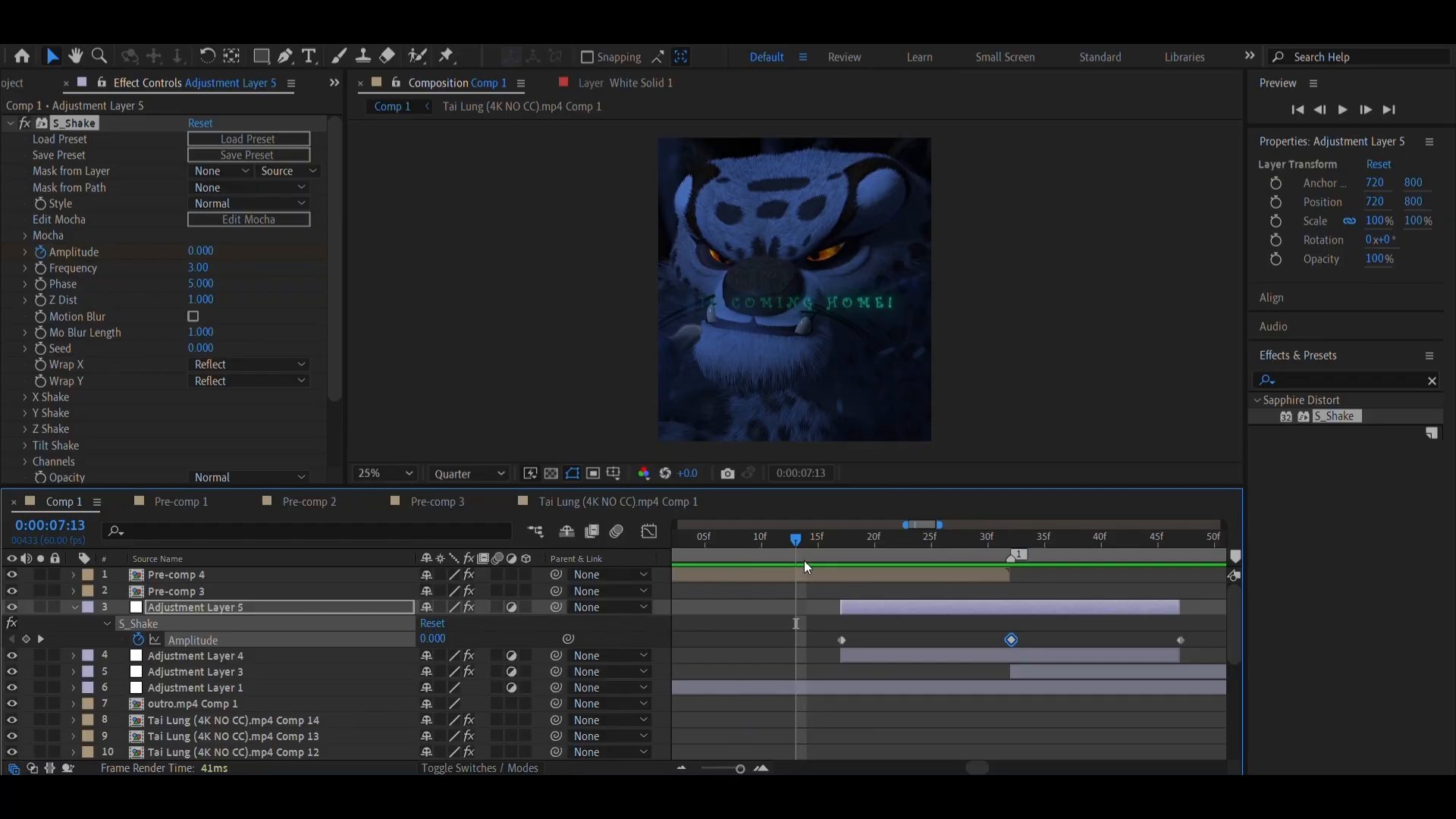
pyautogui.press('pagedown')
pyautogui.press('pagedown')
pyautogui.press('ctrl+super+o')
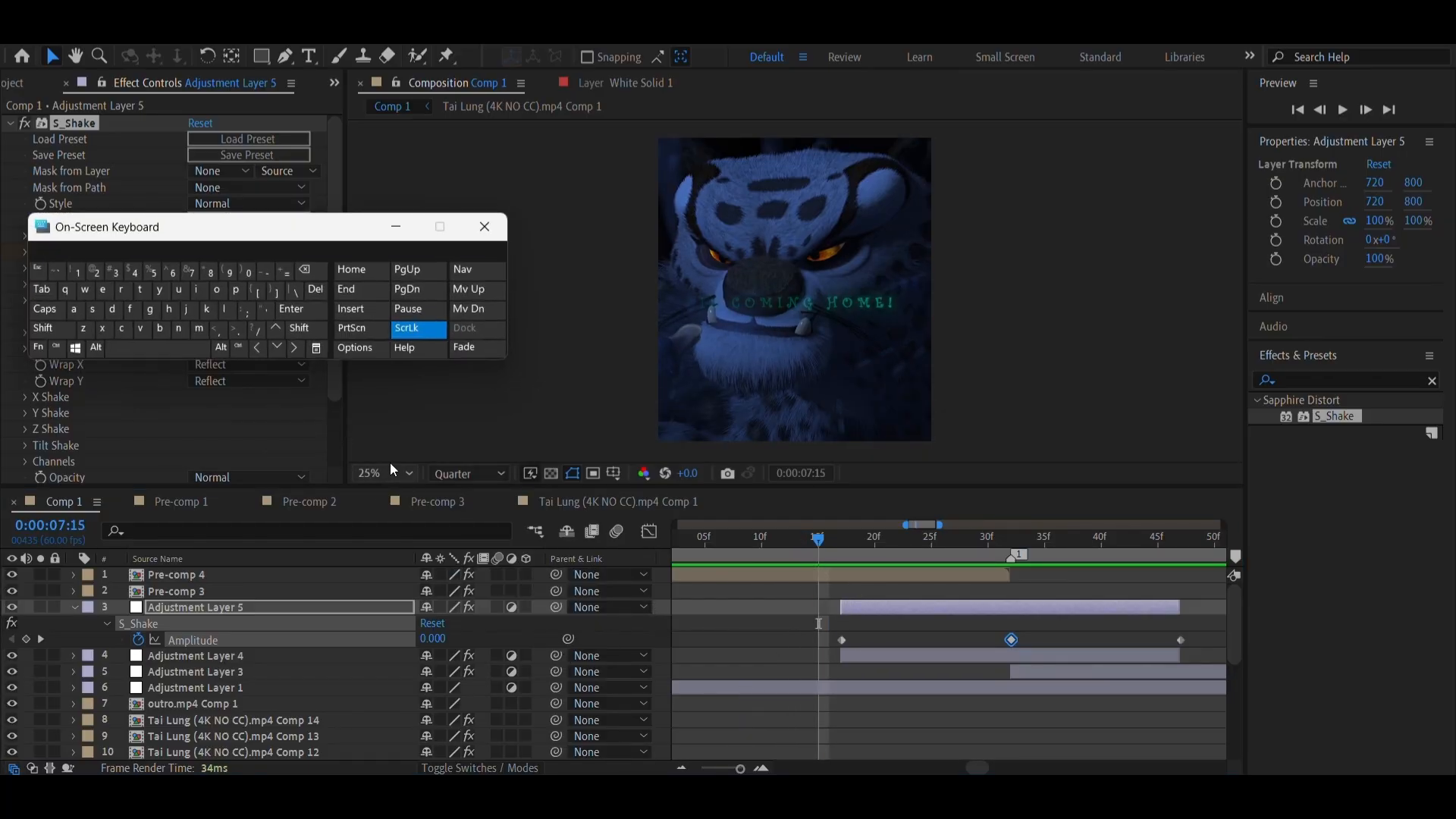
pyautogui.click(190, 353)
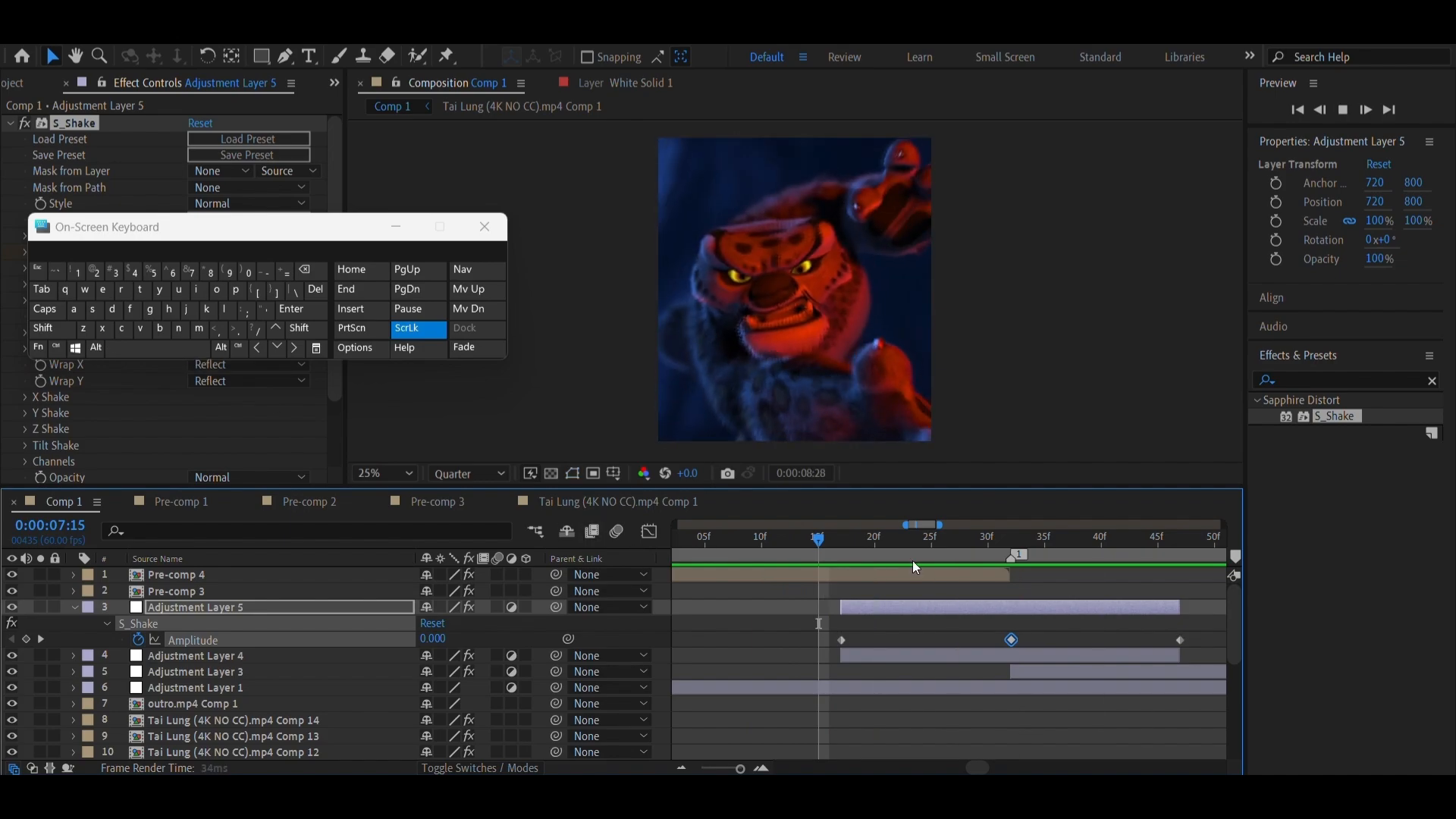
pyautogui.click(838, 552)
# Apply Easy Ease to all three S_Shake Amplitude keyframes on Adjustment Layer 5
pyautogui.hscroll(3, 839, 571)
pyautogui.hscroll(-2, 728, 625)
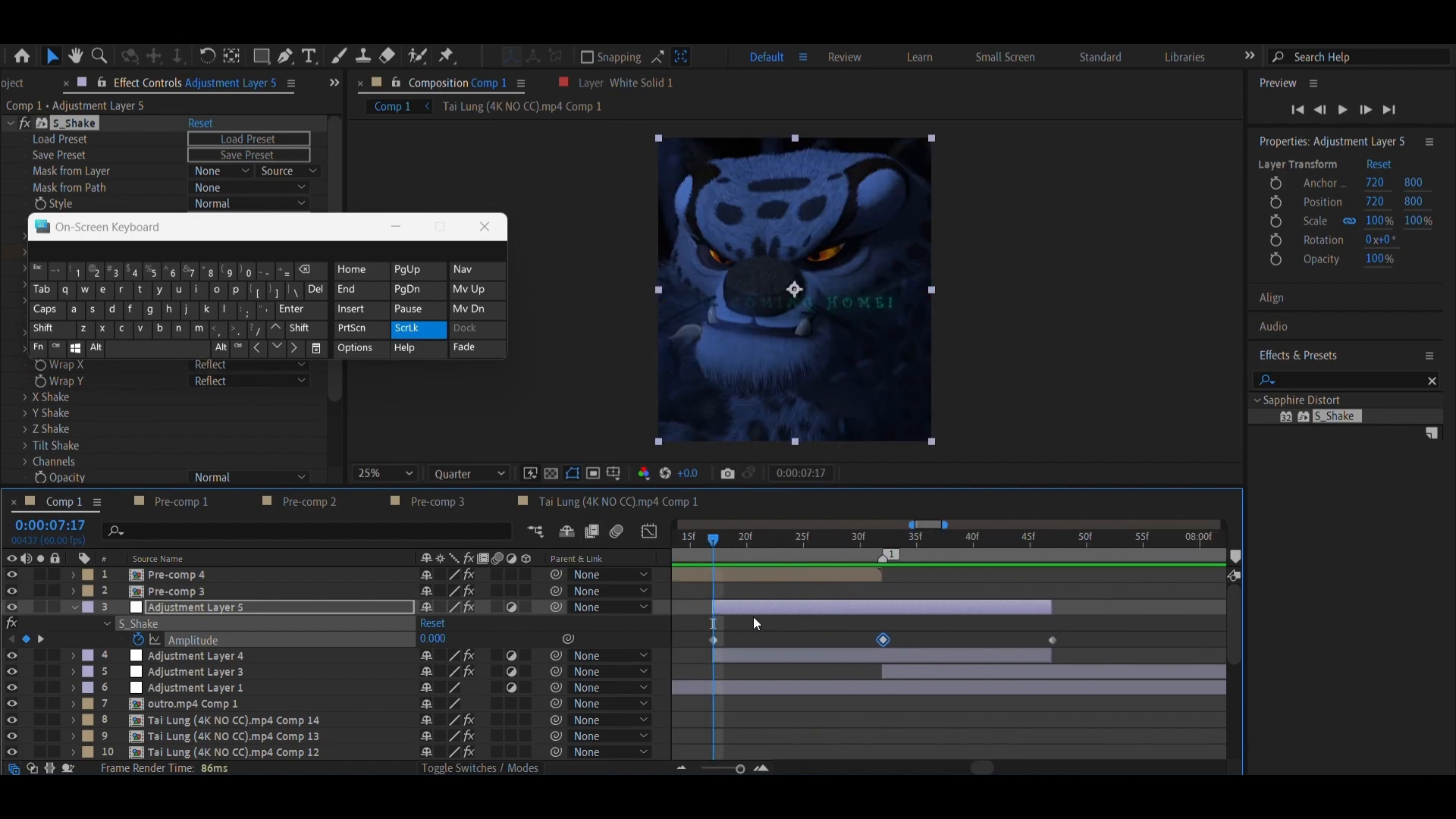
pyautogui.moveTo(699, 630); pyautogui.dragTo(1076, 644)
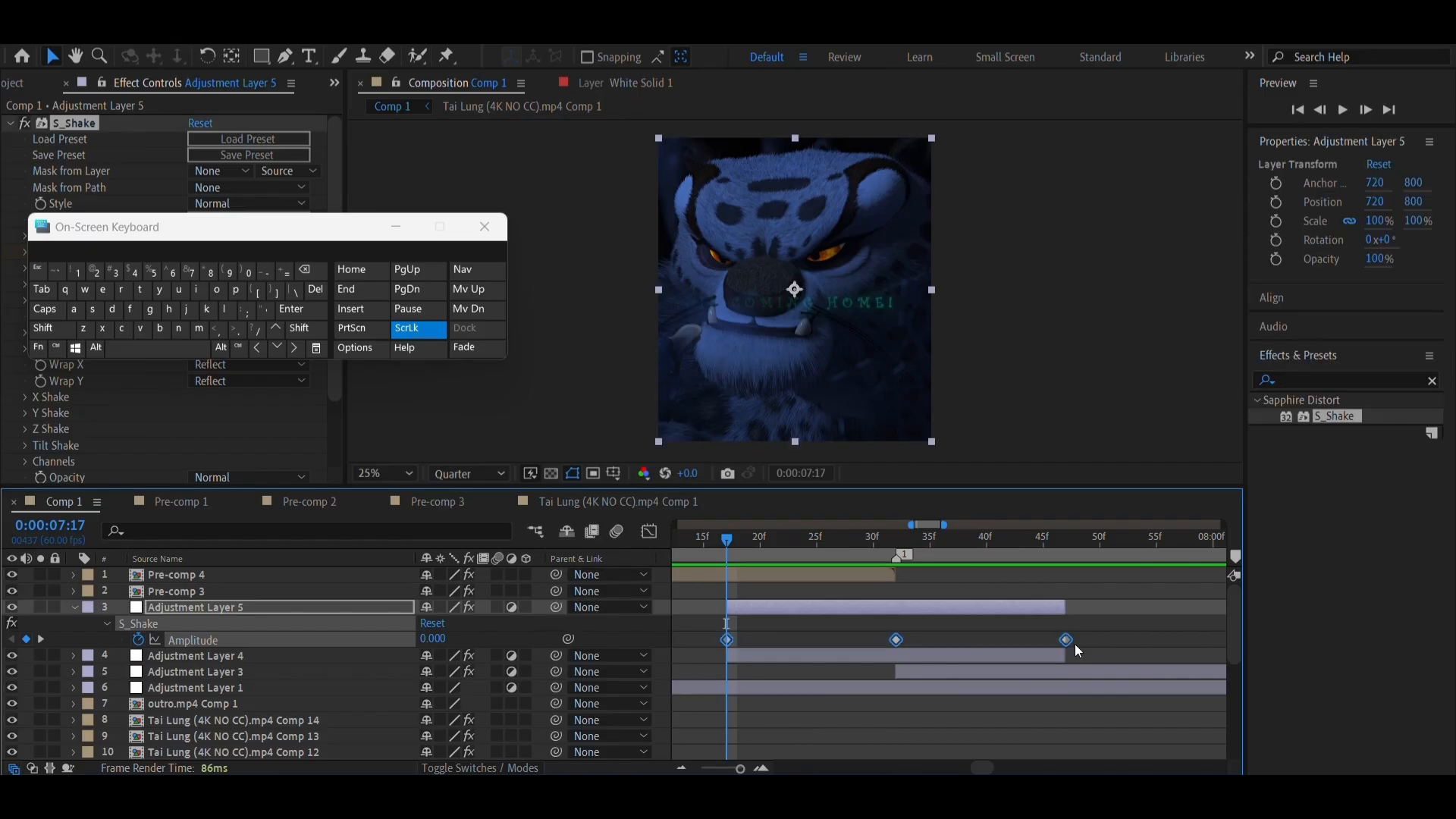
pyautogui.rightClick(1067, 640)
pyautogui.moveTo(1132, 637)
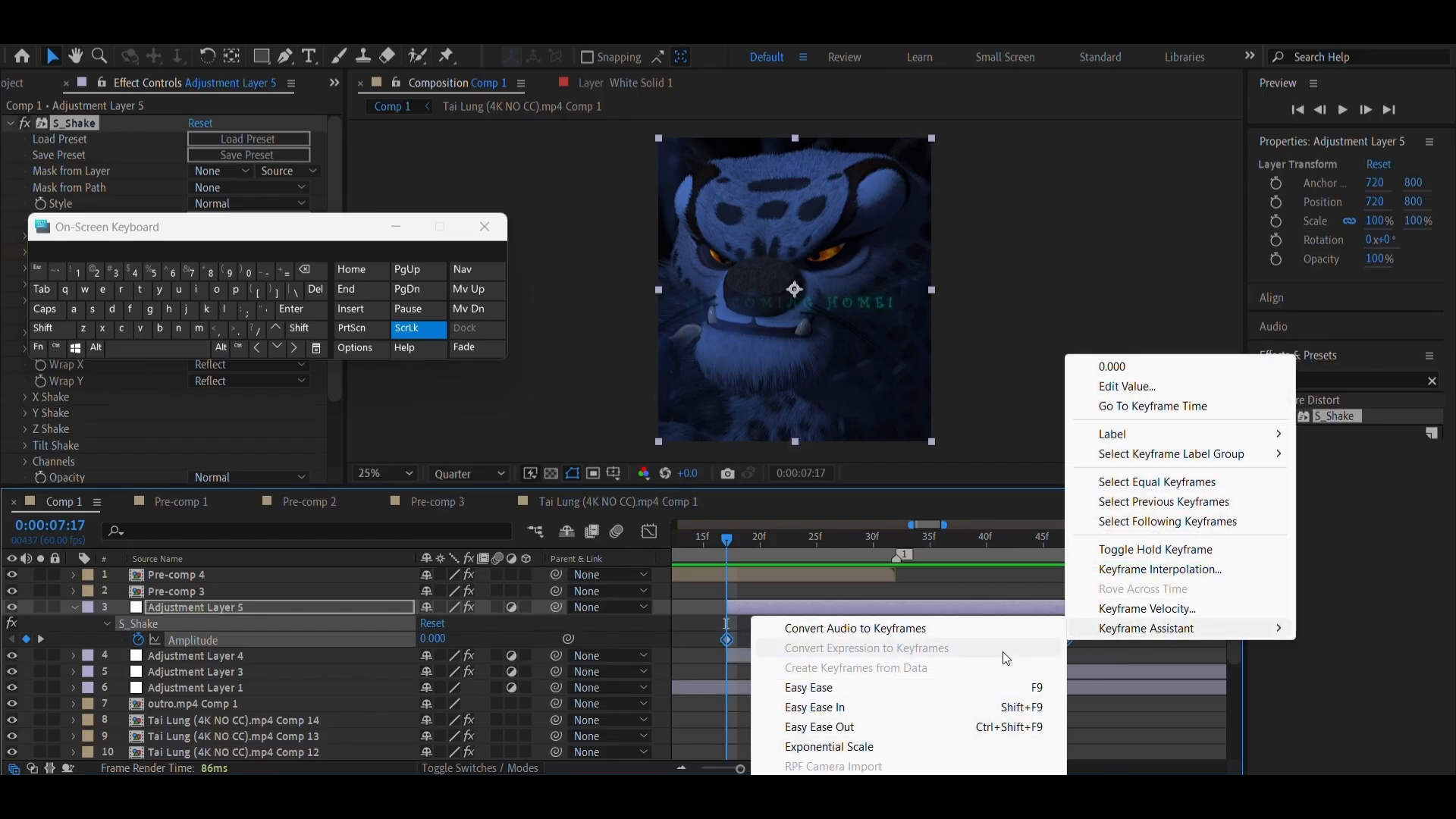
pyautogui.click(827, 685)
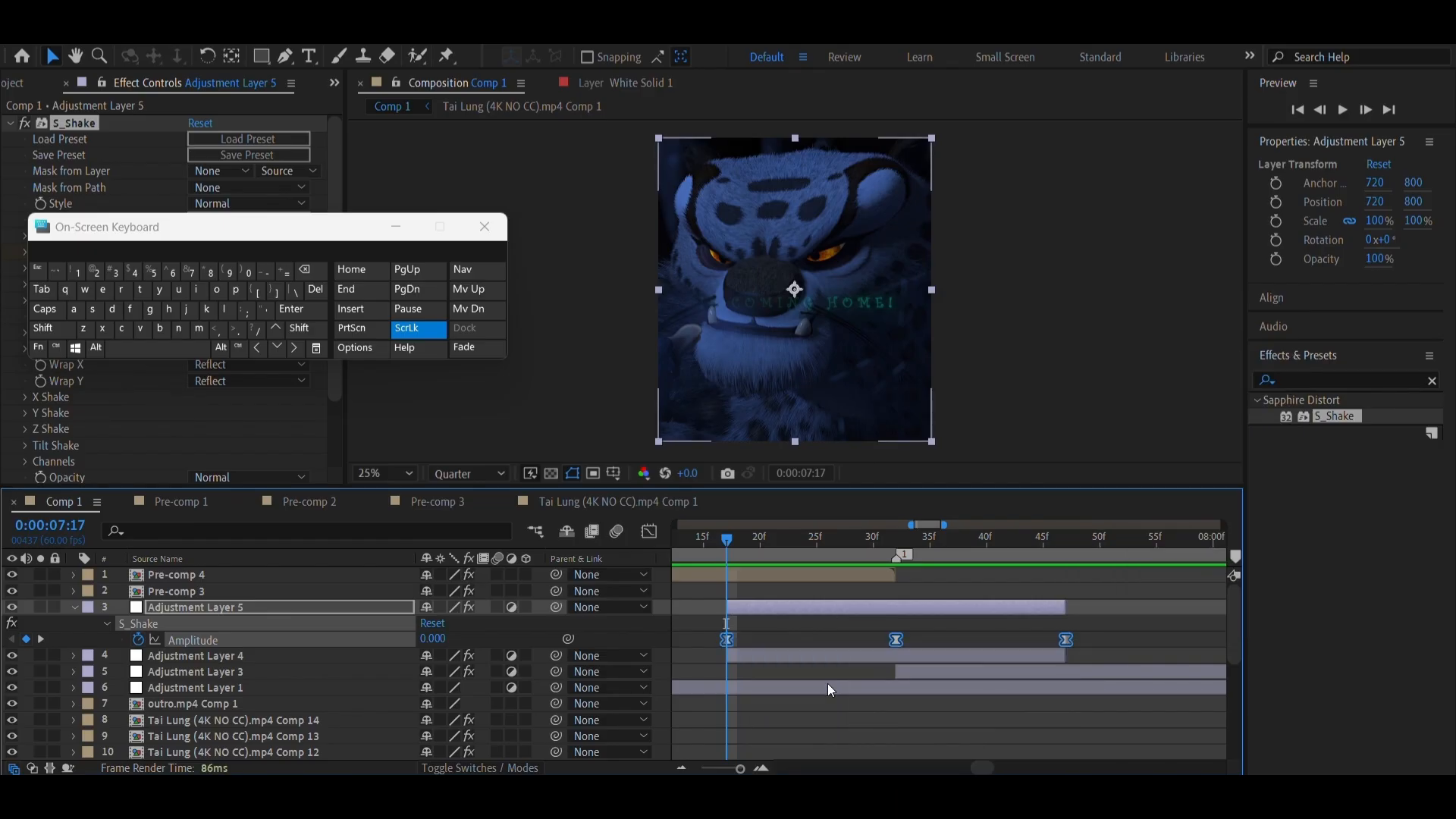
# Show the Amplitude curve in the Graph Editor and shorten both handles of the middle keyframe at the peak
pyautogui.click(649, 531)
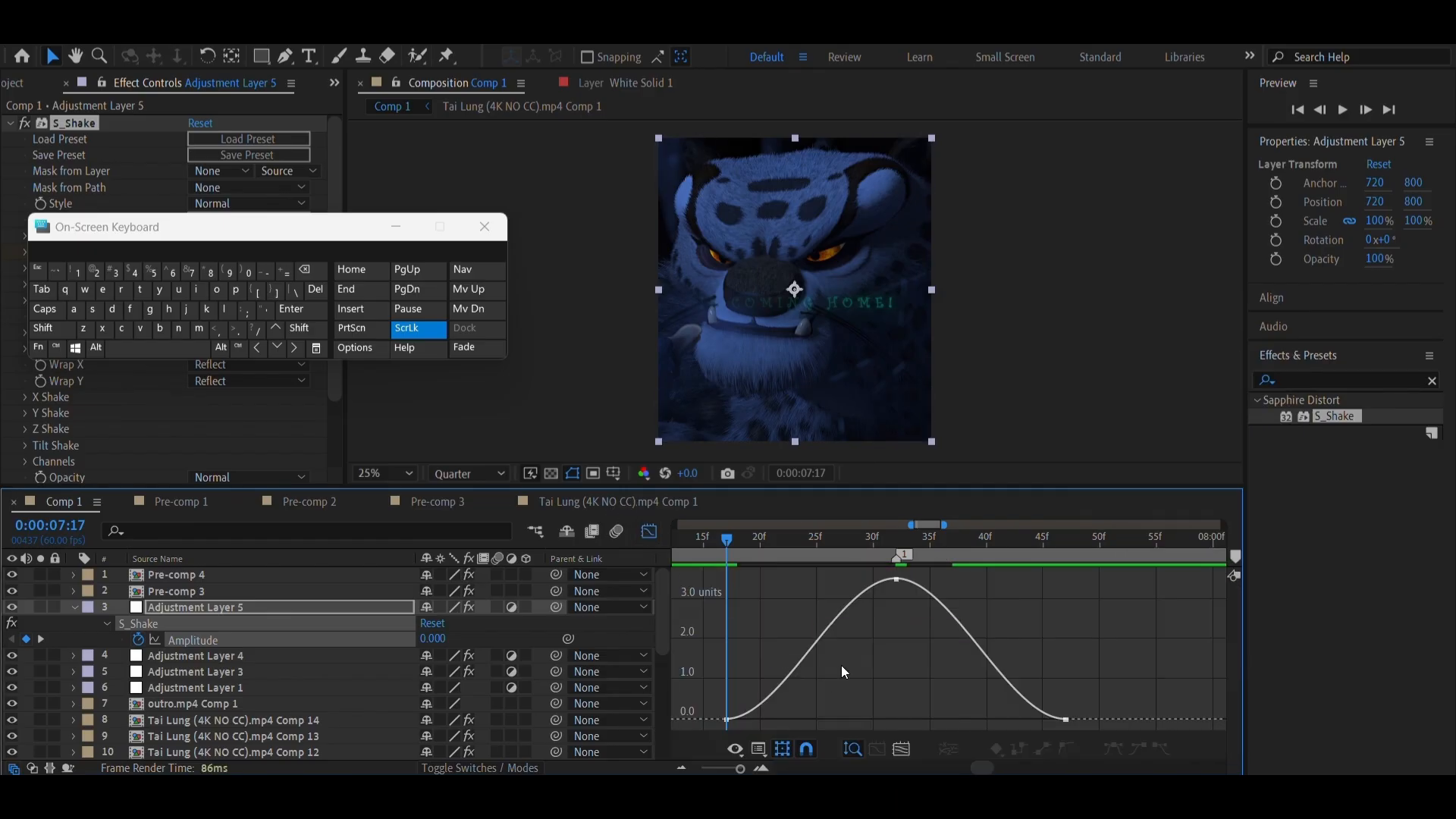
pyautogui.click(897, 577)
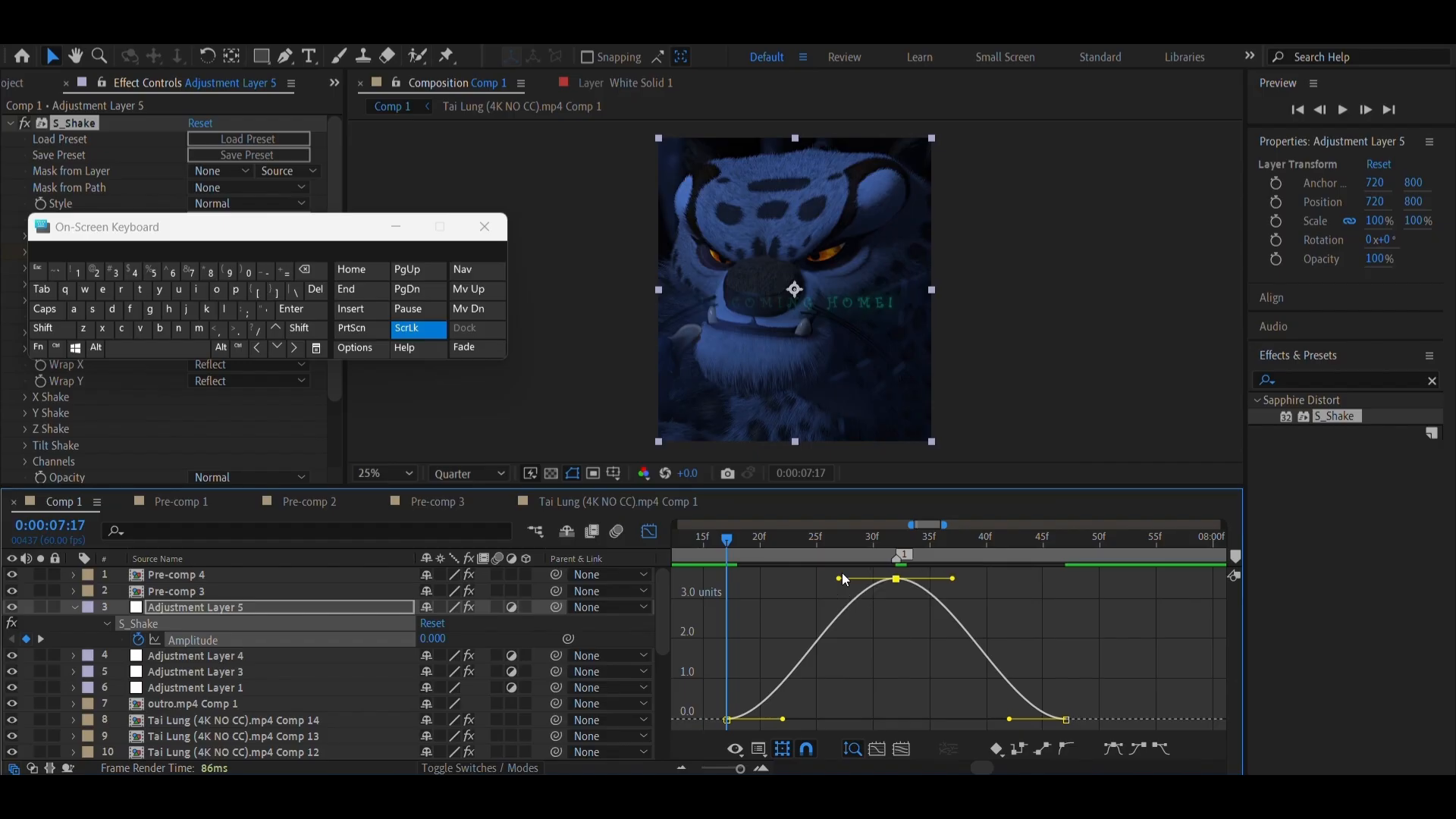
pyautogui.moveTo(839, 578); pyautogui.dragTo(885, 581)
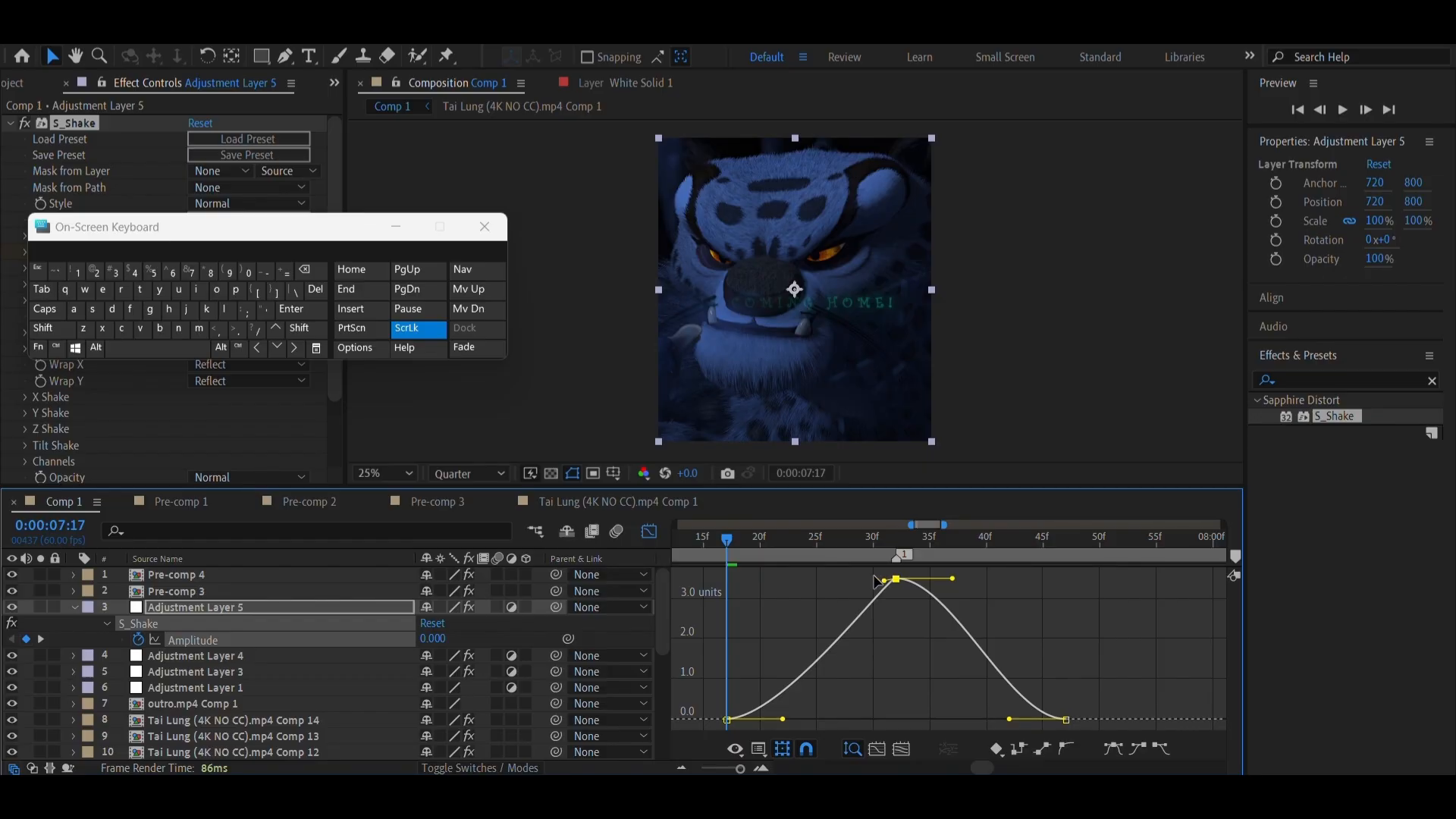
pyautogui.moveTo(884, 580); pyautogui.dragTo(919, 582)
# Extend the handles of the first and last Amplitude keyframes horizontally to the peak's time, 0:00:07:32
pyautogui.moveTo(783, 719); pyautogui.dragTo(896, 719)
pyautogui.click(1066, 721)
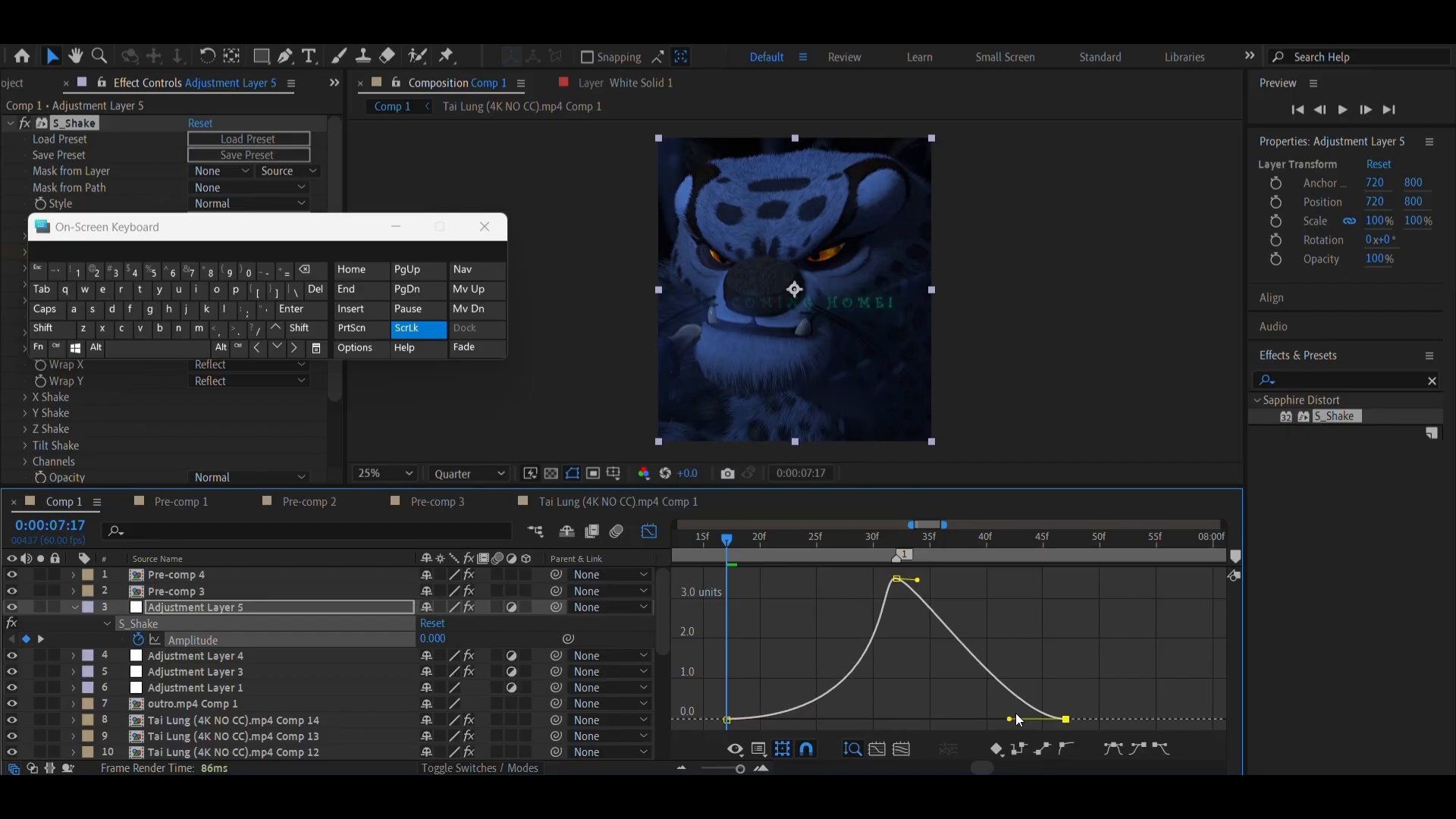
pyautogui.moveTo(1011, 720); pyautogui.dragTo(889, 716)
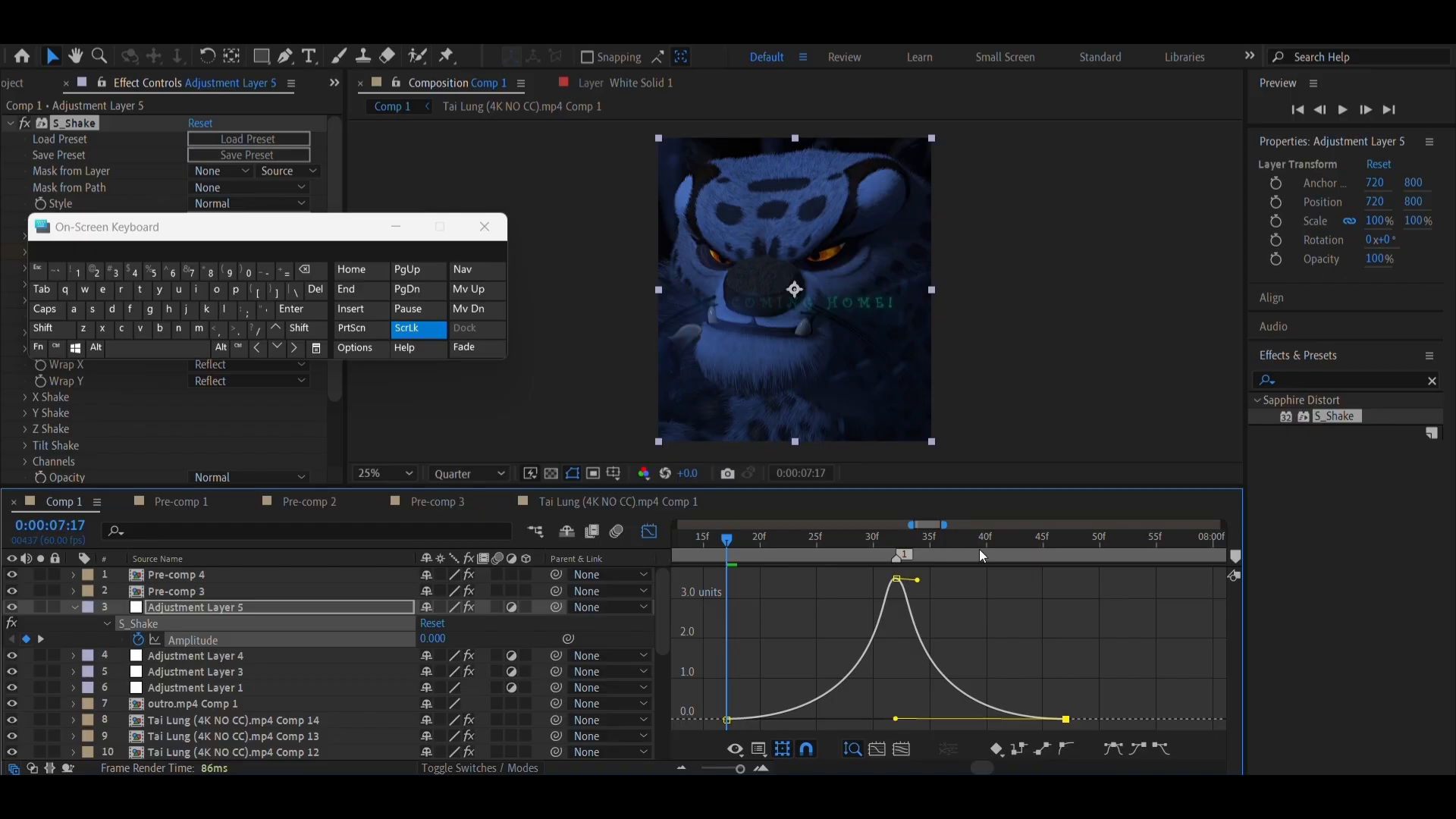
# Fine-tune the peak Amplitude keyframe's handles to keep them short and nearly level, and return to the layer bar view
pyautogui.moveTo(920, 580); pyautogui.dragTo(919, 578)
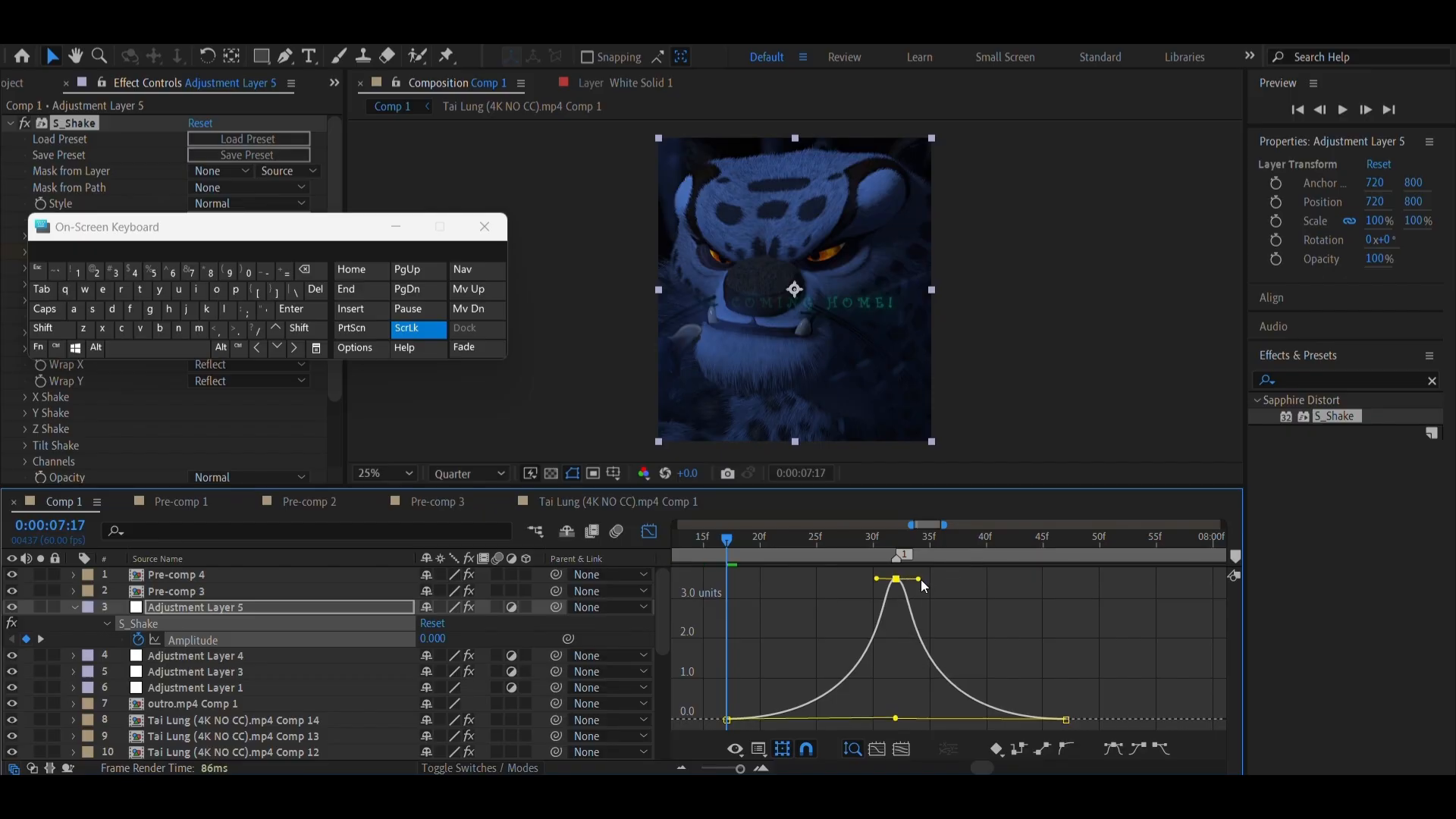
pyautogui.click(755, 769)
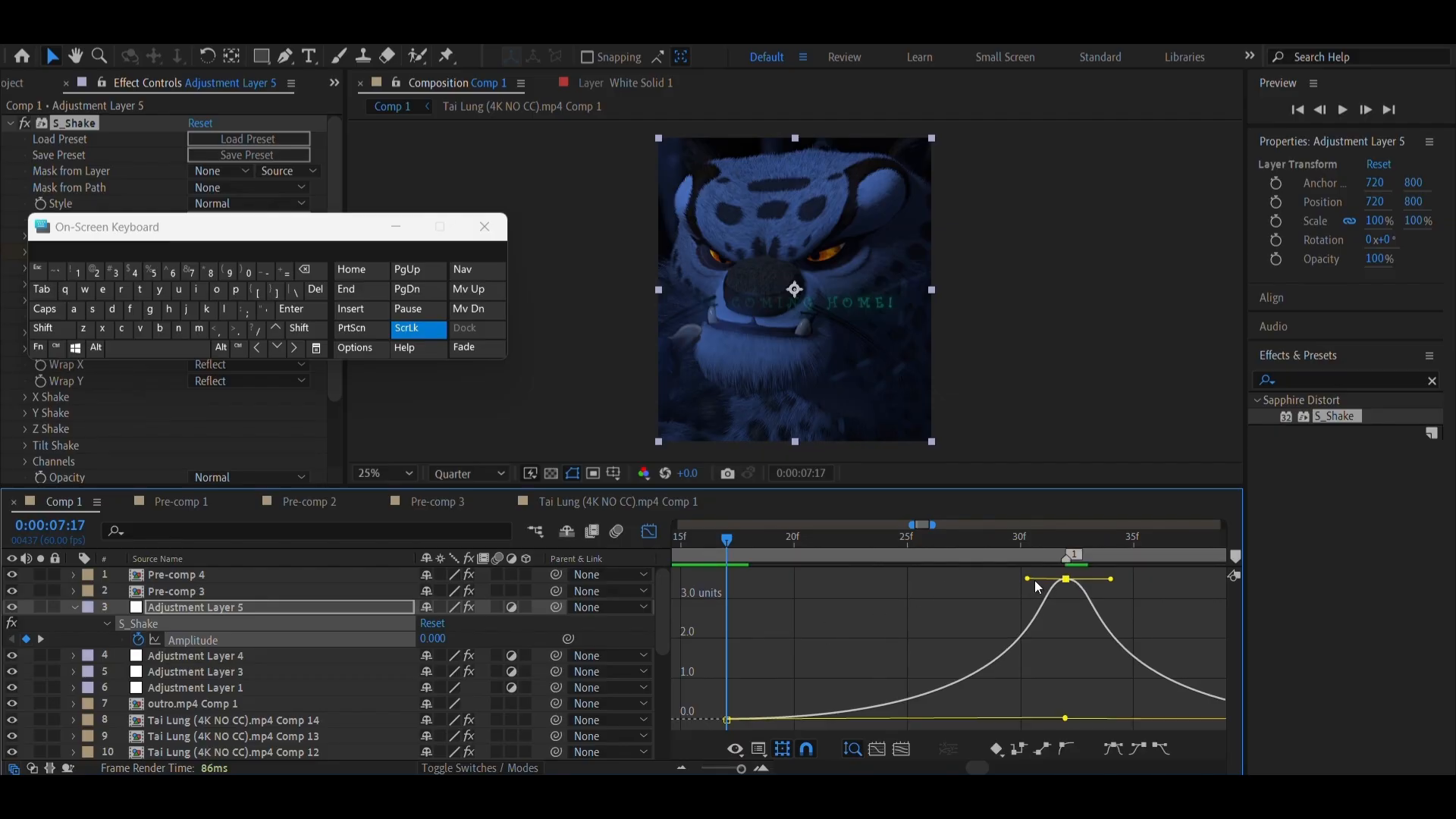
pyautogui.moveTo(1027, 579)
pyautogui.mouseDown()
pyautogui.moveTo(1105, 580)
pyautogui.moveTo(1031, 578)
pyautogui.mouseUp()
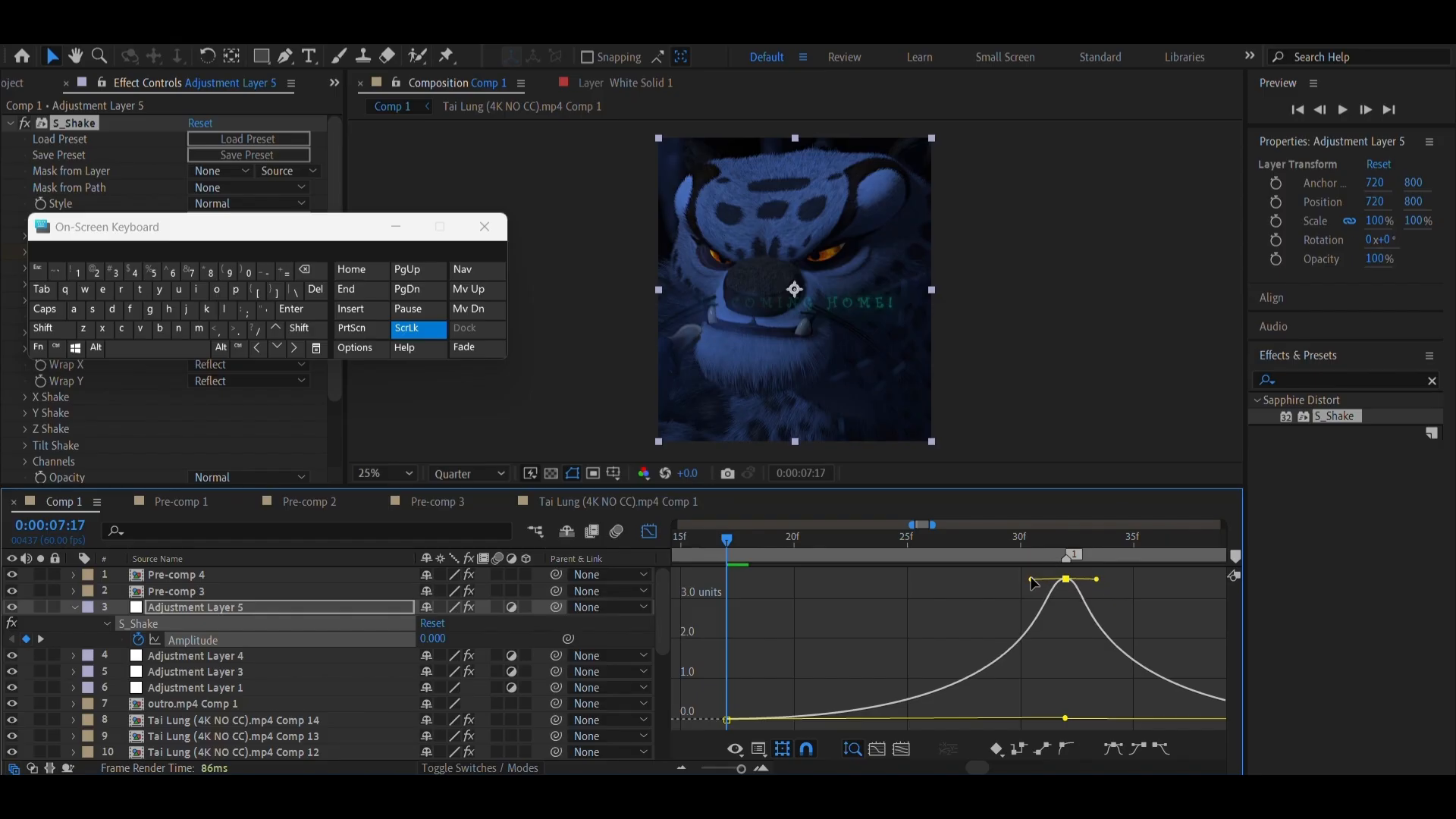
pyautogui.click(650, 535)
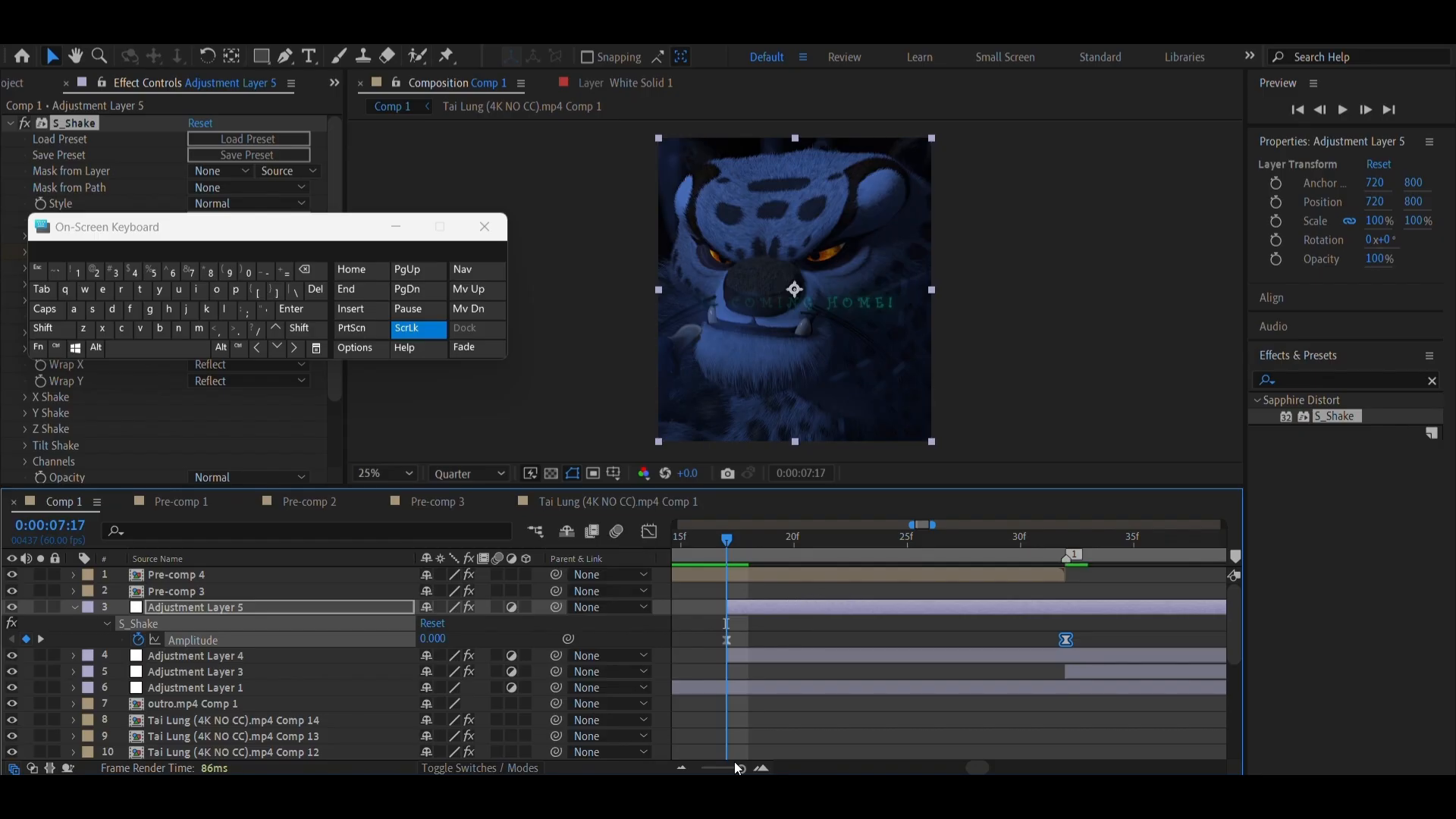
# Collapse the keyframed S_Shake Amplitude property of Adjustment Layer 5
pyautogui.click(681, 769)
pyautogui.click(682, 769)
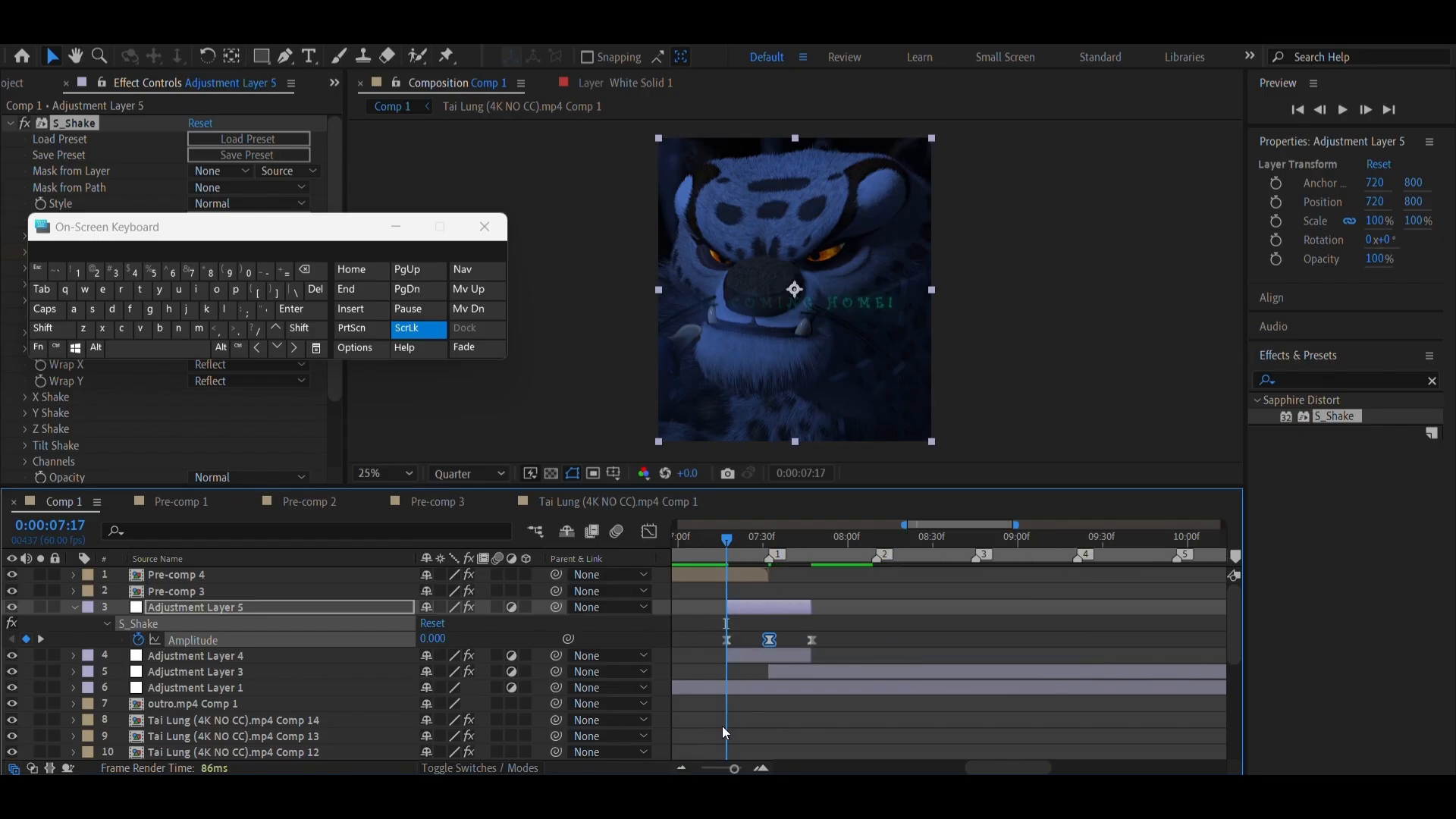
pyautogui.press('u')
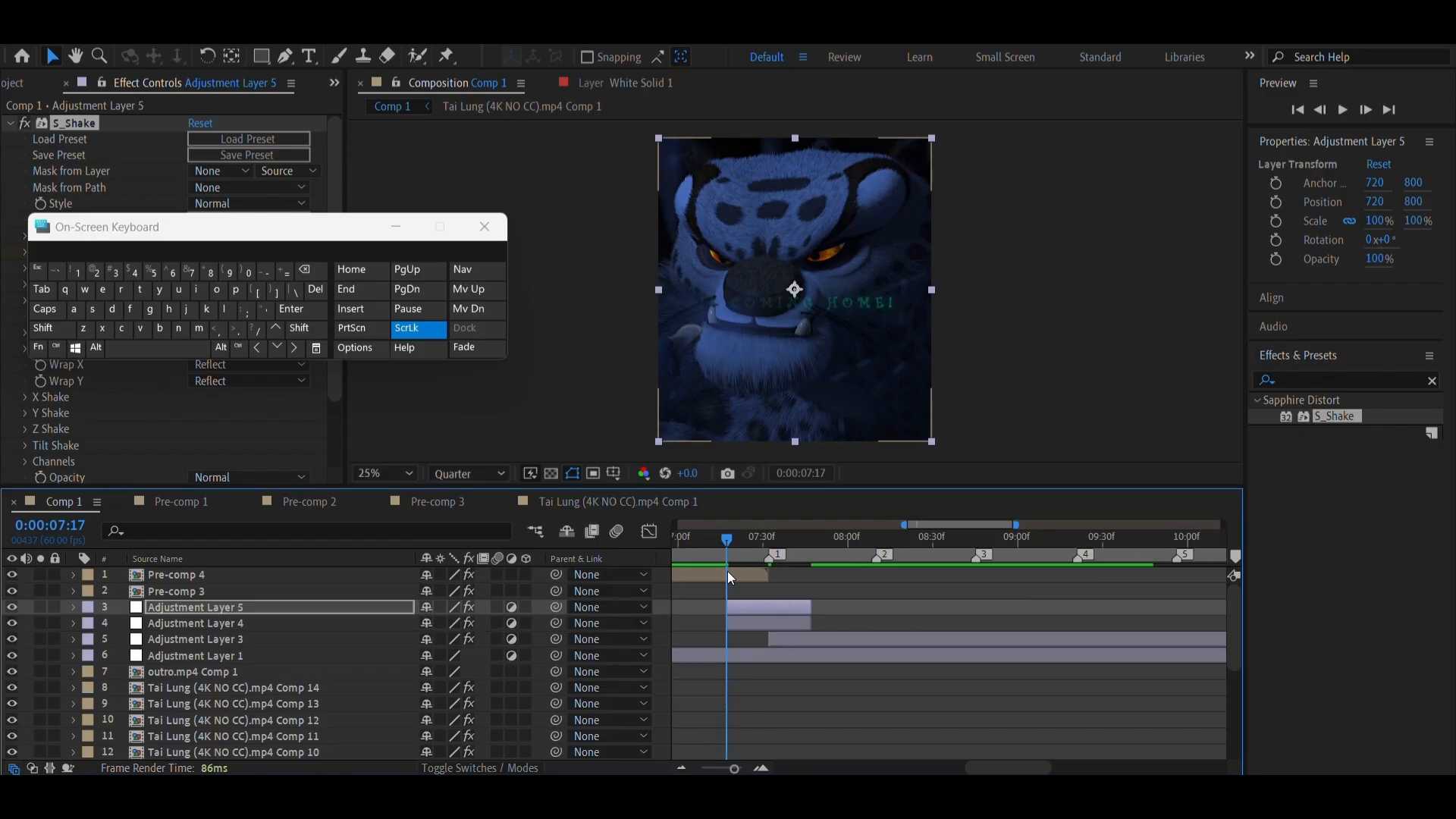
# Play back the halftone and shake transition around marker 1, starting shortly before Adjustment Layers 4 and 5 begin
pyautogui.click(704, 555)
pyautogui.moveTo(699, 552); pyautogui.dragTo(693, 552)
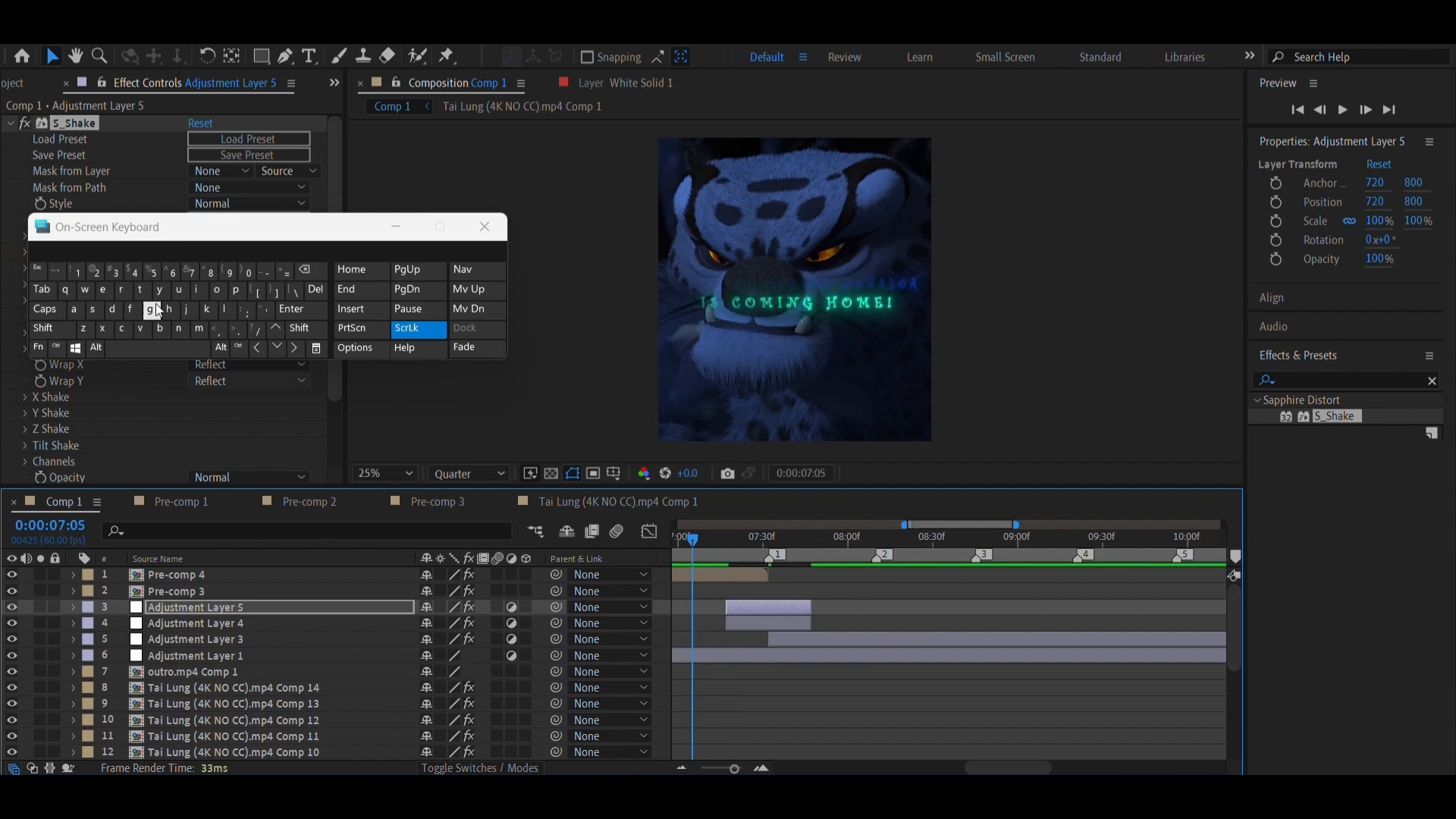
pyautogui.click(144, 347)
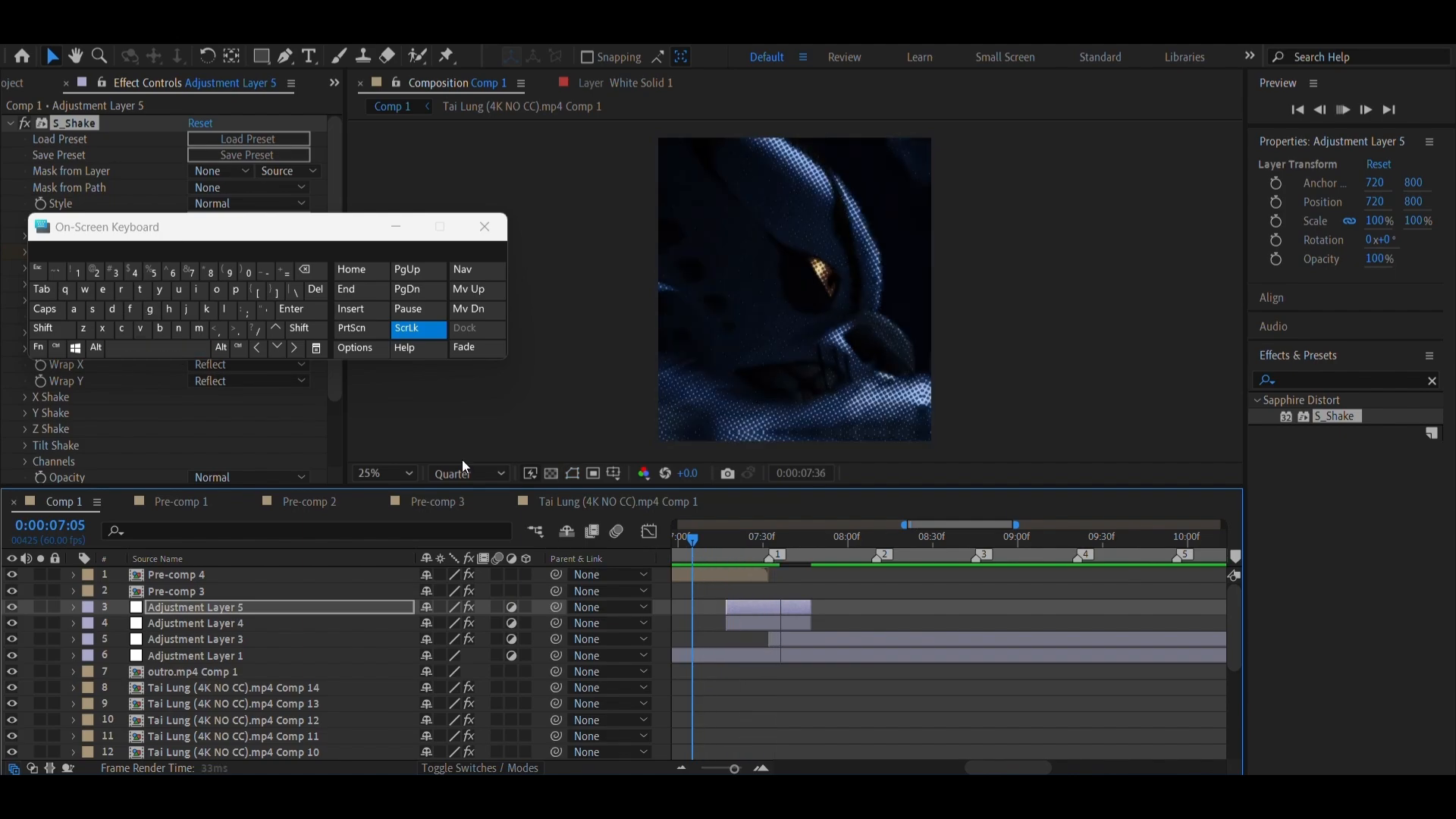
pyautogui.click(681, 544)
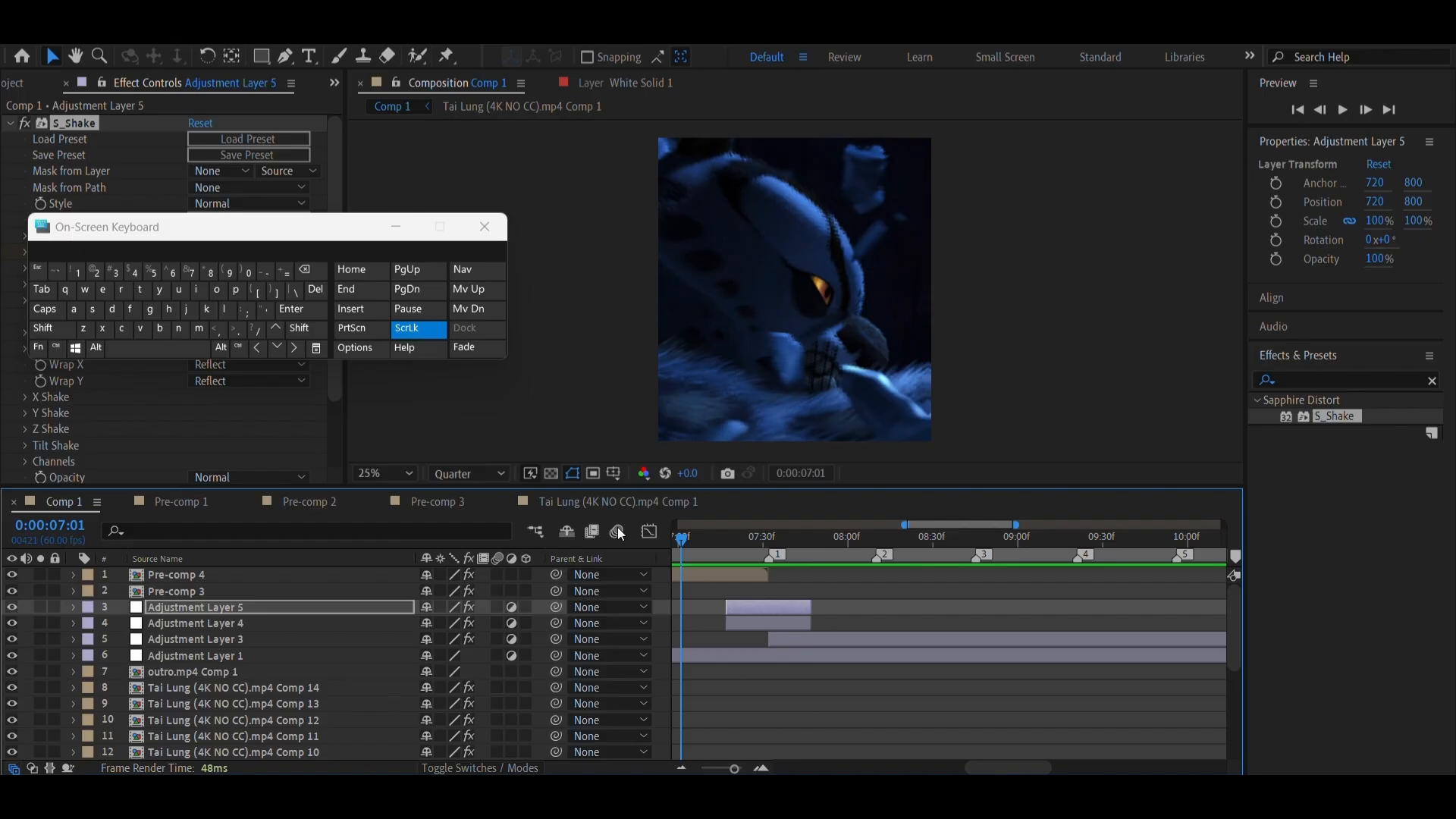
pyautogui.click(156, 355)
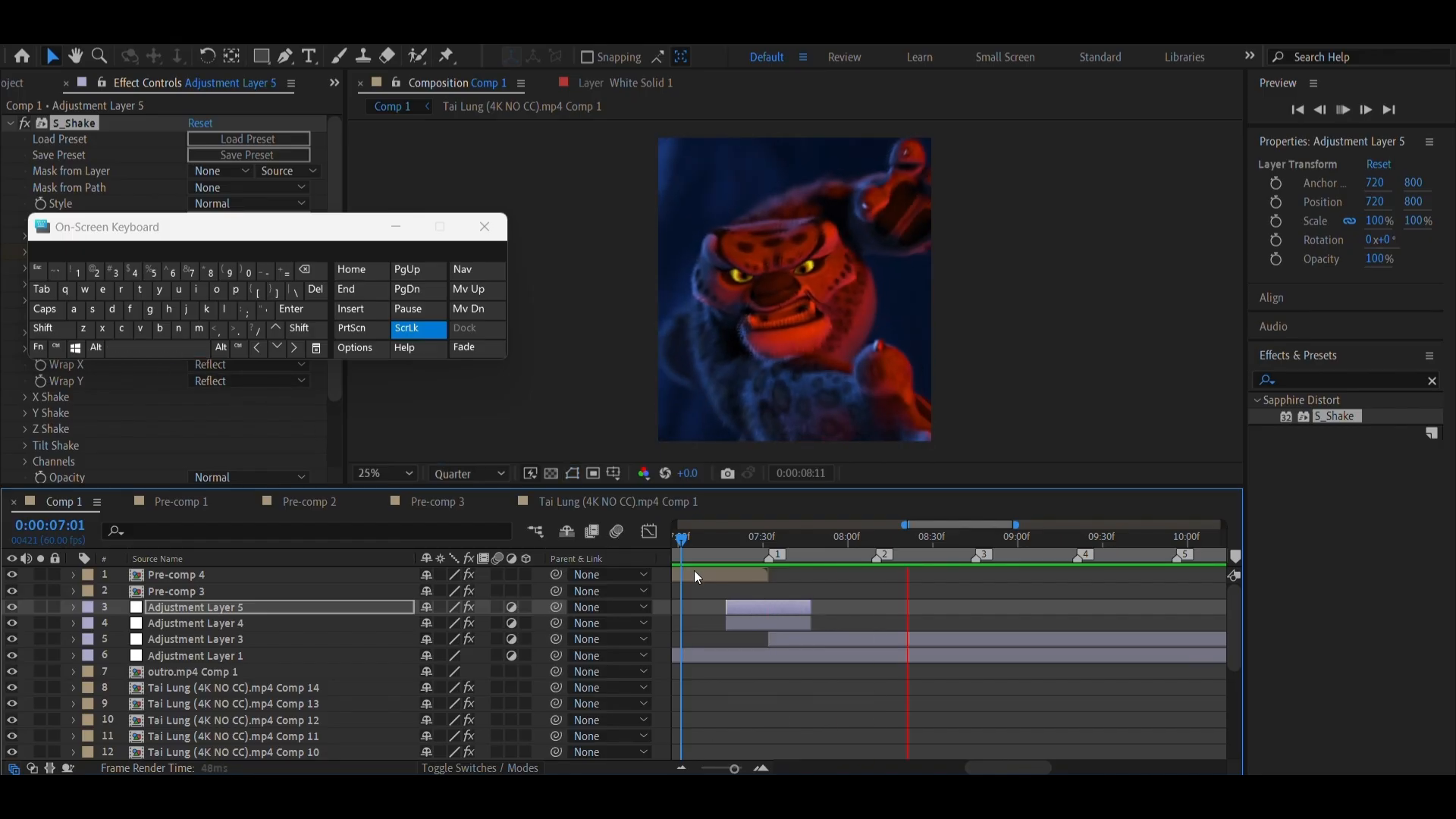
pyautogui.click(698, 537)
pyautogui.click(156, 354)
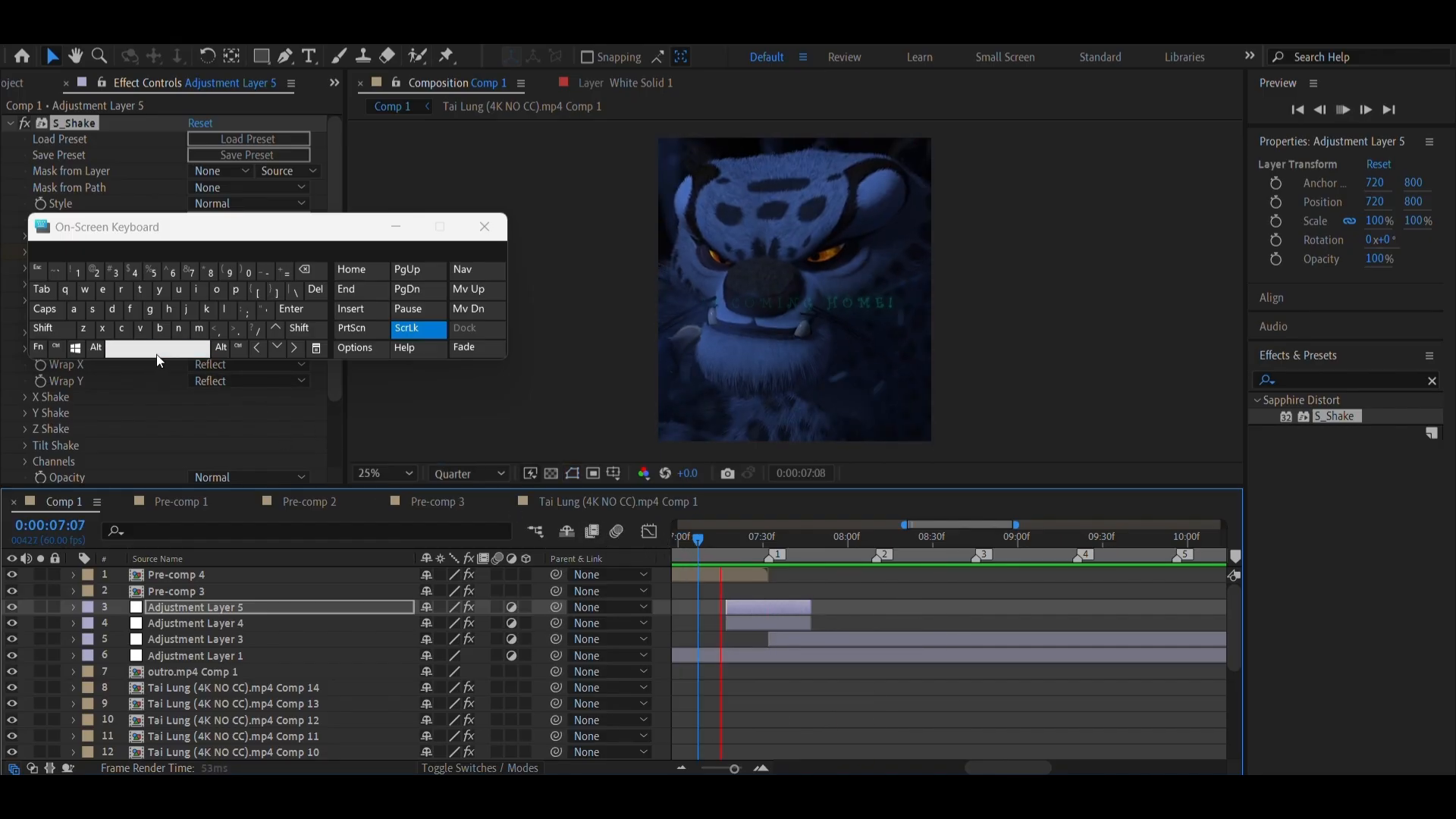
pyautogui.click(731, 552)
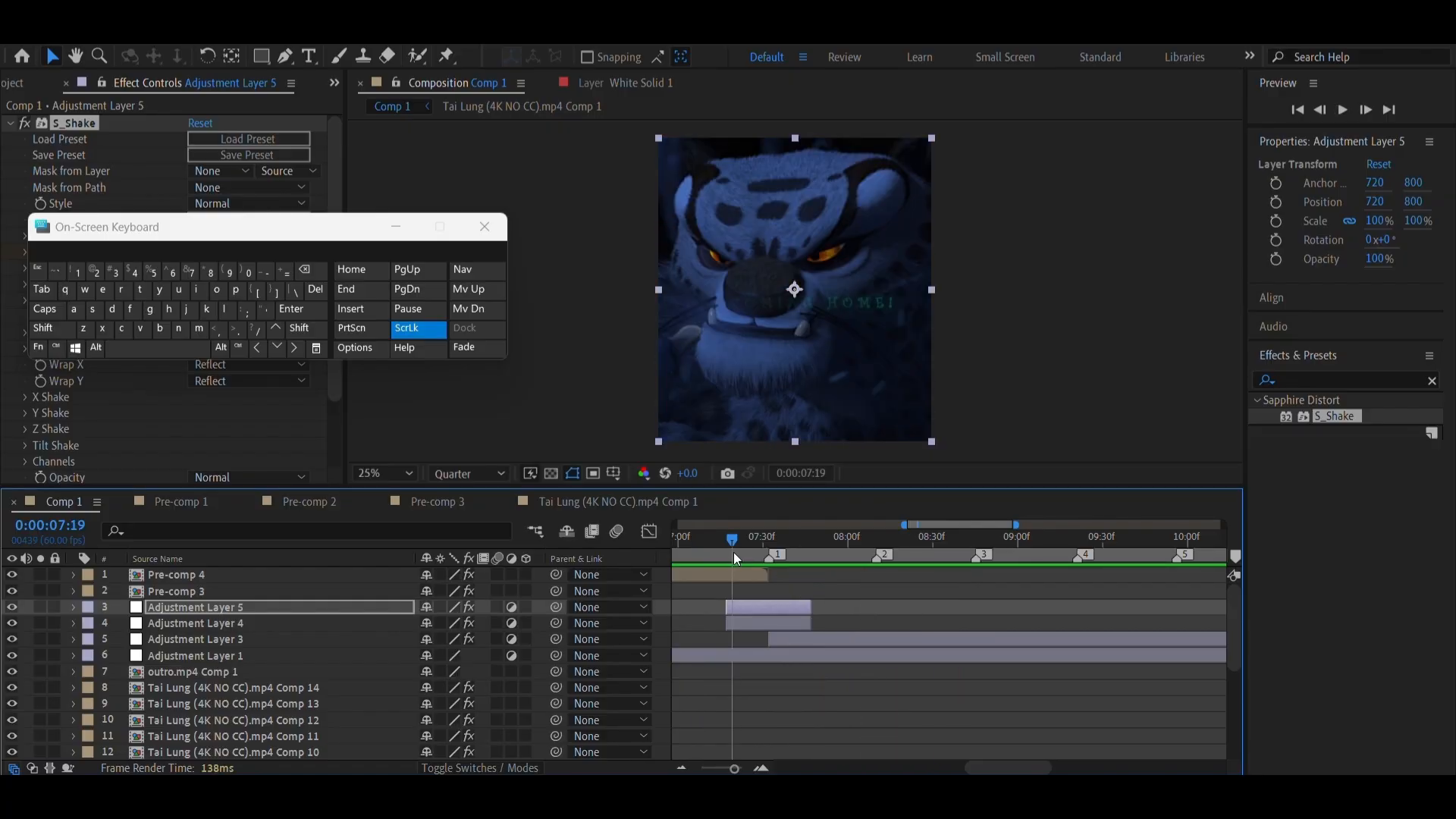
# Duplicate Adjustment Layers 4 and 5 together and move the copies along the timeline to around marker 2
pyautogui.click(775, 602)
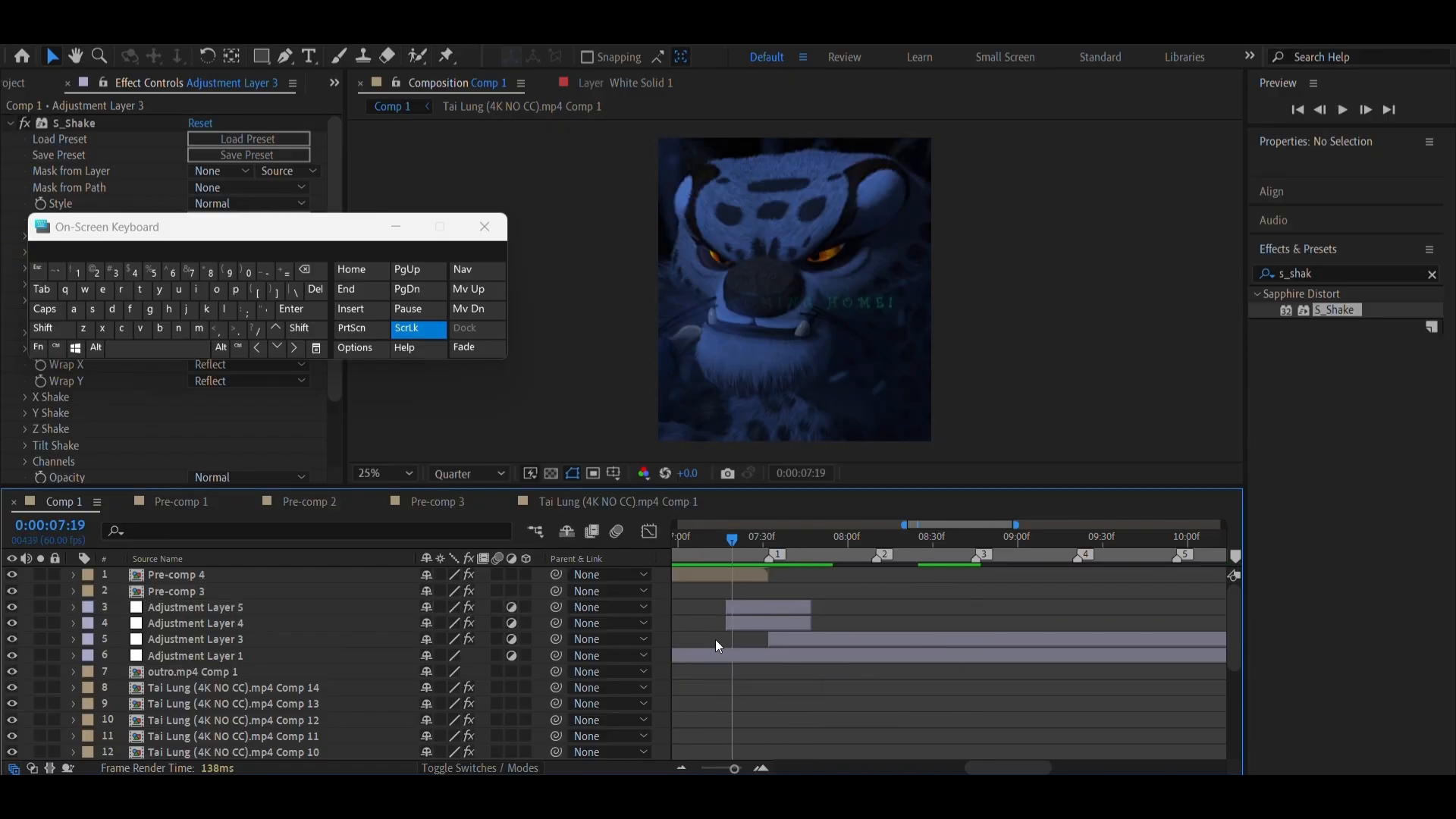
pyautogui.click(748, 621)
pyautogui.keyDown('shift'); pyautogui.click(761, 601); pyautogui.keyUp('shift')
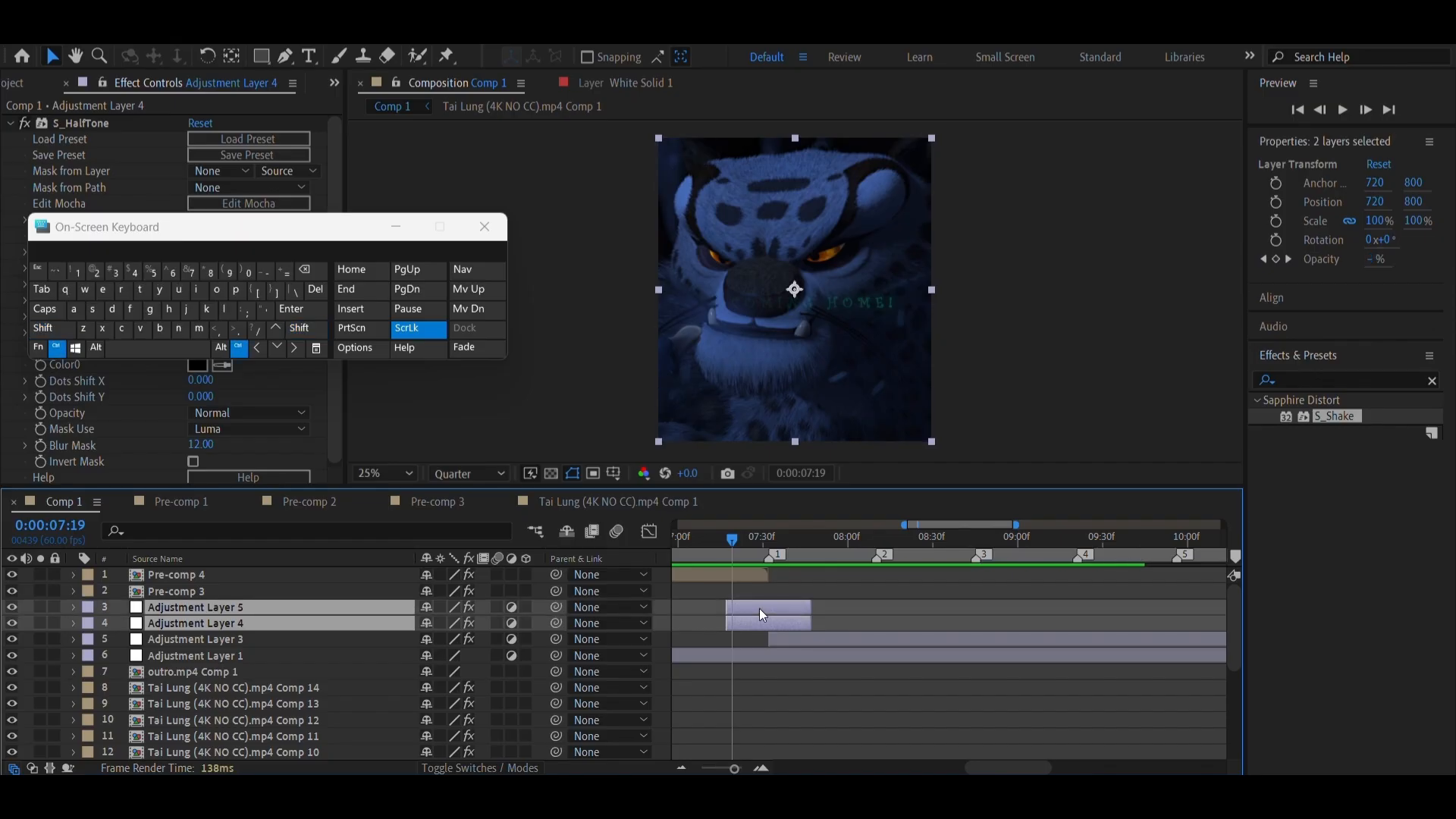
pyautogui.hotkey('ctrl', 'd')
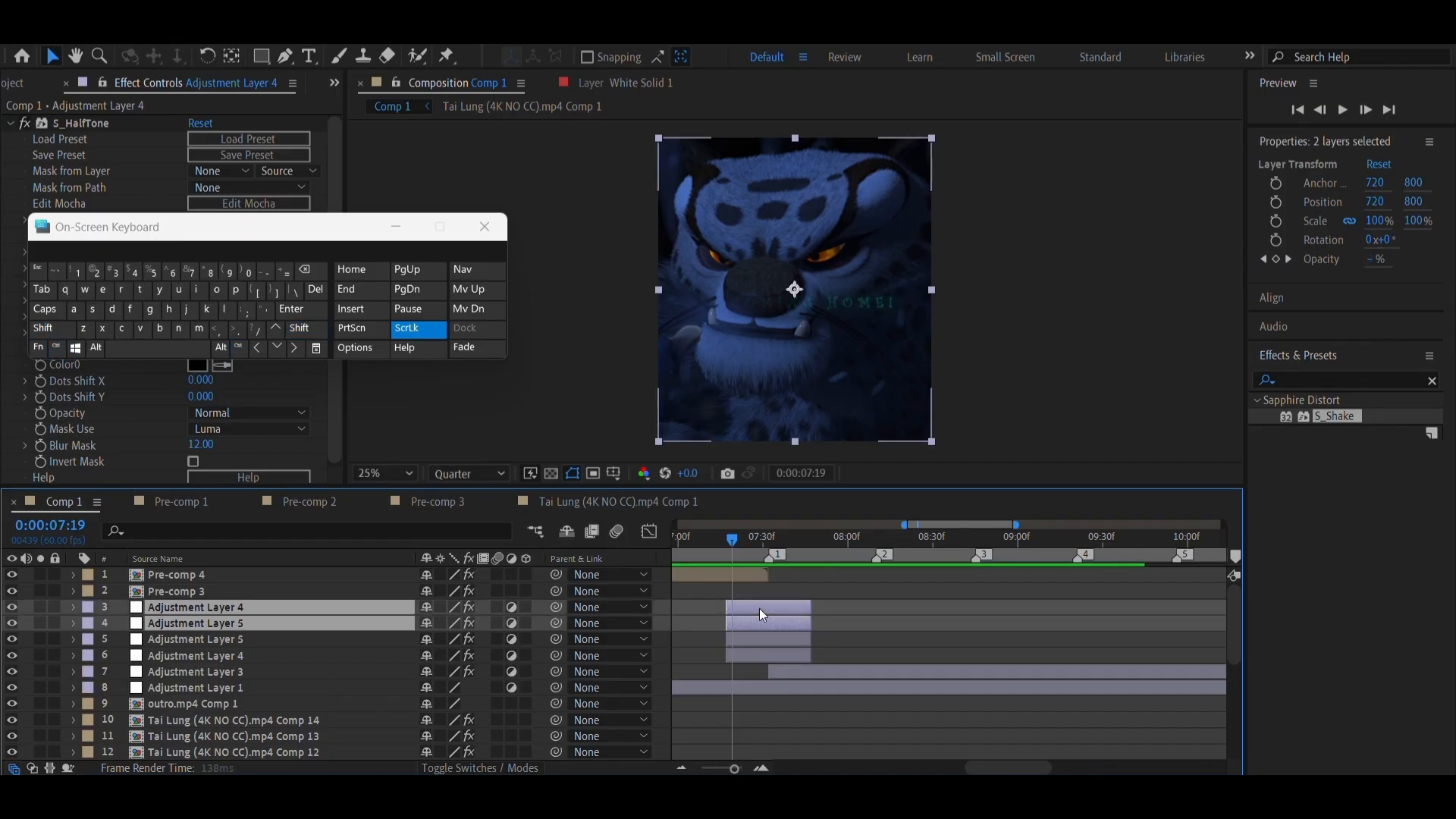
pyautogui.moveTo(758, 608); pyautogui.dragTo(869, 609)
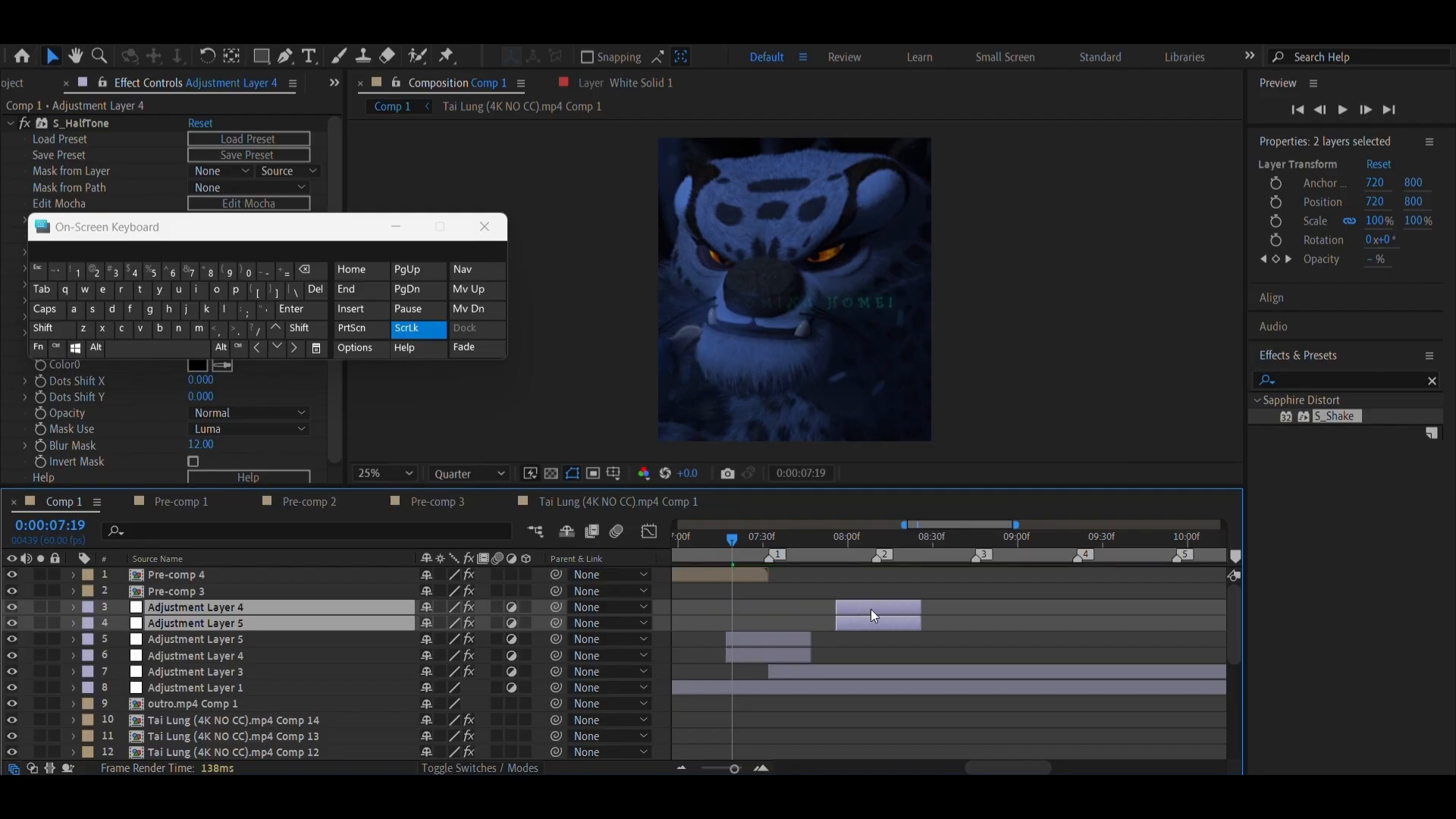
# Reveal the copies' Opacity and Amplitude keyframes and shift both layers so the middle keyframes align with marker 2 at 0:00:08:10
pyautogui.hscroll(4, 871, 609)
pyautogui.hscroll(-4, 880, 610)
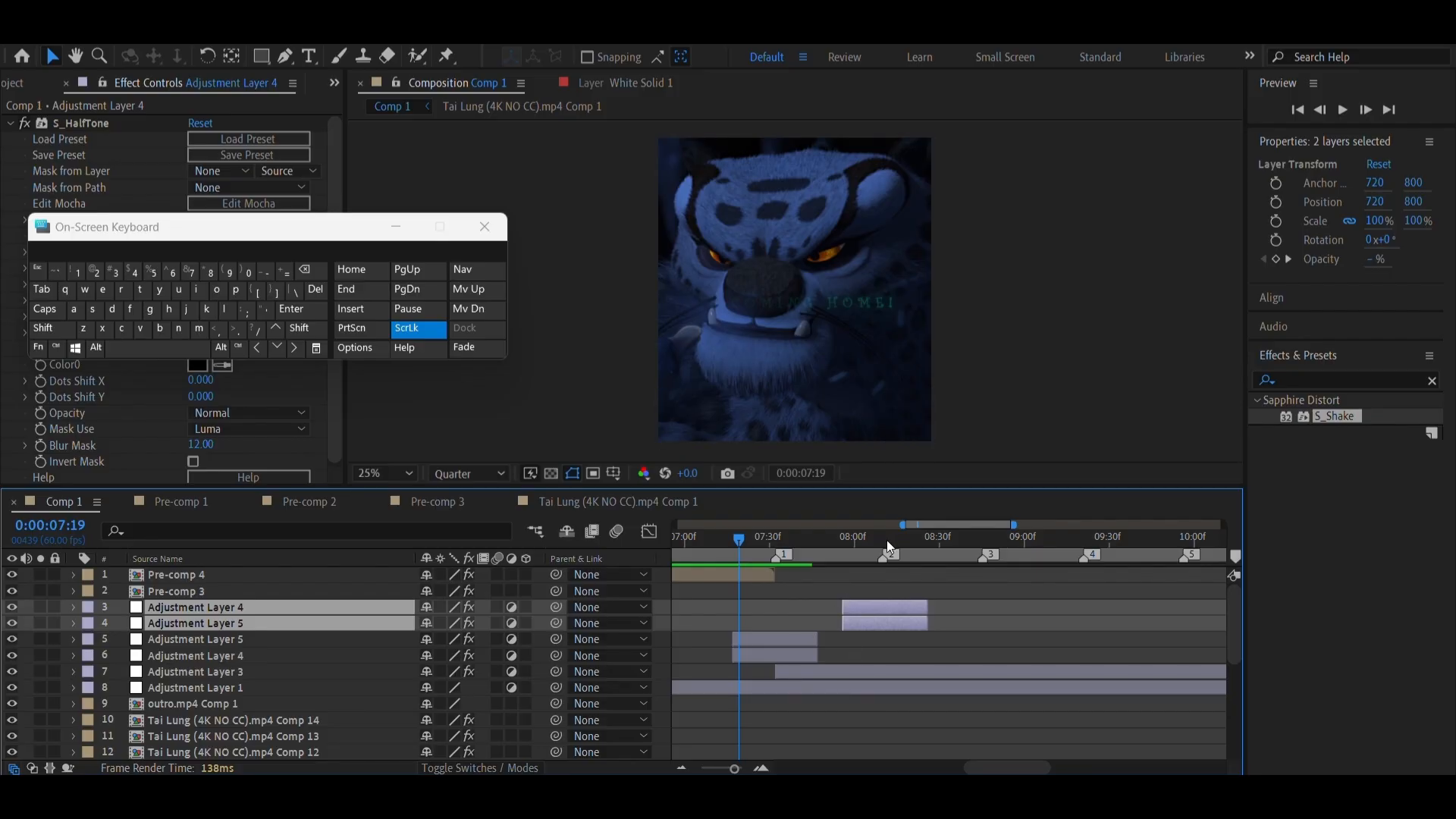
pyautogui.hscroll(2, 886, 540)
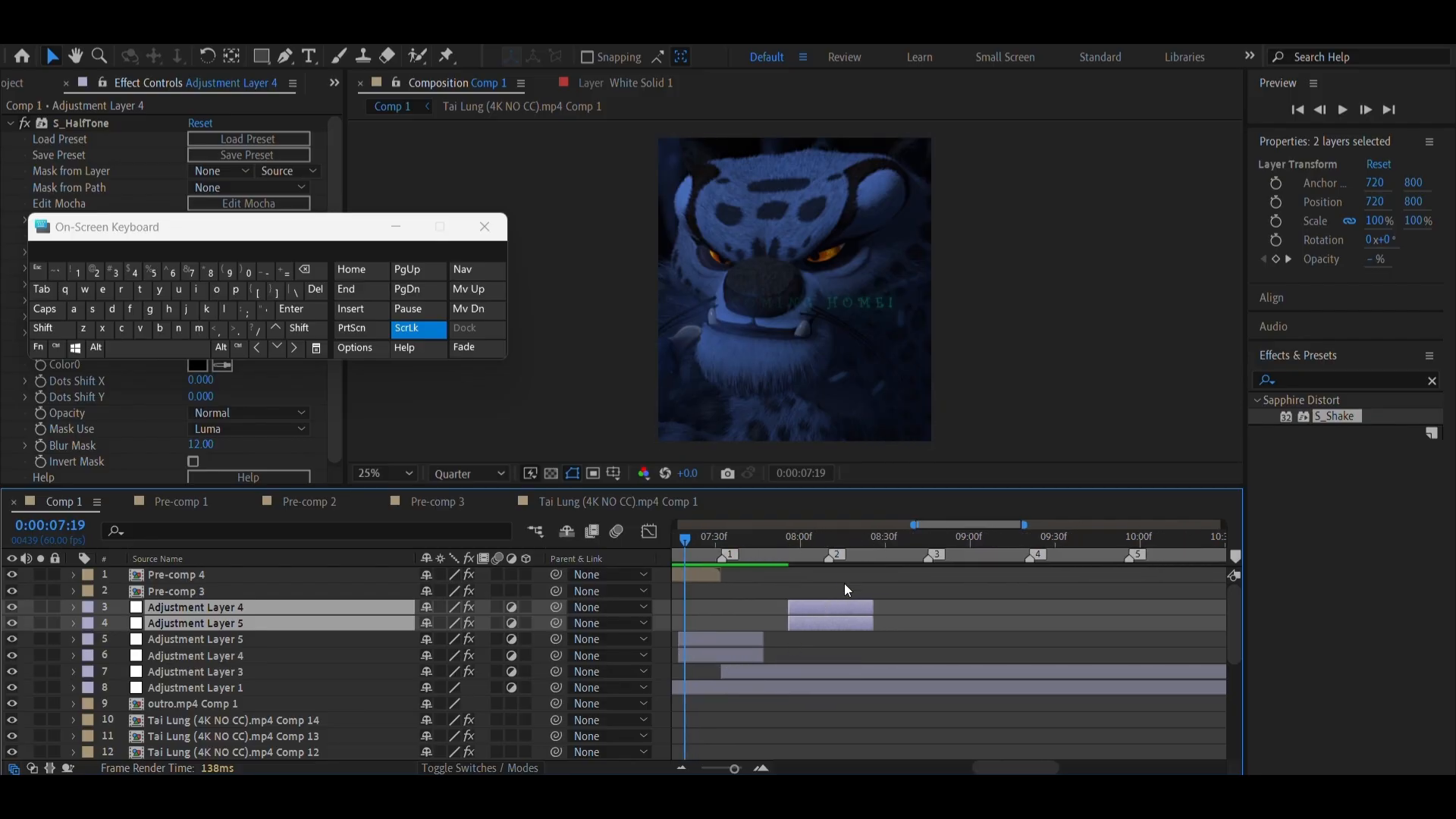
pyautogui.rightClick(827, 556)
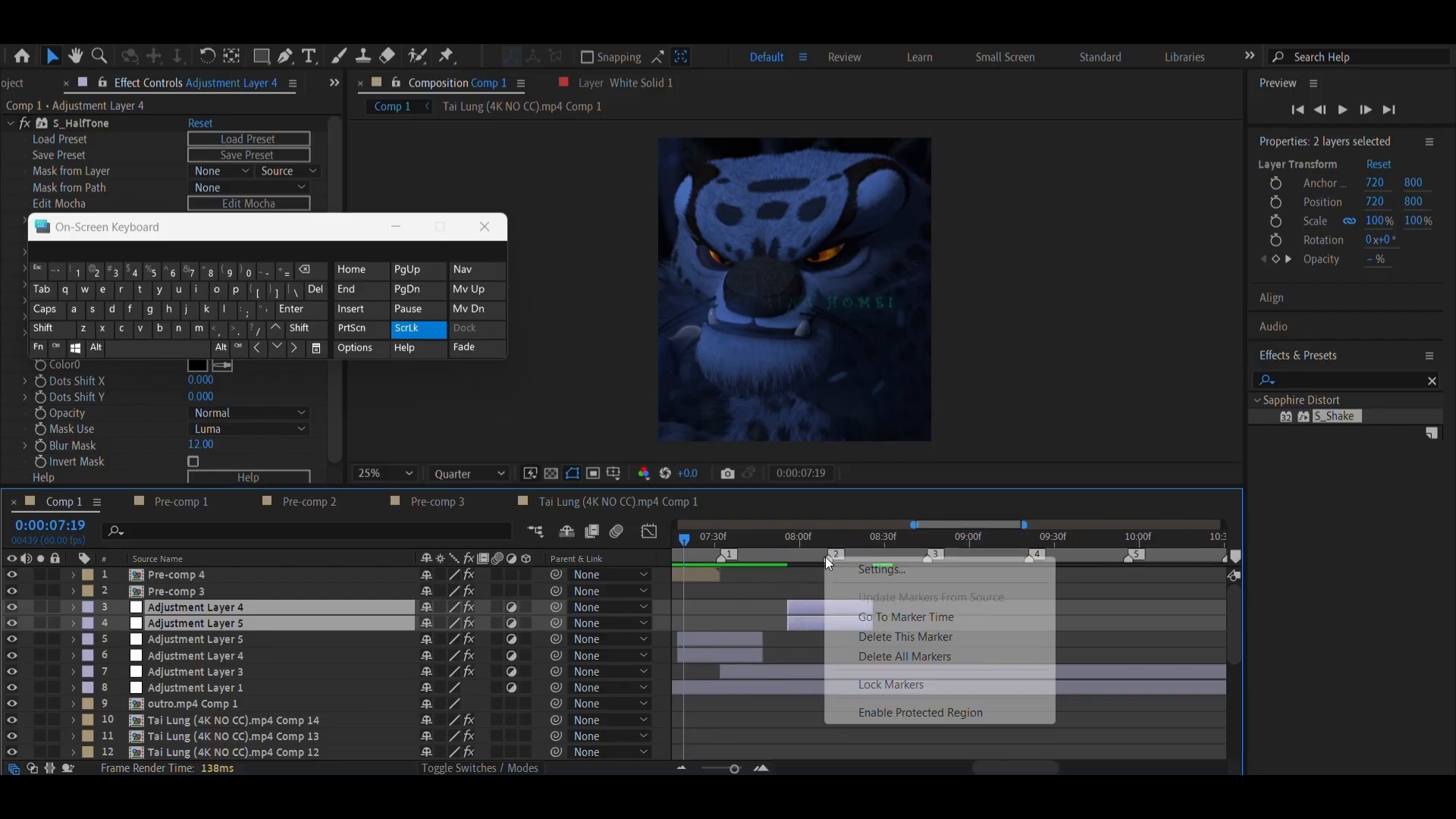
pyautogui.click(919, 616)
pyautogui.press('u')
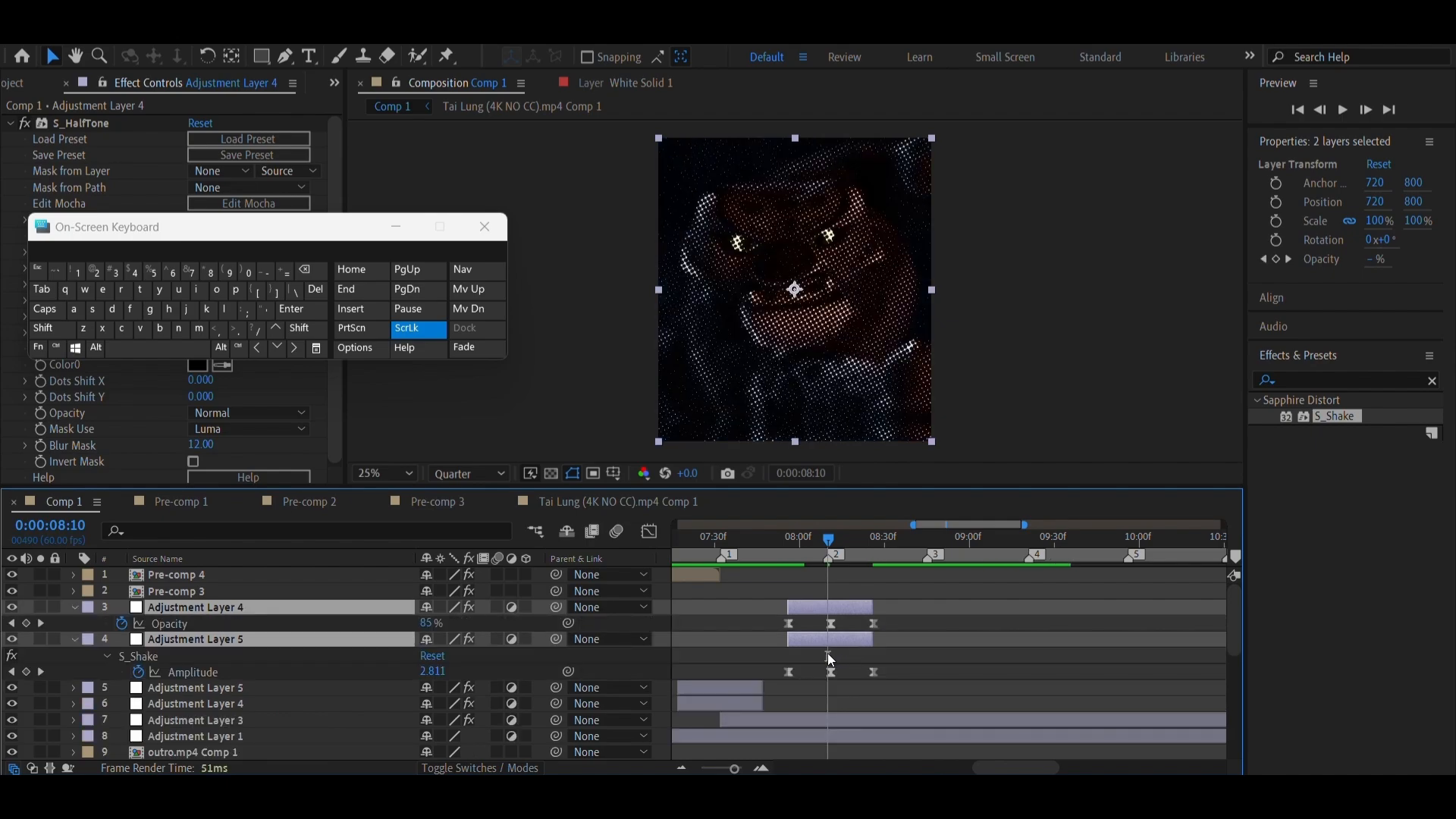
pyautogui.click(761, 769)
pyautogui.click(761, 769)
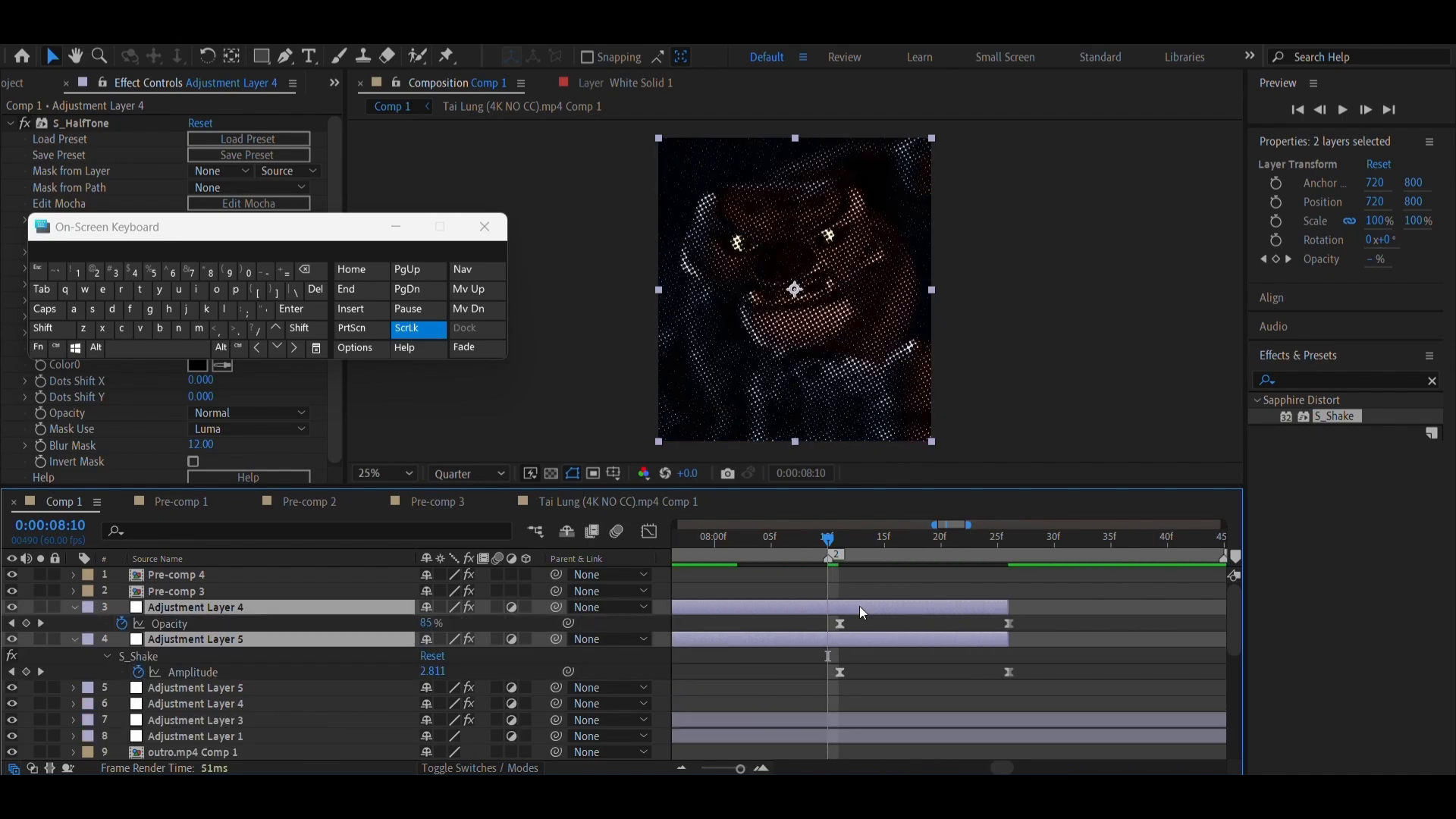
pyautogui.press('F2')
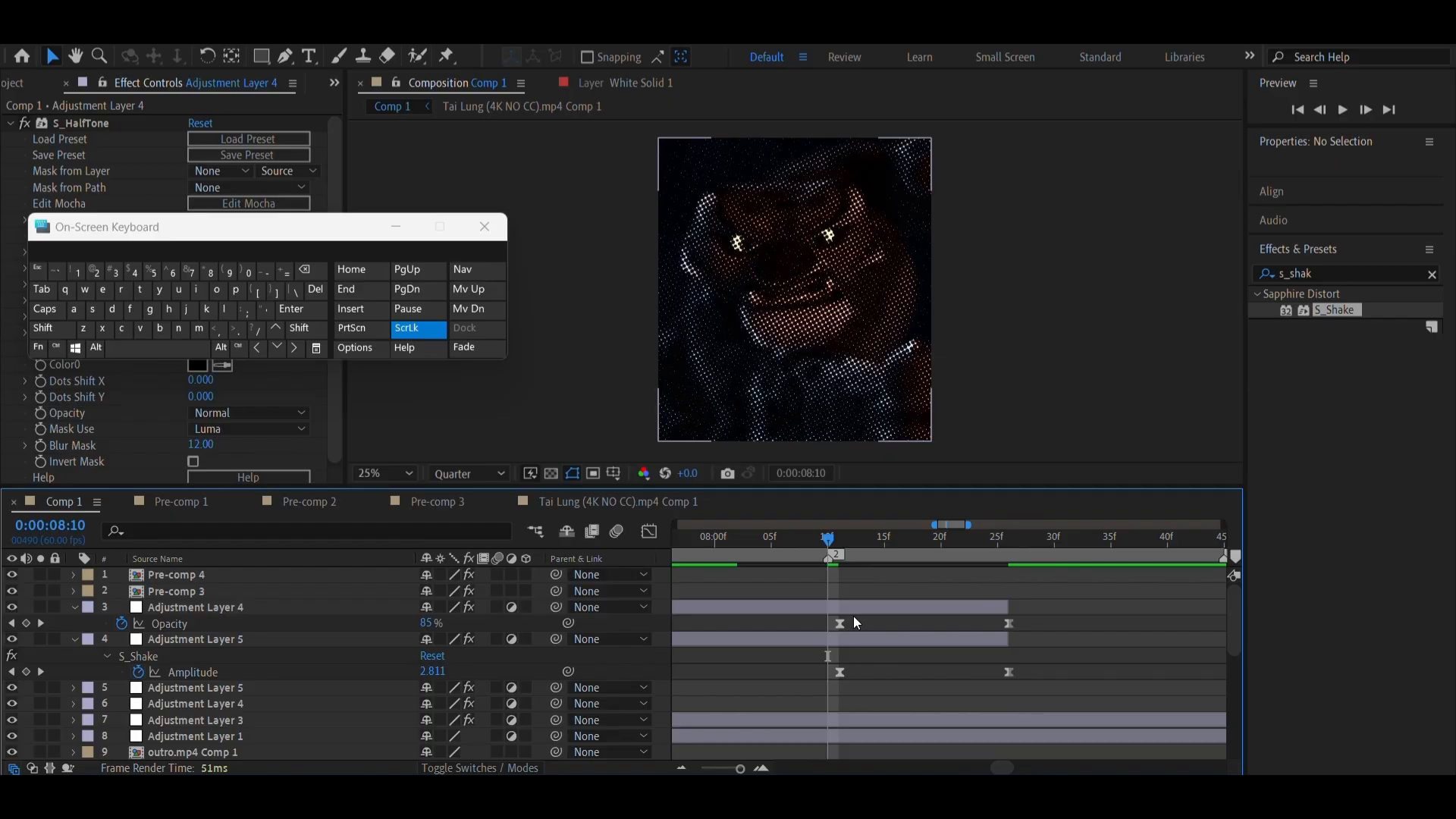
pyautogui.click(854, 612)
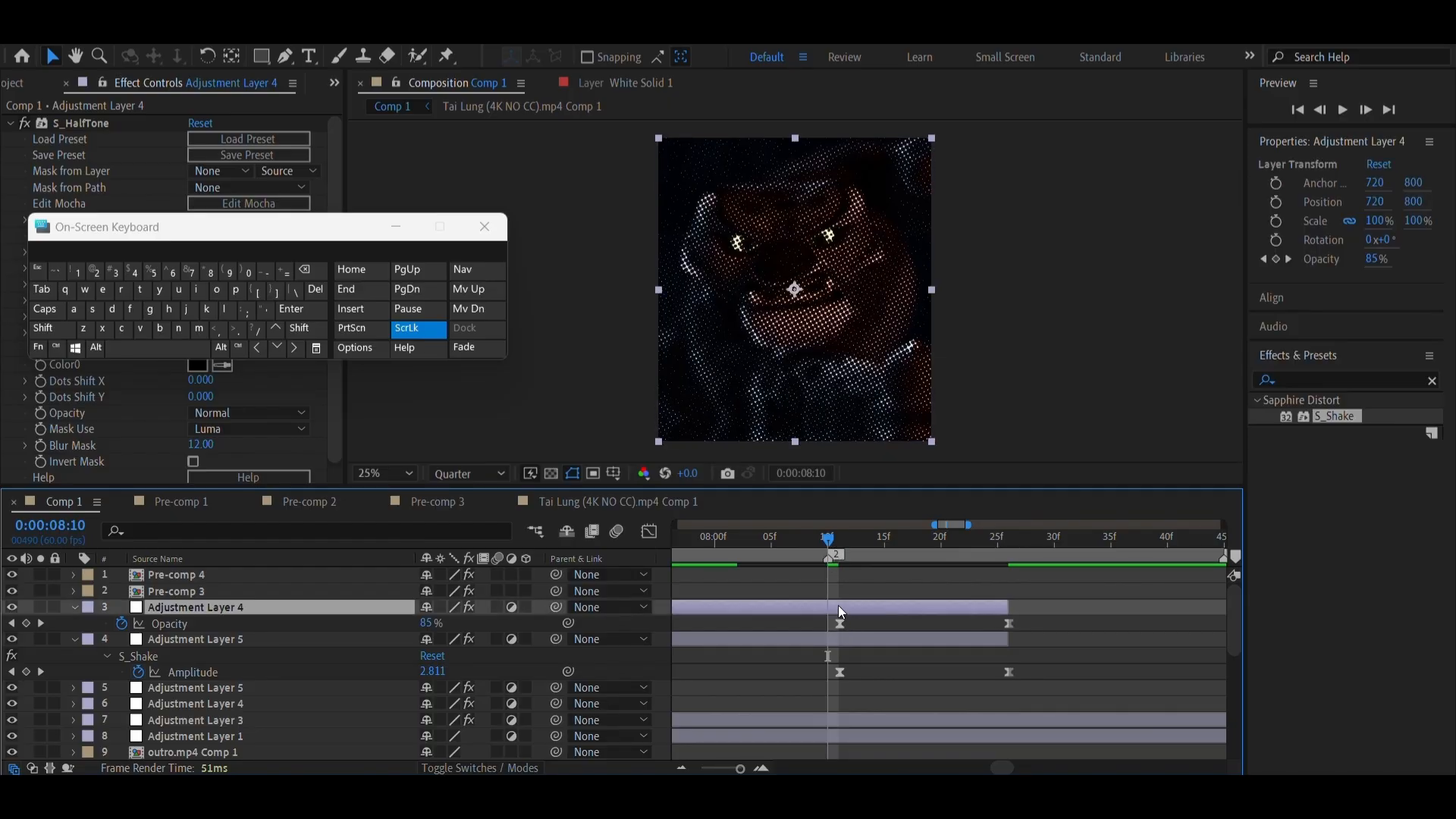
pyautogui.keyDown('shift'); pyautogui.click(839, 639); pyautogui.keyUp('shift')
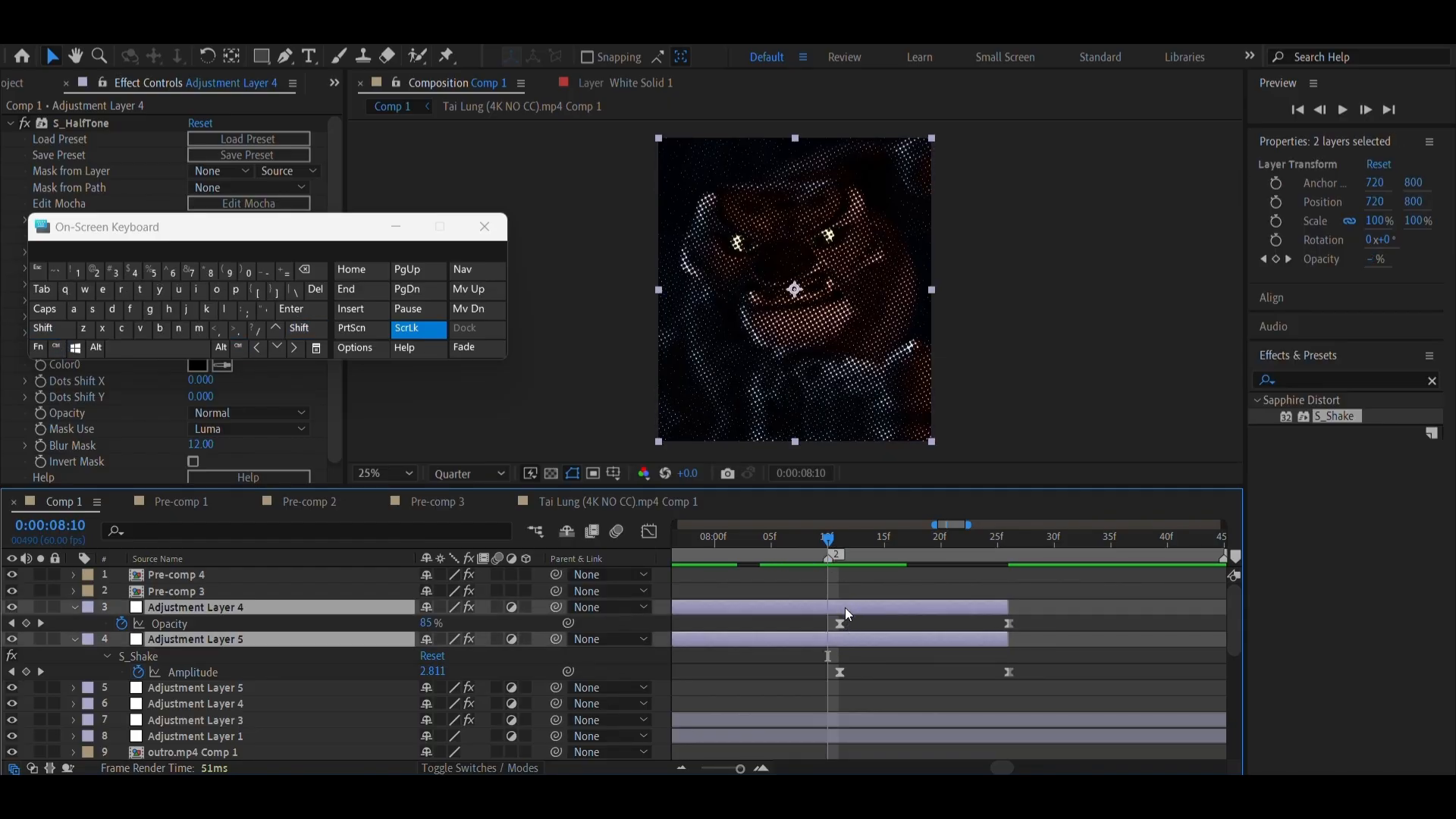
pyautogui.moveTo(845, 608); pyautogui.dragTo(835, 616)
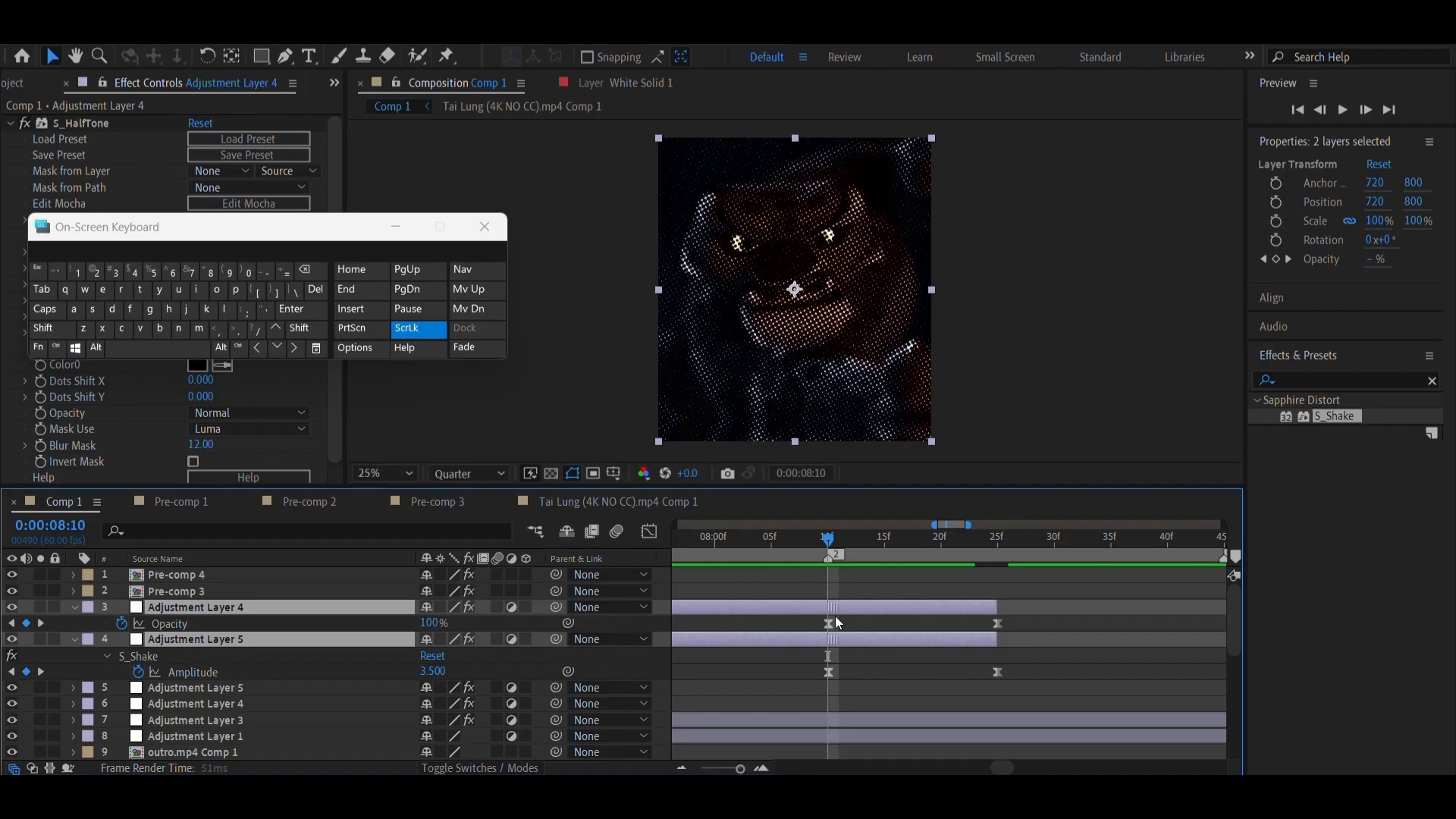
# Look over the remaining beat markers along the Comp 1 timeline and check Pre-comp 1
pyautogui.click(722, 768)
pyautogui.hscroll(3, 942, 631)
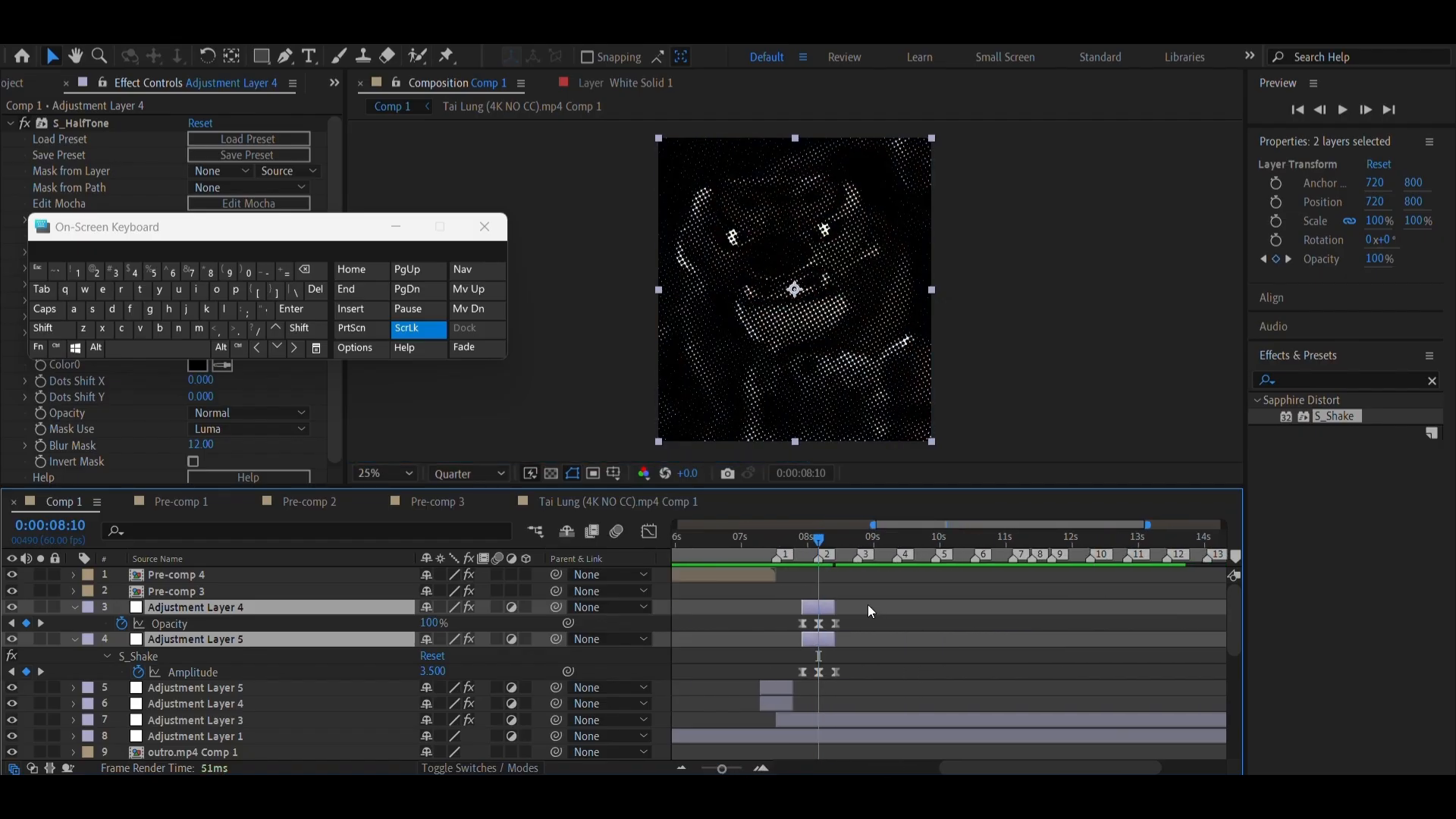
pyautogui.hscroll(3, 1135, 619)
pyautogui.scroll(-1, 1069, 620)
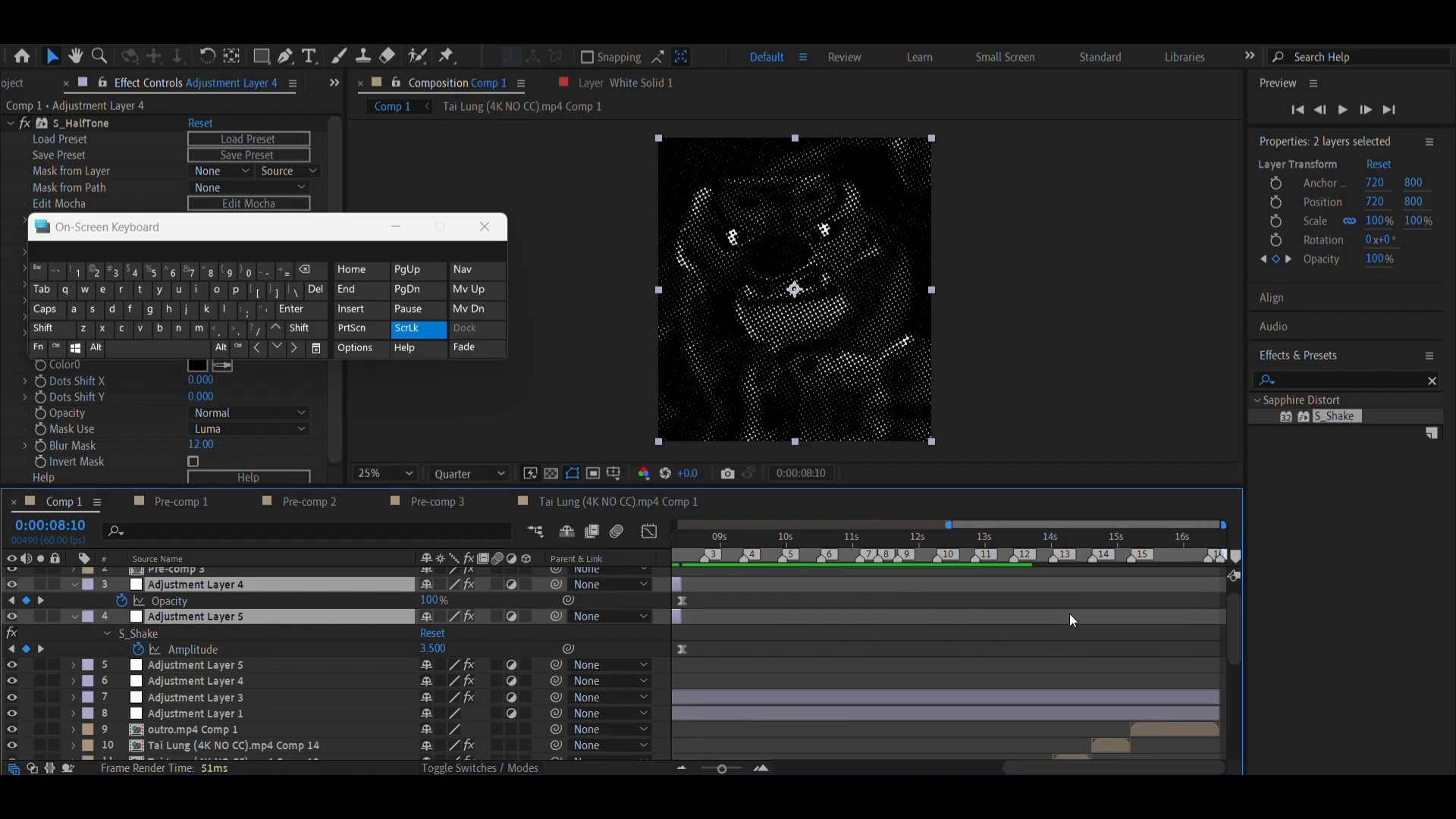
pyautogui.hscroll(-5, 1051, 613)
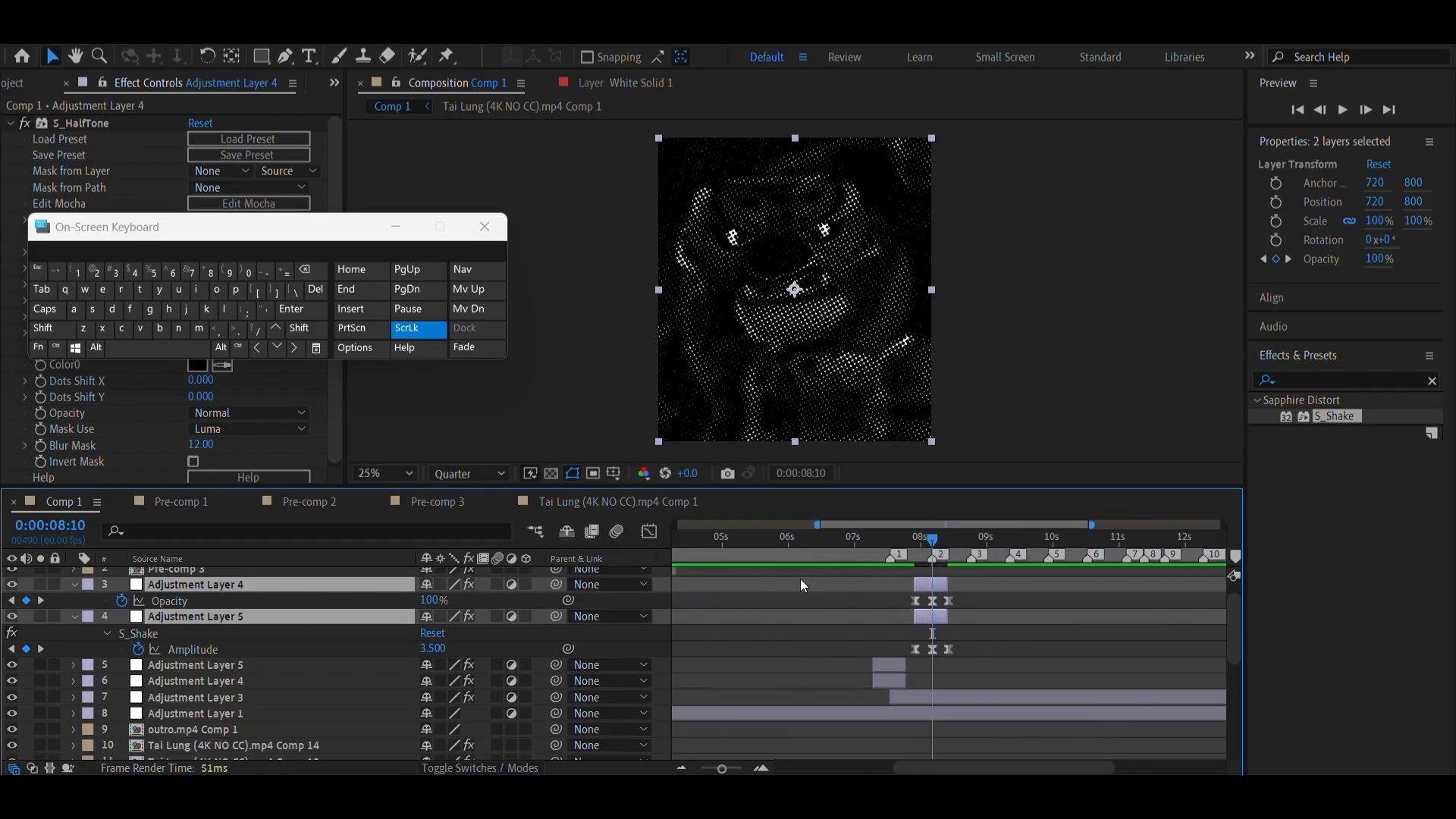
pyautogui.hscroll(3, 854, 574)
pyautogui.hscroll(-2, 854, 575)
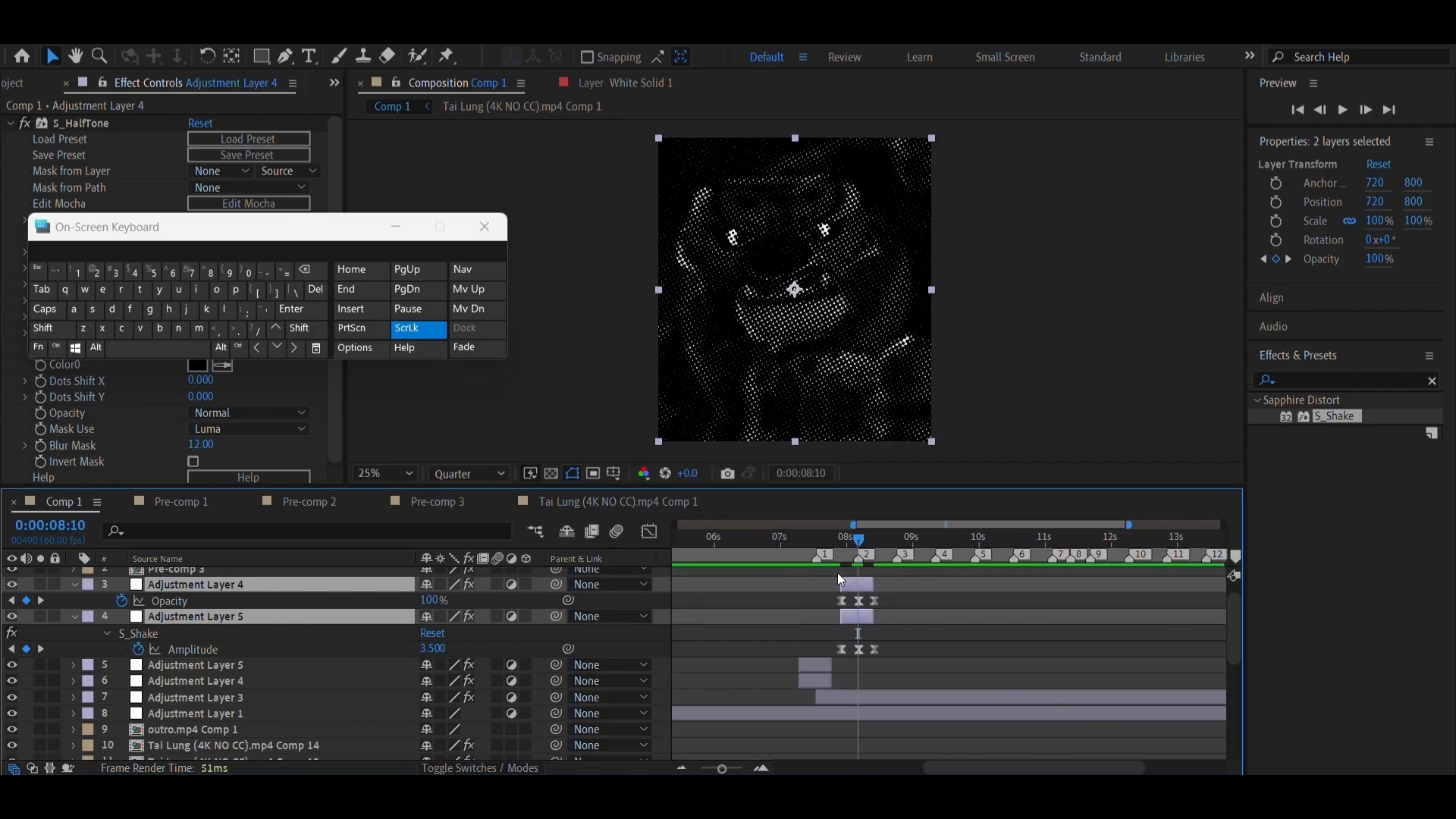
pyautogui.click(181, 501)
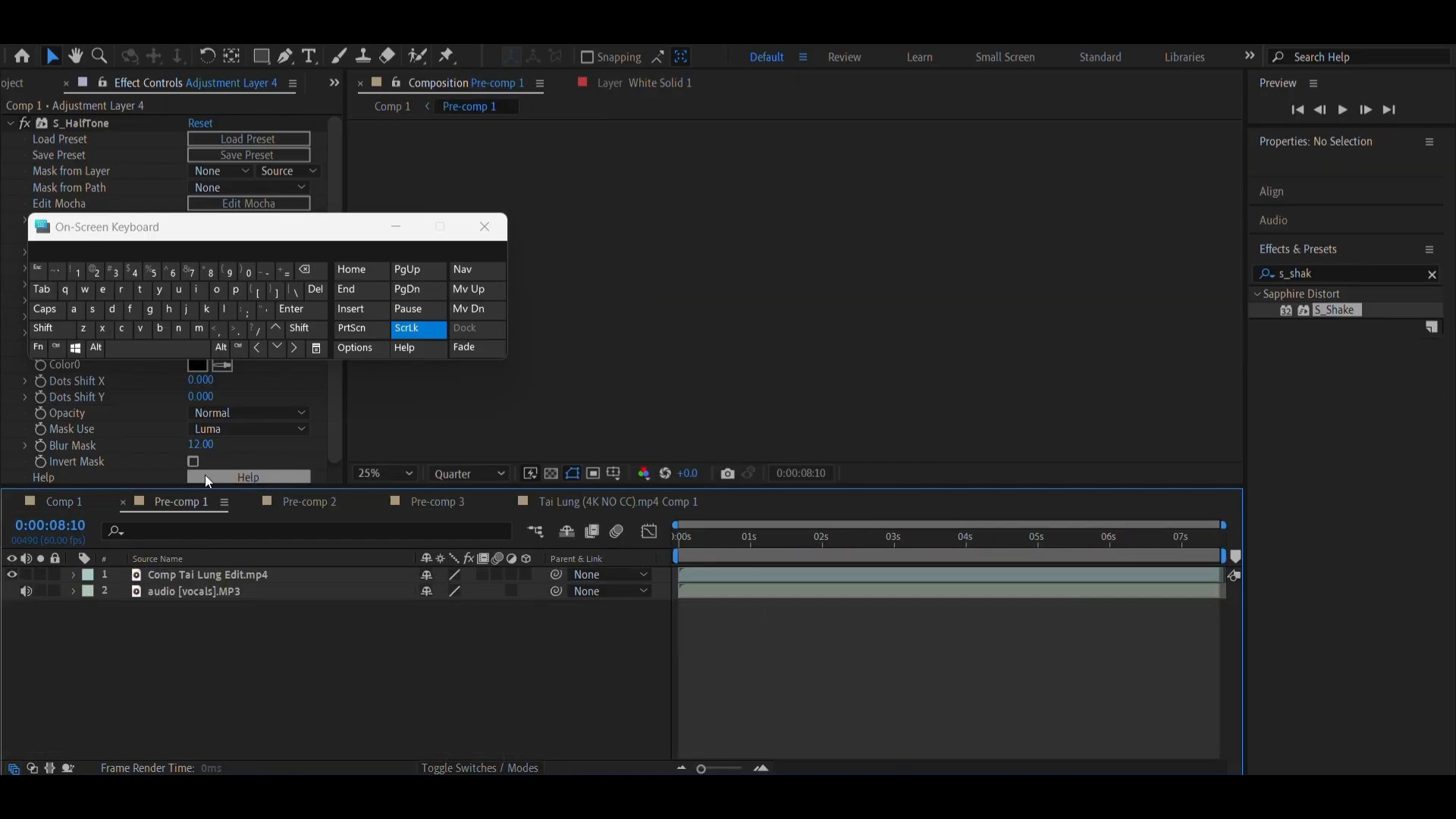
pyautogui.click(71, 504)
pyautogui.hscroll(1, 843, 596)
pyautogui.scroll(1, 843, 596)
# Duplicate the two selected adjustment layers again and align the new copies' middle keyframes with marker 3
pyautogui.click(813, 544)
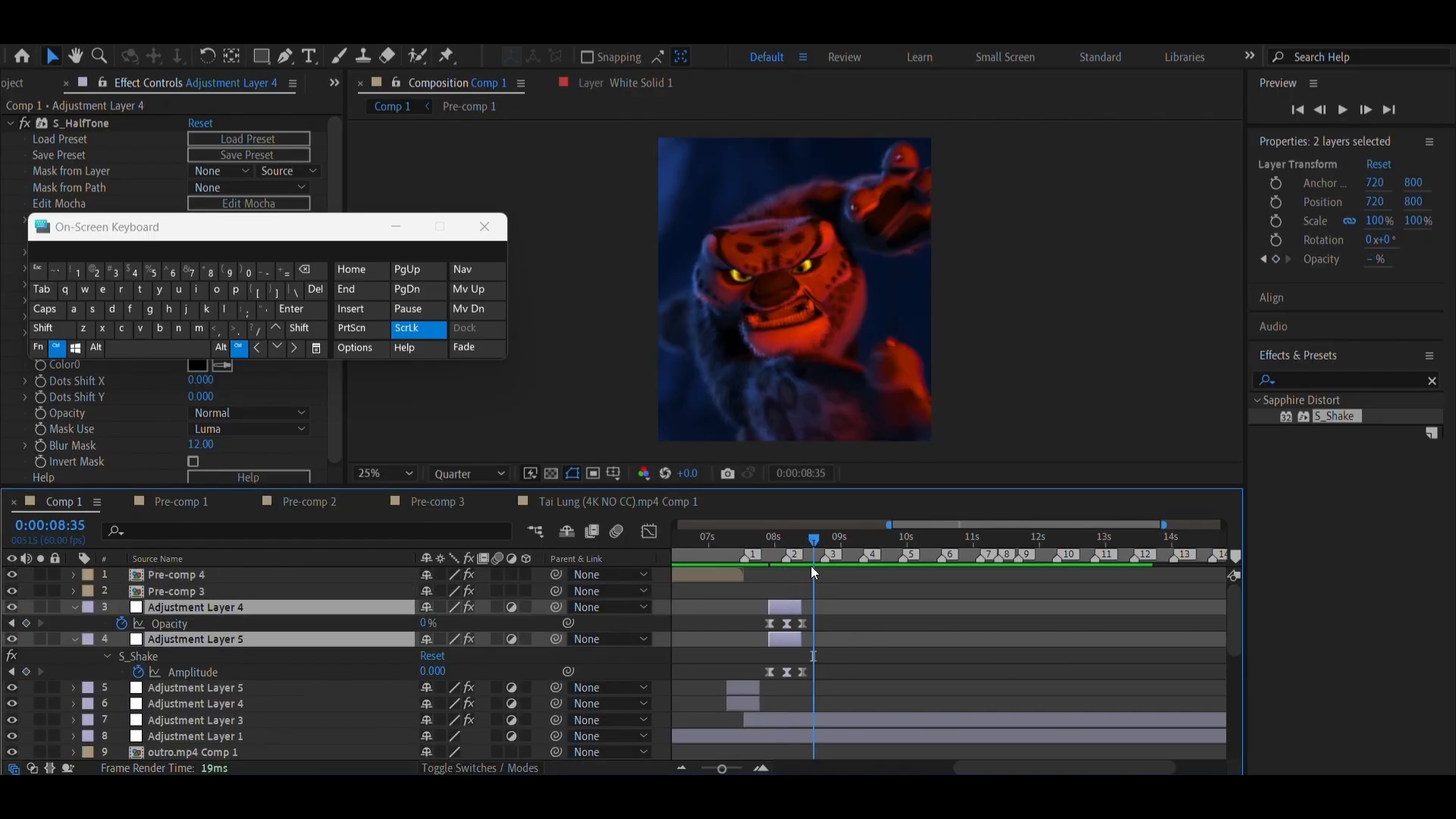
pyautogui.hotkey('ctrl', 'd')
pyautogui.press('[')
pyautogui.hotkey('shift', 'pagedown')
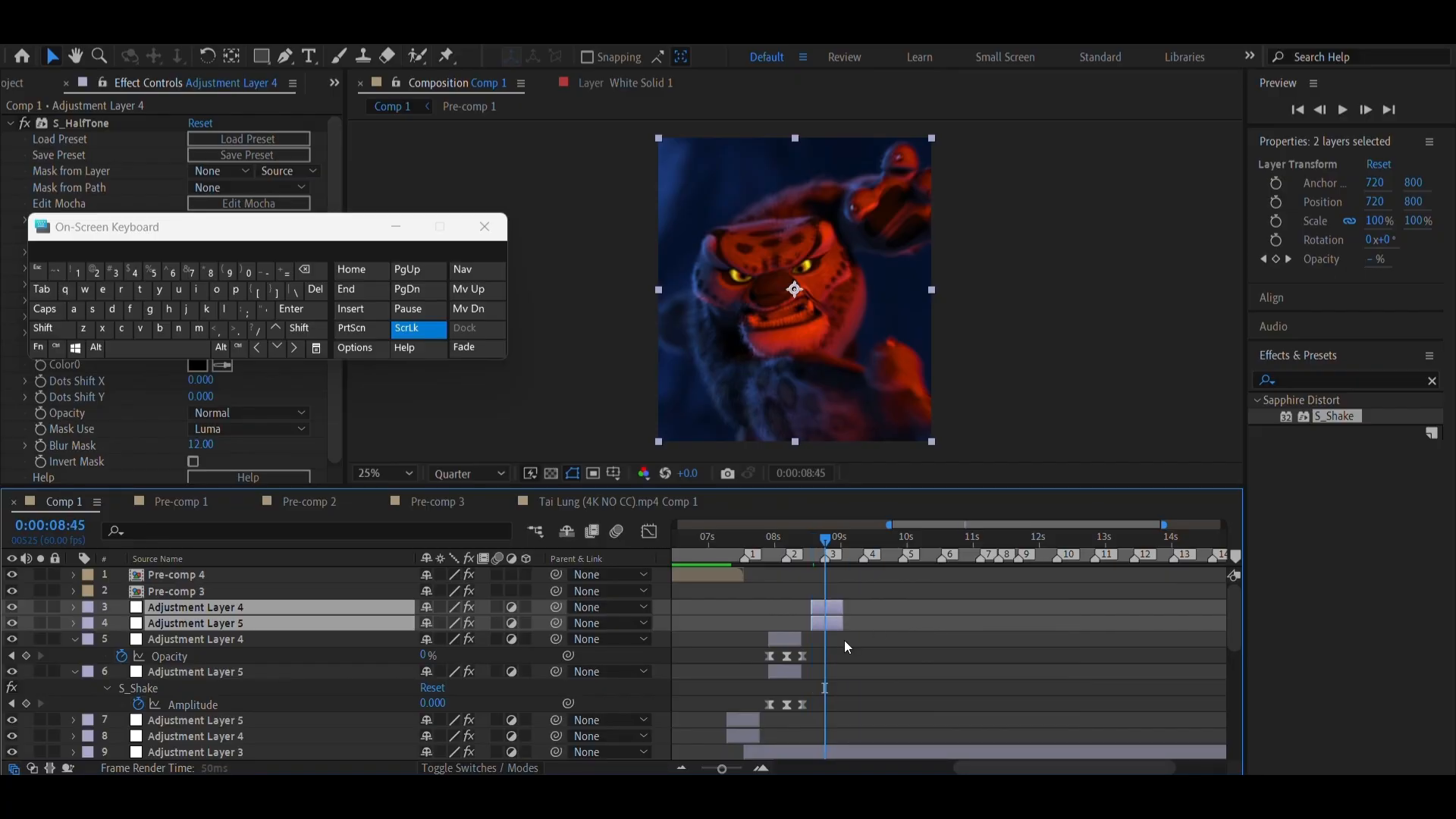
pyautogui.press('u')
pyautogui.click(760, 770)
pyautogui.moveTo(843, 603); pyautogui.dragTo(816, 611)
# Paste two more copies of the Adjustment Layer 4 and 5 pair and center them on markers 4 and 5
pyautogui.hscroll(3, 1103, 653)
pyautogui.click(952, 540)
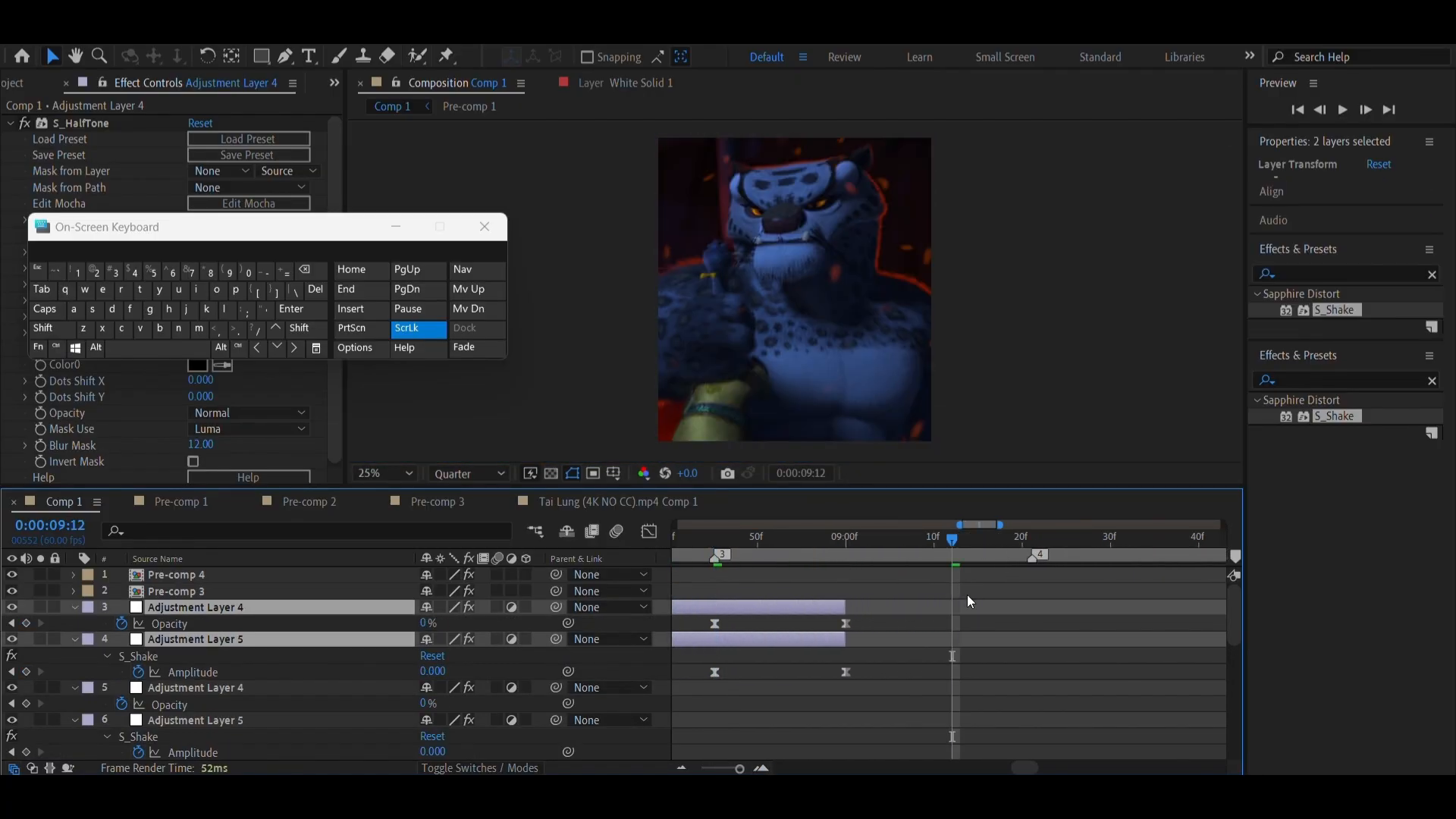
pyautogui.click(967, 597)
pyautogui.hotkey('ctrl', 'v')
pyautogui.tripleClick(681, 768)
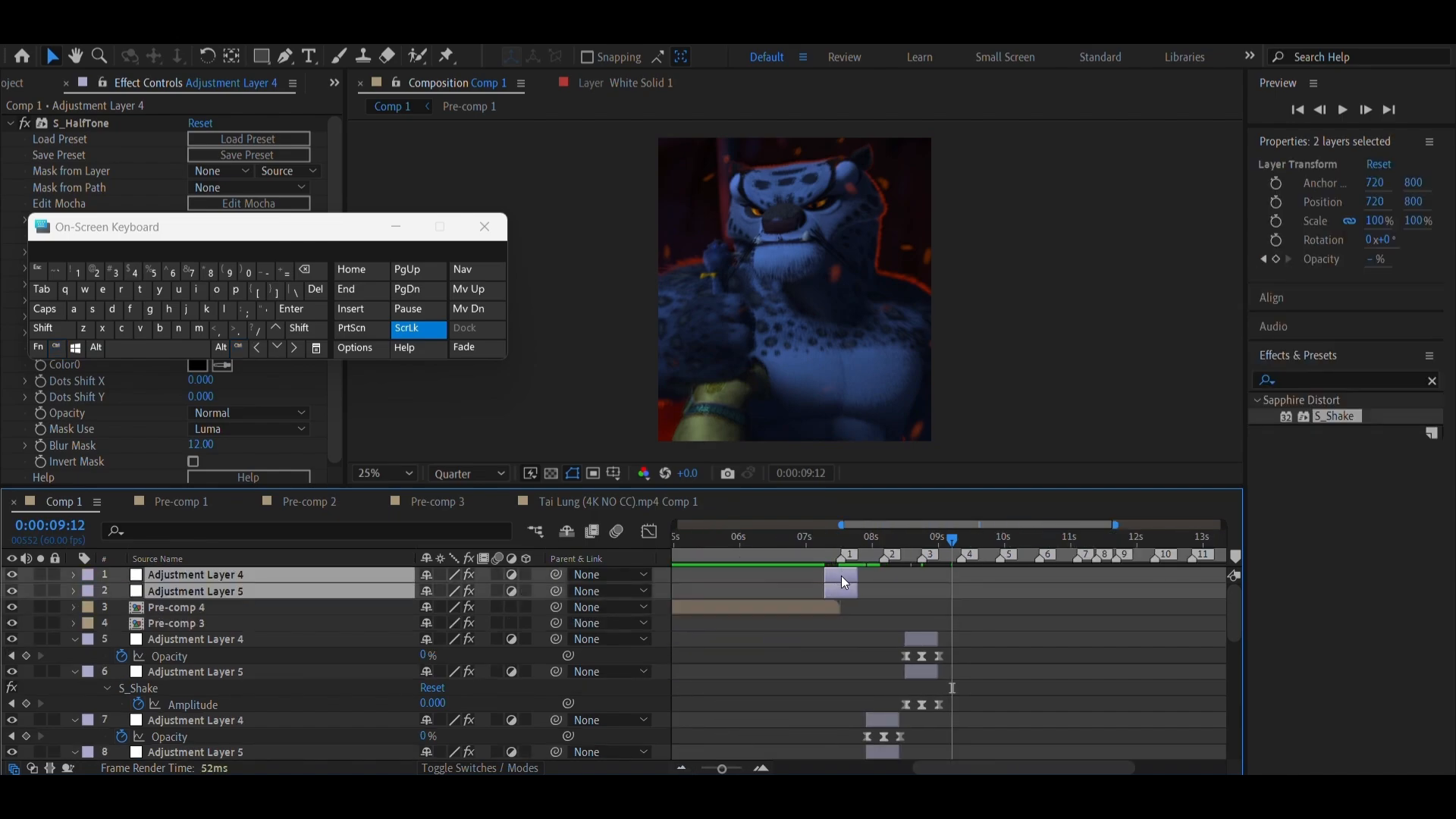
pyautogui.moveTo(842, 578); pyautogui.dragTo(959, 586)
pyautogui.hotkey('ctrl', 'v')
pyautogui.moveTo(843, 582); pyautogui.dragTo(1007, 583)
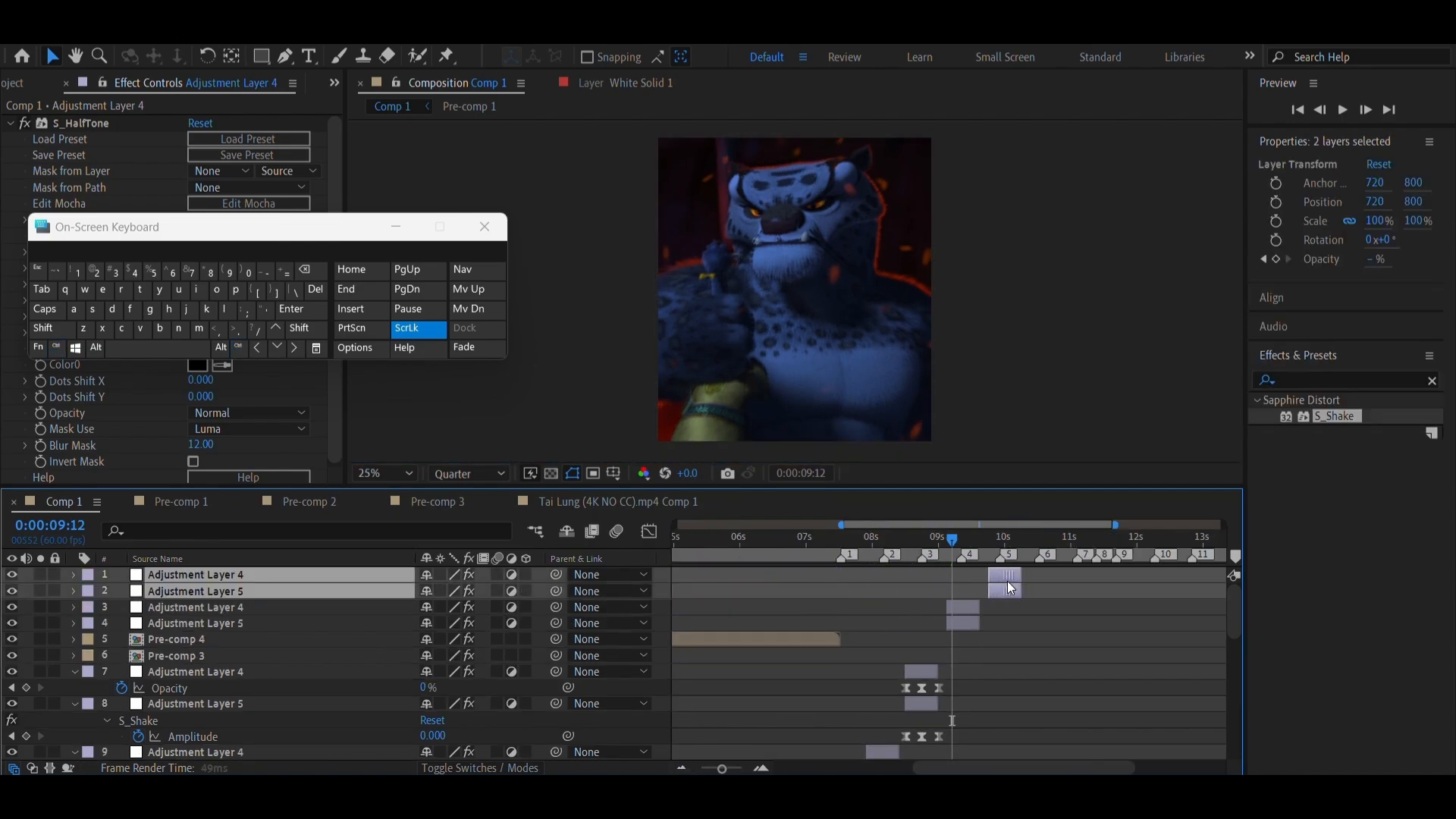
# Paste further copies of the adjustment layer pair and center them on markers 6, 10 and 11
pyautogui.hotkey('ctrl', 'v')
pyautogui.moveTo(828, 584); pyautogui.dragTo(1022, 576)
pyautogui.hotkey('ctrl', 'v')
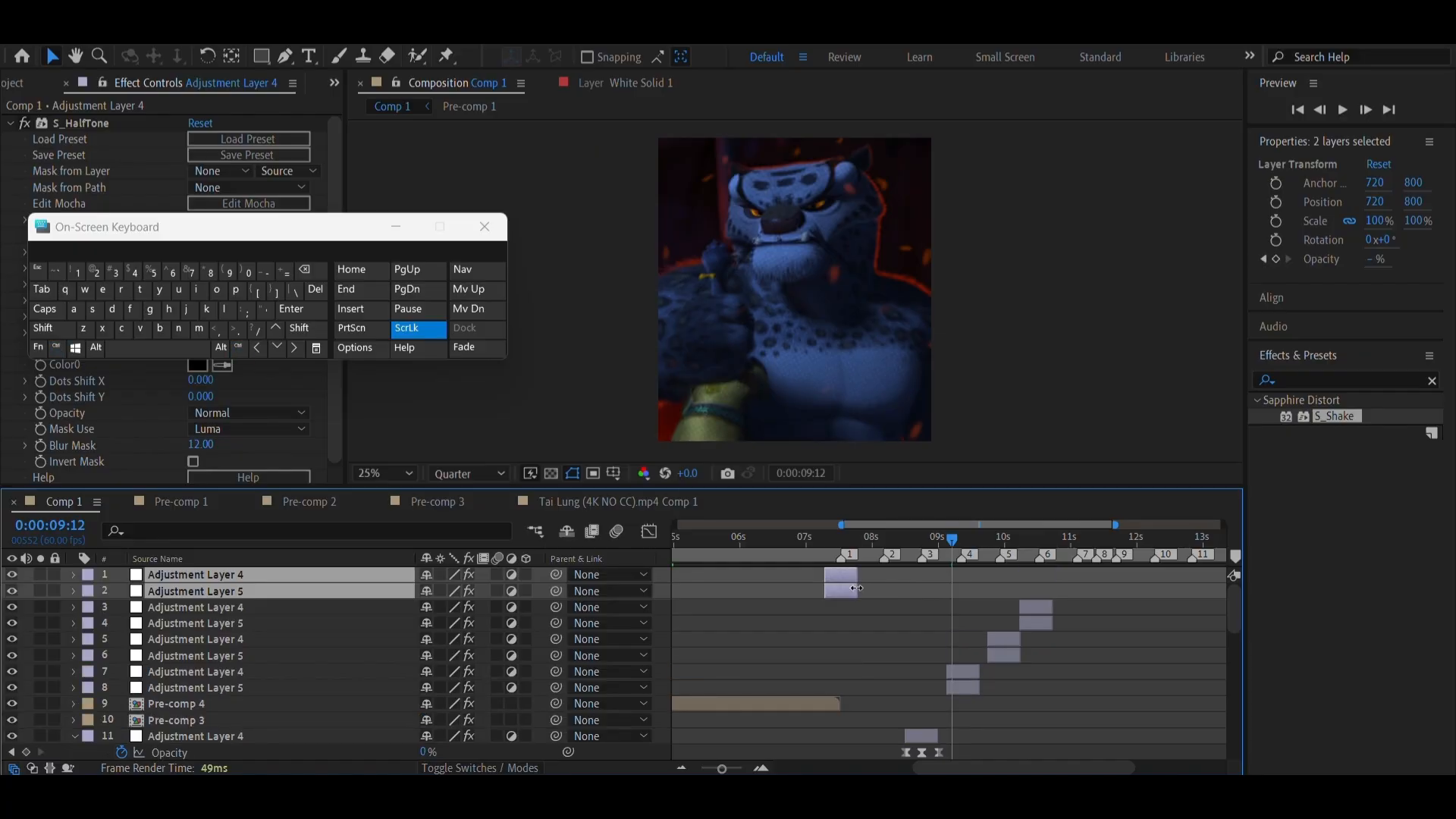
pyautogui.moveTo(843, 584); pyautogui.dragTo(1157, 579)
pyautogui.hotkey('ctrl', 'v')
pyautogui.moveTo(840, 585); pyautogui.dragTo(1195, 589)
# Paste one more adjustment layer pair and move the pair at marker 10 to marker 7, keeping the Comp 1 viewer open
pyautogui.hotkey('ctrl', 'v')
pyautogui.hscroll(5, 1015, 618)
pyautogui.moveTo(981, 654)
pyautogui.mouseDown()
pyautogui.moveTo(955, 658)
pyautogui.moveTo(977, 654)
pyautogui.mouseUp()
pyautogui.click(983, 636)
pyautogui.keyDown('shift'); pyautogui.click(988, 653); pyautogui.keyUp('shift')
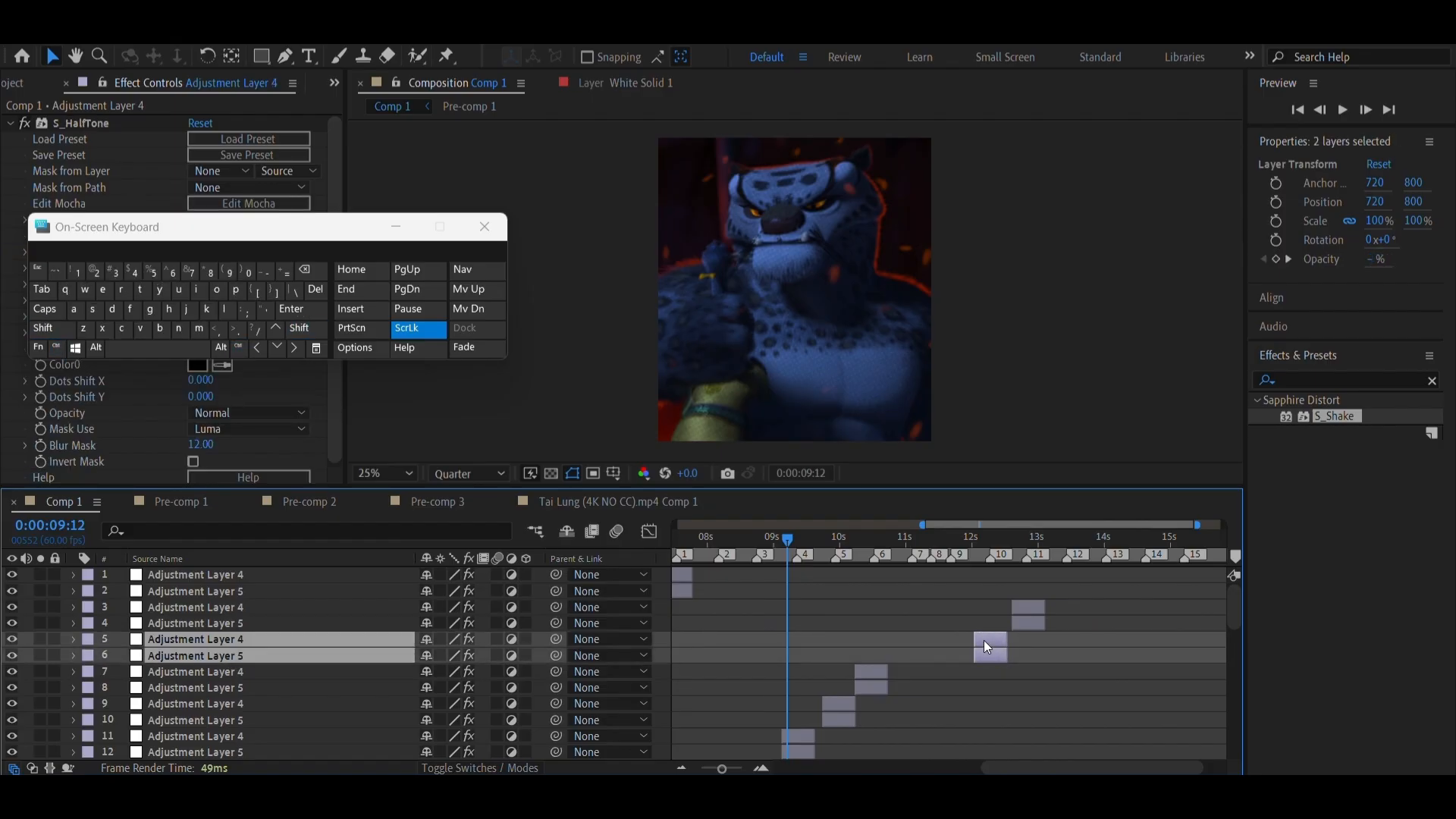
pyautogui.keyDown('ctrl'); pyautogui.click(1025, 623); pyautogui.keyUp('ctrl')
pyautogui.keyDown('ctrl'); pyautogui.click(1026, 605); pyautogui.keyUp('ctrl')
pyautogui.moveTo(1026, 605); pyautogui.dragTo(952, 610)
pyautogui.hotkey('ctrl', 'z')
pyautogui.click(997, 637)
pyautogui.click(444, 87)
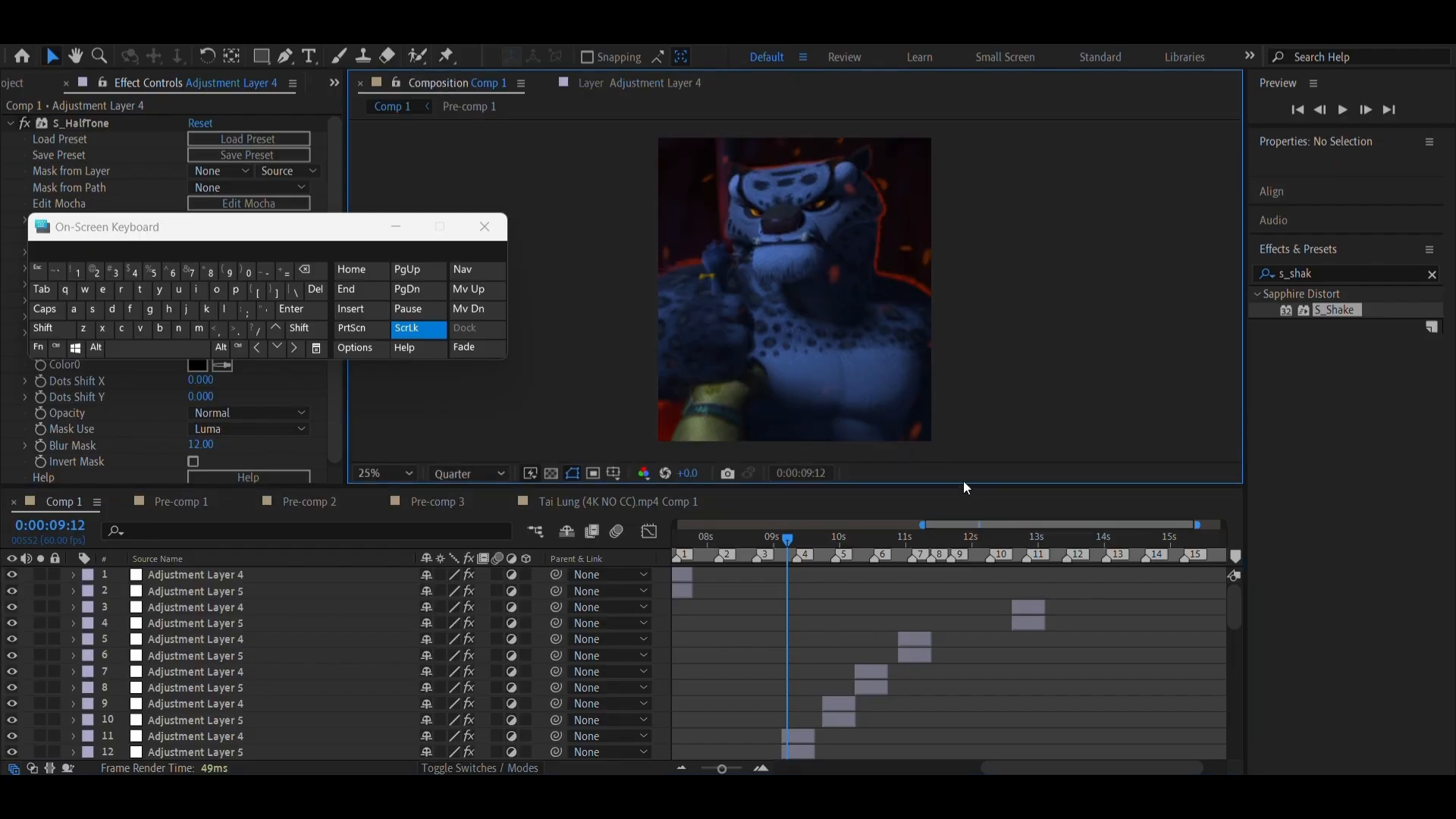
# Paste further copies of the Adjustment Layer 4 and 5 pair at the remaining beat markers through marker 15
pyautogui.click(1027, 625)
pyautogui.keyDown('ctrl'); pyautogui.click(1027, 610); pyautogui.keyUp('ctrl')
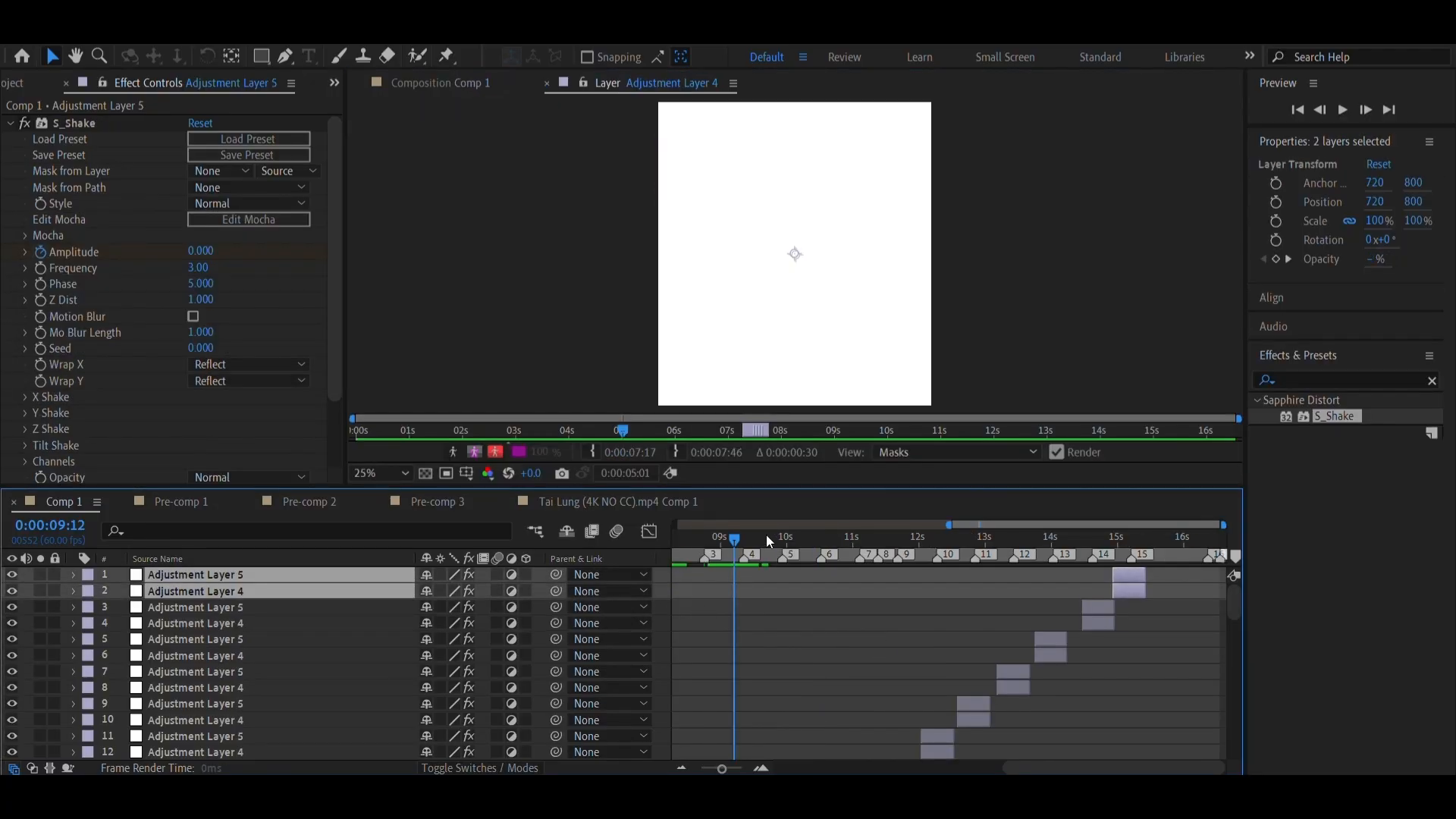
pyautogui.moveTo(766, 535); pyautogui.dragTo(1141, 577)
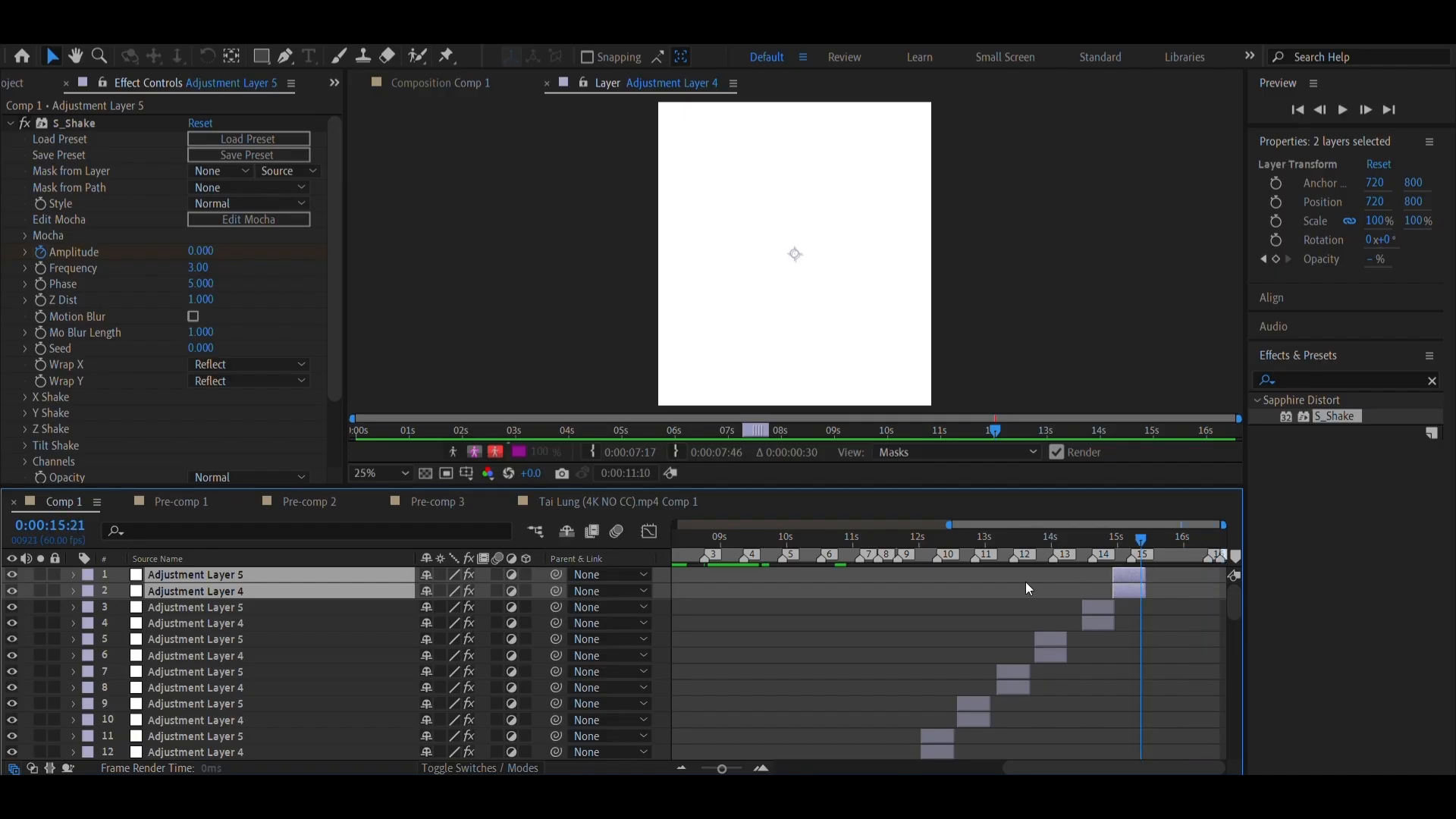
# Reveal the keyframes of the adjustment layer pair at marker 4 and shift both layers so the middle keyframes sit on the marker
pyautogui.hscroll(-5, 1128, 649)
pyautogui.scroll(-7, 789, 620)
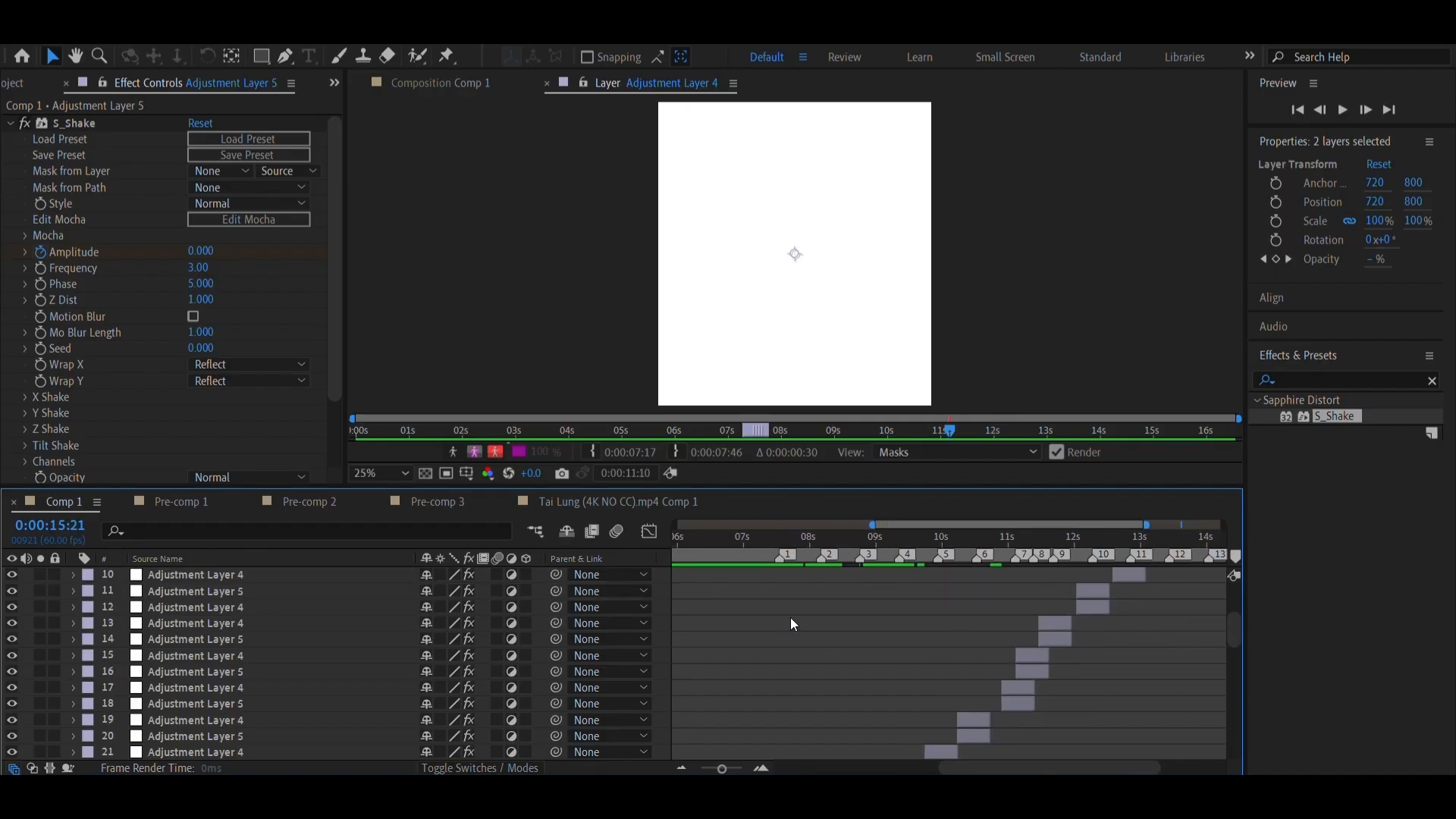
pyautogui.scroll(3, 790, 617)
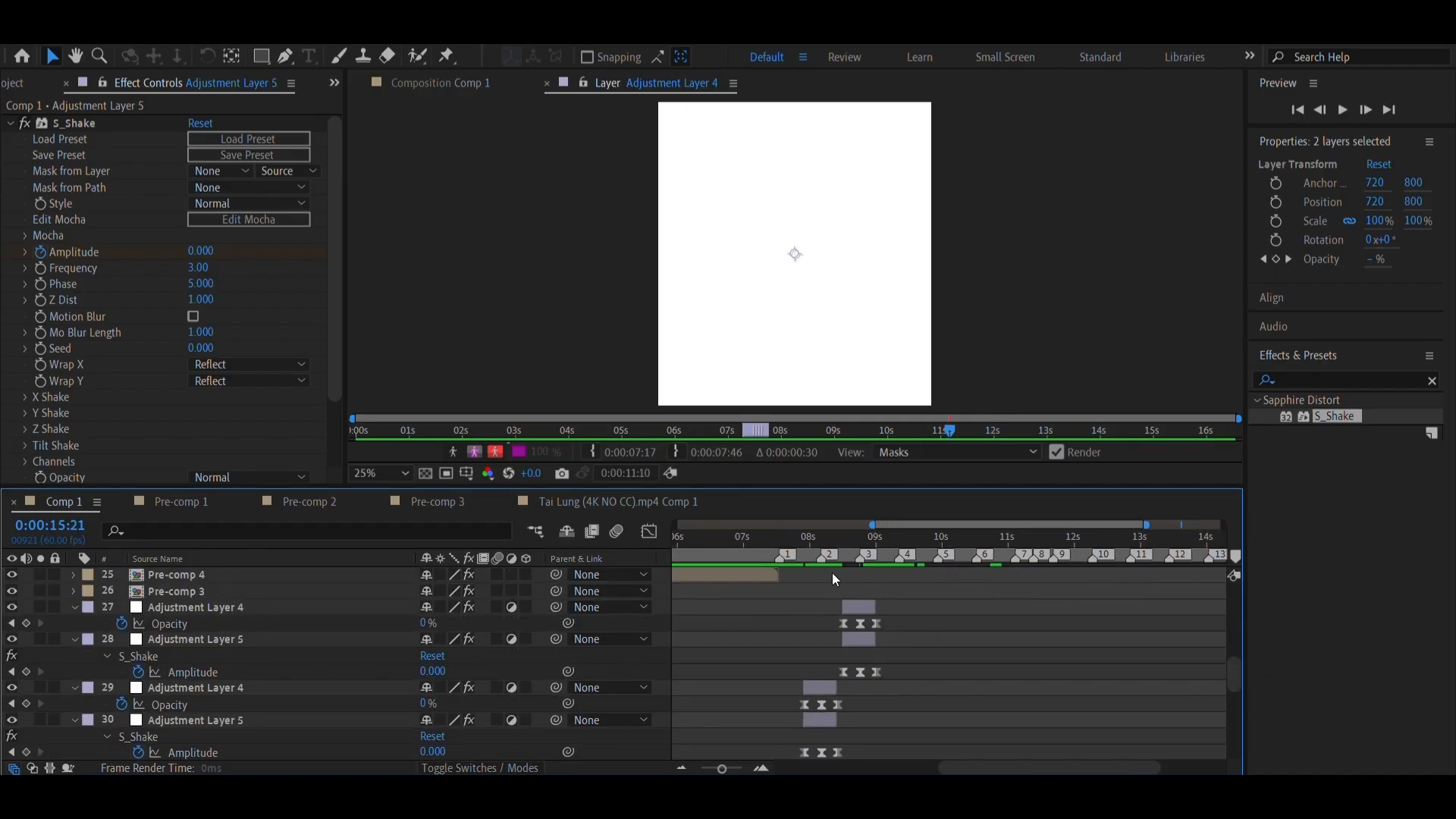
pyautogui.click(878, 543)
pyautogui.rightClick(895, 555)
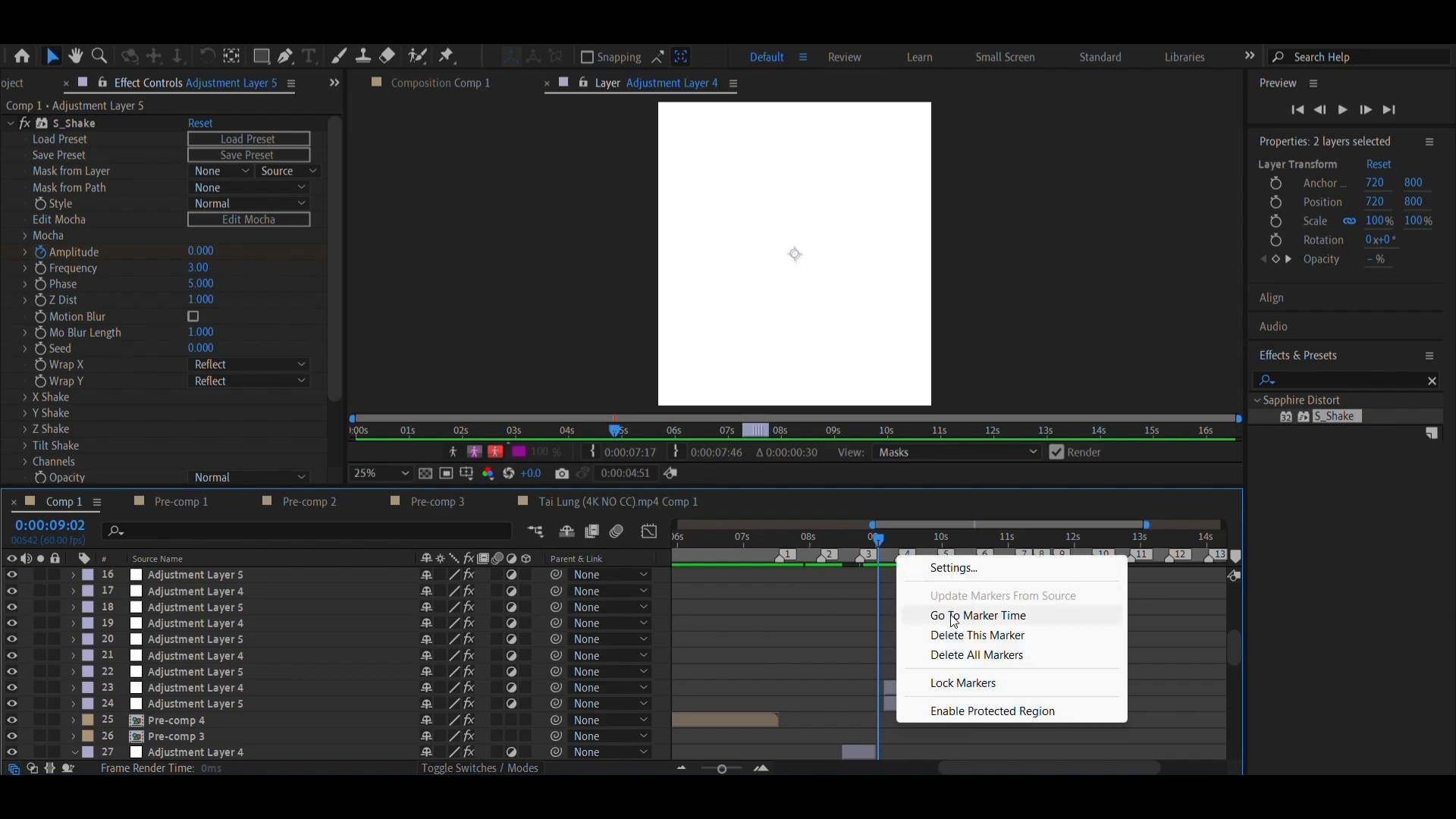
pyautogui.click(979, 612)
pyautogui.scroll(6, 880, 713)
pyautogui.scroll(-5, 883, 702)
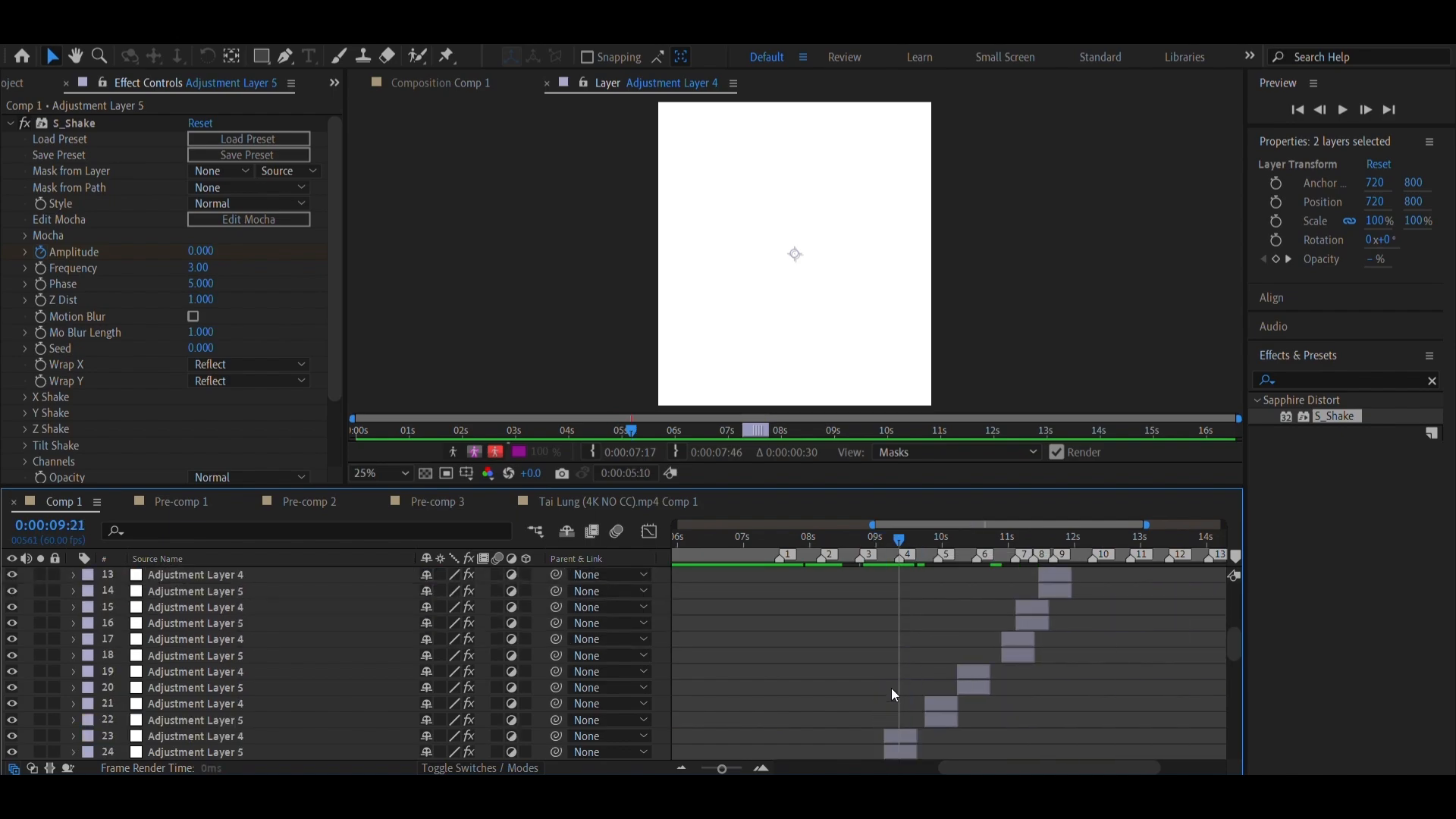
pyautogui.scroll(-1, 890, 688)
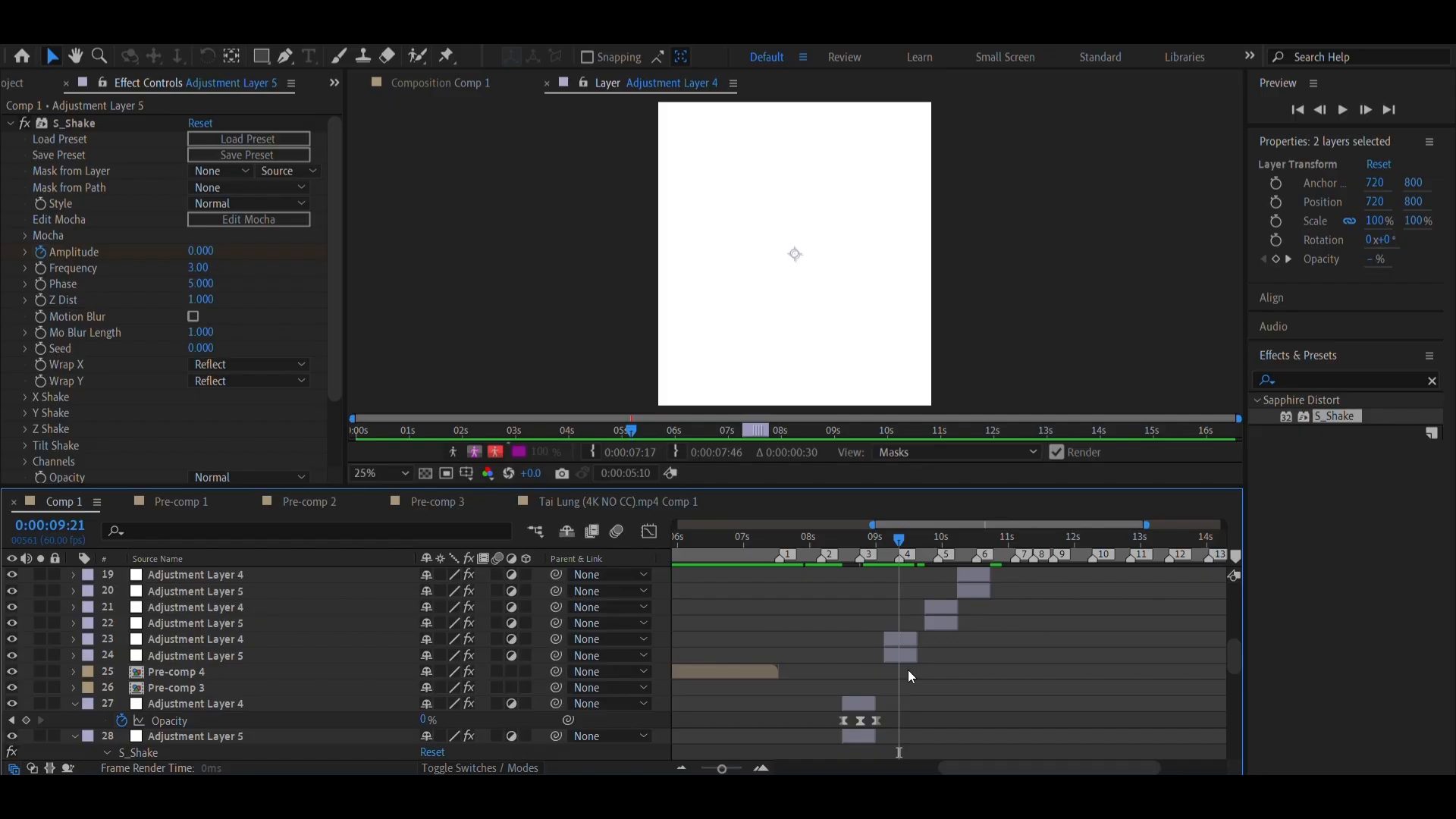
pyautogui.click(903, 655)
pyautogui.click(761, 769)
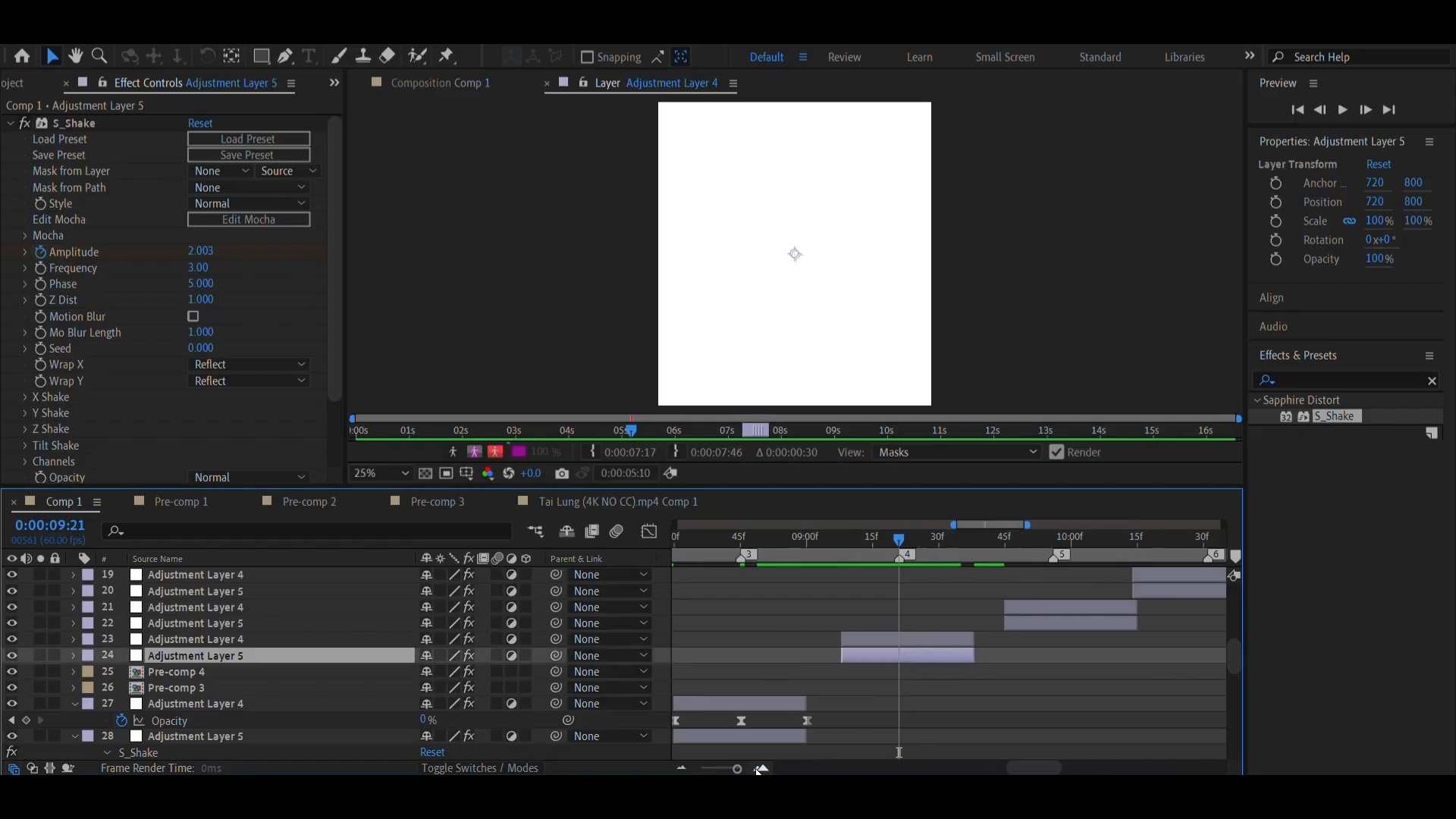
pyautogui.keyDown('shift'); pyautogui.click(883, 641); pyautogui.keyUp('shift')
pyautogui.press('u')
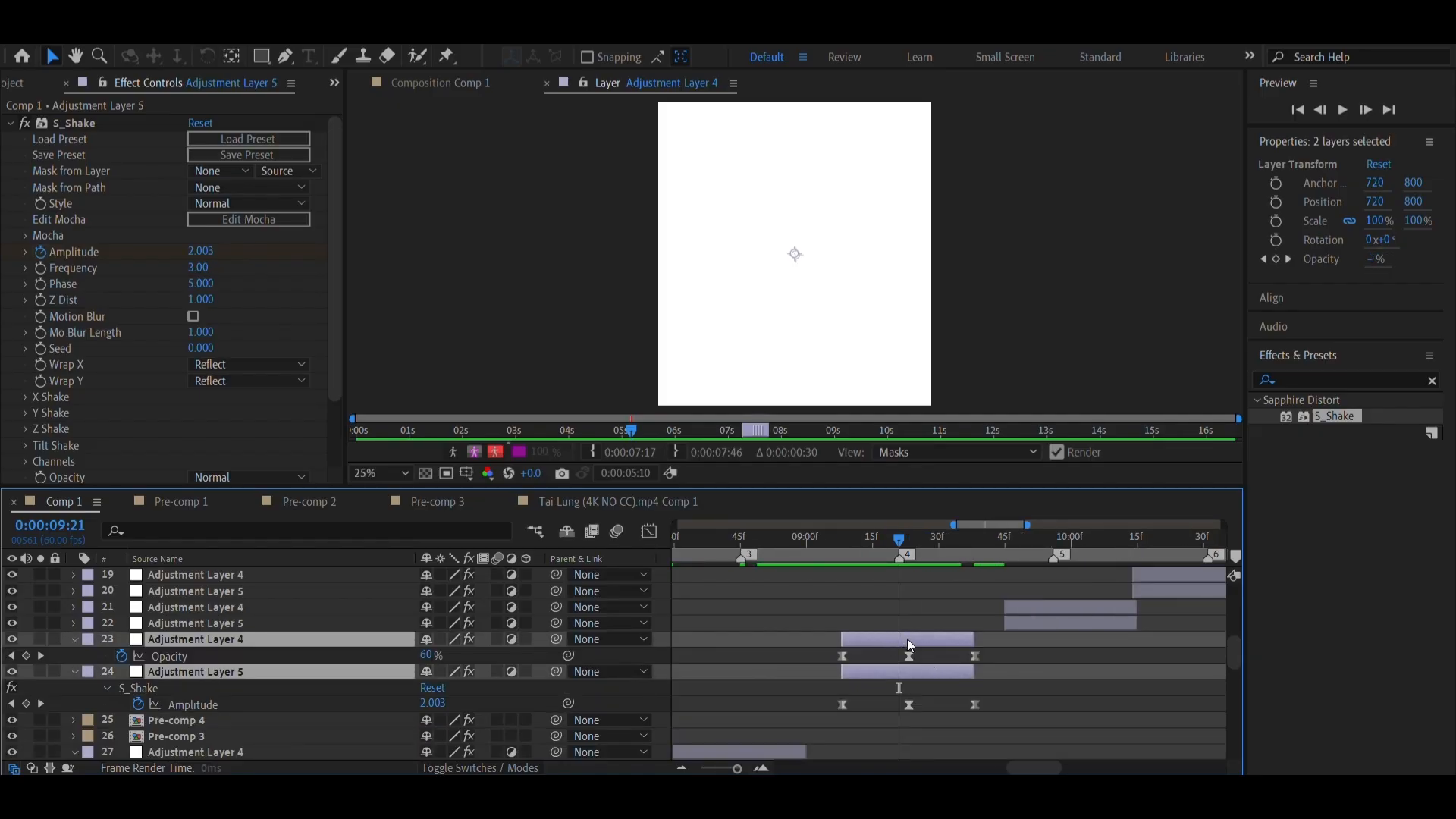
pyautogui.moveTo(908, 639); pyautogui.dragTo(900, 639)
# Move the adjustment layer pair near marker 5 earlier so its middle opacity and amplitude keyframes line up with the marker
pyautogui.hscroll(3, 922, 639)
pyautogui.hscroll(2, 931, 636)
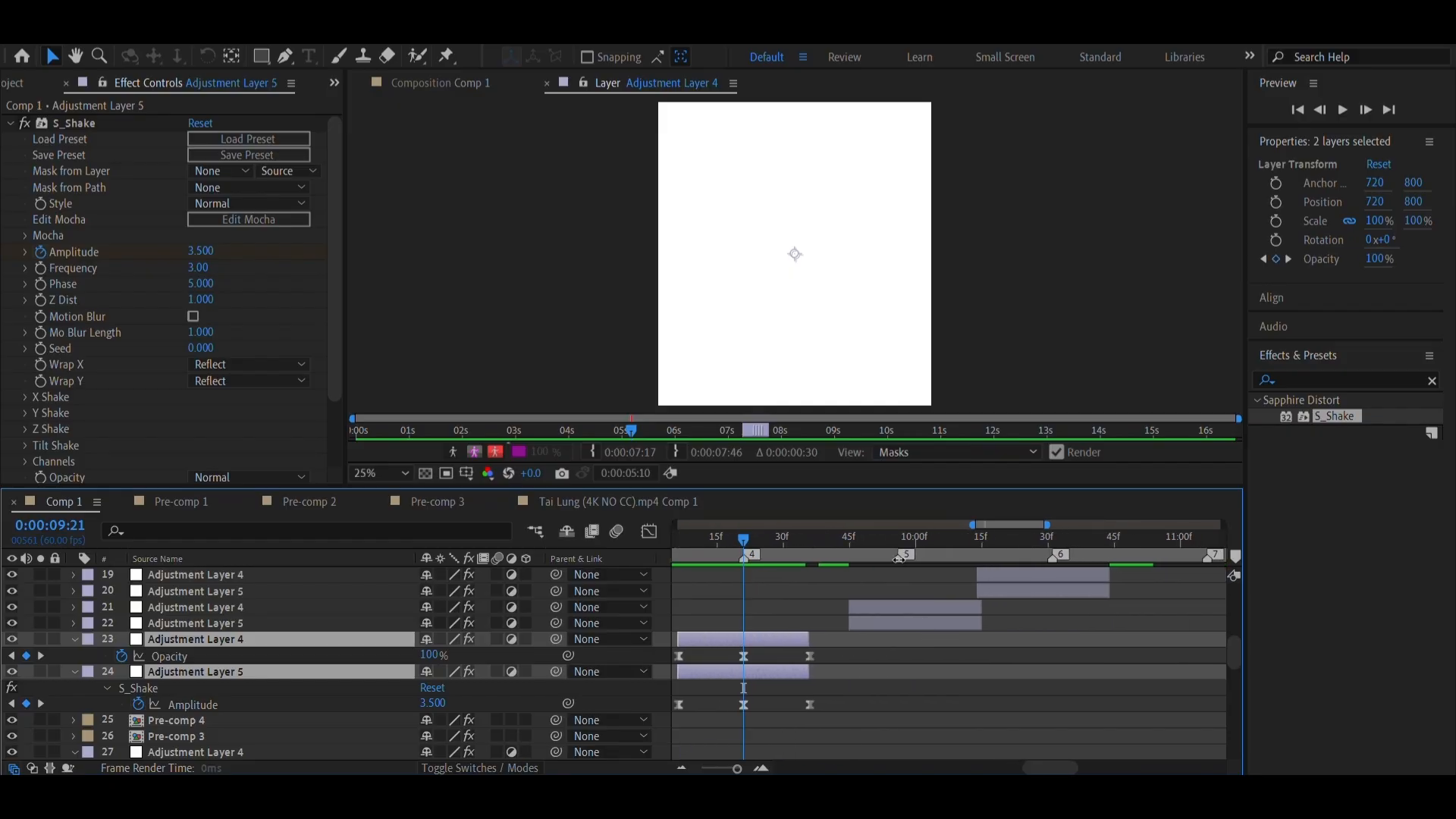
pyautogui.rightClick(907, 558)
pyautogui.click(949, 616)
pyautogui.click(907, 607)
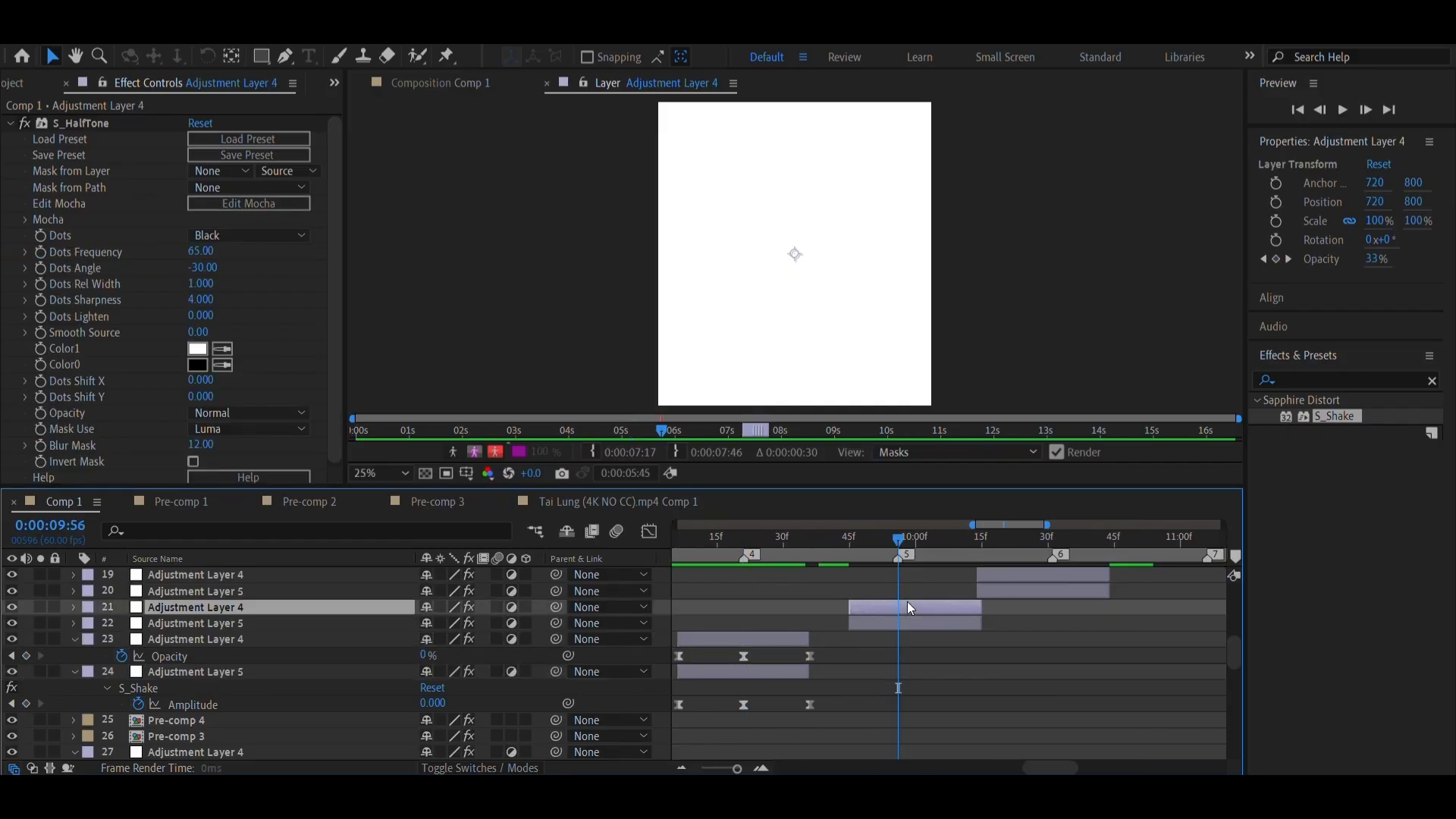
pyautogui.keyDown('shift'); pyautogui.click(903, 625); pyautogui.keyUp('shift')
pyautogui.press('u')
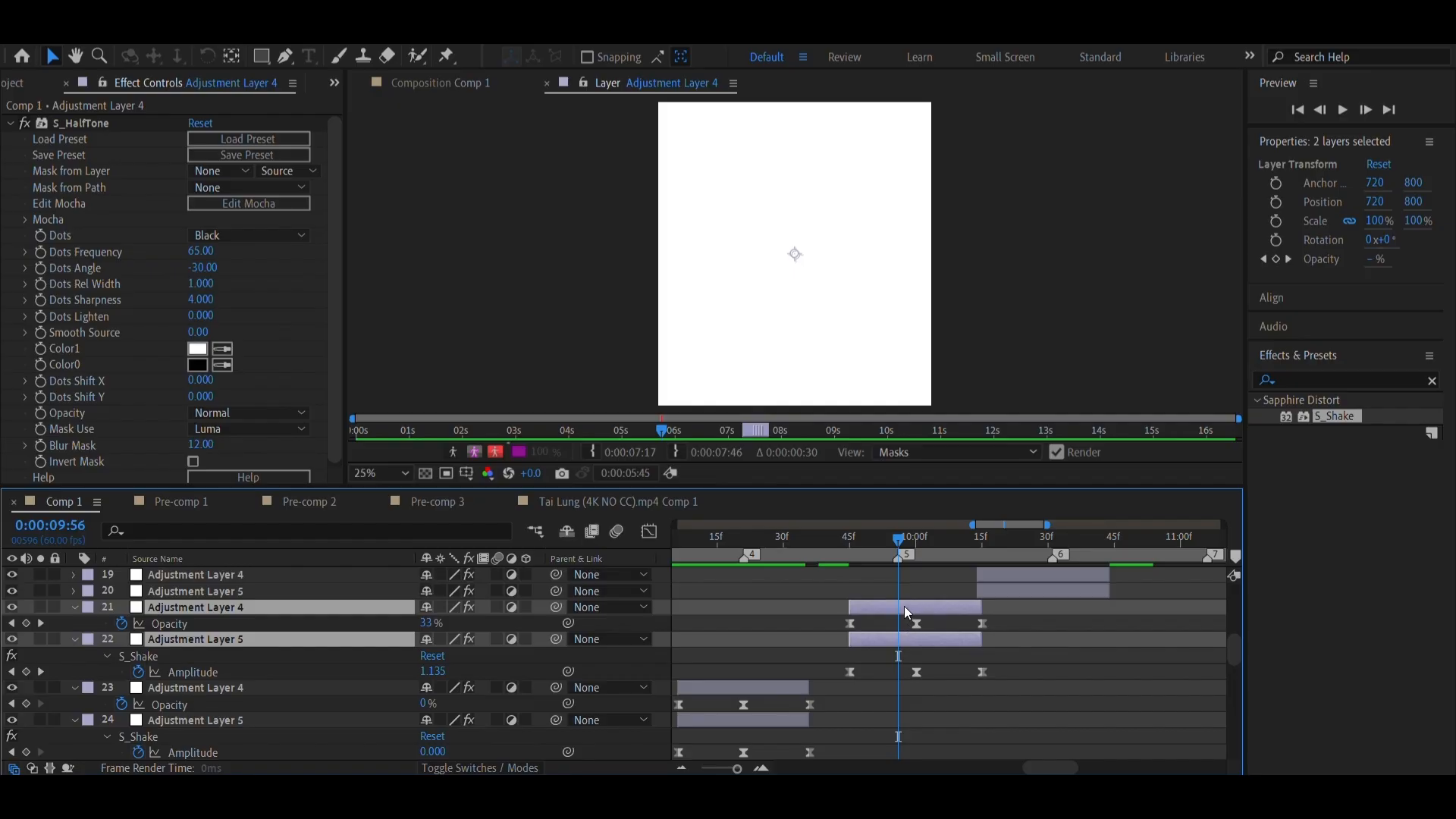
pyautogui.moveTo(905, 608); pyautogui.dragTo(889, 609)
# Move the adjustment layer pair near marker 6 slightly later so its middle keyframes land exactly on the marker
pyautogui.hscroll(3, 927, 617)
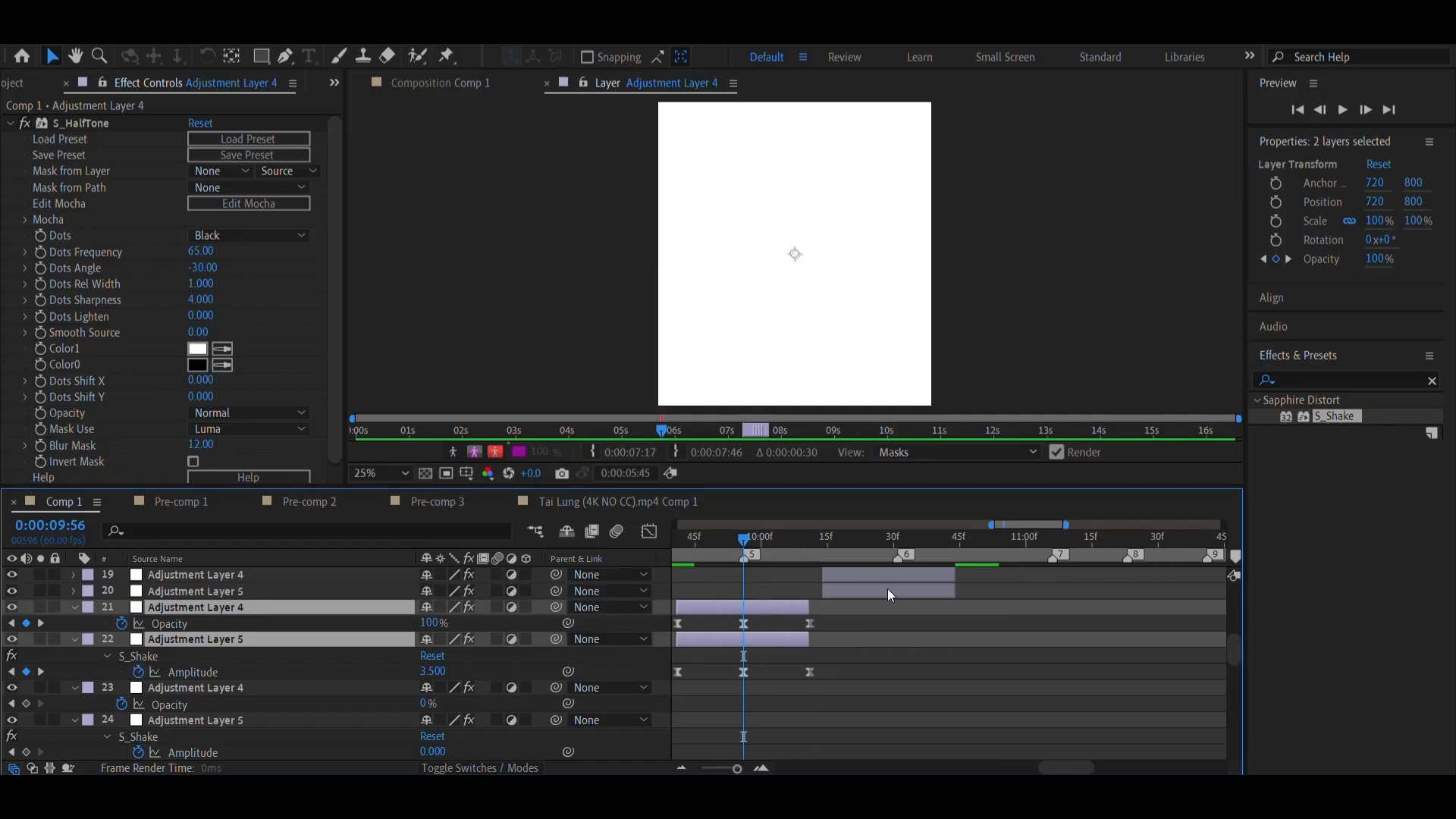
pyautogui.click(888, 589)
pyautogui.keyDown('shift'); pyautogui.click(884, 576); pyautogui.keyUp('shift')
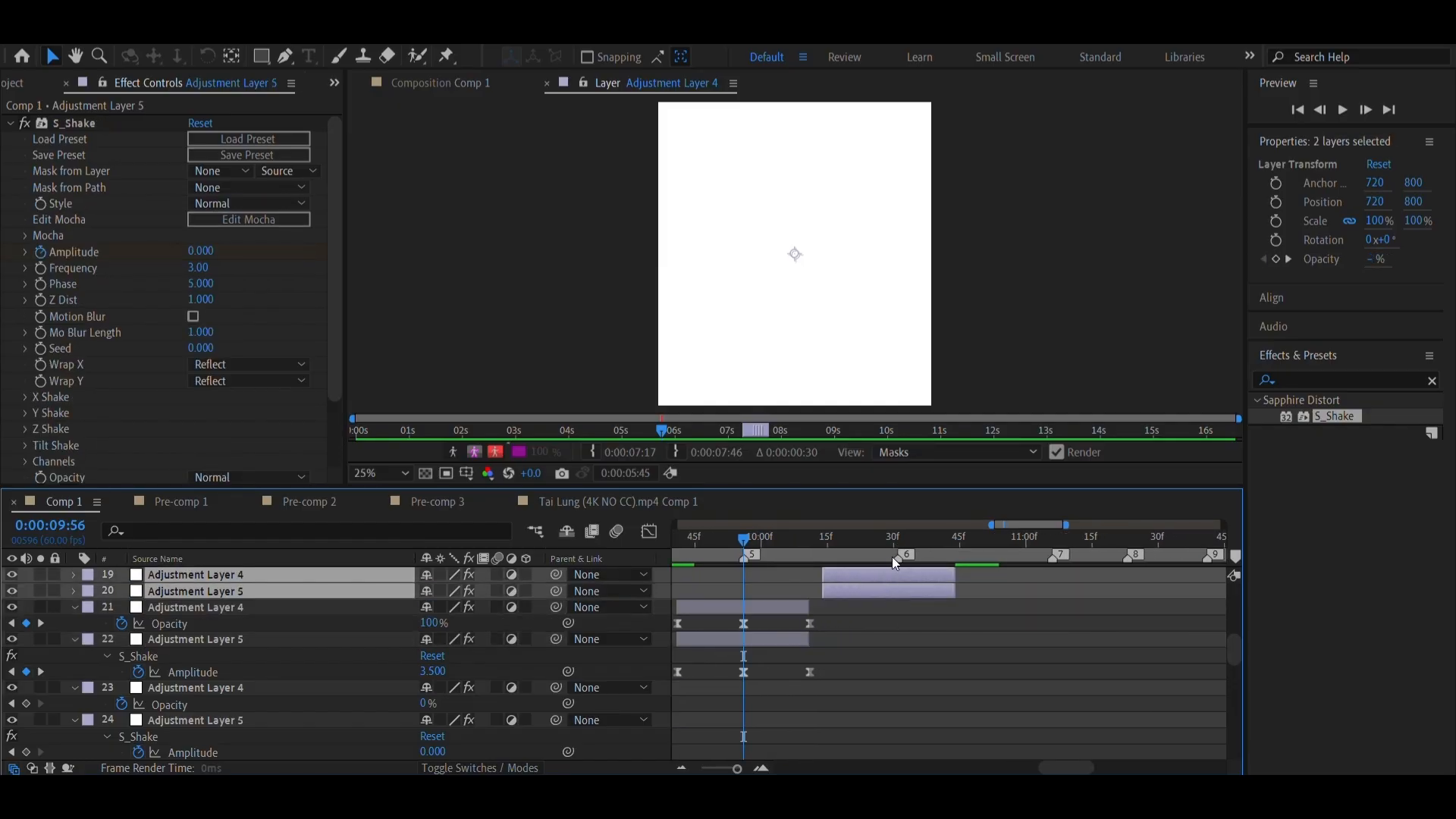
pyautogui.rightClick(901, 554)
pyautogui.click(945, 609)
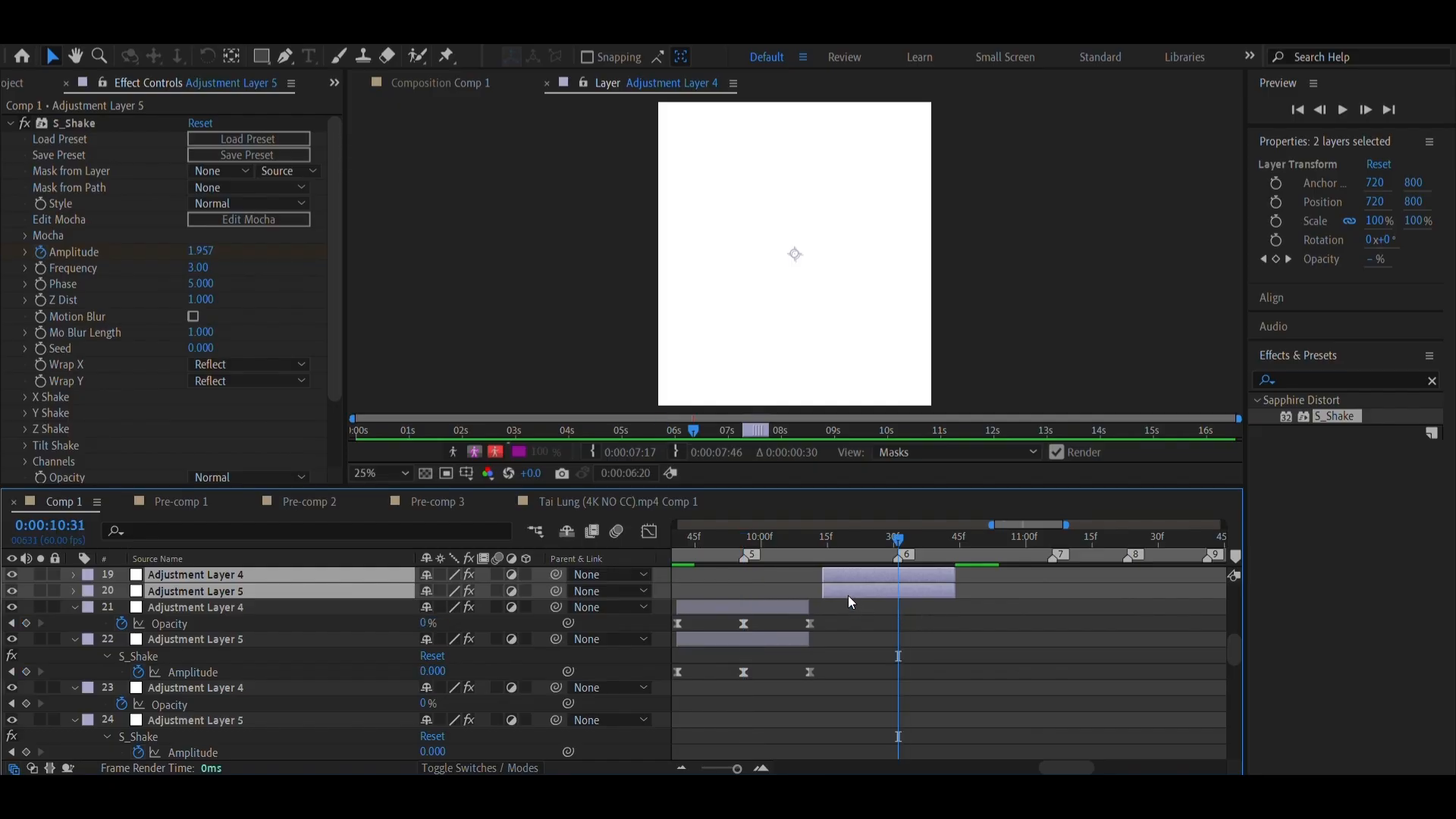
pyautogui.press('u')
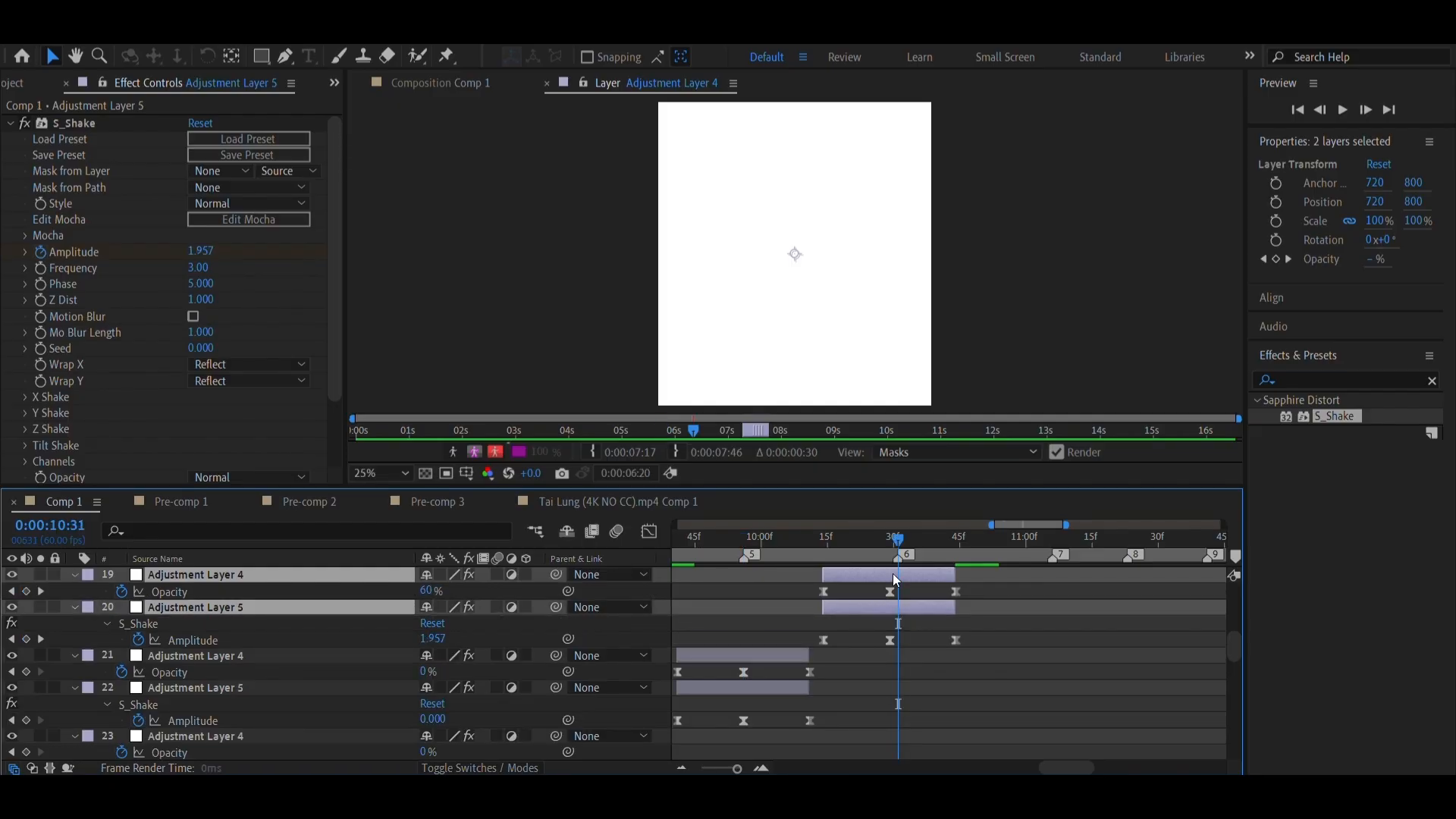
pyautogui.moveTo(894, 575); pyautogui.dragTo(902, 579)
# Set the current time to marker 7 and shift its adjustment layer pair earlier to align the middle keyframes
pyautogui.scroll(2, 903, 580)
pyautogui.scroll(-1, 903, 580)
pyautogui.hscroll(1, 903, 580)
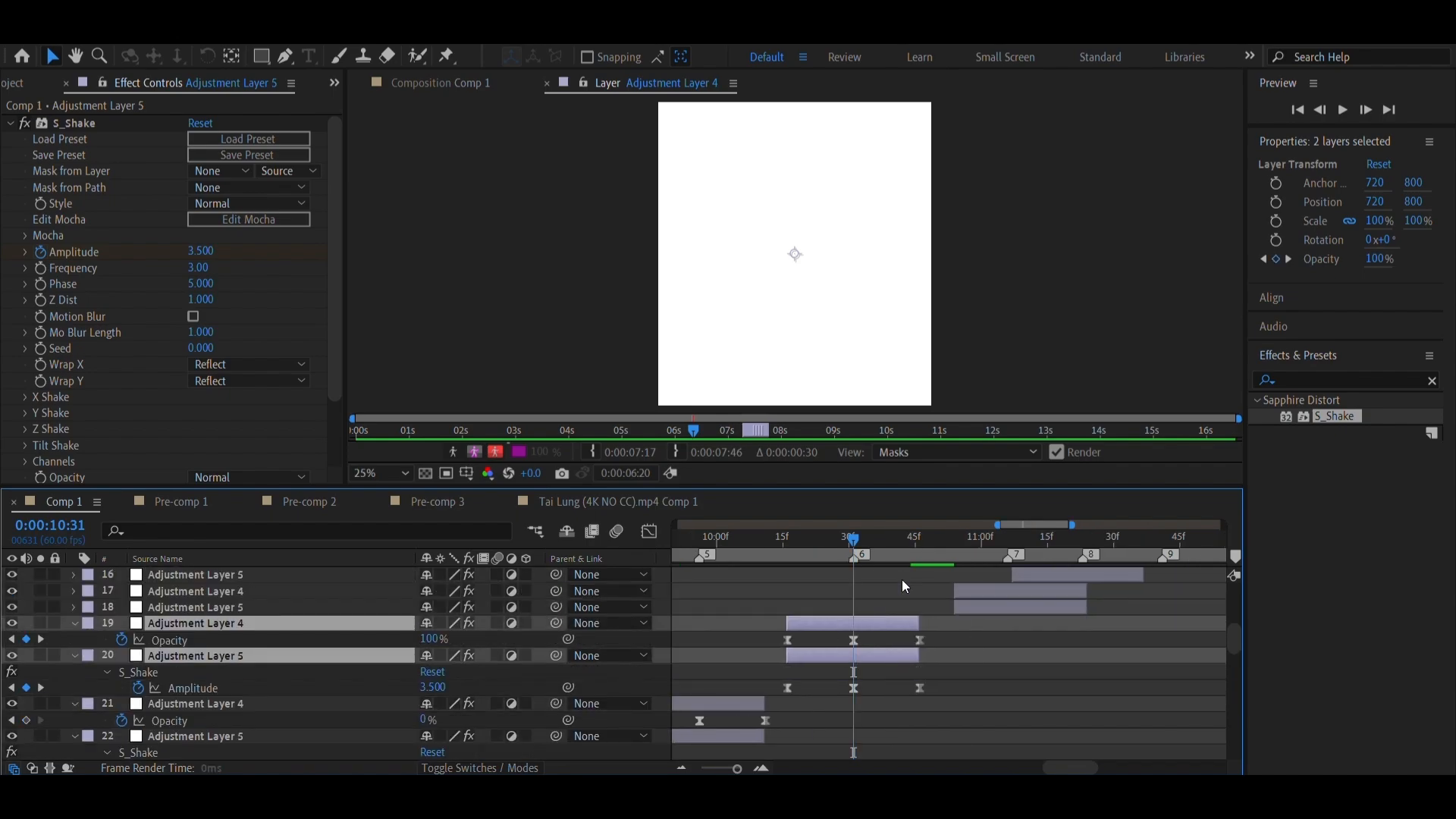
pyautogui.hscroll(1, 902, 580)
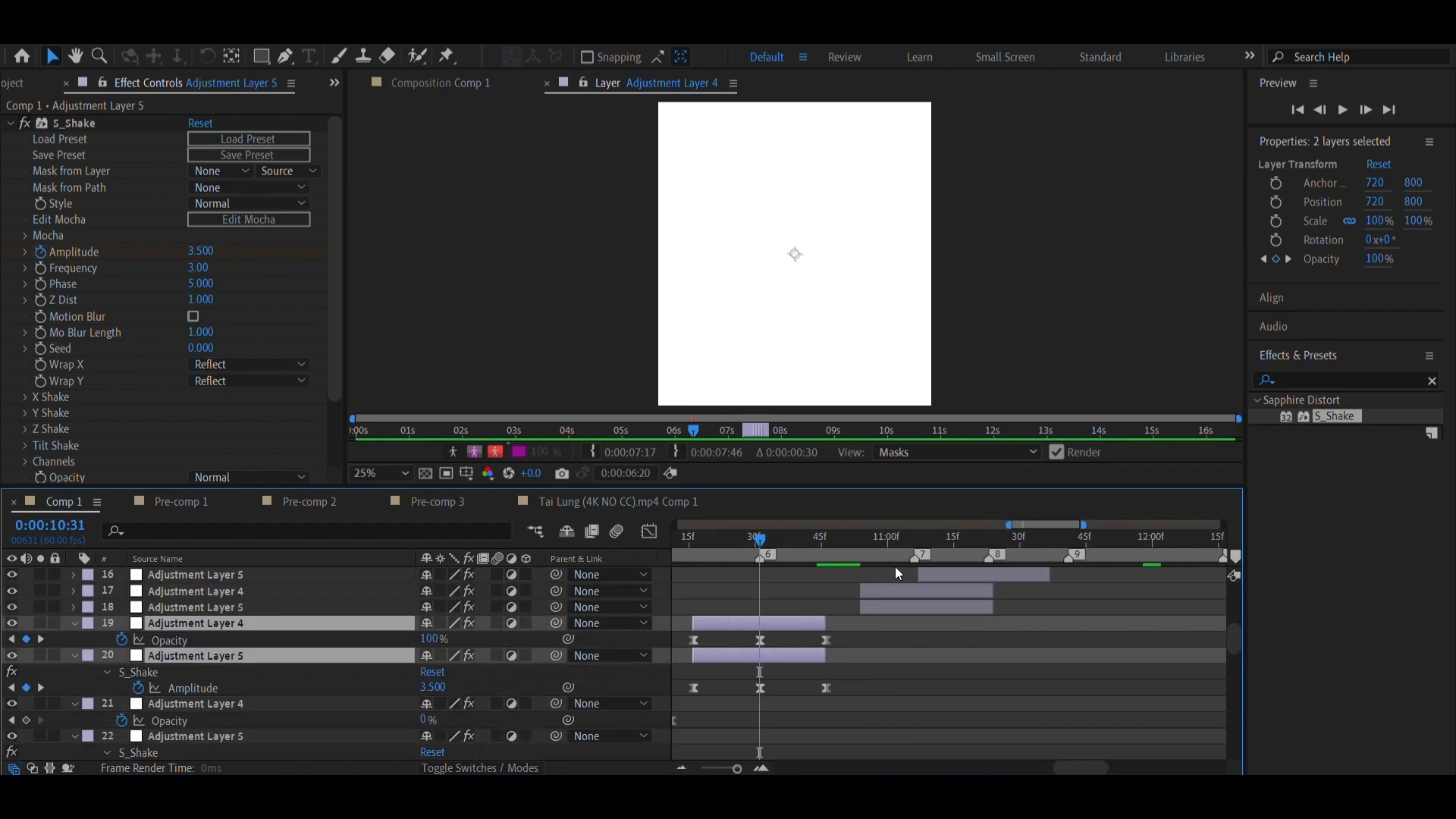
pyautogui.moveTo(899, 550); pyautogui.dragTo(858, 549)
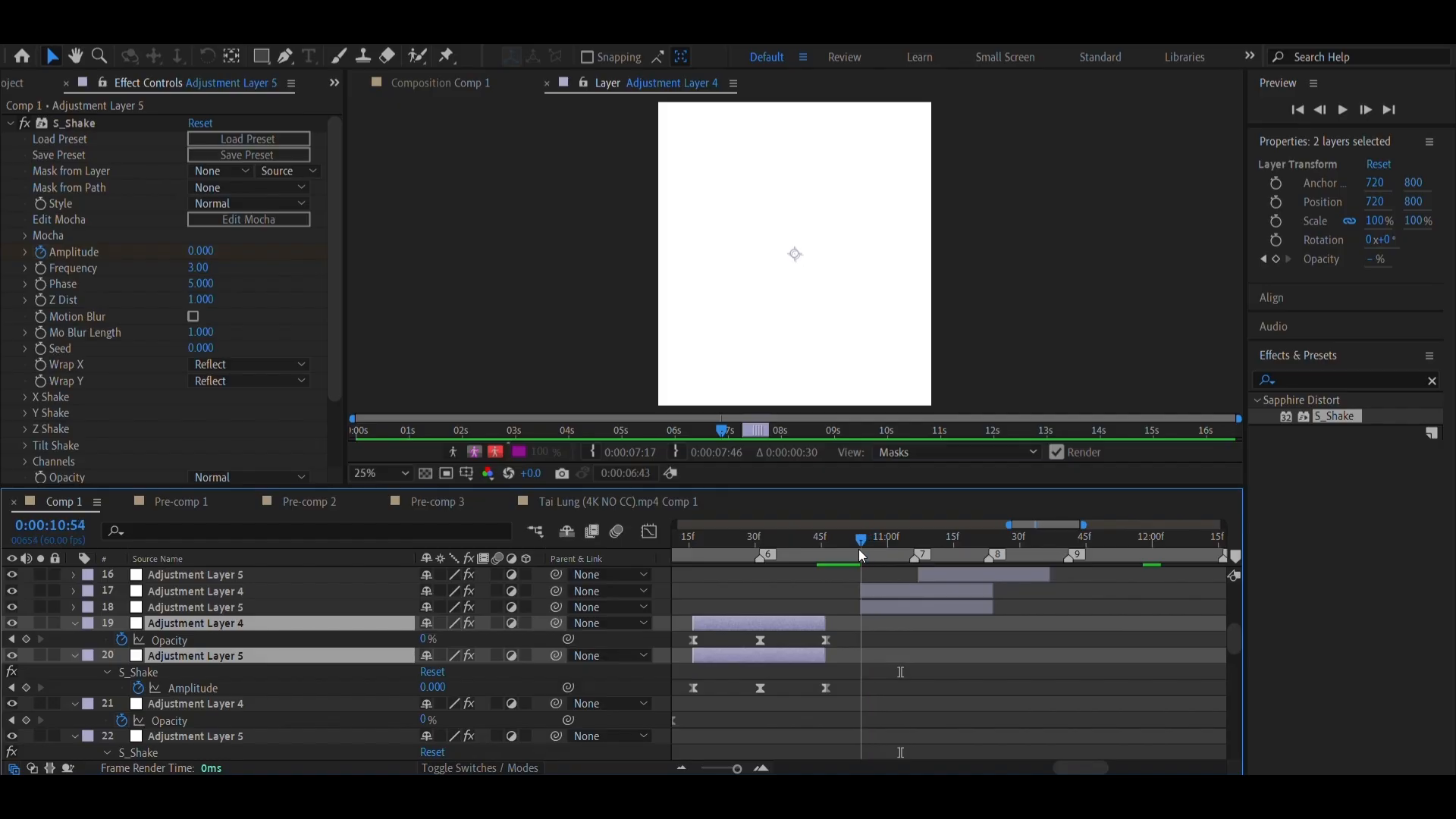
pyautogui.rightClick(914, 559)
pyautogui.click(1055, 598)
pyautogui.click(912, 603)
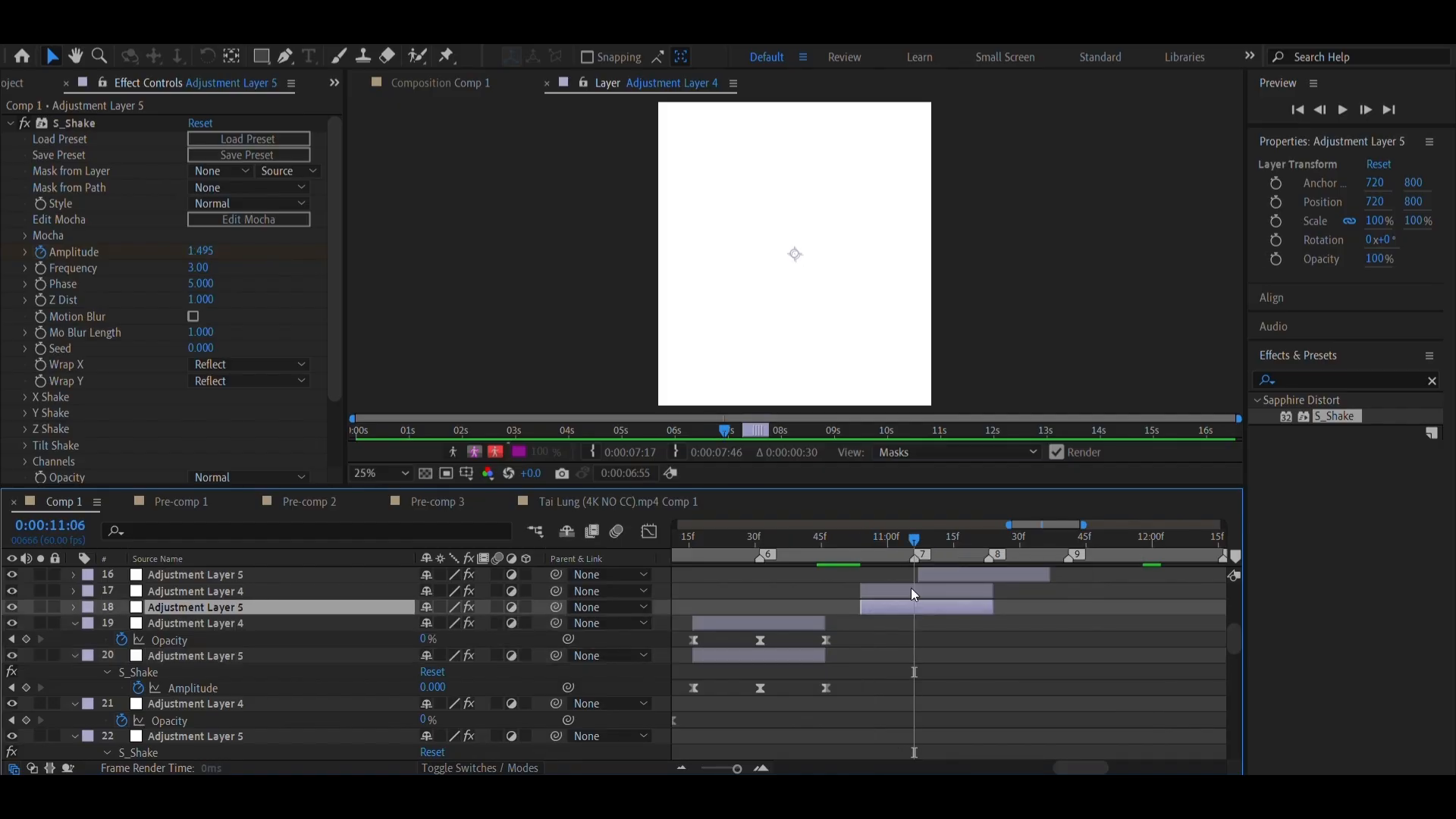
pyautogui.keyDown('shift'); pyautogui.click(914, 594); pyautogui.keyUp('shift')
pyautogui.press('u')
pyautogui.moveTo(916, 593); pyautogui.dragTo(898, 586)
# Set the current time to marker 8 and nudge its adjustment layer pair so the middle keyframes match the marker
pyautogui.scroll(3, 958, 631)
pyautogui.hscroll(2, 959, 631)
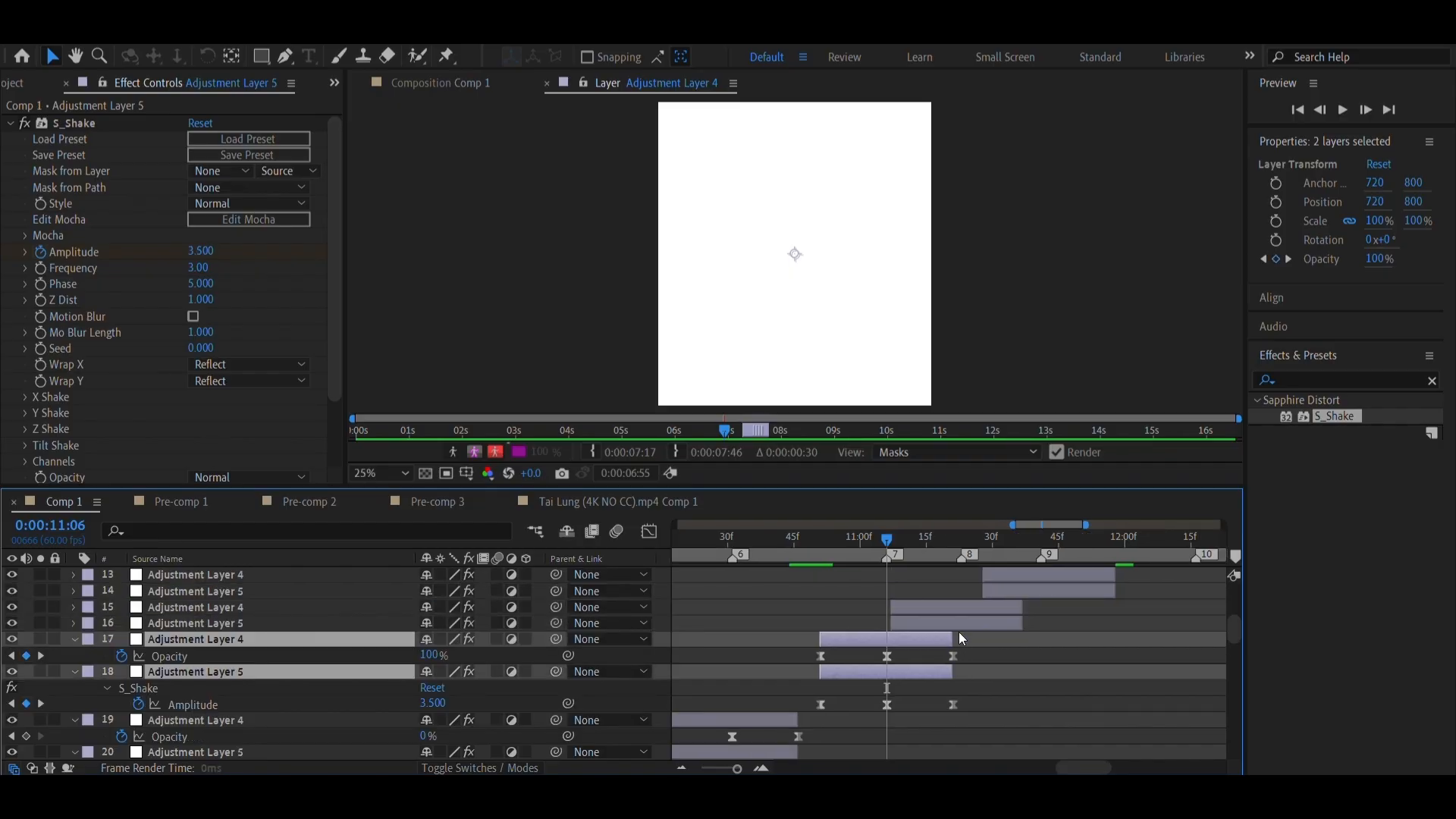
pyautogui.rightClick(897, 556)
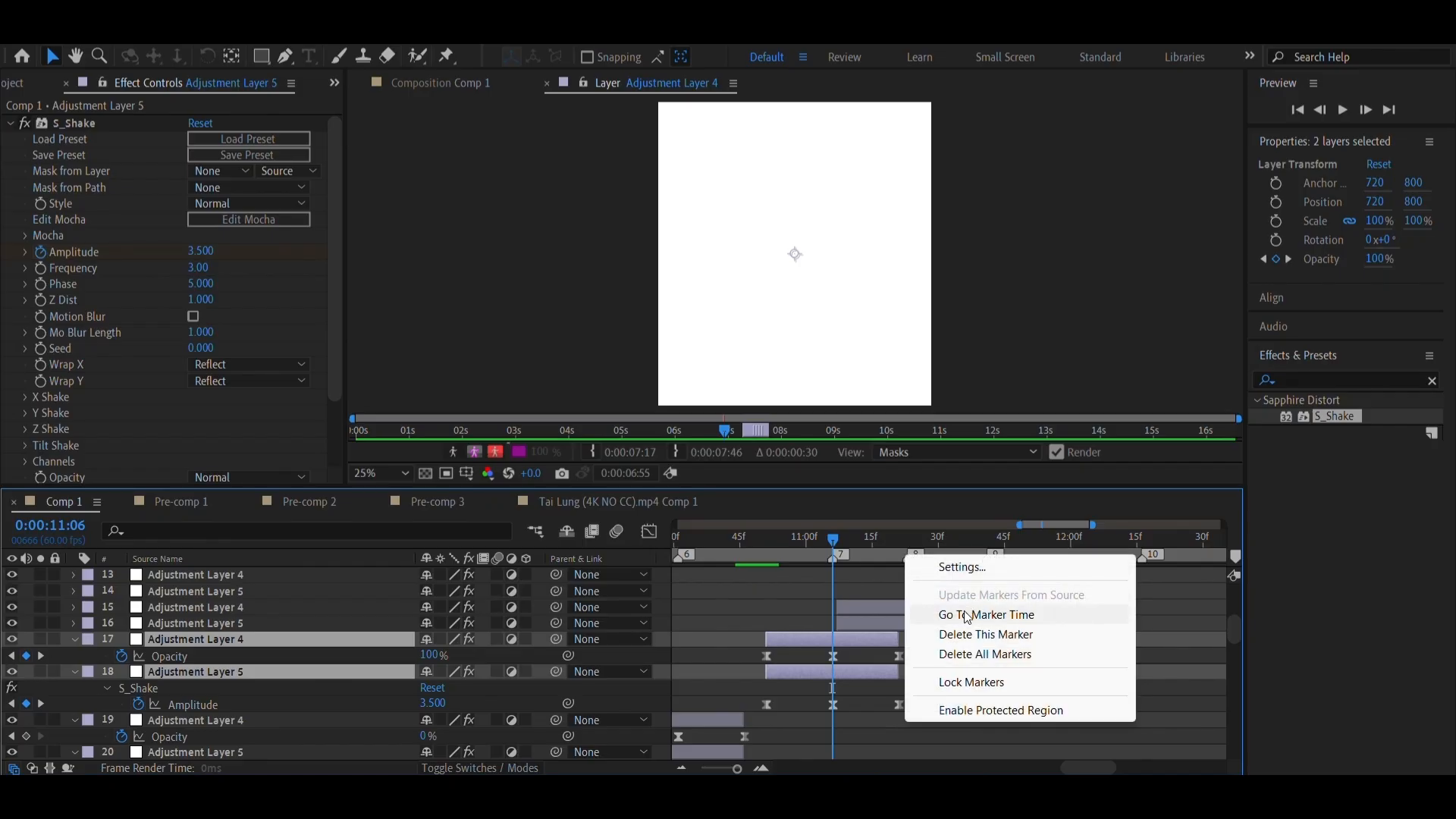
pyautogui.click(913, 612)
pyautogui.click(896, 625)
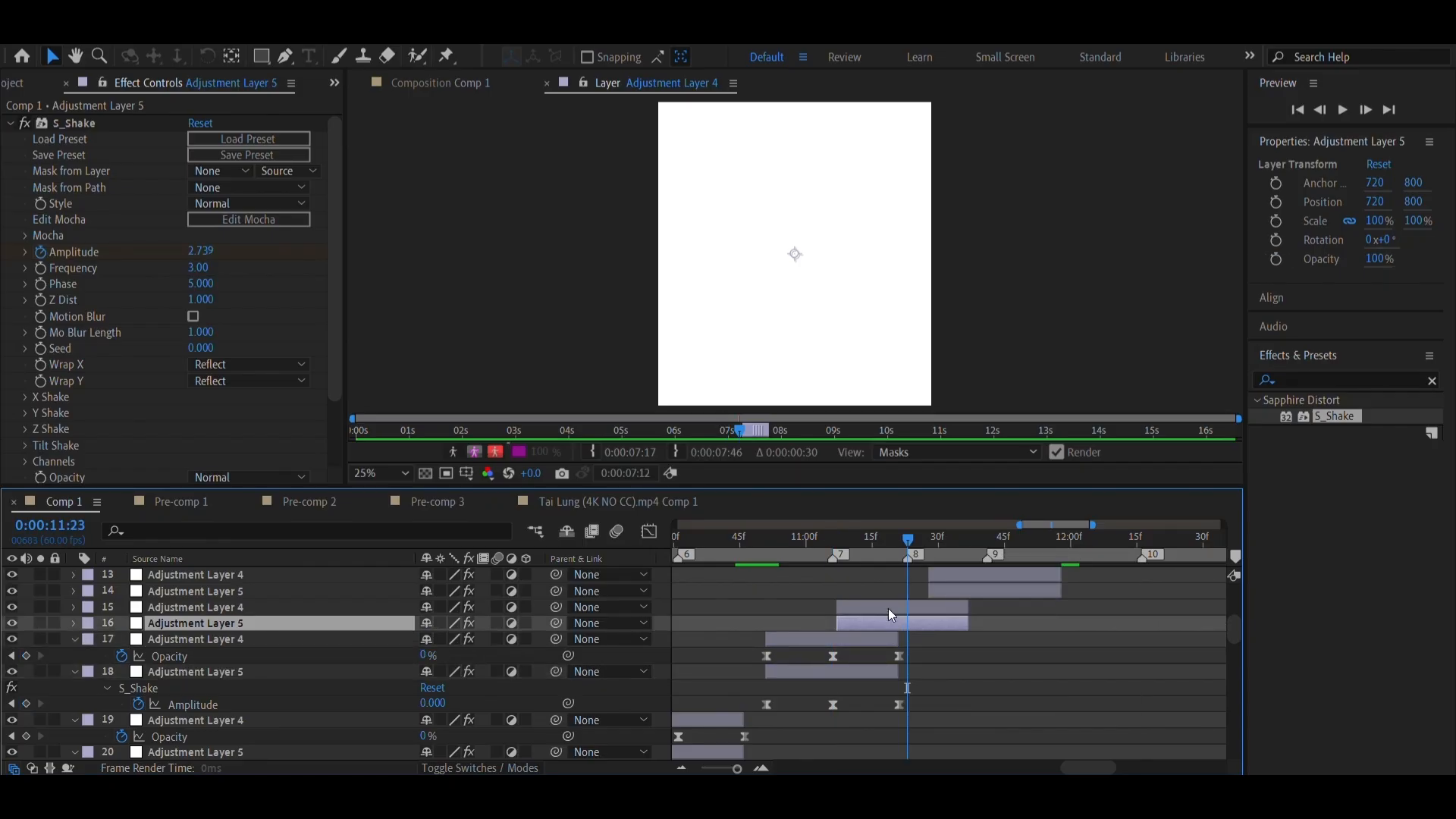
pyautogui.keyDown('shift'); pyautogui.click(889, 609); pyautogui.keyUp('shift')
pyautogui.moveTo(893, 607)
pyautogui.mouseDown()
pyautogui.moveTo(913, 607)
pyautogui.moveTo(889, 607)
pyautogui.mouseUp()
pyautogui.press('u')
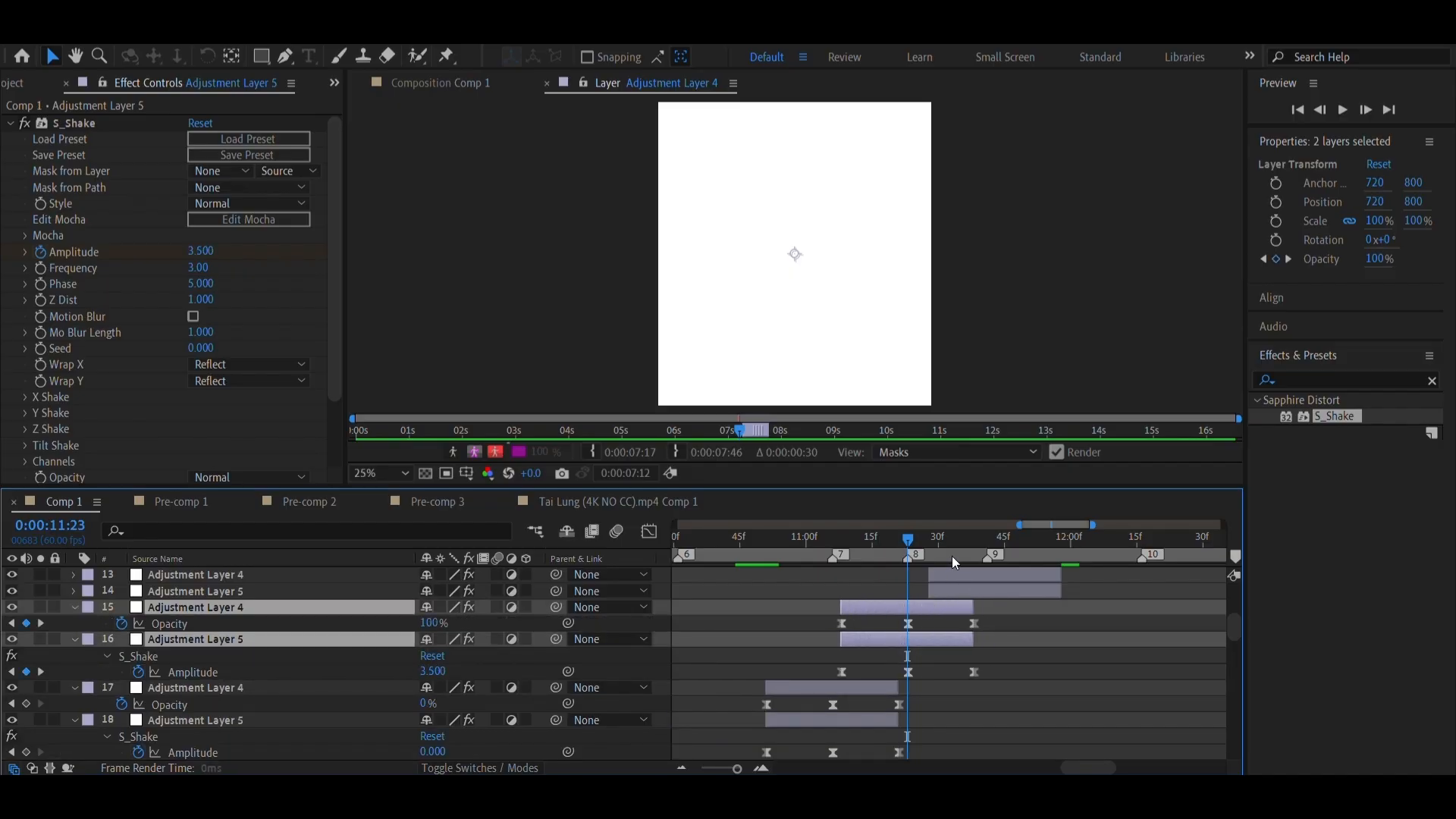
# Align the middle keyframes of the adjustment layer pair at marker 9 with that marker by moving both layers earlier
pyautogui.click(953, 557)
pyautogui.click(978, 590)
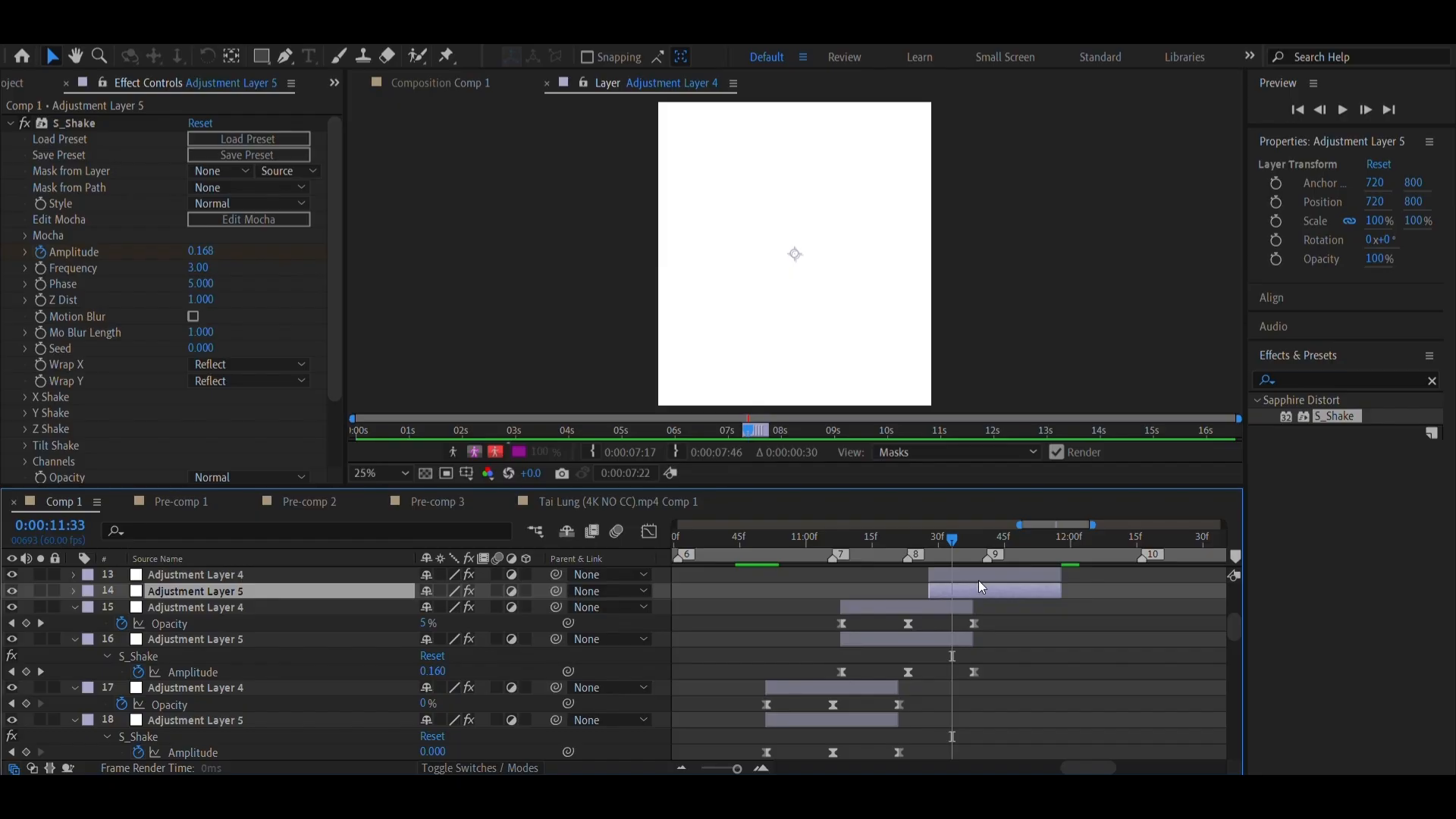
pyautogui.hscroll(3, 954, 553)
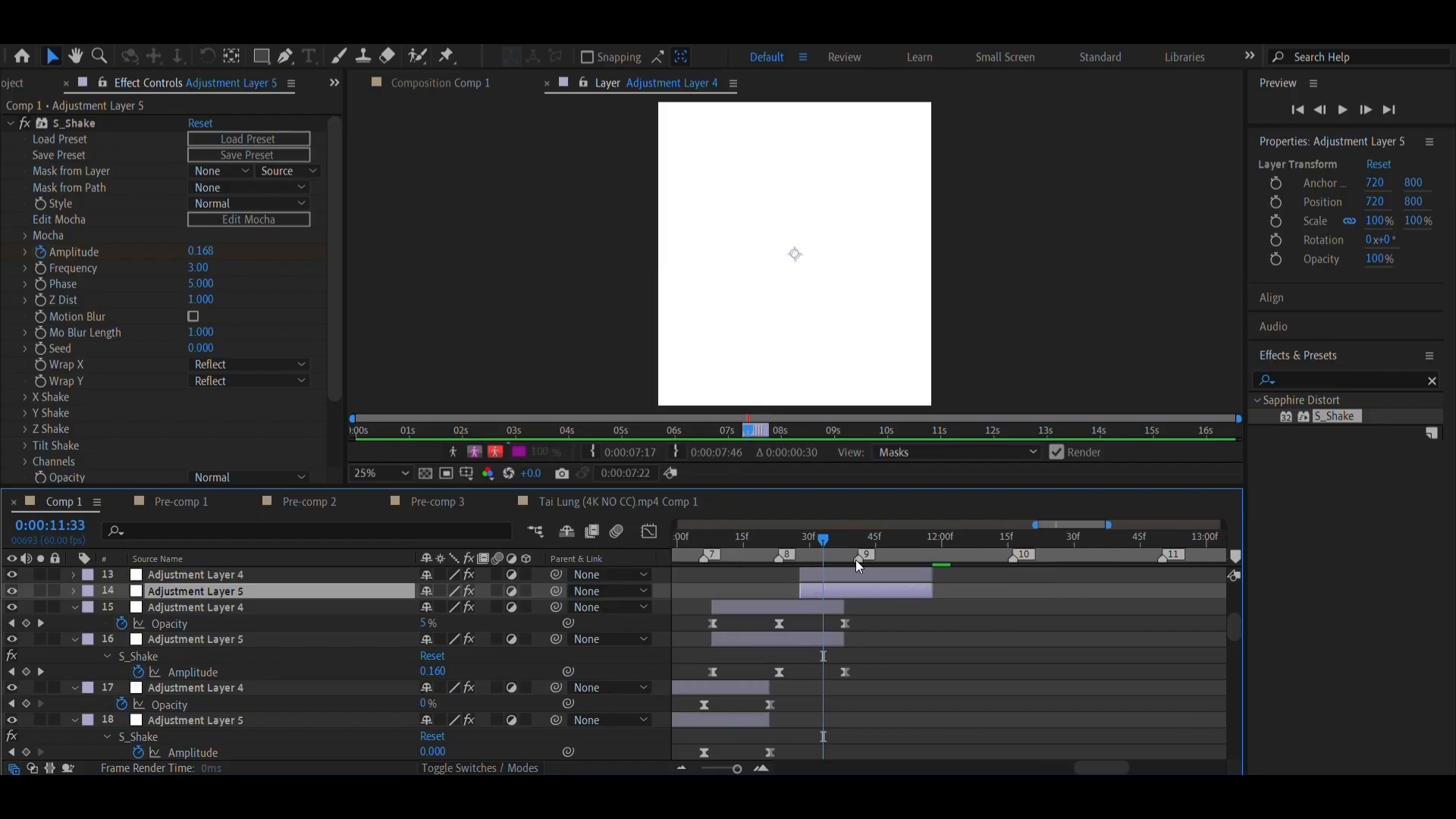
pyautogui.rightClick(856, 560)
pyautogui.click(905, 618)
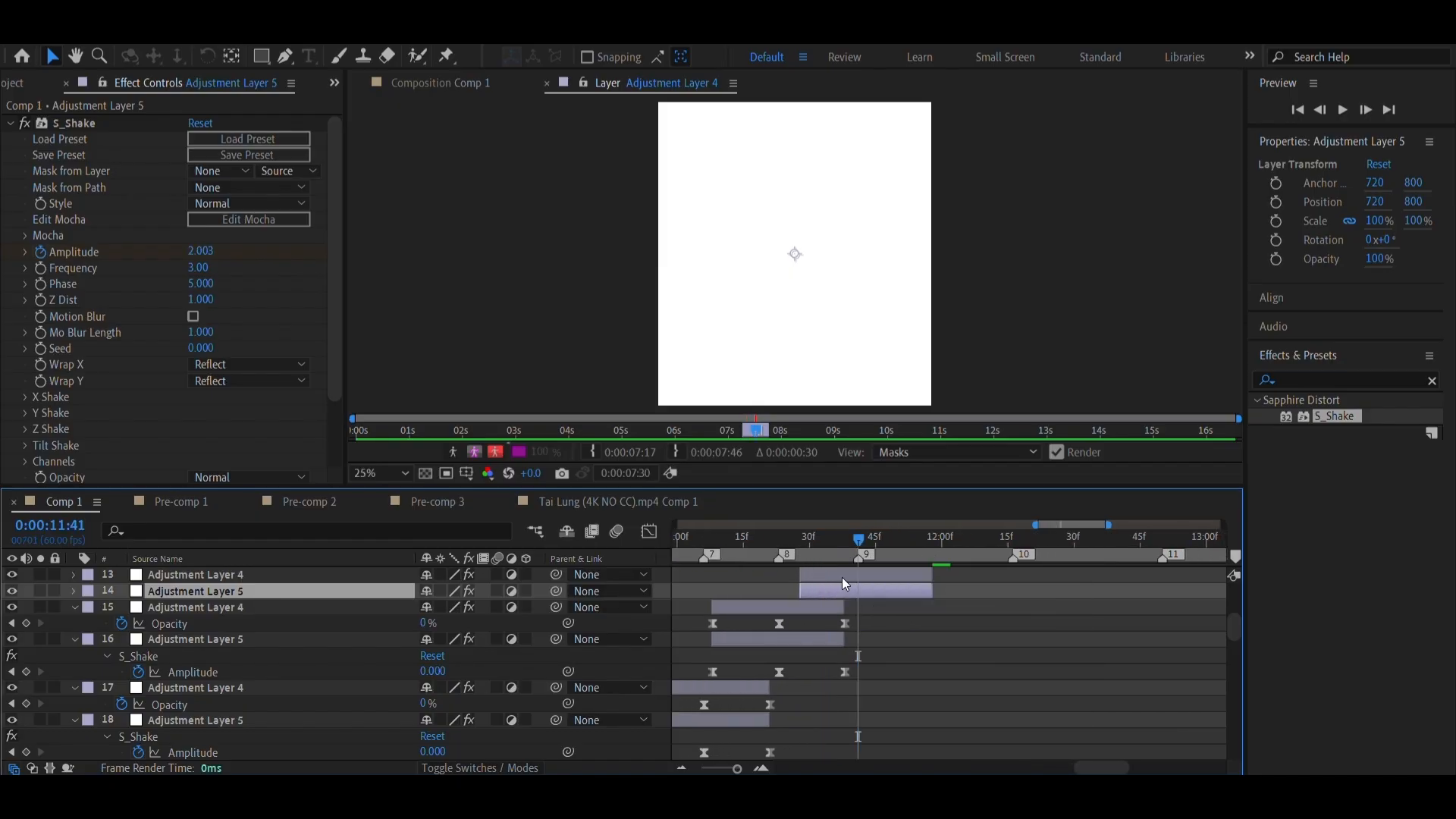
pyautogui.keyDown('shift'); pyautogui.click(842, 578); pyautogui.keyUp('shift')
pyautogui.press('u')
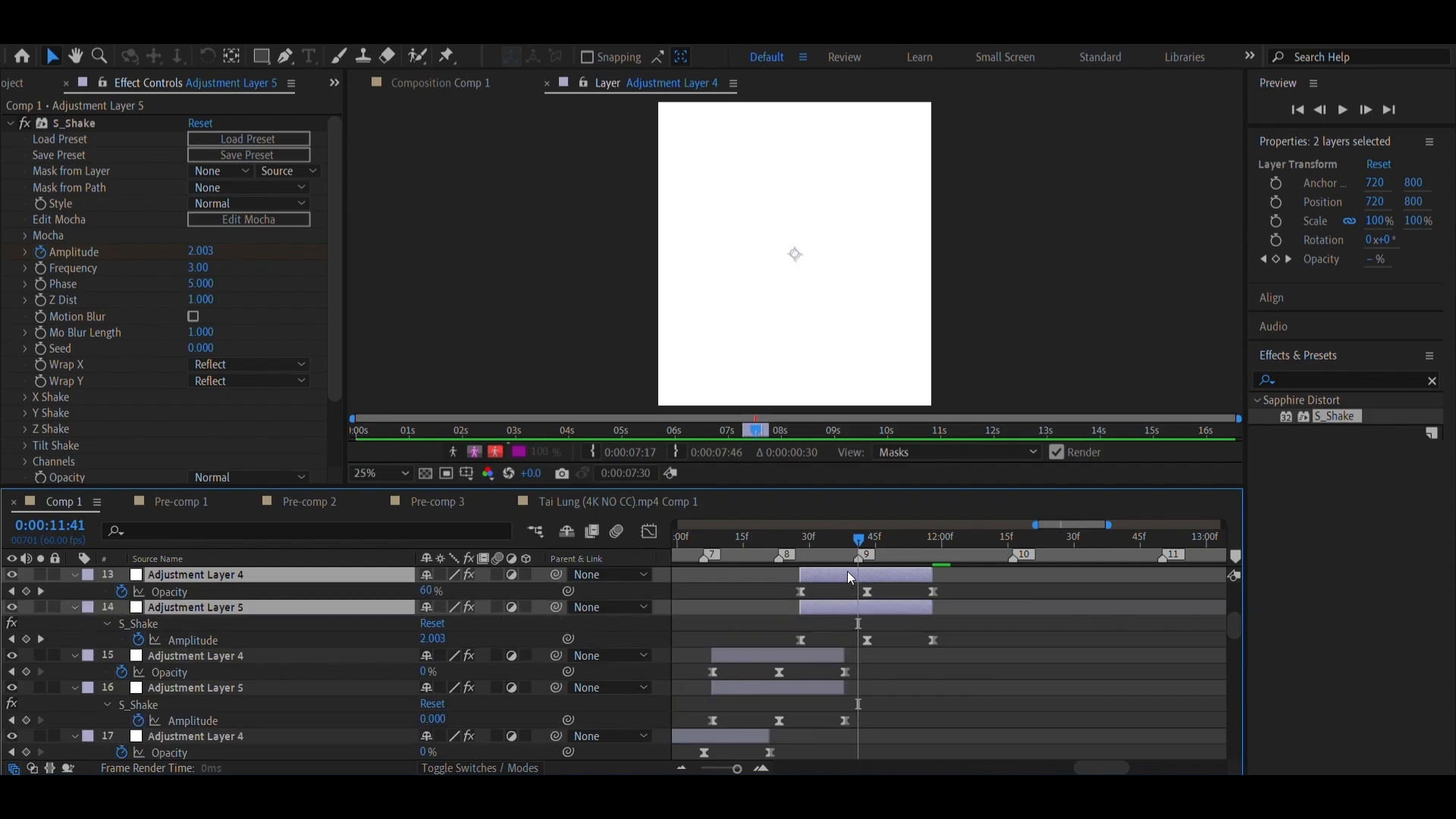
pyautogui.moveTo(848, 572)
pyautogui.mouseDown()
pyautogui.moveTo(826, 573)
pyautogui.moveTo(841, 577)
pyautogui.mouseUp()
# Reveal the keyframes of the adjustment layer pair at marker 10 and move both layers so the middle keyframes meet the marker
pyautogui.hscroll(3, 903, 593)
pyautogui.scroll(3, 863, 594)
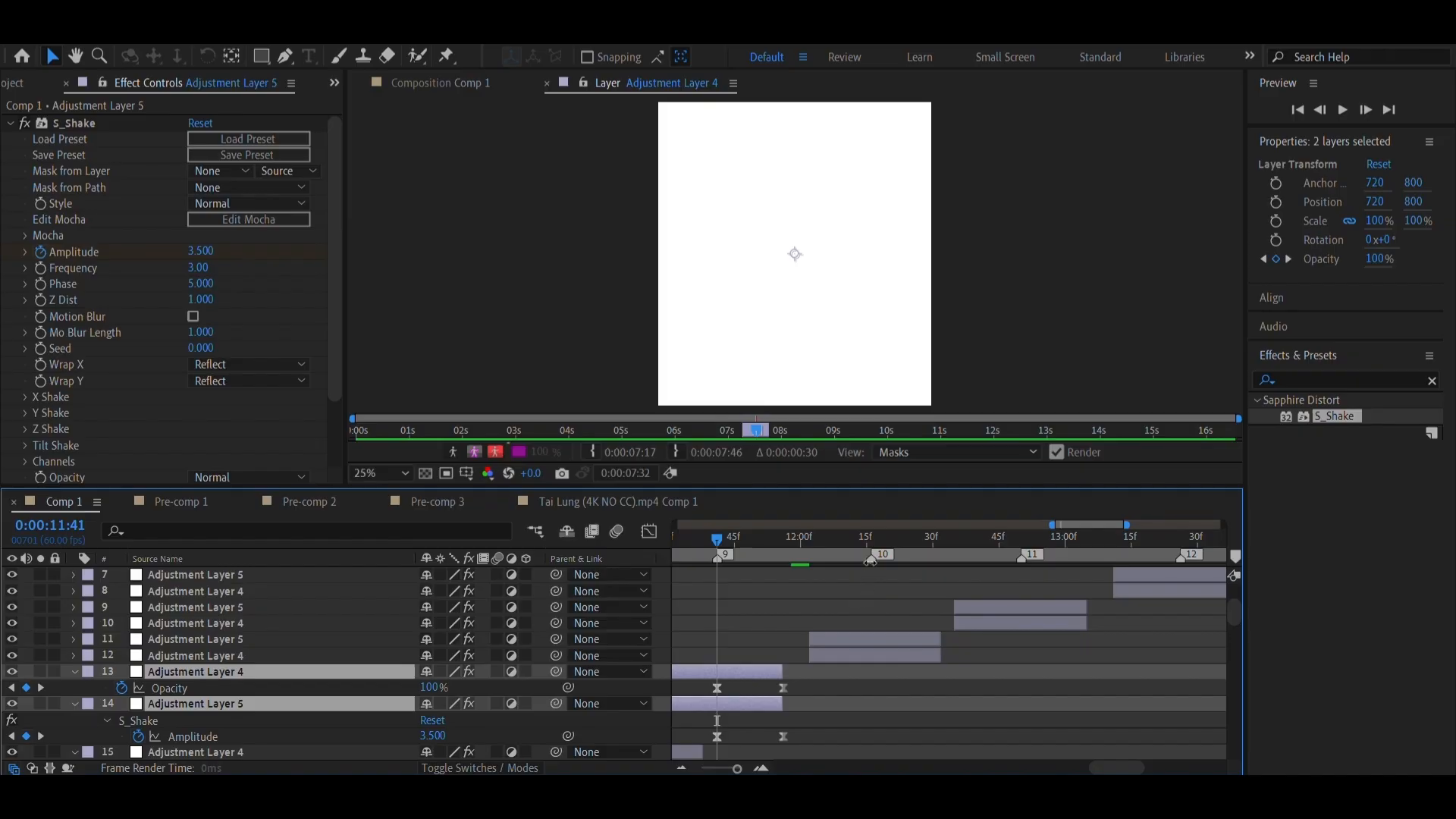
pyautogui.rightClick(871, 560)
pyautogui.click(910, 620)
pyautogui.click(868, 657)
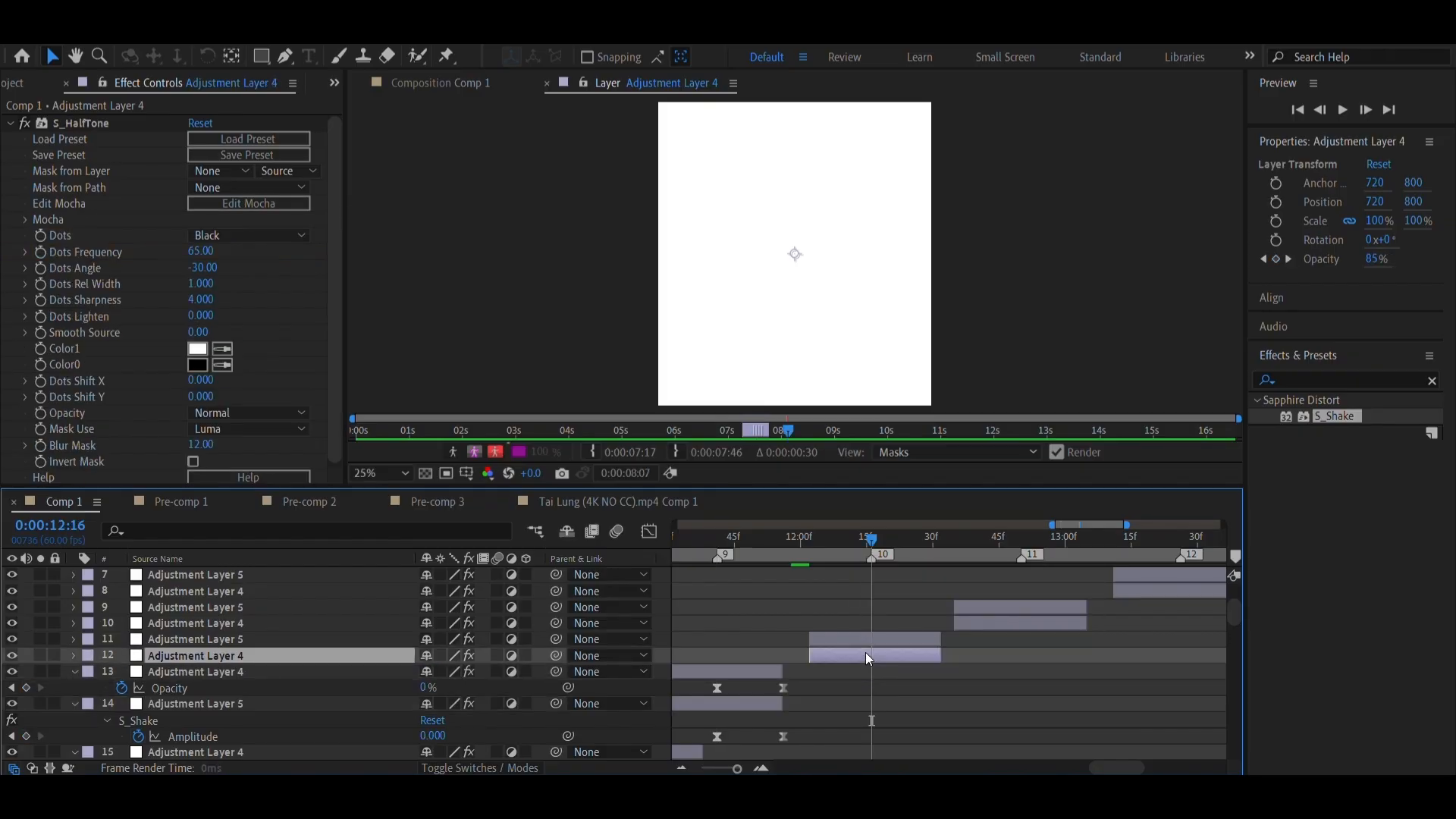
pyautogui.keyDown('shift'); pyautogui.click(866, 638); pyautogui.keyUp('shift')
pyautogui.press('u')
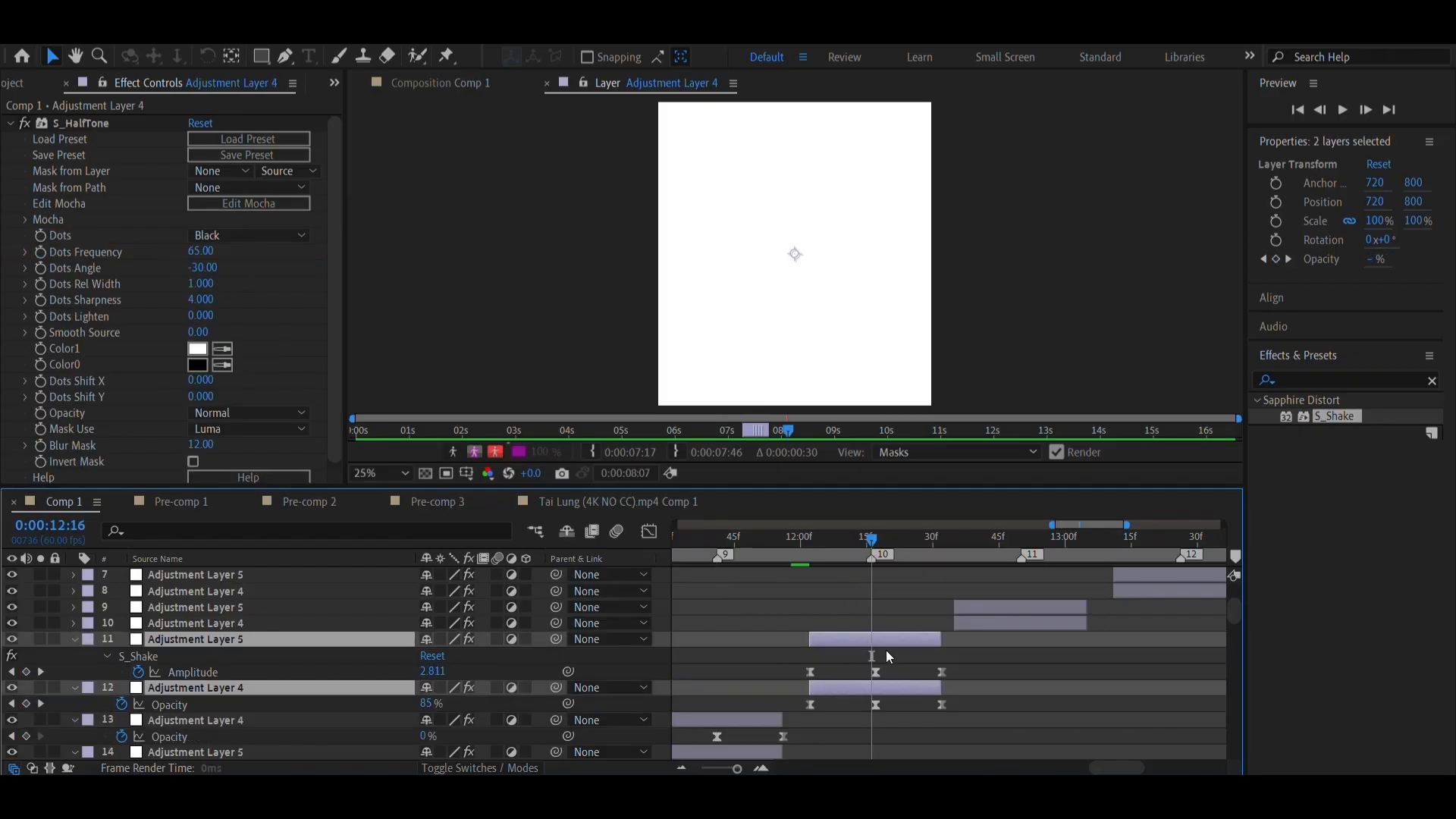
pyautogui.moveTo(876, 637); pyautogui.dragTo(872, 637)
# Go to marker 11 and reveal the keyframes of its adjustment layer pair to check their alignment
pyautogui.hscroll(3, 915, 645)
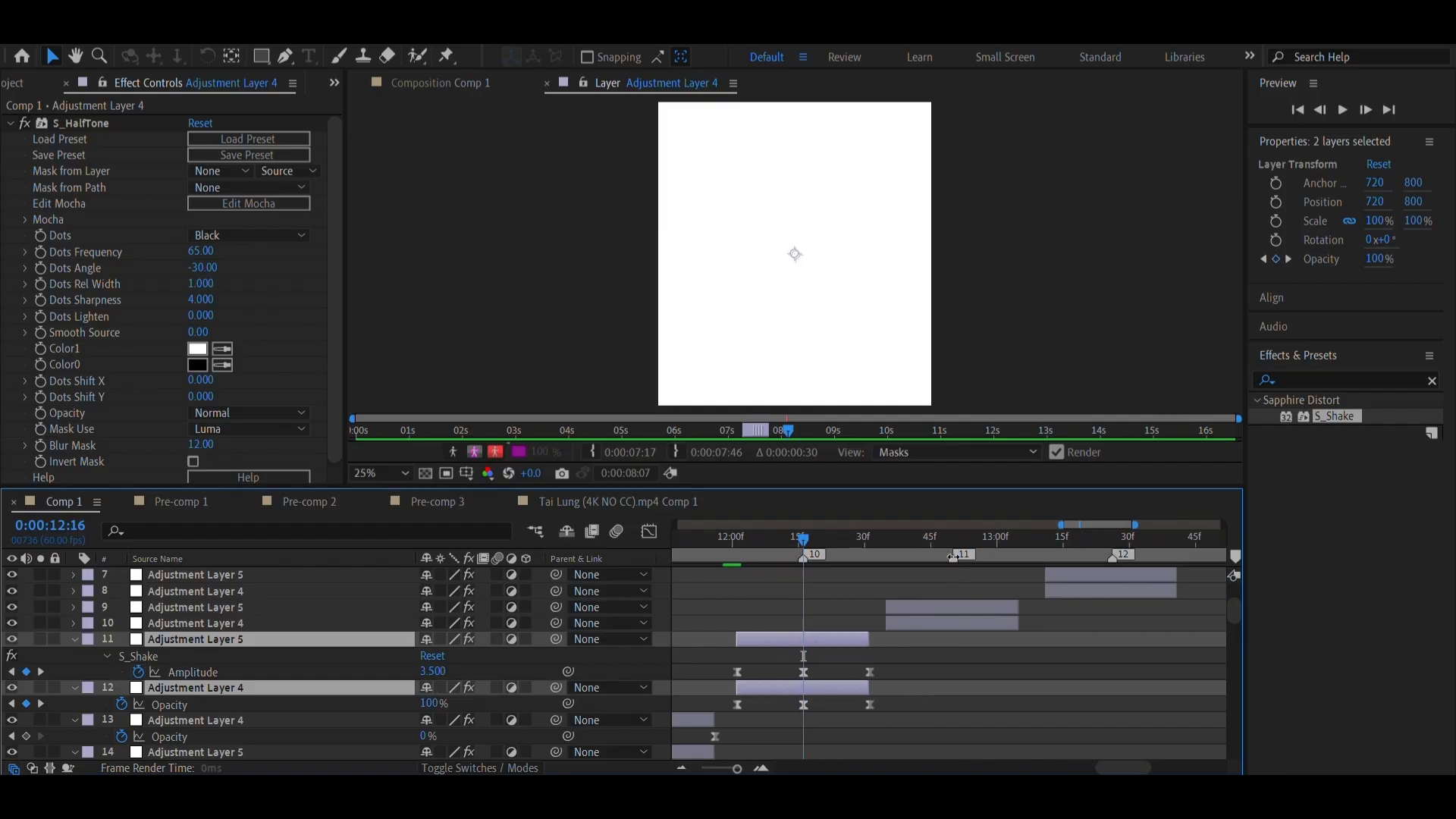
pyautogui.rightClick(962, 557)
pyautogui.click(995, 615)
pyautogui.click(944, 626)
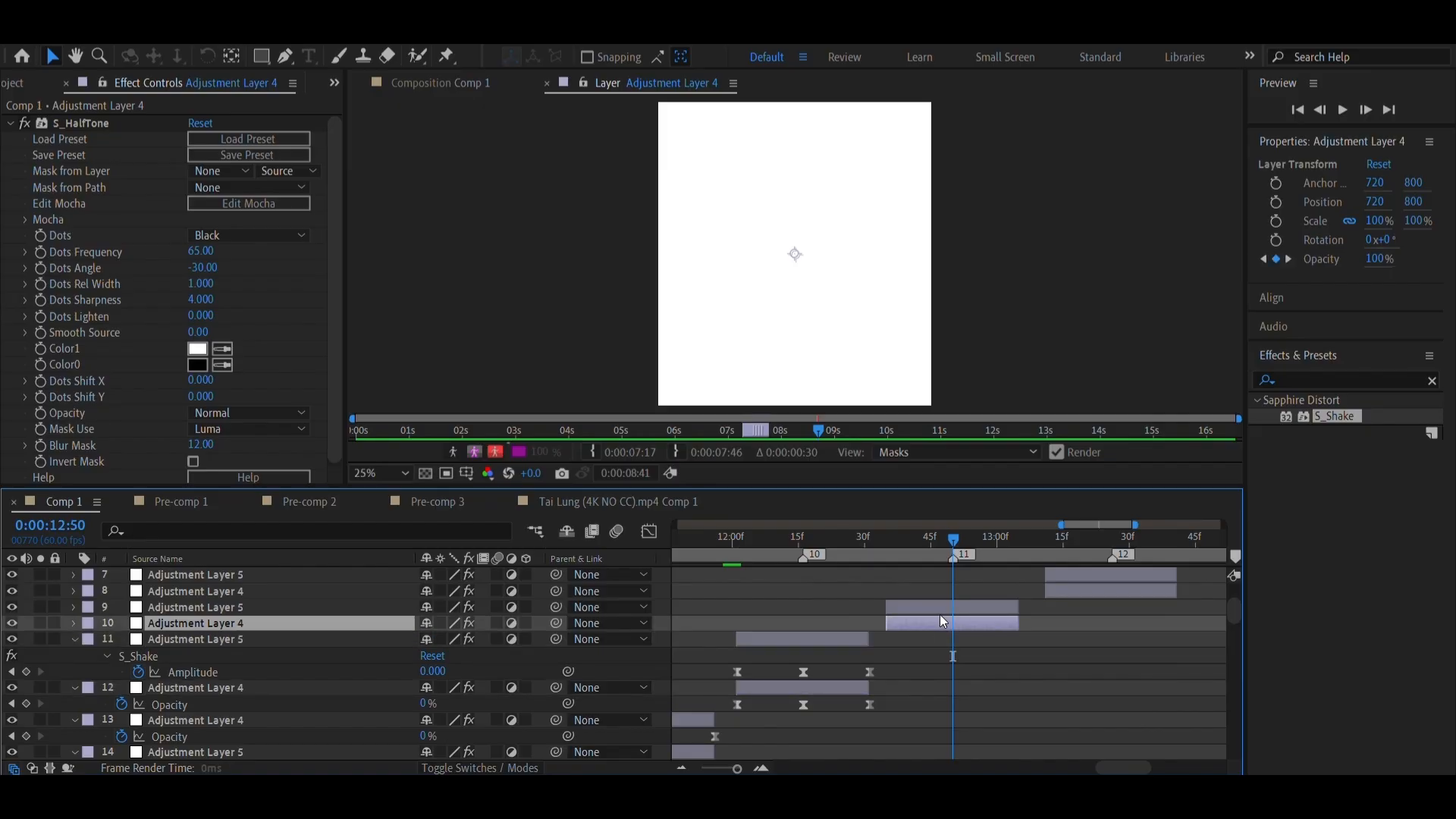
pyautogui.keyDown('shift'); pyautogui.click(939, 608); pyautogui.keyUp('shift')
pyautogui.press('u')
# Go to marker 12 and reveal the keyframes of its adjustment layer pair to check their alignment
pyautogui.hscroll(2, 958, 611)
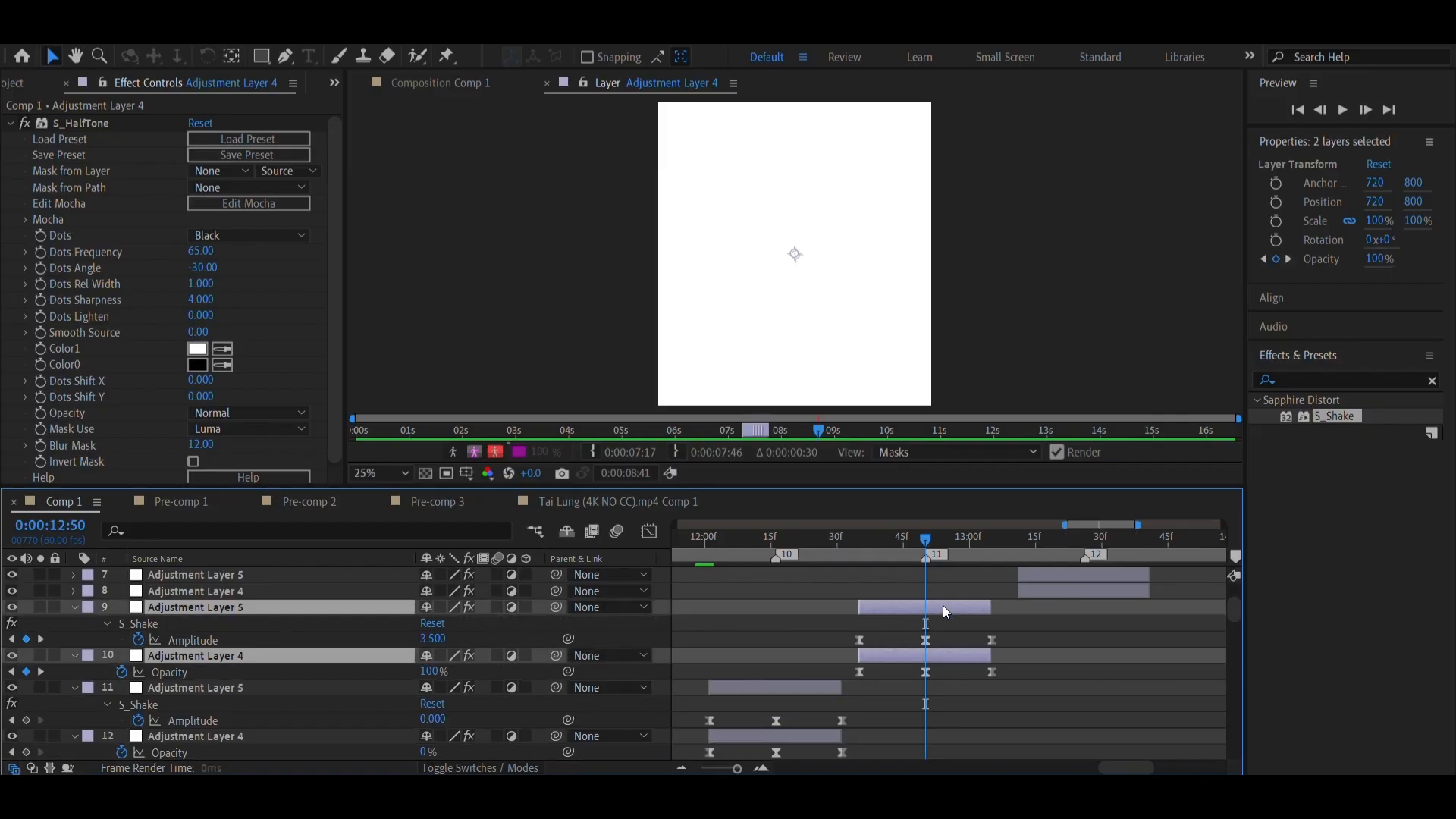
pyautogui.click(849, 557)
pyautogui.hscroll(3, 850, 556)
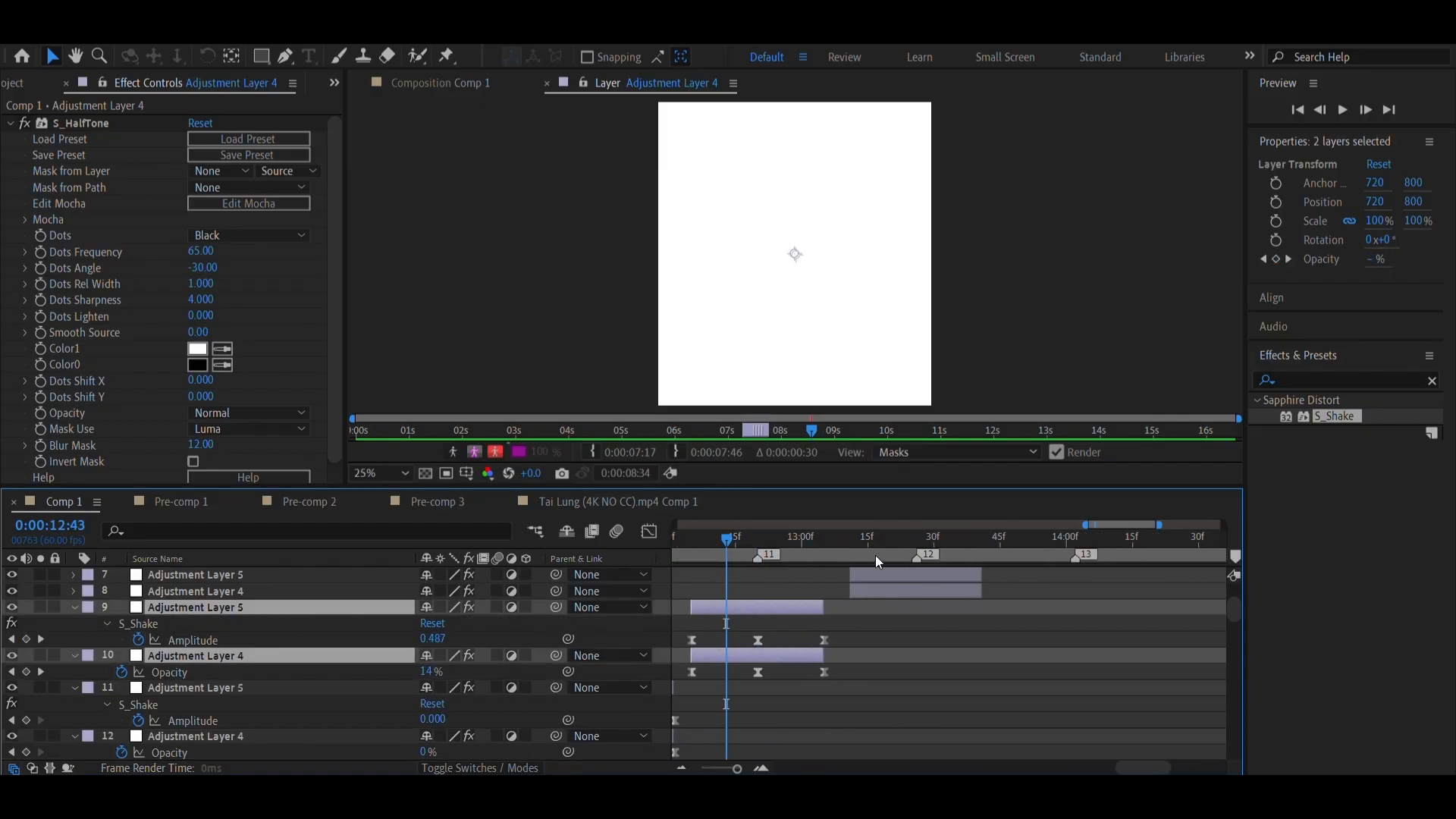
pyautogui.click(912, 538)
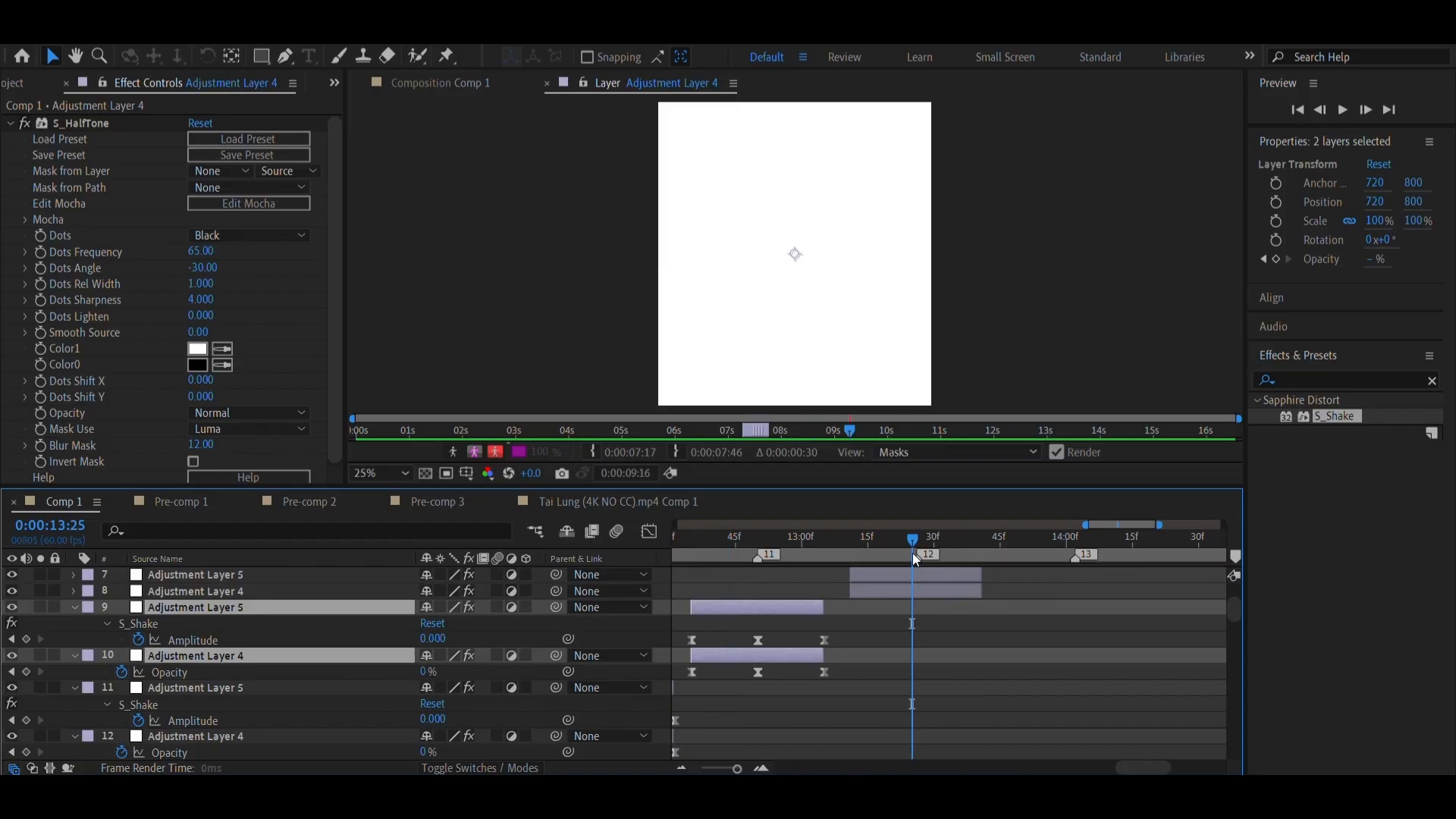
pyautogui.rightClick(918, 559)
pyautogui.click(948, 612)
pyautogui.click(897, 586)
pyautogui.keyDown('shift'); pyautogui.click(904, 573); pyautogui.keyUp('shift')
pyautogui.press('u')
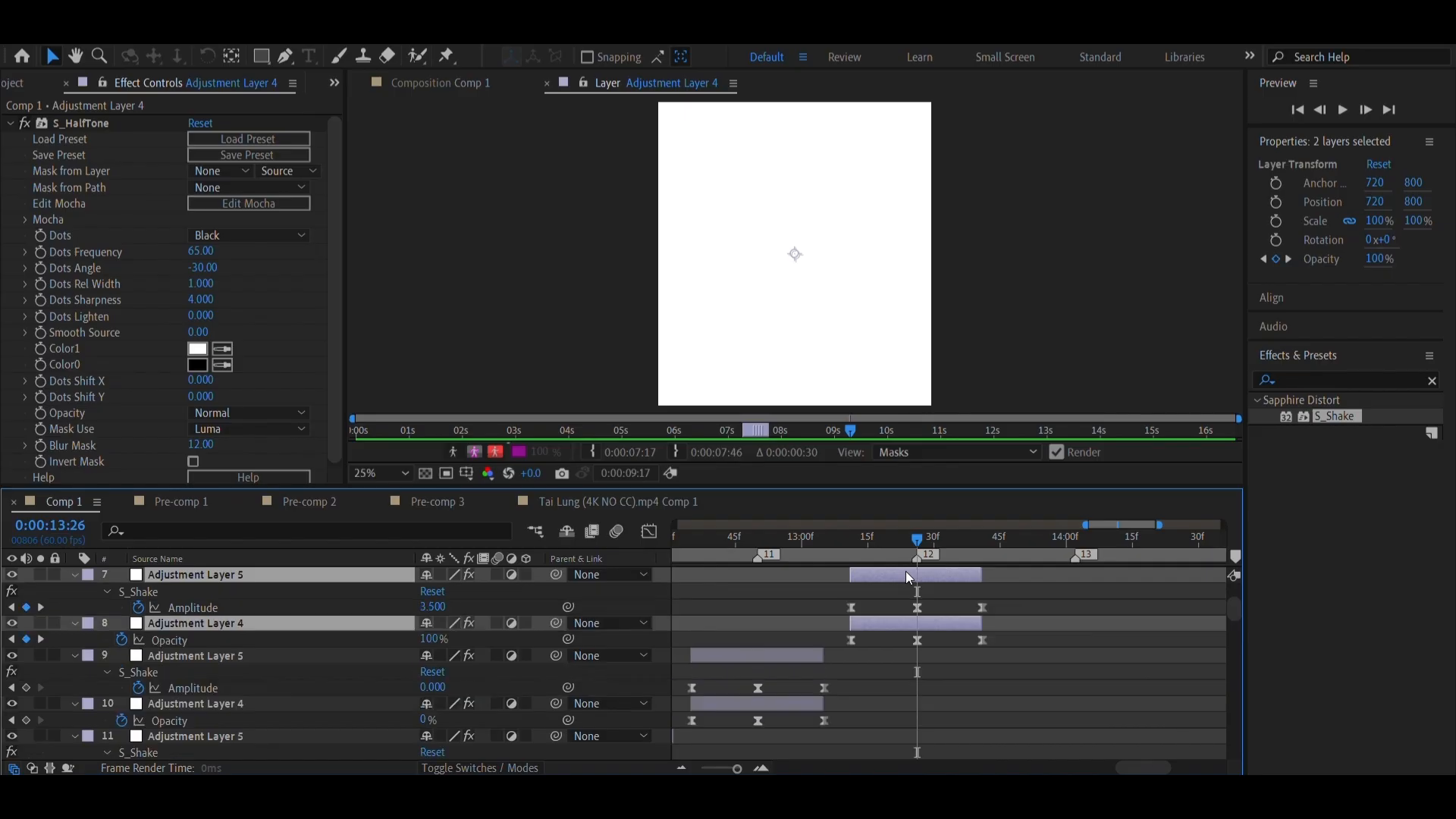
# Go to marker 13, reveal its adjustment layer pair's keyframes and shift both layers slightly later so the middle keyframes meet the marker
pyautogui.hscroll(3, 940, 612)
pyautogui.scroll(5, 953, 621)
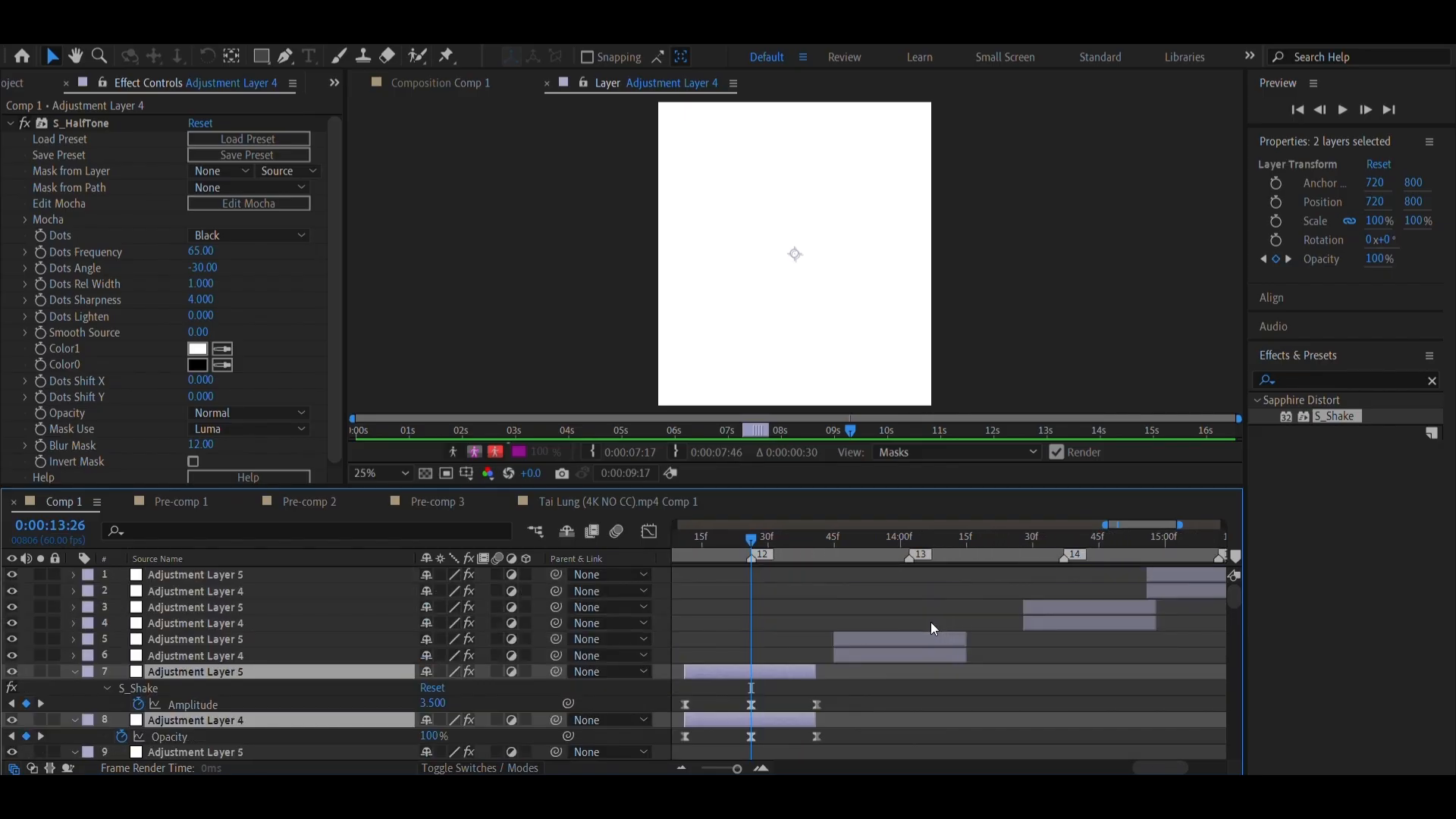
pyautogui.rightClick(890, 555)
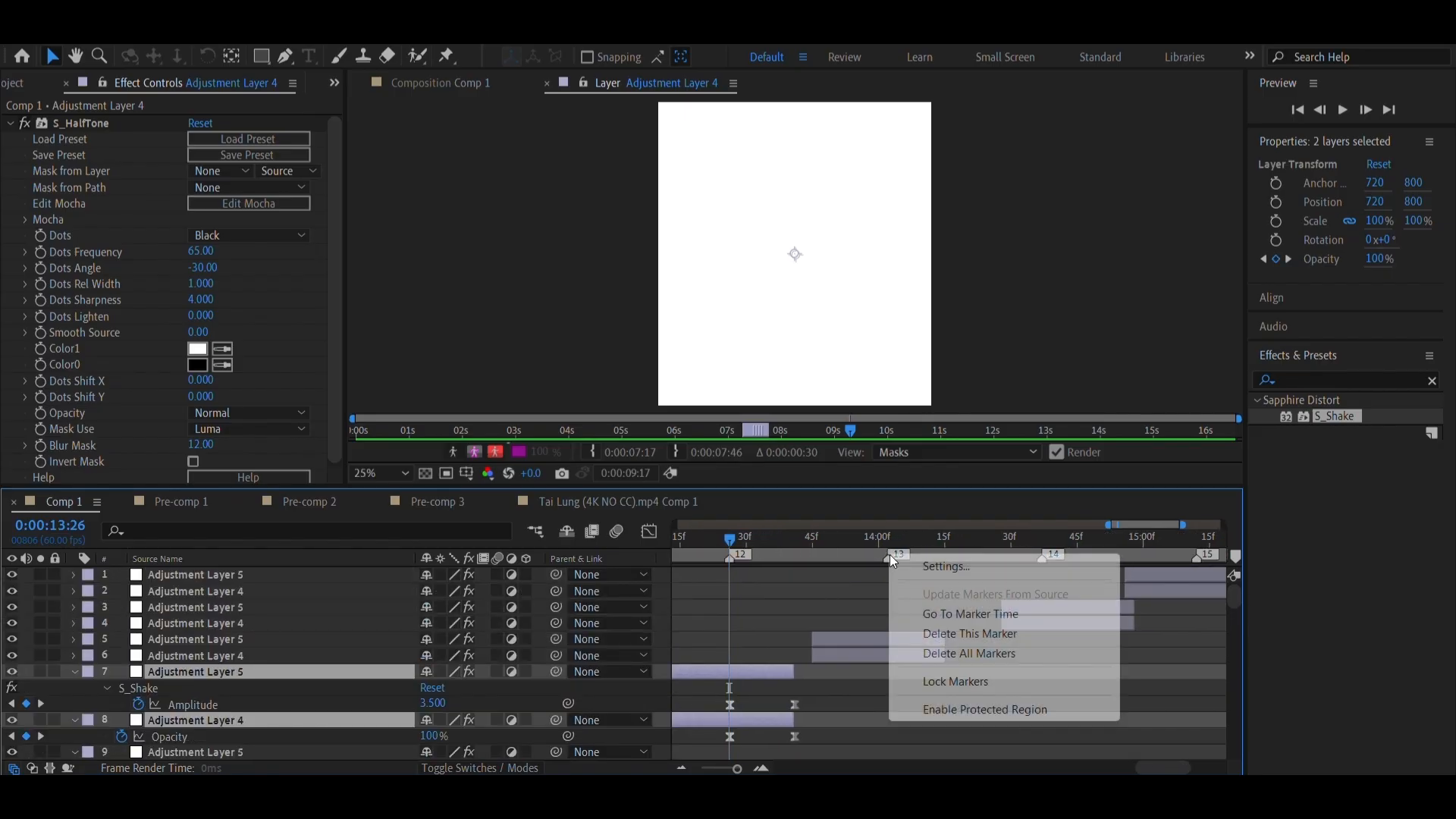
pyautogui.click(932, 613)
pyautogui.click(882, 657)
pyautogui.keyDown('shift'); pyautogui.click(889, 642); pyautogui.keyUp('shift')
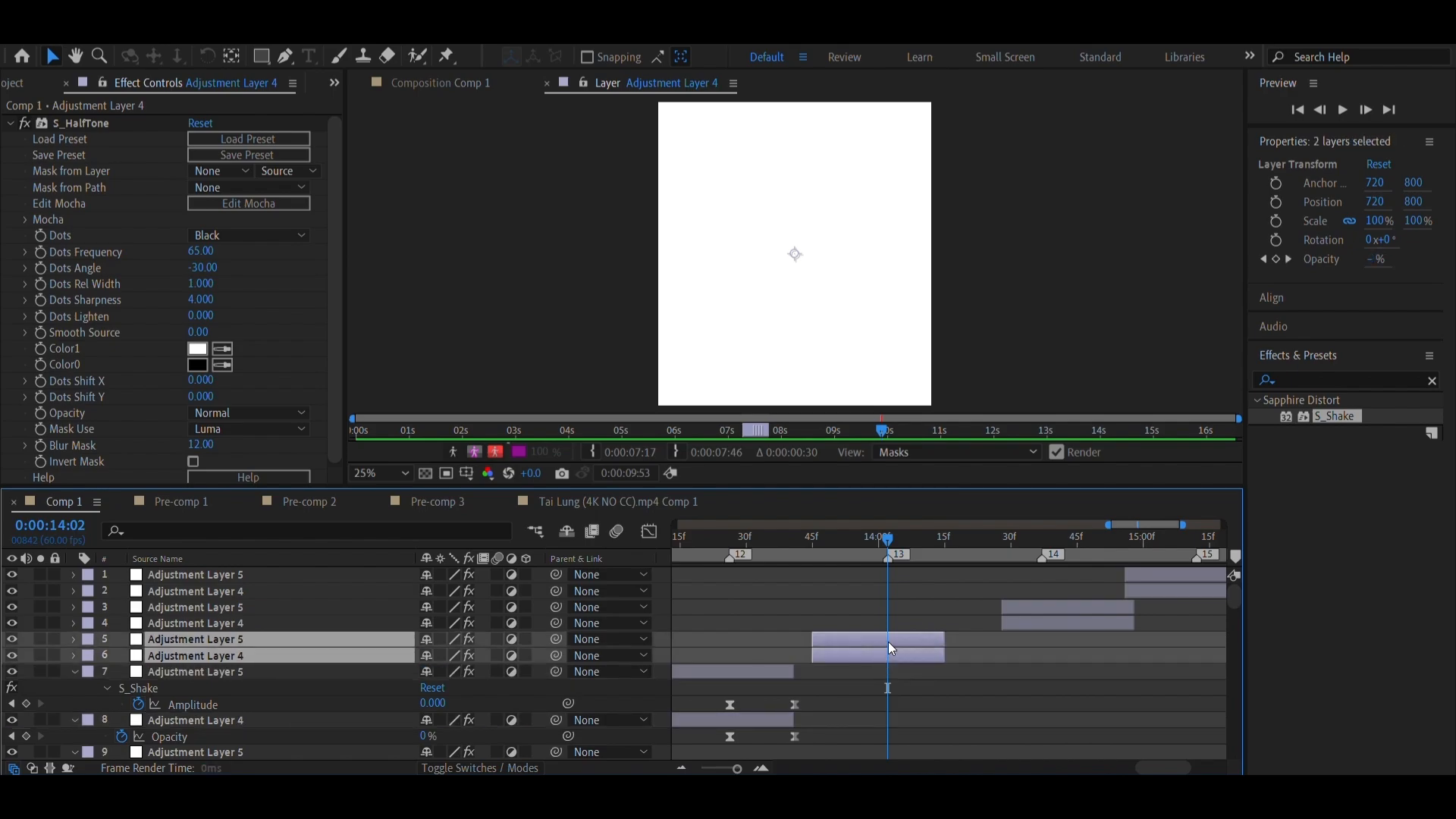
pyautogui.press('u')
pyautogui.moveTo(895, 635); pyautogui.dragTo(903, 634)
# Go to marker 14, reveal its adjustment layer pair's keyframes and move both layers earlier so the middle keyframes match the marker
pyautogui.hscroll(3, 904, 635)
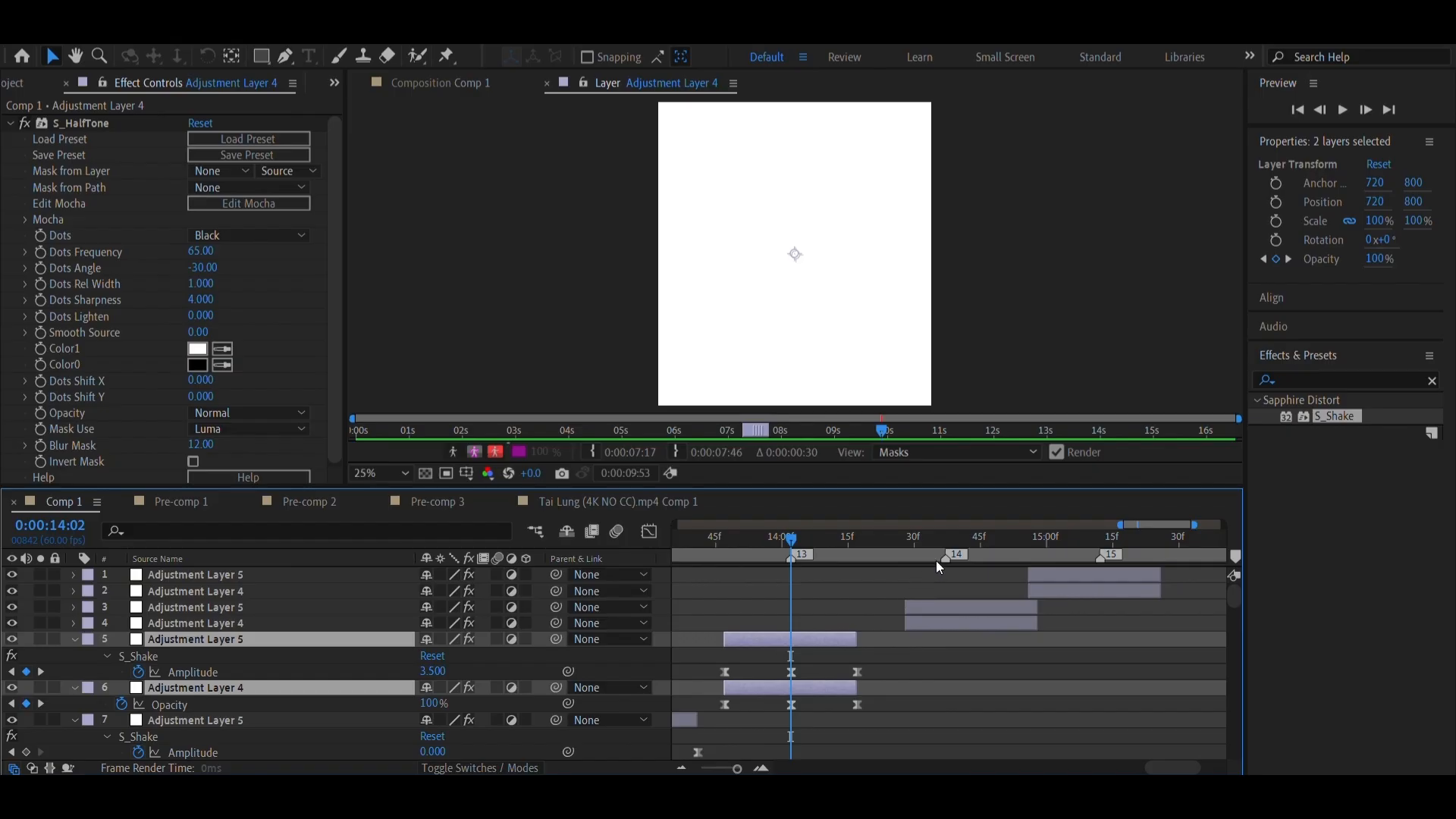
pyautogui.rightClick(943, 559)
pyautogui.click(986, 613)
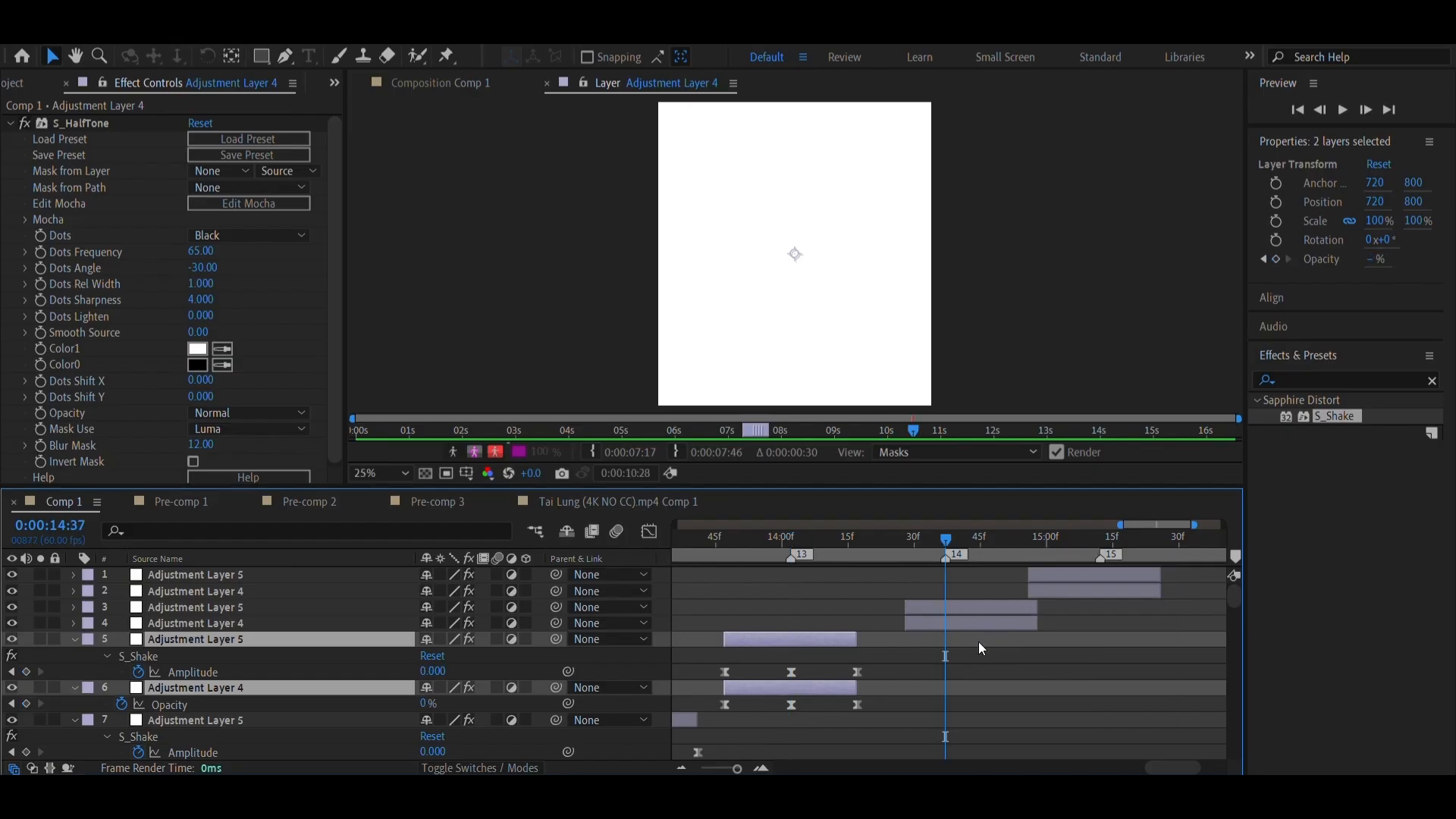
pyautogui.click(976, 625)
pyautogui.keyDown('shift'); pyautogui.click(963, 607); pyautogui.keyUp('shift')
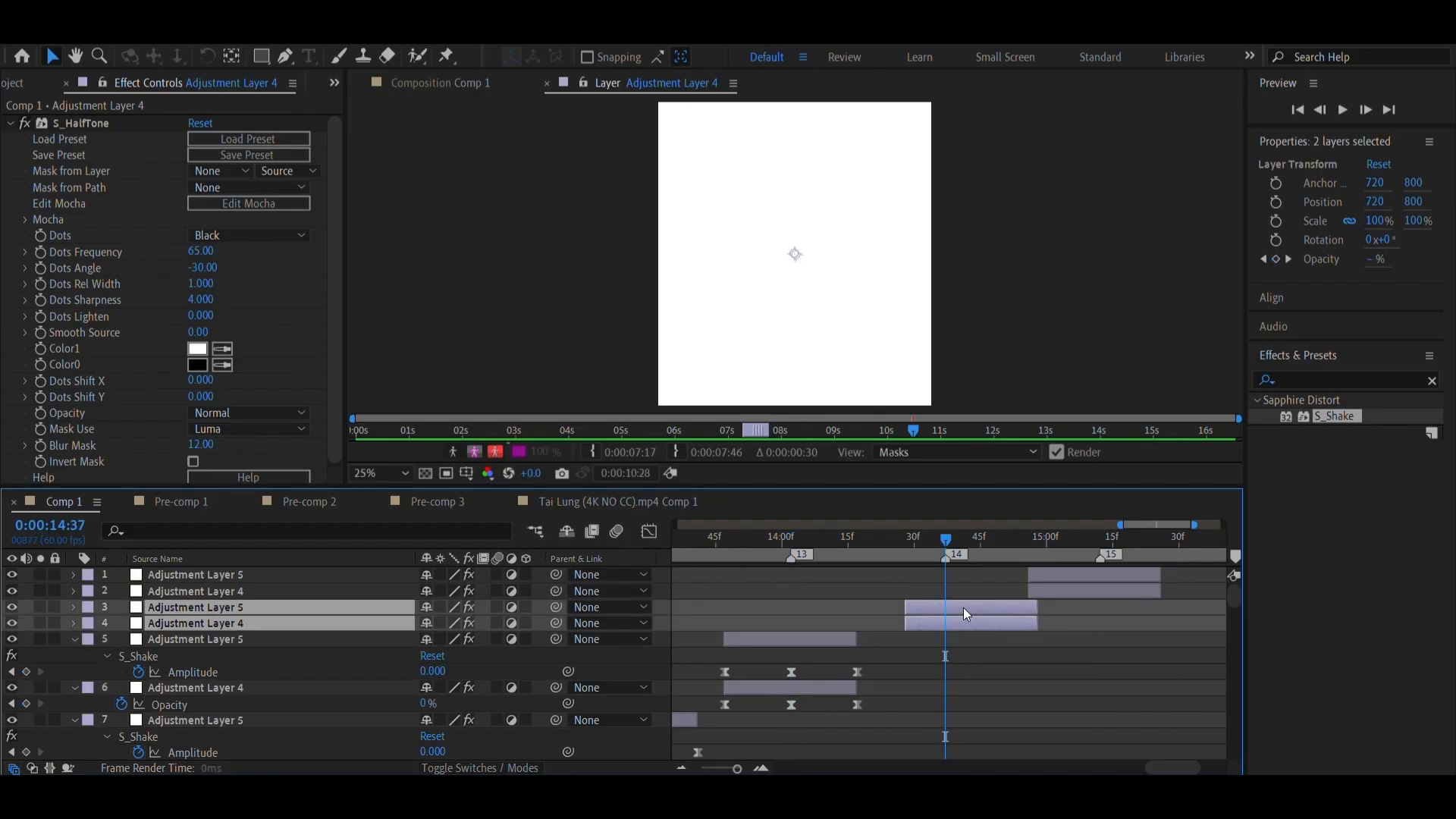
pyautogui.press('u')
pyautogui.moveTo(962, 609); pyautogui.dragTo(938, 612)
# Go to marker 15, reveal its adjustment layer pair's keyframes and nudge both layers later to line the middle keyframes up with it
pyautogui.hscroll(3, 953, 616)
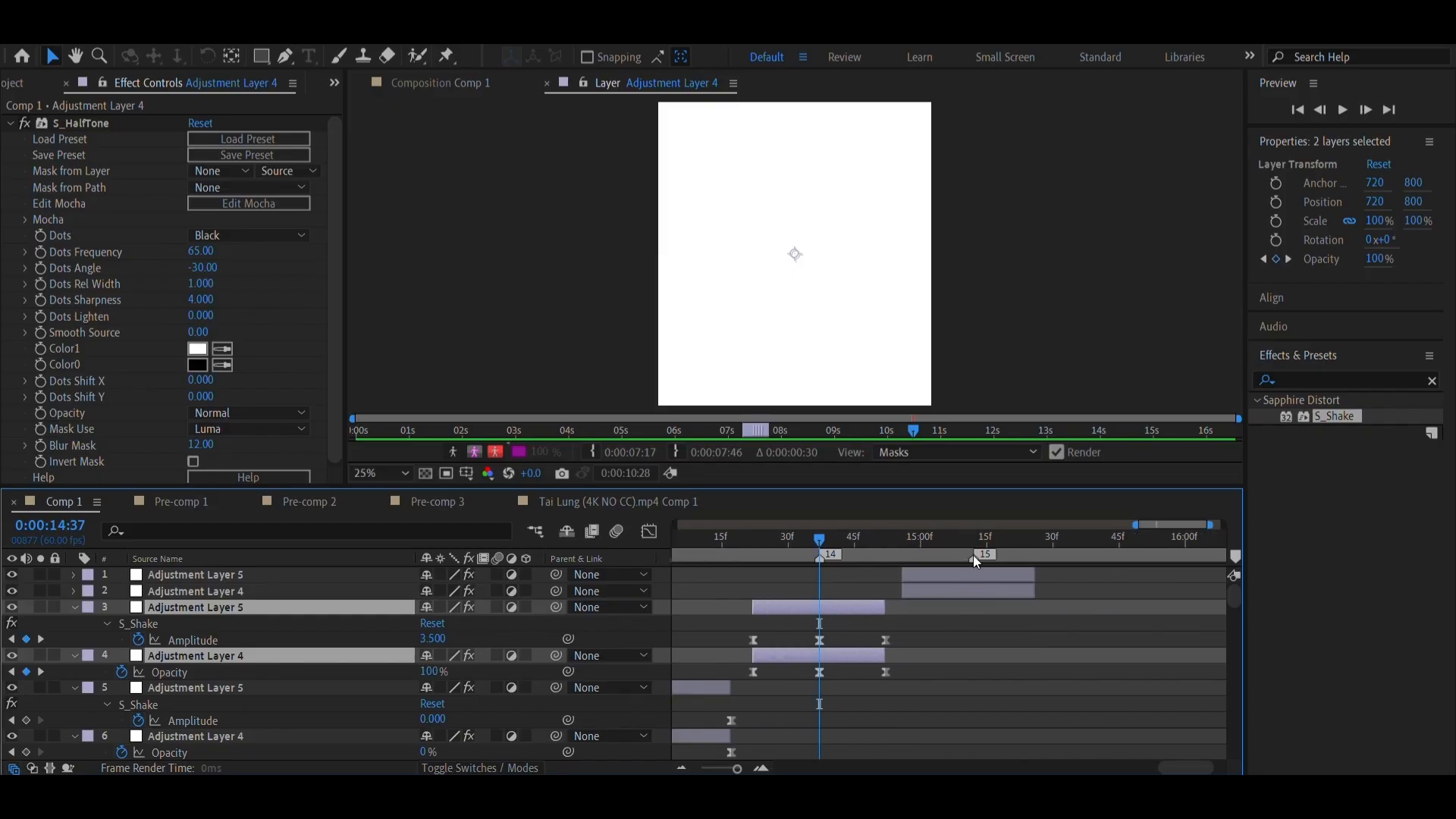
pyautogui.rightClick(973, 557)
pyautogui.click(1014, 612)
pyautogui.click(963, 590)
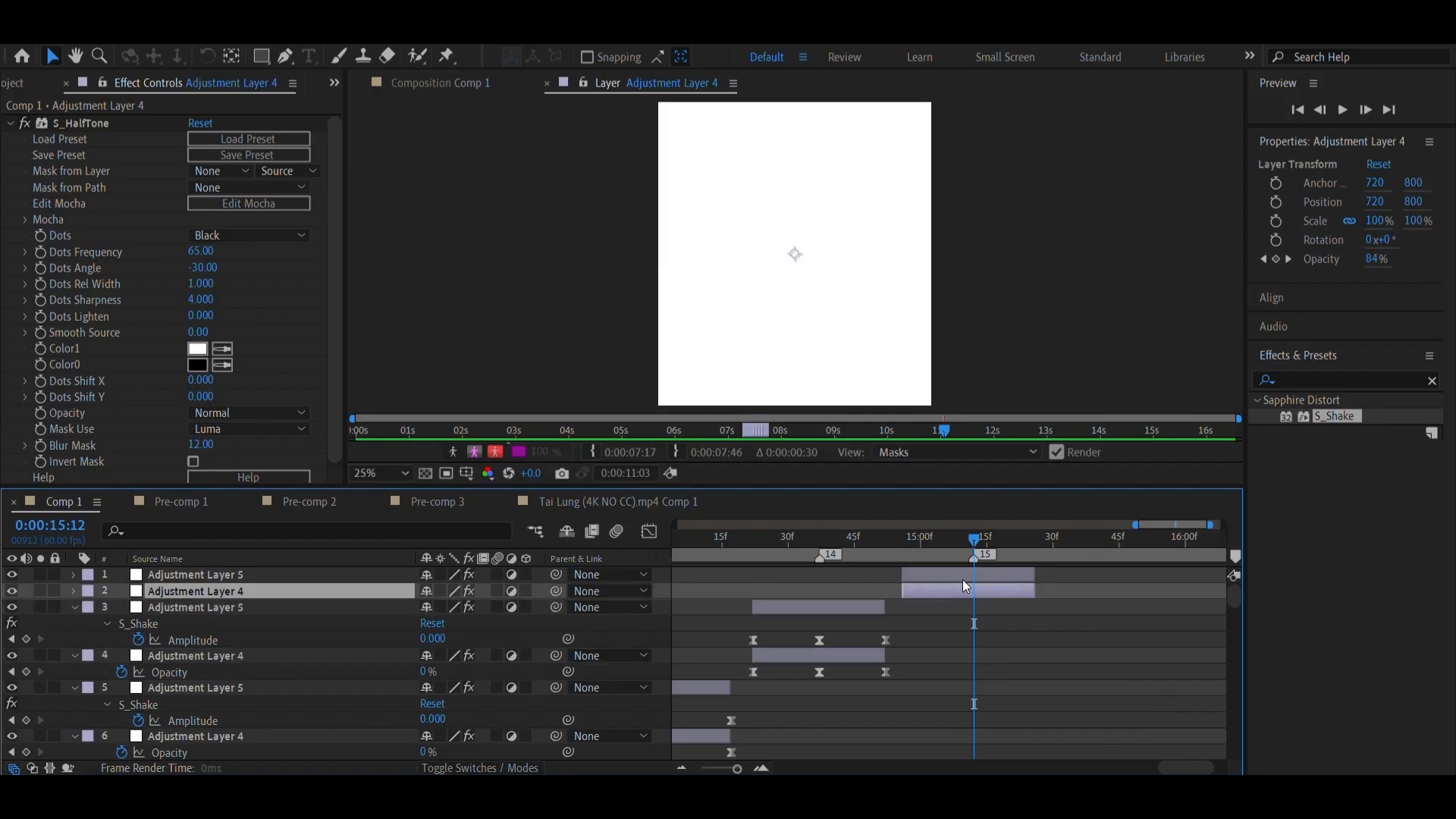
pyautogui.keyDown('ctrl'); pyautogui.click(963, 579); pyautogui.keyUp('ctrl')
pyautogui.press('u')
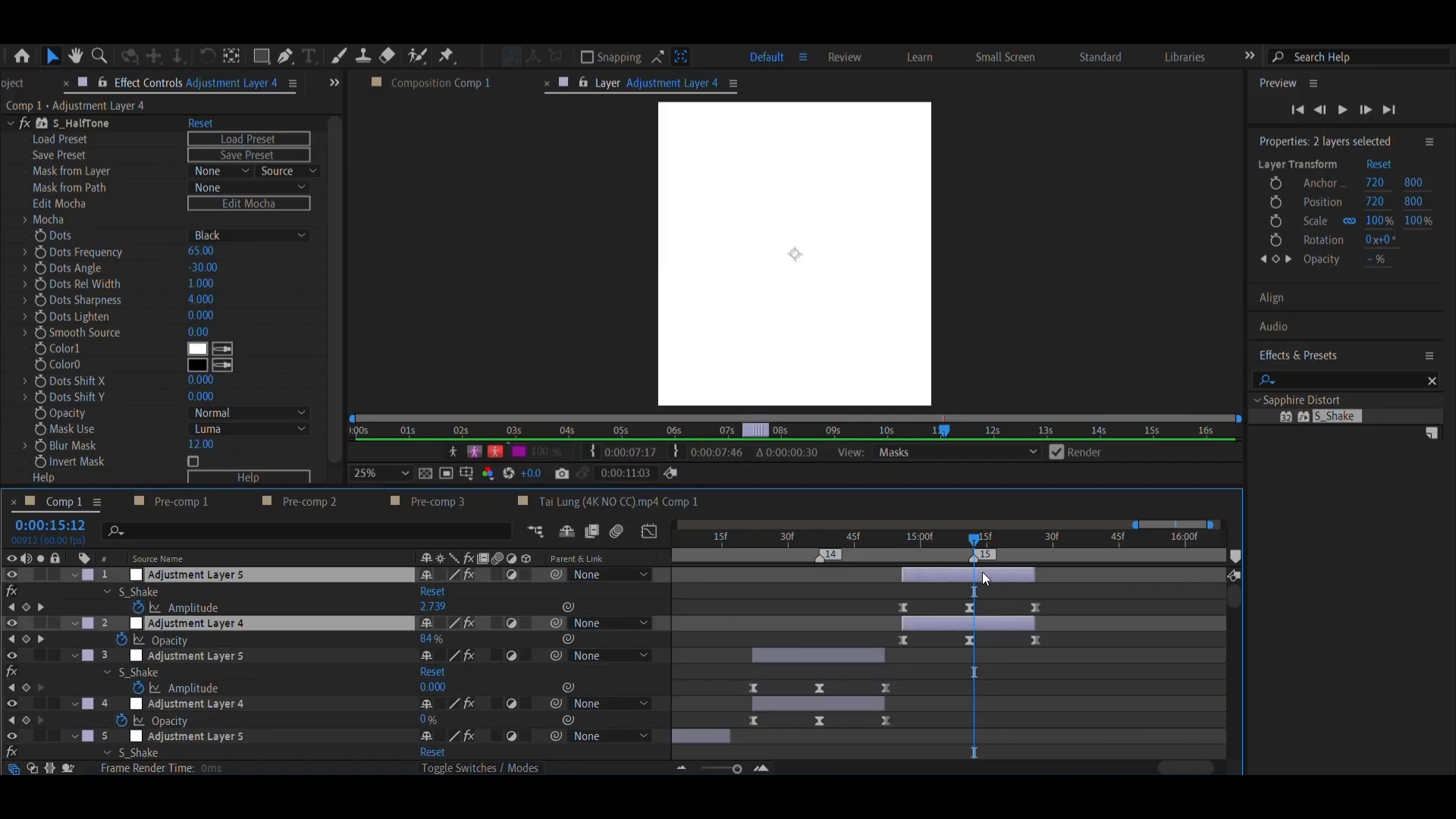
pyautogui.moveTo(983, 575); pyautogui.dragTo(989, 574)
# Save the project with the realigned adjustment layers
pyautogui.hscroll(2, 930, 629)
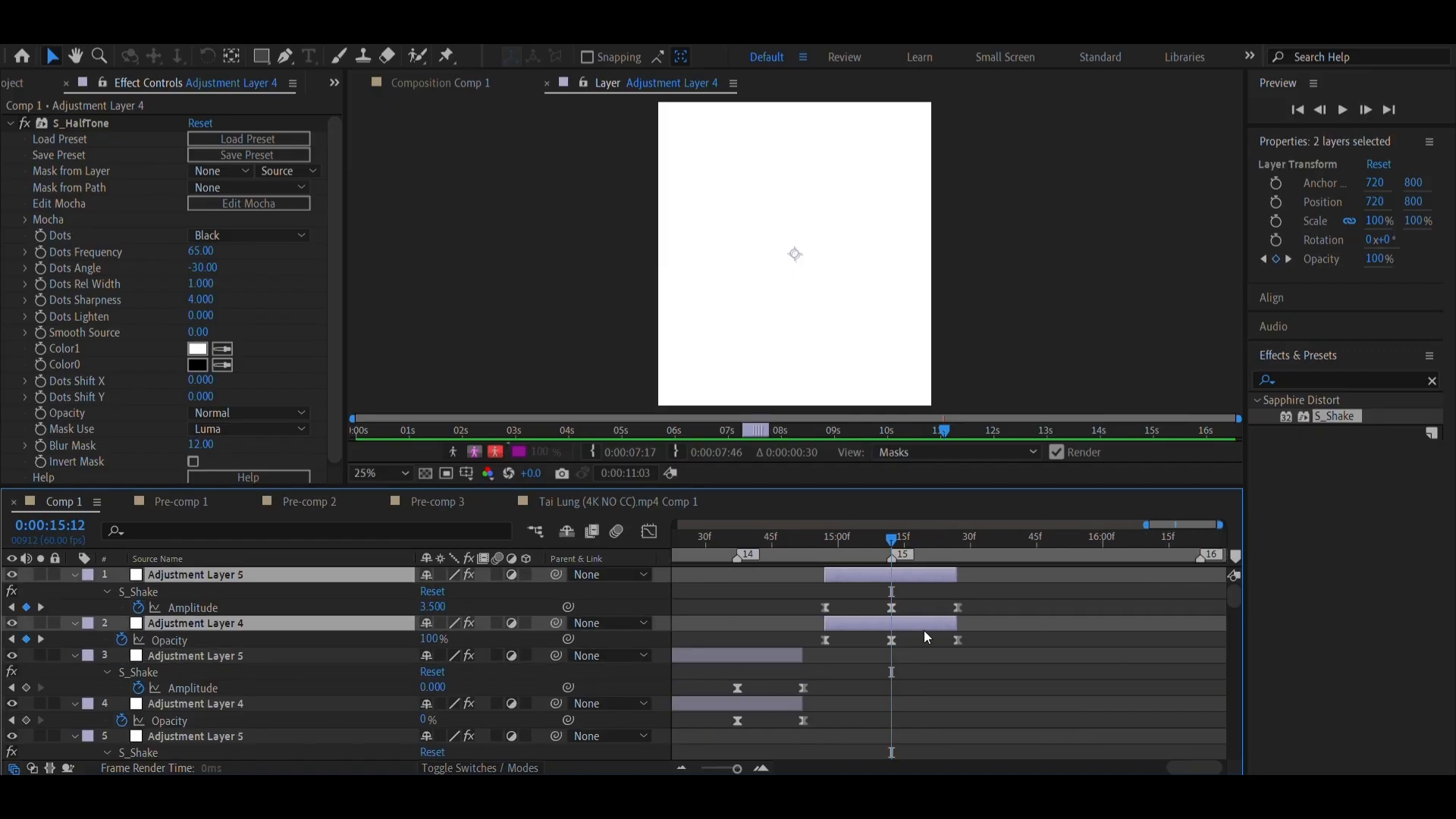
pyautogui.hscroll(-4, 923, 630)
pyautogui.hotkey('ctrl', 's')
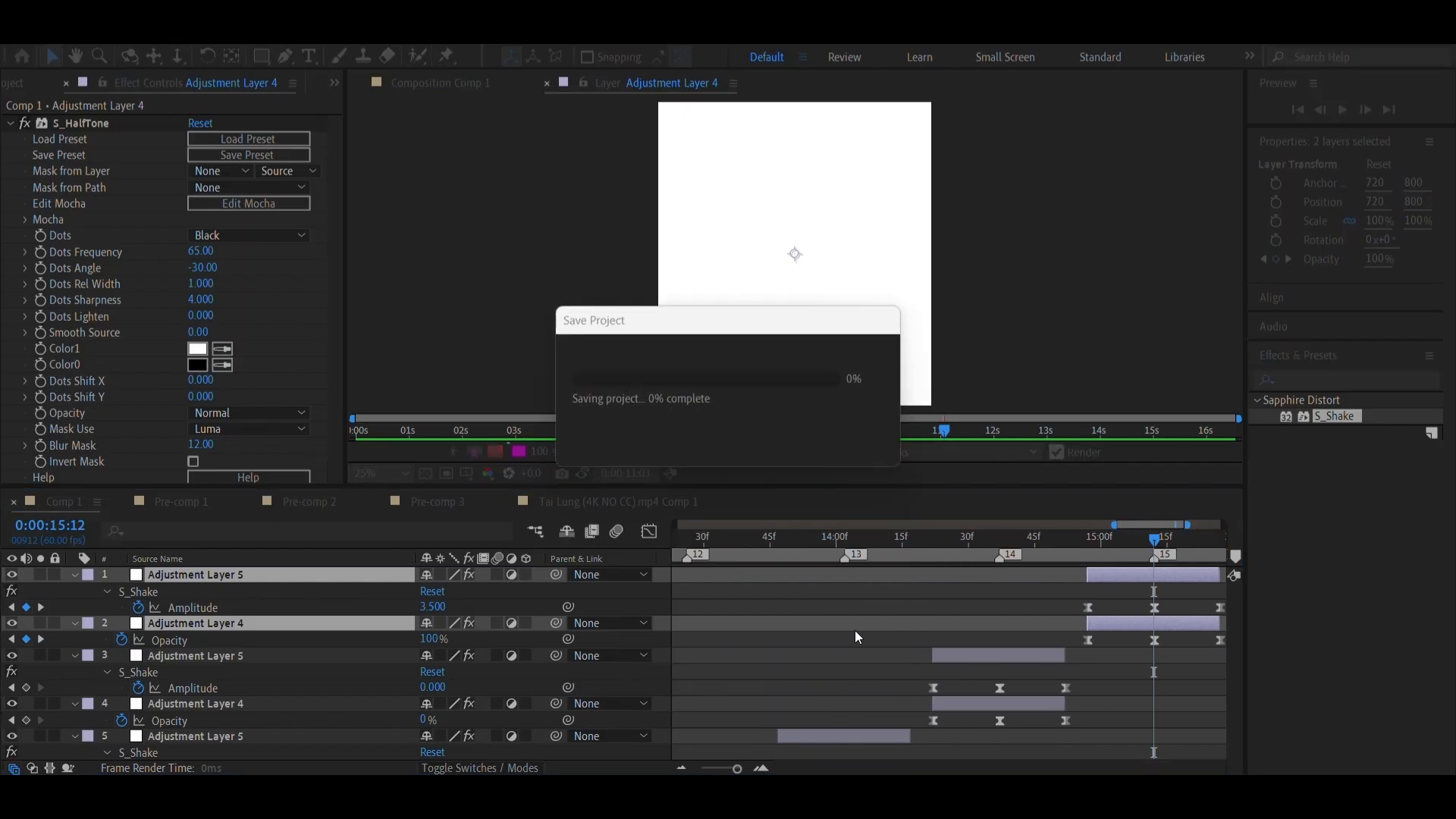
# Collapse the revealed keyframe properties of all the layers in Comp 1
pyautogui.press('u')
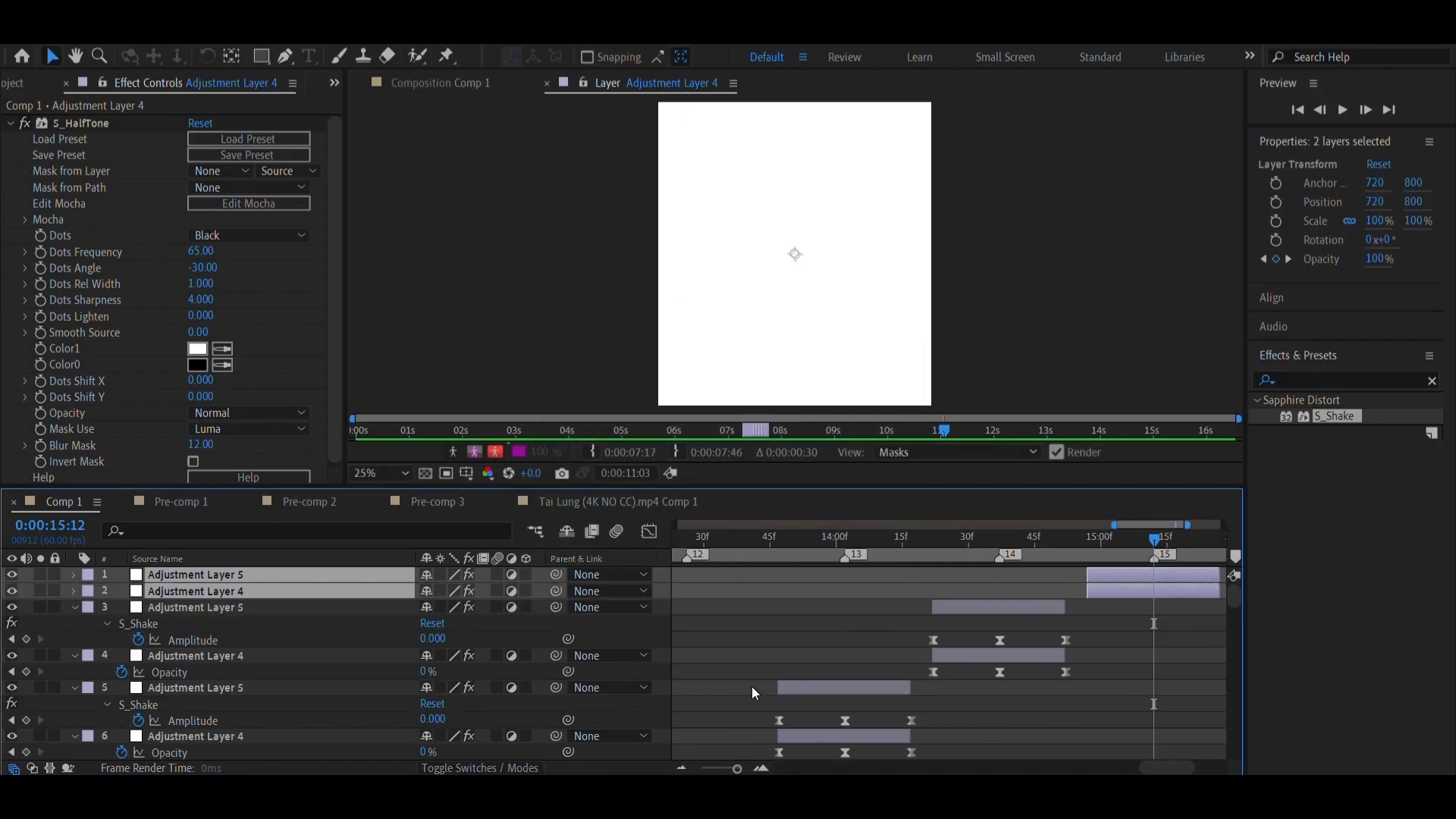
pyautogui.click(780, 687)
pyautogui.press('u')
pyautogui.click(833, 660)
pyautogui.press('u')
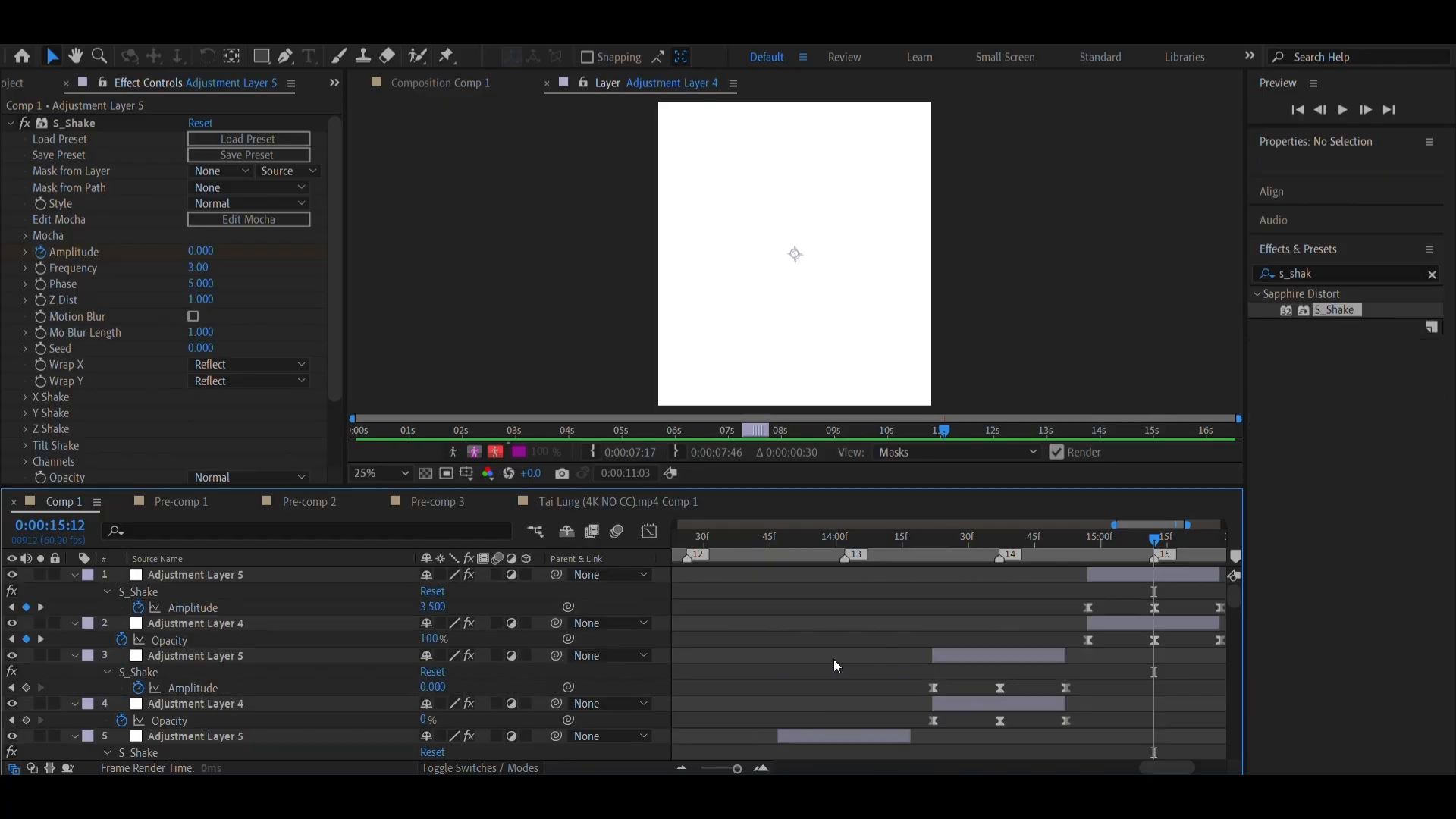
pyautogui.press('u')
pyautogui.moveTo(738, 769); pyautogui.dragTo(714, 768)
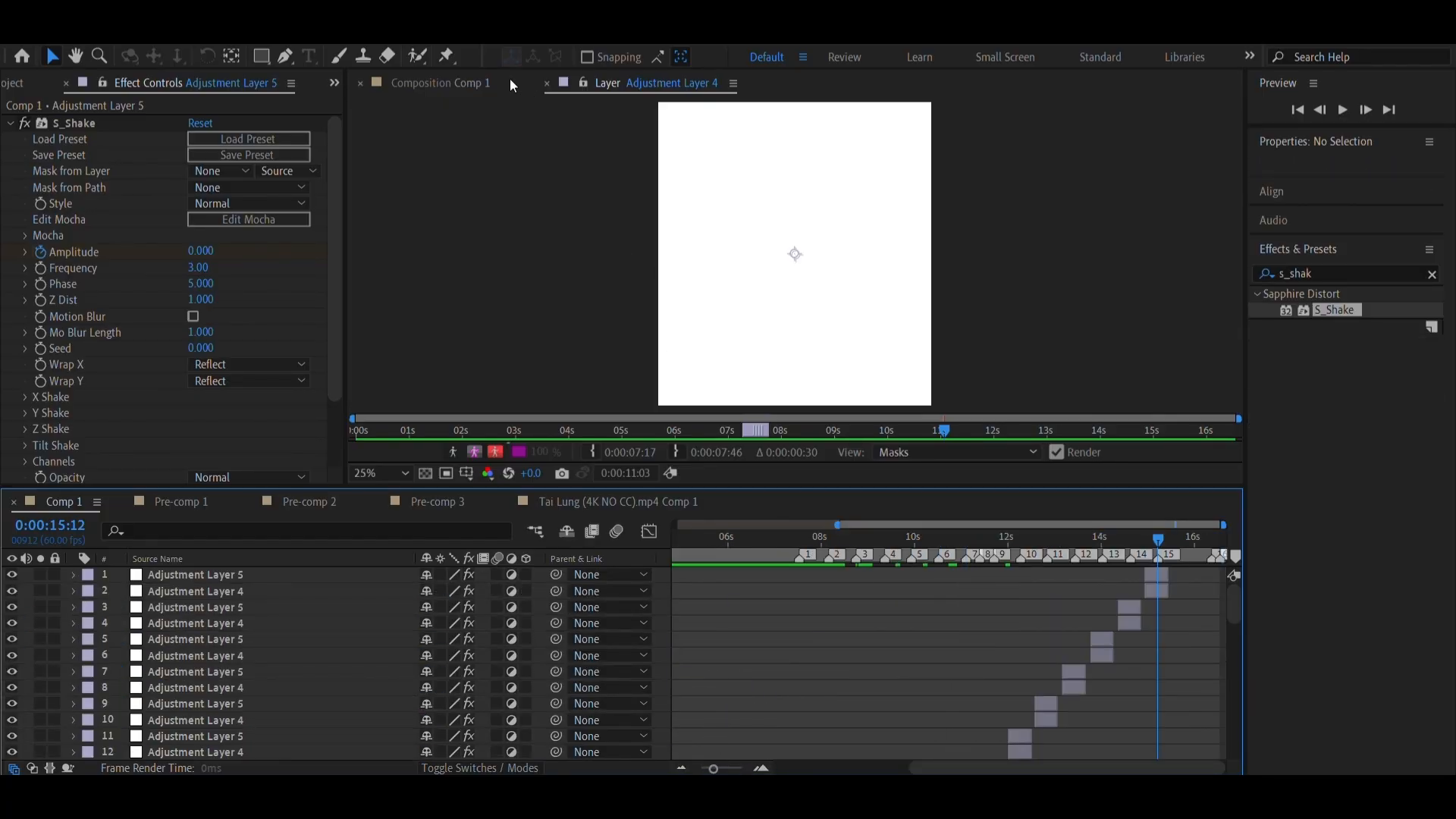
# Show Comp 1 in the viewer and scrub through the transitions from before marker 1 to marker 15
pyautogui.click(478, 84)
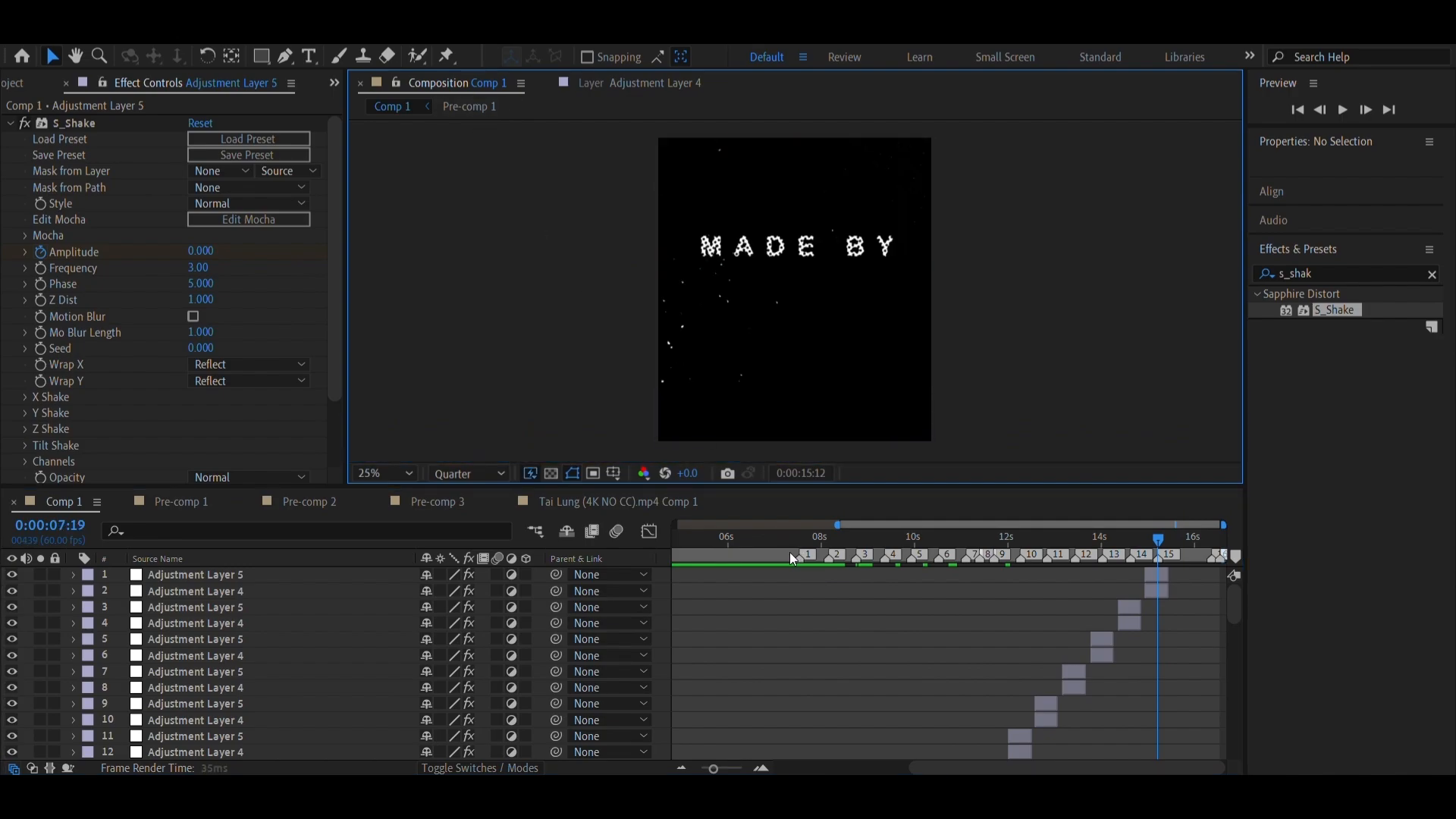
pyautogui.moveTo(789, 552); pyautogui.dragTo(1159, 567)
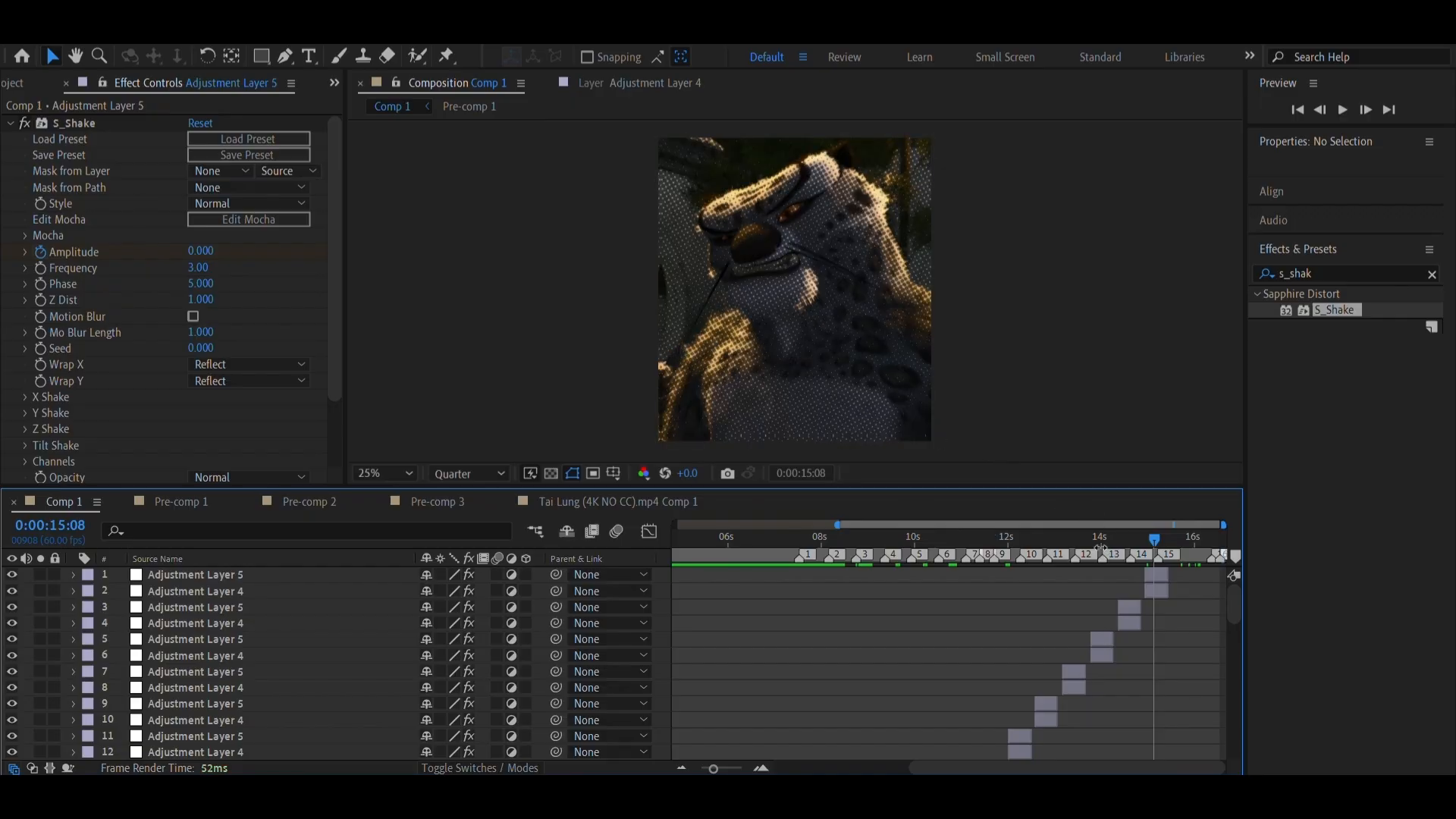
pyautogui.click(762, 556)
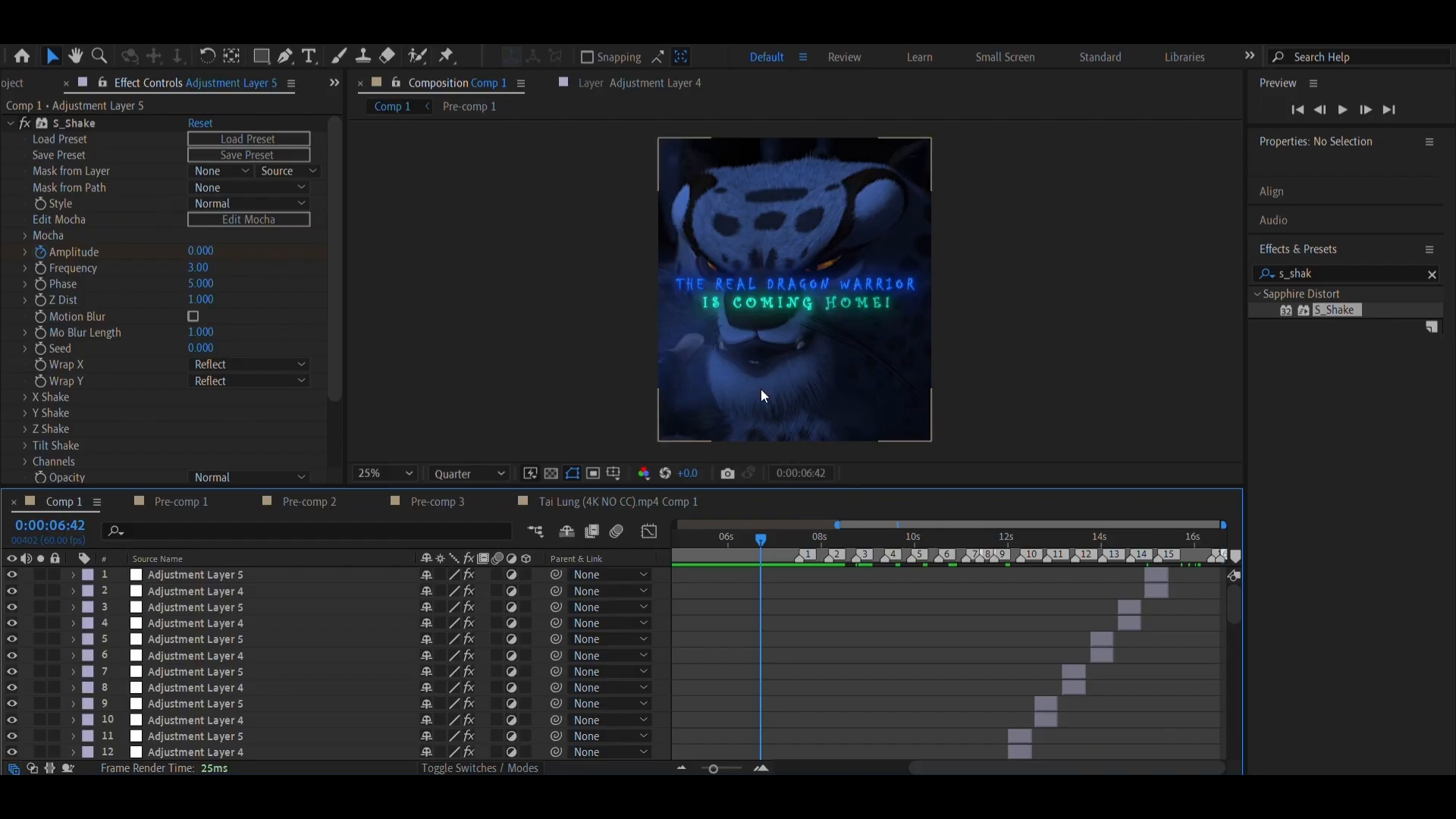
# Open the On-Screen Keyboard and play a preview of Comp 1 from 0:00:06:46 to check the transitions
pyautogui.click(652, 800)
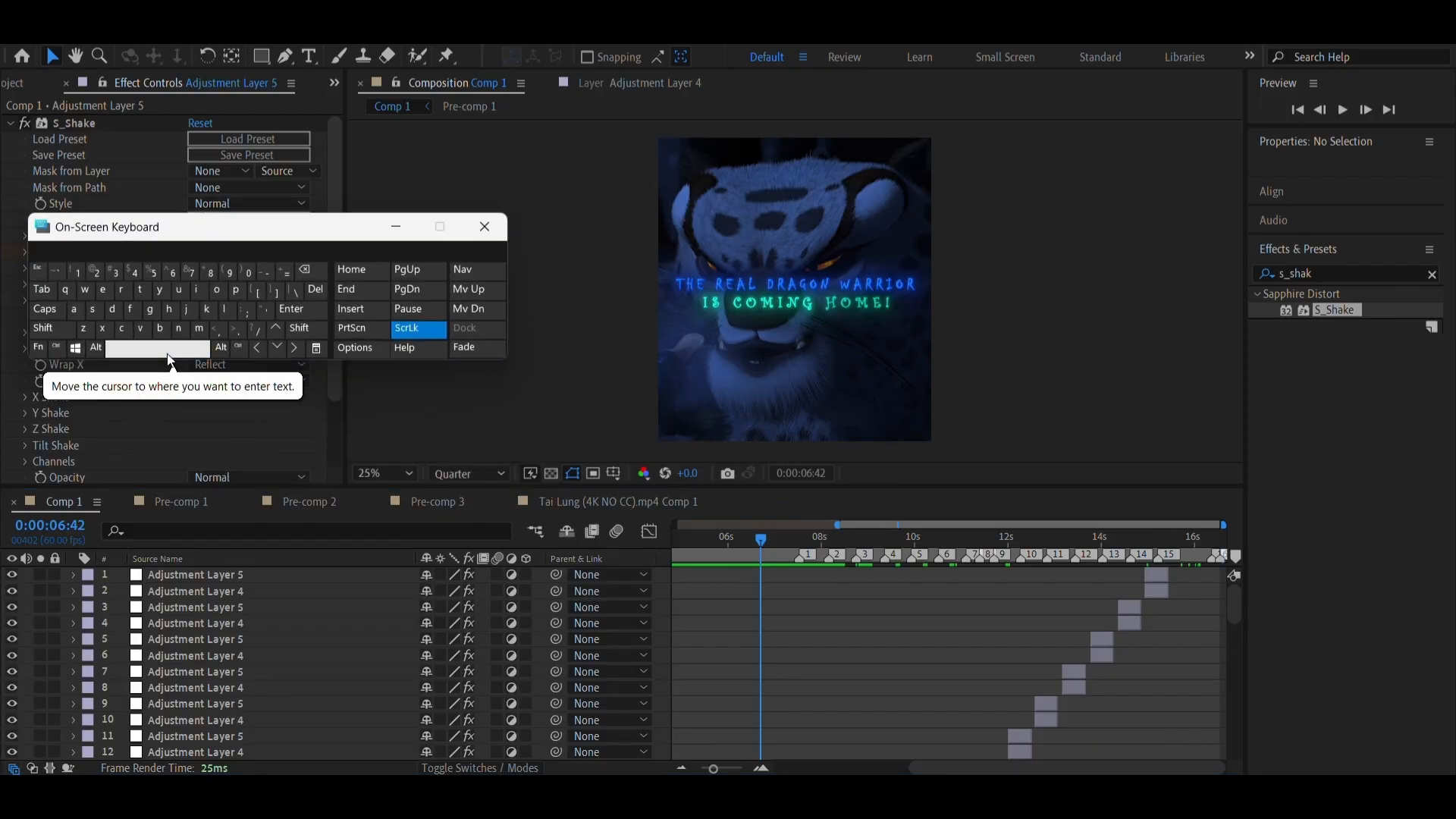
pyautogui.click(764, 554)
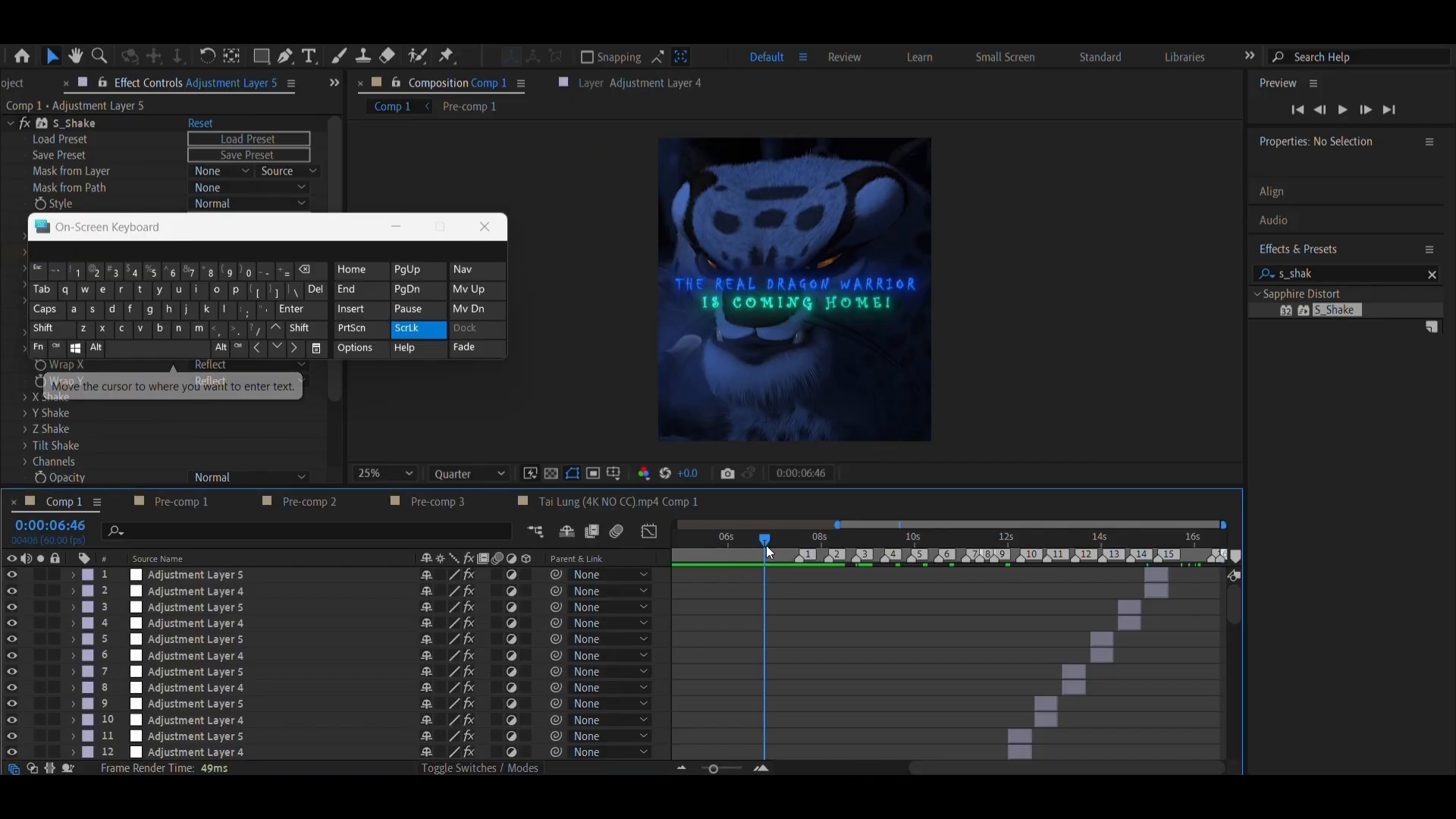
pyautogui.click(157, 354)
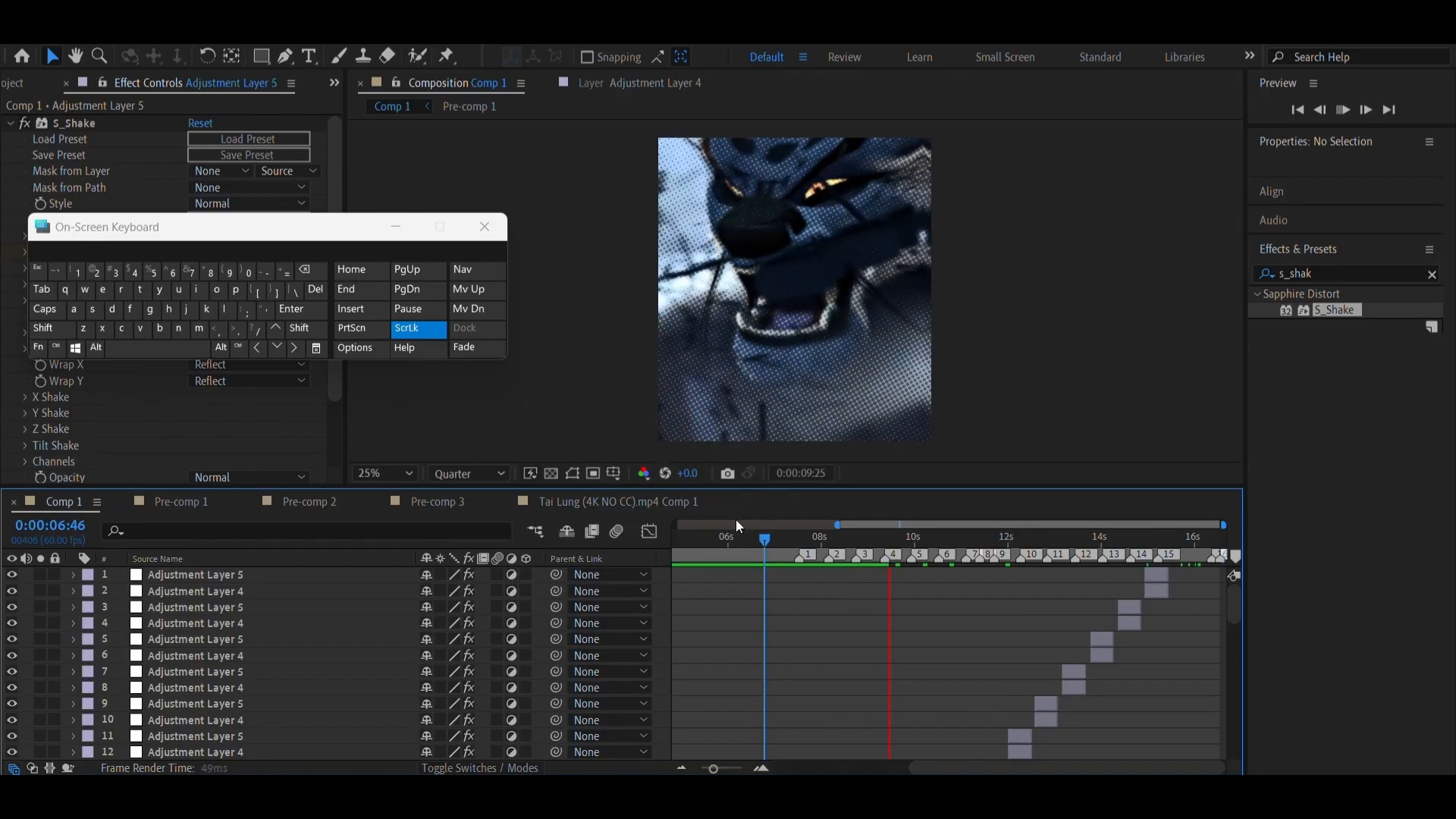
pyautogui.click(784, 552)
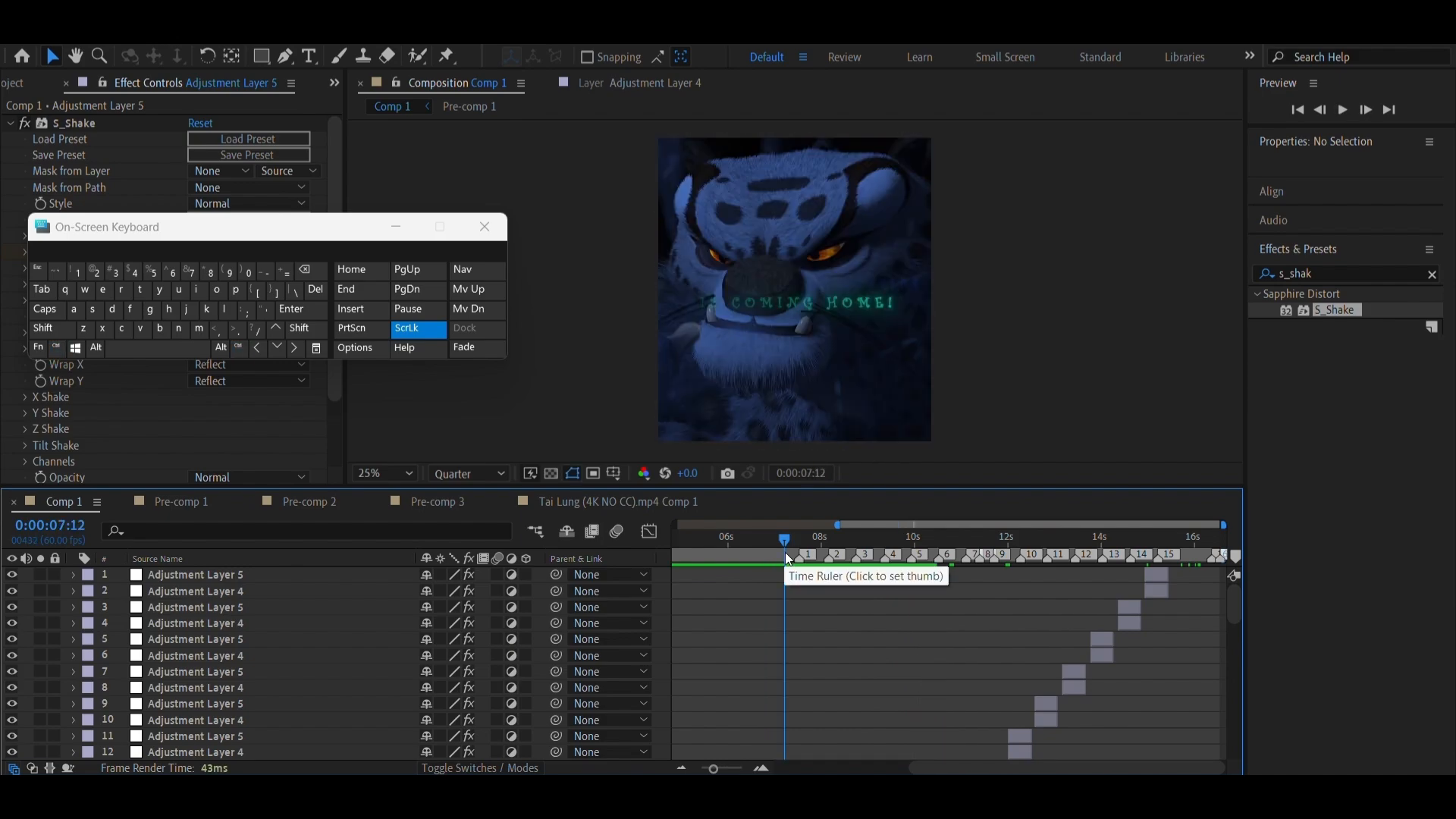
# Find the Pre-comp 1 layer at the start of the timeline and apply the Motion Tile effect to it
pyautogui.scroll(-12, 795, 642)
pyautogui.scroll(4, 795, 641)
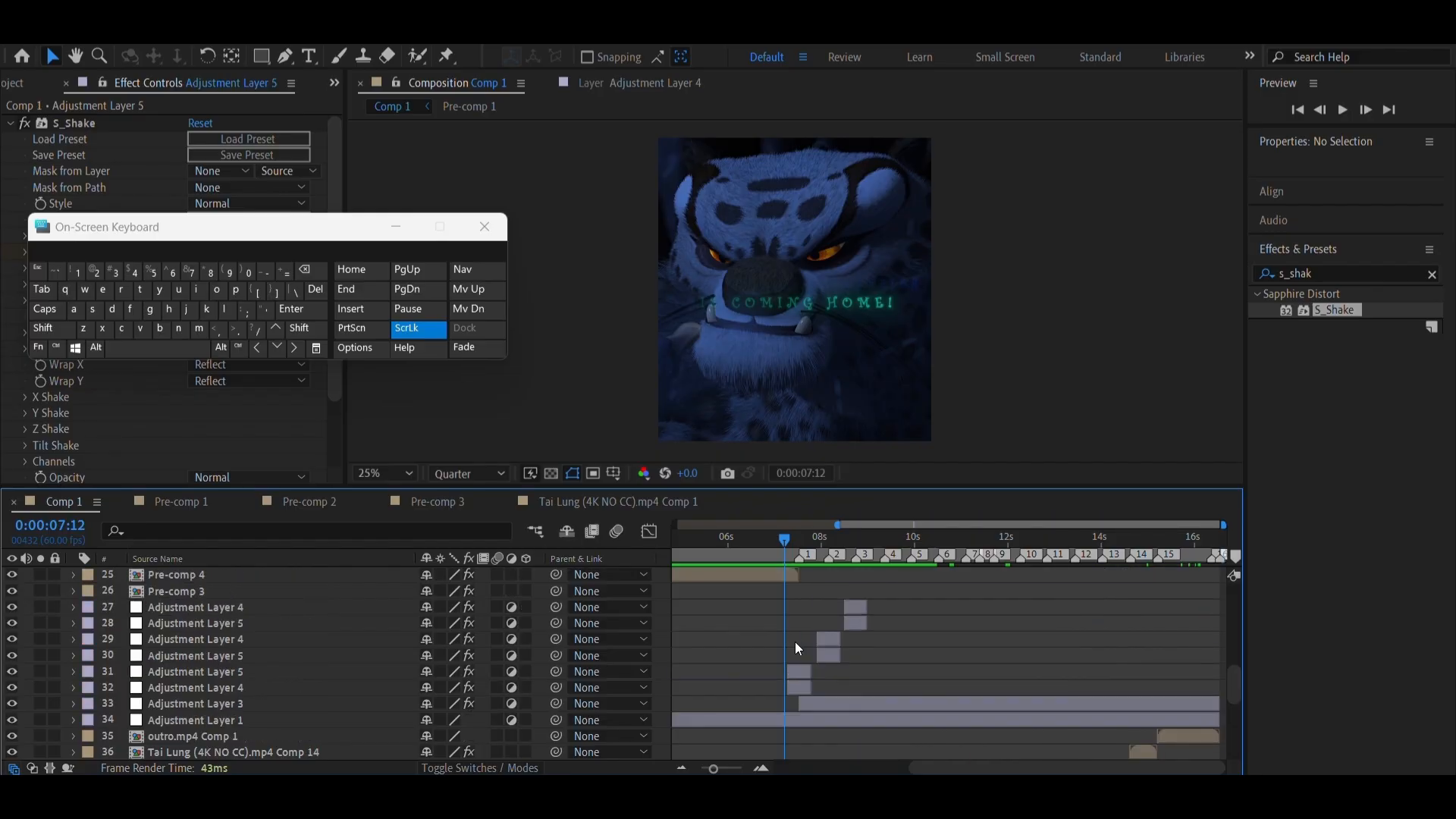
pyautogui.moveTo(795, 547); pyautogui.dragTo(548, 562)
pyautogui.scroll(6, 780, 645)
pyautogui.scroll(-6, 825, 605)
pyautogui.scroll(-3, 815, 613)
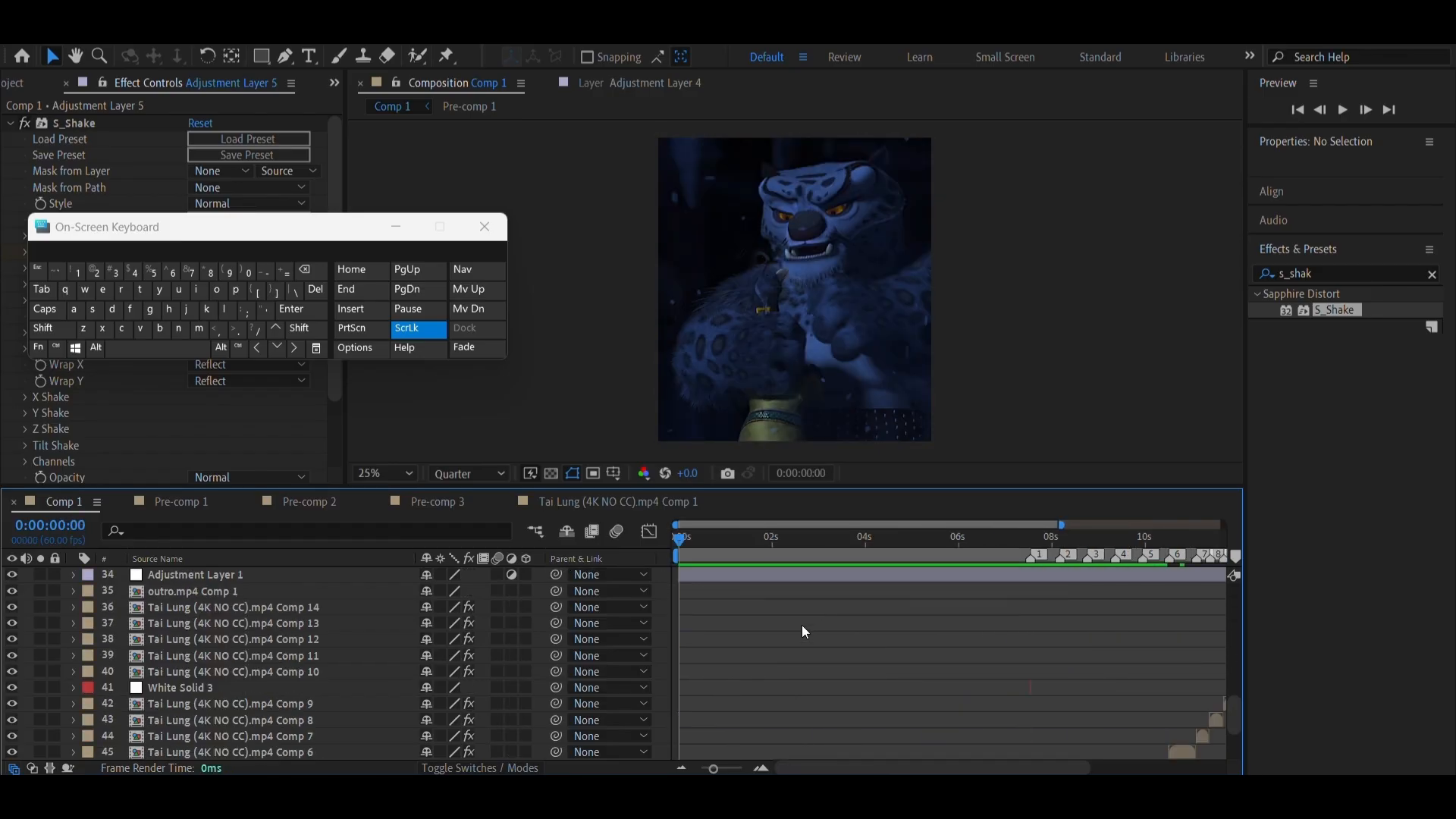
pyautogui.scroll(2, 804, 628)
pyautogui.scroll(4, 810, 645)
pyautogui.scroll(-5, 810, 630)
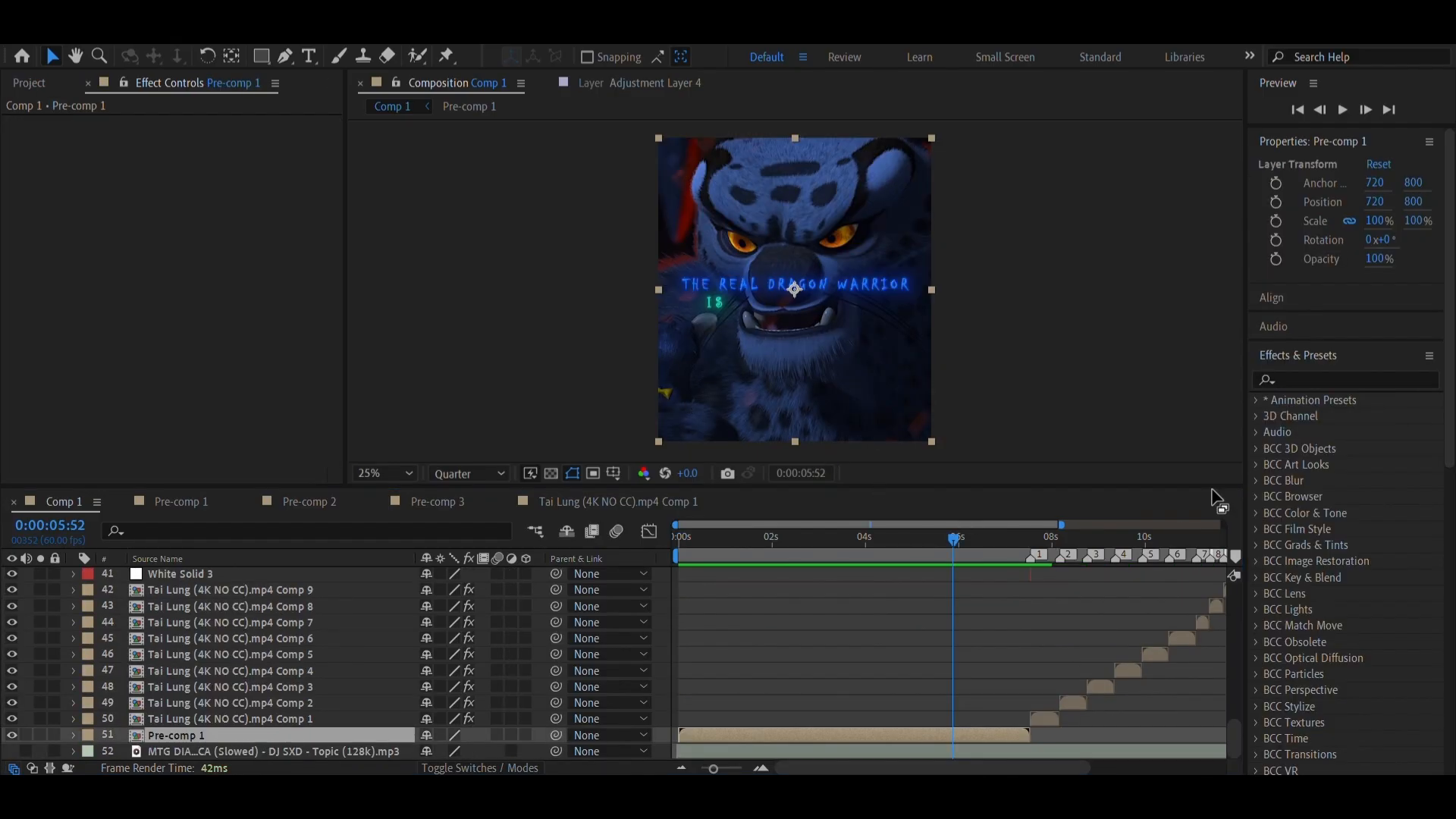
pyautogui.click(1286, 379)
pyautogui.write('motio')
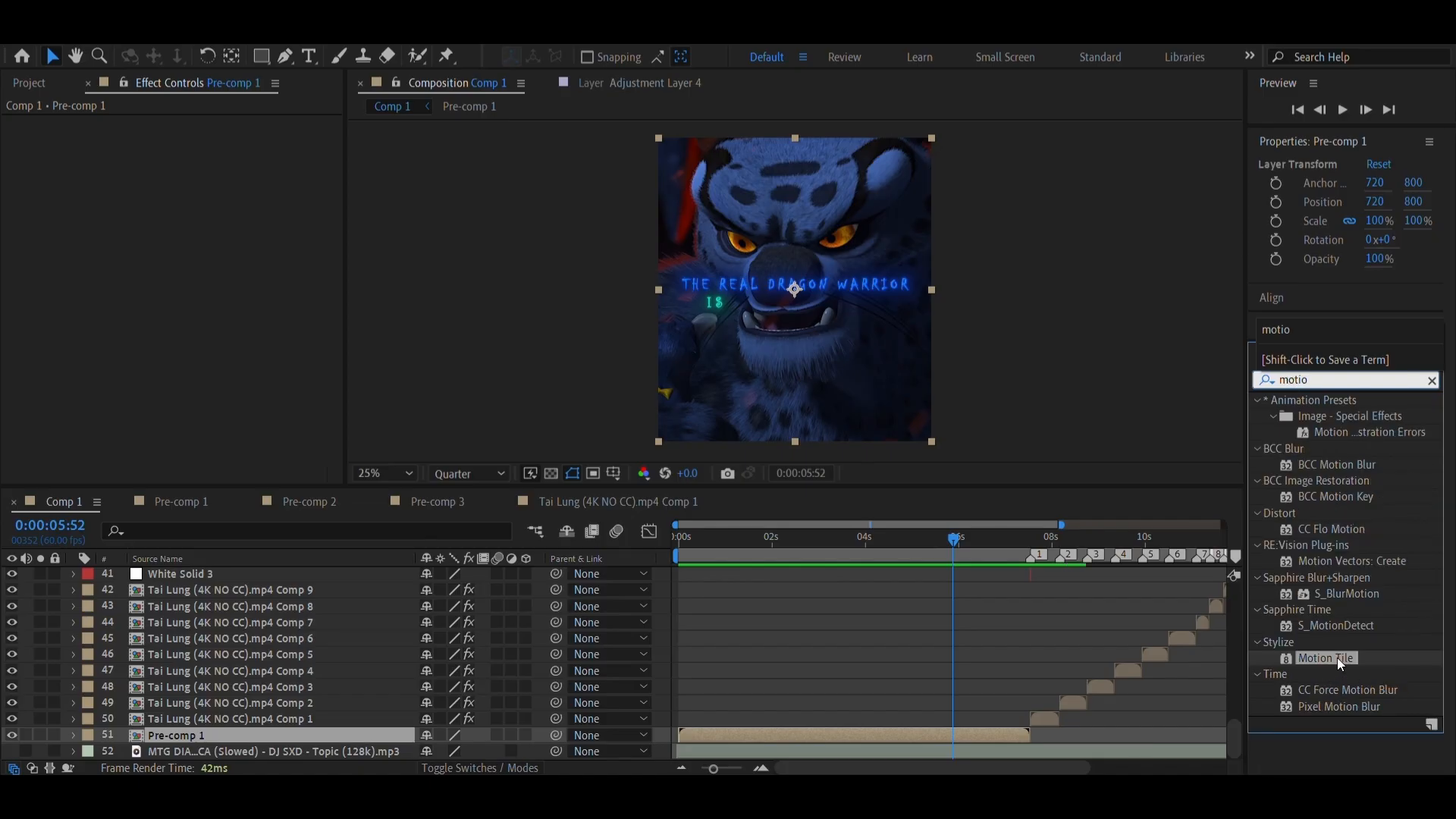
pyautogui.moveTo(1337, 658); pyautogui.dragTo(876, 735)
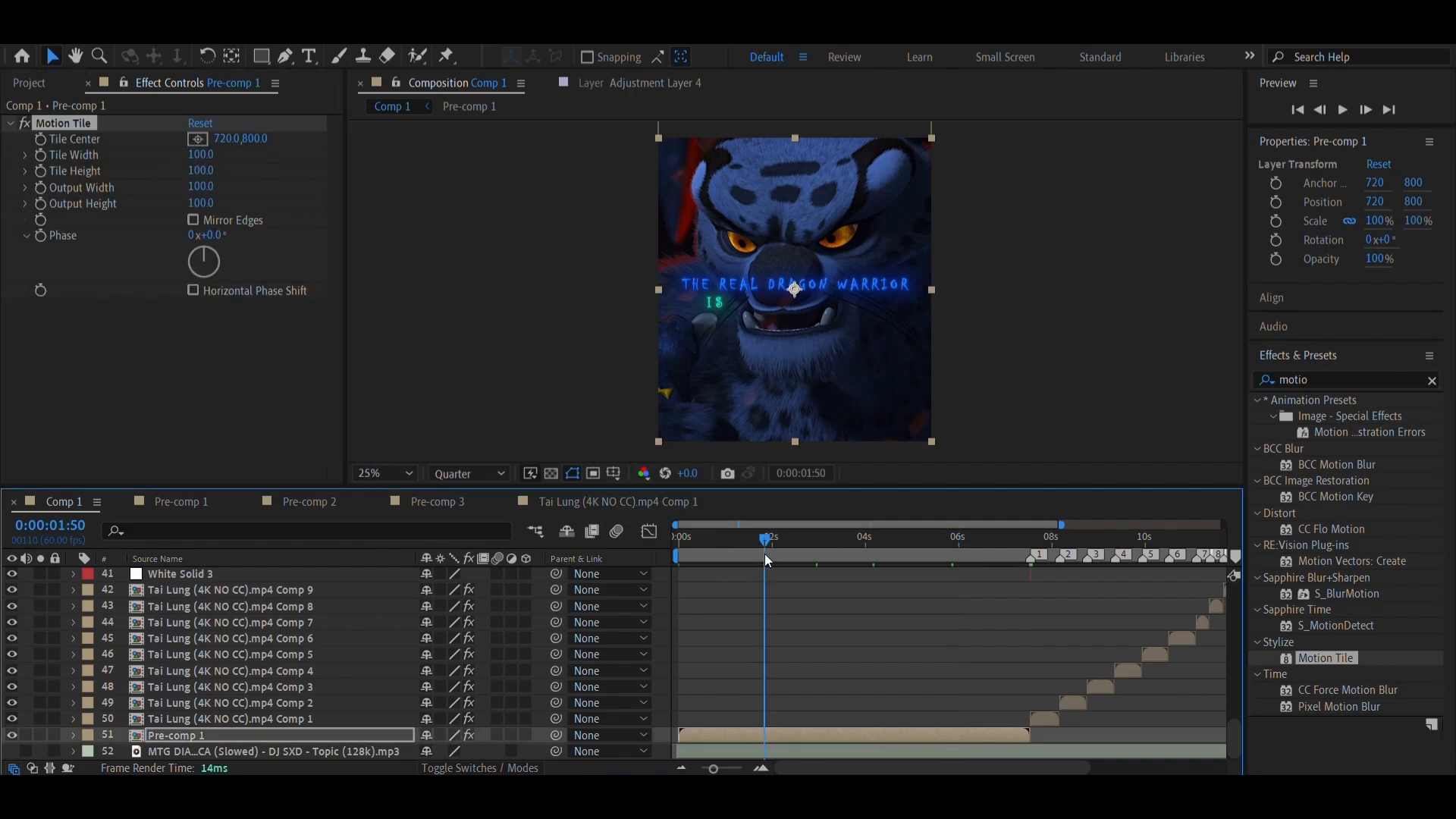
# Enable Mirror Edges in Pre-comp 1's Motion Tile effect and set Tile Width to 95
pyautogui.moveTo(764, 554); pyautogui.dragTo(777, 555)
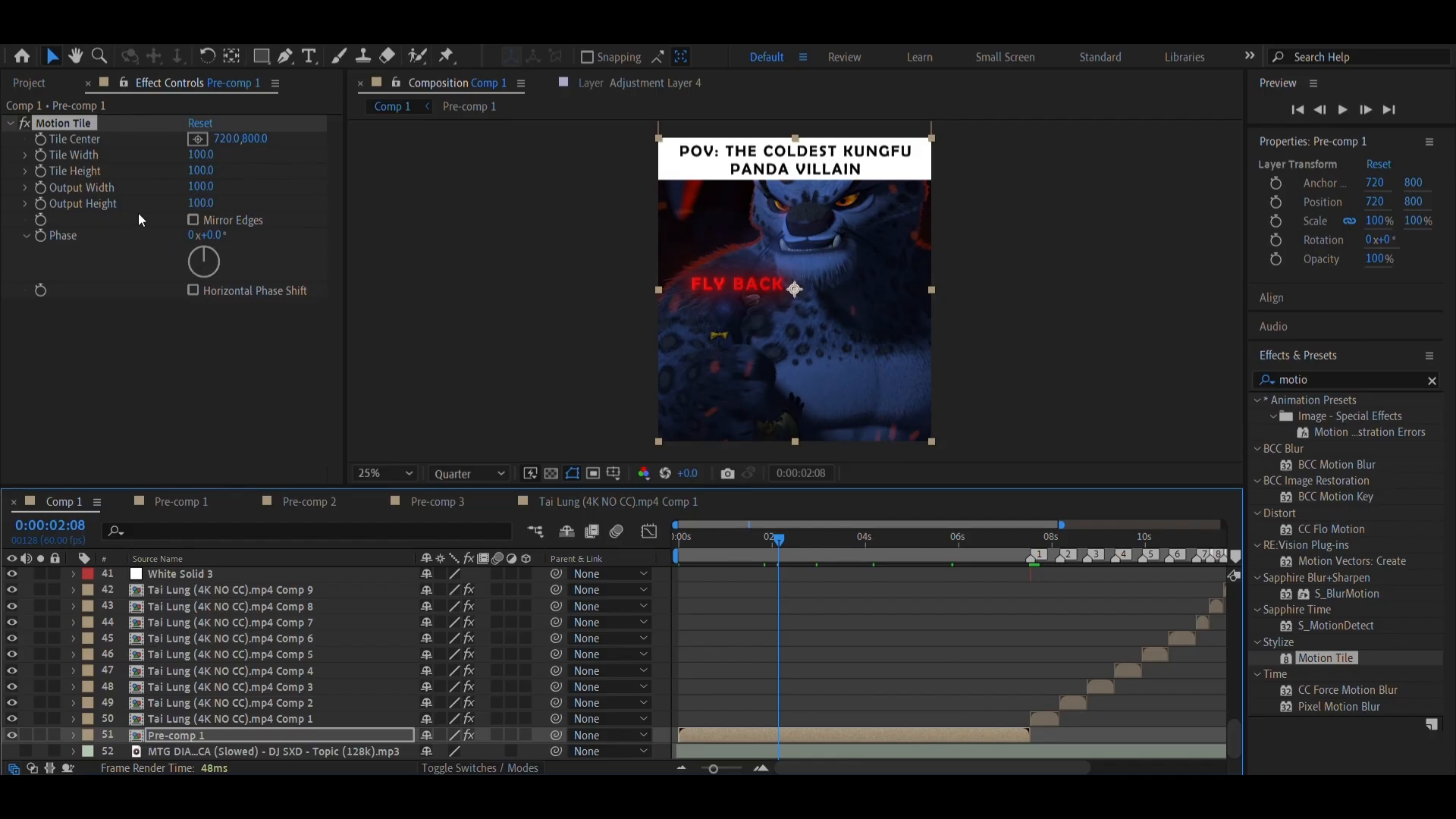
pyautogui.click(193, 220)
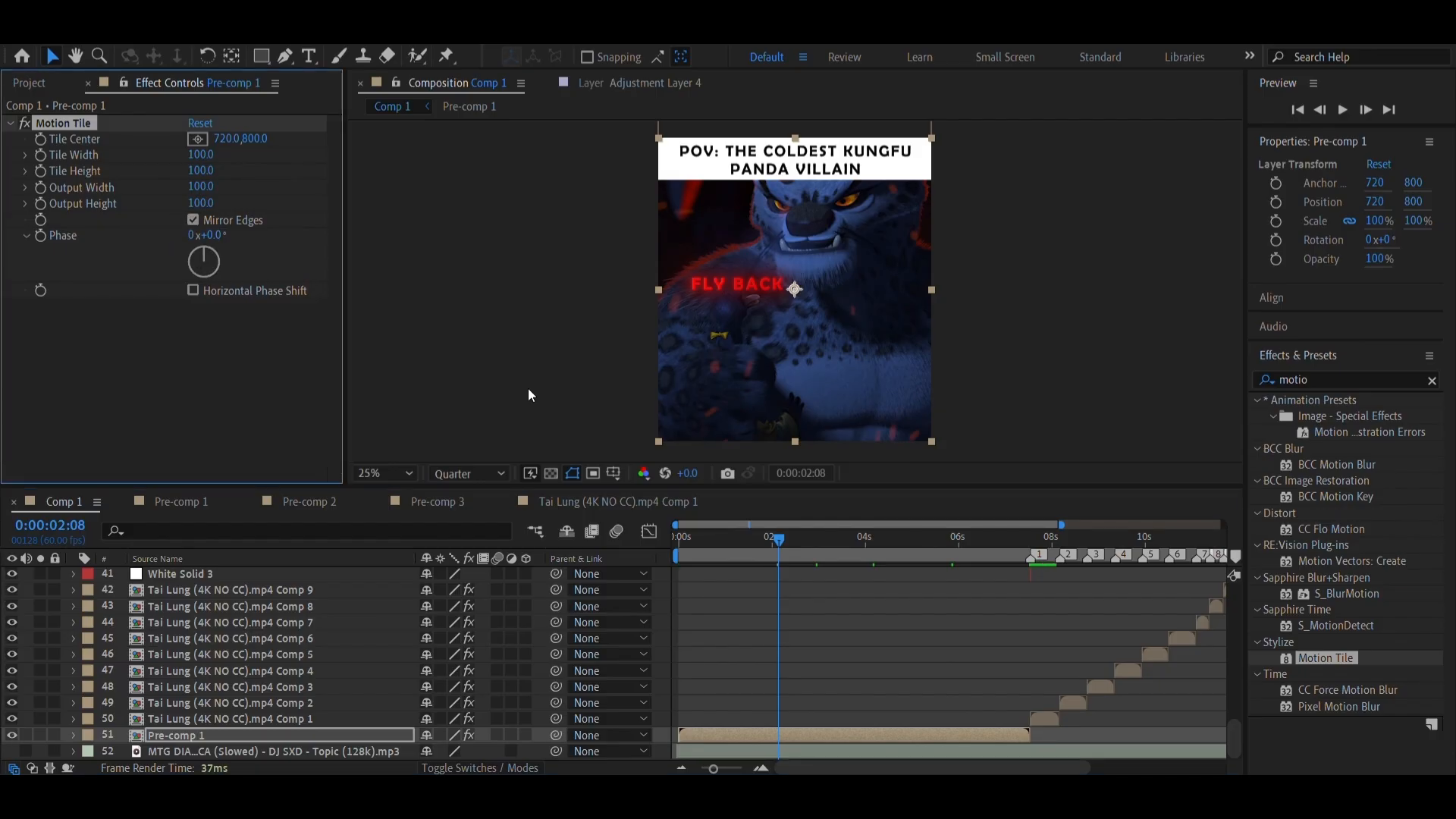
pyautogui.click(869, 557)
pyautogui.moveTo(200, 155); pyautogui.dragTo(348, 185)
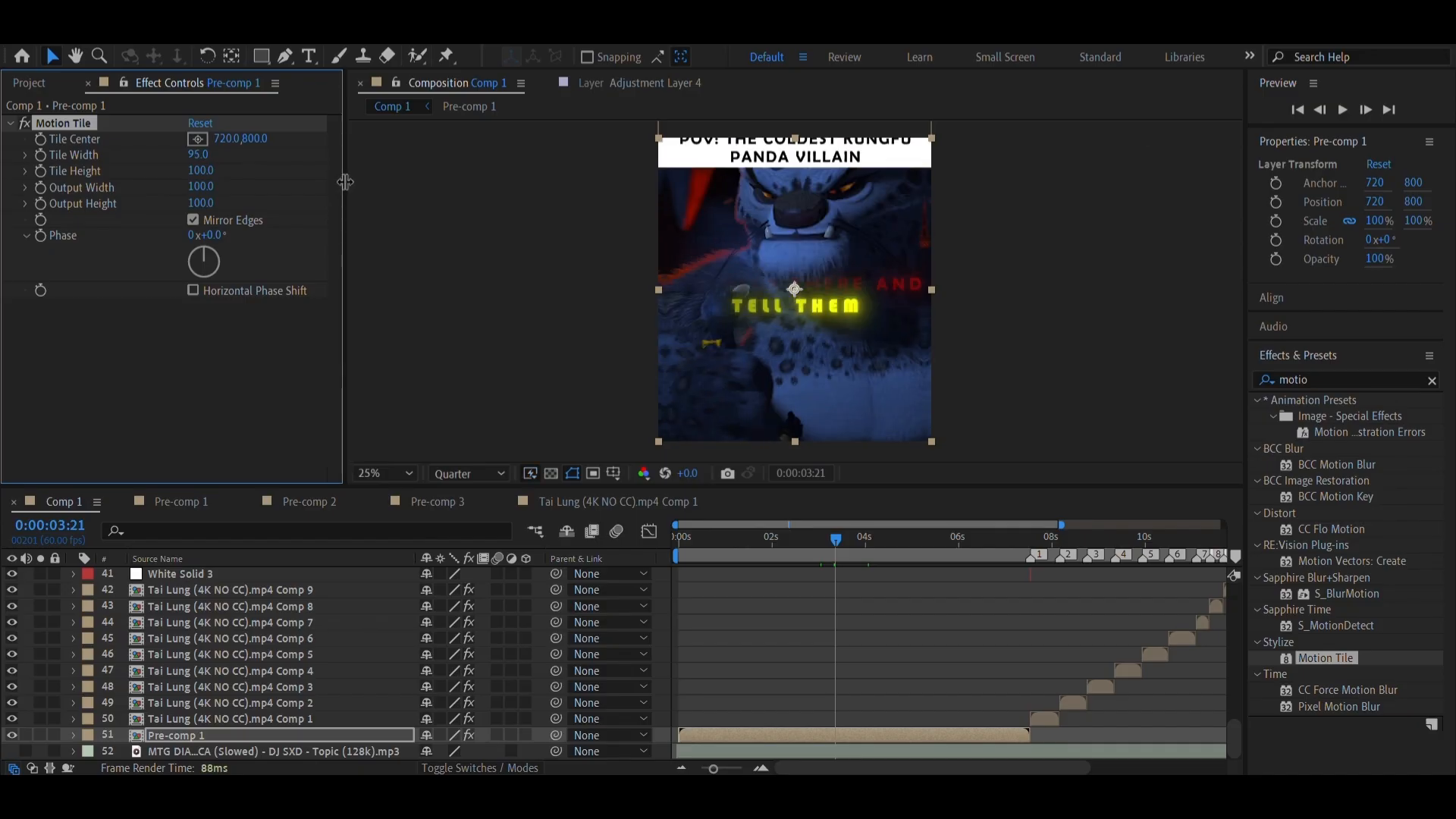
# Check the intro at 0:00:05:24 and set Tile Height to 90 in Pre-comp 1's Motion Tile effect
pyautogui.moveTo(897, 536); pyautogui.dragTo(930, 563)
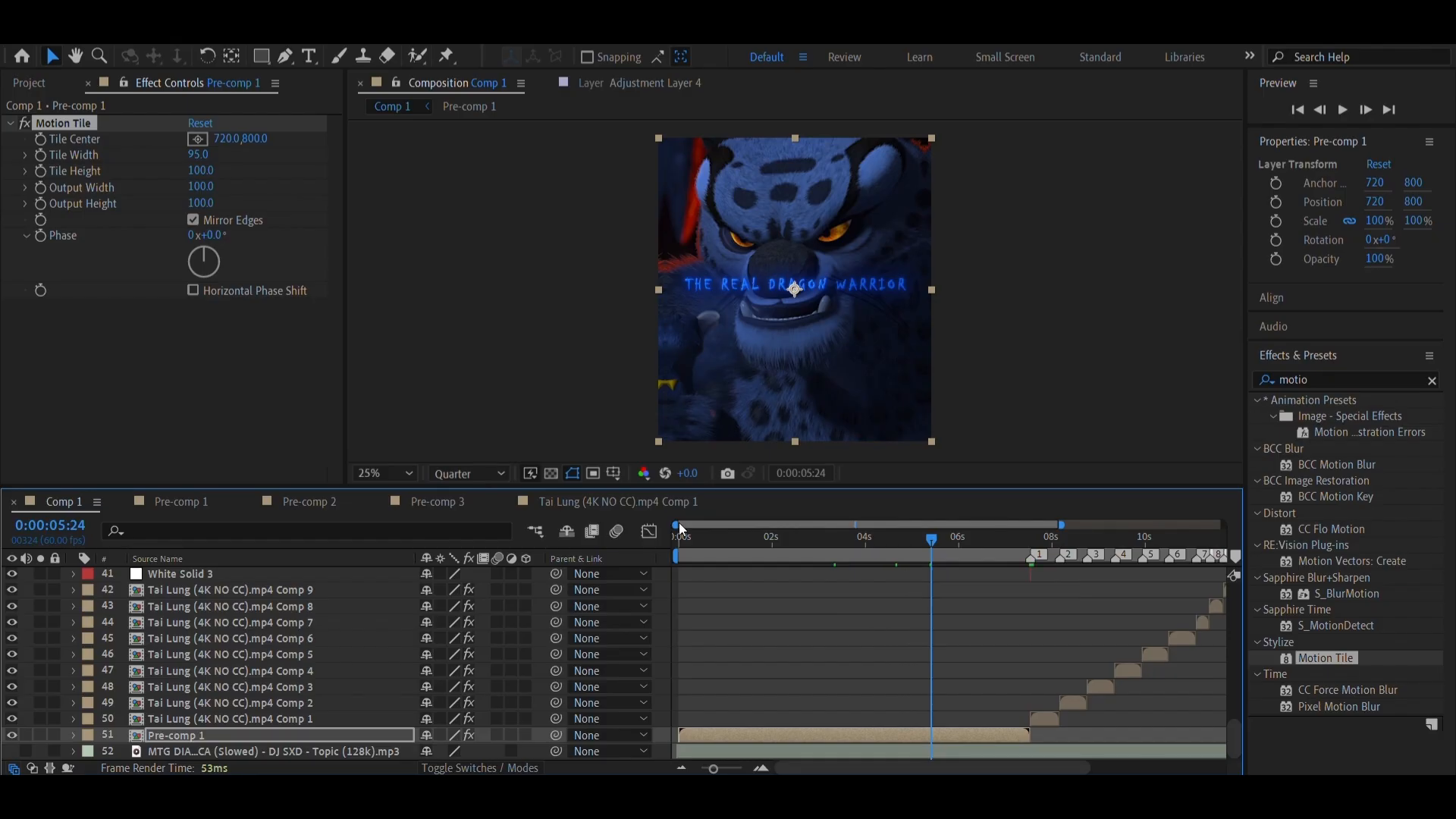
pyautogui.click(200, 171)
pyautogui.write('90')
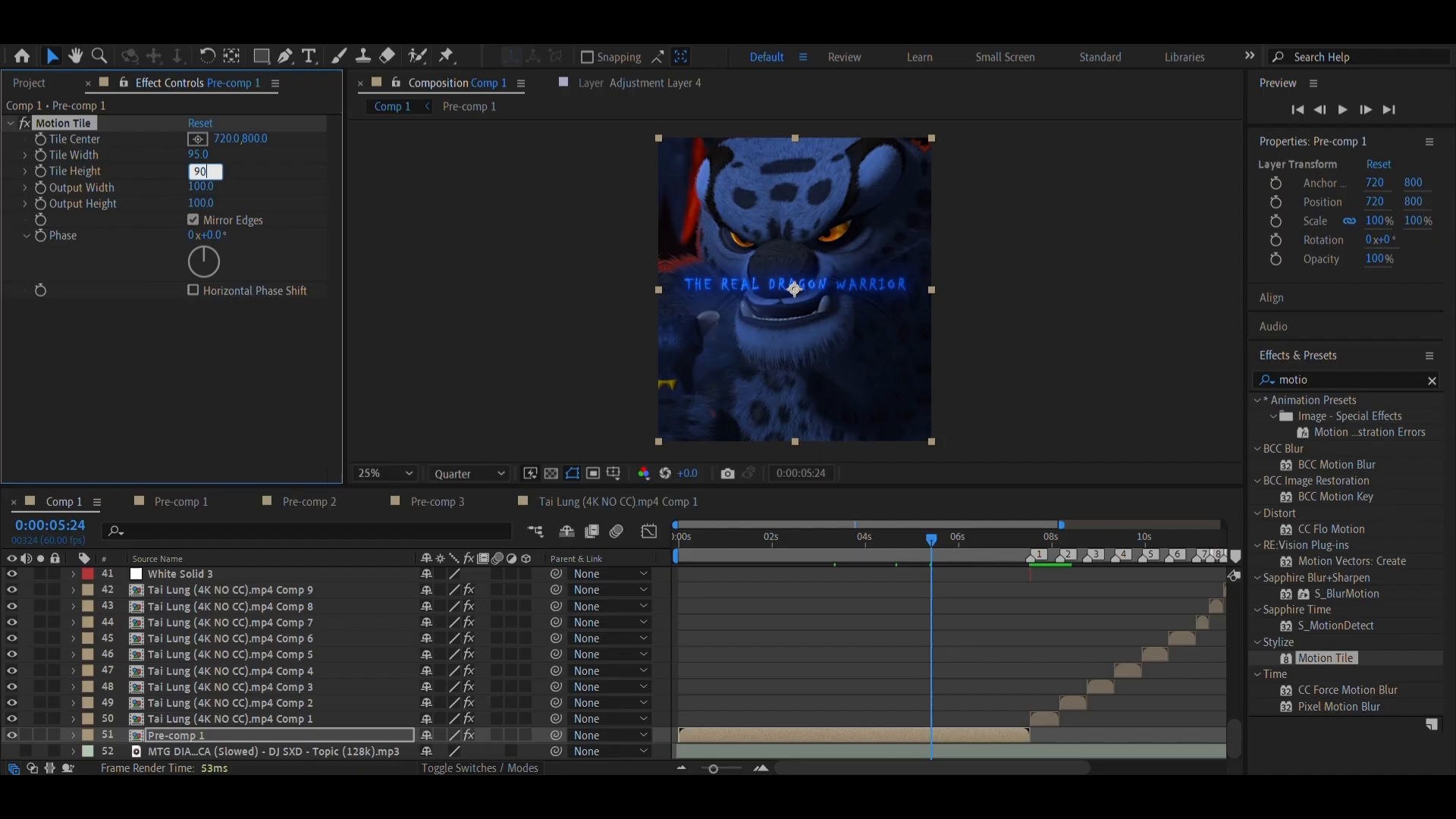
pyautogui.press('Return')
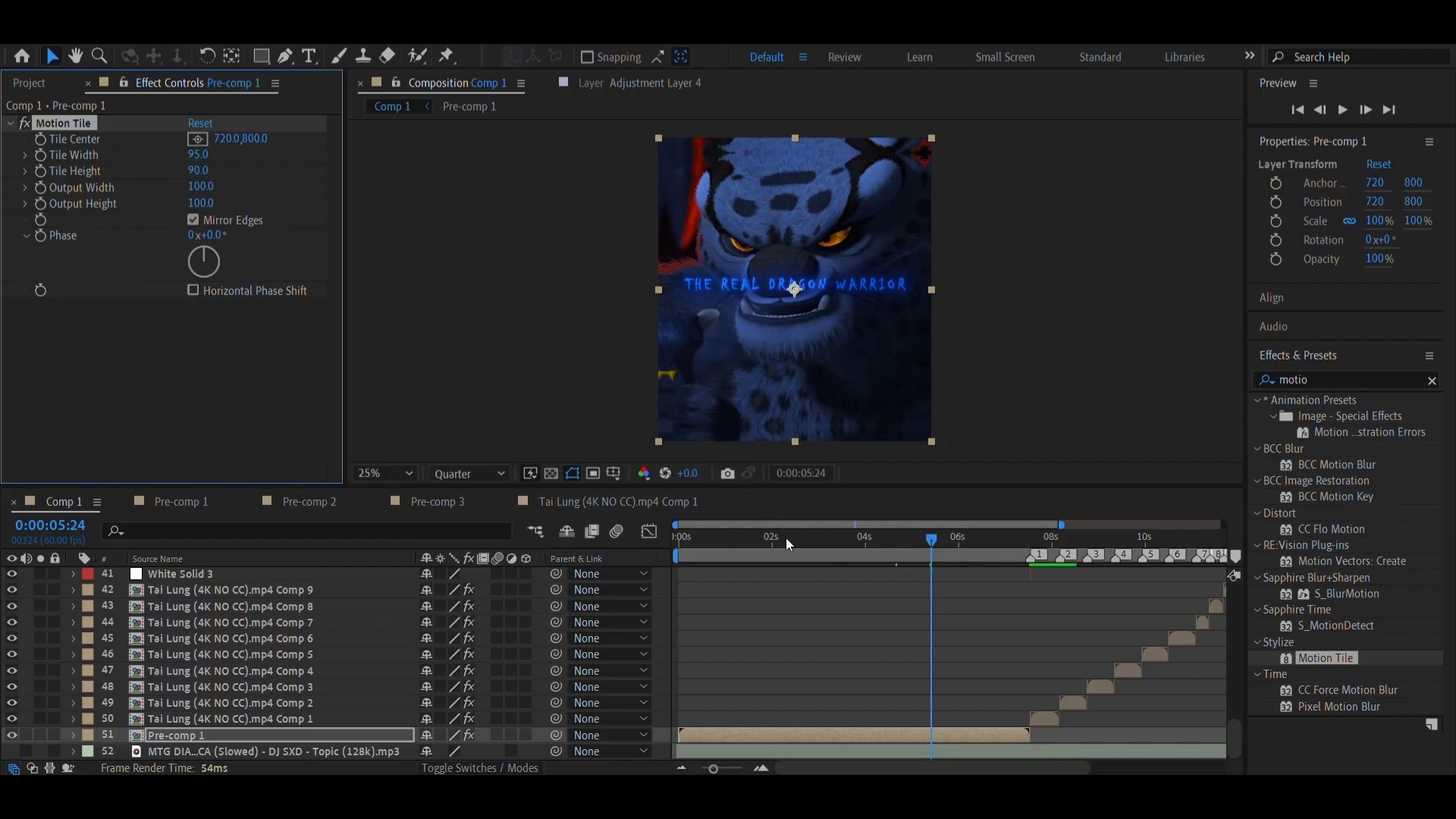
# Preview the tiled intro from 0:00:04:43 and from 0:00:00:56 using the On-Screen Keyboard, and minimize the keyboard with the playhead at 0:00:04:09
pyautogui.moveTo(780, 554); pyautogui.dragTo(899, 546)
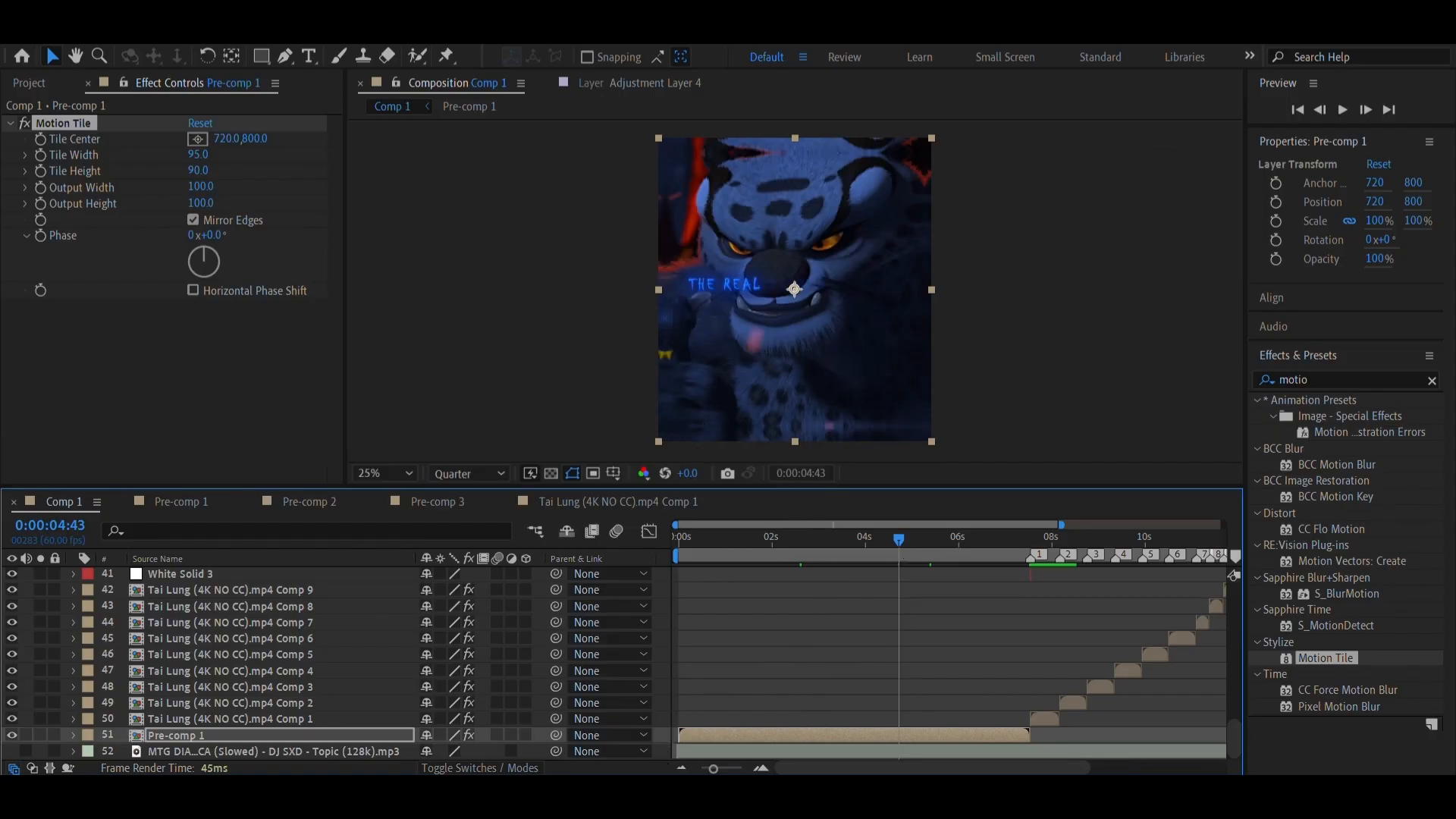
pyautogui.click(675, 794)
pyautogui.click(173, 349)
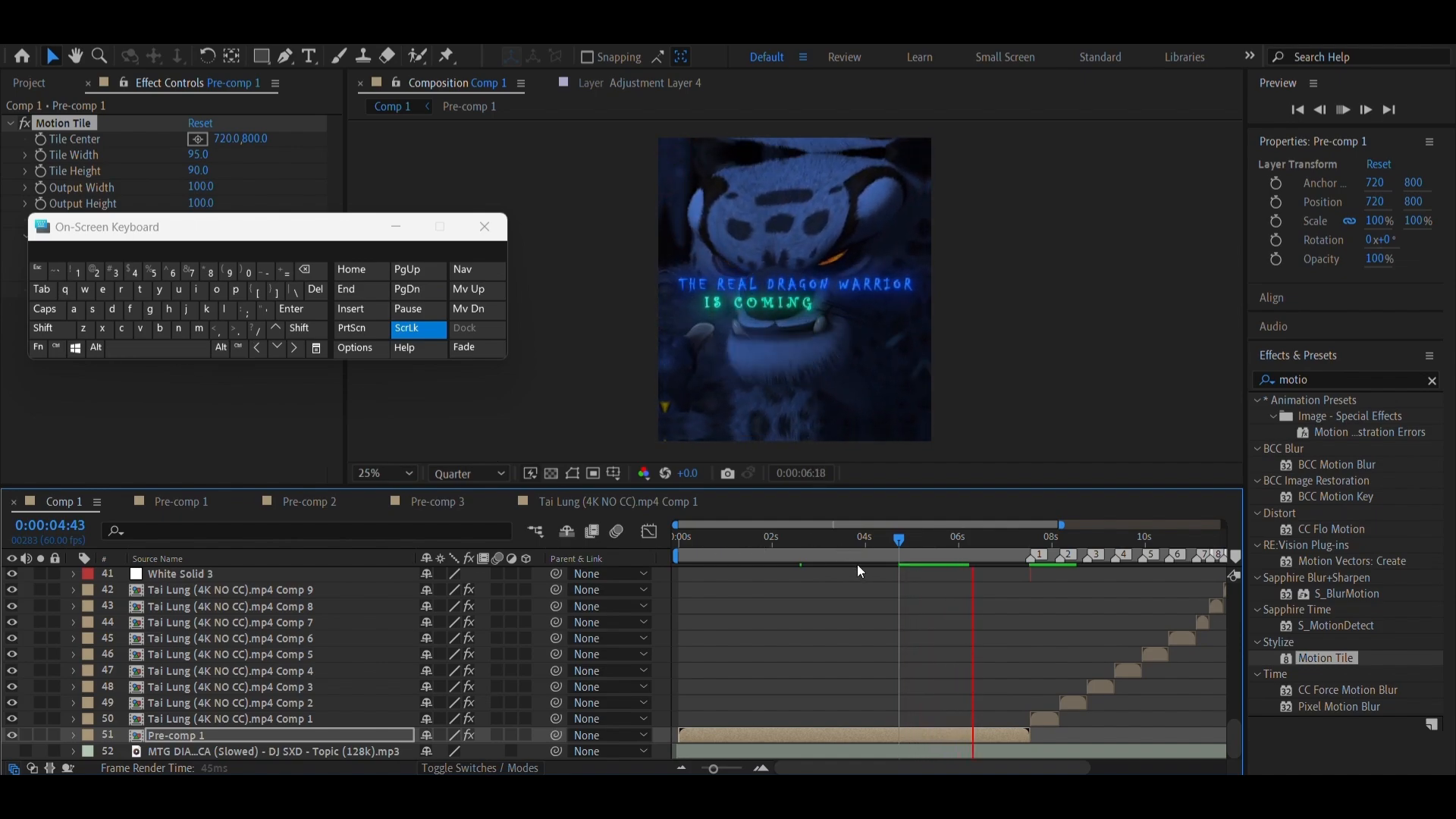
pyautogui.click(722, 541)
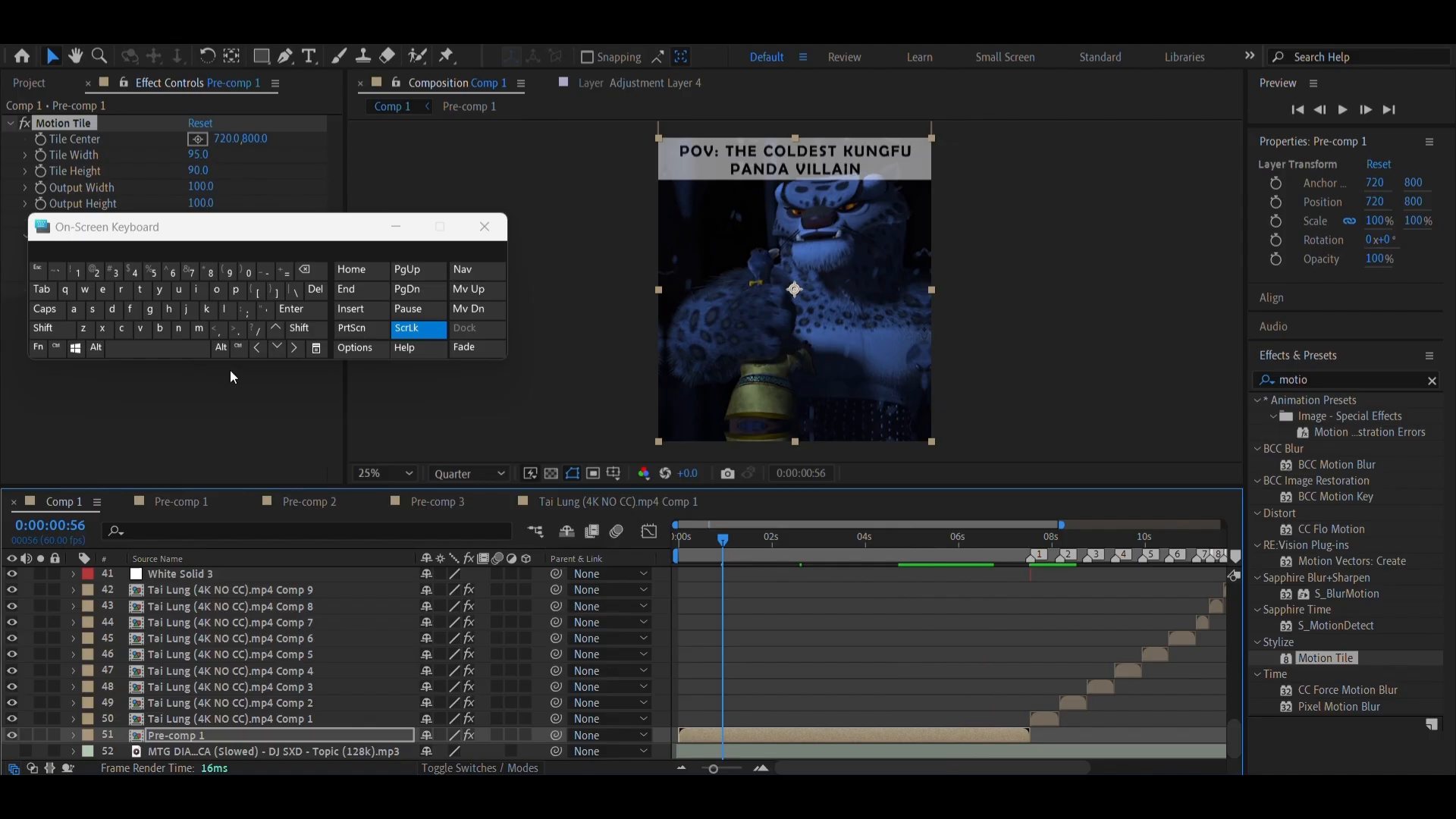
pyautogui.click(165, 349)
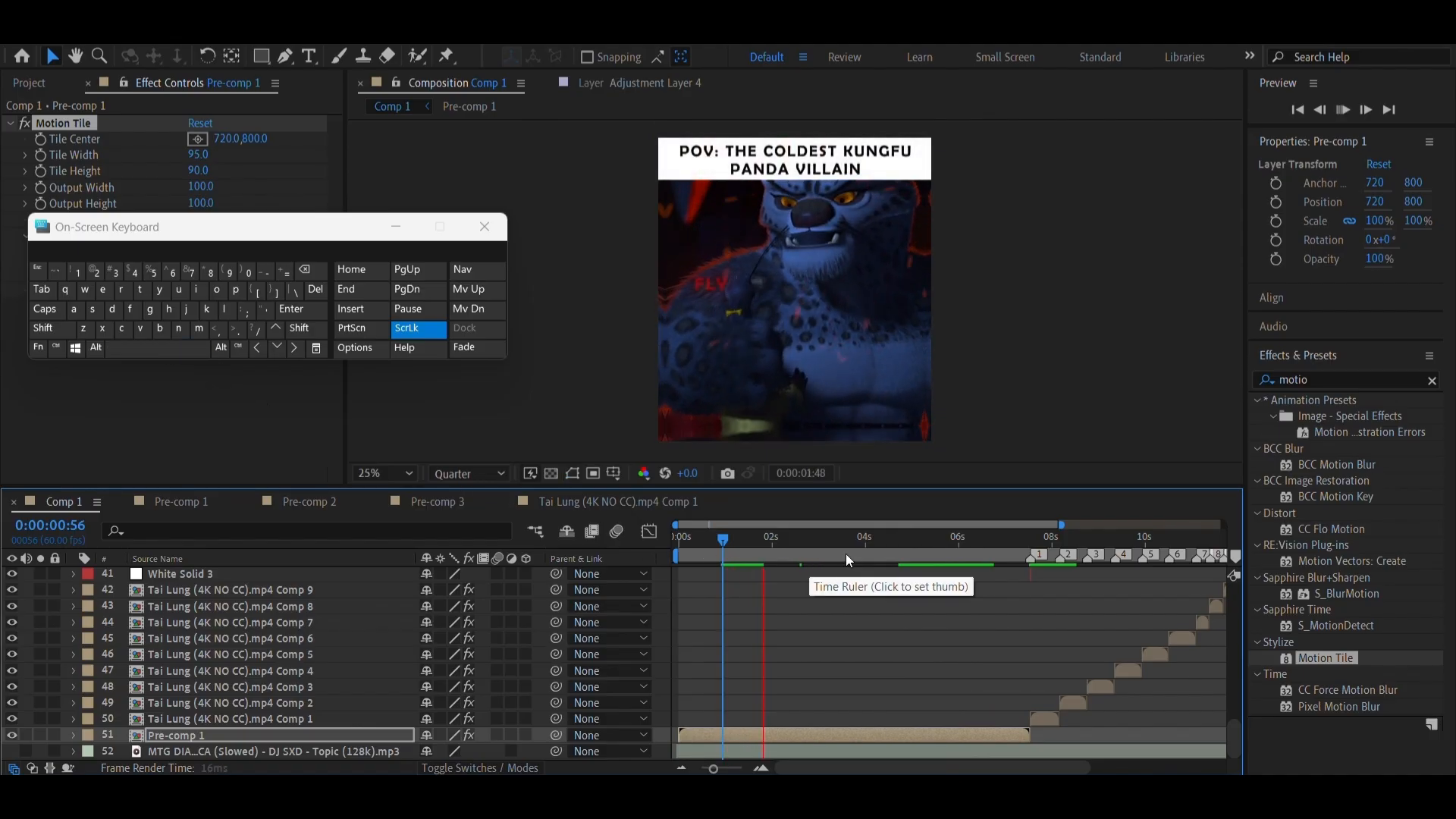
pyautogui.click(872, 552)
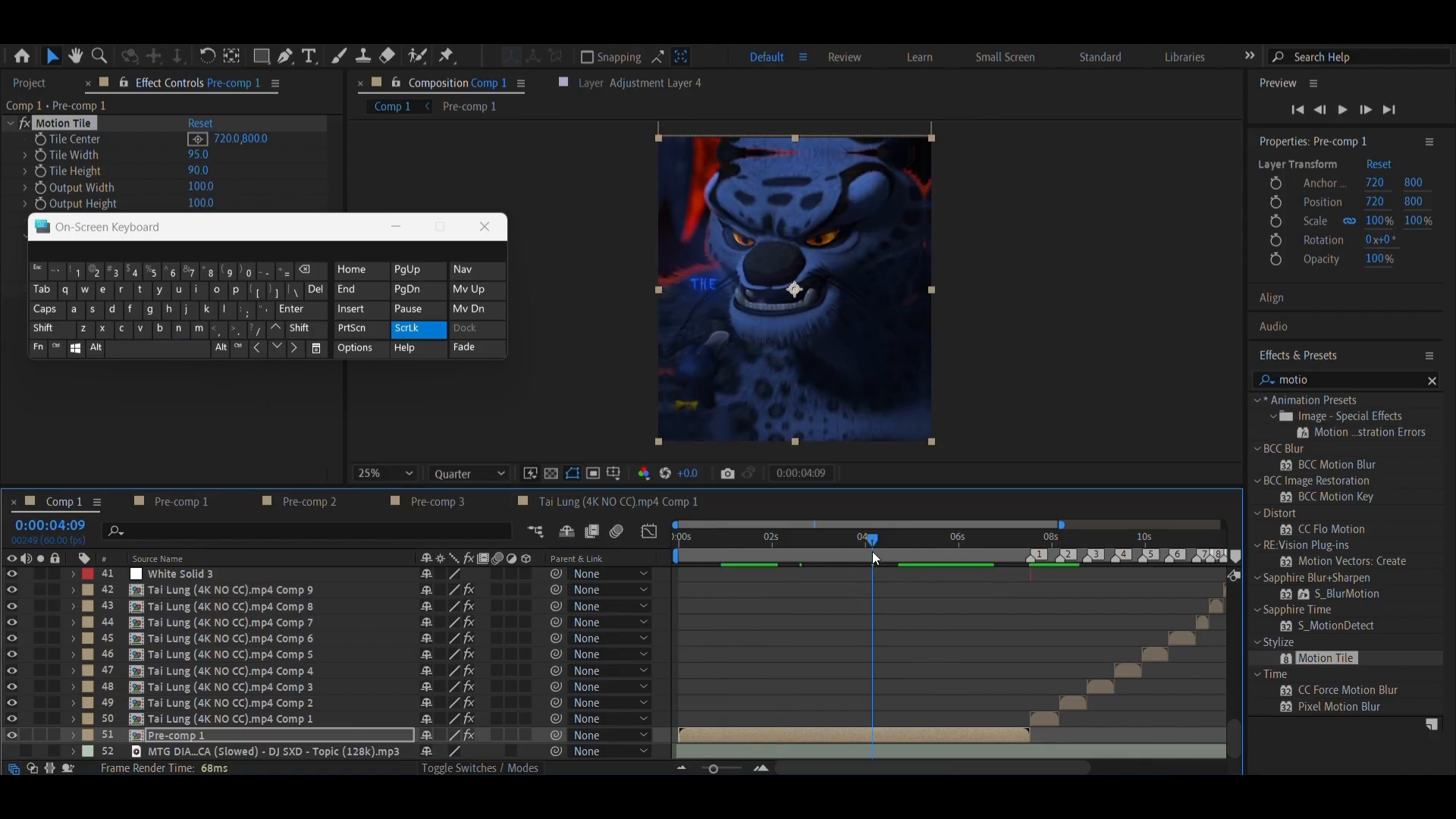
pyautogui.click(391, 231)
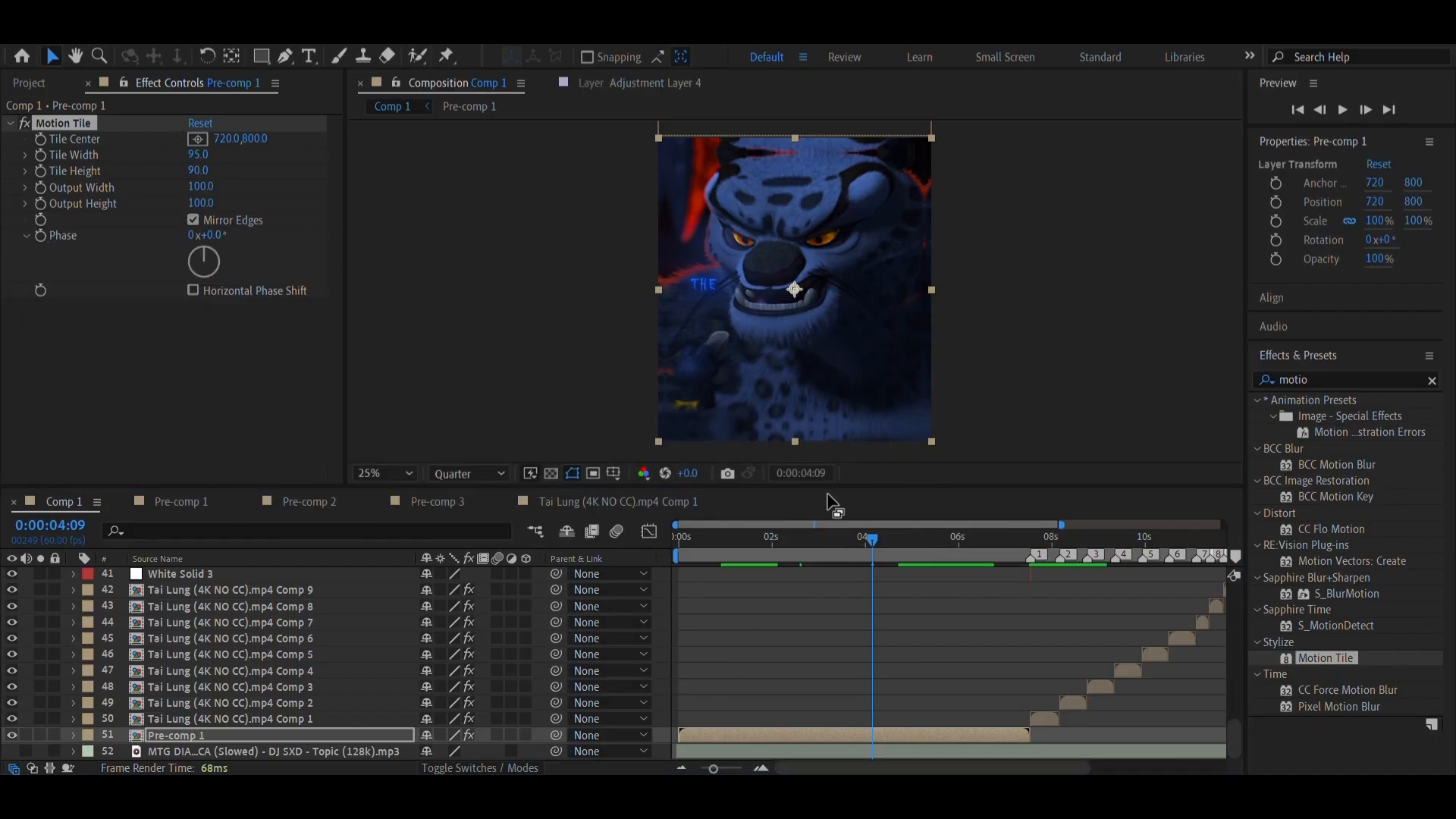
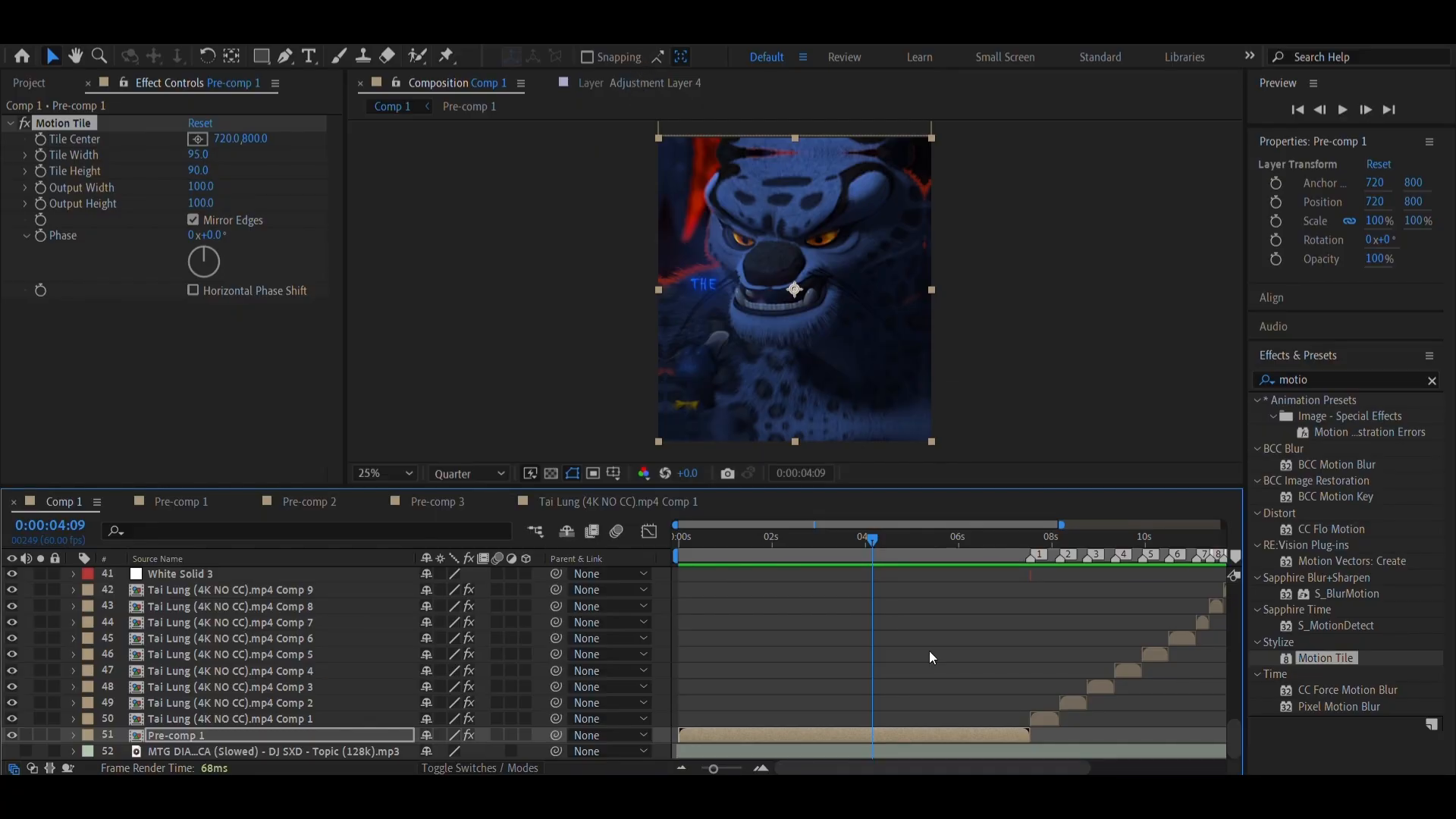
# Find the S_Sharpen effect and apply it to Adjustment Layer 1
pyautogui.scroll(4, 929, 651)
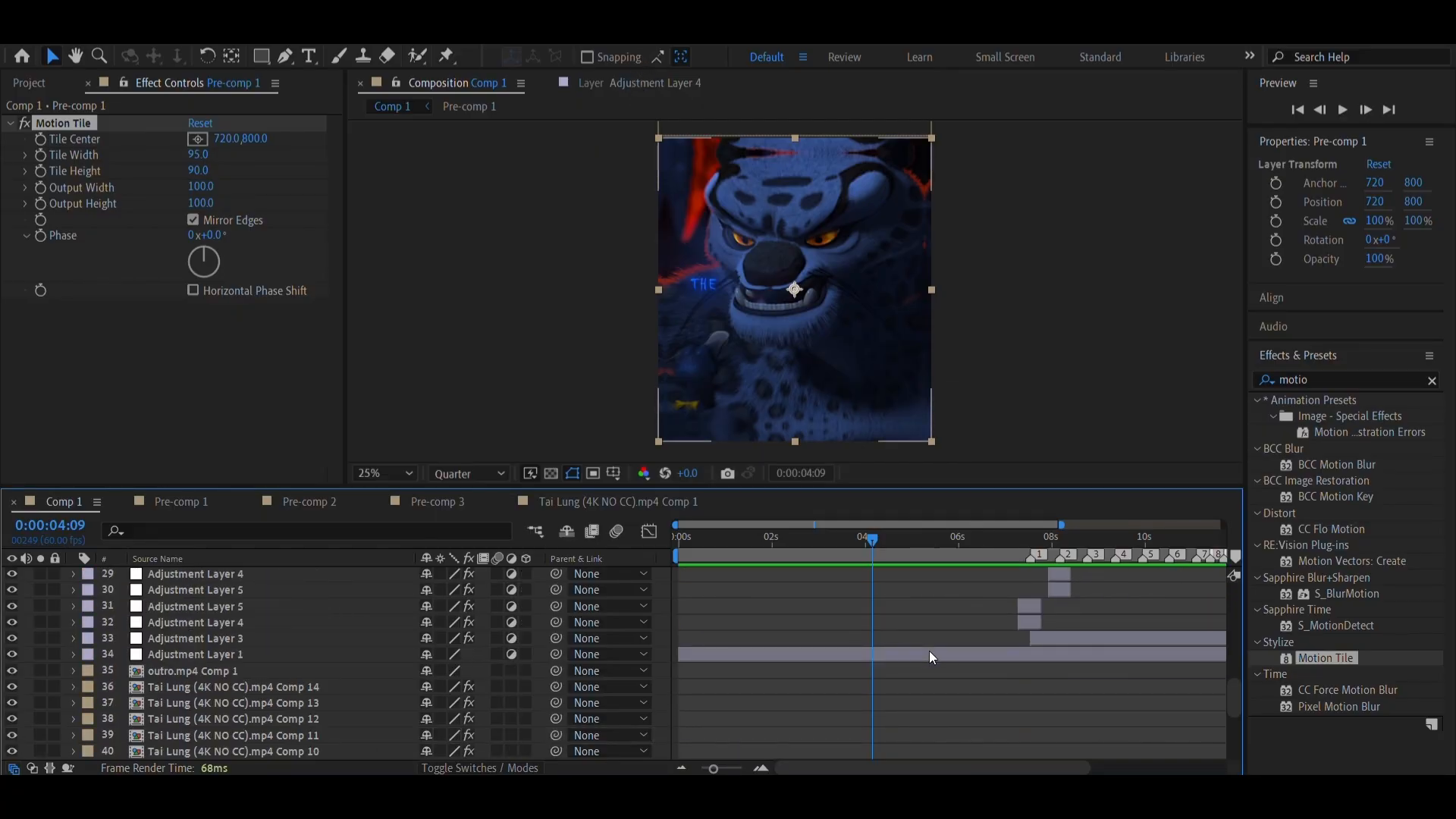
pyautogui.hscroll(5, 930, 651)
pyautogui.click(930, 650)
pyautogui.moveTo(883, 540); pyautogui.dragTo(852, 584)
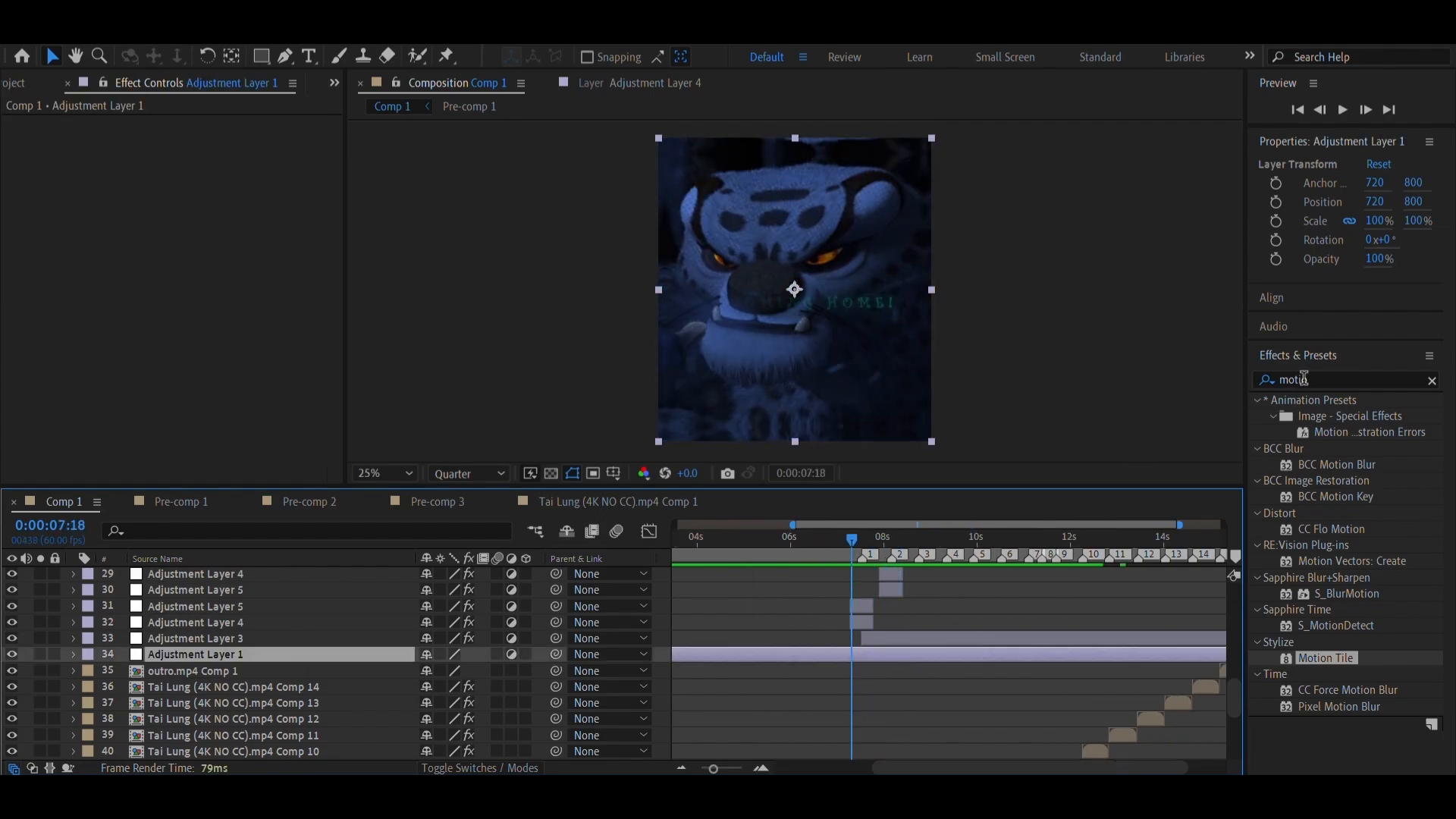
pyautogui.moveTo(1333, 378); pyautogui.dragTo(1161, 378)
pyautogui.press('BackSpace')
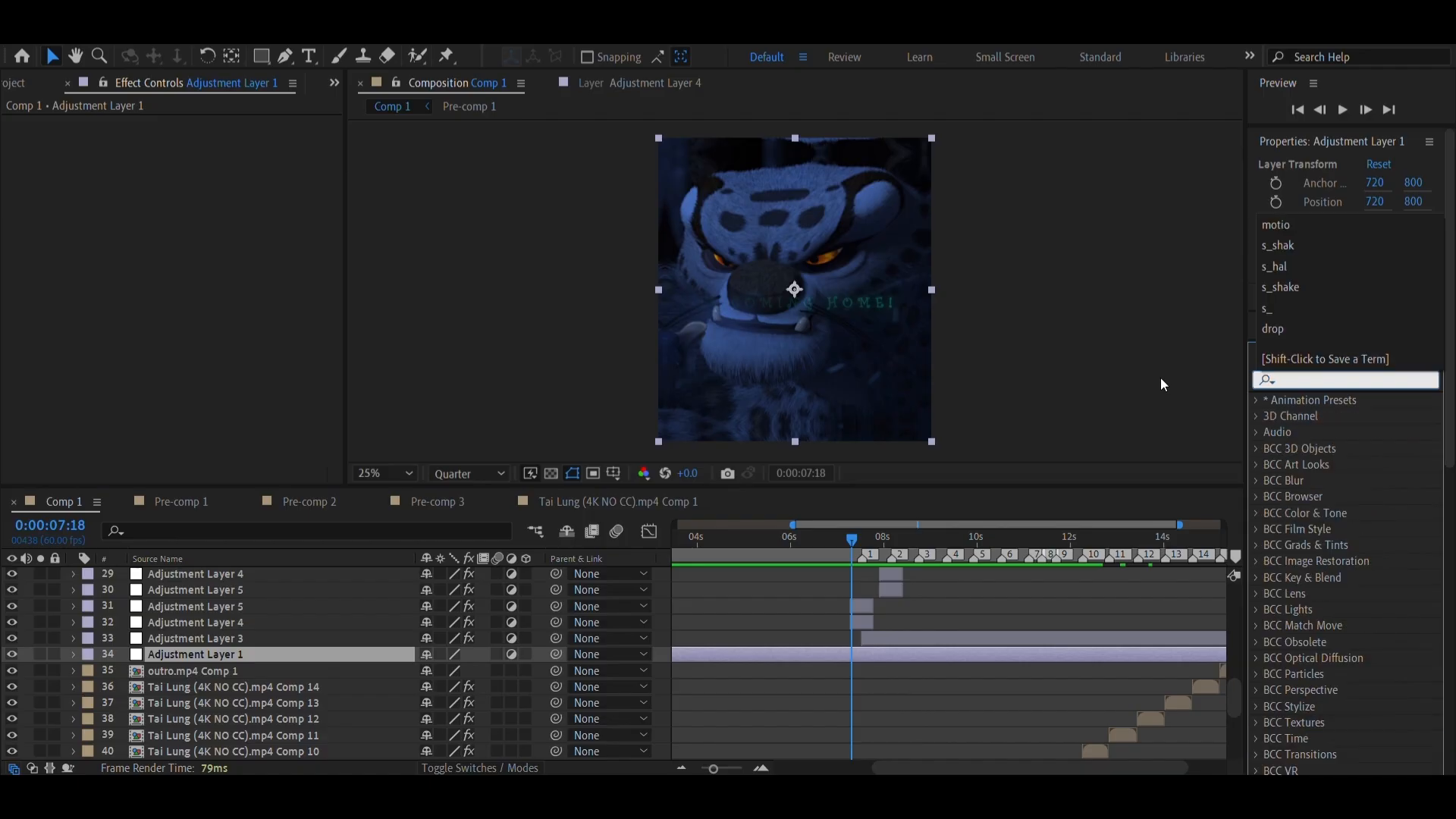
pyautogui.write('s')
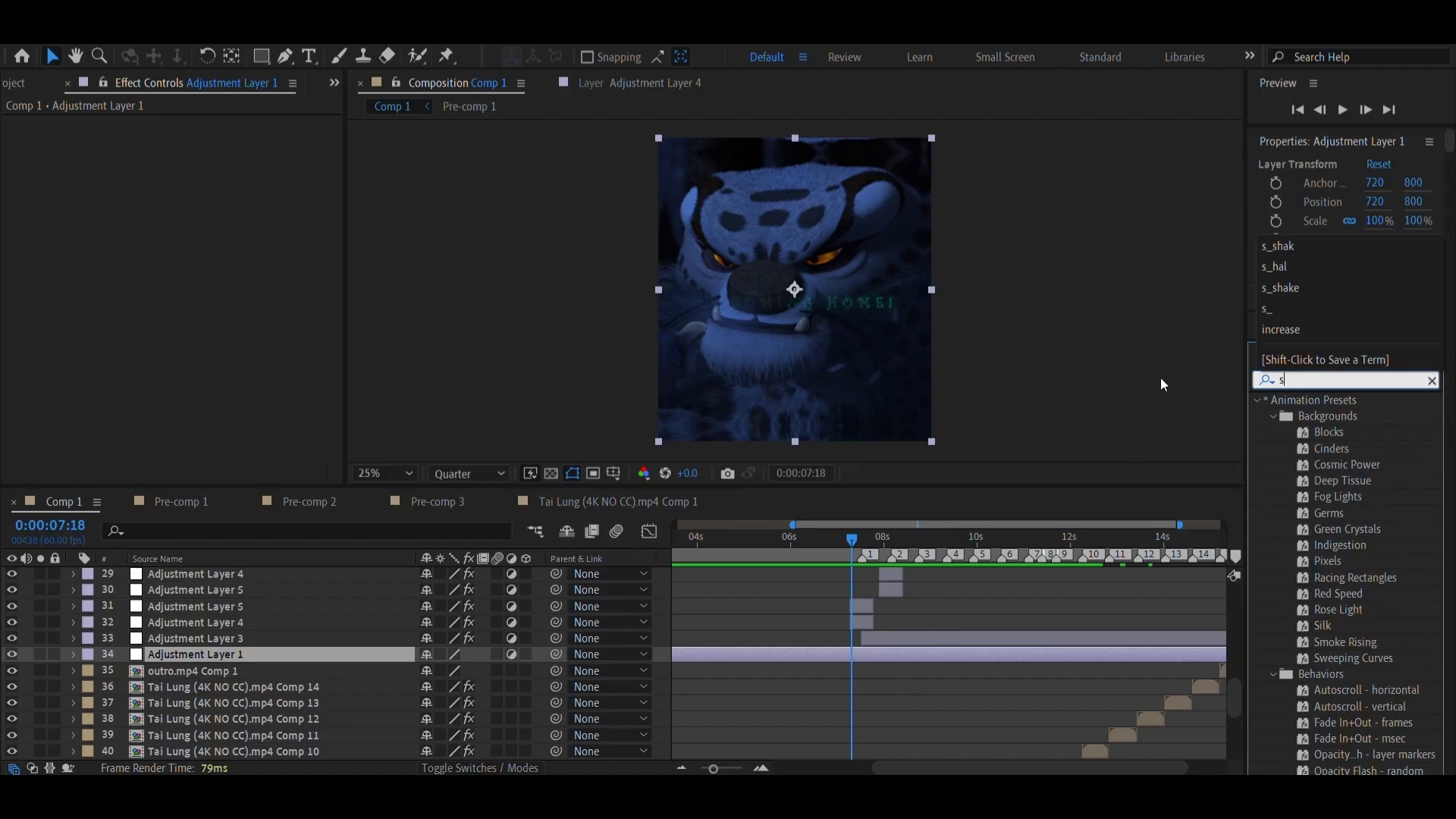
pyautogui.write('_sharpe')
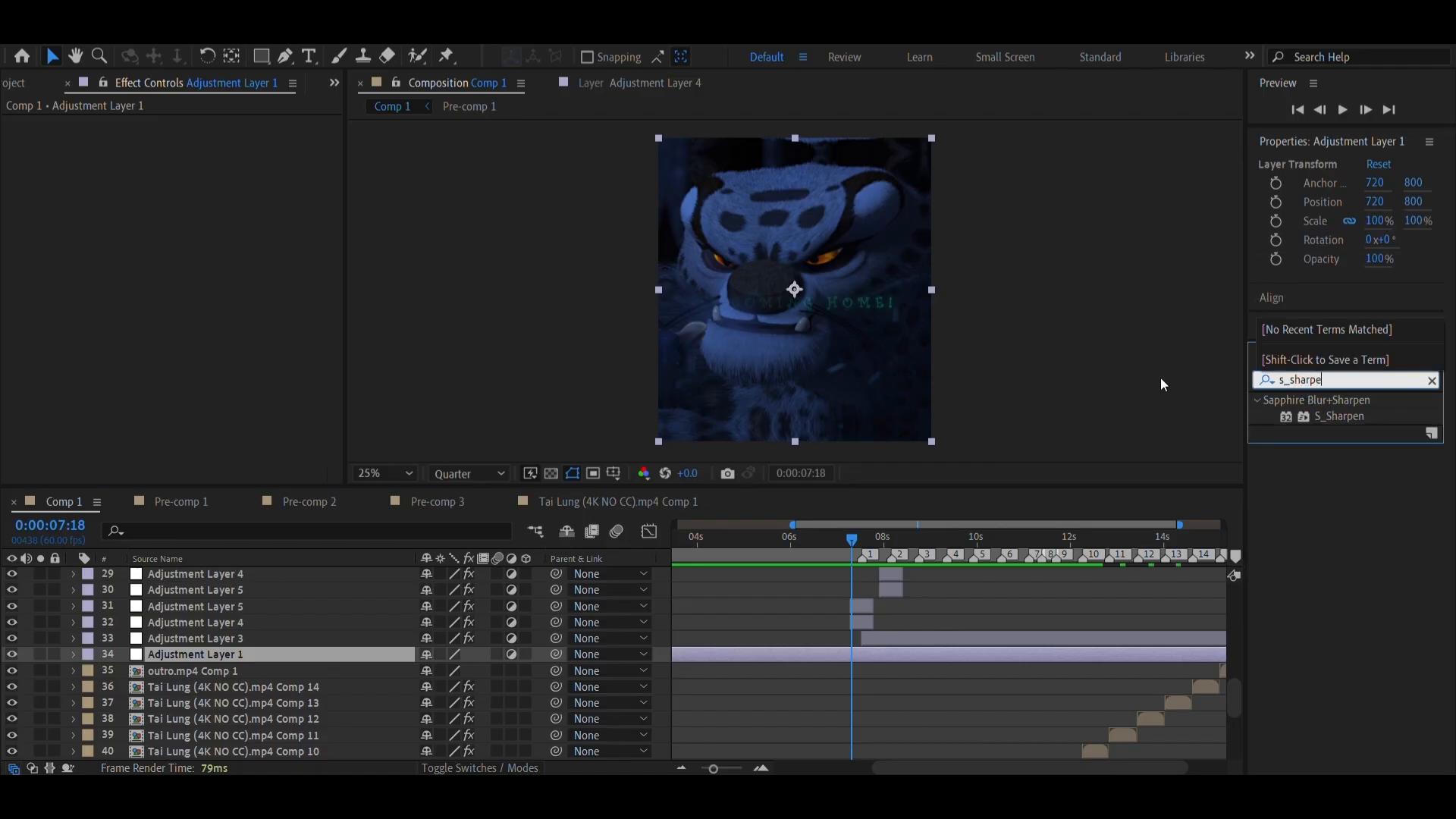
pyautogui.moveTo(1333, 415); pyautogui.dragTo(900, 653)
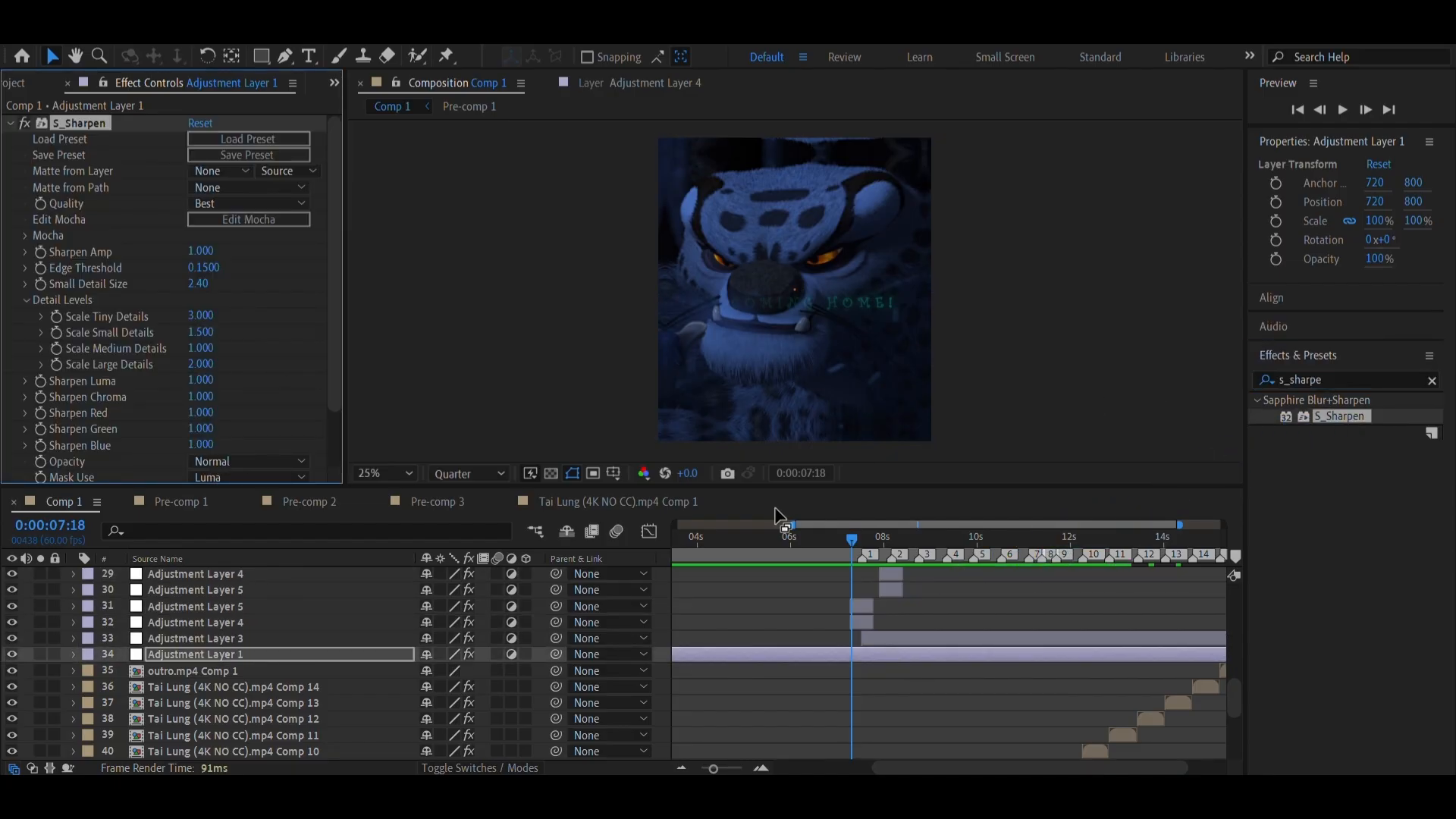
# Move the current time to 0:00:10:48 to check the sharpened footage, and save the project
pyautogui.moveTo(986, 540); pyautogui.dragTo(1000, 545)
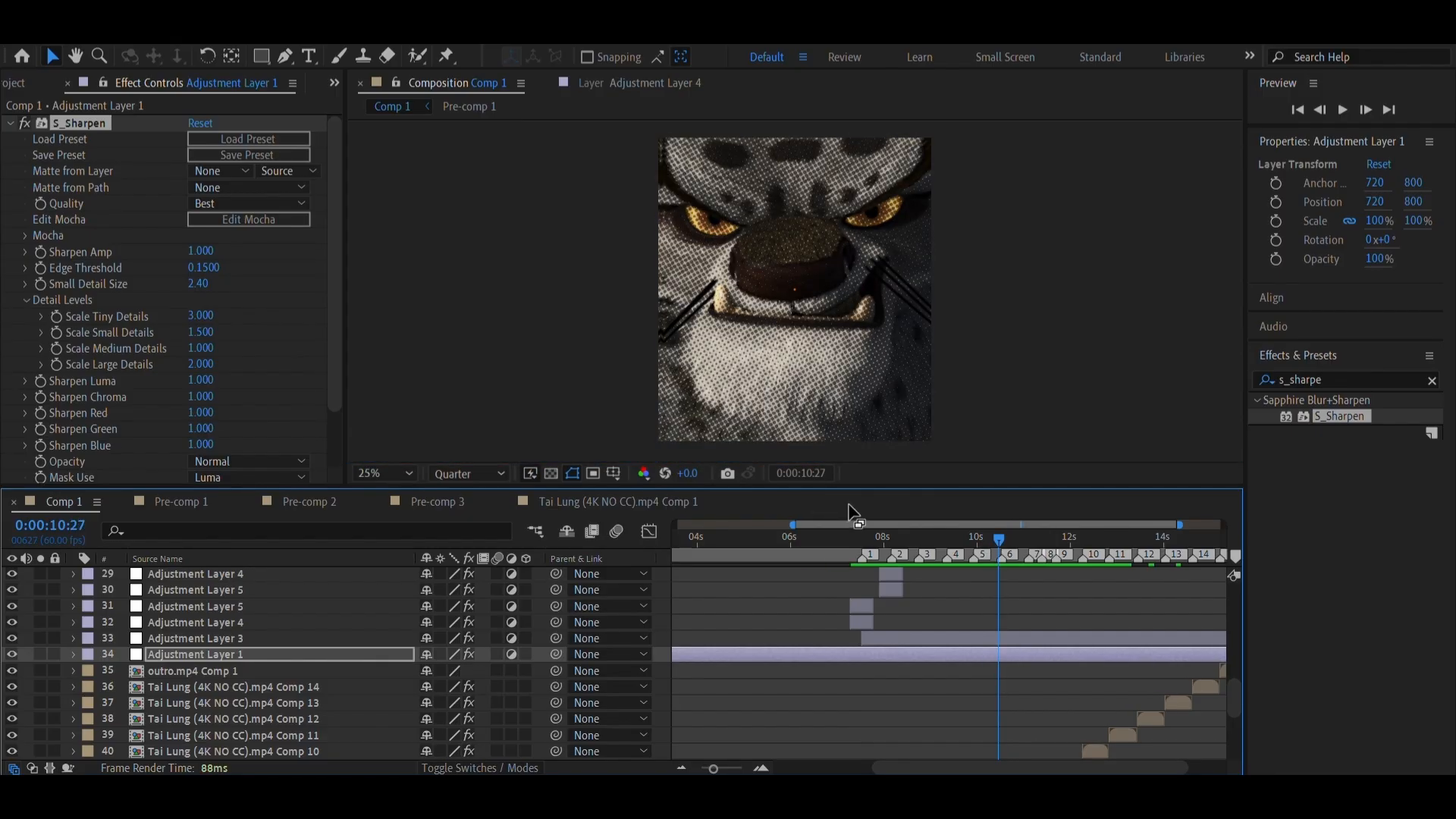
pyautogui.click(1013, 547)
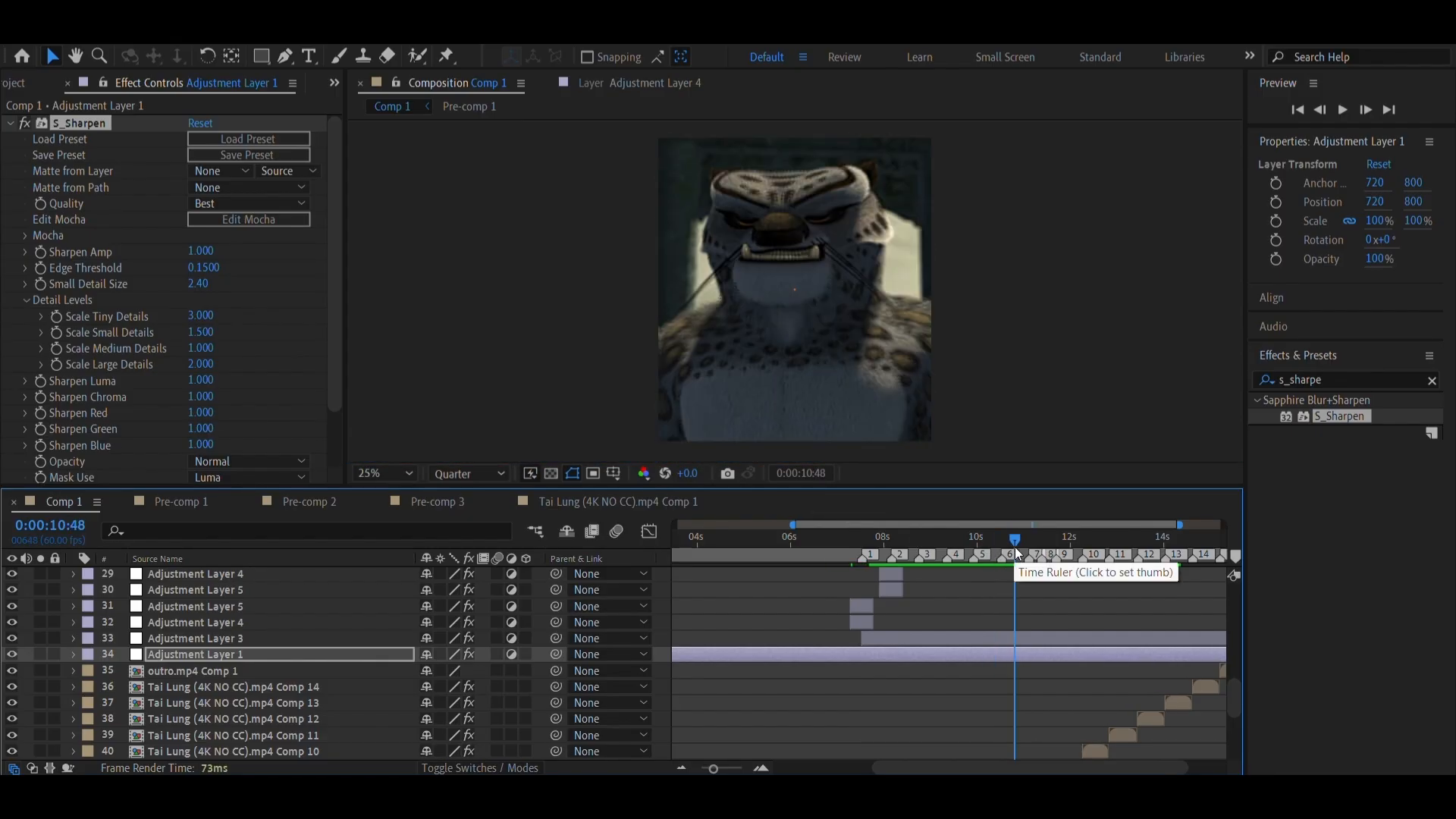
pyautogui.hotkey('ctrl', 's')
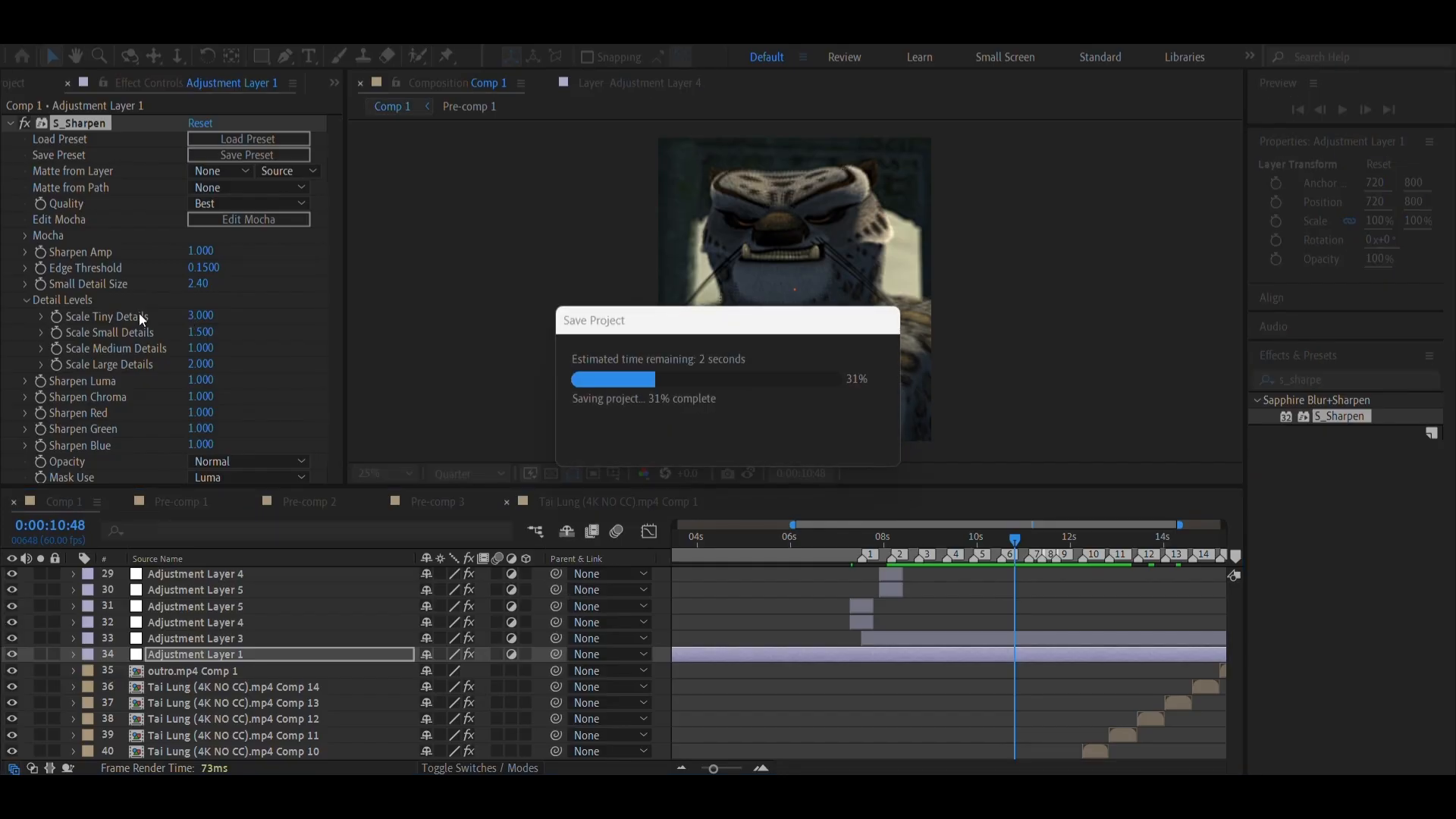
# Set the Sharpen Amp of the S_Sharpen effect to 2
pyautogui.click(196, 250)
pyautogui.write('2')
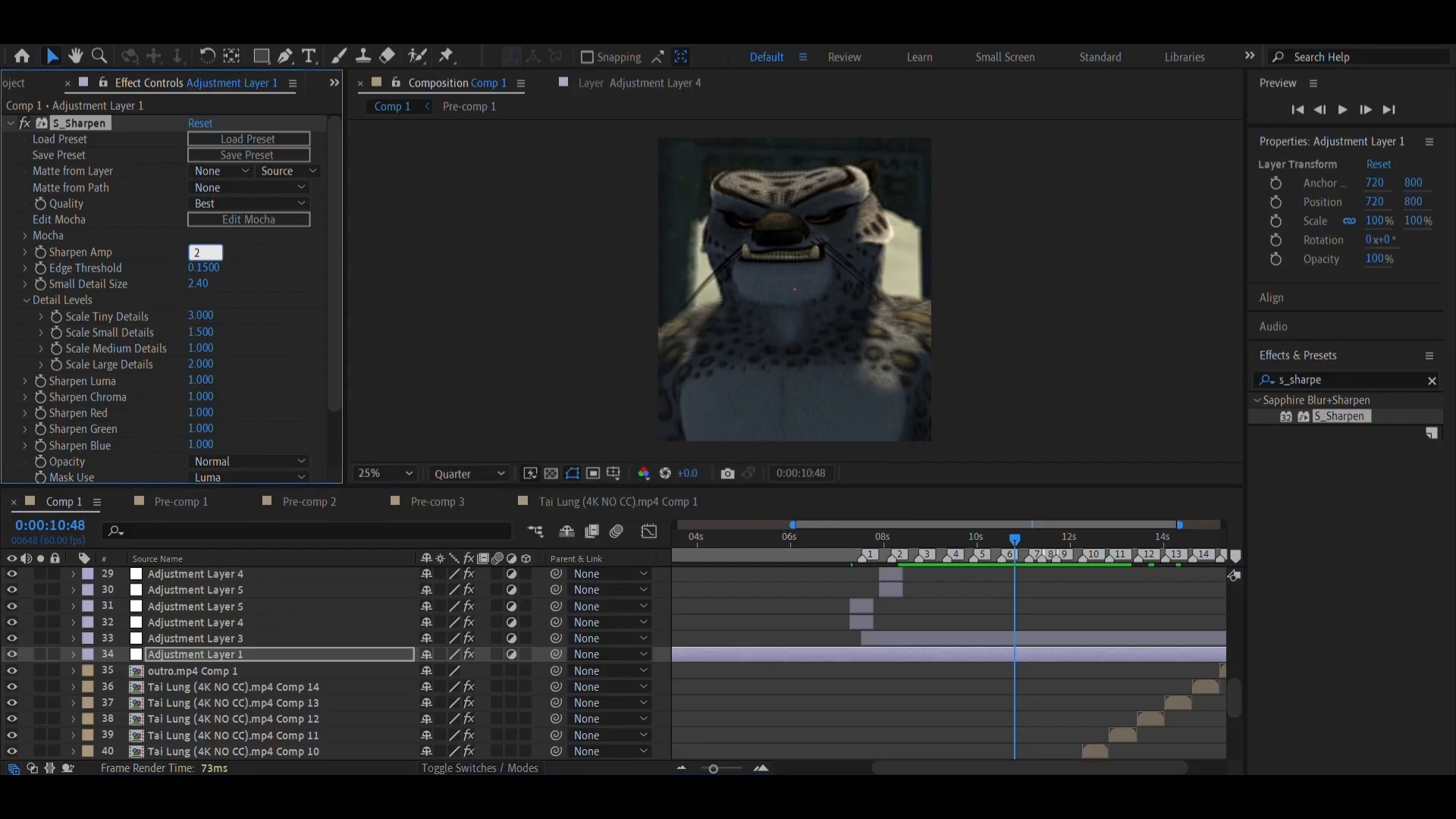
pyautogui.press('Return')
# Try a Small Detail Size of 4 in S_Sharpen, check it on earlier frames, and undo the change
pyautogui.click(190, 287)
pyautogui.write('4')
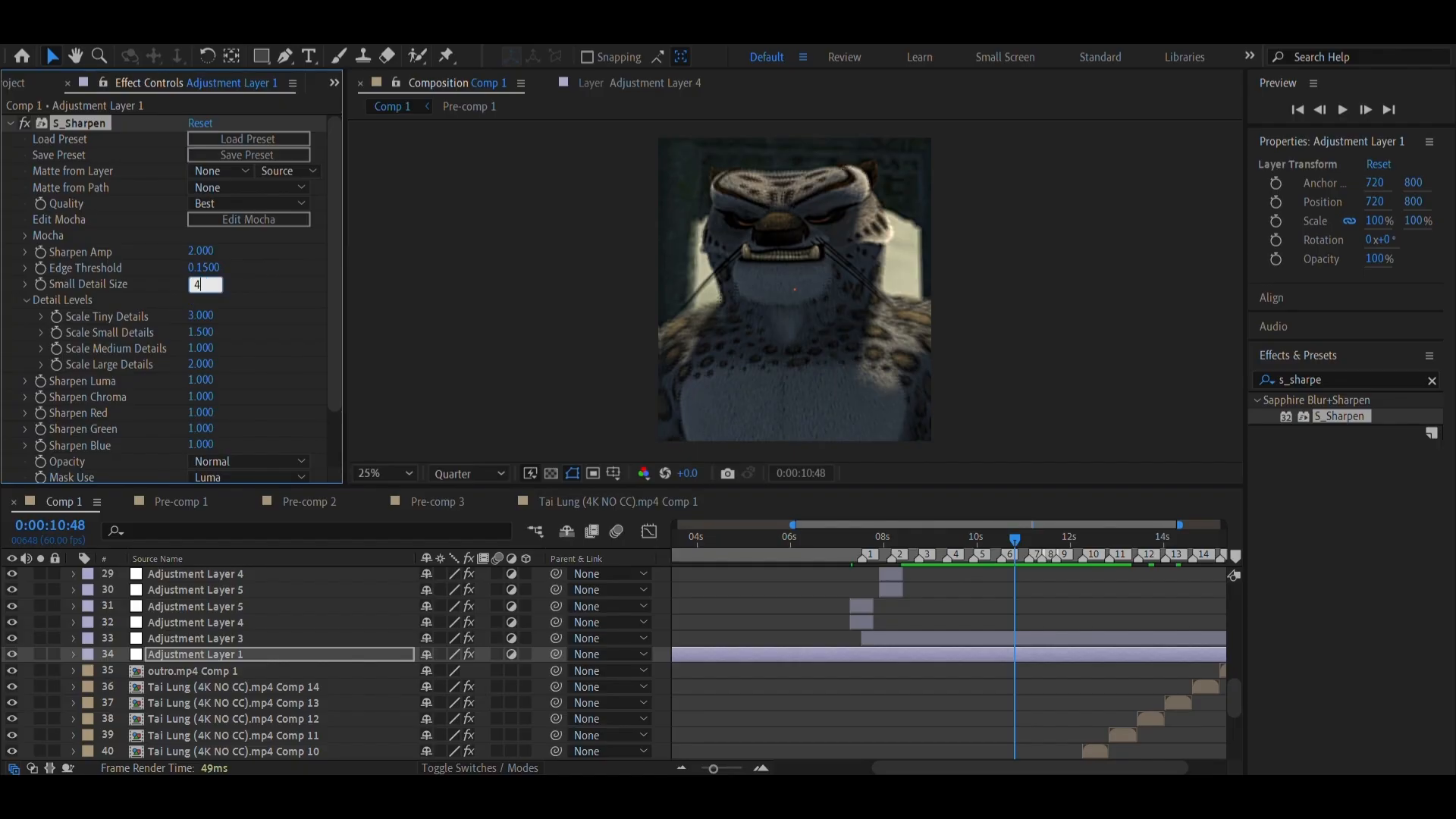
pyautogui.press('Return')
pyautogui.click(745, 562)
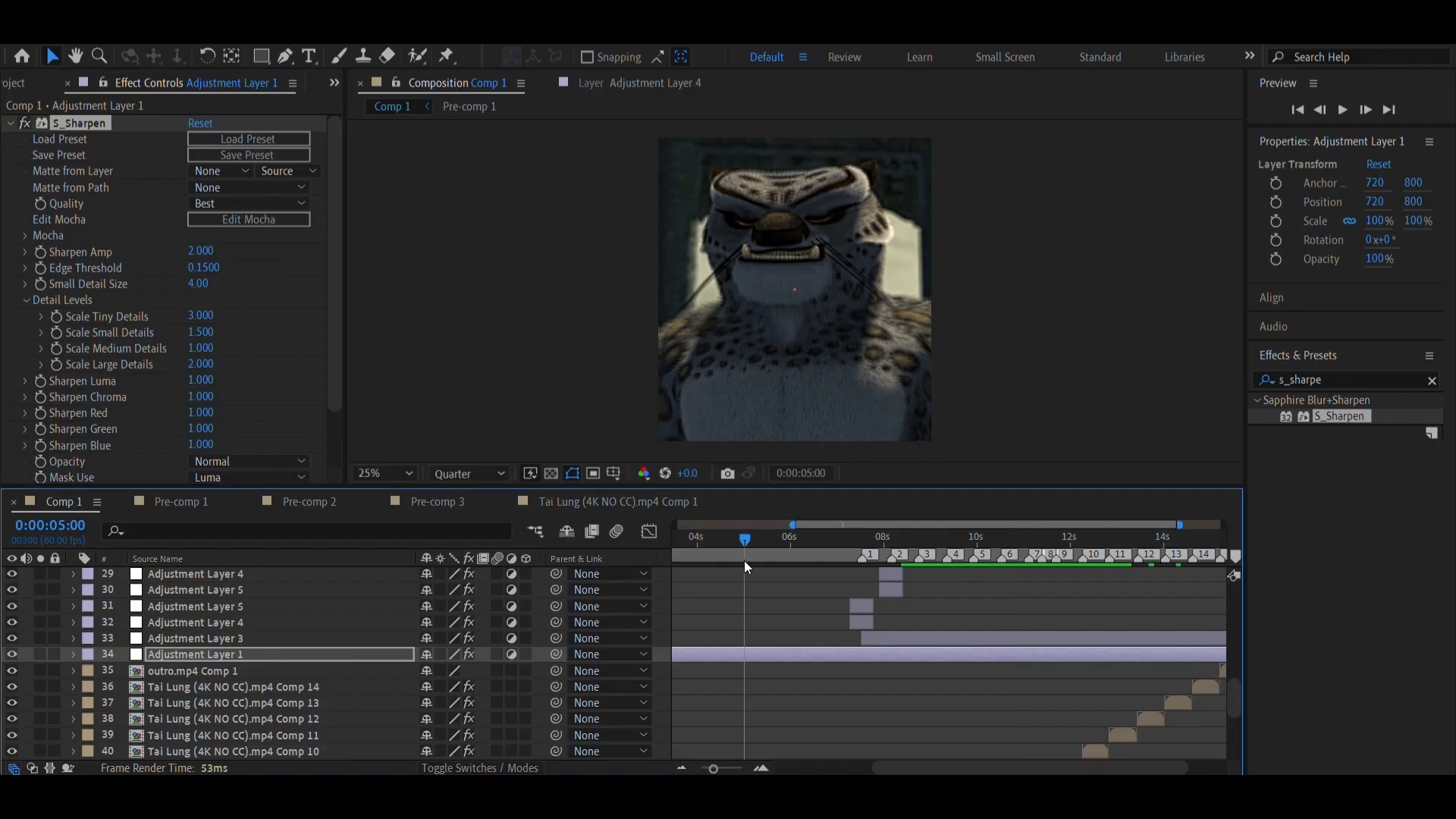
pyautogui.moveTo(745, 561); pyautogui.dragTo(803, 540)
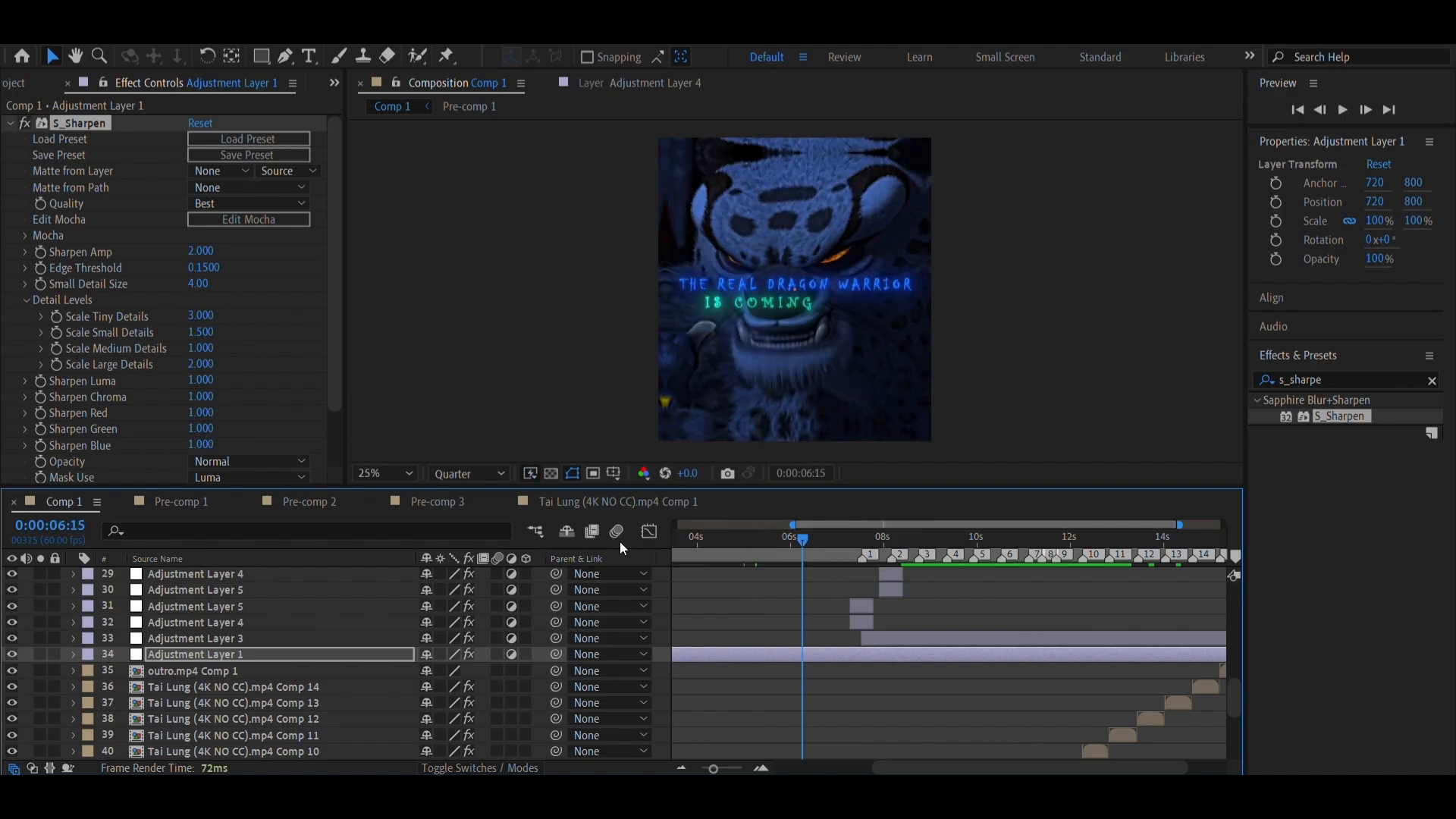
pyautogui.hotkey('ctrl', 'z')
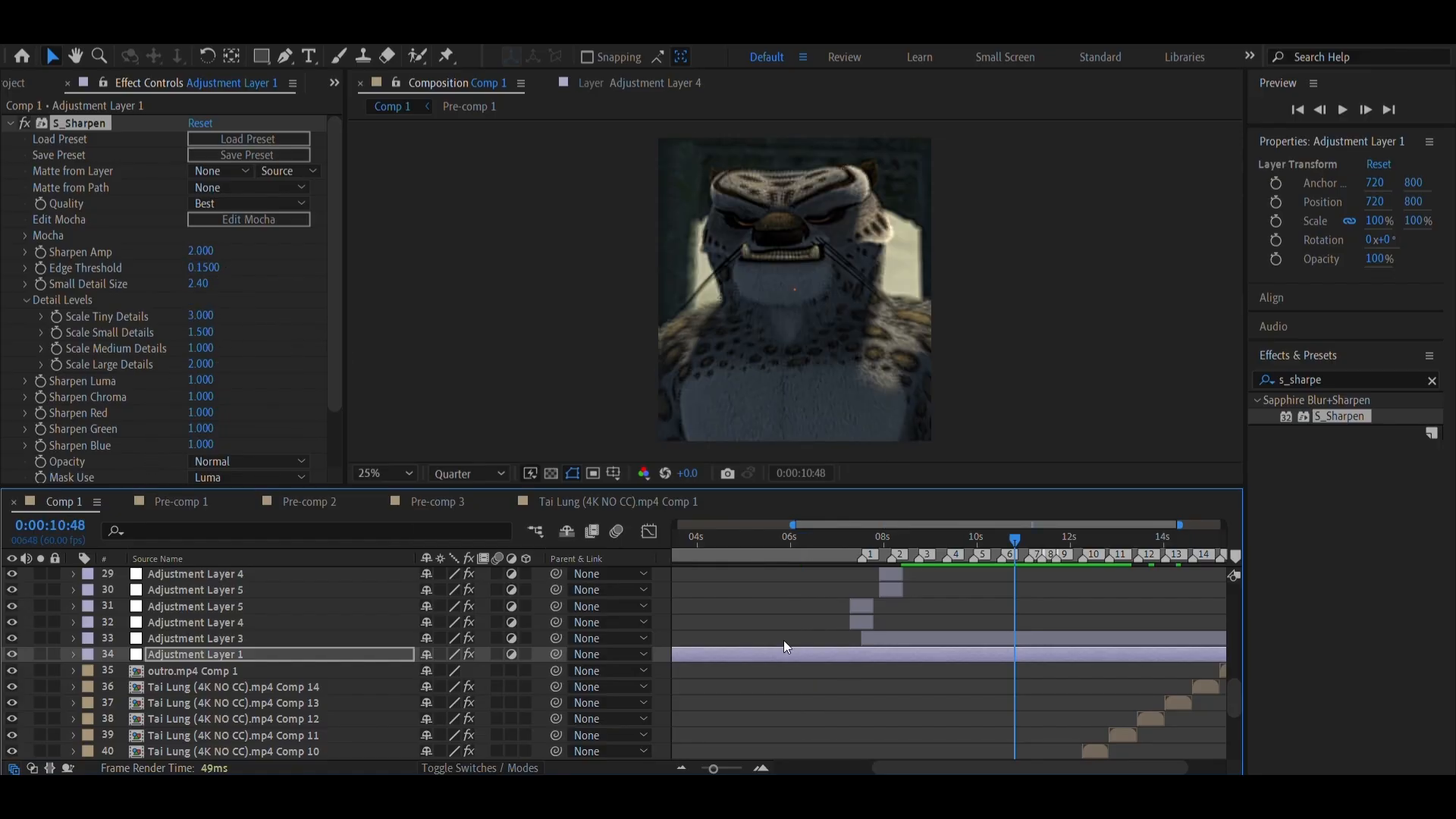
# Find the Unsharp Mask effect from Blur & Sharpen and apply it to Adjustment Layer 1
pyautogui.click(1313, 381)
pyautogui.press('BackSpace')
pyautogui.write('u')
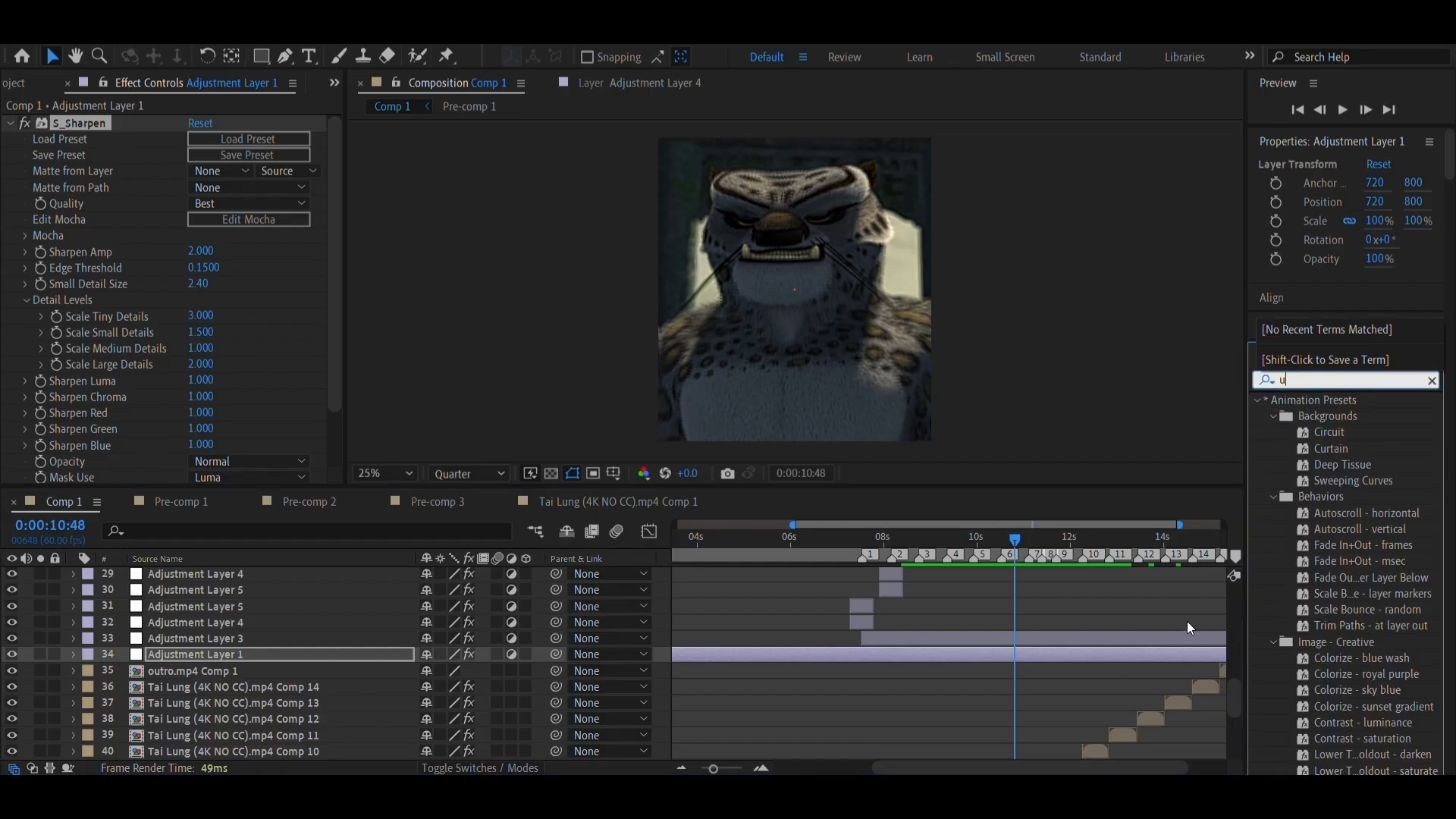
pyautogui.click(649, 790)
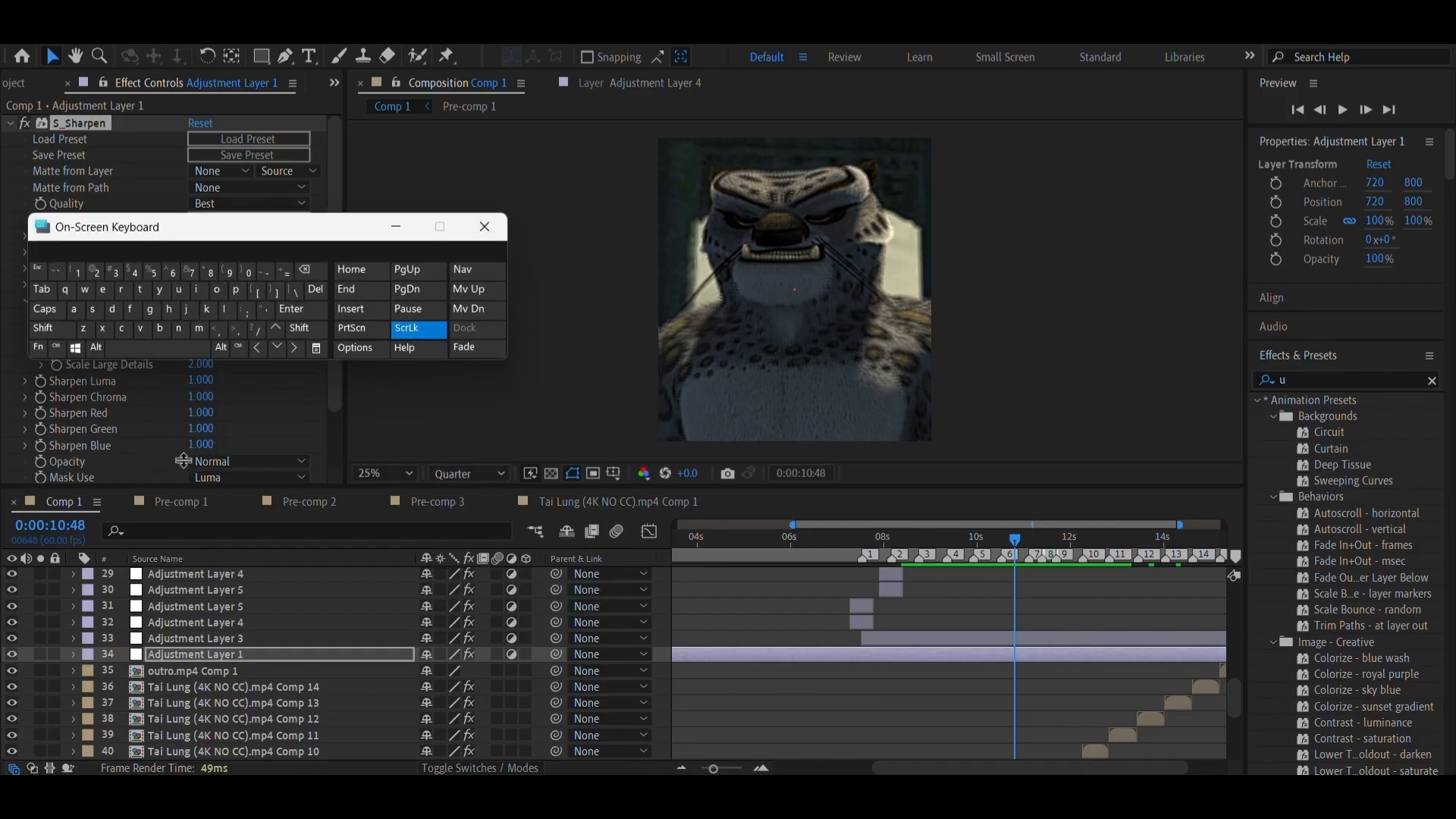
pyautogui.click(188, 349)
pyautogui.write('nshar')
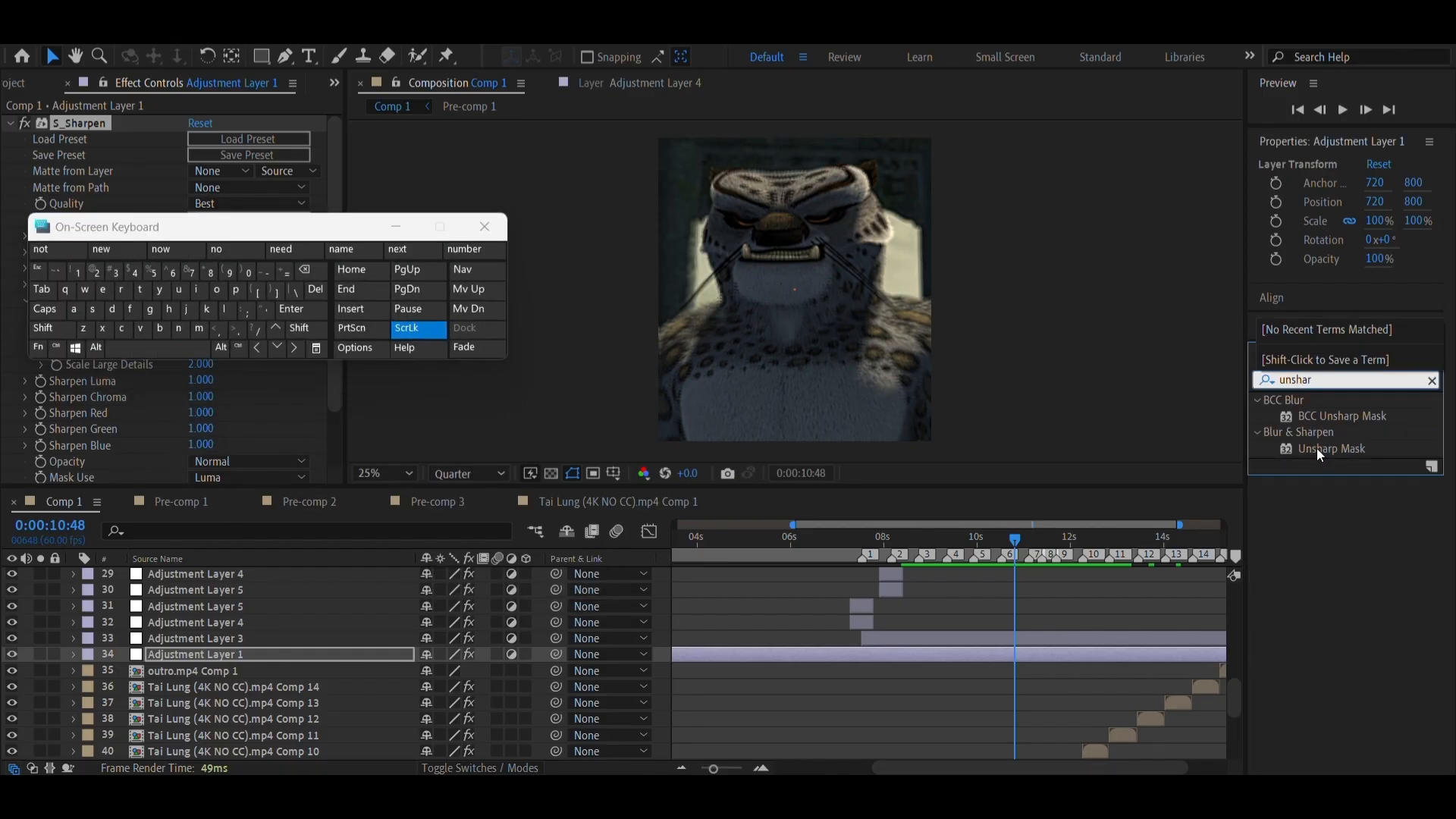
pyautogui.moveTo(1323, 449); pyautogui.dragTo(868, 653)
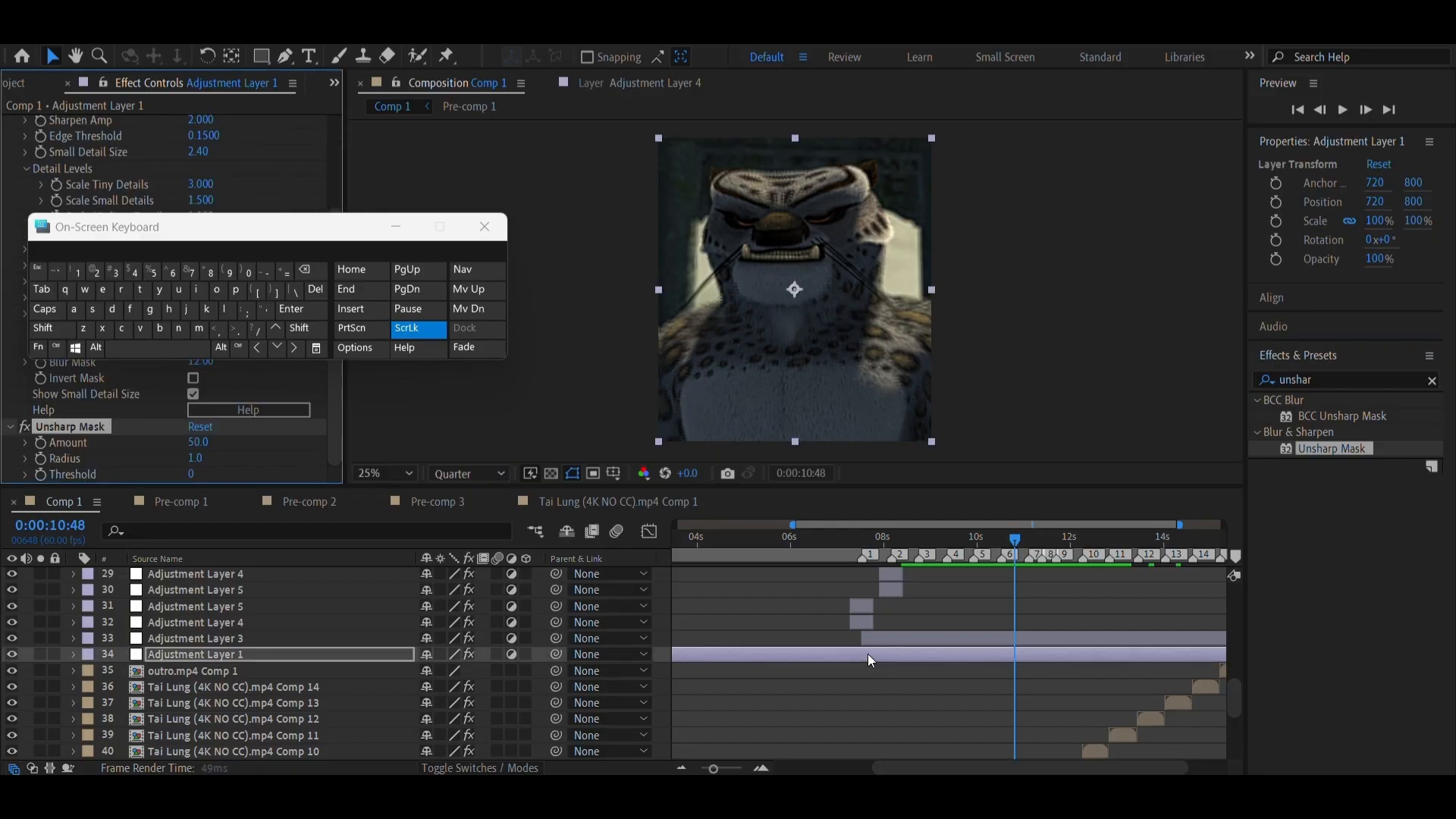
pyautogui.click(396, 226)
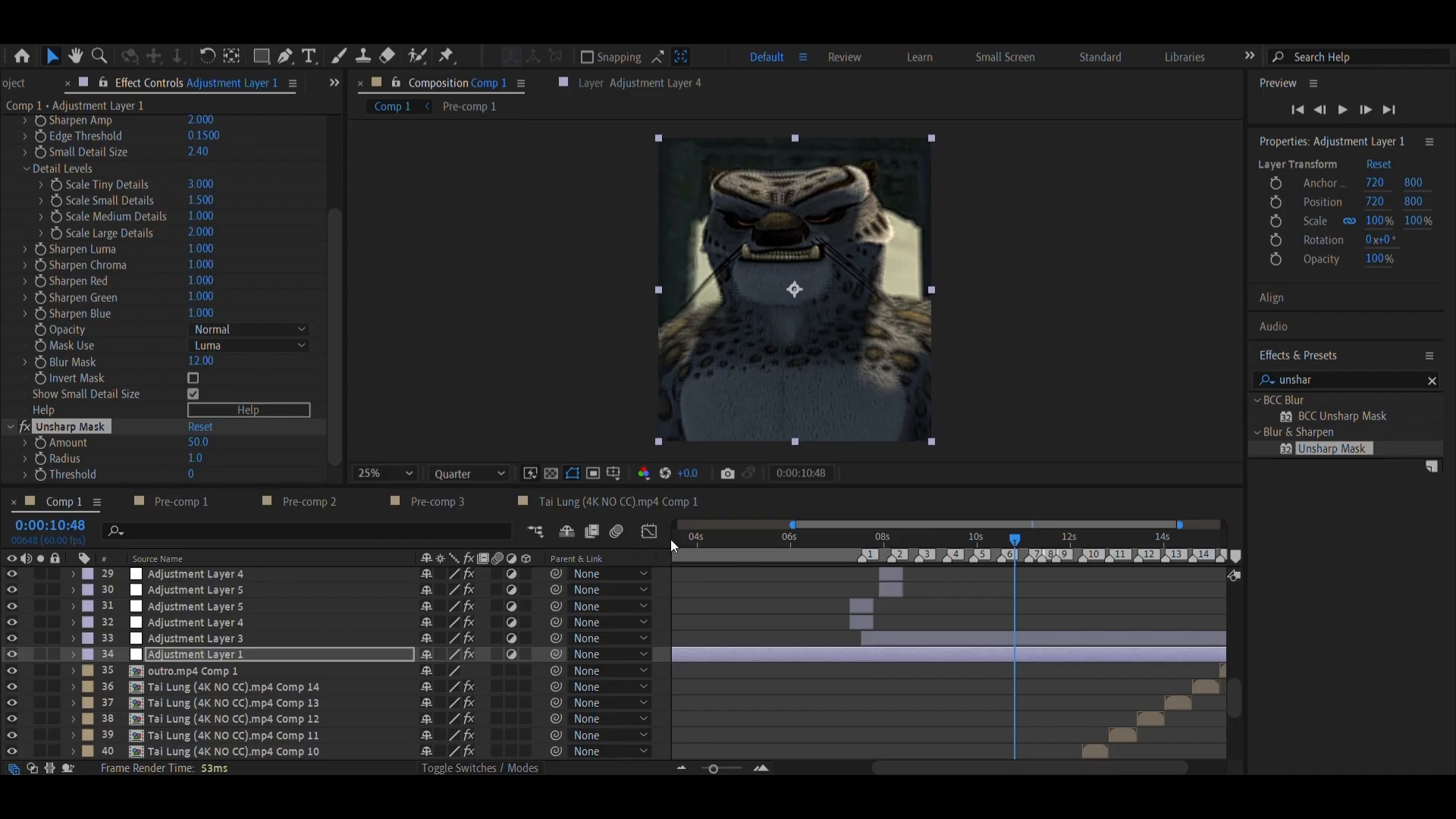
pyautogui.click(112, 442)
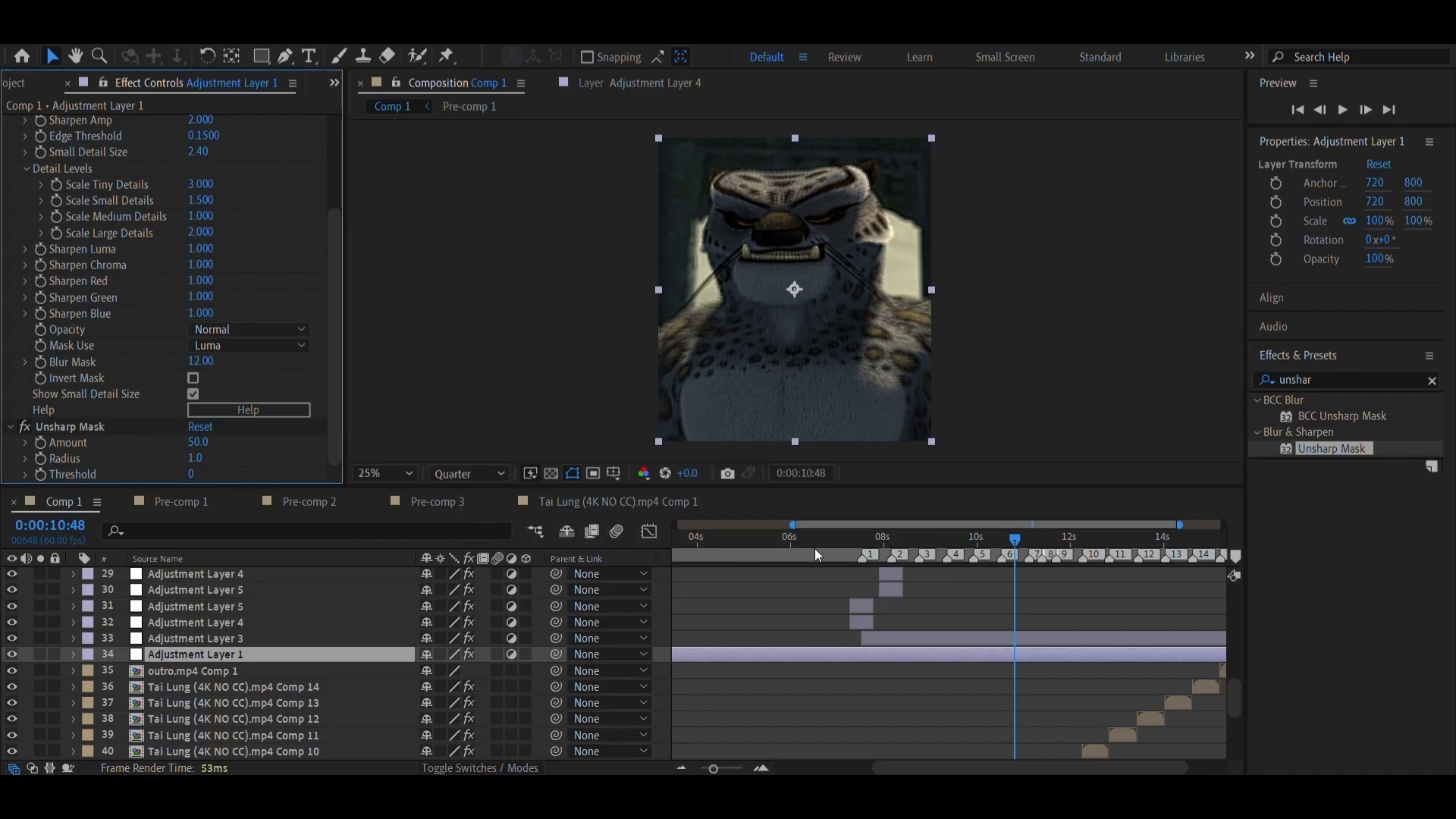
# Check the sharpened footage at several frames, ending at 0:00:04:26, and set the preview resolution to Full
pyautogui.moveTo(824, 543); pyautogui.dragTo(917, 557)
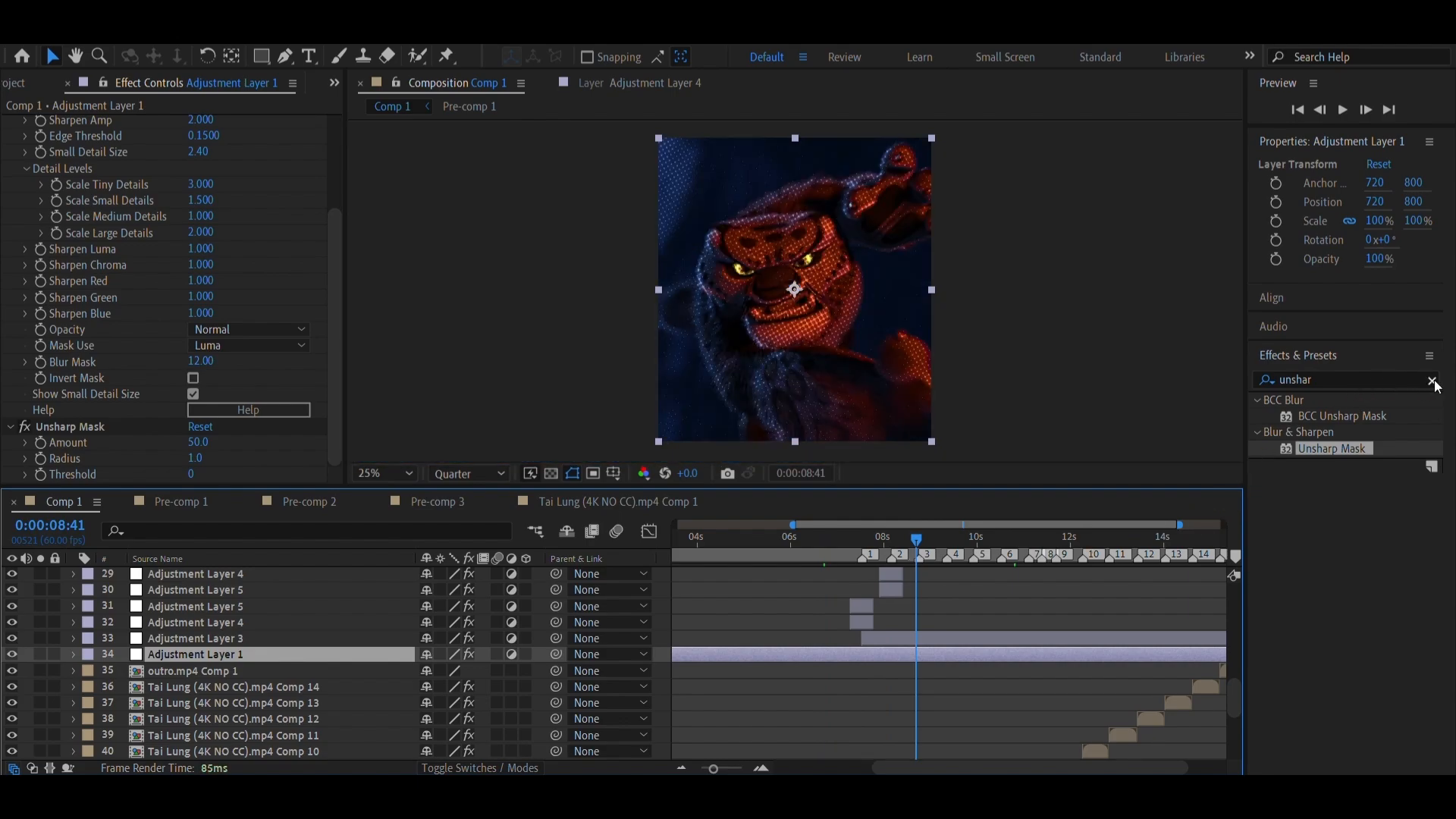
pyautogui.click(963, 540)
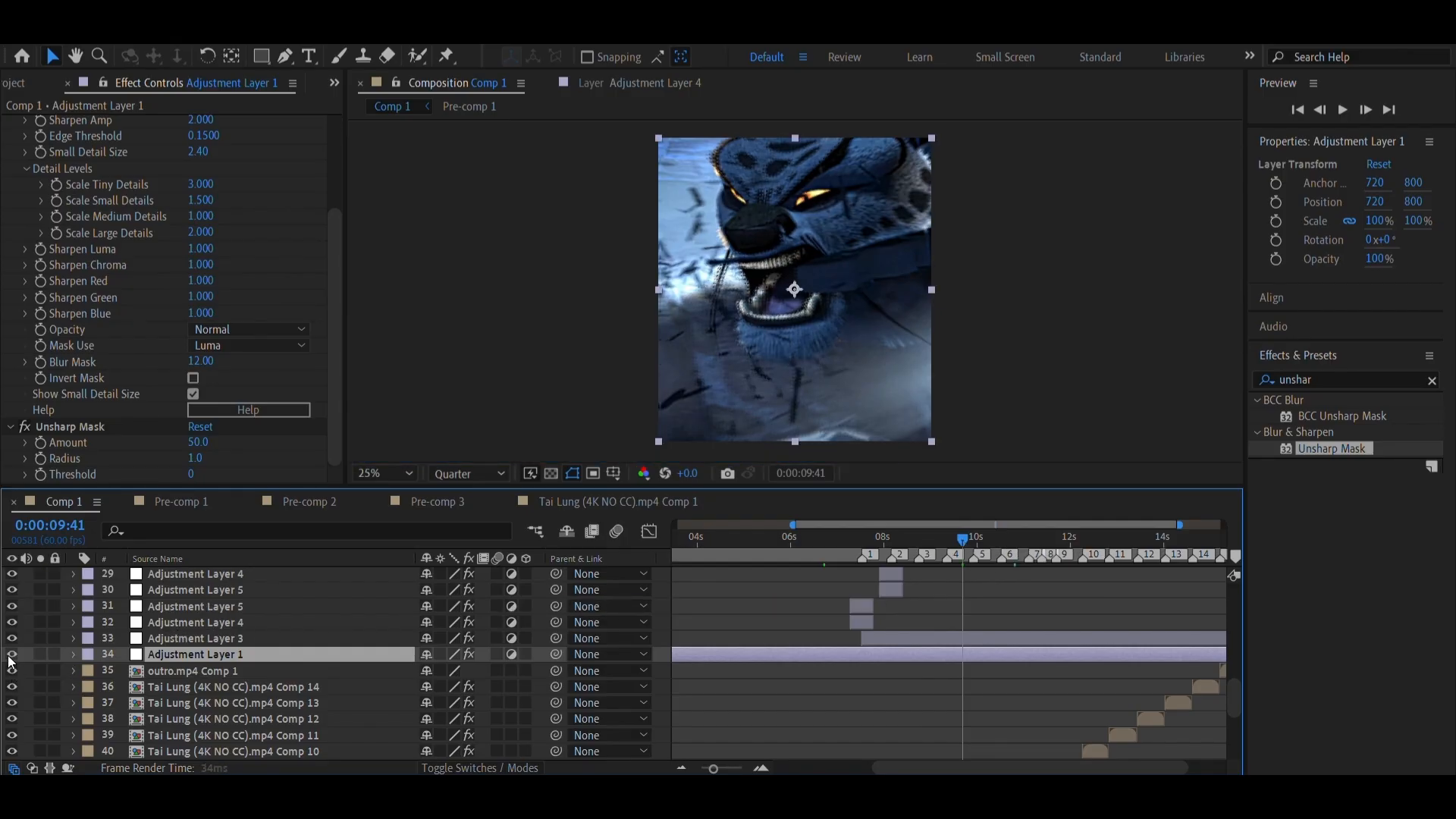
pyautogui.click(718, 541)
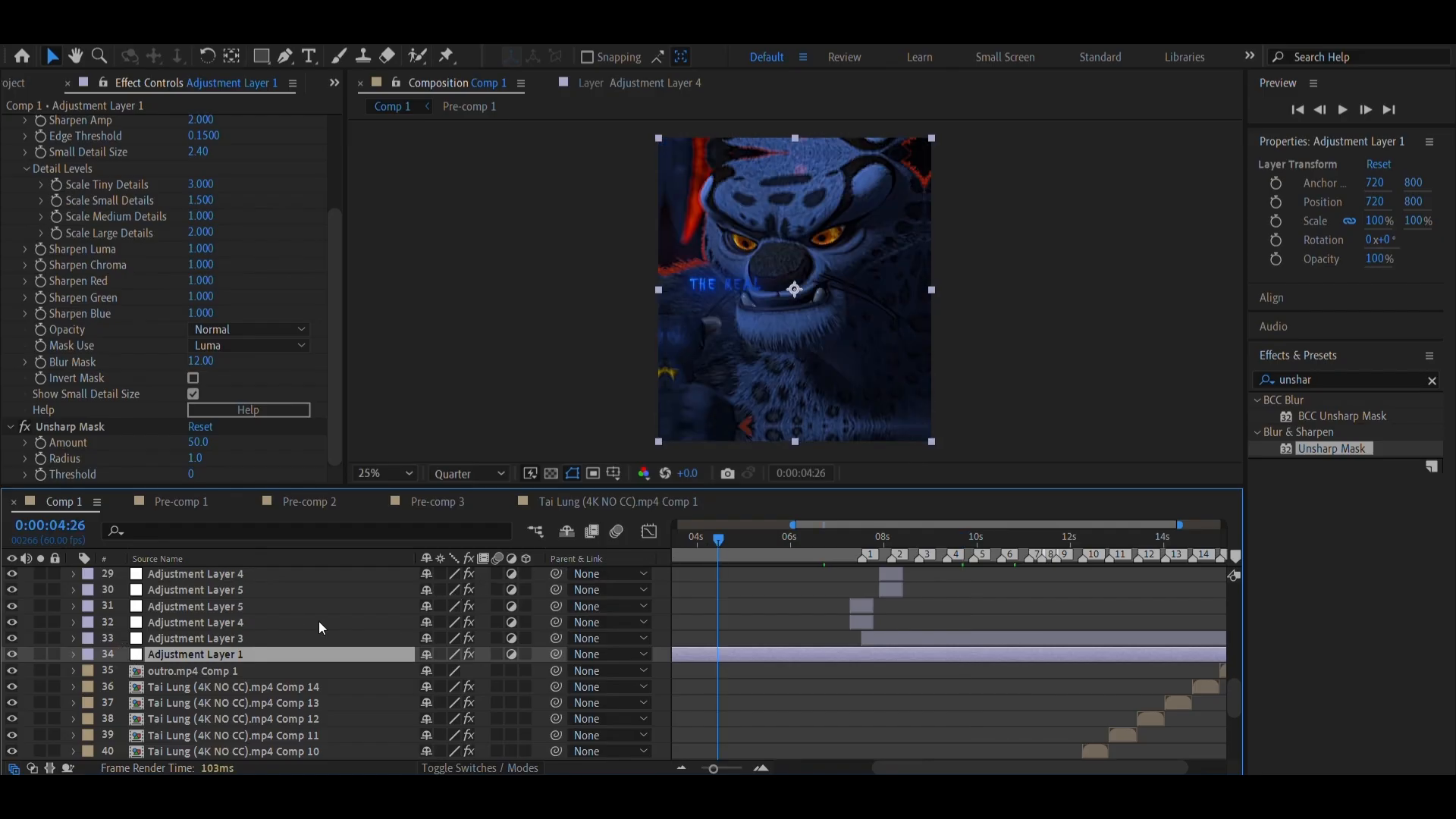
pyautogui.click(451, 473)
pyautogui.click(459, 504)
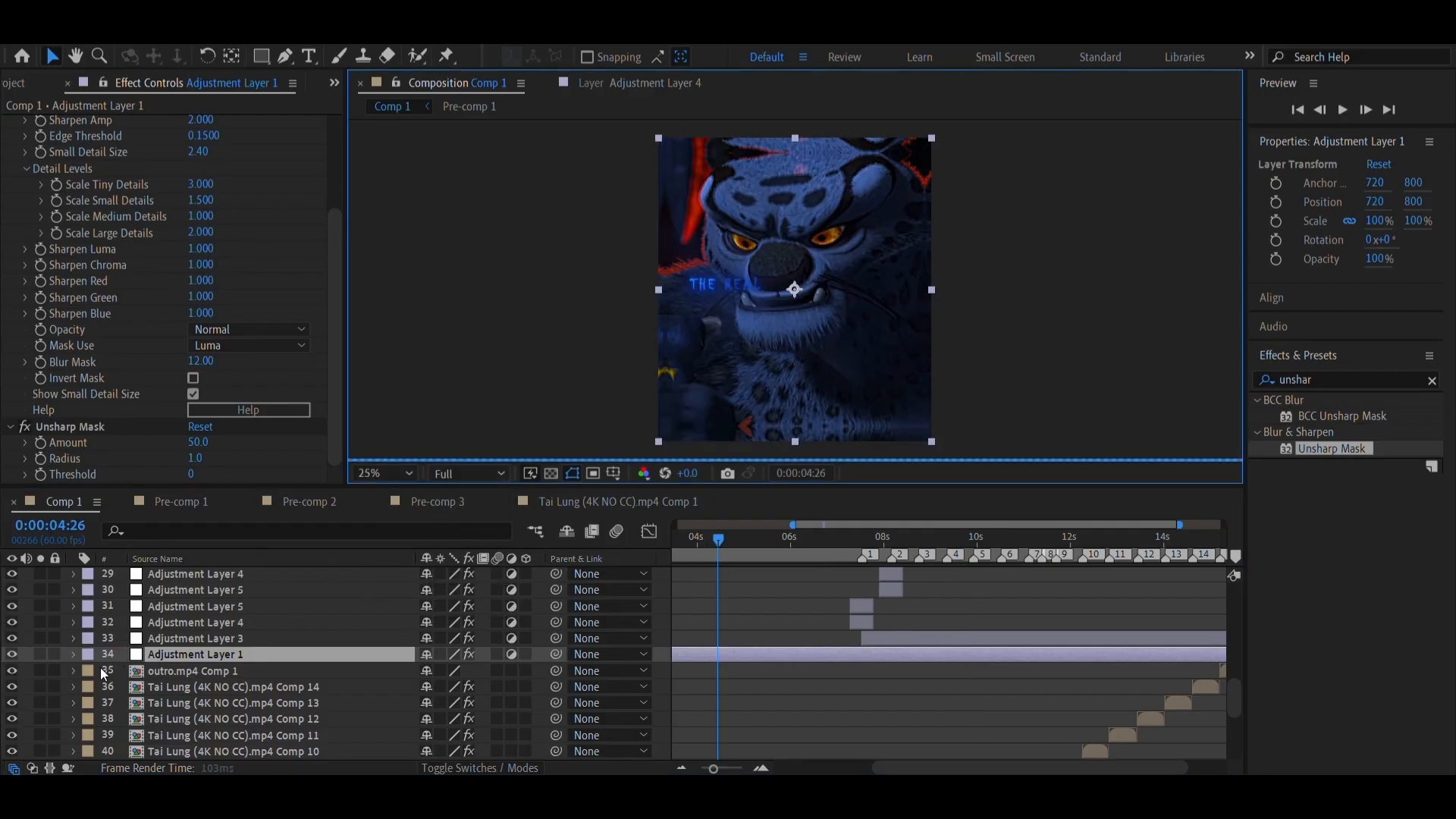
# Compare the frame with Adjustment Layer 1 hidden and shown, and inspect the footage up to 0:00:06:33
pyautogui.click(14, 656)
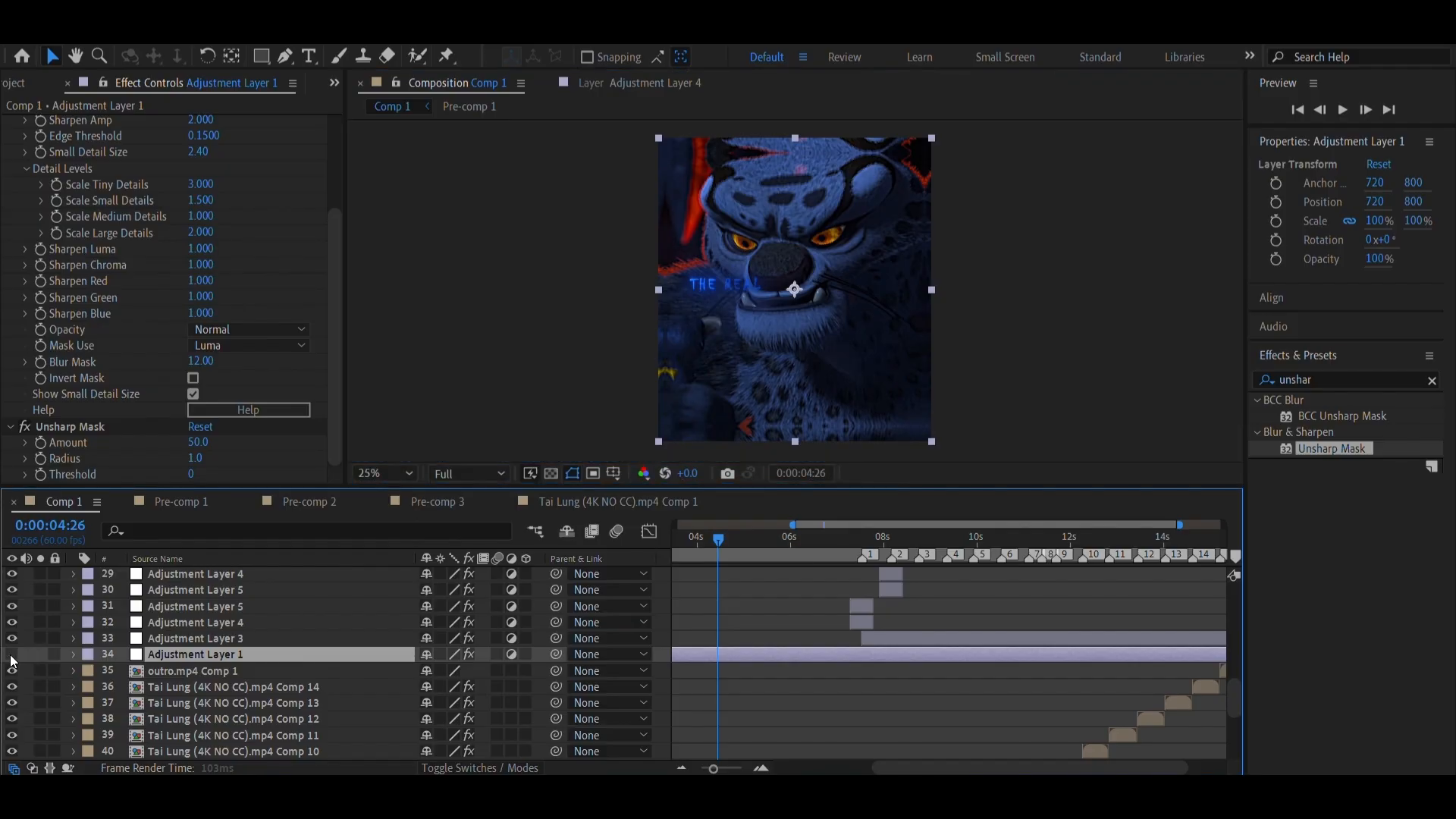
pyautogui.click(13, 656)
pyautogui.moveTo(718, 541); pyautogui.dragTo(798, 544)
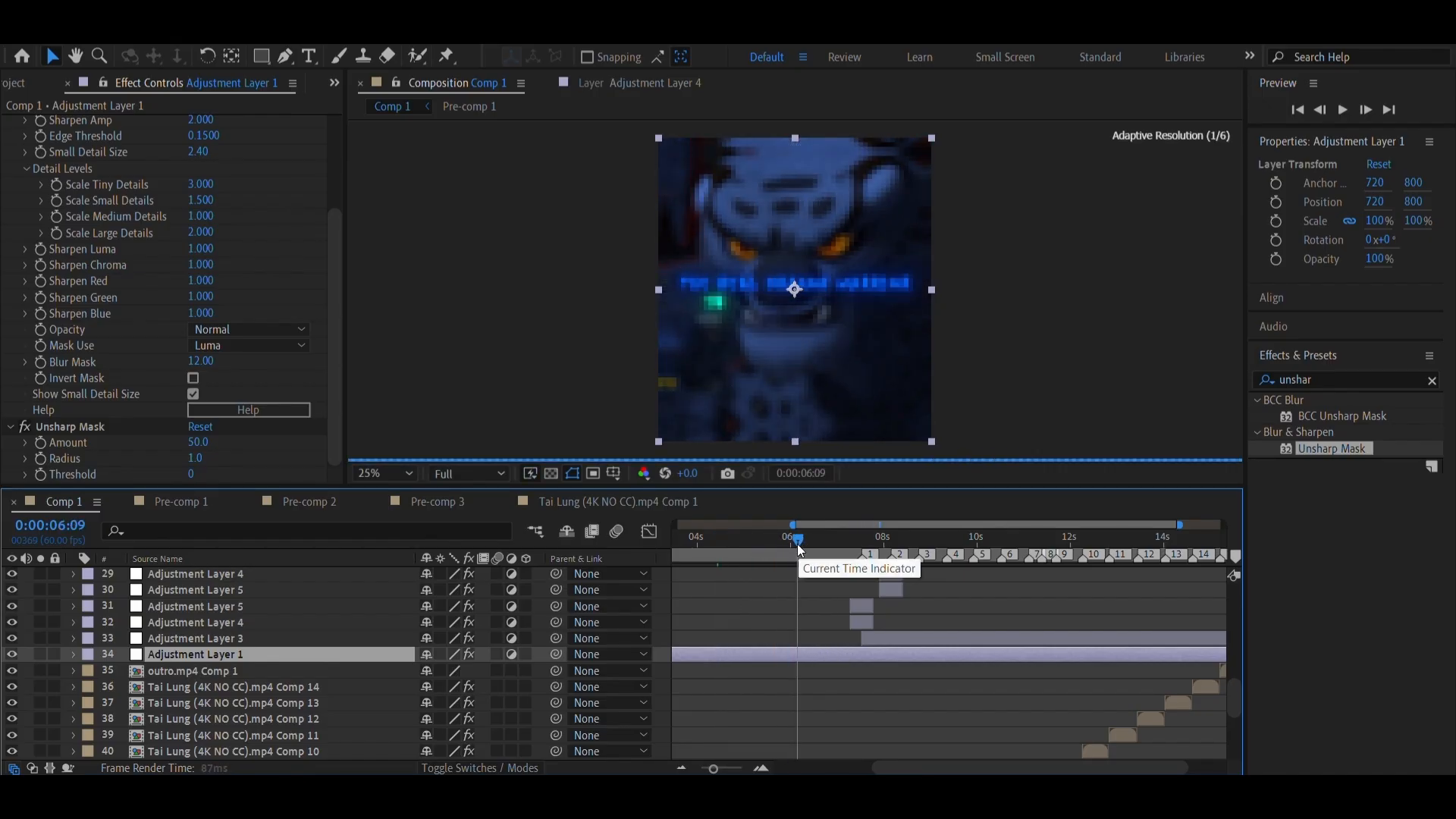
pyautogui.moveTo(798, 544); pyautogui.dragTo(816, 544)
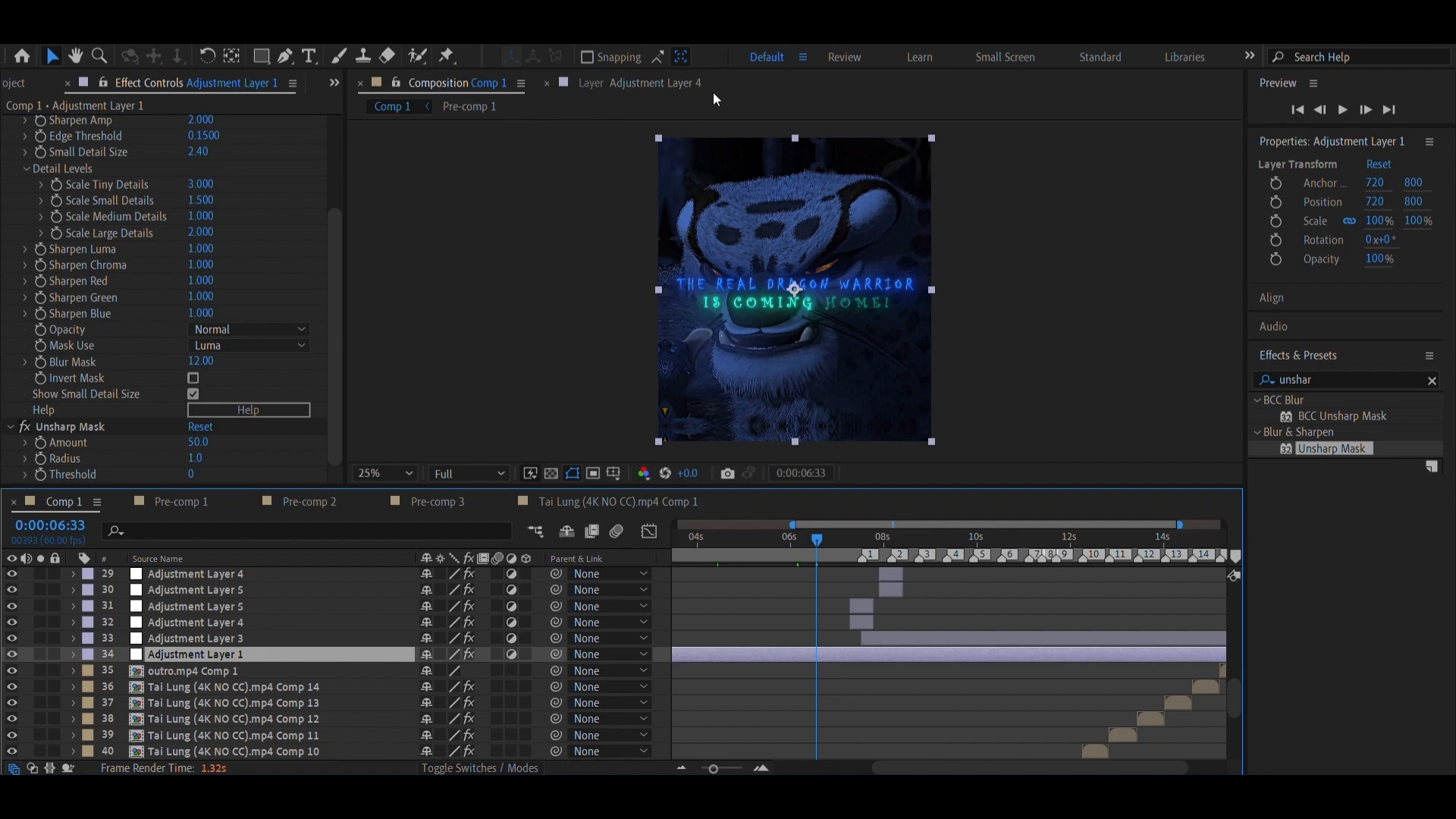
# Find the Brightness & Contrast effect, apply it to Adjustment Layer 1, and set the preview resolution to Quarter
pyautogui.click(1436, 392)
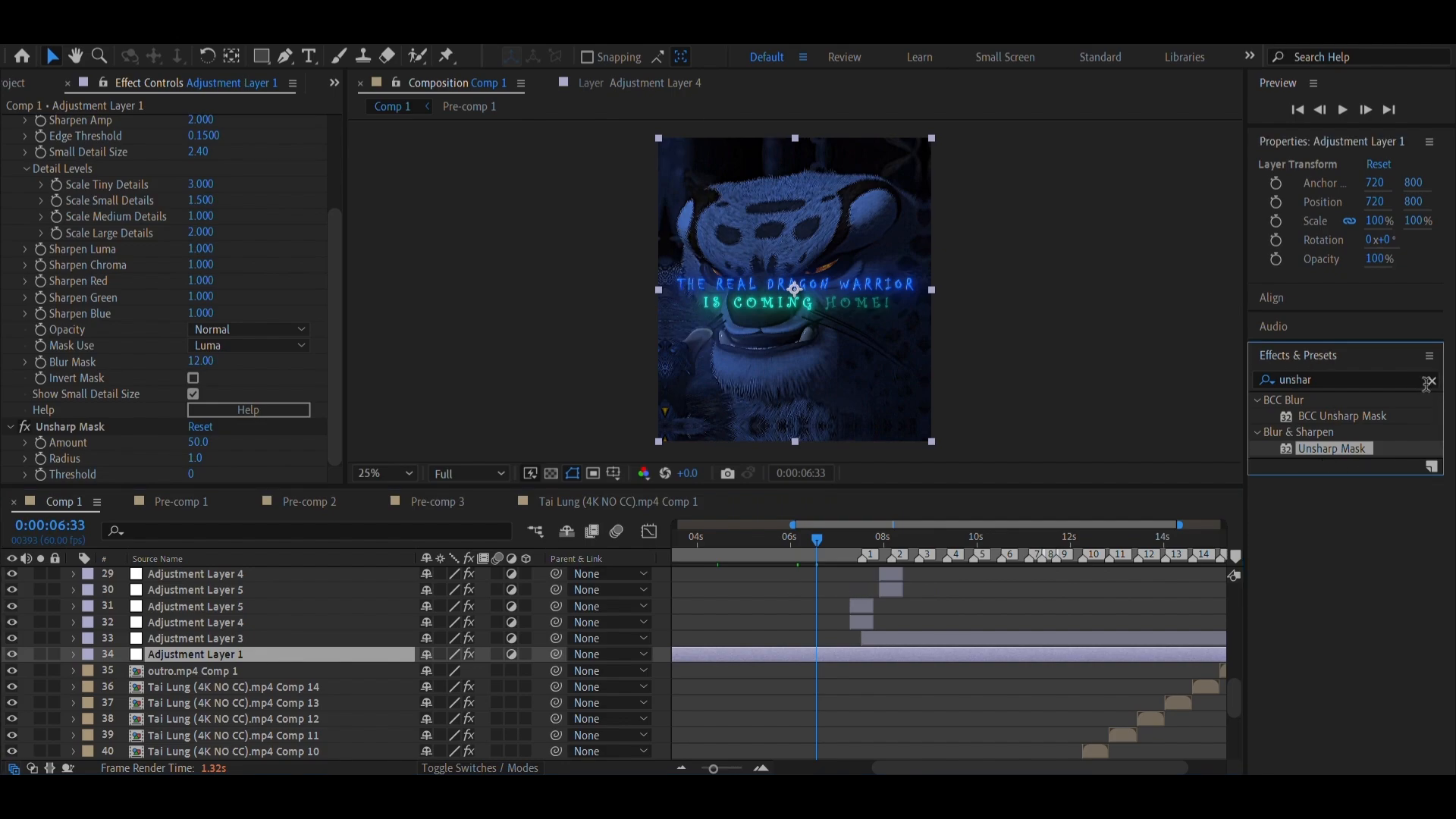
pyautogui.click(1433, 381)
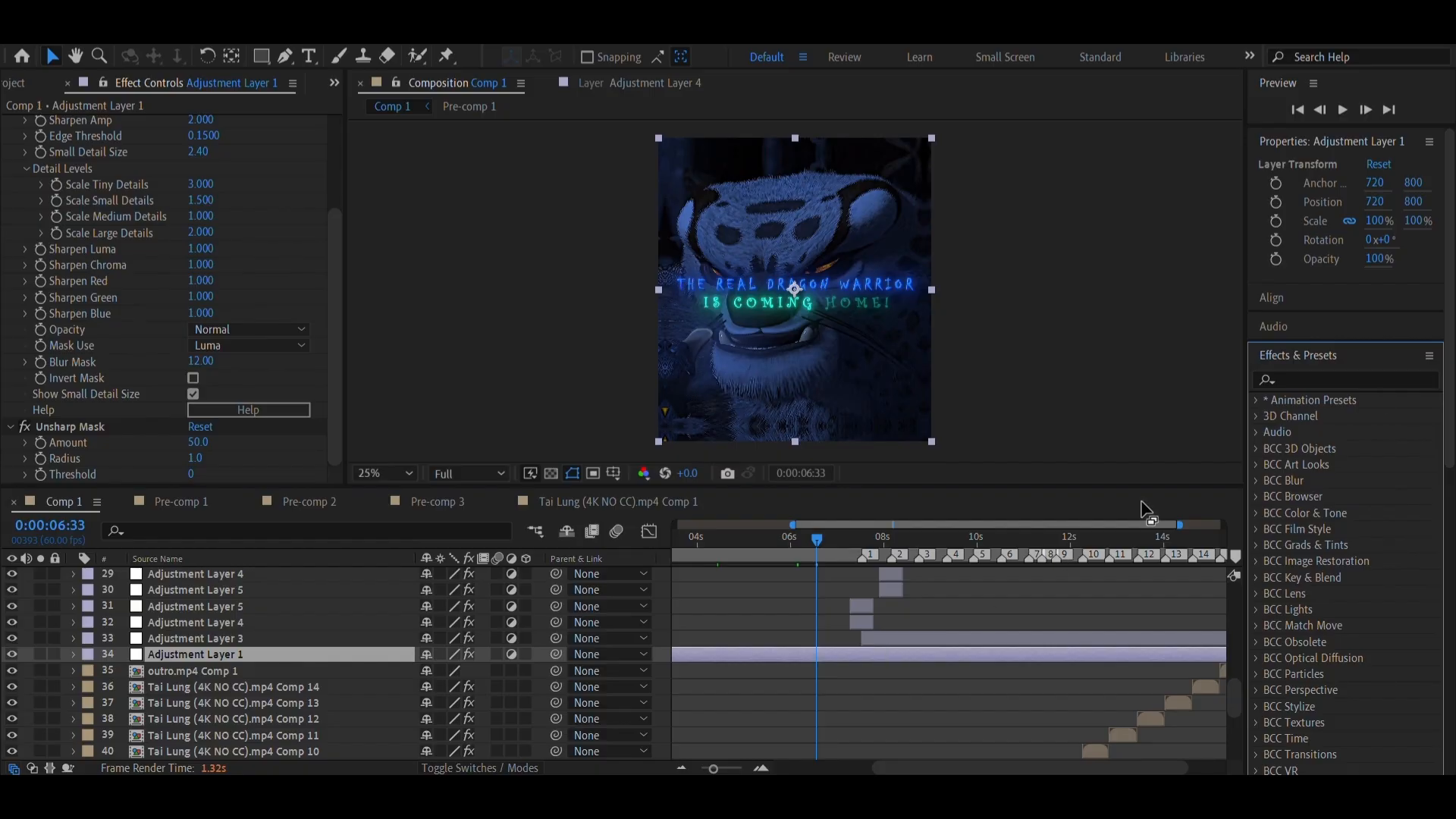
pyautogui.click(1327, 379)
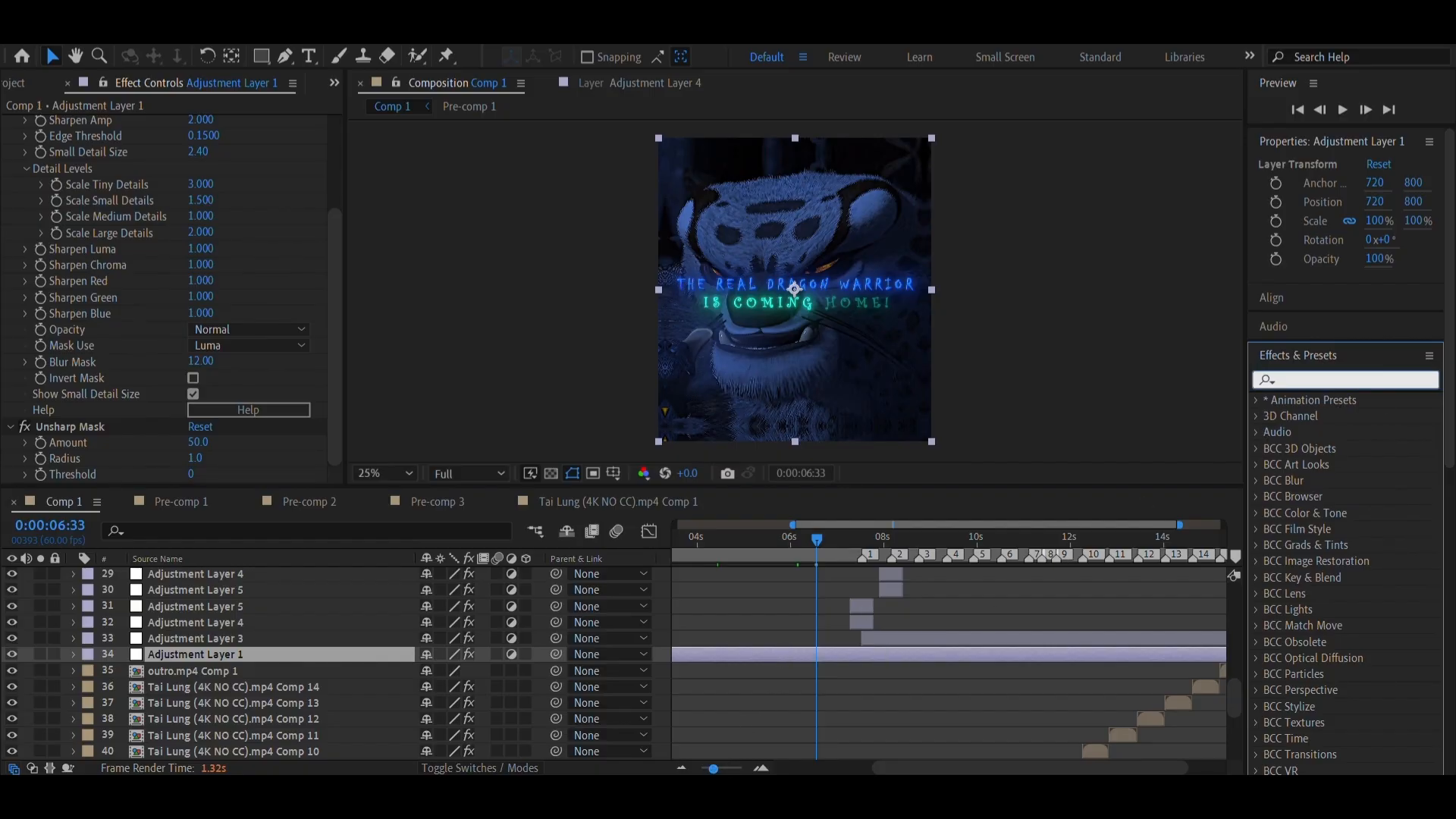
pyautogui.click(638, 796)
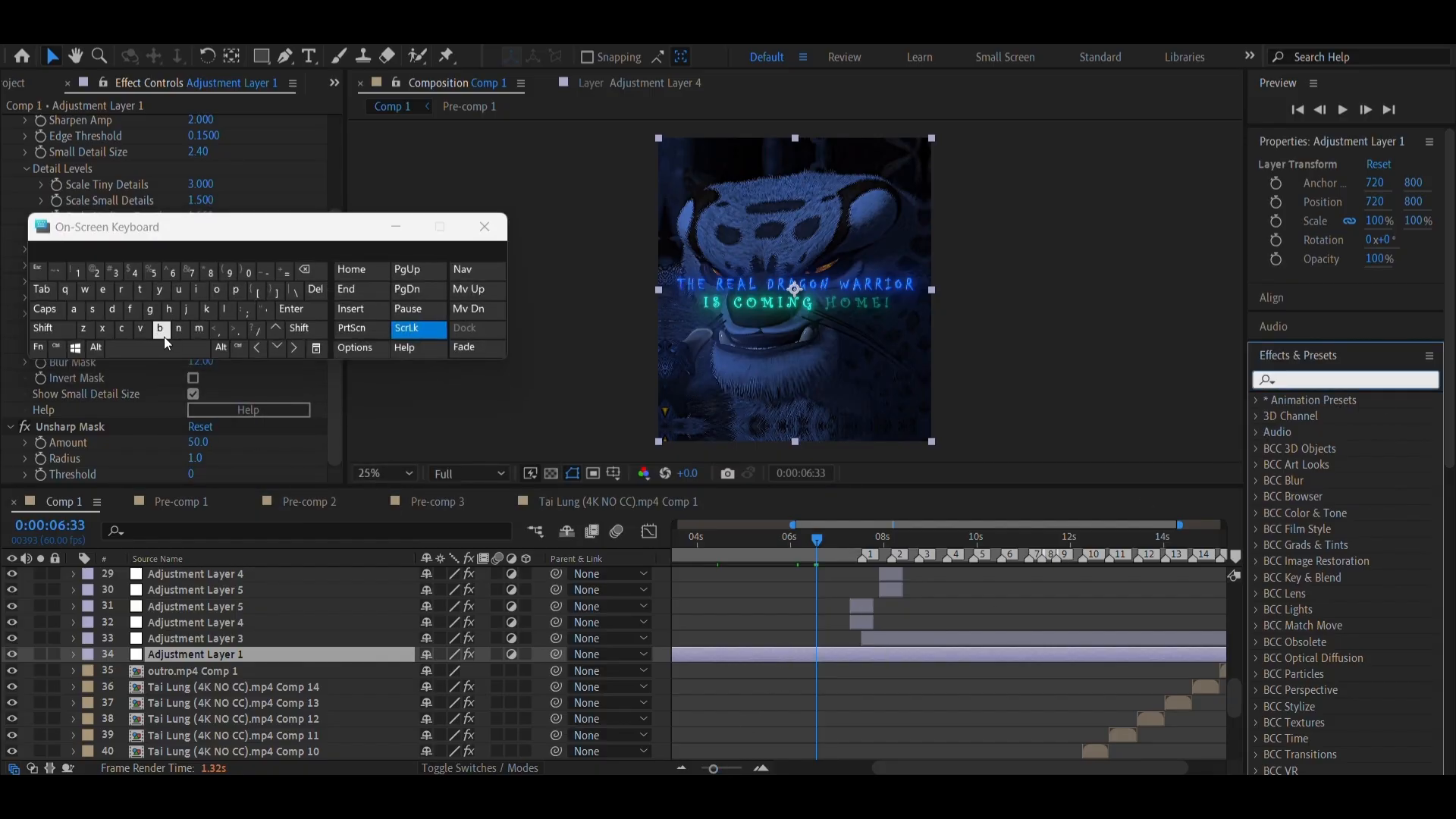
pyautogui.click(164, 337)
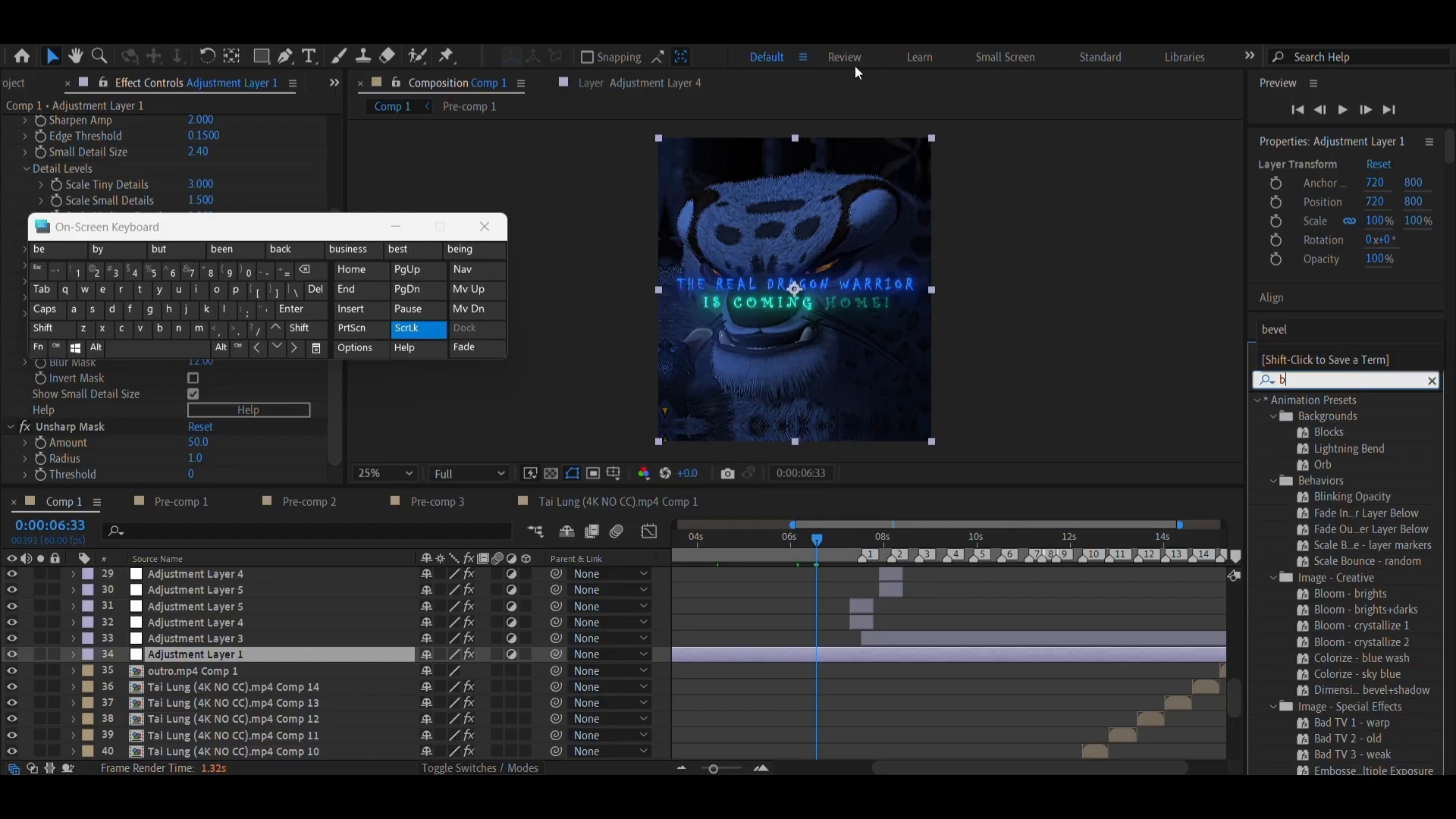
pyautogui.write('right')
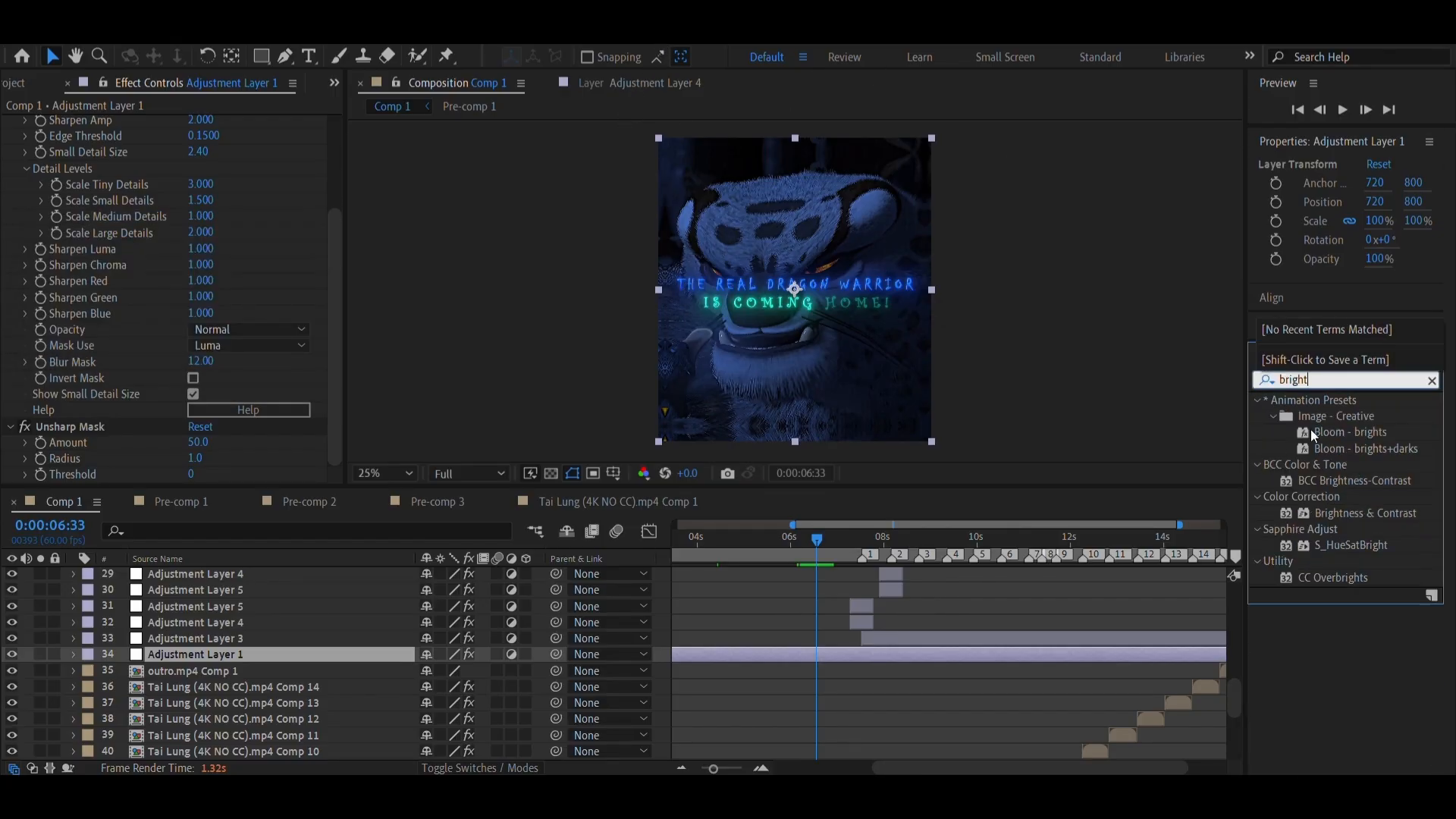
pyautogui.moveTo(1360, 516); pyautogui.dragTo(971, 661)
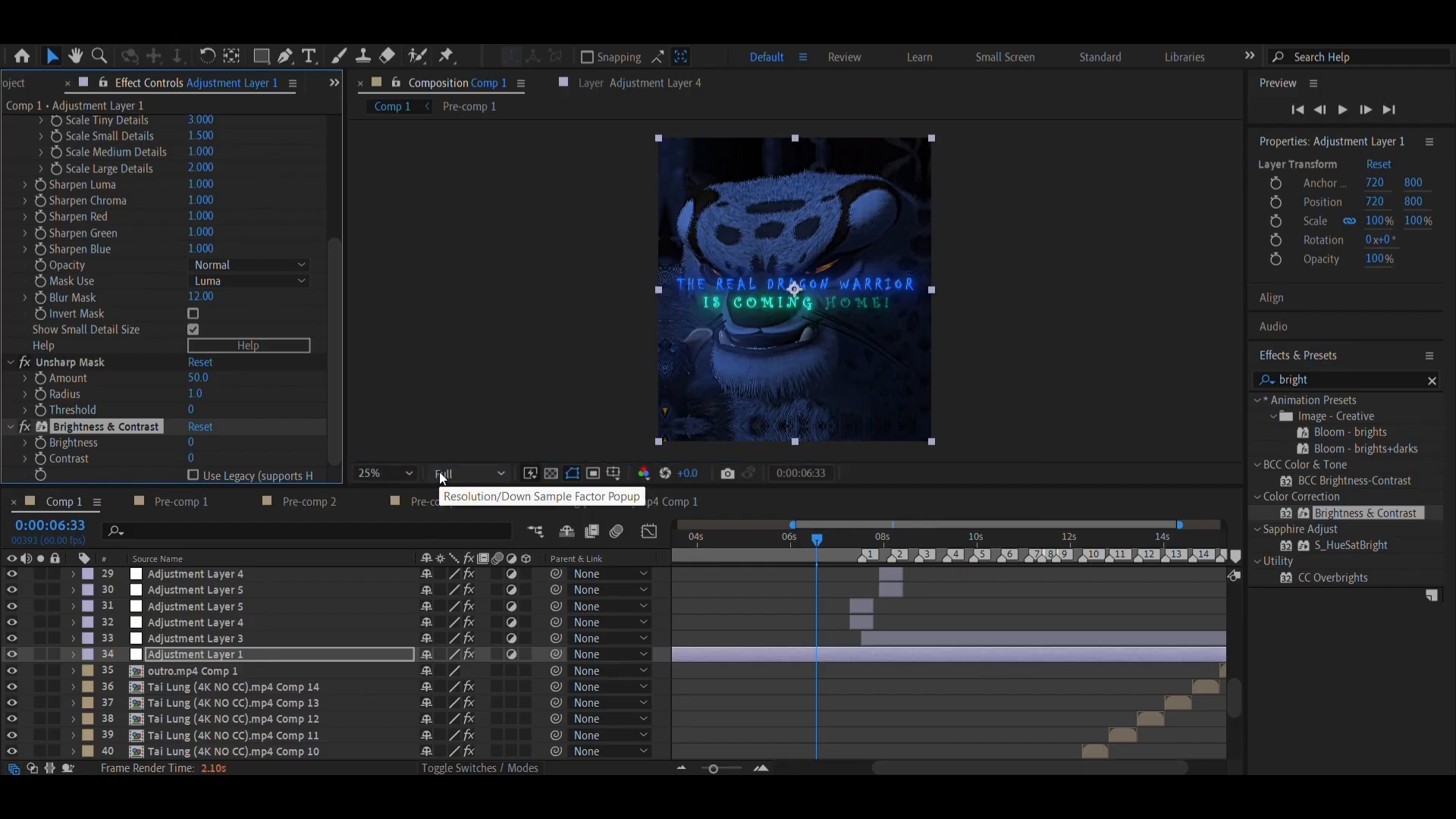
pyautogui.hotkey('ctrl', 'alt', 'shift', 'j')
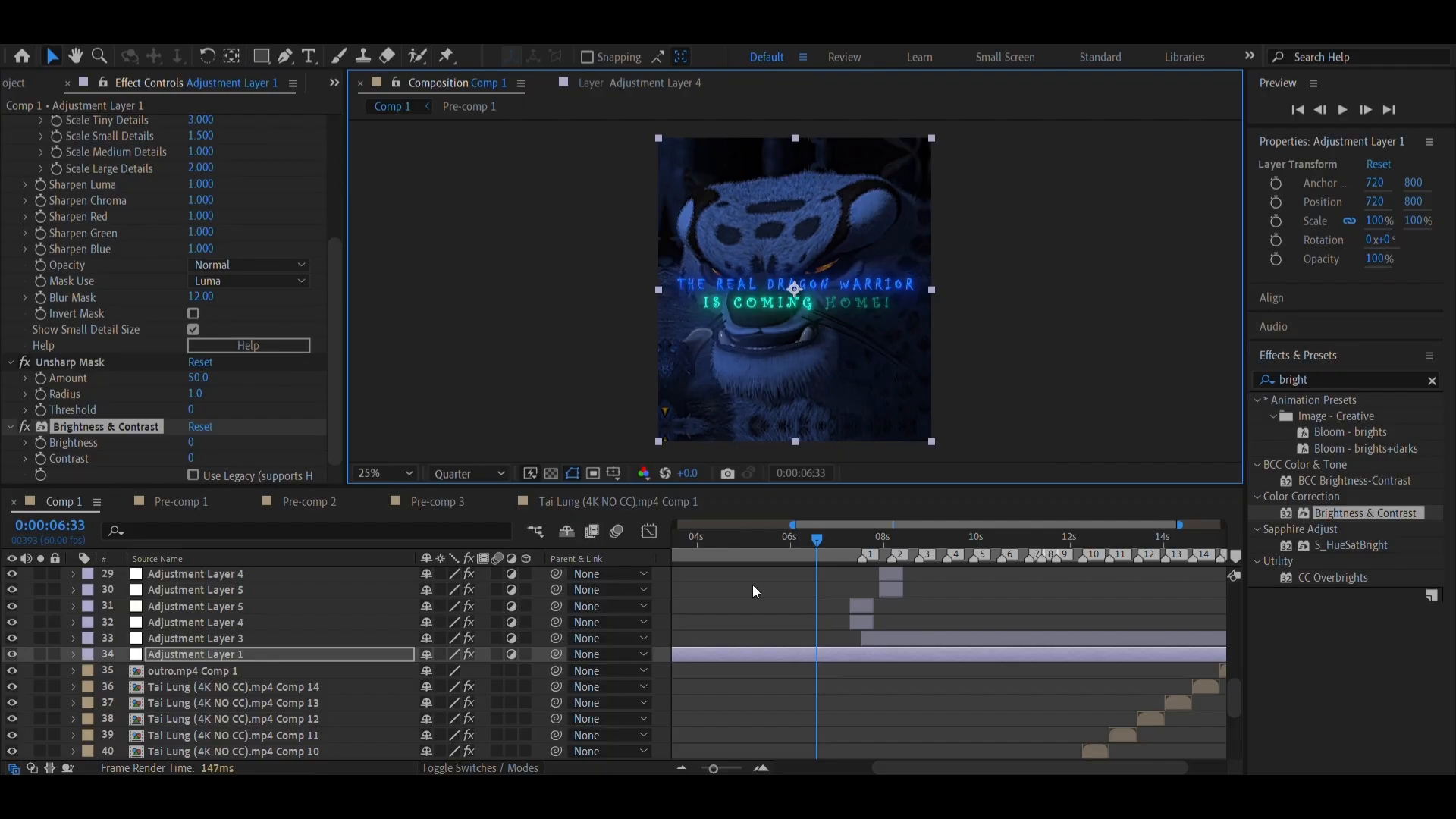
# Set Brightness to 15 and Contrast to 10 in the Brightness & Contrast effect on Adjustment Layer 1
pyautogui.click(190, 443)
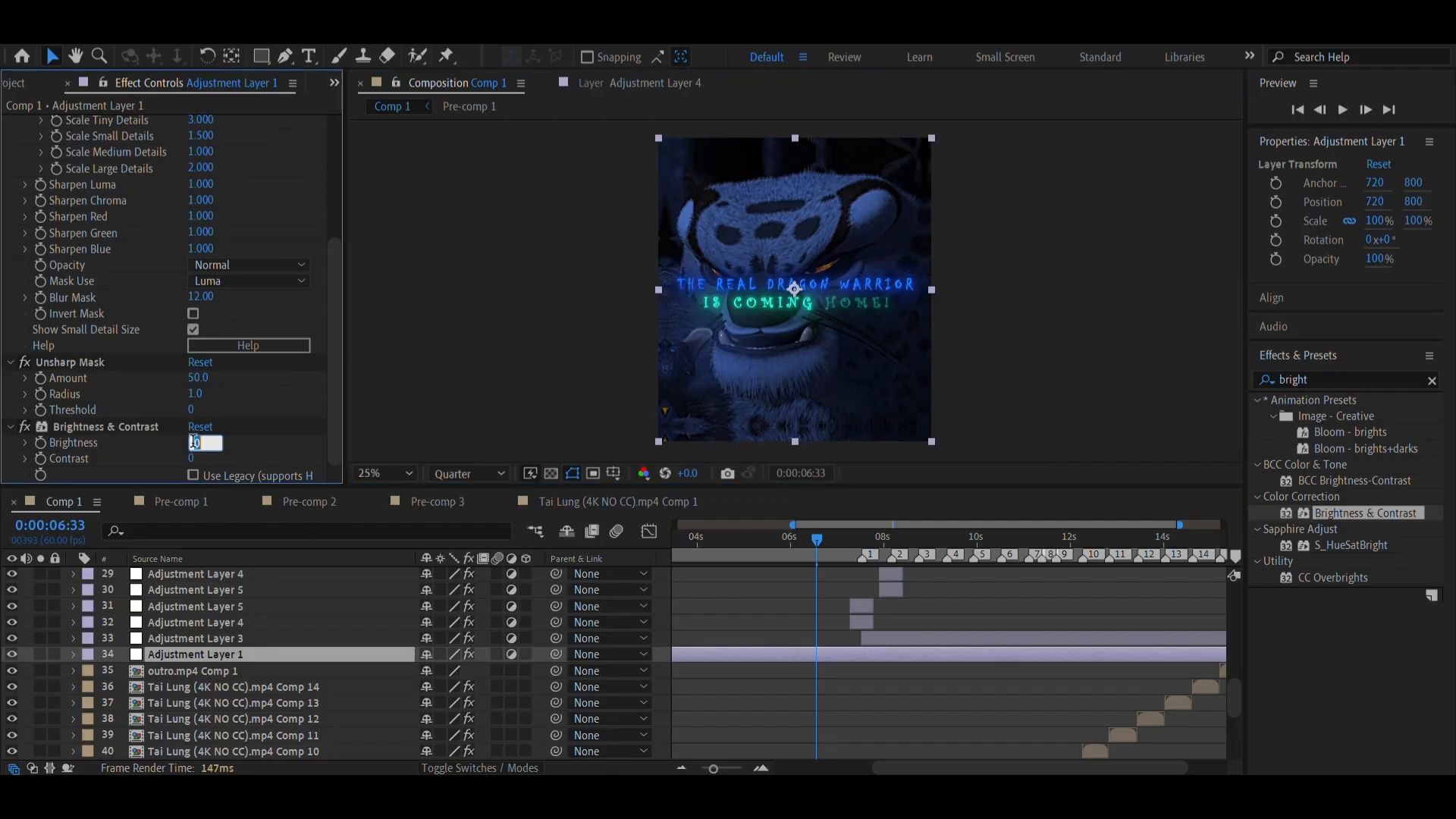
pyautogui.write('15')
pyautogui.press('Return')
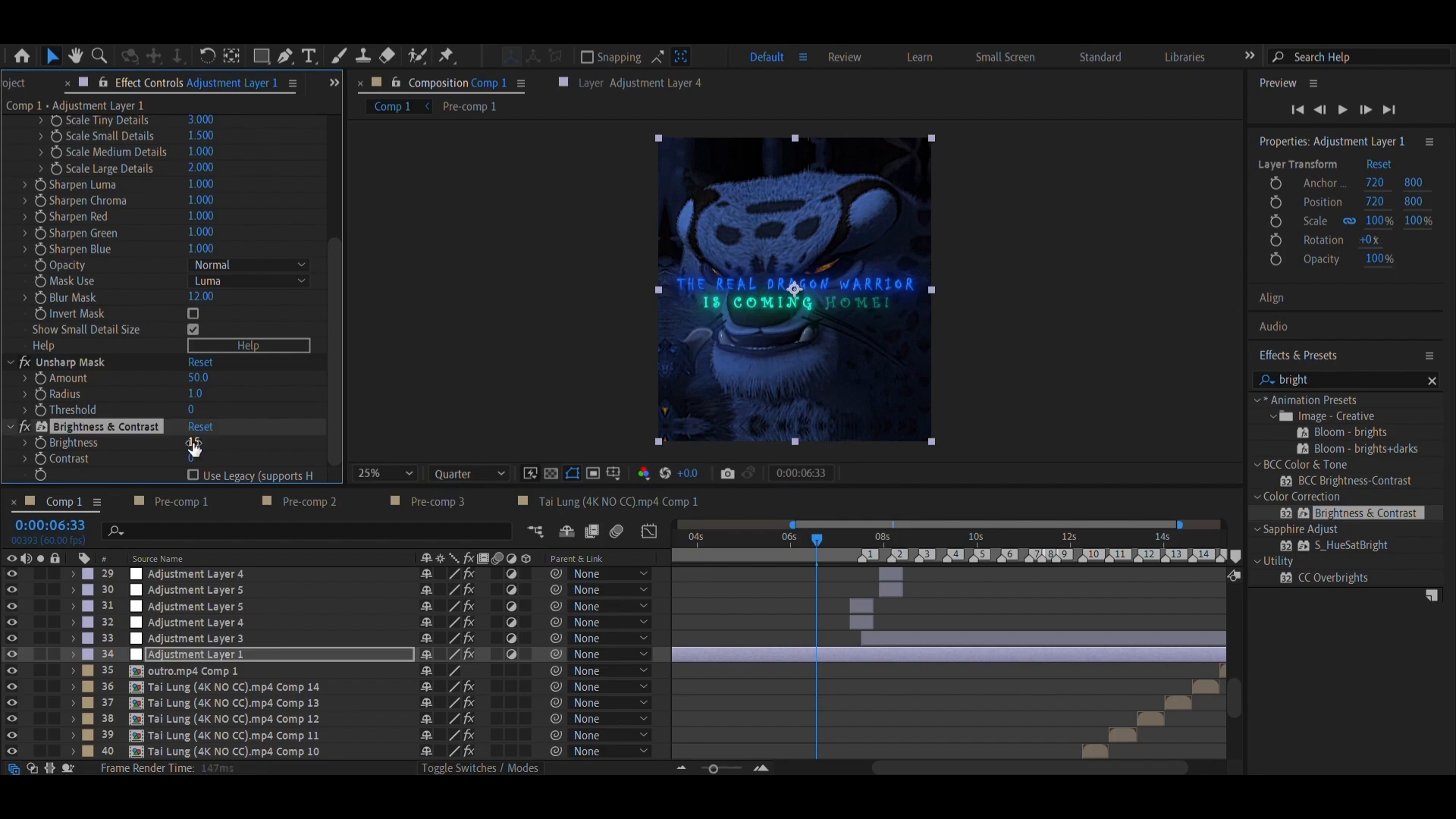
pyautogui.click(192, 461)
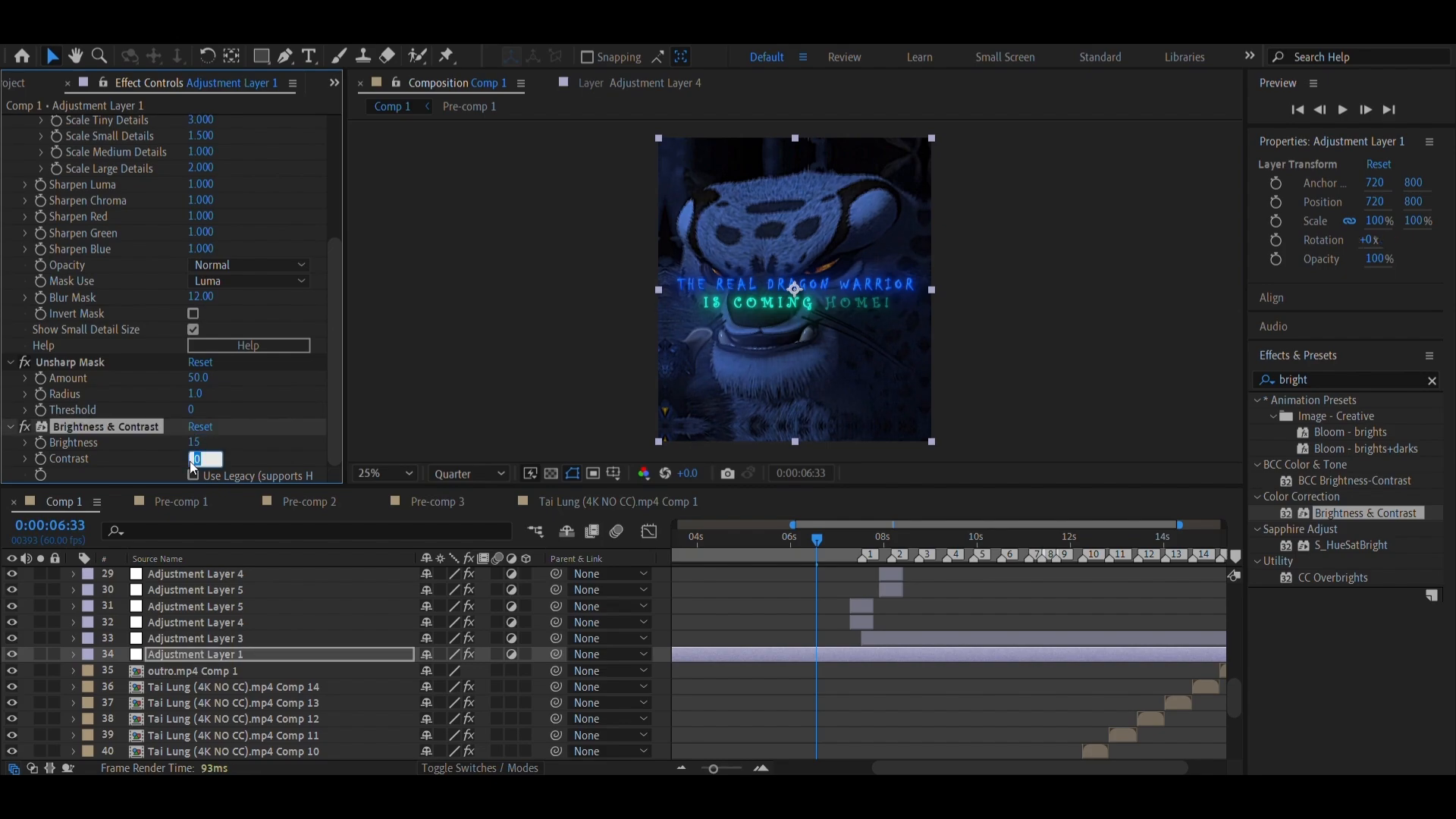
pyautogui.write('1')
pyautogui.press('Return')
# Compare the frame at 0:00:09:03 with Adjustment Layer 1 hidden and shown, and set its Brightness to 20
pyautogui.click(933, 545)
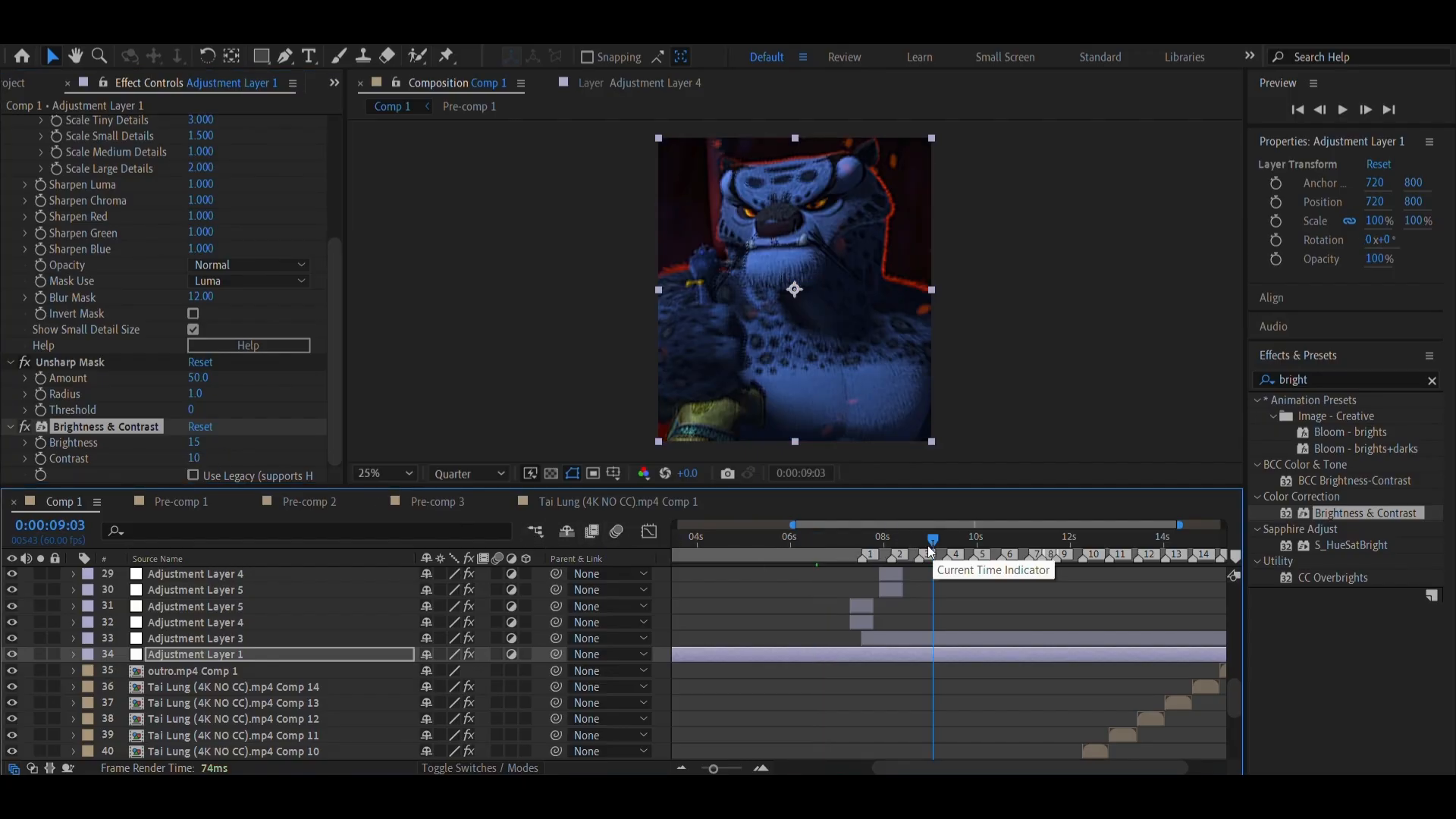
pyautogui.click(12, 655)
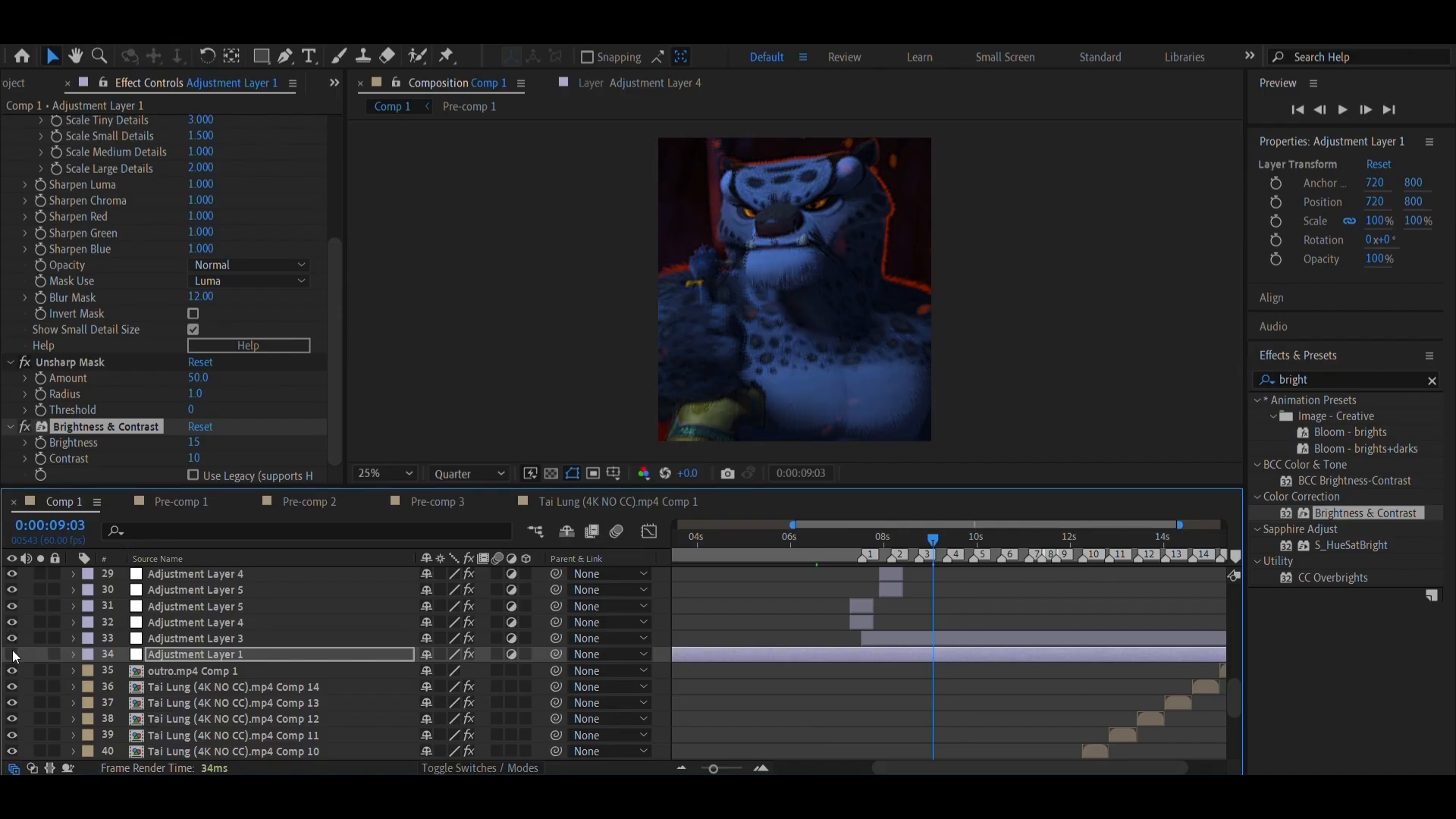
pyautogui.click(12, 655)
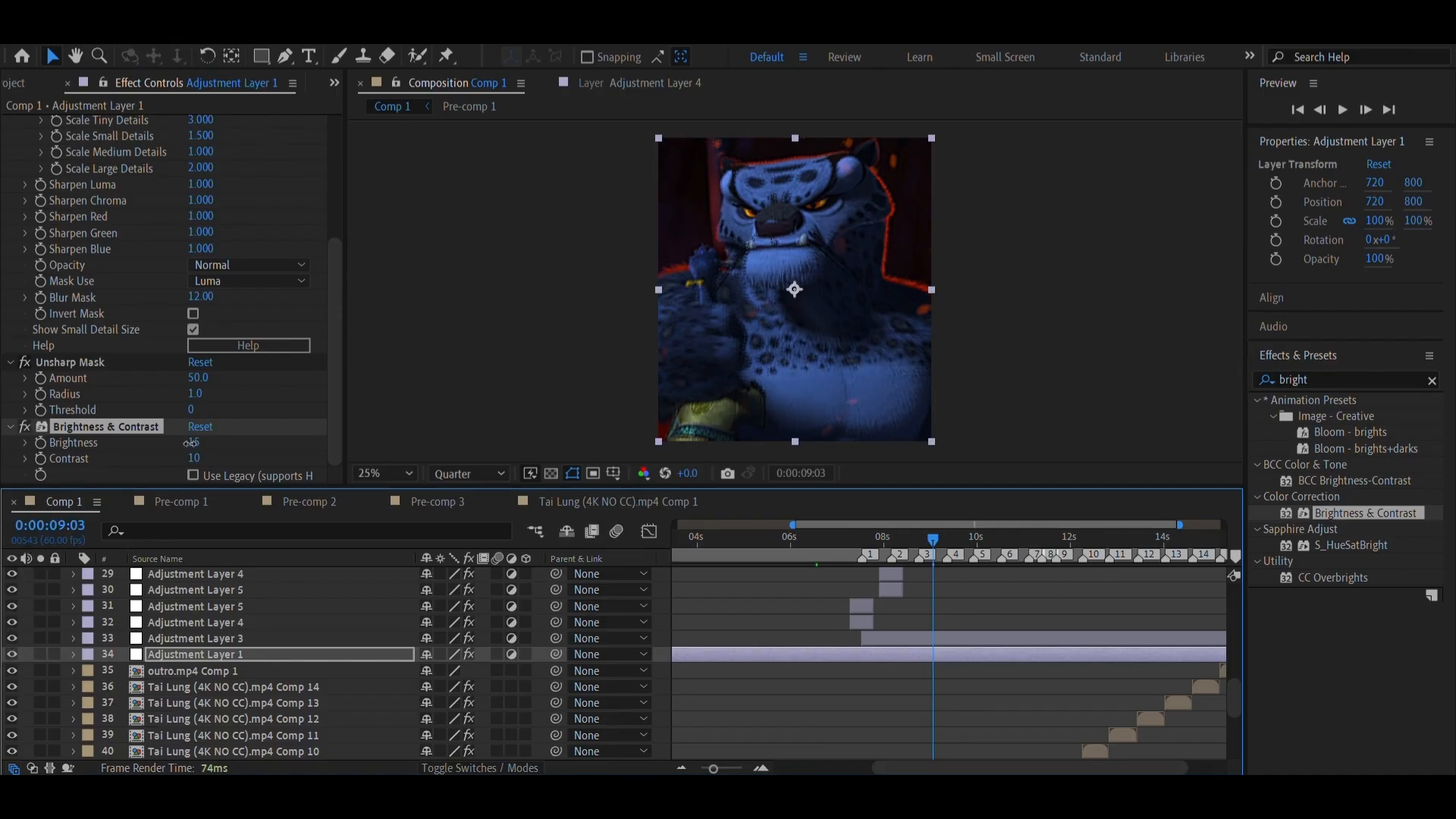
pyautogui.click(194, 442)
pyautogui.write('20')
pyautogui.press('Return')
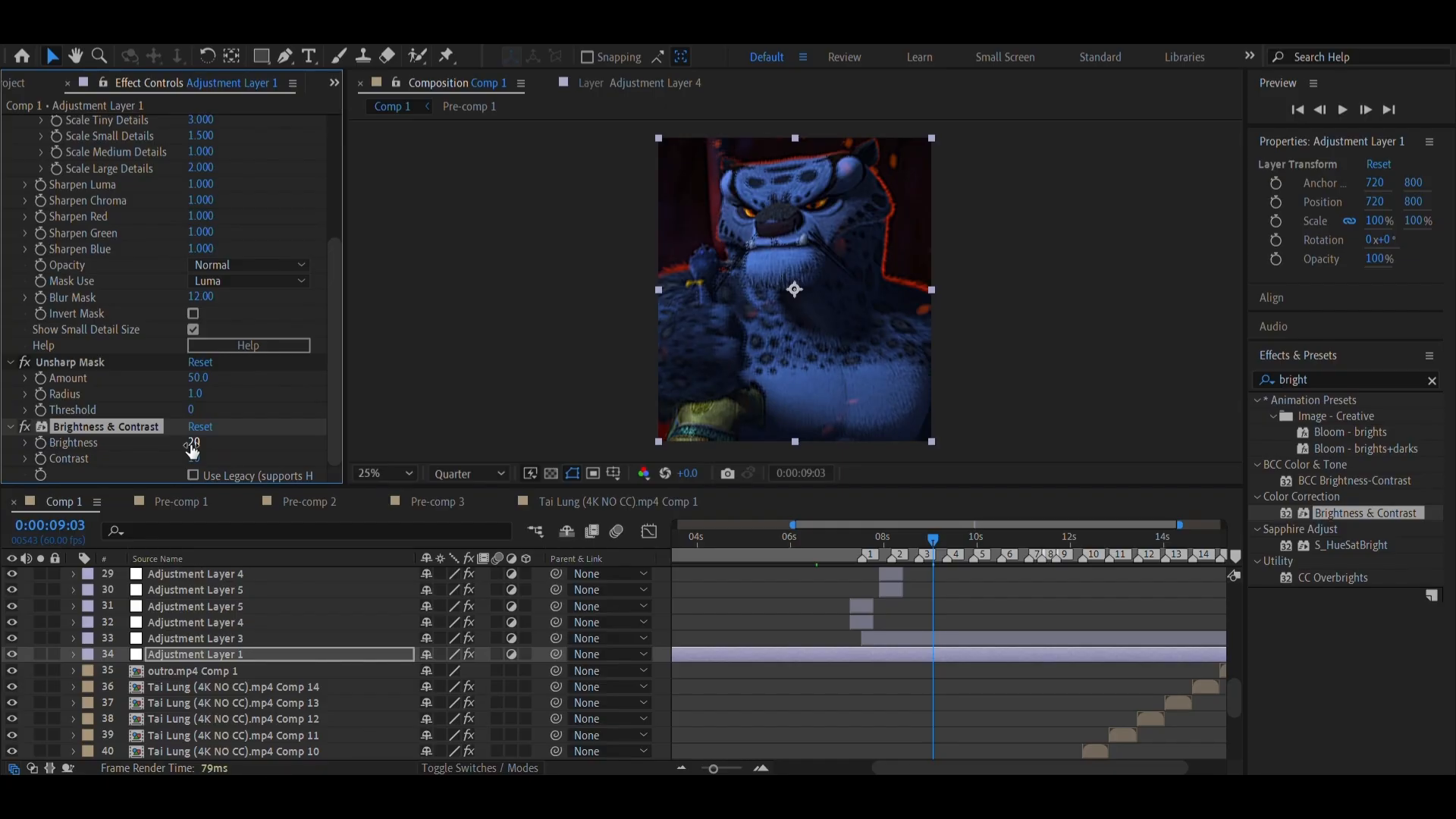
# Compare the frame at 0:00:10:17 with Adjustment Layer 1 hidden and shown, and inspect the footage at 0:00:11:55
pyautogui.click(991, 550)
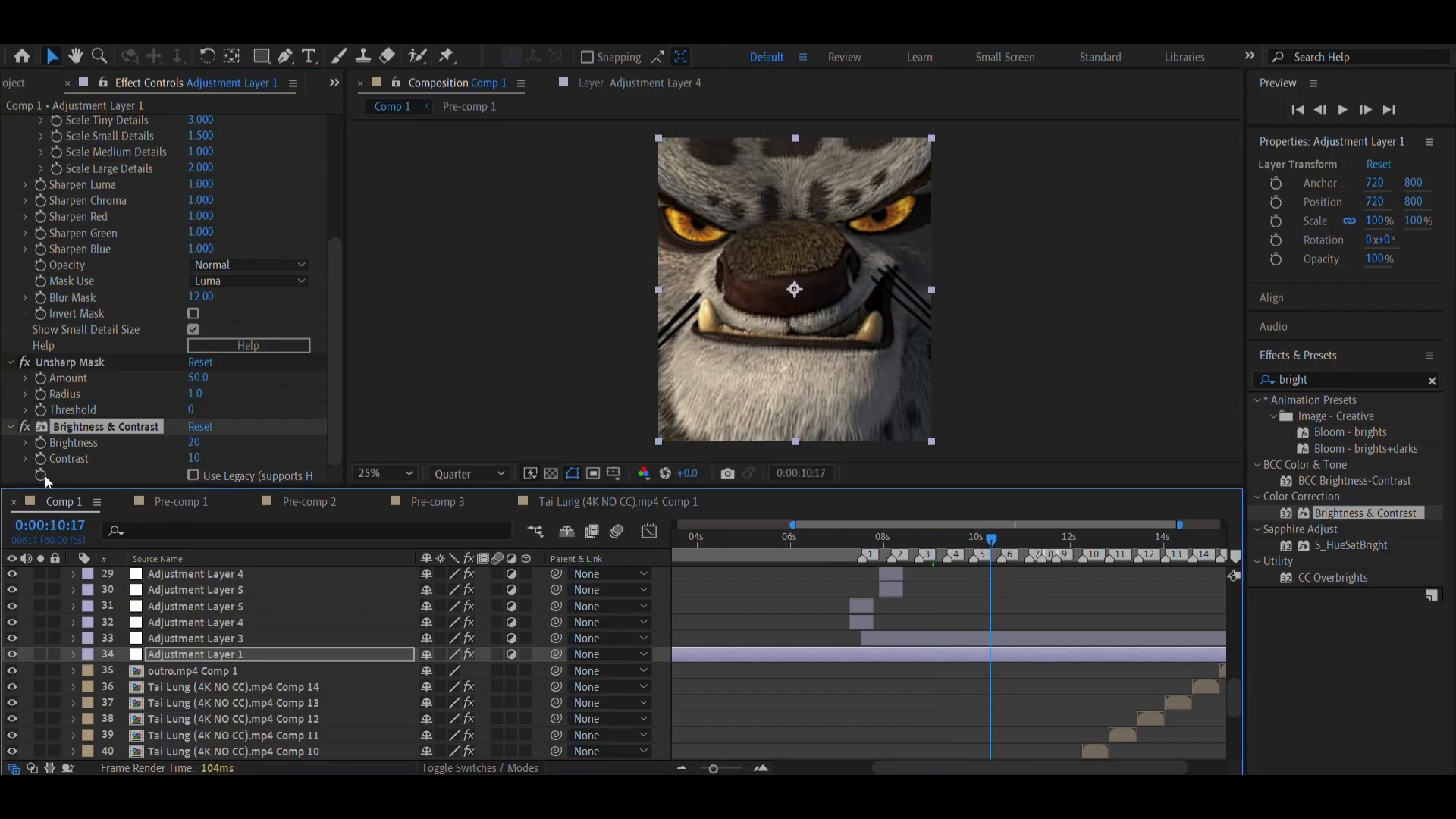
pyautogui.click(12, 655)
pyautogui.click(12, 654)
pyautogui.click(1063, 539)
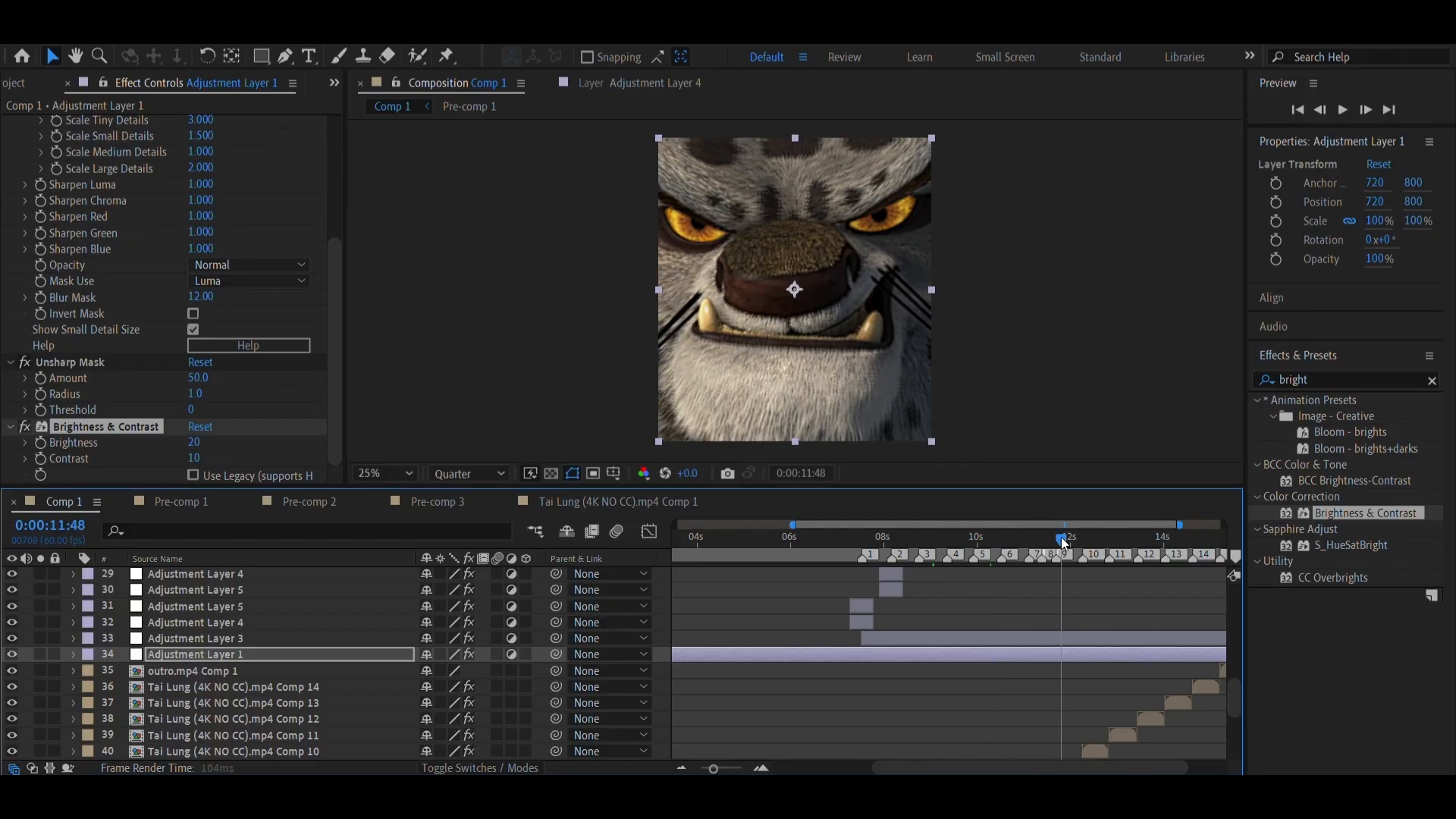
pyautogui.moveTo(1064, 543); pyautogui.dragTo(1068, 543)
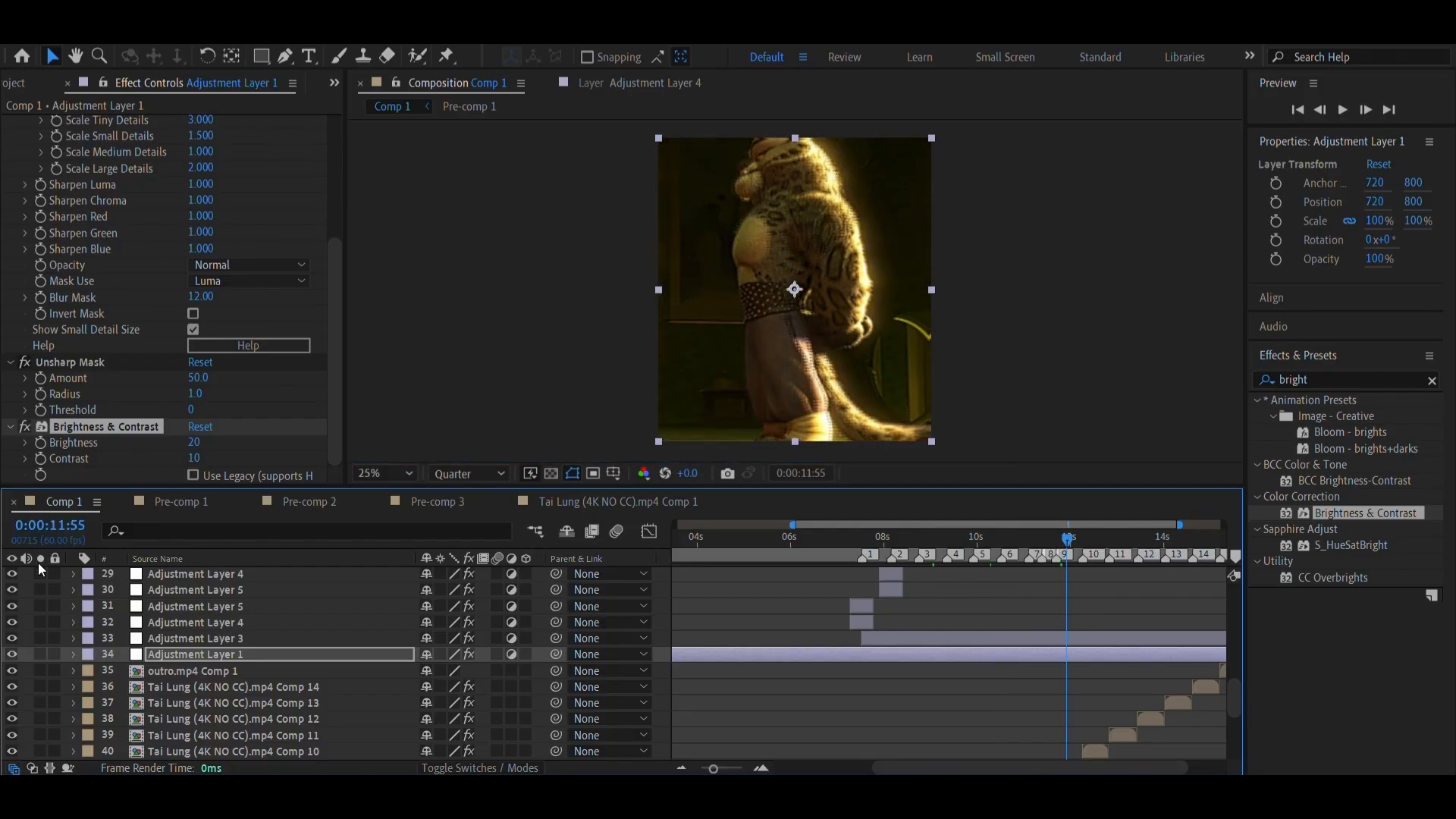
# Inspect the intro at 0:00:03:46, compare 0:00:05:17 with Adjustment Layer 1 hidden and shown, and end at 0:00:05:08
pyautogui.click(705, 538)
pyautogui.moveTo(704, 540); pyautogui.dragTo(686, 541)
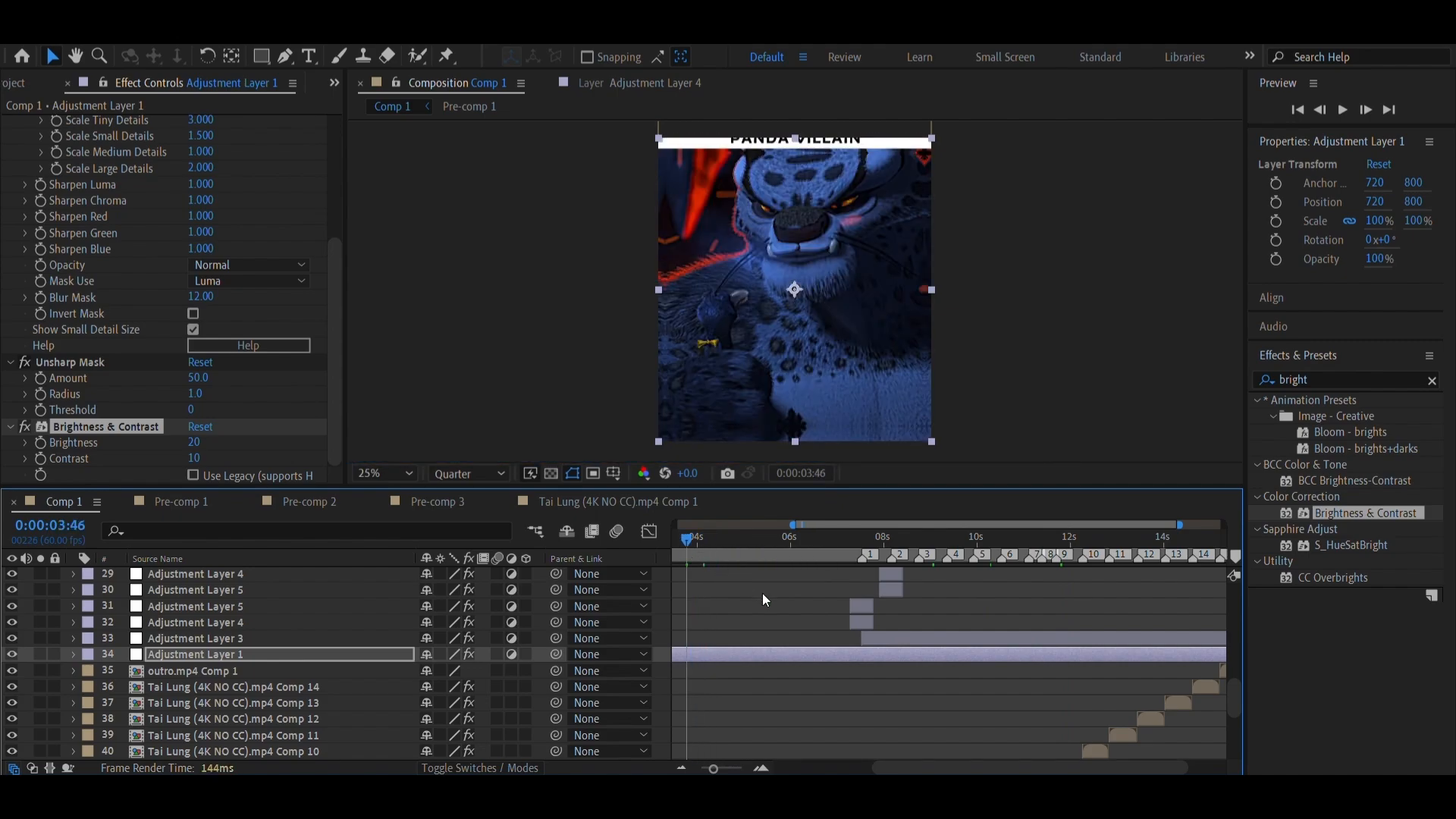
pyautogui.scroll(3, 775, 607)
pyautogui.hscroll(-3, 775, 607)
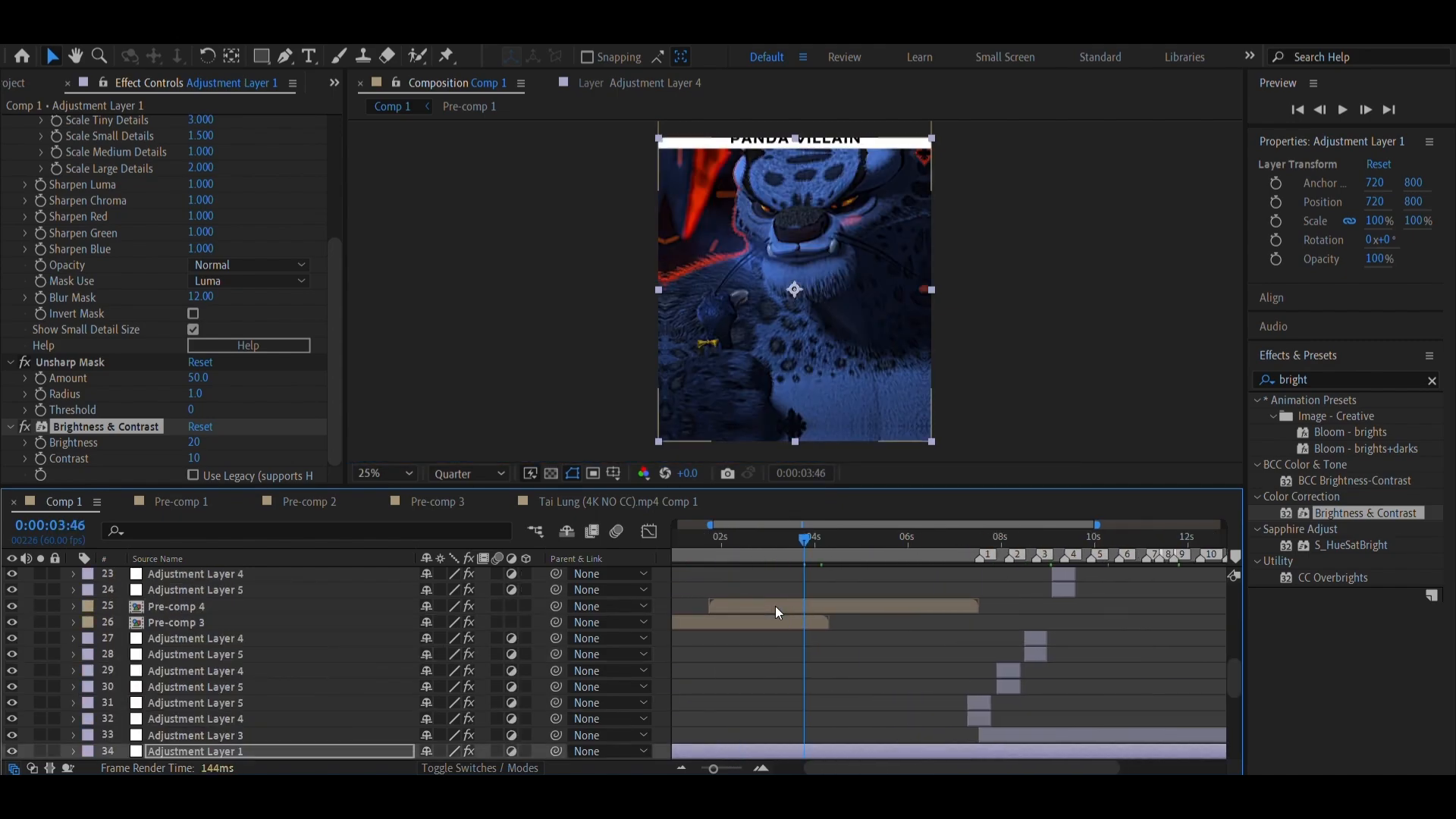
pyautogui.click(875, 554)
pyautogui.scroll(-3, 228, 667)
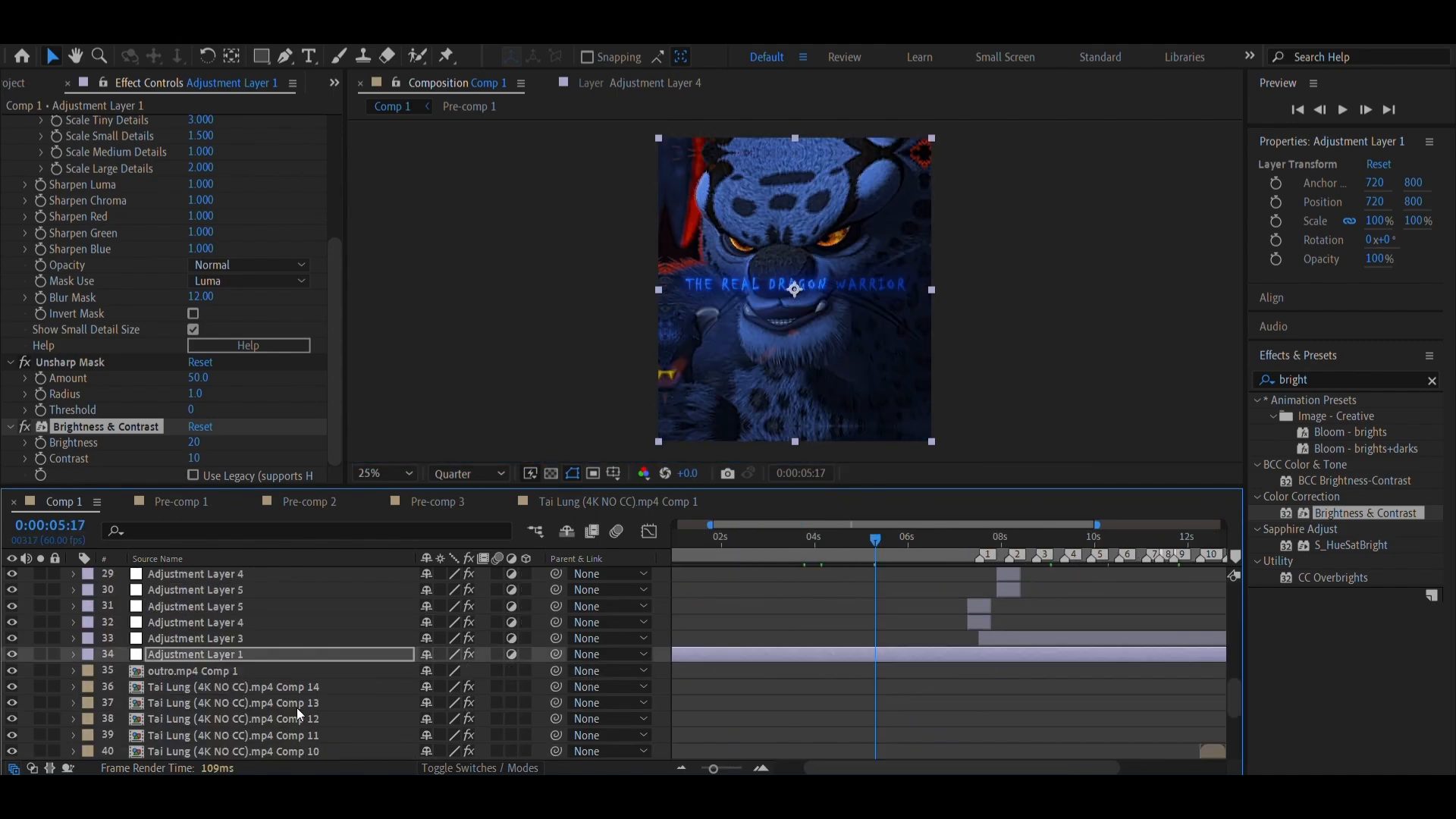
pyautogui.click(9, 653)
pyautogui.click(9, 653)
pyautogui.moveTo(812, 558); pyautogui.dragTo(868, 554)
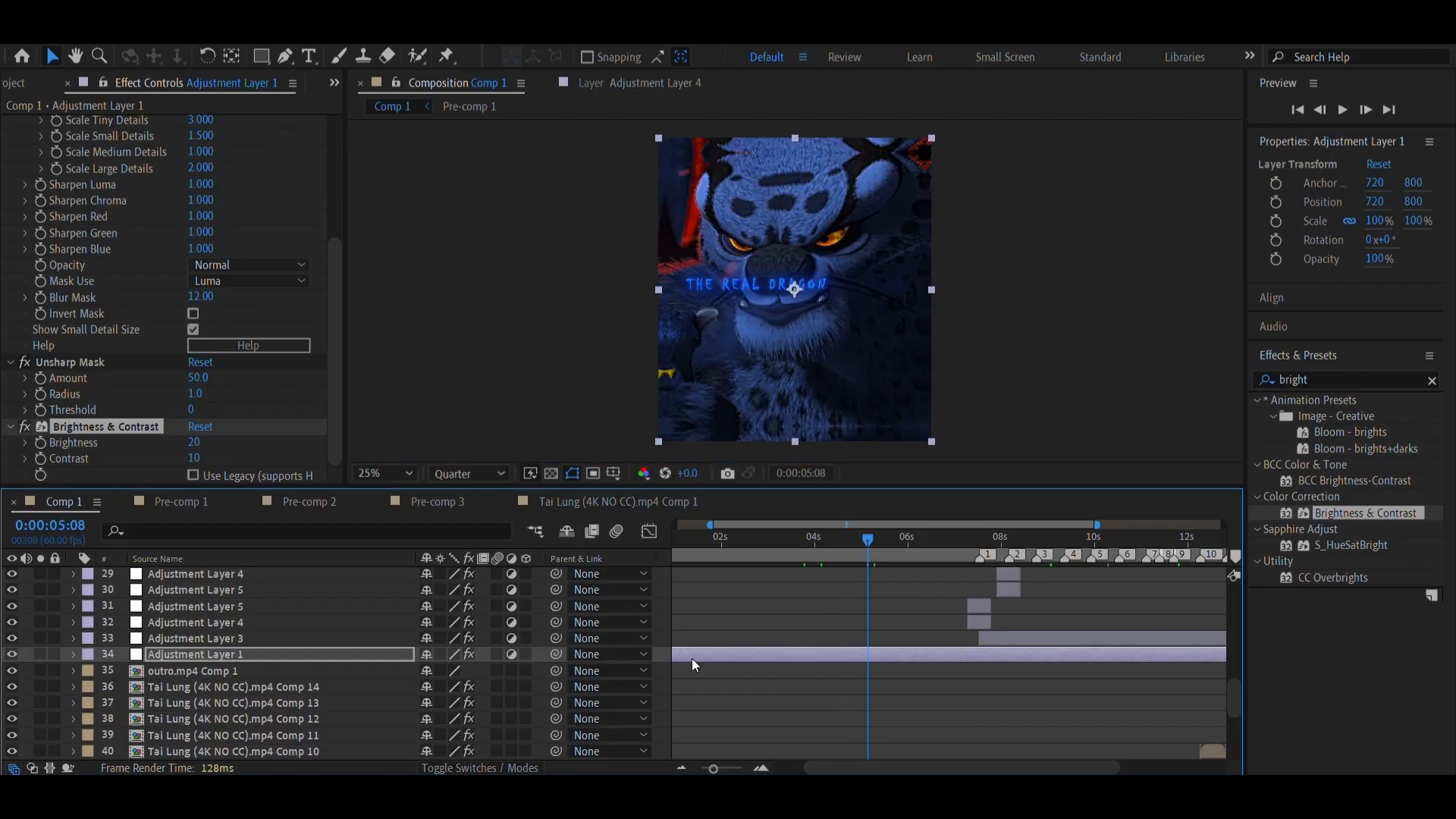
# Copy the Motion Tile effect from the Pre-comp 1 layer
pyautogui.scroll(-4, 630, 656)
pyautogui.click(791, 735)
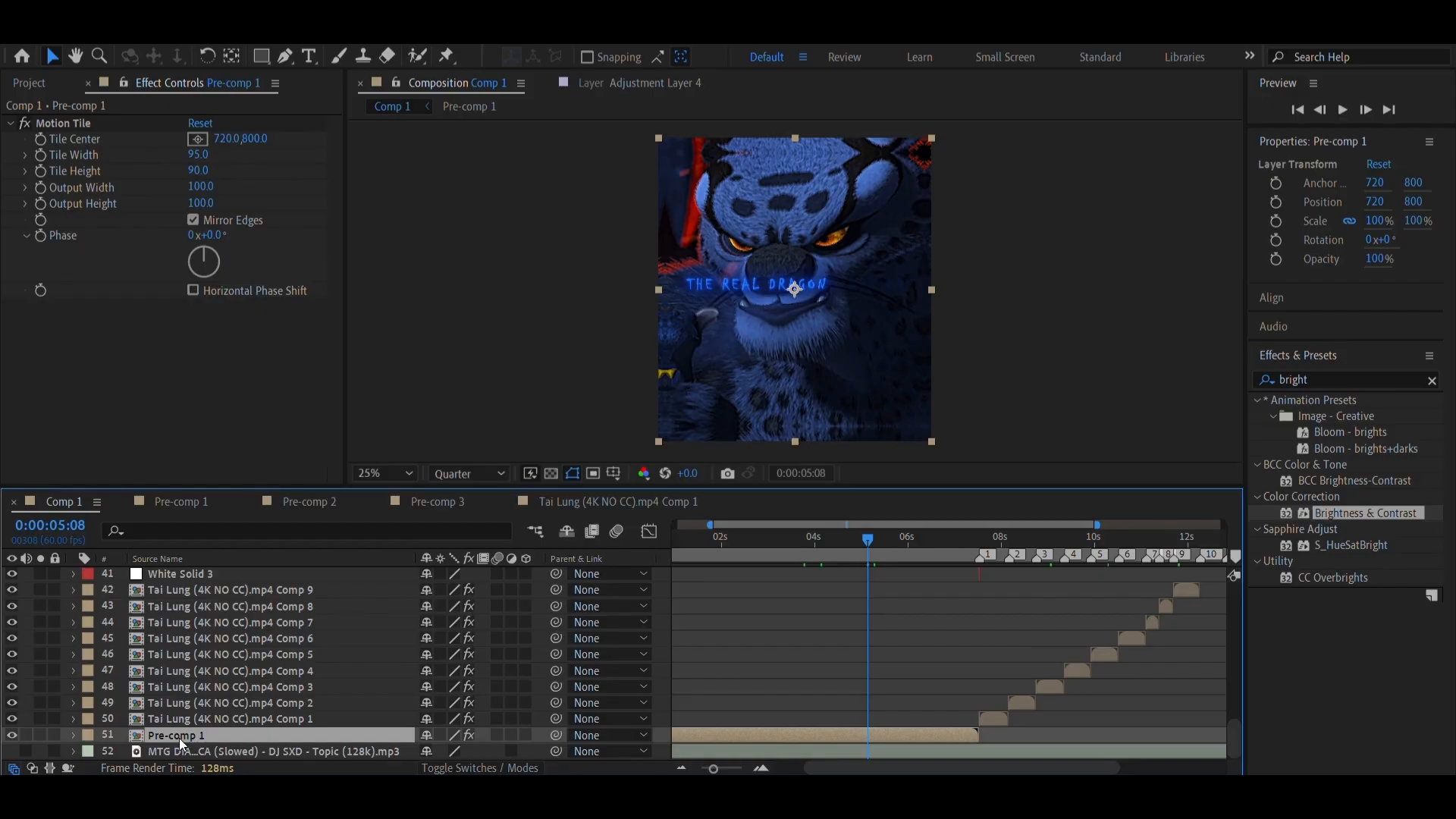
pyautogui.click(97, 124)
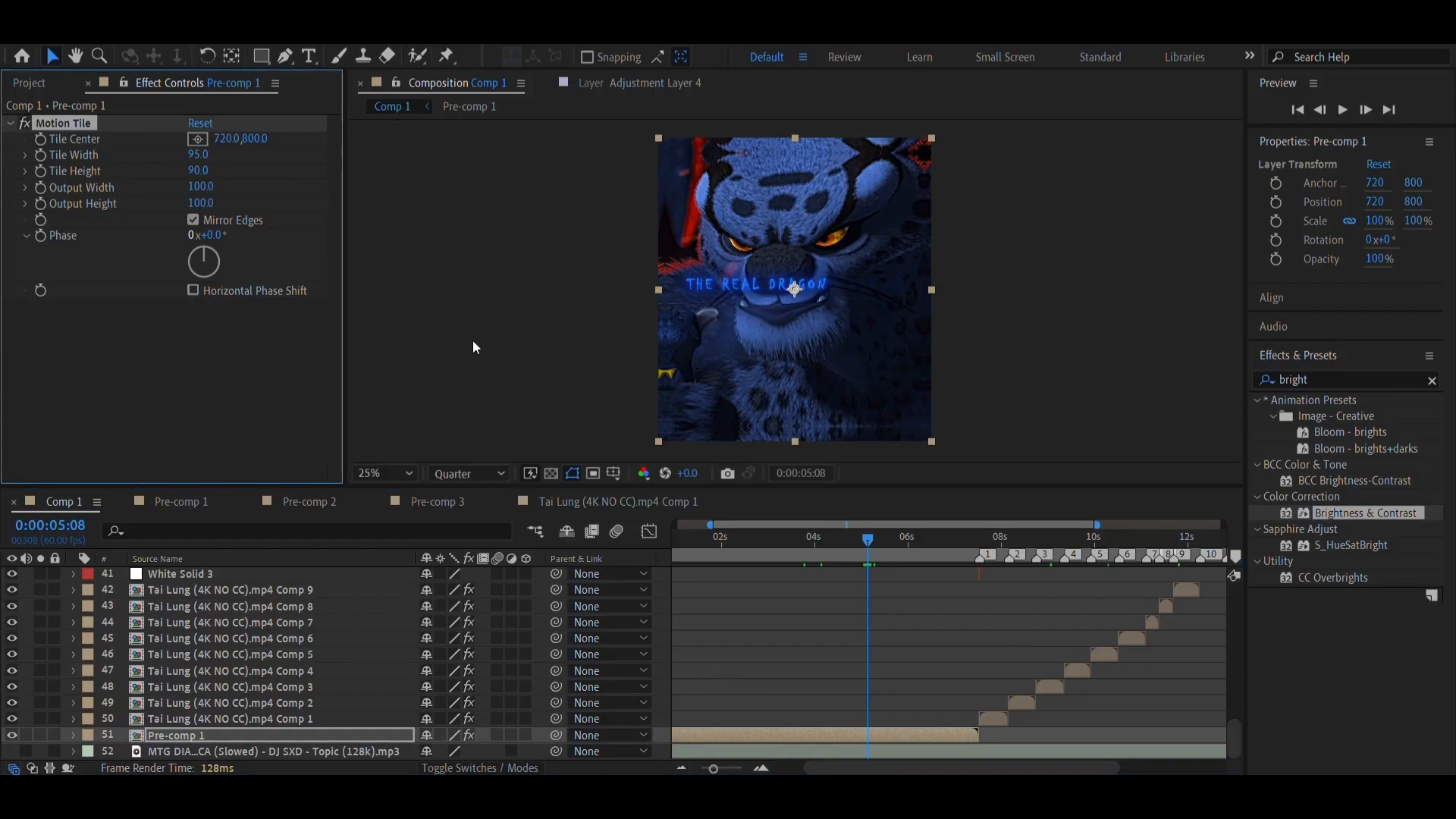
# Inspect the intro from its start to 0:00:03:35 and create a new adjustment layer directly above Pre-comp 1
pyautogui.scroll(5, 753, 594)
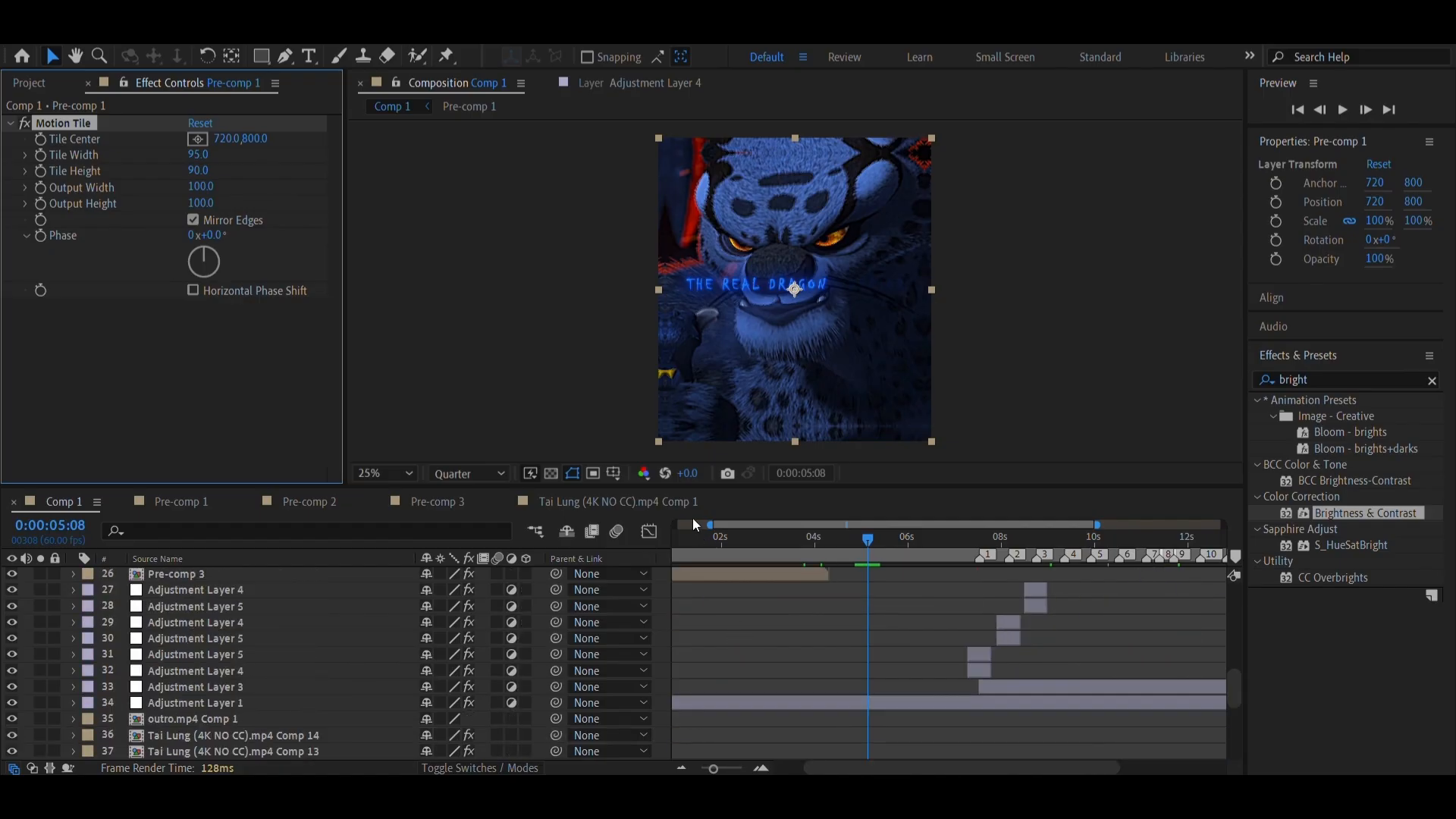
pyautogui.moveTo(698, 552); pyautogui.dragTo(629, 553)
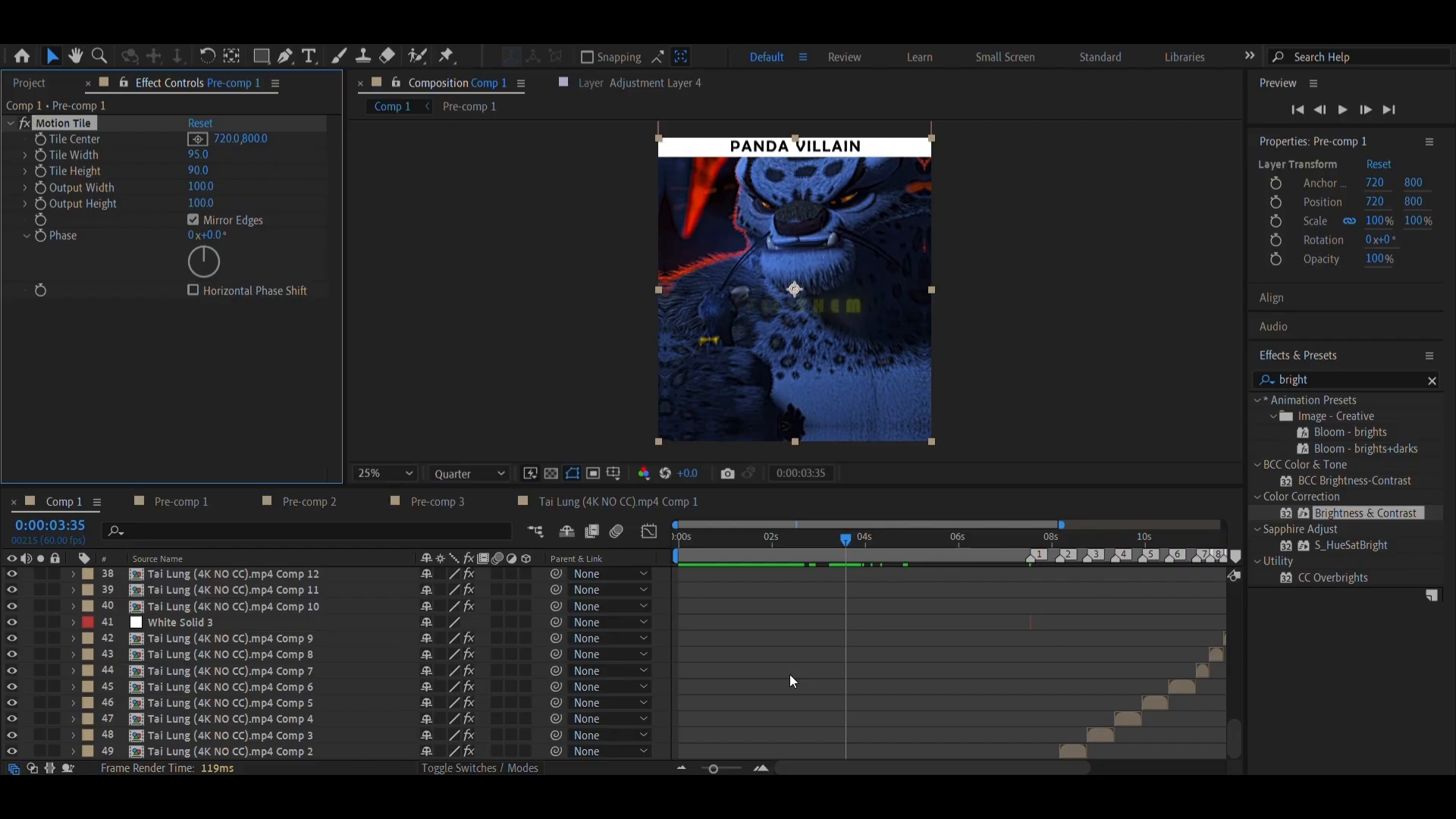
pyautogui.scroll(-3, 790, 675)
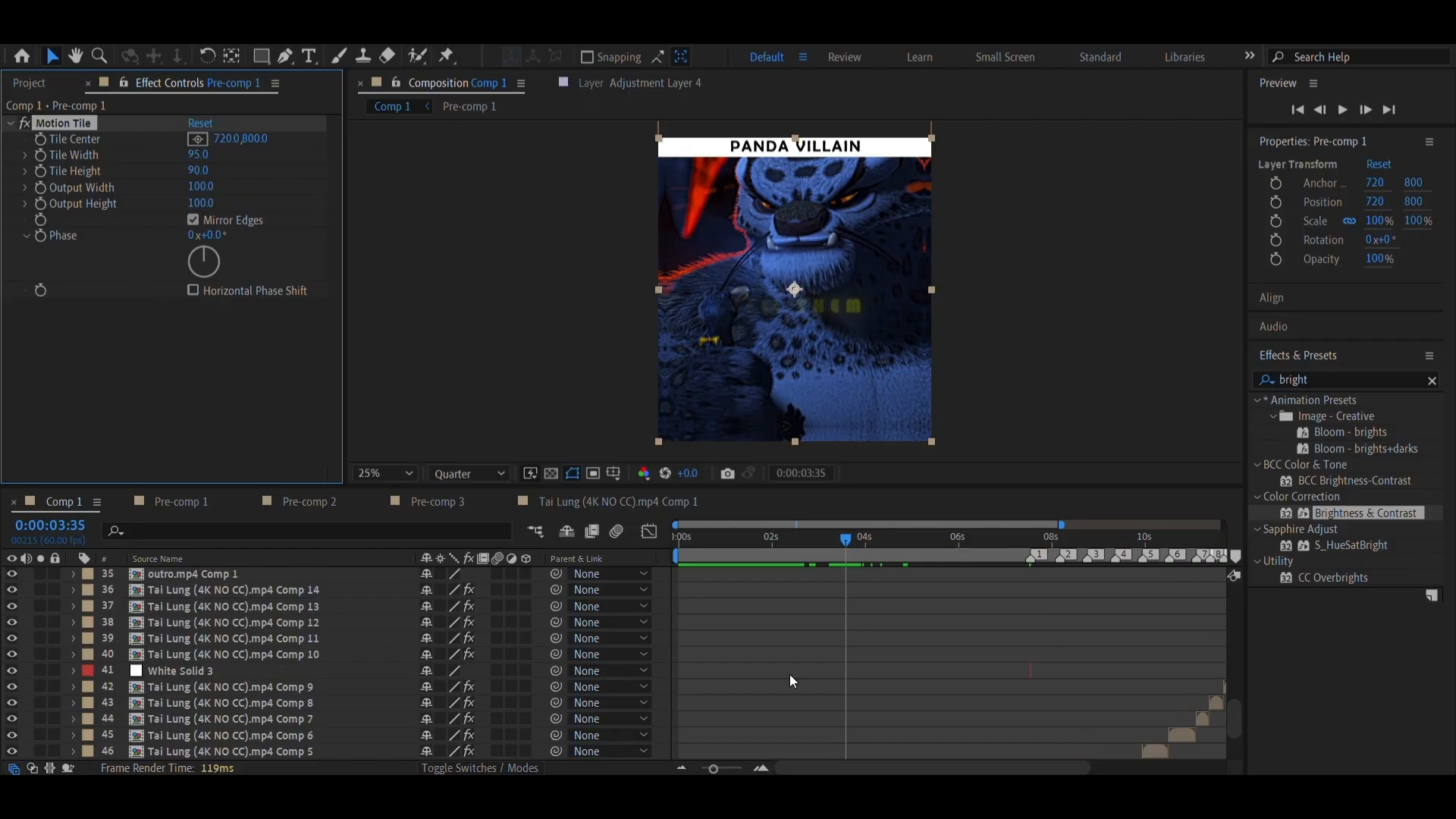
pyautogui.scroll(5, 724, 646)
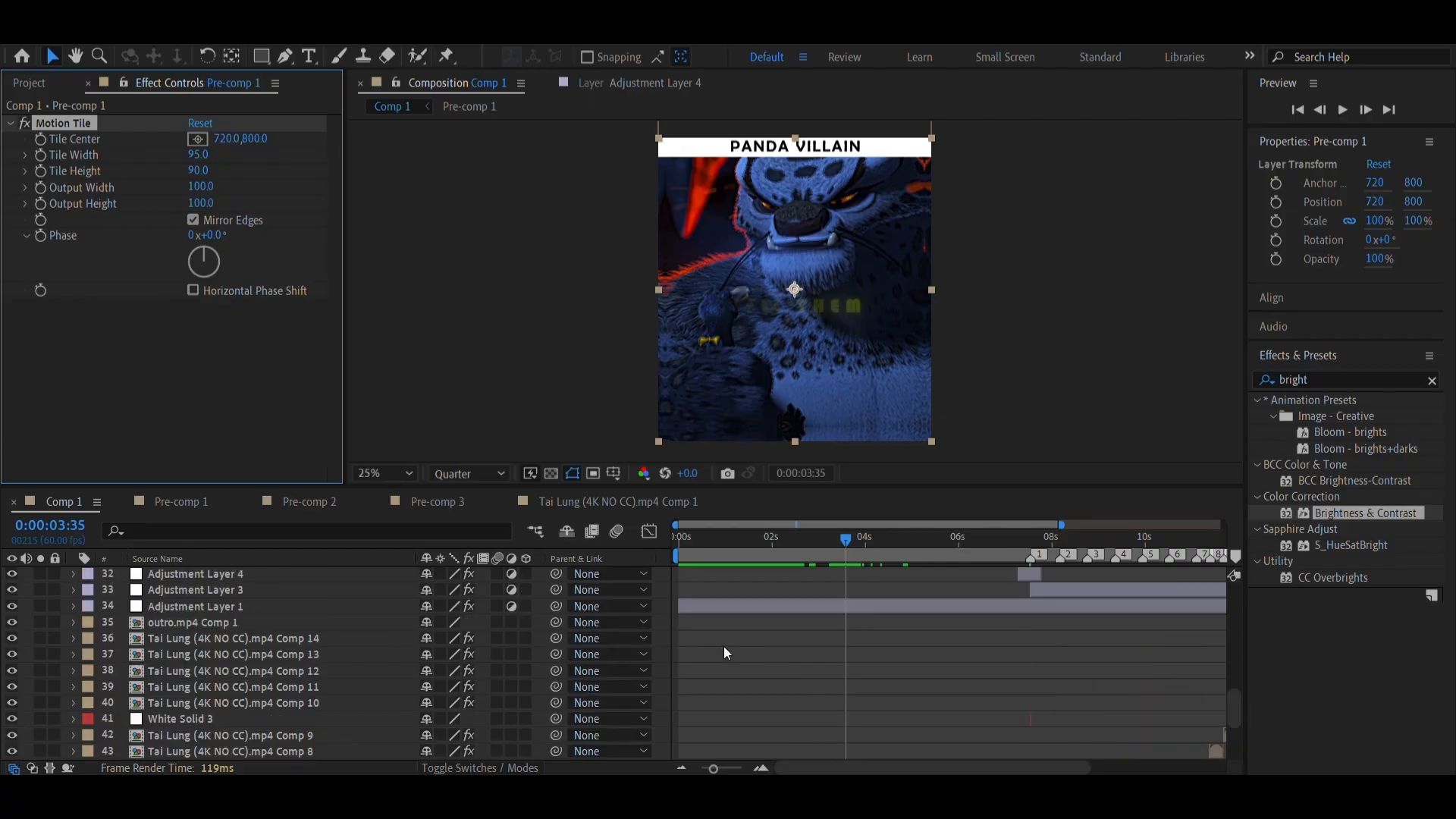
pyautogui.press('.')
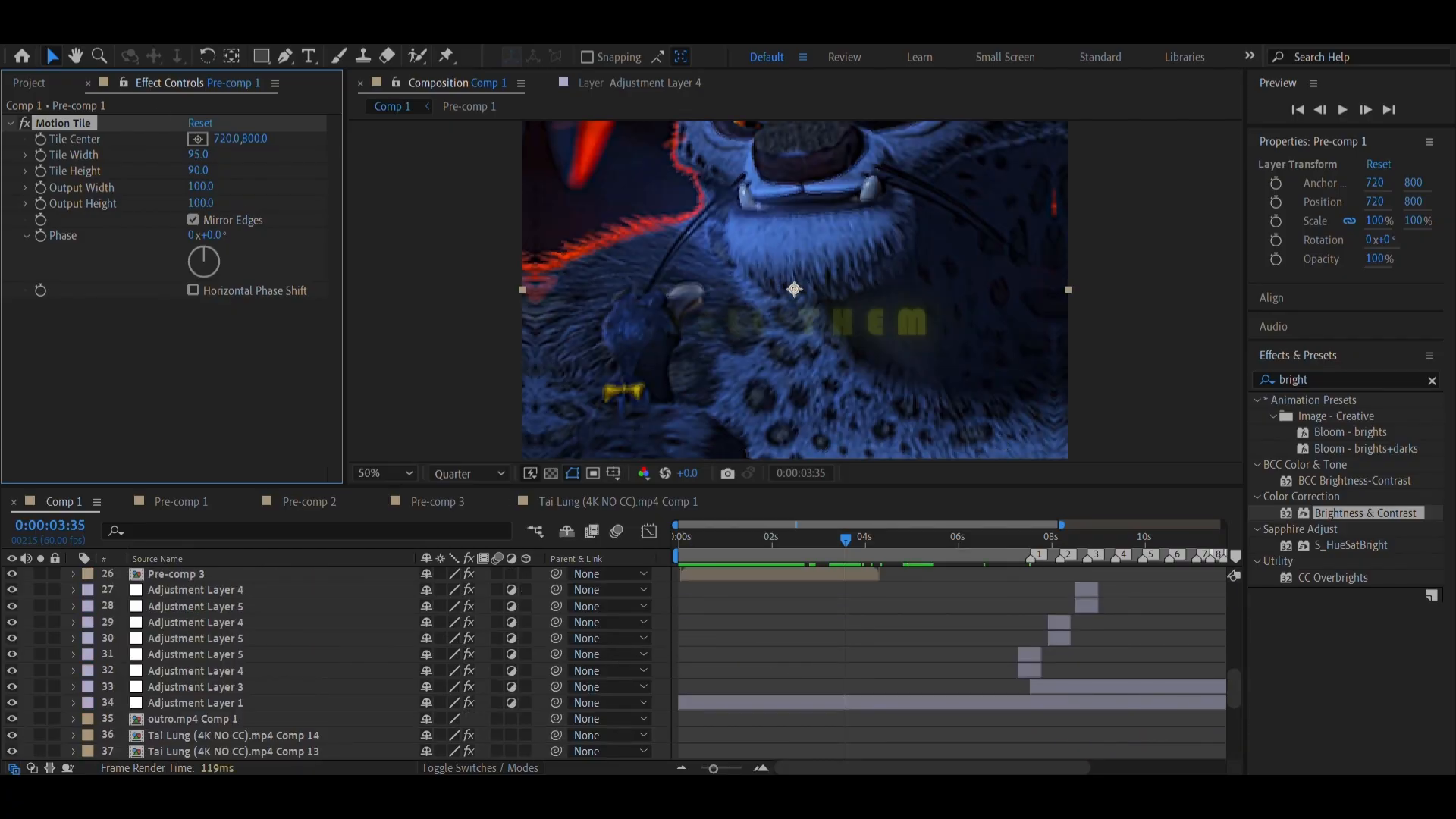
pyautogui.click(150, 35)
pyautogui.moveTo(254, 53)
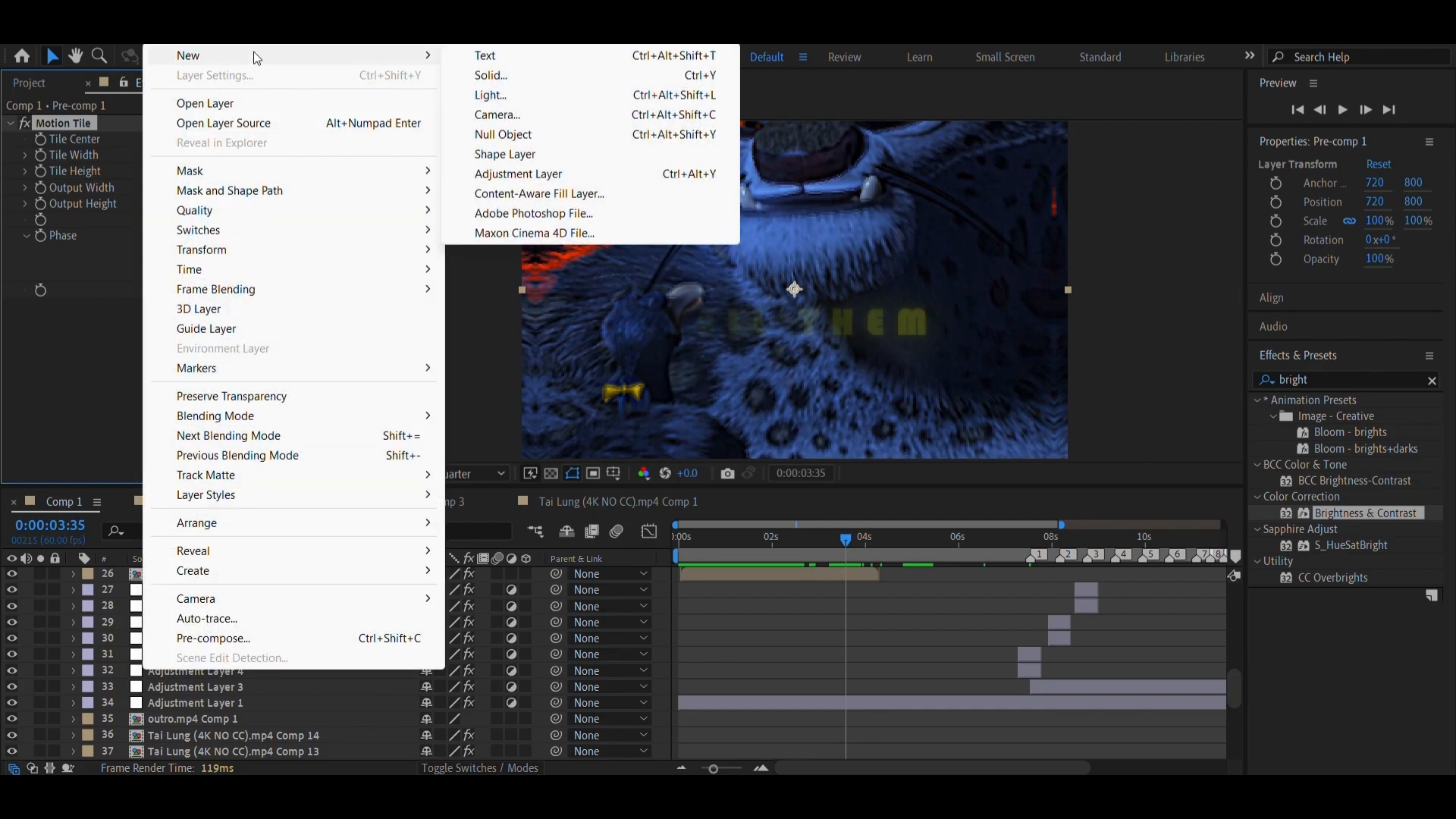
pyautogui.click(587, 172)
# Cut the new adjustment layer at marker 1 (0:00:07:32) and remove the part after it
pyautogui.scroll(-5, 939, 649)
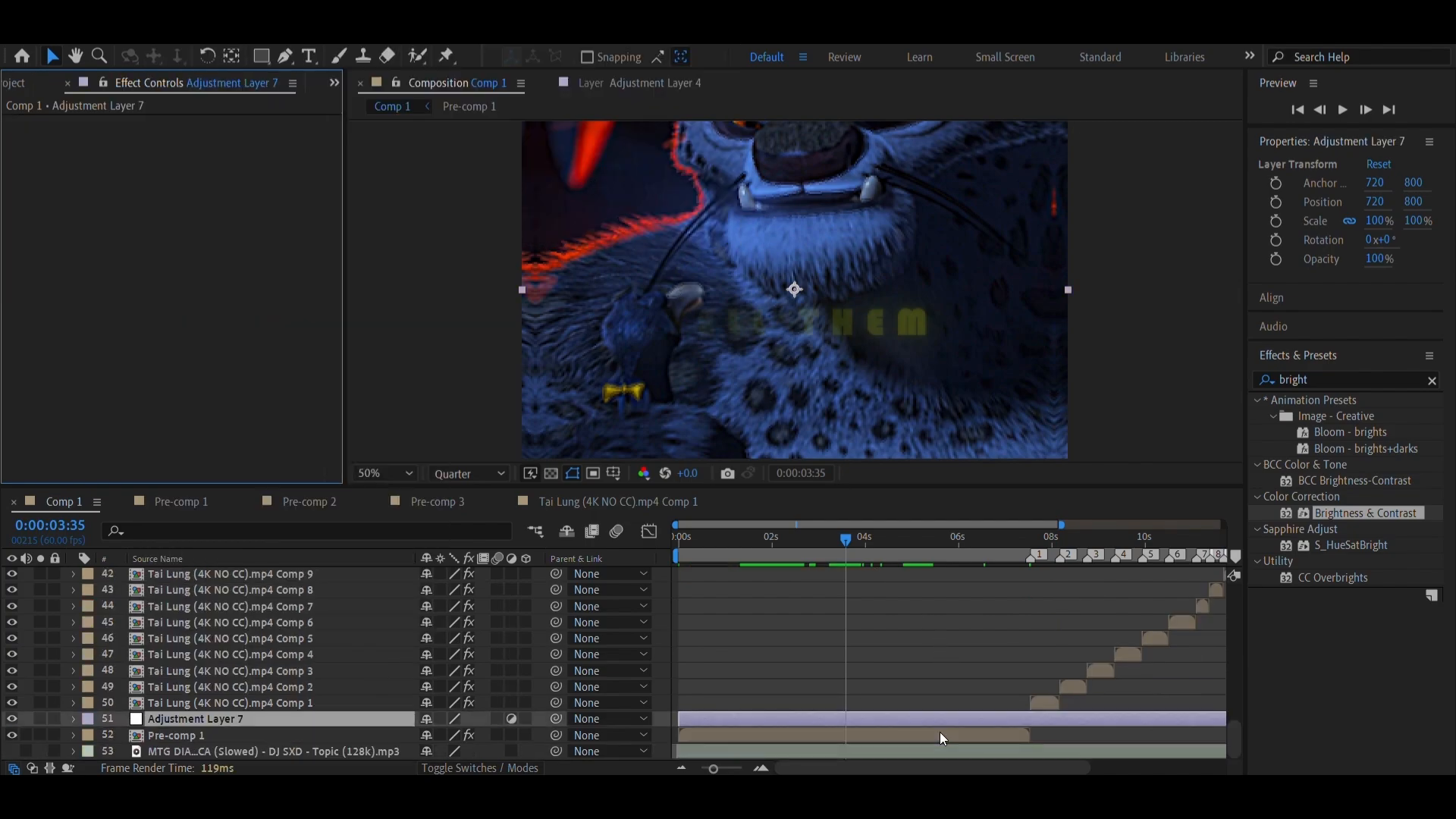
pyautogui.rightClick(1038, 556)
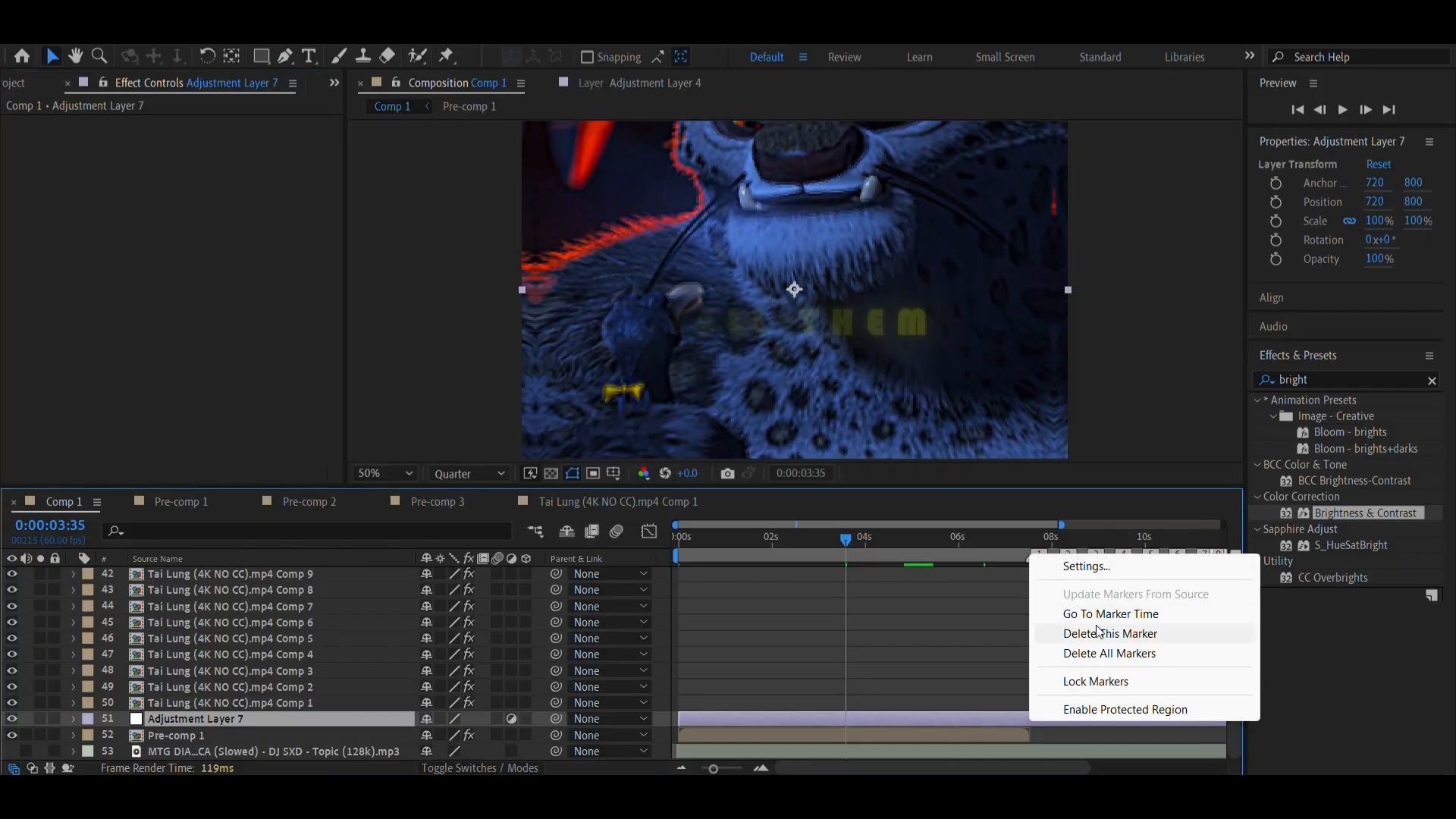
pyautogui.click(1096, 616)
pyautogui.hotkey('ctrl', 'z')
pyautogui.rightClick(1035, 556)
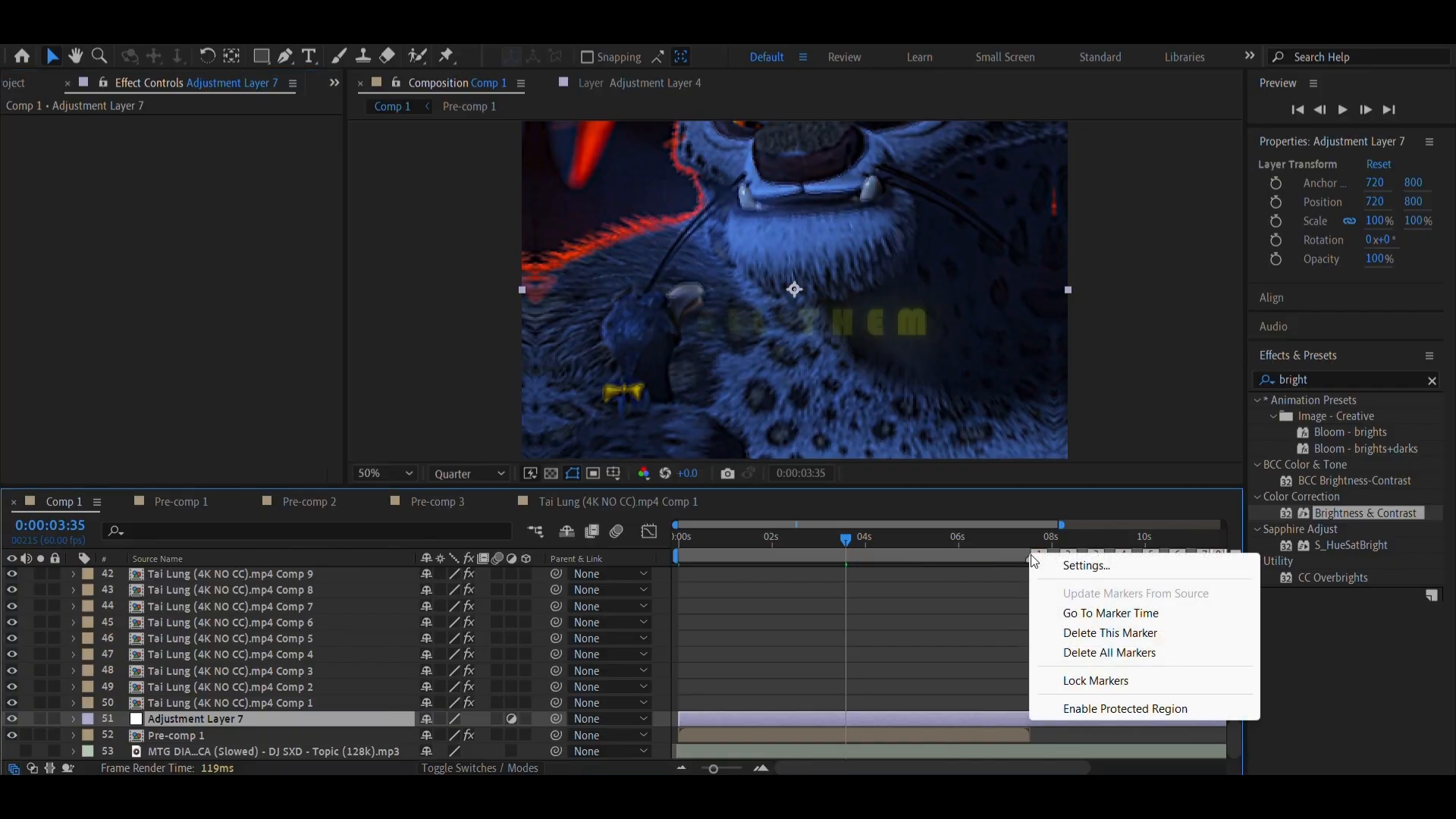
pyautogui.click(1063, 608)
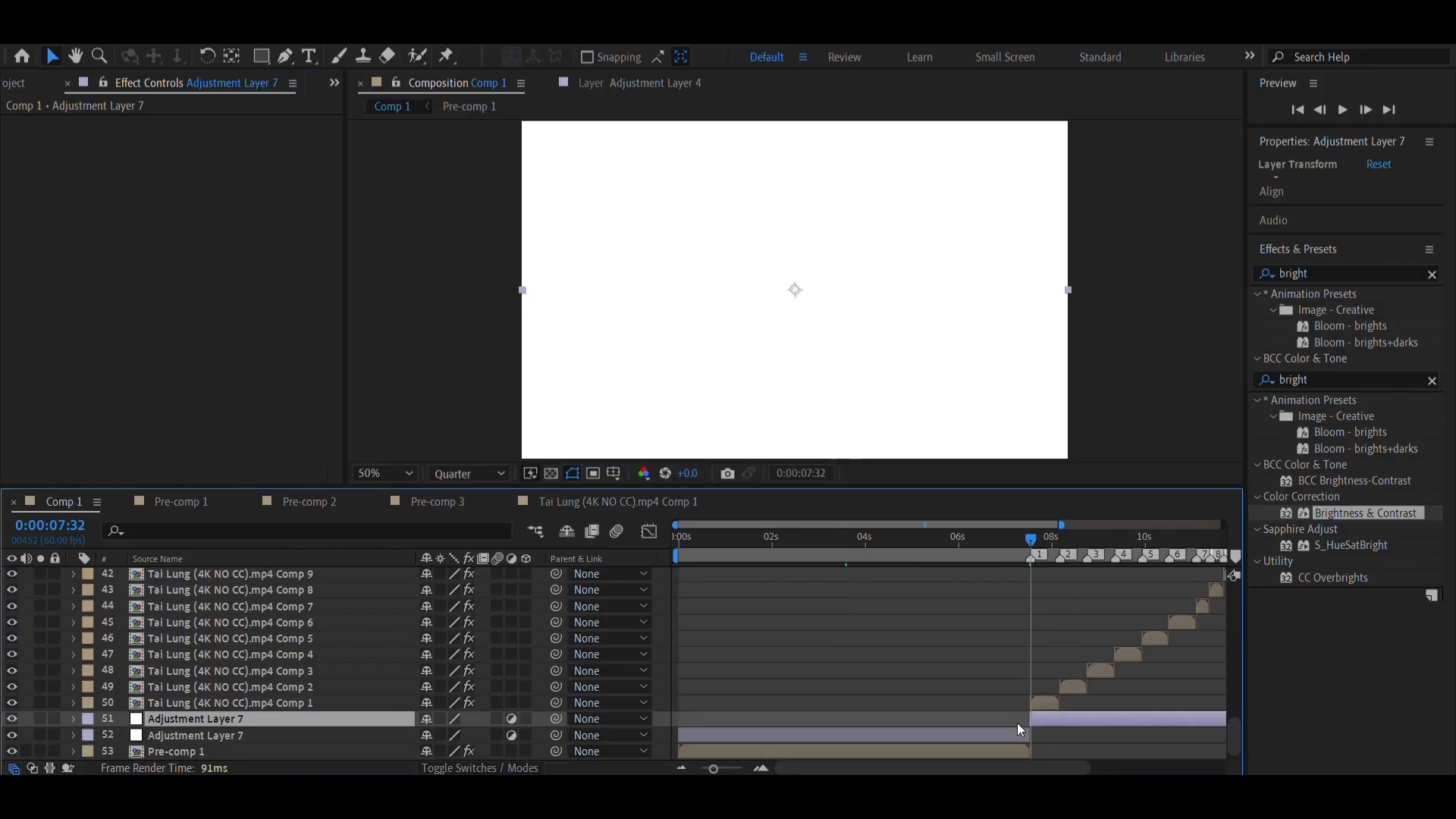
pyautogui.hotkey('alt', ']')
pyautogui.click(838, 625)
# Go to 0:00:02:01 and paste the Motion Tile effect onto Adjustment Layer 7
pyautogui.click(773, 556)
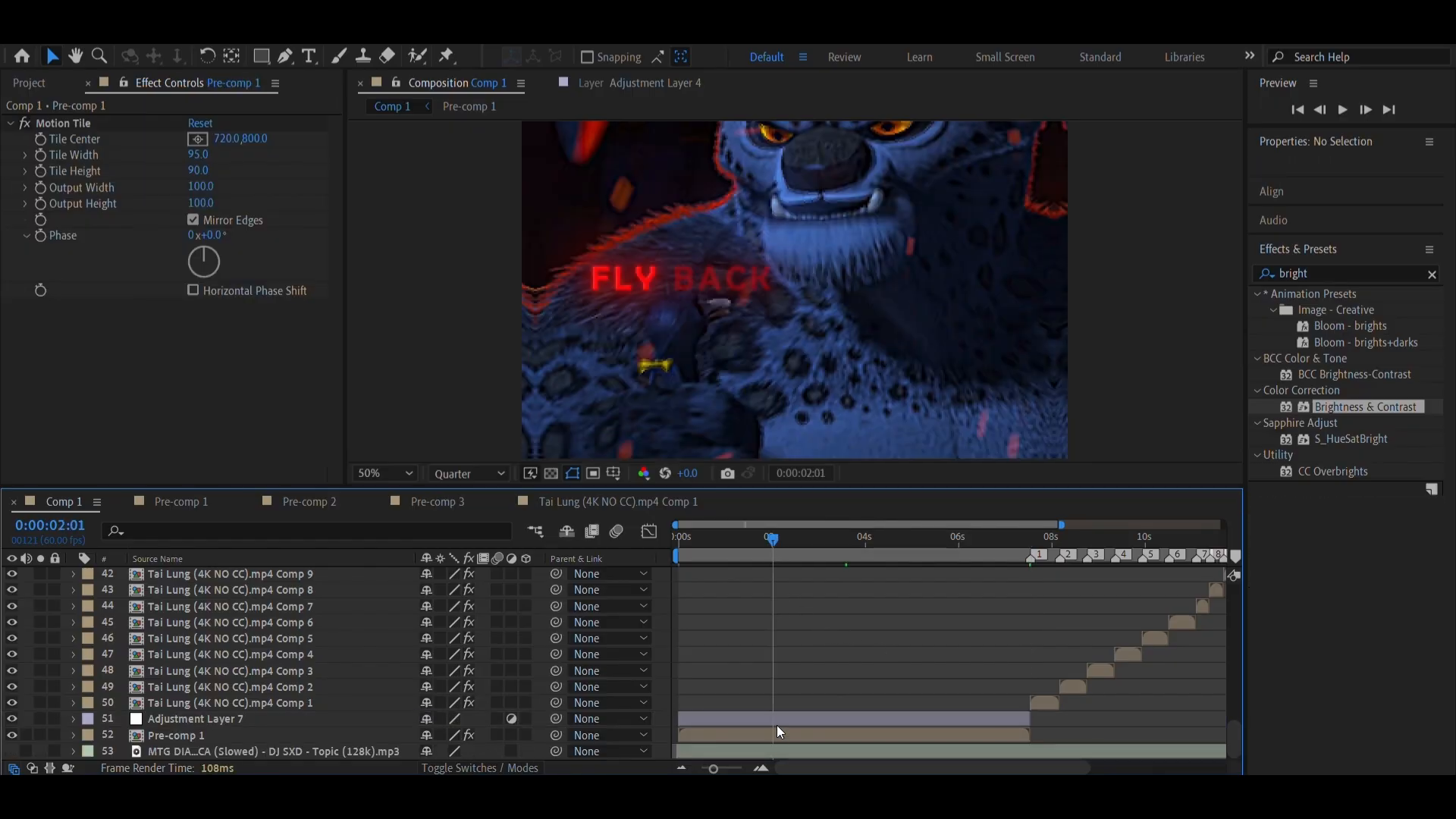
pyautogui.click(778, 721)
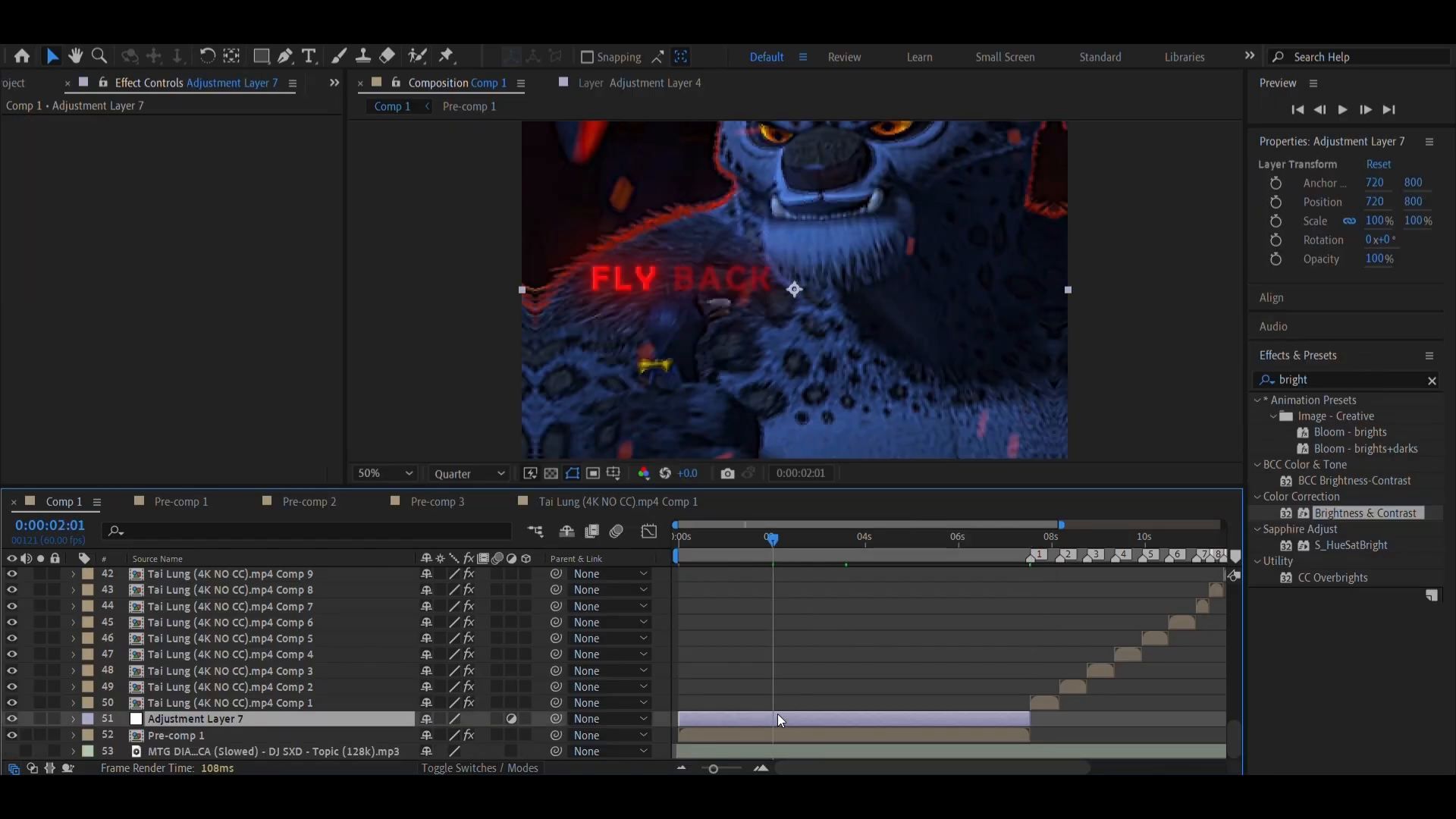
pyautogui.hotkey('ctrl', 'v')
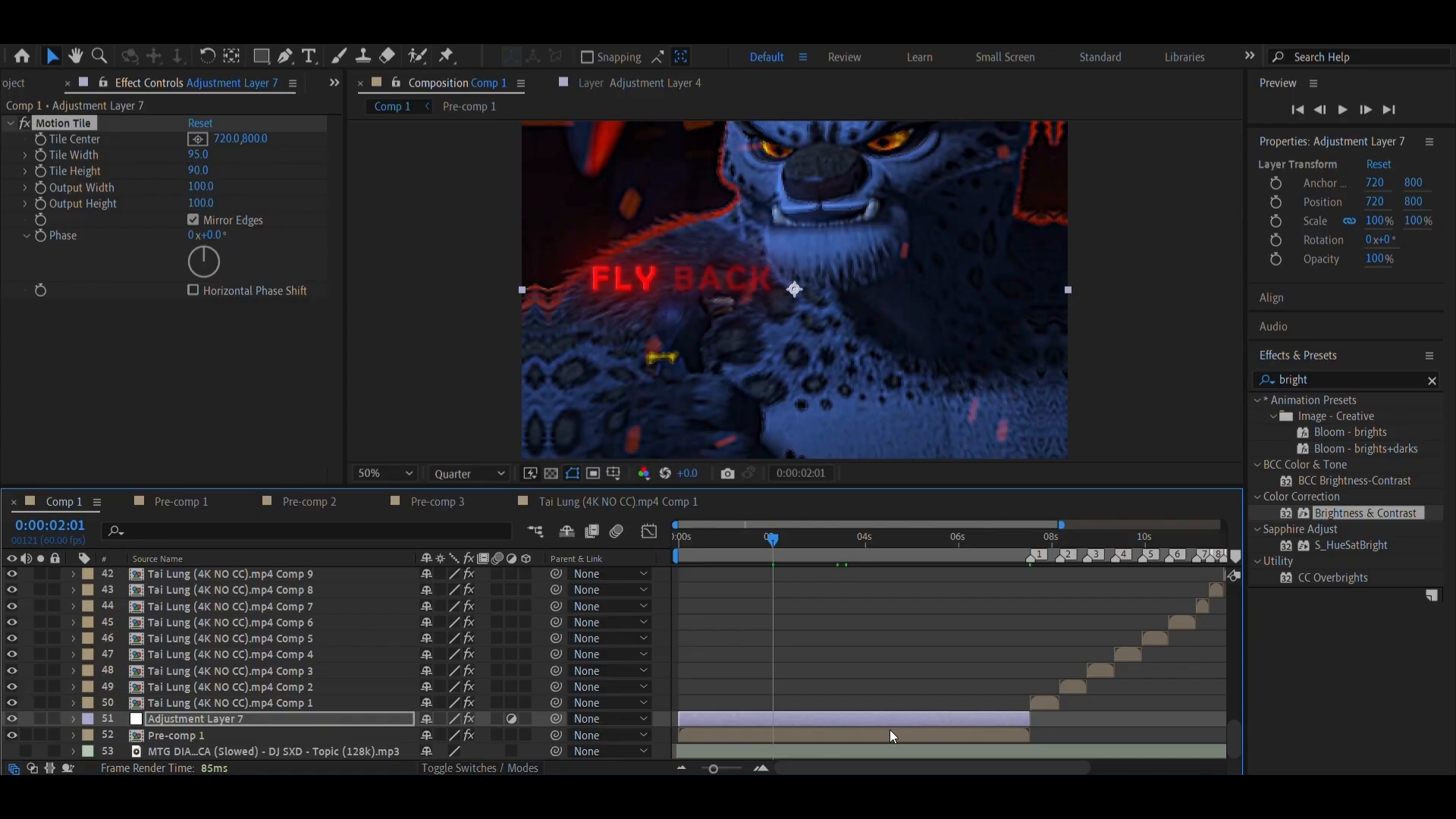
# Delete the Motion Tile effect from the Pre-comp 1 layer
pyautogui.click(852, 736)
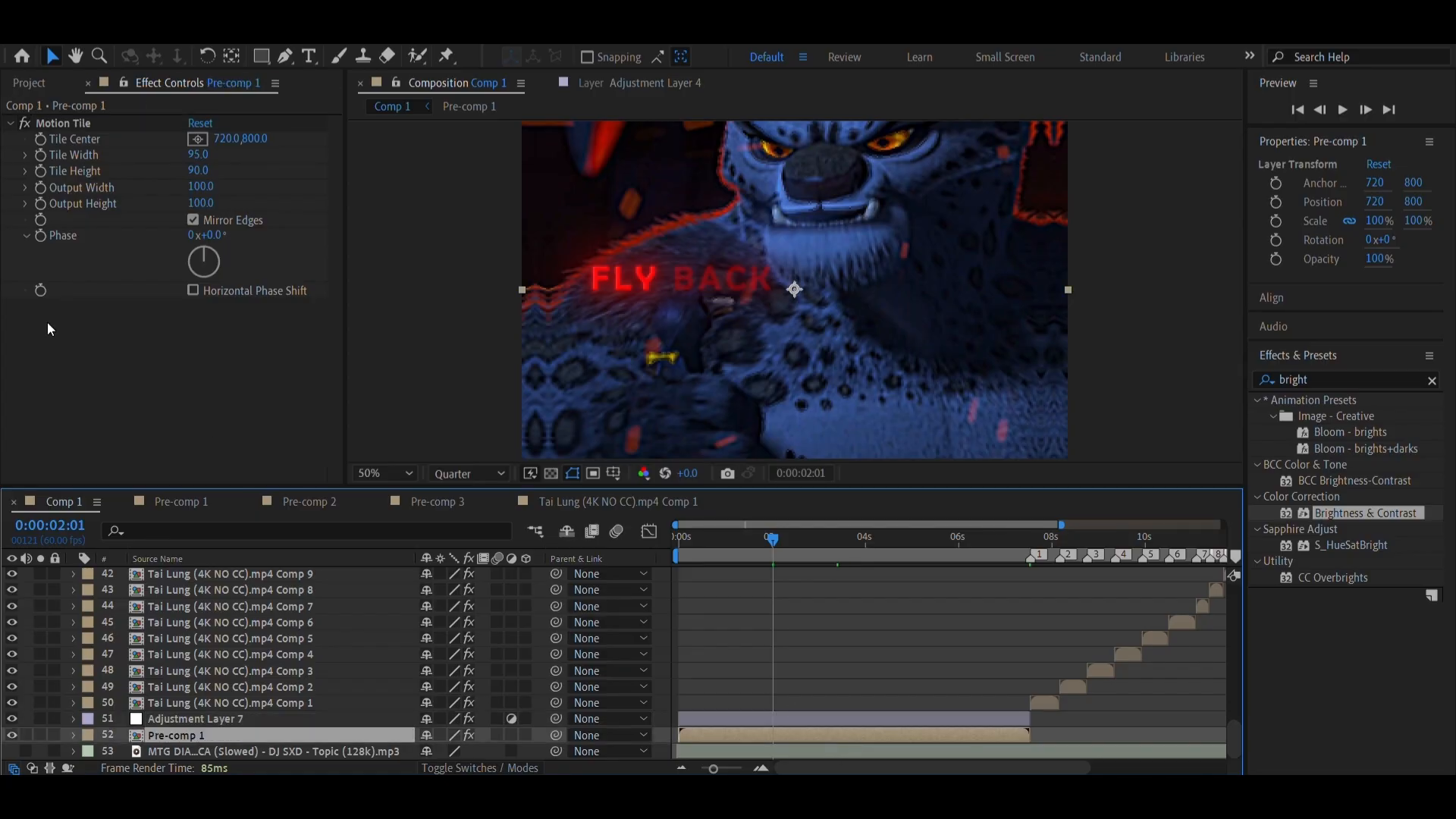
pyautogui.click(74, 124)
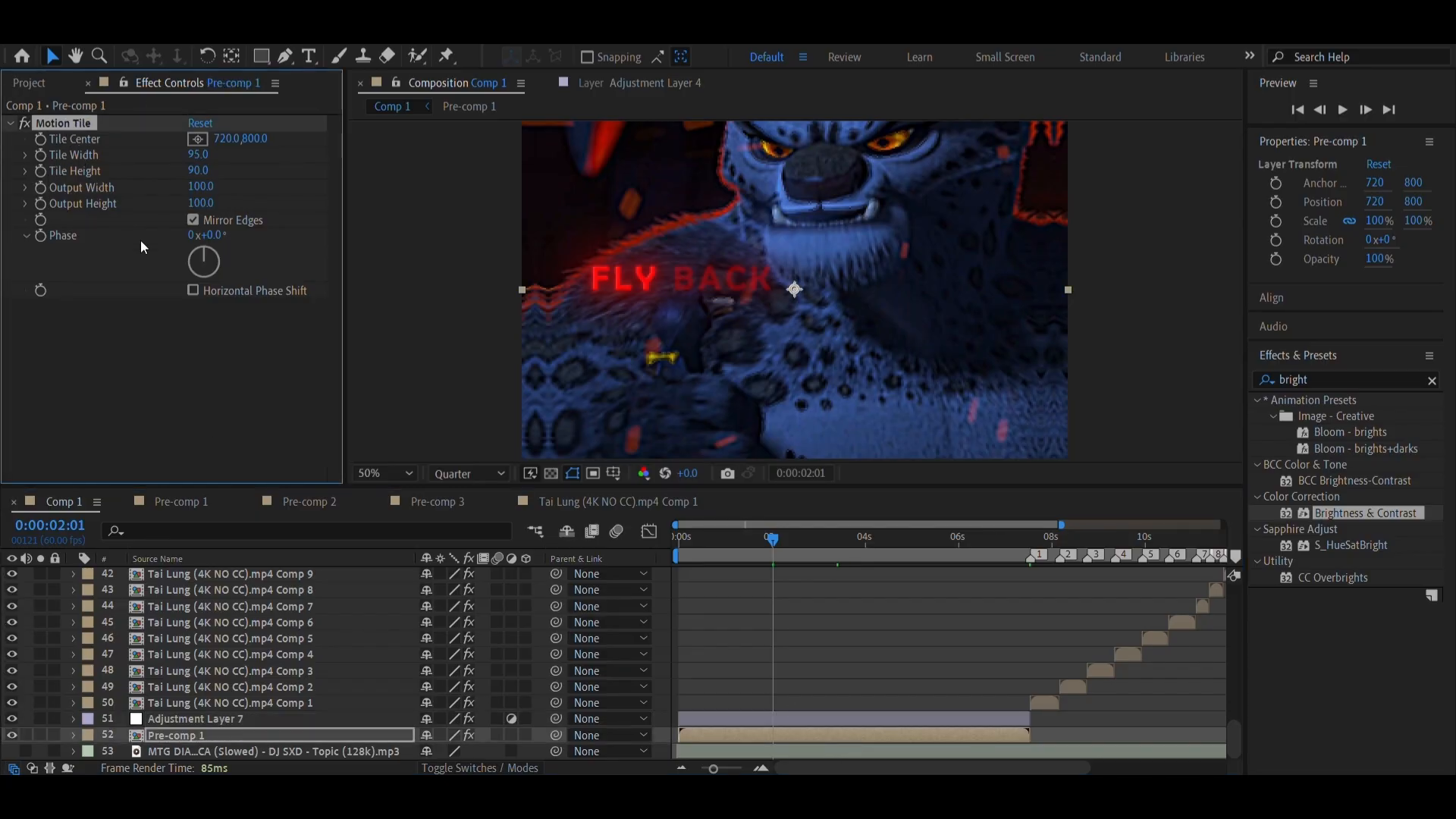
pyautogui.press('Delete')
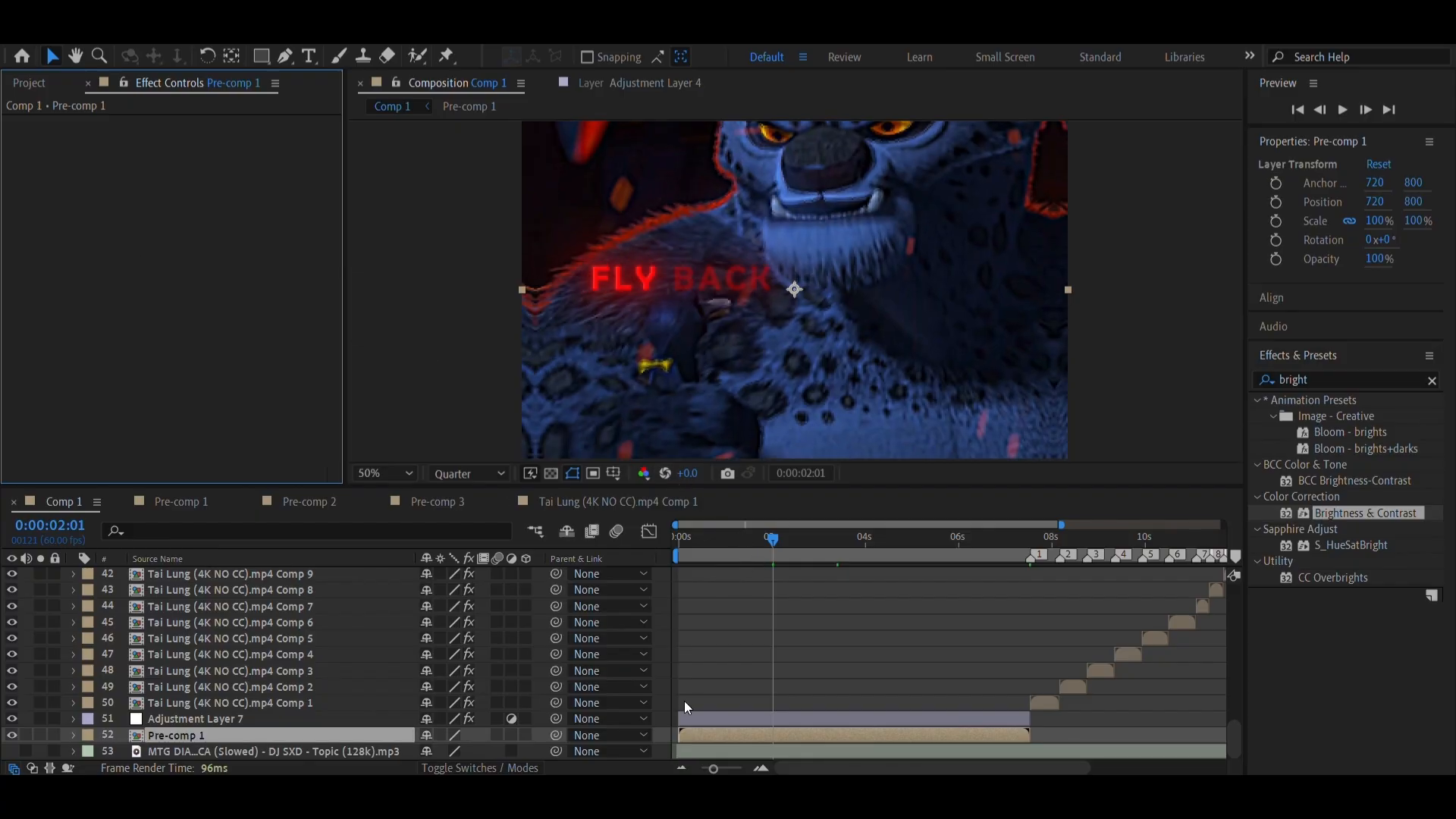
# Move Adjustment Layer 7 up the layer stack so it sits directly above Adjustment Layer 1
pyautogui.click(685, 716)
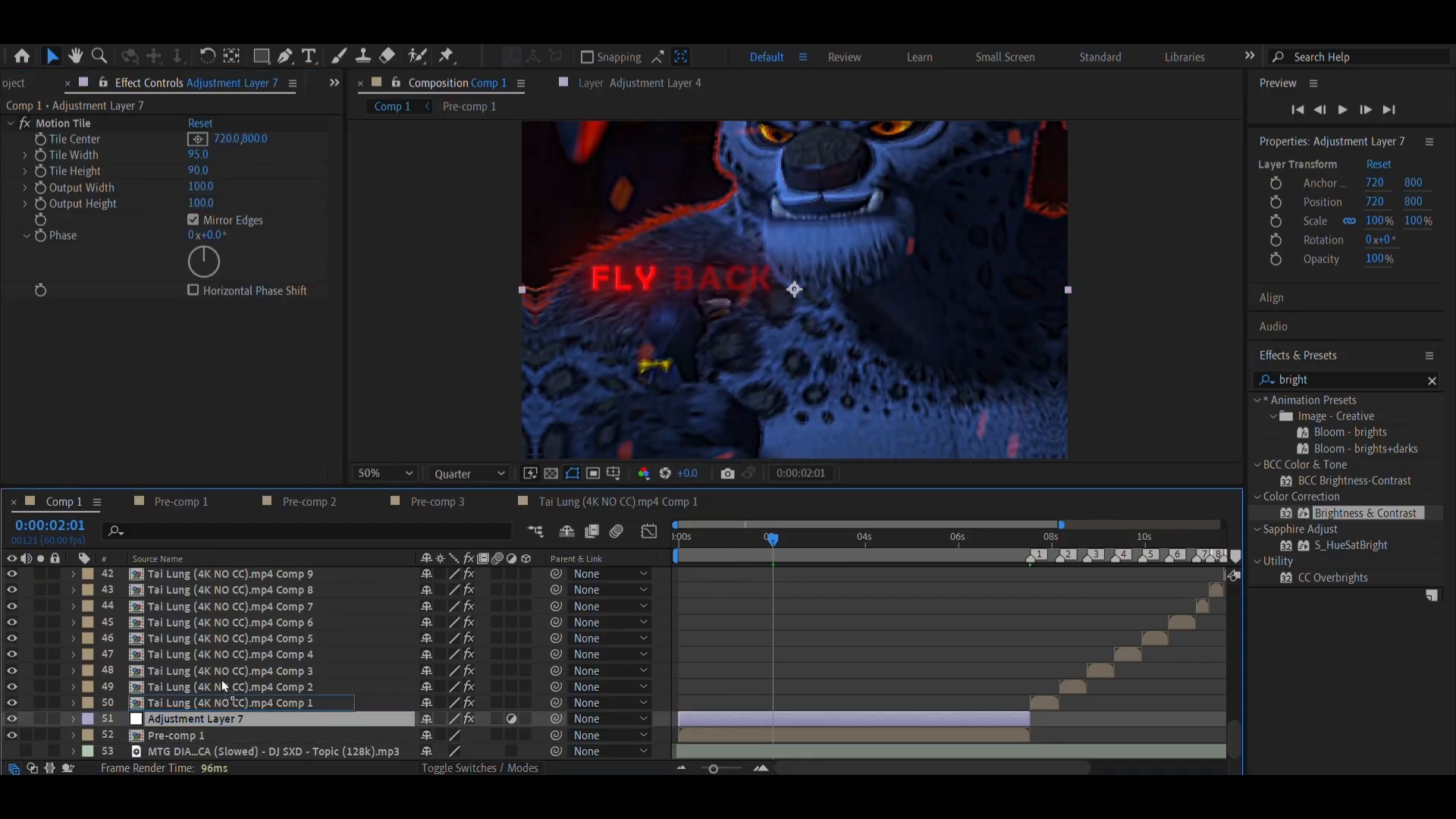
pyautogui.scroll(6, 225, 575)
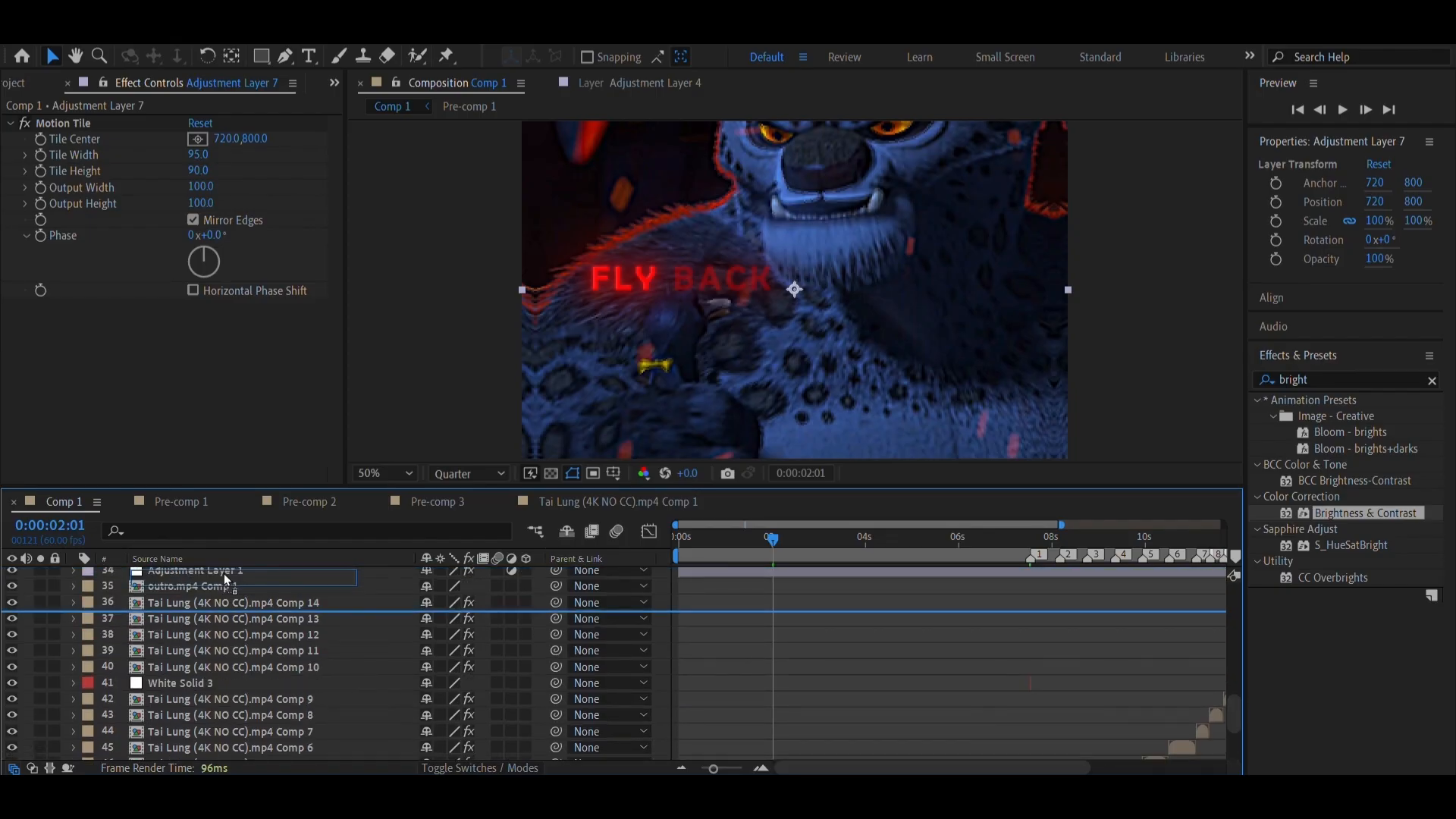
pyautogui.moveTo(221, 731); pyautogui.dragTo(222, 730)
pyautogui.scroll(-3, 781, 664)
# Examine the intro's mirrored edges at 0:00:05:01, 0:00:01:39 and up to 0:00:02:57
pyautogui.moveTo(770, 541); pyautogui.dragTo(914, 541)
pyautogui.press(',')
pyautogui.press(',')
pyautogui.press(',')
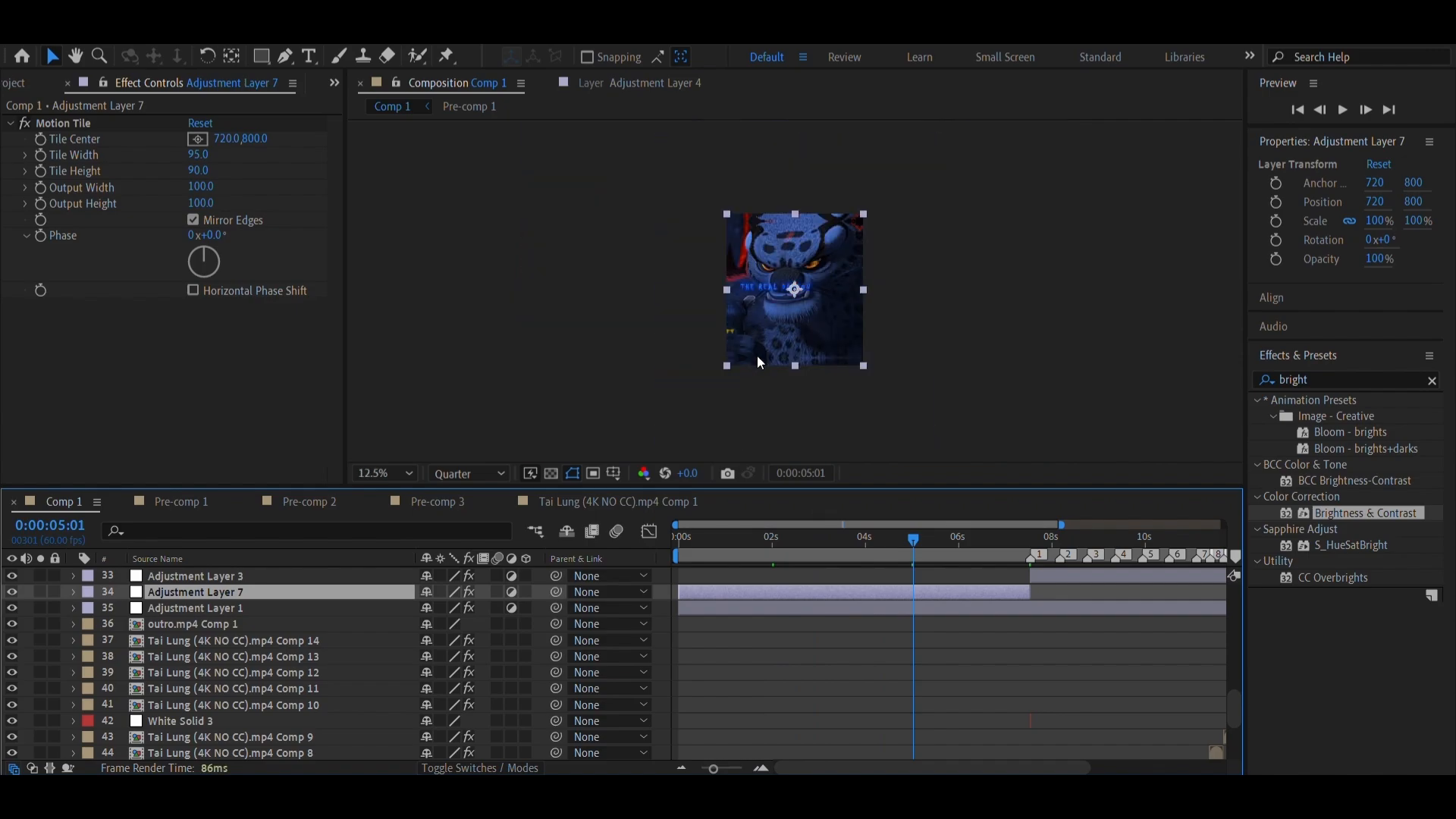
pyautogui.press('.')
pyautogui.press('.')
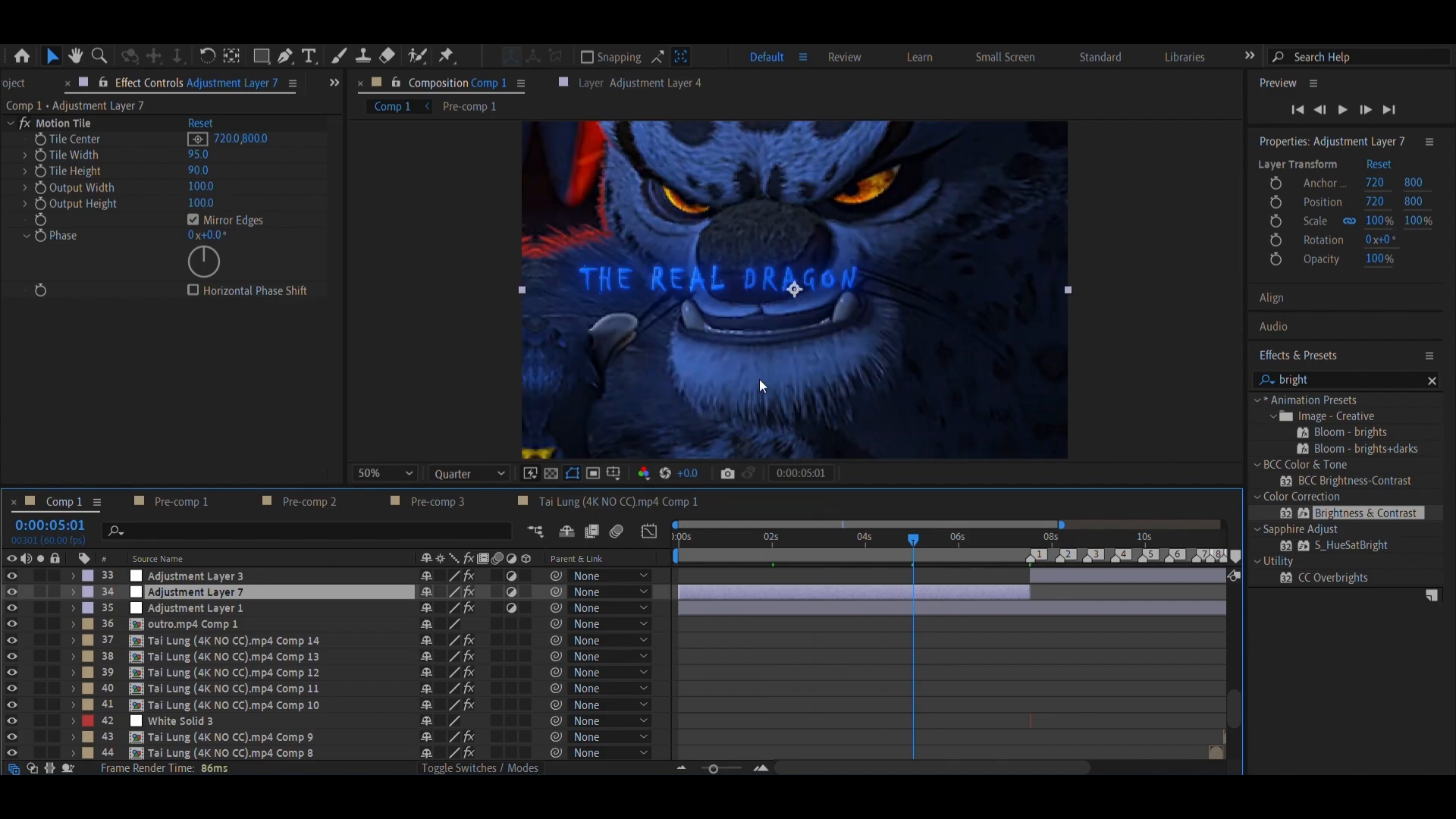
pyautogui.press(',')
pyautogui.scroll(5, 703, 609)
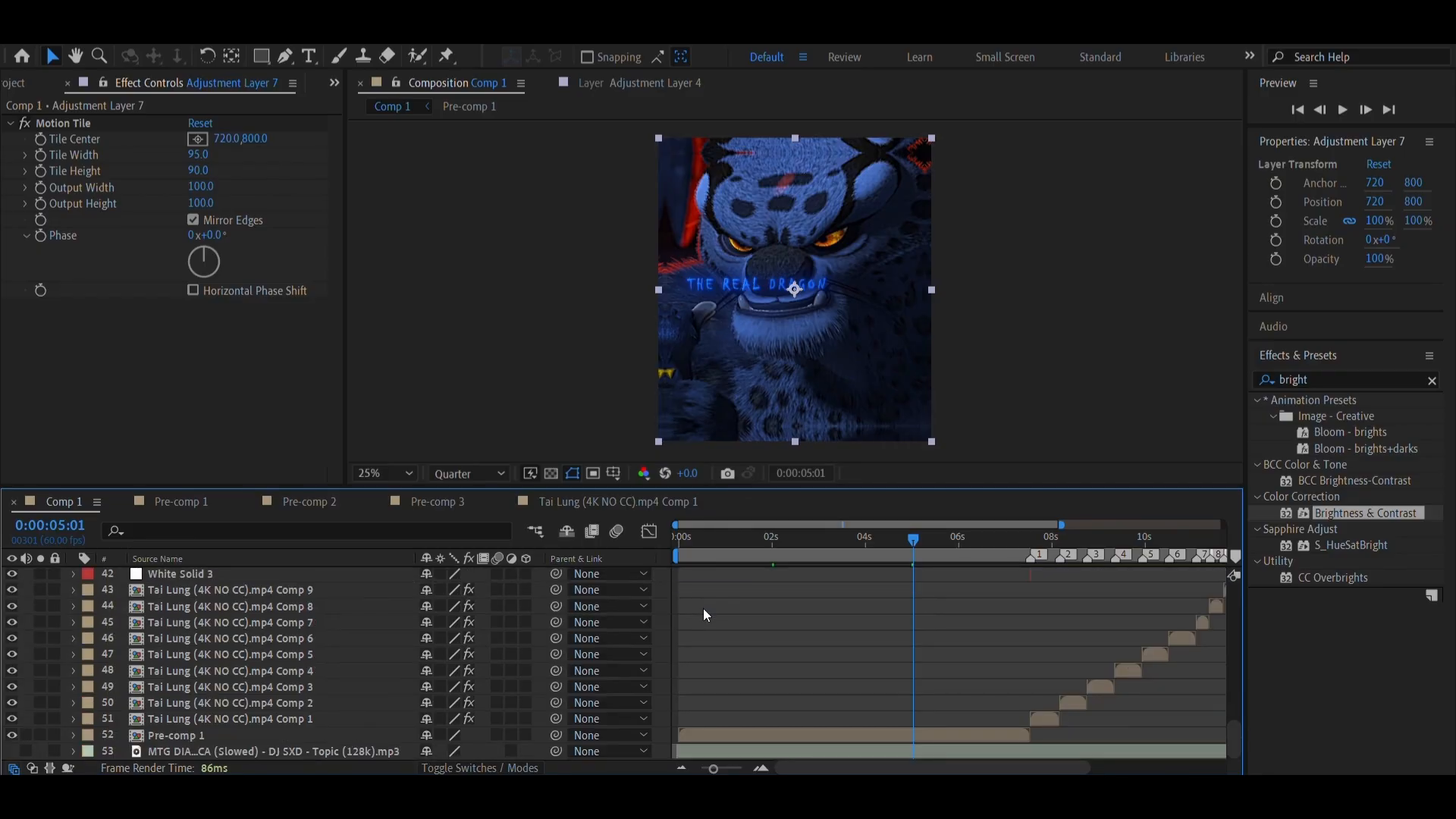
pyautogui.scroll(-12, 703, 609)
pyautogui.moveTo(716, 553); pyautogui.dragTo(756, 550)
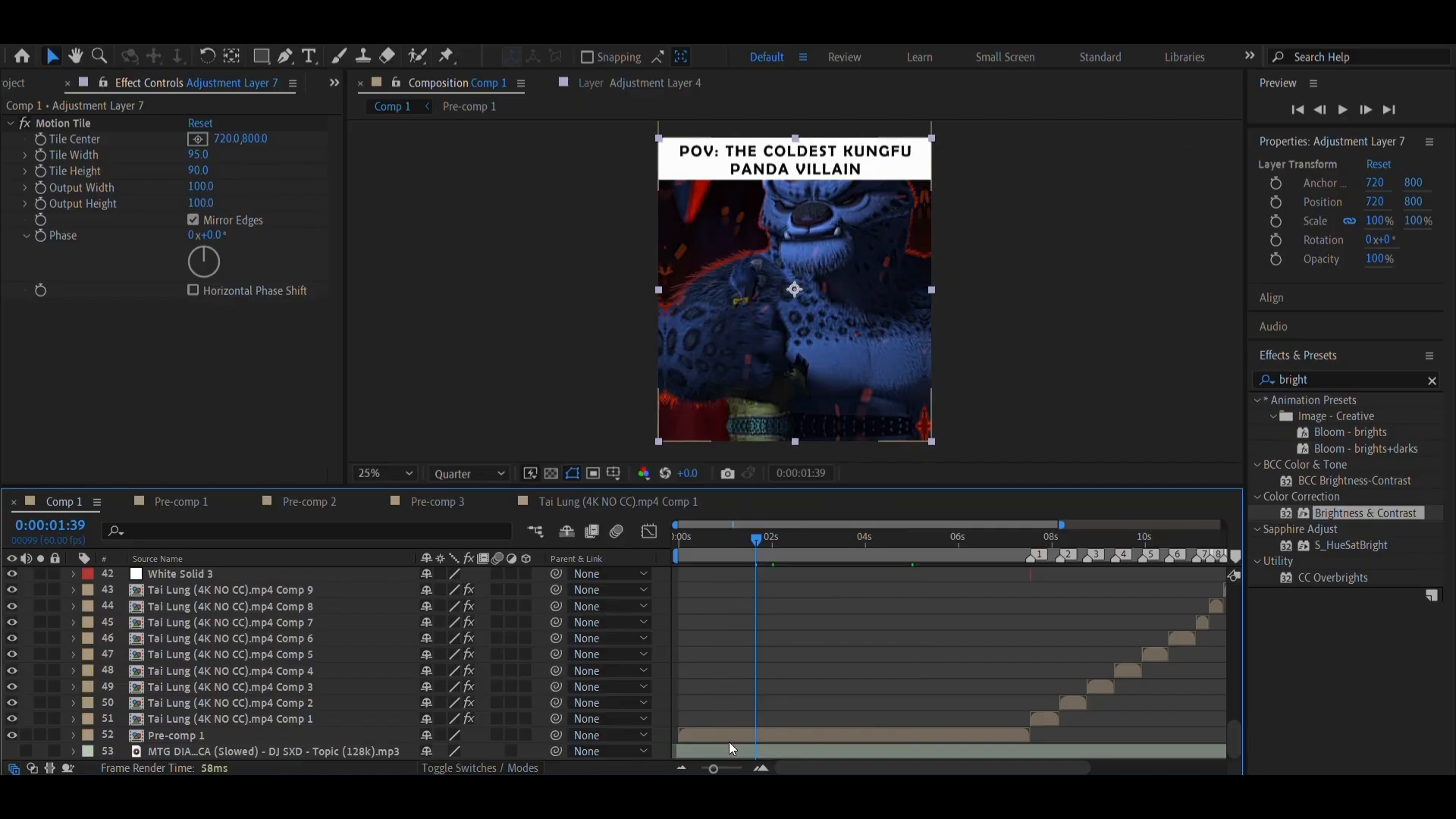
pyautogui.click(785, 553)
pyautogui.moveTo(785, 553); pyautogui.dragTo(816, 554)
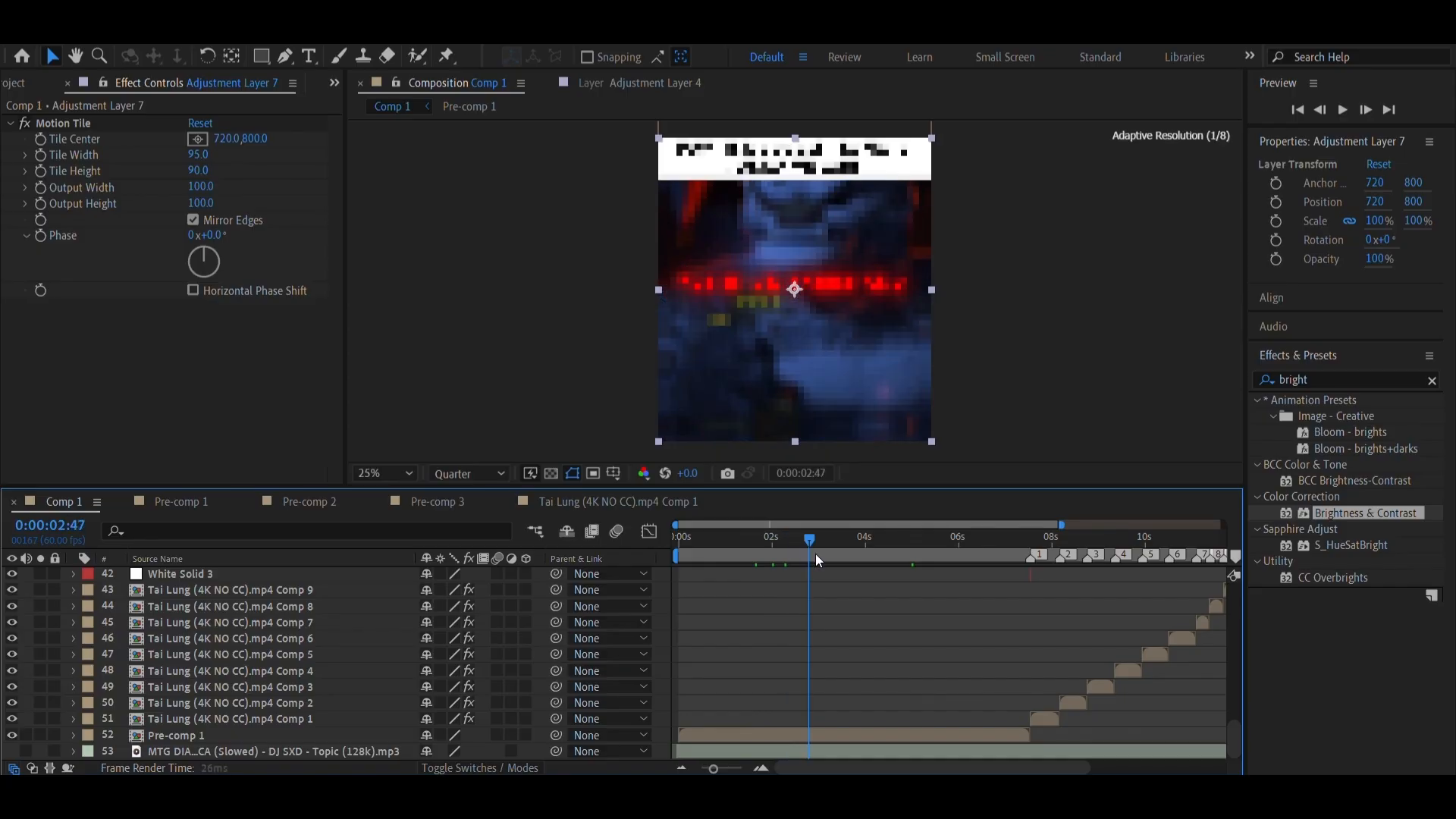
# Check the effects on Pre-comp 1, Adjustment Layer 1 and Adjustment Layer 7, and save the project
pyautogui.click(787, 735)
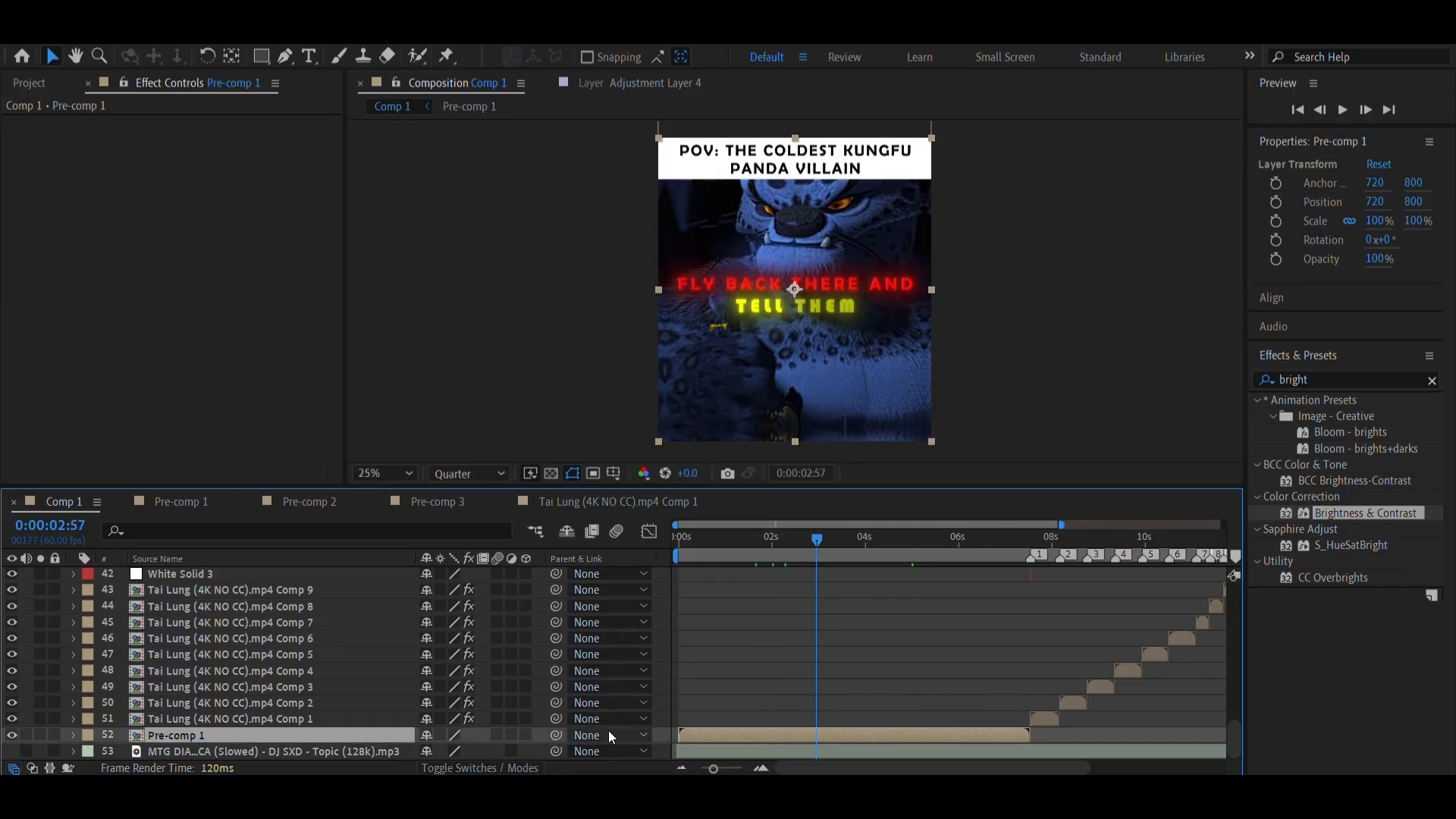
pyautogui.scroll(5, 780, 735)
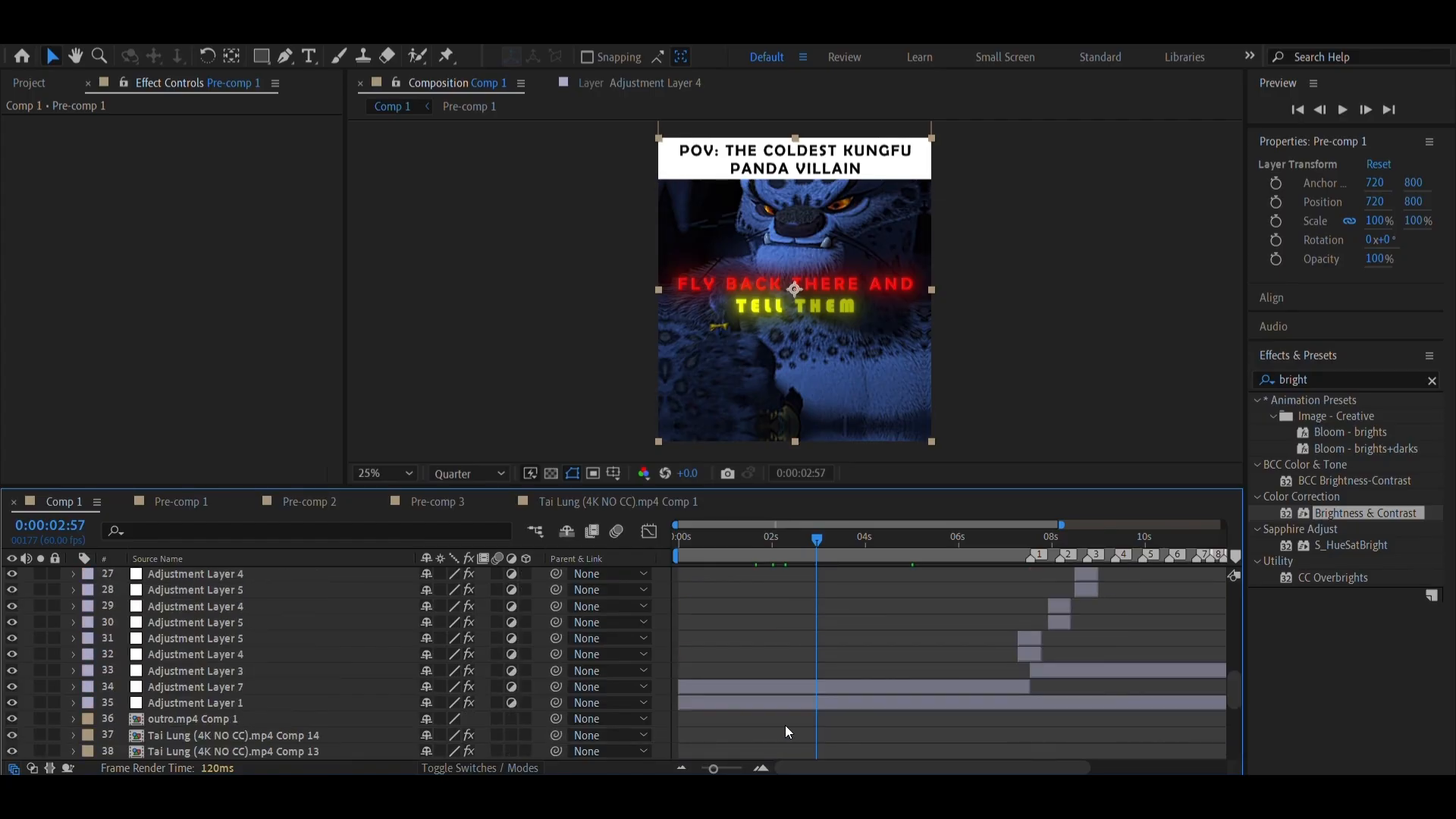
pyautogui.click(808, 703)
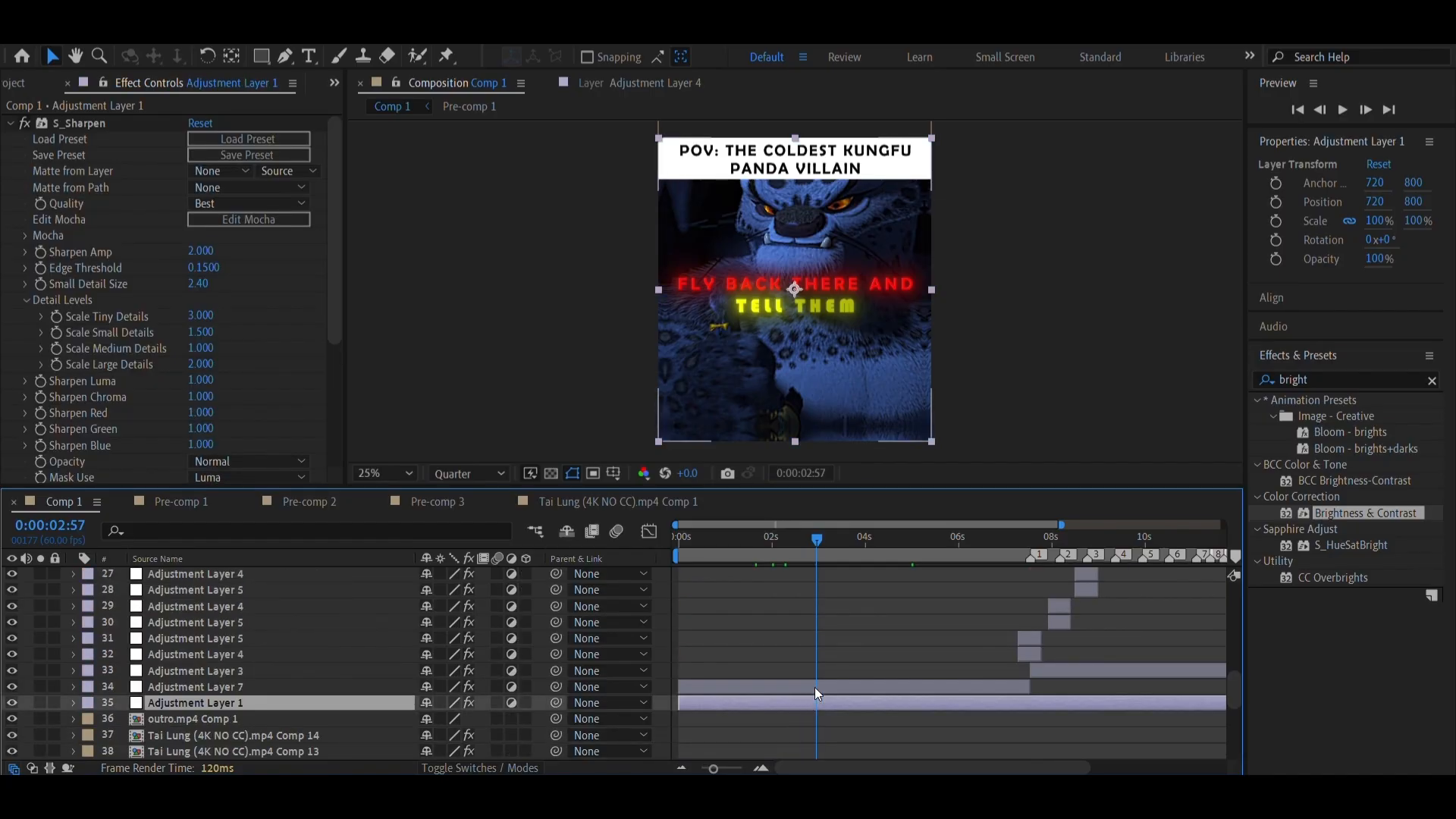
pyautogui.click(814, 688)
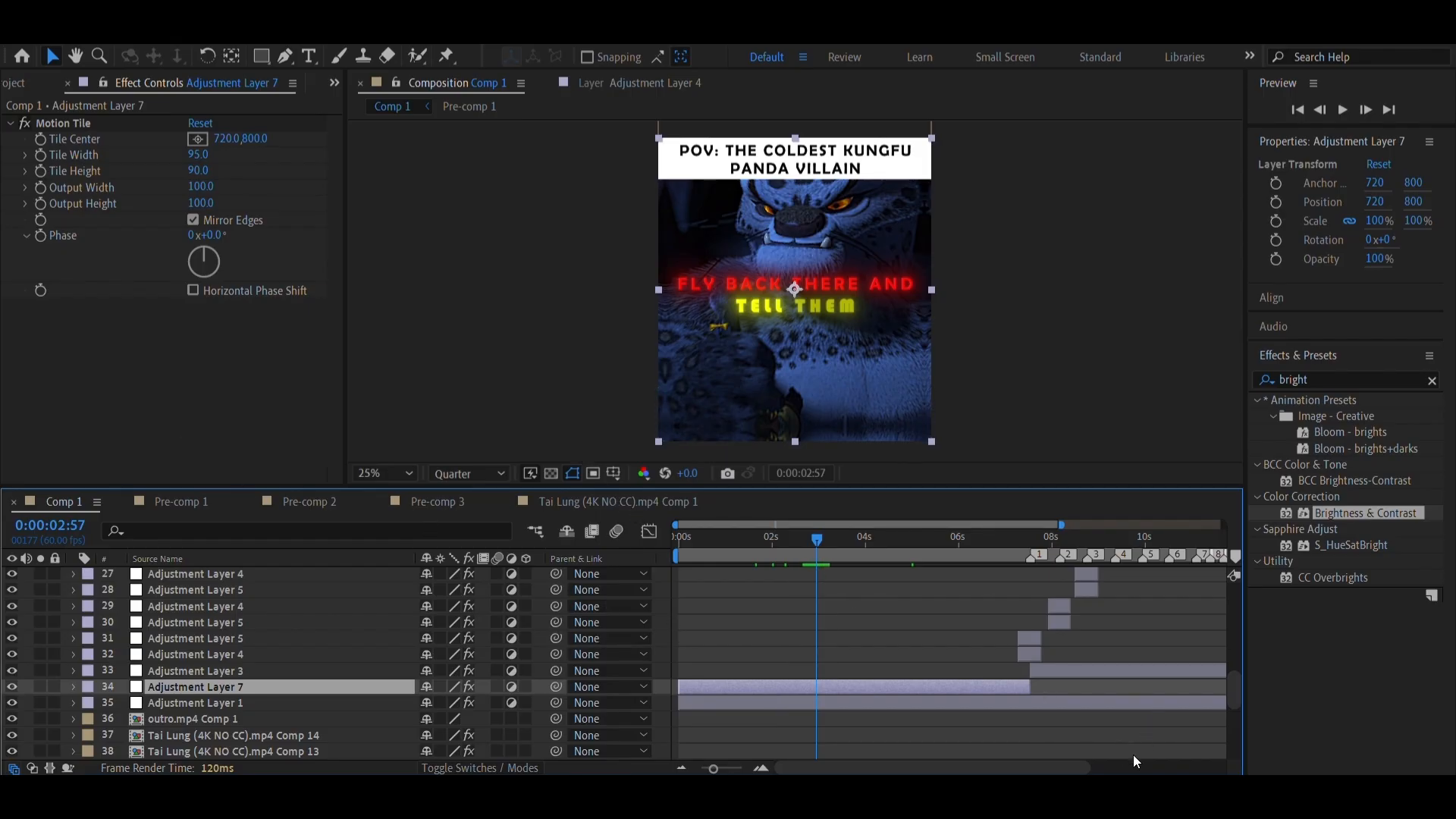
pyautogui.hscroll(5, 1001, 692)
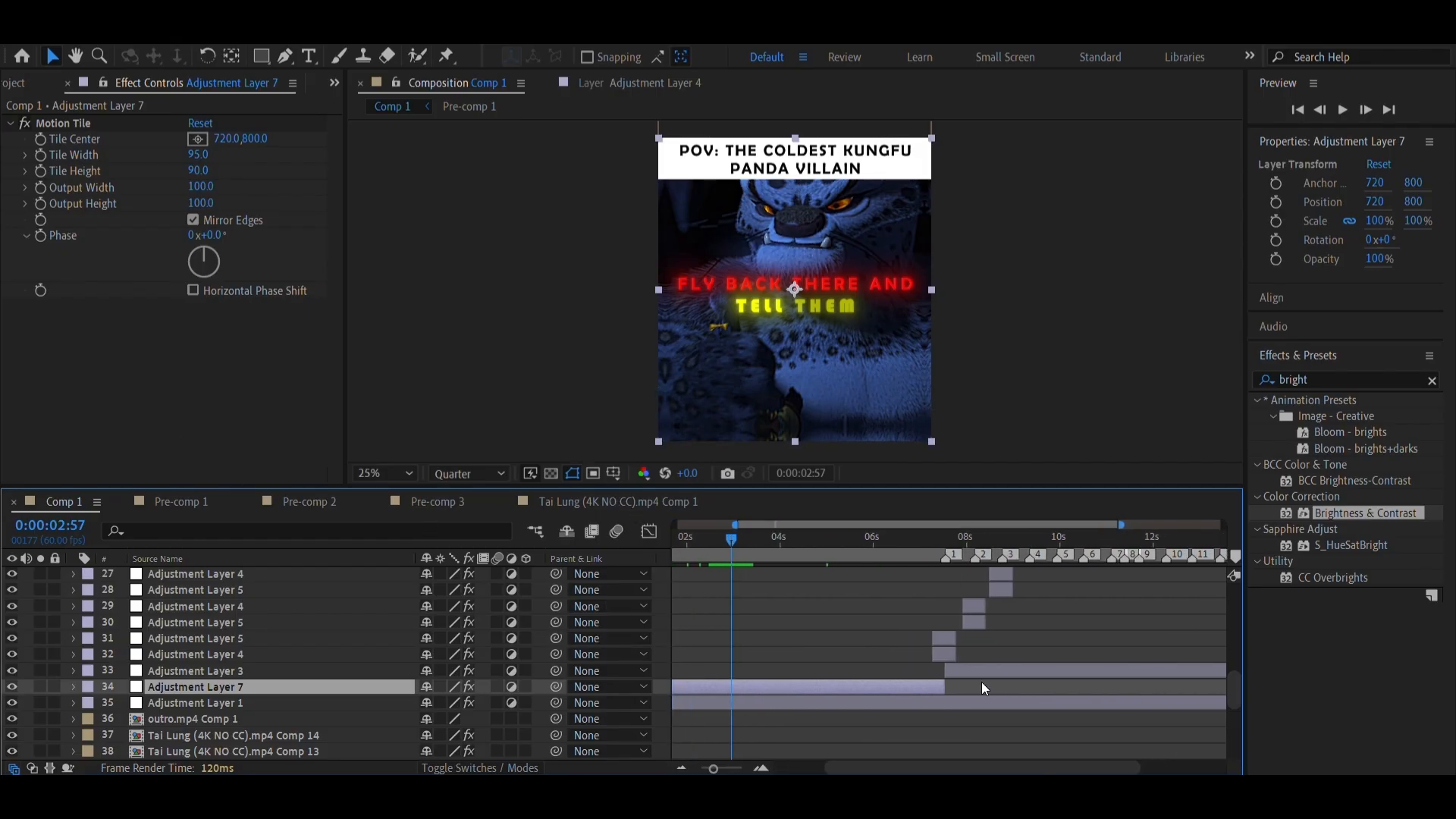
pyautogui.hotkey('ctrl', 's')
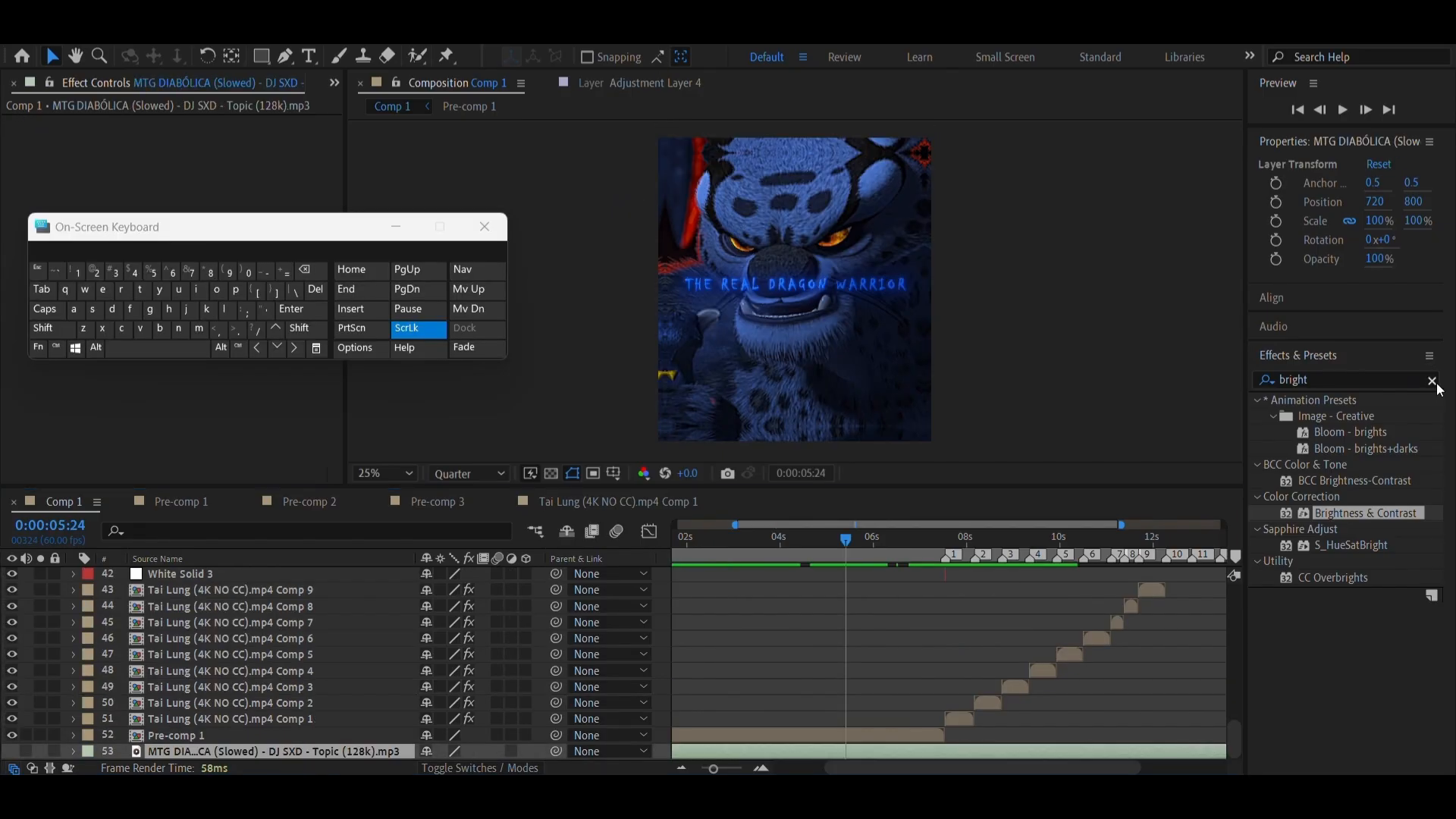
# Find the Bass & Treble audio effect and apply it to the MTG DIABÓLICA music layer
pyautogui.click(1434, 382)
pyautogui.click(1366, 379)
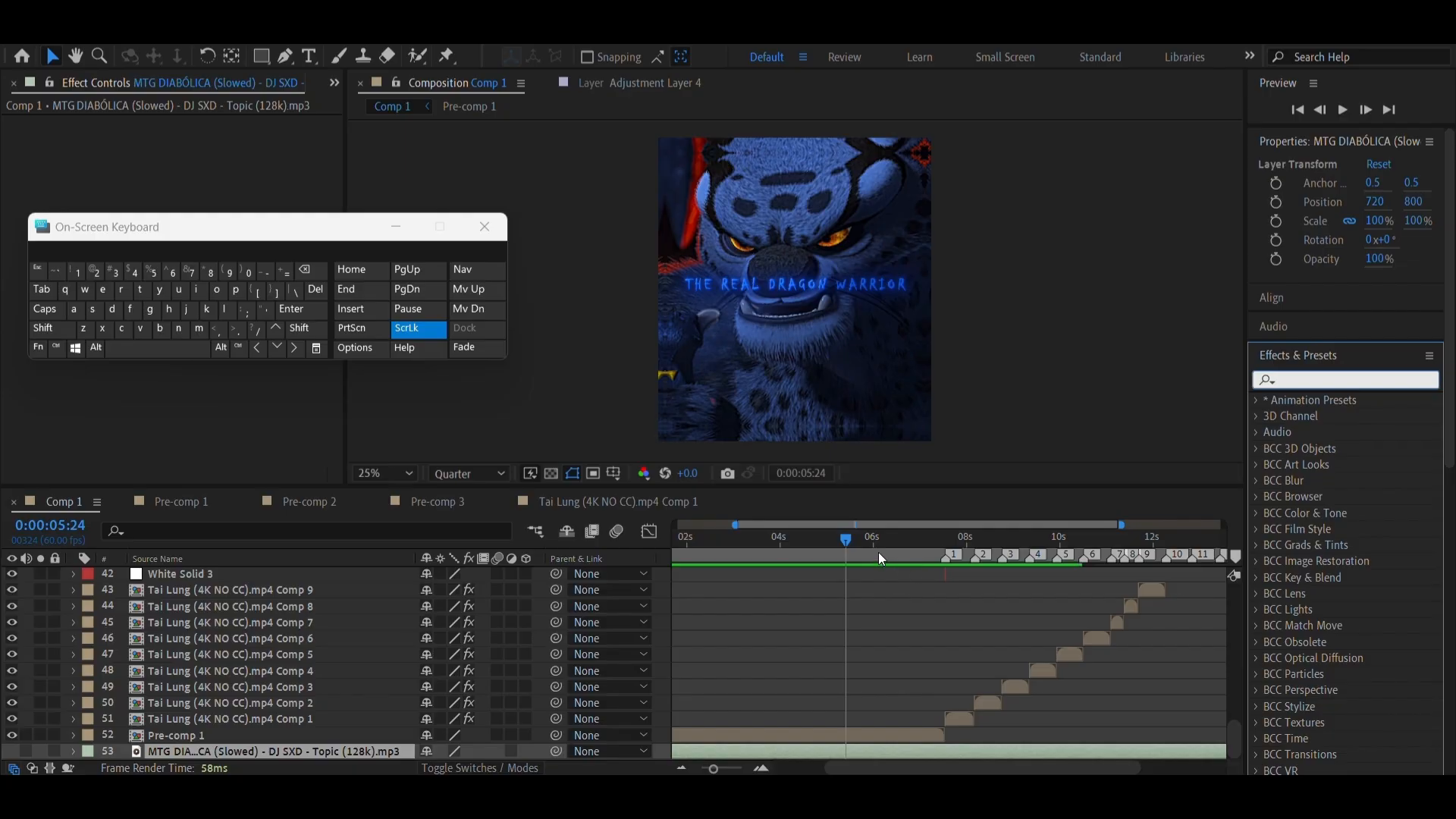
pyautogui.moveTo(879, 552); pyautogui.dragTo(885, 562)
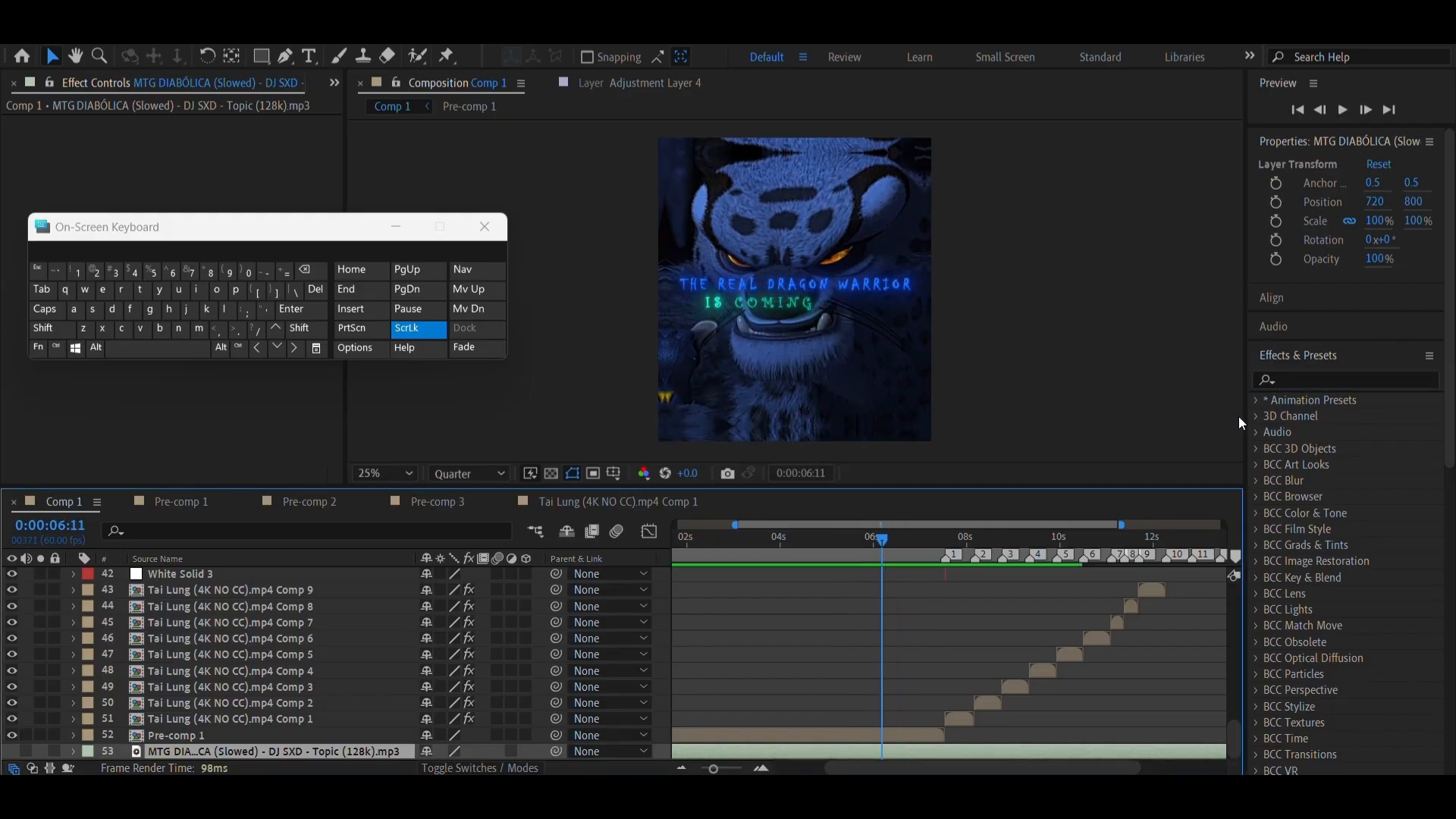
pyautogui.click(1298, 380)
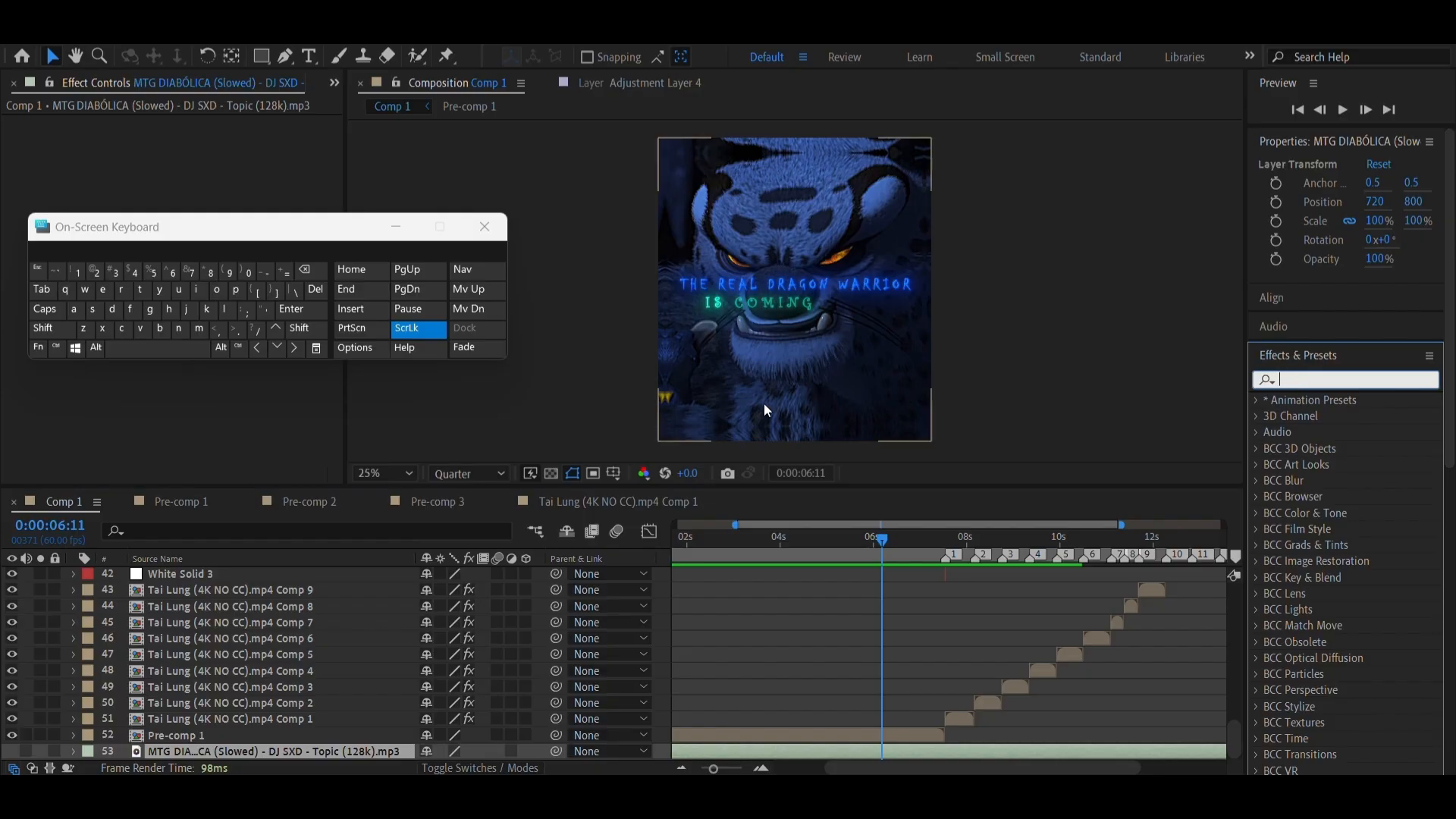
pyautogui.click(160, 330)
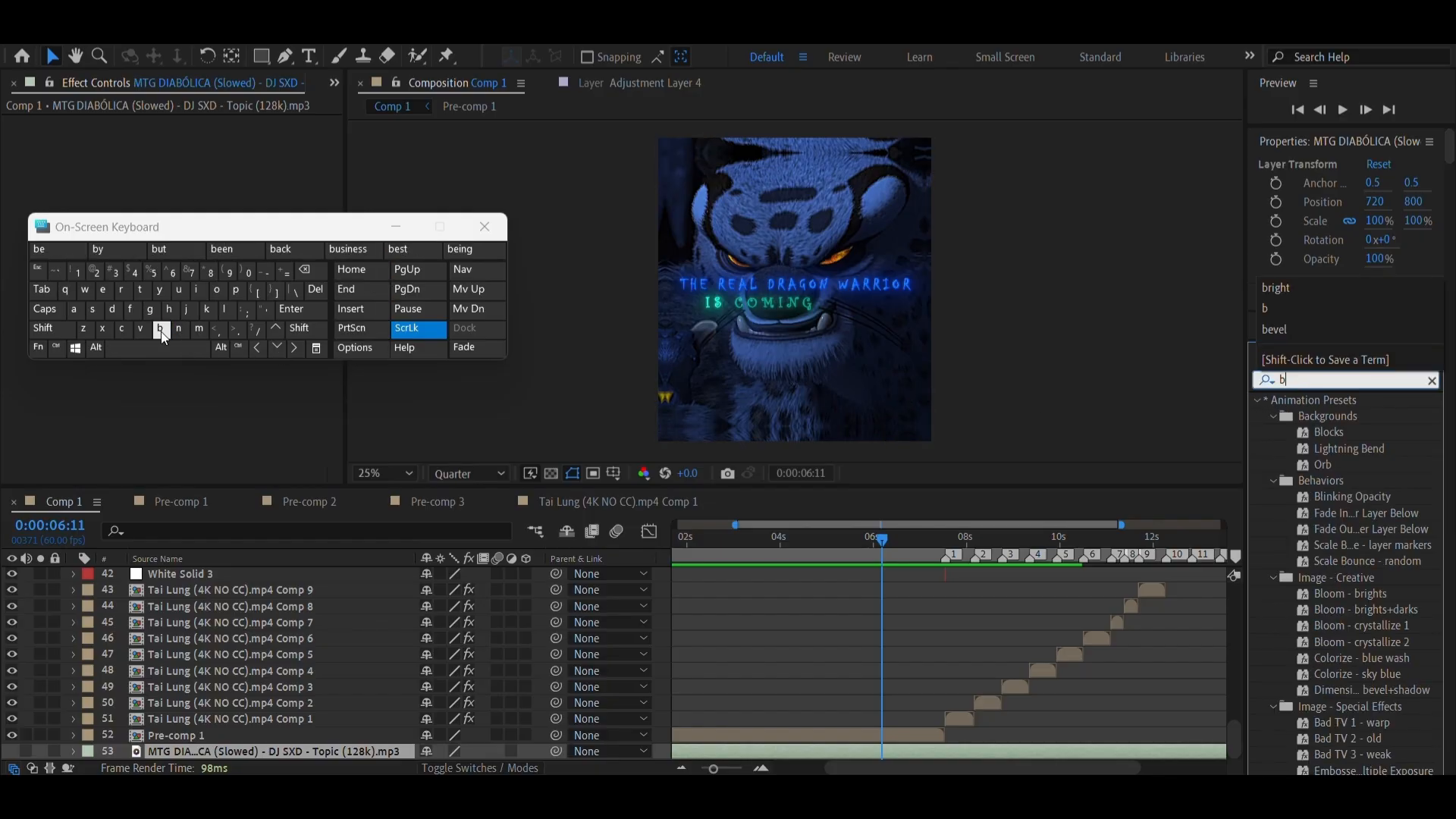
pyautogui.write('ass')
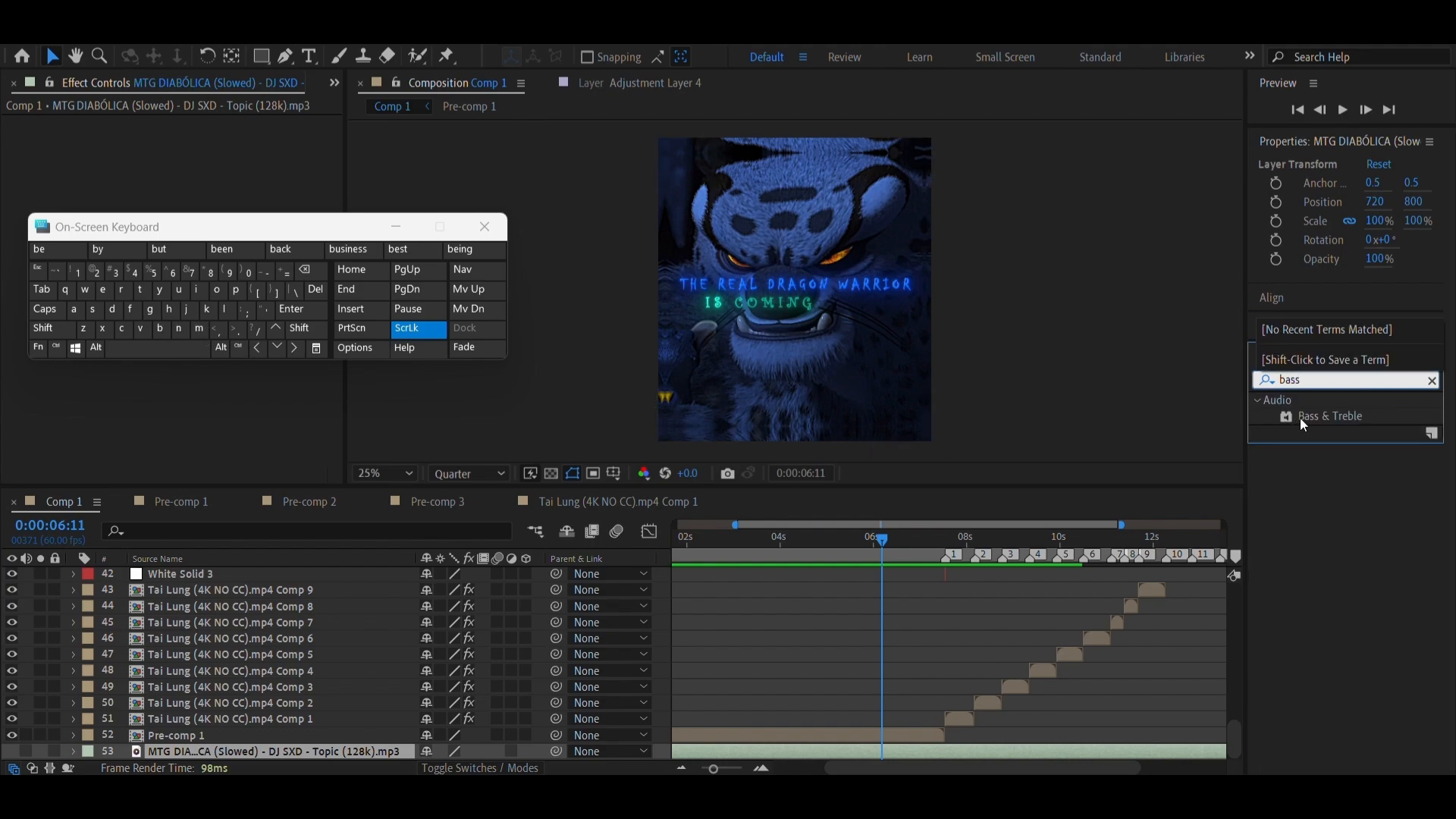
pyautogui.moveTo(1320, 416); pyautogui.dragTo(924, 746)
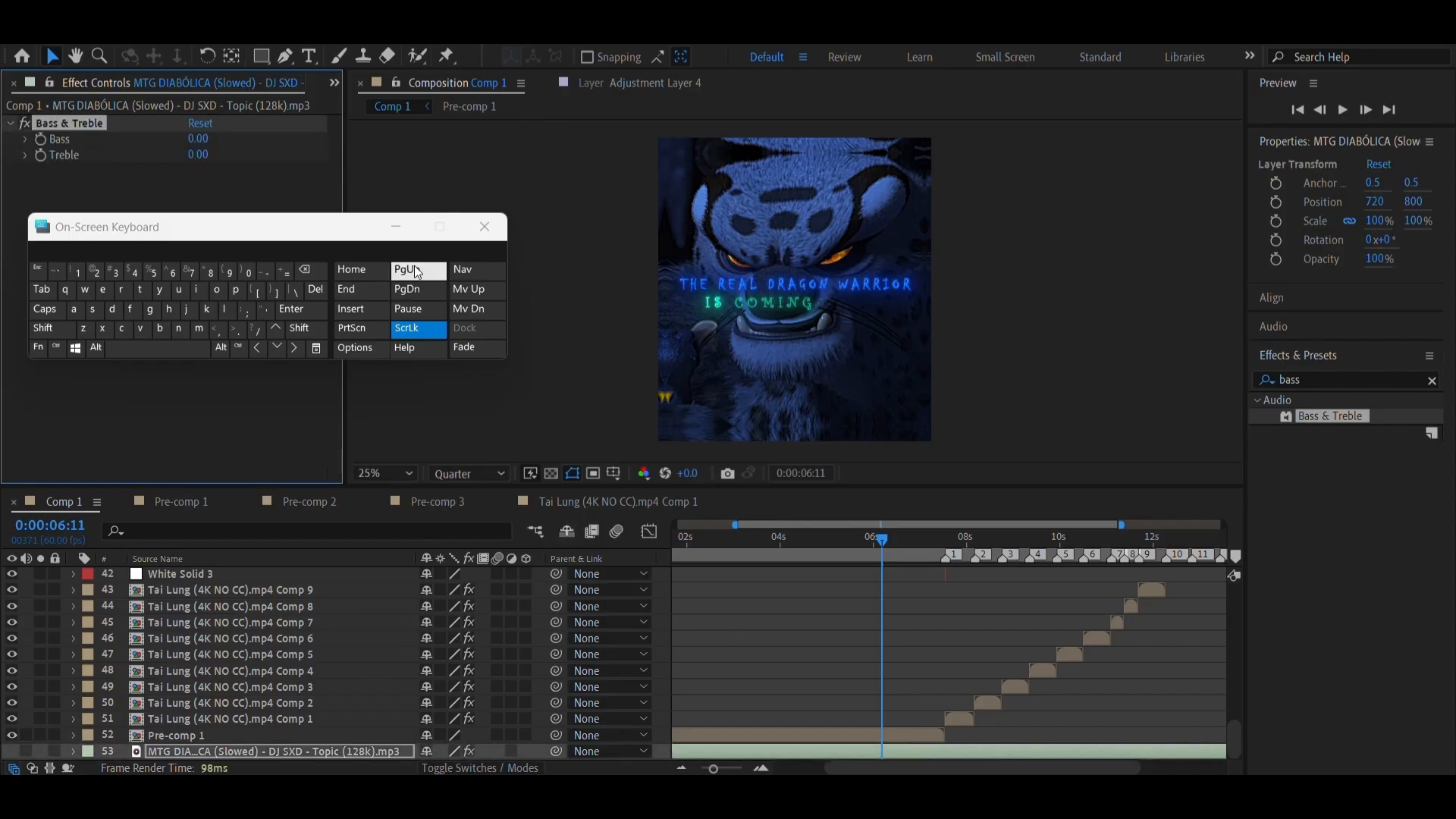
pyautogui.click(391, 226)
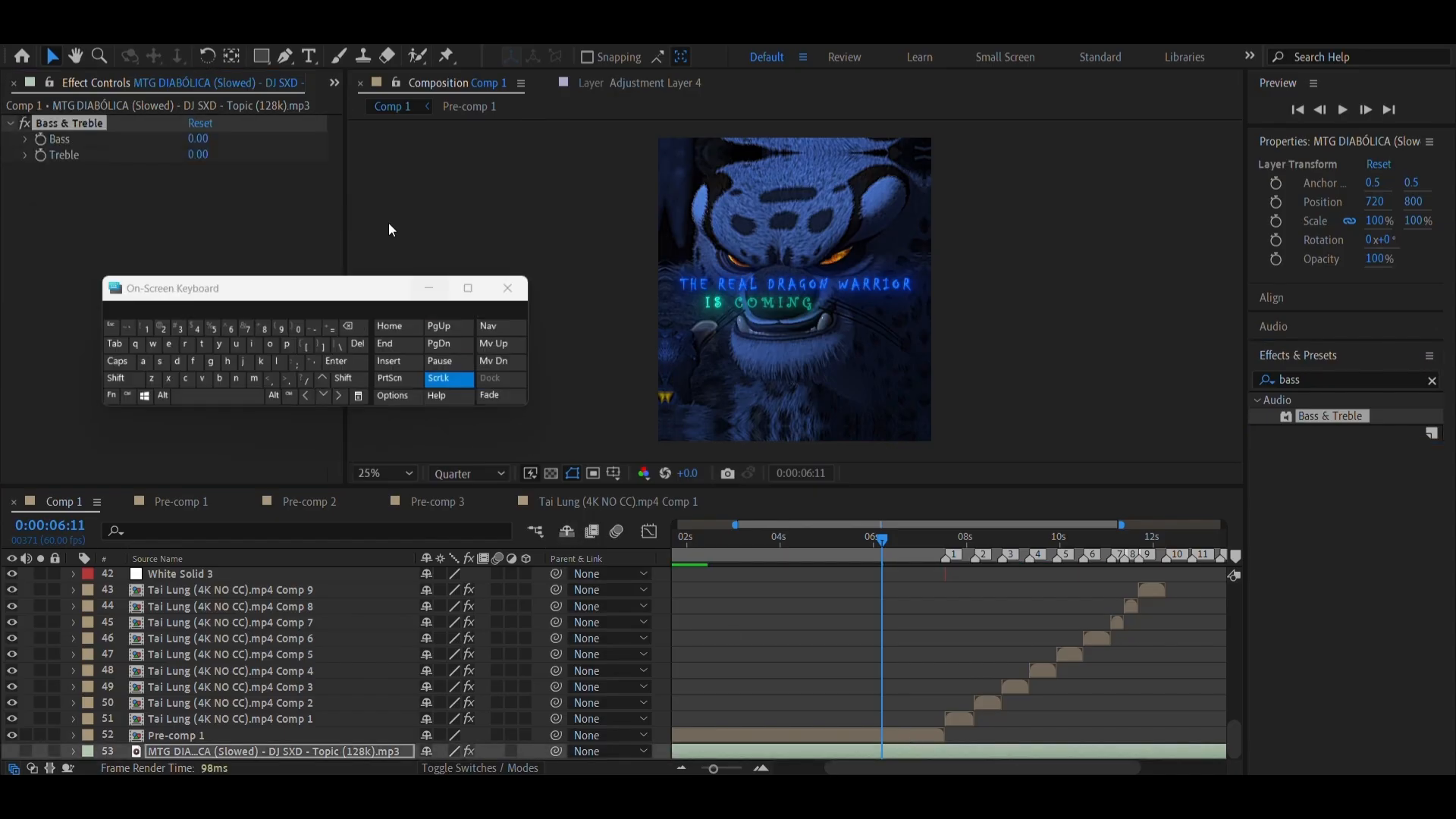
# Set the music layer's Bass & Treble effect to Bass -20 and Treble -100
pyautogui.click(198, 139)
pyautogui.write('-2')
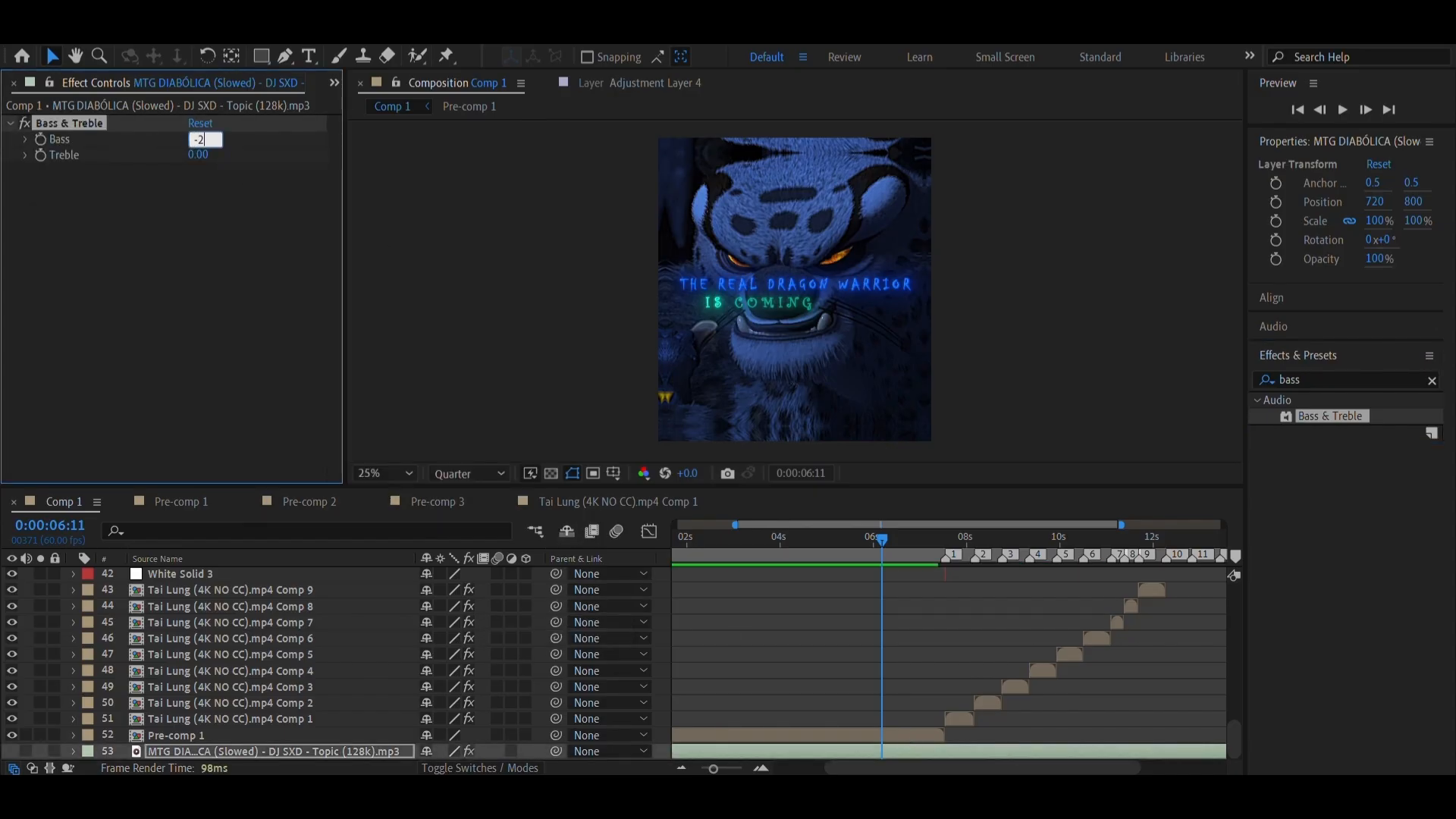
pyautogui.click(198, 154)
pyautogui.write('-100')
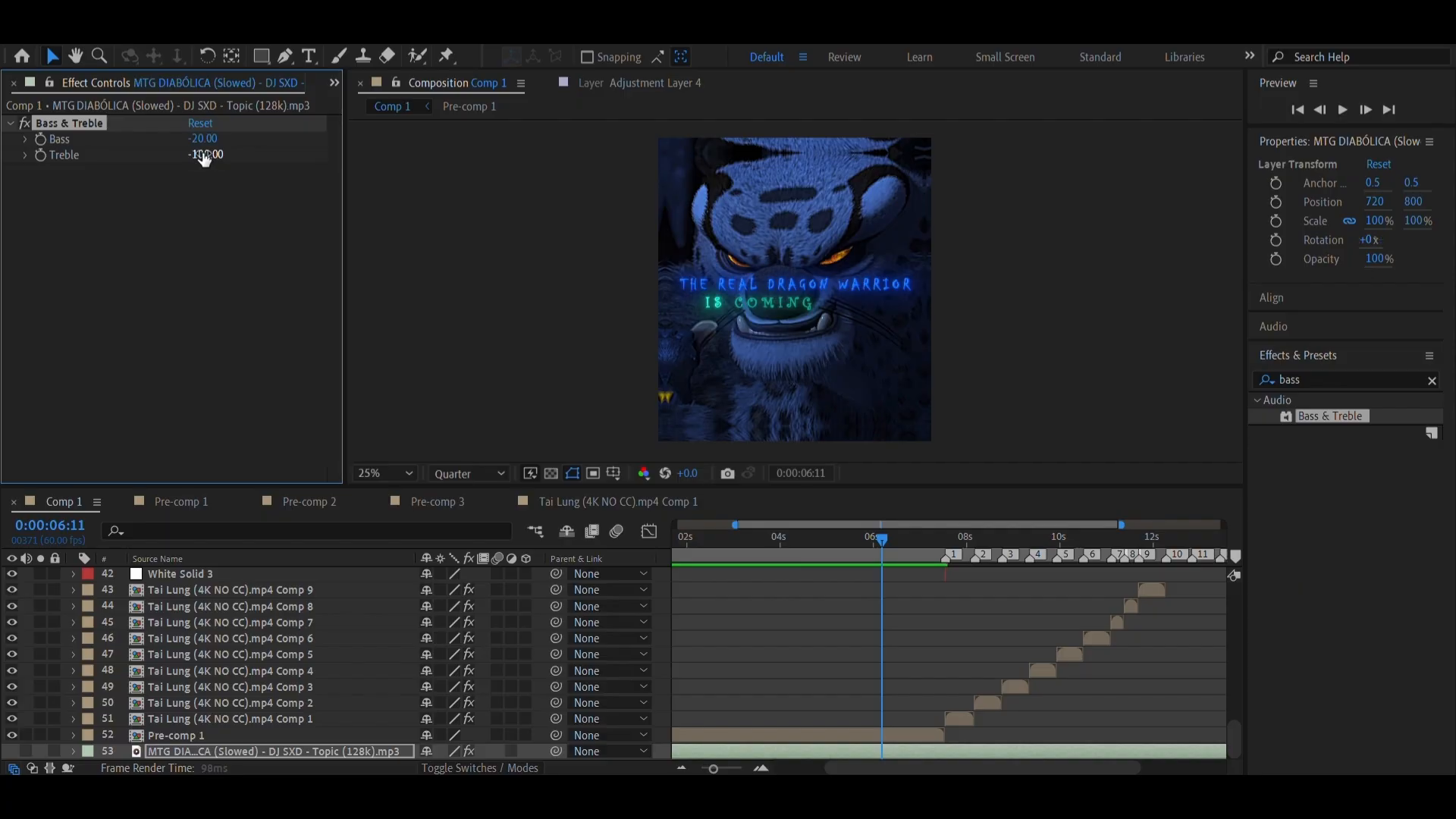
pyautogui.press('Return')
# Duplicate the Bass & Treble effect with Bass -10 and Treble -50 on the copy, and save the project
pyautogui.rightClick(110, 130)
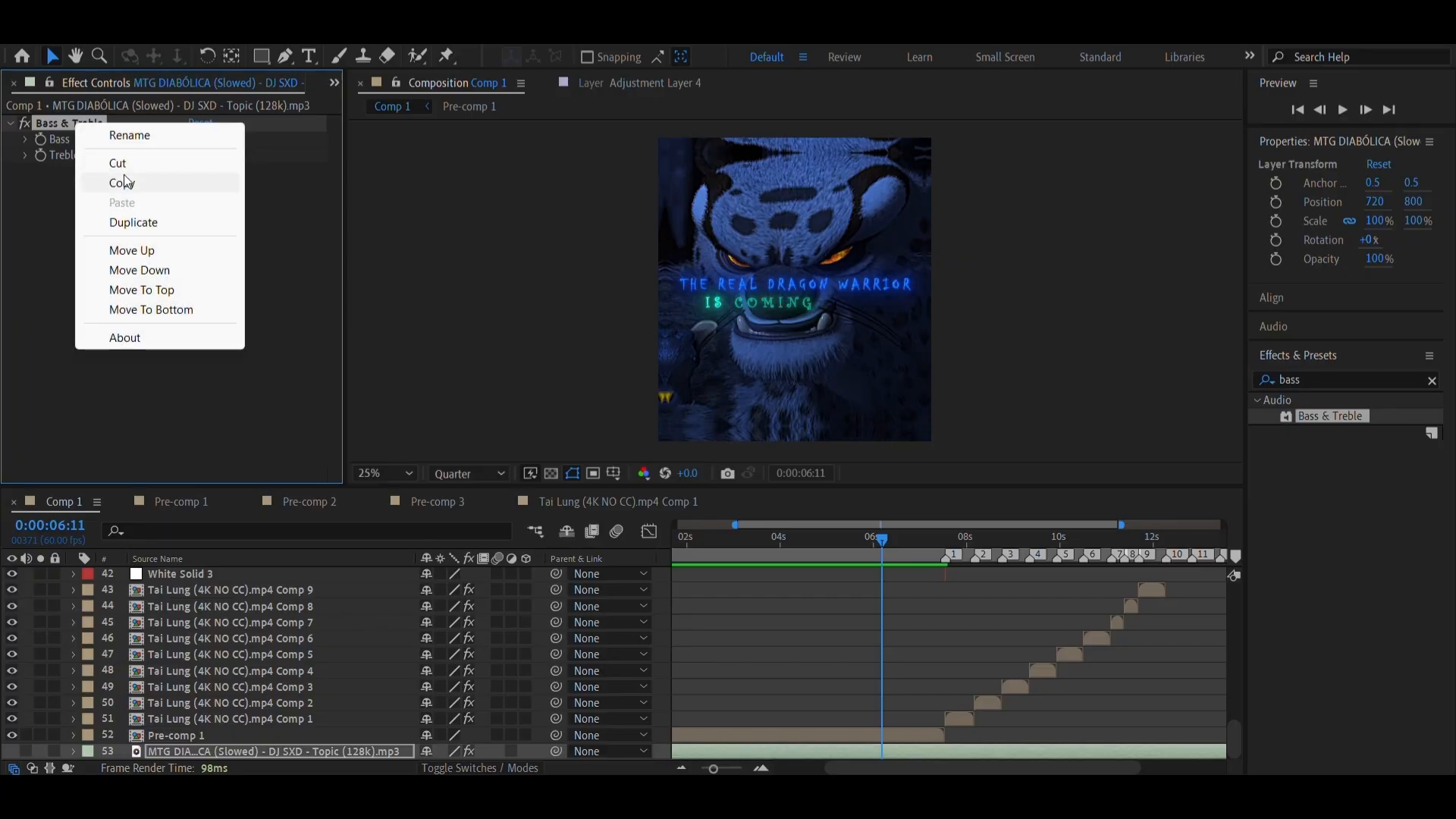
pyautogui.click(125, 225)
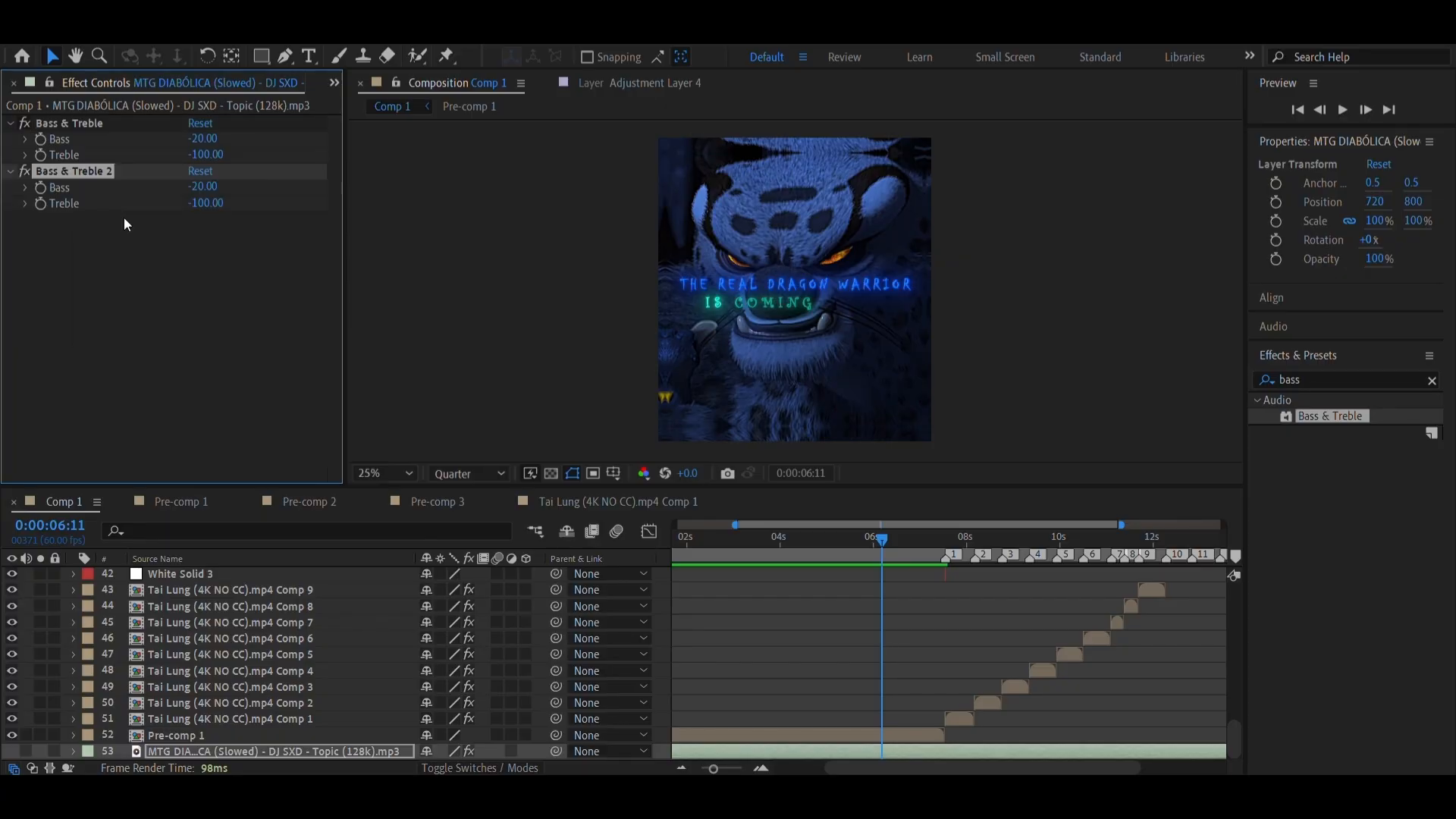
pyautogui.click(205, 186)
pyautogui.write('-10')
pyautogui.press('Tab')
pyautogui.write('-50')
pyautogui.press('Return')
pyautogui.moveTo(916, 553); pyautogui.dragTo(720, 596)
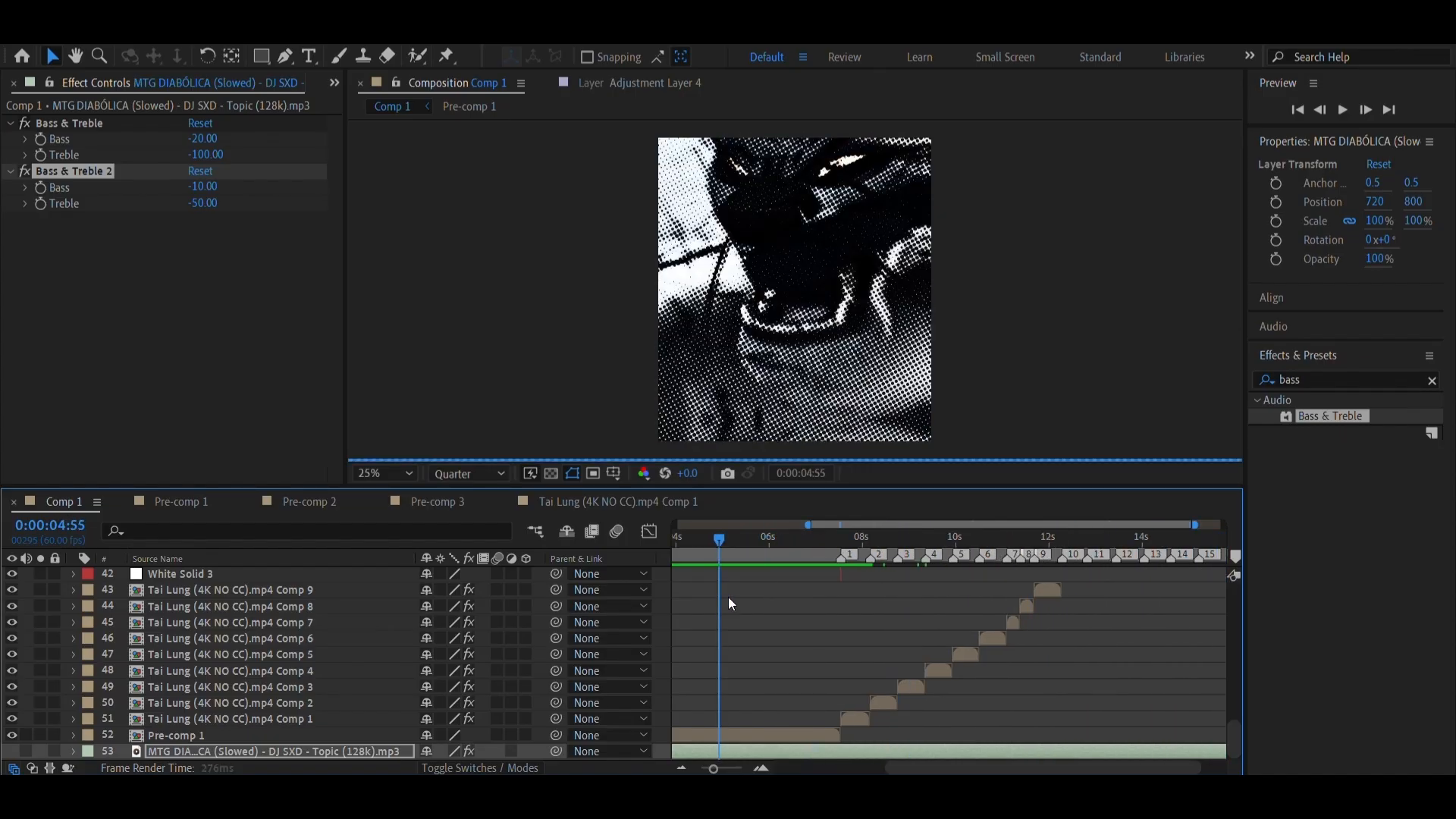
pyautogui.hotkey('ctrl', 's')
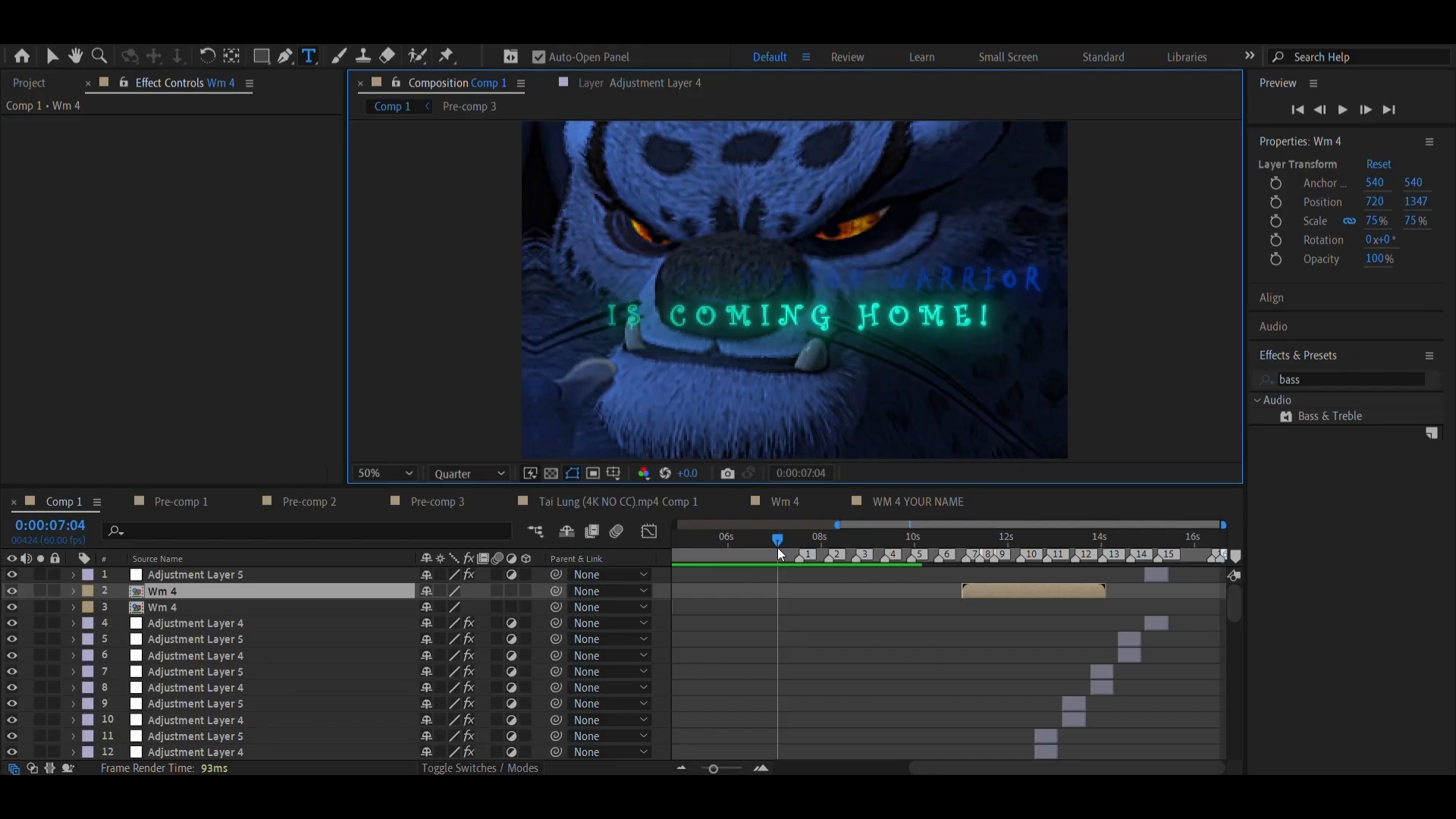
# Examine the edit and its Wm 4 watermark clips at several points between 0:00:03:05 and 0:00:12:33
pyautogui.moveTo(778, 544); pyautogui.dragTo(837, 584)
pyautogui.press(',')
pyautogui.moveTo(768, 554); pyautogui.dragTo(827, 604)
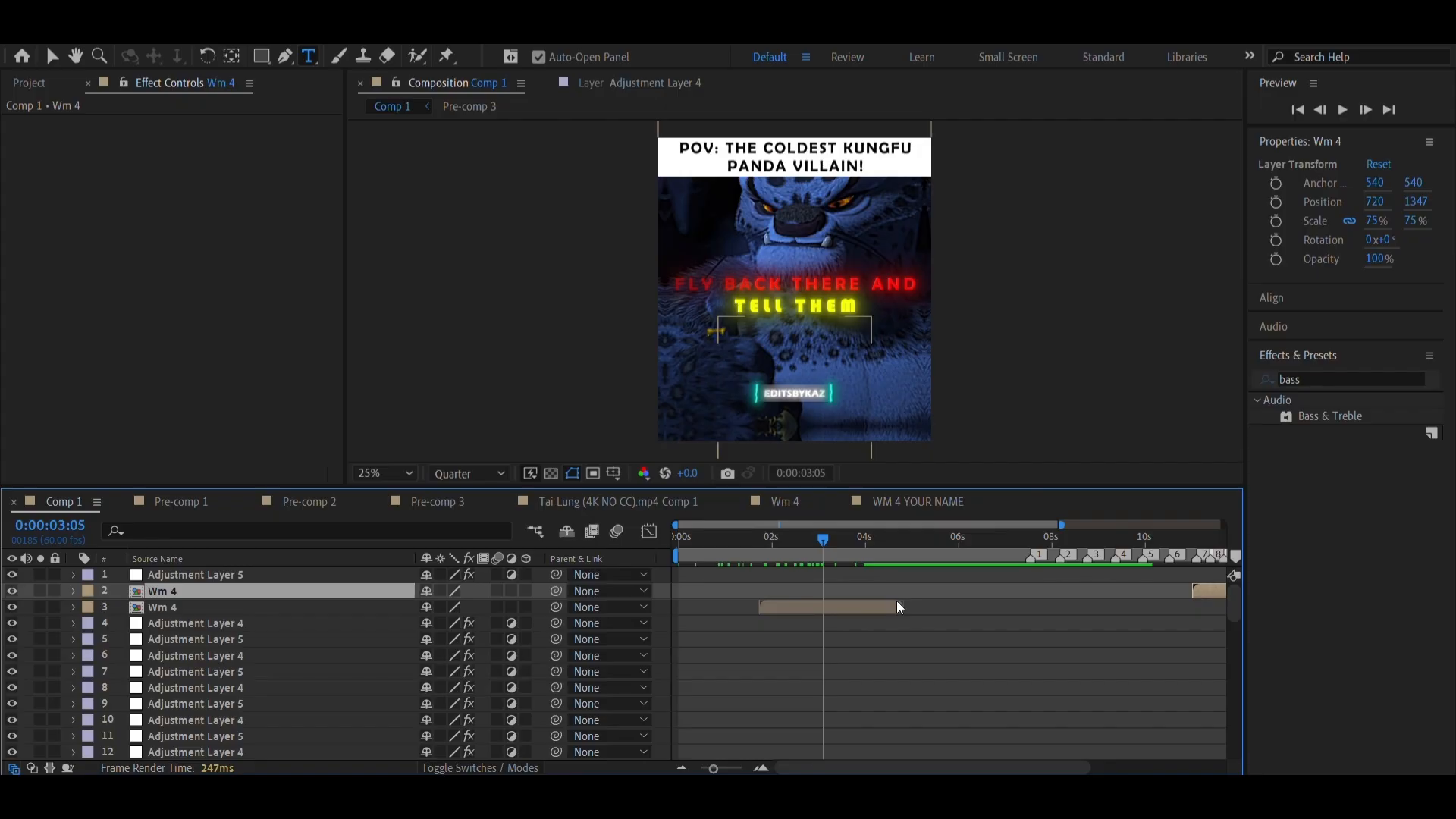
pyautogui.hscroll(5, 900, 608)
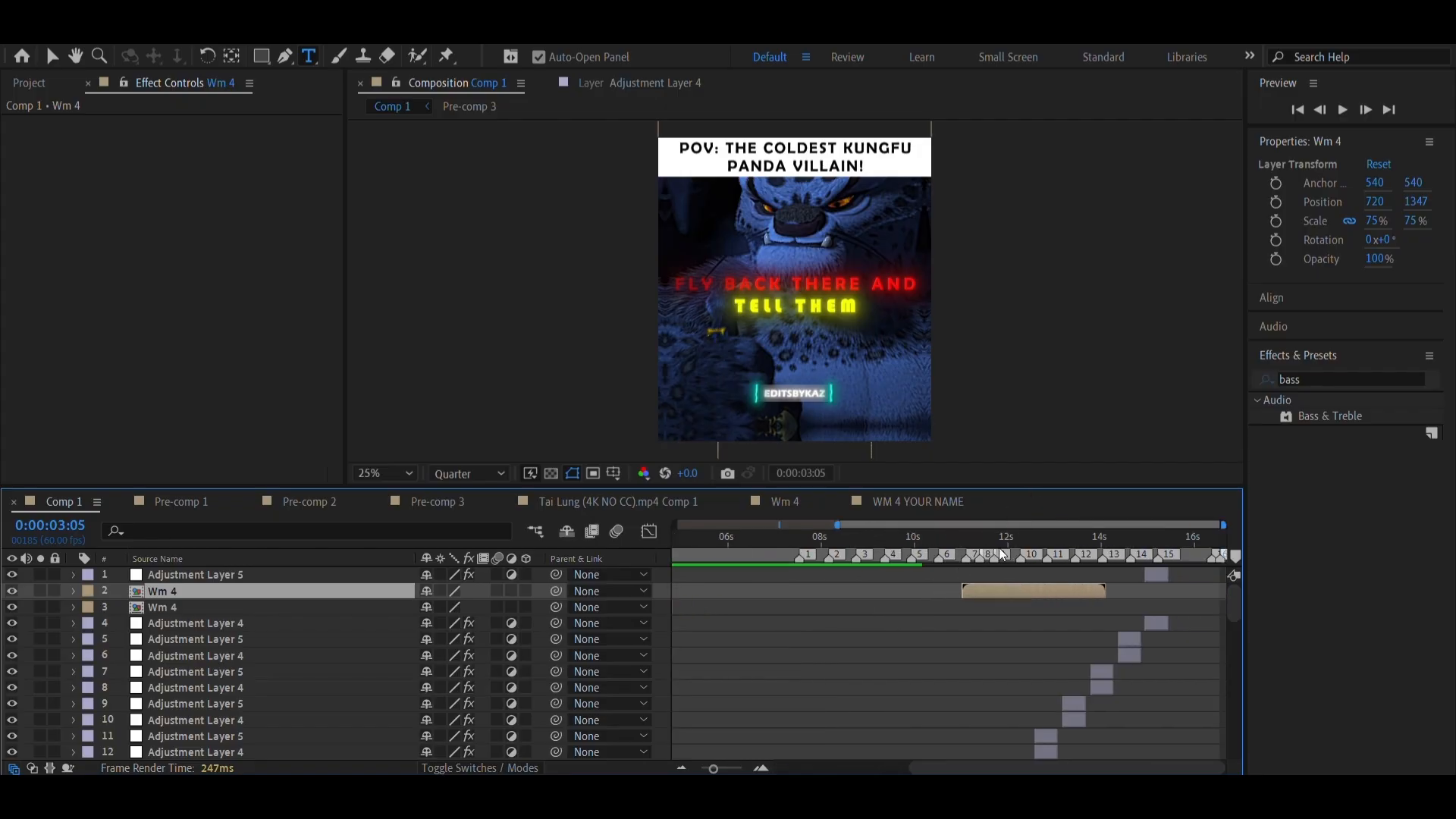
pyautogui.moveTo(1003, 555); pyautogui.dragTo(697, 554)
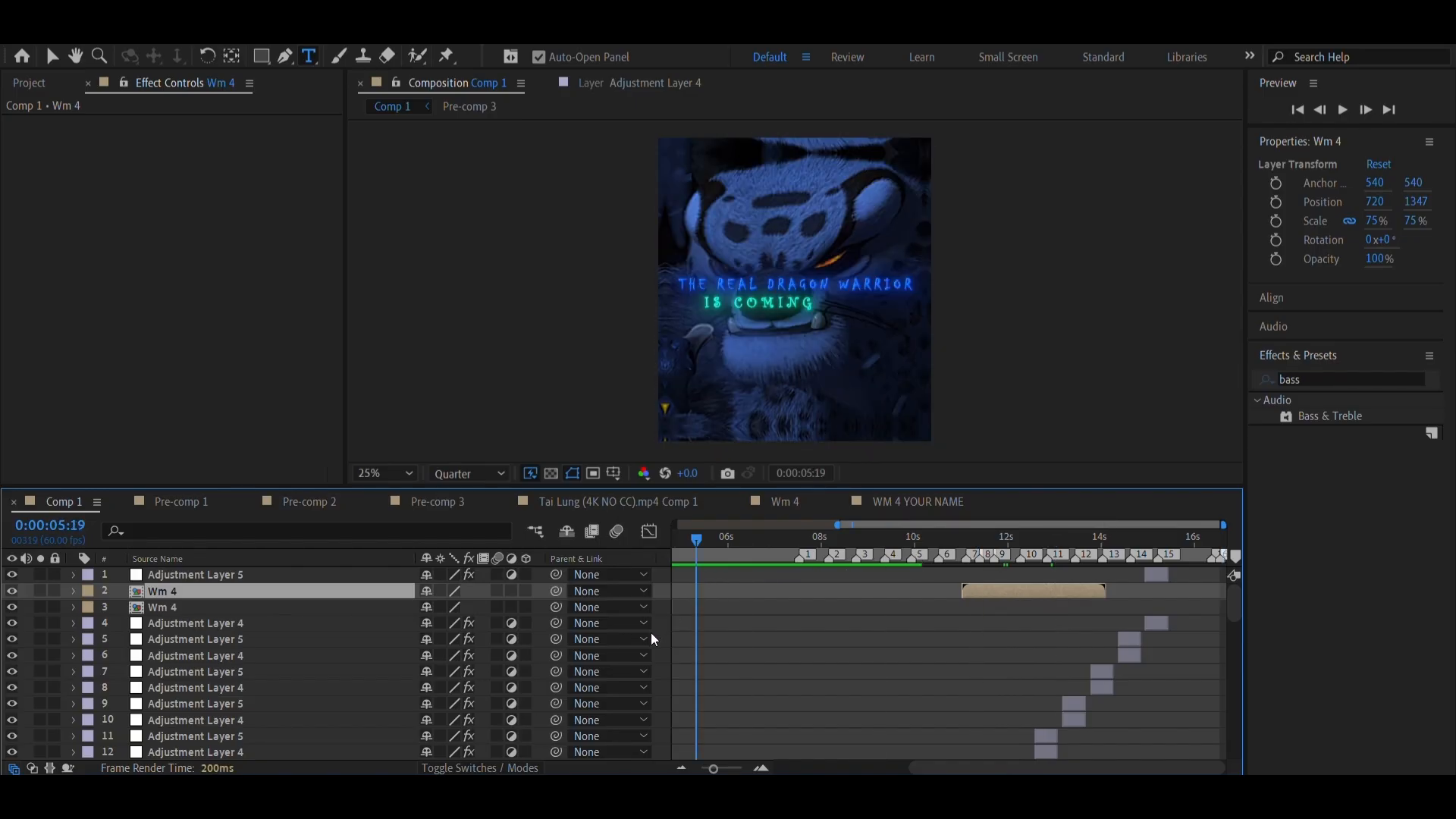
pyautogui.moveTo(652, 633); pyautogui.dragTo(1068, 649)
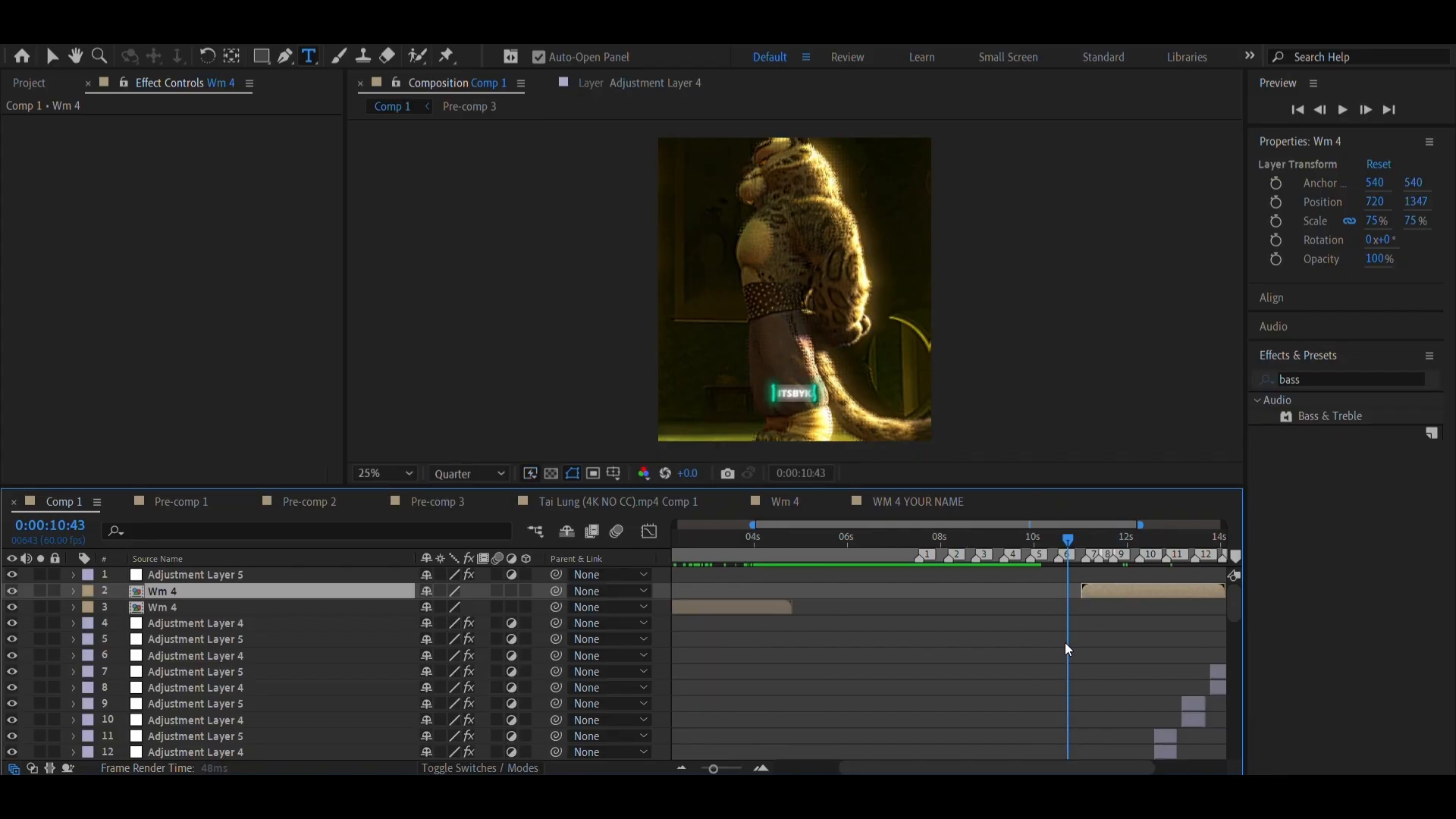
pyautogui.hscroll(3, 1049, 665)
pyautogui.click(1033, 556)
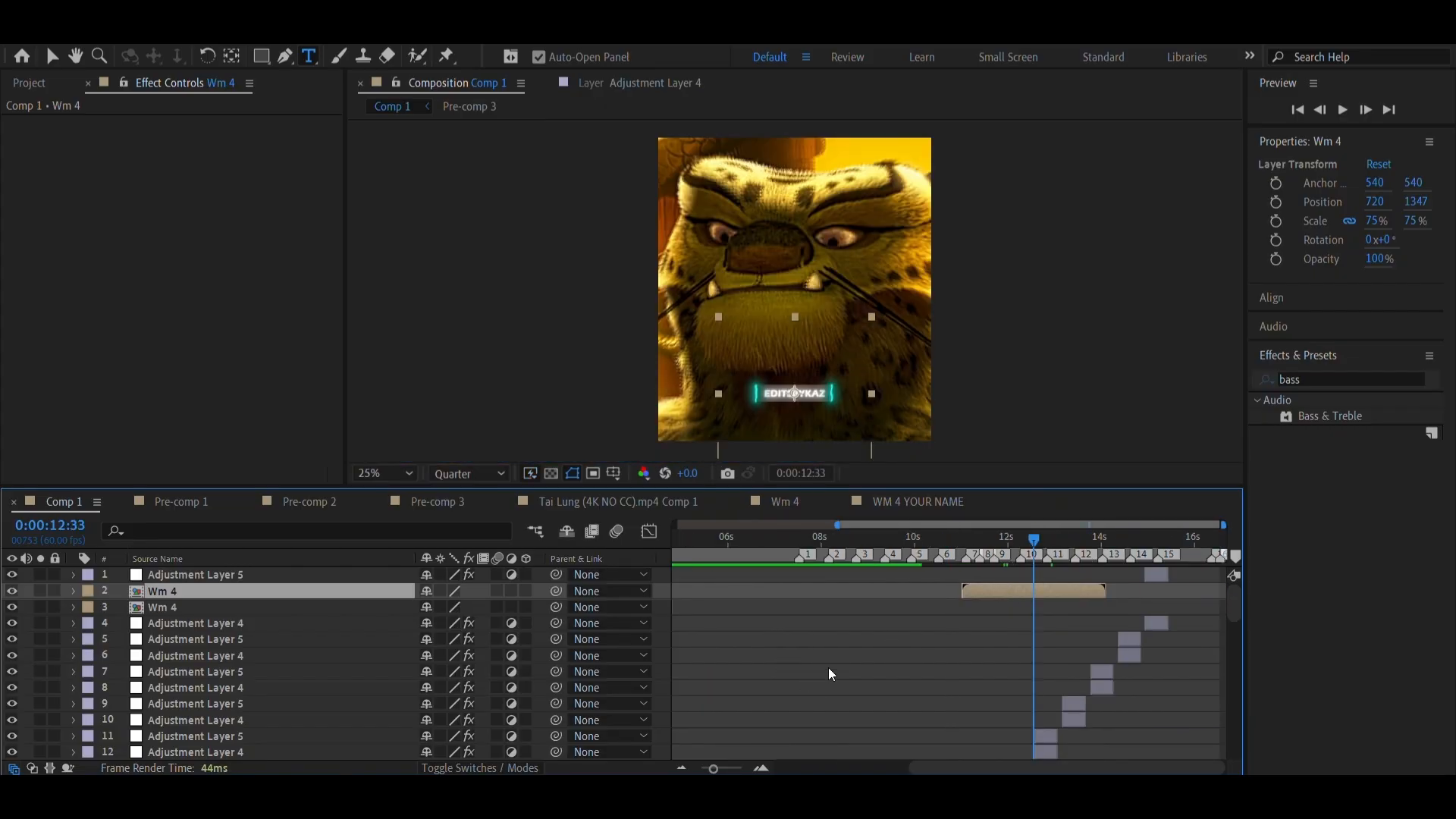
pyautogui.click(920, 556)
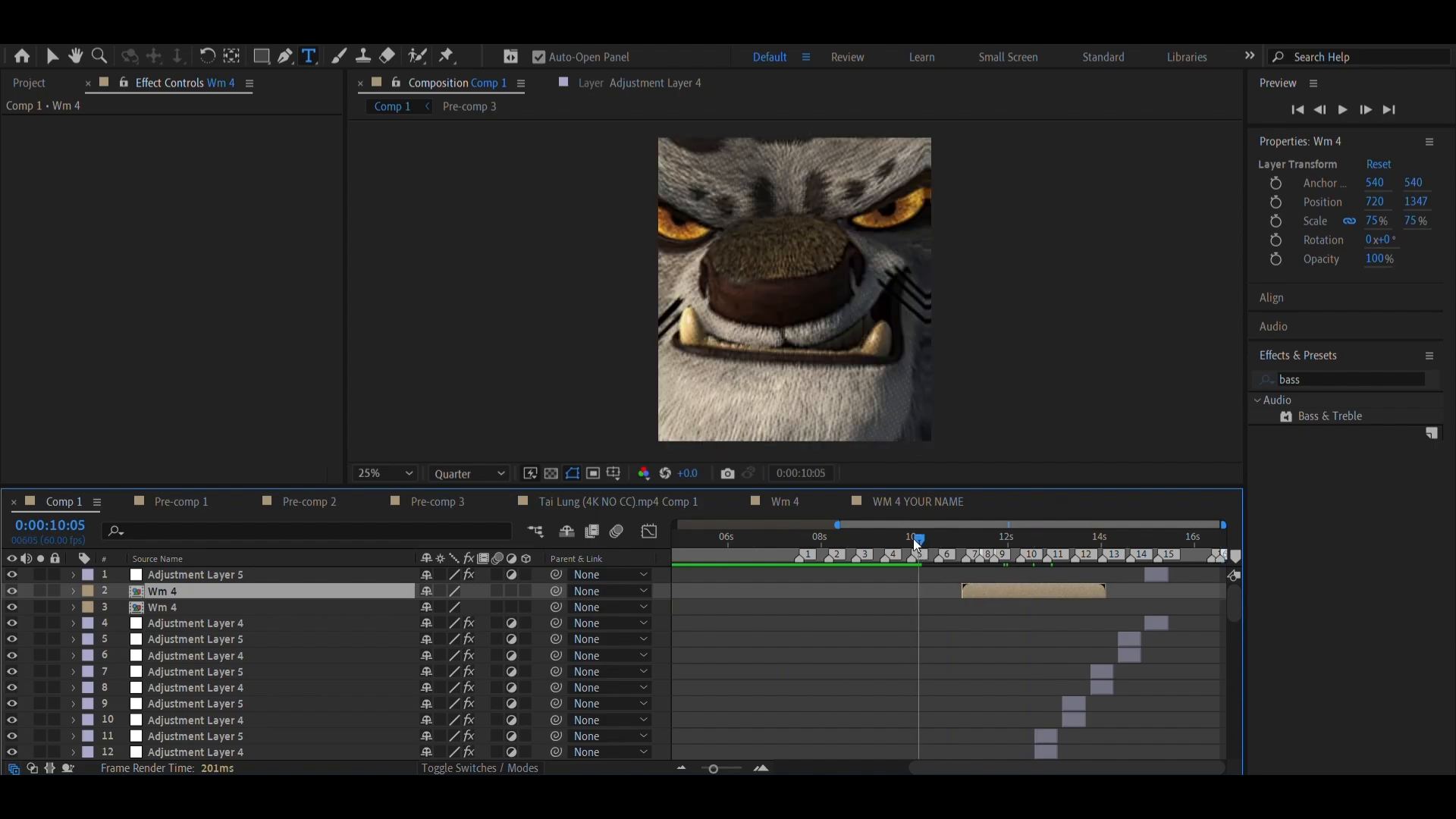
# Return to the start of Comp 1 and view its full duration with the clip layers lower in the stack
pyautogui.moveTo(917, 544); pyautogui.dragTo(630, 569)
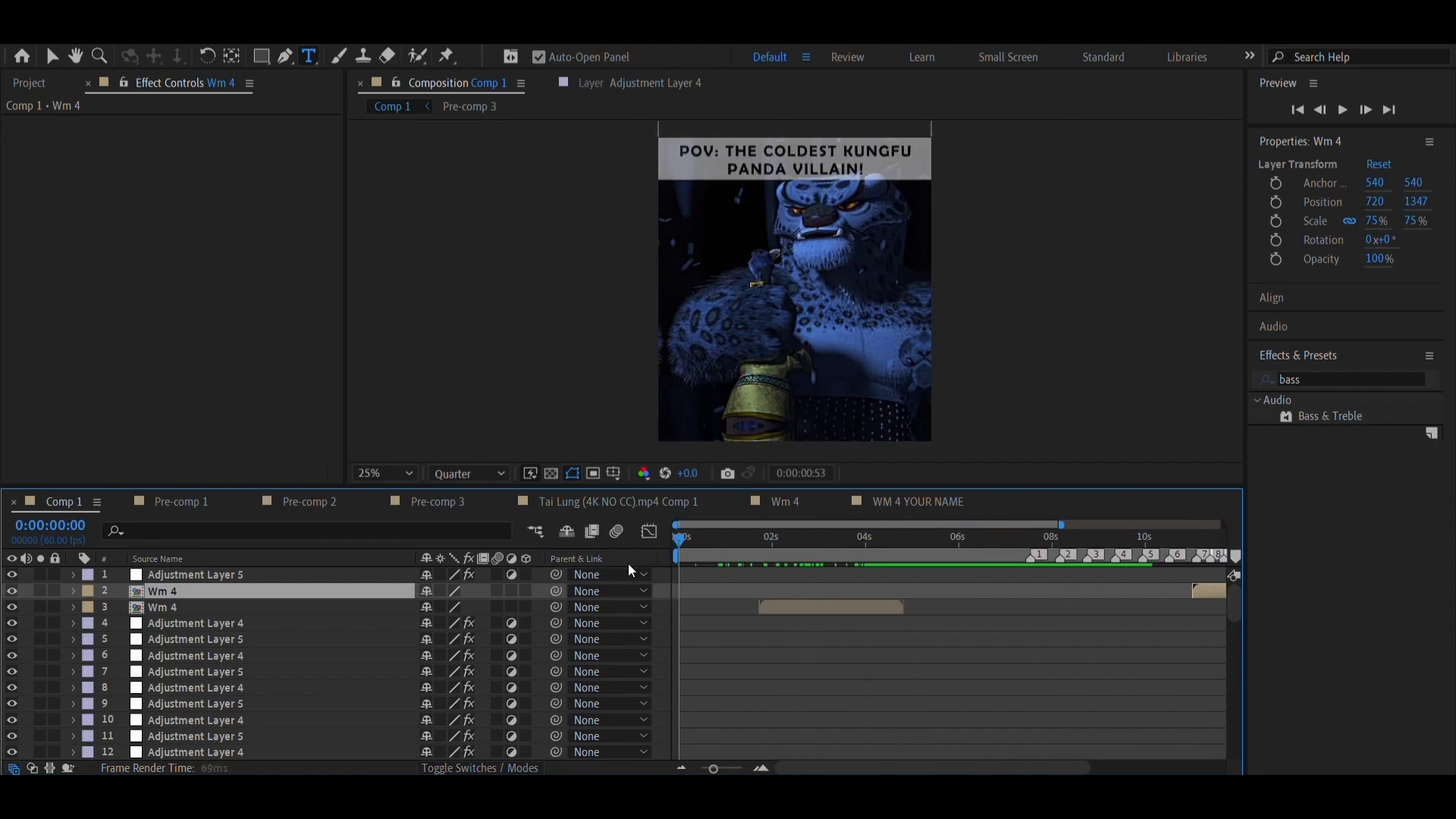
pyautogui.click(678, 768)
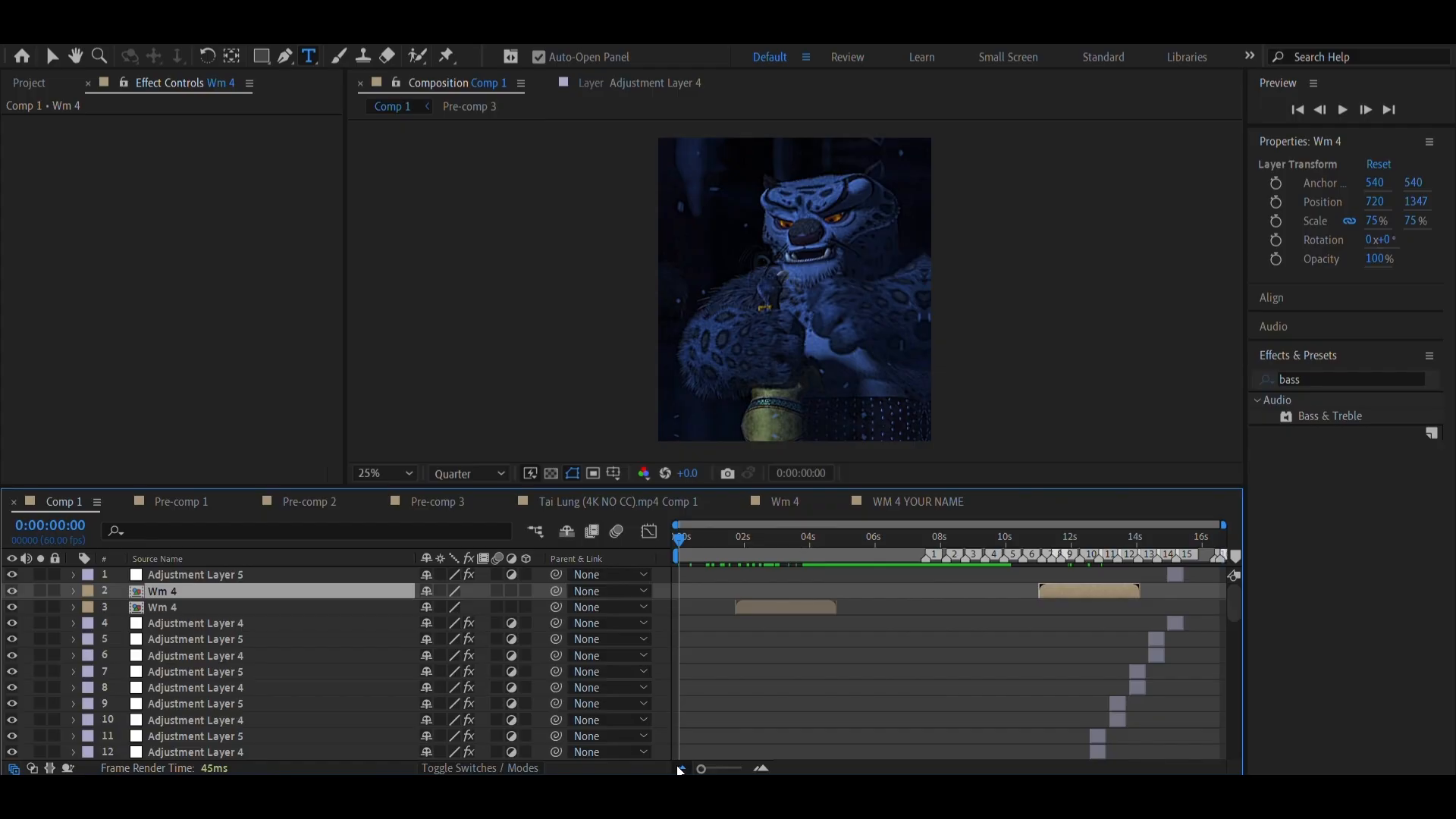
pyautogui.scroll(-13, 855, 713)
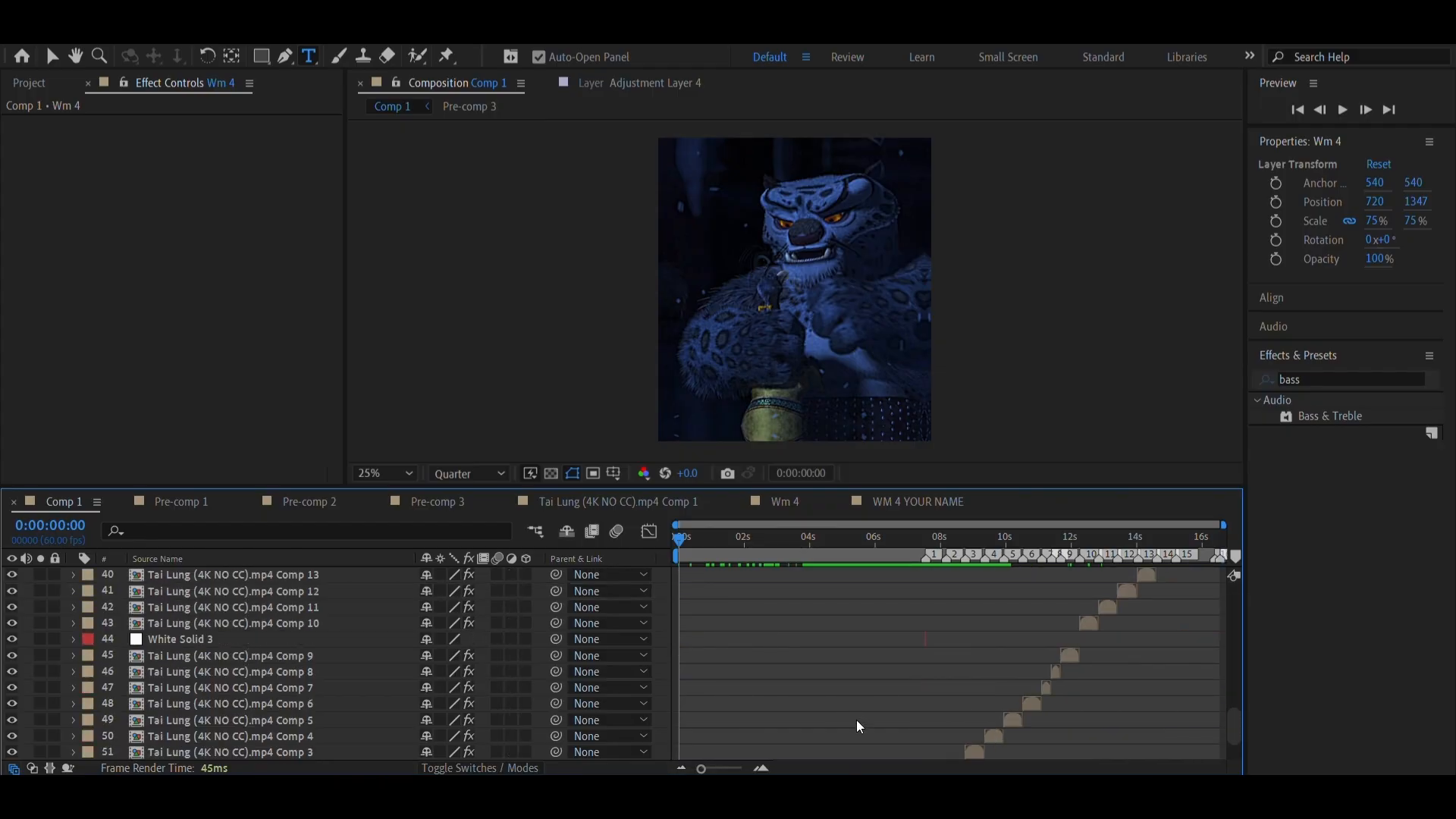
# Examine Comp 1's adjustment layers and staggered Tai Lung clip layers, viewing the frames at 0:00:06:23 and 0:00:07:57
pyautogui.scroll(3, 859, 727)
pyautogui.moveTo(791, 559); pyautogui.dragTo(889, 578)
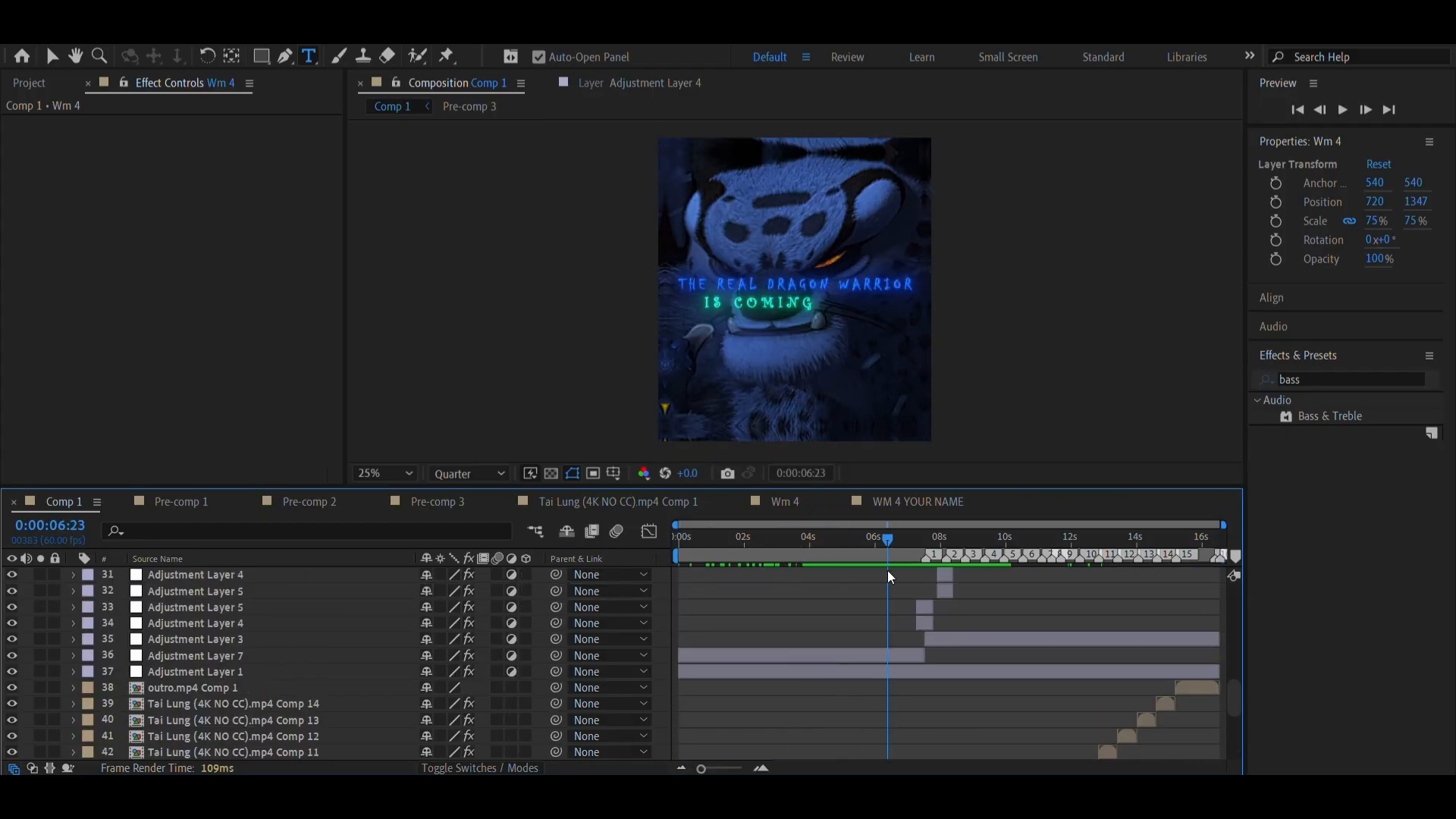
pyautogui.scroll(-4, 892, 690)
pyautogui.scroll(4, 893, 691)
pyautogui.scroll(-3, 931, 694)
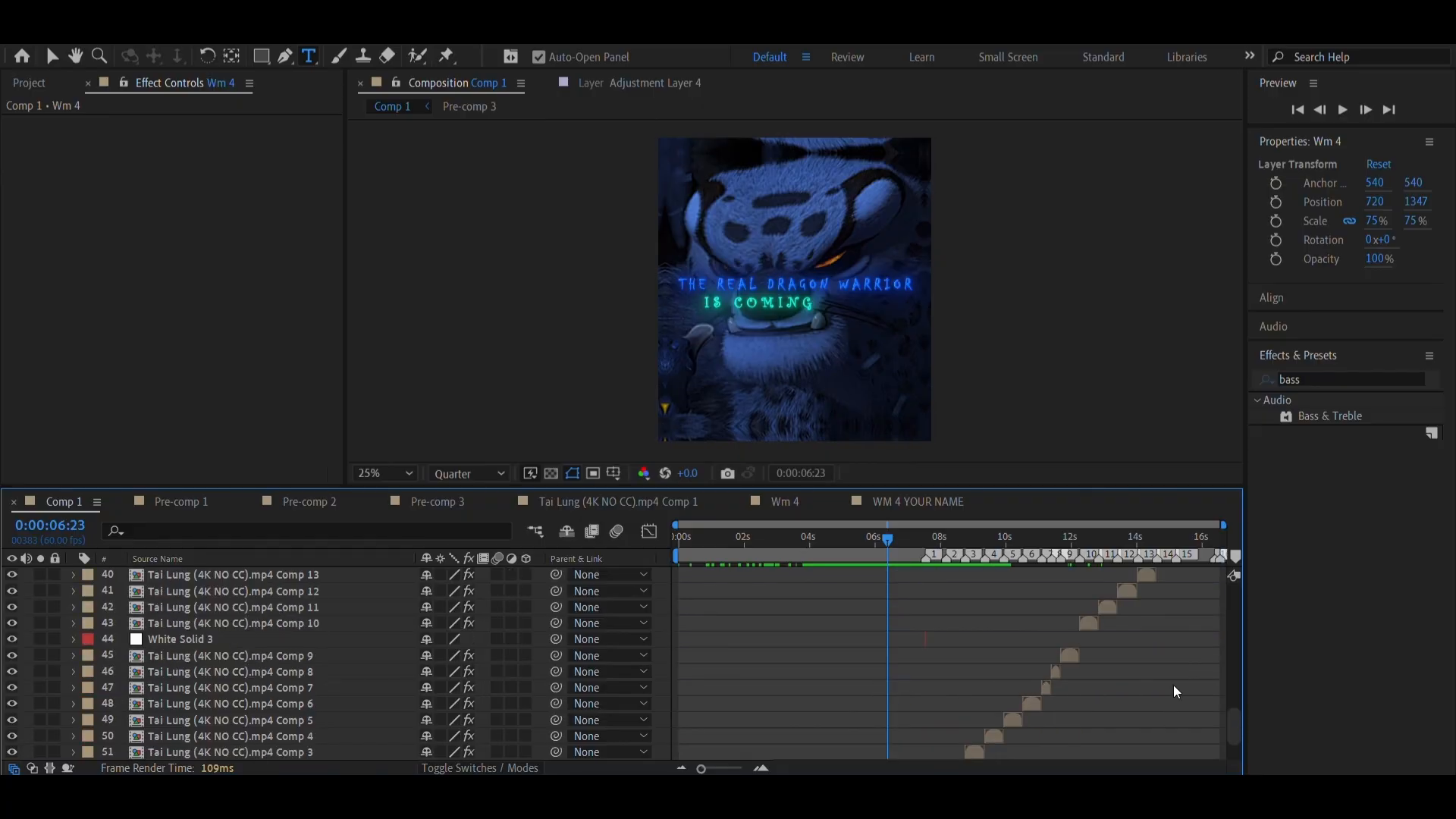
pyautogui.scroll(-2, 1090, 690)
pyautogui.scroll(4, 1073, 683)
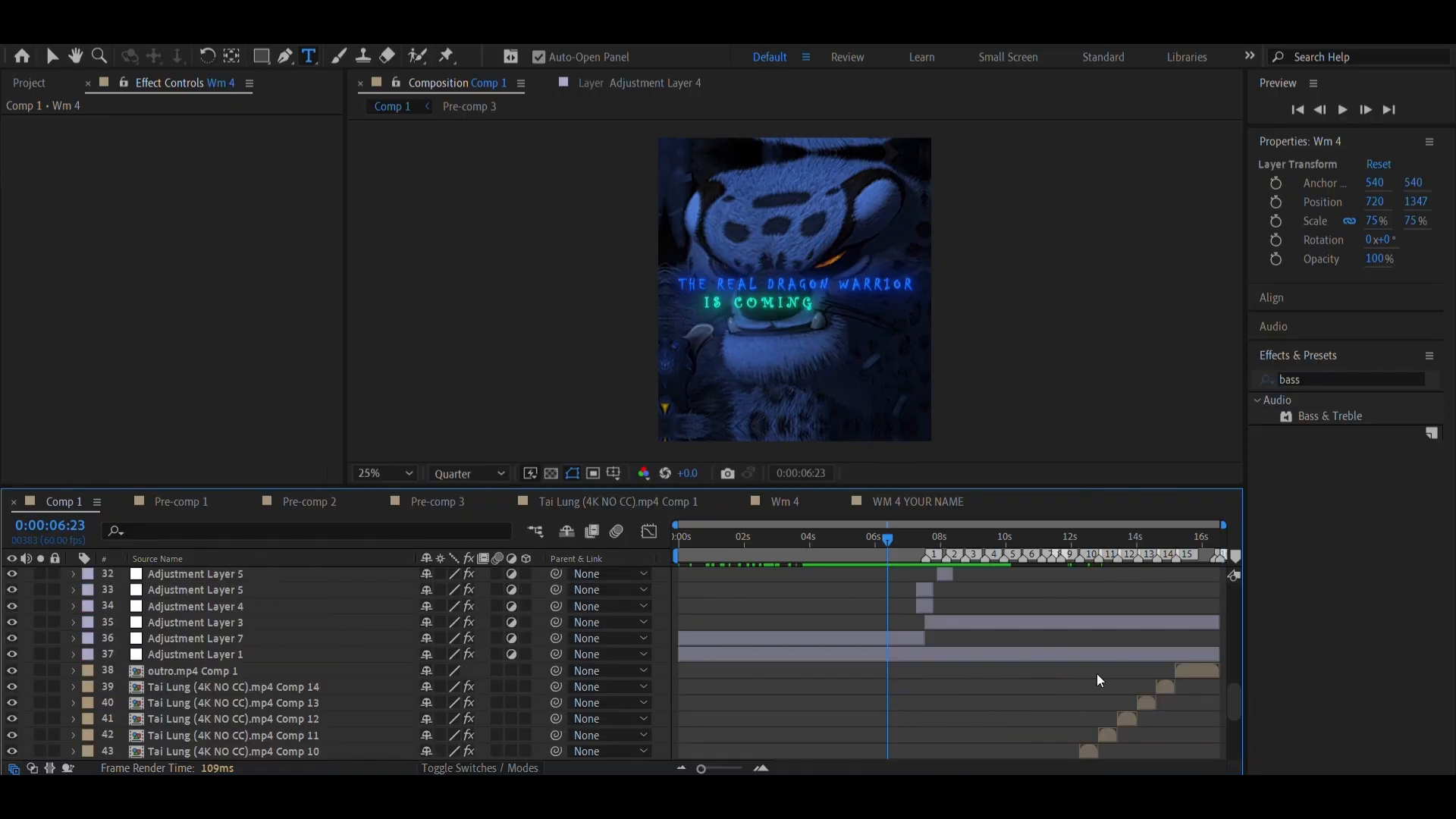
pyautogui.scroll(-2, 1101, 680)
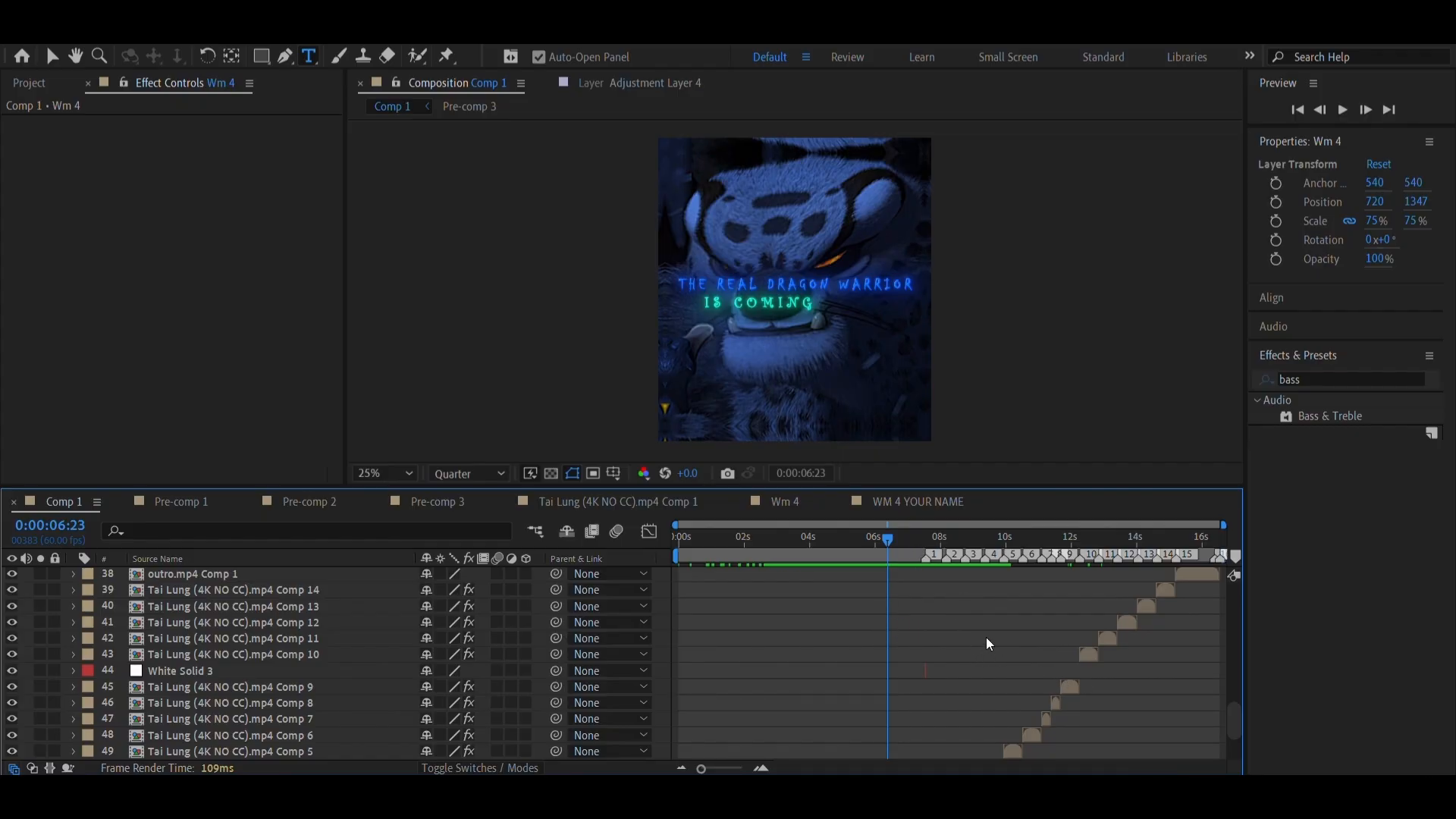
pyautogui.scroll(6, 767, 638)
pyautogui.moveTo(803, 556); pyautogui.dragTo(939, 585)
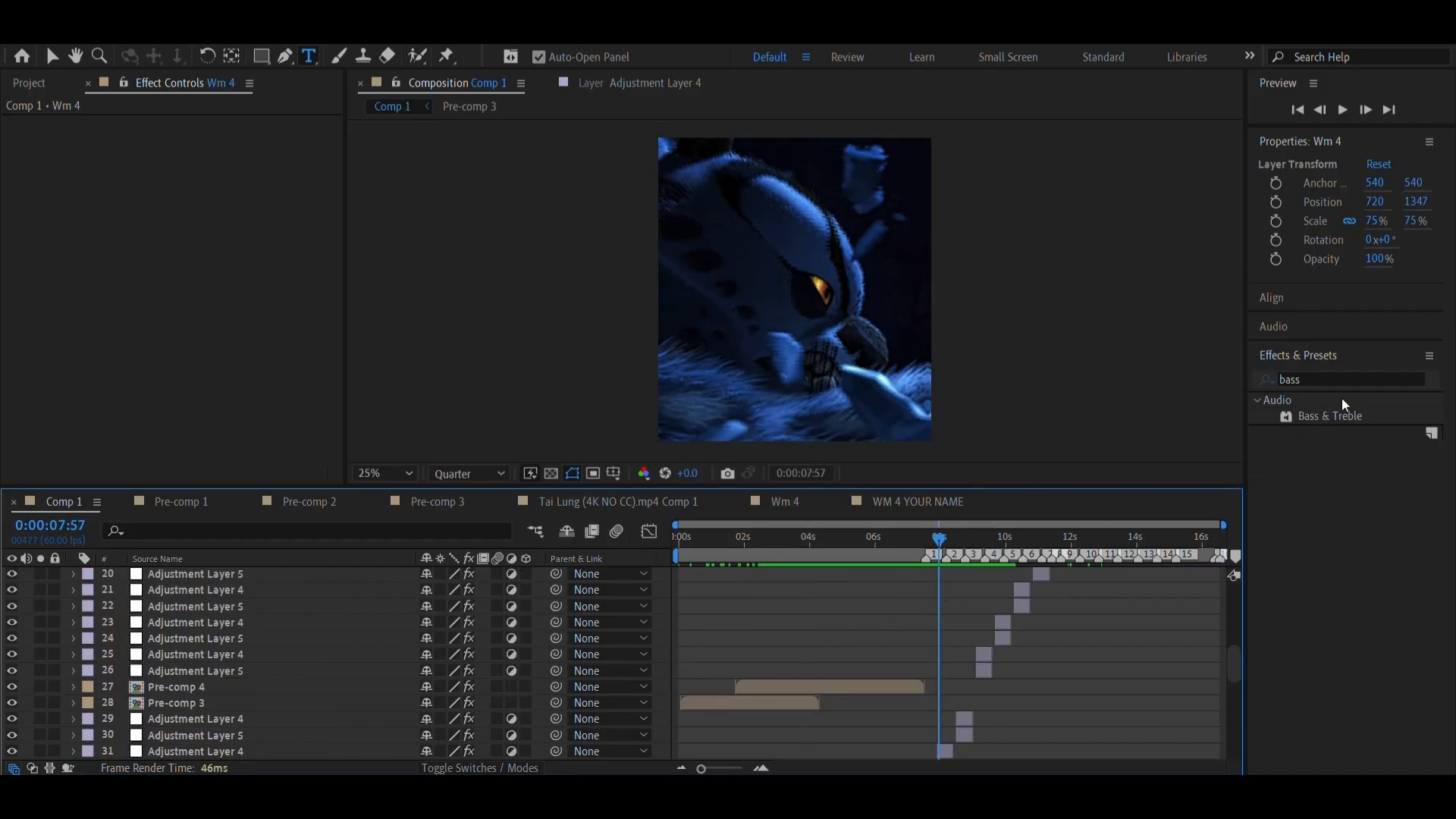
# Find the BCC Fast Film Glow effect by searching for "bcc fast" and apply it to Adjustment Layer 1
pyautogui.doubleClick(1290, 379)
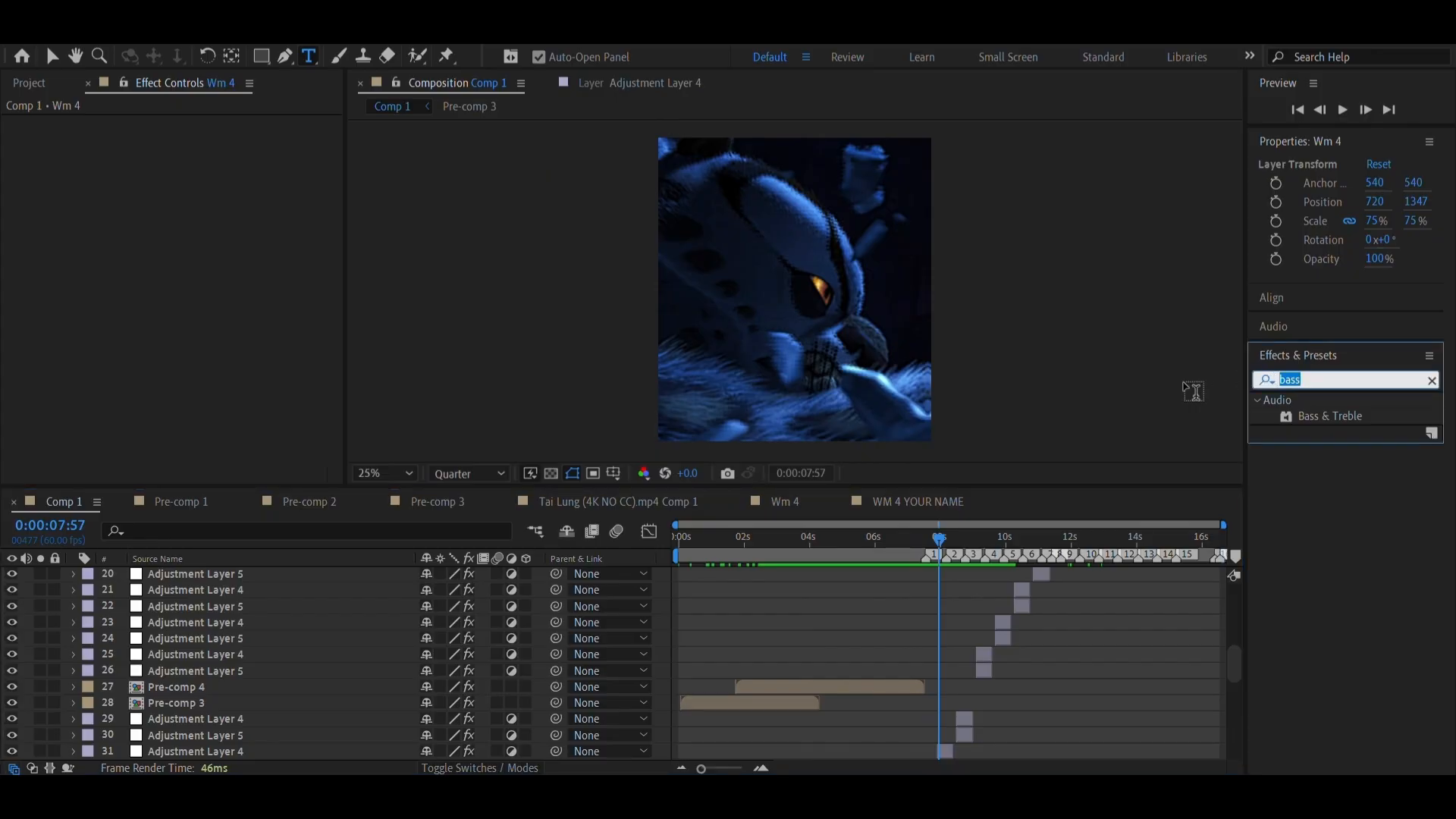
pyautogui.click(669, 798)
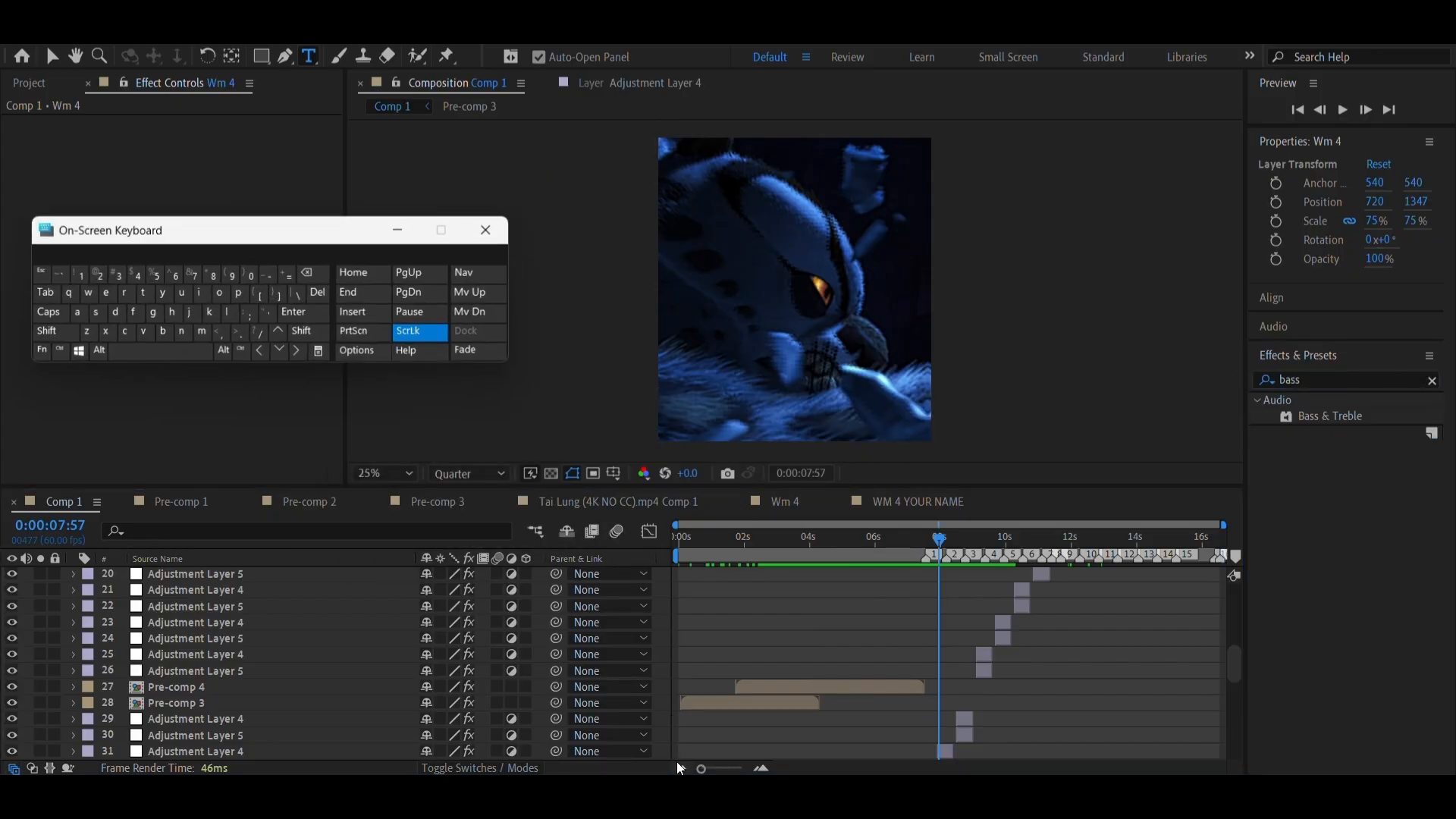
pyautogui.doubleClick(1349, 370)
pyautogui.write('bcc')
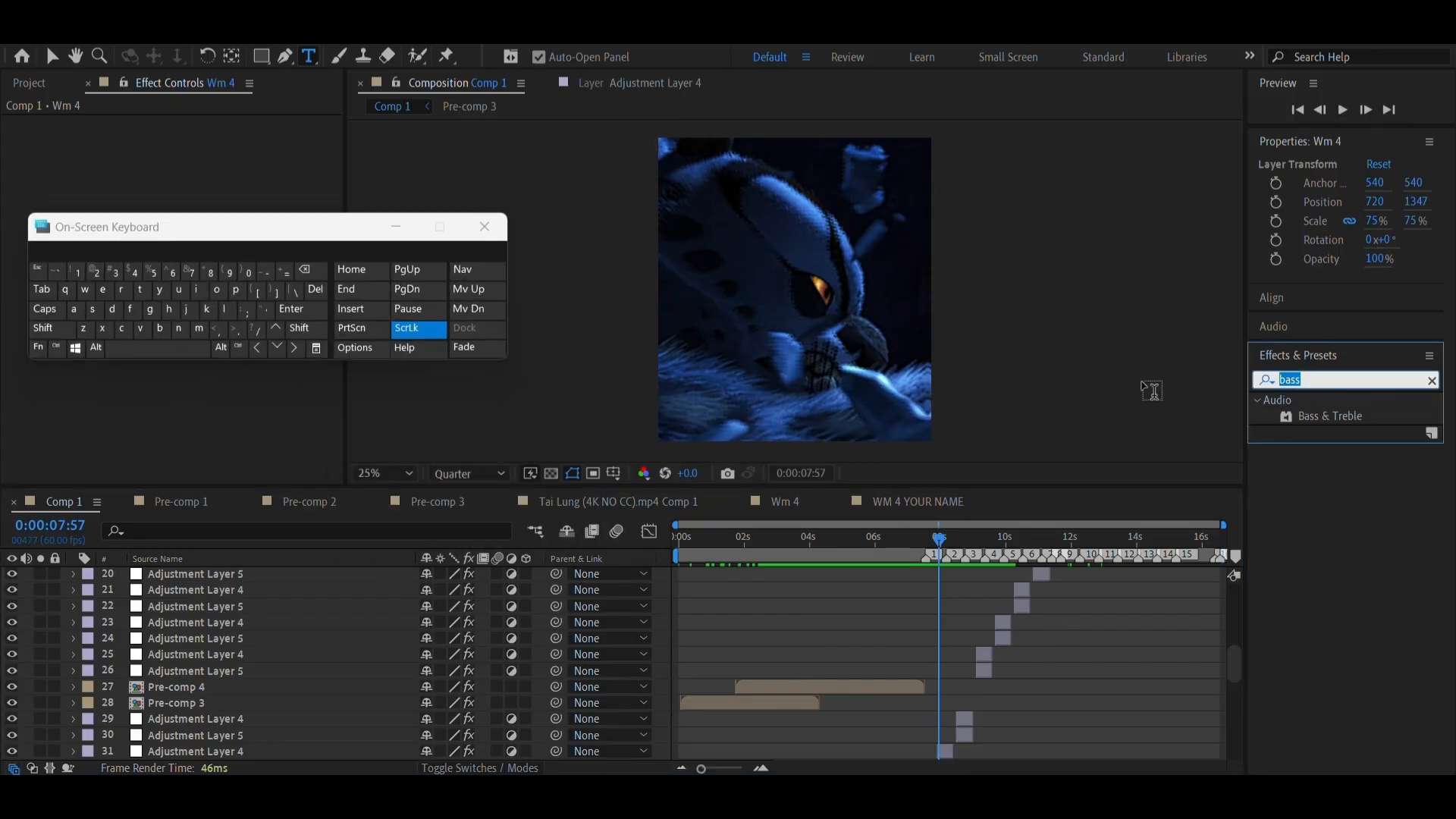
pyautogui.write(' fast')
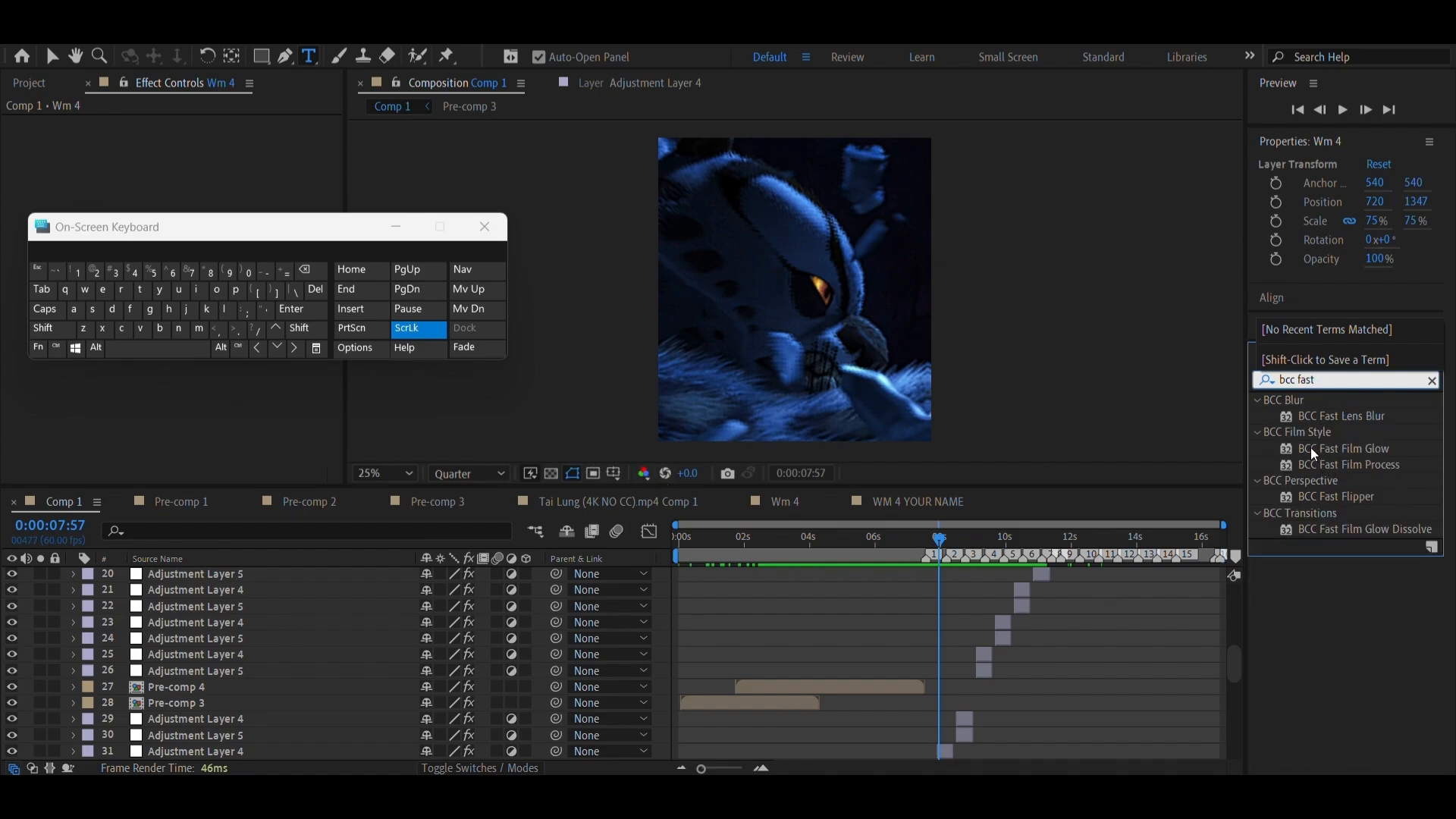
pyautogui.scroll(-5, 925, 683)
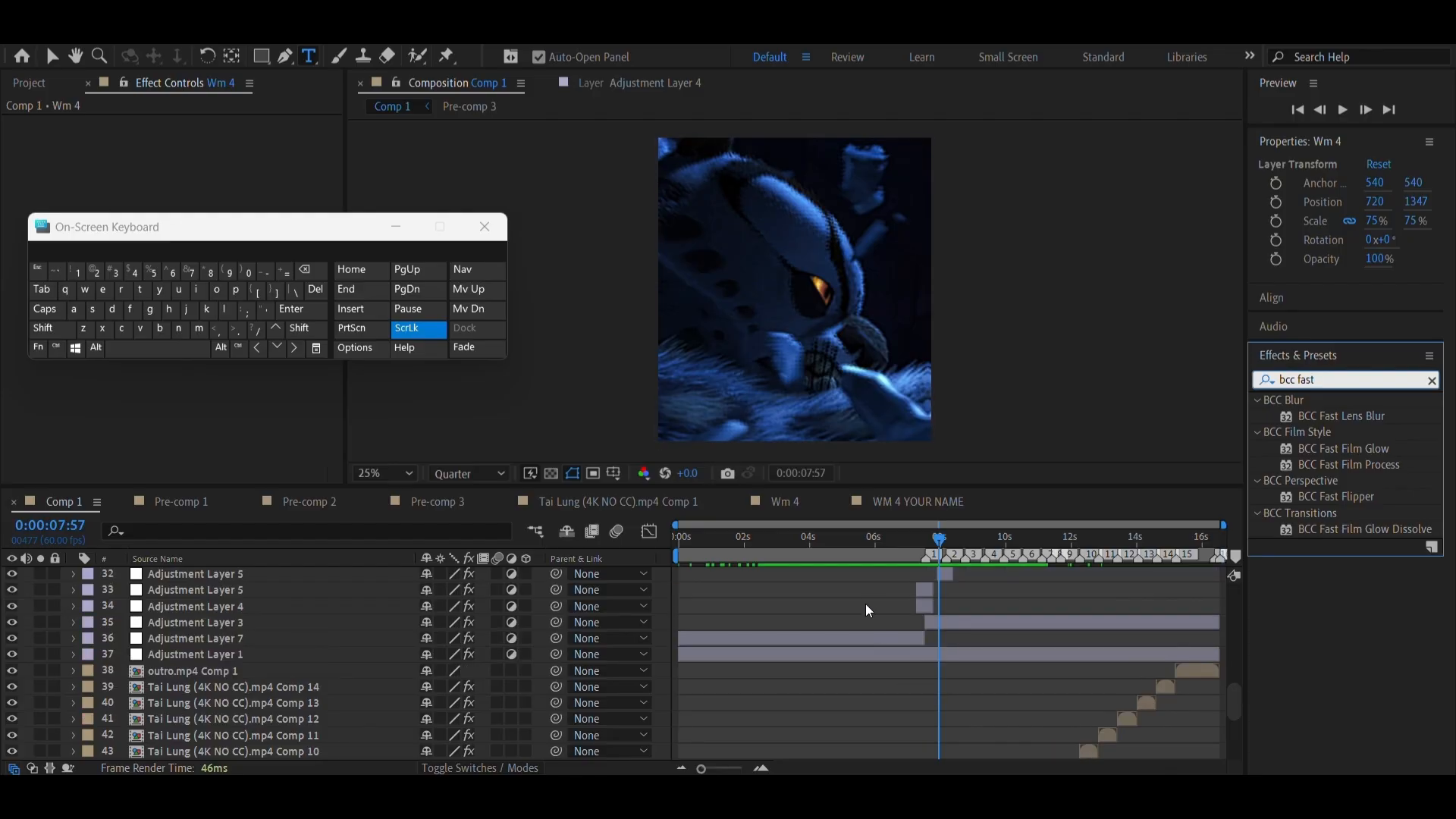
pyautogui.click(872, 560)
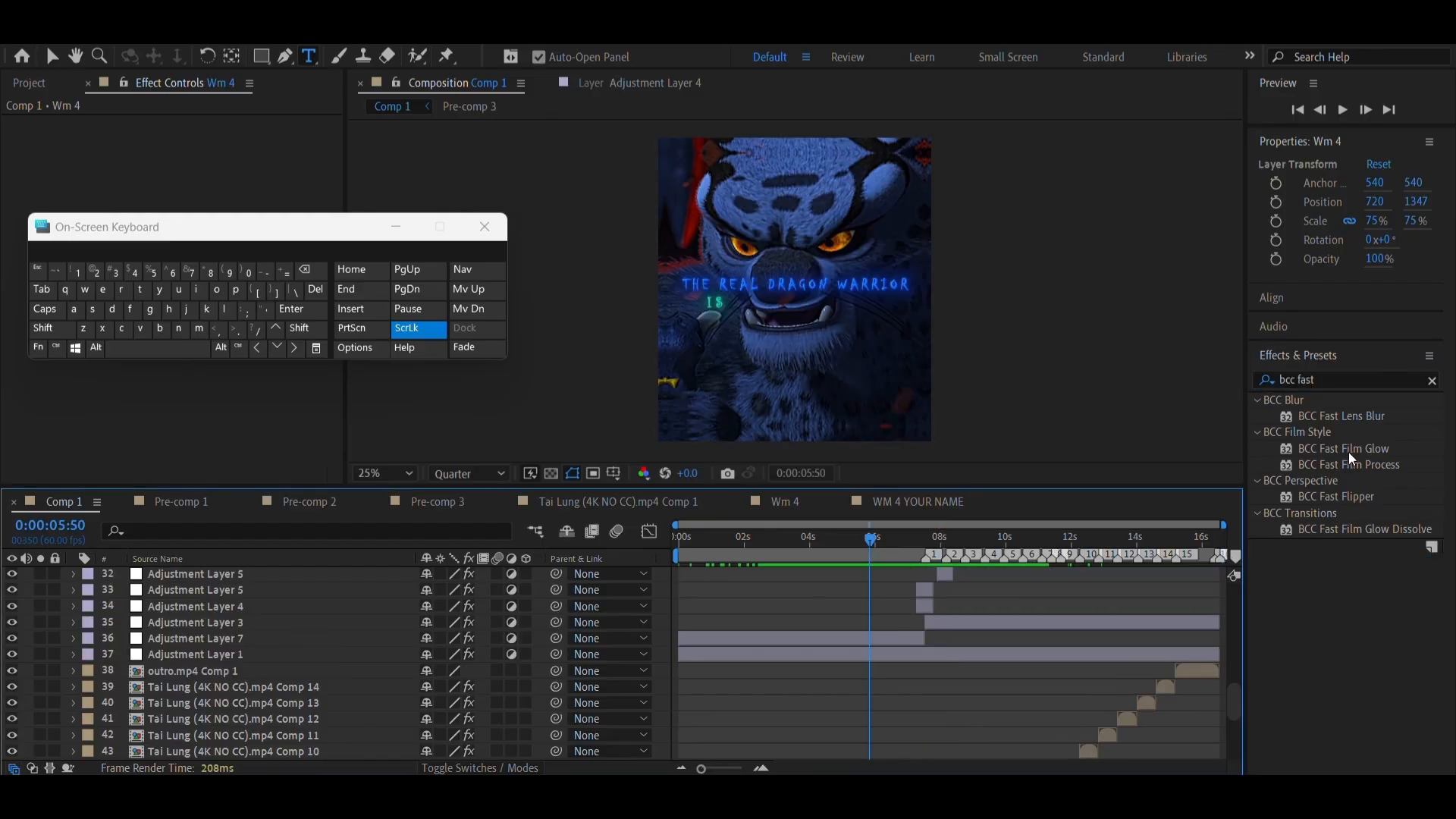
pyautogui.moveTo(1350, 451); pyautogui.dragTo(835, 652)
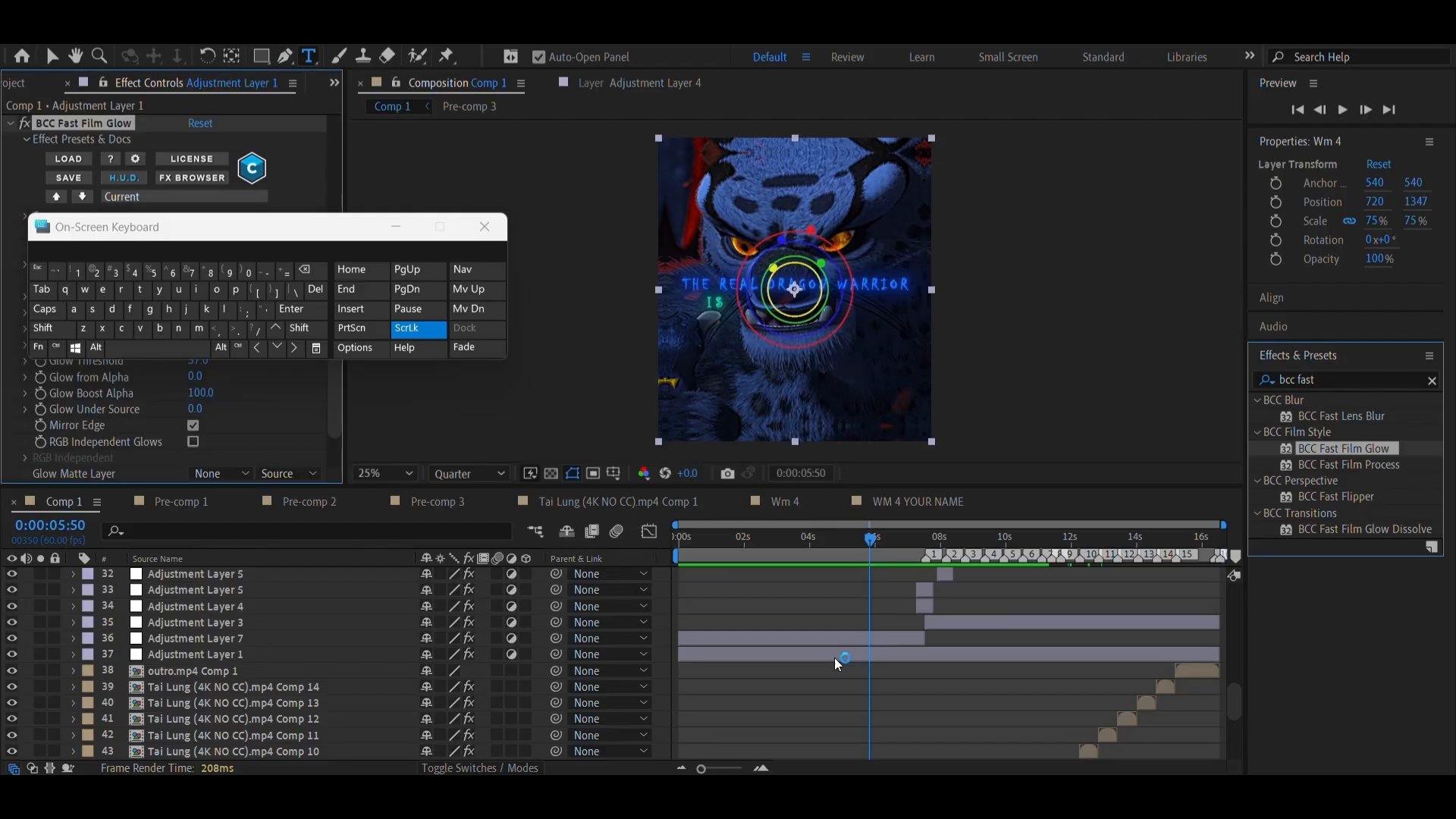
# Check the glow on frames from 0:00:03:01 to 0:00:13:01 and set its Glow Intensity to about 40.4
pyautogui.click(777, 557)
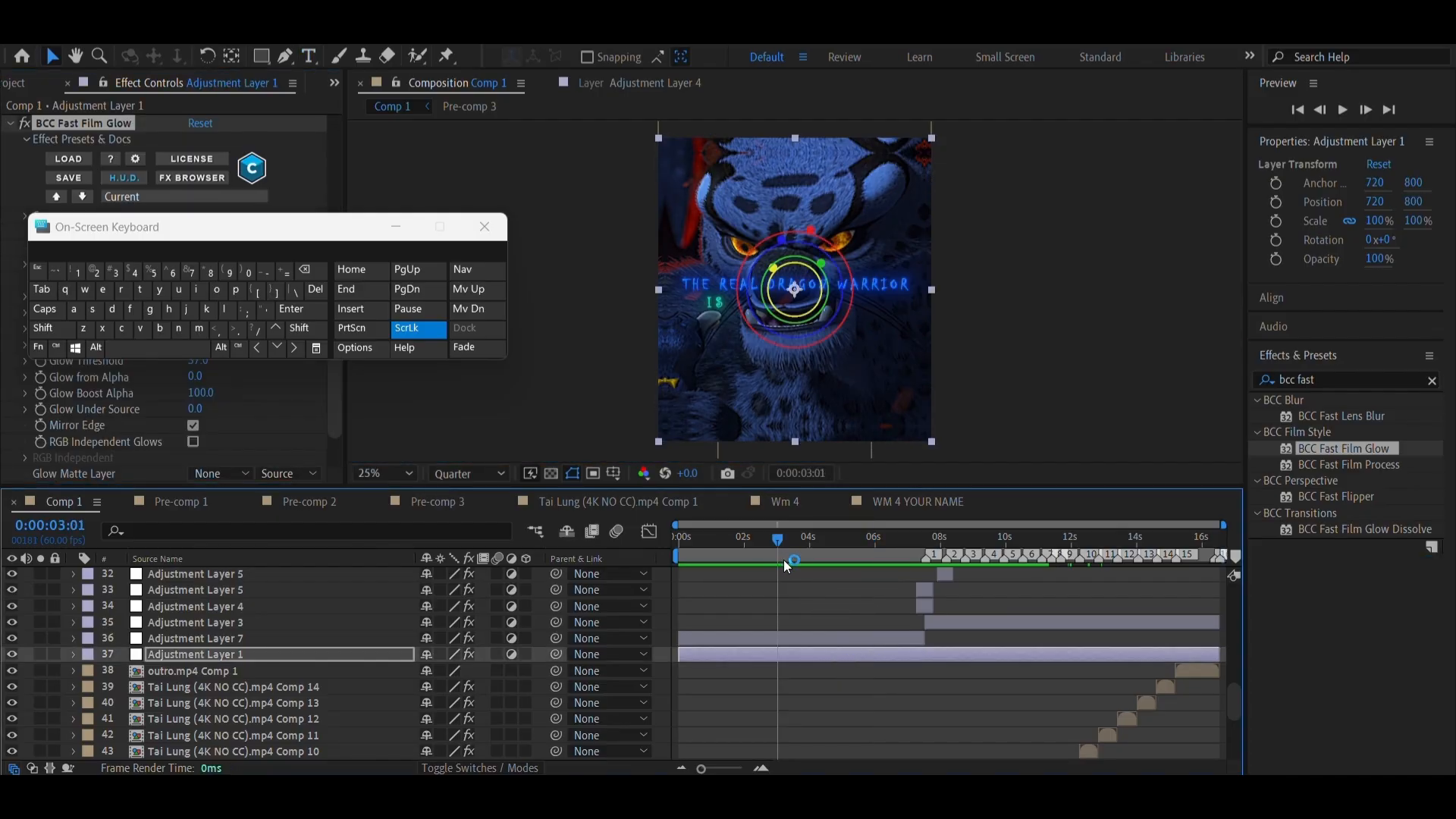
pyautogui.click(857, 559)
pyautogui.click(1030, 540)
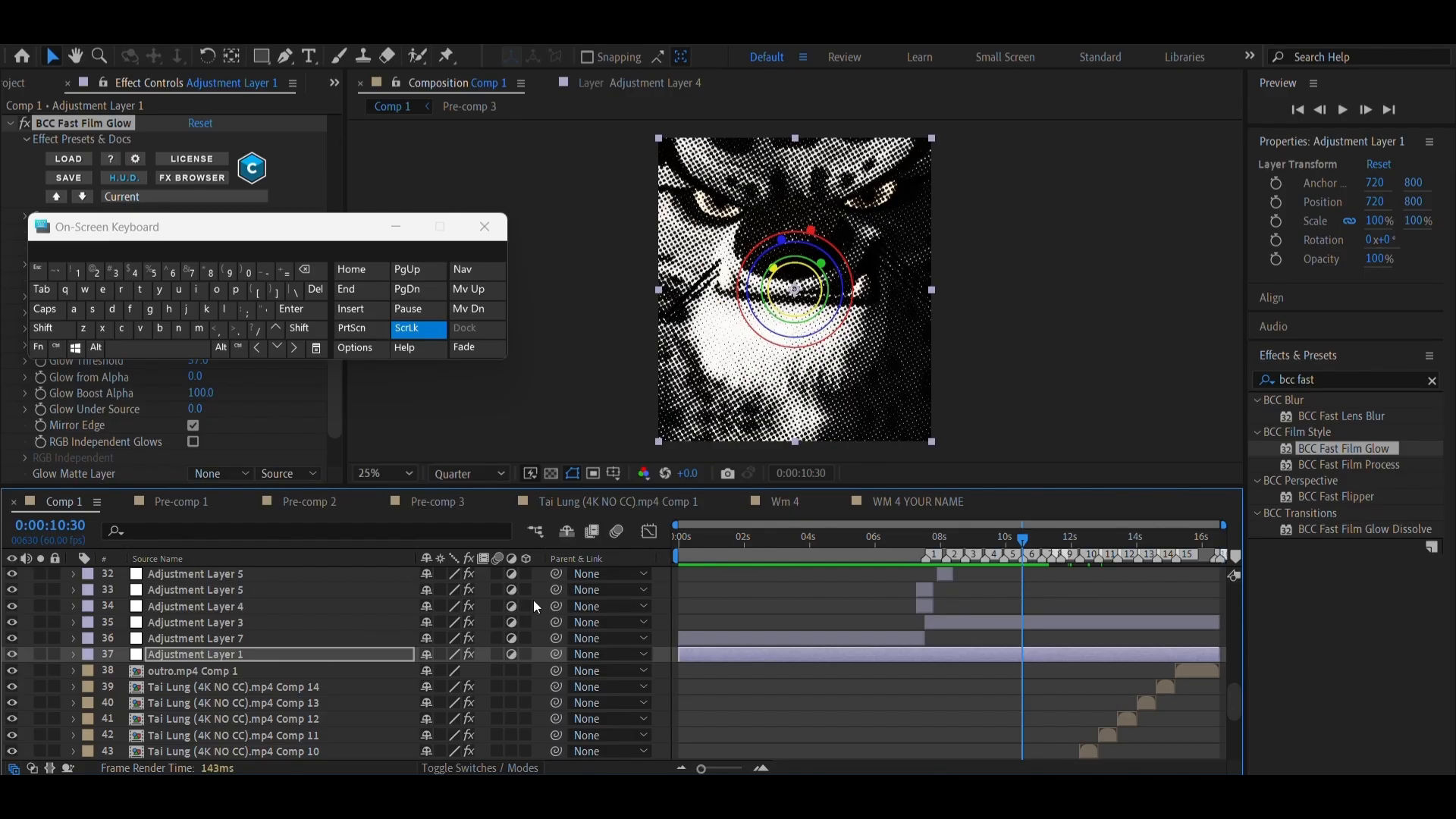
pyautogui.click(1076, 548)
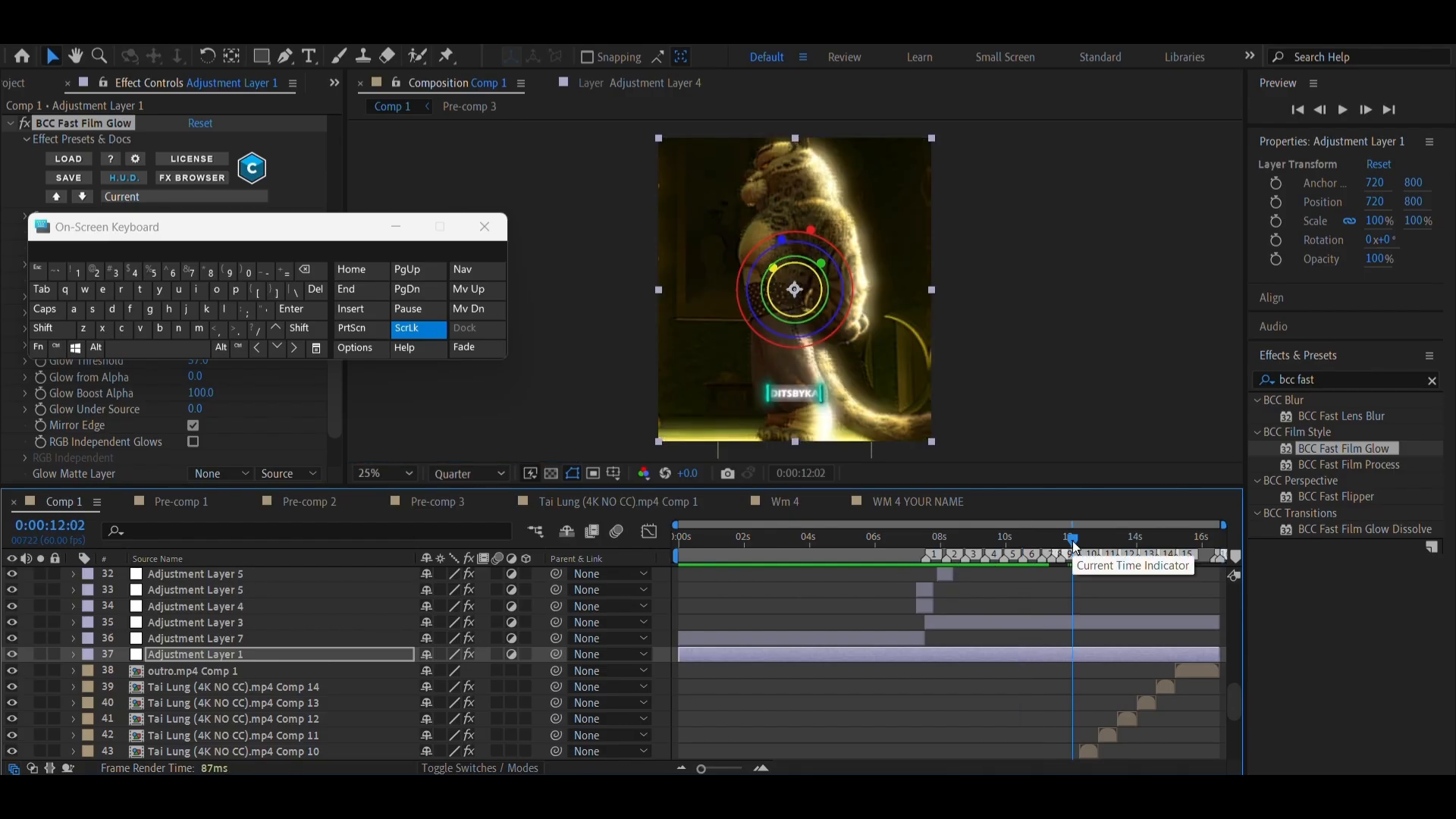
pyautogui.moveTo(1082, 548); pyautogui.dragTo(1106, 553)
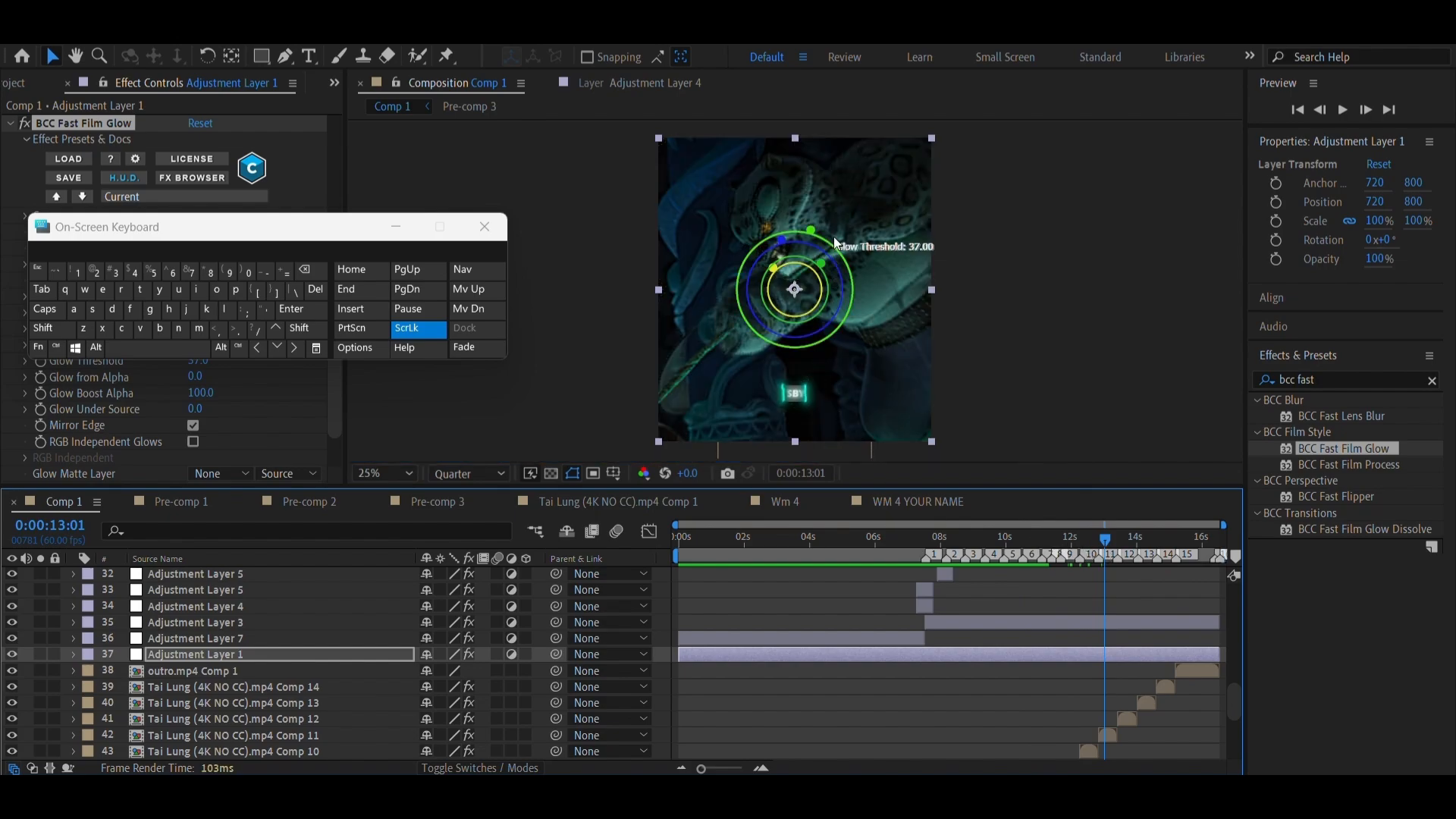
pyautogui.click(775, 274)
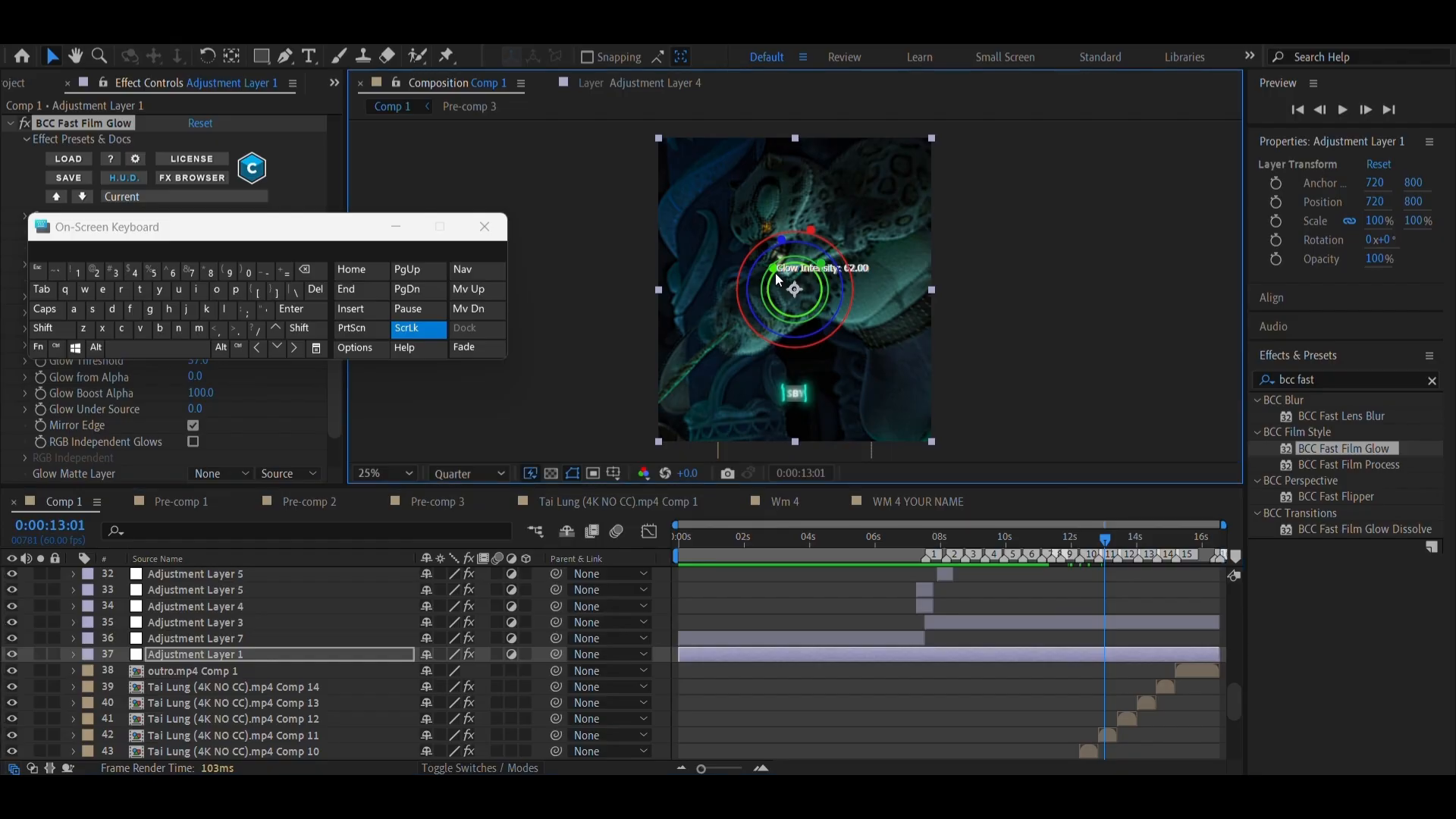
pyautogui.moveTo(775, 272); pyautogui.dragTo(782, 281)
pyautogui.click(388, 231)
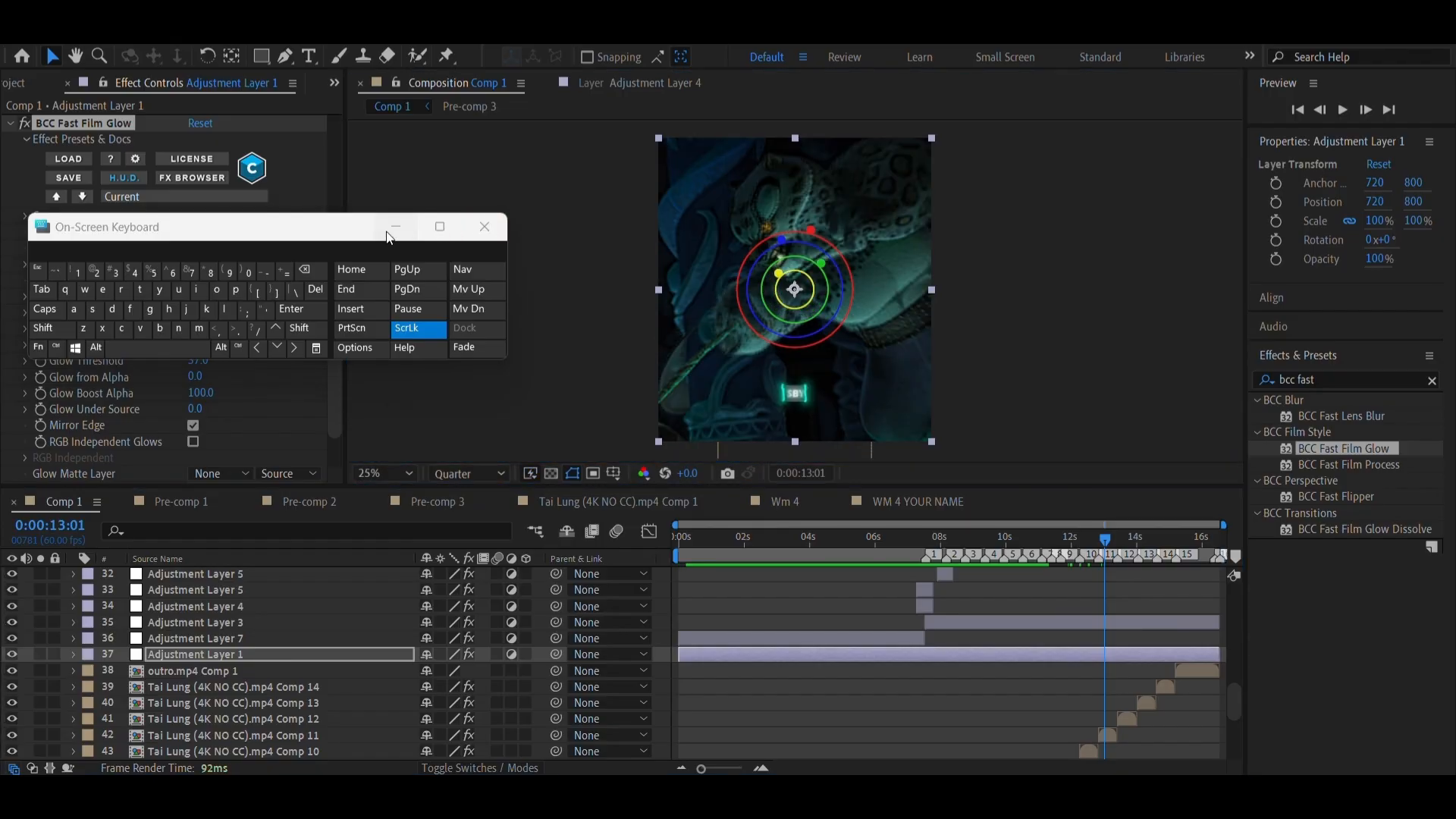
pyautogui.scroll(-10, 99, 280)
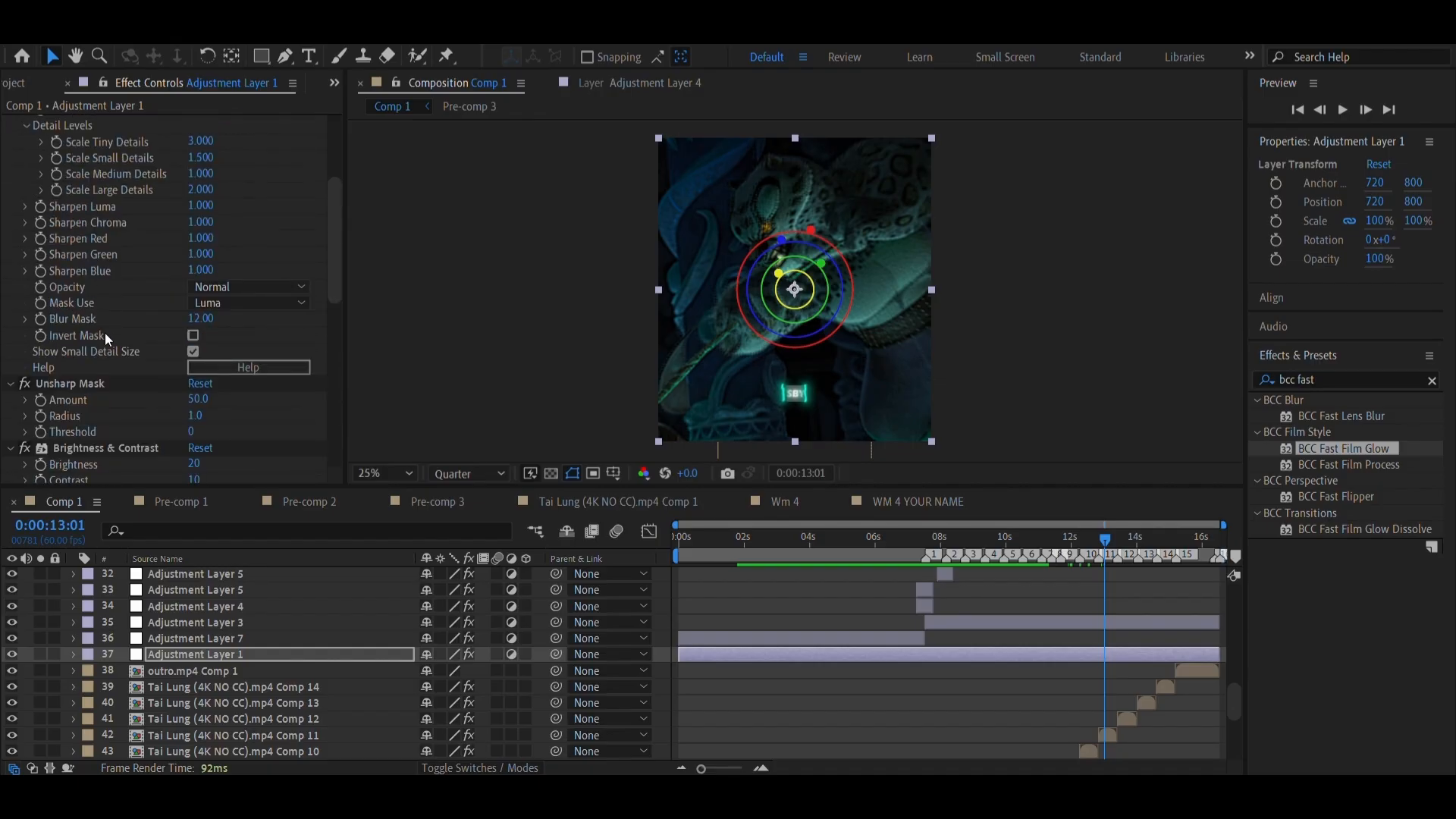
pyautogui.scroll(-10, 104, 334)
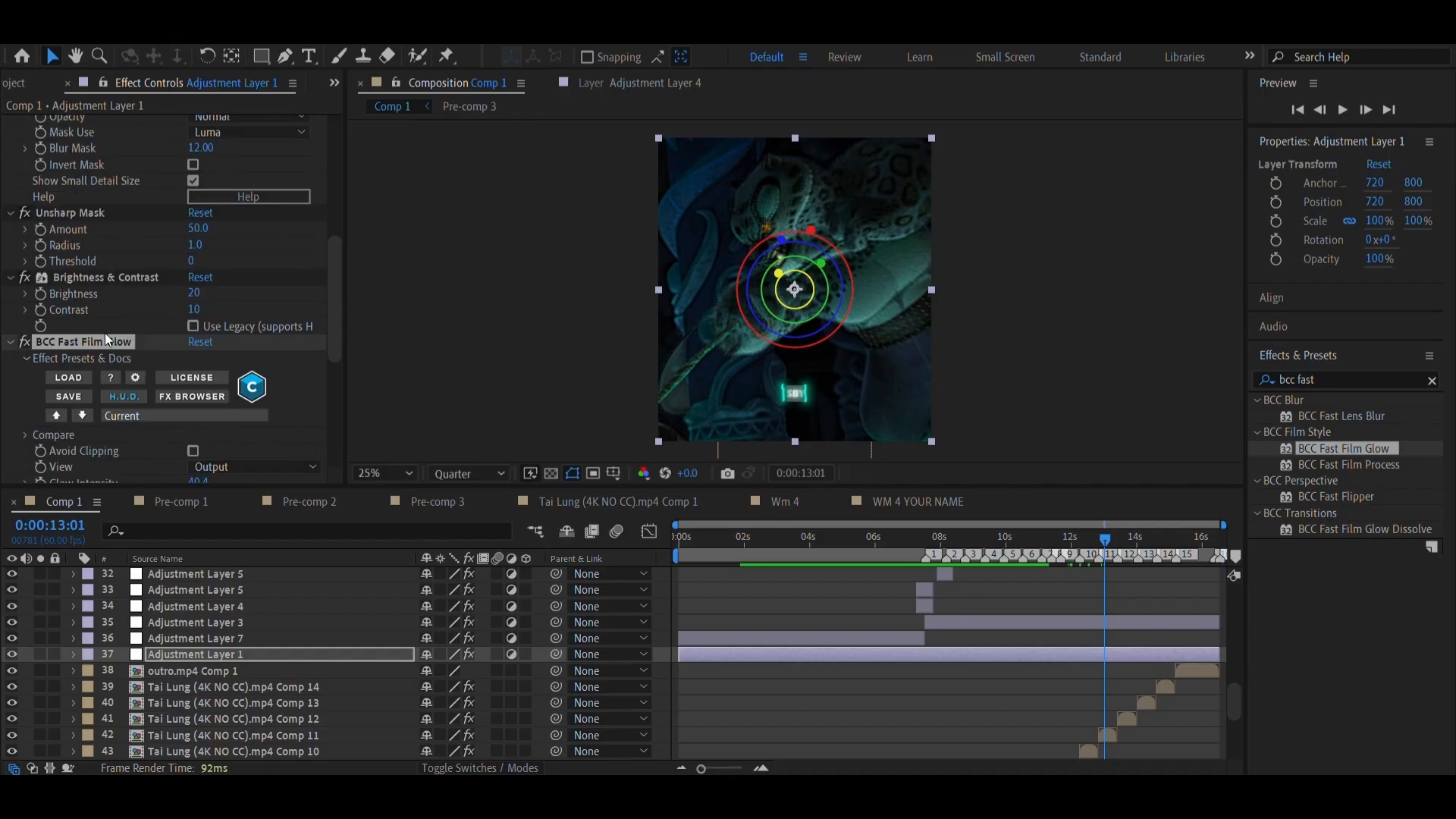
# Review the BCC Fast Film Glow effect on the intro frame at 0:00:01:34
pyautogui.click(732, 543)
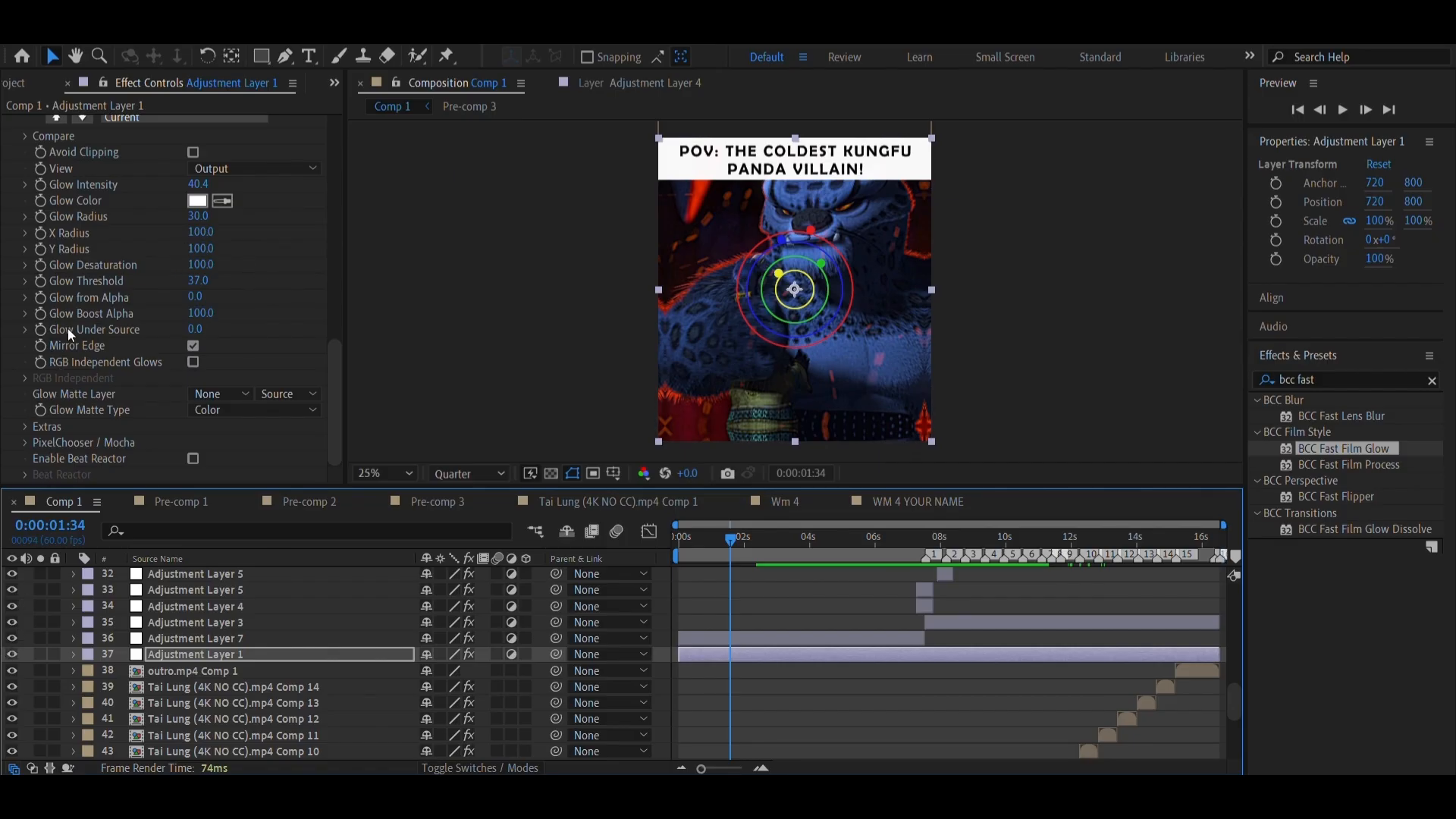
pyautogui.scroll(4, 85, 367)
pyautogui.click(79, 213)
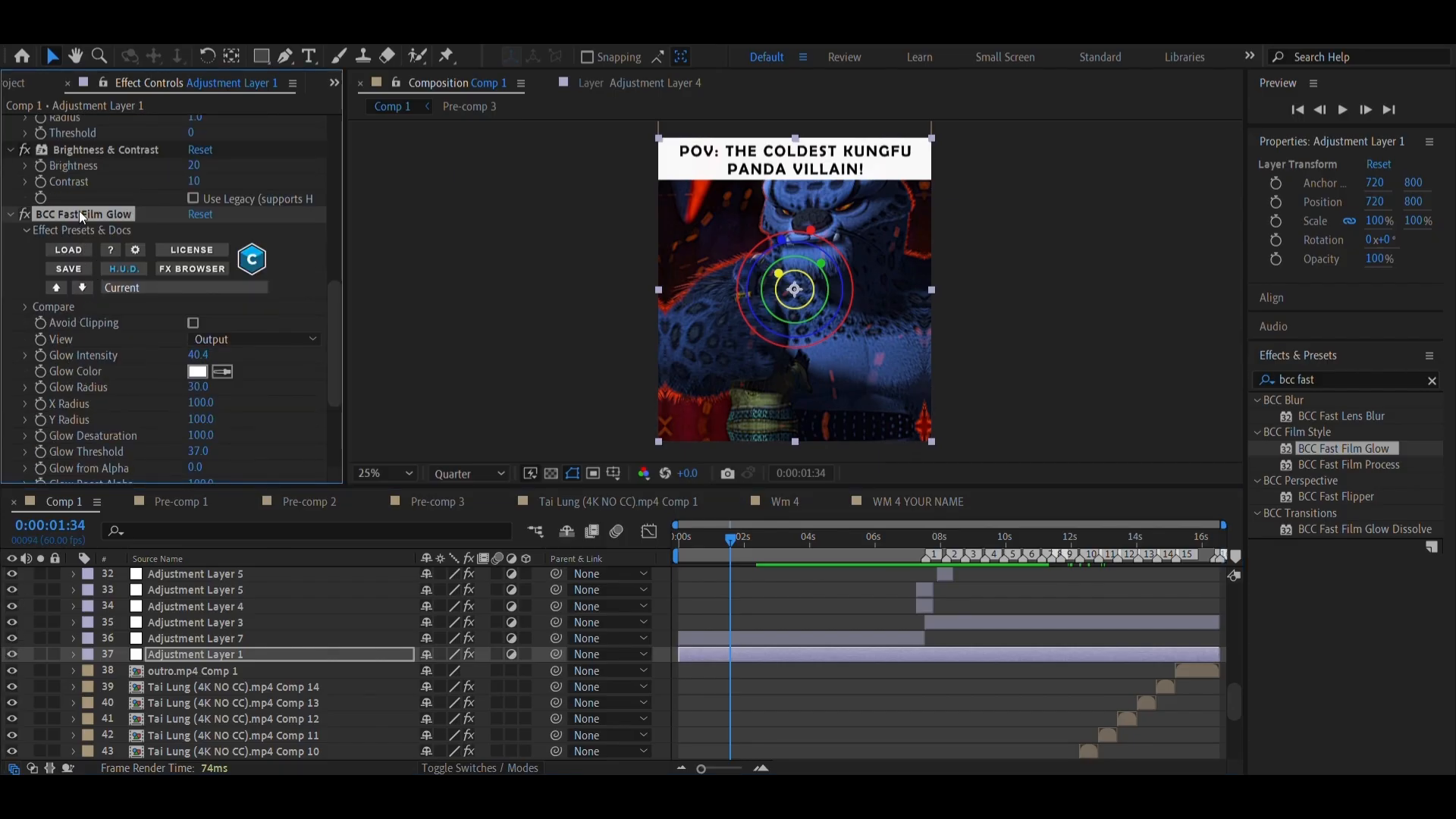
pyautogui.scroll(5, 79, 210)
pyautogui.scroll(-5, 79, 211)
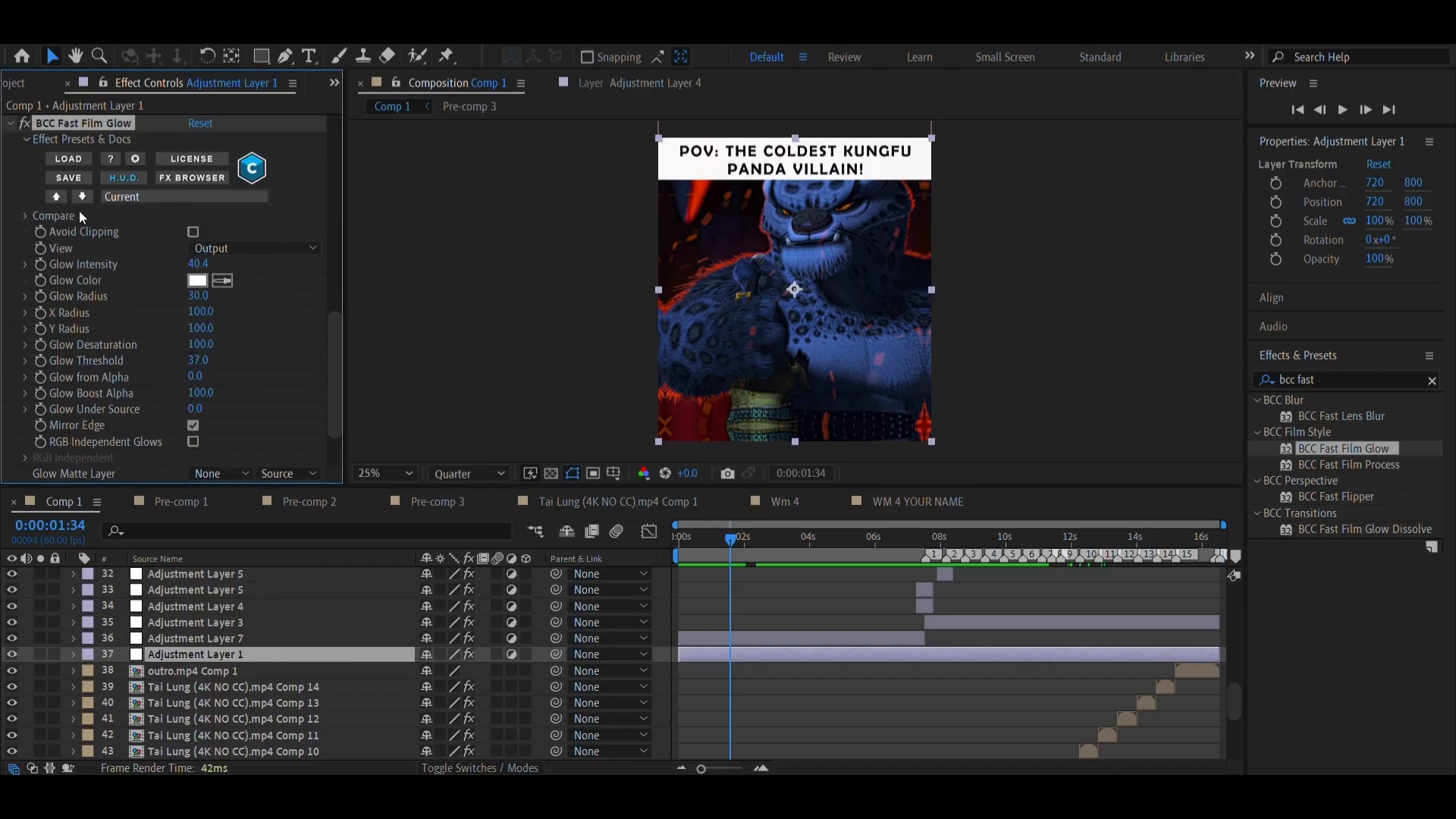
# Try a Glow Intensity of 46.4 on the frame at 0:00:04:35 and undo it
pyautogui.click(831, 554)
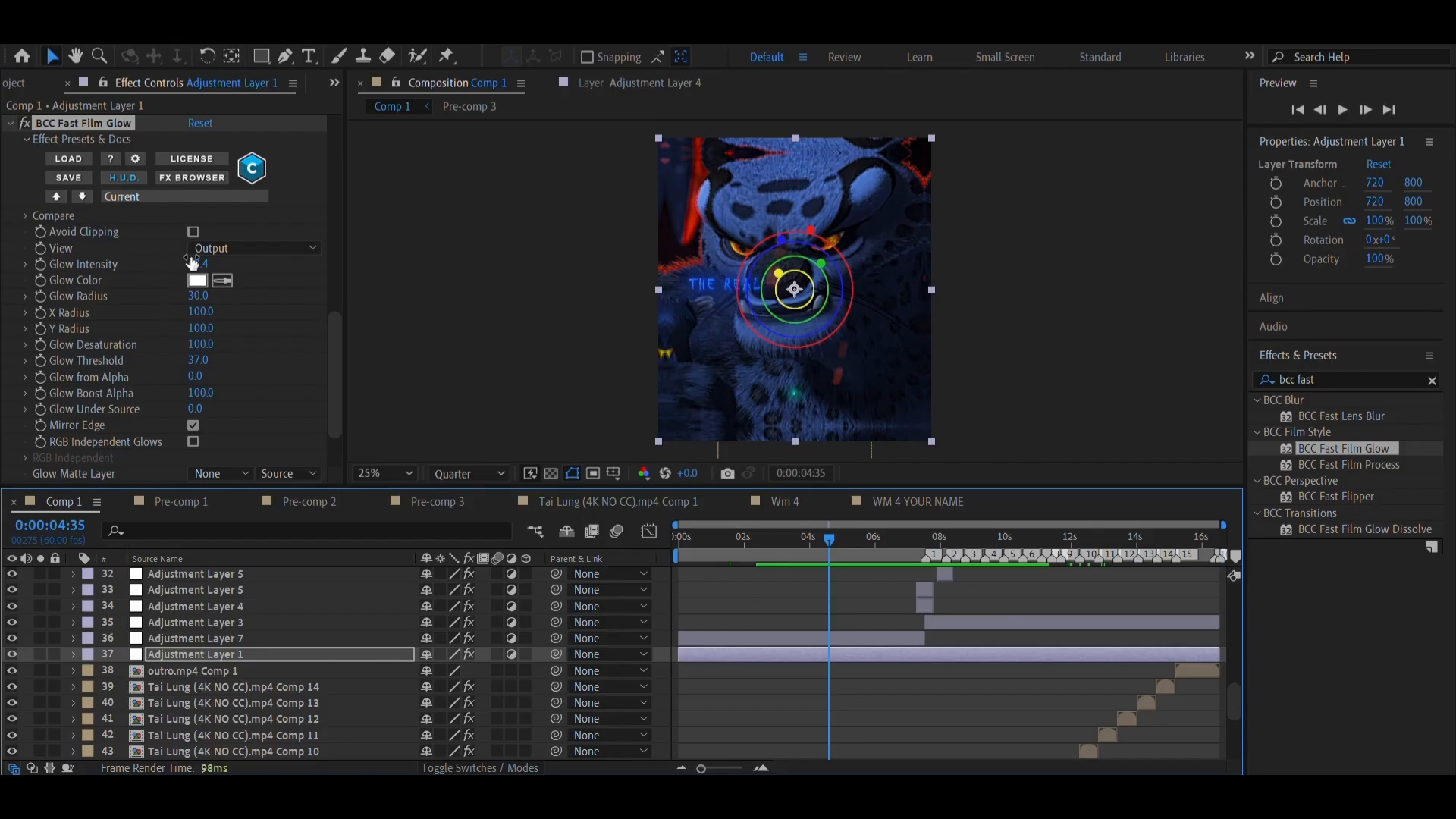
pyautogui.moveTo(198, 264); pyautogui.dragTo(209, 266)
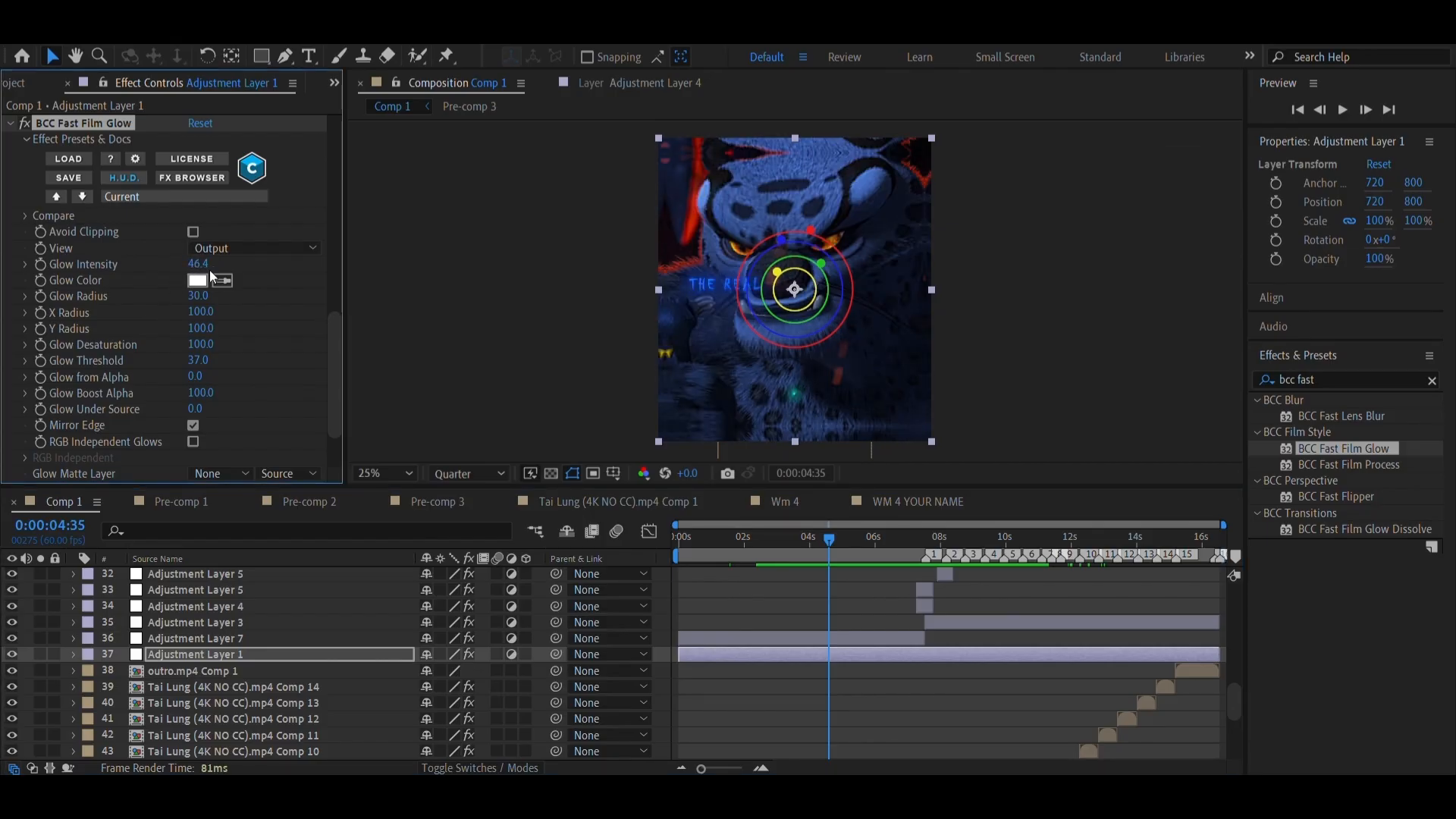
pyautogui.hotkey('ctrl', 'z')
# Compare the glow on the gold-lit clip at 0:00:11:50 and view a frame shortly after 0:00:14:00
pyautogui.click(1068, 554)
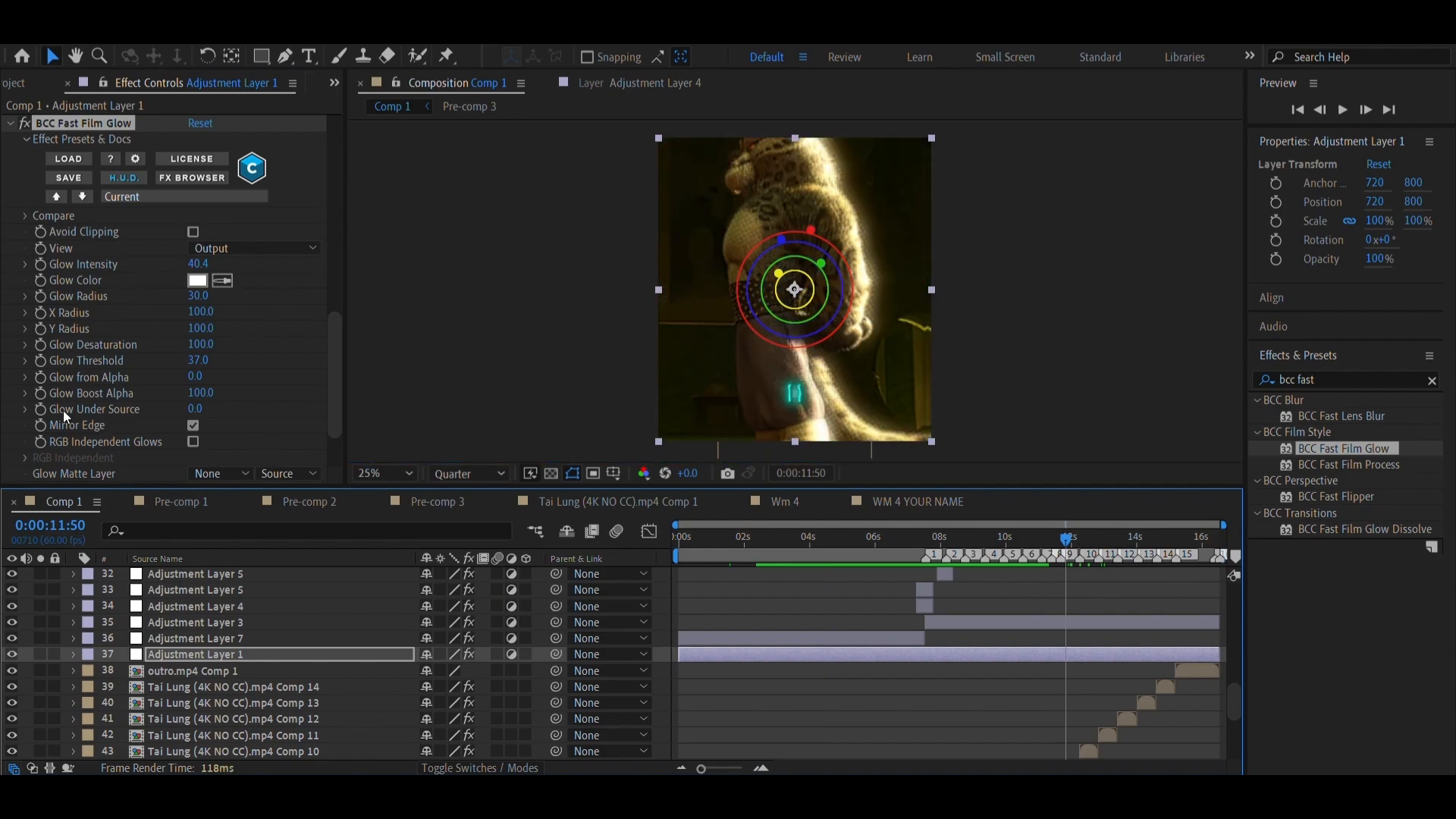
pyautogui.scroll(-10, 118, 117)
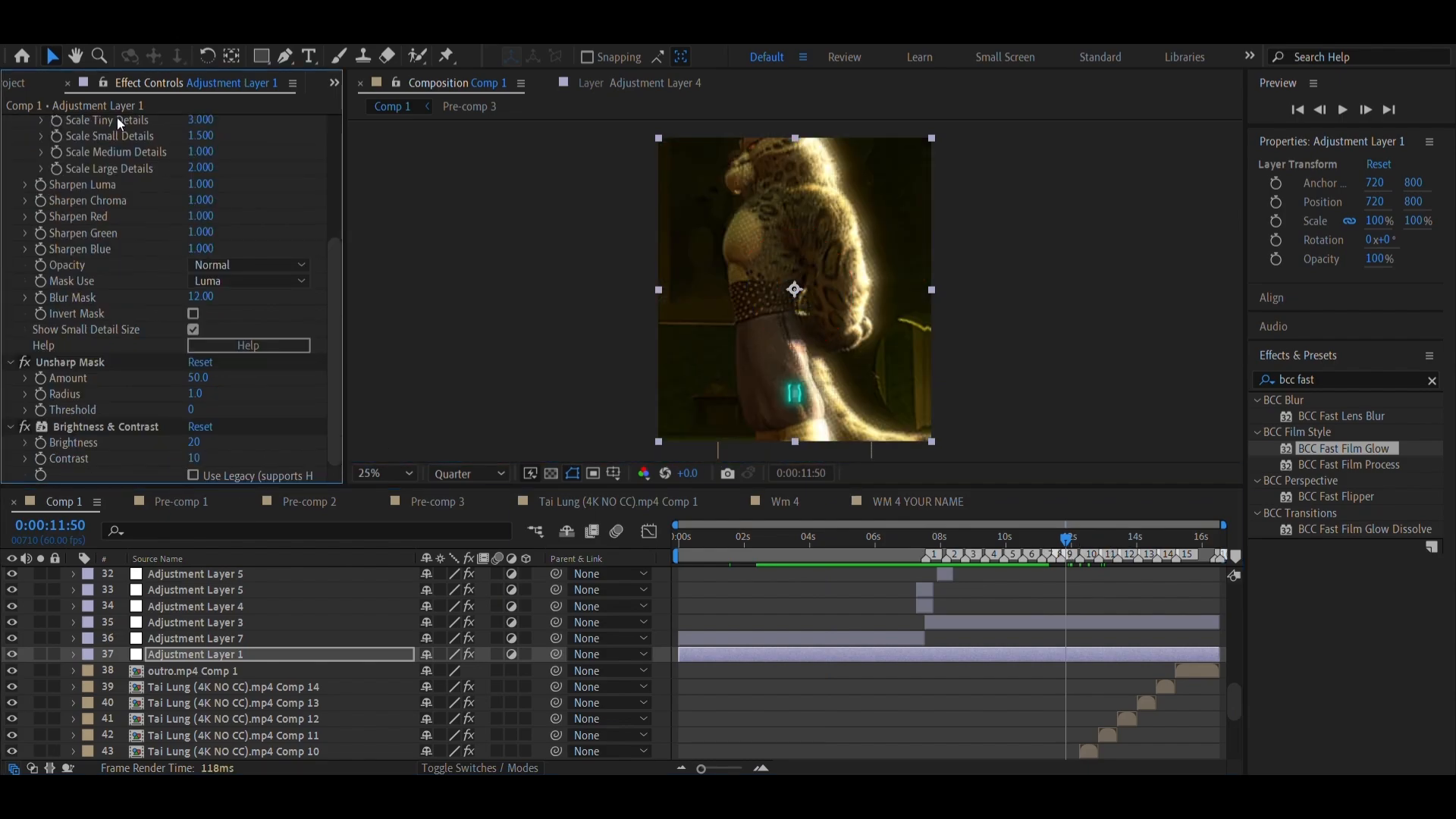
pyautogui.scroll(10, 116, 120)
pyautogui.click(115, 122)
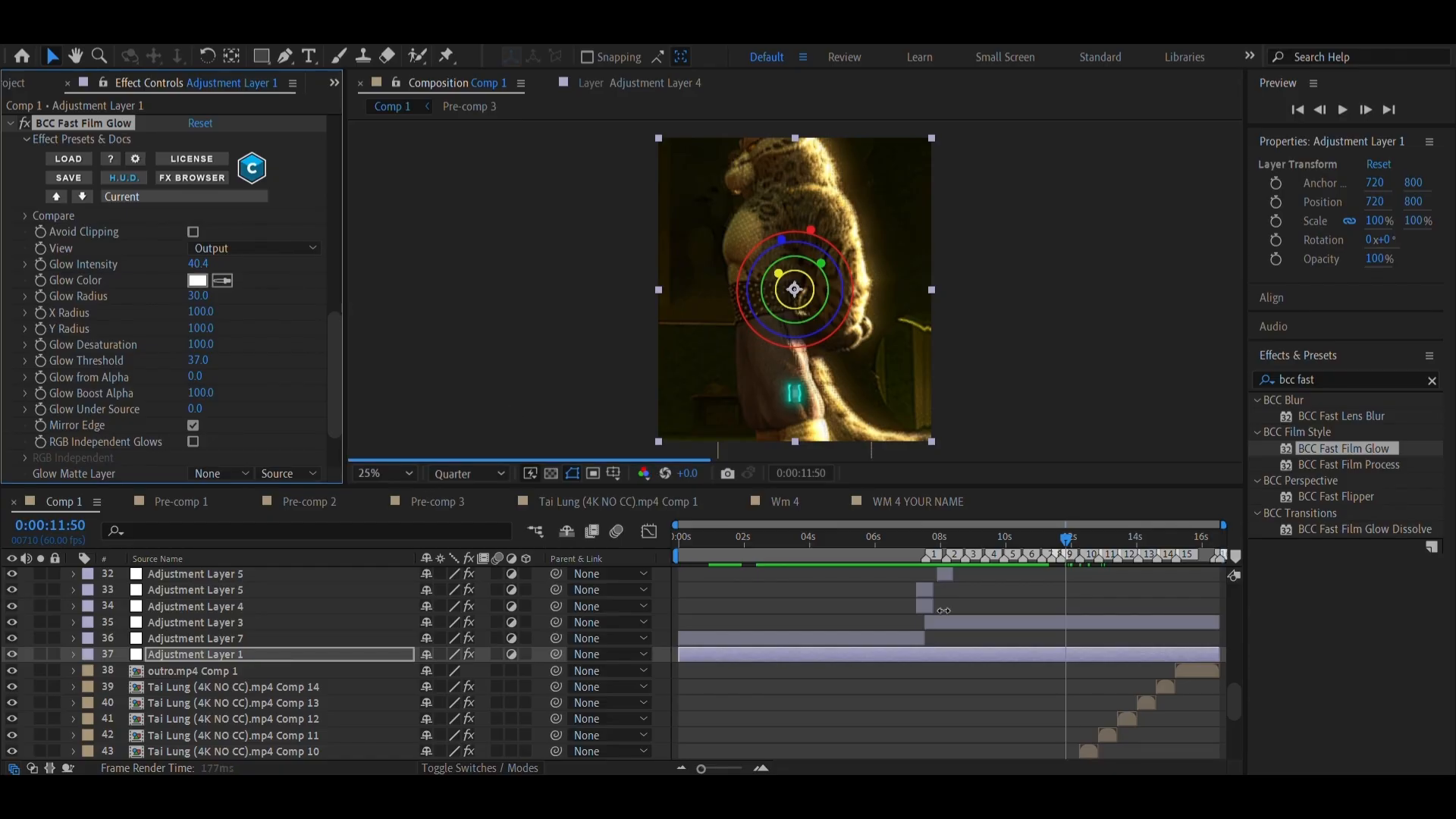
pyautogui.click(1144, 552)
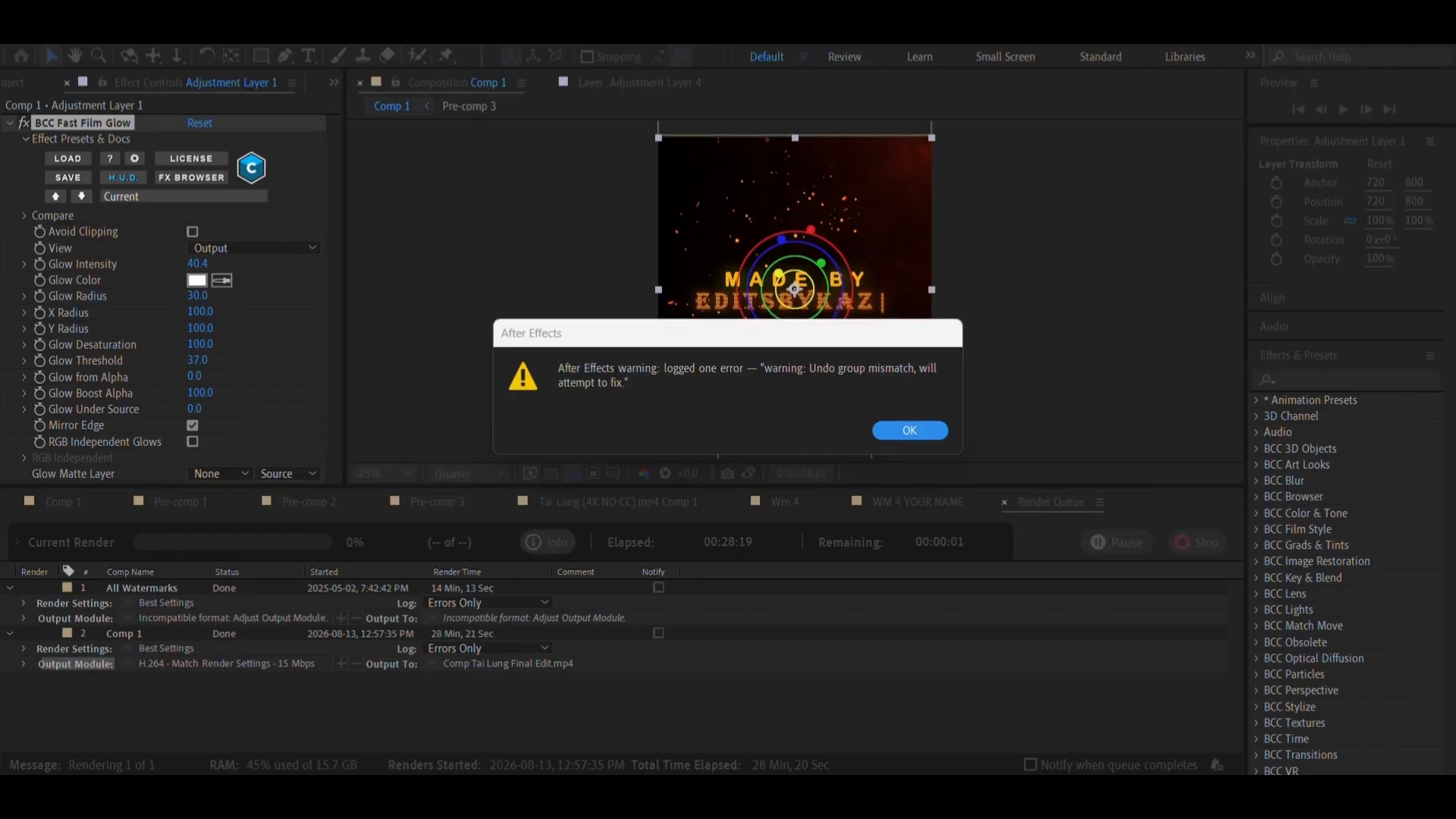
# Dismiss the render warning and review the boosted Comp 1.mp3 audio at points from 0:00:05:24 to 0:00:07:47
pyautogui.click(880, 430)
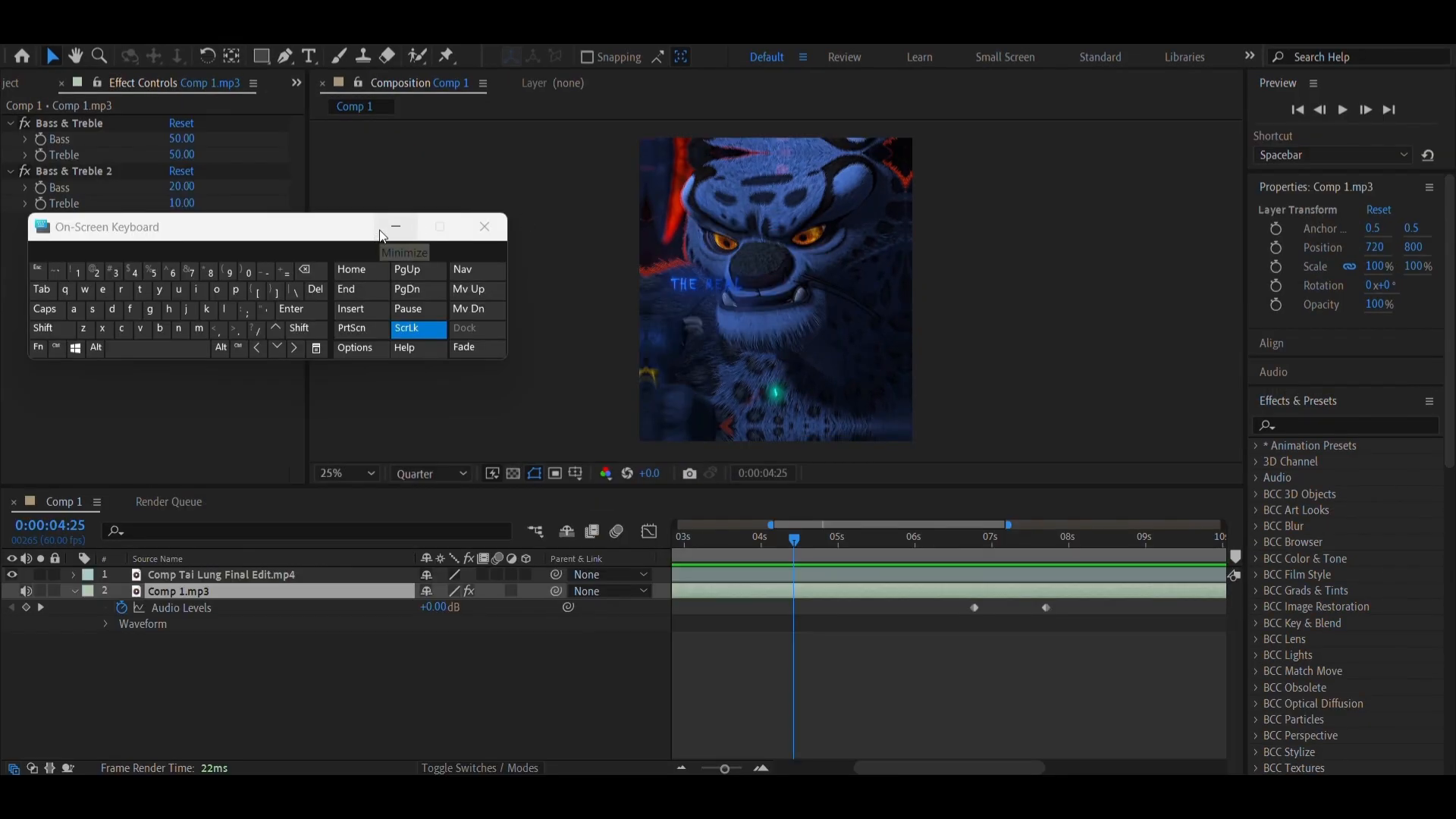
pyautogui.click(380, 232)
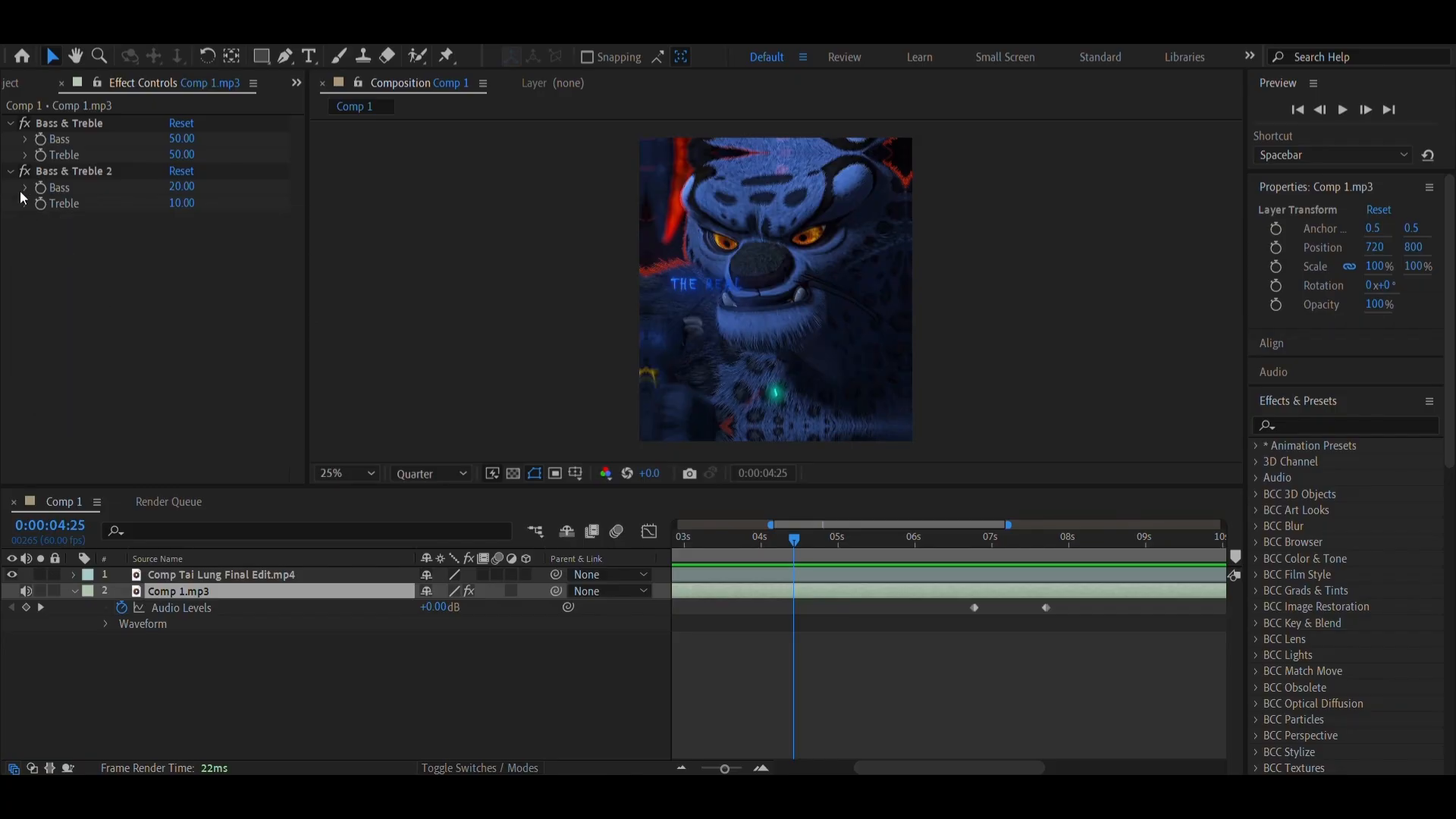
pyautogui.moveTo(912, 561); pyautogui.dragTo(856, 570)
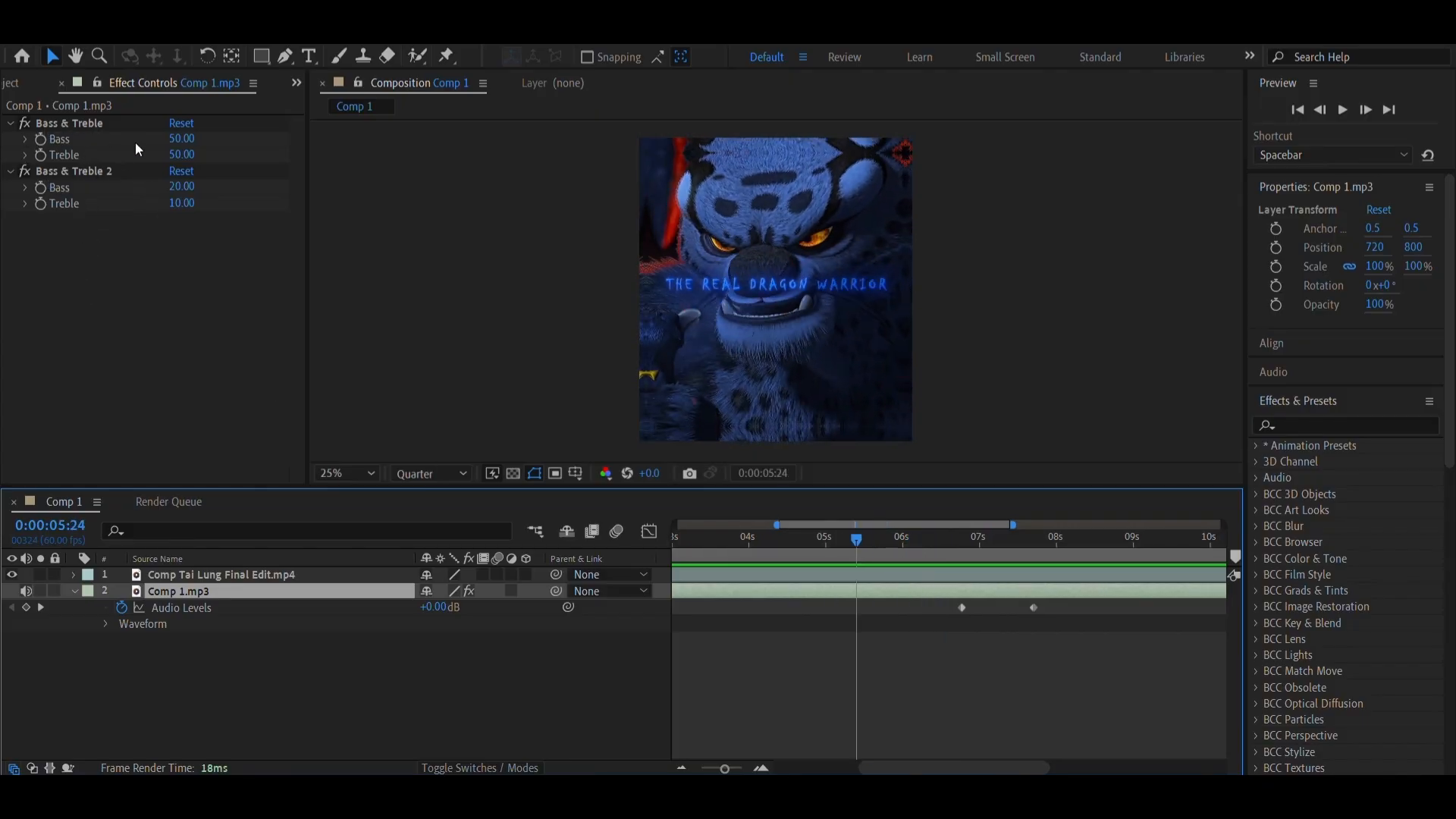
pyautogui.hscroll(2, 885, 656)
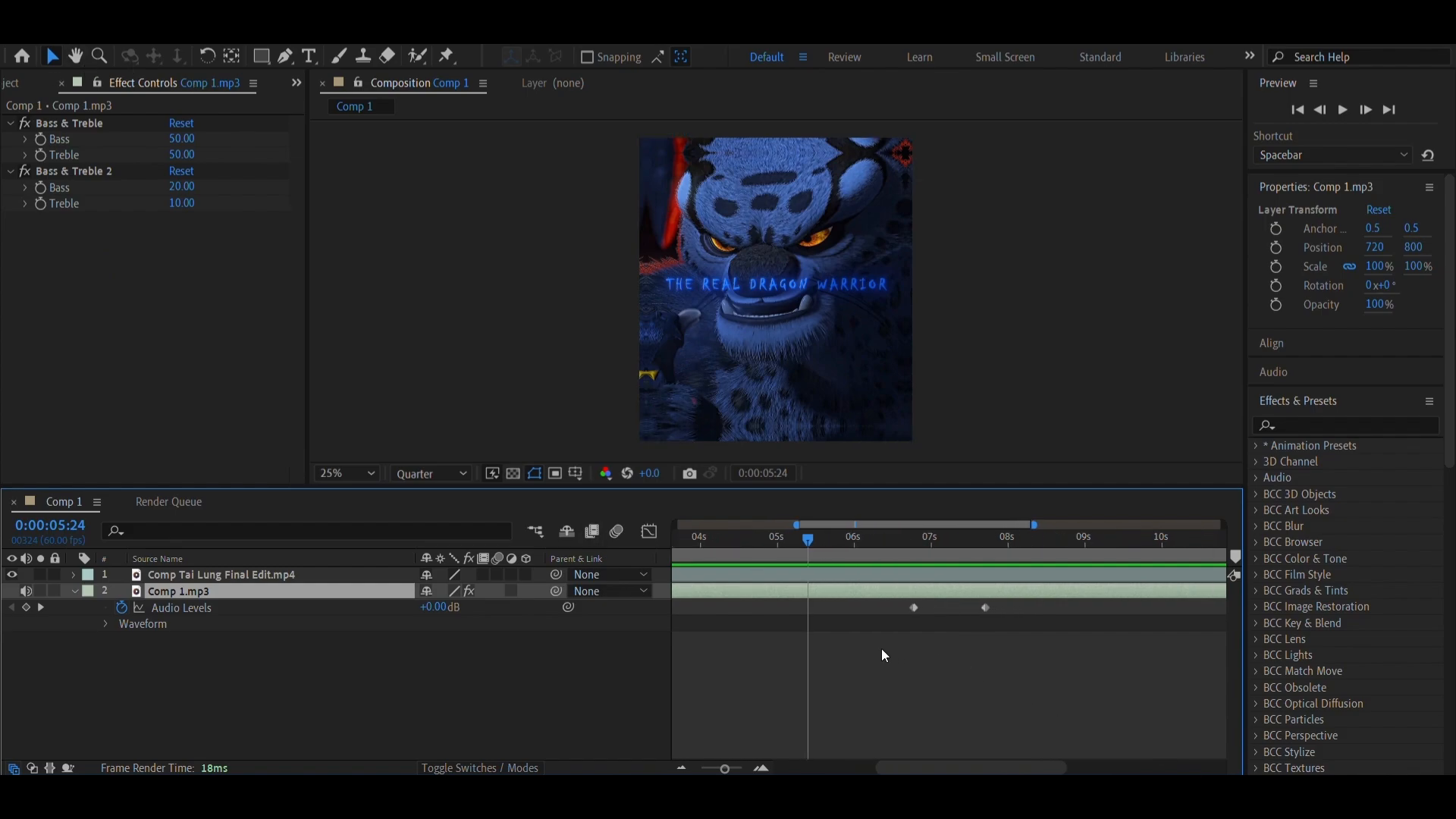
pyautogui.click(921, 553)
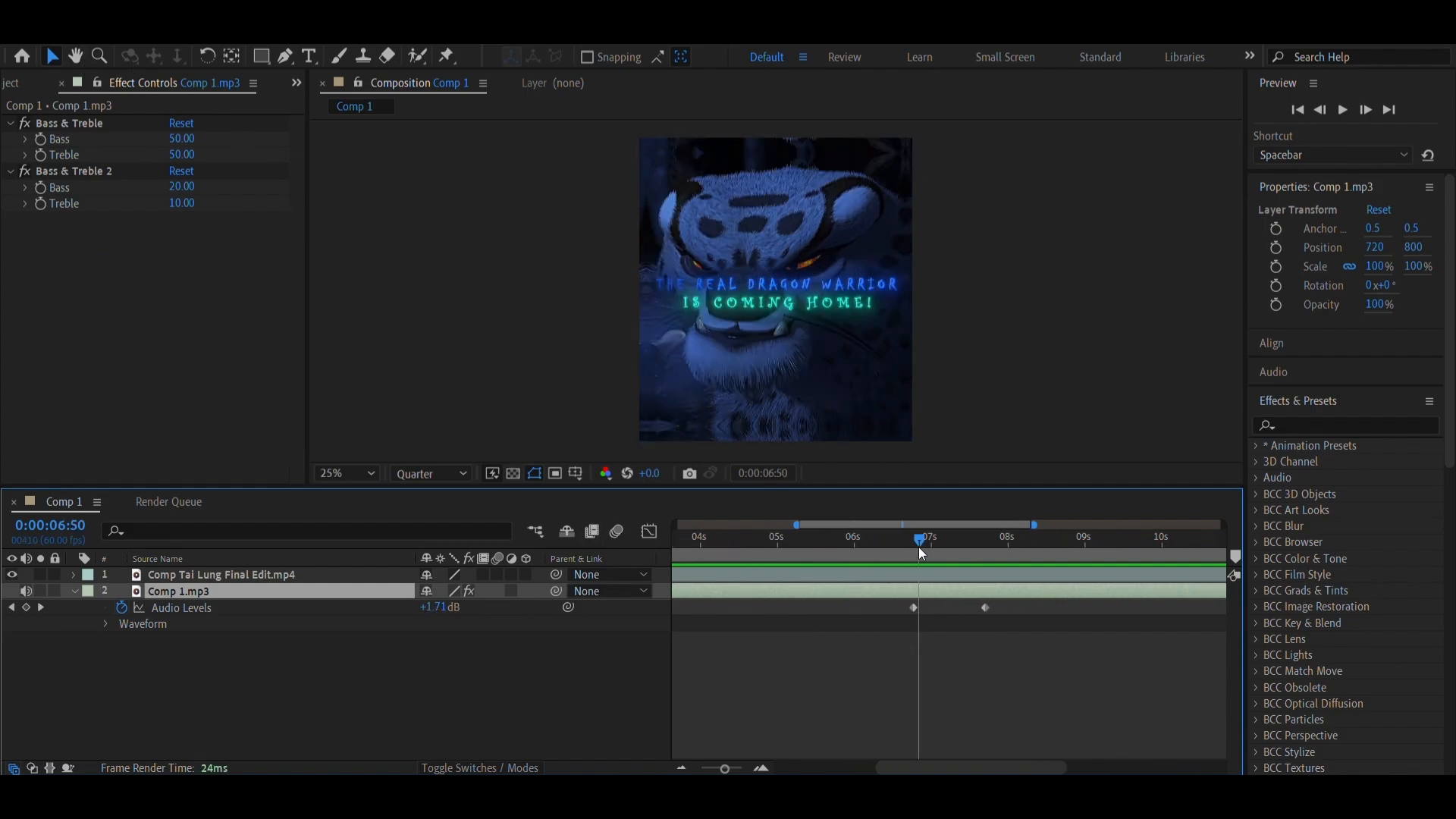
pyautogui.click(993, 554)
# Go to the second Audio Levels keyframe at 0:00:07:42 and examine the level ramp between the two keyframes
pyautogui.rightClick(982, 610)
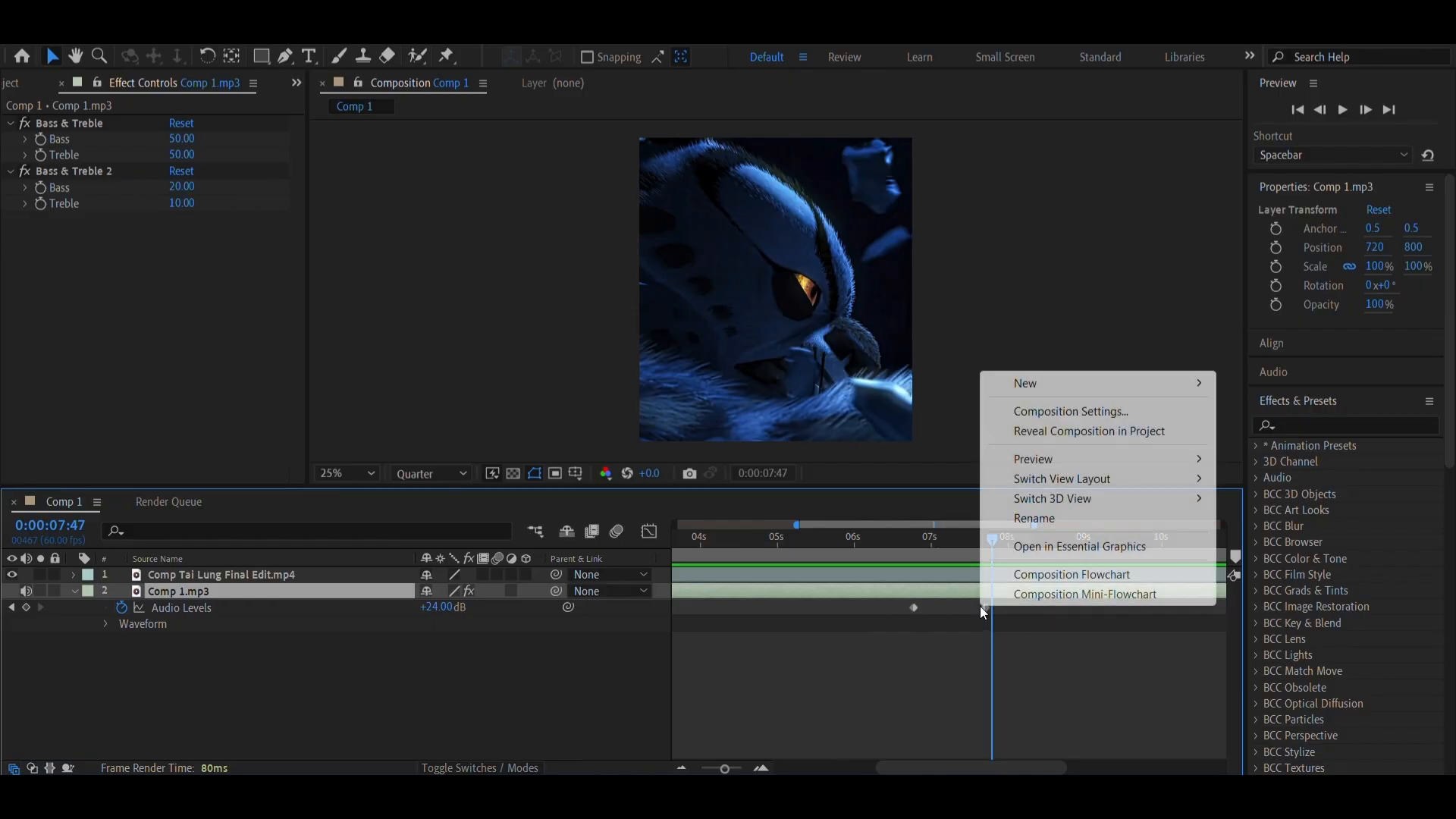
pyautogui.click(985, 607)
pyautogui.rightClick(985, 607)
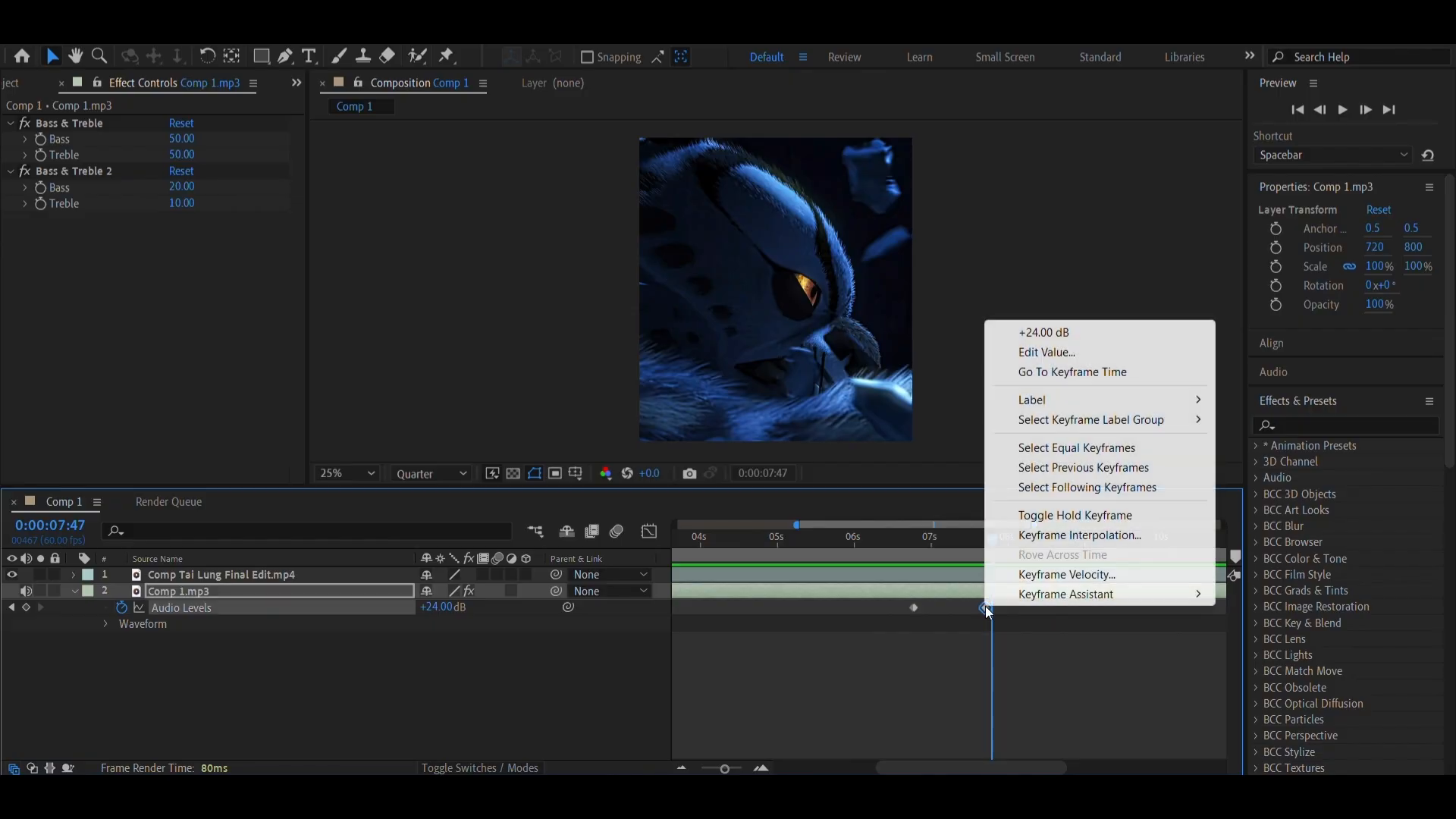
pyautogui.click(1088, 372)
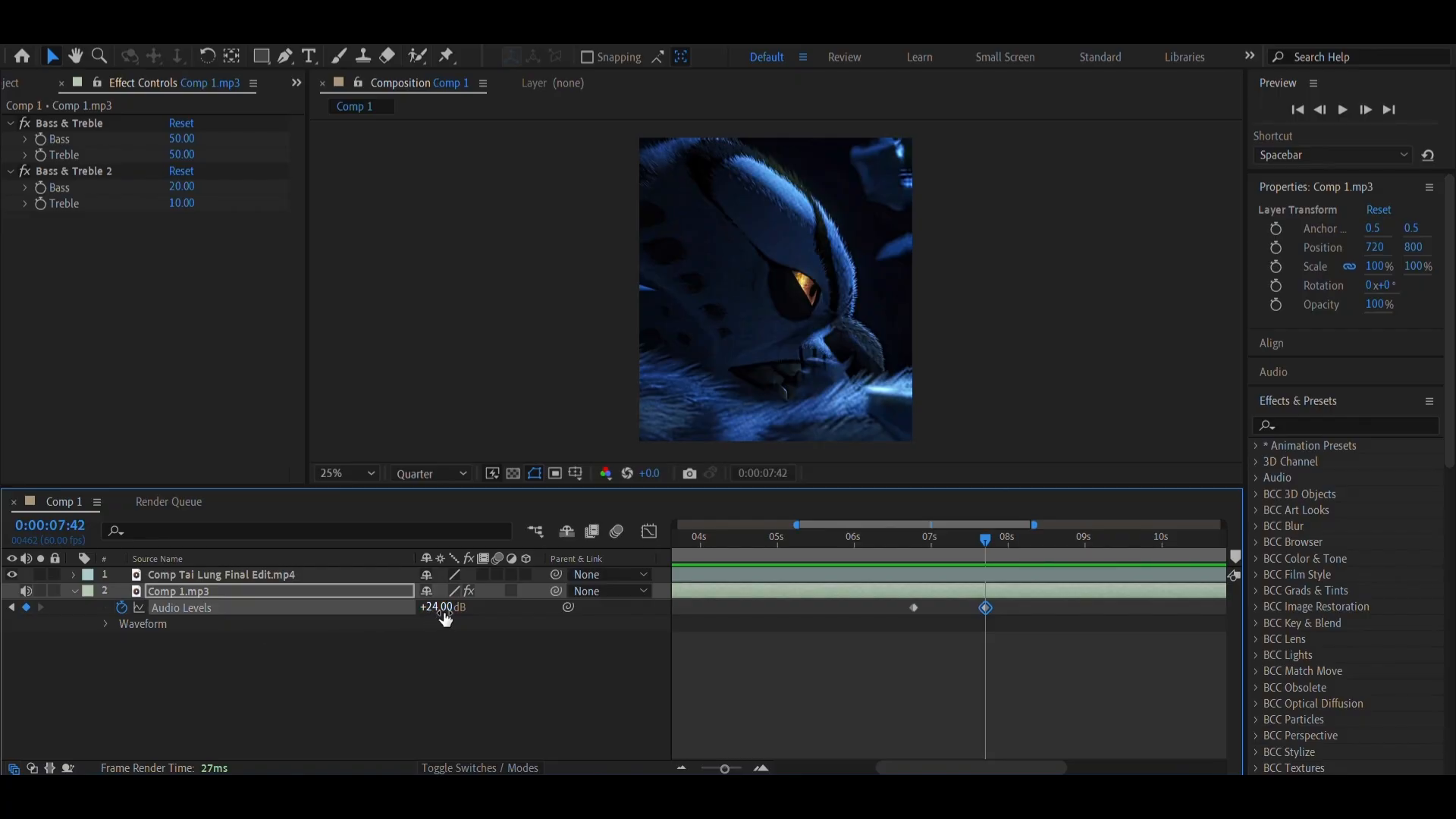
pyautogui.click(915, 551)
pyautogui.moveTo(915, 551); pyautogui.dragTo(945, 595)
pyautogui.hscroll(5, 1066, 687)
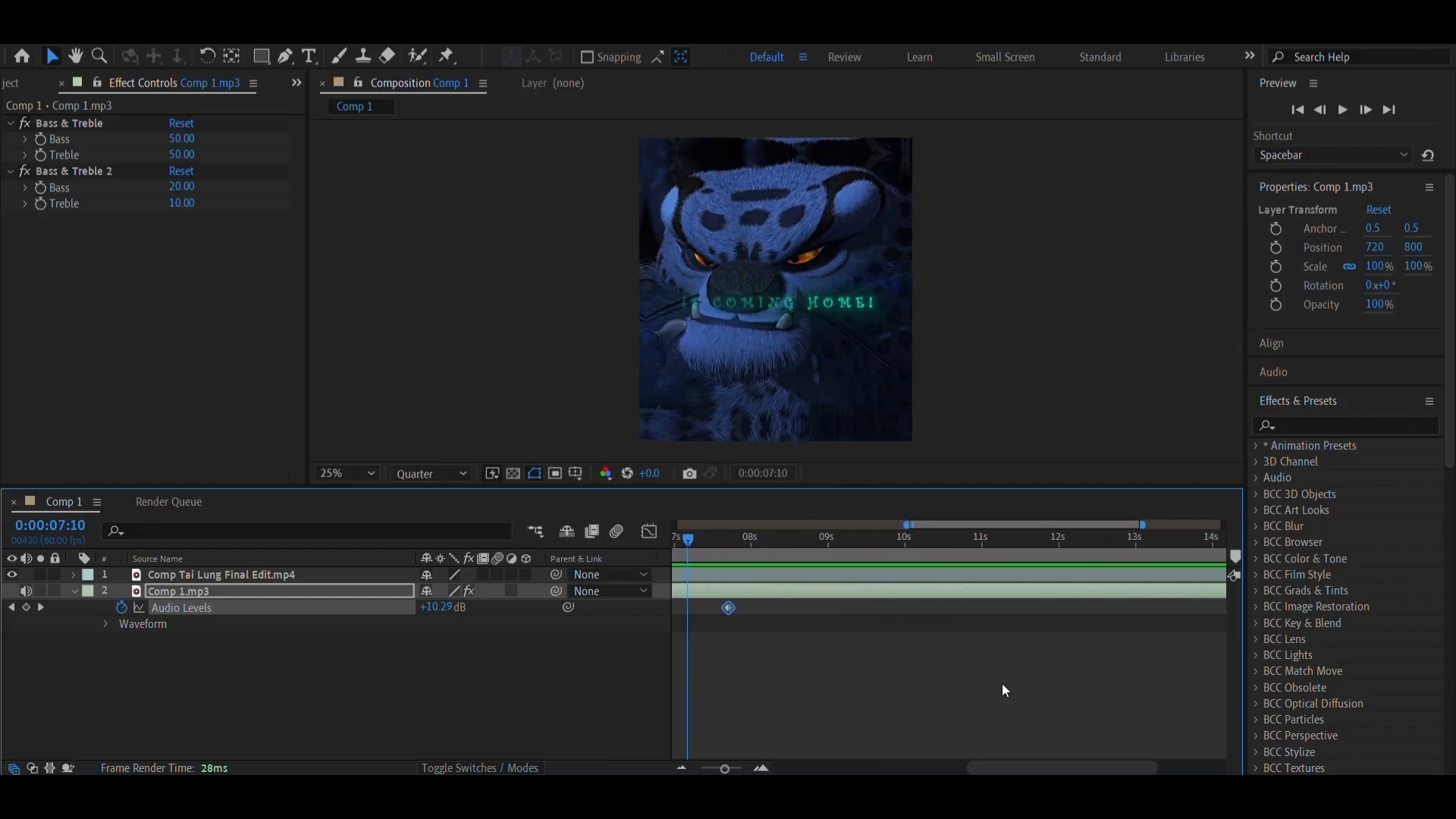
# Collapse the audio layer's keyframes and split the Comp 1.mp3 layer at 0:00:15:12, where the MADE BY outro starts
pyautogui.press('u')
pyautogui.hscroll(5, 991, 675)
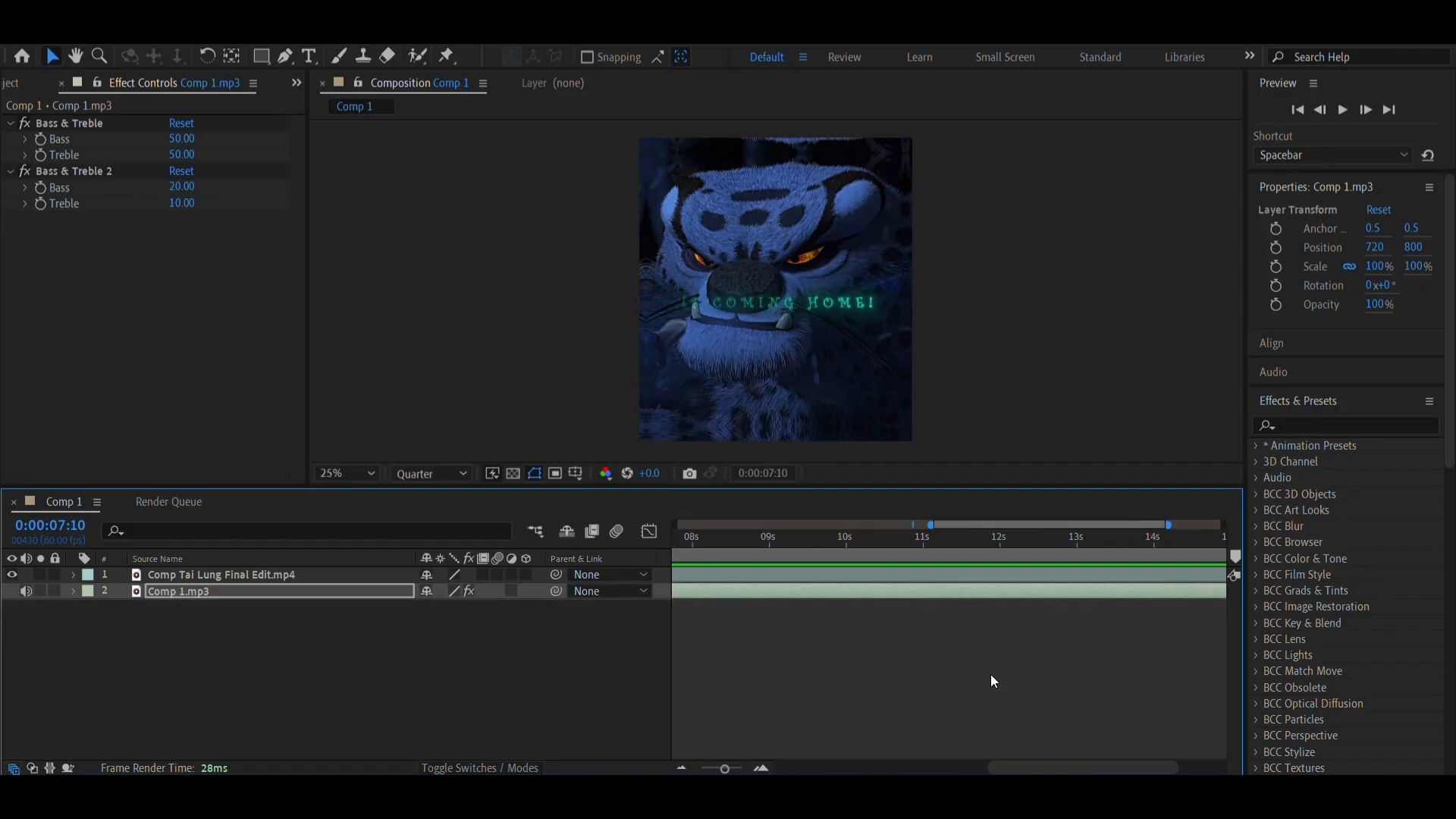
pyautogui.click(1077, 544)
pyautogui.moveTo(1077, 543); pyautogui.dragTo(1116, 596)
pyautogui.click(1117, 595)
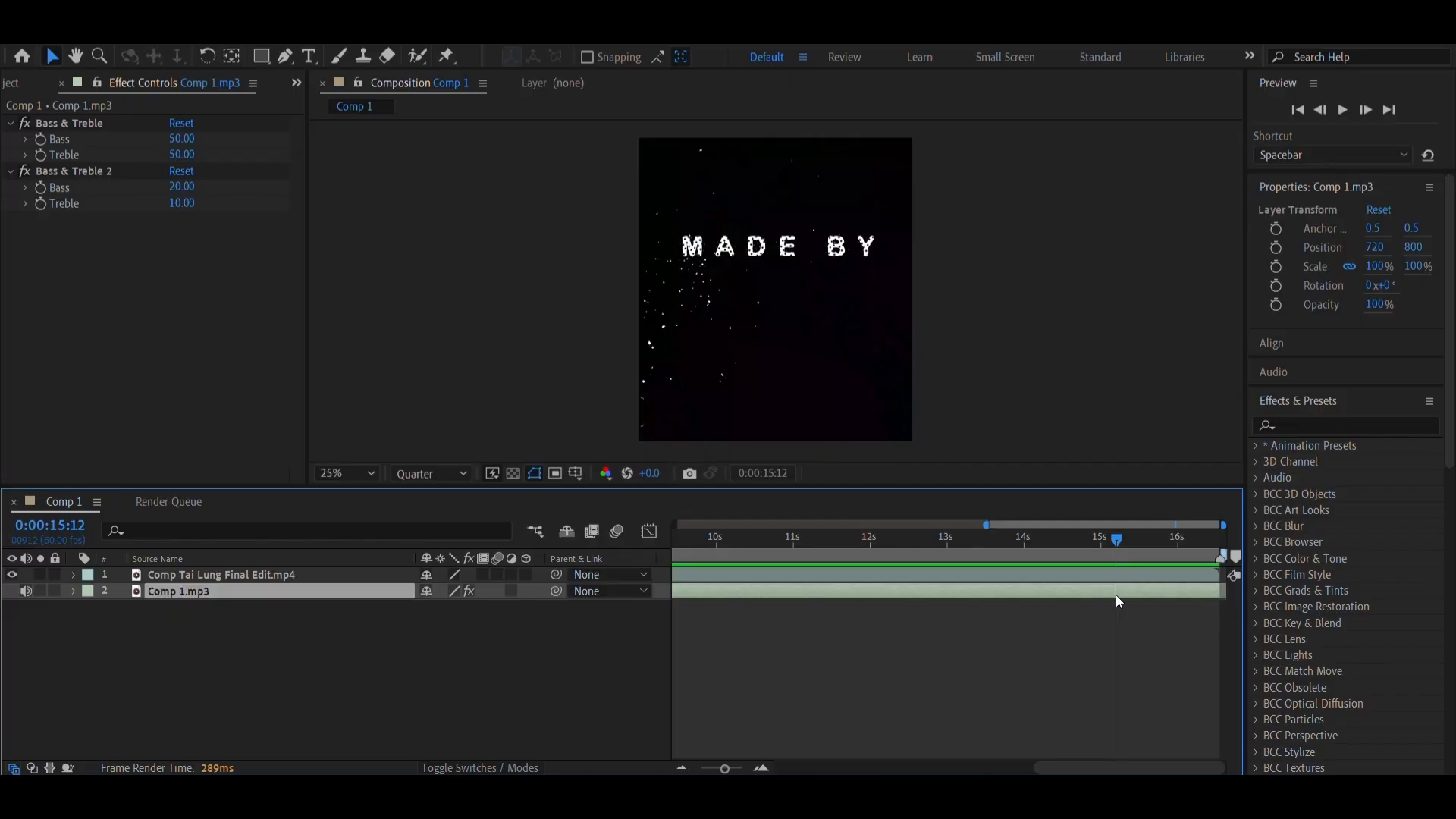
pyautogui.hotkey('ctrl', 'shift', 'd')
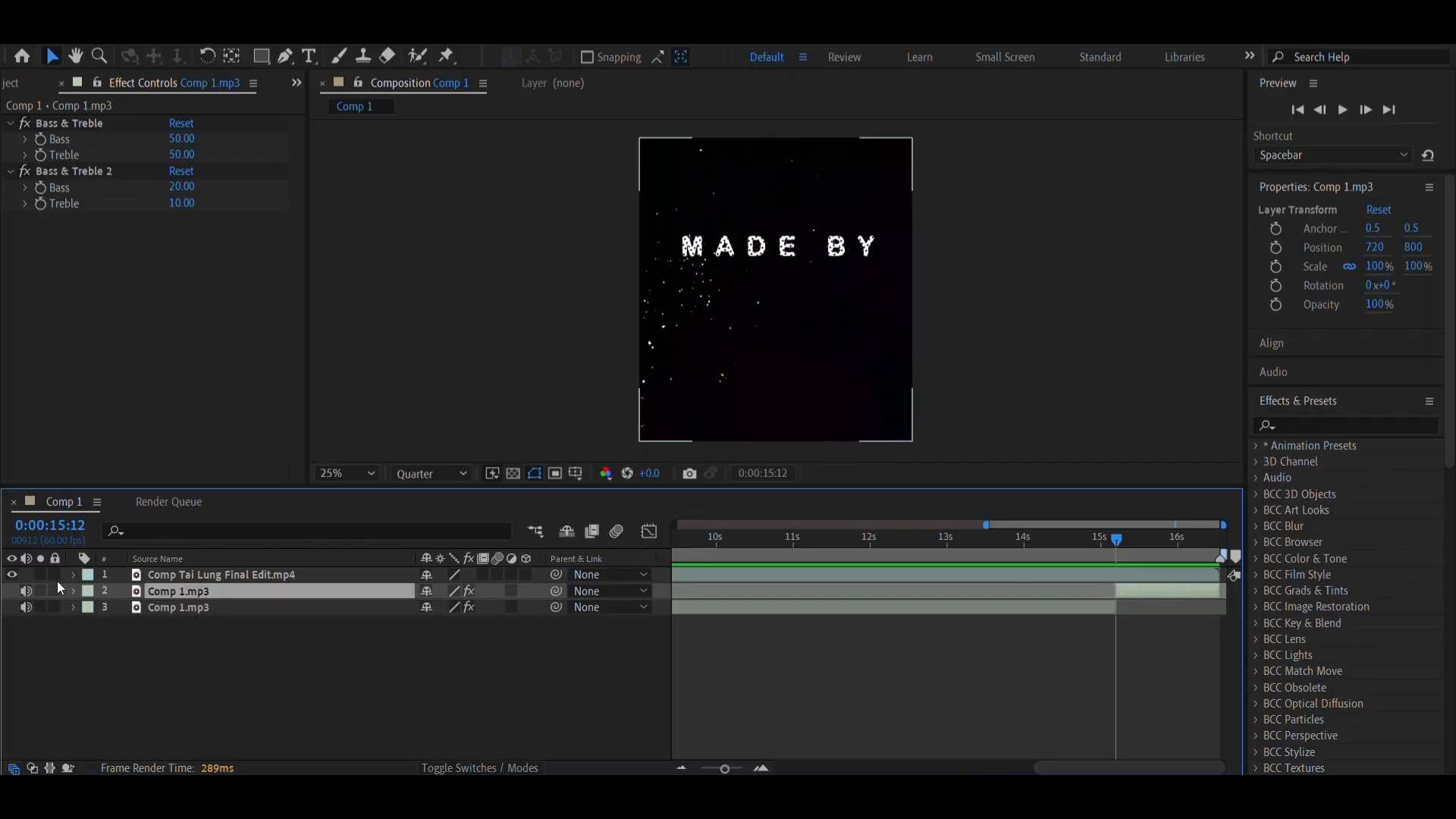
# Add an Audio Levels keyframe at 0:00:15:12 on the split-off end segment of Comp 1.mp3
pyautogui.click(73, 591)
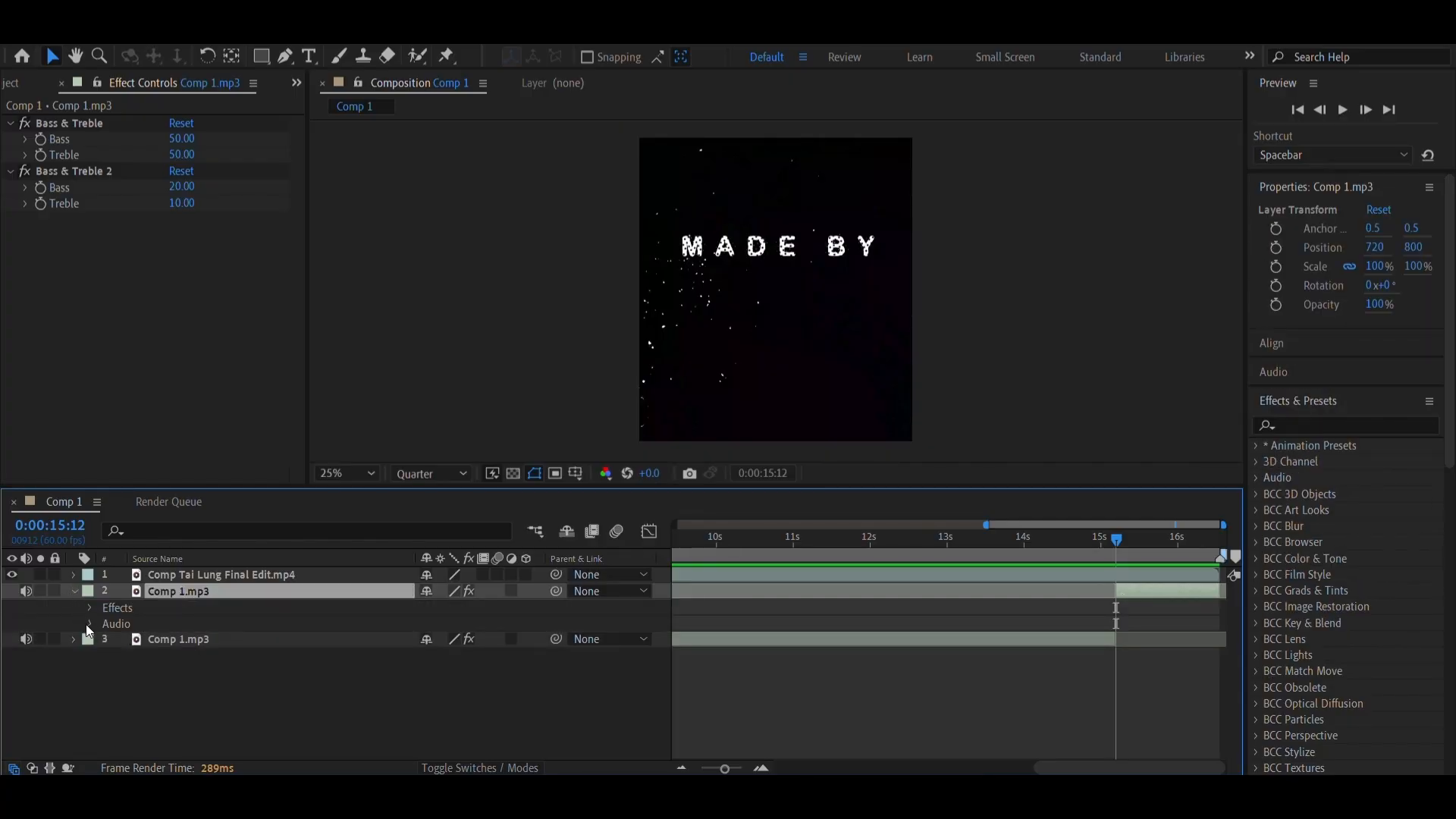
pyautogui.click(91, 624)
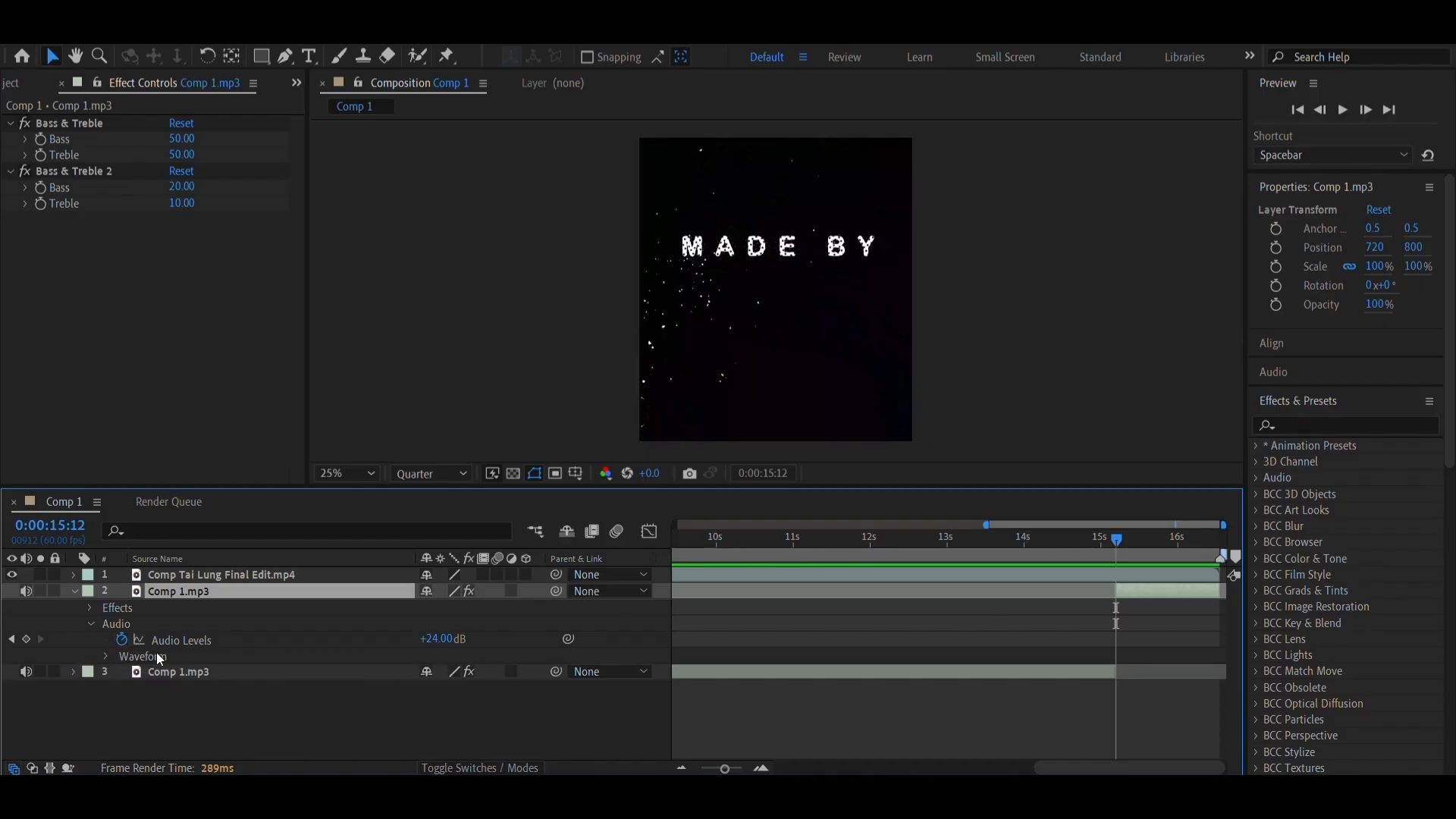
pyautogui.click(122, 639)
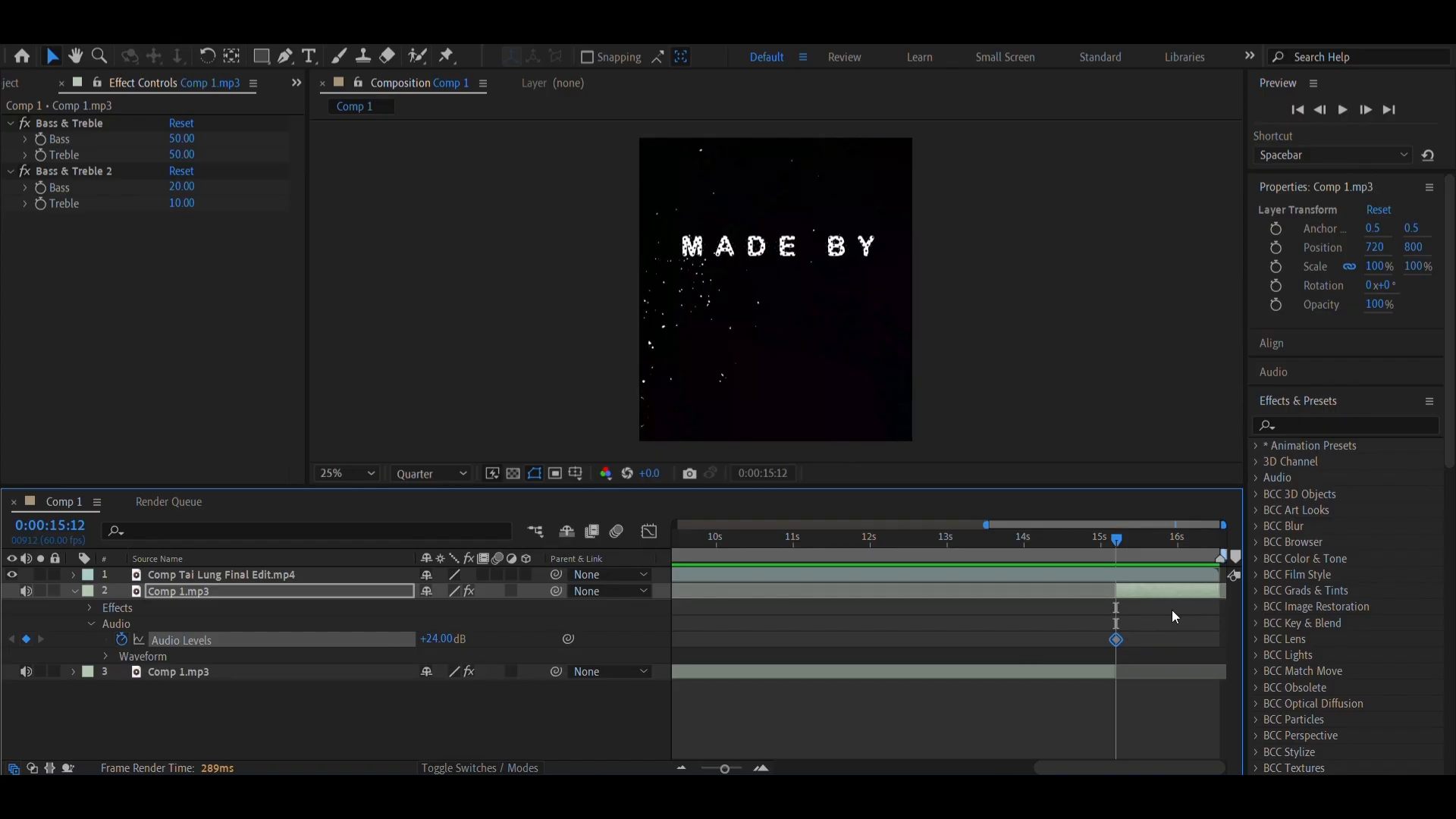
# Set the end segment's Audio Levels to -3 dB at 0:00:16:32 to fade out the outro
pyautogui.press('space')
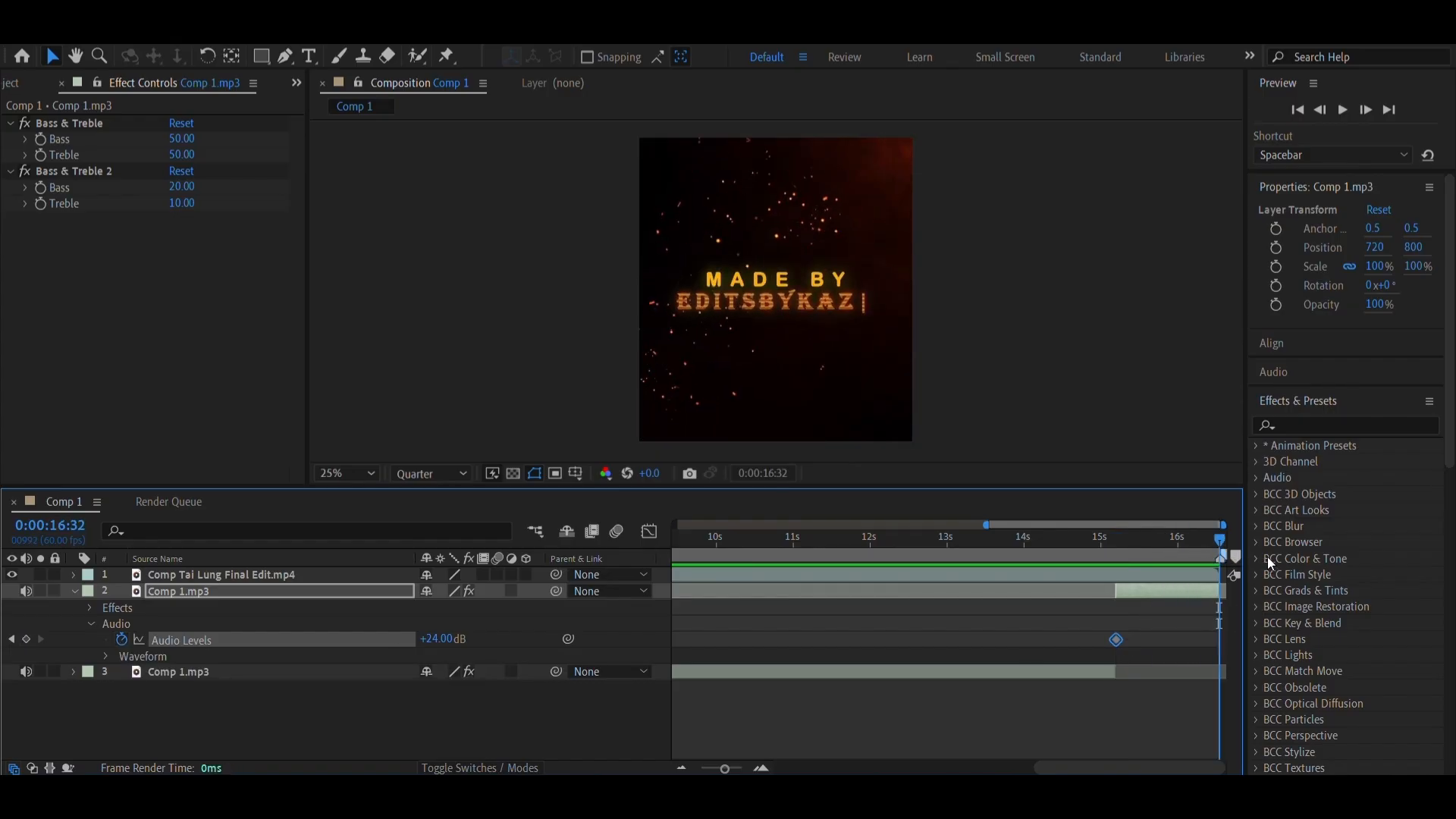
pyautogui.moveTo(436, 640); pyautogui.dragTo(399, 645)
pyautogui.click(430, 639)
pyautogui.write('-30')
pyautogui.press('Return')
# Preview the outro audio fade from 0:00:14:29 using the on-screen keyboard
pyautogui.click(1085, 540)
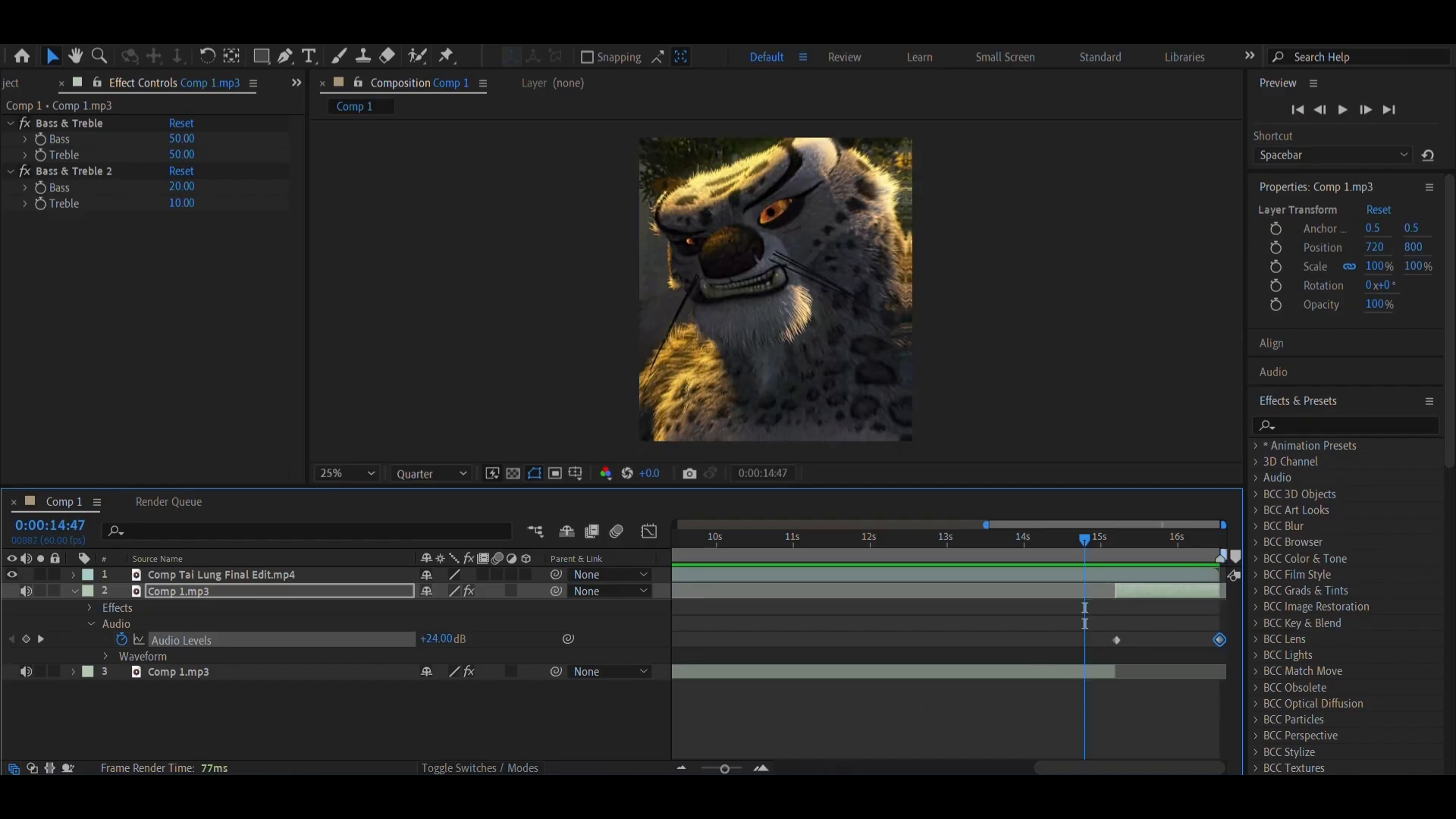
pyautogui.click(745, 795)
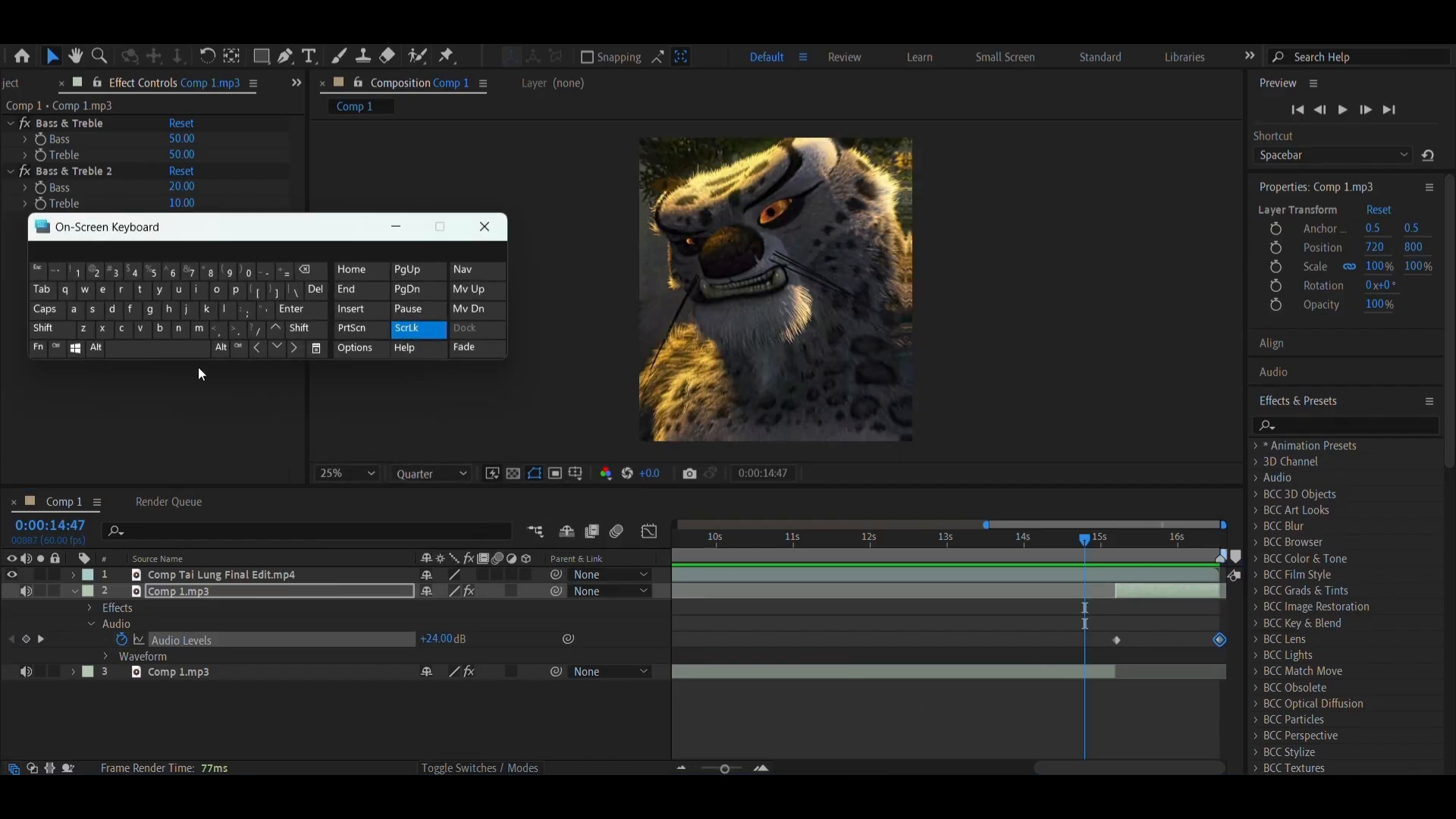
pyautogui.click(177, 352)
pyautogui.click(177, 352)
pyautogui.click(178, 352)
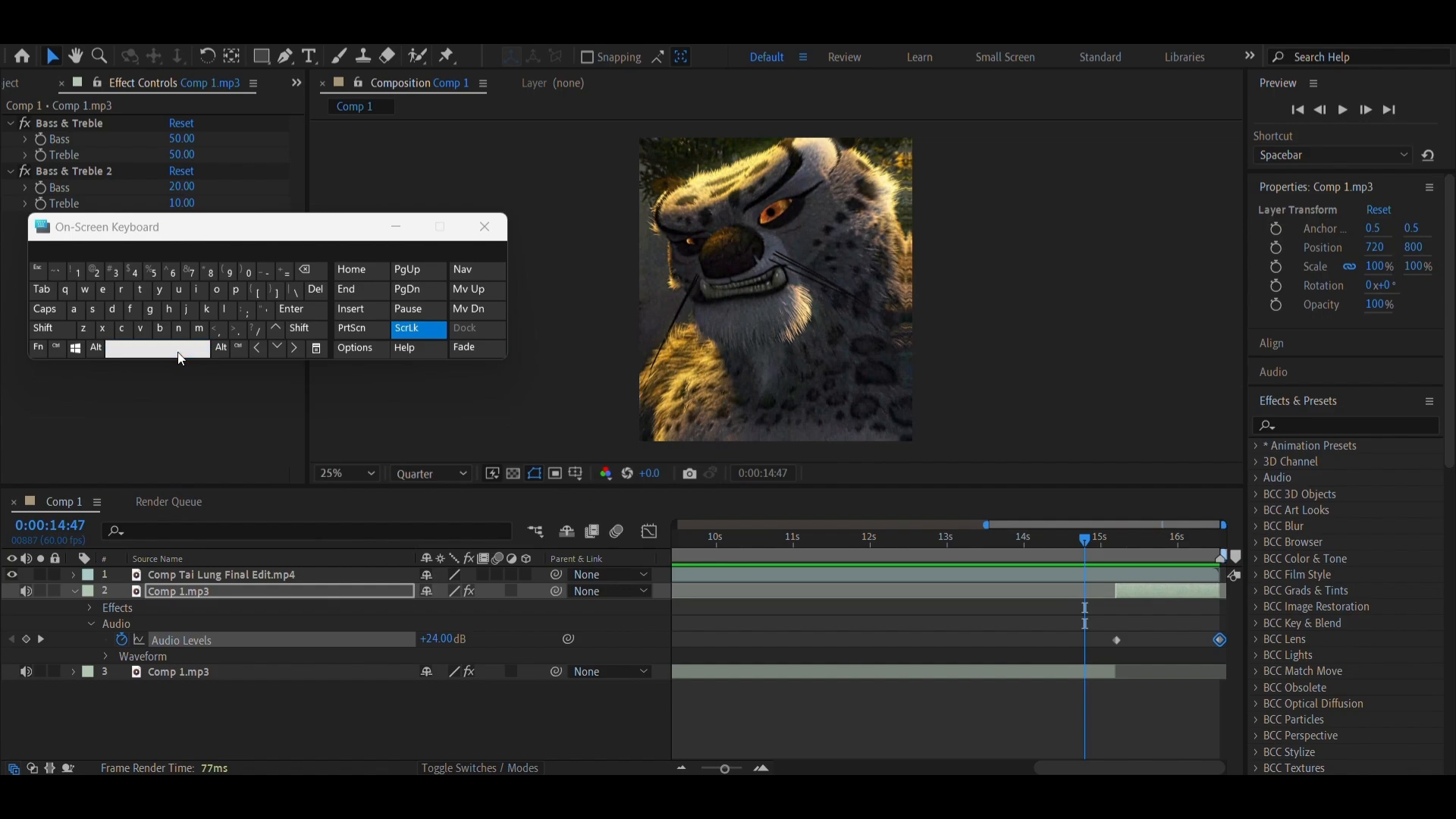
pyautogui.click(1061, 539)
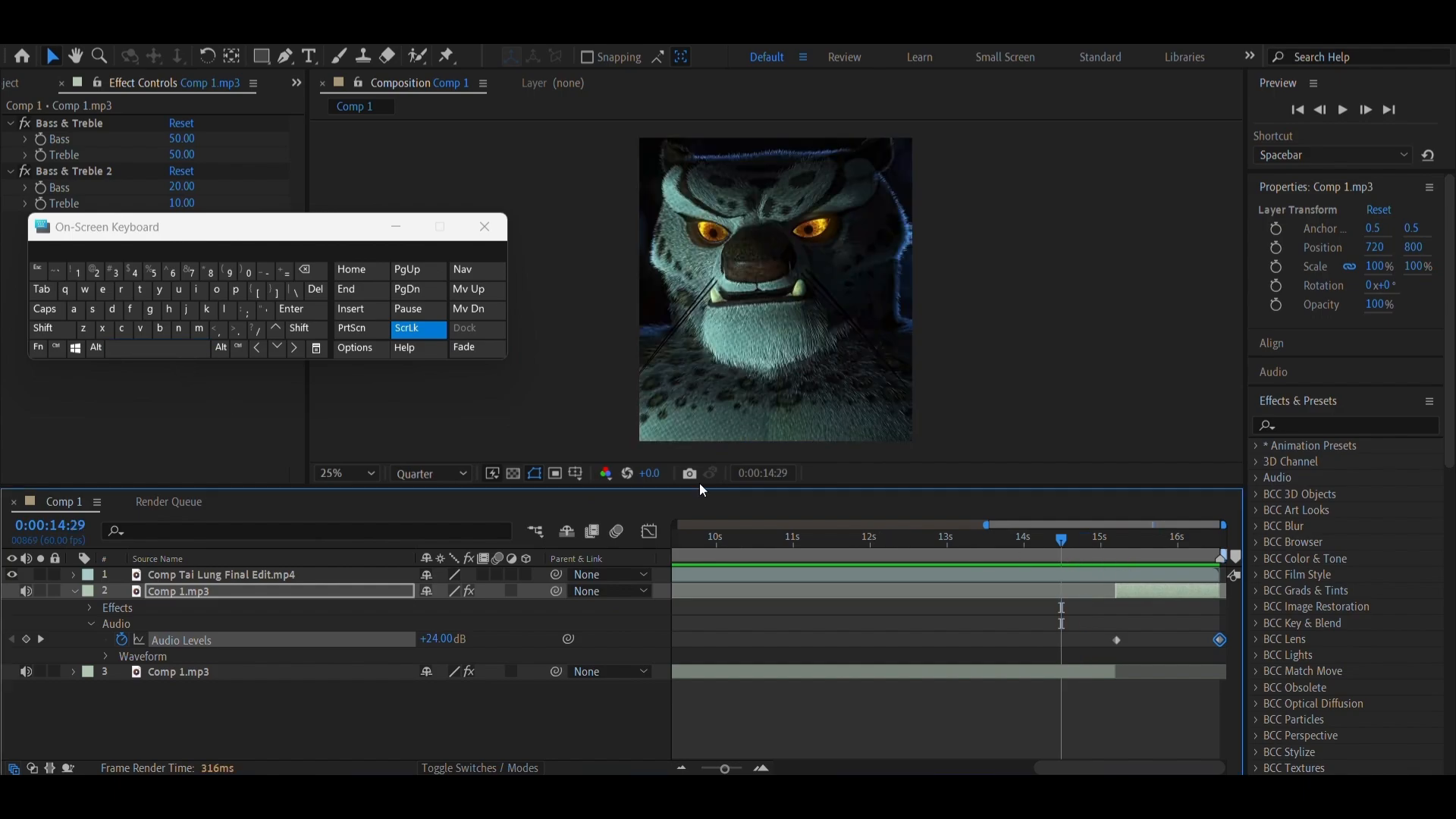
pyautogui.click(199, 348)
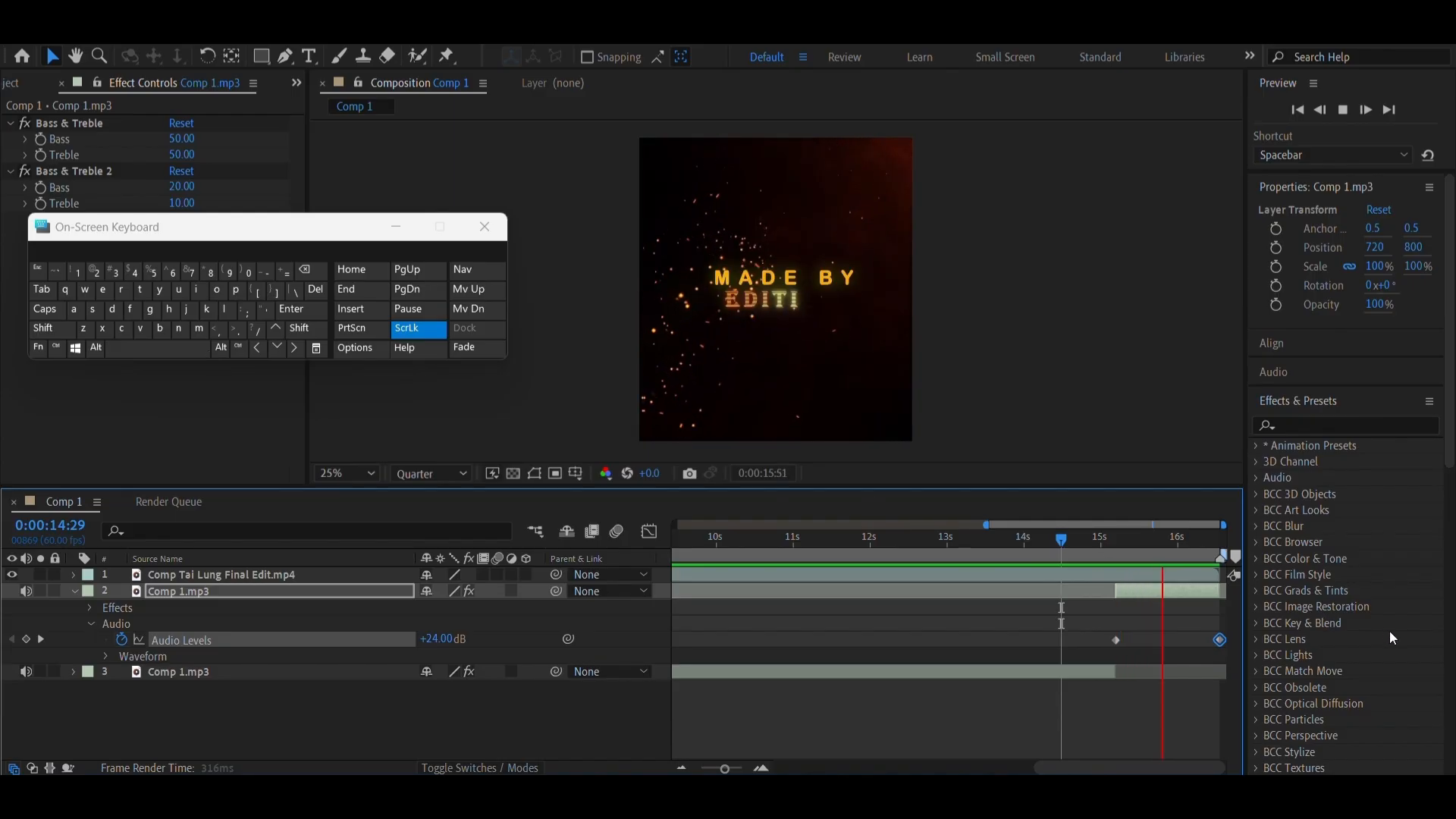
pyautogui.click(1139, 557)
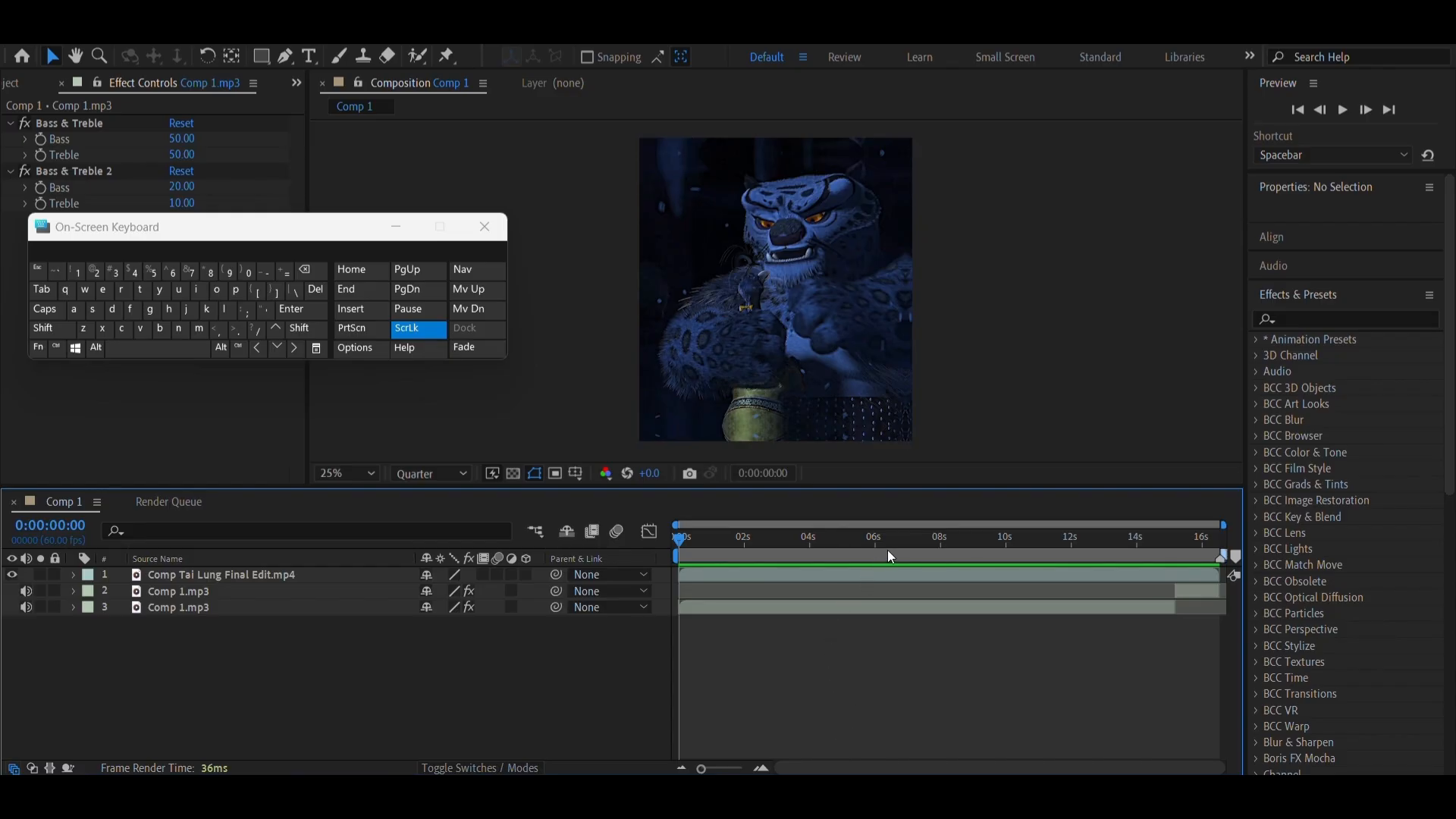
# Review the finished edit with its boosted audio at points between 0:00:04:49 and 0:00:08:30
pyautogui.moveTo(890, 557); pyautogui.dragTo(838, 632)
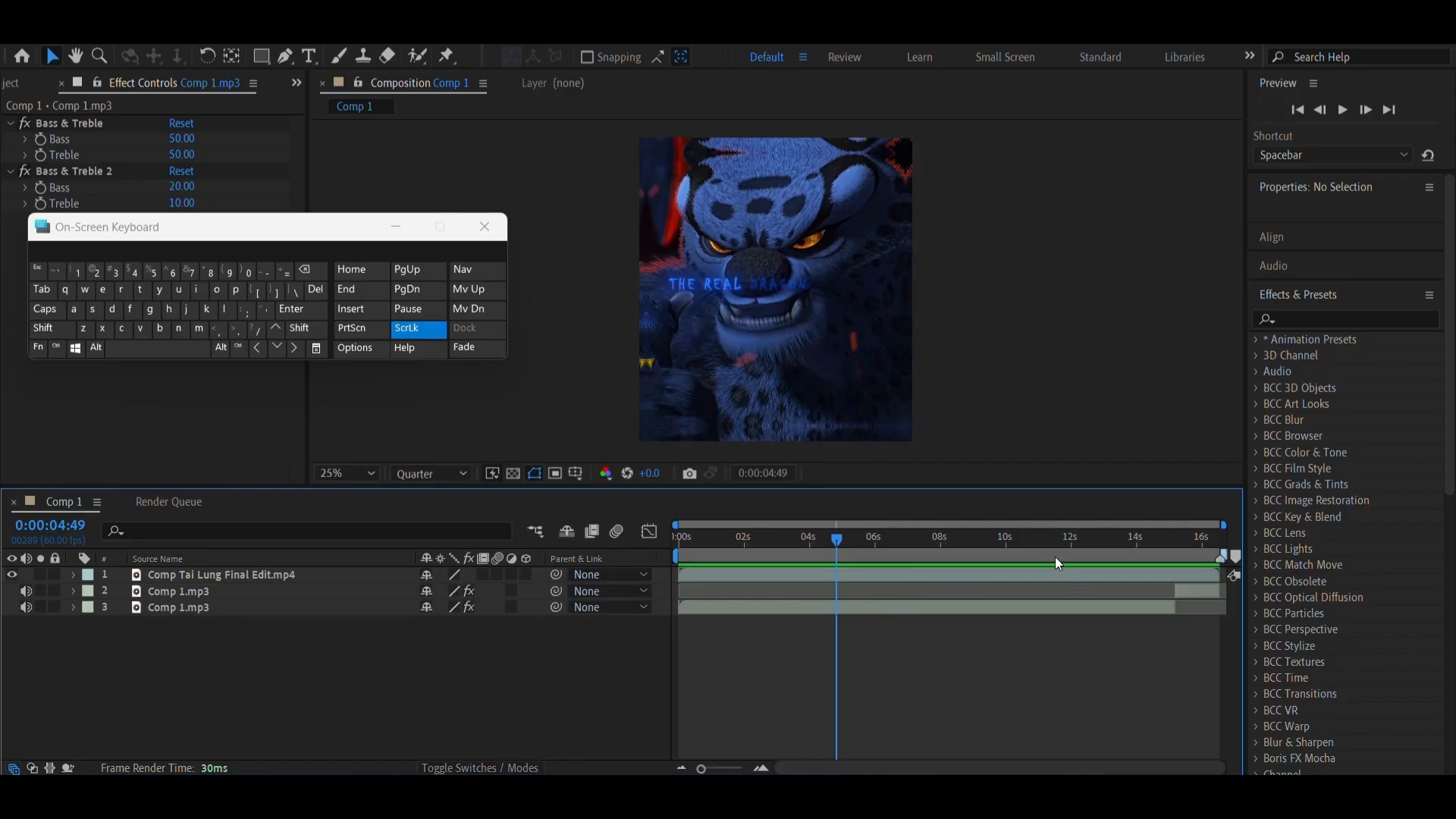
pyautogui.moveTo(1055, 557); pyautogui.dragTo(915, 574)
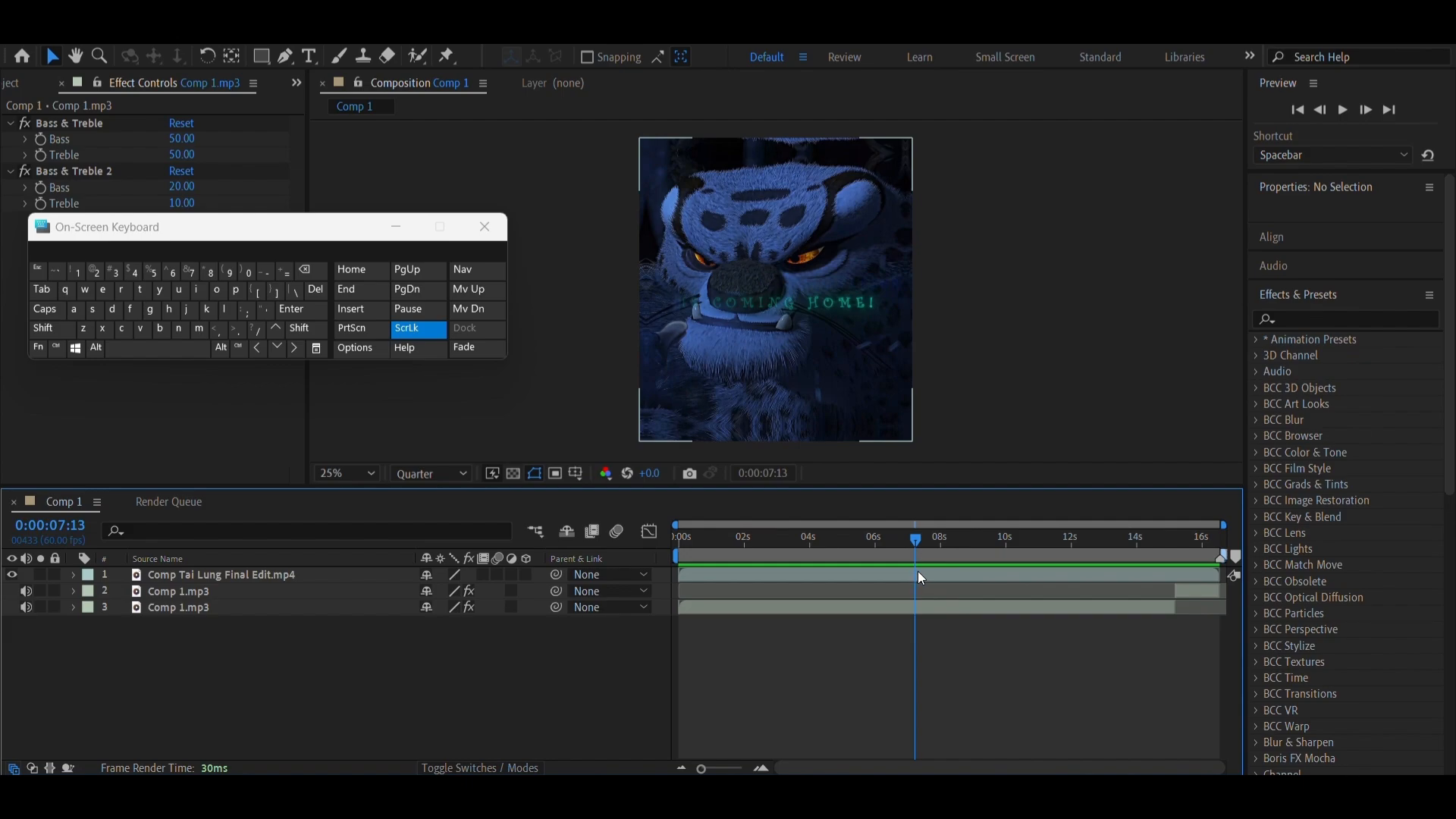
pyautogui.moveTo(931, 555)
pyautogui.mouseDown()
pyautogui.moveTo(1004, 548)
pyautogui.moveTo(909, 560)
pyautogui.moveTo(929, 563)
pyautogui.mouseUp()
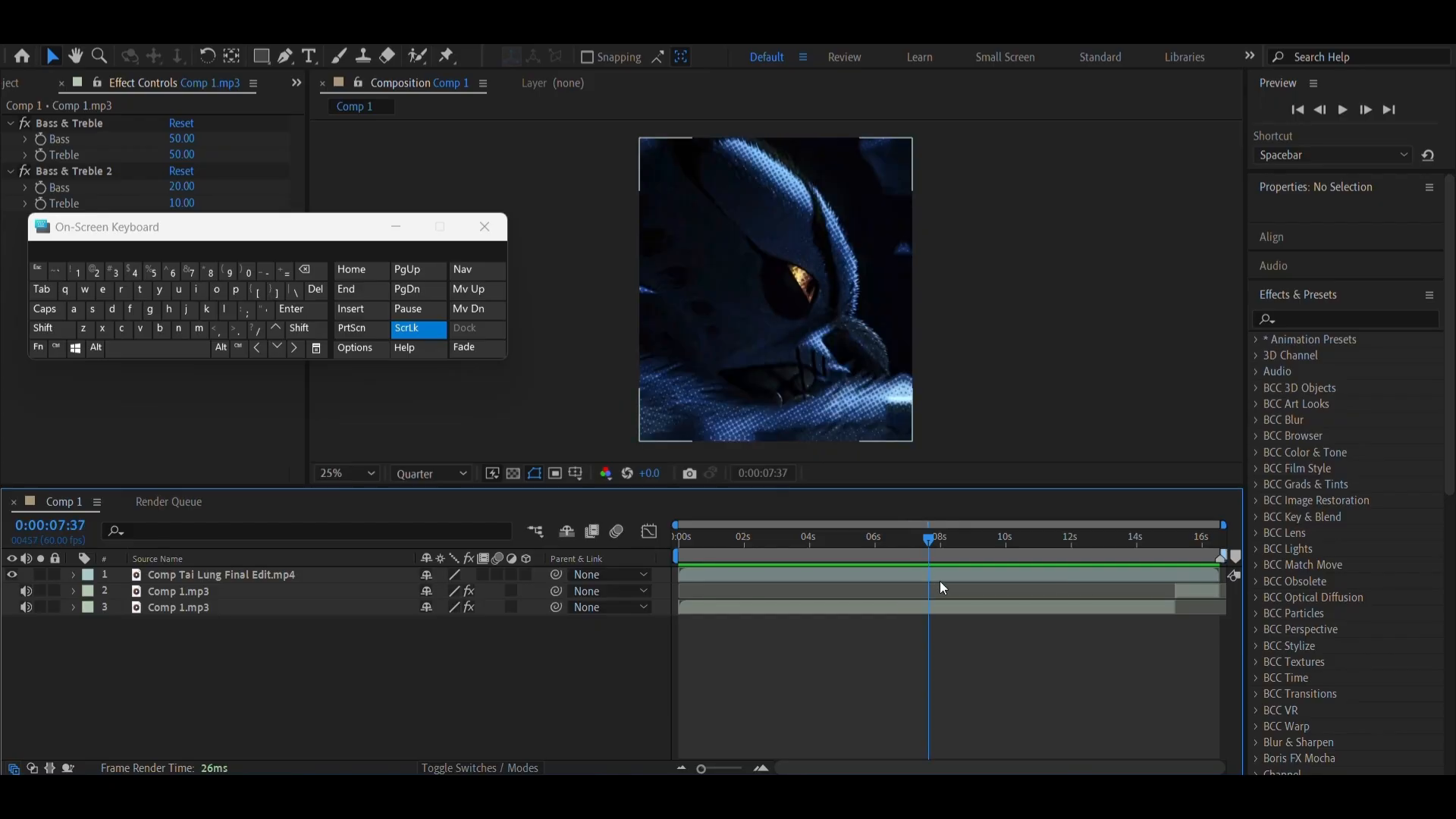
pyautogui.click(939, 604)
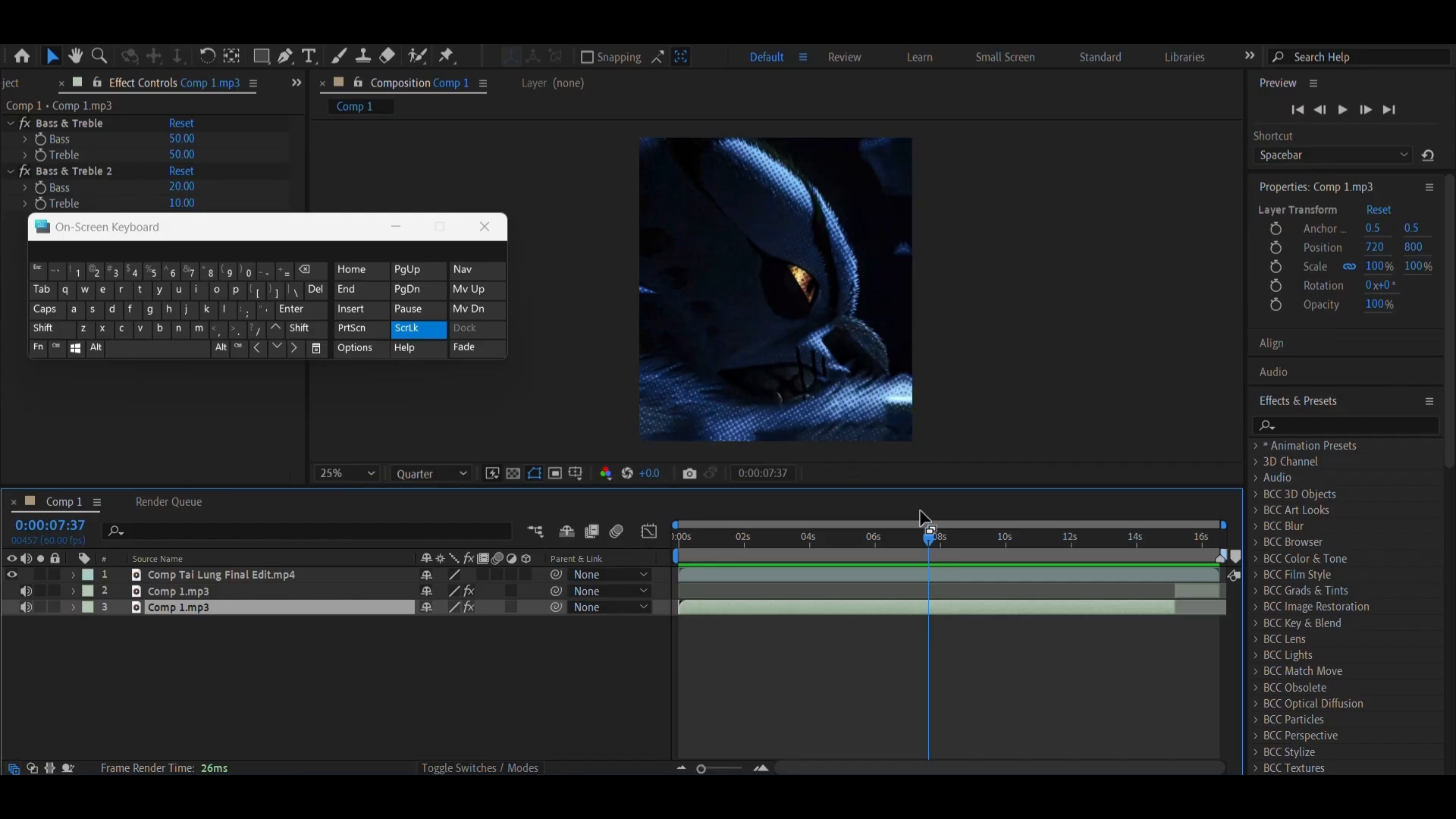
pyautogui.moveTo(935, 560); pyautogui.dragTo(958, 658)
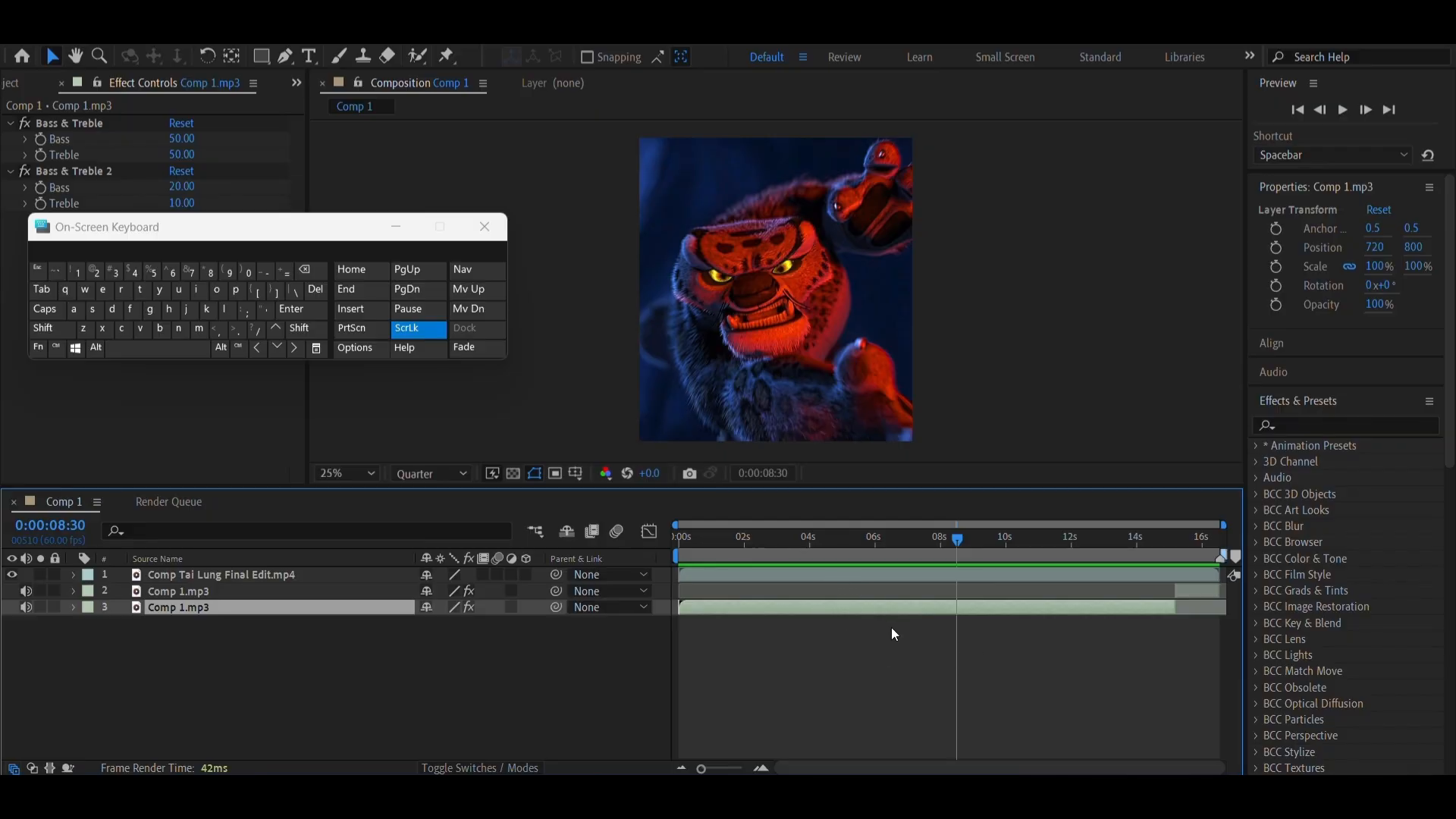
pyautogui.moveTo(906, 568)
pyautogui.mouseDown()
pyautogui.moveTo(986, 560)
pyautogui.moveTo(923, 557)
pyautogui.mouseUp()
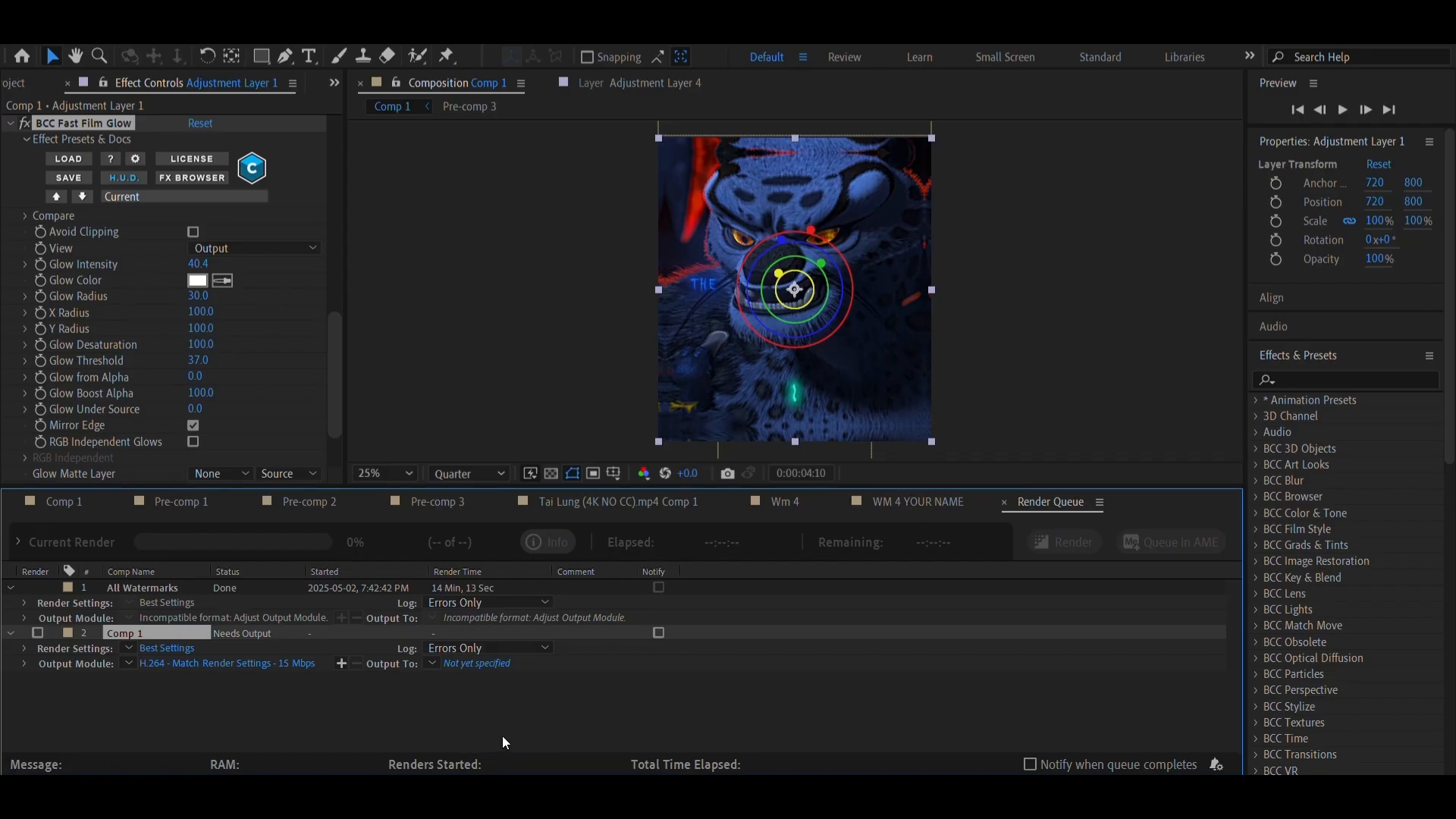
# Save the queued Comp 1 output as Comp Tai Lung Final Edit.mp4 on New Volume (E:) and start the render
pyautogui.click(471, 666)
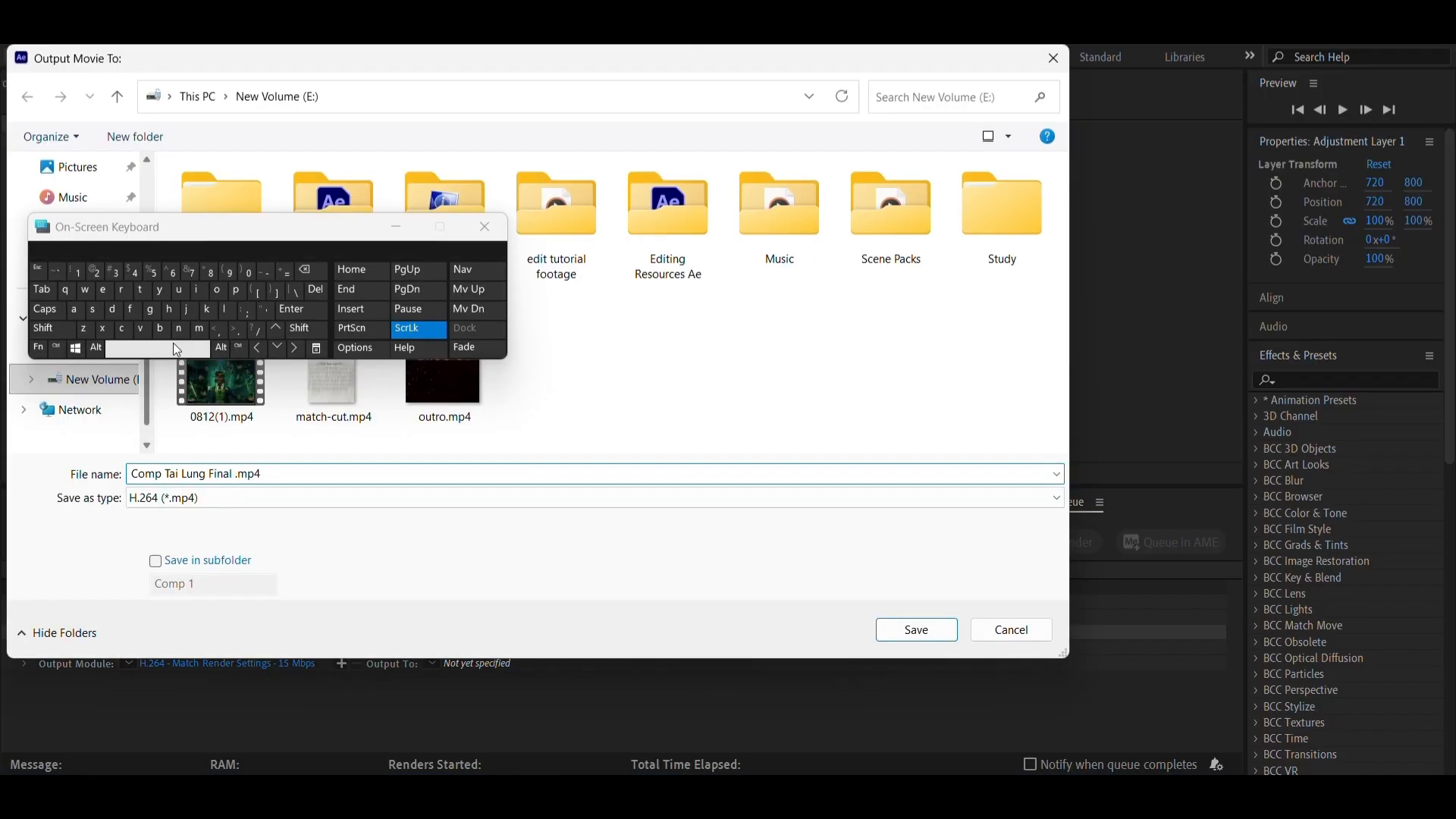
pyautogui.write('E')
pyautogui.press('capslock')
pyautogui.write('dit')
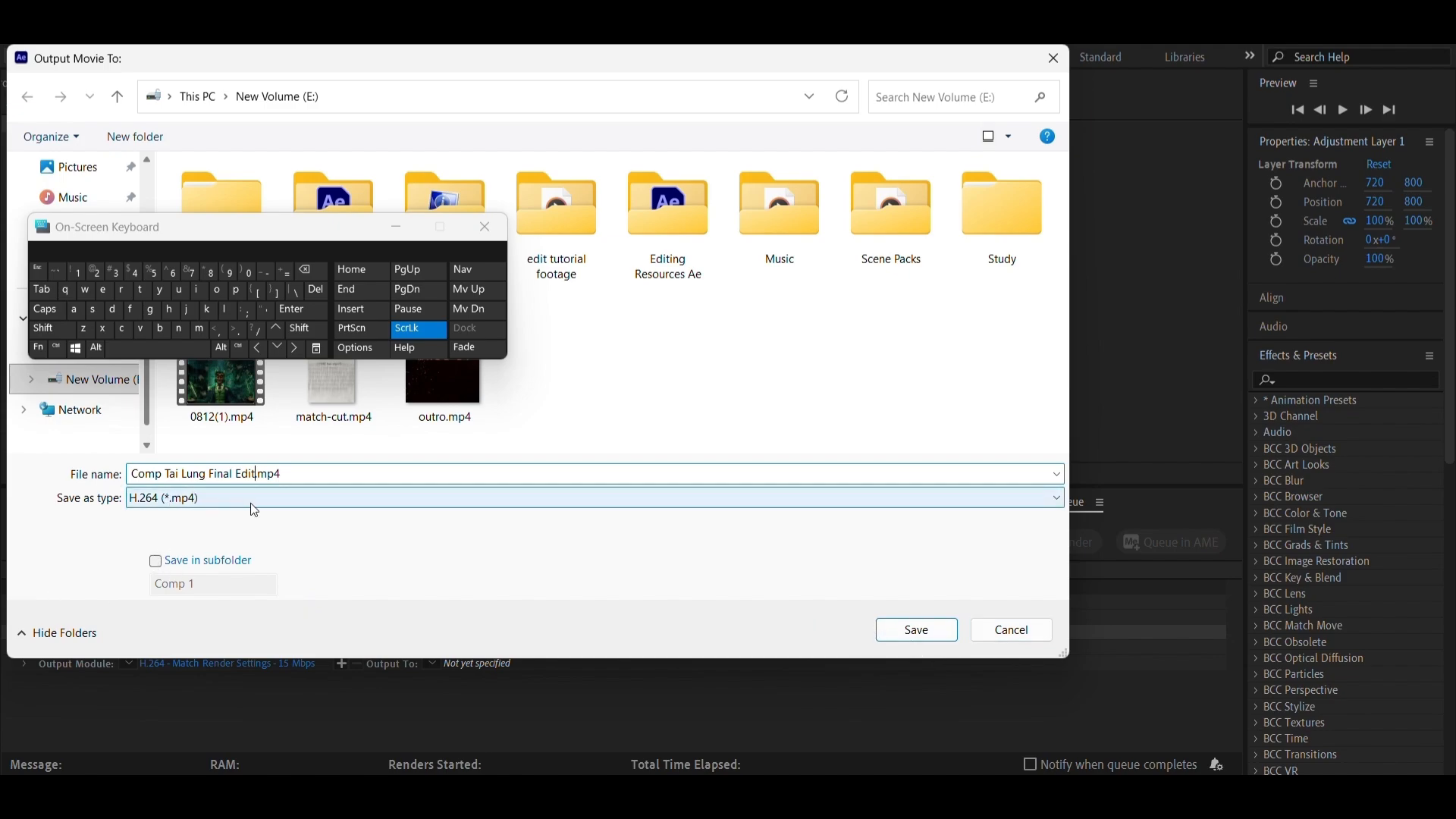
pyautogui.click(915, 636)
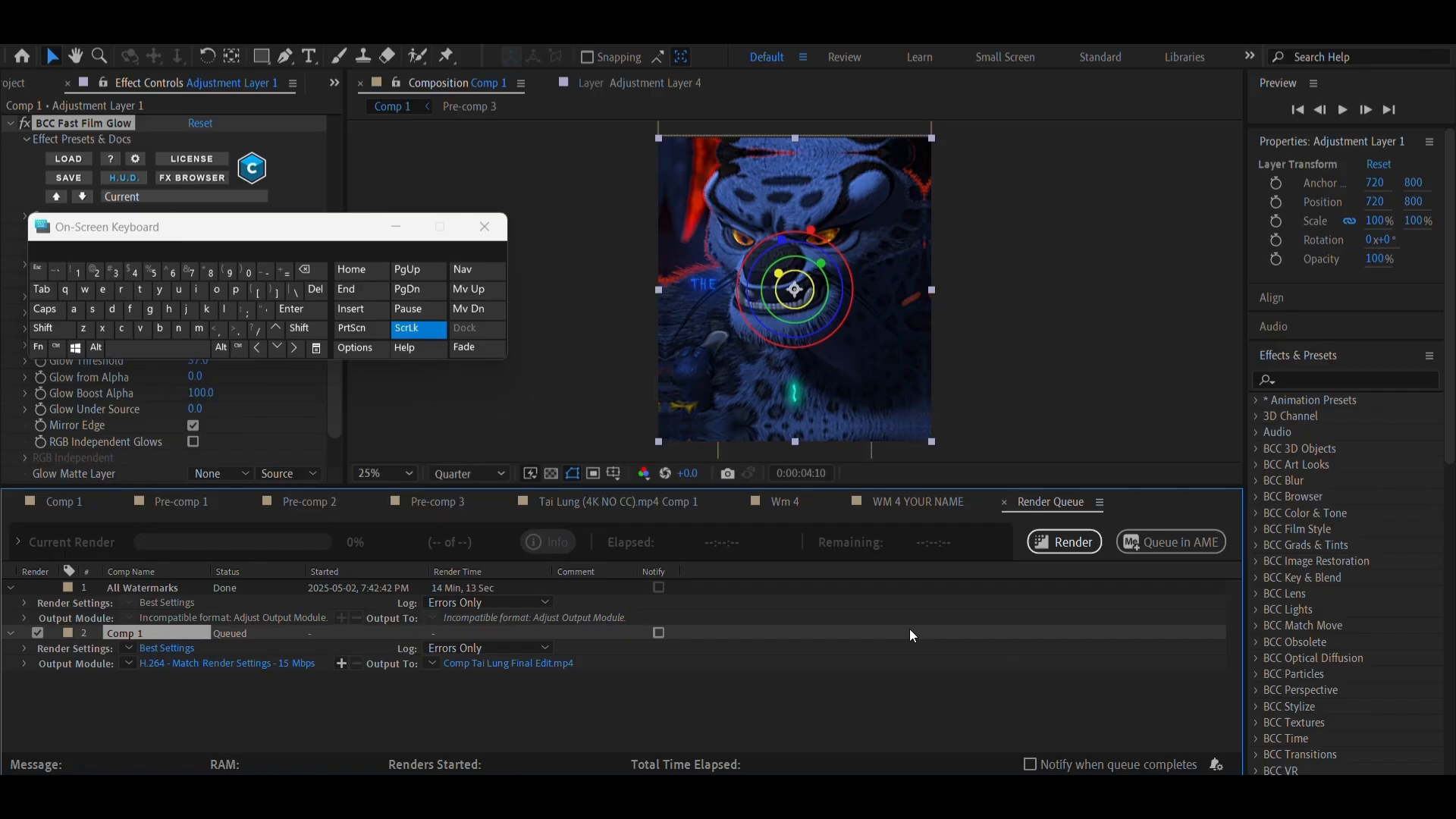
pyautogui.click(1064, 541)
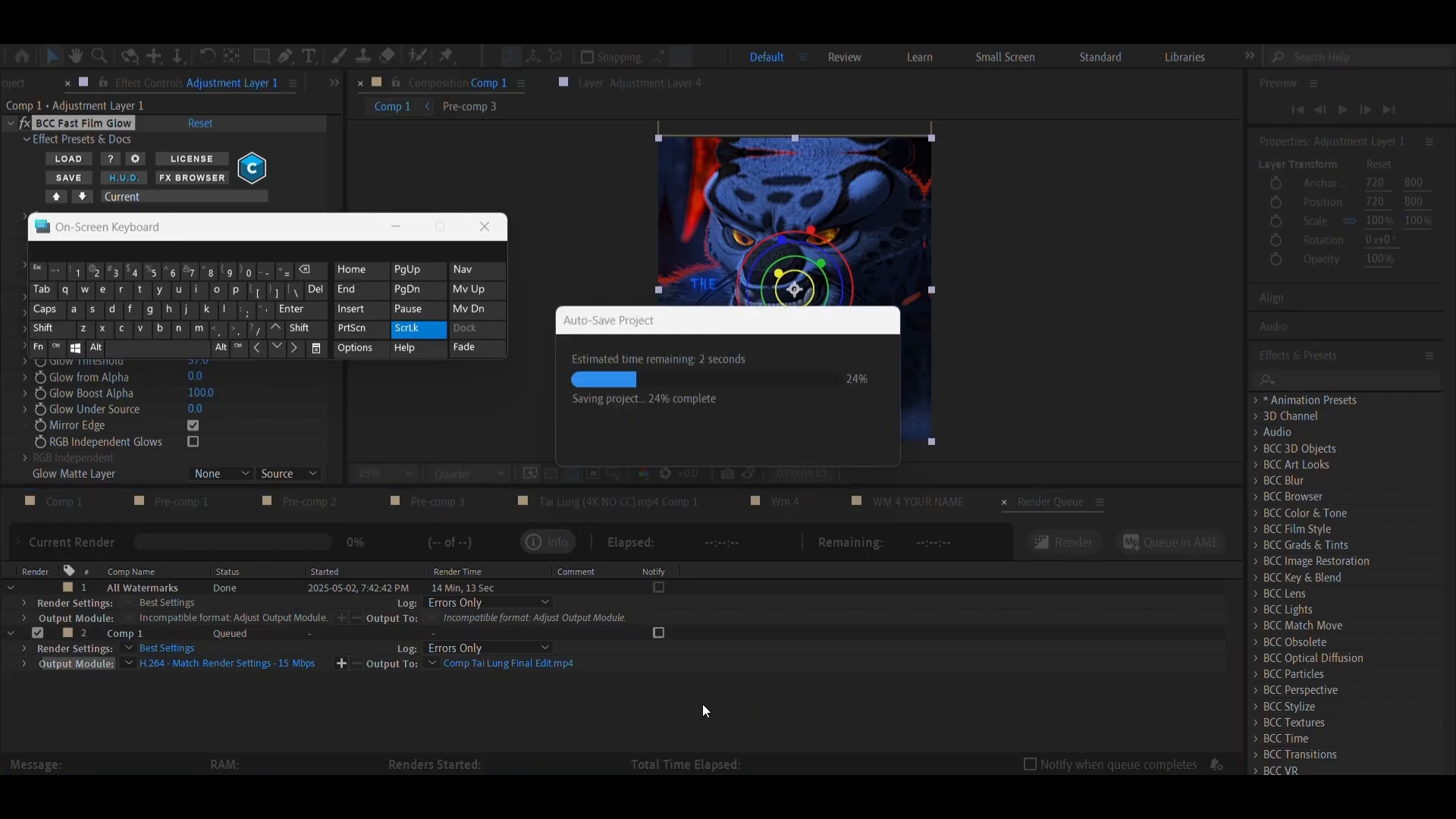